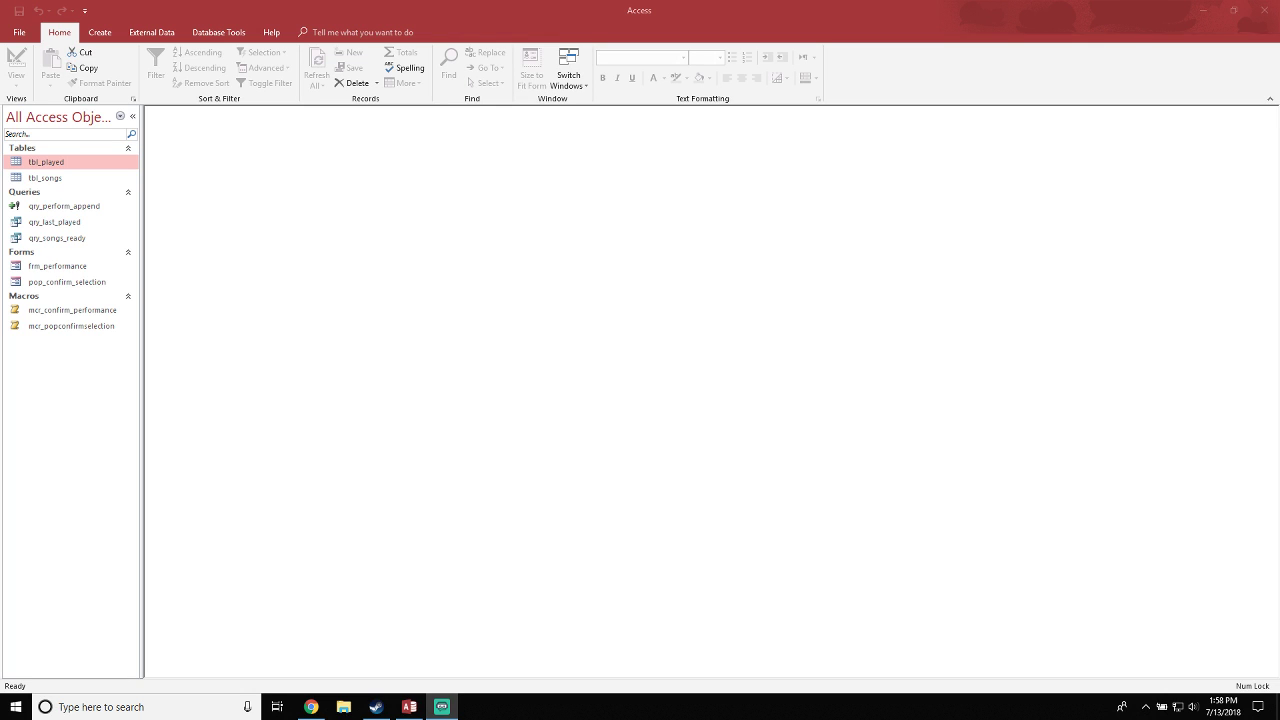
# Start a new query with the Crosstab Query Wizard, based on the tbl_played table
pyautogui.hotkey('alt', 'Tab')
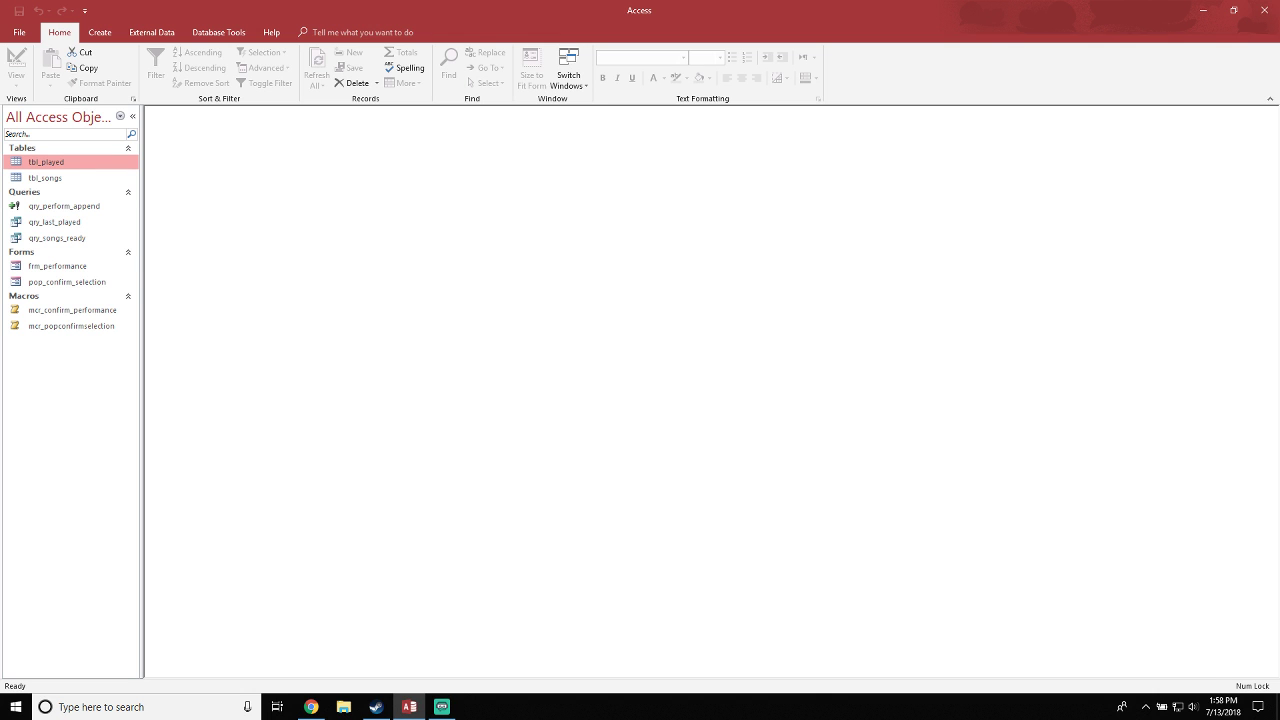
pyautogui.moveTo(690, 12); pyautogui.dragTo(771, 2)
pyautogui.click(99, 32)
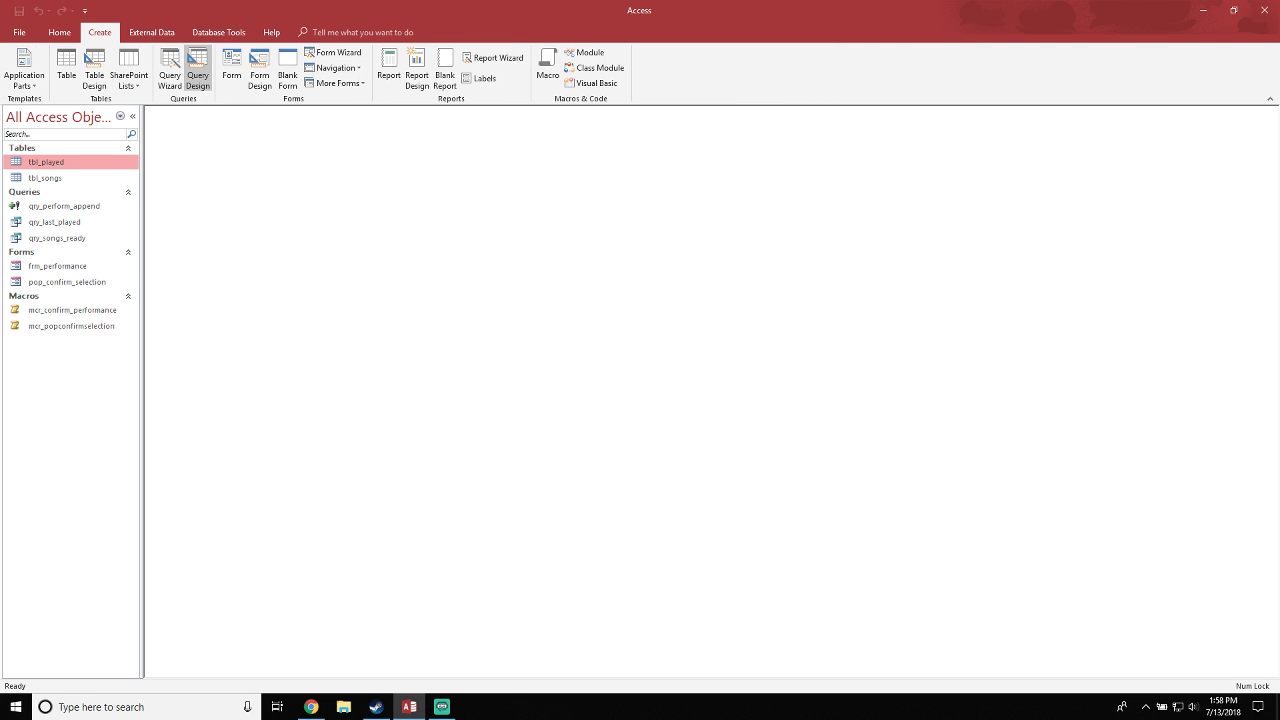
pyautogui.click(170, 70)
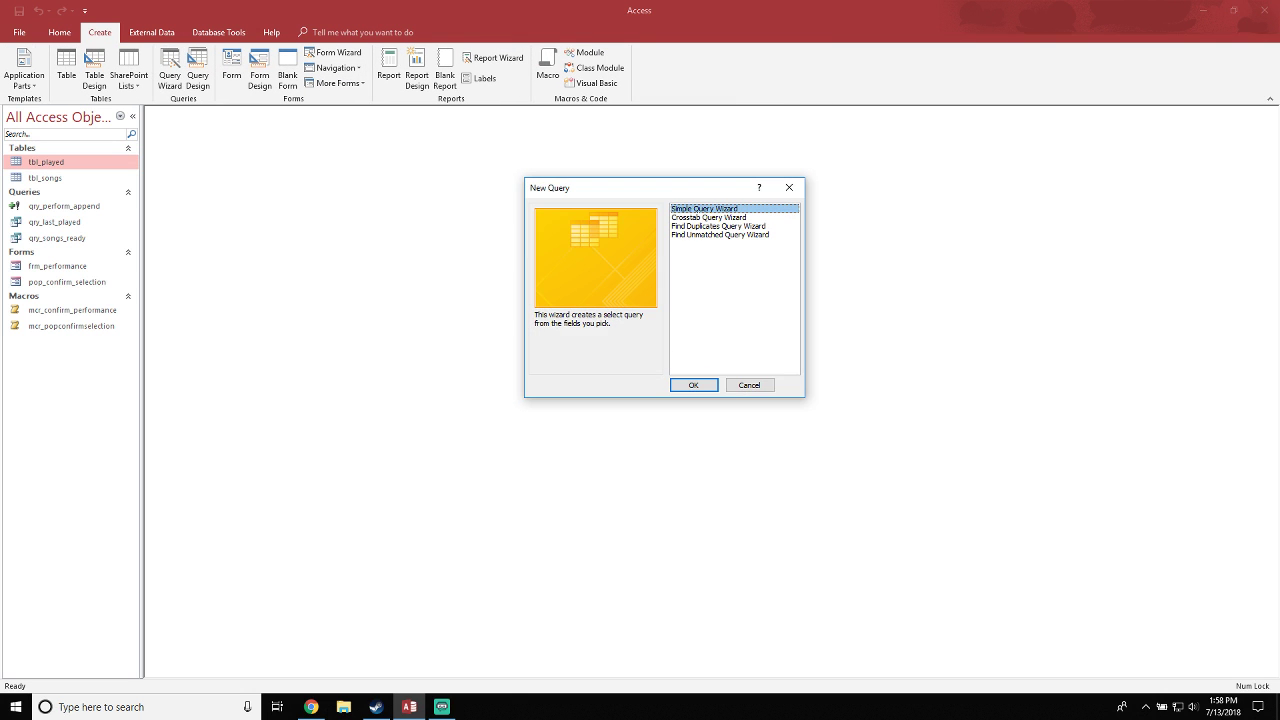
pyautogui.click(709, 217)
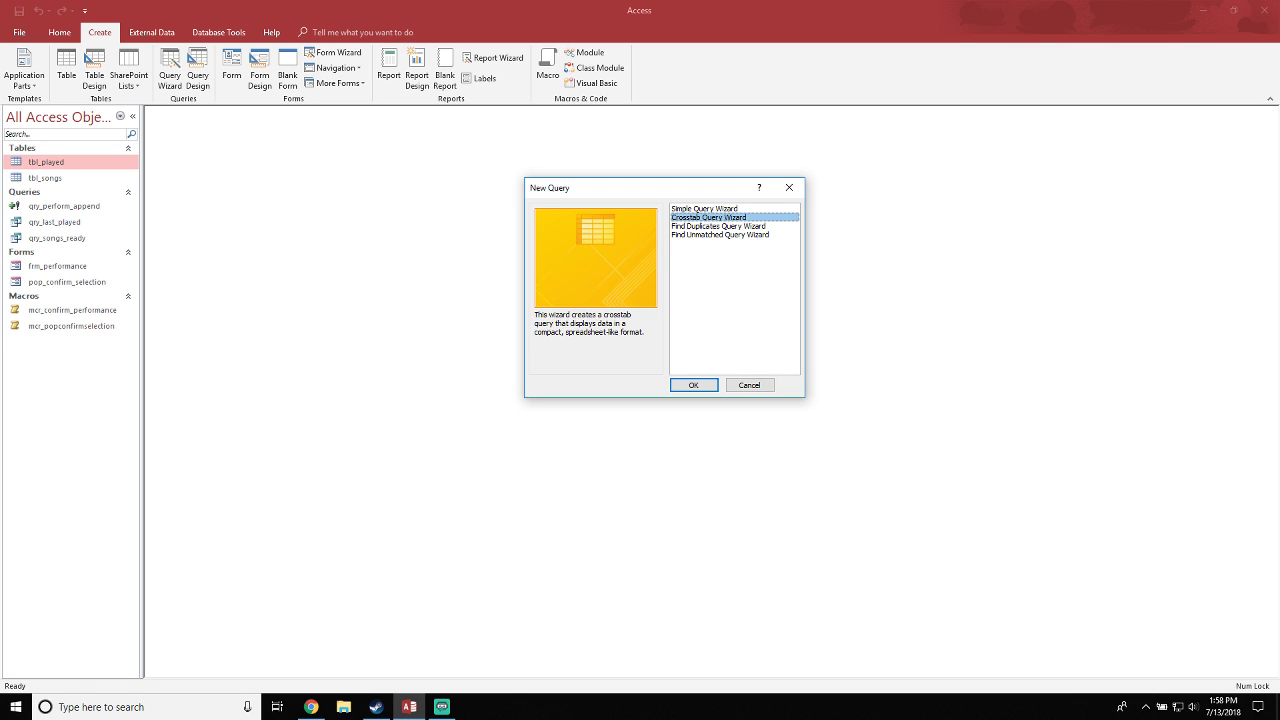
pyautogui.click(693, 385)
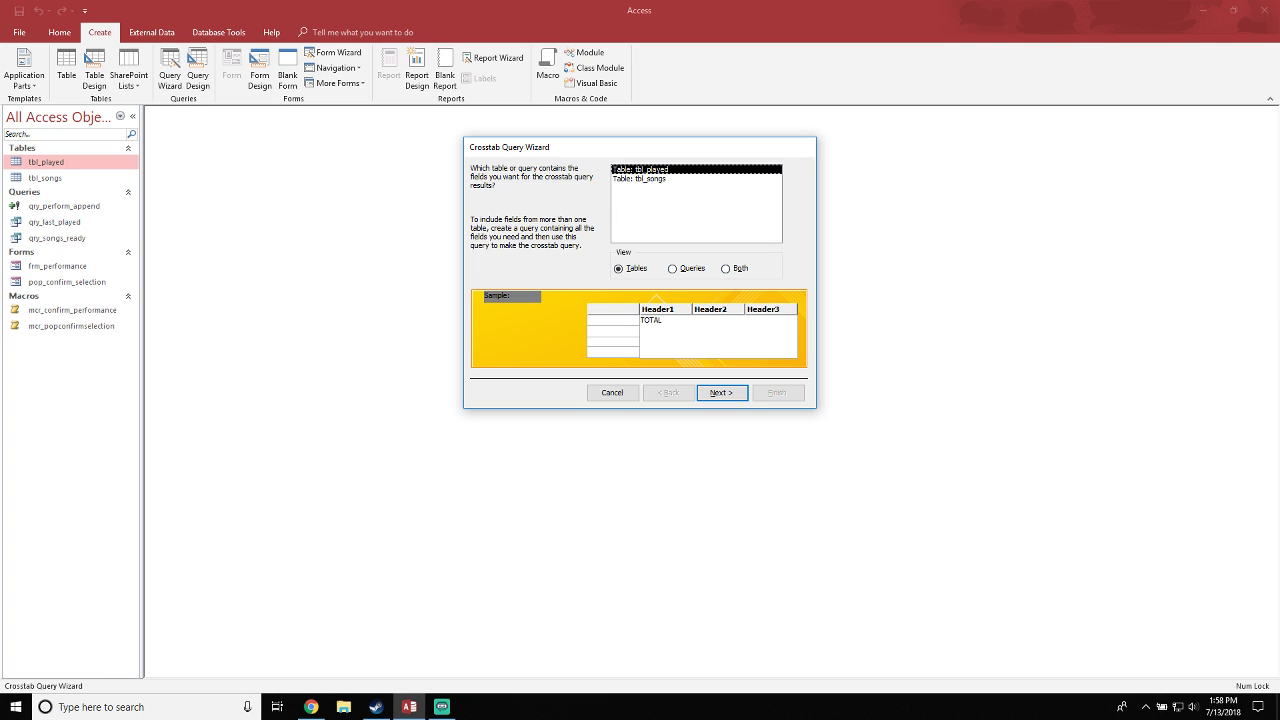
pyautogui.press('Return')
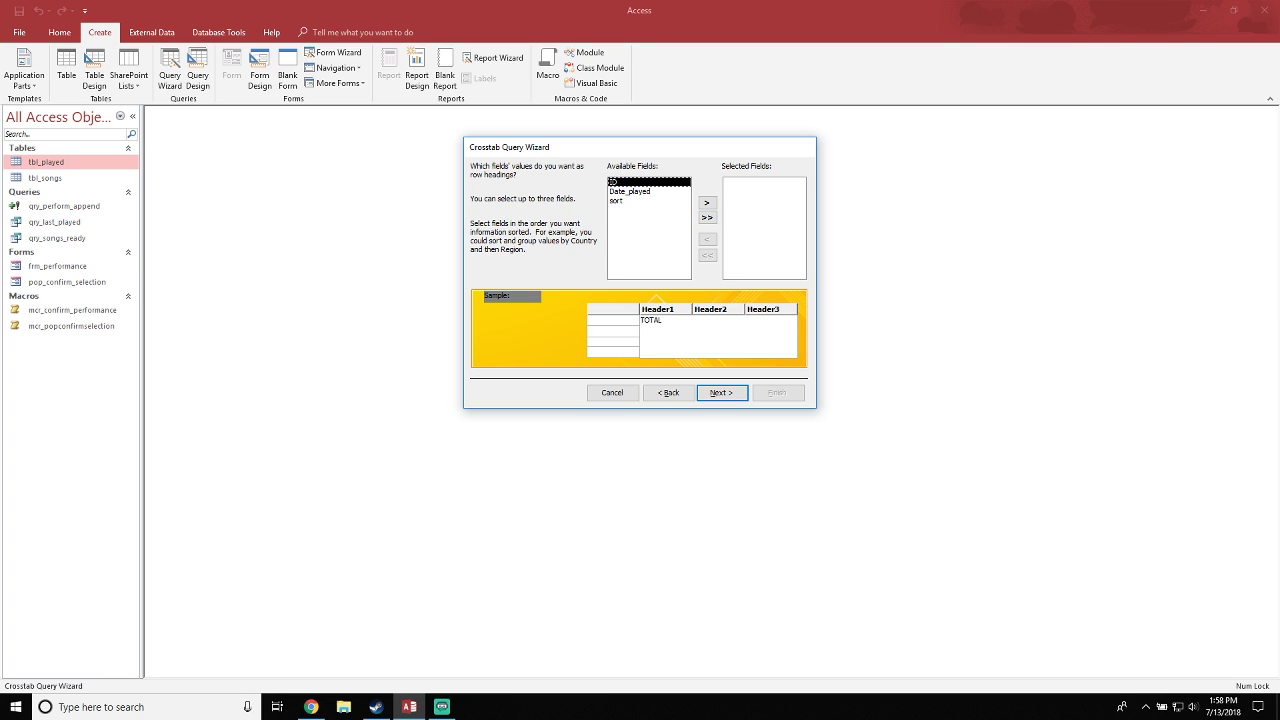
# Choose ID as the crosstab's only row heading, leaving sort out of the selected fields
pyautogui.click(616, 200)
pyautogui.click(707, 202)
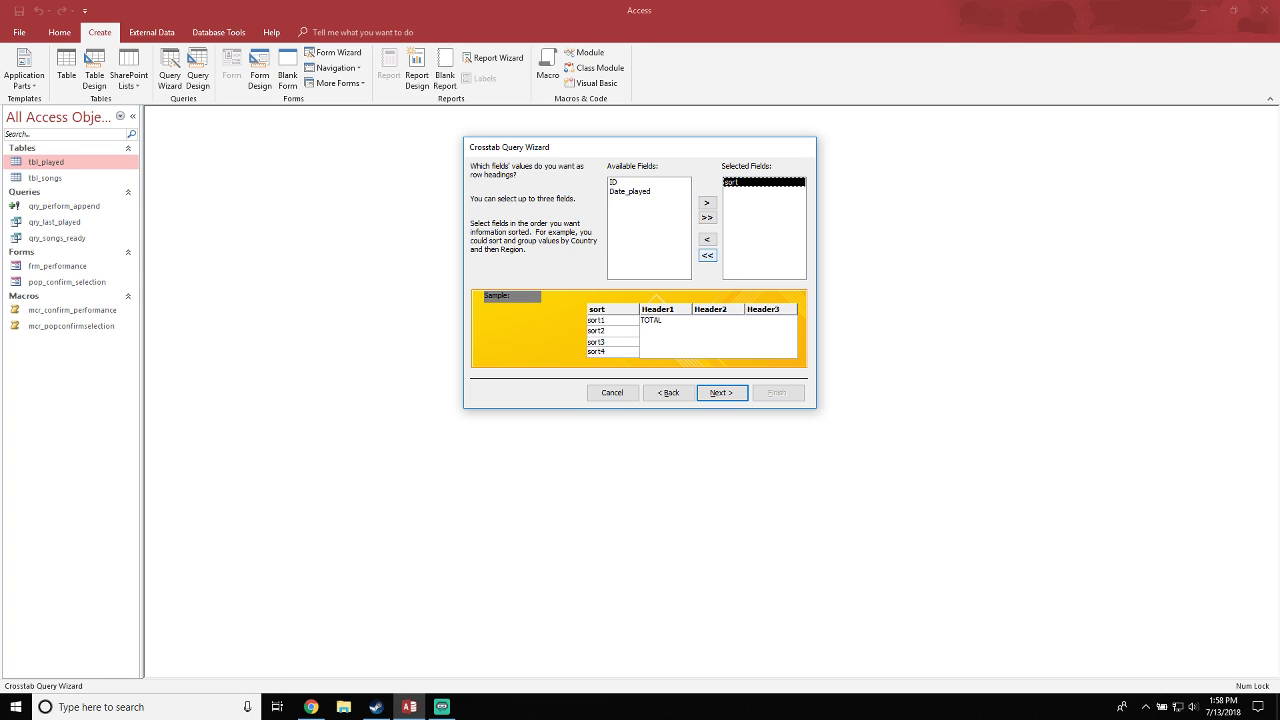
pyautogui.click(614, 182)
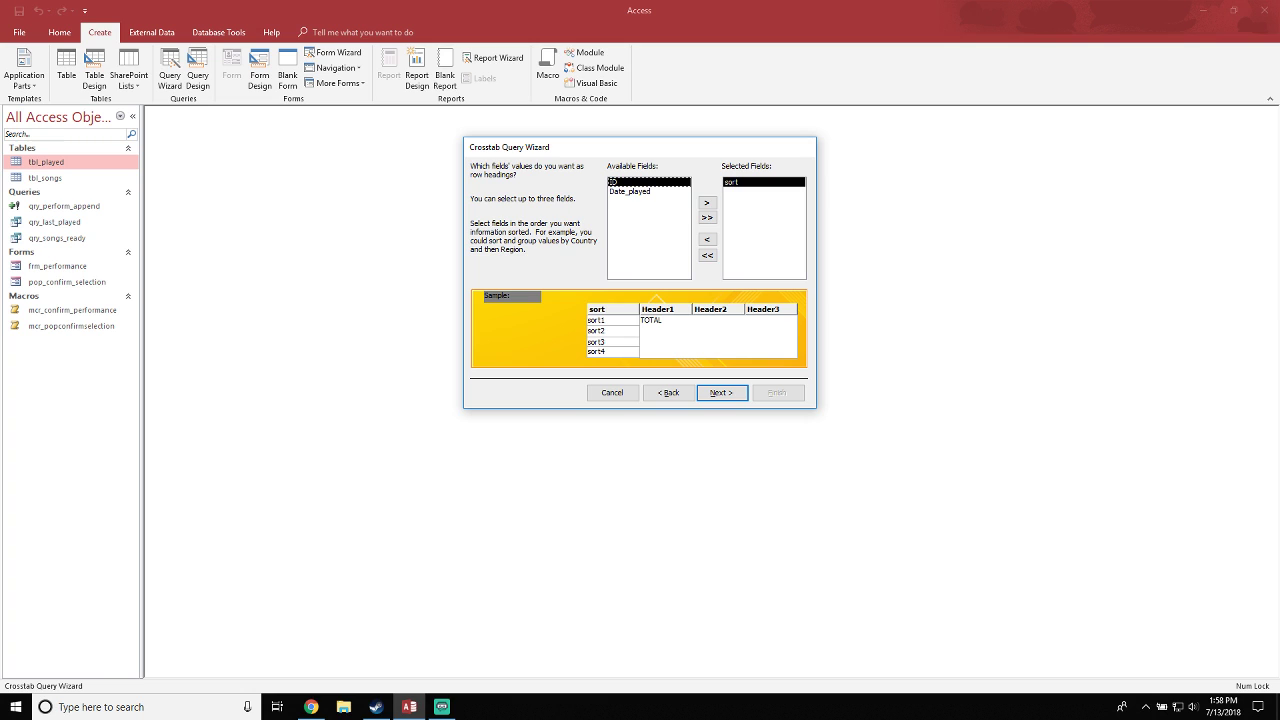
pyautogui.click(707, 202)
pyautogui.click(731, 182)
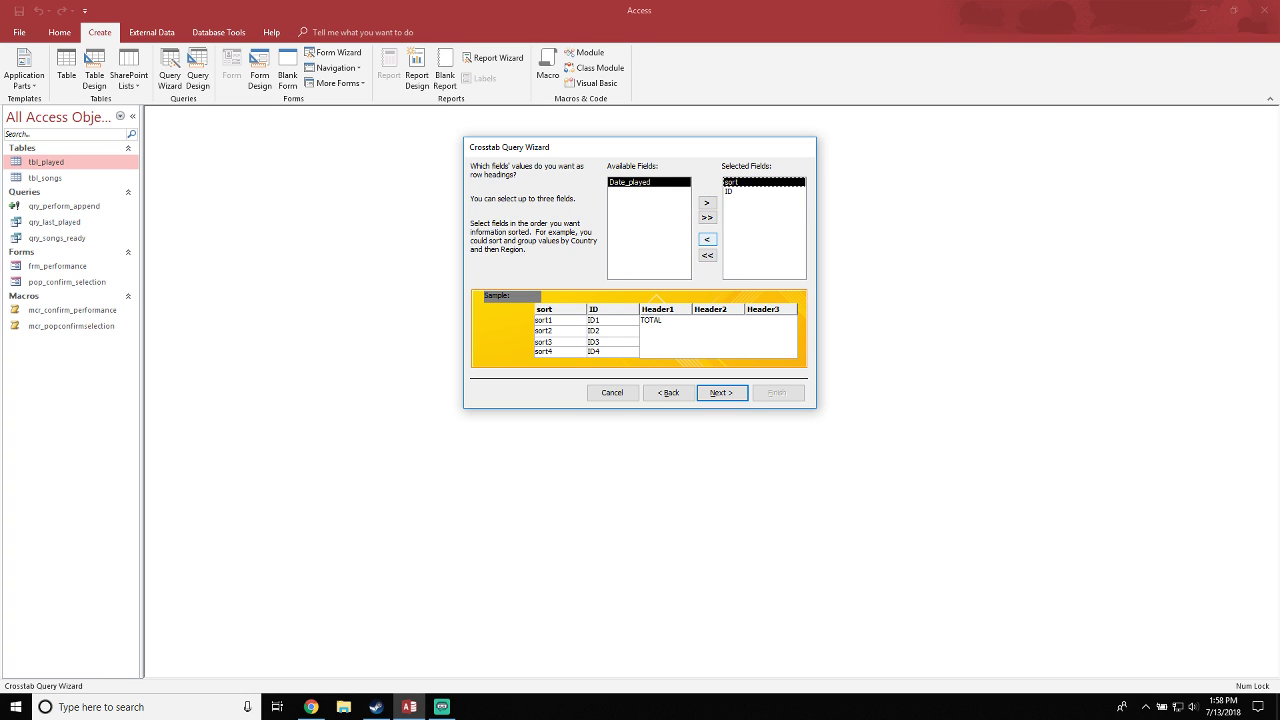
pyautogui.click(707, 239)
pyautogui.click(721, 393)
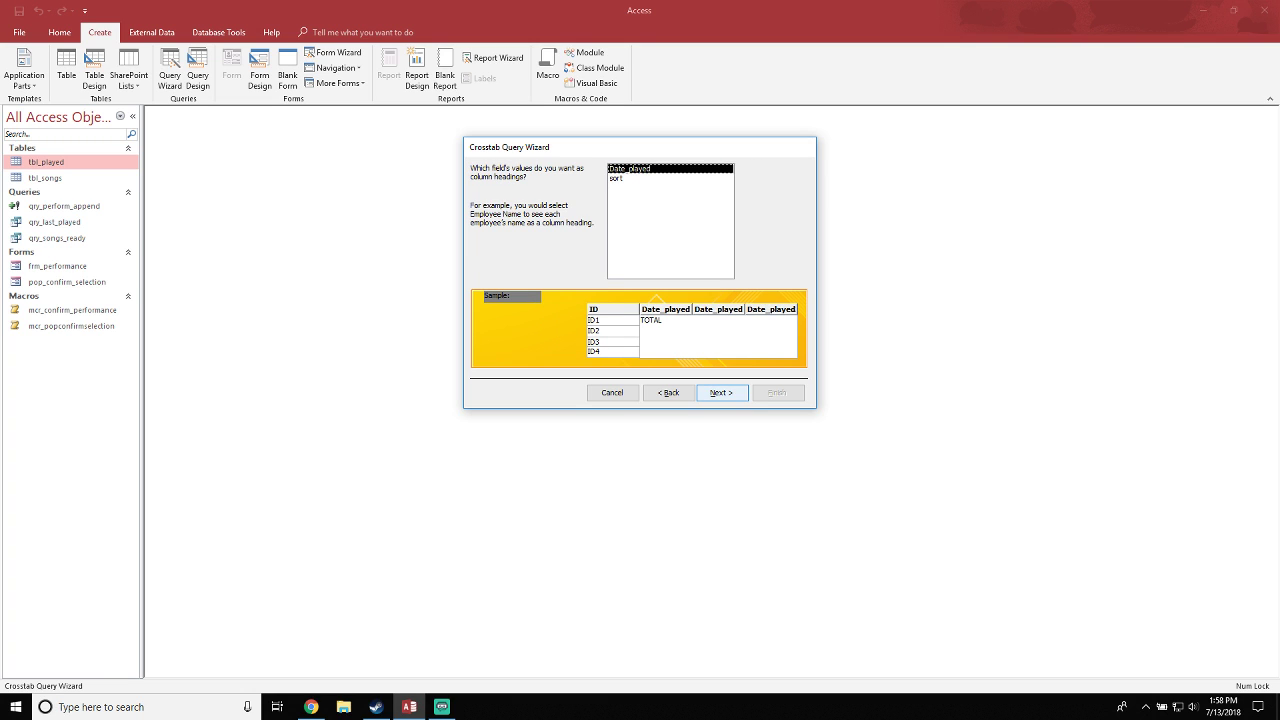
# Use sort as the column heading, exclude row sums for Date_played, and finish the wizard with the query name tbl_played_Crosstab
pyautogui.click(640, 178)
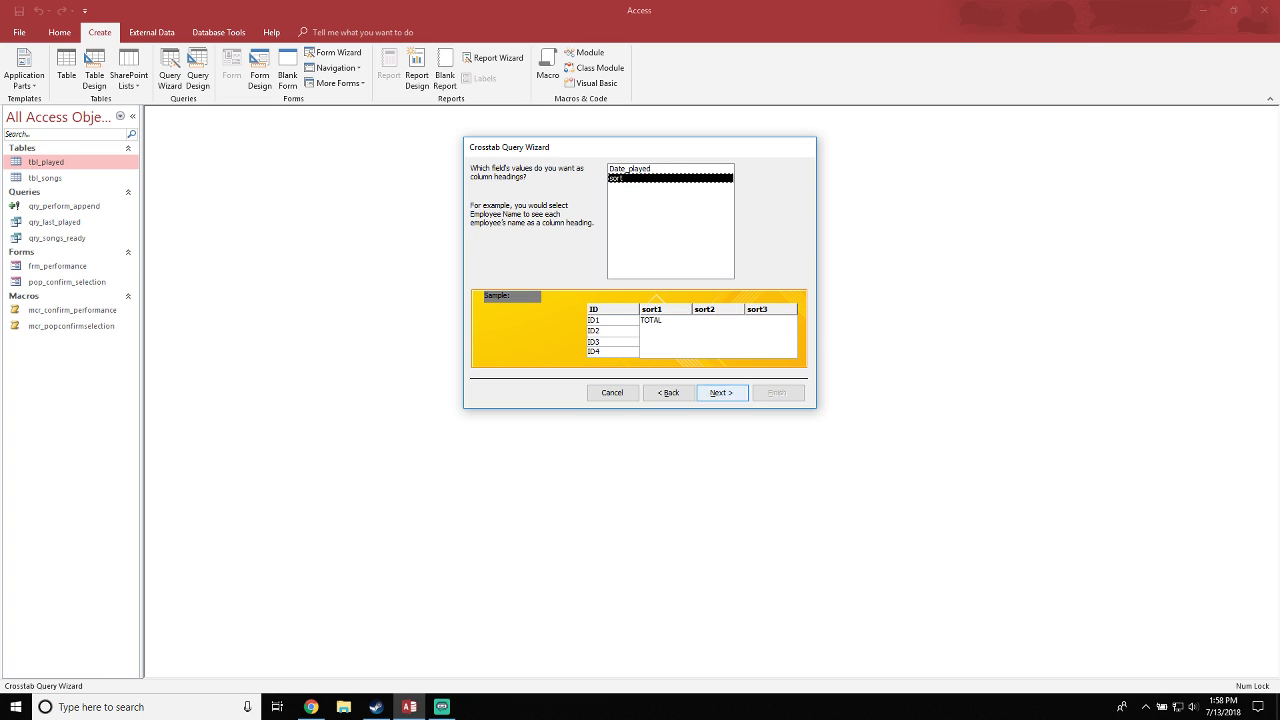
pyautogui.click(721, 392)
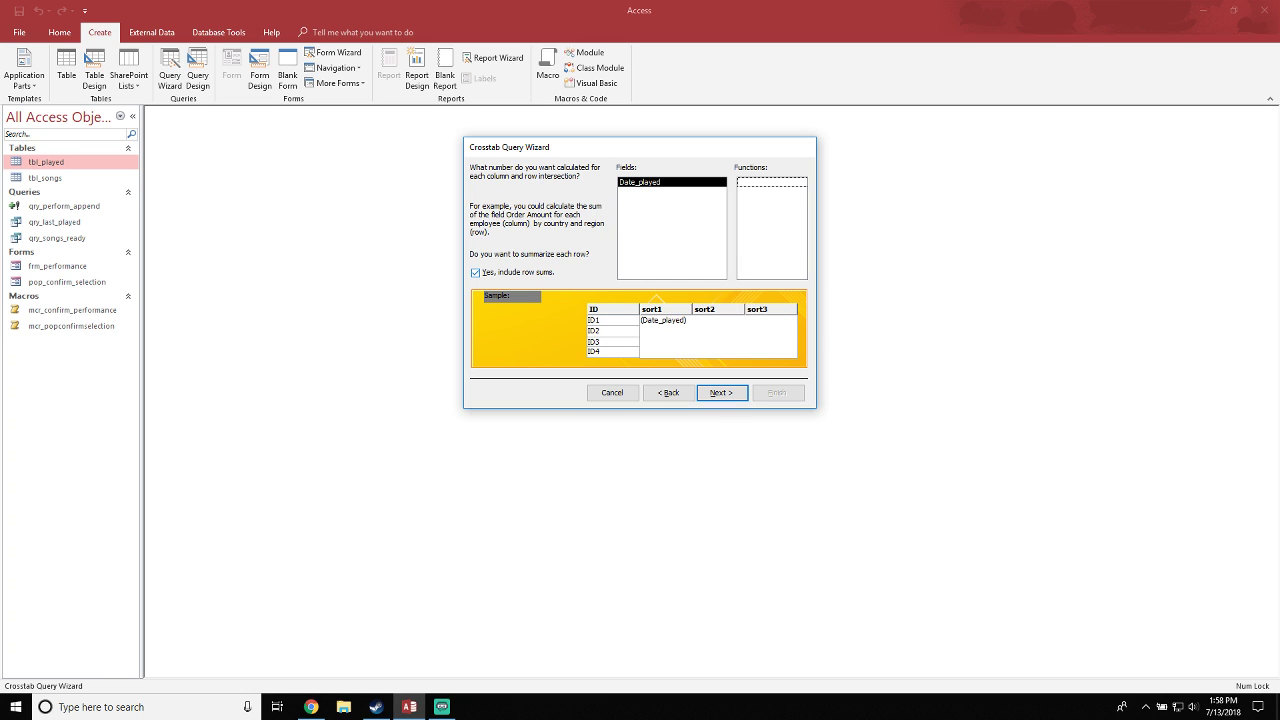
pyautogui.click(476, 273)
pyautogui.press('Return')
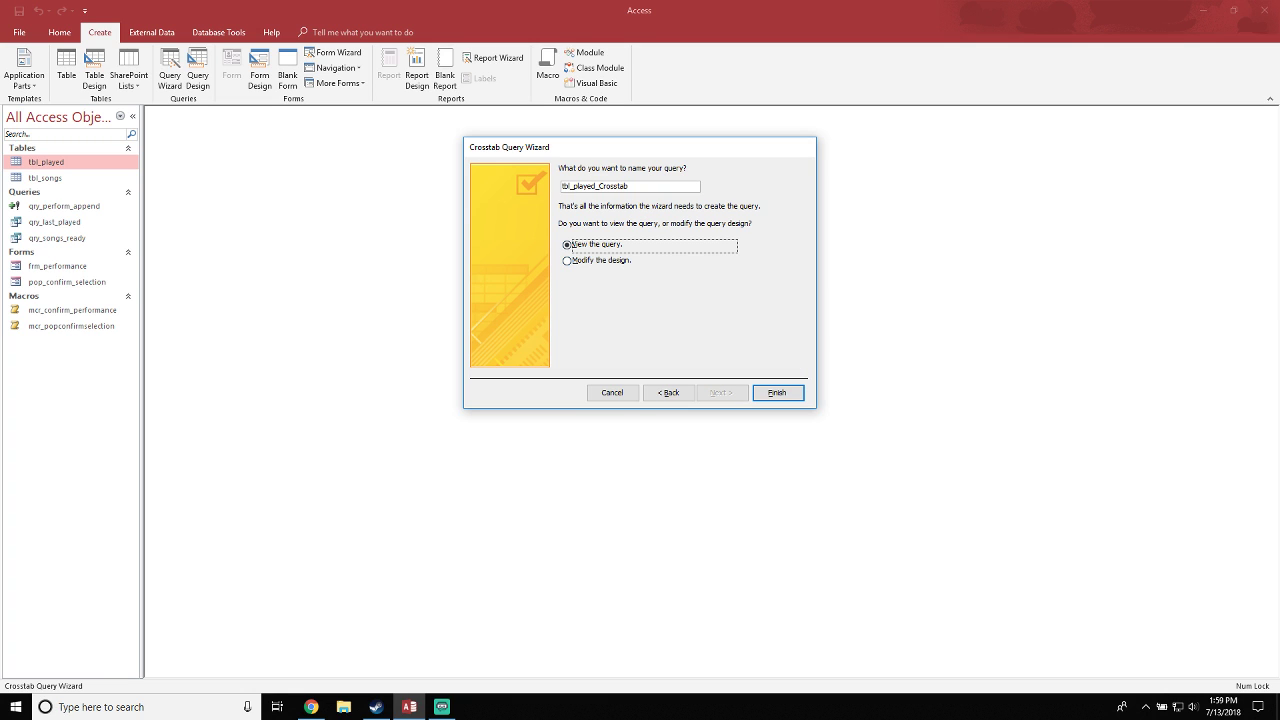
pyautogui.press('Return')
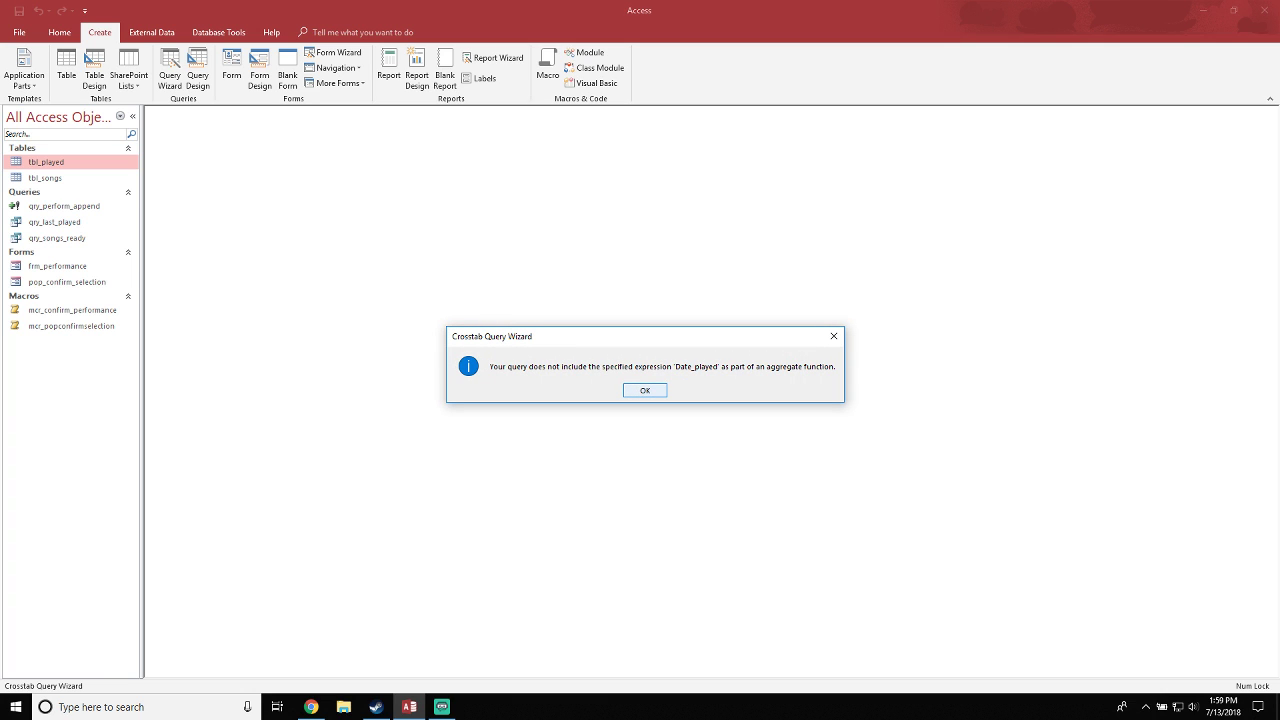
pyautogui.press('Return')
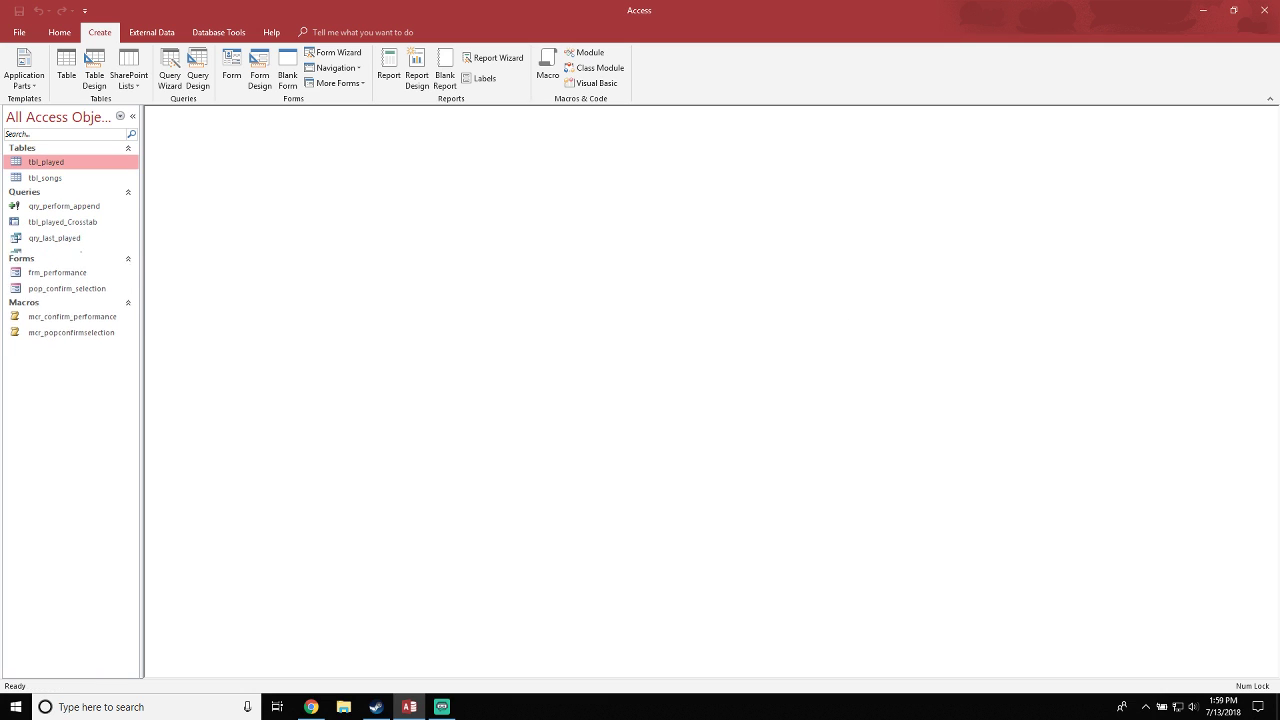
# Open tbl_played_Crosstab in Design View and shift the tbl_played field list slightly down and to the right
pyautogui.click(64, 206)
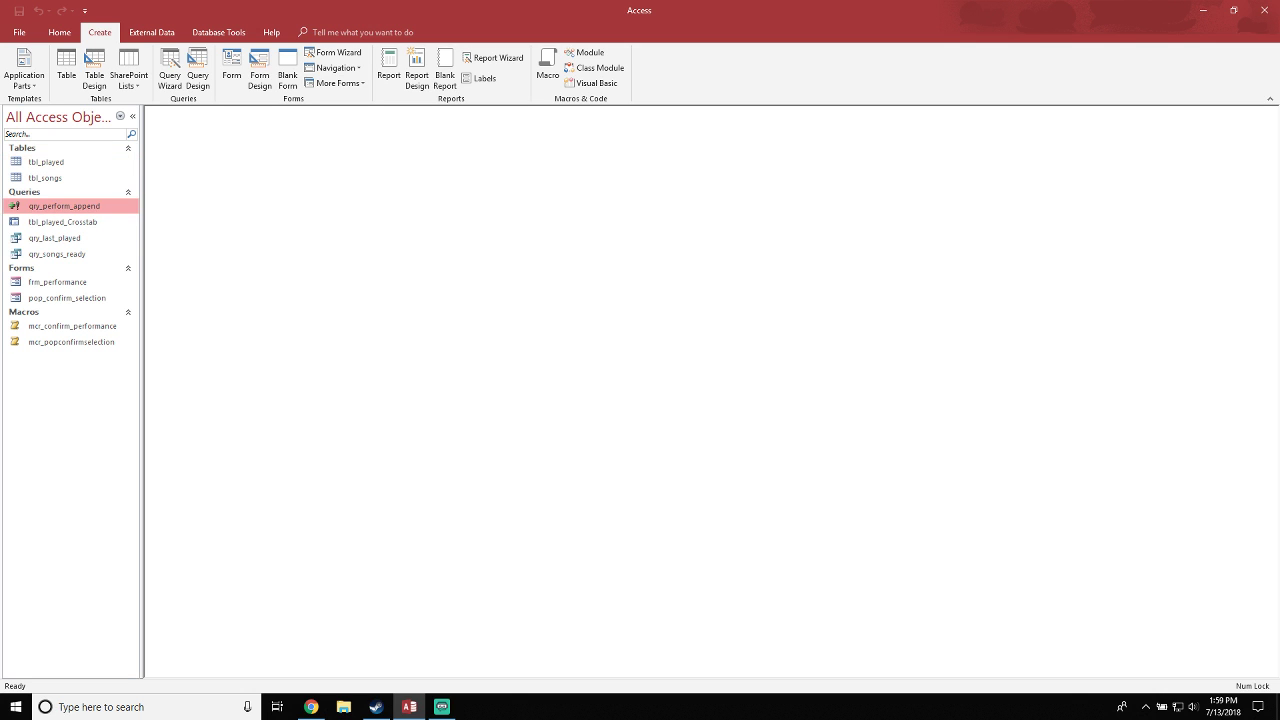
pyautogui.click(63, 222)
pyautogui.rightClick(86, 222)
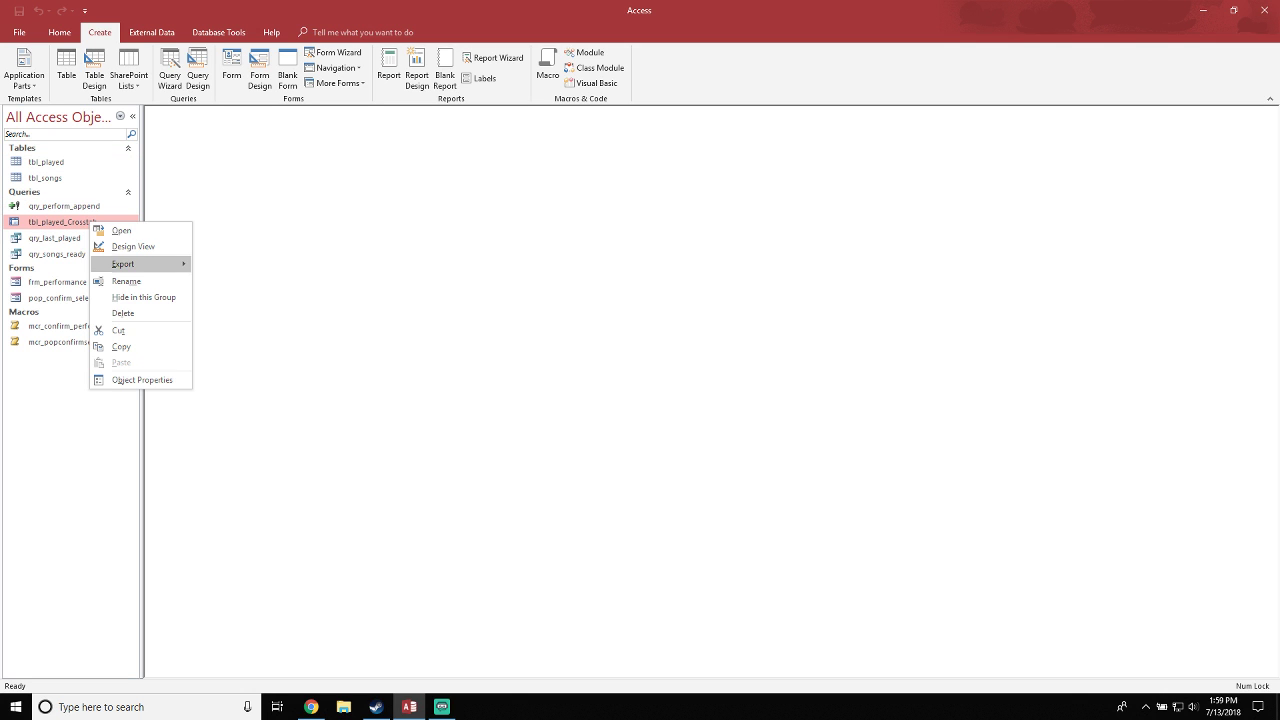
pyautogui.click(130, 246)
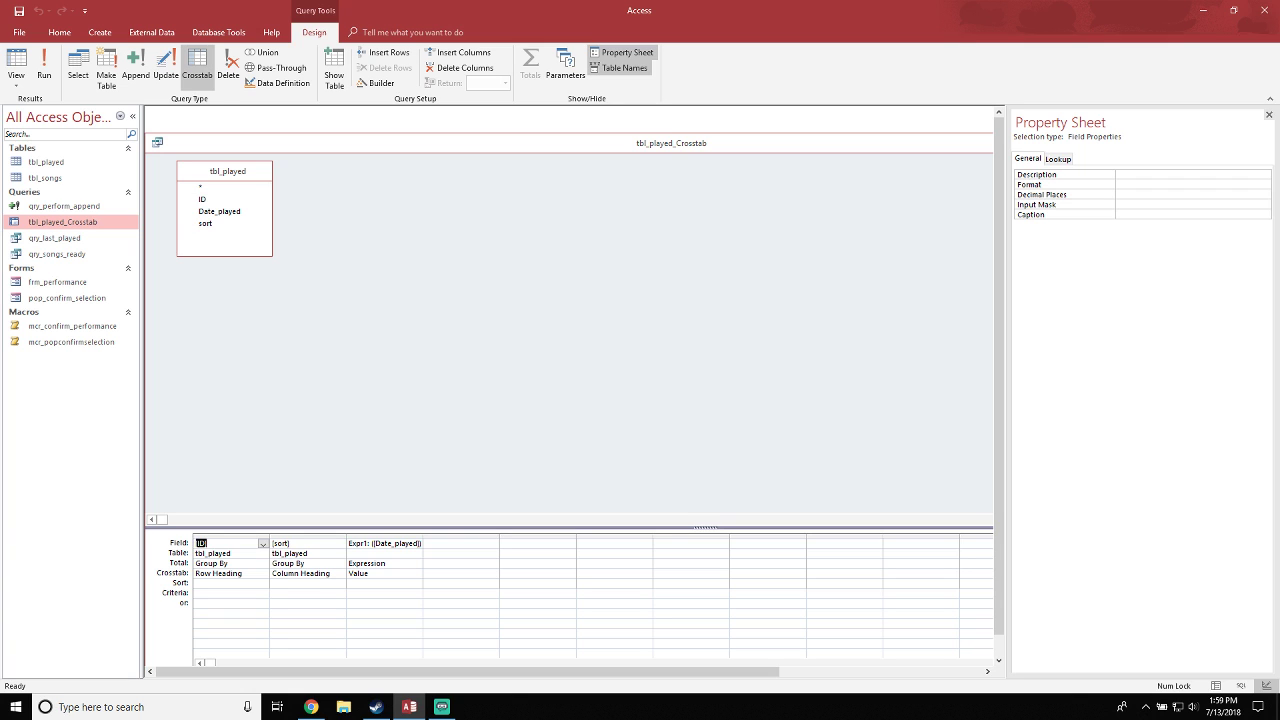
pyautogui.moveTo(227, 171); pyautogui.dragTo(288, 198)
pyautogui.click(384, 543)
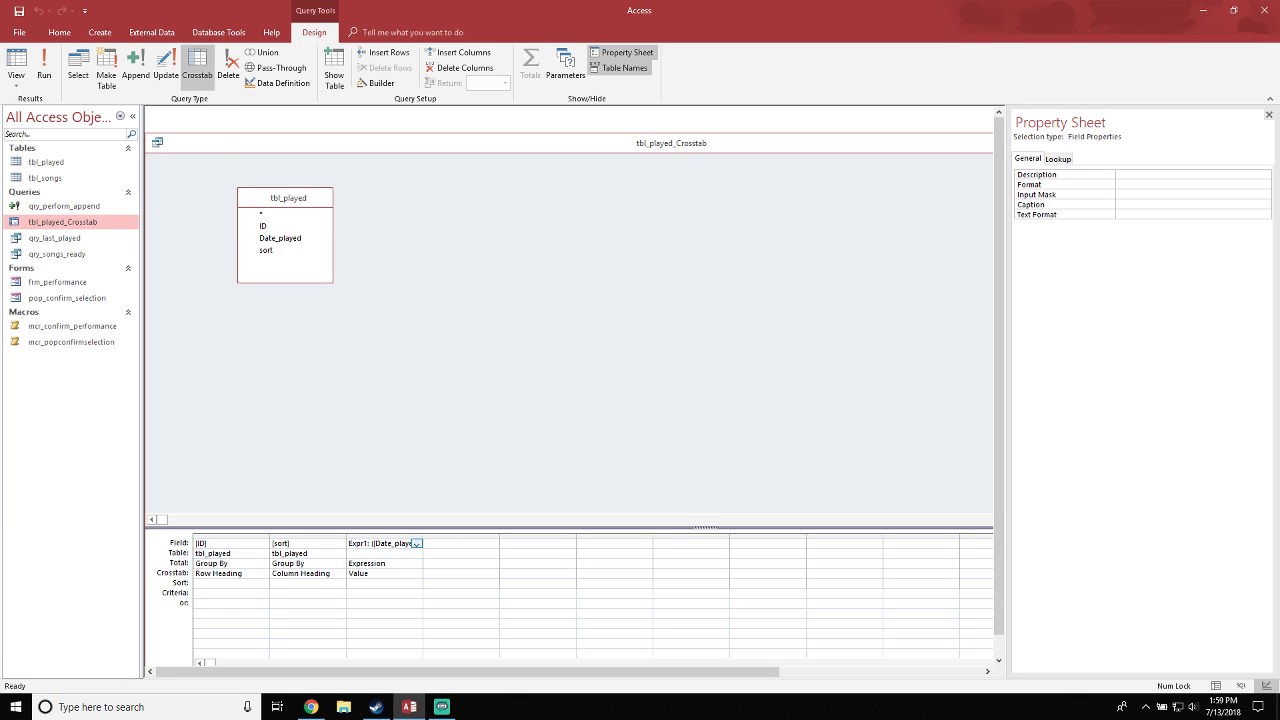
# Set the Total function of the Date_played value column to Count
pyautogui.click(386, 563)
pyautogui.click(390, 573)
pyautogui.click(416, 574)
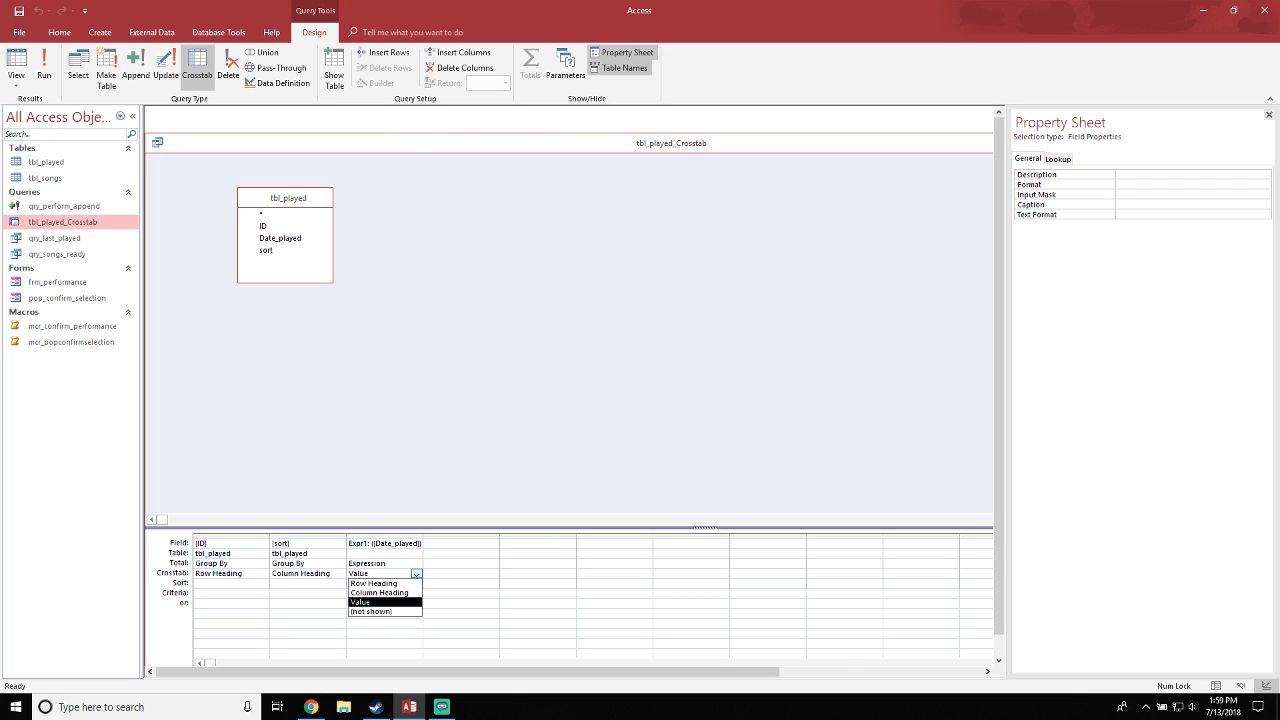
pyautogui.click(416, 574)
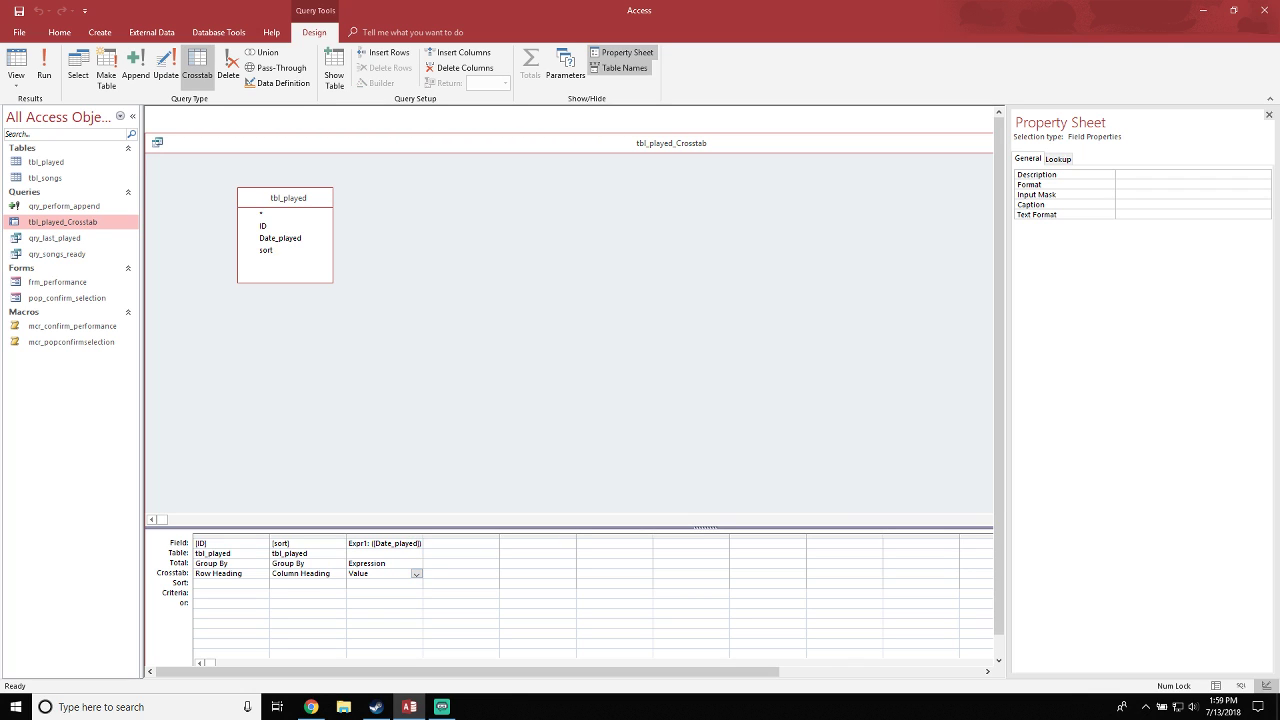
pyautogui.click(390, 563)
pyautogui.click(416, 563)
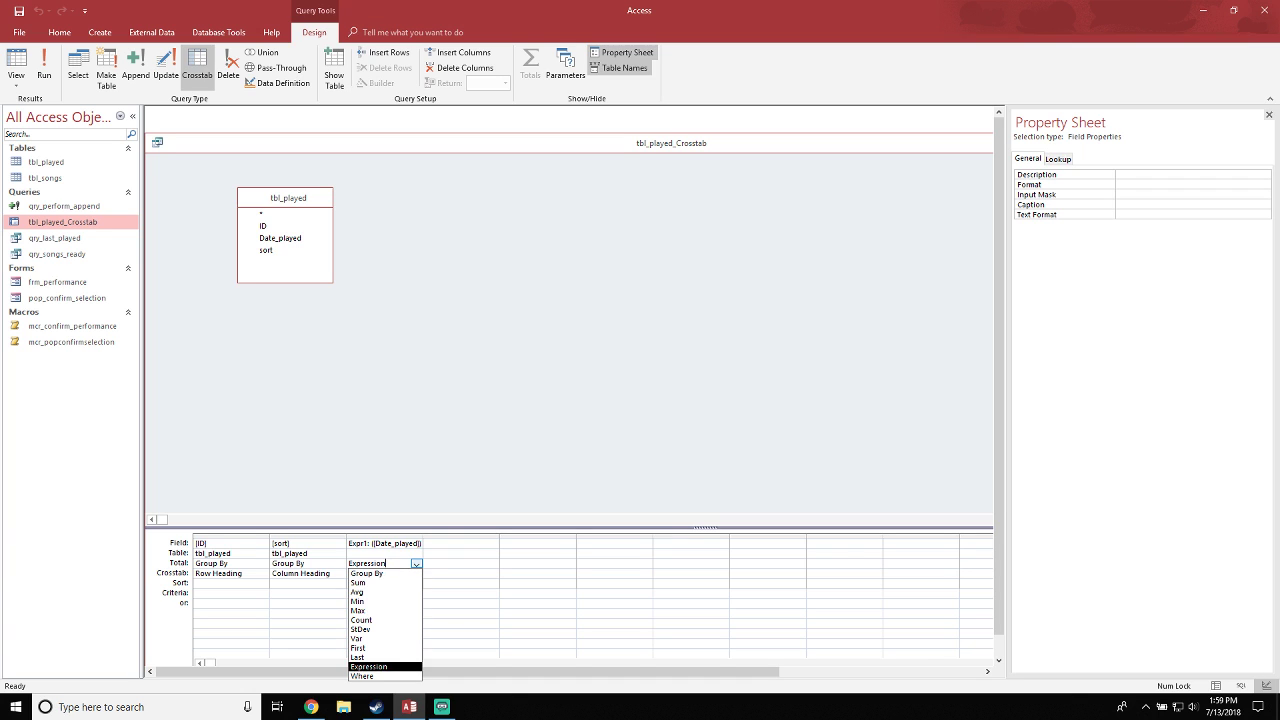
pyautogui.click(360, 620)
pyautogui.click(425, 553)
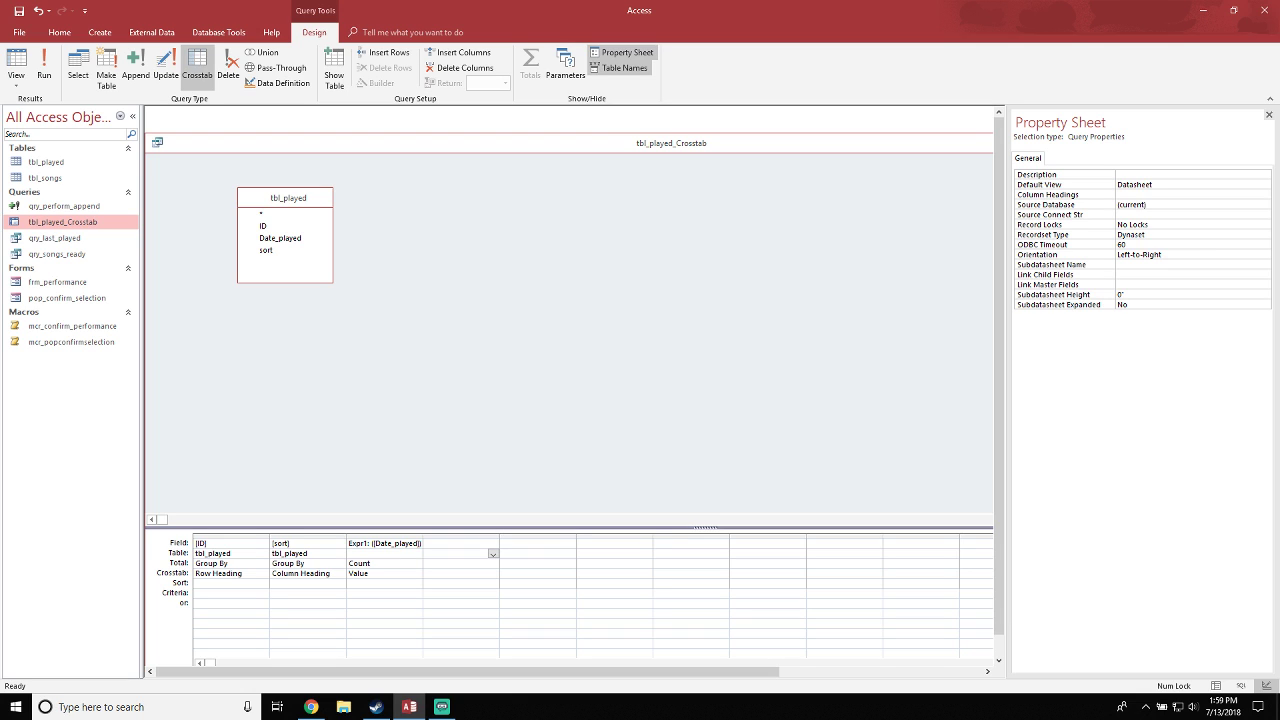
# Run the crosstab query, and close its datasheet while saving the design changes
pyautogui.click(312, 553)
pyautogui.click(400, 543)
pyautogui.click(402, 573)
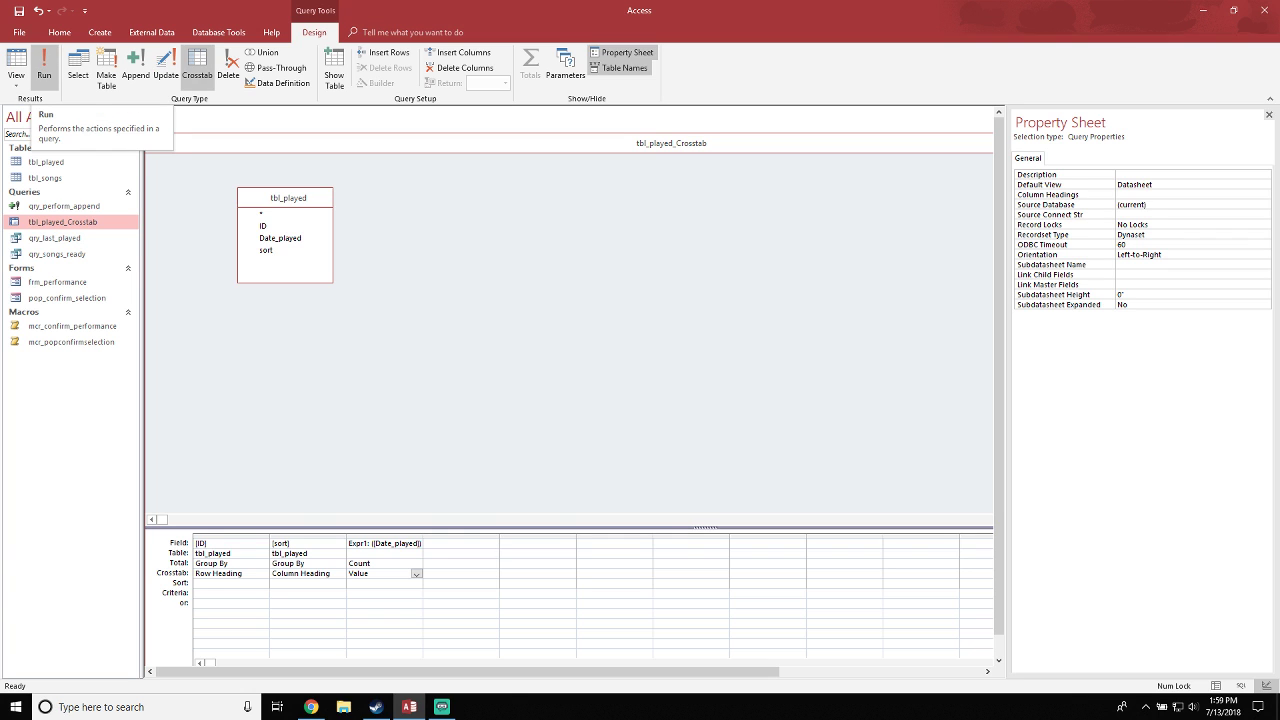
pyautogui.click(44, 68)
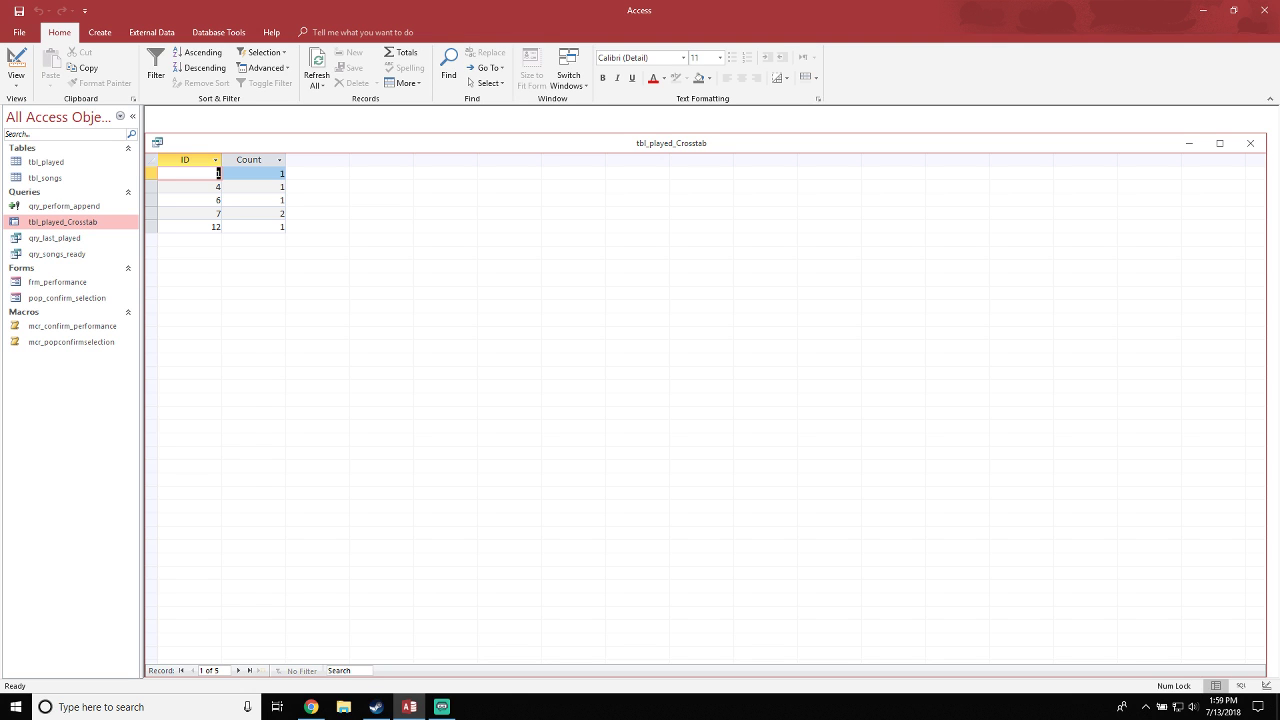
pyautogui.moveTo(671, 143)
pyautogui.mouseDown()
pyautogui.moveTo(704, 143)
pyautogui.moveTo(681, 126)
pyautogui.mouseUp()
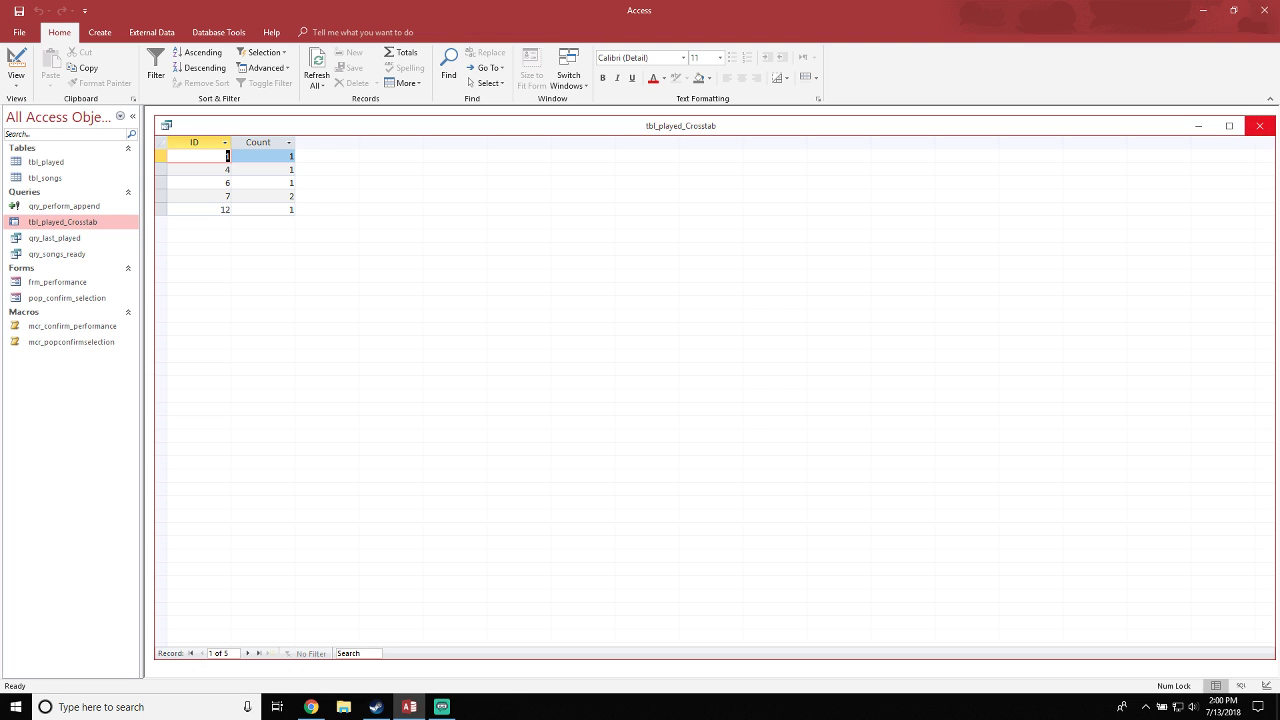
pyautogui.click(1259, 125)
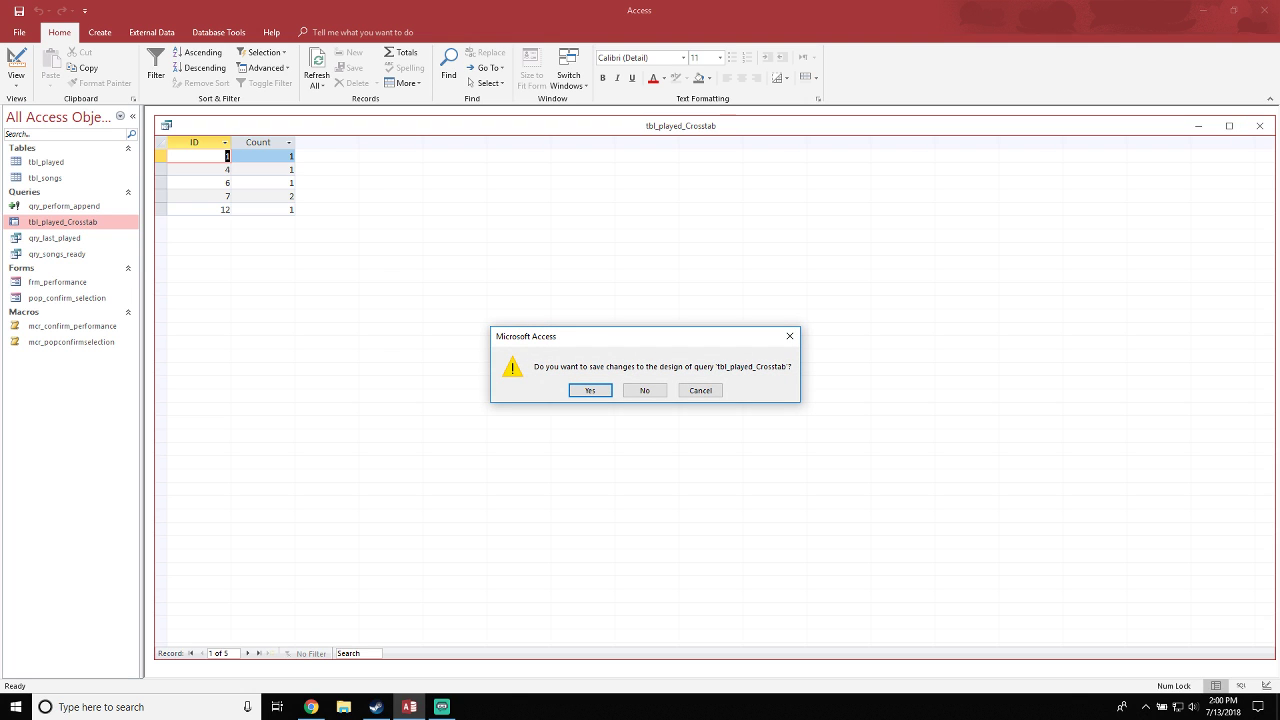
pyautogui.press('Return')
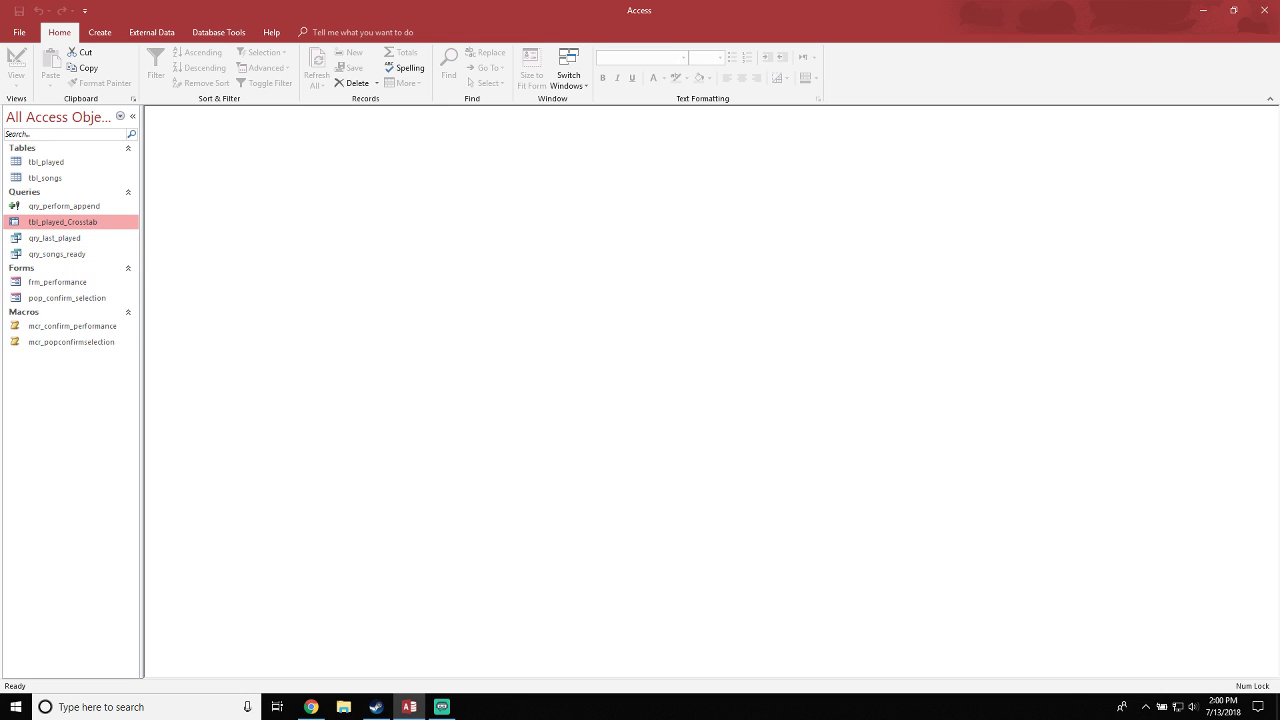
# Rename the tbl_played_Crosstab query as qry_playcount
pyautogui.press('F2')
pyautogui.write('qry')
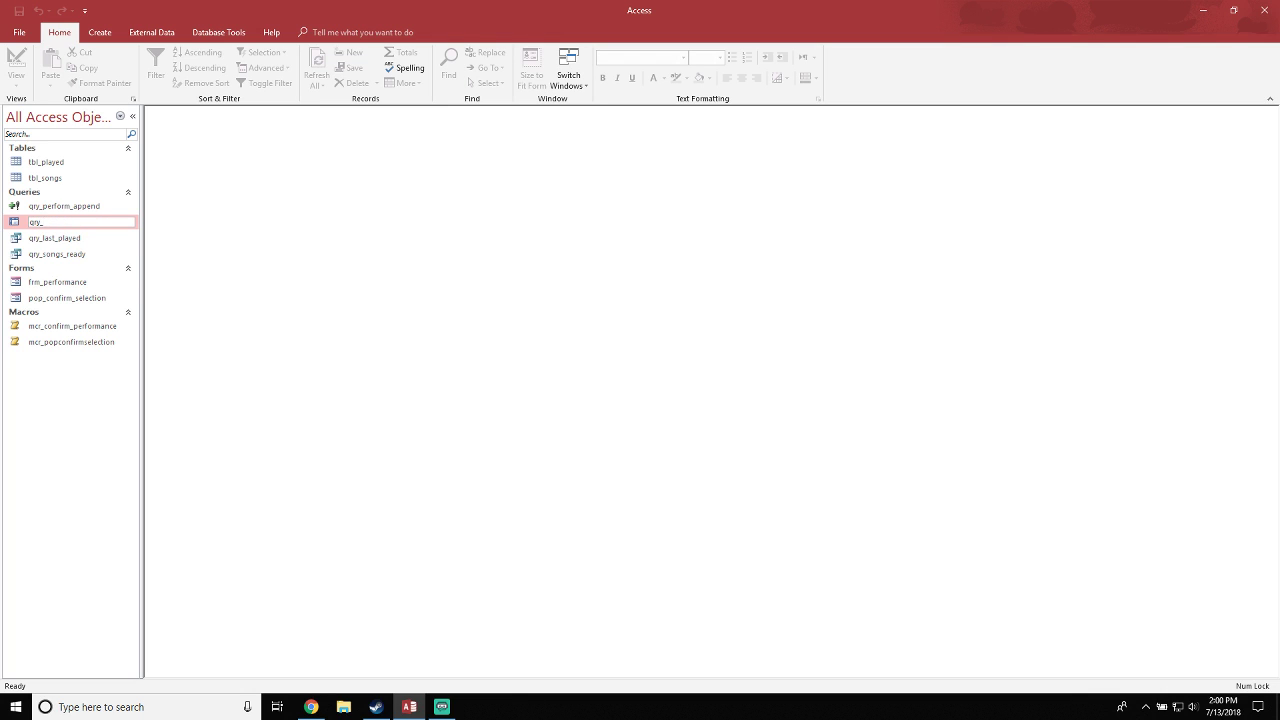
pyautogui.write('_s')
pyautogui.write('playcount')
pyautogui.press('Return')
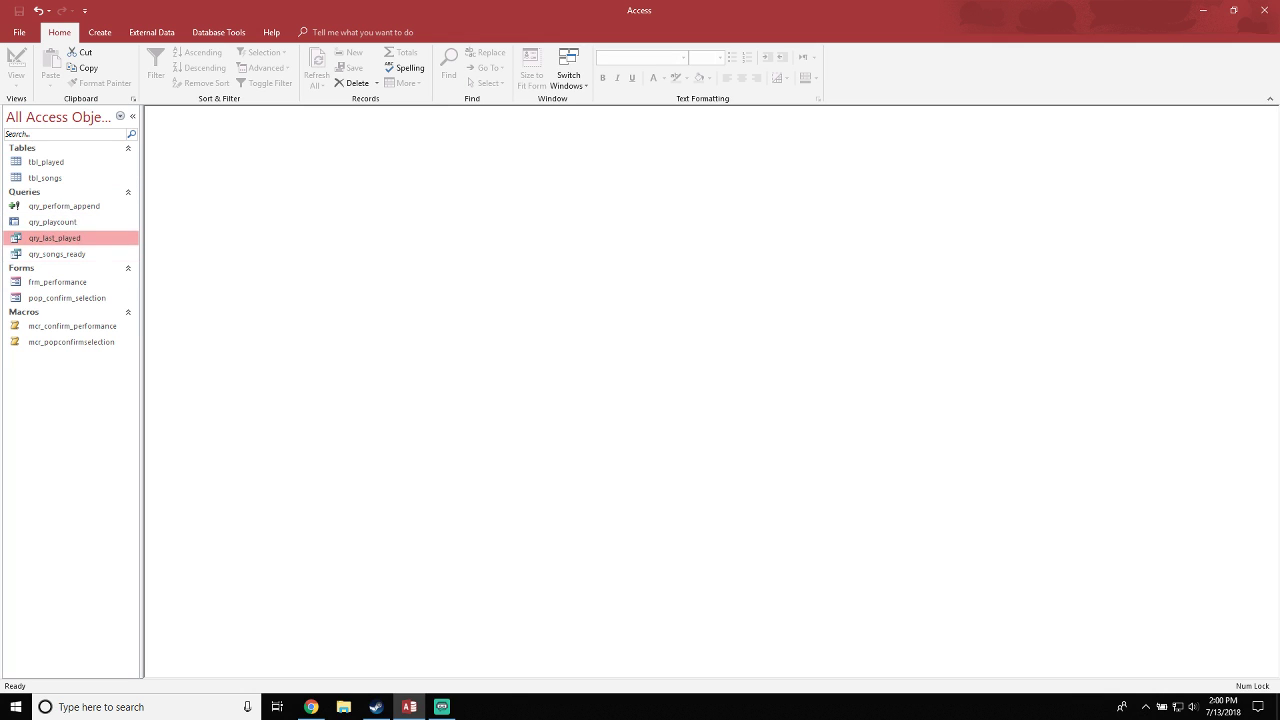
# Open qry_songs_ready in Design View and move the qry_last_played field list farther right of tbl_songs
pyautogui.click(66, 268)
pyautogui.click(66, 268)
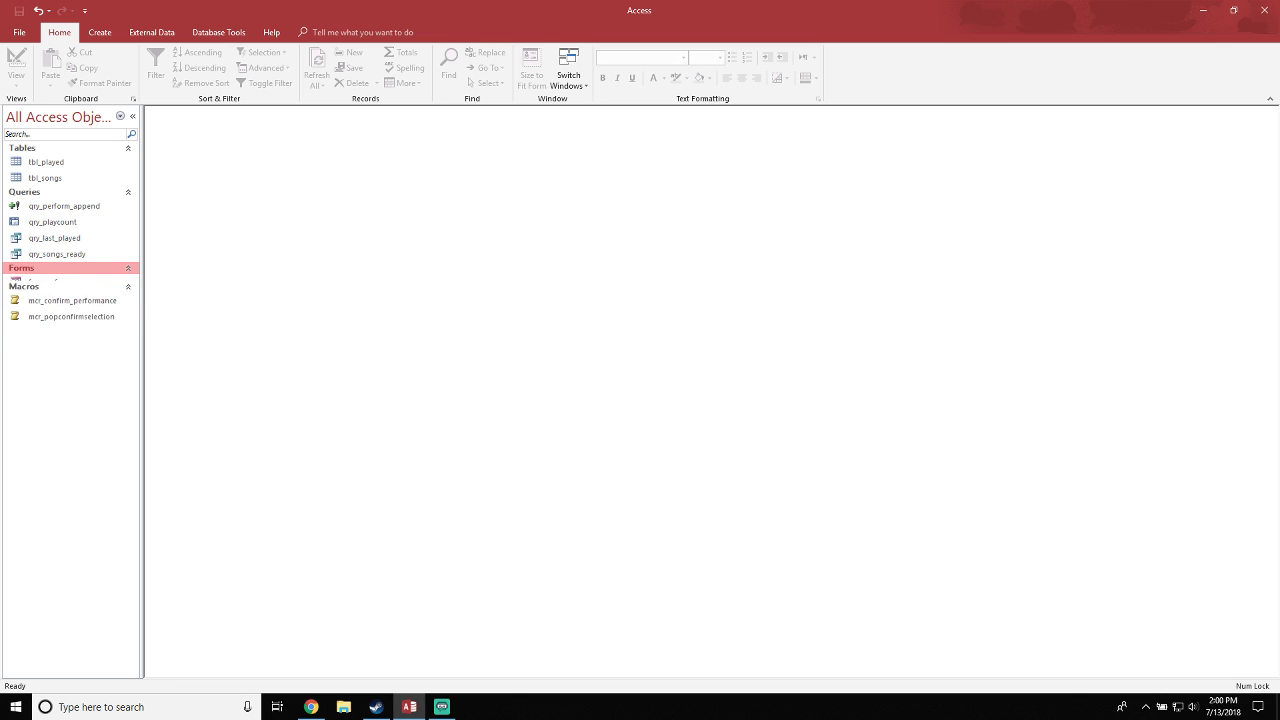
pyautogui.click(66, 254)
pyautogui.rightClick(78, 253)
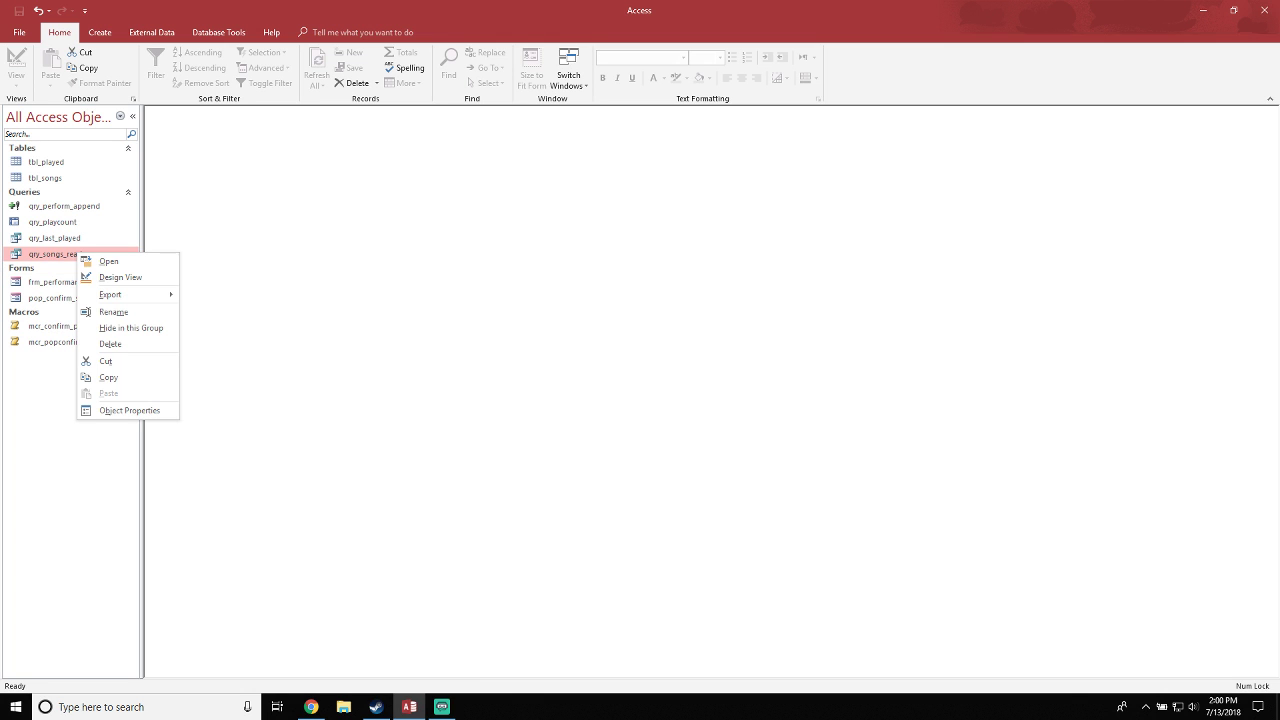
pyautogui.click(105, 277)
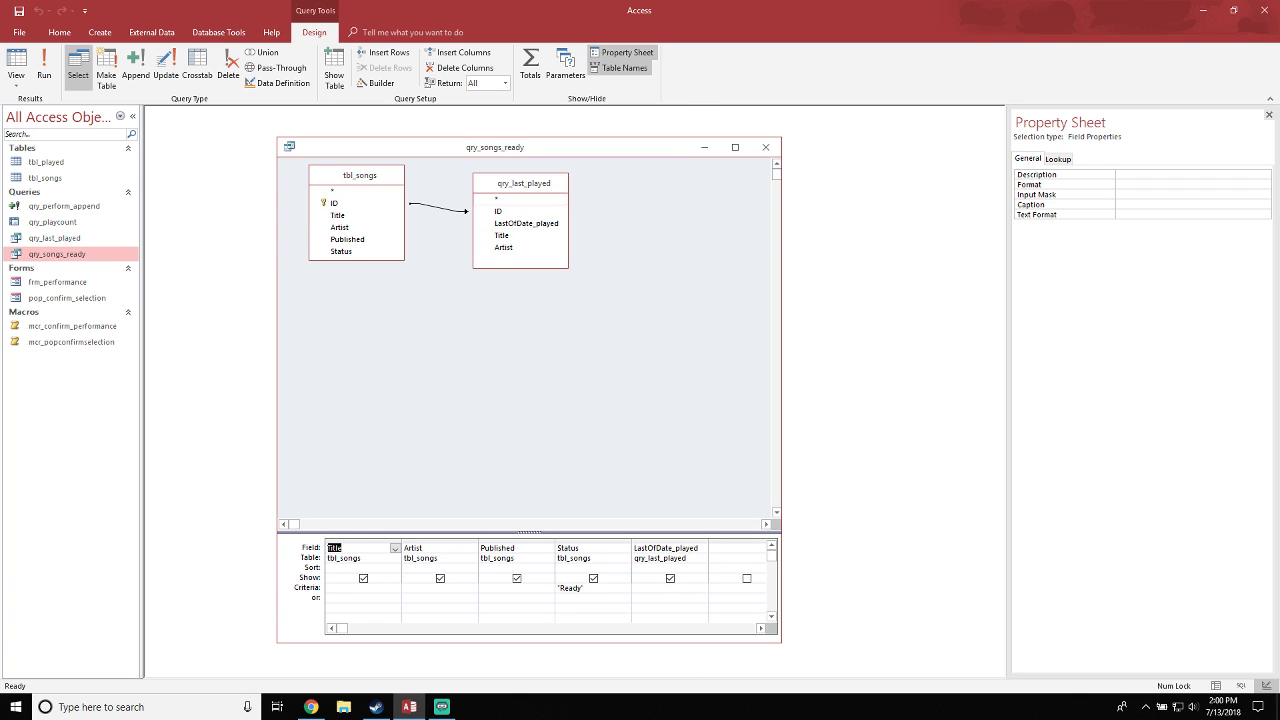
pyautogui.moveTo(520, 183); pyautogui.dragTo(619, 181)
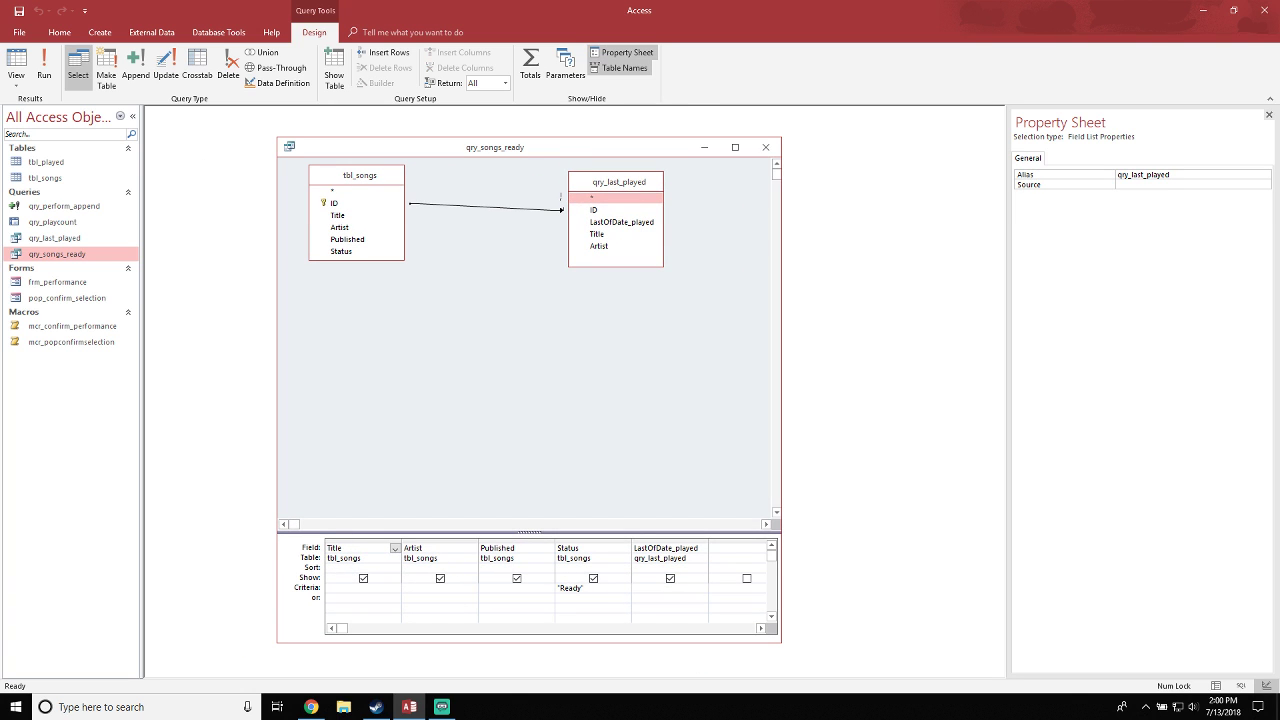
pyautogui.click(598, 588)
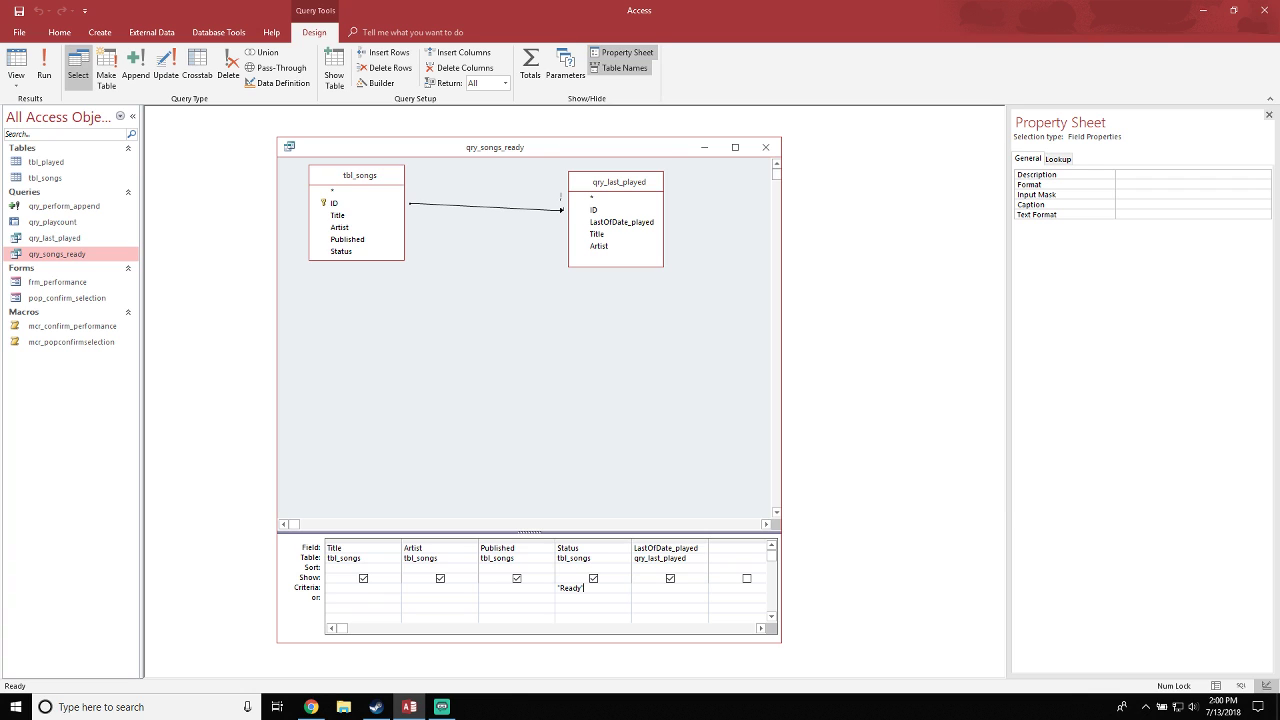
# Add qry_playcount to the query design and set its join to include all records from tbl_songs
pyautogui.moveTo(780, 520); pyautogui.dragTo(907, 520)
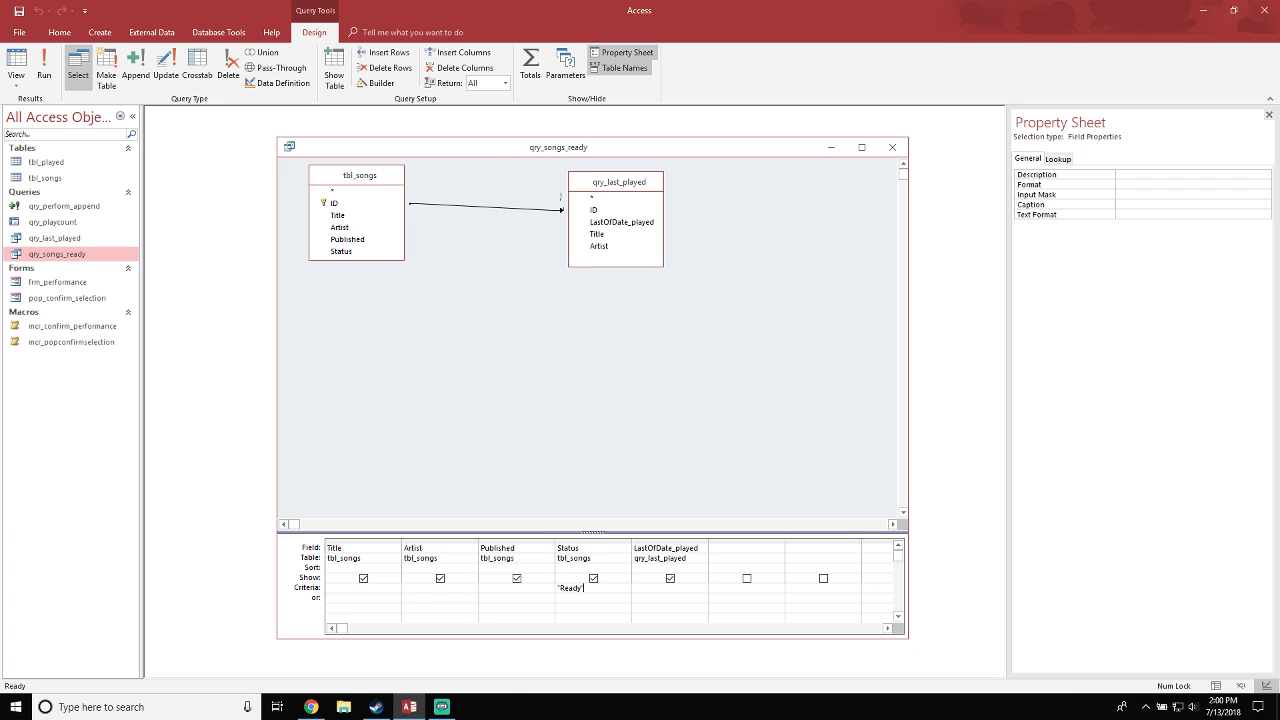
pyautogui.click(618, 385)
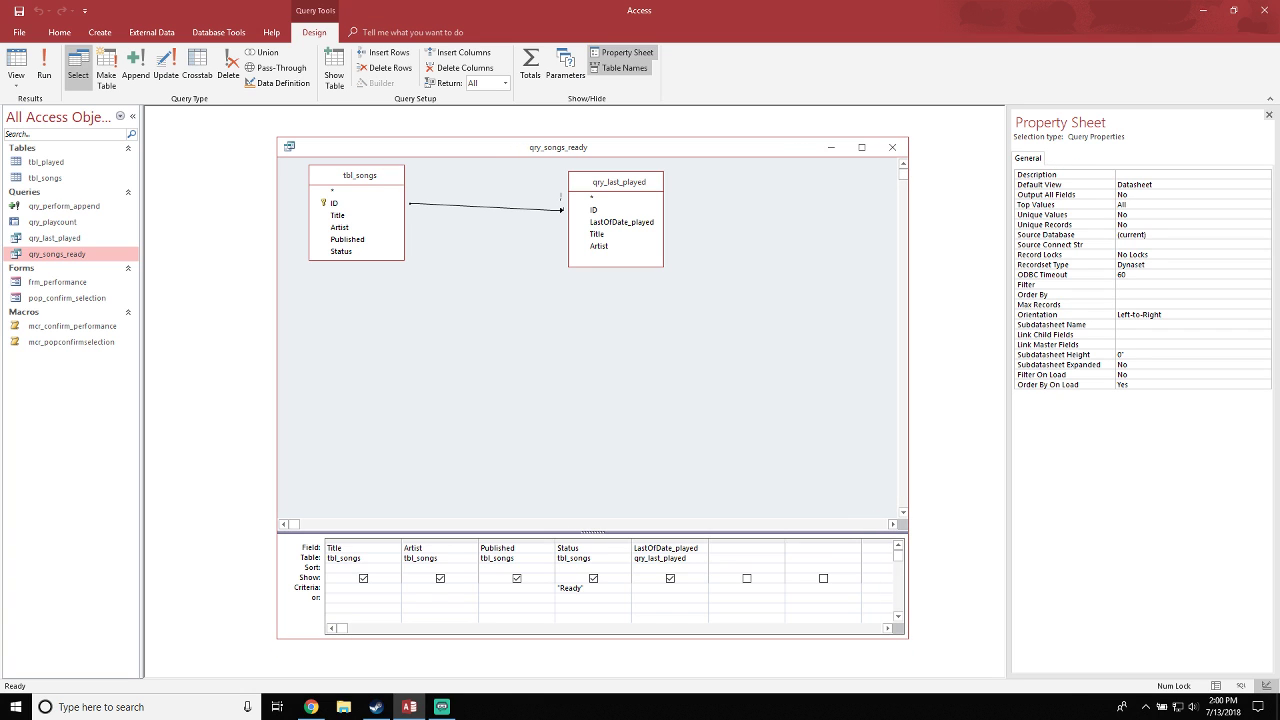
pyautogui.moveTo(56, 222); pyautogui.dragTo(510, 305)
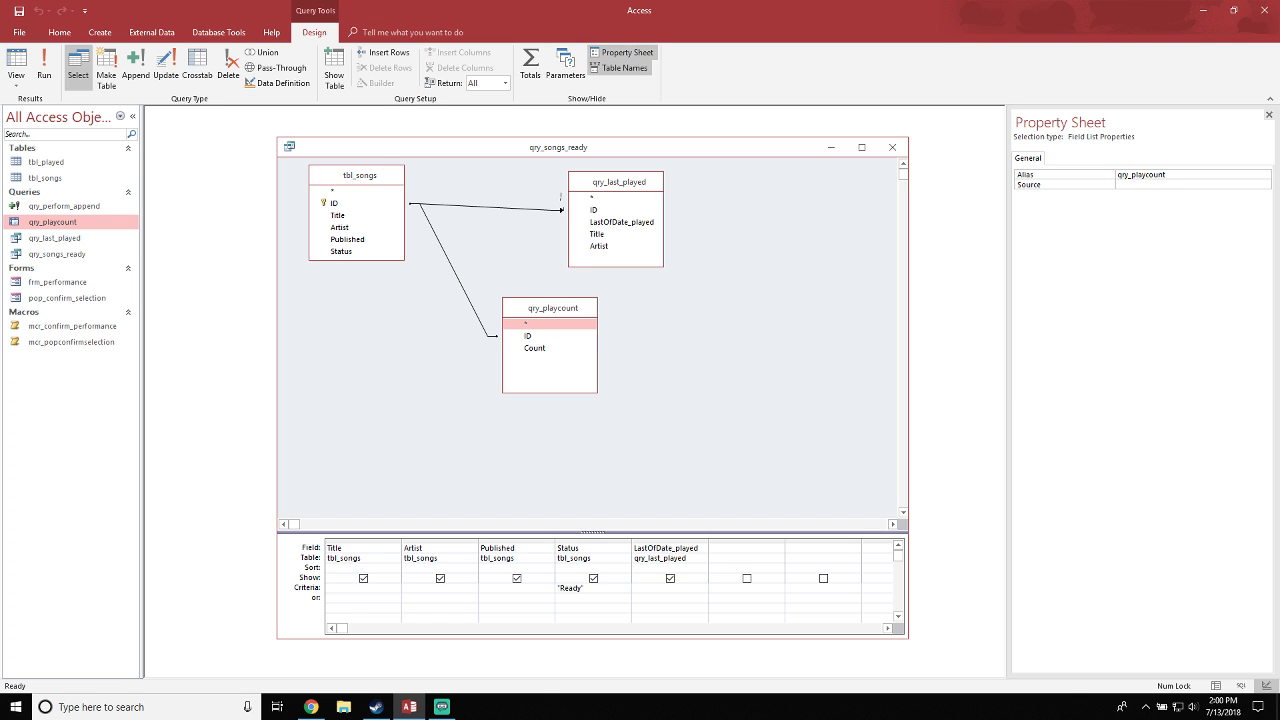
pyautogui.doubleClick(450, 270)
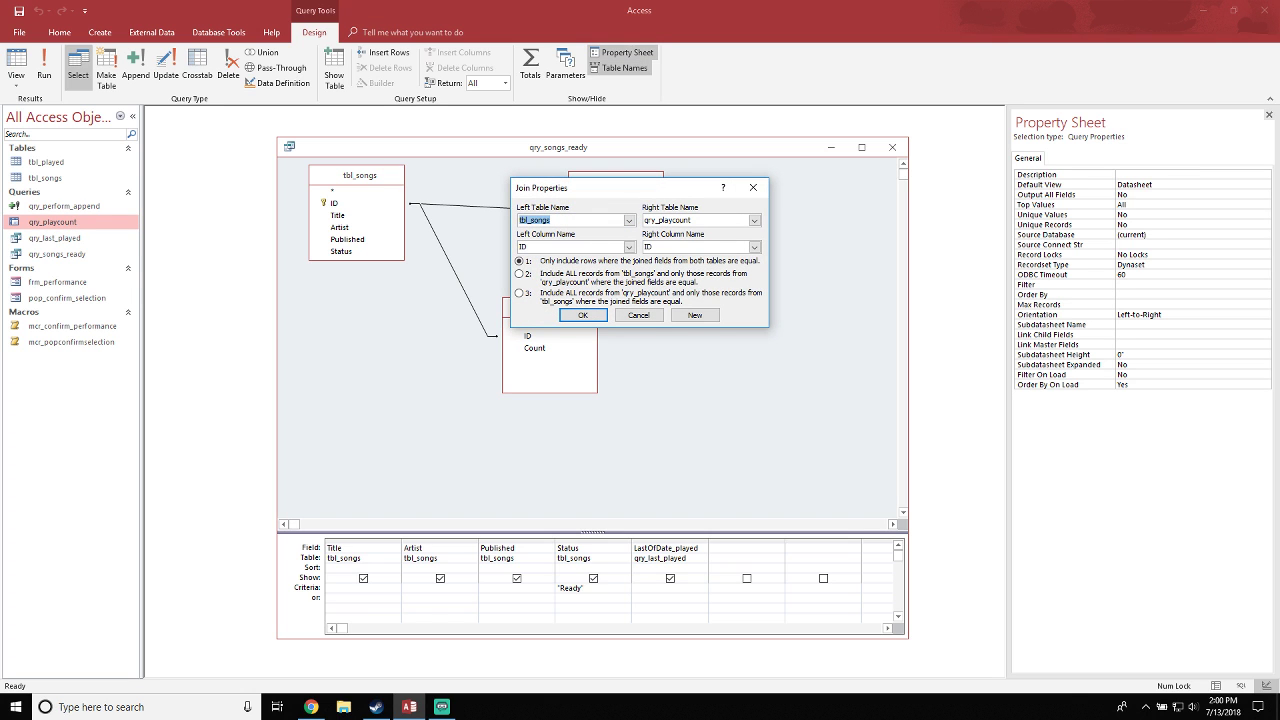
pyautogui.click(519, 274)
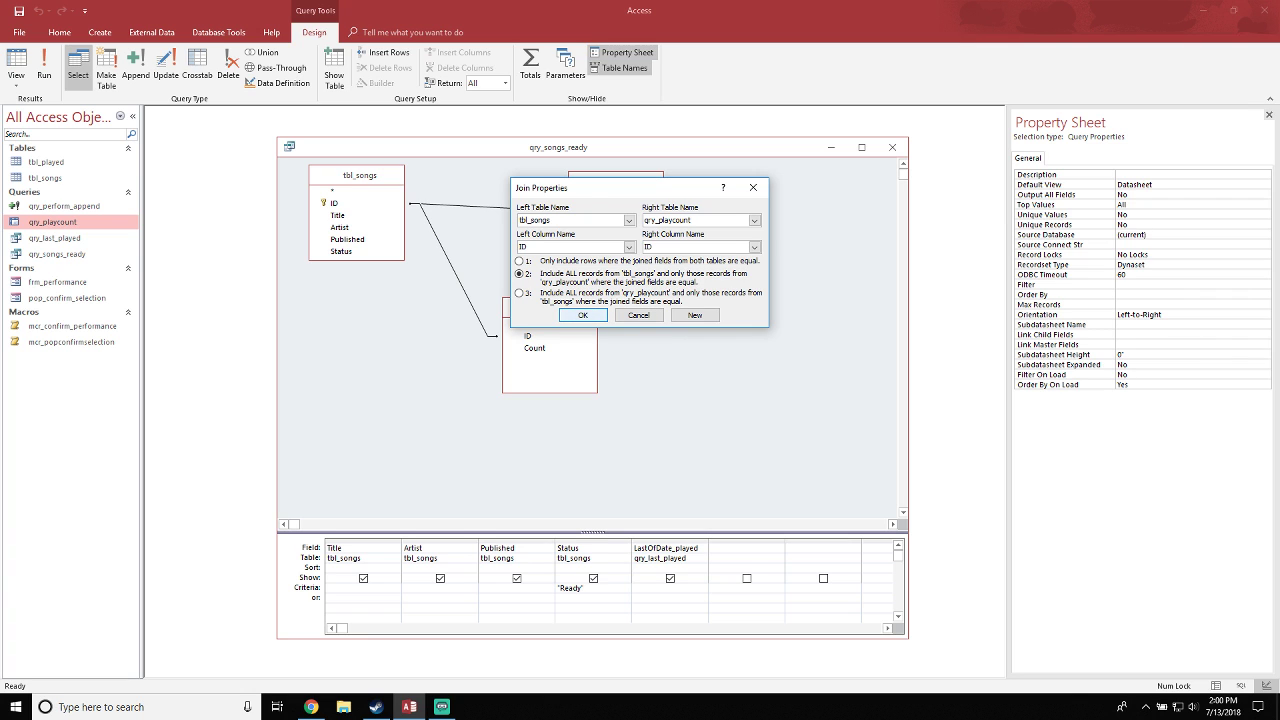
pyautogui.press('Return')
# Add qry_playcount's Count field to the query as an output column and move its field list closer to tbl_songs
pyautogui.moveTo(552, 308); pyautogui.dragTo(738, 549)
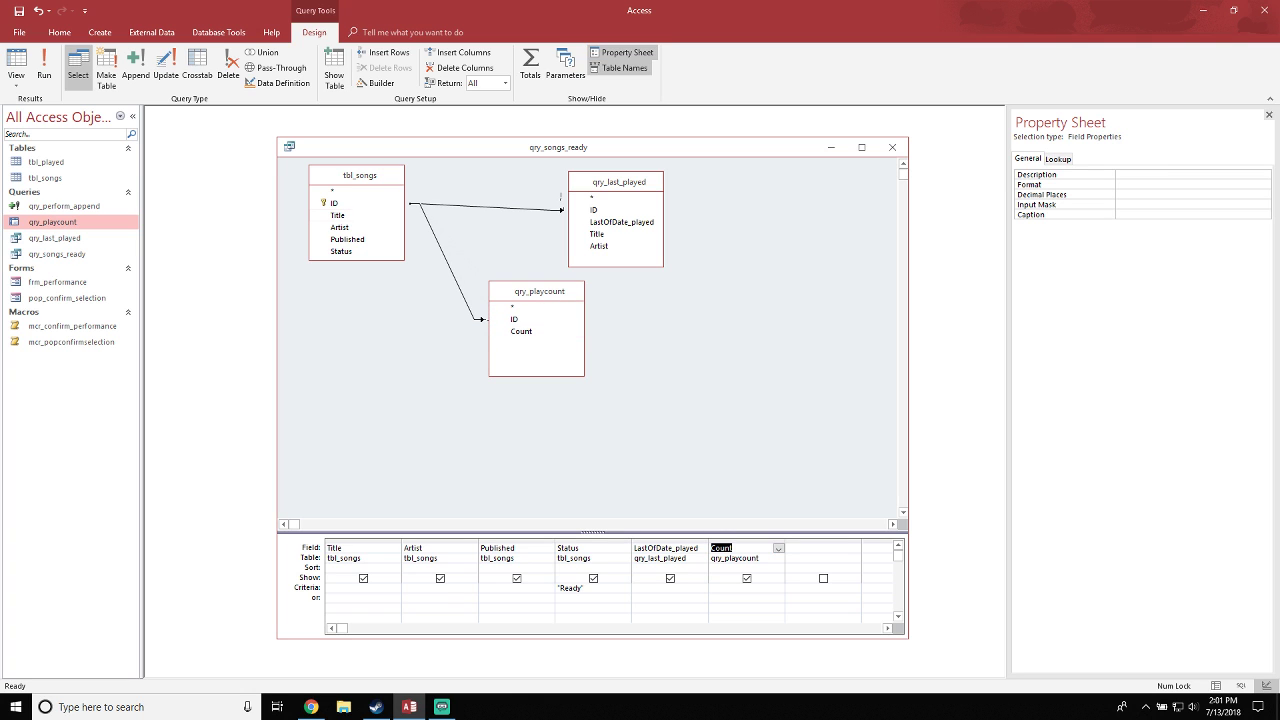
pyautogui.moveTo(540, 291); pyautogui.dragTo(497, 288)
pyautogui.click(600, 430)
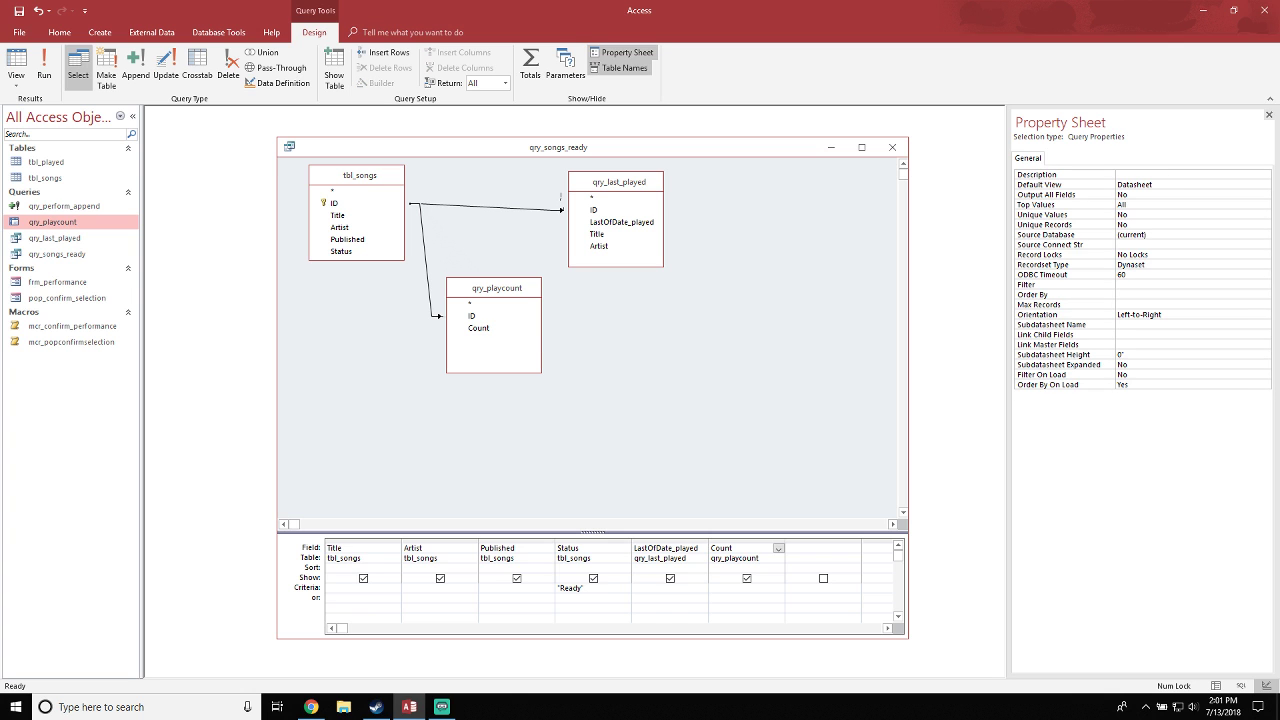
pyautogui.moveTo(600, 147); pyautogui.dragTo(588, 135)
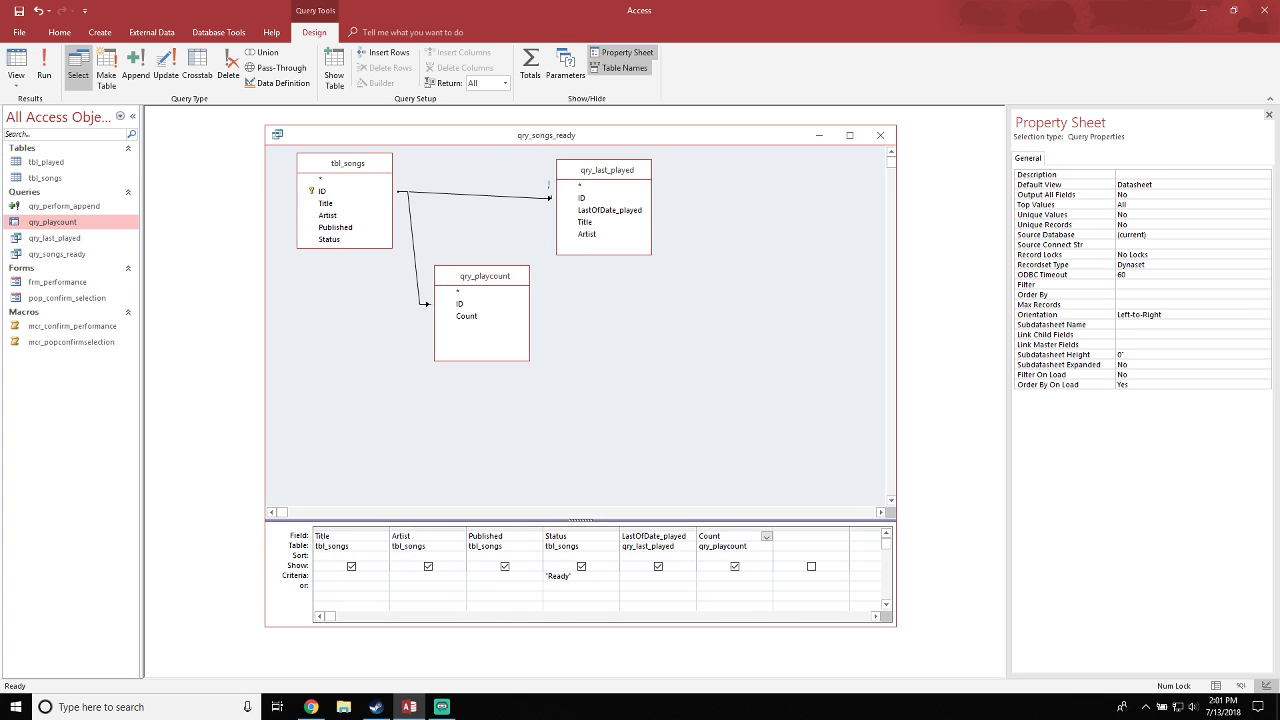
# Run qry_songs_ready to check the play counts, and return to Design View
pyautogui.click(44, 68)
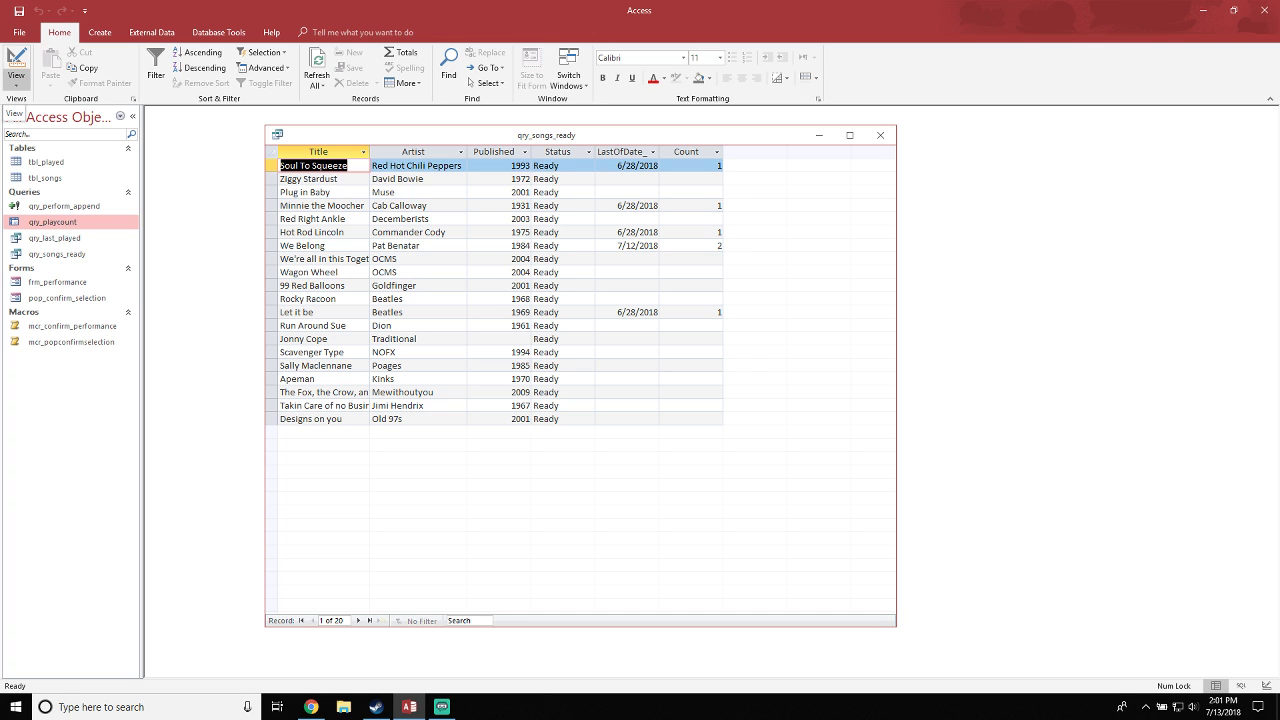
pyautogui.click(15, 58)
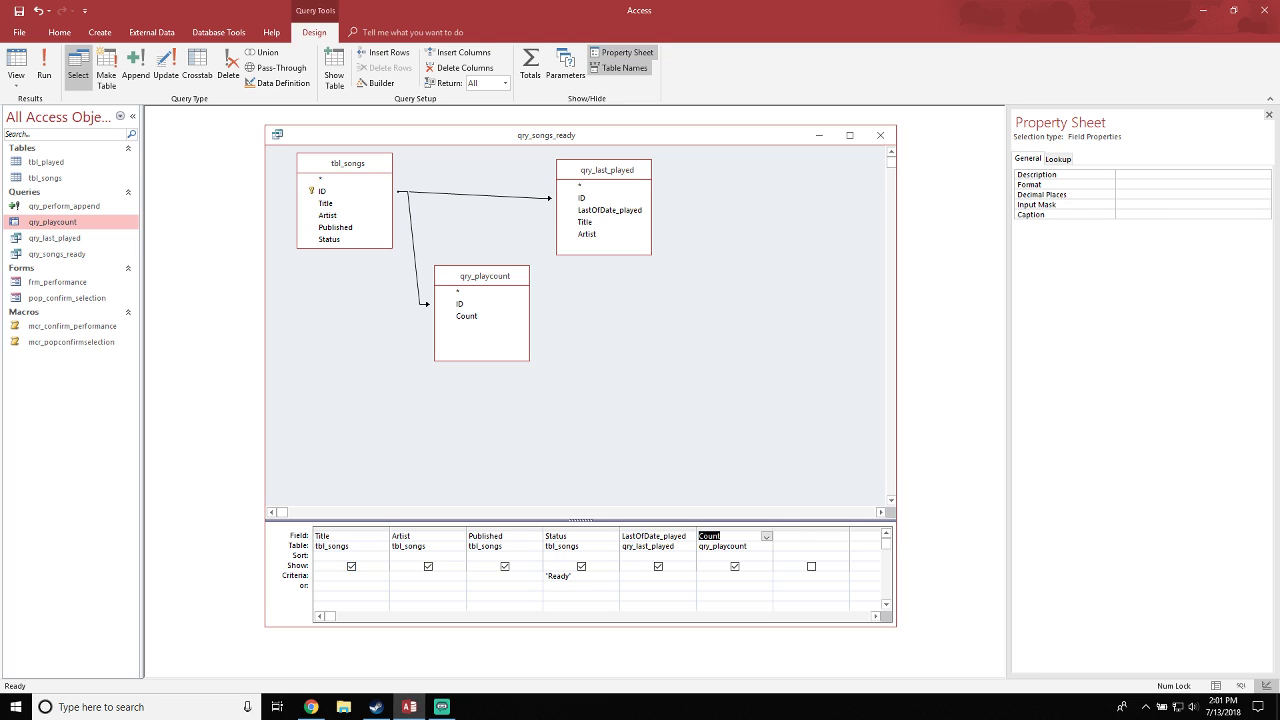
pyautogui.click(348, 536)
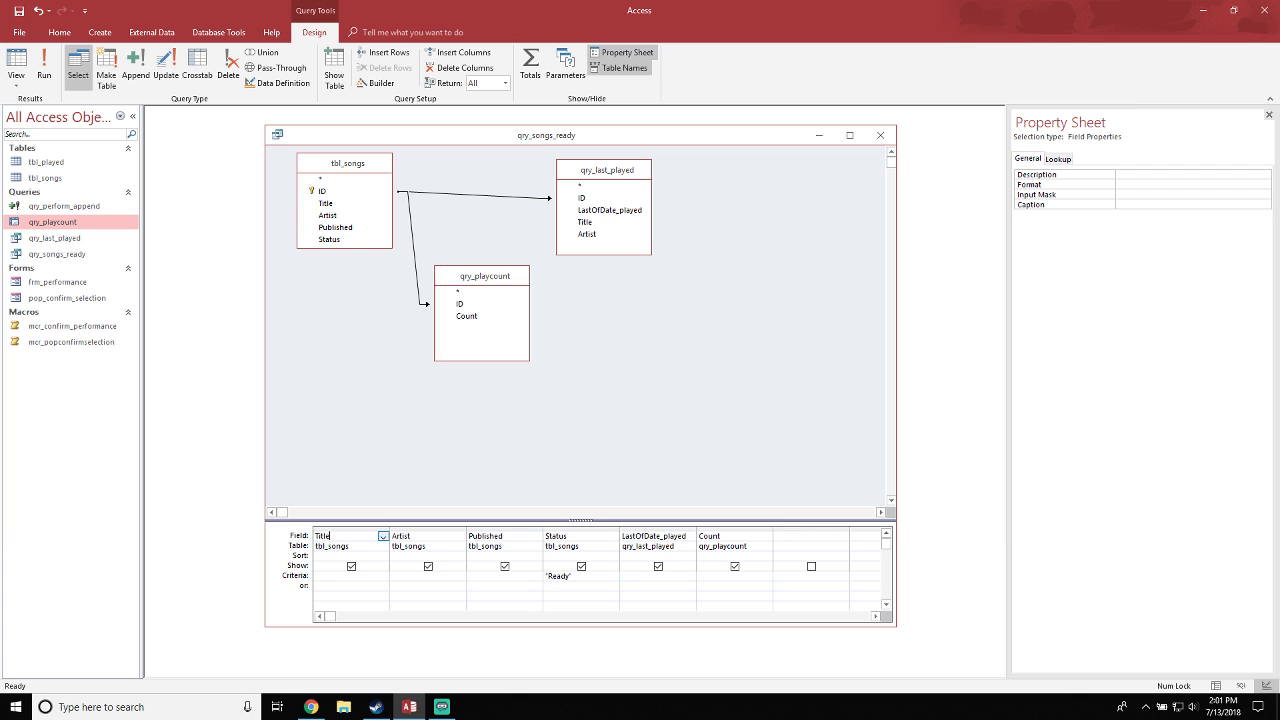
pyautogui.click(690, 536)
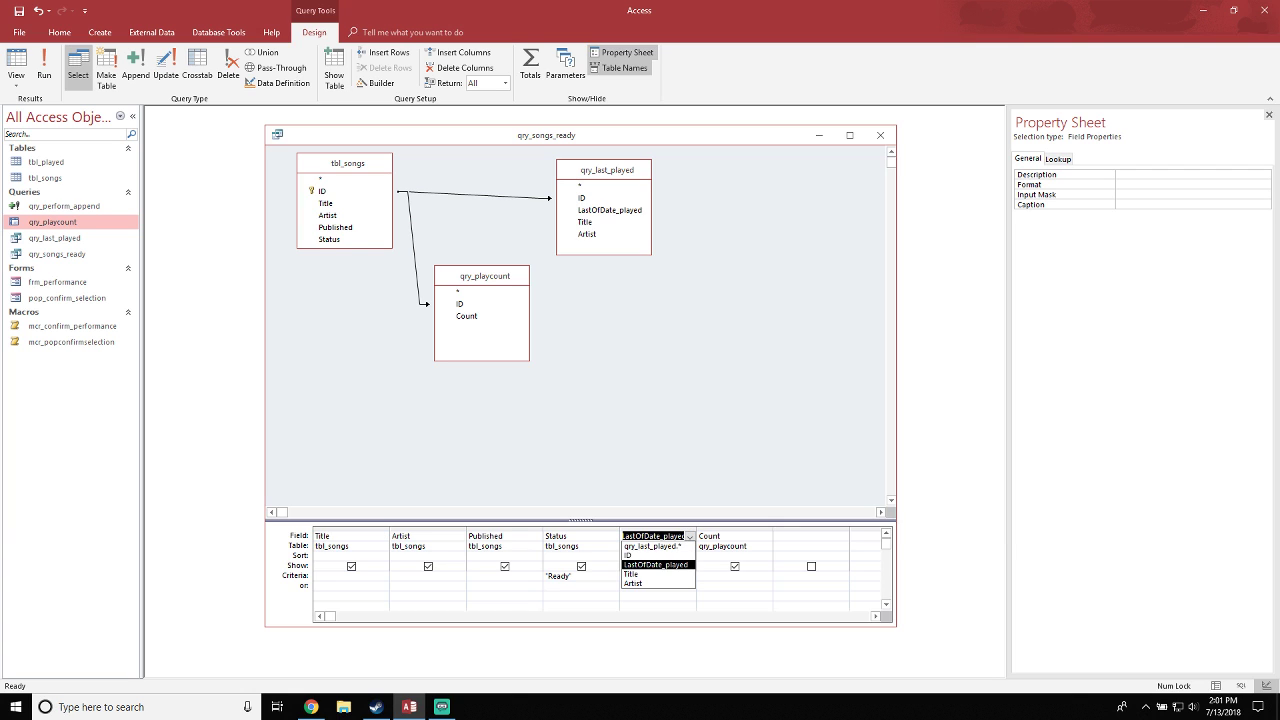
# Add a second Title column from tbl_songs after Count, hide it from the output and sort it Ascending
pyautogui.click(808, 536)
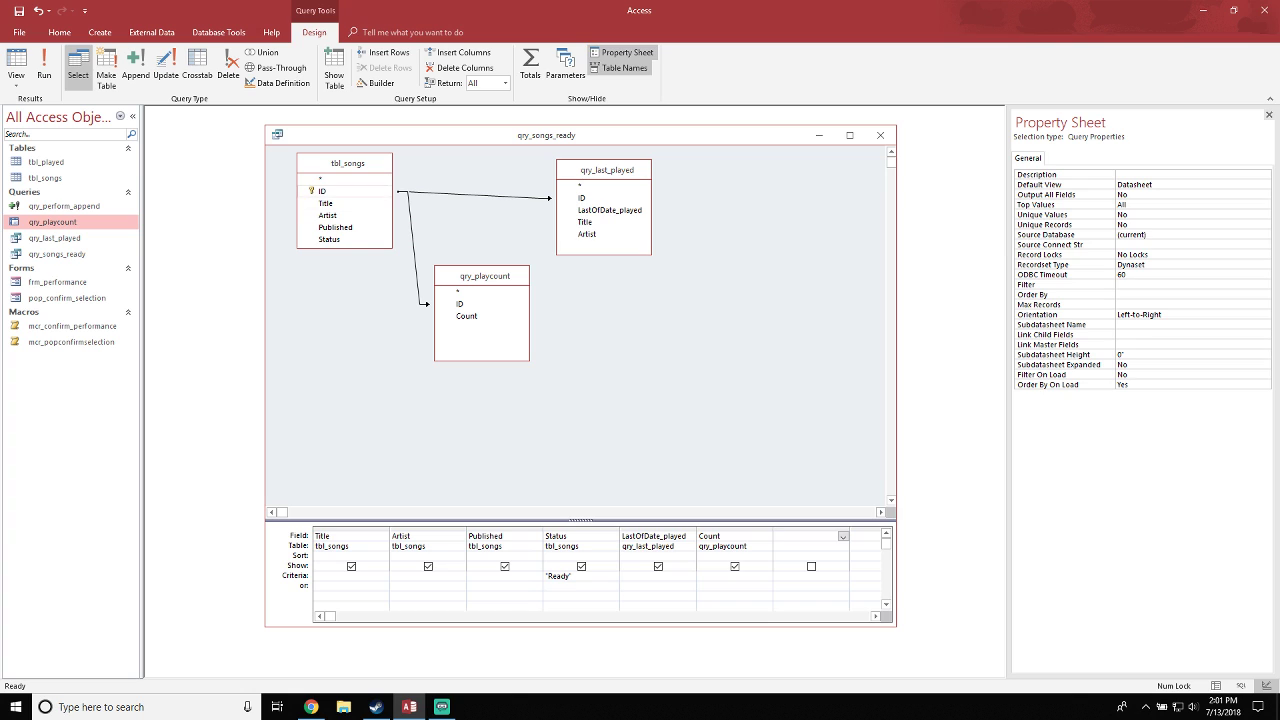
pyautogui.click(328, 203)
pyautogui.moveTo(328, 203); pyautogui.dragTo(811, 537)
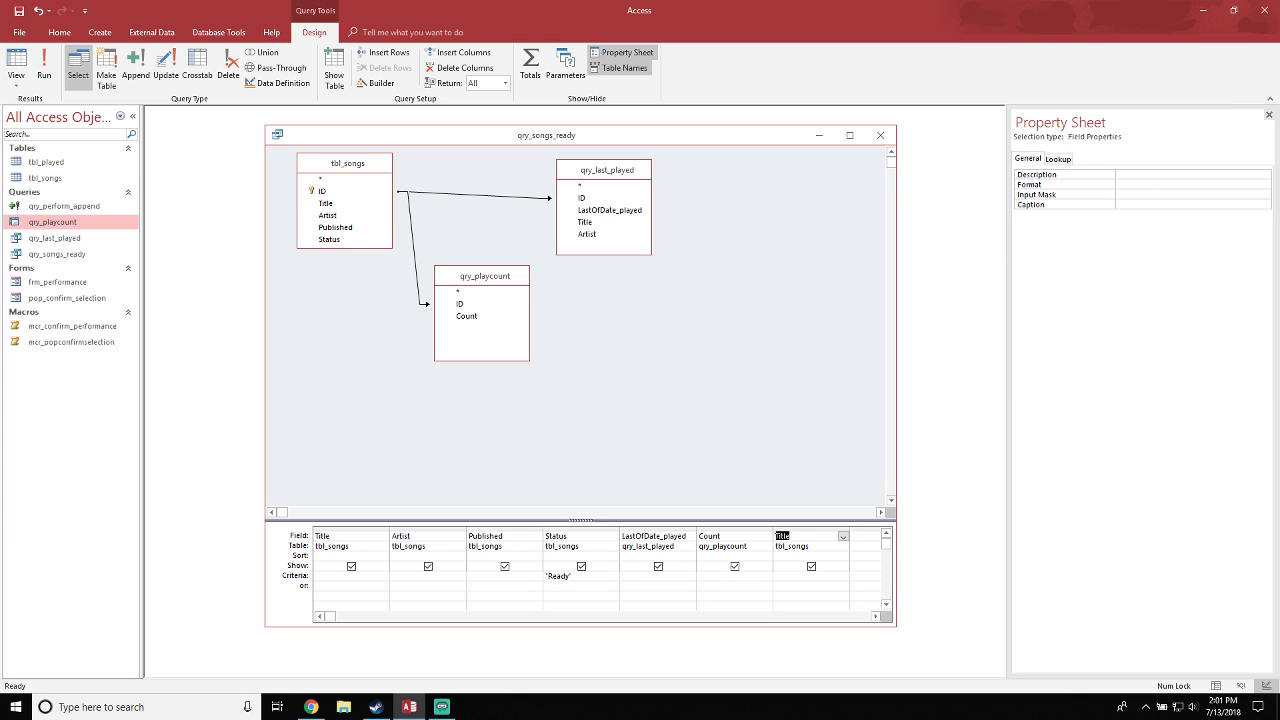
pyautogui.click(811, 566)
pyautogui.click(843, 556)
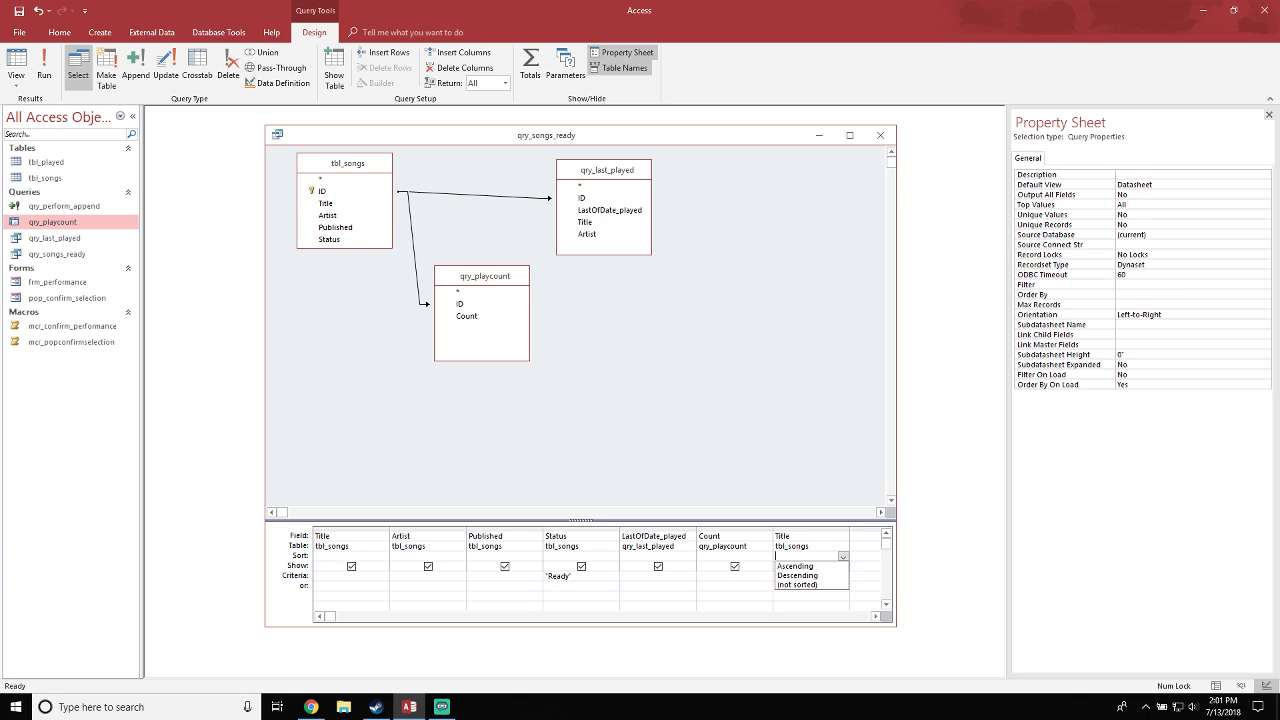
pyautogui.click(811, 566)
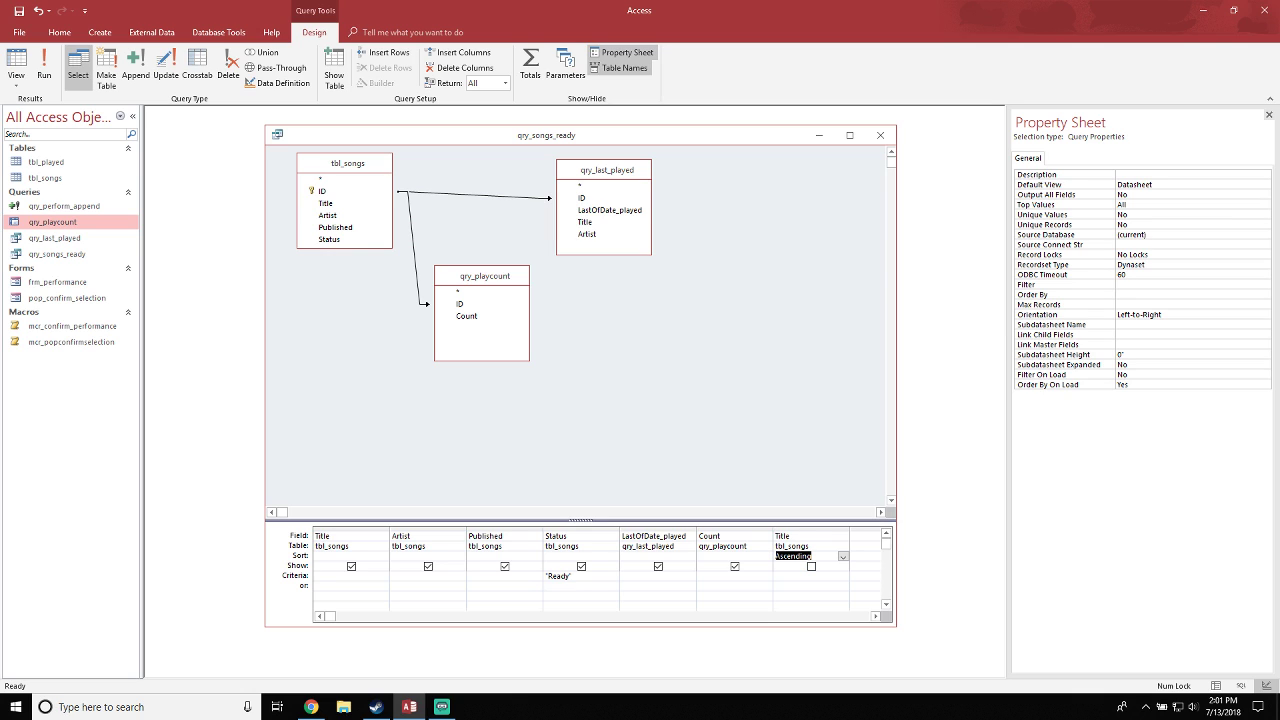
# Set the sort order of the LastOfDate_played and Count columns to Ascending
pyautogui.click(655, 556)
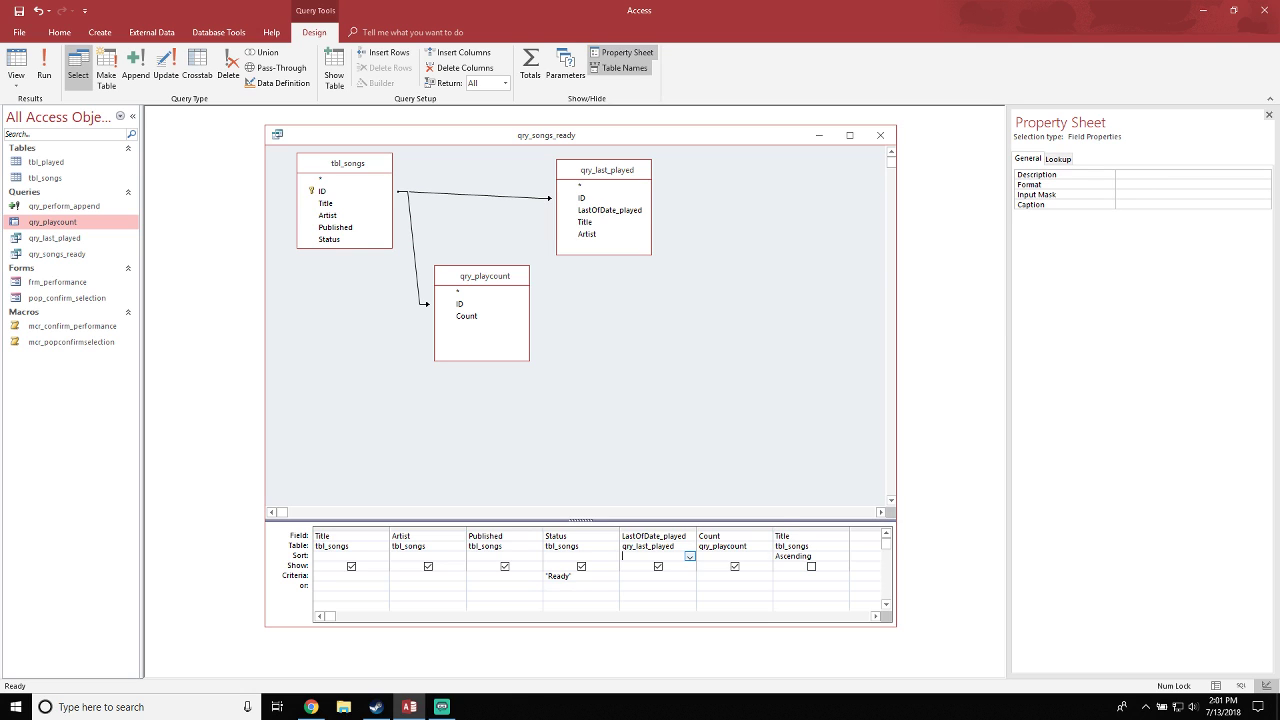
pyautogui.click(689, 556)
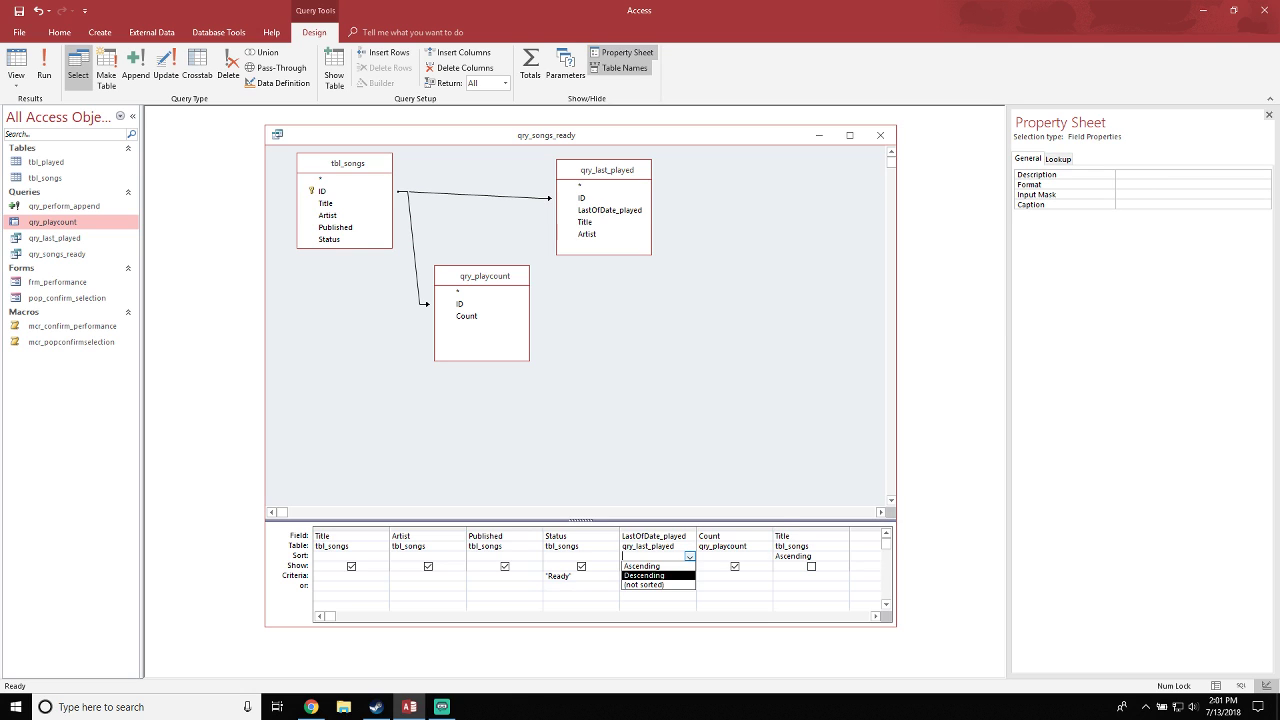
pyautogui.click(643, 566)
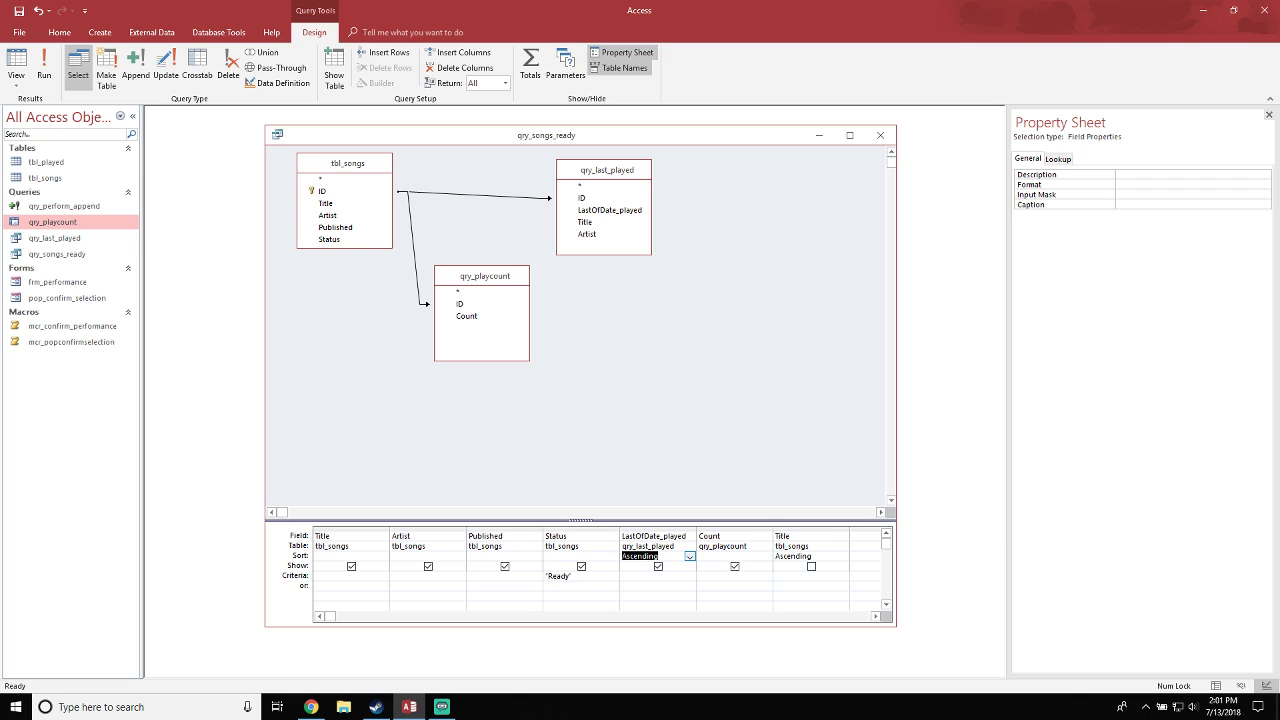
pyautogui.click(689, 556)
pyautogui.click(643, 566)
pyautogui.click(765, 556)
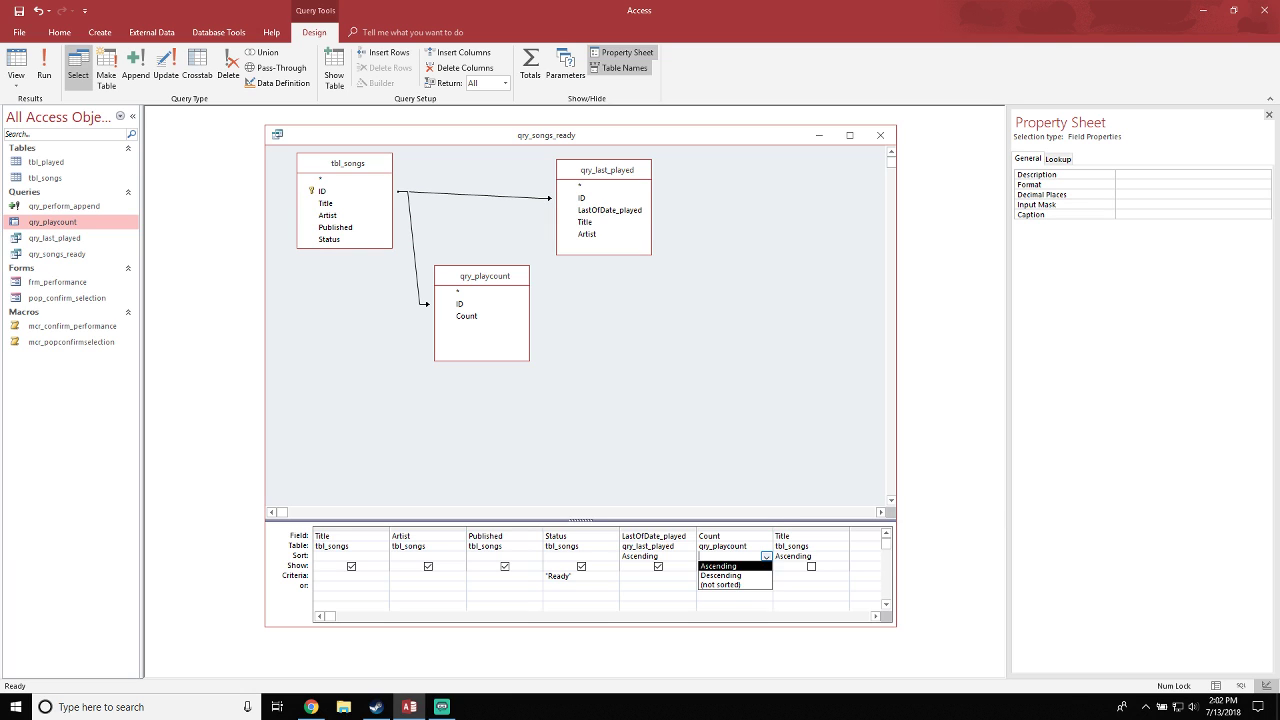
pyautogui.click(735, 566)
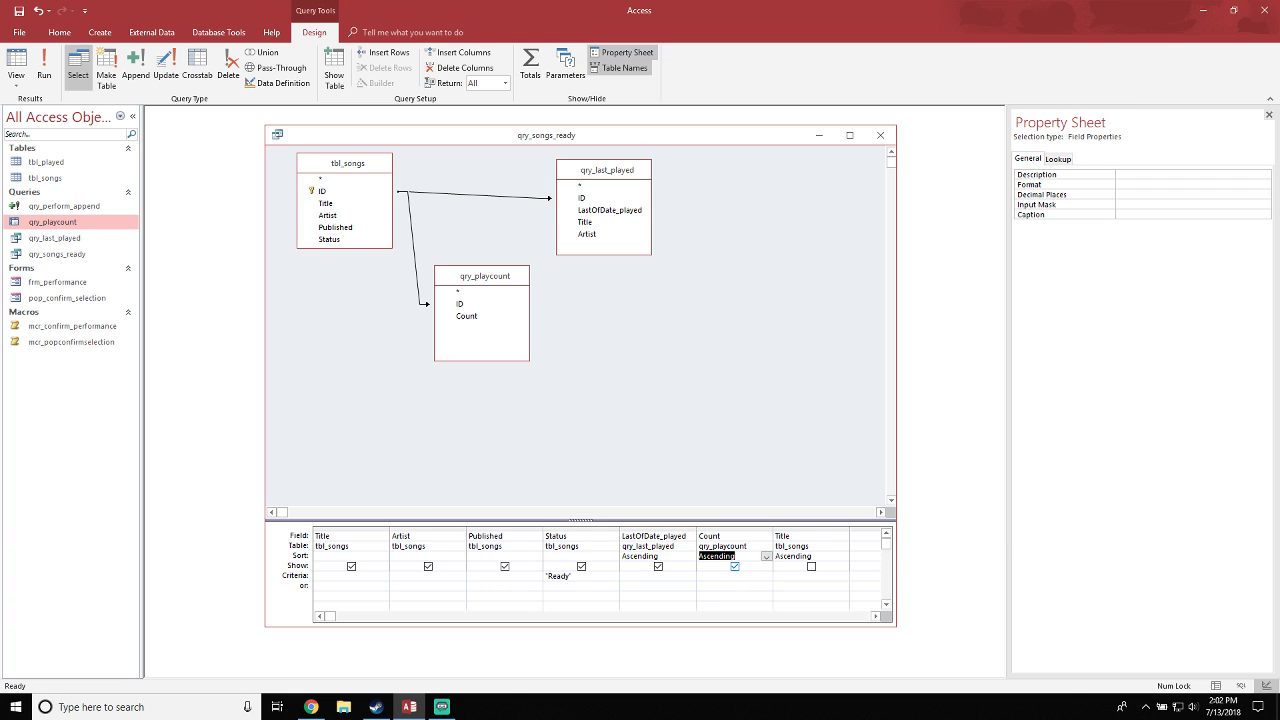
# Run the query and examine how the songs are ordered by last played date, count and title
pyautogui.click(808, 536)
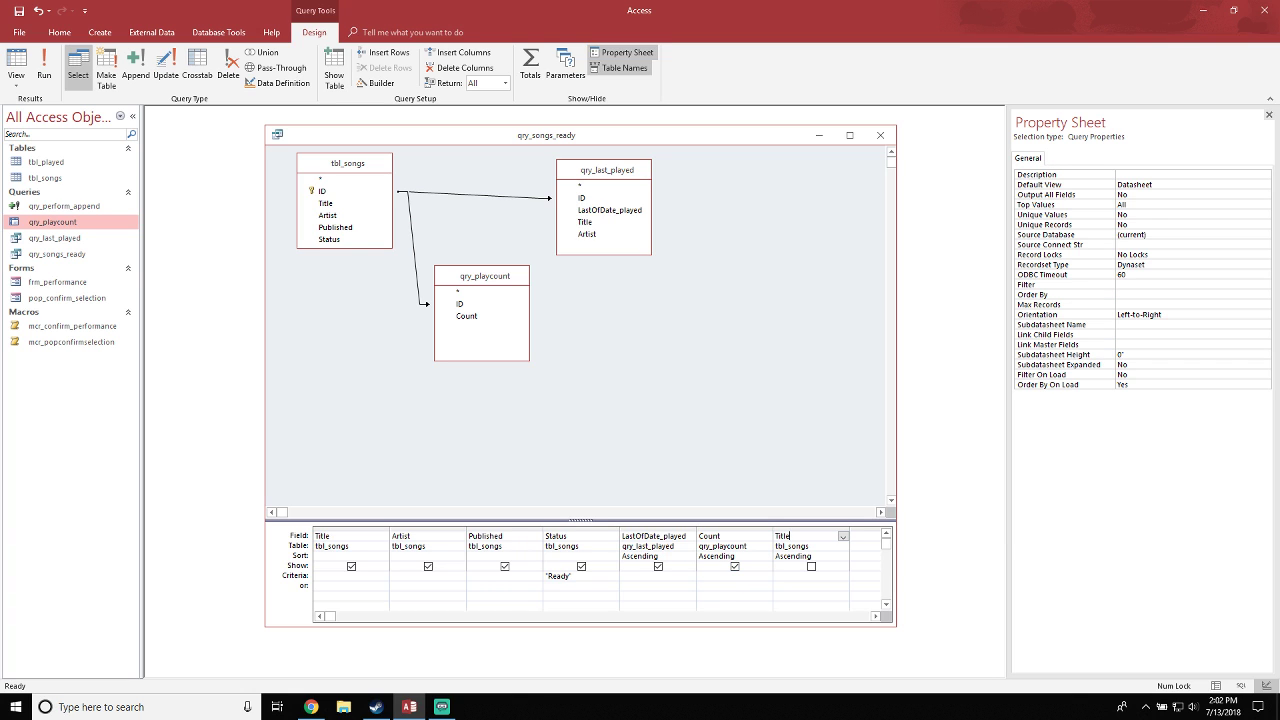
pyautogui.click(735, 556)
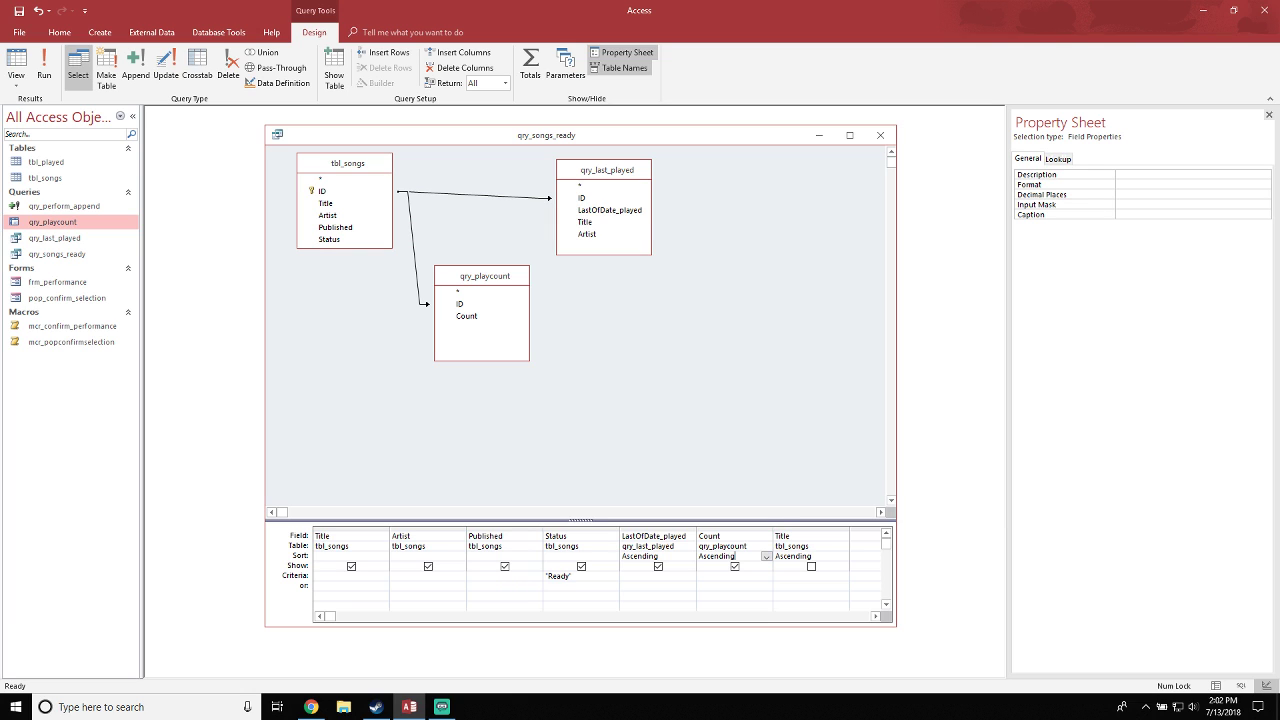
pyautogui.click(812, 536)
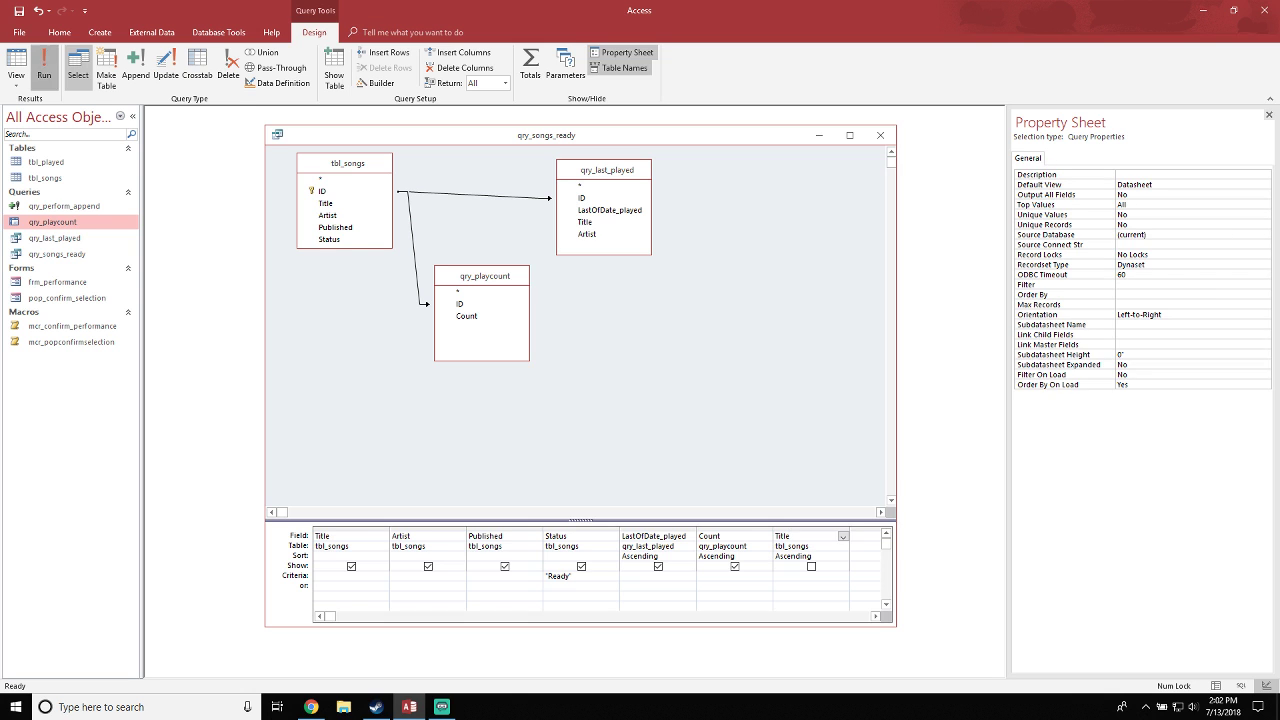
pyautogui.click(16, 62)
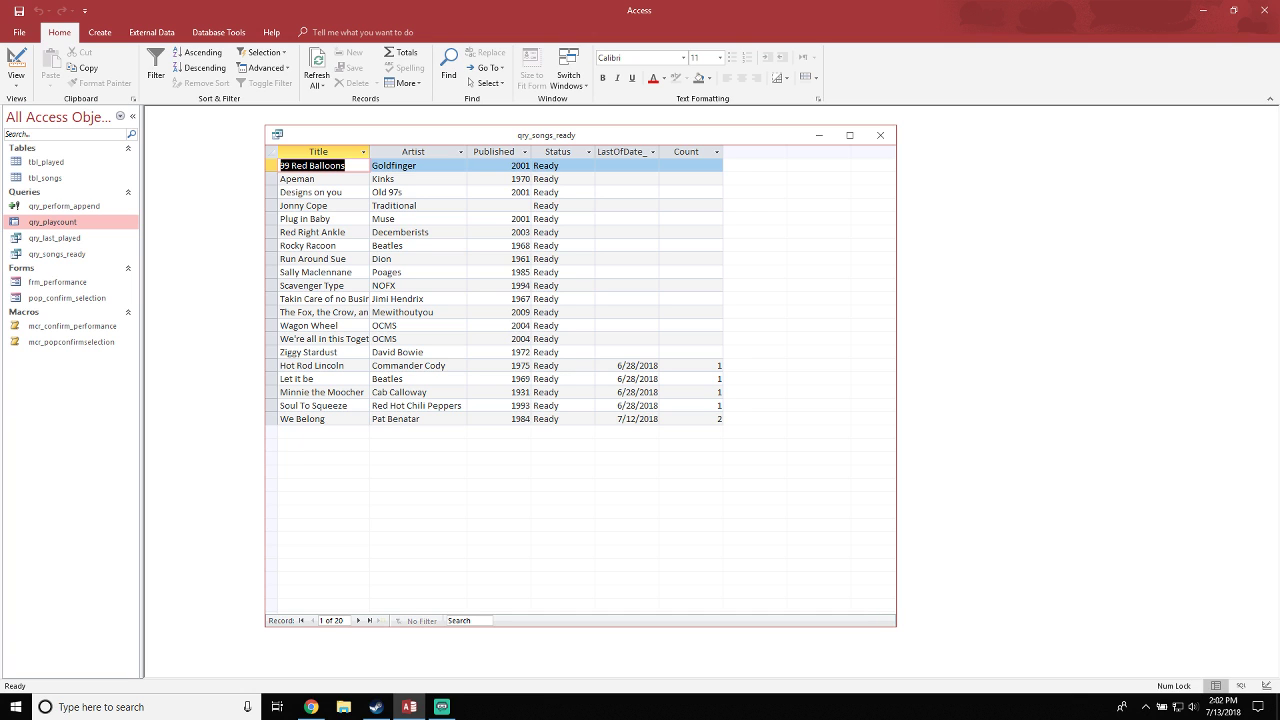
pyautogui.moveTo(271, 165); pyautogui.dragTo(271, 219)
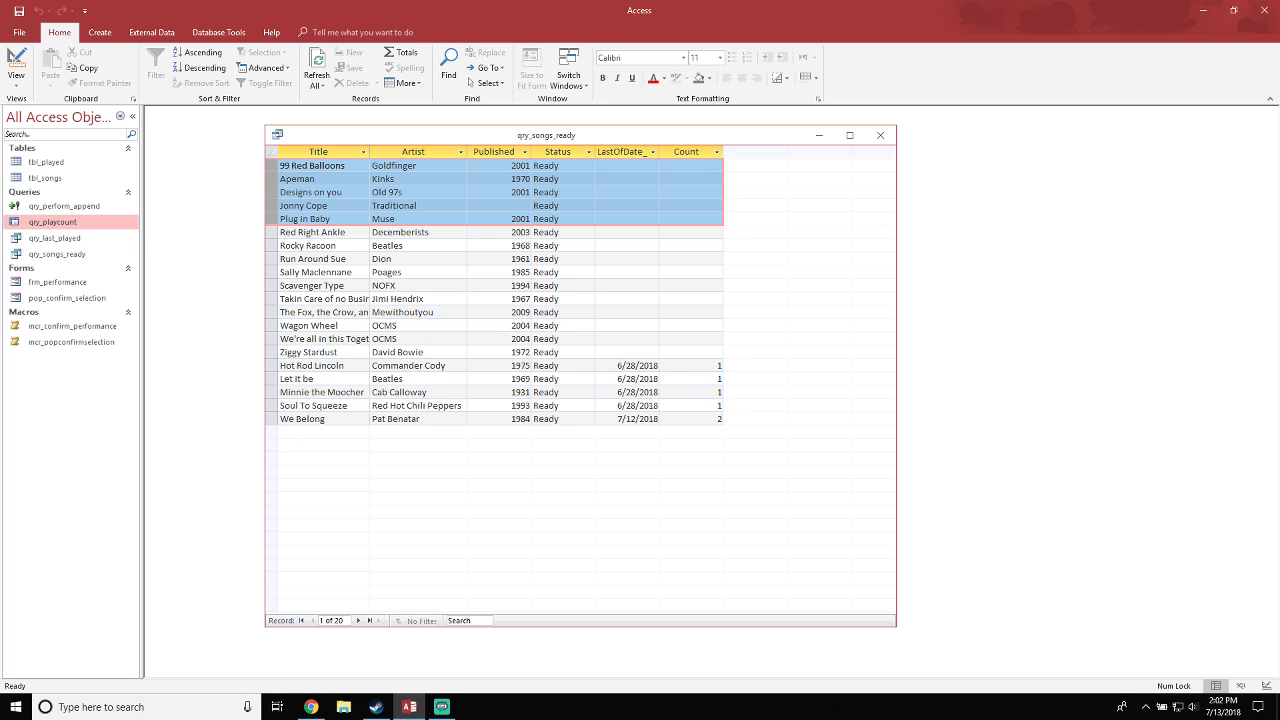
pyautogui.click(418, 232)
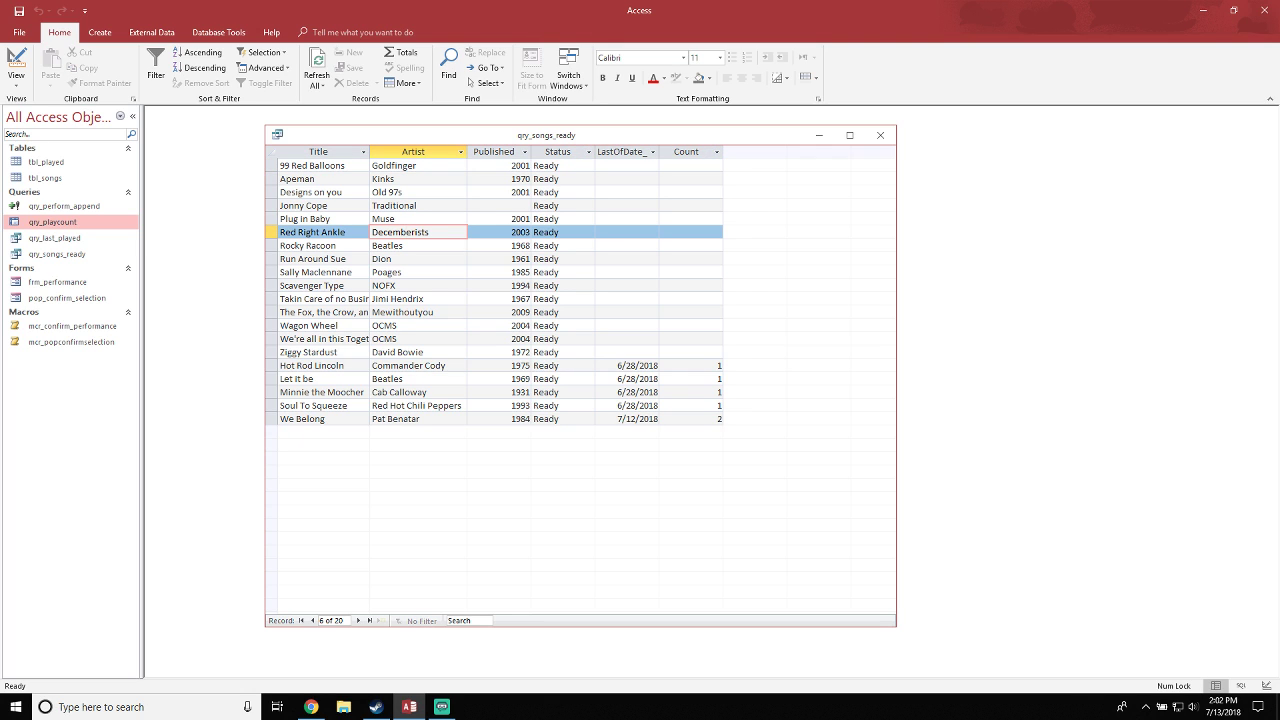
# Close the qry_songs_ready datasheet and save the design changes
pyautogui.moveTo(640, 135); pyautogui.dragTo(666, 132)
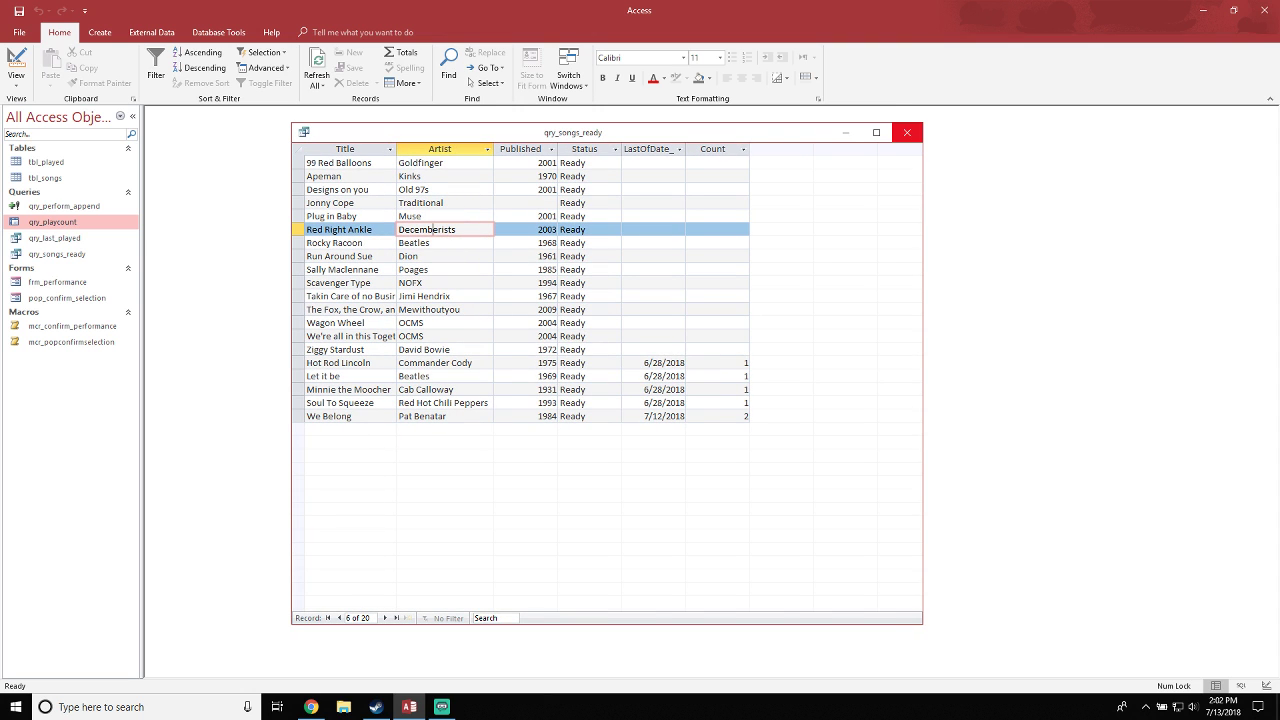
pyautogui.click(907, 132)
pyautogui.press('Return')
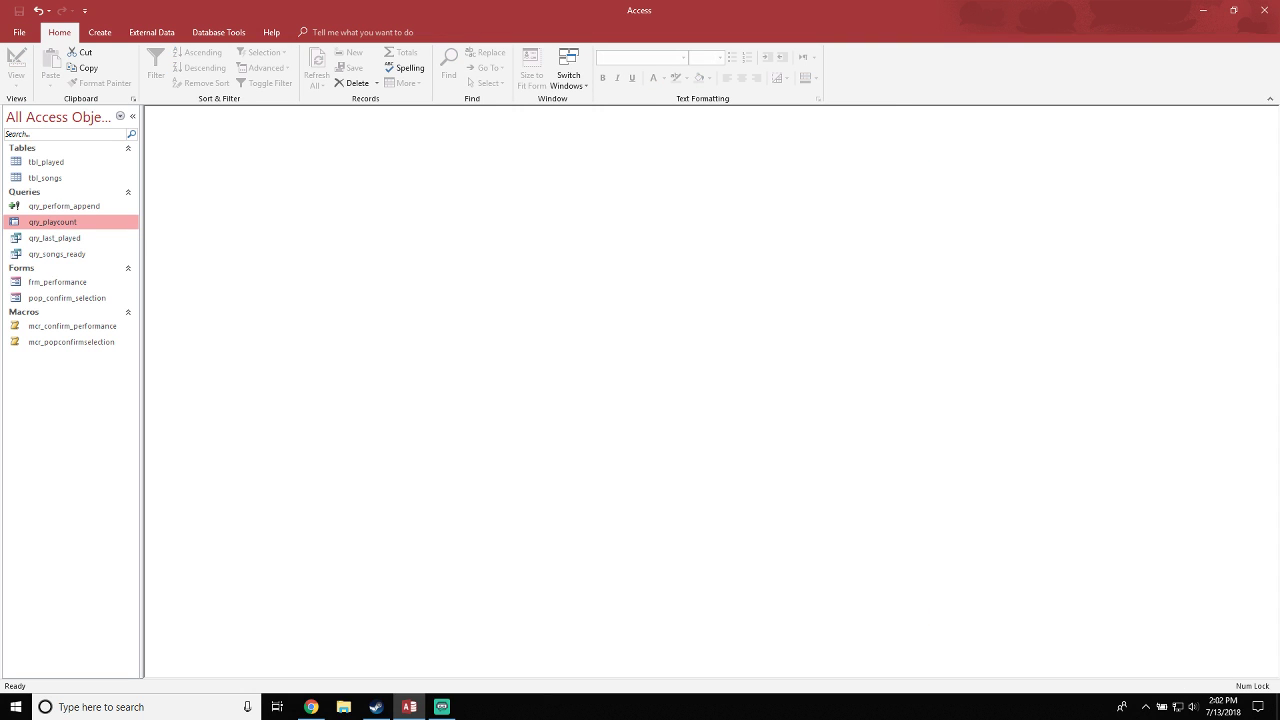
# Open frm_performance in Design View and widen the form to about 12.5 inches
pyautogui.click(68, 282)
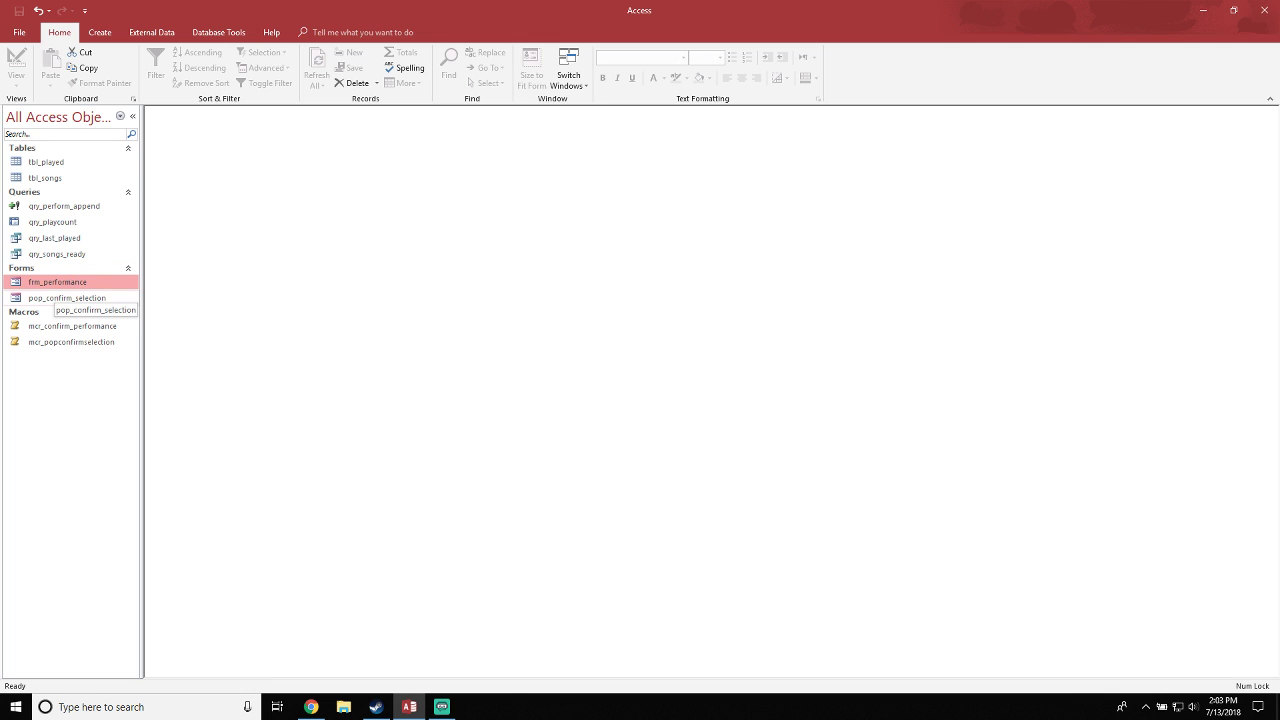
pyautogui.rightClick(53, 283)
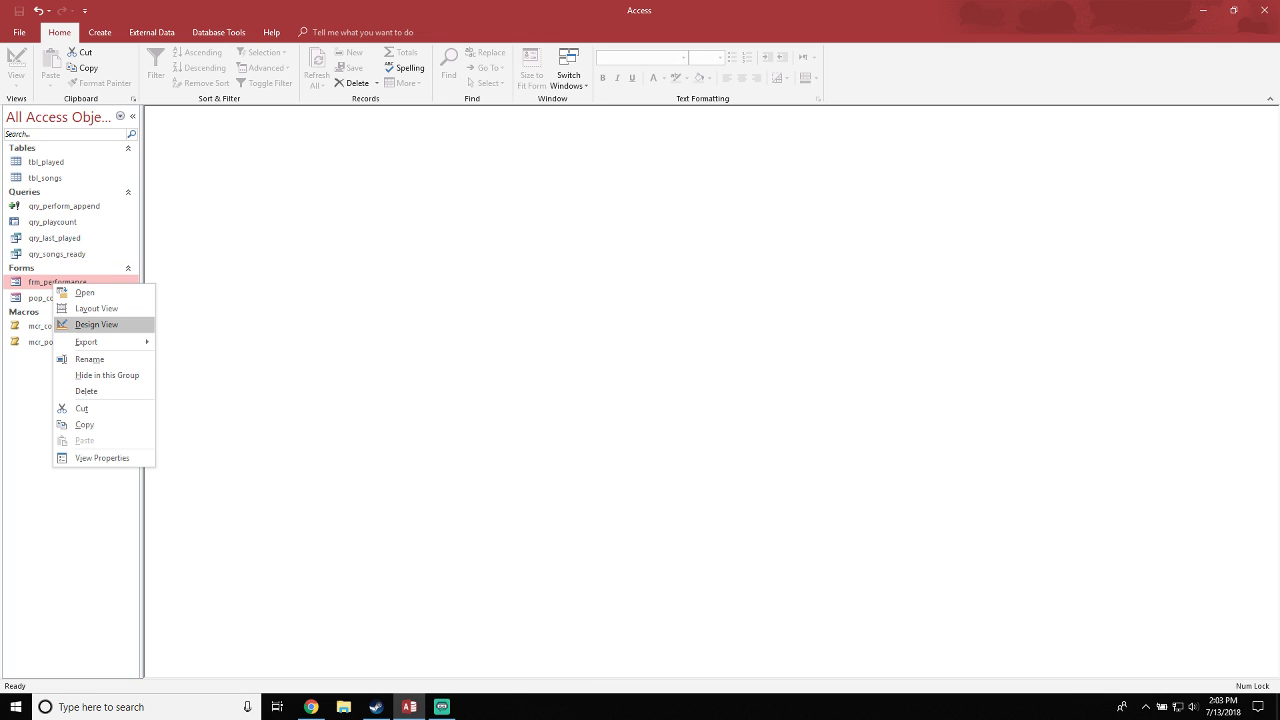
pyautogui.click(96, 324)
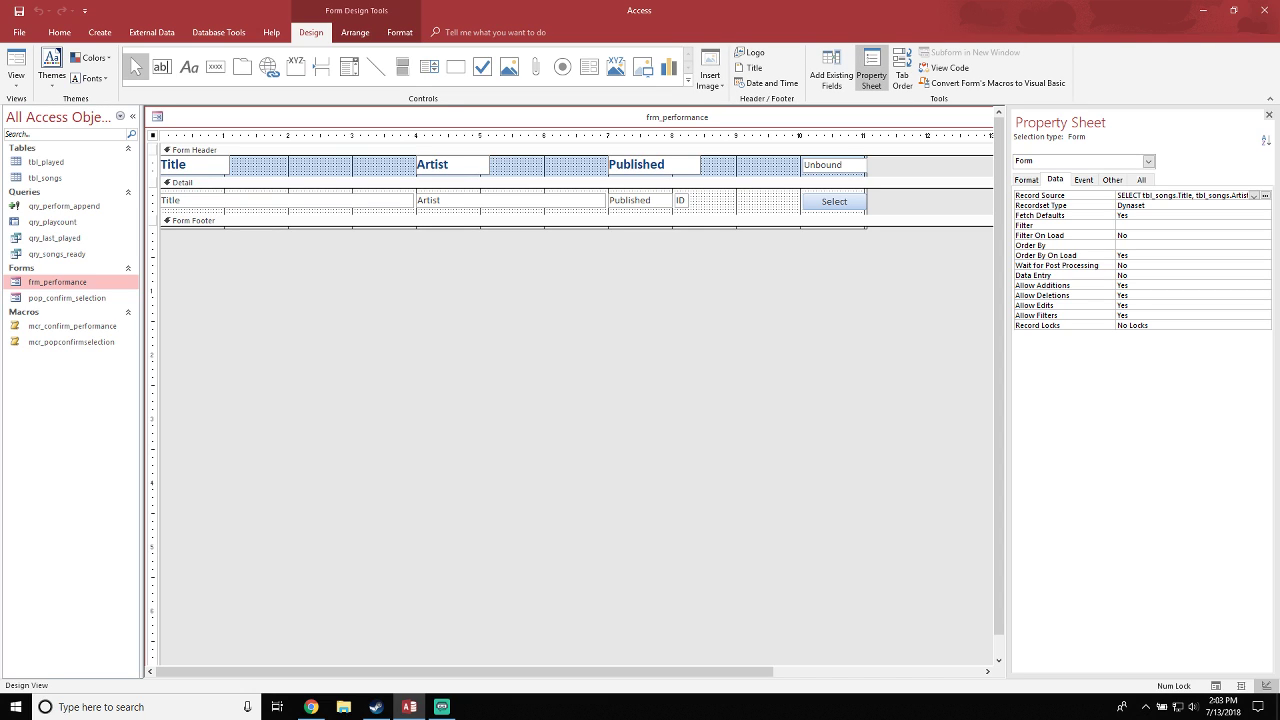
pyautogui.moveTo(867, 200); pyautogui.dragTo(962, 200)
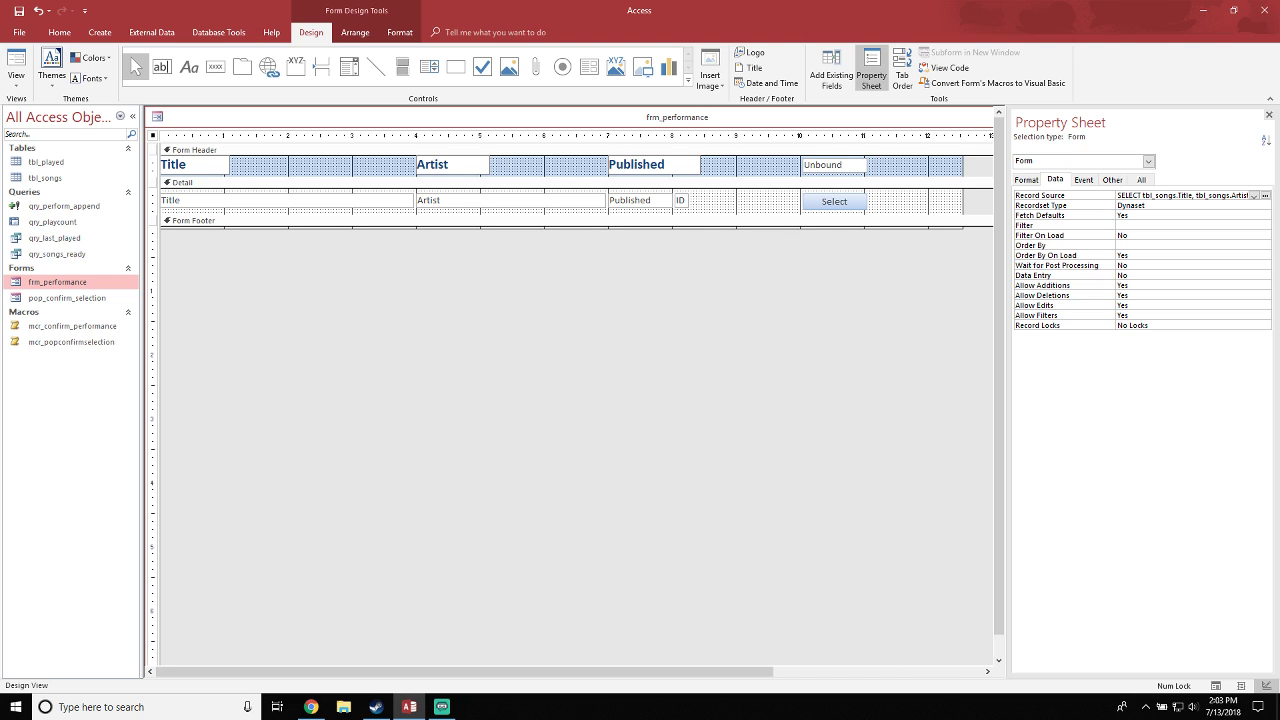
# Narrow the Published header label to about the 8-inch mark and move the ID text box to the detail section's far right end
pyautogui.click(672, 165)
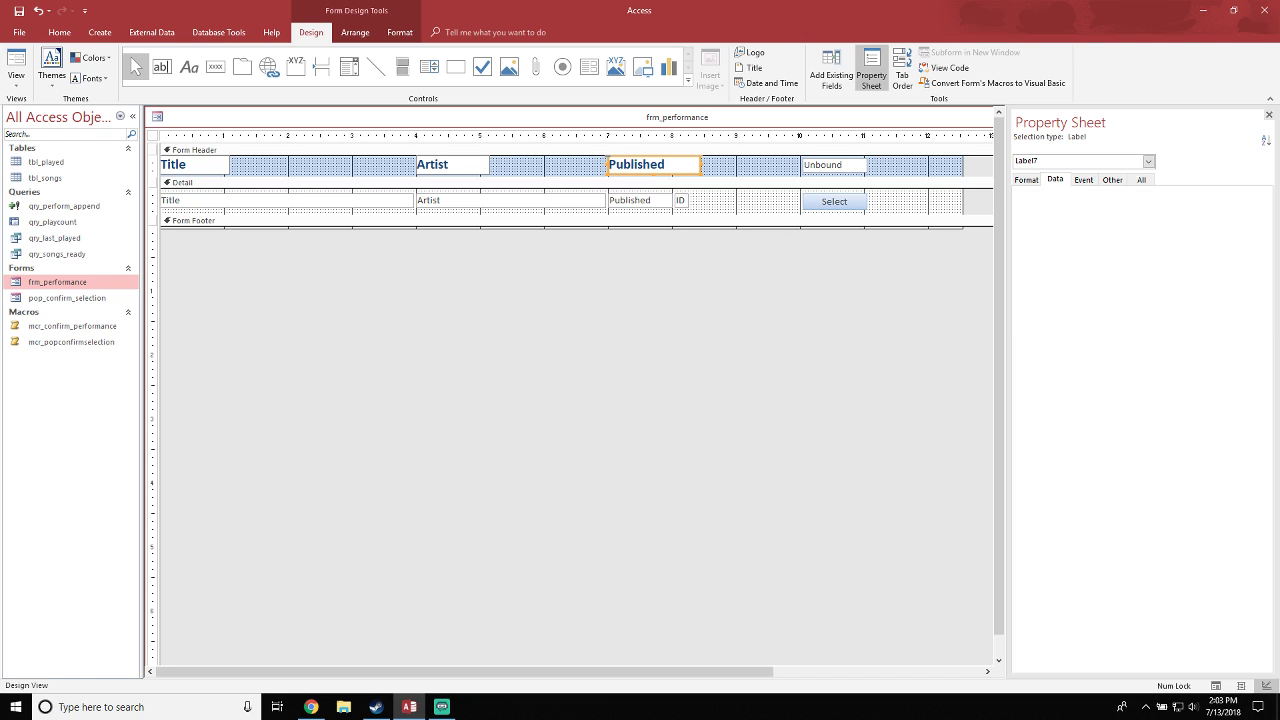
pyautogui.moveTo(700, 165); pyautogui.dragTo(672, 165)
pyautogui.click(645, 201)
pyautogui.moveTo(672, 201); pyautogui.dragTo(953, 201)
pyautogui.click(681, 201)
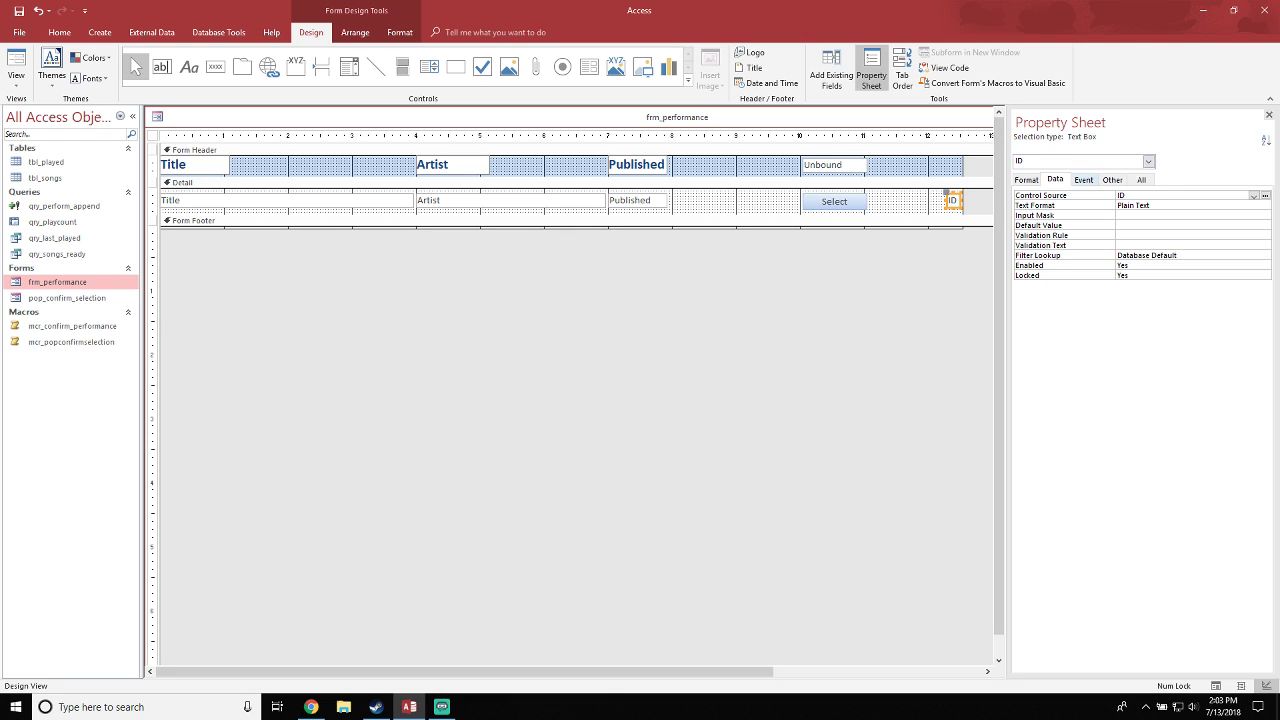
# Review the ID text box's properties and the list of fields available to frm_performance
pyautogui.click(1083, 180)
pyautogui.click(1112, 180)
pyautogui.click(1026, 180)
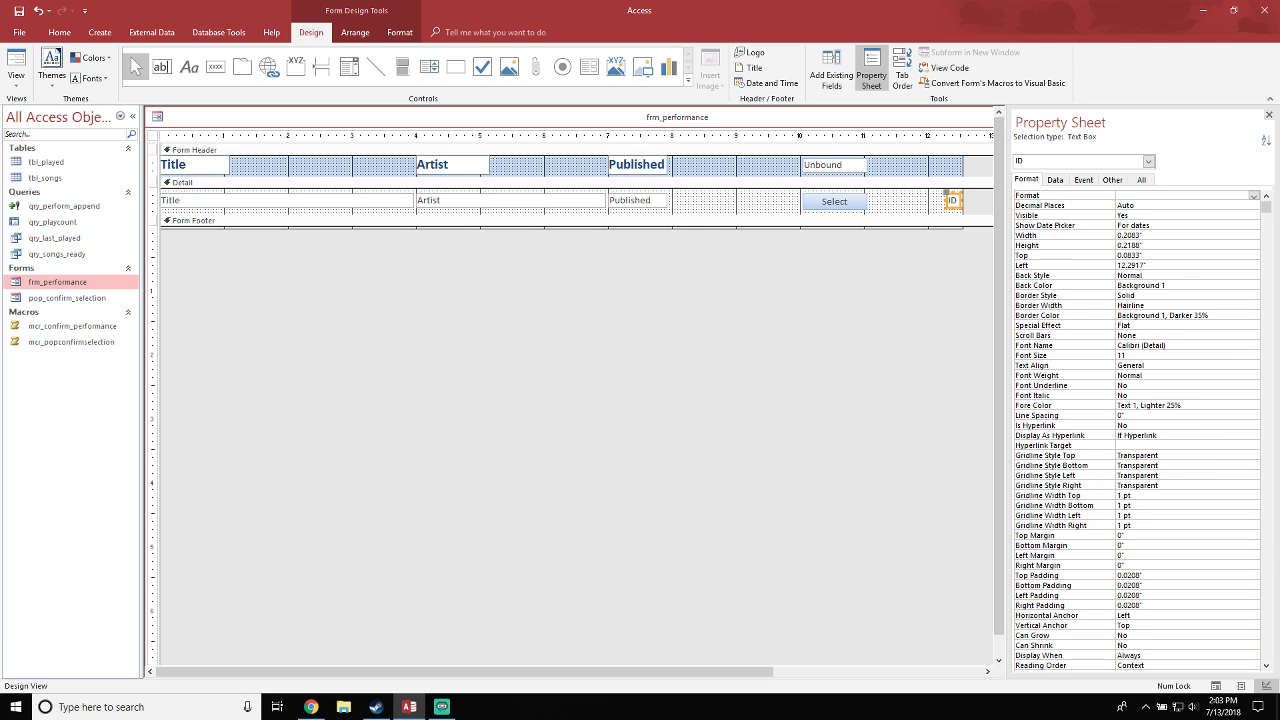
pyautogui.click(832, 70)
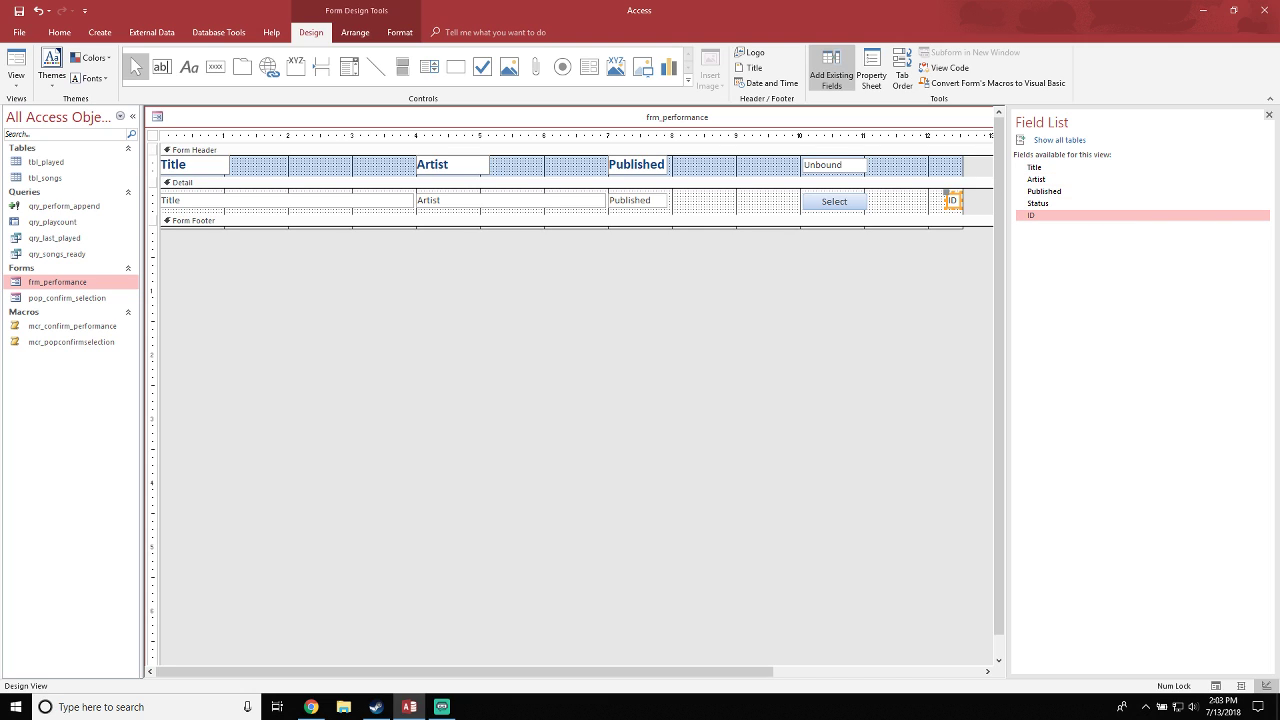
pyautogui.click(1038, 203)
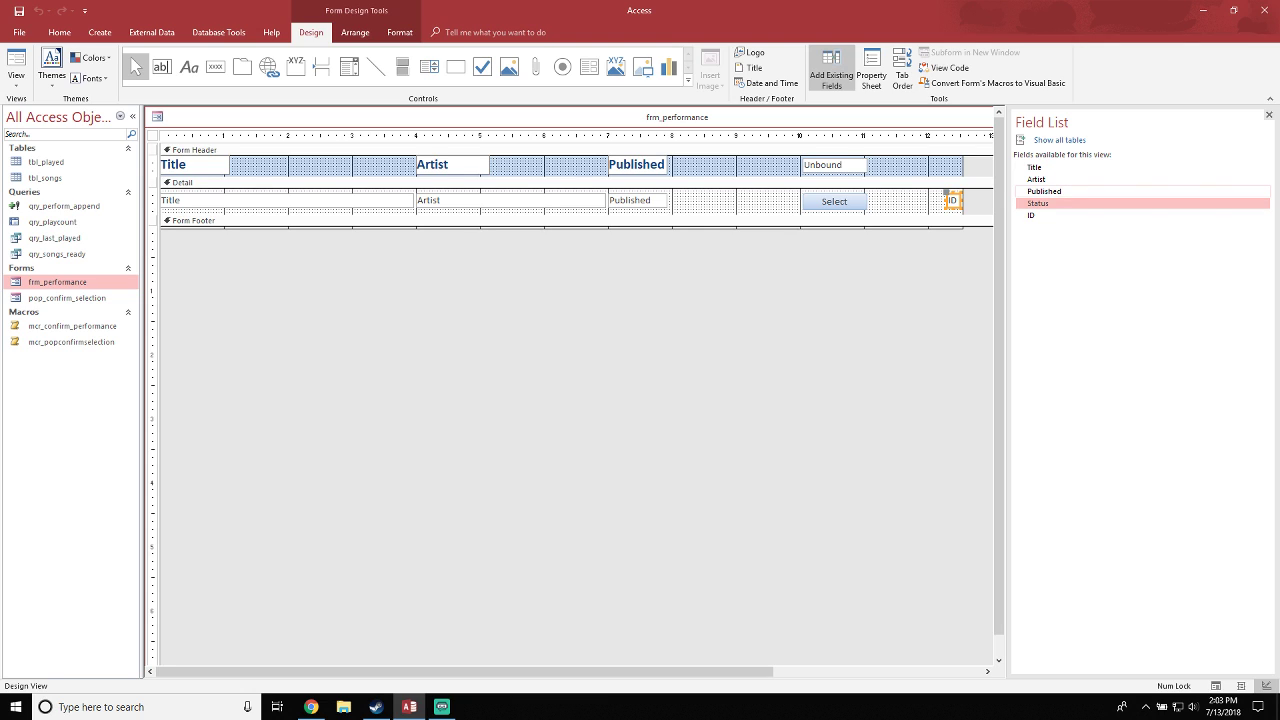
pyautogui.press('Up')
pyautogui.press('Up')
pyautogui.press('Up')
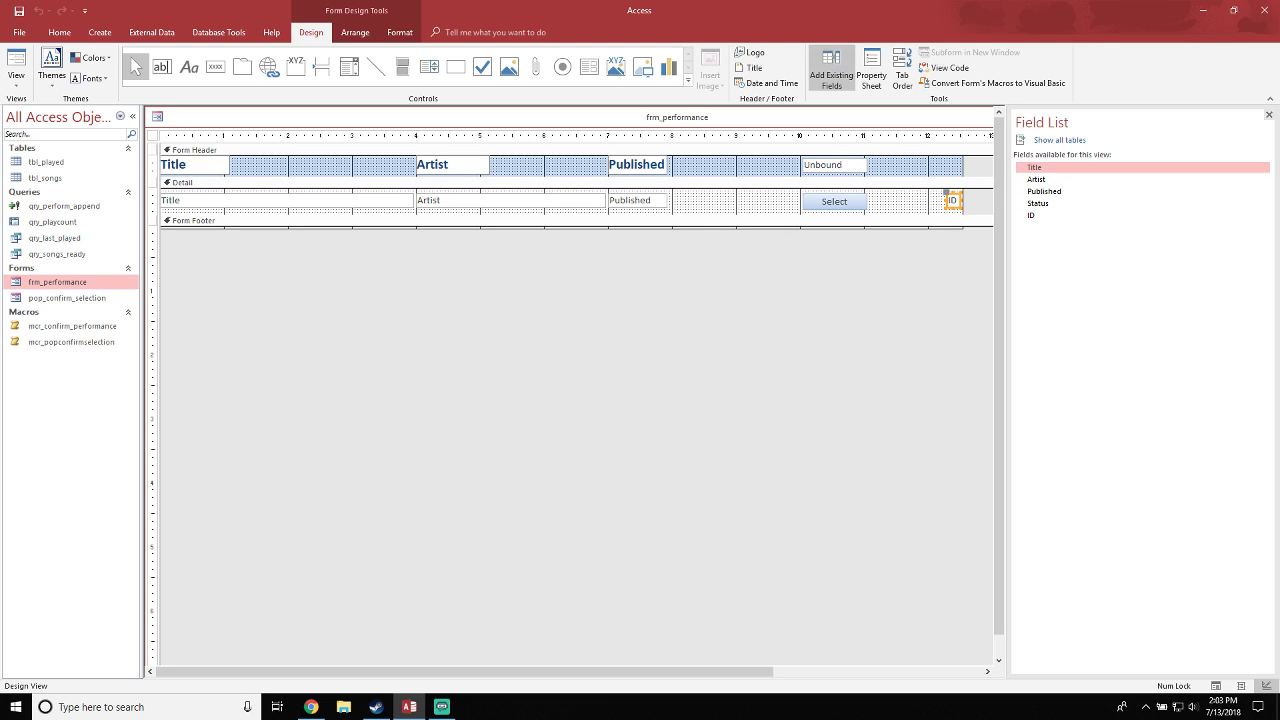
# Show the data properties of the whole frm_performance form and open its record source in the Query Builder
pyautogui.doubleClick(153, 135)
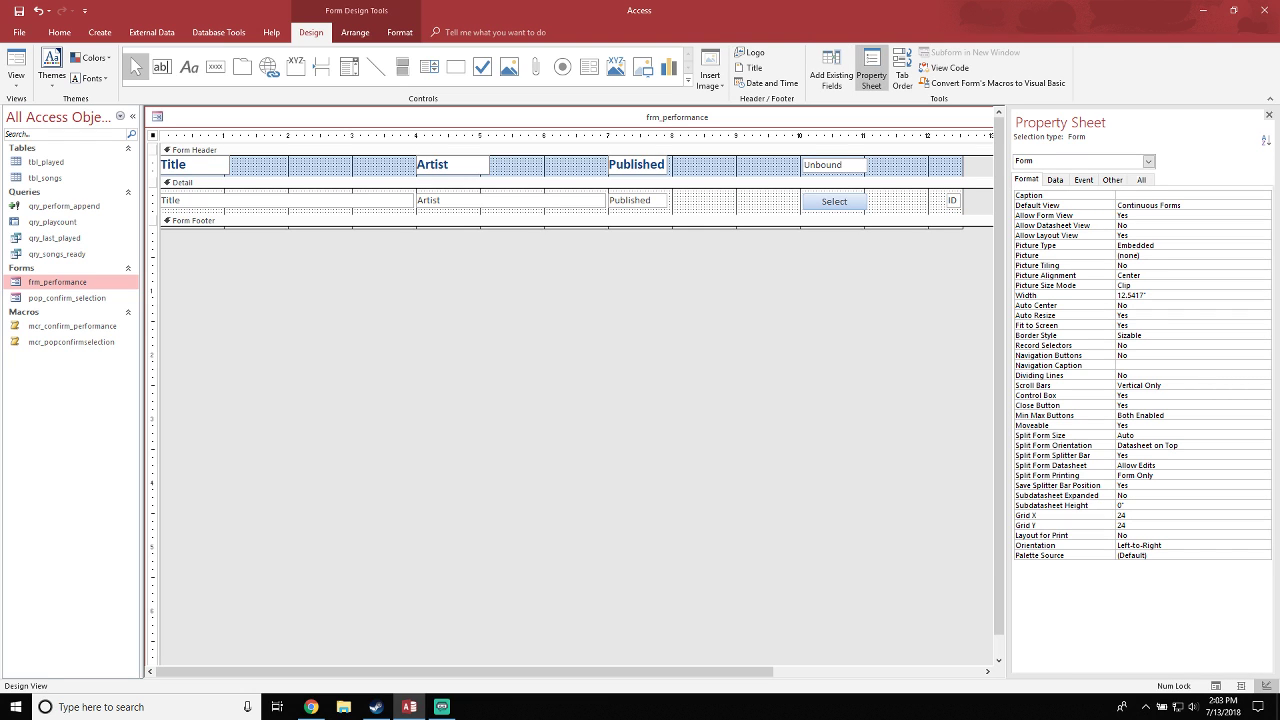
pyautogui.click(1055, 180)
pyautogui.click(1084, 180)
pyautogui.click(1055, 180)
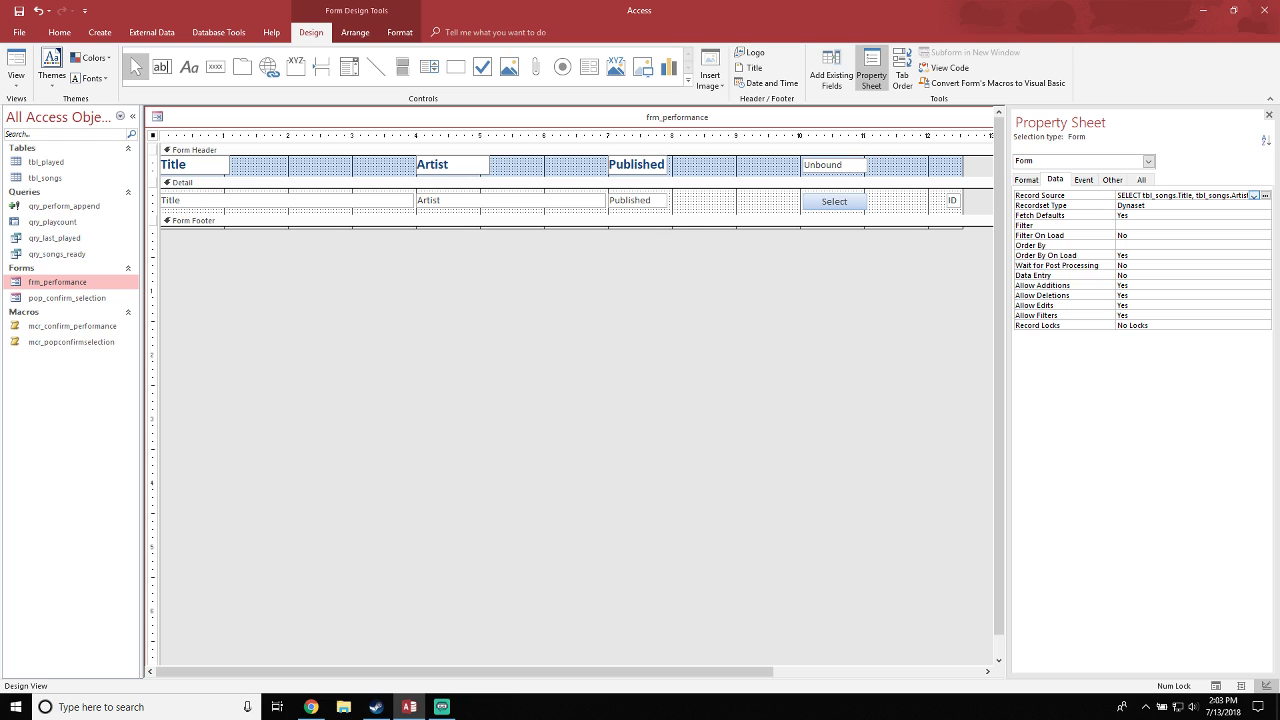
pyautogui.click(1265, 195)
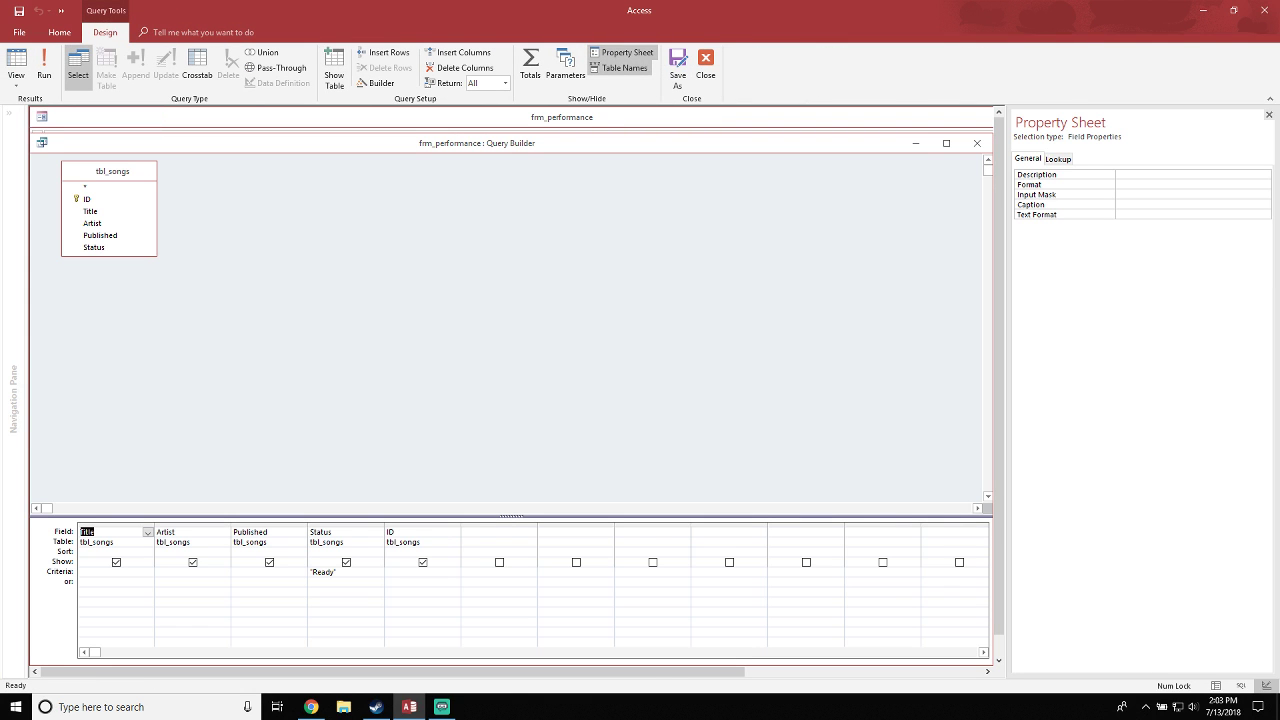
# Examine the tbl_songs fields in the form's record source query and close the Query Builder
pyautogui.click(516, 532)
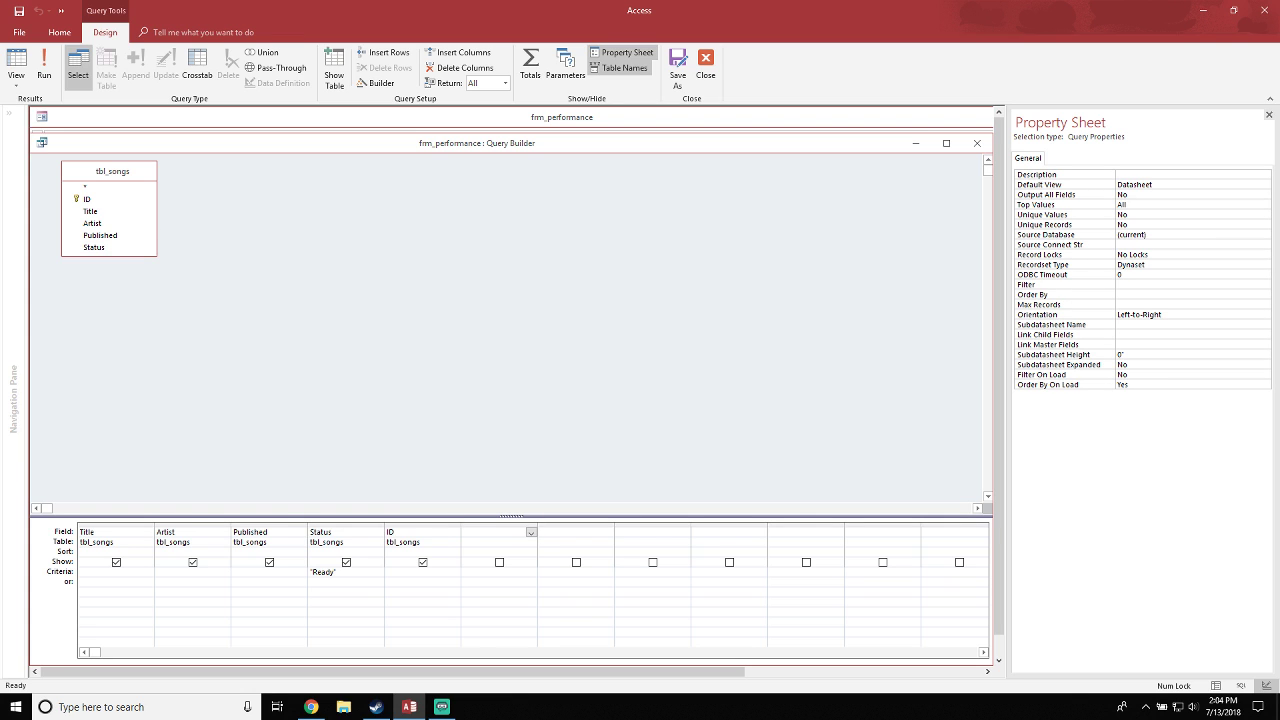
pyautogui.moveTo(157, 256); pyautogui.dragTo(242, 304)
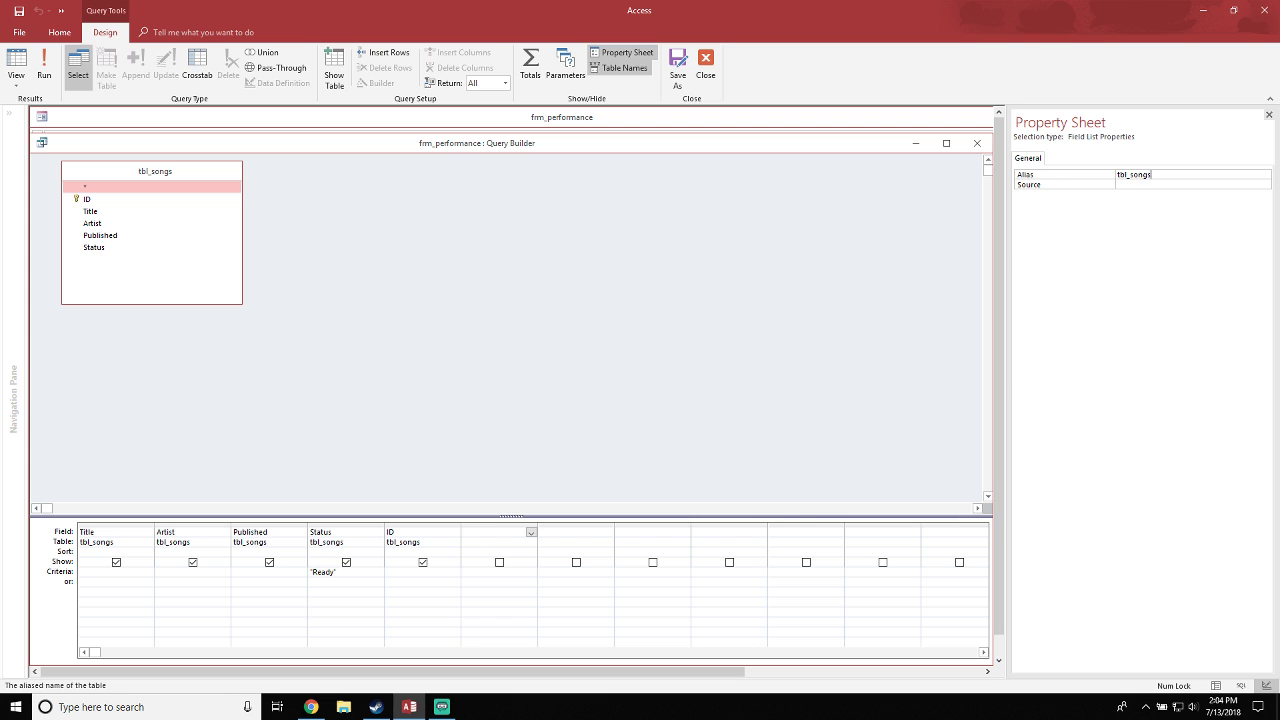
pyautogui.click(430, 320)
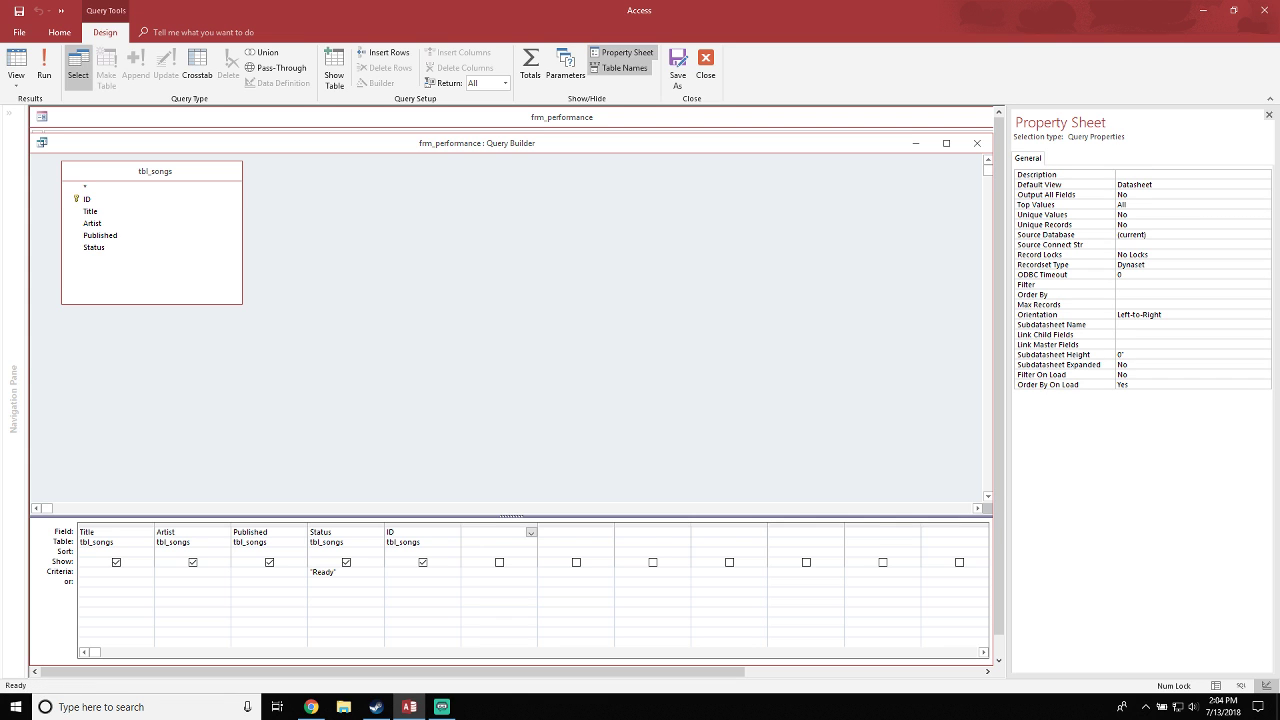
pyautogui.moveTo(430, 143); pyautogui.dragTo(474, 131)
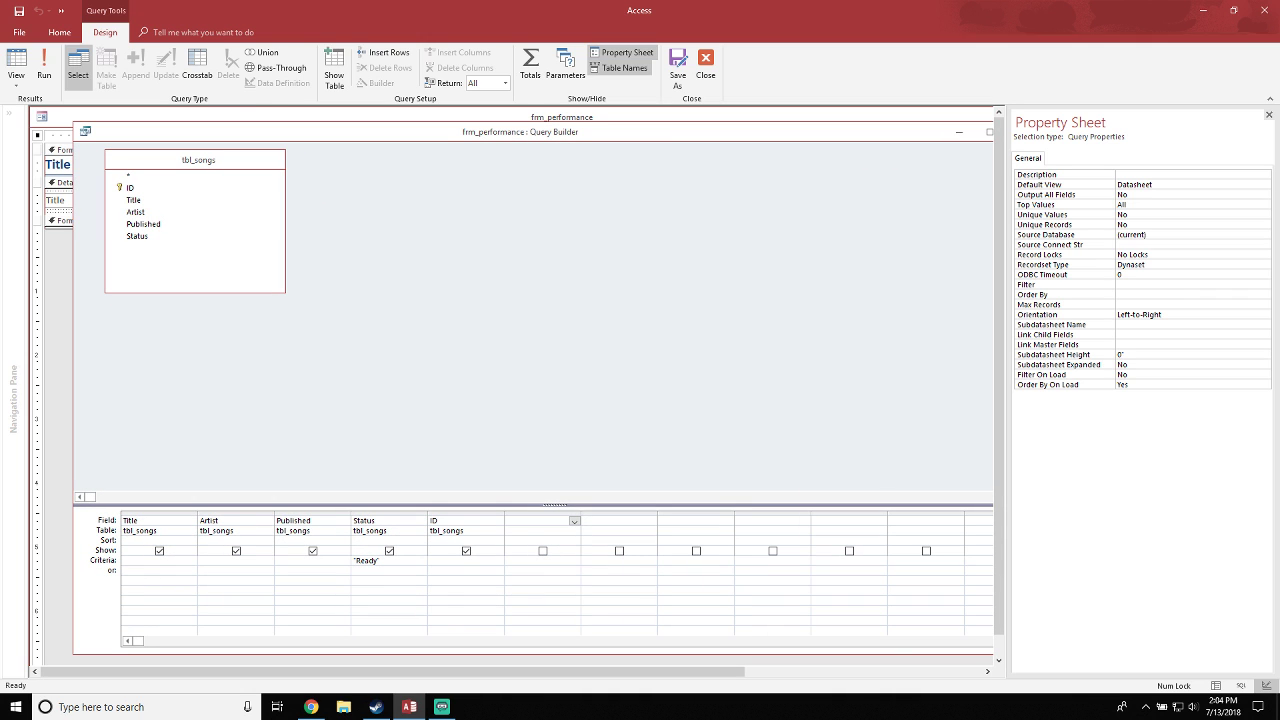
pyautogui.moveTo(474, 131); pyautogui.dragTo(387, 163)
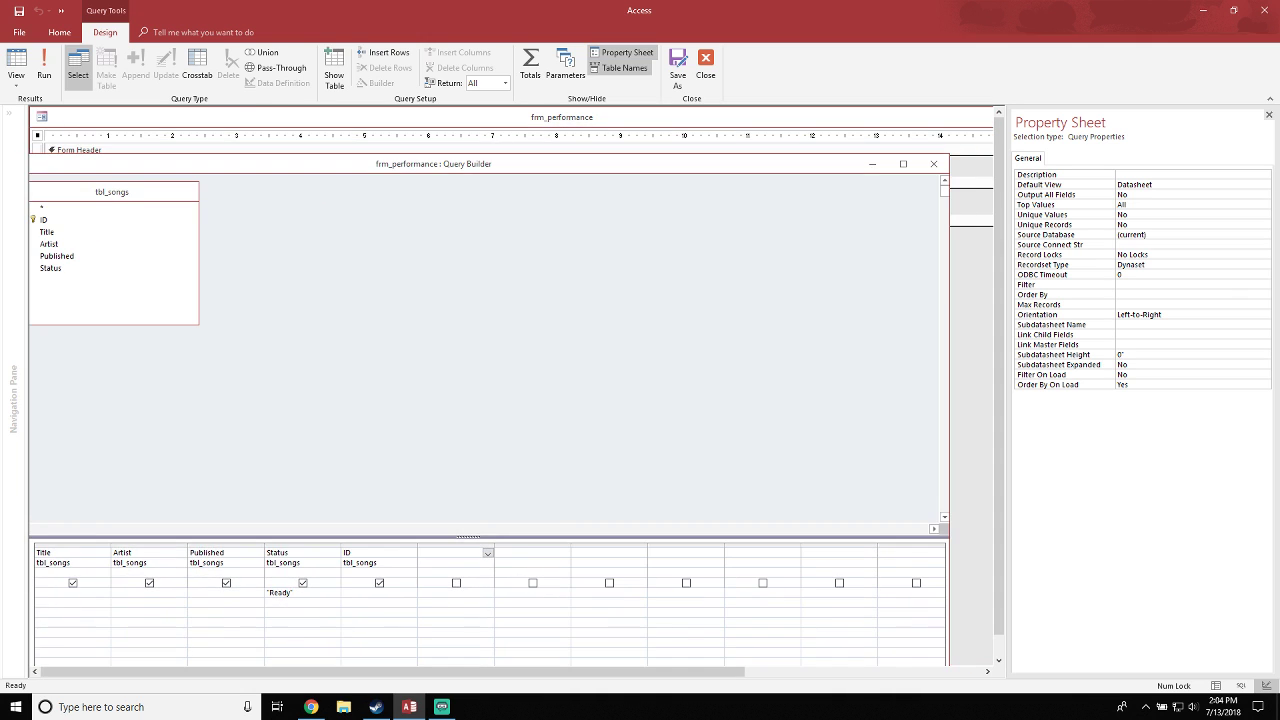
pyautogui.click(933, 163)
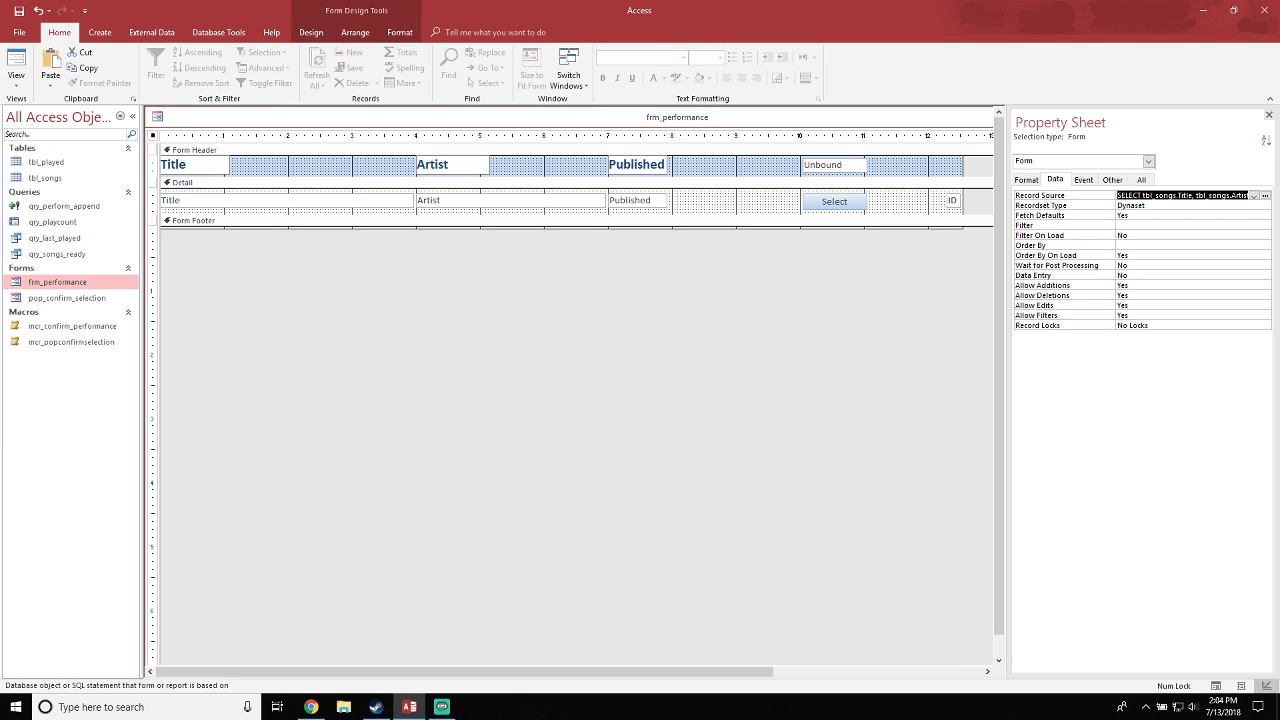
# Set the form's Record Source to qry_songs_ready
pyautogui.click(1253, 195)
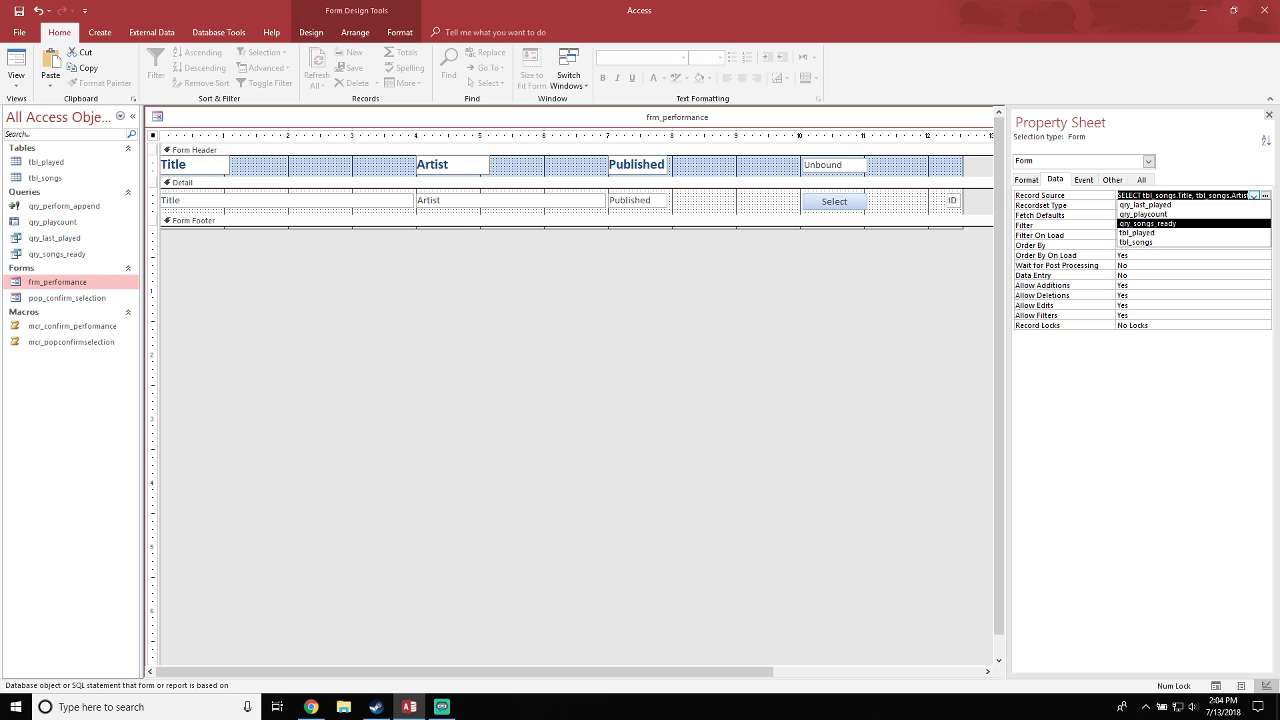
pyautogui.press('Return')
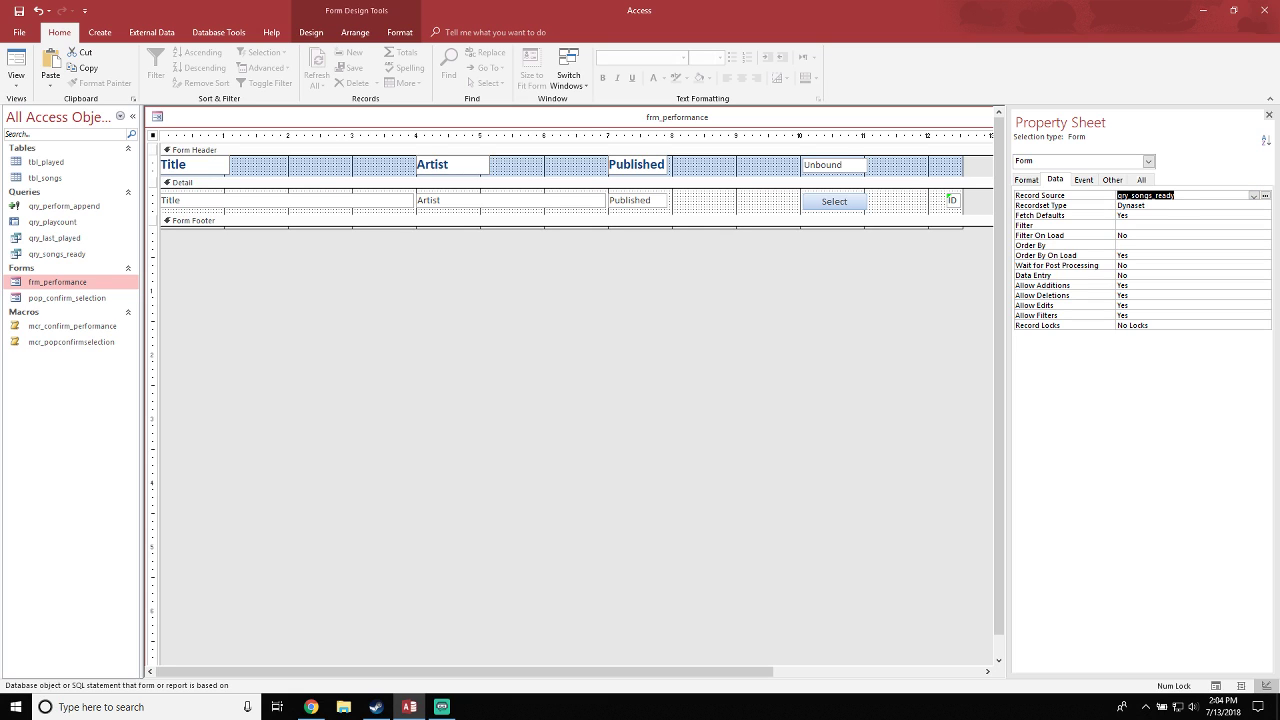
pyautogui.click(1264, 256)
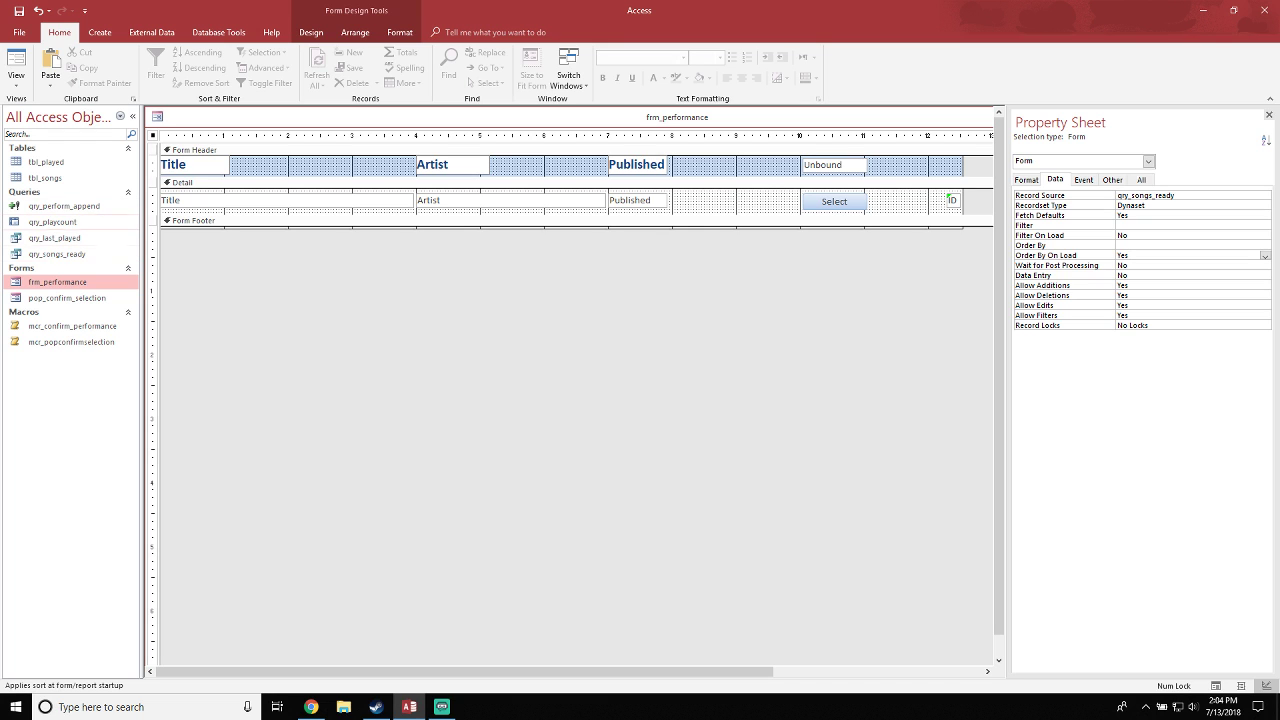
# Add the ID field from tbl_songs as the first column of qry_songs_ready, saving and closing the query
pyautogui.click(75, 254)
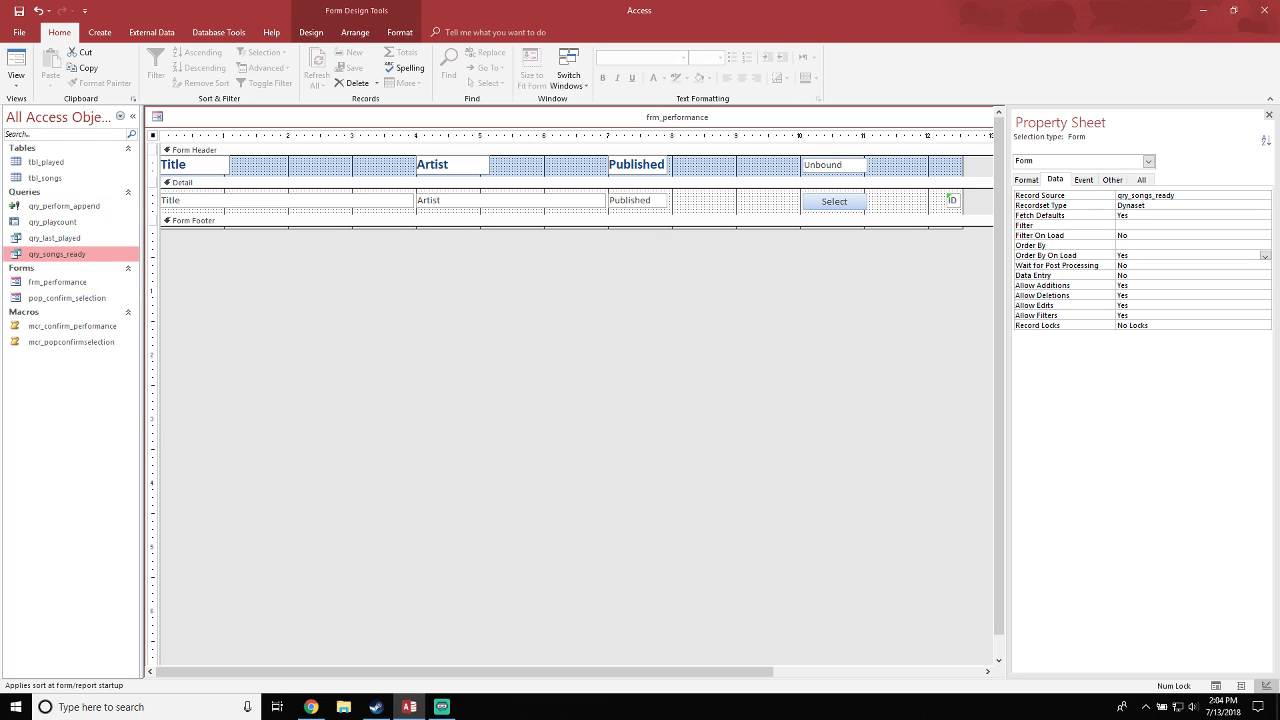
pyautogui.rightClick(75, 254)
pyautogui.click(112, 277)
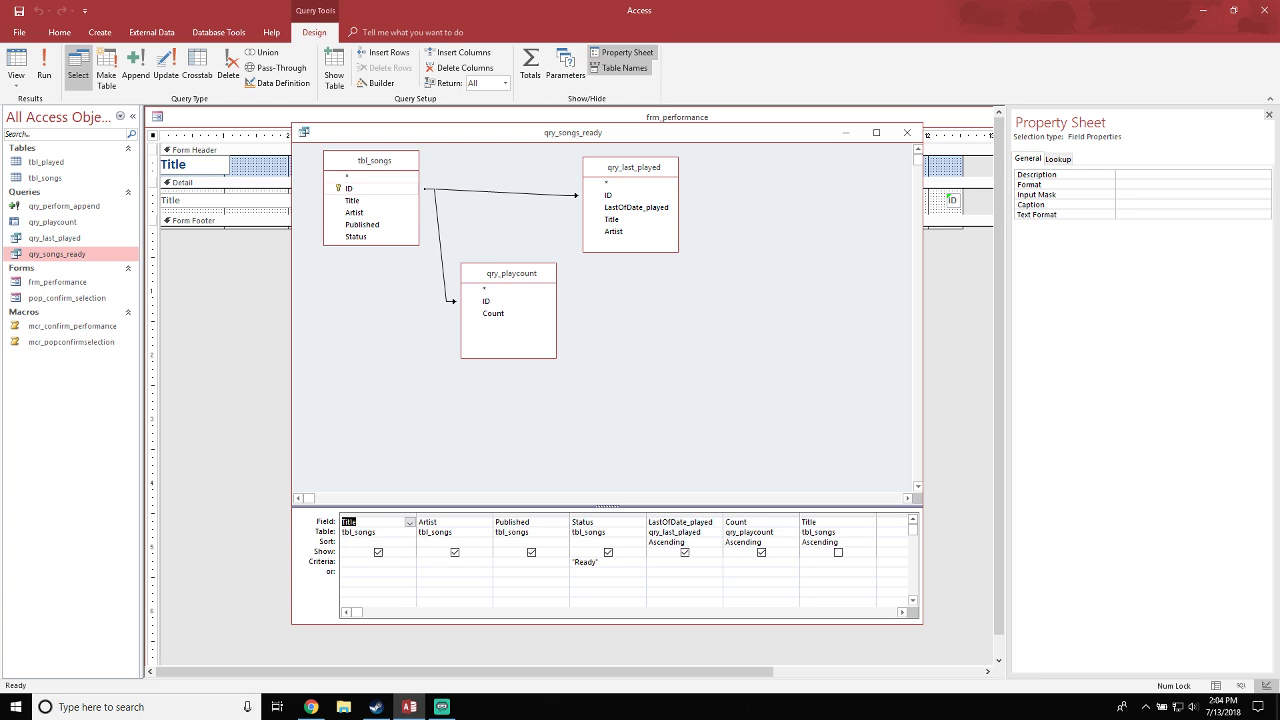
pyautogui.click(350, 188)
pyautogui.moveTo(350, 188); pyautogui.dragTo(376, 523)
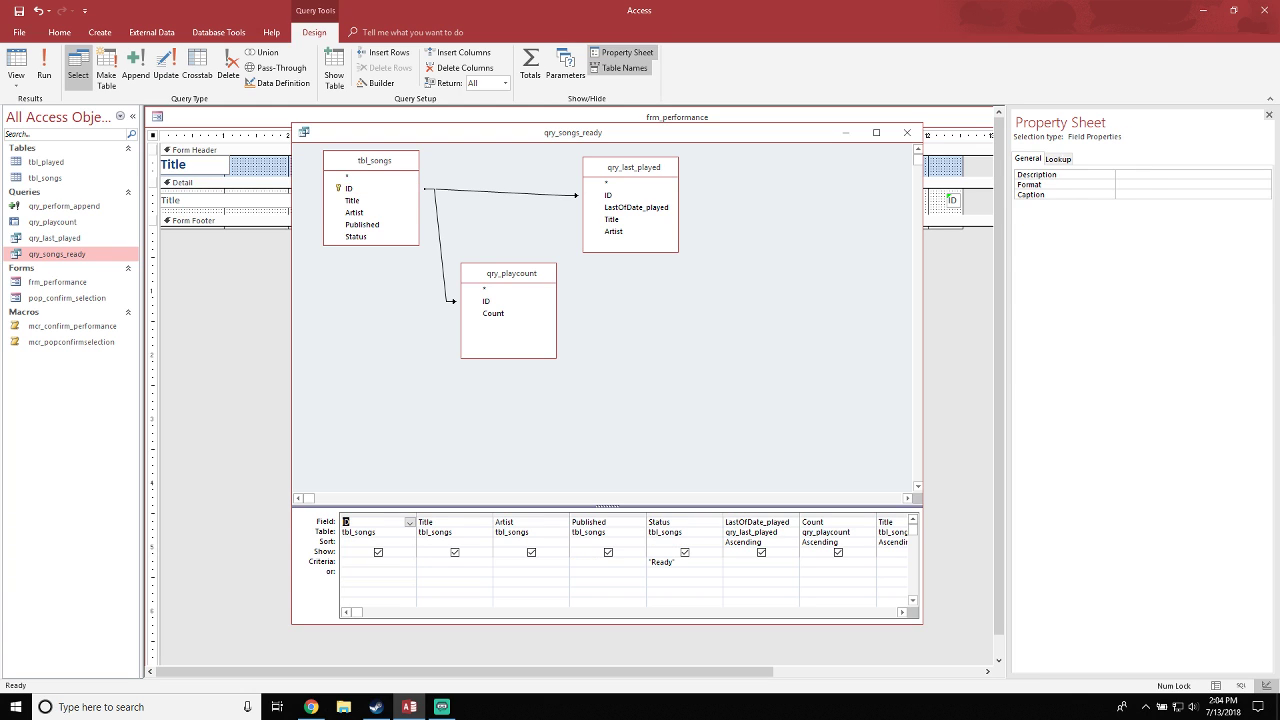
pyautogui.click(420, 428)
pyautogui.click(907, 132)
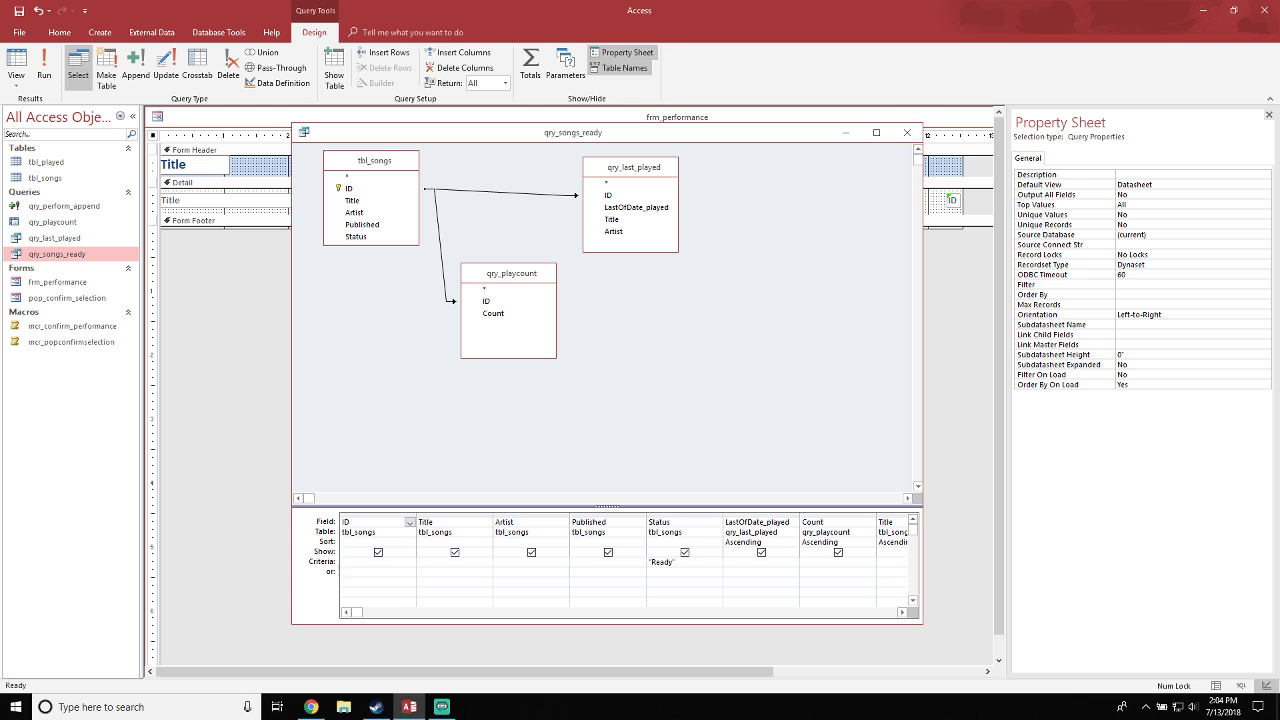
pyautogui.press('Return')
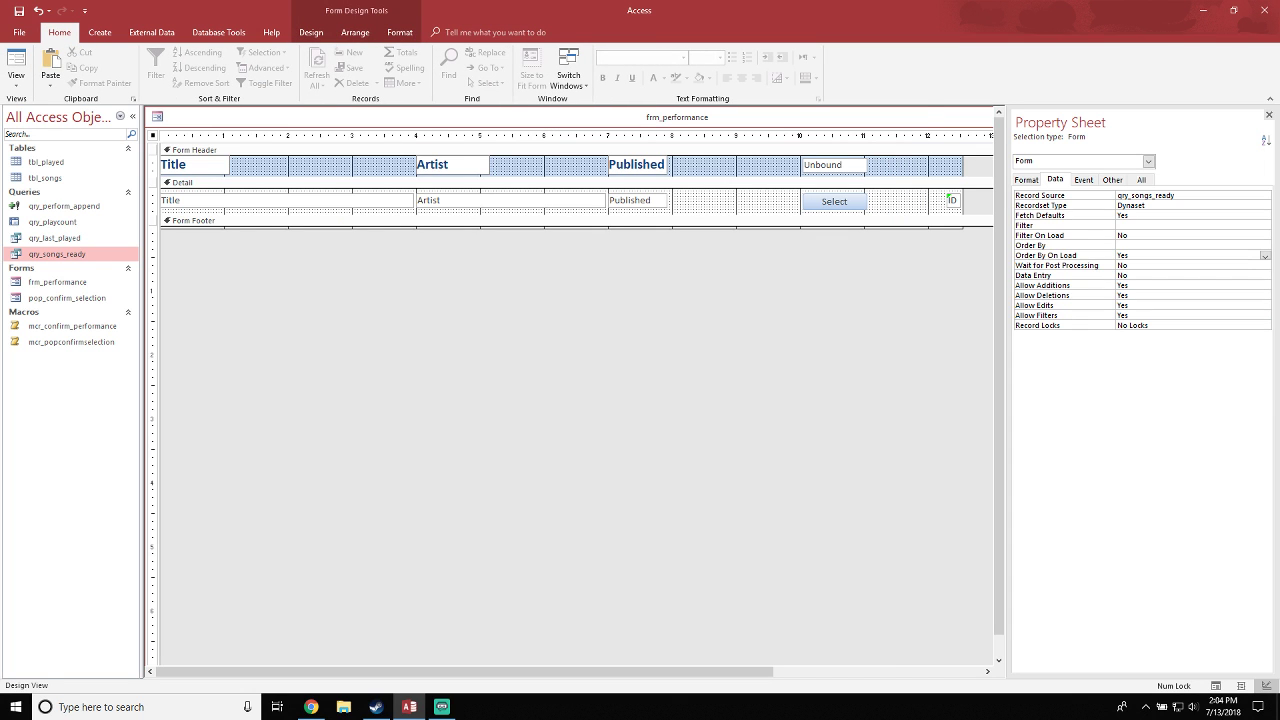
# Close frm_performance and save its design changes
pyautogui.click(577, 183)
pyautogui.moveTo(677, 117); pyautogui.dragTo(250, 208)
pyautogui.click(835, 208)
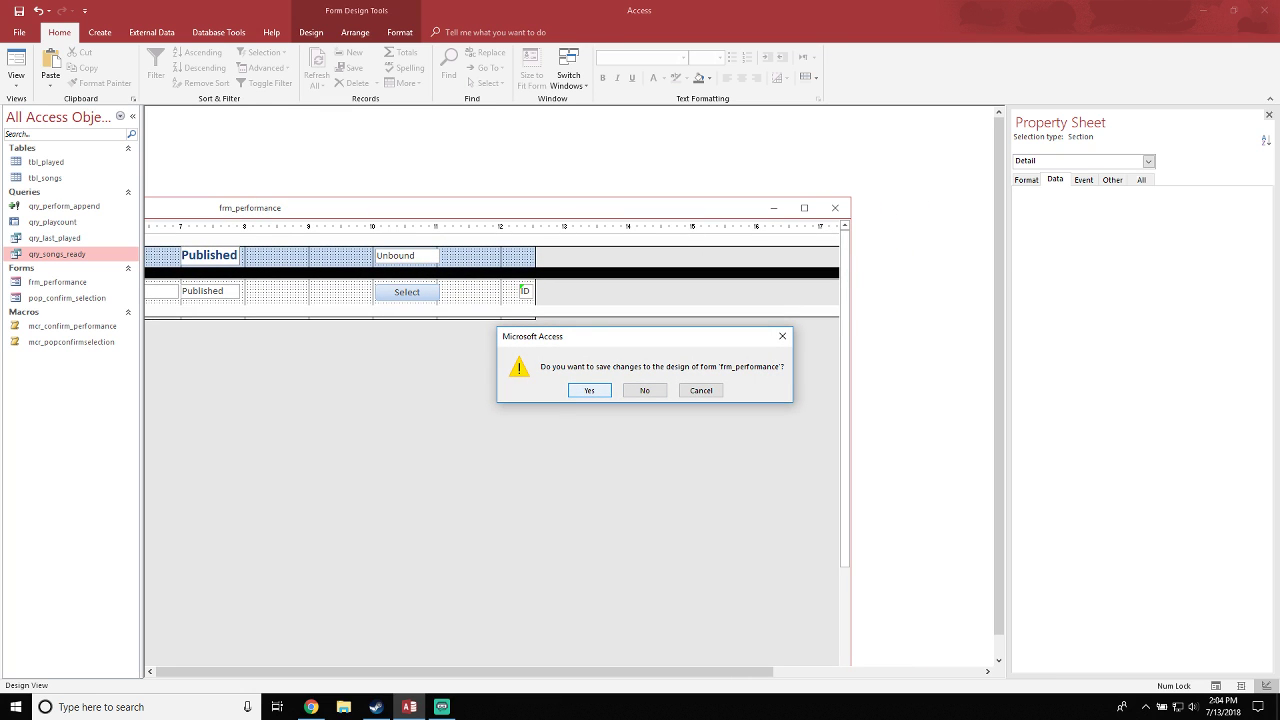
pyautogui.click(589, 391)
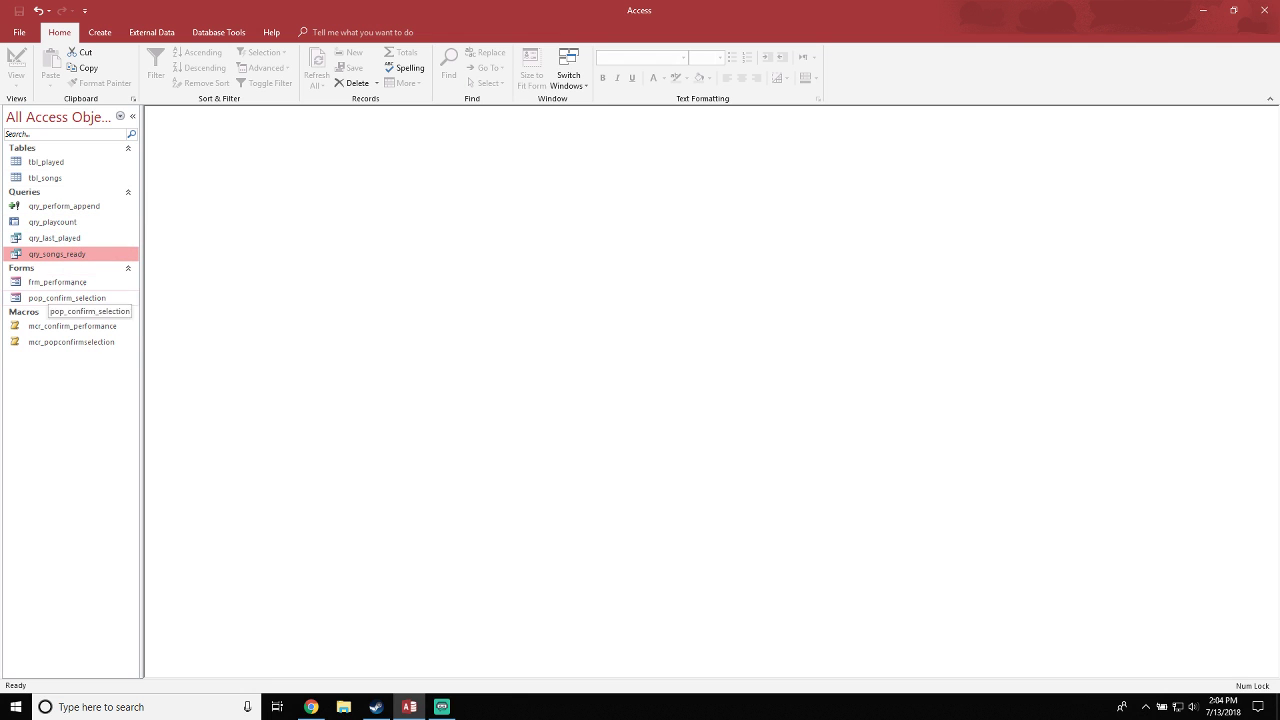
# Open frm_performance in Form View, widen its window to fit all columns, and examine the song order
pyautogui.click(57, 282)
pyautogui.doubleClick(57, 282)
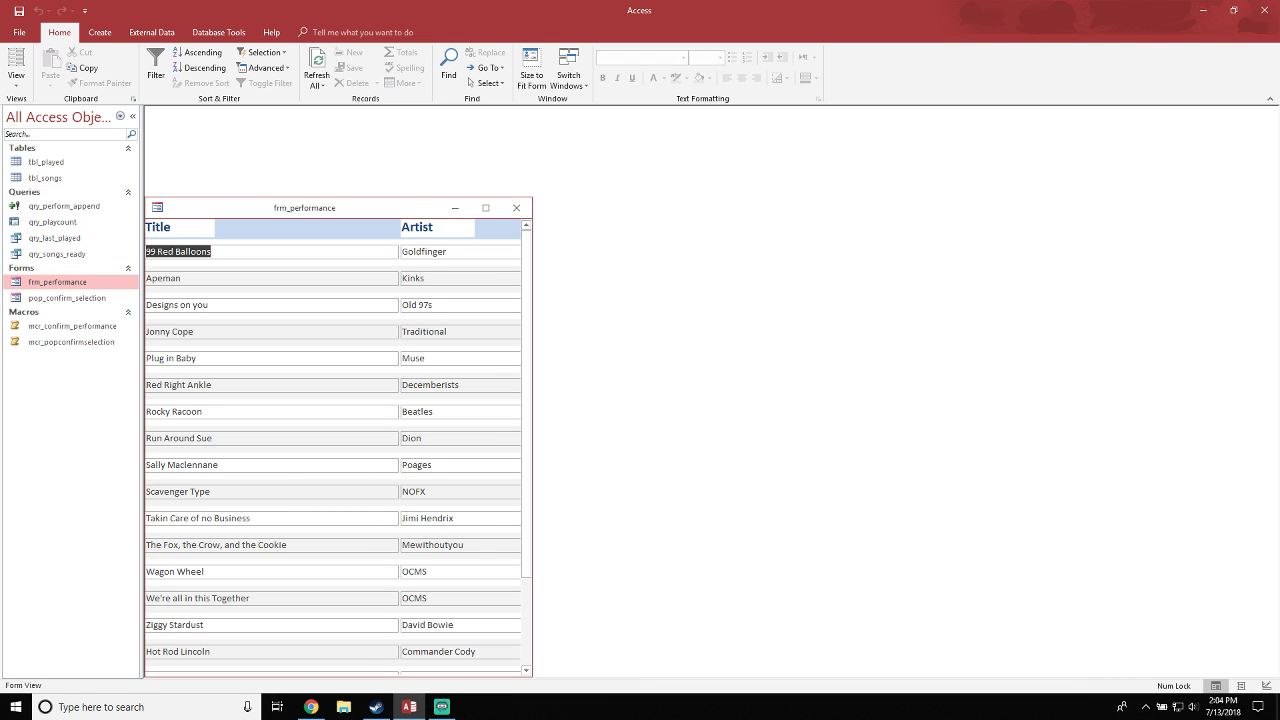
pyautogui.moveTo(470, 208); pyautogui.dragTo(571, 167)
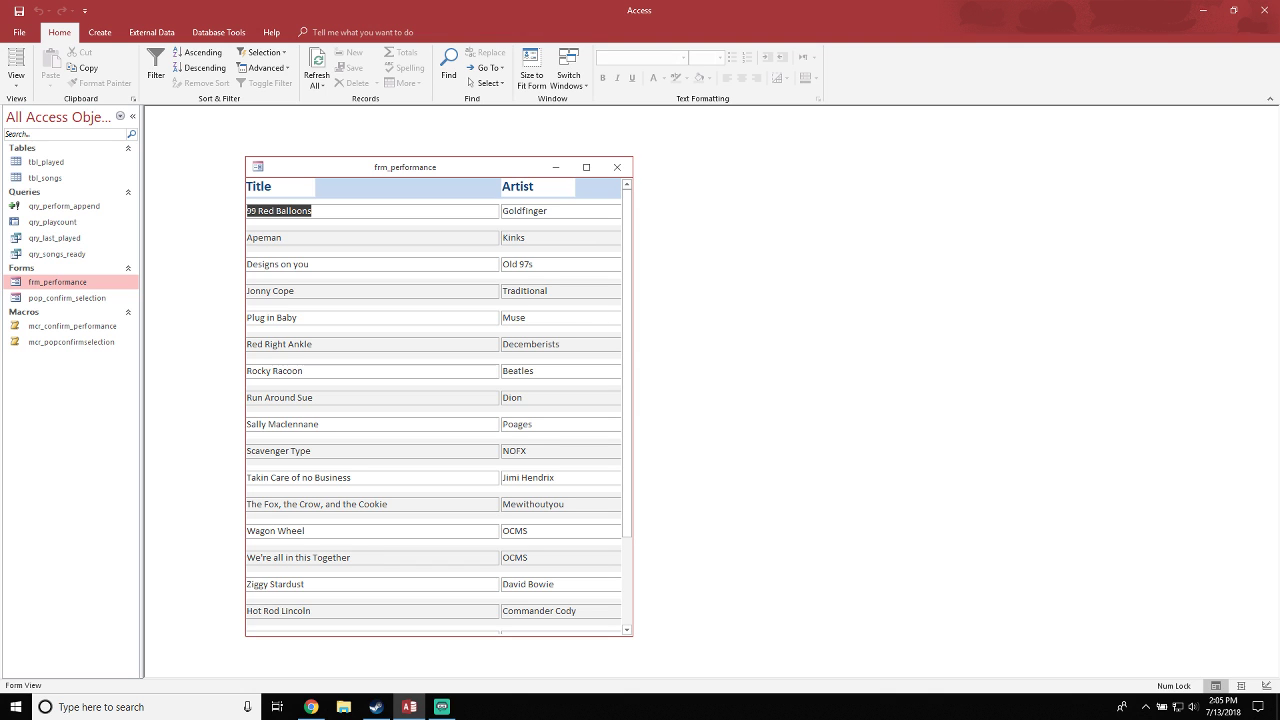
pyautogui.moveTo(633, 400); pyautogui.dragTo(1203, 400)
pyautogui.moveTo(700, 167); pyautogui.dragTo(623, 129)
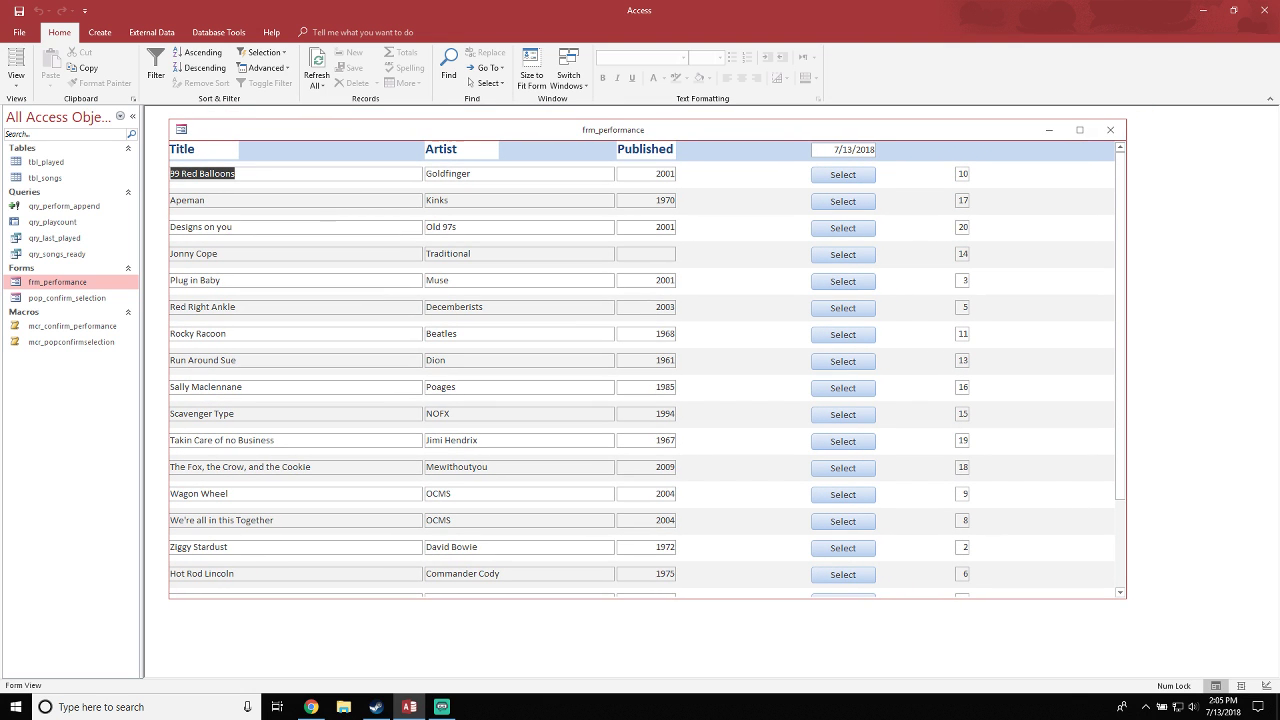
pyautogui.click(238, 361)
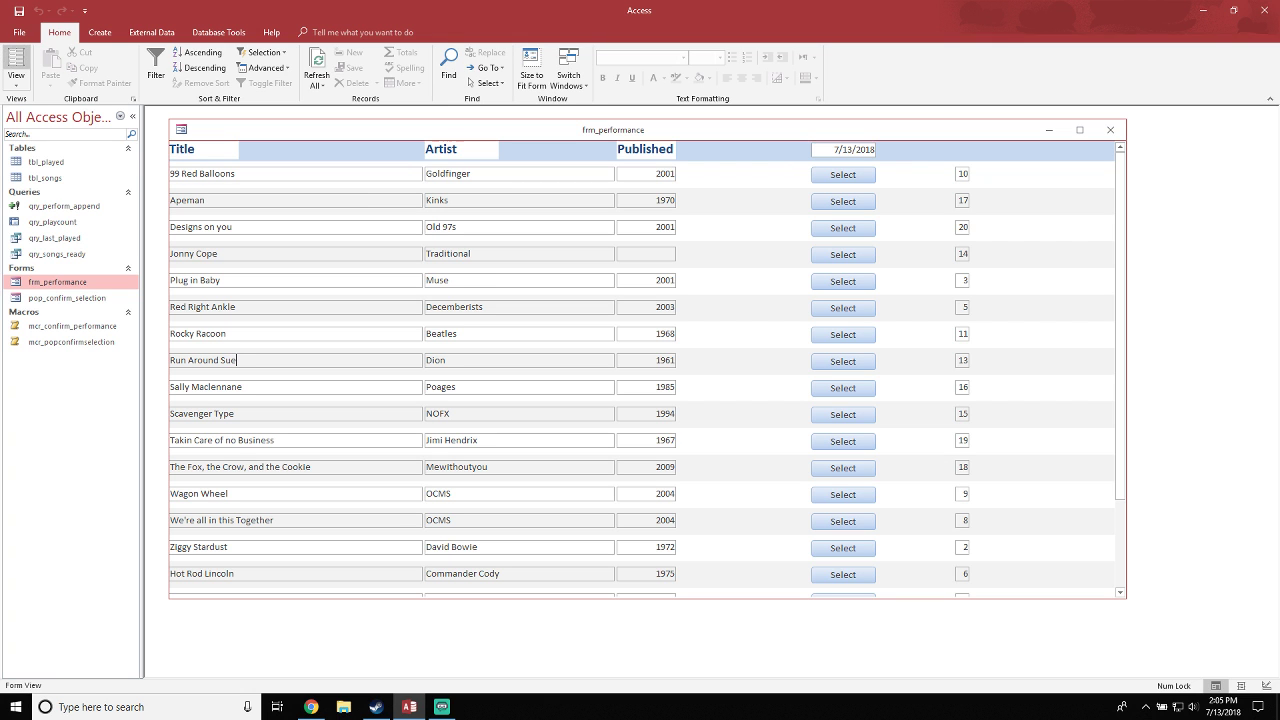
# Return frm_performance to Design View and nudge all header and detail controls except ID slightly to the right
pyautogui.click(16, 80)
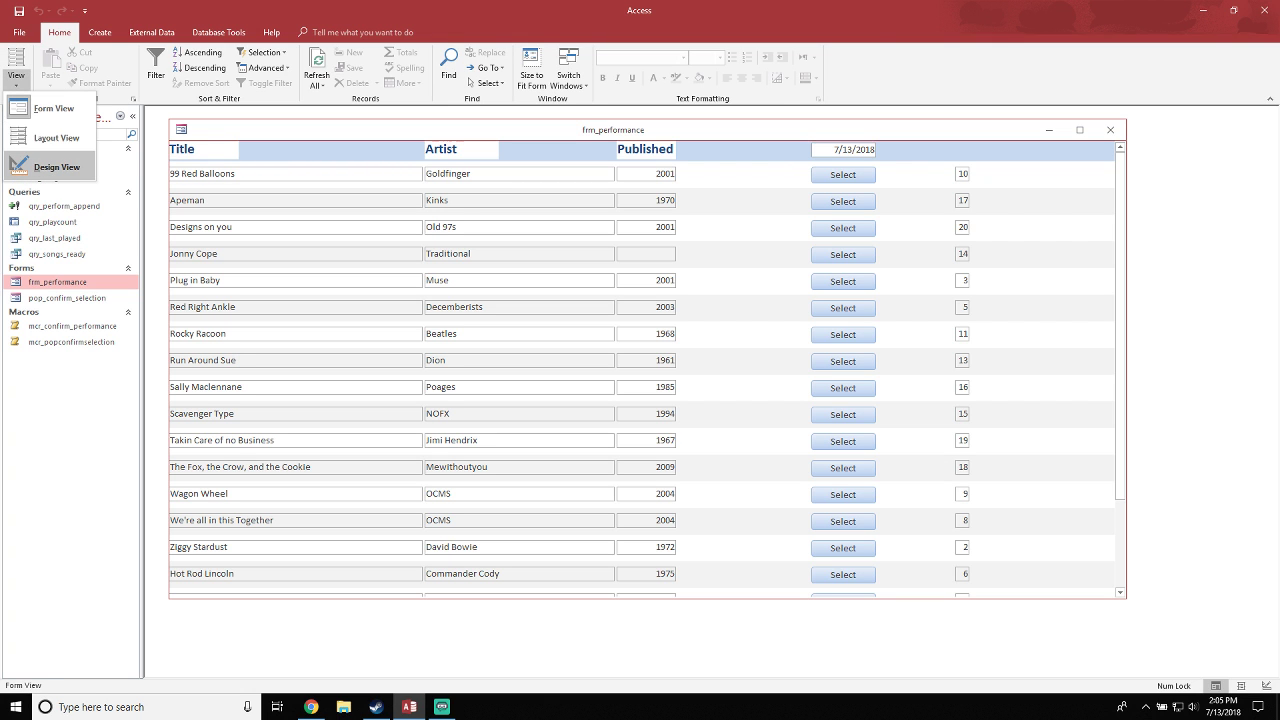
pyautogui.click(56, 167)
pyautogui.click(218, 178)
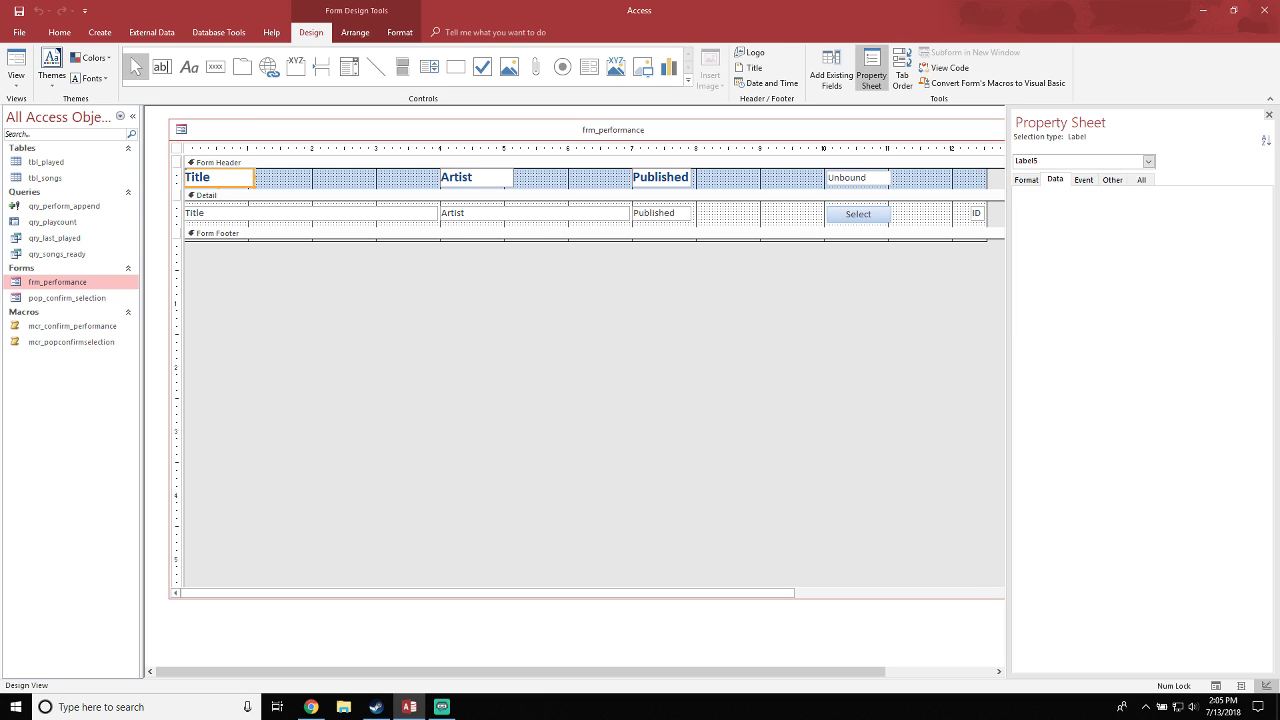
pyautogui.moveTo(951, 184); pyautogui.dragTo(204, 226)
pyautogui.press('Right')
pyautogui.press('Right')
pyautogui.press('Right')
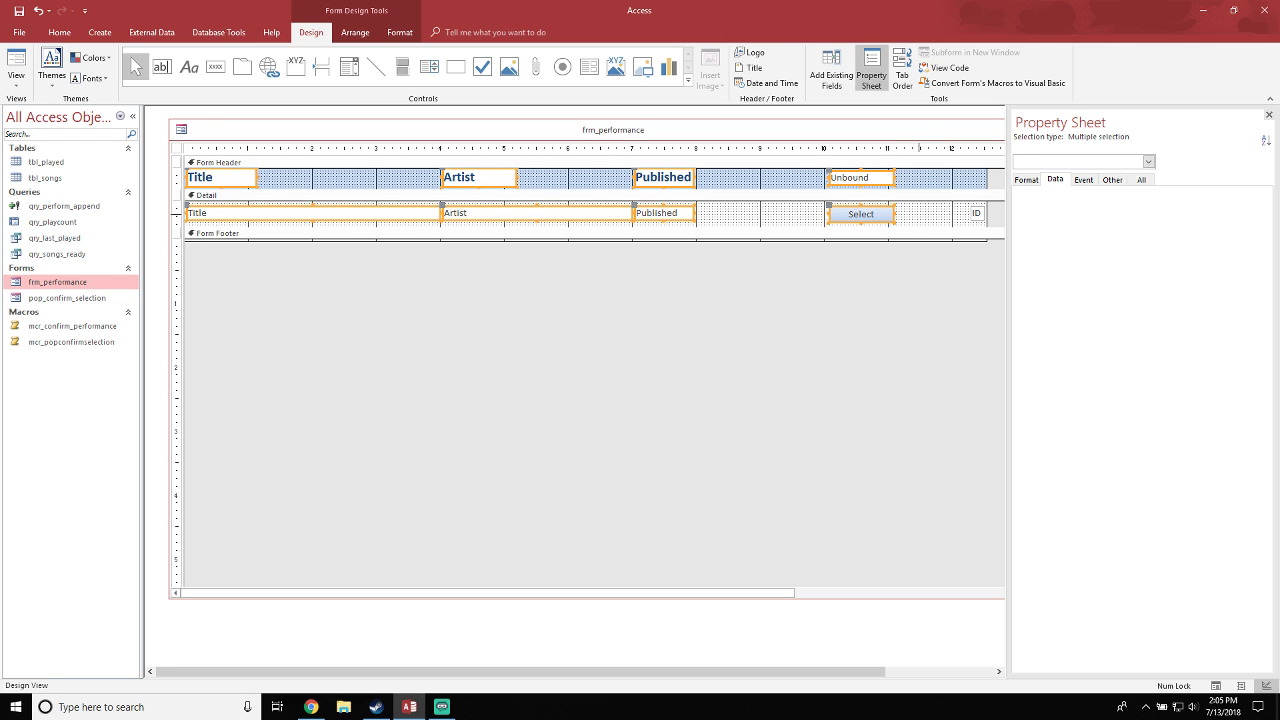
pyautogui.click(919, 214)
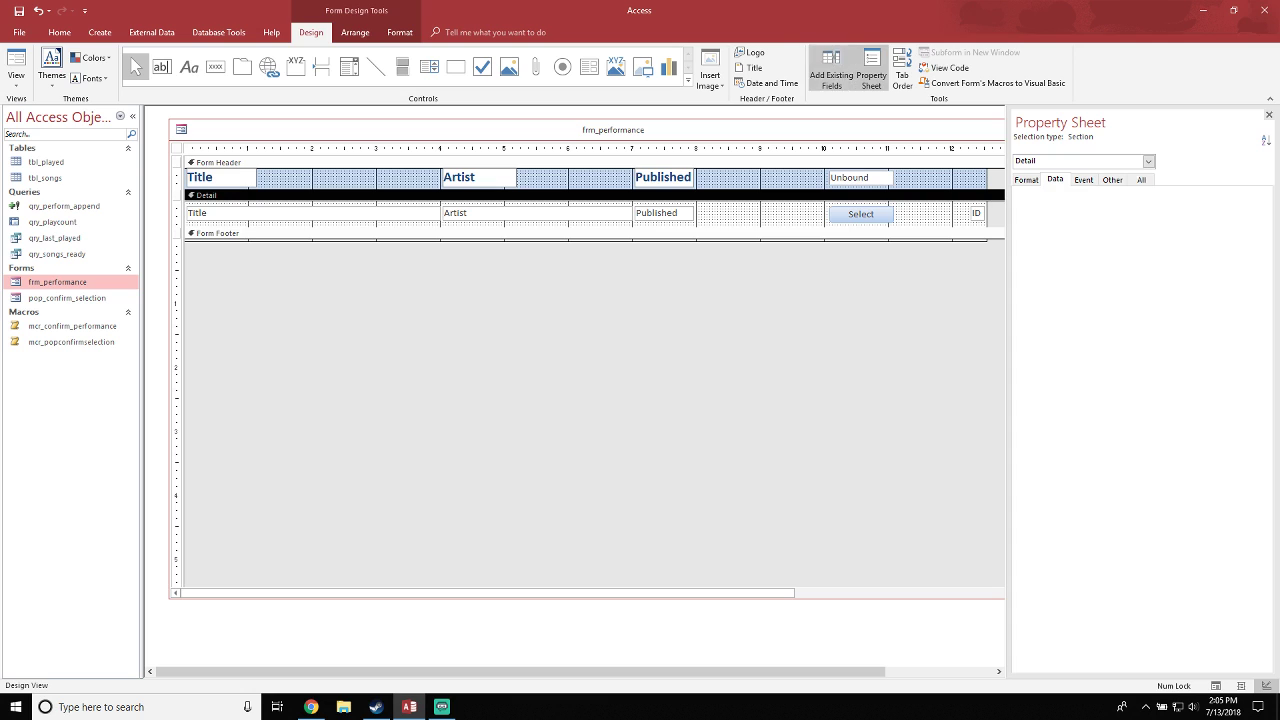
# Add the LastOfDate_played field to the detail section between the Published text box and the Select button
pyautogui.click(831, 70)
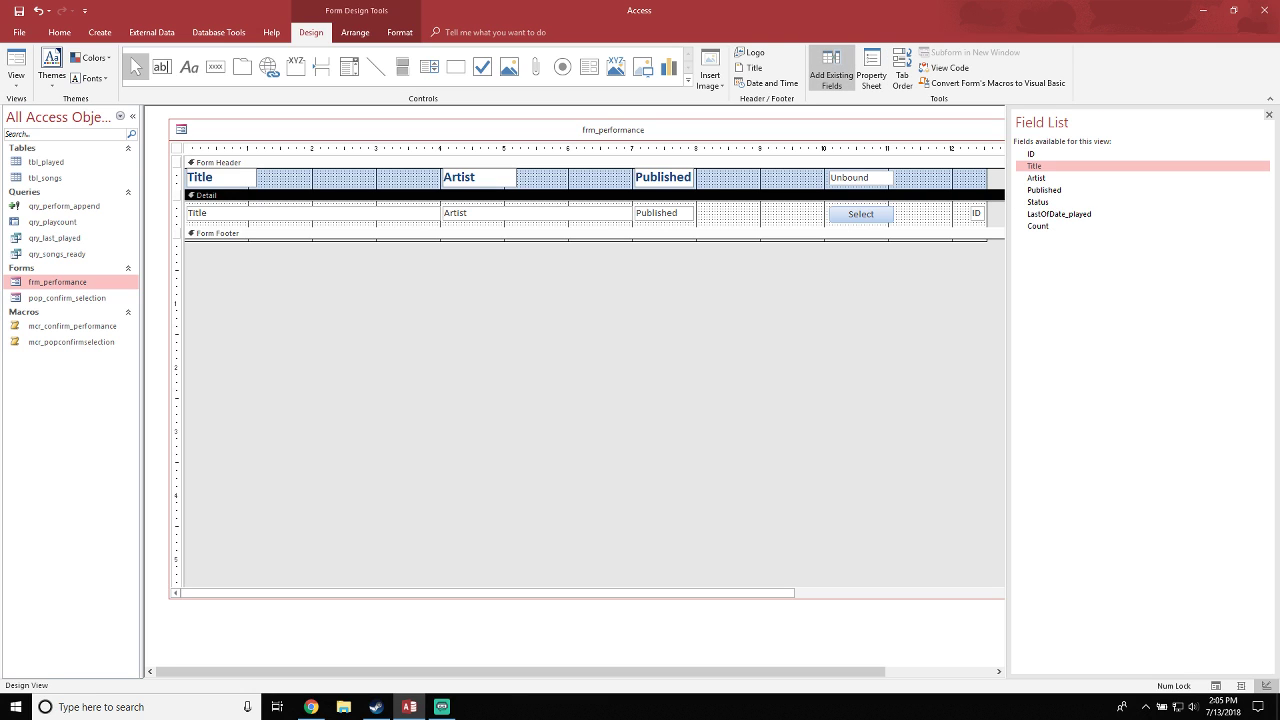
pyautogui.click(664, 213)
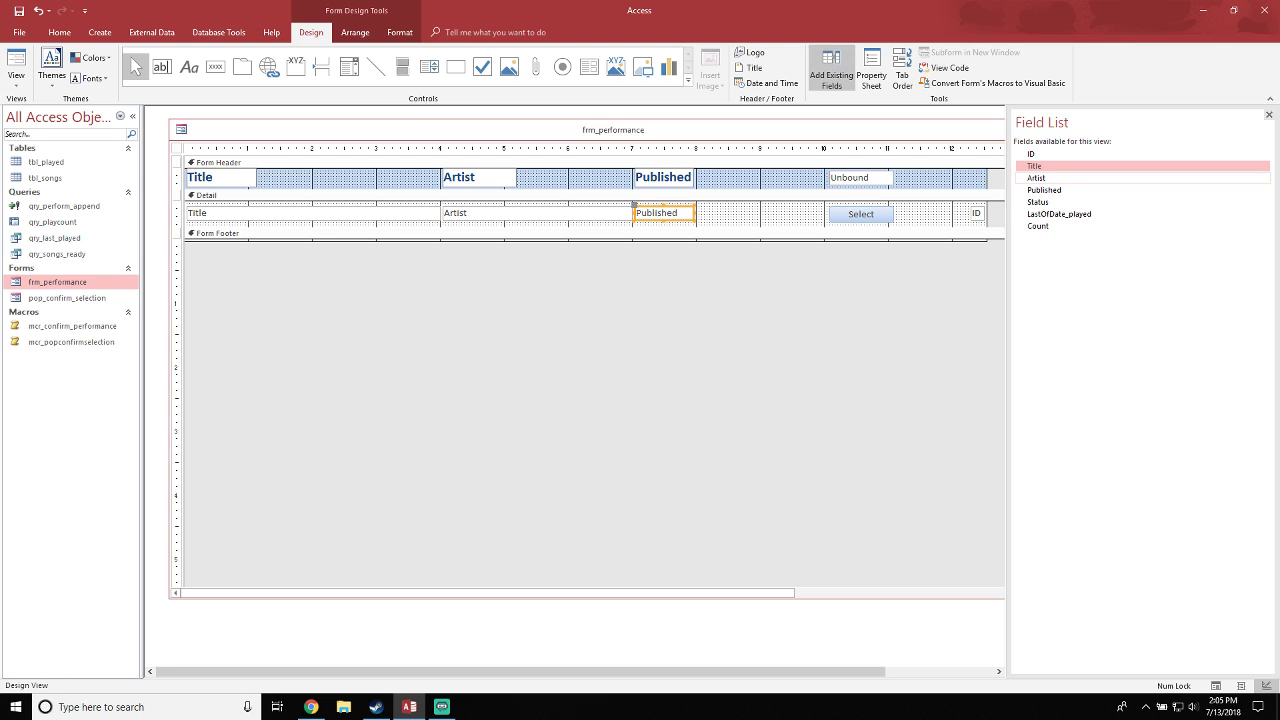
pyautogui.click(1059, 214)
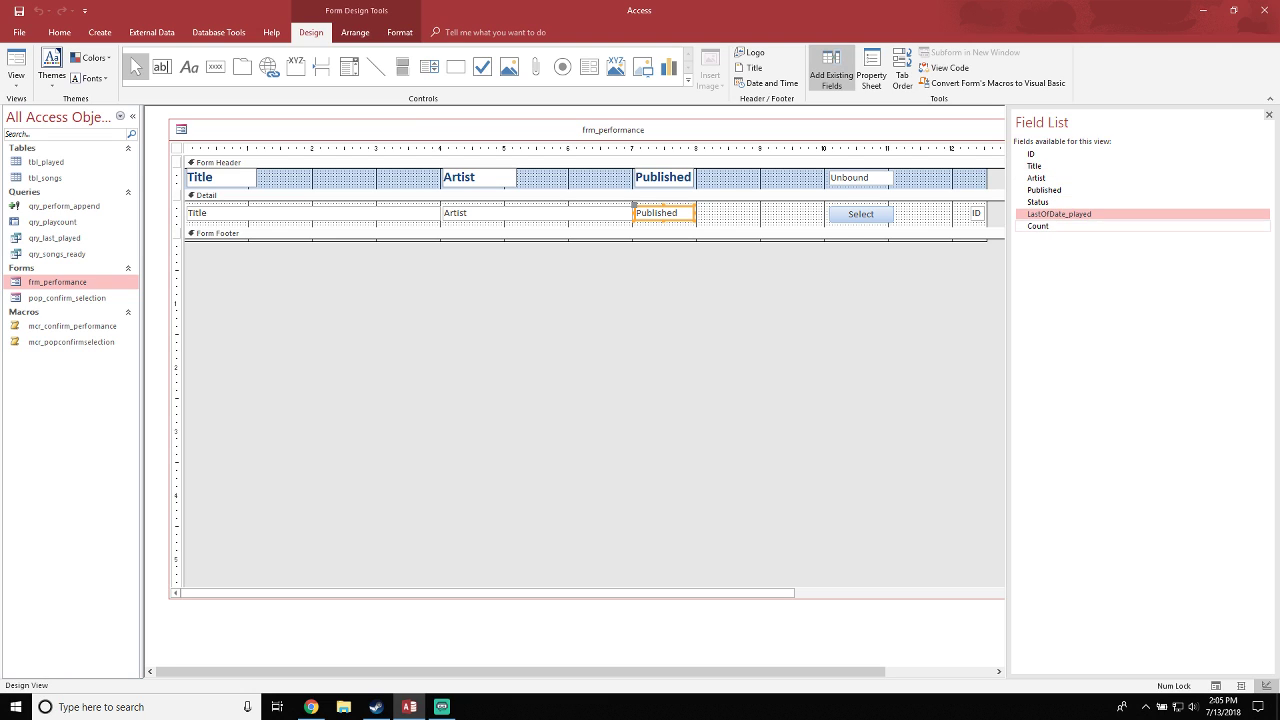
pyautogui.moveTo(1059, 214); pyautogui.dragTo(771, 215)
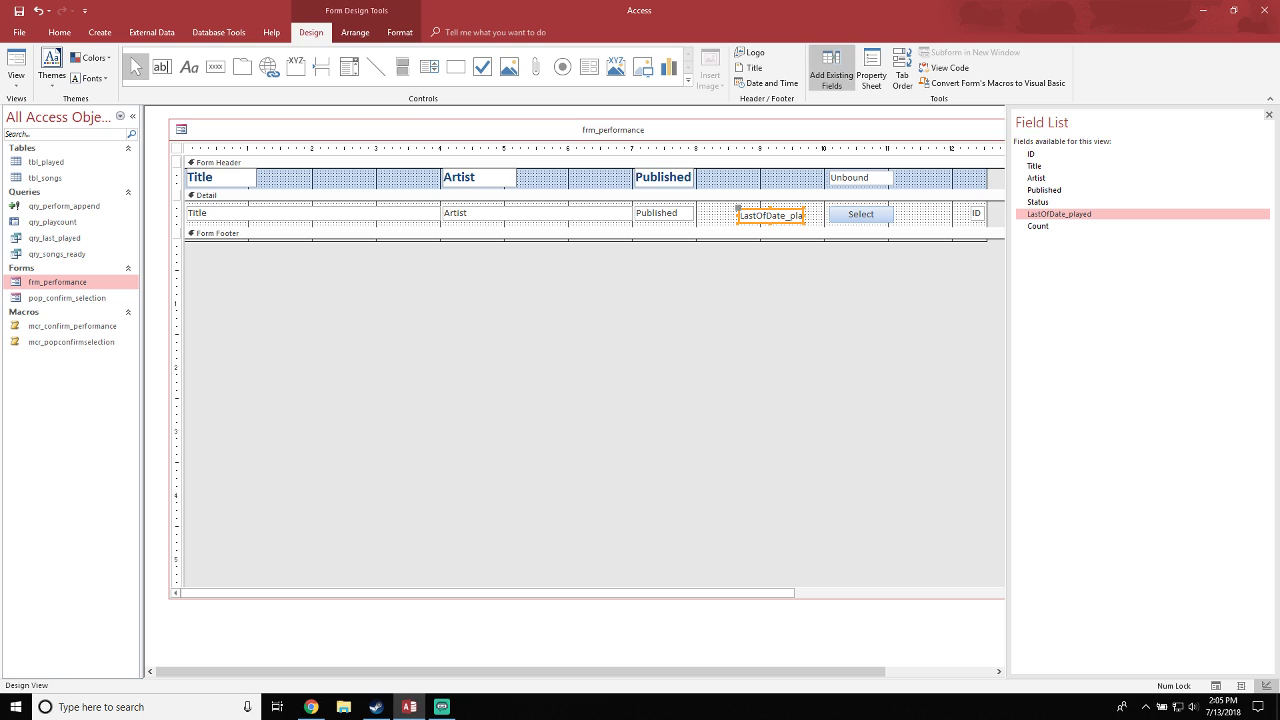
# Move the LastOfDate_played text box directly beside the Published text box in the detail section
pyautogui.moveTo(800, 212); pyautogui.dragTo(760, 213)
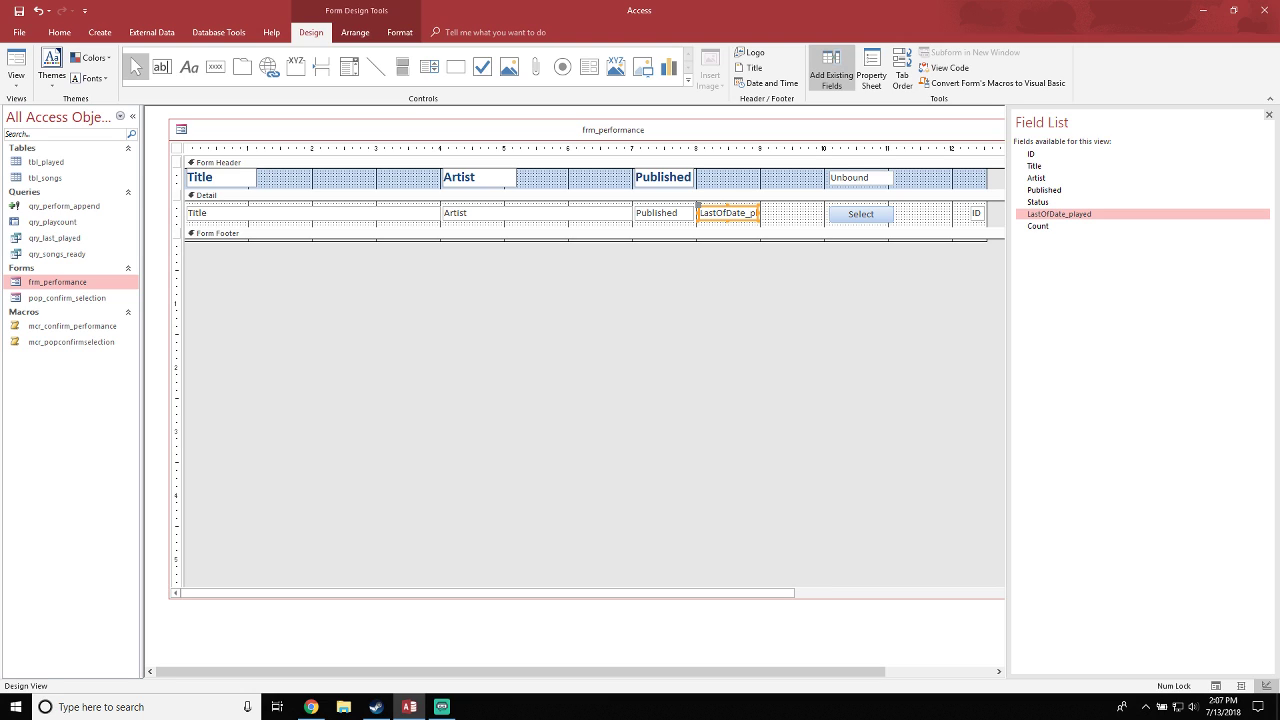
pyautogui.click(716, 320)
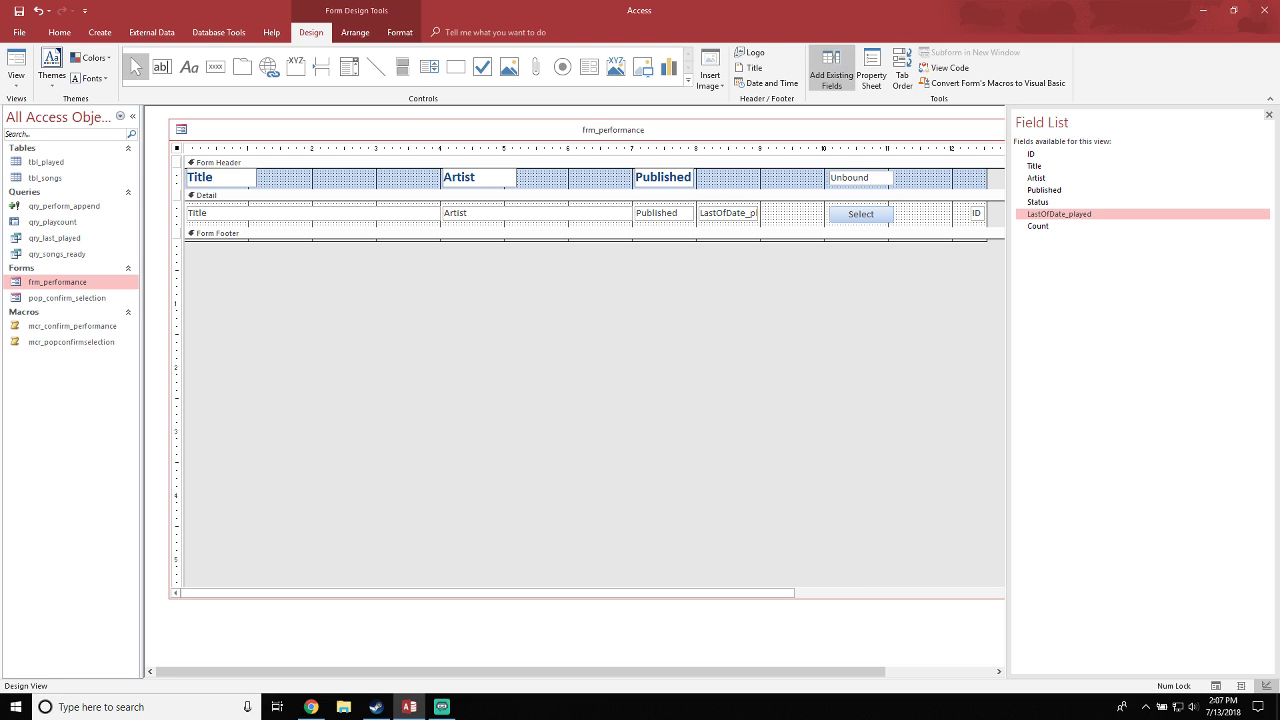
pyautogui.click(728, 213)
pyautogui.click(728, 178)
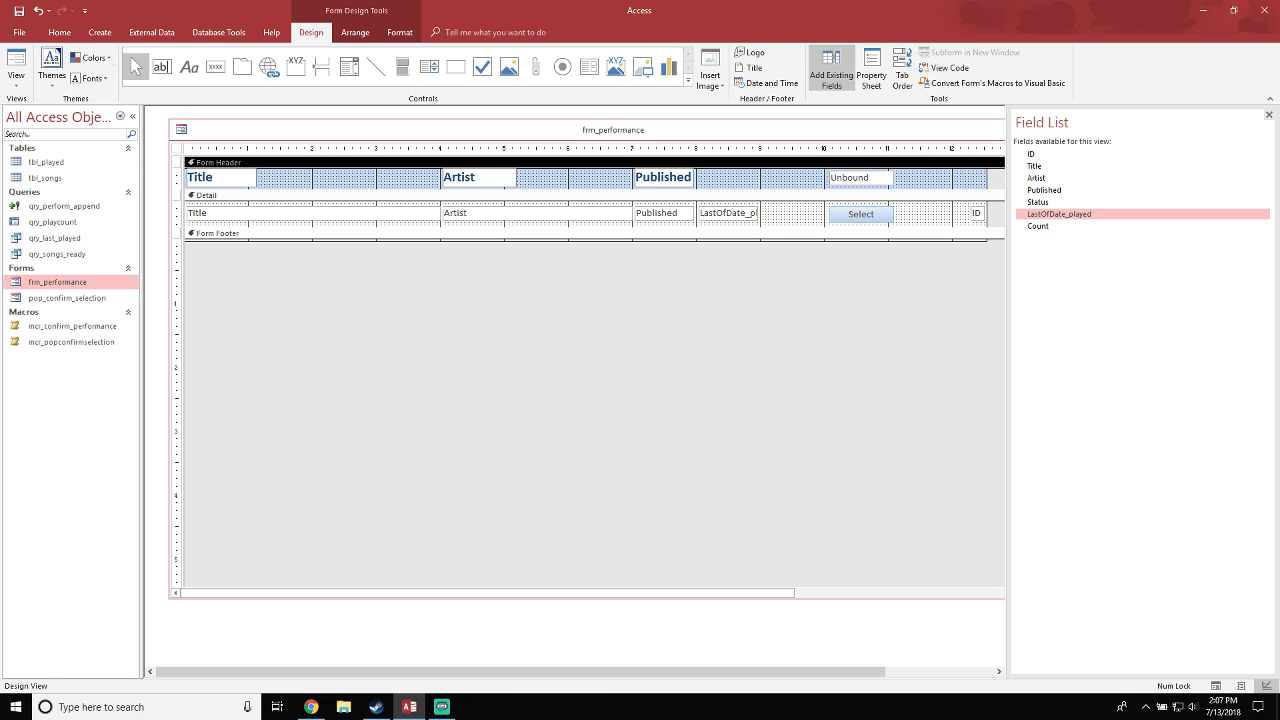
# Duplicate the Artist header label, place it beside Published, caption it "Last Play" and narrow it to its column
pyautogui.click(479, 178)
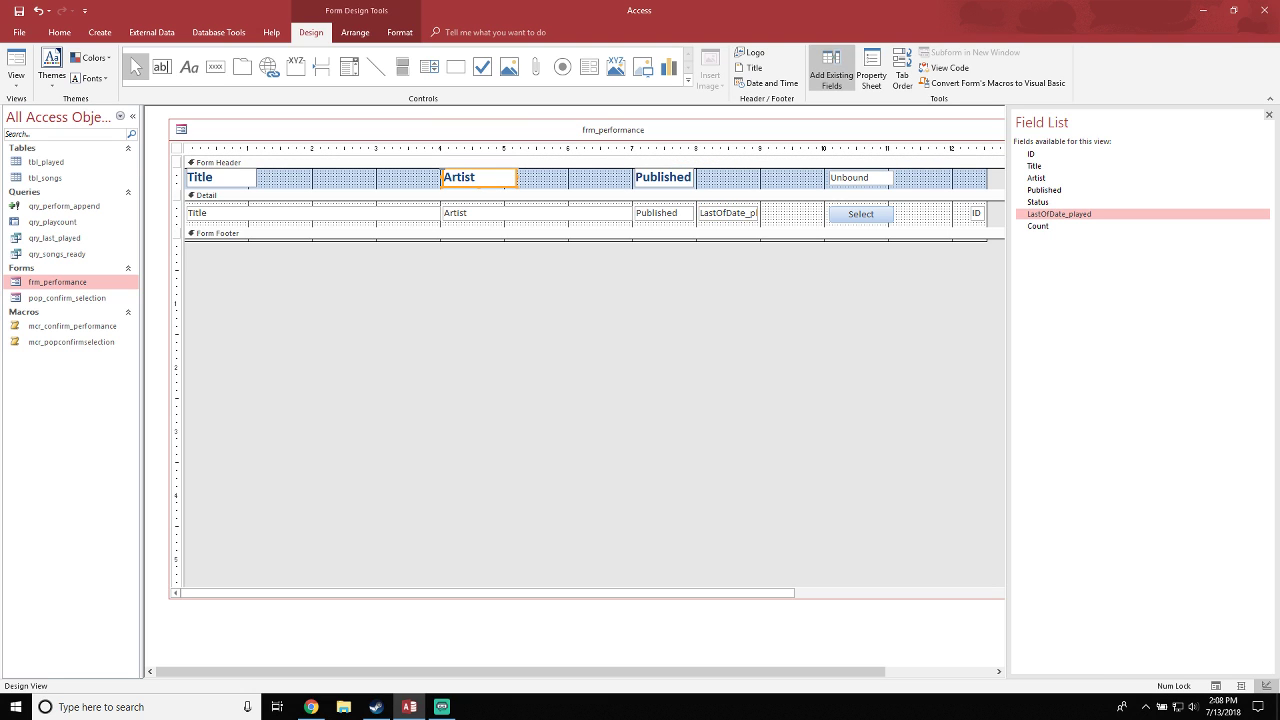
pyautogui.hotkey('ctrl', 'c')
pyautogui.hotkey('ctrl', 'v')
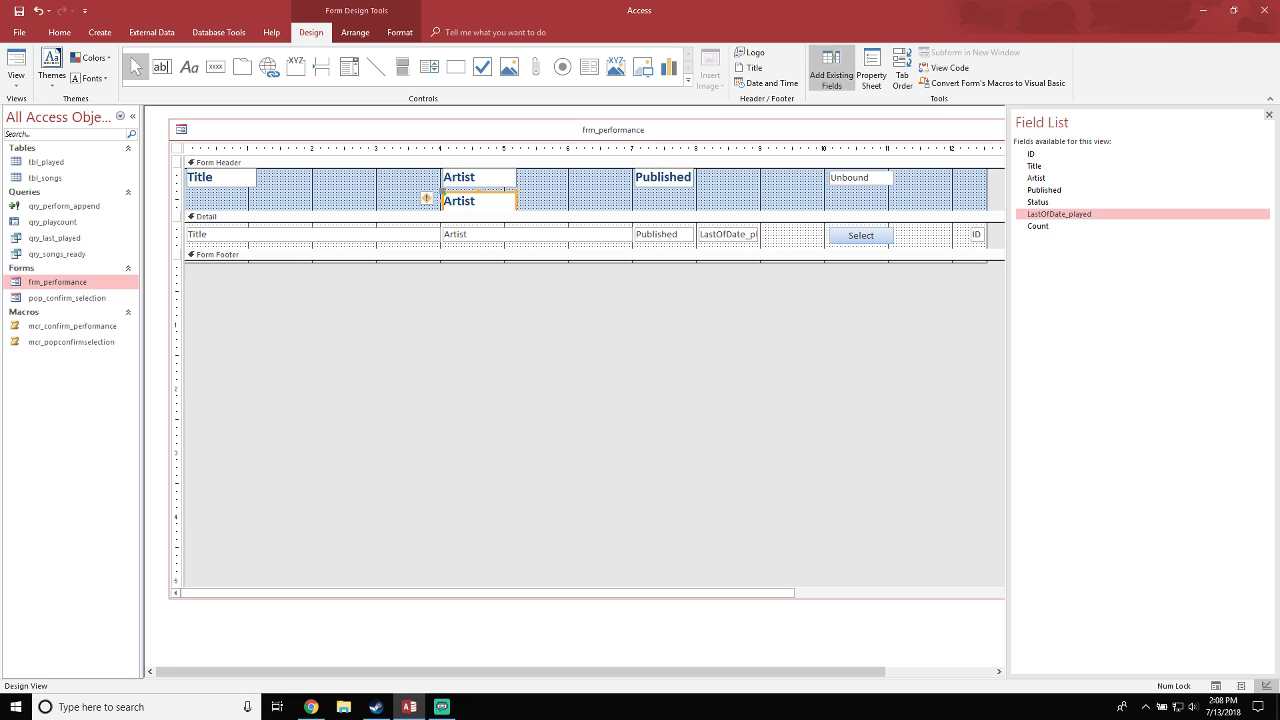
pyautogui.moveTo(470, 201); pyautogui.dragTo(697, 179)
pyautogui.write('Last pla')
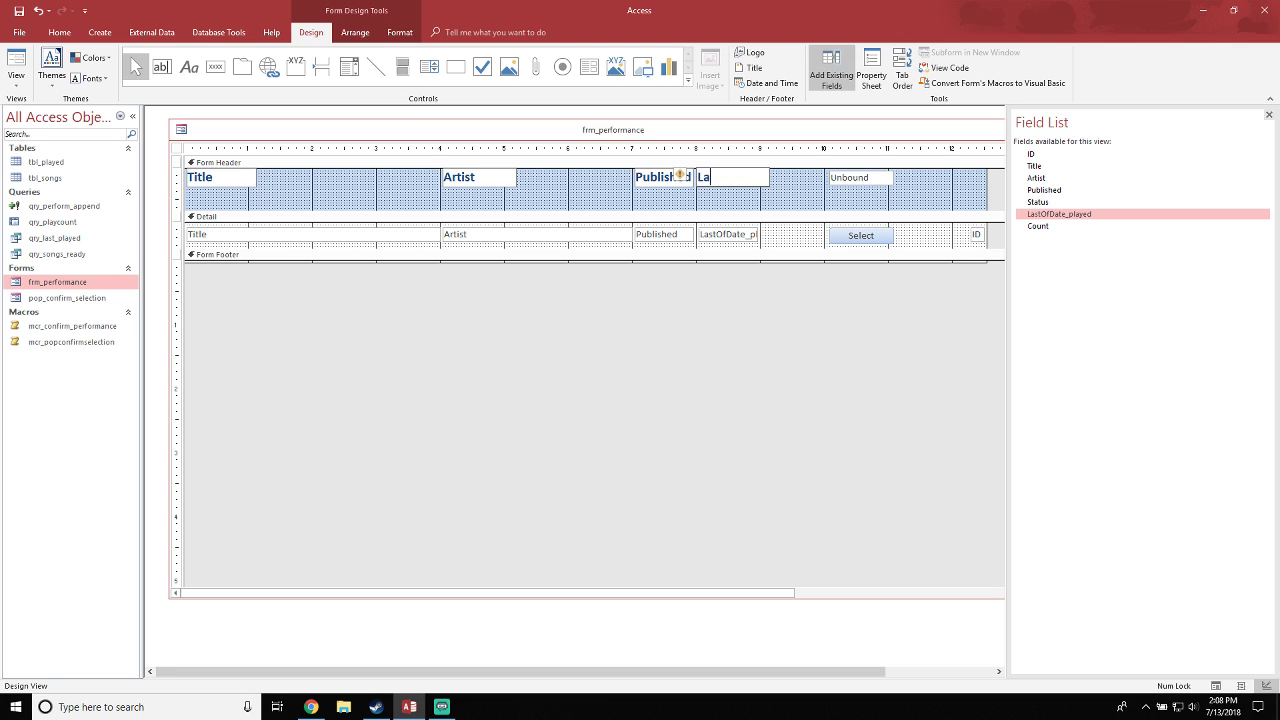
pyautogui.press('BackSpace')
pyautogui.press('BackSpace')
pyautogui.press('BackSpace')
pyautogui.write('Play')
pyautogui.press('Return')
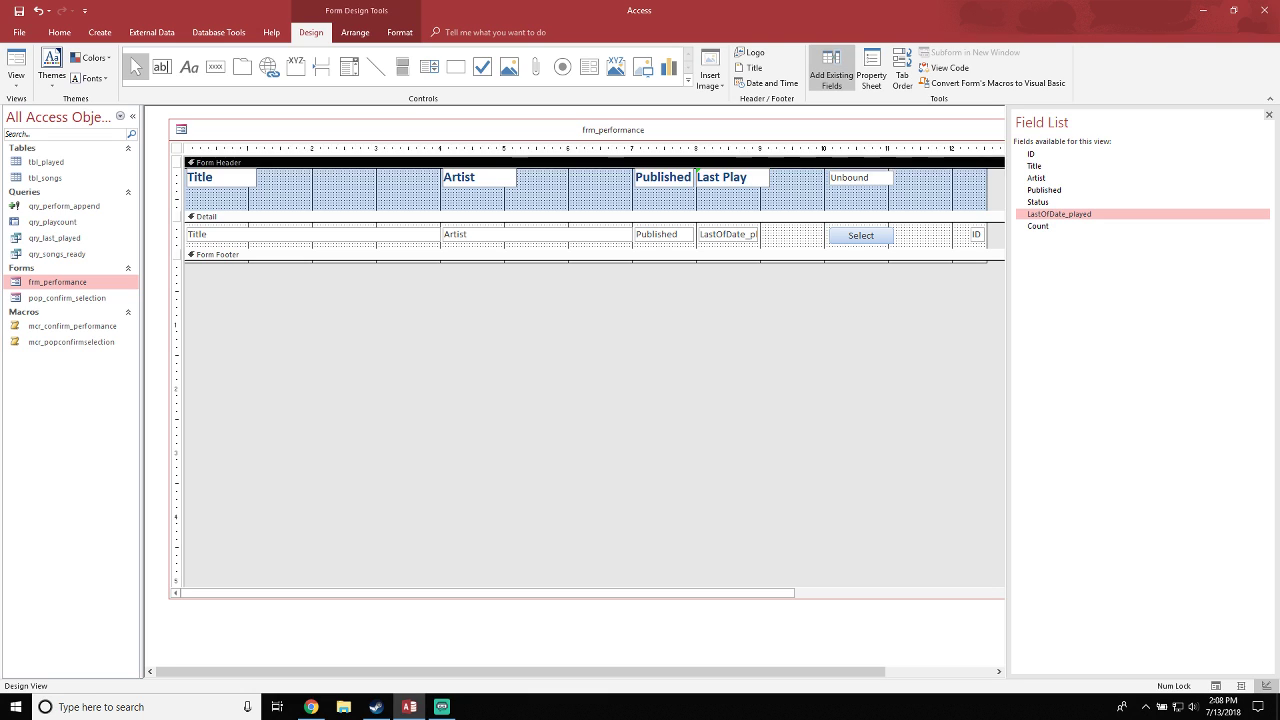
pyautogui.moveTo(770, 178); pyautogui.dragTo(760, 178)
# Paste another copy of the header label, place it directly beside Last Play and caption it "Play Count"
pyautogui.click(785, 191)
pyautogui.hotkey('ctrl', 'v')
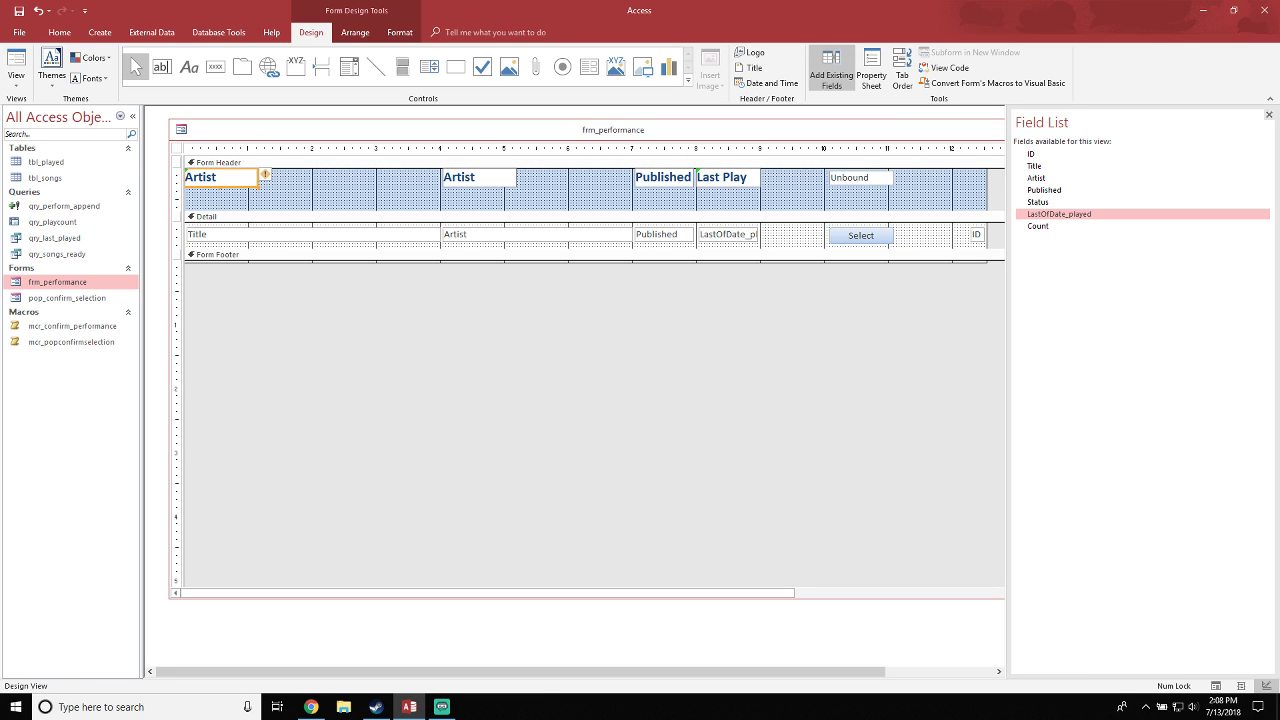
pyautogui.moveTo(220, 178); pyautogui.dragTo(398, 195)
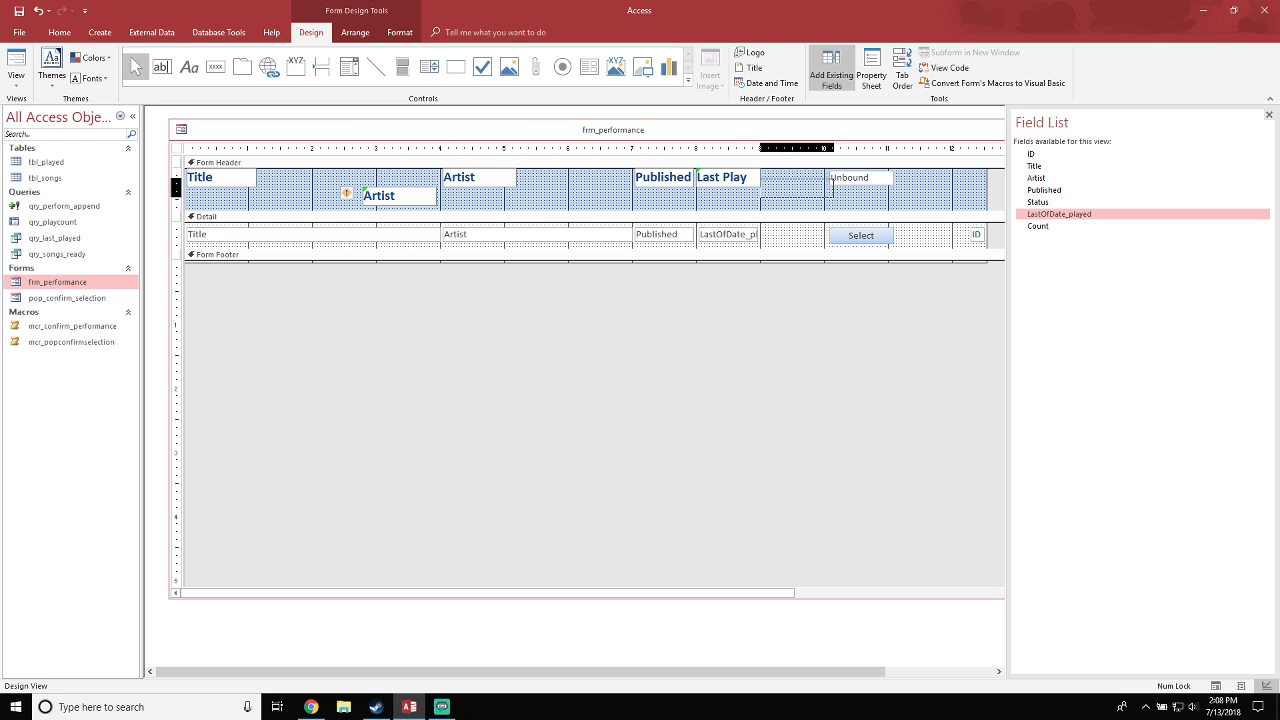
pyautogui.moveTo(796, 188); pyautogui.dragTo(761, 177)
pyautogui.click(799, 177)
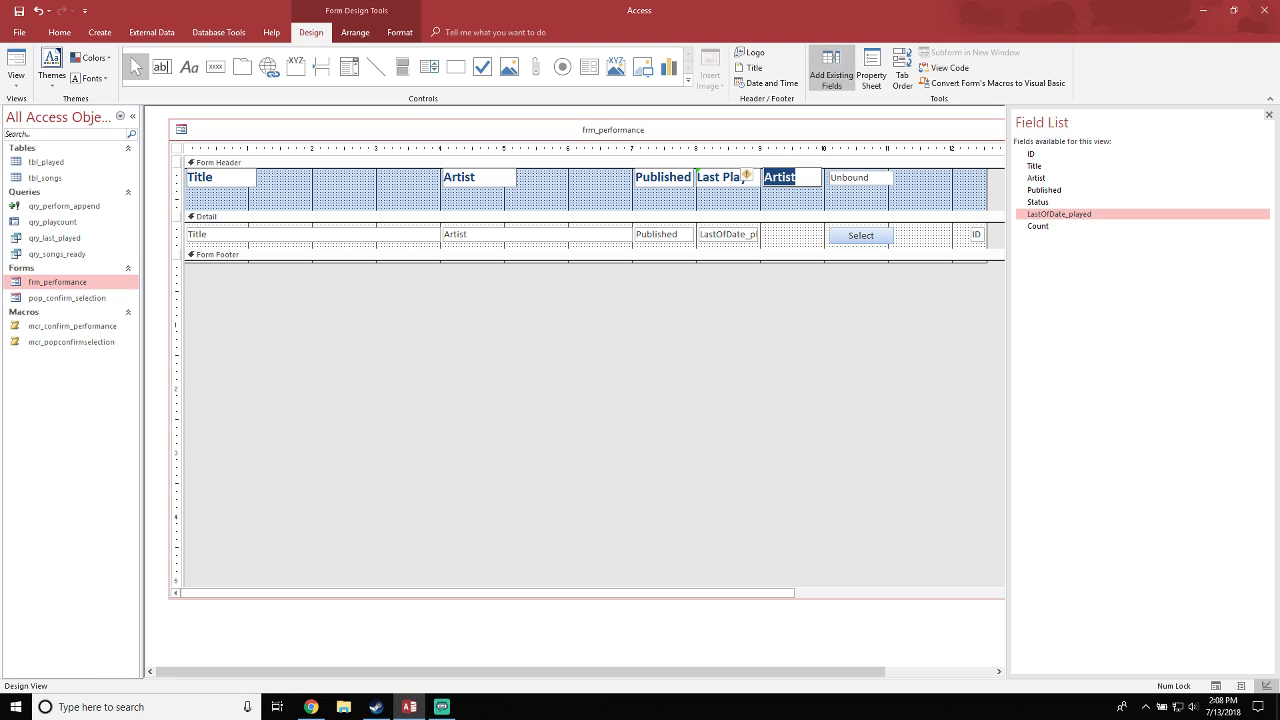
pyautogui.write('Play Count')
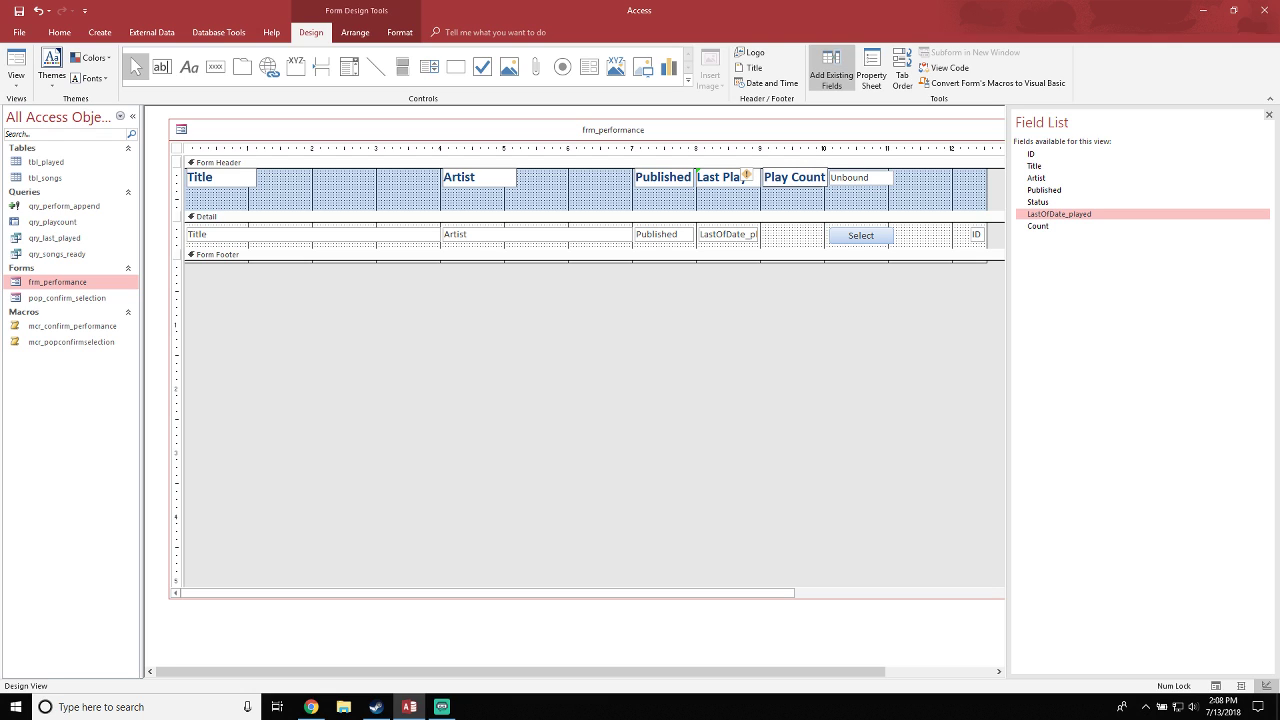
pyautogui.click(872, 202)
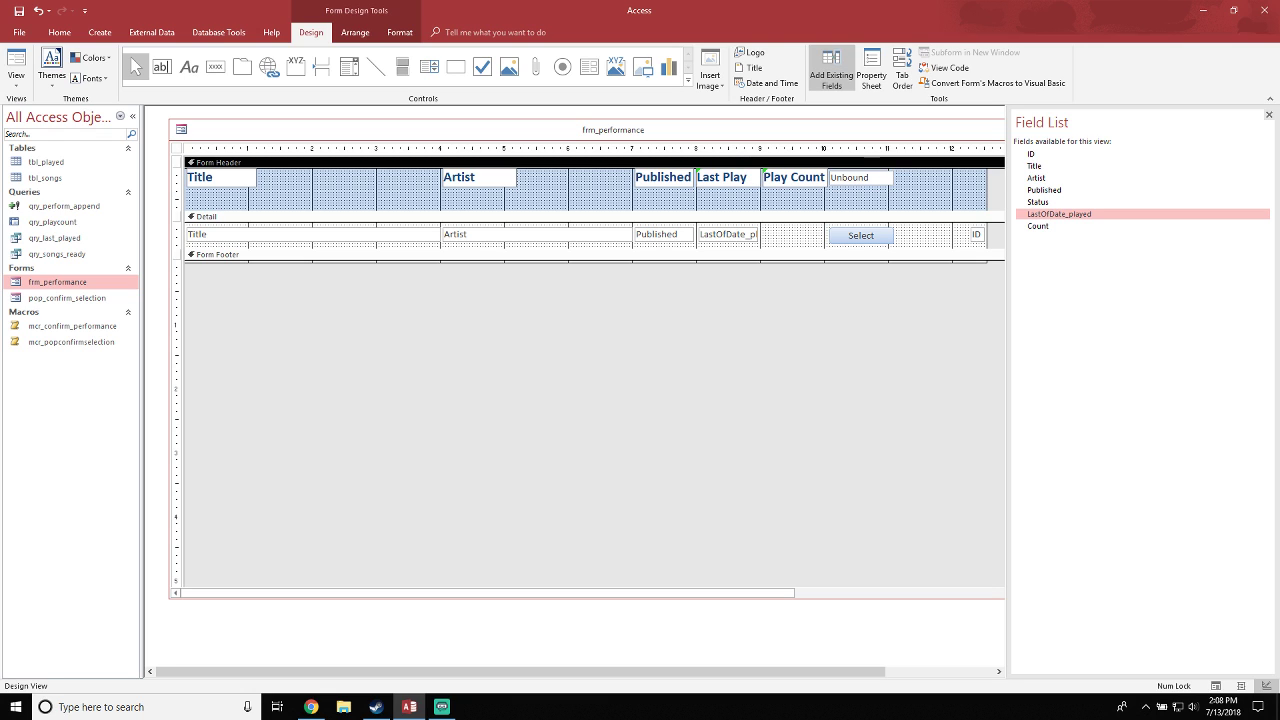
pyautogui.click(795, 178)
pyautogui.press('Left')
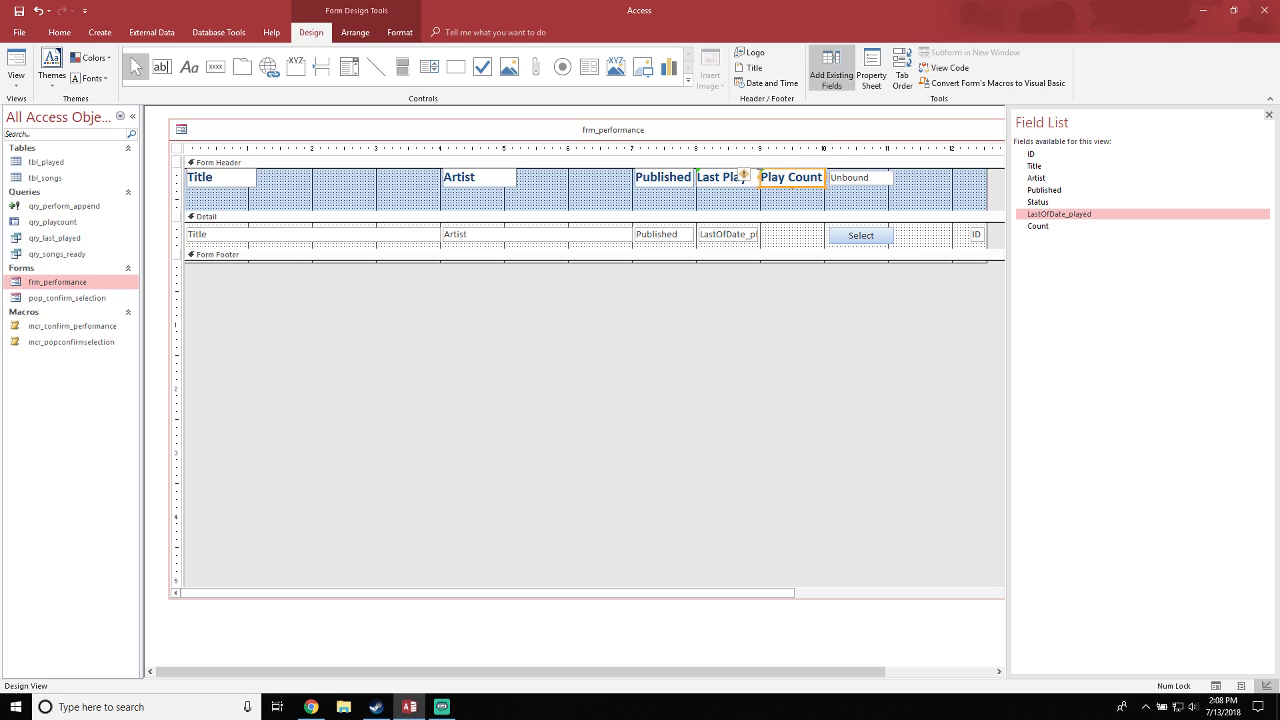
pyautogui.click(858, 201)
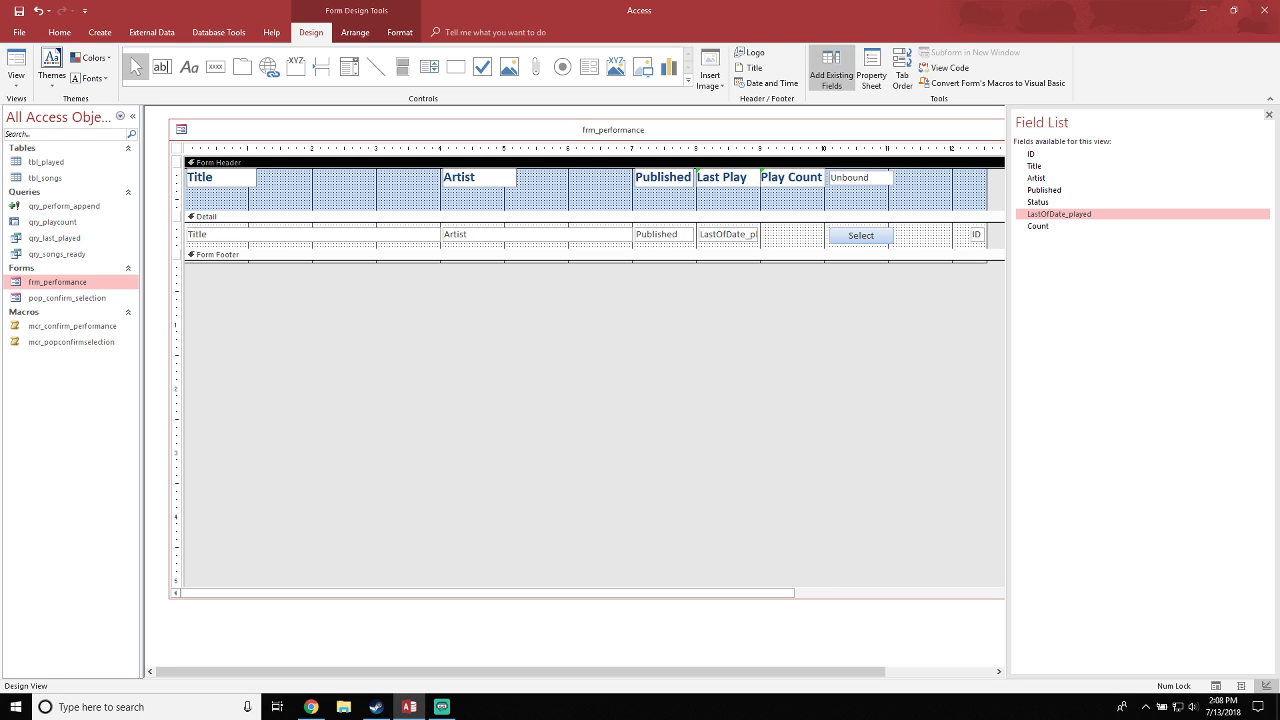
# Add the Count field to the detail section beneath the Play Count label and shrink the form header to its label row
pyautogui.click(1039, 226)
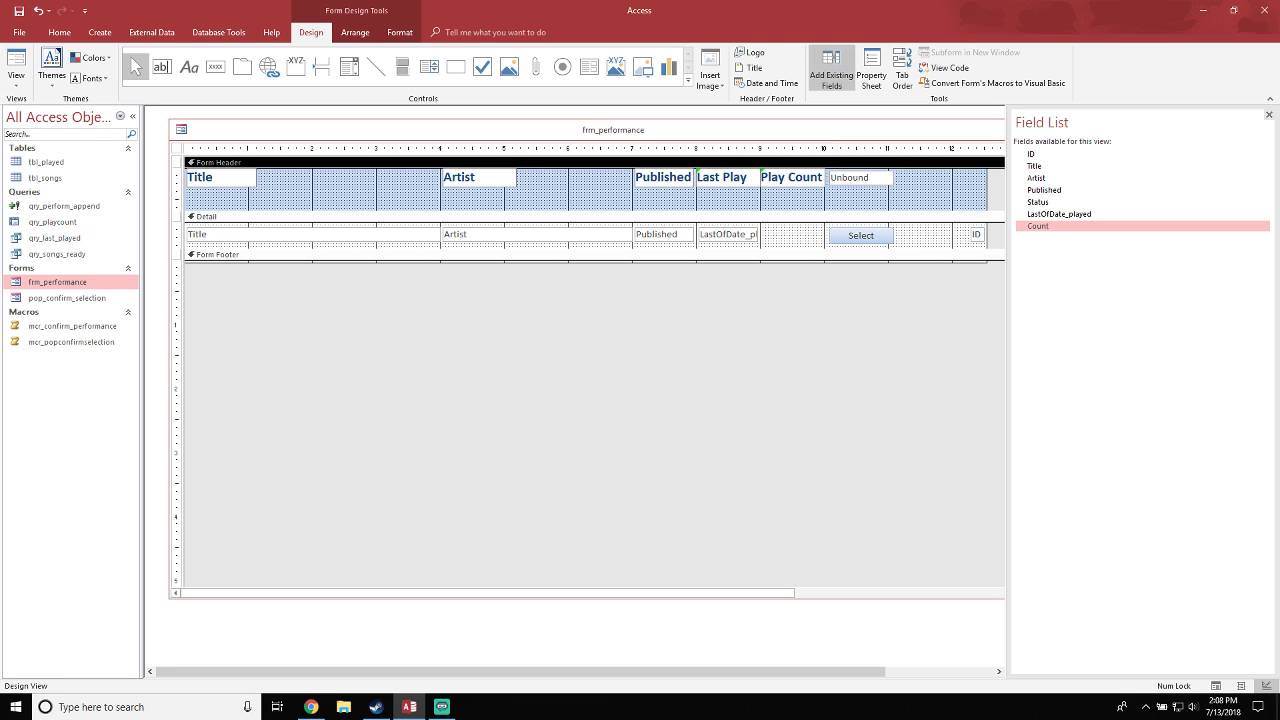
pyautogui.moveTo(1039, 226); pyautogui.dragTo(779, 230)
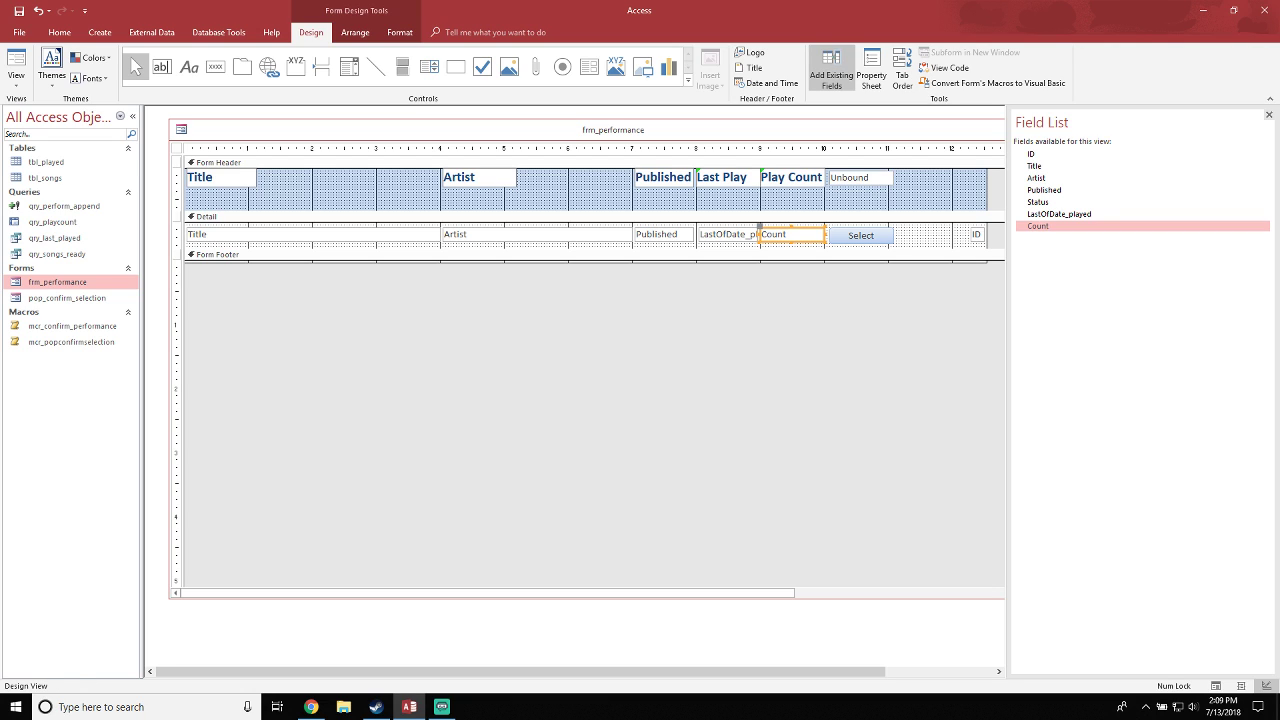
pyautogui.moveTo(700, 211); pyautogui.dragTo(700, 192)
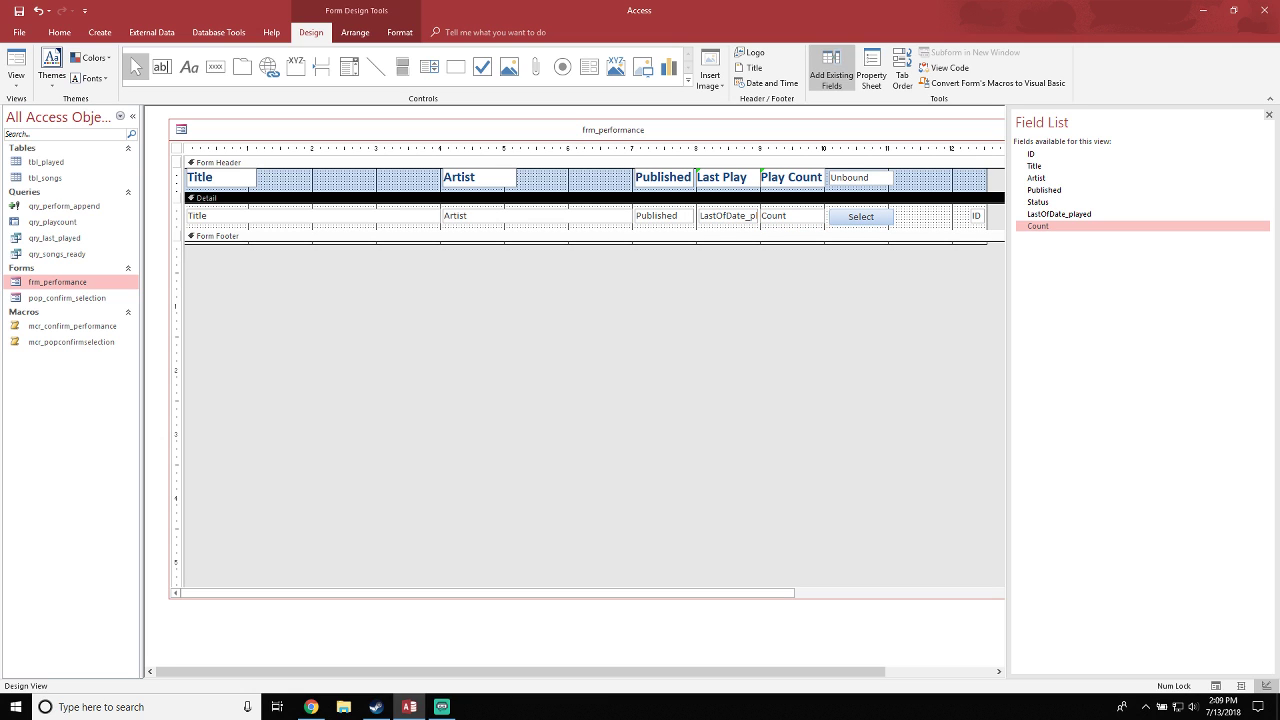
# Move the ID text box directly beside the Select button and reduce the form's width to about 11.5 inches
pyautogui.click(977, 216)
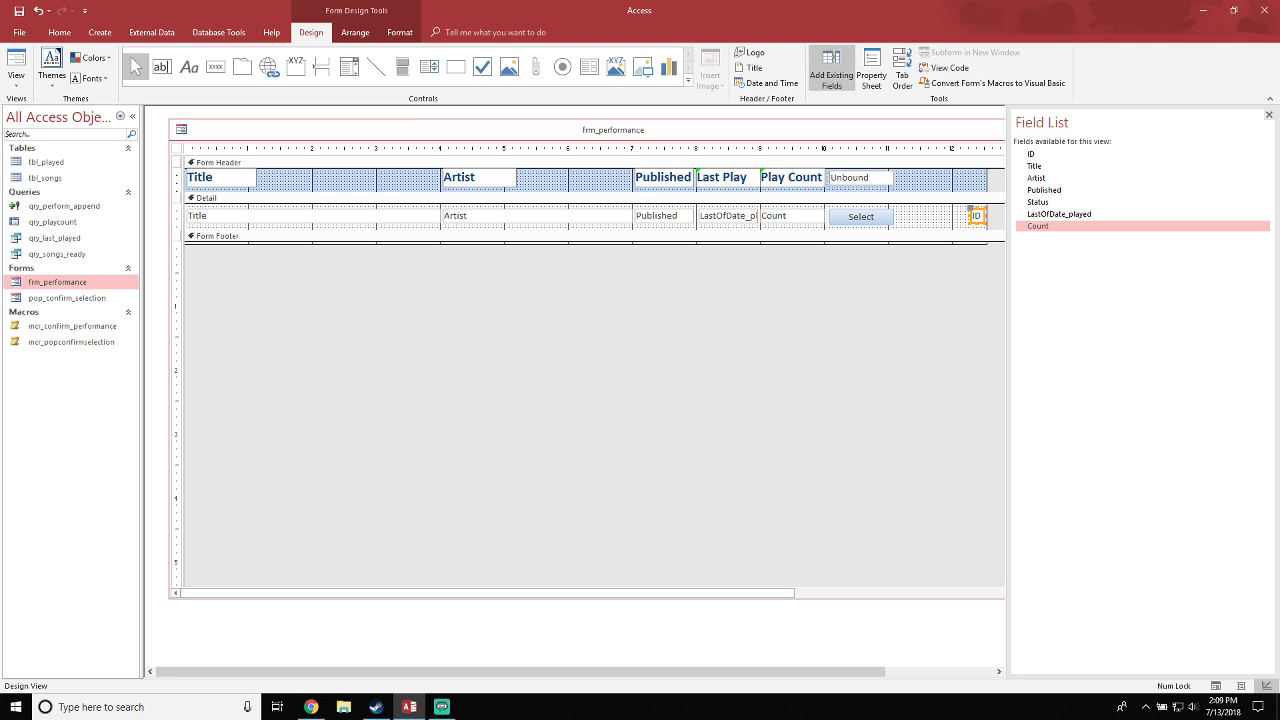
pyautogui.moveTo(977, 216); pyautogui.dragTo(904, 216)
pyautogui.moveTo(988, 217); pyautogui.dragTo(920, 217)
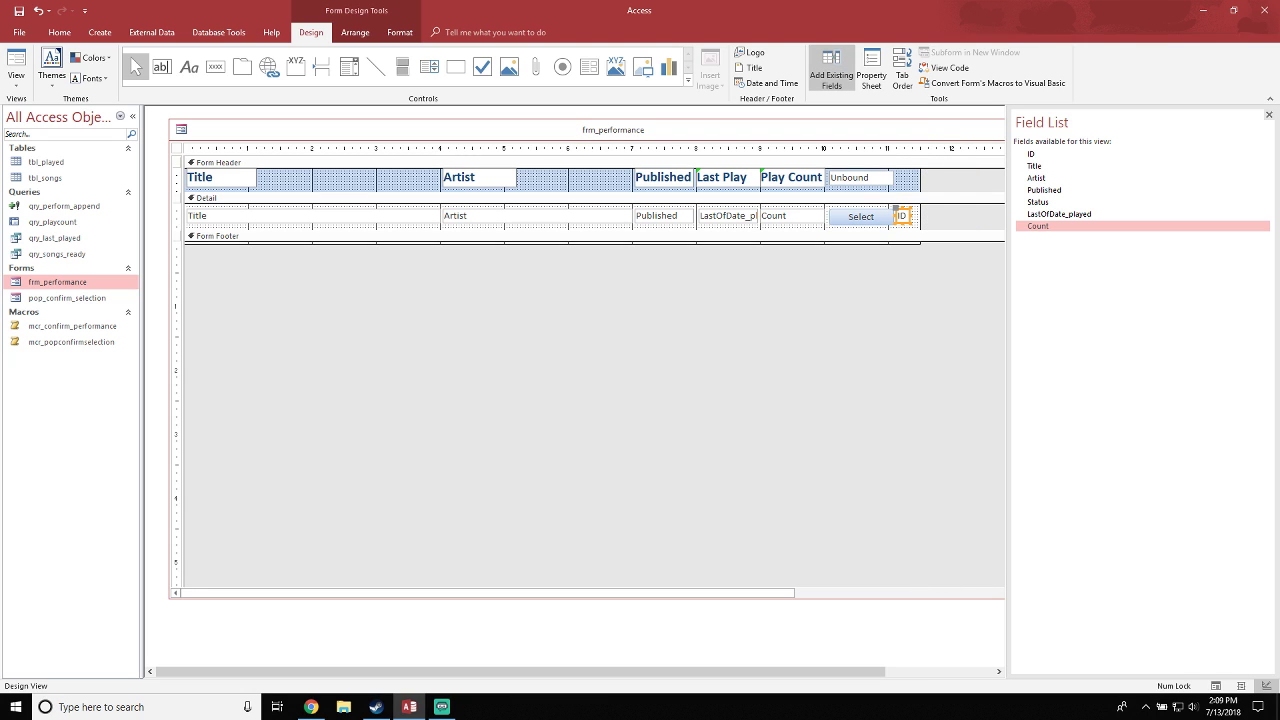
# Check the new column layout of frm_performance in Form View and return to Design View
pyautogui.click(16, 62)
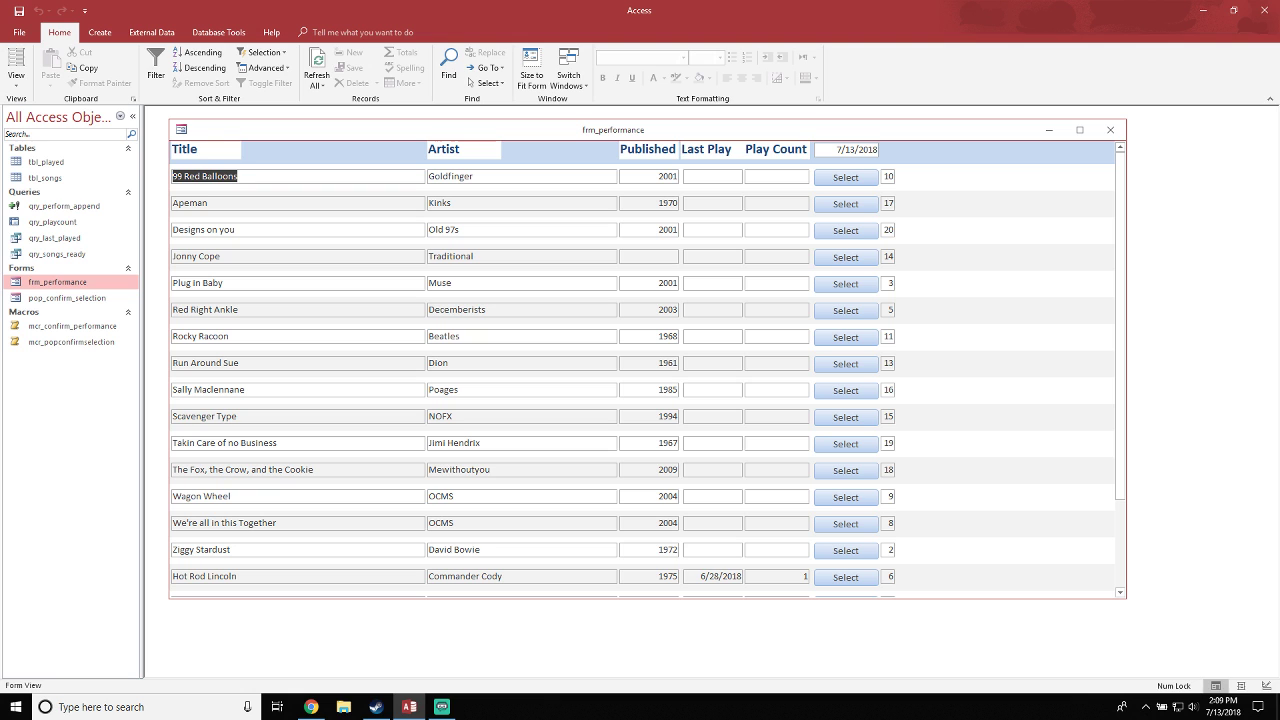
pyautogui.click(16, 62)
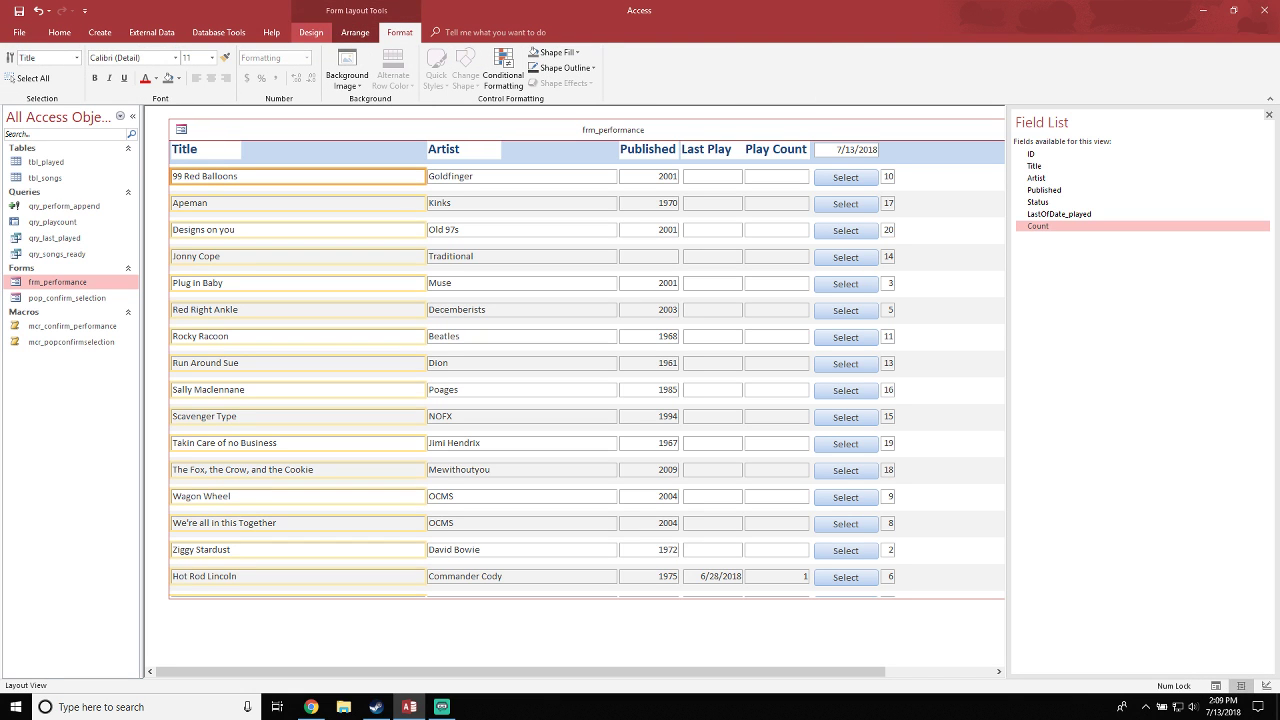
pyautogui.click(311, 32)
pyautogui.click(16, 86)
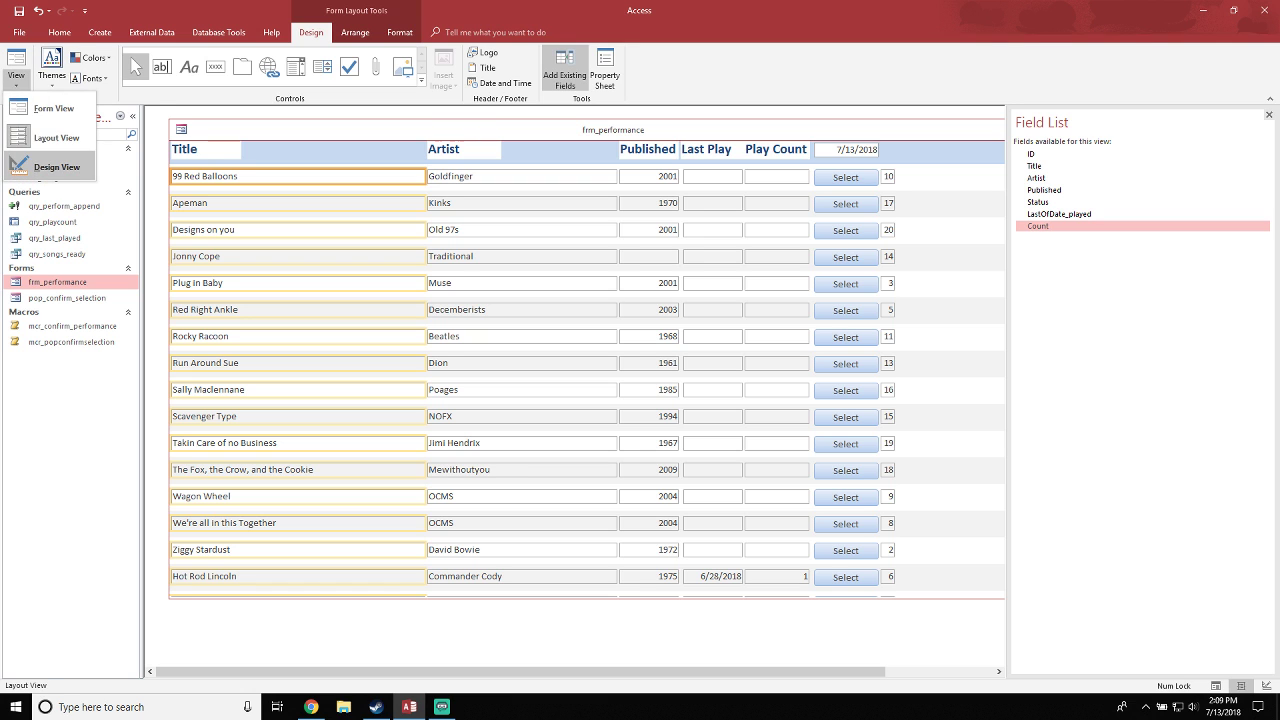
pyautogui.click(42, 164)
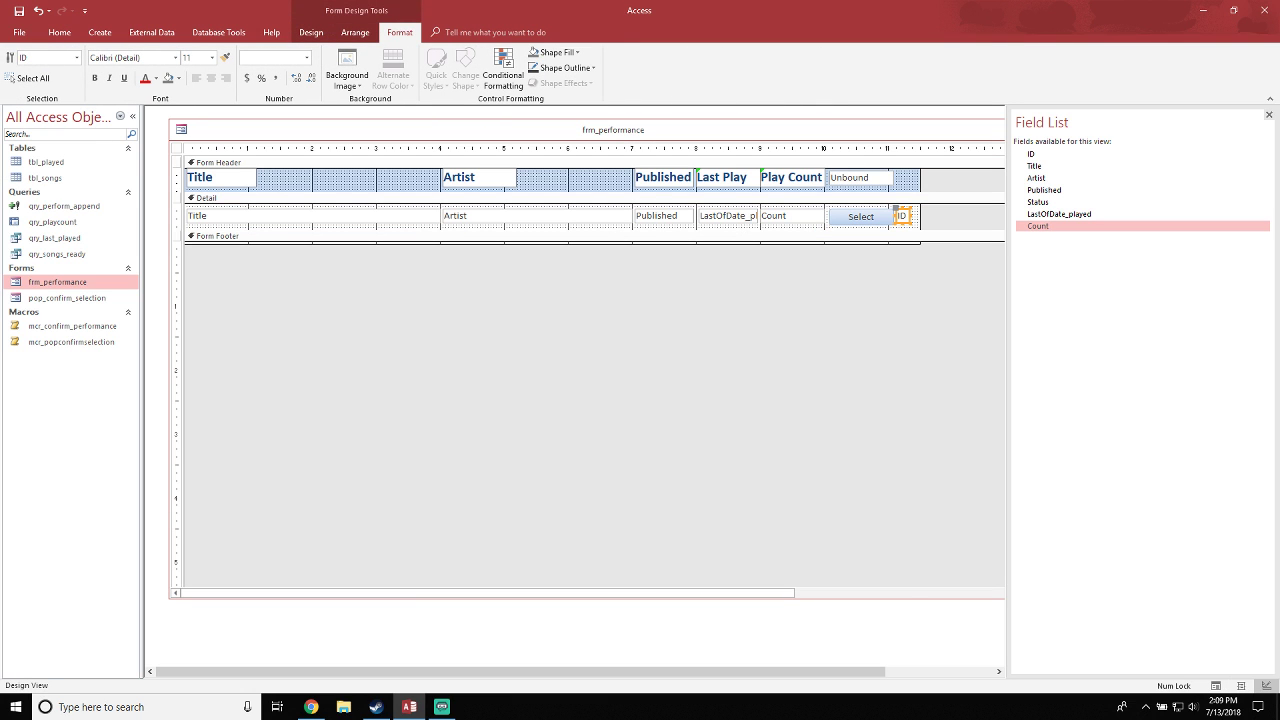
# Hide the ID text box in the detail section by setting its Visible property to No
pyautogui.rightClick(904, 212)
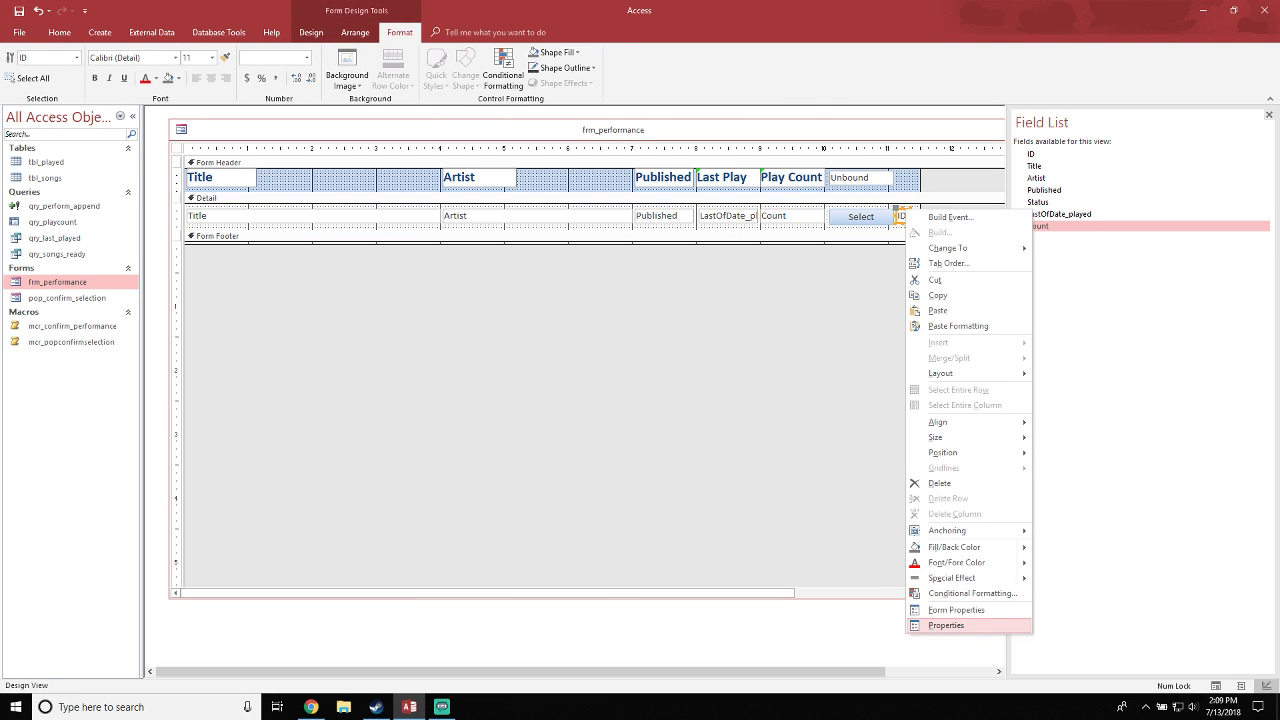
pyautogui.click(946, 625)
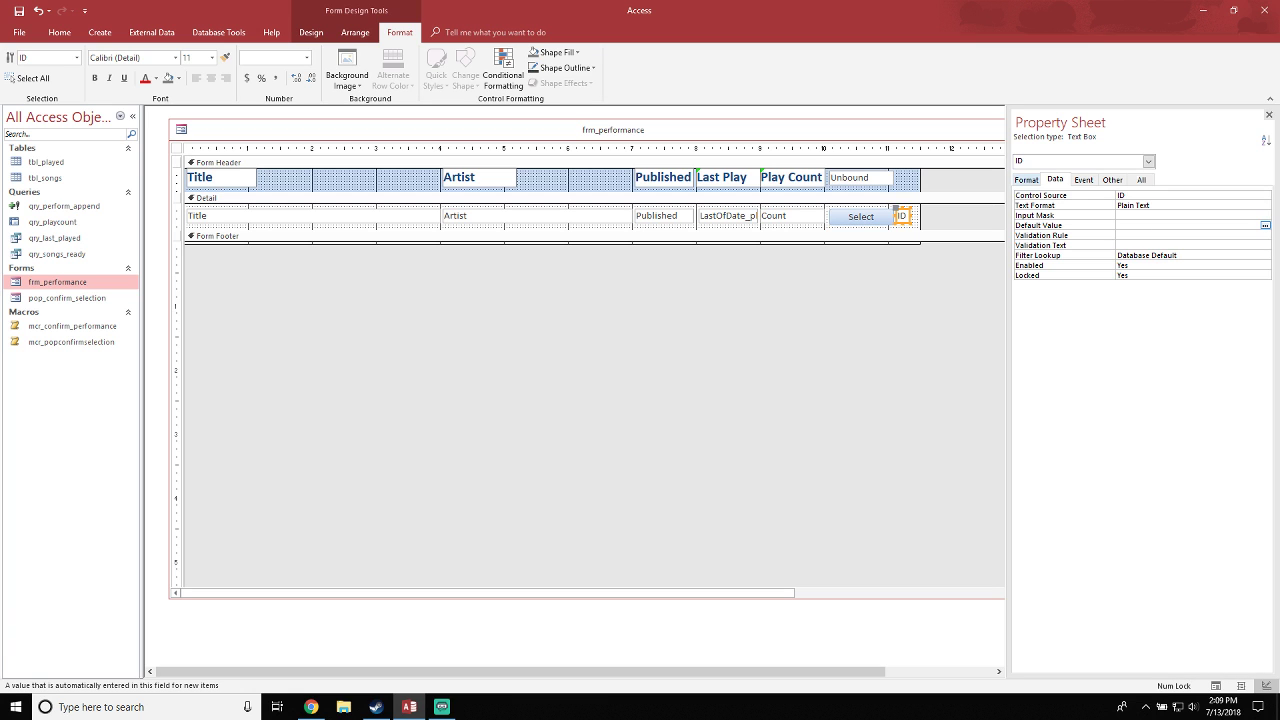
pyautogui.click(1026, 180)
pyautogui.click(1160, 585)
pyautogui.scroll(-1, 1160, 585)
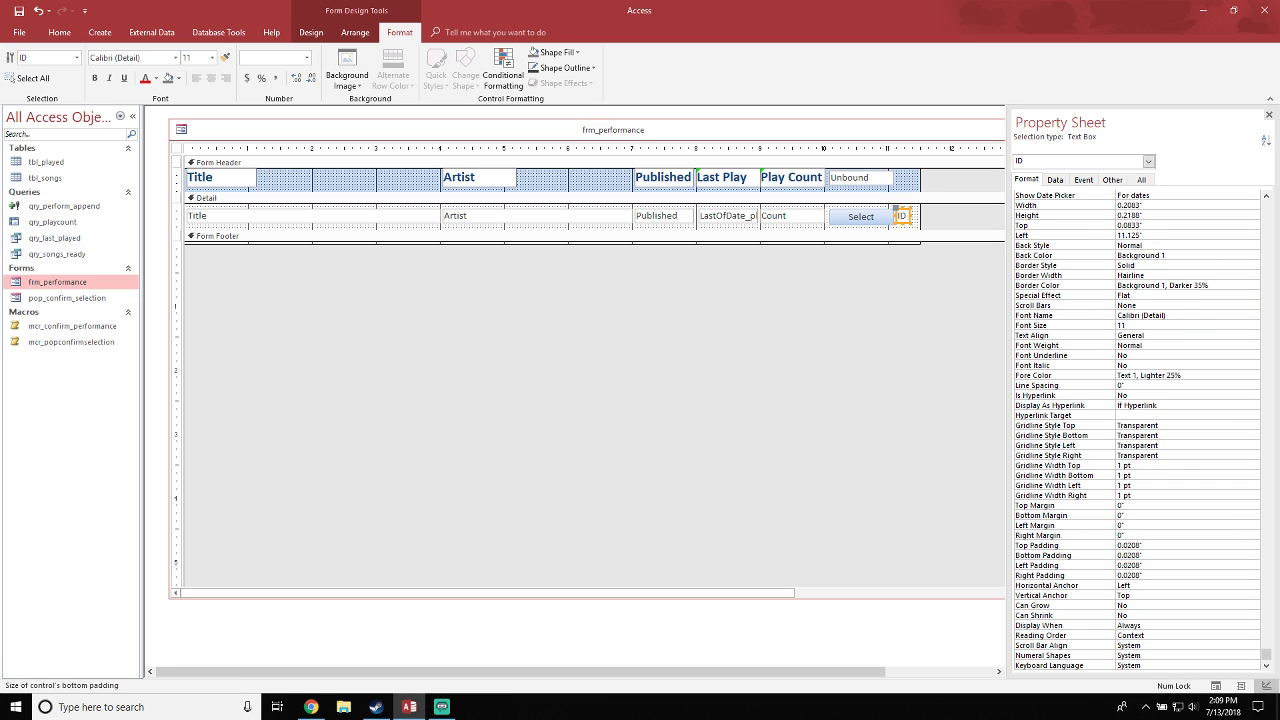
pyautogui.click(1042, 635)
pyautogui.scroll(1, 1140, 430)
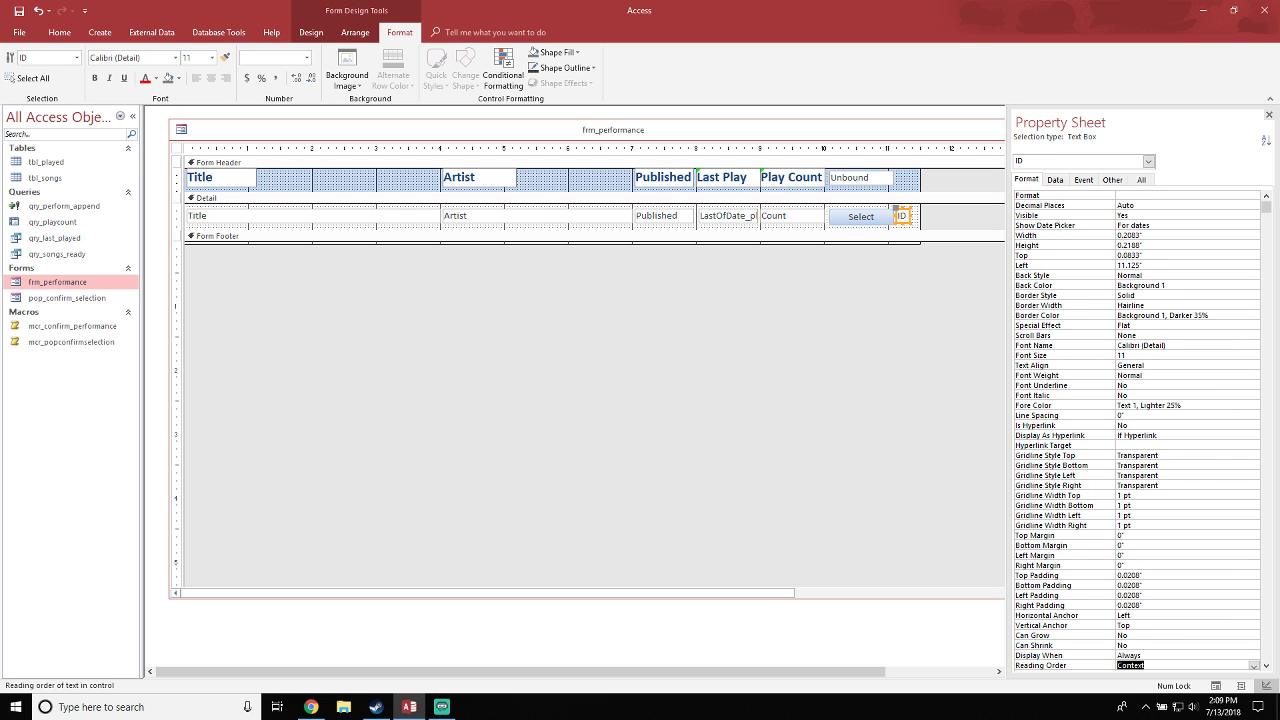
pyautogui.click(1172, 215)
pyautogui.click(1254, 216)
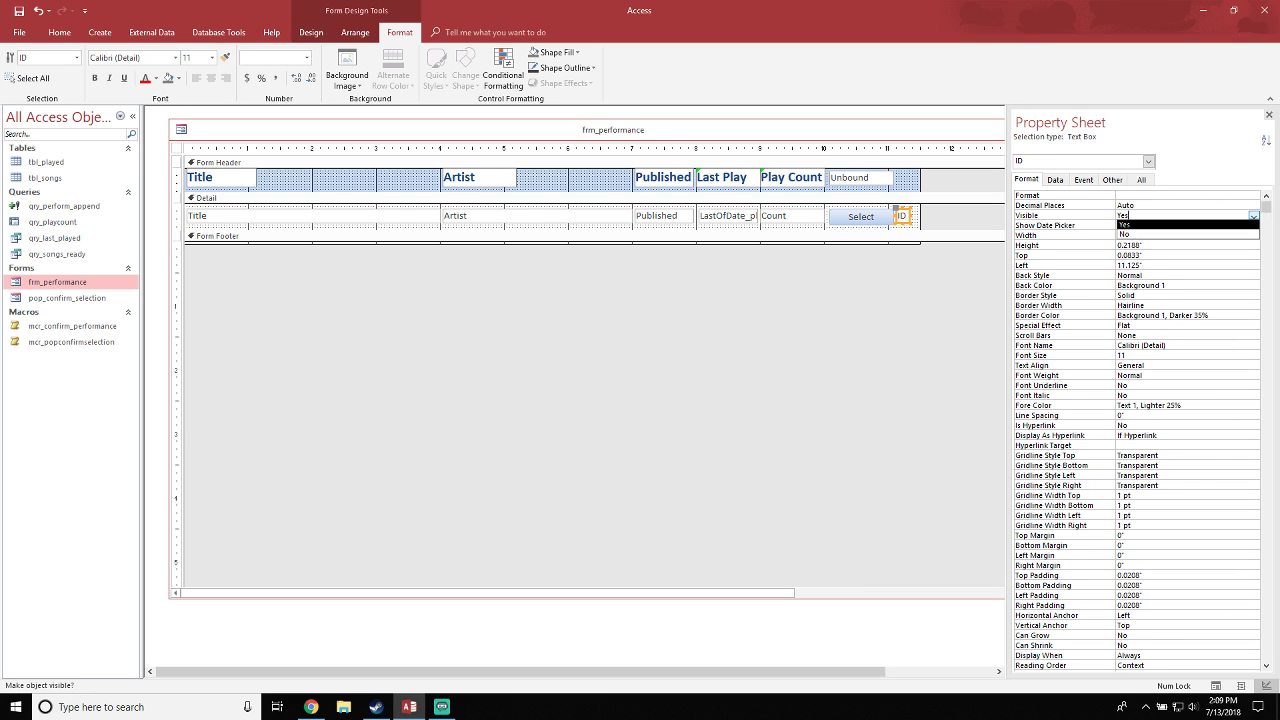
pyautogui.click(1187, 235)
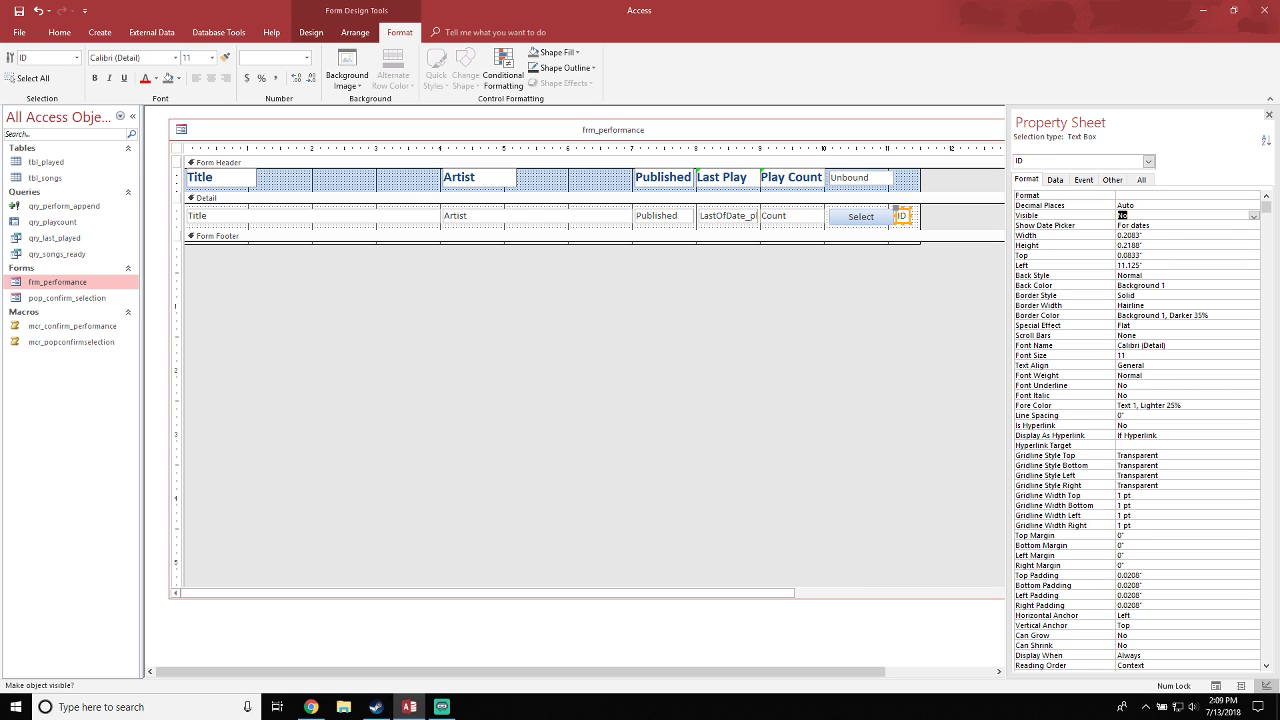
pyautogui.click(490, 430)
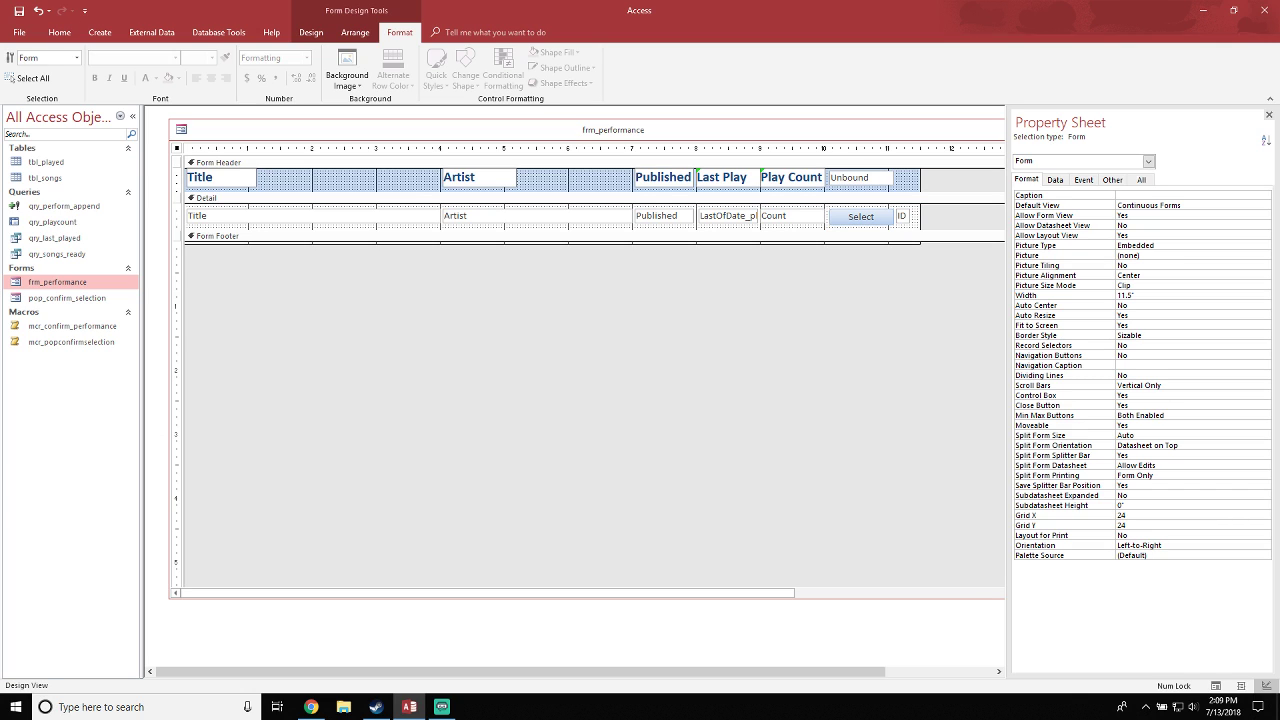
# Display frm_performance in Form View, examine its song rows with the play date and count columns, and reposition its window
pyautogui.moveTo(613, 130); pyautogui.dragTo(600, 129)
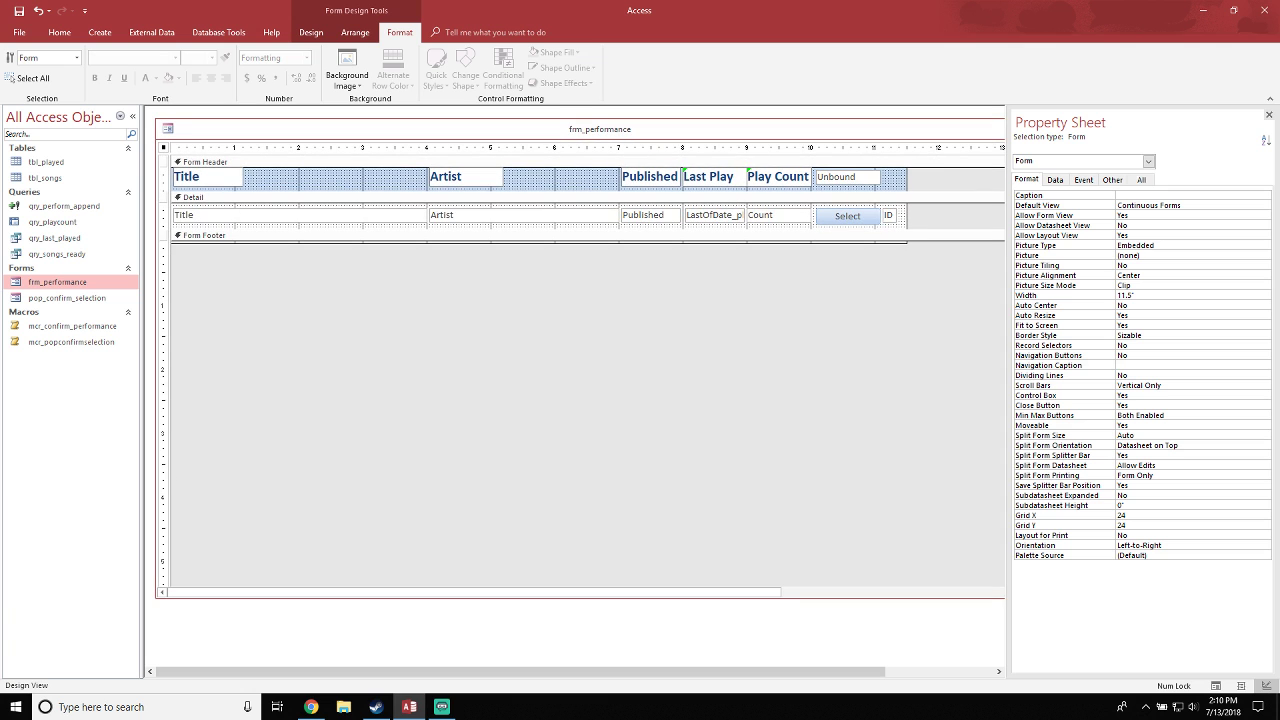
pyautogui.click(311, 32)
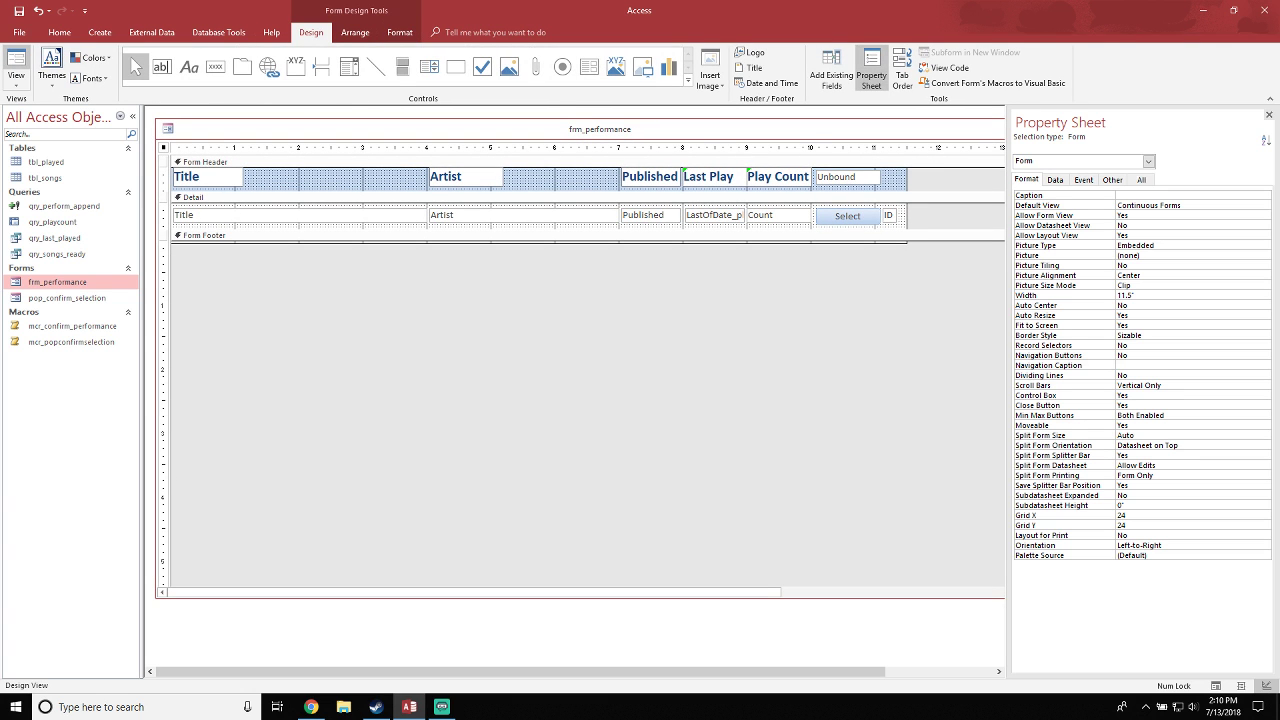
pyautogui.click(17, 60)
pyautogui.scroll(-2, 628, 360)
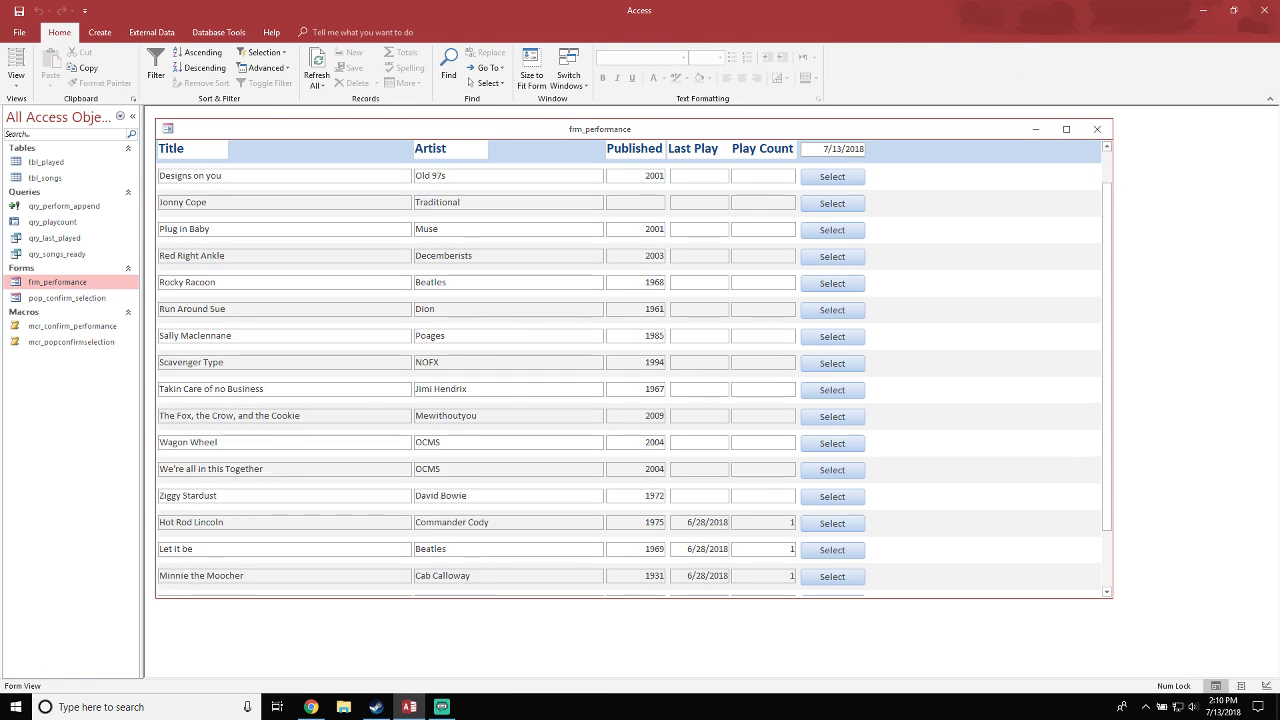
pyautogui.scroll(2, 628, 380)
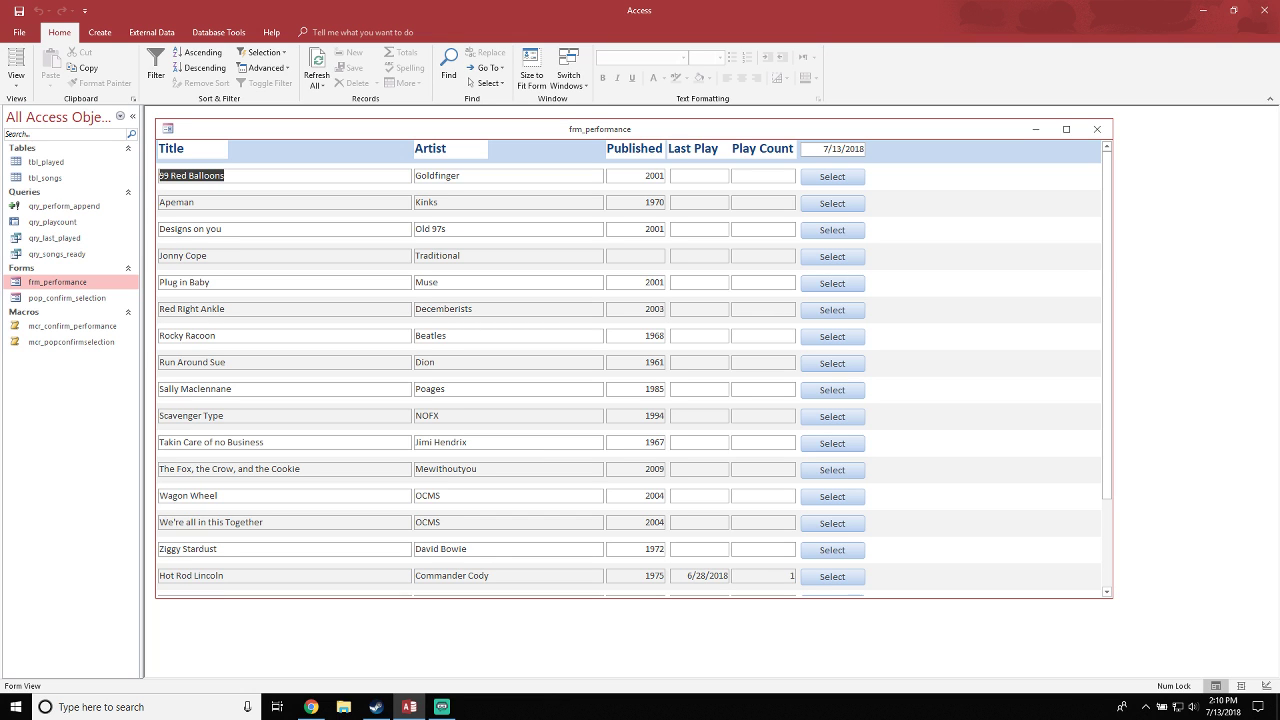
pyautogui.moveTo(800, 129); pyautogui.dragTo(819, 149)
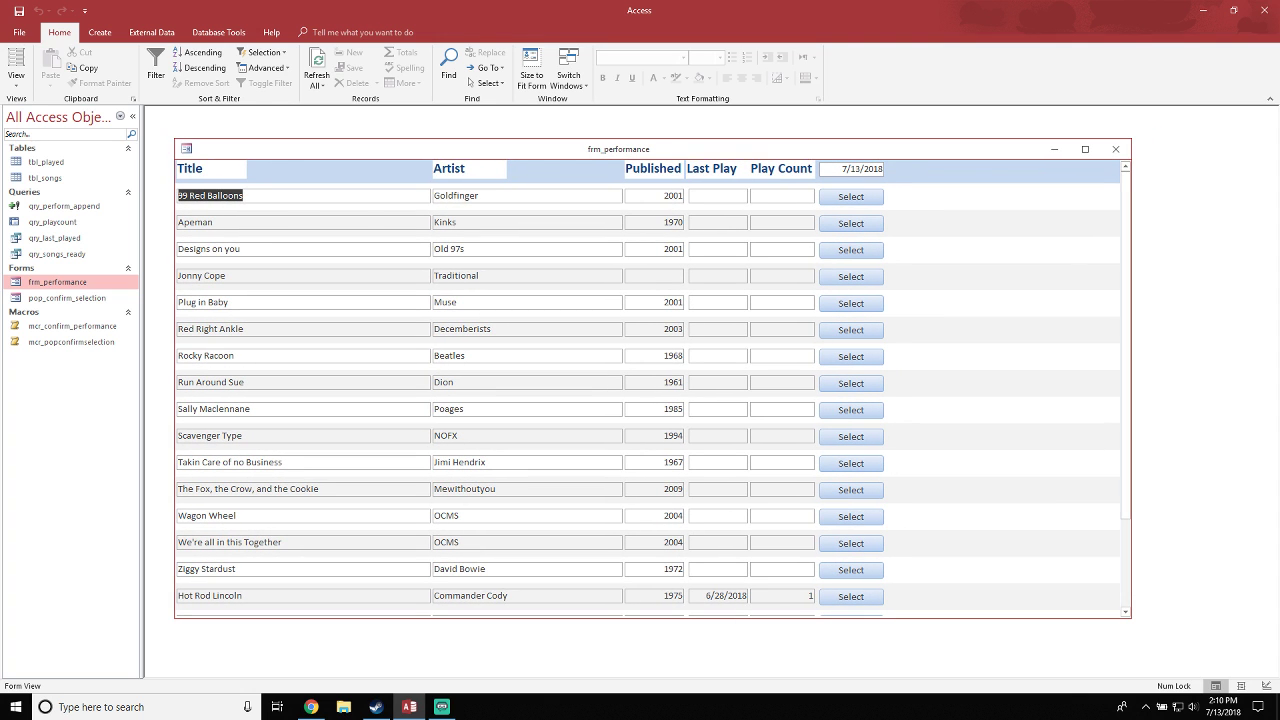
# Test the Select button on the "99 Red Balloons" row and dismiss the performance confirmation pop-up
pyautogui.click(851, 357)
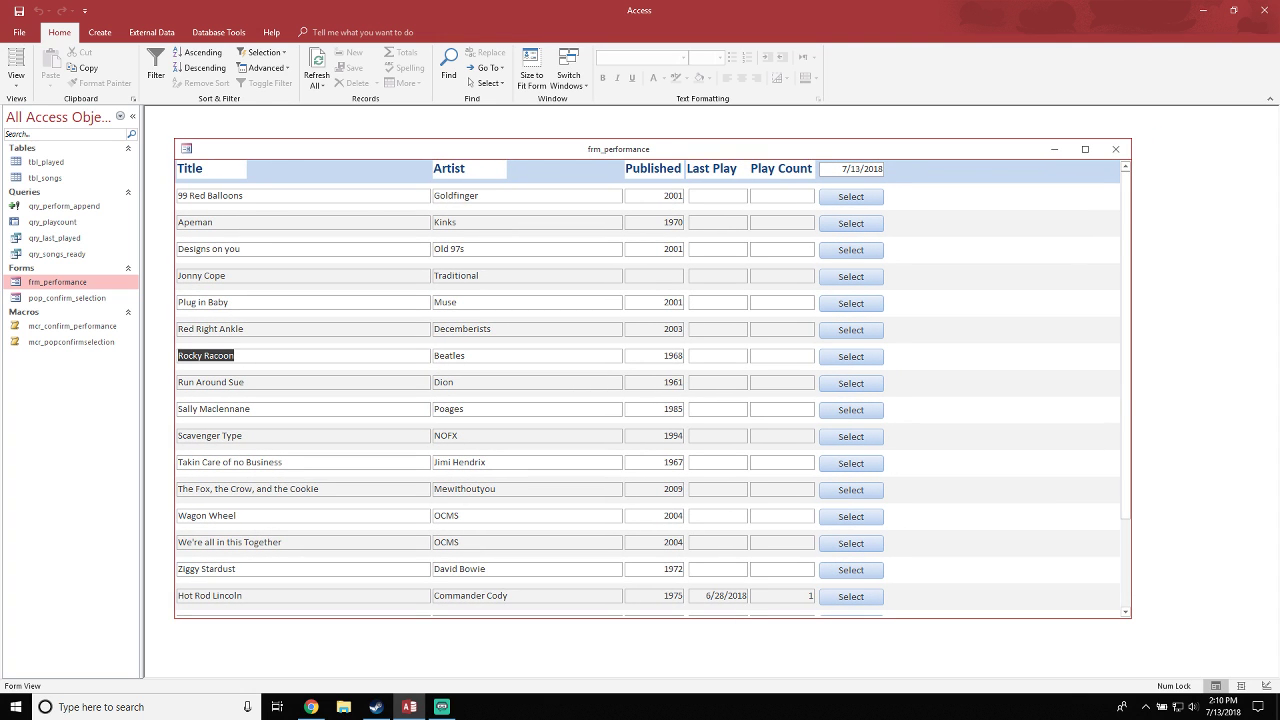
pyautogui.scroll(-3, 851, 440)
pyautogui.scroll(3, 851, 440)
pyautogui.click(851, 196)
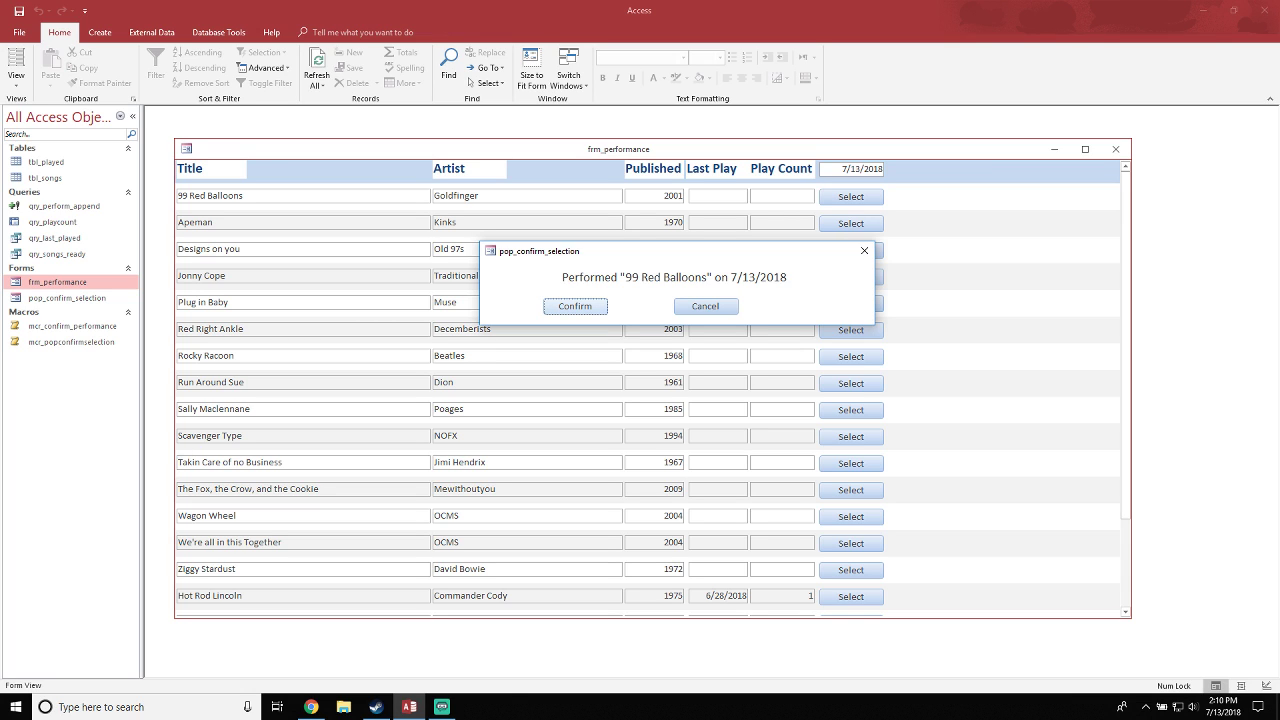
pyautogui.press('Return')
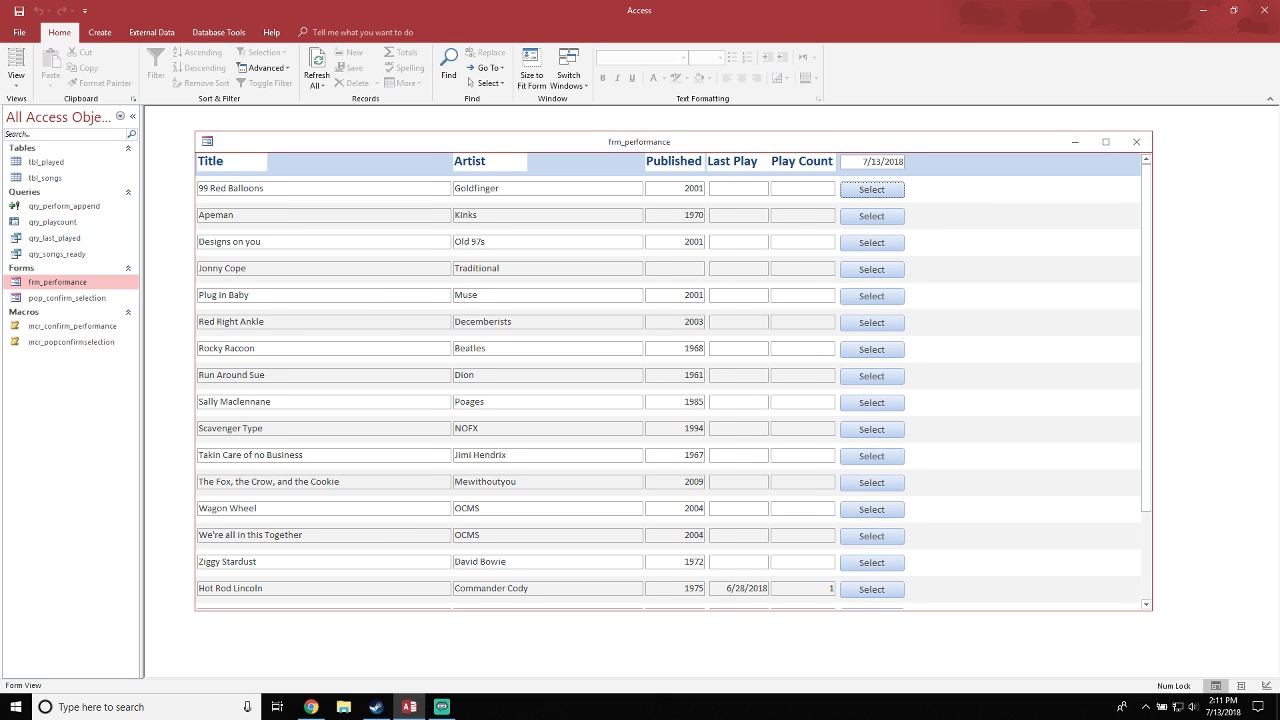
# Examine the song list in frm_performance down to its last rows, comparing the last play dates and play counts
pyautogui.moveTo(900, 142); pyautogui.dragTo(911, 136)
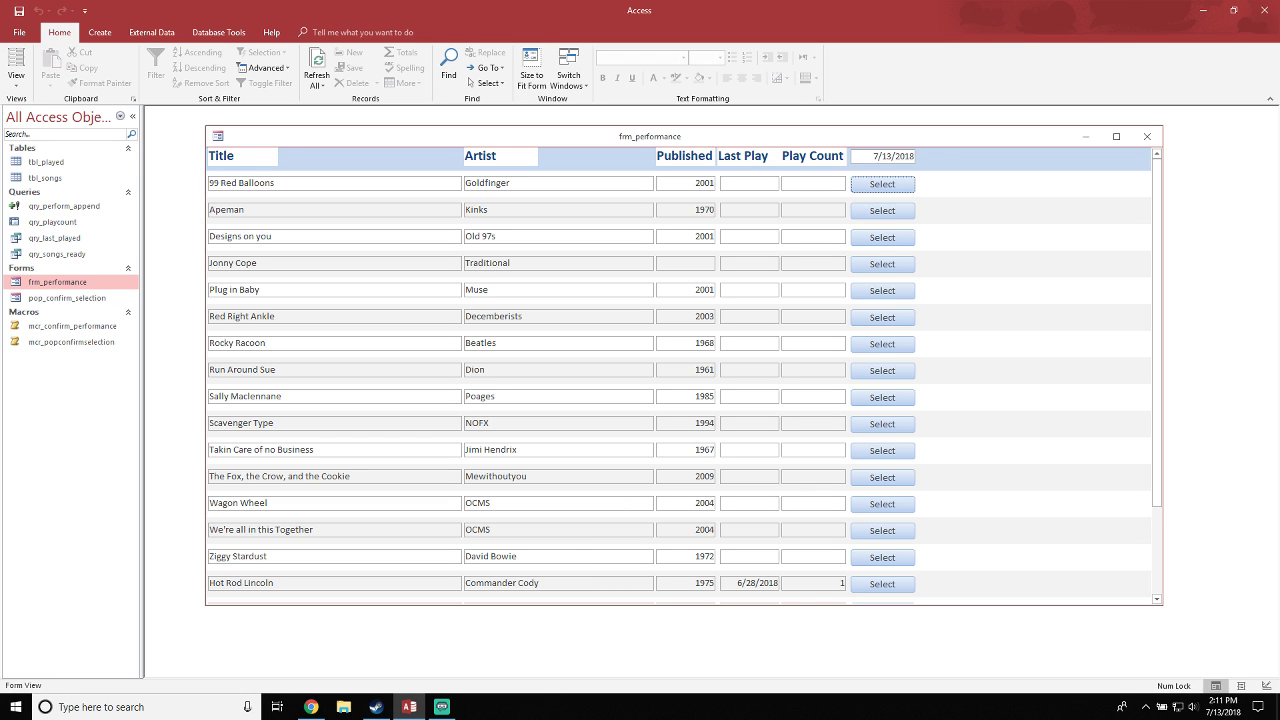
pyautogui.moveTo(911, 136); pyautogui.dragTo(892, 153)
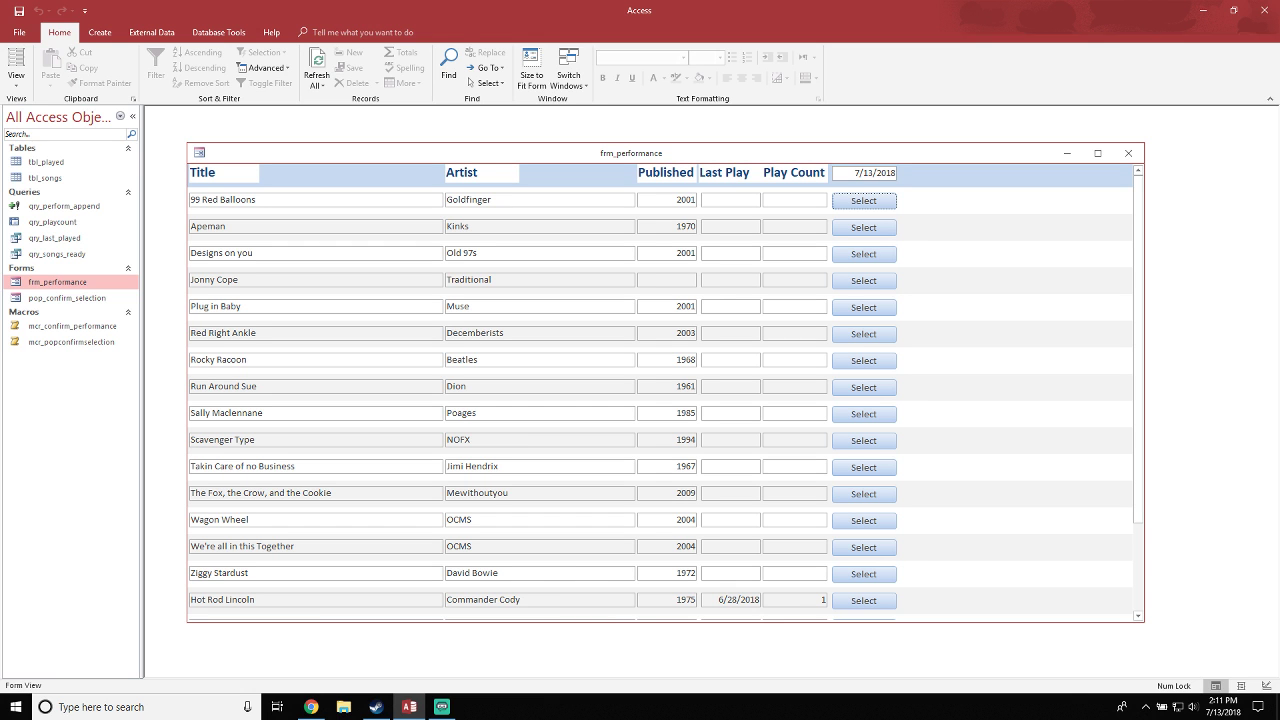
pyautogui.moveTo(892, 153); pyautogui.dragTo(907, 139)
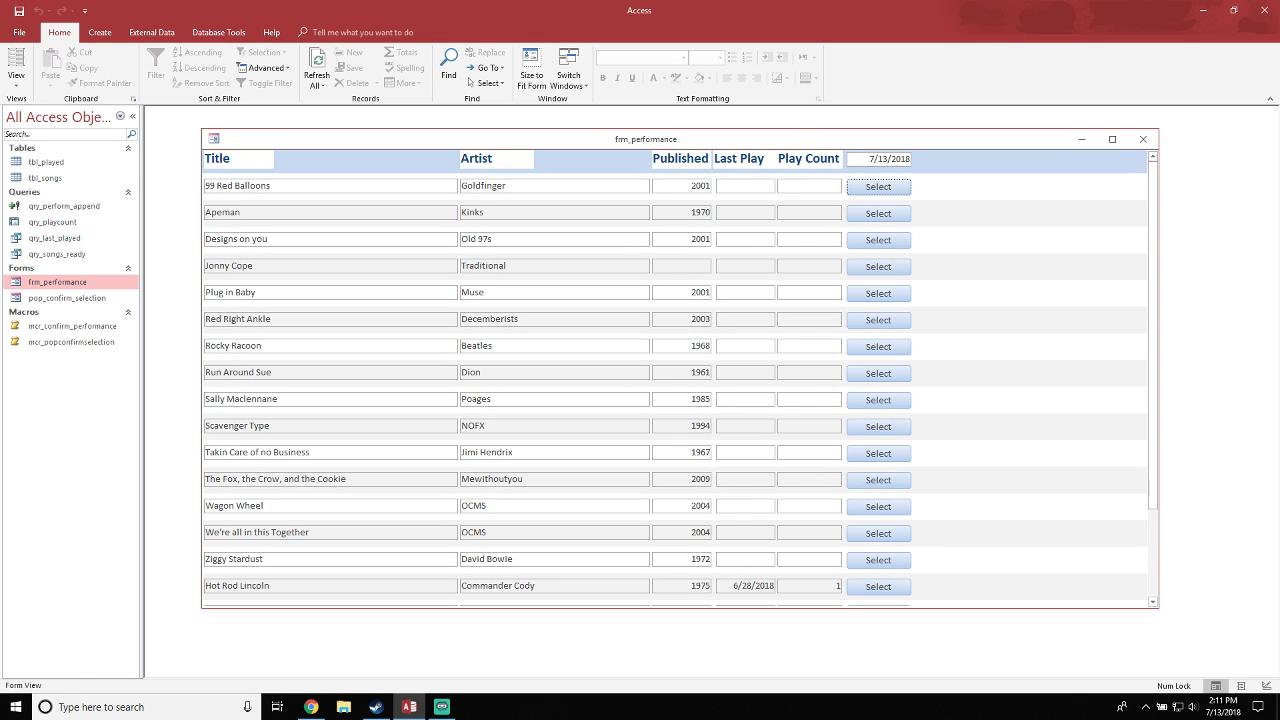
pyautogui.scroll(-2, 675, 380)
pyautogui.scroll(2, 675, 380)
pyautogui.moveTo(646, 139)
pyautogui.mouseDown()
pyautogui.moveTo(622, 143)
pyautogui.moveTo(652, 141)
pyautogui.mouseUp()
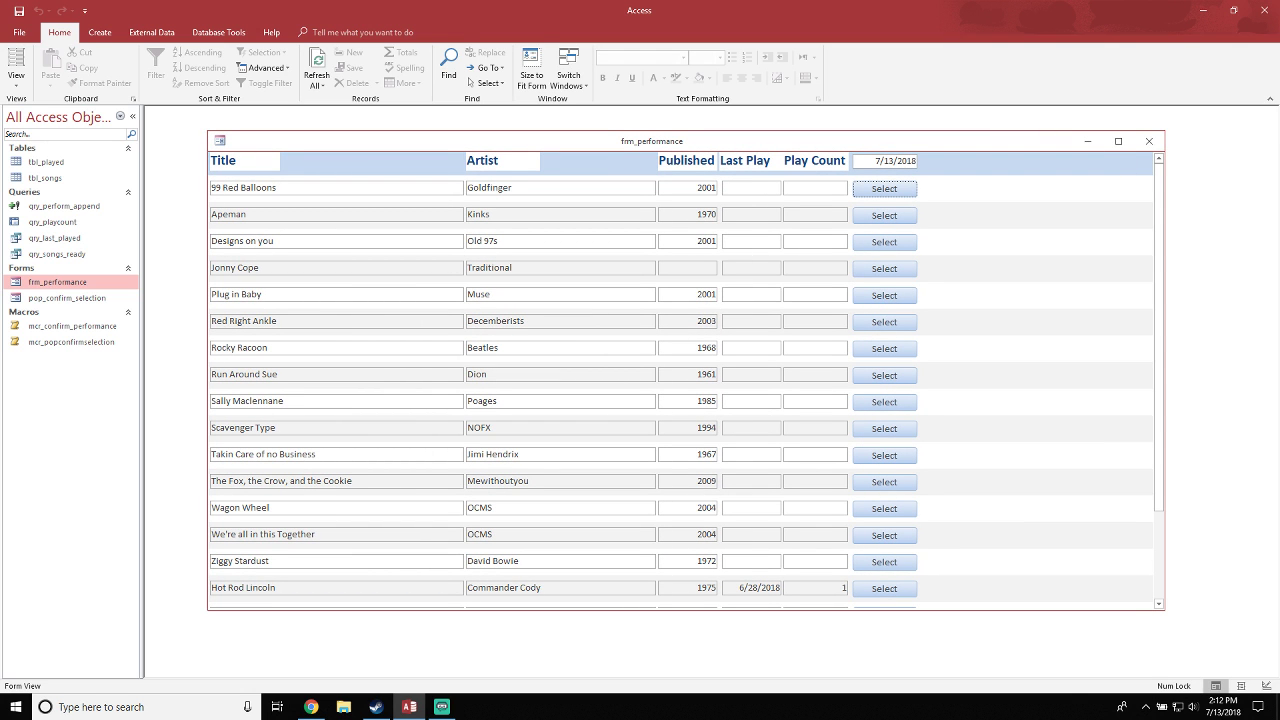
pyautogui.moveTo(652, 141)
pyautogui.mouseDown()
pyautogui.moveTo(698, 170)
pyautogui.moveTo(692, 135)
pyautogui.moveTo(652, 138)
pyautogui.mouseUp()
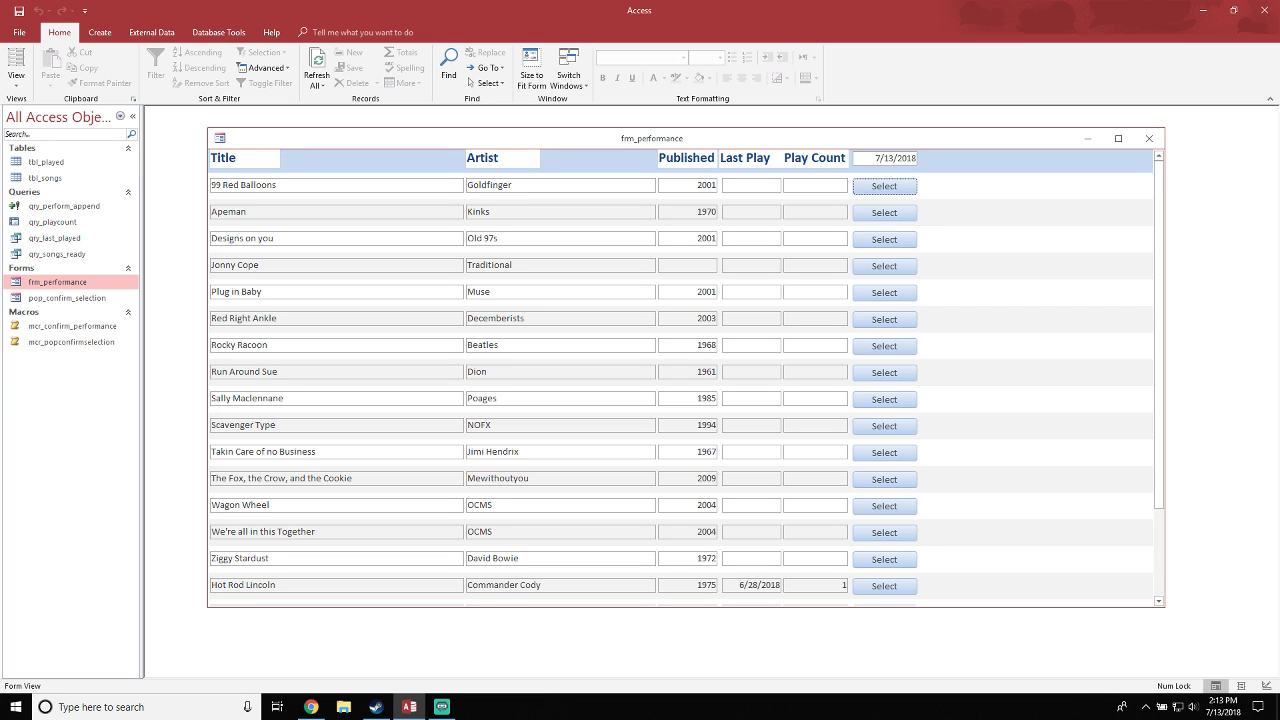
pyautogui.moveTo(652, 138)
pyautogui.mouseDown()
pyautogui.moveTo(683, 132)
pyautogui.moveTo(671, 126)
pyautogui.mouseUp()
pyautogui.scroll(-2, 700, 366)
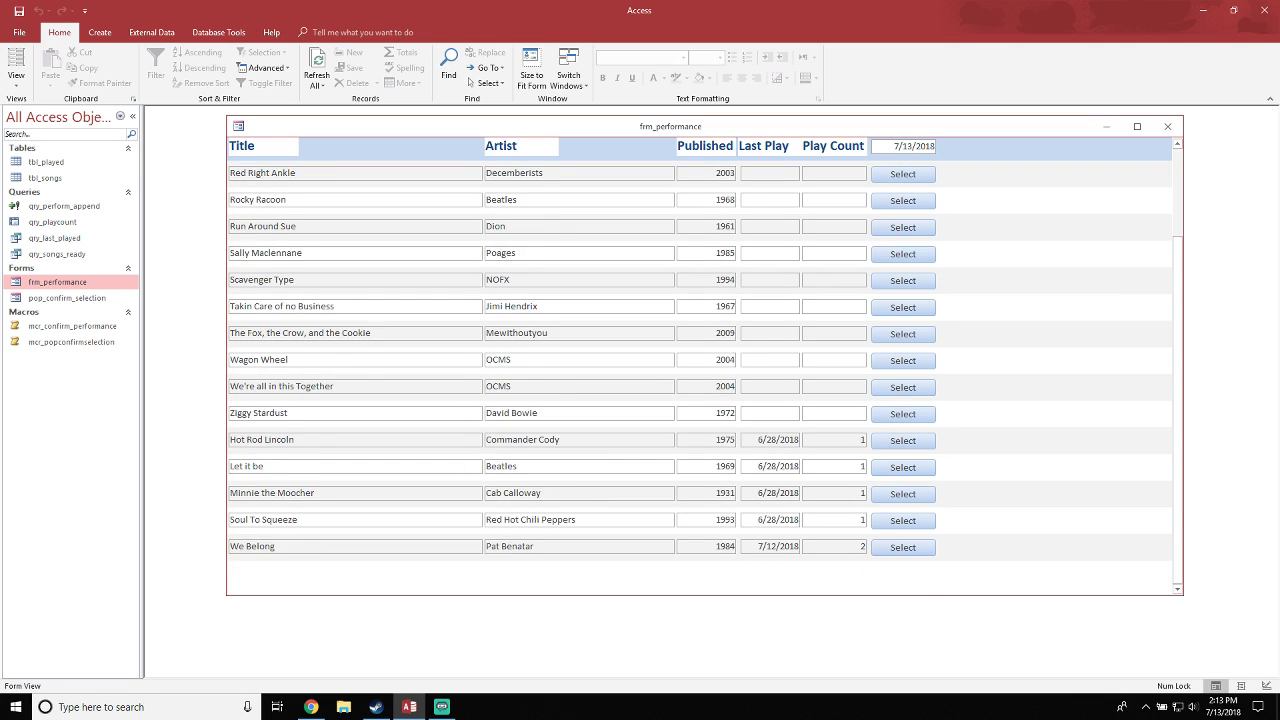
pyautogui.scroll(3, 700, 366)
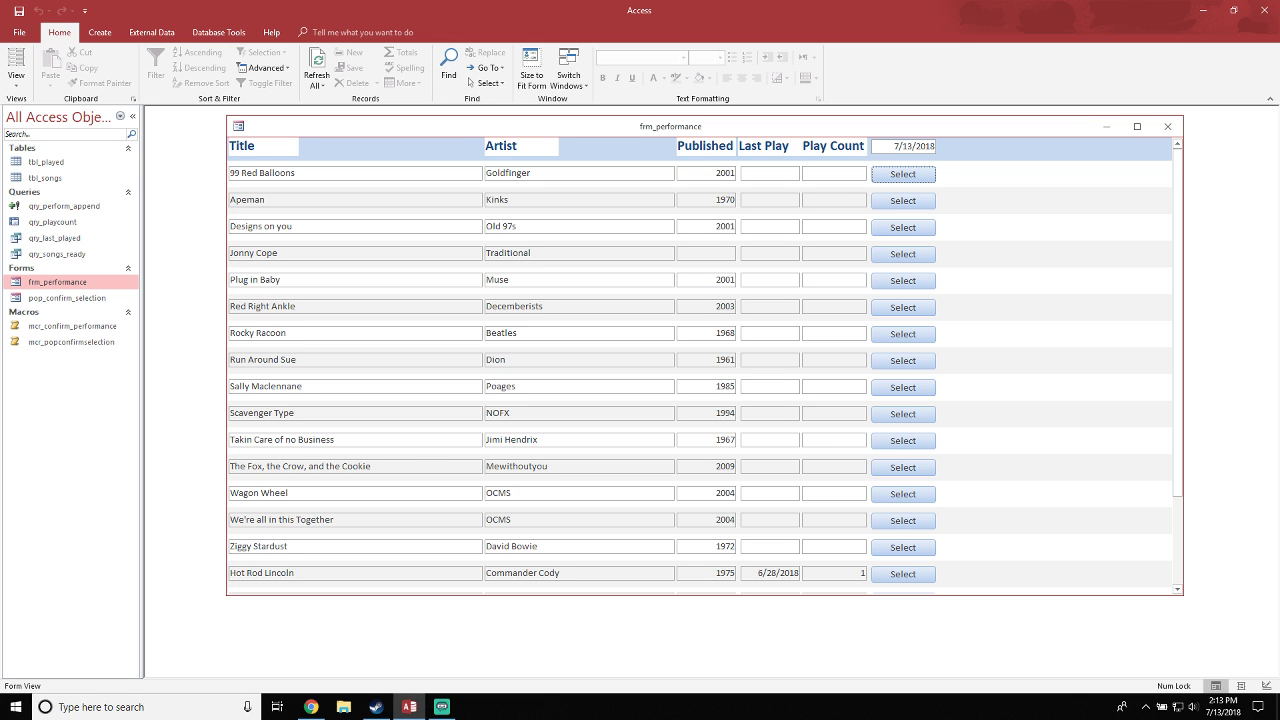
pyautogui.moveTo(670, 126); pyautogui.dragTo(677, 129)
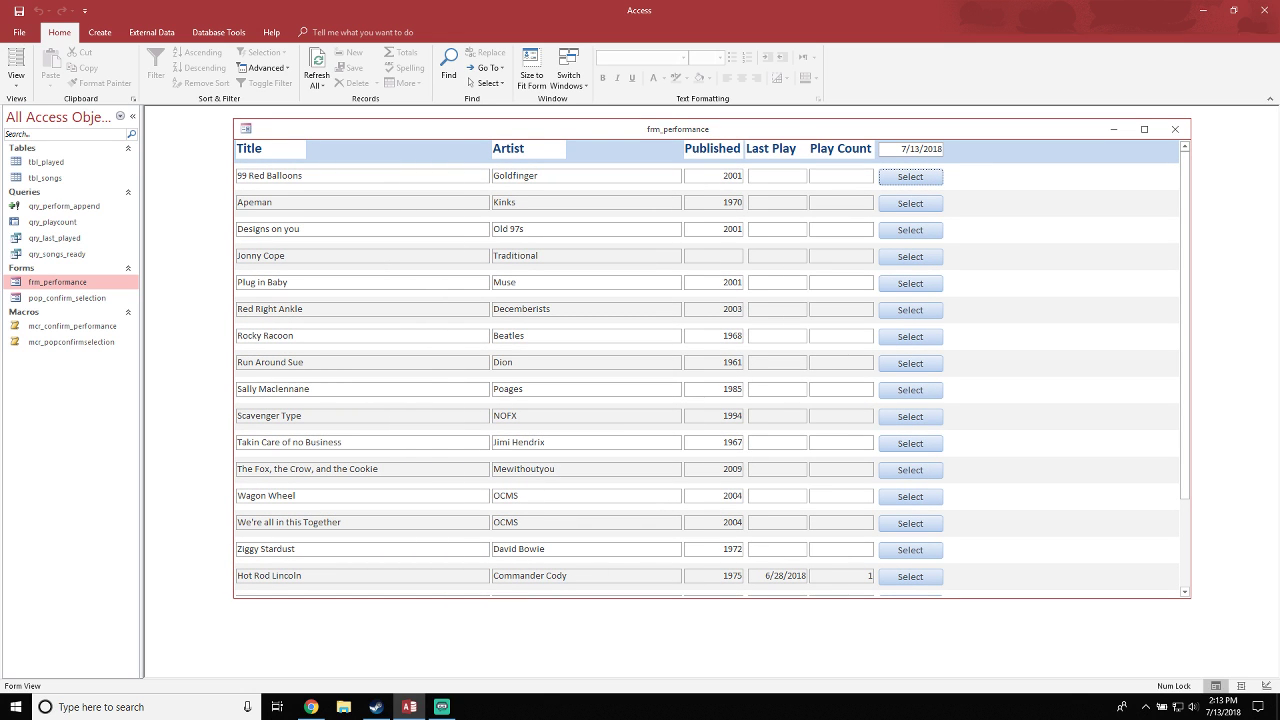
# Return frm_performance to Design View and change the Select button's caption to "Played"
pyautogui.click(16, 82)
pyautogui.click(45, 168)
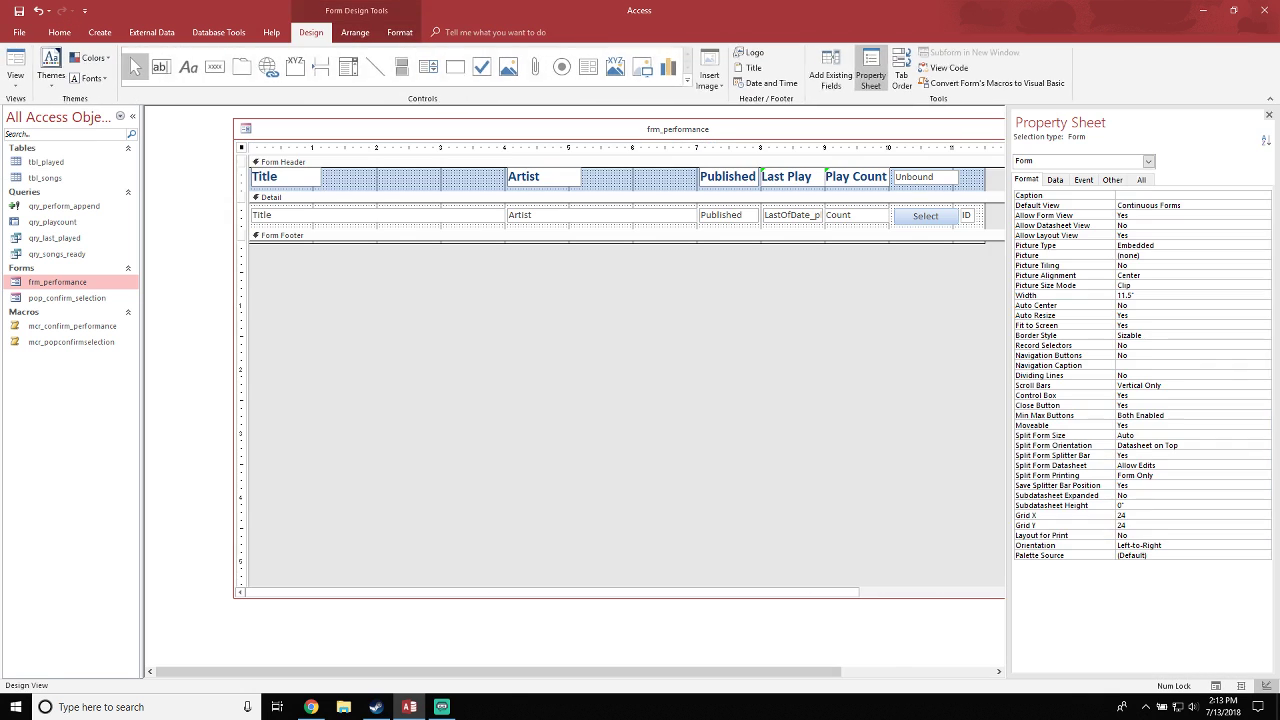
pyautogui.click(925, 216)
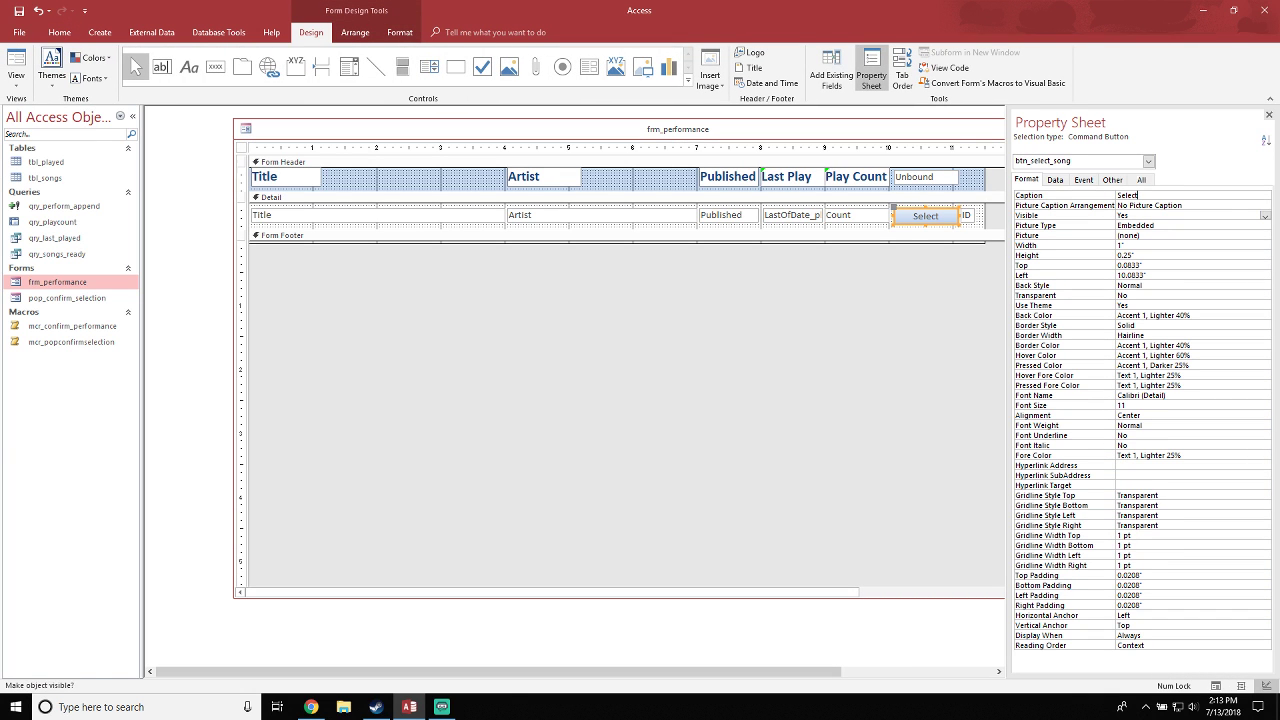
pyautogui.doubleClick(1127, 195)
pyautogui.write('Played')
pyautogui.press('Return')
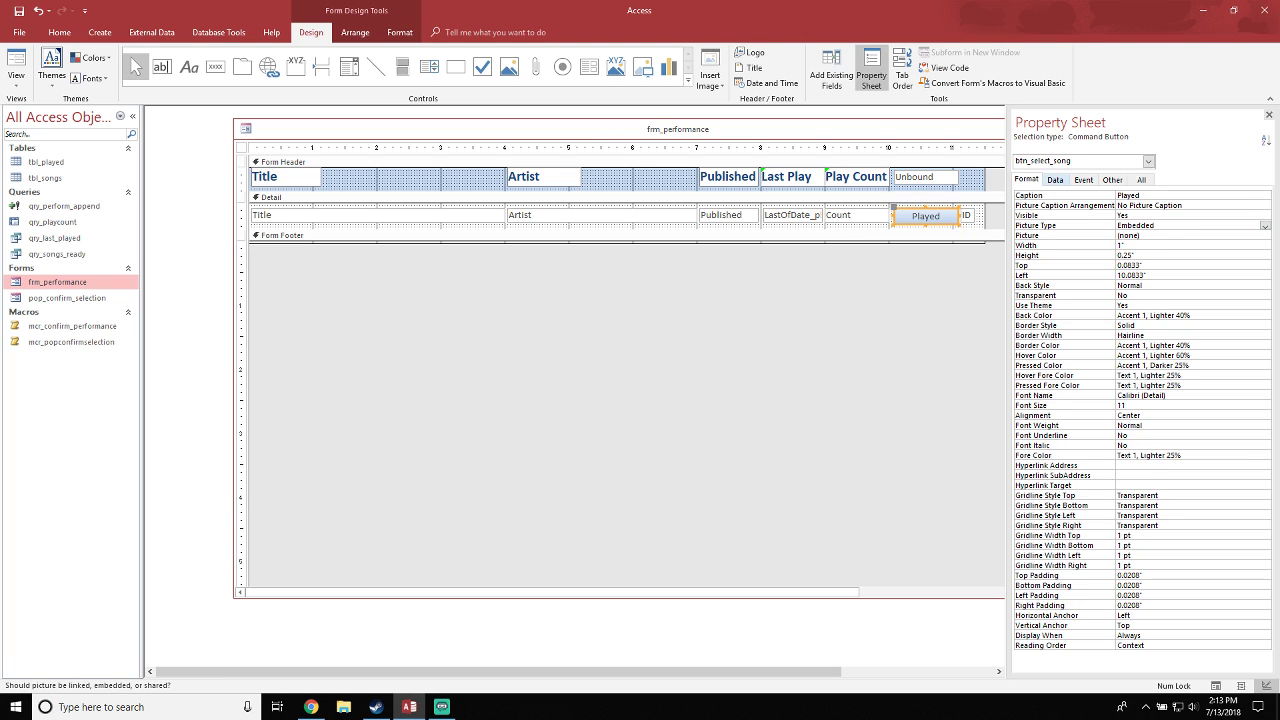
pyautogui.click(1055, 179)
pyautogui.click(1083, 179)
pyautogui.click(1026, 179)
pyautogui.click(1083, 179)
pyautogui.click(1055, 179)
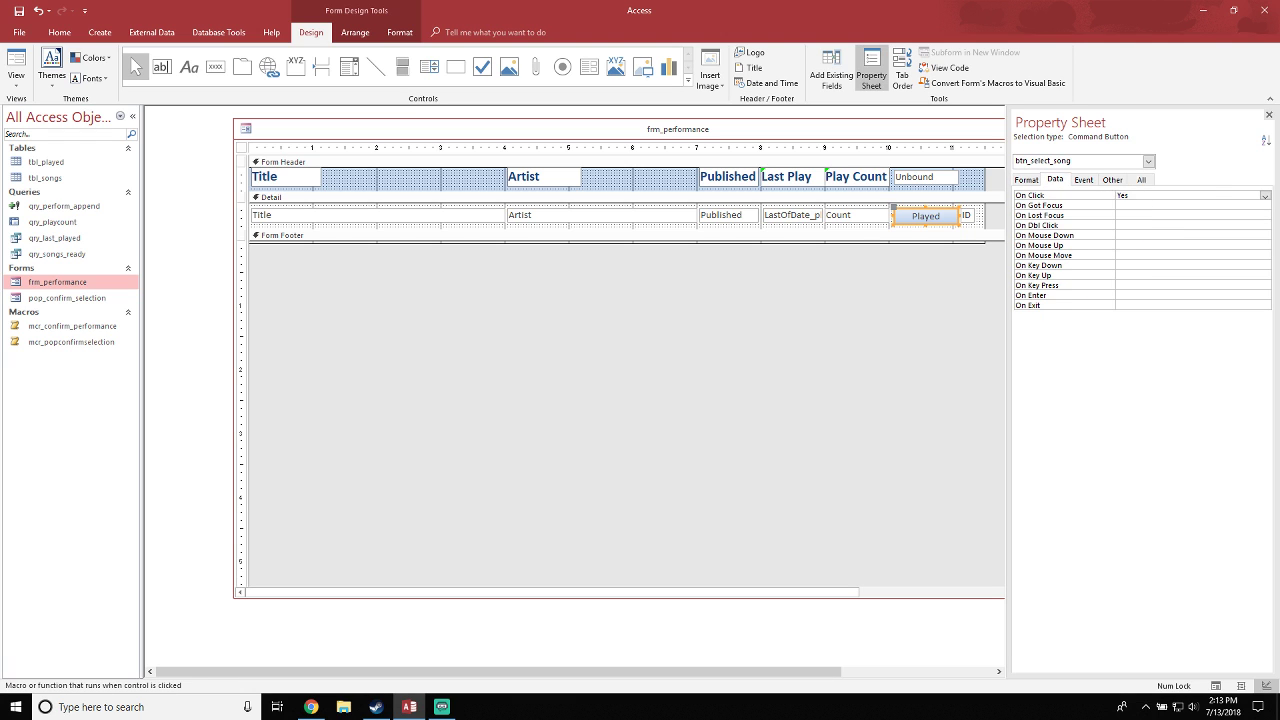
pyautogui.click(1026, 179)
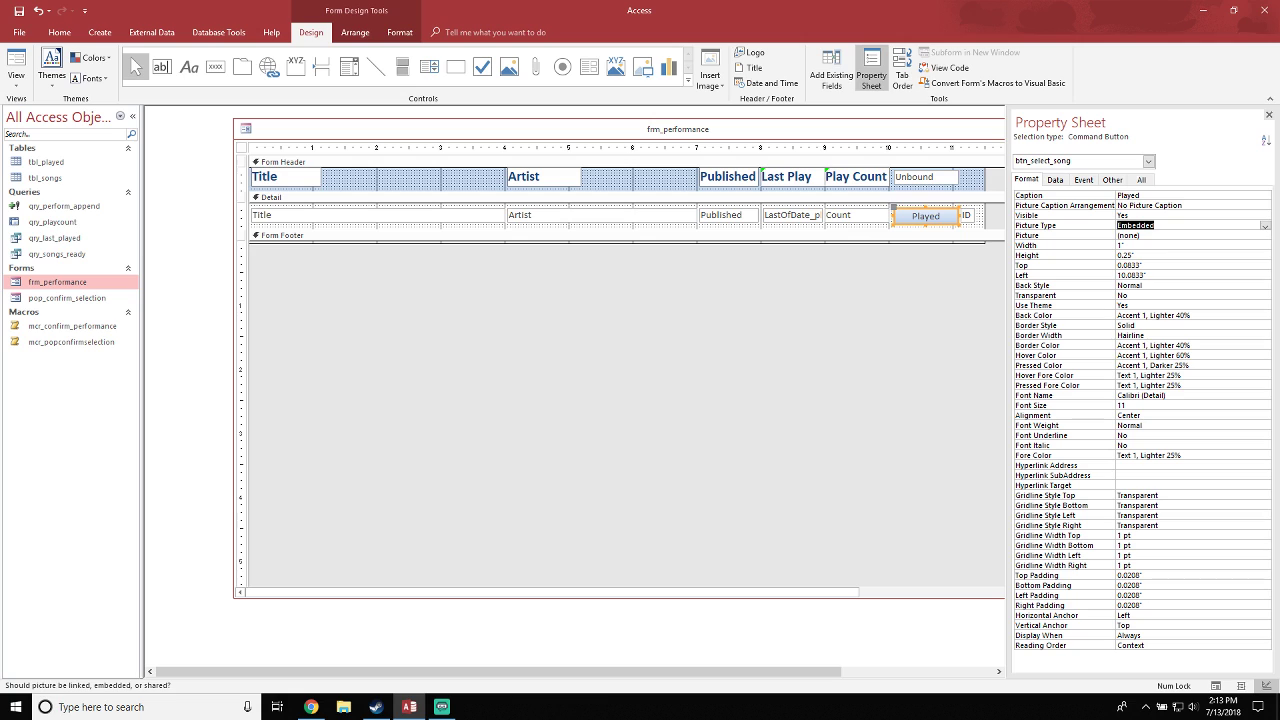
pyautogui.click(1143, 196)
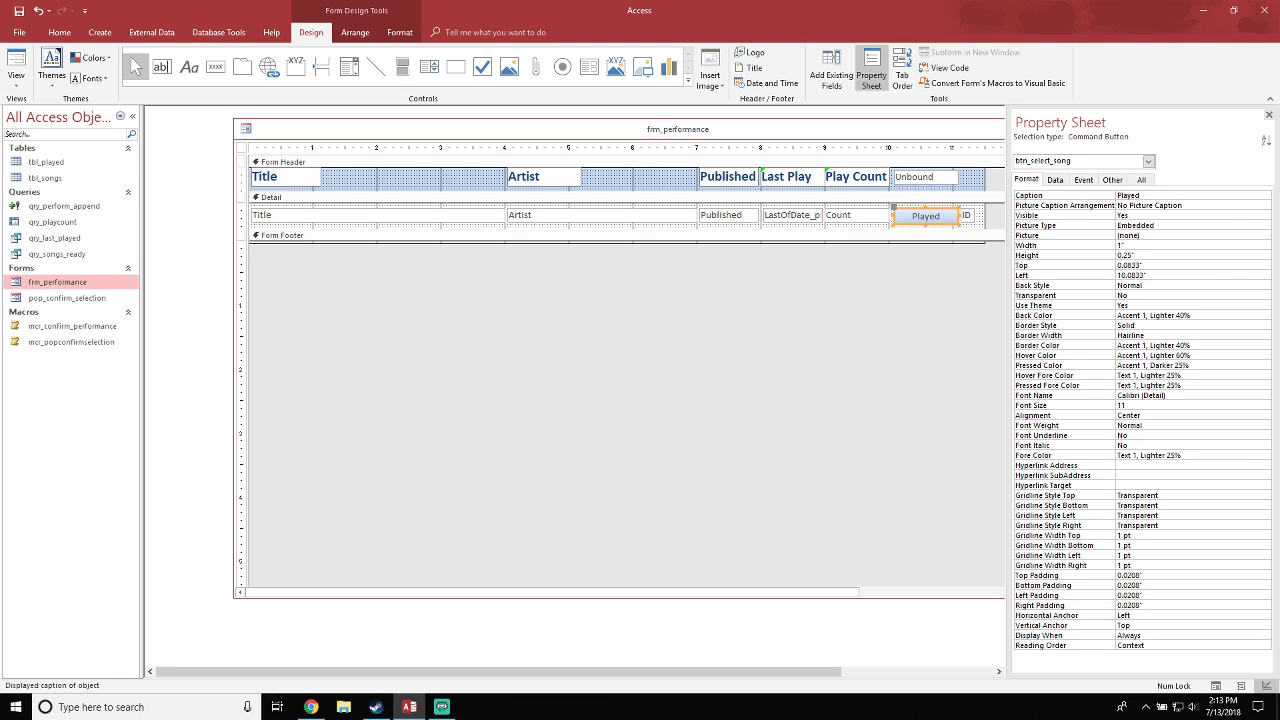
pyautogui.click(1160, 226)
pyautogui.click(935, 216)
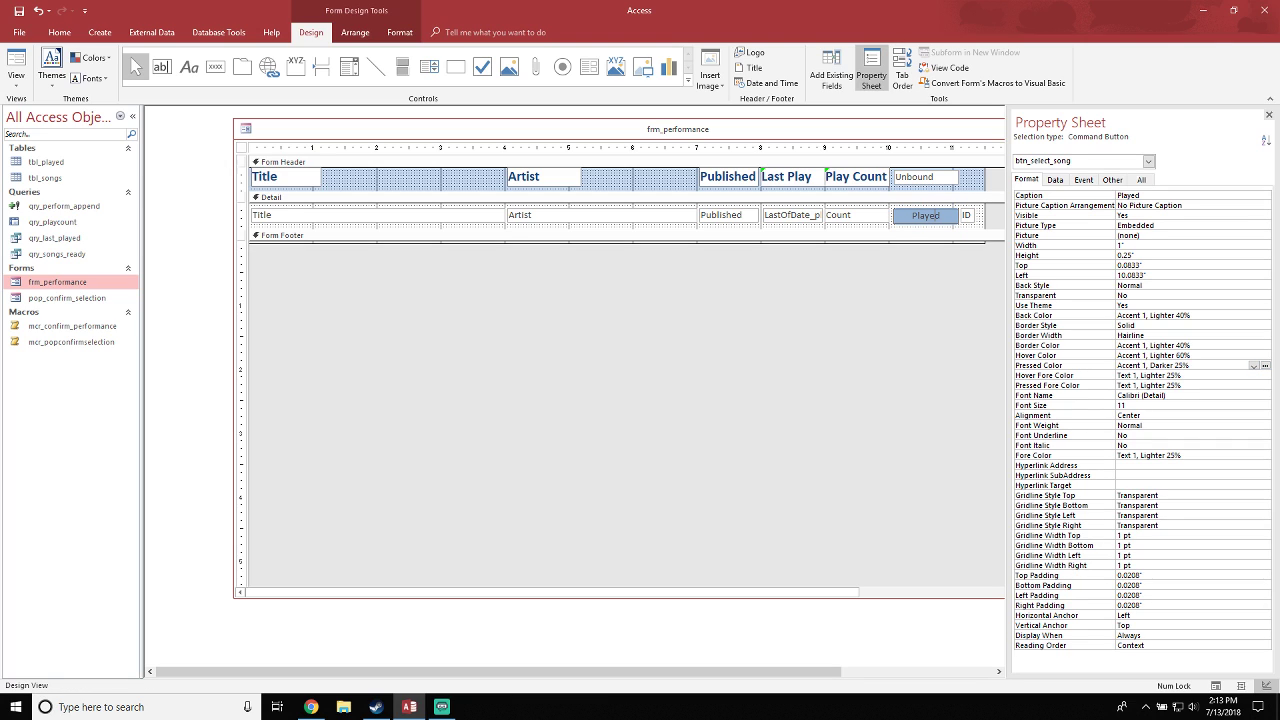
pyautogui.click(442, 707)
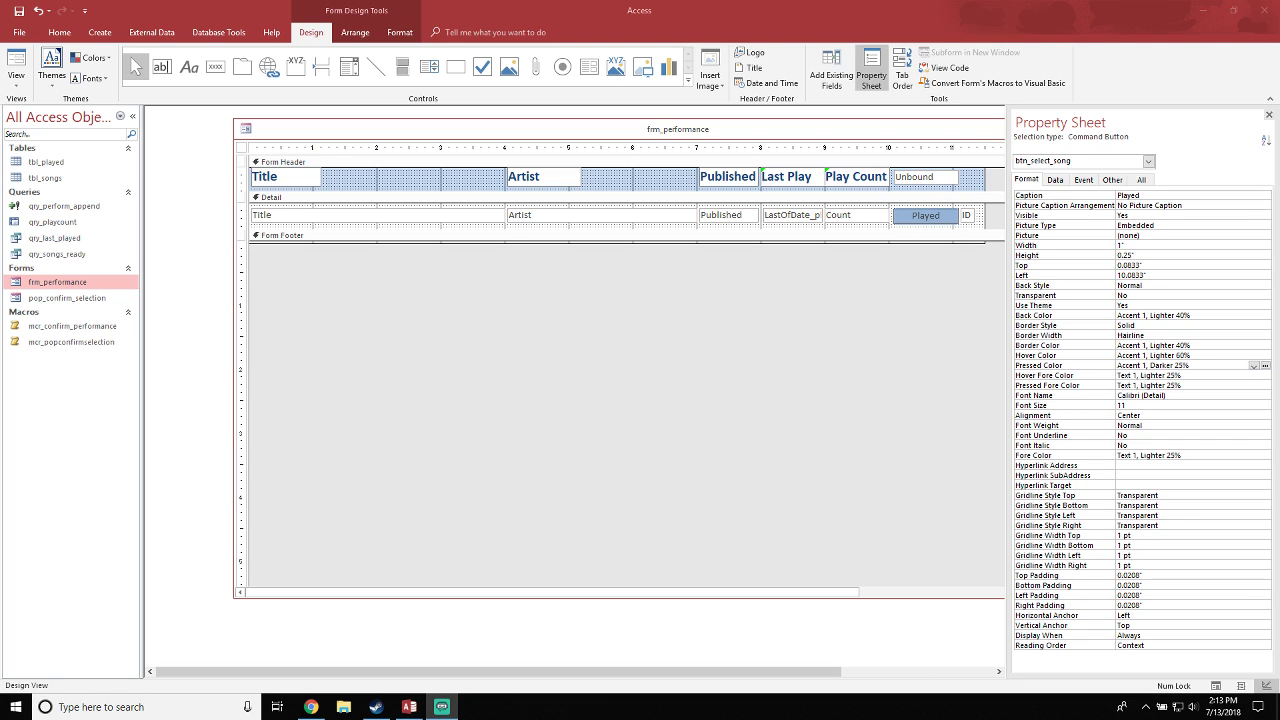
# Move the hidden ID text box over the Title field in the detail section, about 0.5 inches from the form's left edge
pyautogui.click(966, 215)
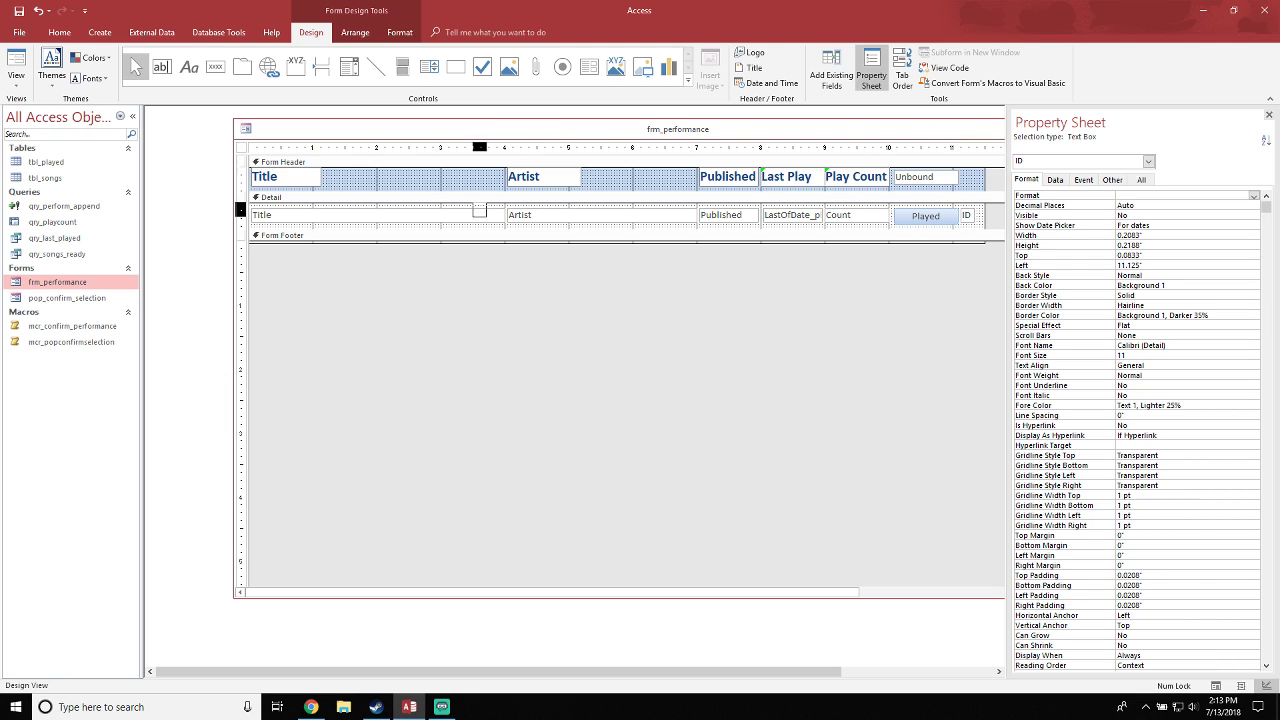
pyautogui.moveTo(480, 210); pyautogui.dragTo(286, 212)
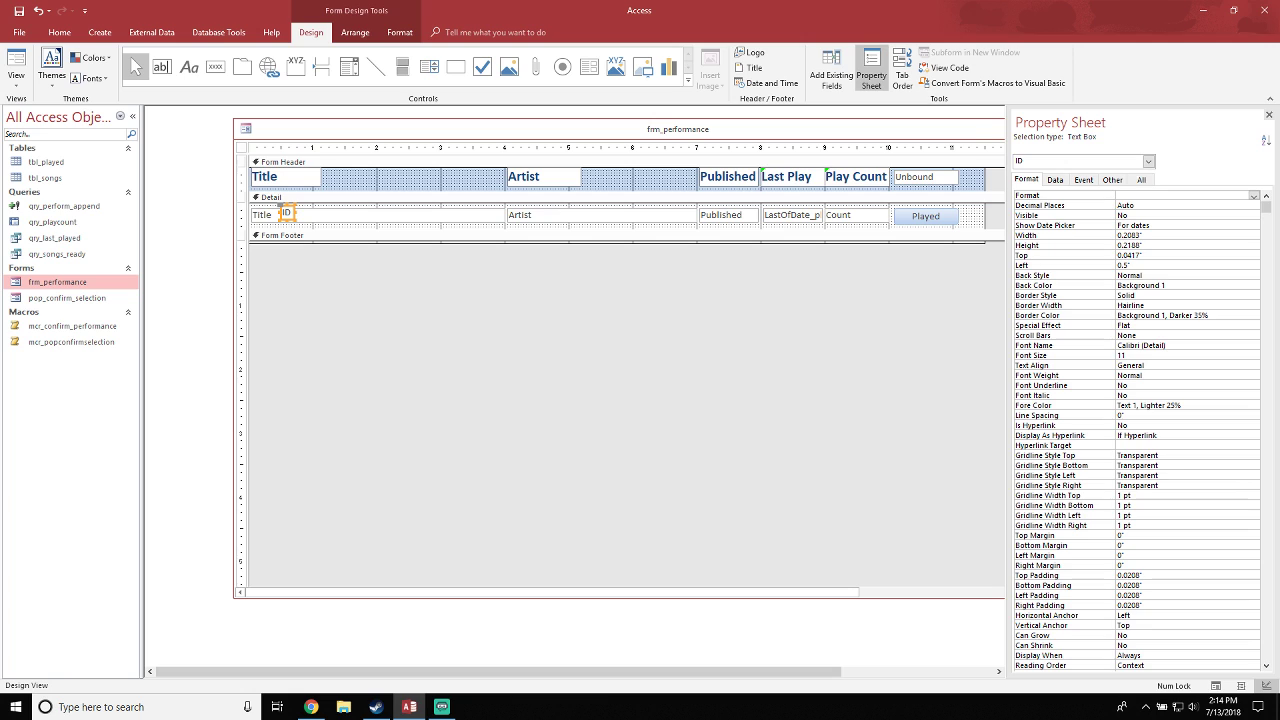
pyautogui.click(286, 197)
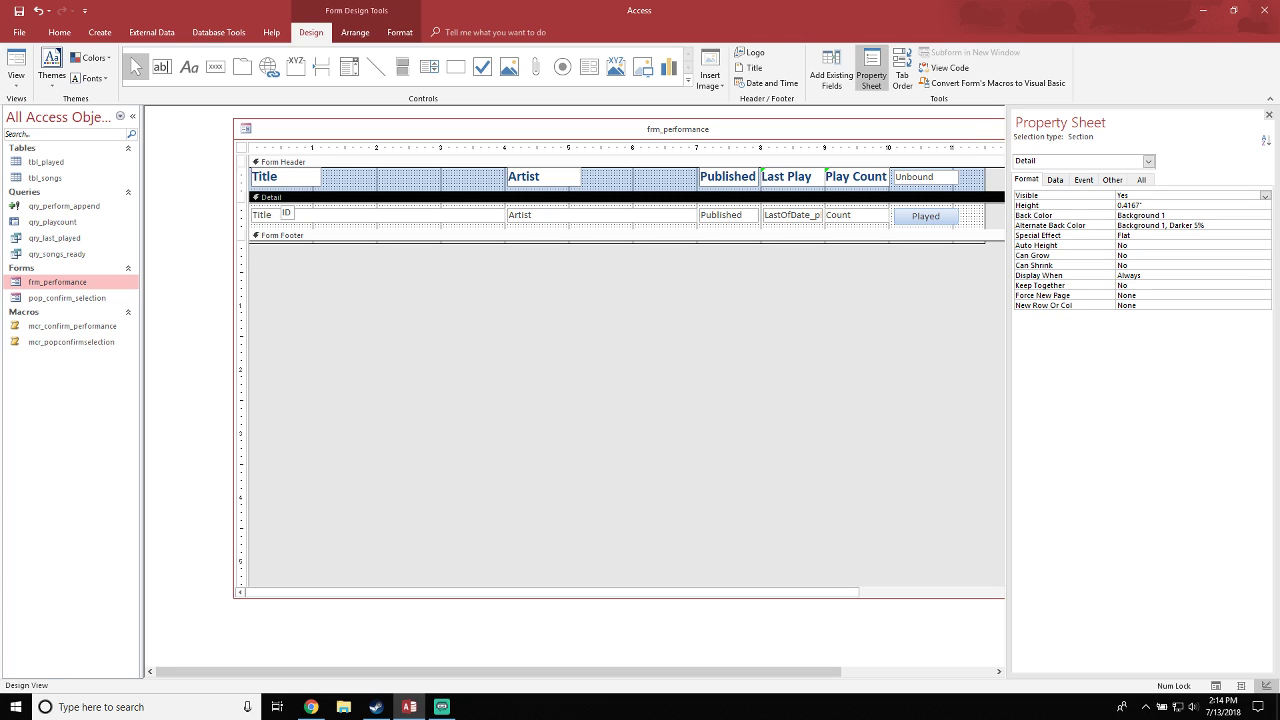
# Narrow the Played button to about 0.71 inches and the header's date box to match, with the form 12 inches wide
pyautogui.moveTo(985, 217); pyautogui.dragTo(940, 216)
pyautogui.click(927, 216)
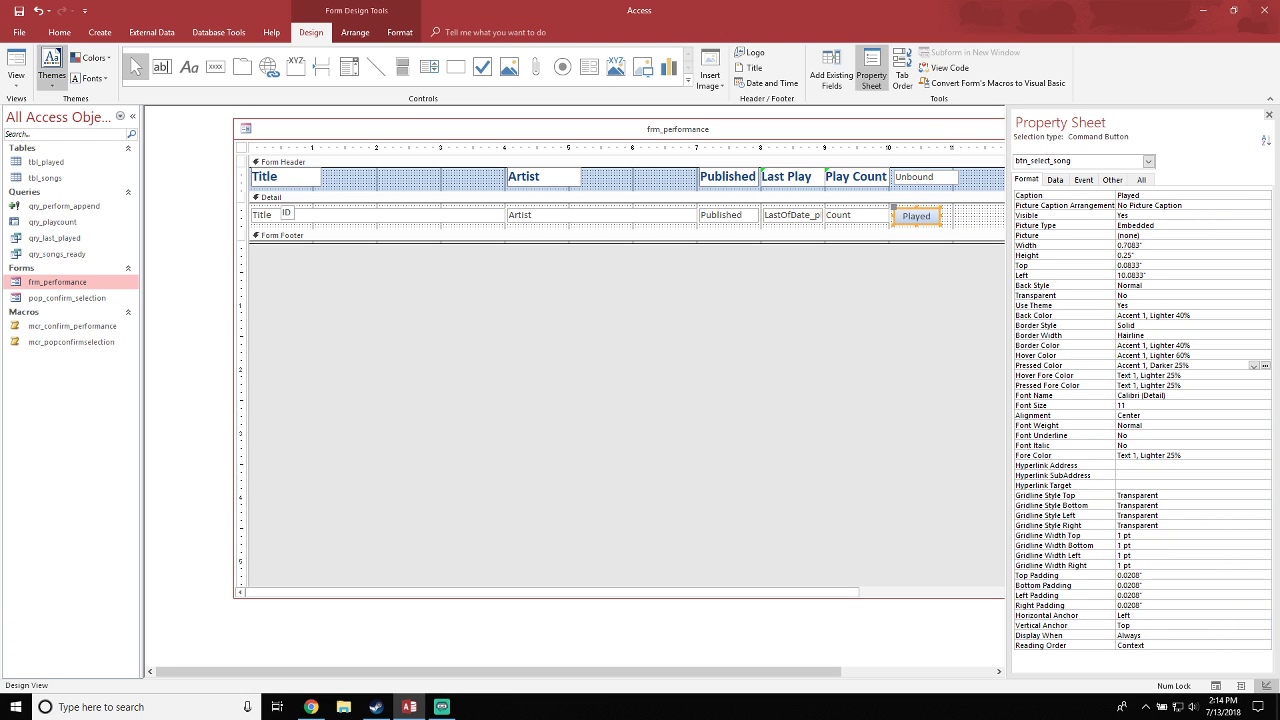
pyautogui.click(924, 177)
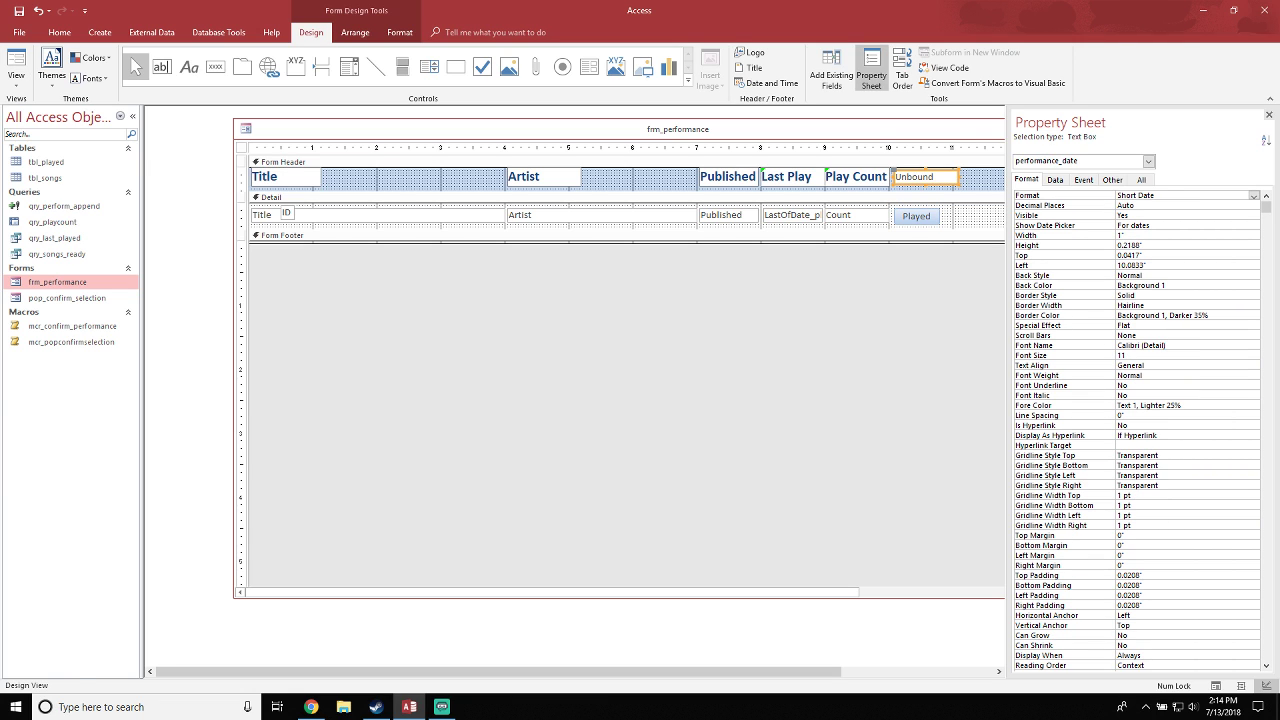
pyautogui.moveTo(959, 177)
pyautogui.mouseDown()
pyautogui.moveTo(927, 177)
pyautogui.moveTo(940, 177)
pyautogui.mouseUp()
pyautogui.click(970, 178)
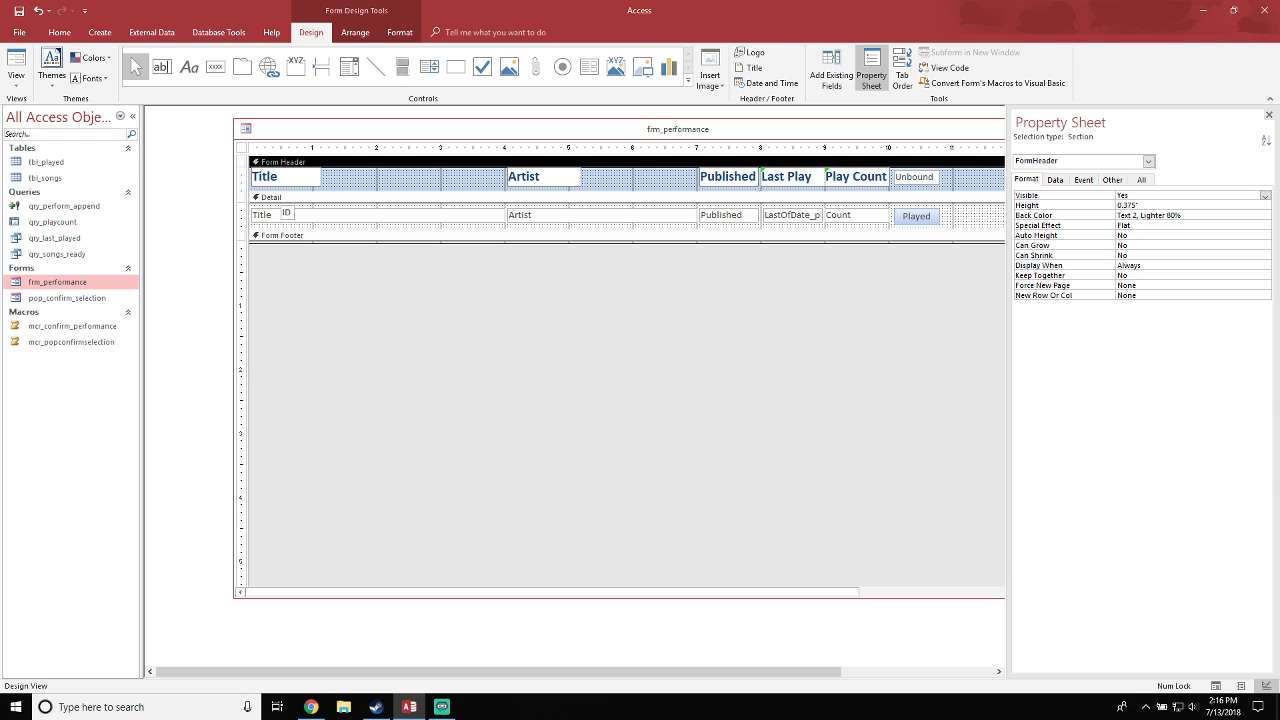
# Add a new command button to the detail section, just right of the Played button
pyautogui.click(241, 147)
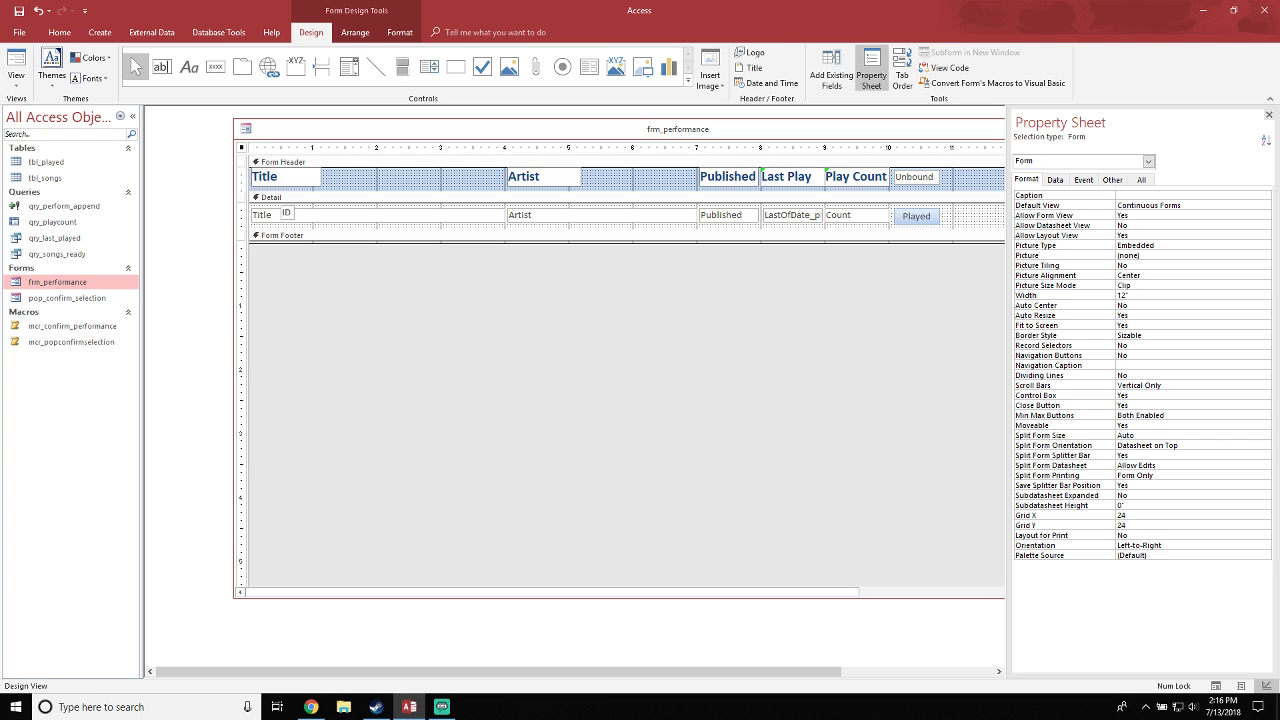
pyautogui.moveTo(400, 129); pyautogui.dragTo(330, 134)
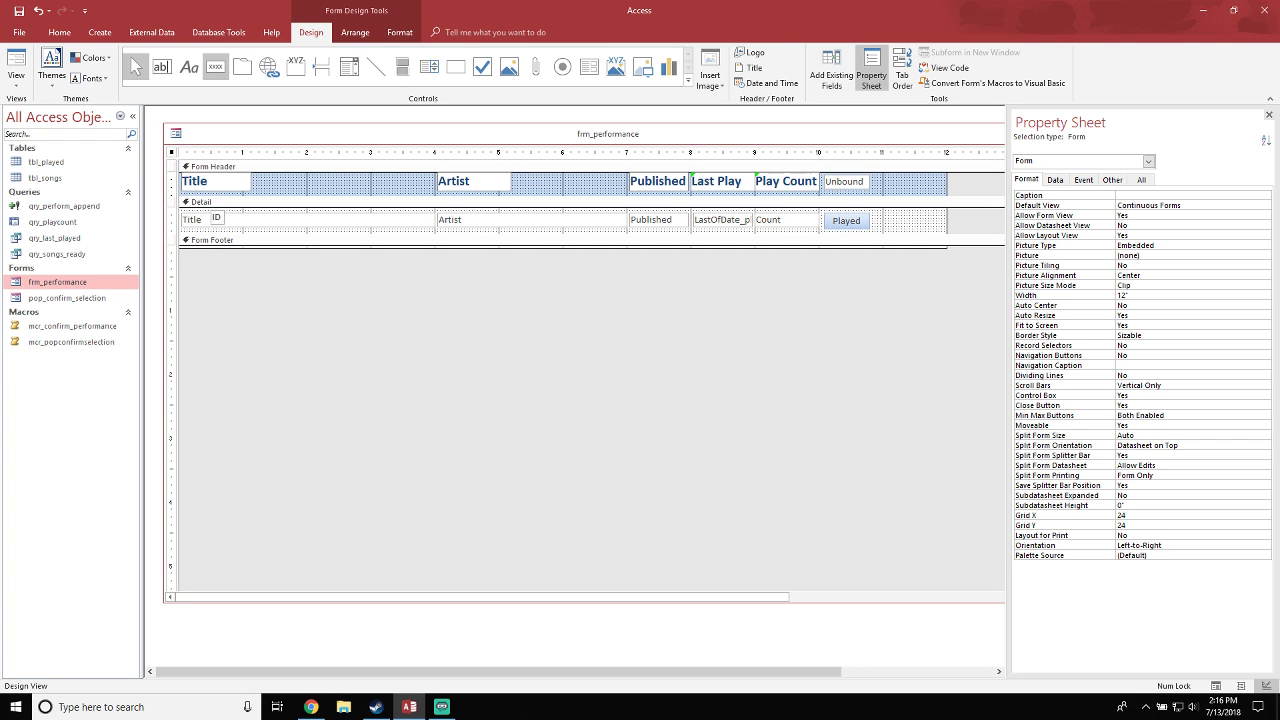
pyautogui.click(215, 67)
pyautogui.click(885, 212)
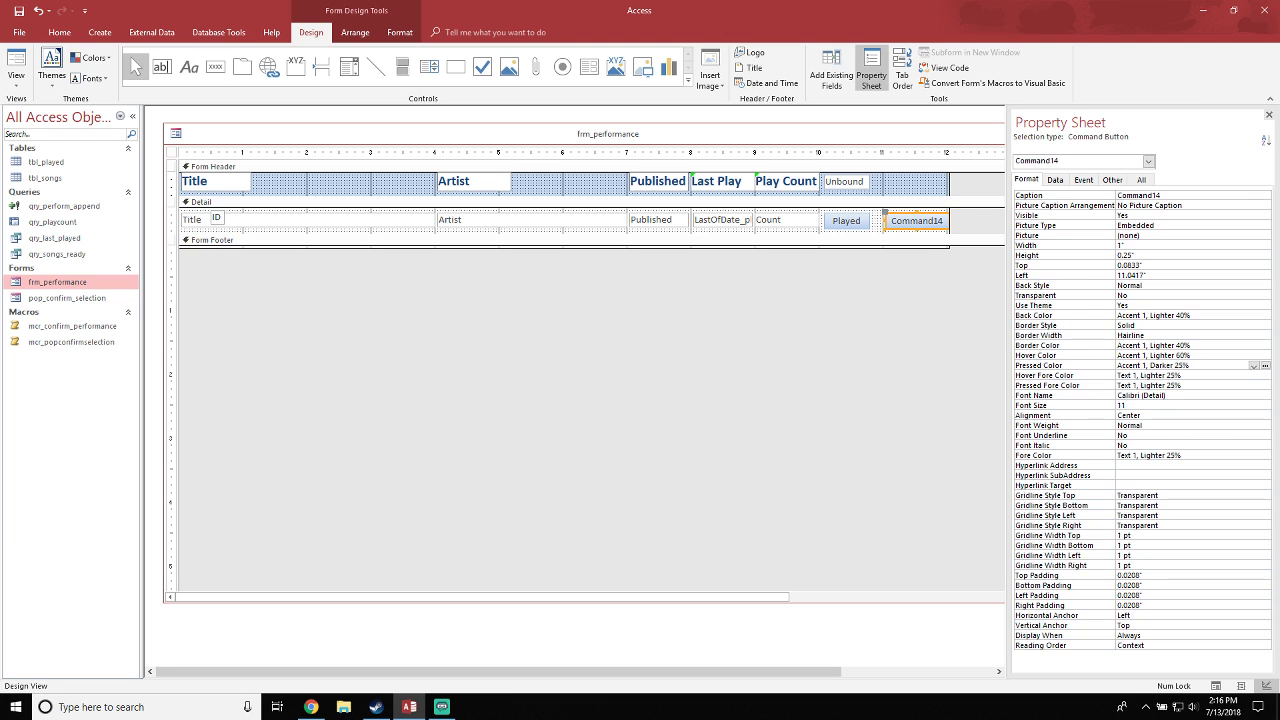
# Set the new command button's caption to "Add to Setlist"
pyautogui.moveTo(1174, 196); pyautogui.dragTo(1057, 184)
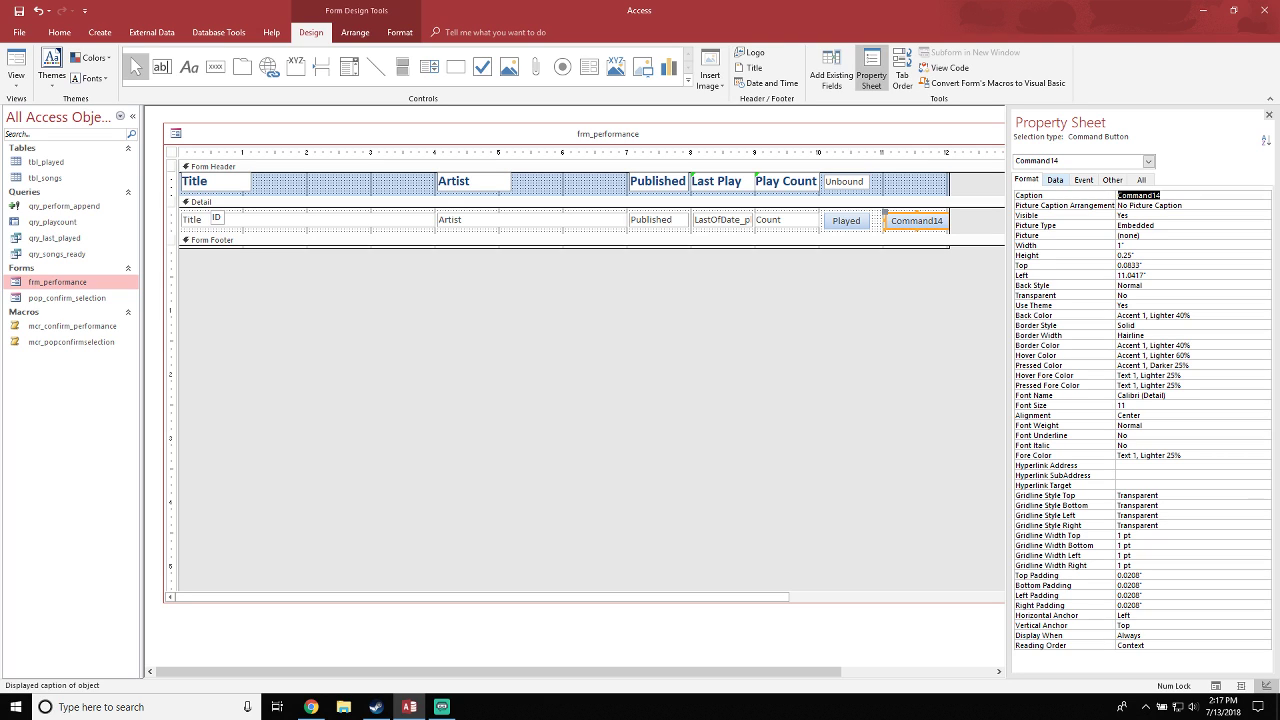
pyautogui.write('Add to setlist')
pyautogui.press('Return')
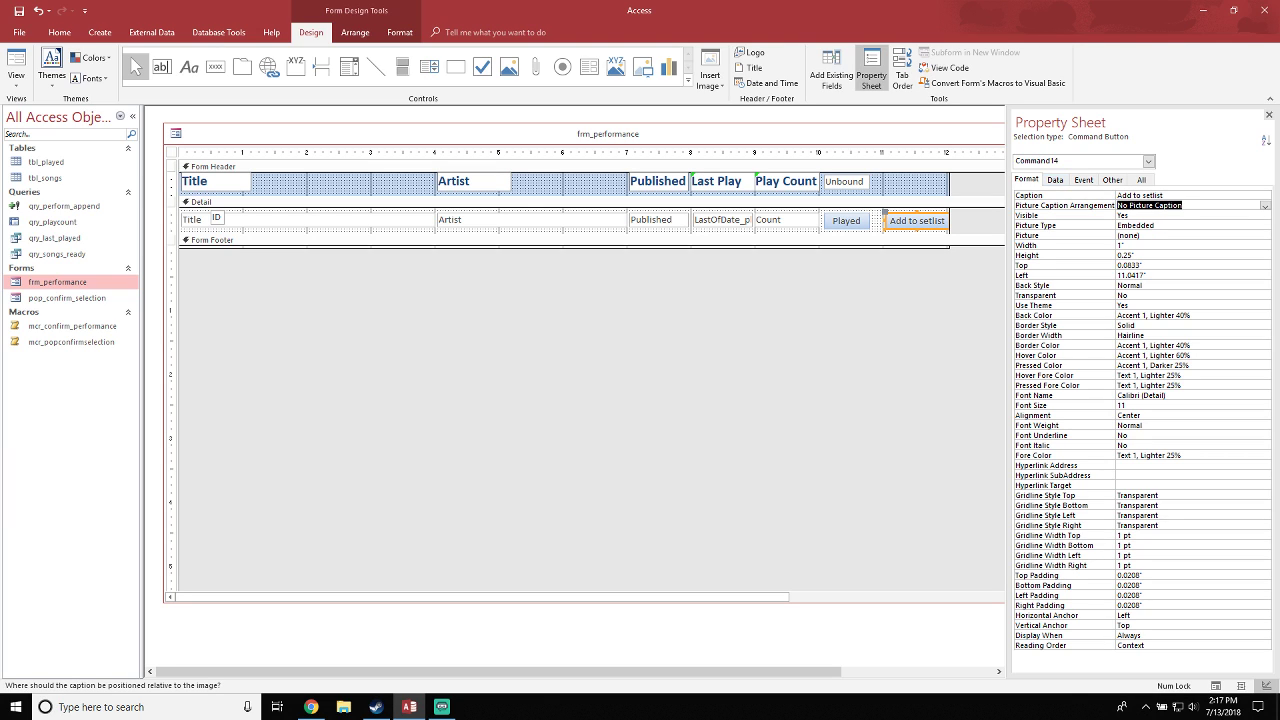
pyautogui.click(1141, 195)
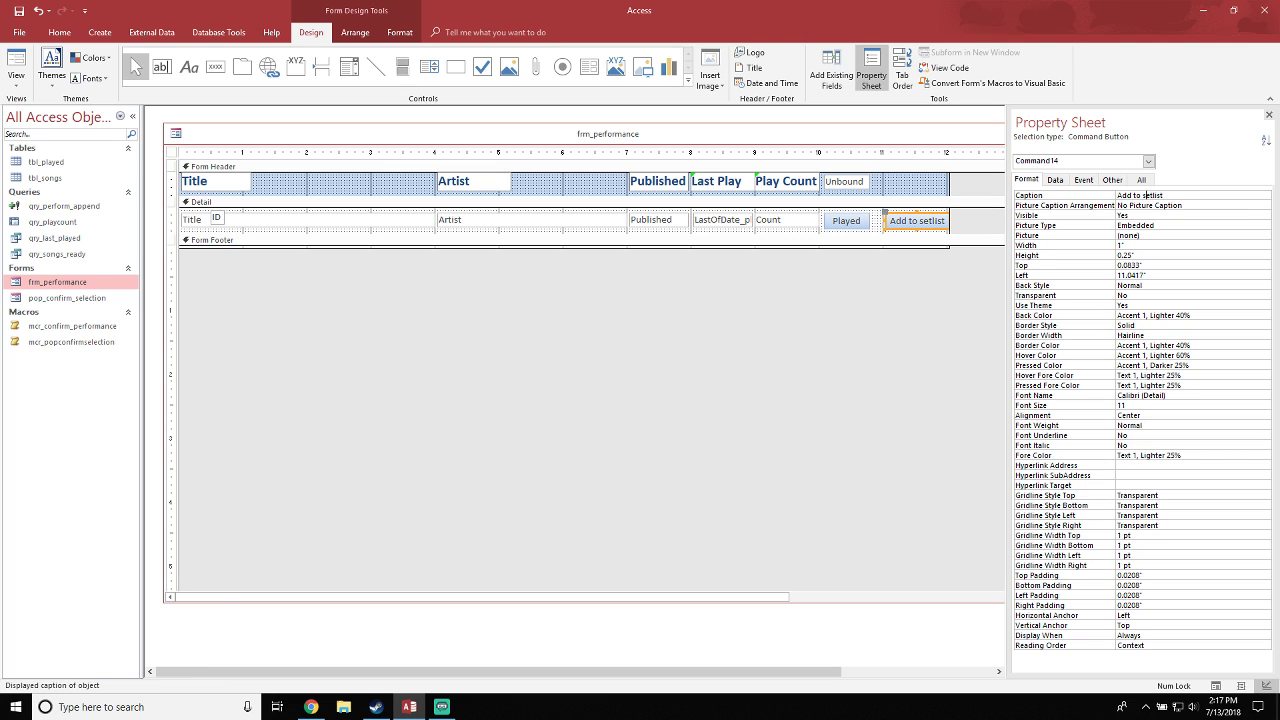
pyautogui.press('Delete')
pyautogui.write('S')
pyautogui.click(1170, 225)
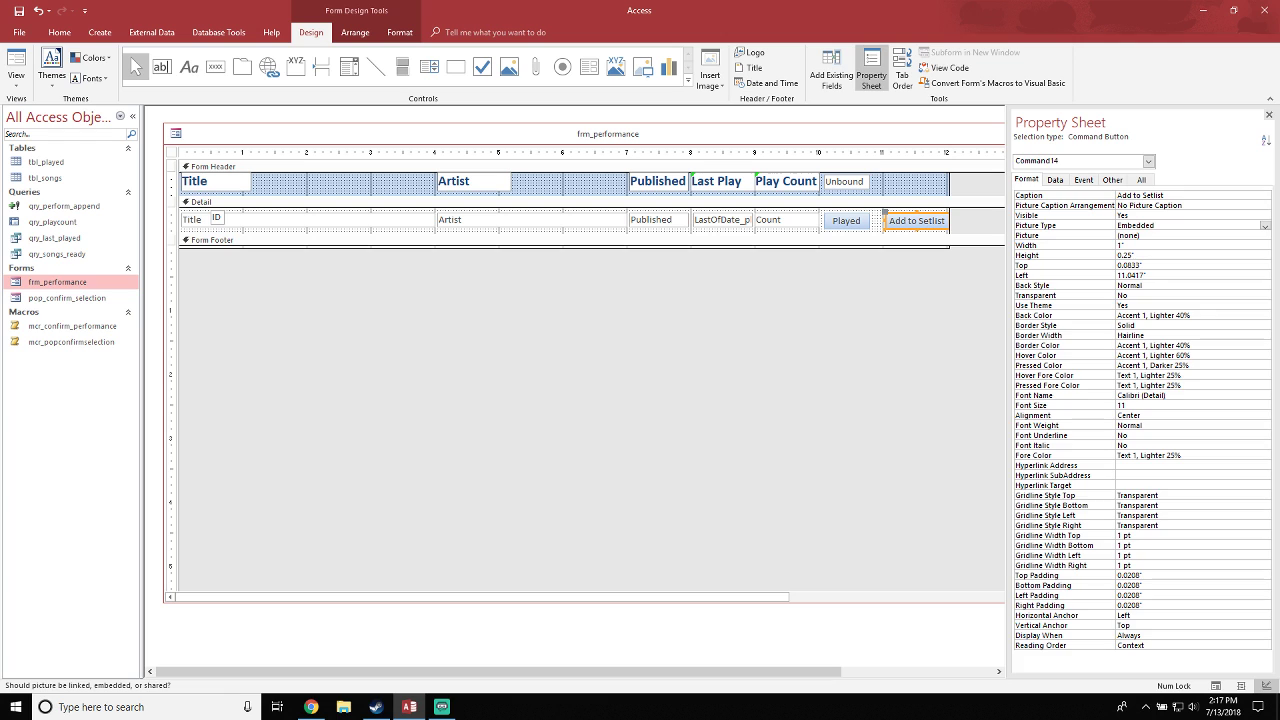
# Widen the form to about 12.125 inches and shift the Add to Setlist button slightly closer to the Played button
pyautogui.click(820, 345)
pyautogui.moveTo(949, 222)
pyautogui.mouseDown()
pyautogui.moveTo(910, 220)
pyautogui.moveTo(955, 221)
pyautogui.mouseUp()
pyautogui.click(917, 221)
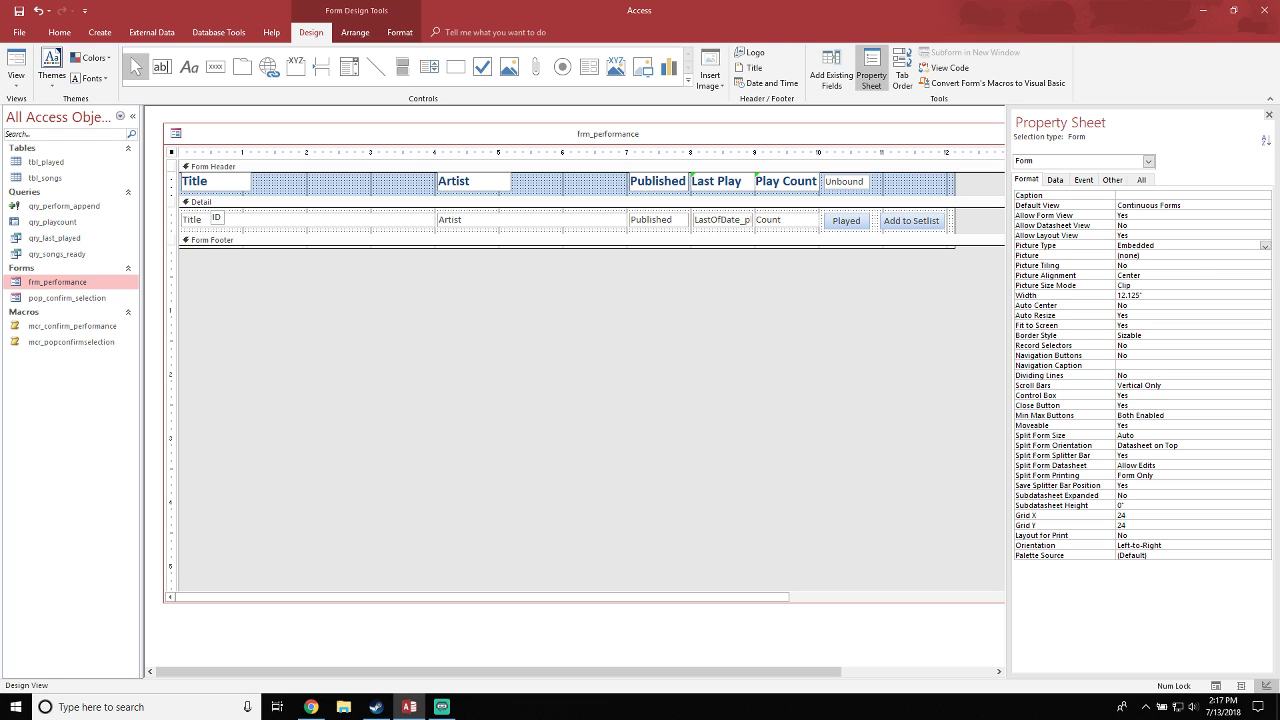
pyautogui.moveTo(608, 134)
pyautogui.mouseDown()
pyautogui.moveTo(576, 140)
pyautogui.moveTo(599, 130)
pyautogui.mouseUp()
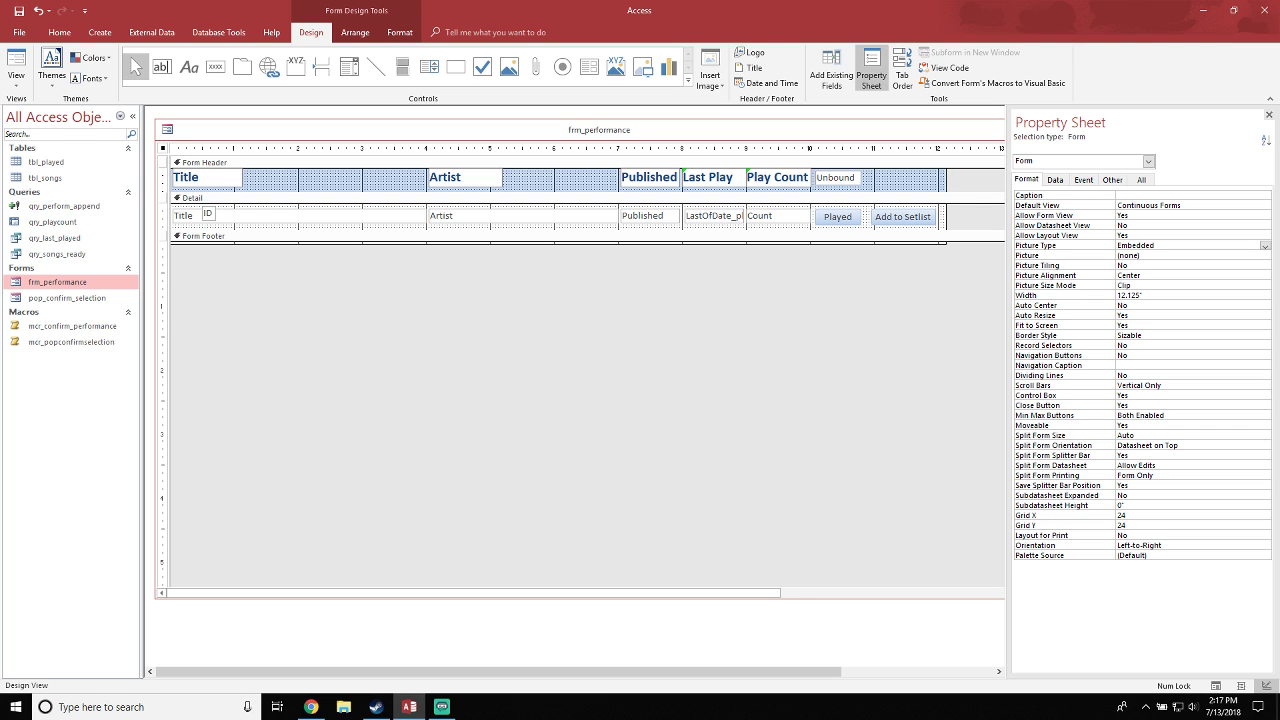
pyautogui.moveTo(599, 130)
pyautogui.mouseDown()
pyautogui.moveTo(758, 158)
pyautogui.moveTo(587, 138)
pyautogui.mouseUp()
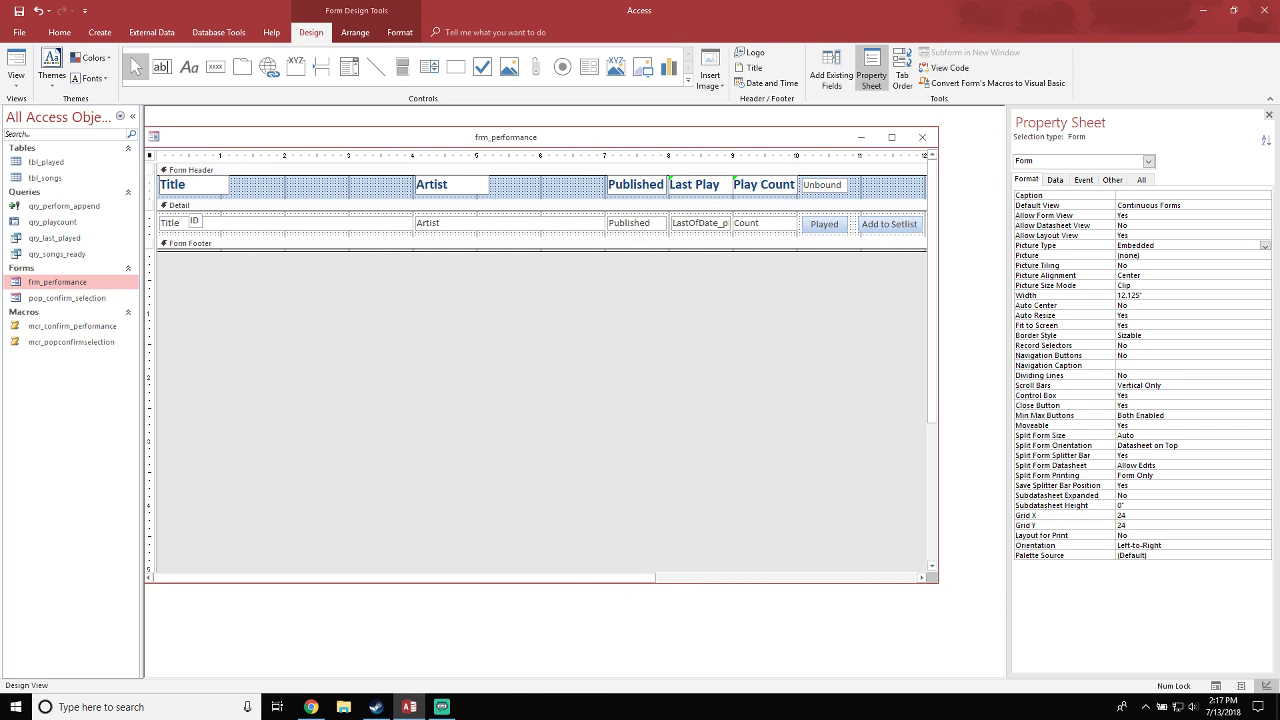
pyautogui.click(824, 185)
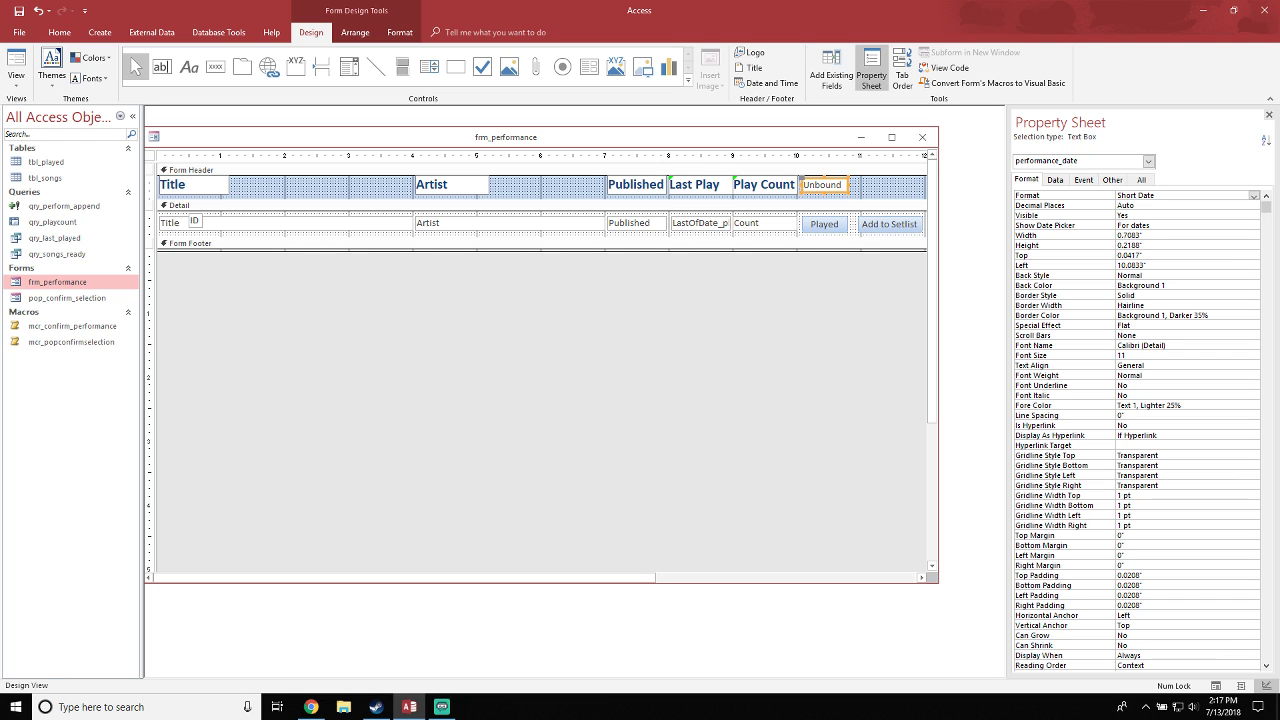
pyautogui.moveTo(506, 137); pyautogui.dragTo(524, 164)
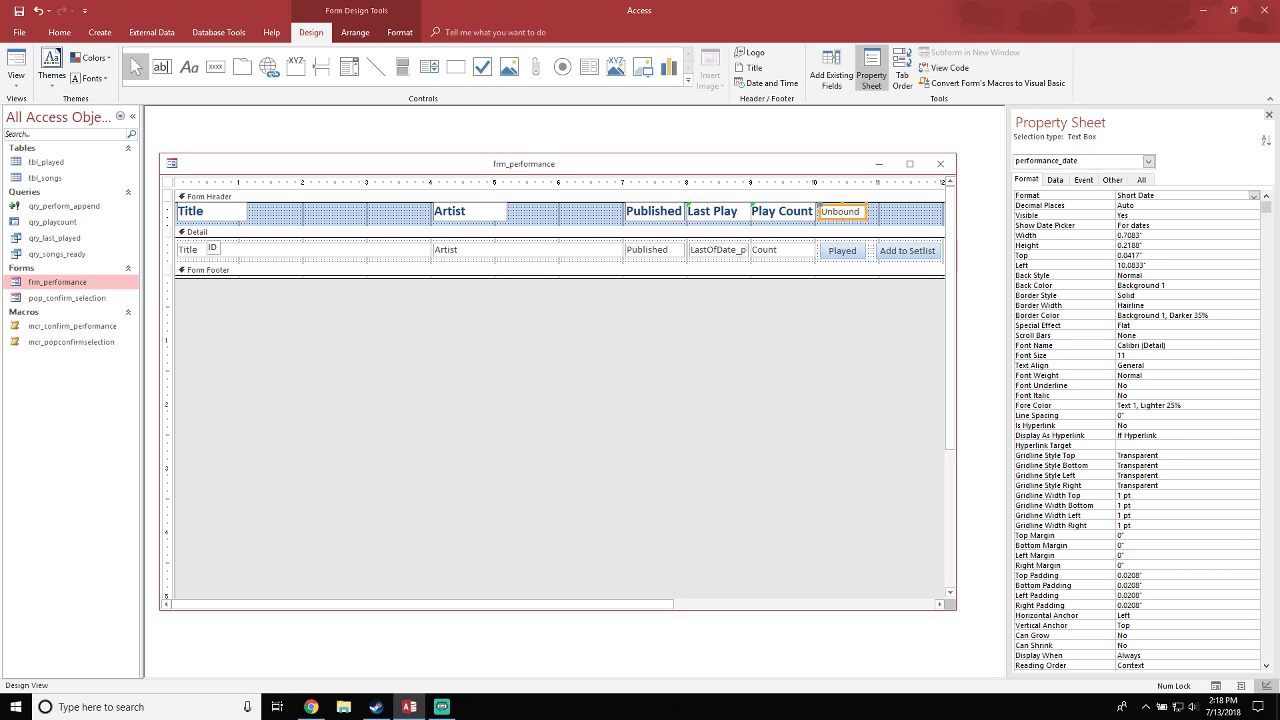
pyautogui.moveTo(524, 164); pyautogui.dragTo(540, 158)
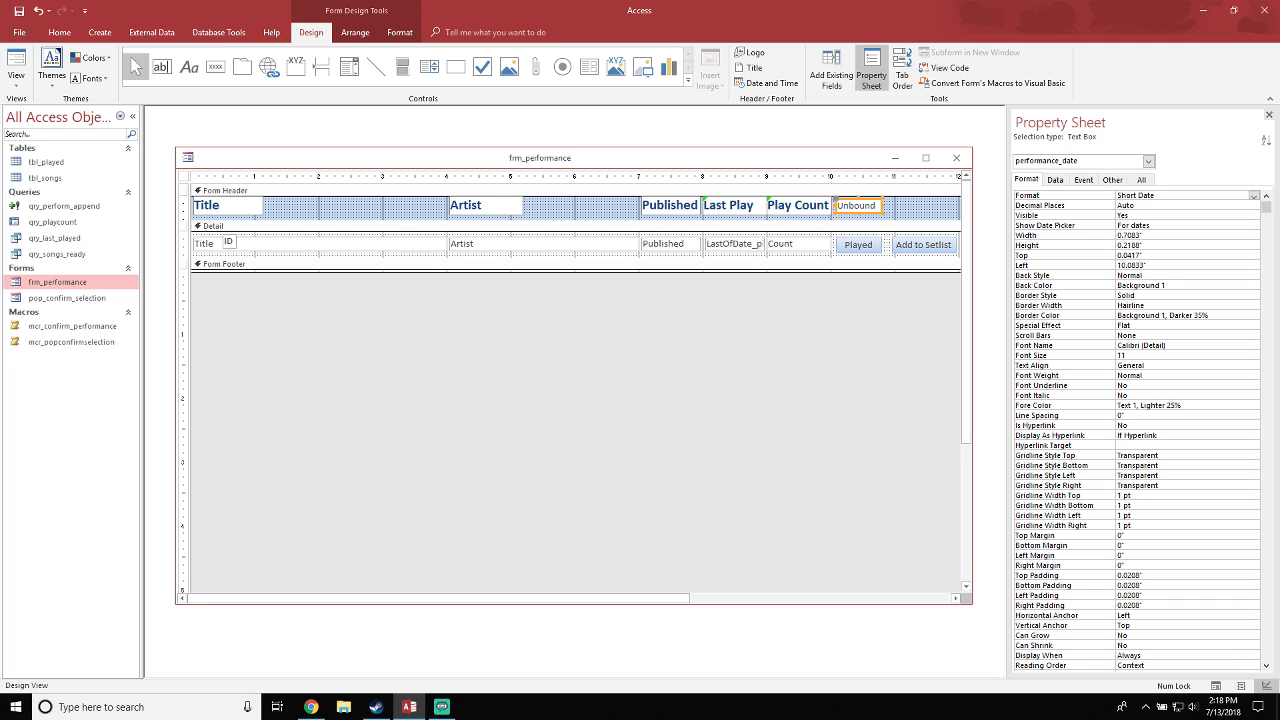
pyautogui.moveTo(540, 158); pyautogui.dragTo(540, 204)
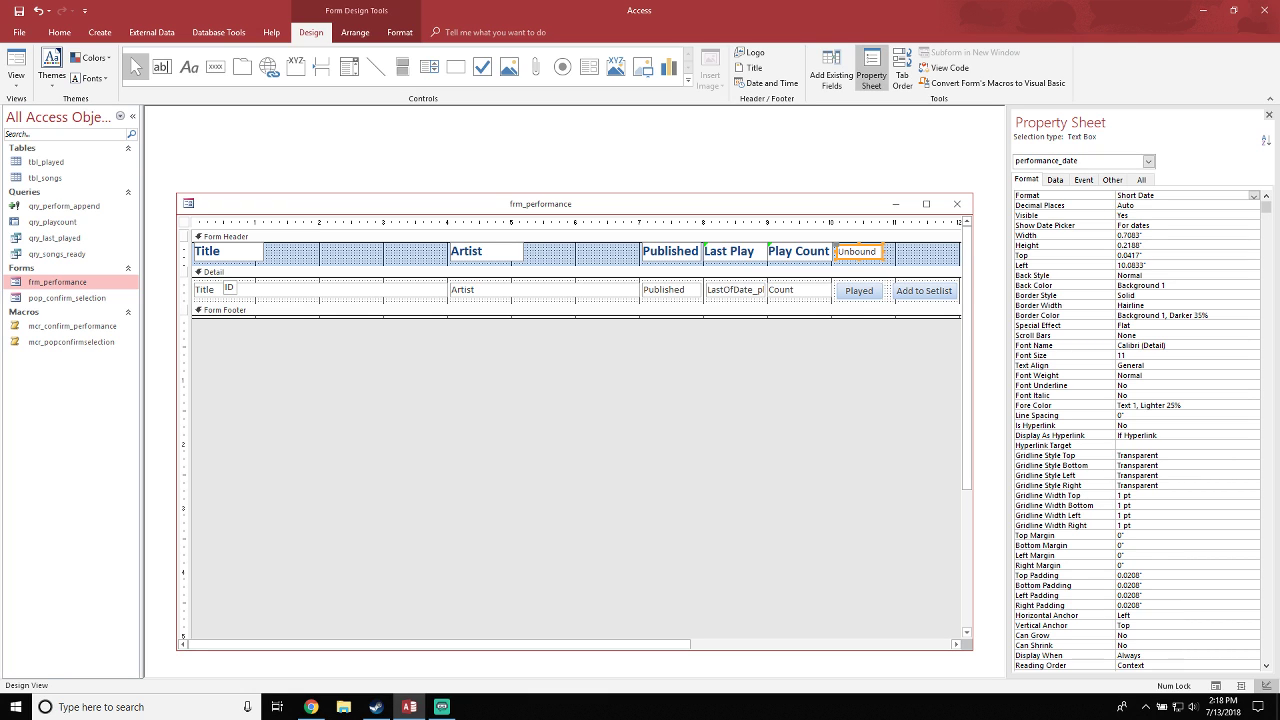
pyautogui.moveTo(540, 204); pyautogui.dragTo(543, 185)
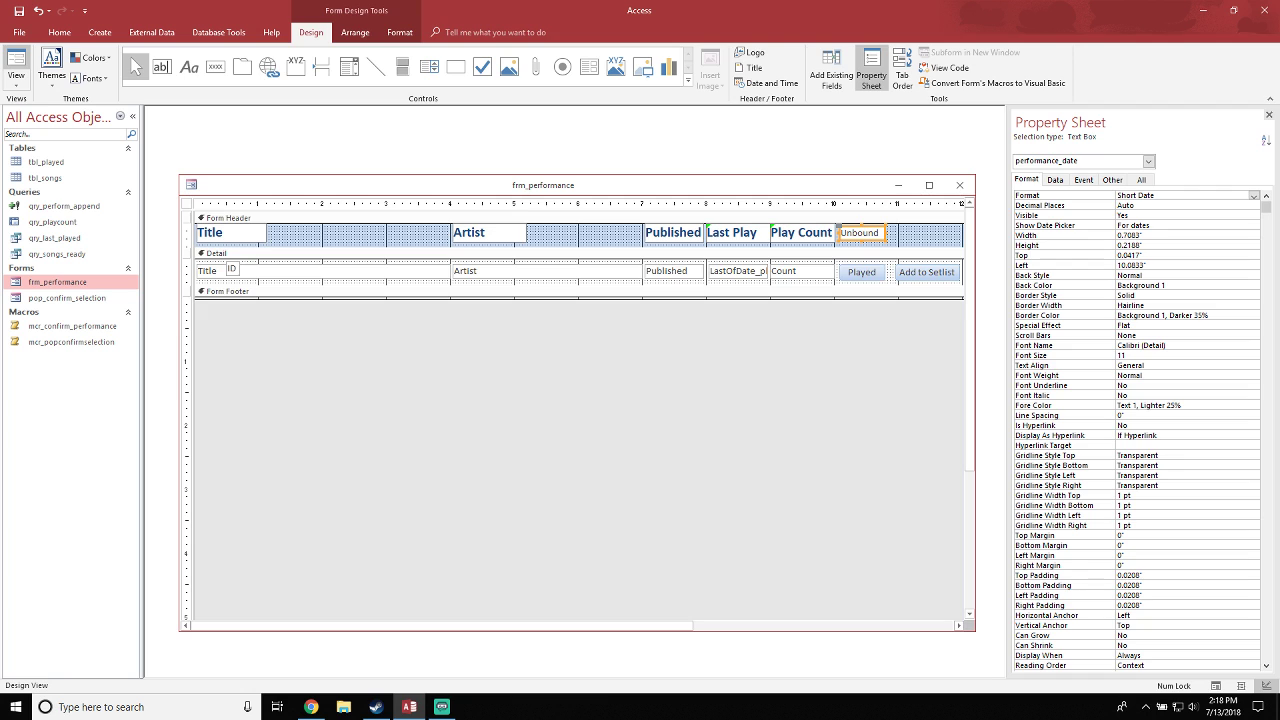
# Switch frm_performance to Form View, try the Played button for "99 Red Balloons" and dismiss the confirmation pop-up without confirming
pyautogui.click(16, 62)
pyautogui.click(848, 205)
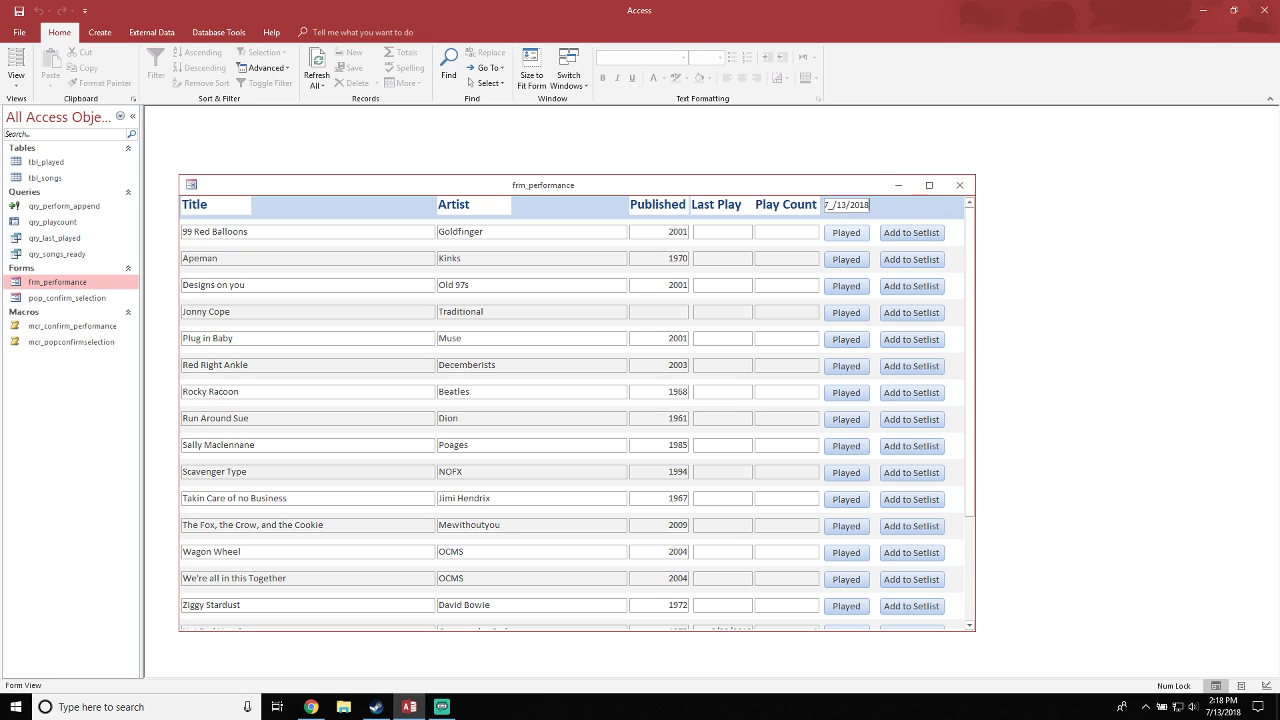
pyautogui.click(846, 233)
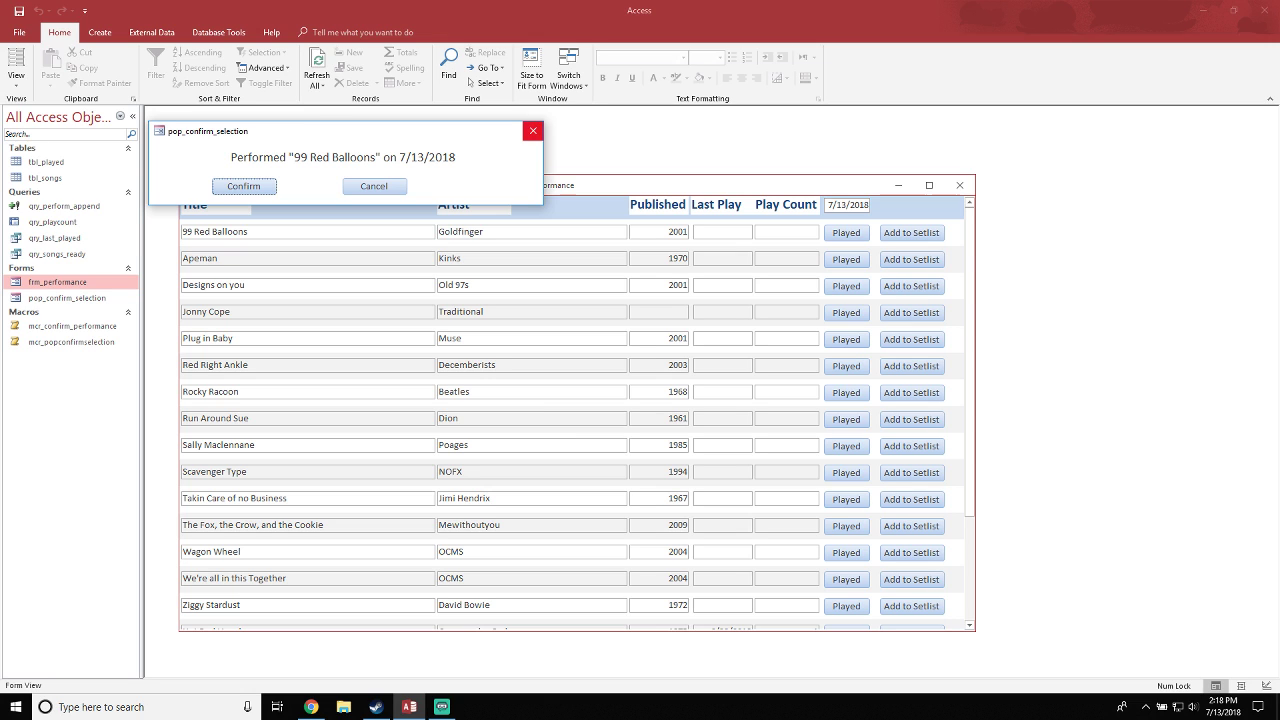
pyautogui.click(533, 131)
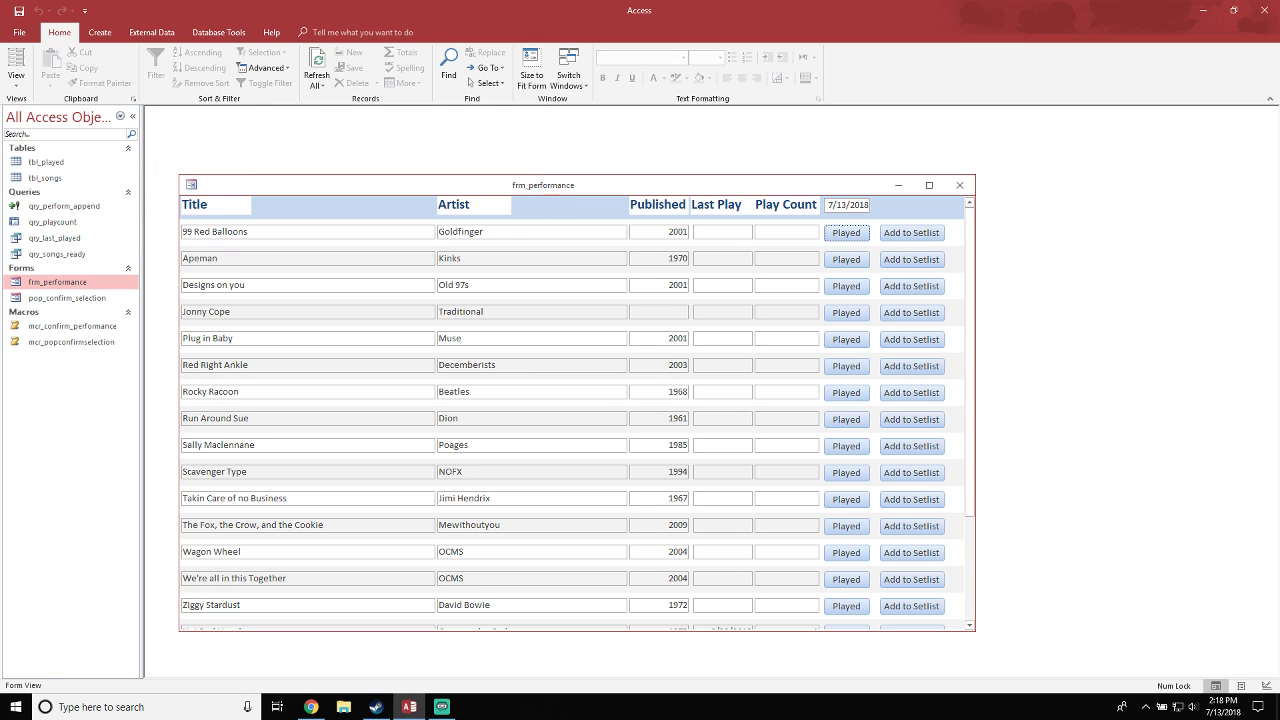
# Change the performance date in the form header to 7/12/2018
pyautogui.click(842, 204)
pyautogui.write('2')
pyautogui.press('Return')
pyautogui.moveTo(543, 185); pyautogui.dragTo(527, 144)
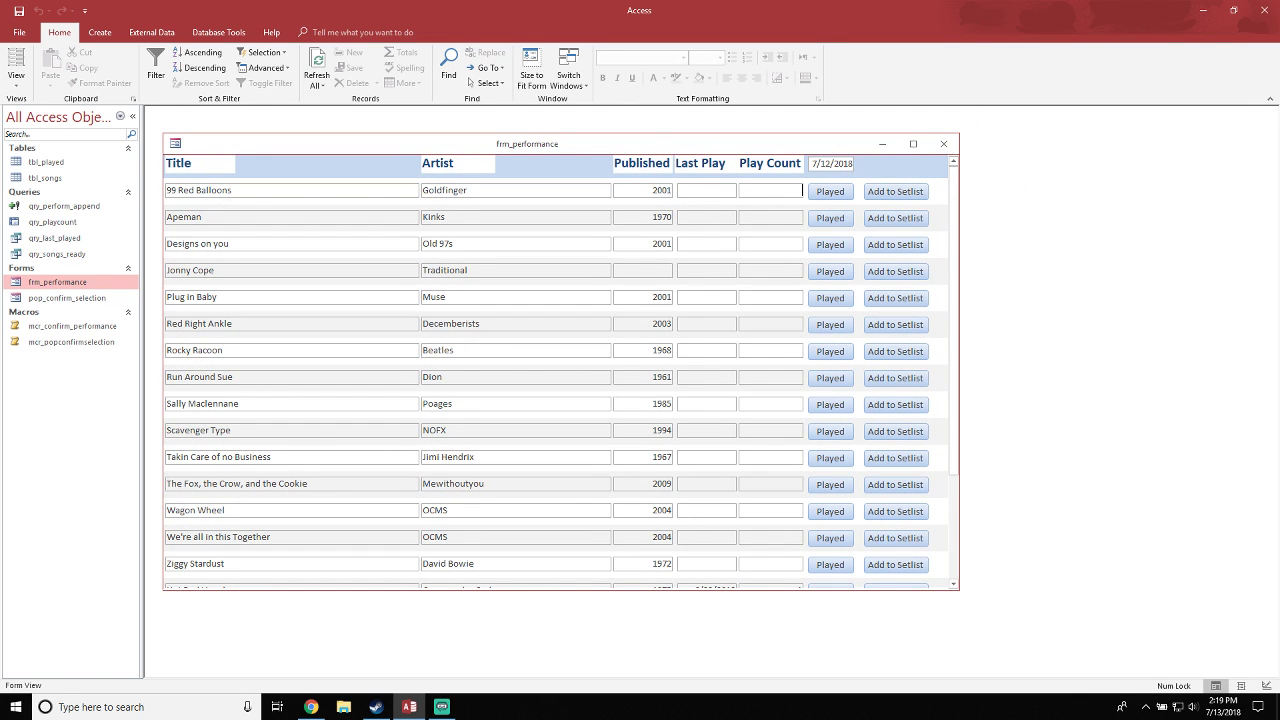
pyautogui.click(841, 163)
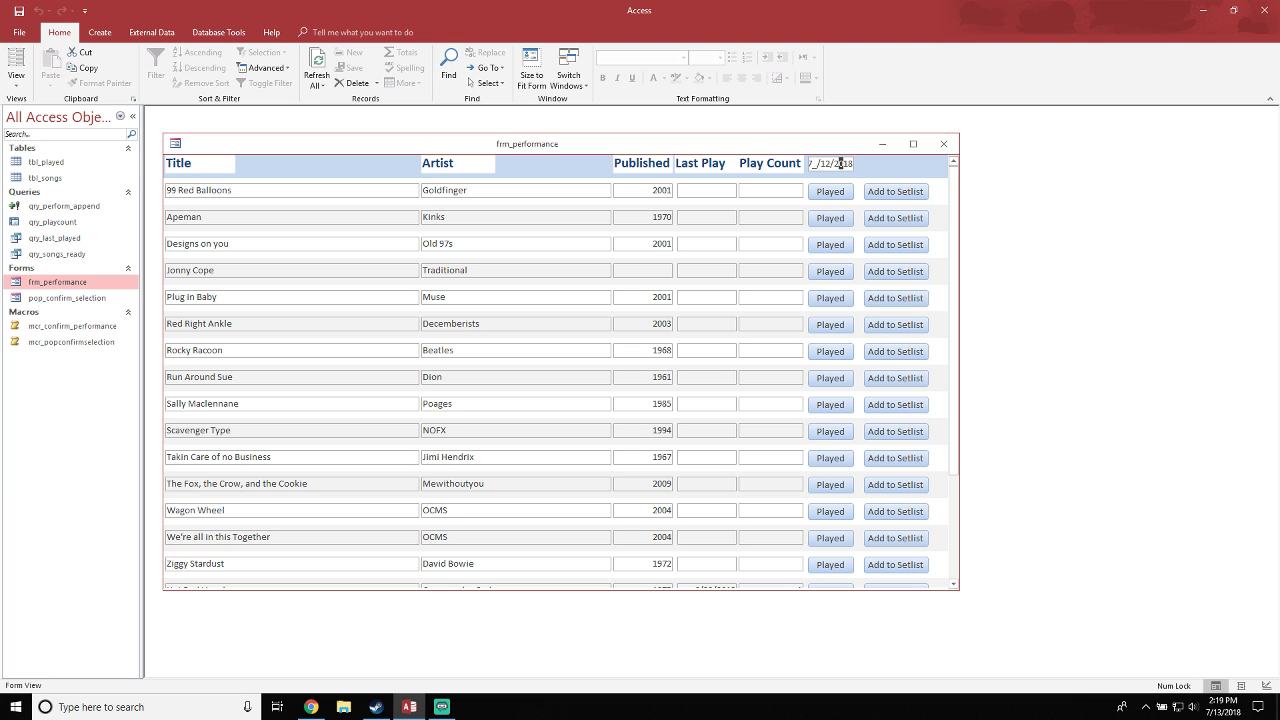
pyautogui.press('Right')
pyautogui.press('Right')
pyautogui.click(815, 163)
pyautogui.moveTo(805, 144); pyautogui.dragTo(831, 174)
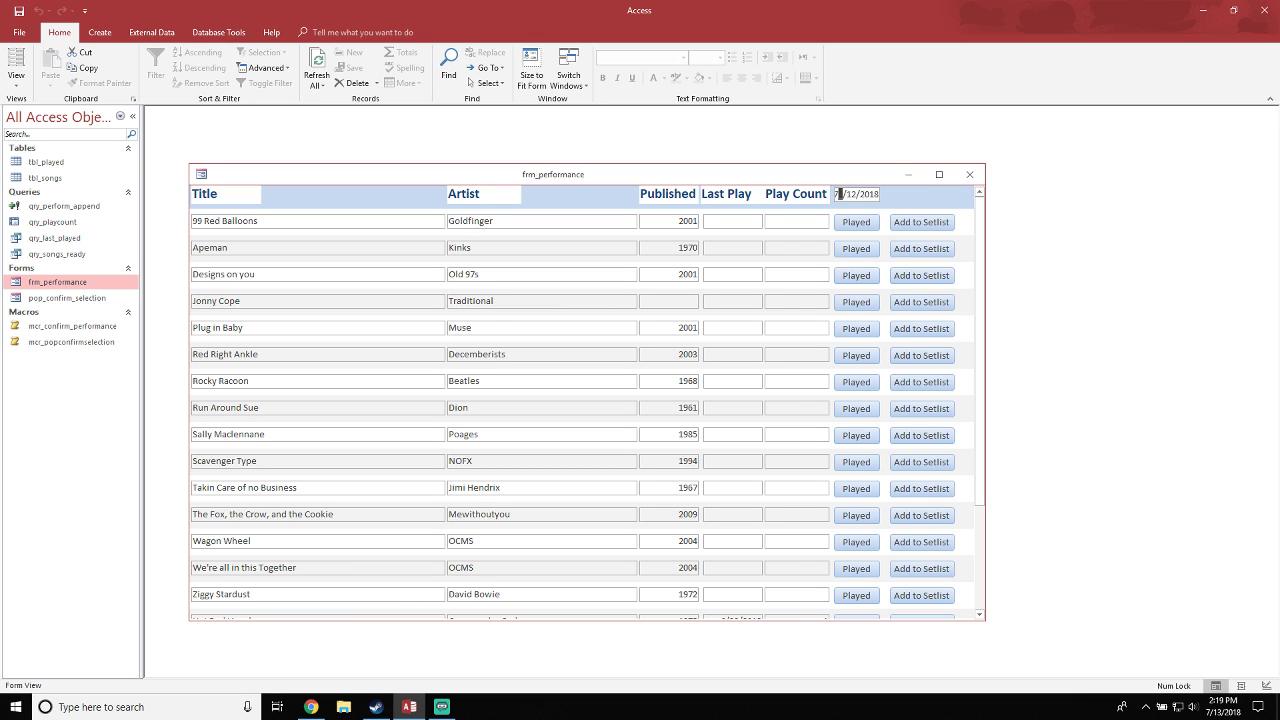
pyautogui.moveTo(760, 174); pyautogui.dragTo(756, 161)
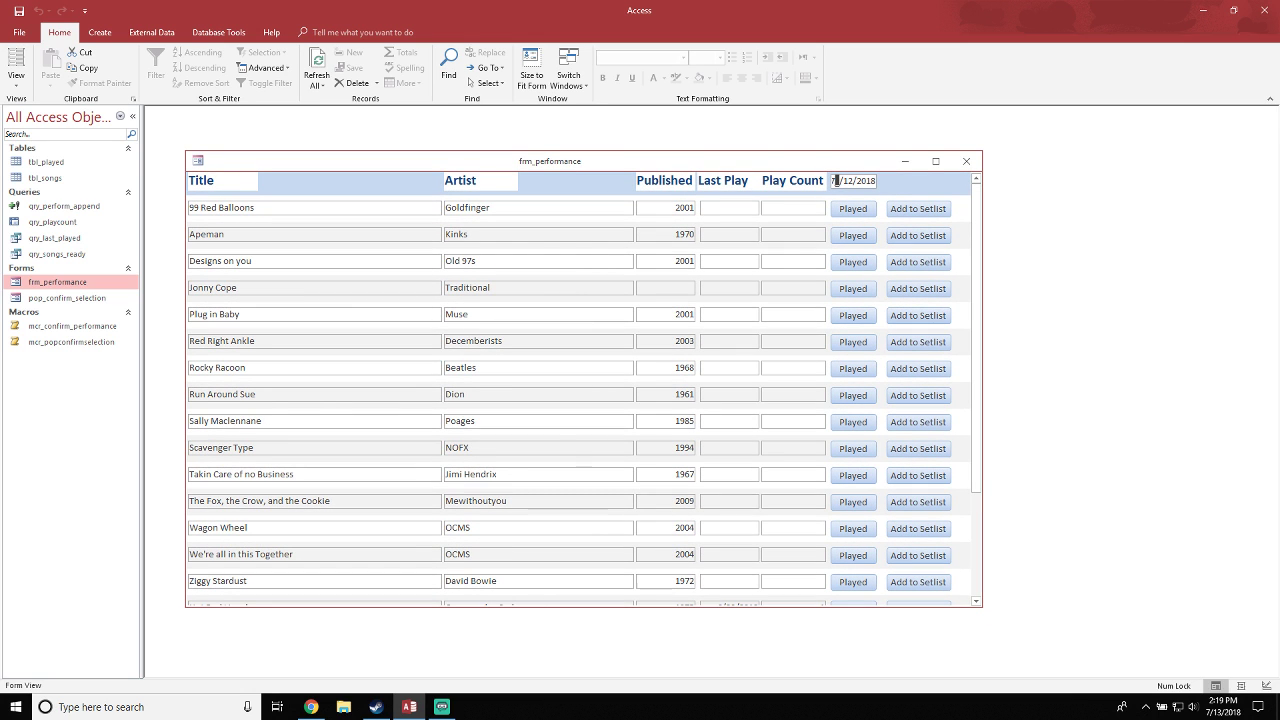
pyautogui.click(863, 181)
pyautogui.moveTo(780, 161); pyautogui.dragTo(821, 154)
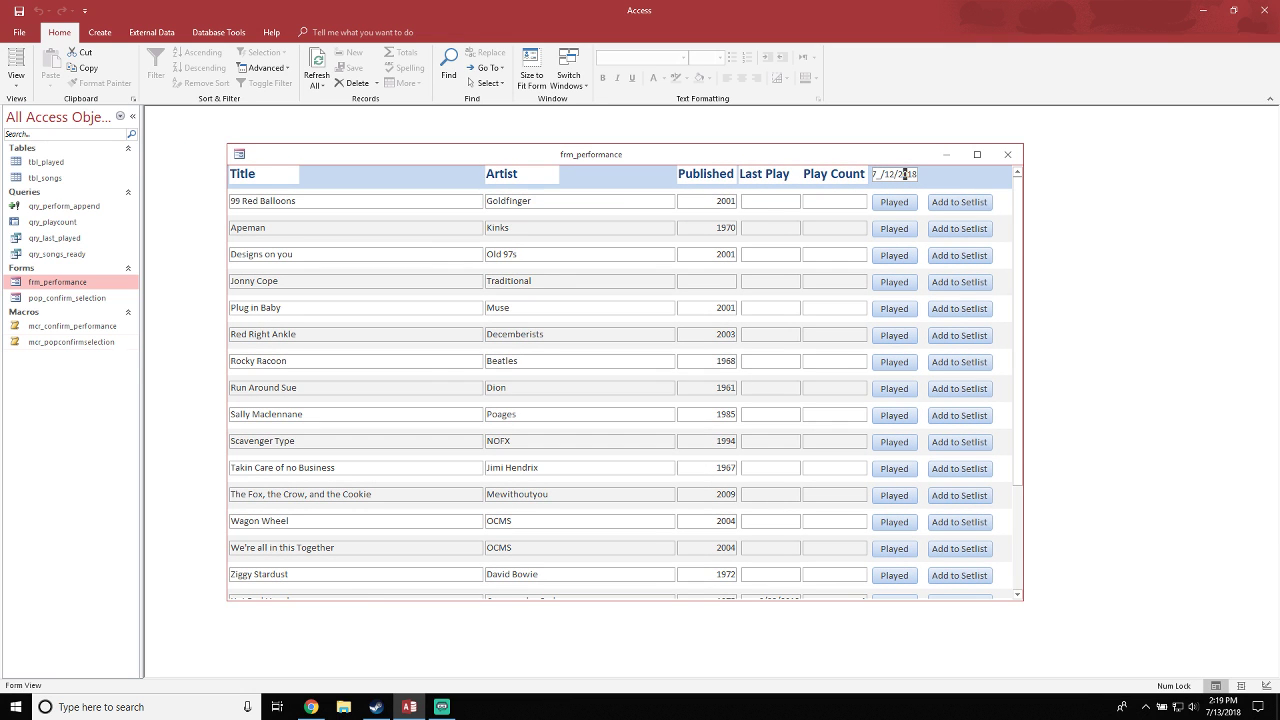
# Open the mcr_confirm_performance macro in Design View and shrink its window so that it sits beside the form
pyautogui.click(71, 342)
pyautogui.click(72, 326)
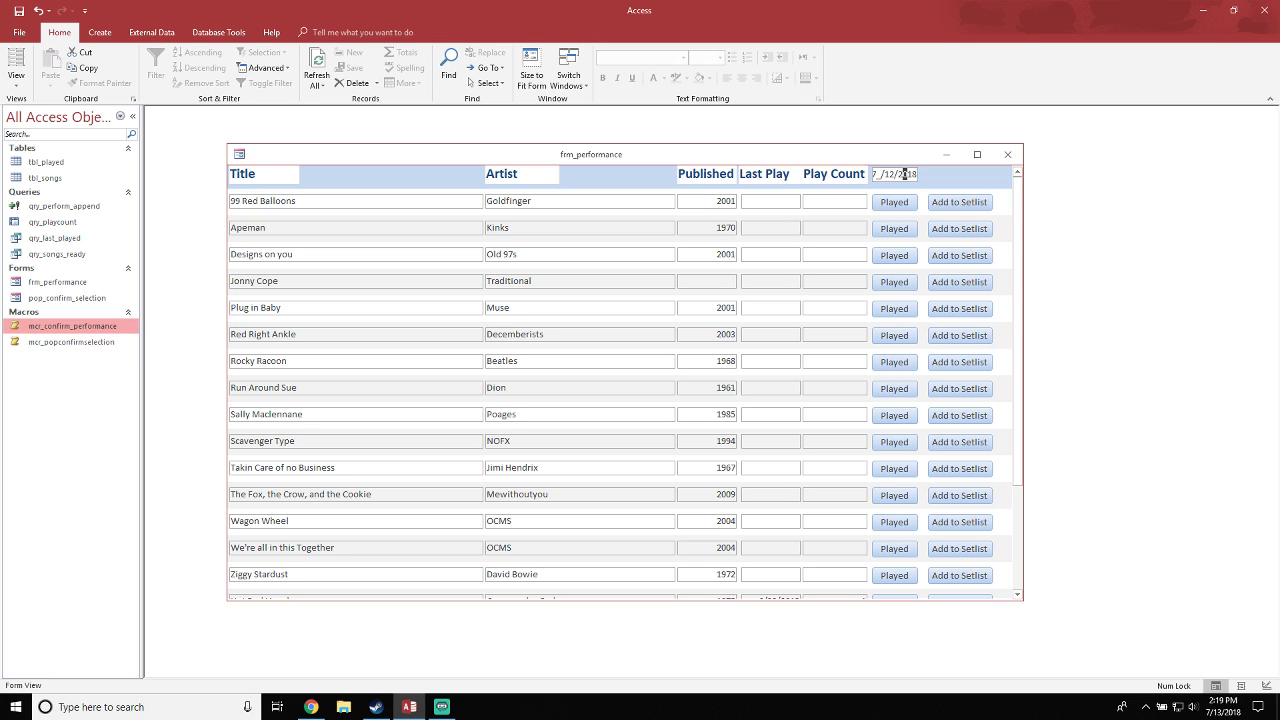
pyautogui.rightClick(80, 329)
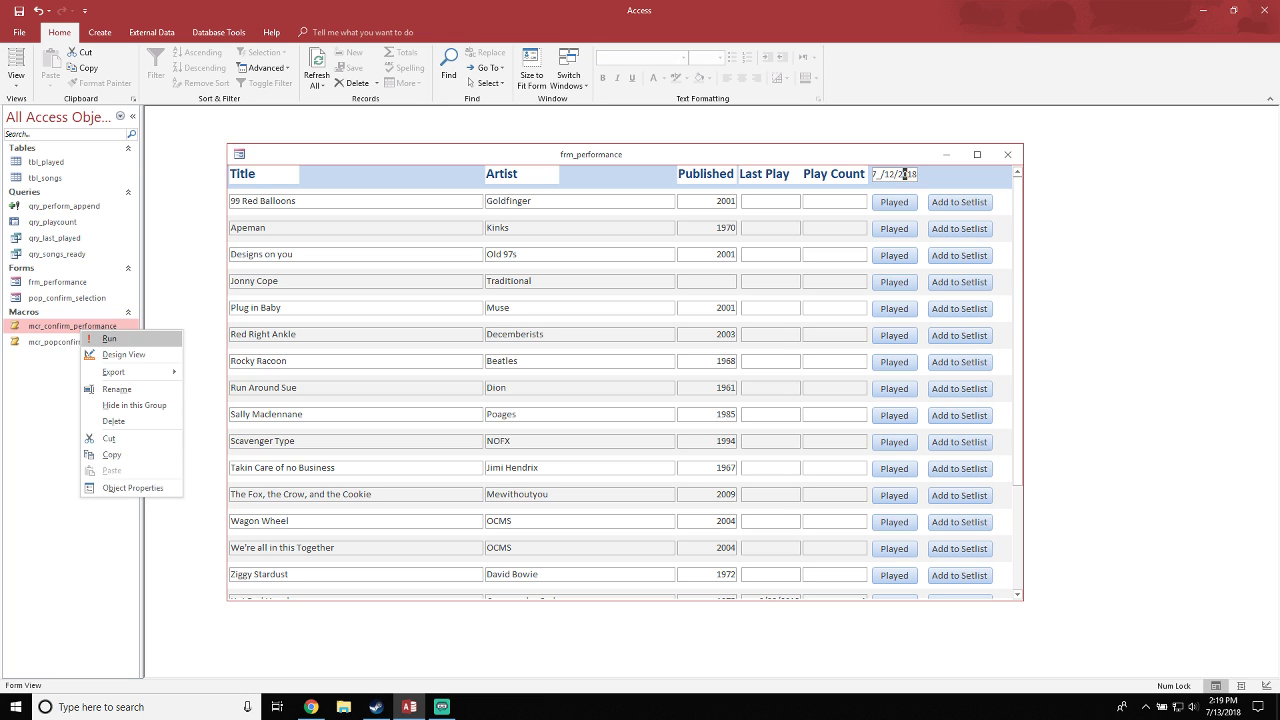
pyautogui.click(123, 354)
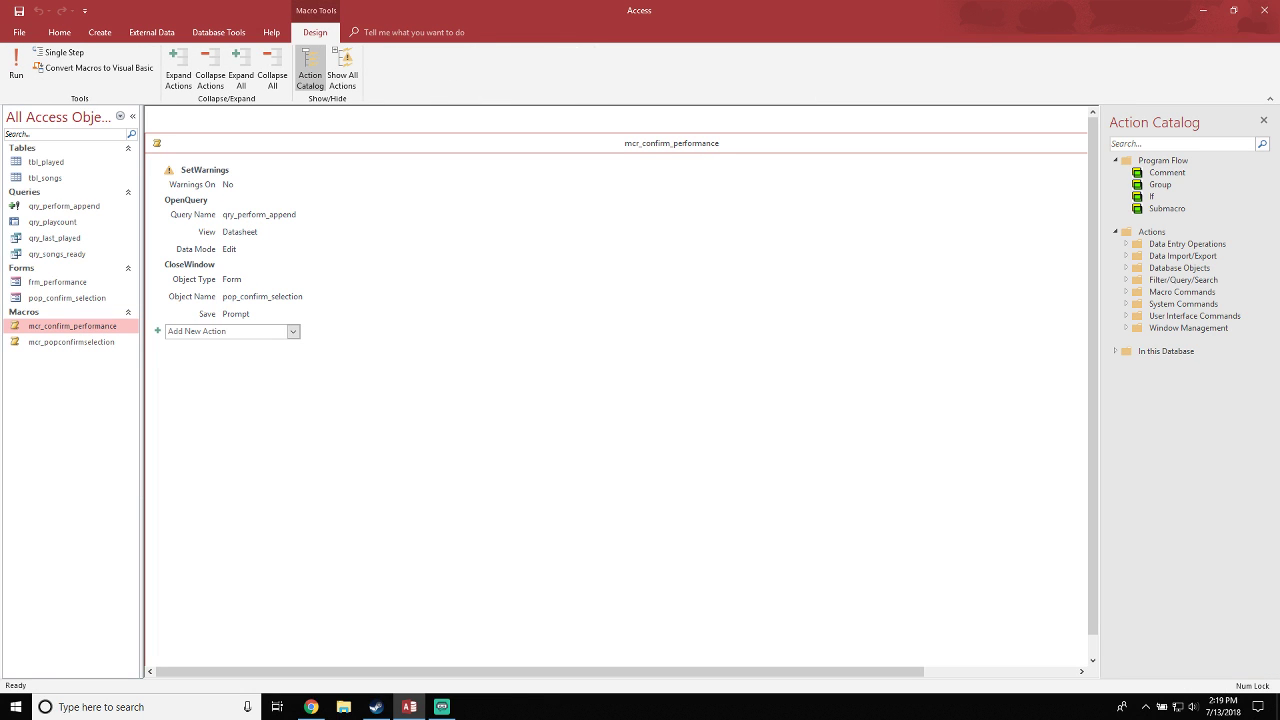
pyautogui.moveTo(450, 143); pyautogui.dragTo(1007, 130)
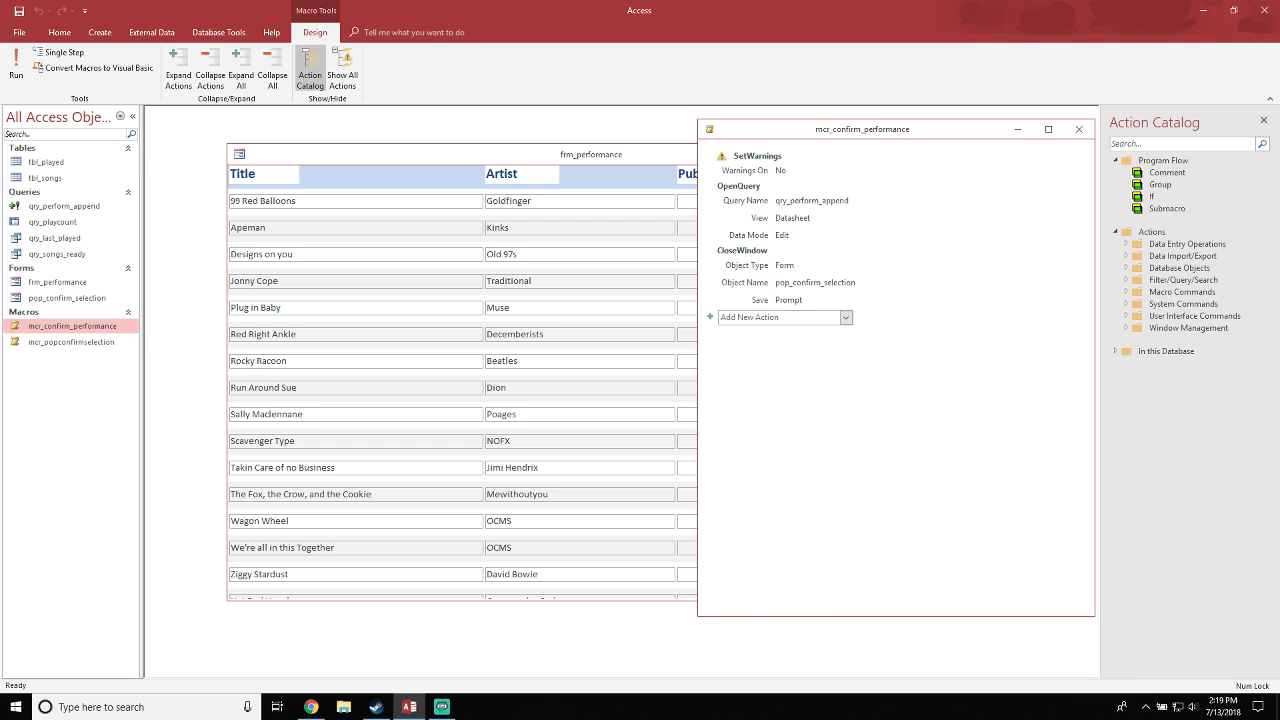
pyautogui.moveTo(698, 120); pyautogui.dragTo(832, 126)
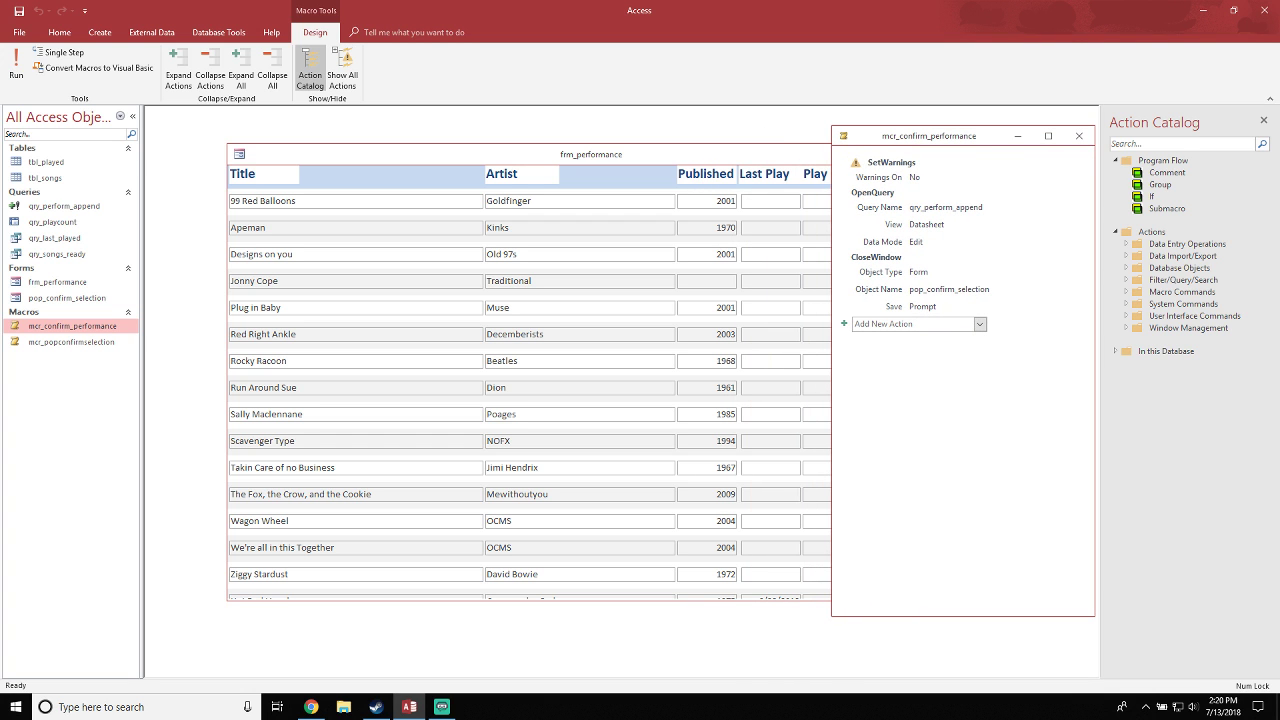
# Close frm_performance and save its design changes
pyautogui.moveTo(752, 154); pyautogui.dragTo(700, 172)
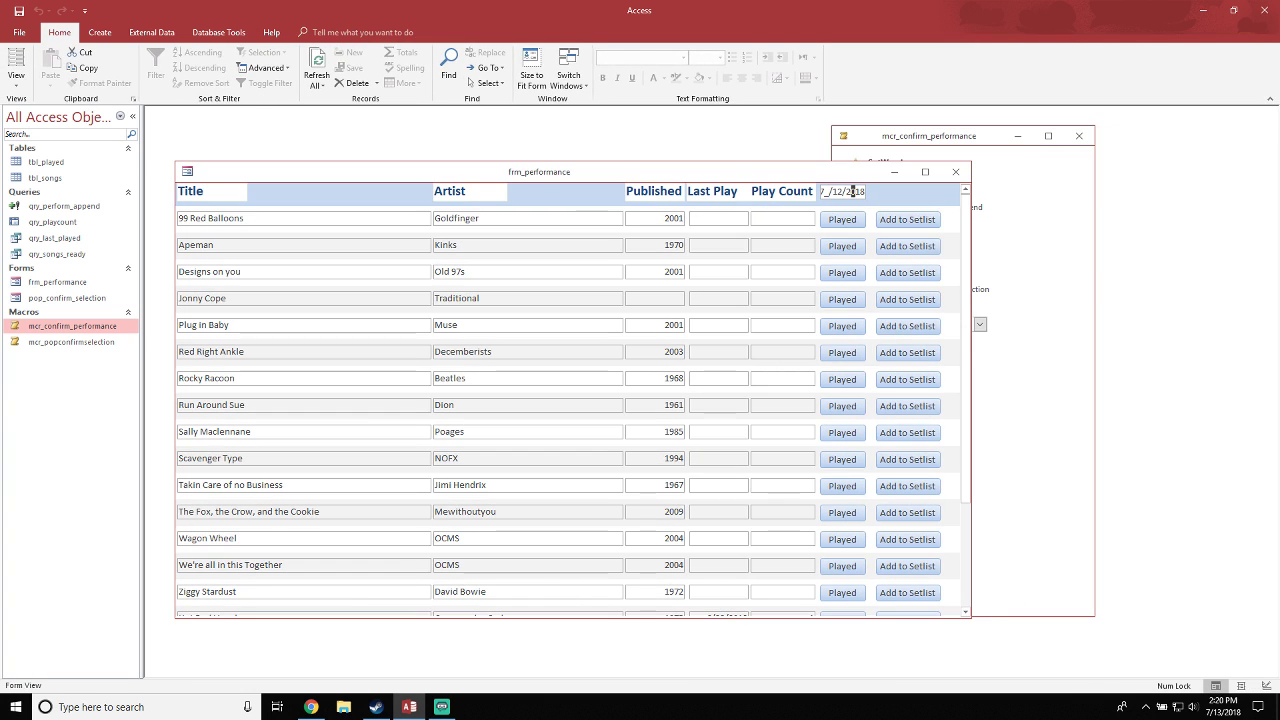
pyautogui.click(956, 172)
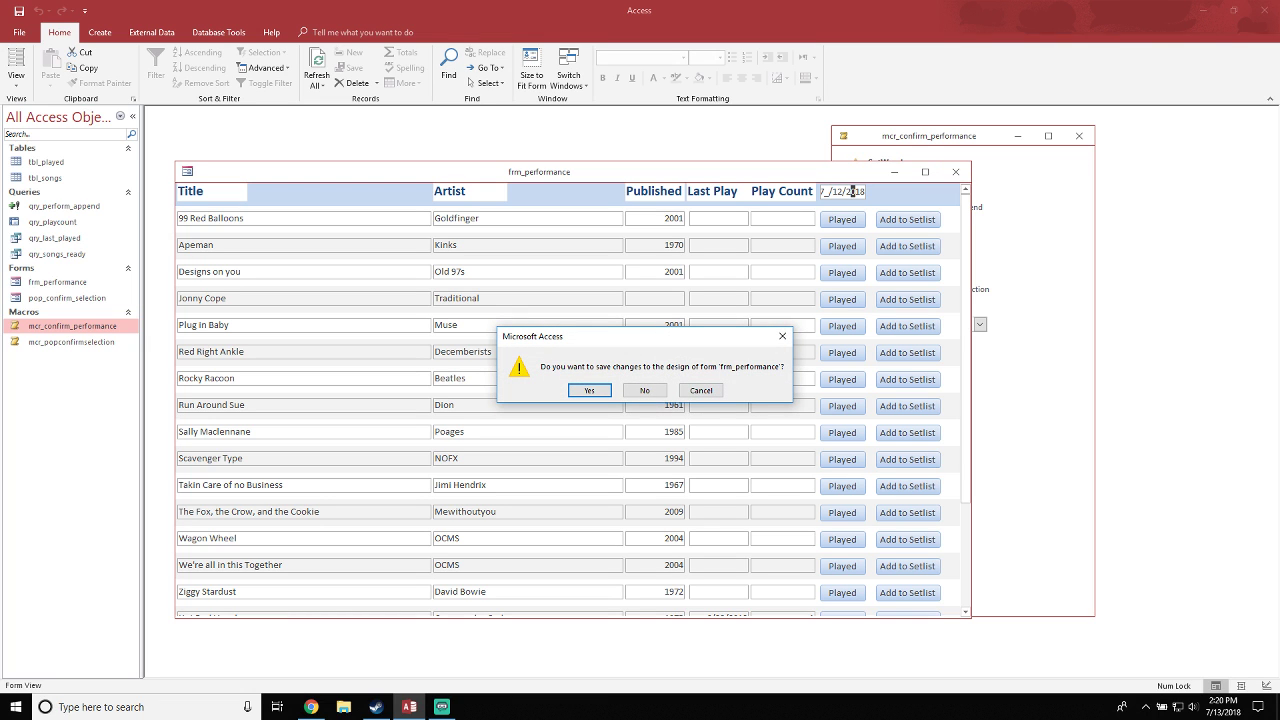
pyautogui.press('Return')
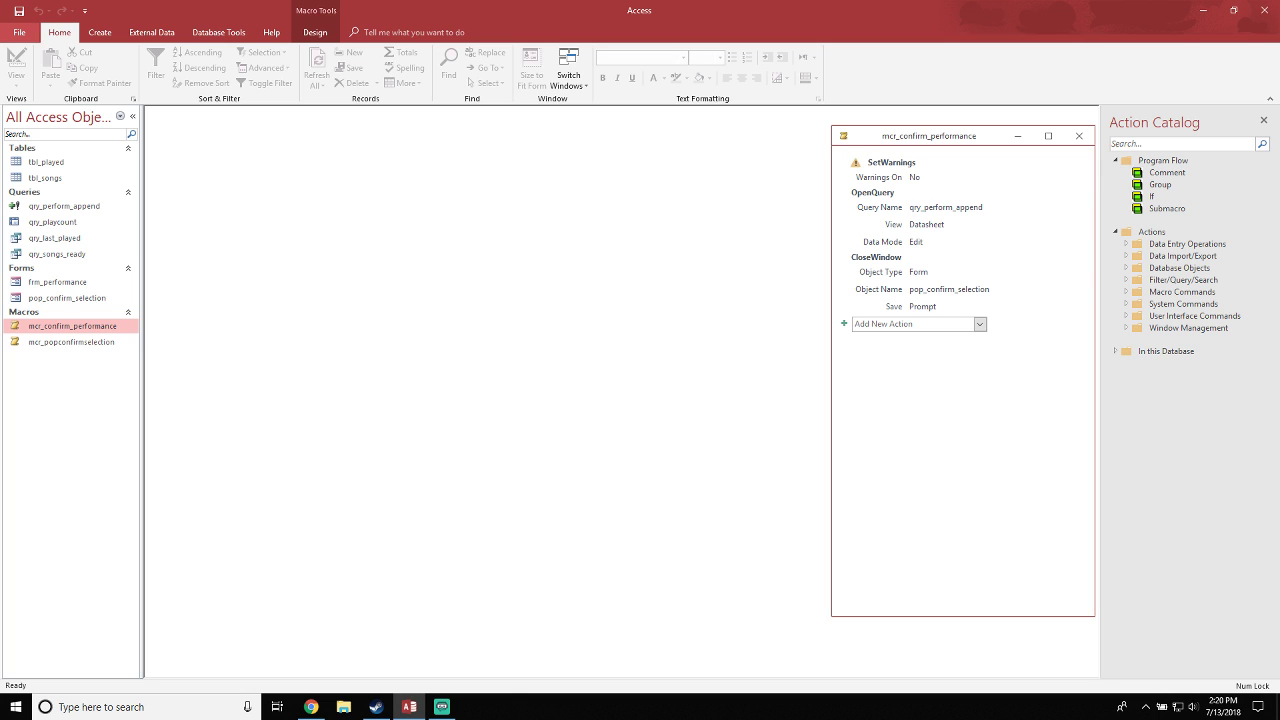
# Create a blank form in Design View and reduce its detail section to a short strip about 2.29 inches wide
pyautogui.click(100, 32)
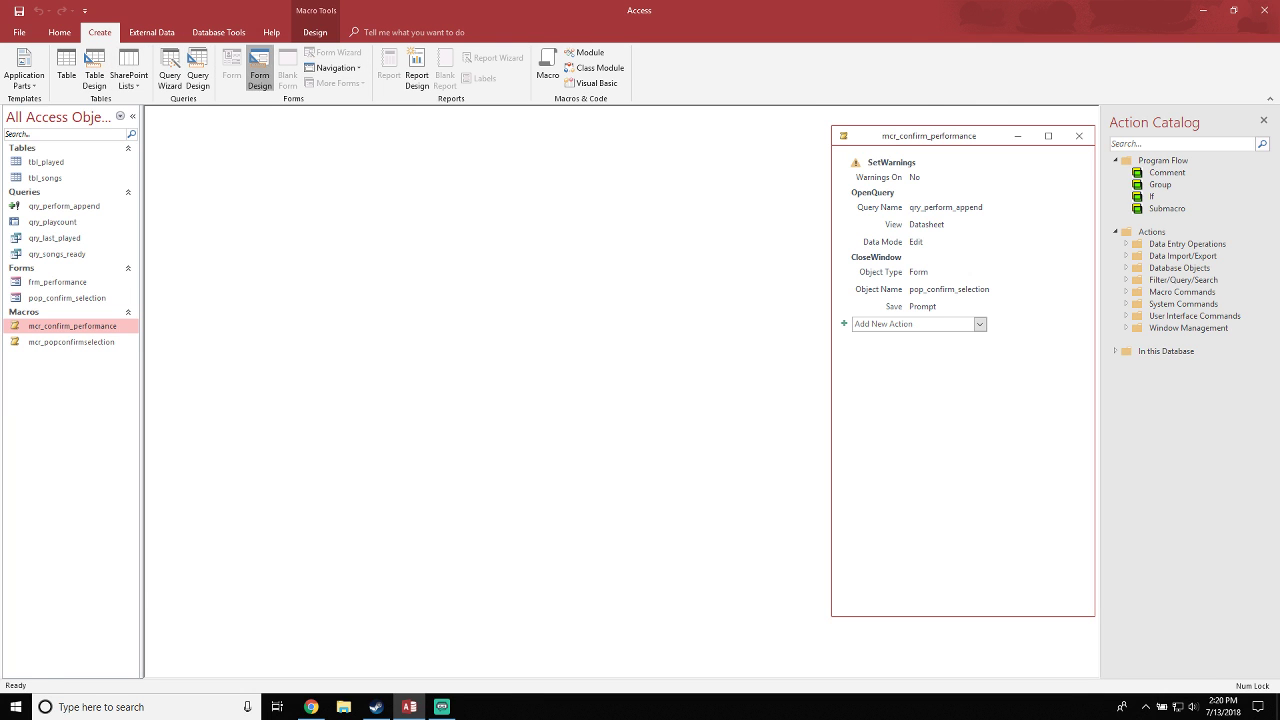
pyautogui.click(259, 72)
pyautogui.moveTo(490, 144); pyautogui.dragTo(628, 151)
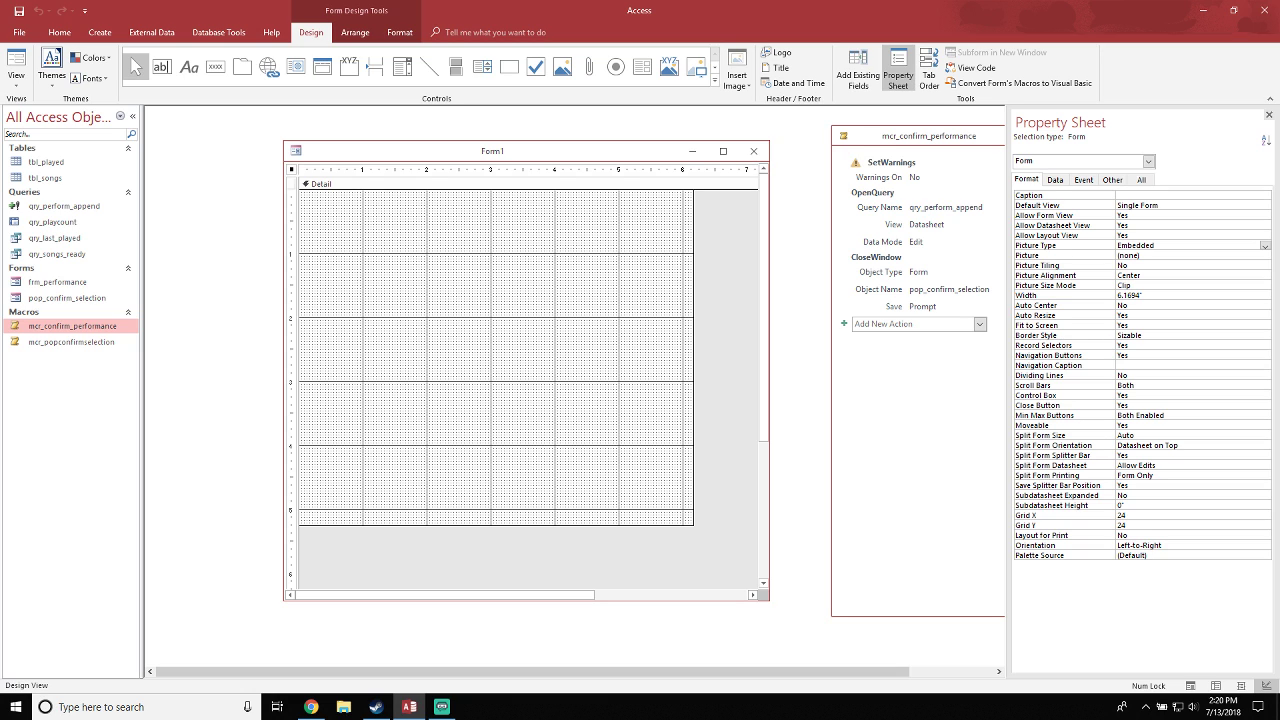
pyautogui.moveTo(610, 525); pyautogui.dragTo(610, 237)
pyautogui.moveTo(694, 213); pyautogui.dragTo(446, 219)
pyautogui.click(58, 282)
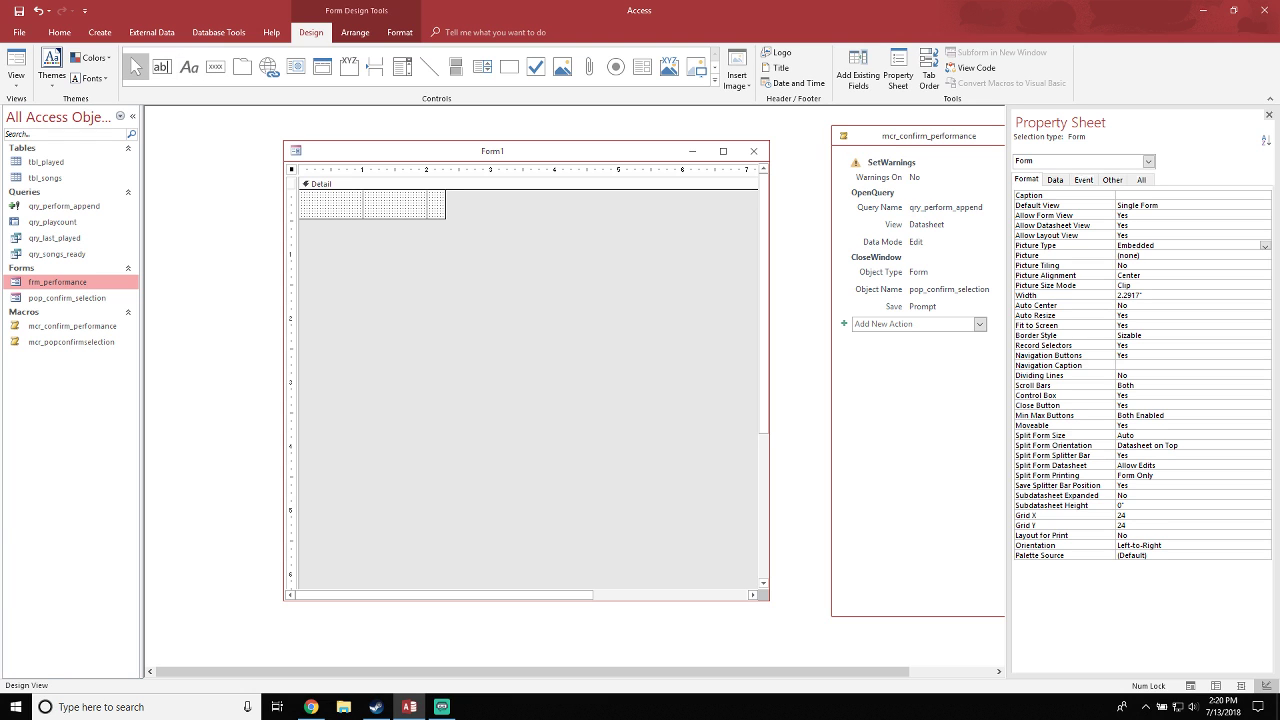
# Add an unbound text box to the detail section, delete its attached label and widen the box to about 1.42 inches
pyautogui.click(161, 67)
pyautogui.click(320, 203)
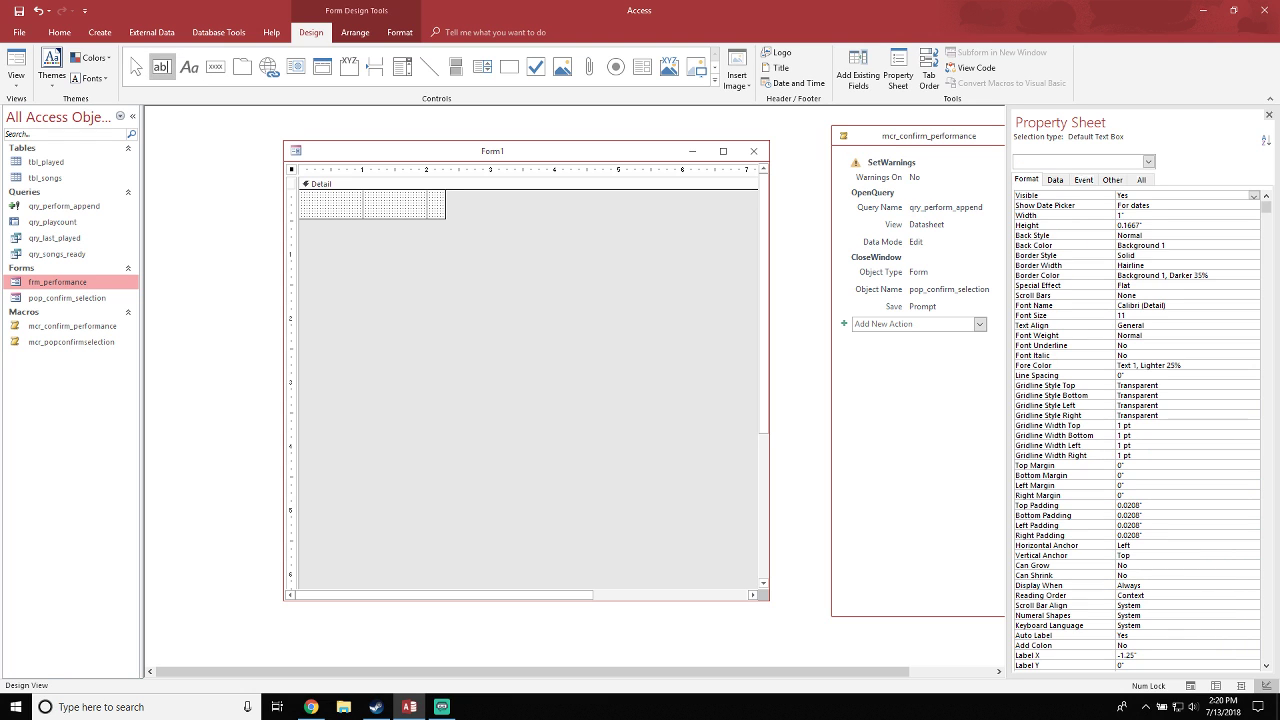
pyautogui.moveTo(350, 209); pyautogui.dragTo(374, 201)
pyautogui.click(332, 201)
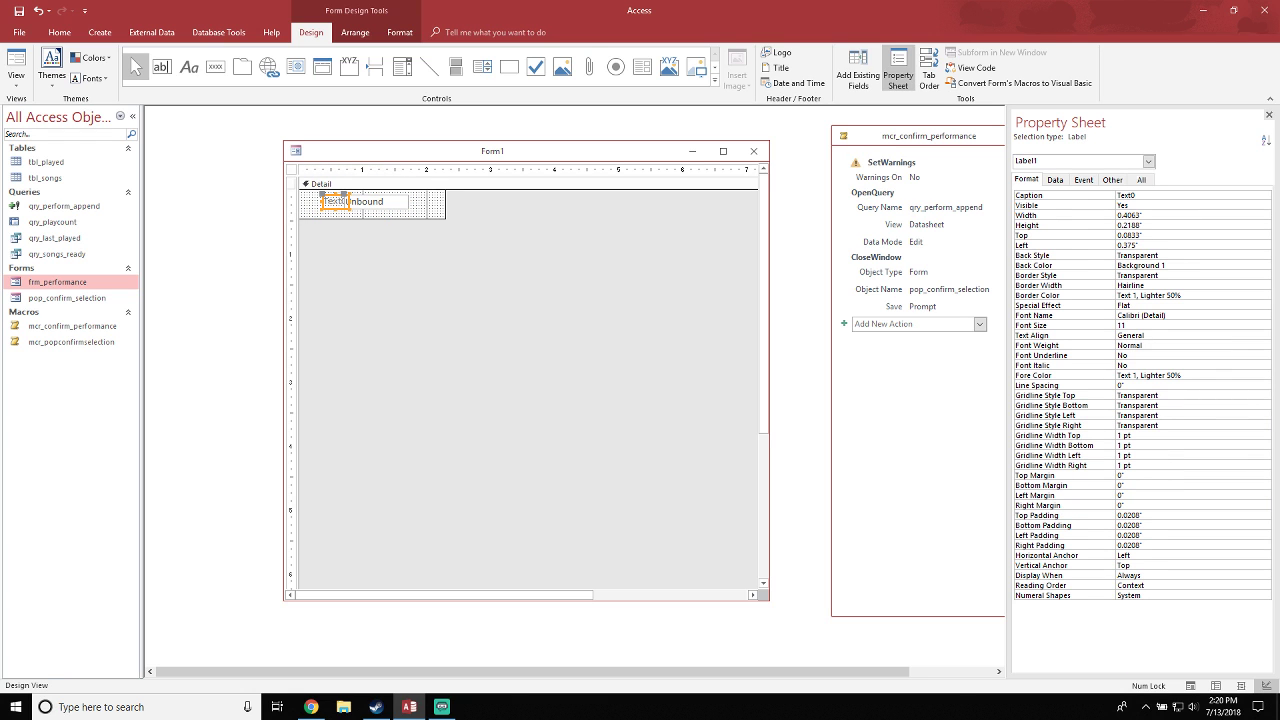
pyautogui.press('Delete')
pyautogui.click(376, 202)
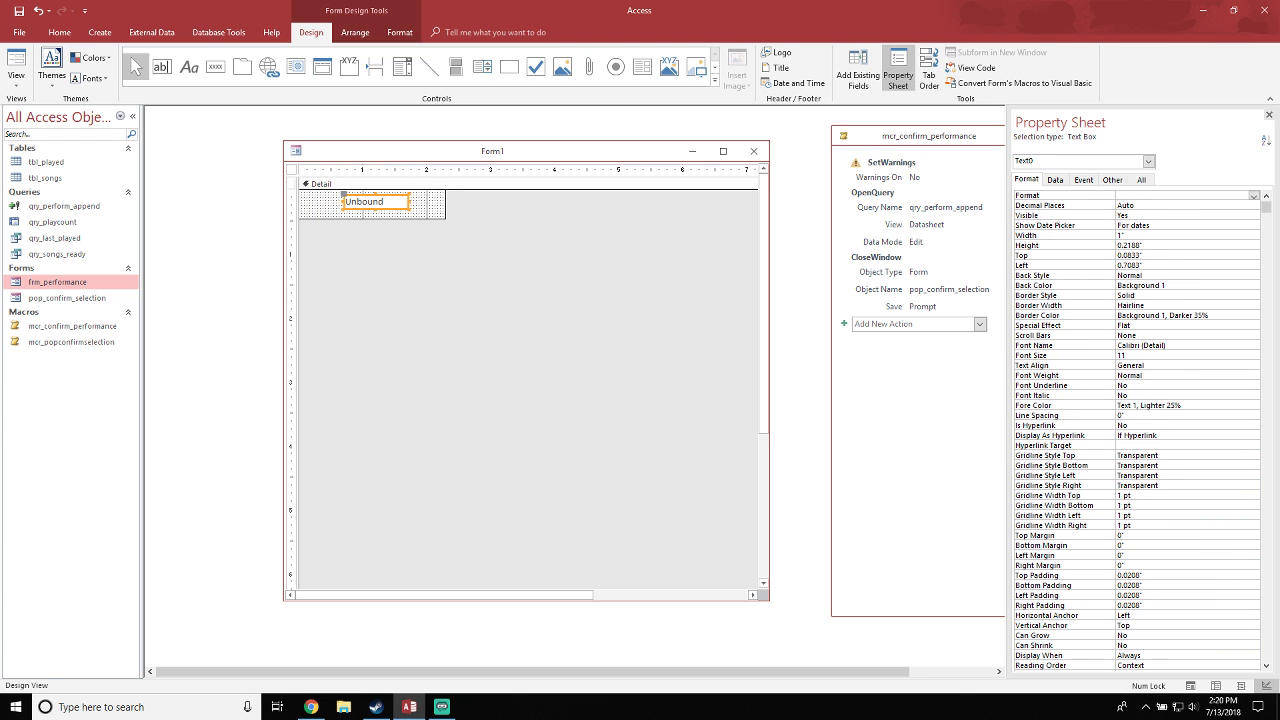
pyautogui.moveTo(343, 202); pyautogui.dragTo(316, 202)
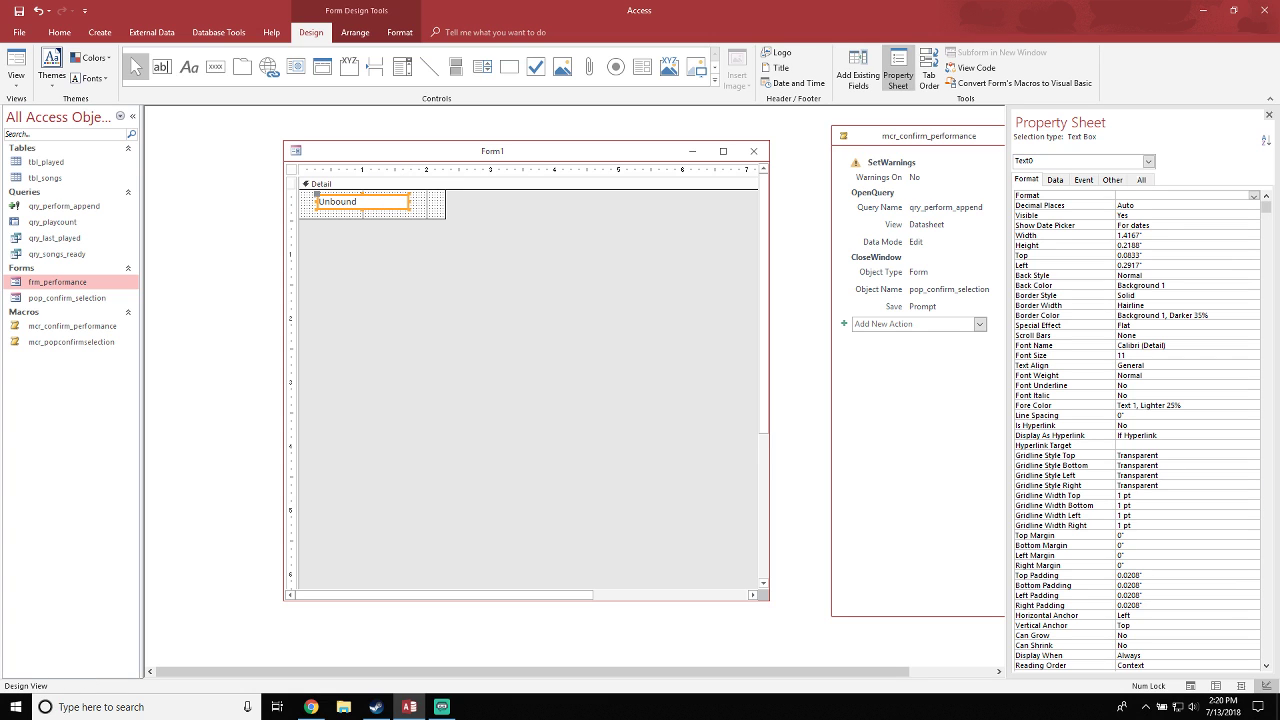
# Name the unbound text box "date temp"
pyautogui.click(1055, 179)
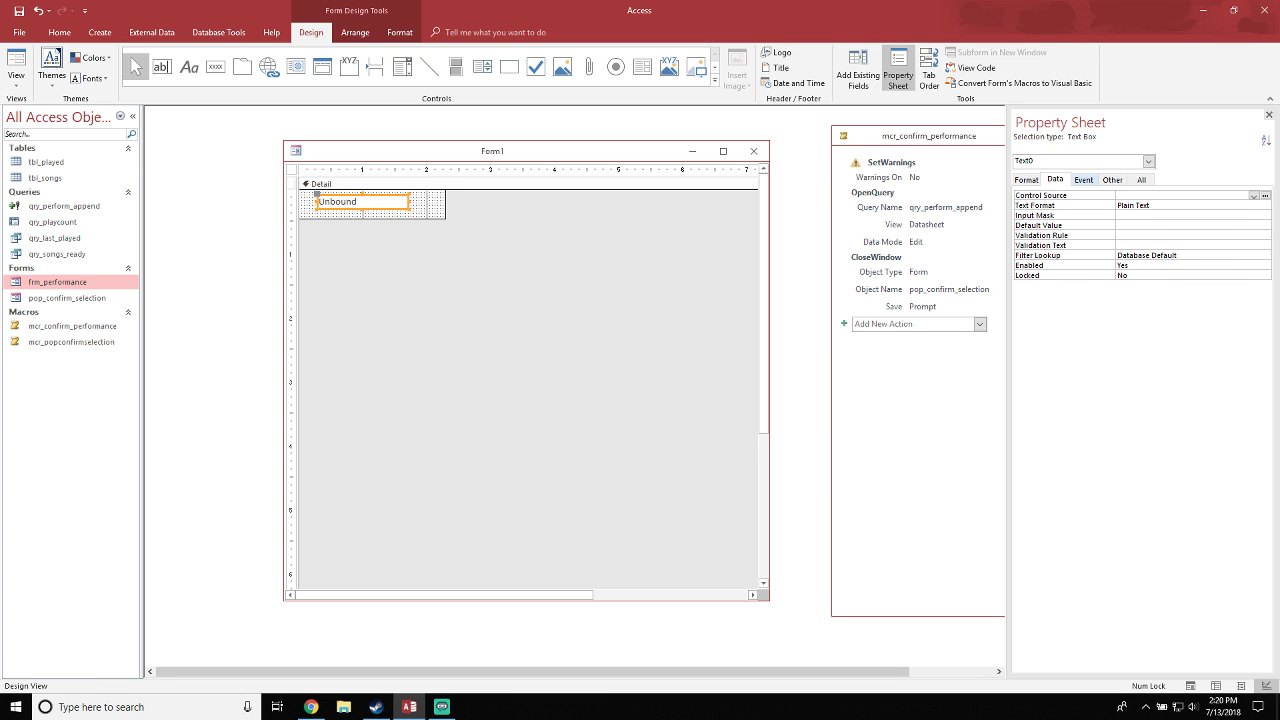
pyautogui.click(1027, 180)
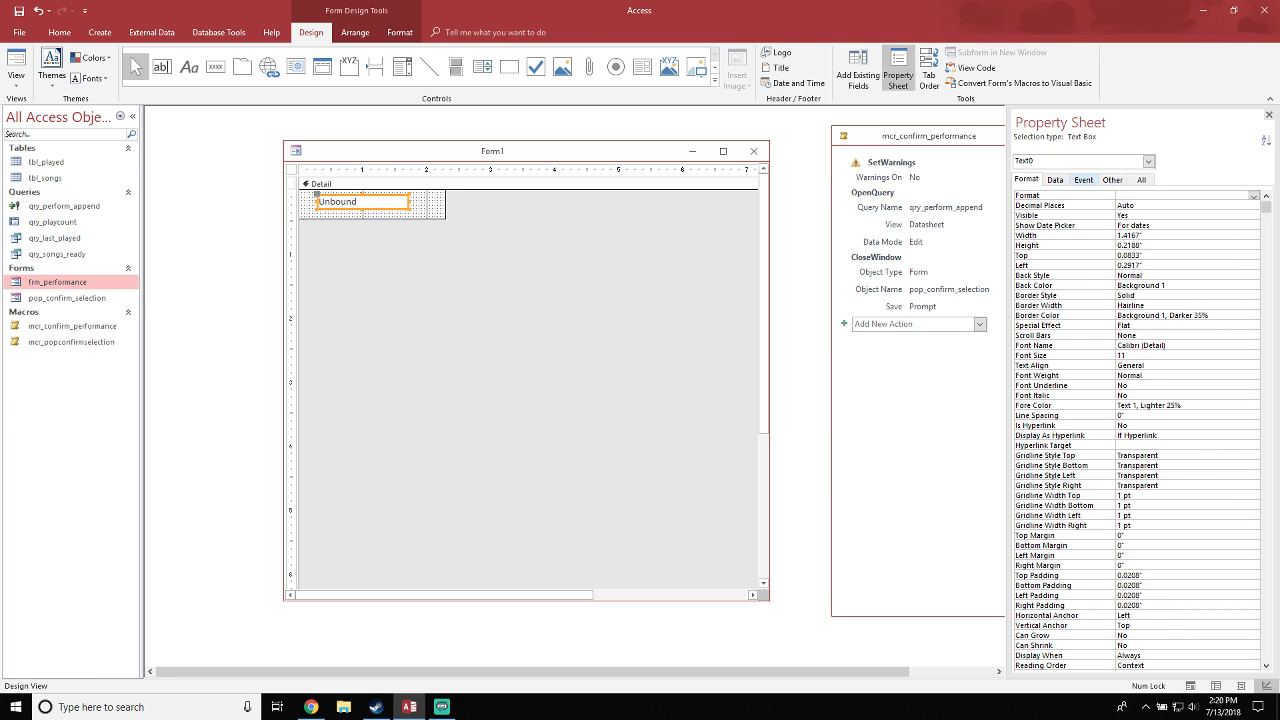
pyautogui.click(1112, 179)
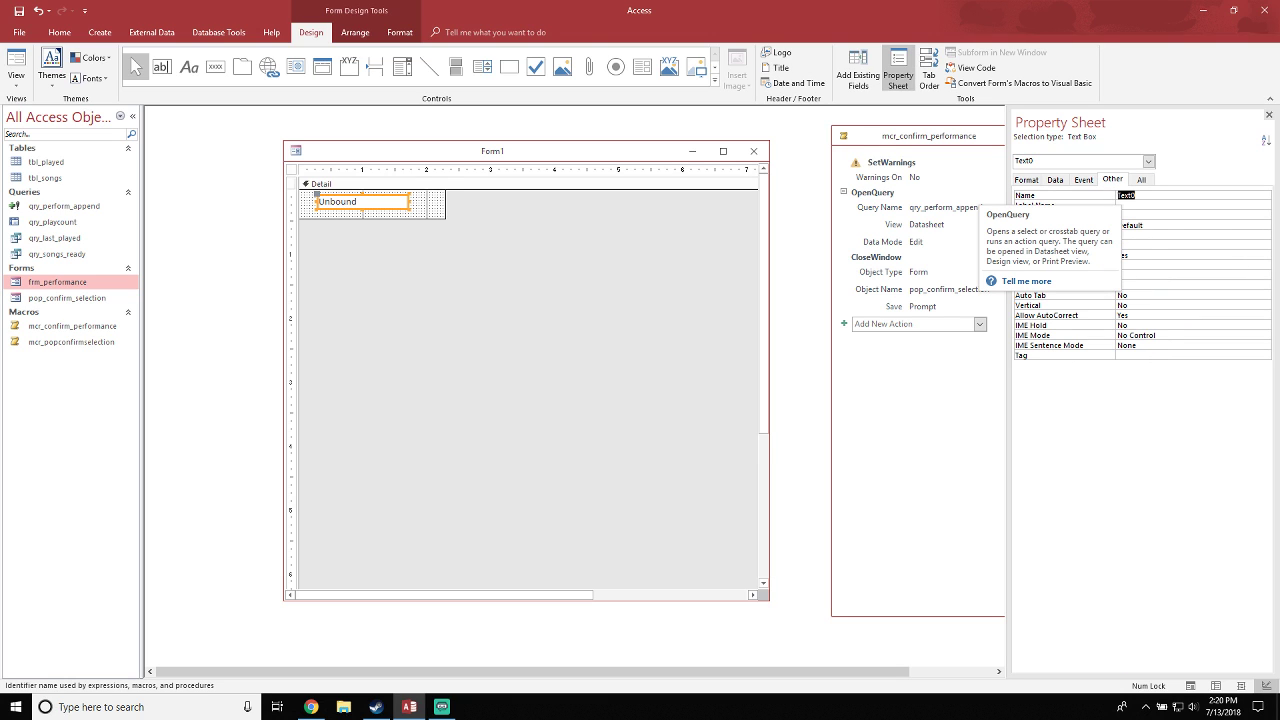
pyautogui.write('date temp')
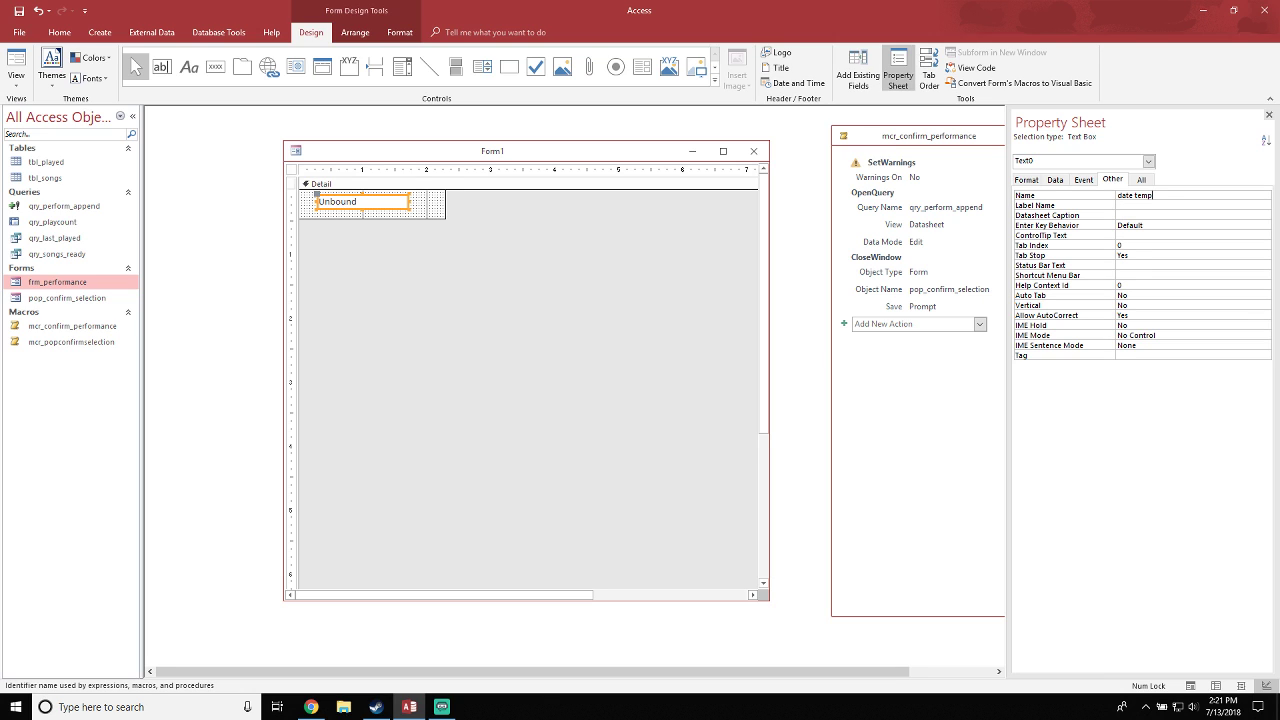
pyautogui.click(1160, 215)
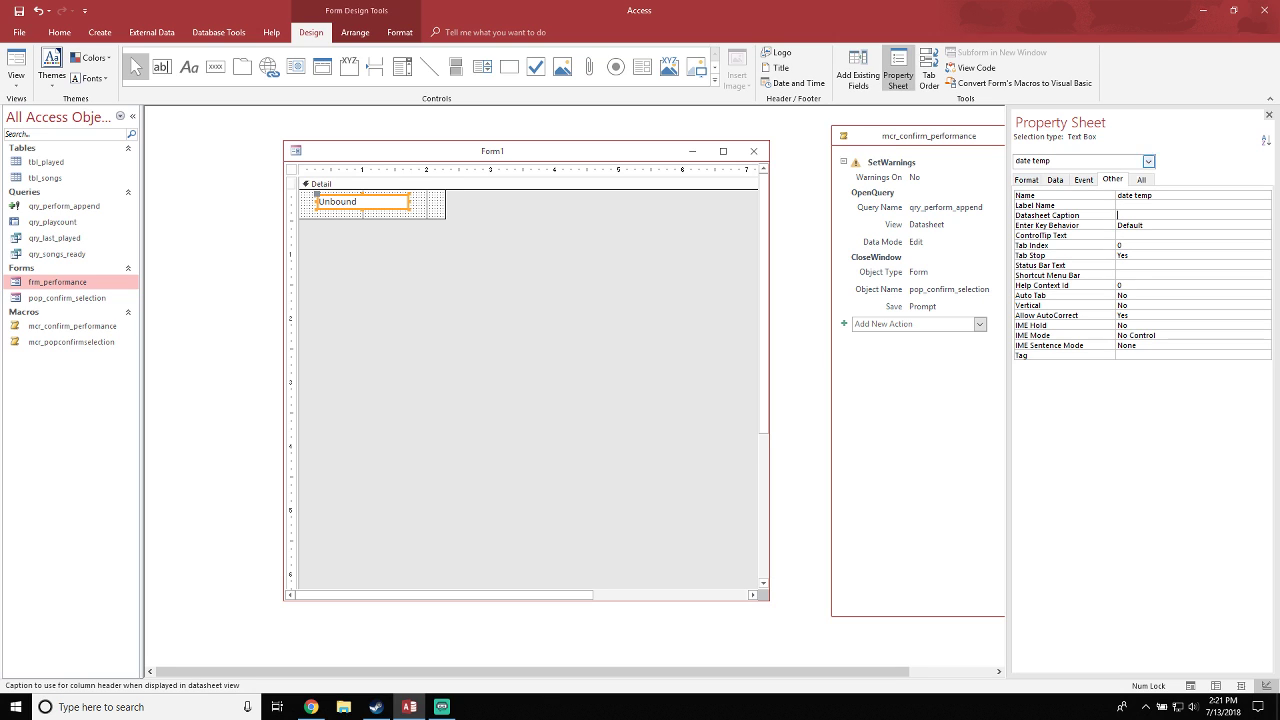
# Look through the format properties of the date temp text box, including visibility and border settings
pyautogui.click(1027, 180)
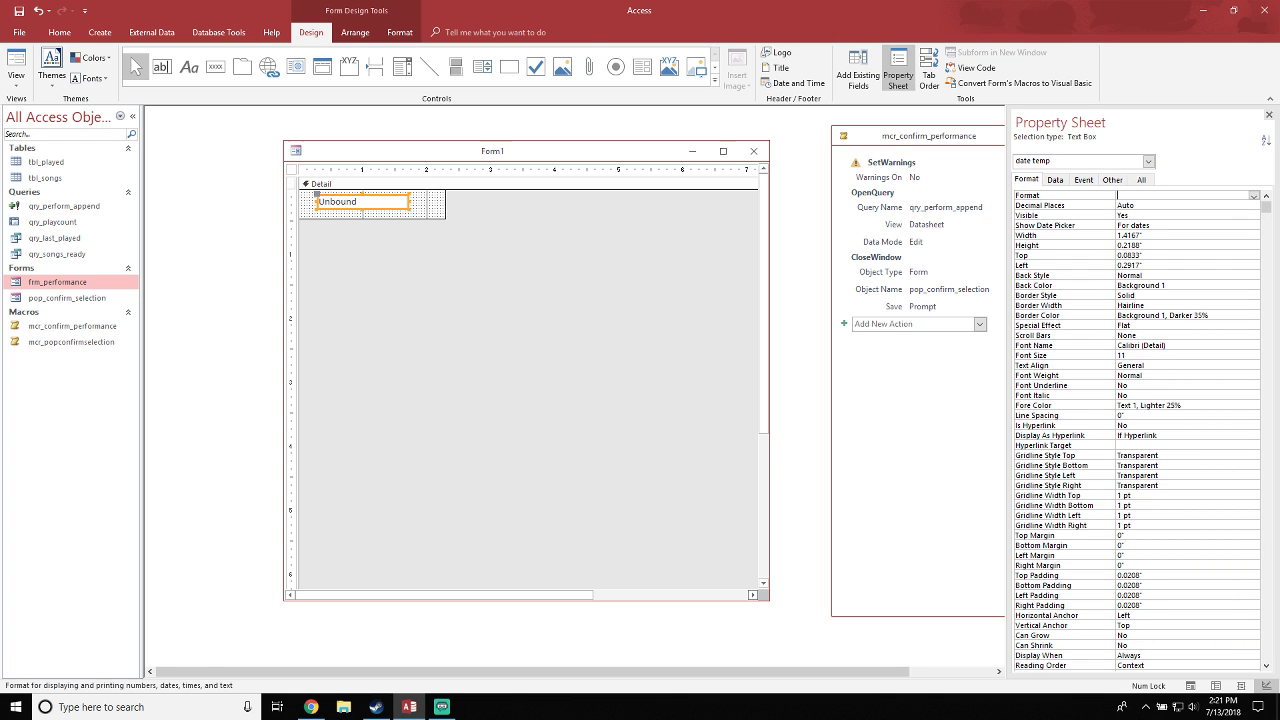
pyautogui.click(1253, 215)
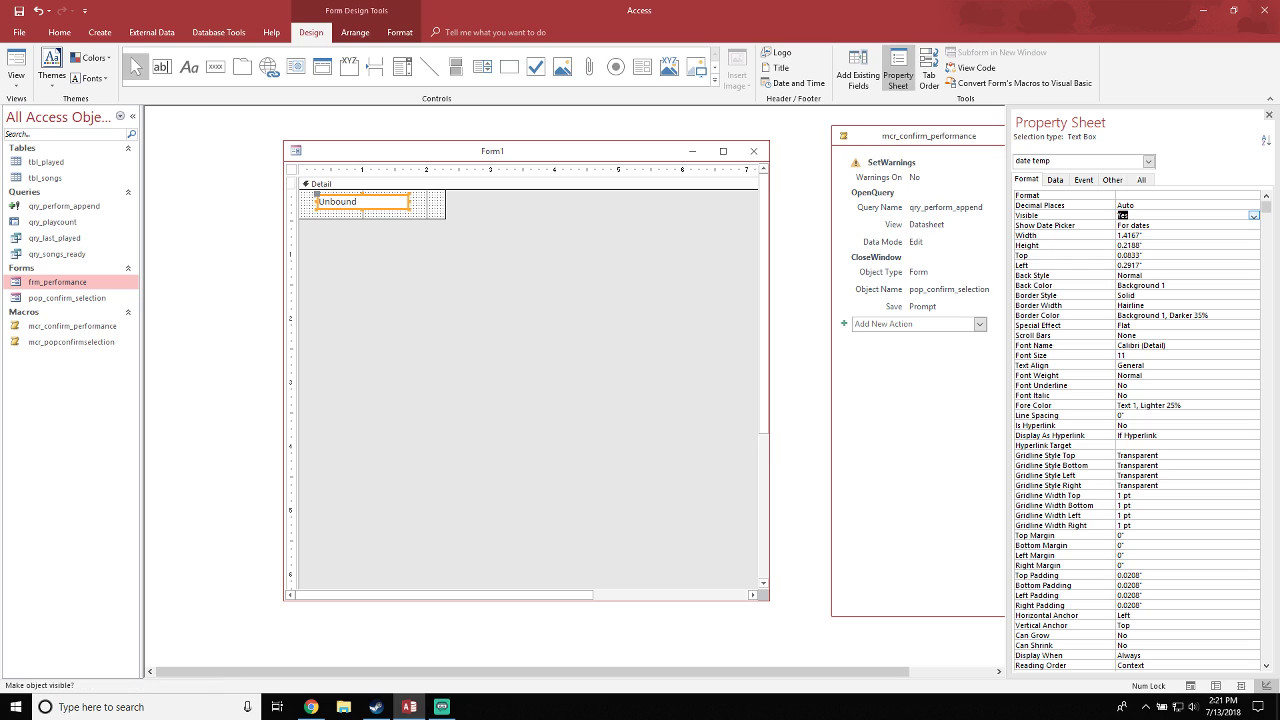
pyautogui.click(1146, 245)
pyautogui.click(1253, 295)
pyautogui.press('Down')
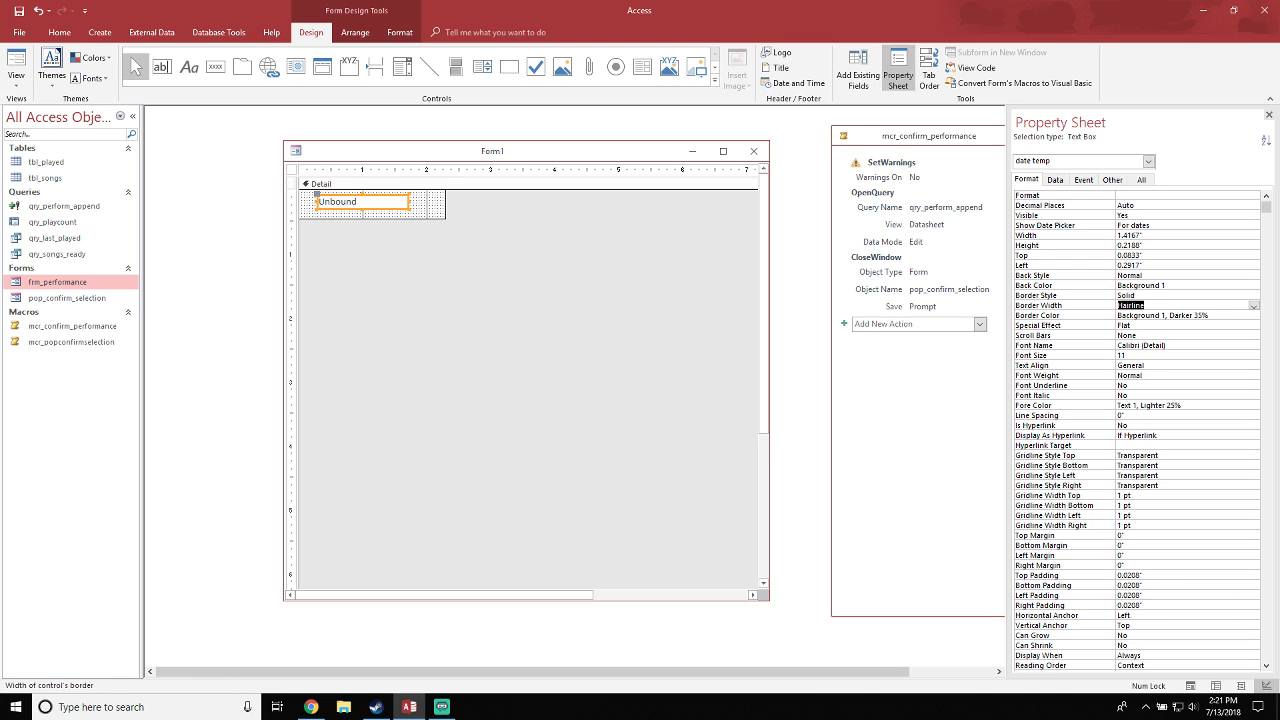
pyautogui.press('Down')
pyautogui.press('Up')
pyautogui.press('Down')
pyautogui.press('Down')
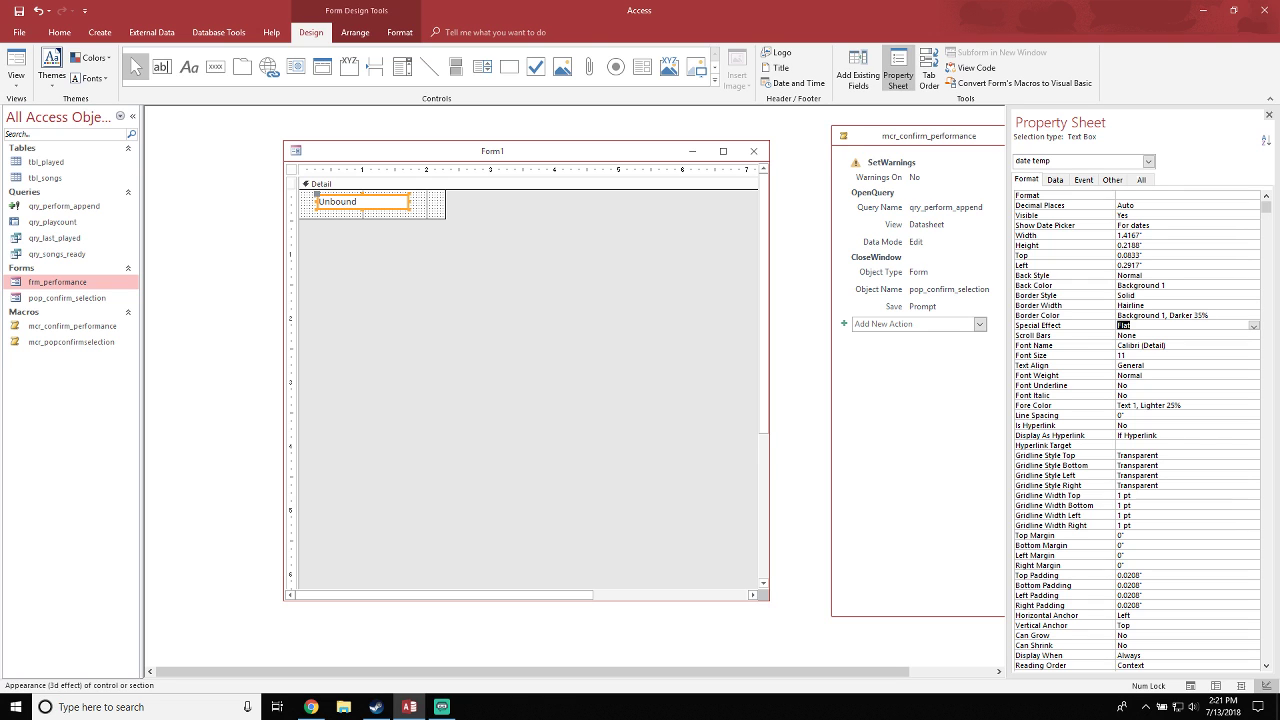
# Try to set both Allow Form View and Allow Datasheet View to No for the form itself
pyautogui.click(520, 340)
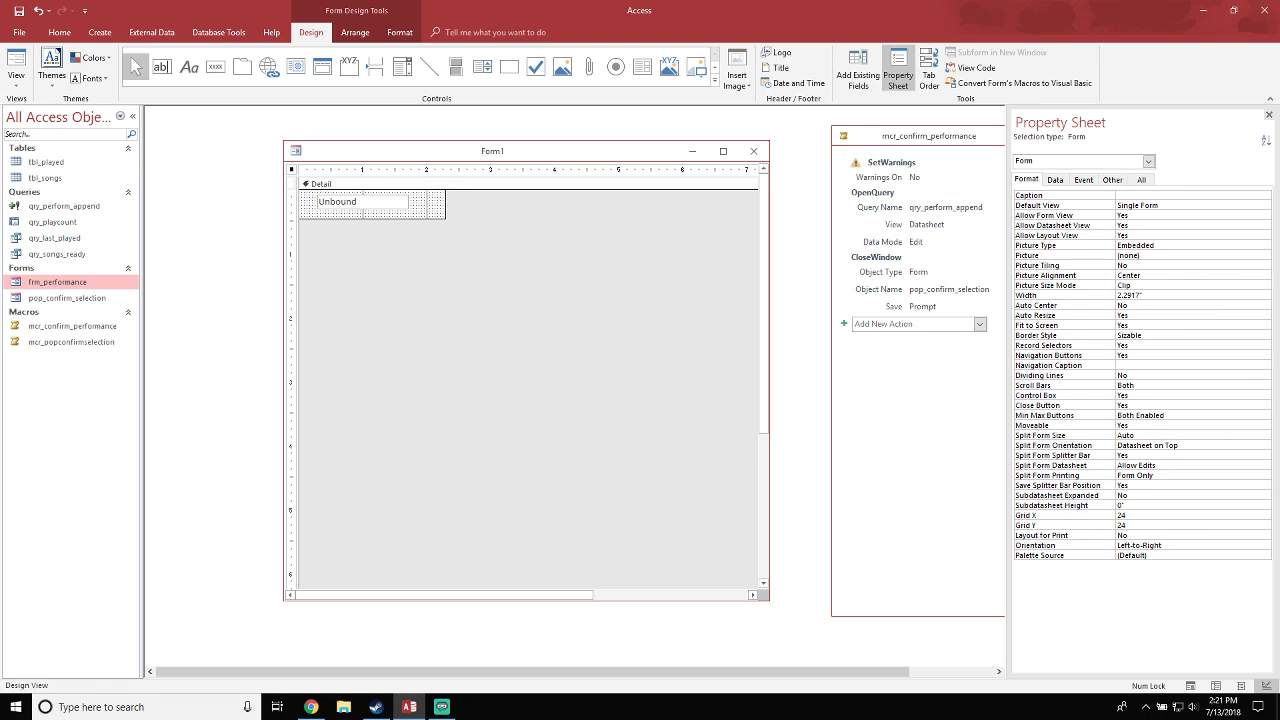
pyautogui.click(1262, 205)
pyautogui.press('Down')
pyautogui.write('No')
pyautogui.press('Return')
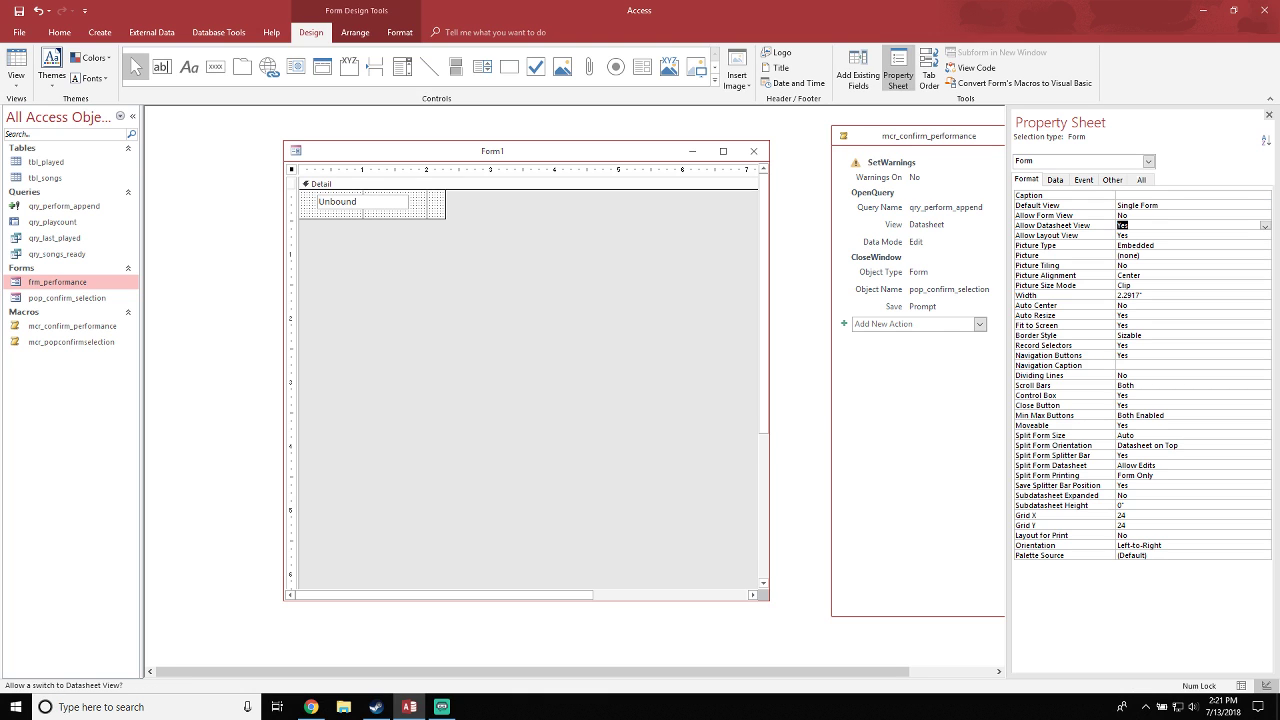
pyautogui.write('No')
pyautogui.press('Return')
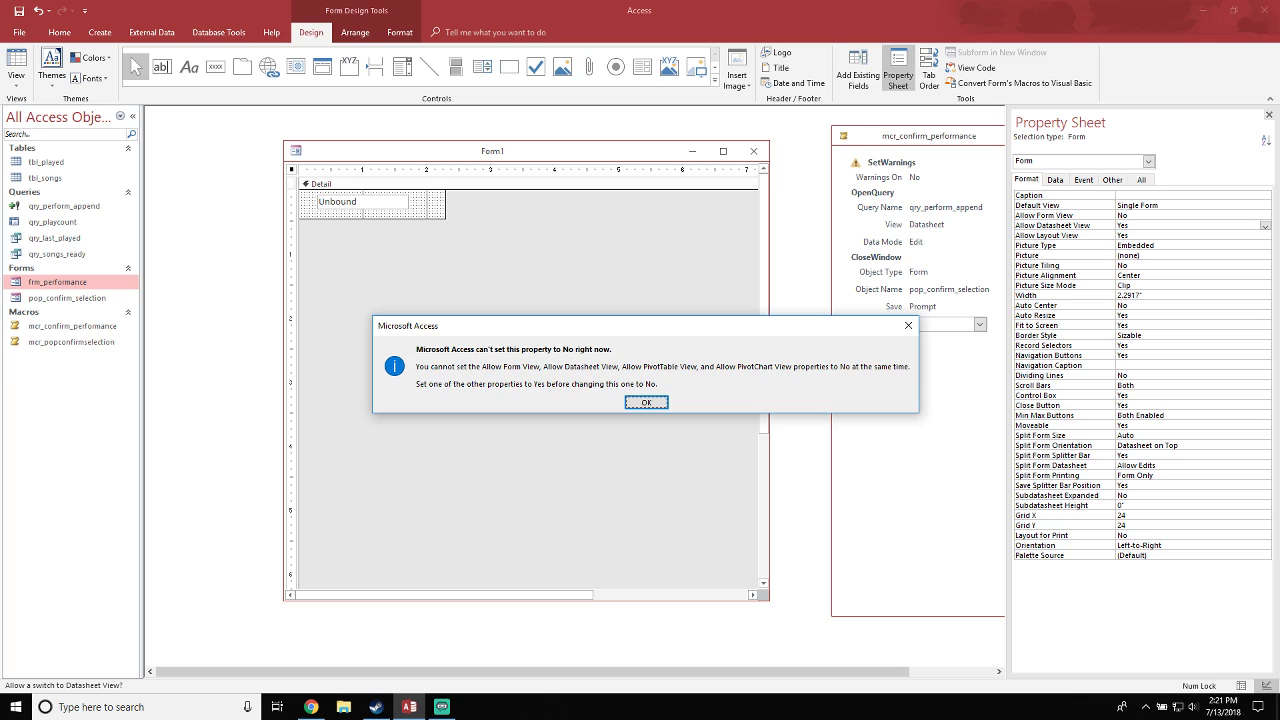
pyautogui.press('Return')
# Set the form's Allow Form View to Yes, and both Allow Datasheet View and Allow Layout View to No
pyautogui.press('Up')
pyautogui.write('n')
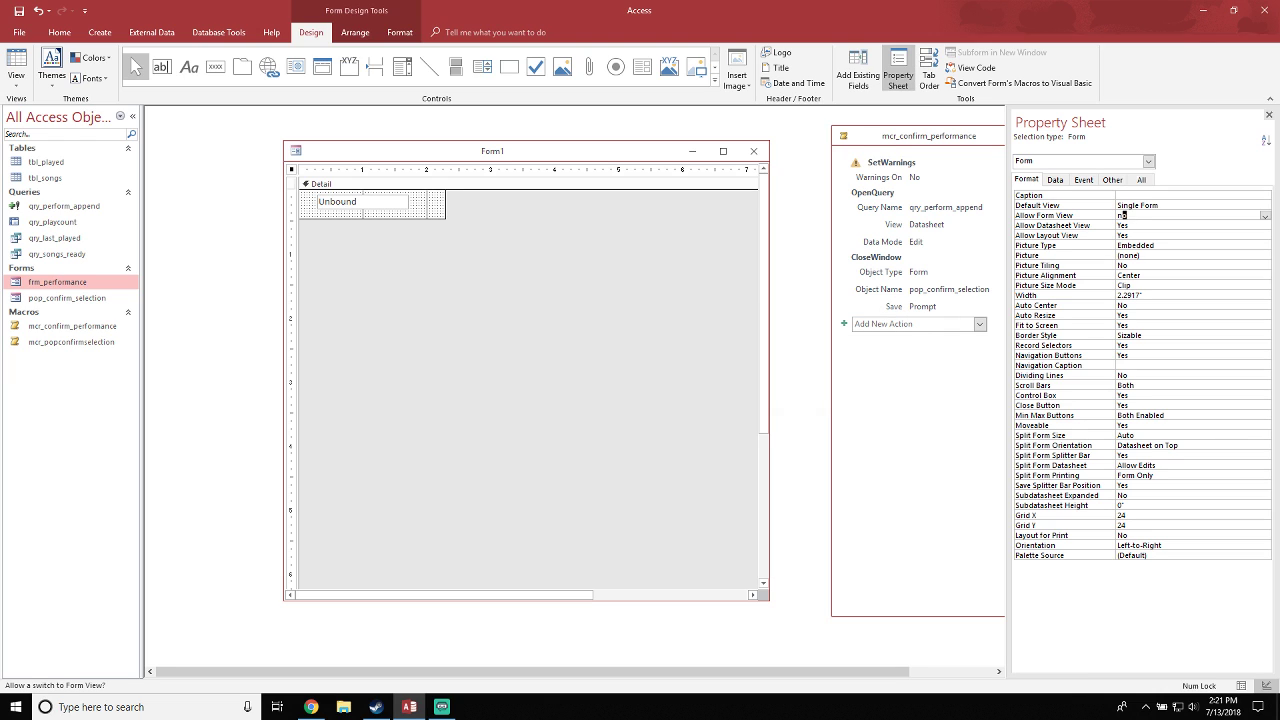
pyautogui.press('BackSpace')
pyautogui.press('BackSpace')
pyautogui.write('Yes')
pyautogui.press('Return')
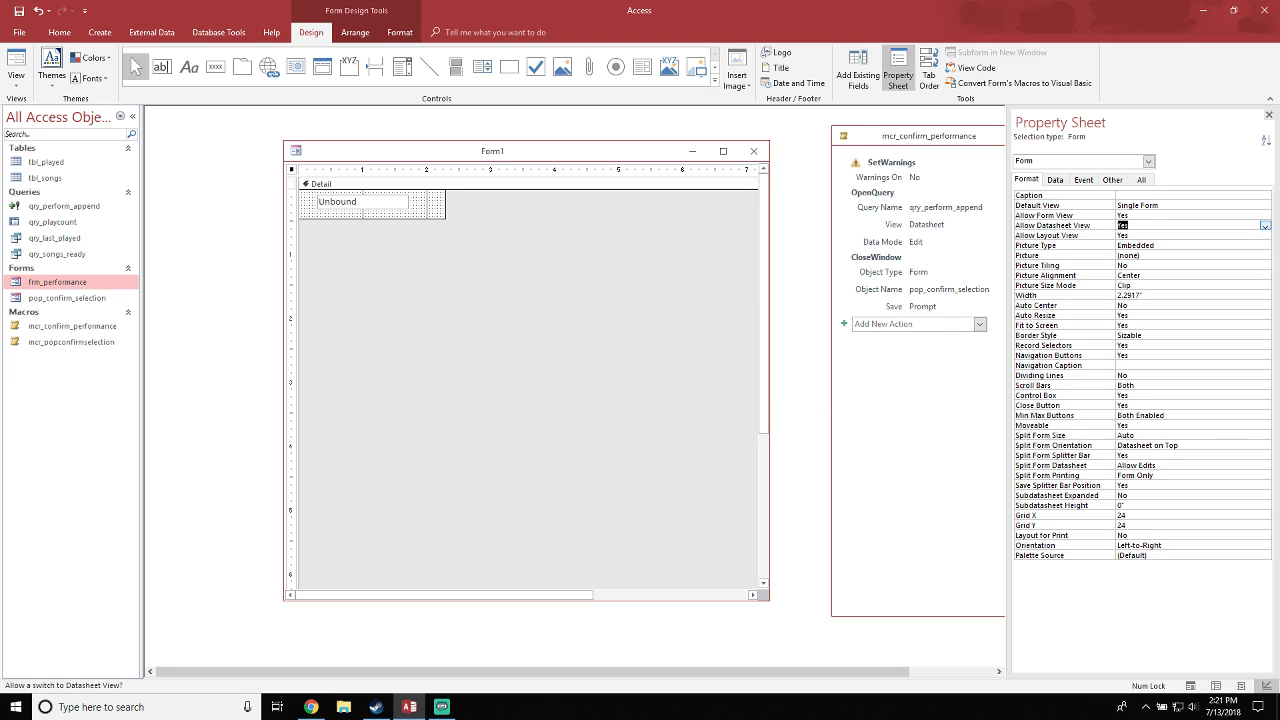
pyautogui.write('No')
pyautogui.press('Return')
pyautogui.write('No')
pyautogui.press('Return')
# Set the form's Border Style to None and turn off Record Selectors and Navigation Buttons
pyautogui.press('Return')
pyautogui.press('Return')
pyautogui.press('Return')
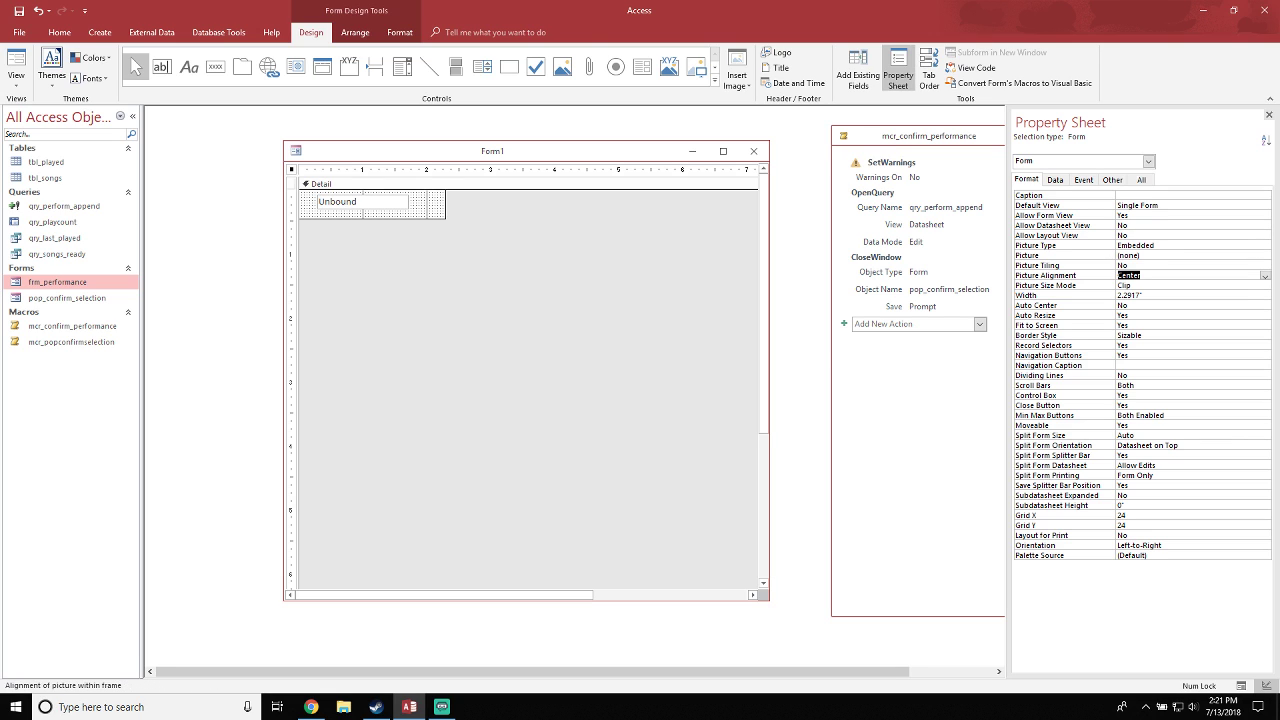
pyautogui.press('Return')
pyautogui.press('Return')
pyautogui.press('Return')
pyautogui.press('Return')
pyautogui.press('Return')
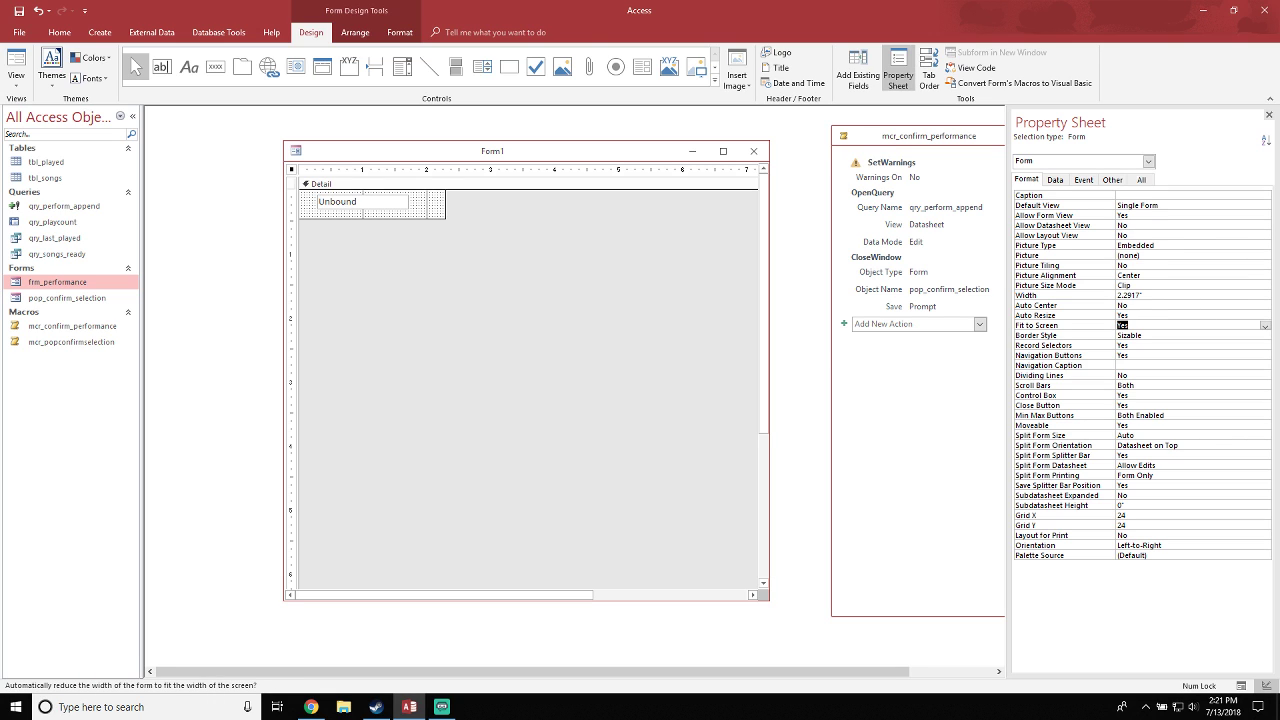
pyautogui.press('Return')
pyautogui.write('none')
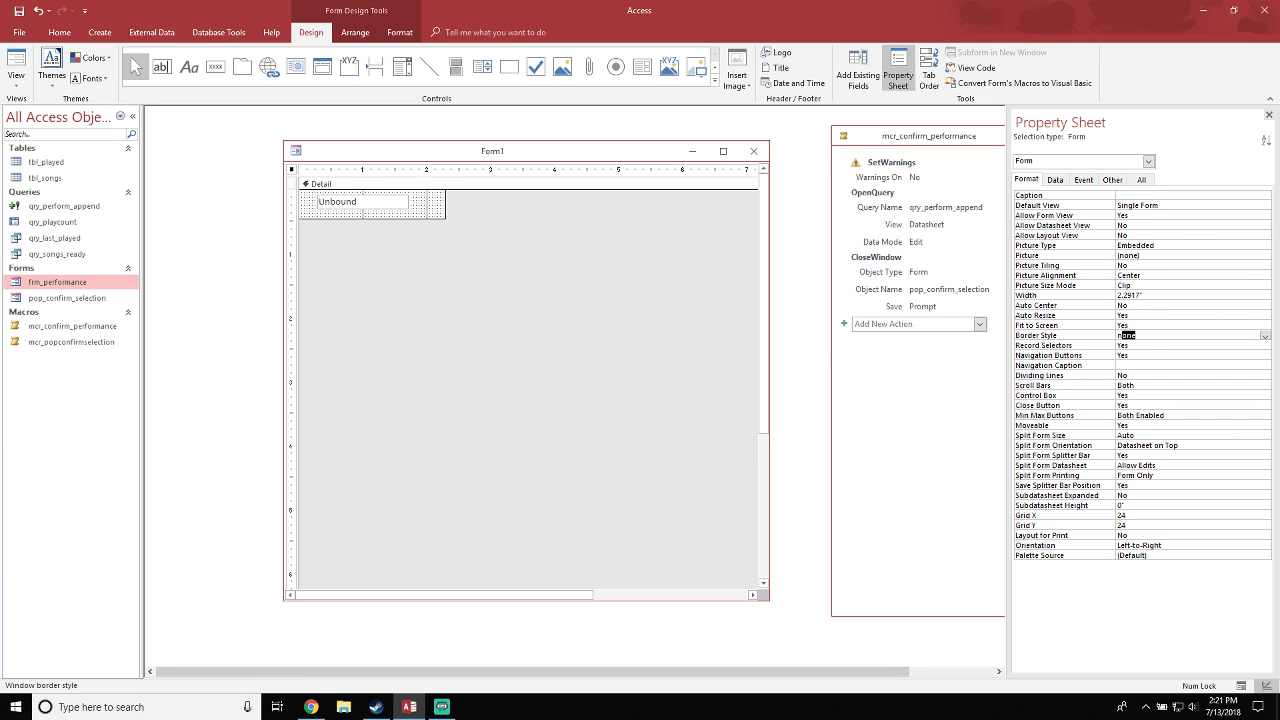
pyautogui.press('Return')
pyautogui.write('n')
pyautogui.press('Return')
pyautogui.write('n')
pyautogui.press('Return')
# Set the form's Scroll Bars property to Neither
pyautogui.press('Return')
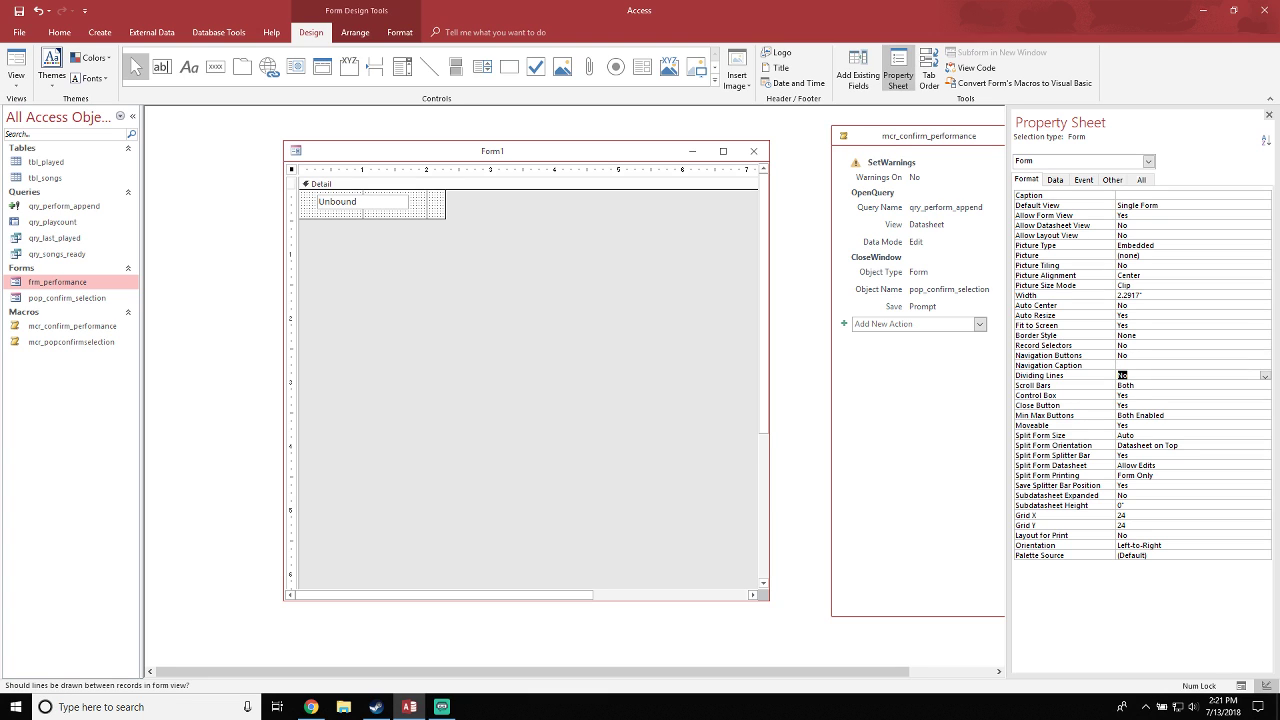
pyautogui.press('Return')
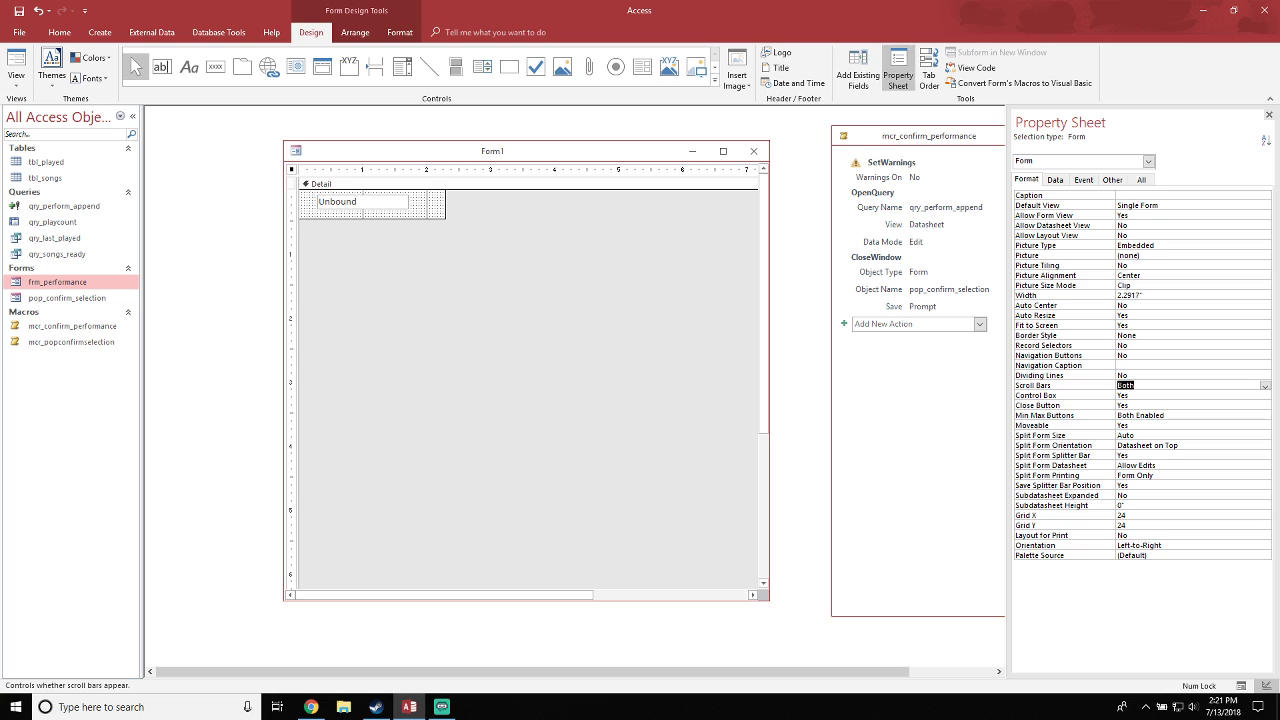
pyautogui.write('neither')
pyautogui.press('Return')
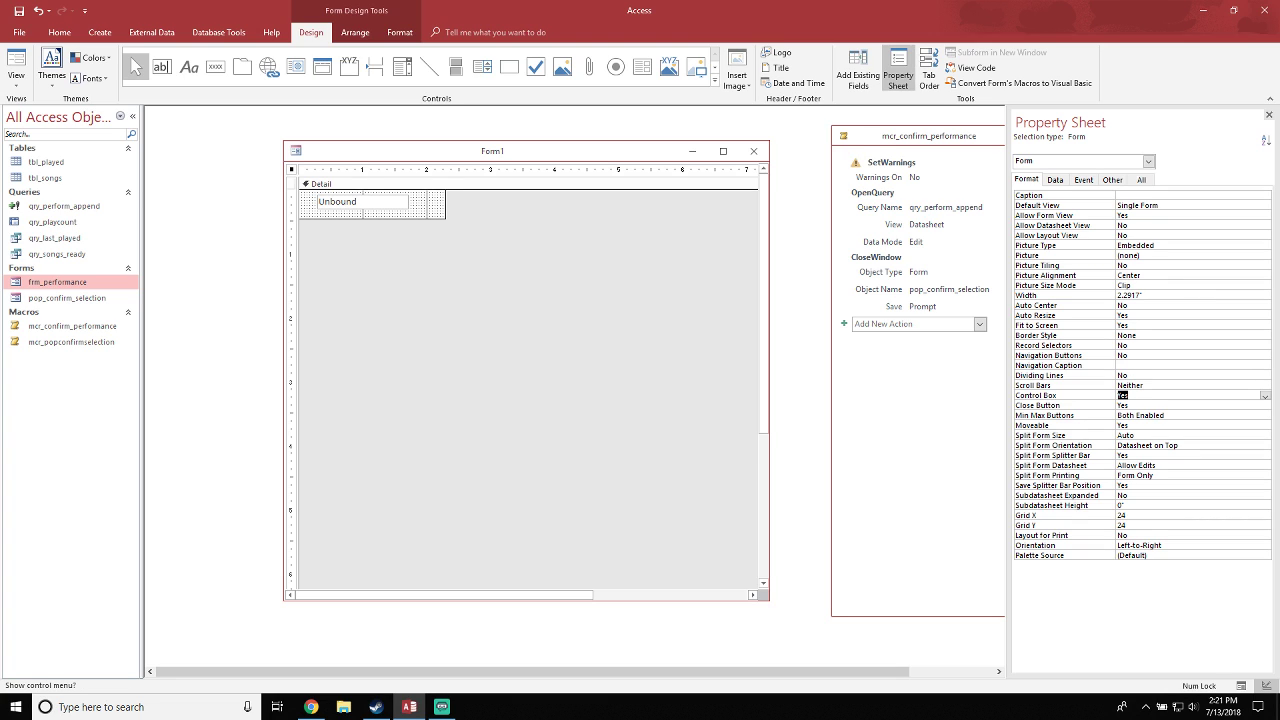
# Try the form's Control Box property as No and restore it to Yes
pyautogui.write('n')
pyautogui.press('Return')
pyautogui.press('Up')
pyautogui.write('y')
# Change the form's Border Style to Thin and shift the form window slightly up and to the left
pyautogui.press('Up')
pyautogui.press('Up')
pyautogui.press('Up')
pyautogui.press('Up')
pyautogui.press('Up')
pyautogui.press('Up')
pyautogui.press('Up')
pyautogui.press('Up')
pyautogui.press('Down')
pyautogui.press('Down')
pyautogui.write('t')
pyautogui.press('Down')
pyautogui.moveTo(496, 151); pyautogui.dragTo(413, 143)
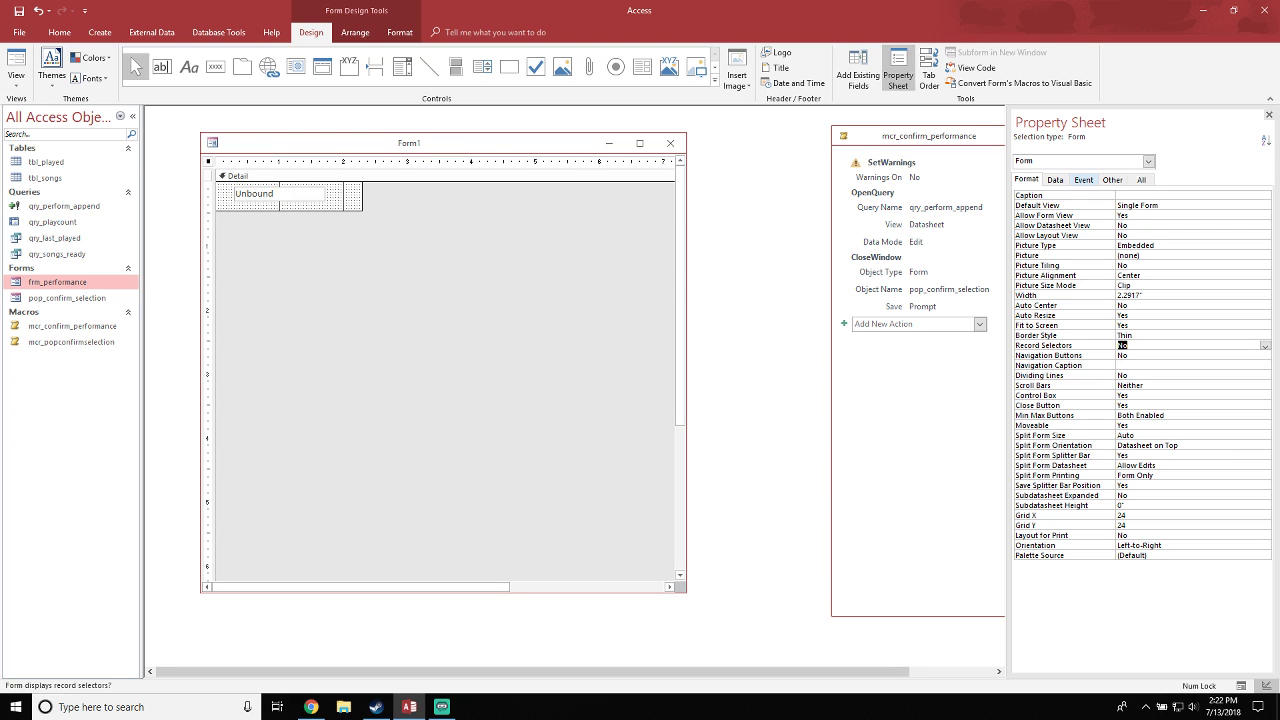
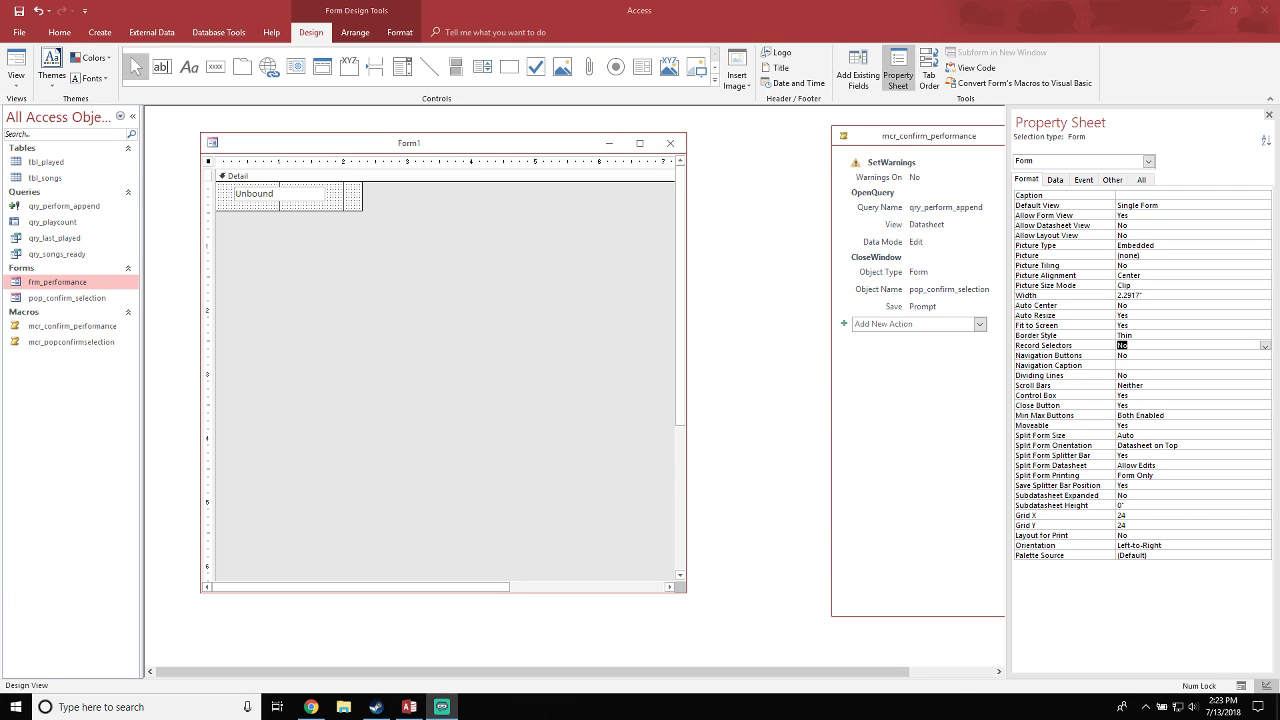
# Move the date temp text box to 0.0833" from the left edge and shrink the form and its window around it
pyautogui.click(258, 194)
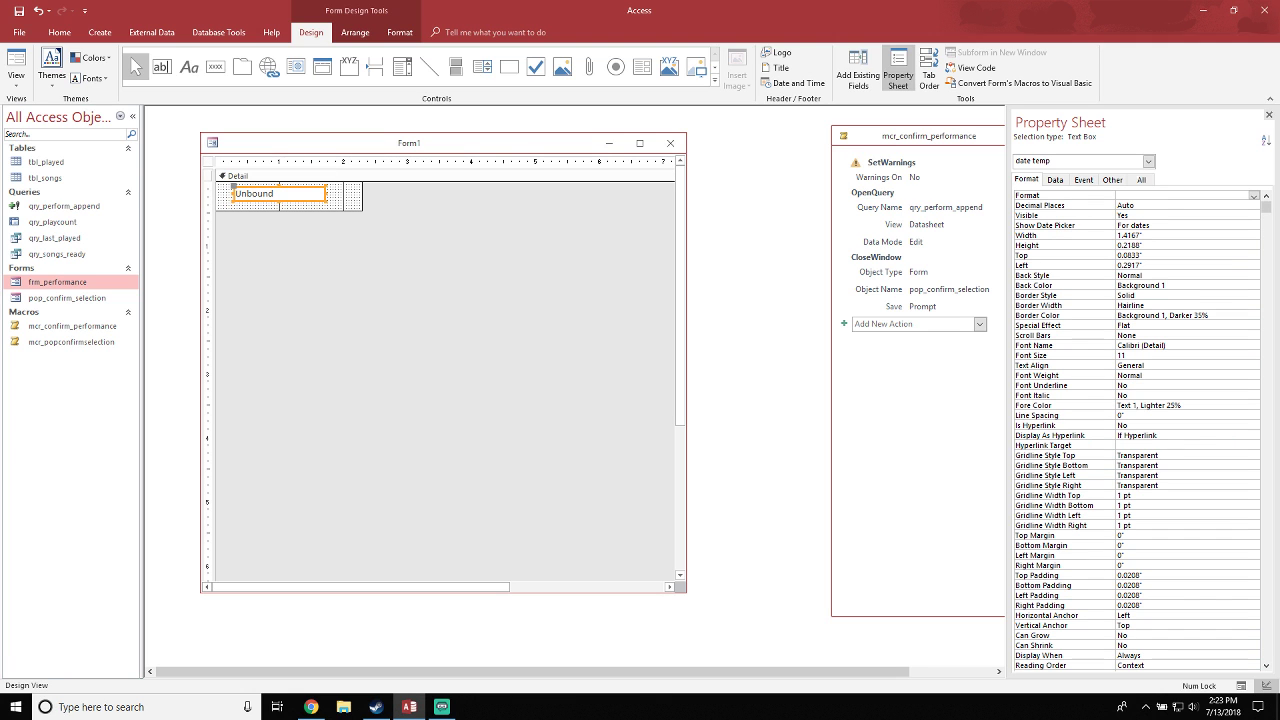
pyautogui.moveTo(279, 200); pyautogui.dragTo(275, 196)
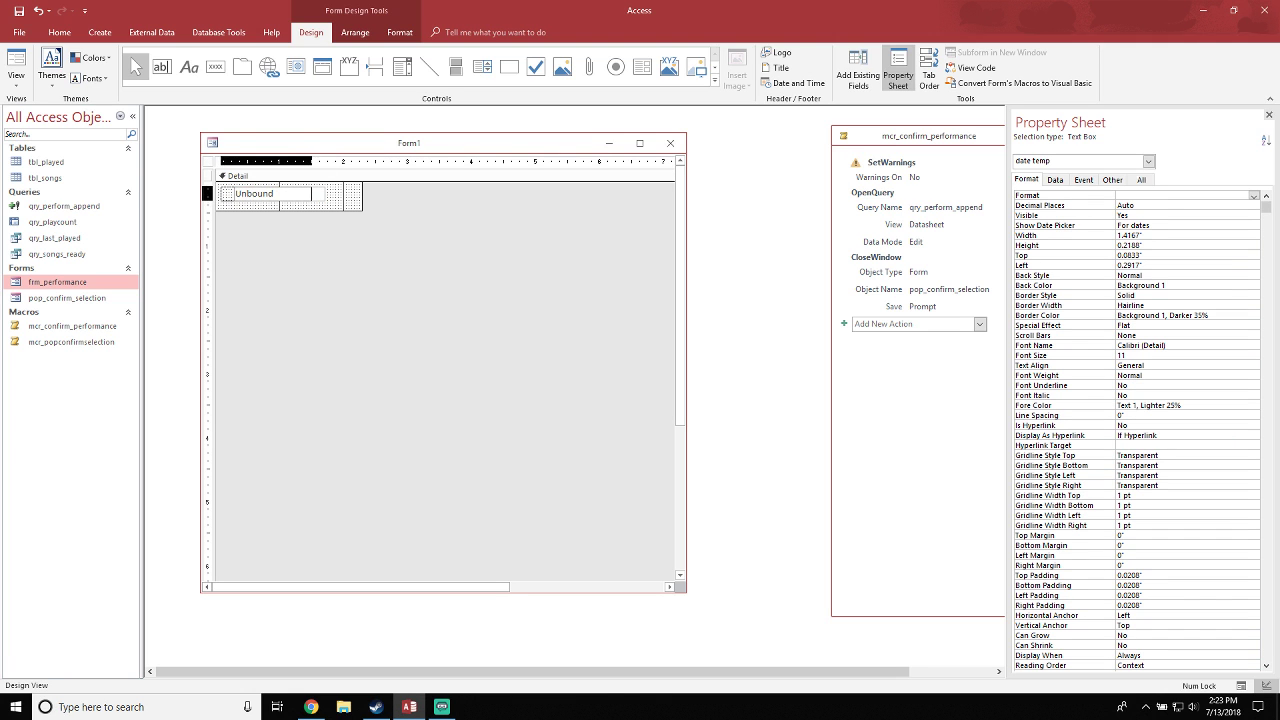
pyautogui.moveTo(362, 197); pyautogui.dragTo(325, 197)
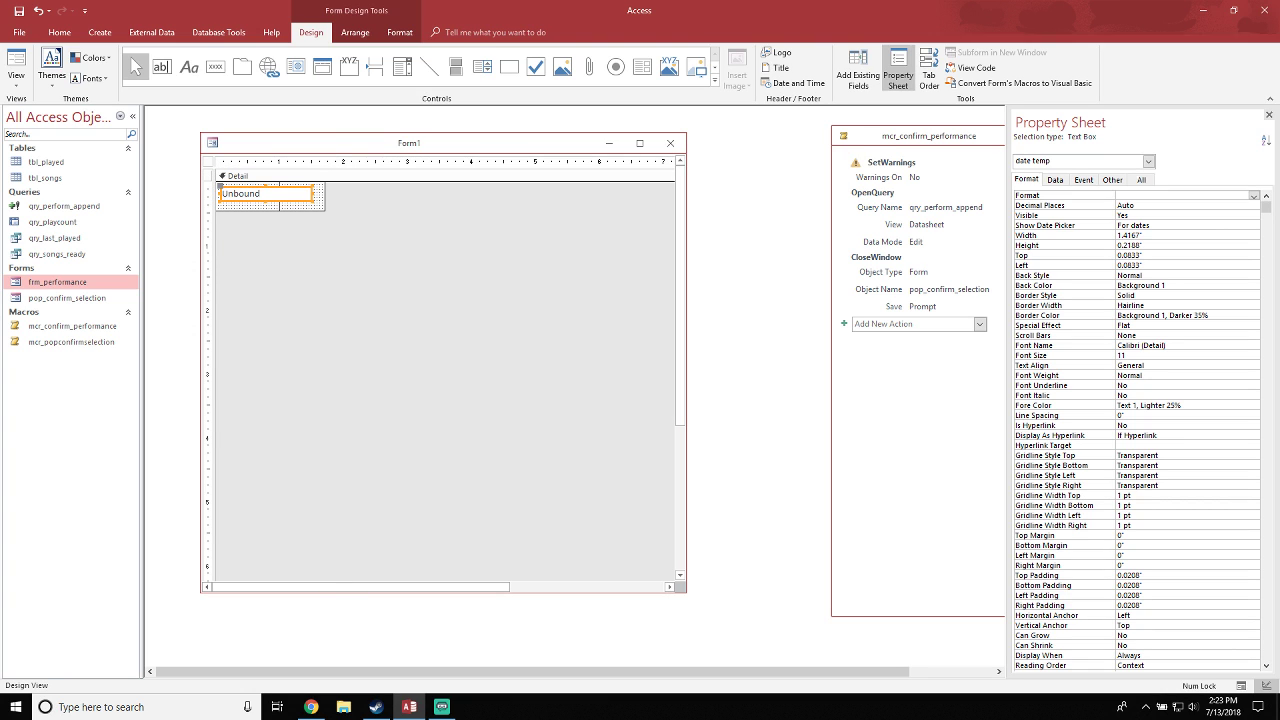
pyautogui.moveTo(686, 593); pyautogui.dragTo(440, 261)
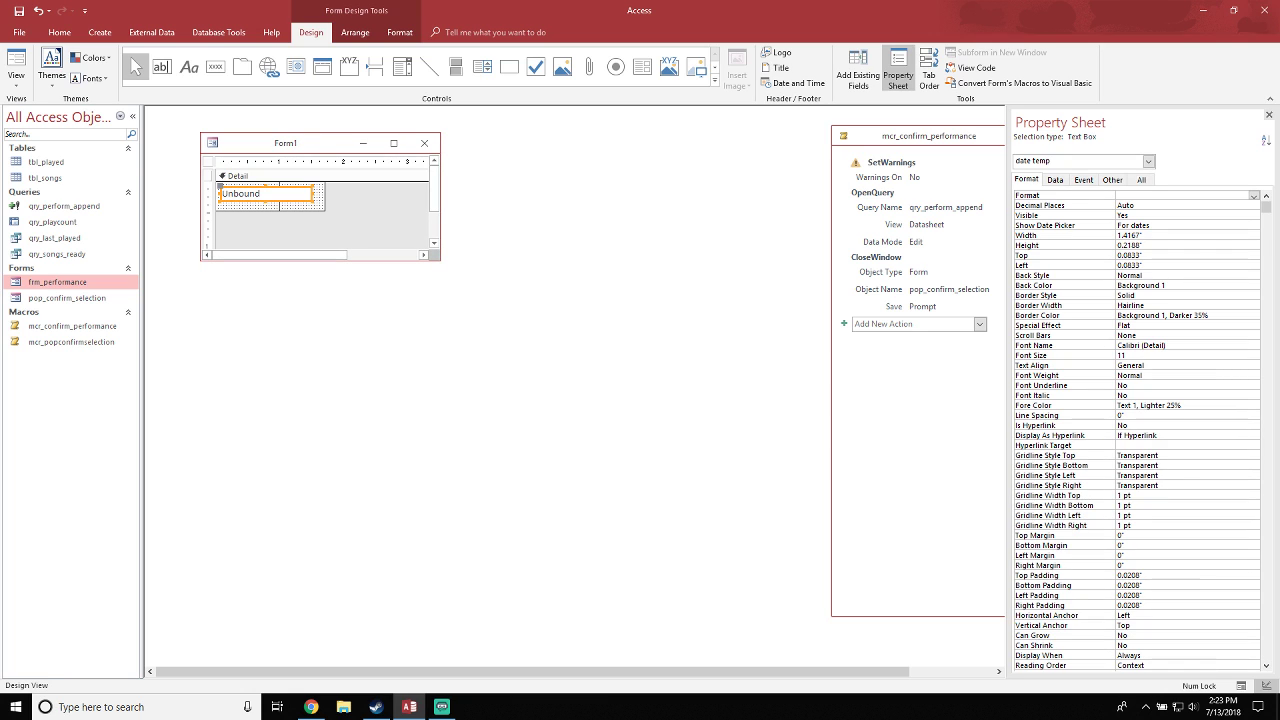
pyautogui.click(1055, 179)
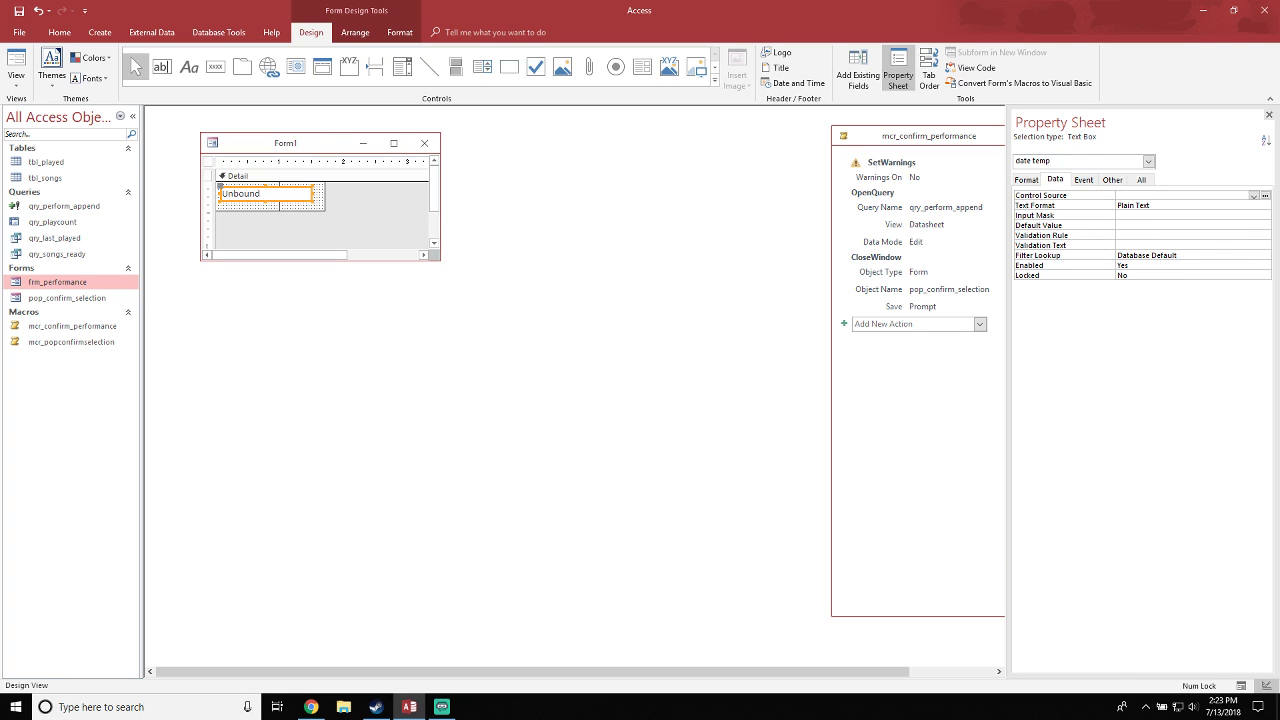
pyautogui.click(1084, 179)
pyautogui.click(1112, 179)
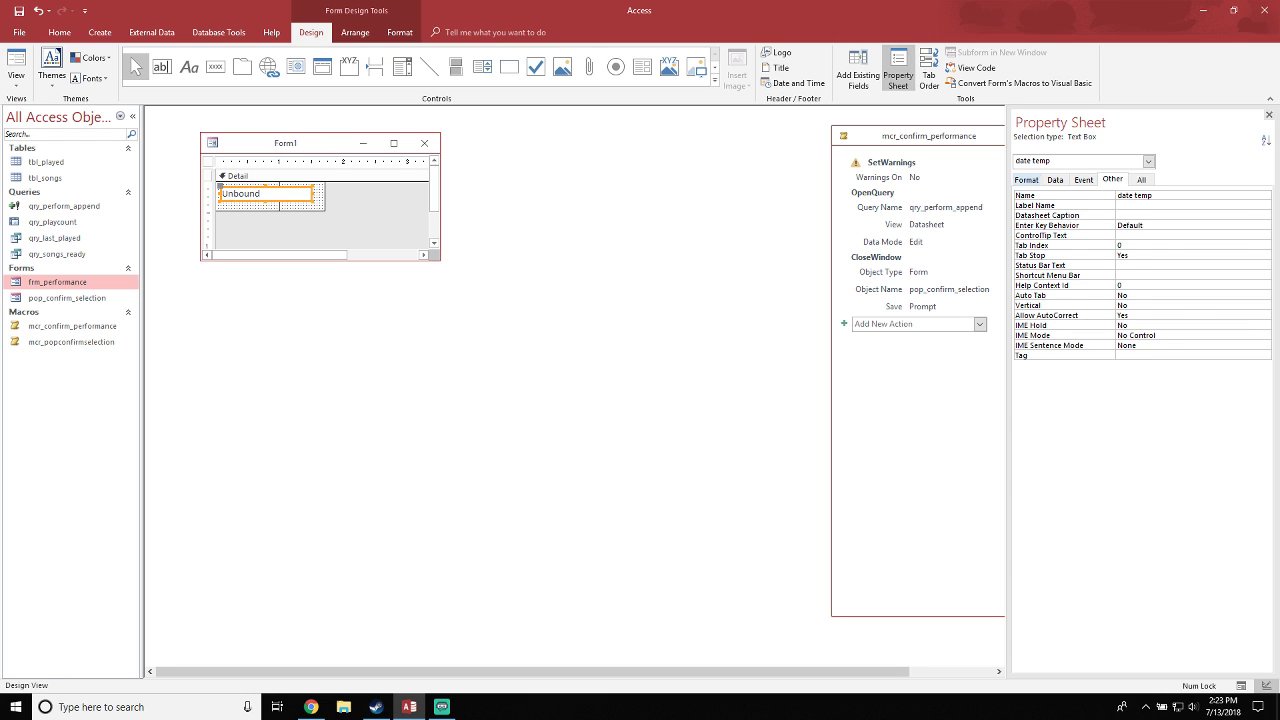
pyautogui.click(1026, 179)
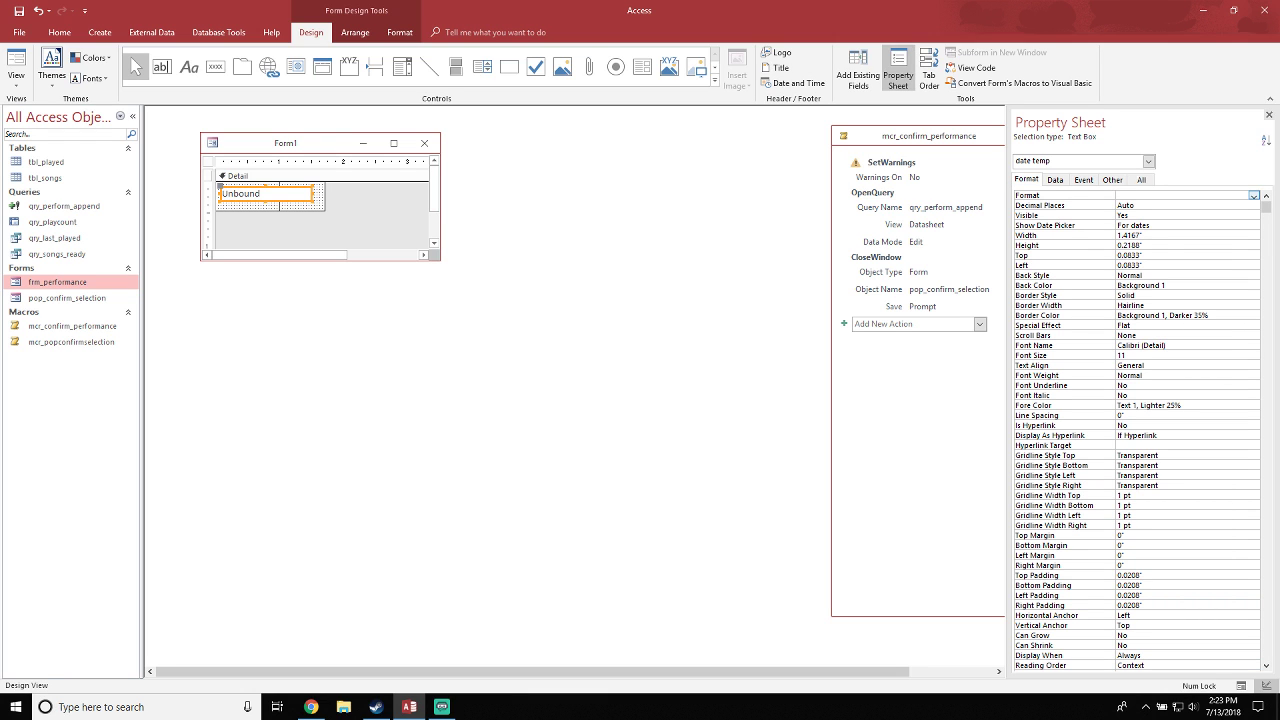
pyautogui.click(1183, 205)
# Save the new form as frm_tempdate and close it
pyautogui.moveTo(285, 143); pyautogui.dragTo(352, 149)
pyautogui.hotkey('ctrl', 's')
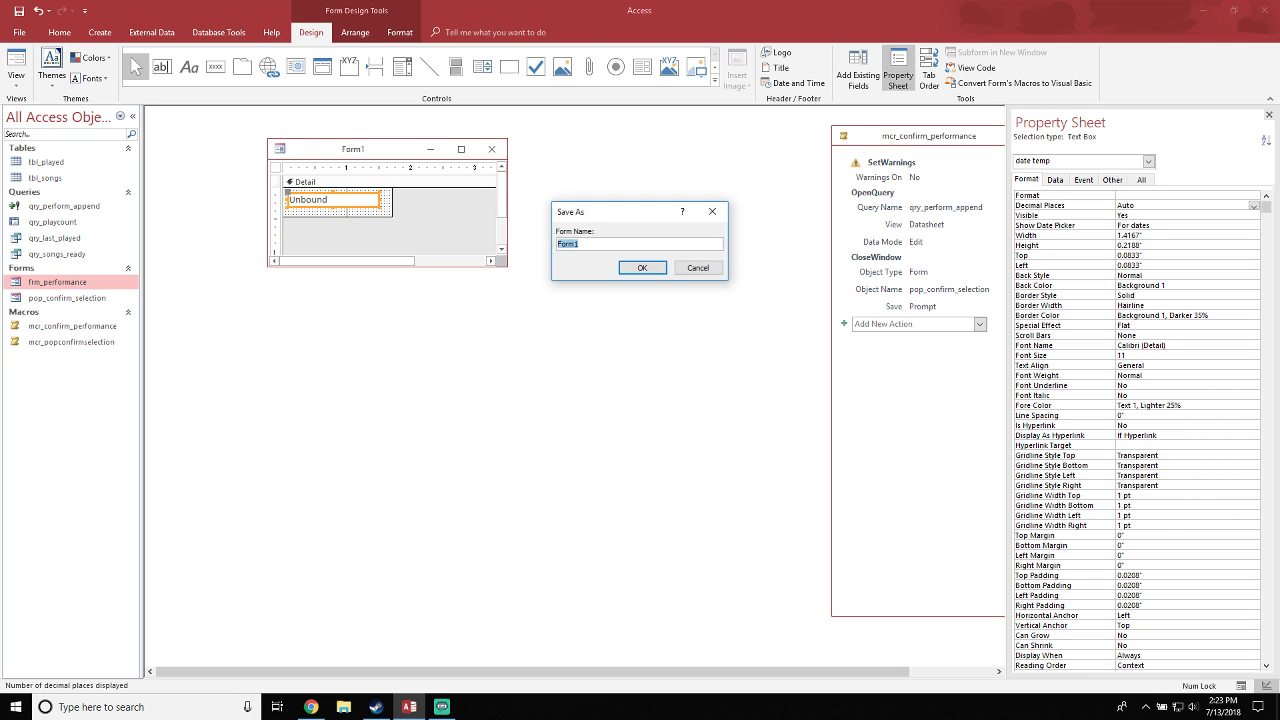
pyautogui.write('frm')
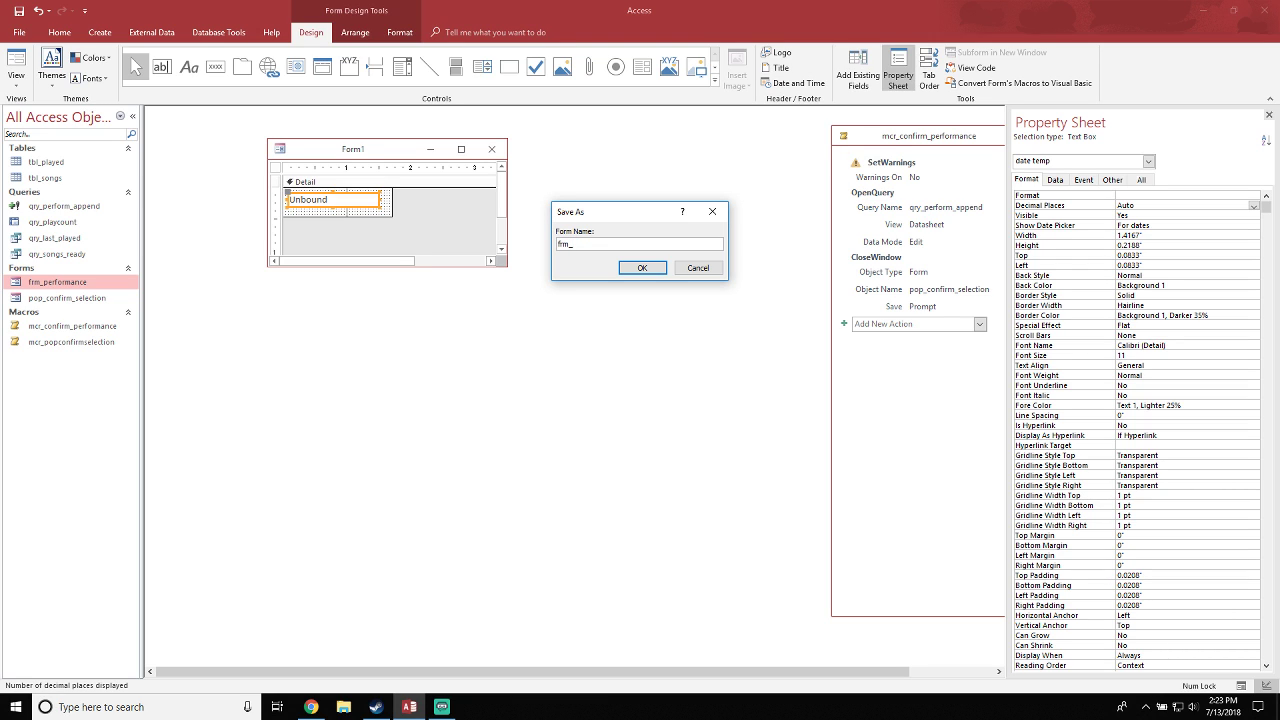
pyautogui.write('_tempdate')
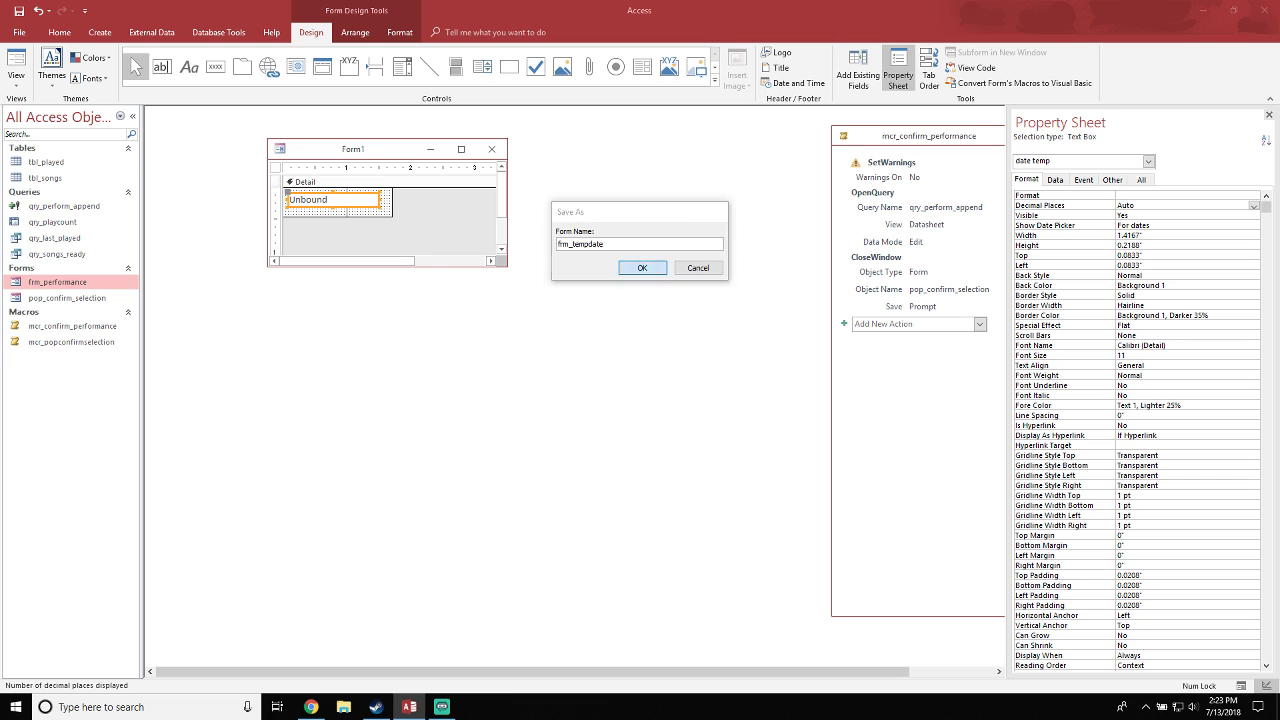
pyautogui.press('Return')
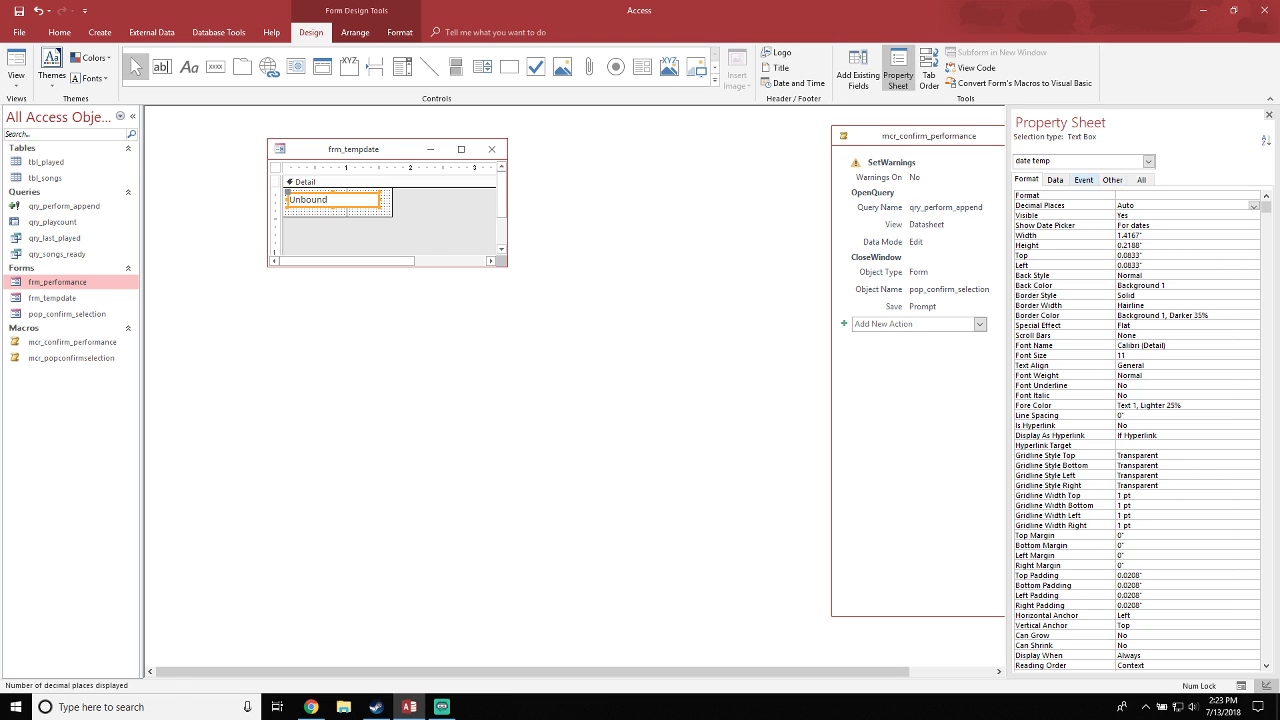
pyautogui.click(1083, 179)
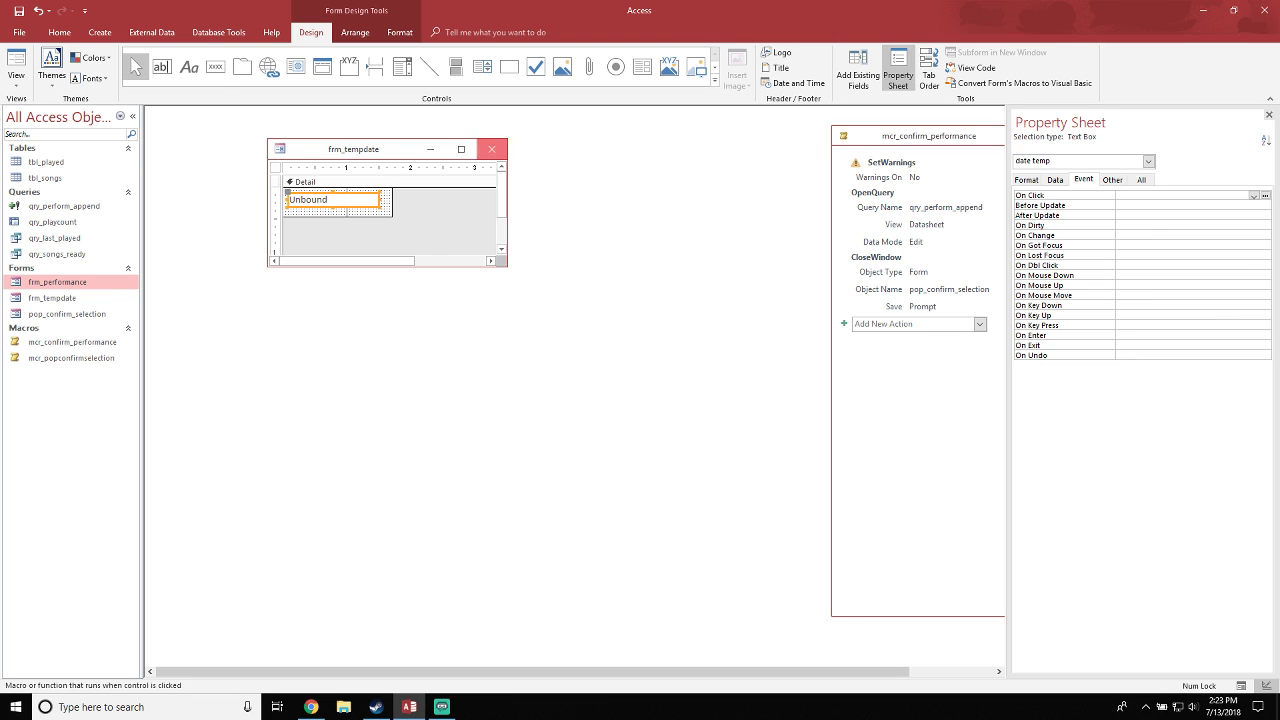
pyautogui.click(491, 149)
# Move the mcr_confirm_performance macro design window closer to the list of database objects
pyautogui.rightClick(104, 343)
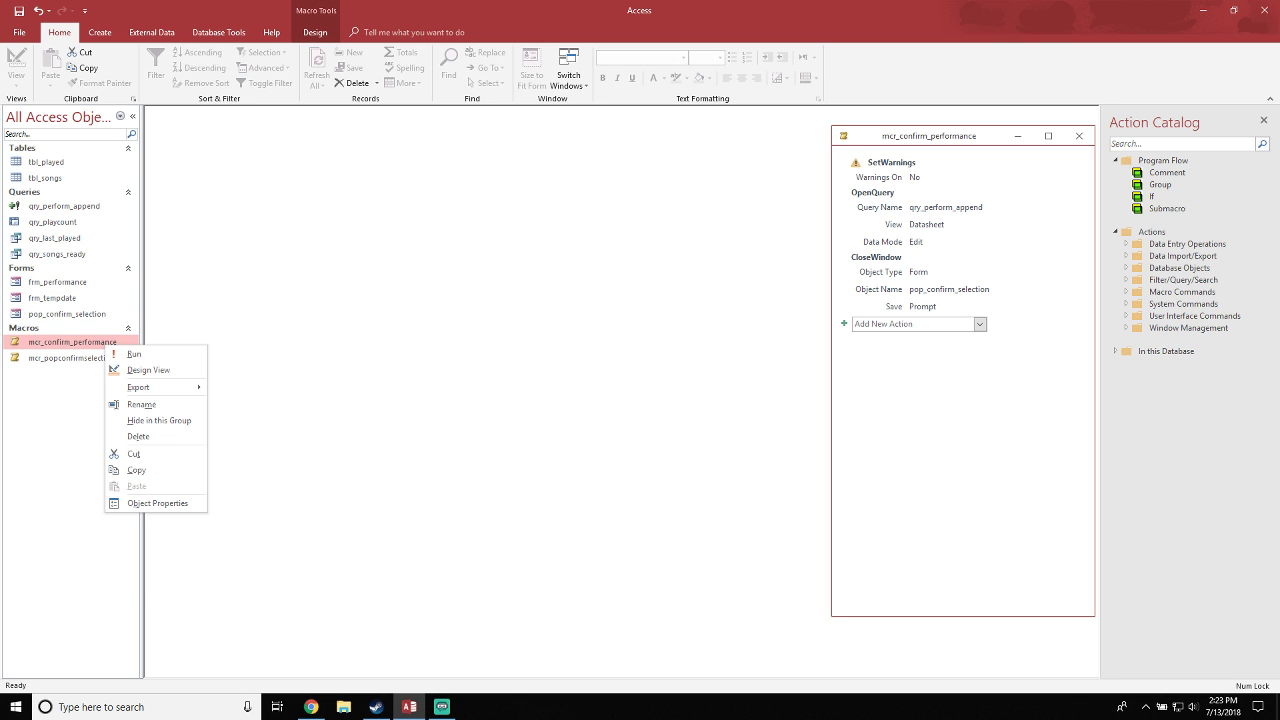
pyautogui.click(157, 503)
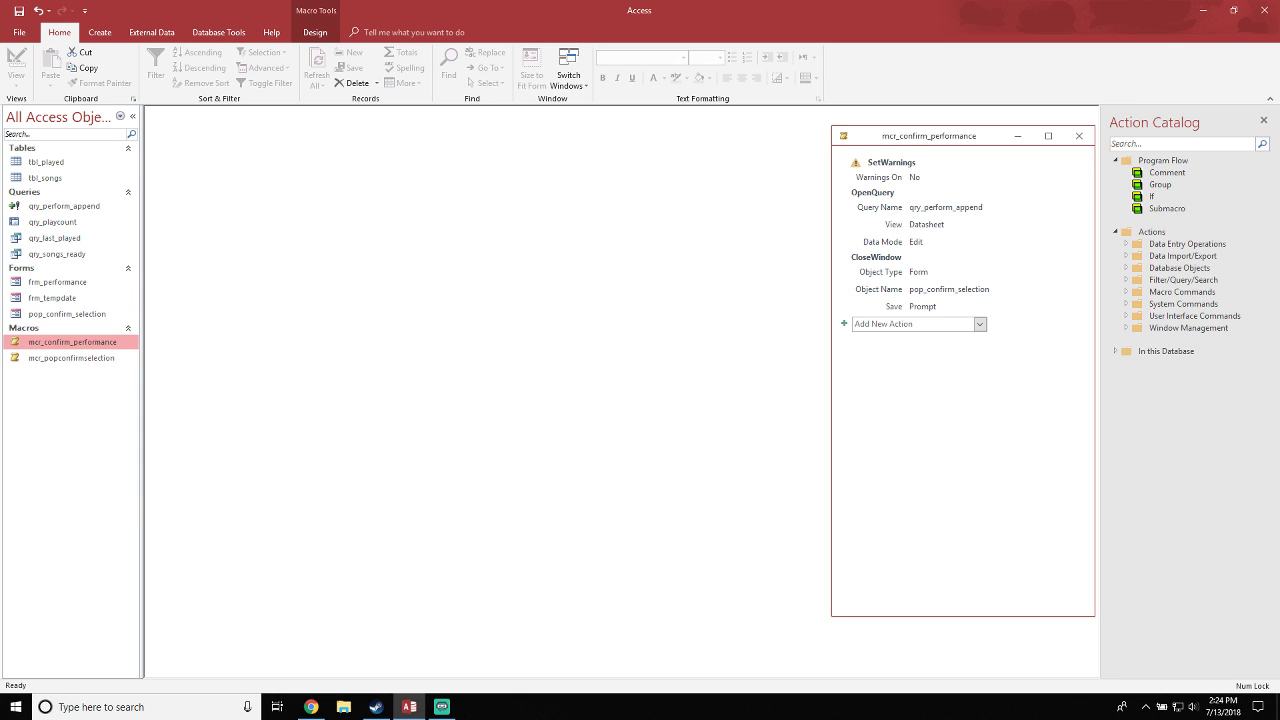
pyautogui.moveTo(518, 181); pyautogui.dragTo(432, 140)
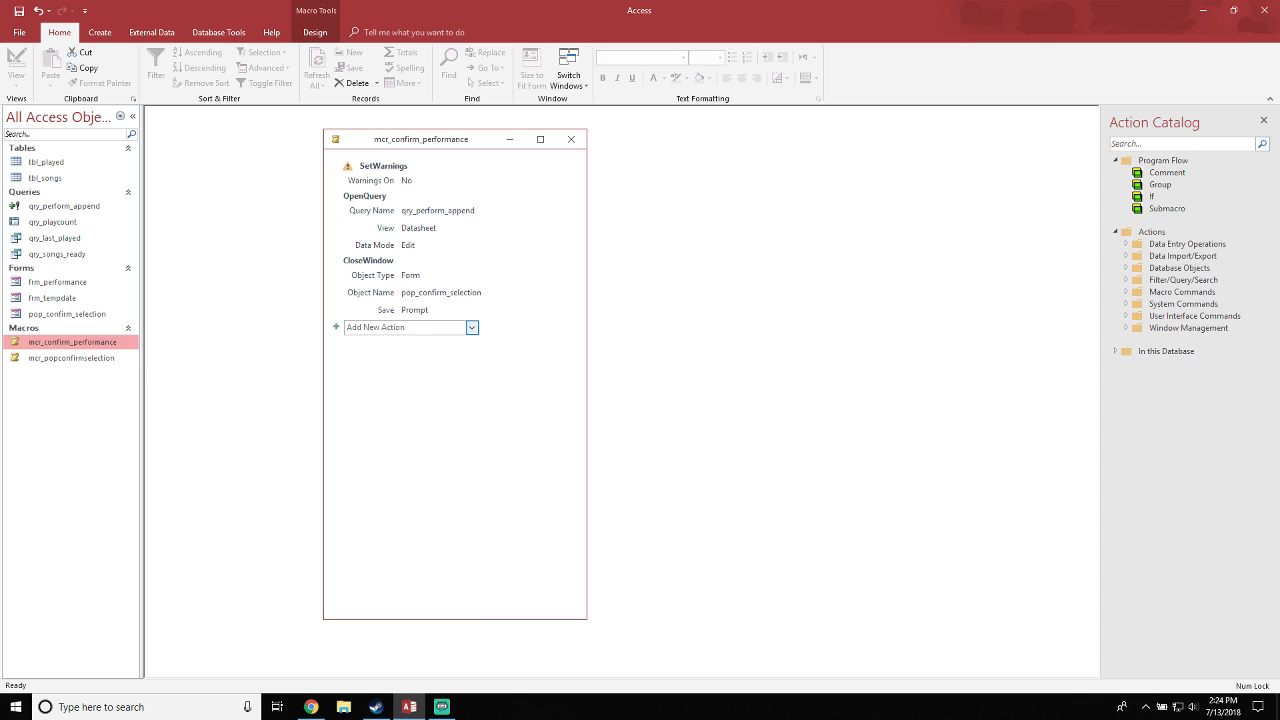
# Add an OpenForm action at the end of the mcr_confirm_performance macro and set its Form Name to frm_tempdate
pyautogui.click(471, 327)
pyautogui.press('Down')
pyautogui.press('Down')
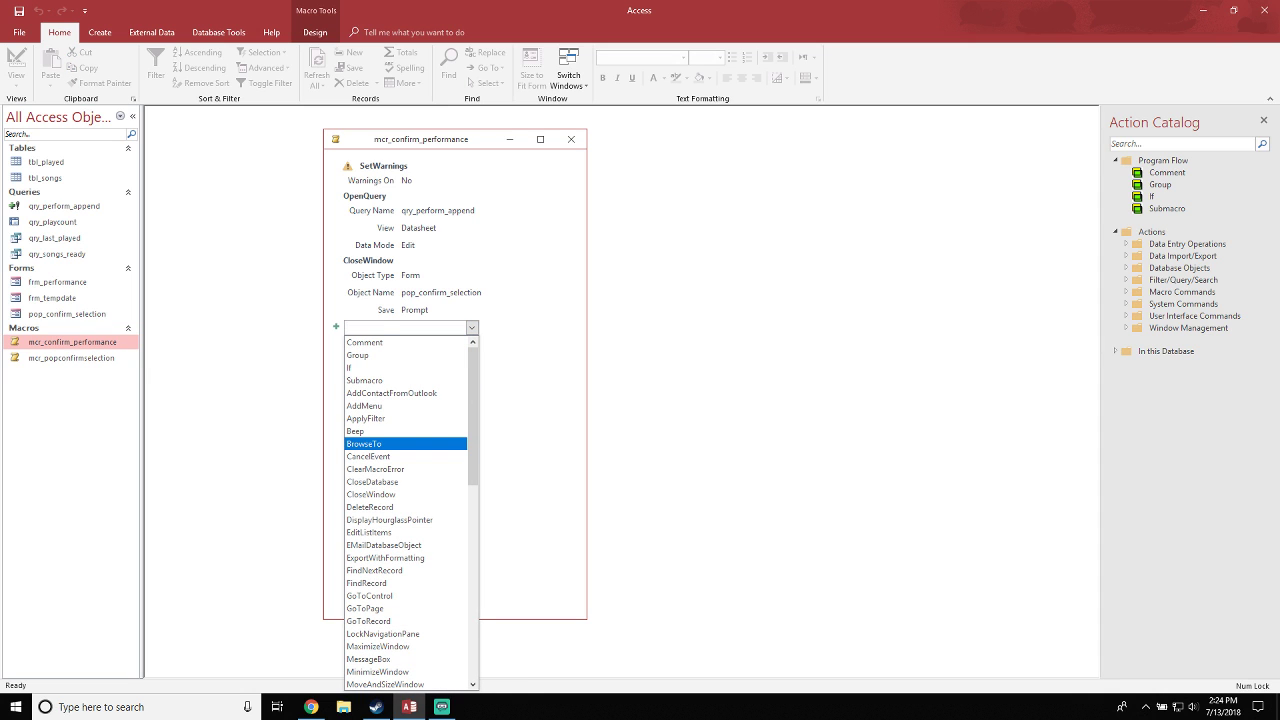
pyautogui.press('Down')
pyautogui.press('Down')
pyautogui.press('Down')
pyautogui.press('Down')
pyautogui.press('Down')
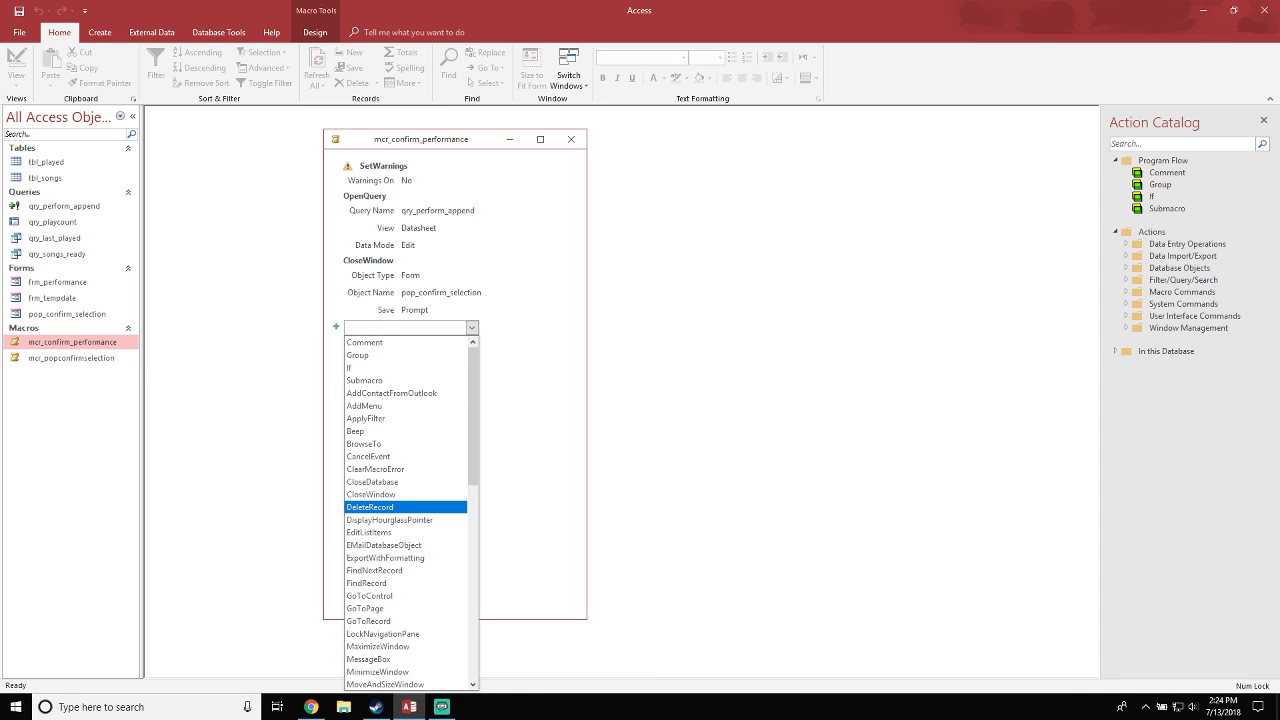
pyautogui.press('Up')
pyautogui.press('Up')
pyautogui.press('Up')
pyautogui.press('Up')
pyautogui.press('Up')
pyautogui.press('Up')
pyautogui.press('Up')
pyautogui.press('Up')
pyautogui.press('Up')
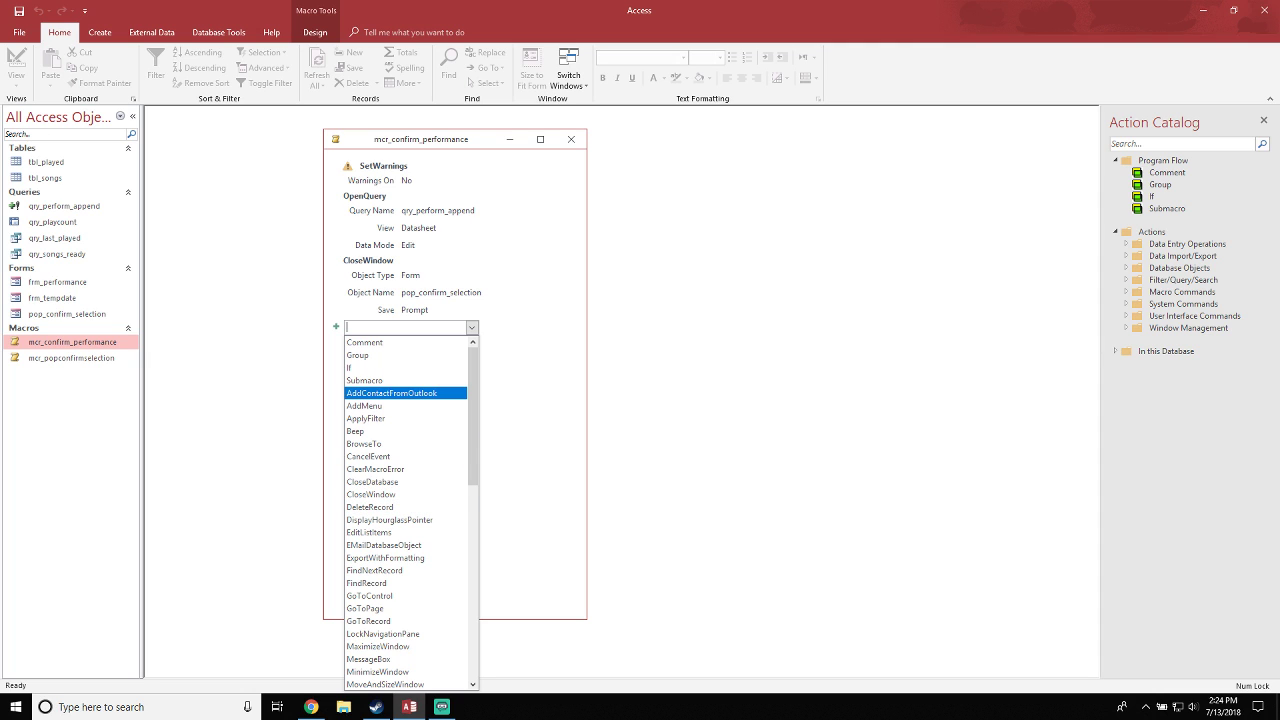
pyautogui.press('Up')
pyautogui.press('Up')
pyautogui.press('Down')
pyautogui.press('Down')
pyautogui.press('Down')
pyautogui.press('Down')
pyautogui.press('Down')
pyautogui.press('Down')
pyautogui.press('Down')
pyautogui.press('Down')
pyautogui.press('Down')
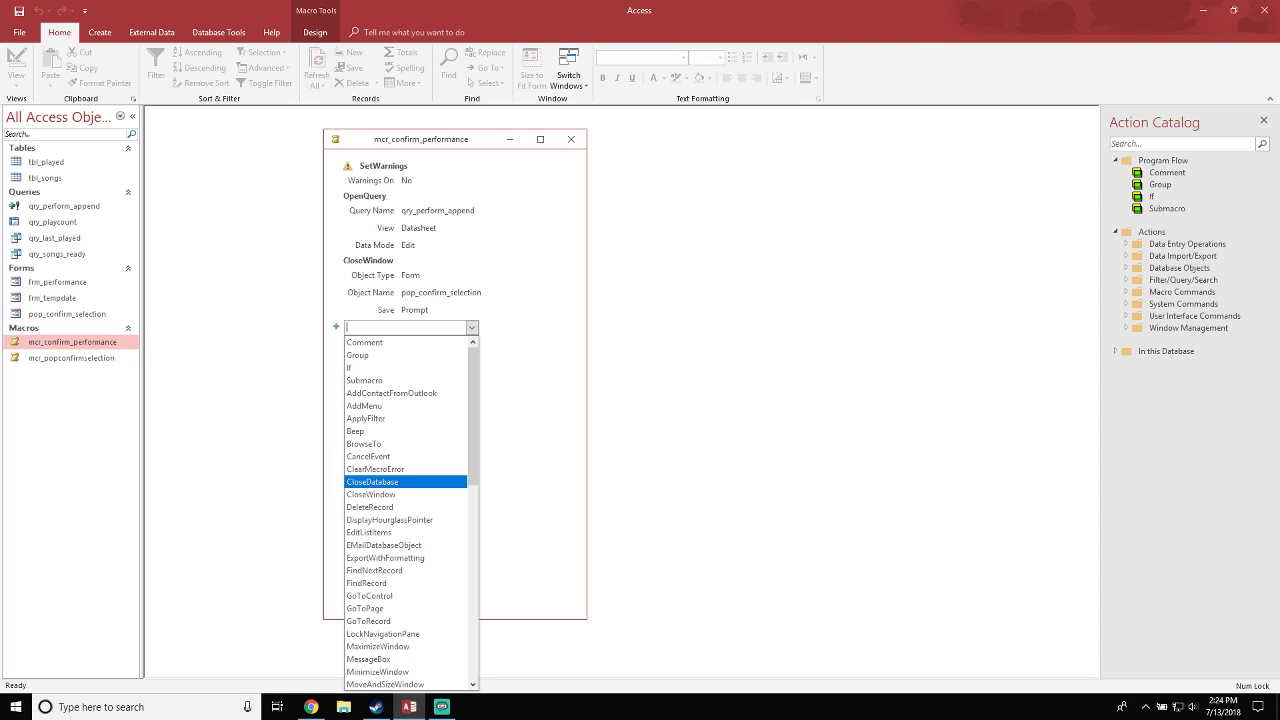
pyautogui.write('op')
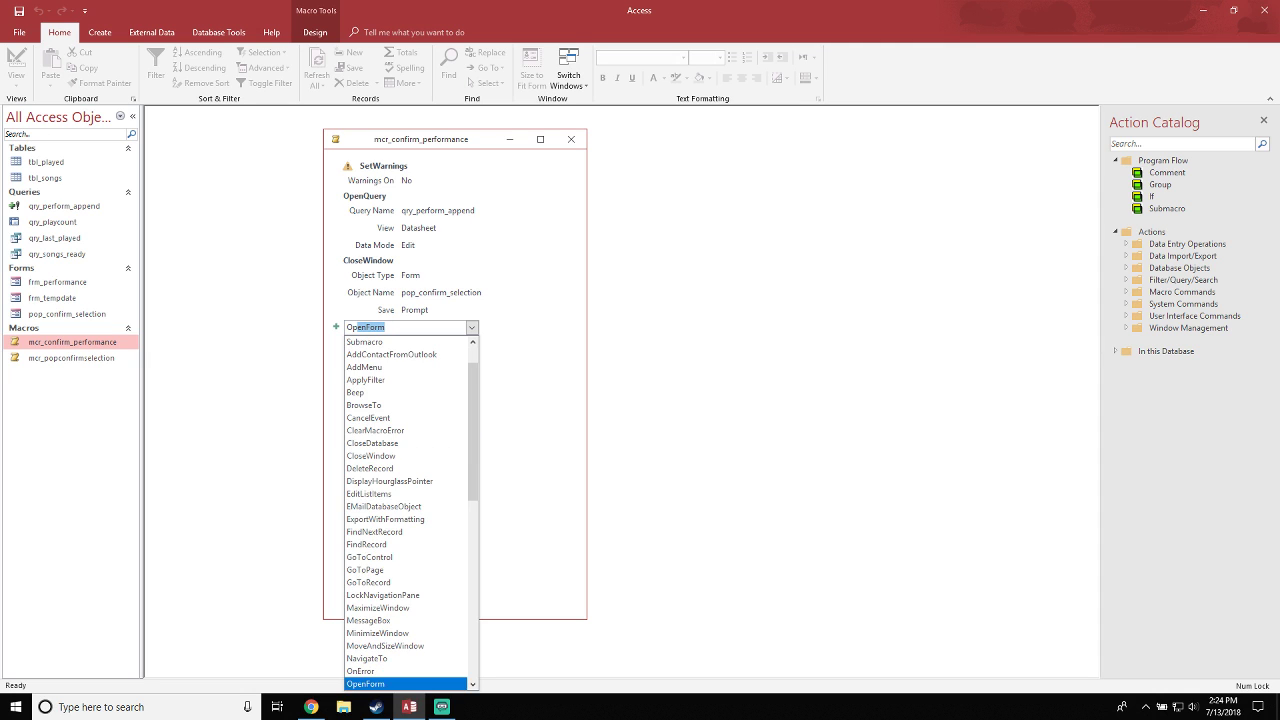
pyautogui.press('Return')
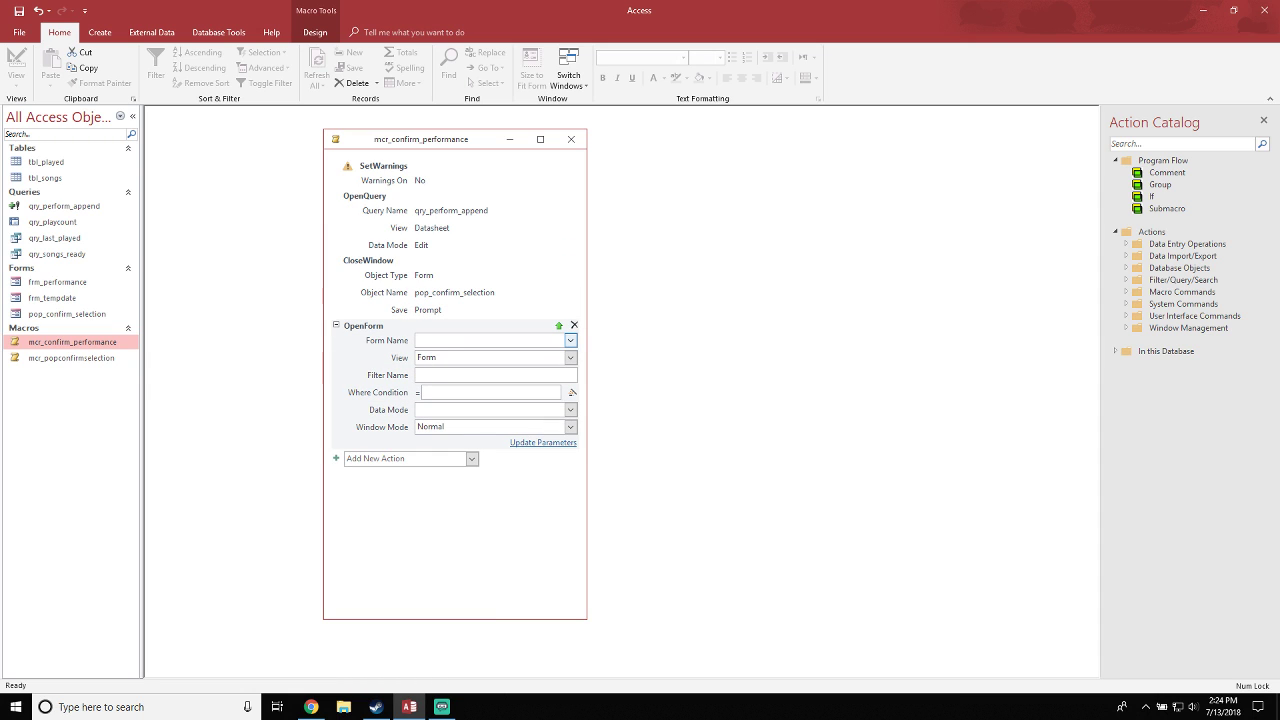
pyautogui.click(571, 341)
pyautogui.click(442, 368)
# Look through the available macro actions for a SetValue action
pyautogui.click(471, 458)
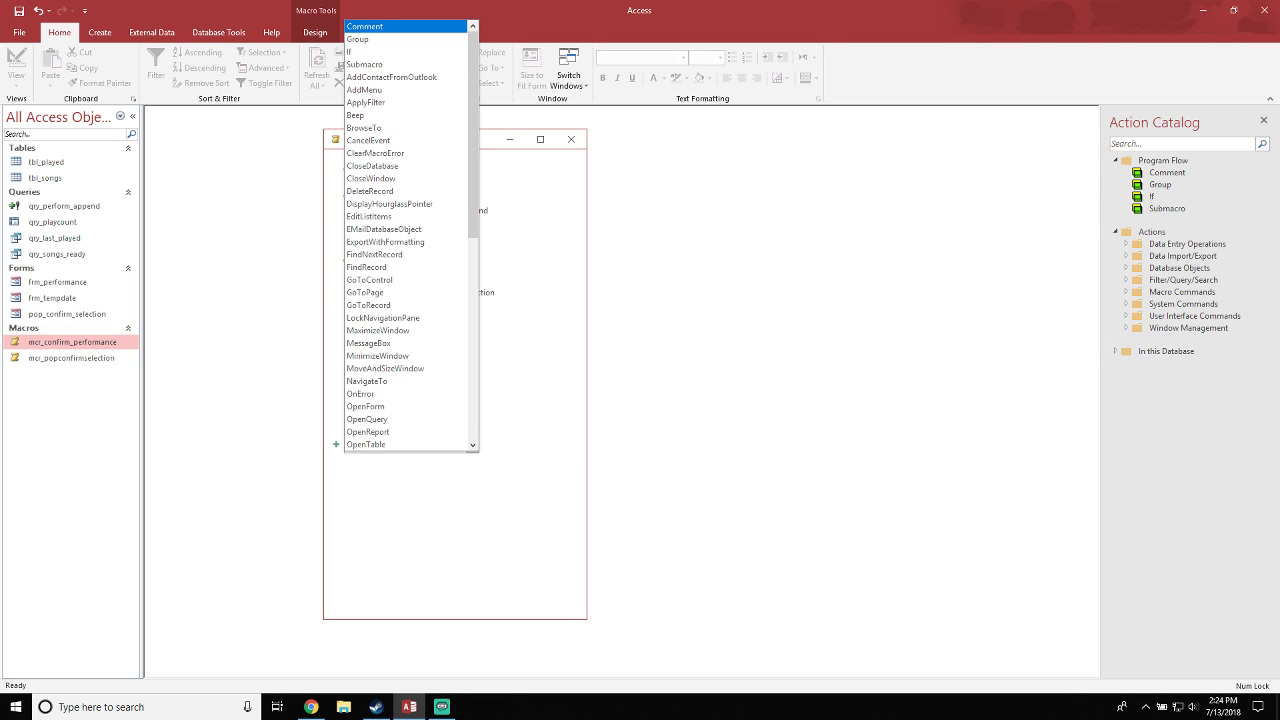
pyautogui.write('setw')
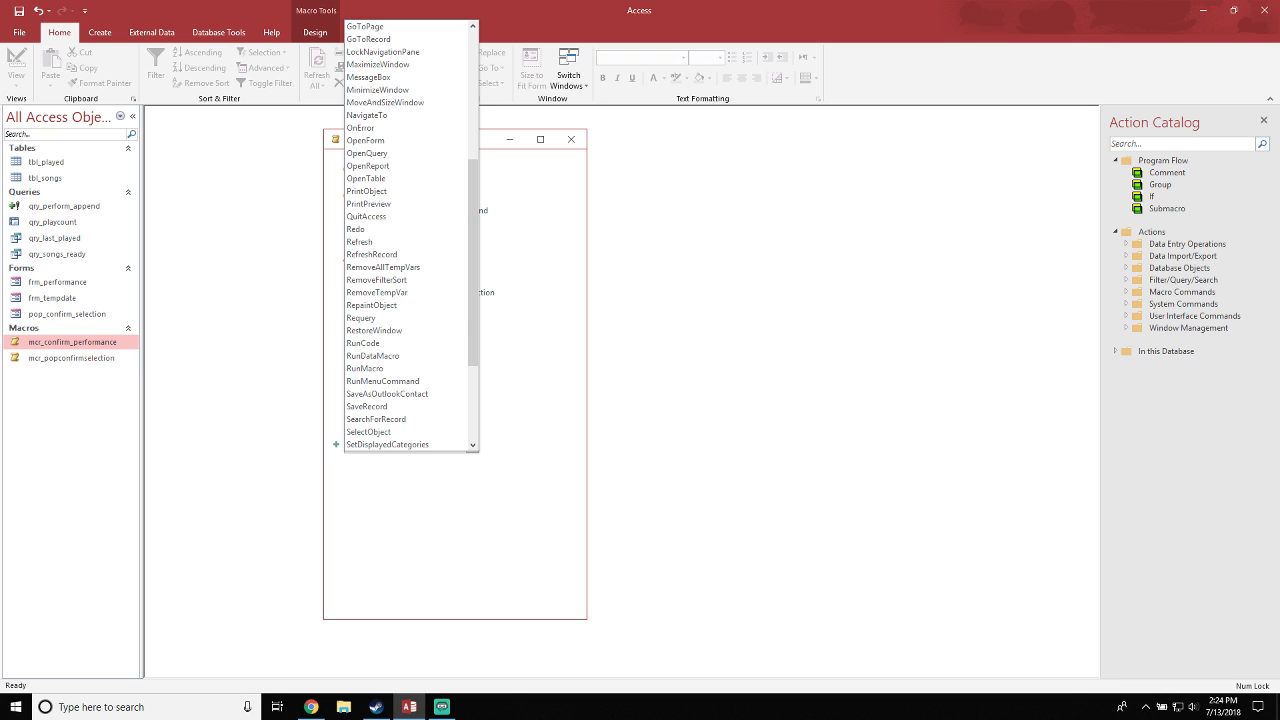
pyautogui.scroll(-4, 405, 280)
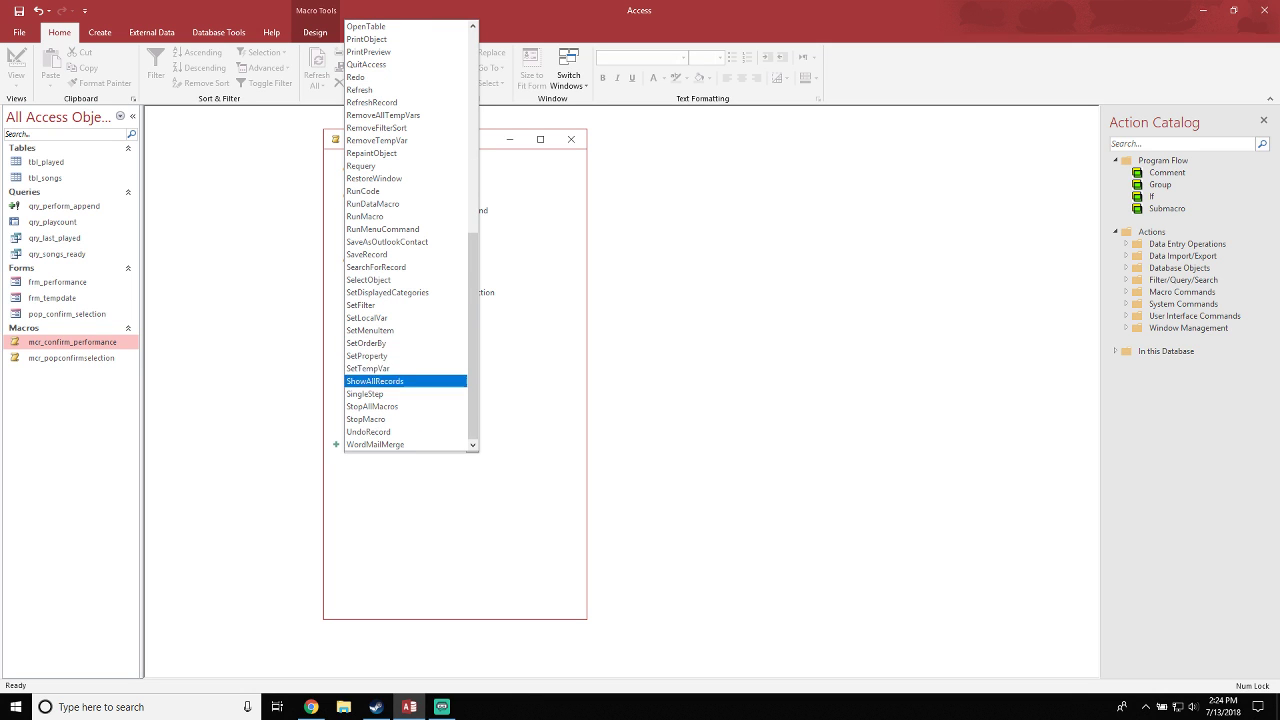
pyautogui.scroll(2, 405, 432)
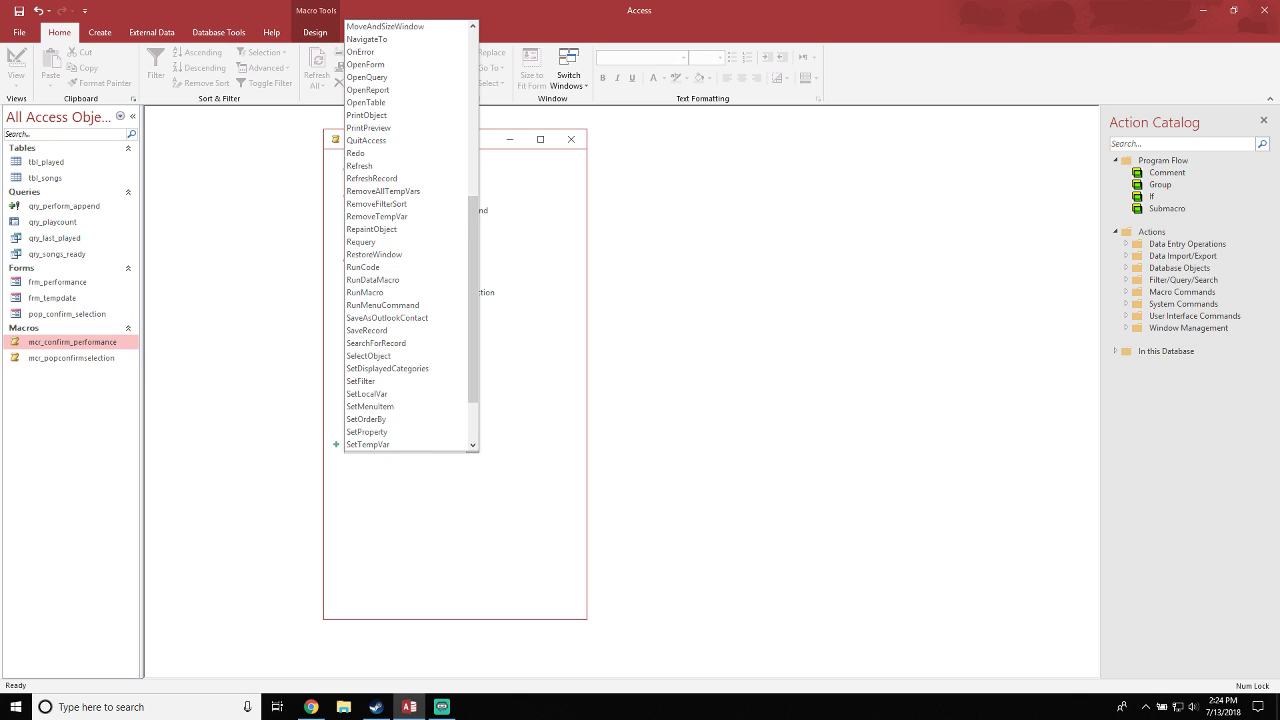
pyautogui.scroll(-2, 405, 432)
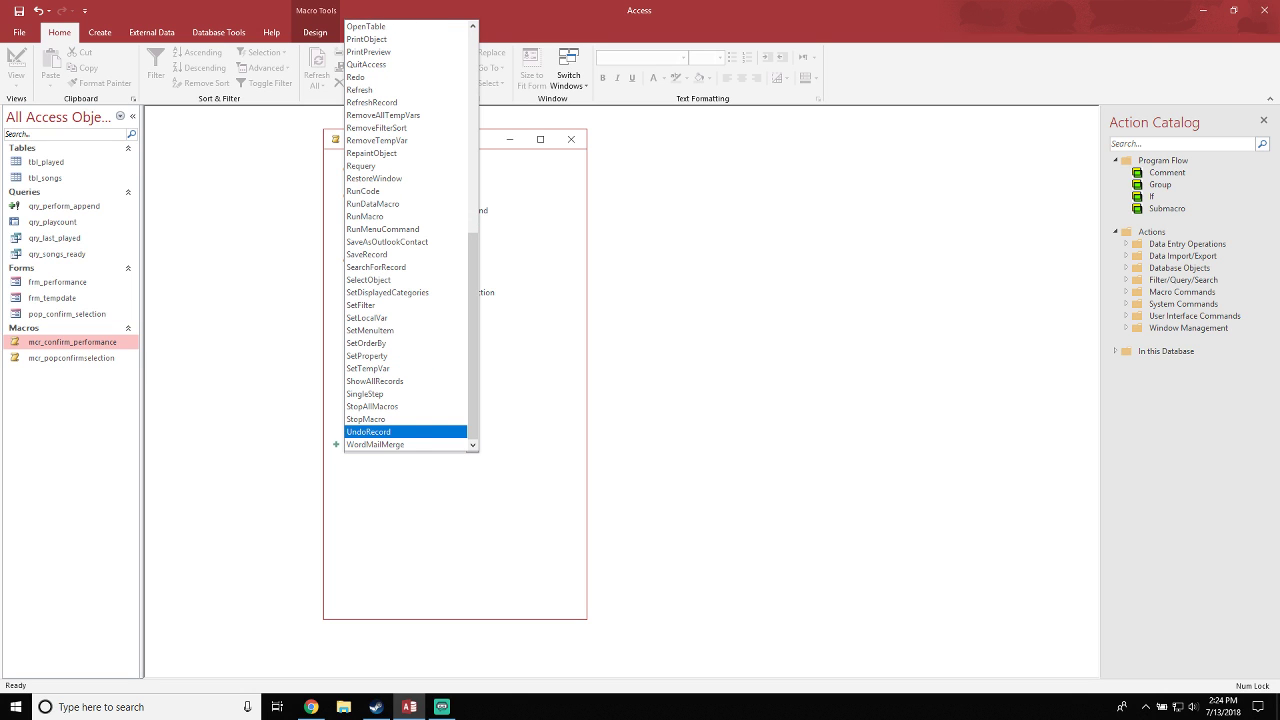
pyautogui.scroll(8, 405, 432)
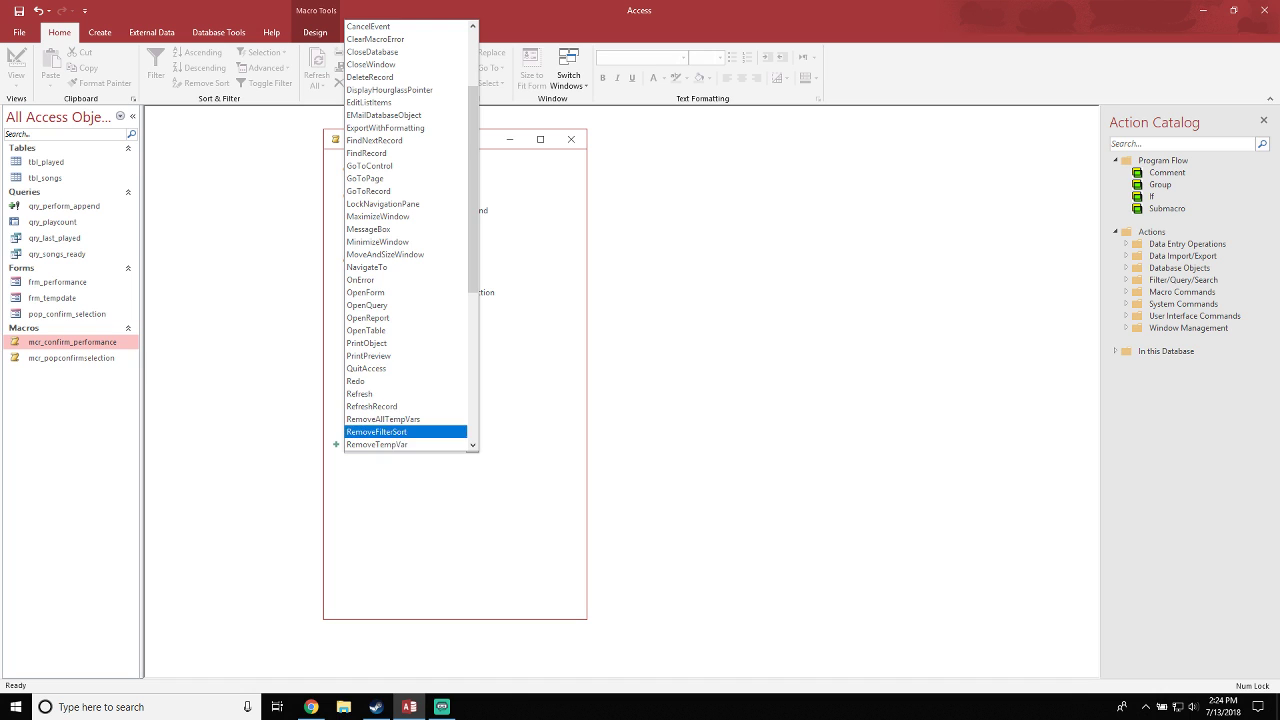
pyautogui.scroll(2, 405, 432)
pyautogui.scroll(1, 405, 432)
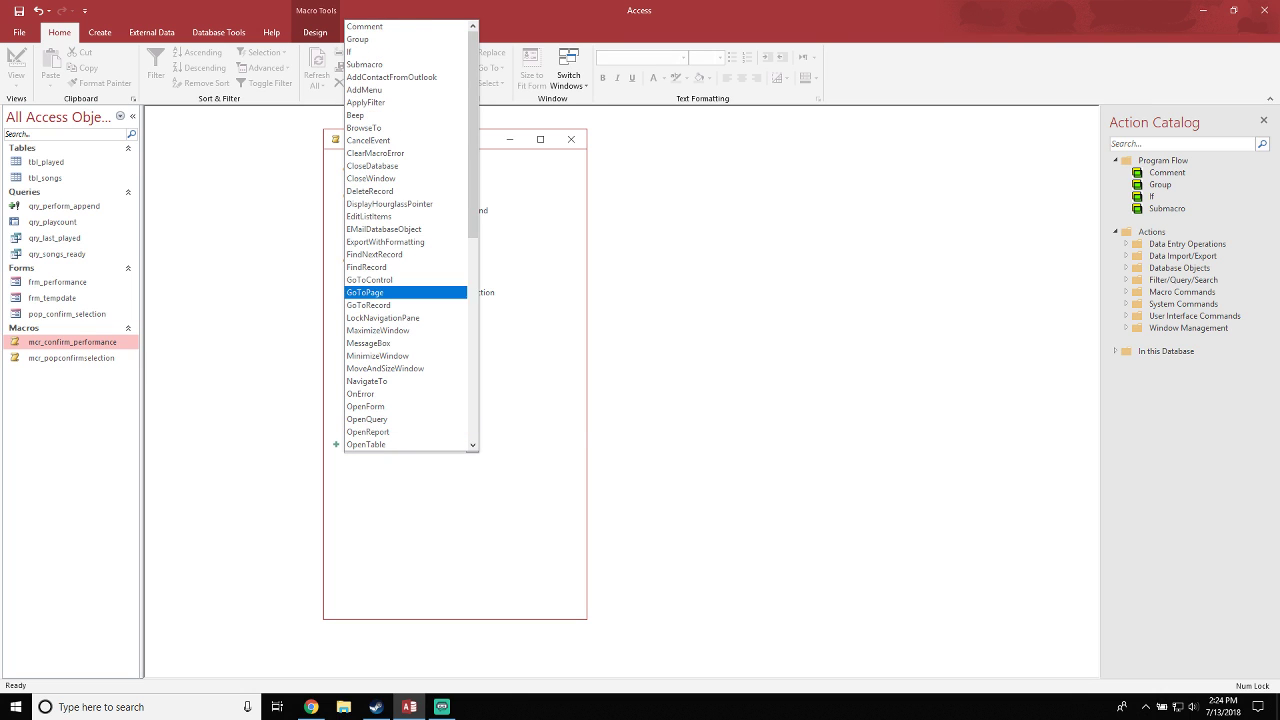
pyautogui.click(522, 408)
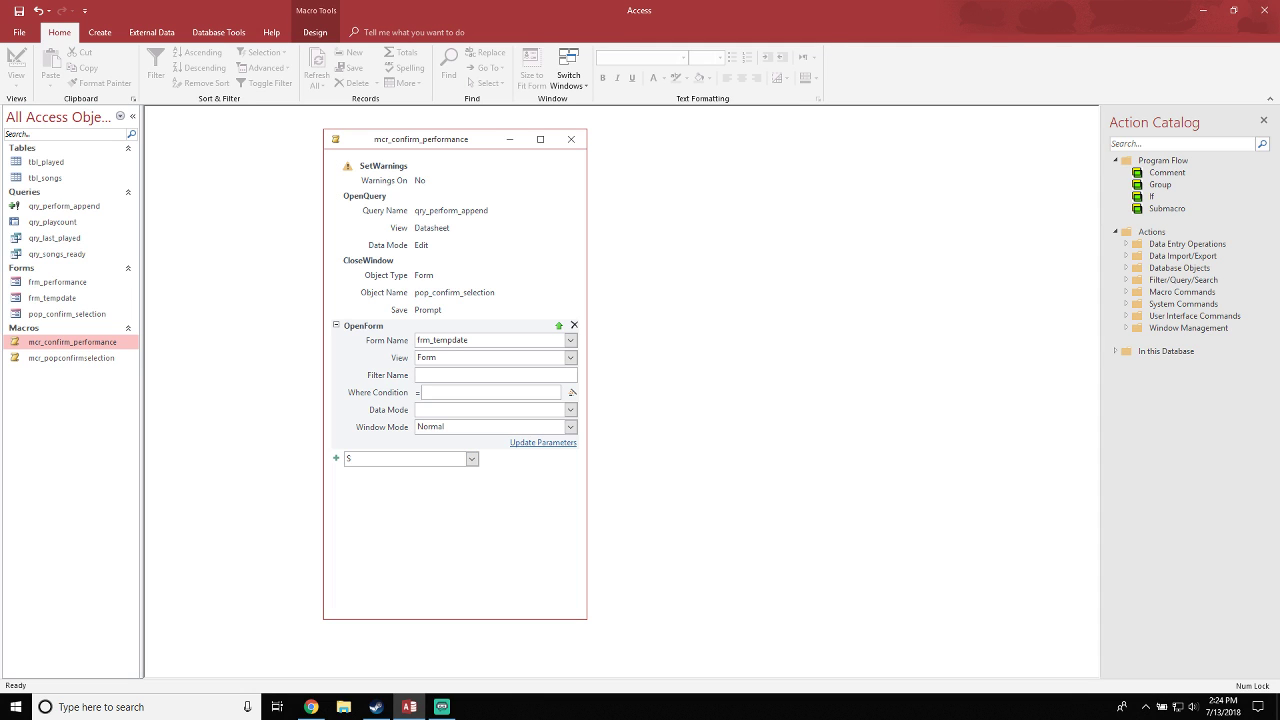
# Show all macro actions, including the restricted ones, and add a SetValue action below the OpenForm action
pyautogui.moveTo(421, 139)
pyautogui.mouseDown()
pyautogui.moveTo(447, 141)
pyautogui.moveTo(410, 130)
pyautogui.mouseUp()
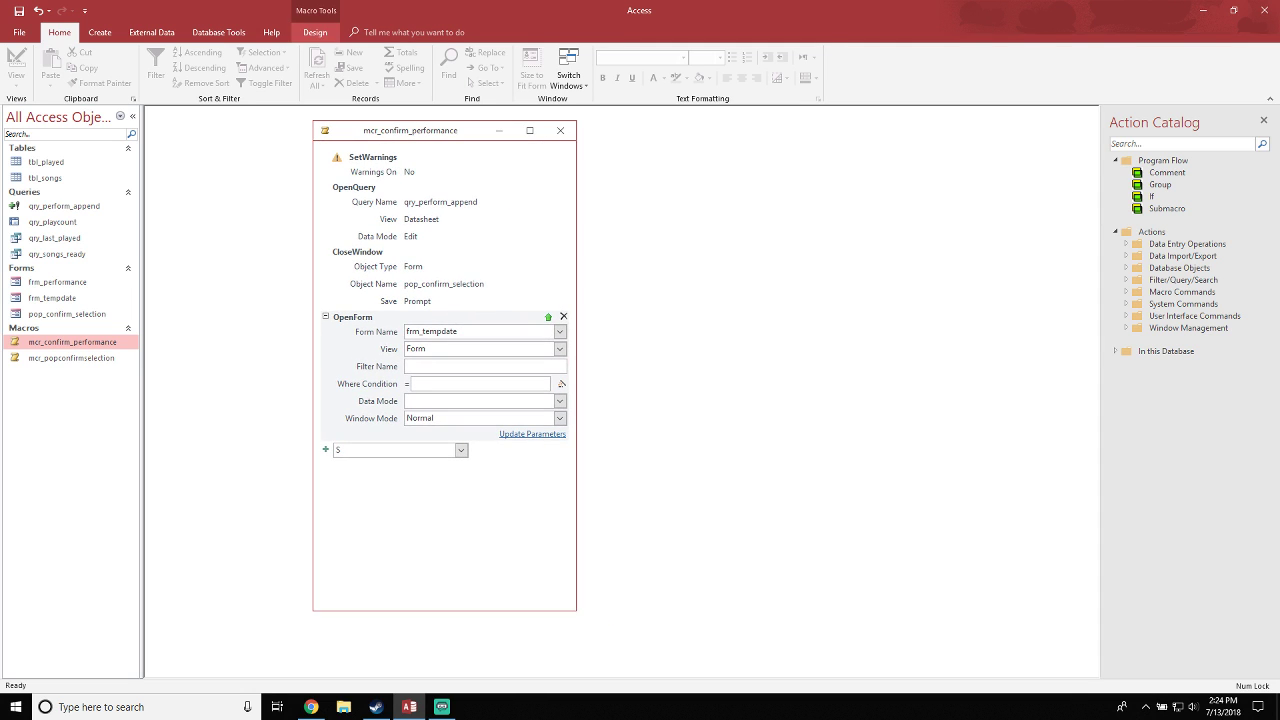
pyautogui.click(315, 33)
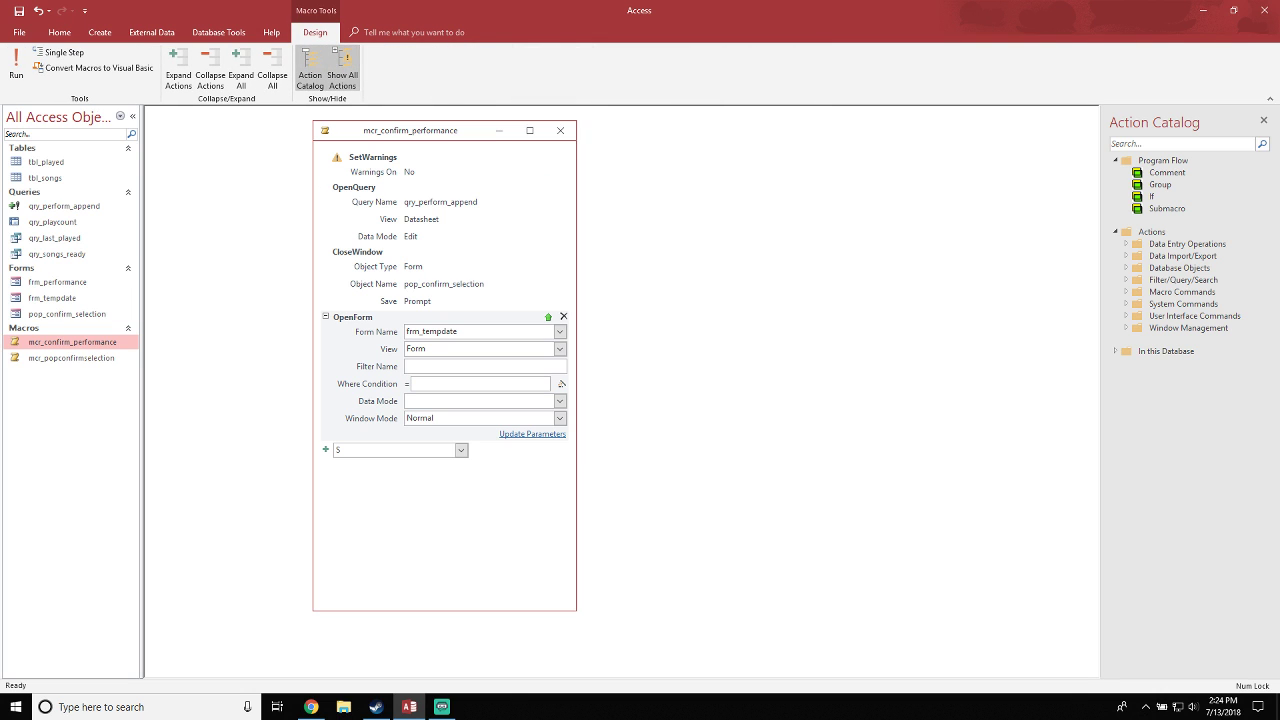
pyautogui.click(461, 450)
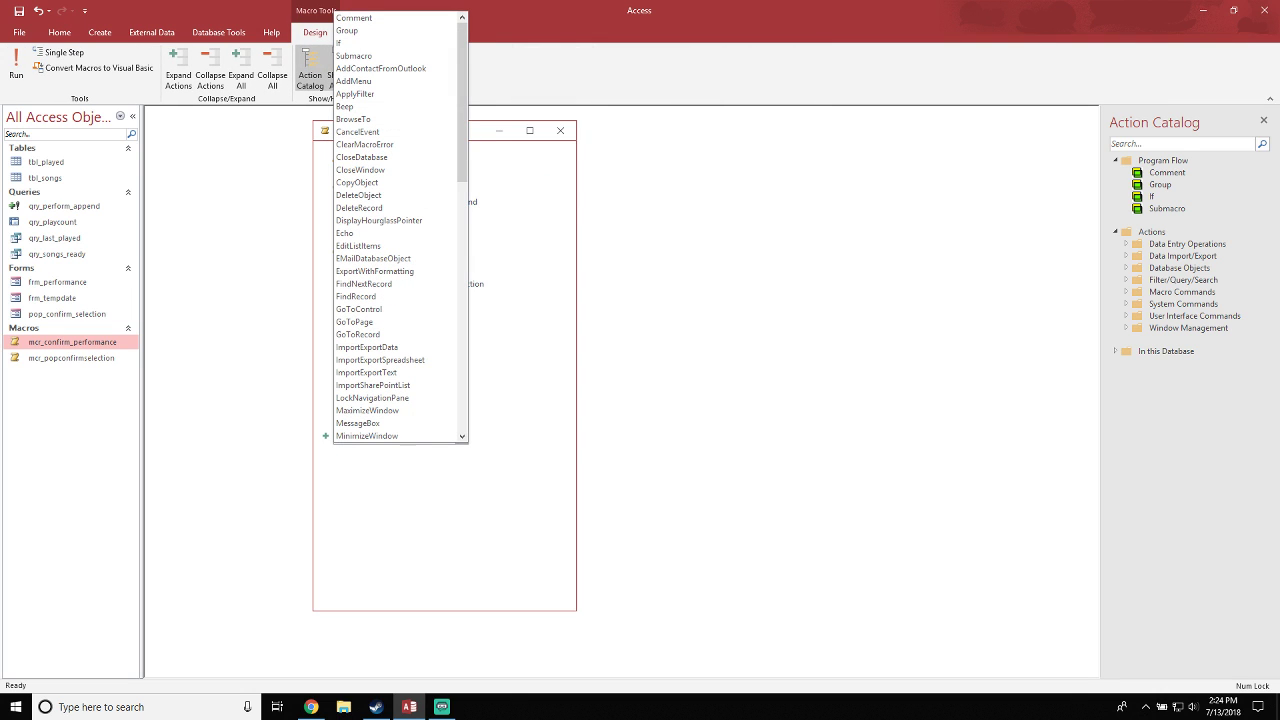
pyautogui.write('SearchForRecord')
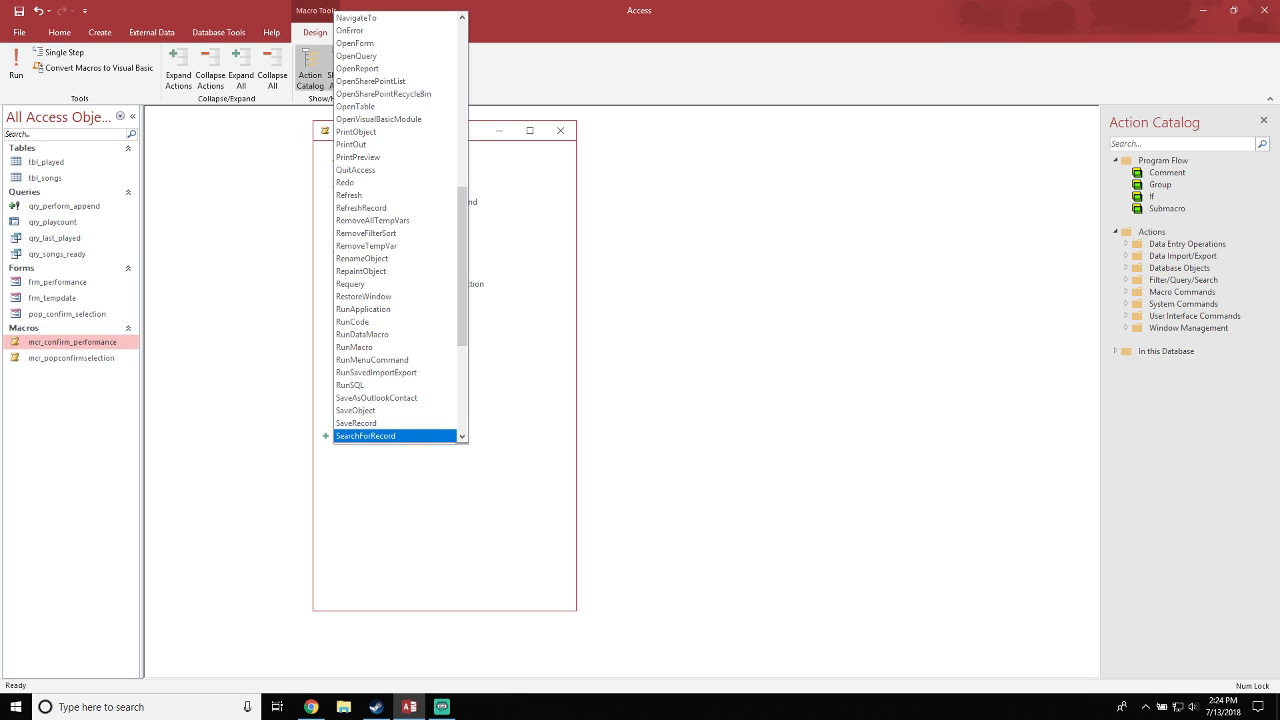
pyautogui.write('tv')
pyautogui.click(390, 436)
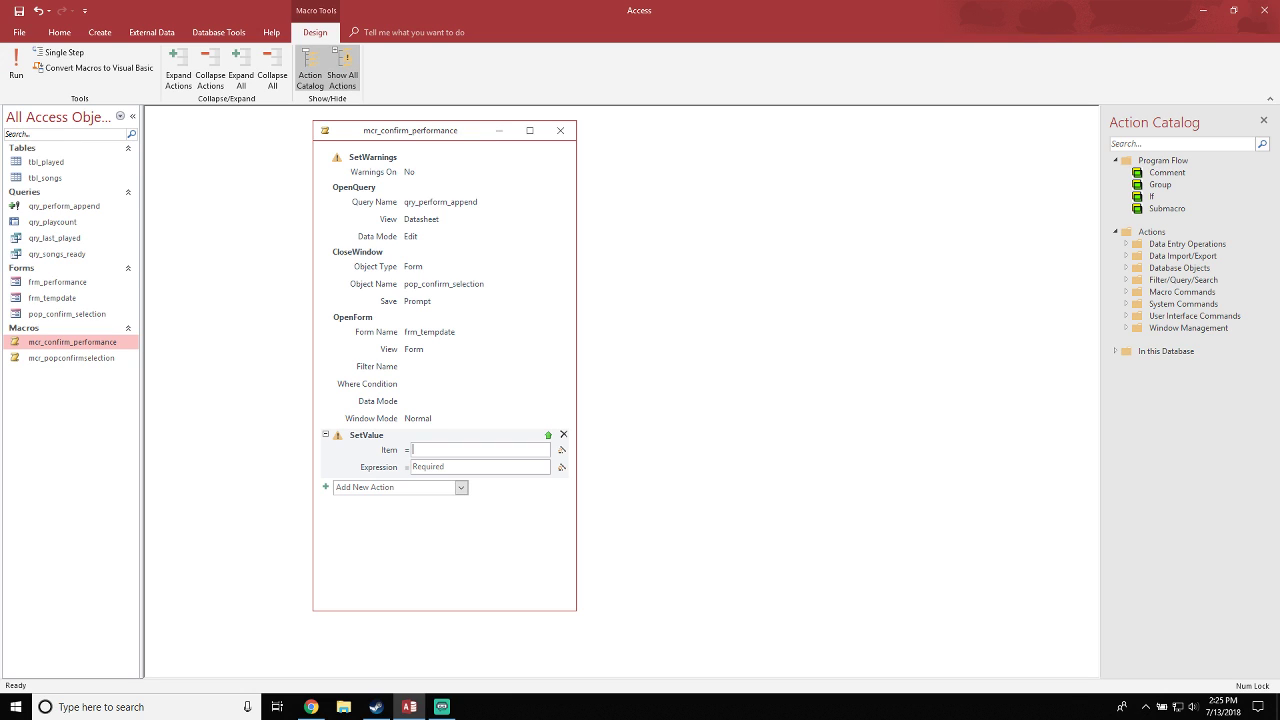
pyautogui.hotkey('alt', 'Tab')
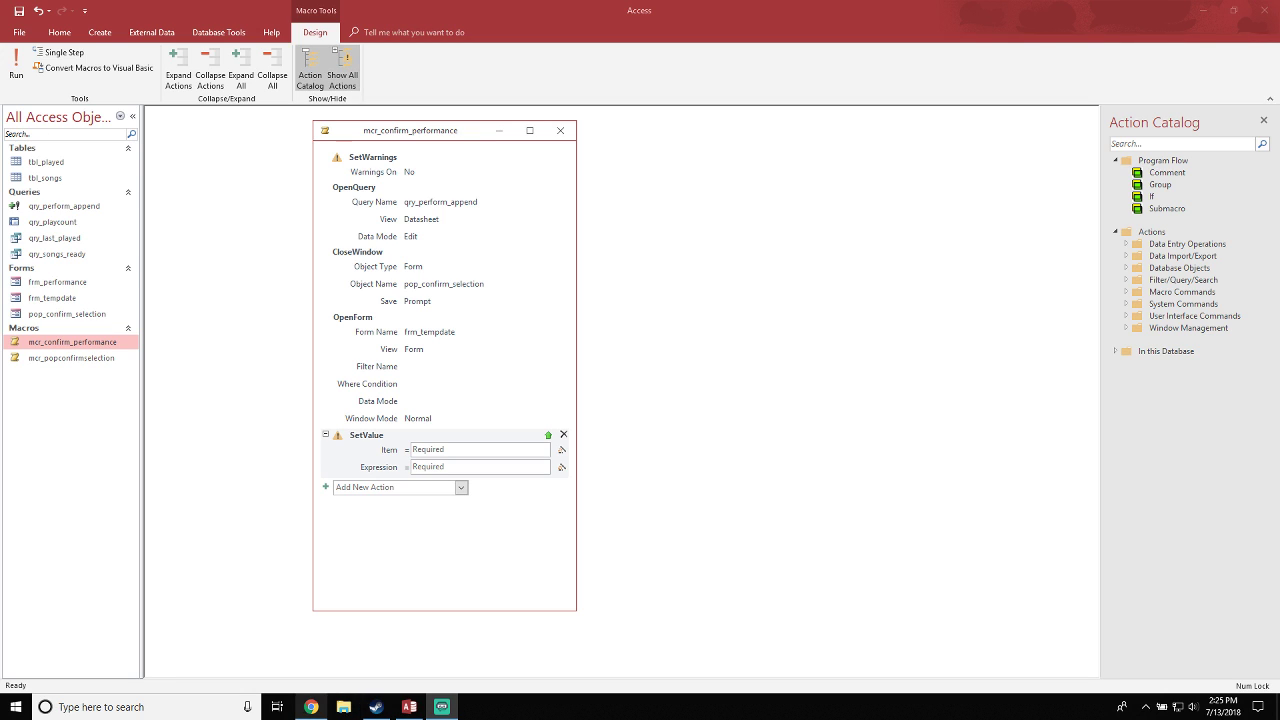
pyautogui.click(311, 707)
# Build the SetValue action's Item as Forms![frm_tempdate]![date temp] with the Expression Builder
pyautogui.click(479, 450)
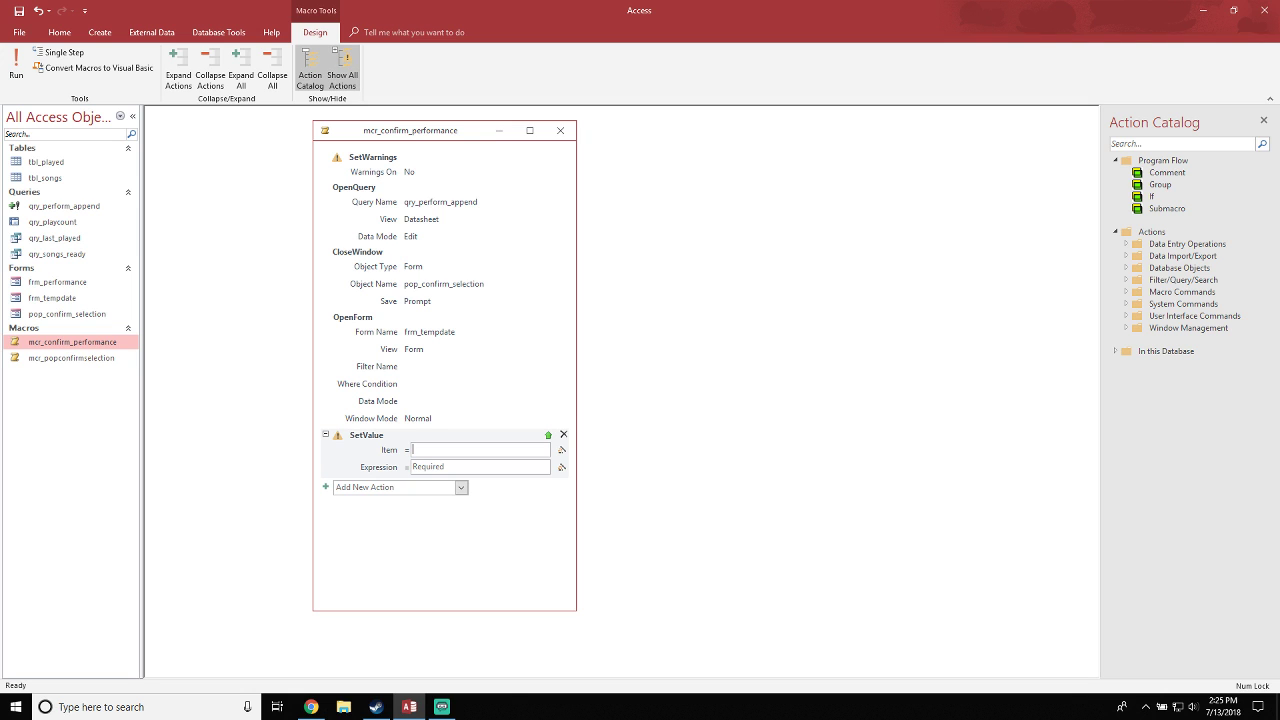
pyautogui.click(562, 450)
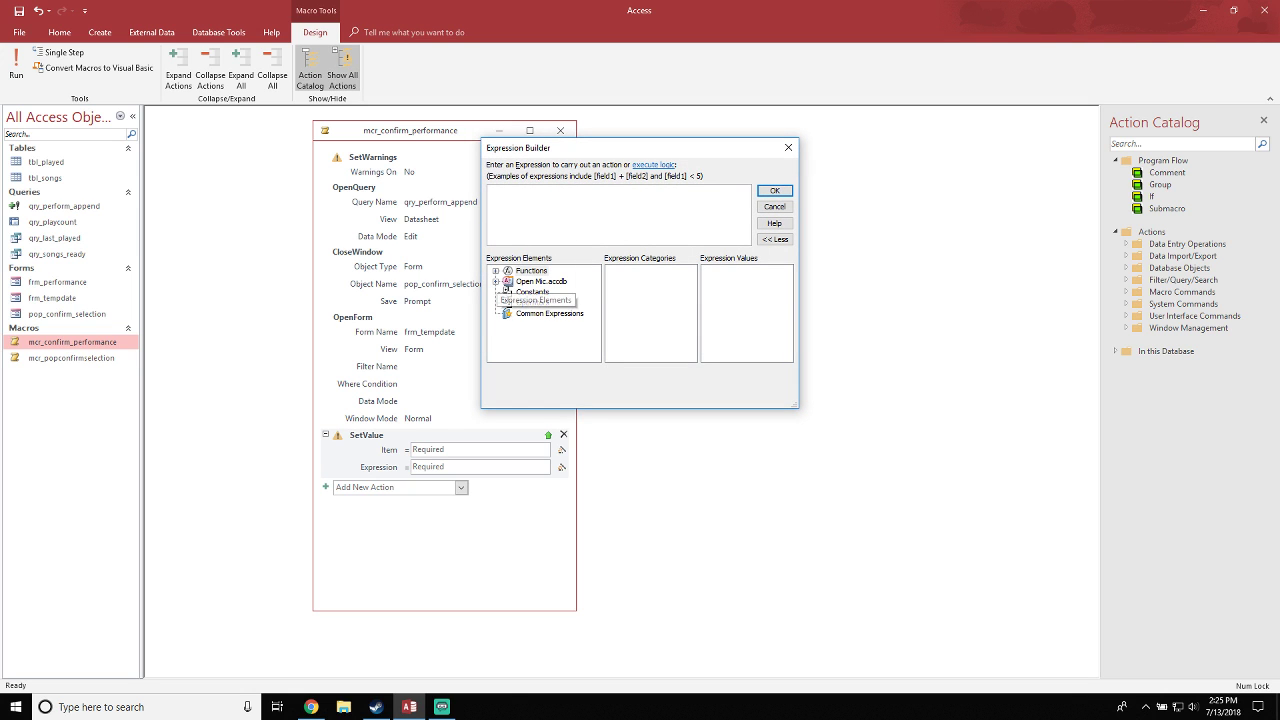
pyautogui.click(495, 281)
pyautogui.click(508, 313)
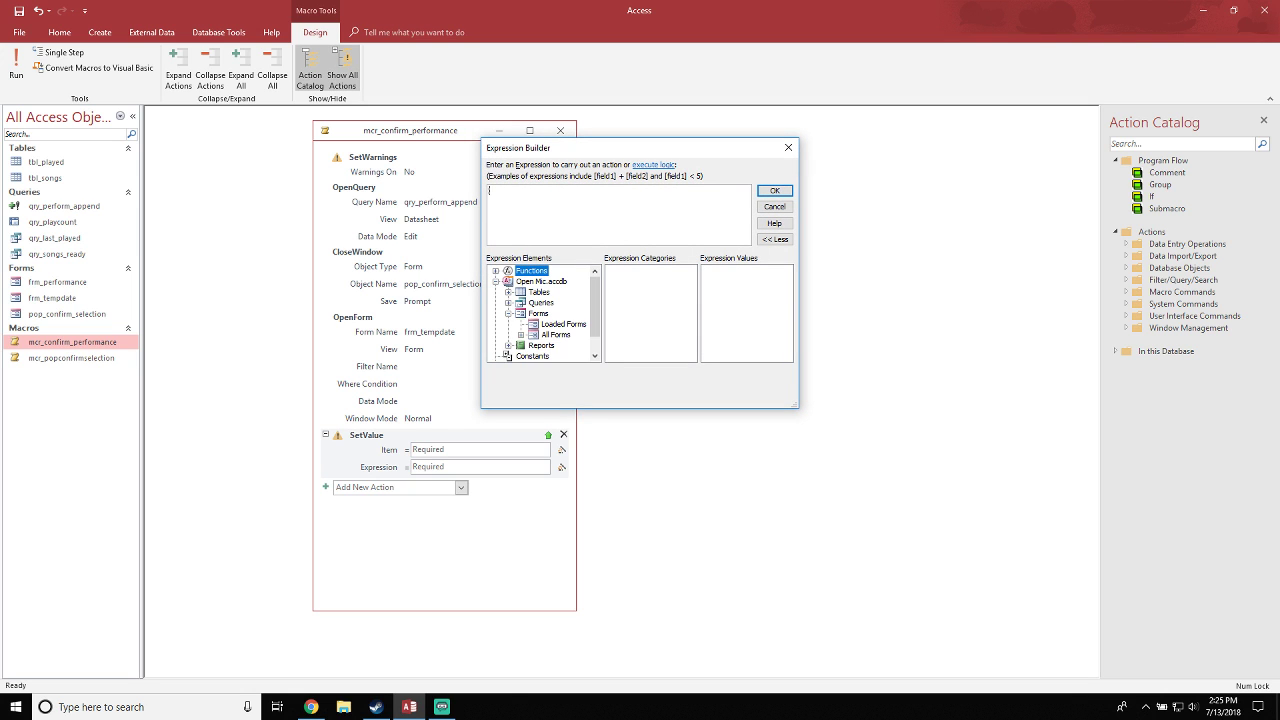
pyautogui.click(520, 334)
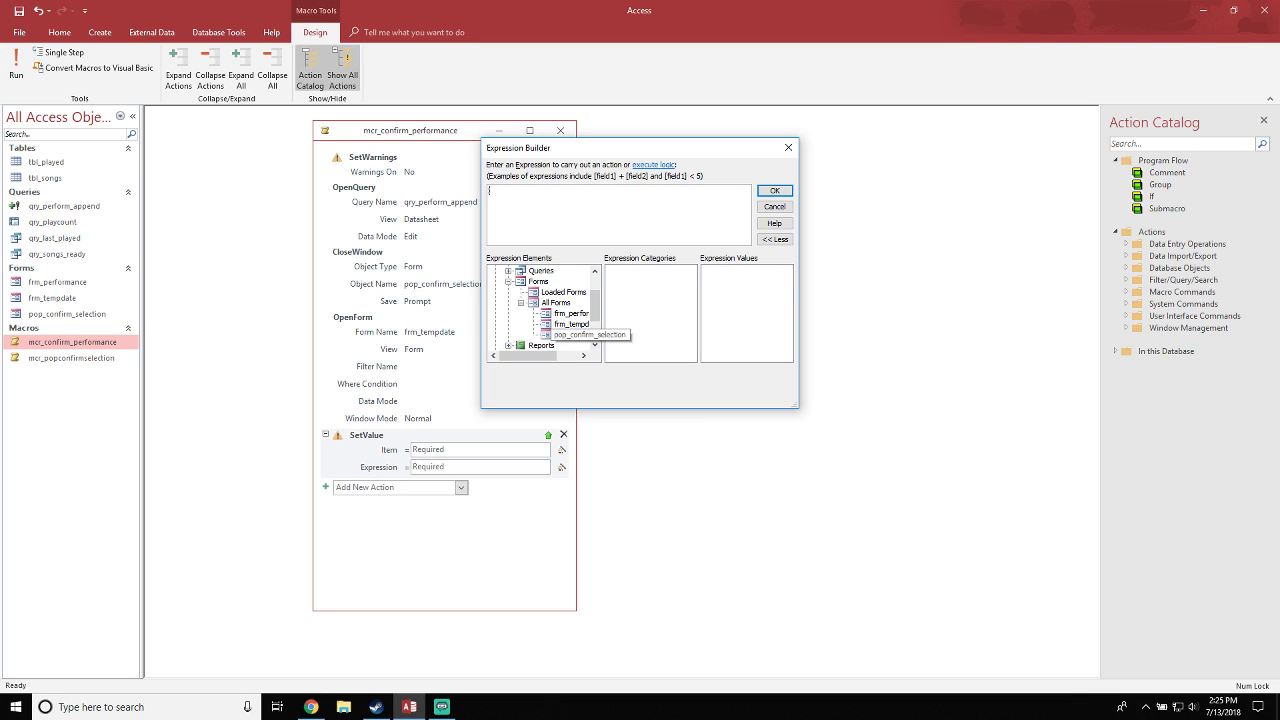
pyautogui.click(571, 324)
pyautogui.click(624, 279)
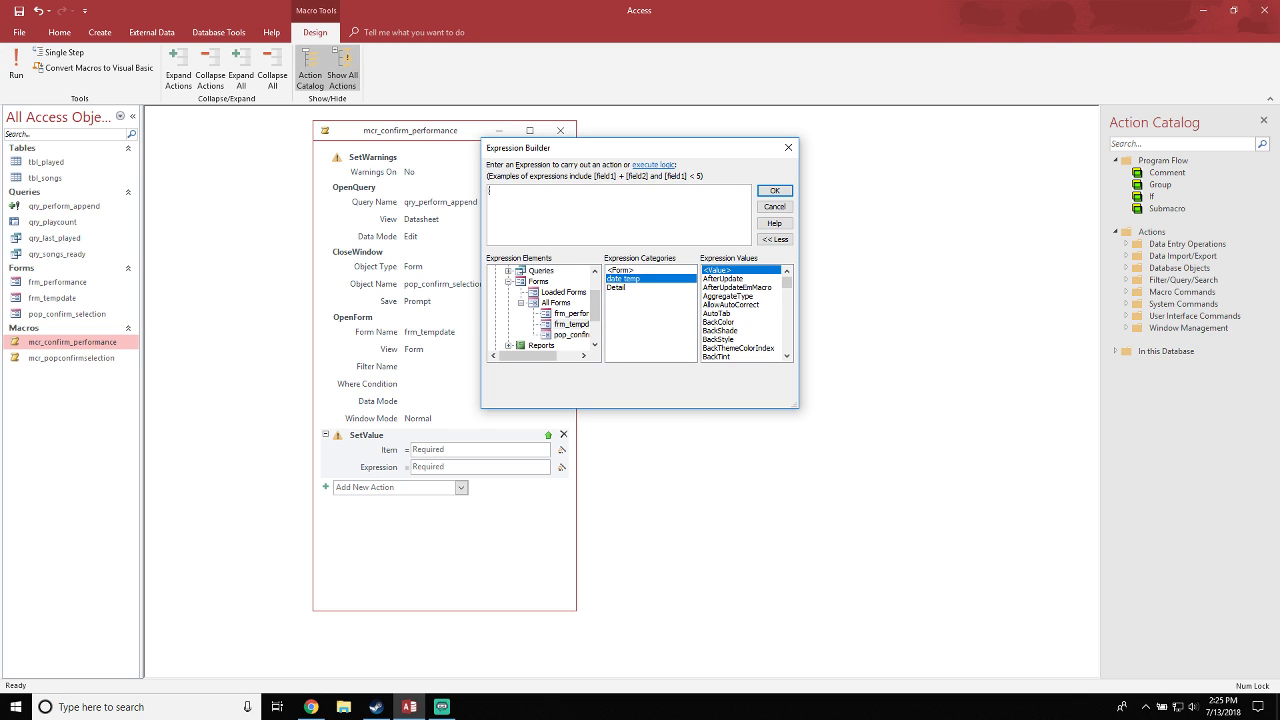
pyautogui.doubleClick(624, 279)
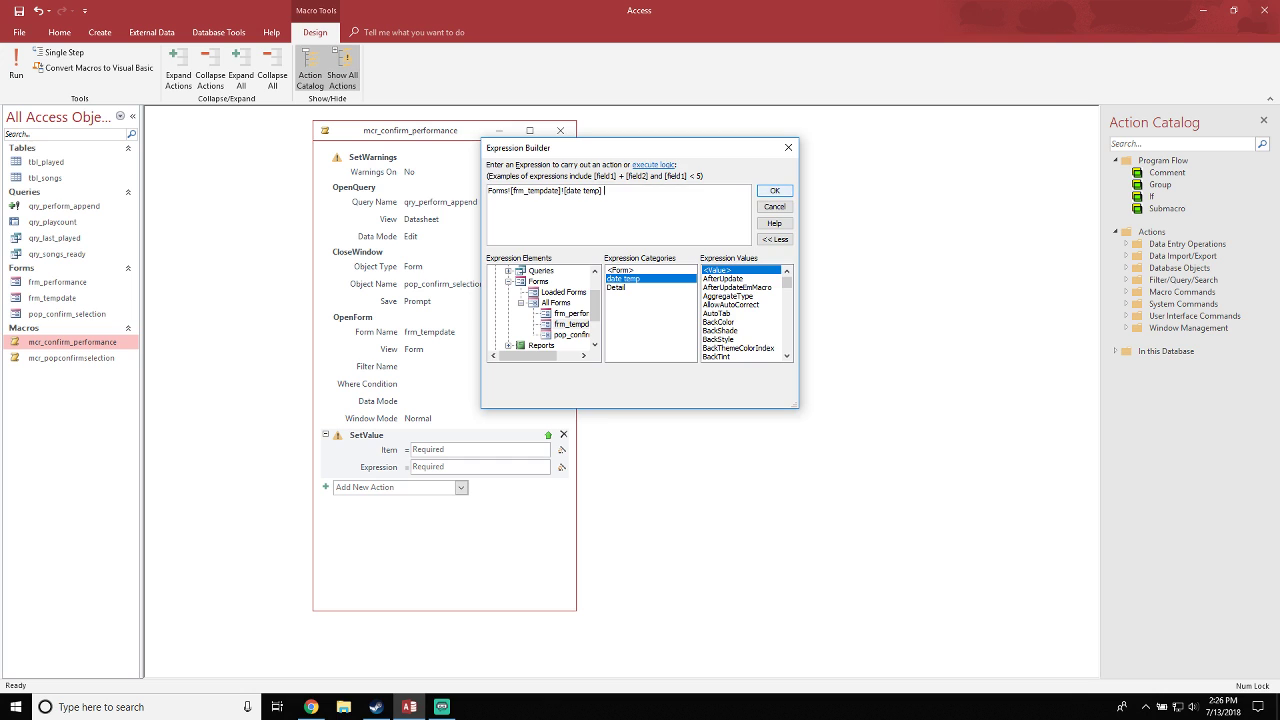
pyautogui.press('Return')
# Build the SetValue action's Expression as Forms![frm_performance]![performance_date] with the Expression Builder
pyautogui.click(450, 467)
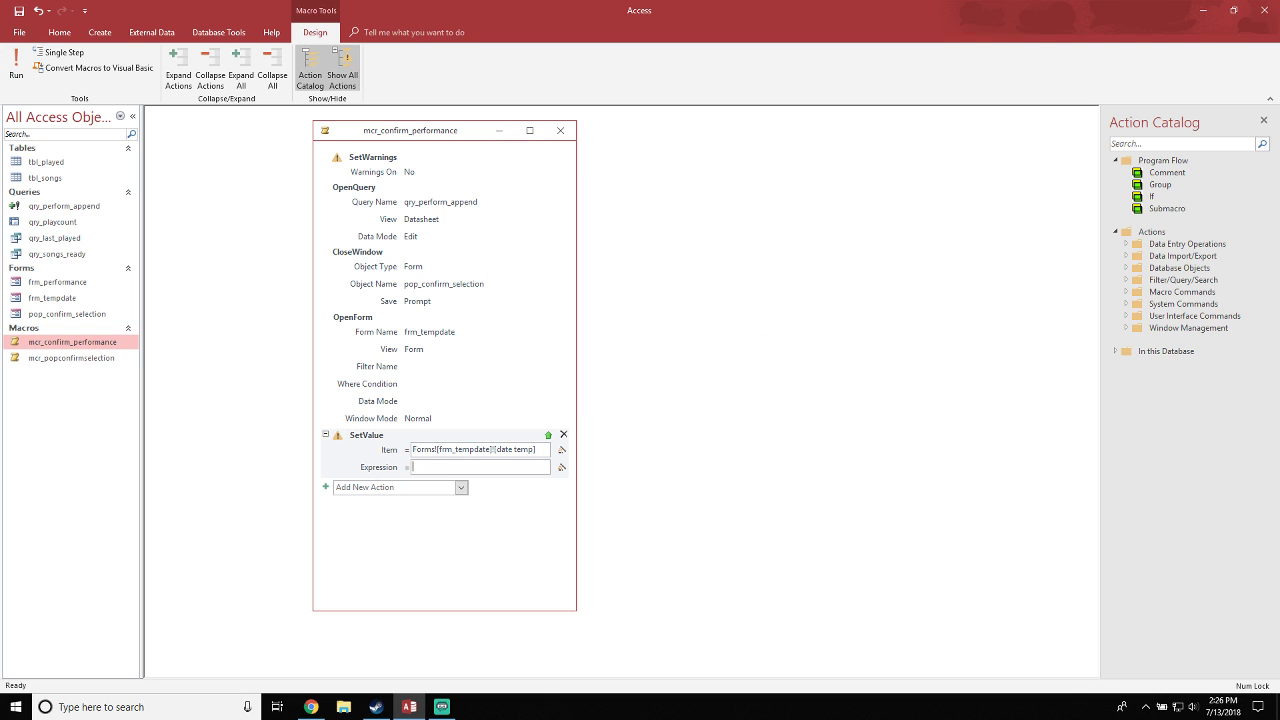
pyautogui.click(562, 467)
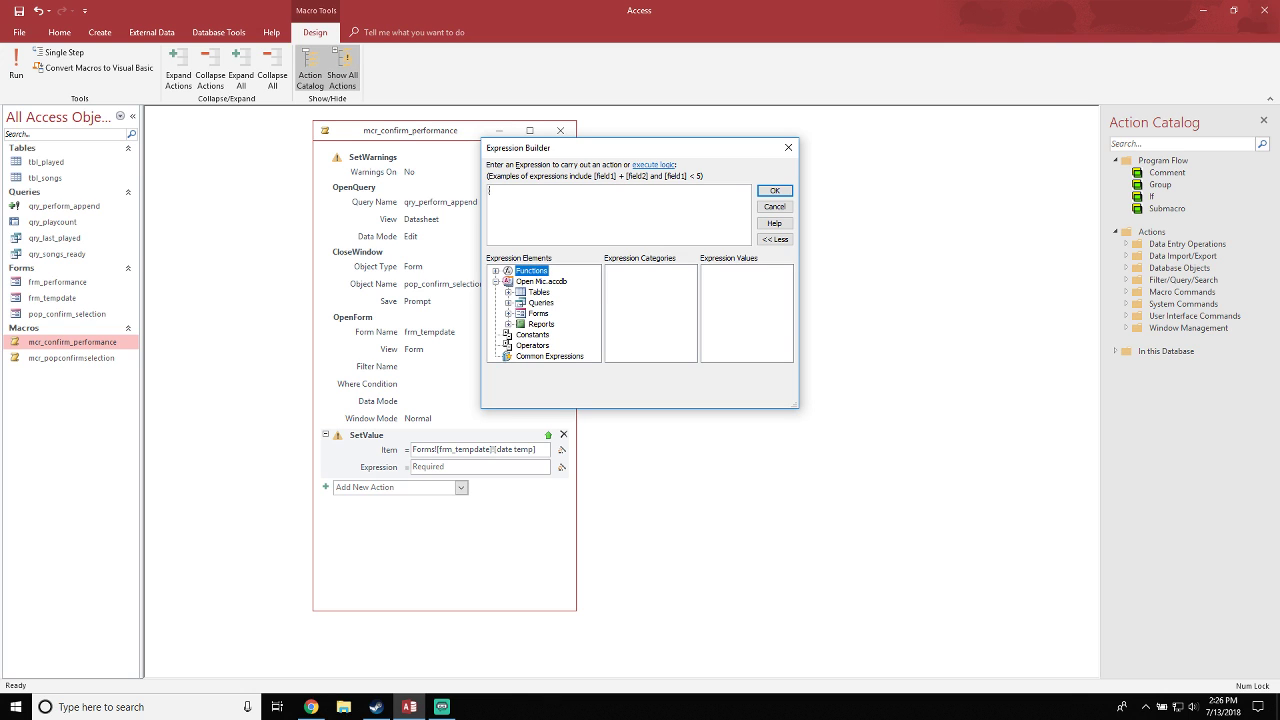
pyautogui.click(508, 314)
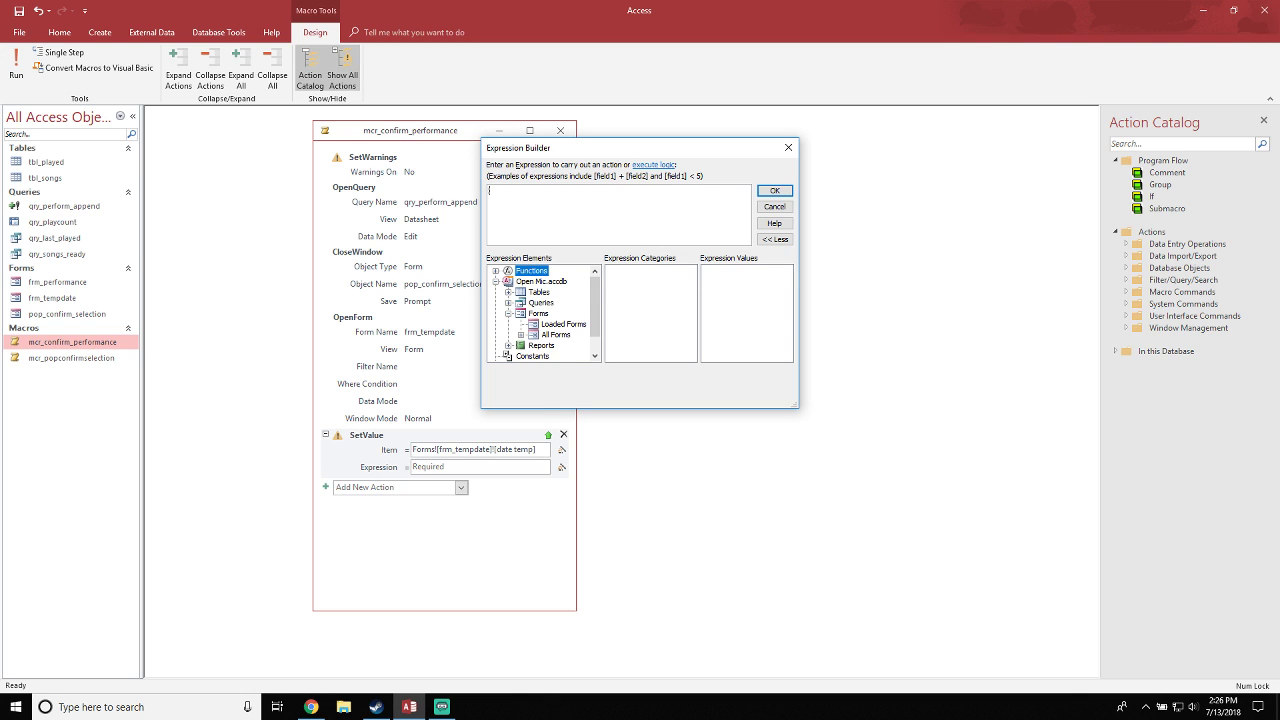
pyautogui.click(520, 334)
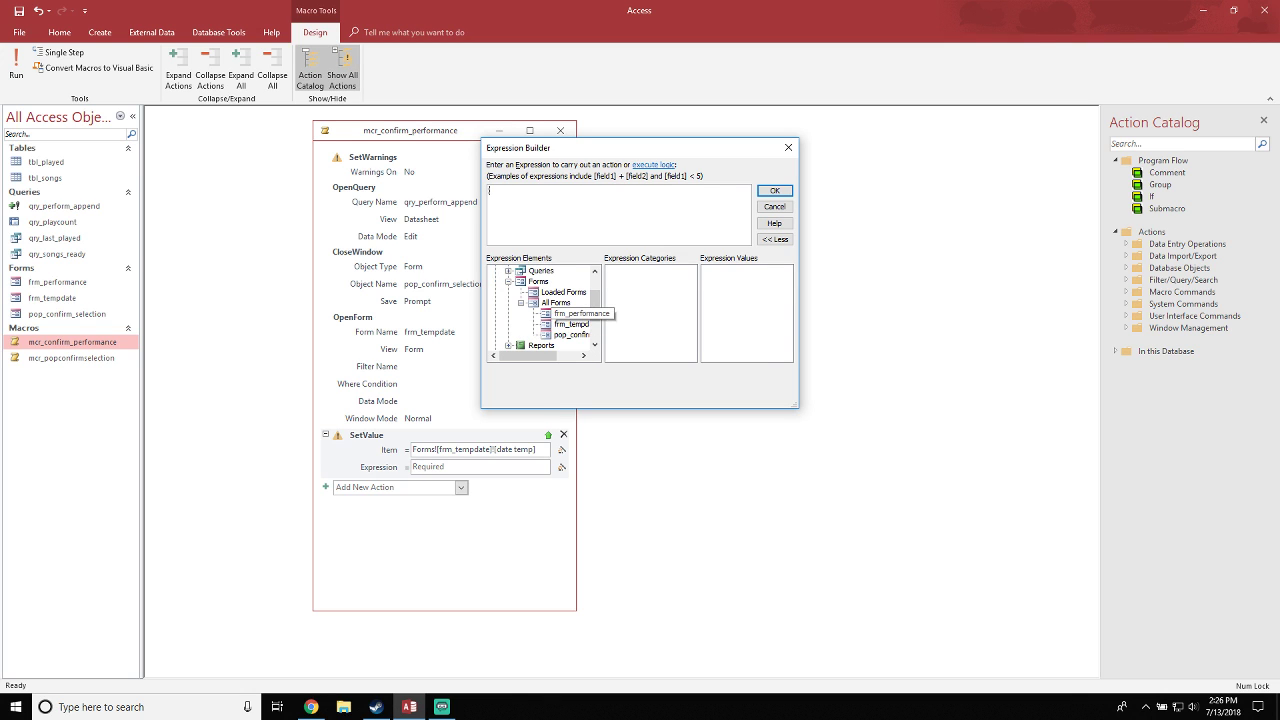
pyautogui.click(565, 313)
pyautogui.click(636, 314)
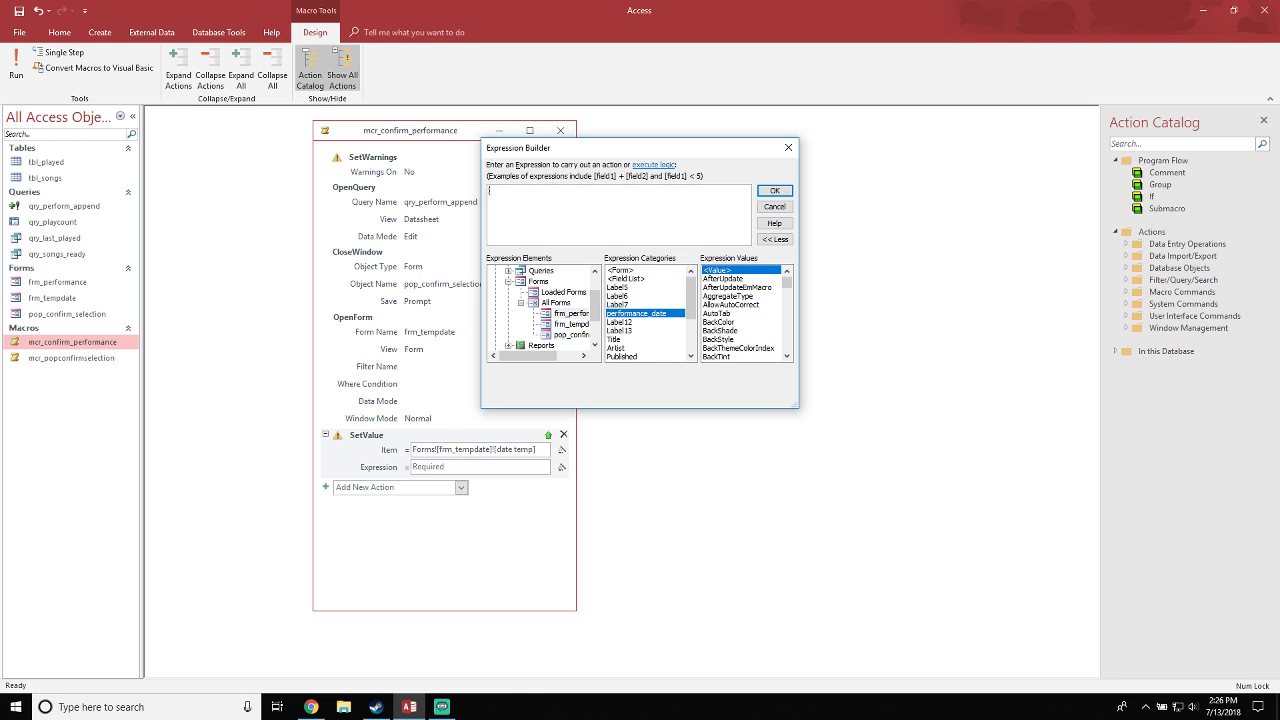
pyautogui.doubleClick(636, 314)
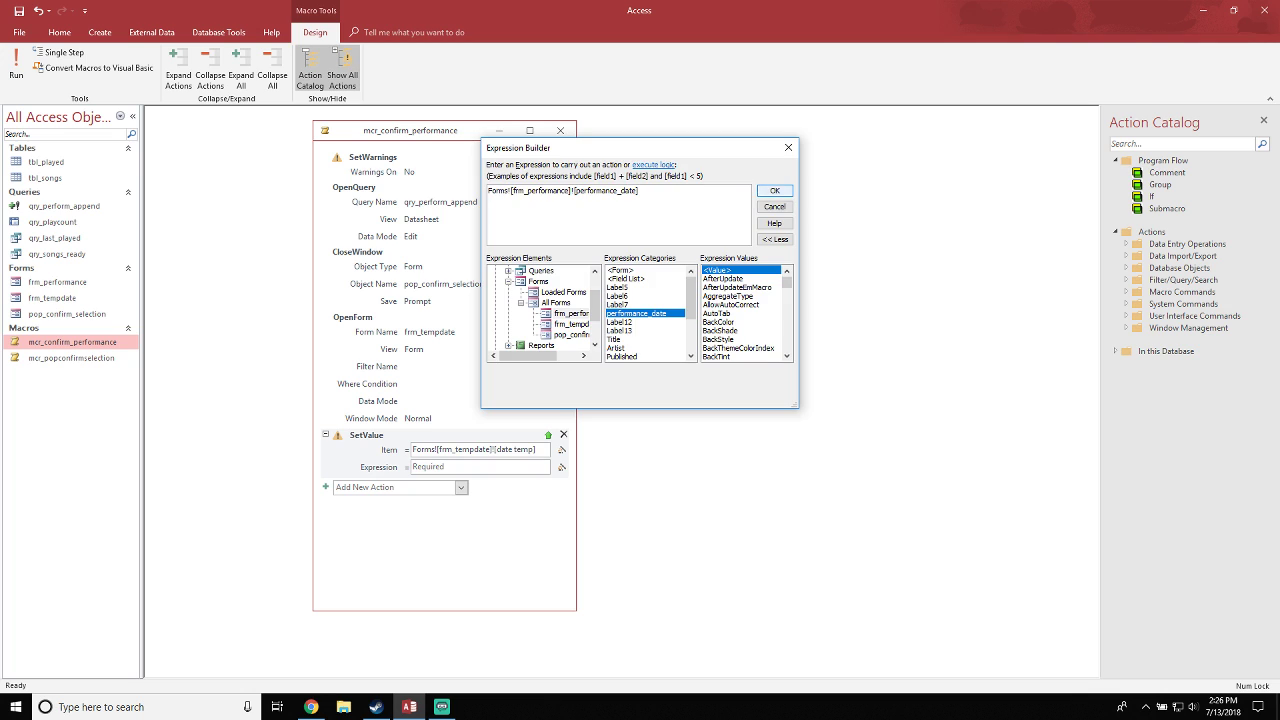
pyautogui.click(774, 190)
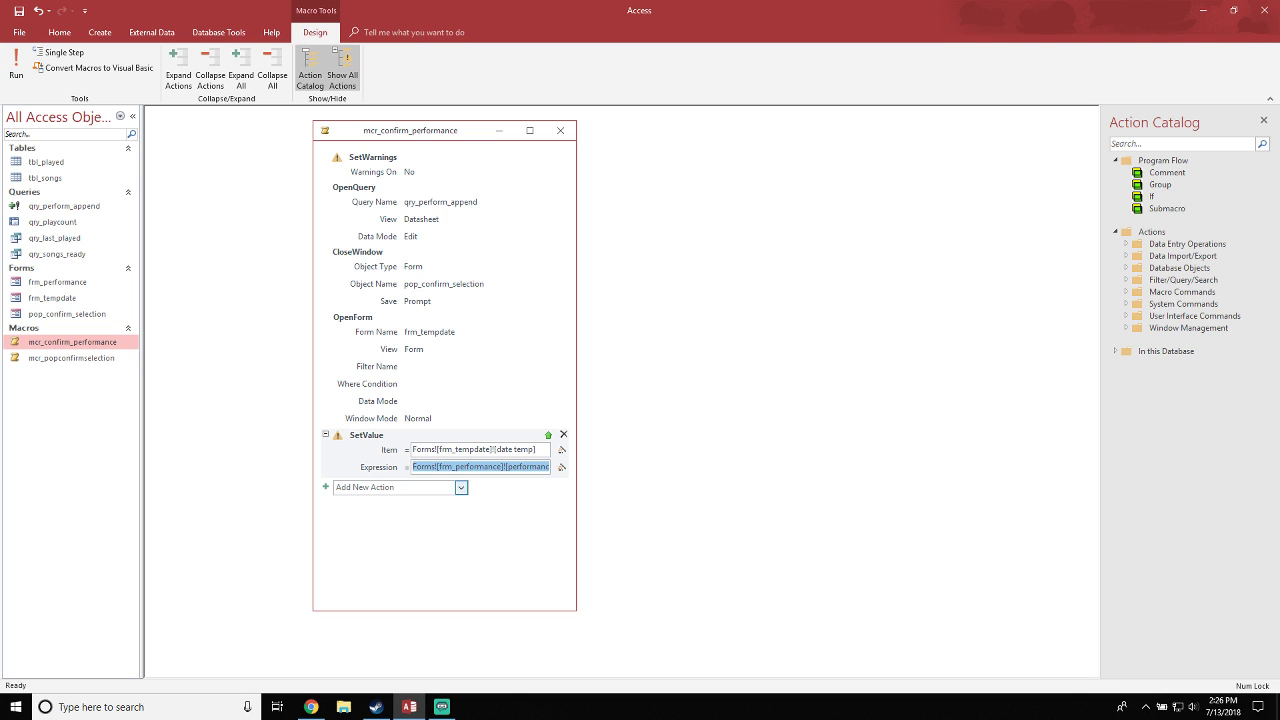
pyautogui.click(461, 487)
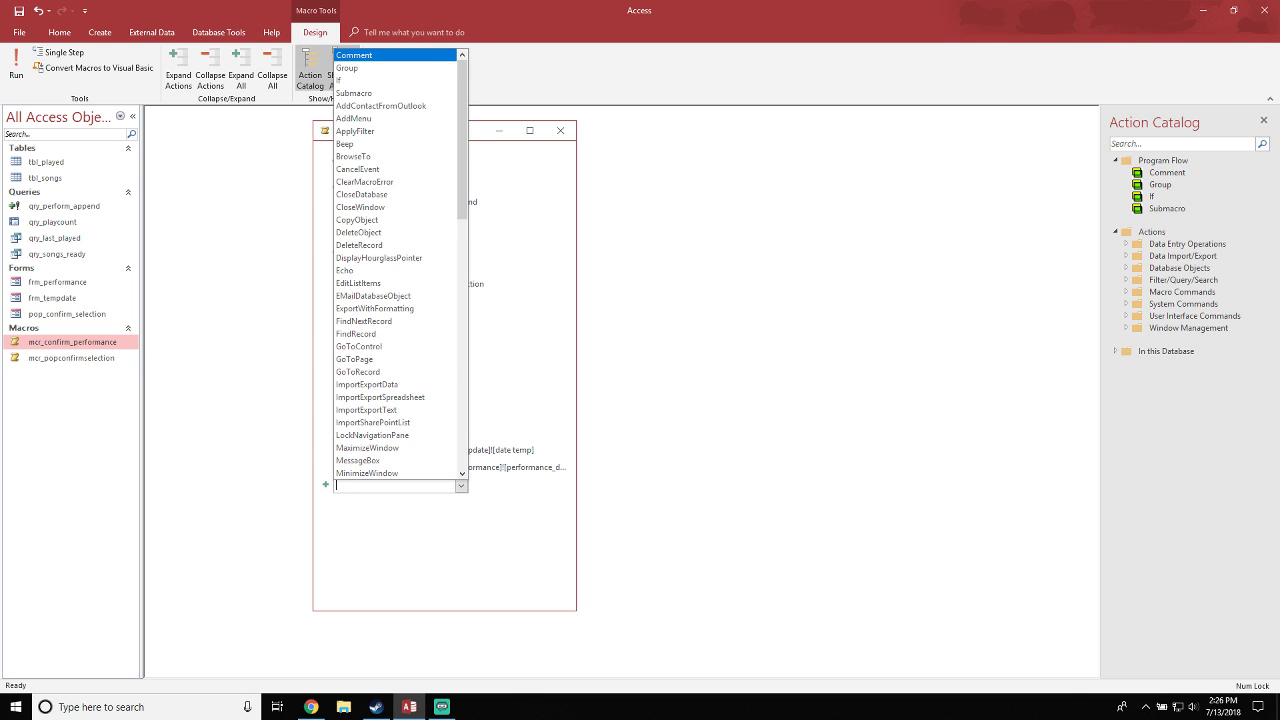
pyautogui.scroll(-1, 395, 384)
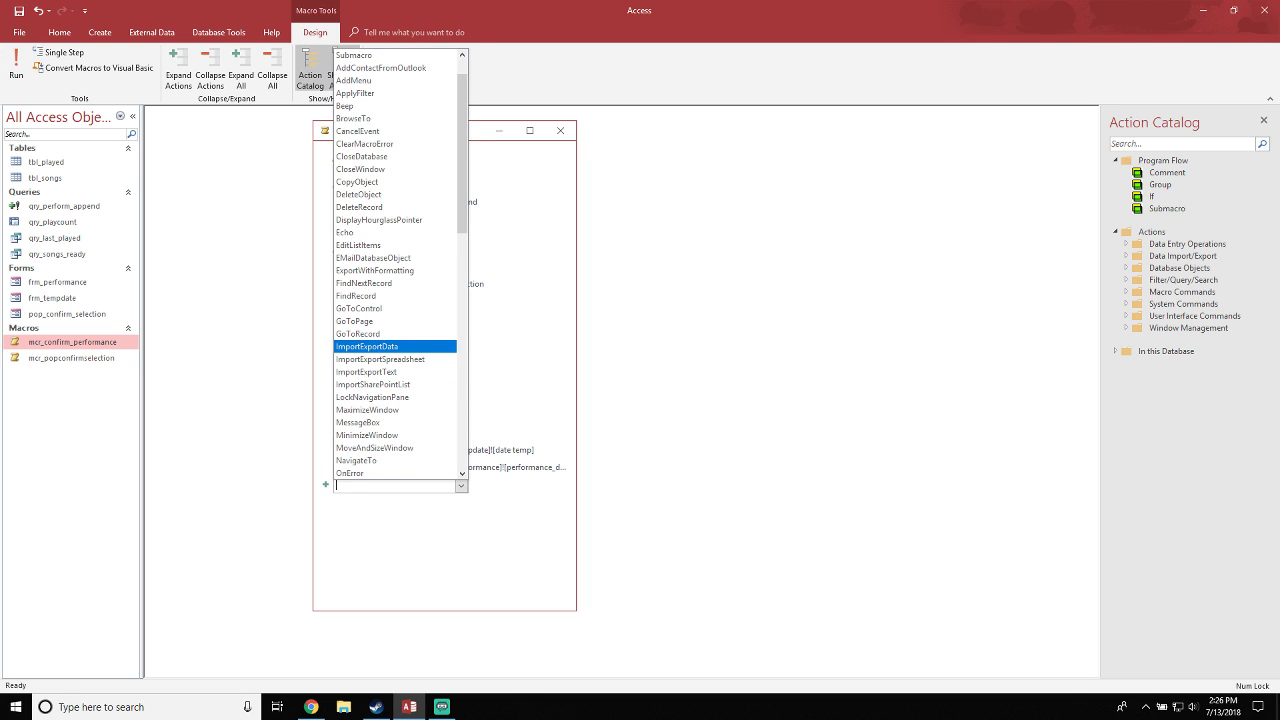
pyautogui.write('ref')
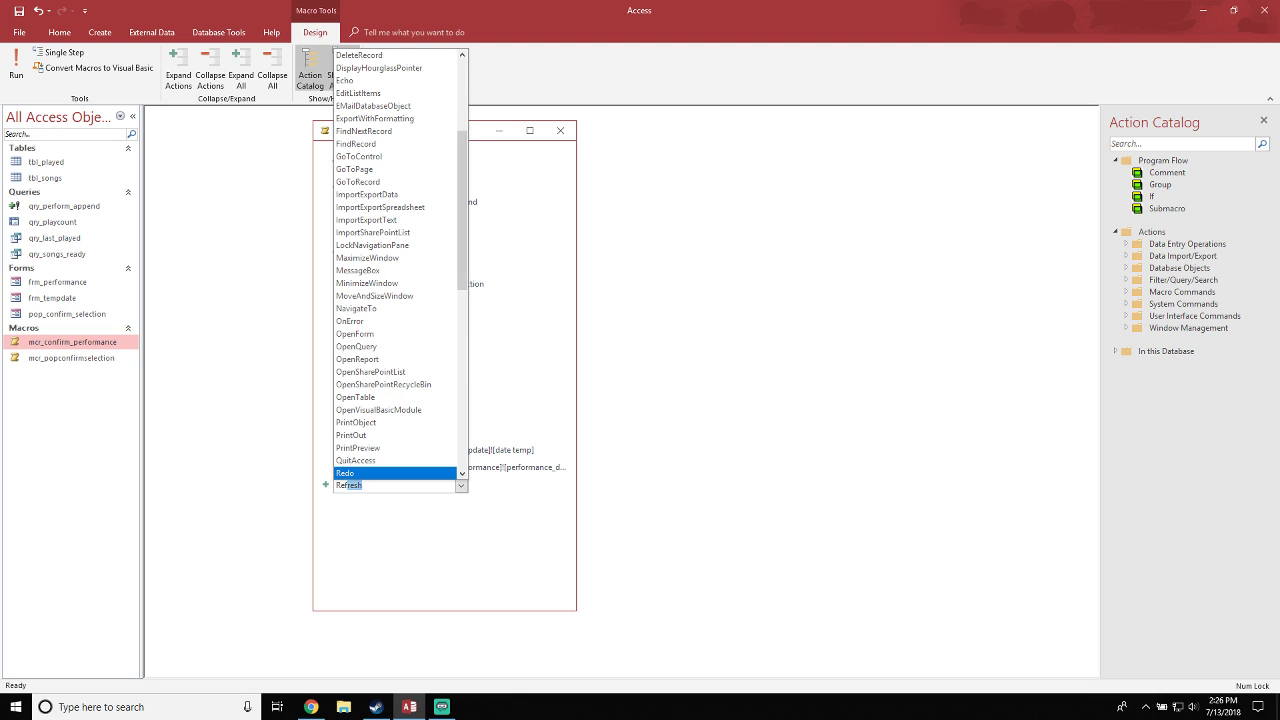
pyautogui.scroll(-1, 400, 266)
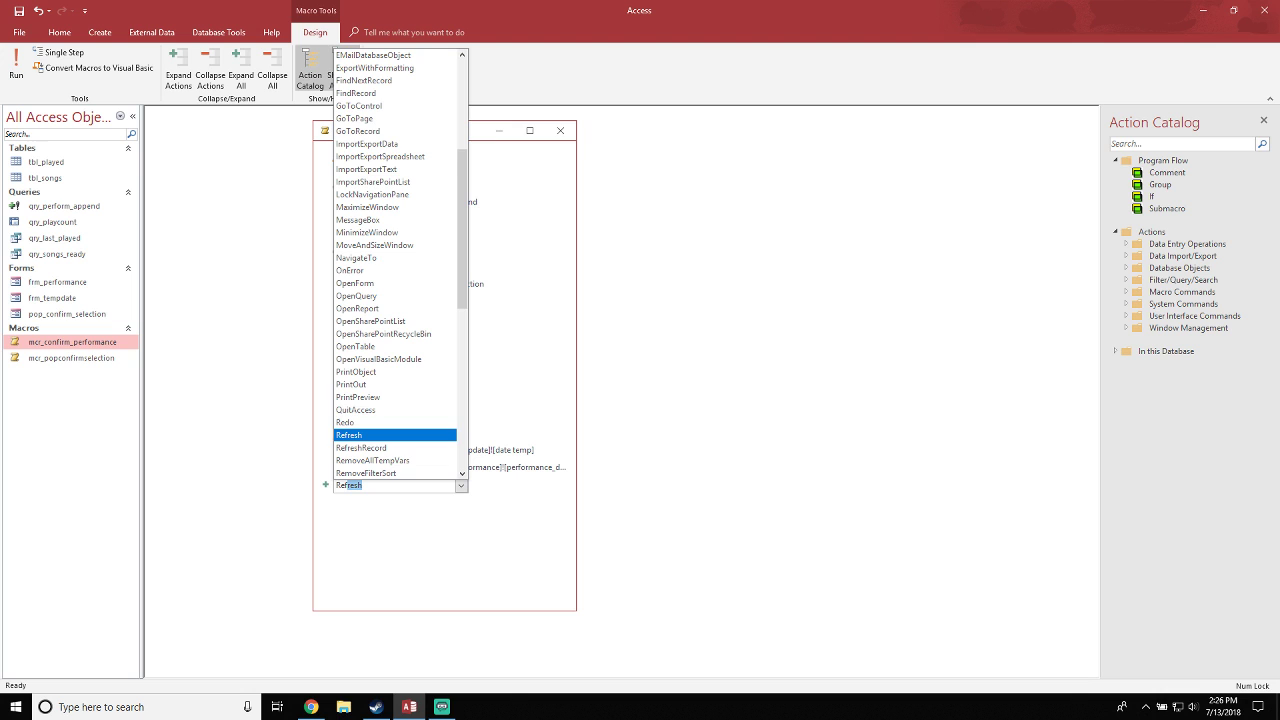
pyautogui.scroll(-2, 400, 266)
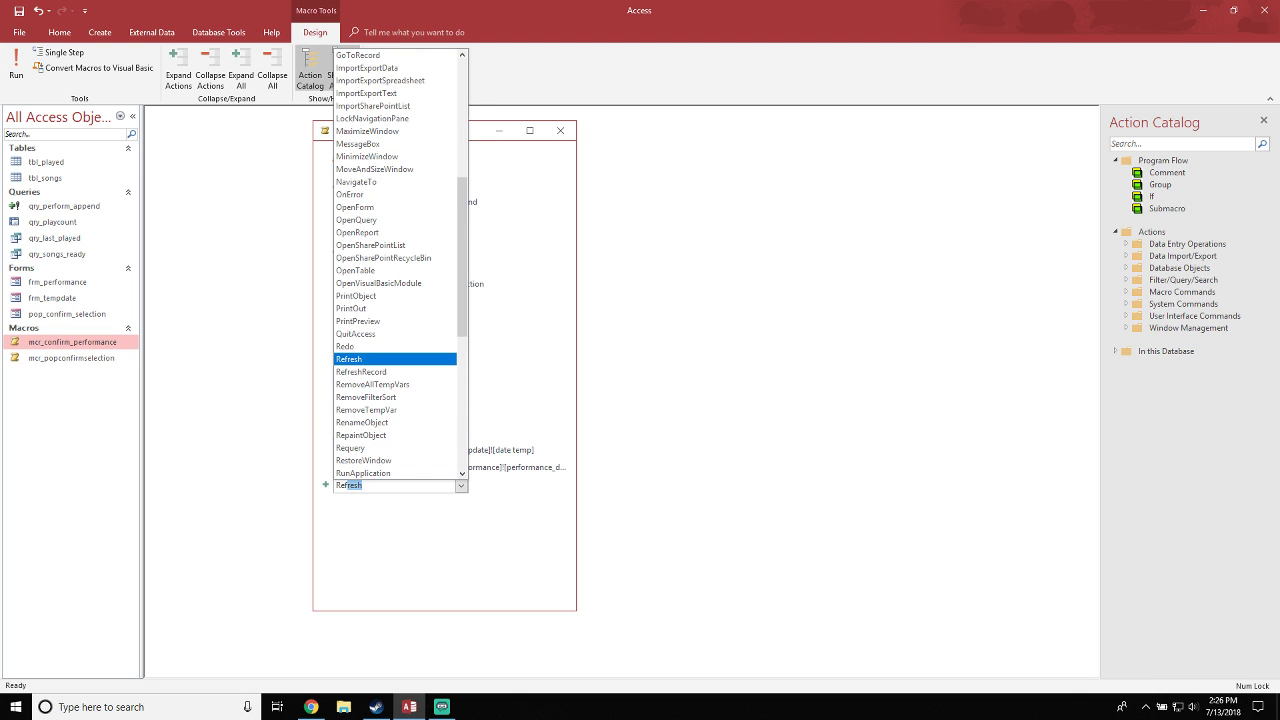
pyautogui.press('Return')
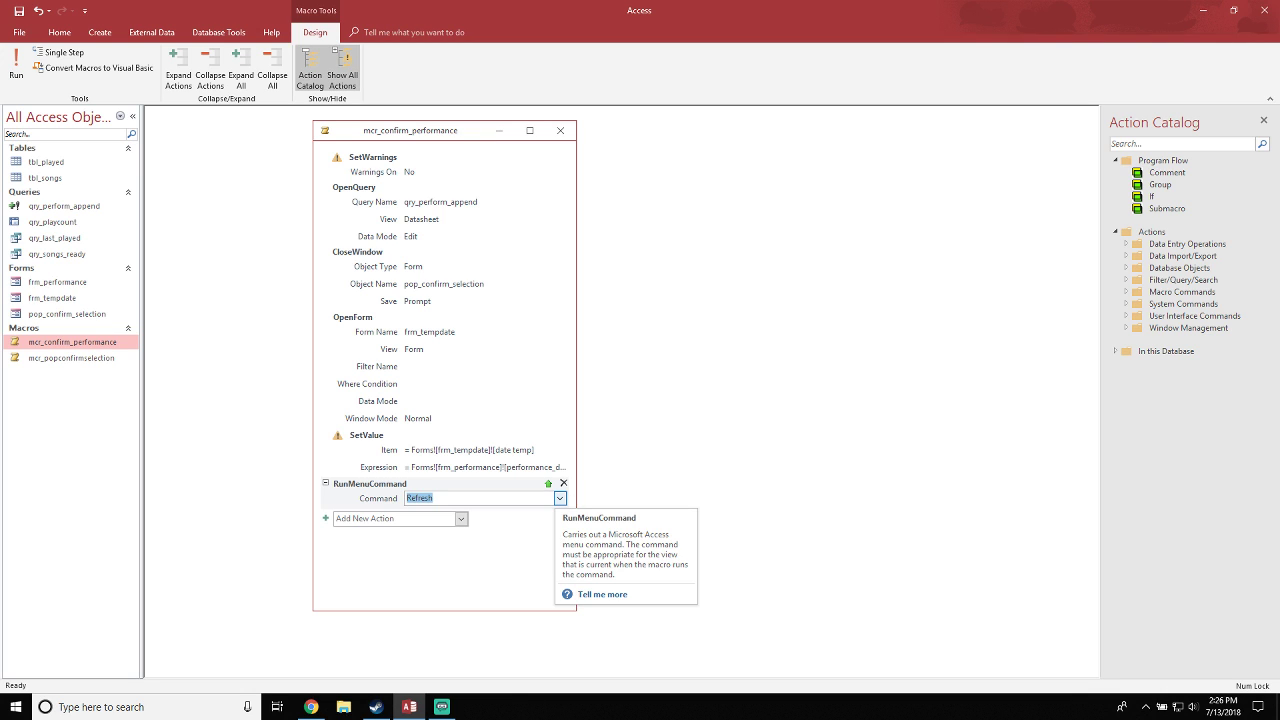
pyautogui.write('Close')
pyautogui.press('Return')
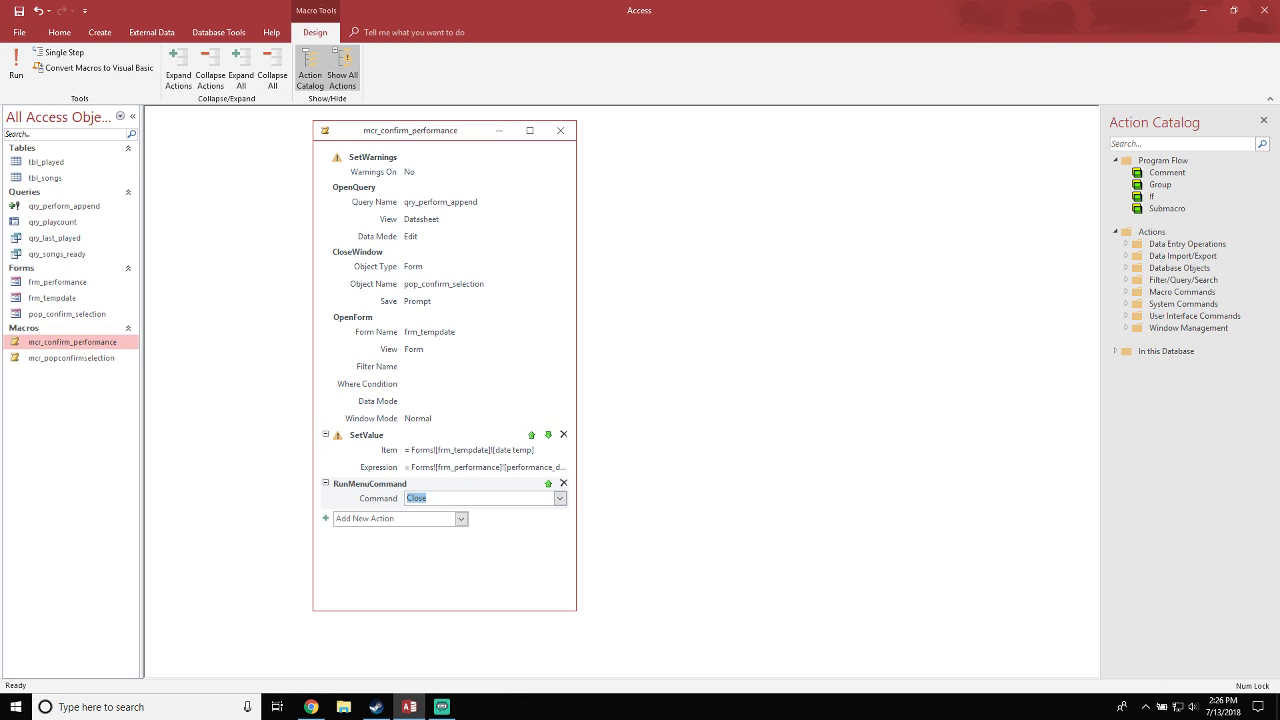
pyautogui.click(564, 483)
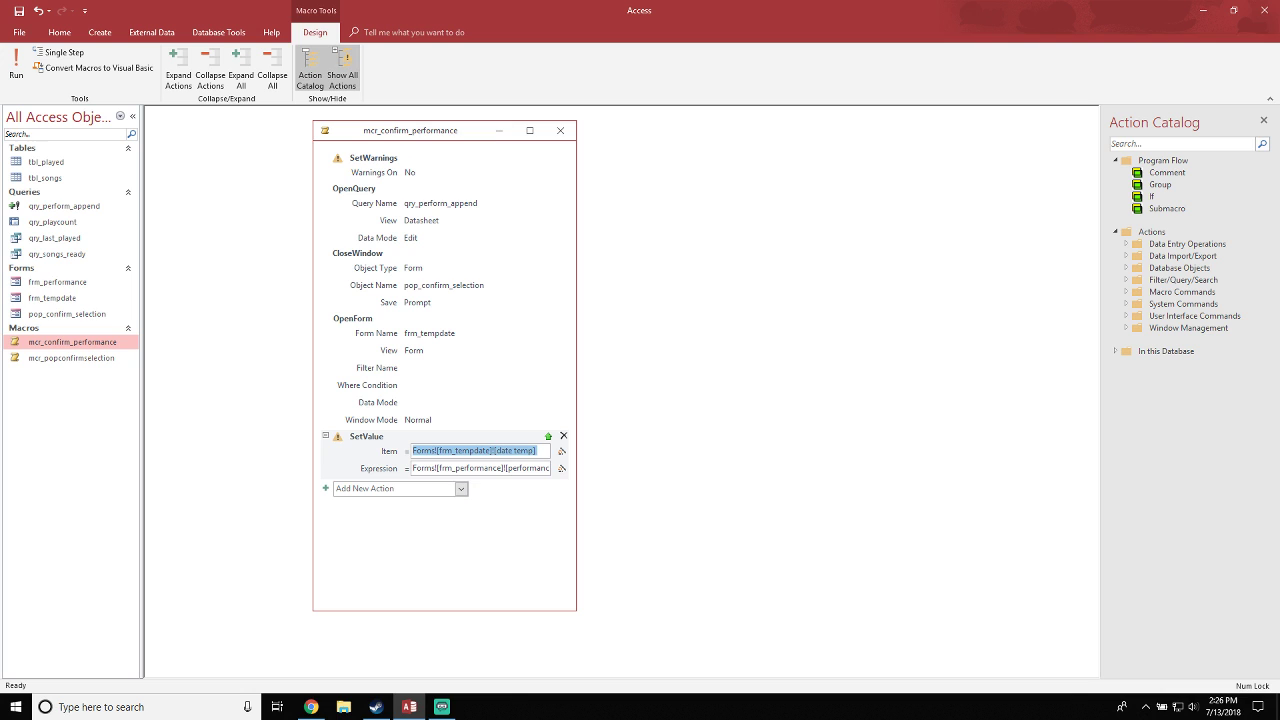
# Add a CloseWindow action below the SetValue action that closes the form frm_performance
pyautogui.click(397, 489)
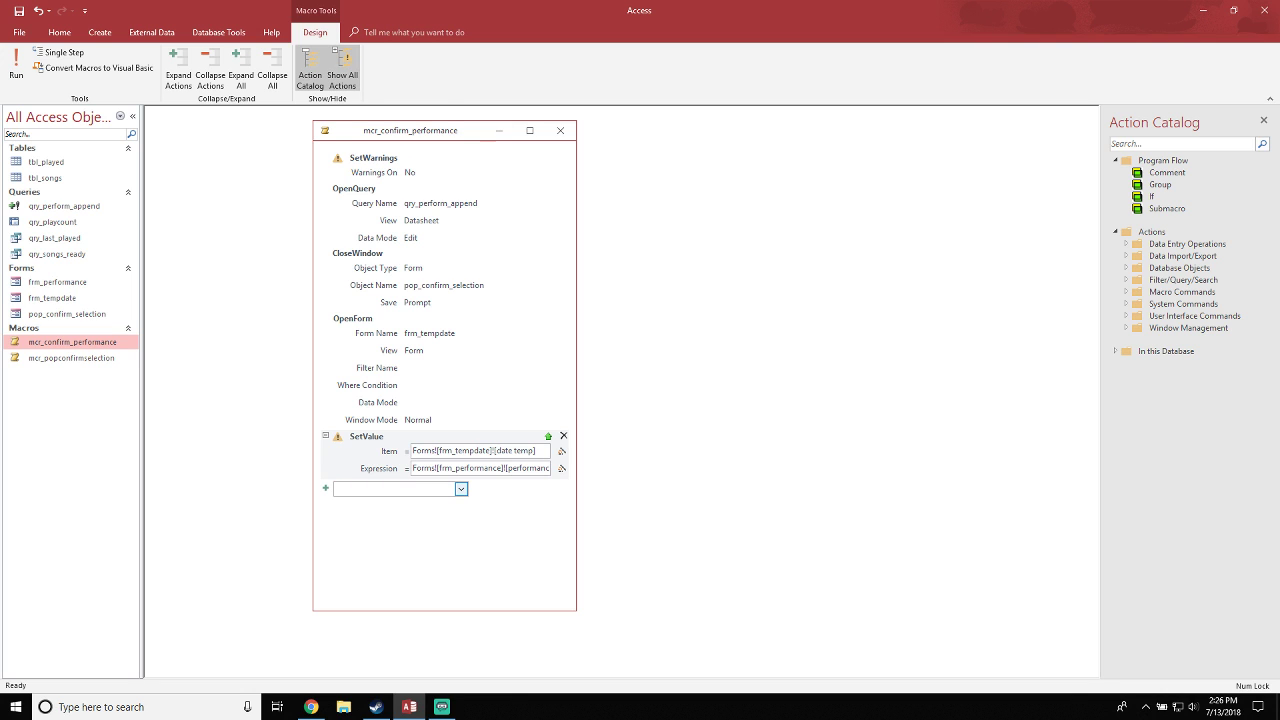
pyautogui.click(461, 489)
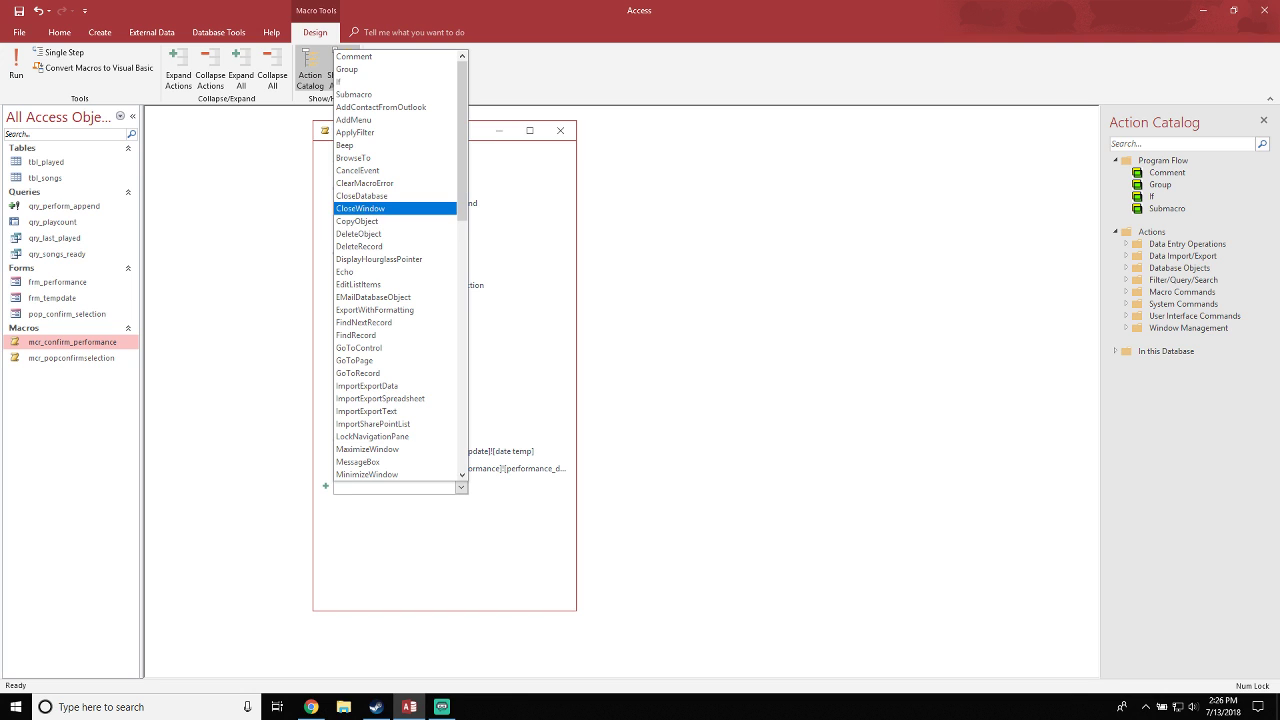
pyautogui.press('Return')
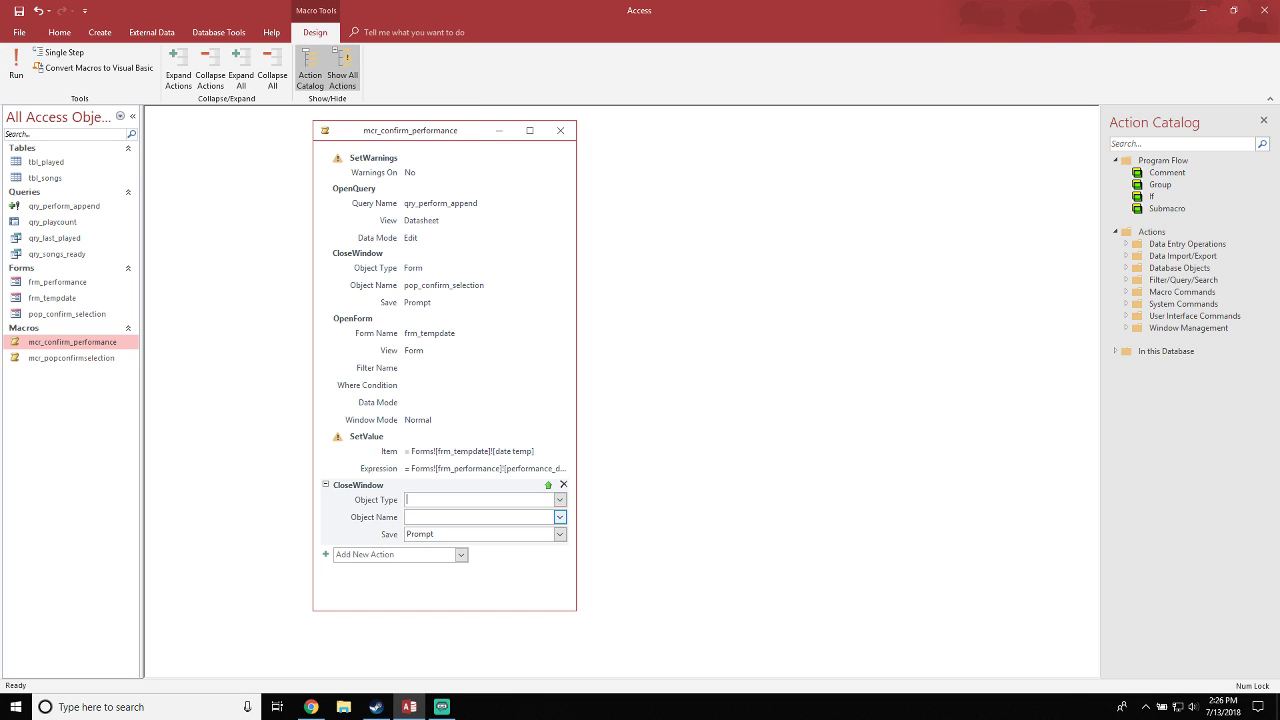
pyautogui.click(560, 500)
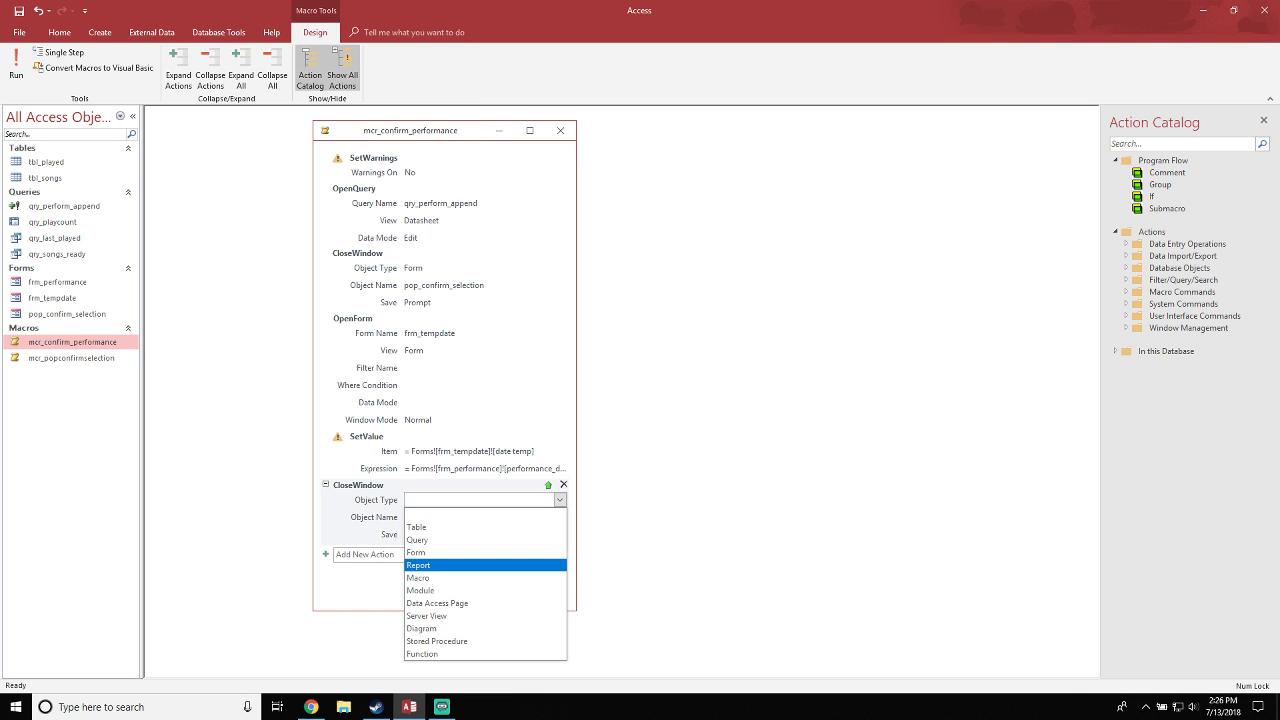
pyautogui.click(530, 552)
pyautogui.click(560, 517)
pyautogui.press('Down')
pyautogui.press('Down')
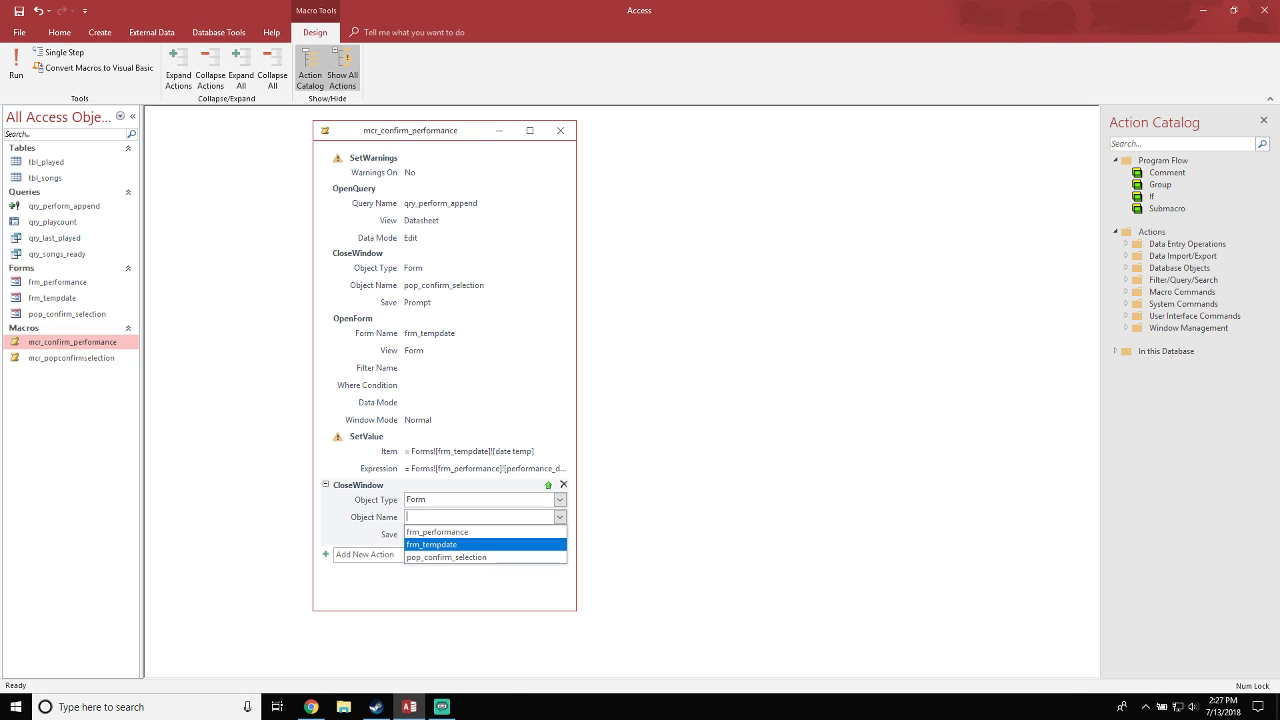
pyautogui.press('Up')
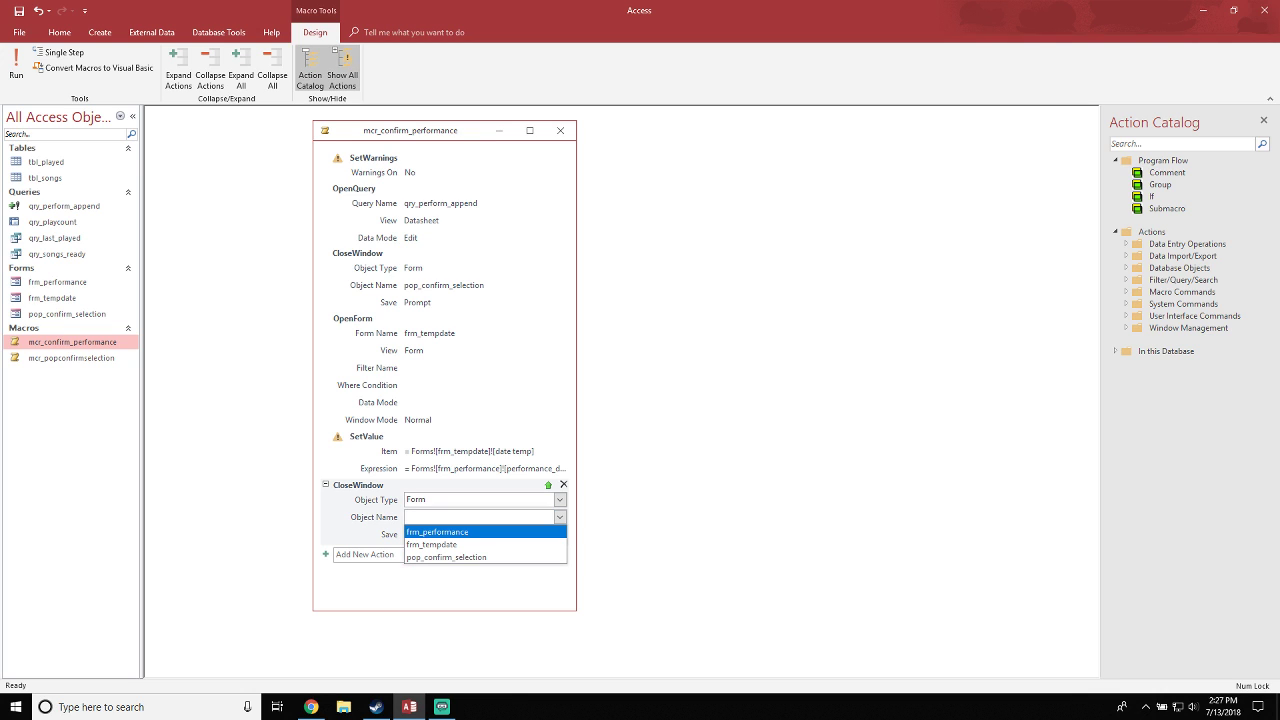
pyautogui.press('Return')
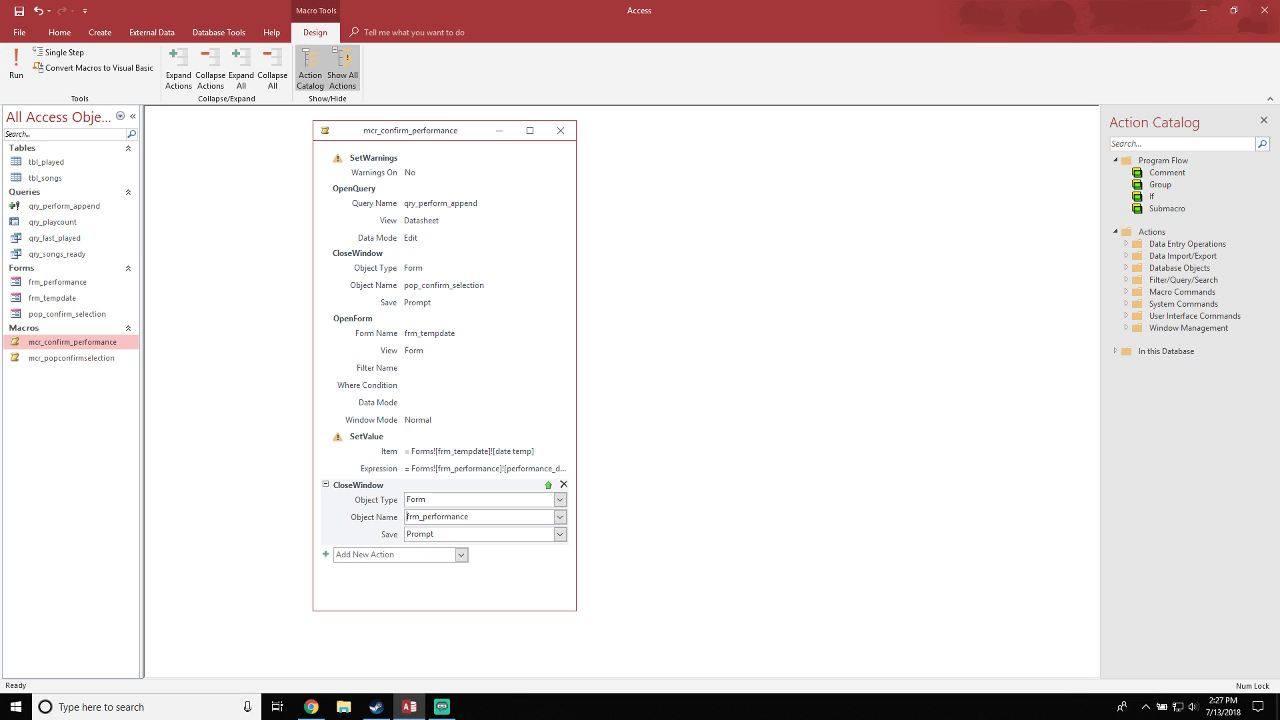
# Add an OpenForm action below the last CloseWindow action that opens frm_performance
pyautogui.click(461, 555)
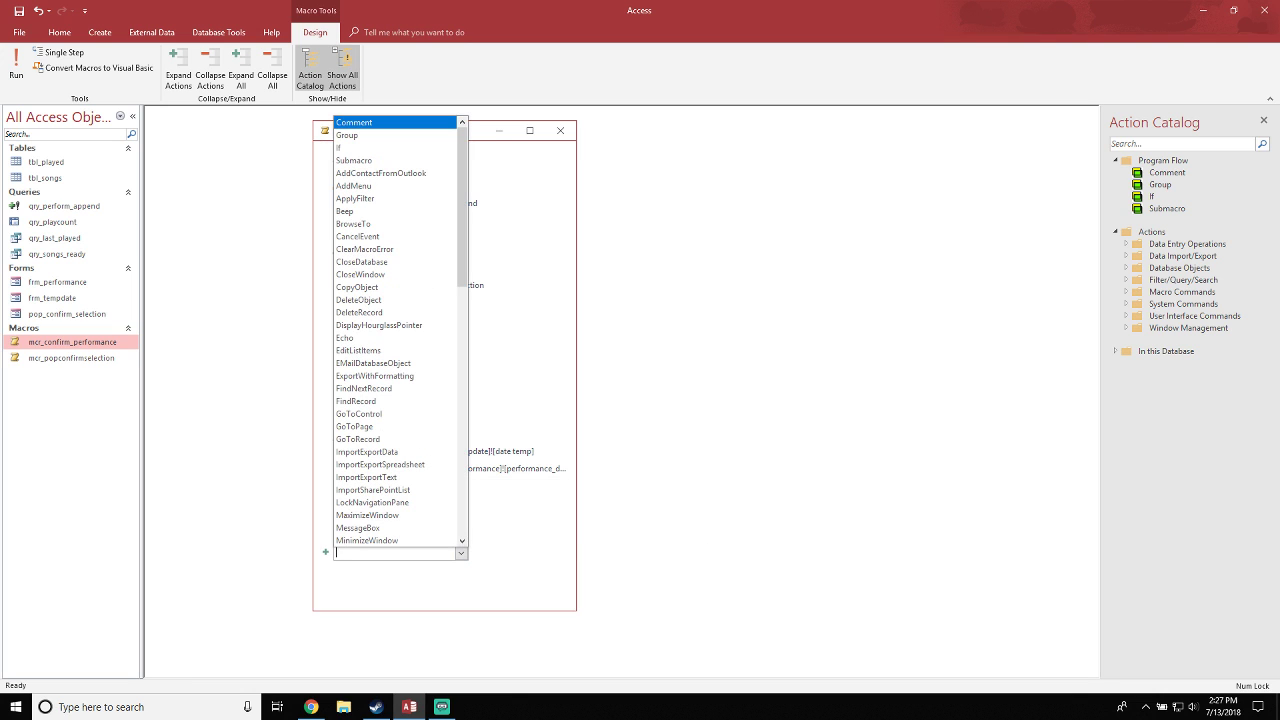
pyautogui.write('OpenForm')
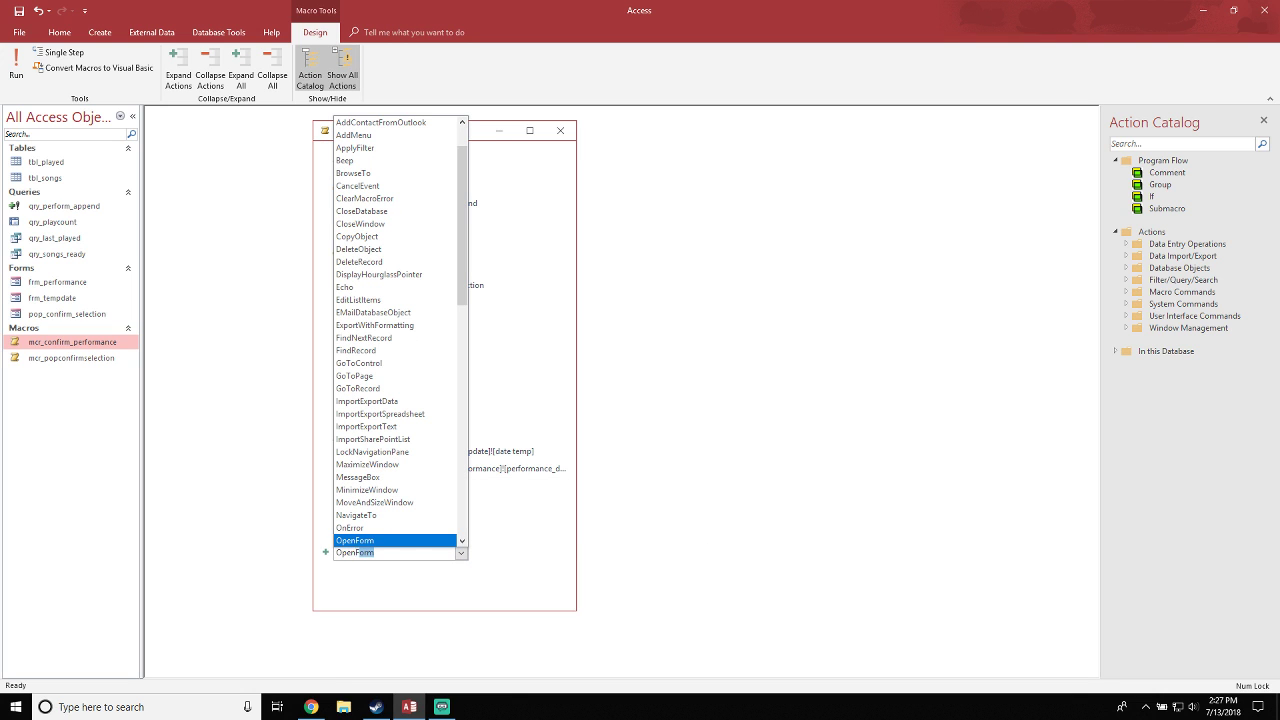
pyautogui.press('Return')
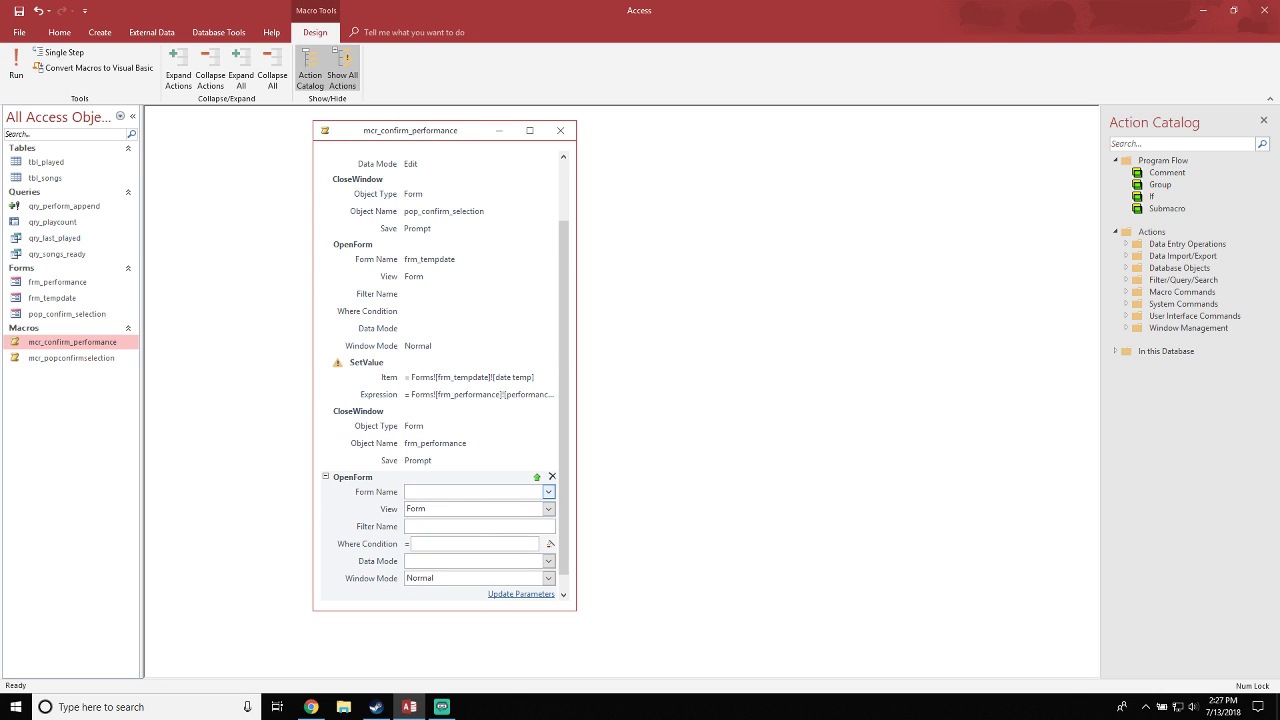
pyautogui.click(548, 492)
pyautogui.press('Down')
pyautogui.press('Return')
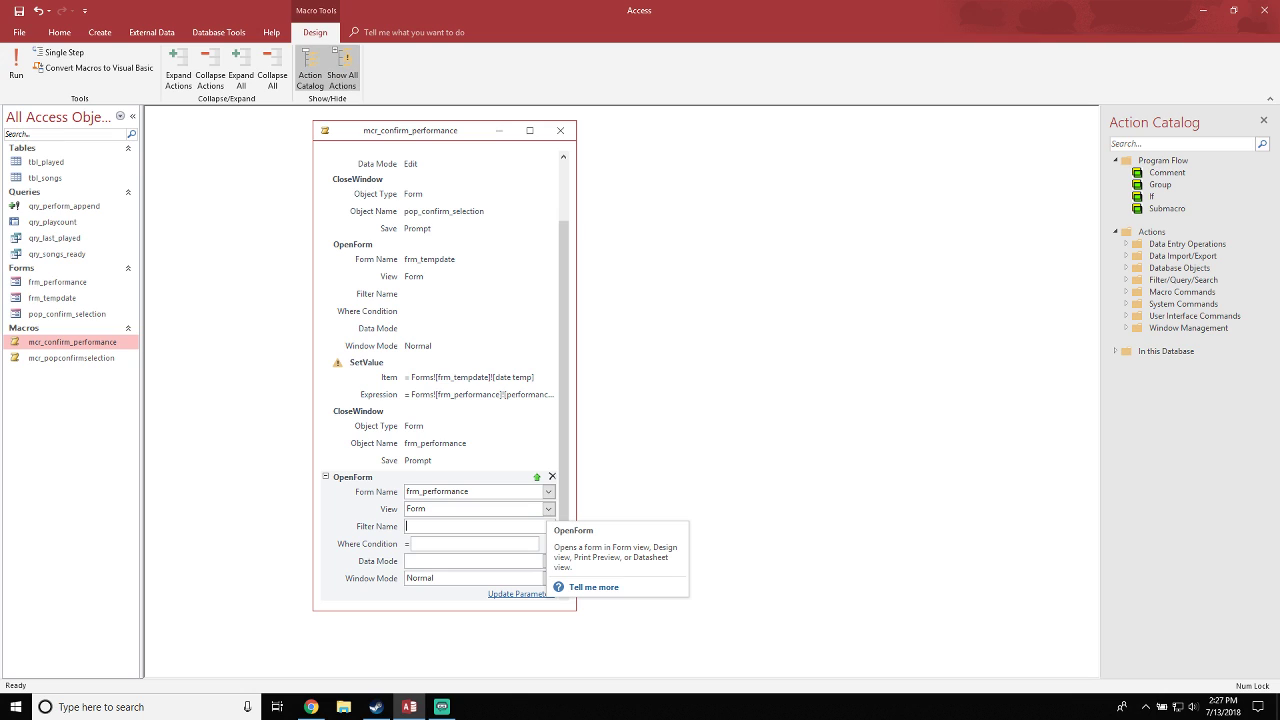
pyautogui.click(548, 561)
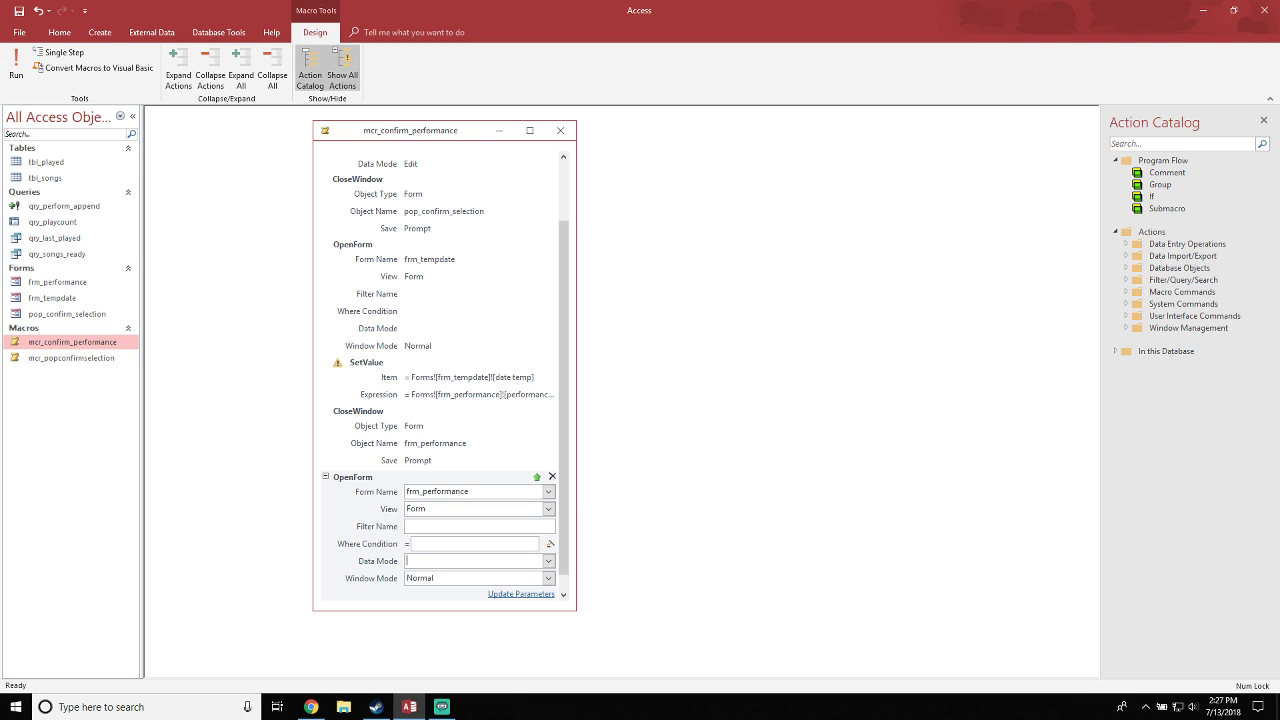
# Add a second SetValue action at the end of the macro, below the frm_performance OpenForm action
pyautogui.scroll(-1, 564, 400)
pyautogui.scroll(-1, 564, 400)
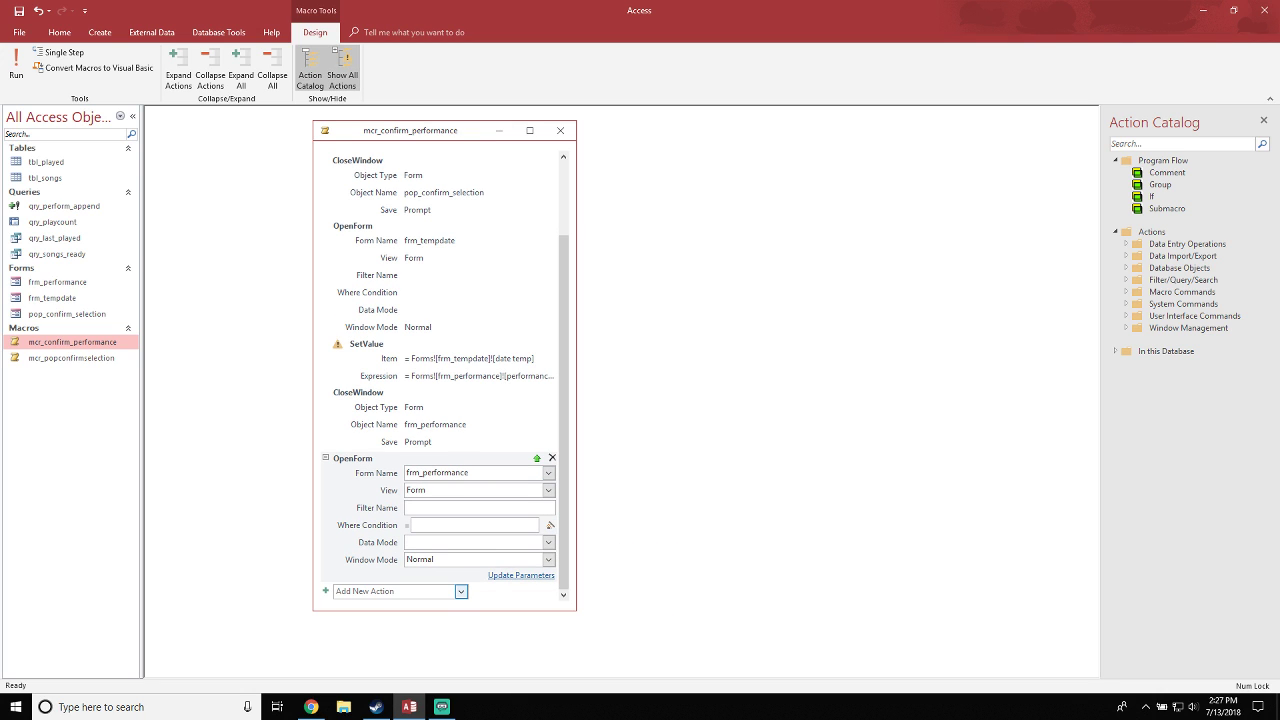
pyautogui.click(461, 592)
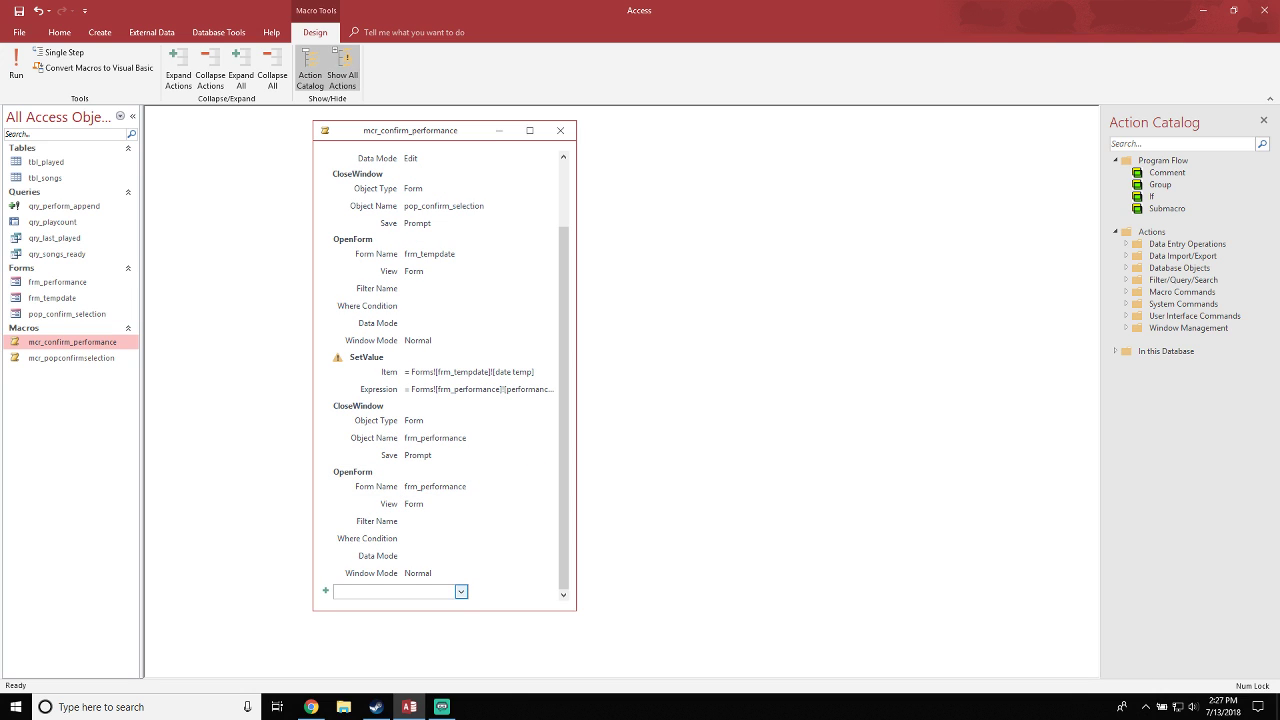
pyautogui.write('setvalue')
pyautogui.press('Return')
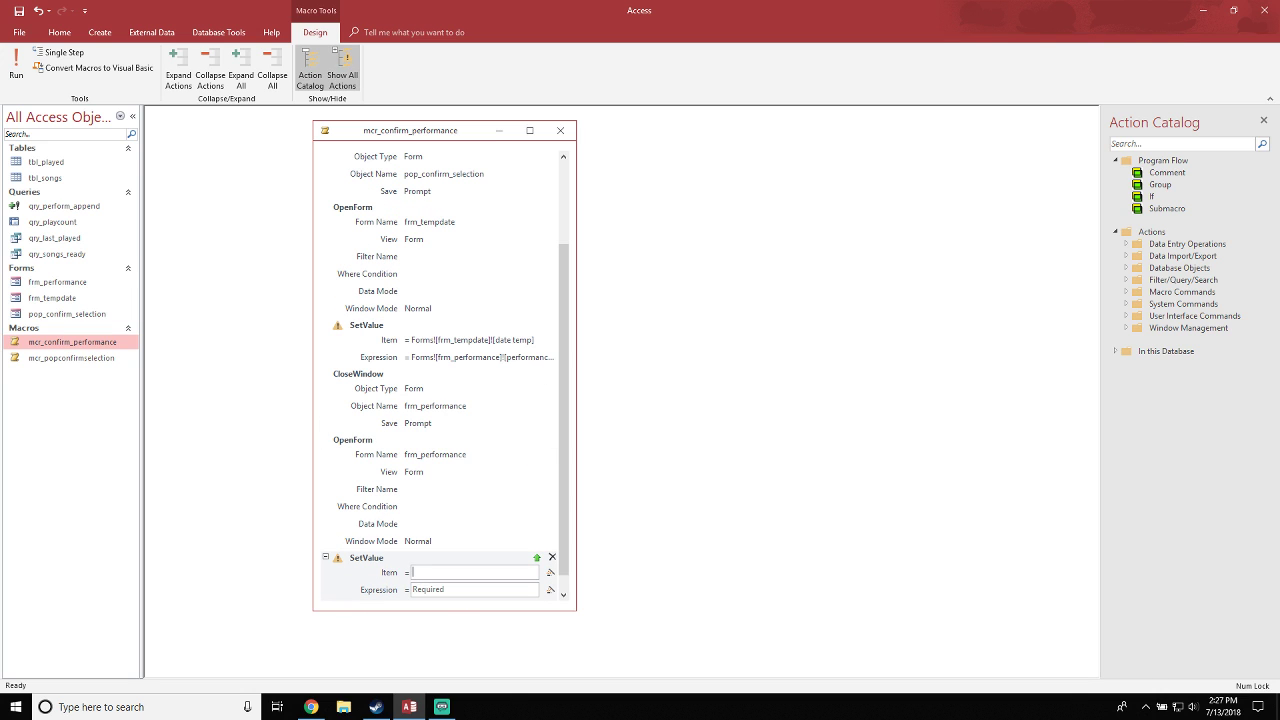
# Build the second SetValue action's Item as Forms![frm_performance]![performance_date] with the Expression Builder
pyautogui.click(550, 573)
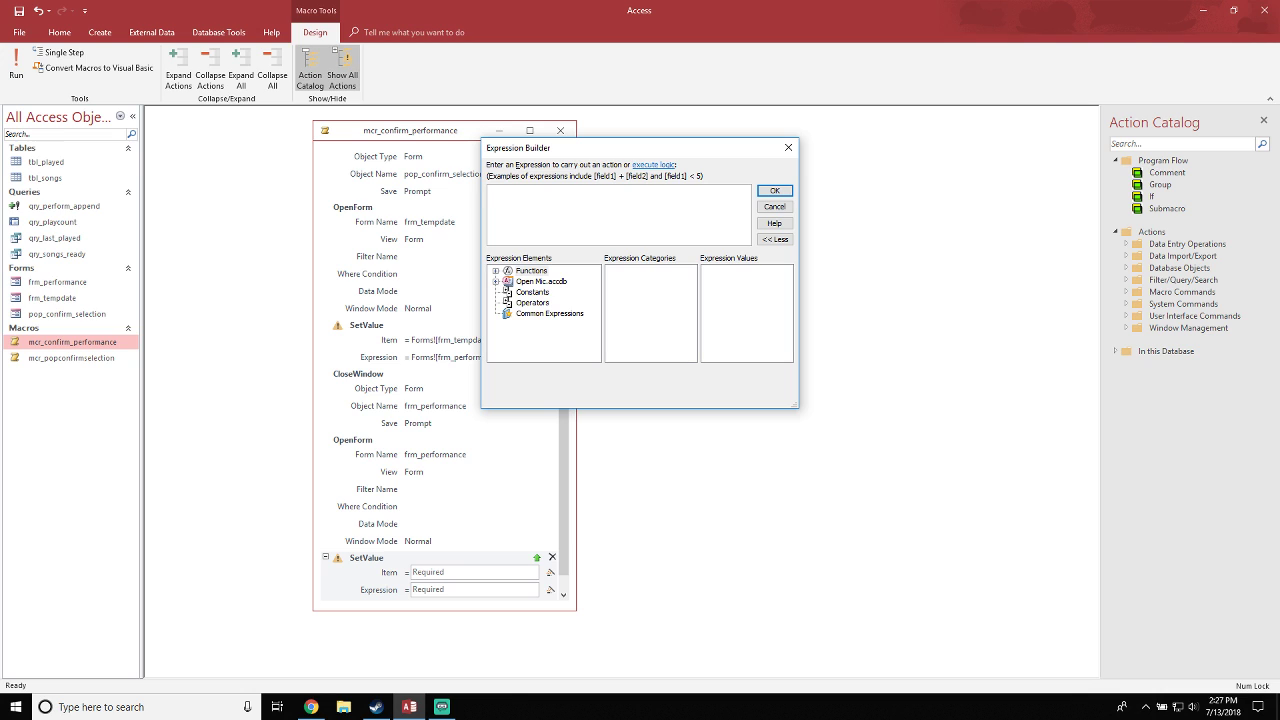
pyautogui.doubleClick(541, 282)
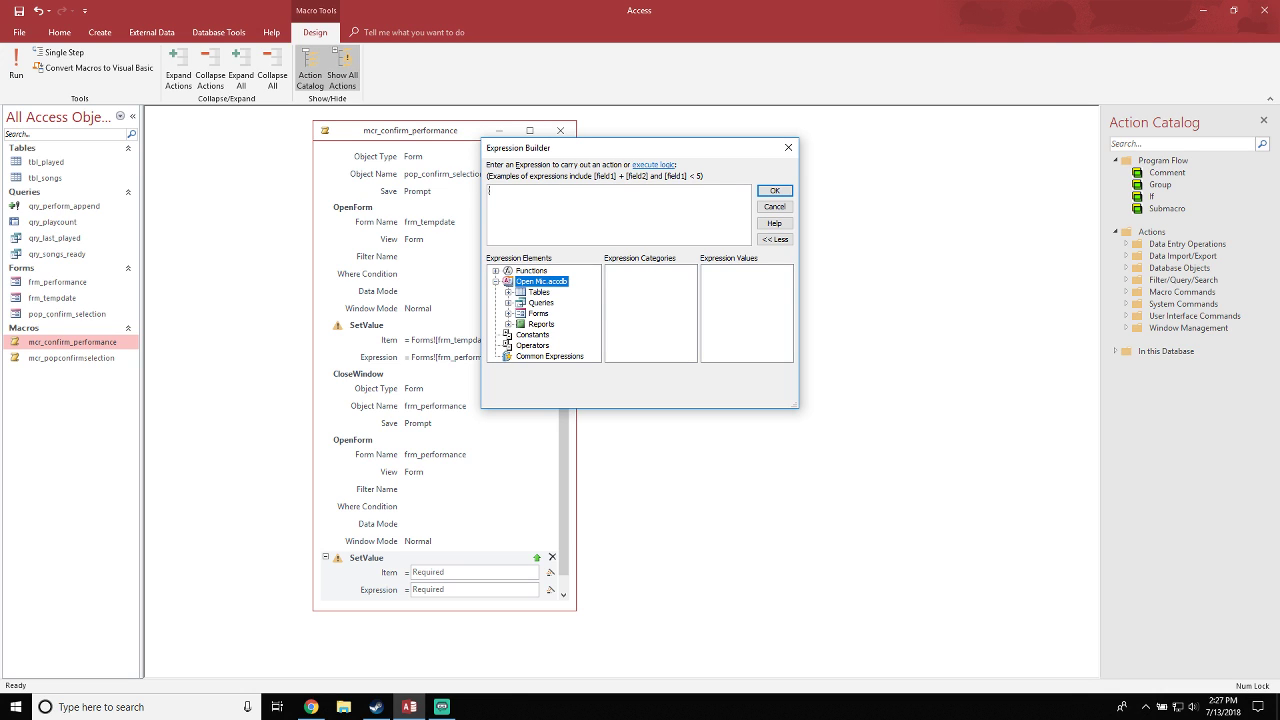
pyautogui.doubleClick(538, 314)
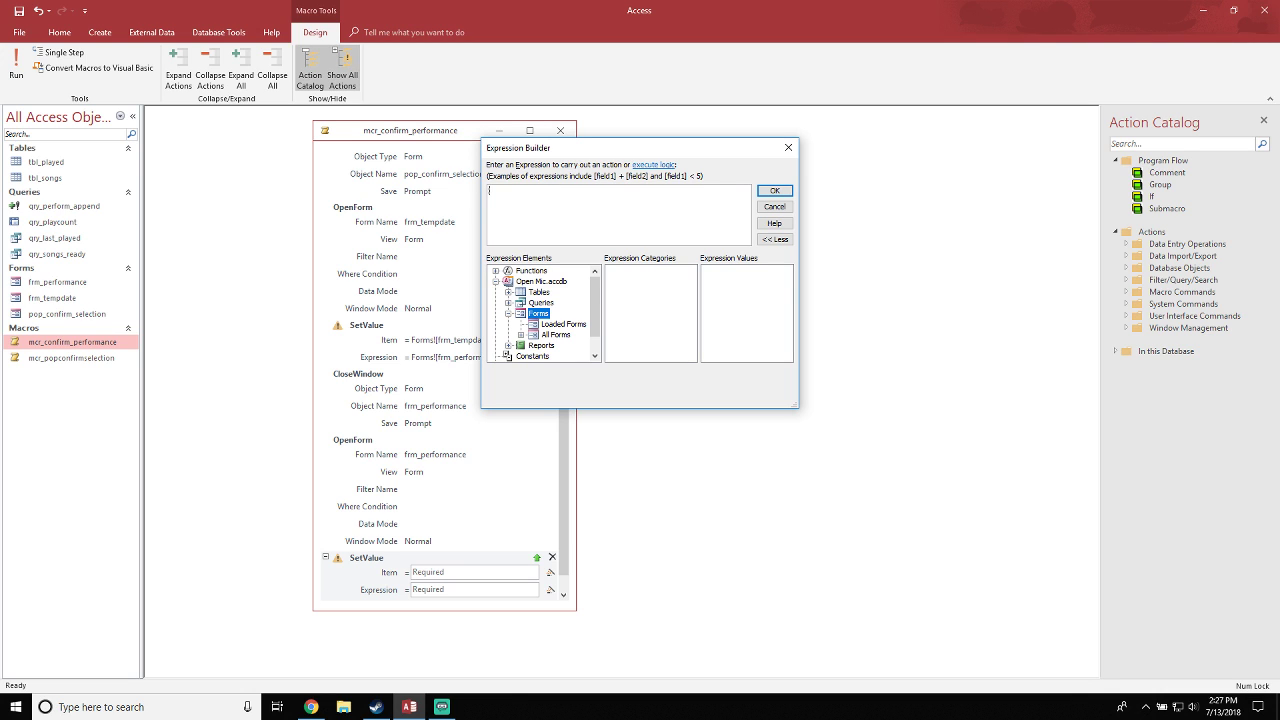
pyautogui.doubleClick(556, 335)
pyautogui.click(572, 314)
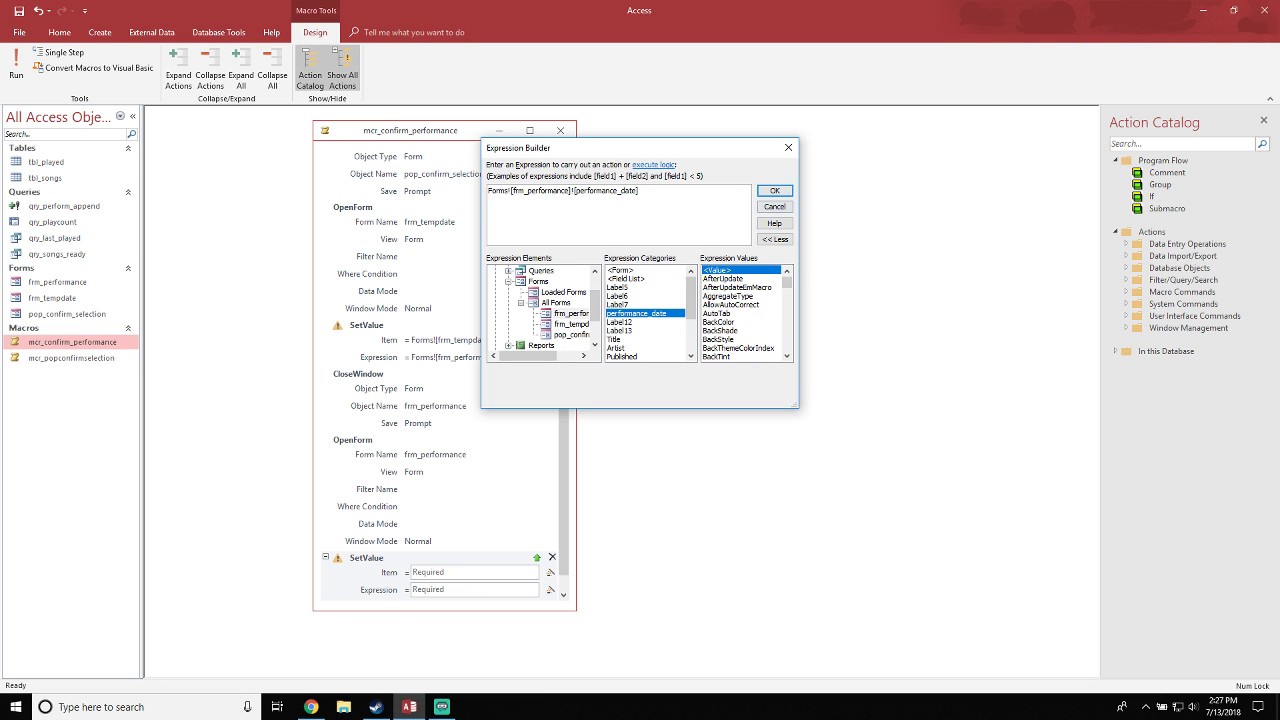
pyautogui.click(774, 190)
# Build the second SetValue action's Expression as Forms![frm_tempdate]![date temp] with the Expression Builder
pyautogui.click(464, 571)
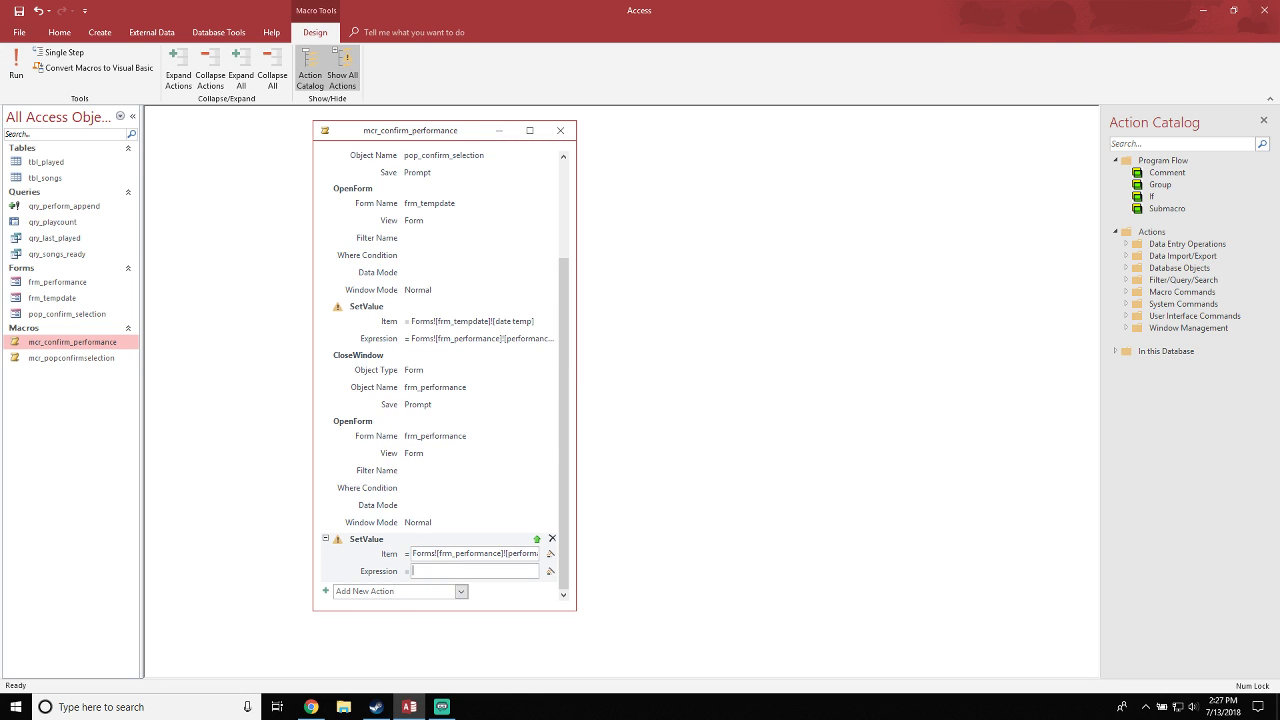
pyautogui.click(550, 571)
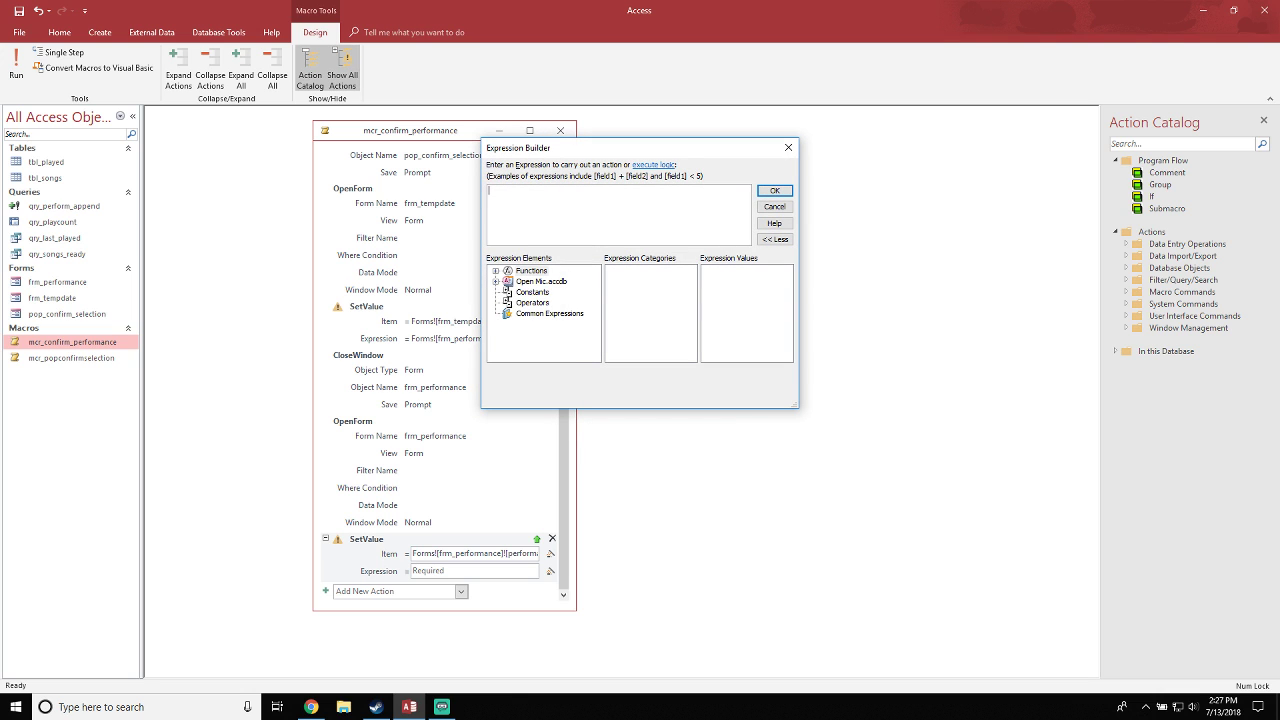
pyautogui.doubleClick(496, 281)
pyautogui.click(496, 281)
pyautogui.doubleClick(538, 313)
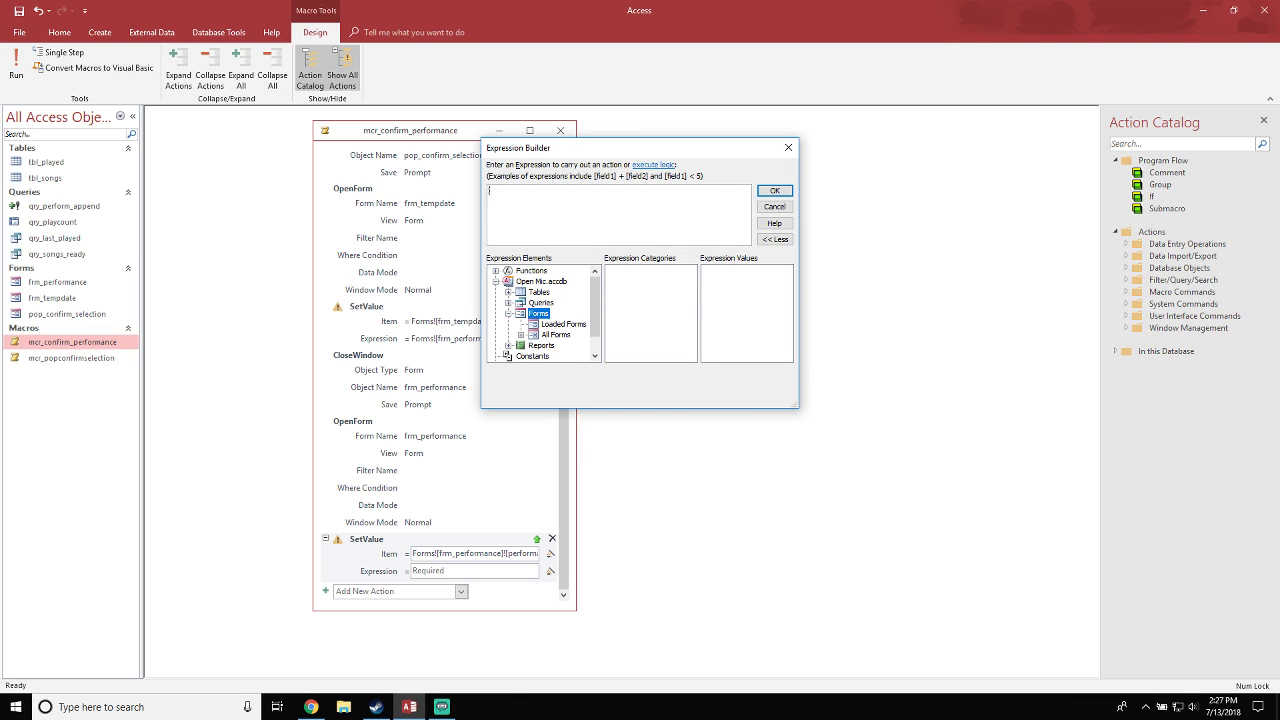
pyautogui.doubleClick(555, 334)
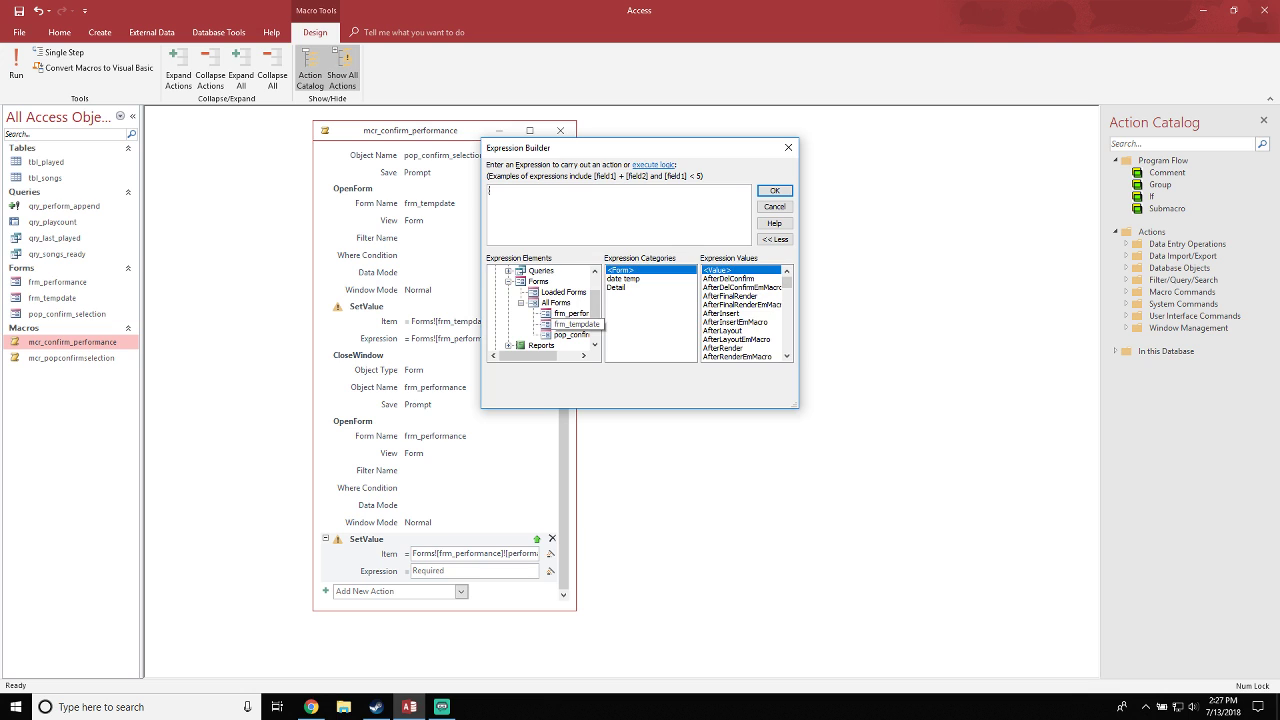
pyautogui.click(571, 324)
pyautogui.doubleClick(623, 278)
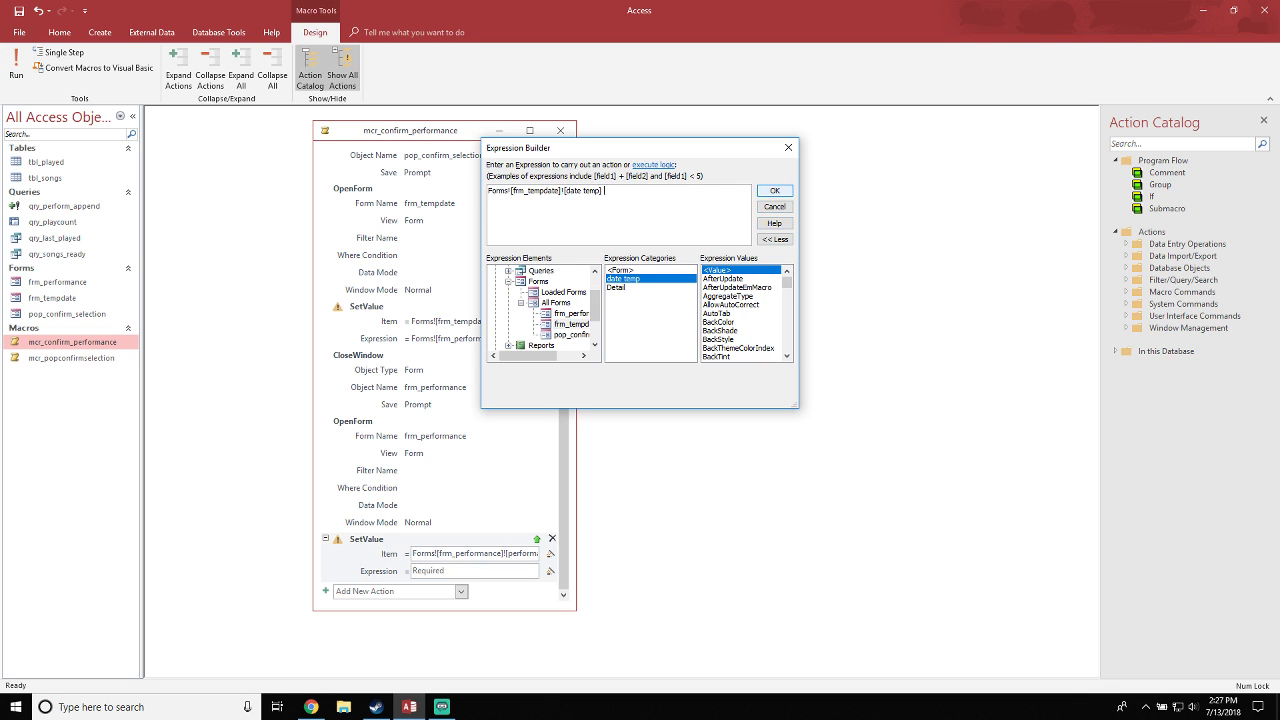
pyautogui.click(774, 190)
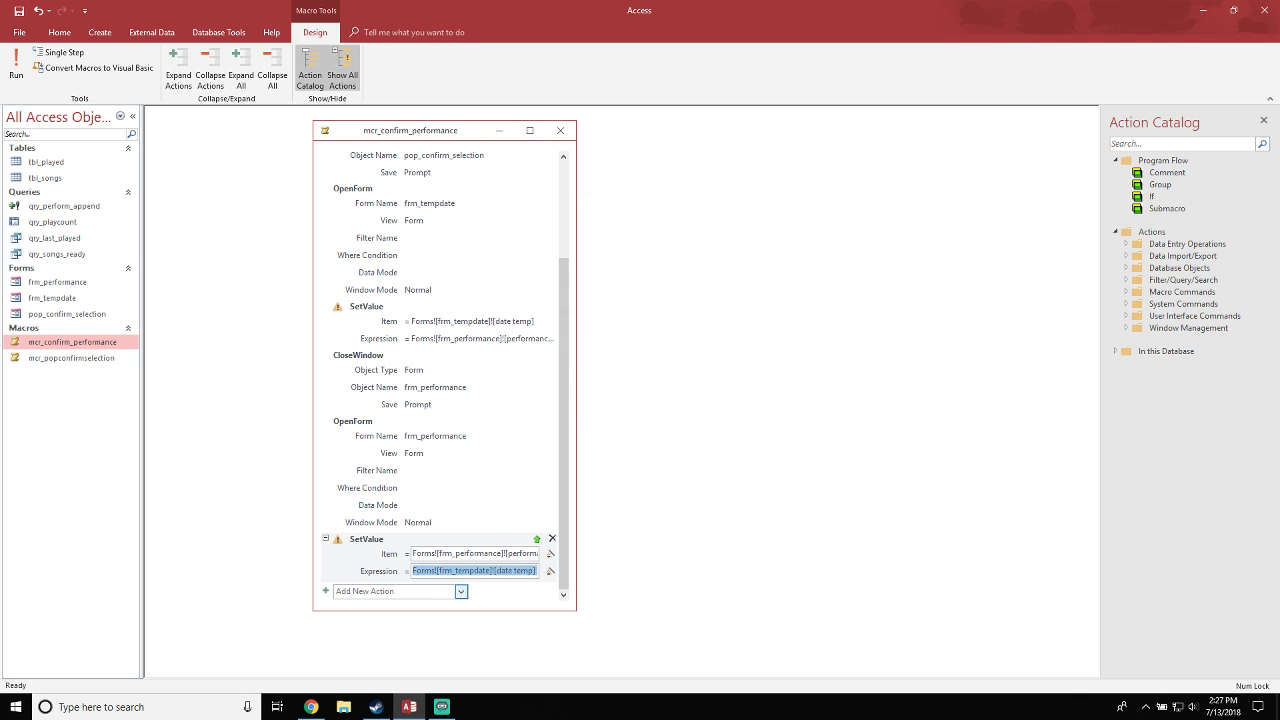
pyautogui.click(461, 591)
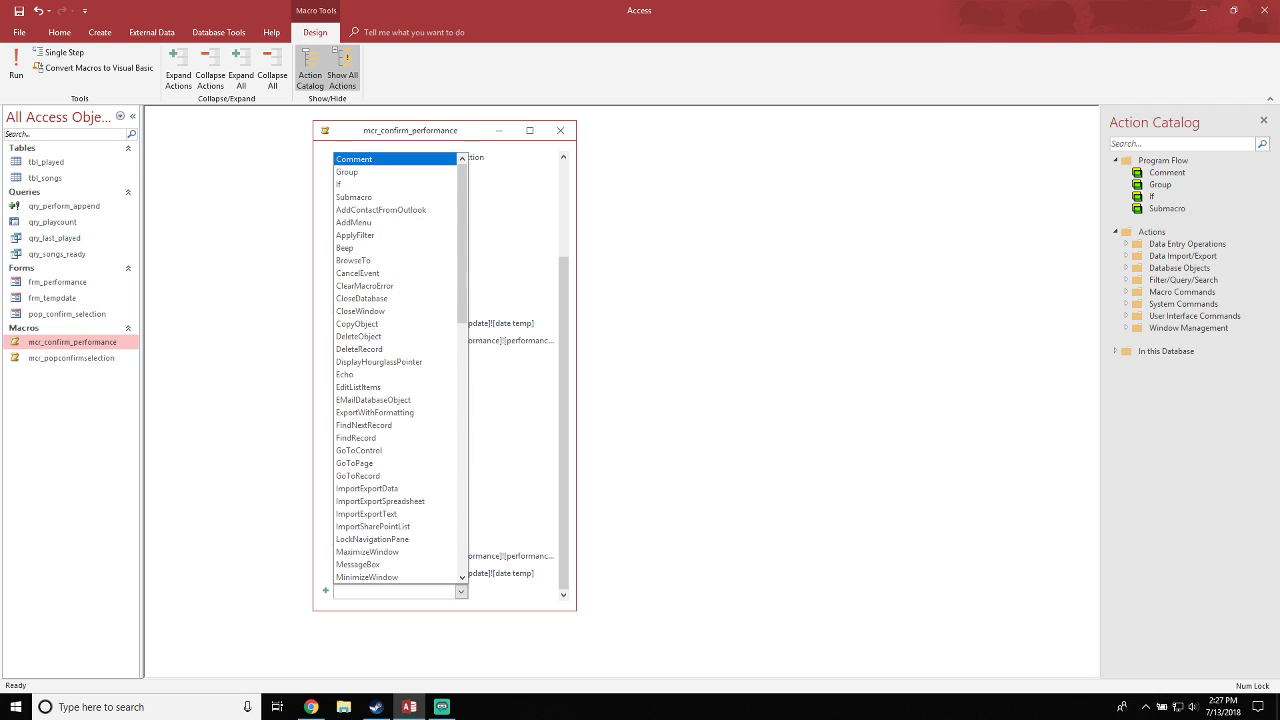
pyautogui.write('closeDatabase')
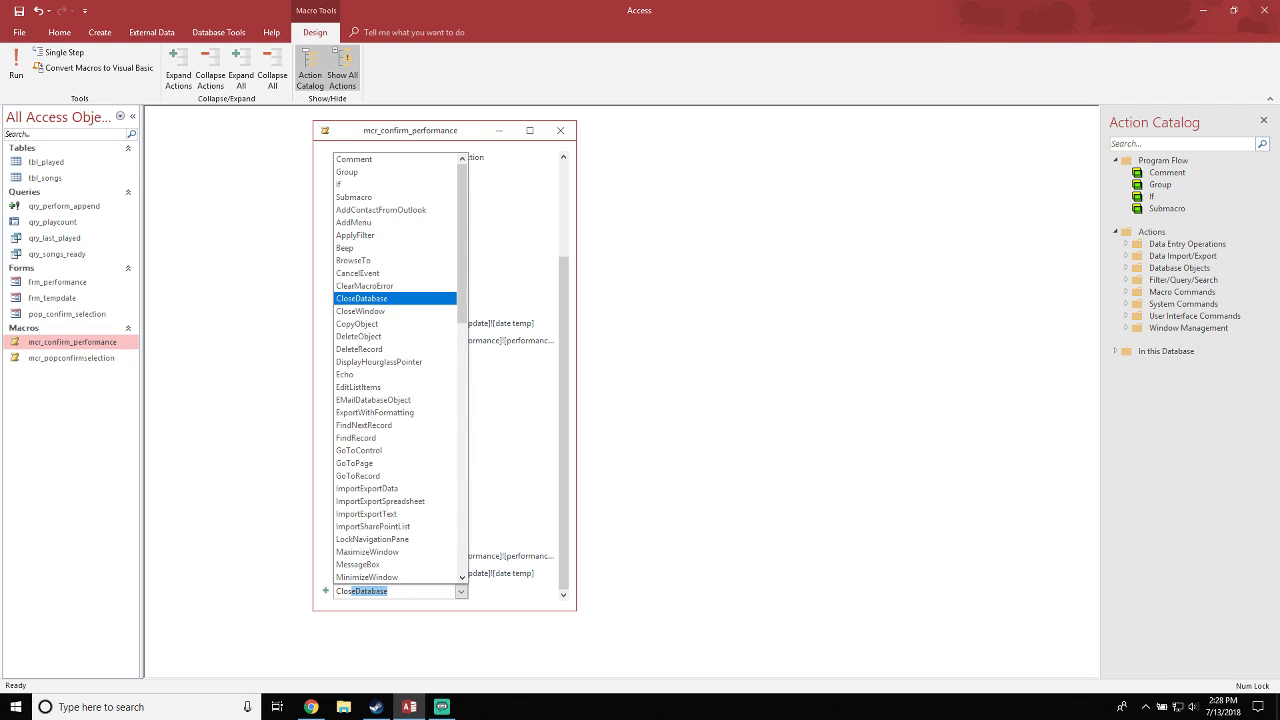
pyautogui.press('Return')
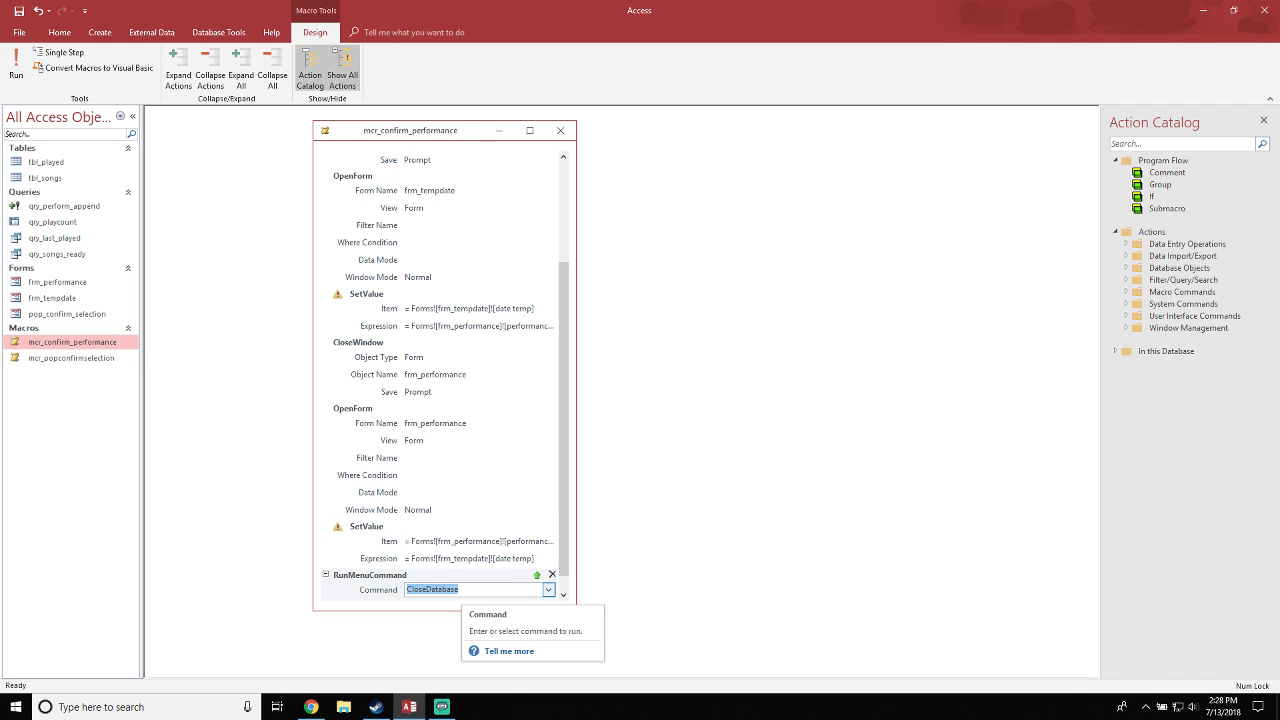
pyautogui.click(548, 590)
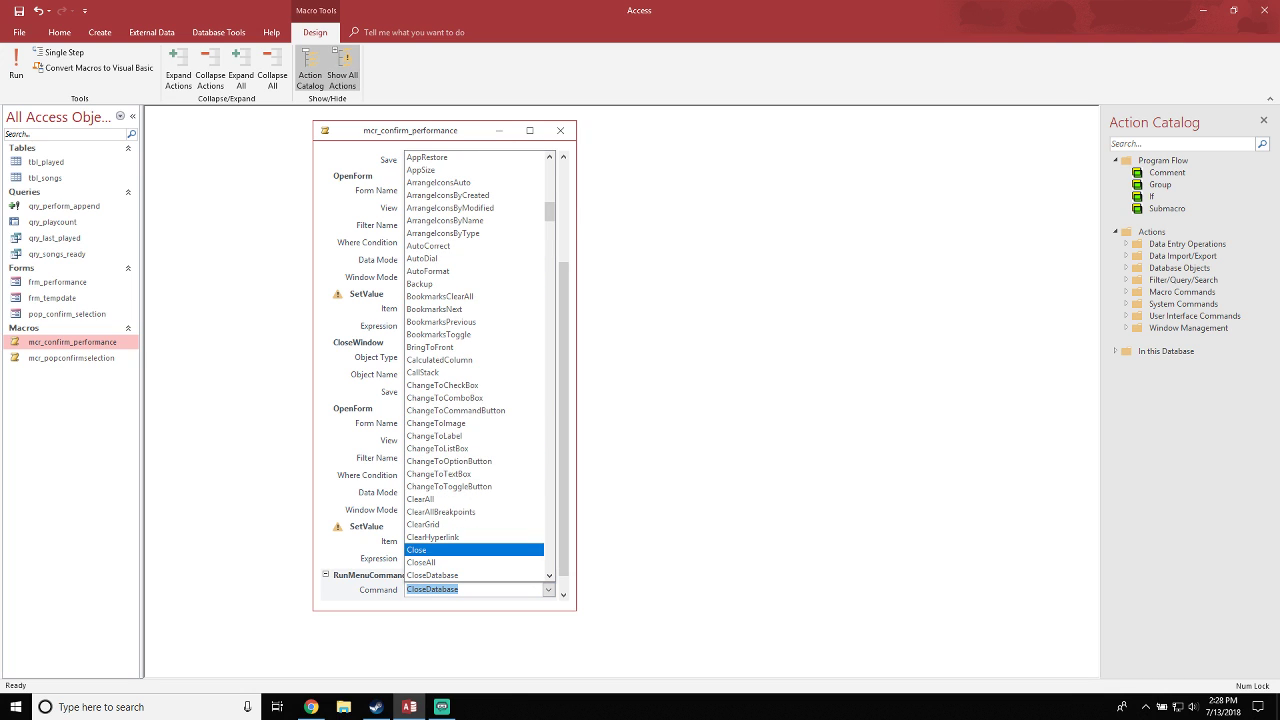
pyautogui.press('Return')
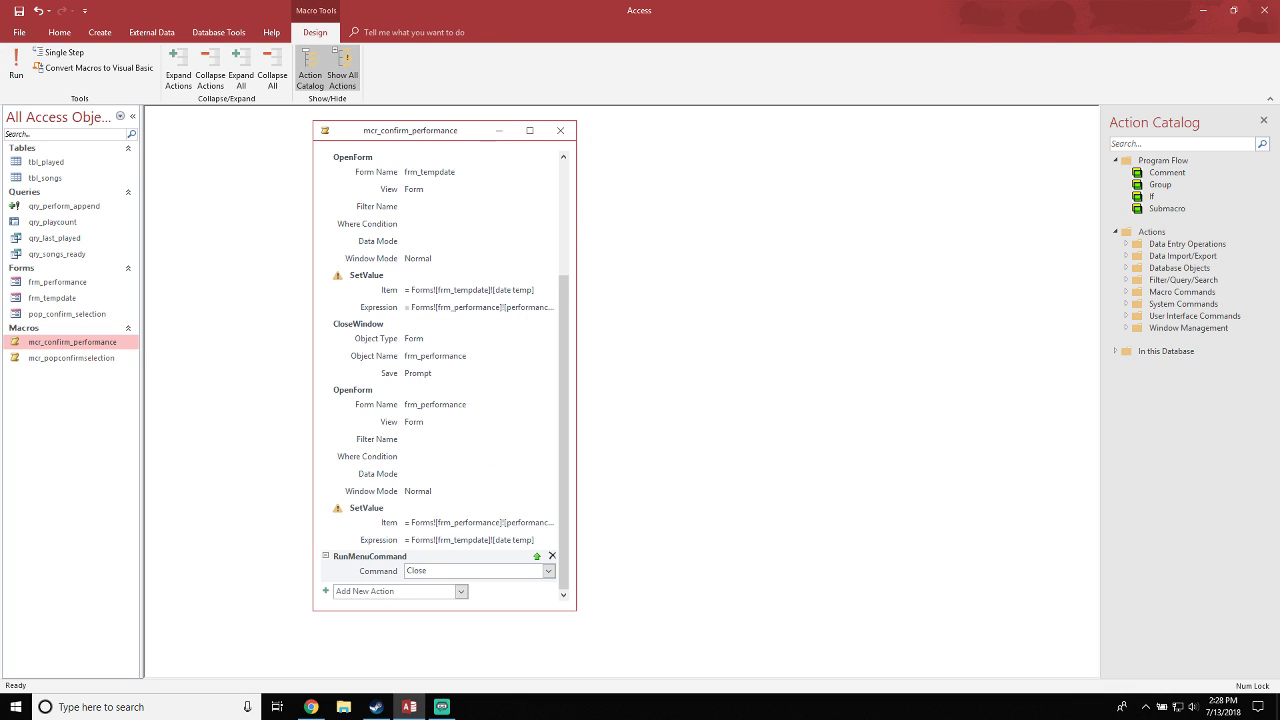
pyautogui.click(552, 556)
# Add a CloseWindow action at the end of the macro that closes the form frm_tempdate
pyautogui.scroll(-2, 500, 438)
pyautogui.click(400, 591)
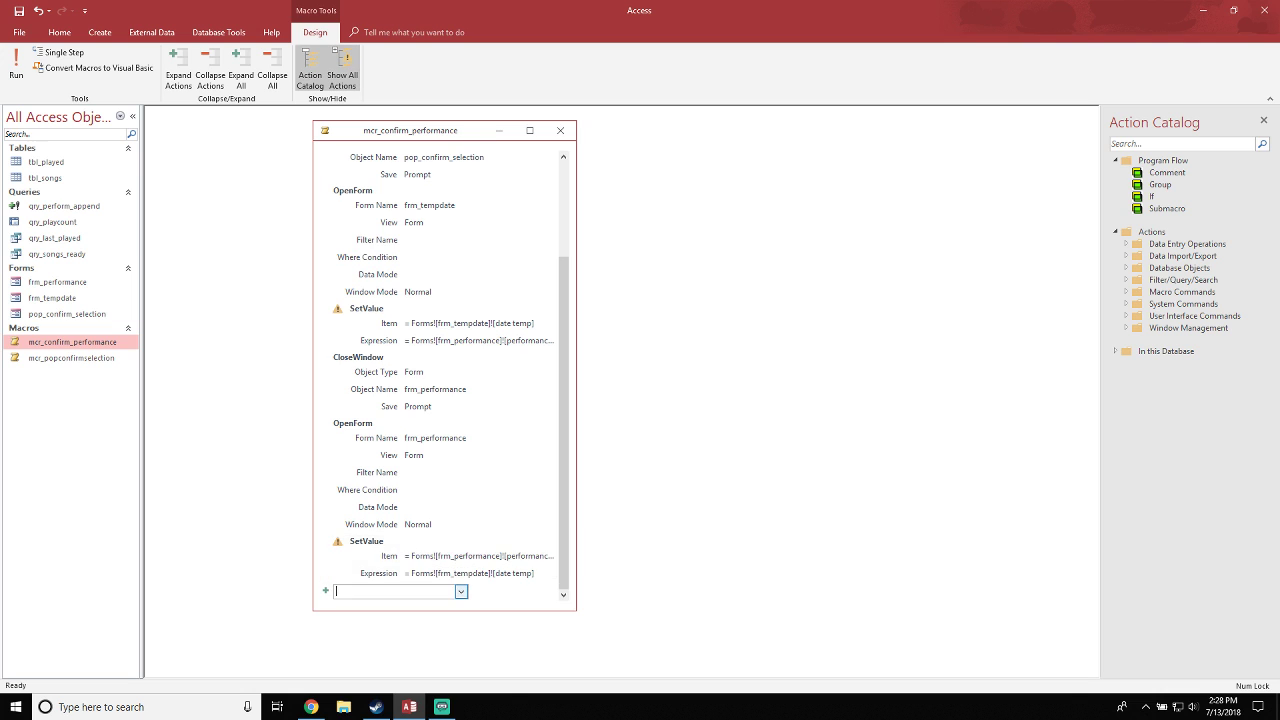
pyautogui.click(461, 592)
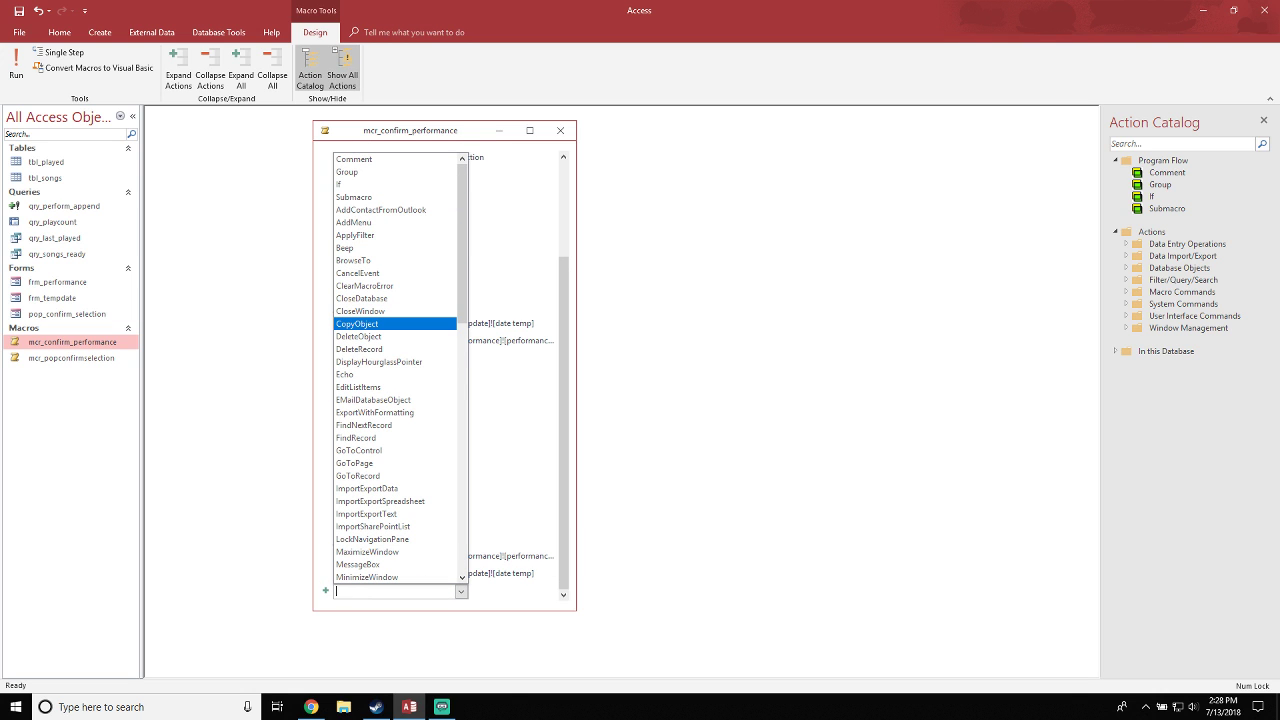
pyautogui.click(360, 311)
pyautogui.scroll(-1, 549, 572)
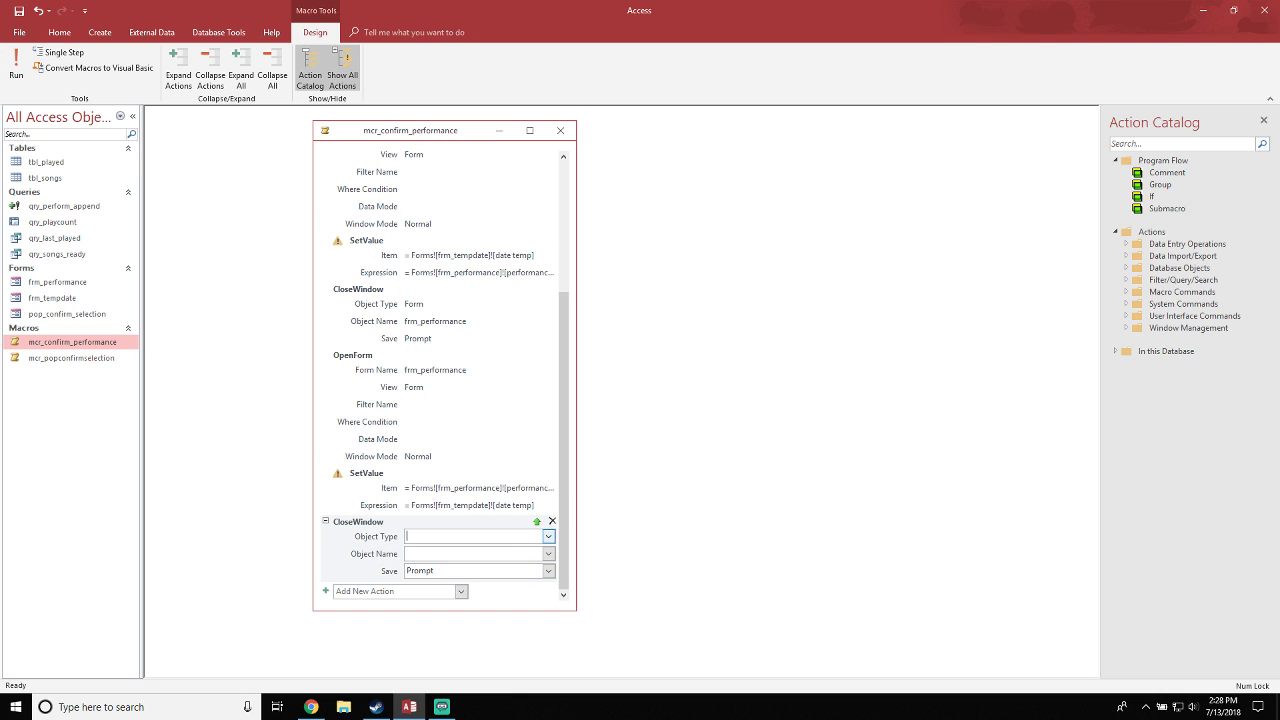
pyautogui.click(548, 537)
pyautogui.click(470, 421)
pyautogui.click(548, 553)
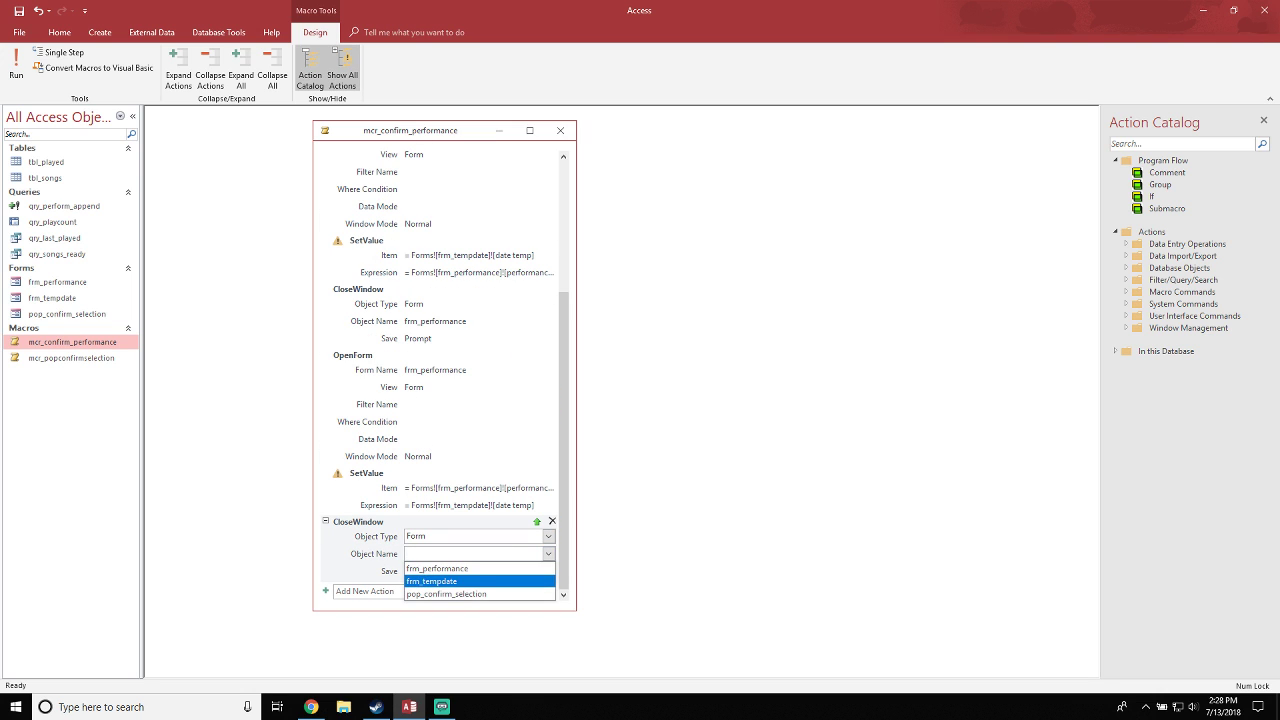
pyautogui.click(430, 578)
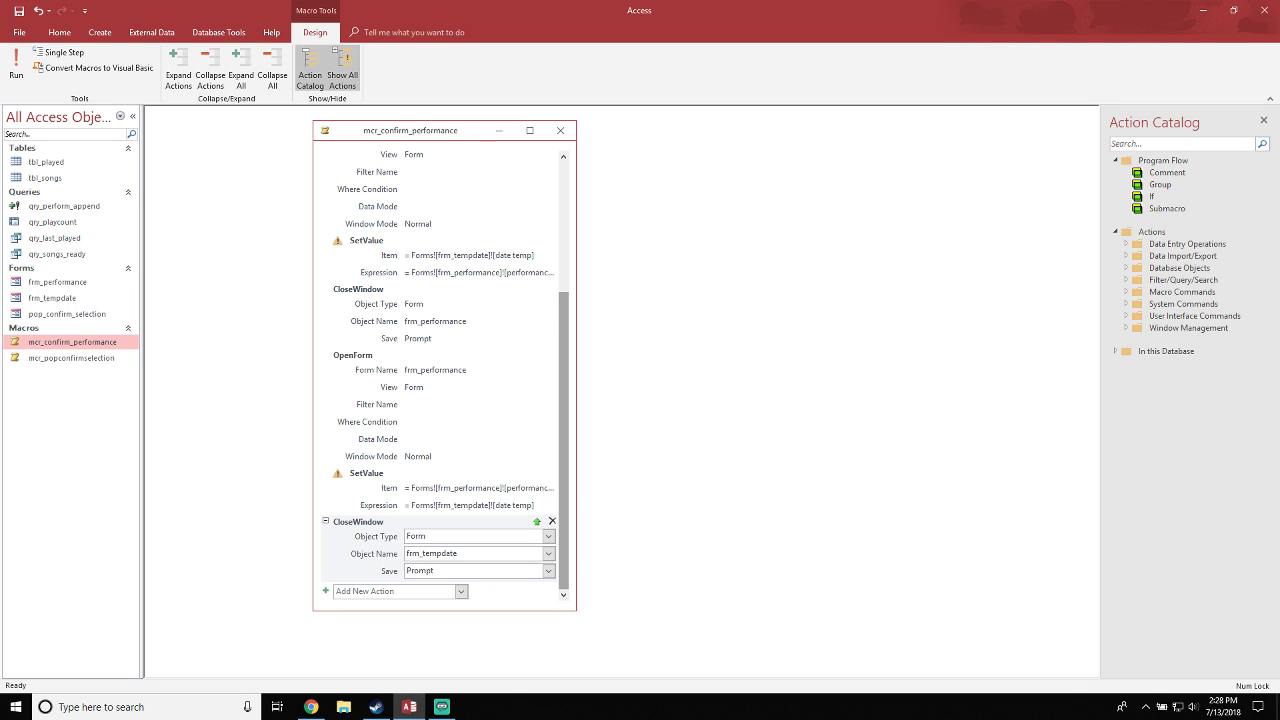
# Review the macro's complete action sequence, and close mcr_confirm_performance with its changes saved
pyautogui.moveTo(564, 475); pyautogui.dragTo(564, 350)
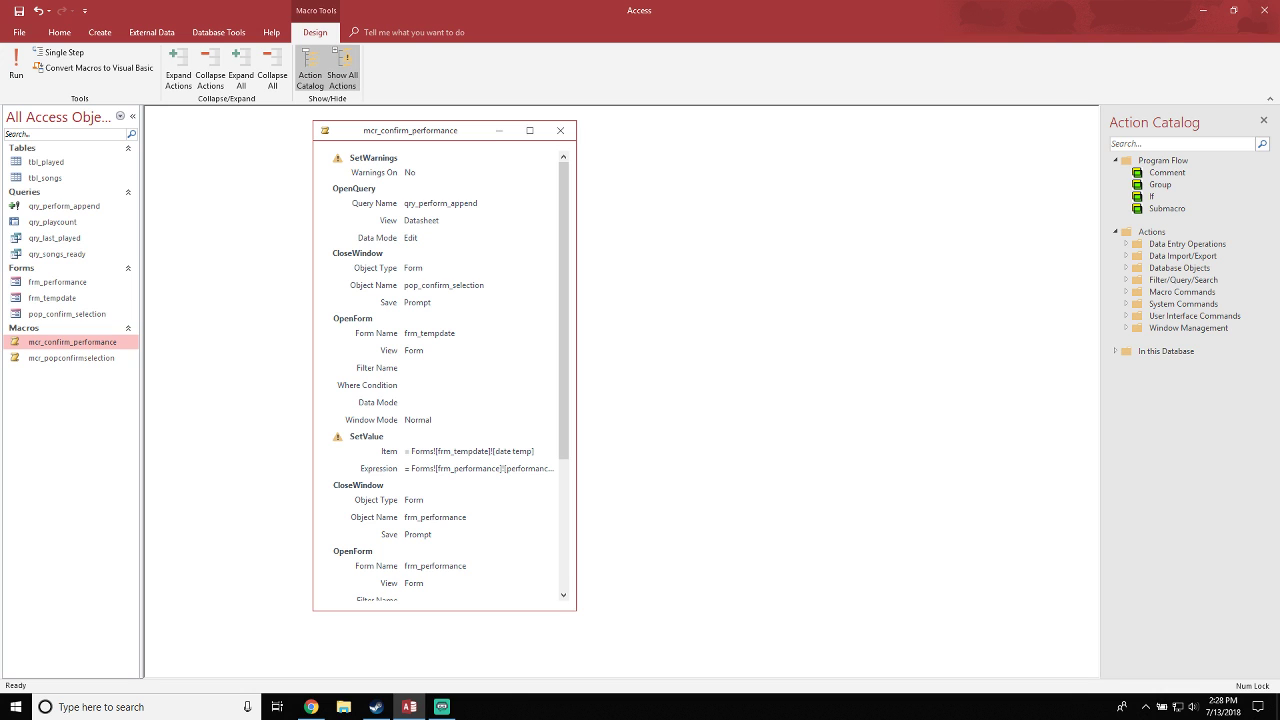
pyautogui.scroll(-3, 445, 380)
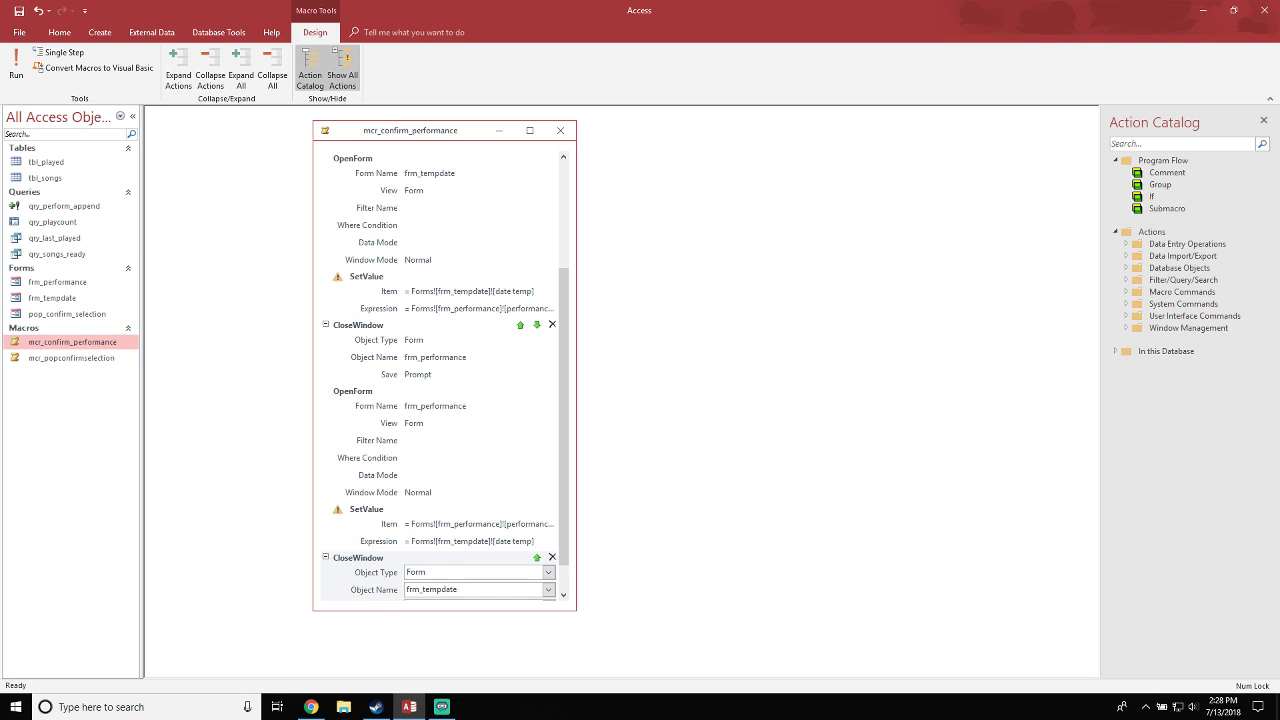
pyautogui.scroll(-1, 445, 380)
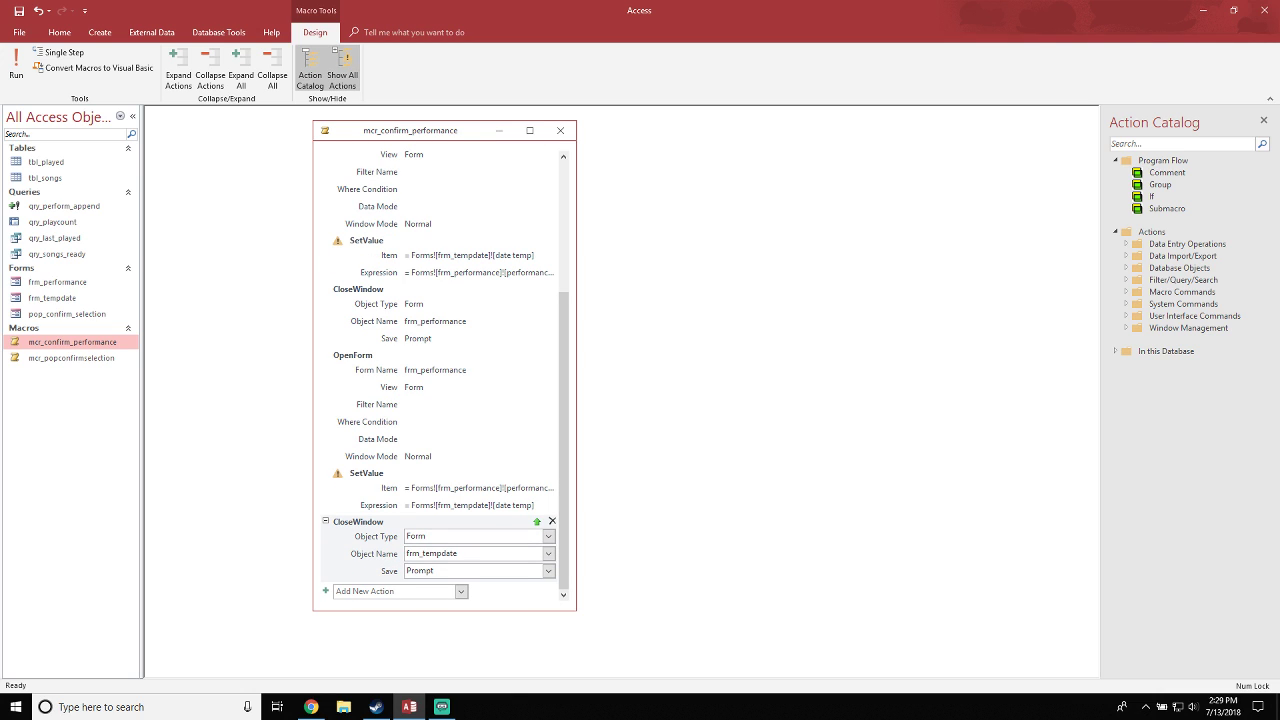
pyautogui.click(560, 130)
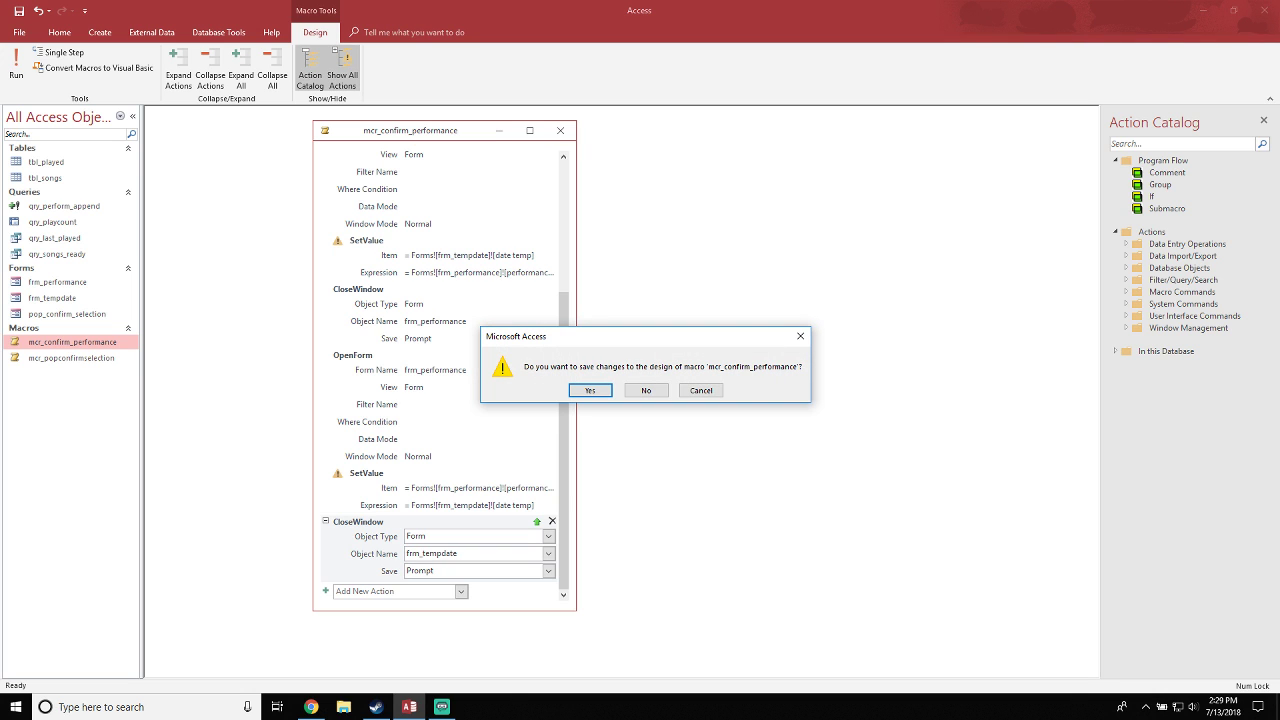
pyautogui.press('Return')
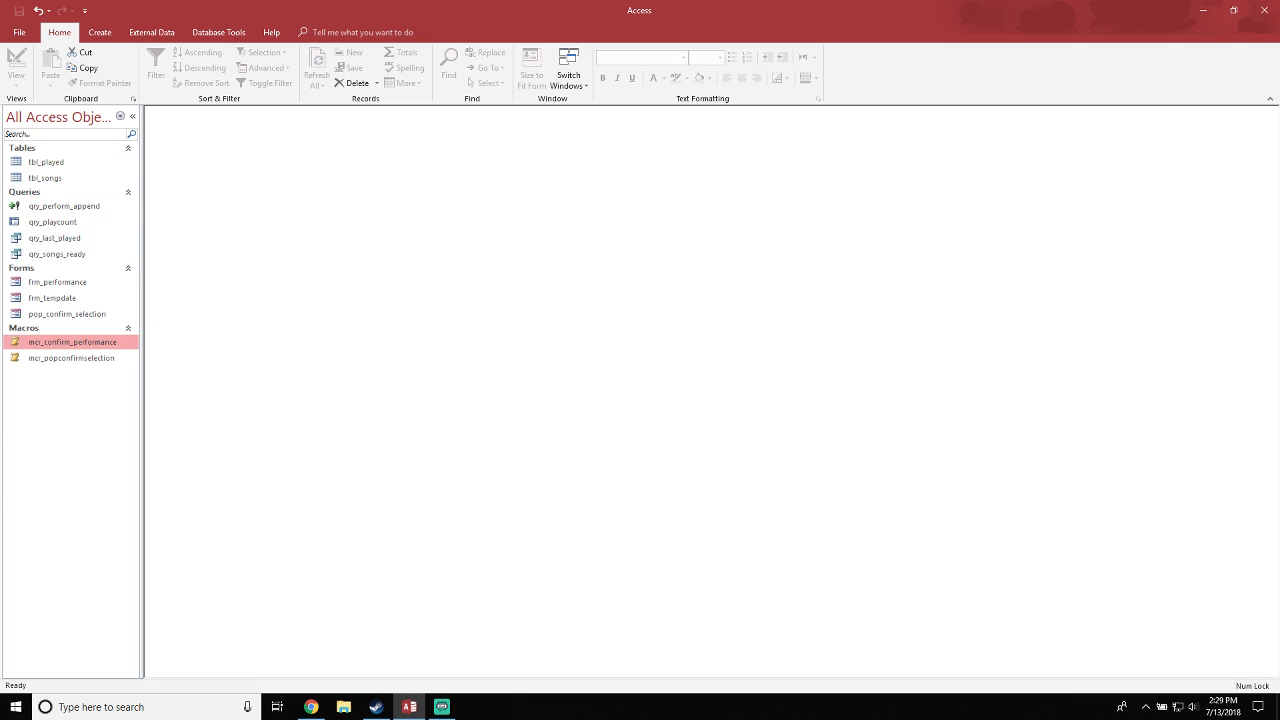
# Open frm_performance in Form View and start editing the performance date in its header
pyautogui.doubleClick(57, 282)
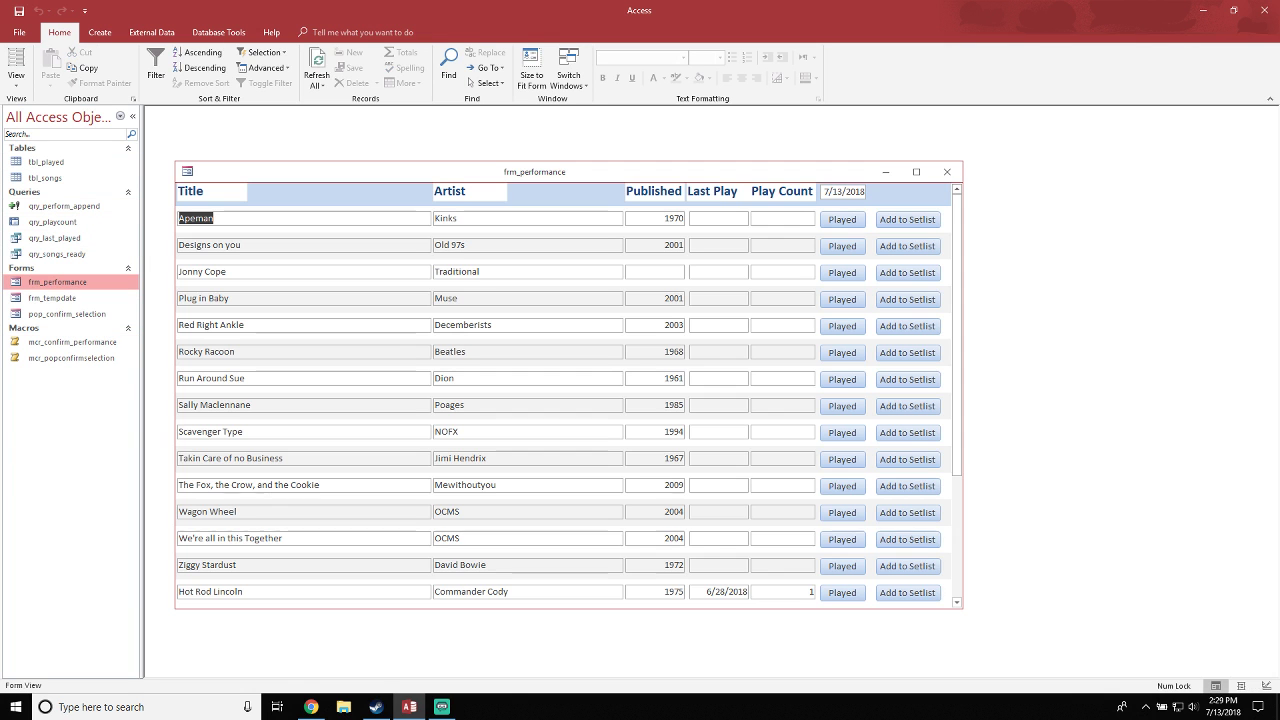
pyautogui.click(835, 191)
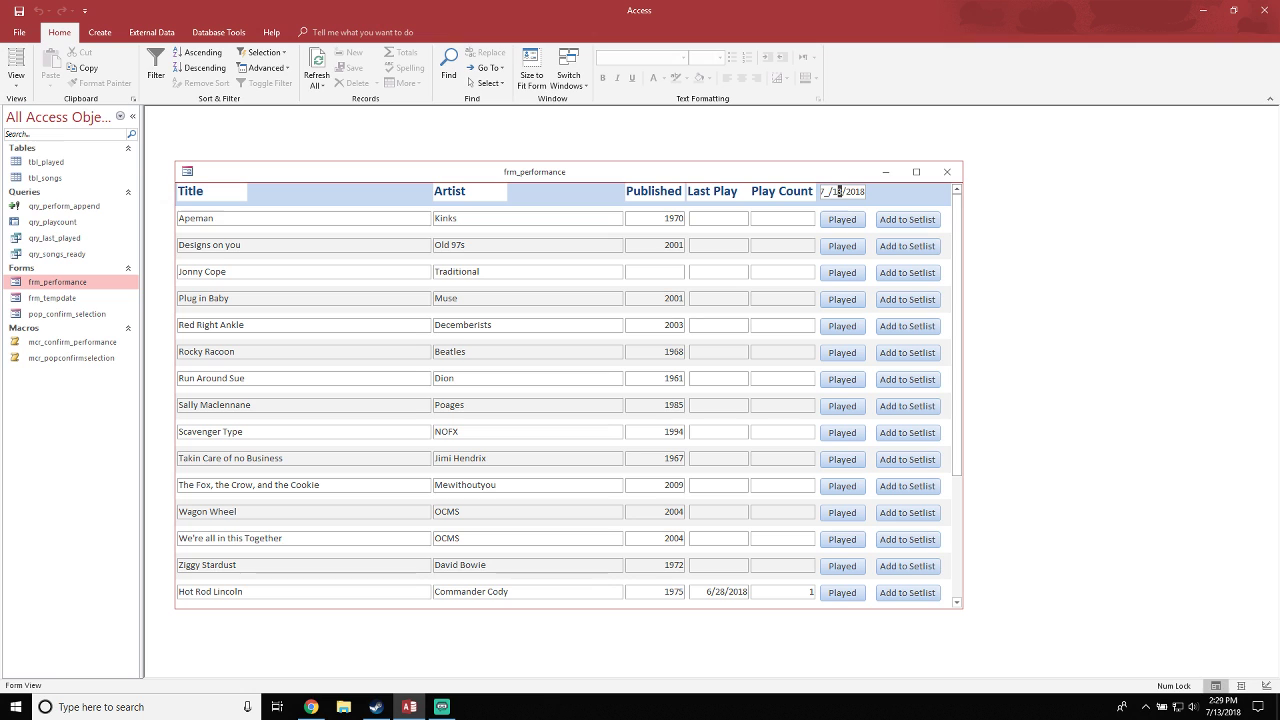
pyautogui.press('Right')
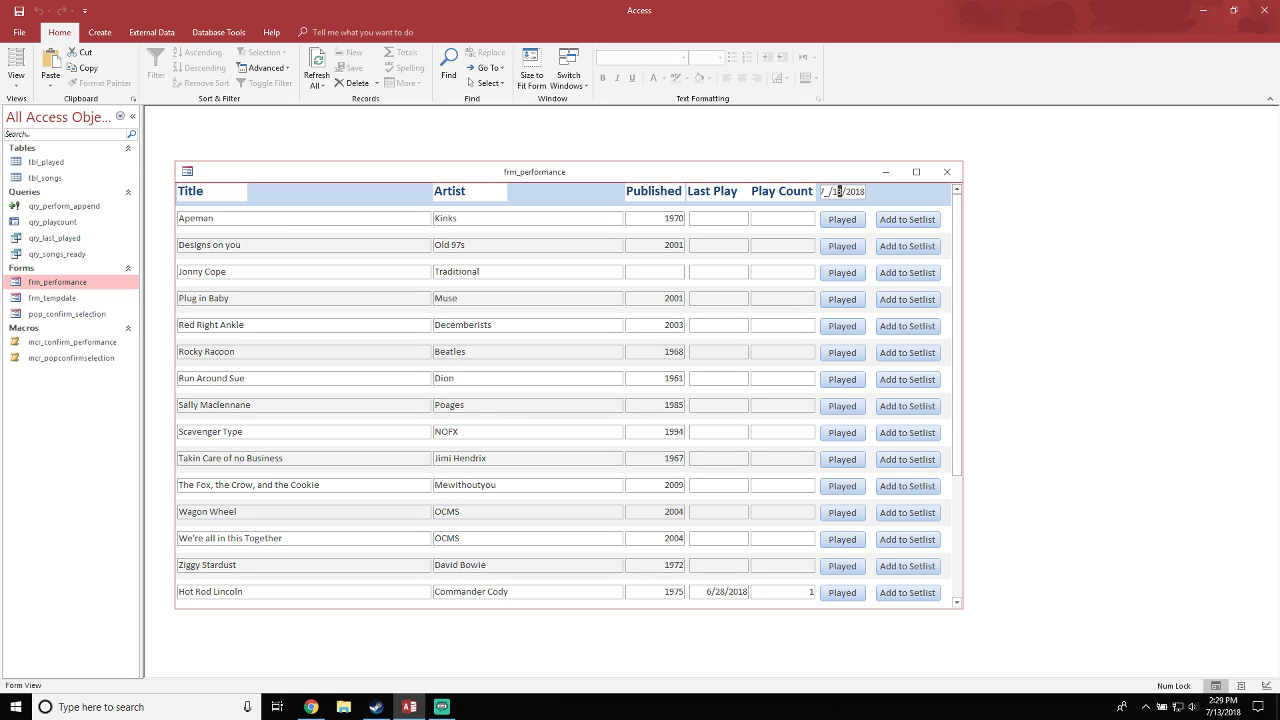
# Set the performance date to 7/3/2018 and record the song Apeman as played on that date
pyautogui.press('BackSpace')
pyautogui.click(793, 218)
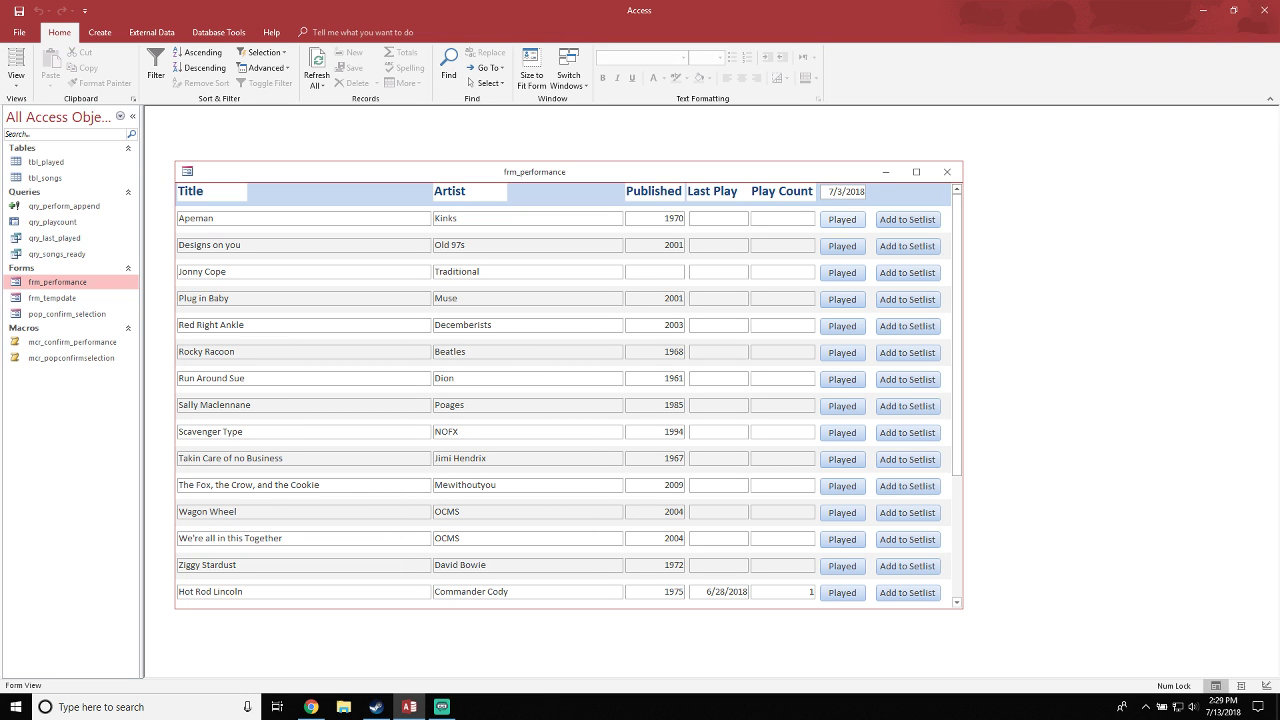
pyautogui.click(842, 219)
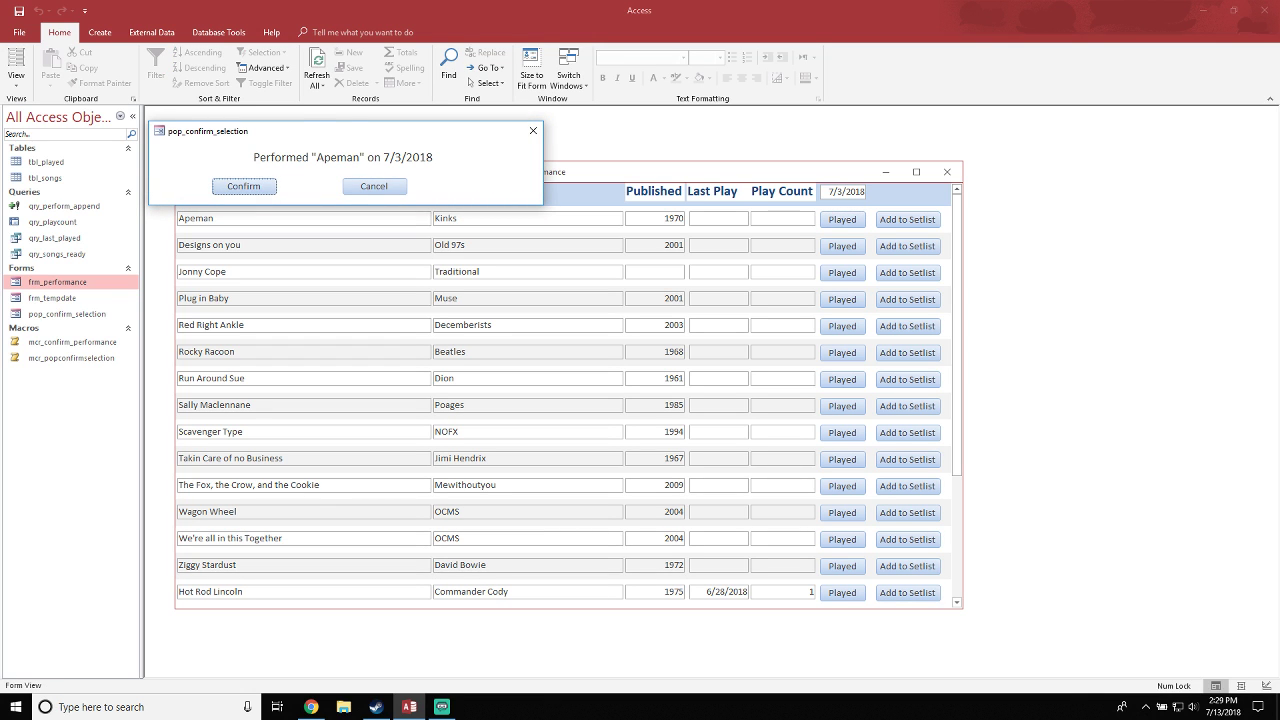
pyautogui.press('Return')
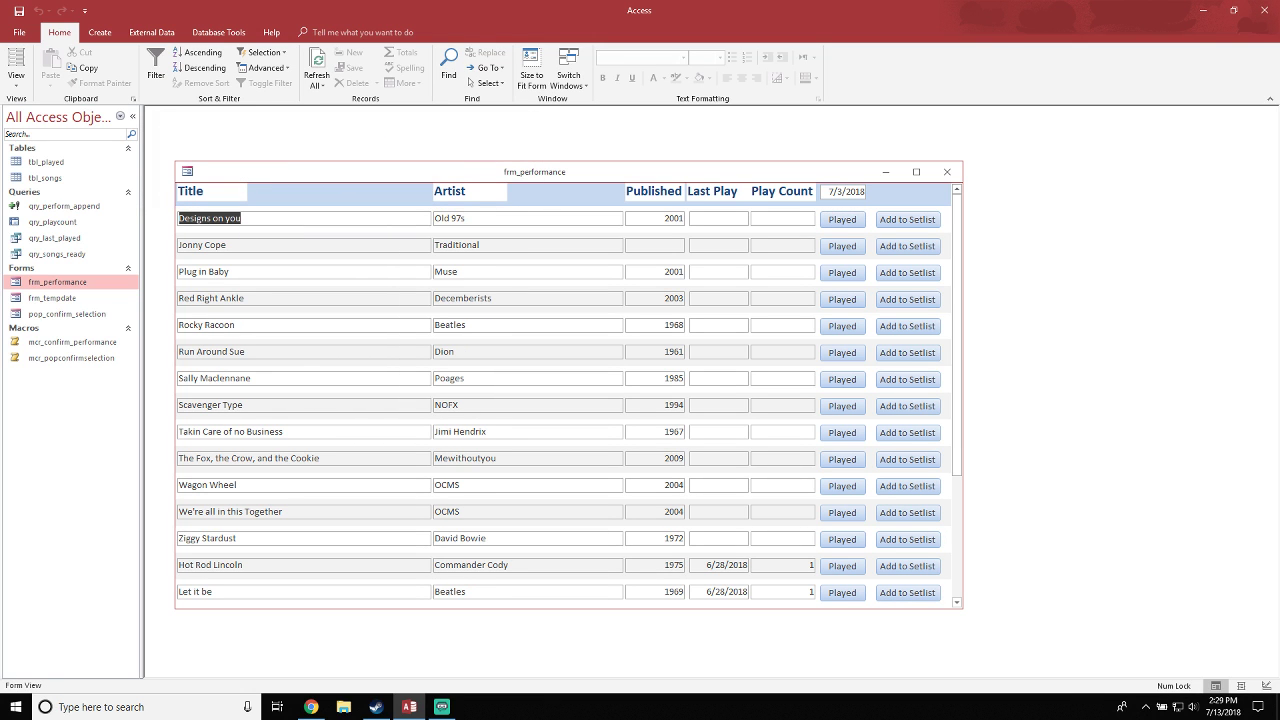
# Examine the song list's order, last-play dates and play counts in frm_performance, and close the form
pyautogui.scroll(-3, 564, 400)
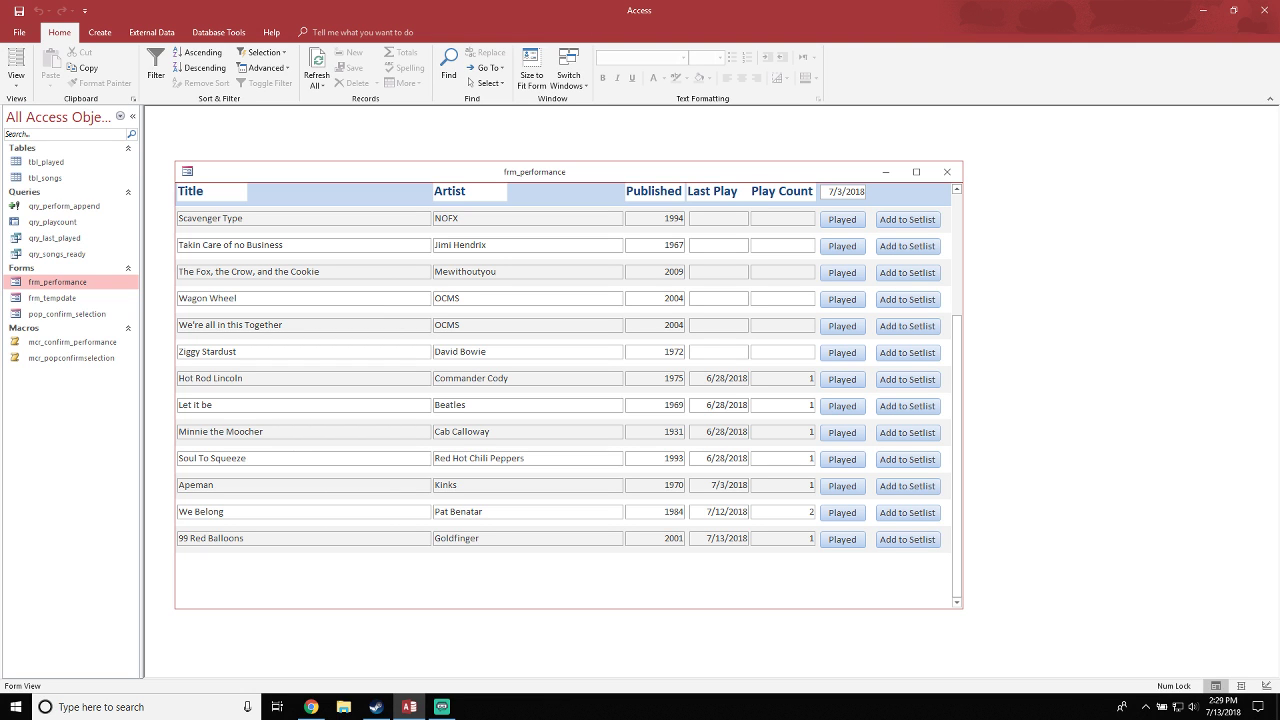
pyautogui.scroll(2, 563, 400)
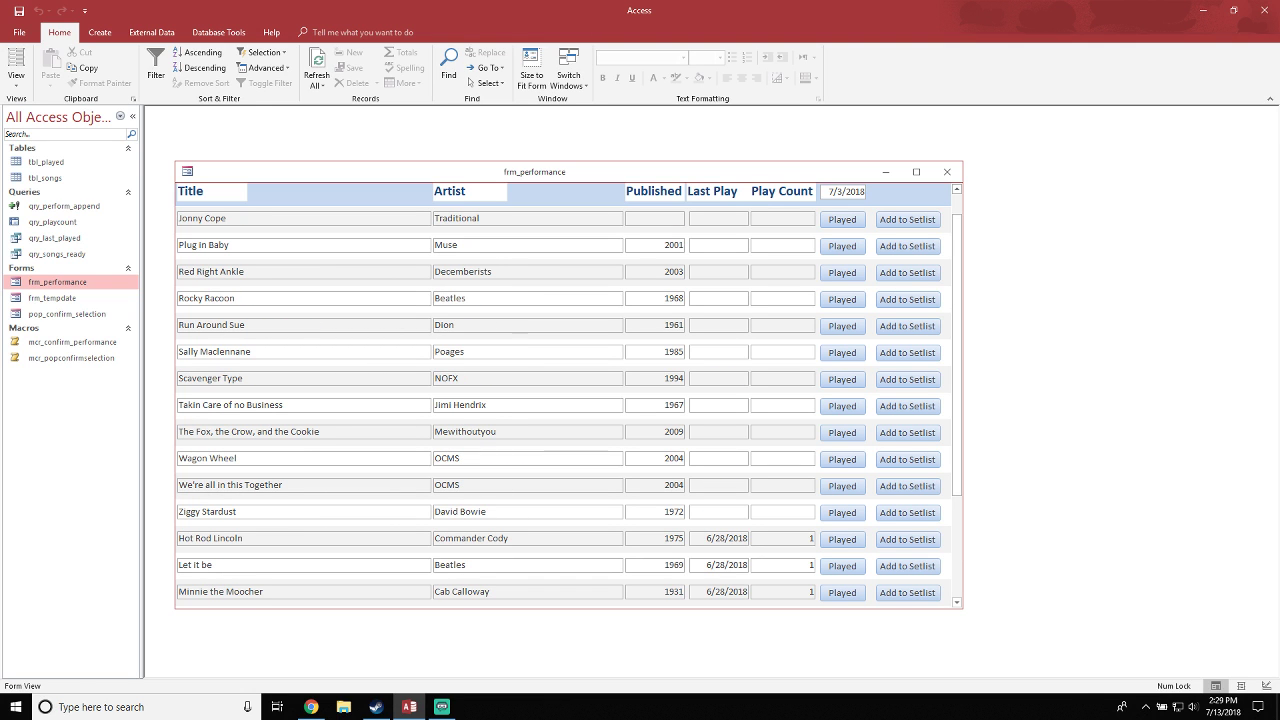
pyautogui.scroll(-2, 563, 400)
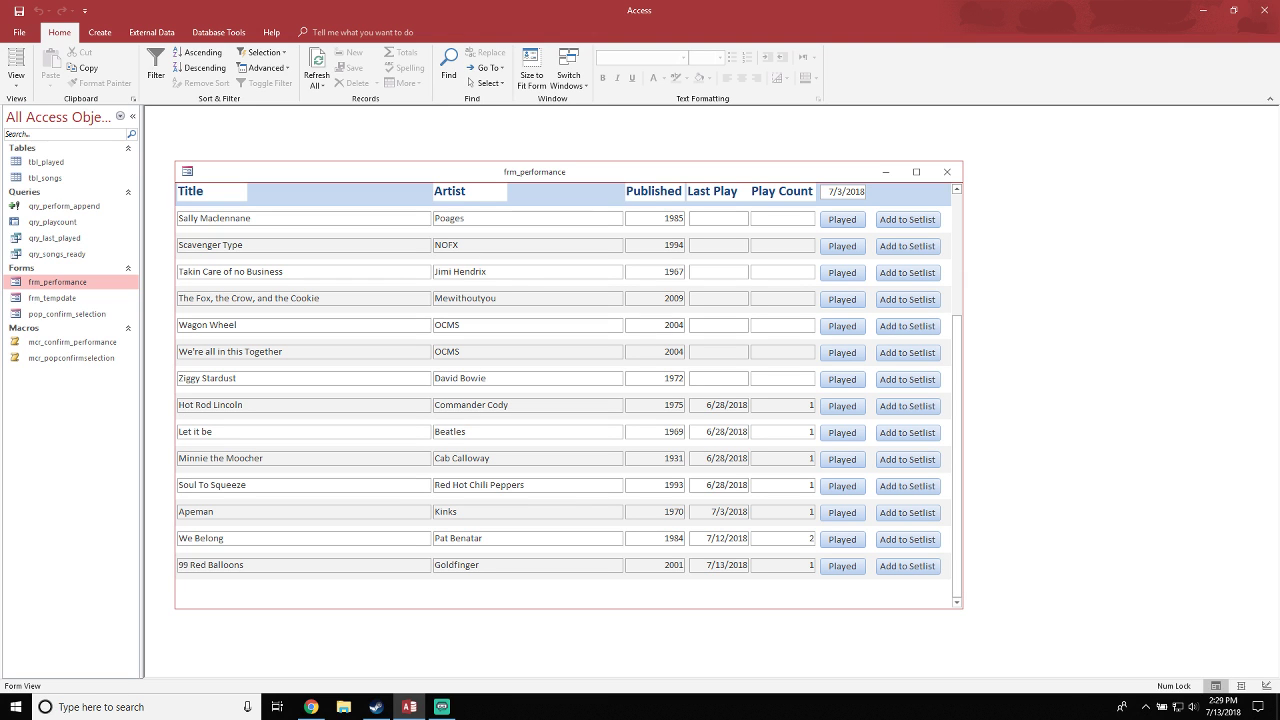
pyautogui.scroll(2, 563, 400)
pyautogui.scroll(-2, 563, 400)
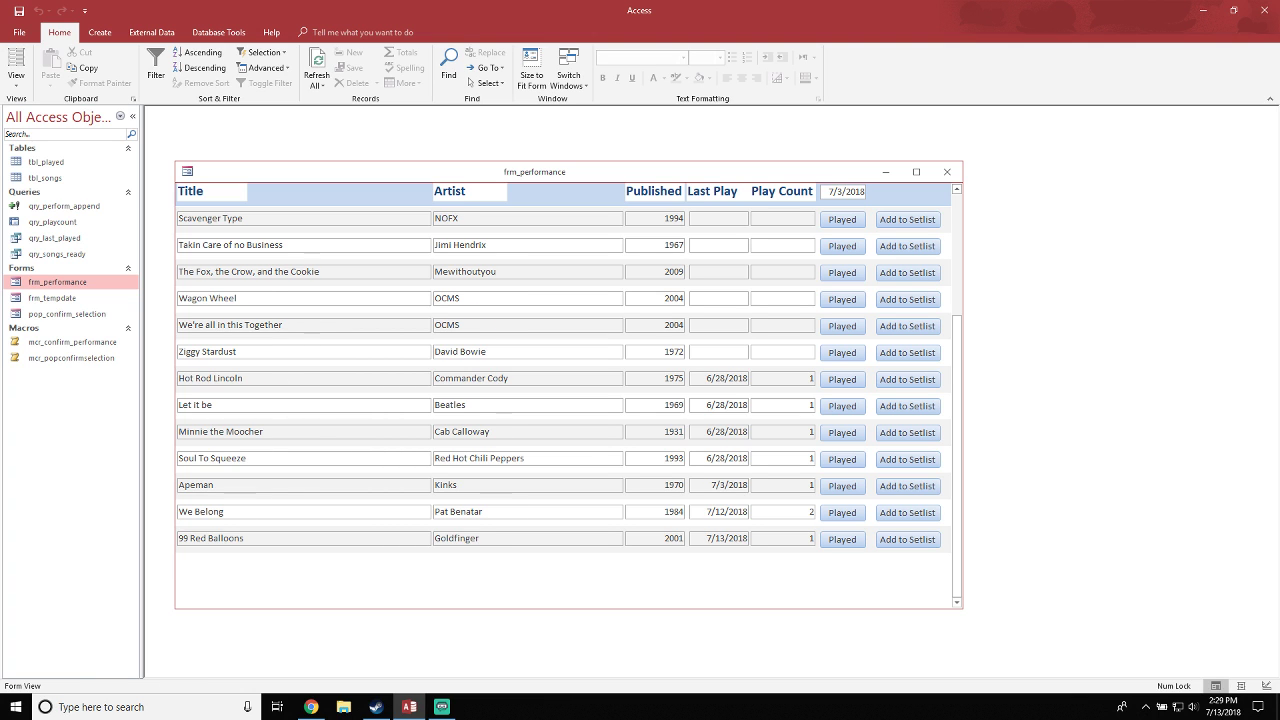
pyautogui.scroll(3, 563, 400)
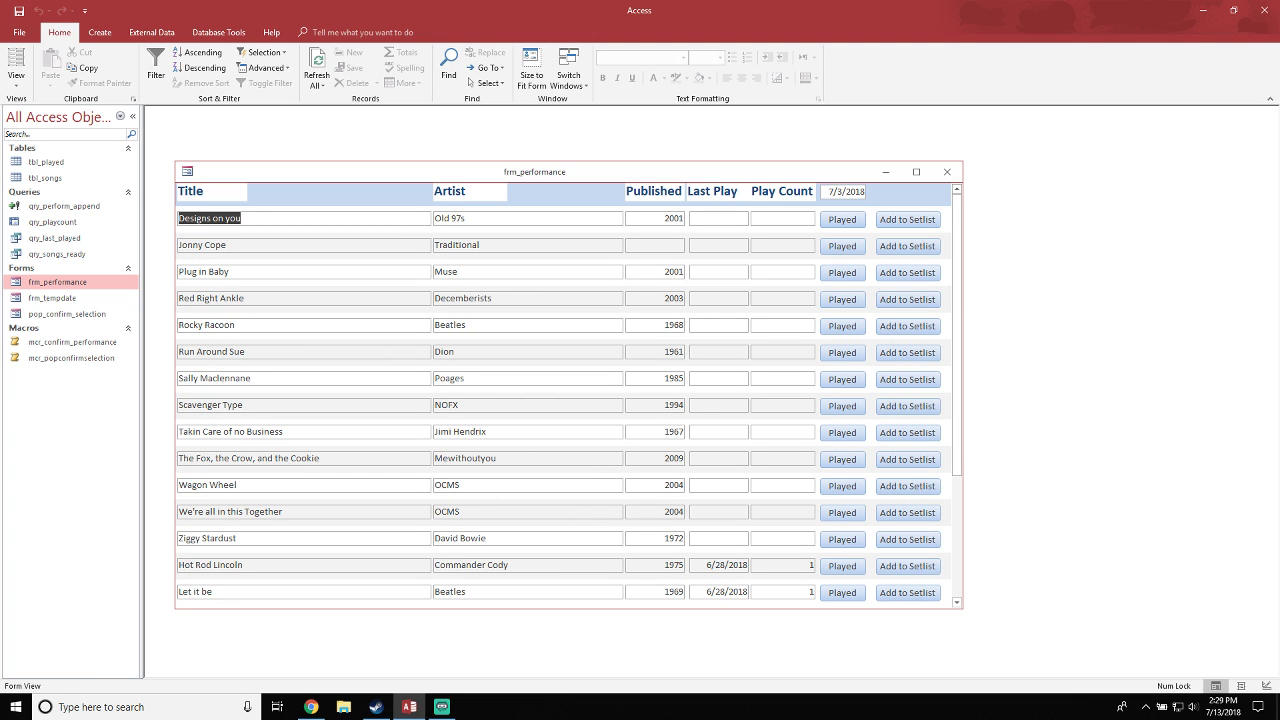
pyautogui.click(852, 191)
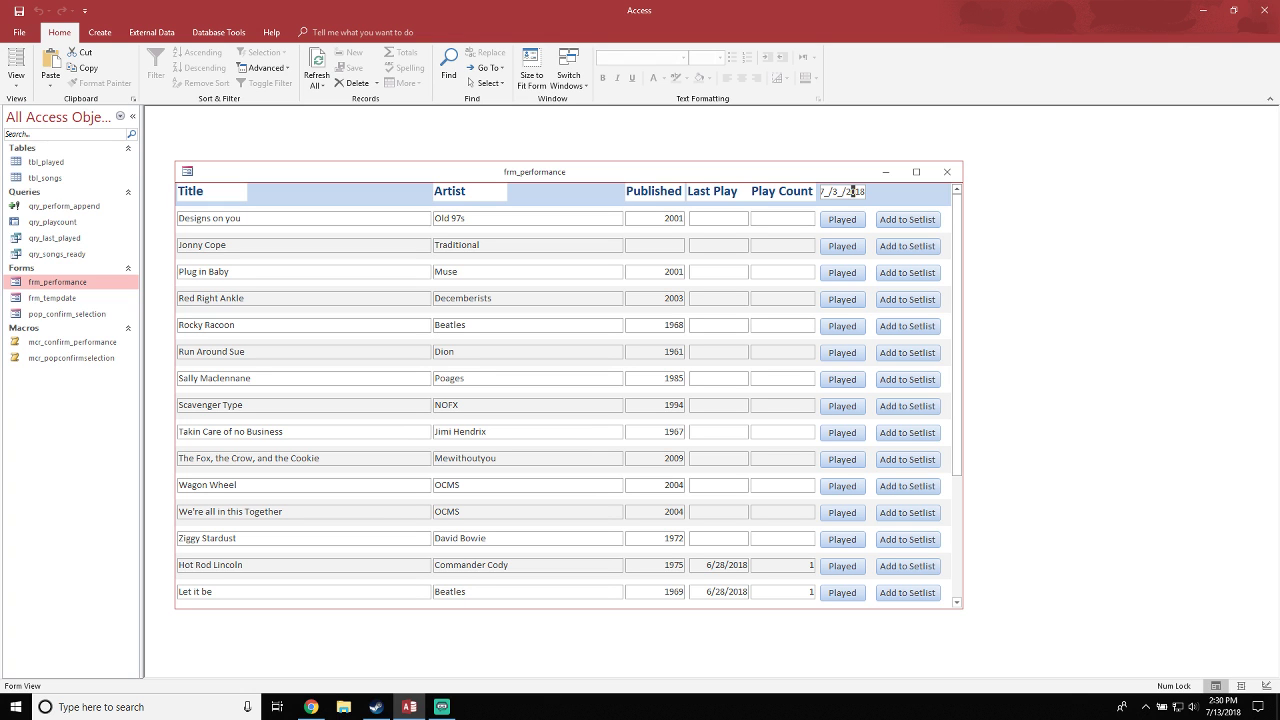
pyautogui.moveTo(780, 172); pyautogui.dragTo(905, 171)
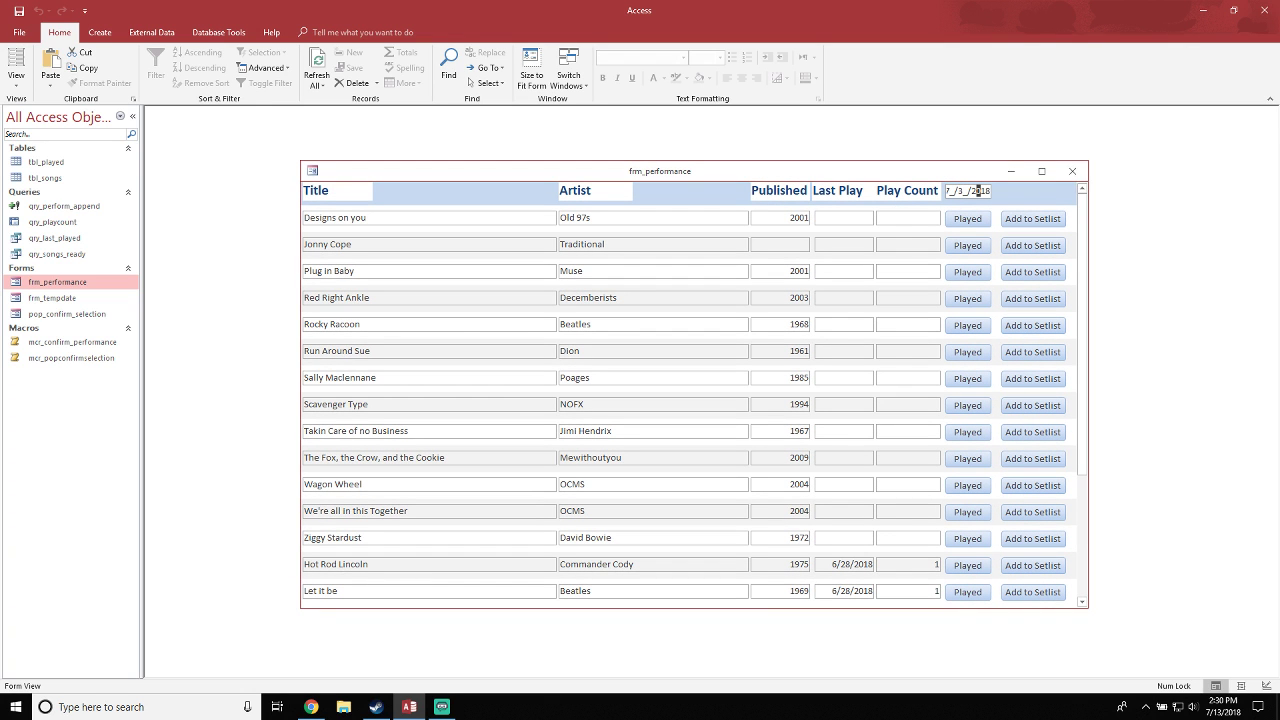
pyautogui.click(1072, 171)
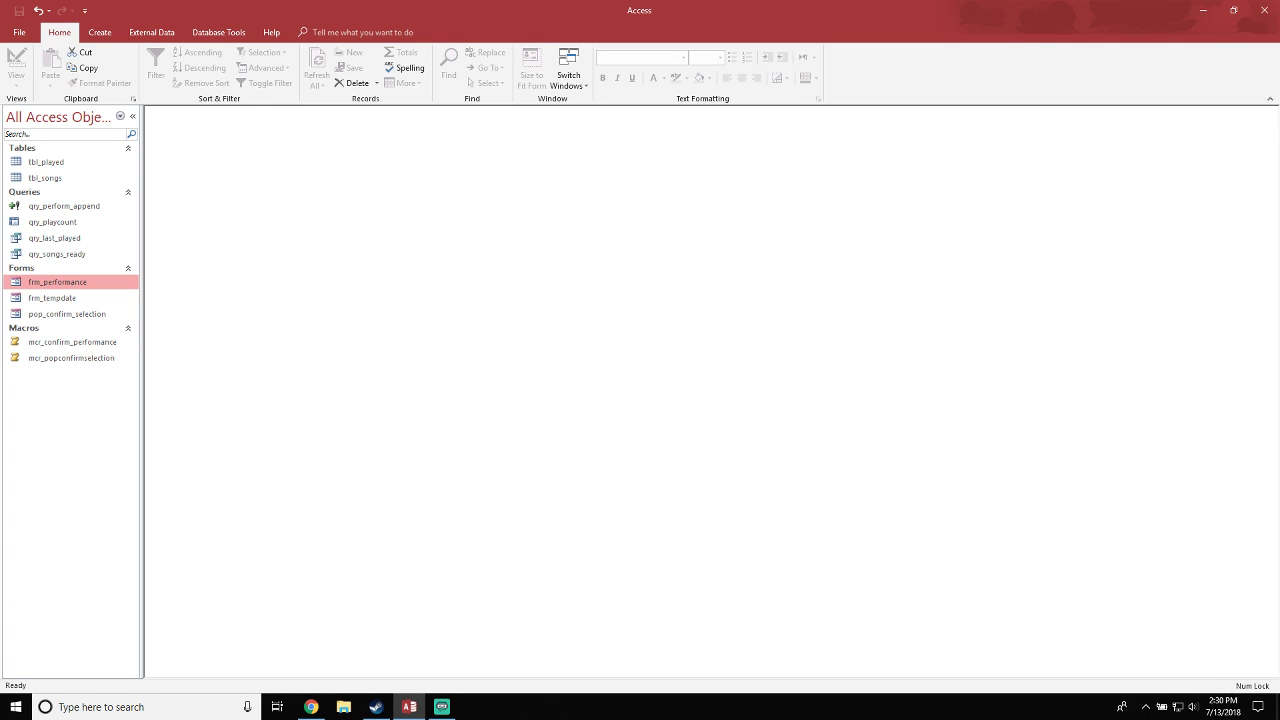
# Add a Short Text field named Length to the design of the tbl_songs table
pyautogui.doubleClick(45, 177)
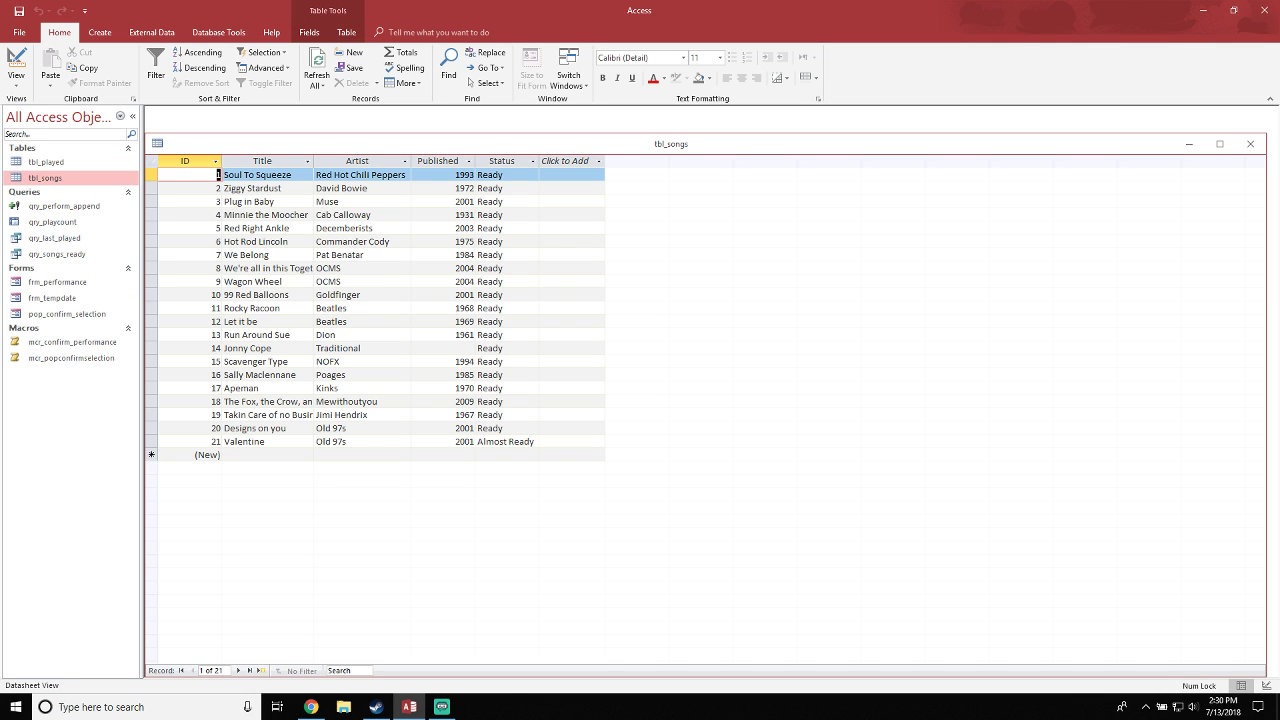
pyautogui.click(16, 62)
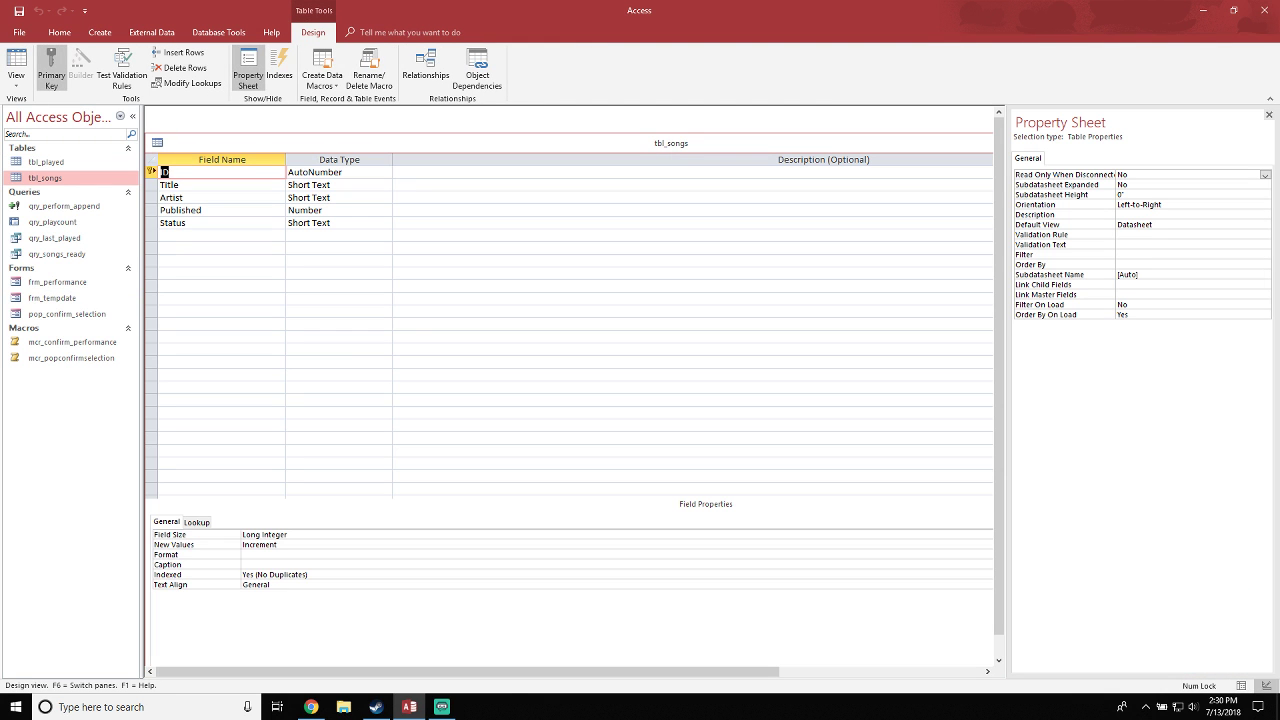
pyautogui.click(160, 235)
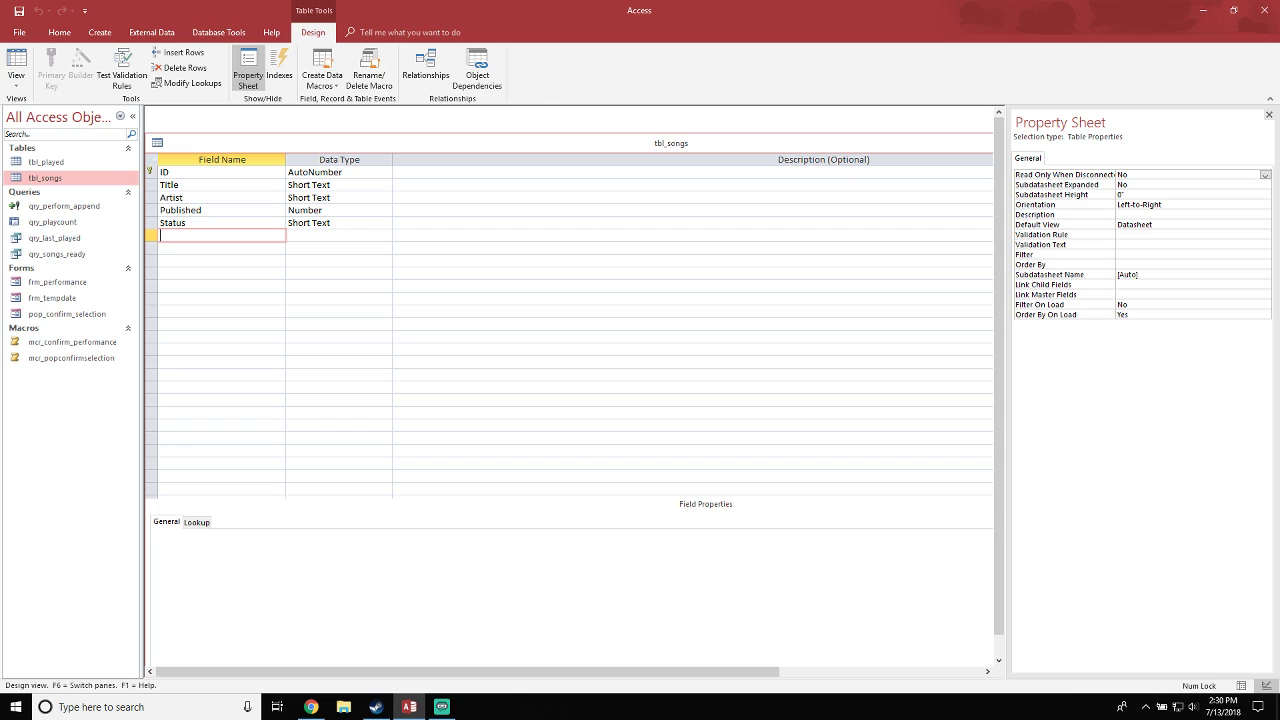
pyautogui.write('Length')
pyautogui.press('Tab')
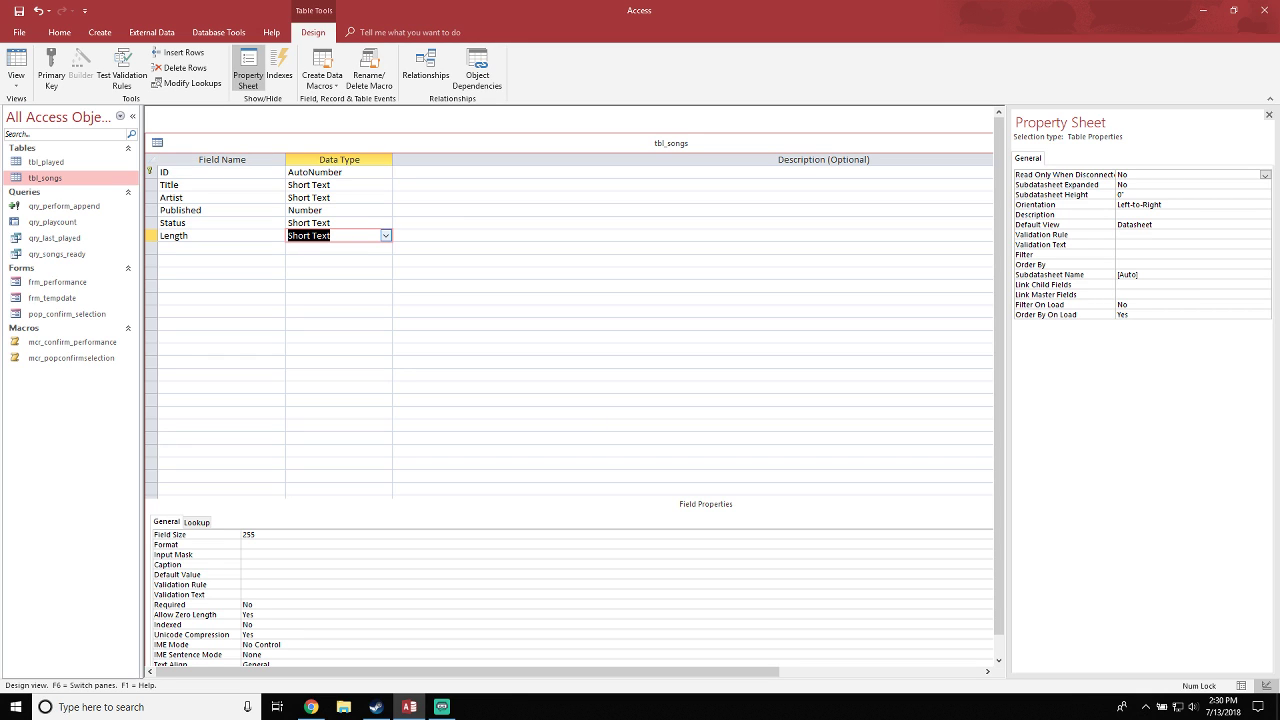
pyautogui.press('Tab')
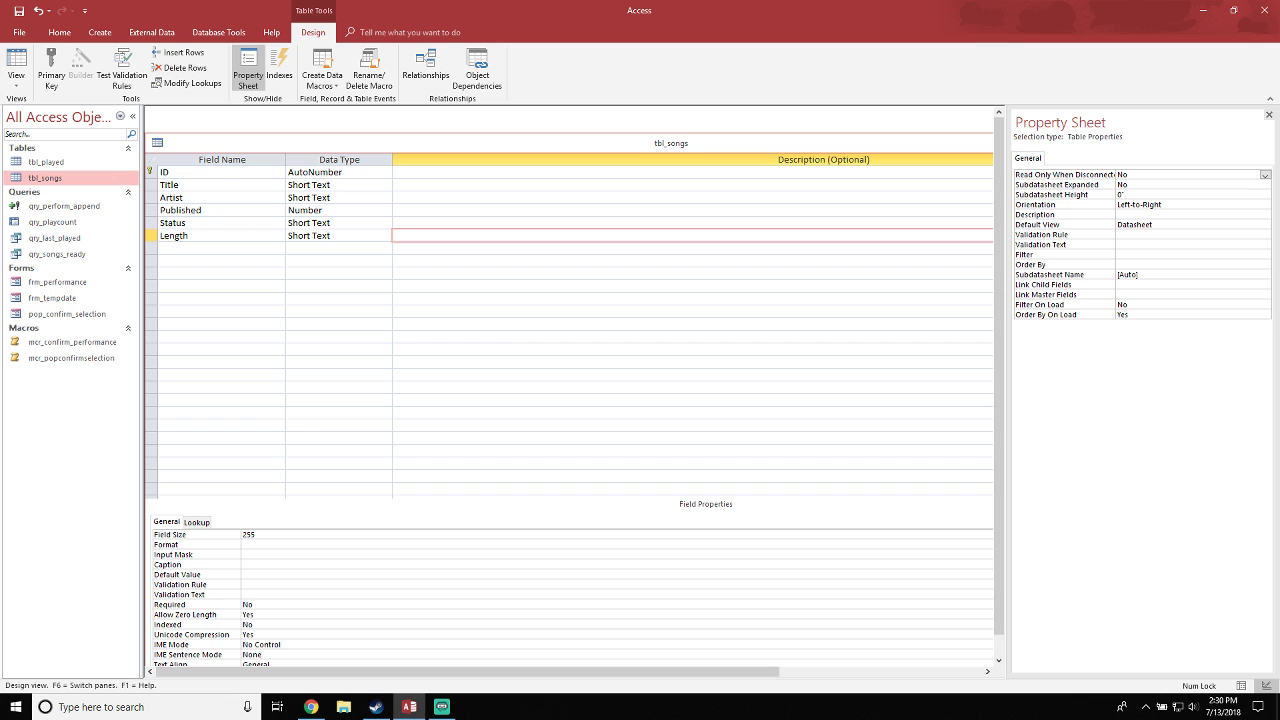
# Close tbl_songs with its design changes saved, and open the frm_performance form
pyautogui.moveTo(671, 143); pyautogui.dragTo(705, 138)
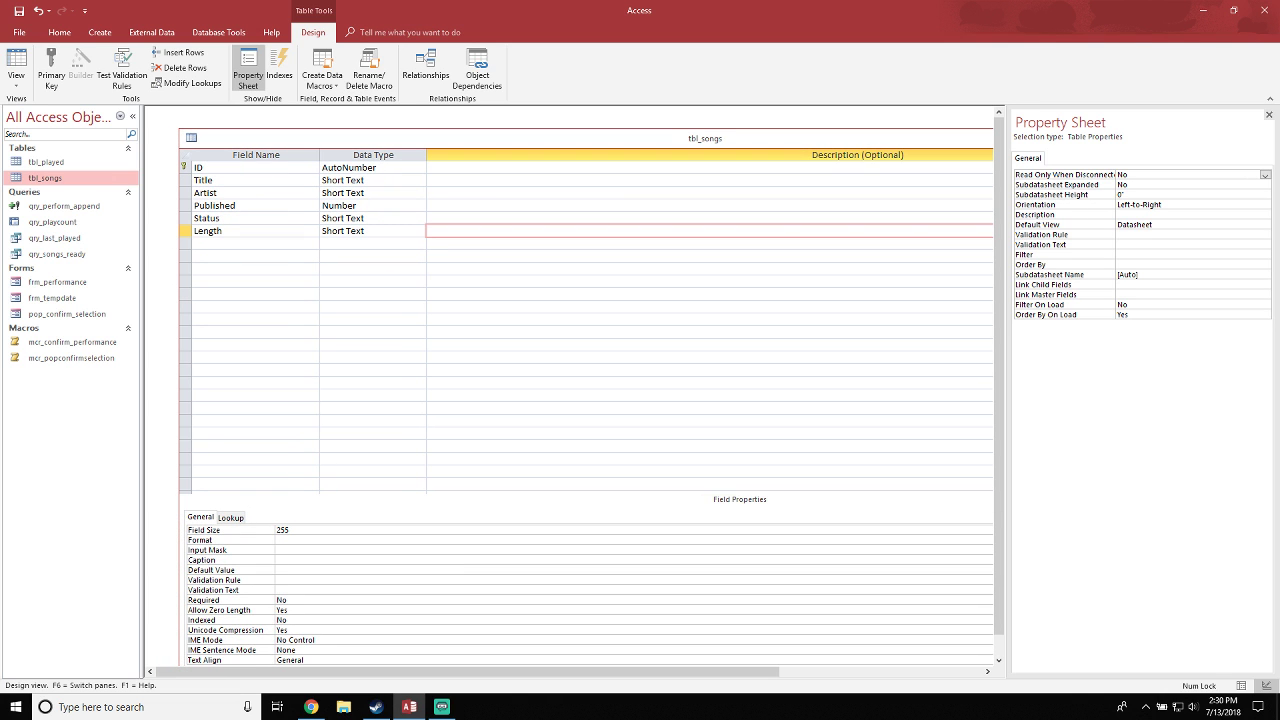
pyautogui.moveTo(179, 128); pyautogui.dragTo(543, 171)
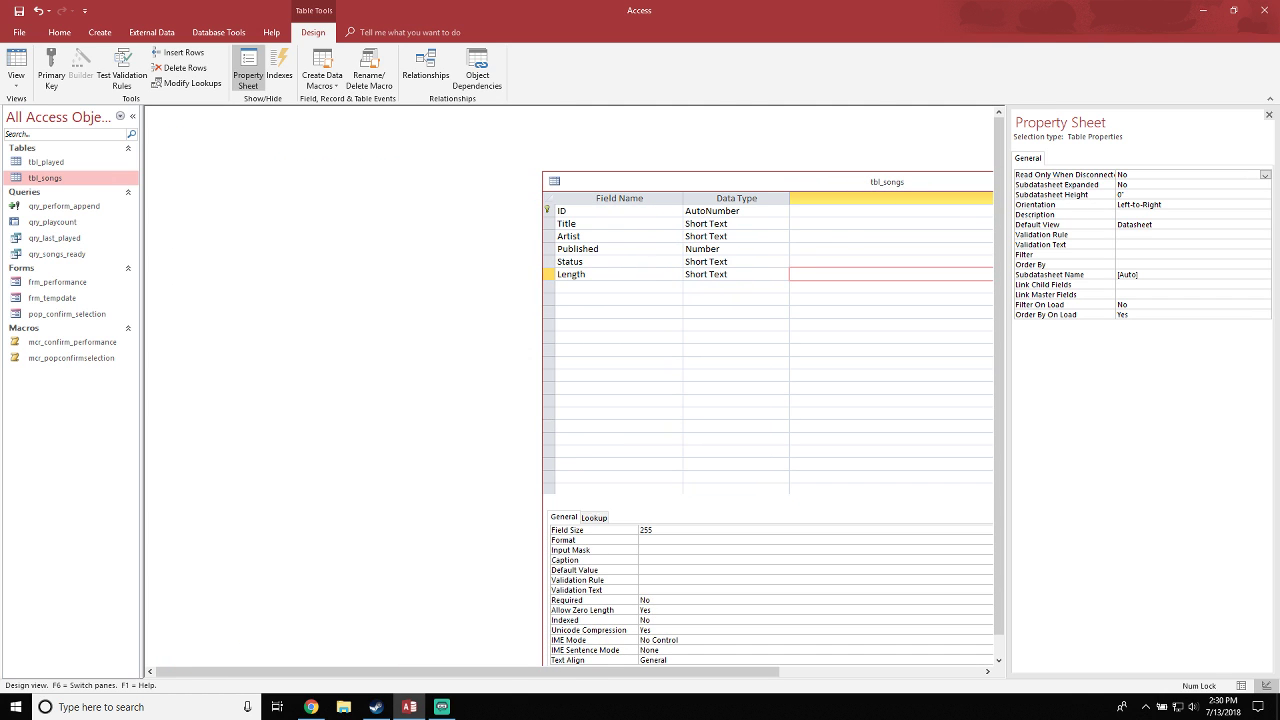
pyautogui.moveTo(880, 182); pyautogui.dragTo(493, 153)
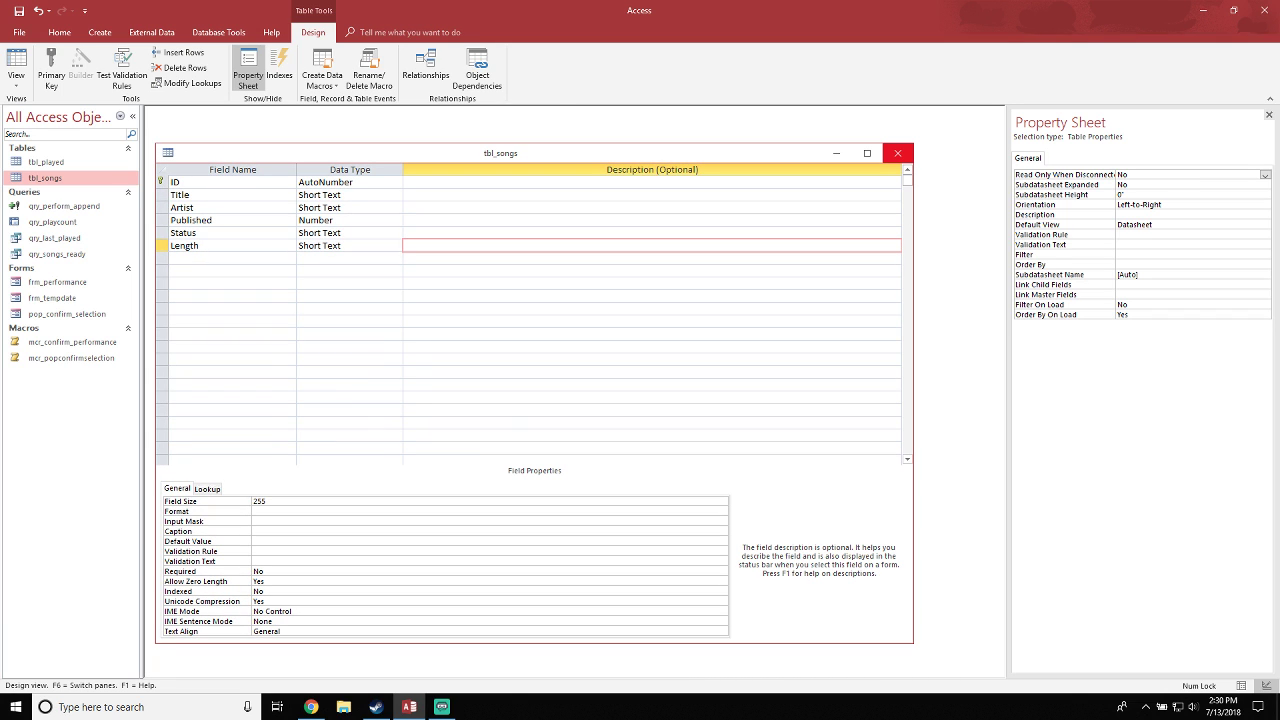
pyautogui.click(897, 153)
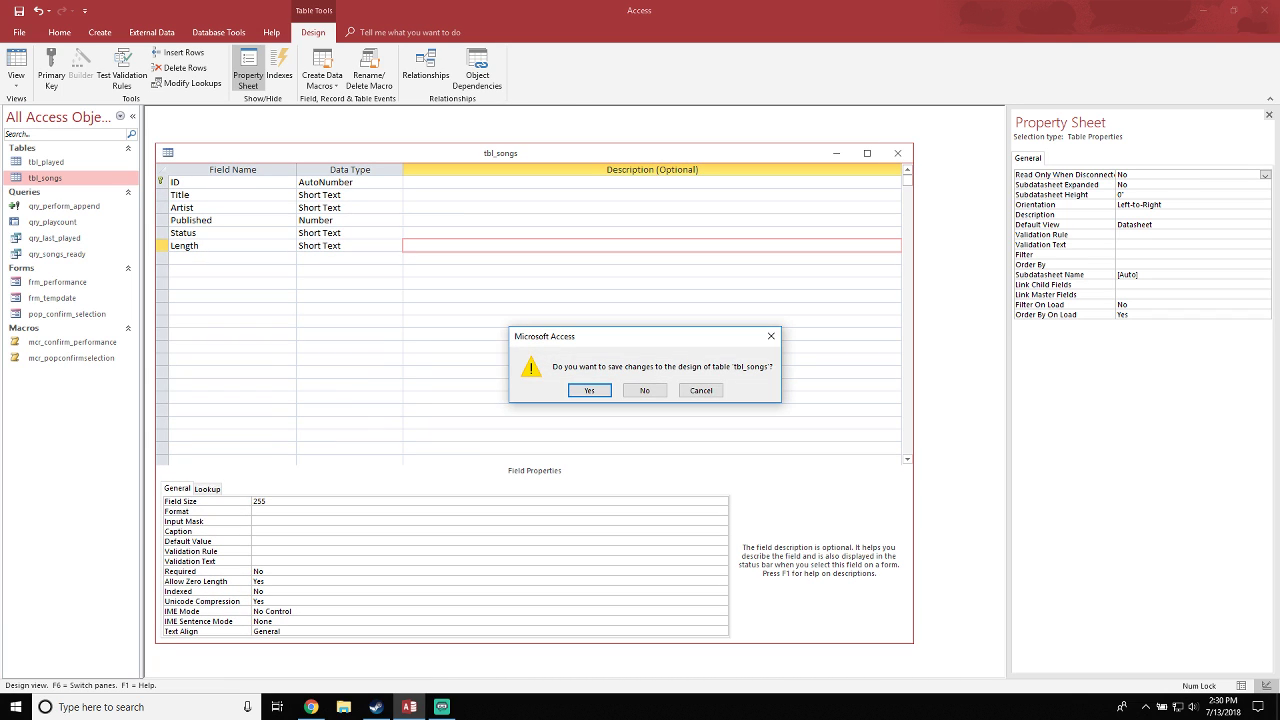
pyautogui.click(589, 390)
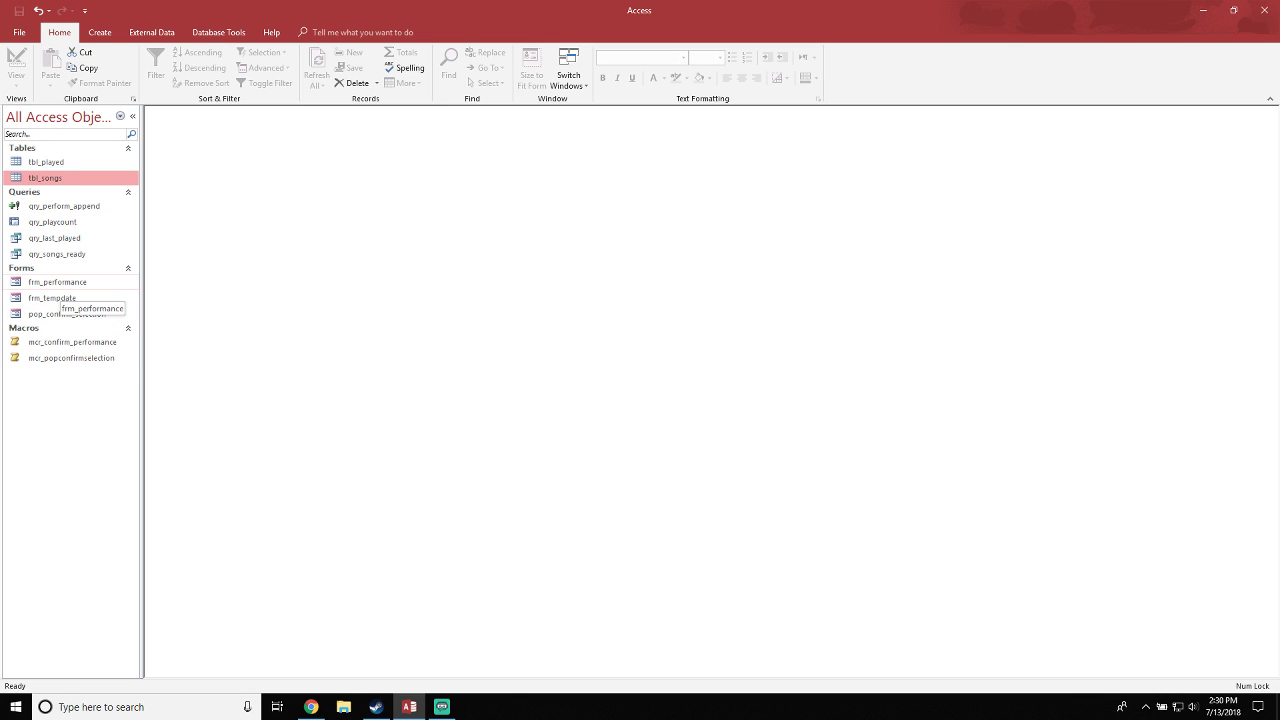
pyautogui.click(61, 283)
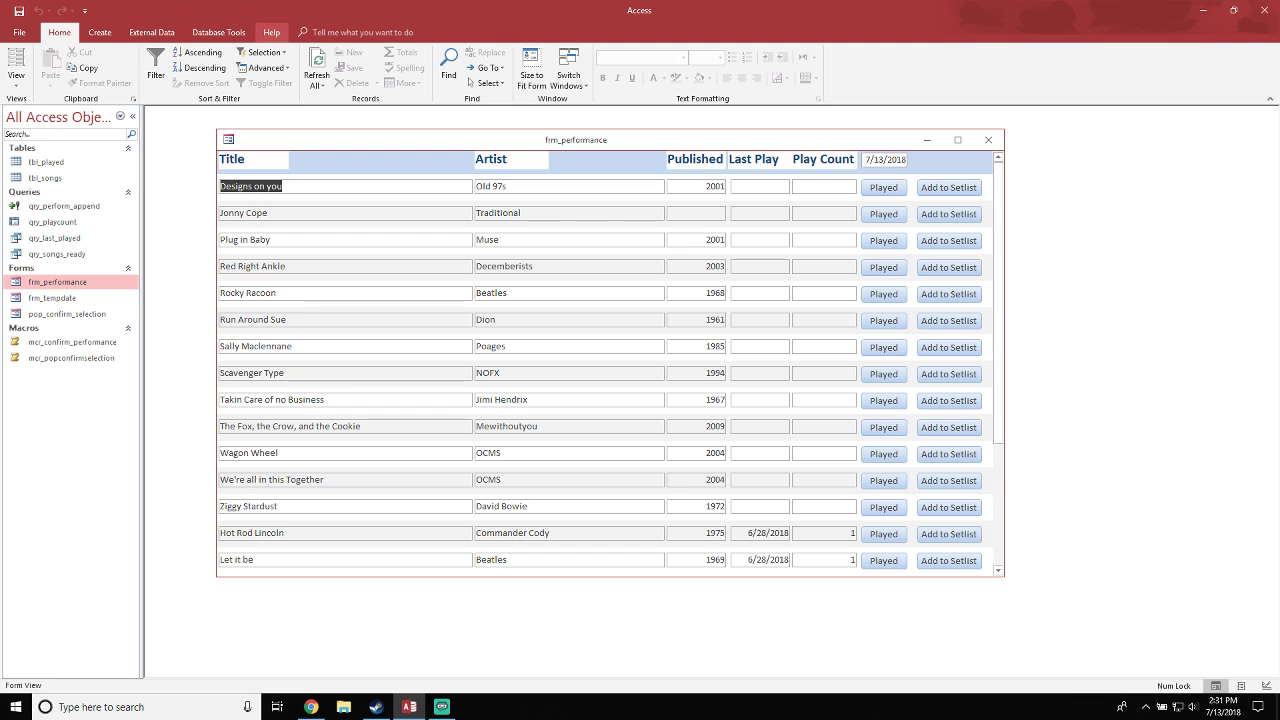
# Create a new table, save it as tbl_setlist and open it in Design View
pyautogui.click(99, 32)
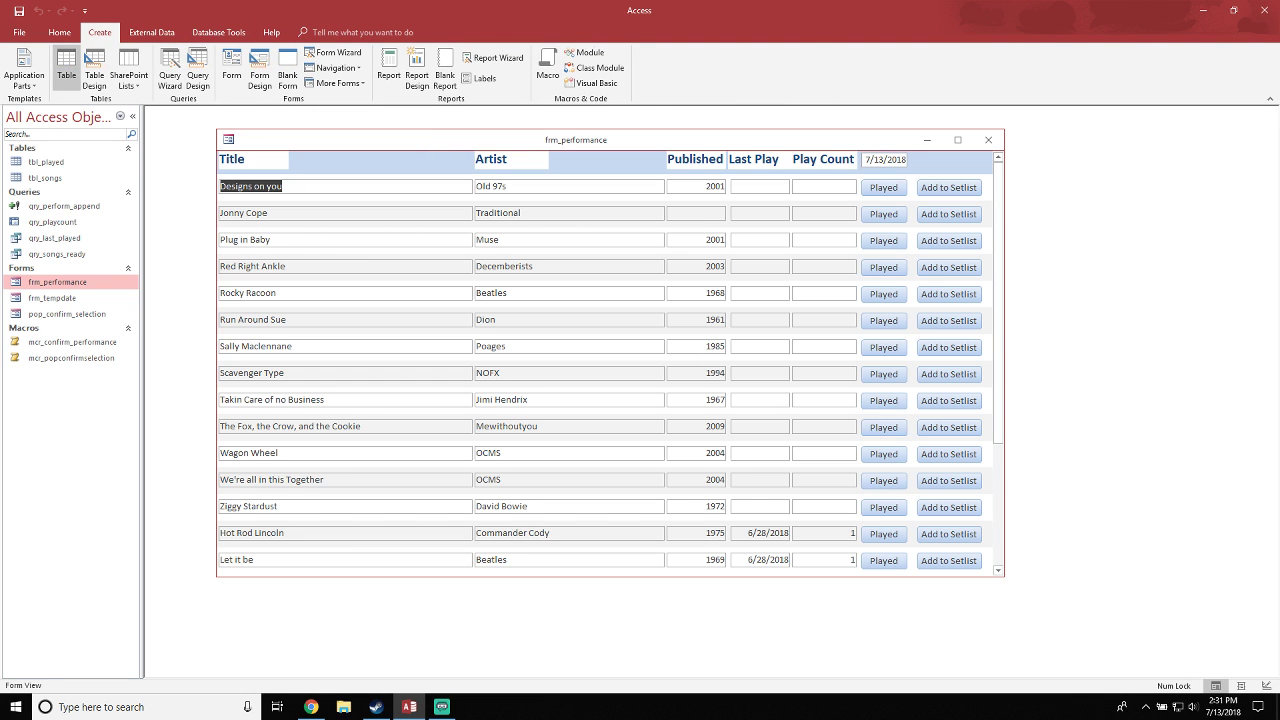
pyautogui.click(66, 68)
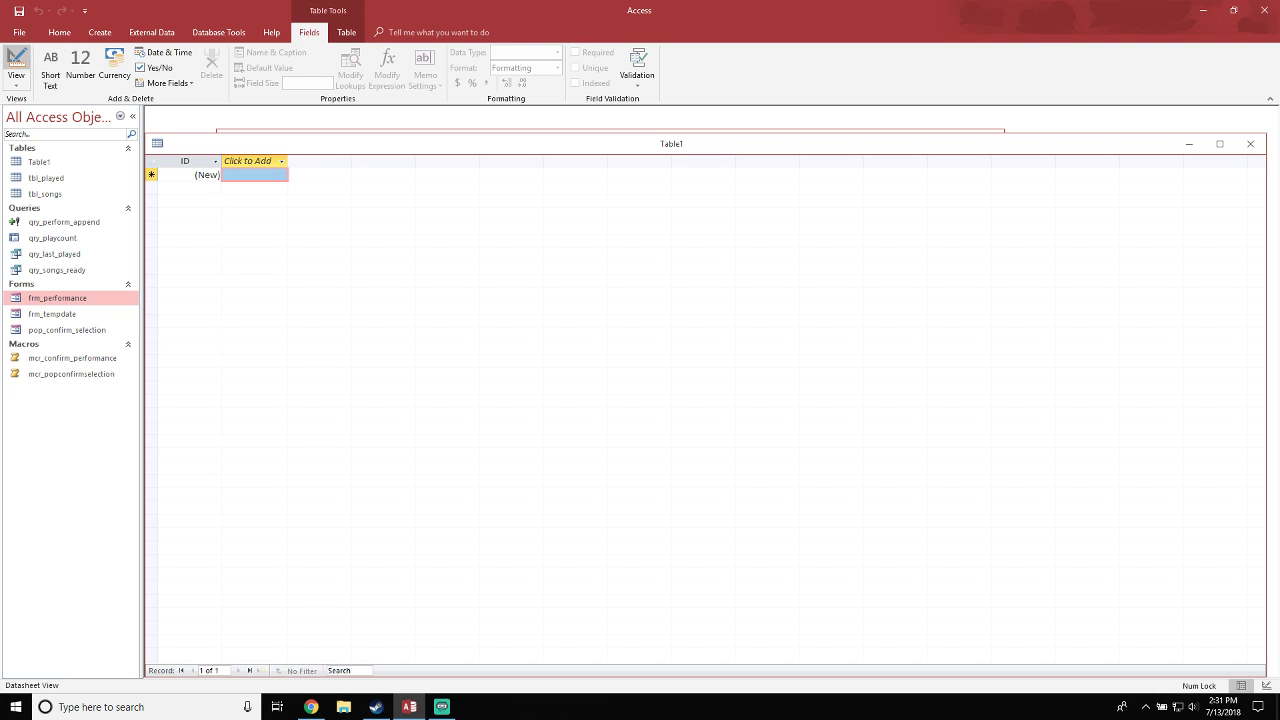
pyautogui.click(15, 60)
pyautogui.write('t')
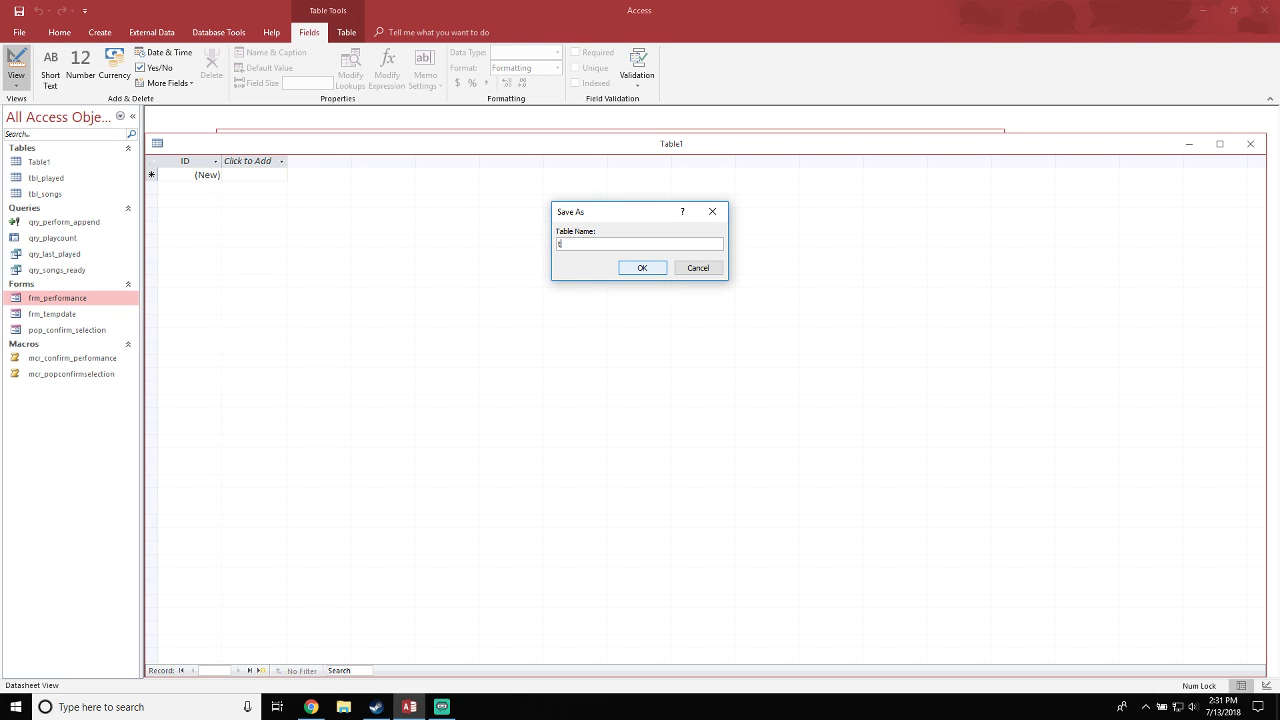
pyautogui.write('bl)setlist')
pyautogui.press('BackSpace')
pyautogui.press('BackSpace')
pyautogui.write('l_')
pyautogui.click(642, 267)
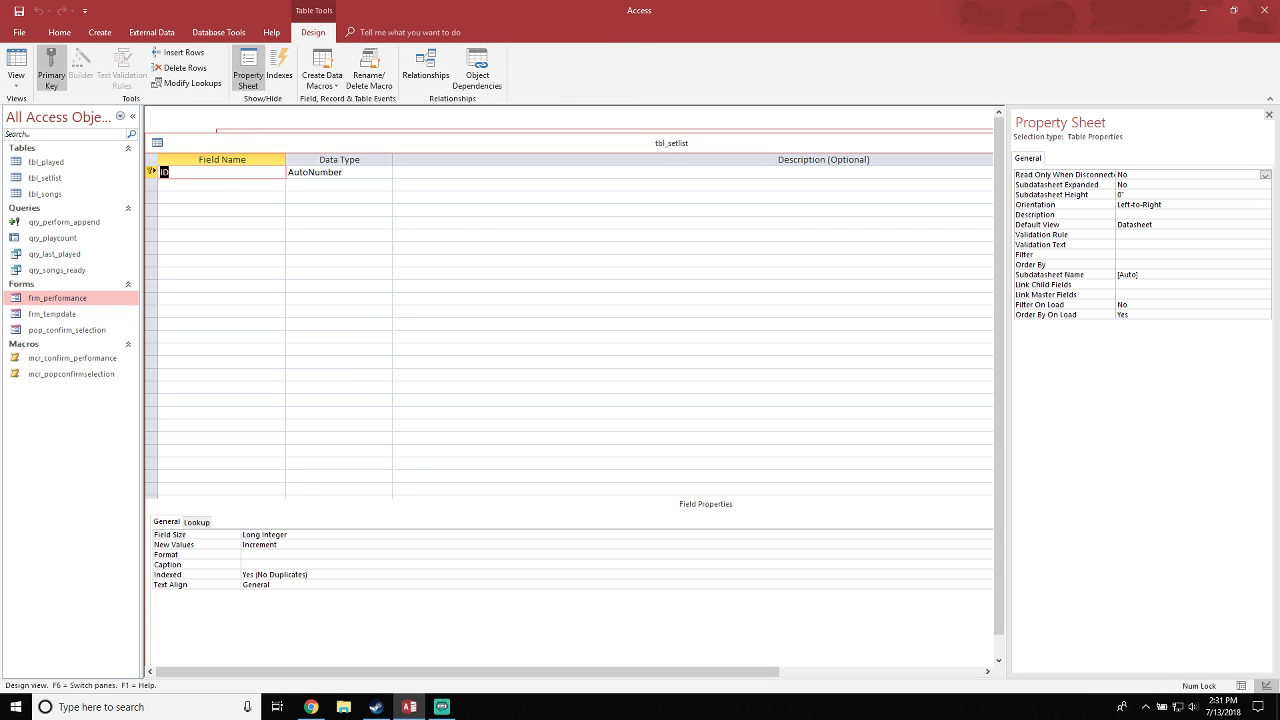
# Delete the ID primary key field from tbl_setlist, and close the table design without saving
pyautogui.click(208, 185)
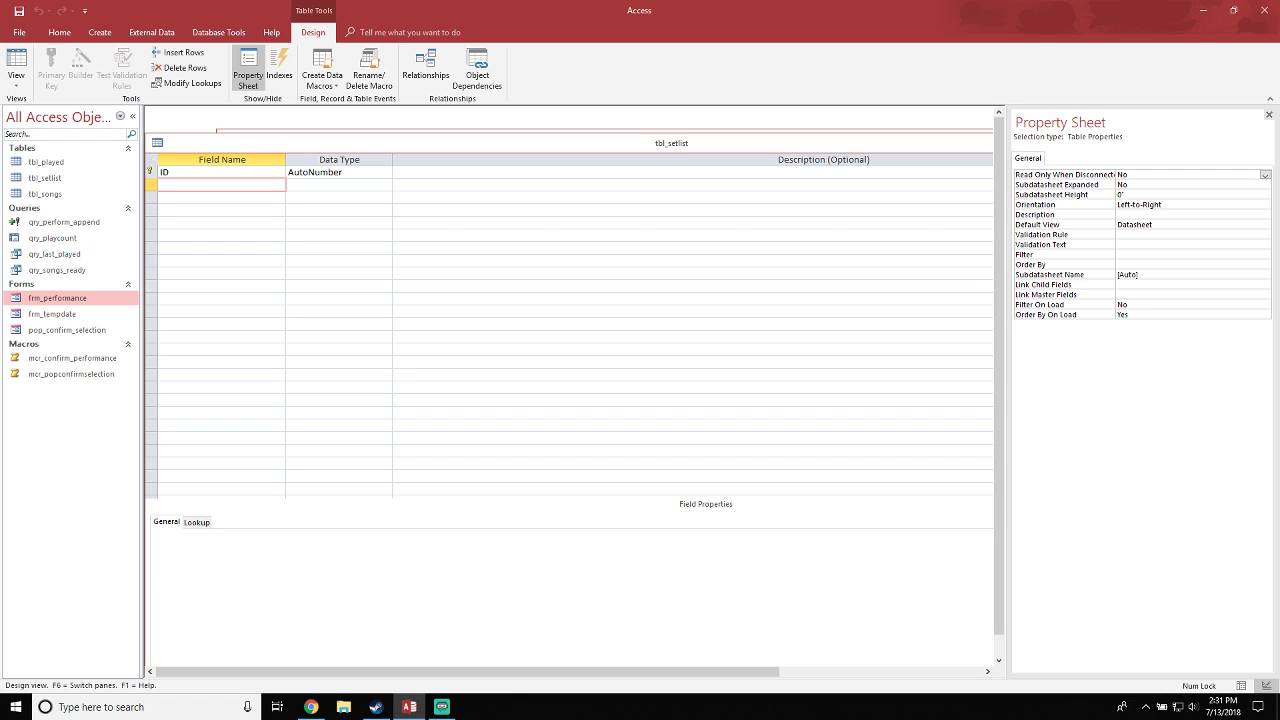
pyautogui.click(151, 172)
pyautogui.press('Delete')
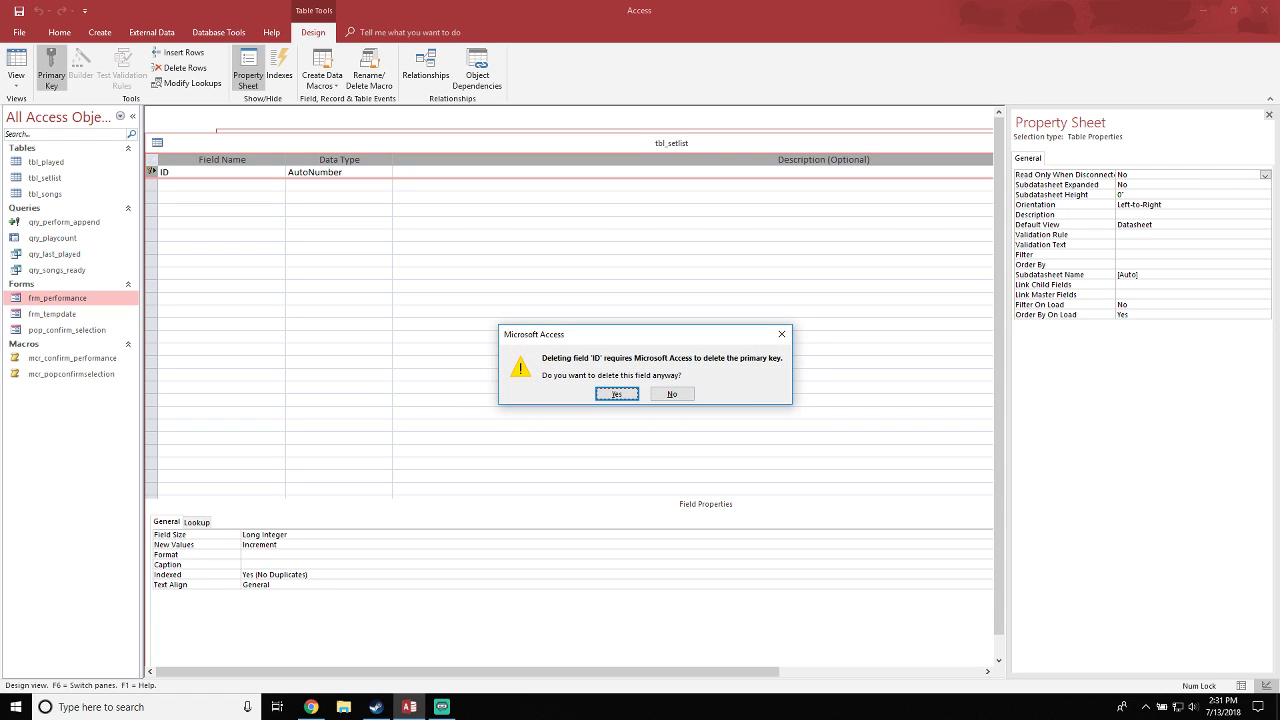
pyautogui.press('Return')
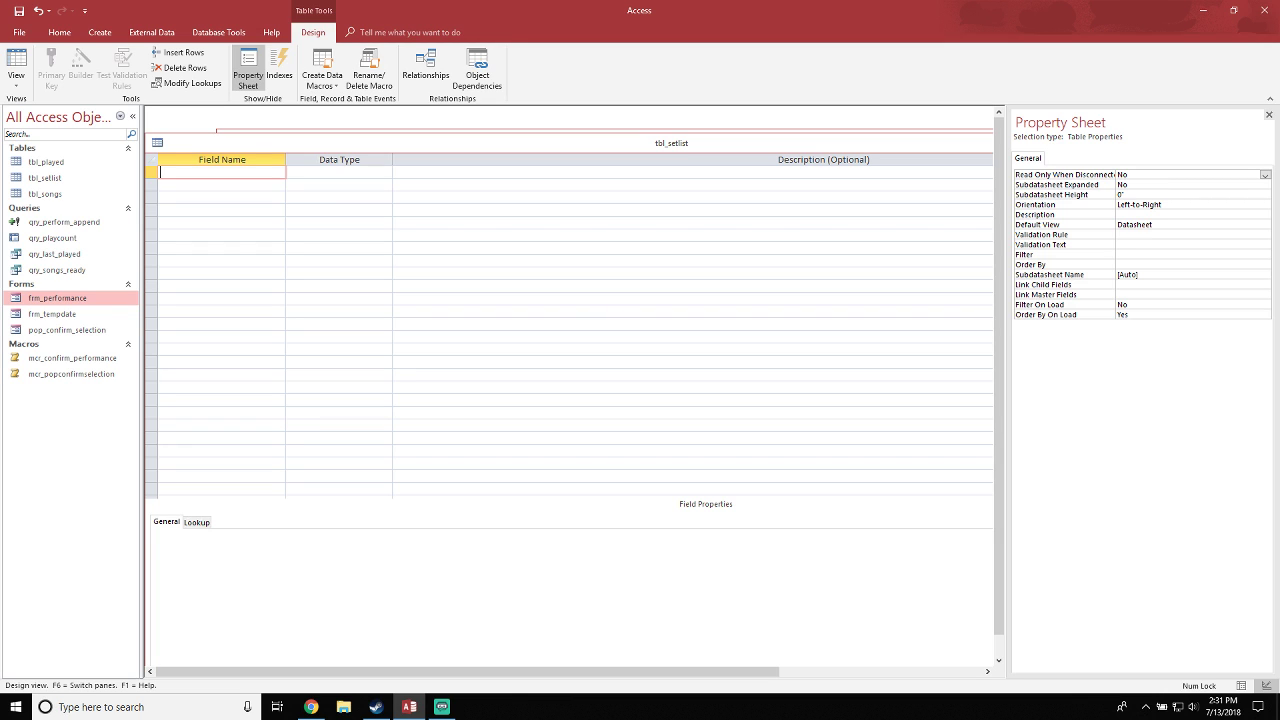
pyautogui.moveTo(671, 143); pyautogui.dragTo(342, 158)
pyautogui.click(921, 157)
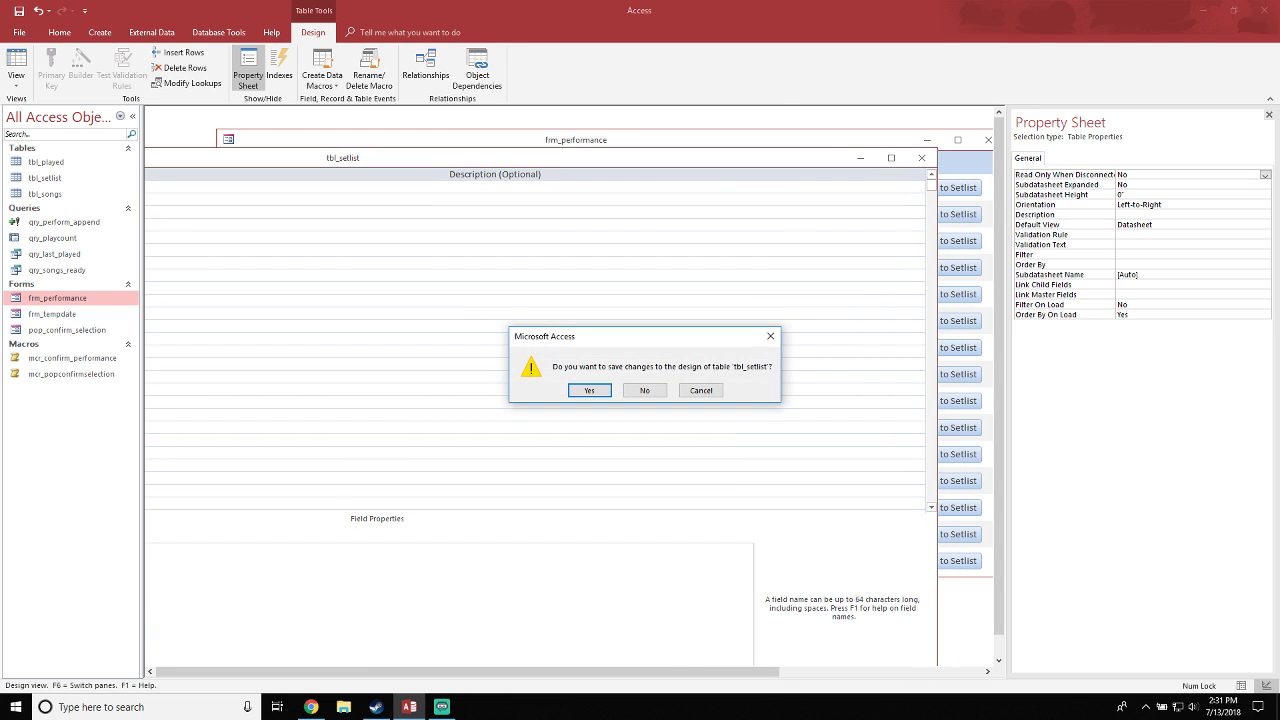
pyautogui.click(644, 390)
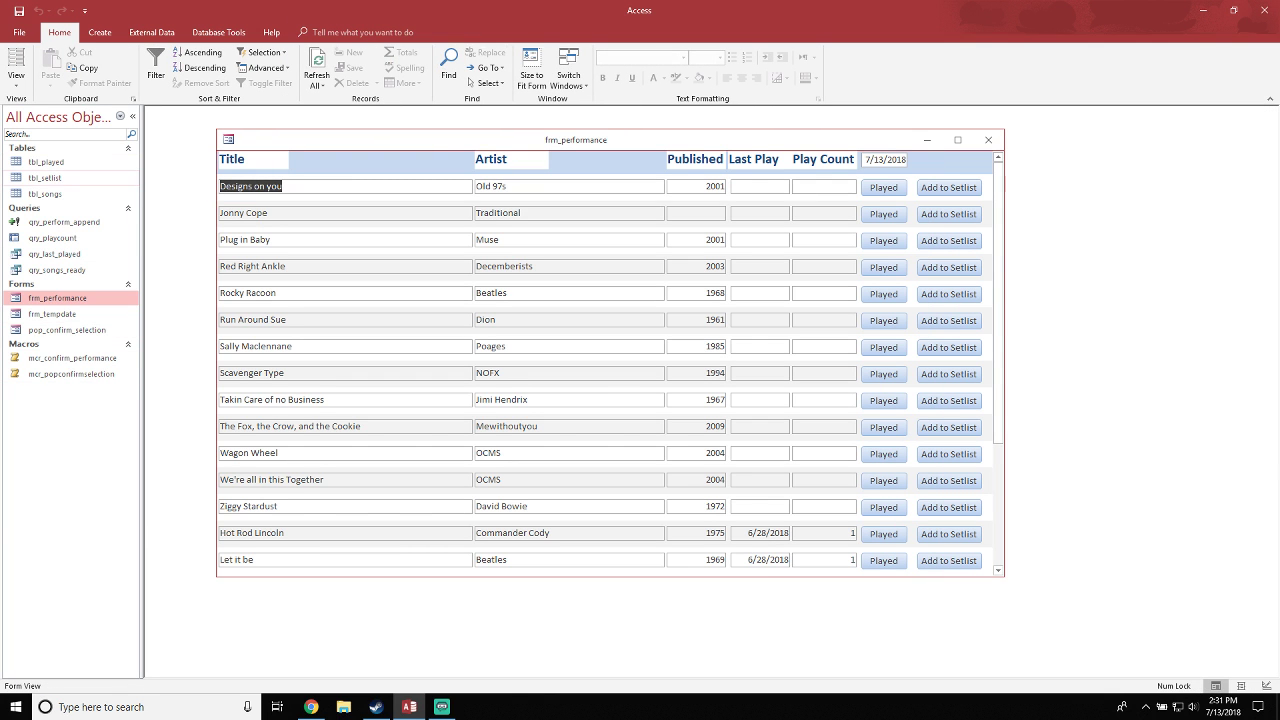
# Delete the tbl_setlist table from the database
pyautogui.click(45, 178)
pyautogui.press('Delete')
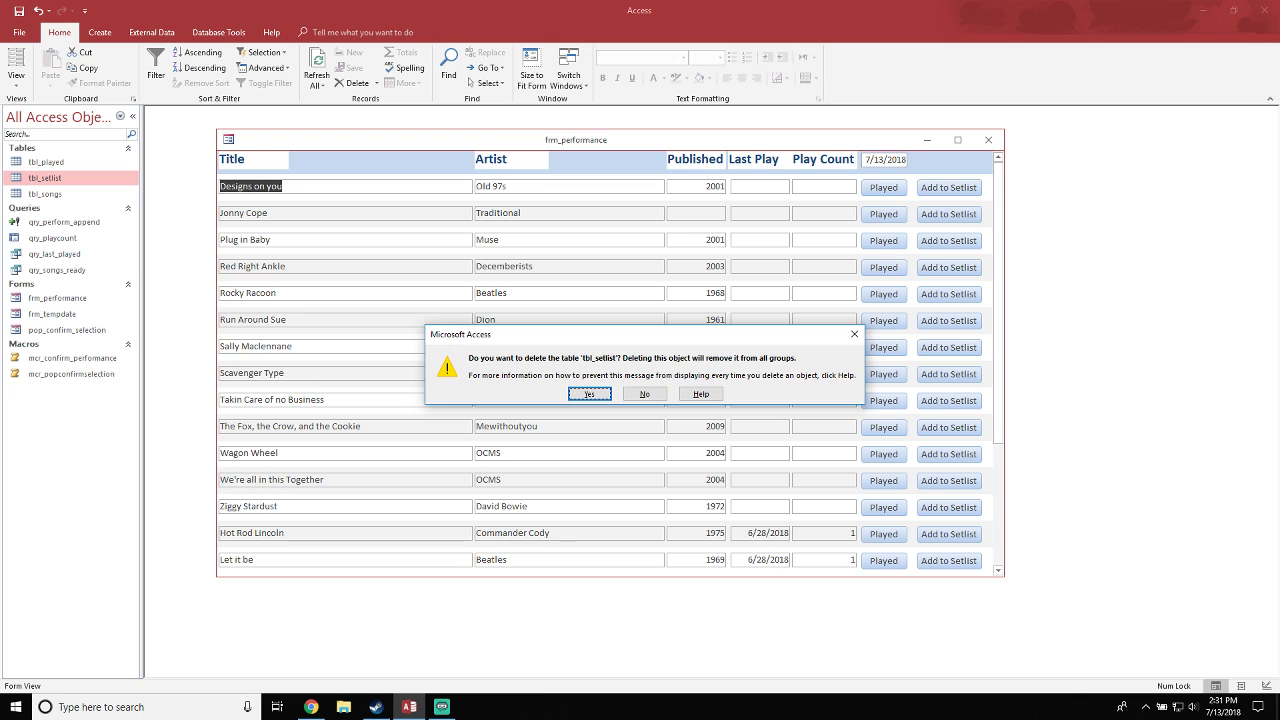
pyautogui.press('Return')
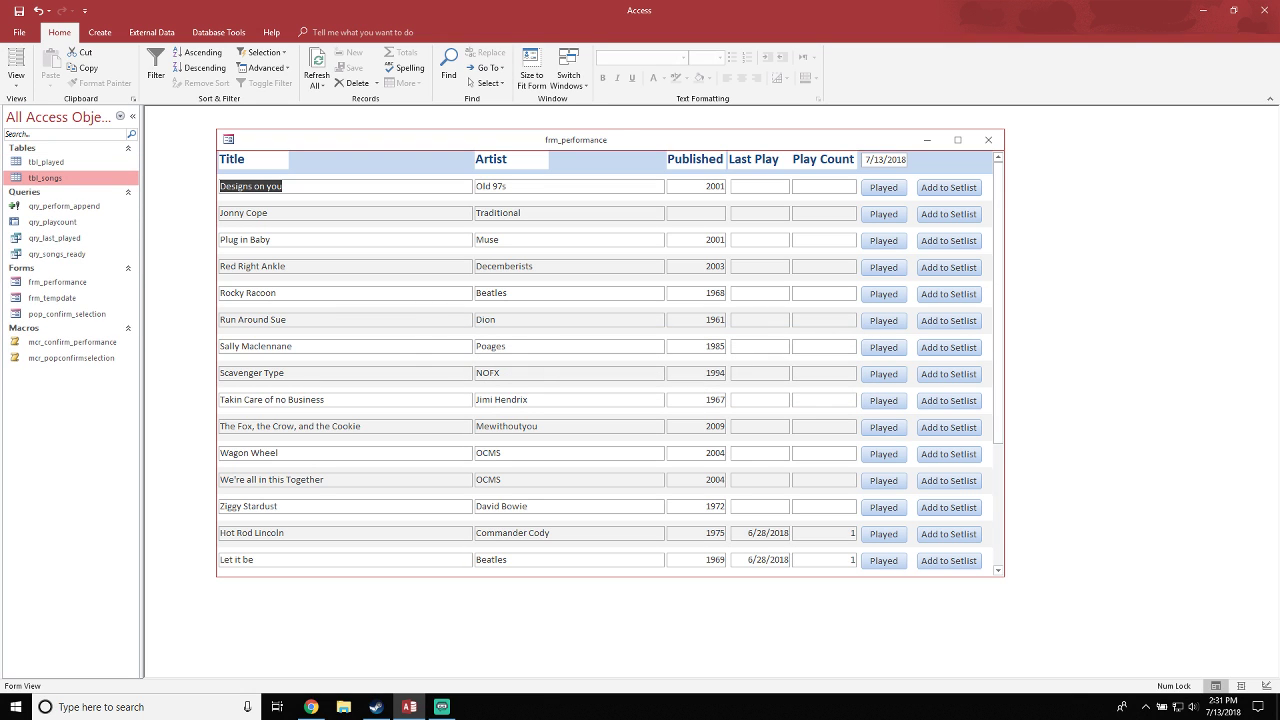
# Duplicate the tbl_songs table with its structure and data as a new table named tbl_setlist
pyautogui.click(46, 162)
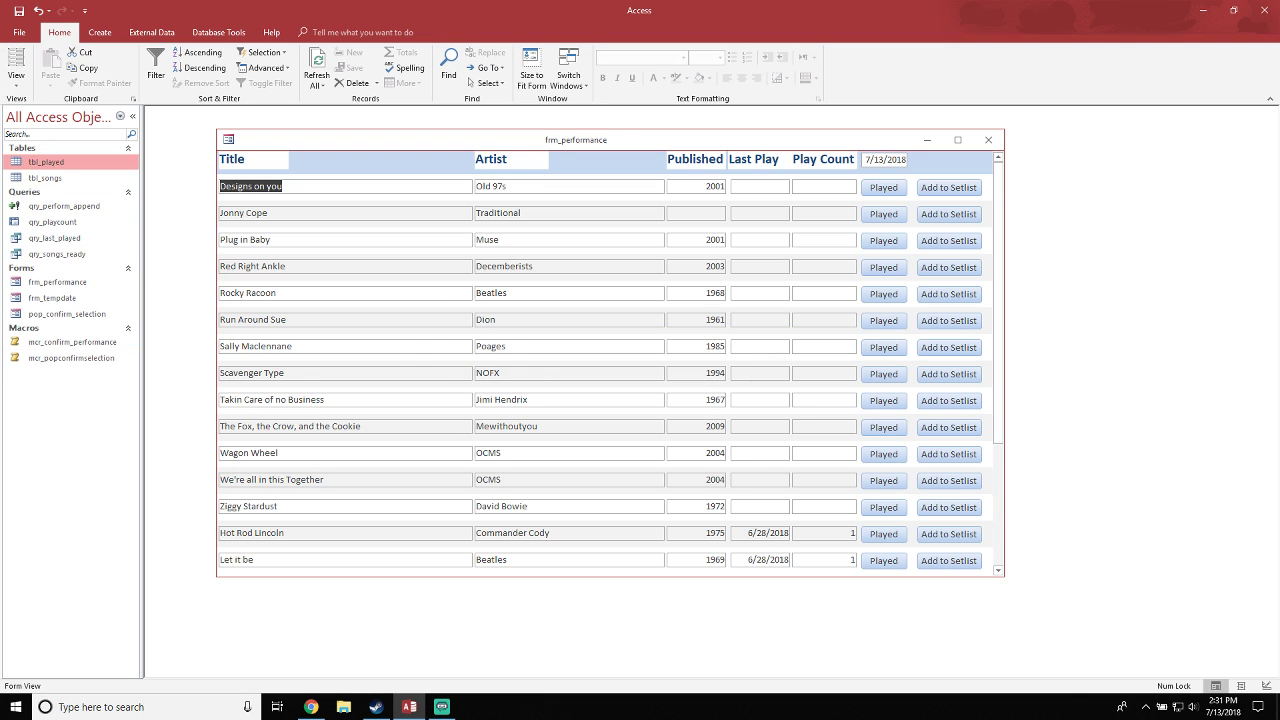
pyautogui.click(46, 178)
pyautogui.hotkey('ctrl', 'c')
pyautogui.hotkey('ctrl', 'v')
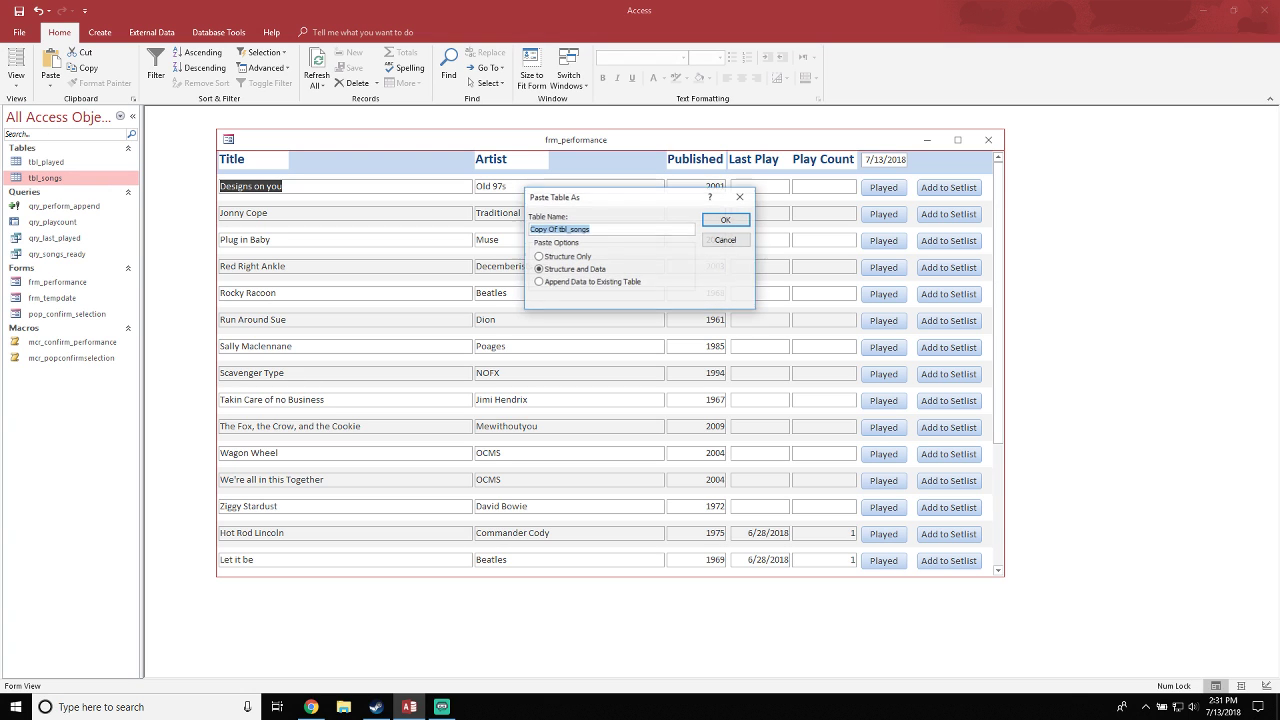
pyautogui.click(583, 229)
pyautogui.hotkey('ctrl', 'a')
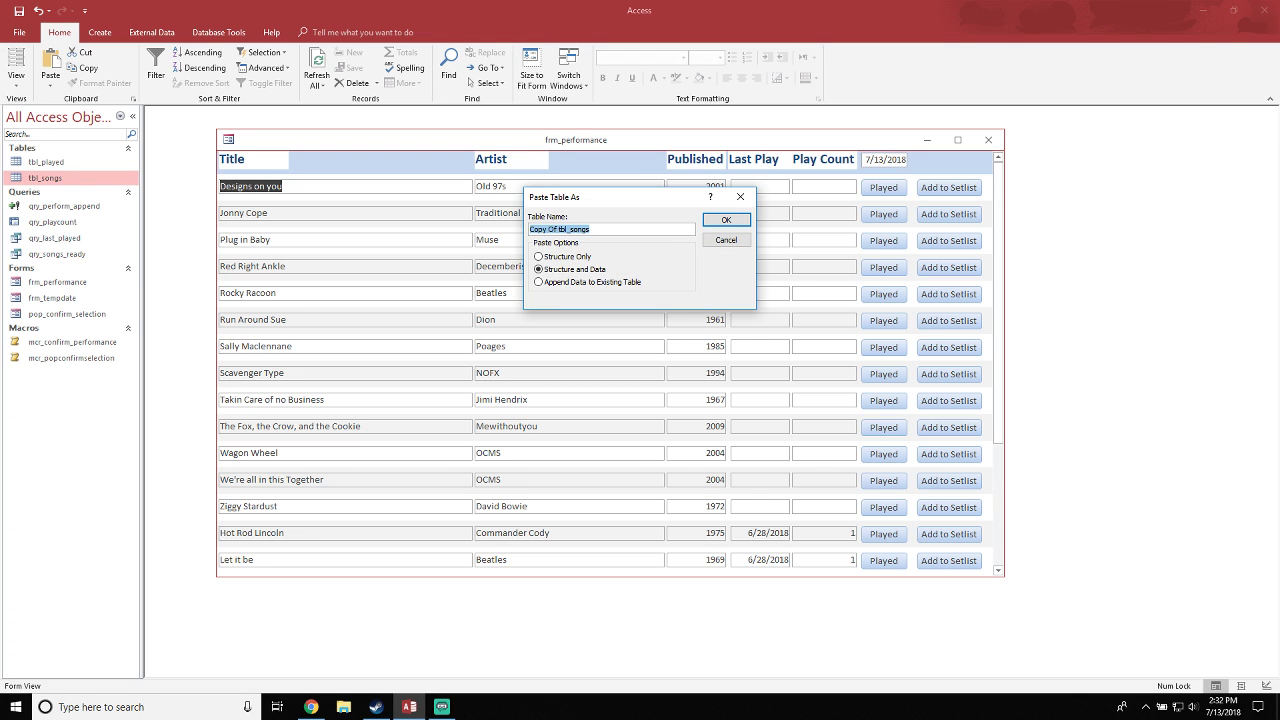
pyautogui.write('tbl_setlist')
pyautogui.press('Return')
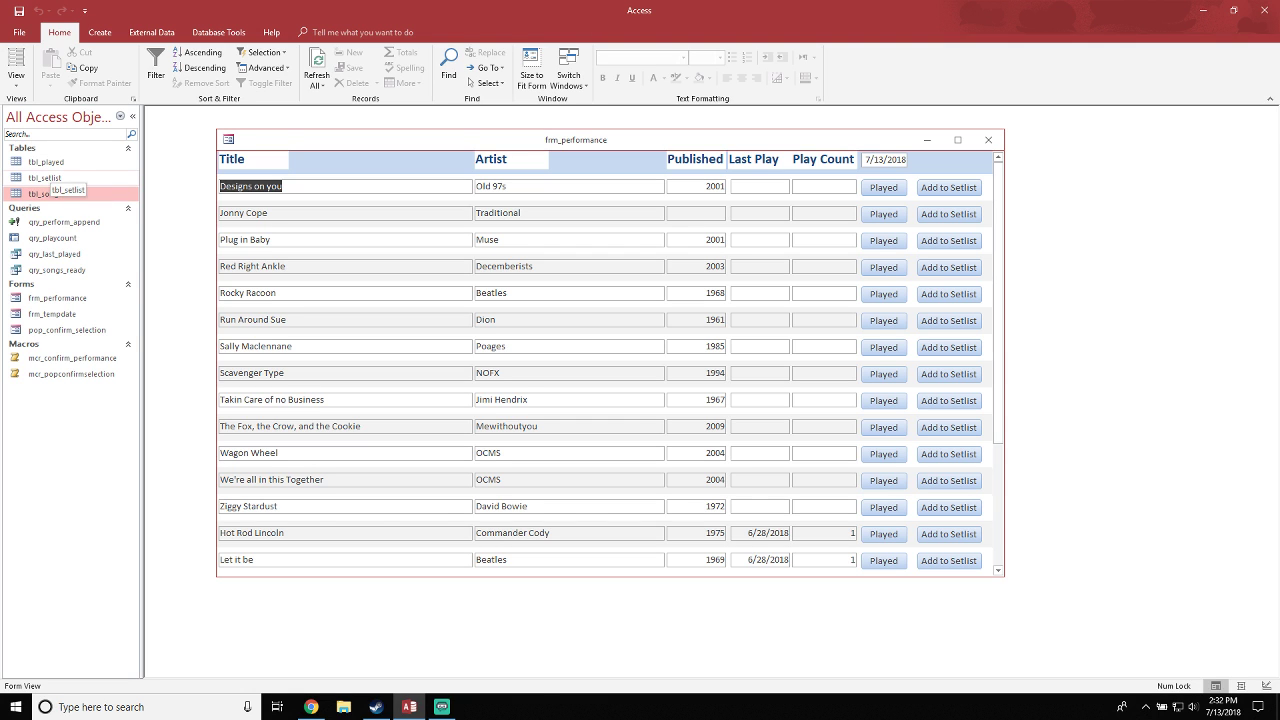
# Open tbl_setlist in Design View and permanently delete its Status field
pyautogui.click(46, 178)
pyautogui.rightClick(46, 174)
pyautogui.click(75, 202)
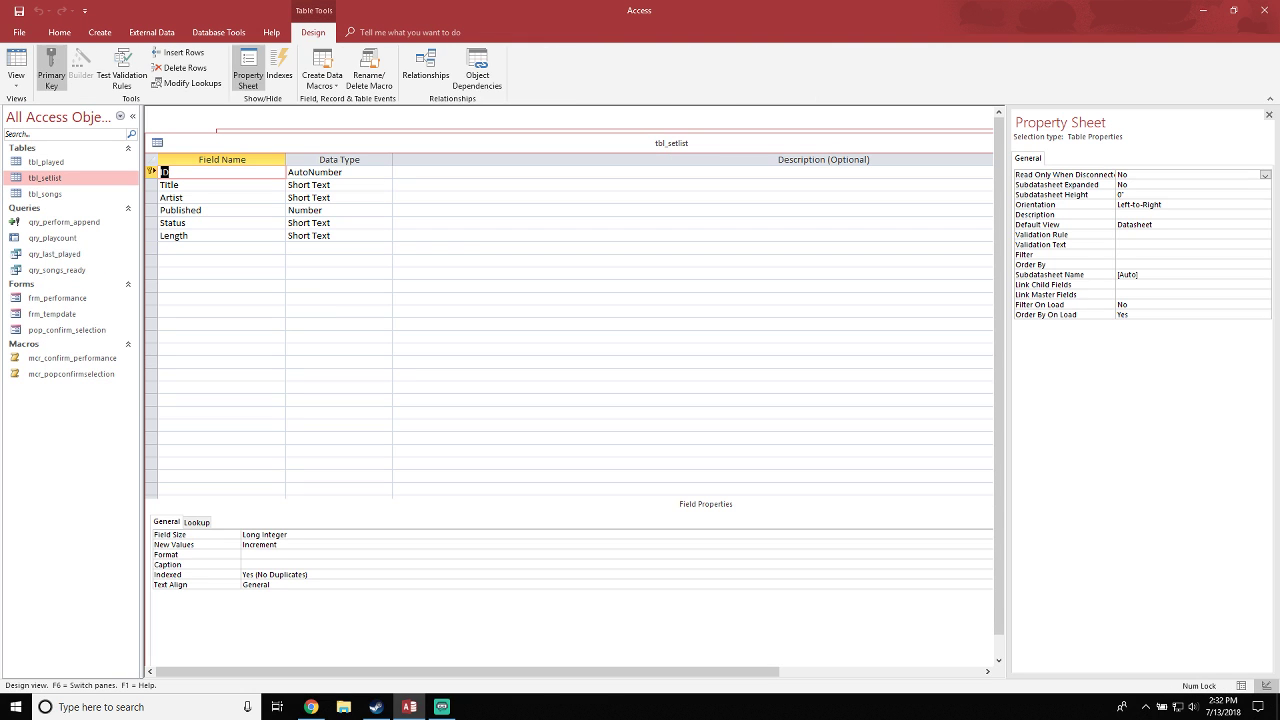
pyautogui.press('Down')
pyautogui.press('Down')
pyautogui.press('Down')
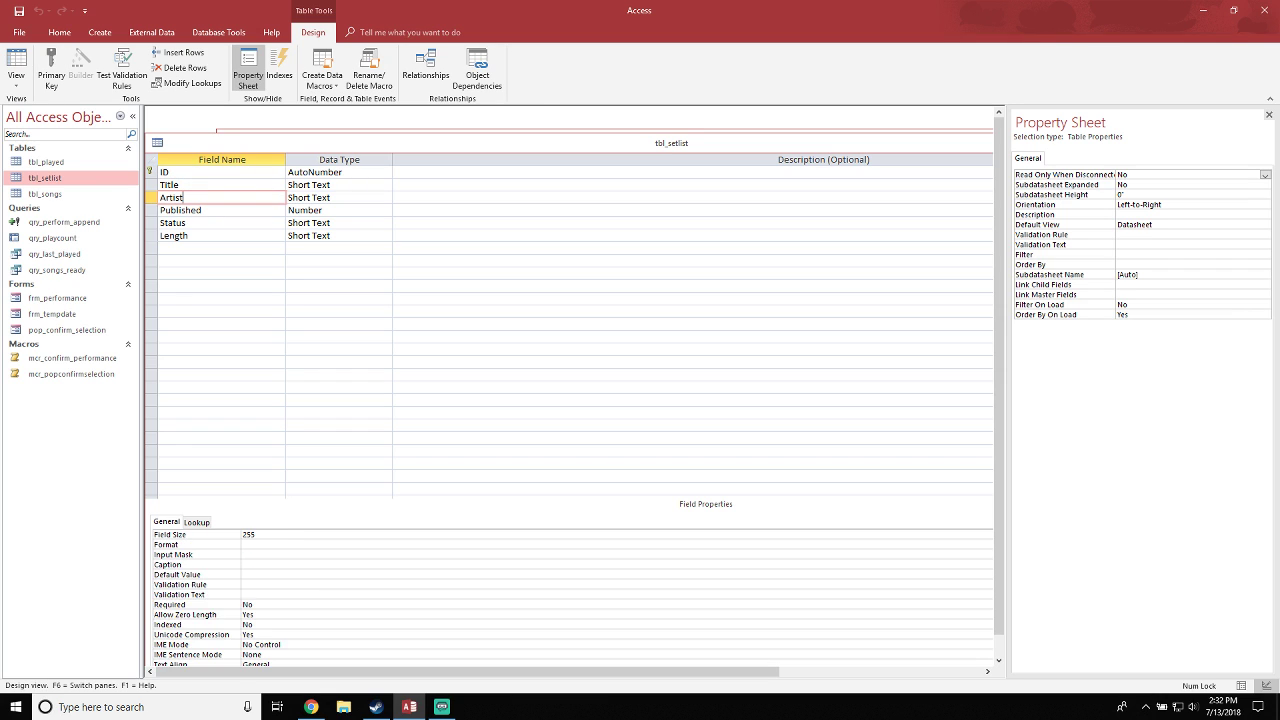
pyautogui.press('Down')
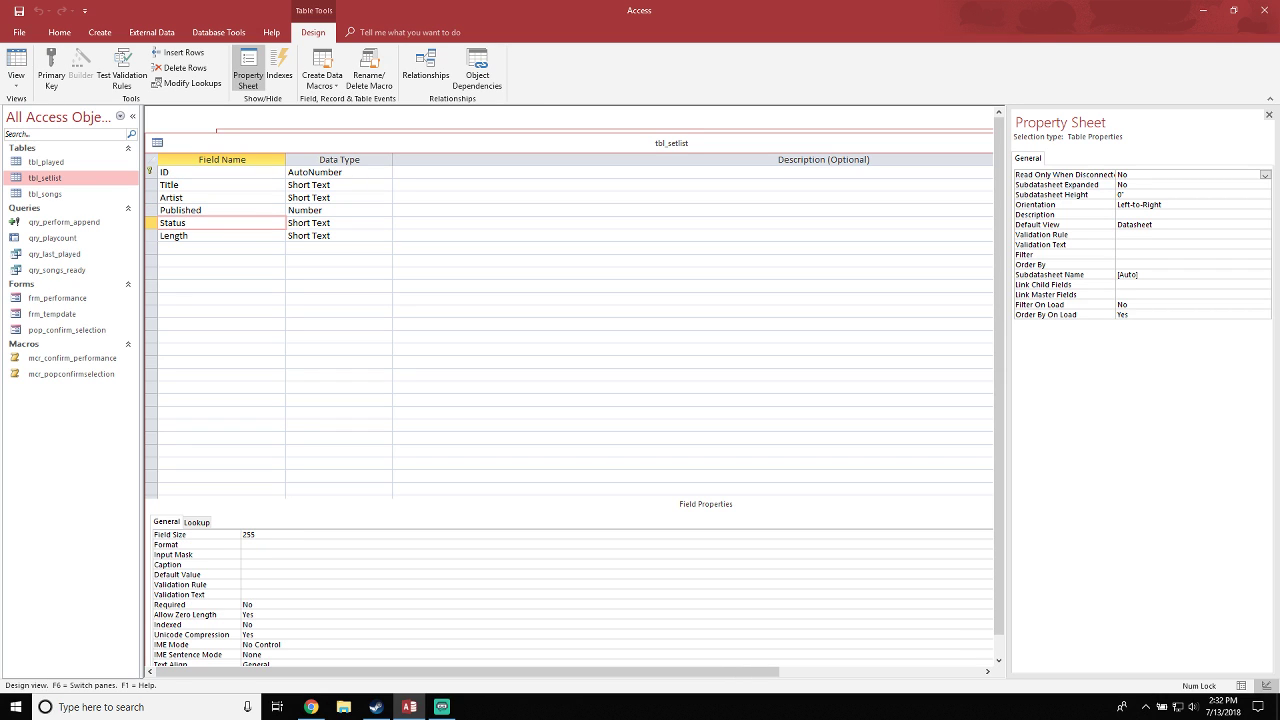
pyautogui.press('Down')
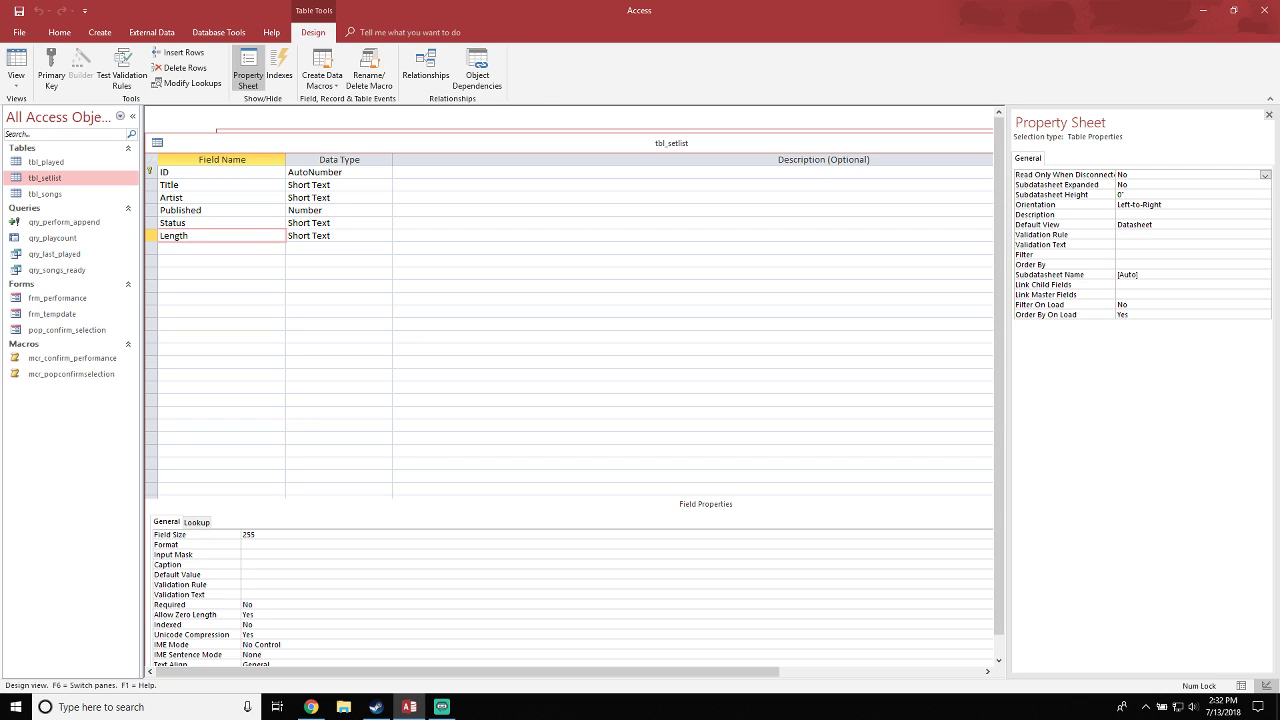
pyautogui.press('Up')
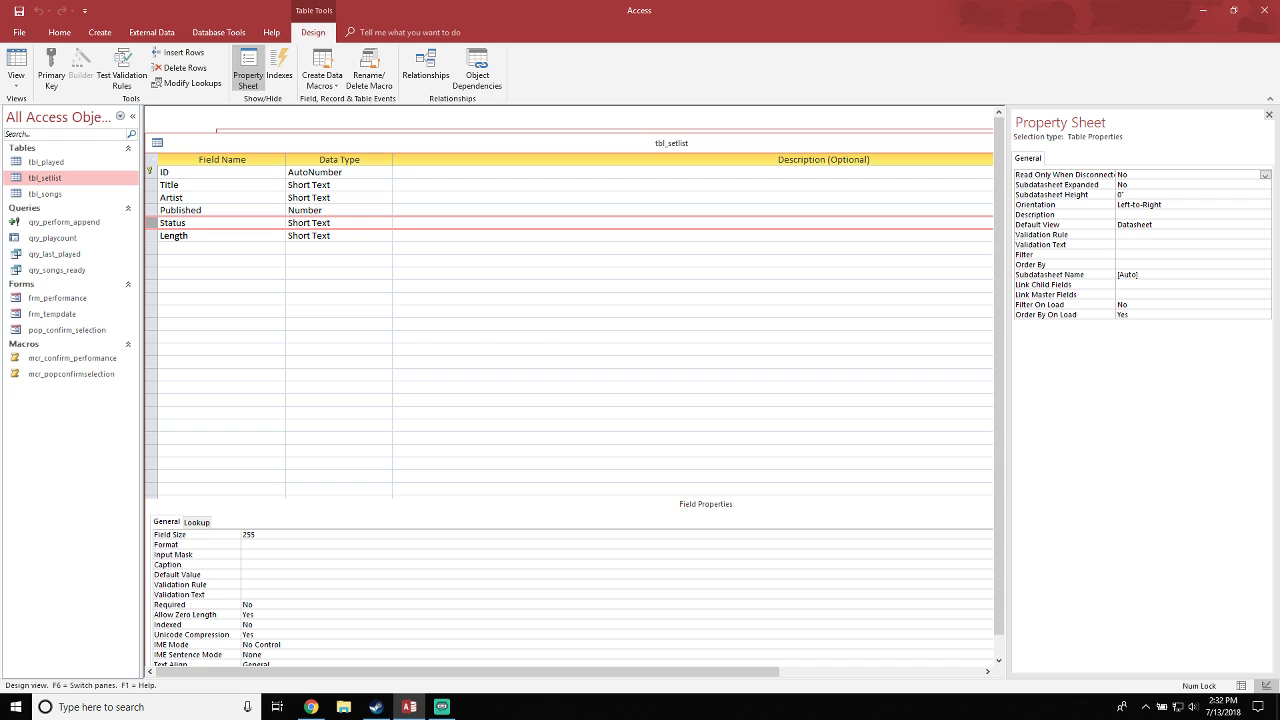
pyautogui.moveTo(500, 143); pyautogui.dragTo(515, 141)
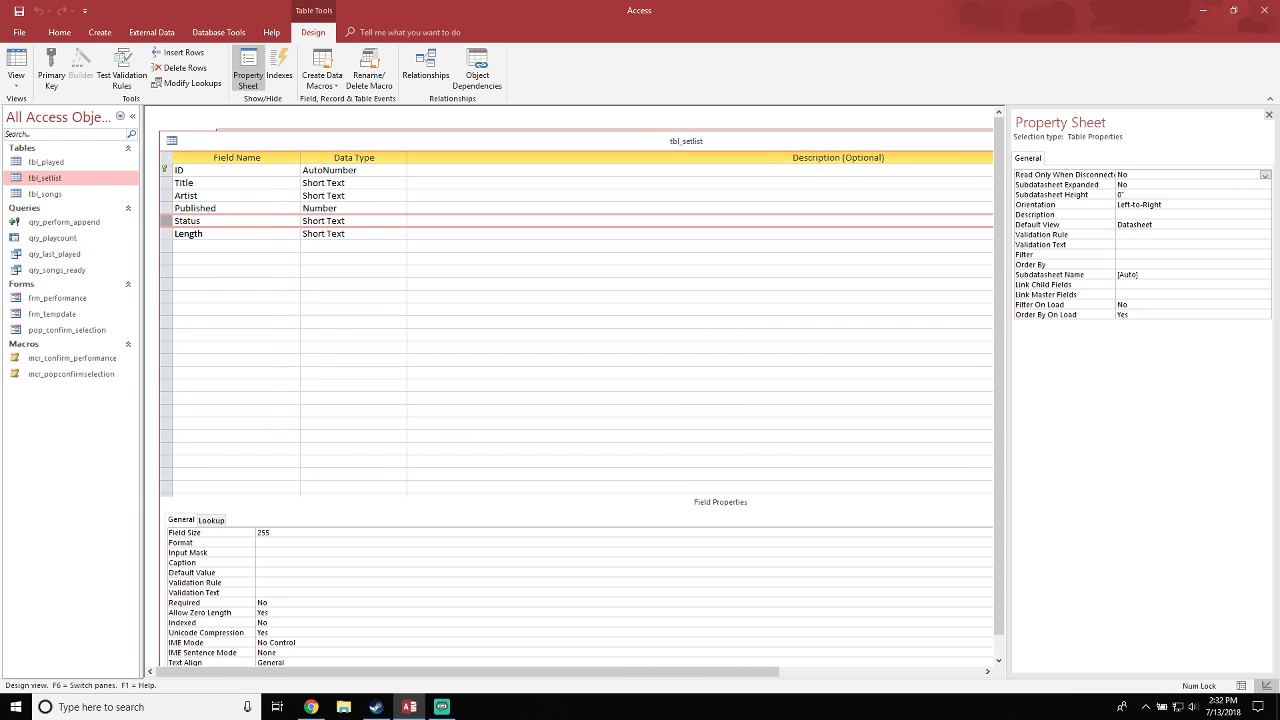
pyautogui.press('Delete')
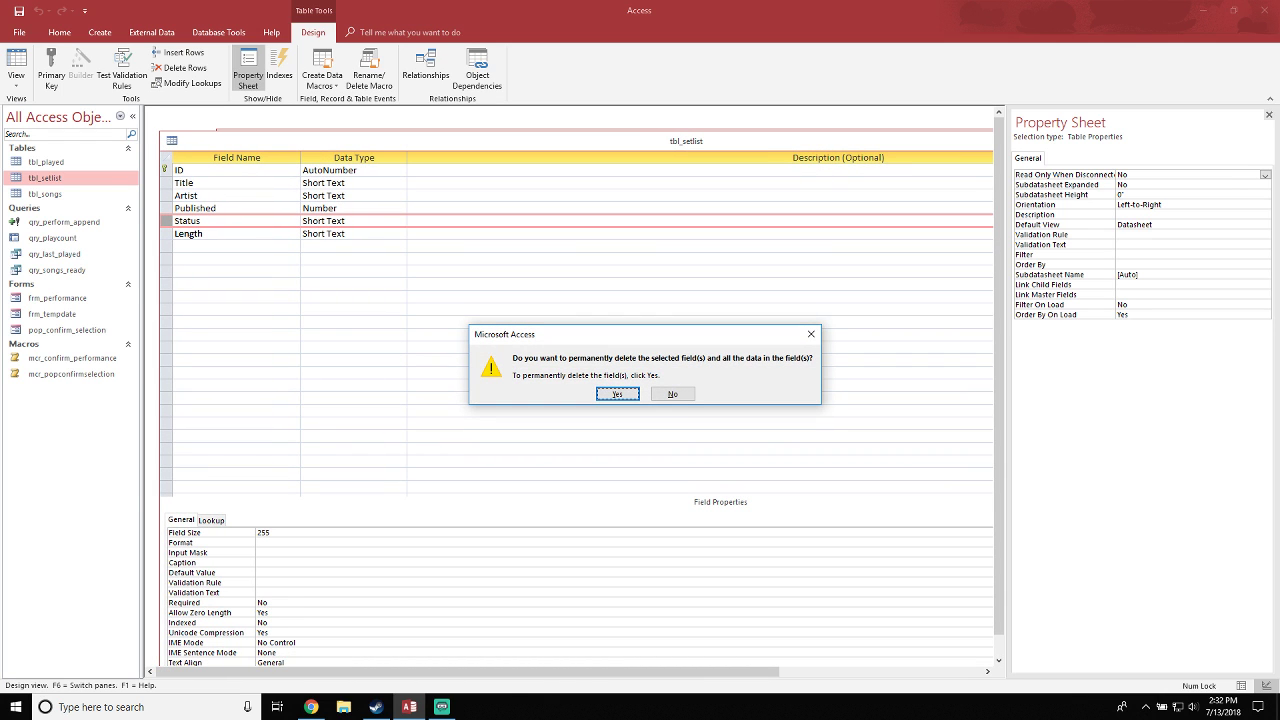
pyautogui.press('Return')
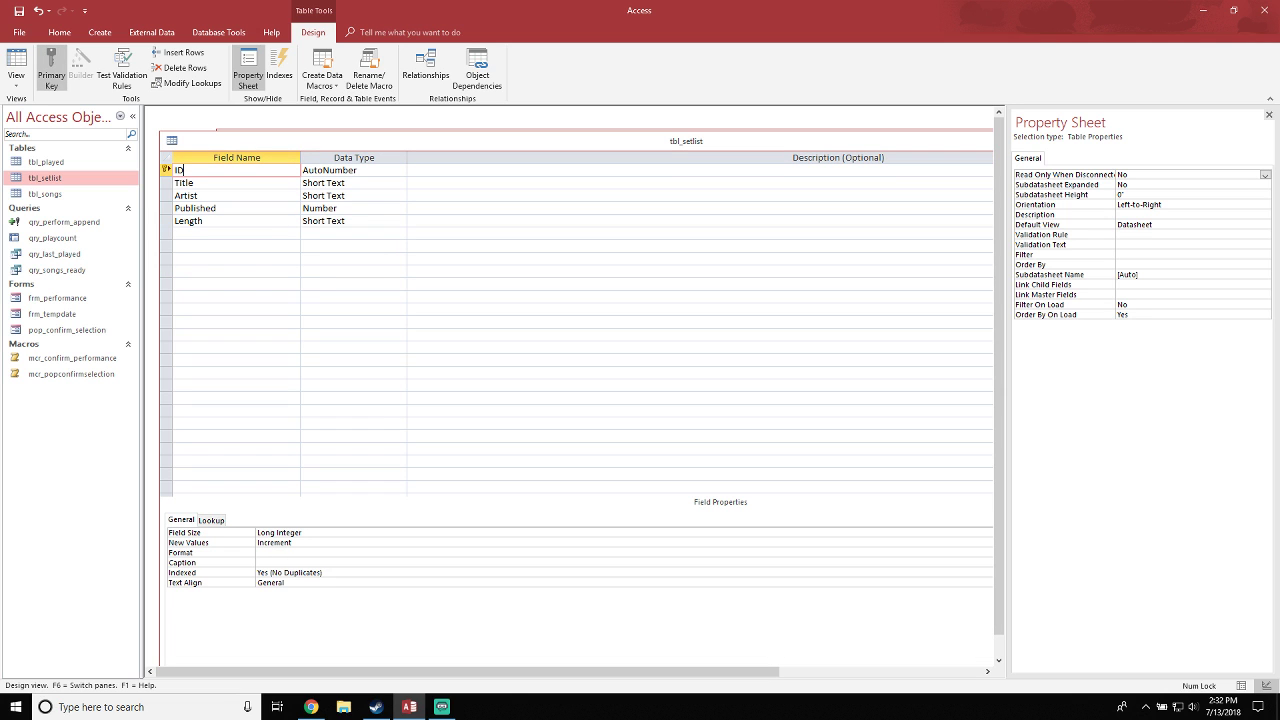
# Shrink the tbl_setlist design window until its controls are reachable, and close the table with its design changes saved
pyautogui.moveTo(500, 141)
pyautogui.mouseDown()
pyautogui.moveTo(472, 145)
pyautogui.moveTo(504, 143)
pyautogui.mouseUp()
pyautogui.moveTo(164, 134); pyautogui.dragTo(338, 157)
pyautogui.moveTo(450, 165); pyautogui.dragTo(307, 137)
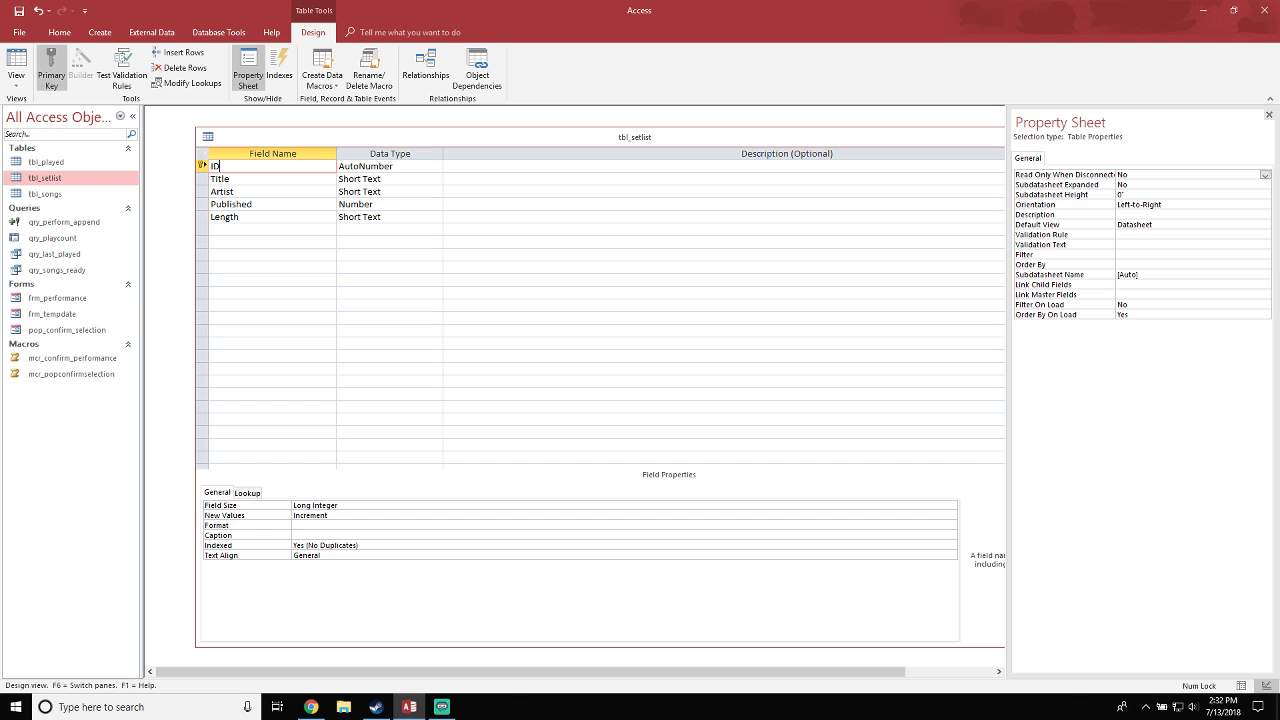
pyautogui.moveTo(195, 127); pyautogui.dragTo(605, 155)
pyautogui.moveTo(715, 164); pyautogui.dragTo(330, 133)
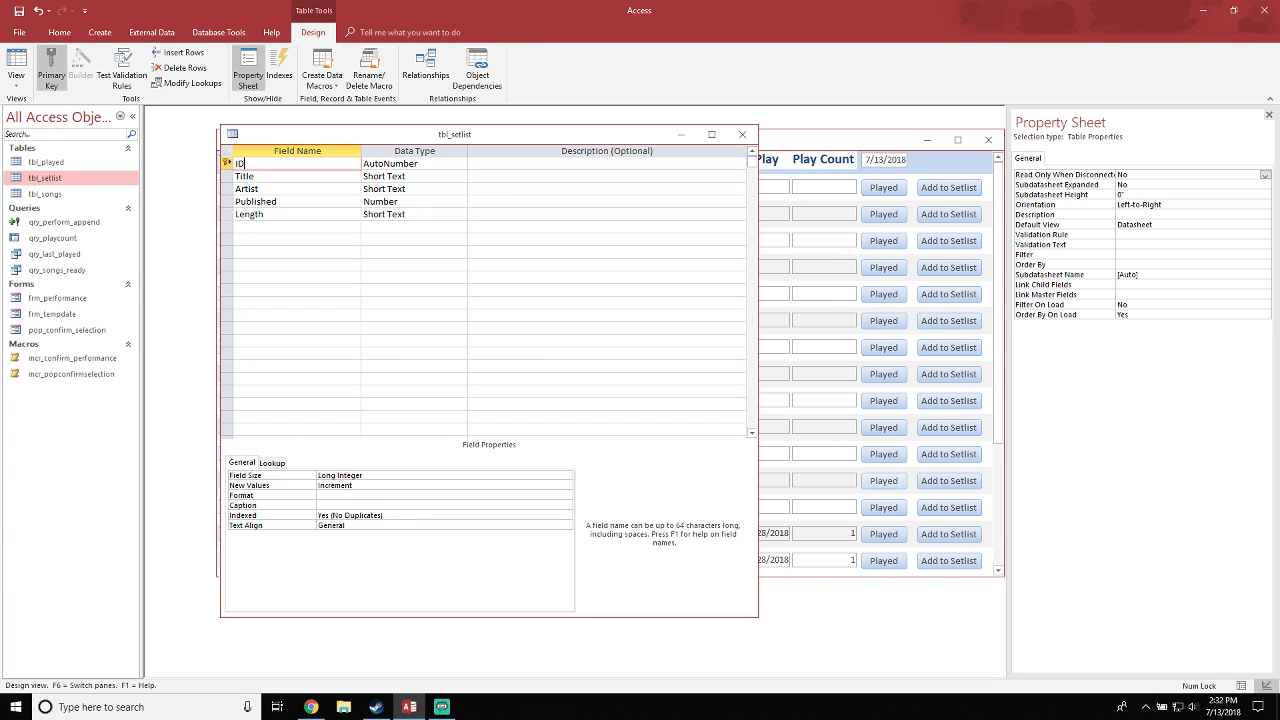
pyautogui.moveTo(610, 134); pyautogui.dragTo(571, 150)
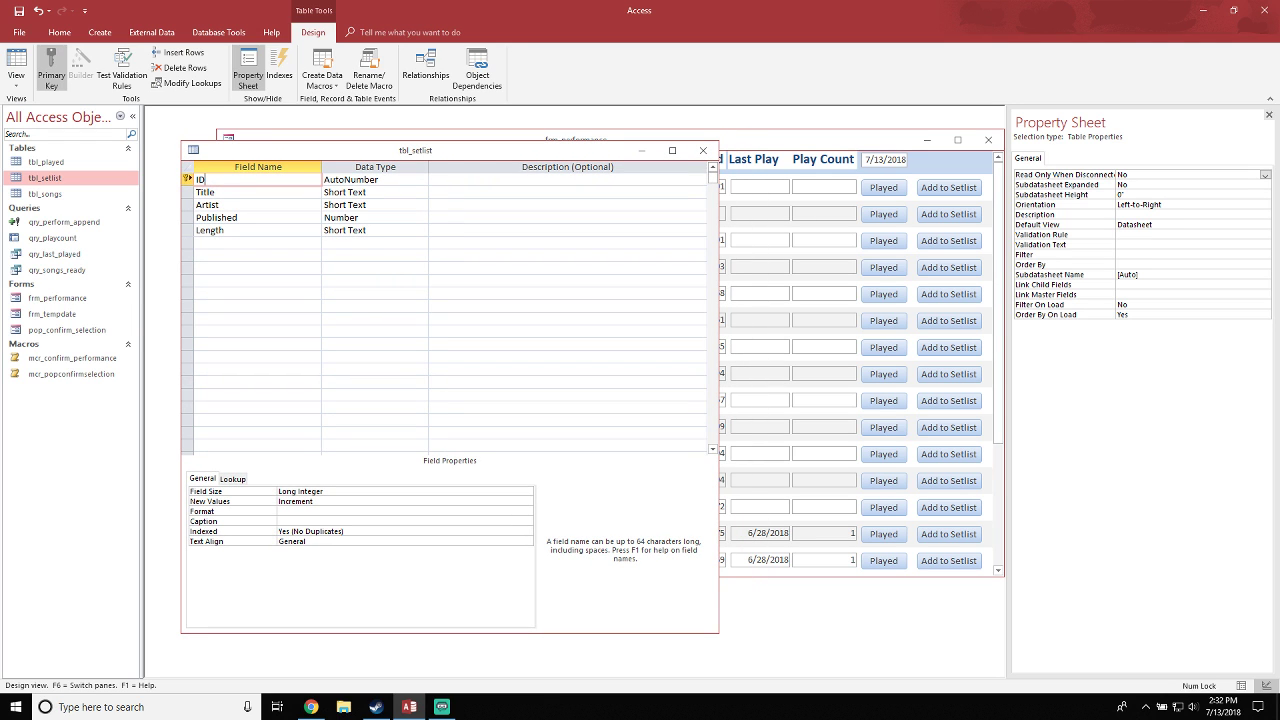
pyautogui.click(703, 150)
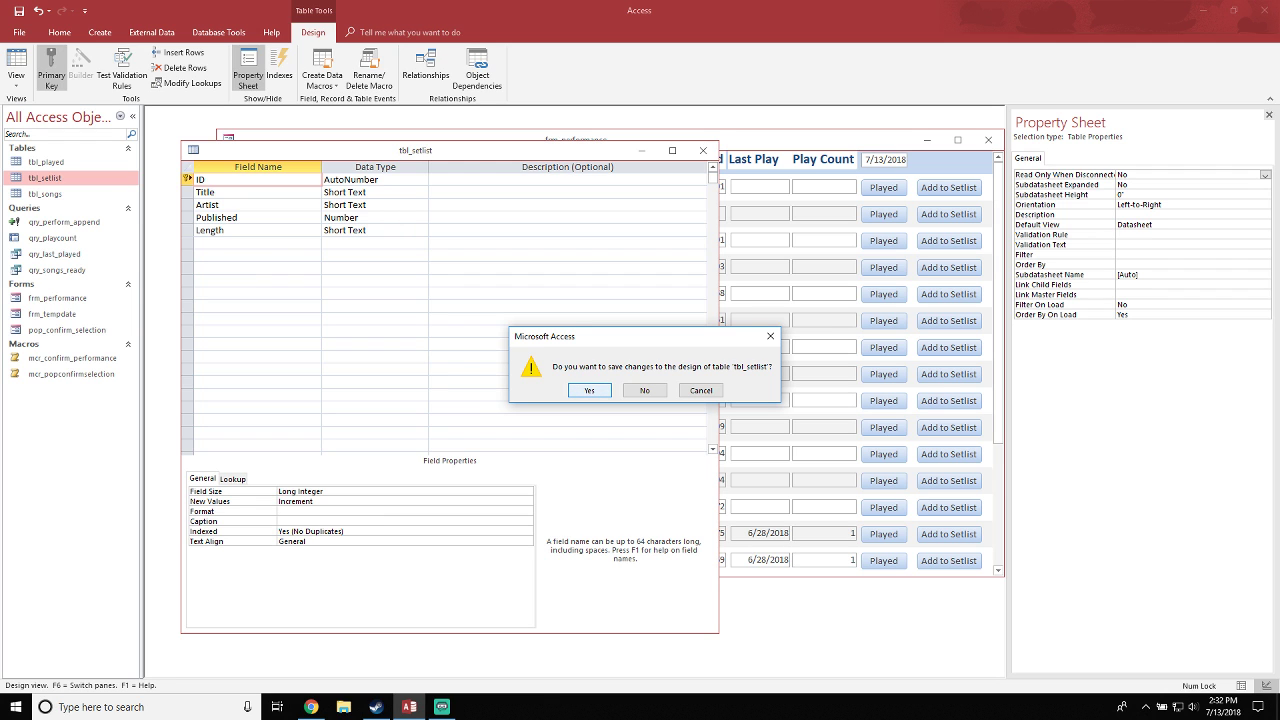
pyautogui.click(589, 390)
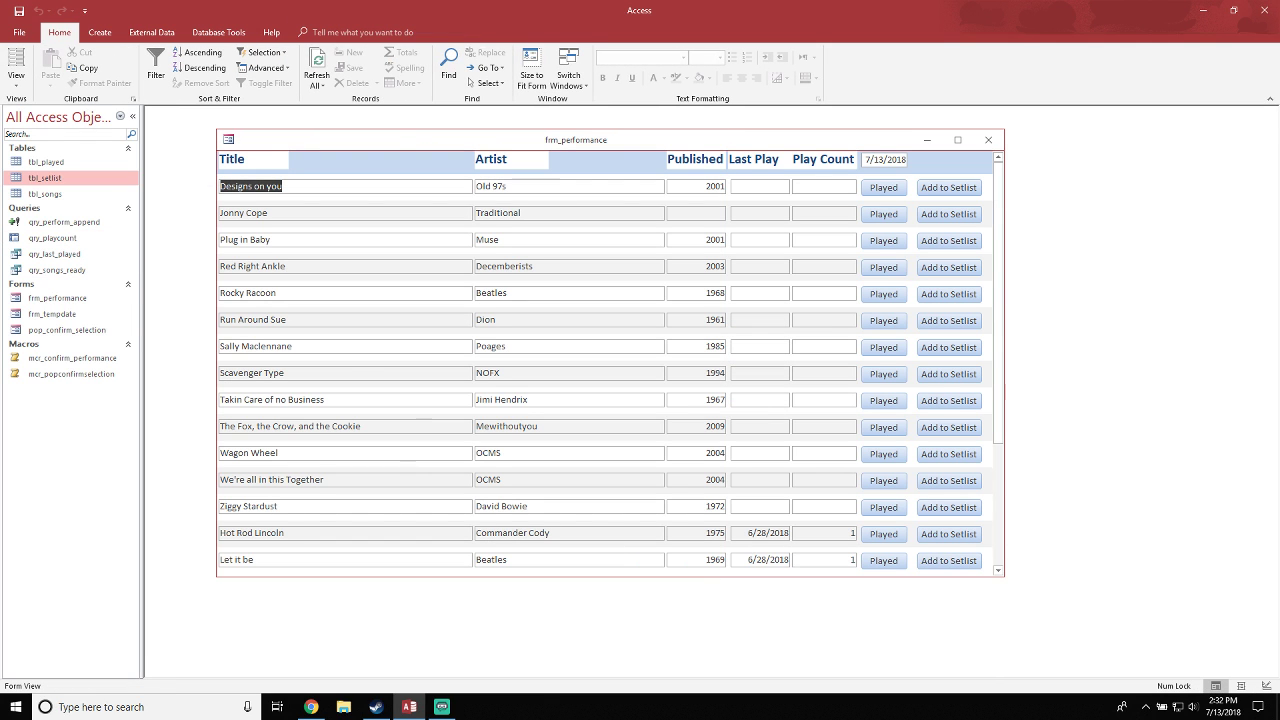
# Open tbl_setlist in Datasheet View and permanently delete all of its records
pyautogui.doubleClick(45, 178)
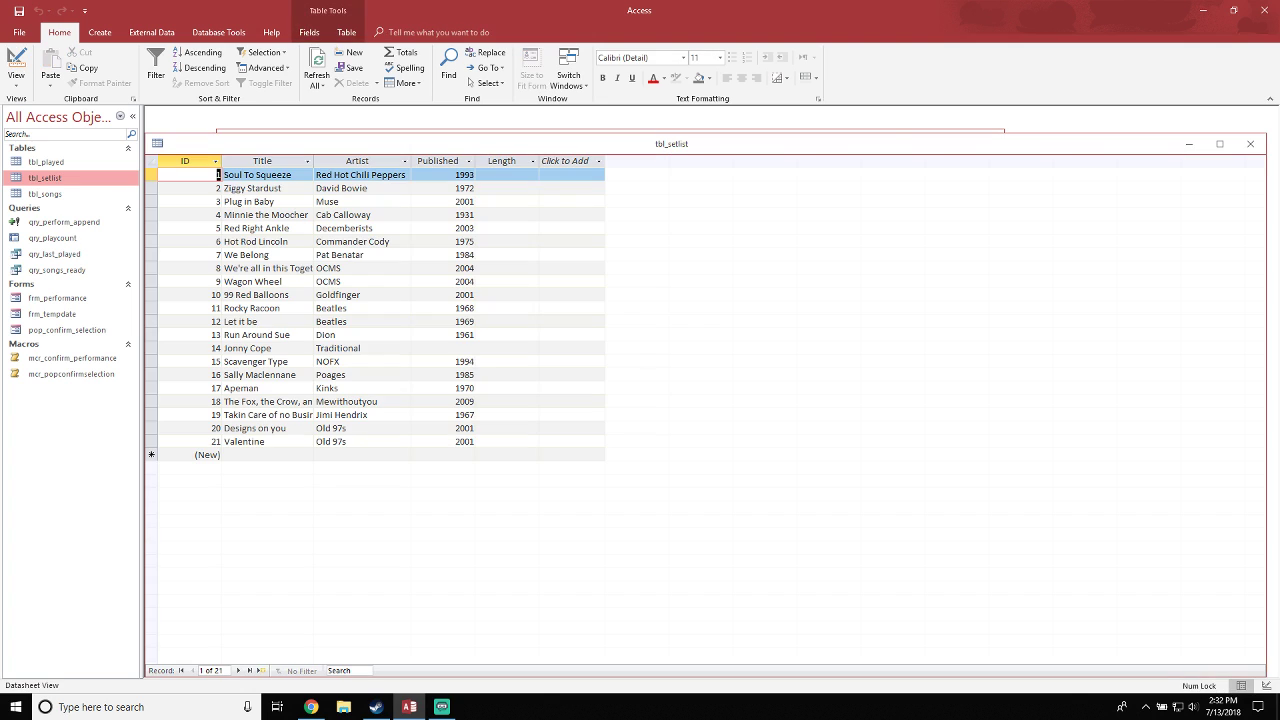
pyautogui.hotkey('ctrl', 'a')
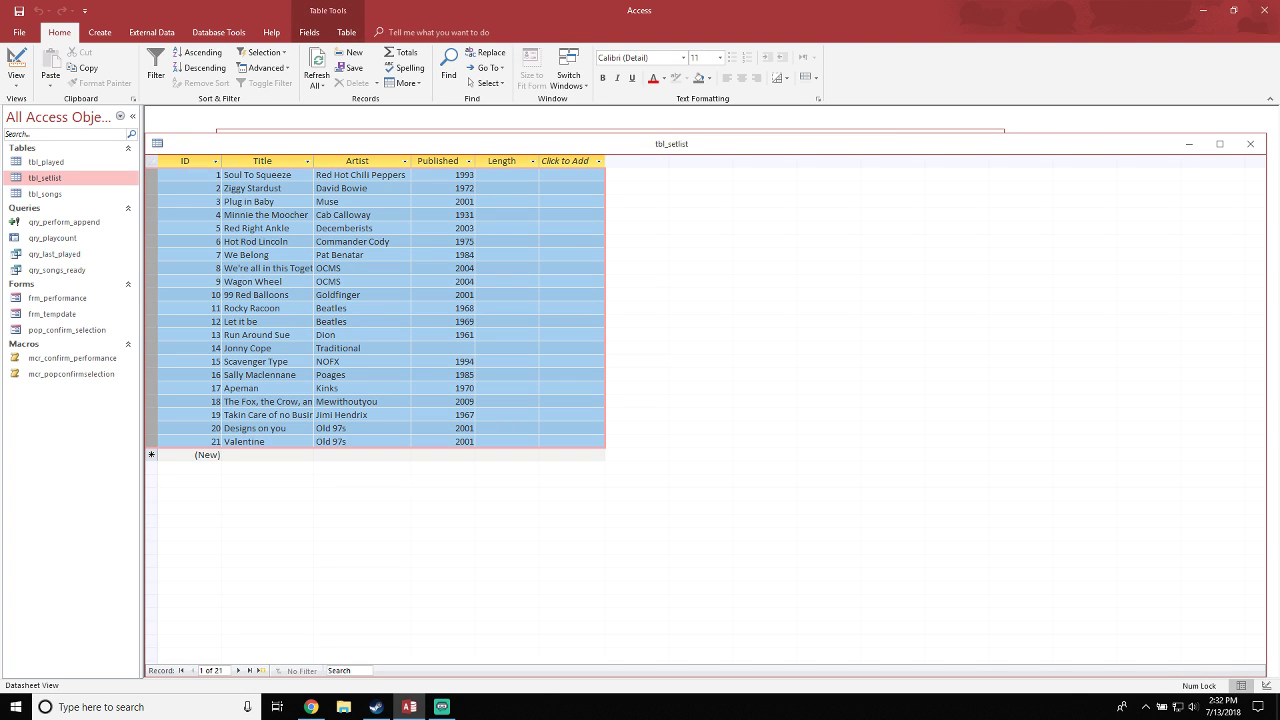
pyautogui.press('Delete')
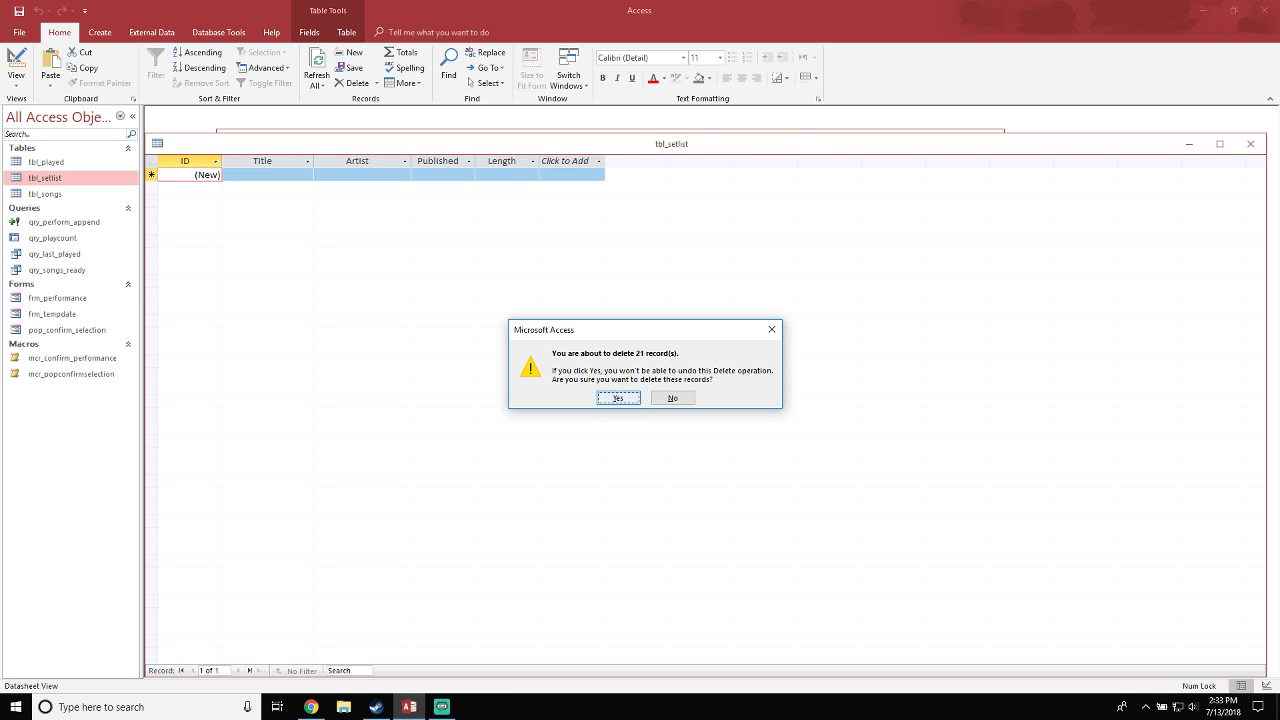
pyautogui.press('Return')
# Switch tbl_setlist to Design View and add a Short Text field named sort below Length
pyautogui.moveTo(671, 144); pyautogui.dragTo(728, 141)
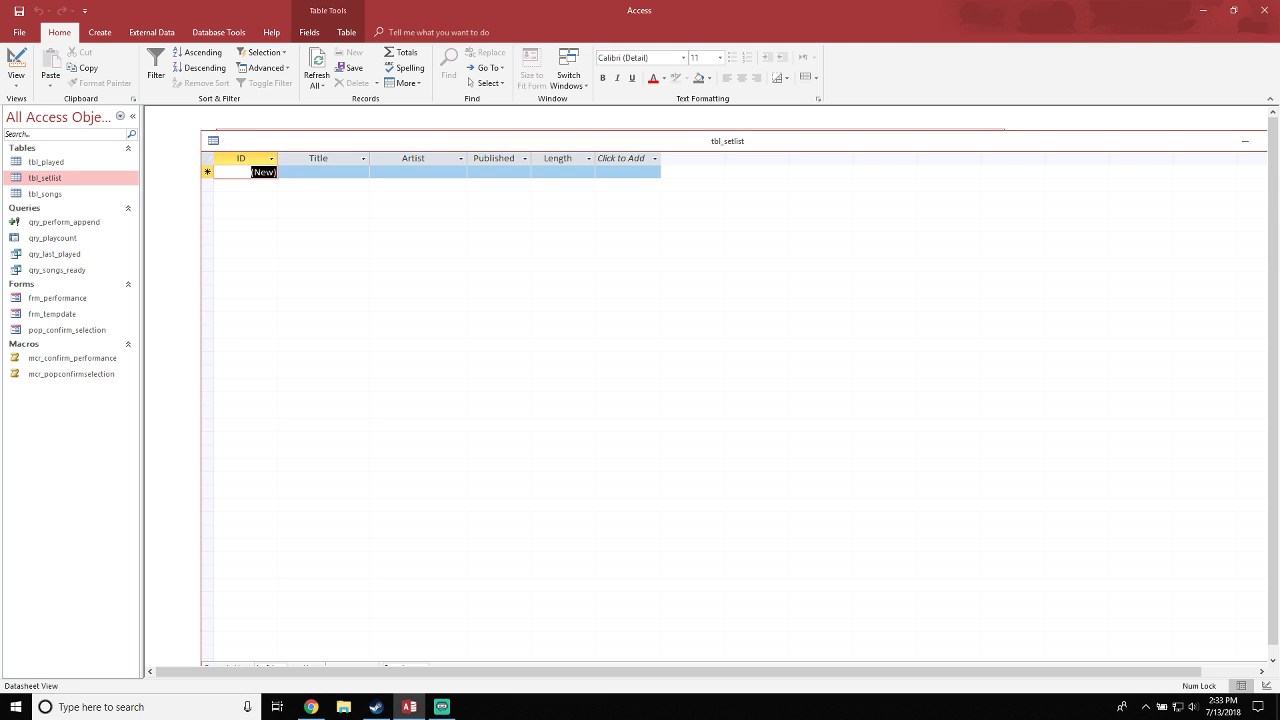
pyautogui.moveTo(728, 141)
pyautogui.mouseDown()
pyautogui.moveTo(733, 131)
pyautogui.moveTo(712, 126)
pyautogui.moveTo(721, 117)
pyautogui.mouseUp()
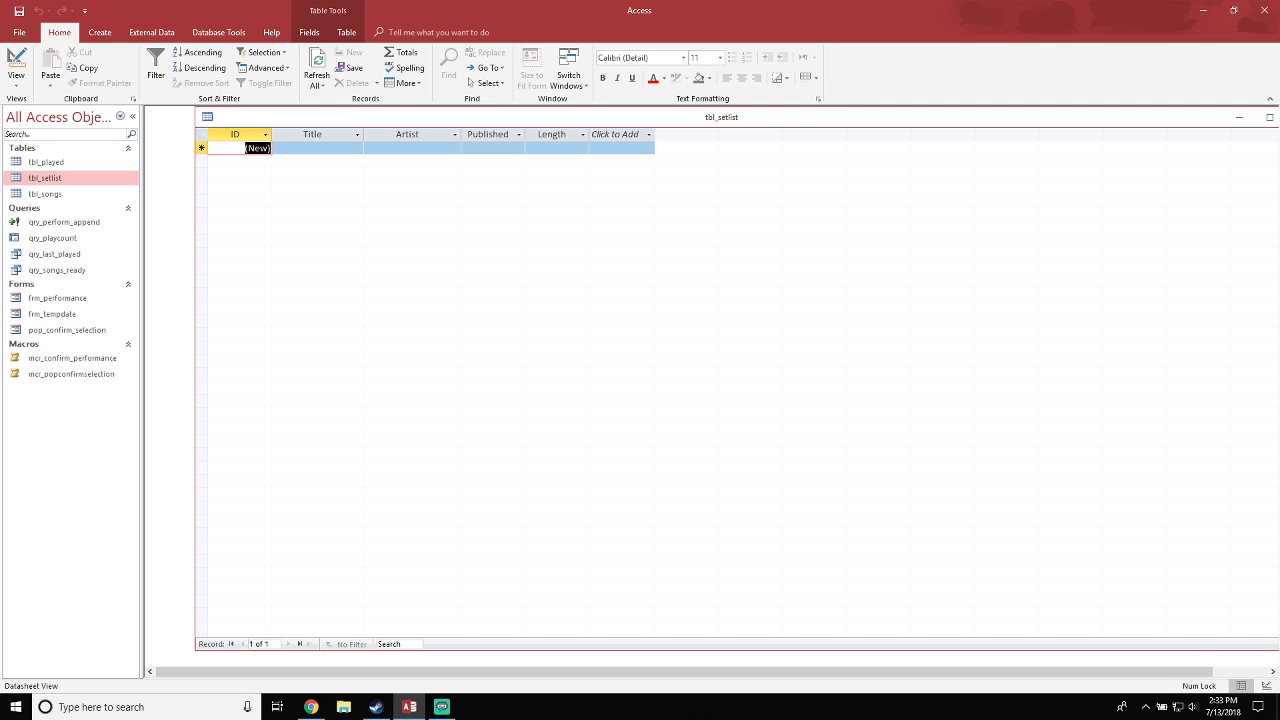
pyautogui.moveTo(721, 117); pyautogui.dragTo(720, 128)
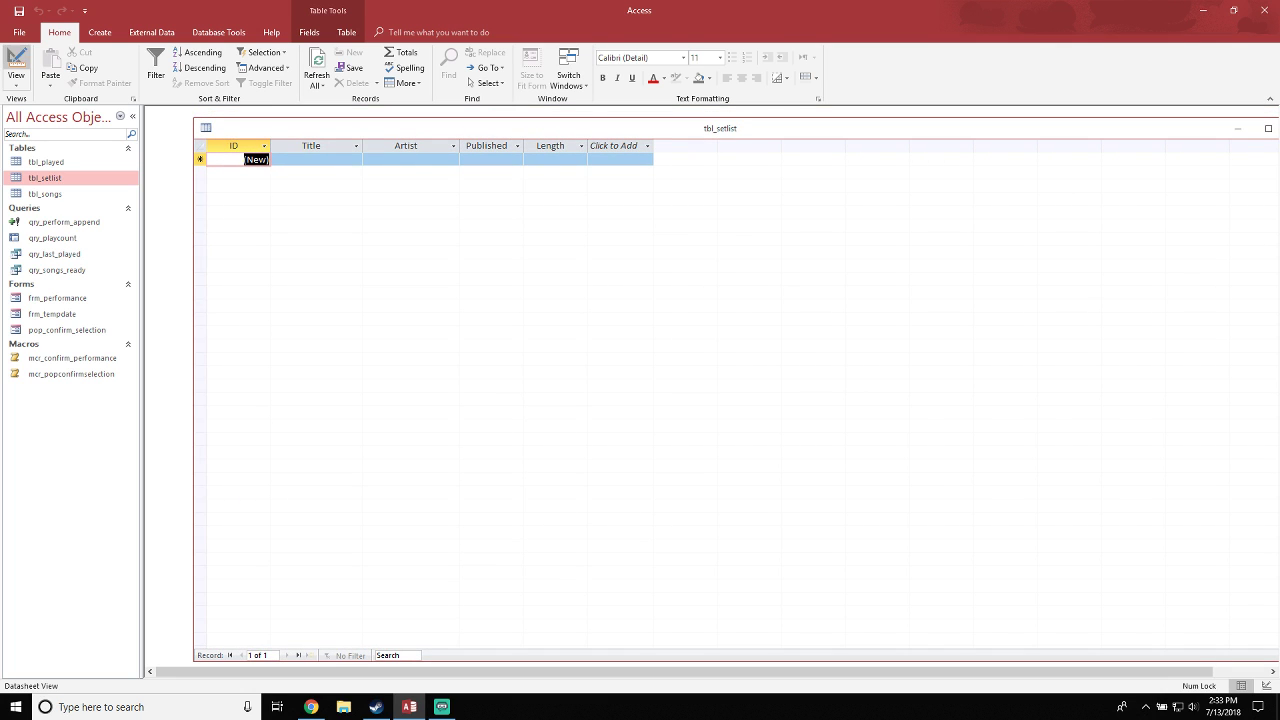
pyautogui.click(16, 62)
pyautogui.click(250, 220)
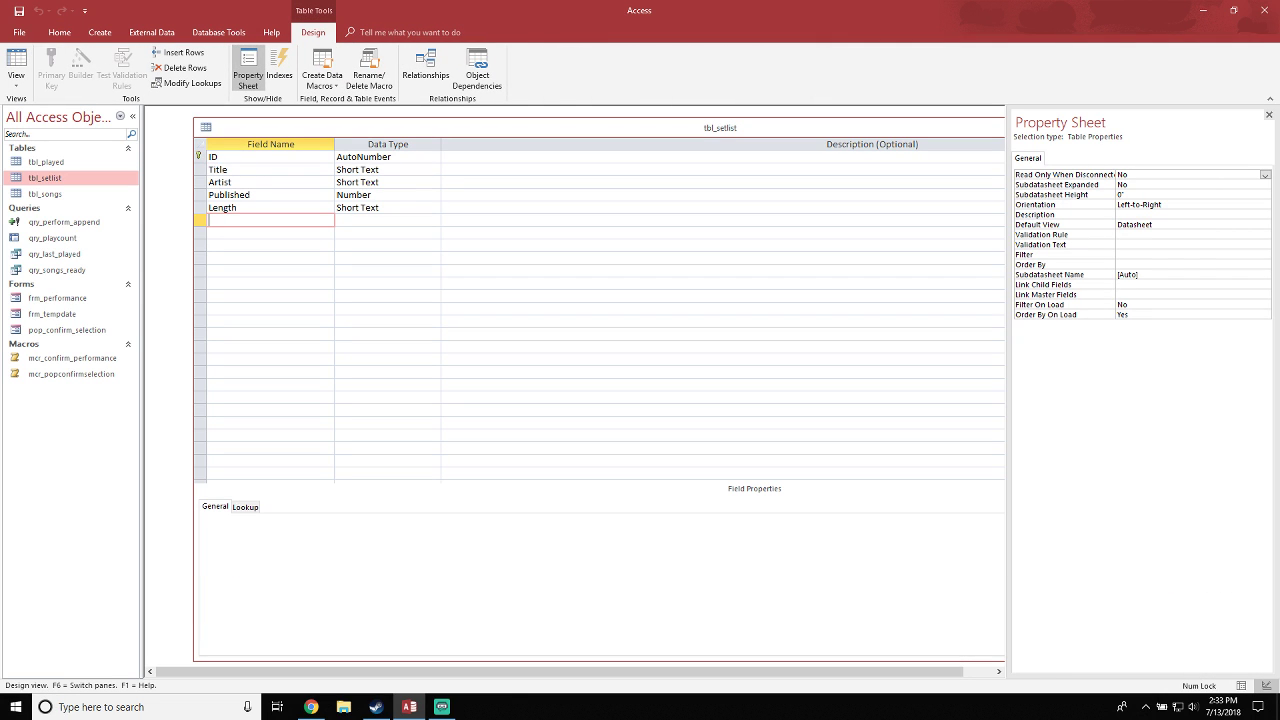
pyautogui.write('sourc')
pyautogui.press('Down')
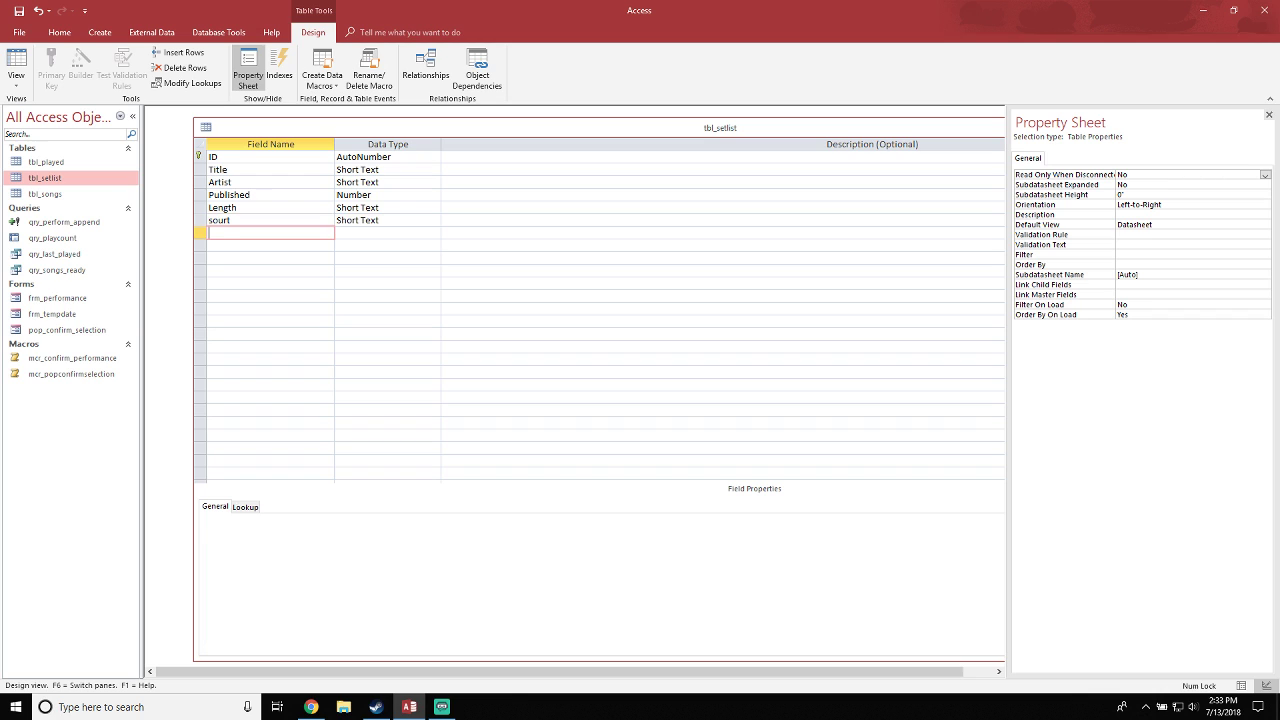
pyautogui.press('Up')
pyautogui.write('sort')
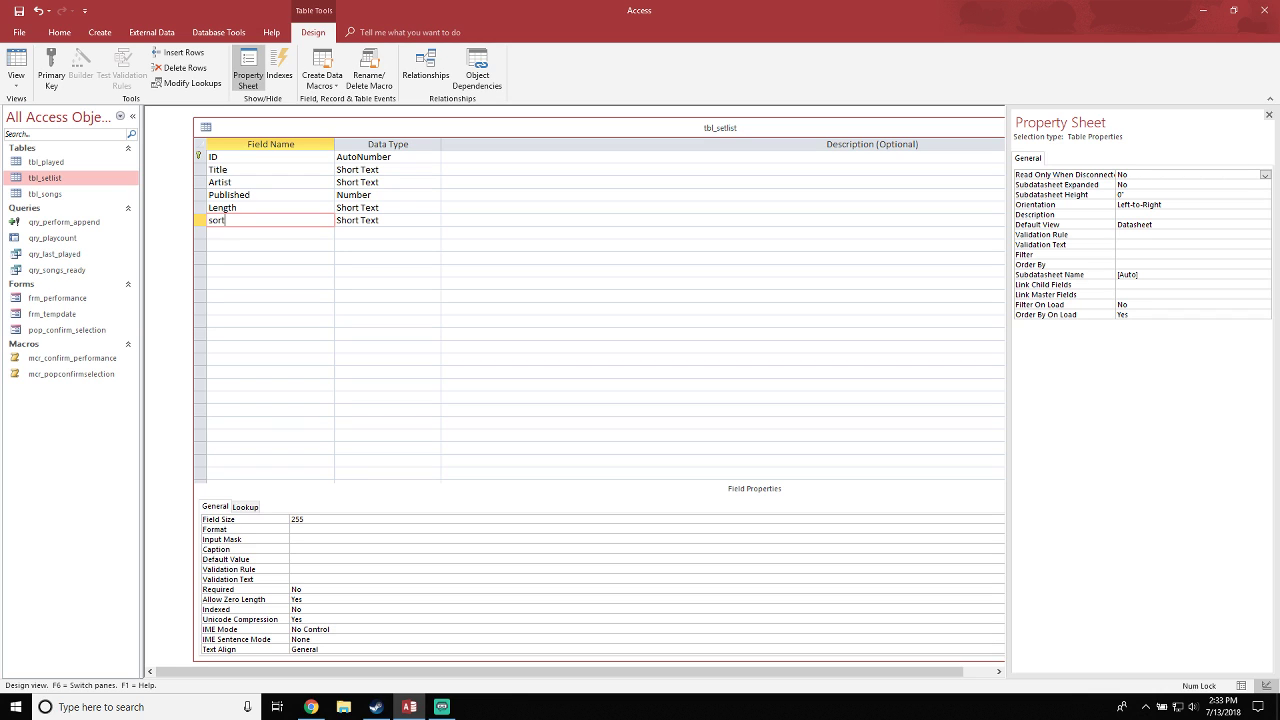
# Set the default value of the sort field to "Count"
pyautogui.press('Down')
pyautogui.press('Up')
pyautogui.click(294, 569)
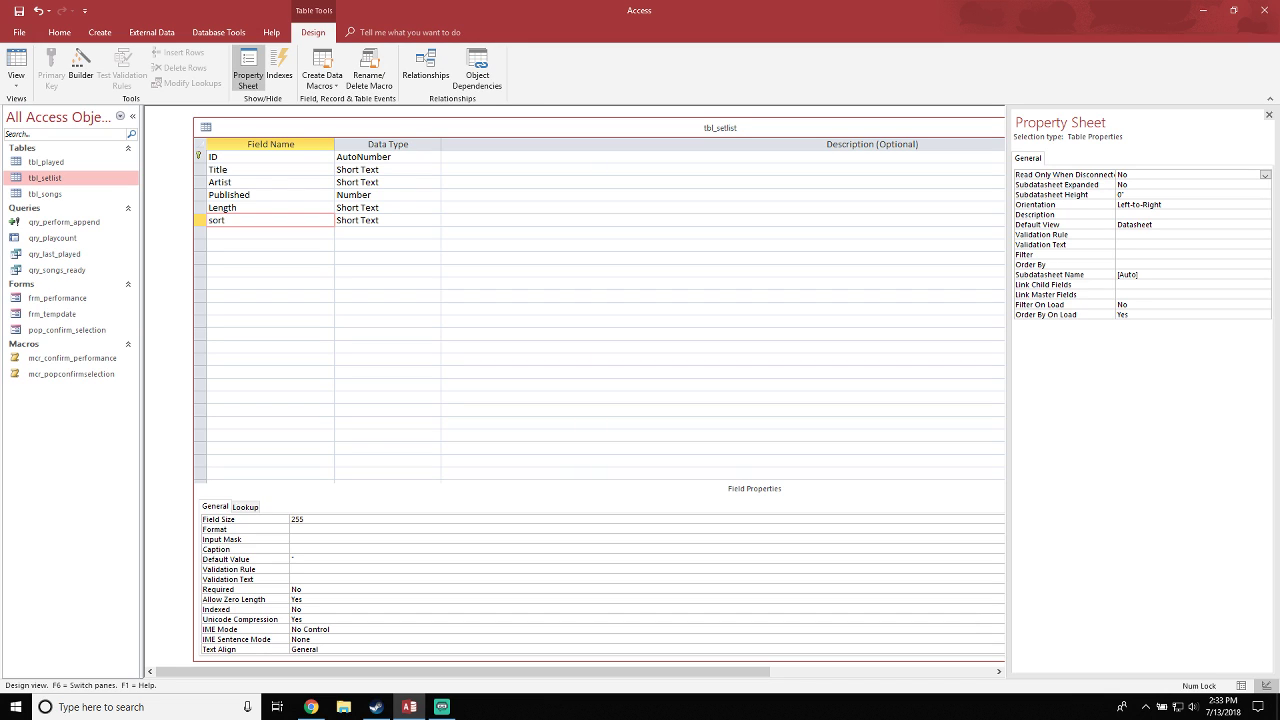
pyautogui.write('Count')
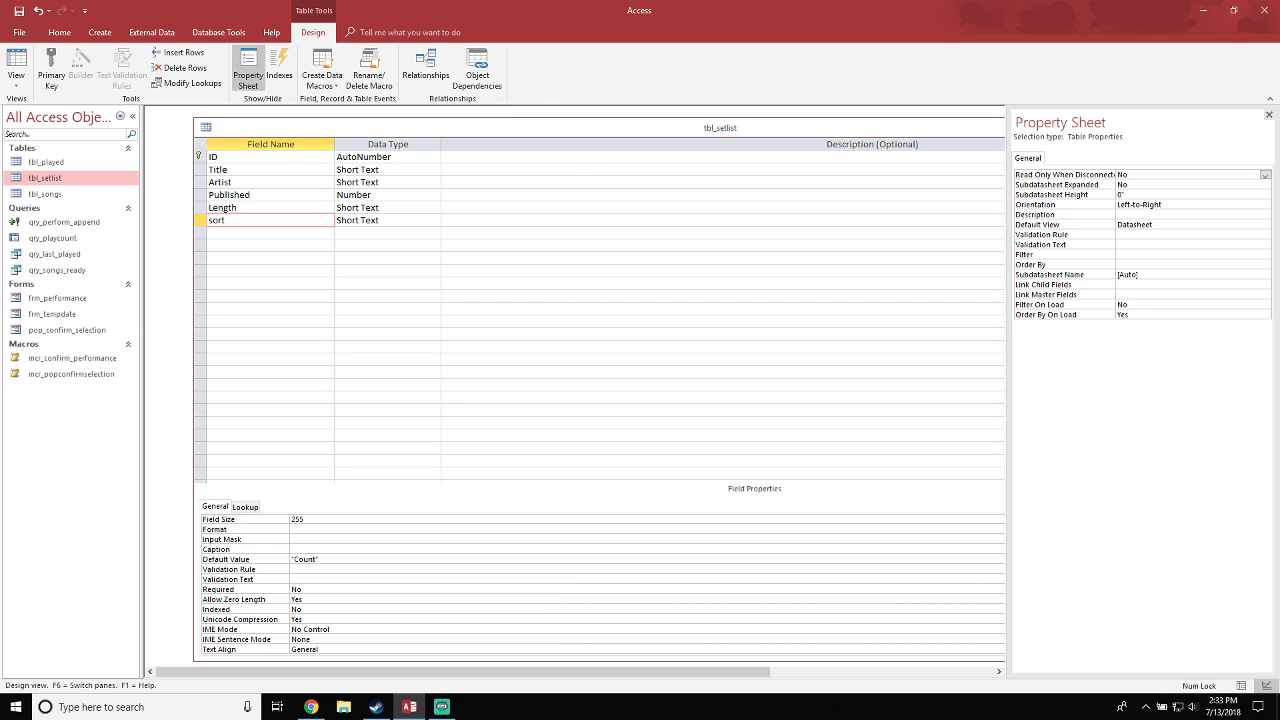
# Rename the sort field to sort1, and add a Short Text field named sort2 below it
pyautogui.click(260, 233)
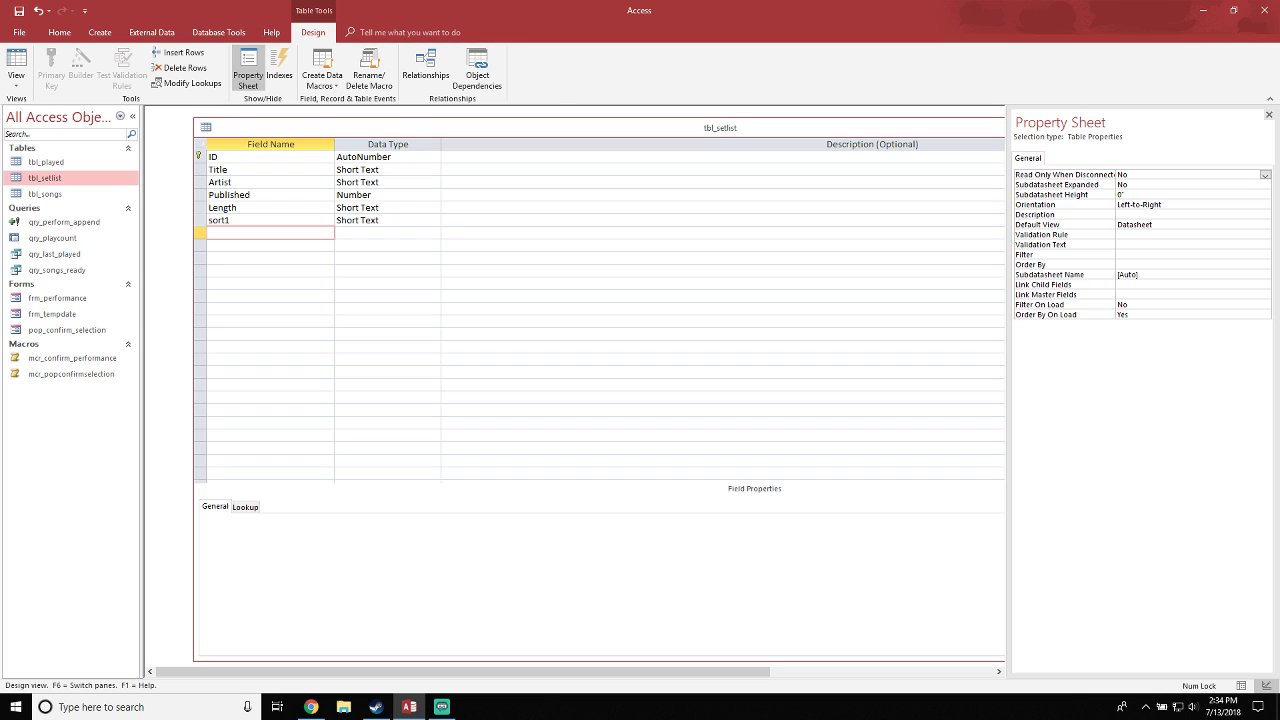
pyautogui.write('sort2')
pyautogui.press('Tab')
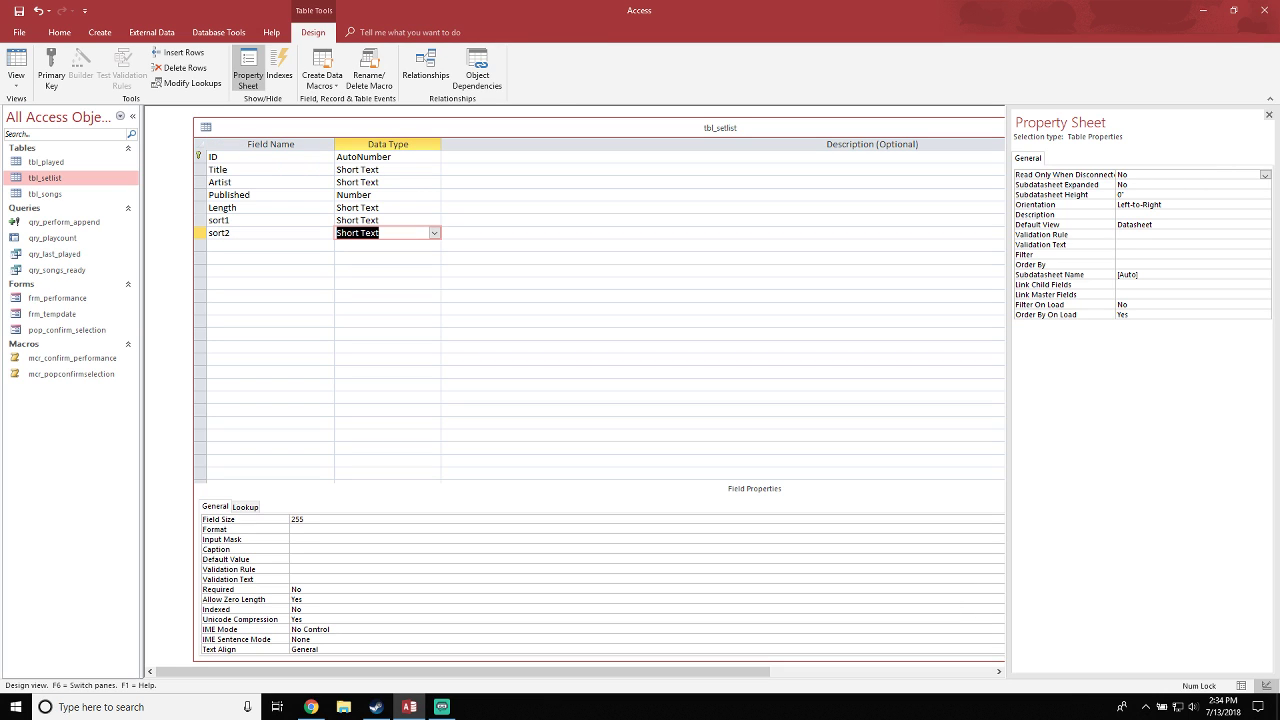
# Set the default value of the sort2 field to "sort"
pyautogui.click(292, 549)
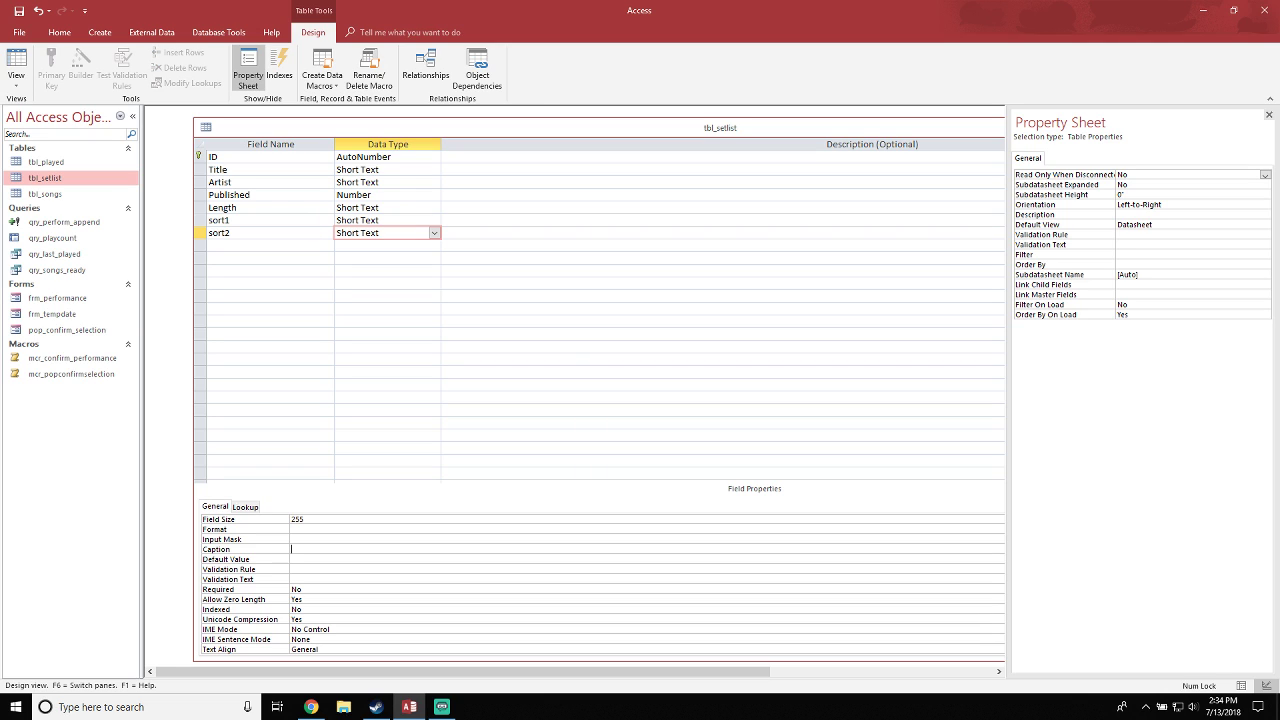
pyautogui.click(292, 559)
pyautogui.write('"sort')
# Close tbl_setlist with its design changes saved, and reposition the frm_performance form window
pyautogui.moveTo(420, 128)
pyautogui.mouseDown()
pyautogui.moveTo(823, 173)
pyautogui.moveTo(396, 122)
pyautogui.mouseUp()
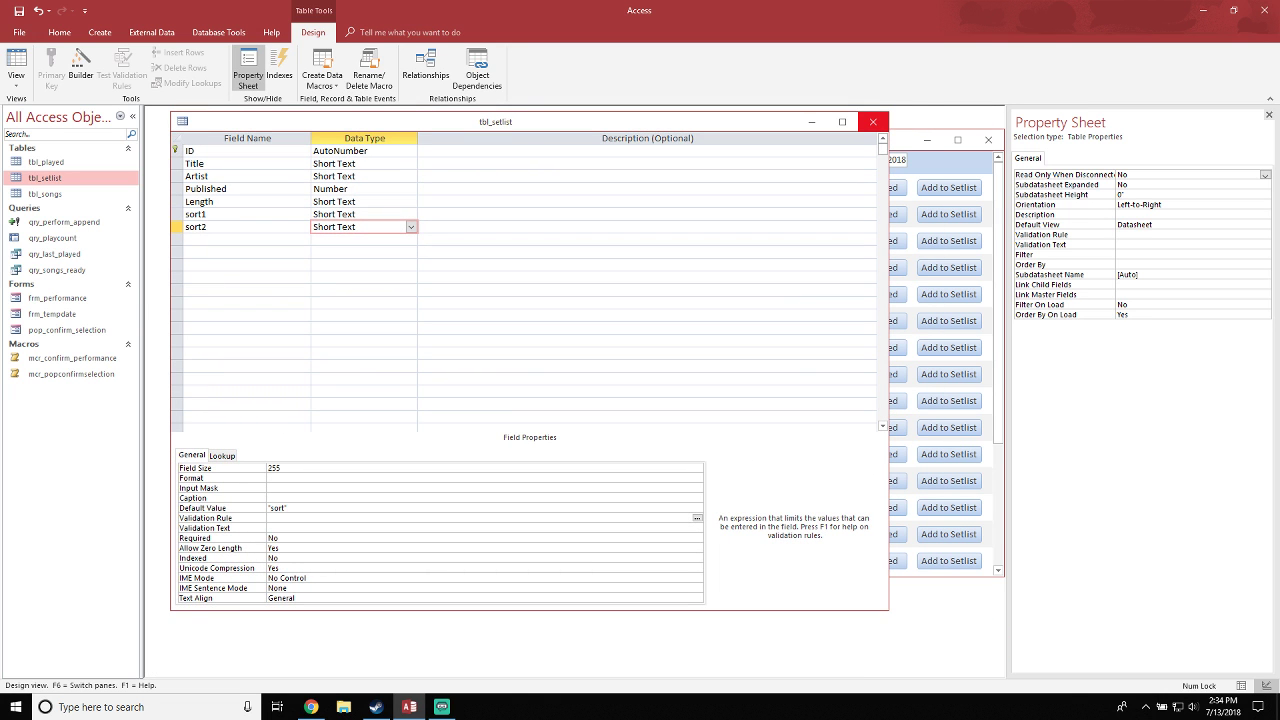
pyautogui.click(873, 121)
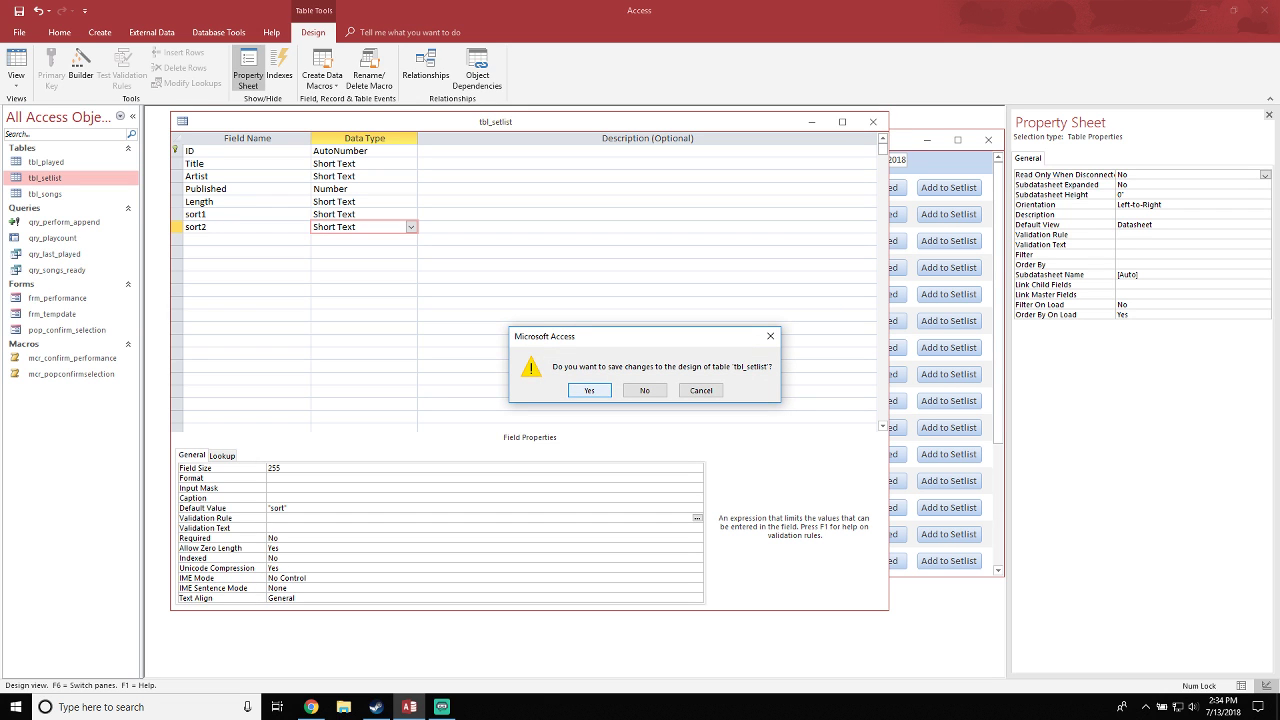
pyautogui.press('Return')
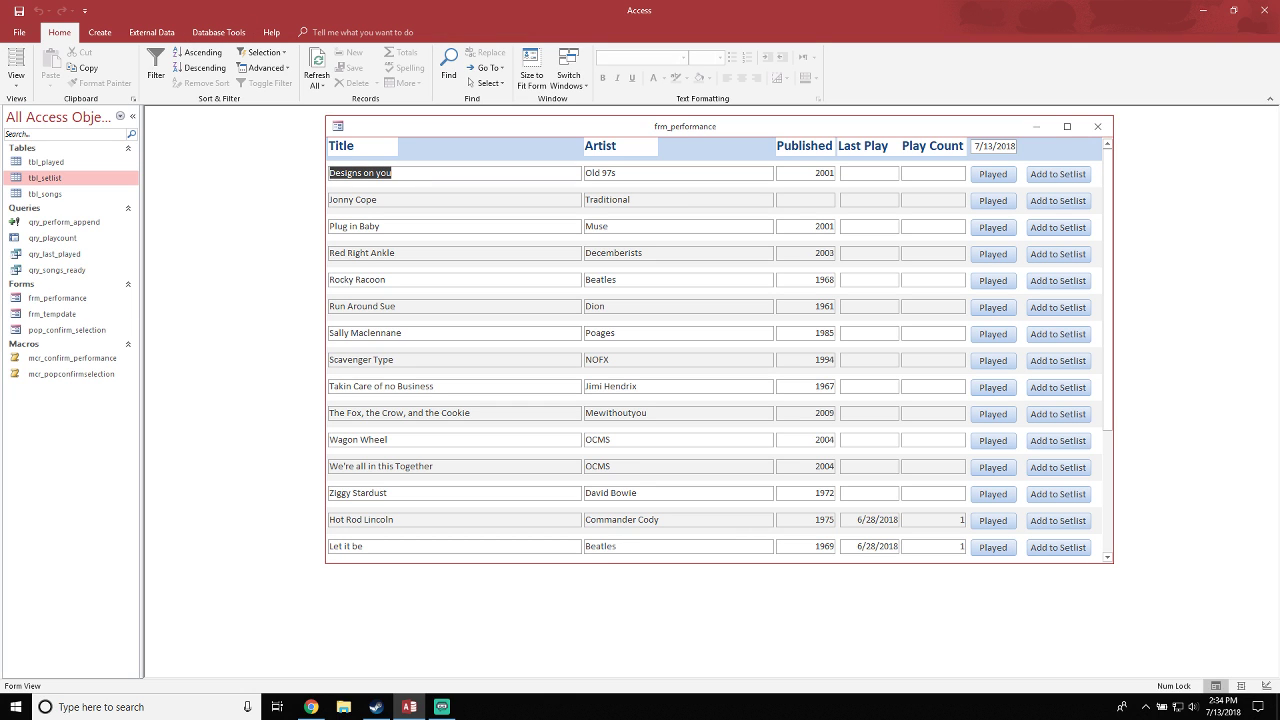
pyautogui.moveTo(685, 126); pyautogui.dragTo(612, 133)
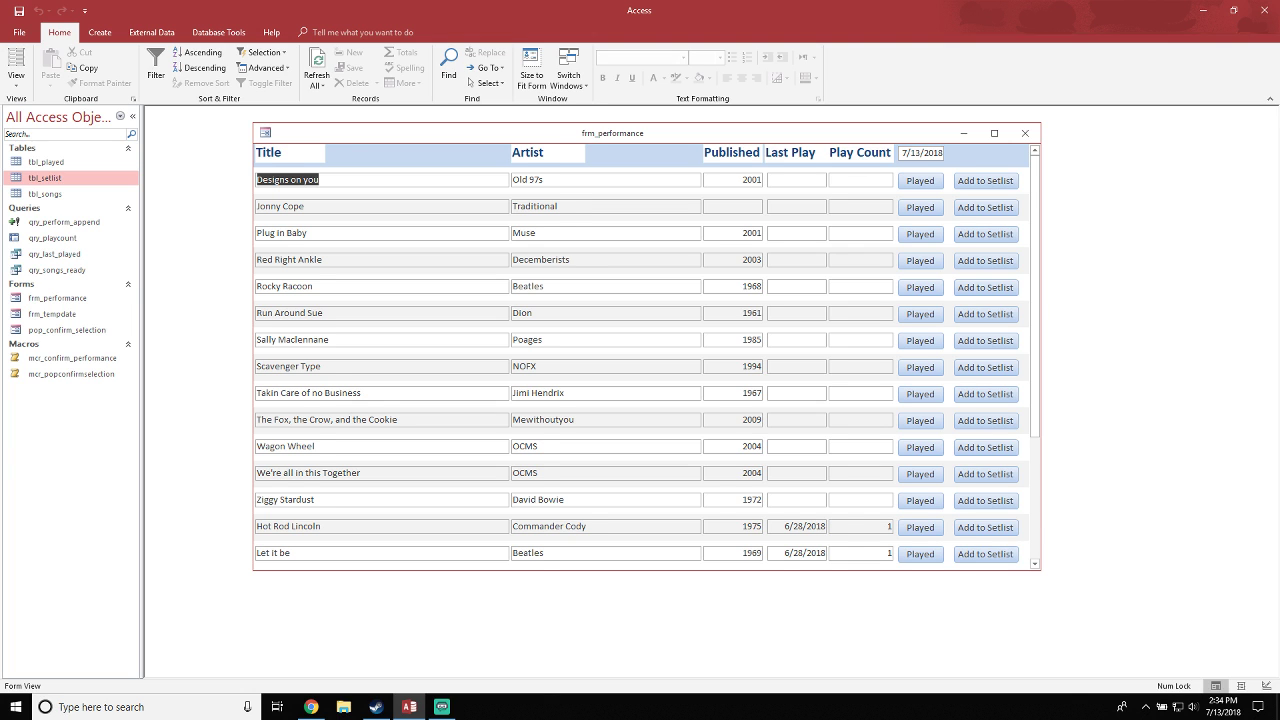
# Create a new query in Design view without adding any tables or queries to it
pyautogui.moveTo(612, 133); pyautogui.dragTo(622, 132)
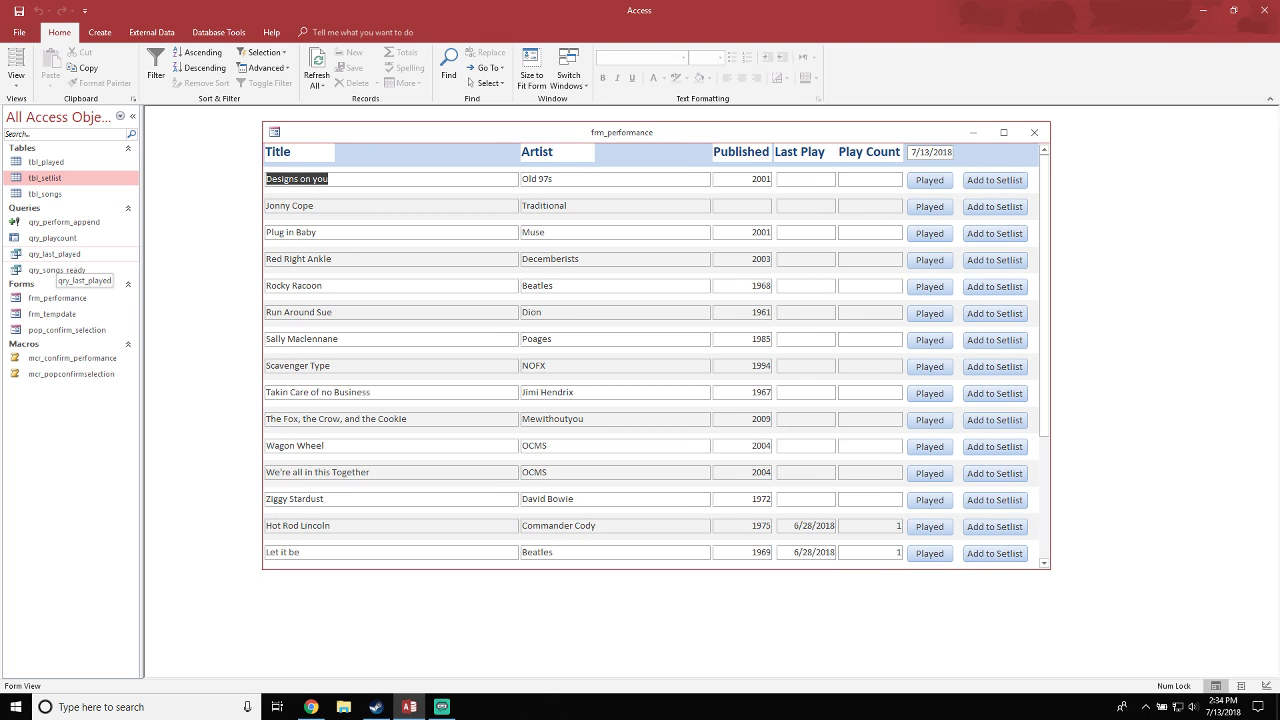
pyautogui.click(100, 32)
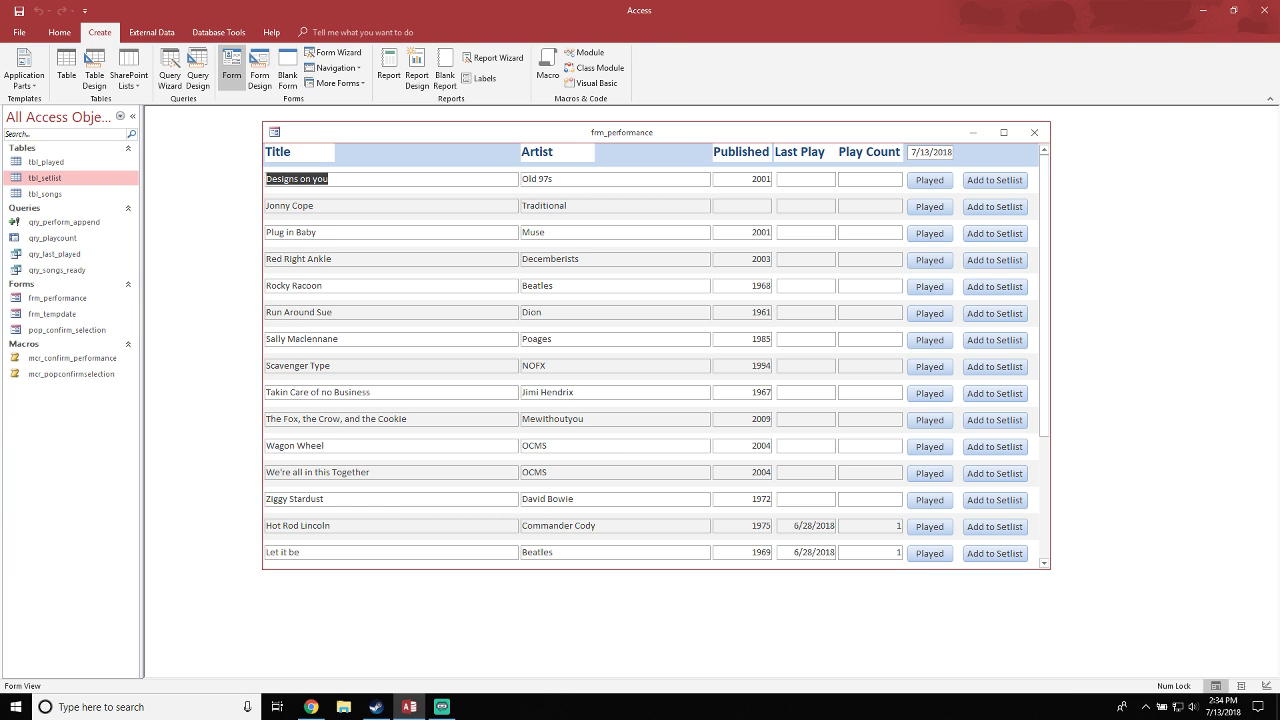
pyautogui.click(198, 70)
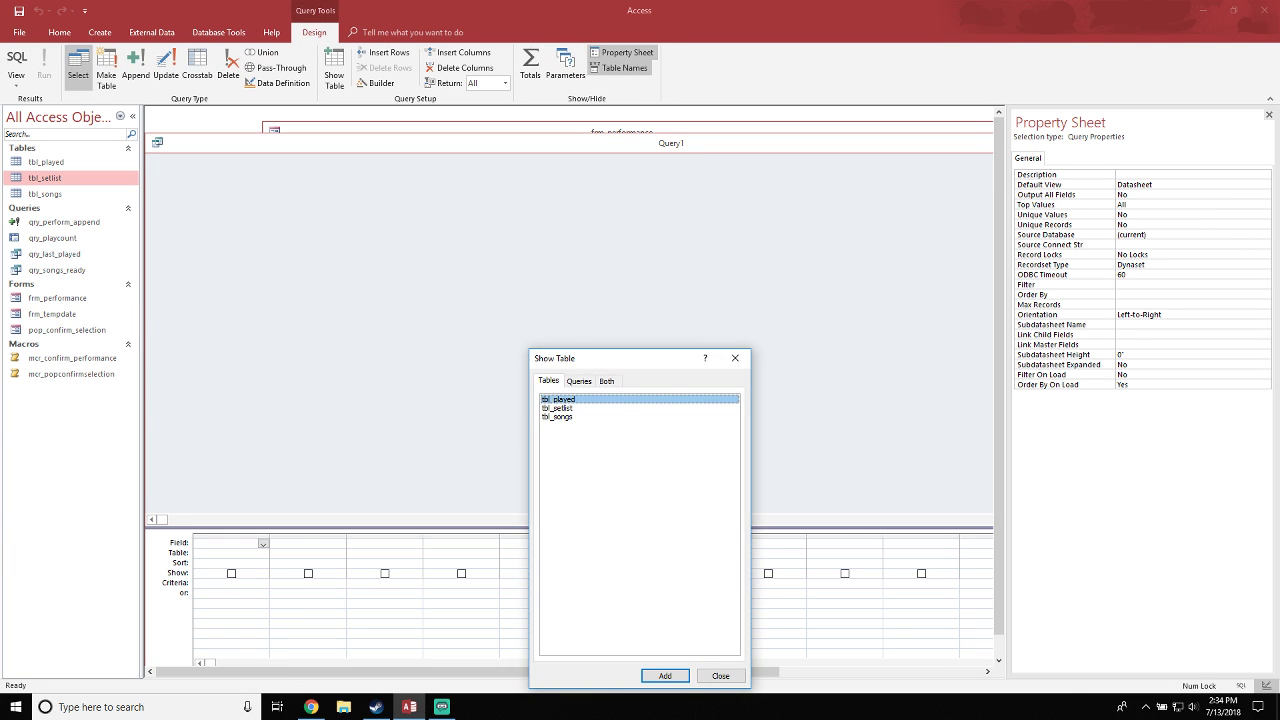
pyautogui.moveTo(642, 358); pyautogui.dragTo(659, 232)
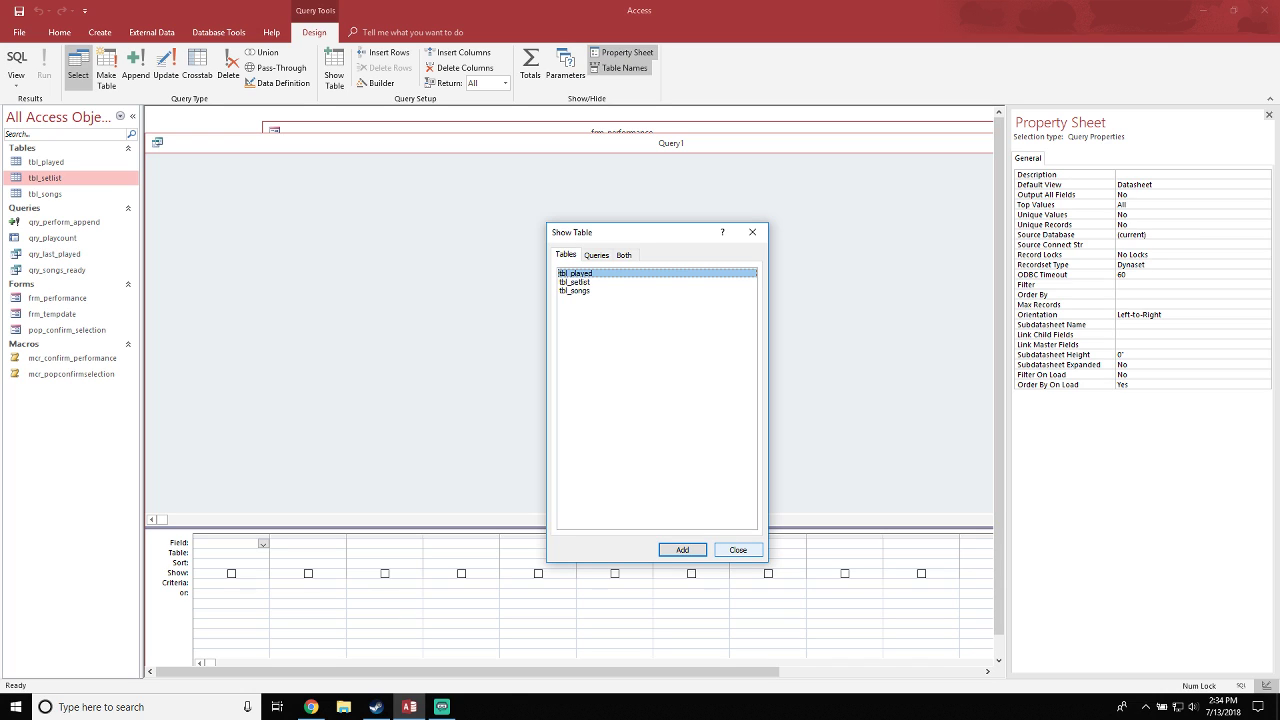
pyautogui.click(738, 550)
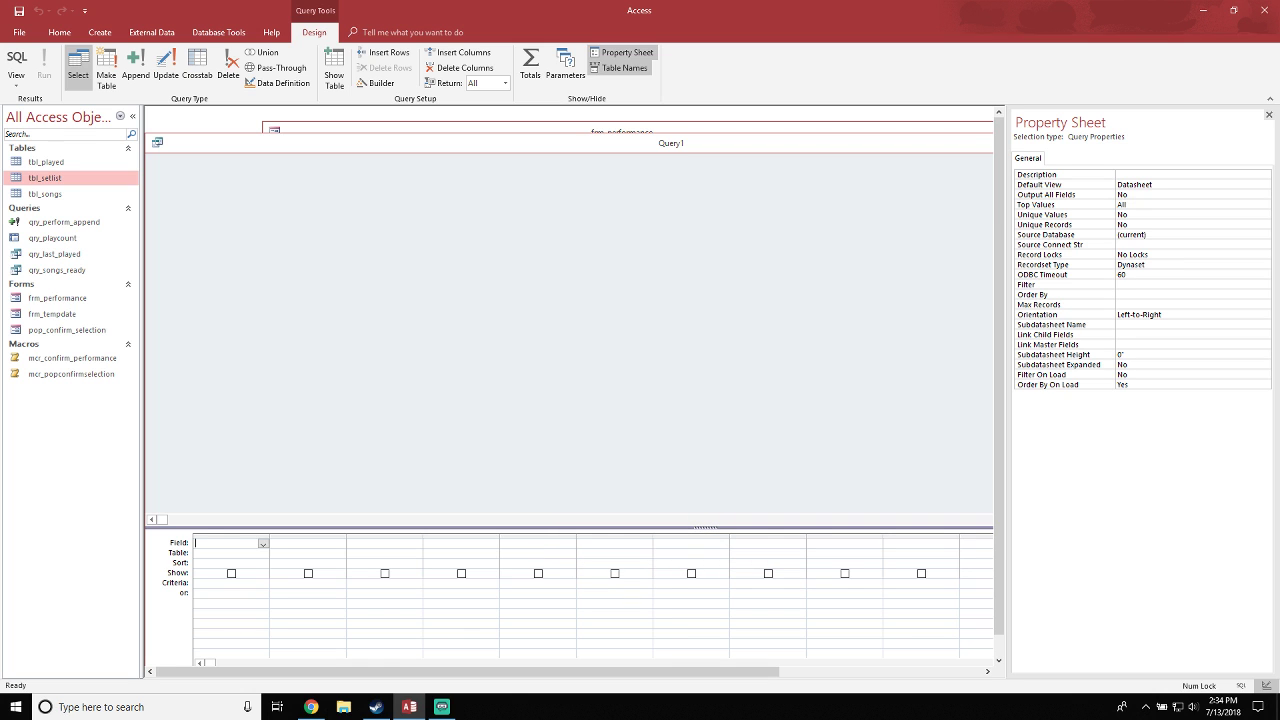
# Reposition and resize the new query's window so it fits the workspace, and enlarge its design grid
pyautogui.moveTo(671, 143); pyautogui.dragTo(719, 158)
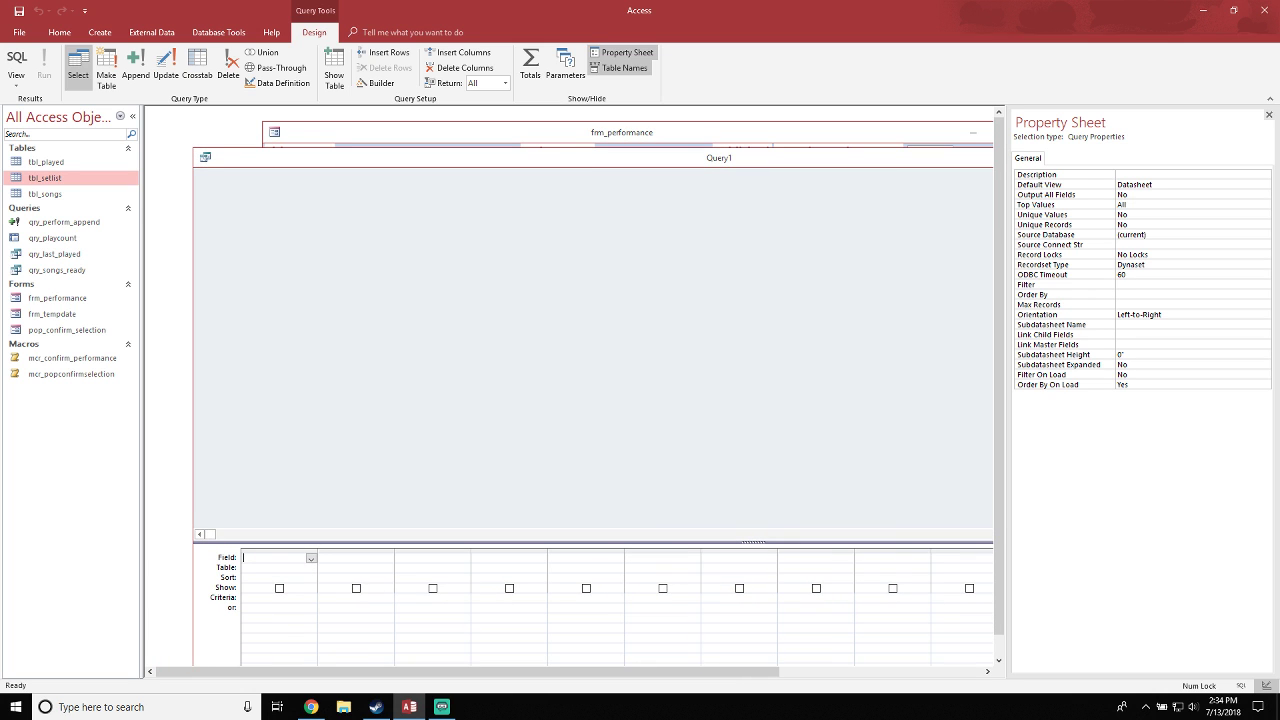
pyautogui.moveTo(193, 149); pyautogui.dragTo(586, 250)
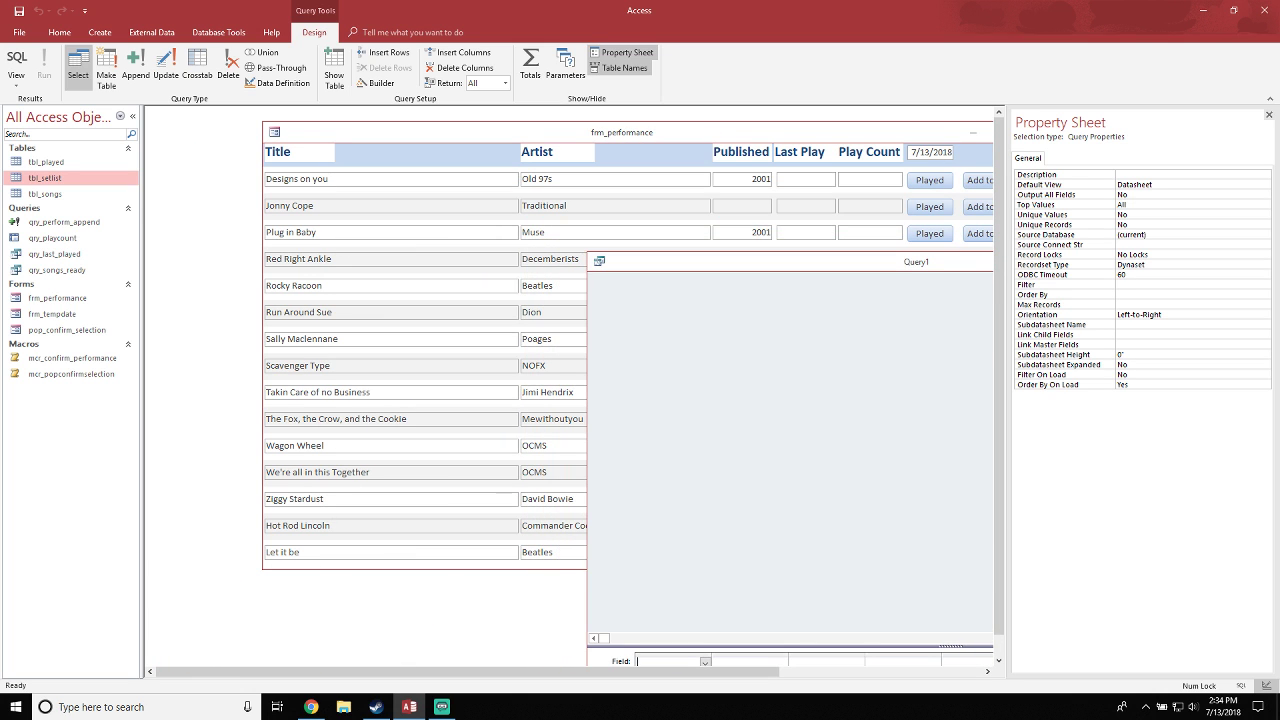
pyautogui.moveTo(665, 260); pyautogui.dragTo(395, 107)
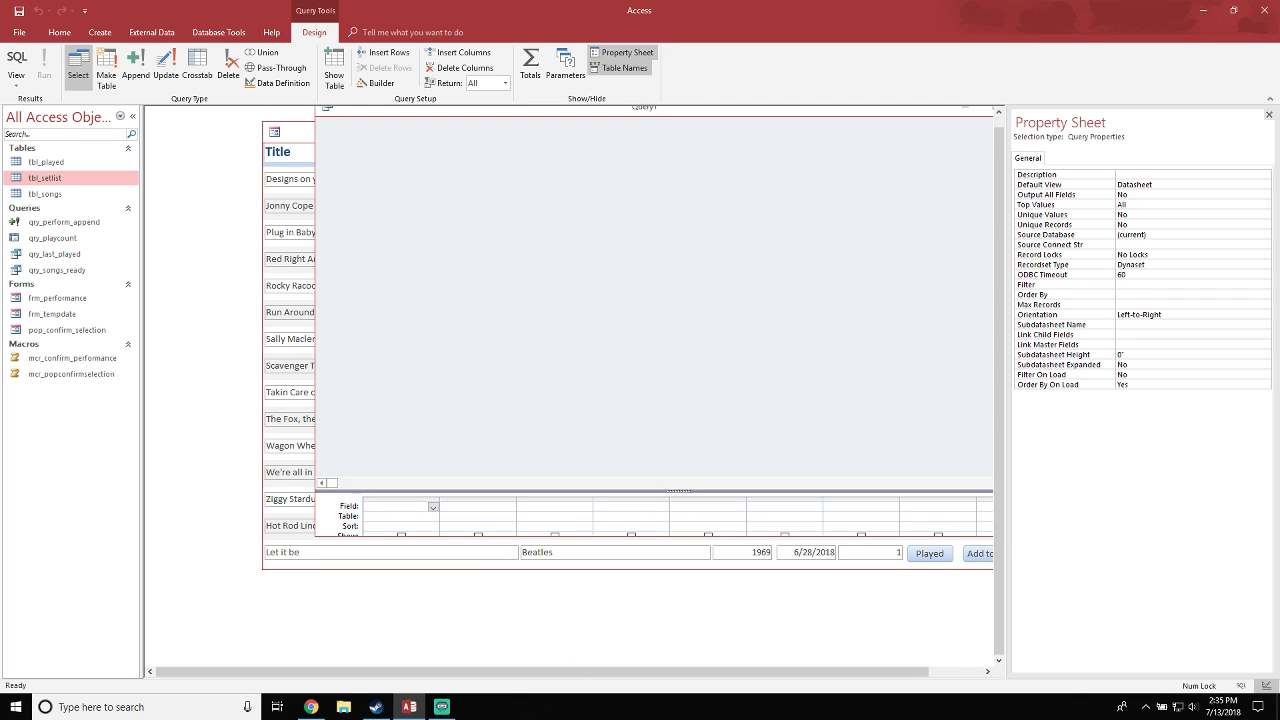
pyautogui.moveTo(679, 491); pyautogui.dragTo(679, 359)
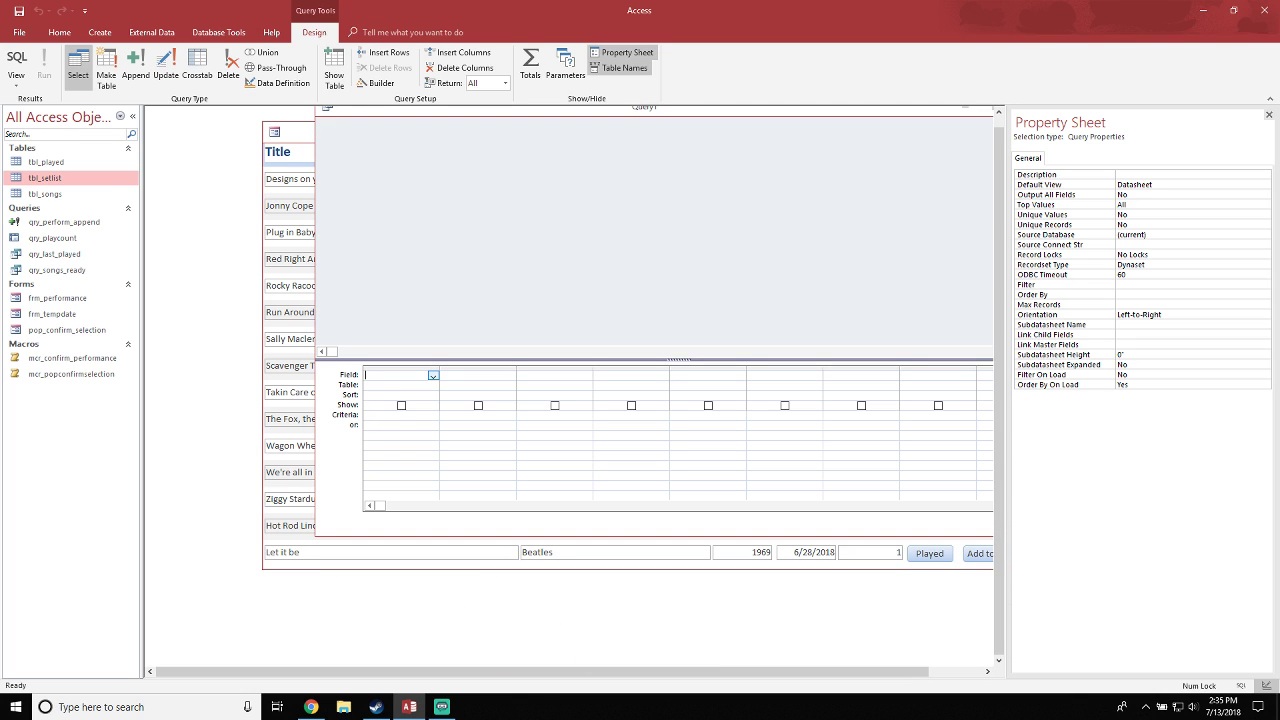
pyautogui.moveTo(395, 110); pyautogui.dragTo(319, 145)
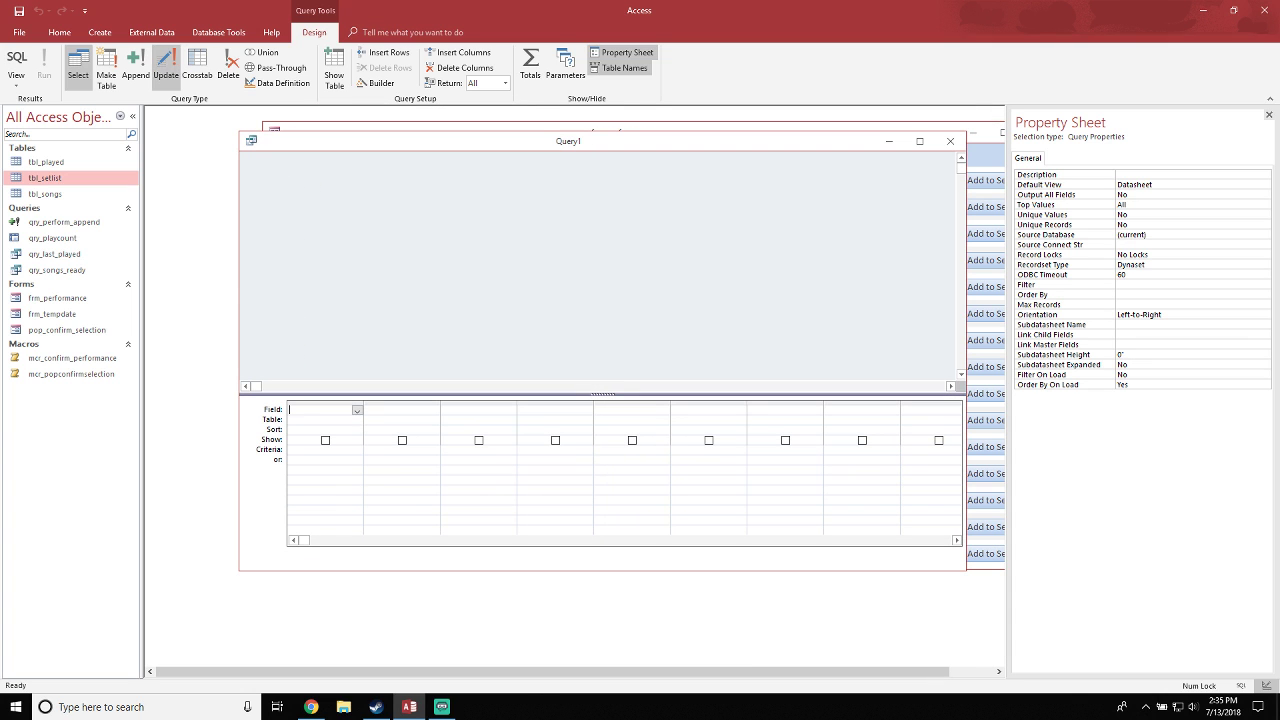
# Make it an append query that adds records to tbl_setlist in the current database
pyautogui.click(136, 68)
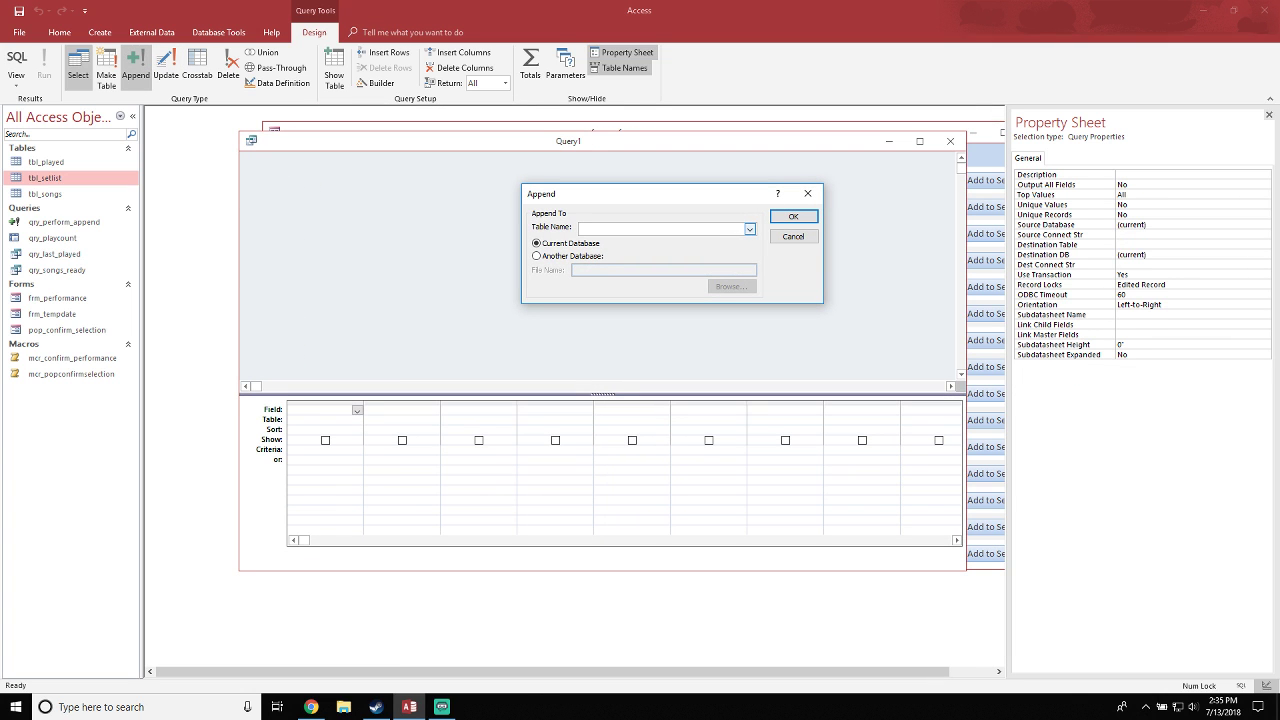
pyautogui.click(749, 228)
pyautogui.click(600, 249)
pyautogui.click(793, 216)
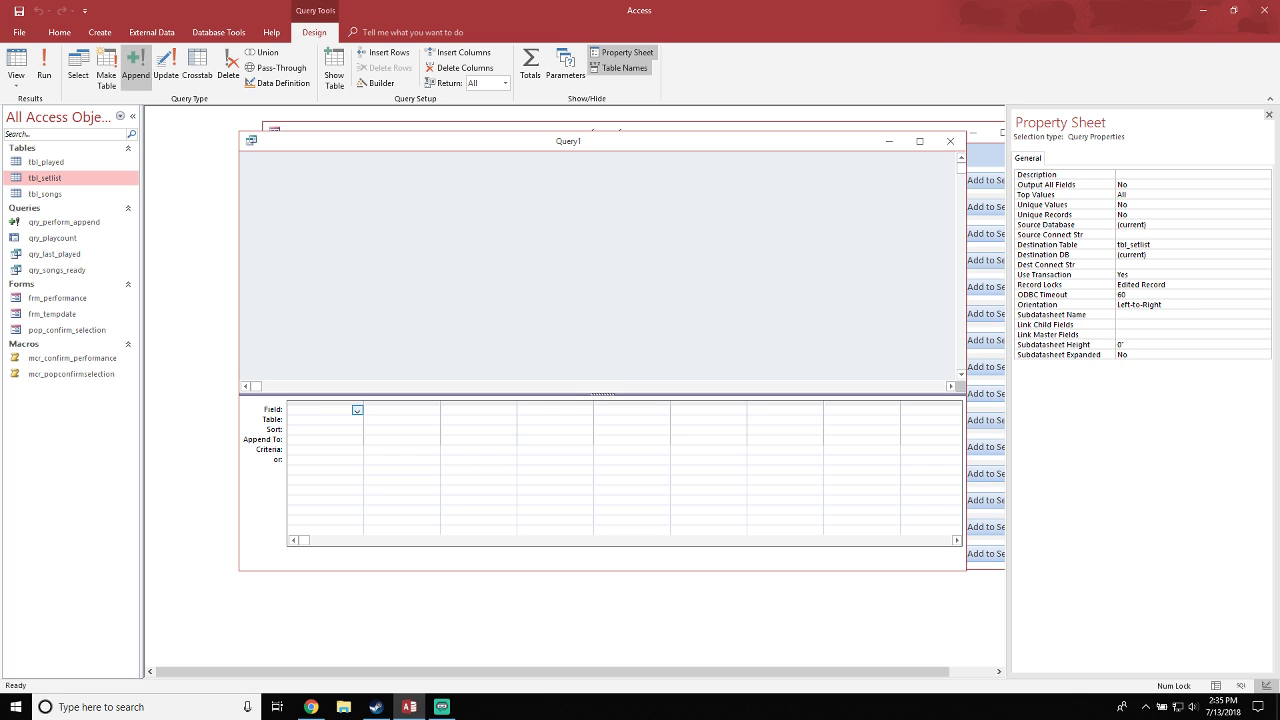
pyautogui.click(377, 83)
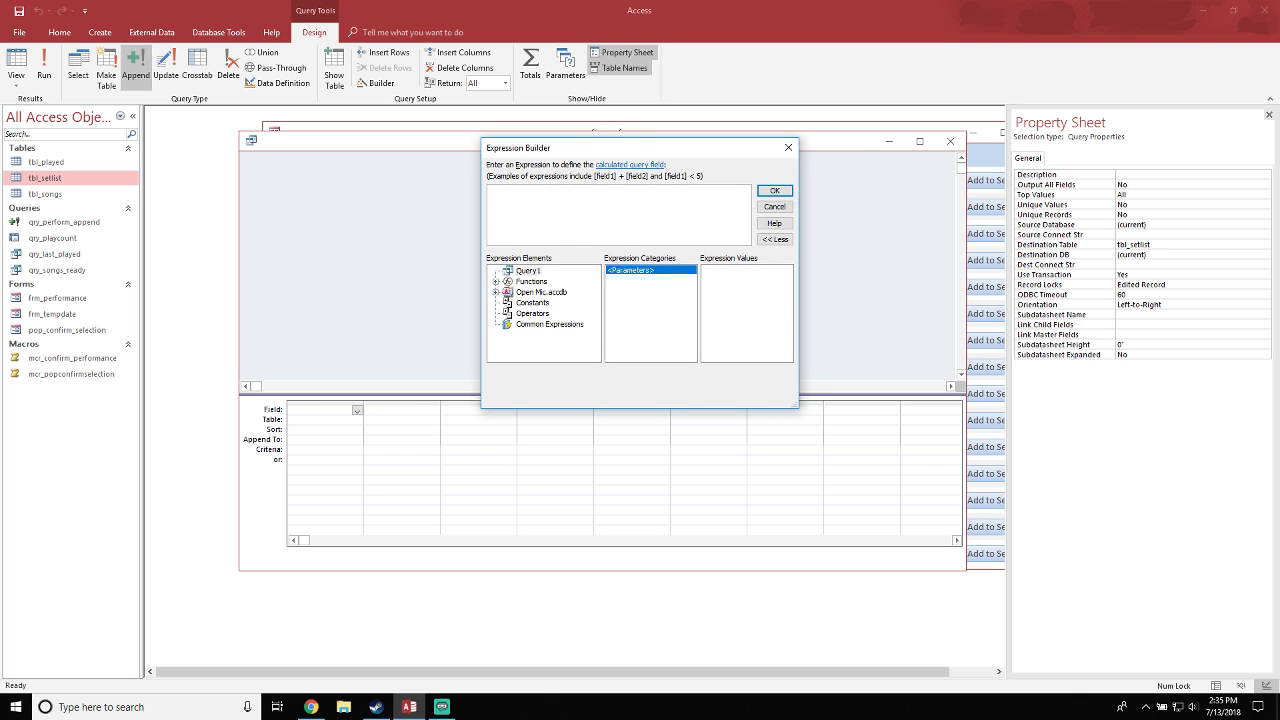
pyautogui.moveTo(655, 149); pyautogui.dragTo(764, 148)
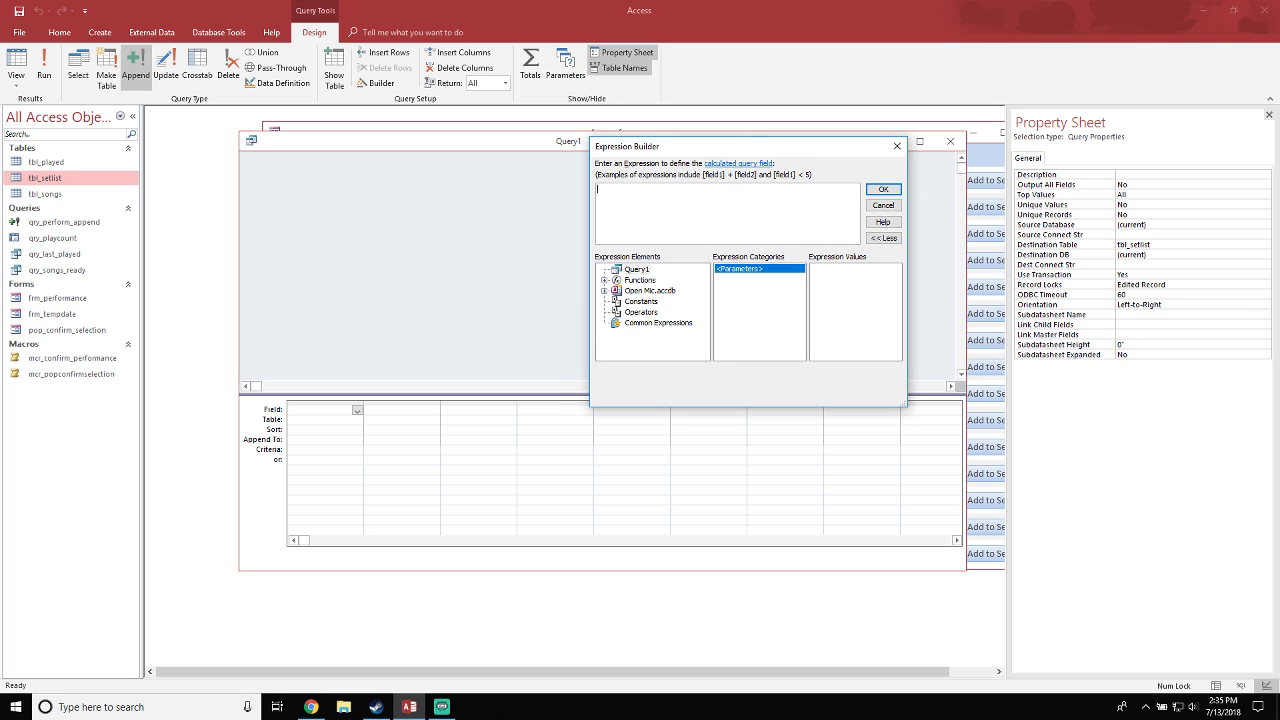
pyautogui.click(883, 206)
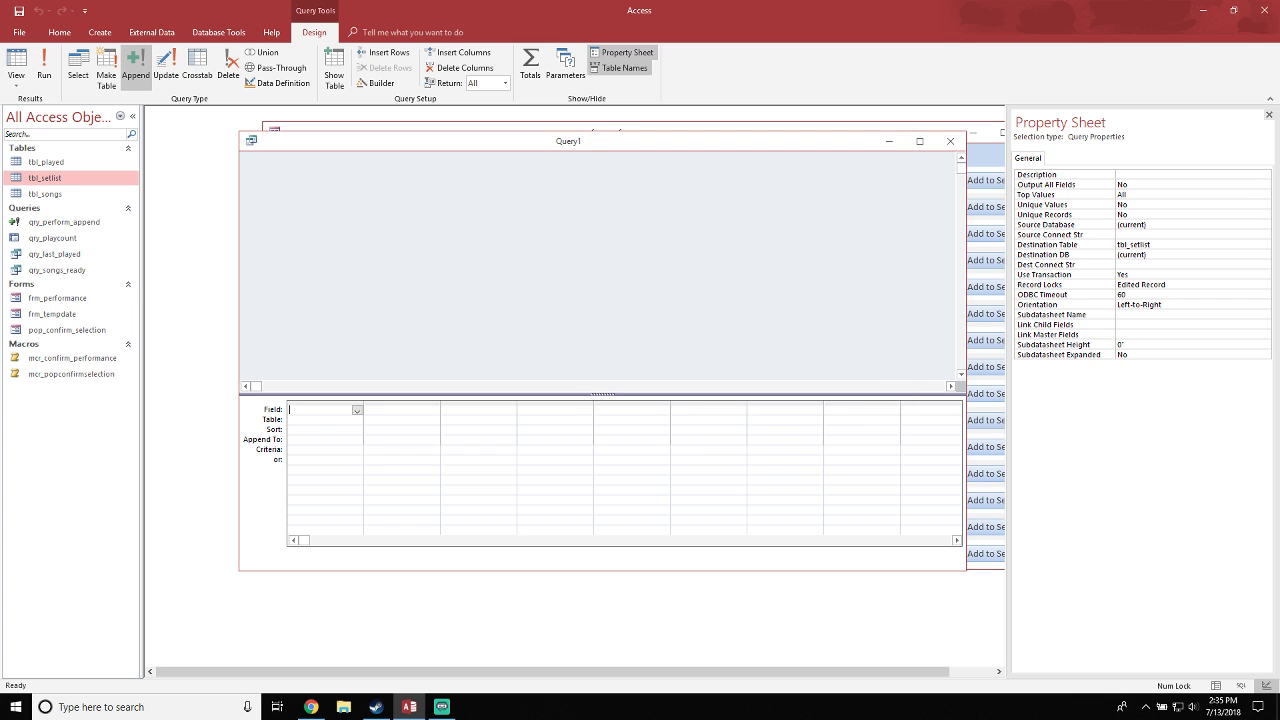
# Open the tbl_setlist table and arrange its window above the query so its column names stay readable
pyautogui.moveTo(740, 142); pyautogui.dragTo(768, 231)
pyautogui.doubleClick(45, 177)
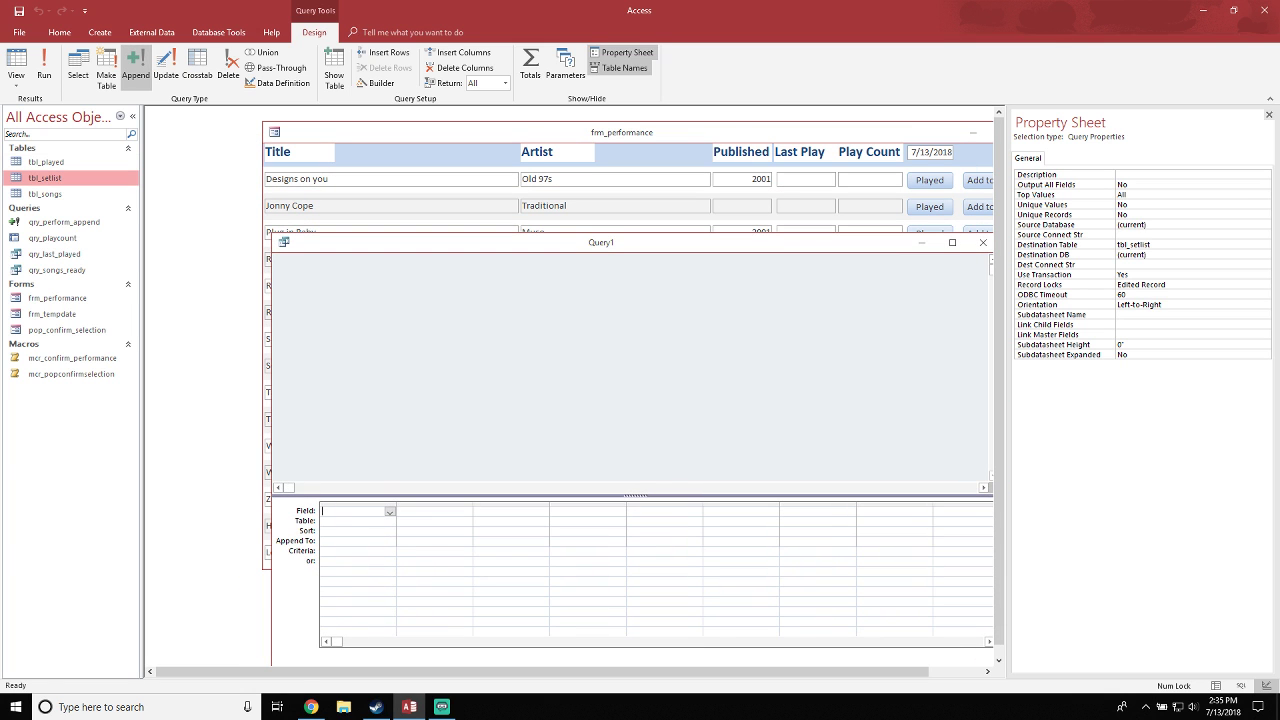
pyautogui.moveTo(500, 179); pyautogui.dragTo(518, 118)
pyautogui.click(552, 630)
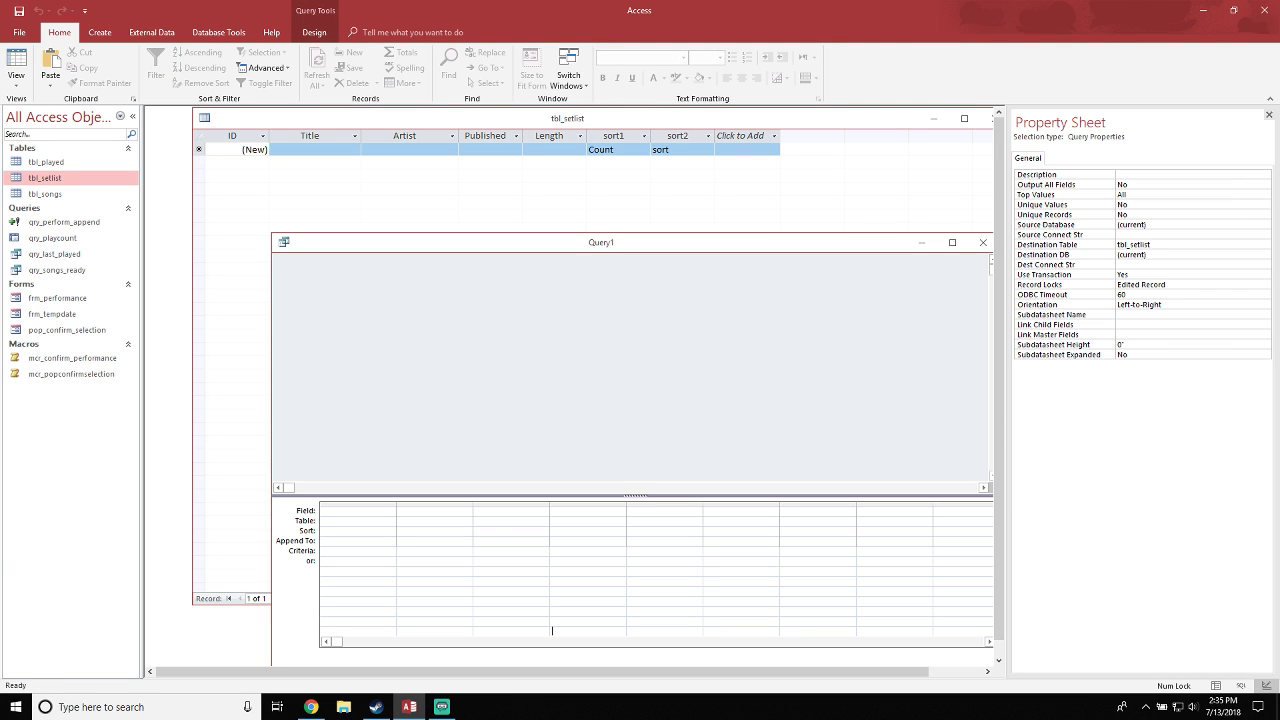
pyautogui.moveTo(600, 242); pyautogui.dragTo(523, 214)
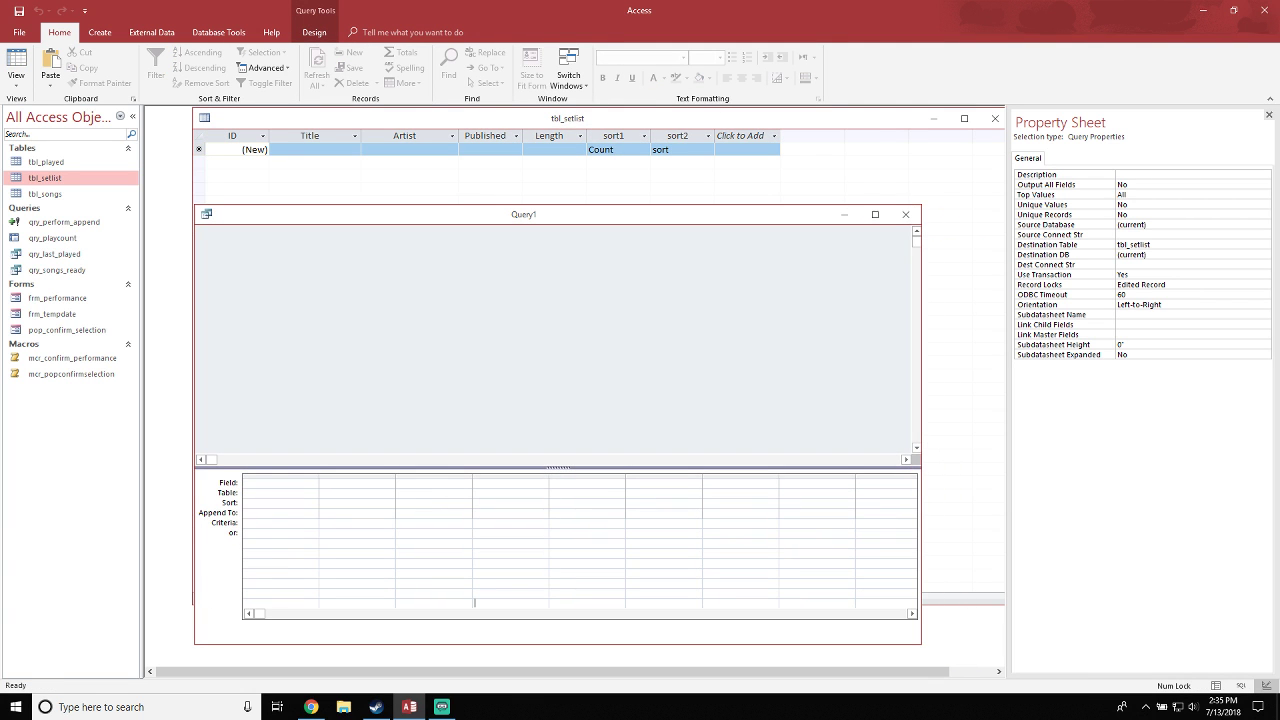
# Start the query's first field with the alias "ID:" and open it in the Expression Builder
pyautogui.click(246, 483)
pyautogui.write('ID:')
pyautogui.click(314, 32)
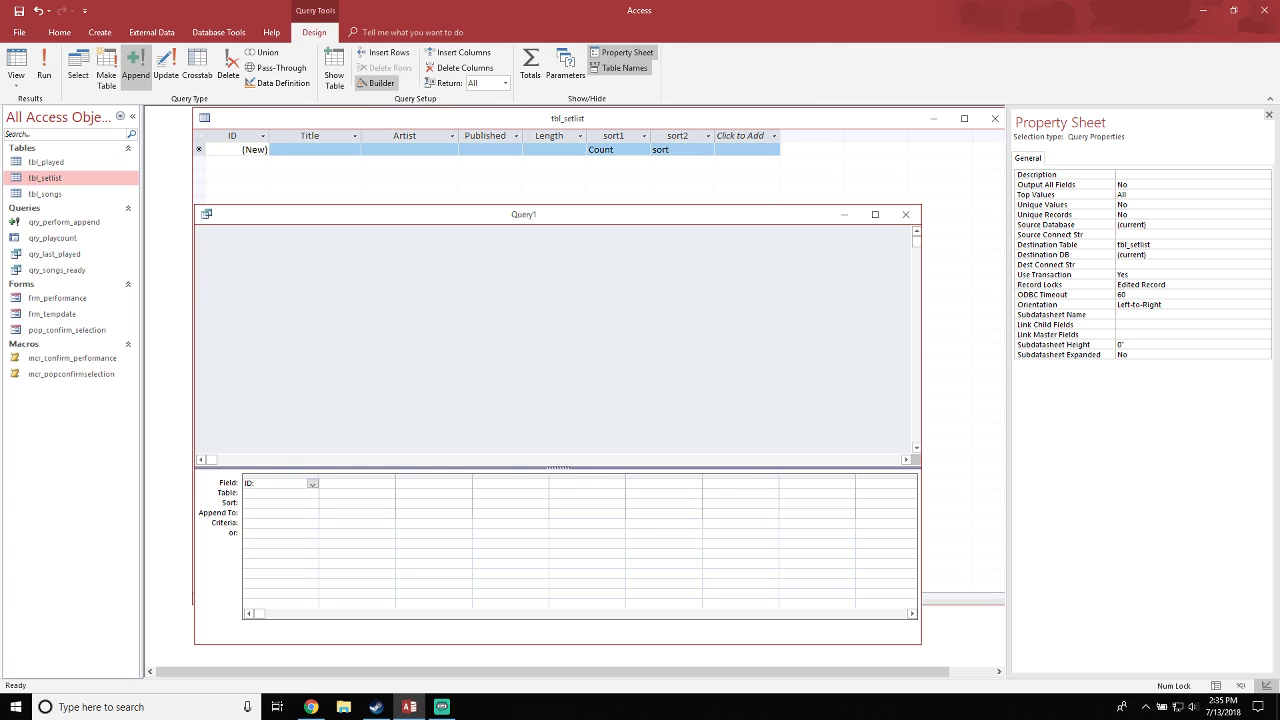
pyautogui.click(377, 83)
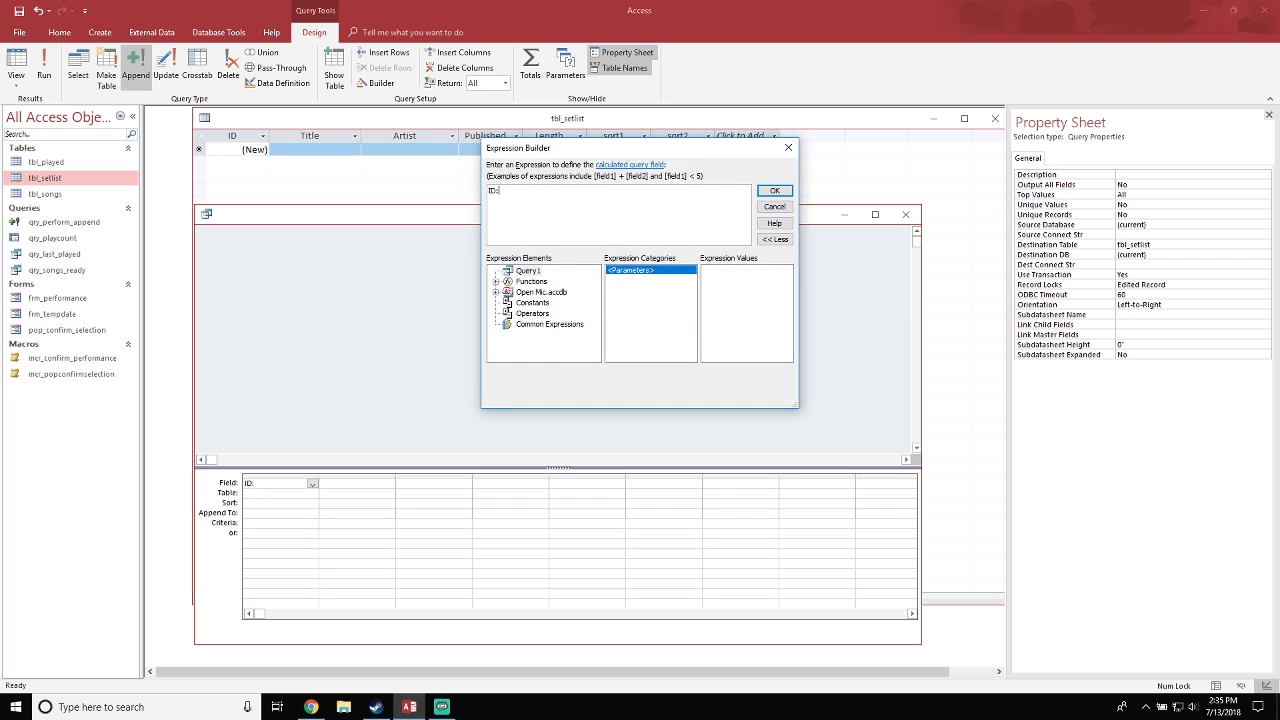
# Complete the ID expression as Forms![frm_performance]![ID] using the loaded form's ID control, removing the <Expr> placeholder
pyautogui.click(496, 292)
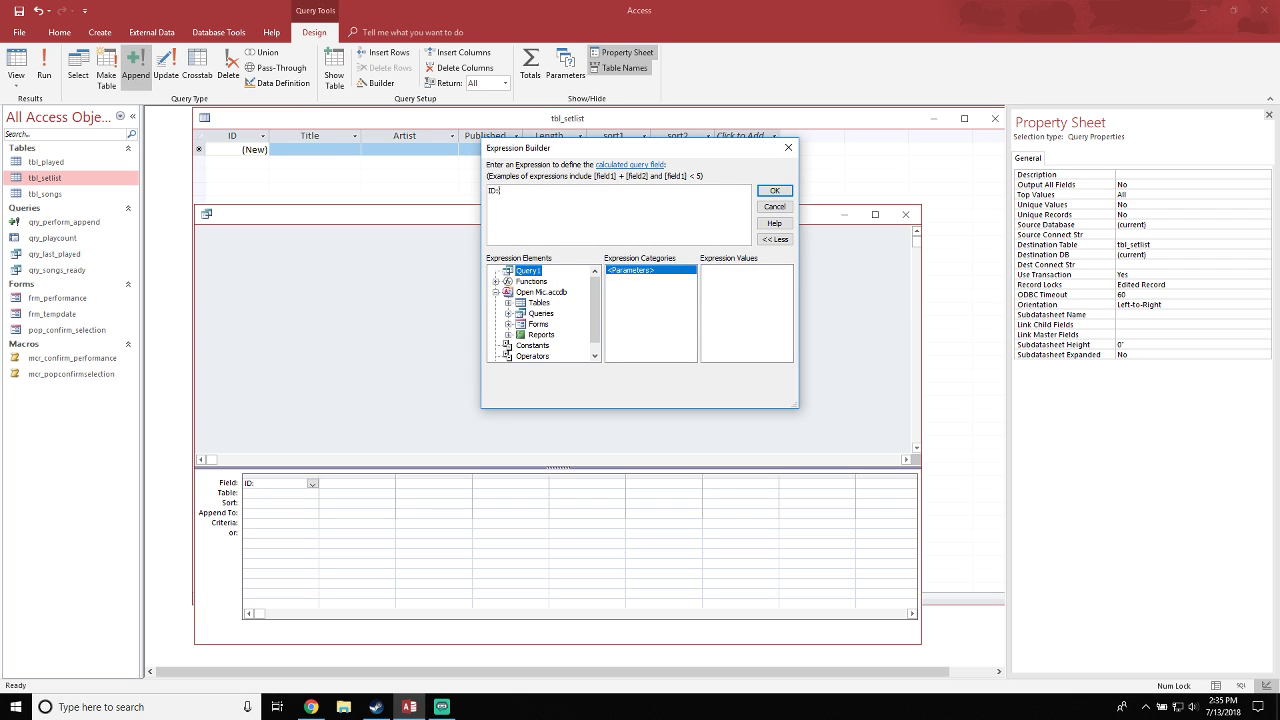
pyautogui.click(508, 324)
pyautogui.doubleClick(564, 335)
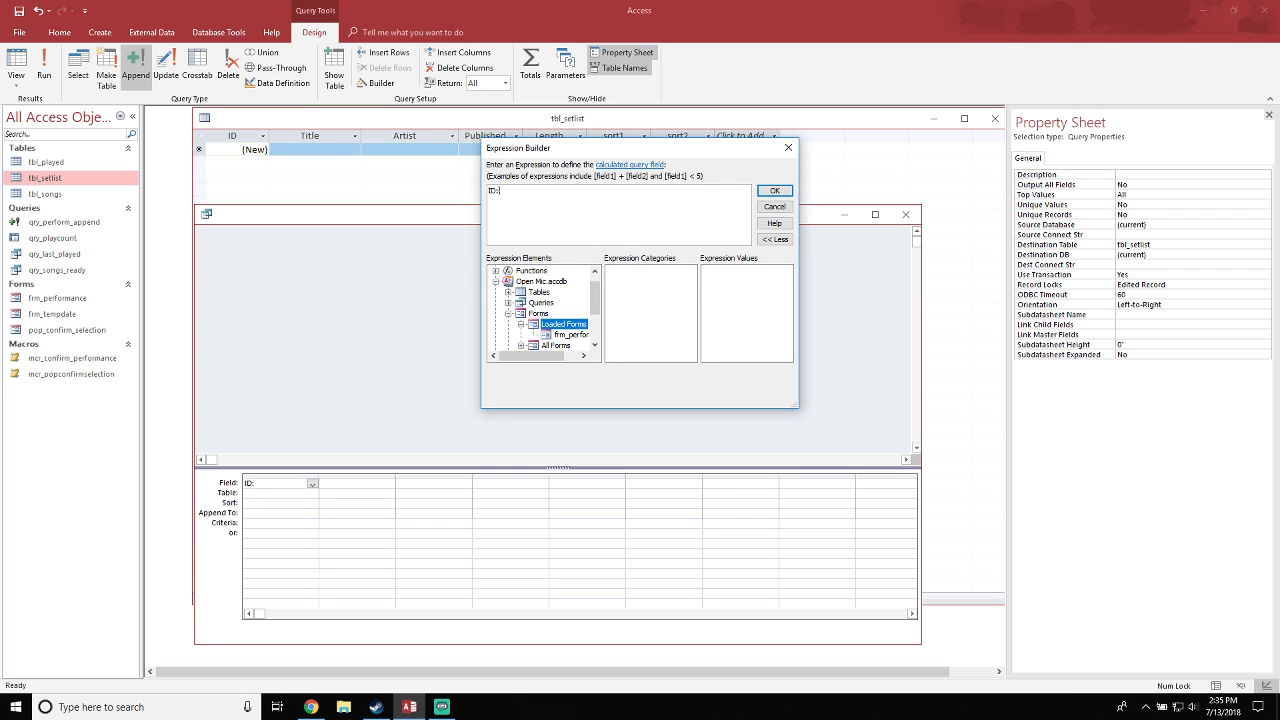
pyautogui.click(571, 334)
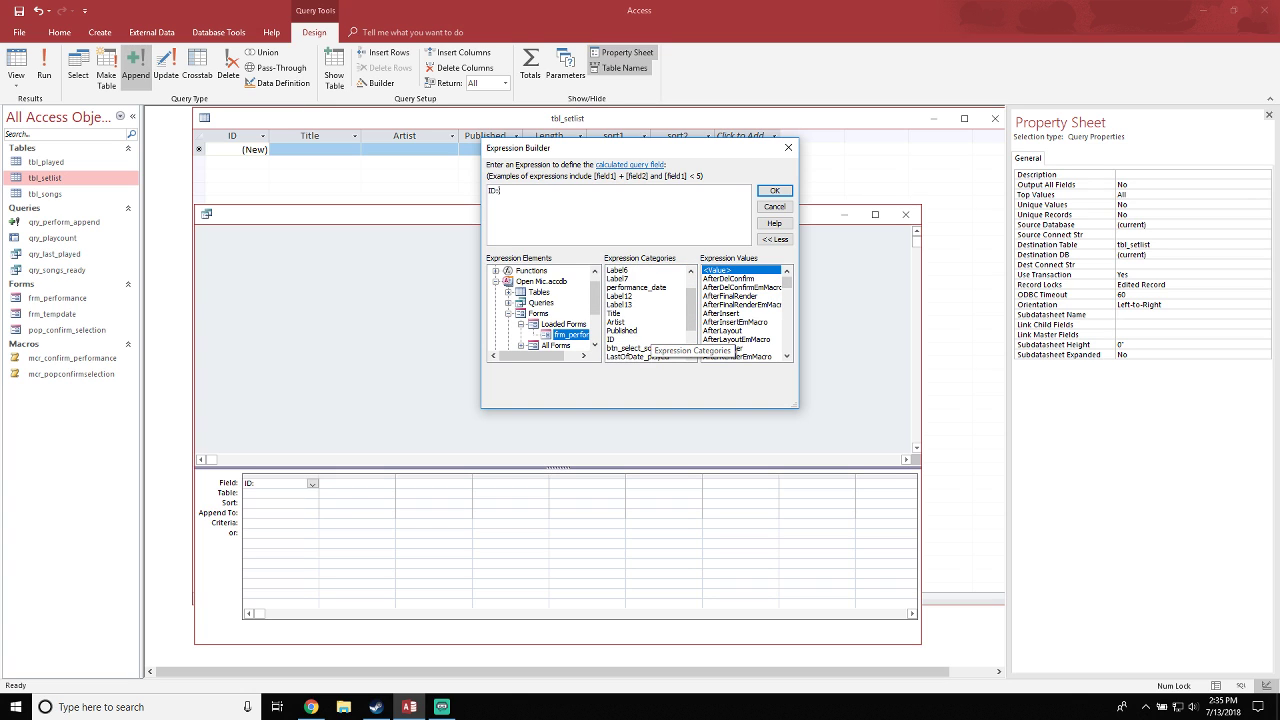
pyautogui.scroll(-1, 650, 340)
pyautogui.click(620, 313)
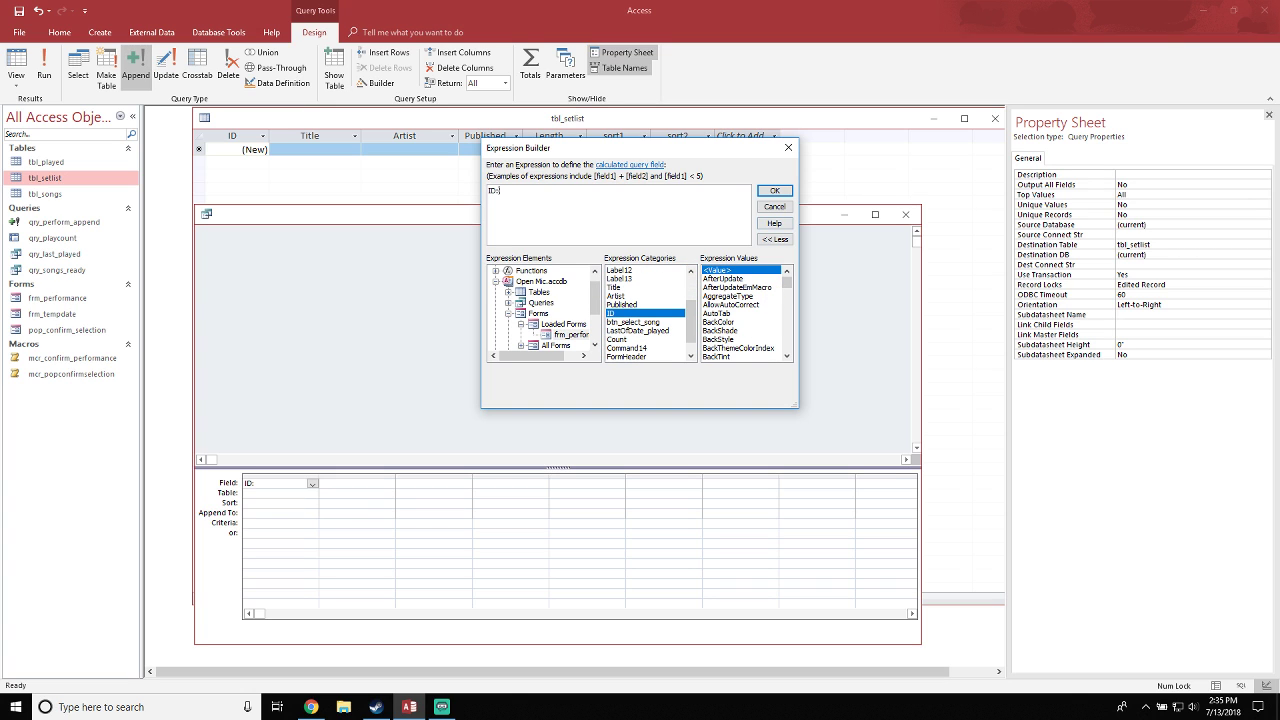
pyautogui.doubleClick(620, 313)
pyautogui.moveTo(525, 190); pyautogui.dragTo(501, 190)
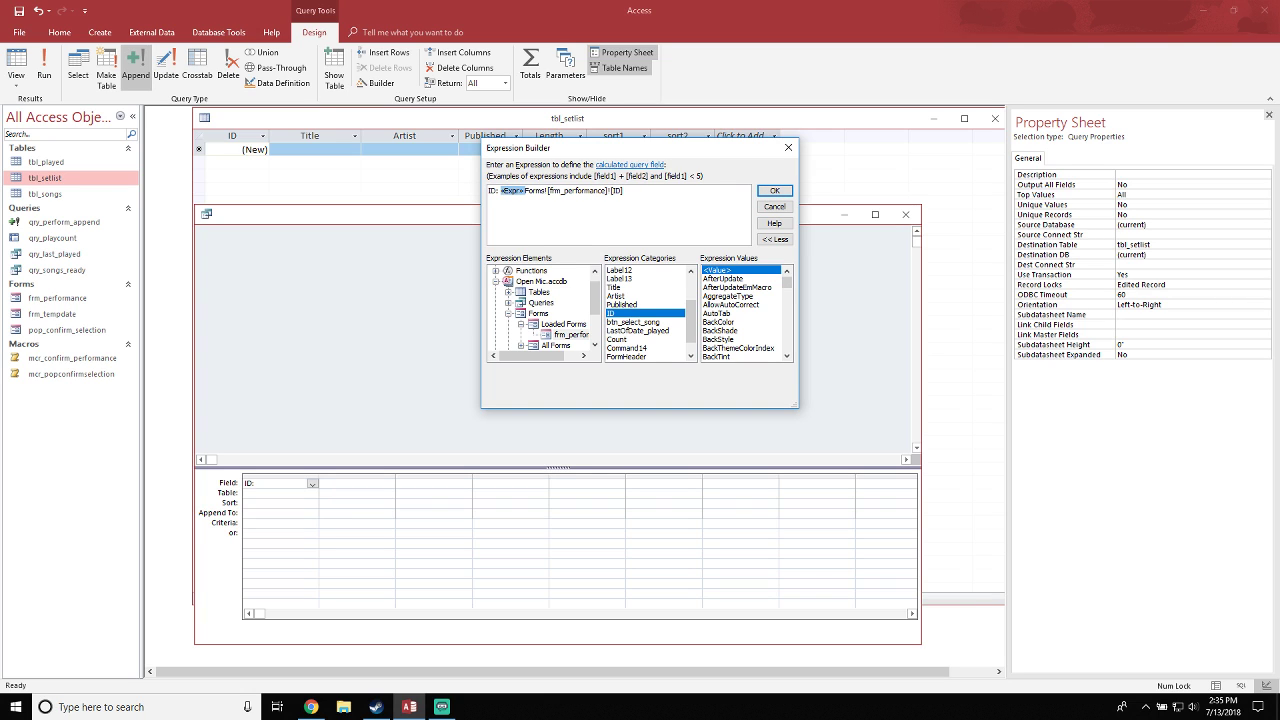
pyautogui.press('Delete')
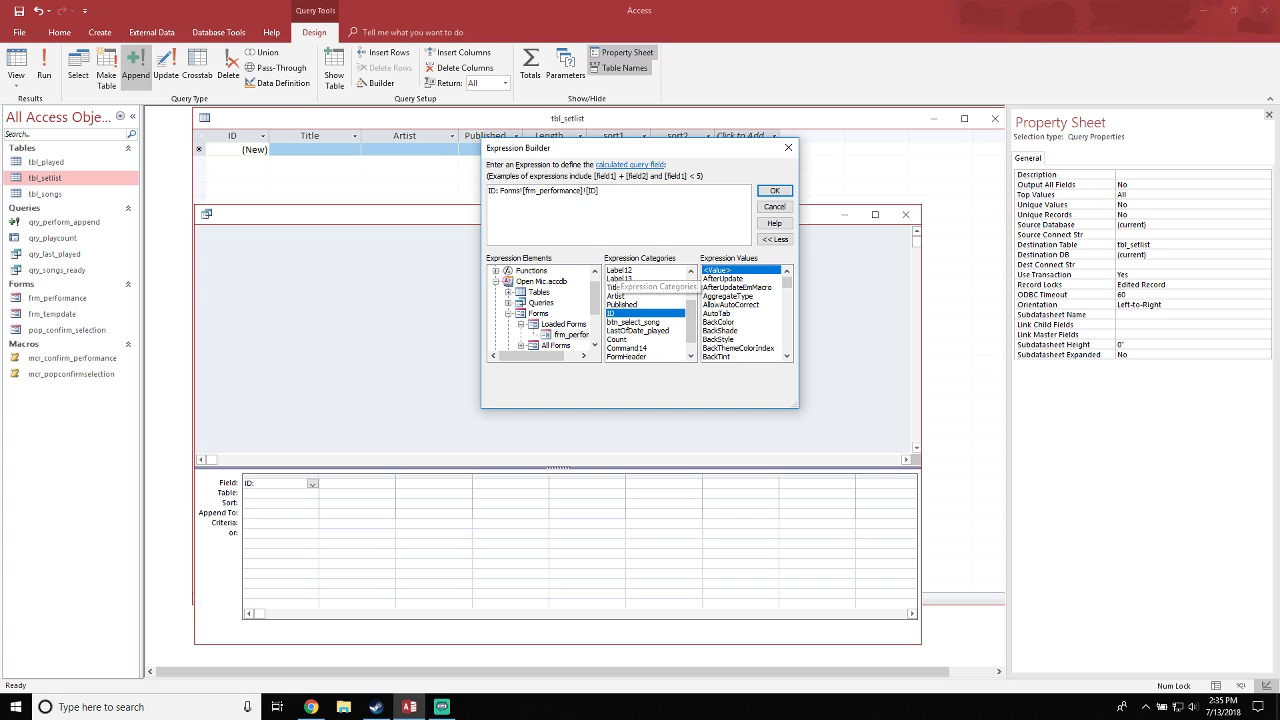
pyautogui.press('Return')
# Set the first query column to append to the ID field
pyautogui.click(312, 513)
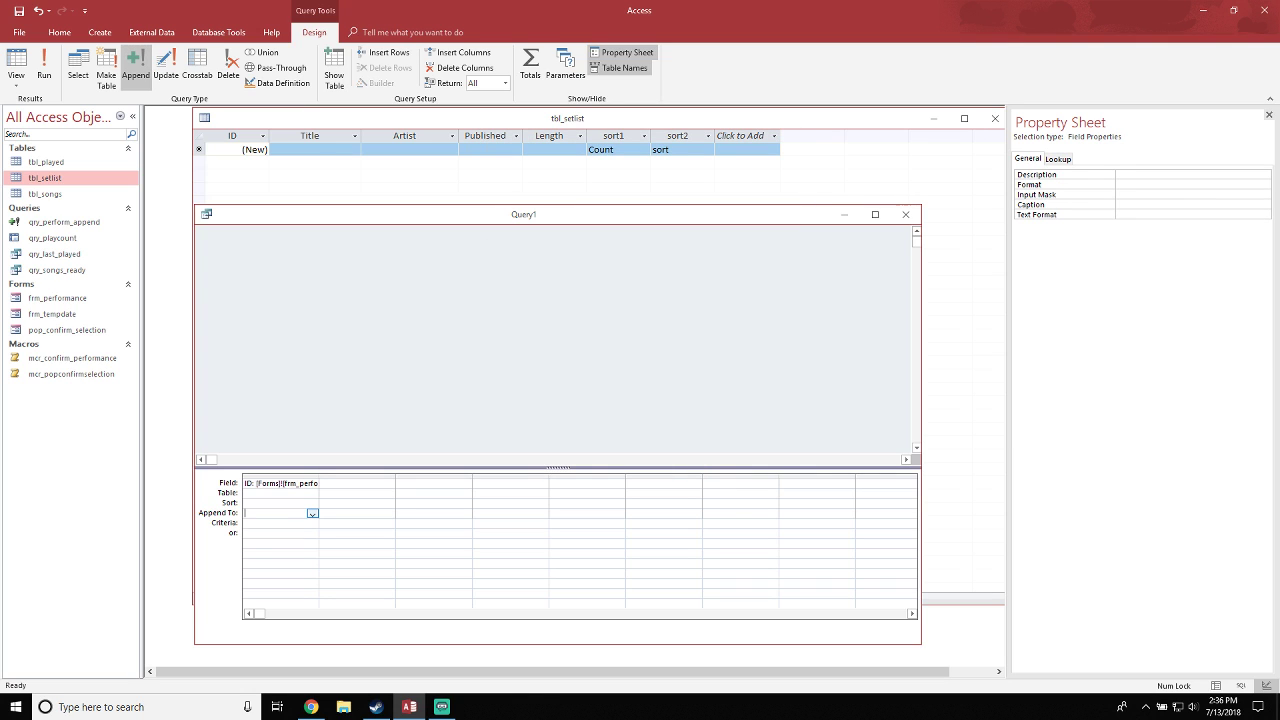
pyautogui.click(312, 513)
pyautogui.click(265, 532)
pyautogui.click(348, 483)
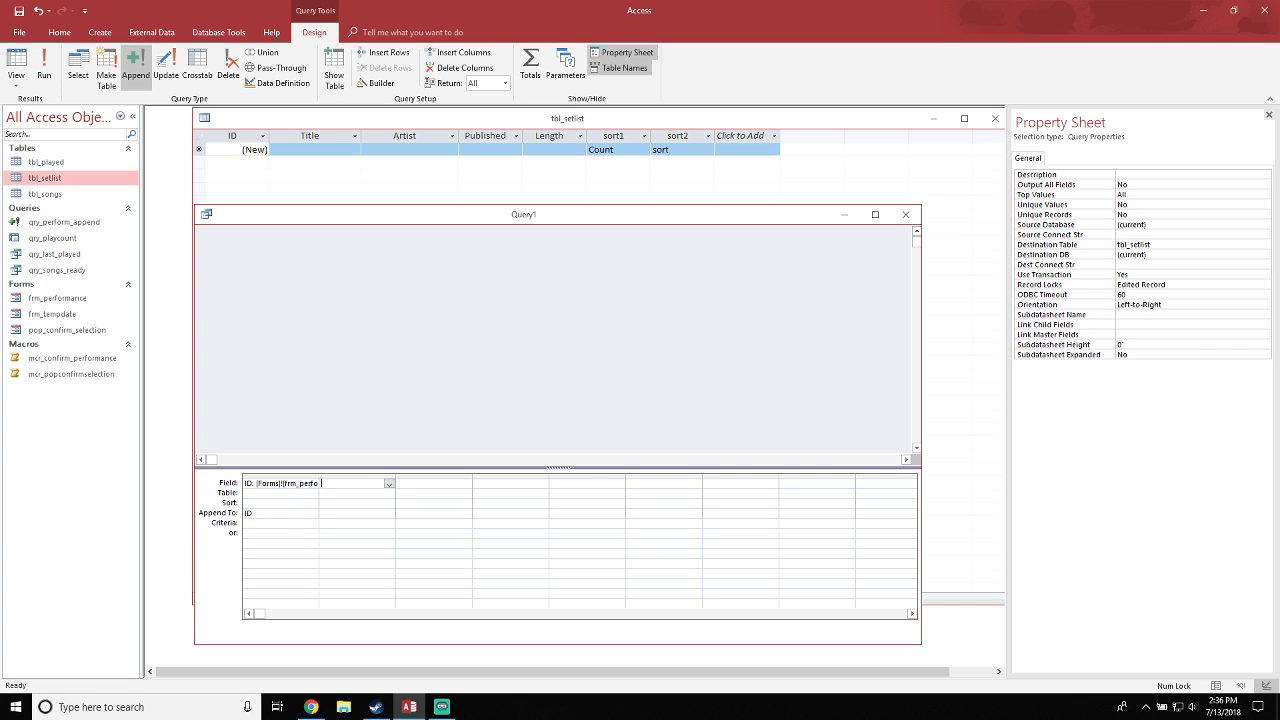
pyautogui.click(380, 83)
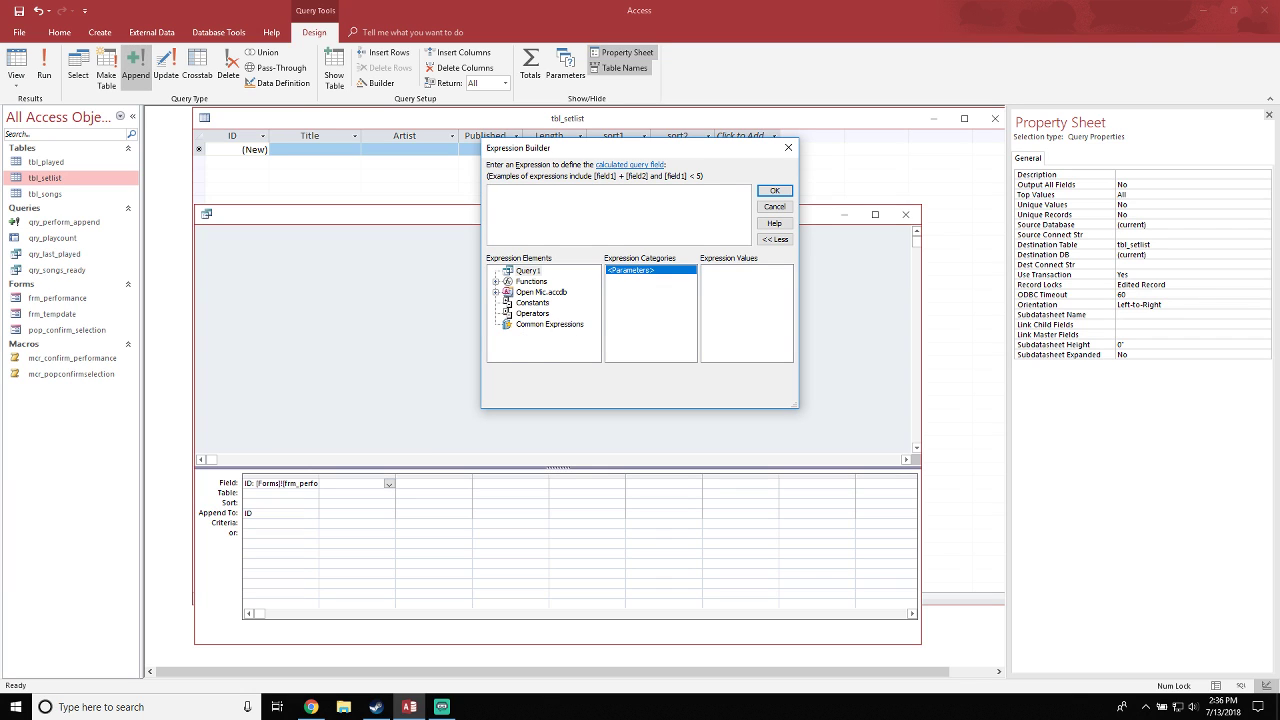
pyautogui.click(496, 292)
pyautogui.click(508, 324)
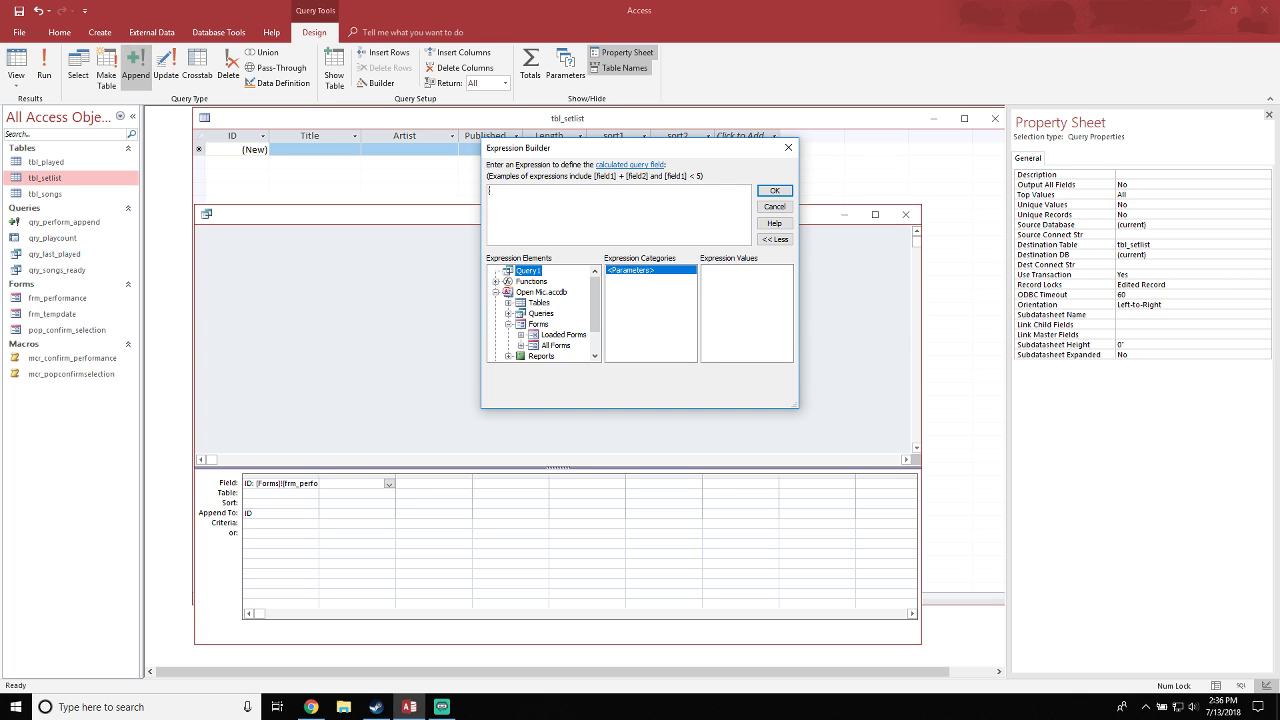
pyautogui.moveTo(600, 148); pyautogui.dragTo(555, 201)
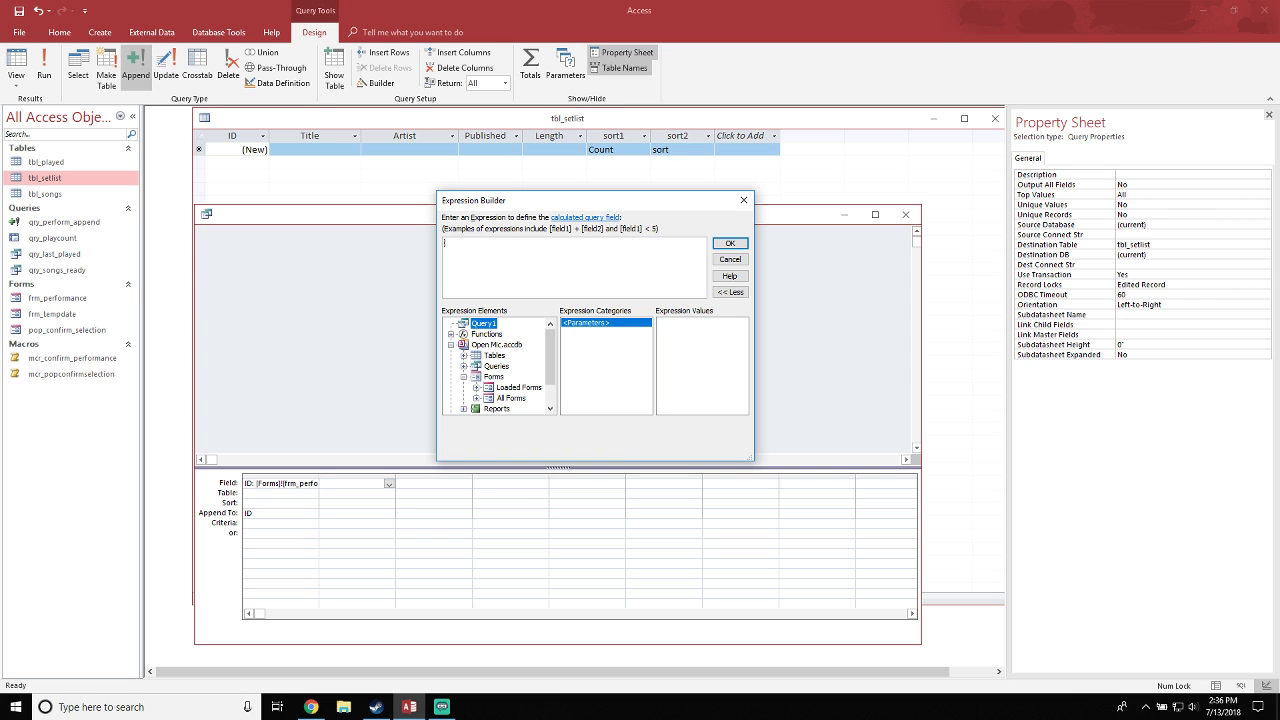
pyautogui.click(730, 259)
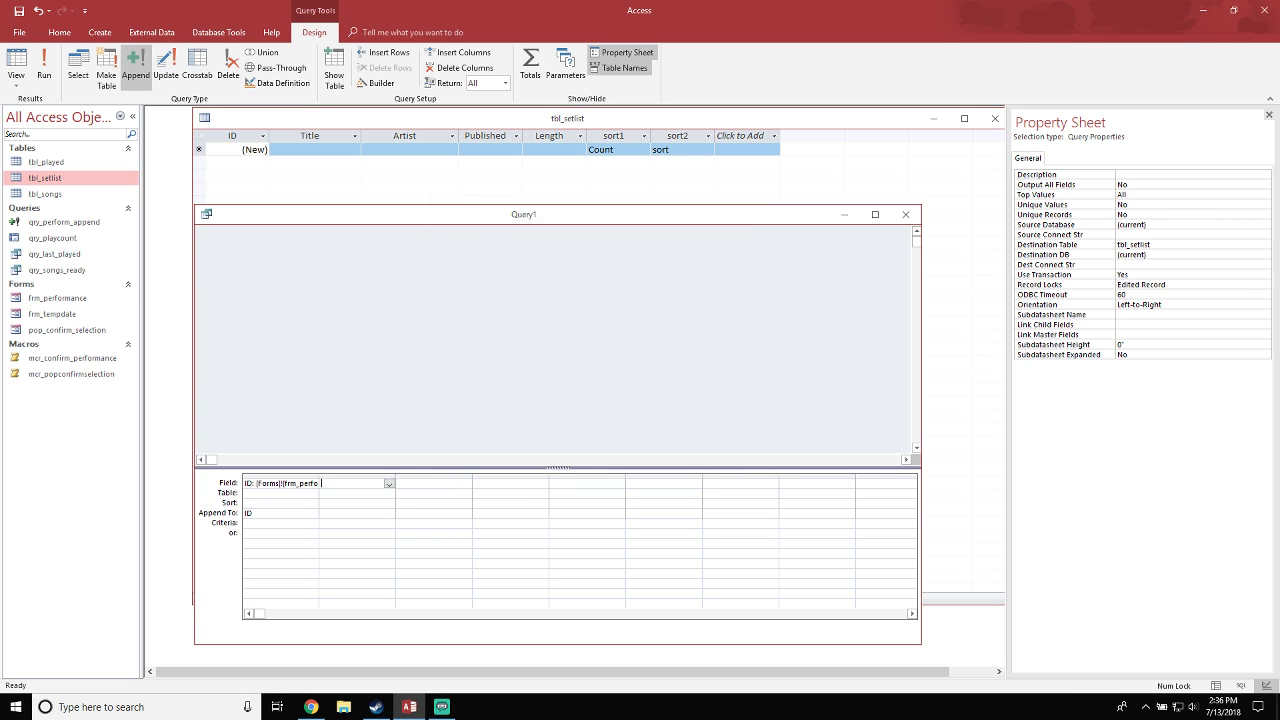
# Delete the Title, Artist, Published and Length fields from tbl_setlist in Design view
pyautogui.click(700, 118)
pyautogui.click(16, 66)
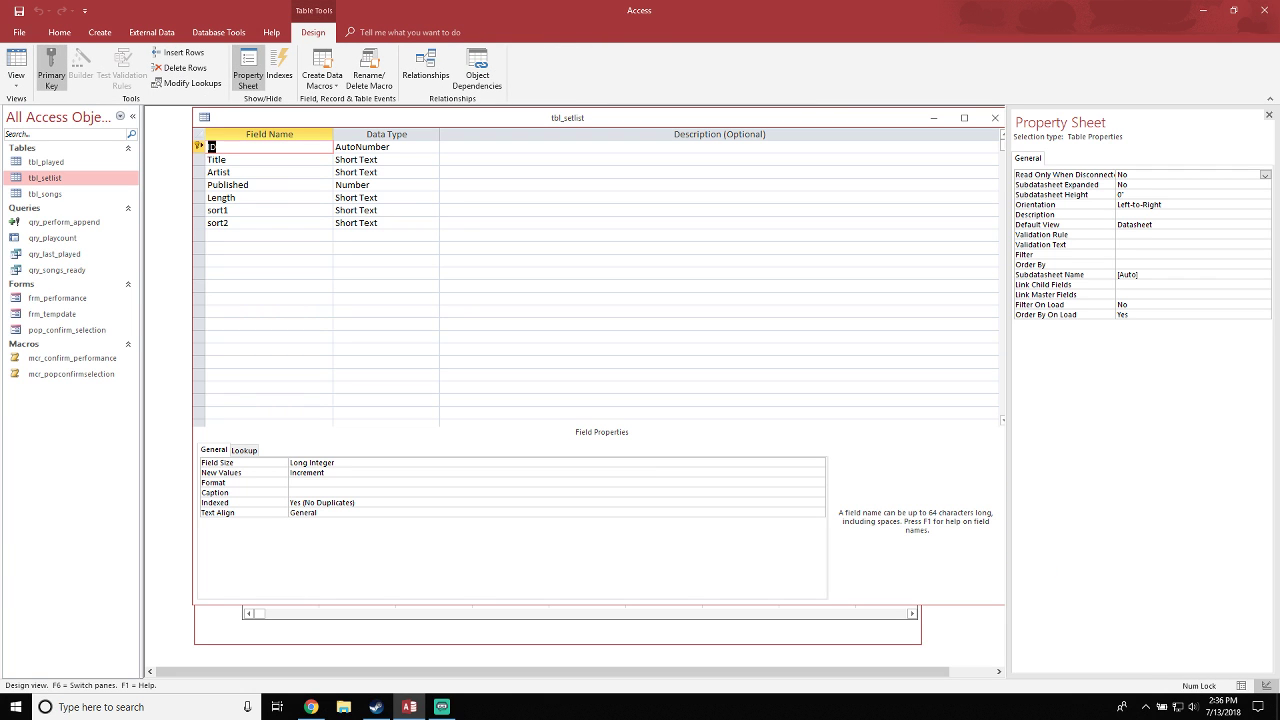
pyautogui.moveTo(198, 160); pyautogui.dragTo(198, 198)
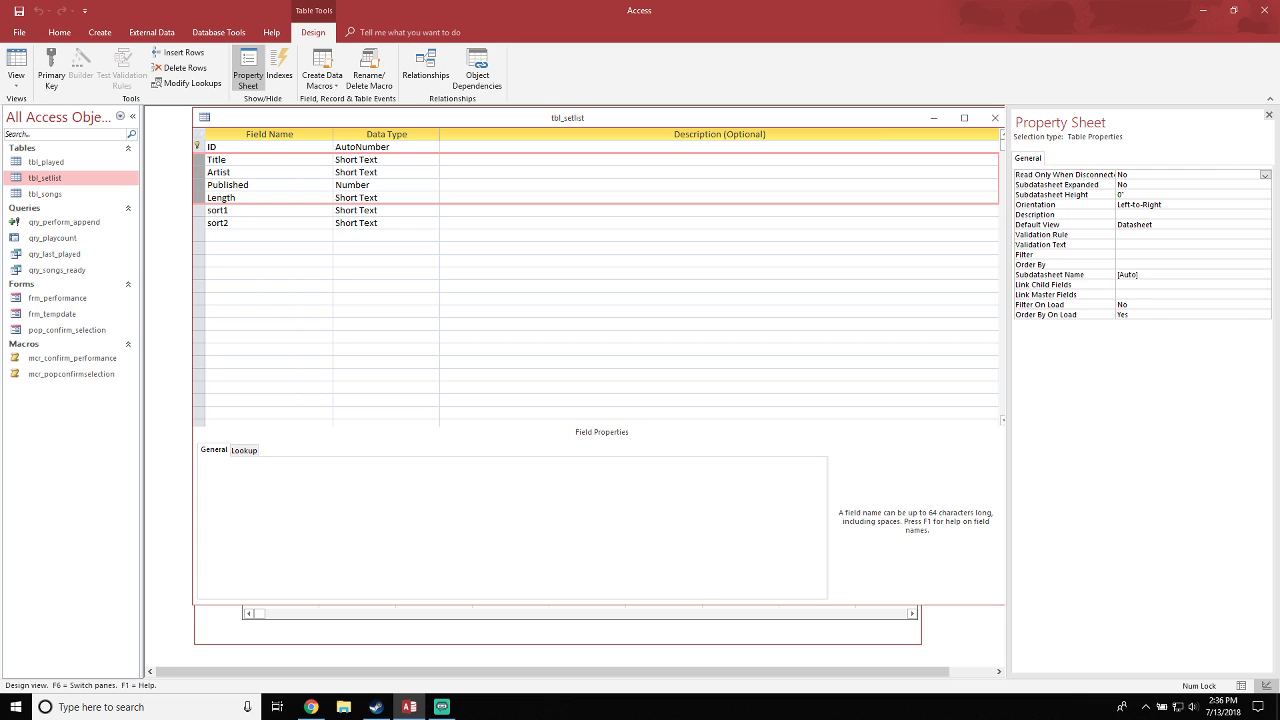
pyautogui.press('Delete')
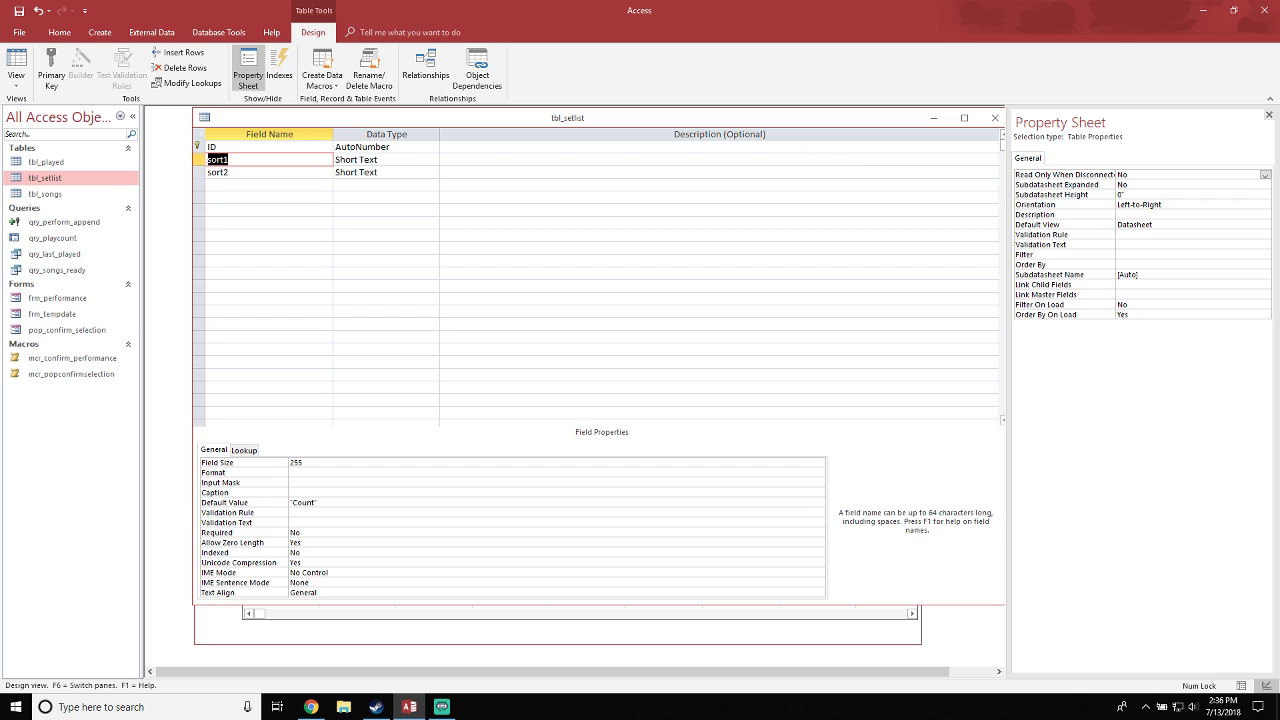
# Save the tbl_setlist design, switch the table to Datasheet view, and return to the append query's design
pyautogui.click(560, 236)
pyautogui.click(560, 172)
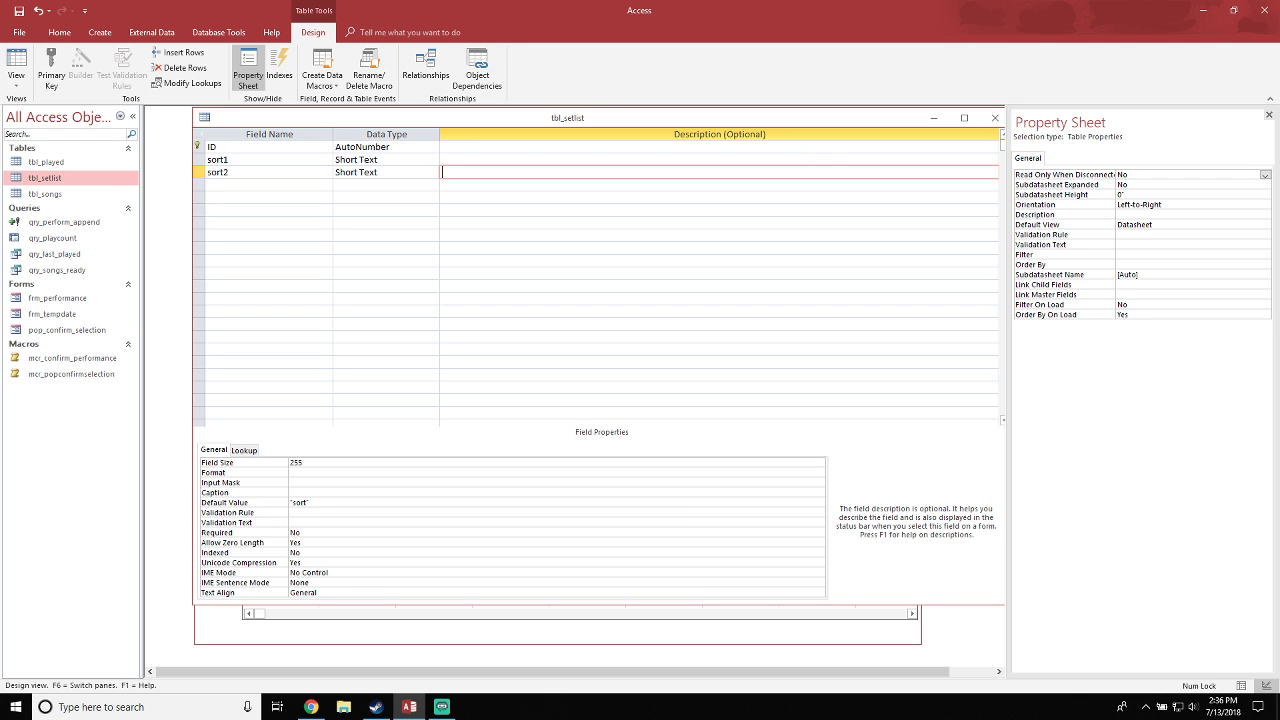
pyautogui.click(16, 66)
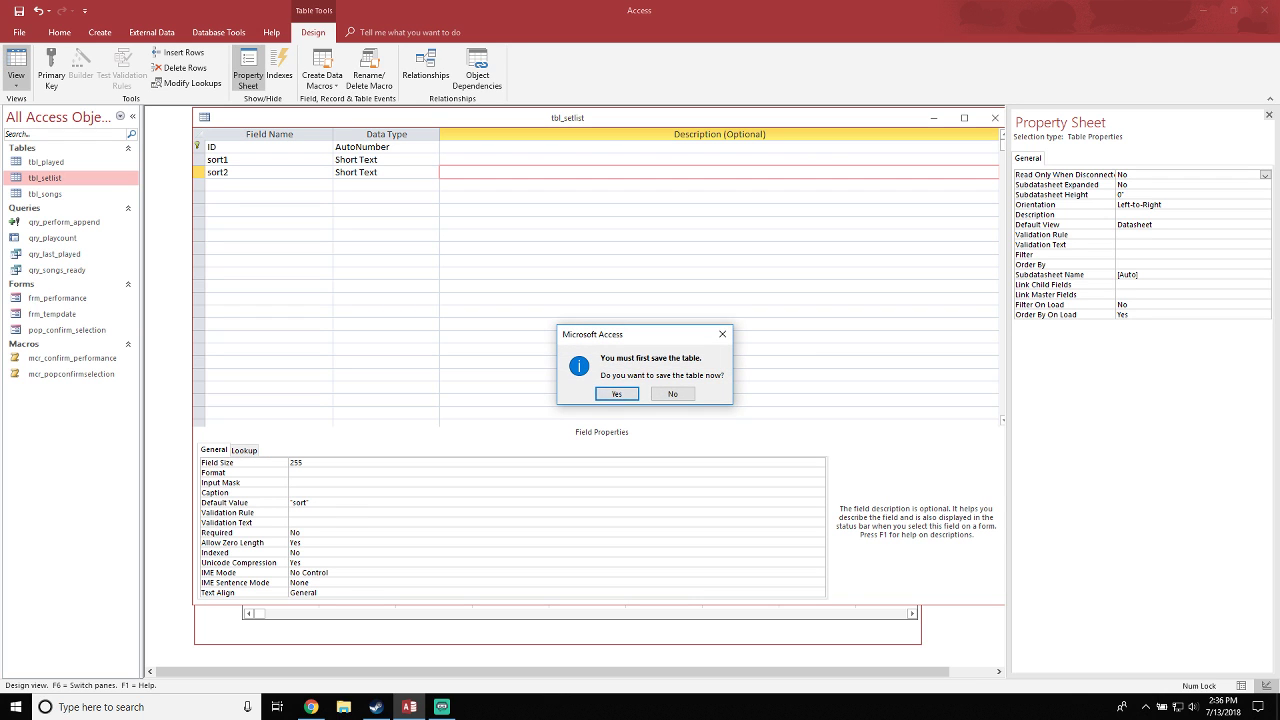
pyautogui.press('Return')
pyautogui.click(556, 631)
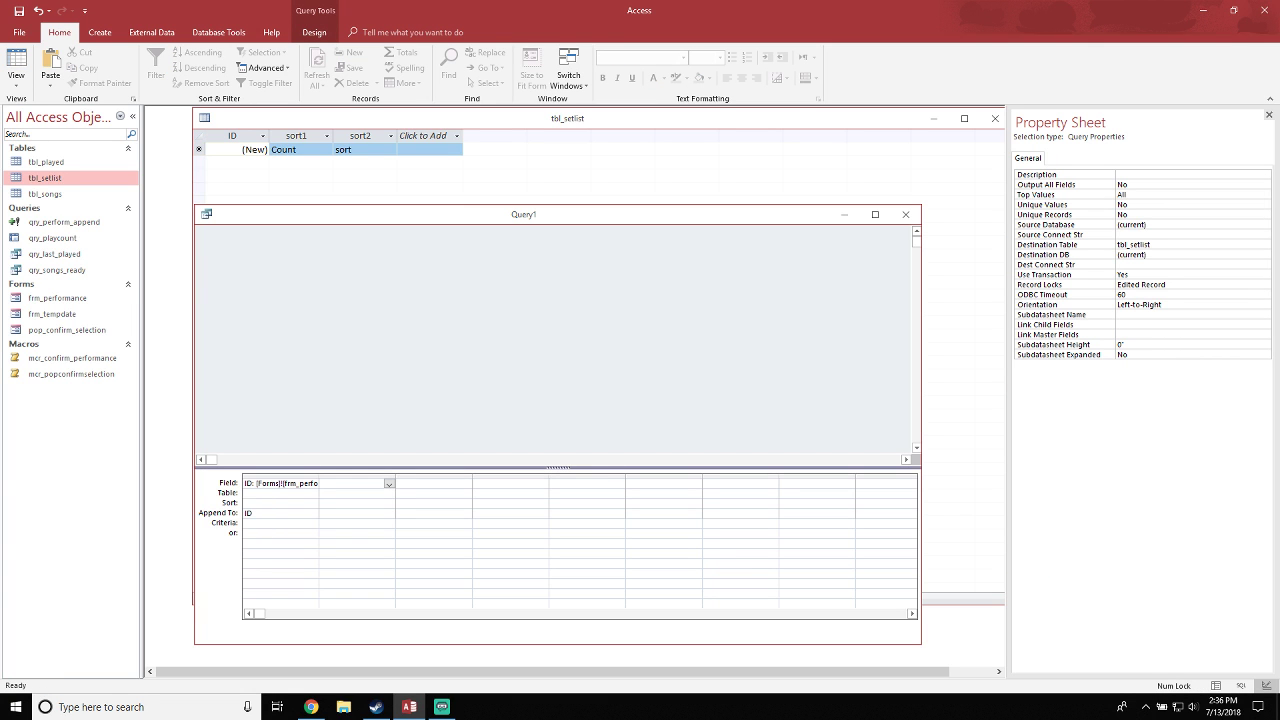
# Define the append query's second field as Sort1: "Count" using the Expression Builder
pyautogui.click(389, 484)
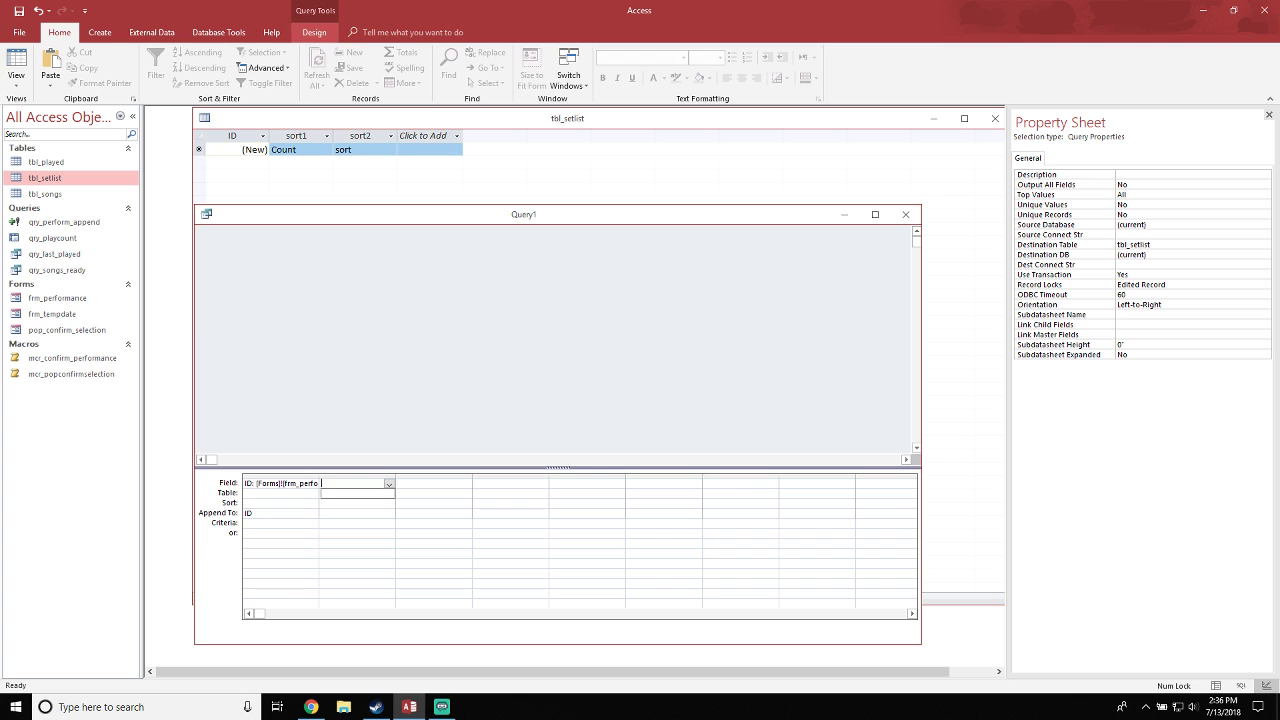
pyautogui.click(314, 33)
pyautogui.click(377, 83)
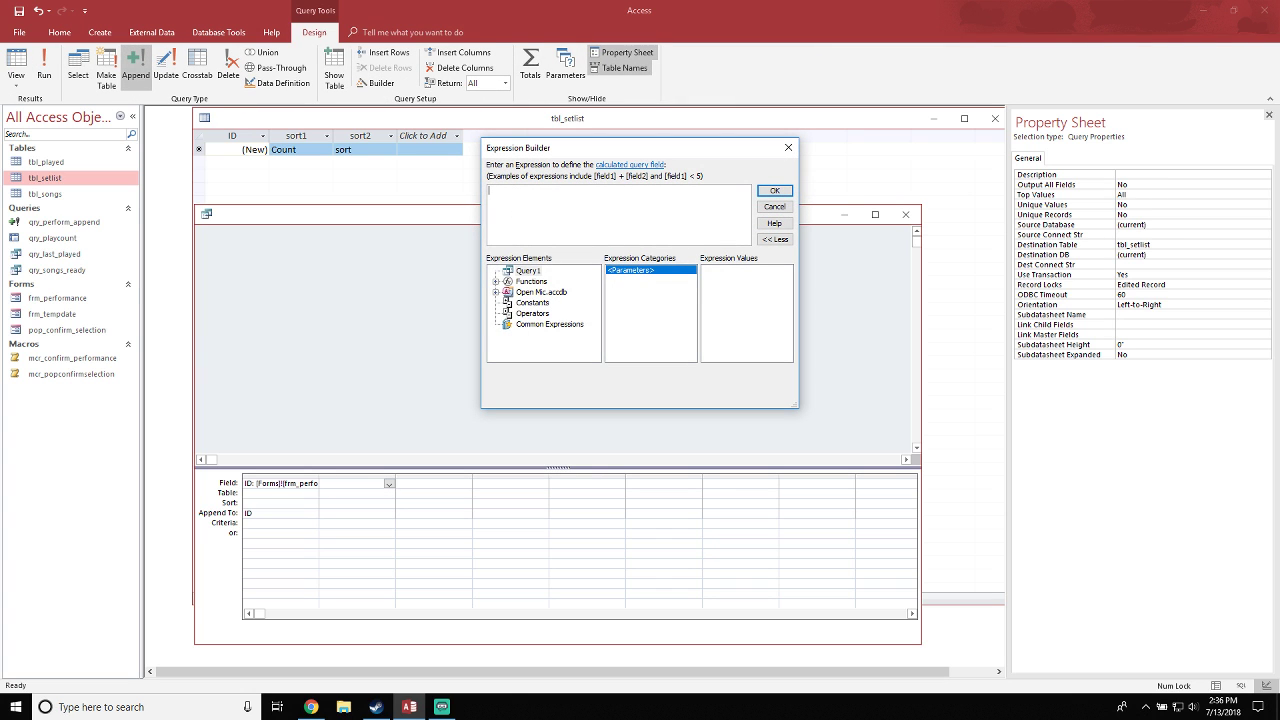
pyautogui.write('Sao')
pyautogui.write('rt')
pyautogui.write('1')
pyautogui.write(':"Count')
pyautogui.press('Return')
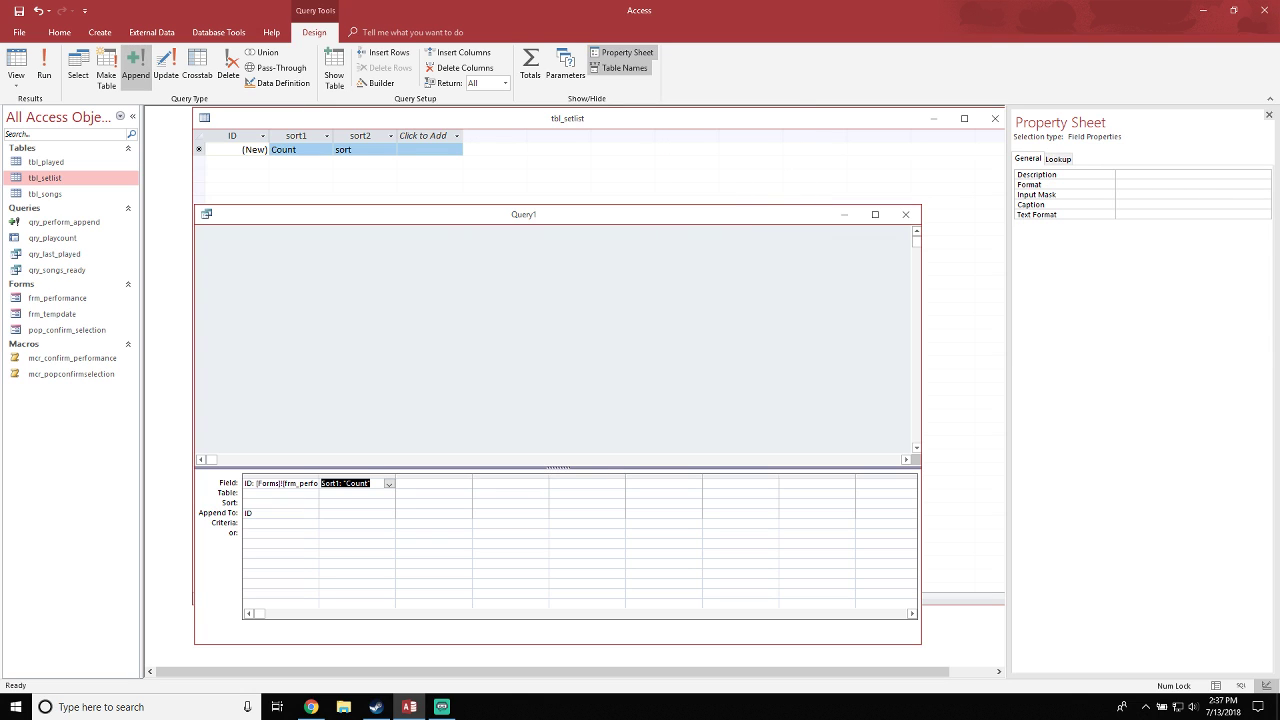
# Enter sort2: "sort" as the append query's third field
pyautogui.press('Tab')
pyautogui.write('sor')
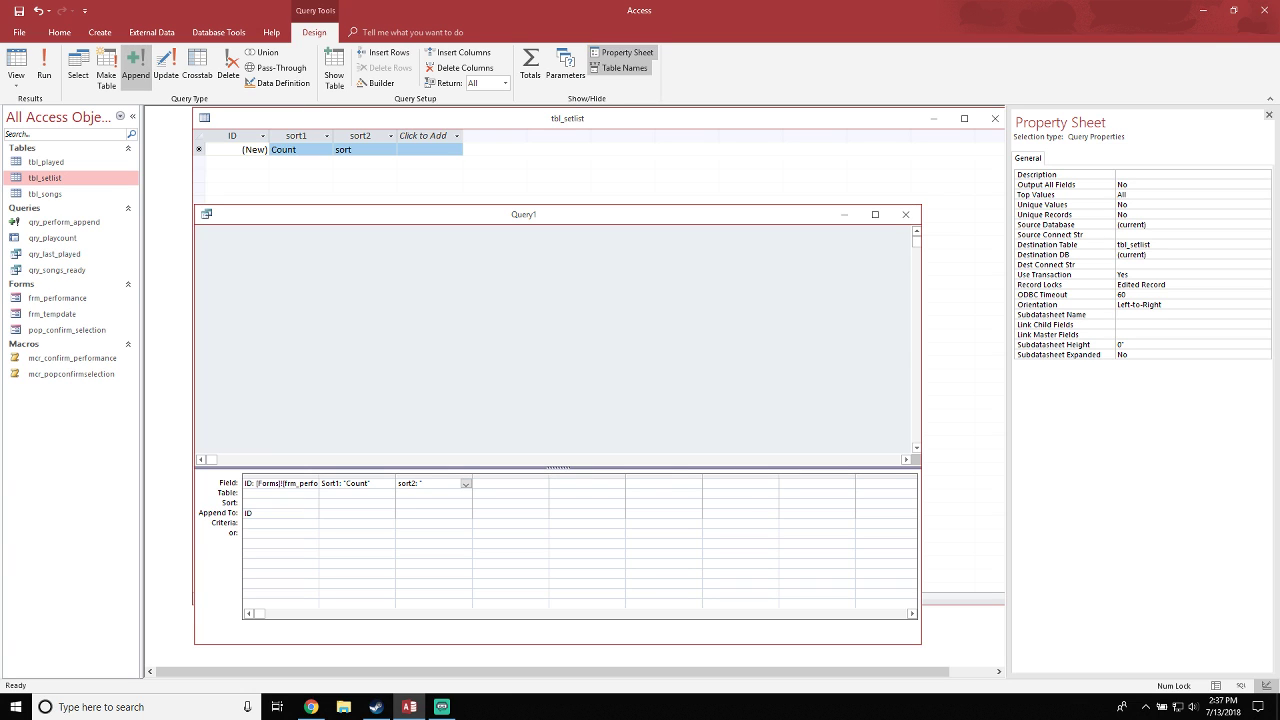
pyautogui.write('sort')
pyautogui.press('Tab')
# Check the default values of the sort1 and sort2 fields in tbl_setlist's Design view, then return to the query
pyautogui.doubleClick(45, 178)
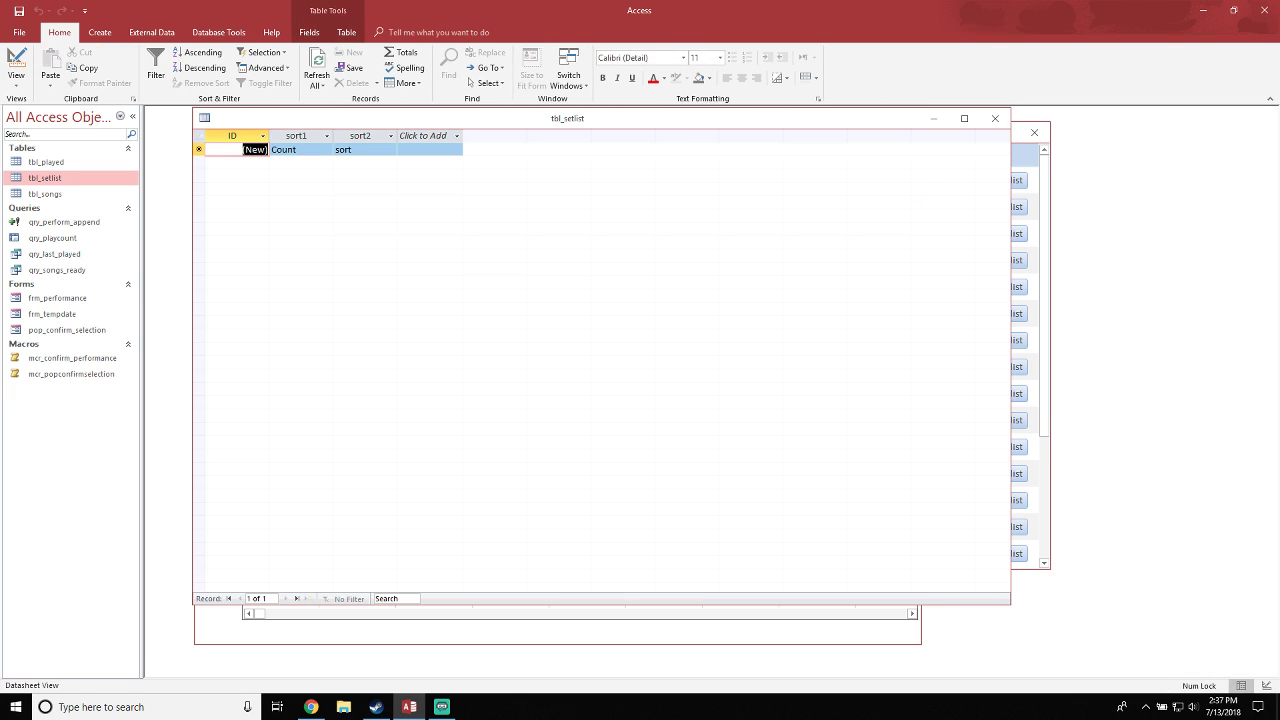
pyautogui.click(16, 59)
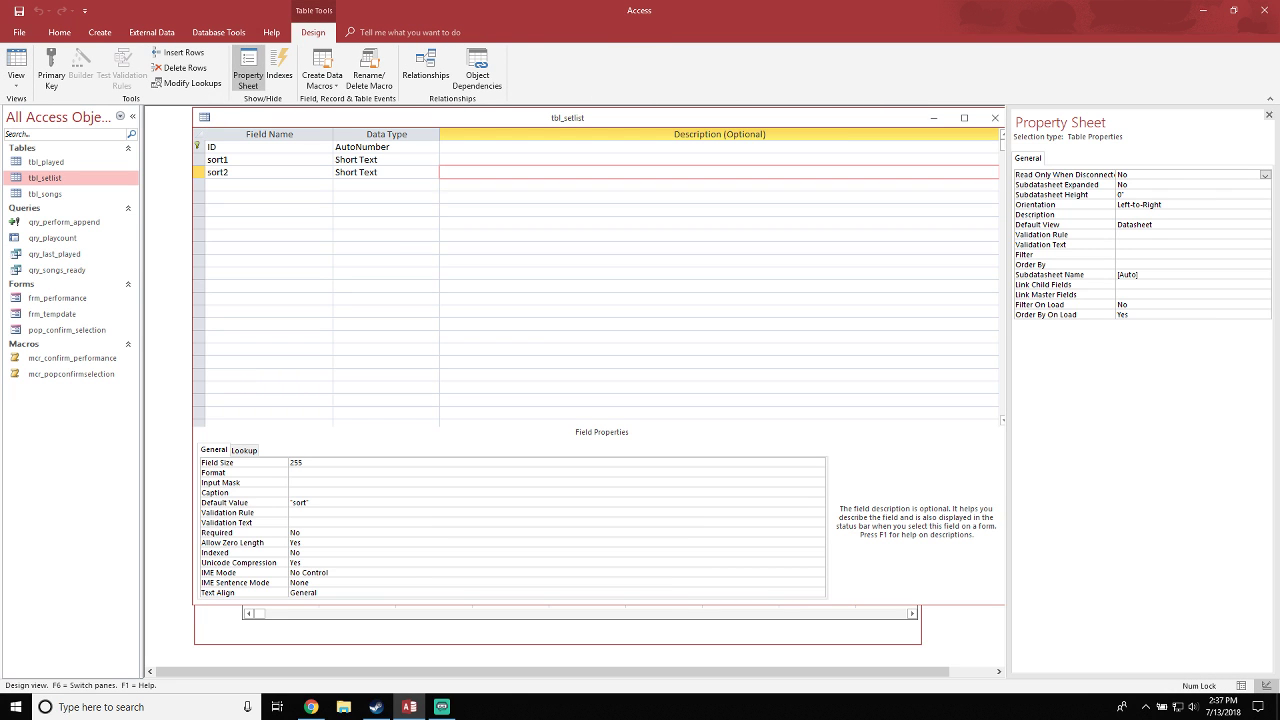
pyautogui.click(311, 503)
pyautogui.click(235, 160)
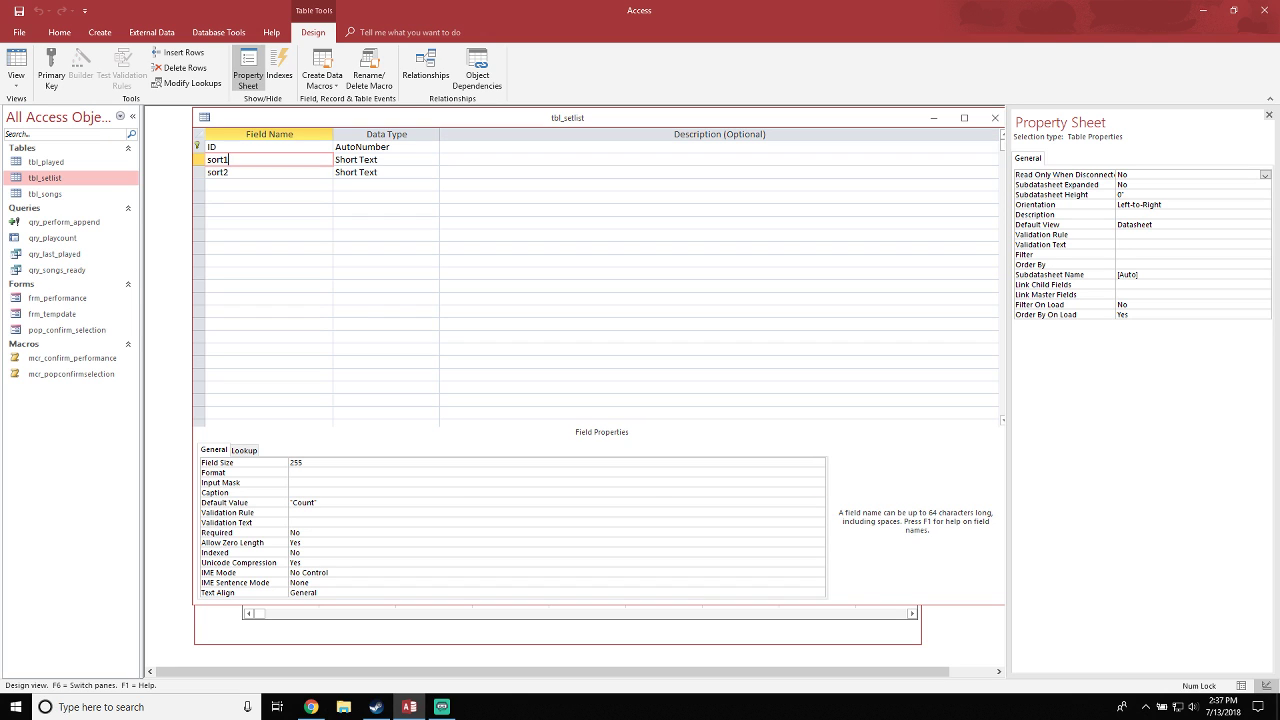
pyautogui.click(235, 173)
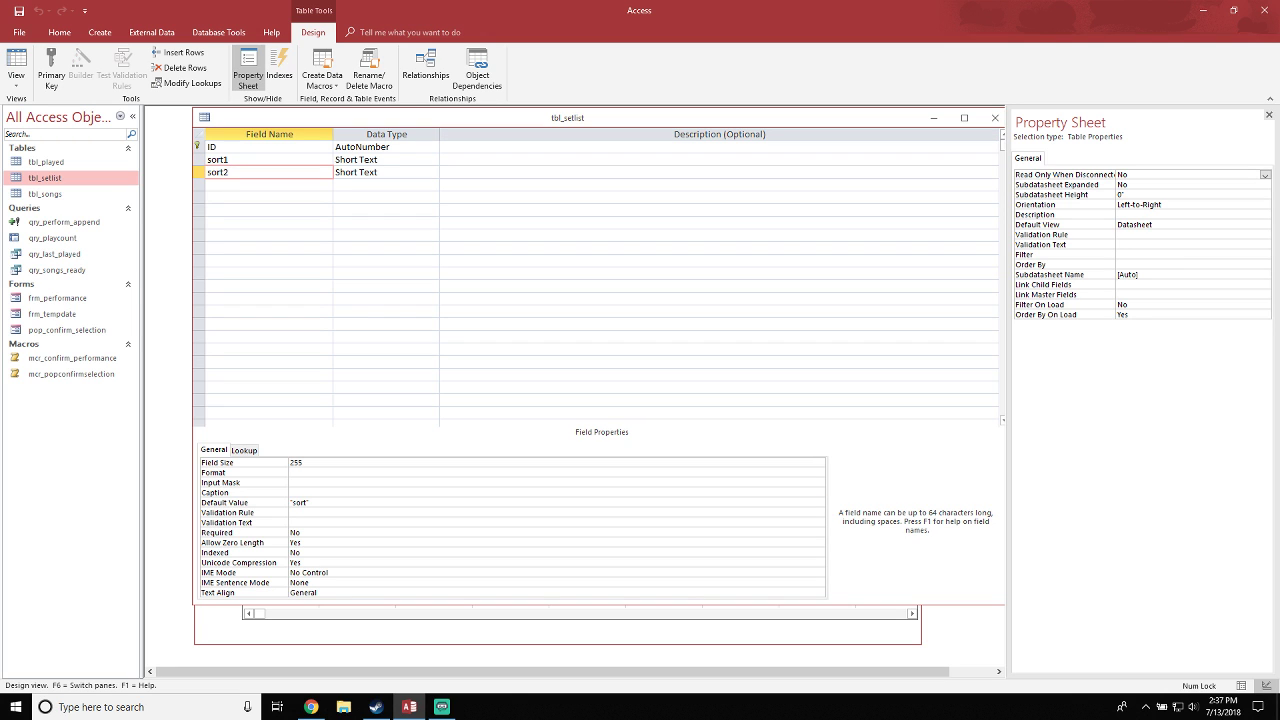
pyautogui.click(16, 68)
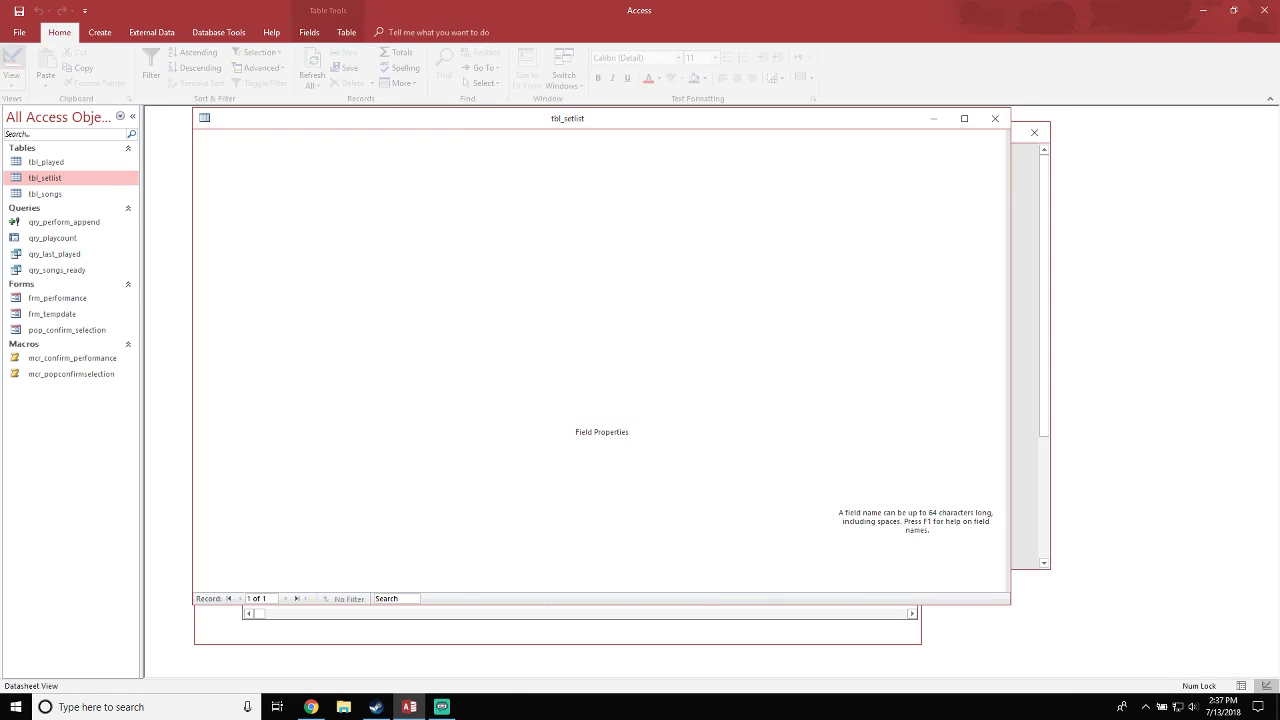
pyautogui.click(600, 613)
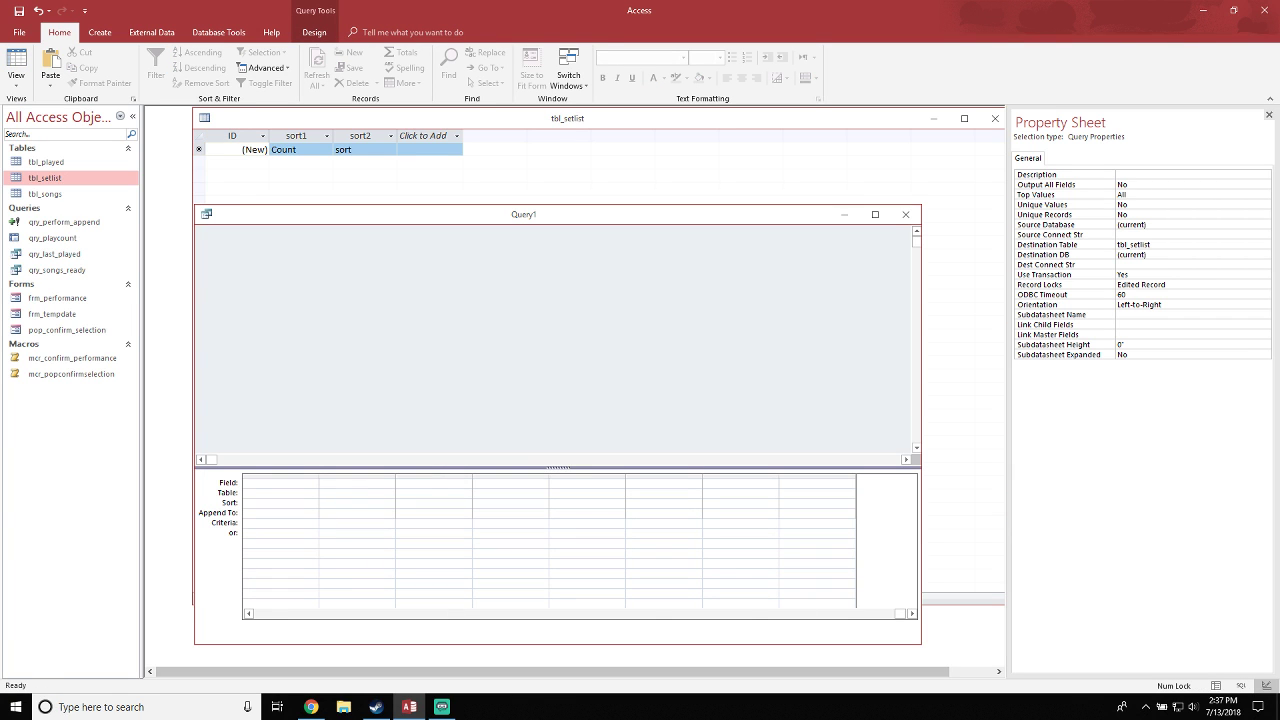
# Set the Sort1 column to append to sort1 and the sort2 column to append to sort2
pyautogui.moveTo(900, 613); pyautogui.dragTo(259, 613)
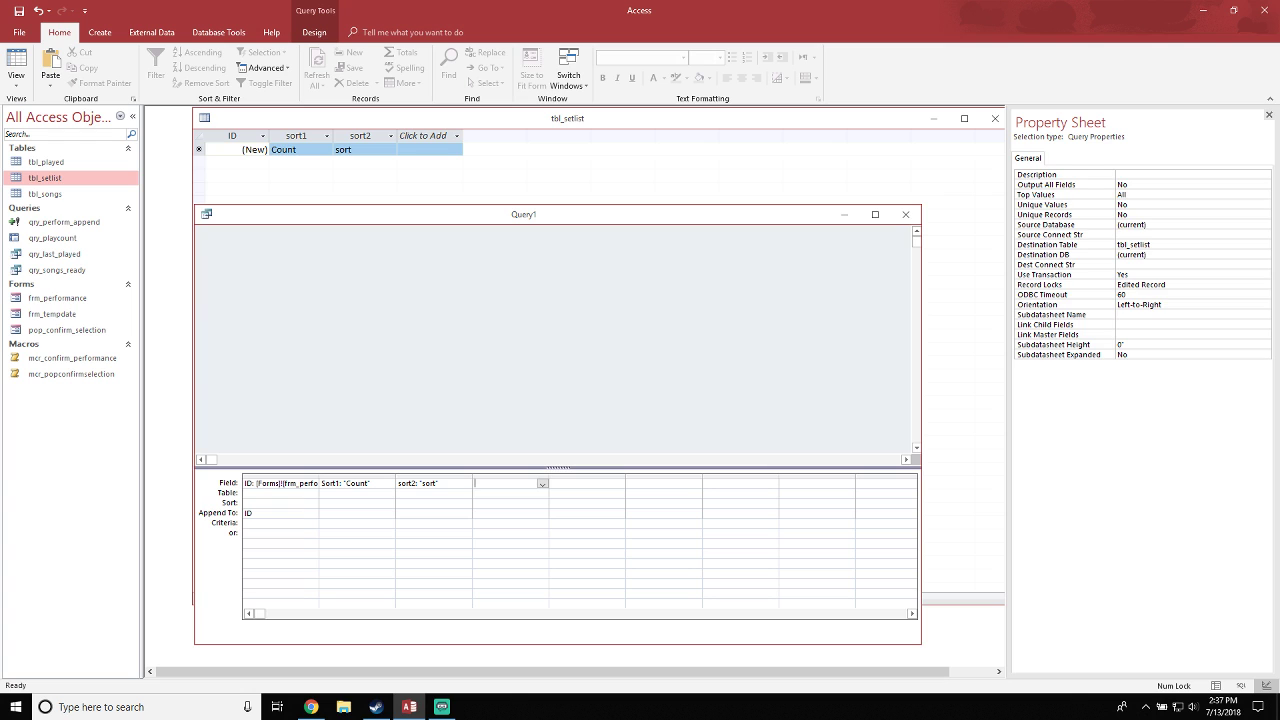
pyautogui.click(389, 513)
pyautogui.click(350, 579)
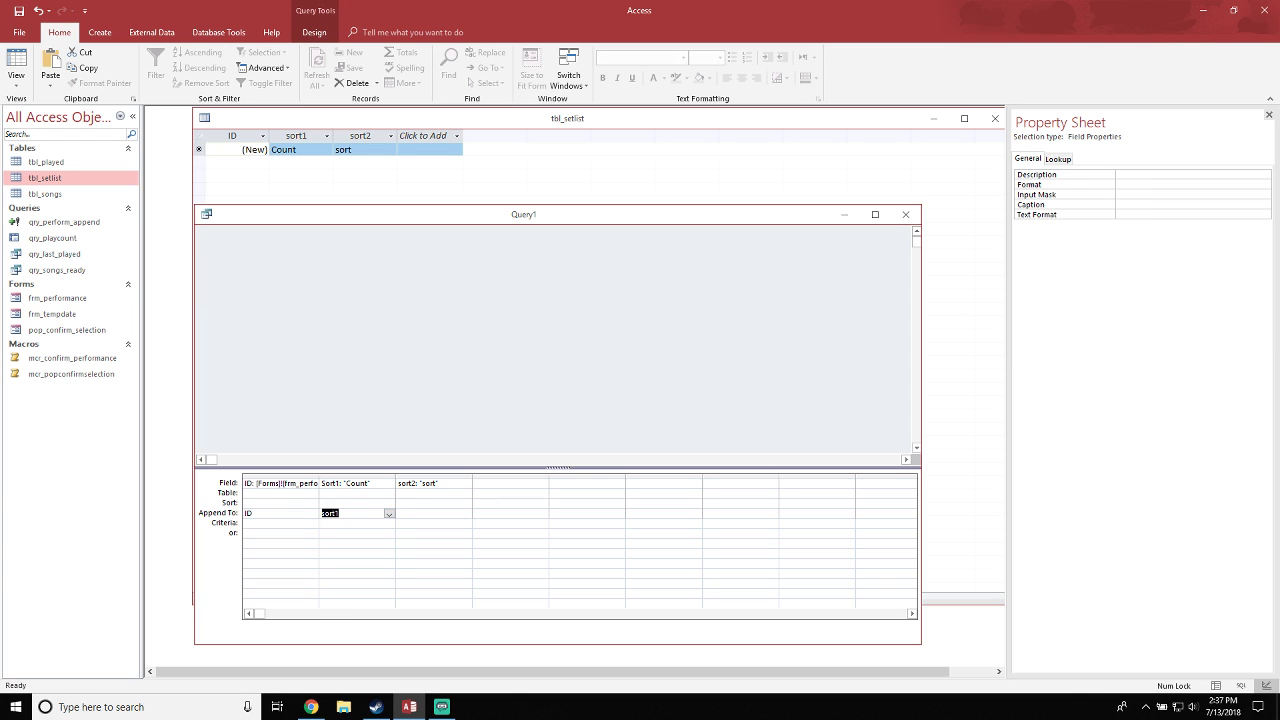
pyautogui.click(430, 513)
pyautogui.click(465, 513)
pyautogui.click(430, 589)
pyautogui.click(540, 503)
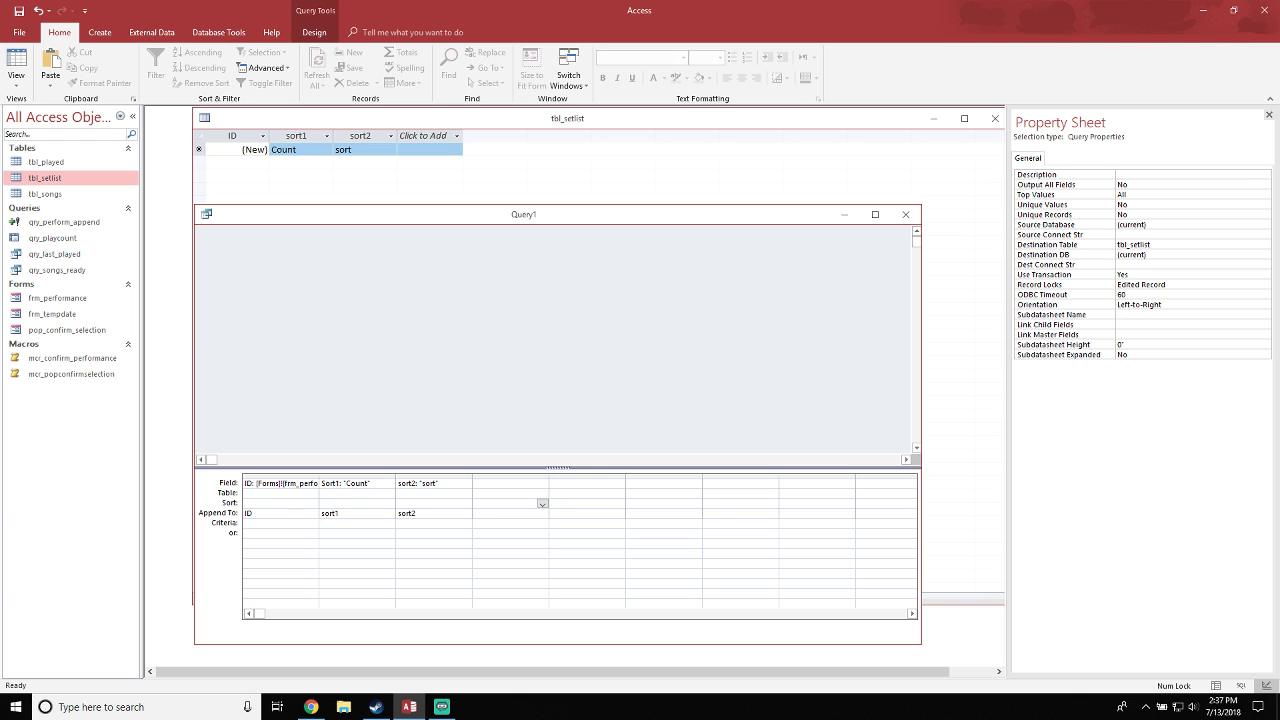
# Preview the append query's record in Datasheet view and check its ID value
pyautogui.moveTo(523, 214); pyautogui.dragTo(558, 199)
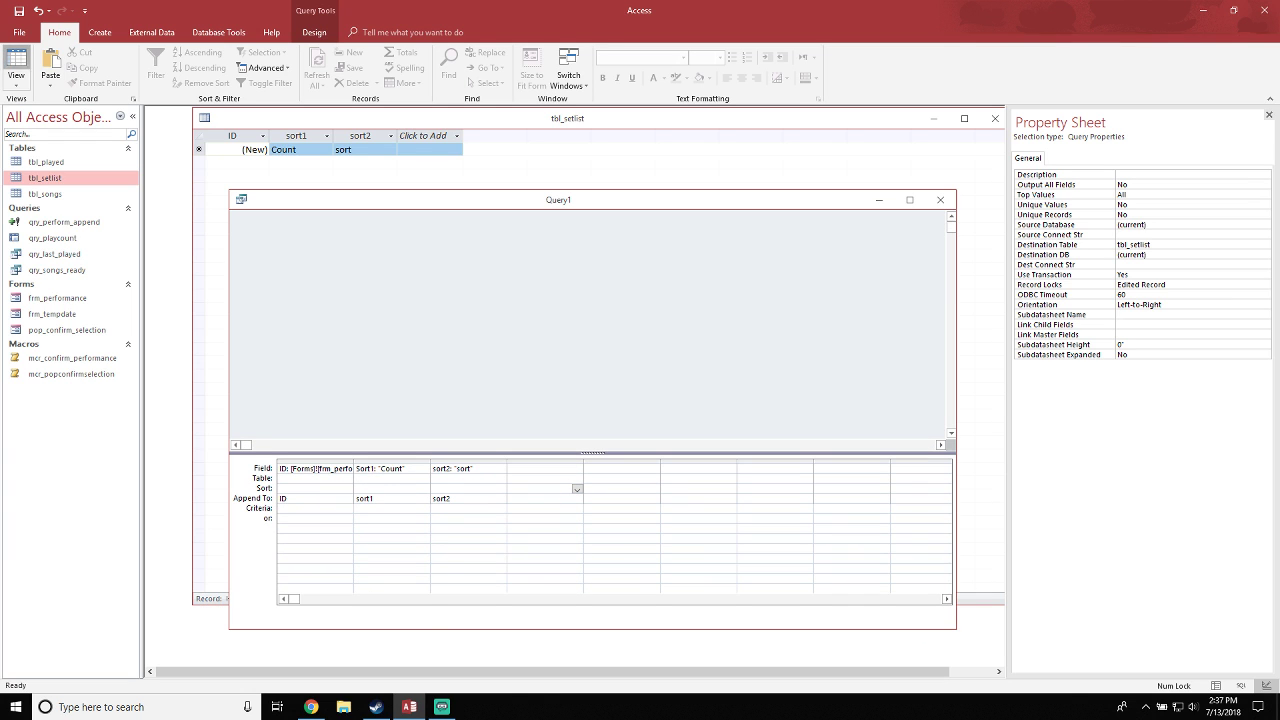
pyautogui.click(16, 68)
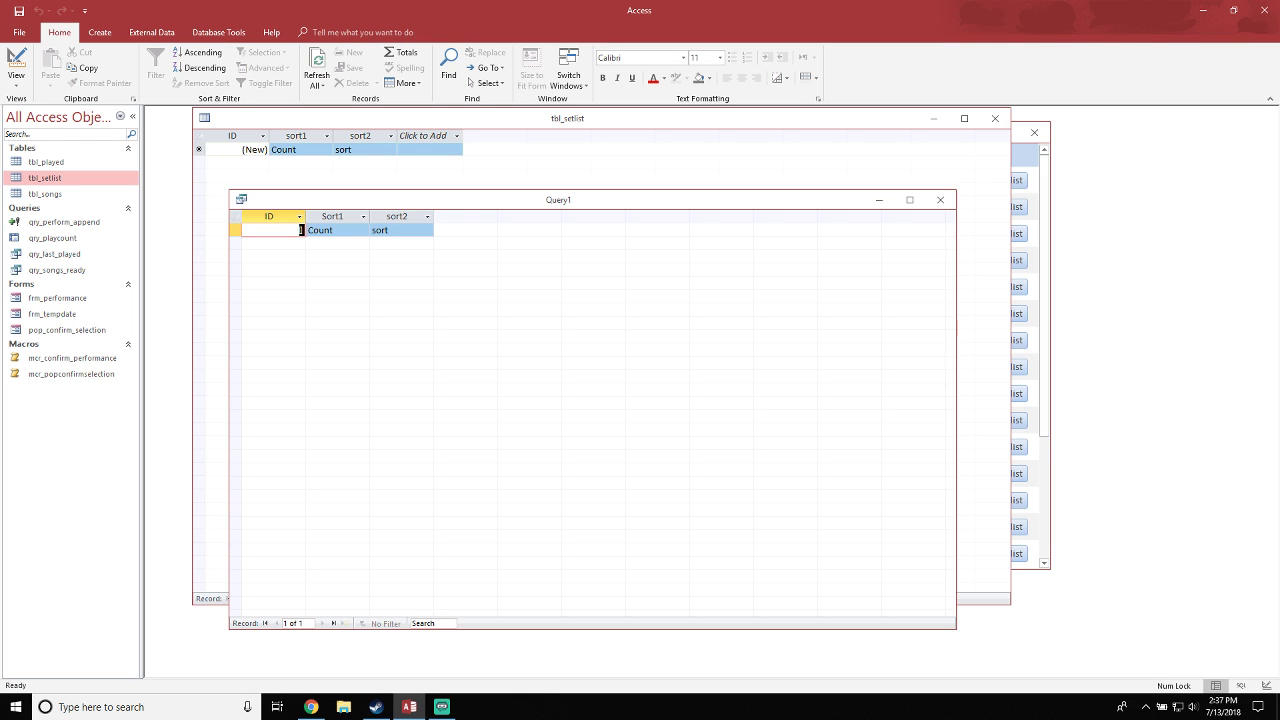
pyautogui.click(301, 230)
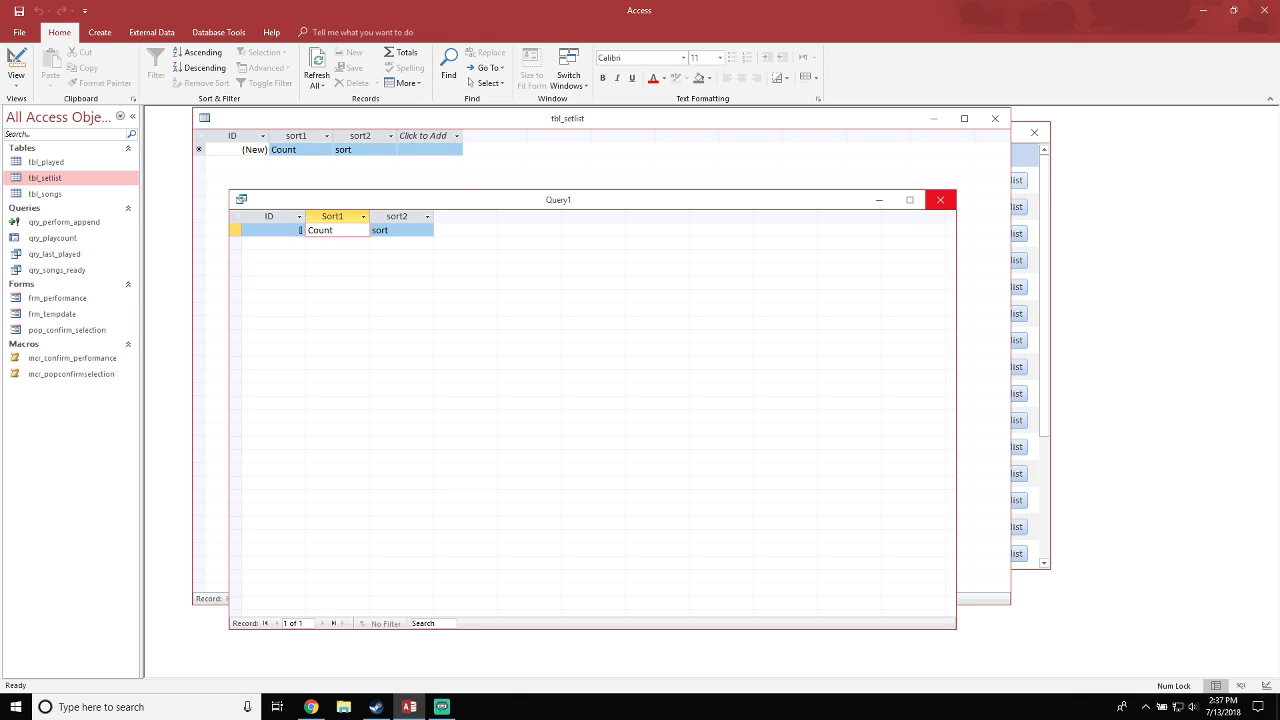
# Close the append query and save it as qry_setlist_append
pyautogui.click(940, 200)
pyautogui.press('Return')
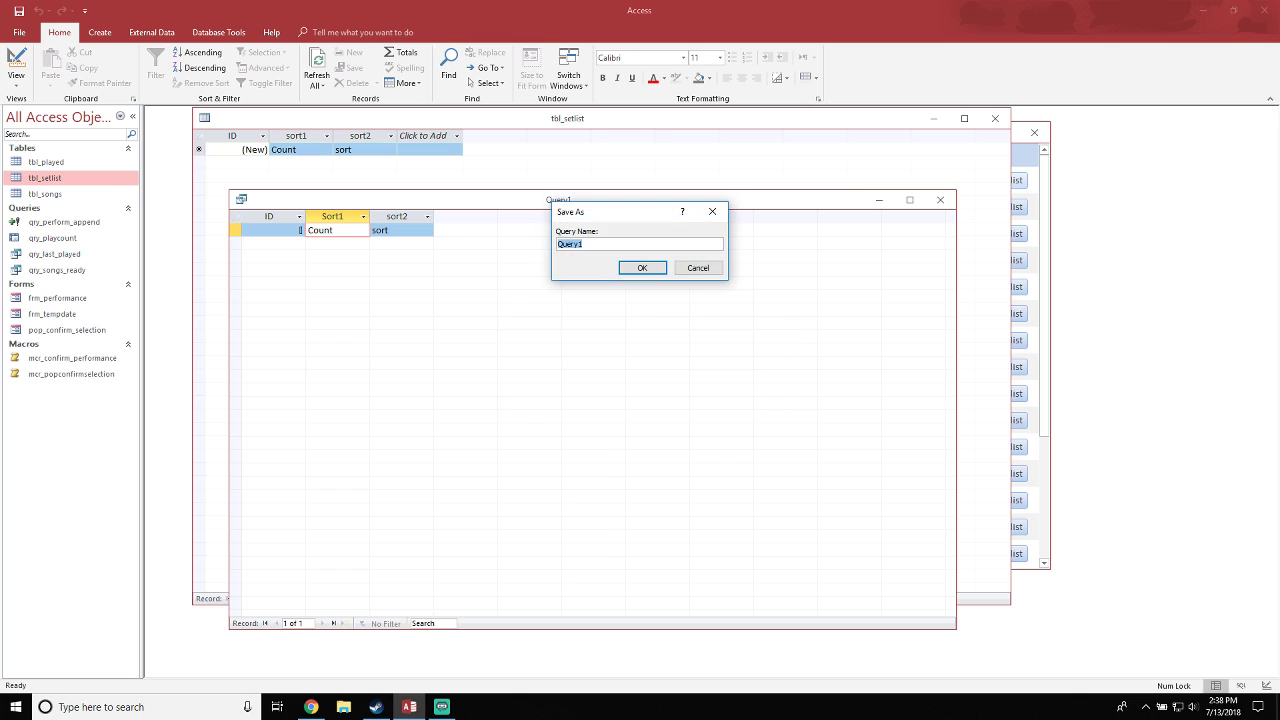
pyautogui.write('qu')
pyautogui.write('y')
pyautogui.write('_setlis')
pyautogui.write('t_append')
pyautogui.press('Return')
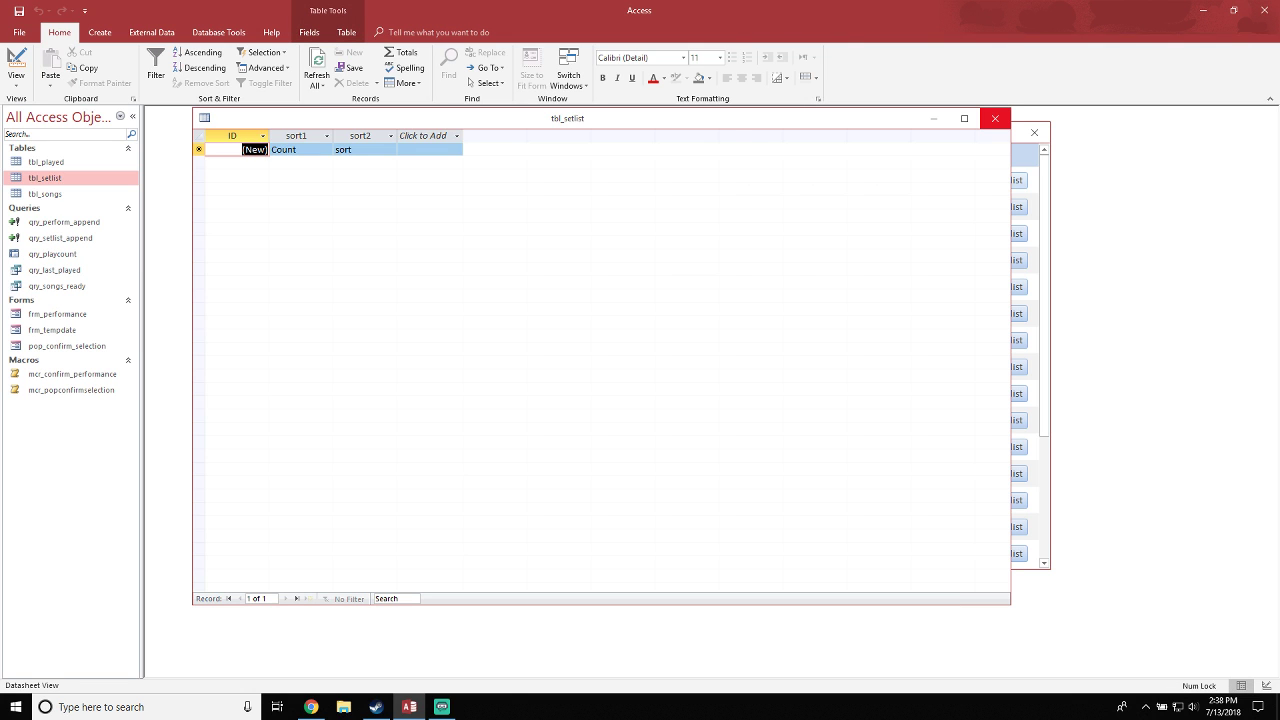
# Close tbl_setlist and try the Add to Setlist buttons for several songs on frm_performance
pyautogui.click(995, 118)
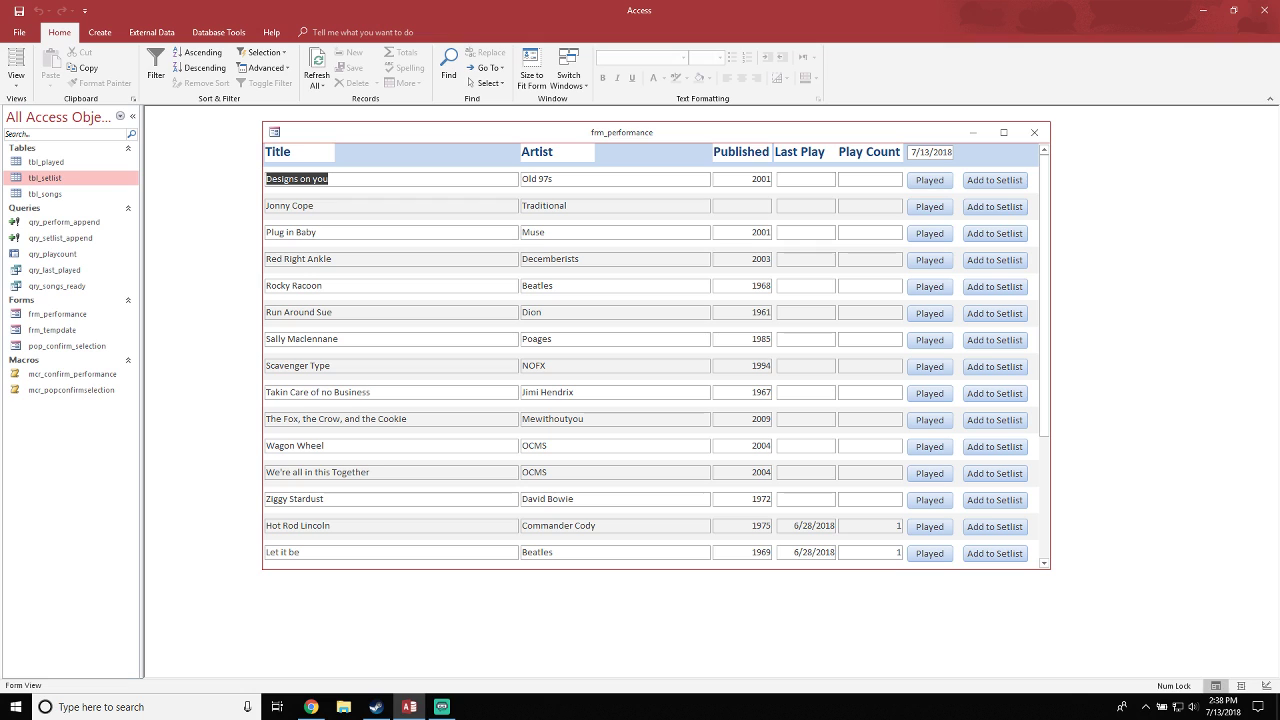
pyautogui.click(995, 181)
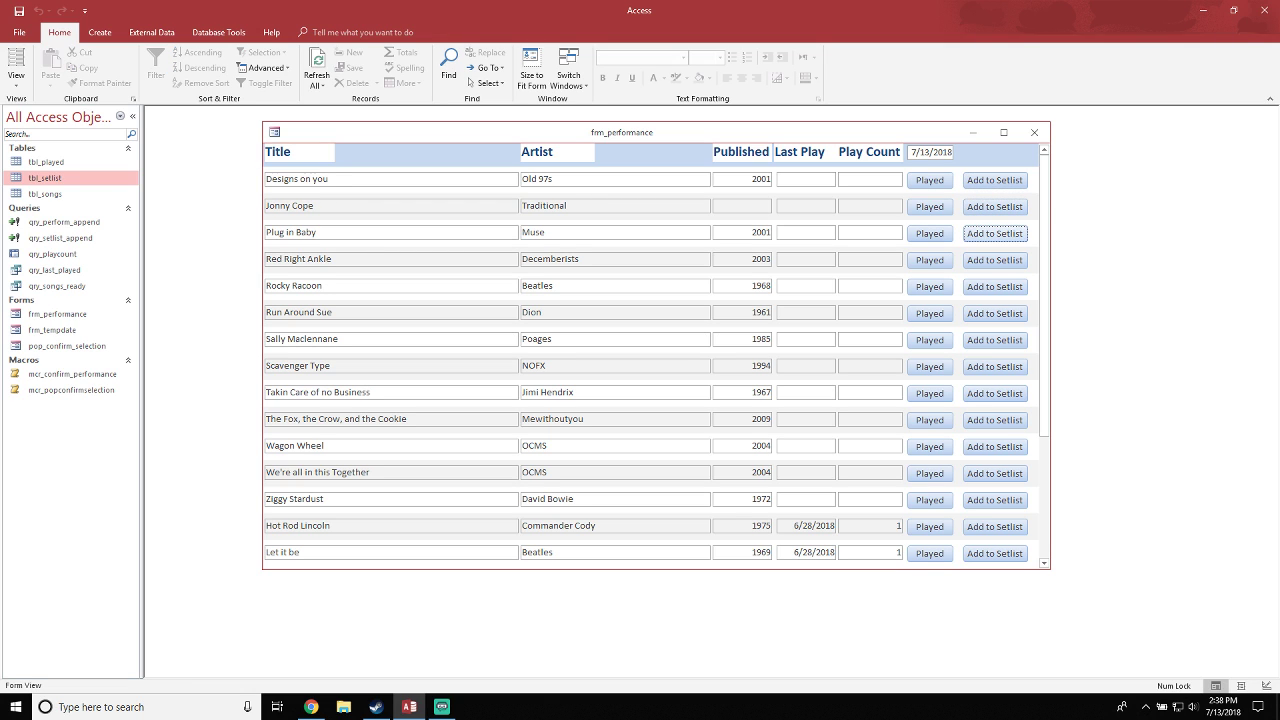
pyautogui.click(995, 261)
pyautogui.moveTo(700, 132); pyautogui.dragTo(679, 148)
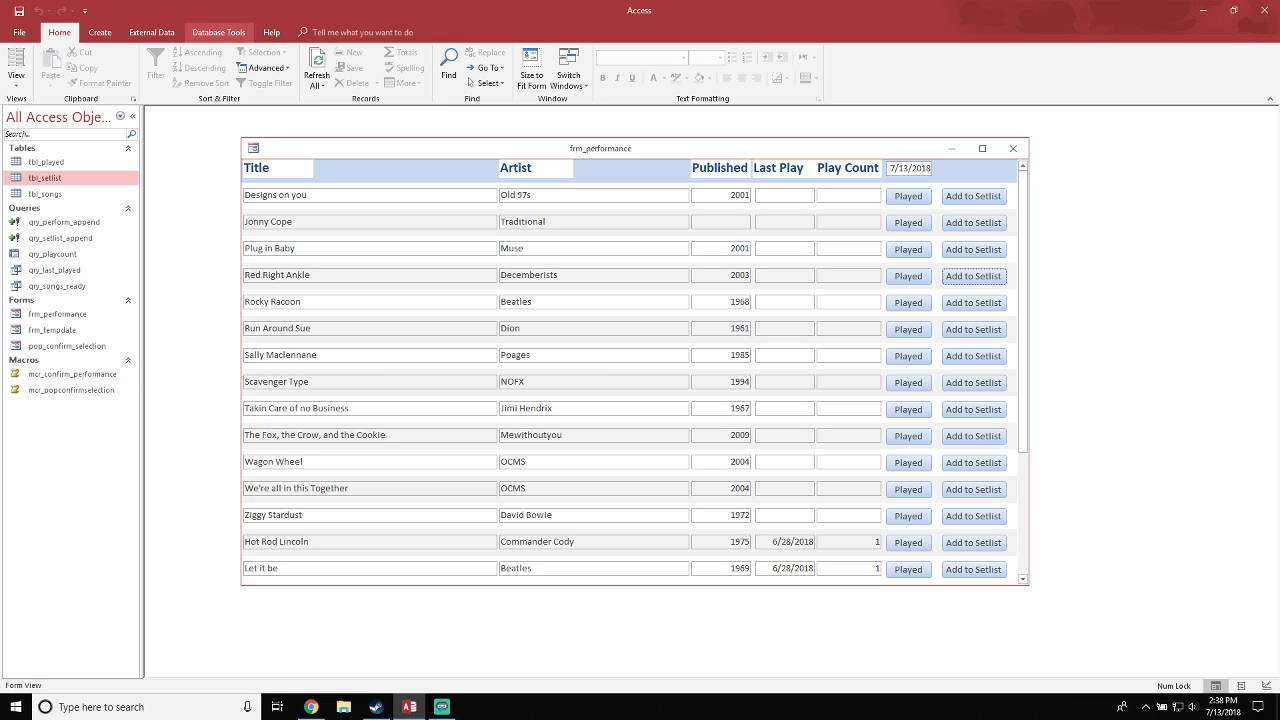
# Create a new macro, show all actions, and add a SetWarnings action with Warnings On set to No
pyautogui.click(99, 32)
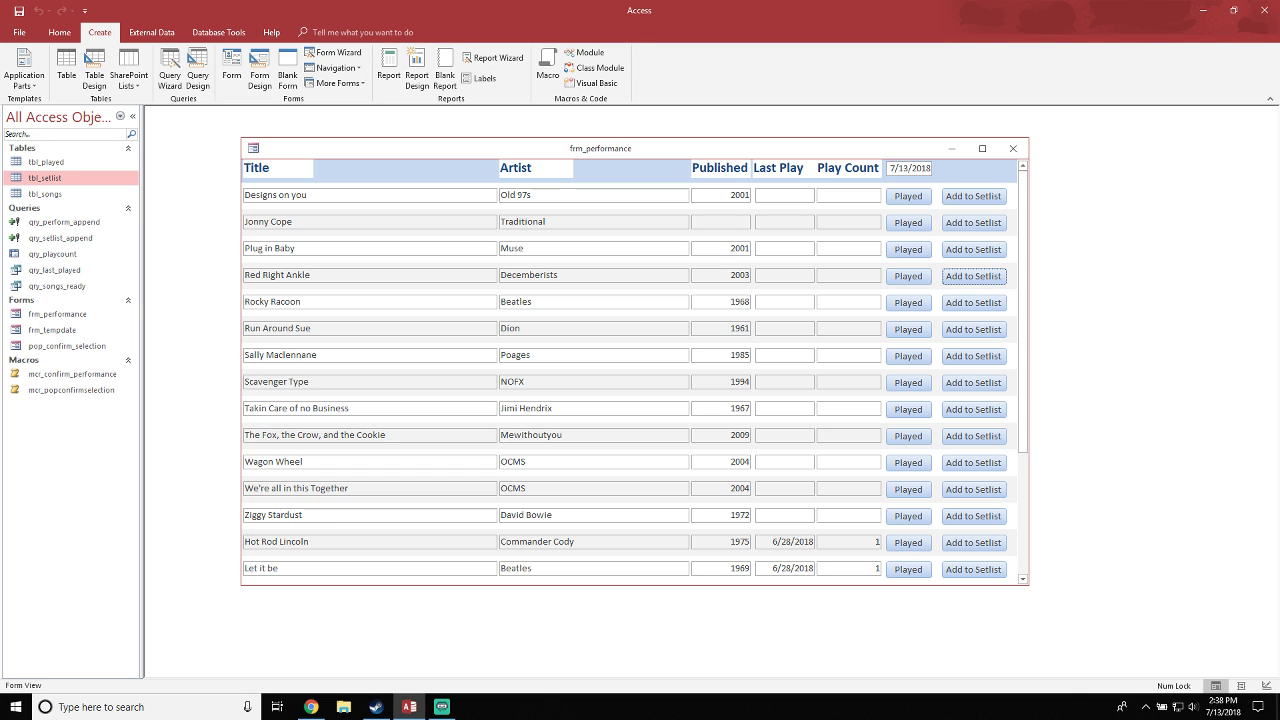
pyautogui.click(547, 65)
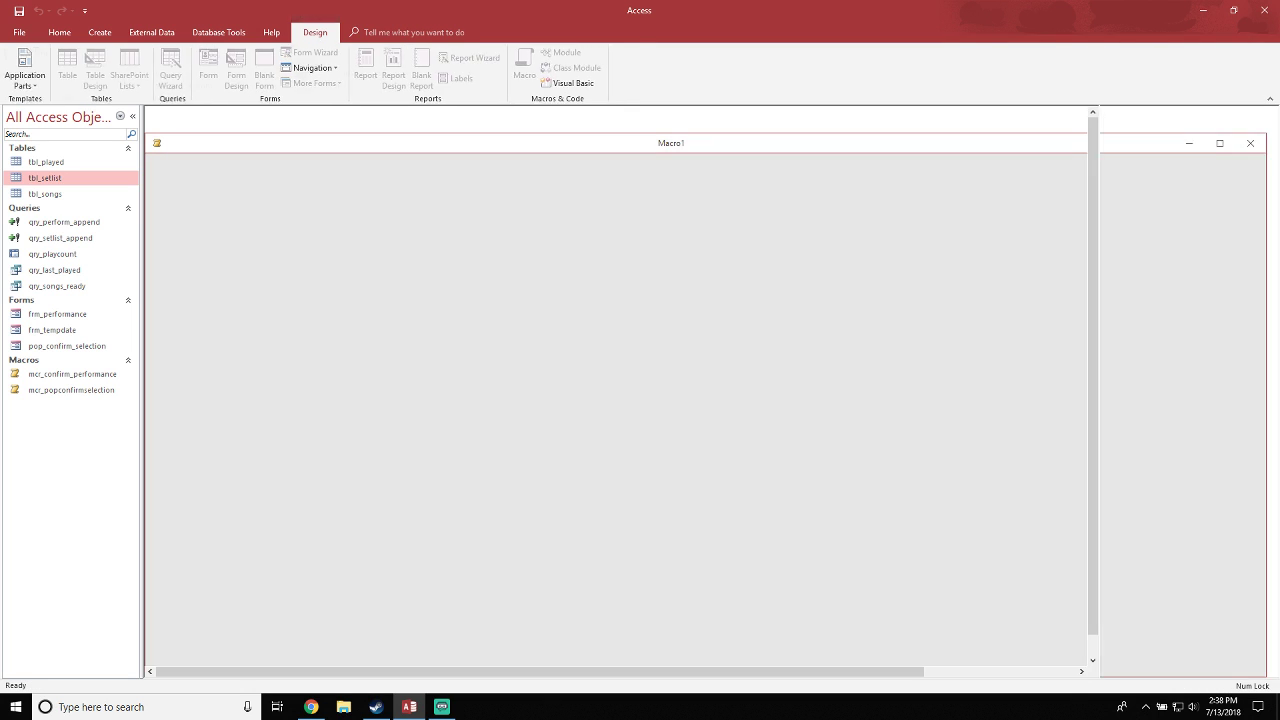
pyautogui.click(293, 172)
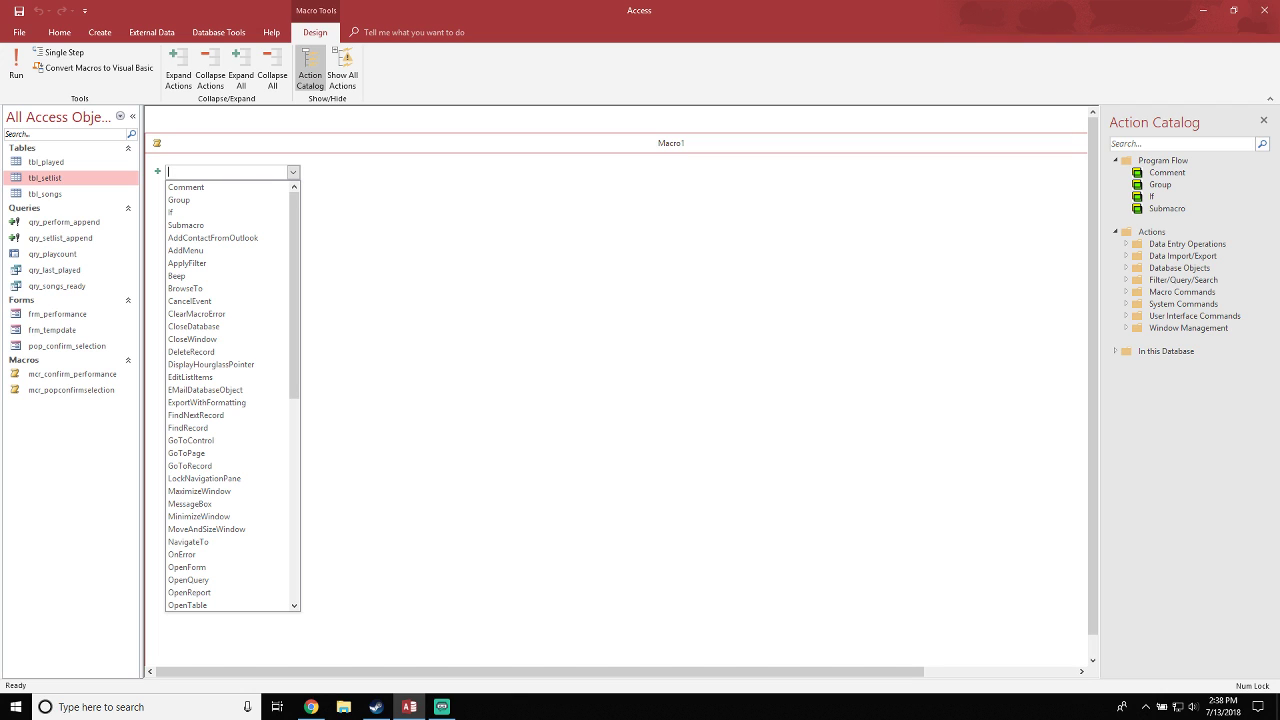
pyautogui.write('set')
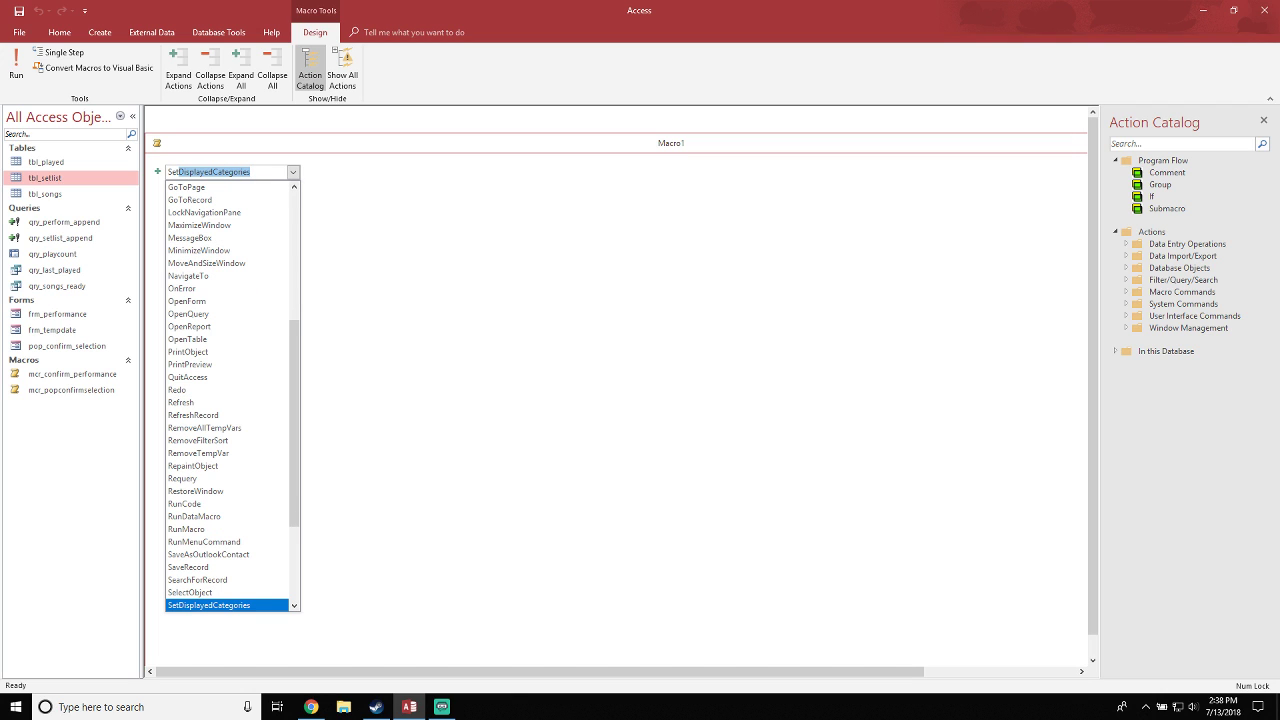
pyautogui.click(343, 69)
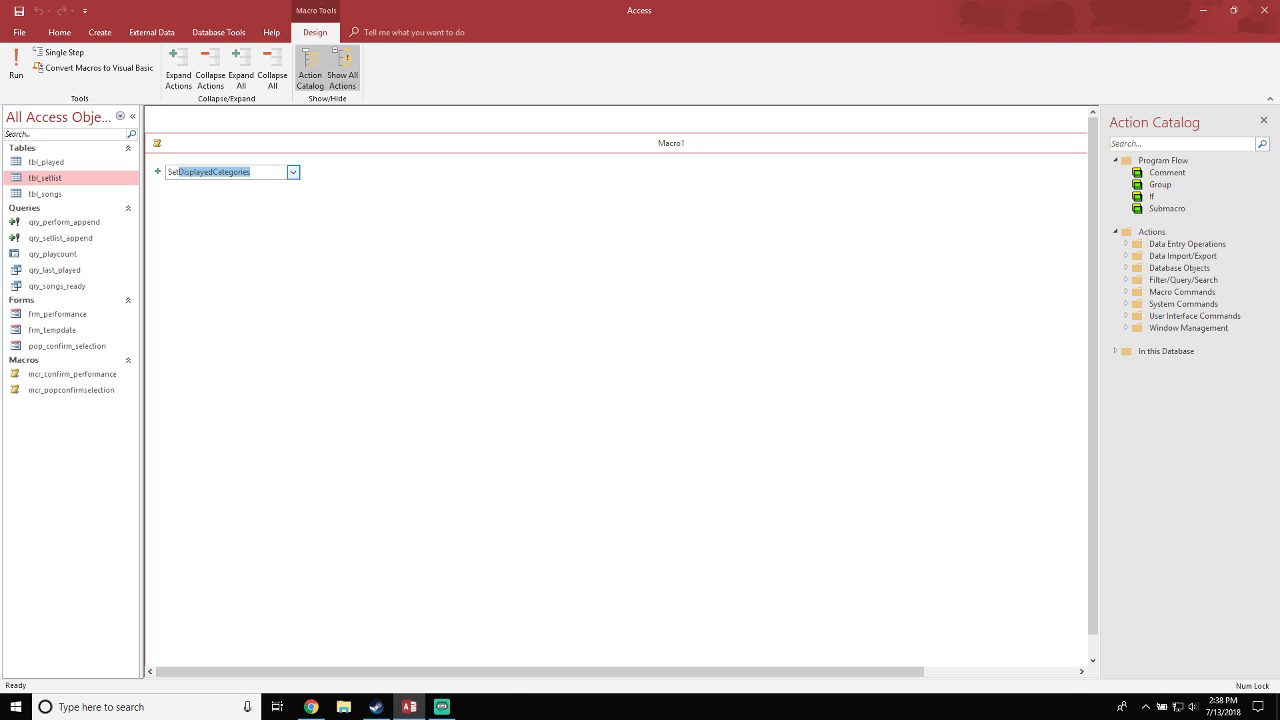
pyautogui.write('w')
pyautogui.press('Return')
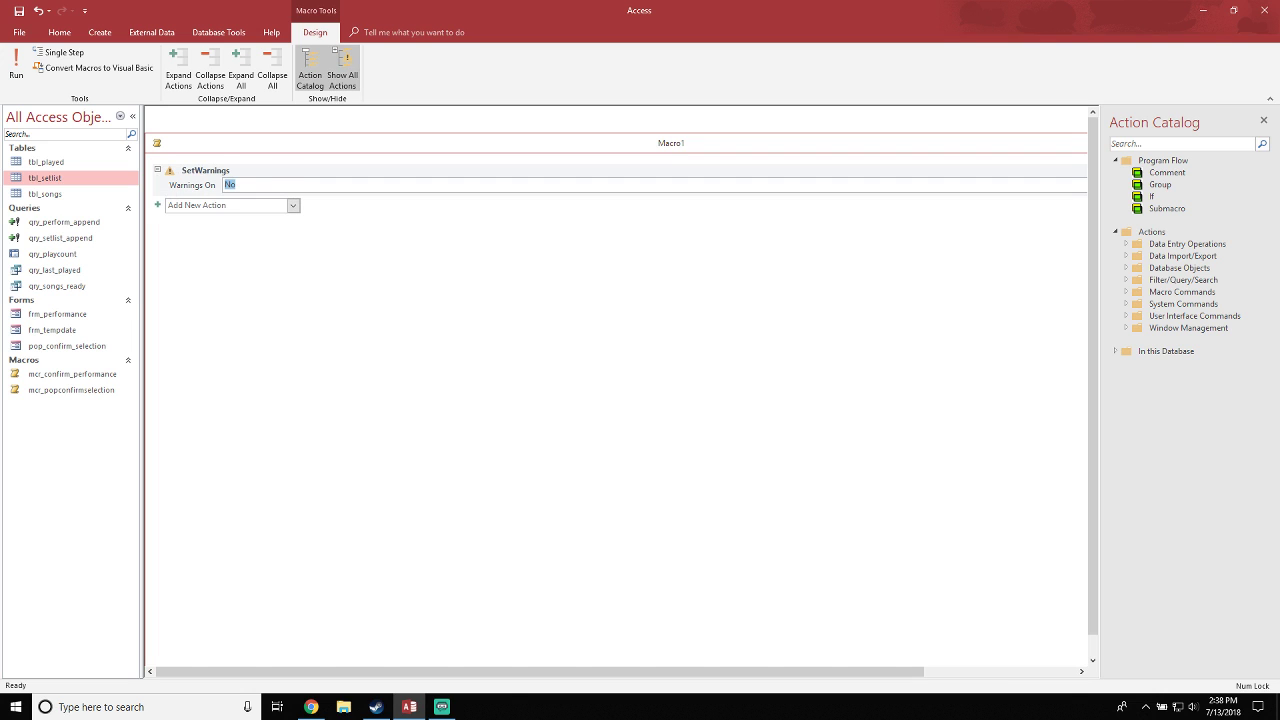
# Add an OpenQuery action below SetWarnings in the macro and hide the Action Catalog
pyautogui.click(293, 205)
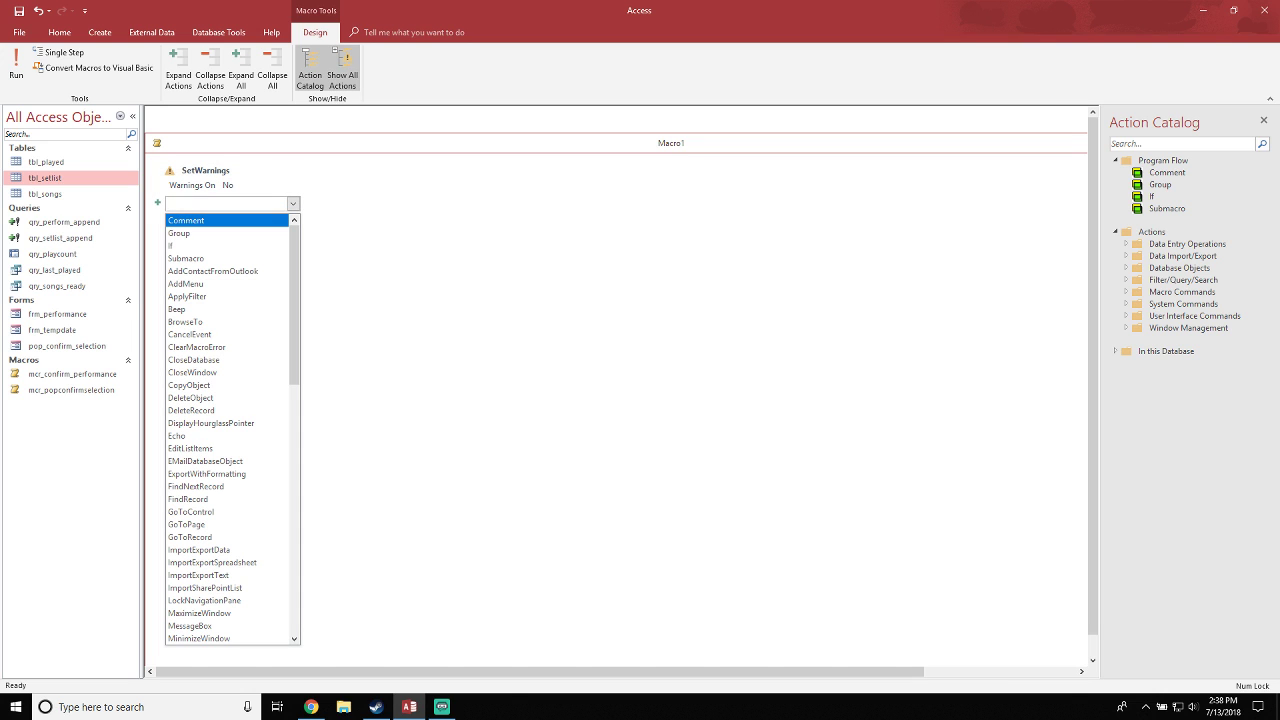
pyautogui.write('runq')
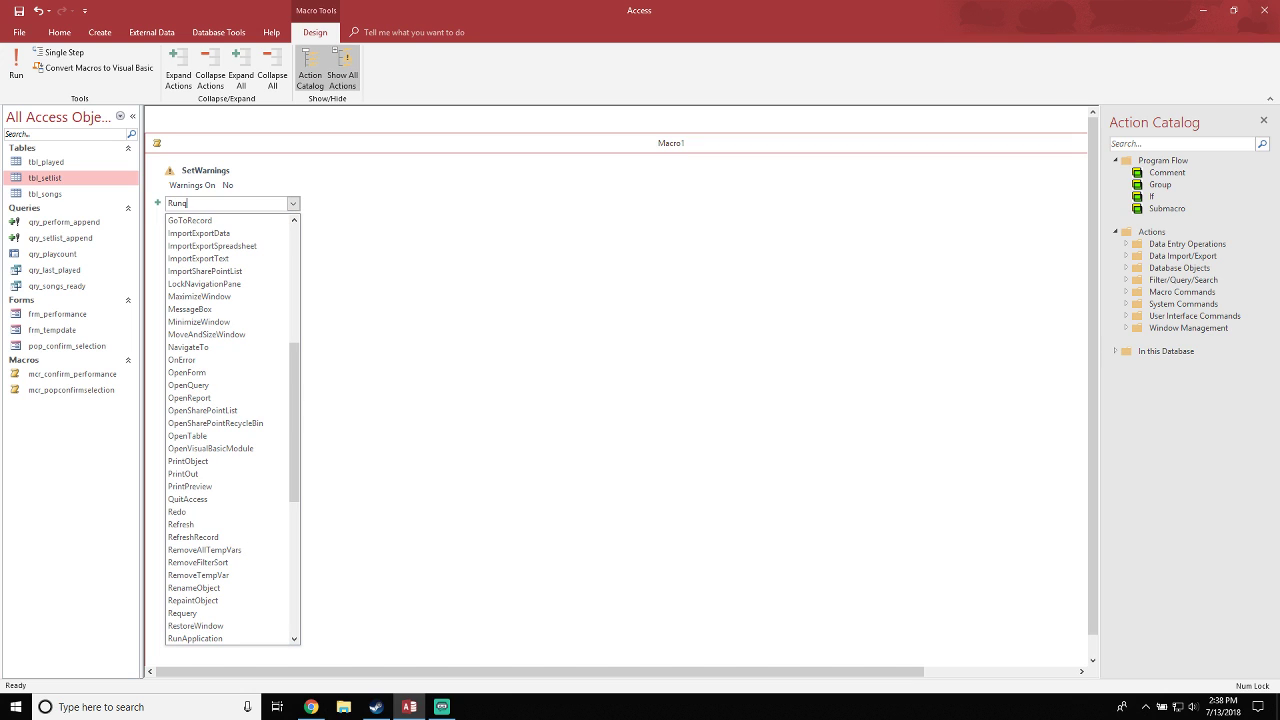
pyautogui.press('BackSpace')
pyautogui.press('BackSpace')
pyautogui.press('BackSpace')
pyautogui.press('BackSpace')
pyautogui.write('O')
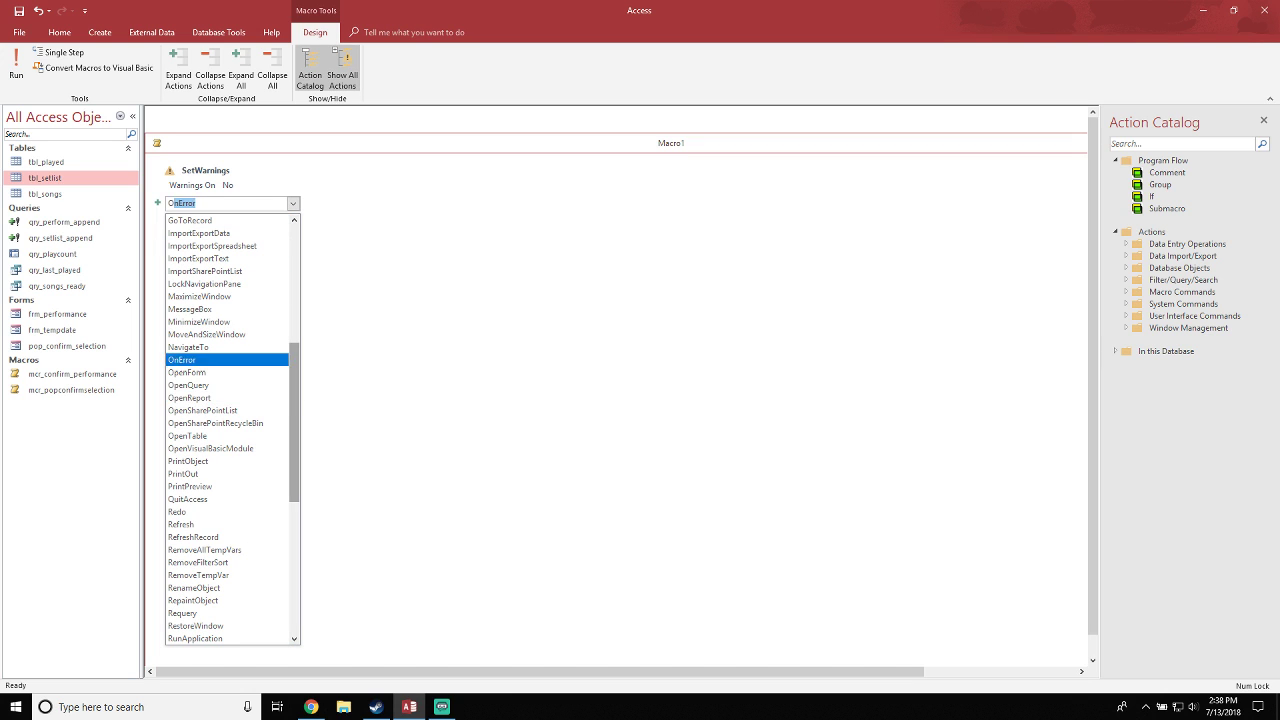
pyautogui.write('penq')
pyautogui.press('Return')
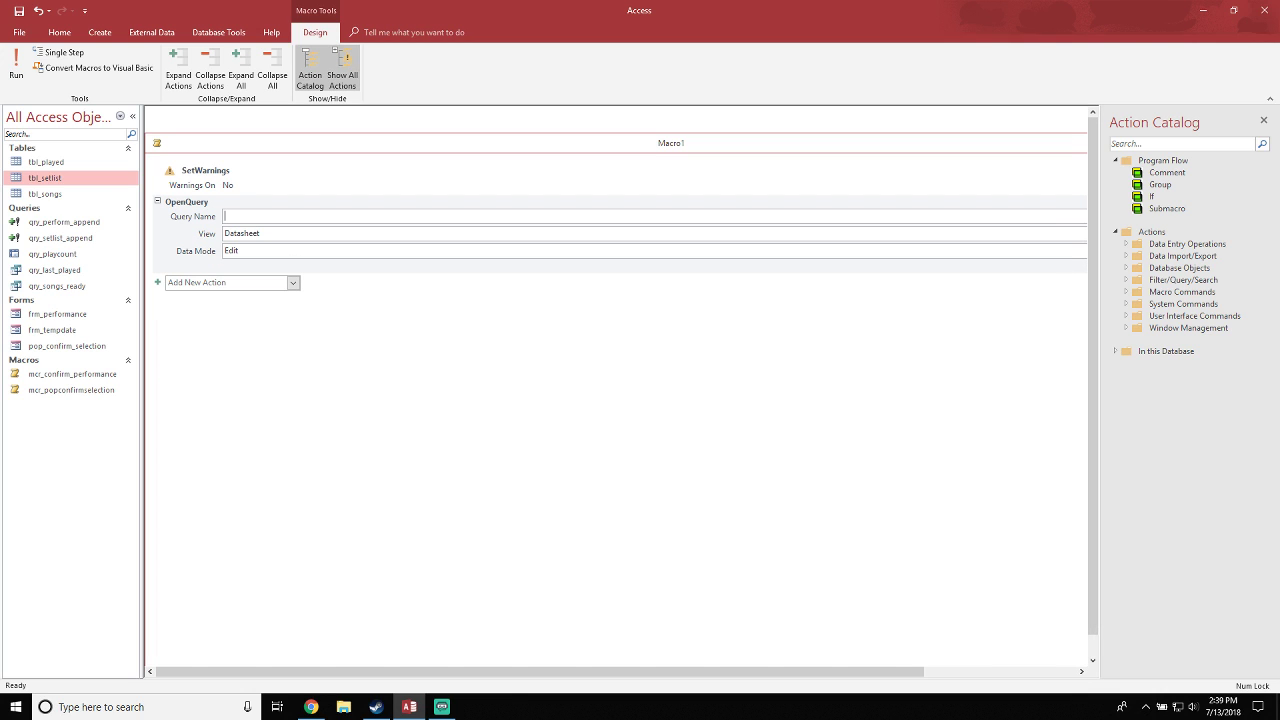
pyautogui.click(1264, 120)
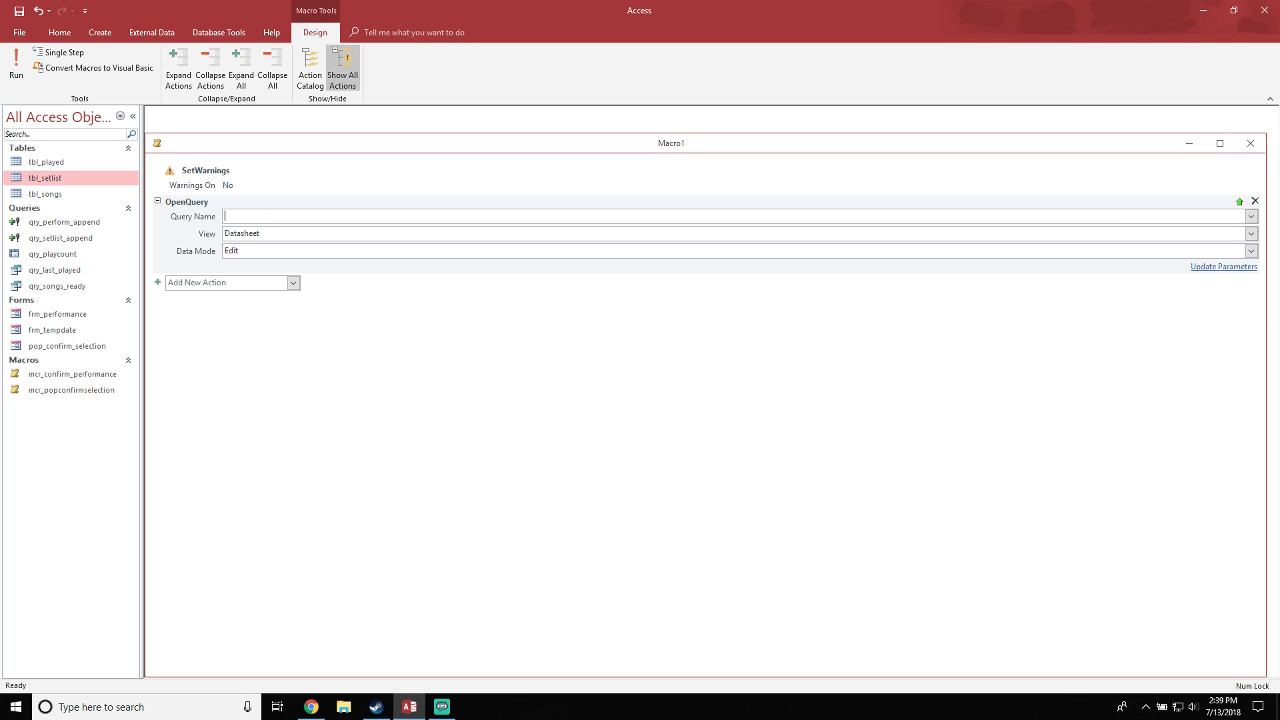
# Move the SetWarnings action below OpenQuery in the macro and back up to first position
pyautogui.click(1219, 143)
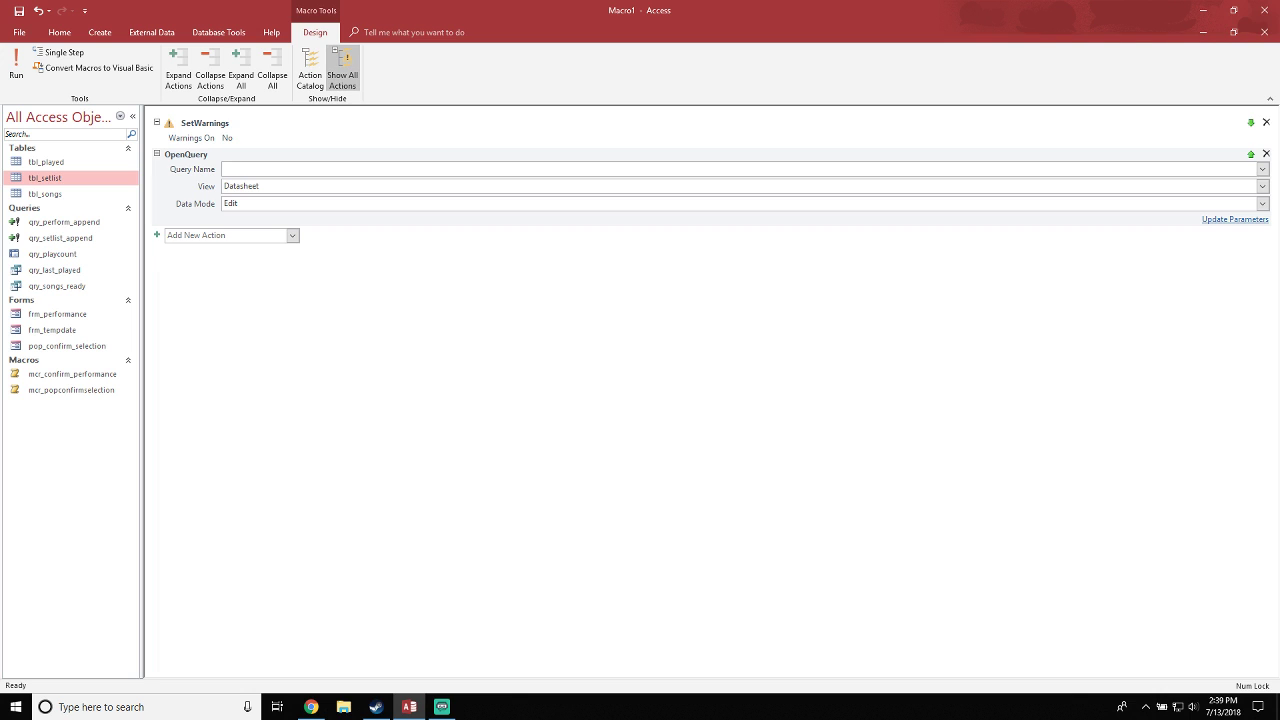
pyautogui.click(1250, 122)
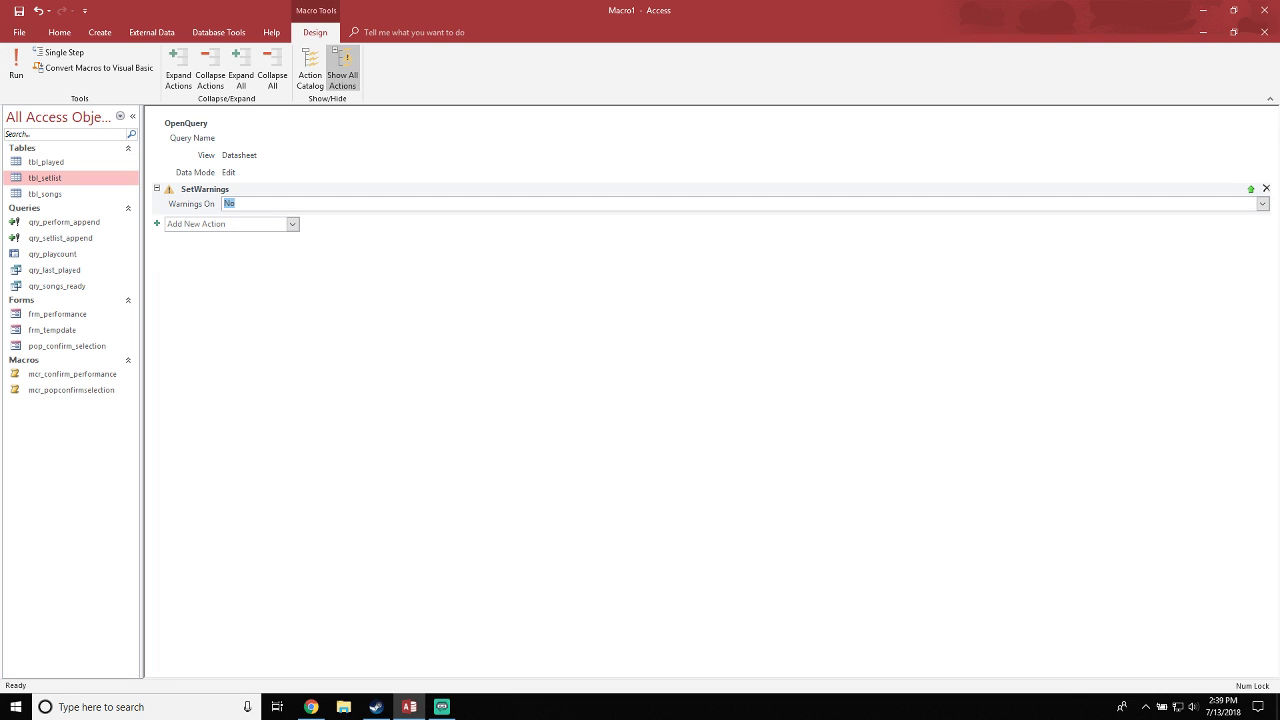
pyautogui.click(1250, 189)
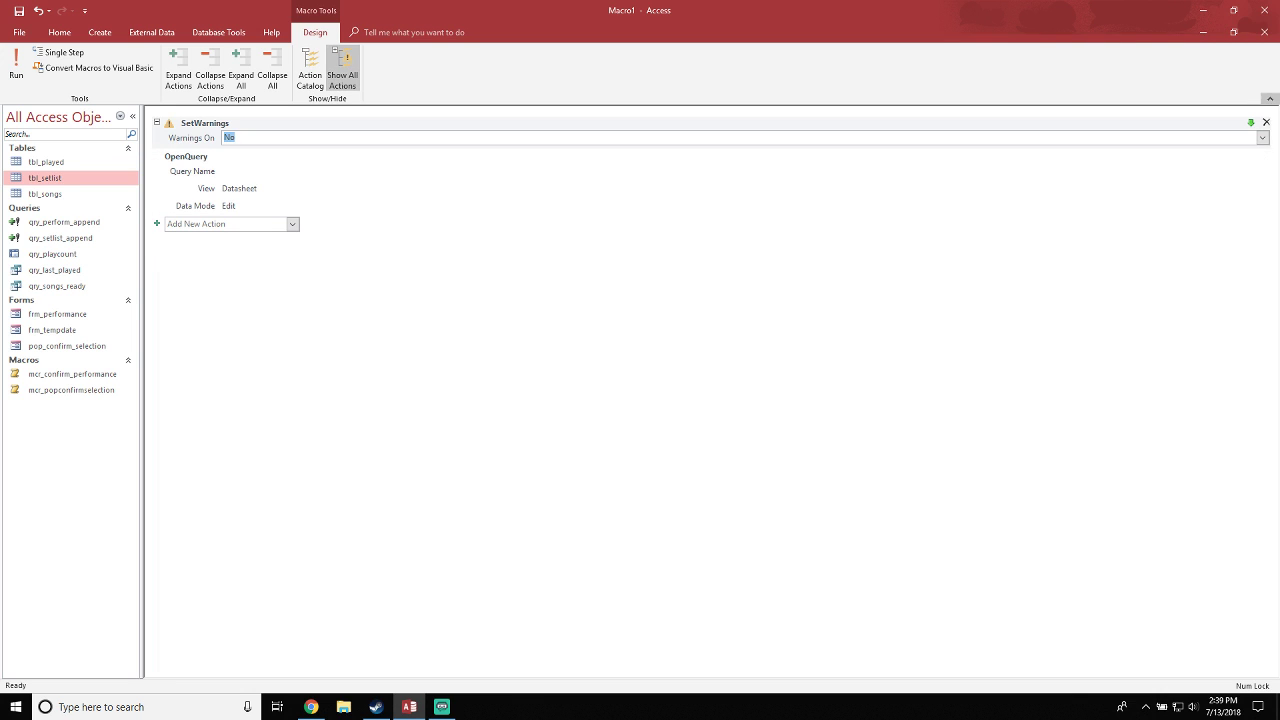
# Collapse the ribbon, and restore, shrink and reposition the macro window over frm_performance
pyautogui.click(1270, 98)
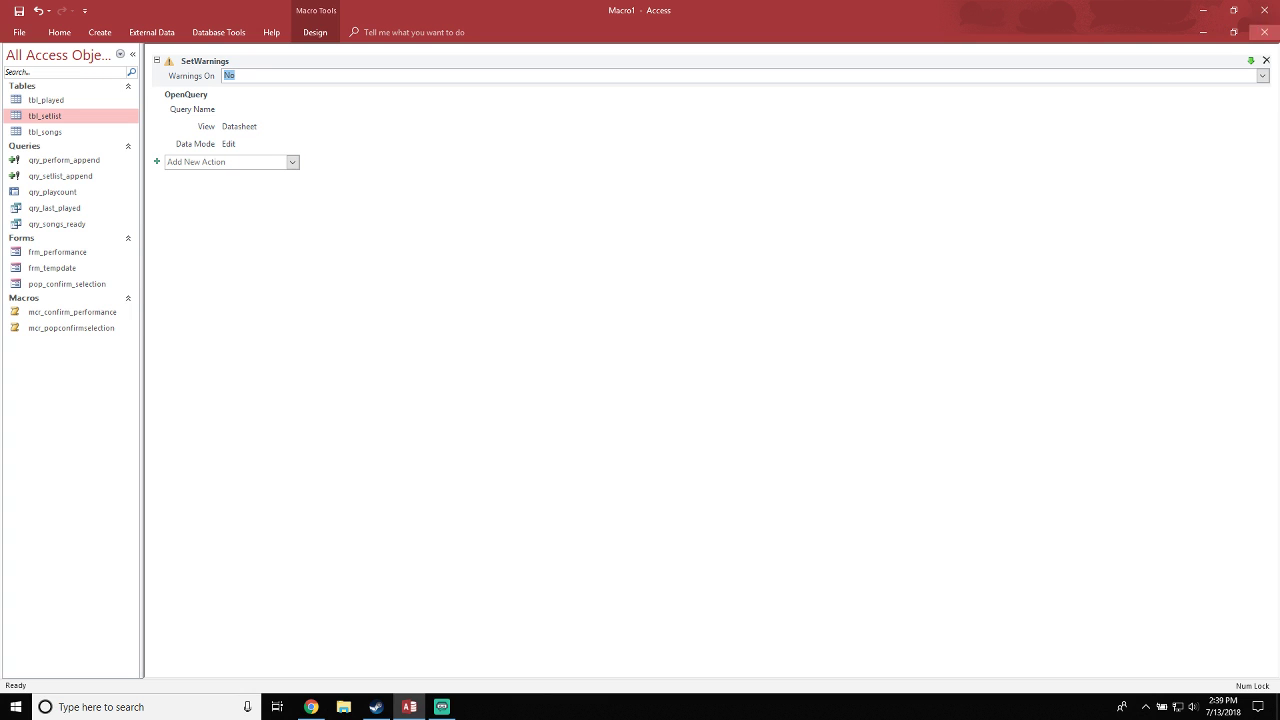
pyautogui.click(1233, 32)
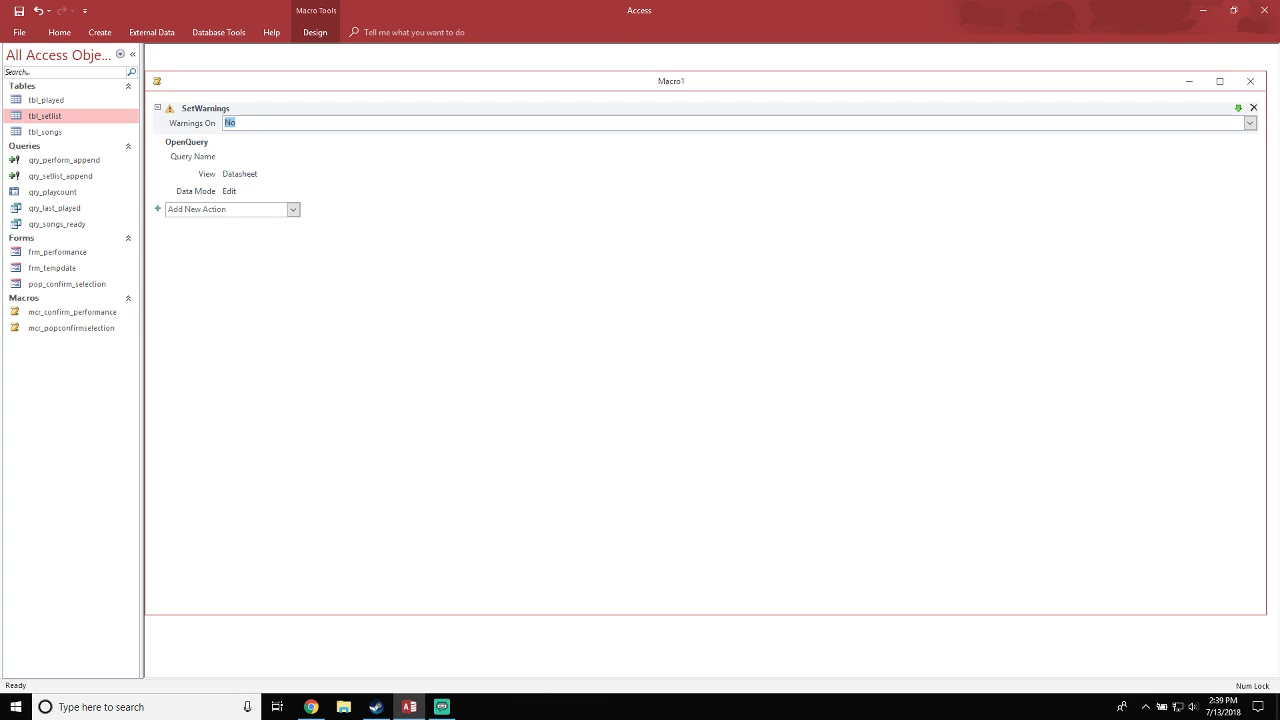
pyautogui.moveTo(1120, 81); pyautogui.dragTo(638, 251)
pyautogui.moveTo(722, 241); pyautogui.dragTo(291, 308)
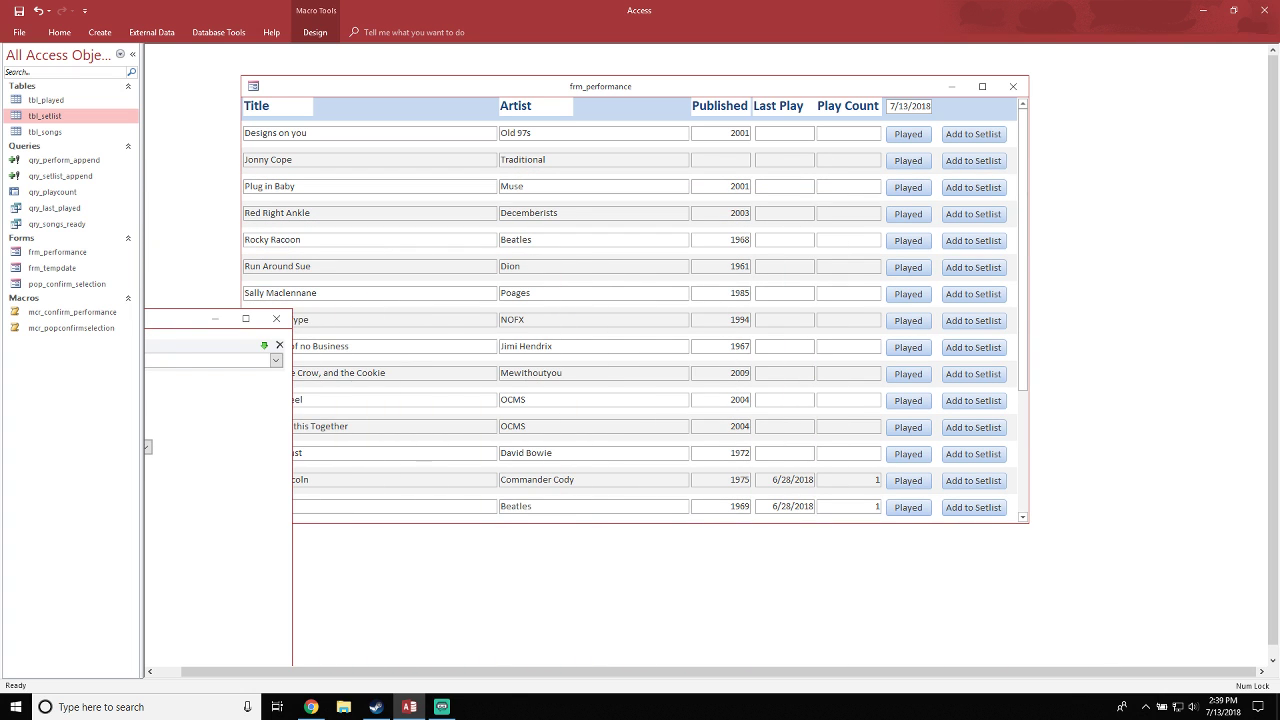
pyautogui.moveTo(176, 318); pyautogui.dragTo(652, 214)
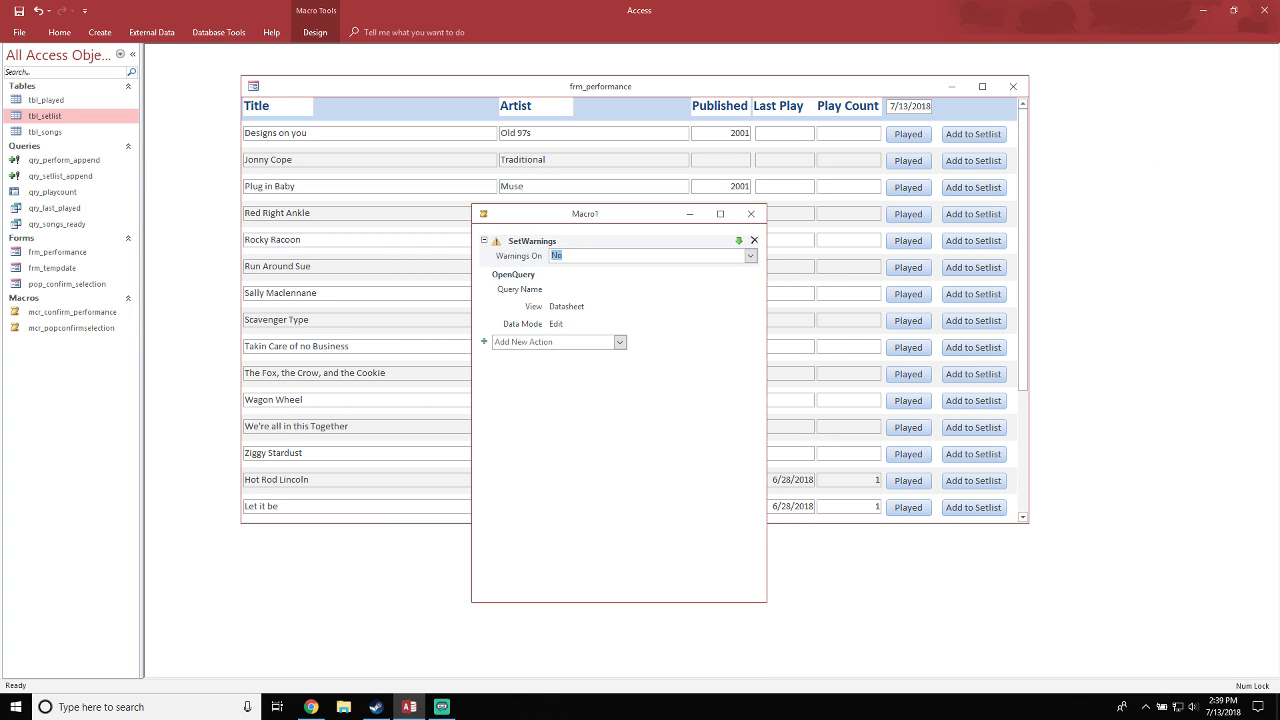
pyautogui.moveTo(767, 400); pyautogui.dragTo(938, 400)
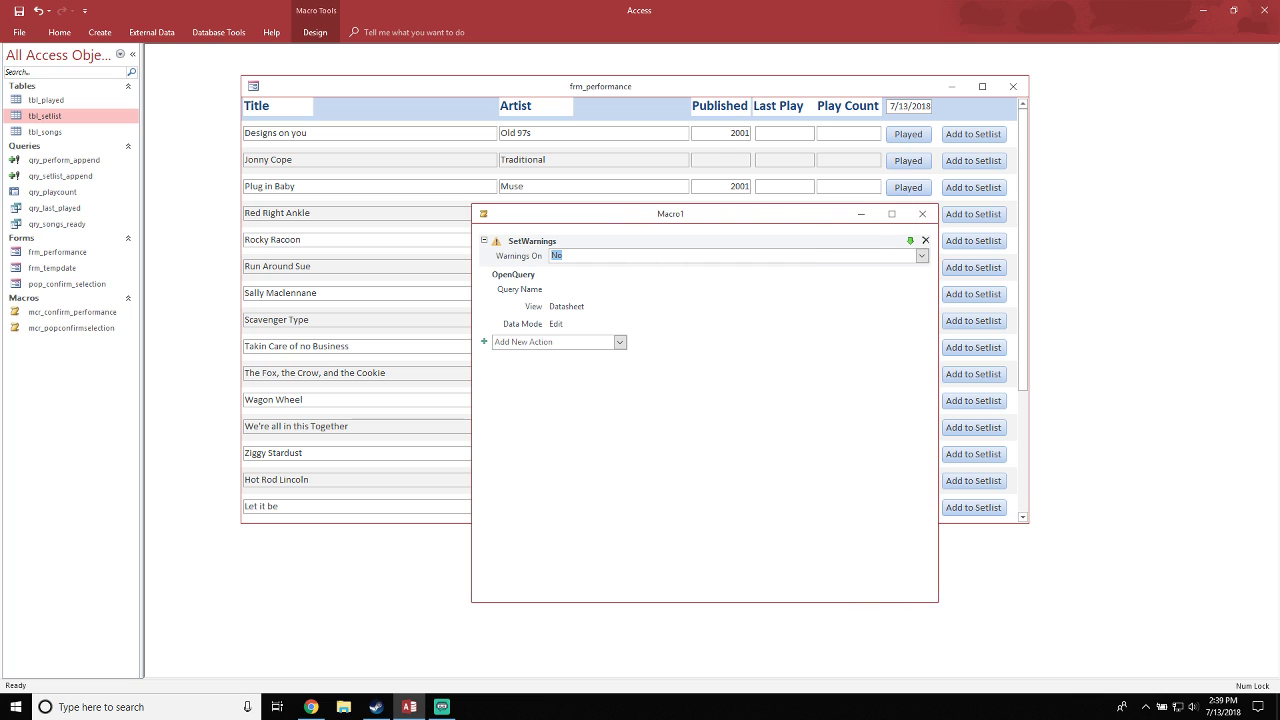
pyautogui.moveTo(670, 214); pyautogui.dragTo(496, 197)
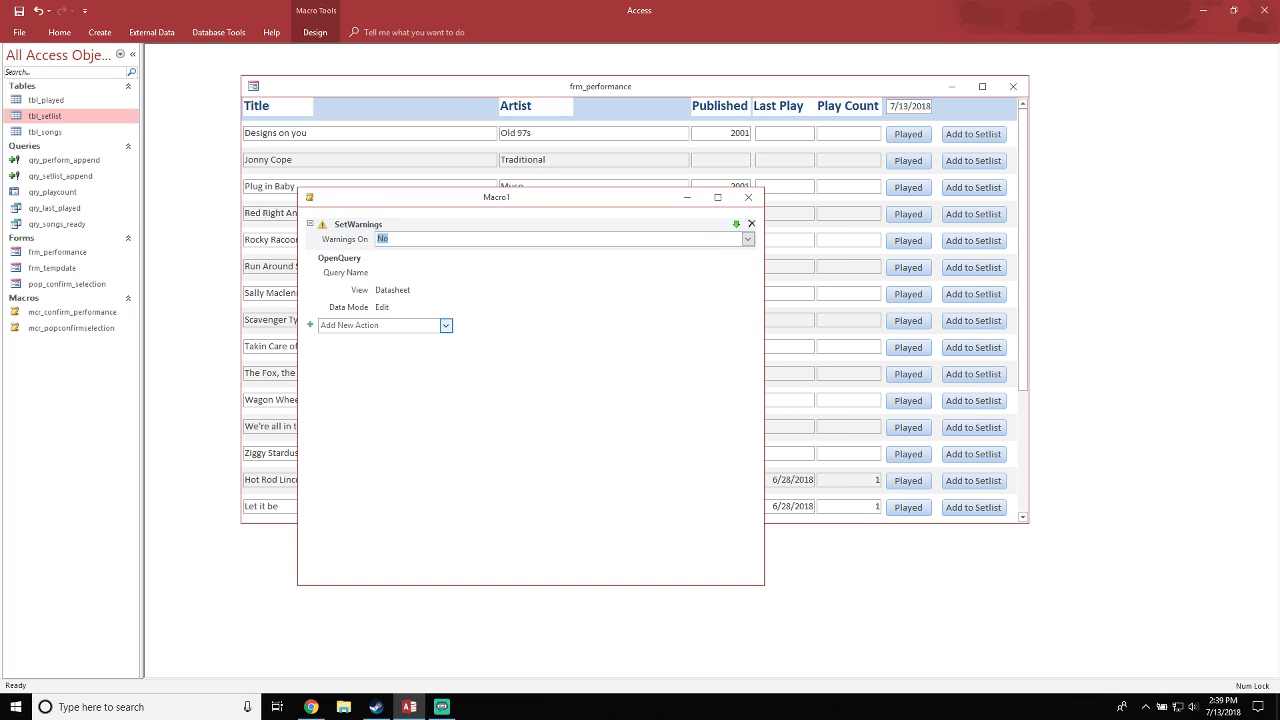
pyautogui.click(446, 325)
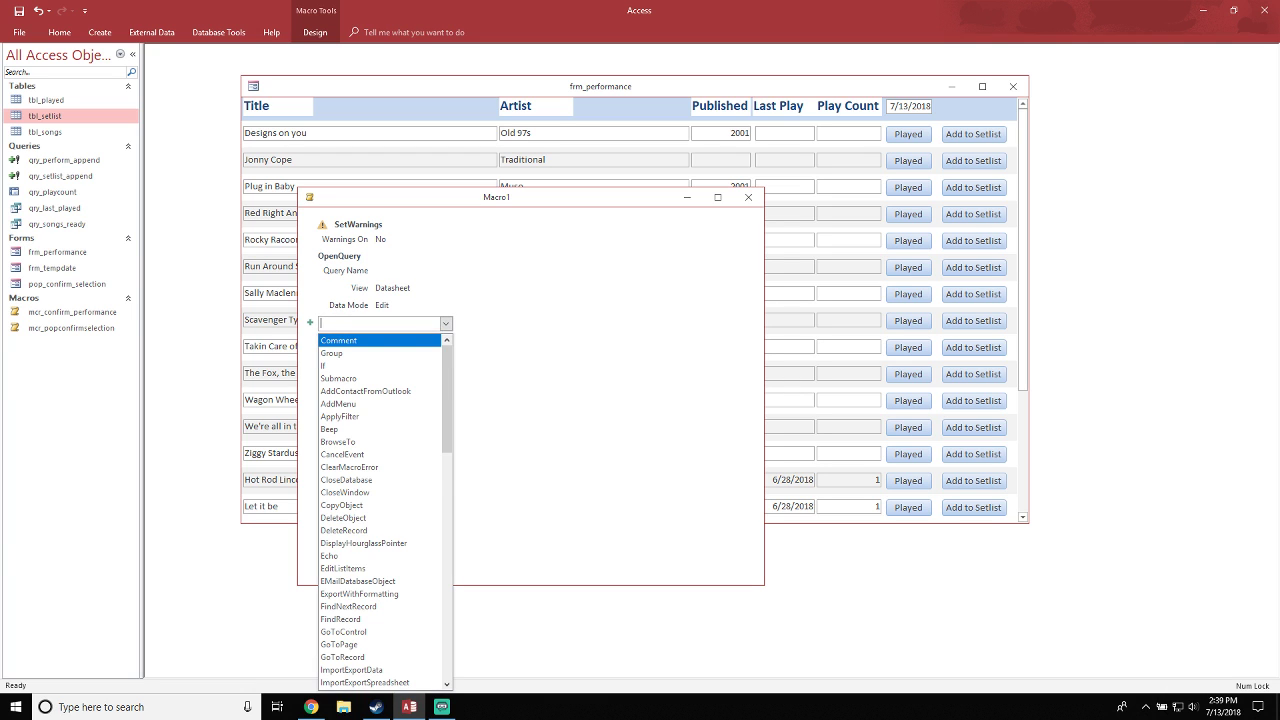
pyautogui.write('OpenQuery')
pyautogui.press('Return')
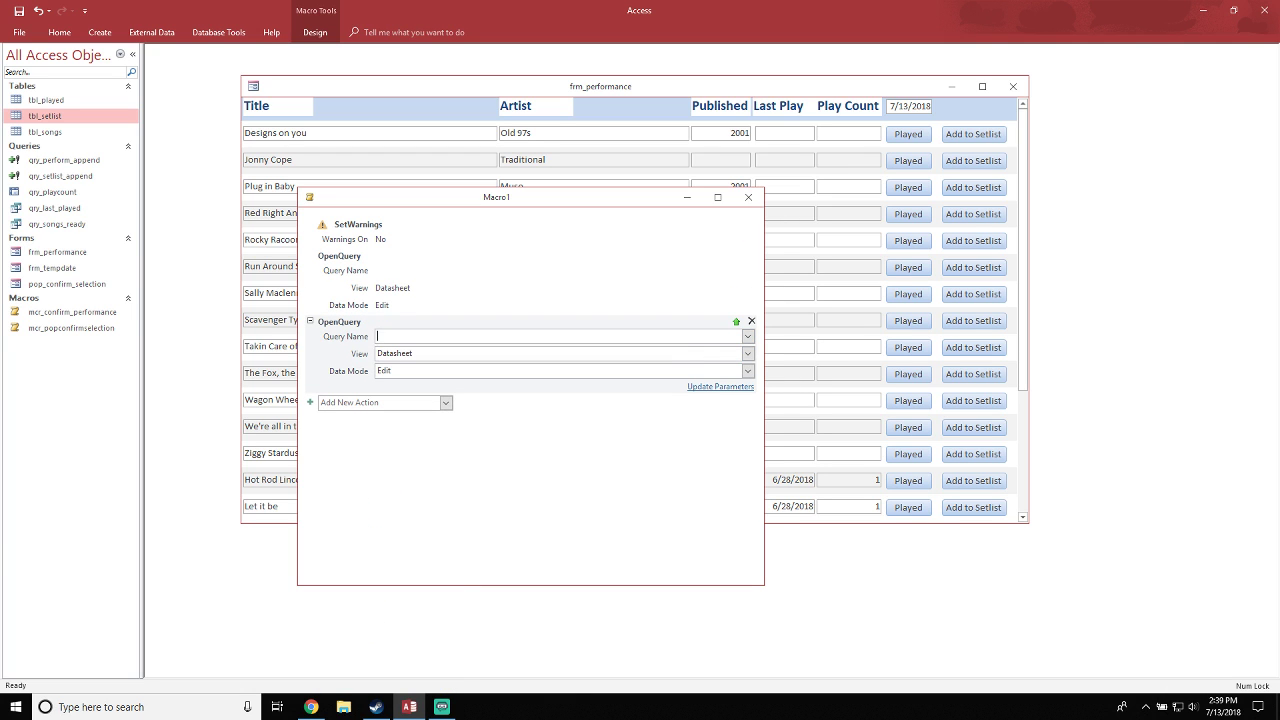
pyautogui.click(751, 321)
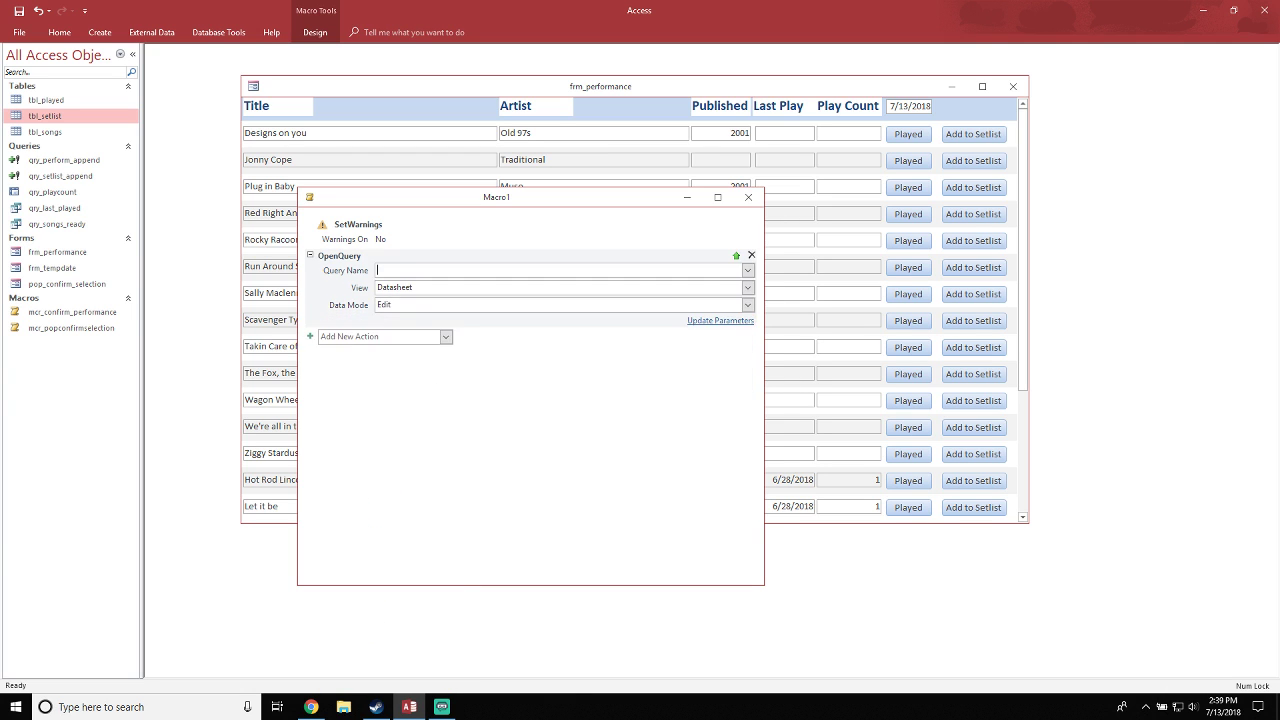
# Set the OpenQuery action's Query Name to qry_setlist_append and reposition the macro window
pyautogui.click(748, 271)
pyautogui.press('Down')
pyautogui.press('Down')
pyautogui.press('Down')
pyautogui.press('Down')
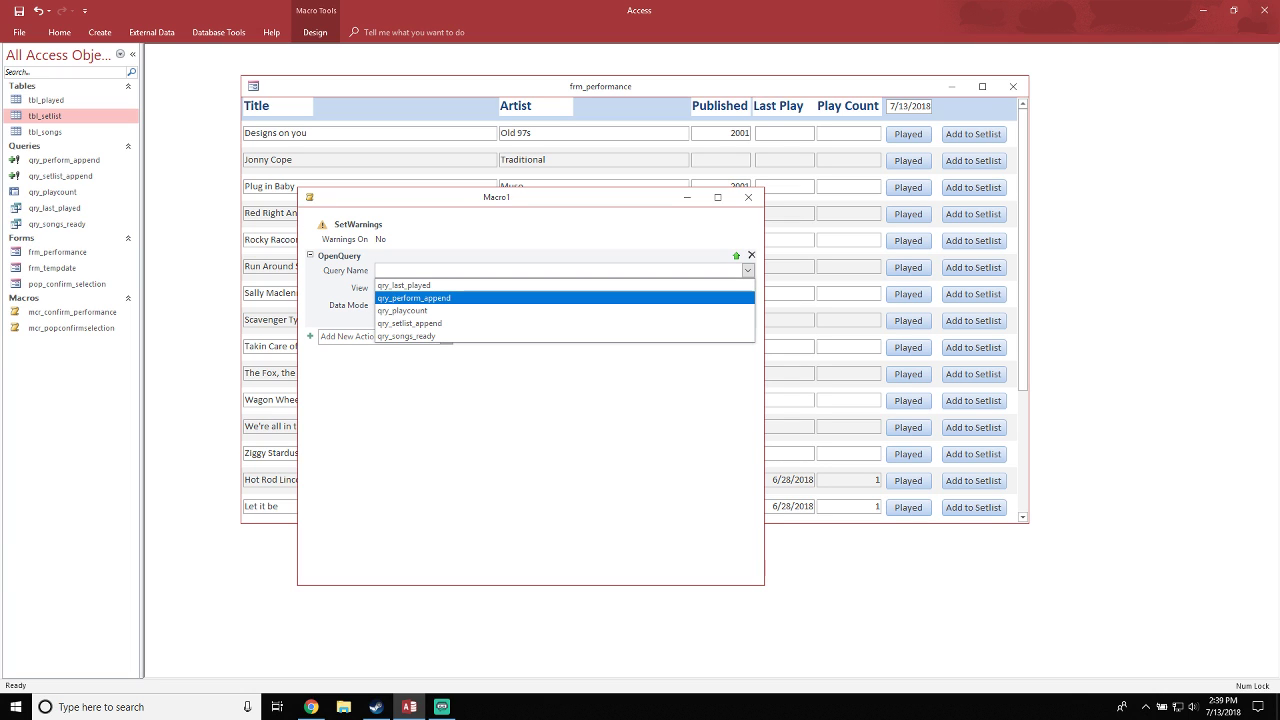
pyautogui.press('Return')
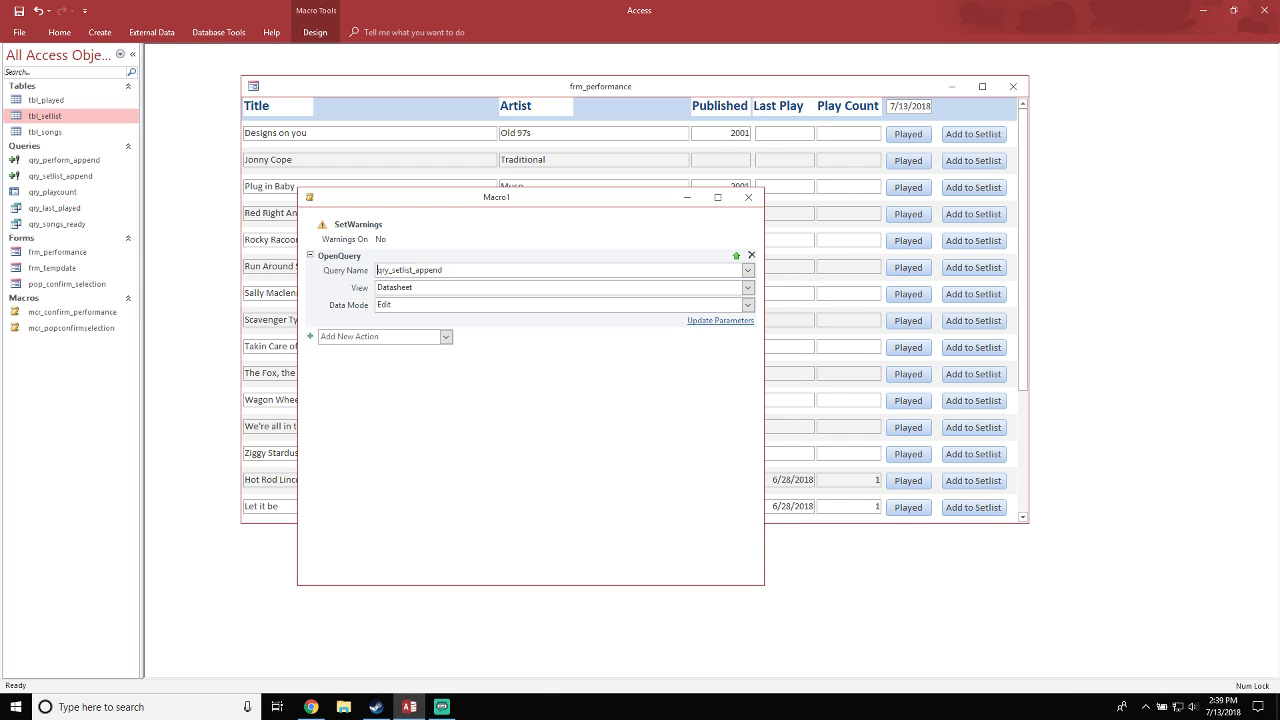
pyautogui.moveTo(560, 197); pyautogui.dragTo(601, 156)
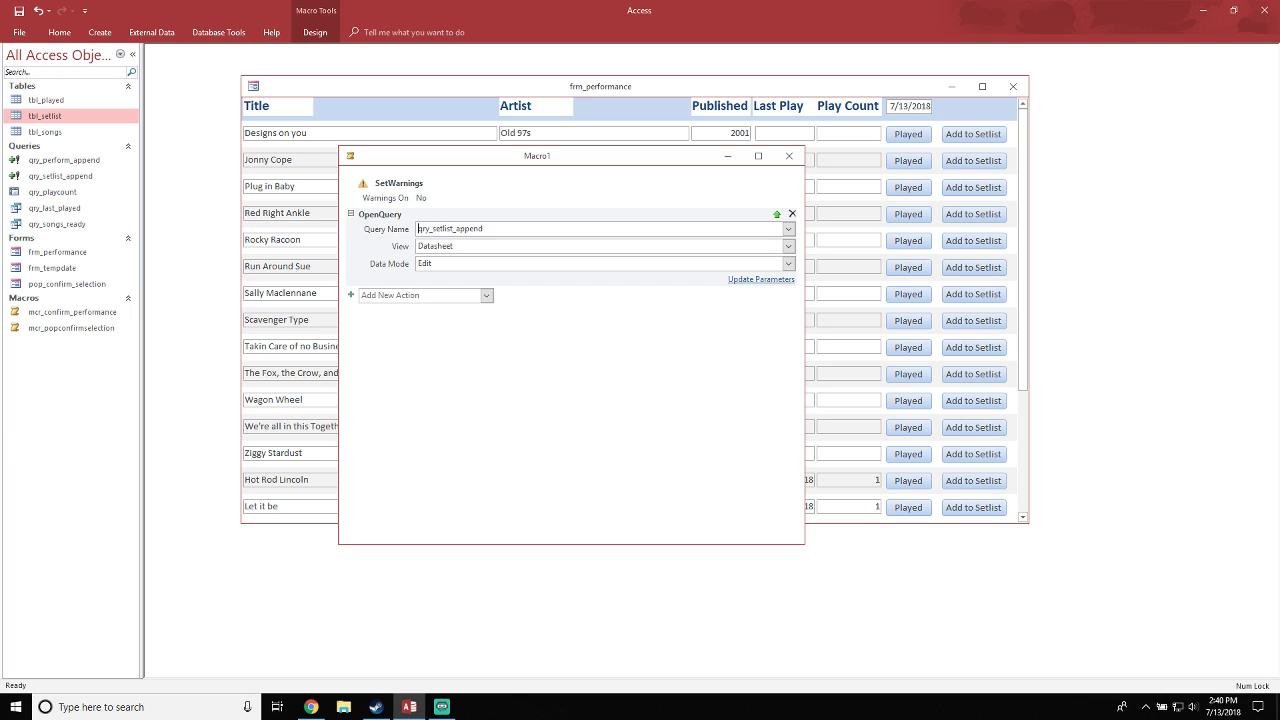
pyautogui.moveTo(601, 156)
pyautogui.mouseDown()
pyautogui.moveTo(580, 153)
pyautogui.moveTo(602, 181)
pyautogui.mouseUp()
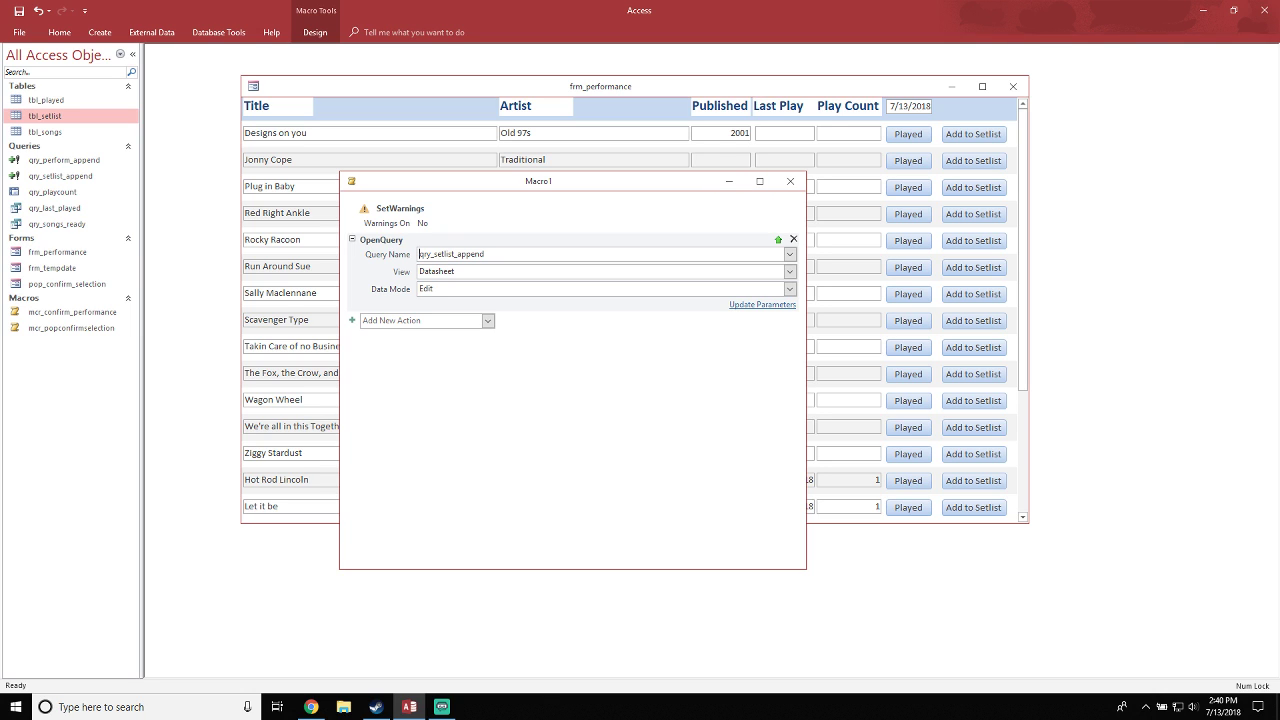
# Save the macro as mcr_setlist_add and close it
pyautogui.click(18, 11)
pyautogui.write('mcr_')
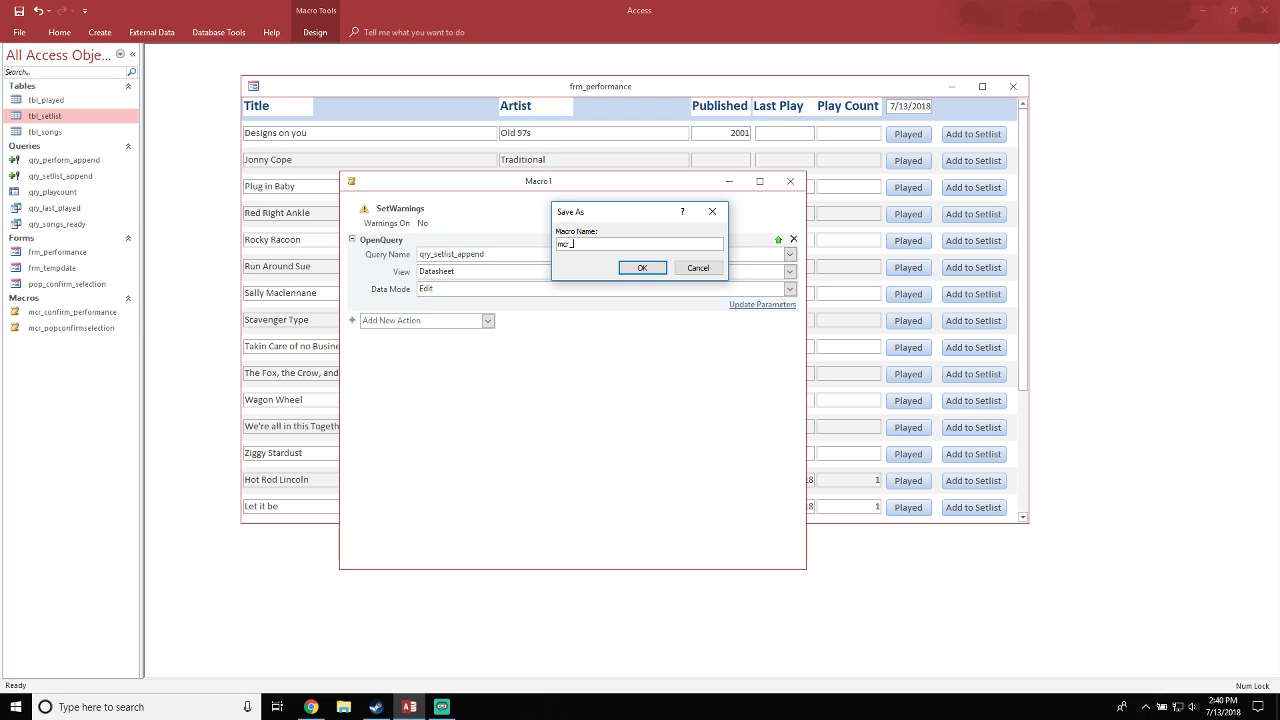
pyautogui.write('add')
pyautogui.press('BackSpace')
pyautogui.press('BackSpace')
pyautogui.press('BackSpace')
pyautogui.write('setlist_add')
pyautogui.press('Return')
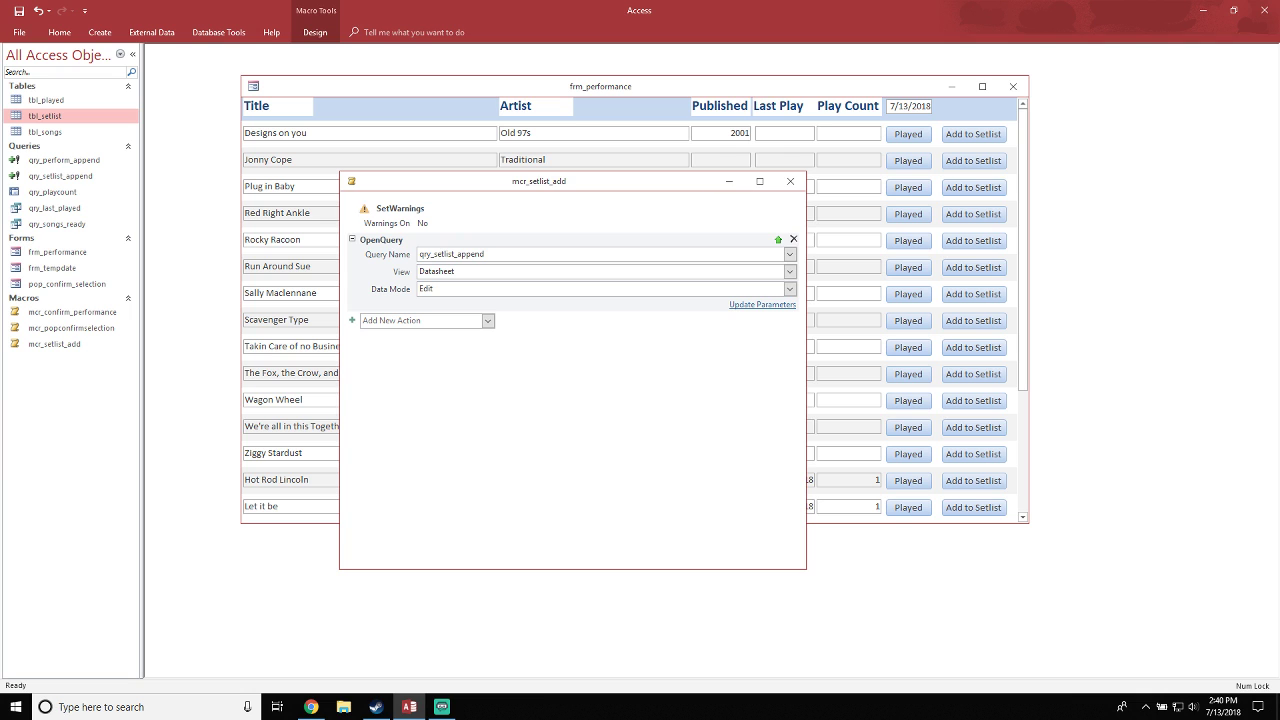
pyautogui.moveTo(650, 181); pyautogui.dragTo(561, 198)
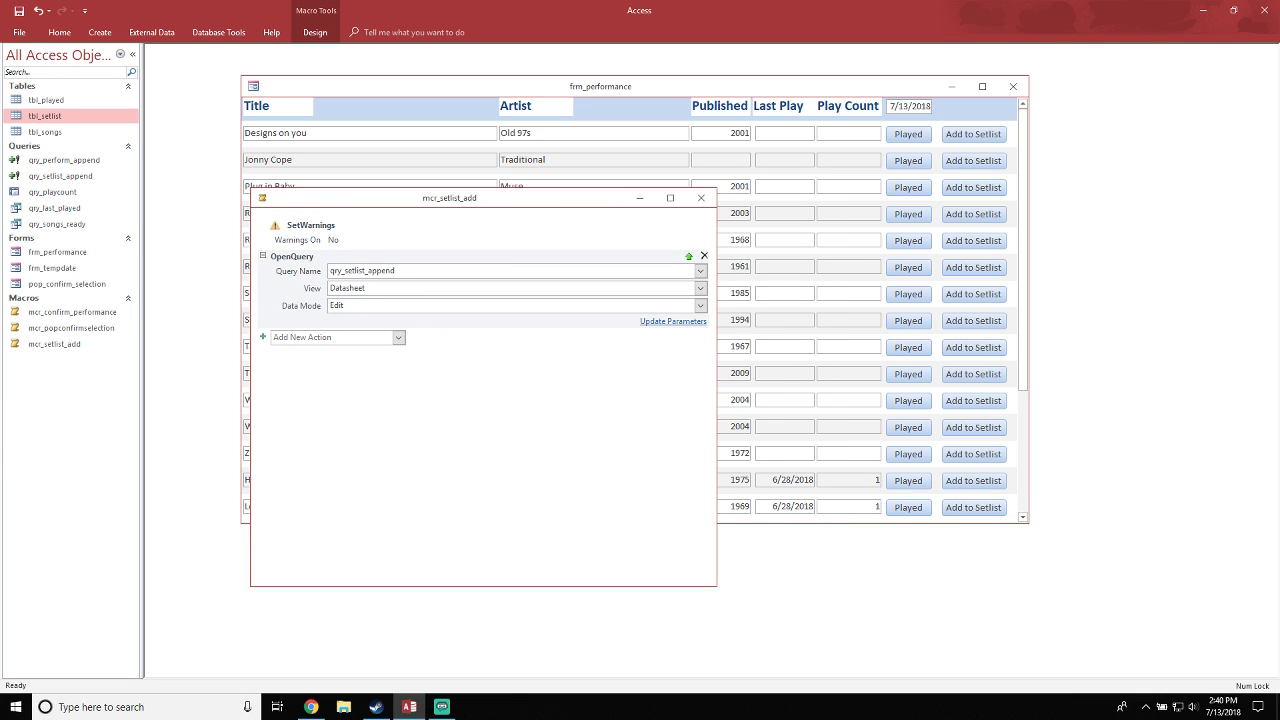
pyautogui.moveTo(561, 198); pyautogui.dragTo(570, 203)
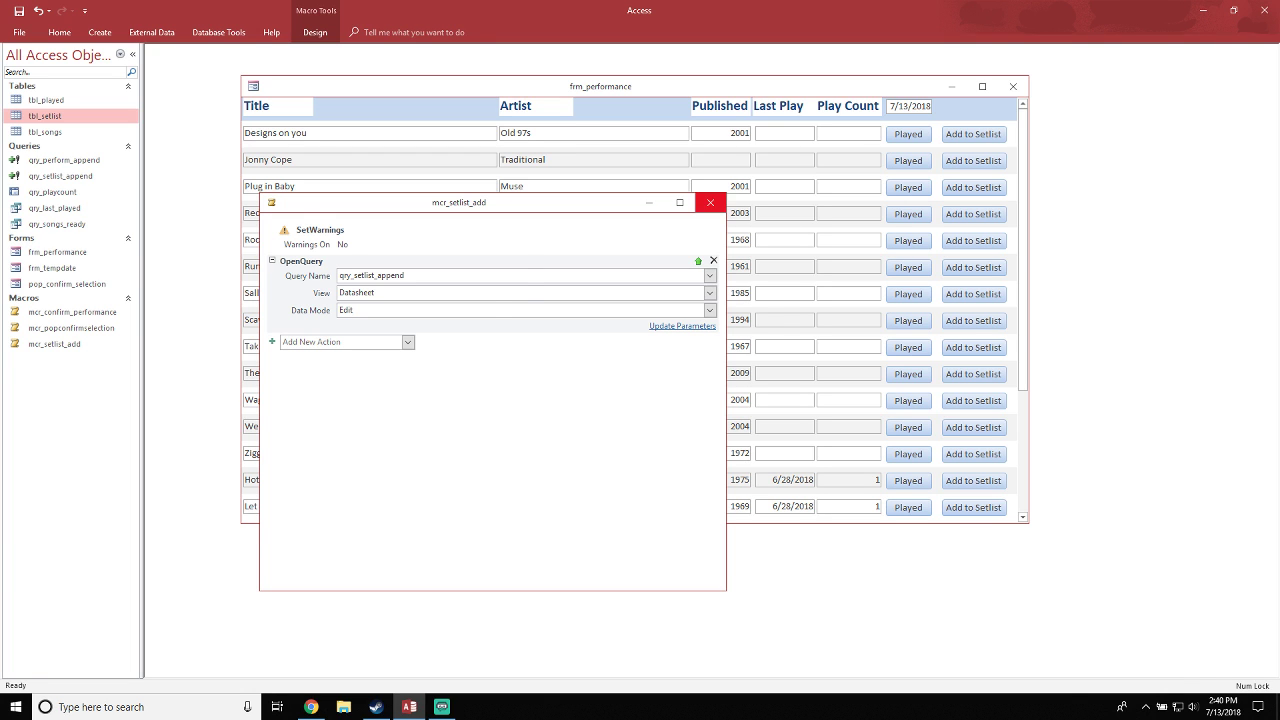
pyautogui.click(710, 202)
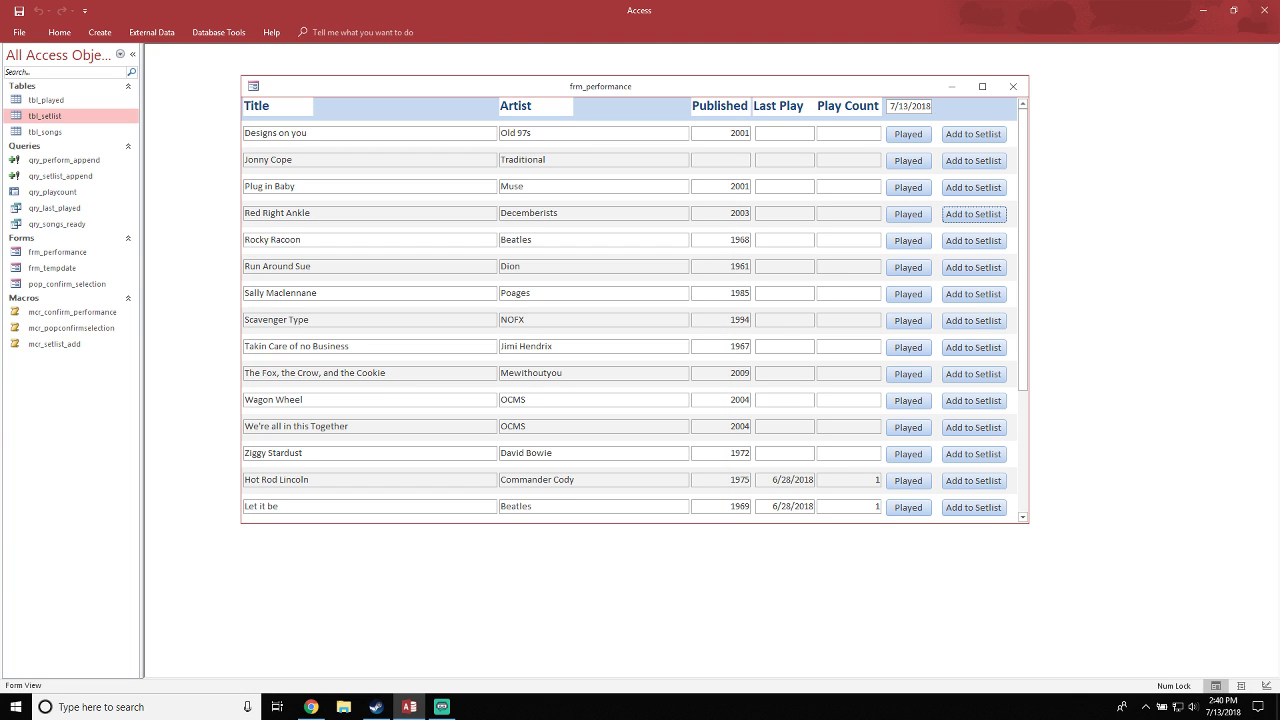
# Review the records in tbl_setlist and the design of mcr_setlist_add, closing each of them
pyautogui.doubleClick(45, 116)
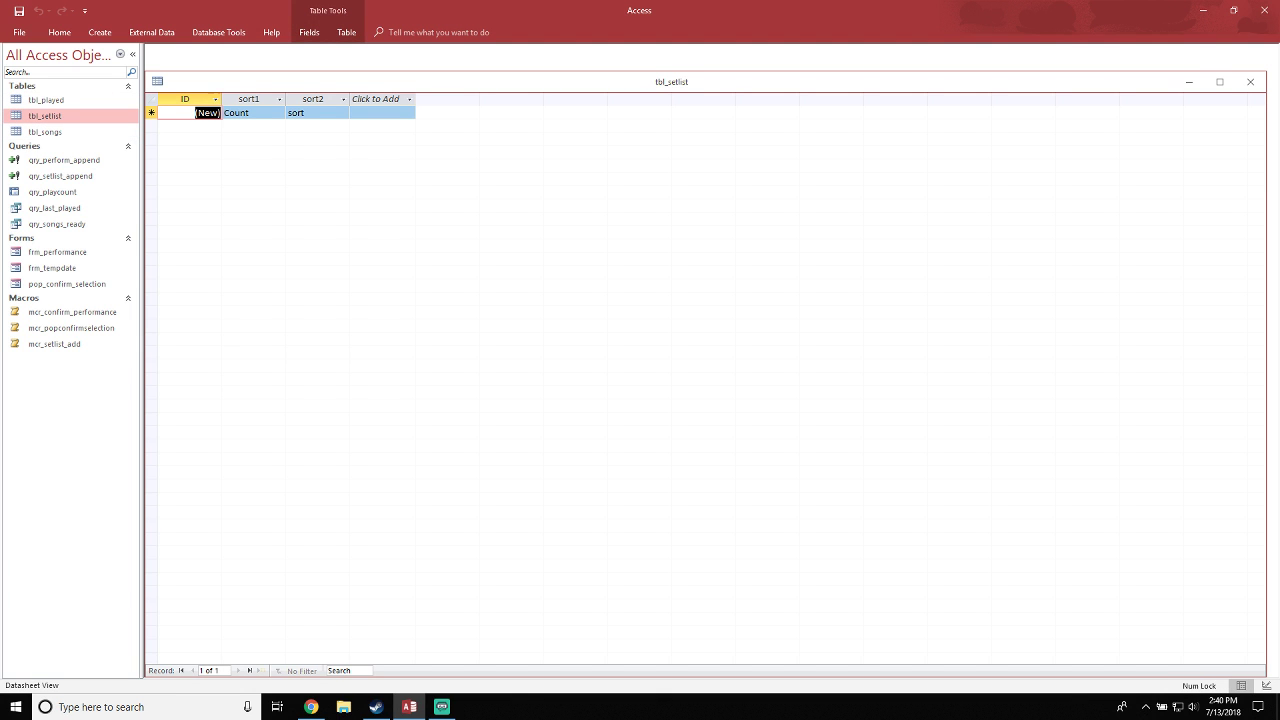
pyautogui.click(1250, 81)
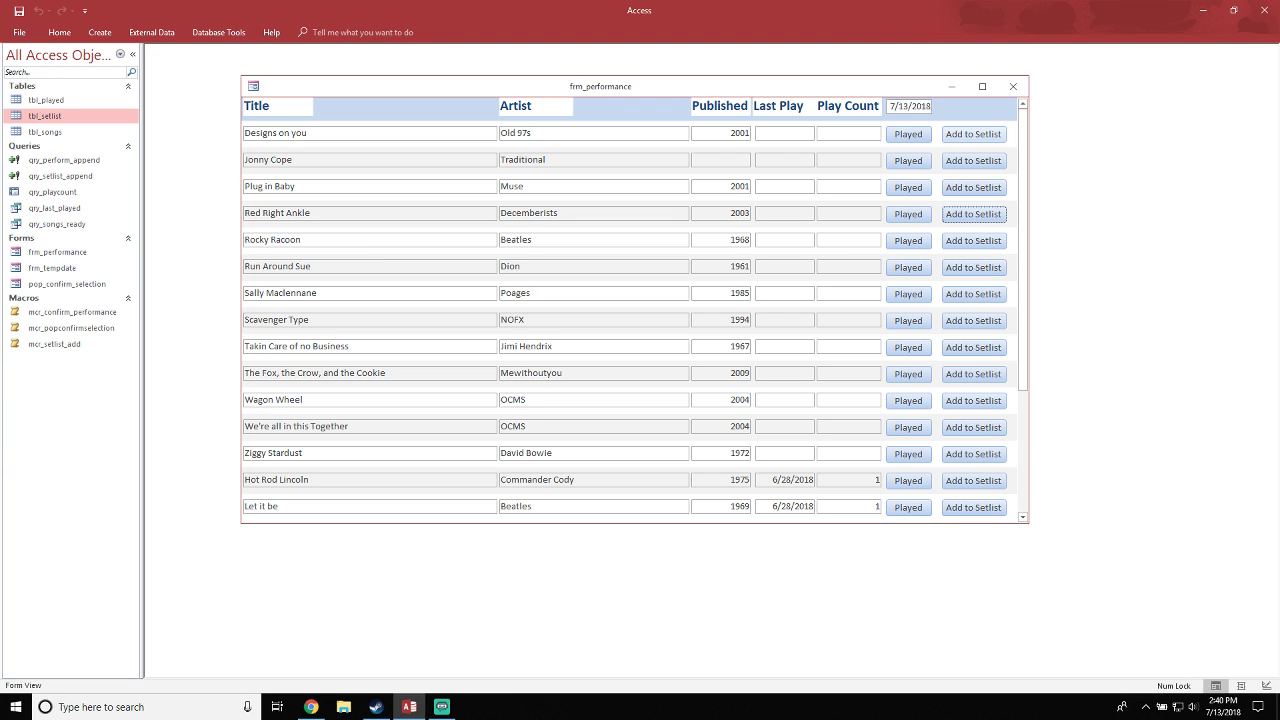
pyautogui.rightClick(38, 343)
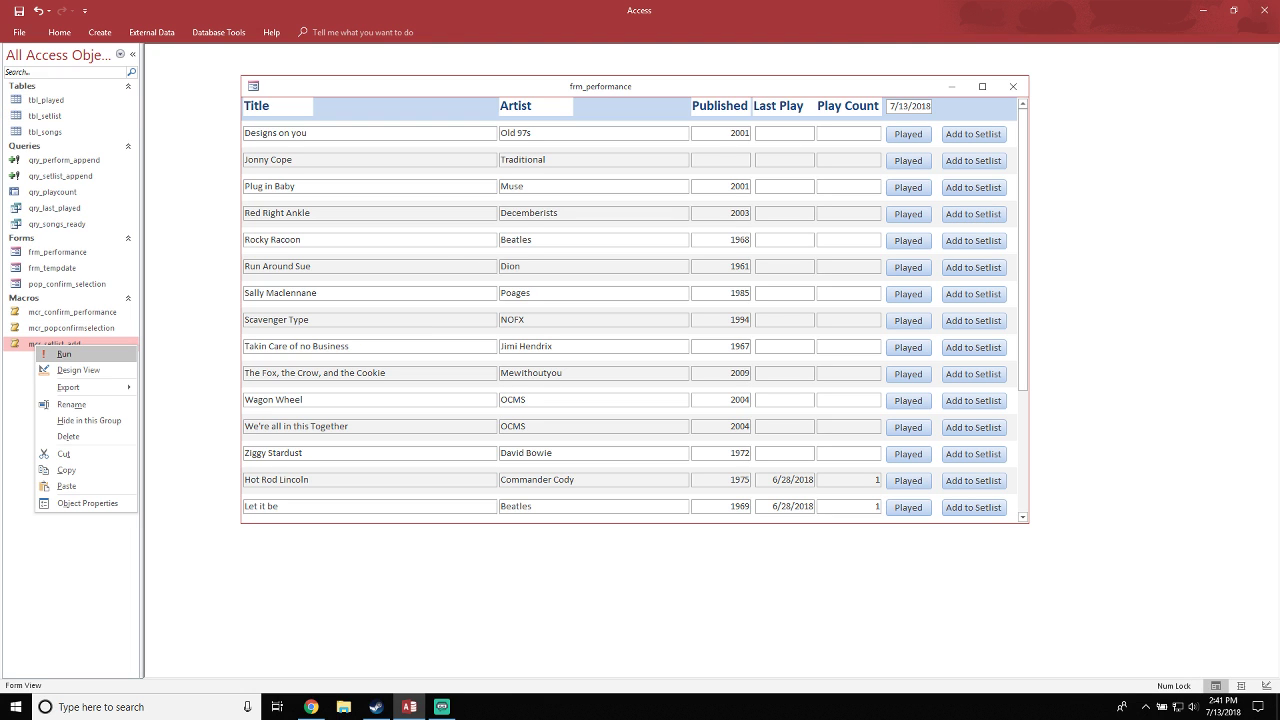
pyautogui.click(78, 370)
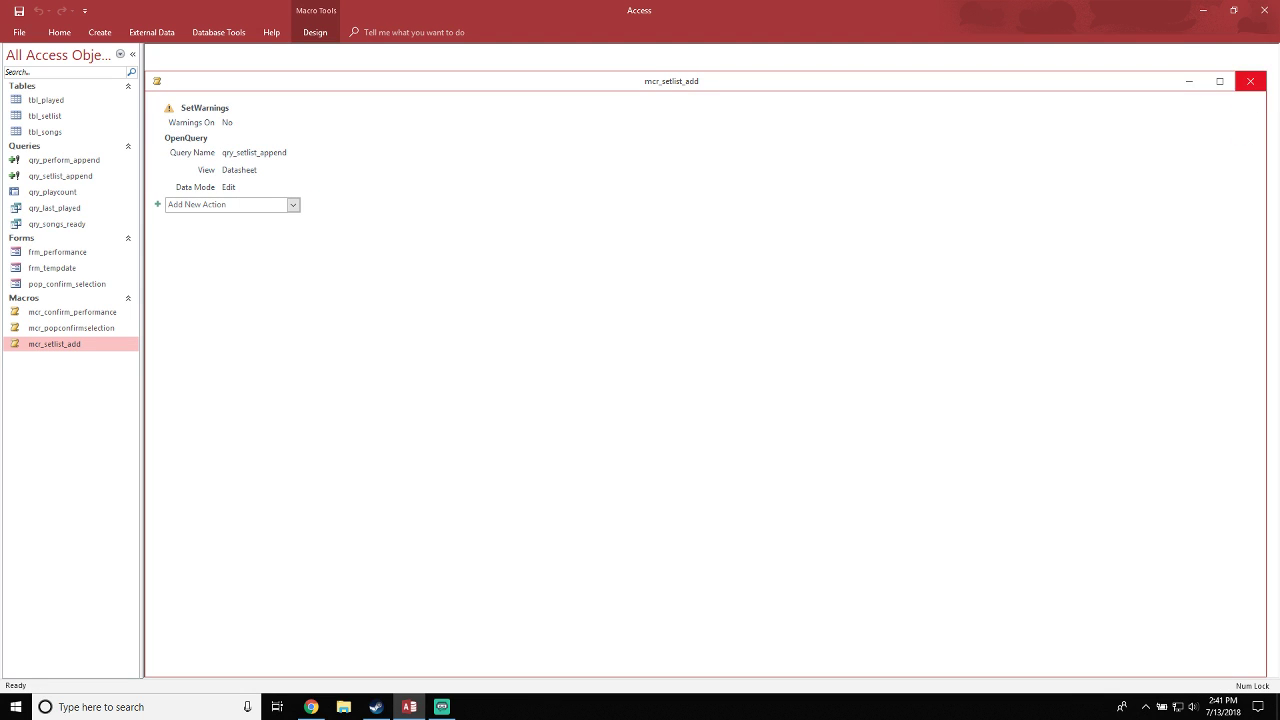
pyautogui.click(1250, 81)
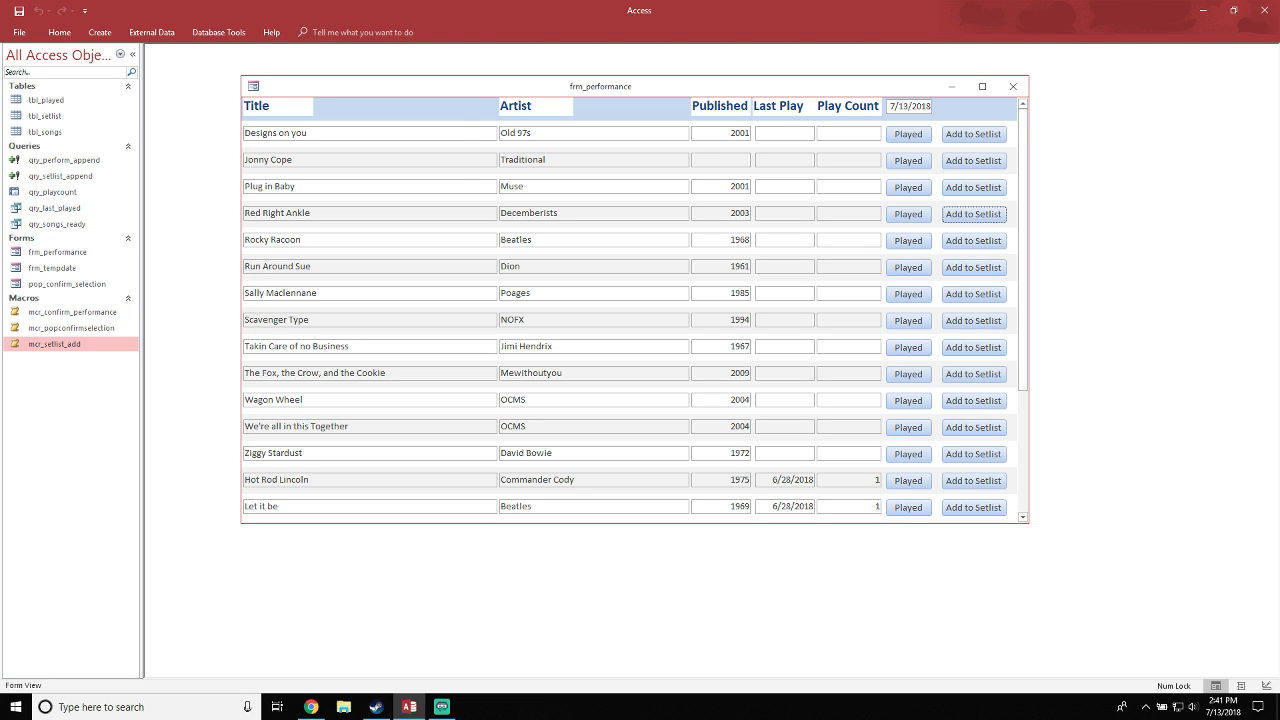
# In frm_performance's Design View, set the Add to Setlist button's On Click event to mcr_setlist_add and close the Property Sheet
pyautogui.rightClick(386, 86)
pyautogui.click(427, 177)
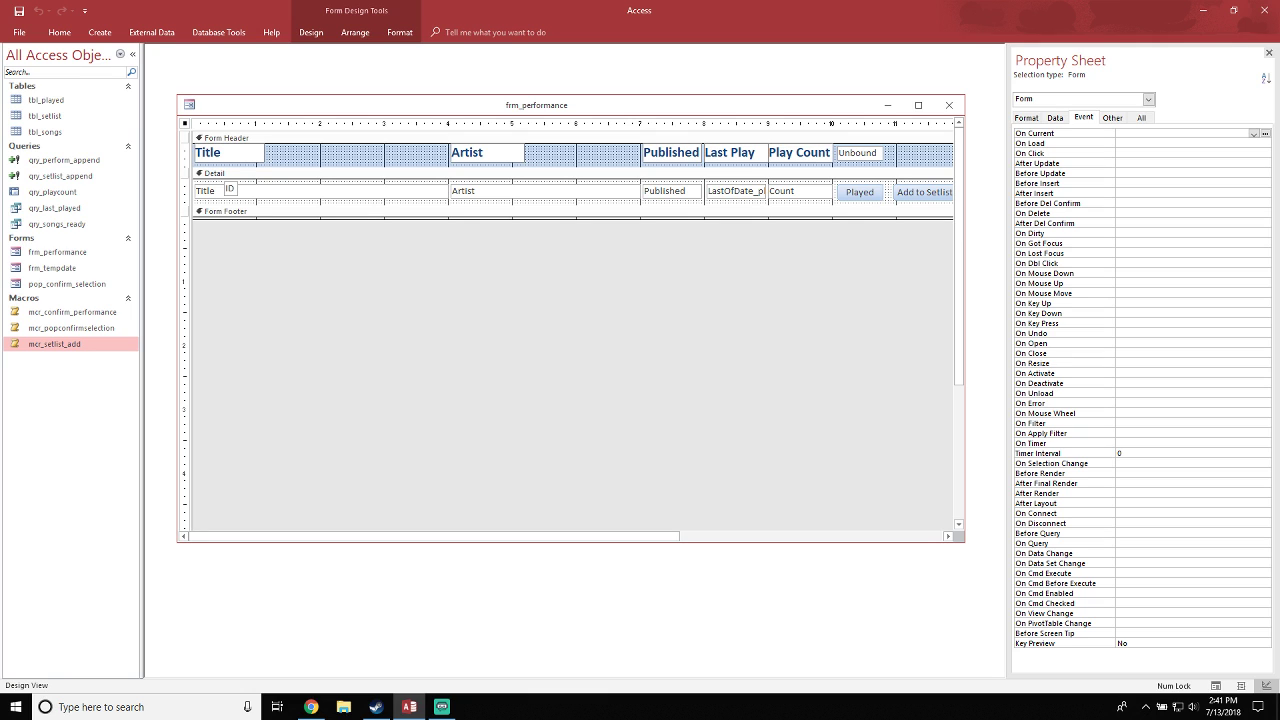
pyautogui.click(924, 192)
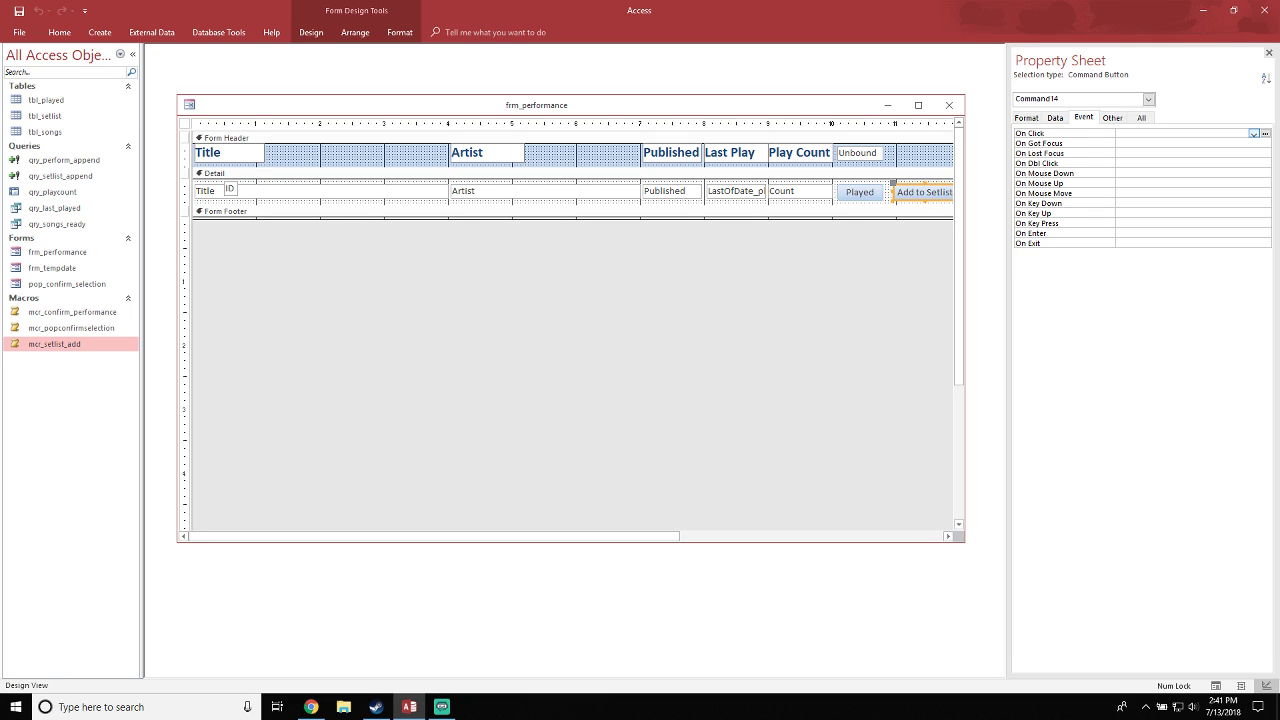
pyautogui.click(1254, 133)
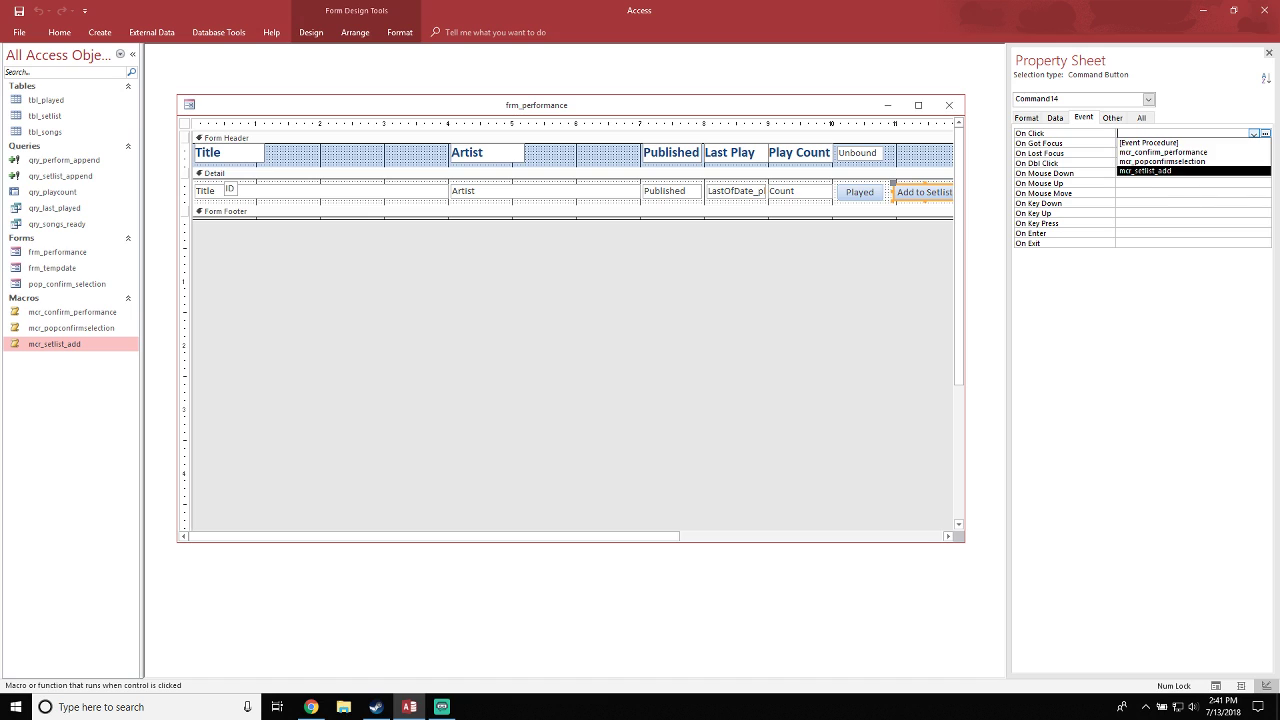
pyautogui.press('Return')
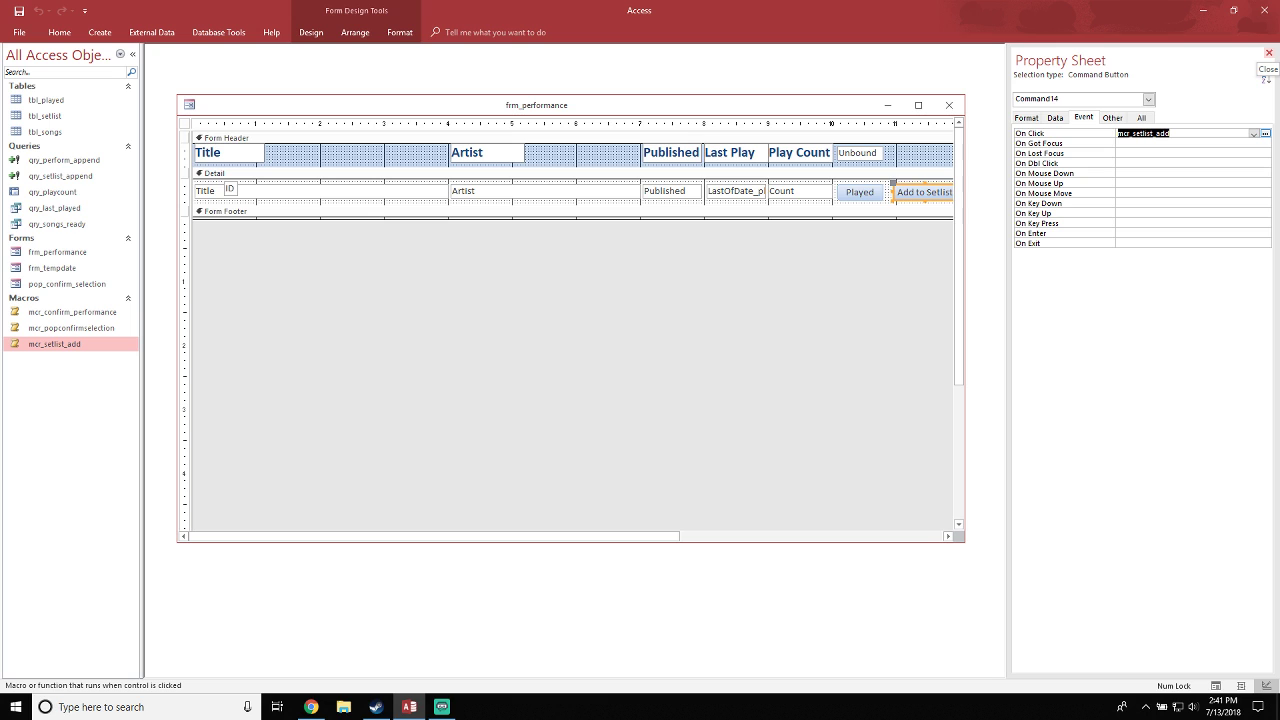
pyautogui.click(1268, 53)
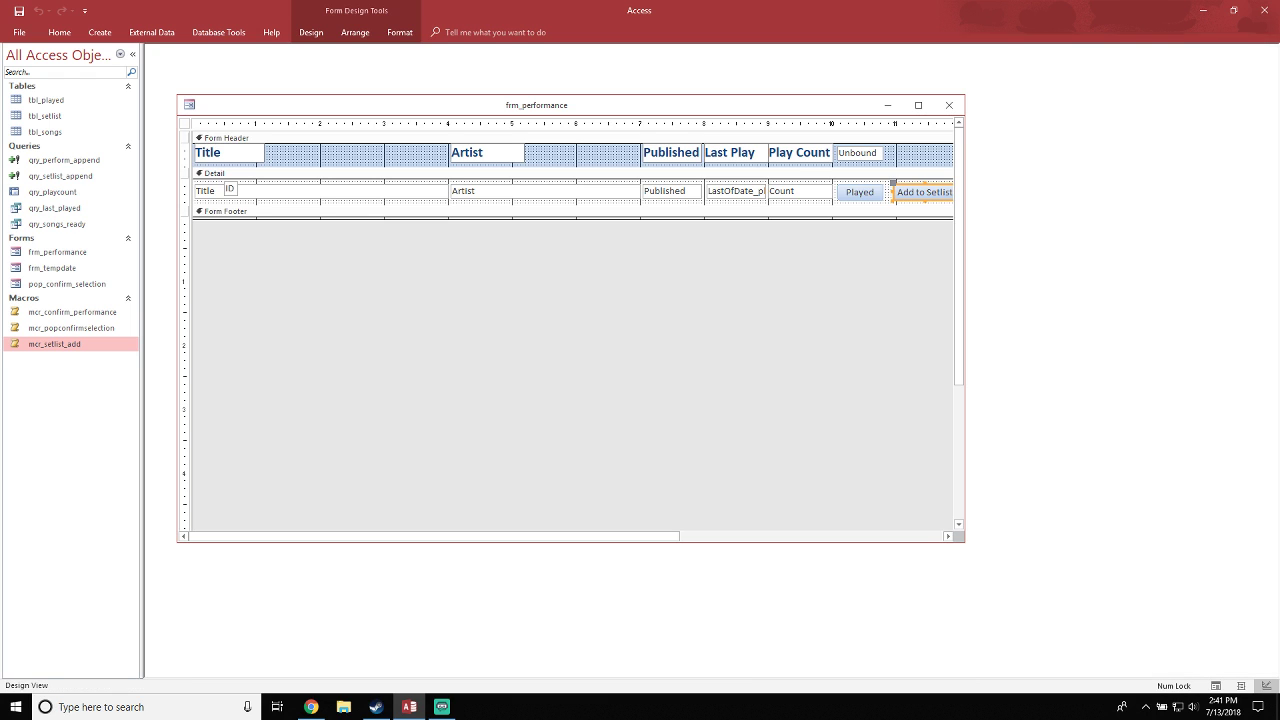
pyautogui.moveTo(680, 105); pyautogui.dragTo(702, 104)
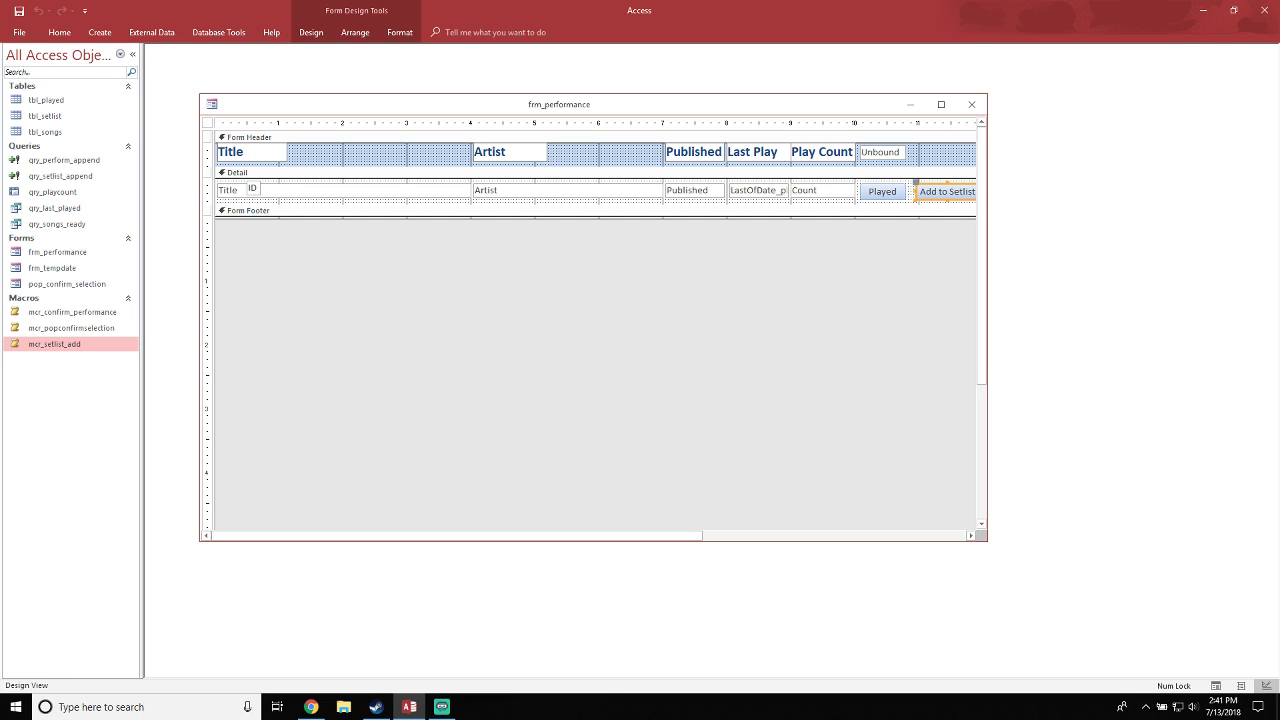
pyautogui.moveTo(700, 104); pyautogui.dragTo(680, 113)
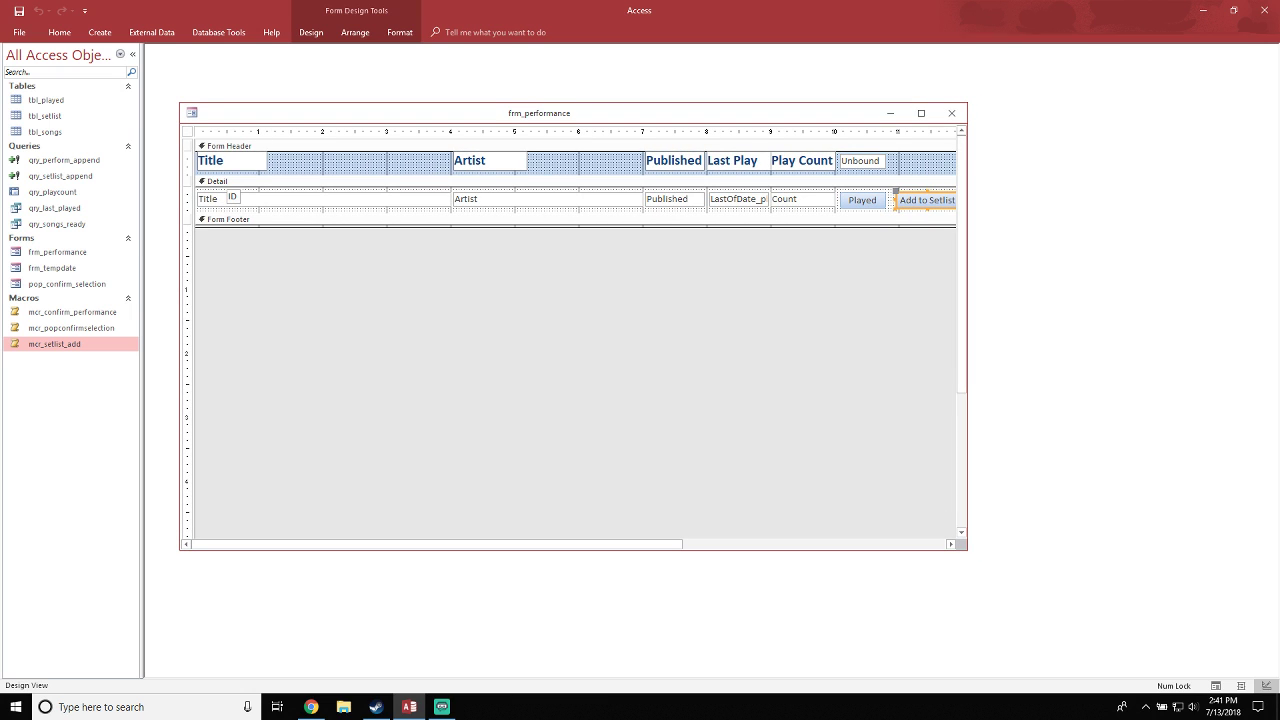
pyautogui.moveTo(680, 113)
pyautogui.mouseDown()
pyautogui.moveTo(696, 111)
pyautogui.moveTo(683, 109)
pyautogui.mouseUp()
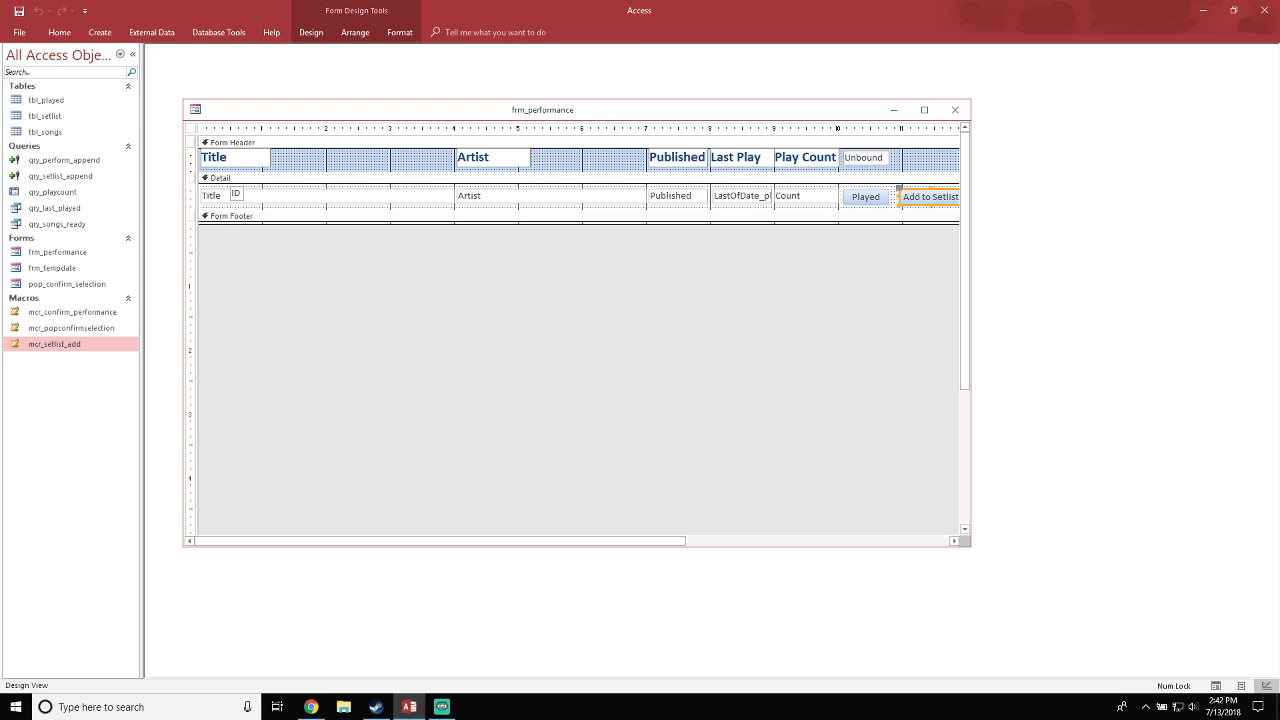
pyautogui.rightClick(733, 28)
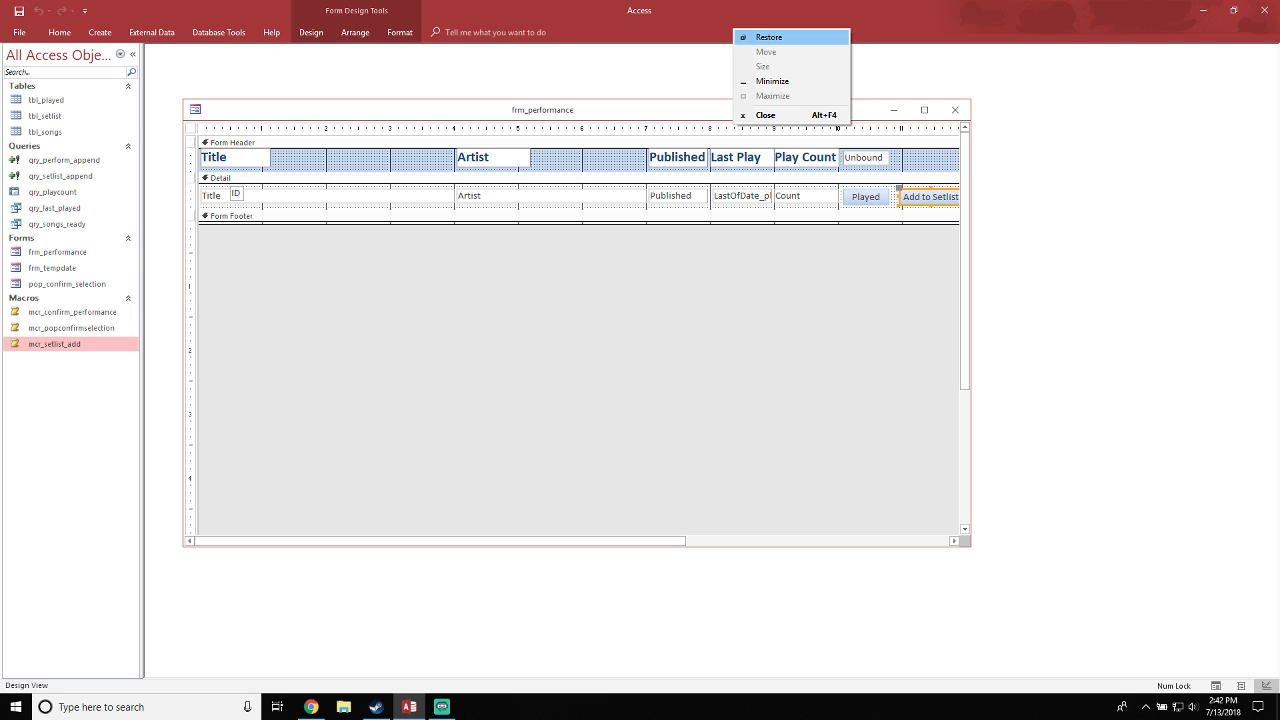
pyautogui.click(769, 37)
pyautogui.doubleClick(918, 14)
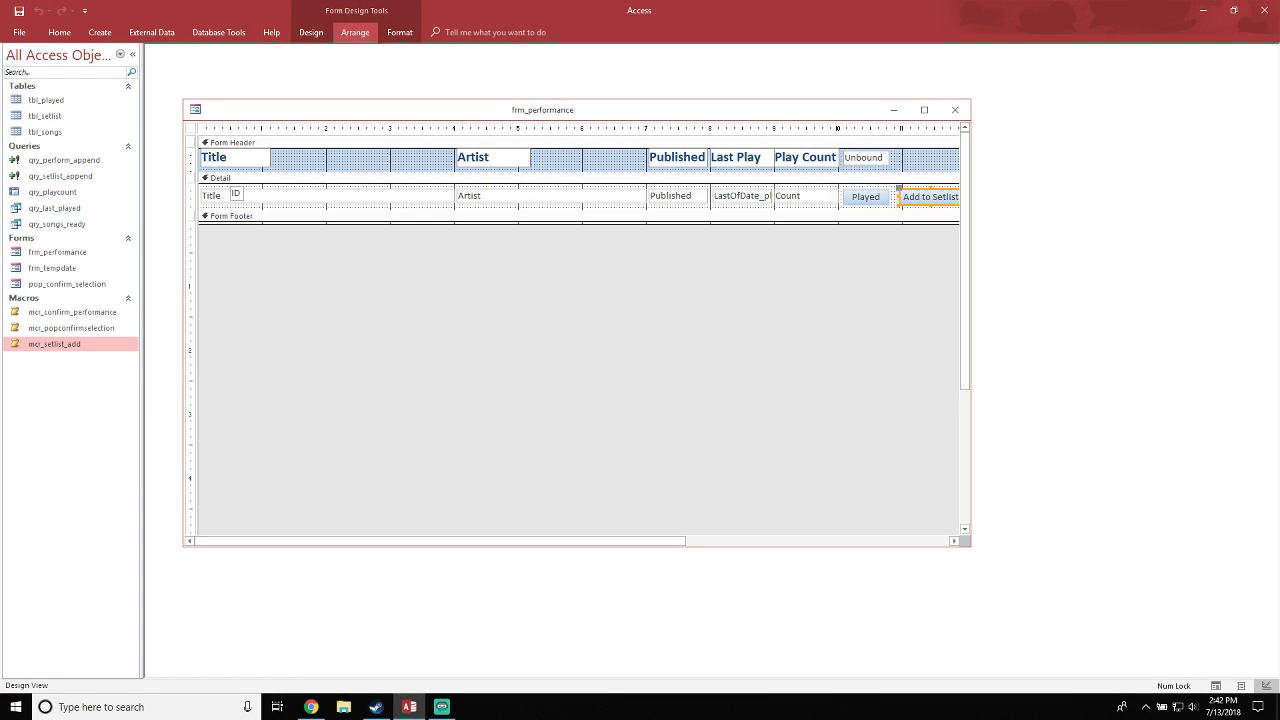
pyautogui.click(19, 32)
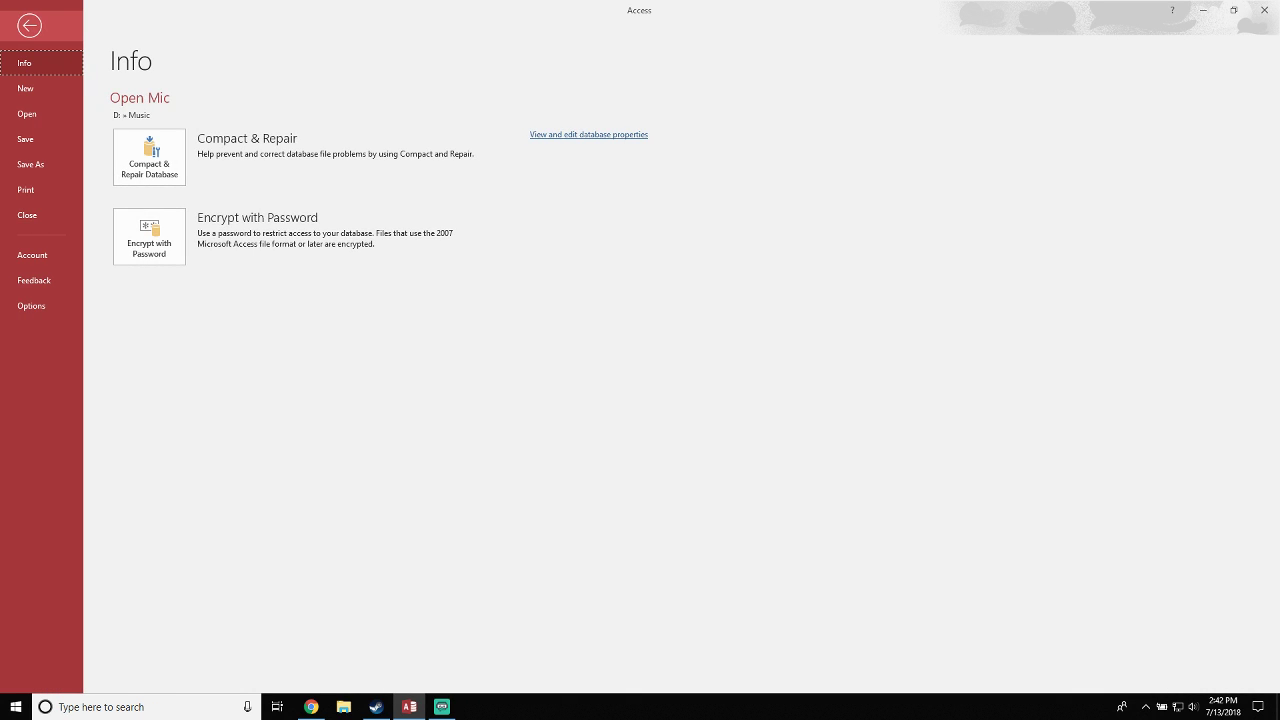
pyautogui.click(29, 26)
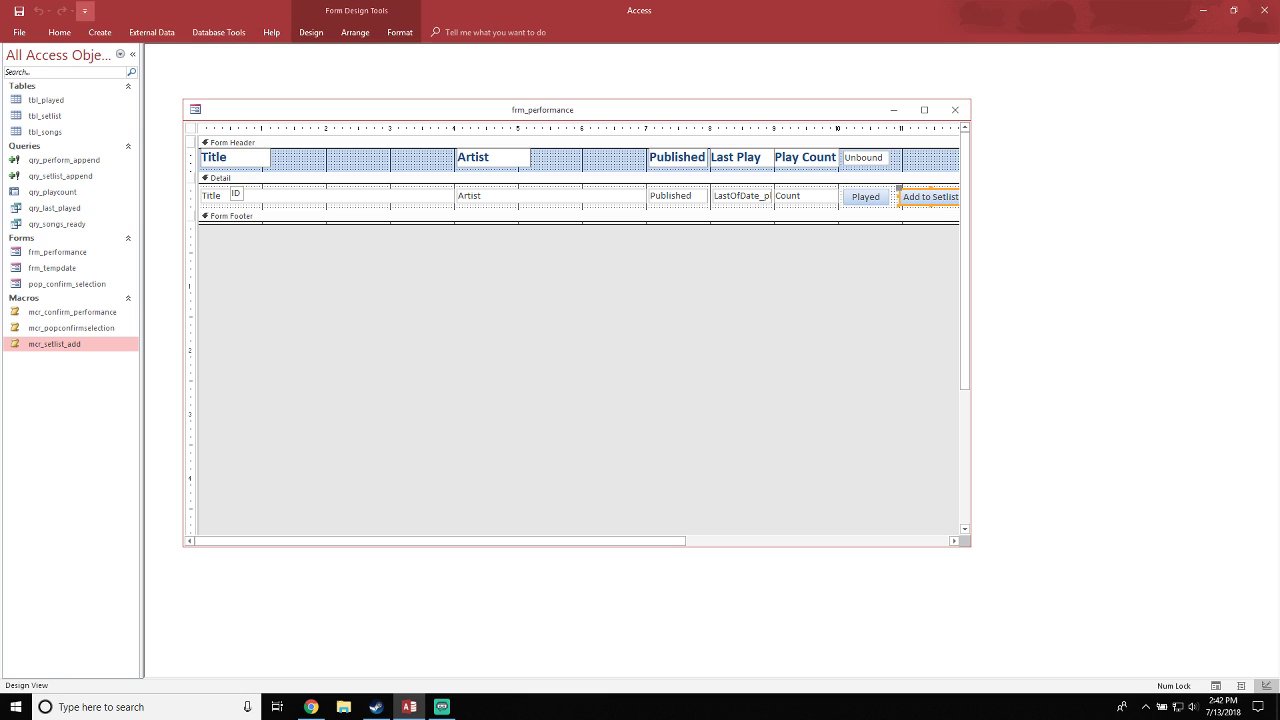
pyautogui.click(85, 10)
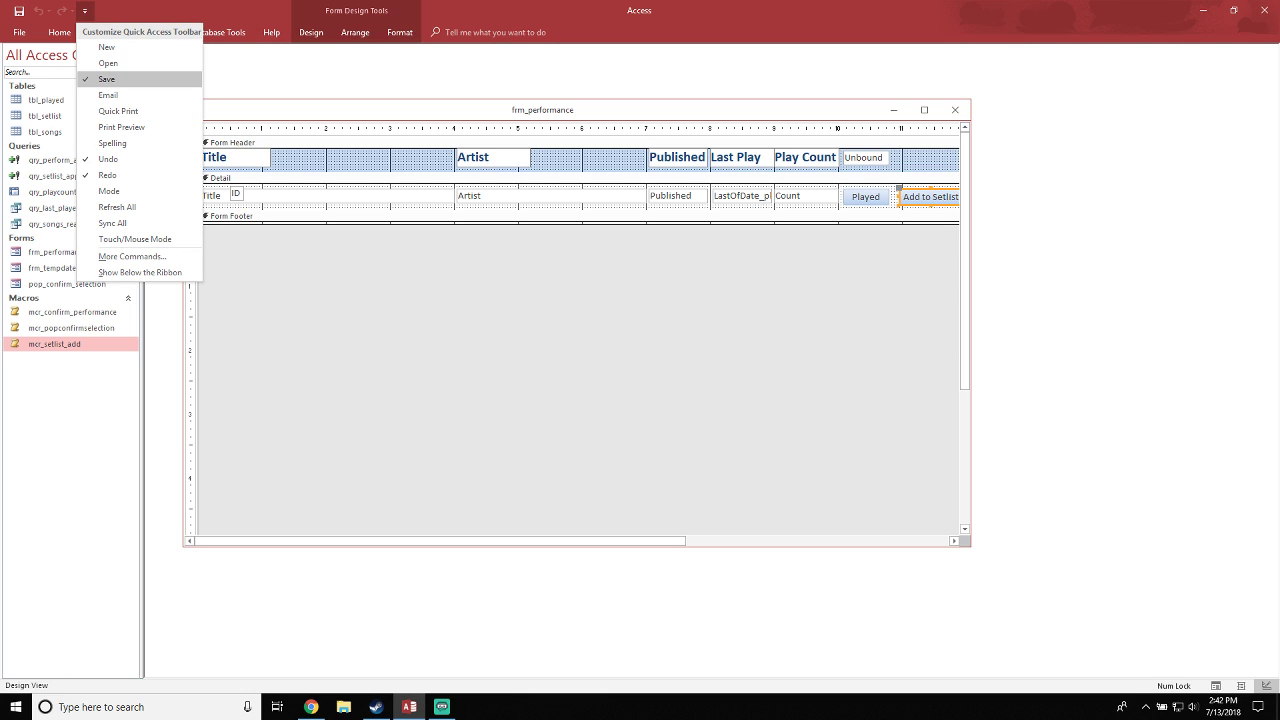
pyautogui.press('Escape')
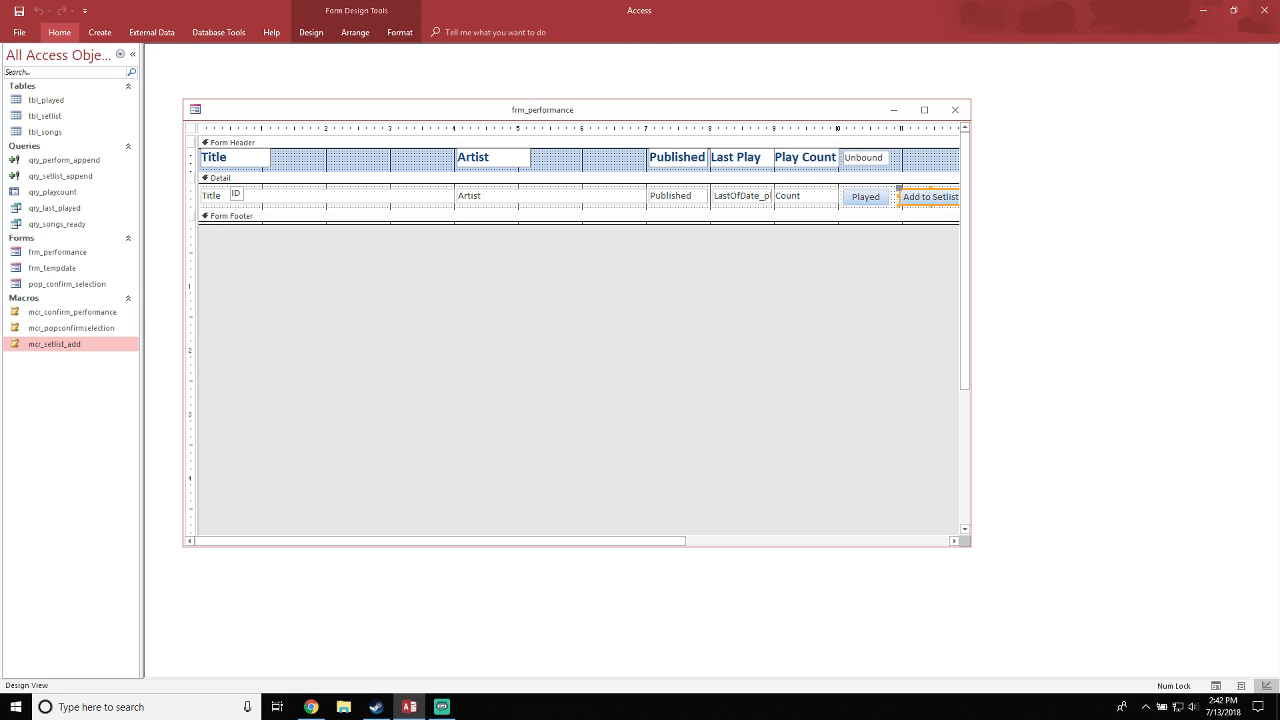
pyautogui.click(19, 32)
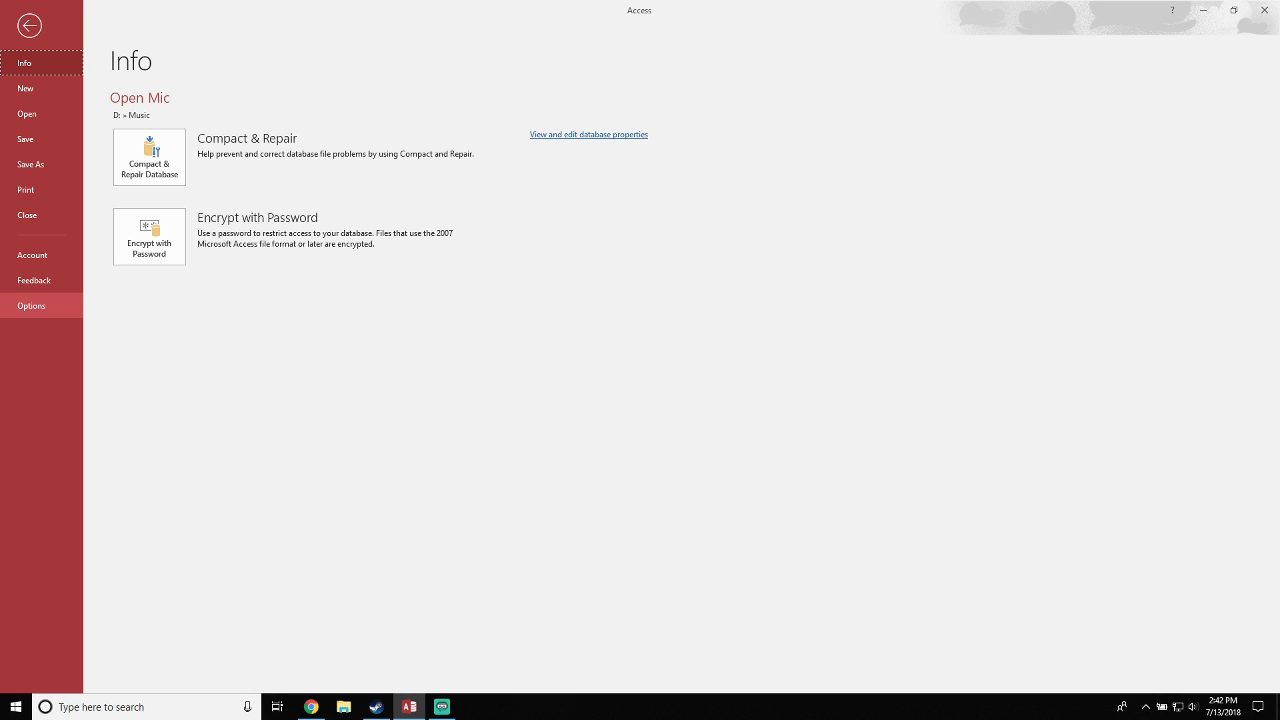
pyautogui.click(29, 26)
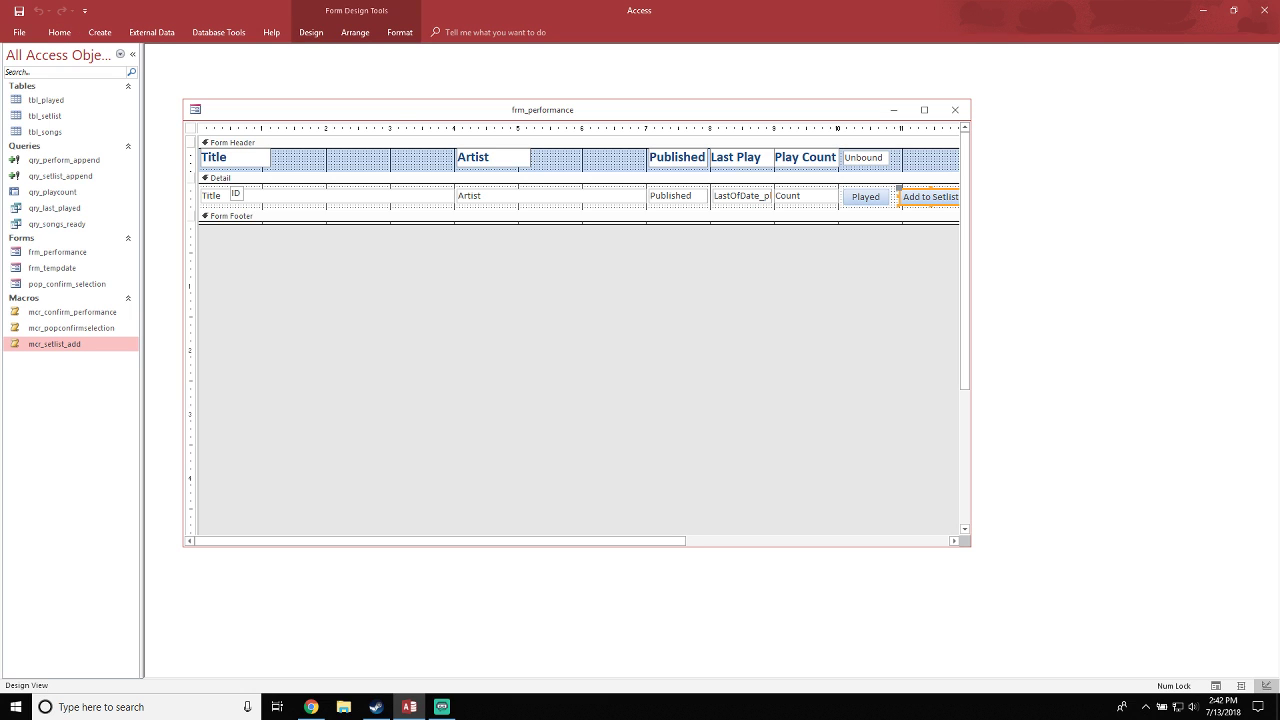
# Close frm_performance with its changes saved and exit Access, agreeing to empty the Clipboard
pyautogui.moveTo(542, 110); pyautogui.dragTo(562, 114)
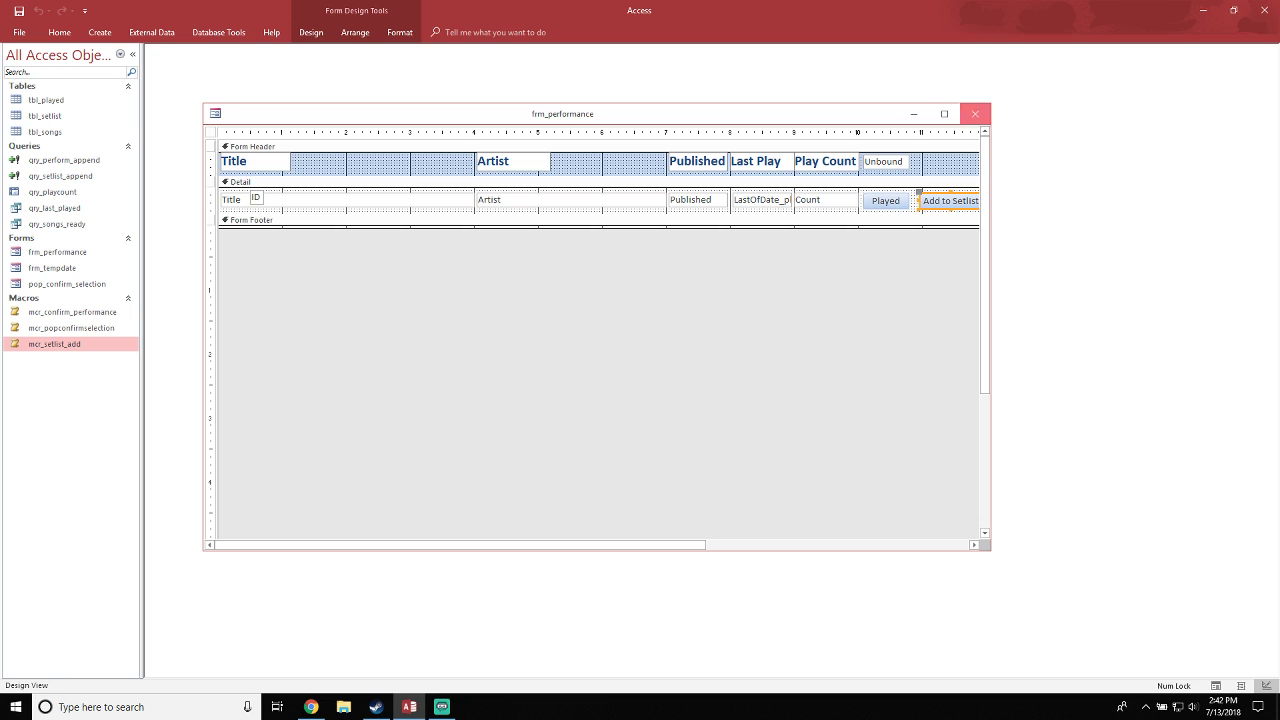
pyautogui.click(975, 113)
pyautogui.click(589, 390)
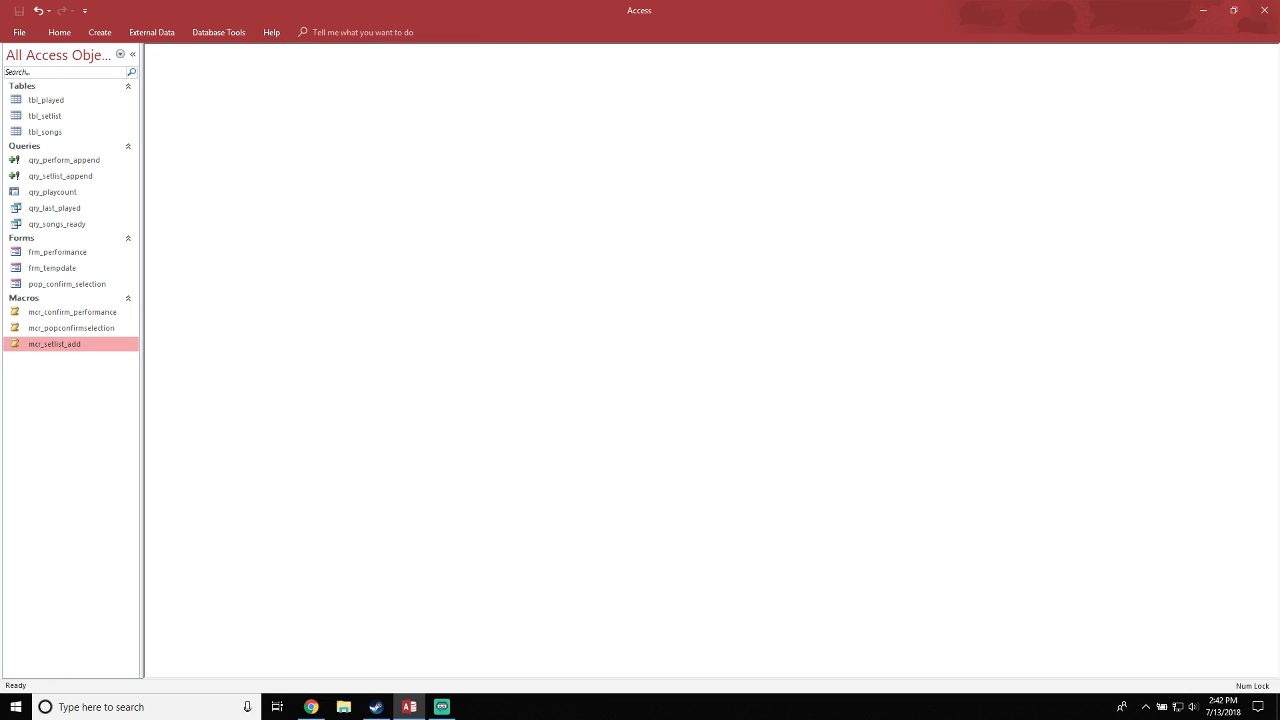
pyautogui.click(1264, 10)
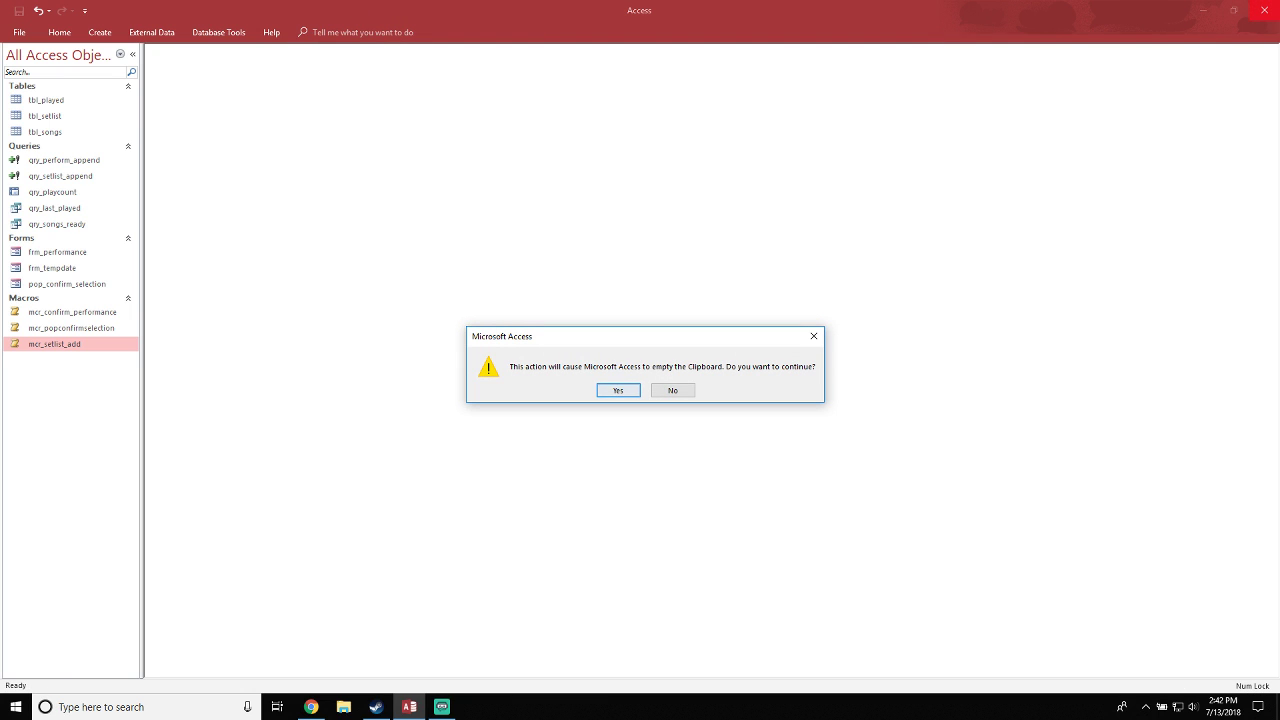
pyautogui.click(618, 390)
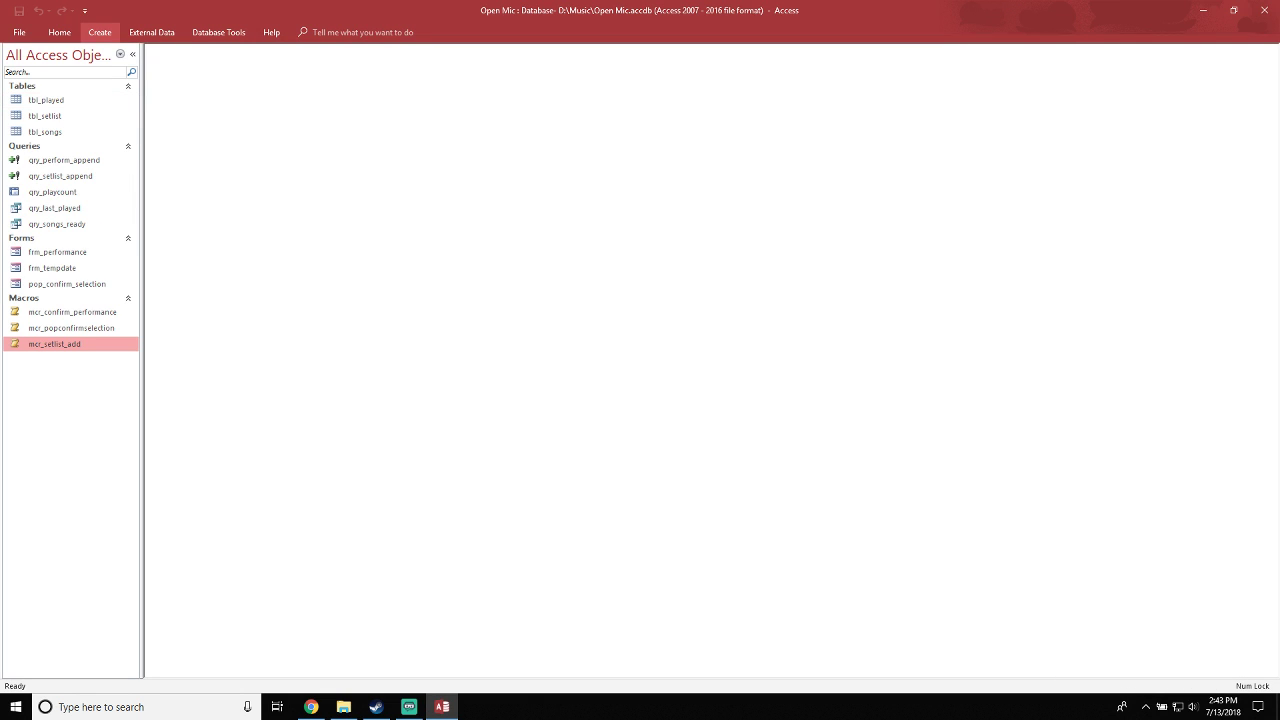
# Open frm_performance in Form View from the reopened Open Mic database and reposition its window
pyautogui.click(19, 32)
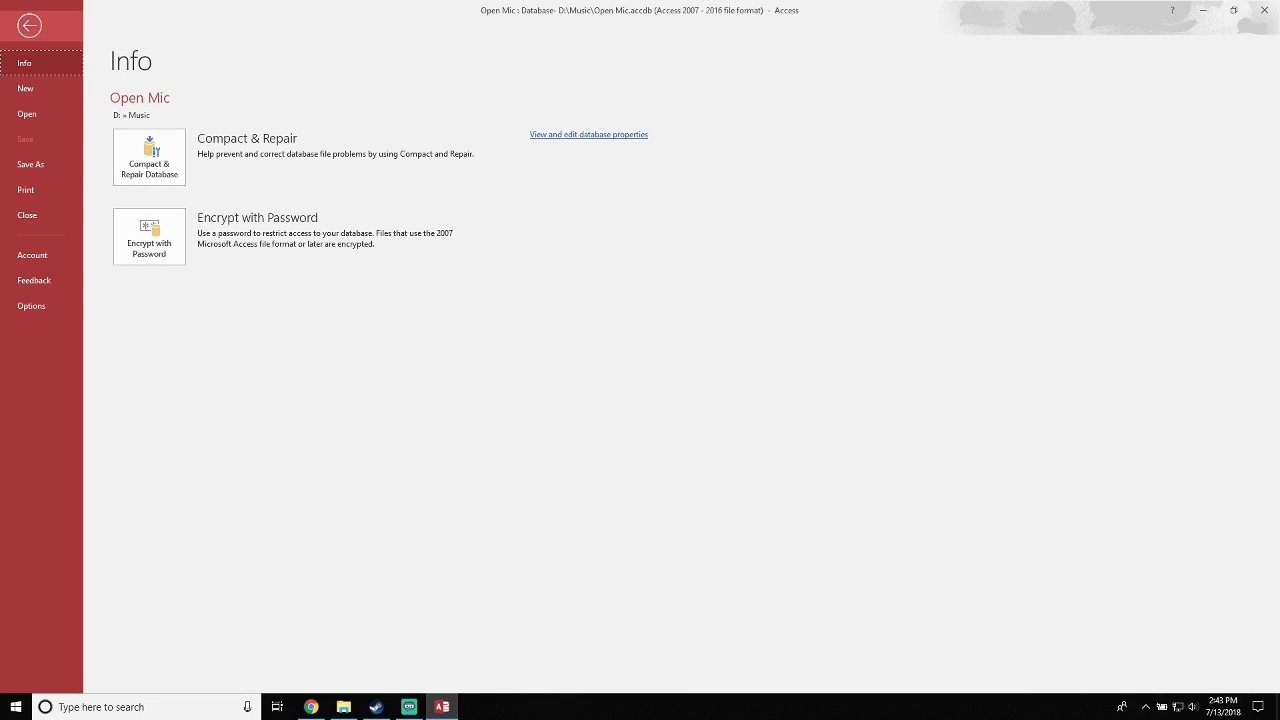
pyautogui.click(28, 27)
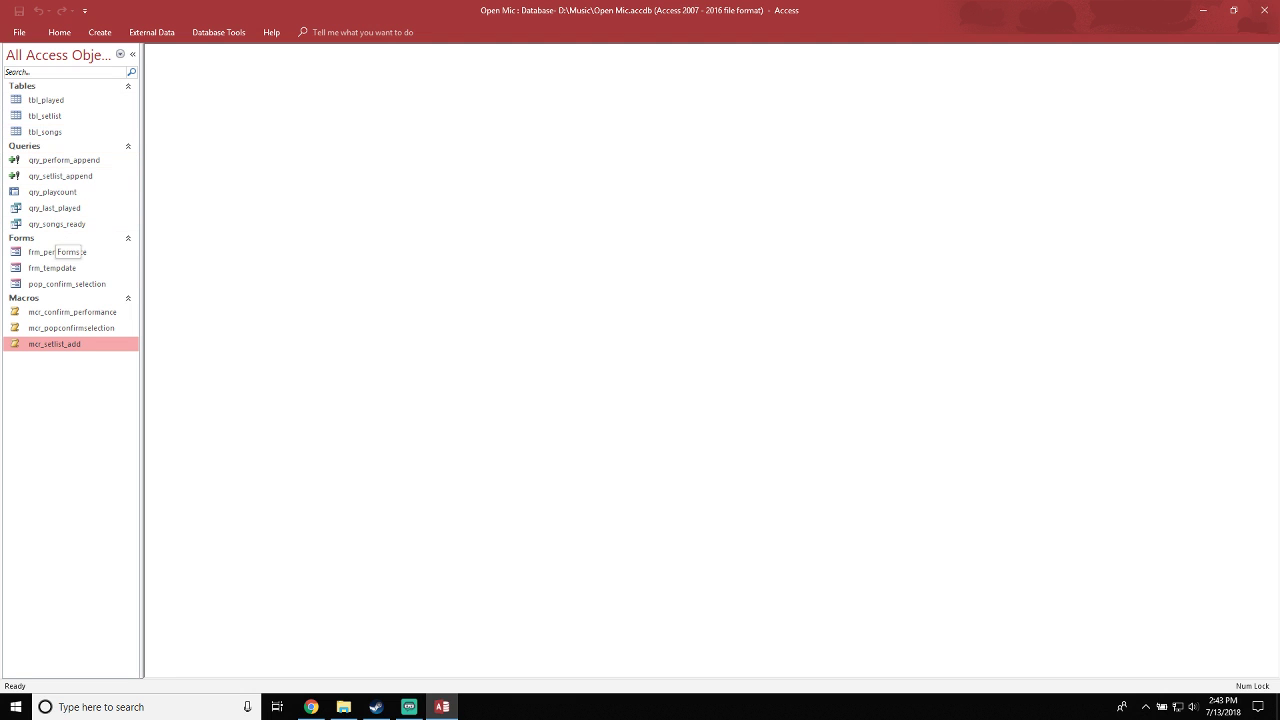
pyautogui.click(57, 252)
pyautogui.doubleClick(57, 252)
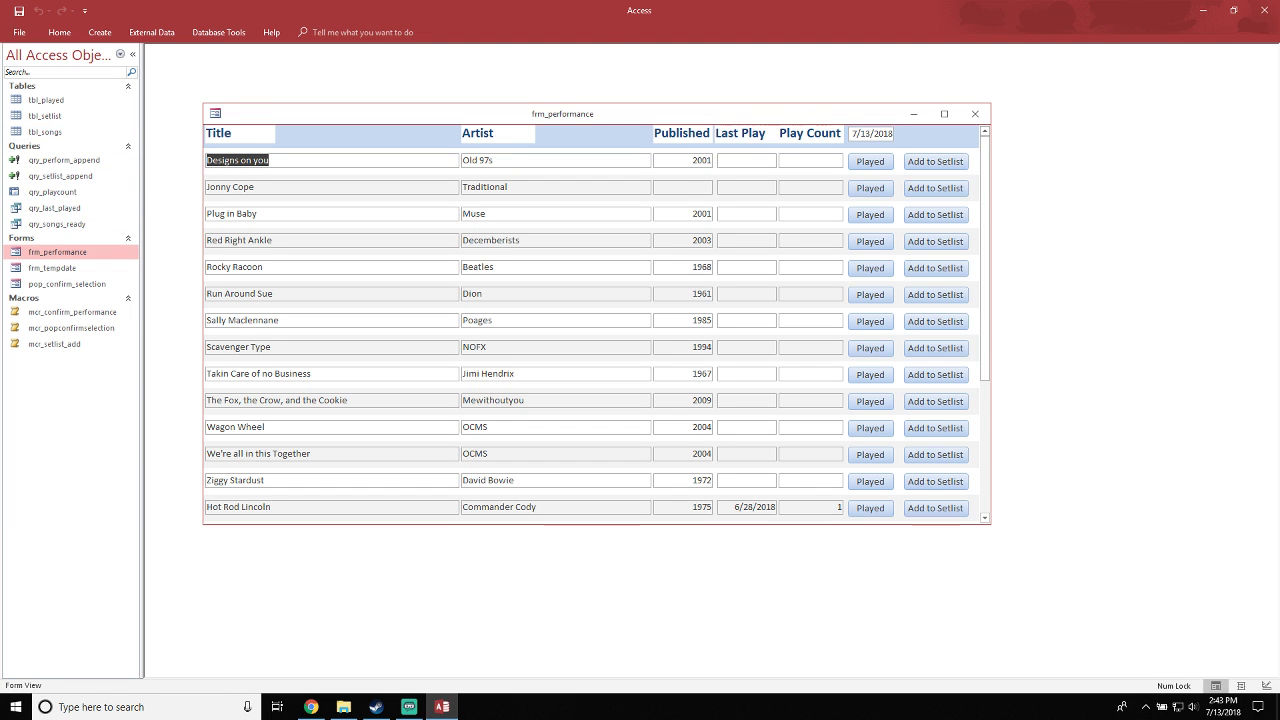
pyautogui.moveTo(480, 115); pyautogui.dragTo(534, 115)
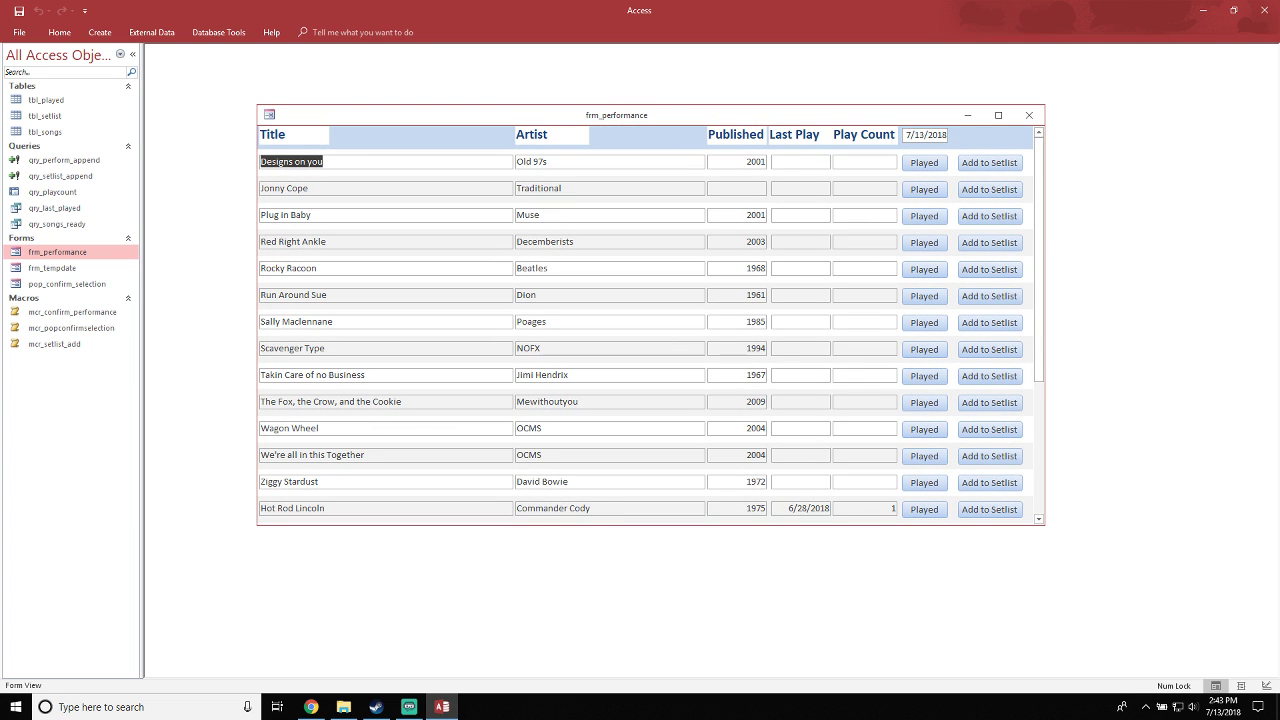
# Group the database objects by Tables and Related Views, and return them to the Object Type grouping
pyautogui.click(120, 54)
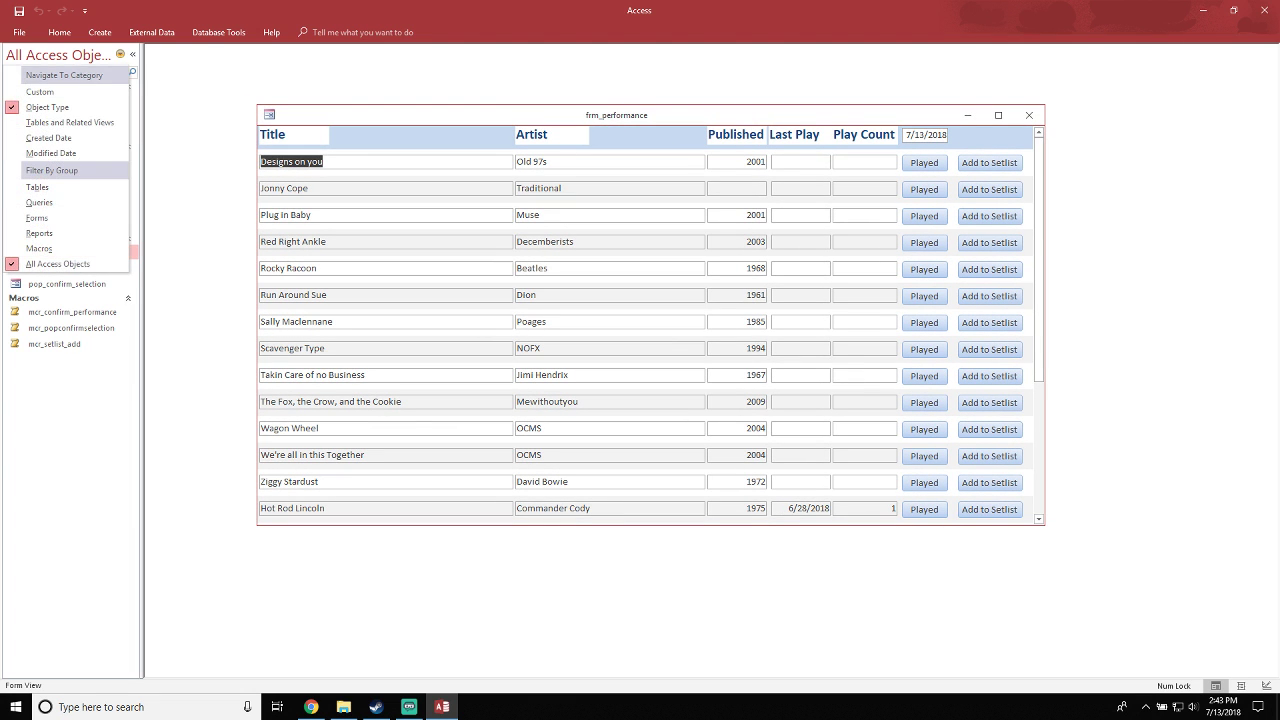
pyautogui.click(120, 54)
pyautogui.click(120, 54)
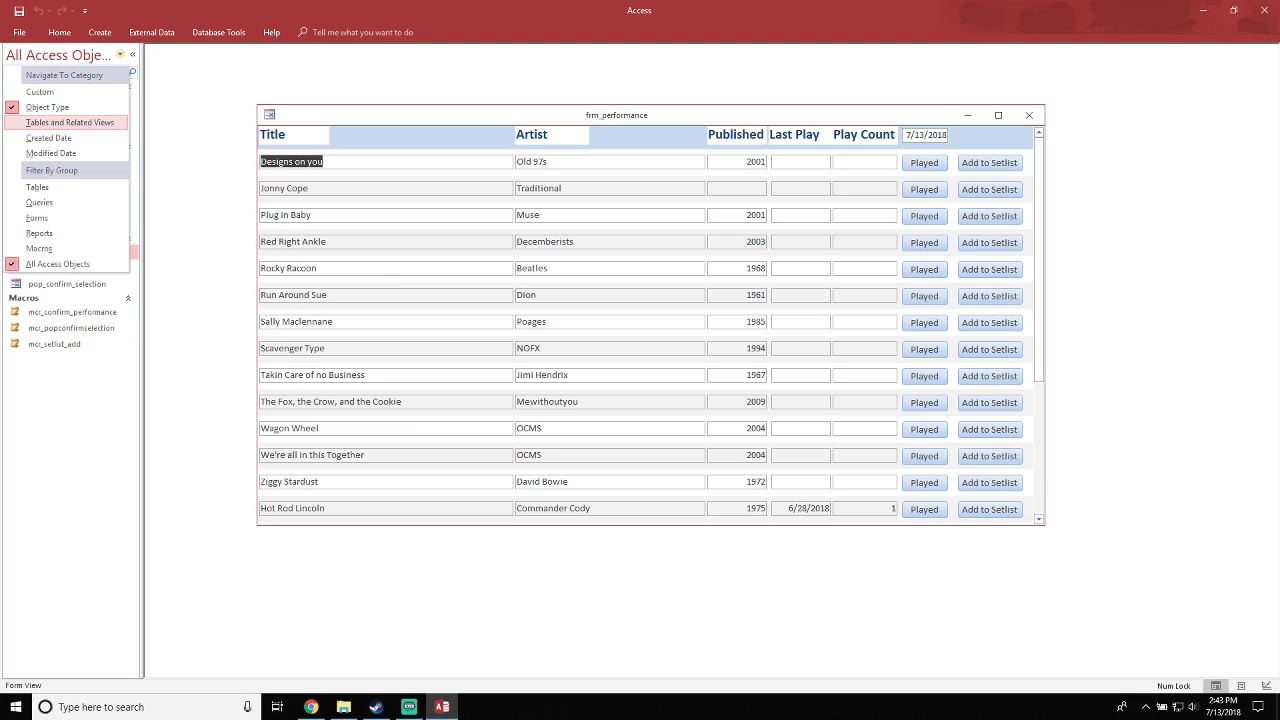
pyautogui.click(70, 122)
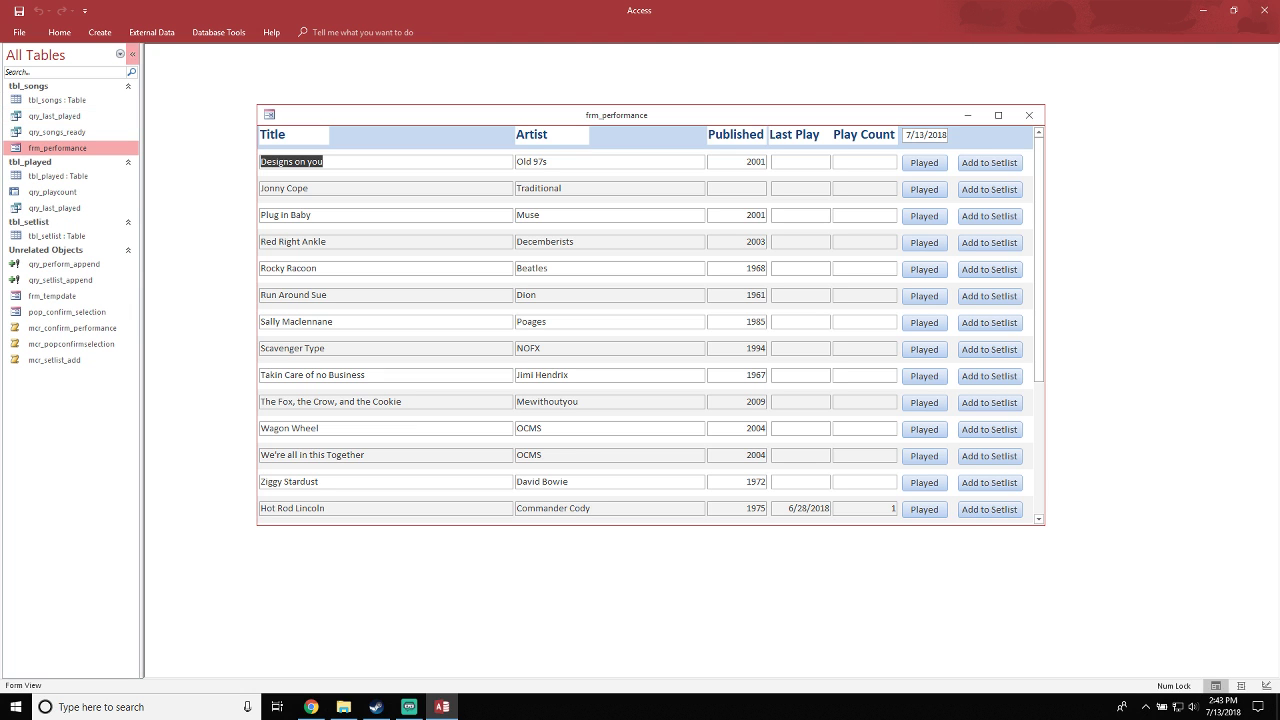
pyautogui.click(120, 54)
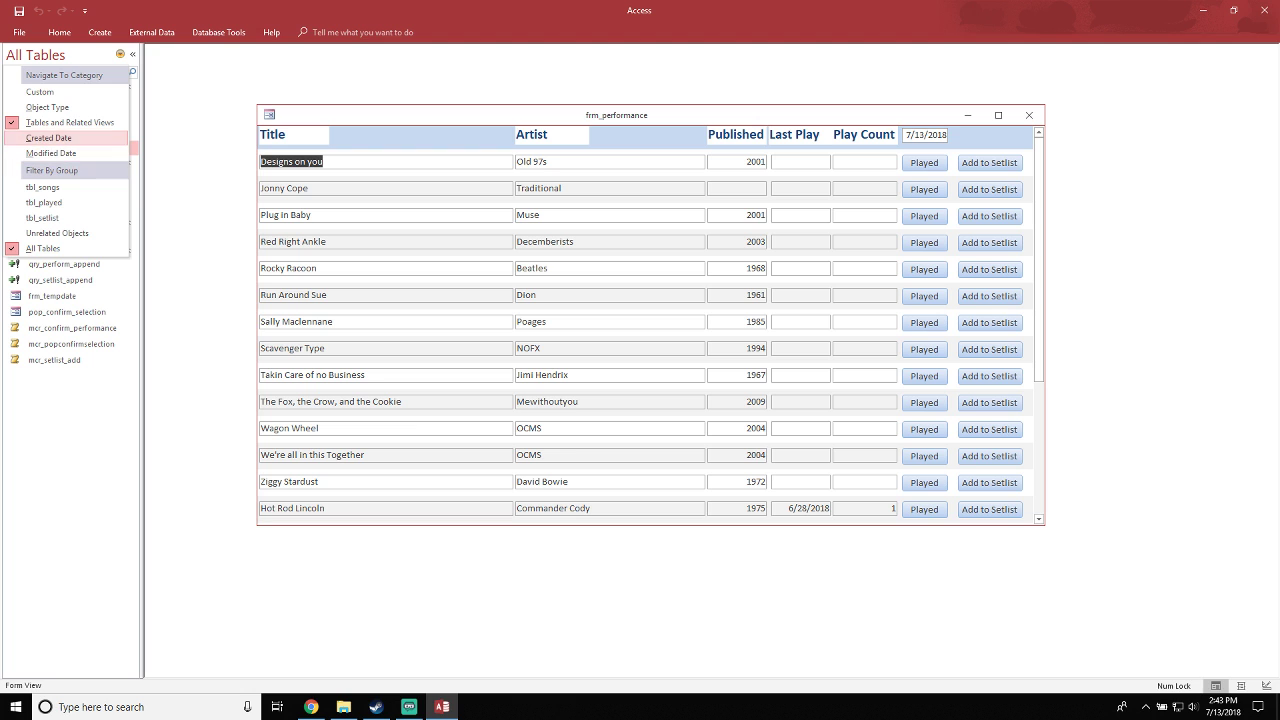
pyautogui.click(47, 107)
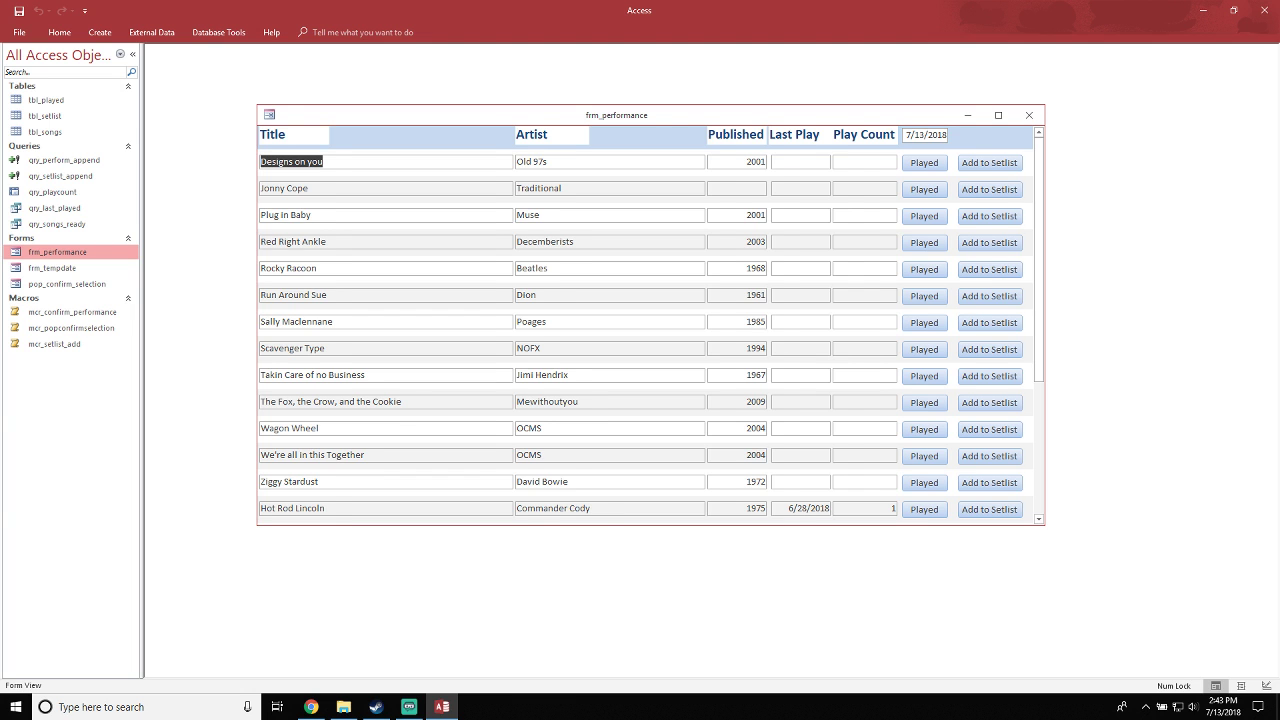
# Try adding Designs on you to the setlist from frm_performance, cancelling the ID parameter entry and dismissing the Macro Single Step dialog
pyautogui.moveTo(800, 115); pyautogui.dragTo(788, 126)
pyautogui.click(977, 174)
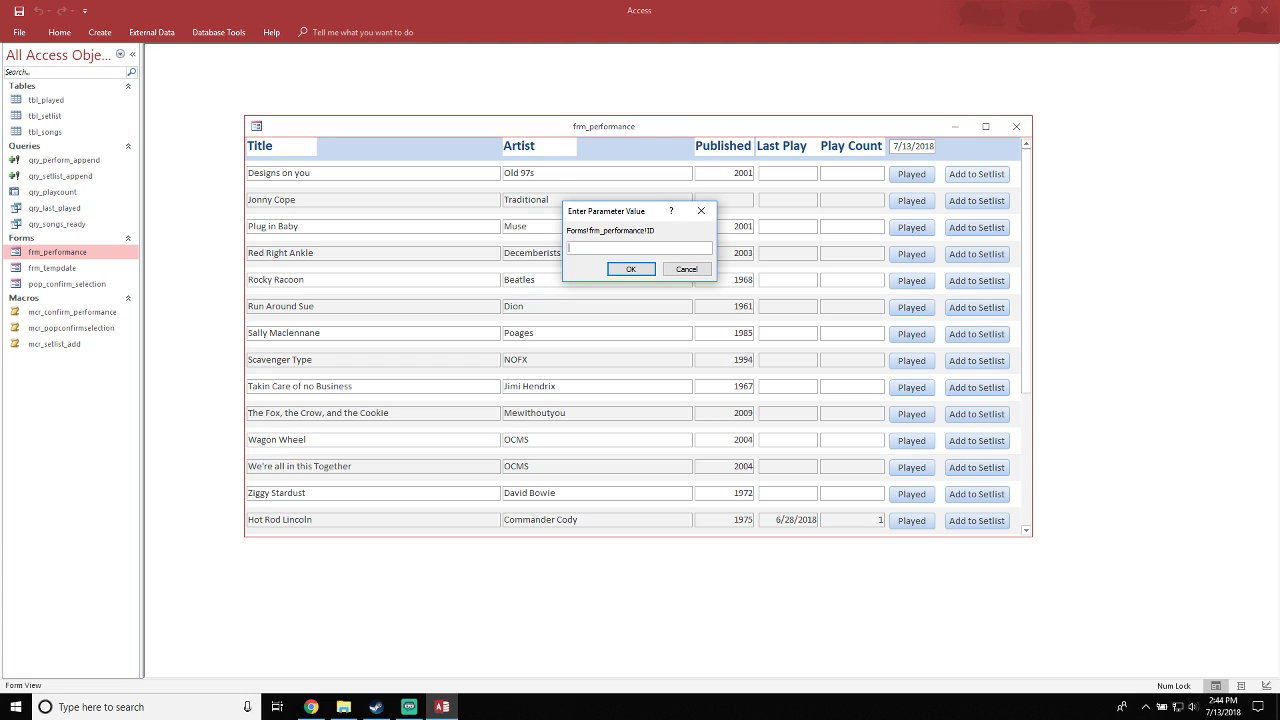
pyautogui.moveTo(615, 214); pyautogui.dragTo(629, 214)
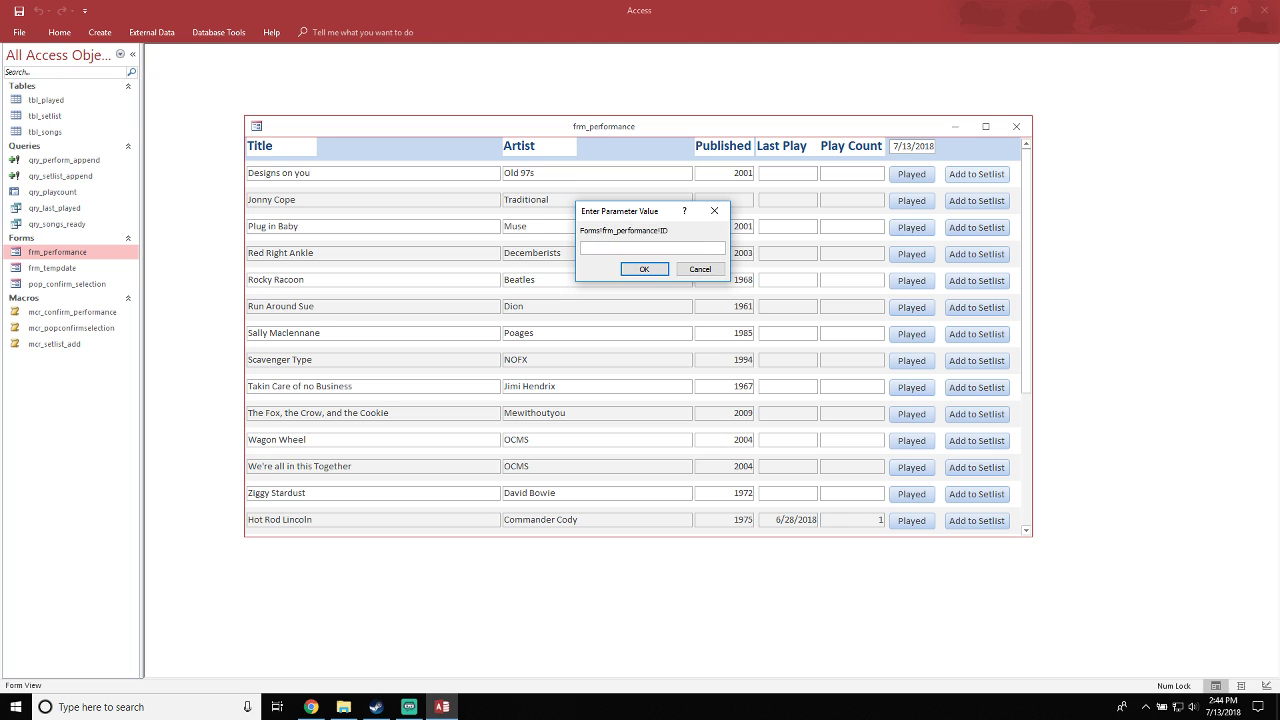
pyautogui.click(700, 269)
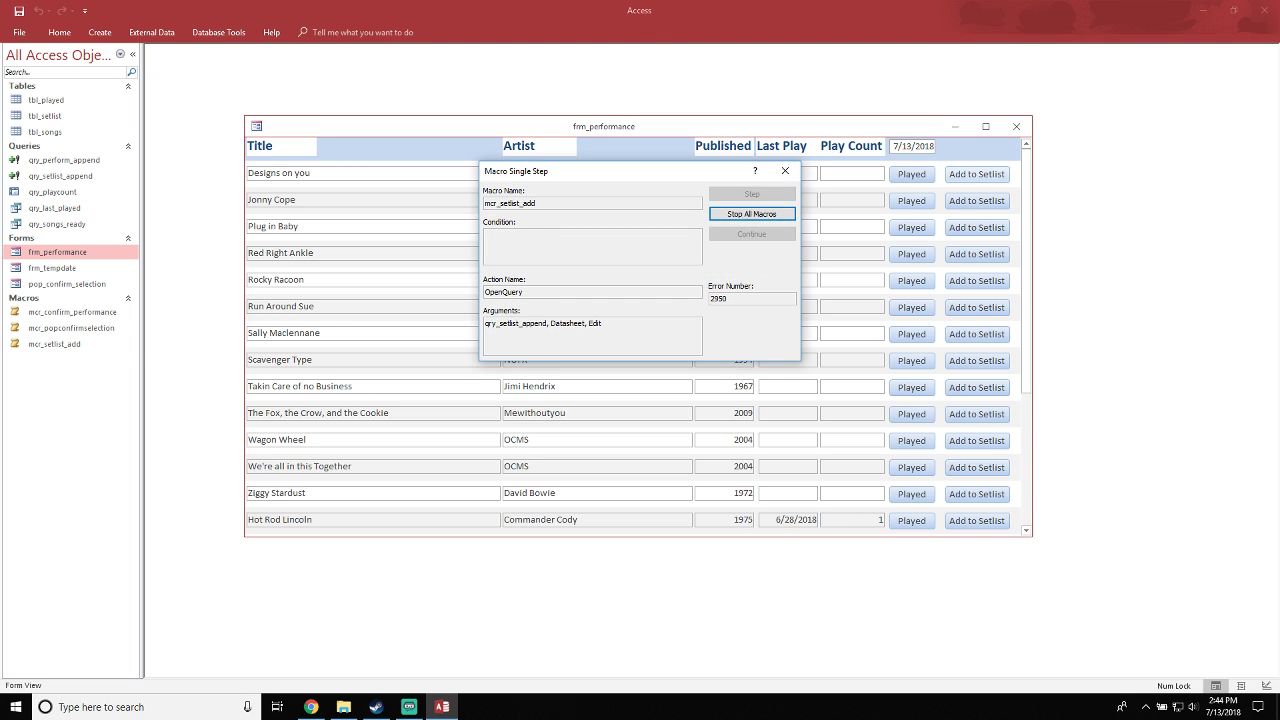
pyautogui.click(785, 171)
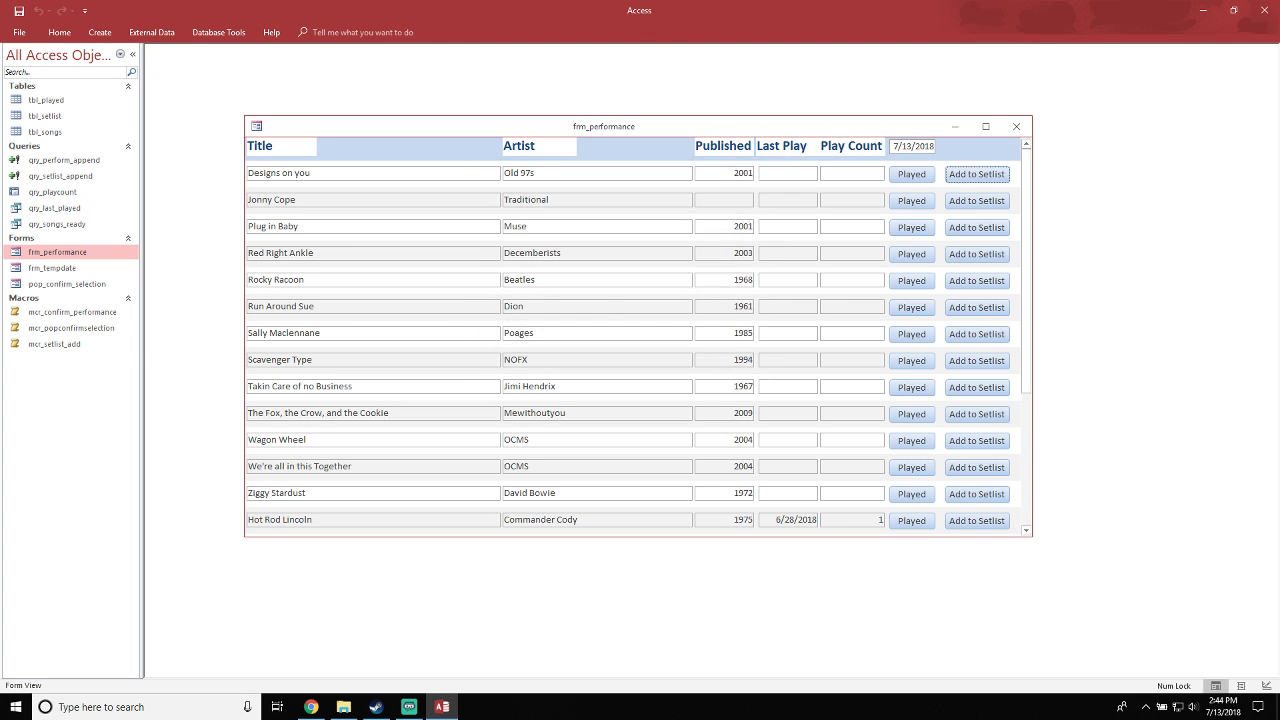
# In frm_performance's Design View, move the ID text box to the end of the Title field beside Artist, at about 3.75" from the left
pyautogui.rightClick(330, 124)
pyautogui.click(365, 214)
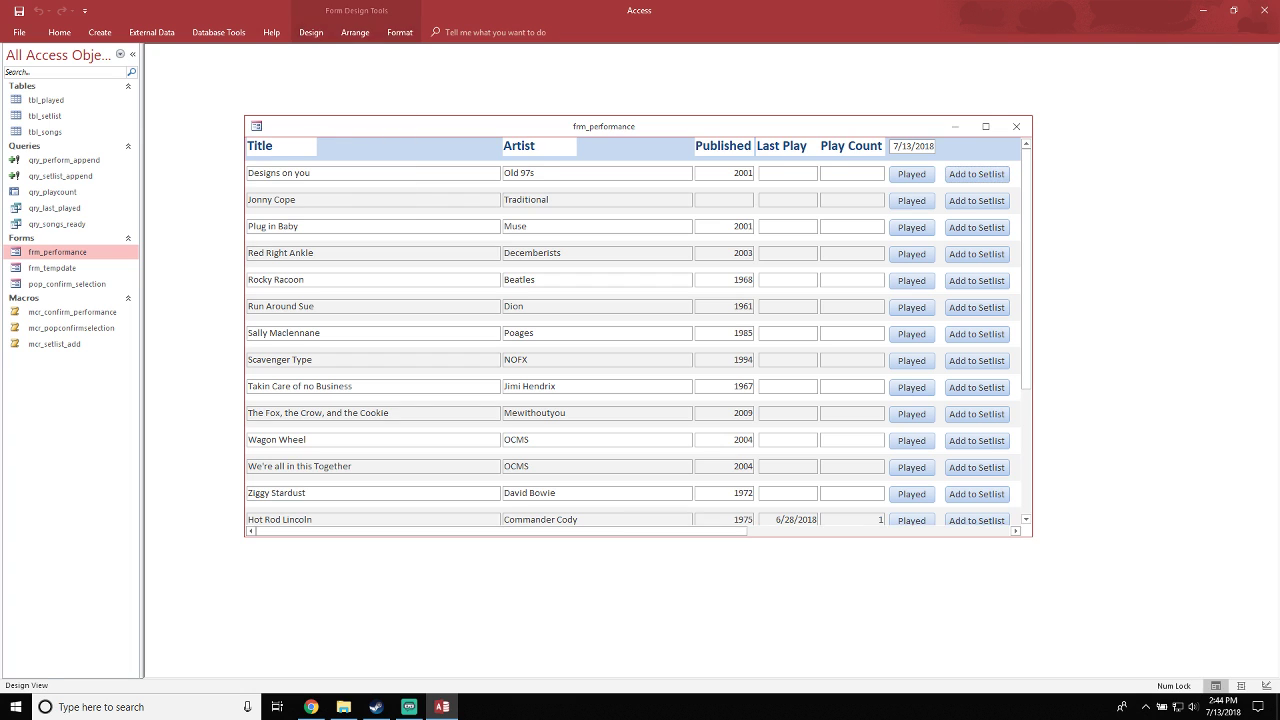
pyautogui.click(296, 210)
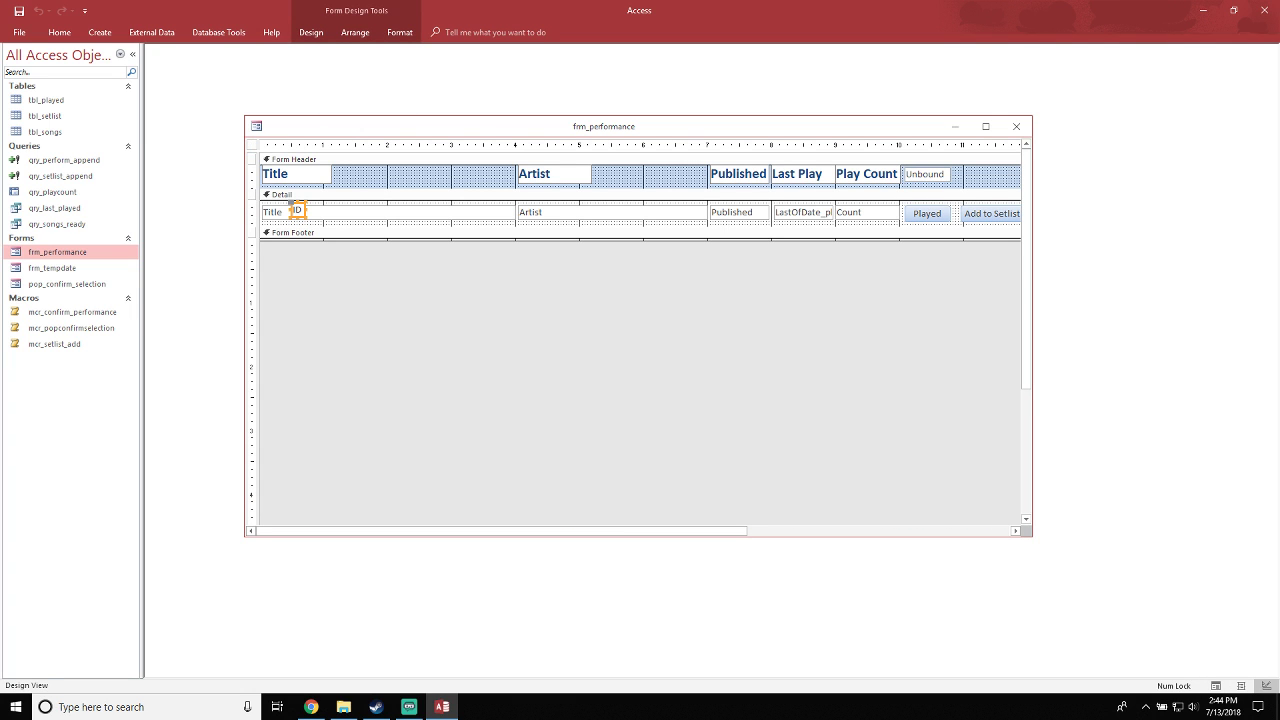
pyautogui.moveTo(297, 210)
pyautogui.mouseDown()
pyautogui.moveTo(519, 215)
pyautogui.moveTo(506, 212)
pyautogui.mouseUp()
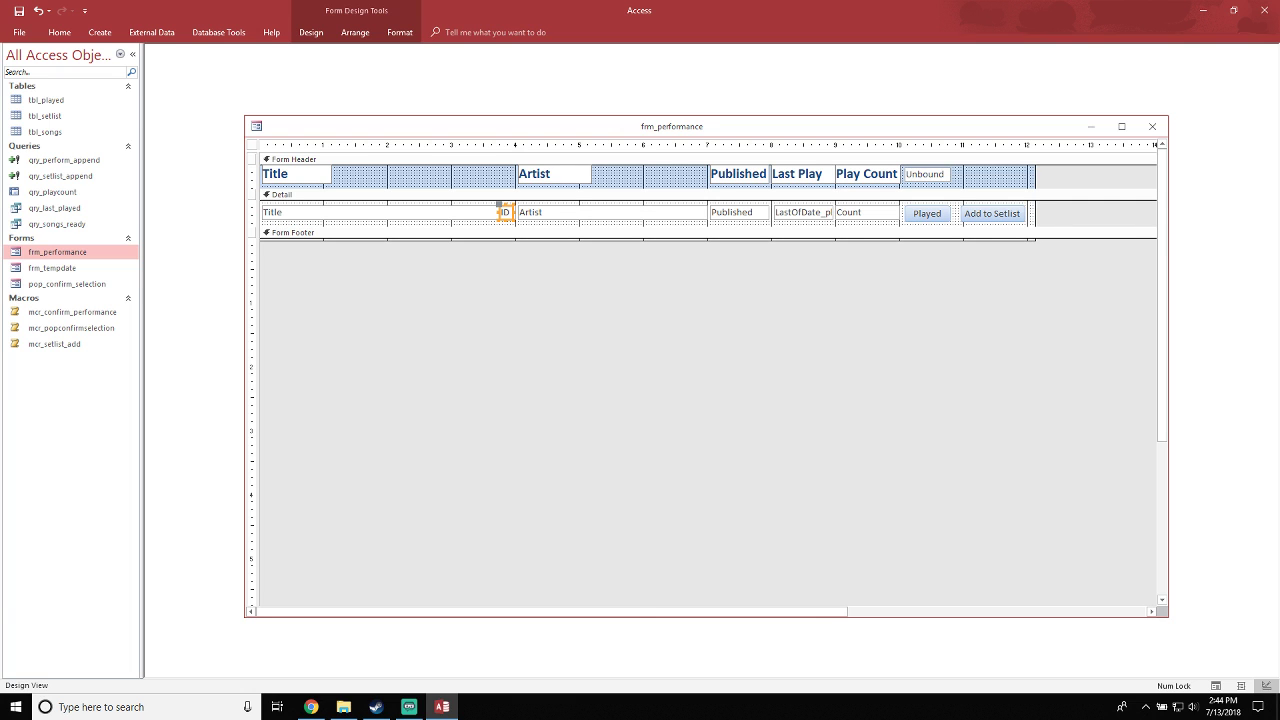
# Open the ID text box's properties and set Visible to Yes
pyautogui.rightClick(506, 212)
pyautogui.click(545, 622)
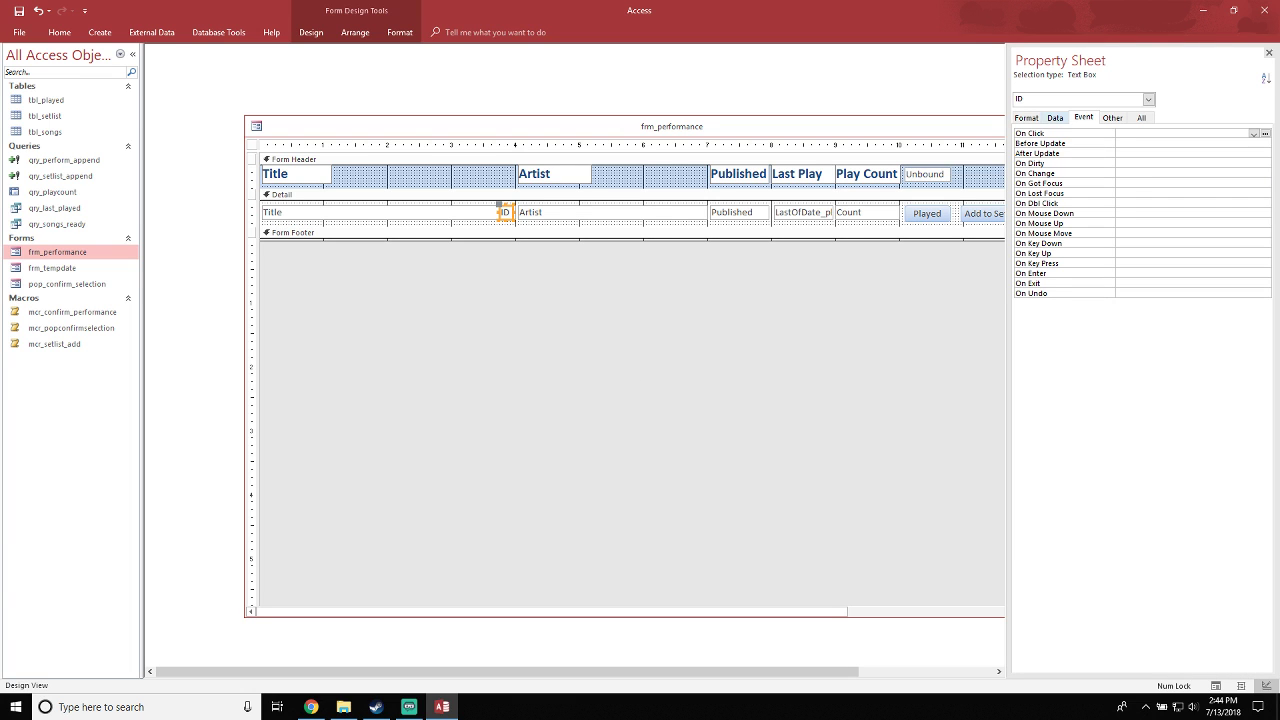
pyautogui.click(1055, 118)
pyautogui.click(1027, 118)
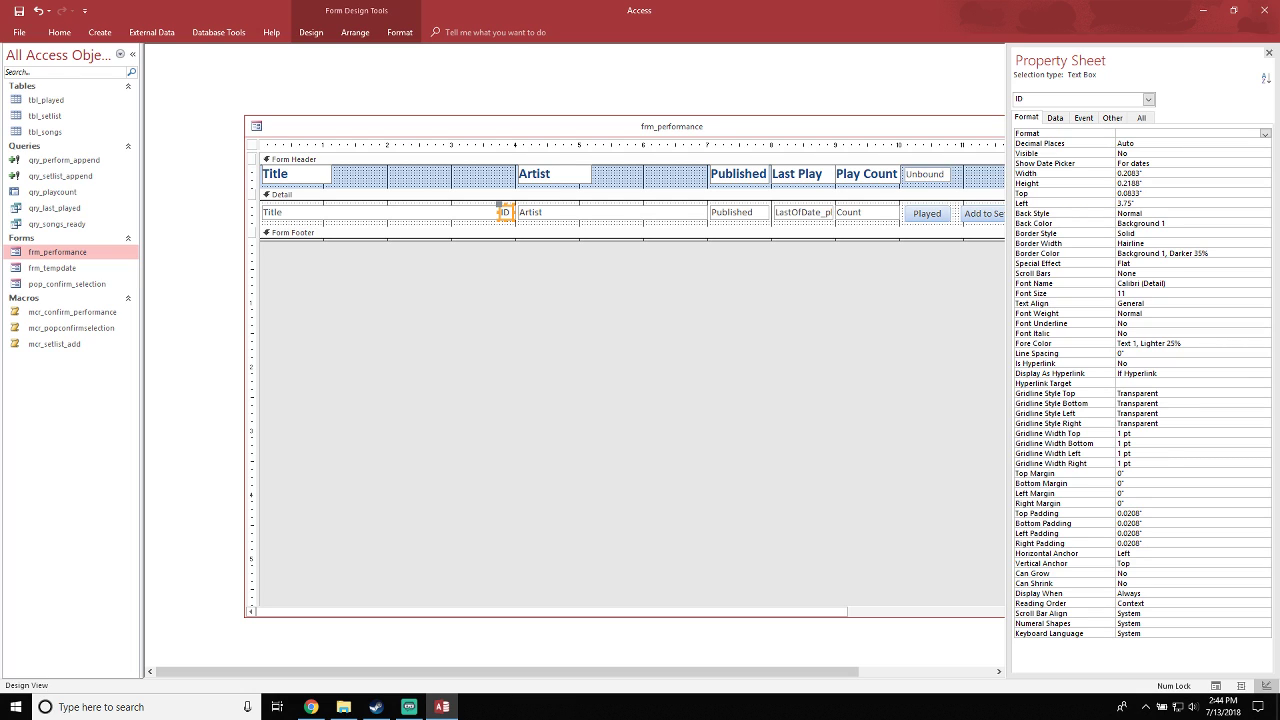
pyautogui.click(1187, 163)
pyautogui.click(1165, 283)
pyautogui.click(1180, 153)
pyautogui.click(1265, 153)
pyautogui.click(1130, 162)
# Try to set the ID text box's font size to 0
pyautogui.click(1180, 293)
pyautogui.click(1265, 293)
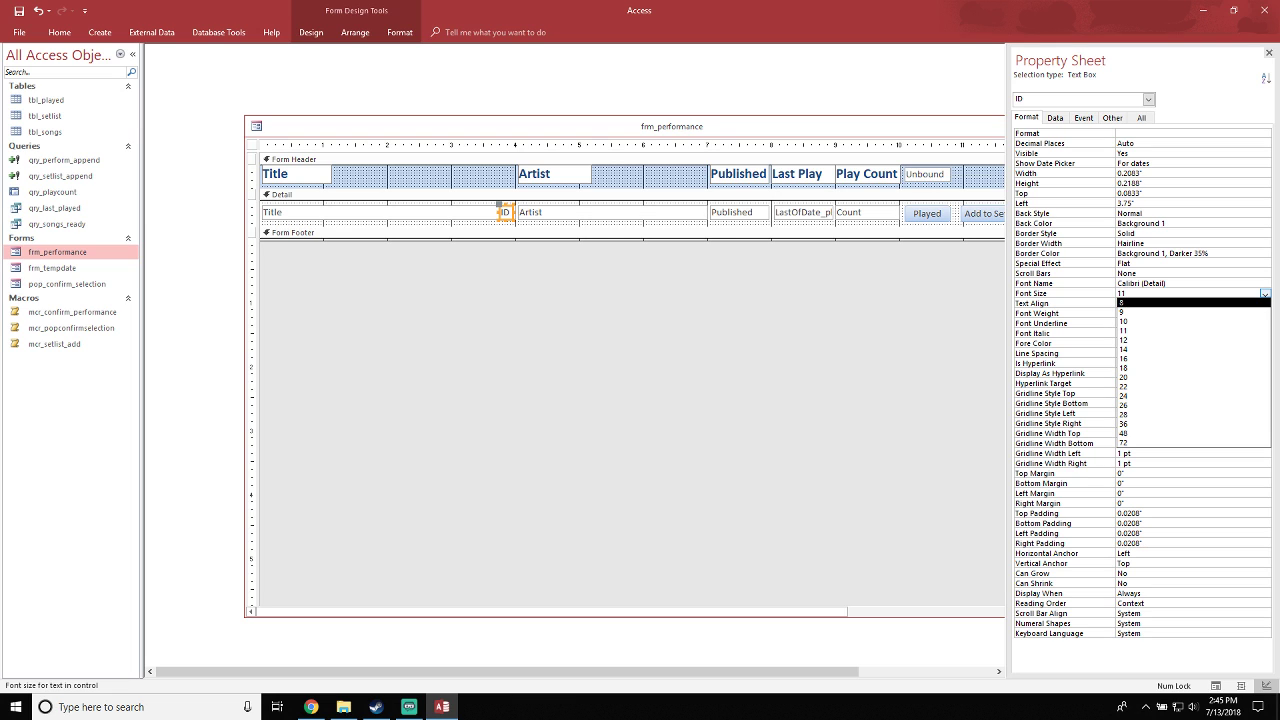
pyautogui.press('BackSpace')
pyautogui.press('BackSpace')
pyautogui.write('8')
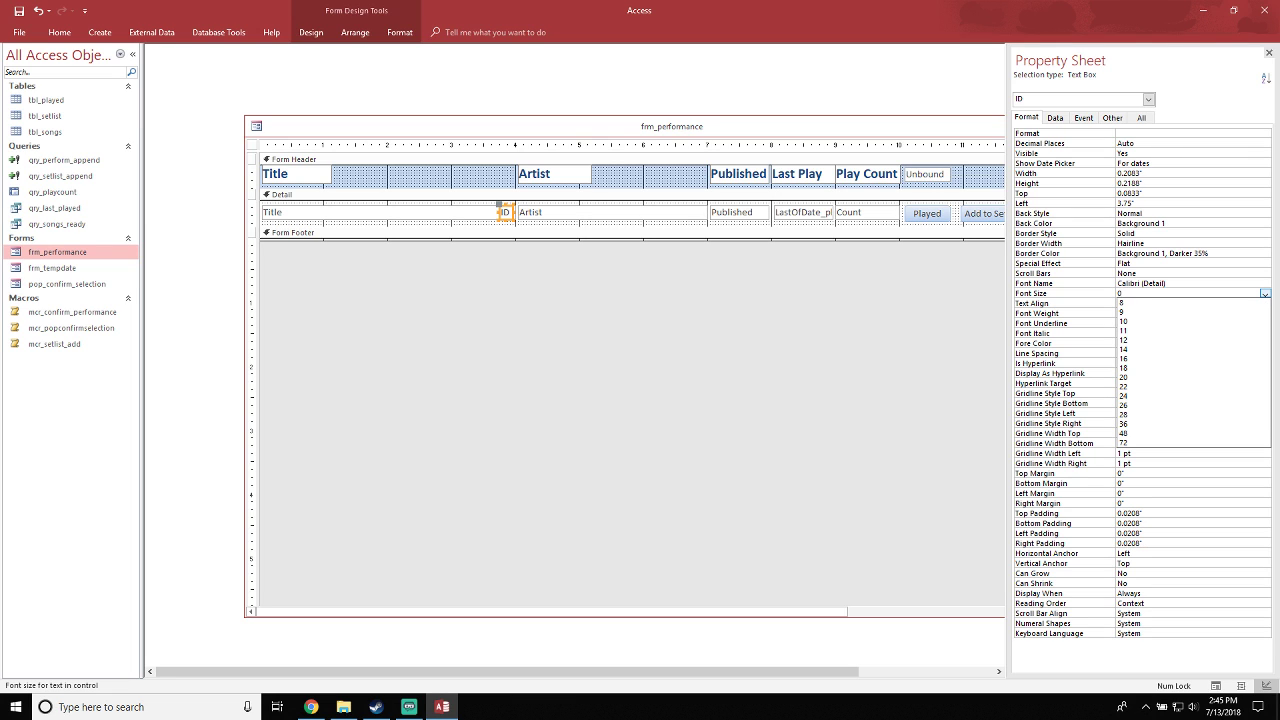
pyautogui.press('Return')
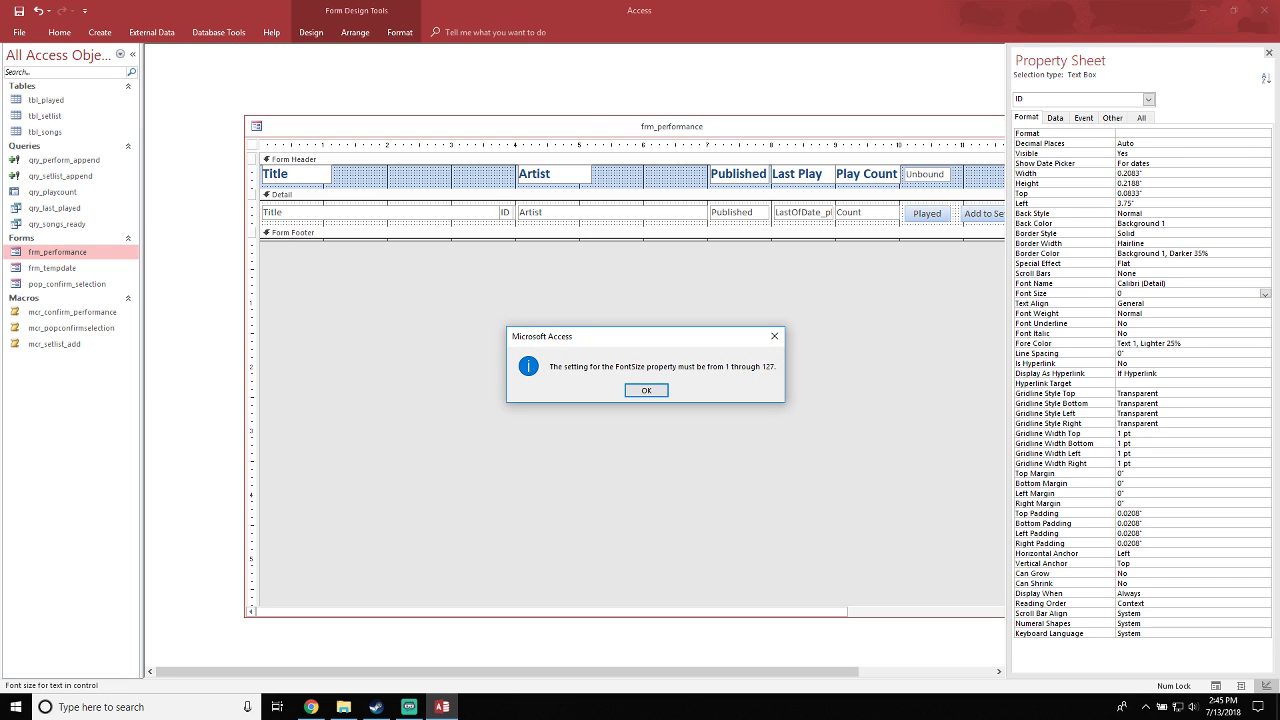
pyautogui.press('Return')
# Set the ID text box's font size to 10
pyautogui.press('BackSpace')
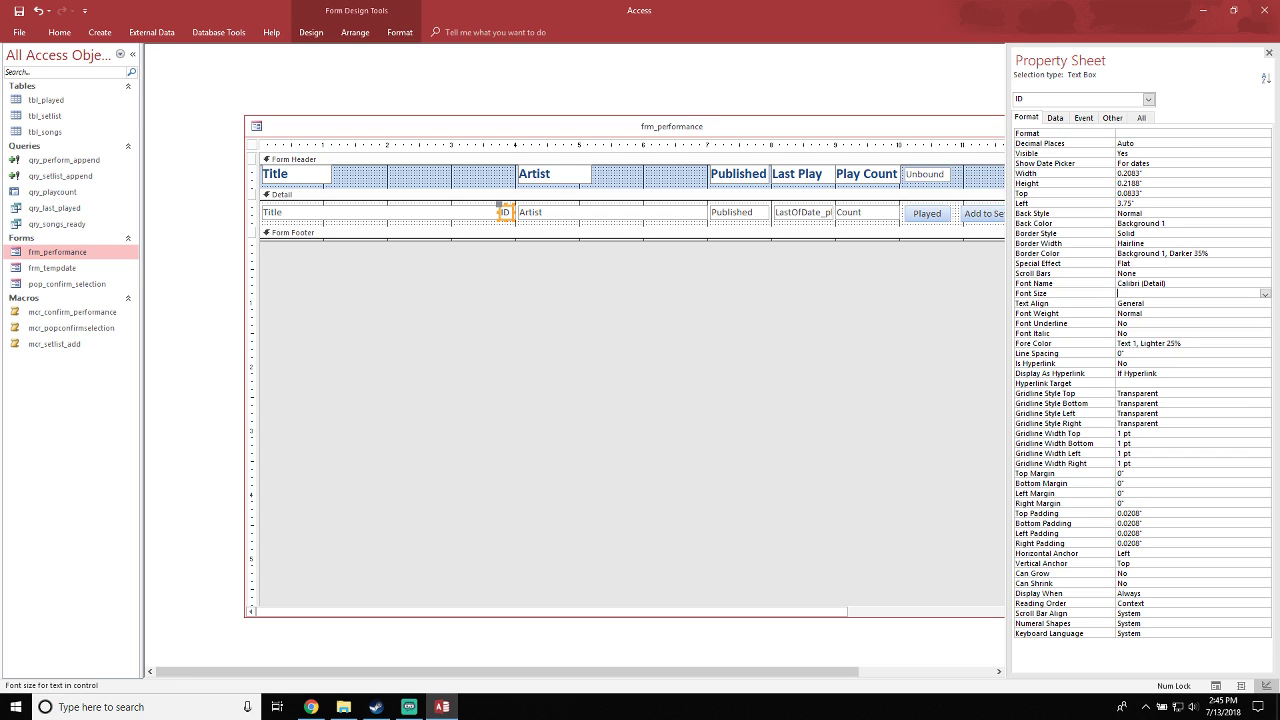
pyautogui.write('10')
pyautogui.press('Return')
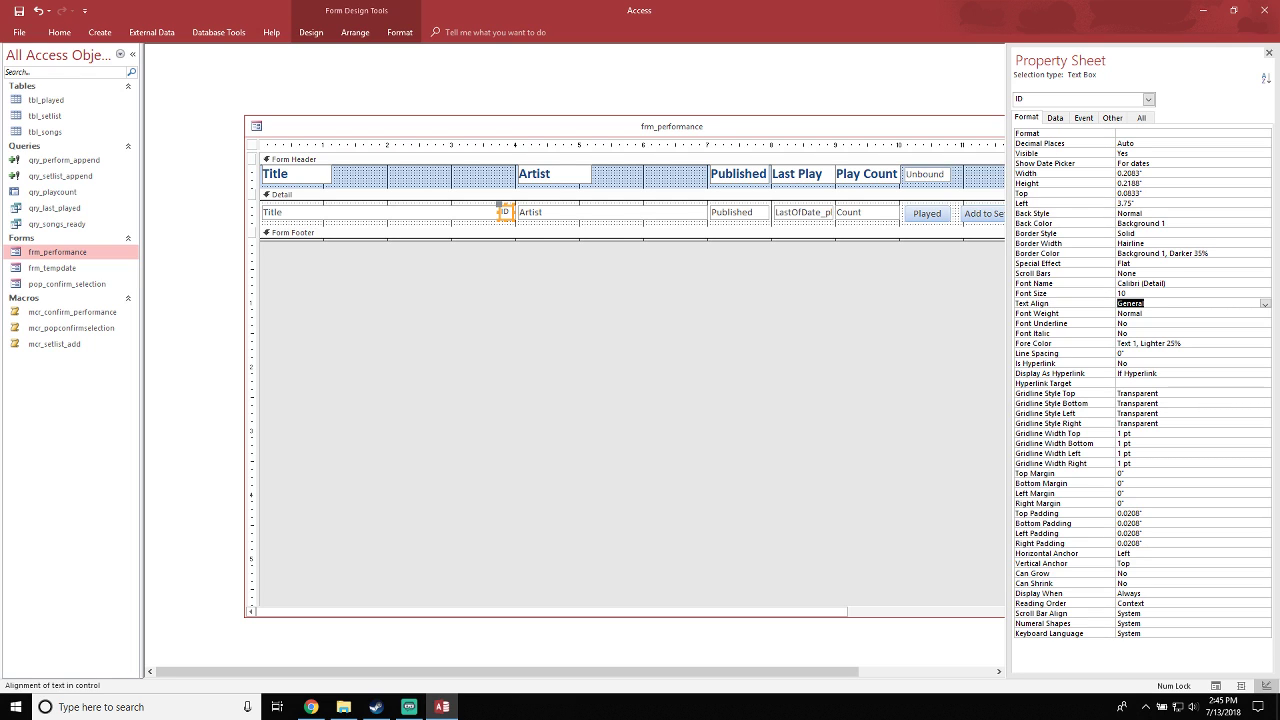
pyautogui.click(1190, 393)
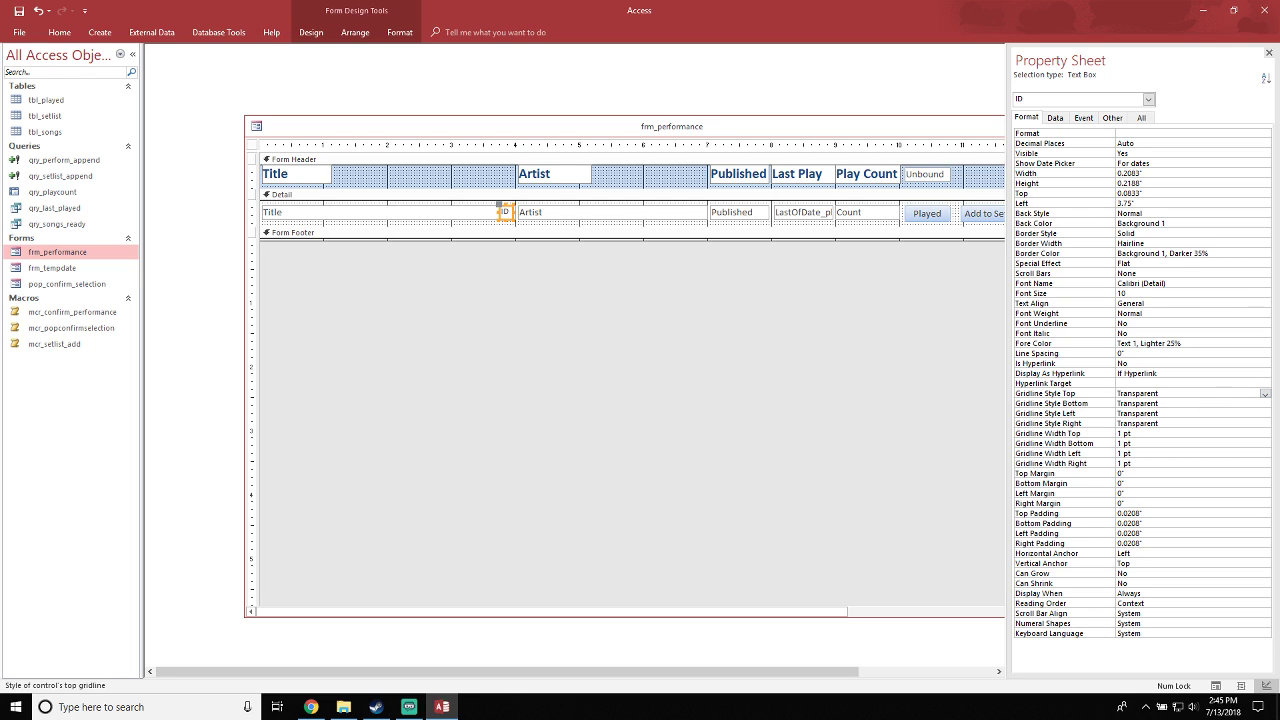
pyautogui.click(1190, 443)
pyautogui.click(1190, 503)
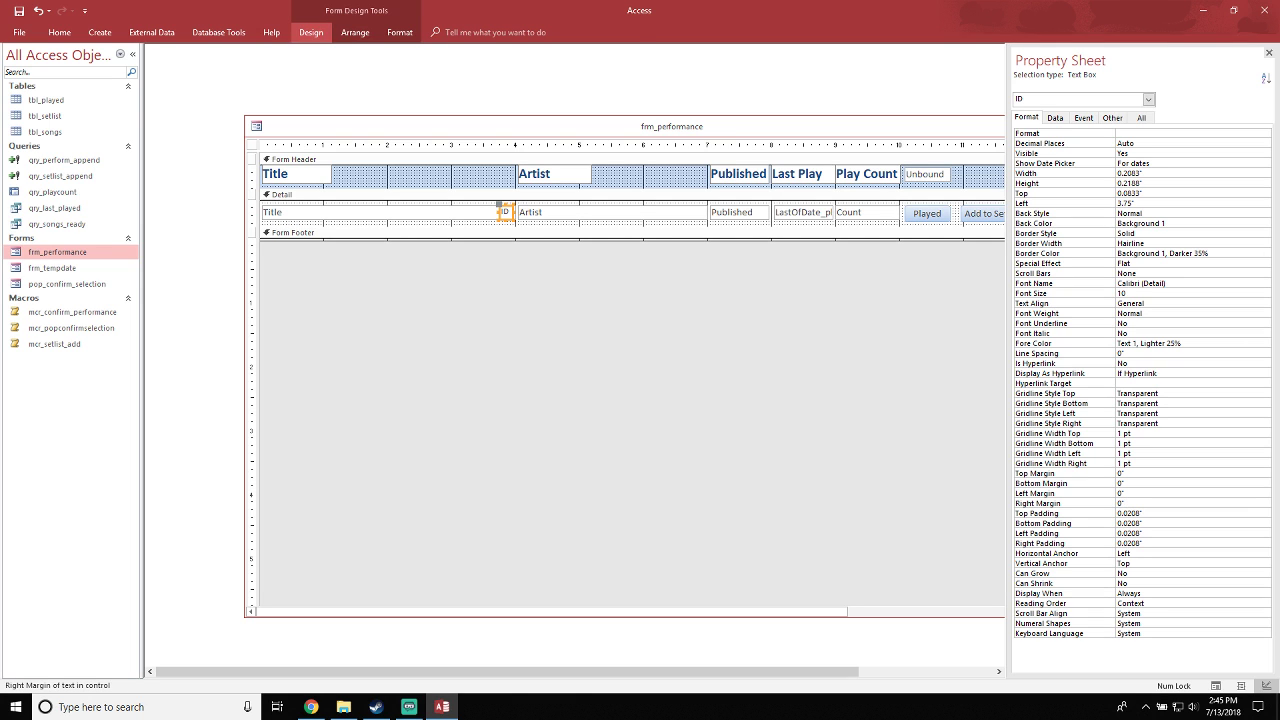
pyautogui.click(311, 32)
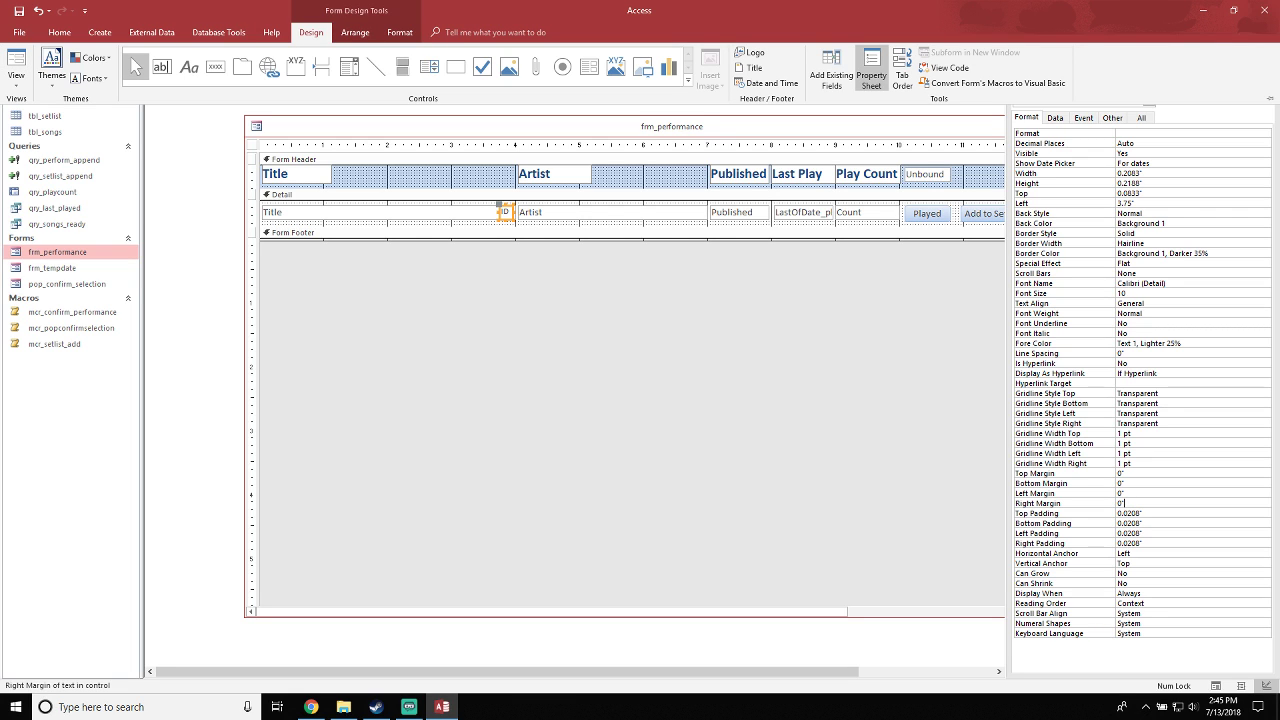
pyautogui.click(1270, 98)
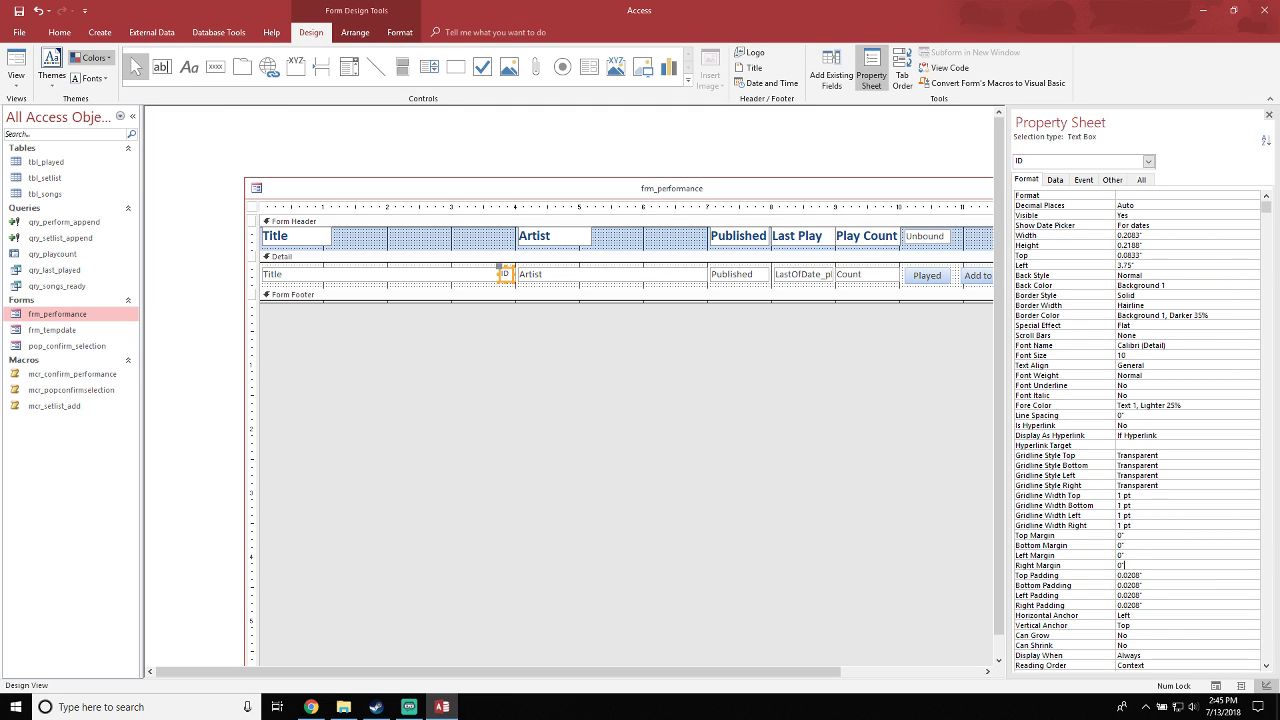
pyautogui.click(95, 58)
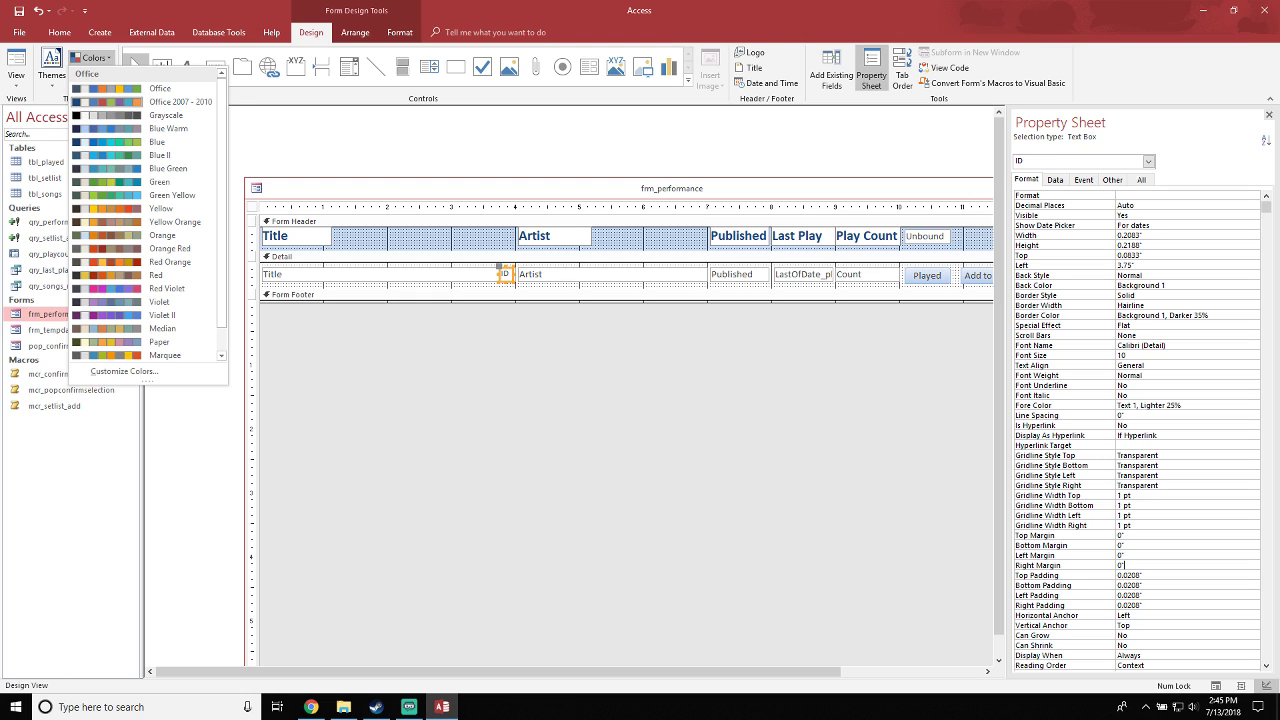
pyautogui.press('Escape')
pyautogui.click(90, 78)
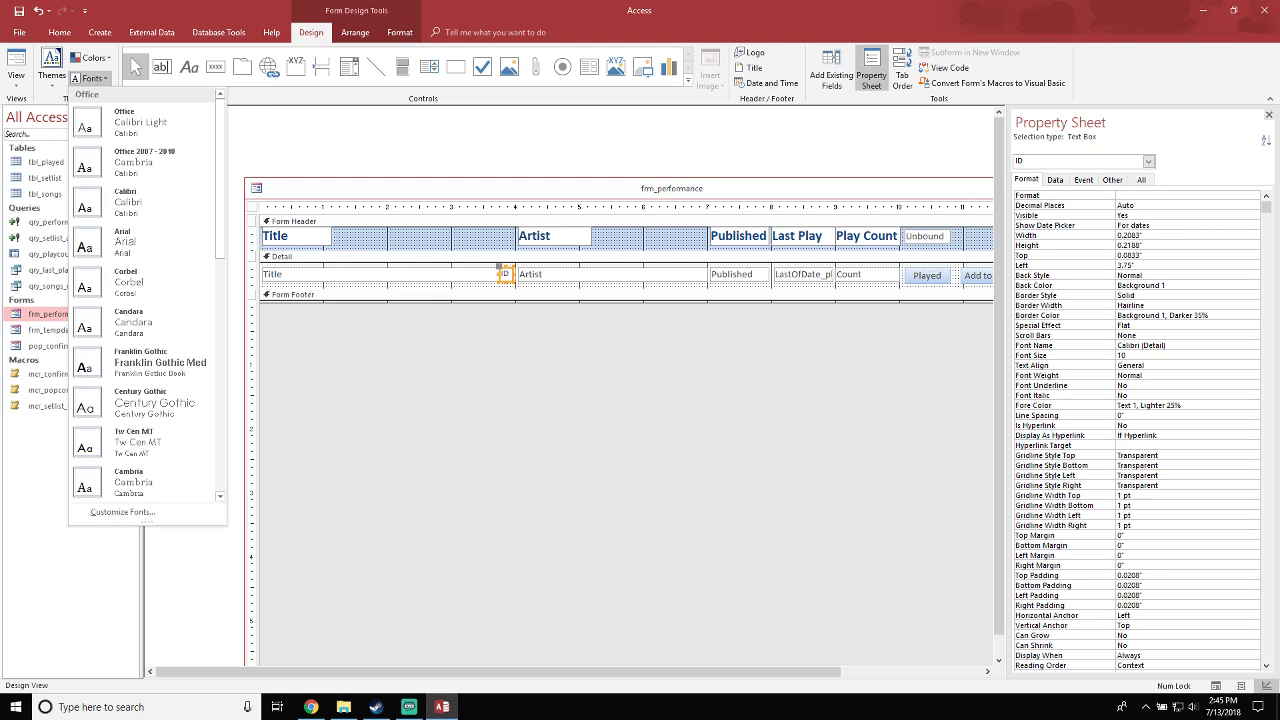
pyautogui.press('Escape')
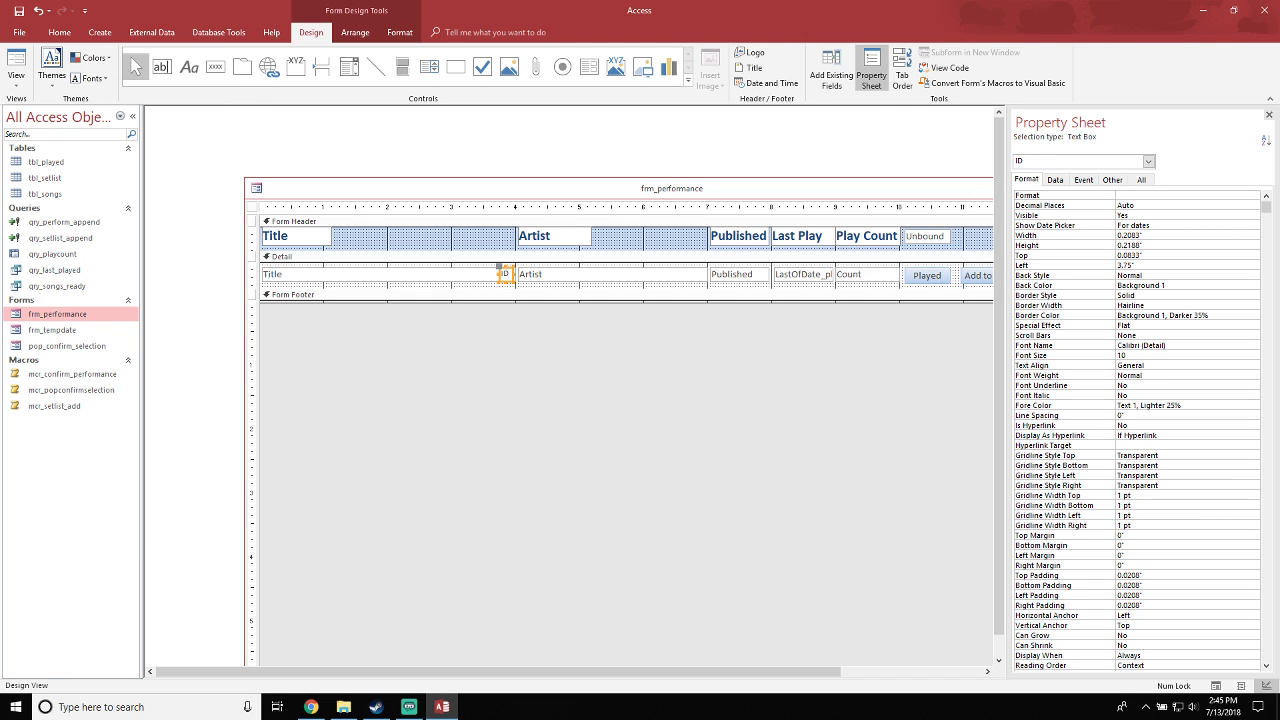
# Close the property sheet, check the ID column in frm_performance's Form View, and return to Design View
pyautogui.click(252, 207)
pyautogui.click(505, 274)
pyautogui.click(400, 274)
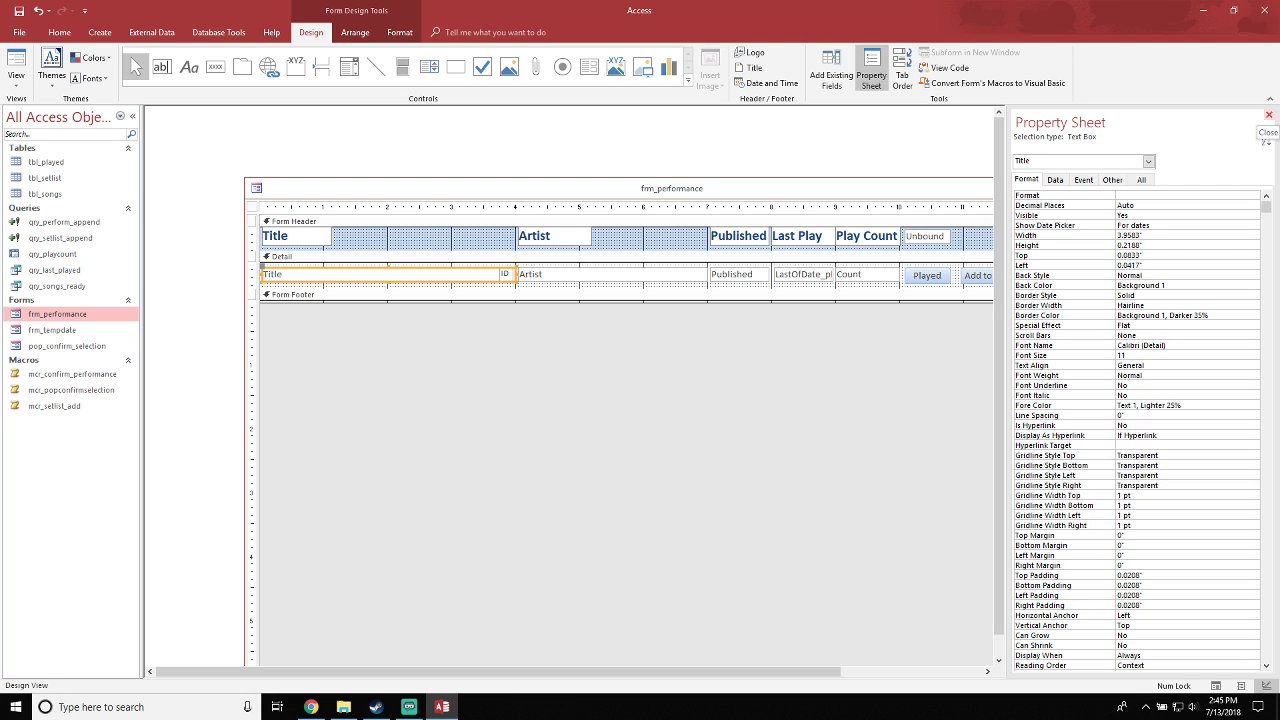
pyautogui.click(1268, 116)
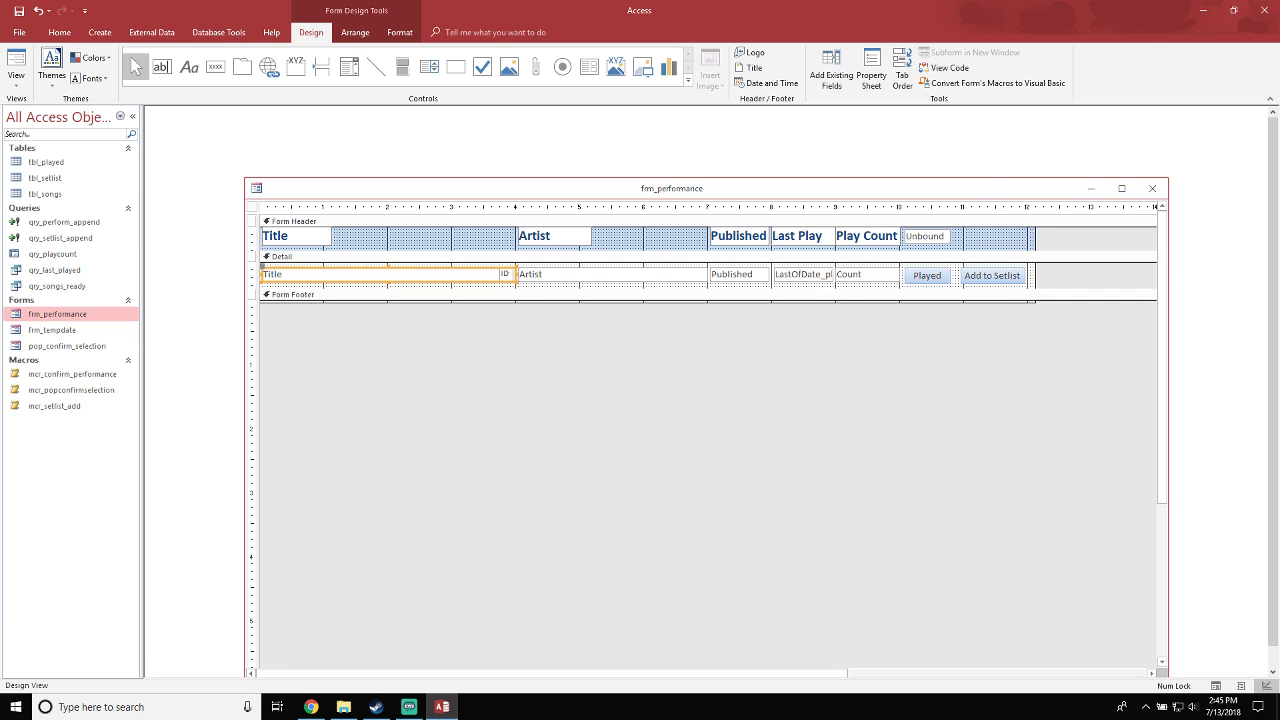
pyautogui.click(16, 60)
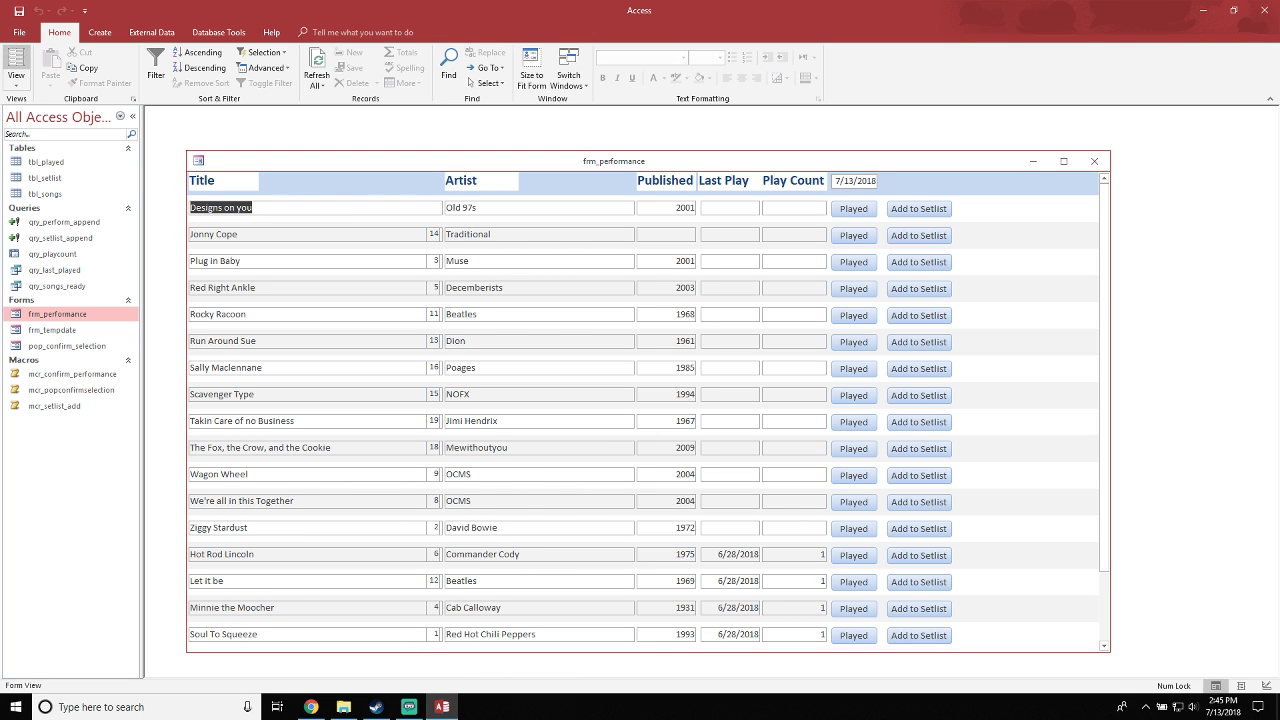
pyautogui.click(16, 78)
pyautogui.click(57, 167)
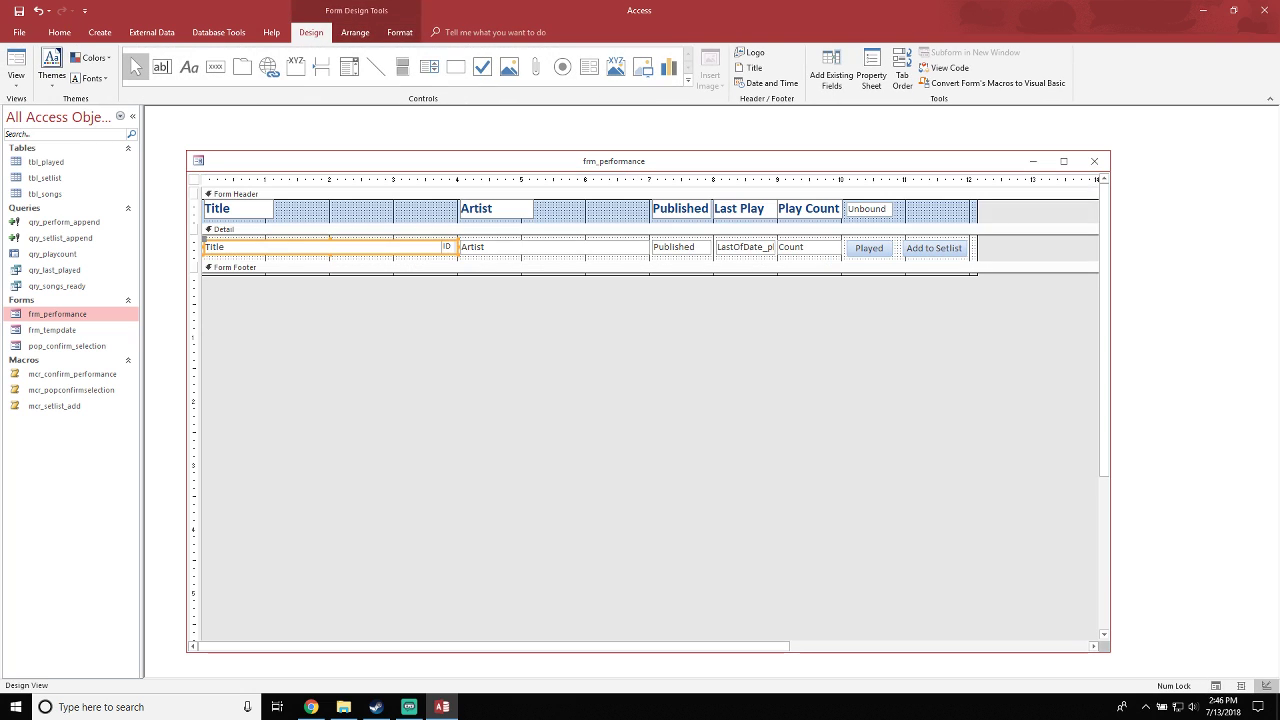
# Shrink the ID text box at the end of the Title field to about 0.125" high
pyautogui.click(226, 247)
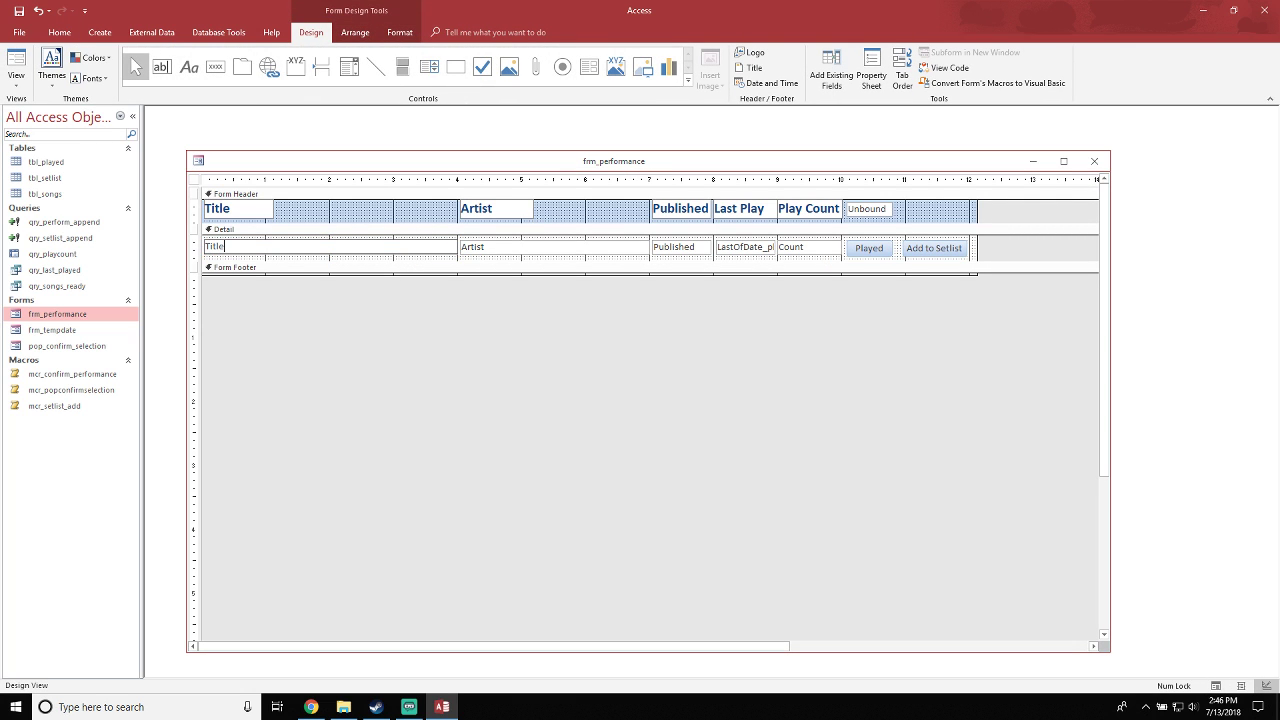
pyautogui.click(240, 229)
pyautogui.click(240, 247)
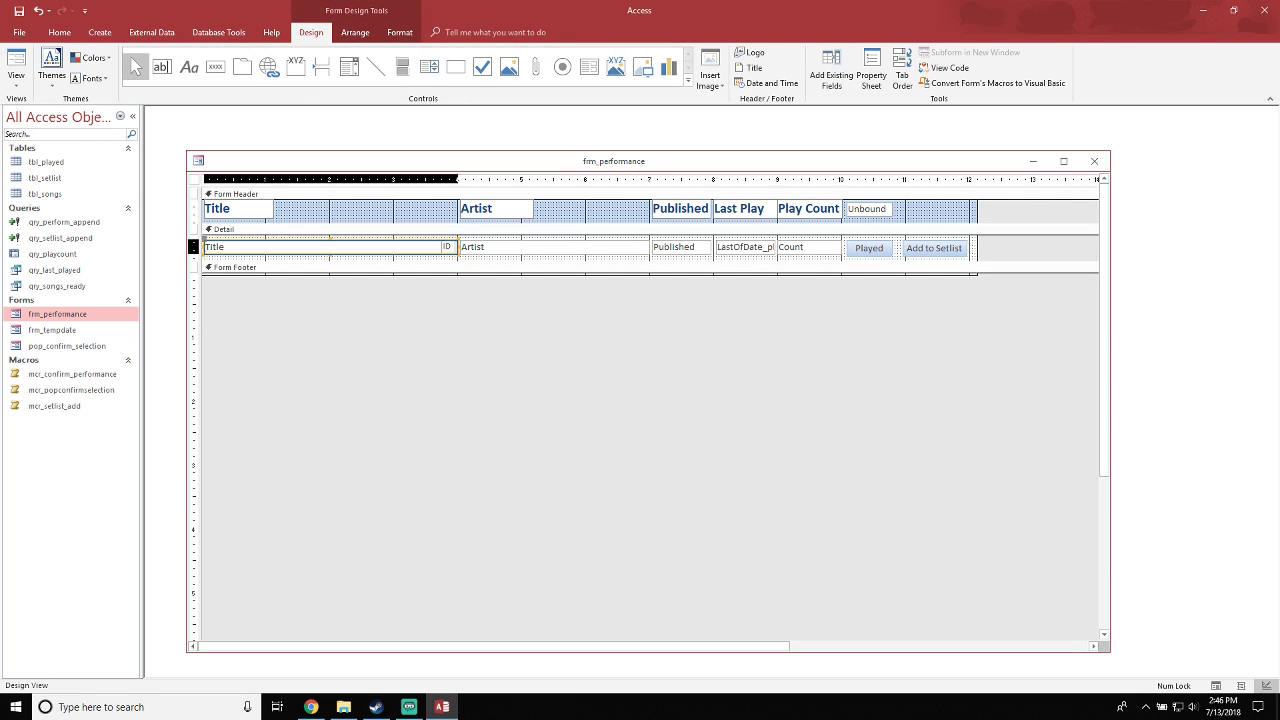
pyautogui.moveTo(458, 247)
pyautogui.mouseDown()
pyautogui.moveTo(440, 247)
pyautogui.moveTo(451, 249)
pyautogui.mouseUp()
pyautogui.click(448, 247)
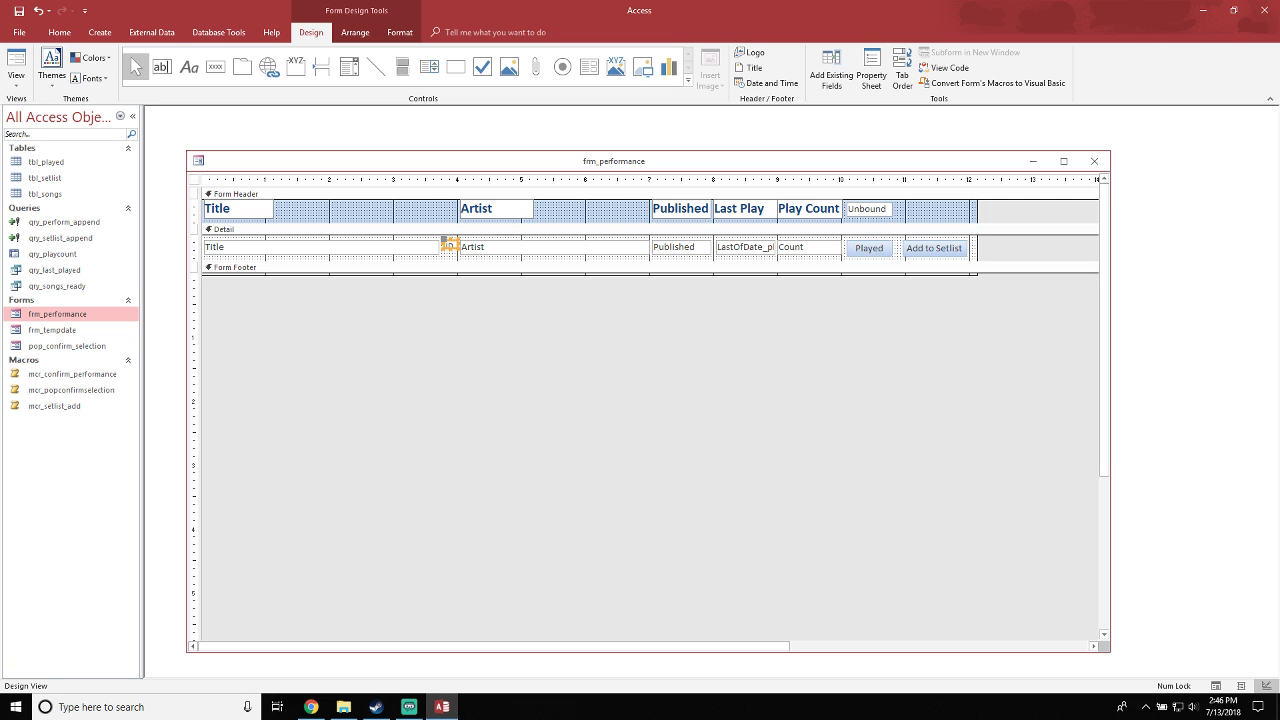
# Open the ID text box's properties and set its font size to 6
pyautogui.rightClick(451, 246)
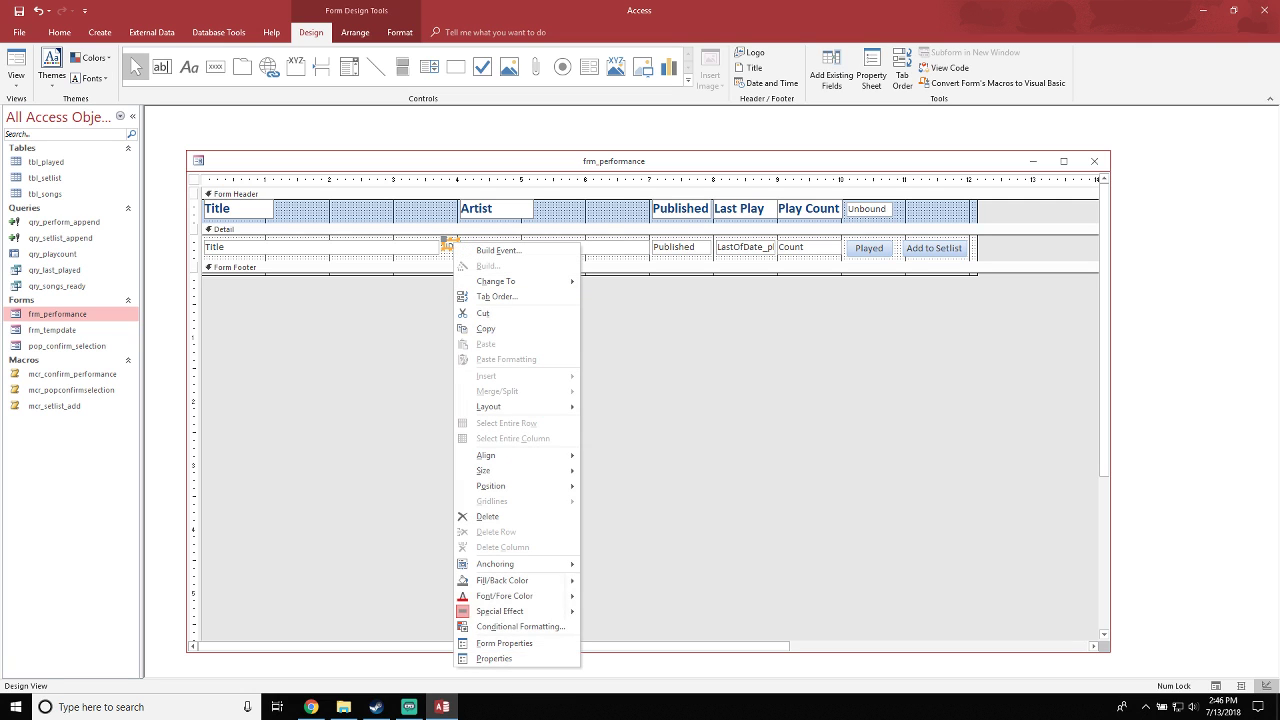
pyautogui.click(486, 658)
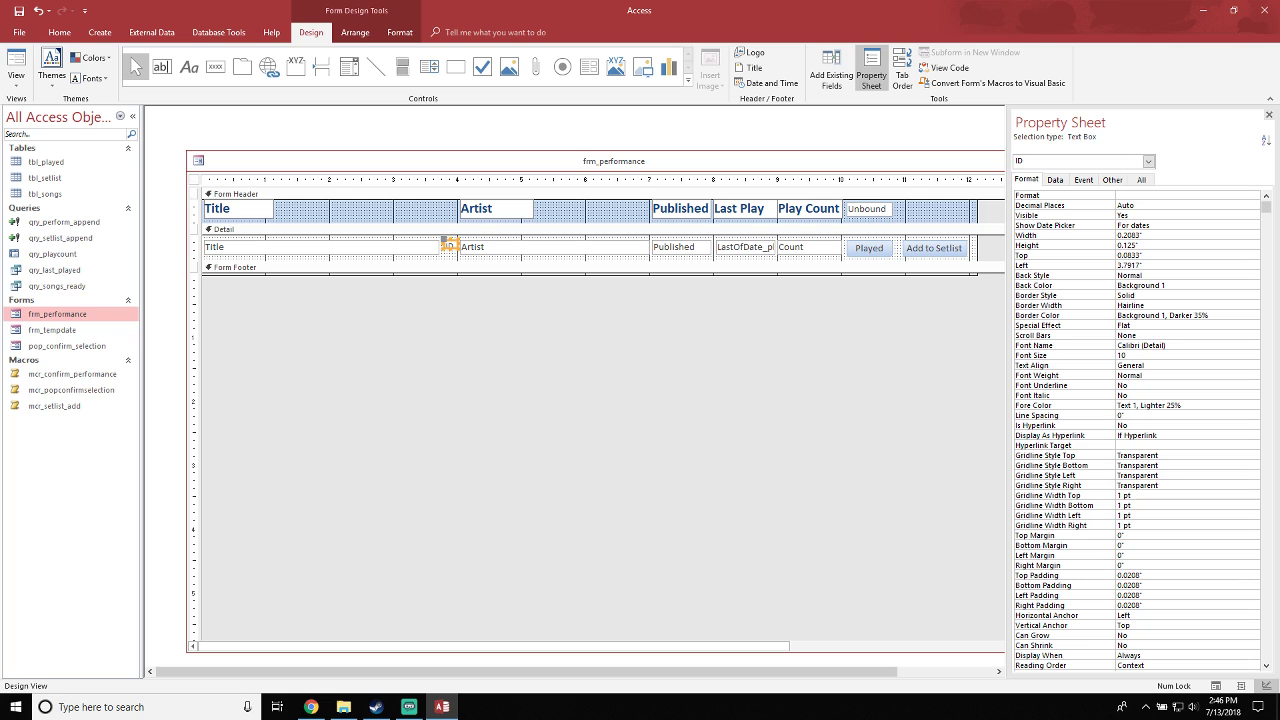
pyautogui.scroll(-1, 1138, 430)
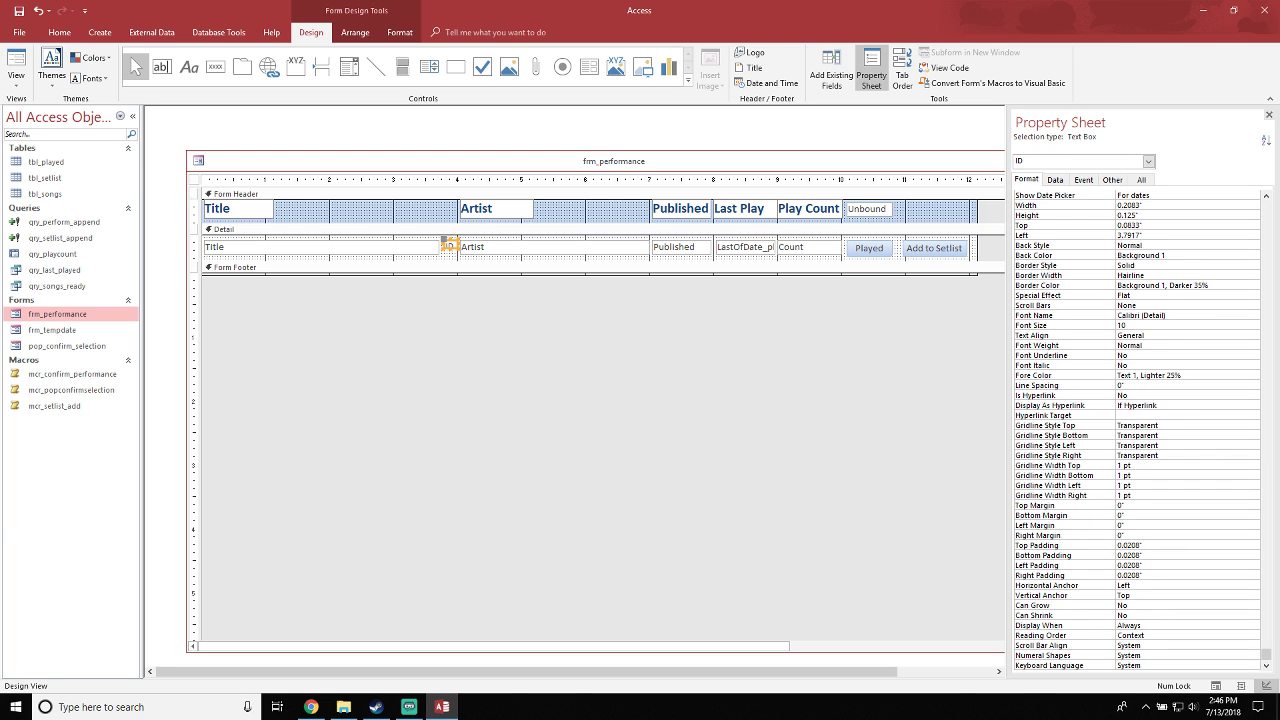
pyautogui.click(1150, 325)
pyautogui.press('BackSpace')
pyautogui.press('BackSpace')
pyautogui.press('Return')
# Narrow the ID text box to about 0.125" right beside Artist and shorten the Title text box to about 3.79" wide
pyautogui.click(450, 230)
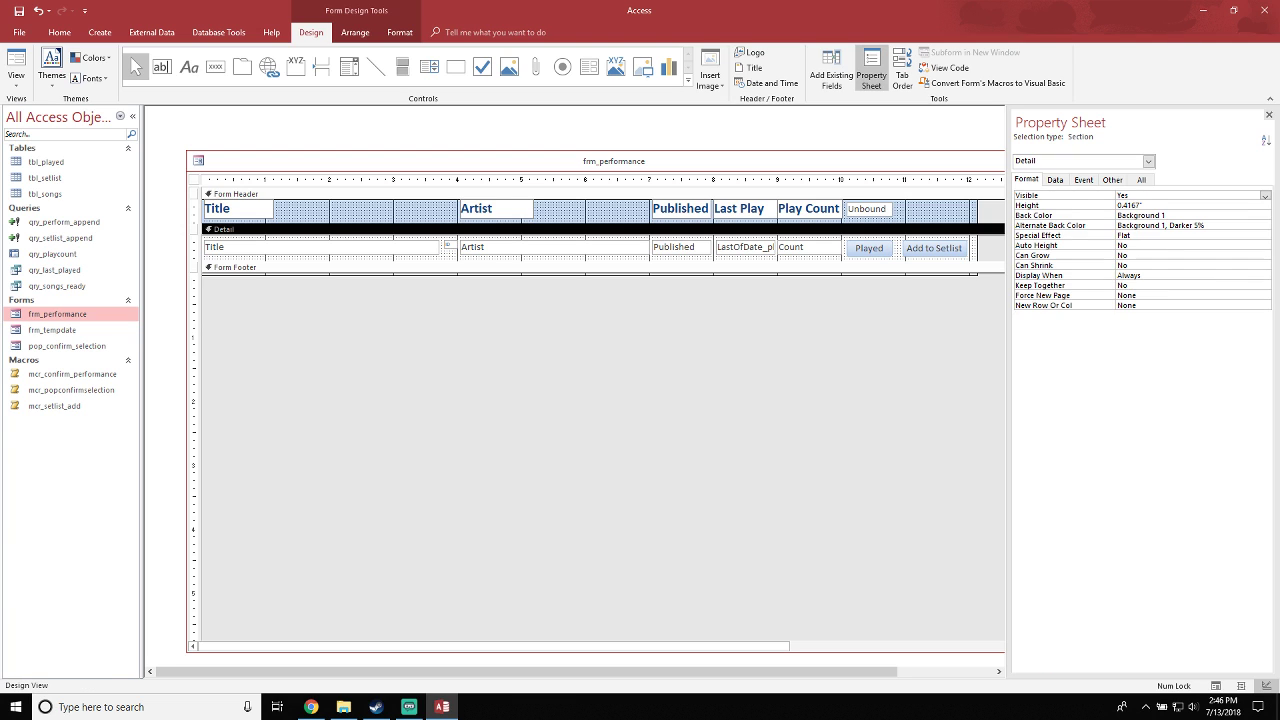
pyautogui.click(452, 245)
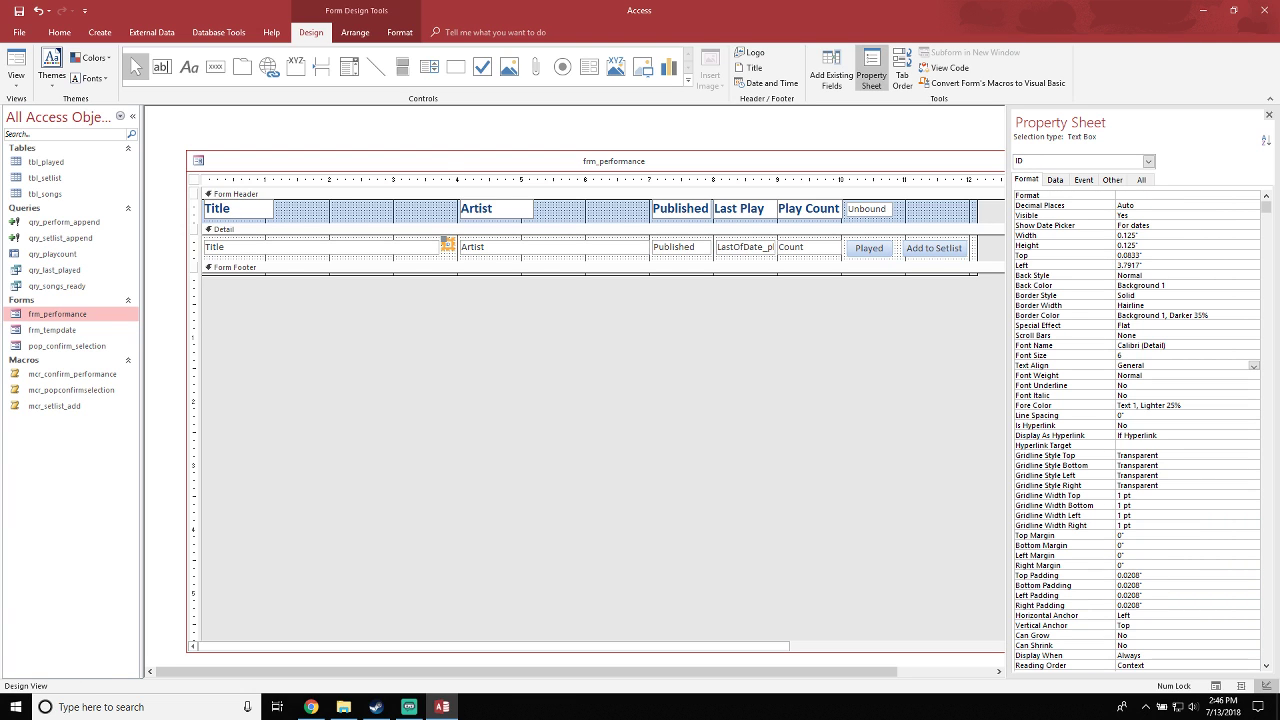
pyautogui.moveTo(443, 244); pyautogui.dragTo(452, 246)
pyautogui.click(440, 246)
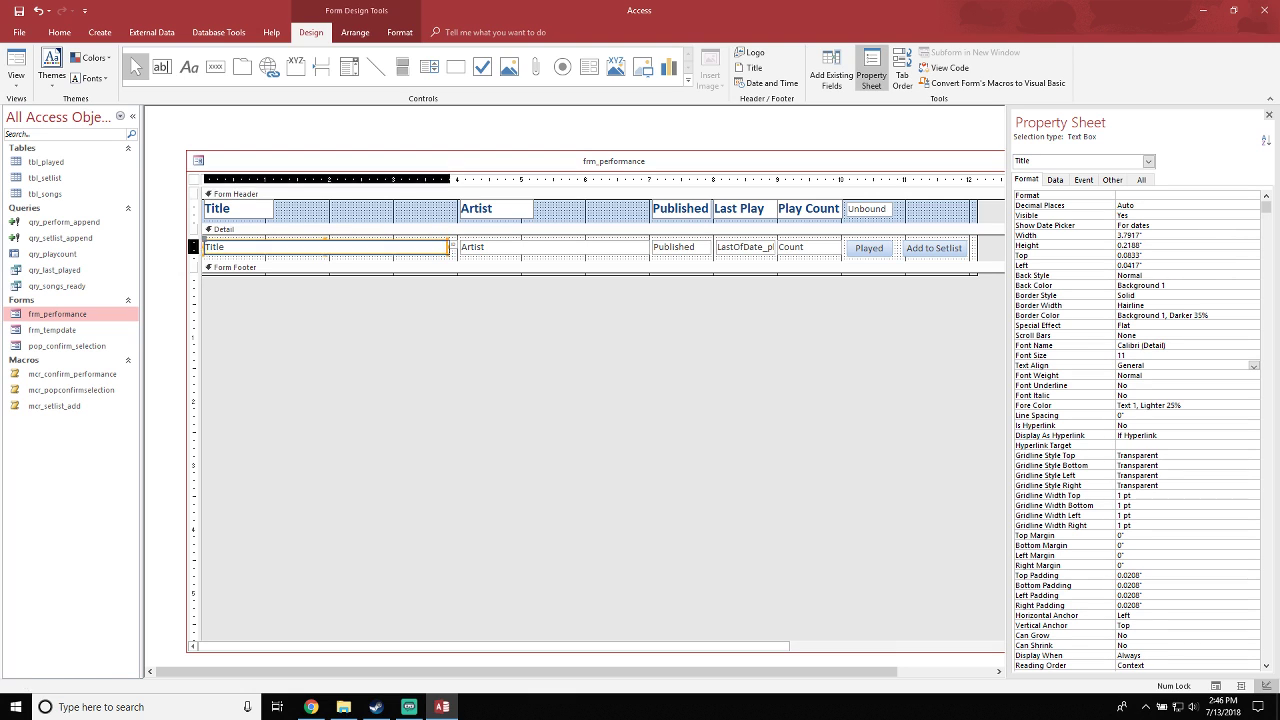
pyautogui.click(470, 258)
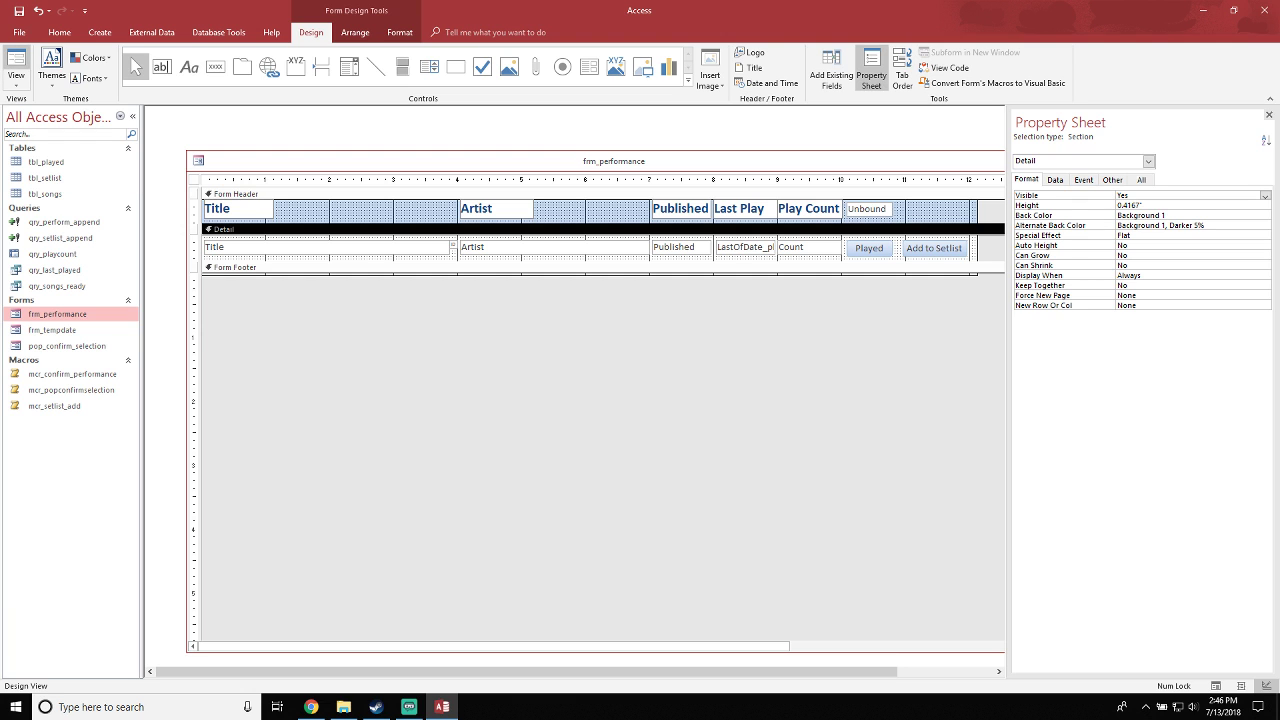
# Test Add to Setlist for "Designs on you" in Form View with parameter value 20, and check tbl_setlist for the record
pyautogui.click(16, 62)
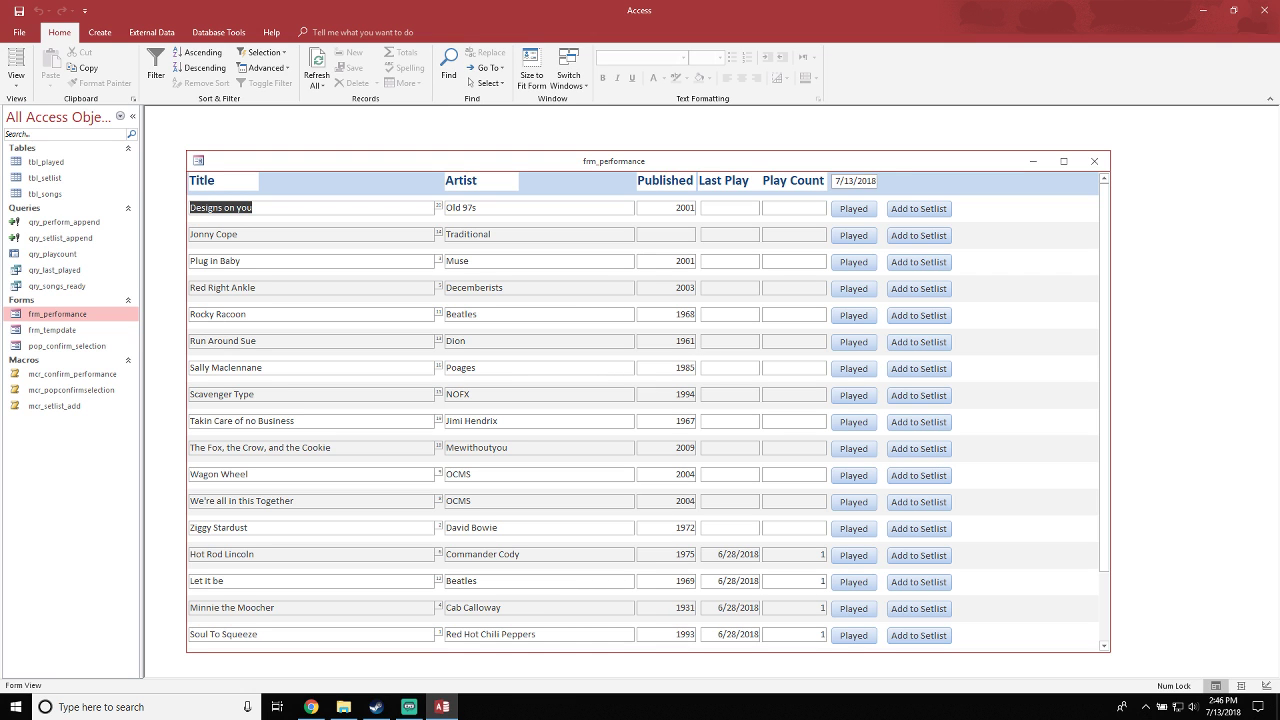
pyautogui.moveTo(614, 161); pyautogui.dragTo(631, 134)
pyautogui.click(870, 182)
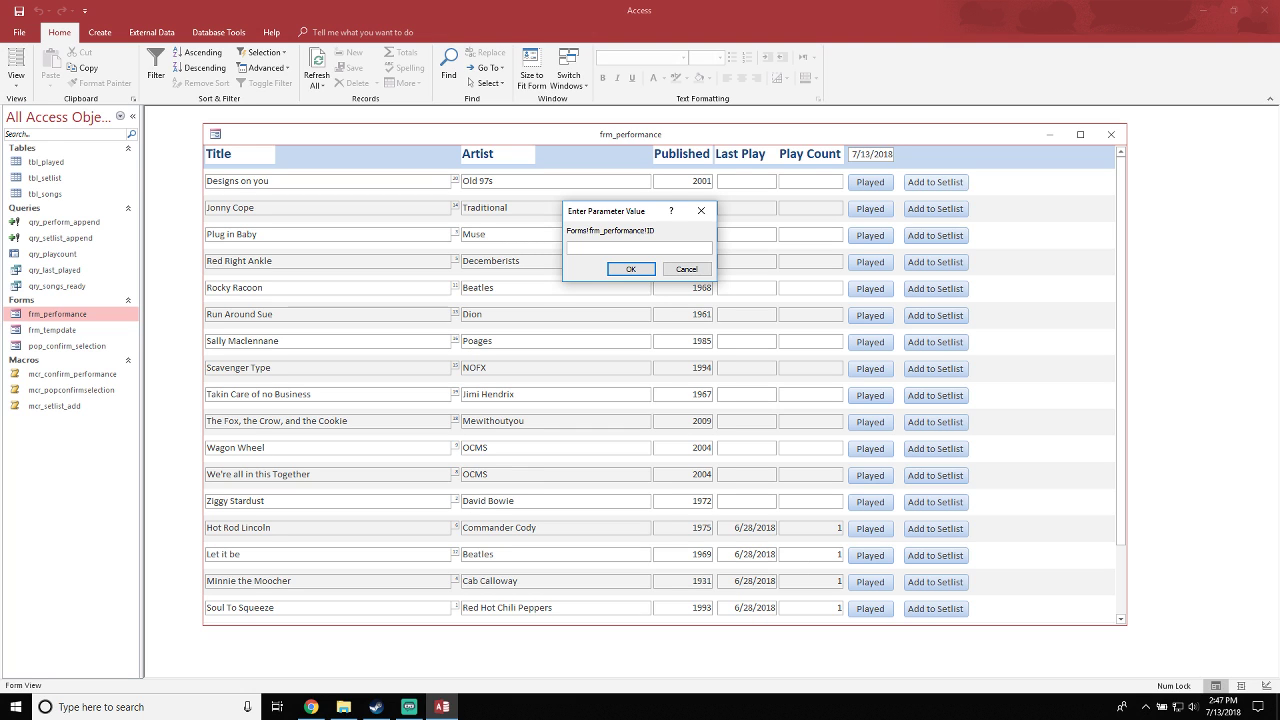
pyautogui.write('20')
pyautogui.press('Return')
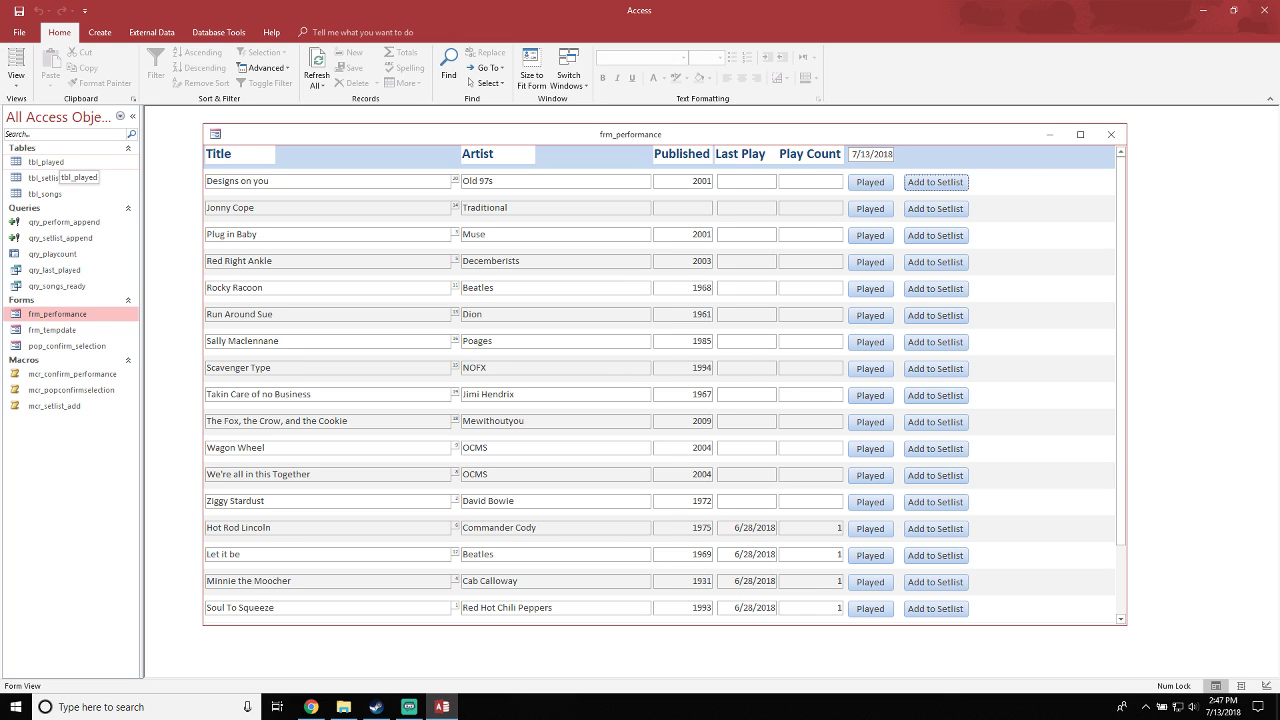
pyautogui.doubleClick(45, 177)
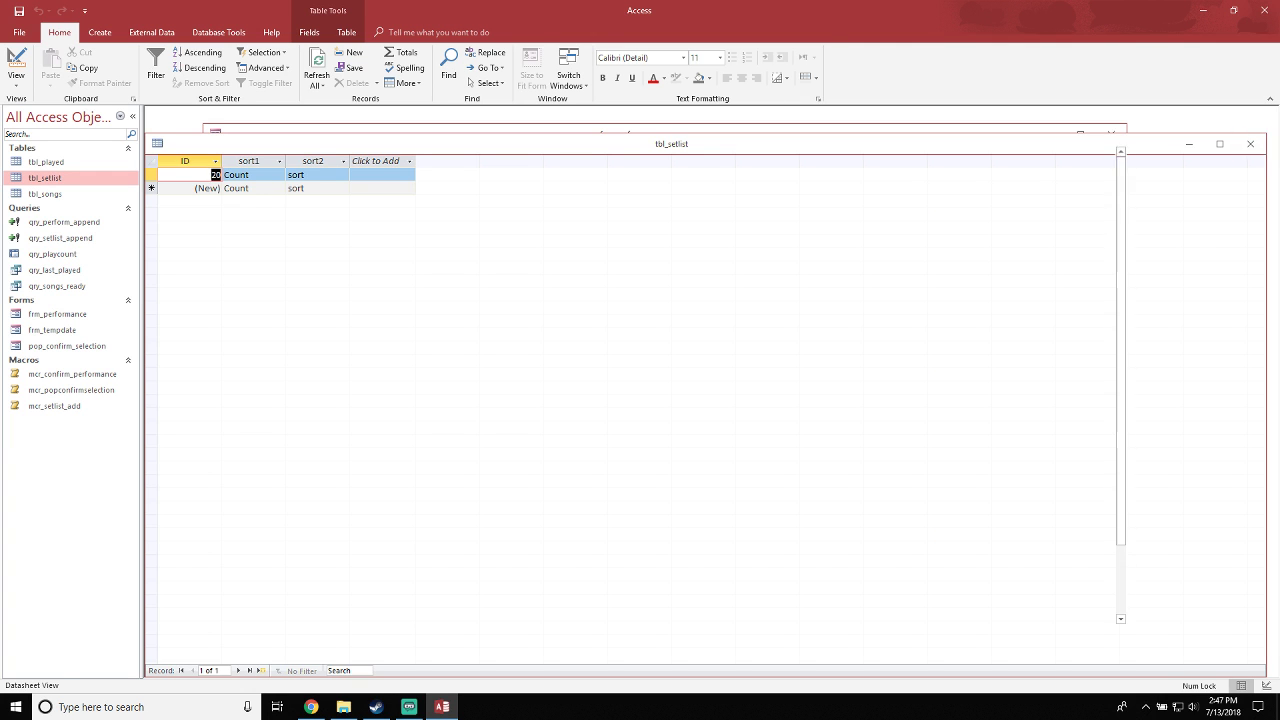
pyautogui.click(1250, 143)
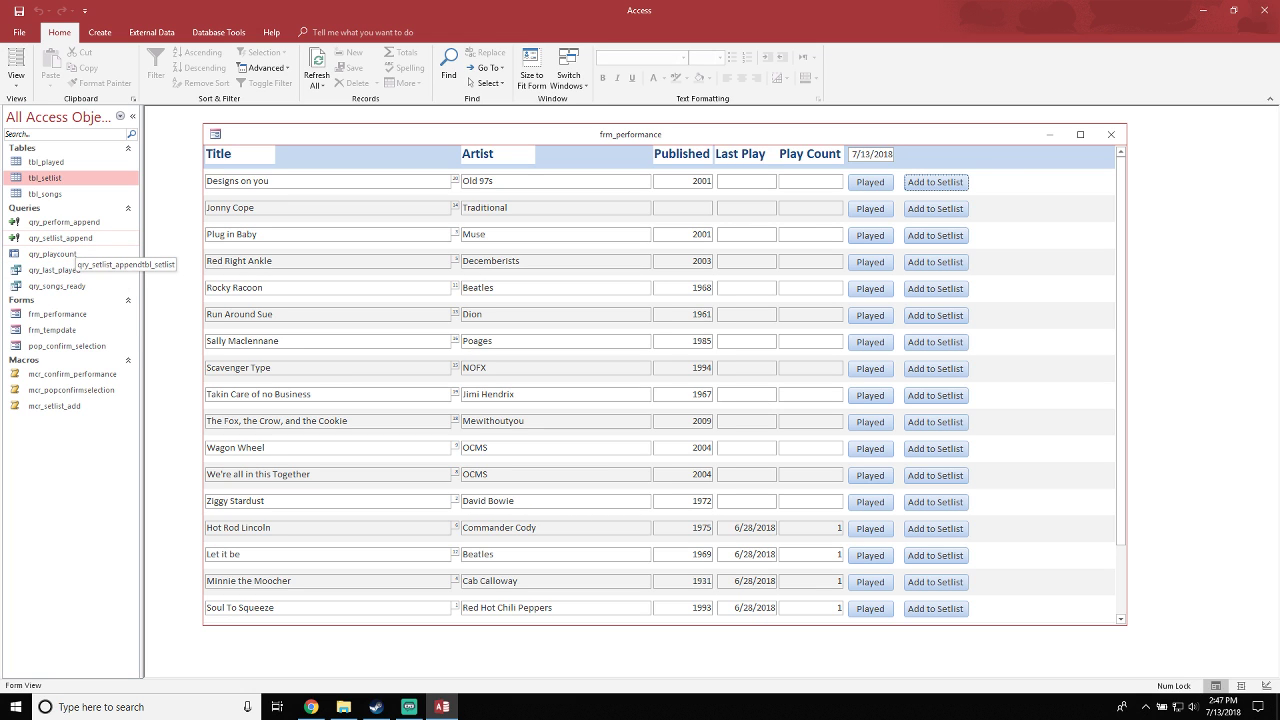
# Open qry_setlist_append in Design View and clear the ID column's field expression
pyautogui.rightClick(75, 240)
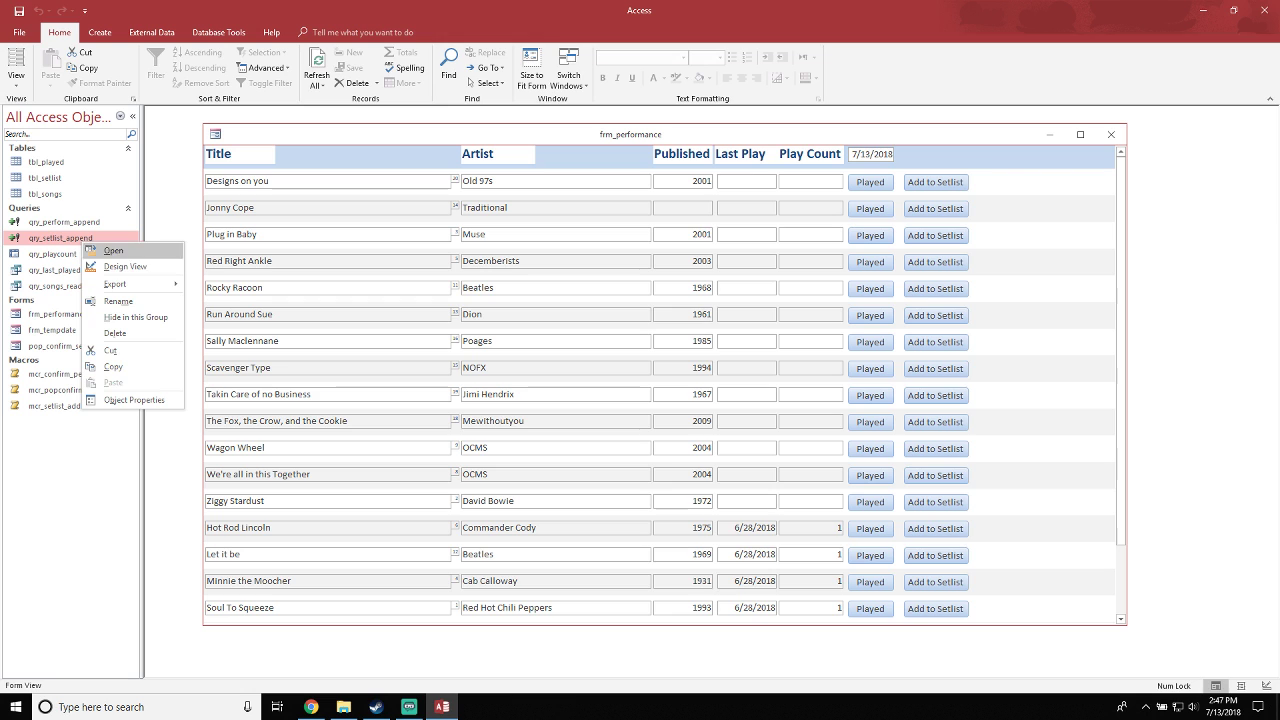
pyautogui.click(110, 267)
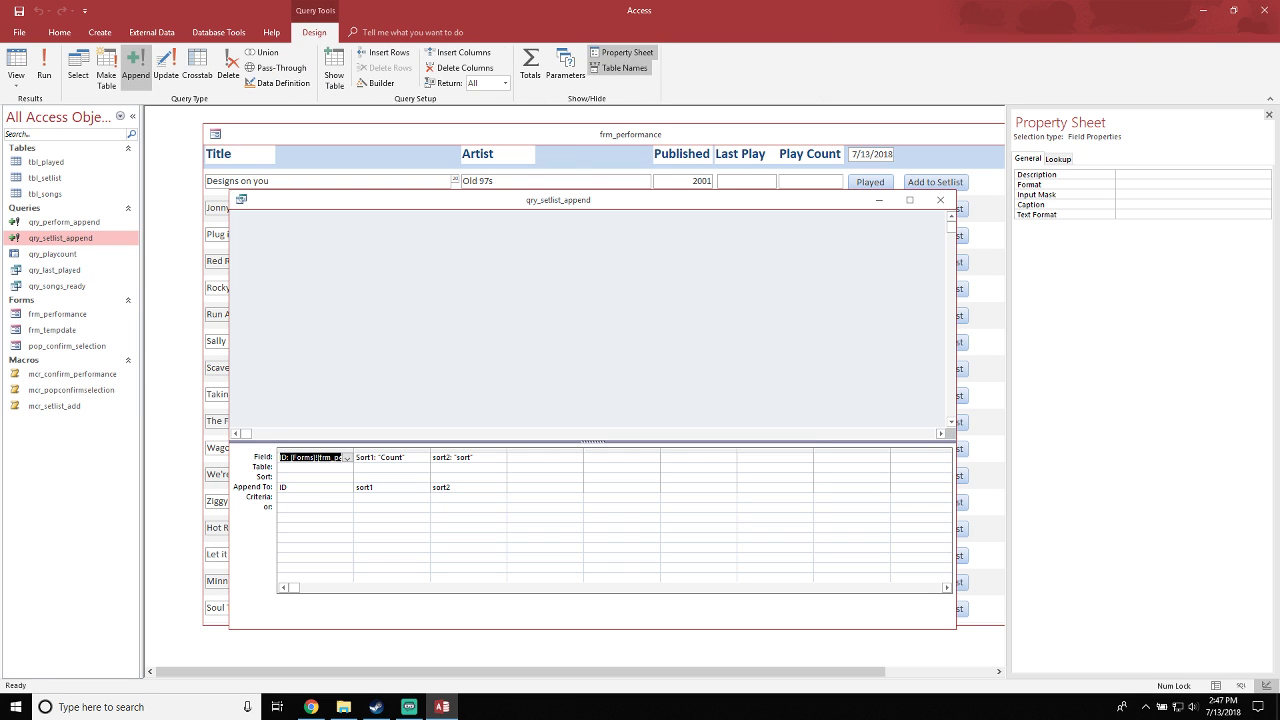
pyautogui.click(315, 467)
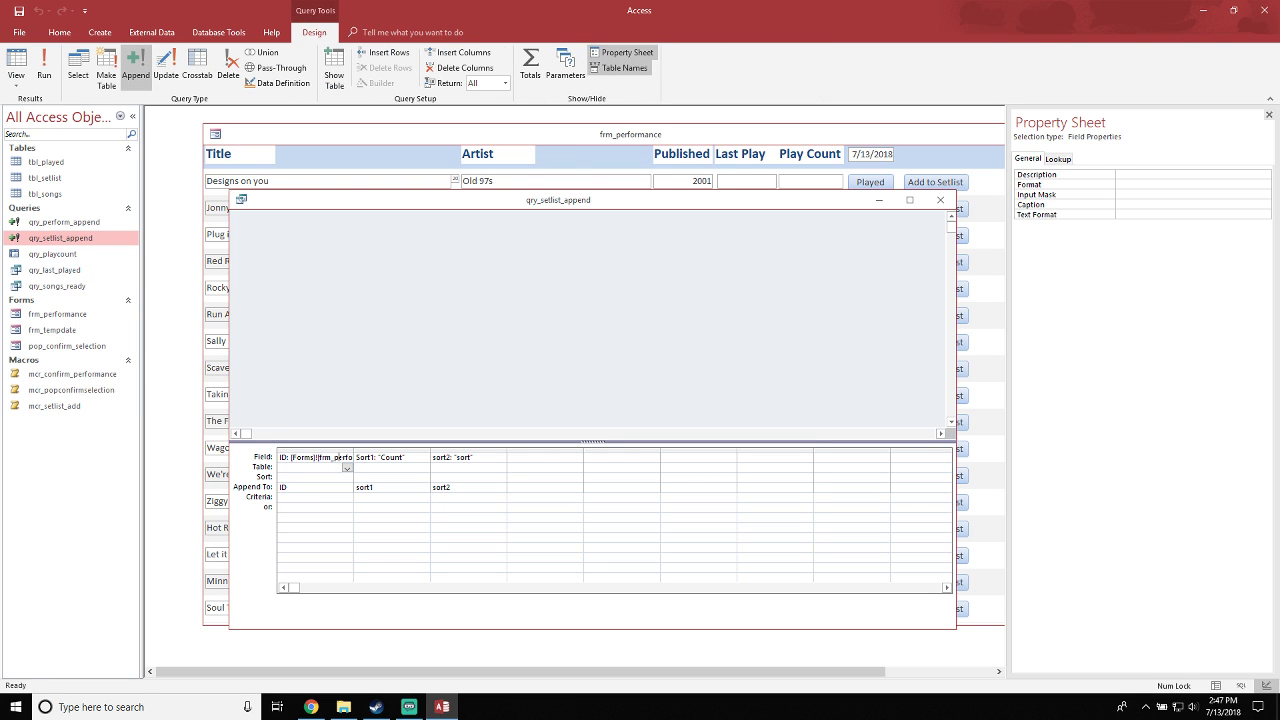
pyautogui.click(344, 457)
pyautogui.hotkey('ctrl', 'a')
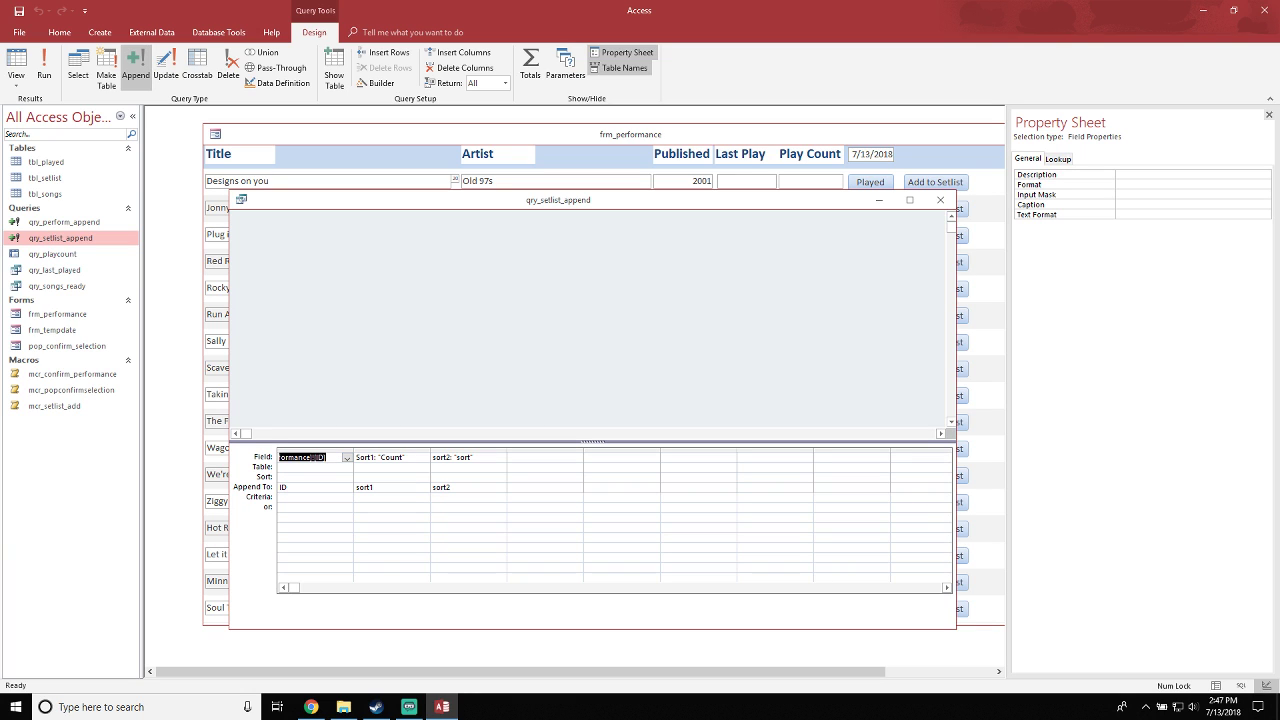
pyautogui.press('Delete')
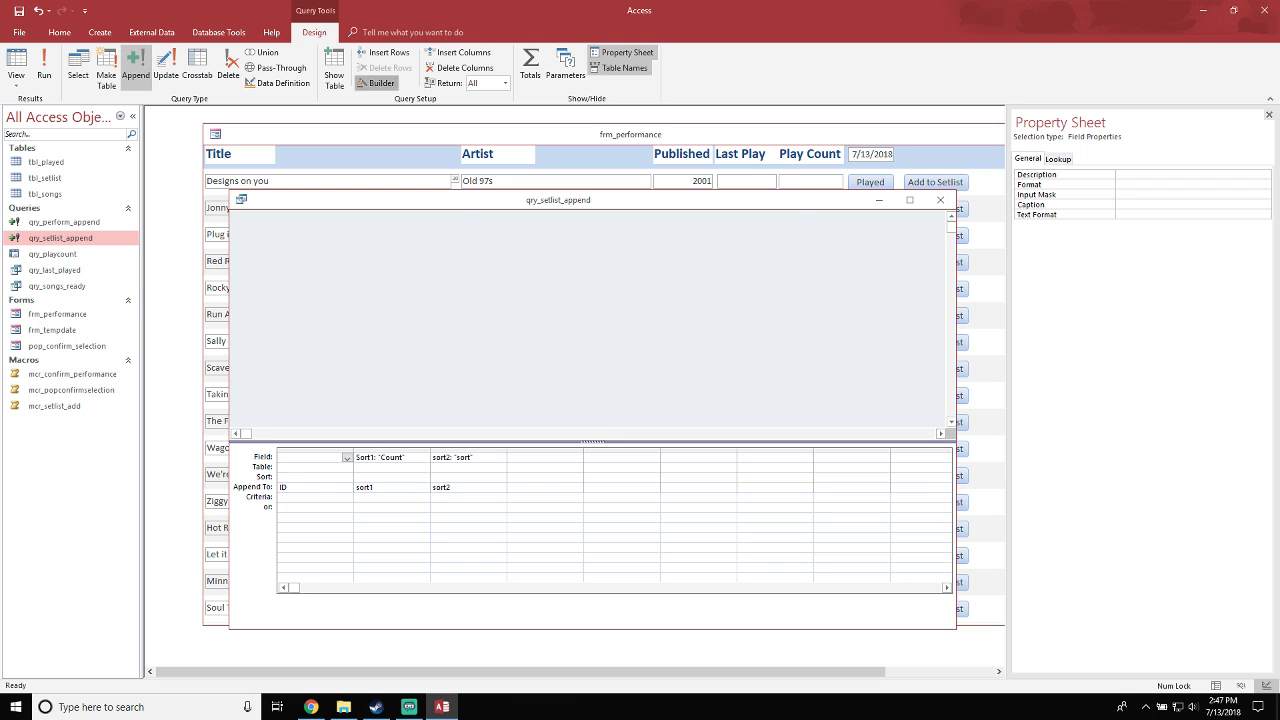
# Build the ID column's field expression as Forms![frm_performance]![ID] and close qry_setlist_append without saving the design
pyautogui.click(376, 83)
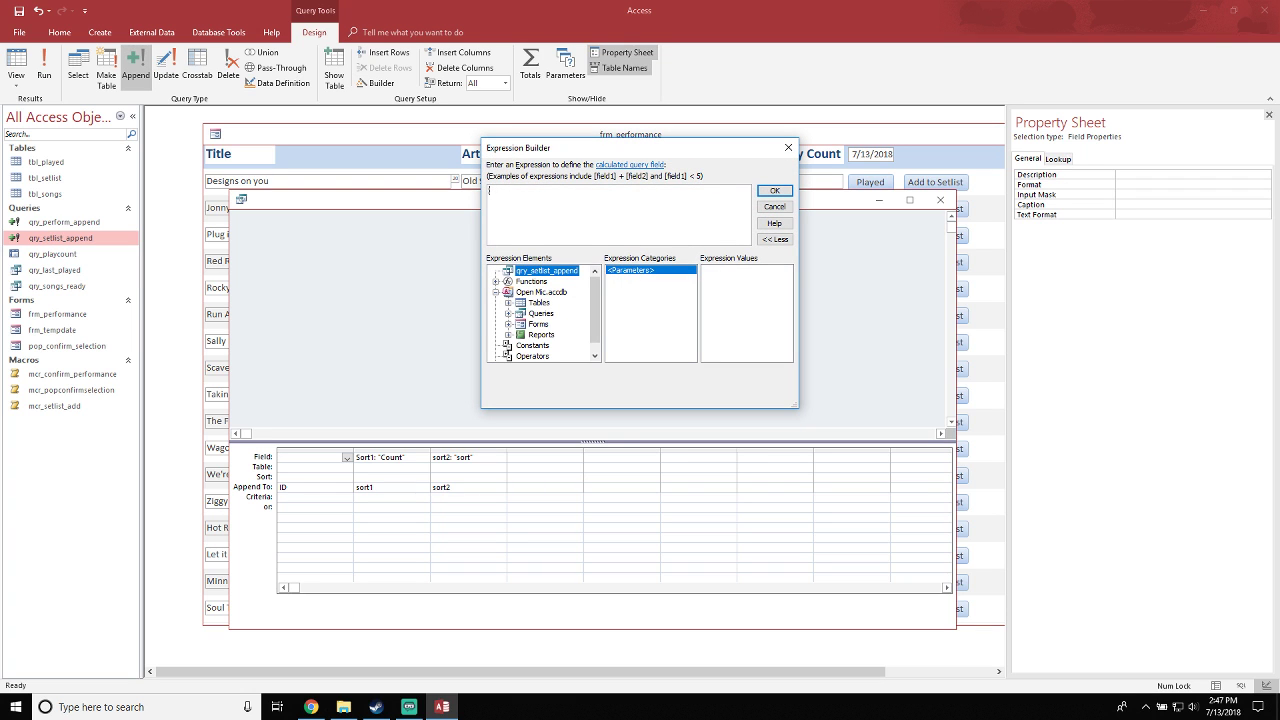
pyautogui.doubleClick(538, 324)
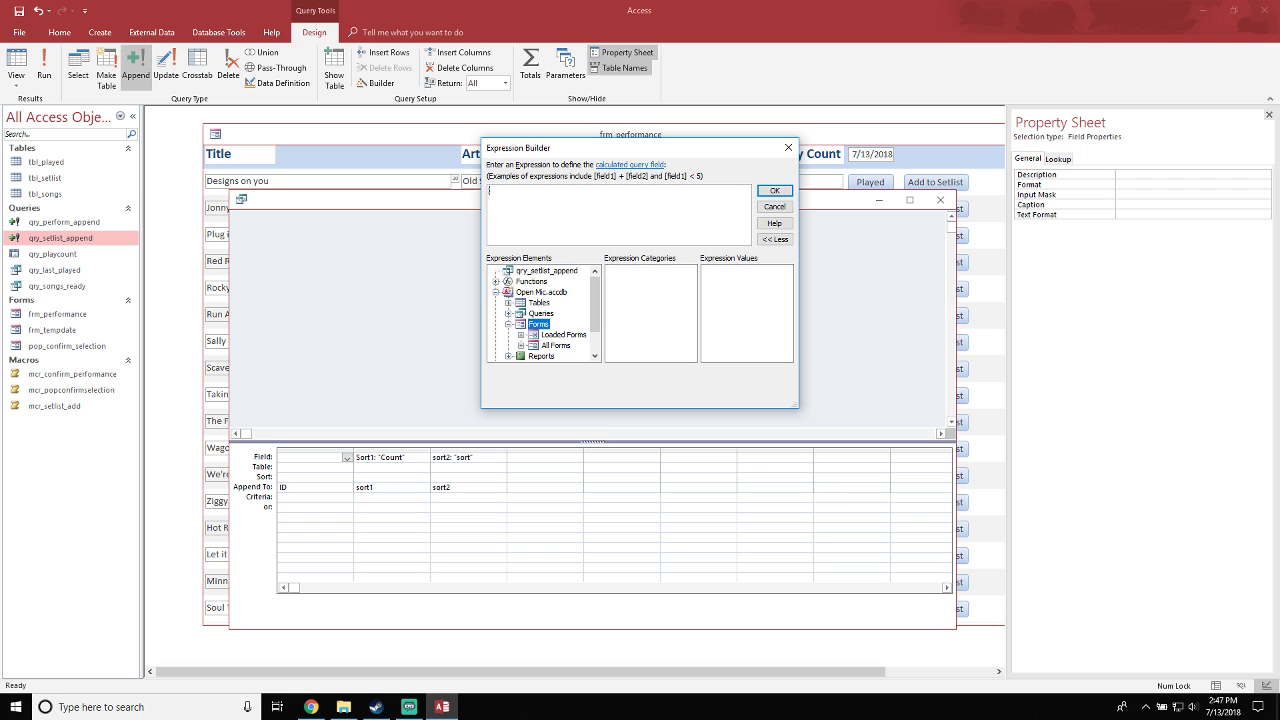
pyautogui.click(521, 335)
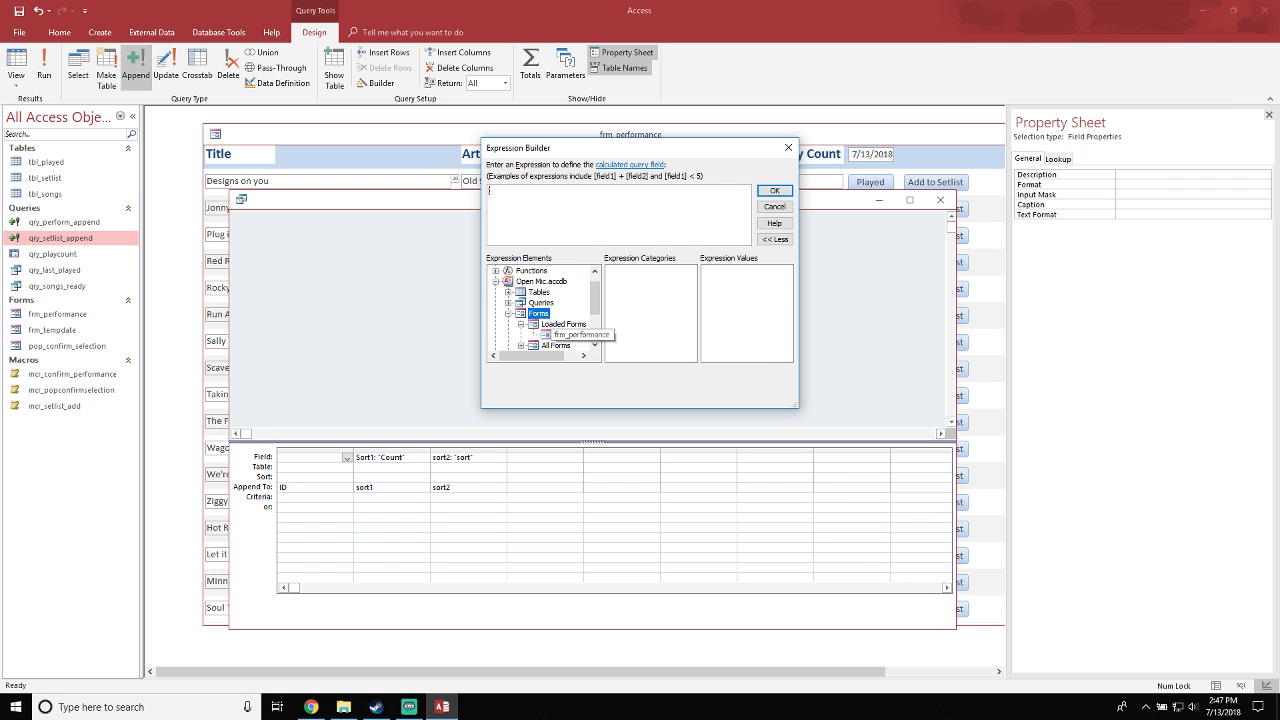
pyautogui.click(573, 335)
pyautogui.scroll(-3, 645, 313)
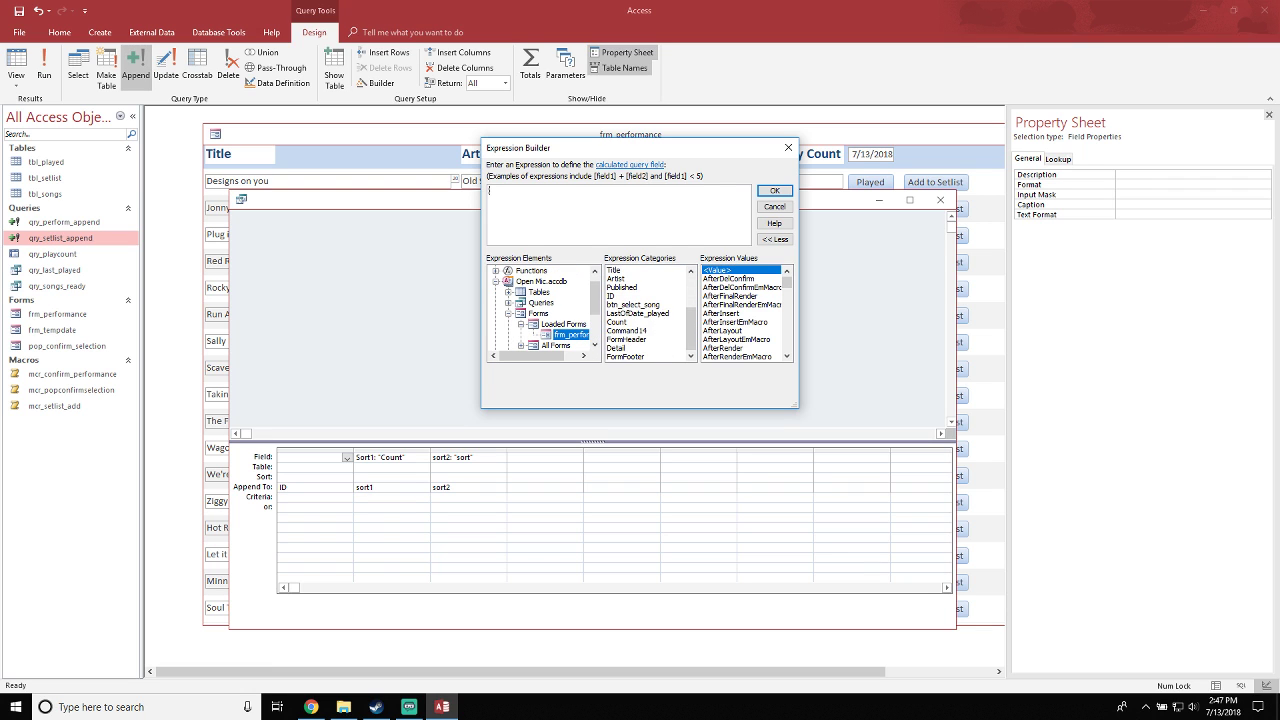
pyautogui.doubleClick(611, 295)
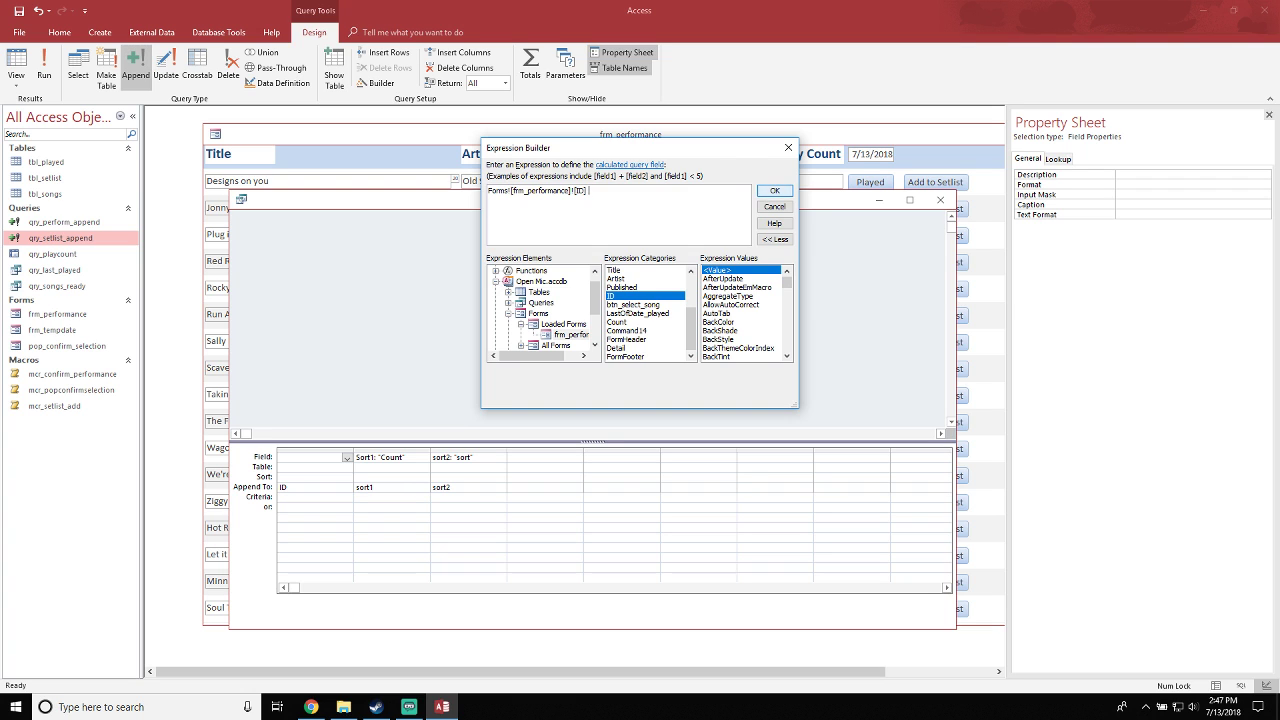
pyautogui.click(774, 190)
pyautogui.click(600, 457)
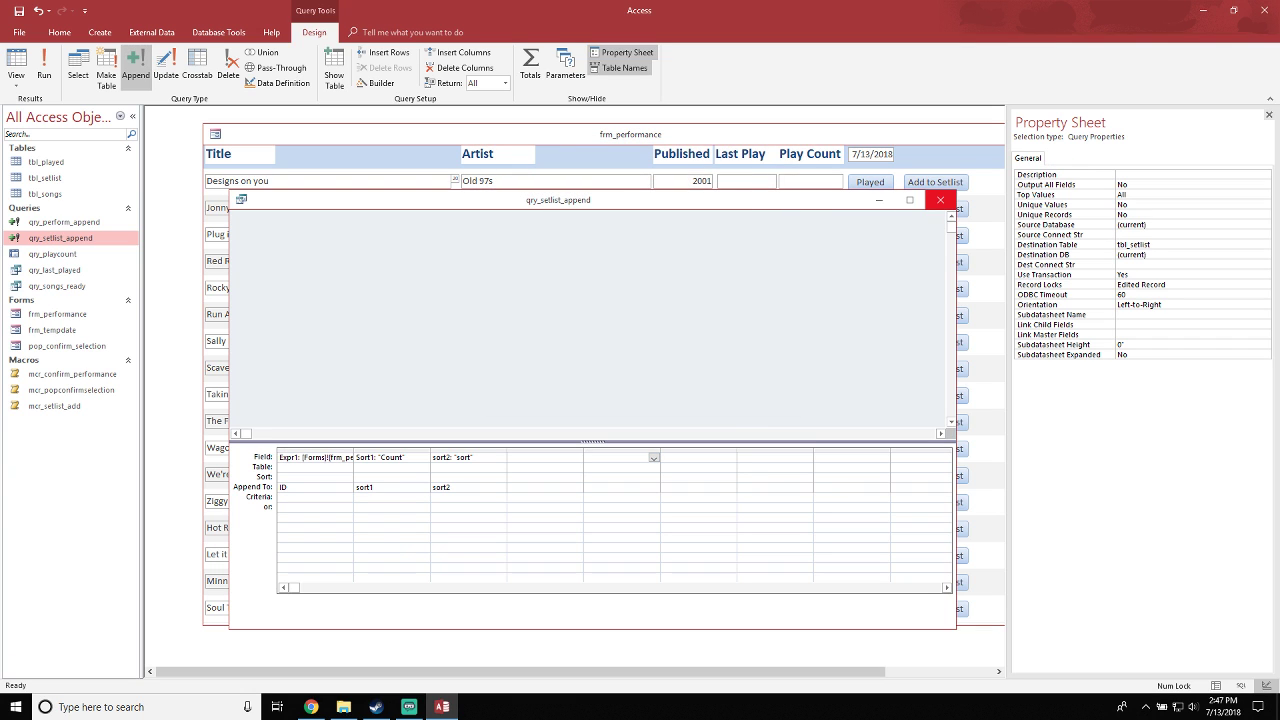
pyautogui.click(940, 200)
pyautogui.click(645, 390)
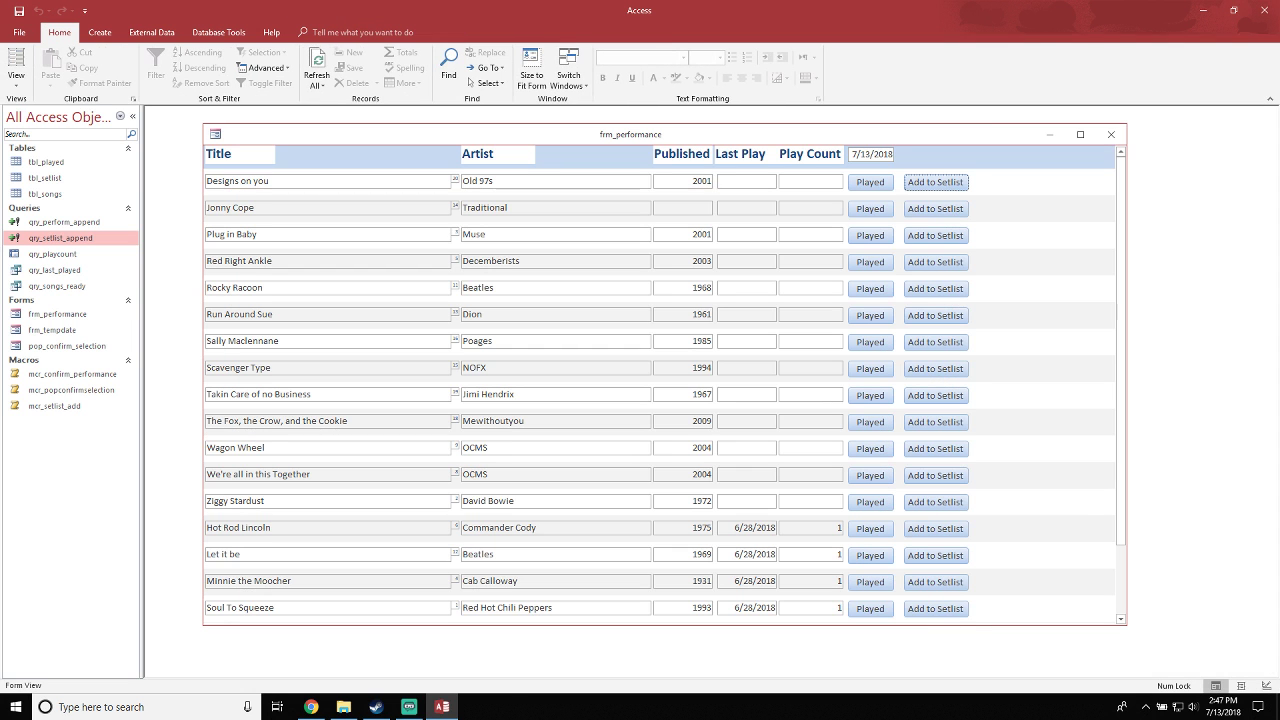
# Test Add to Setlist for "Jonny Cope" and Played for "Designs on you", dismissing the parameter prompt, macro dialog and confirmation popup
pyautogui.click(936, 209)
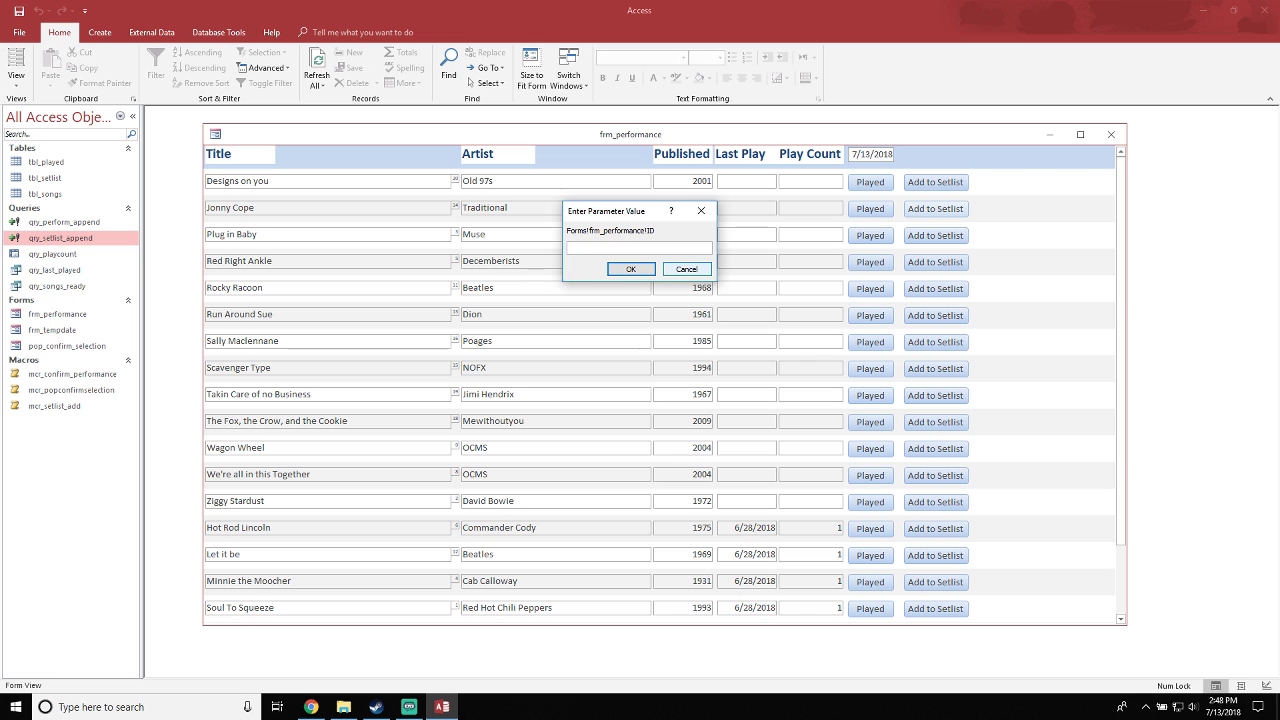
pyautogui.click(686, 269)
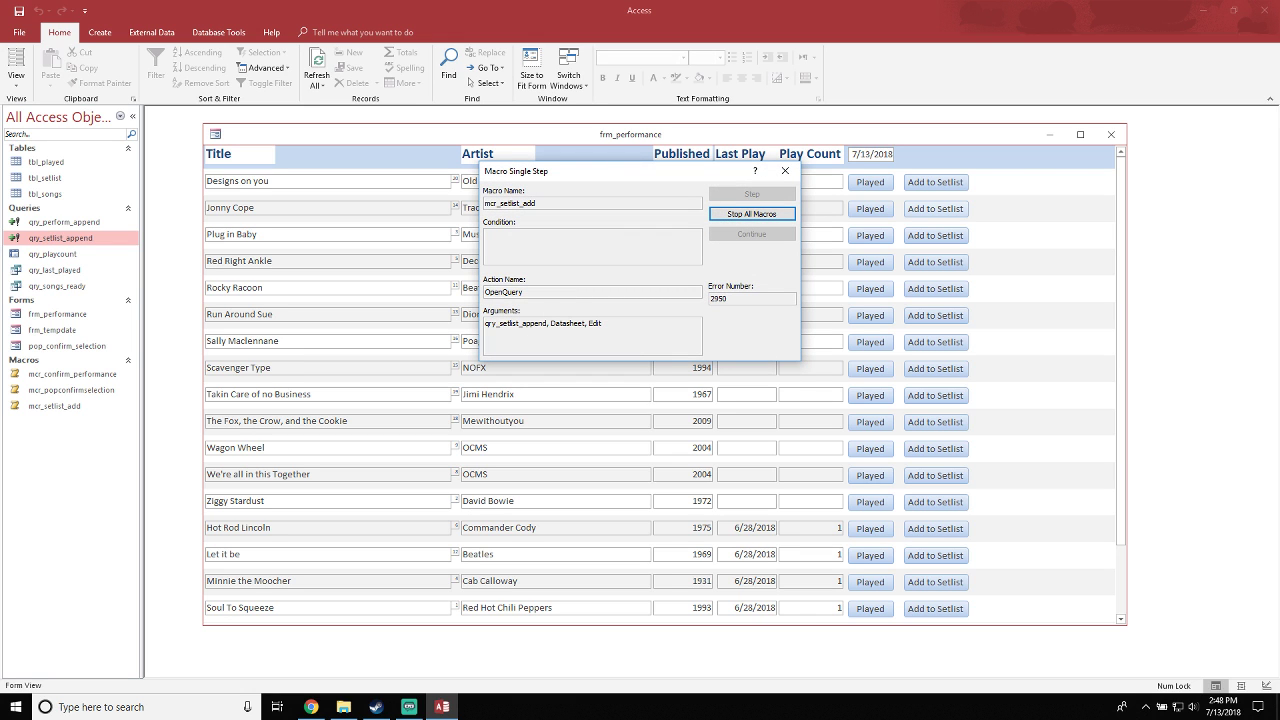
pyautogui.click(785, 170)
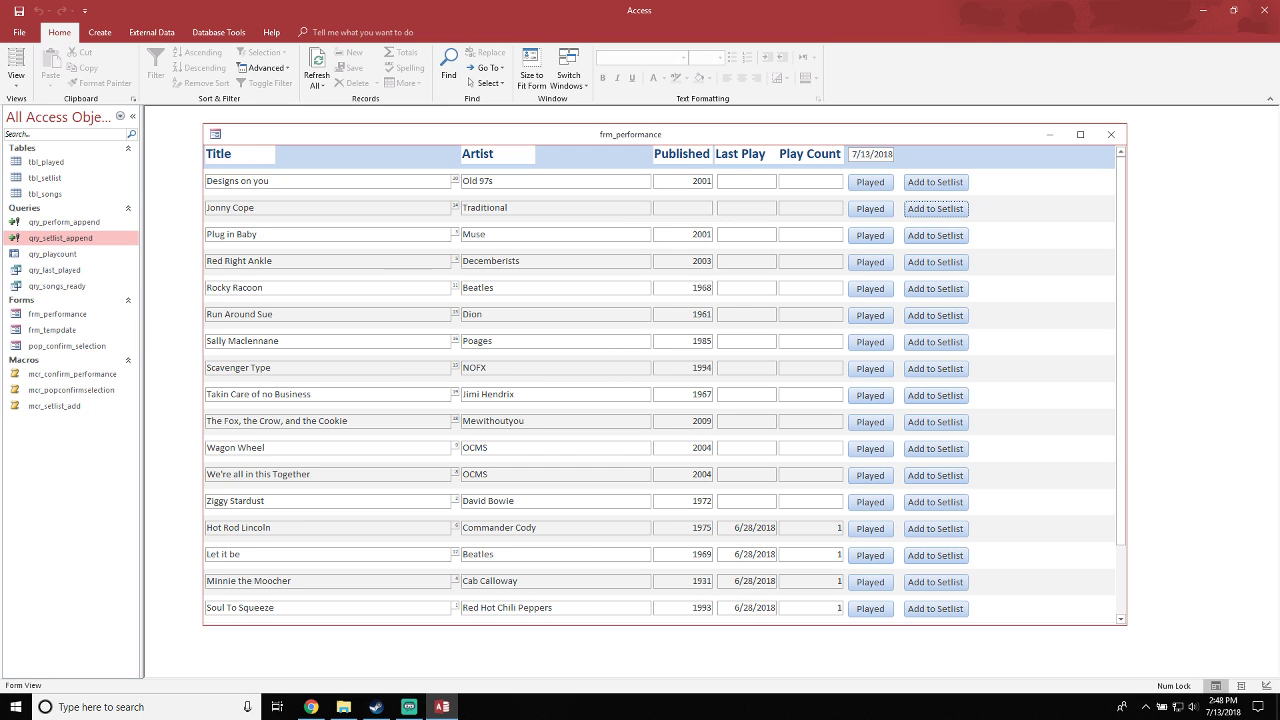
pyautogui.click(870, 182)
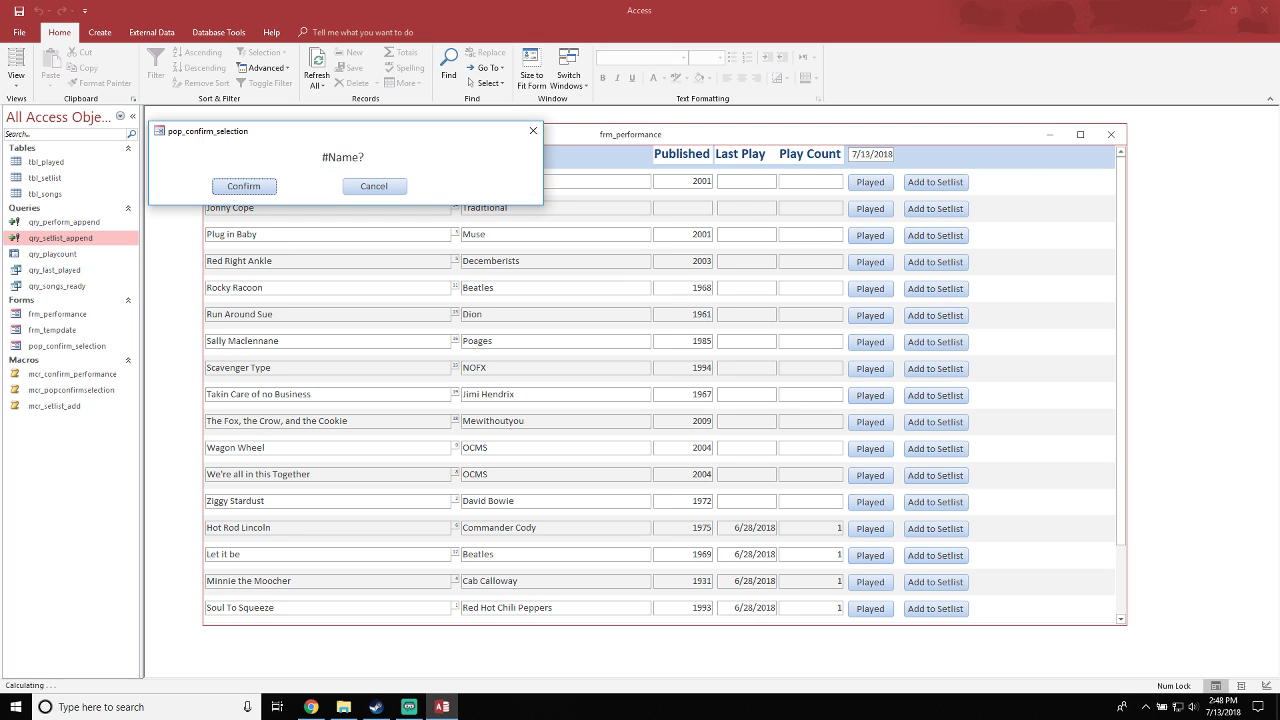
pyautogui.click(533, 131)
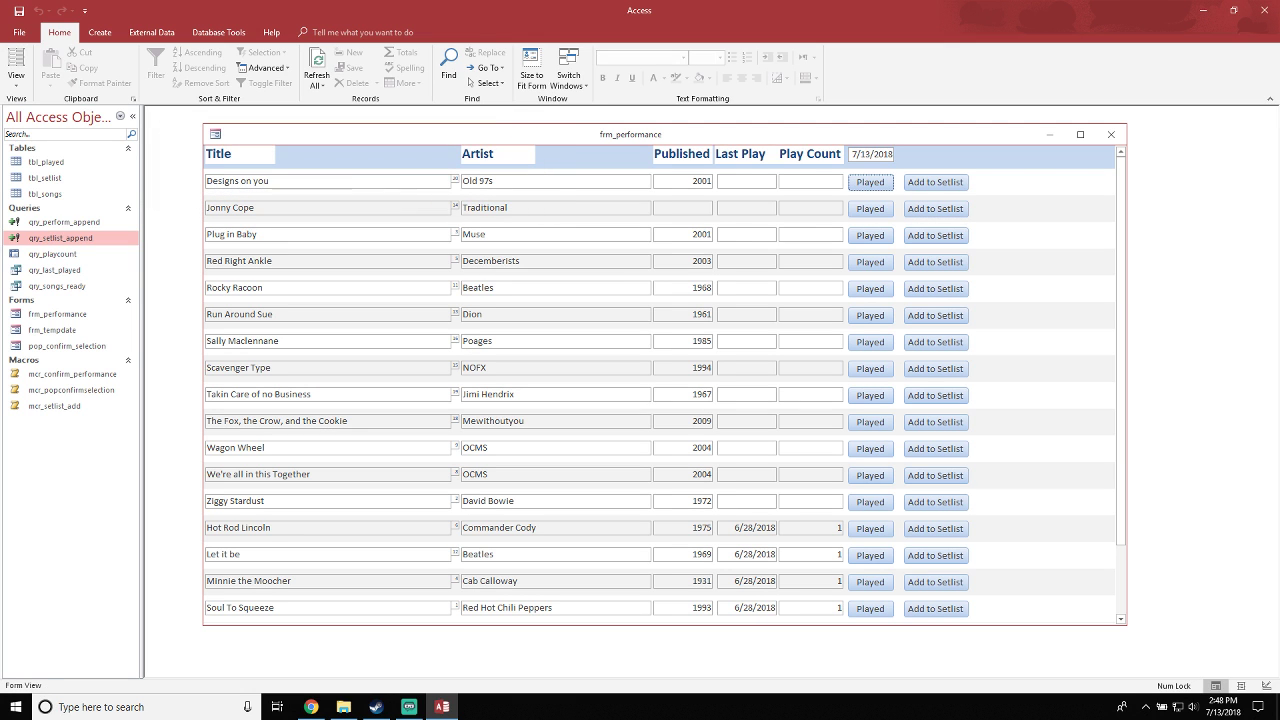
pyautogui.click(1110, 134)
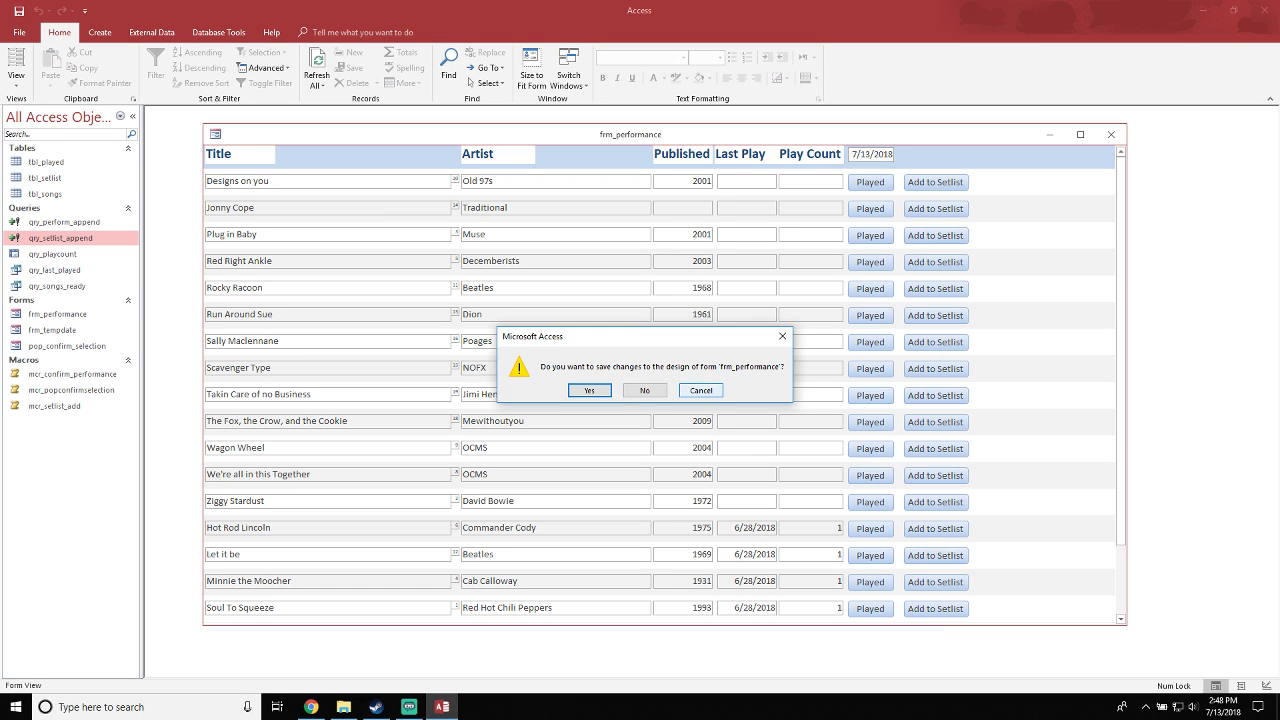
pyautogui.click(701, 390)
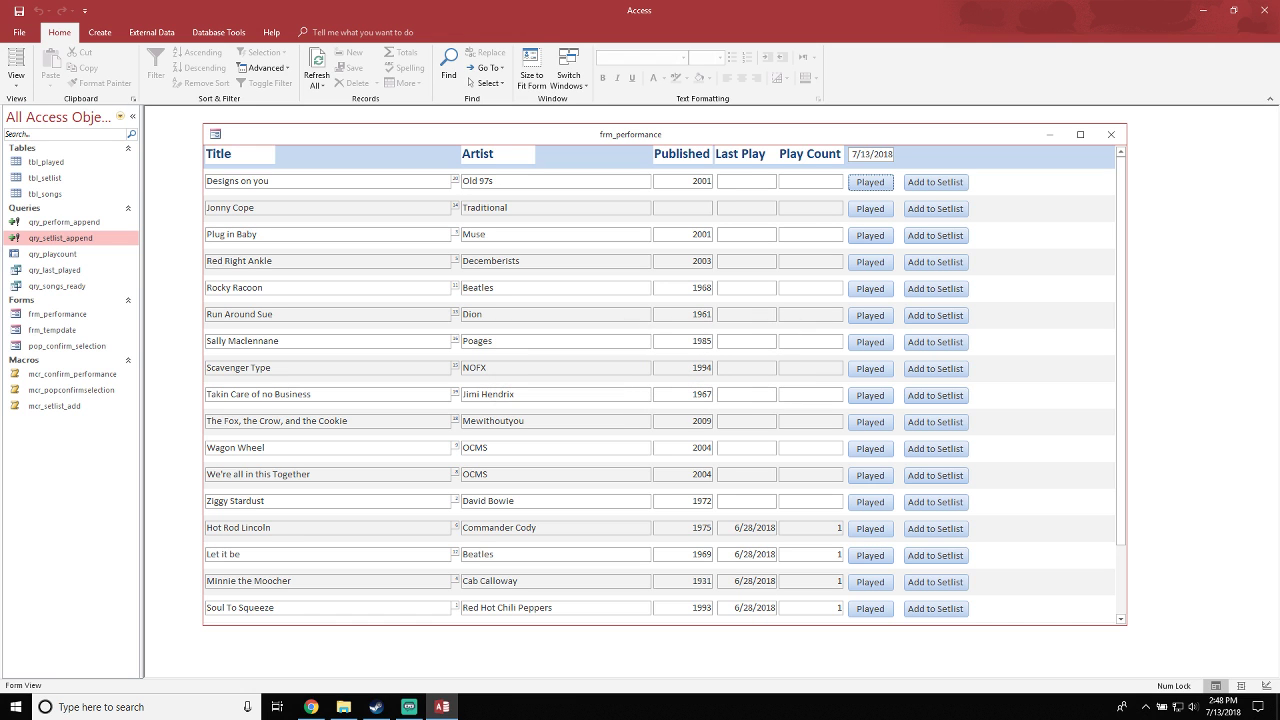
pyautogui.click(16, 76)
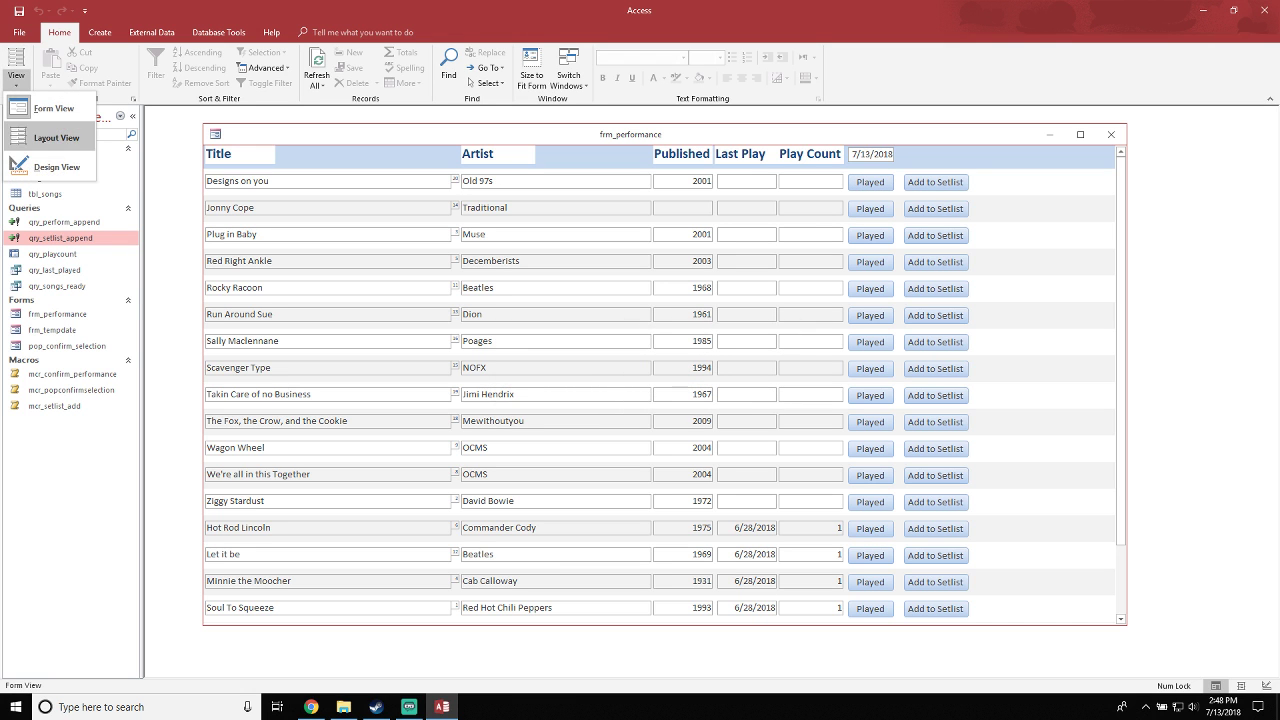
pyautogui.click(56, 137)
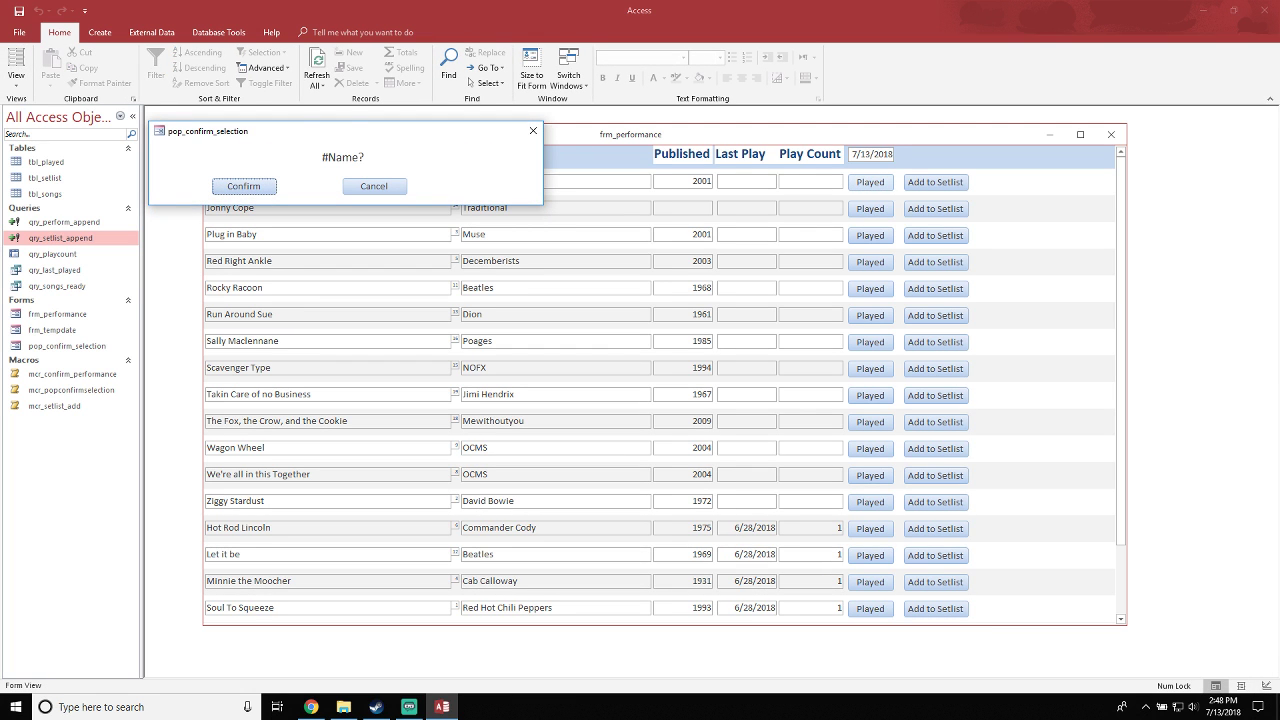
# Test Played for "Designs on you", "Plug in Baby" and "Sally Maclennane", cancelling each confirmation popup
pyautogui.moveTo(347, 137); pyautogui.dragTo(670, 206)
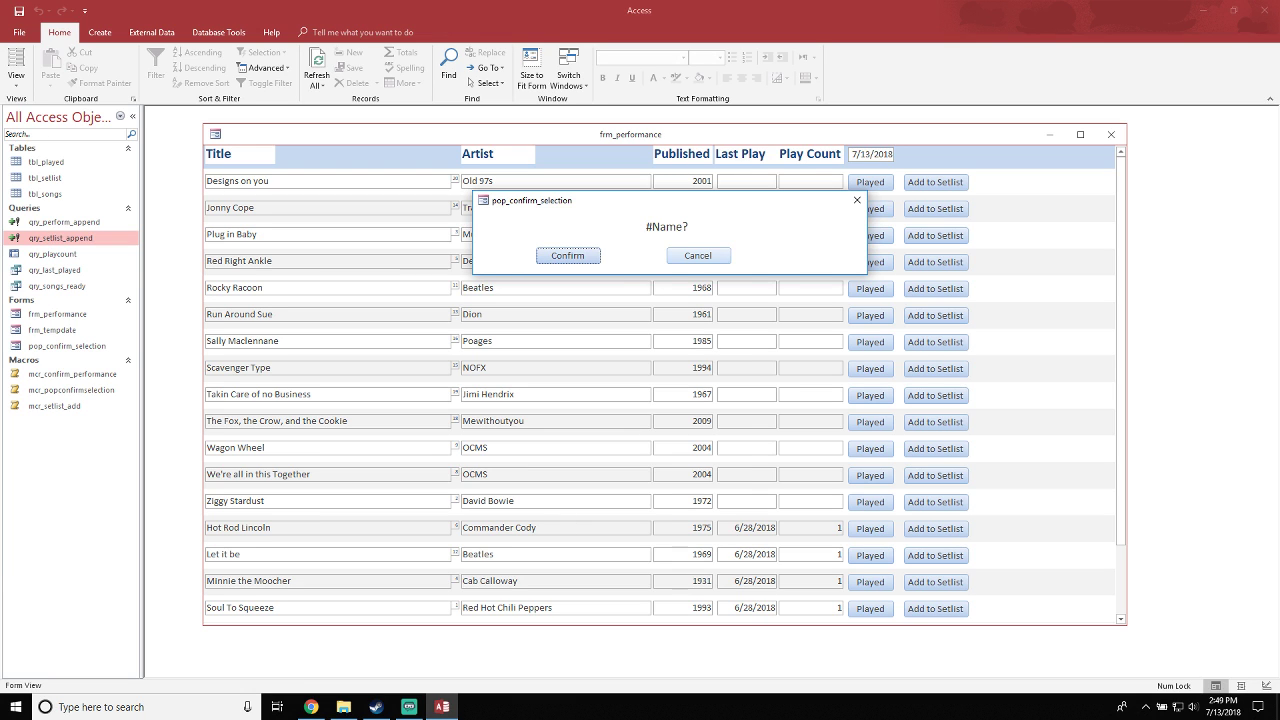
pyautogui.click(697, 255)
pyautogui.click(870, 235)
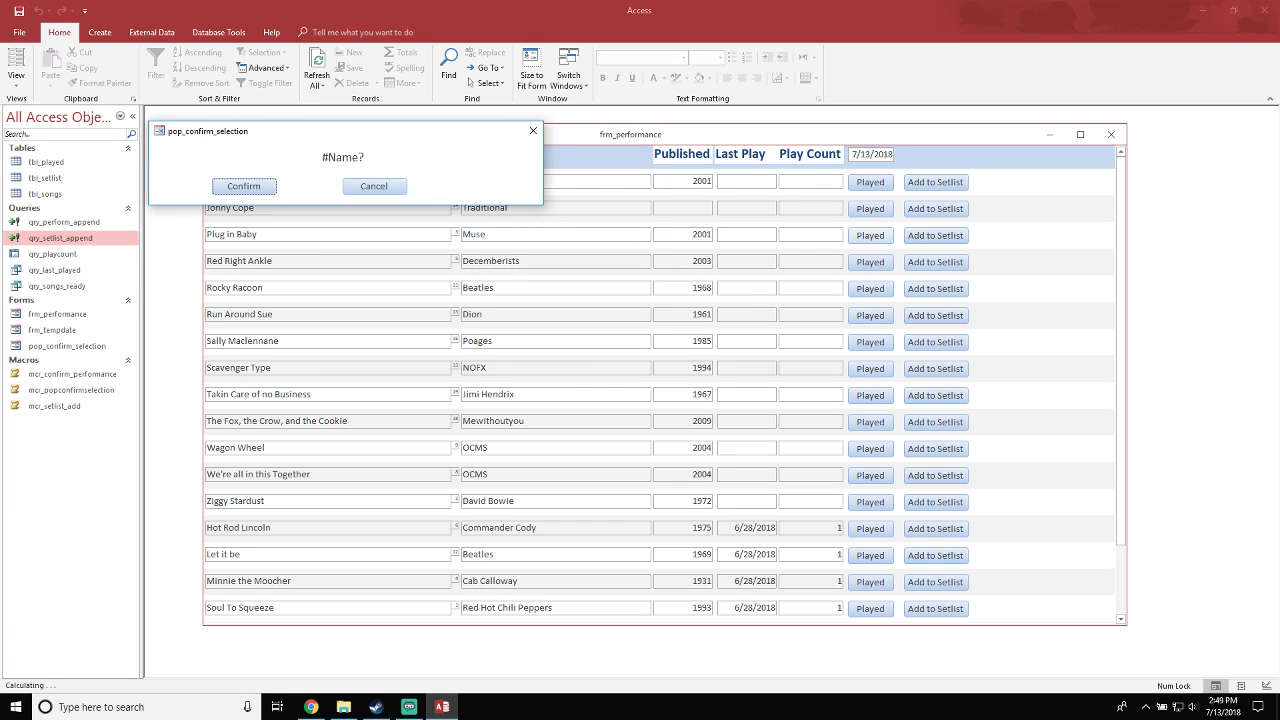
pyautogui.click(375, 189)
pyautogui.click(870, 342)
pyautogui.click(375, 189)
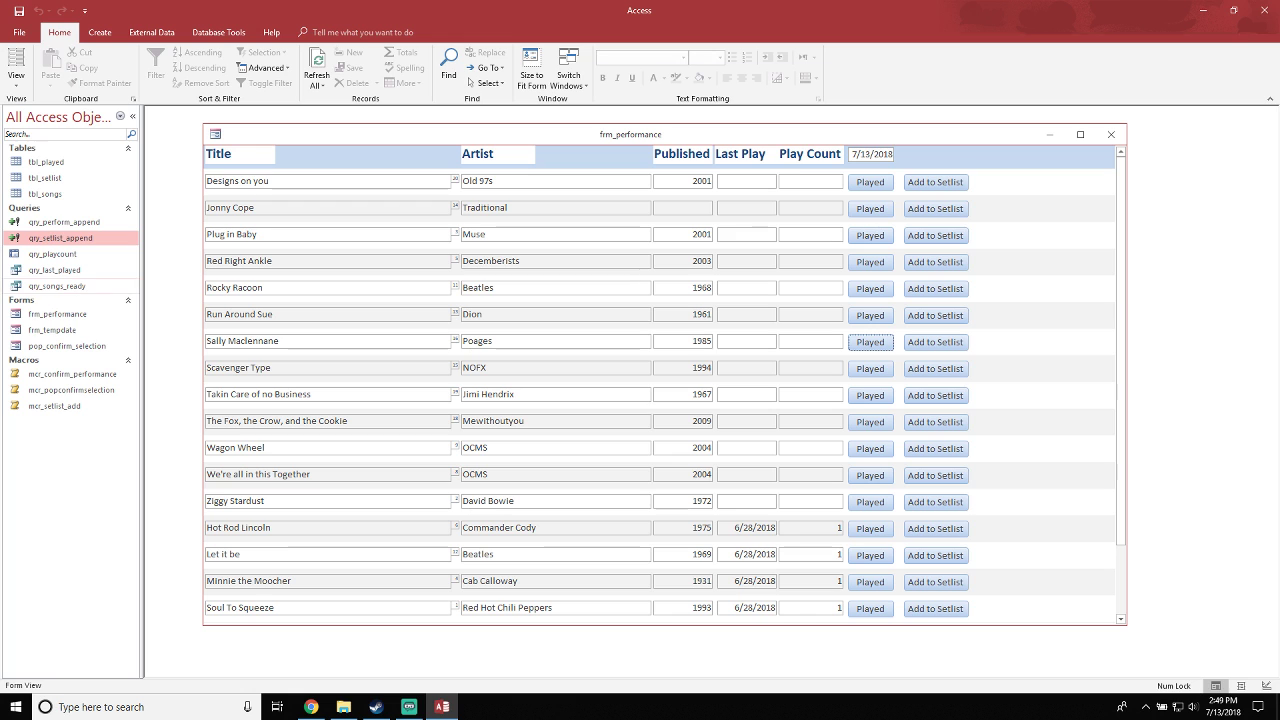
# Inspect the append fields of qry_perform_append in Design View and close the query
pyautogui.click(46, 178)
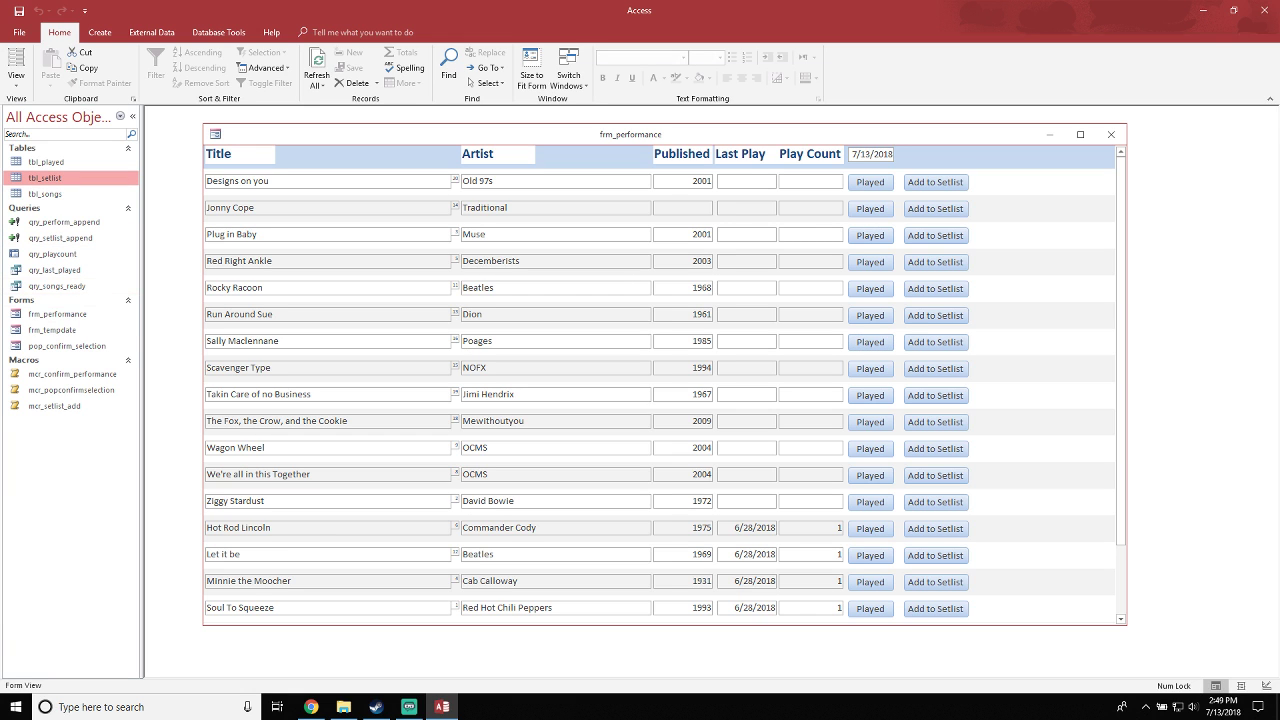
pyautogui.rightClick(52, 222)
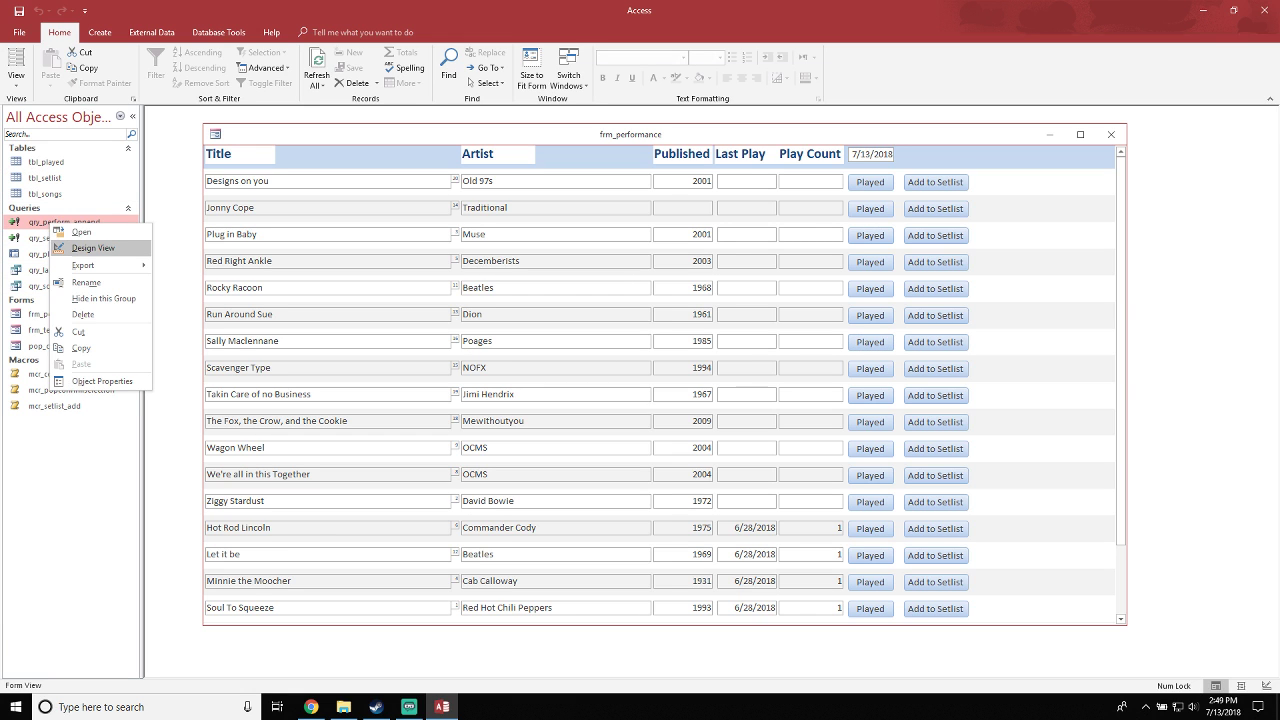
pyautogui.click(93, 248)
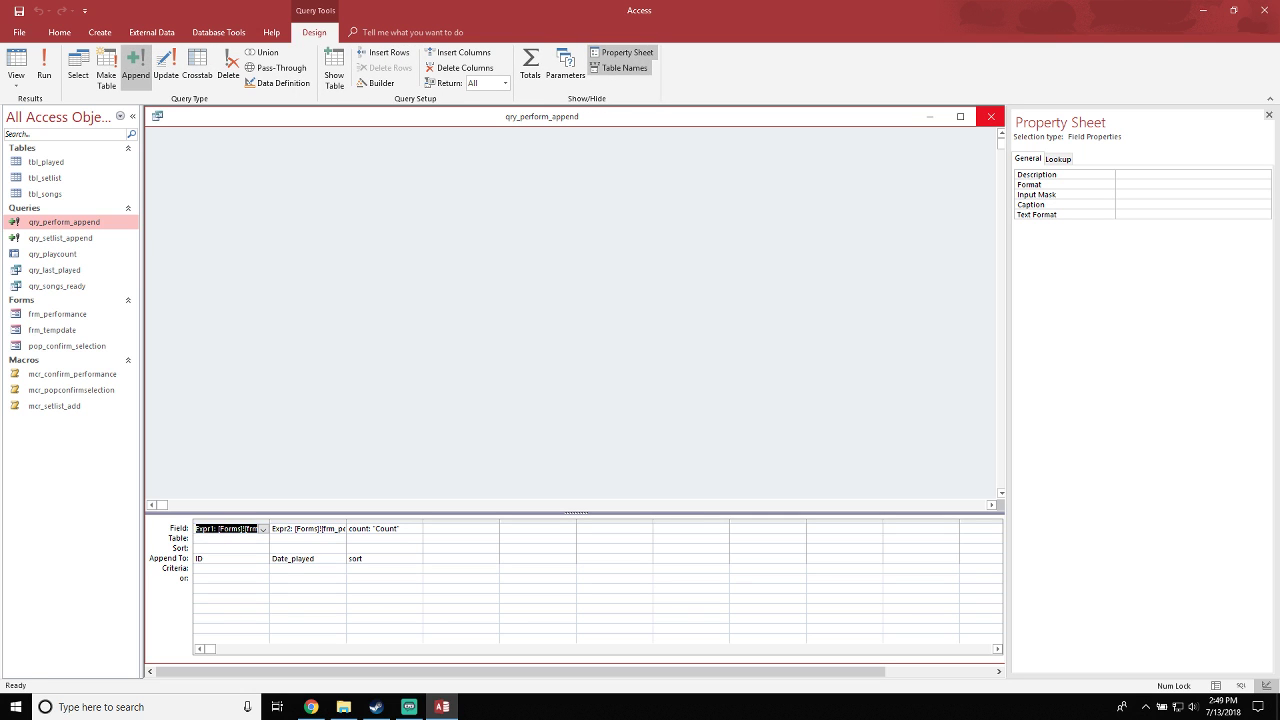
pyautogui.click(990, 116)
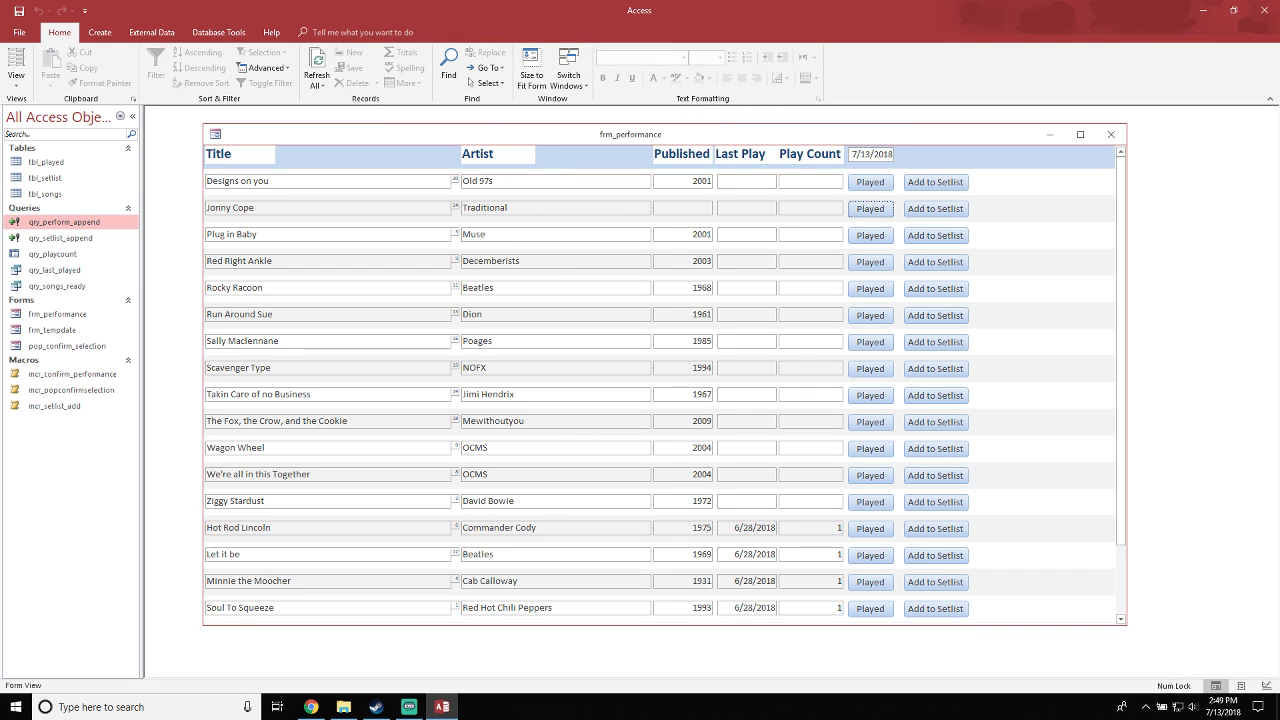
pyautogui.click(871, 209)
pyautogui.click(533, 130)
pyautogui.click(1111, 134)
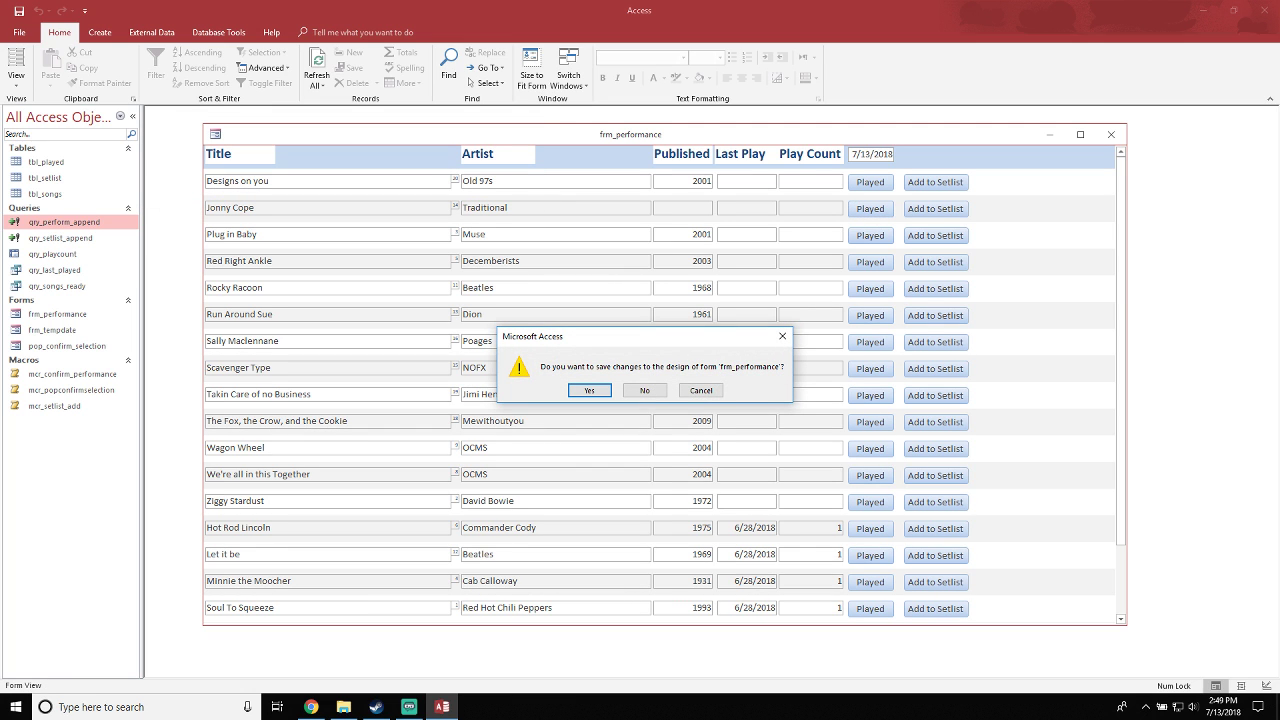
pyautogui.click(645, 391)
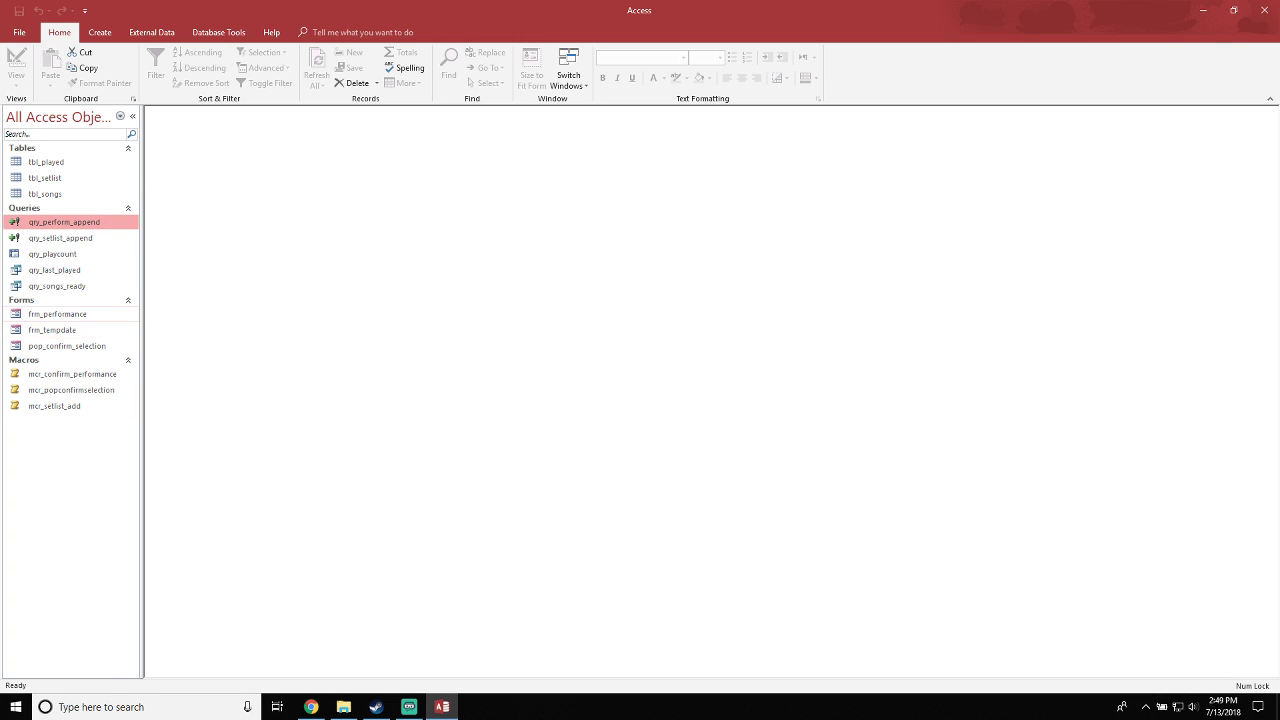
# Reopen frm_performance in Design View, switch it to Form View, and test Played for "Designs on you", cancelling the popup
pyautogui.rightClick(64, 316)
pyautogui.click(107, 360)
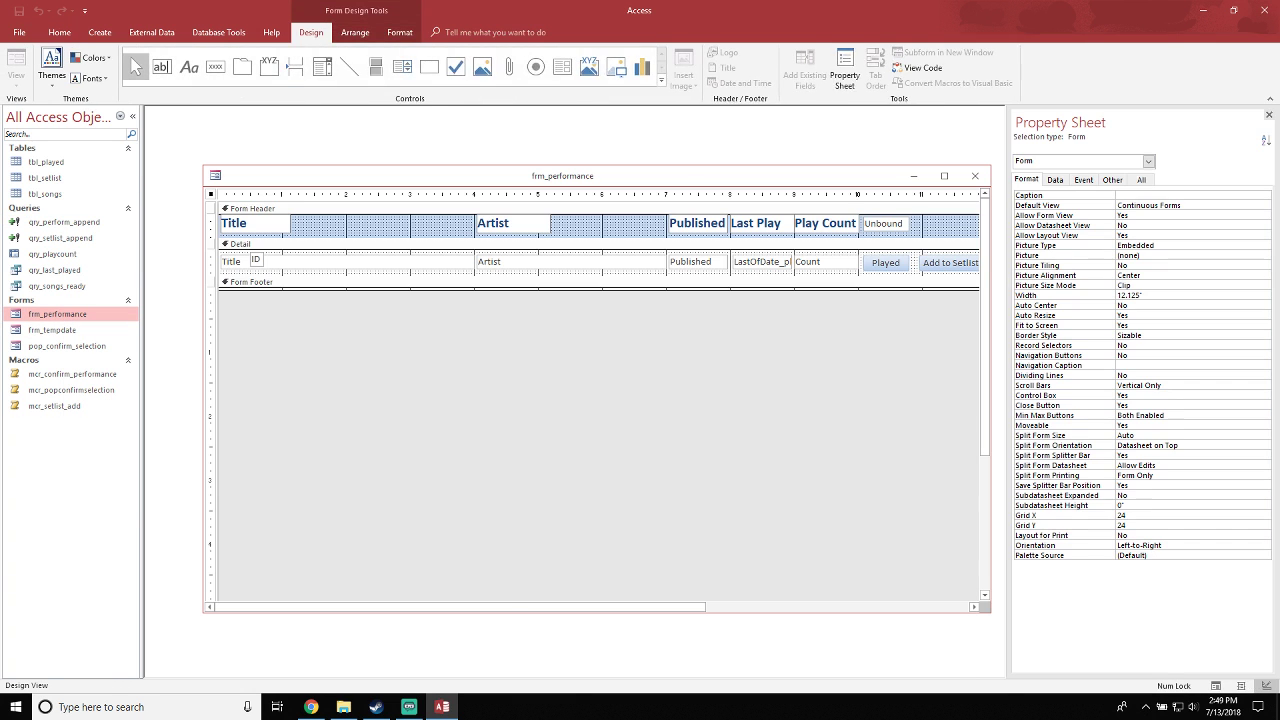
pyautogui.moveTo(420, 176); pyautogui.dragTo(390, 133)
pyautogui.click(16, 62)
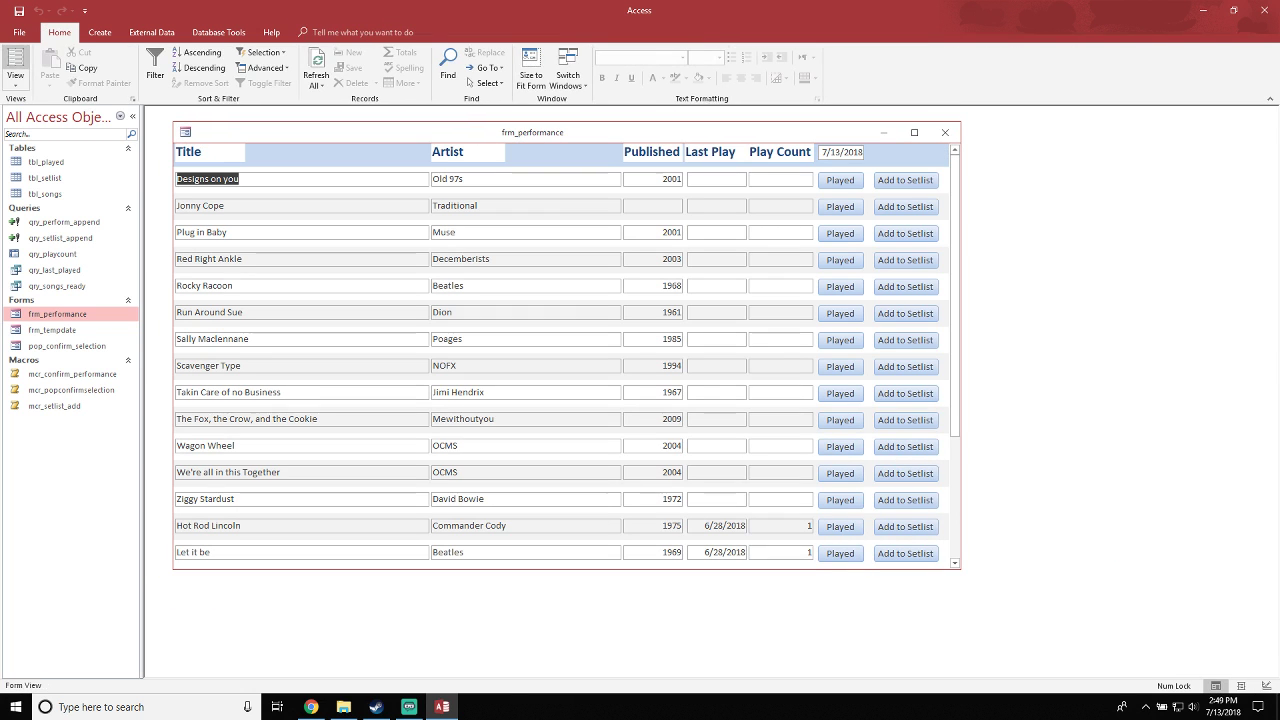
pyautogui.click(840, 181)
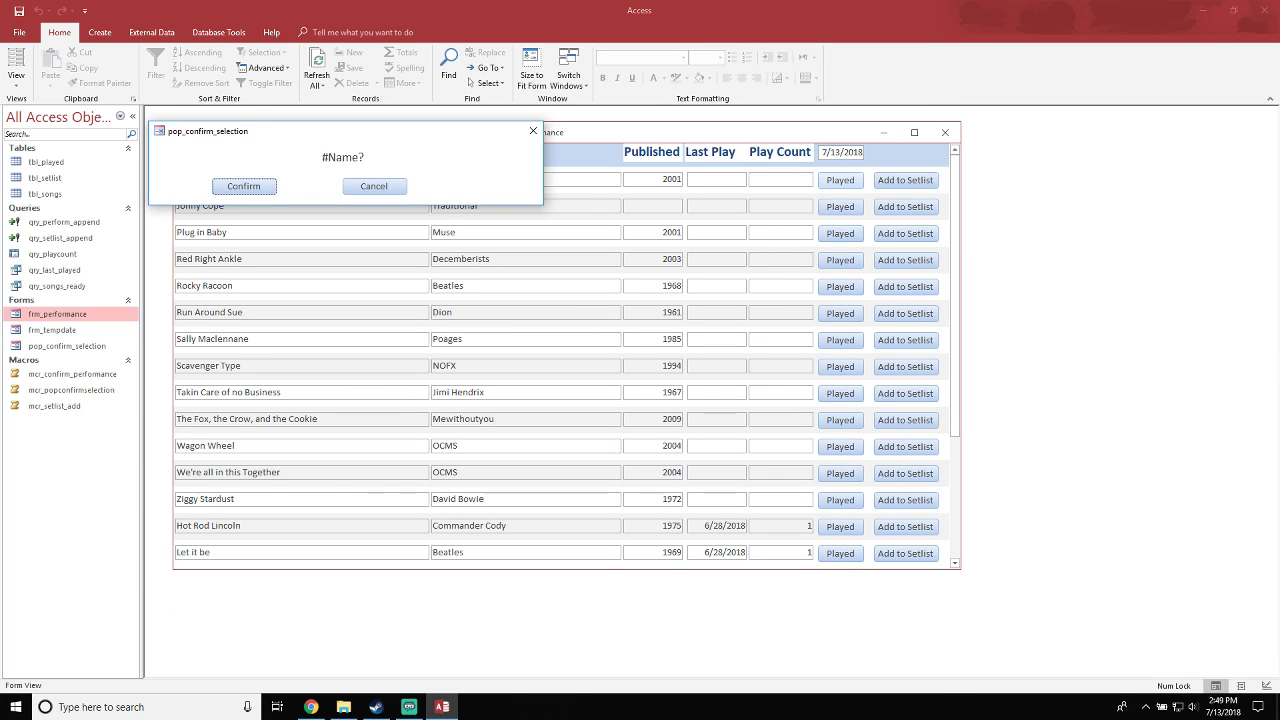
pyautogui.click(374, 186)
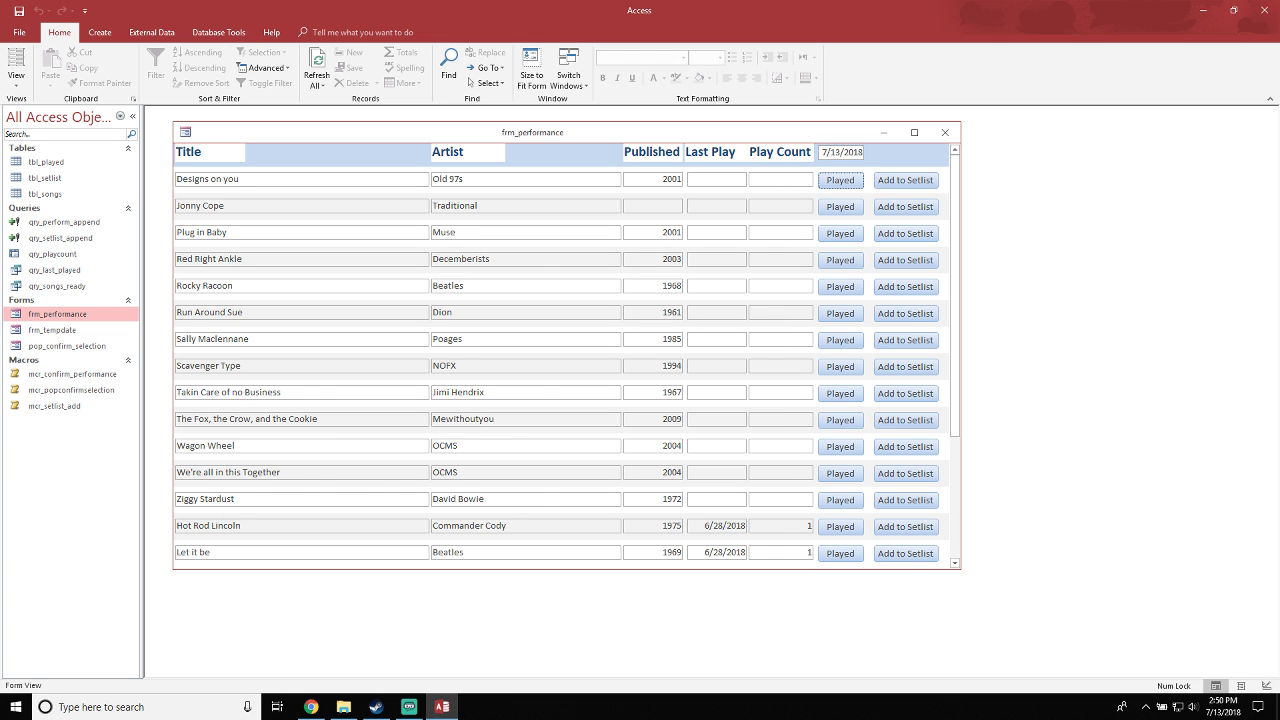
pyautogui.moveTo(560, 132)
pyautogui.mouseDown()
pyautogui.moveTo(600, 154)
pyautogui.moveTo(540, 125)
pyautogui.mouseUp()
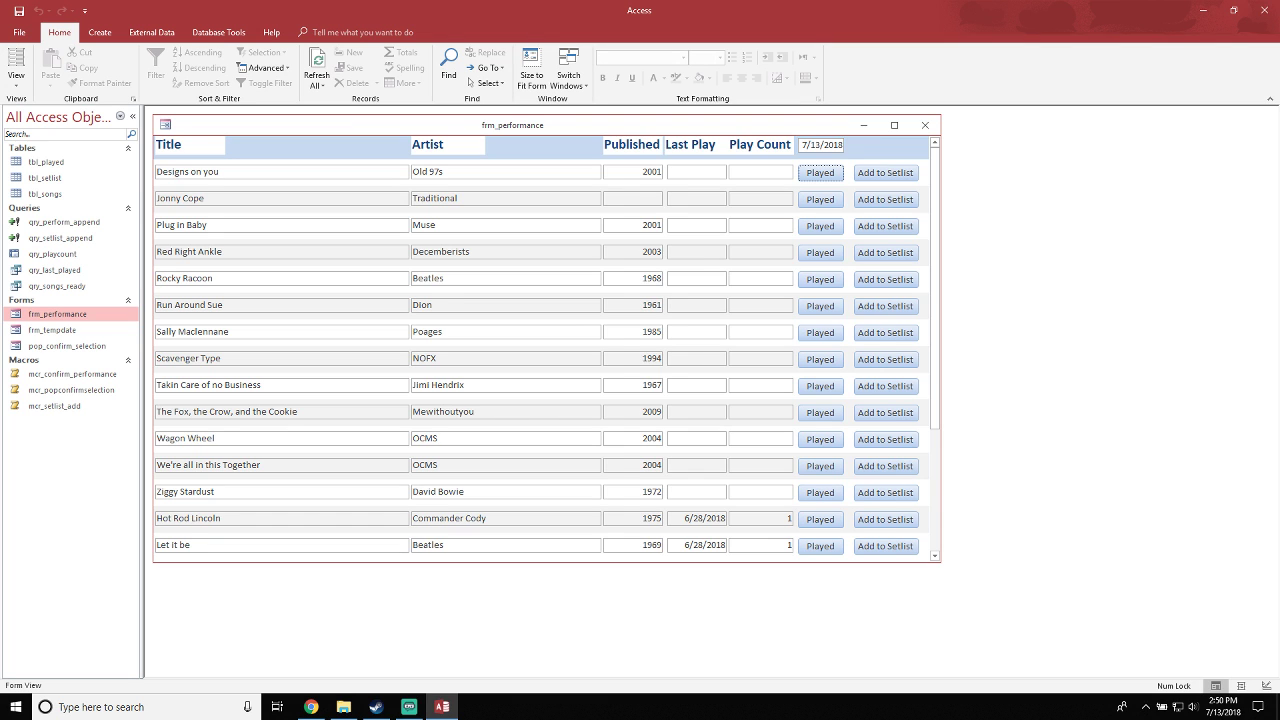
pyautogui.moveTo(540, 125); pyautogui.dragTo(538, 124)
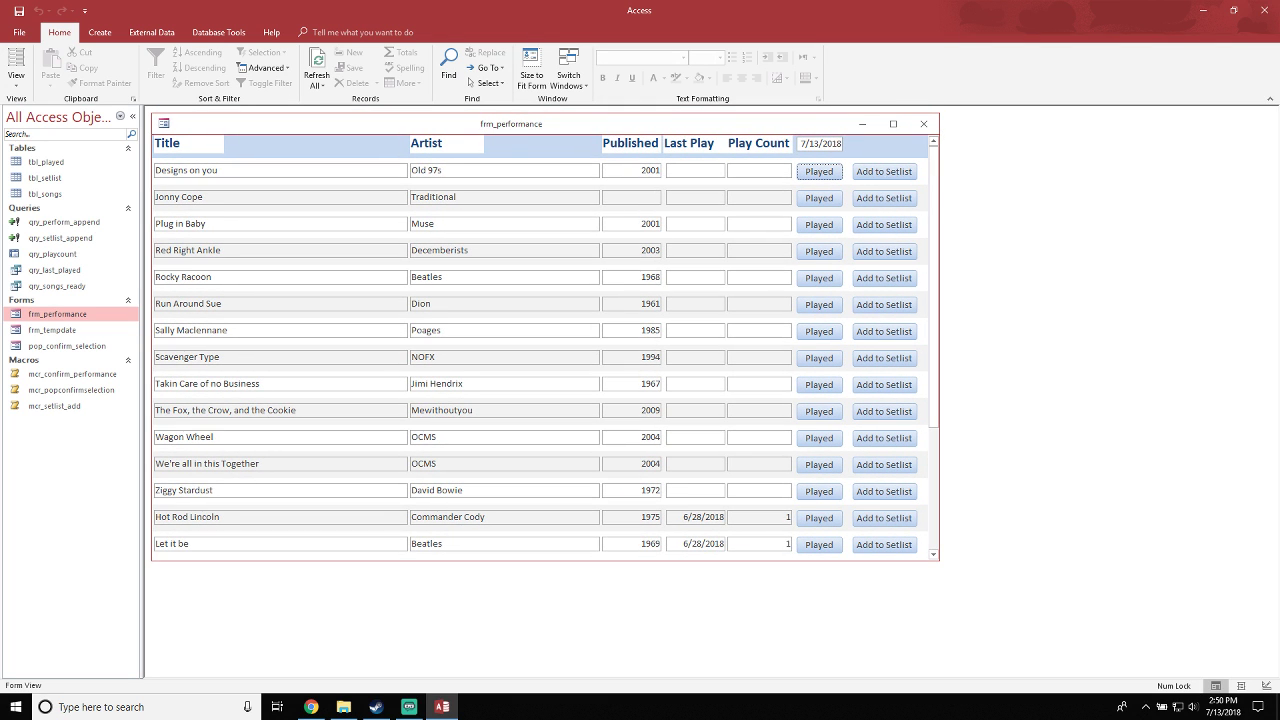
pyautogui.scroll(-2, 545, 350)
pyautogui.scroll(-1, 545, 350)
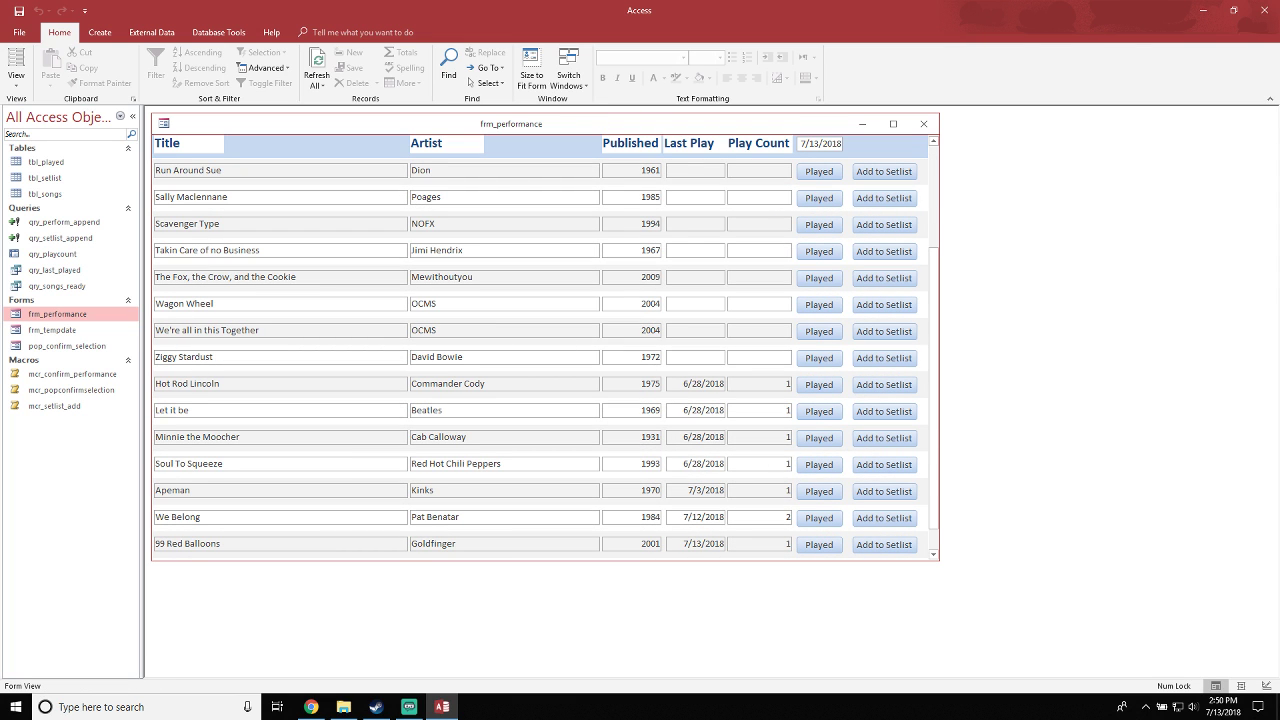
pyautogui.scroll(3, 545, 350)
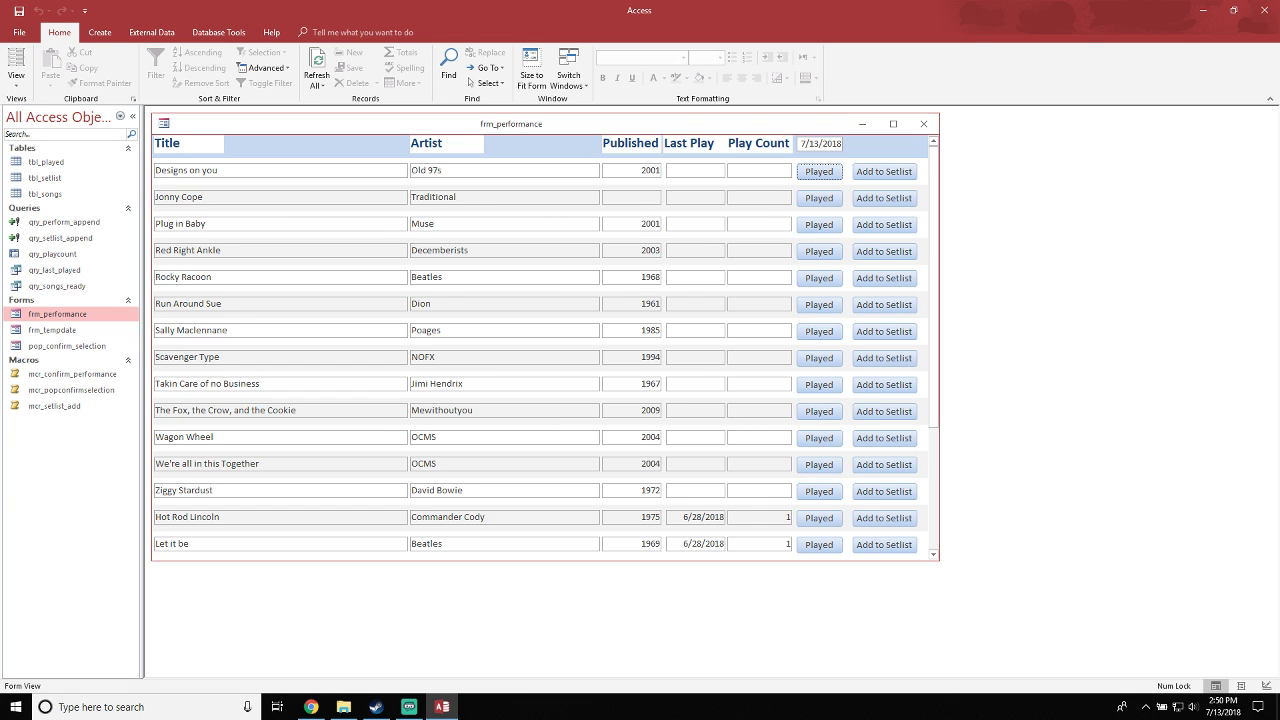
pyautogui.moveTo(545, 124); pyautogui.dragTo(614, 144)
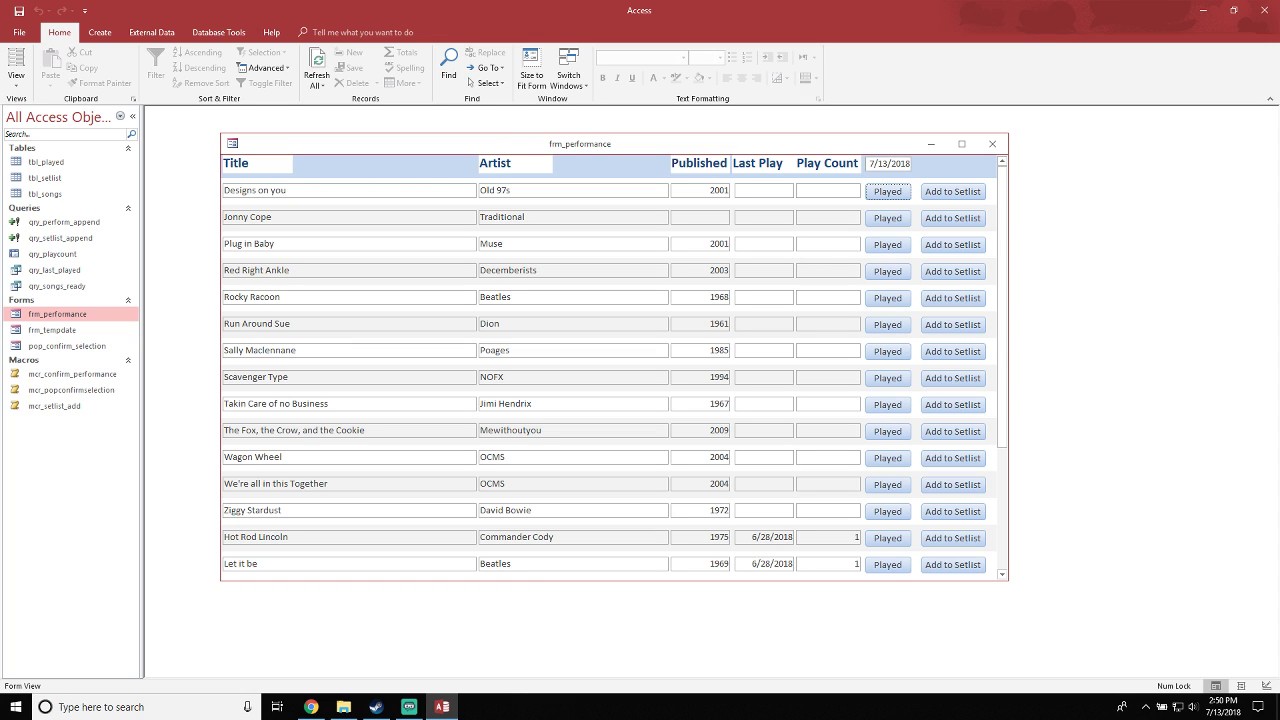
pyautogui.moveTo(600, 144)
pyautogui.mouseDown()
pyautogui.moveTo(638, 140)
pyautogui.moveTo(597, 159)
pyautogui.mouseUp()
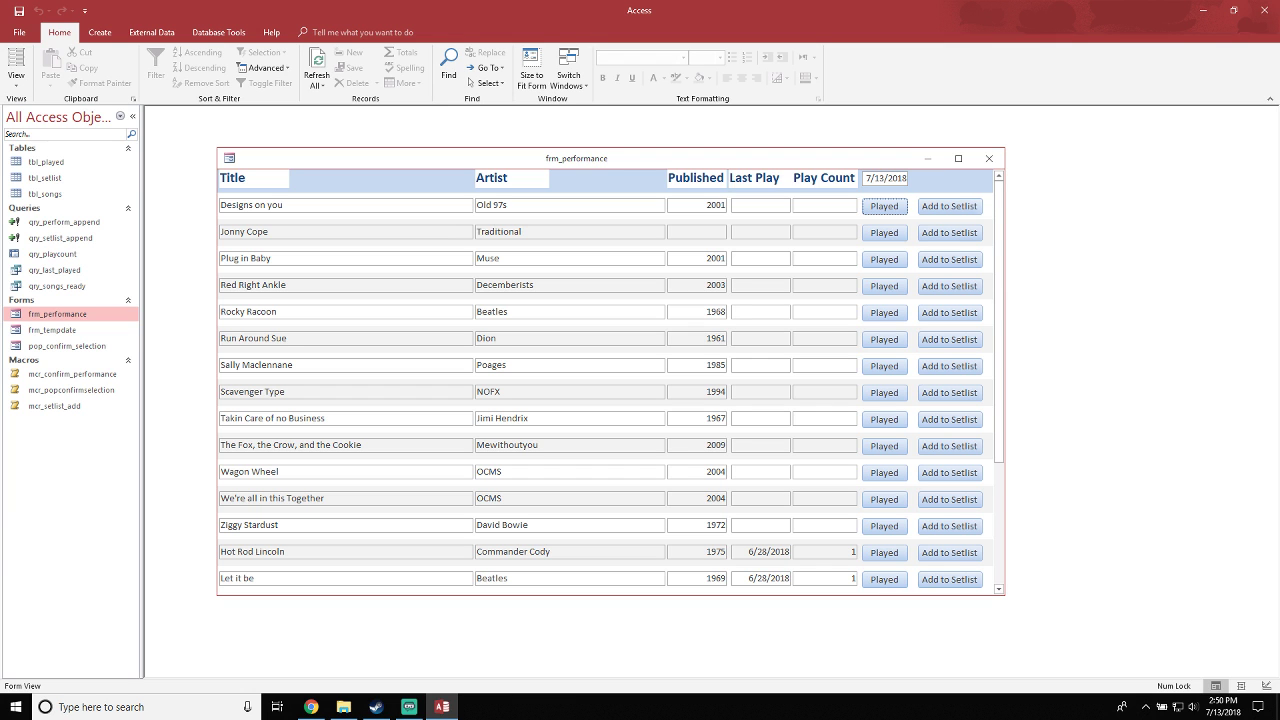
# Open the qry_perform_append query in Design View
pyautogui.moveTo(576, 158)
pyautogui.mouseDown()
pyautogui.moveTo(600, 148)
pyautogui.moveTo(584, 153)
pyautogui.mouseUp()
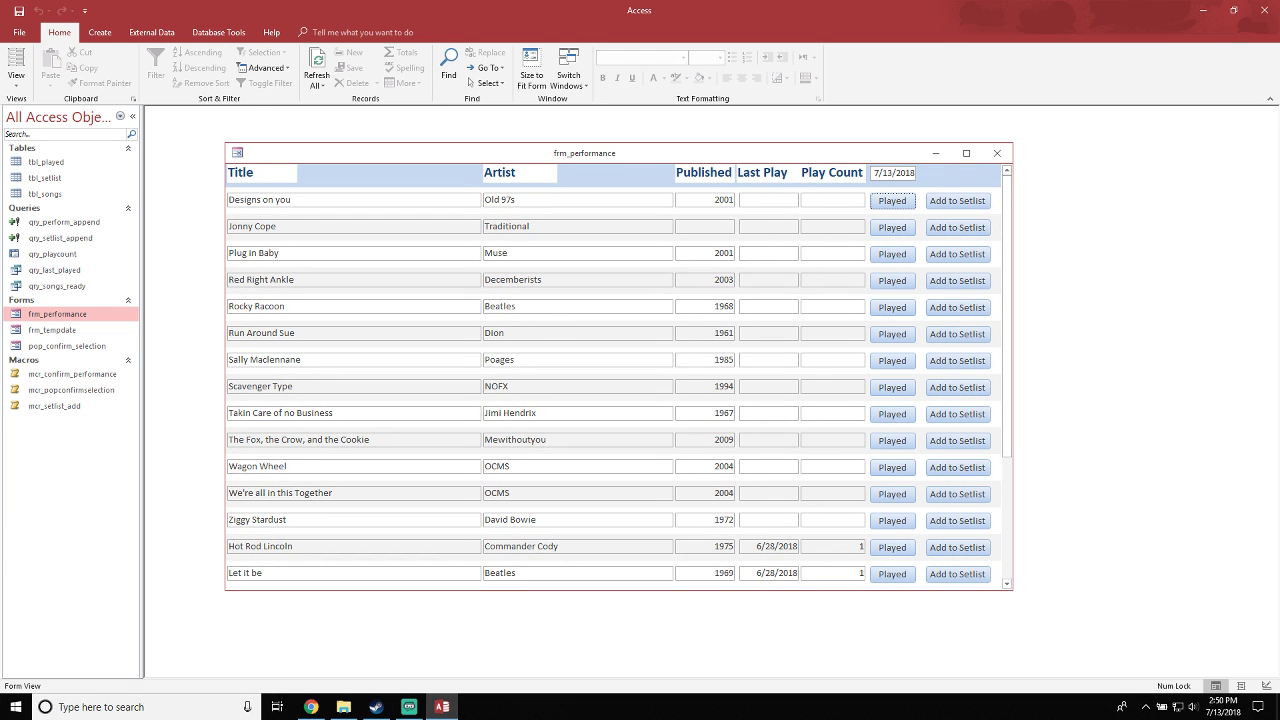
pyautogui.click(61, 239)
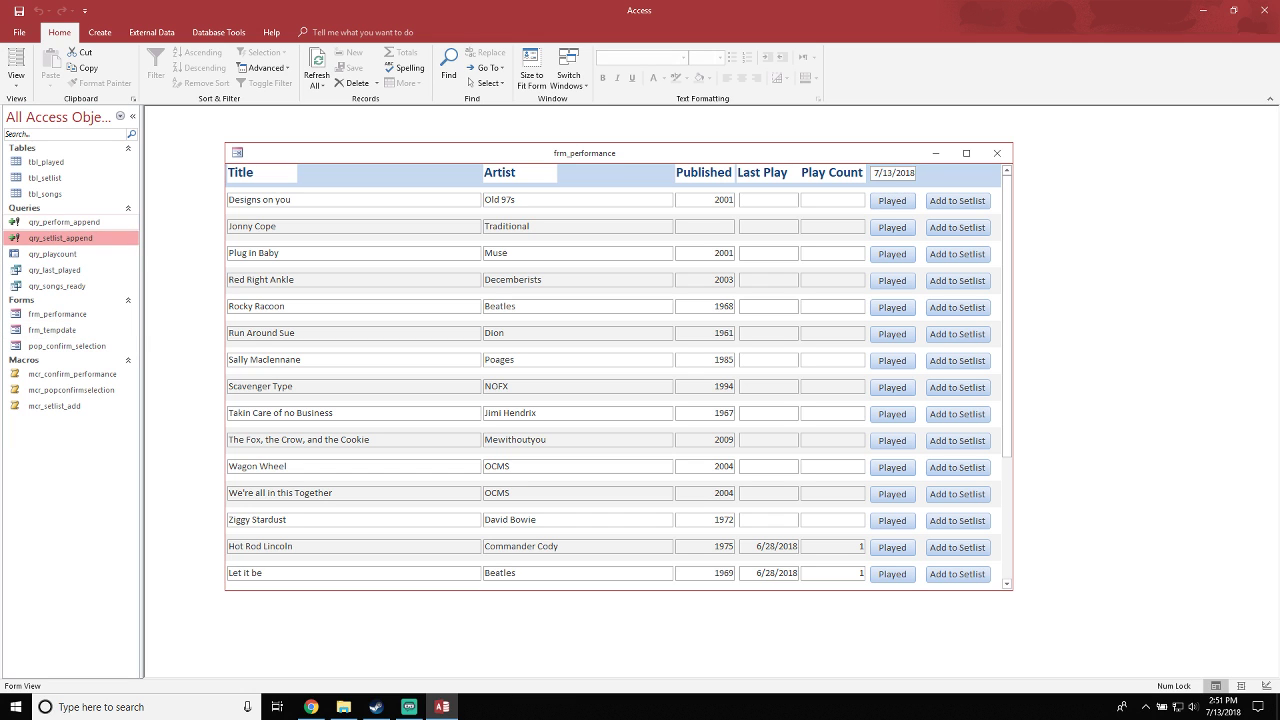
pyautogui.click(64, 222)
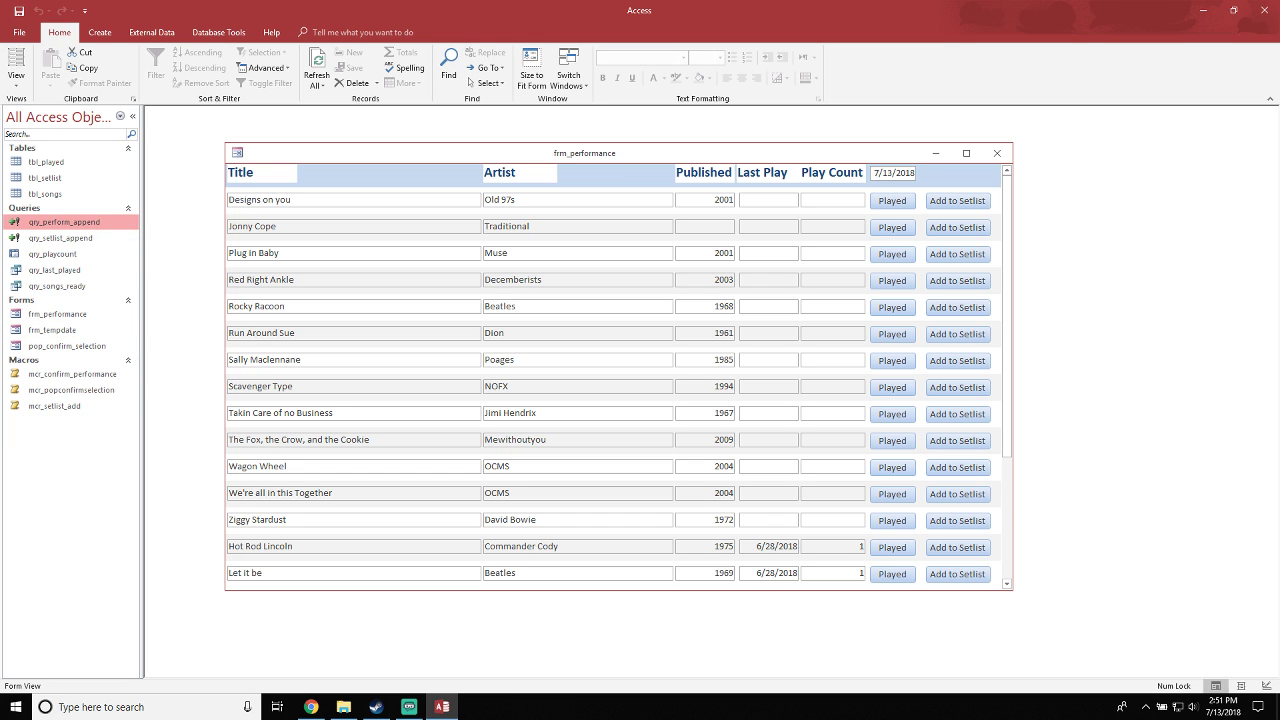
pyautogui.rightClick(68, 223)
pyautogui.click(105, 246)
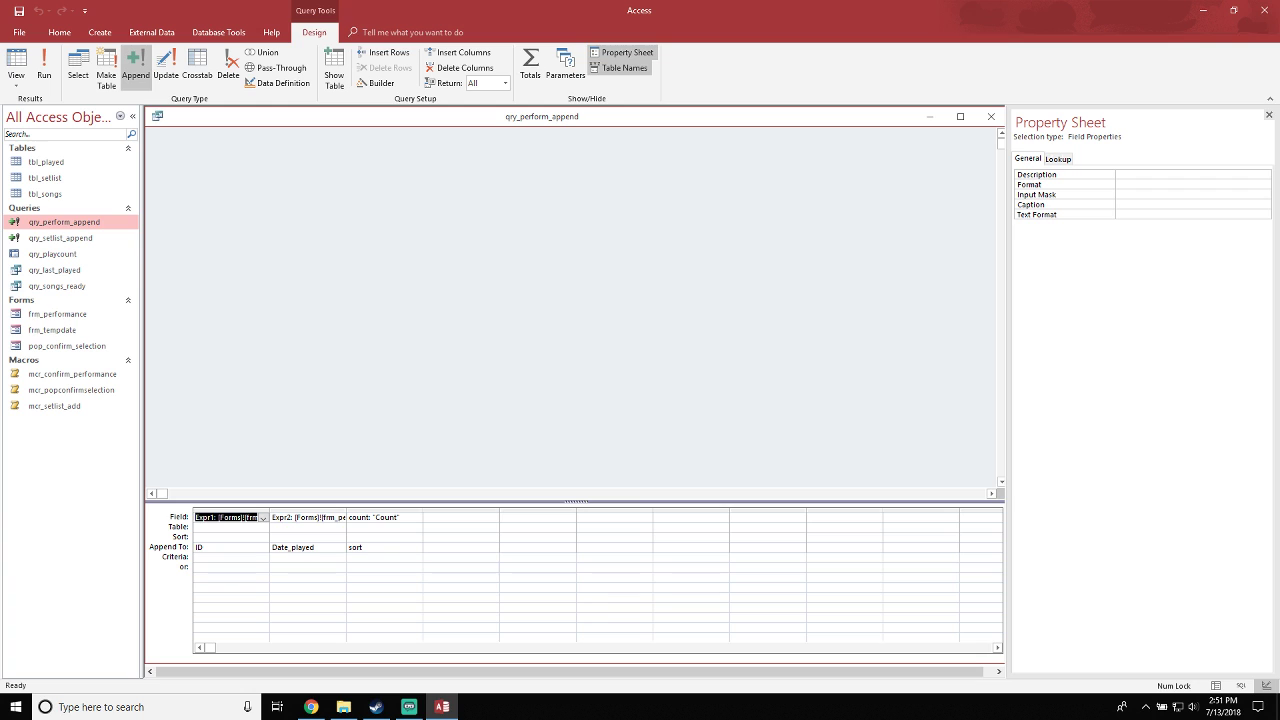
# Widen the field columns of qry_perform_append to read its full append expressions, and close the query
pyautogui.click(274, 510)
pyautogui.moveTo(270, 510); pyautogui.dragTo(477, 510)
pyautogui.click(360, 517)
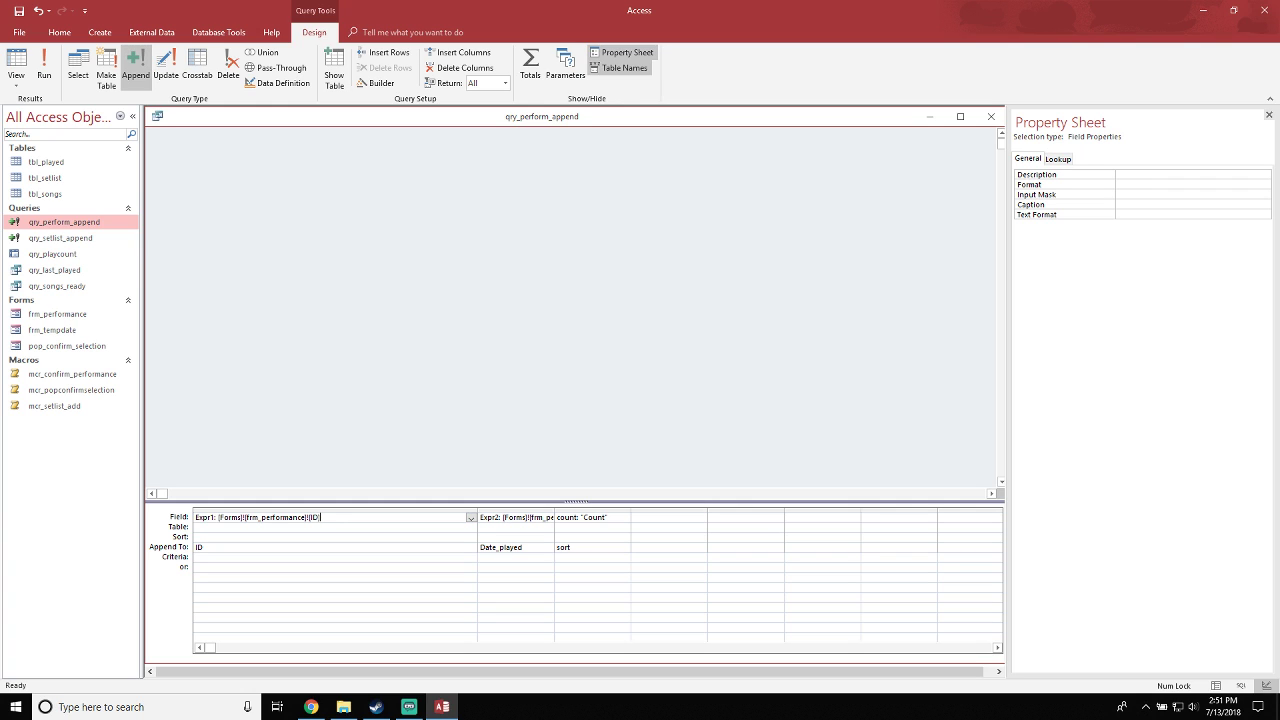
pyautogui.moveTo(555, 510); pyautogui.dragTo(628, 510)
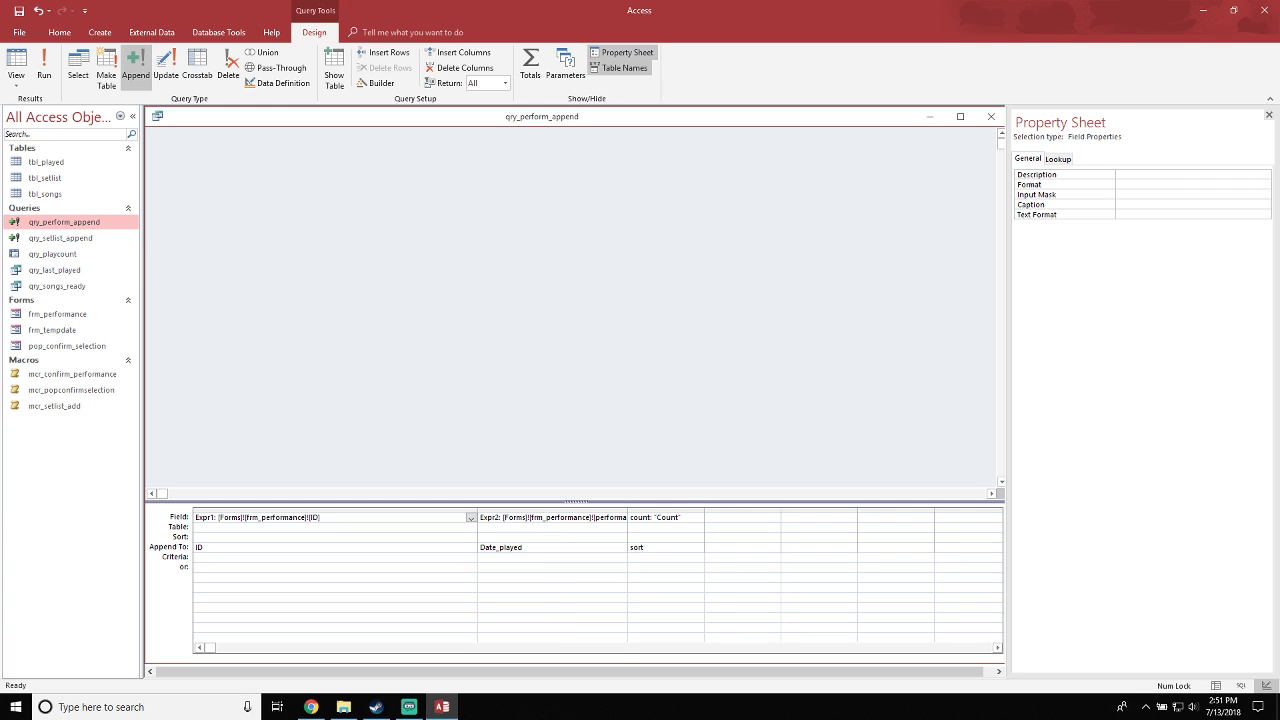
pyautogui.moveTo(705, 510); pyautogui.dragTo(809, 510)
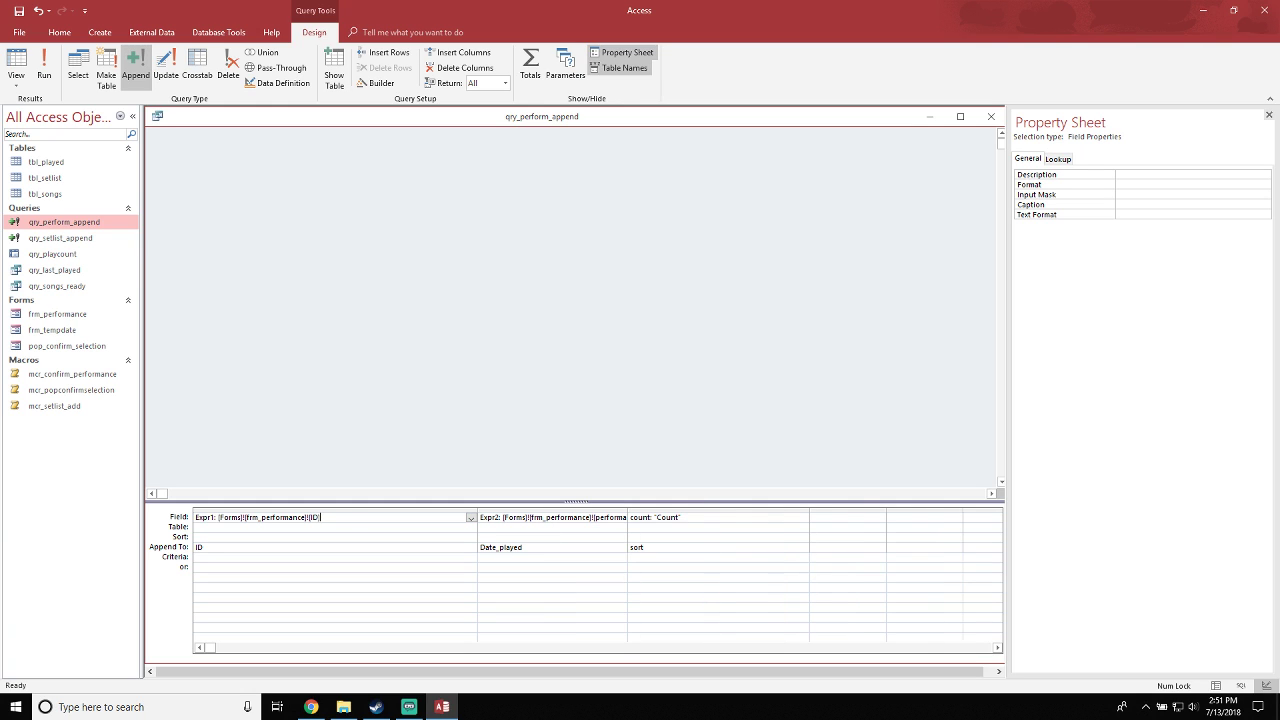
pyautogui.moveTo(628, 510); pyautogui.dragTo(687, 510)
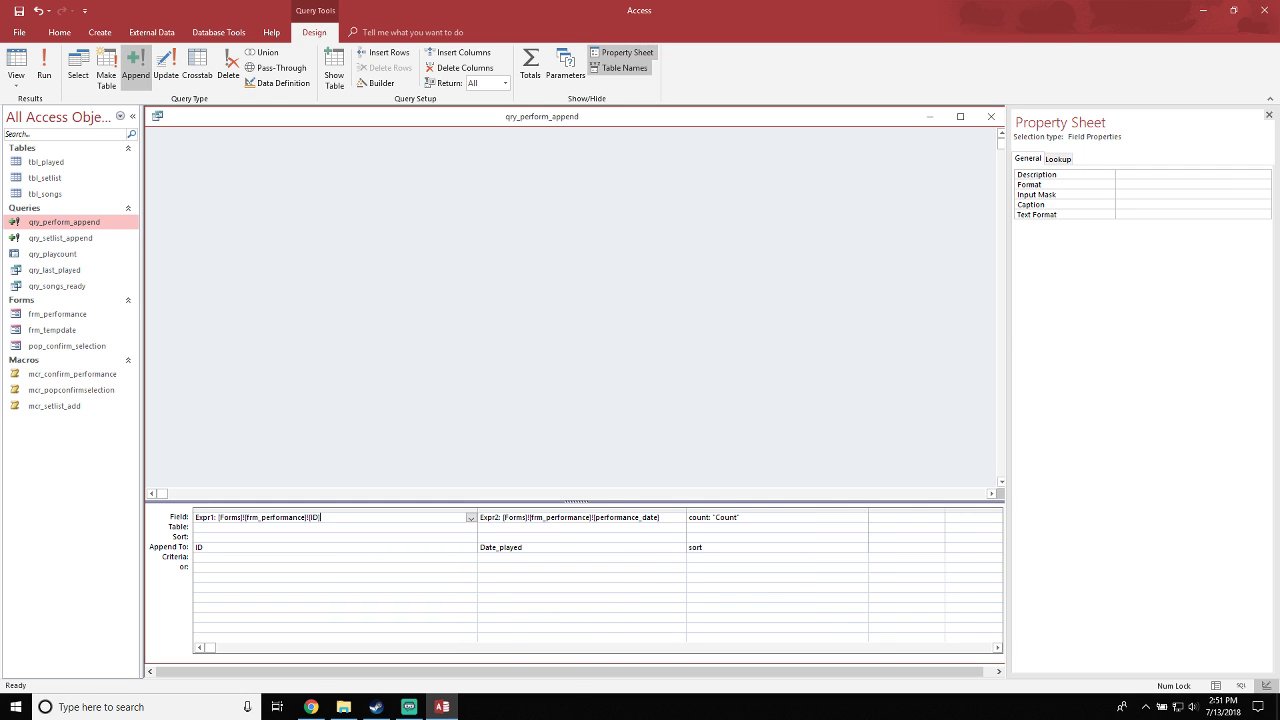
pyautogui.click(715, 365)
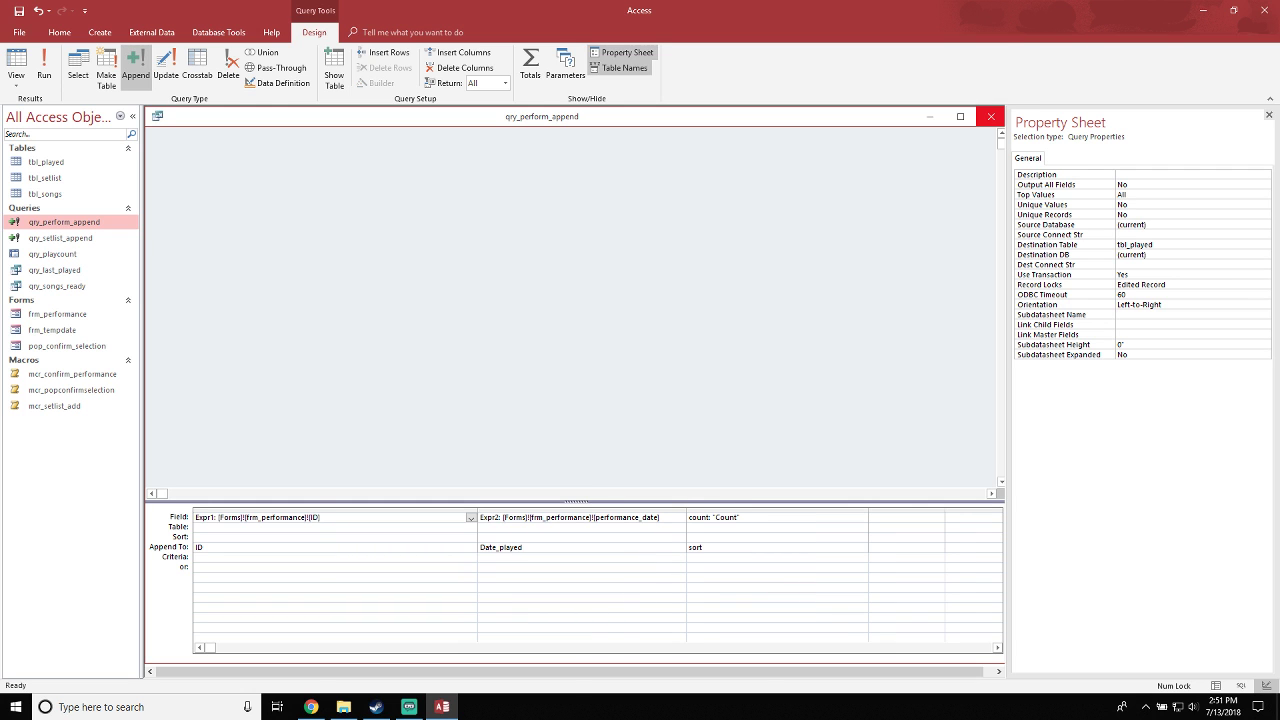
pyautogui.click(990, 116)
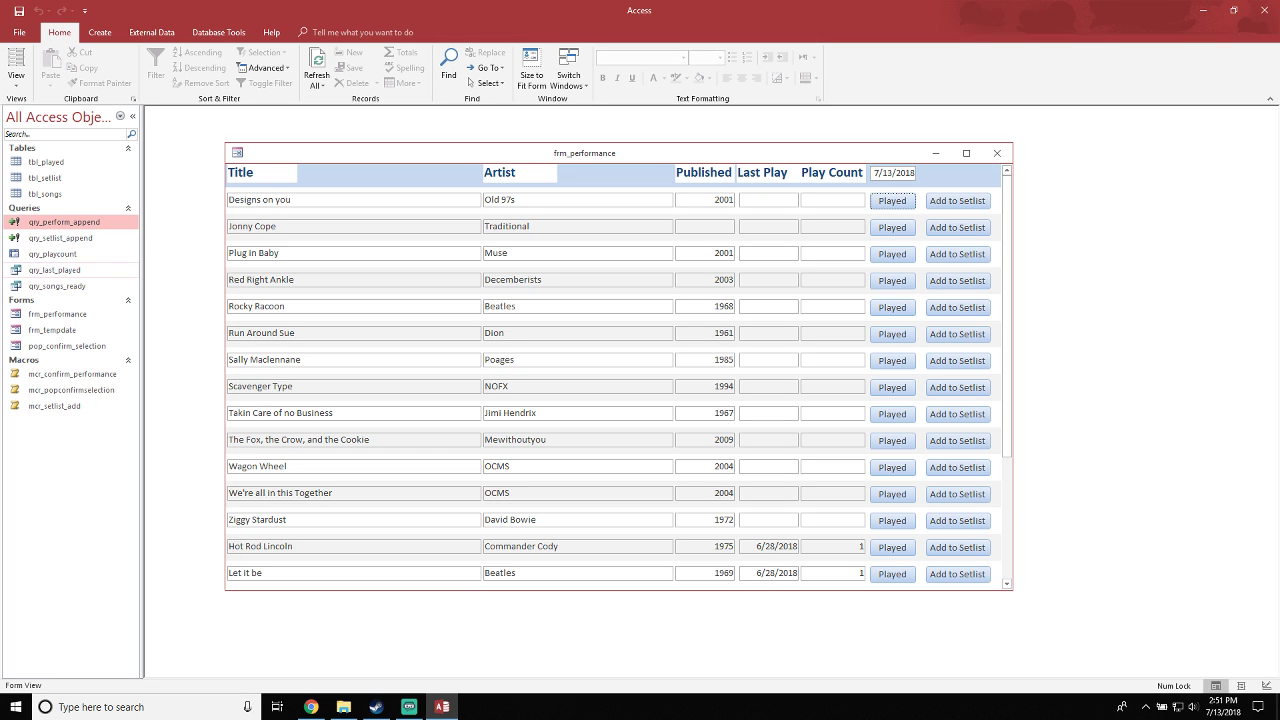
# Open the pop_confirm_selection form and switch both frm_performance and the popup to Design View
pyautogui.click(540, 227)
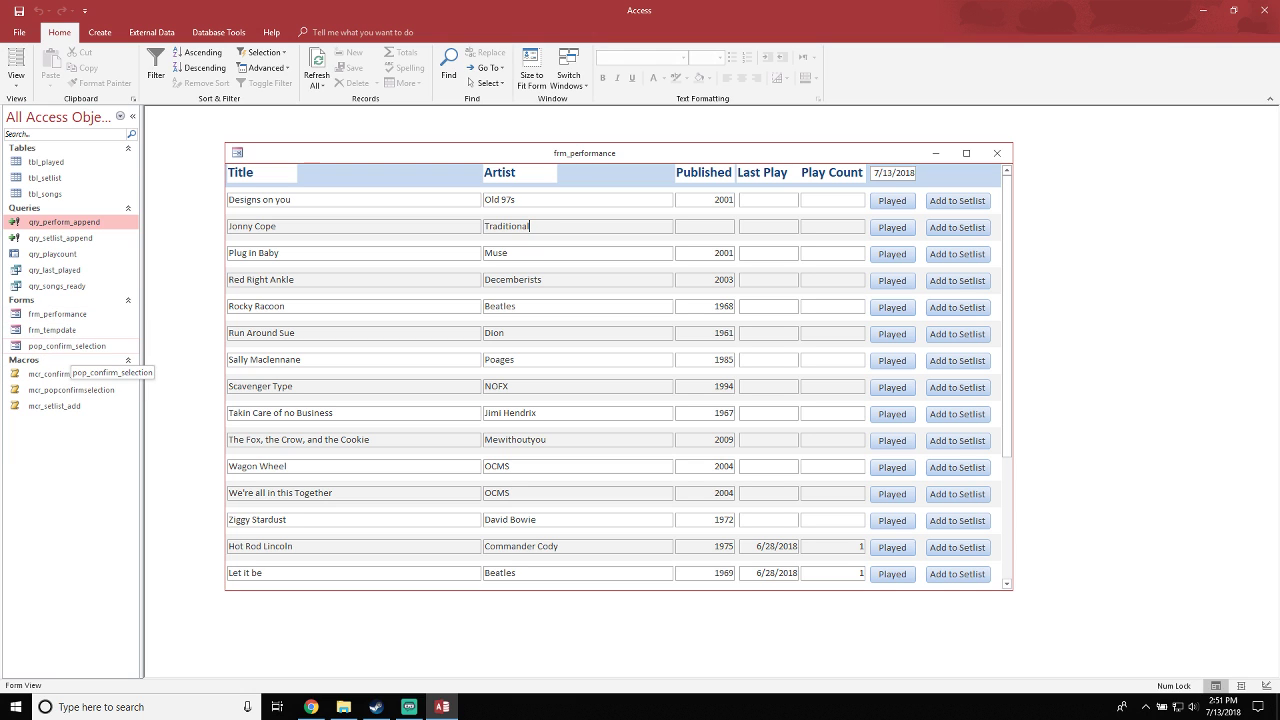
pyautogui.doubleClick(67, 346)
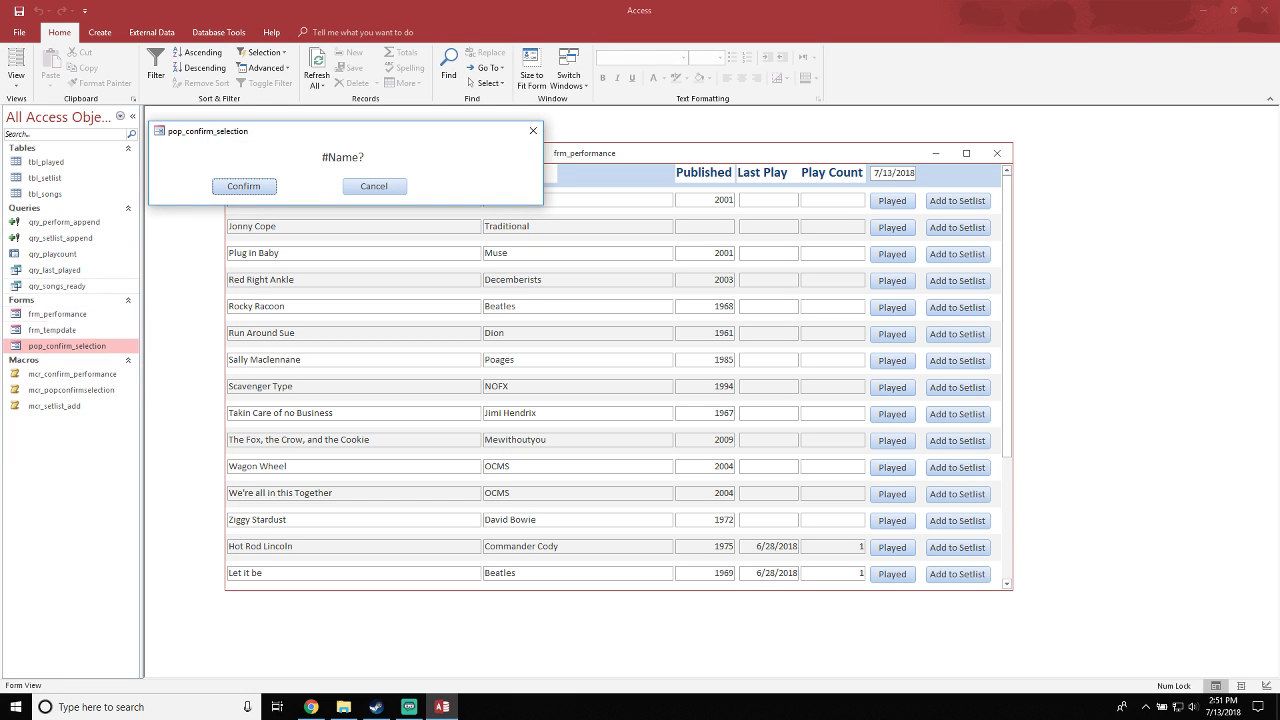
pyautogui.moveTo(292, 128); pyautogui.dragTo(351, 137)
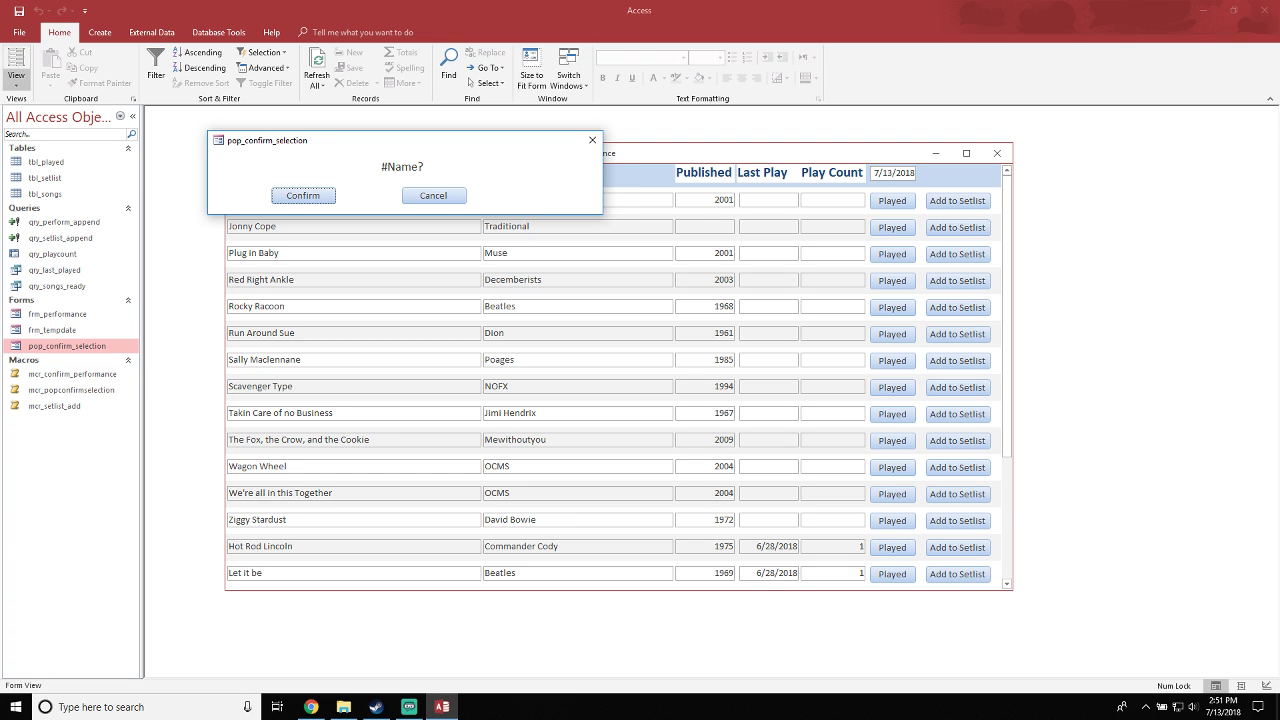
pyautogui.click(16, 80)
pyautogui.click(45, 166)
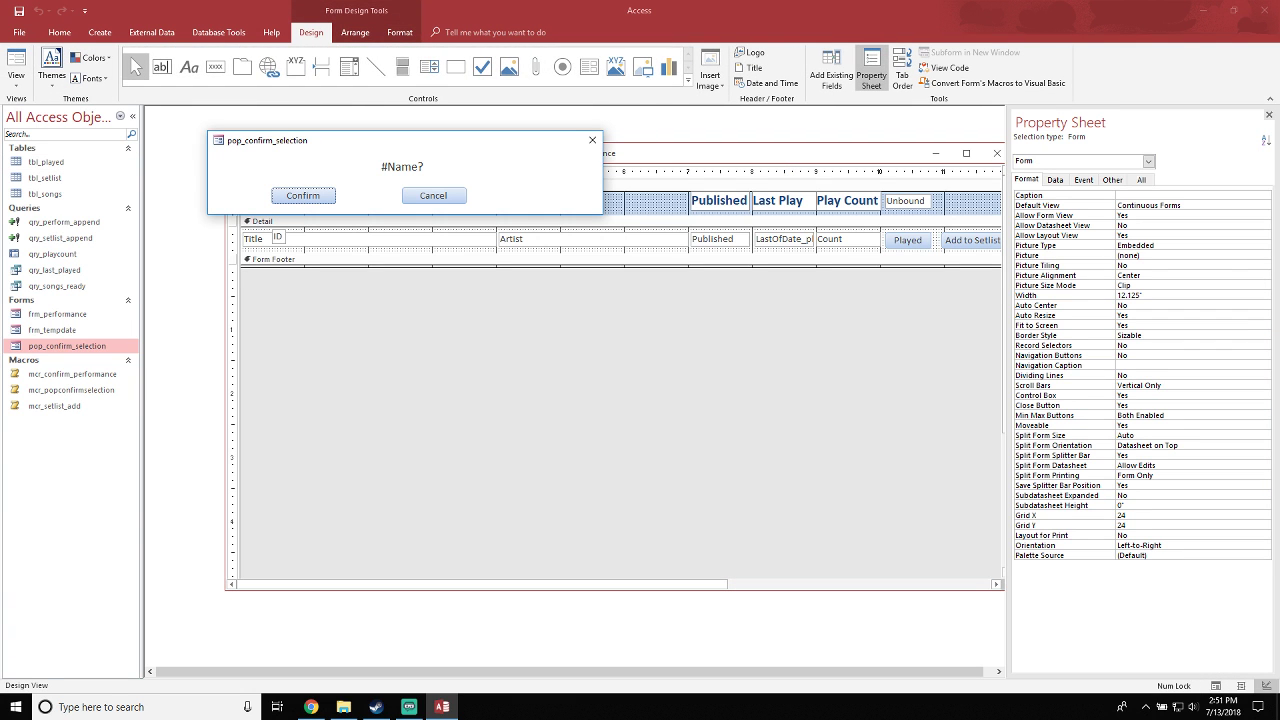
pyautogui.rightClick(516, 144)
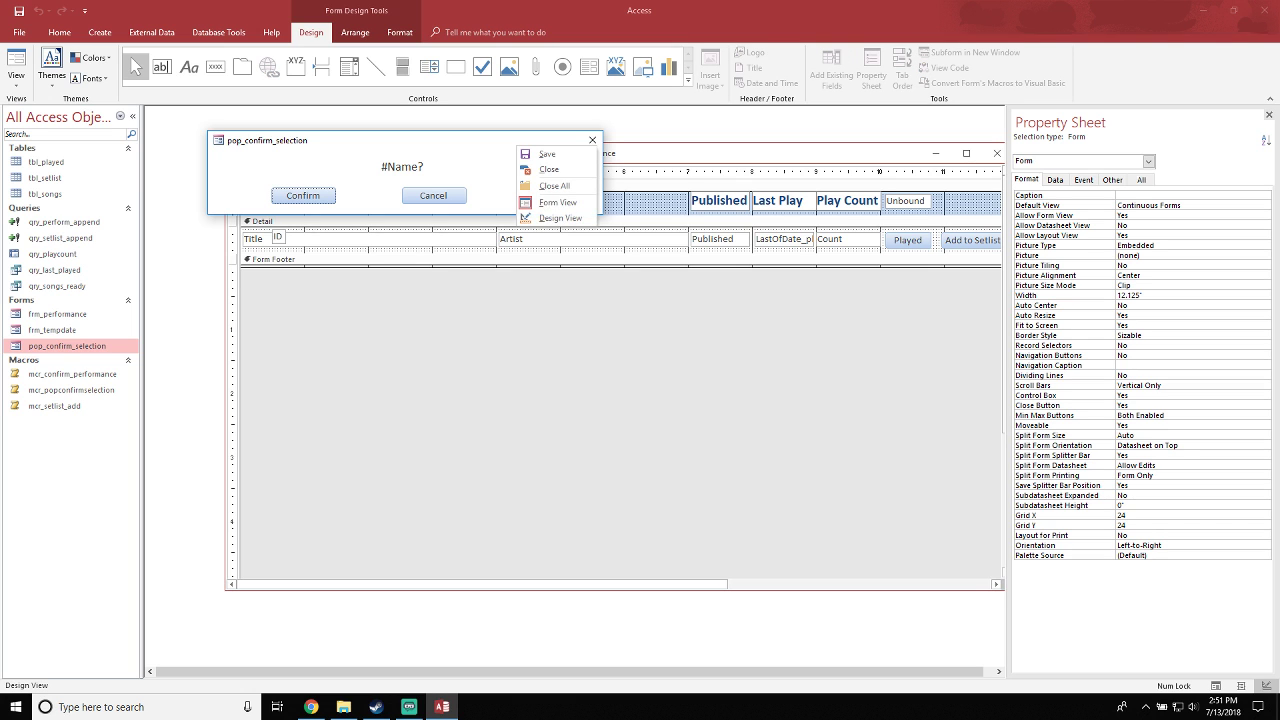
pyautogui.click(550, 218)
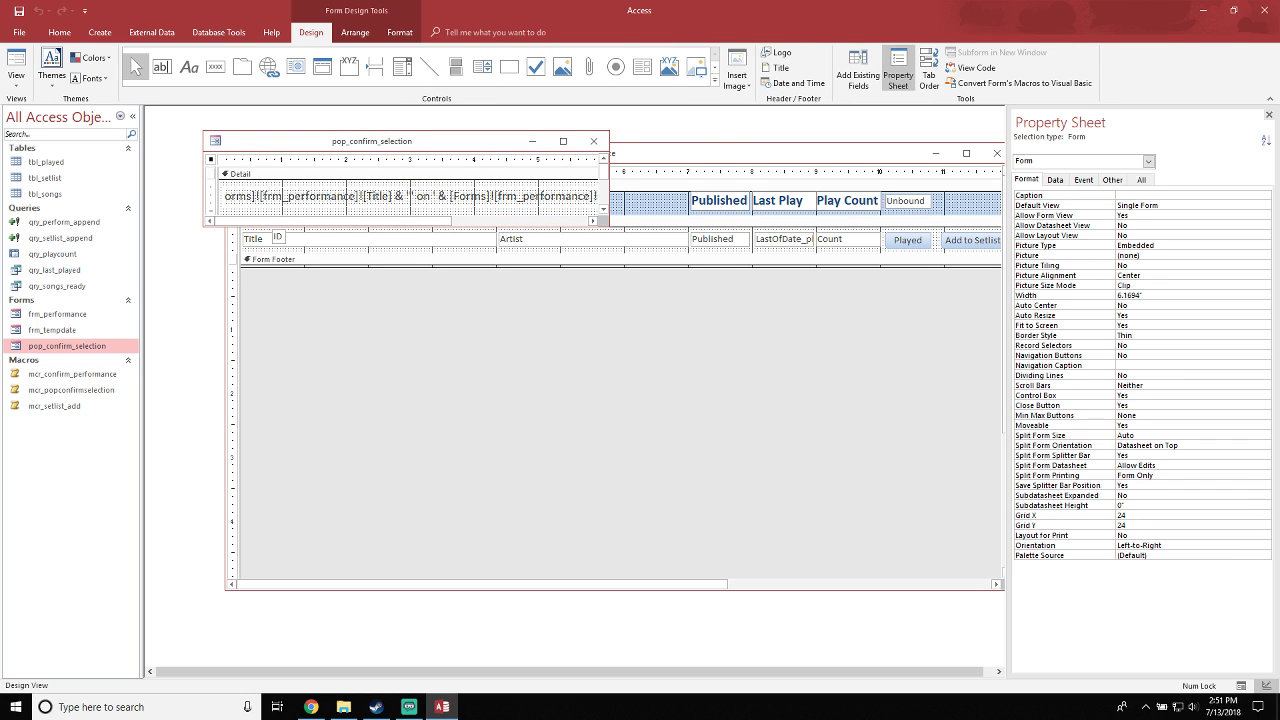
# Move the pop_confirm_selection and frm_performance windows apart so both designs can be read
pyautogui.moveTo(450, 141); pyautogui.dragTo(505, 136)
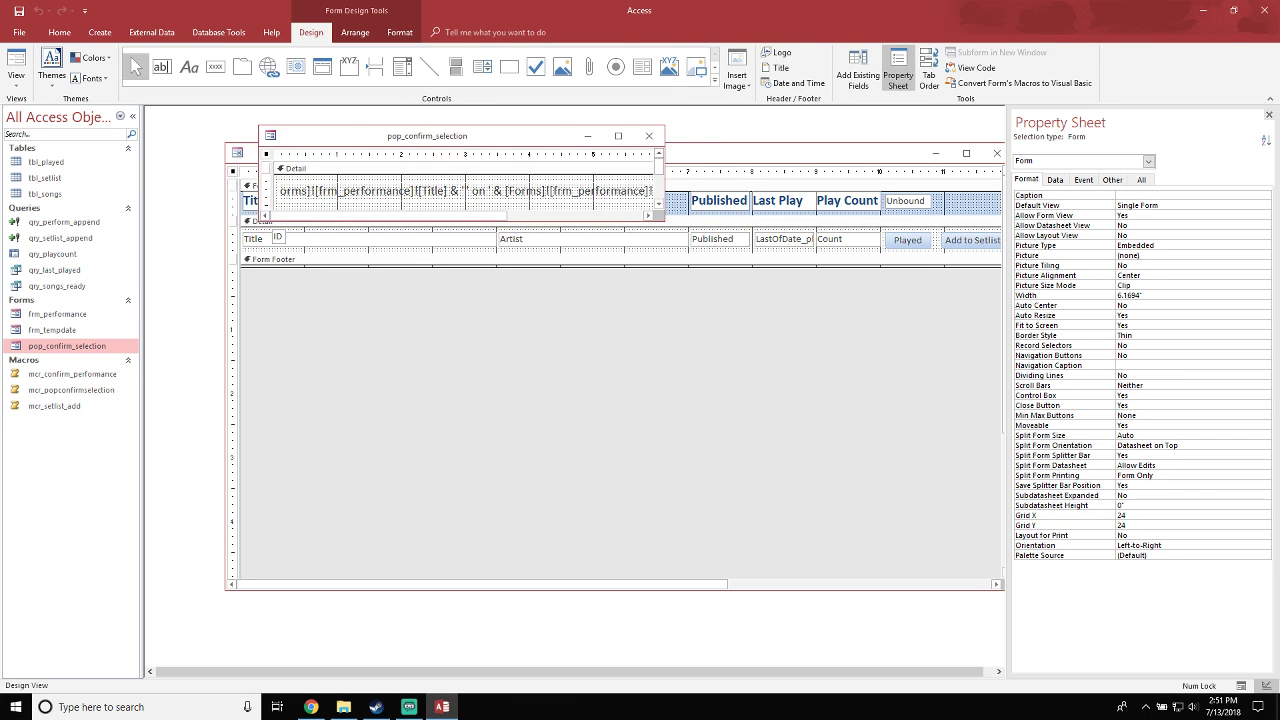
pyautogui.click(466, 191)
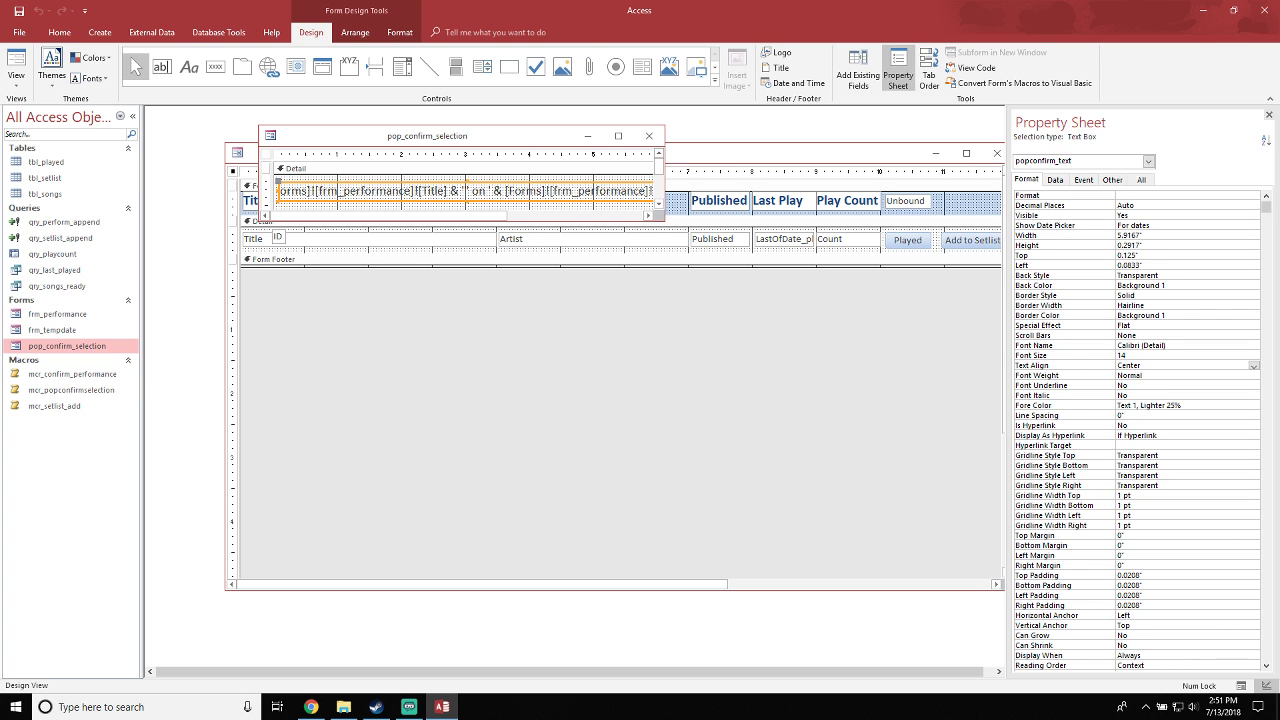
pyautogui.moveTo(725, 153); pyautogui.dragTo(696, 233)
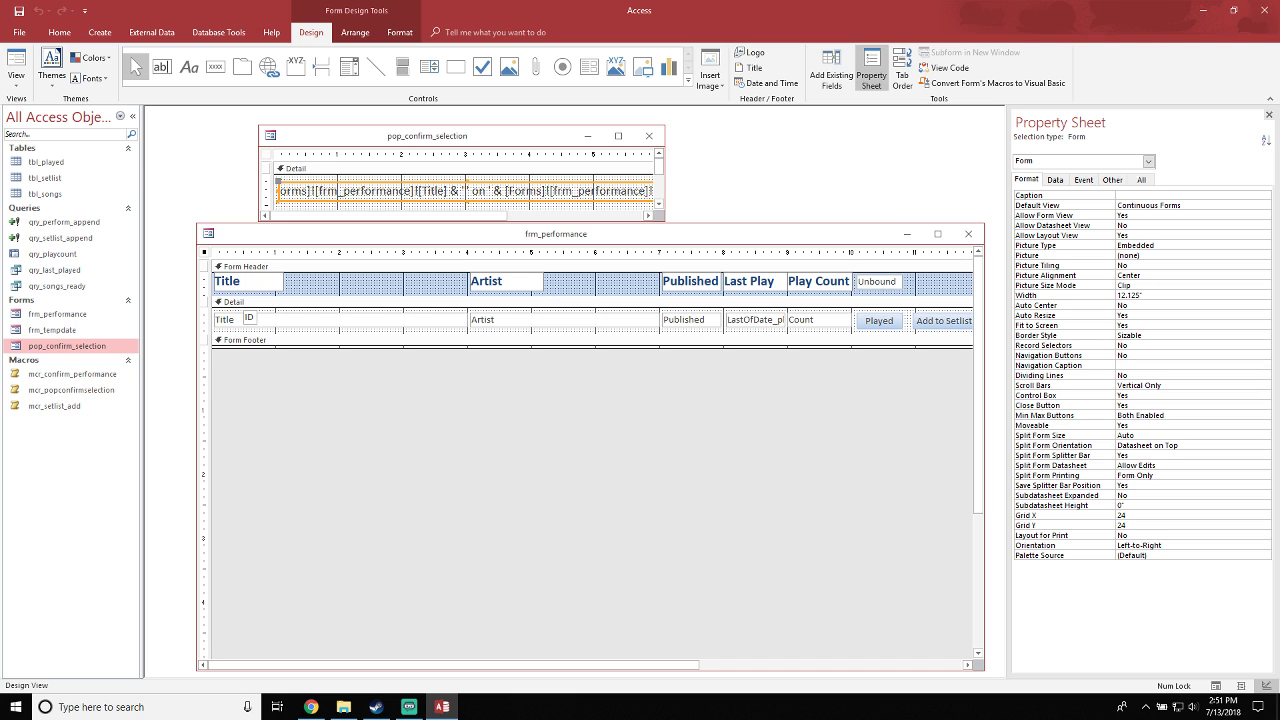
# In the Expression Builder, copy and remove everything after [Title] in popconfirm_text's control source, including the performance_date reference
pyautogui.click(485, 190)
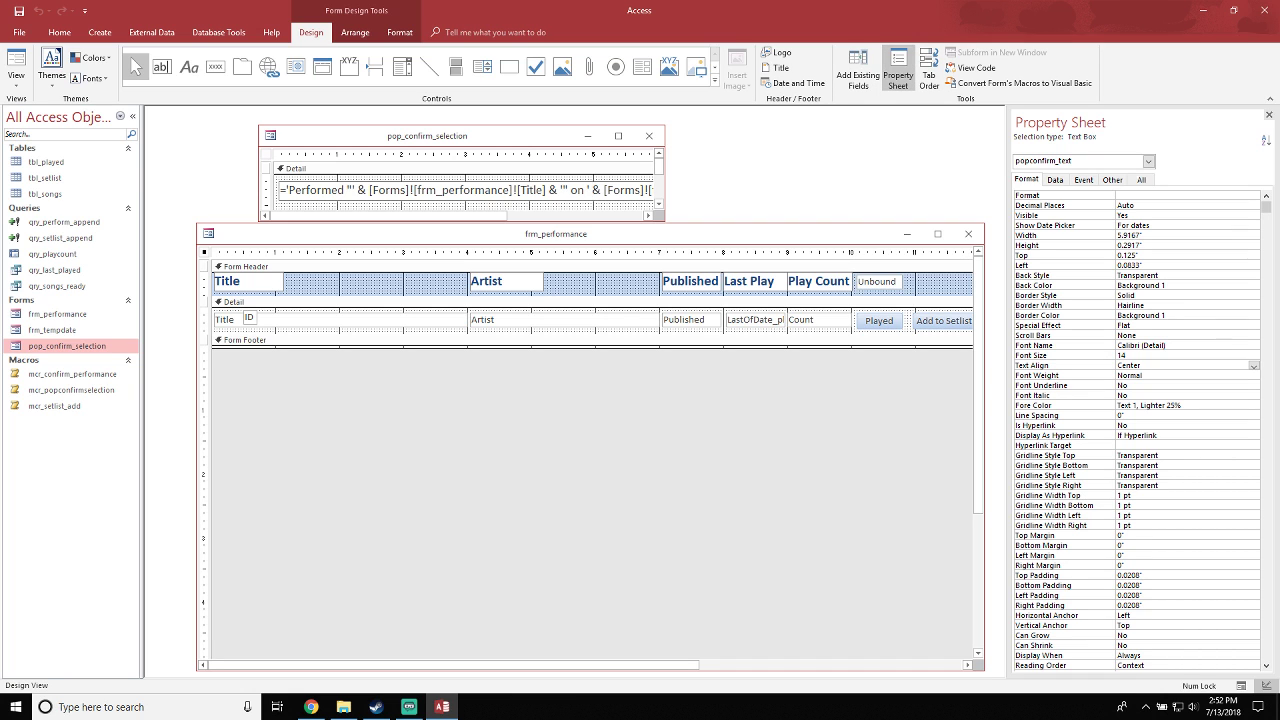
pyautogui.click(1055, 180)
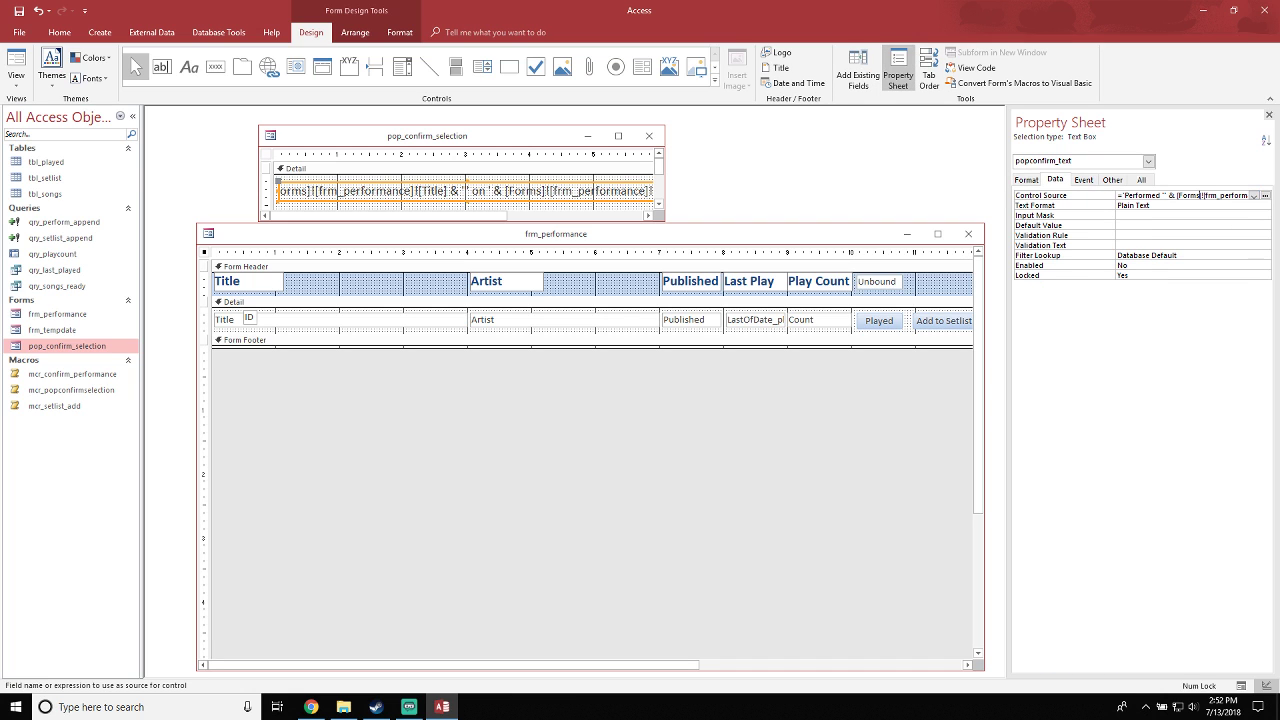
pyautogui.click(1265, 196)
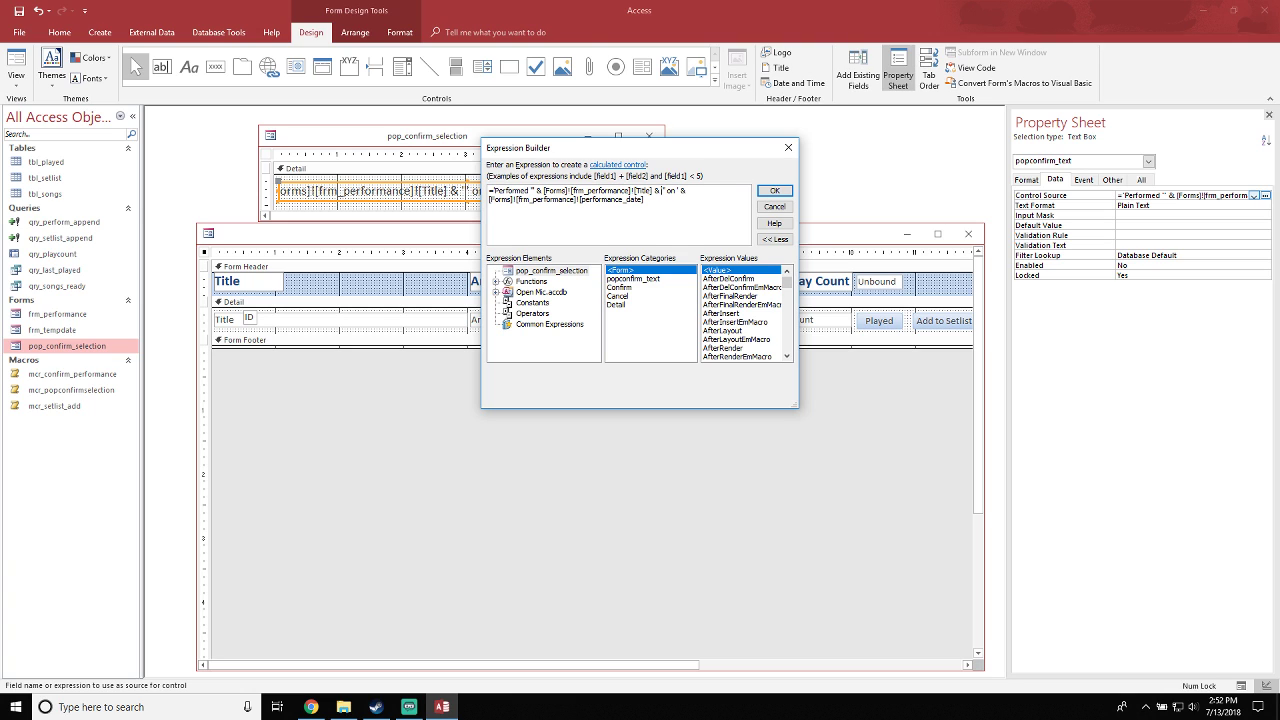
pyautogui.moveTo(653, 190); pyautogui.dragTo(644, 199)
pyautogui.hotkey('ctrl', 'c')
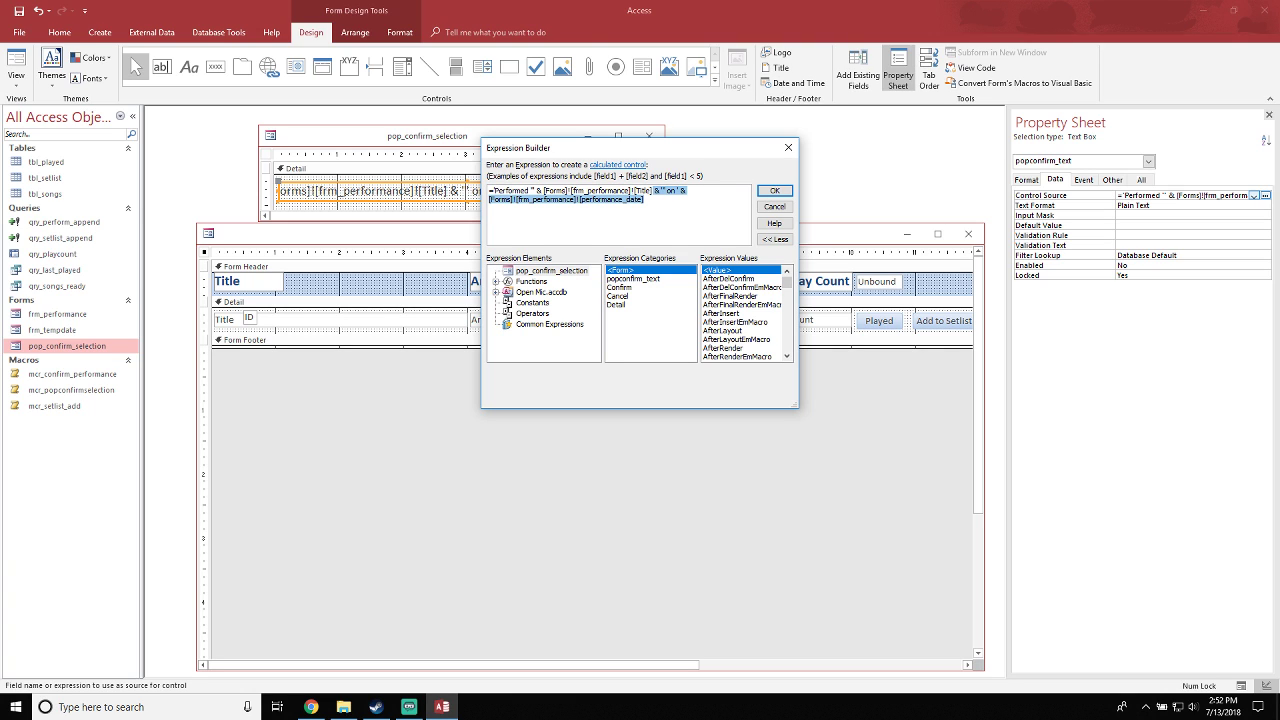
pyautogui.press('BackSpace')
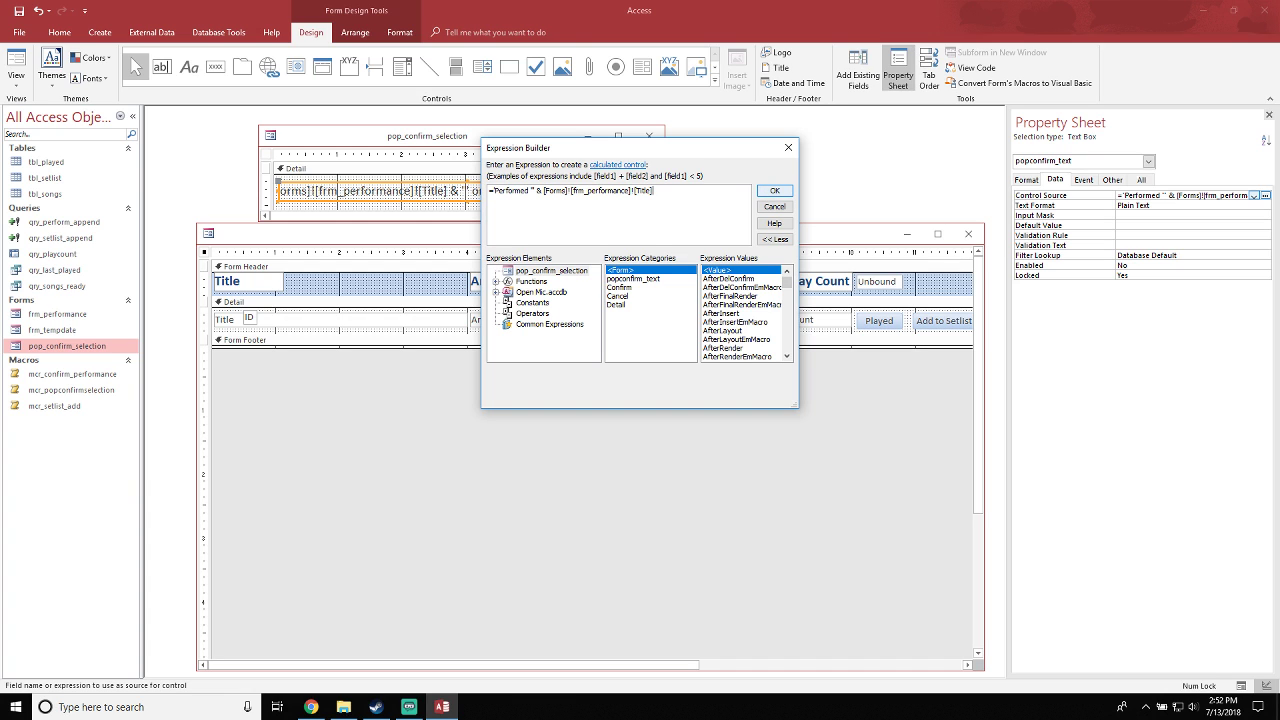
pyautogui.press('Return')
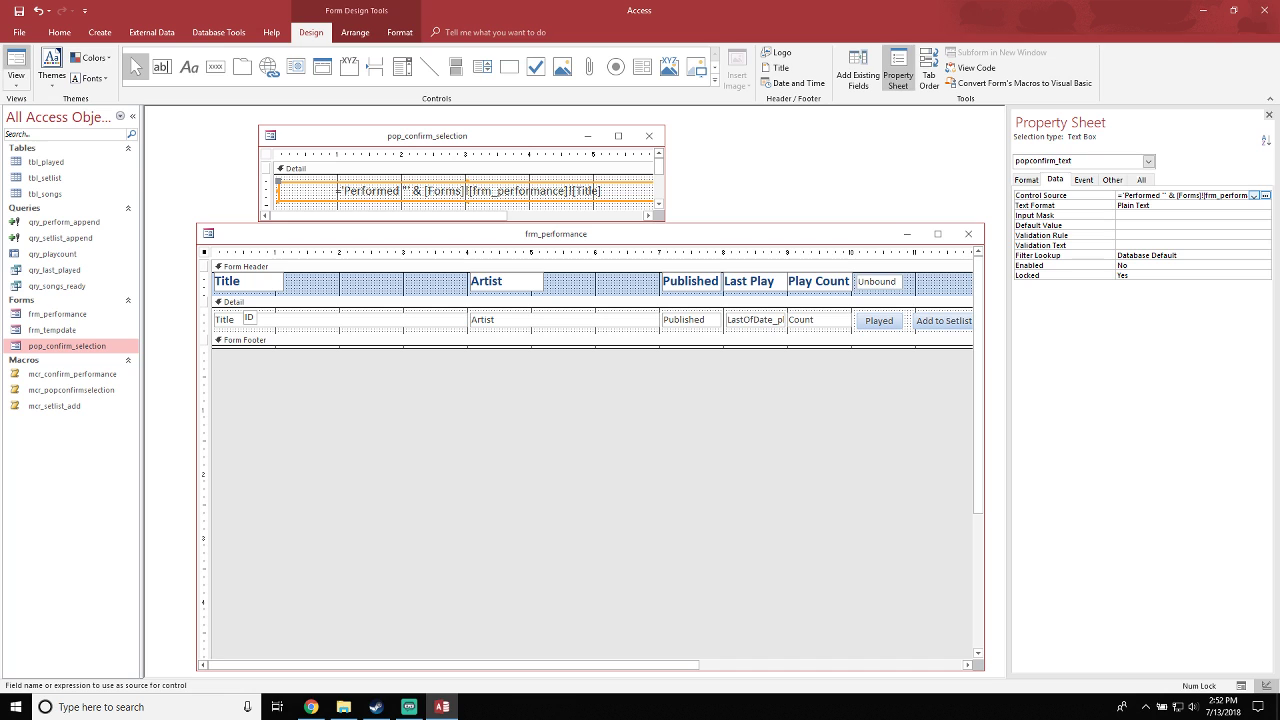
# Check the confirmation text of pop_confirm_selection in Form View, and return the popup to Design View
pyautogui.click(16, 60)
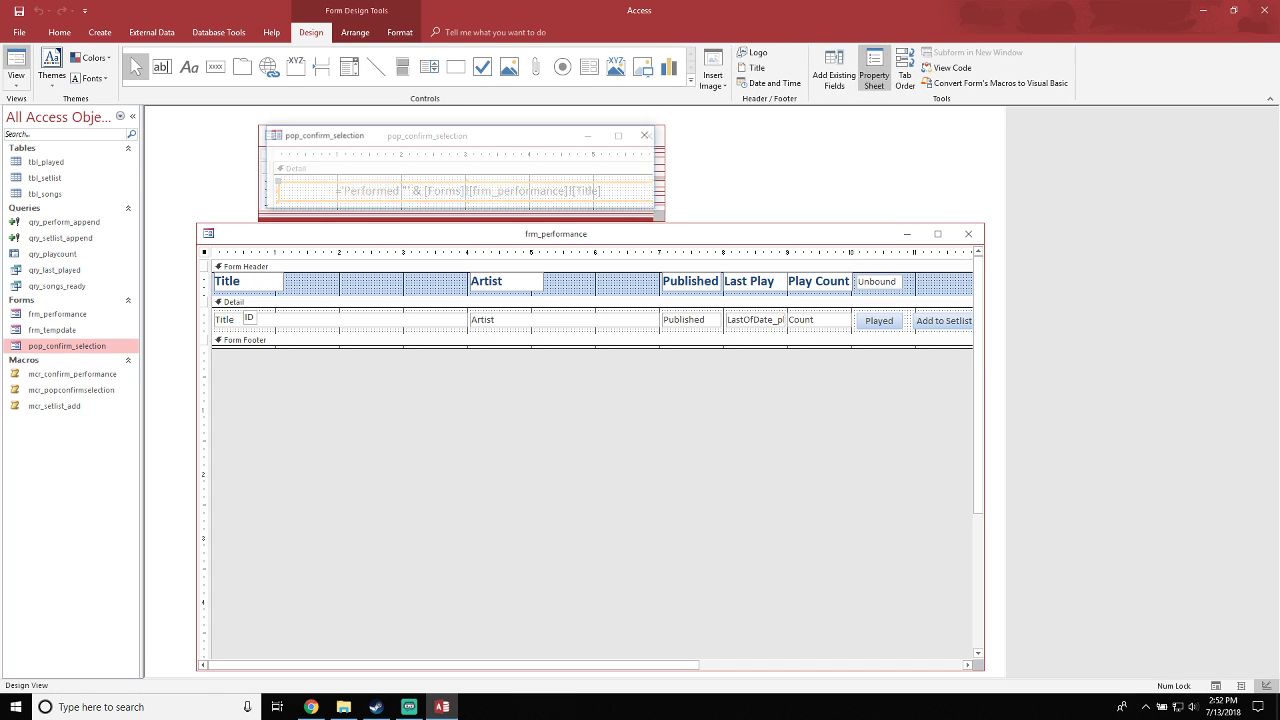
pyautogui.rightClick(494, 136)
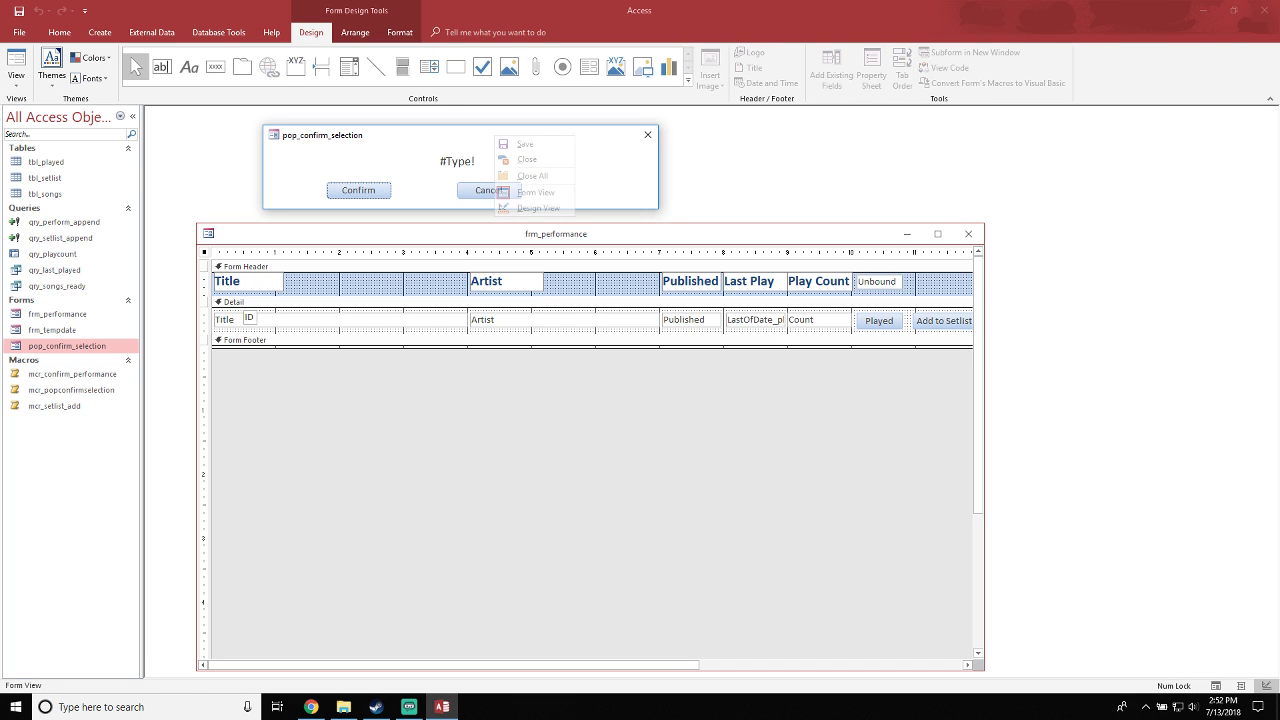
pyautogui.click(530, 205)
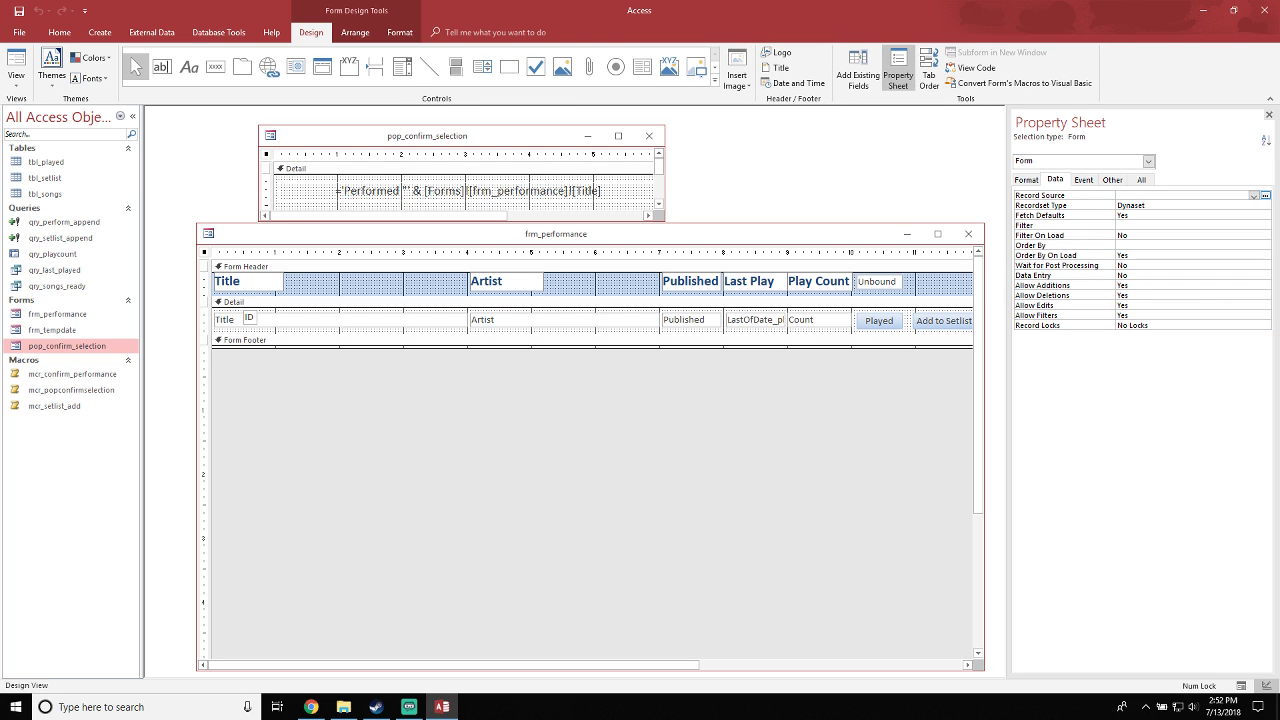
# Reduce popconfirm_text's control source to only the Performed text, removing the references to frm_performance's Title and performance_date
pyautogui.click(467, 191)
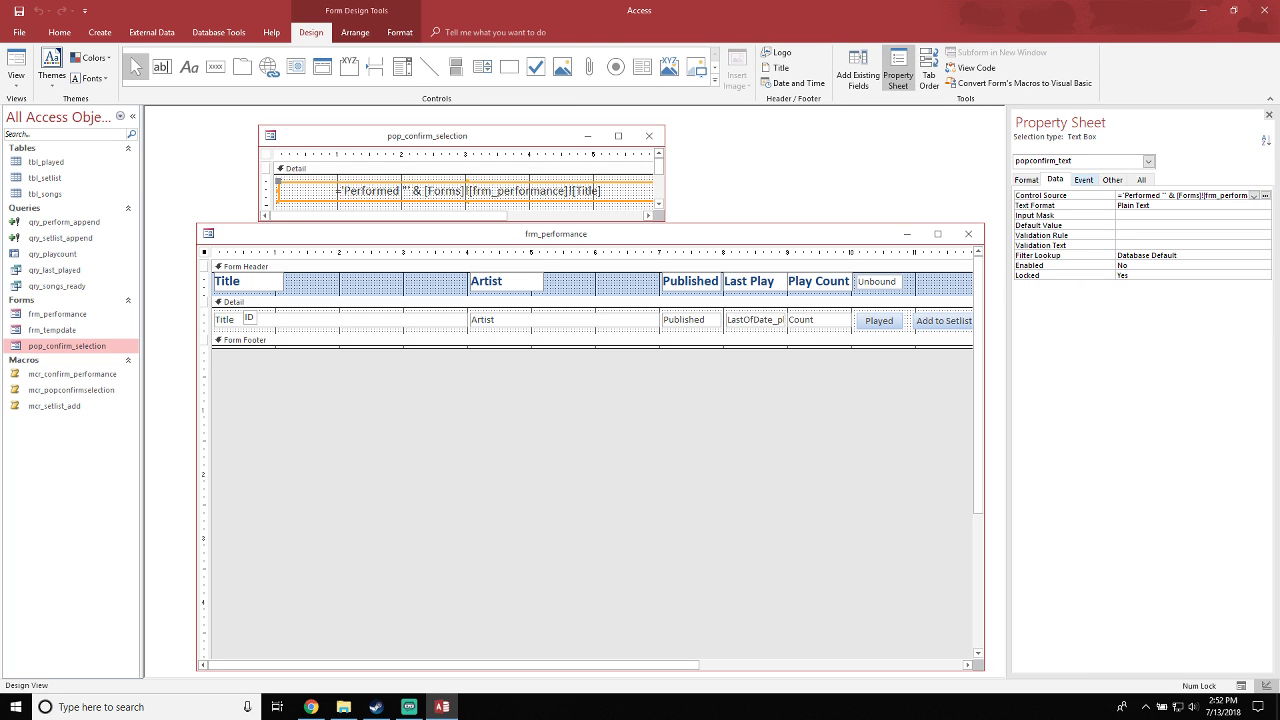
pyautogui.click(1264, 195)
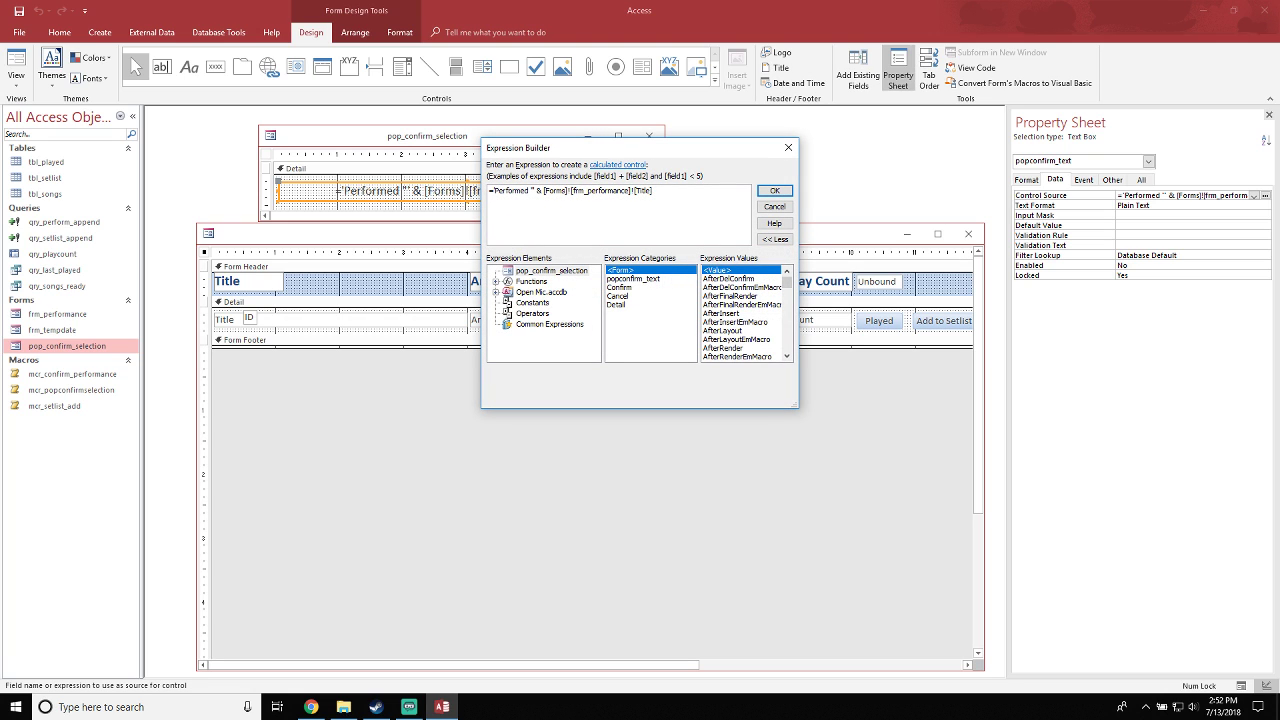
pyautogui.hotkey('ctrl', 'v')
pyautogui.moveTo(645, 200); pyautogui.dragTo(533, 191)
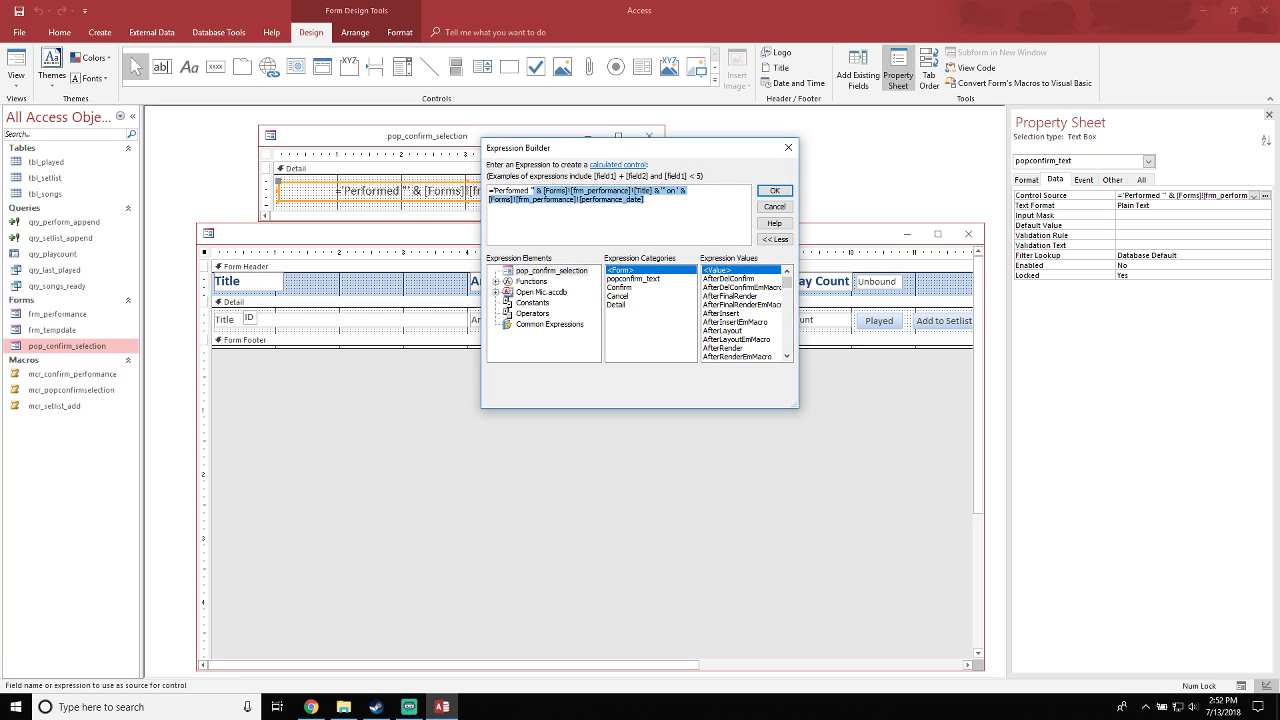
pyautogui.press('Delete')
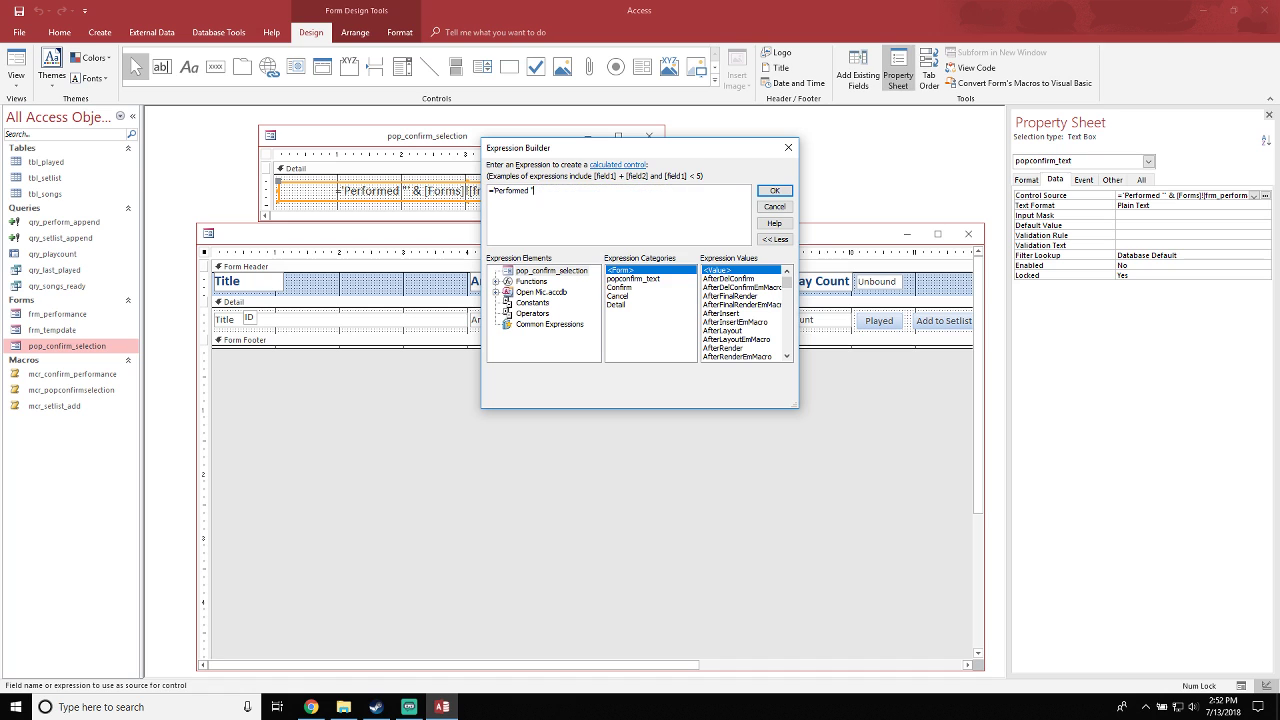
pyautogui.click(774, 191)
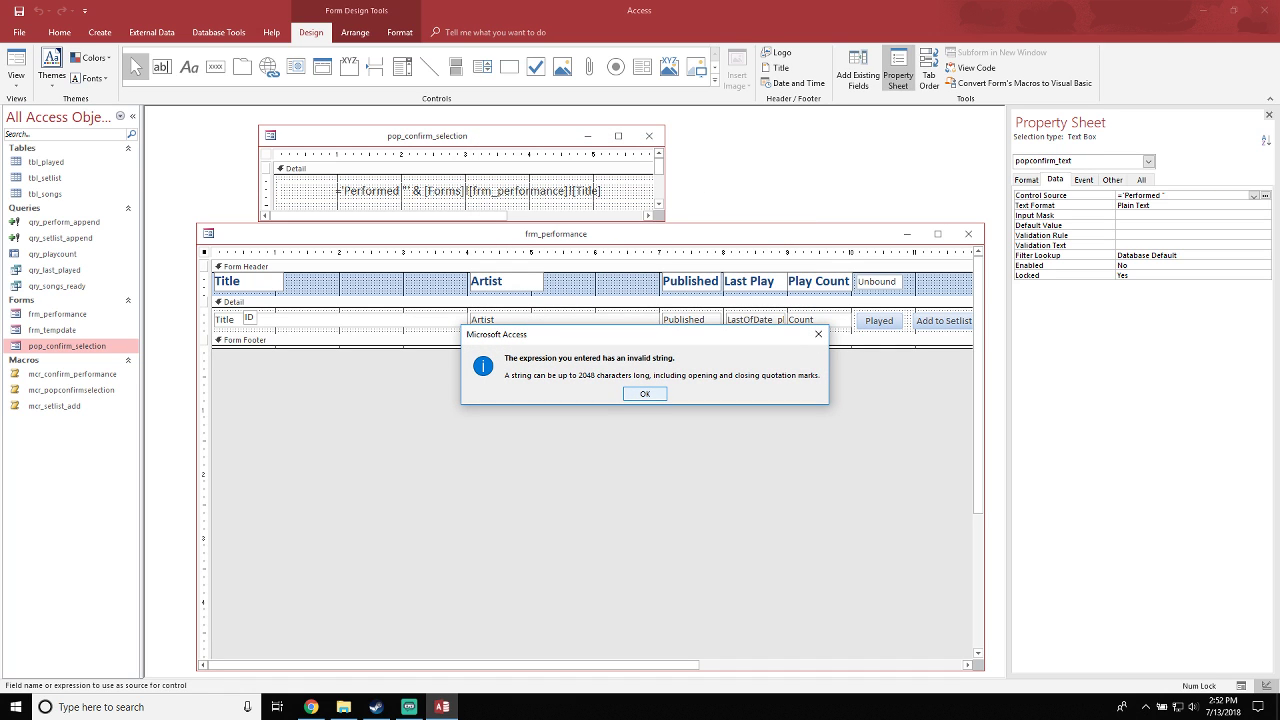
pyautogui.press('Return')
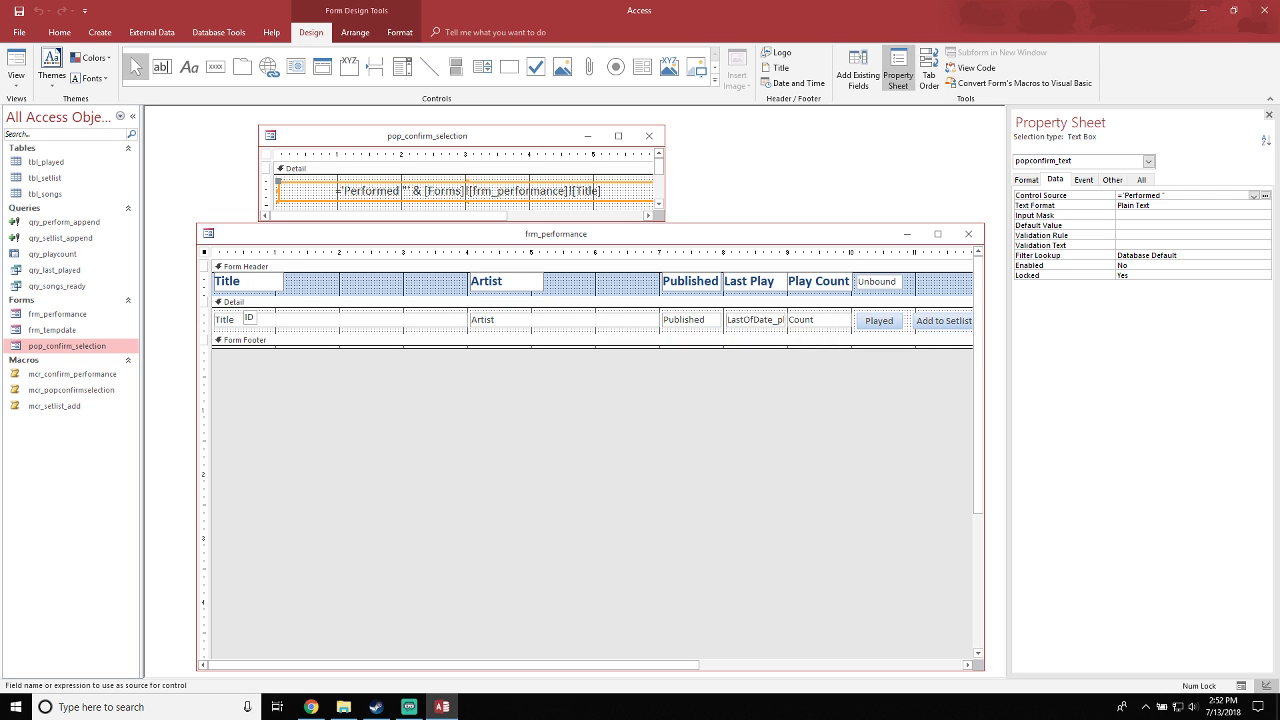
# Try to apply the shortened Performed text as popconfirm_text's control source in the Expression Builder
pyautogui.click(1265, 196)
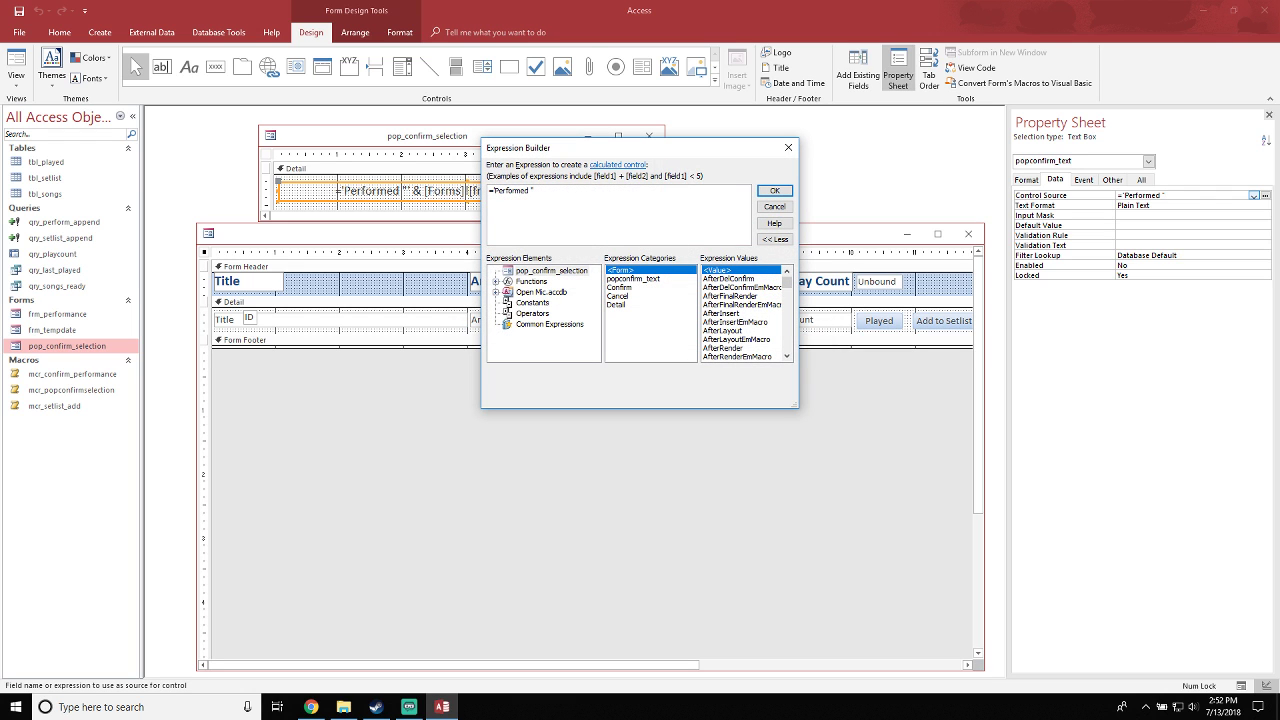
pyautogui.press('Return')
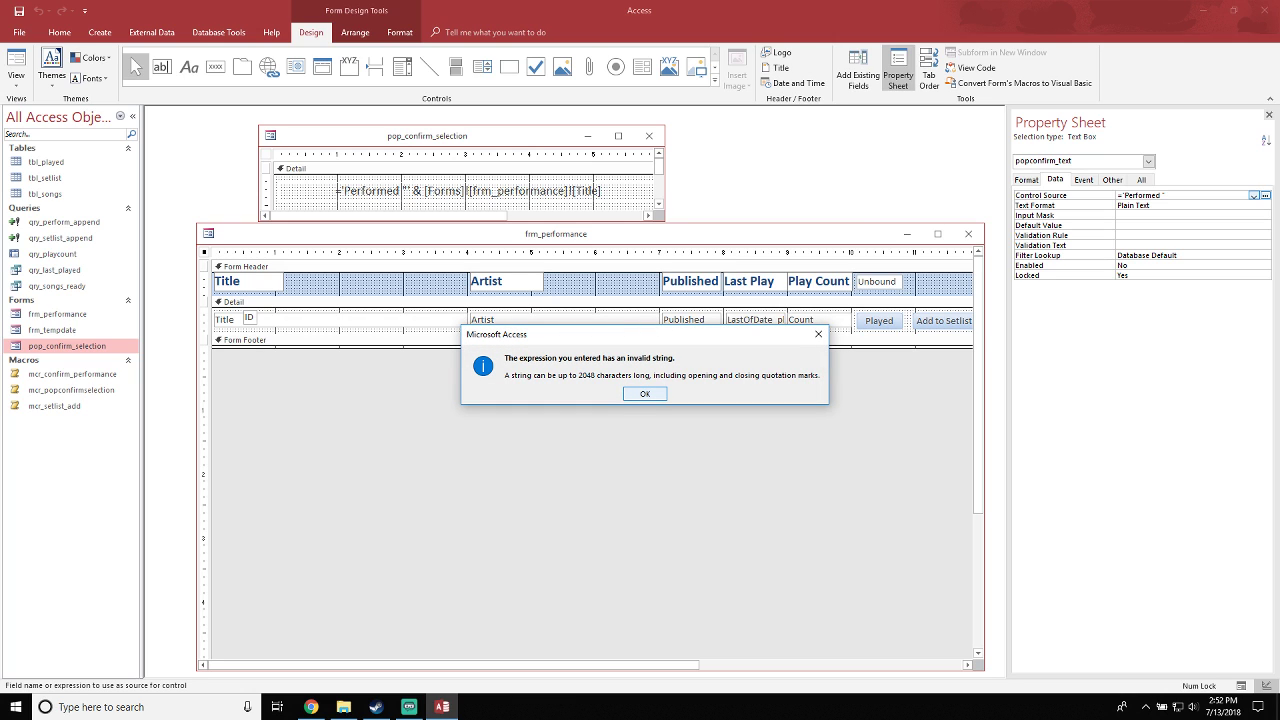
pyautogui.press('Return')
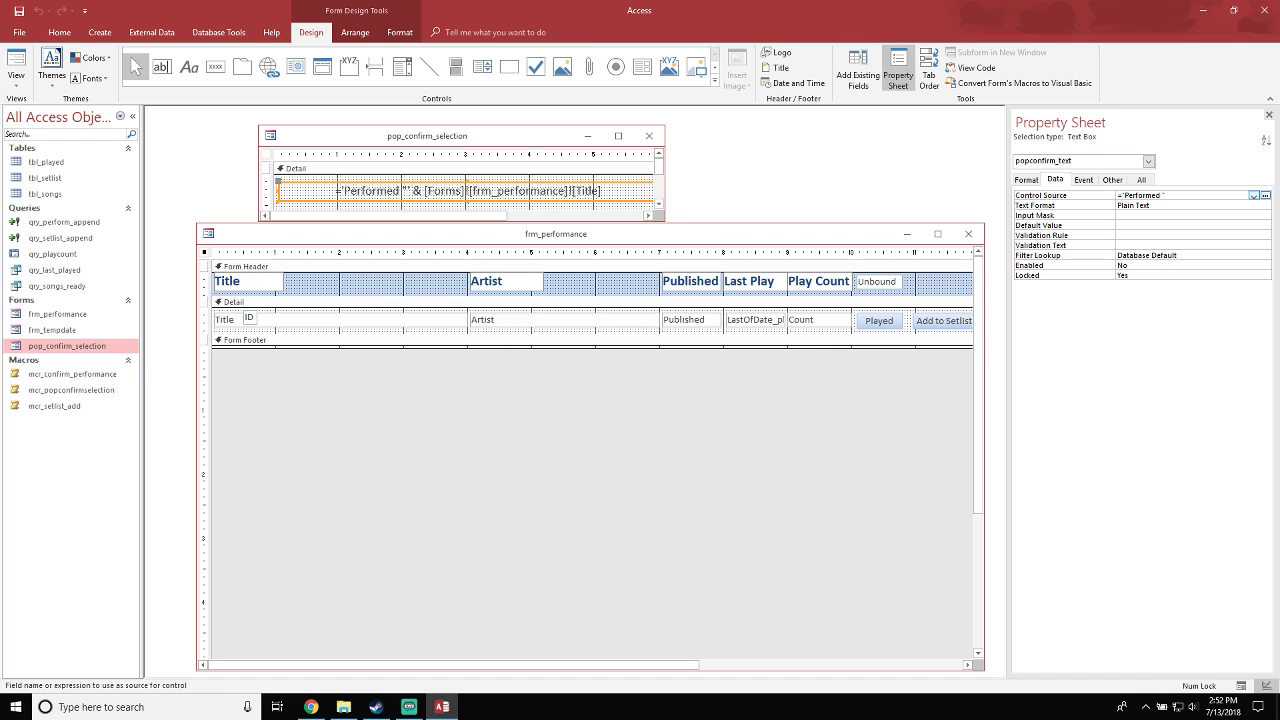
# Restore popconfirm_text's full expression in the Expression Builder, joining Performed, frm_performance's Title, the on text and performance_date
pyautogui.hotkey('ctrl', 'F2')
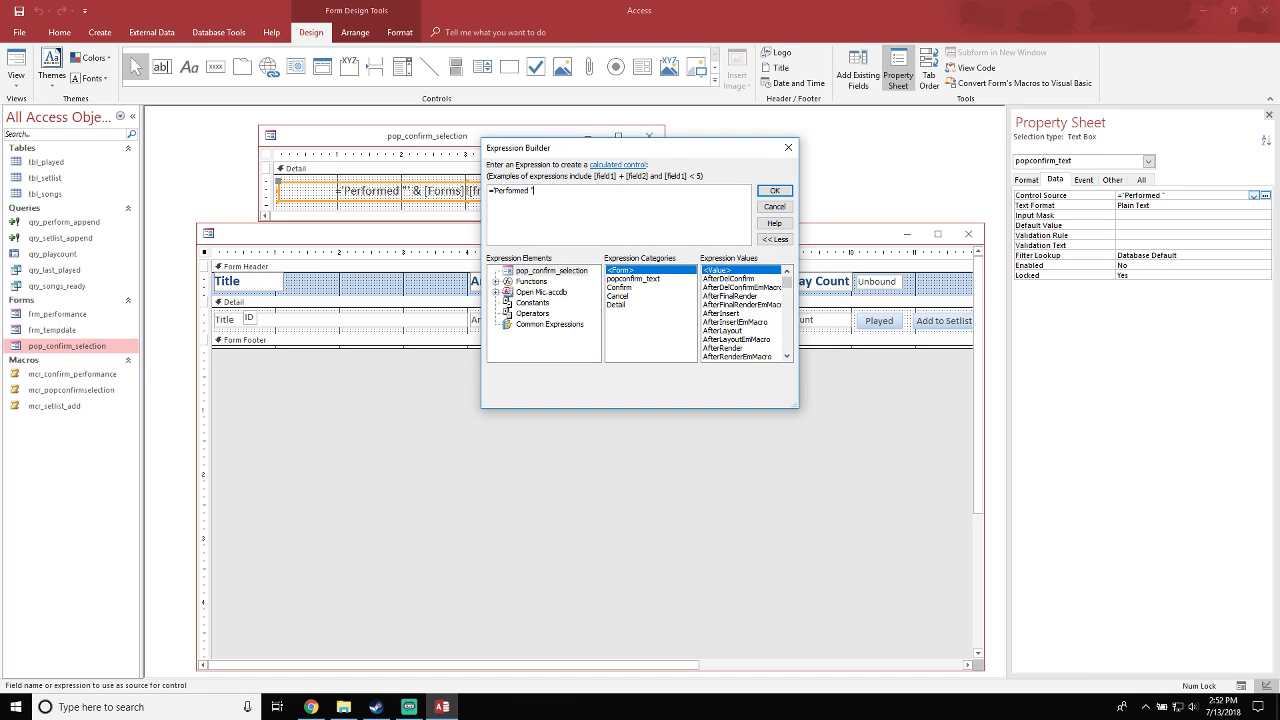
pyautogui.press('Delete')
pyautogui.press('Delete')
pyautogui.write('=')
pyautogui.write('& [Forms]![frm_performance]![Title] & " on " & [Forms]![frm_performance]![performance_date]')
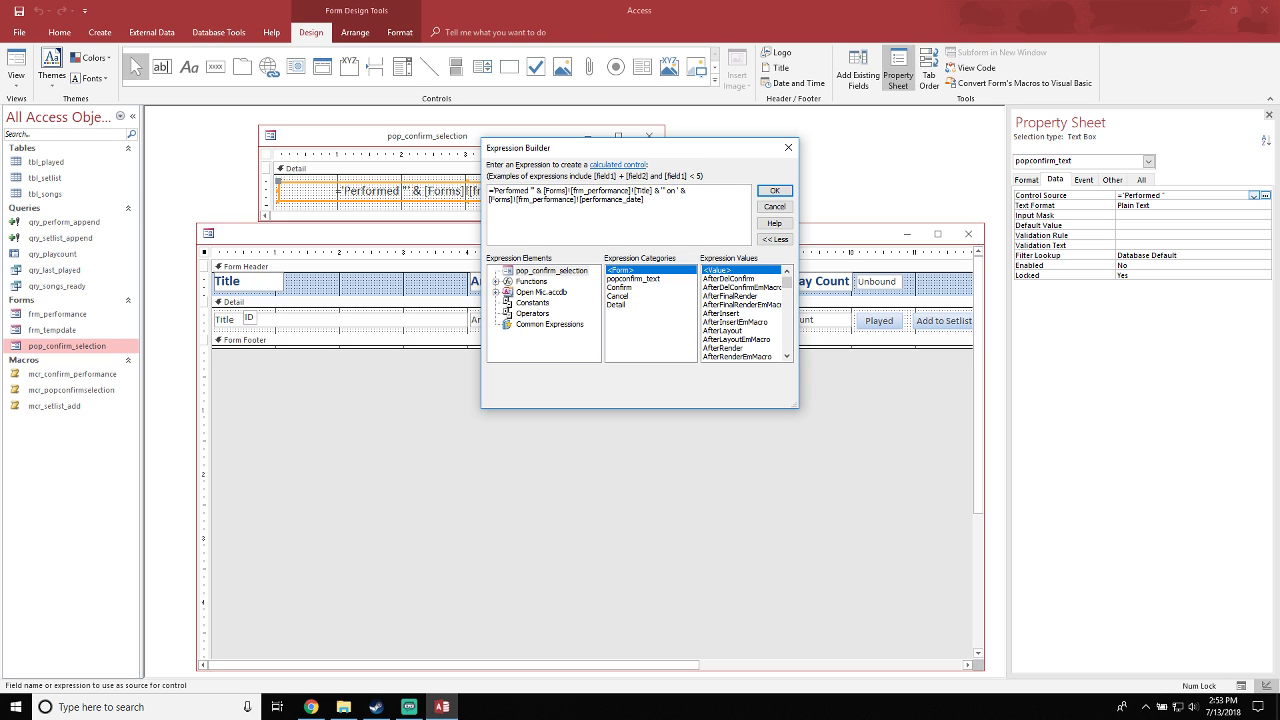
# Remove everything after the quoted Performed text and apply ="Performed '" as popconfirm_text's control source
pyautogui.hotkey('shift', 'Down')
pyautogui.hotkey('shift', 'Down')
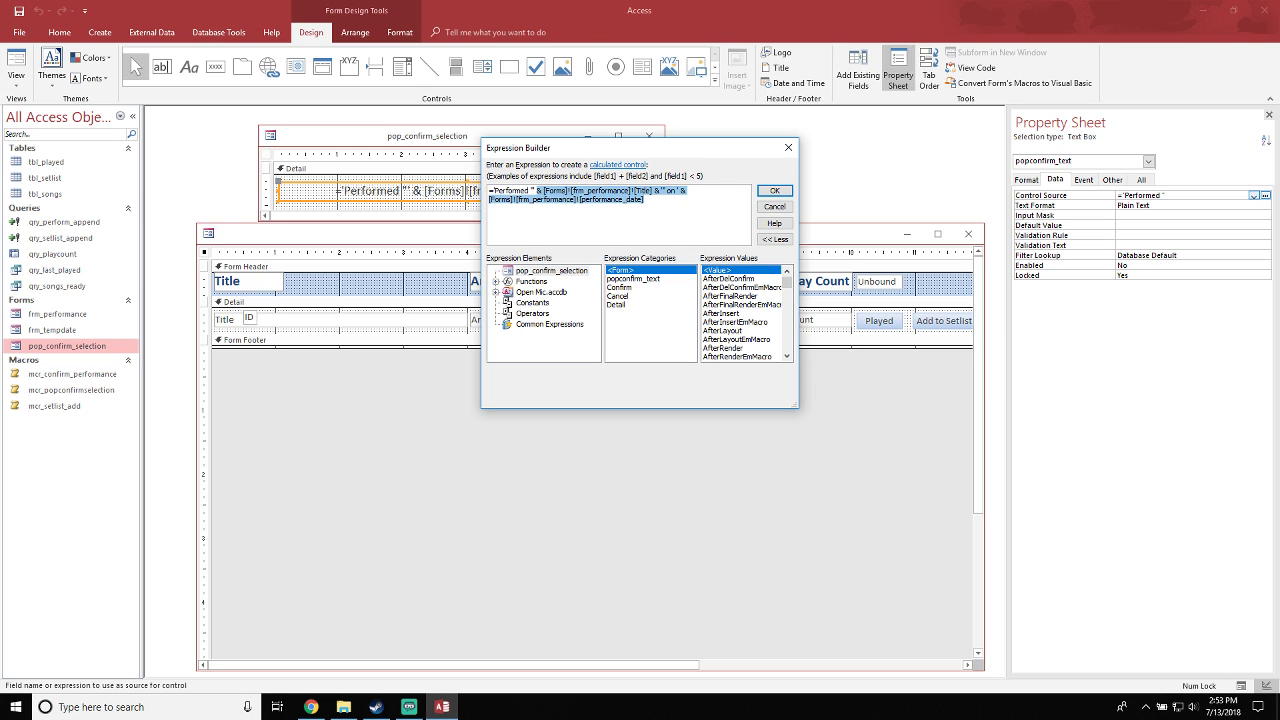
pyautogui.press('Delete')
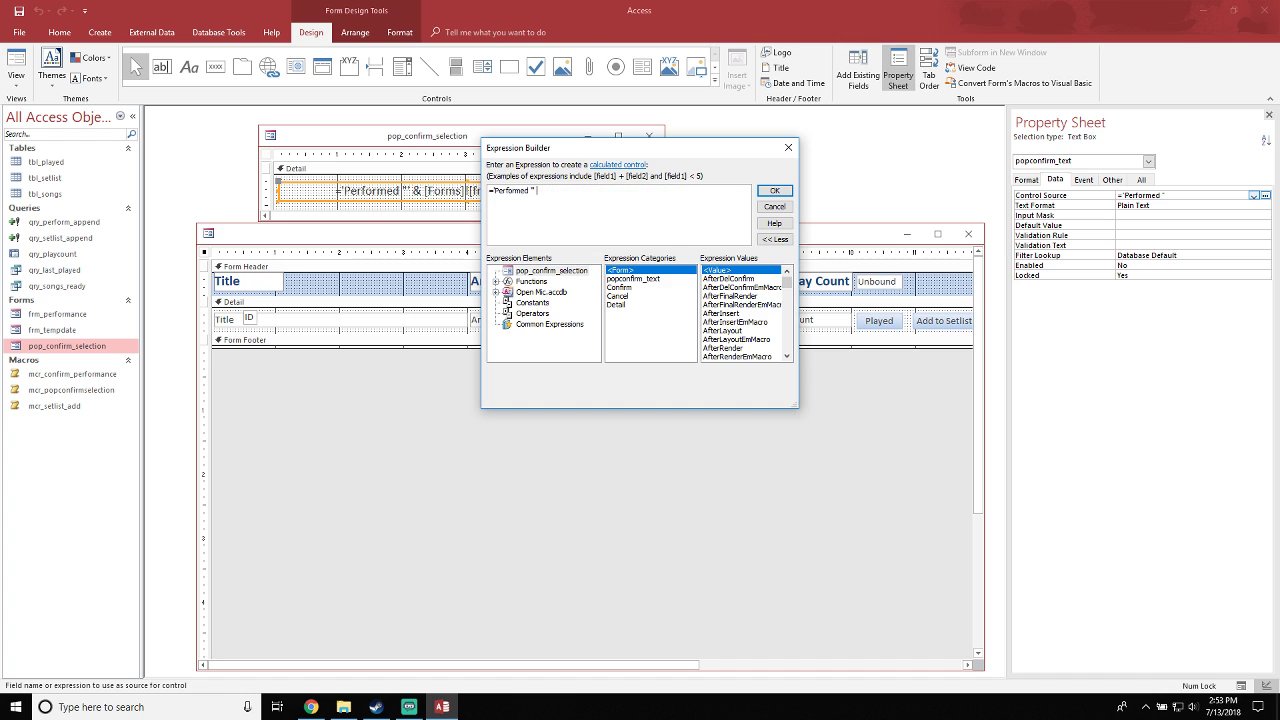
pyautogui.click(774, 190)
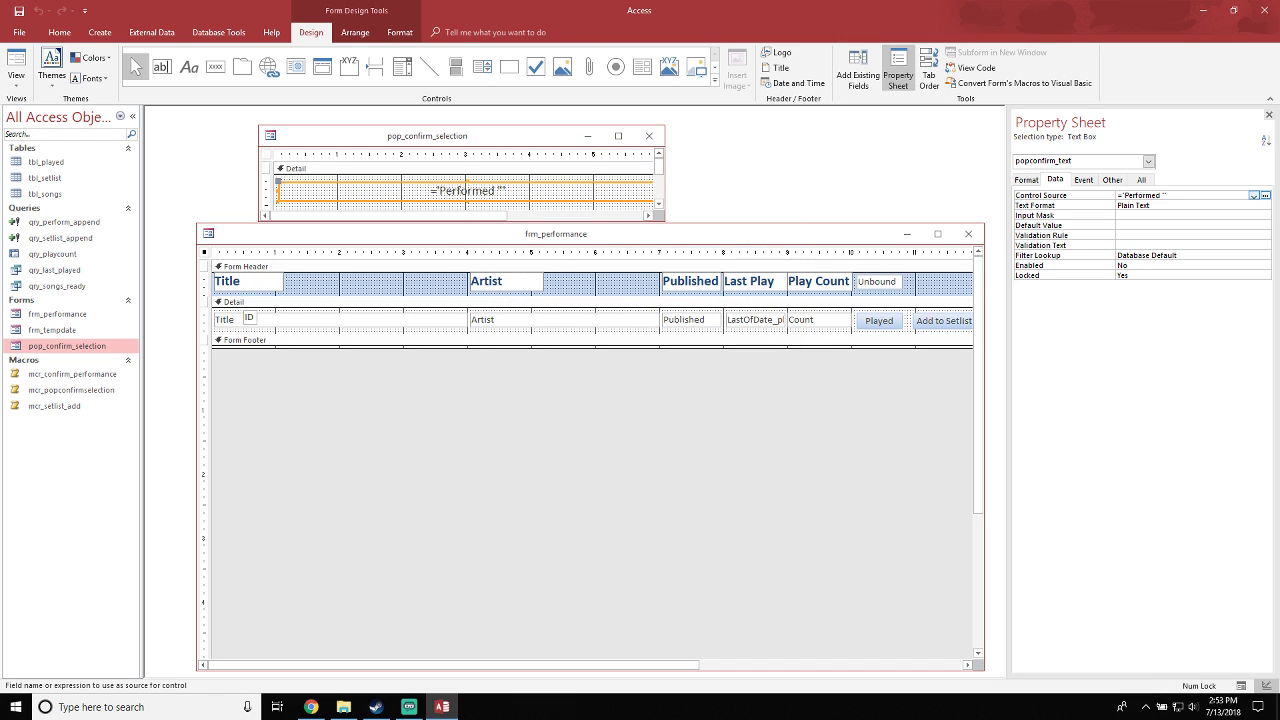
# Show pop_confirm_selection and frm_performance in Form View to check the confirmation text beside the song list
pyautogui.click(16, 70)
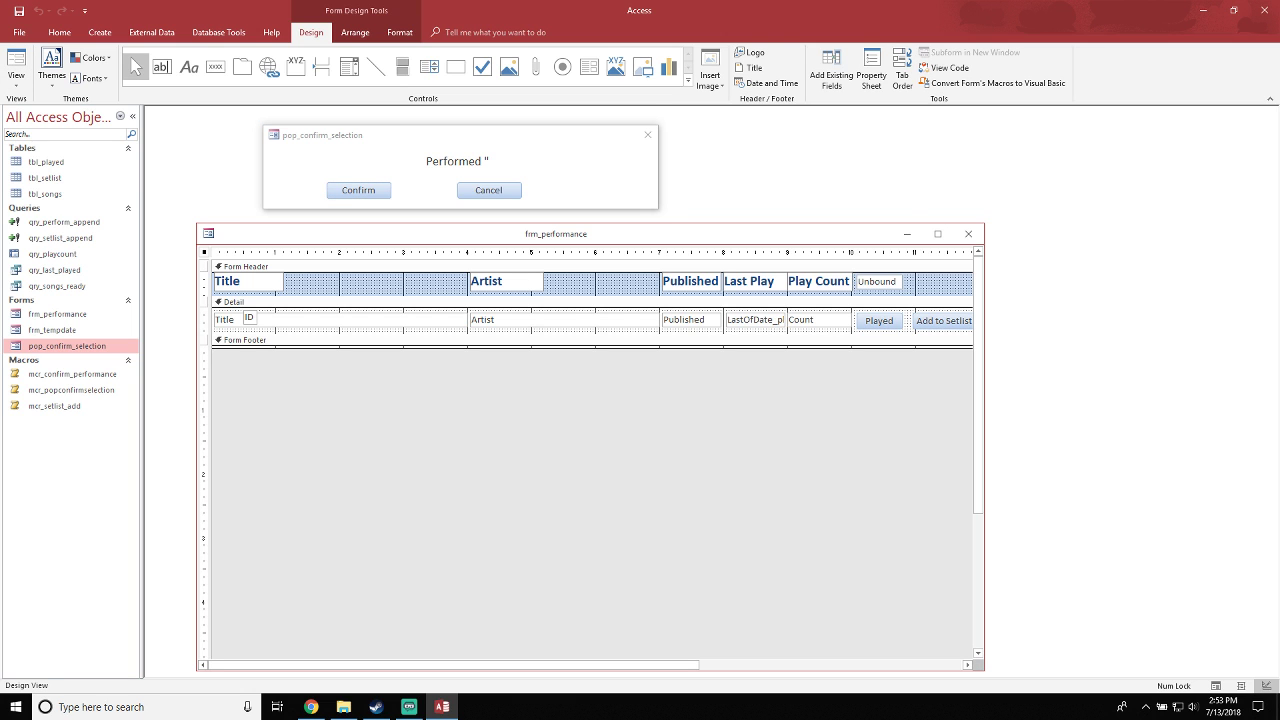
pyautogui.click(400, 234)
pyautogui.click(16, 60)
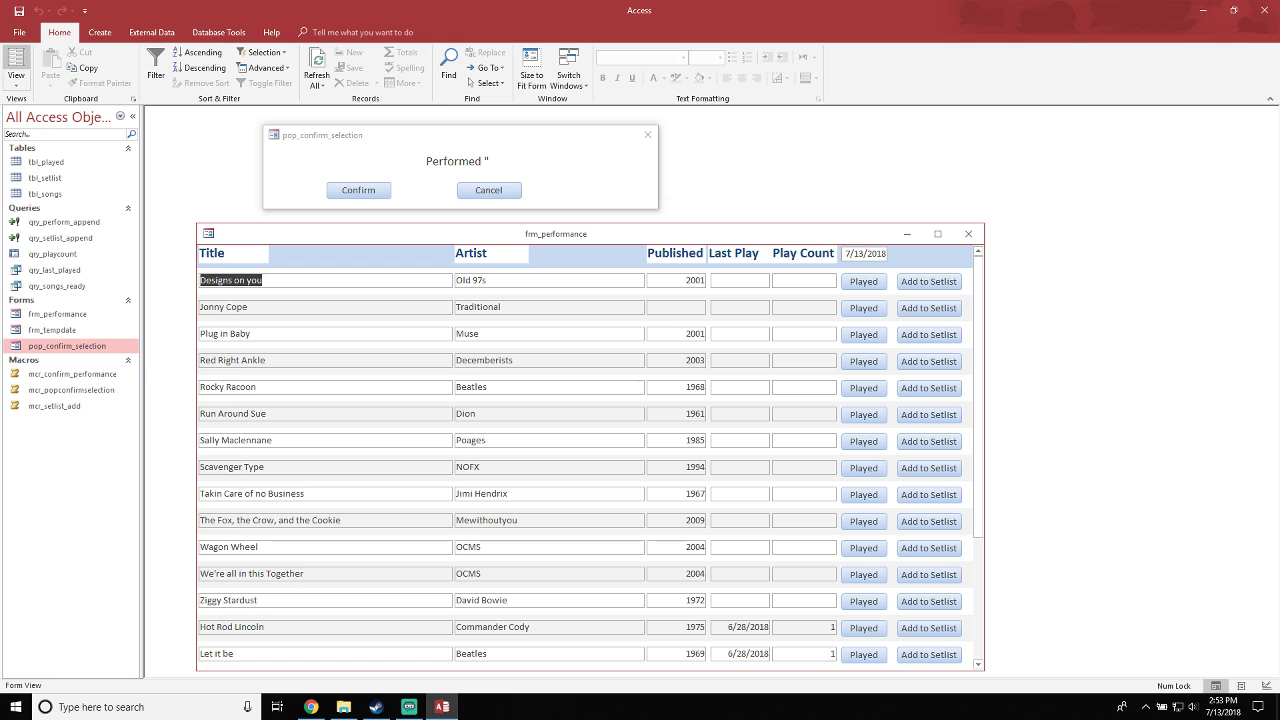
pyautogui.click(16, 80)
pyautogui.click(56, 167)
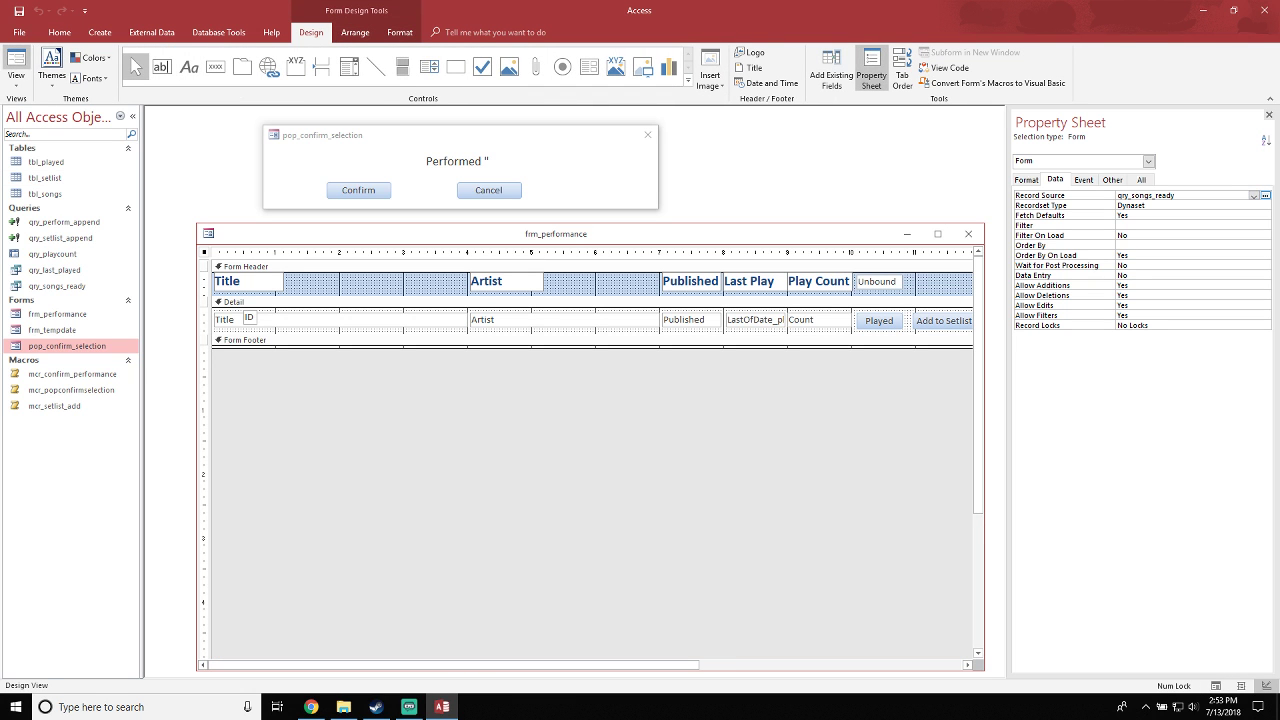
pyautogui.click(16, 62)
# Return pop_confirm_selection to Design View and place its window just above frm_performance
pyautogui.rightClick(478, 143)
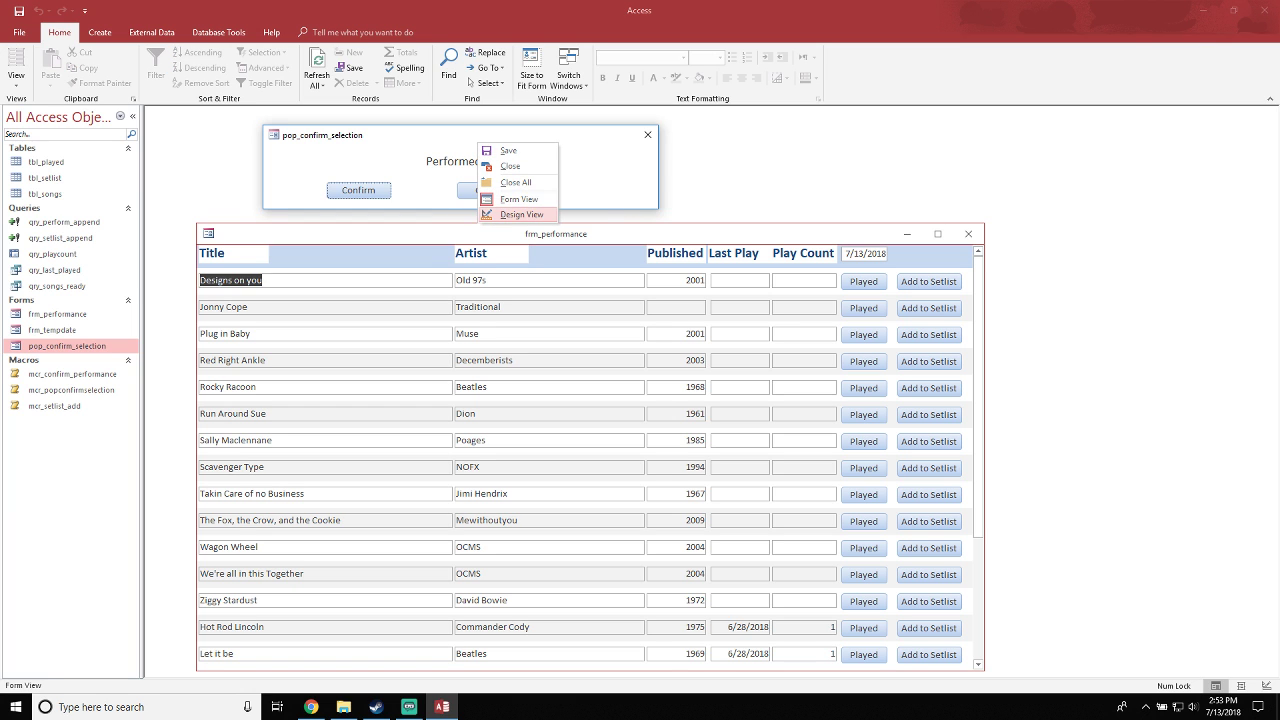
pyautogui.click(521, 214)
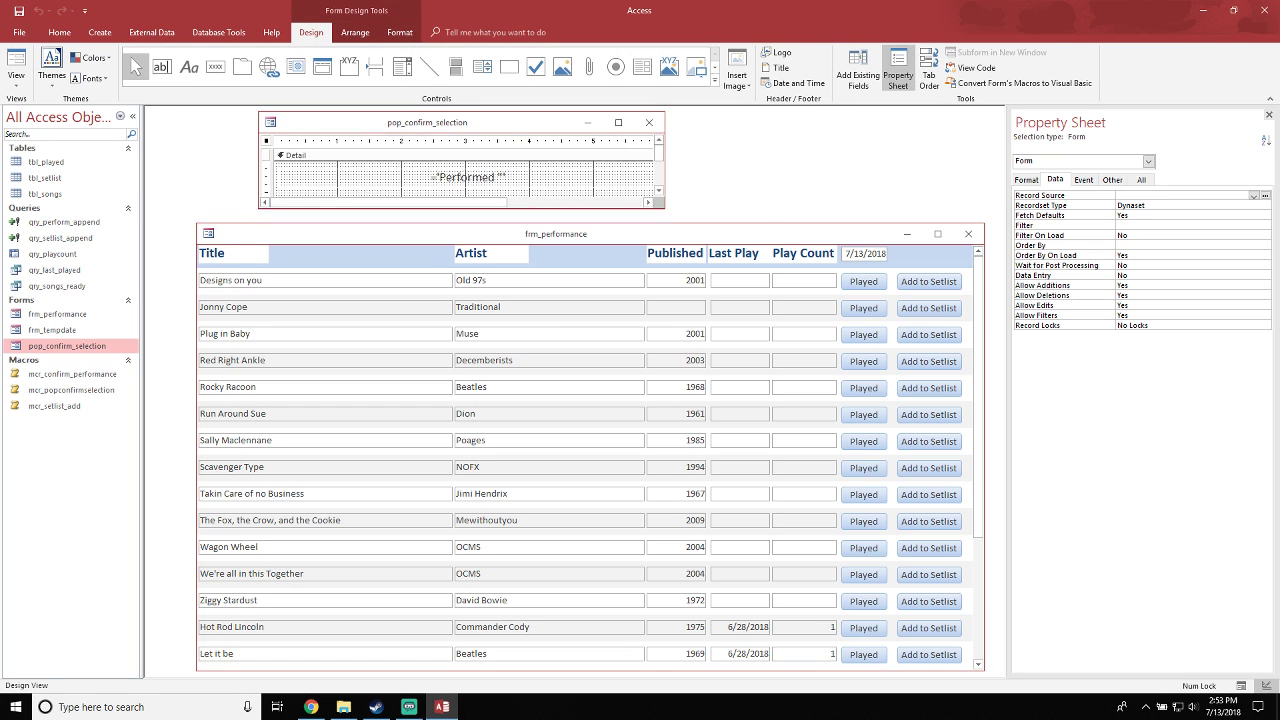
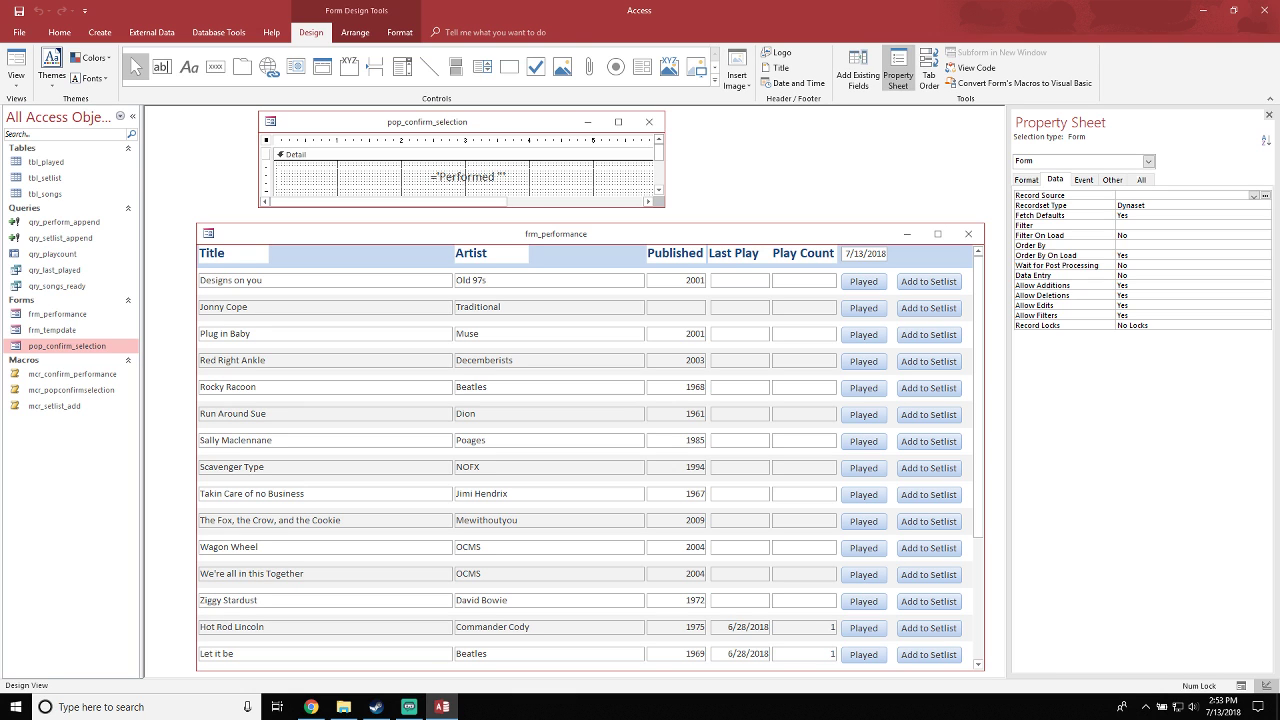
pyautogui.moveTo(427, 122)
pyautogui.mouseDown()
pyautogui.moveTo(454, 128)
pyautogui.moveTo(443, 118)
pyautogui.mouseUp()
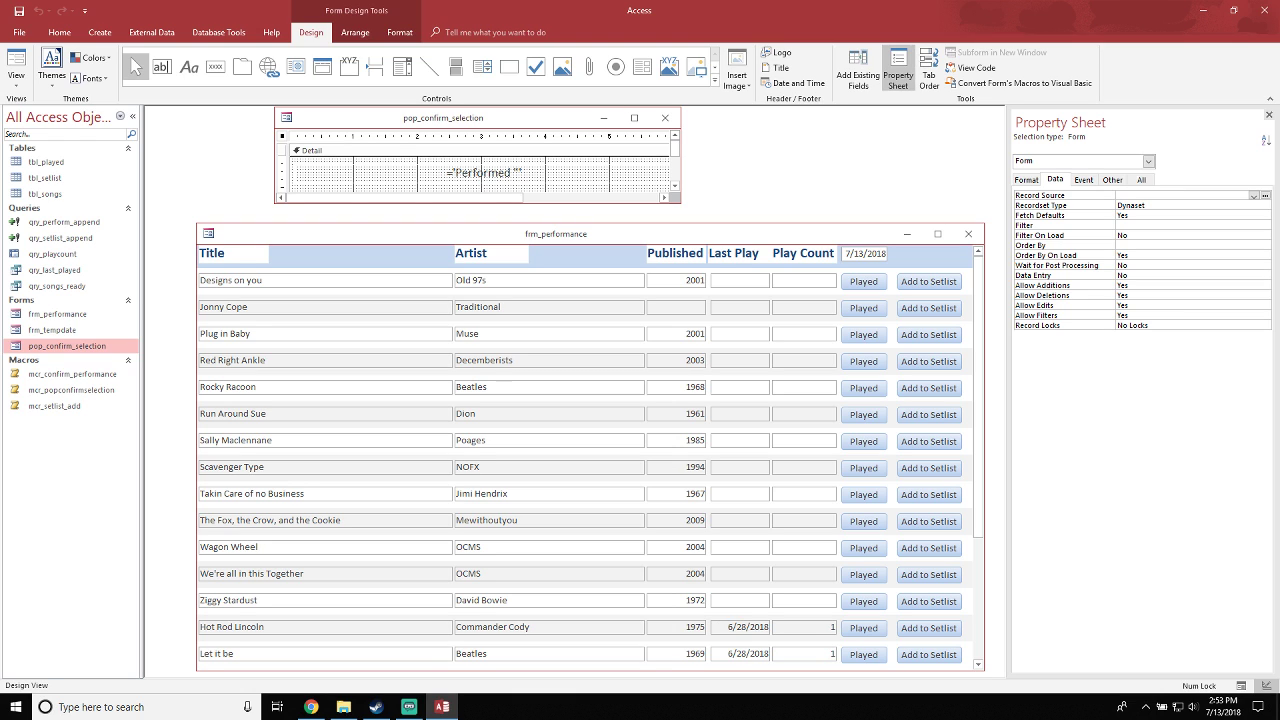
pyautogui.moveTo(443, 118); pyautogui.dragTo(424, 128)
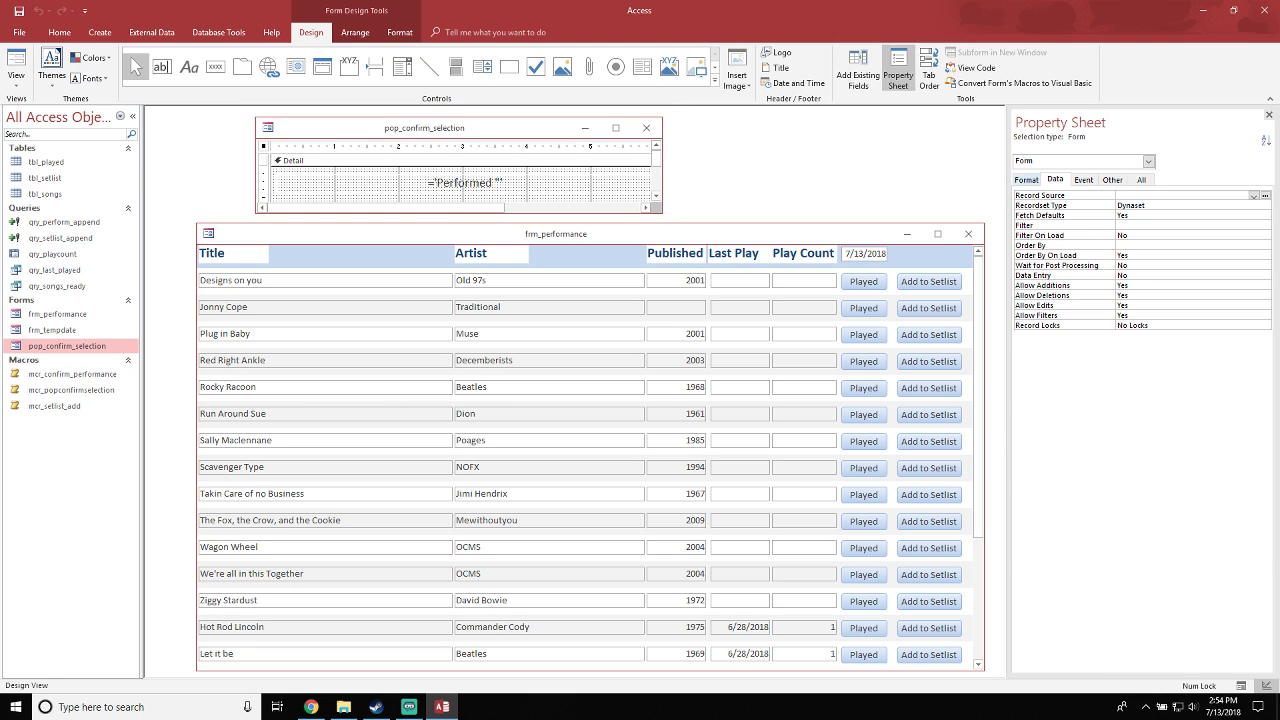
# Show the format properties of the pop_confirm_selection form and select Allow Datasheet View
pyautogui.click(1026, 179)
pyautogui.click(1172, 225)
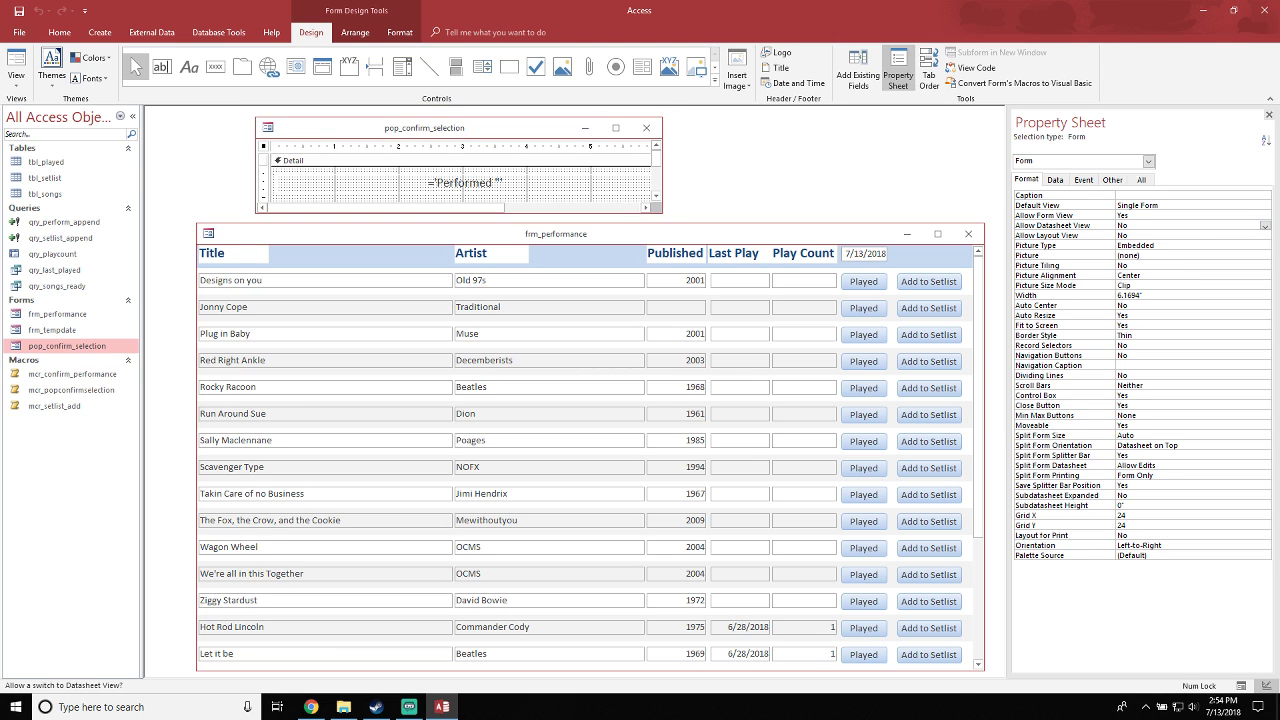
# Review the format and data properties of the pop_confirm_selection form
pyautogui.click(424, 128)
pyautogui.click(1066, 225)
pyautogui.click(1066, 235)
pyautogui.click(1066, 225)
pyautogui.press('Down')
pyautogui.press('Down')
pyautogui.press('Down')
pyautogui.press('Down')
pyautogui.press('Down')
pyautogui.press('Down')
pyautogui.press('Down')
pyautogui.press('Down')
pyautogui.press('Down')
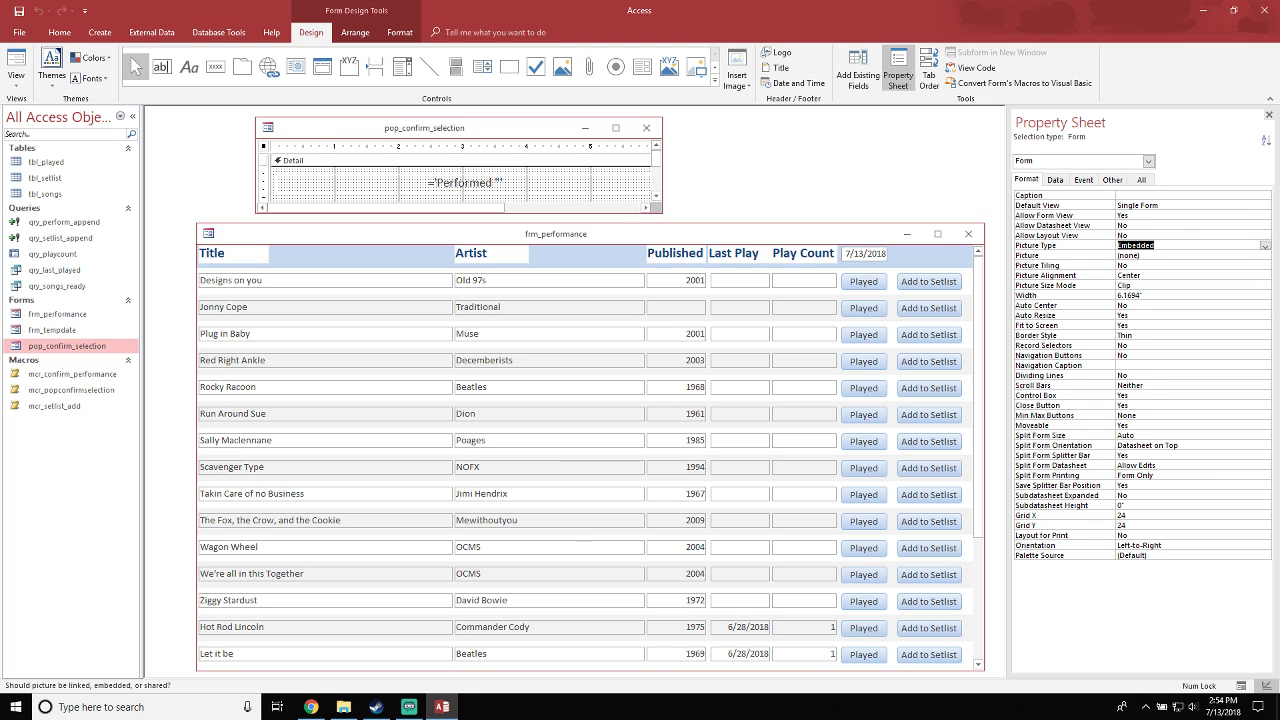
pyautogui.press('Down')
pyautogui.press('Down')
pyautogui.press('Down')
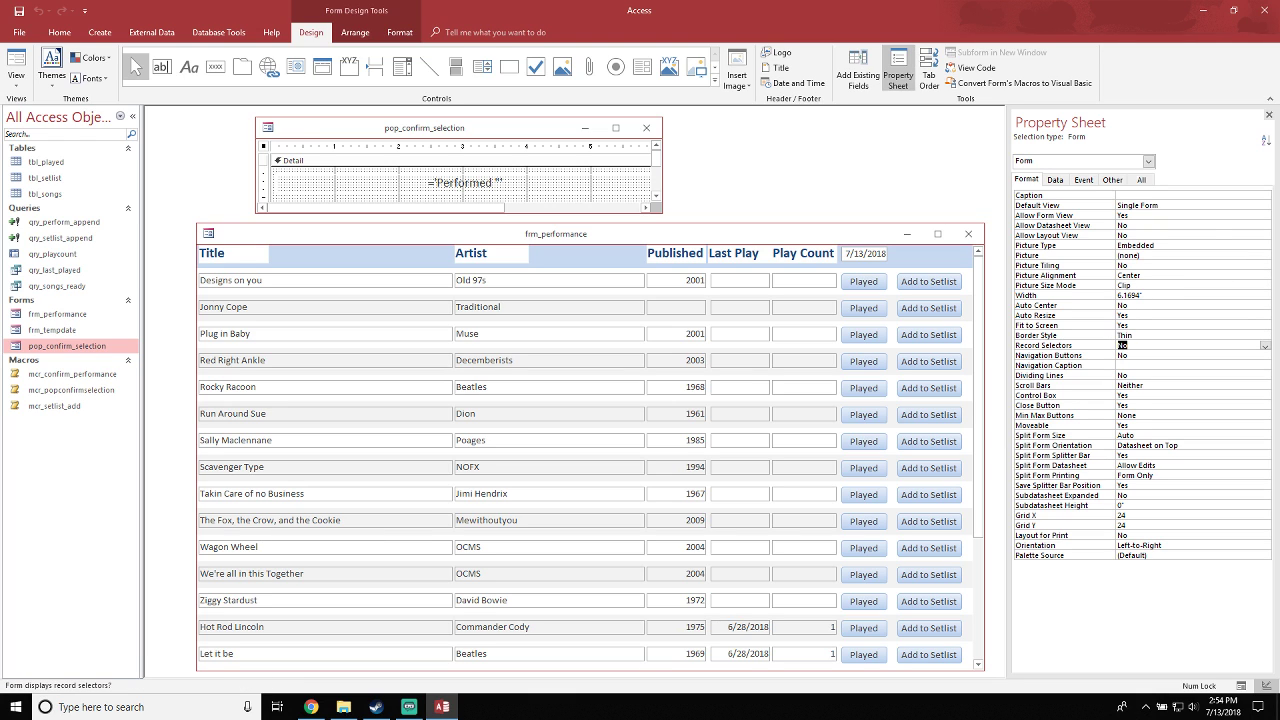
pyautogui.press('Down')
pyautogui.press('Down')
pyautogui.press('Down')
pyautogui.press('Down')
pyautogui.press('Down')
pyautogui.press('Down')
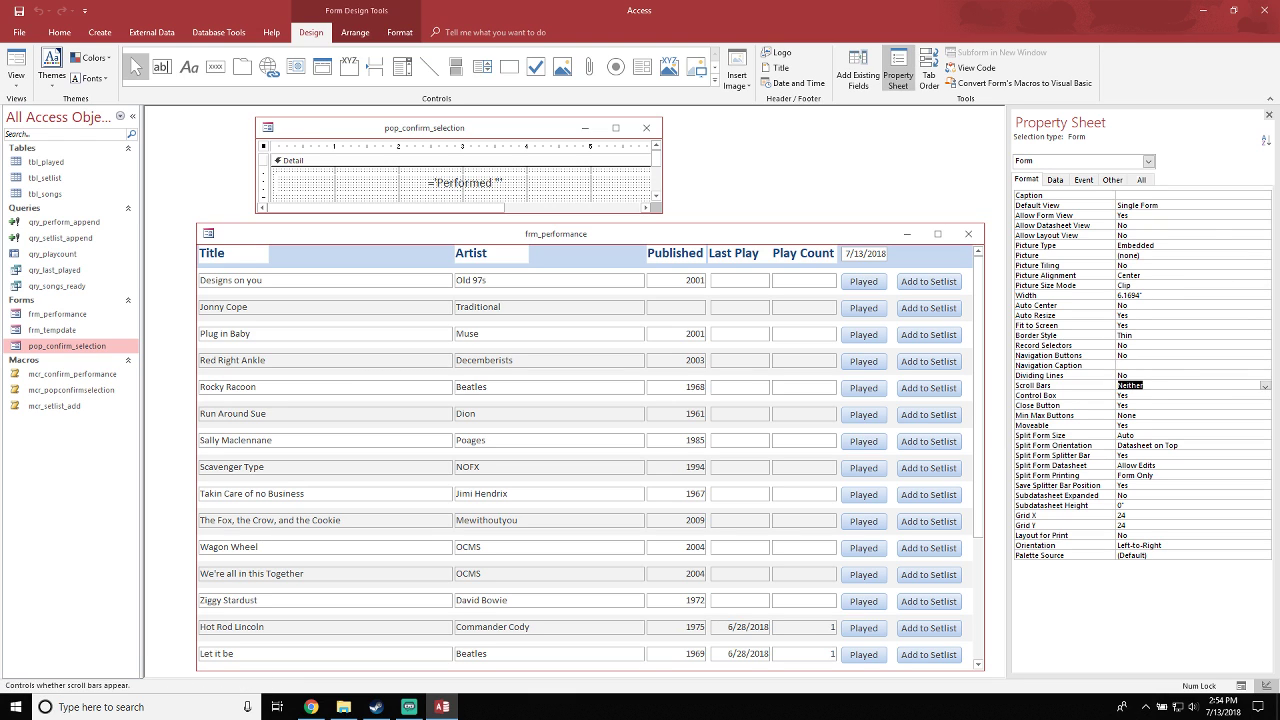
pyautogui.press('Down')
pyautogui.press('Down')
pyautogui.press('Down')
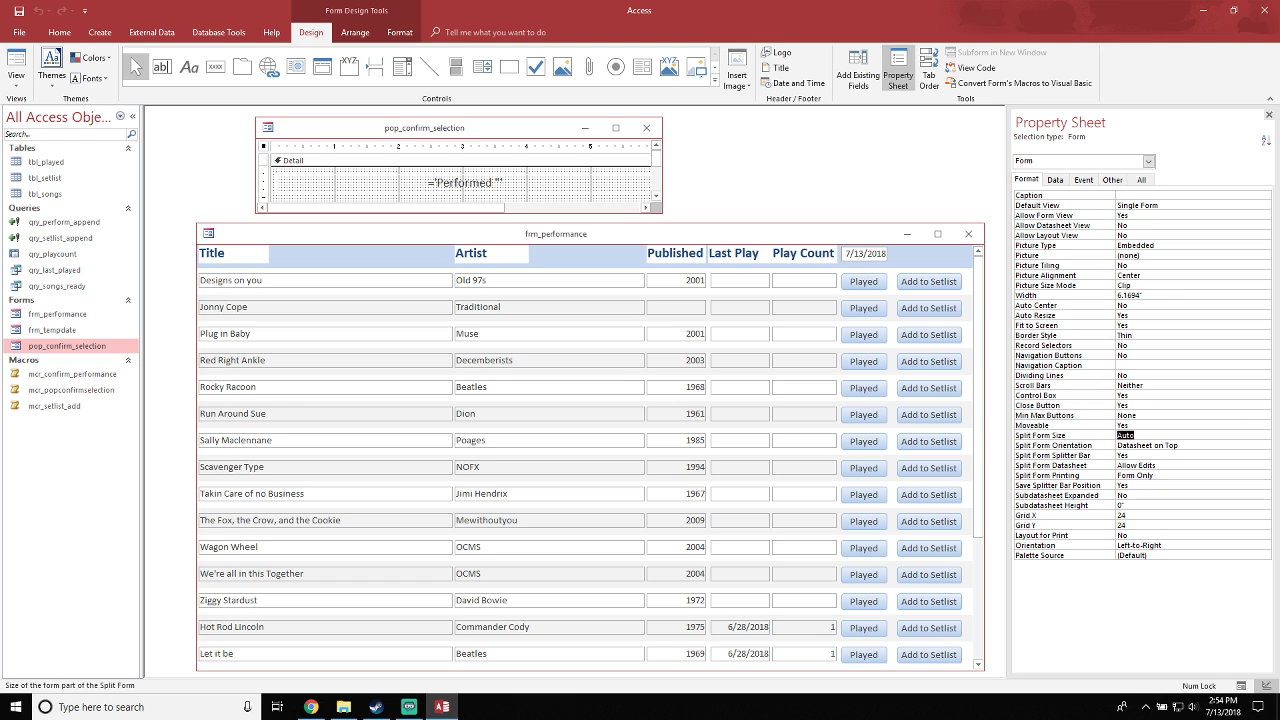
pyautogui.press('Up')
pyautogui.press('Up')
pyautogui.press('Up')
pyautogui.press('Up')
pyautogui.press('Up')
pyautogui.press('Up')
pyautogui.press('Up')
pyautogui.press('Up')
pyautogui.press('Up')
pyautogui.press('Up')
pyautogui.press('Up')
pyautogui.press('Up')
pyautogui.press('Up')
pyautogui.press('Up')
pyautogui.press('Up')
pyautogui.press('Up')
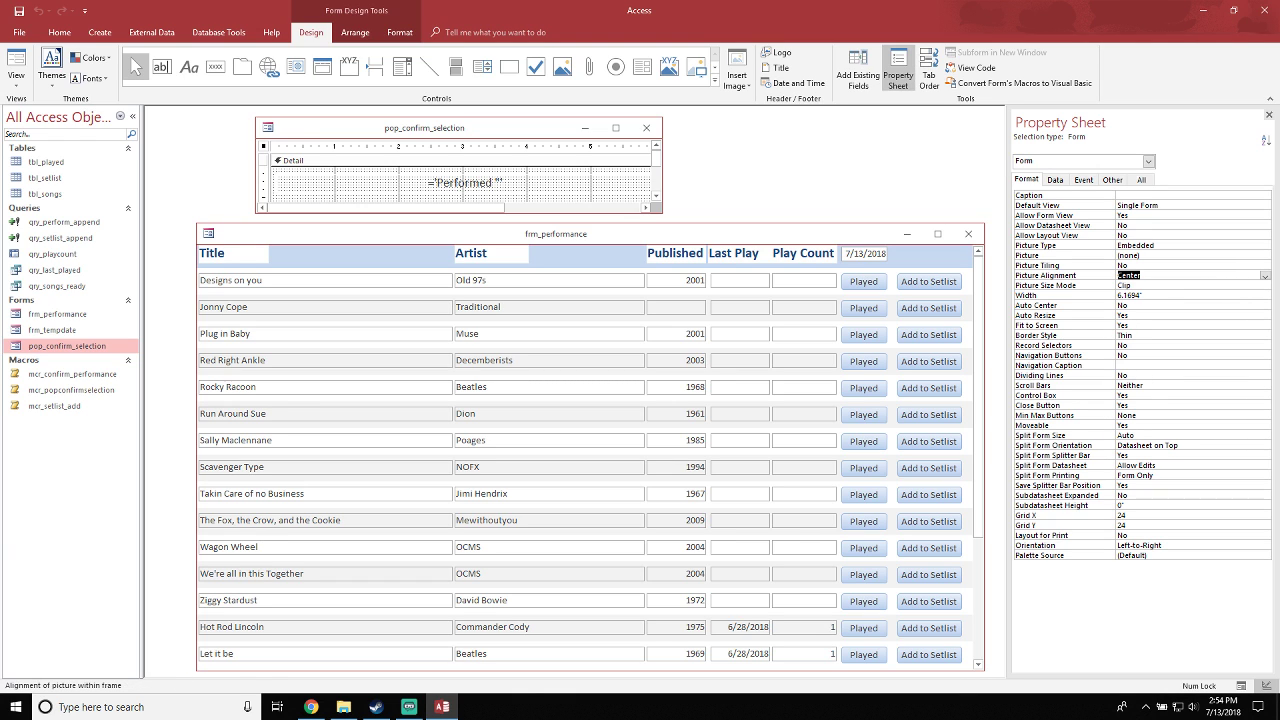
pyautogui.press('Down')
pyautogui.press('Down')
pyautogui.press('Down')
pyautogui.press('Down')
pyautogui.press('Down')
pyautogui.press('Down')
pyautogui.press('Down')
pyautogui.press('Down')
pyautogui.press('Down')
pyautogui.press('Down')
pyautogui.press('Down')
pyautogui.press('Down')
pyautogui.press('Down')
pyautogui.press('Down')
pyautogui.press('Down')
pyautogui.press('Down')
pyautogui.press('Down')
pyautogui.press('Down')
pyautogui.press('Down')
pyautogui.press('Down')
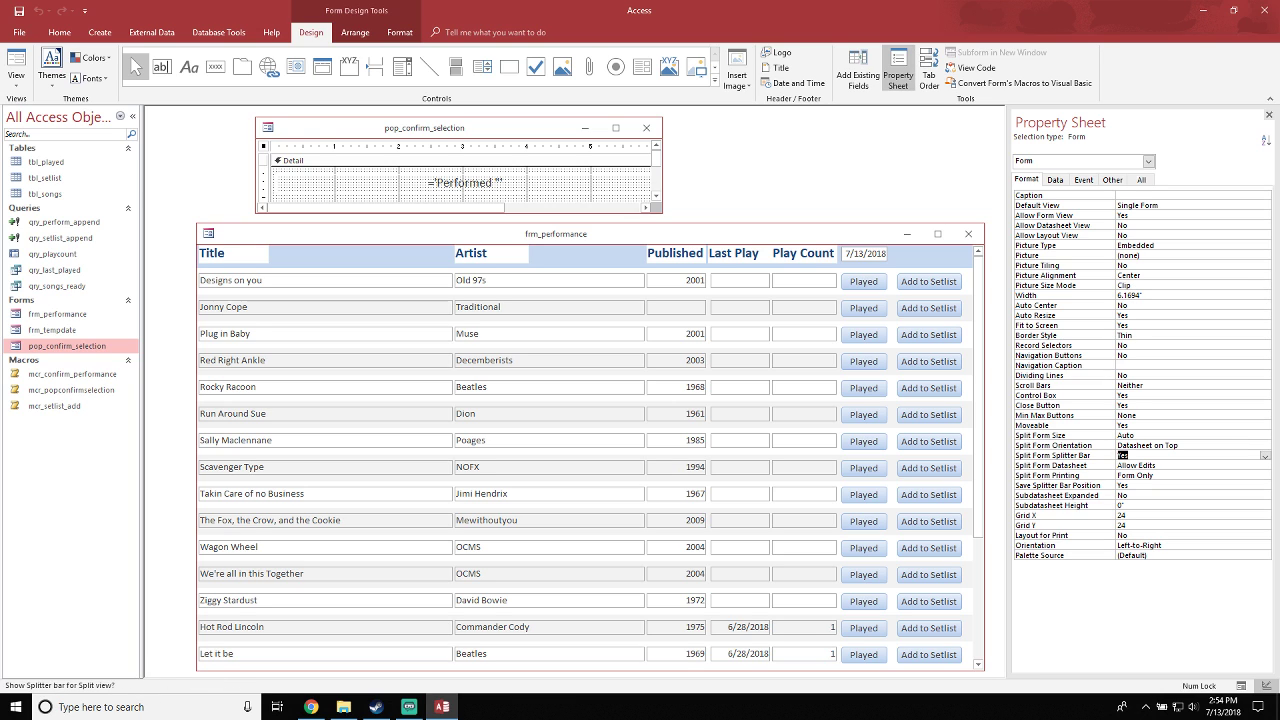
pyautogui.press('Down')
pyautogui.press('Down')
pyautogui.press('Down')
pyautogui.press('Down')
pyautogui.press('Down')
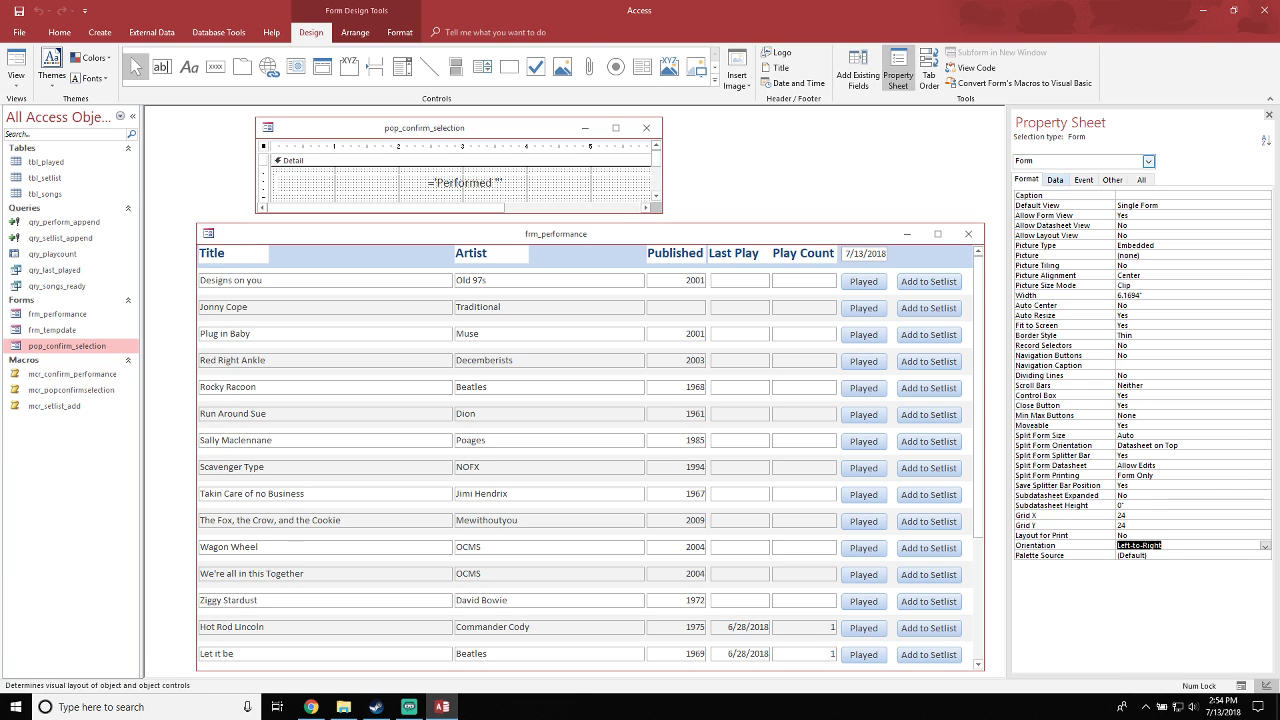
pyautogui.hotkey('ctrl', 'Tab')
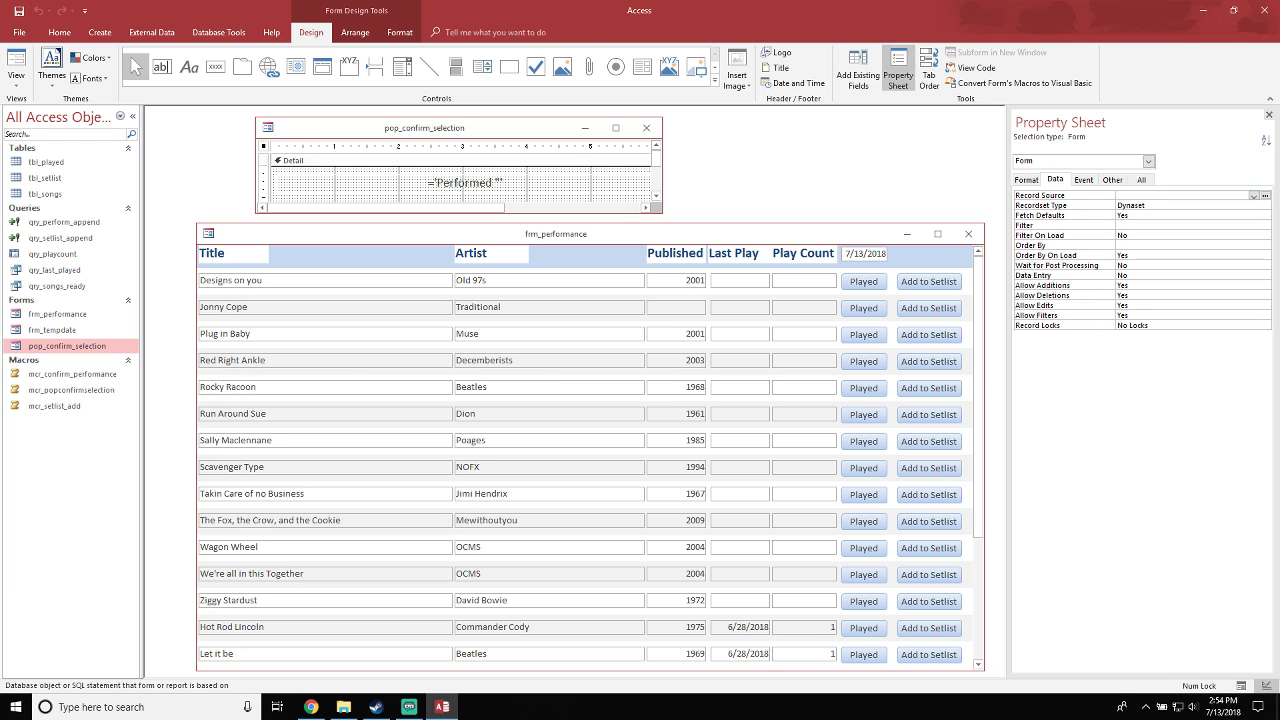
pyautogui.hotkey('ctrl', 'Tab')
pyautogui.hotkey('ctrl', 'shift', 'Tab')
pyautogui.hotkey('ctrl', 'F2')
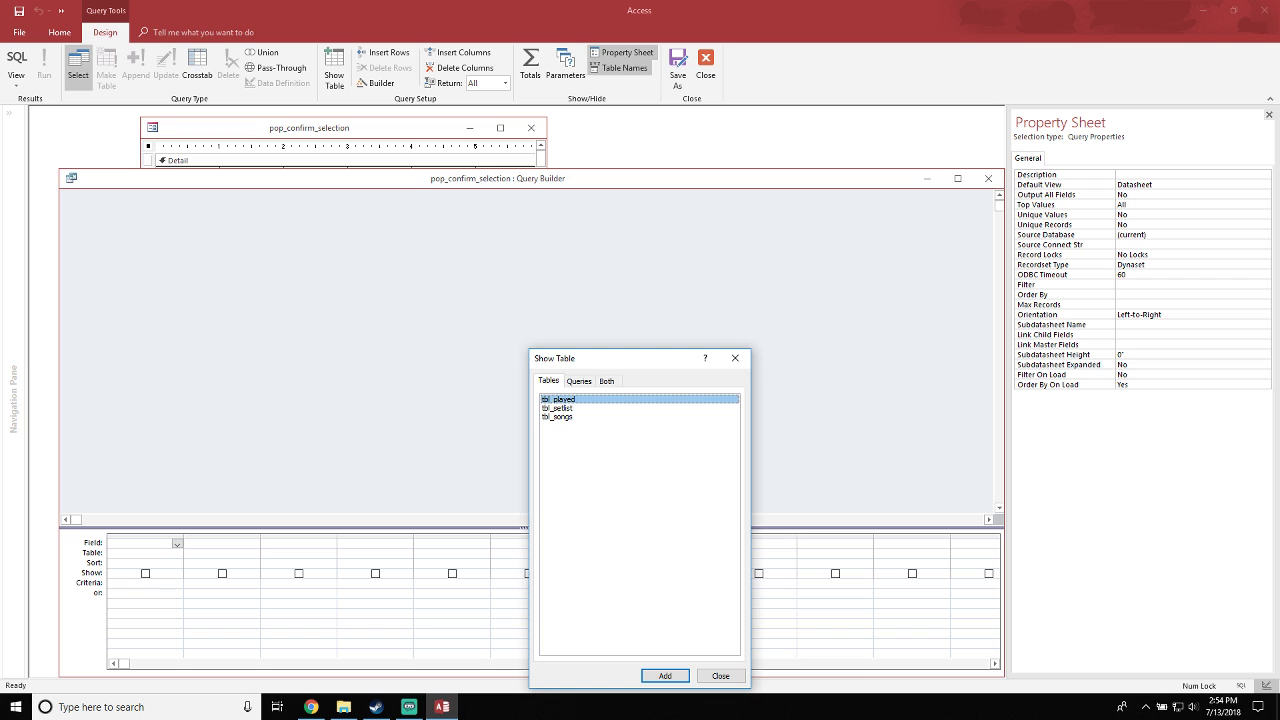
pyautogui.click(720, 676)
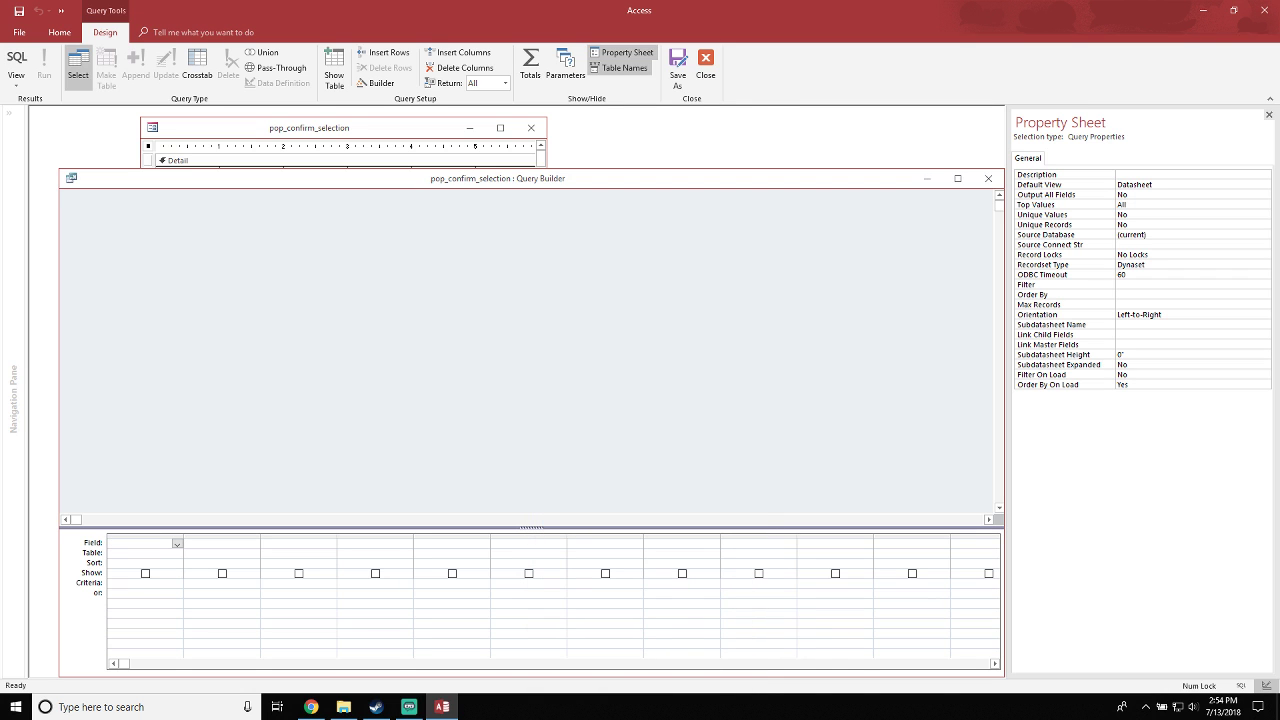
pyautogui.click(988, 178)
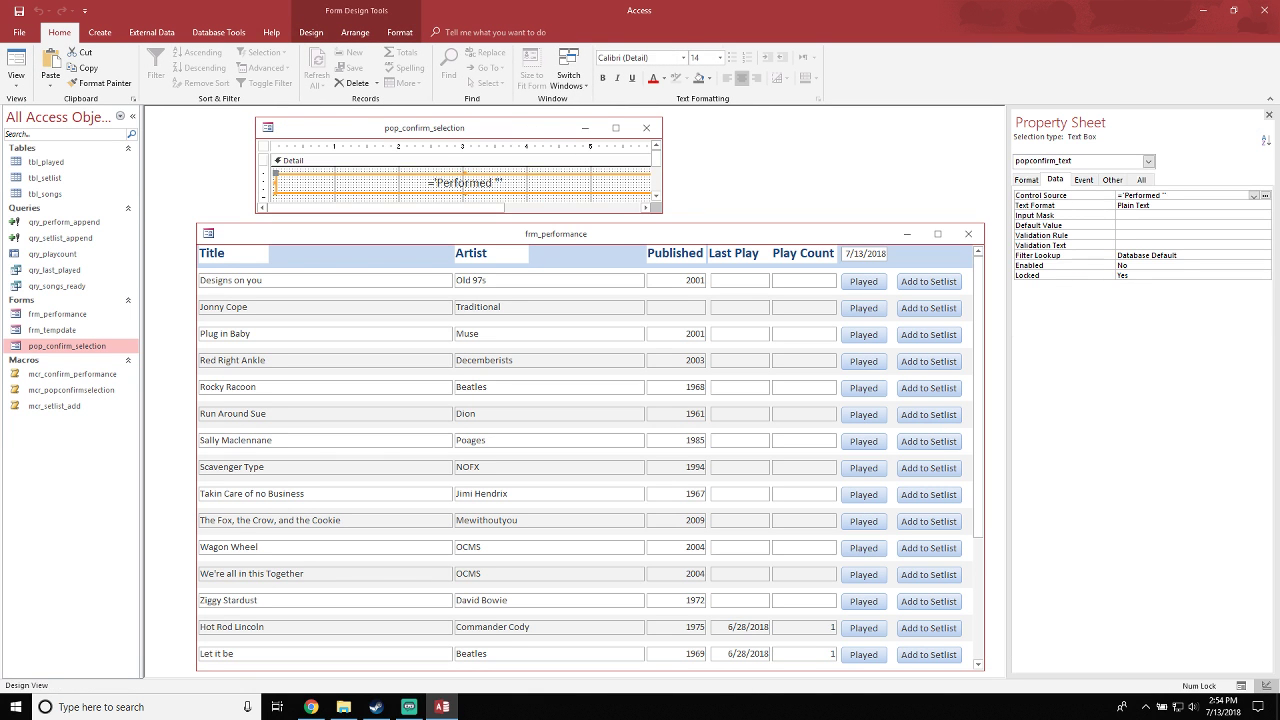
# Append & [Forms]![frm_performance]![Title] to the "Performed" expression in the control source of the popconfirm_text text box
pyautogui.hotkey('ctrl', 'F2')
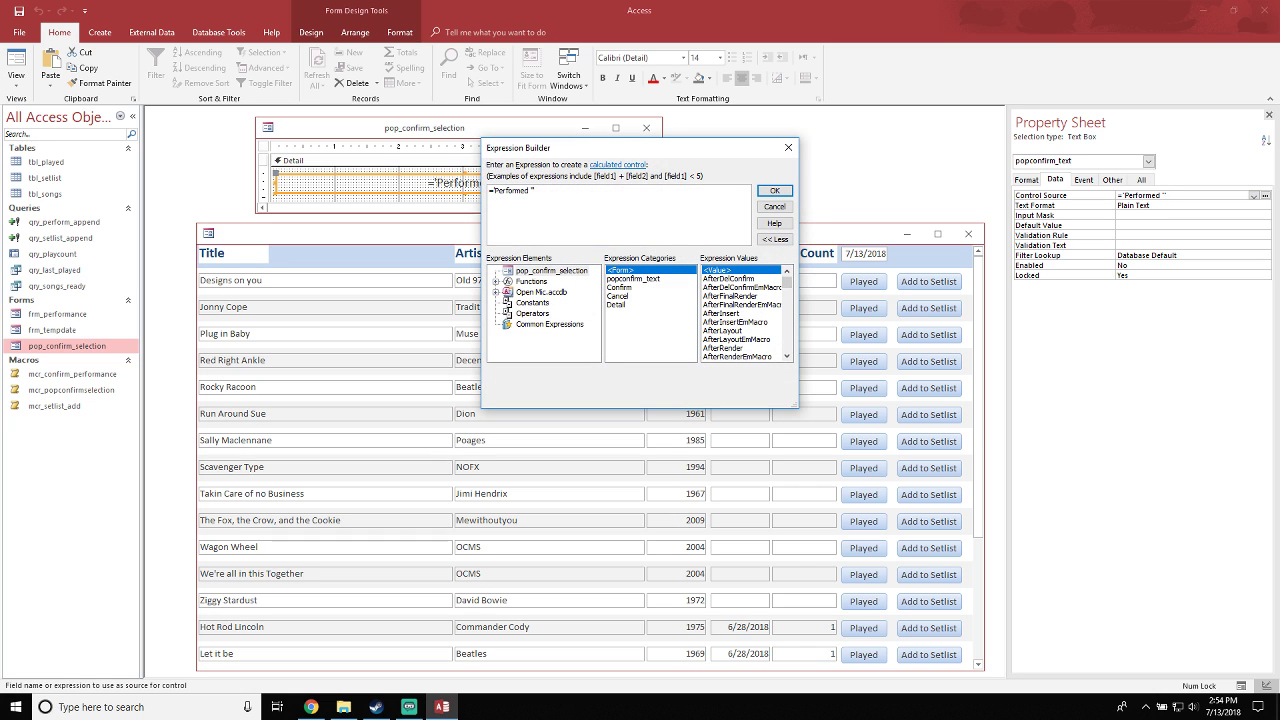
pyautogui.write('& [Forms]![frm_performance]![Title] & " on " & [Forms]![frm_performance]![performance_date]')
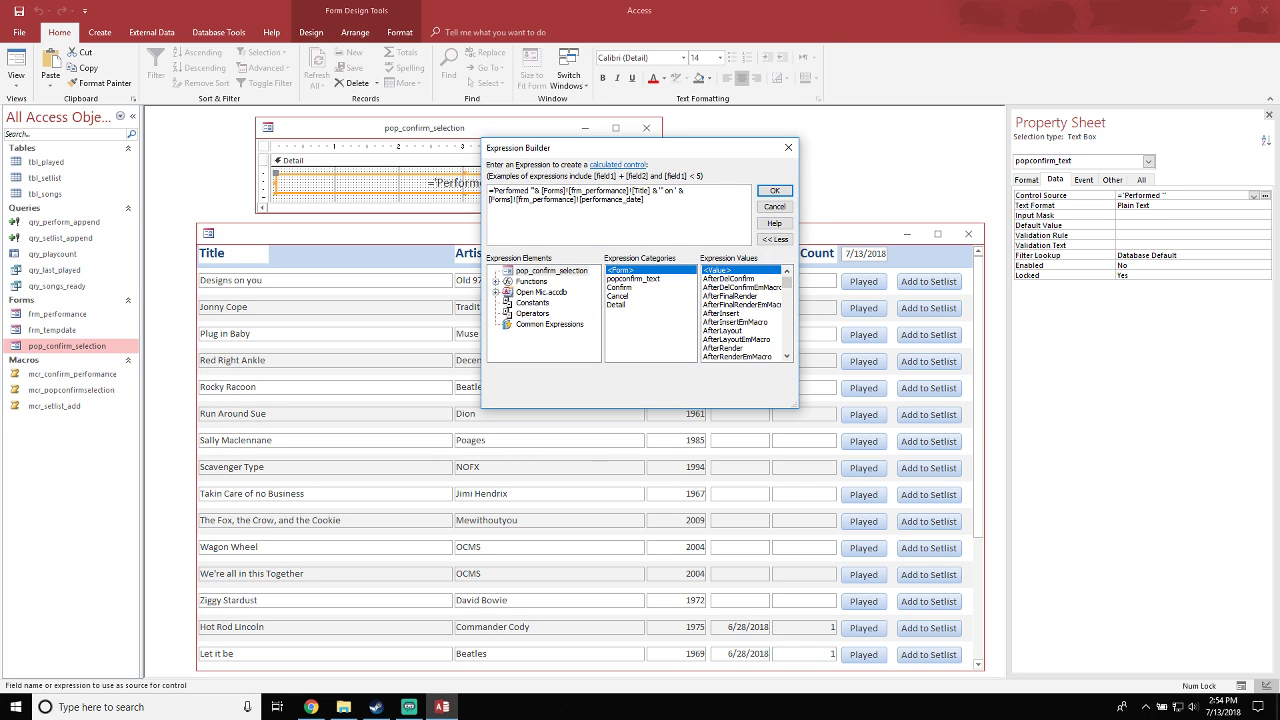
pyautogui.moveTo(645, 200); pyautogui.dragTo(651, 191)
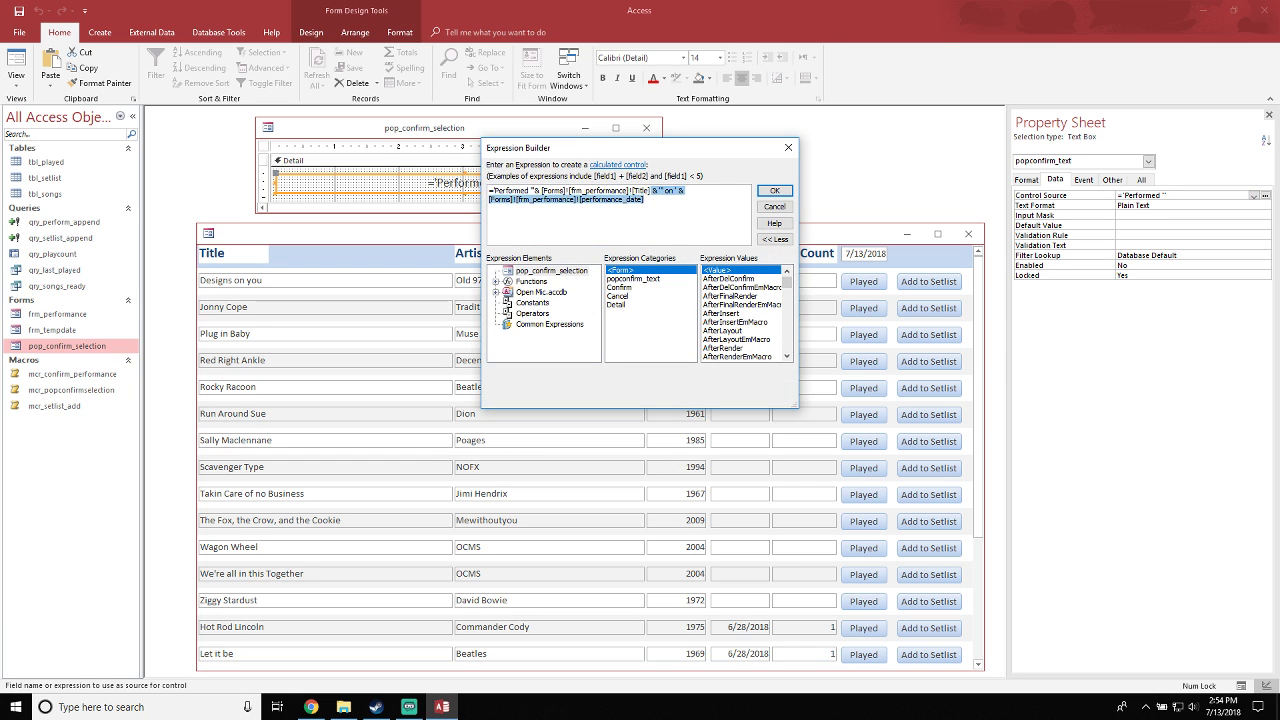
pyautogui.press('Delete')
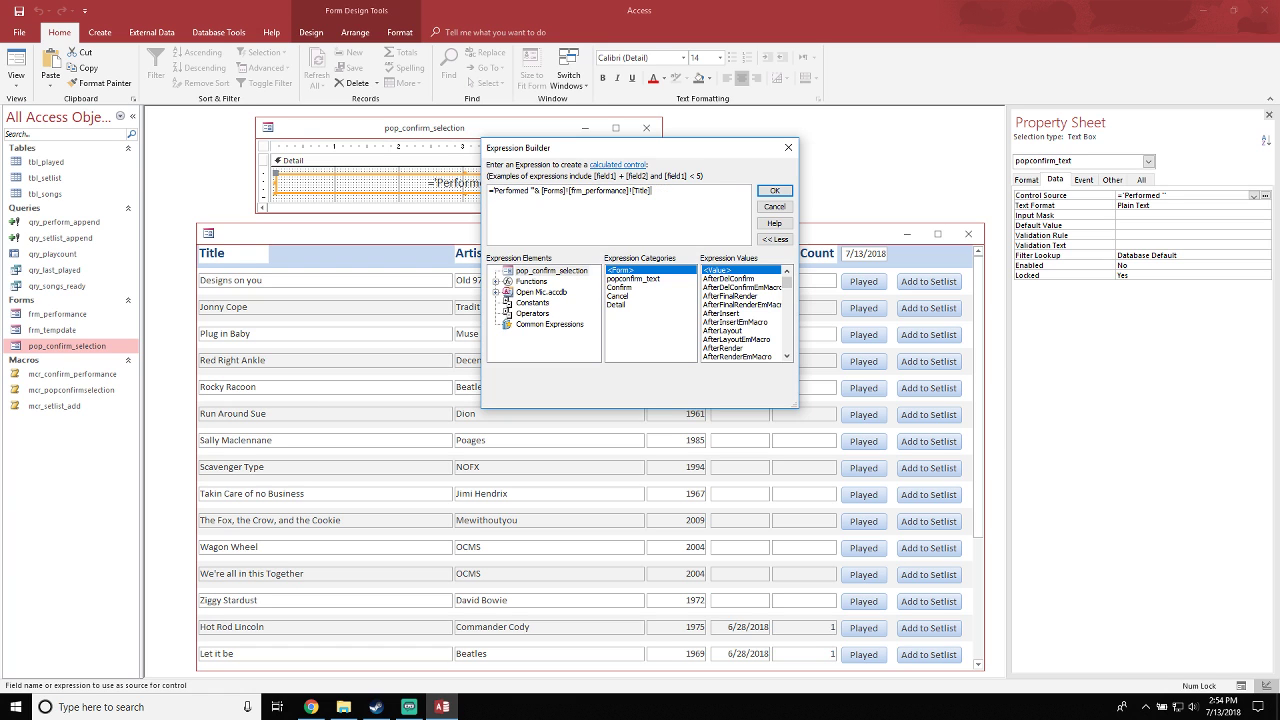
pyautogui.click(774, 190)
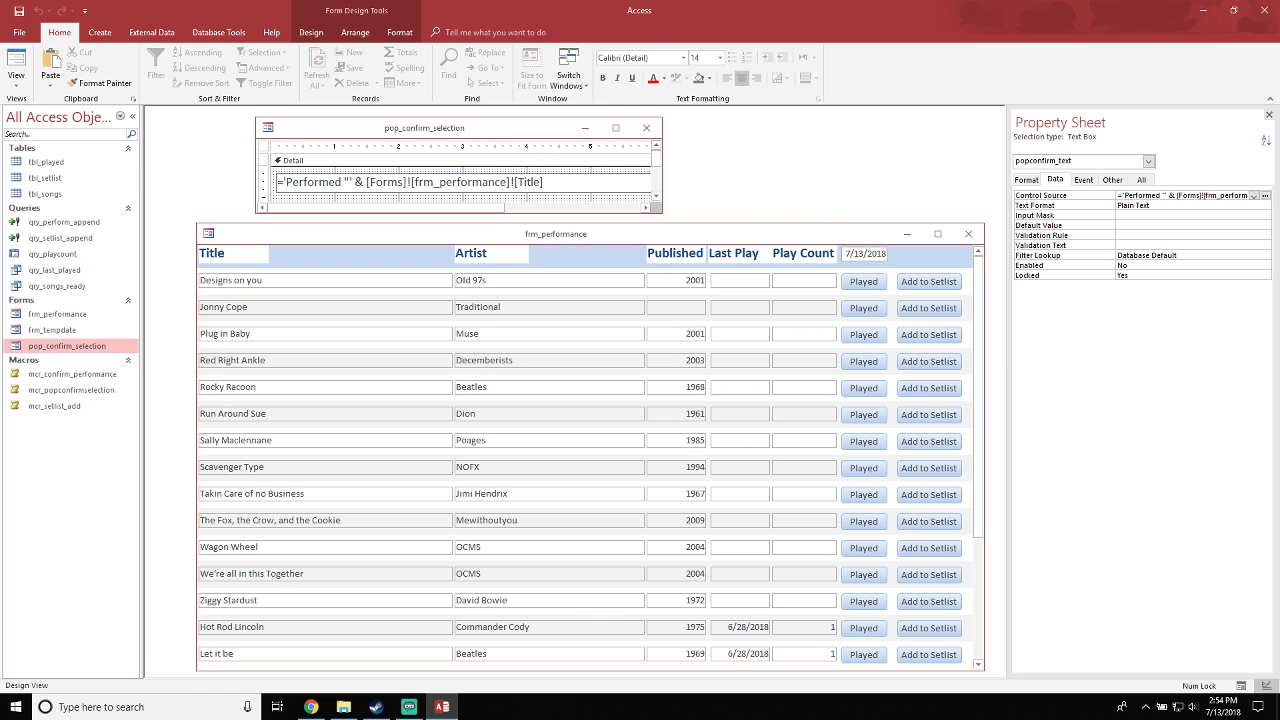
# Preview pop_confirm_selection in Form View, with the first song's Artist field active in frm_performance
pyautogui.click(480, 160)
pyautogui.click(510, 281)
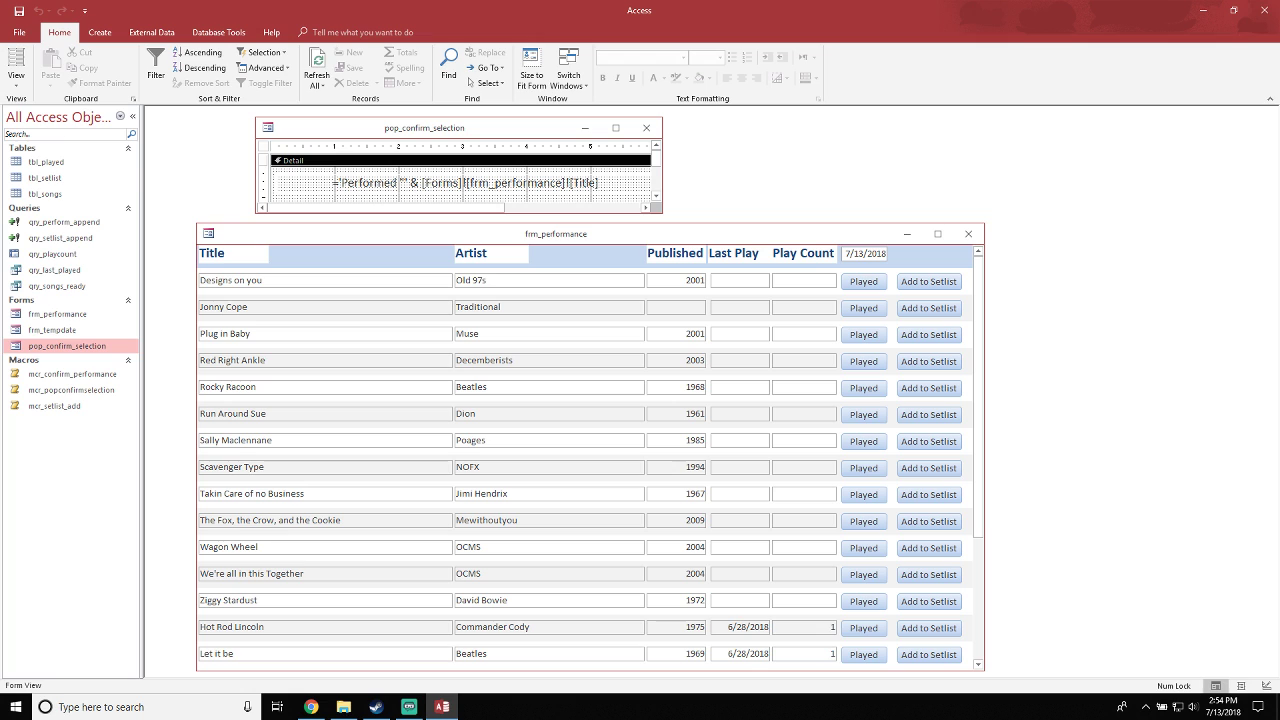
pyautogui.click(341, 127)
pyautogui.rightClick(341, 127)
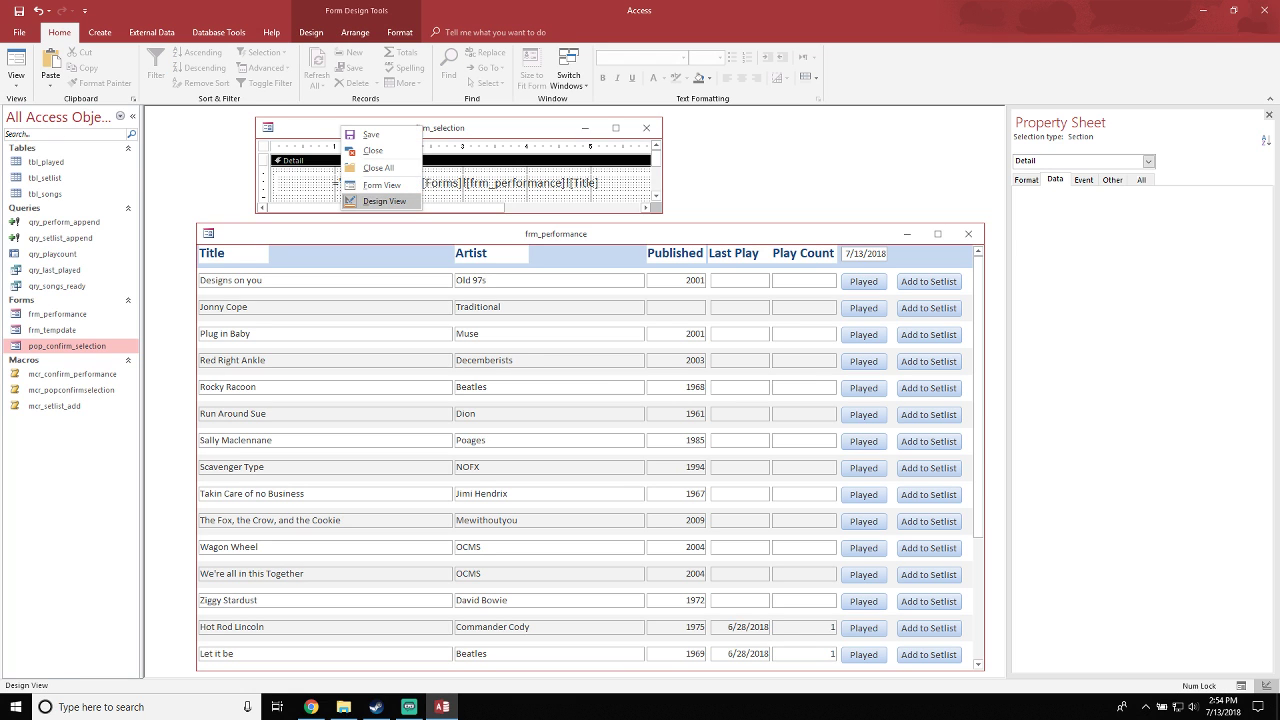
pyautogui.click(380, 185)
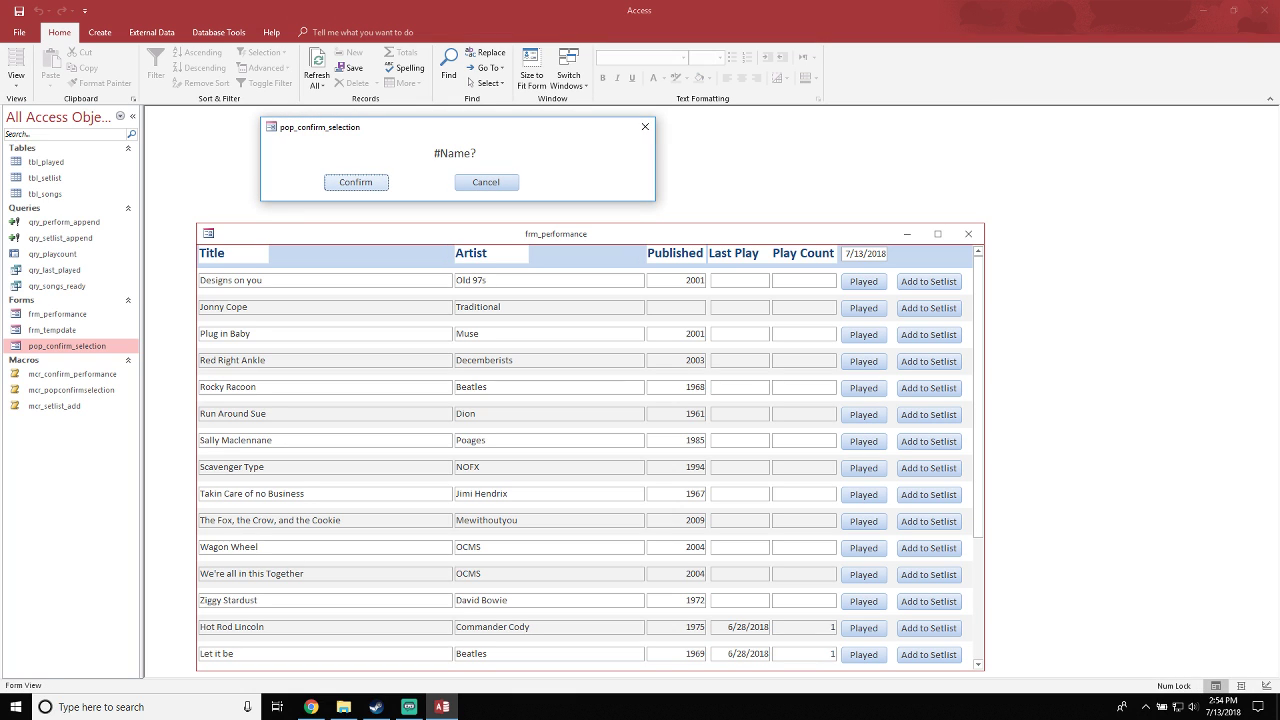
pyautogui.click(488, 281)
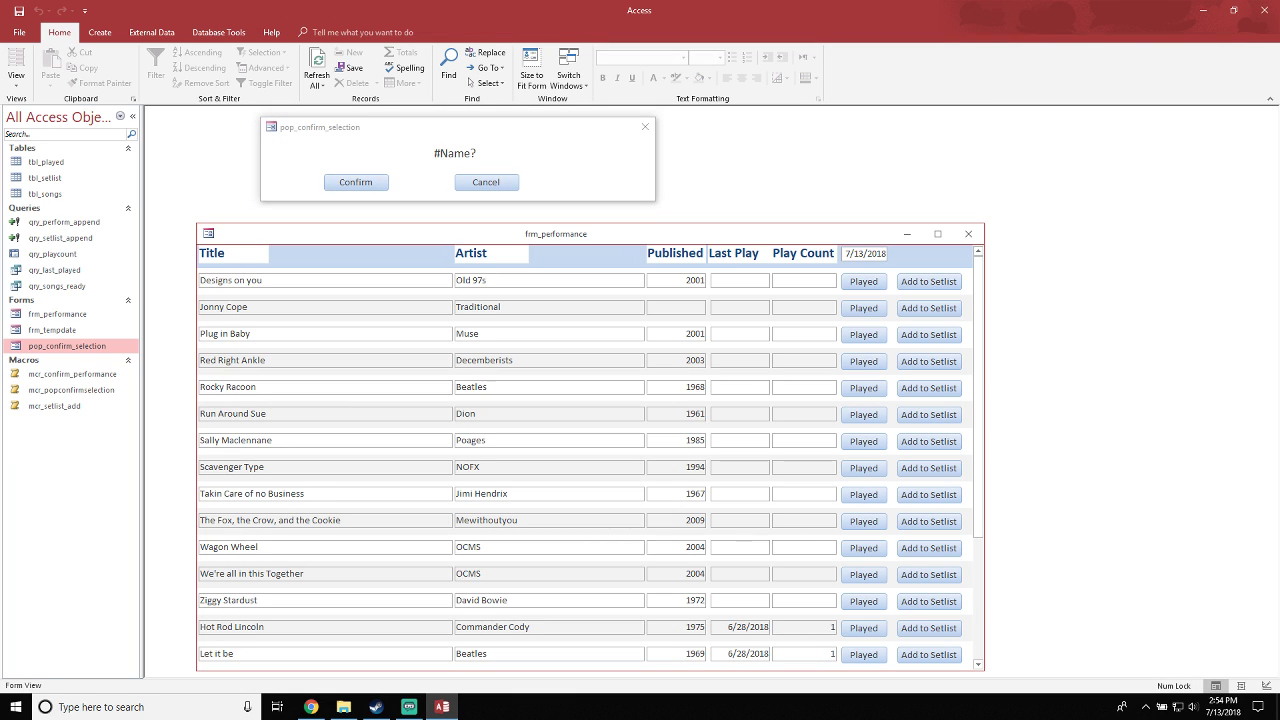
# Return pop_confirm_selection to Design View and delete the frm_performance Title reference from popconfirm_text's control source expression
pyautogui.click(356, 182)
pyautogui.rightClick(330, 127)
pyautogui.click(355, 198)
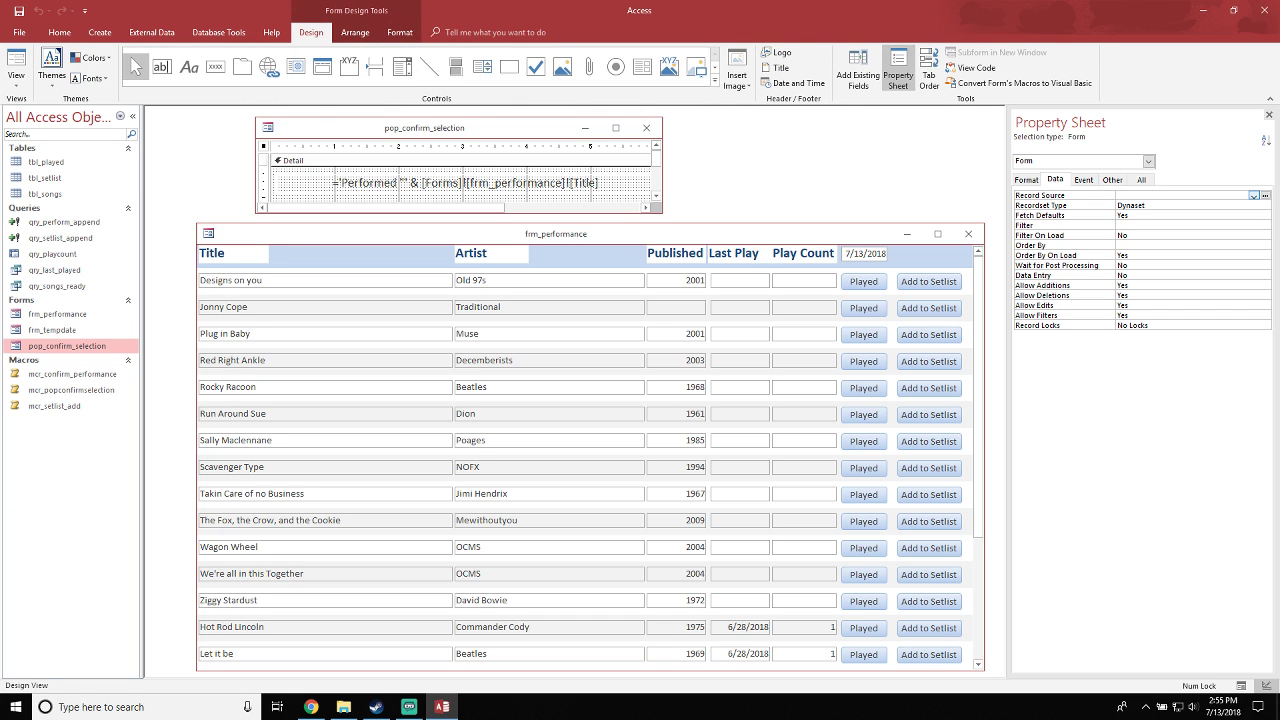
pyautogui.click(463, 184)
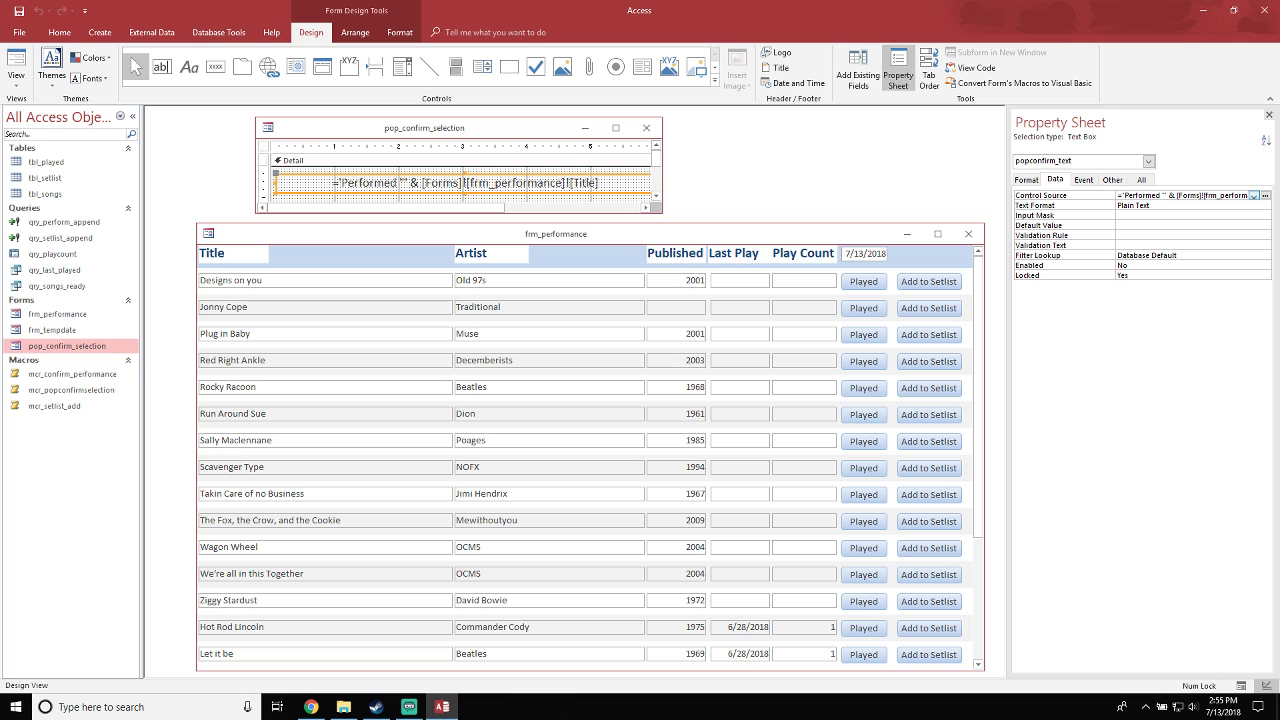
pyautogui.click(1042, 196)
pyautogui.click(1265, 196)
pyautogui.moveTo(654, 190); pyautogui.dragTo(543, 190)
pyautogui.press('BackSpace')
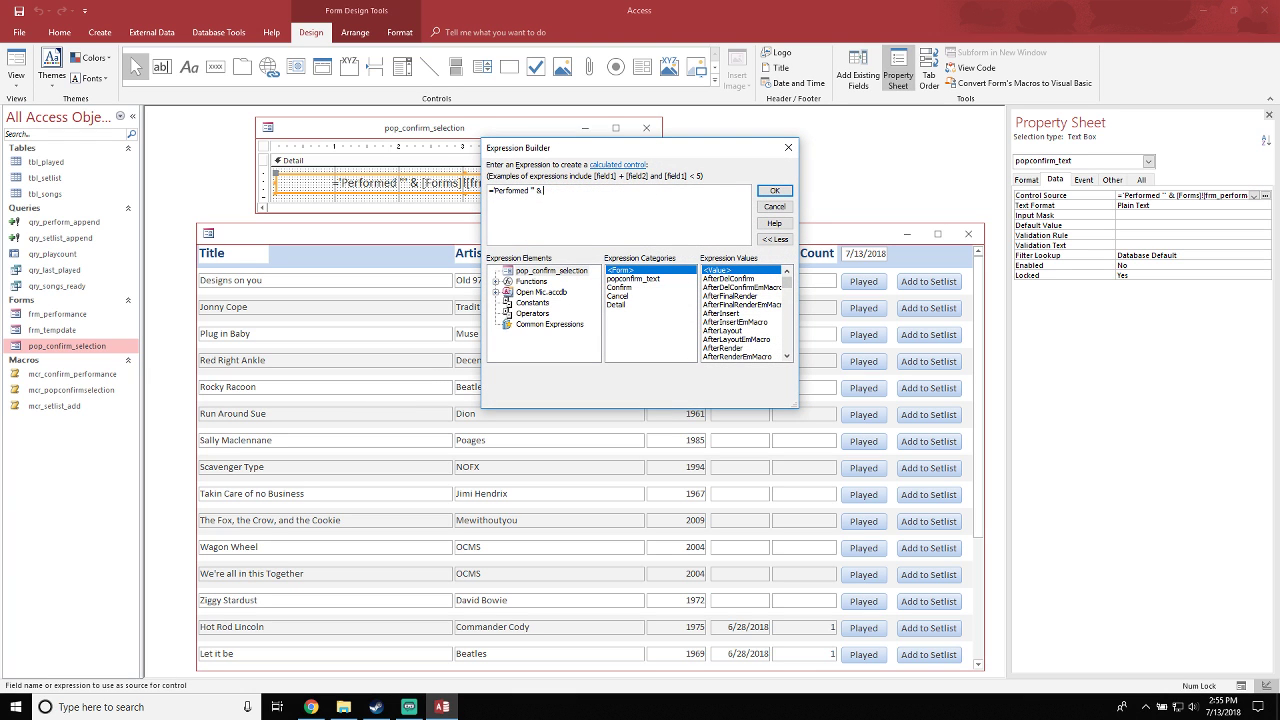
# Complete the control source expression by inserting the Title control of the loaded form frm_performance in the Expression Builder
pyautogui.click(551, 271)
pyautogui.click(496, 292)
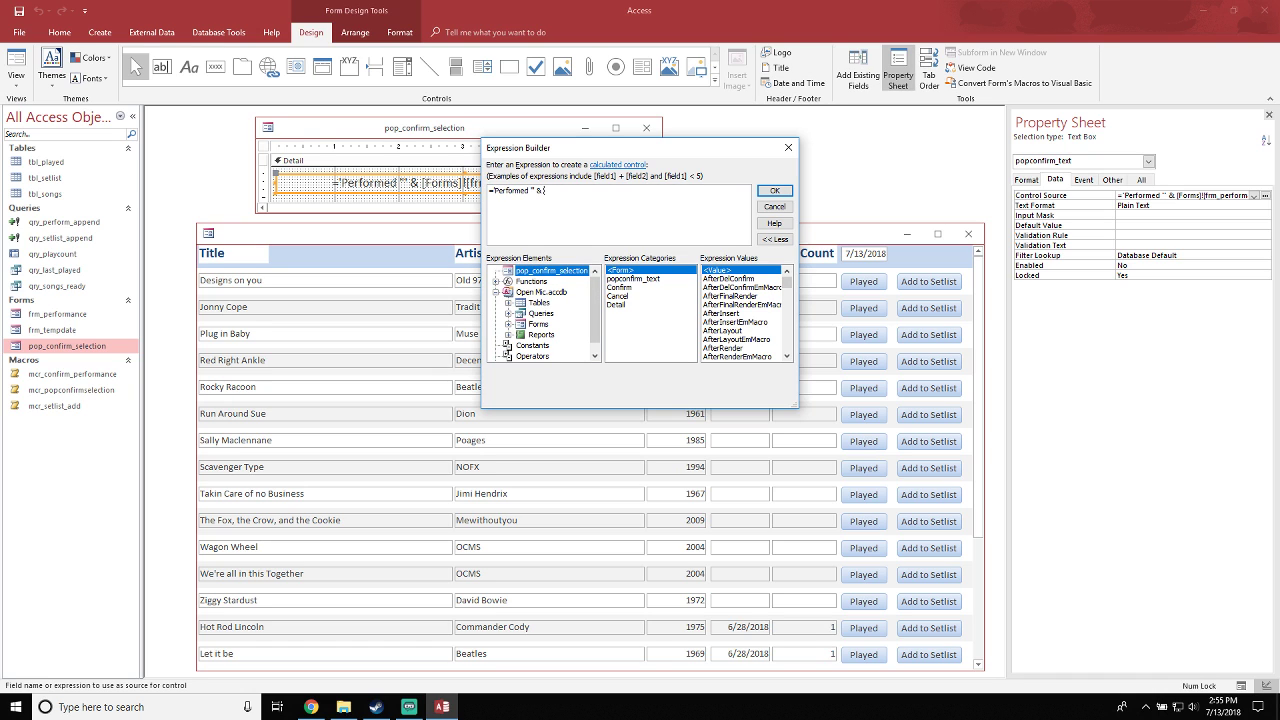
pyautogui.click(508, 324)
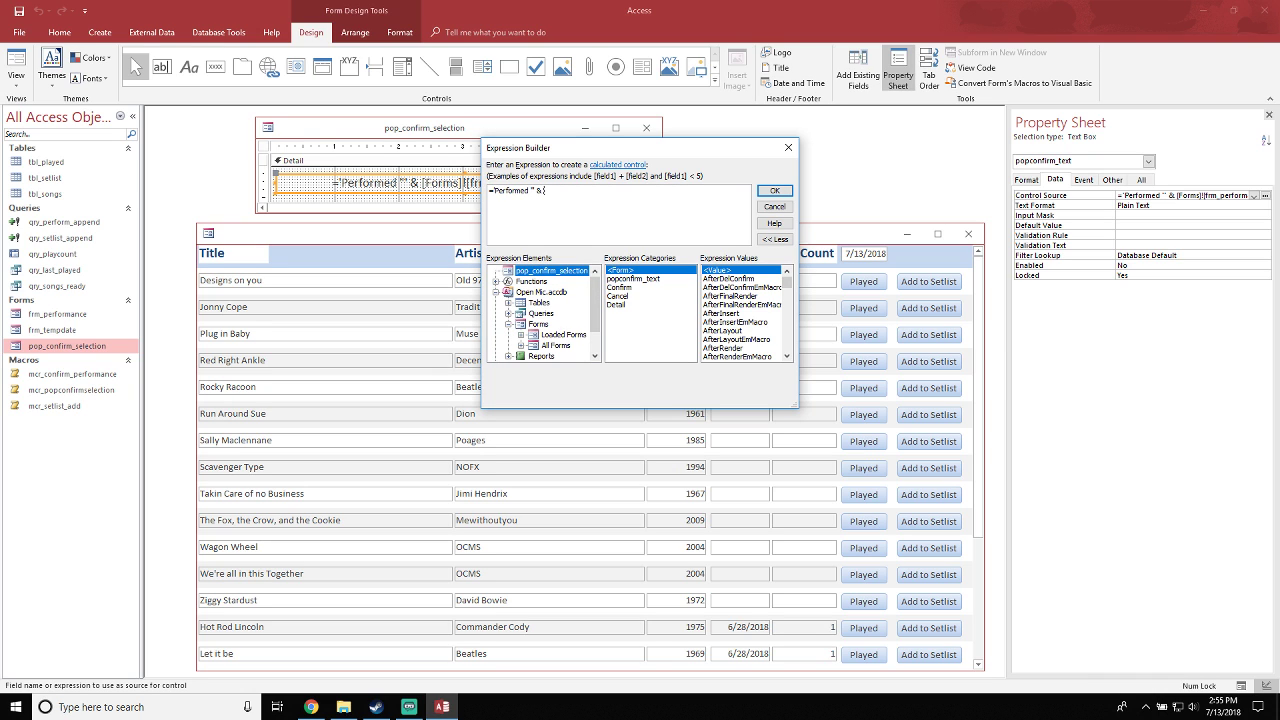
pyautogui.doubleClick(564, 335)
pyautogui.click(571, 324)
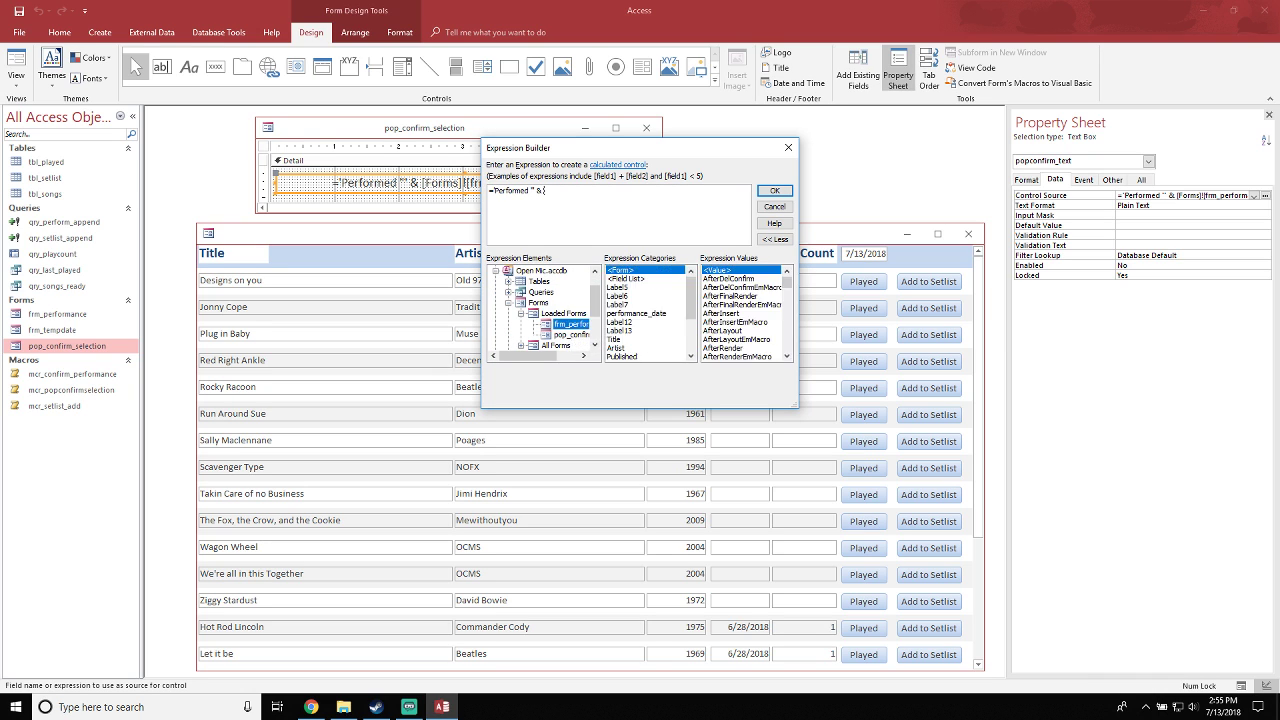
pyautogui.scroll(-1, 640, 313)
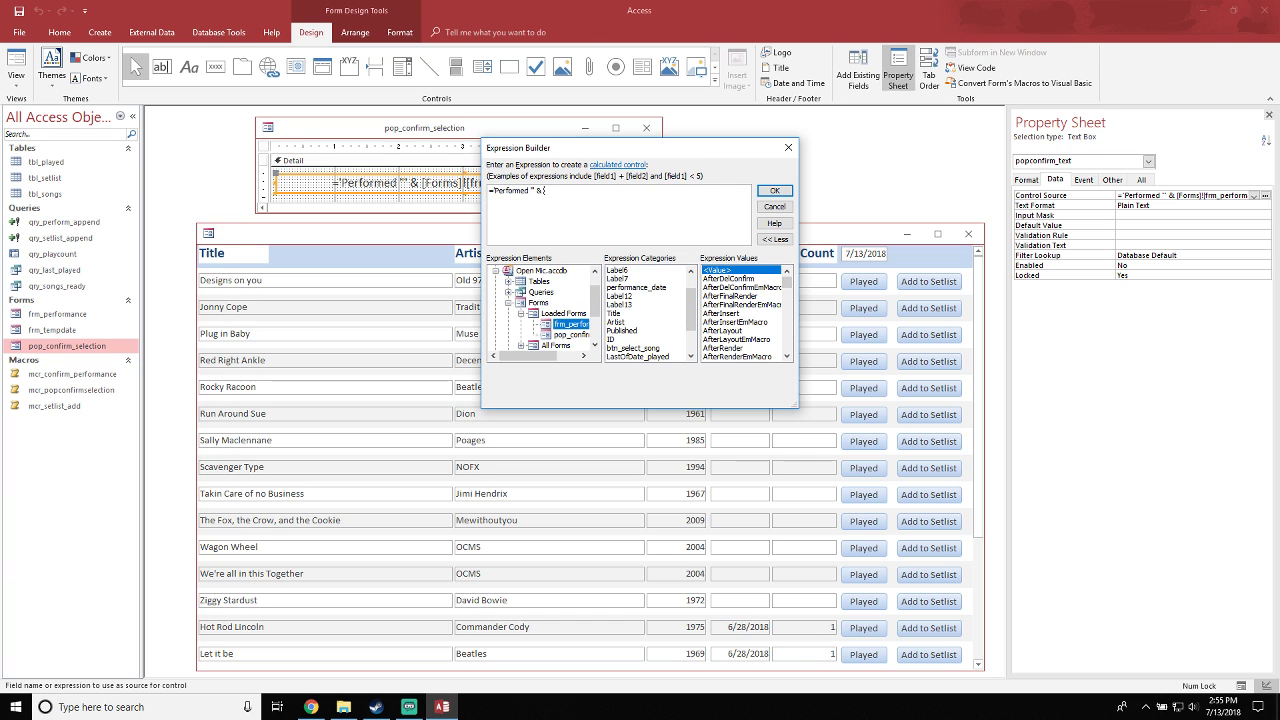
pyautogui.doubleClick(630, 313)
pyautogui.click(774, 190)
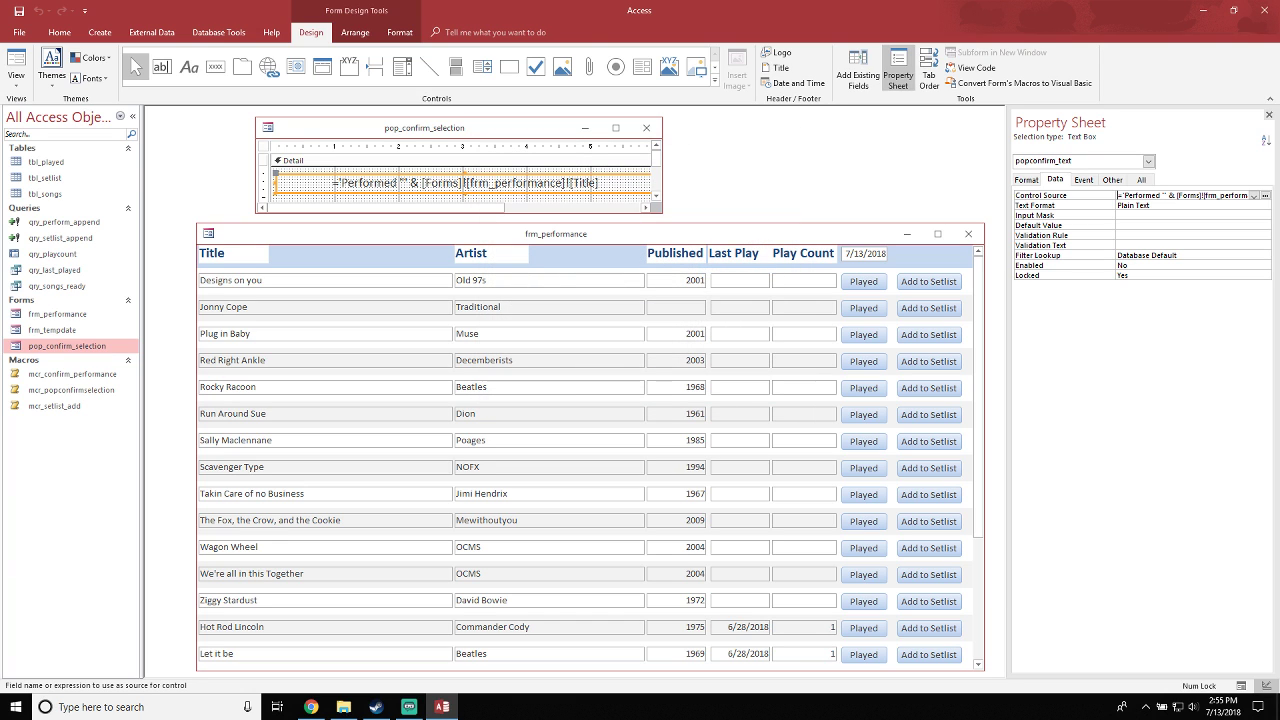
# Preview pop_confirm_selection in Form View and reposition the frm_performance window below and beside it
pyautogui.rightClick(390, 125)
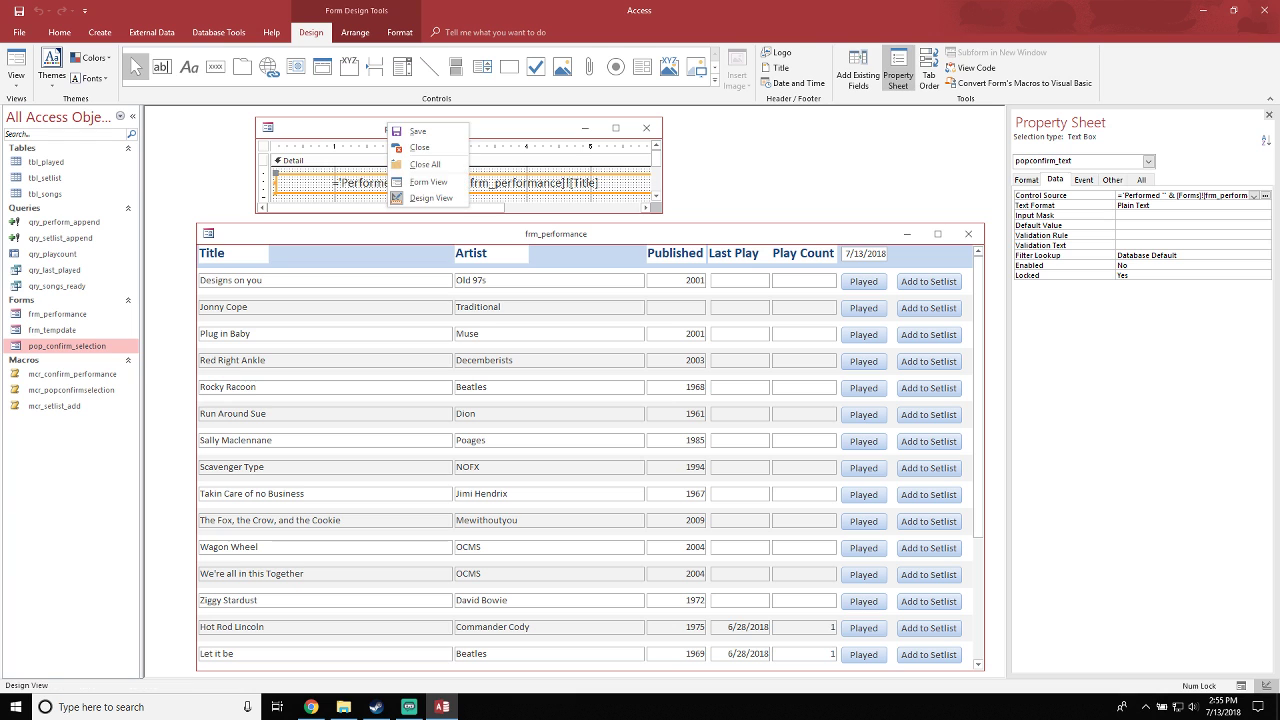
pyautogui.click(425, 183)
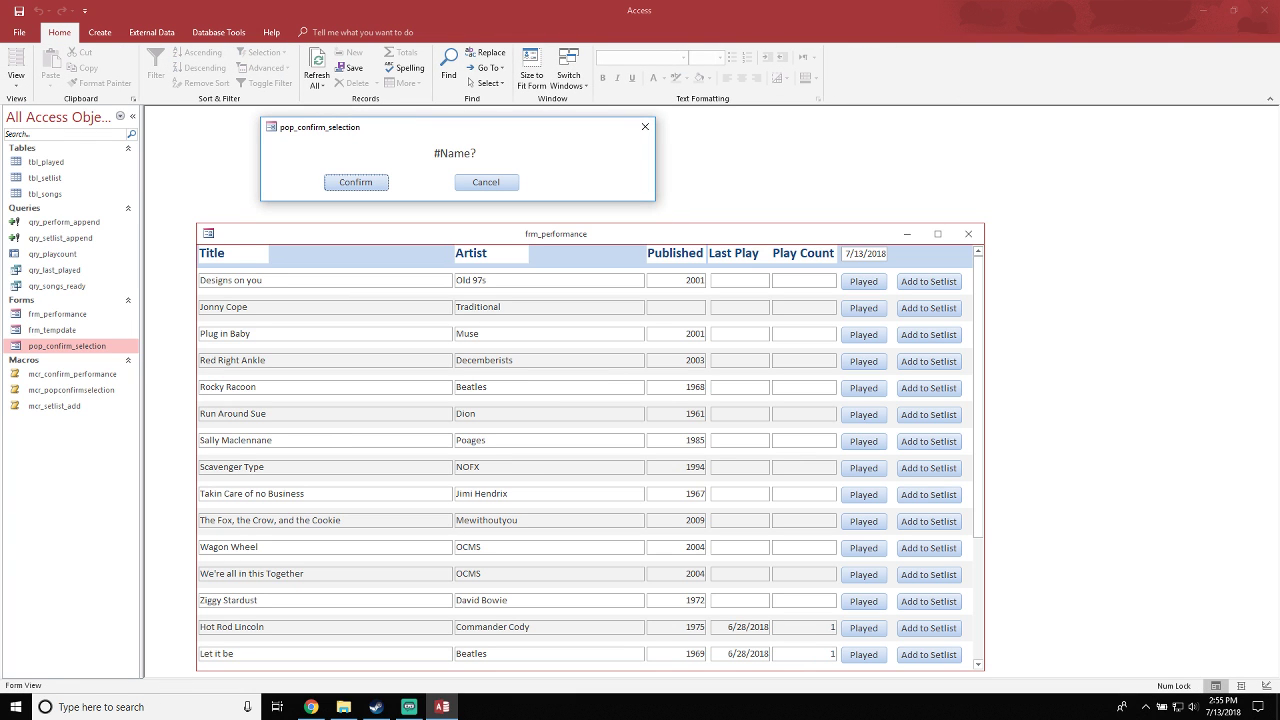
pyautogui.moveTo(520, 234); pyautogui.dragTo(562, 208)
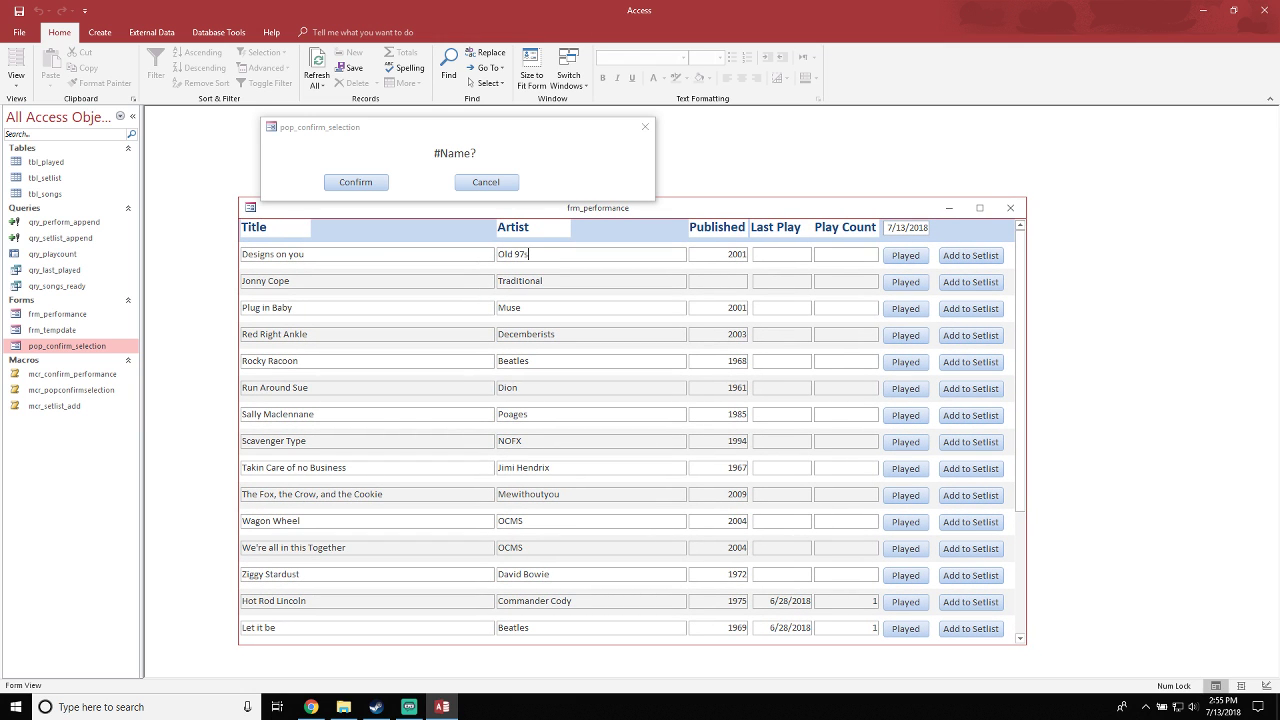
pyautogui.moveTo(800, 208); pyautogui.dragTo(845, 186)
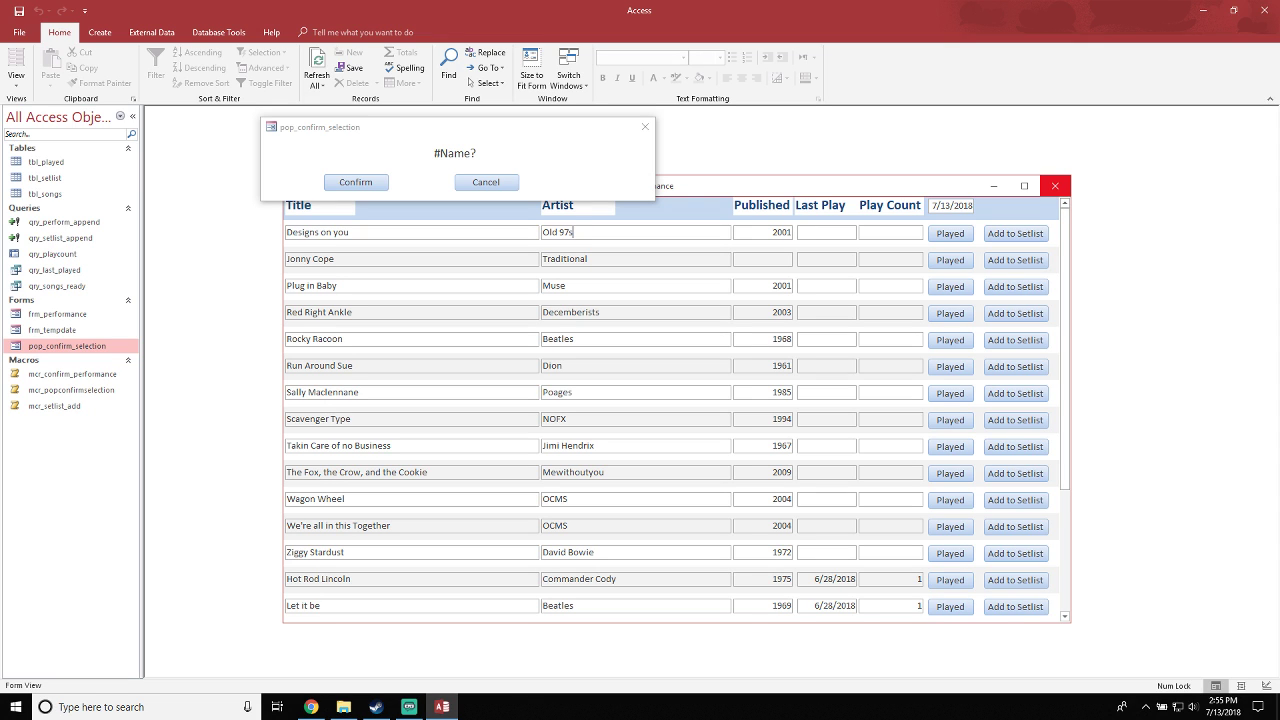
# Close frm_performance and pop_confirm_selection, saving the design changes to the popup form
pyautogui.click(1055, 186)
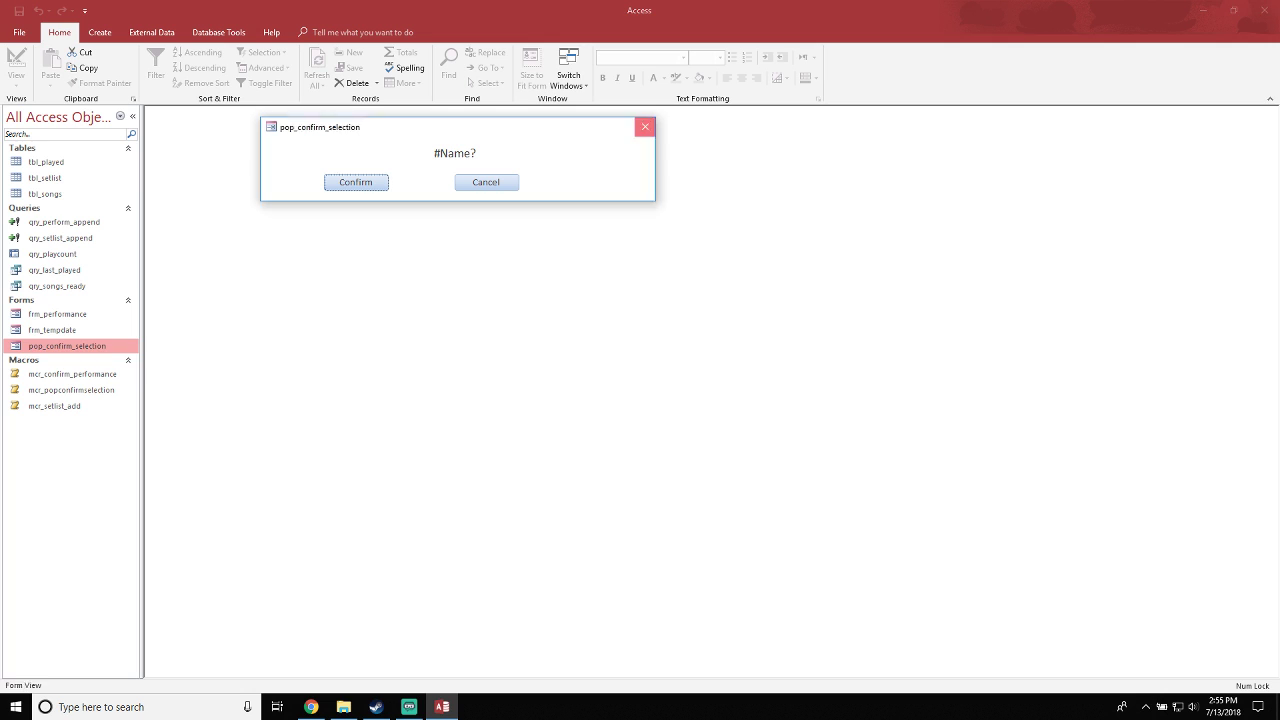
pyautogui.click(645, 127)
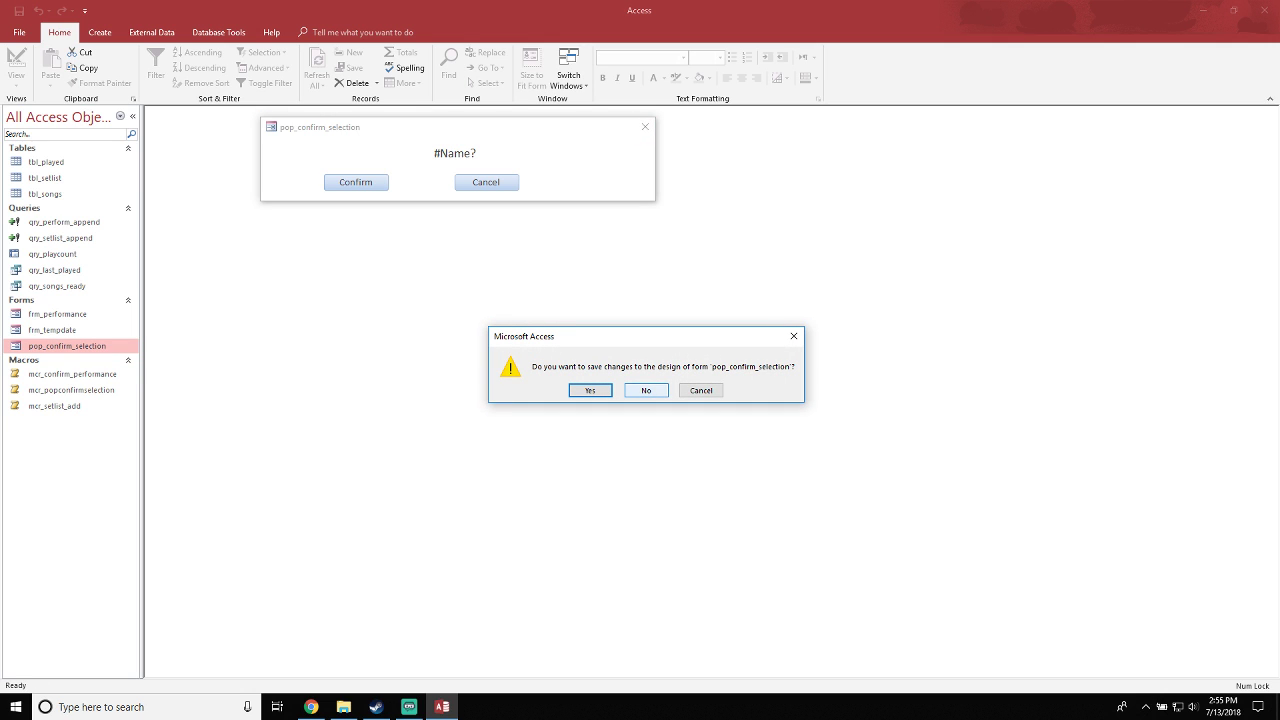
pyautogui.click(590, 390)
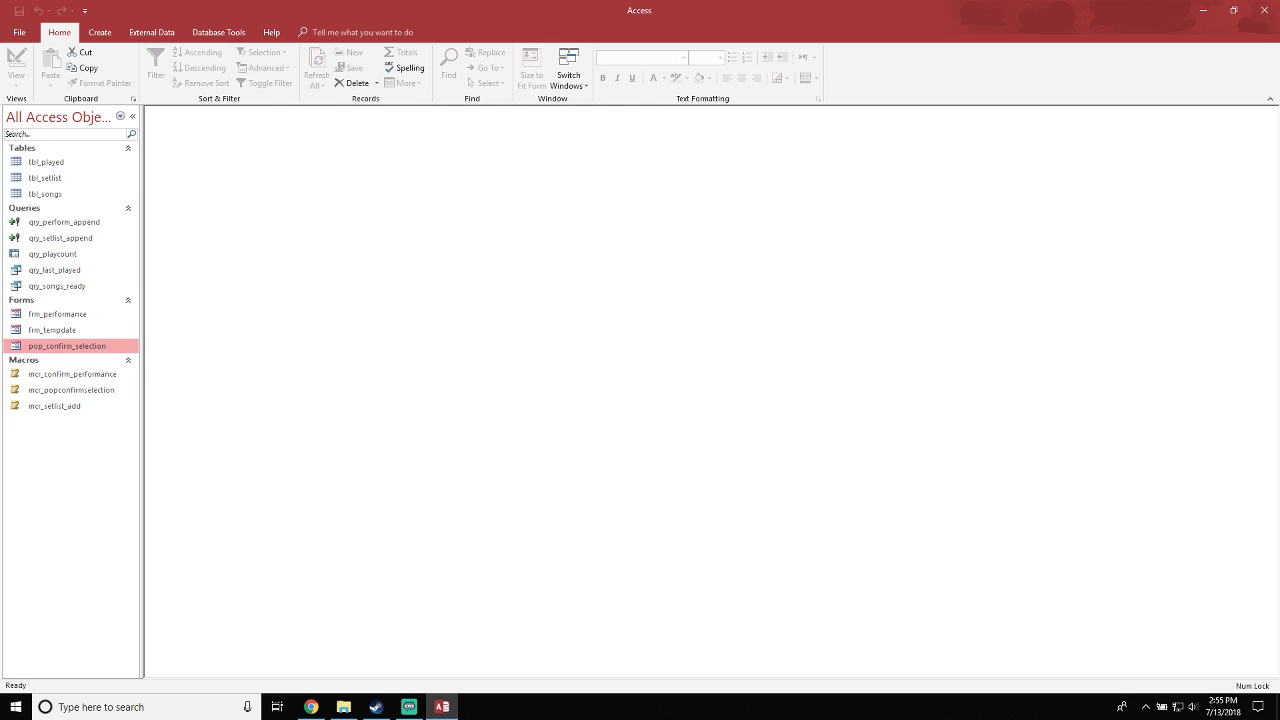
# Open pop_confirm_selection in Design View to check its confirmation text expression, and close the form
pyautogui.rightClick(82, 346)
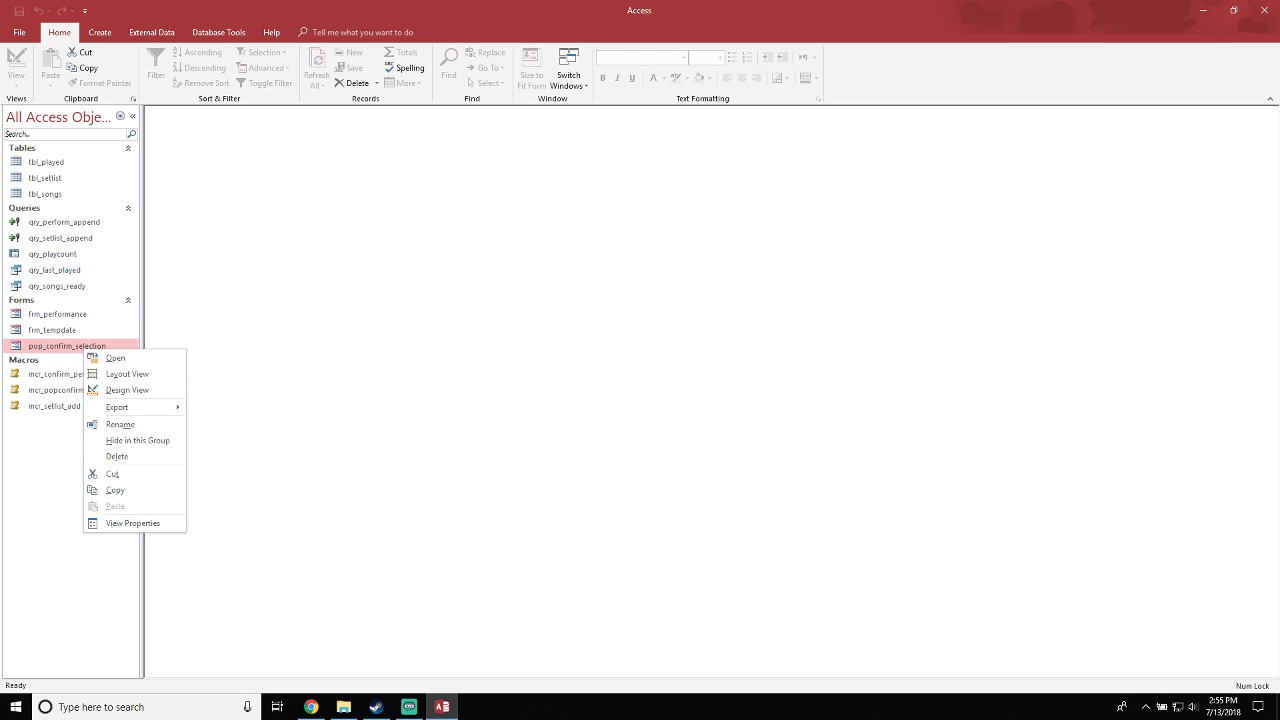
pyautogui.click(100, 390)
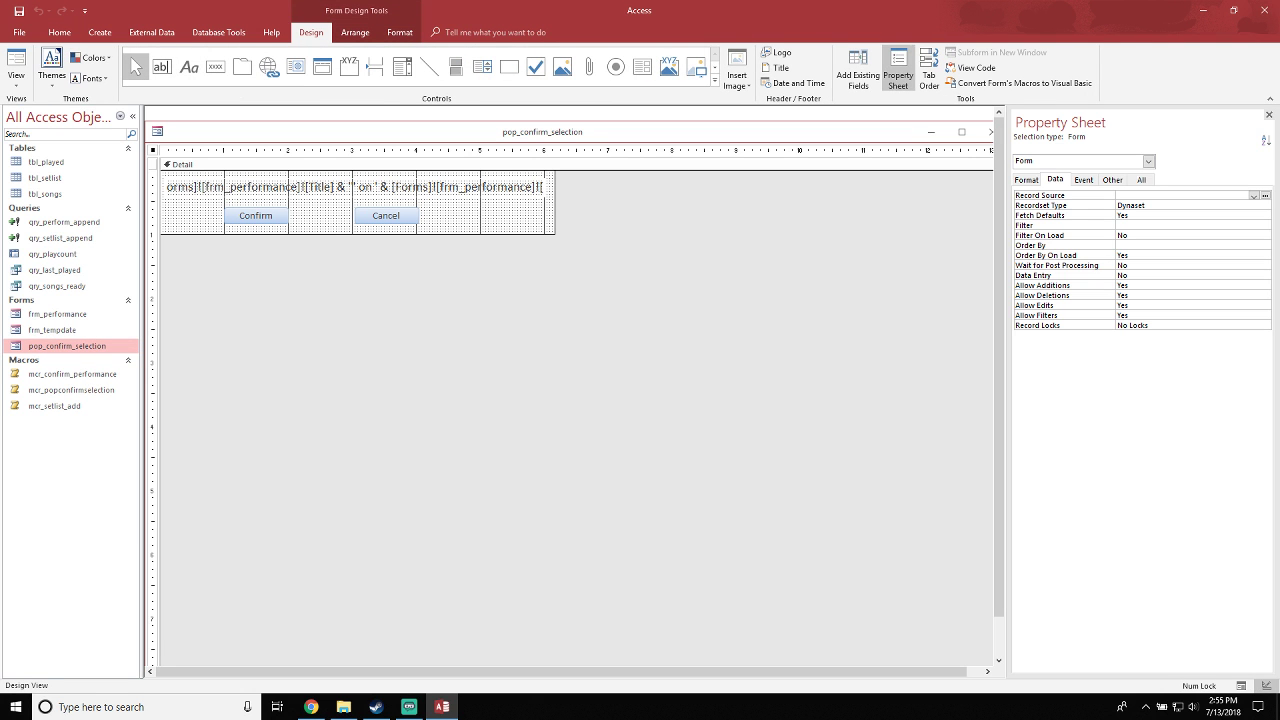
pyautogui.click(990, 131)
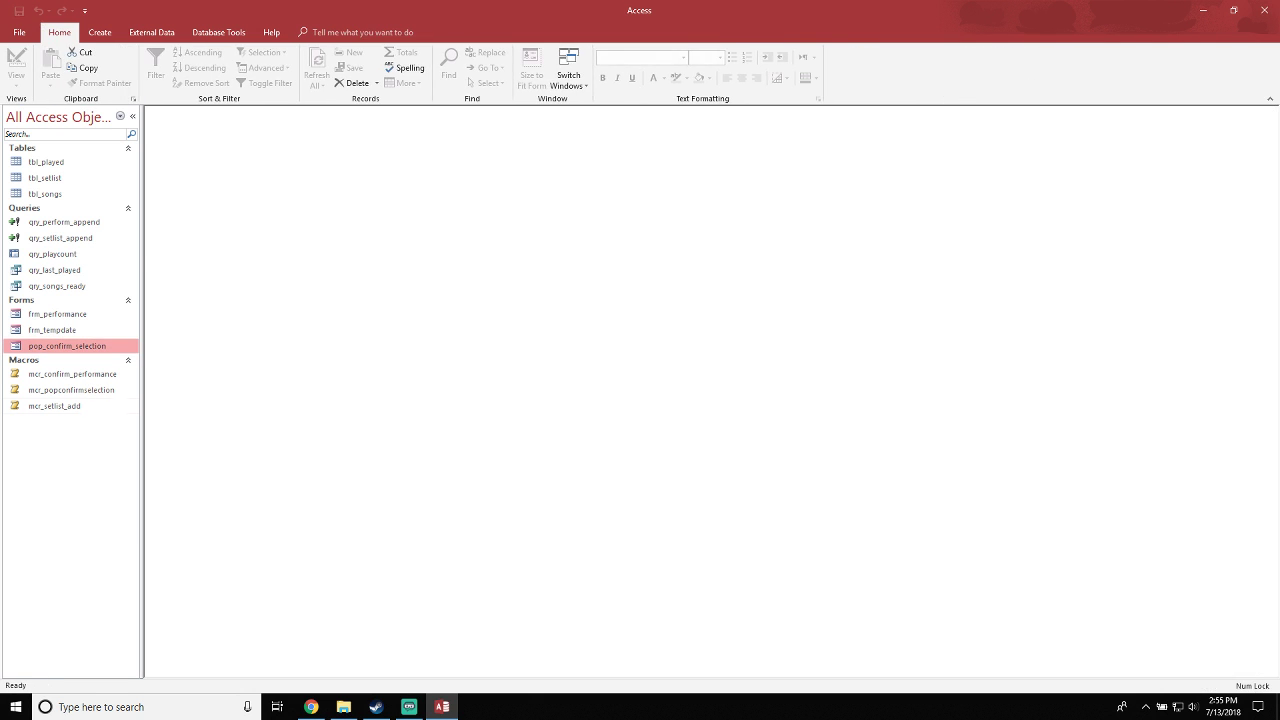
# Open frm_performance in Design View and examine the data properties of the form and its Detail section controls
pyautogui.rightClick(55, 314)
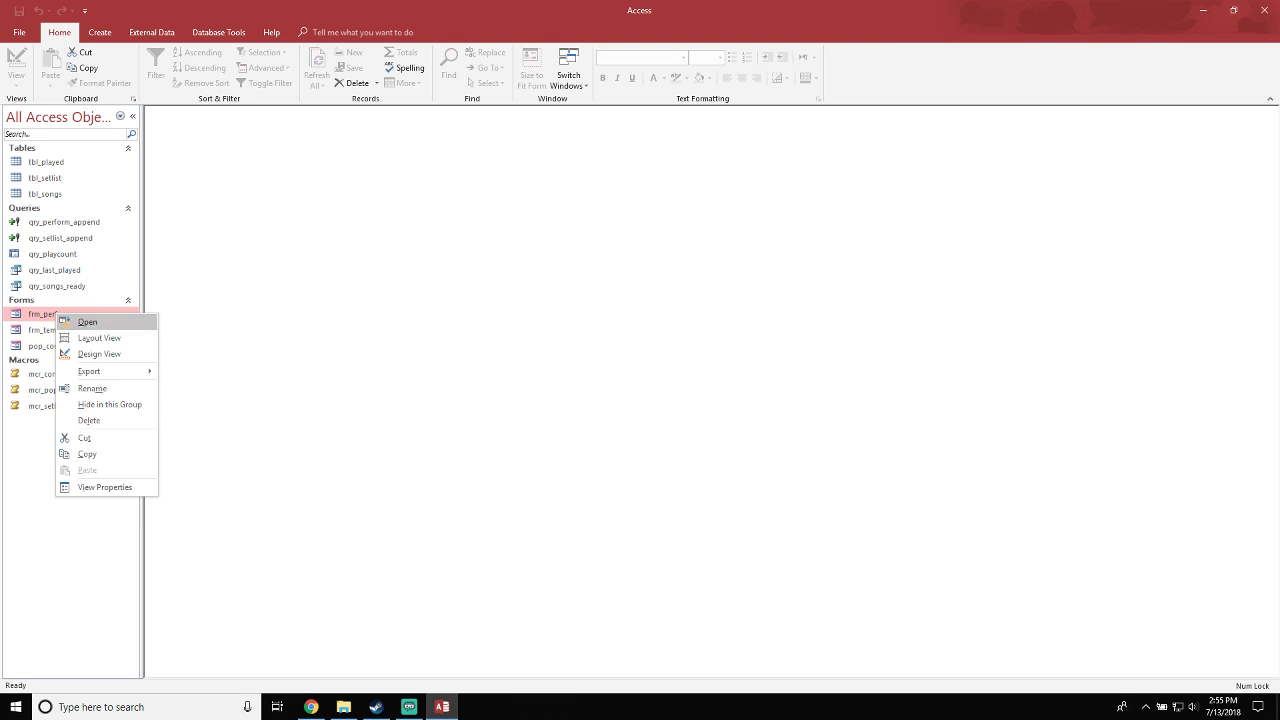
pyautogui.click(99, 354)
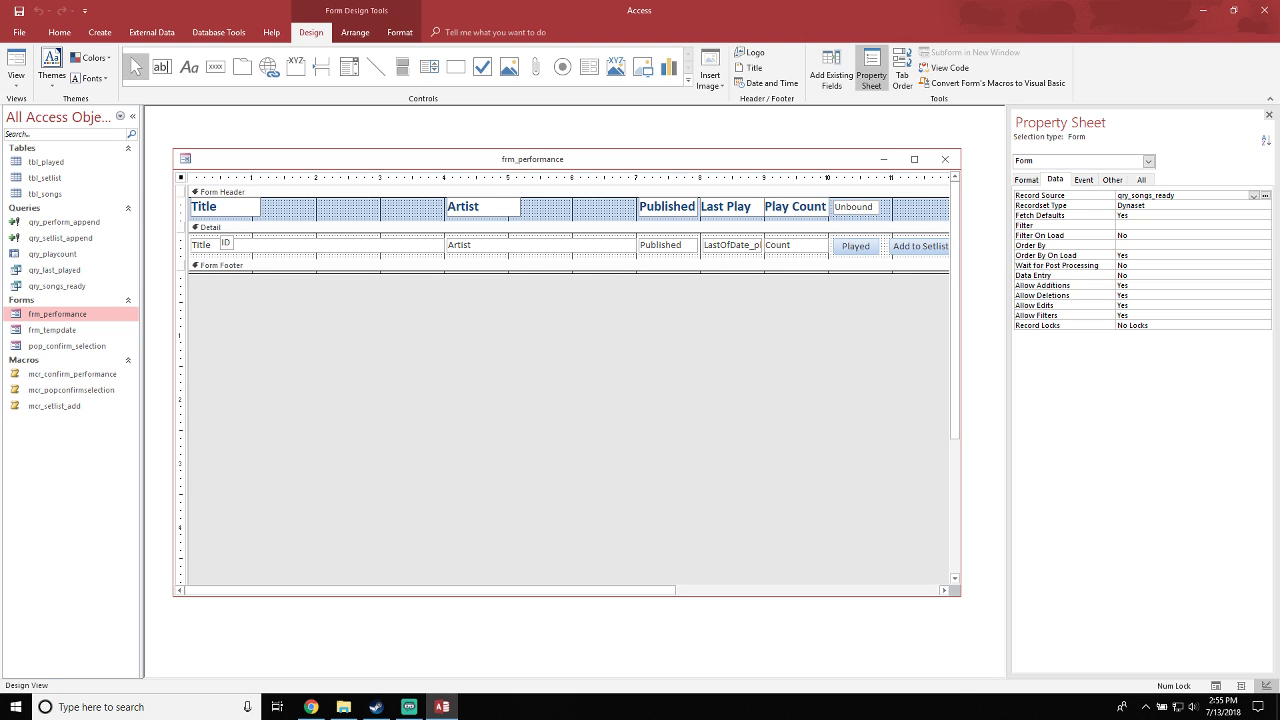
pyautogui.click(540, 245)
pyautogui.click(667, 245)
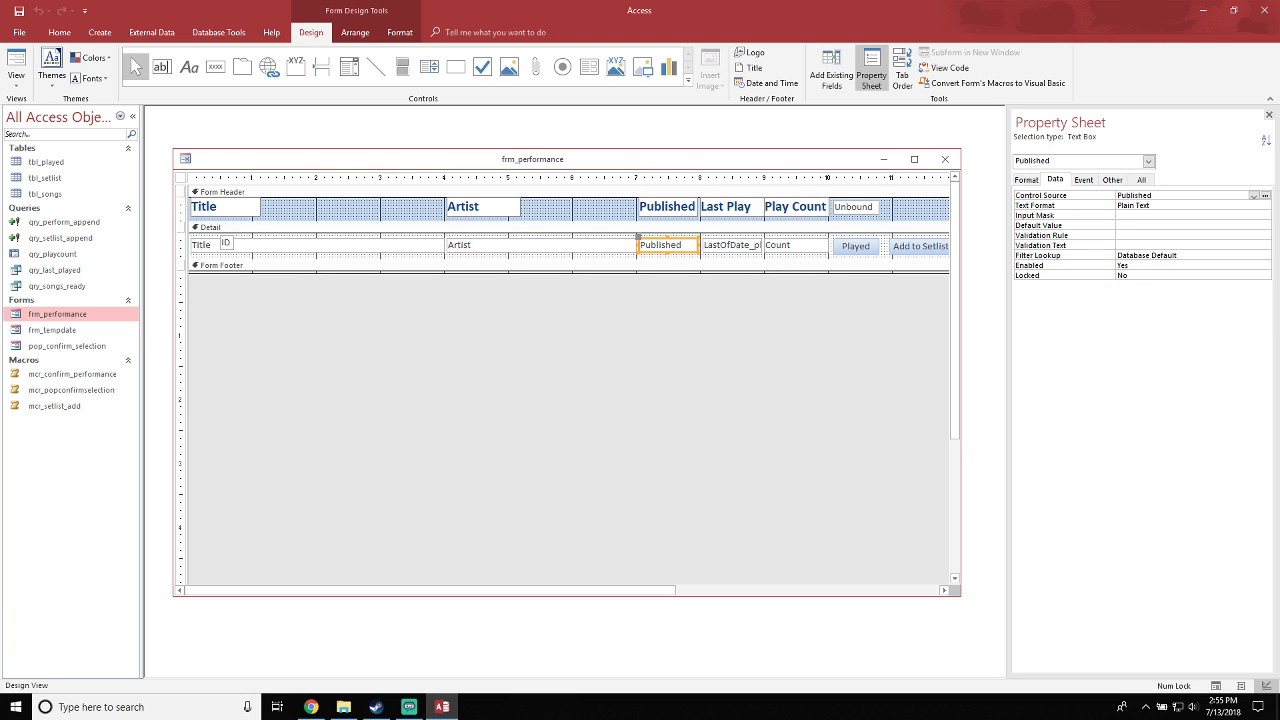
pyautogui.click(731, 245)
pyautogui.click(795, 245)
pyautogui.click(856, 246)
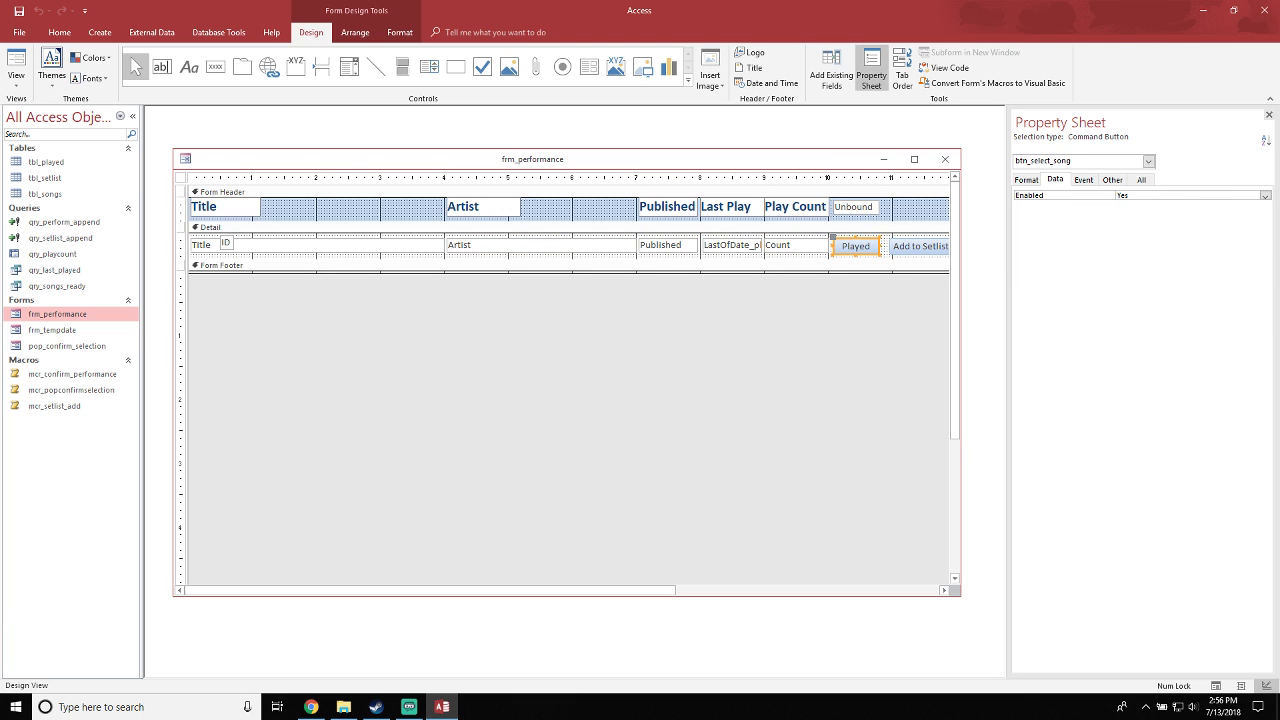
pyautogui.click(795, 245)
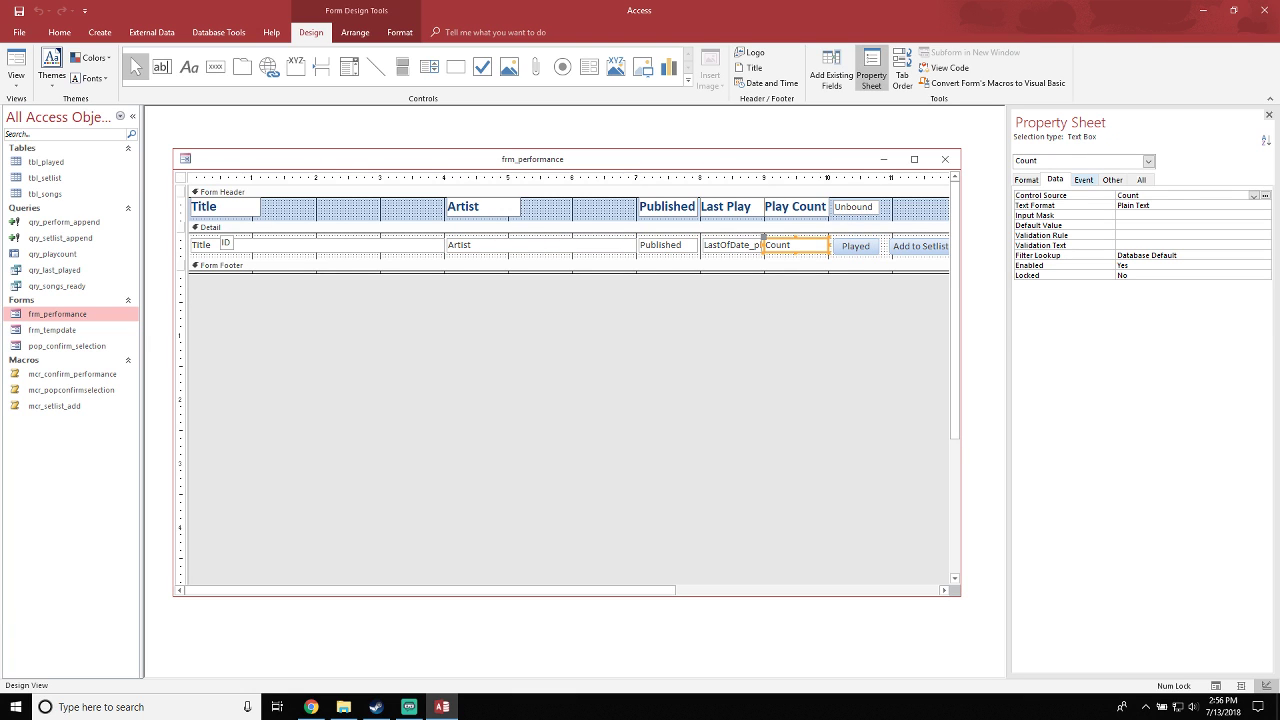
pyautogui.click(780, 370)
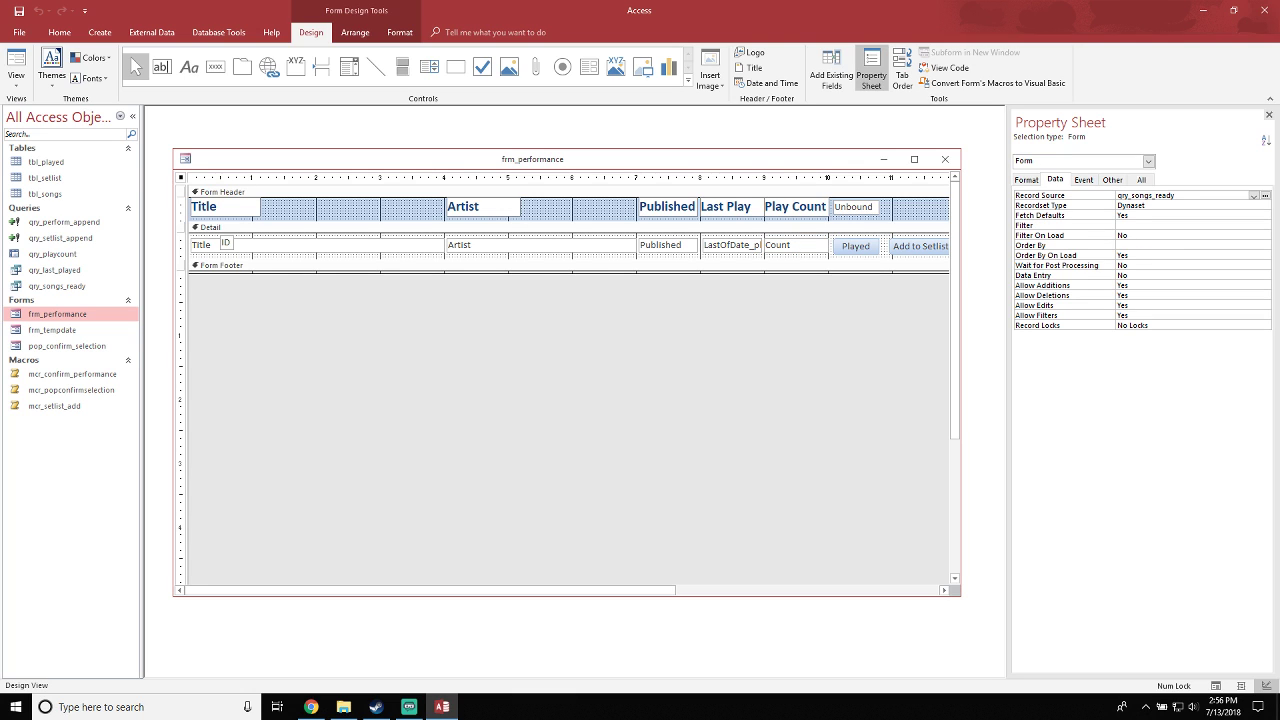
pyautogui.press('Tab')
pyautogui.press('Tab')
pyautogui.press('Tab')
pyautogui.press('Tab')
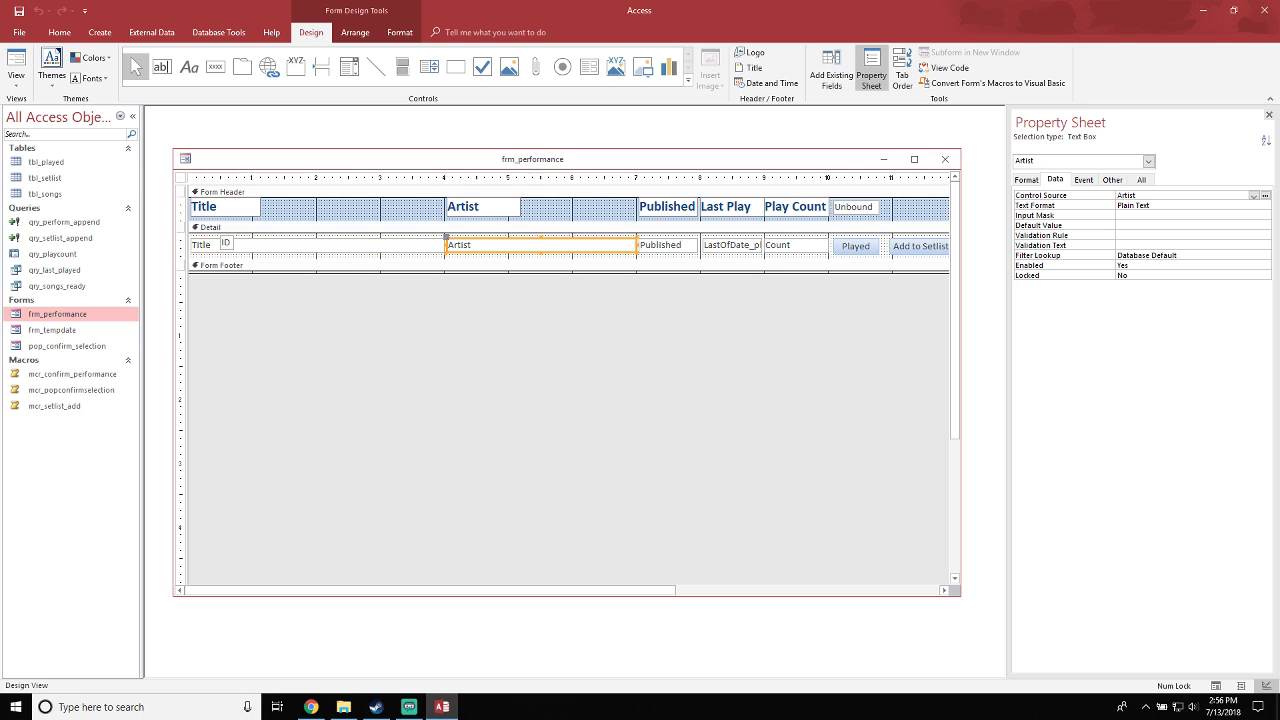
pyautogui.press('Tab')
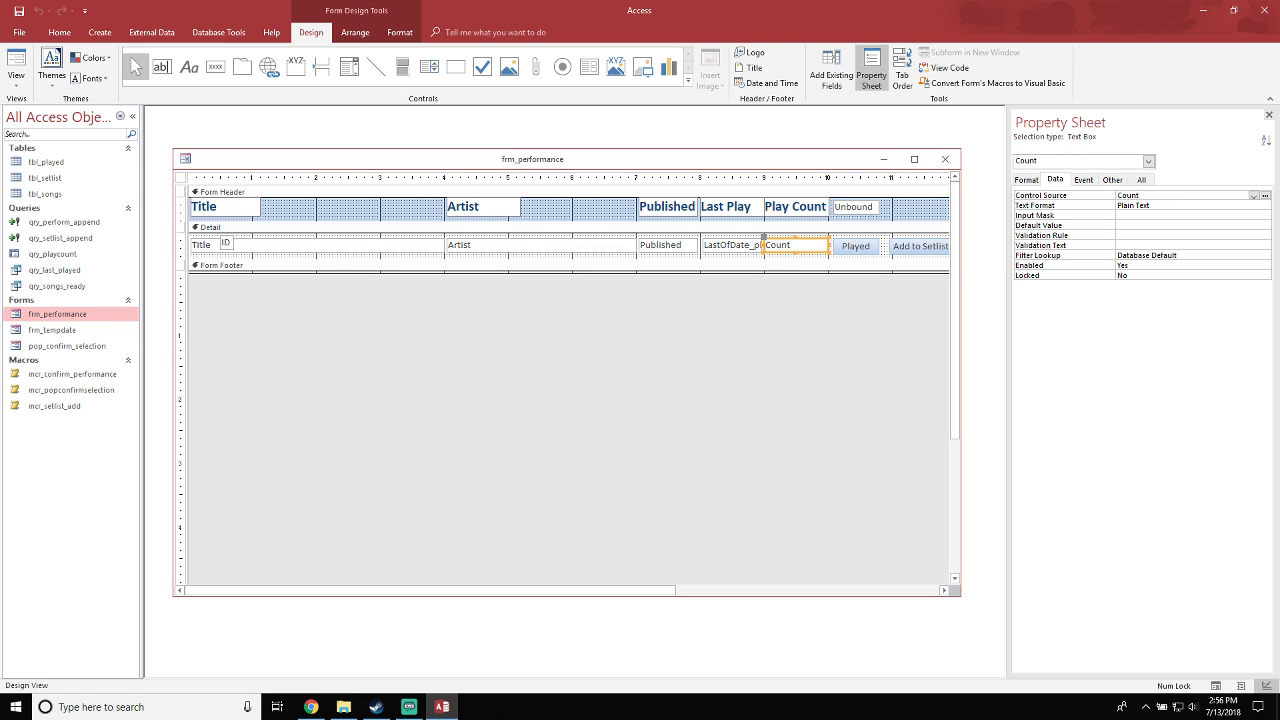
pyautogui.click(300, 245)
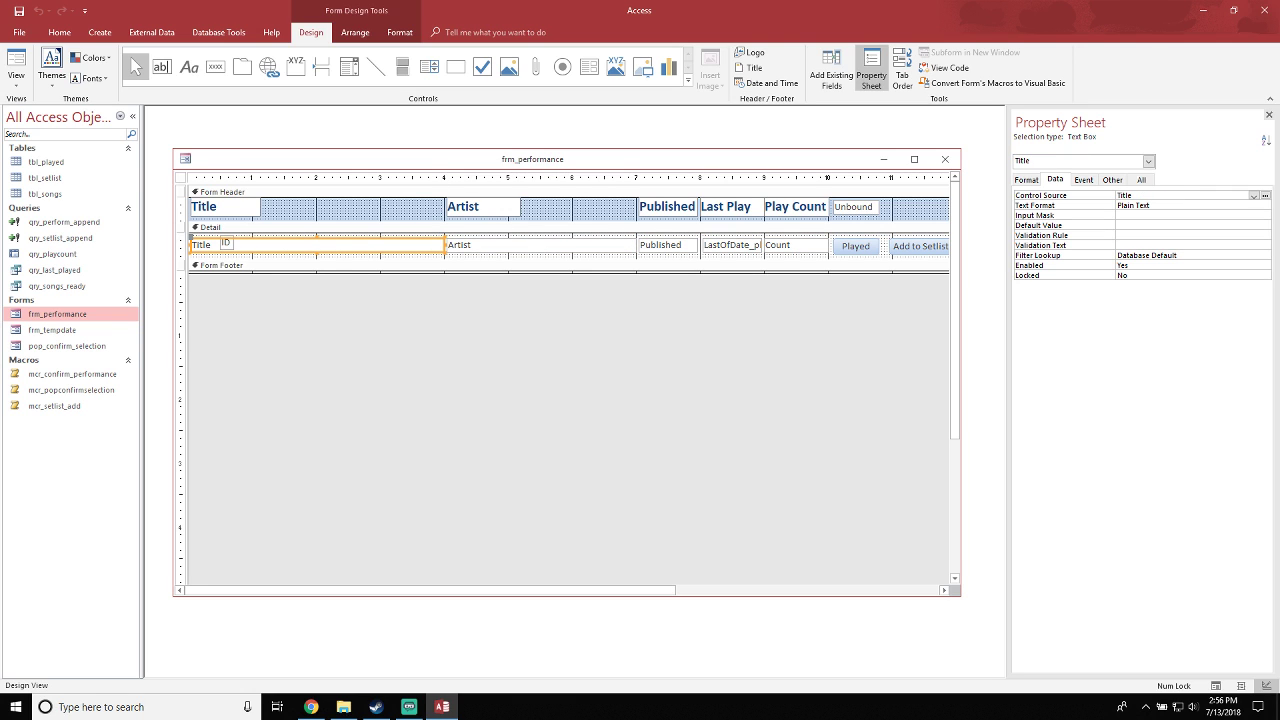
# Adjust the Form Footer edge and the frm_performance window, and close the form without saving its design changes
pyautogui.moveTo(400, 273); pyautogui.dragTo(400, 268)
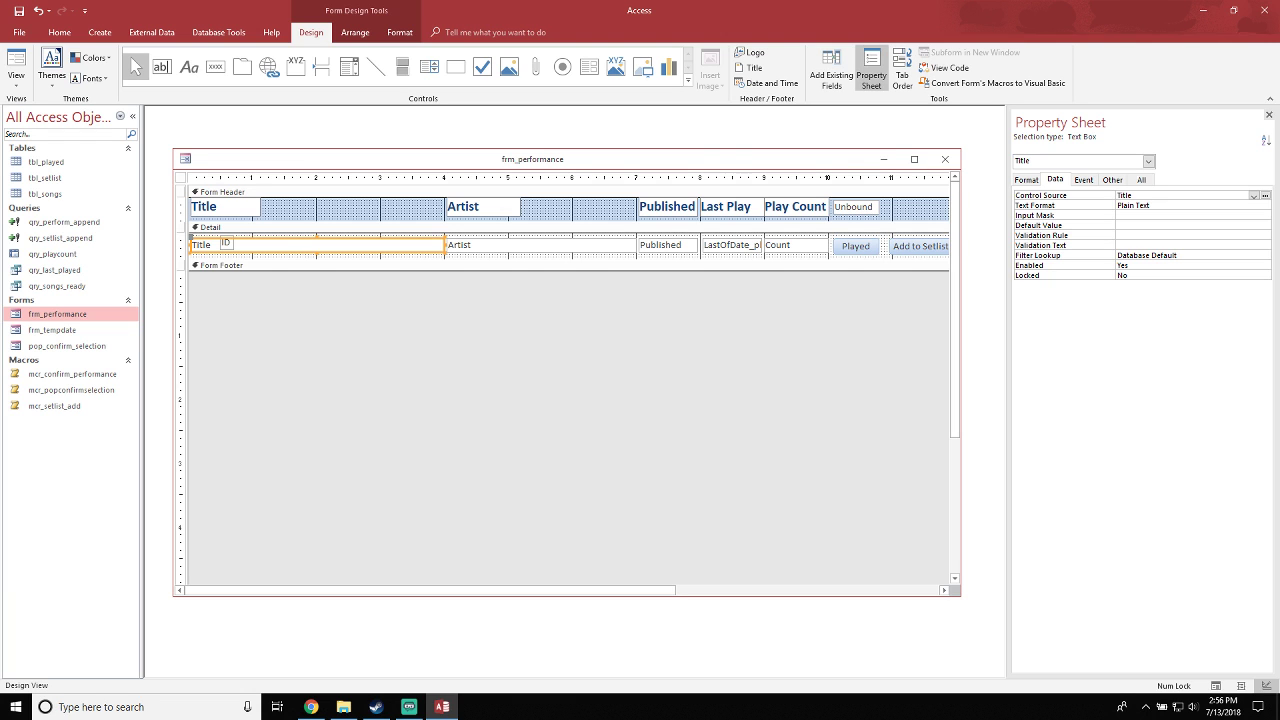
pyautogui.moveTo(961, 597); pyautogui.dragTo(988, 600)
pyautogui.moveTo(760, 159); pyautogui.dragTo(739, 127)
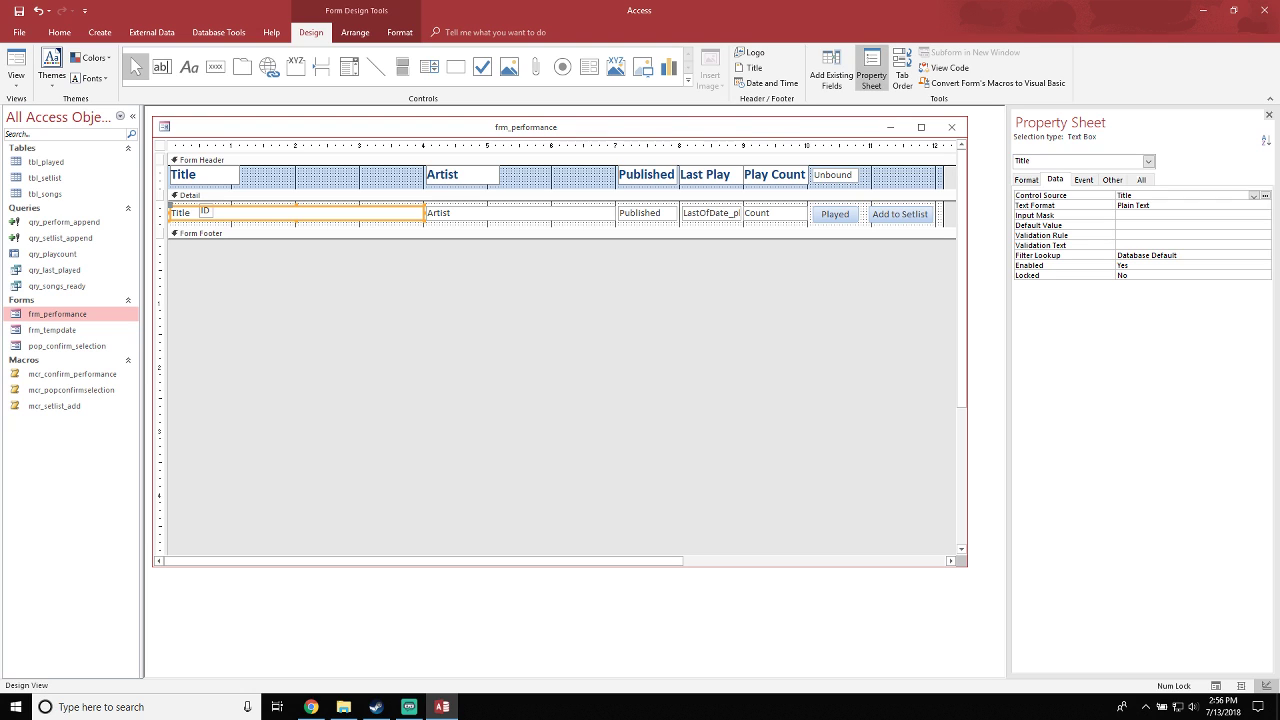
pyautogui.click(951, 127)
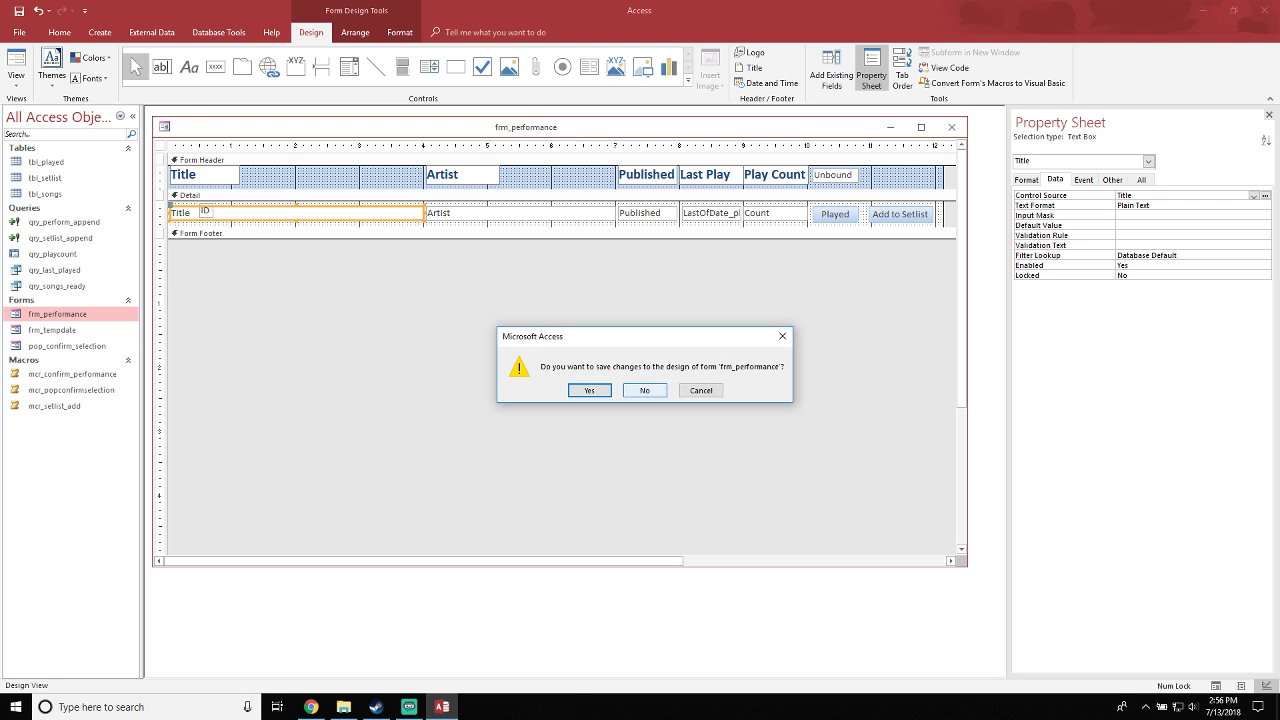
pyautogui.click(645, 390)
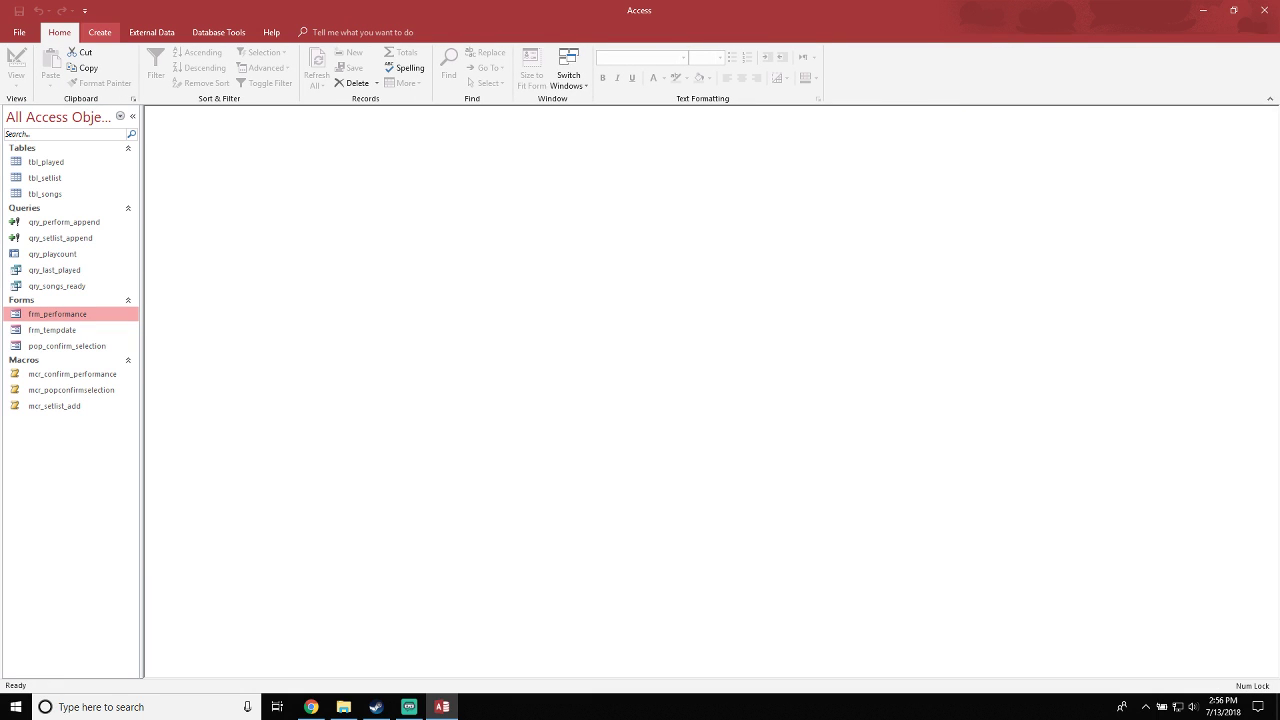
# Rename the form frm_performance as frm_performance_old
pyautogui.click(100, 32)
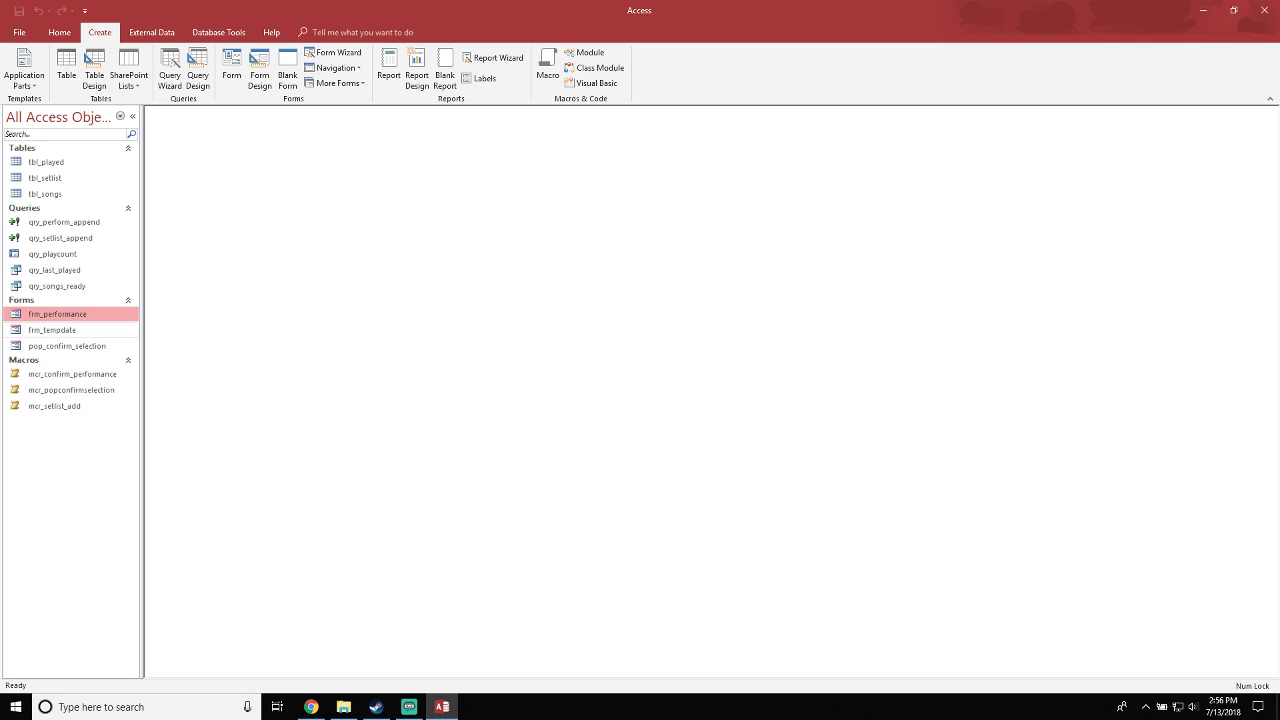
pyautogui.press('F2')
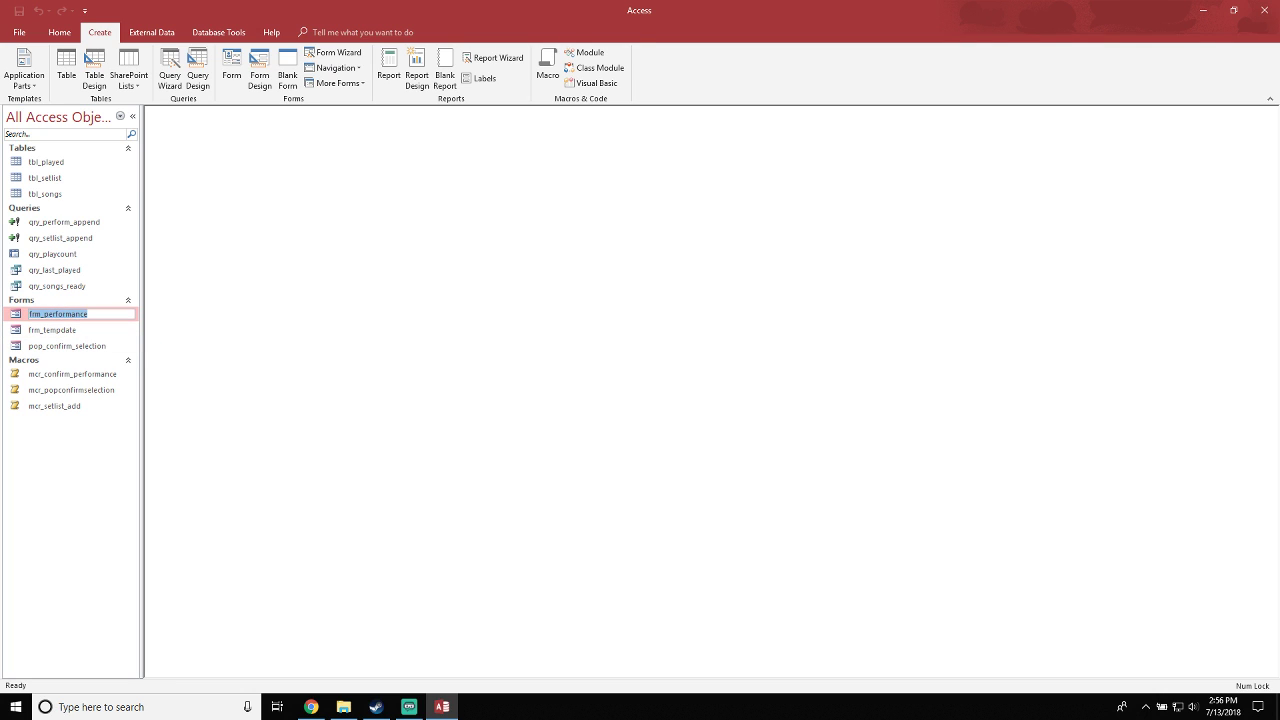
pyautogui.click(89, 314)
pyautogui.write('_old')
pyautogui.press('Return')
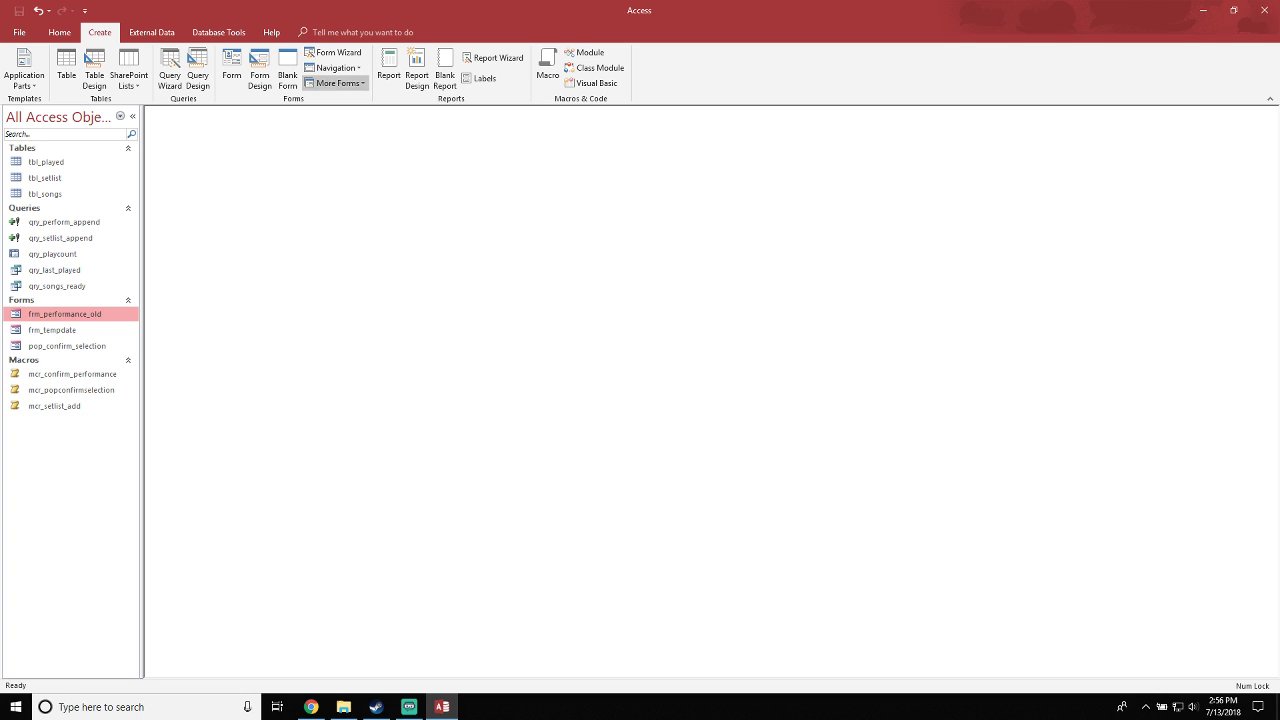
# Create a new empty form in Design View, discarding the blank form opened in Layout View
pyautogui.click(287, 72)
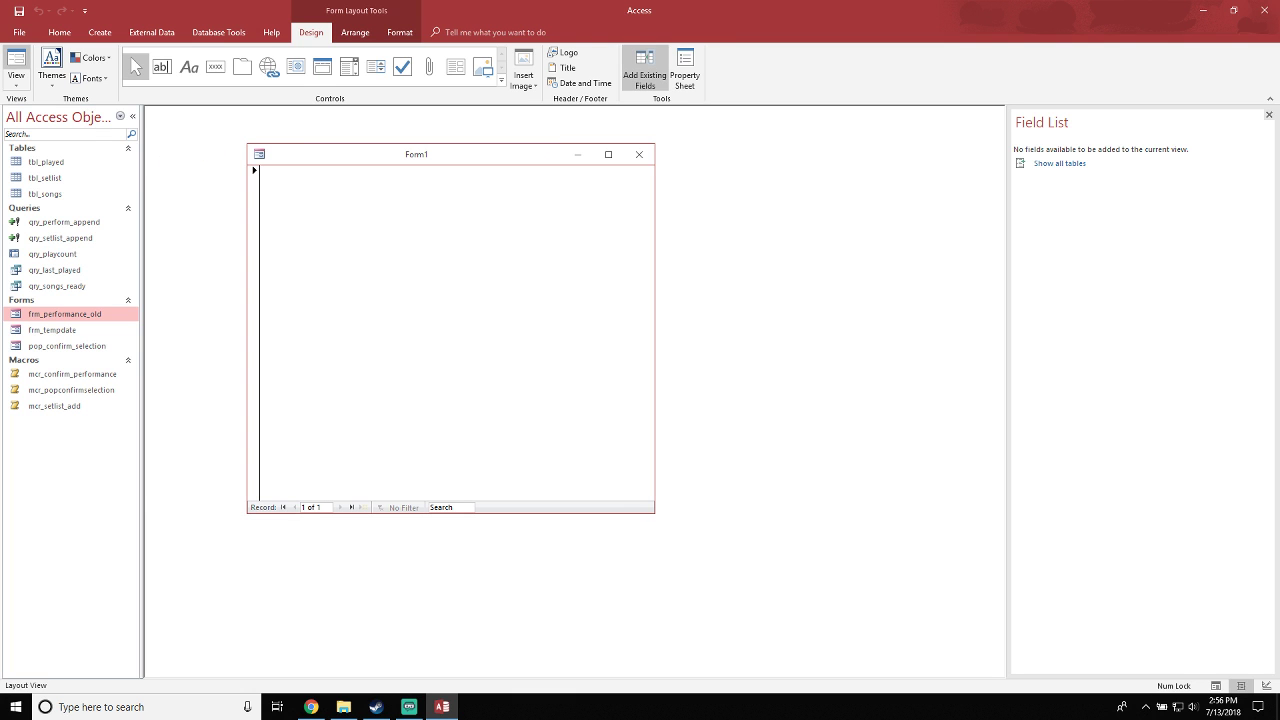
pyautogui.click(639, 154)
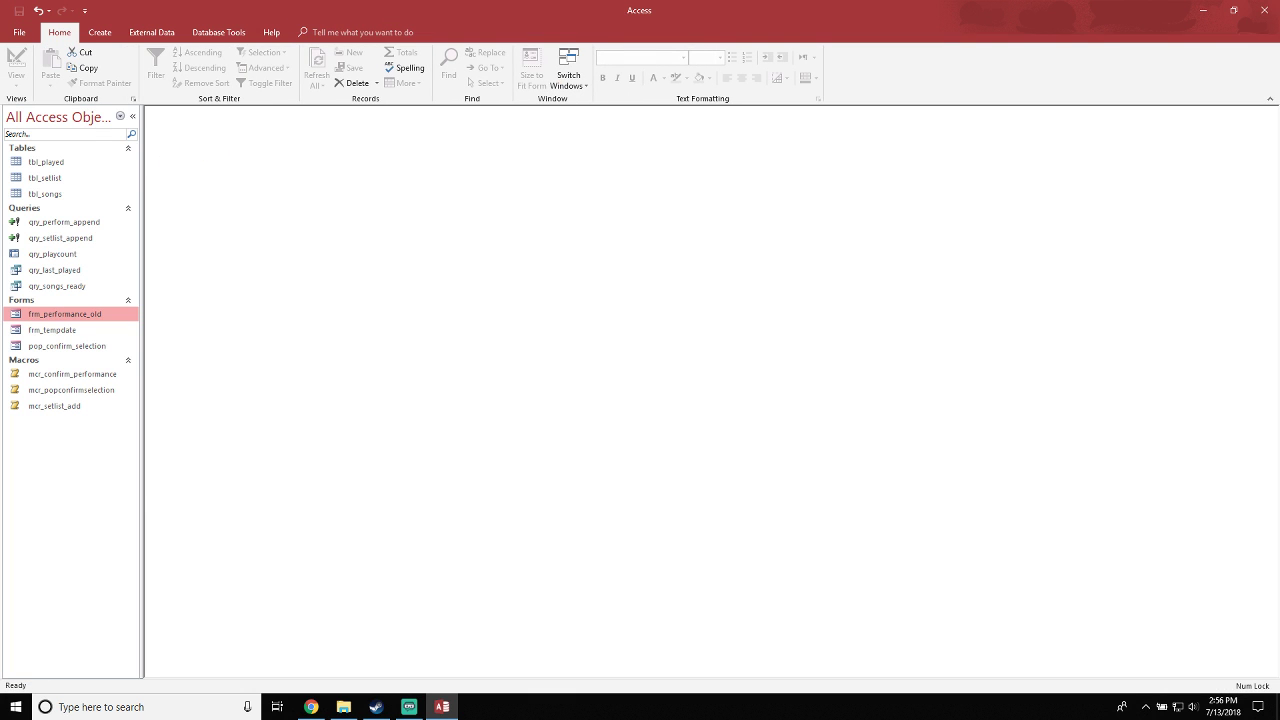
pyautogui.click(99, 32)
pyautogui.click(260, 70)
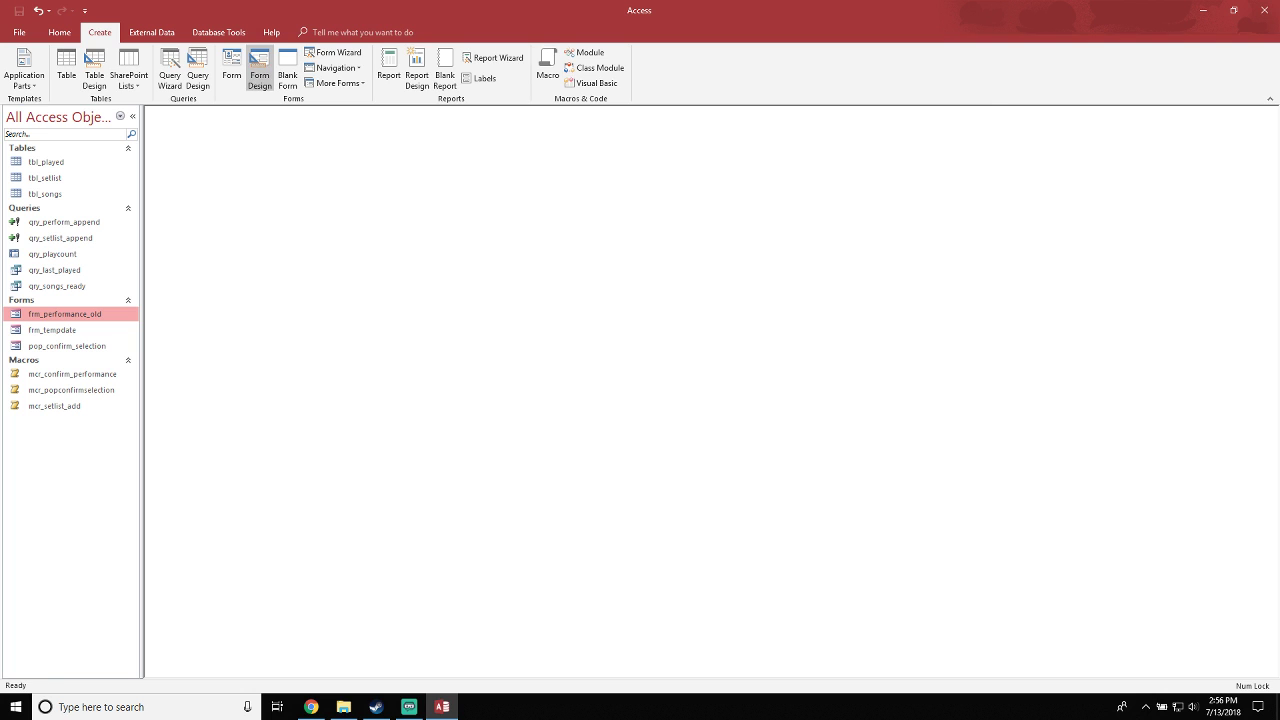
pyautogui.moveTo(340, 144); pyautogui.dragTo(537, 121)
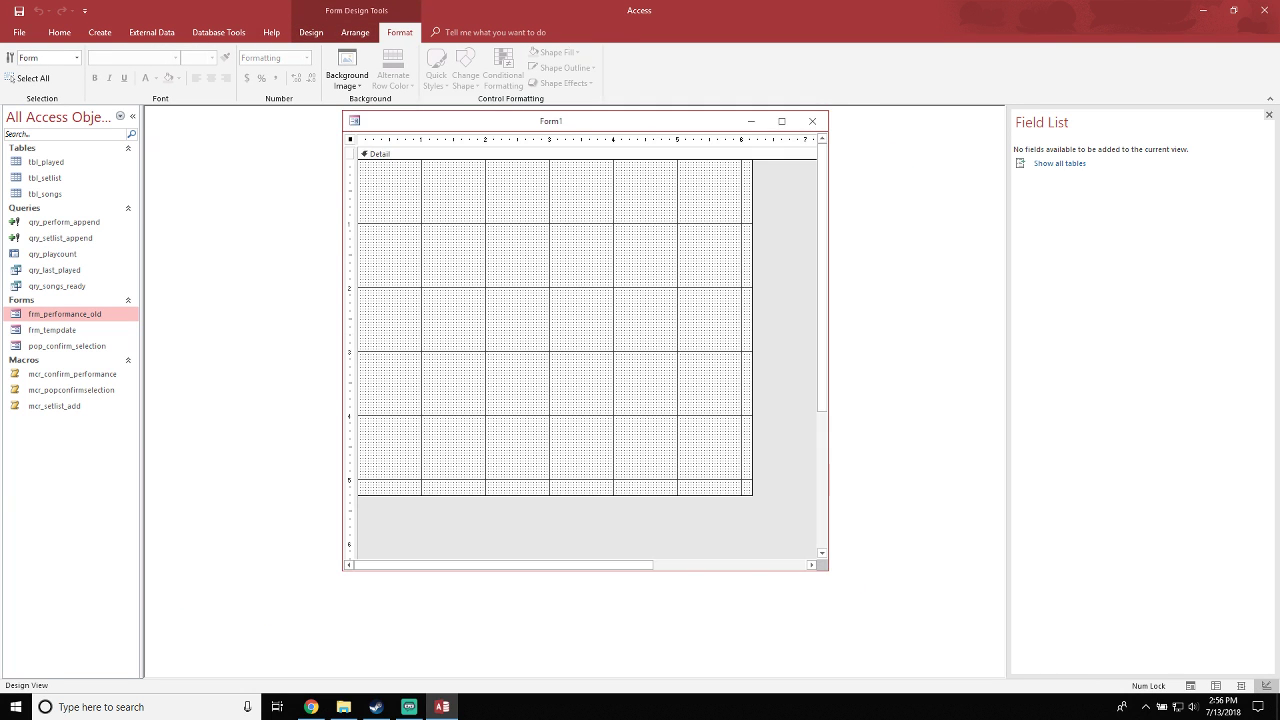
# Show the new form's properties and set its record source to qry_songs_ready
pyautogui.press('F4')
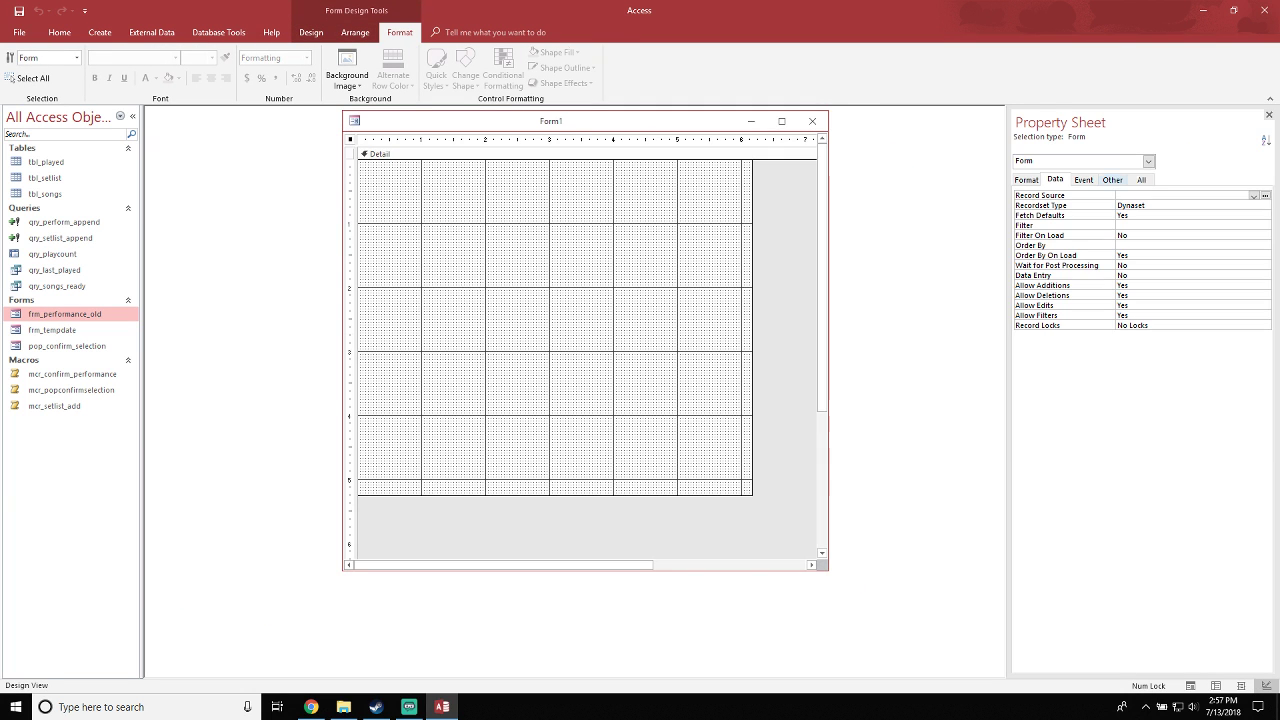
pyautogui.click(1254, 196)
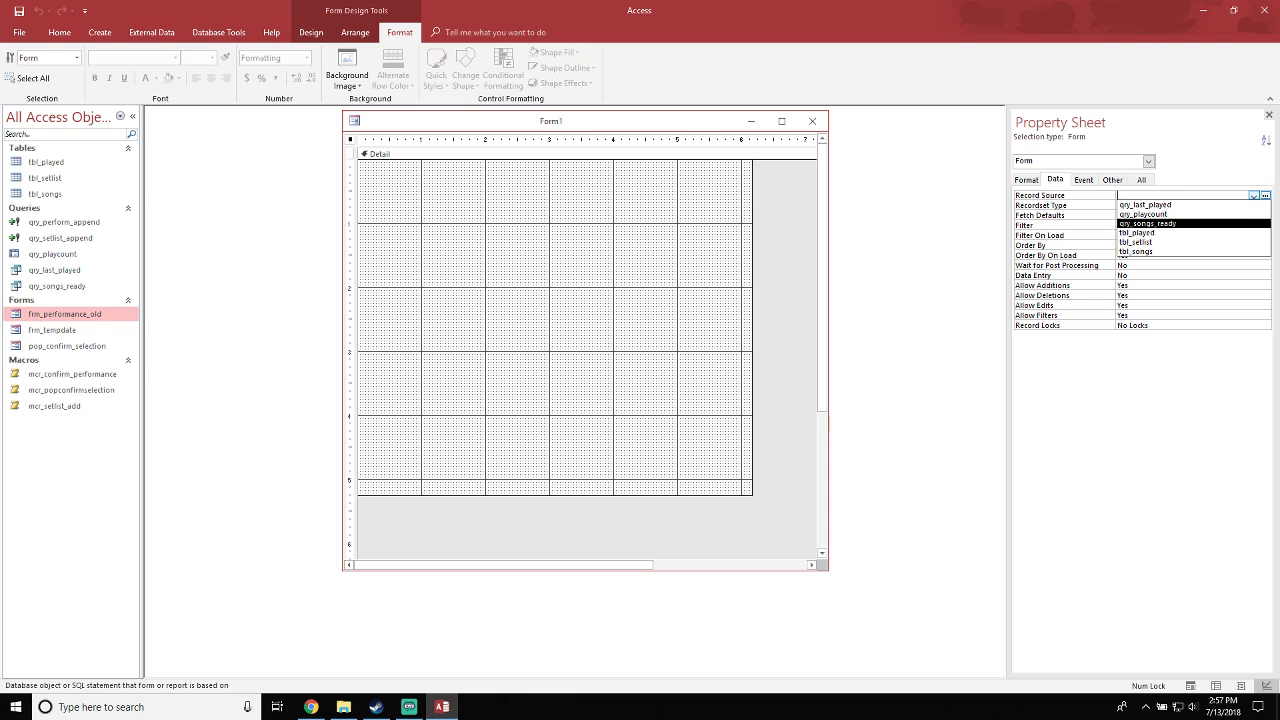
pyautogui.click(1148, 224)
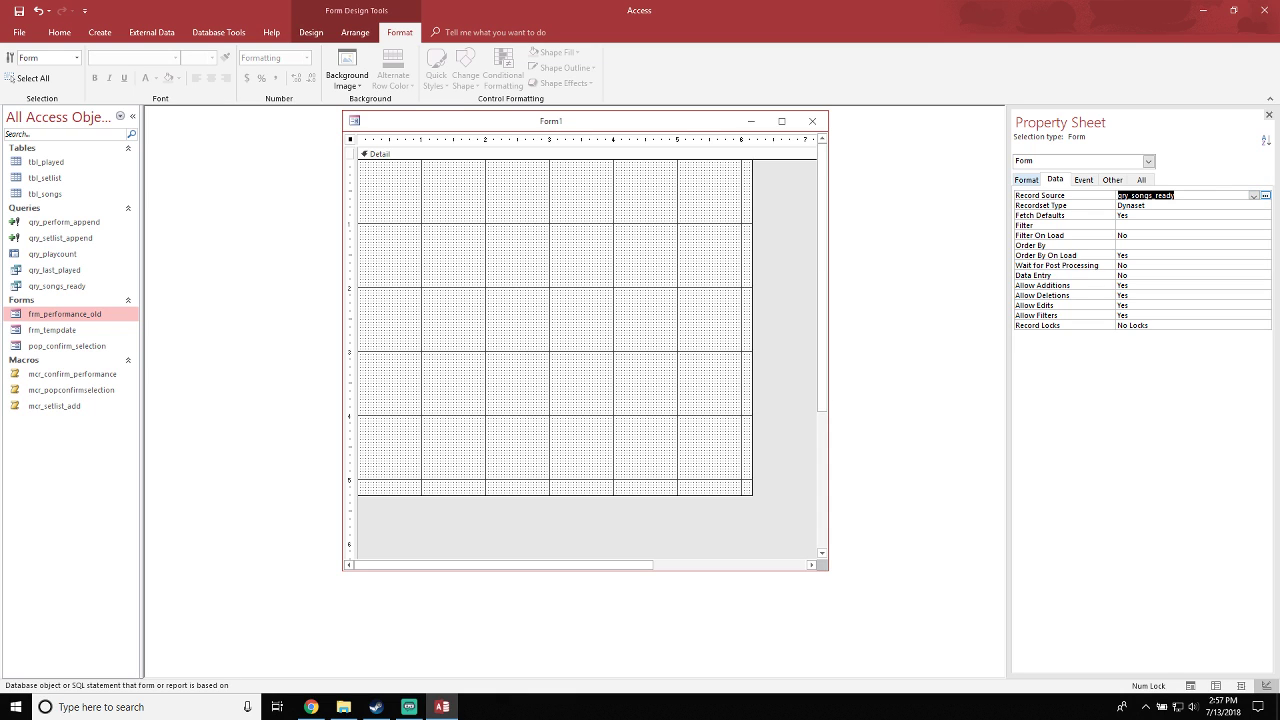
# Add a form header and footer to the new form and enlarge the header to about 1.1 inches high
pyautogui.moveTo(600, 121); pyautogui.dragTo(474, 150)
pyautogui.rightClick(434, 277)
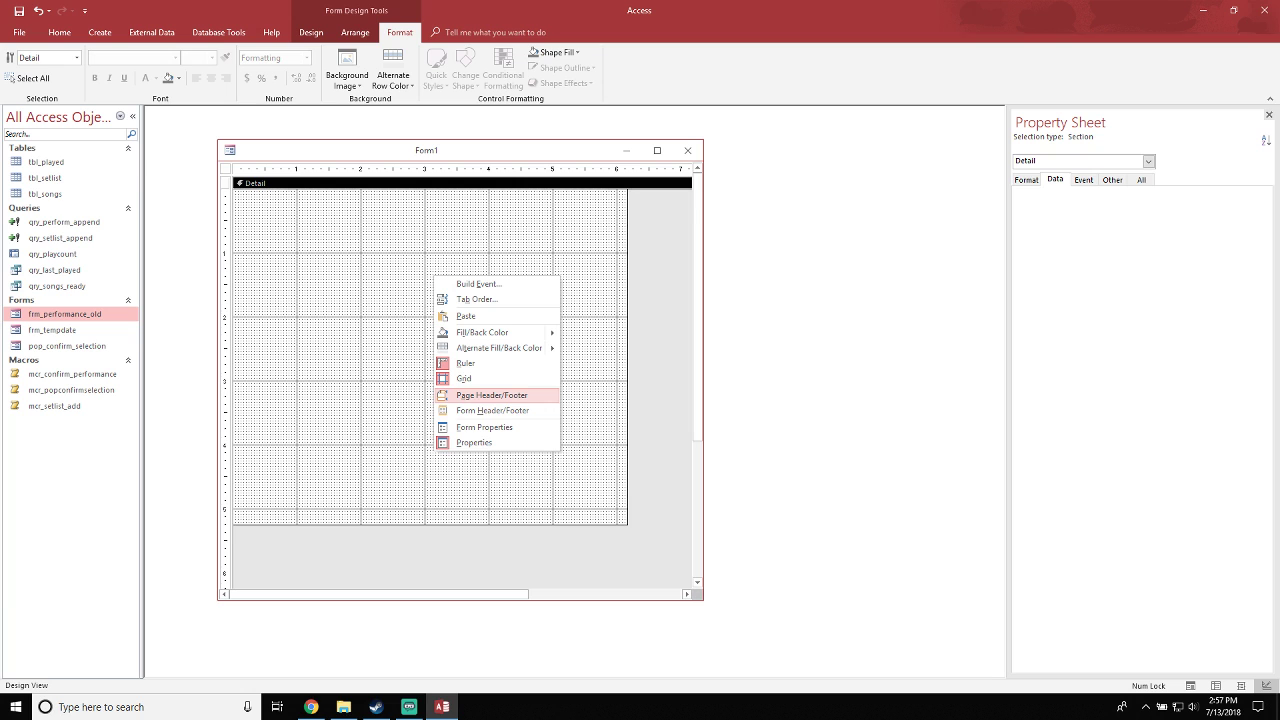
pyautogui.click(492, 410)
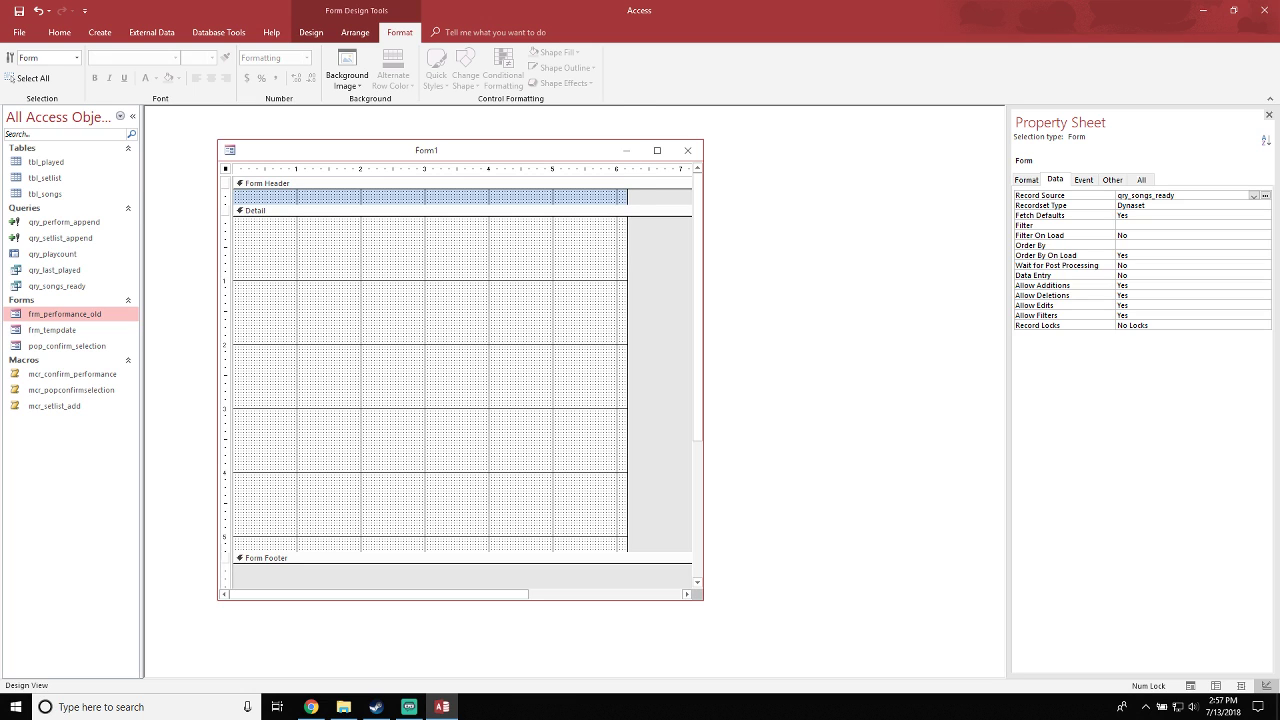
pyautogui.moveTo(430, 205); pyautogui.dragTo(430, 261)
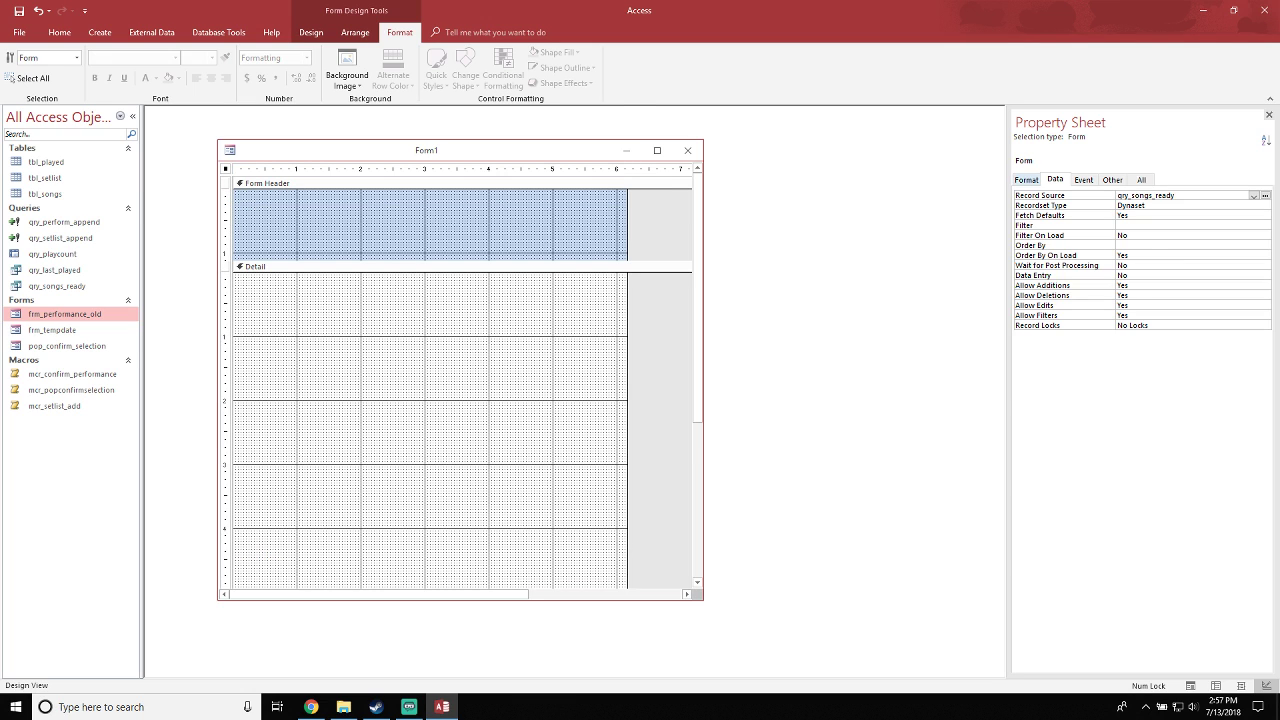
# Set the new form's default view to Continuous Forms
pyautogui.click(1026, 179)
pyautogui.click(1180, 205)
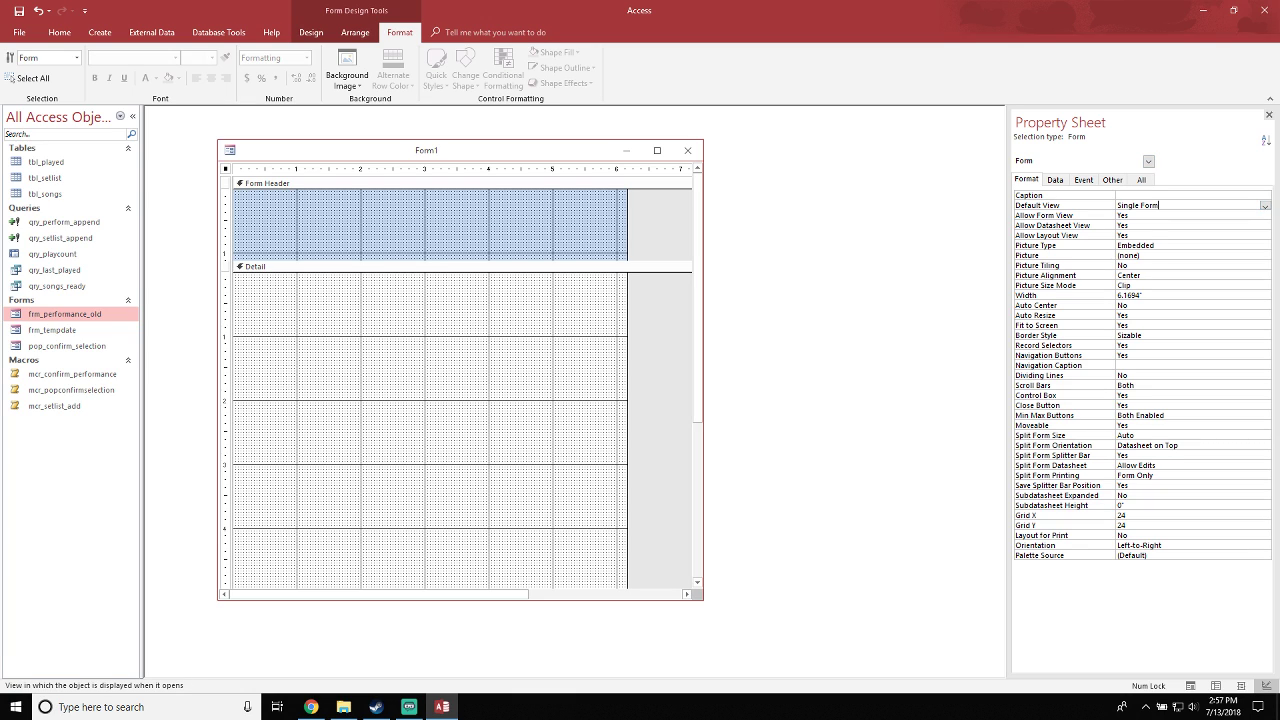
pyautogui.click(1265, 206)
pyautogui.press('Down')
pyautogui.press('Return')
# Set Allow Datasheet View and Allow Layout View to No for the new form
pyautogui.click(1176, 225)
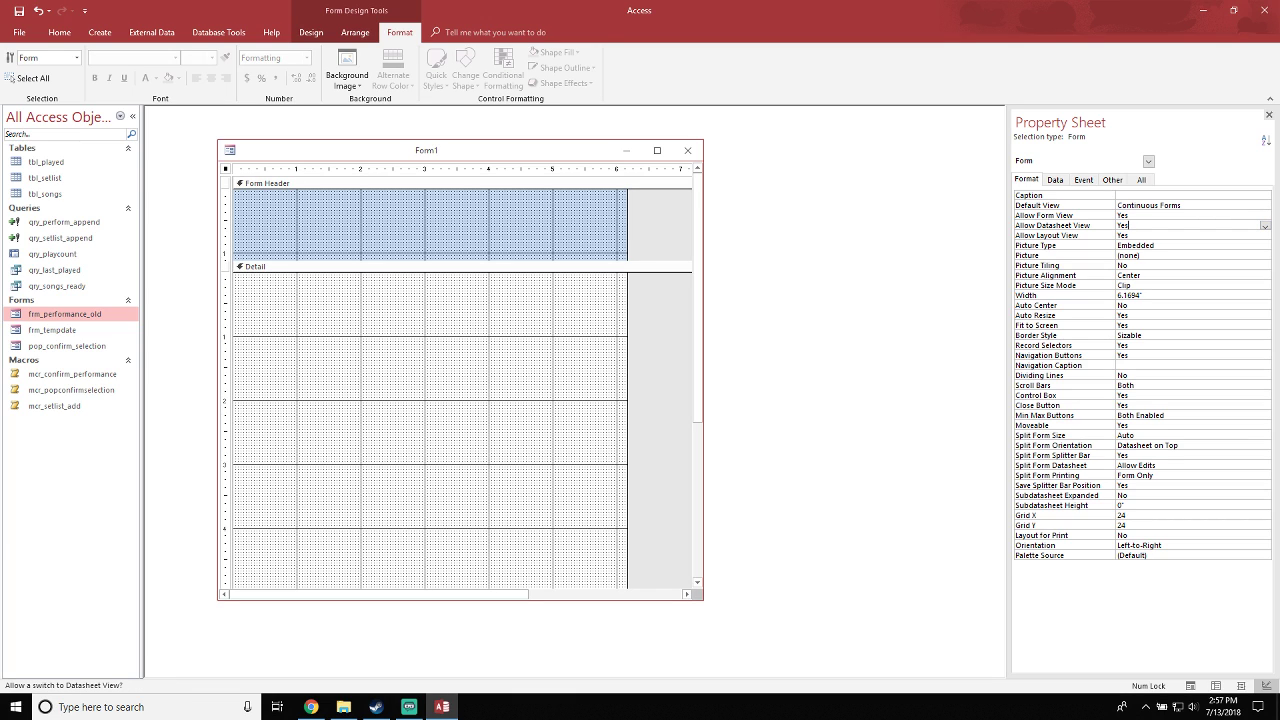
pyautogui.press('Up')
pyautogui.press('Down')
pyautogui.write('n')
pyautogui.press('Down')
pyautogui.write('n')
pyautogui.press('Down')
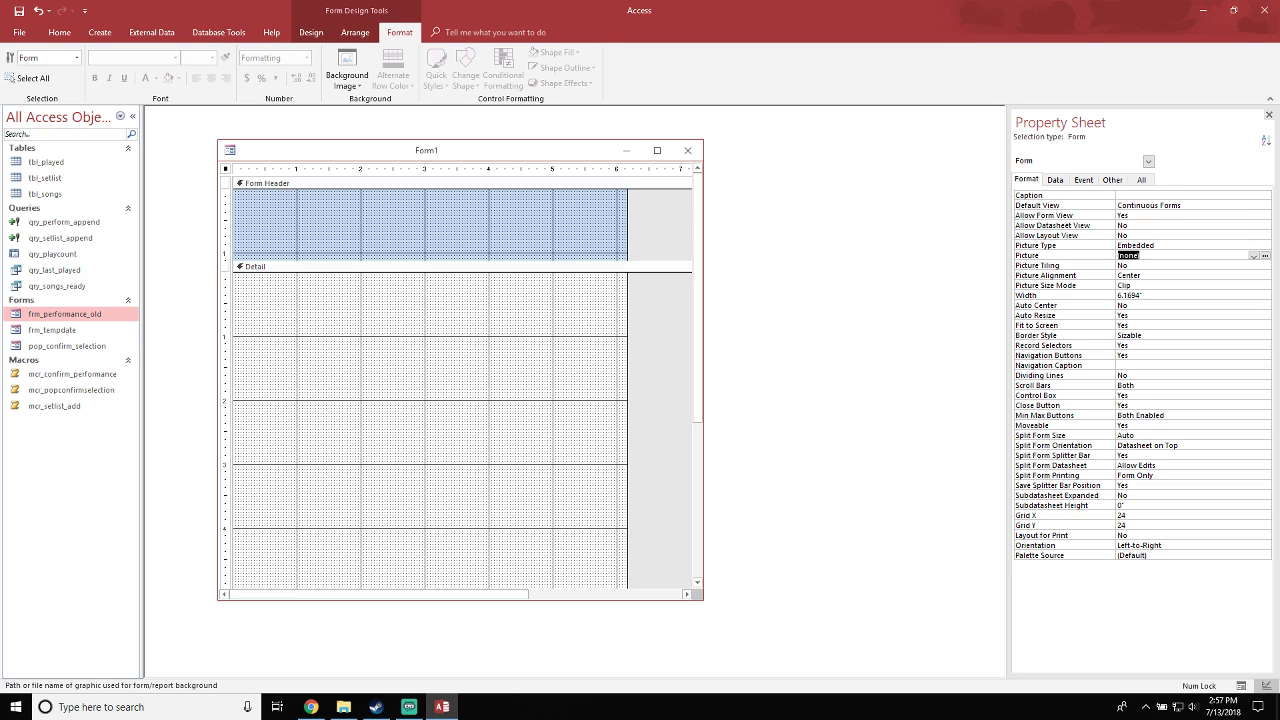
# Turn off the new form's record selectors and navigation buttons by setting both properties to No
pyautogui.press('Down')
pyautogui.press('Down')
pyautogui.press('Down')
pyautogui.press('Down')
pyautogui.press('Down')
pyautogui.press('Down')
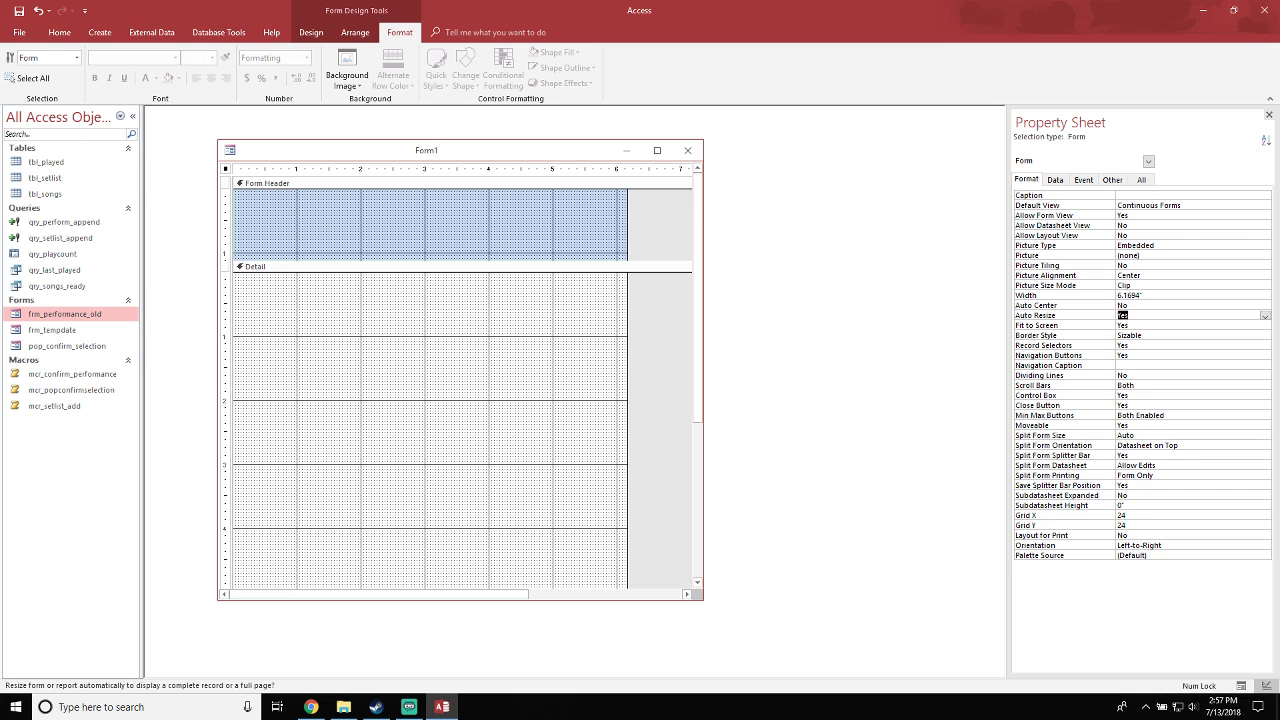
pyautogui.press('Down')
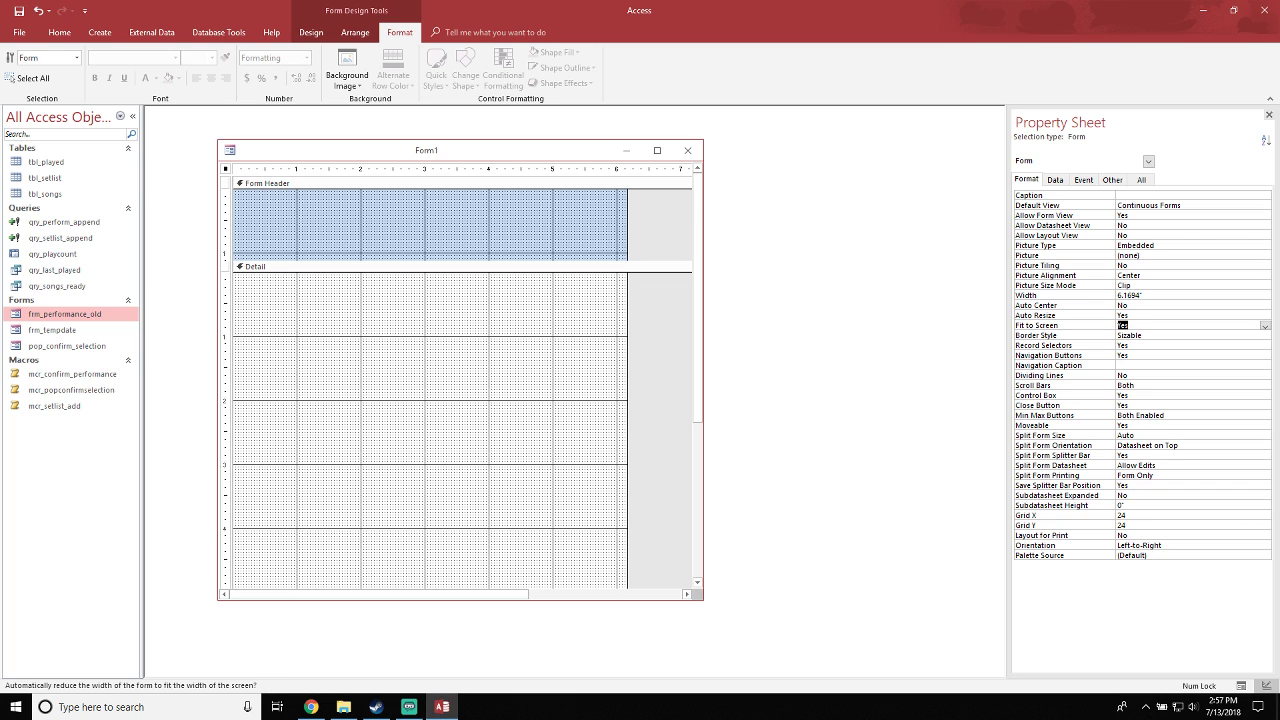
pyautogui.press('Down')
pyautogui.click(1070, 345)
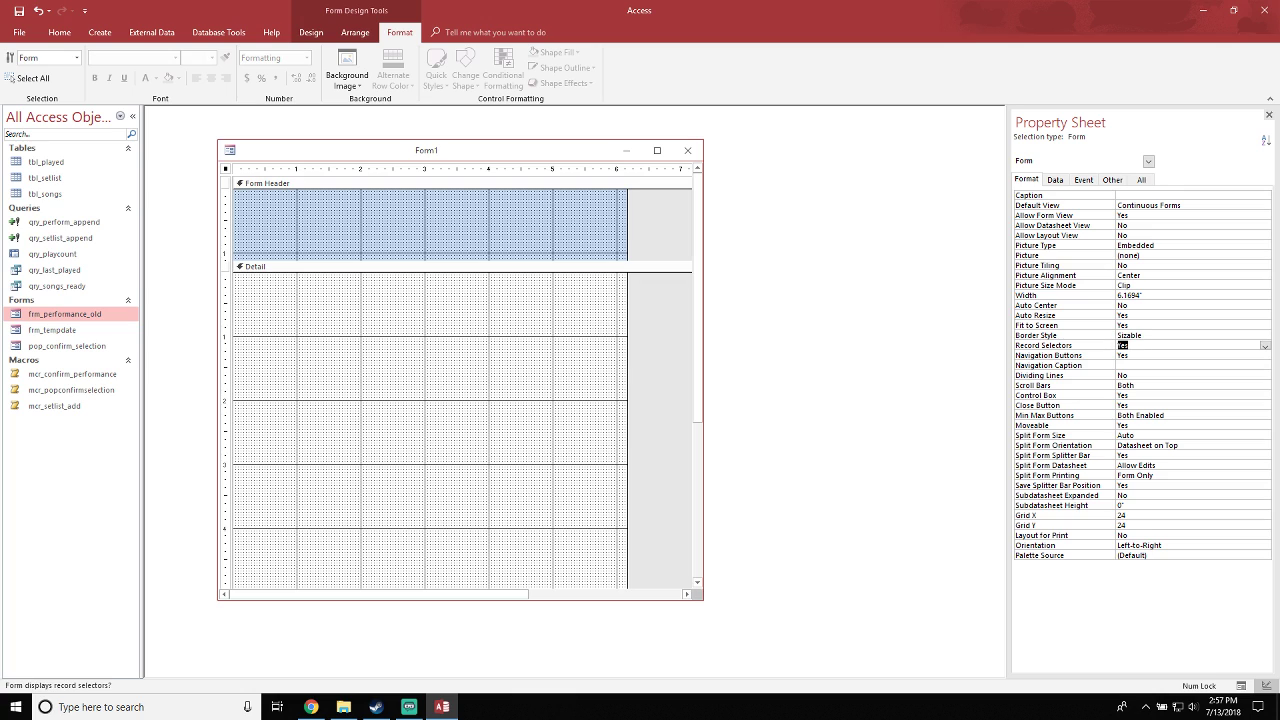
pyautogui.write('n')
pyautogui.press('Return')
pyautogui.write('n')
pyautogui.press('Return')
# Set the new form's Scroll Bars property to Vertical Only
pyautogui.press('Return')
pyautogui.press('Return')
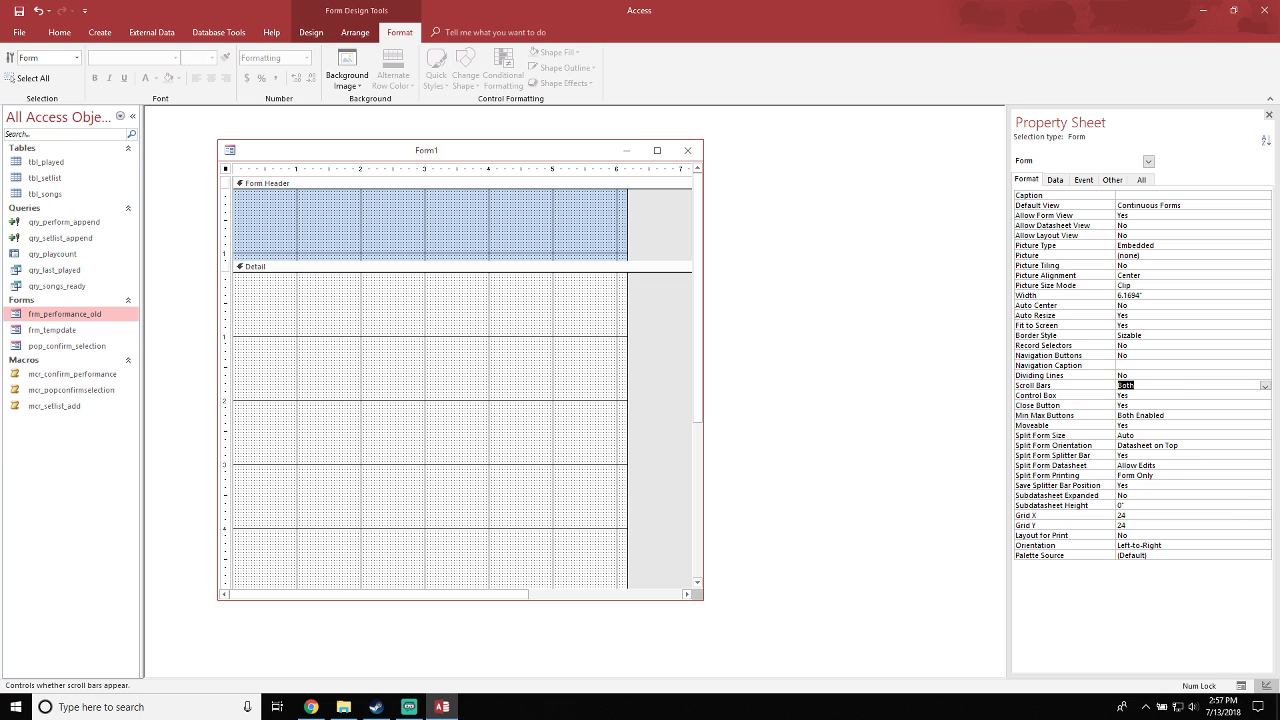
pyautogui.write('v')
pyautogui.press('Return')
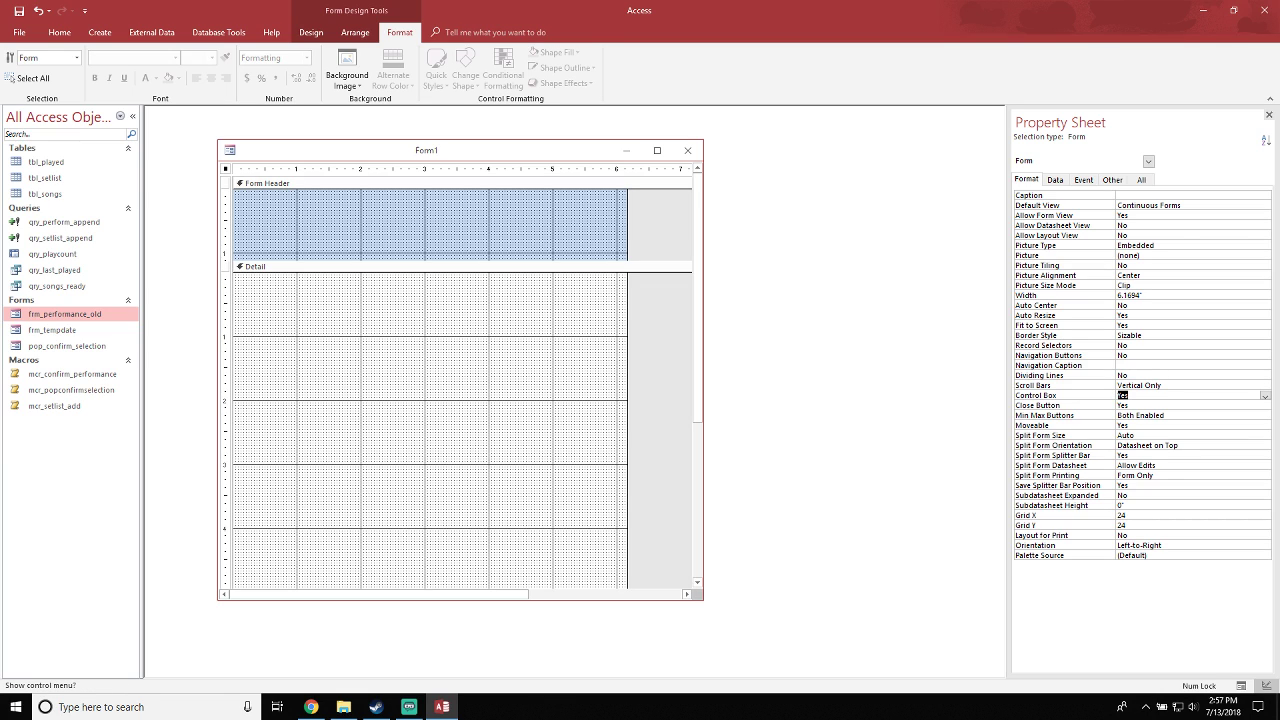
pyautogui.press('Return')
pyautogui.press('Return')
pyautogui.press('Return')
# Look through the form's data, event and other properties, and reduce the form header's height to about 0.5 inch
pyautogui.click(1055, 180)
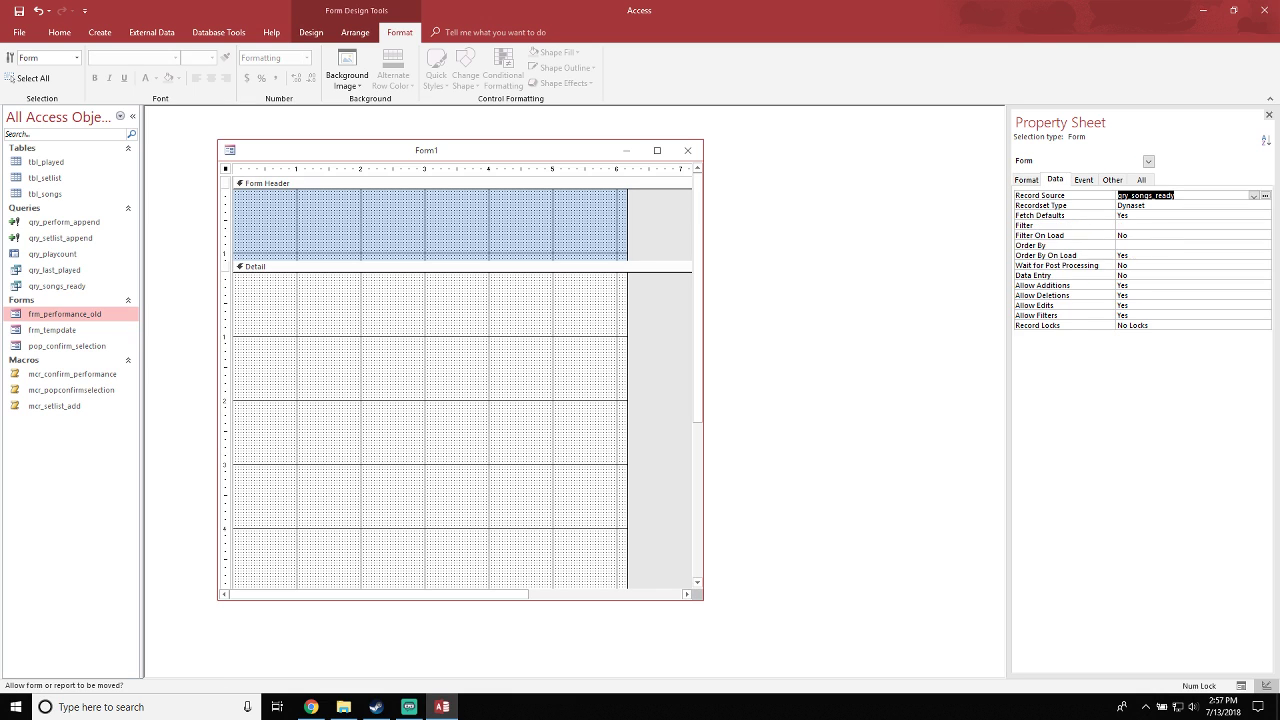
pyautogui.click(1084, 180)
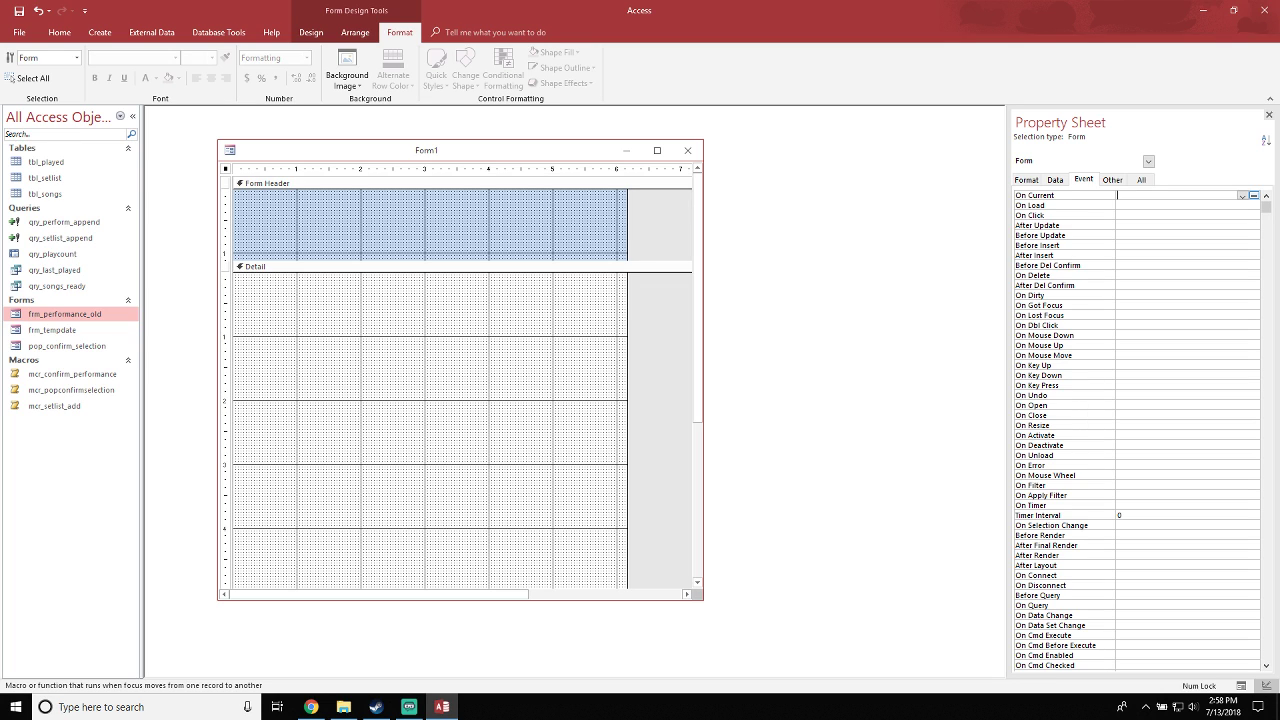
pyautogui.click(1112, 180)
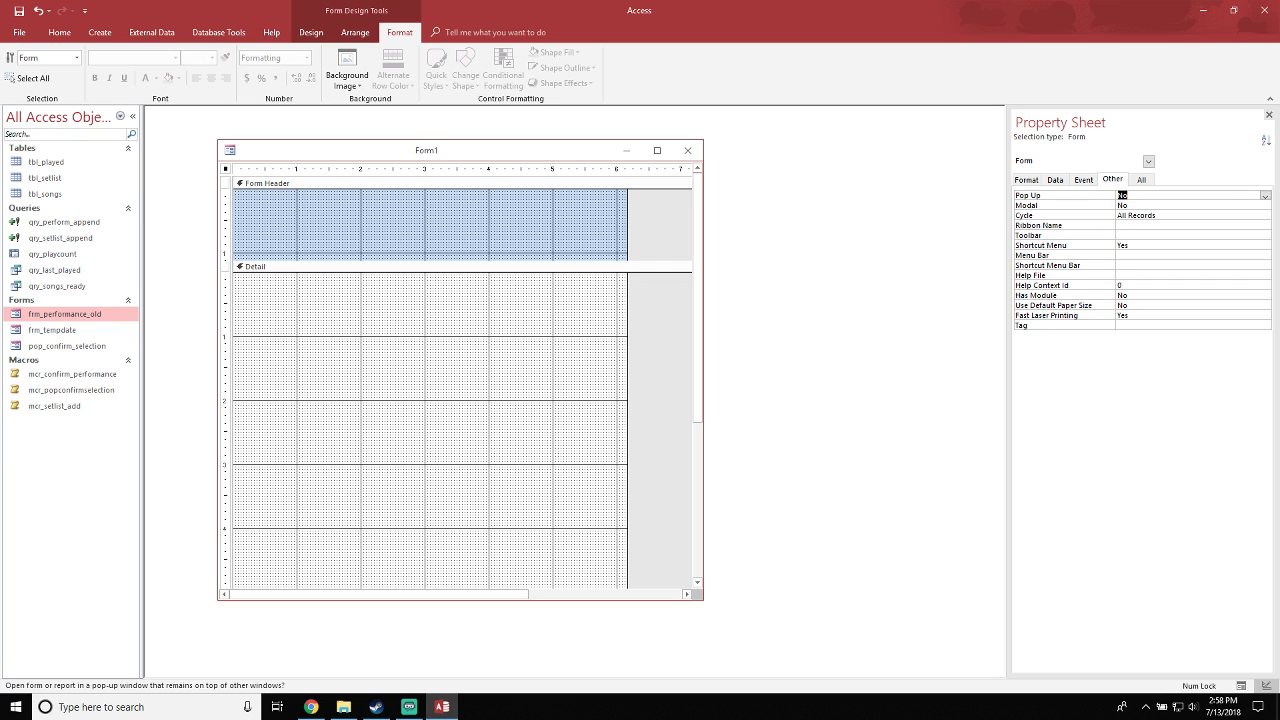
pyautogui.click(1141, 180)
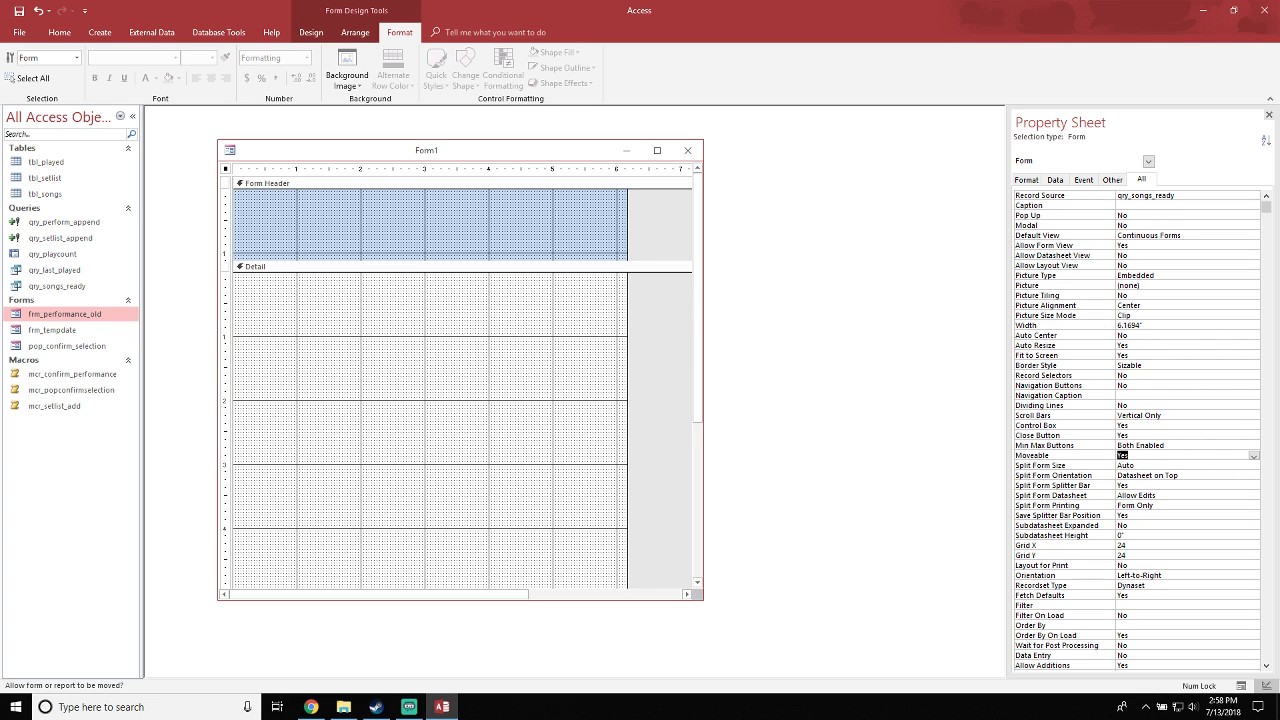
pyautogui.moveTo(440, 261); pyautogui.dragTo(440, 220)
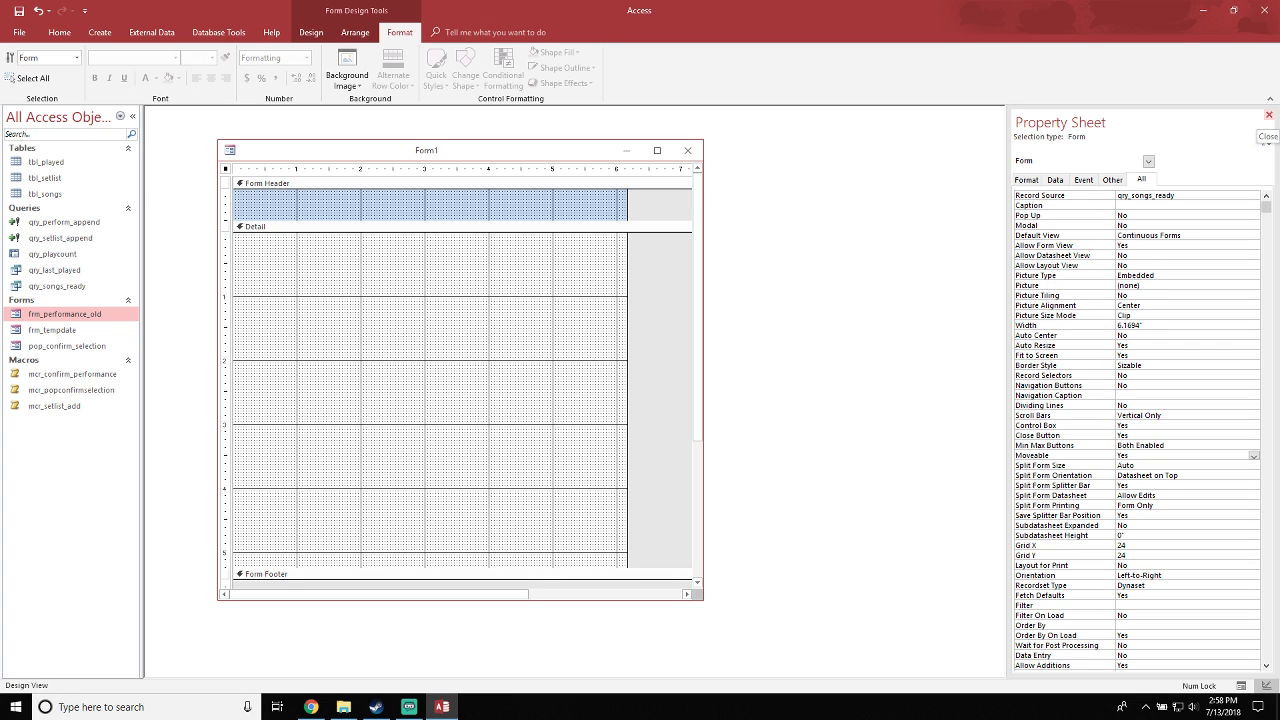
pyautogui.click(1026, 179)
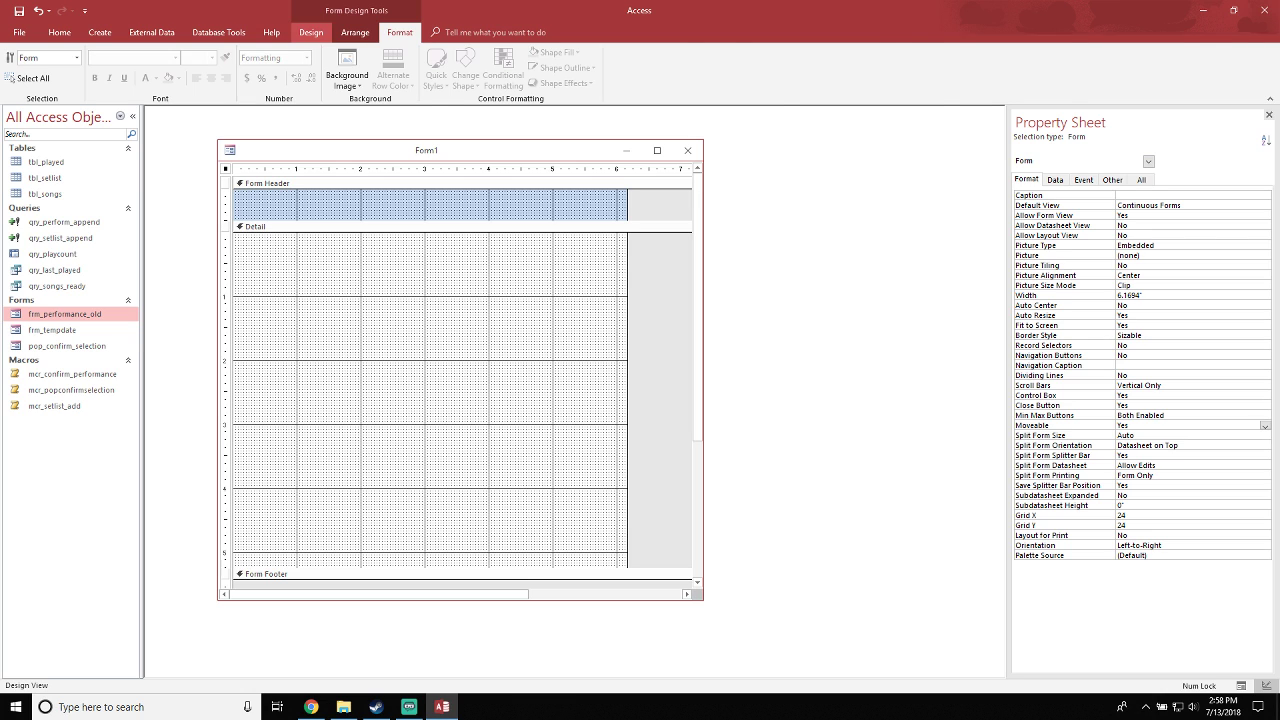
# Show the available fields, add the ID field to the detail section and delete its attached label
pyautogui.click(311, 32)
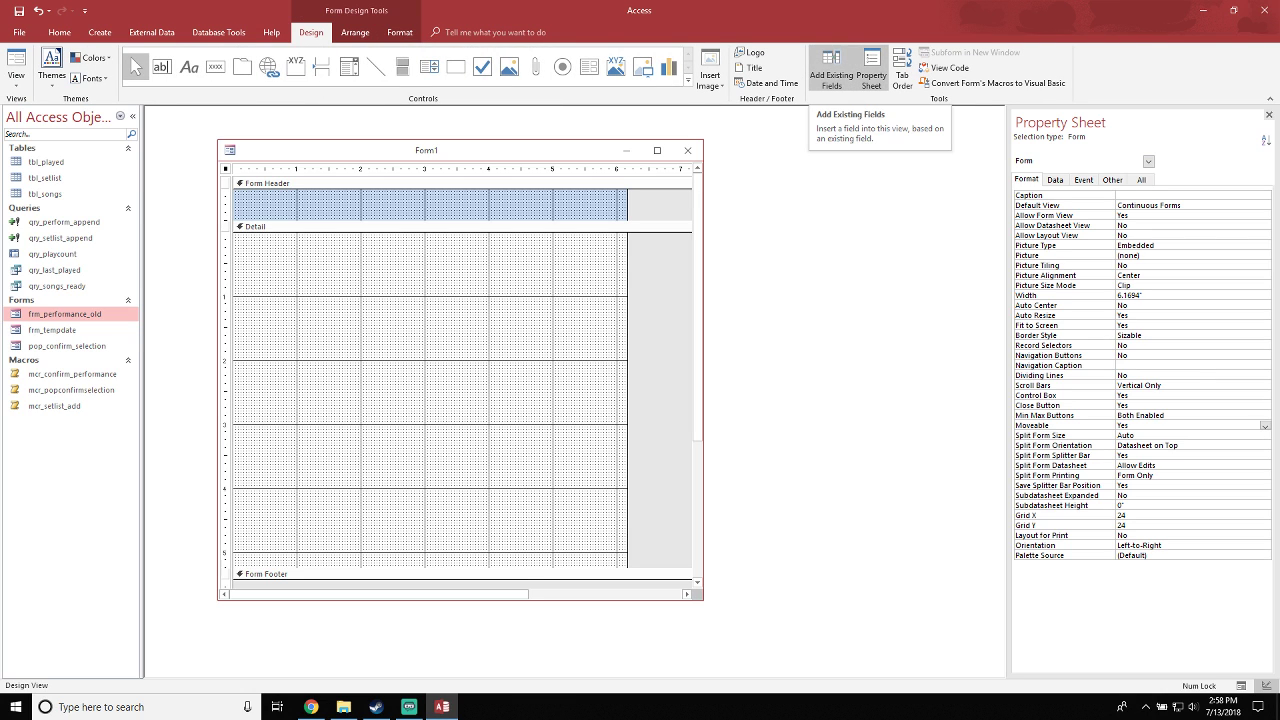
pyautogui.click(832, 72)
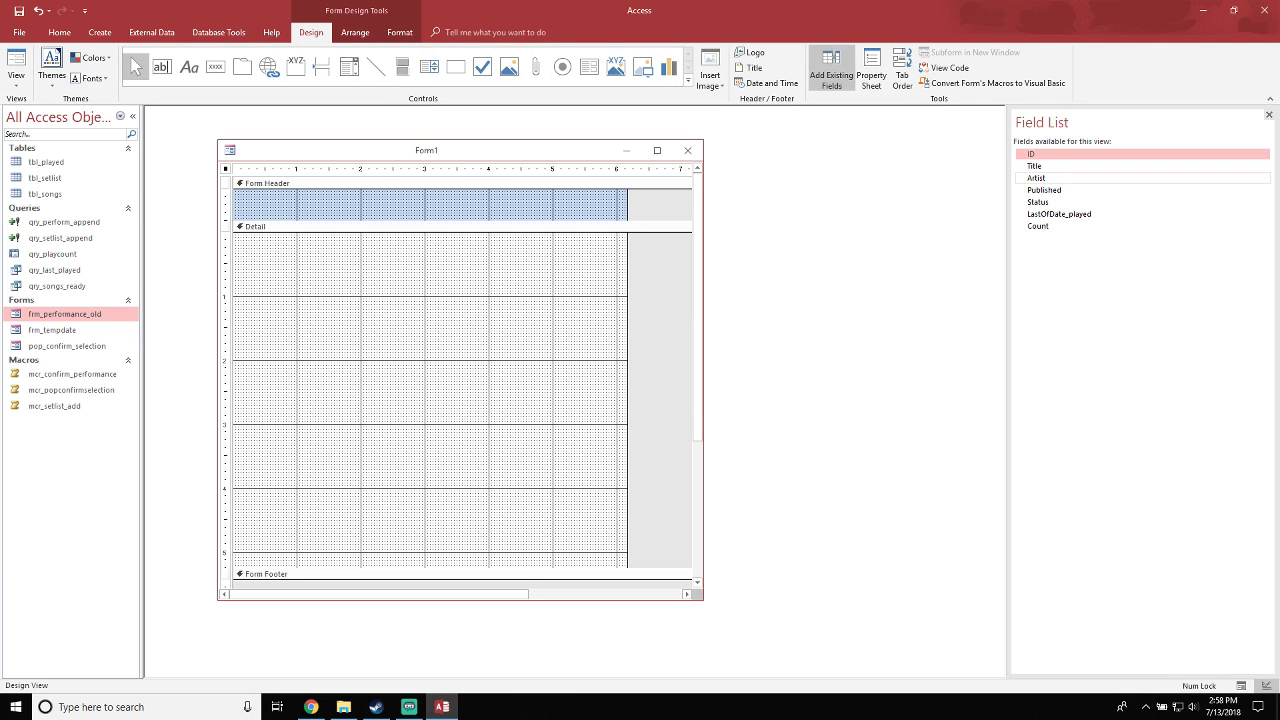
pyautogui.doubleClick(1031, 154)
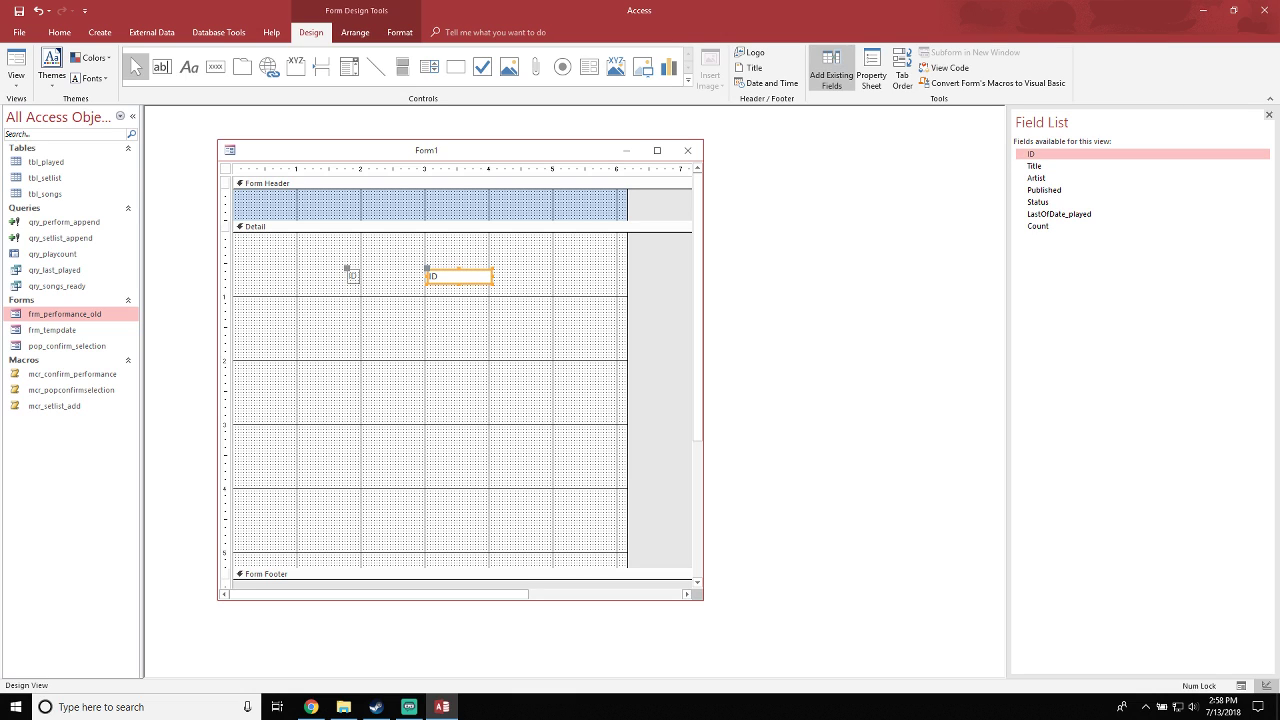
pyautogui.click(353, 277)
pyautogui.press('Delete')
# Place the ID text box in the detail section's upper-left corner and shrink it to about 0.2 inch wide
pyautogui.moveTo(459, 276); pyautogui.dragTo(265, 241)
pyautogui.click(265, 241)
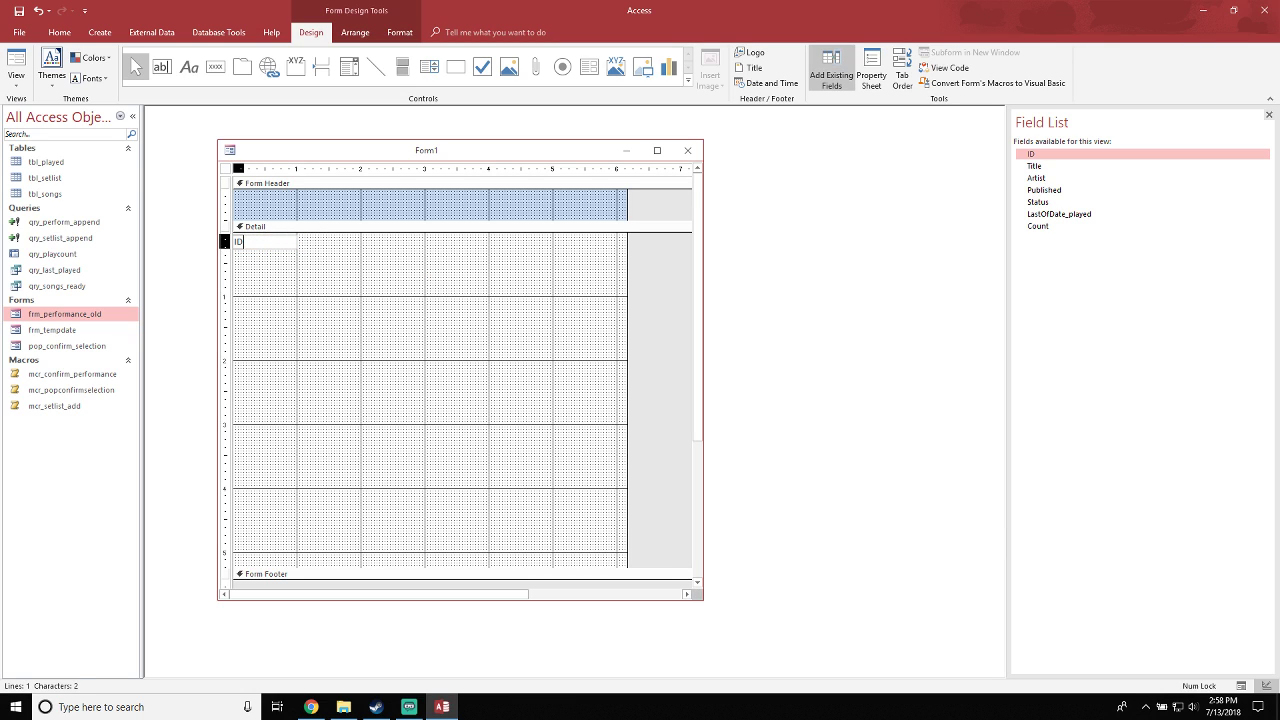
pyautogui.press('Return')
pyautogui.click(270, 244)
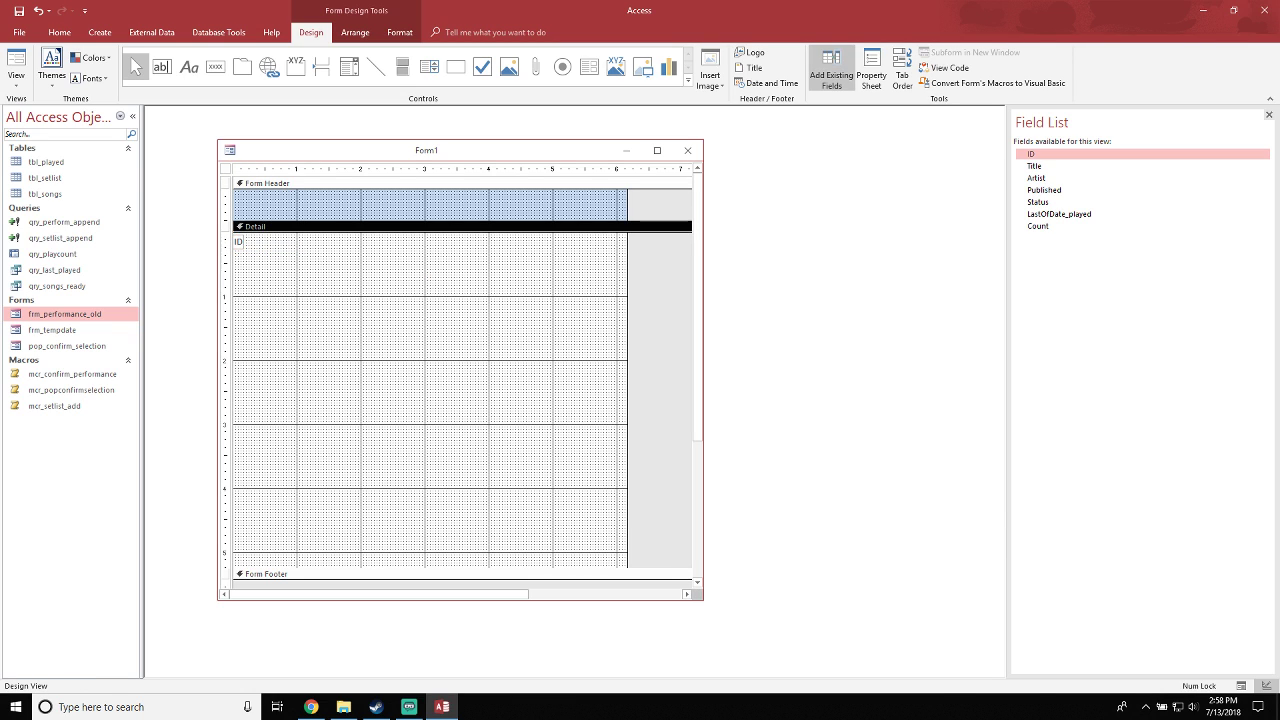
pyautogui.click(239, 242)
pyautogui.press('Right')
pyautogui.click(290, 250)
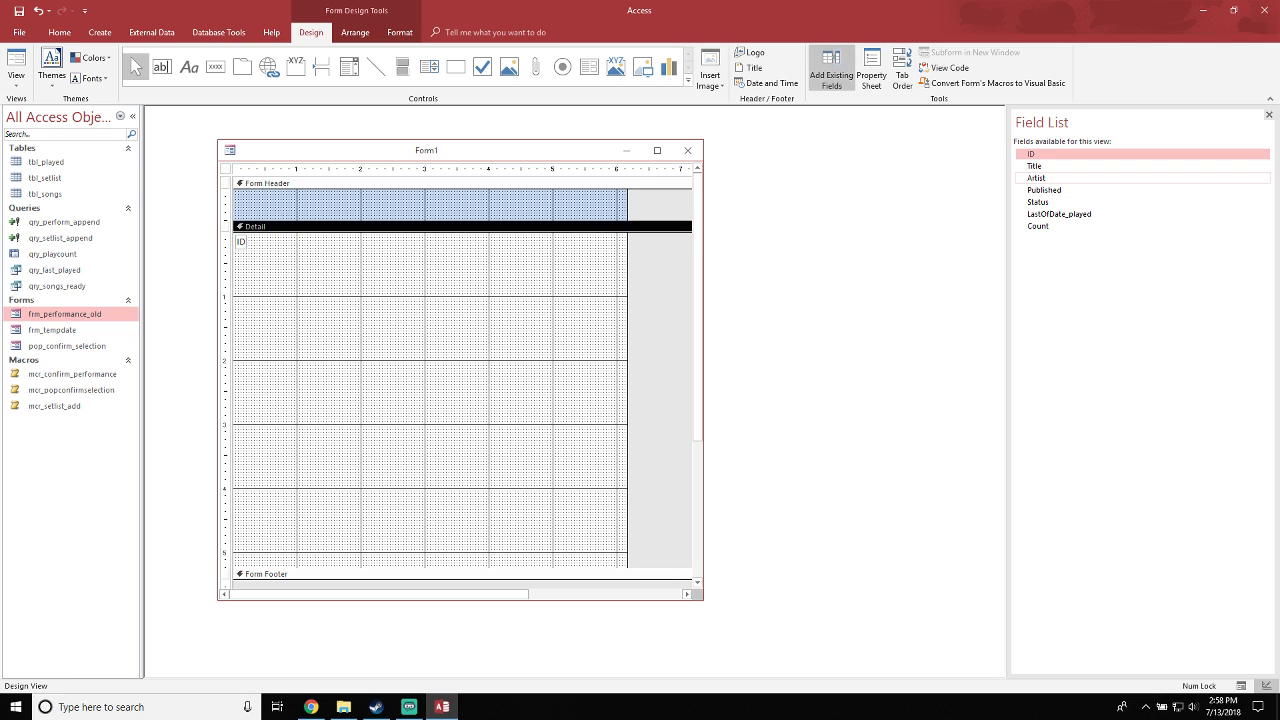
# Add the Title, Artist, LastOfDate_played and Count fields one below another in the detail section
pyautogui.click(1034, 166)
pyautogui.moveTo(1034, 166); pyautogui.dragTo(440, 330)
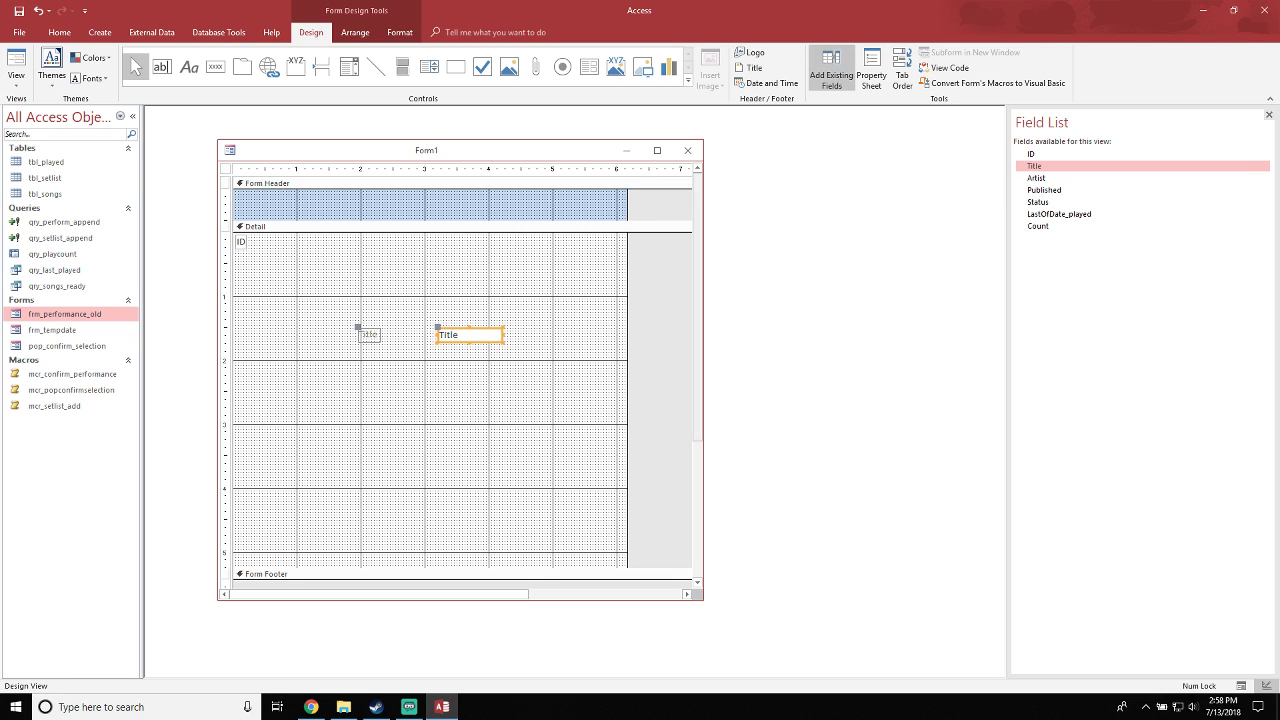
pyautogui.click(1038, 178)
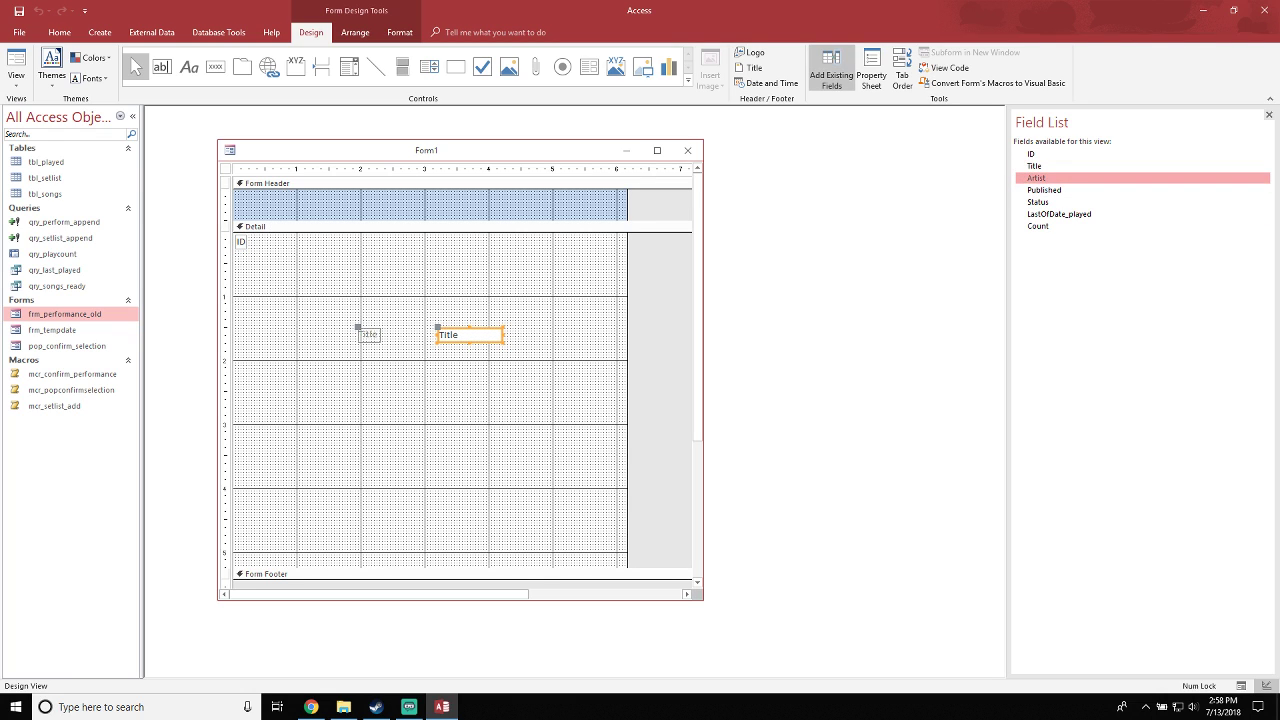
pyautogui.moveTo(1038, 178); pyautogui.dragTo(432, 362)
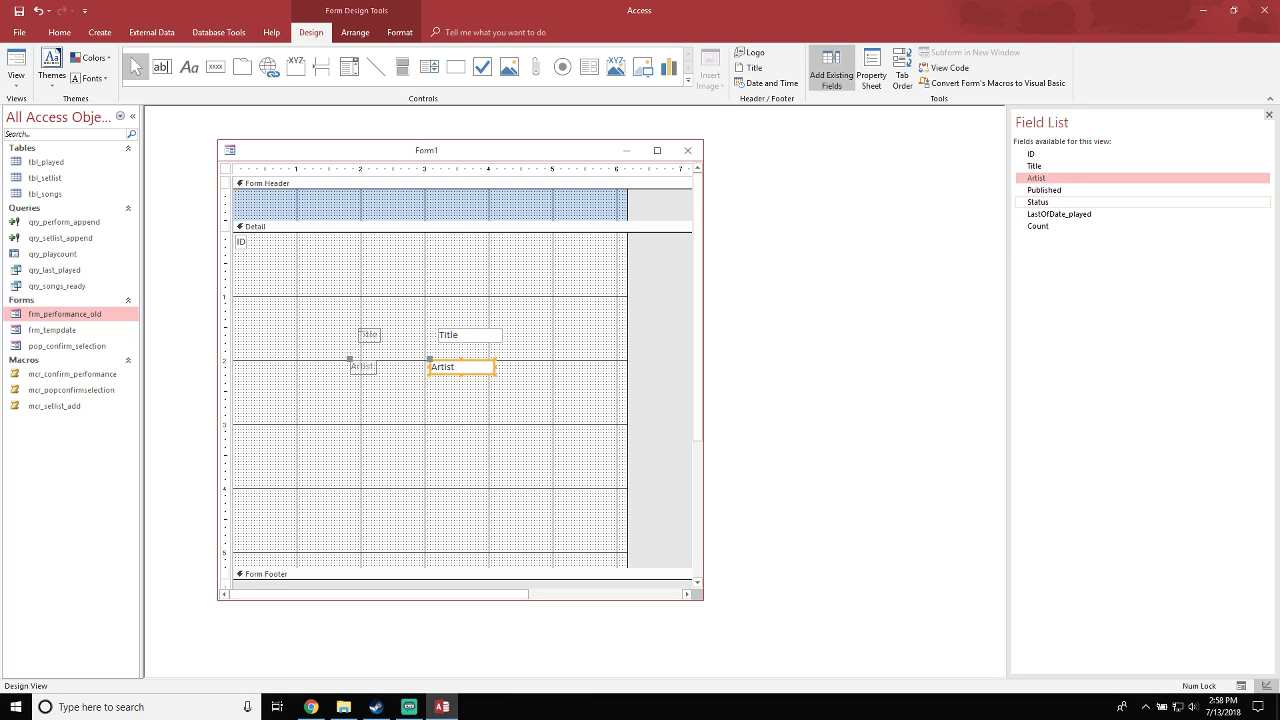
pyautogui.click(1044, 190)
pyautogui.click(1040, 202)
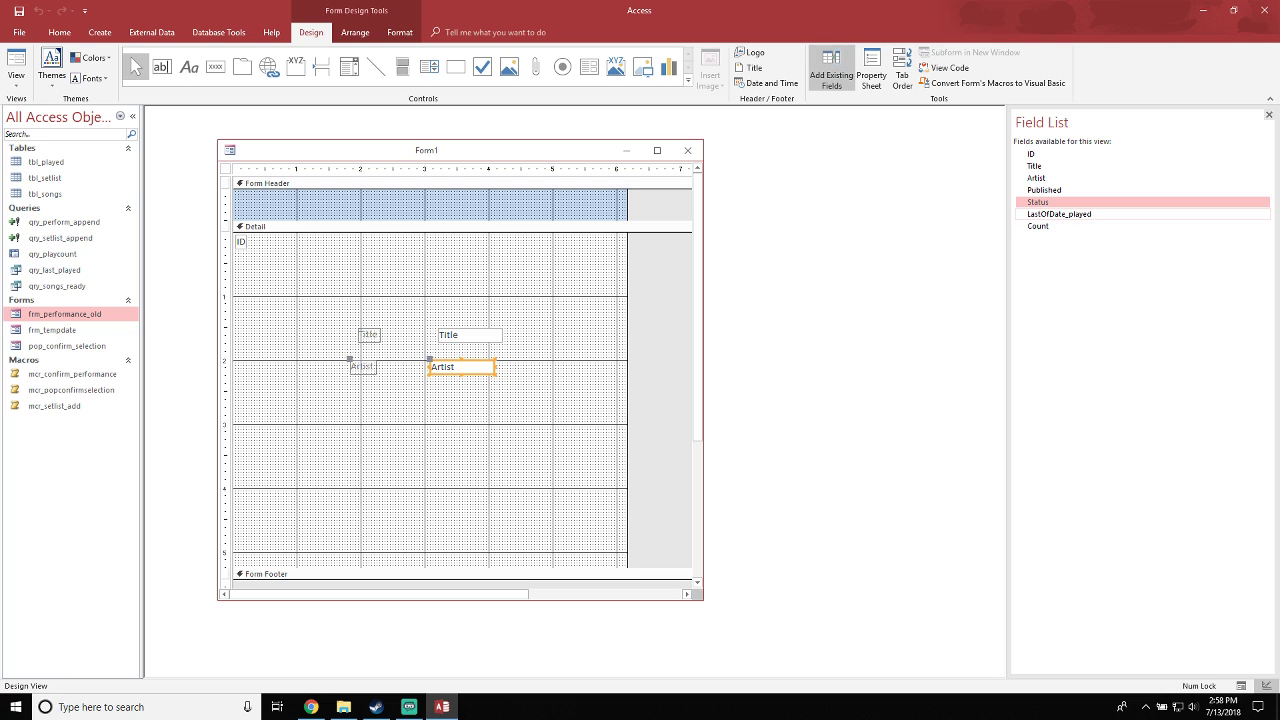
pyautogui.click(1058, 214)
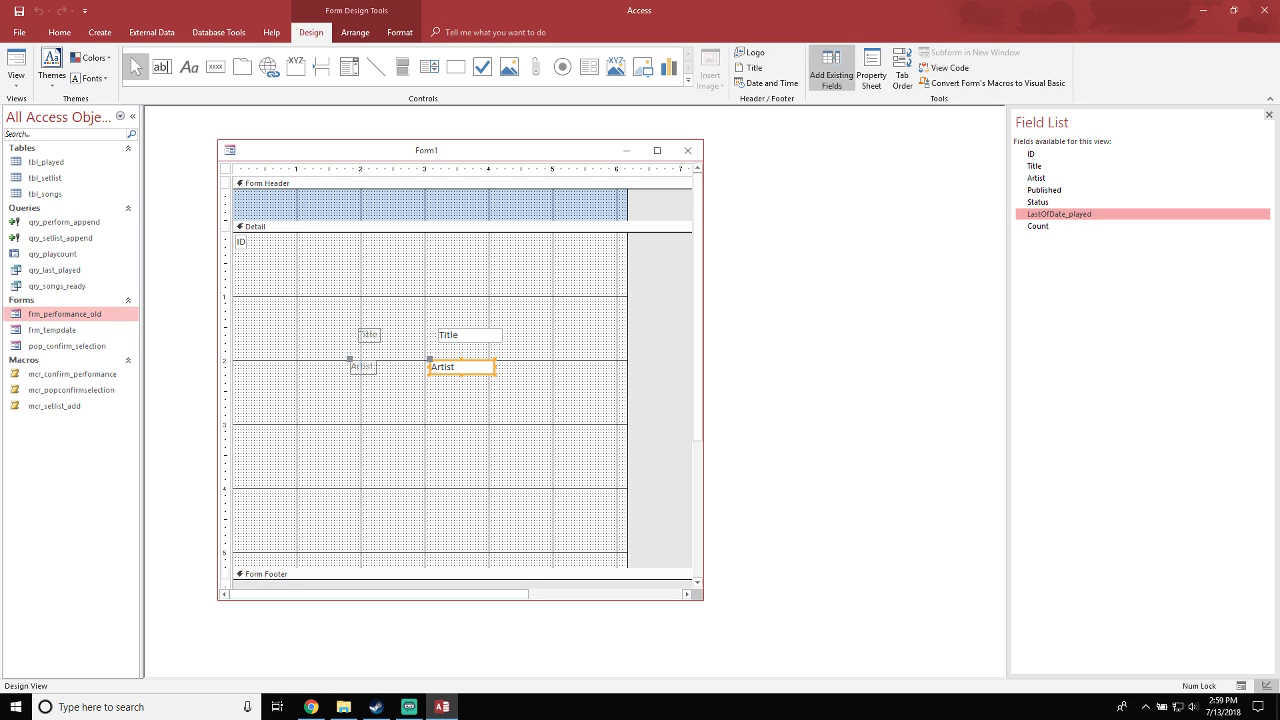
pyautogui.moveTo(1059, 214); pyautogui.dragTo(446, 413)
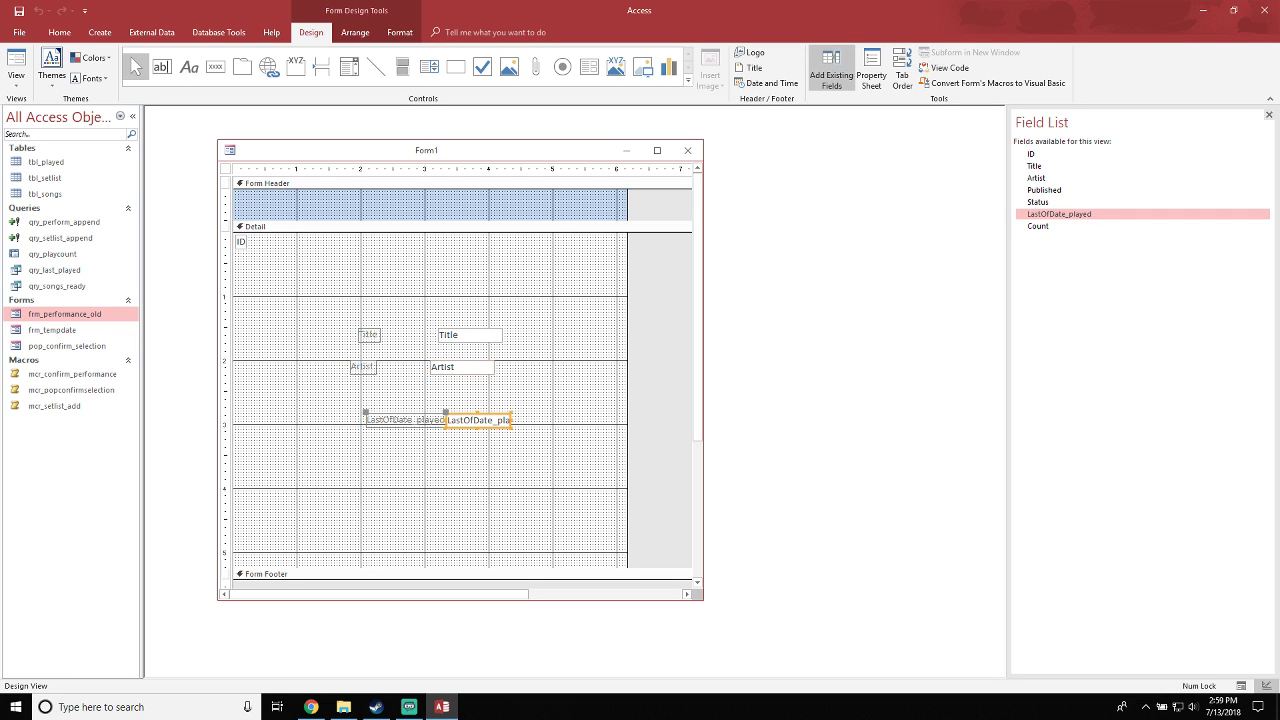
pyautogui.moveTo(1040, 226); pyautogui.dragTo(440, 463)
# Move the Title, Artist, LastOfDate_played and Count labels out of the detail section into the form header
pyautogui.click(470, 335)
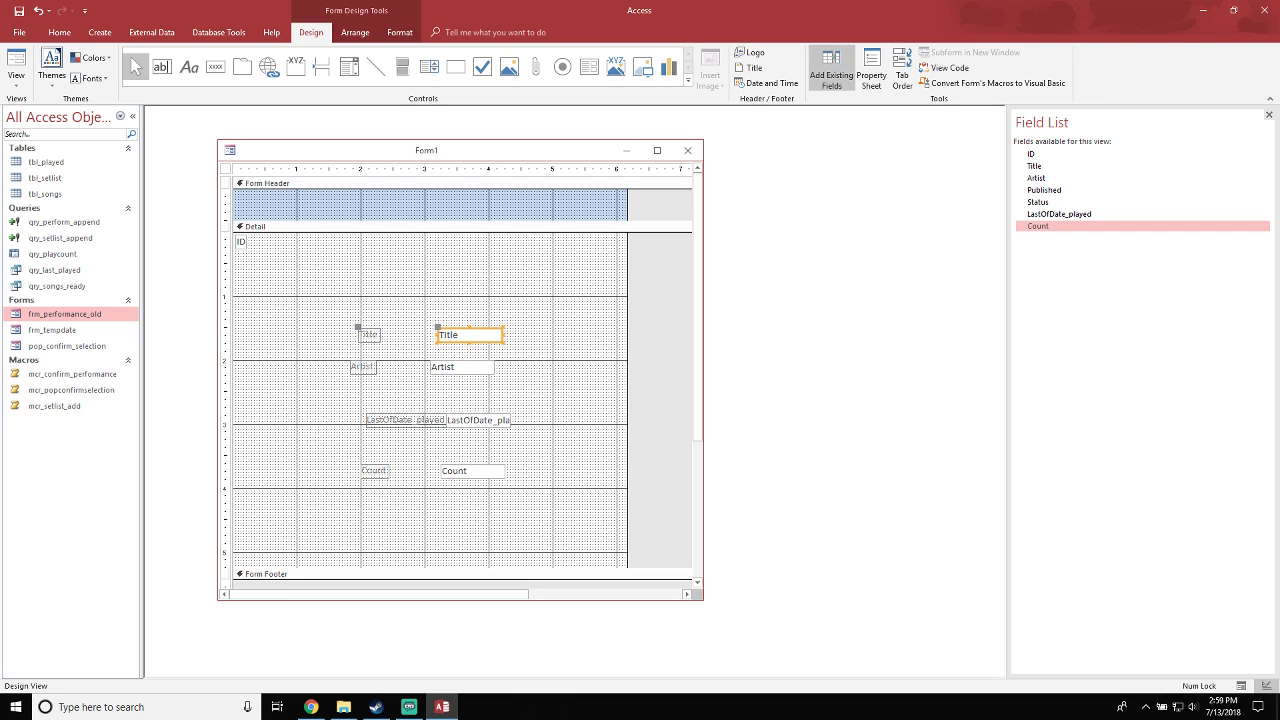
pyautogui.click(369, 335)
pyautogui.moveTo(402, 310); pyautogui.dragTo(338, 494)
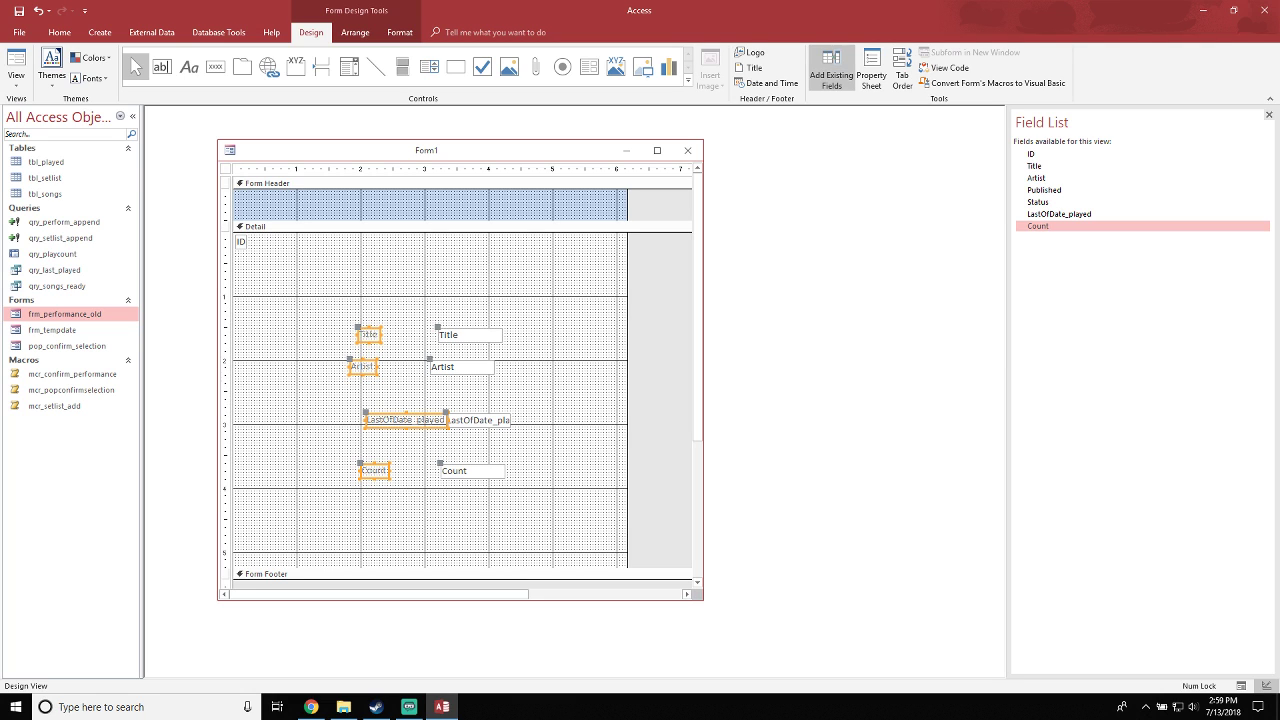
pyautogui.press('Delete')
pyautogui.hotkey('ctrl', 'v')
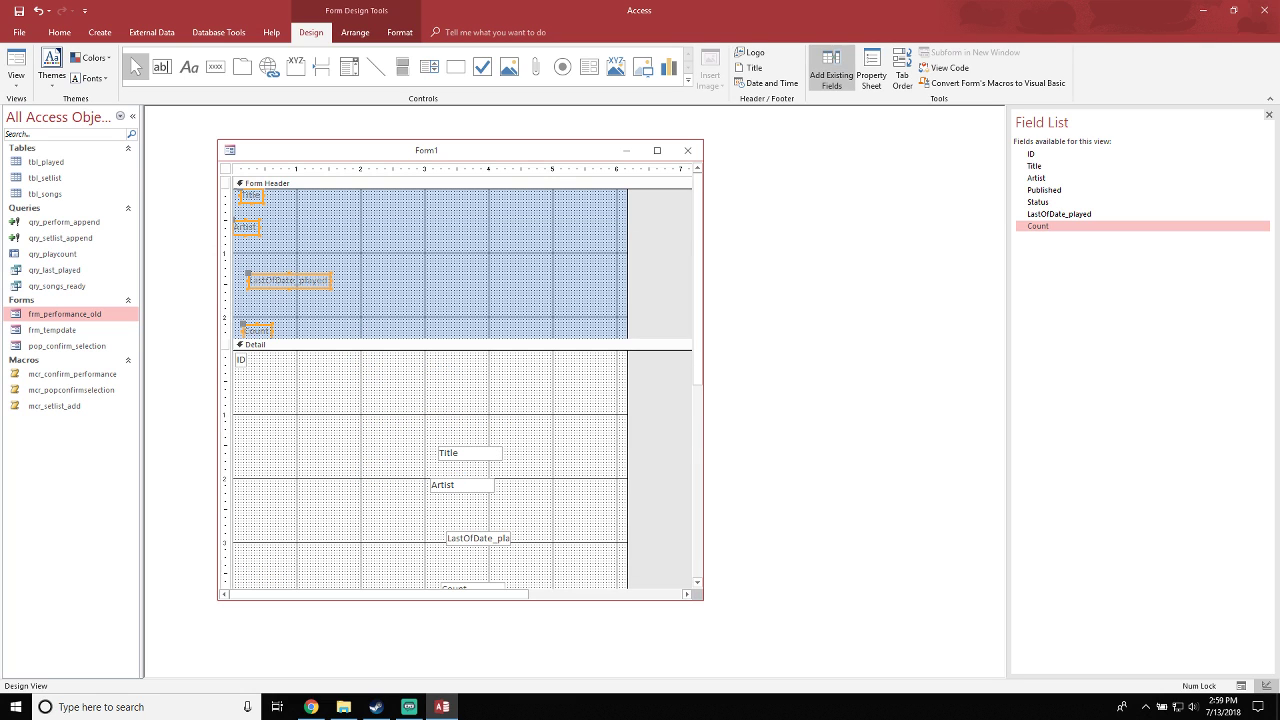
# Place the Title label at the header's left edge and the Artist label beside it at the 1-inch mark
pyautogui.moveTo(290, 281); pyautogui.dragTo(344, 281)
pyautogui.click(344, 281)
pyautogui.click(440, 275)
pyautogui.click(307, 196)
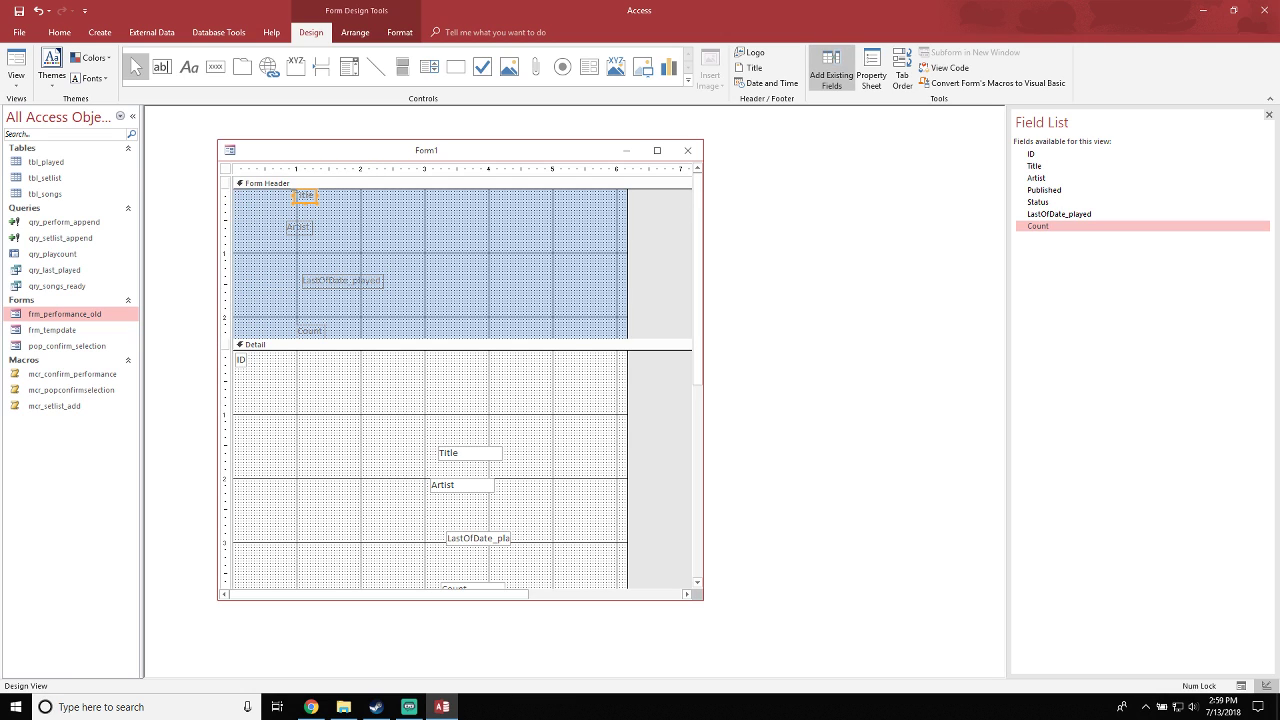
pyautogui.moveTo(307, 196)
pyautogui.mouseDown()
pyautogui.moveTo(249, 200)
pyautogui.moveTo(308, 199)
pyautogui.mouseUp()
pyautogui.click(298, 227)
# Line up the LastOfDate_played label at 2 inches and the Count label at 4 inches, and shrink the header to about 0.4 inch high
pyautogui.click(343, 281)
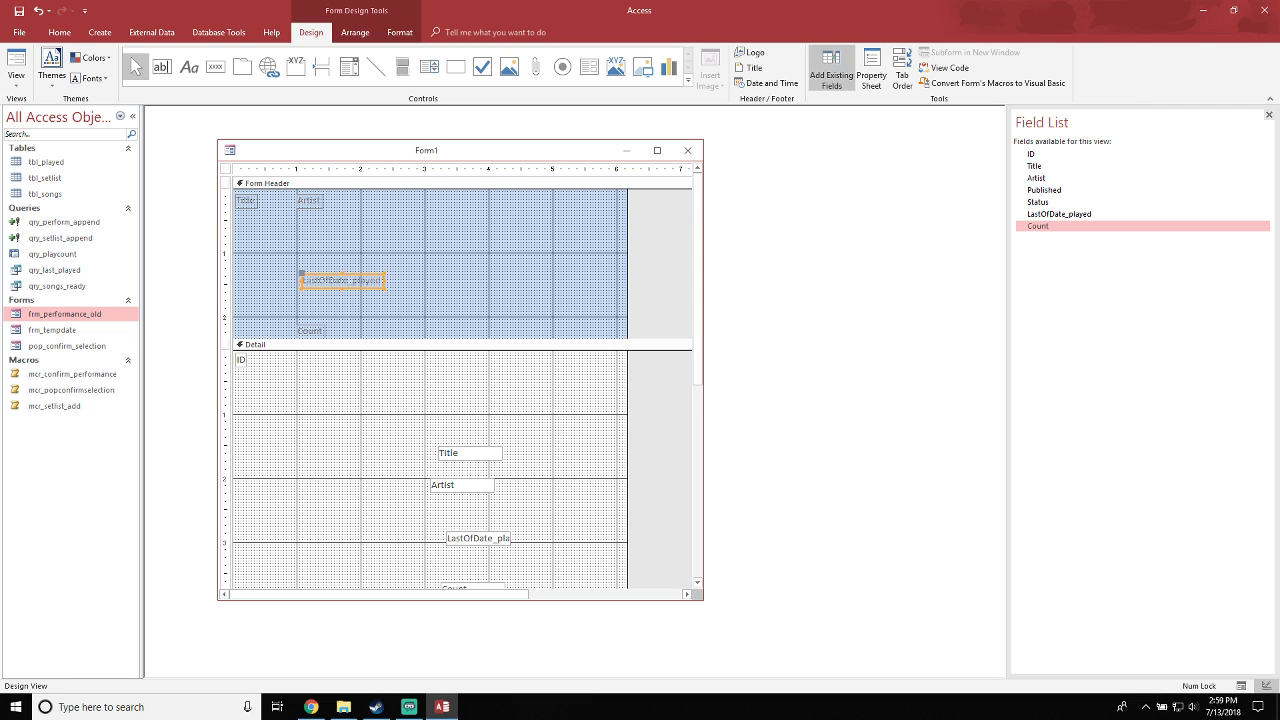
pyautogui.moveTo(343, 281); pyautogui.dragTo(403, 204)
pyautogui.click(310, 330)
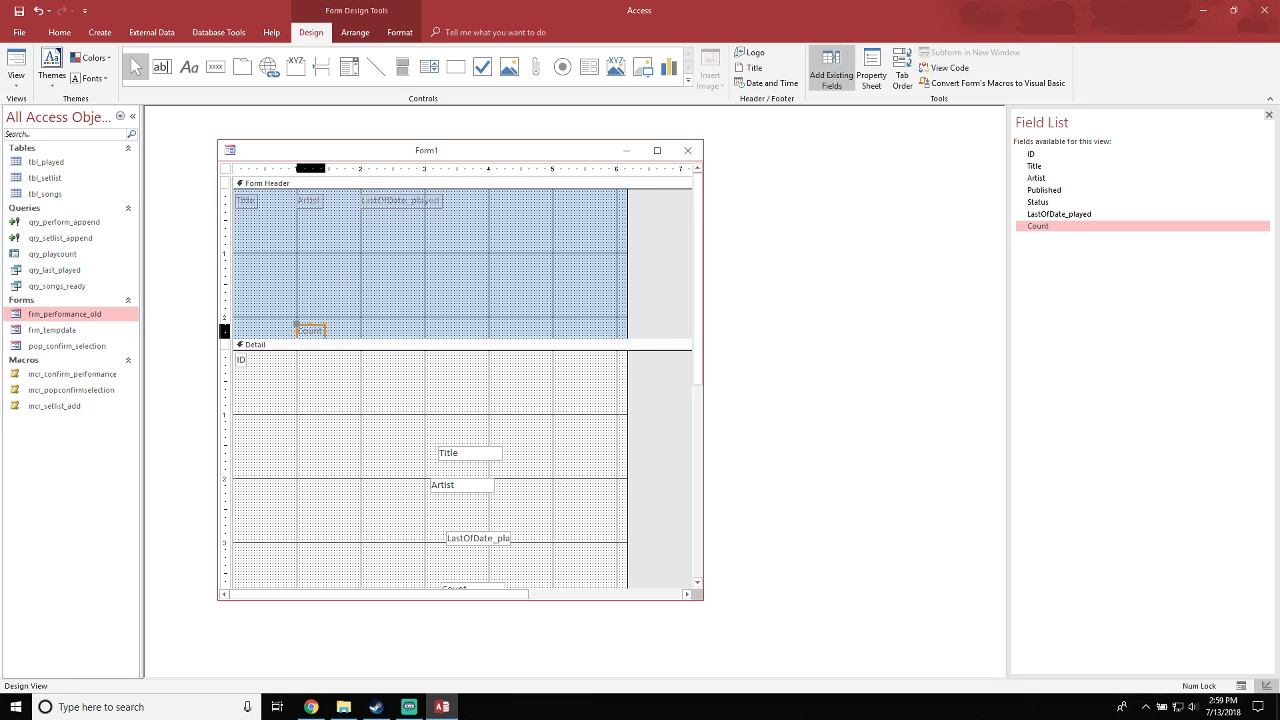
pyautogui.moveTo(310, 330); pyautogui.dragTo(503, 199)
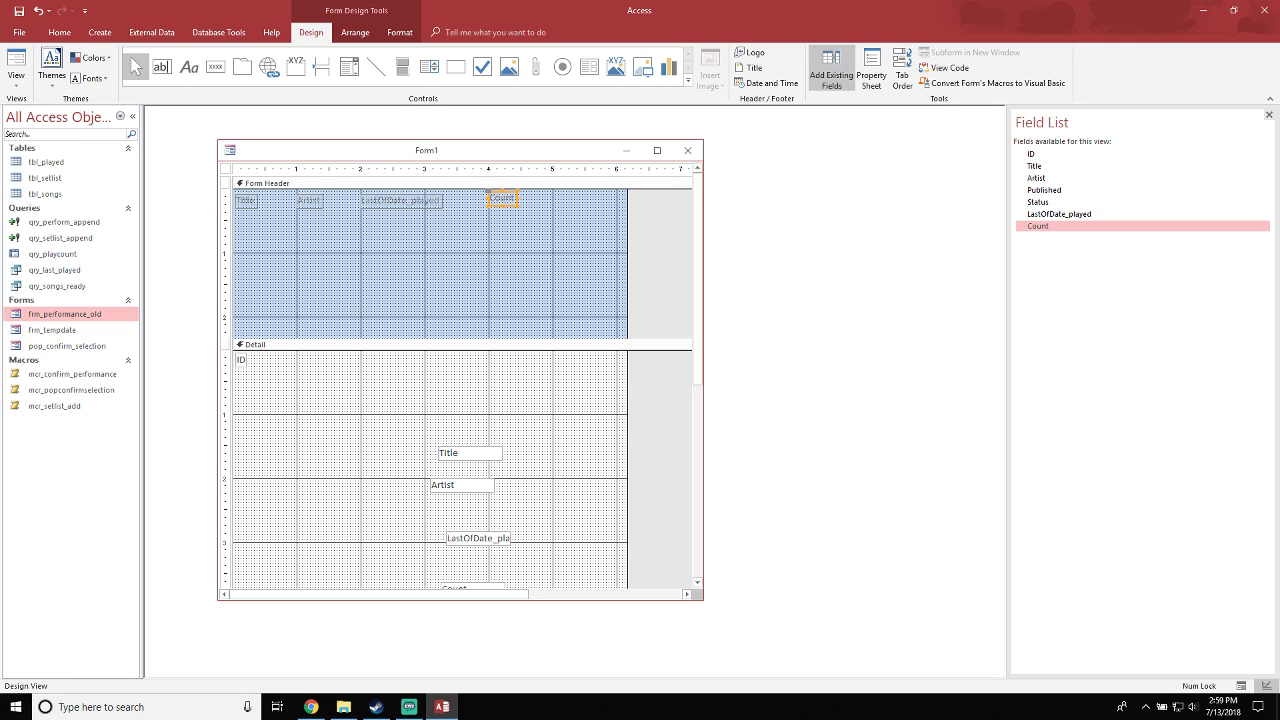
pyautogui.press('Down')
pyautogui.moveTo(450, 340); pyautogui.dragTo(450, 215)
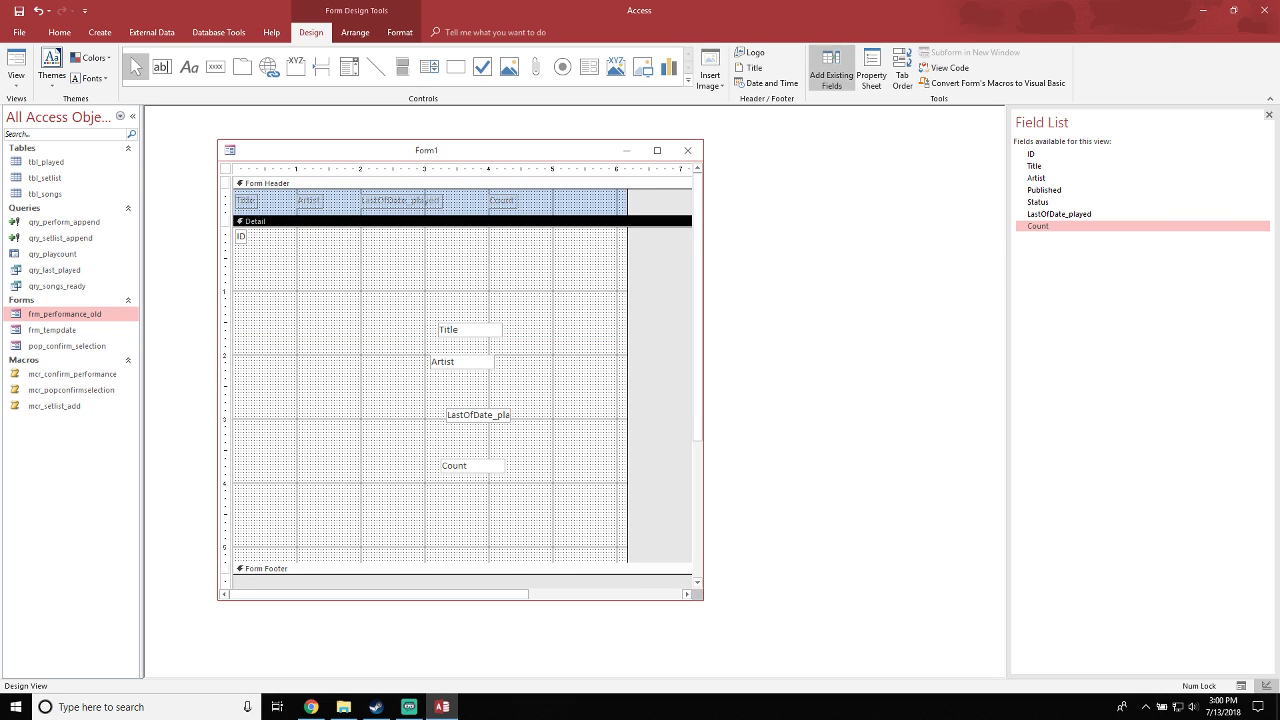
# Give the Title, Artist, LastOfDate_played and Count header labels a dark blue font colour and a font size of 16
pyautogui.click(468, 330)
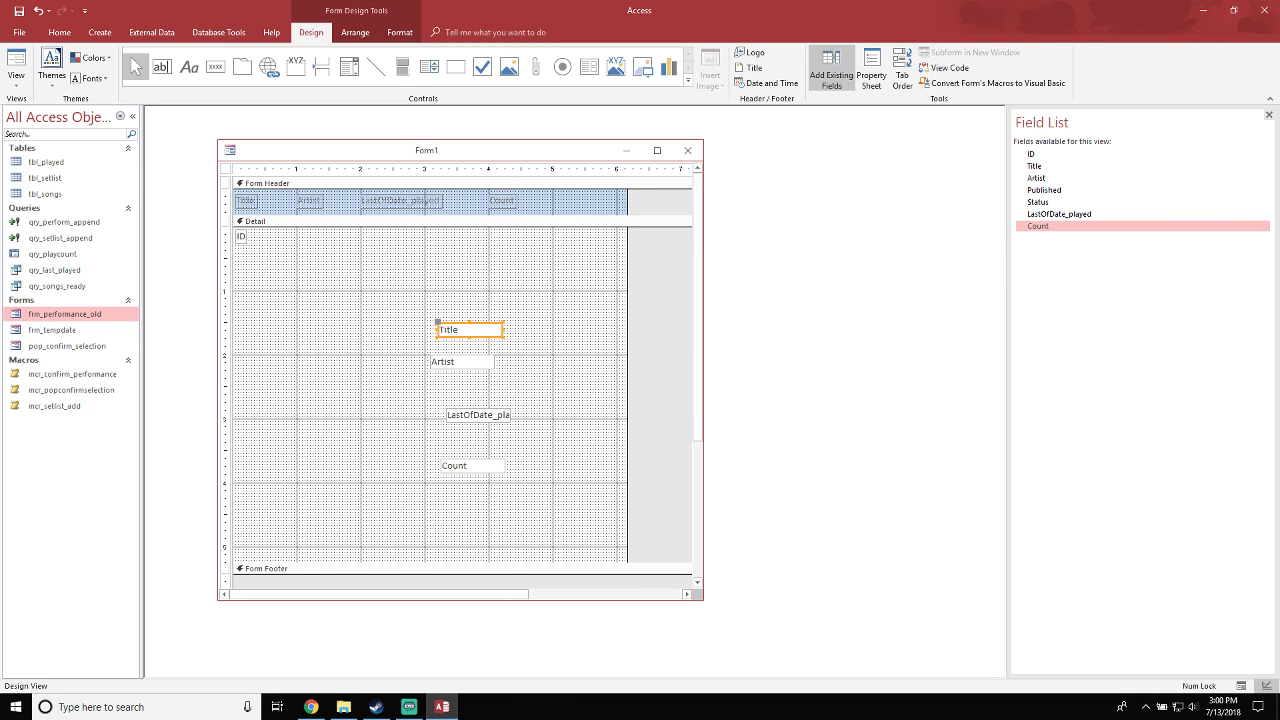
pyautogui.click(246, 201)
pyautogui.moveTo(556, 168); pyautogui.dragTo(244, 168)
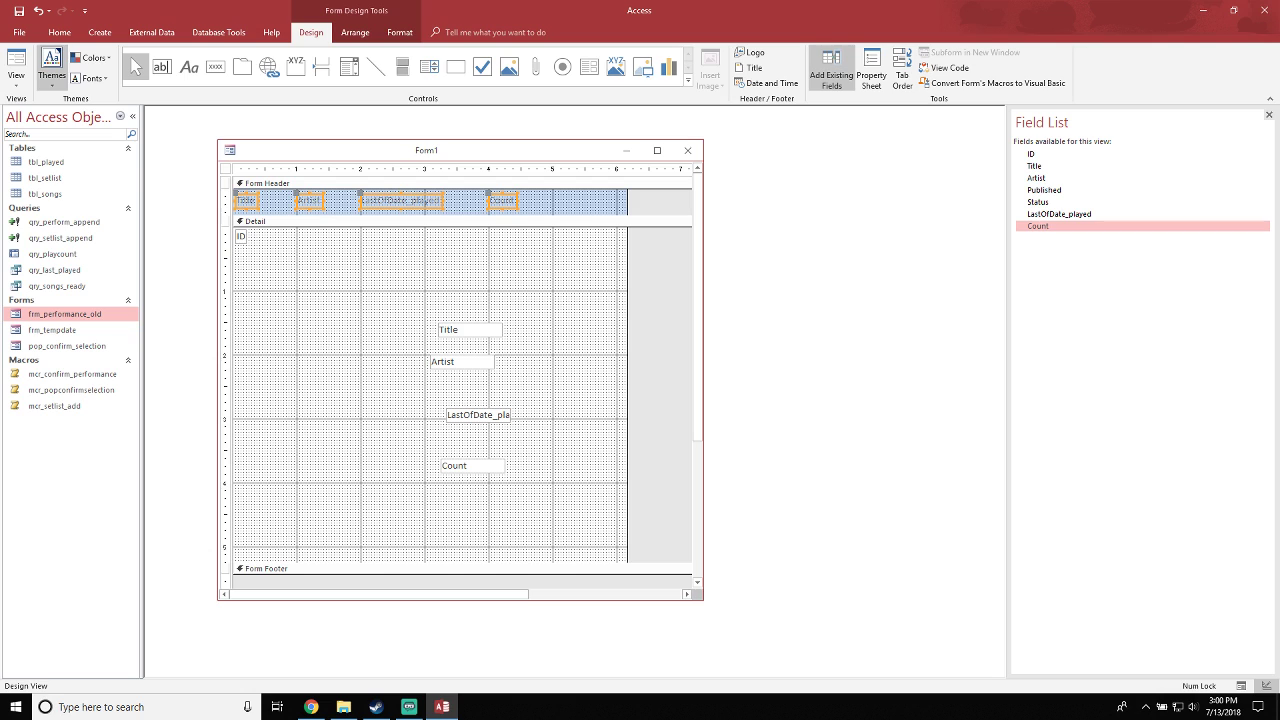
pyautogui.click(90, 57)
pyautogui.click(92, 57)
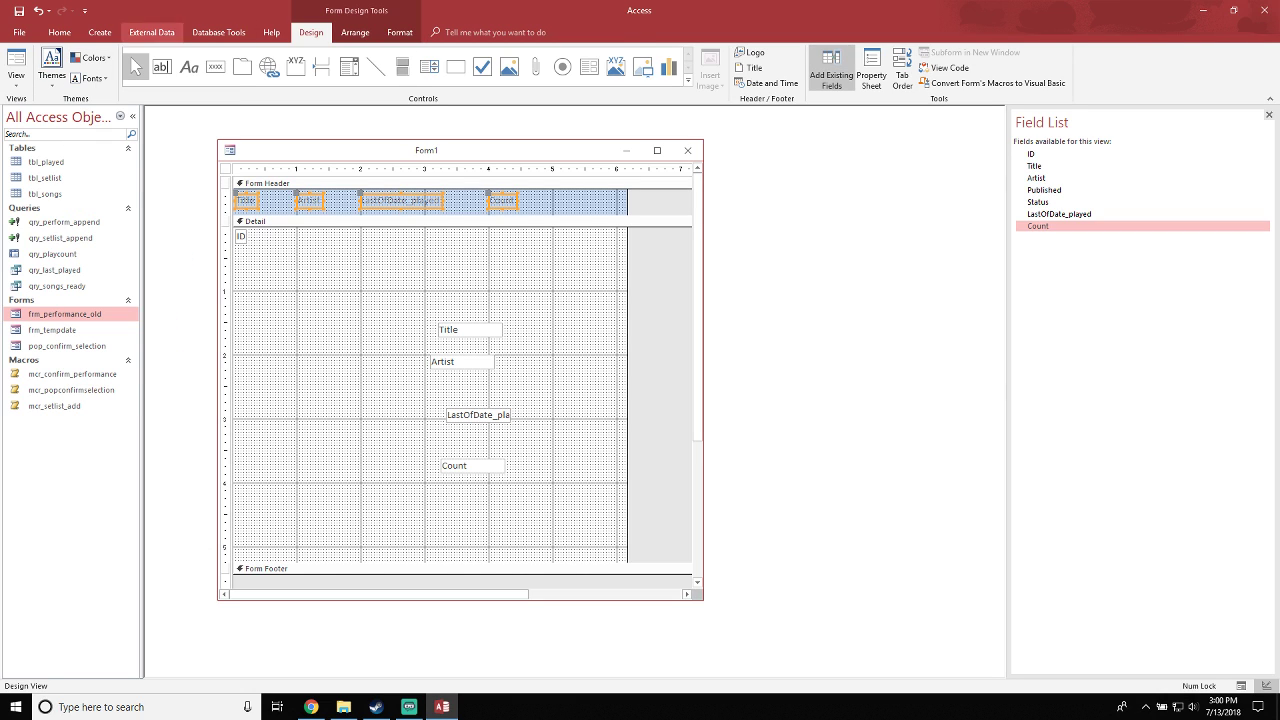
pyautogui.click(59, 32)
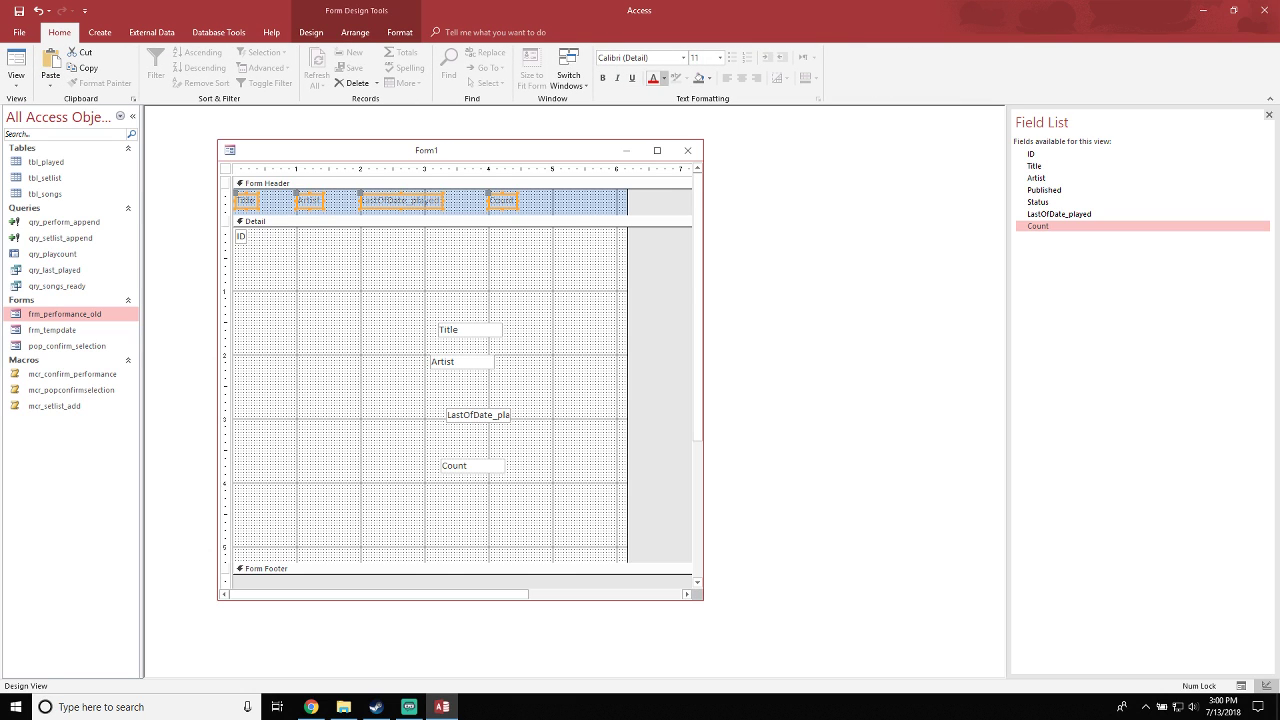
pyautogui.click(664, 78)
pyautogui.click(687, 125)
pyautogui.click(720, 58)
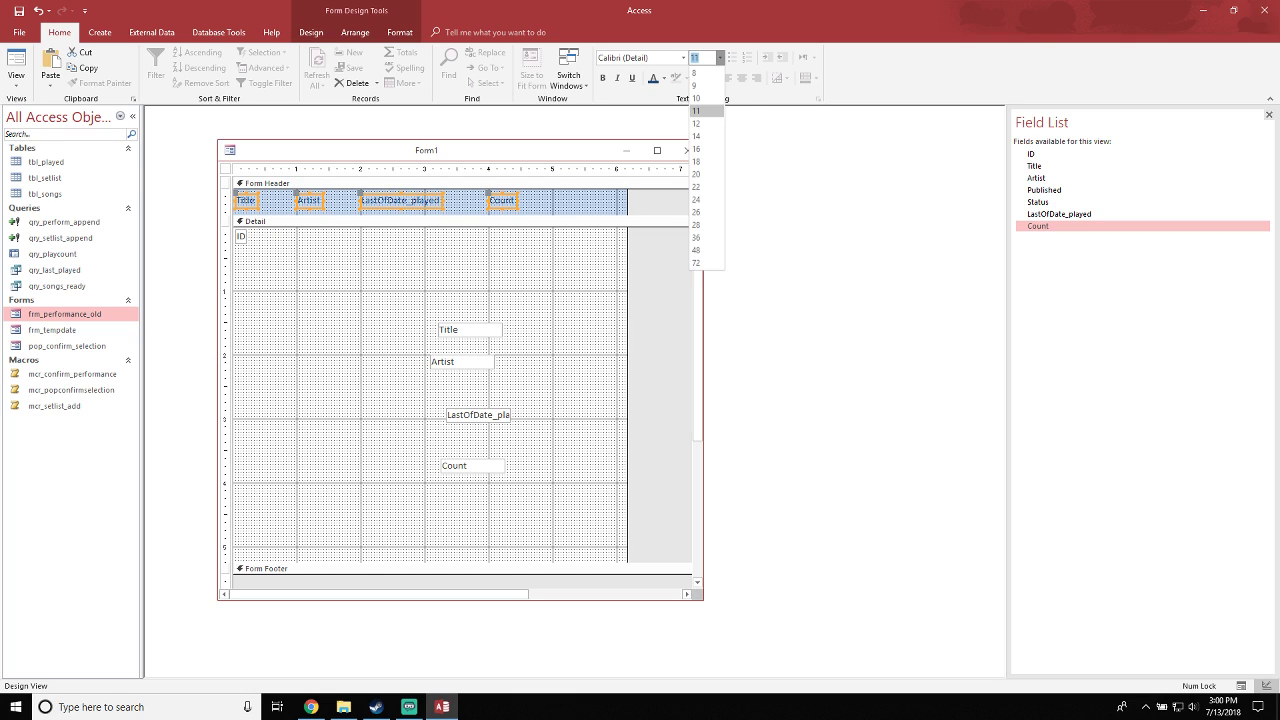
pyautogui.click(696, 149)
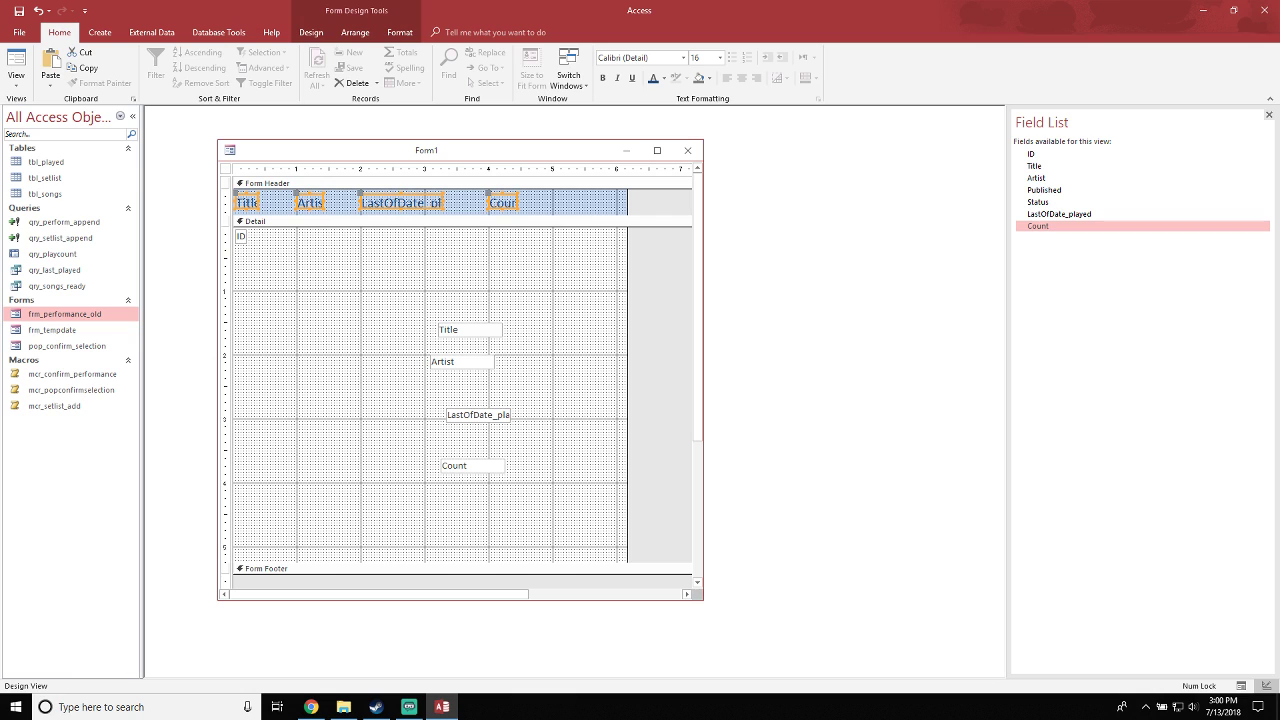
# Widen all four header labels together to make room for the larger text
pyautogui.hotkey('shift', 'Right')
pyautogui.hotkey('shift', 'Right')
pyautogui.hotkey('shift', 'Right')
pyautogui.hotkey('shift', 'Right')
pyautogui.hotkey('shift', 'Right')
pyautogui.hotkey('shift', 'Right')
pyautogui.hotkey('shift', 'Right')
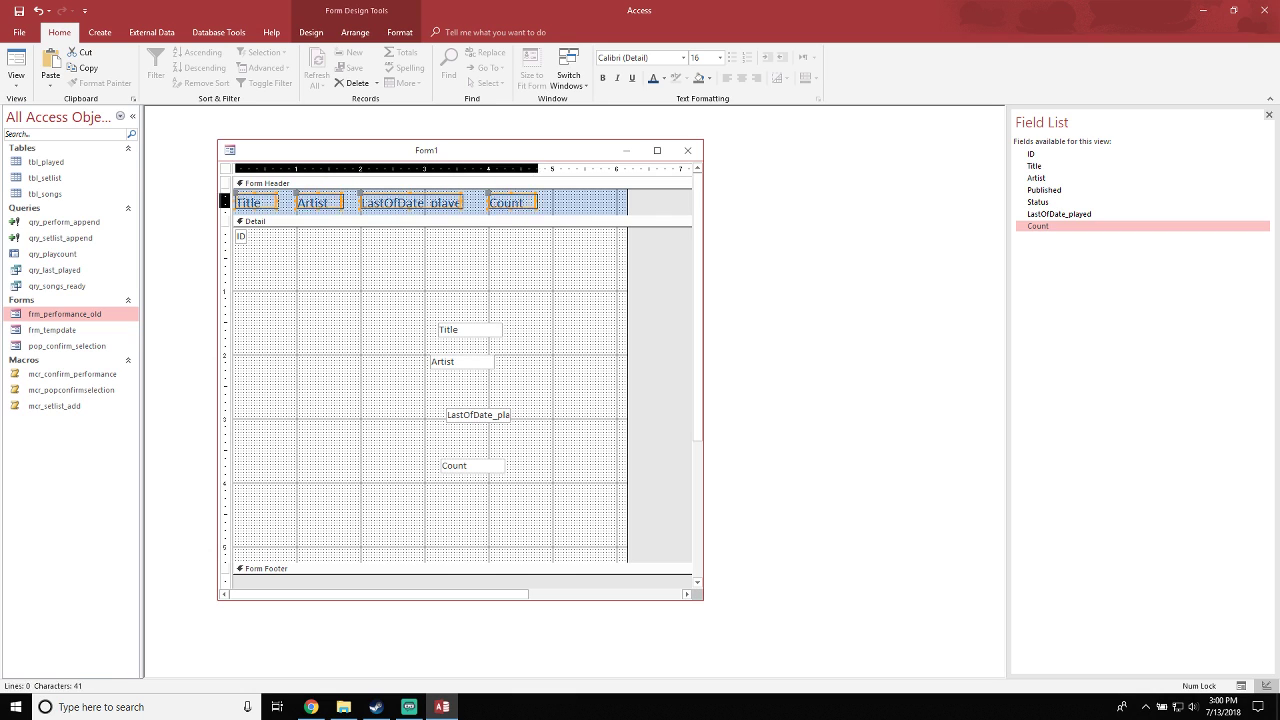
pyautogui.hotkey('shift', 'Right')
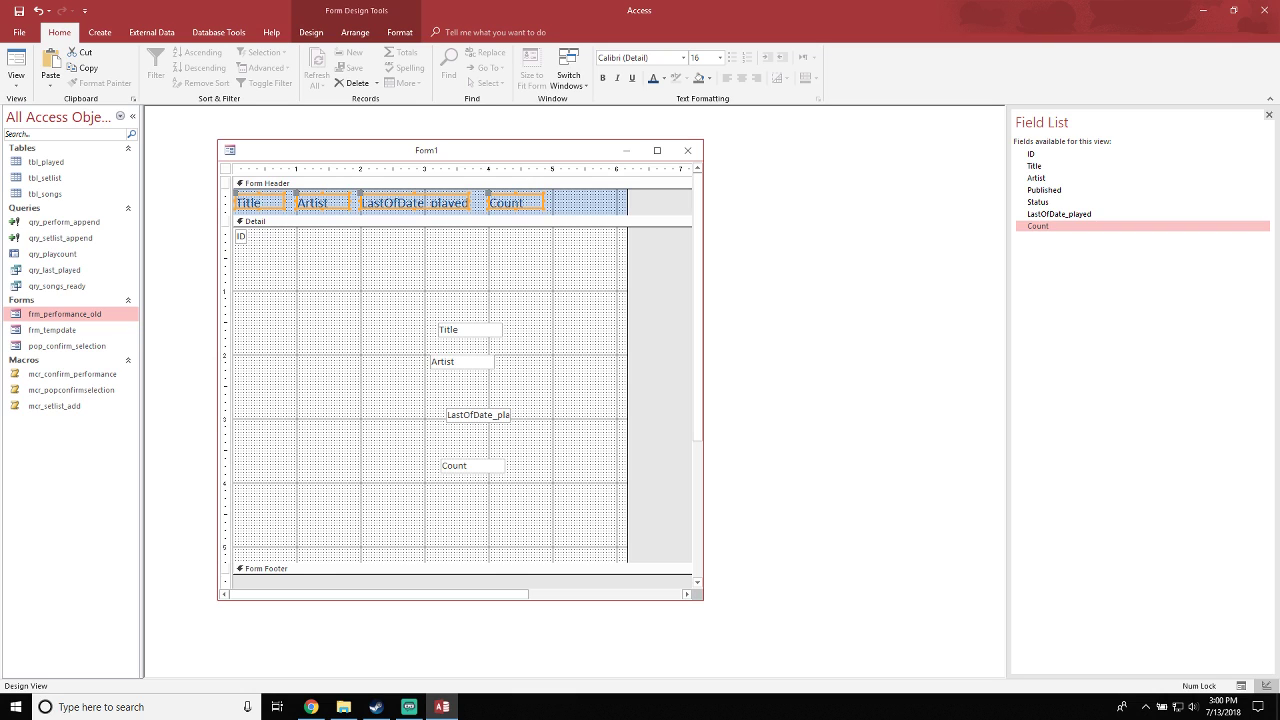
pyautogui.click(588, 203)
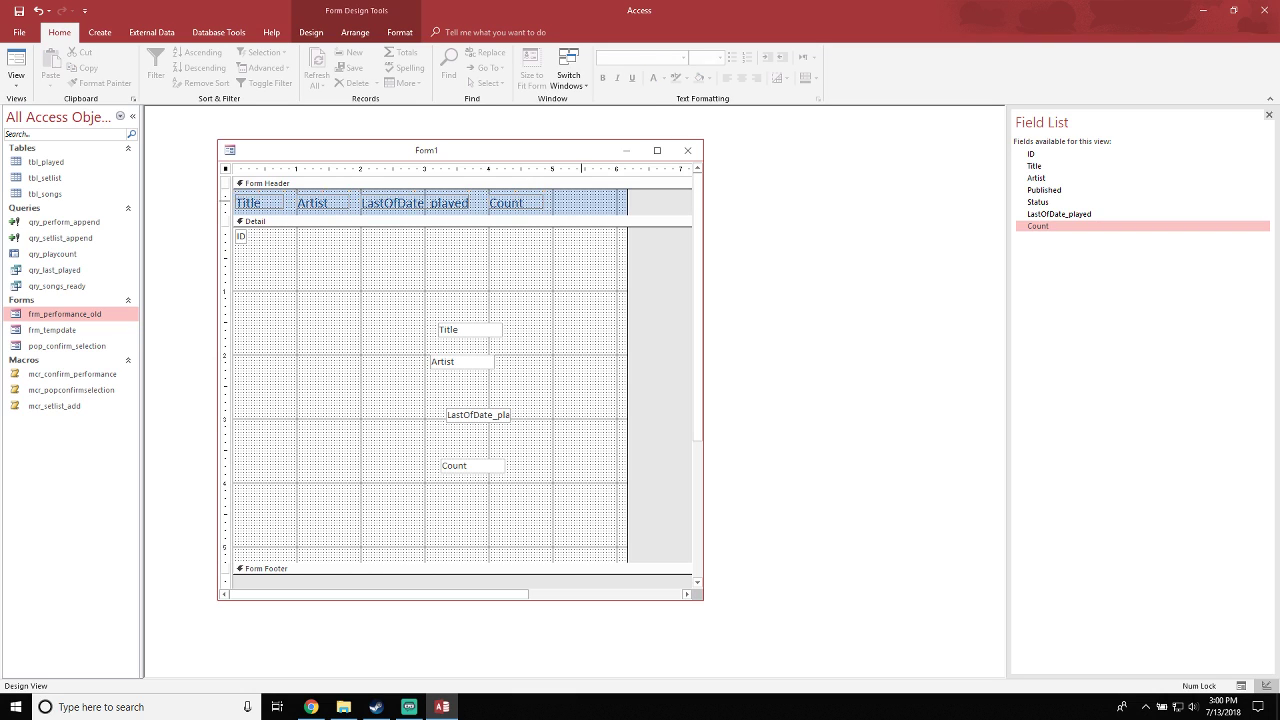
# Change the LastOfDate_played header label's caption to "Last Played"
pyautogui.click(439, 203)
pyautogui.click(439, 203)
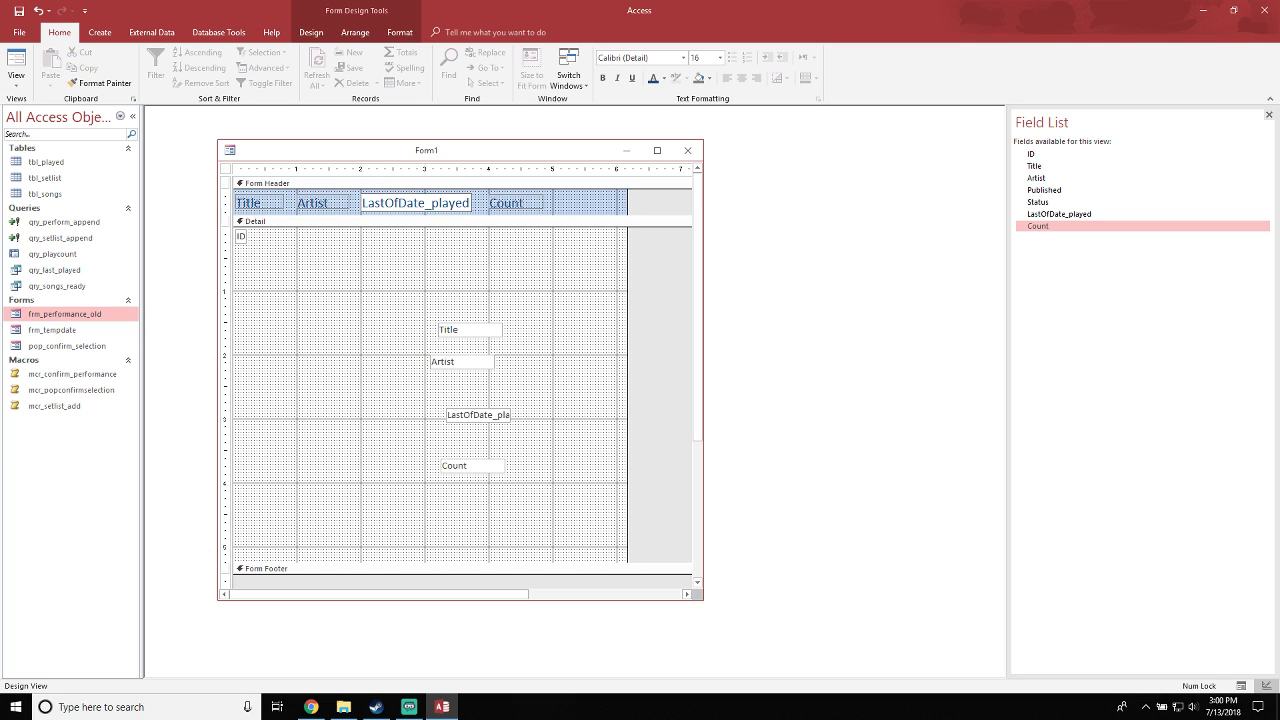
pyautogui.press('Home')
pyautogui.hotkey('shift', 'End')
pyautogui.write('Last Played')
# Change the Count header label's caption to "Play Count"
pyautogui.click(507, 203)
pyautogui.click(507, 203)
pyautogui.doubleClick(507, 203)
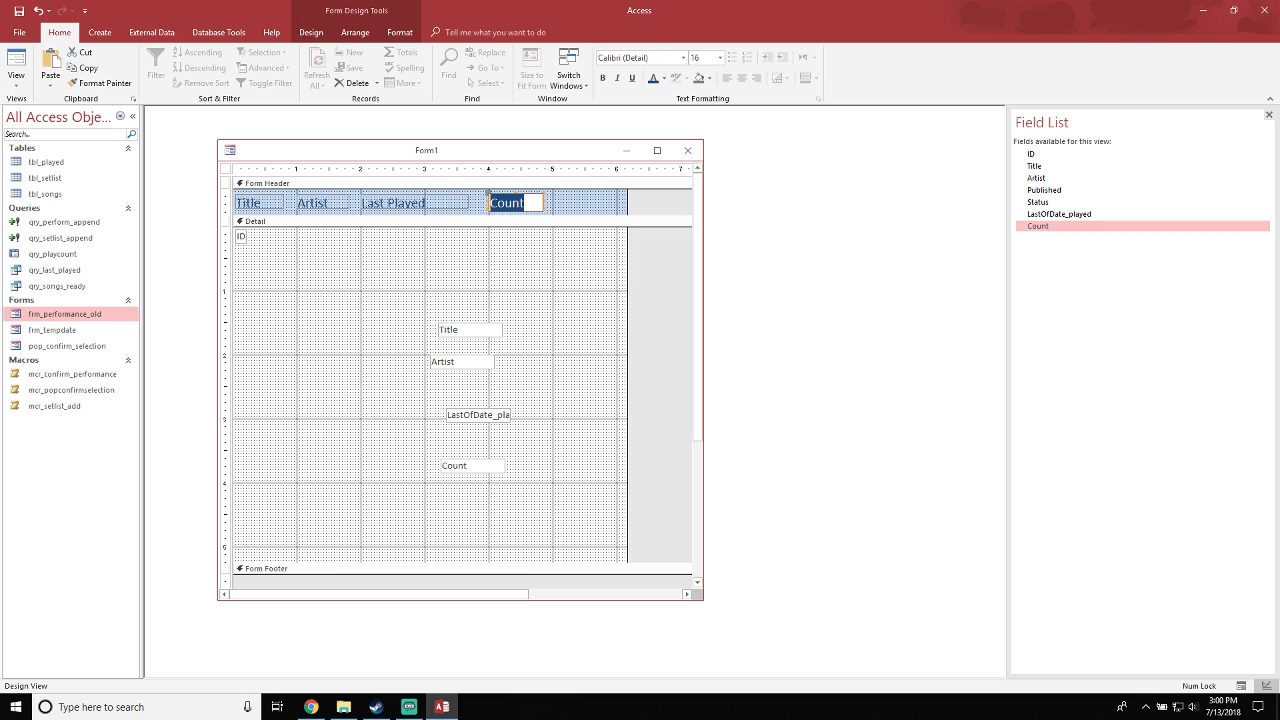
pyautogui.write('Play C')
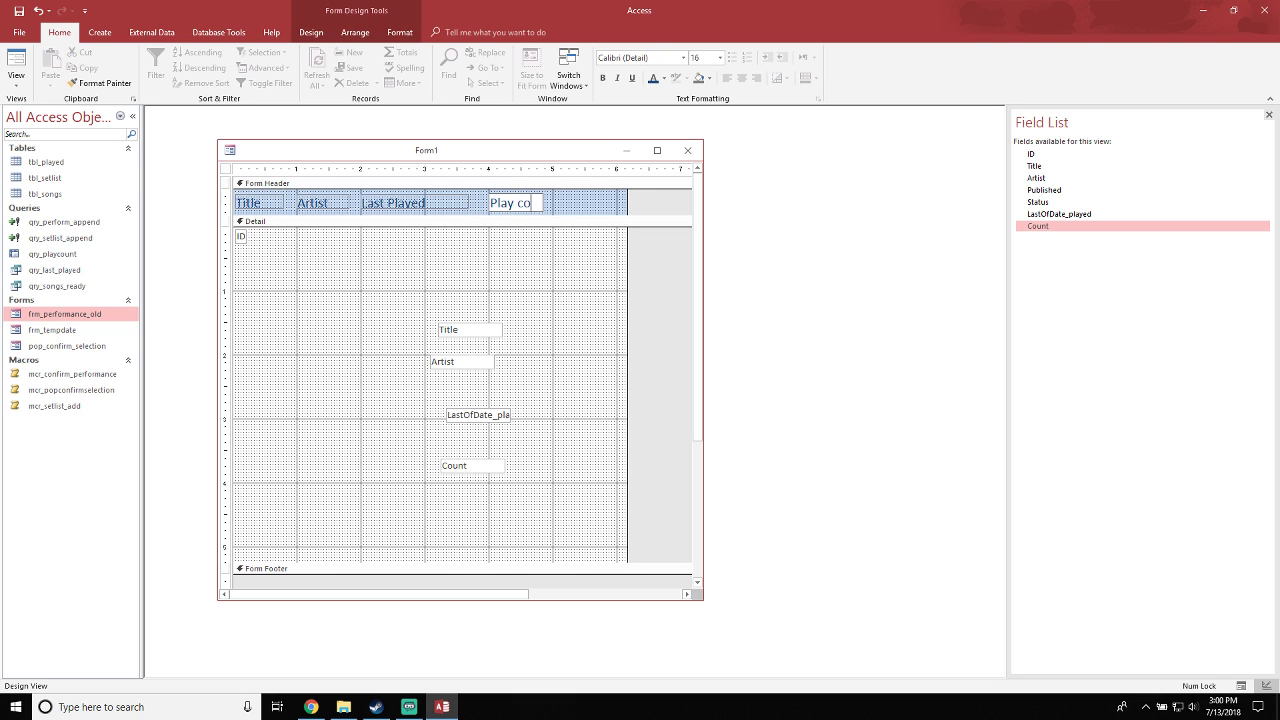
pyautogui.press('BackSpace')
pyautogui.press('BackSpace')
pyautogui.write('Count')
pyautogui.click(542, 272)
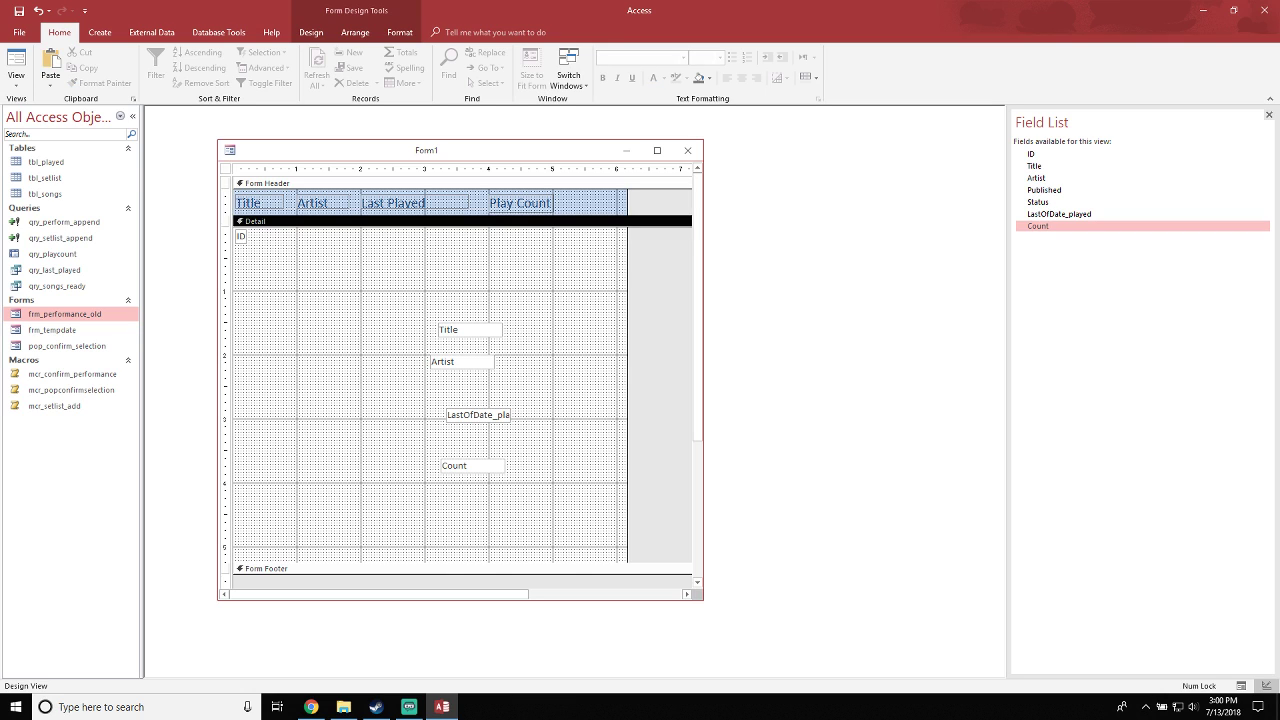
# Shift the Artist, Last Played and Play Count labels right together until Artist starts at about 2.6 inches, and indent the Title label about 0.3 inch
pyautogui.click(470, 330)
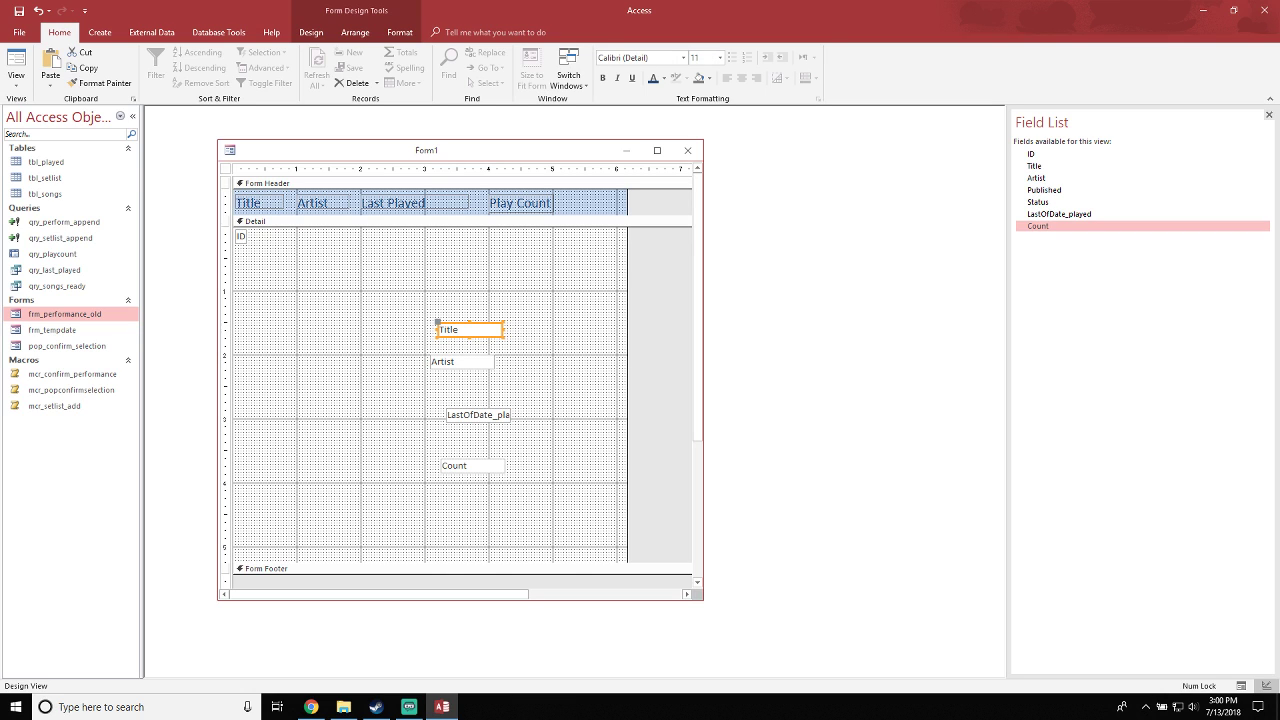
pyautogui.moveTo(566, 168); pyautogui.dragTo(322, 168)
pyautogui.press('Right')
pyautogui.press('Right')
pyautogui.press('Right')
pyautogui.press('Right')
pyautogui.press('Right')
pyautogui.press('Right')
pyautogui.press('Right')
pyautogui.press('Right')
pyautogui.press('Right')
pyautogui.press('Right')
pyautogui.press('Right')
pyautogui.press('Right')
pyautogui.press('Right')
pyautogui.press('Right')
pyautogui.press('Right')
pyautogui.press('Right')
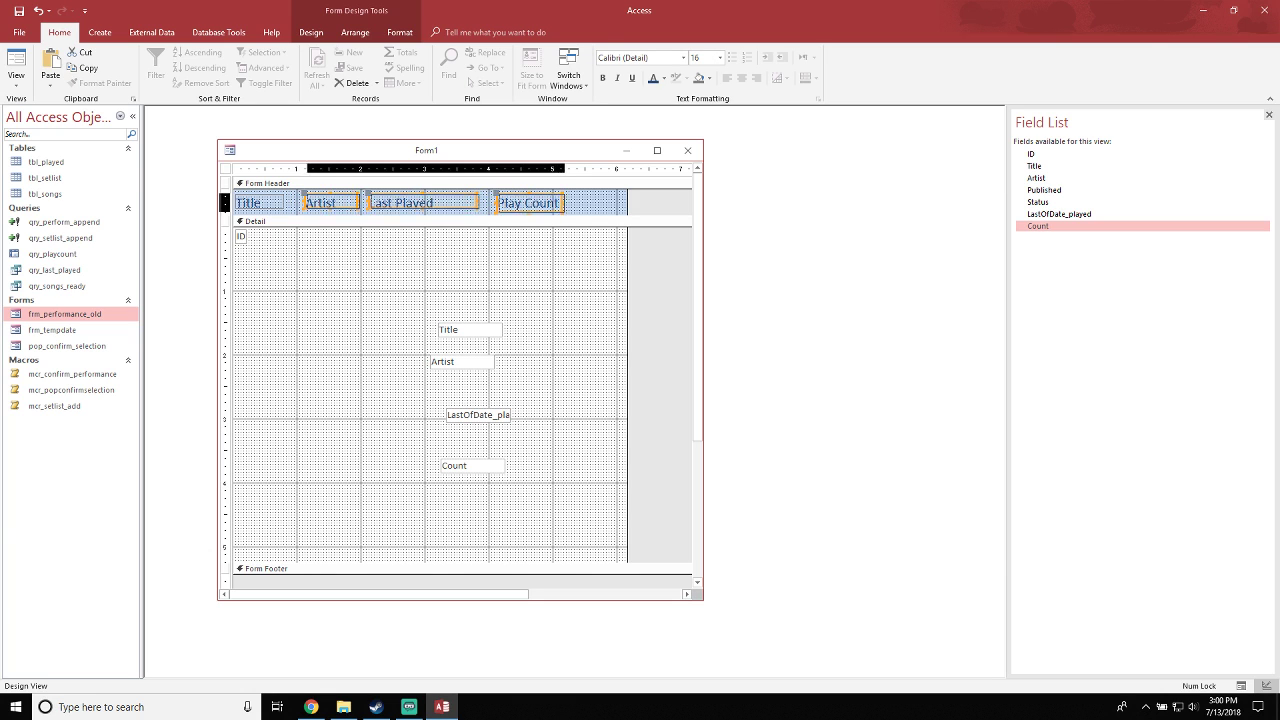
pyautogui.press('Right')
pyautogui.press('Right')
pyautogui.press('Right')
pyautogui.press('Right')
pyautogui.press('Right')
pyautogui.press('Right')
pyautogui.press('Right')
pyautogui.press('Right')
pyautogui.press('Right')
pyautogui.press('Right')
pyautogui.press('Right')
pyautogui.press('Right')
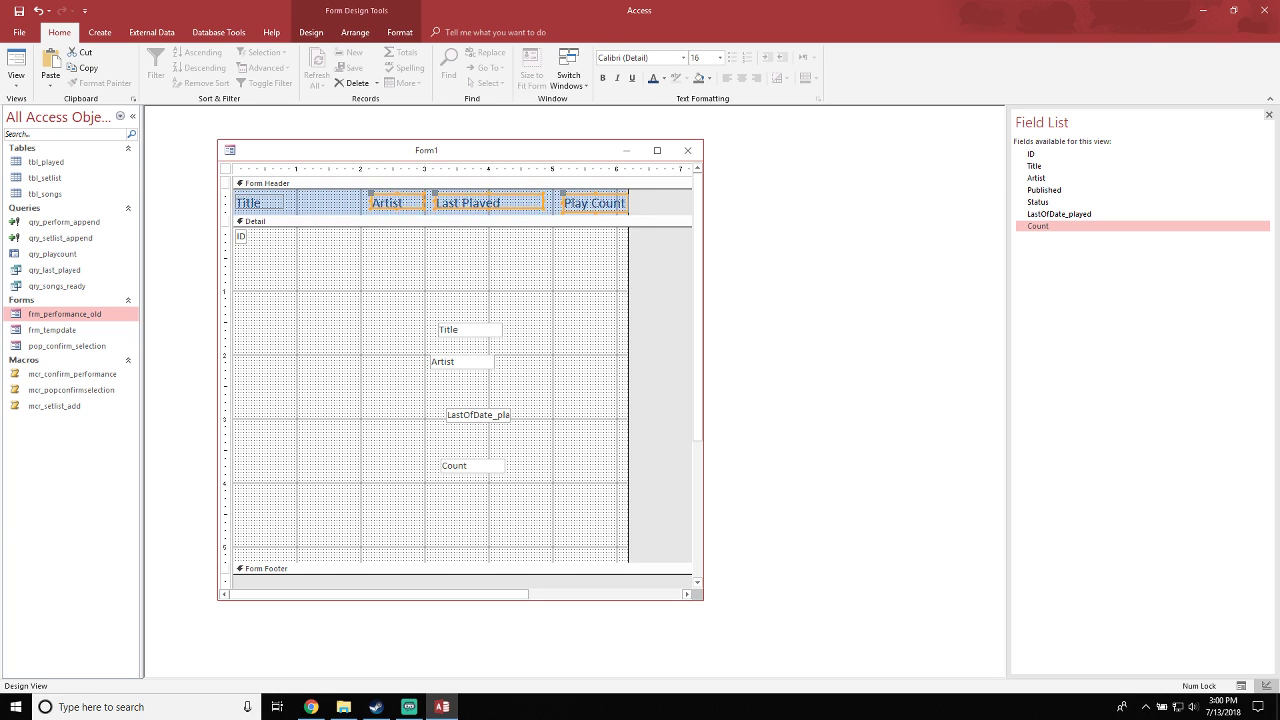
pyautogui.press('Right')
pyautogui.press('Right')
pyautogui.press('Right')
pyautogui.press('Right')
pyautogui.press('Right')
pyautogui.press('Right')
pyautogui.press('Right')
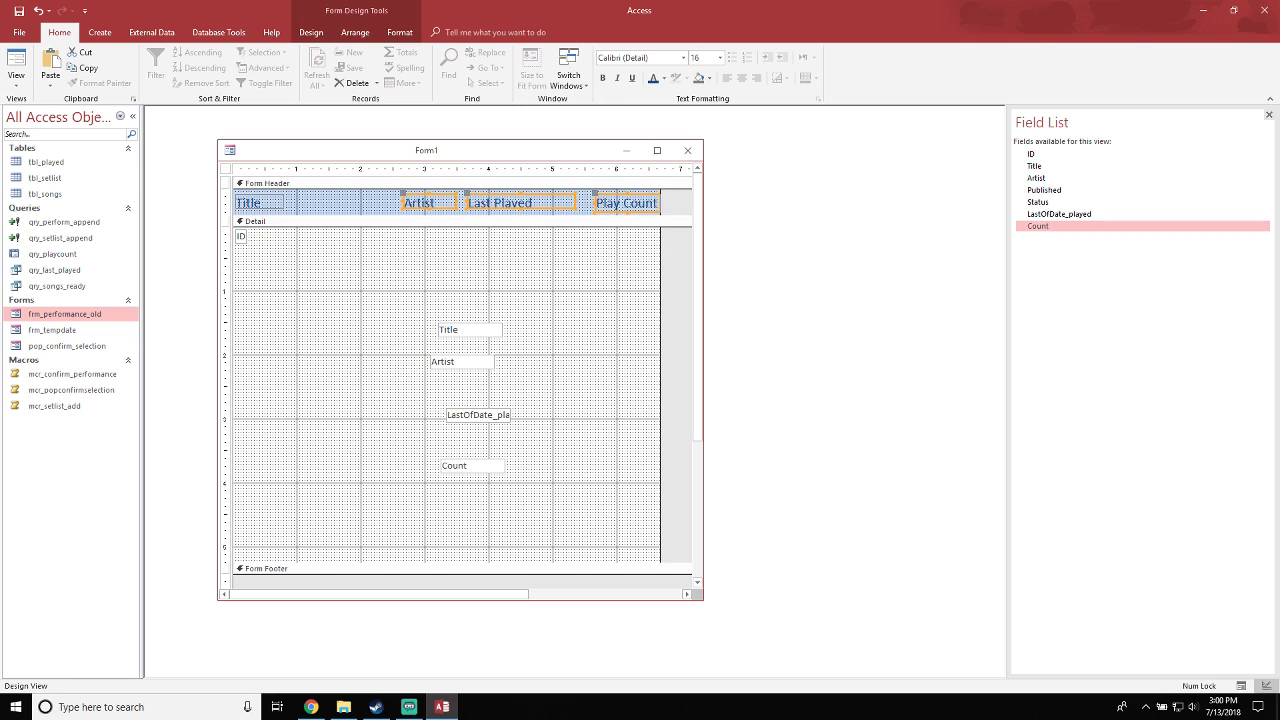
pyautogui.click(259, 203)
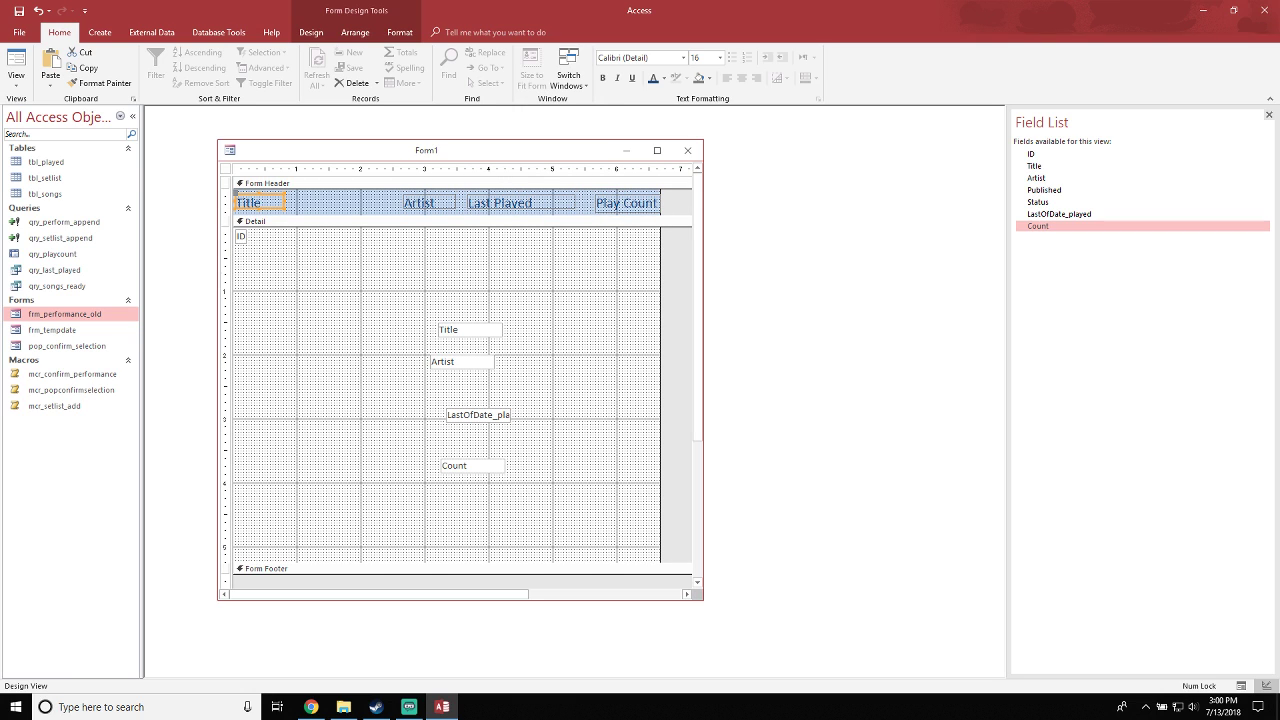
pyautogui.moveTo(259, 203); pyautogui.dragTo(277, 202)
# Set the detail section's ID field to font size 8 and place the Title field beside it, stretched to the Artist column
pyautogui.click(240, 237)
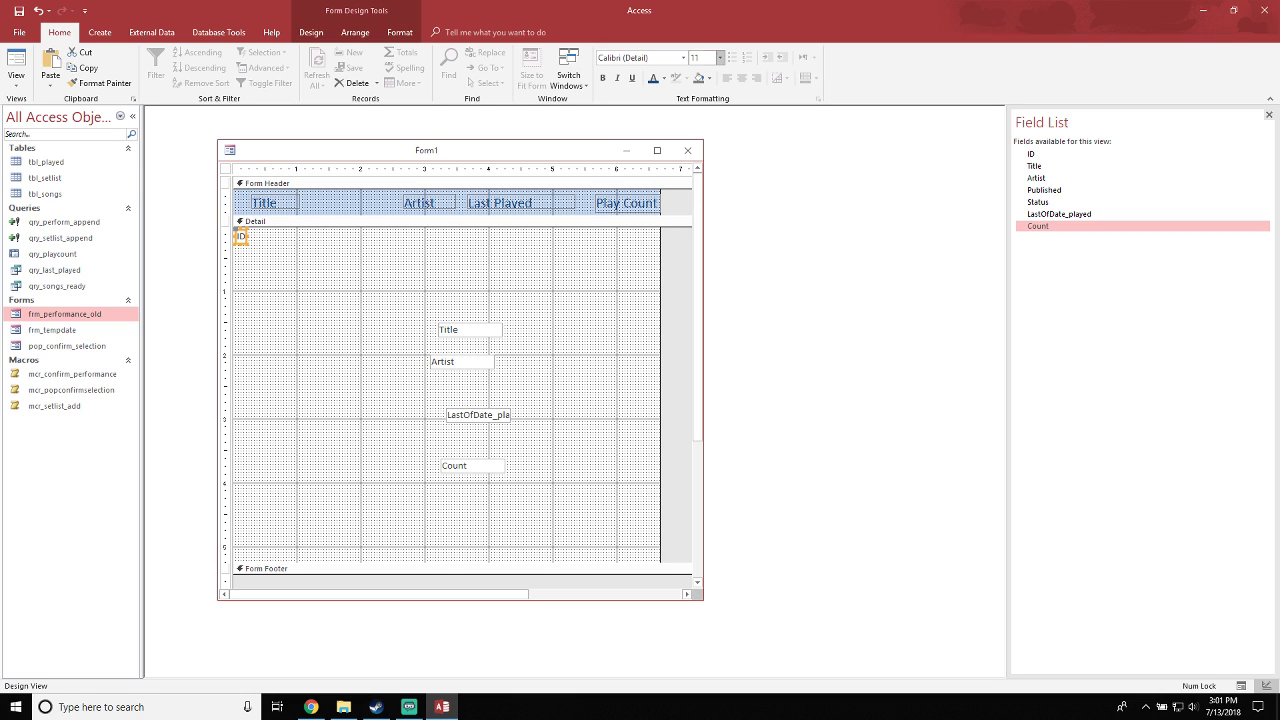
pyautogui.click(720, 57)
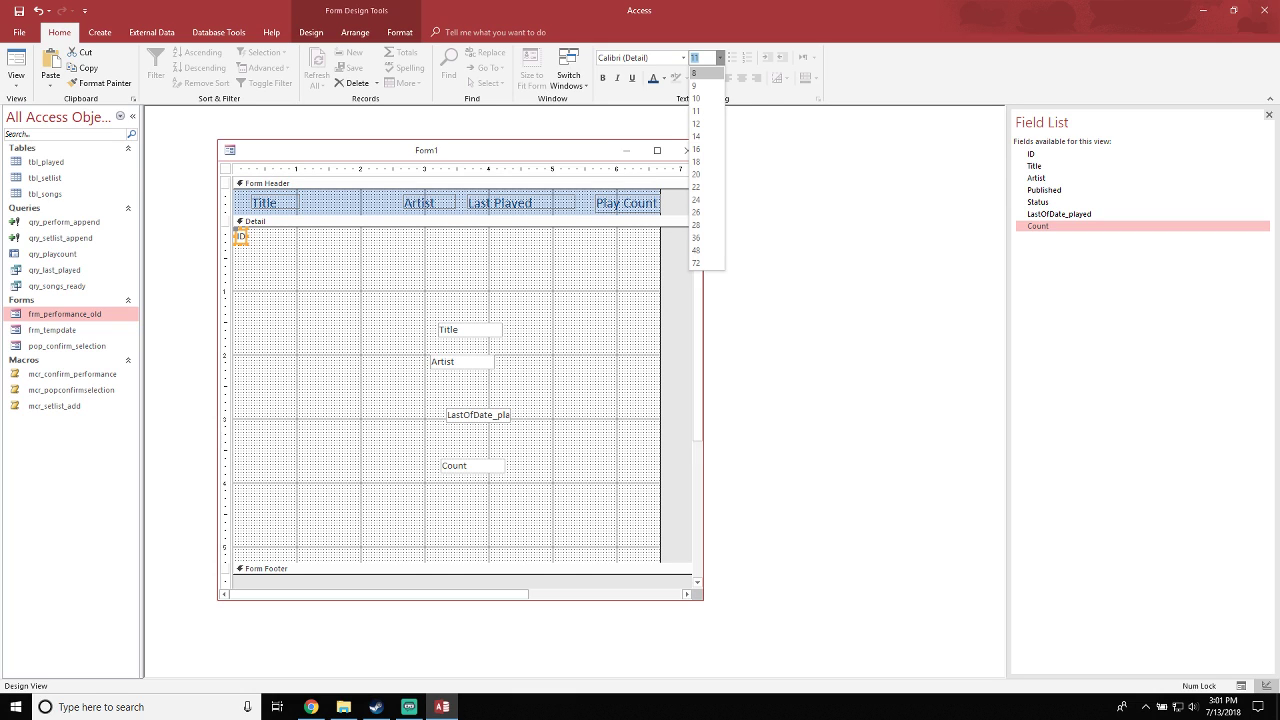
pyautogui.click(460, 329)
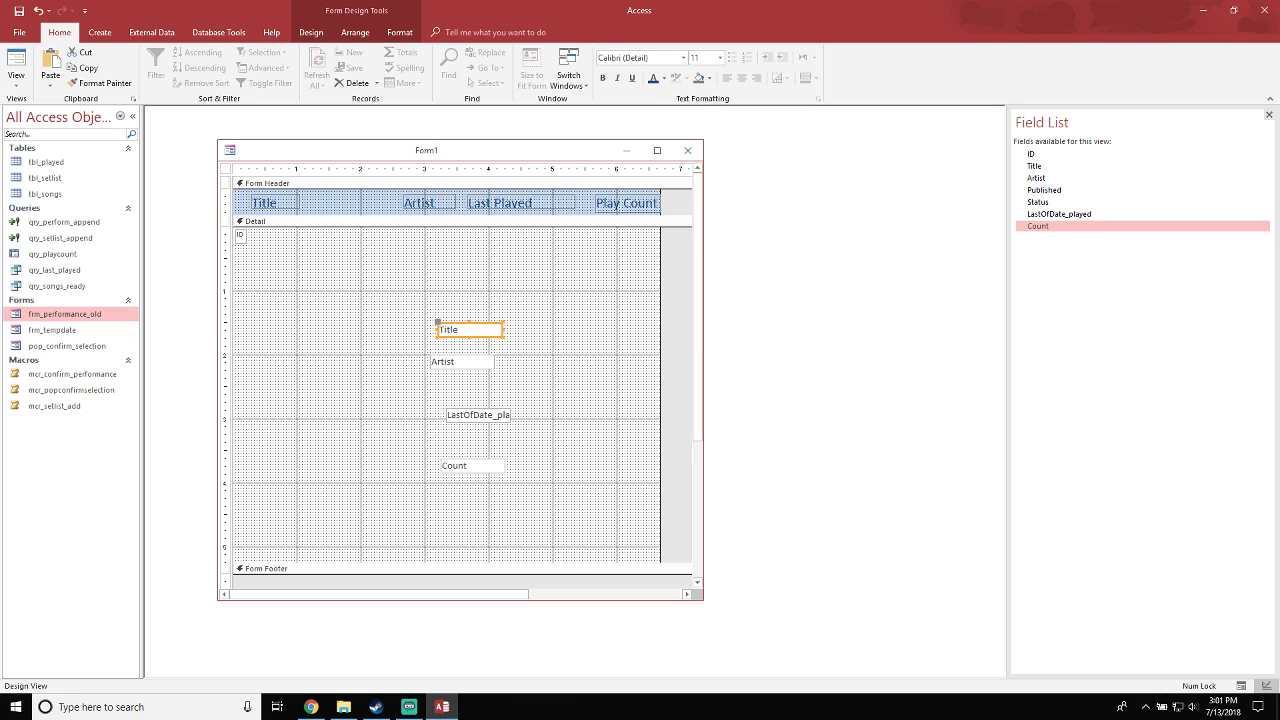
pyautogui.moveTo(460, 329); pyautogui.dragTo(401, 236)
# Enlarge the form window's width and place the Artist field directly beside the Title field, under the Artist label
pyautogui.click(460, 362)
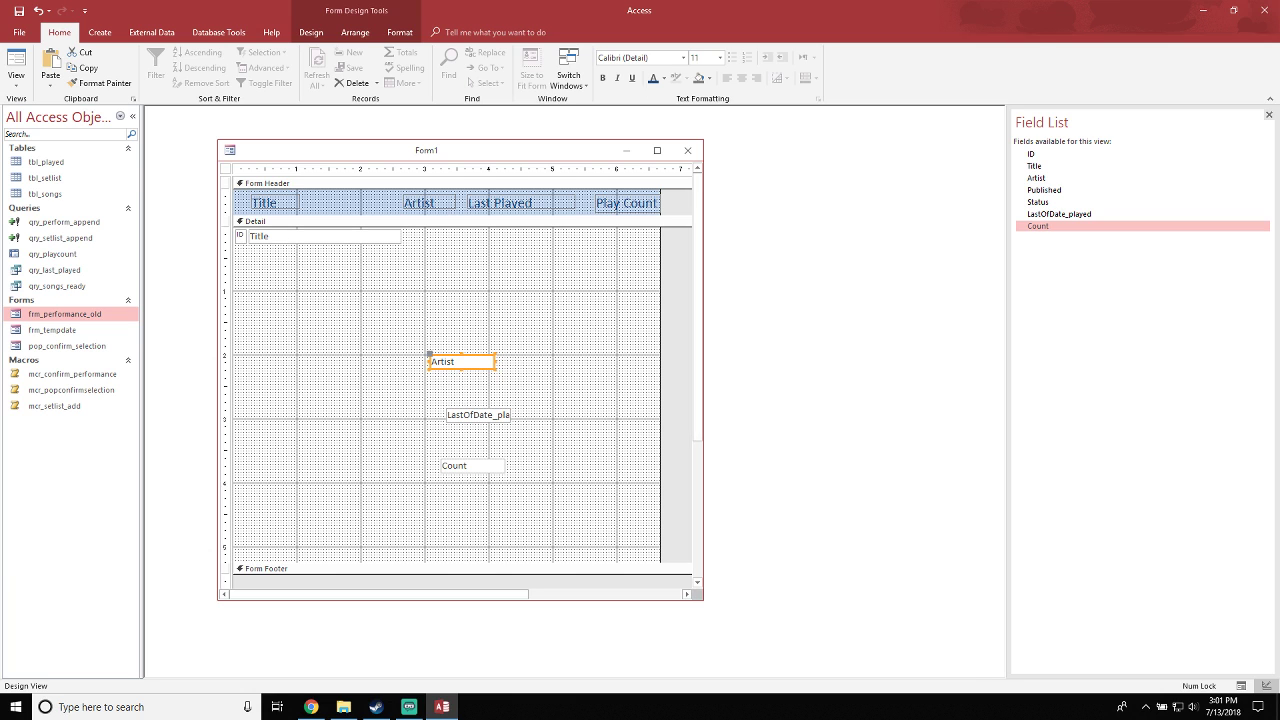
pyautogui.moveTo(703, 364); pyautogui.dragTo(980, 364)
pyautogui.moveTo(700, 150); pyautogui.dragTo(672, 146)
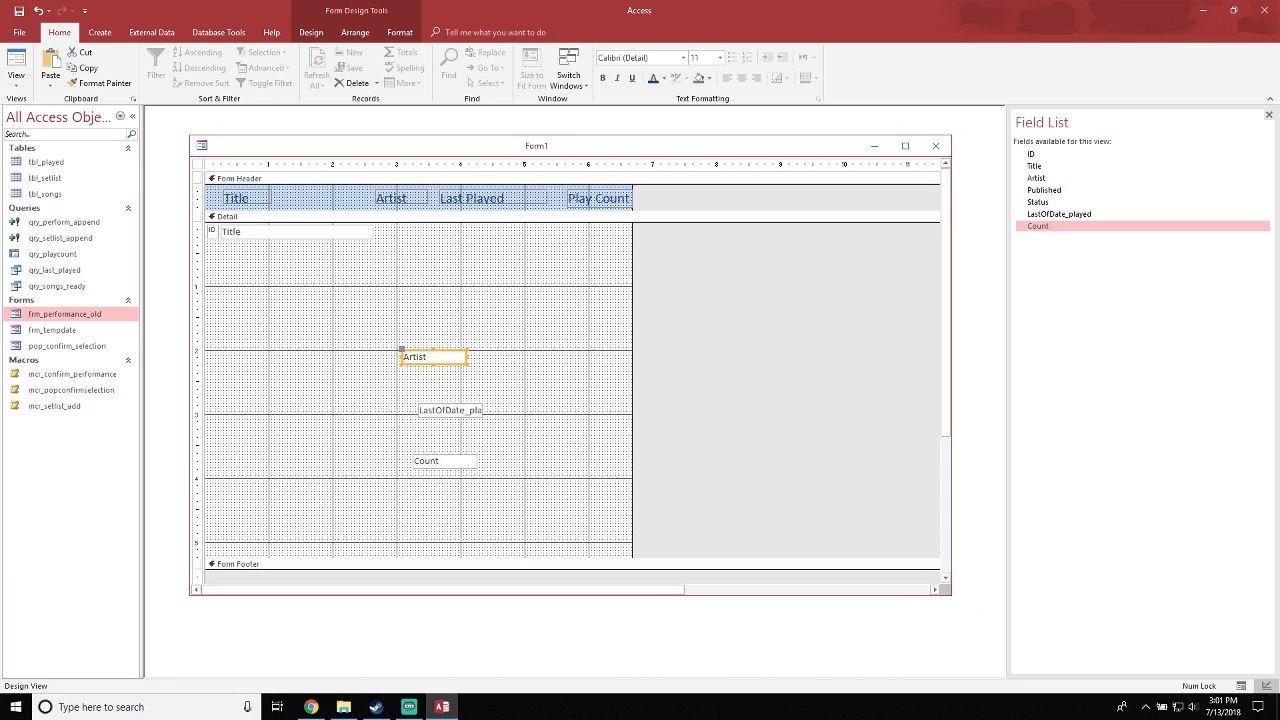
pyautogui.moveTo(430, 357); pyautogui.dragTo(405, 231)
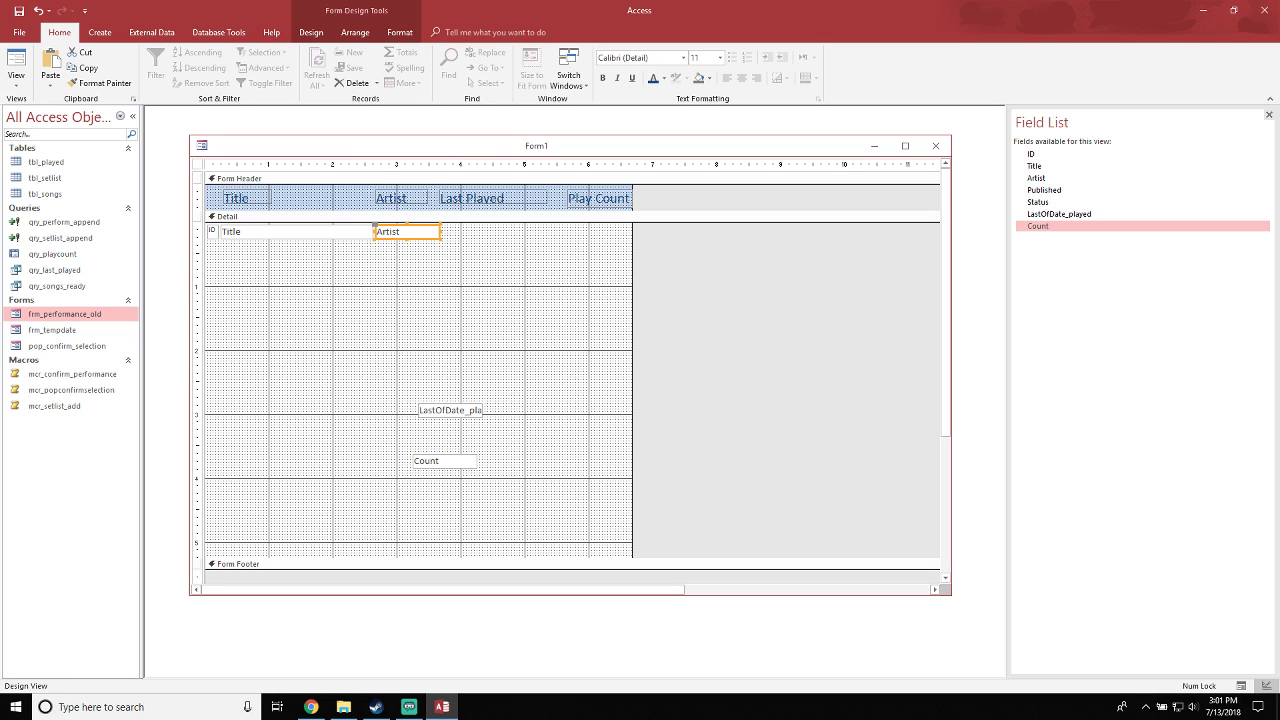
# Place the LastOfDate_played field beside the Artist field and nudge the Last Played label right to align with it
pyautogui.click(450, 410)
pyautogui.moveTo(450, 410); pyautogui.dragTo(473, 233)
pyautogui.click(490, 197)
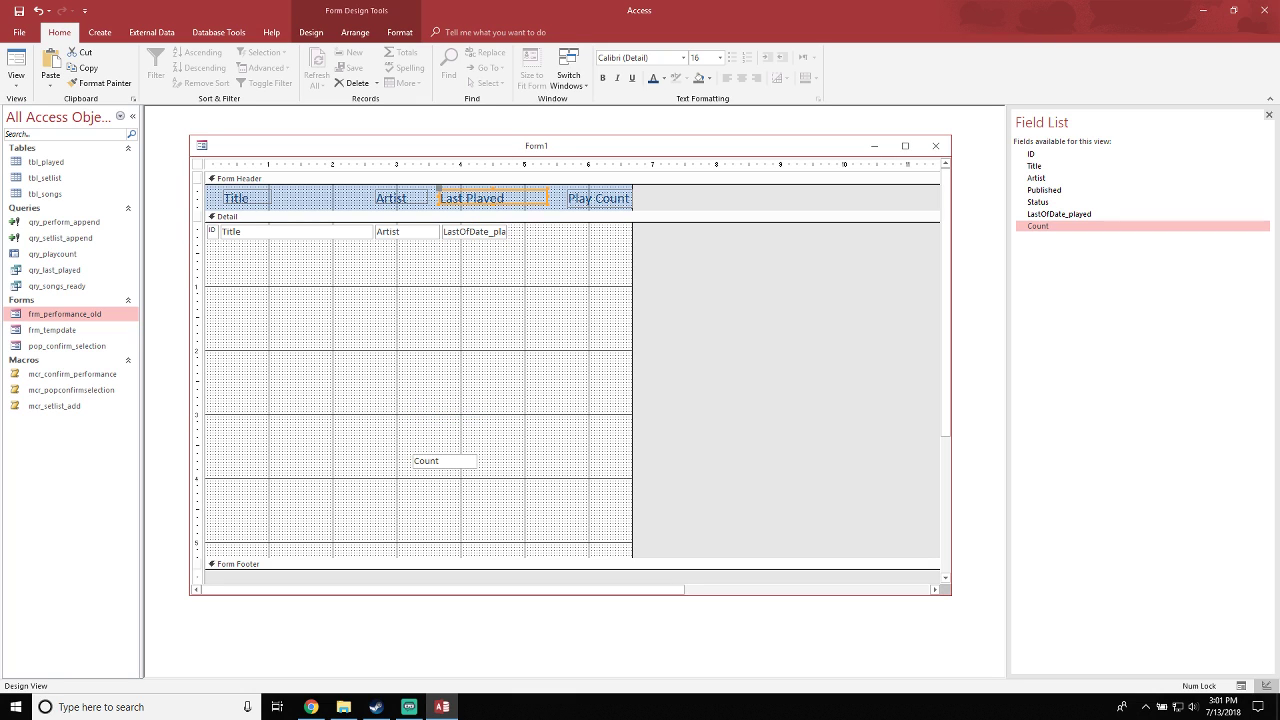
pyautogui.press('Right')
# Place the Count field under the Play Count label and widen the form's design area to about 8.5 inches
pyautogui.click(445, 461)
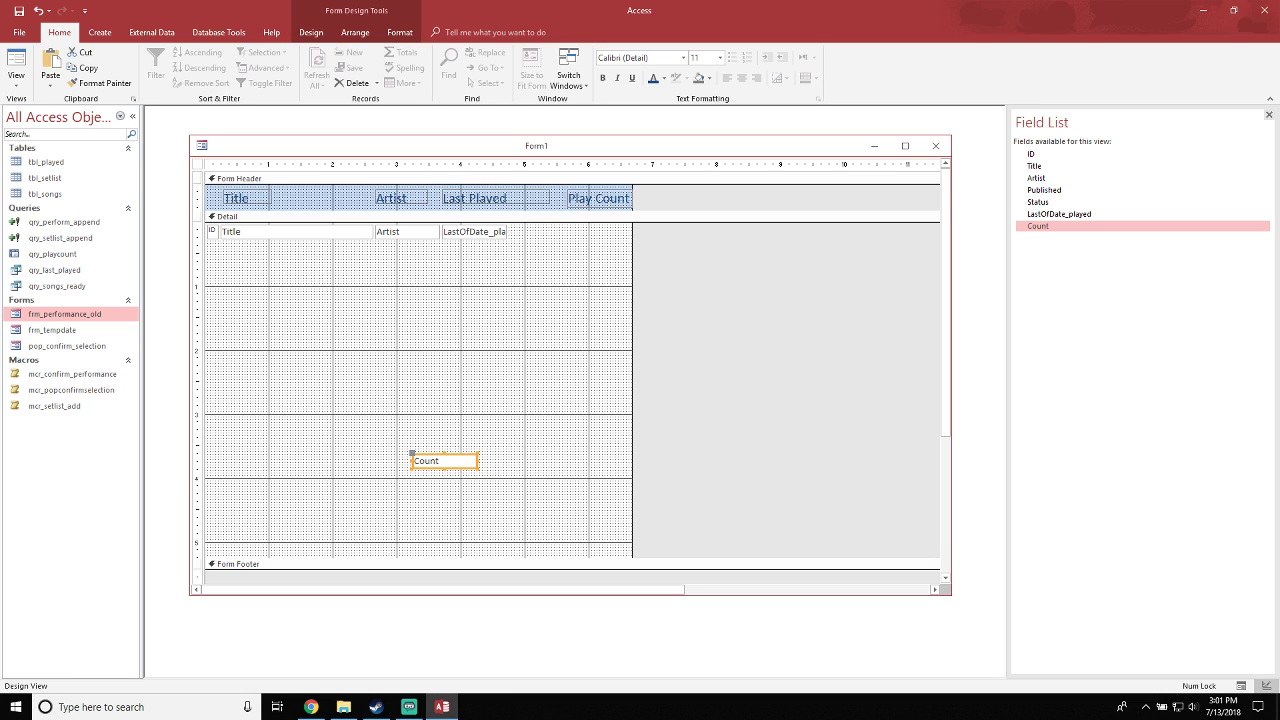
pyautogui.moveTo(445, 462); pyautogui.dragTo(597, 234)
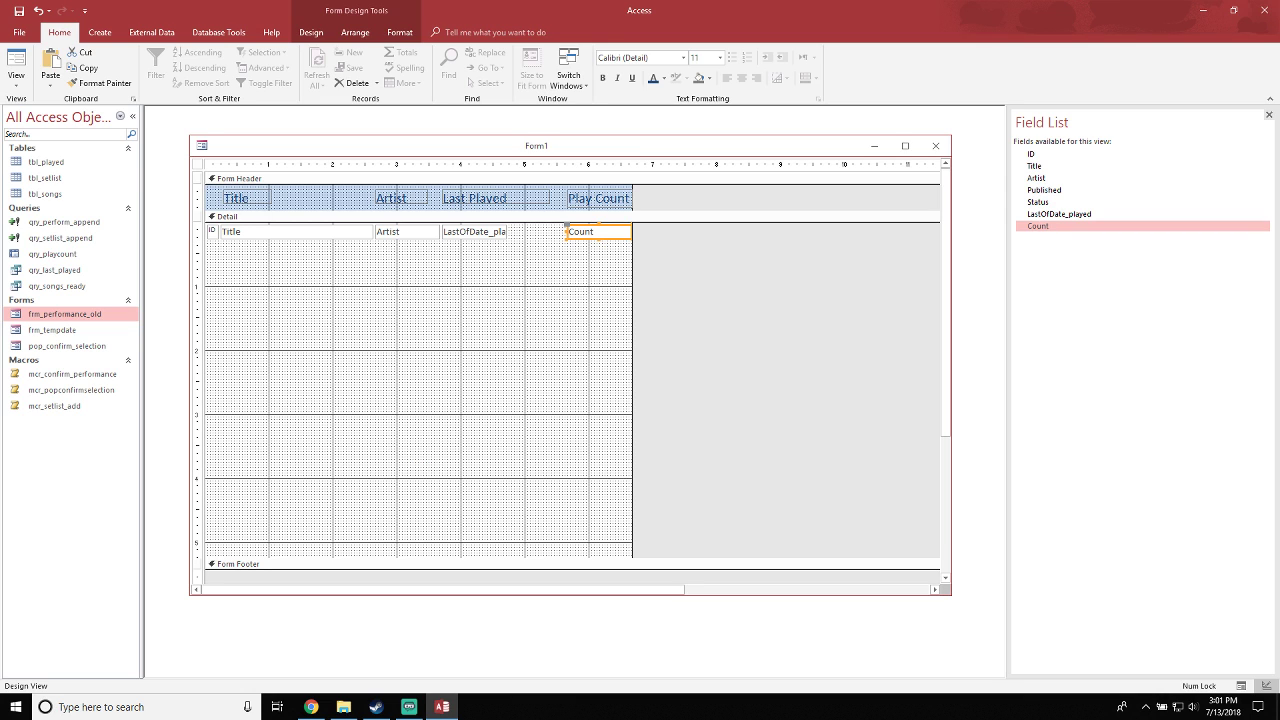
pyautogui.moveTo(632, 290); pyautogui.dragTo(752, 290)
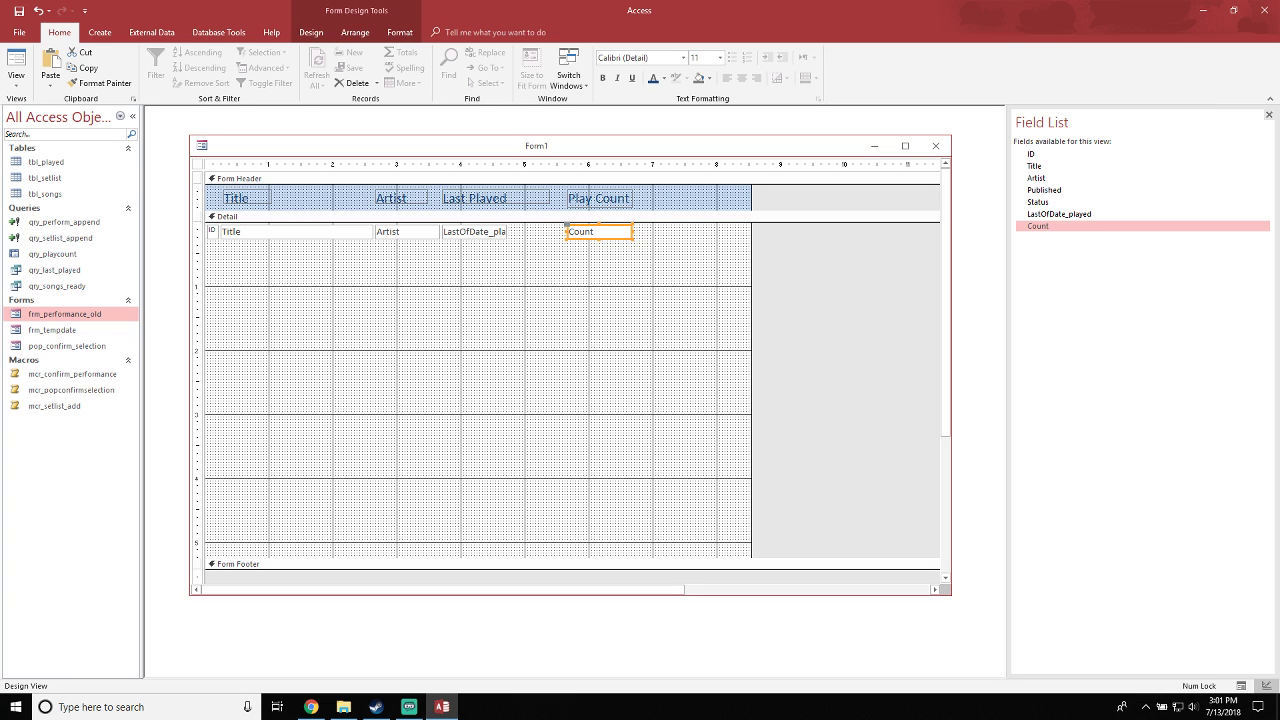
pyautogui.click(640, 318)
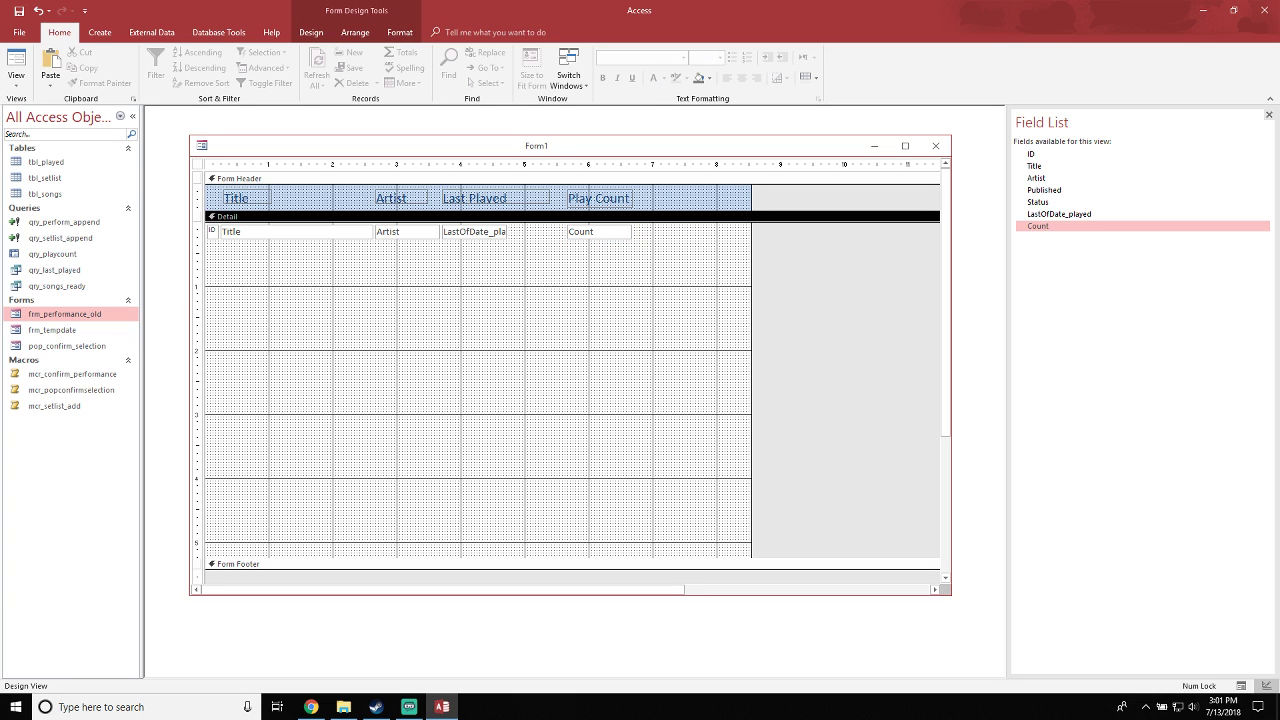
# Narrow the Last Played label to its text and move the Play Count label and Count field left to about 4.9 inches
pyautogui.click(510, 198)
pyautogui.moveTo(550, 198); pyautogui.dragTo(509, 198)
pyautogui.click(528, 268)
pyautogui.moveTo(677, 310); pyautogui.dragTo(561, 200)
pyautogui.click(568, 275)
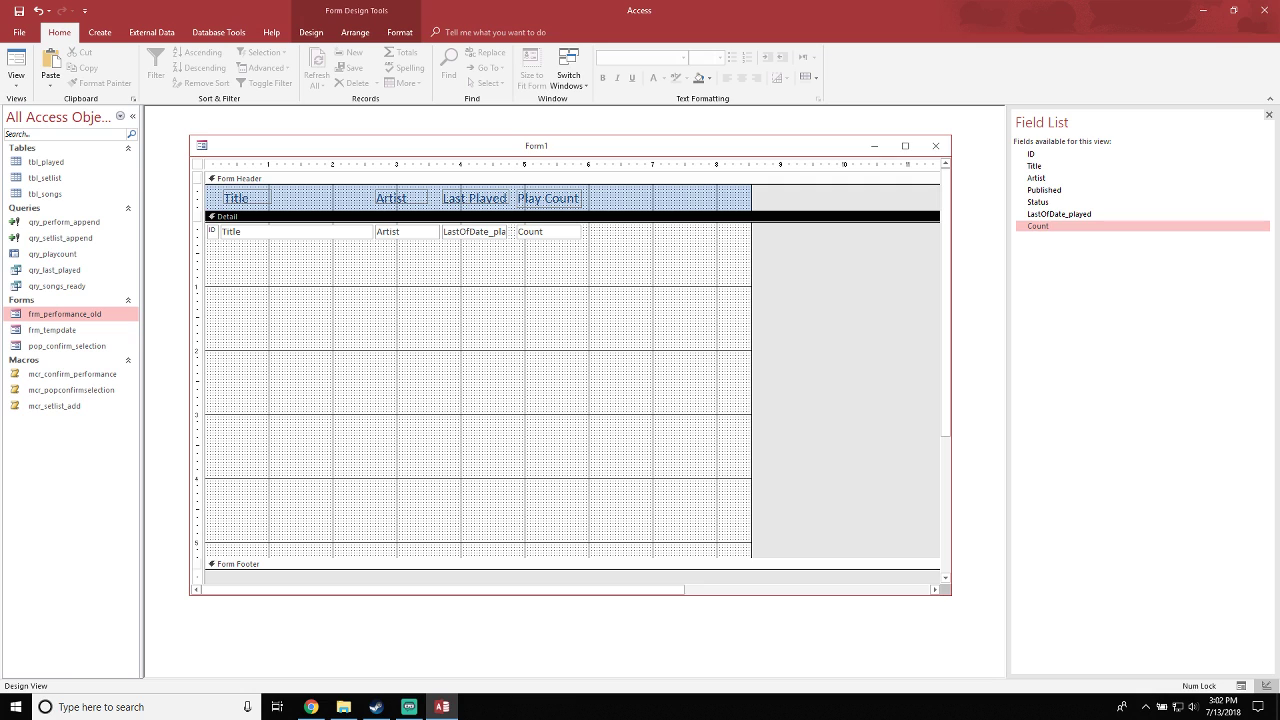
# Shrink the detail section to about 0.3 inch high, check the song rows in Form view and return to Design view
pyautogui.moveTo(568, 558); pyautogui.dragTo(568, 244)
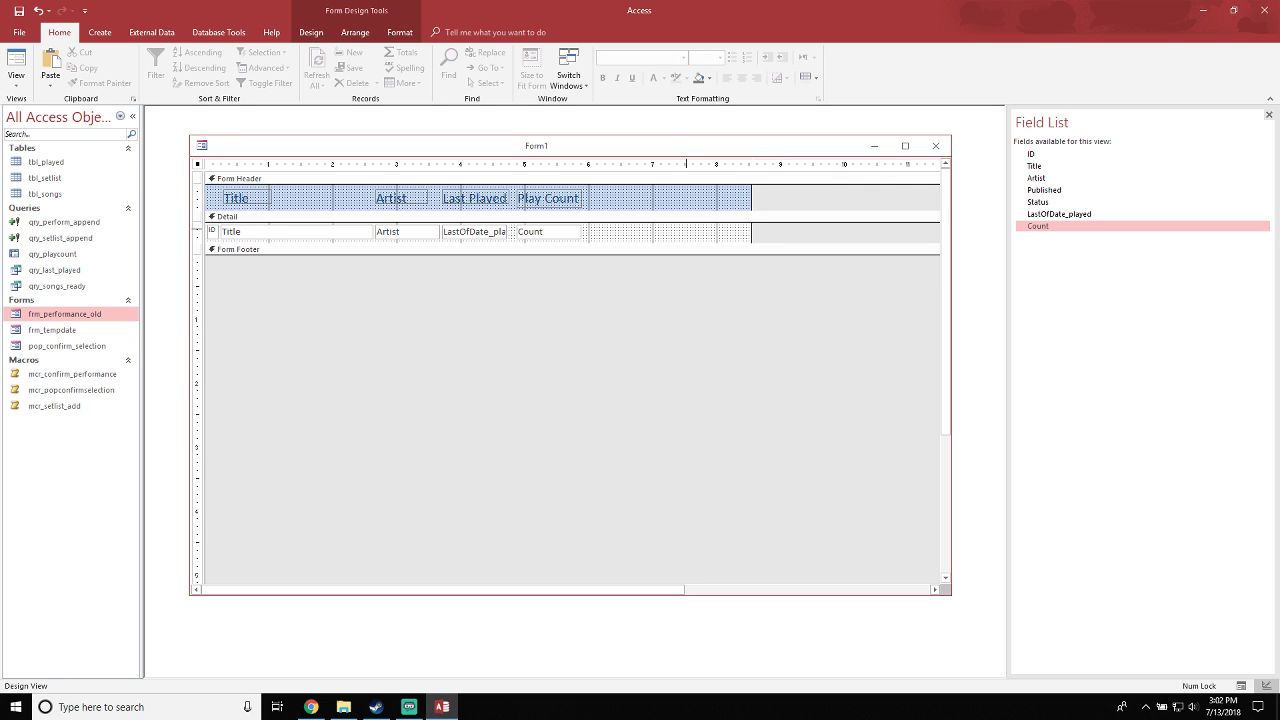
pyautogui.click(16, 62)
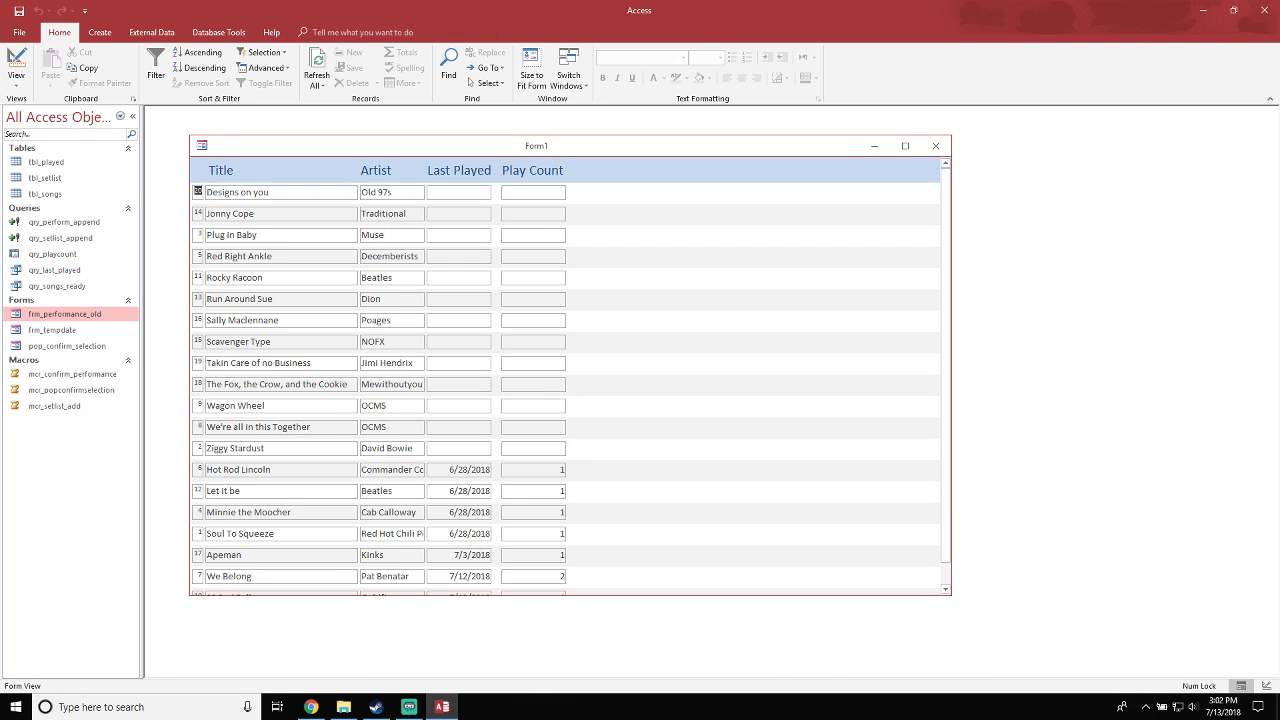
pyautogui.click(16, 62)
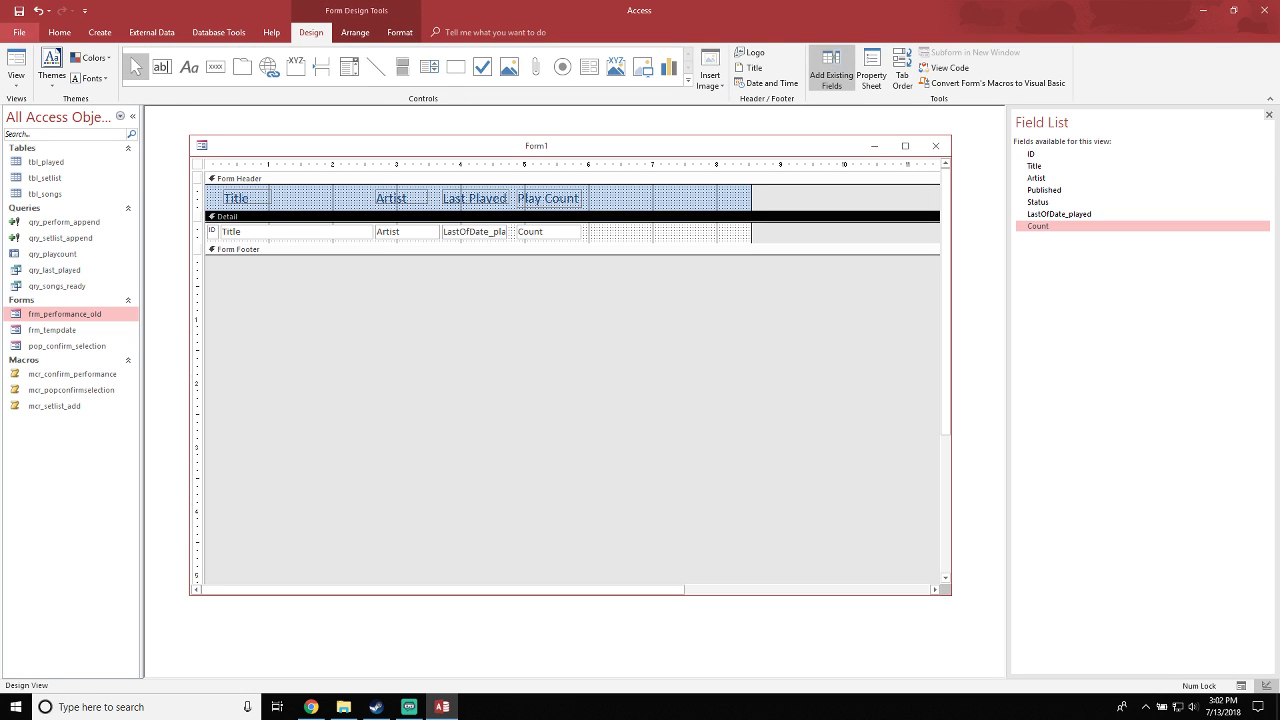
# Save the new form as frm_performance
pyautogui.click(18, 11)
pyautogui.write('frm')
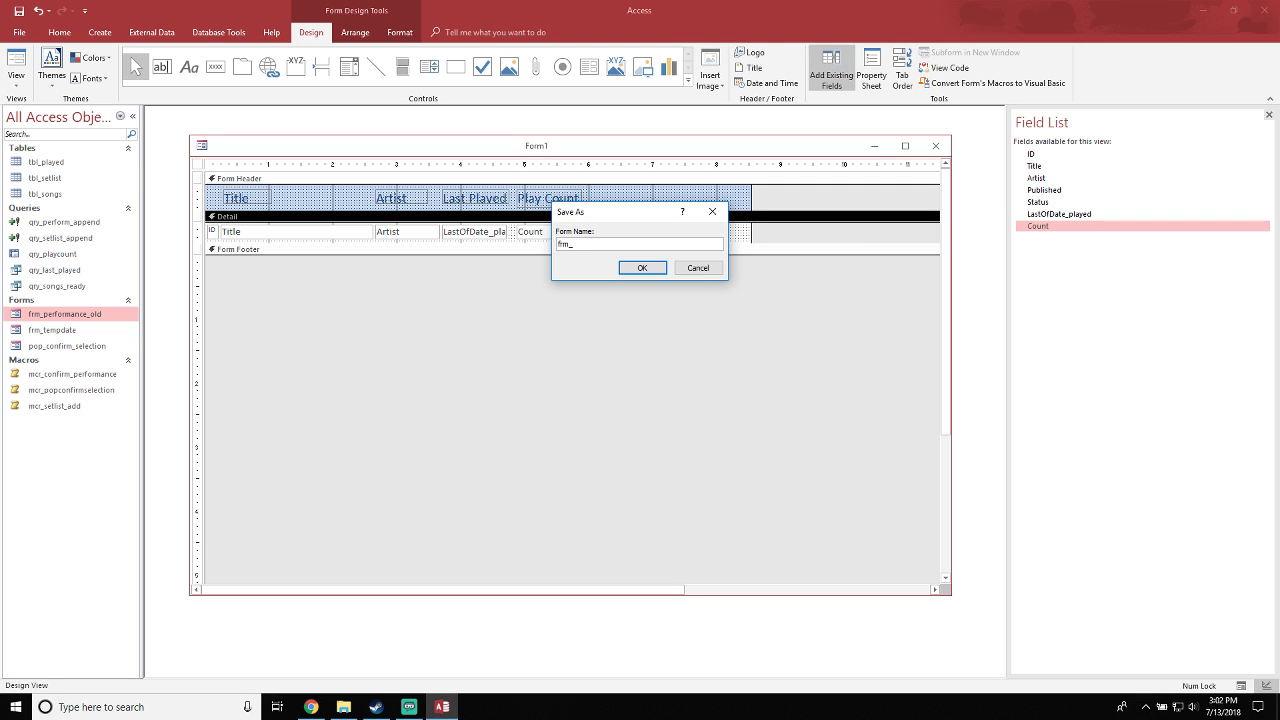
pyautogui.write('_performance')
pyautogui.press('Return')
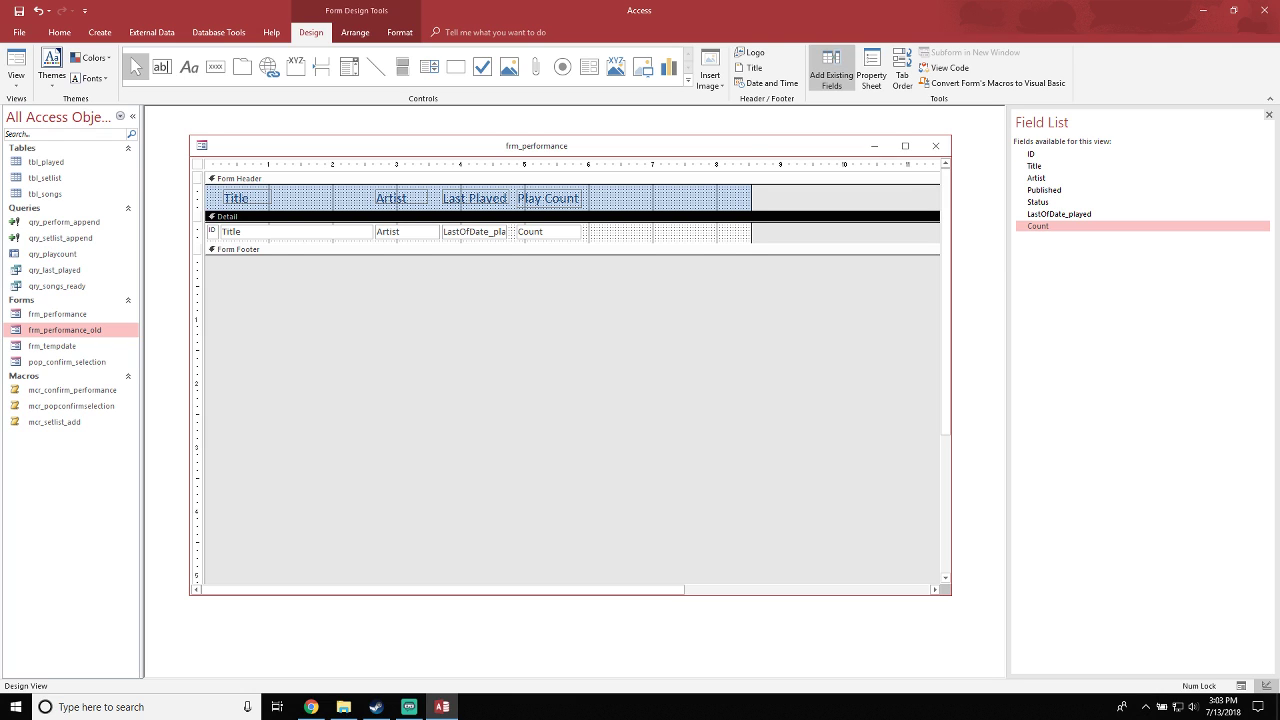
# Widen the frm_performance design area to about 9.8 inches
pyautogui.moveTo(751, 231); pyautogui.dragTo(831, 231)
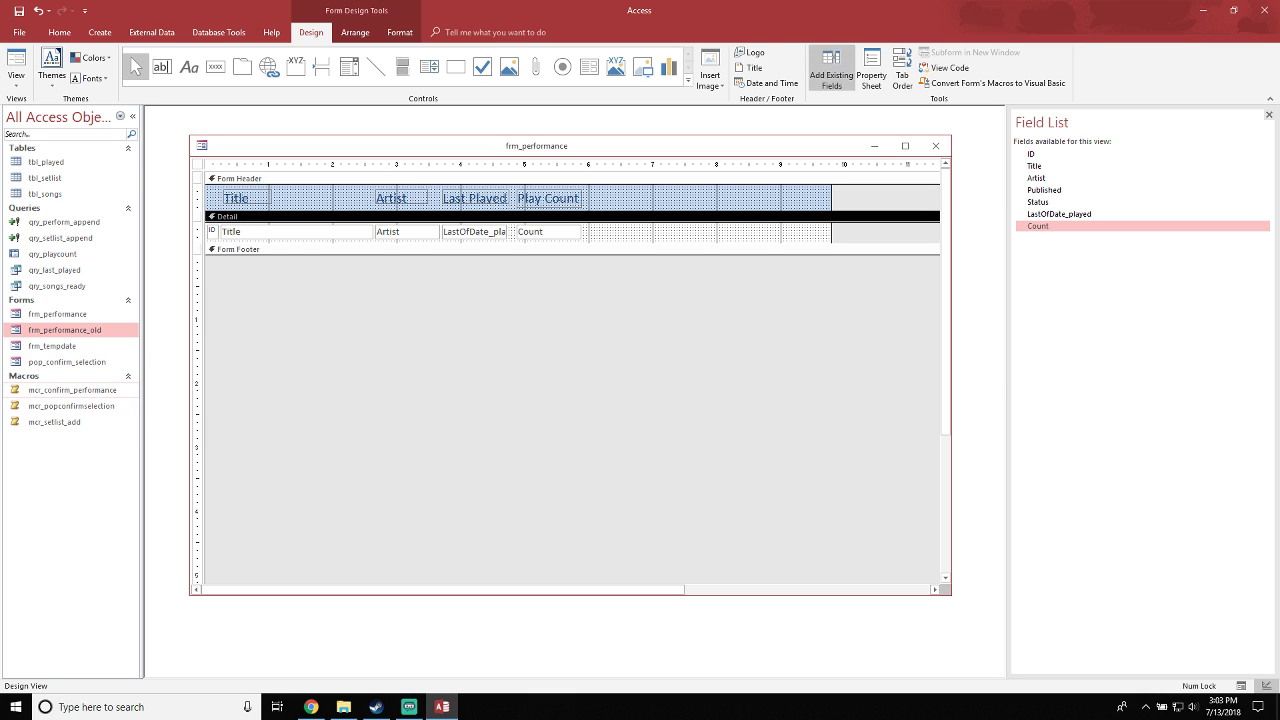
# Open pop_confirm_selection in Design view to examine its text box expression referring to frm_performance, and close it
pyautogui.click(70, 390)
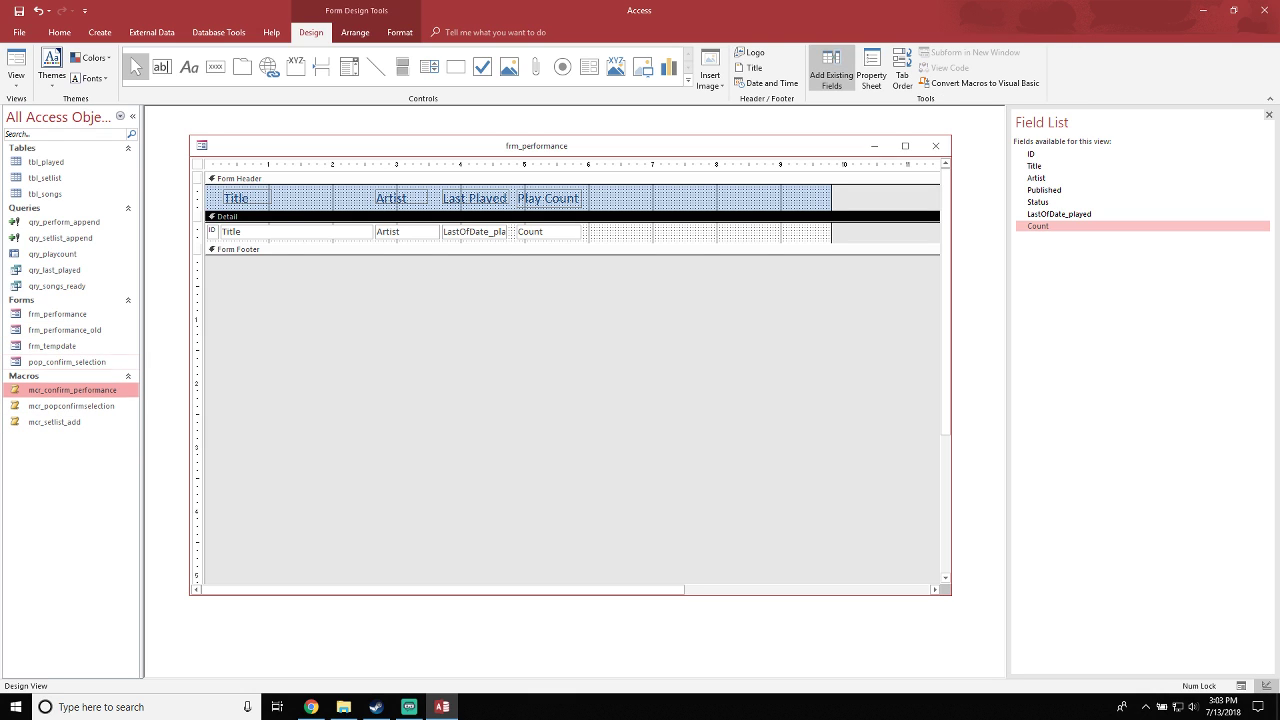
pyautogui.click(60, 346)
pyautogui.click(68, 331)
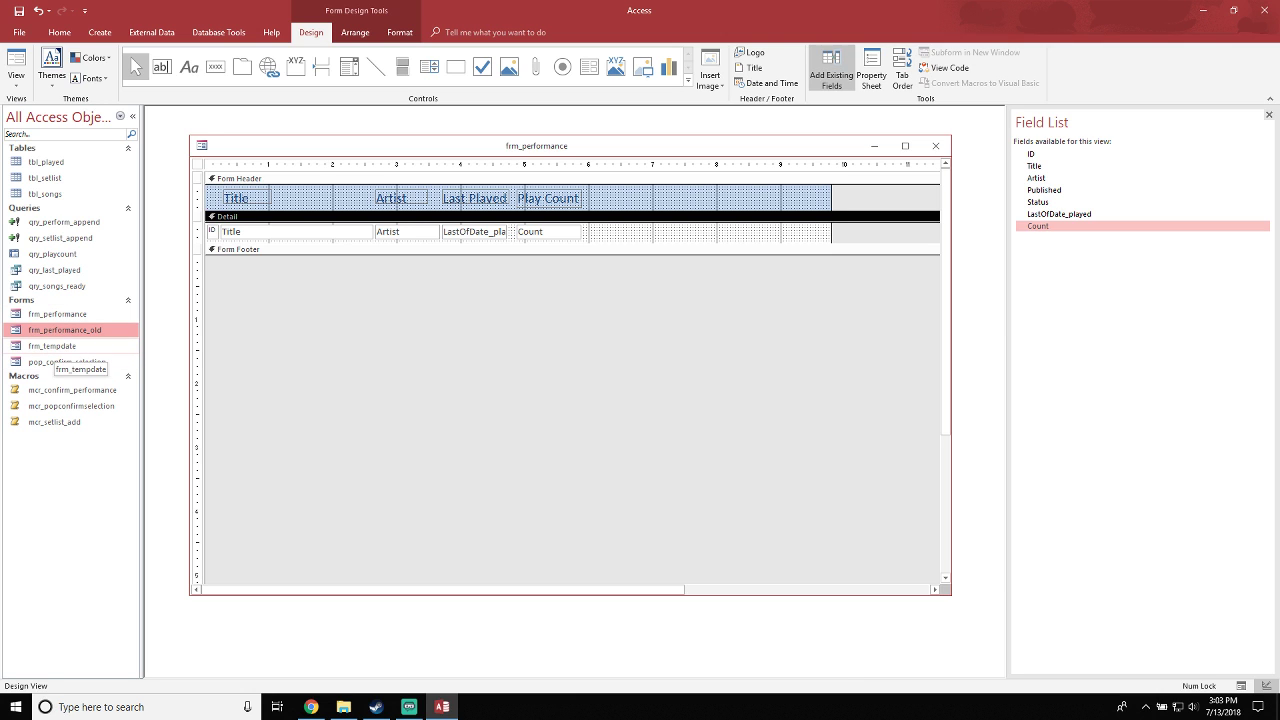
pyautogui.click(55, 346)
pyautogui.rightClick(68, 362)
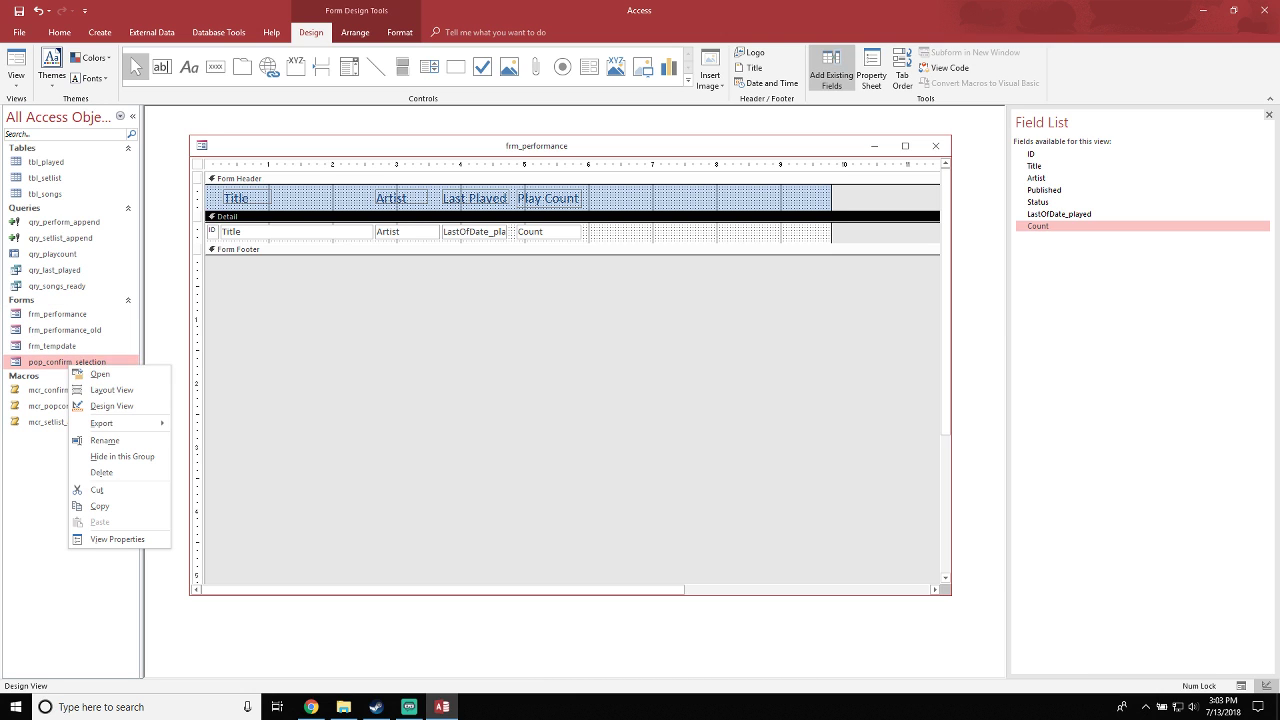
pyautogui.click(110, 406)
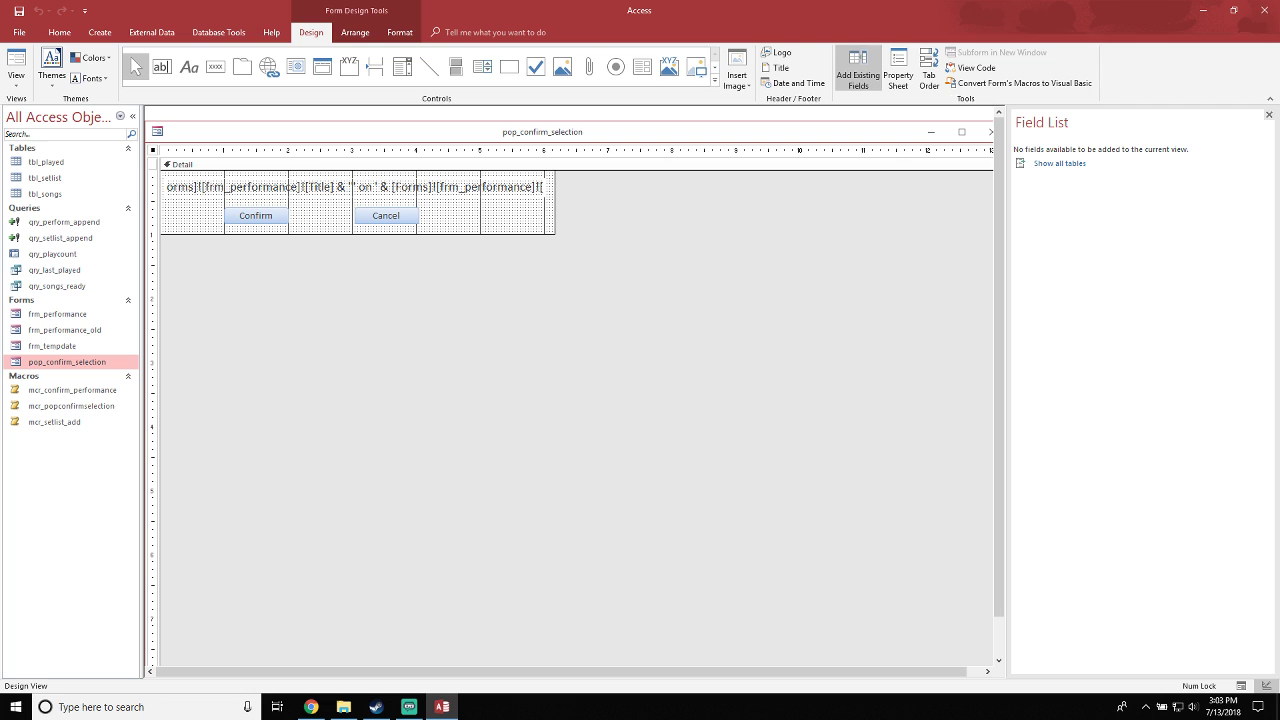
pyautogui.click(355, 187)
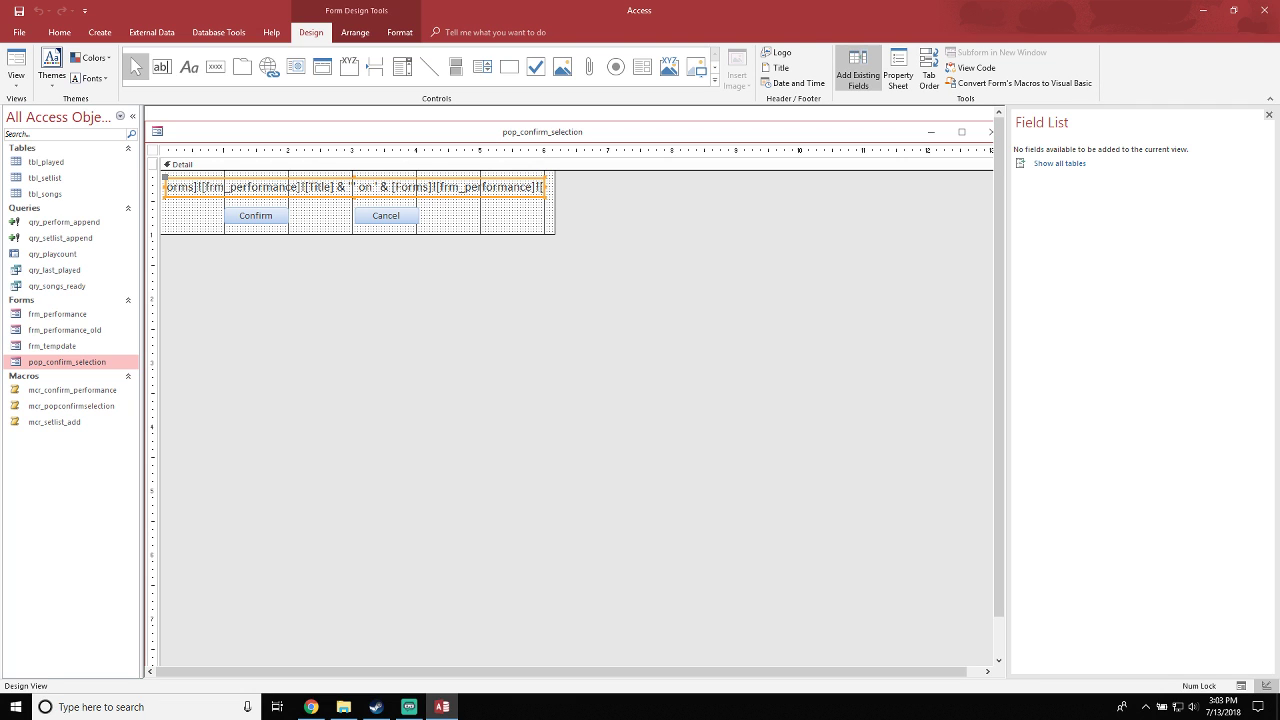
pyautogui.moveTo(850, 131); pyautogui.dragTo(832, 135)
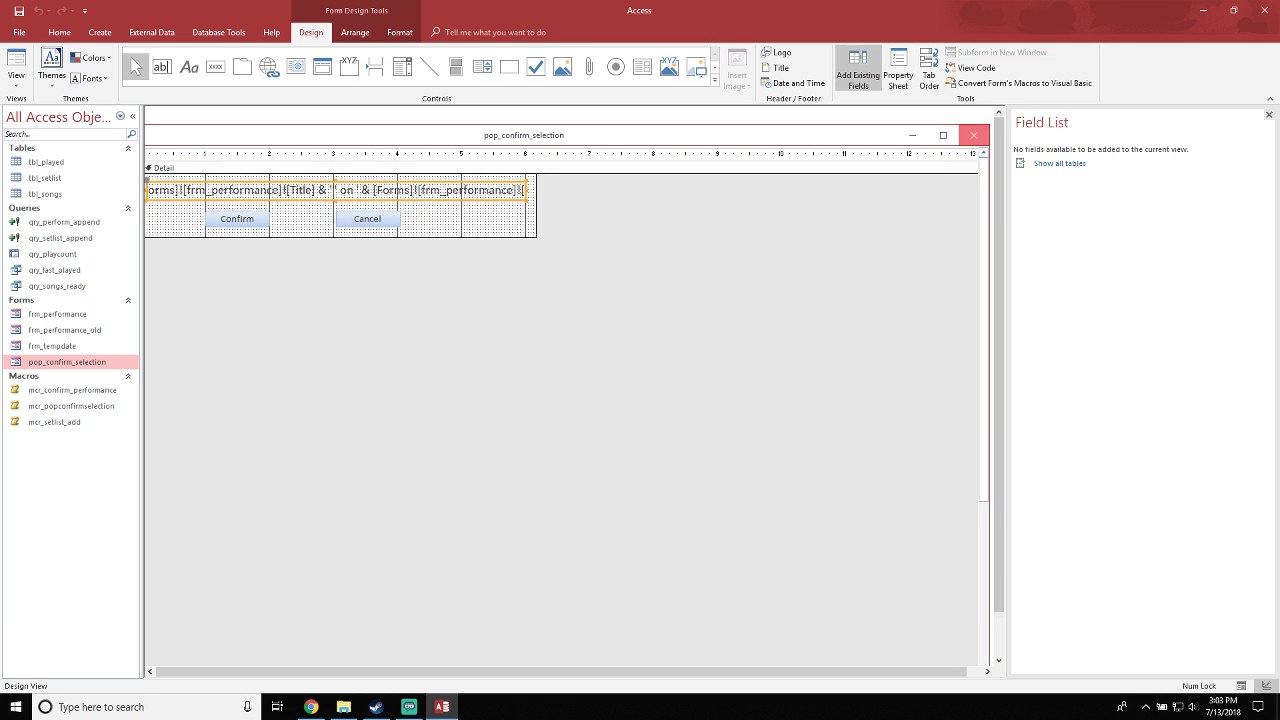
pyautogui.click(975, 135)
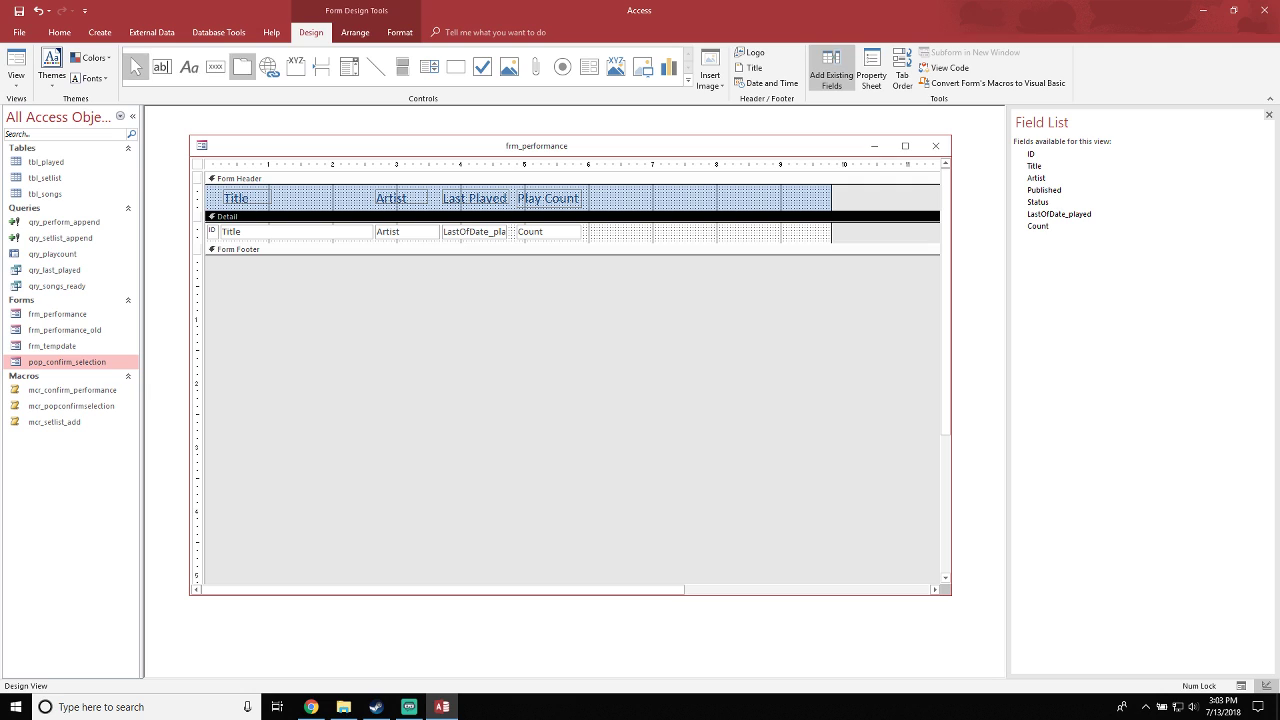
# Add a command button in the detail section beyond the Count field, at about 7 inches, and caption it "Add to Setlist"
pyautogui.click(215, 67)
pyautogui.click(599, 226)
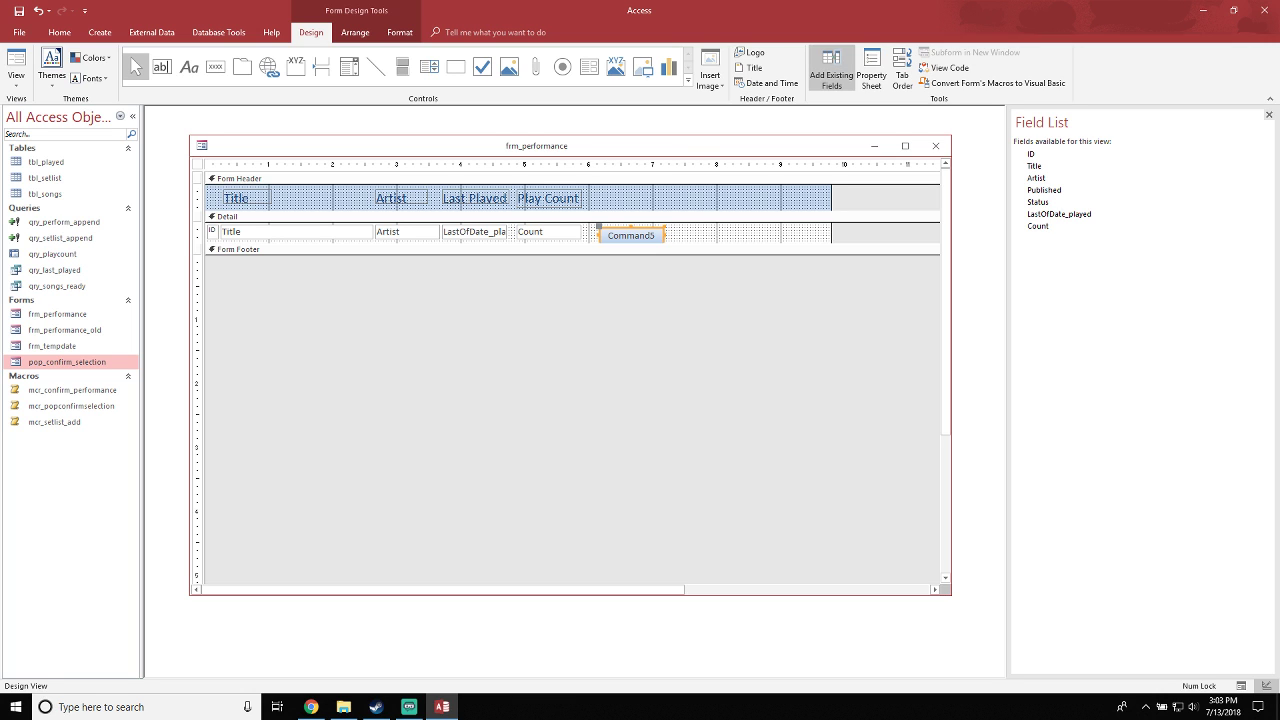
pyautogui.moveTo(631, 236); pyautogui.dragTo(682, 233)
pyautogui.doubleClick(682, 233)
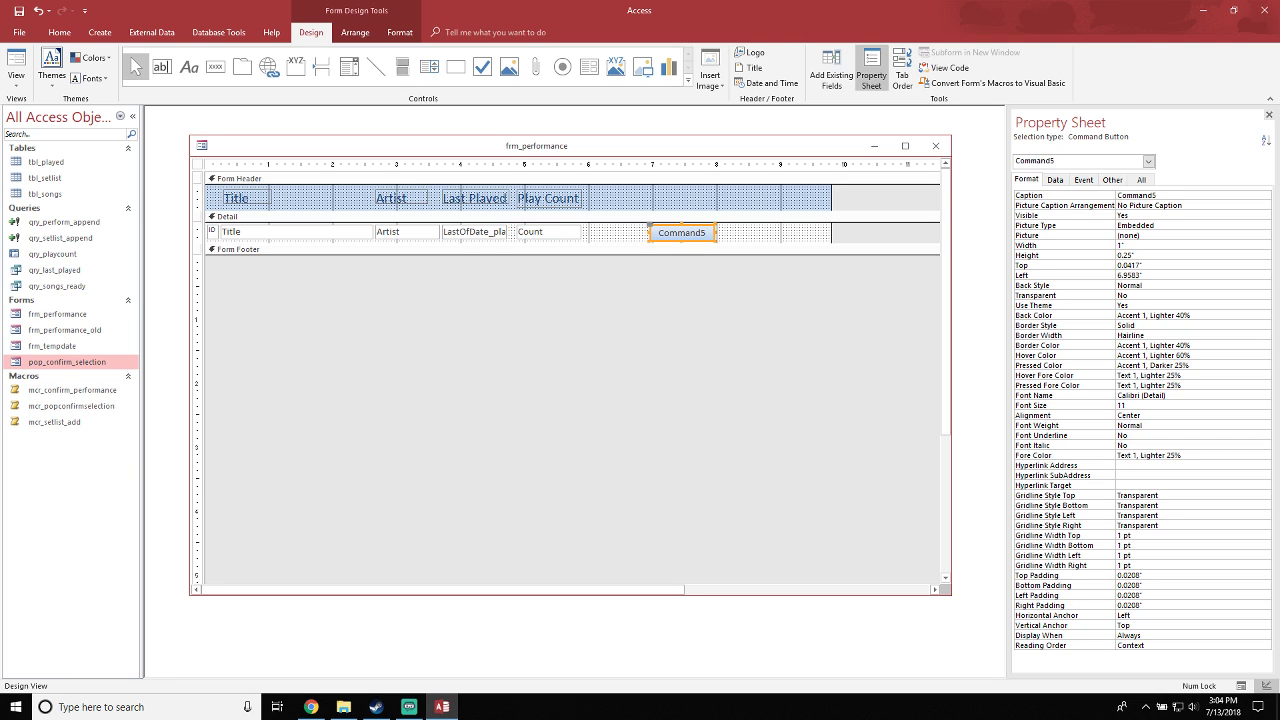
pyautogui.click(1192, 206)
pyautogui.click(1156, 195)
pyautogui.write('Add to Setlist')
pyautogui.press('Return')
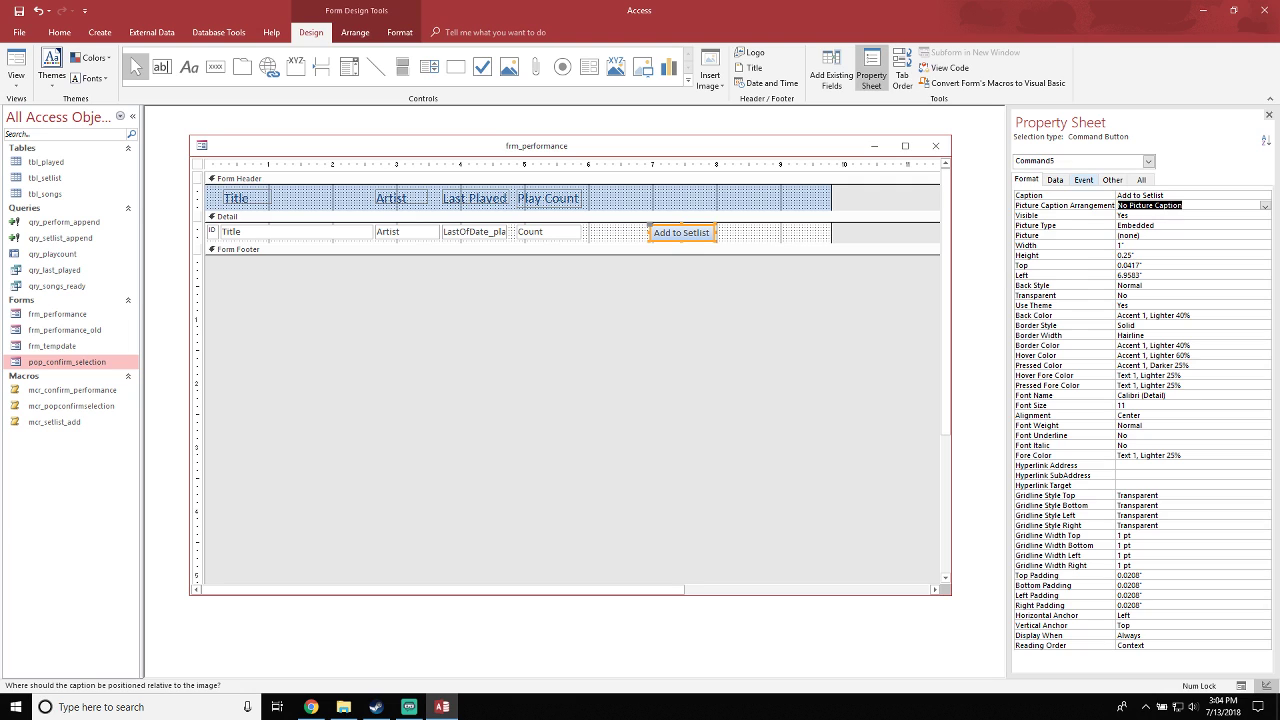
# Assign the mcr_setlist_add macro to the Add to Setlist button's On Click event
pyautogui.click(1084, 180)
pyautogui.click(1253, 196)
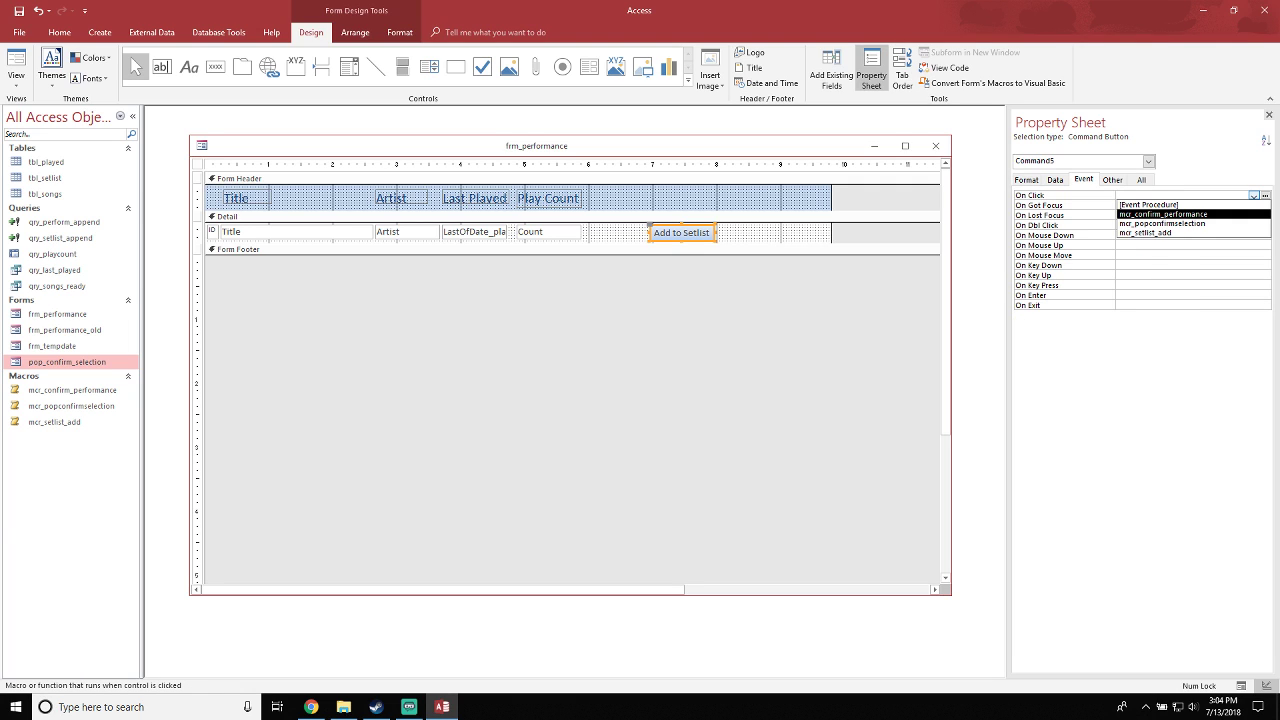
pyautogui.press('Down')
pyautogui.press('Down')
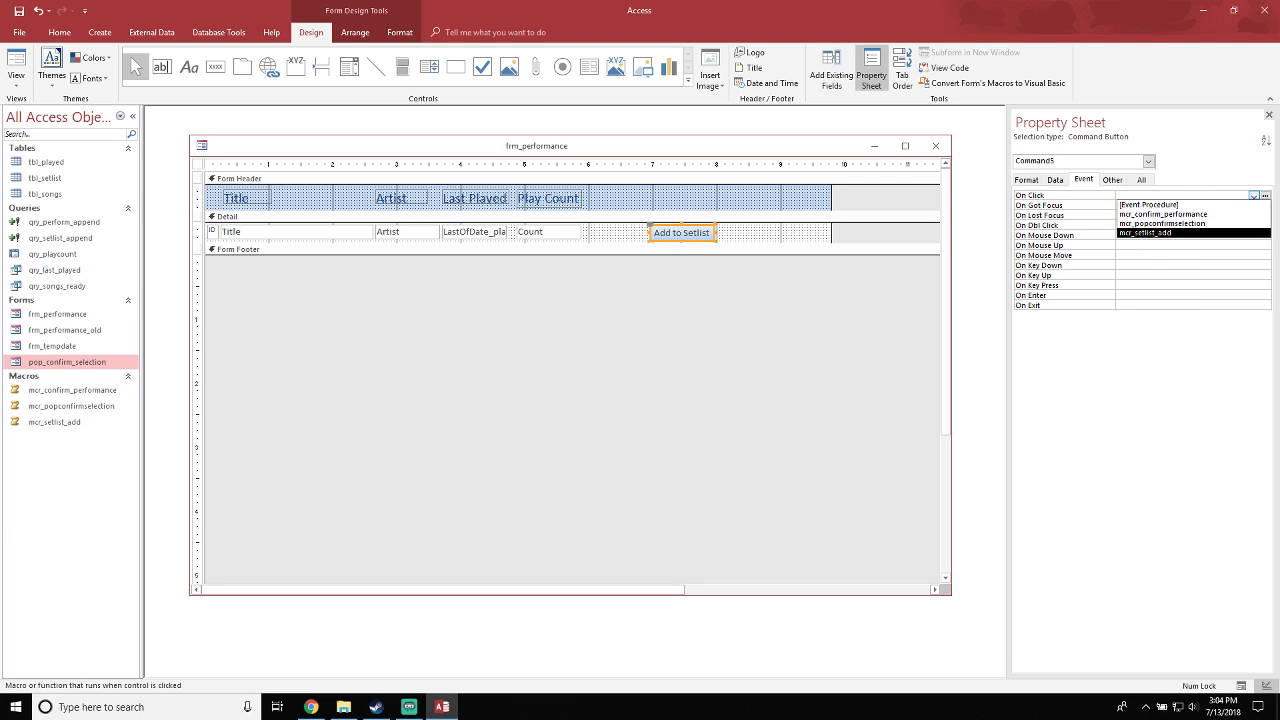
pyautogui.press('Return')
pyautogui.click(760, 232)
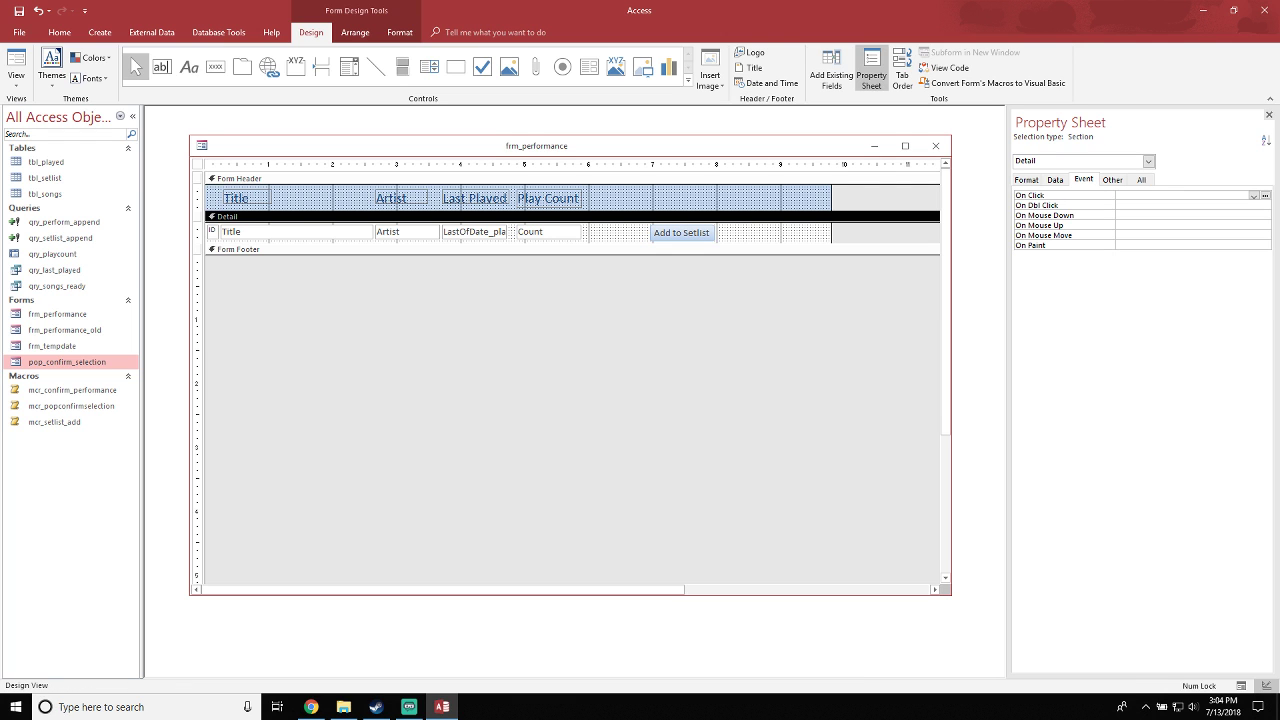
# Add the song "Designs on you" to the setlist in Form view and check the entry in tbl_setlist
pyautogui.click(16, 65)
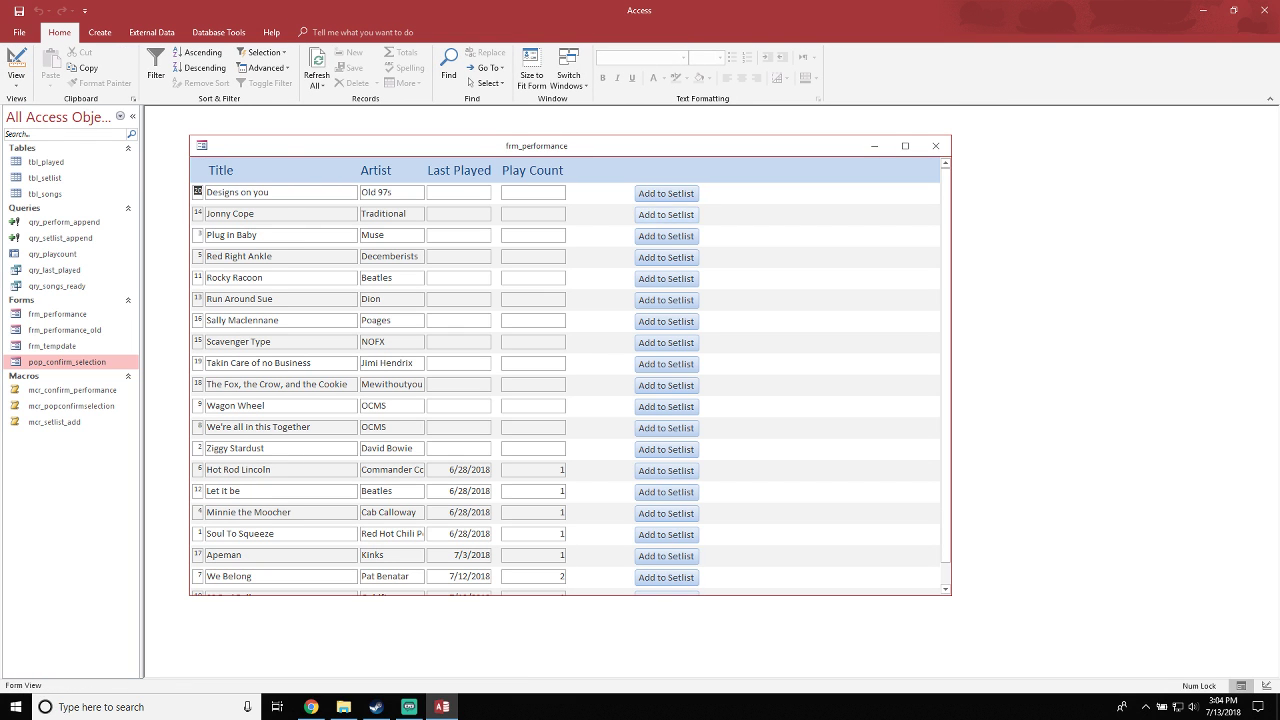
pyautogui.click(666, 194)
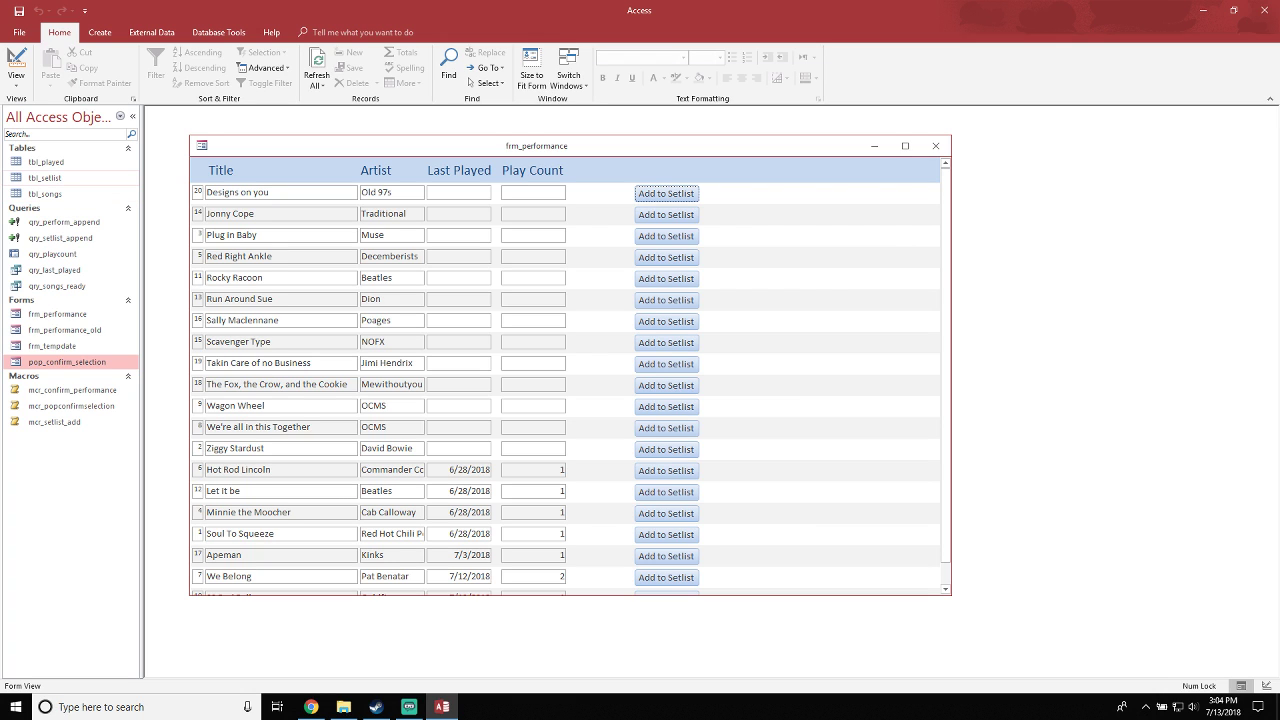
pyautogui.doubleClick(48, 178)
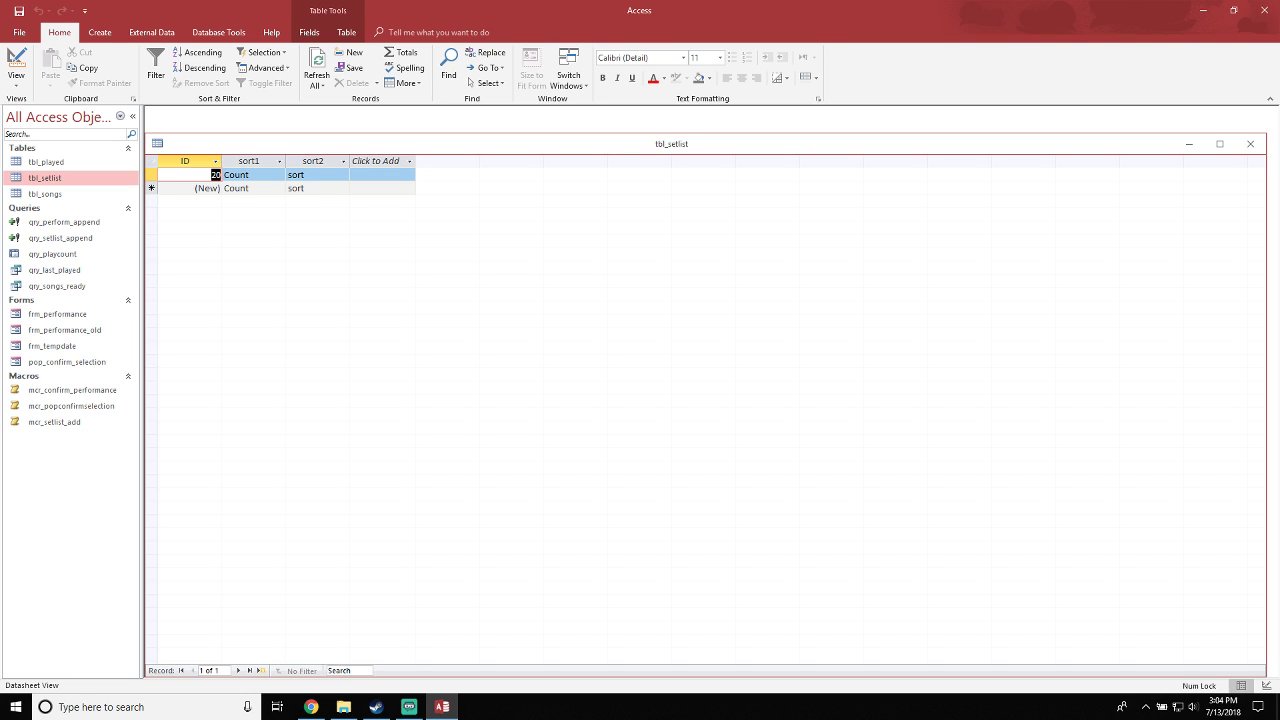
pyautogui.click(1250, 143)
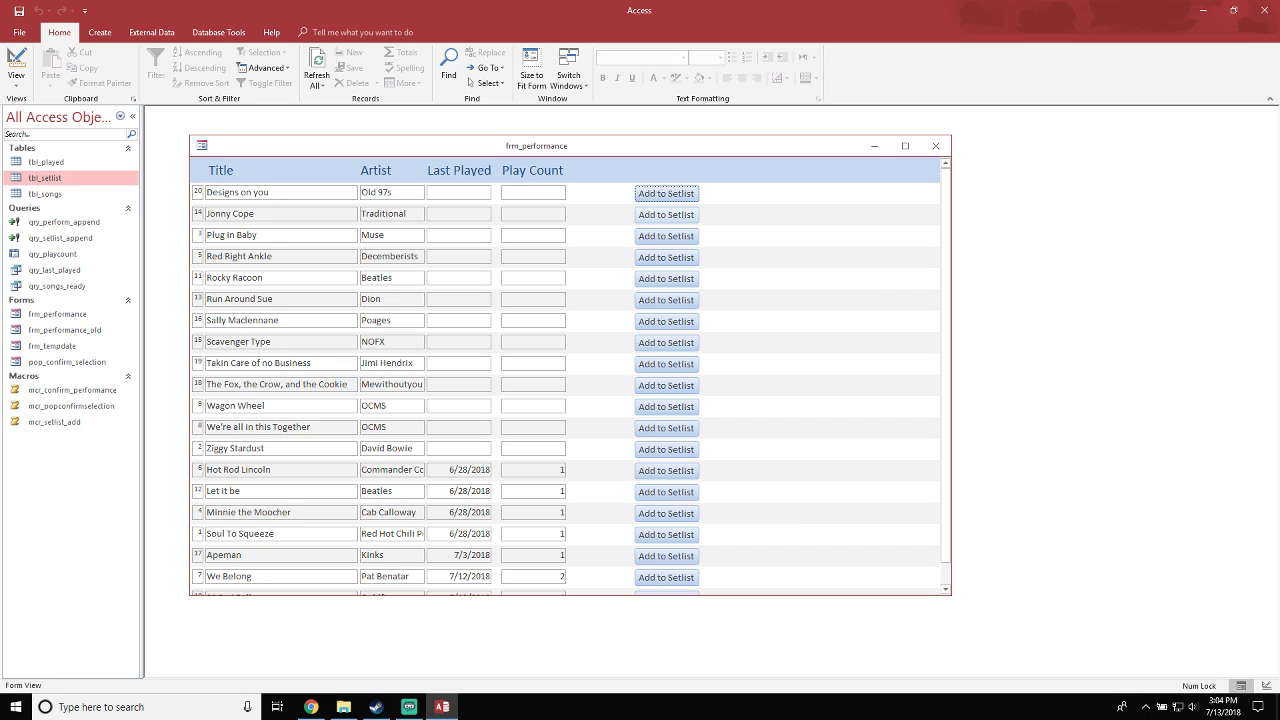
# Add the song "Jonny Cope" to the setlist and check the records in tbl_setlist
pyautogui.click(666, 215)
pyautogui.click(45, 178)
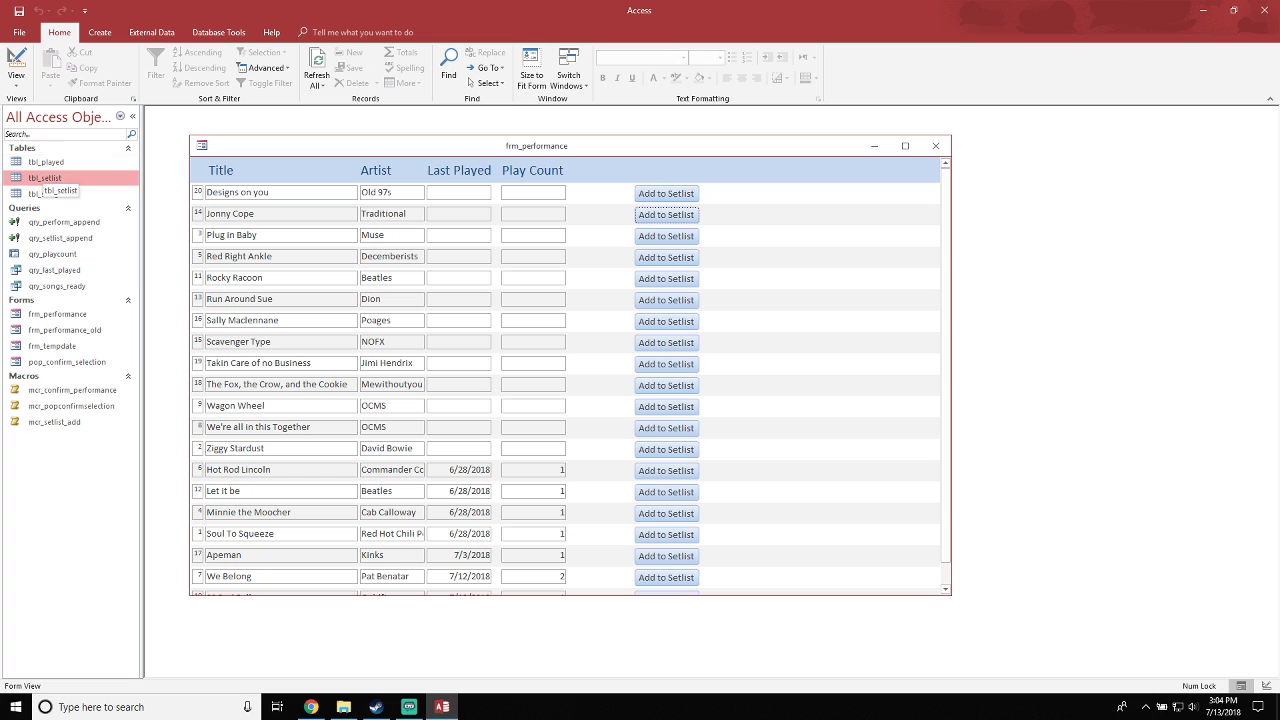
pyautogui.doubleClick(45, 178)
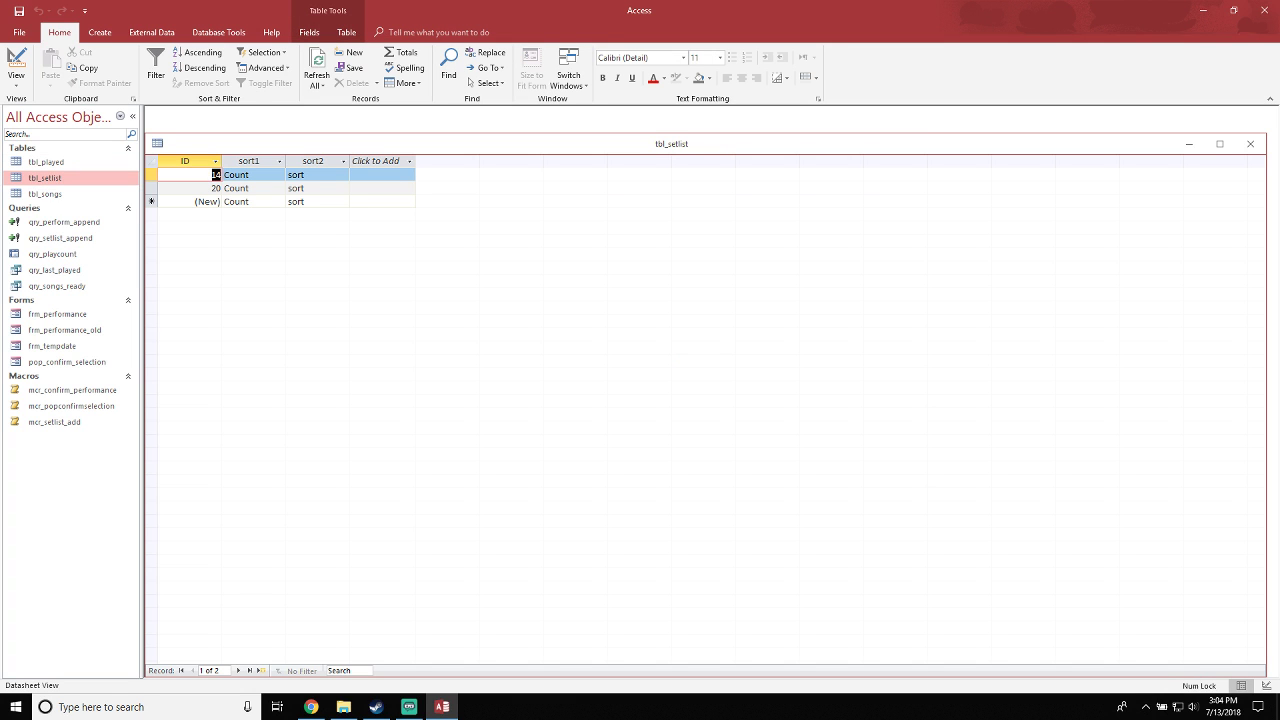
pyautogui.click(1250, 144)
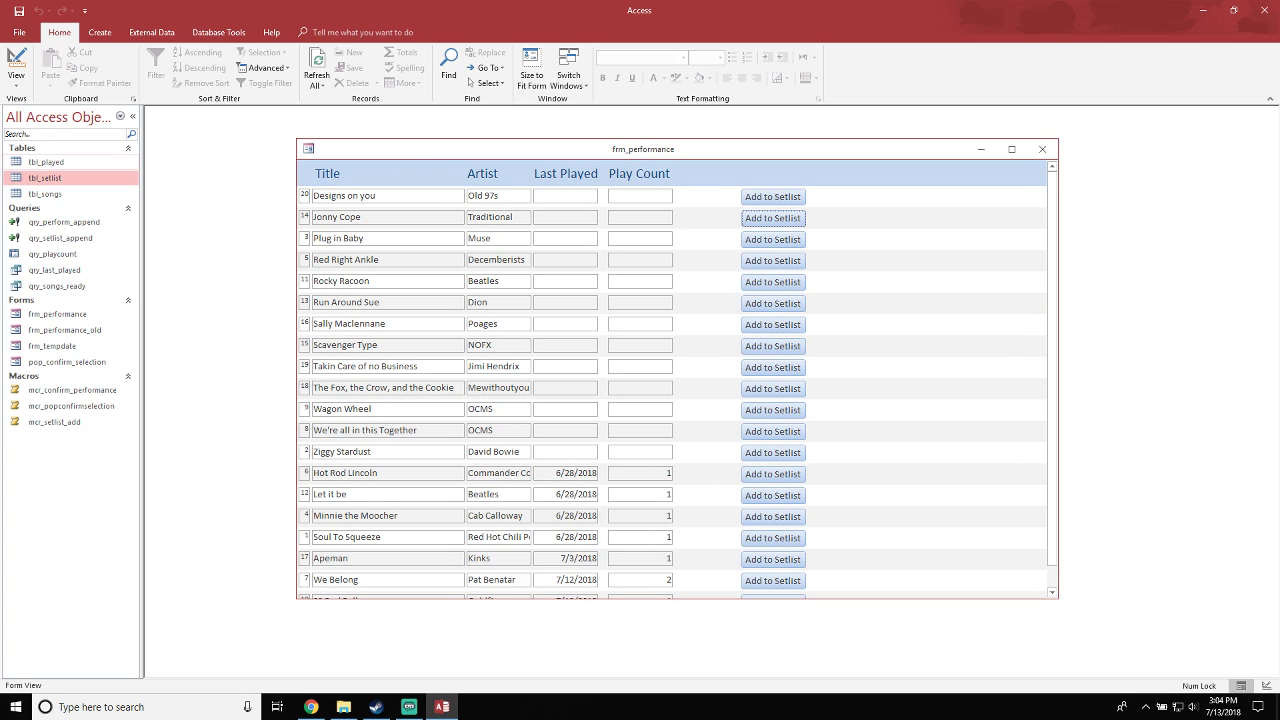
# Open tbl_setlist in Design view and examine the data types of the ID and sort1 fields
pyautogui.rightClick(45, 179)
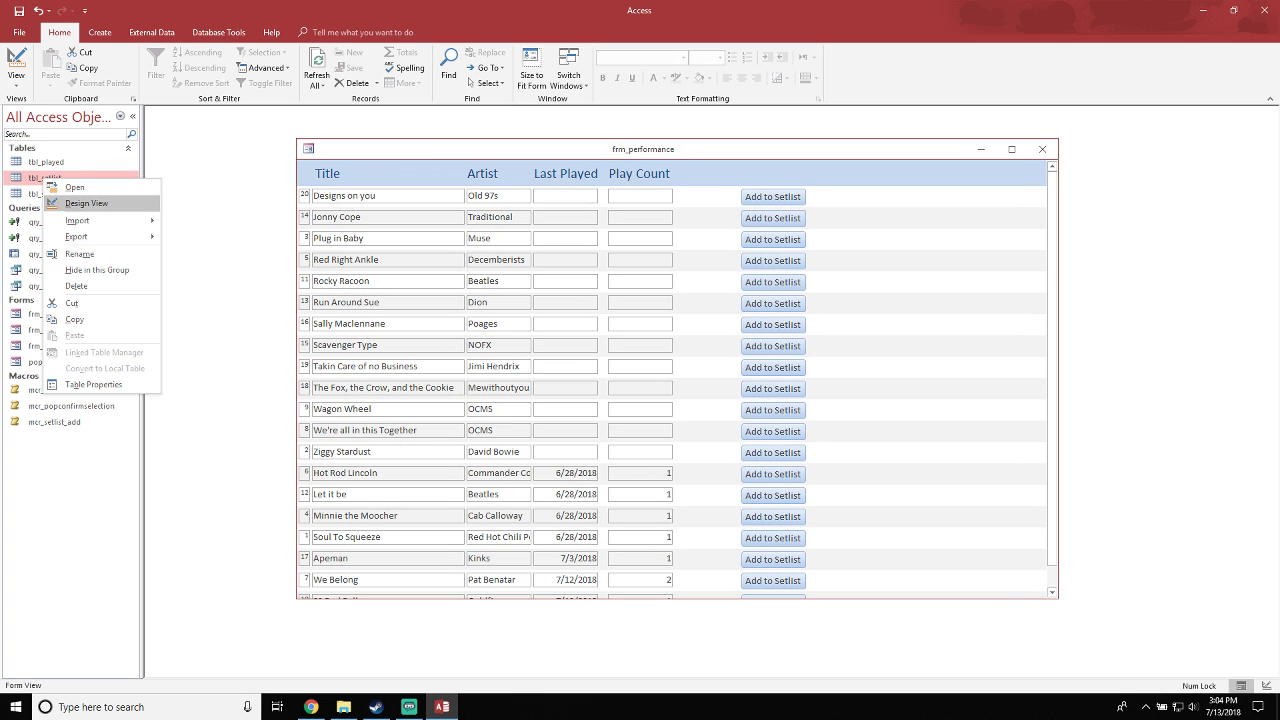
pyautogui.click(86, 203)
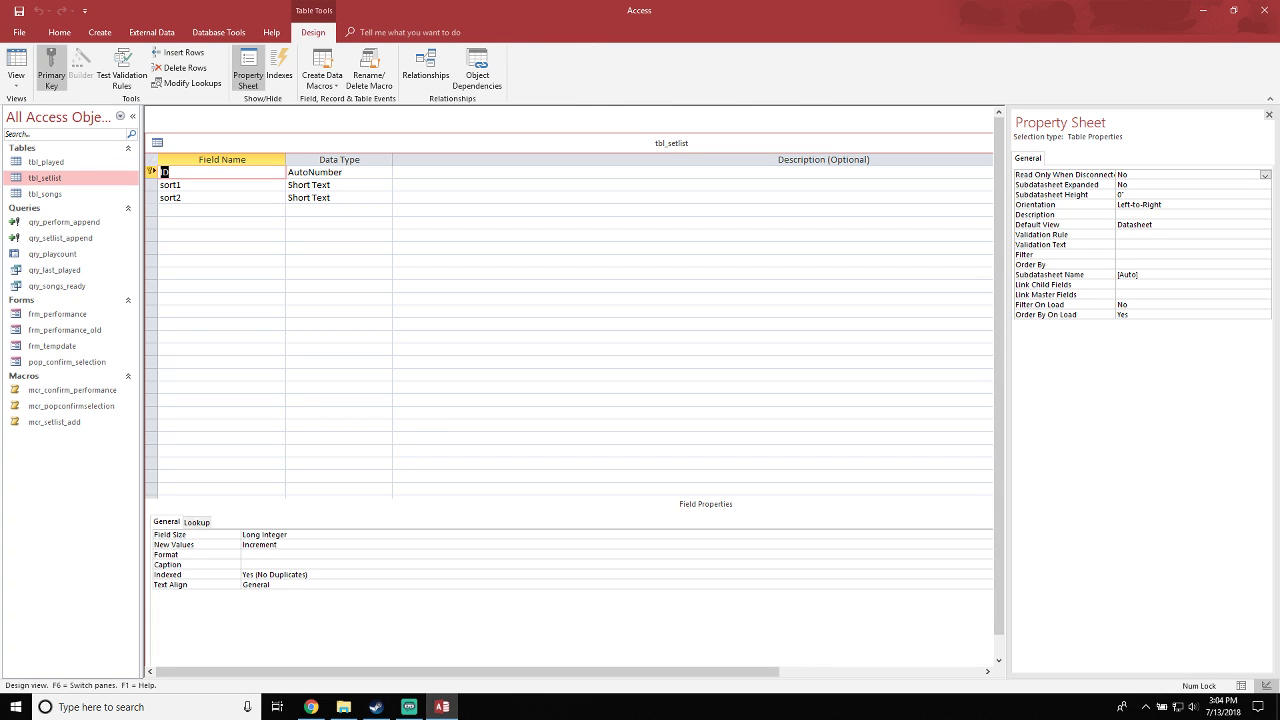
pyautogui.click(151, 185)
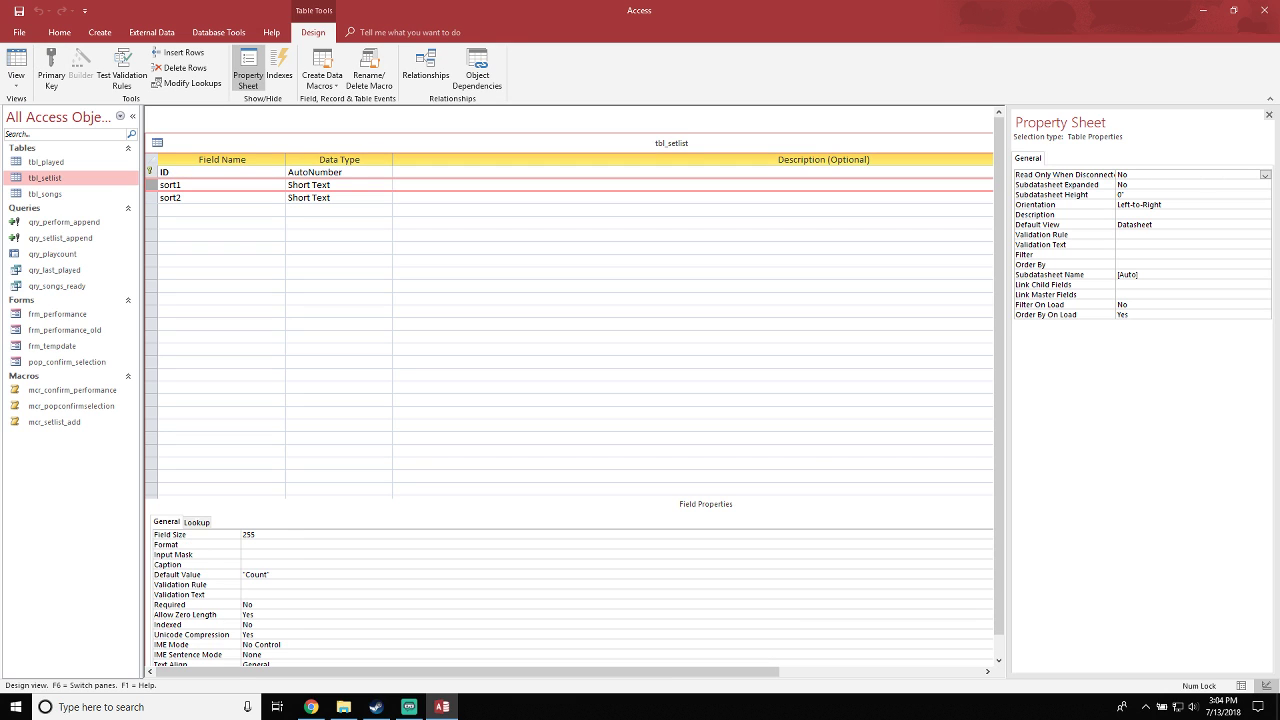
pyautogui.click(167, 172)
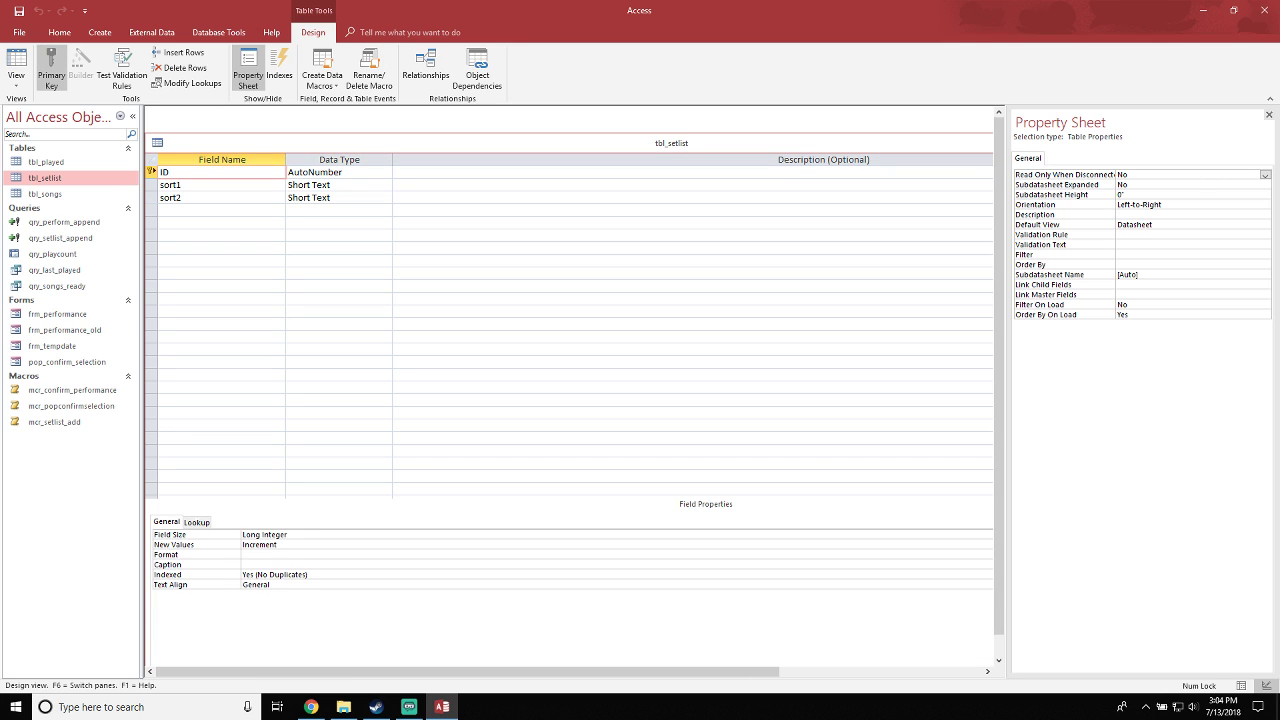
pyautogui.click(340, 185)
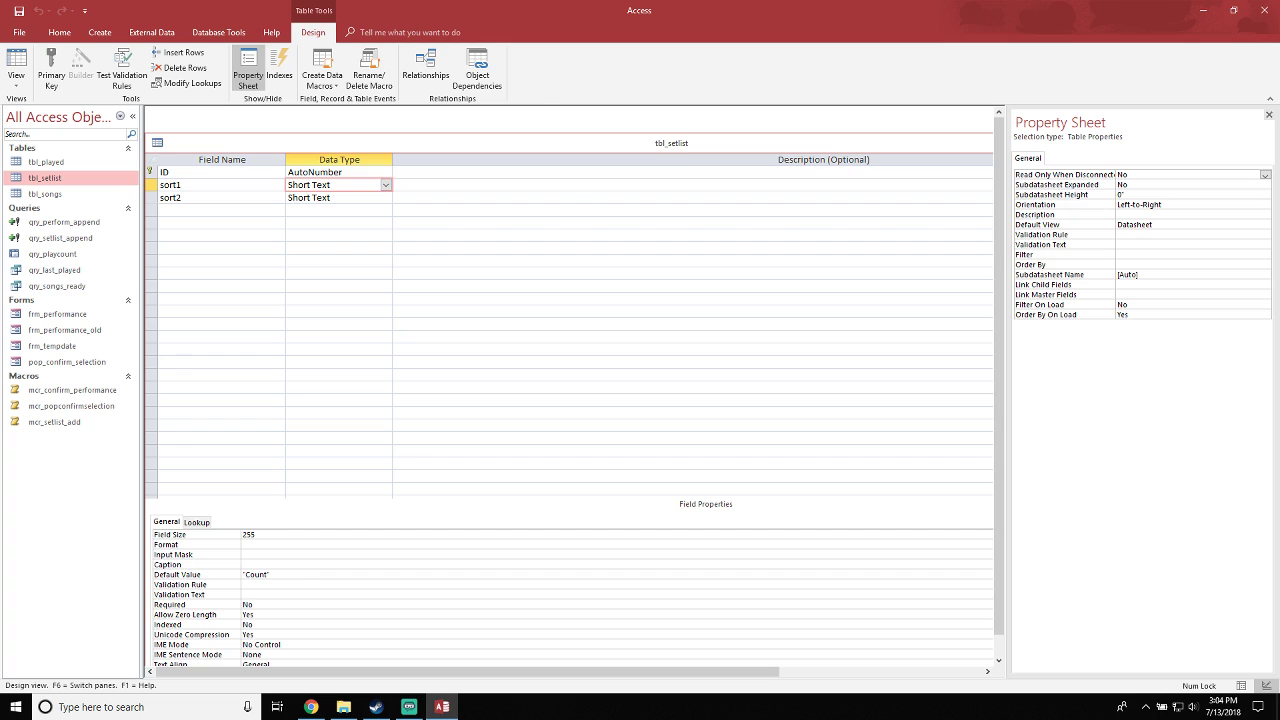
pyautogui.click(366, 172)
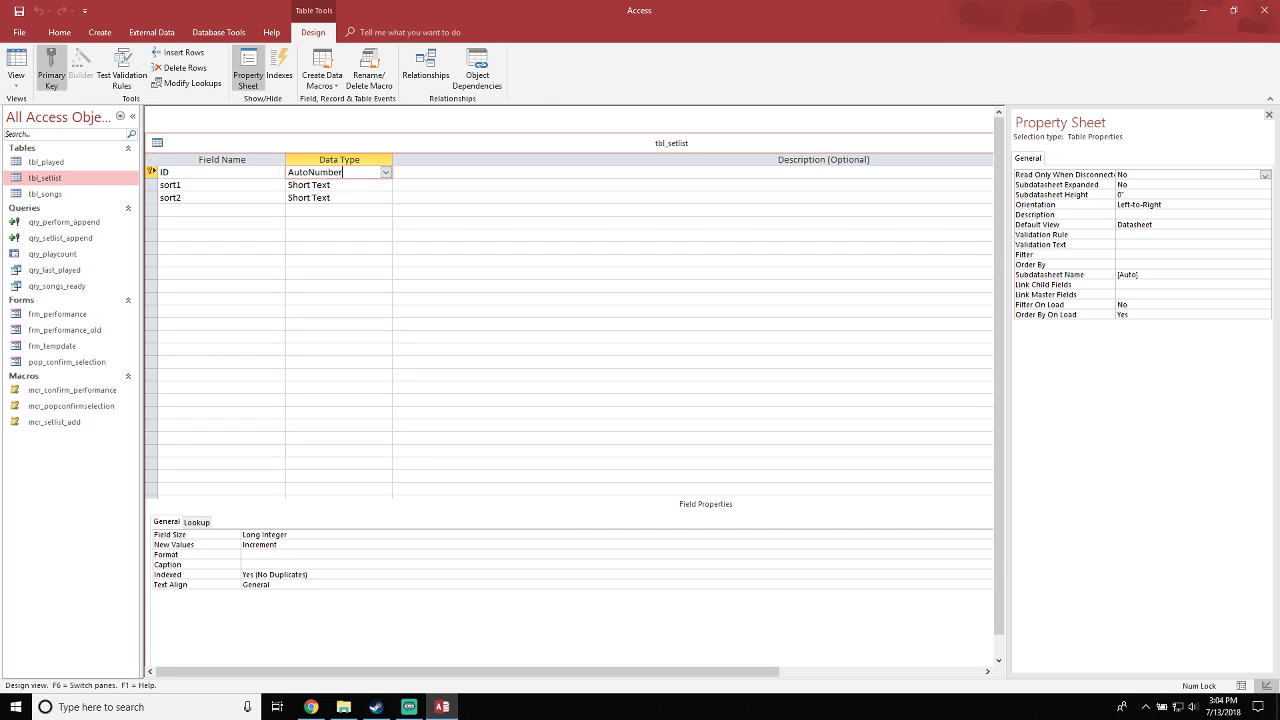
pyautogui.click(386, 173)
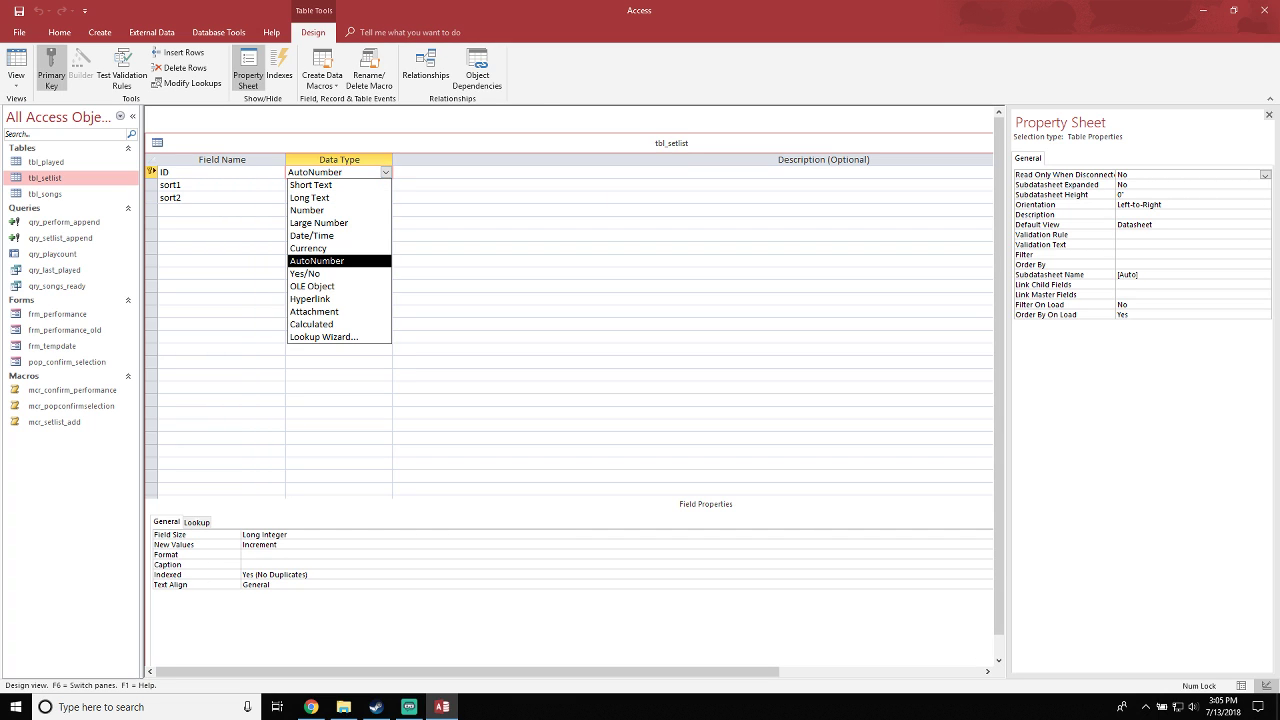
pyautogui.click(386, 173)
pyautogui.moveTo(480, 143); pyautogui.dragTo(593, 136)
# Check the tbl_setlist records in Datasheet view, return to Design view and set the ID field's data type to Number
pyautogui.click(16, 70)
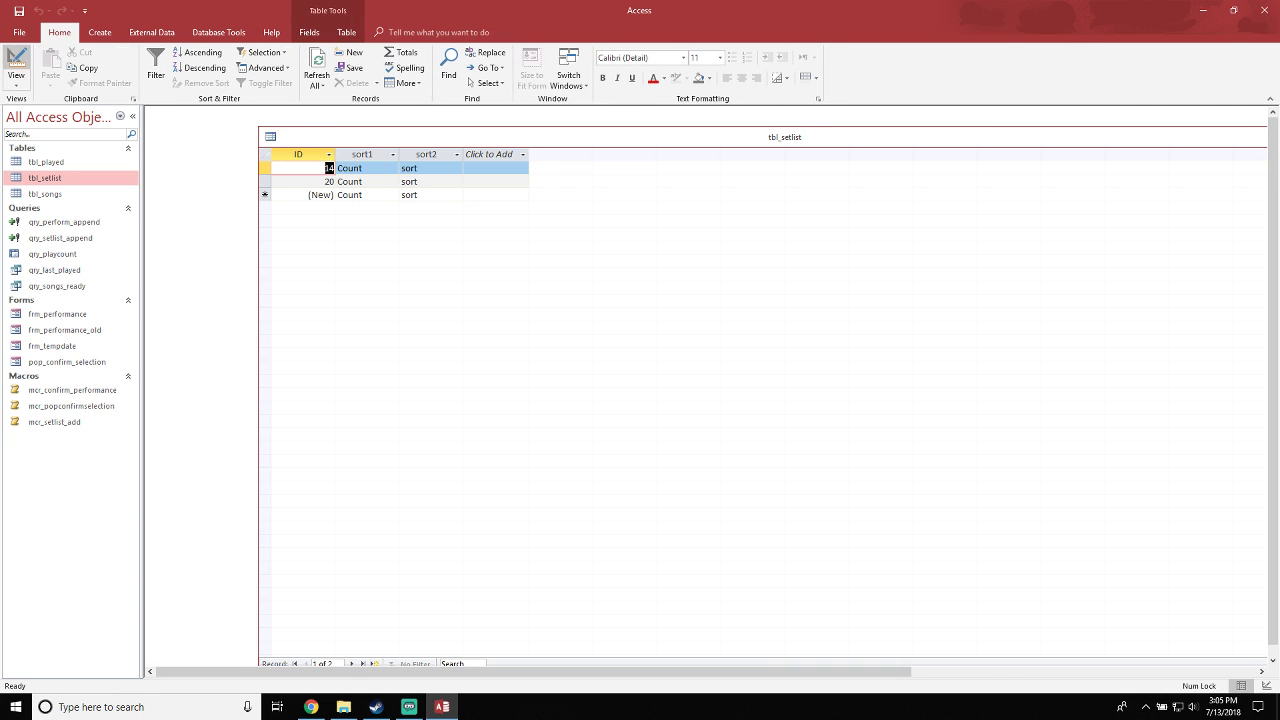
pyautogui.click(16, 70)
pyautogui.click(498, 165)
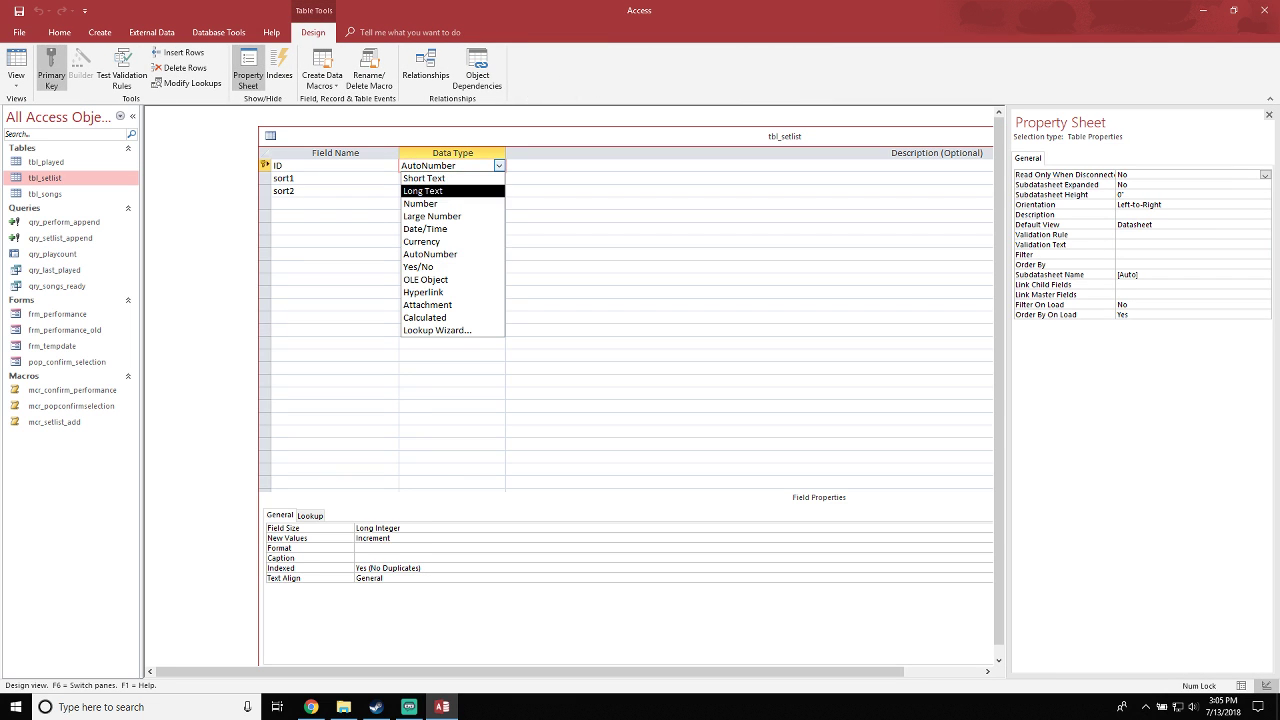
pyautogui.click(421, 204)
pyautogui.moveTo(560, 136); pyautogui.dragTo(495, 128)
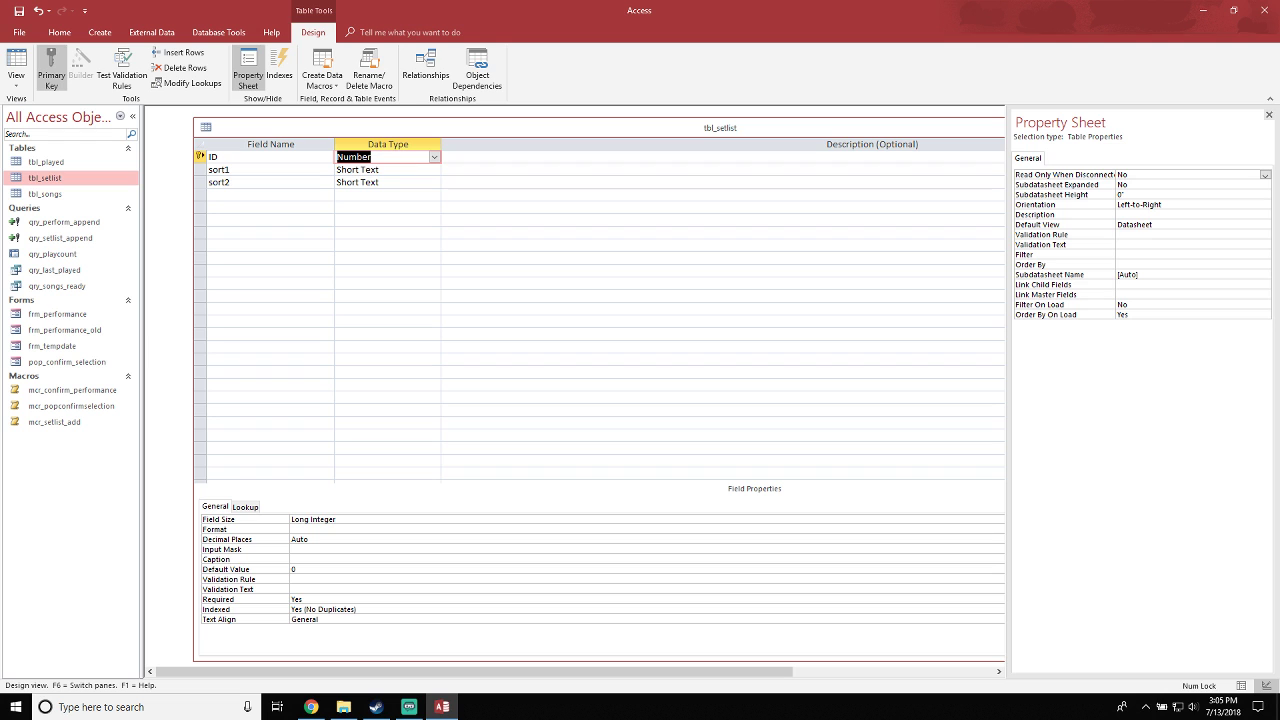
pyautogui.moveTo(194, 118); pyautogui.dragTo(366, 148)
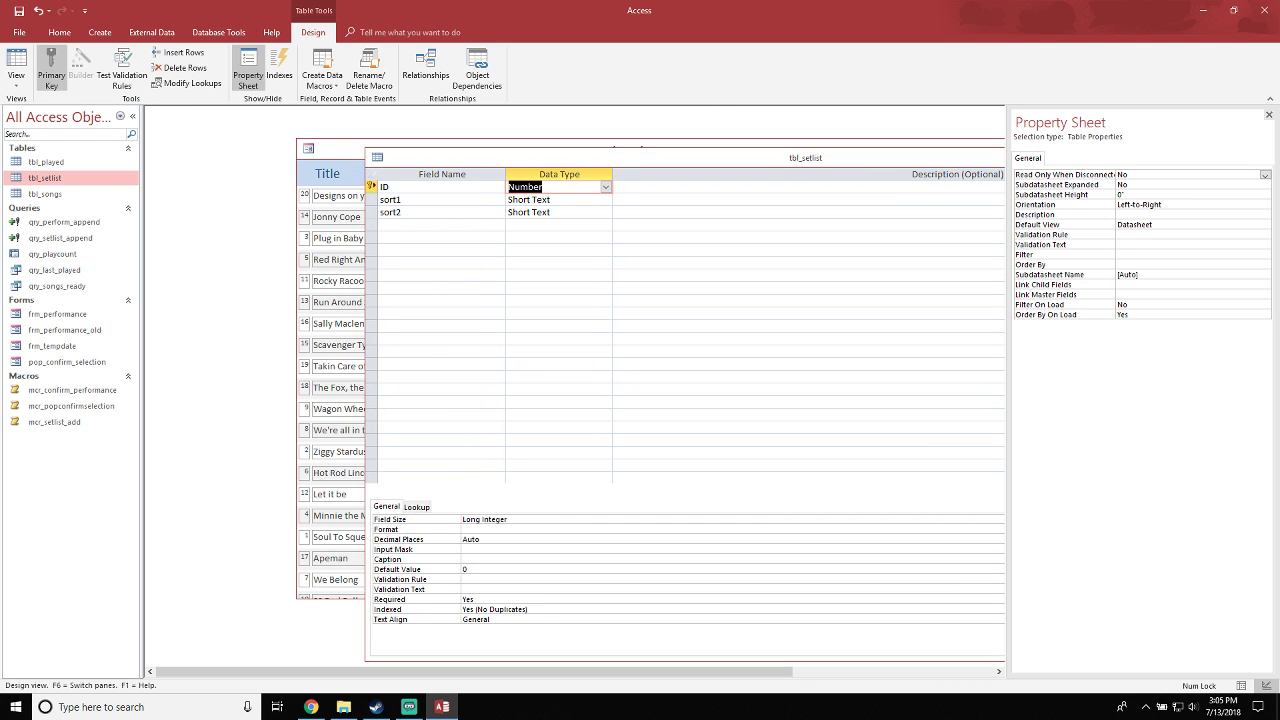
pyautogui.moveTo(480, 157); pyautogui.dragTo(310, 132)
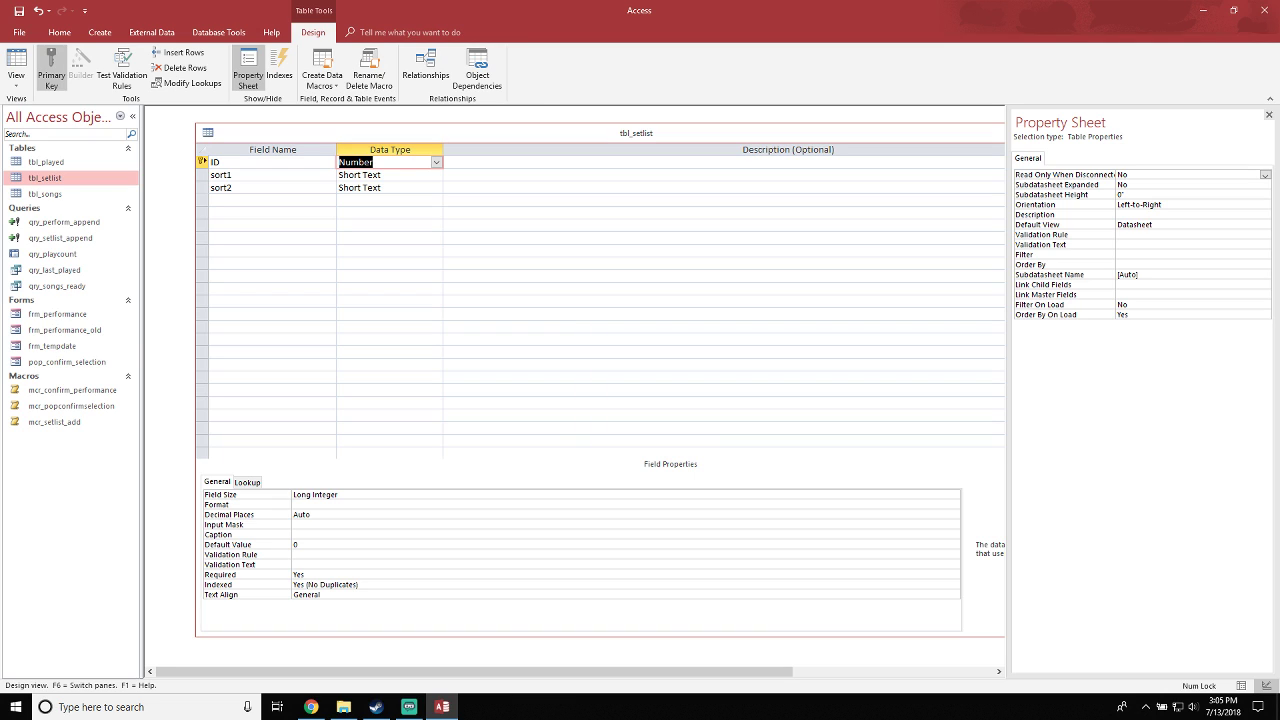
# Review the ID field's default value, decimal places and indexing properties, and close tbl_setlist, saving the design changes
pyautogui.click(294, 535)
pyautogui.click(311, 515)
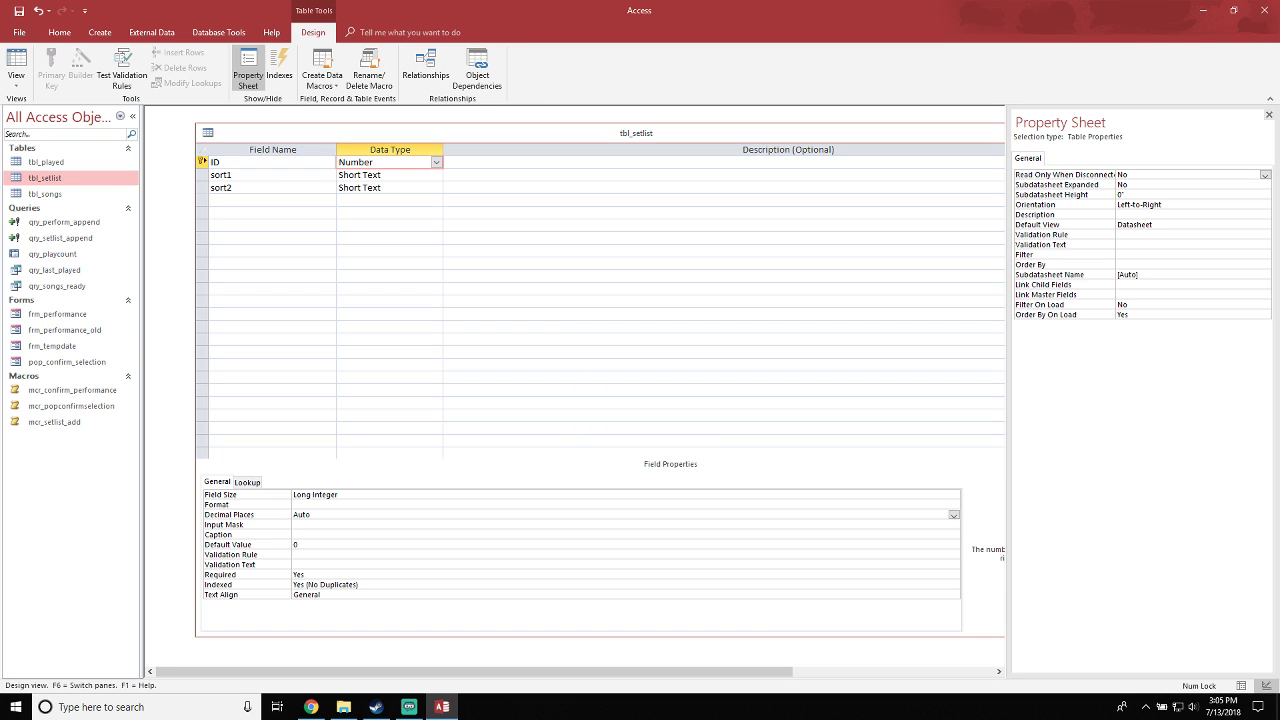
pyautogui.click(953, 585)
pyautogui.moveTo(850, 133); pyautogui.dragTo(526, 174)
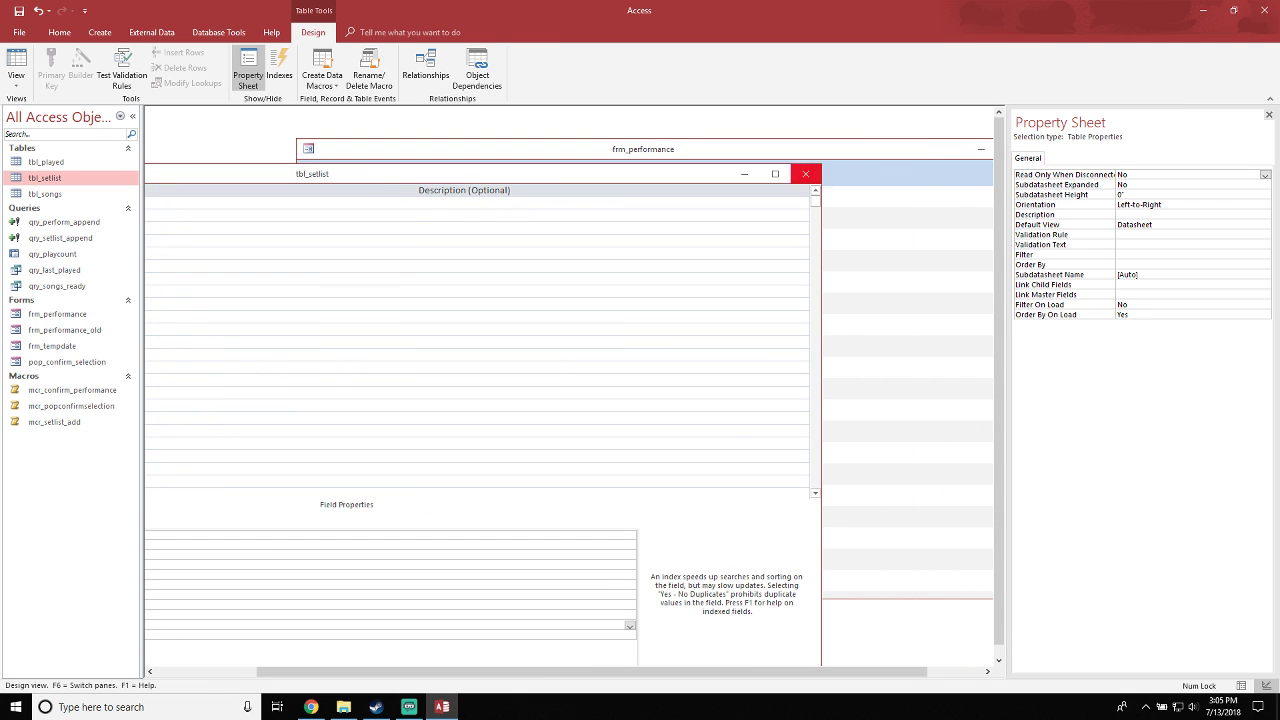
pyautogui.click(805, 174)
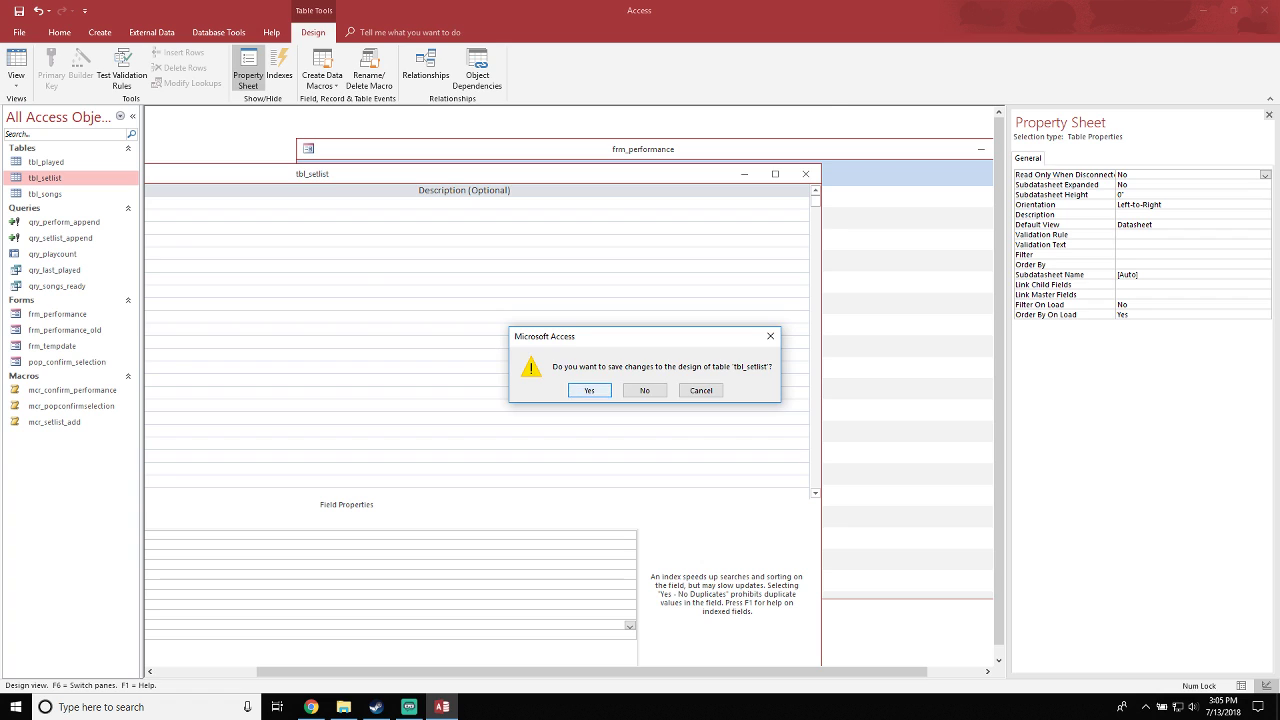
pyautogui.click(590, 391)
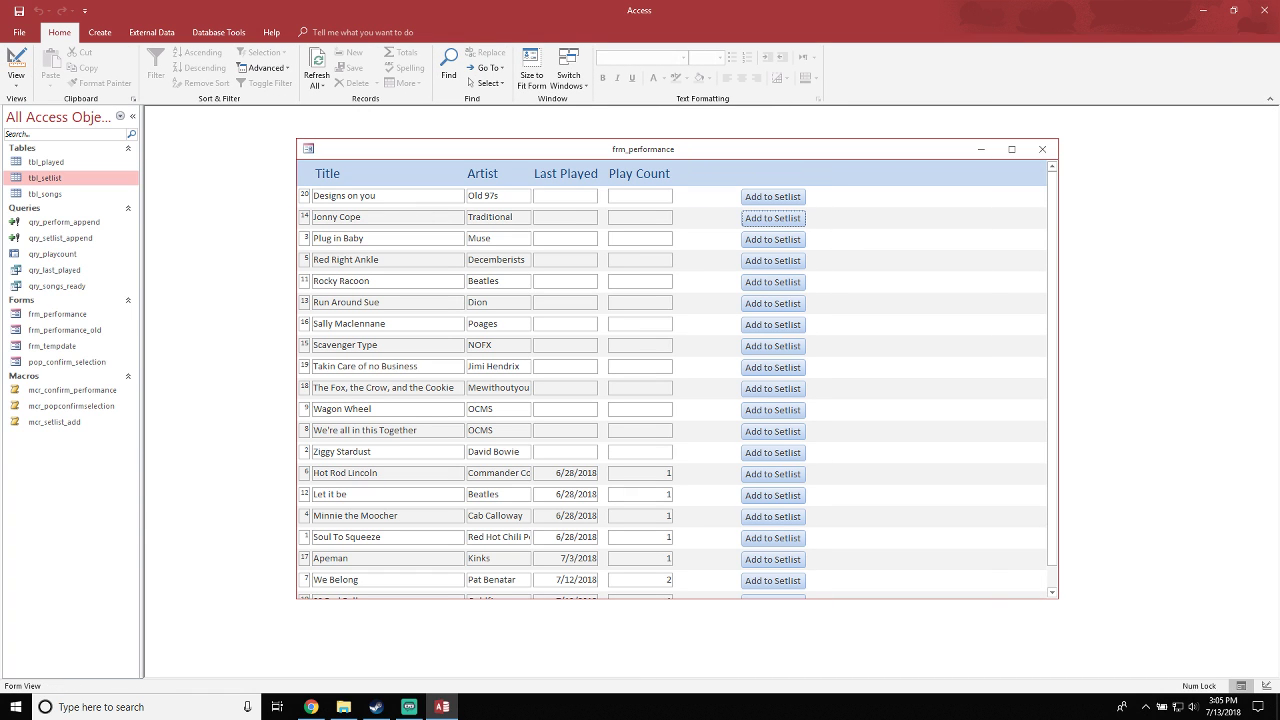
# Add the song "Rocky Racoon" to the setlist and check the records in tbl_setlist, closing the opened tables
pyautogui.click(772, 282)
pyautogui.doubleClick(45, 161)
pyautogui.doubleClick(45, 177)
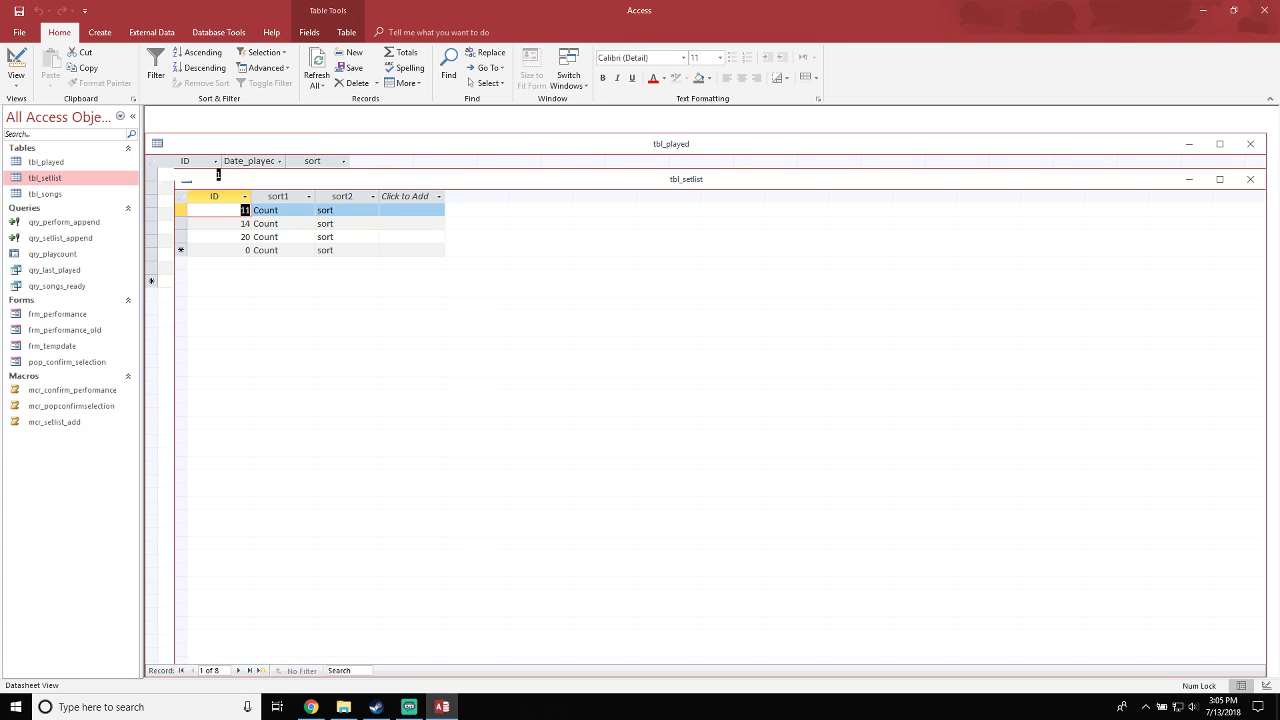
pyautogui.click(1250, 179)
pyautogui.click(1250, 143)
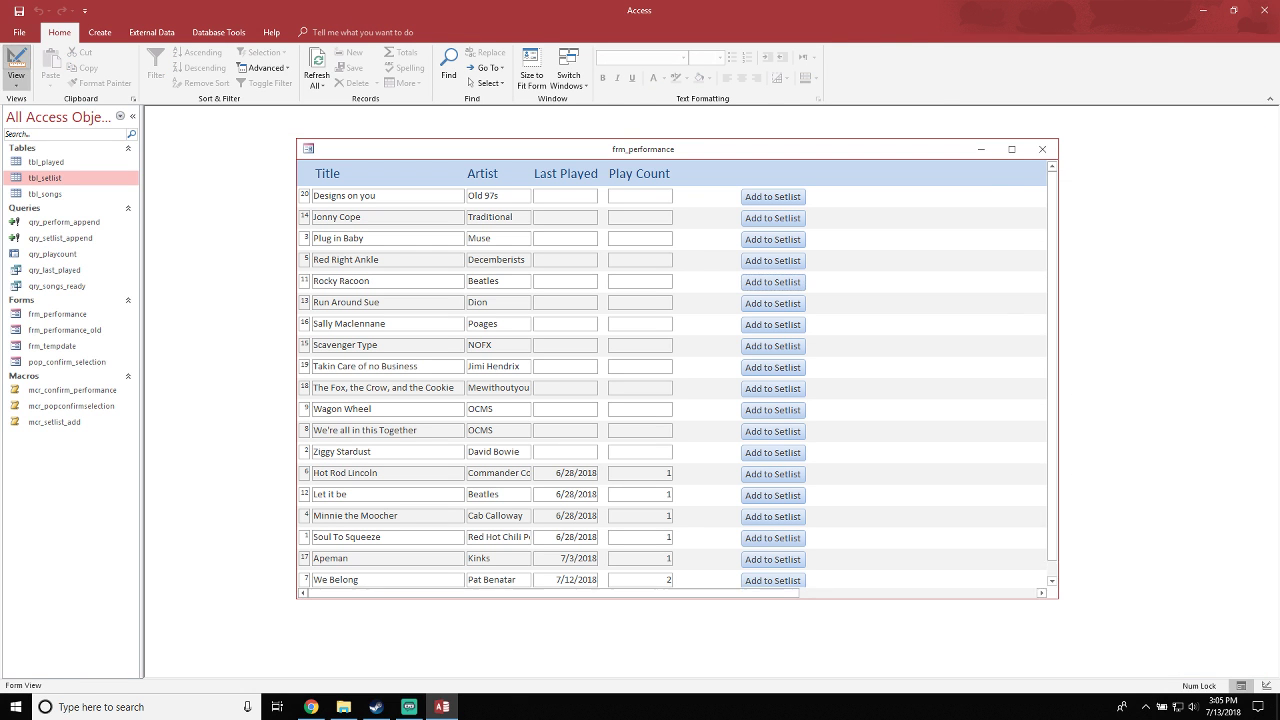
# In frm_performance's Design view, insert a command button beside the Count field and shift the Add to Setlist button away to make room
pyautogui.click(16, 65)
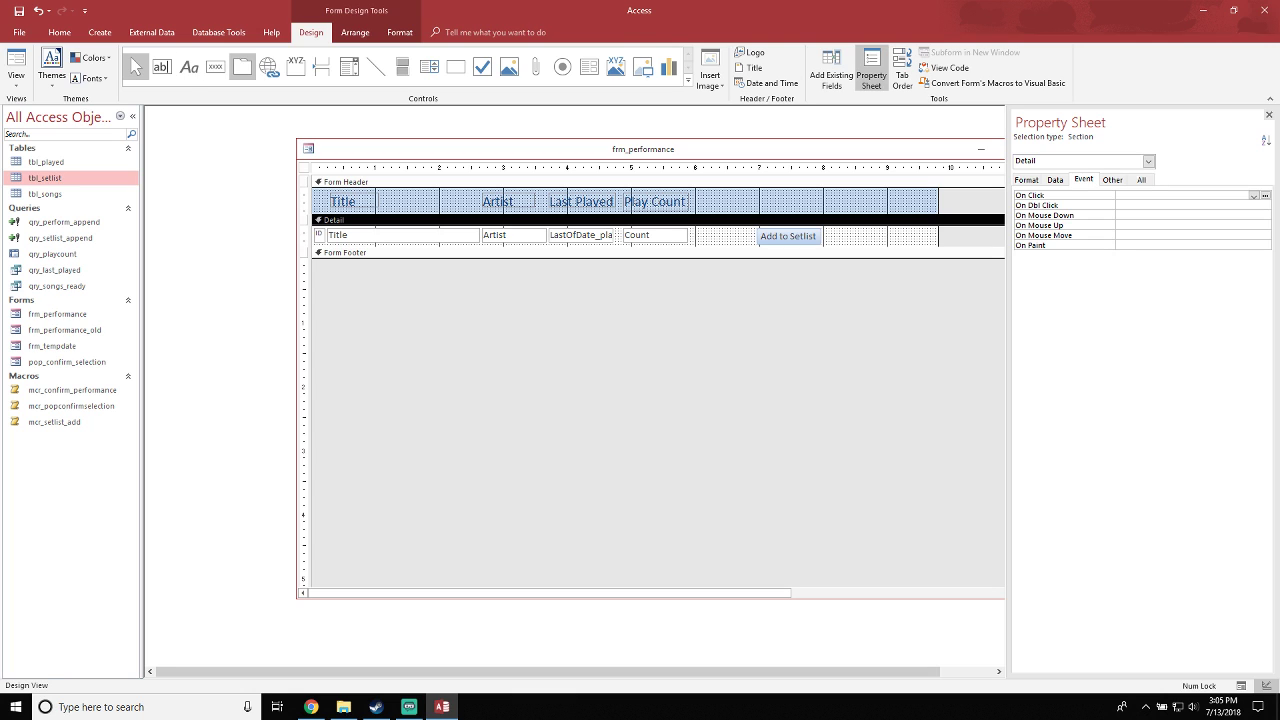
pyautogui.click(215, 67)
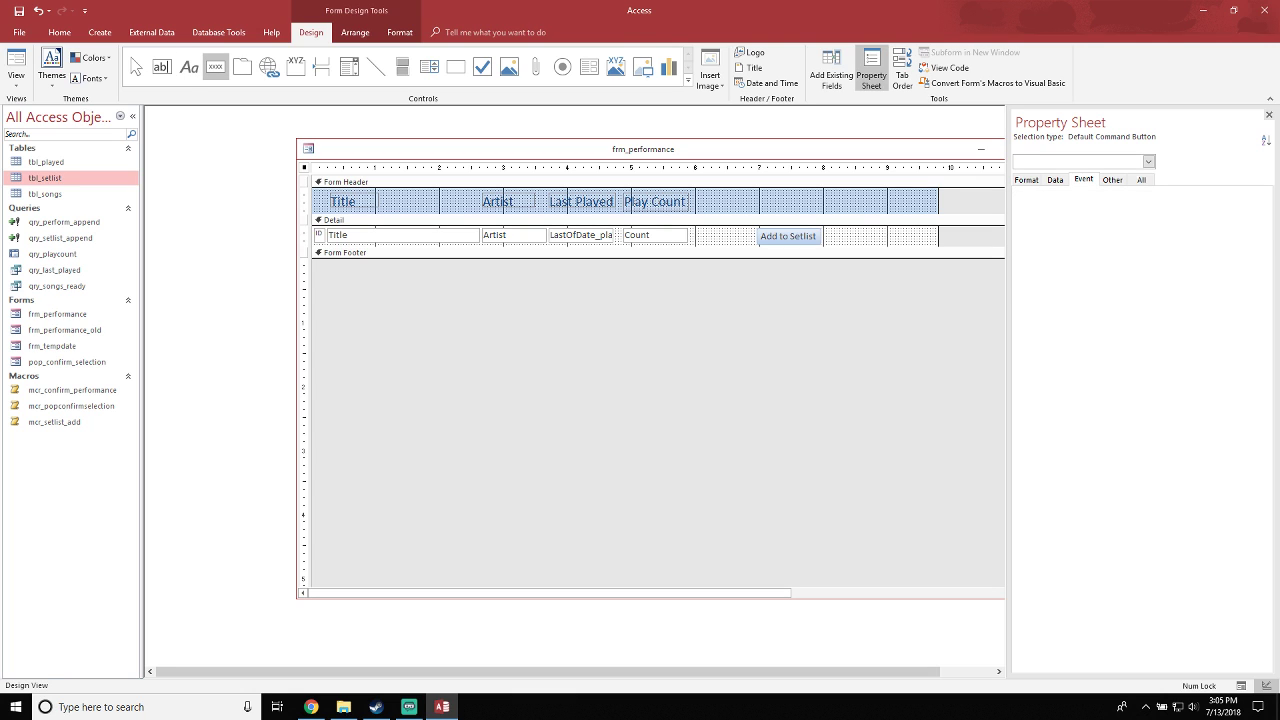
pyautogui.click(695, 228)
pyautogui.click(789, 237)
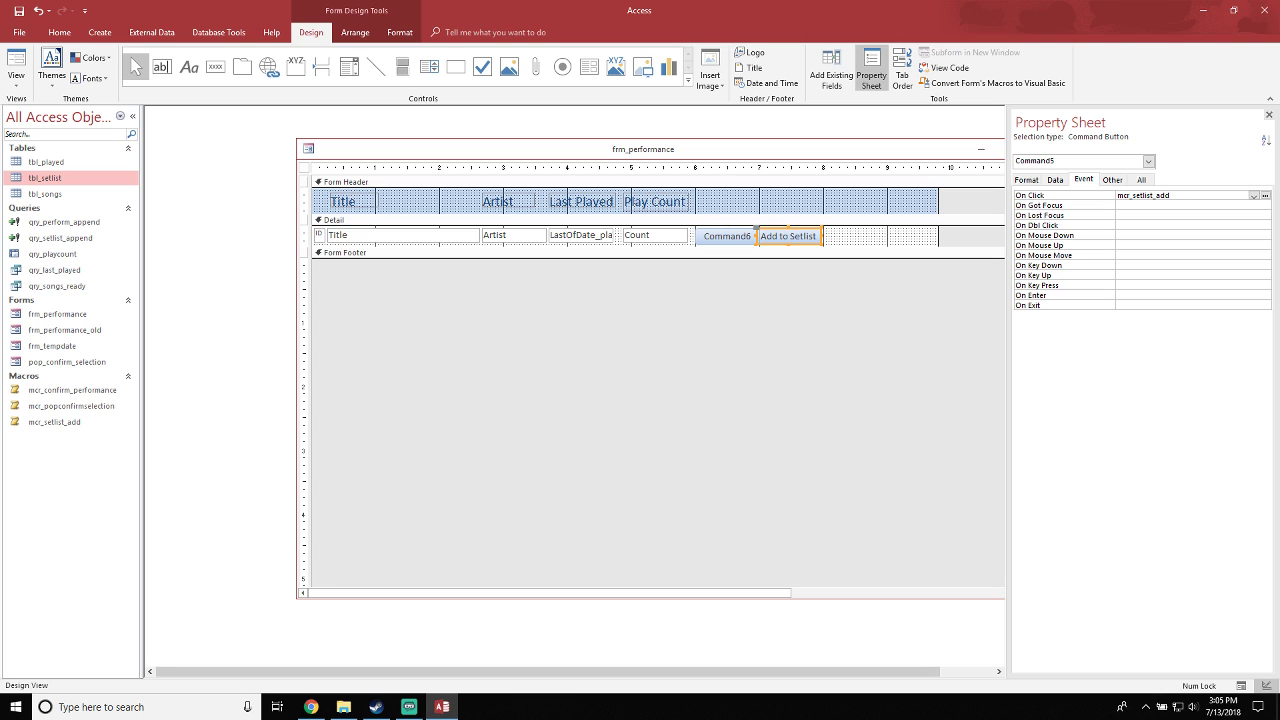
pyautogui.moveTo(789, 237); pyautogui.dragTo(810, 237)
pyautogui.click(727, 237)
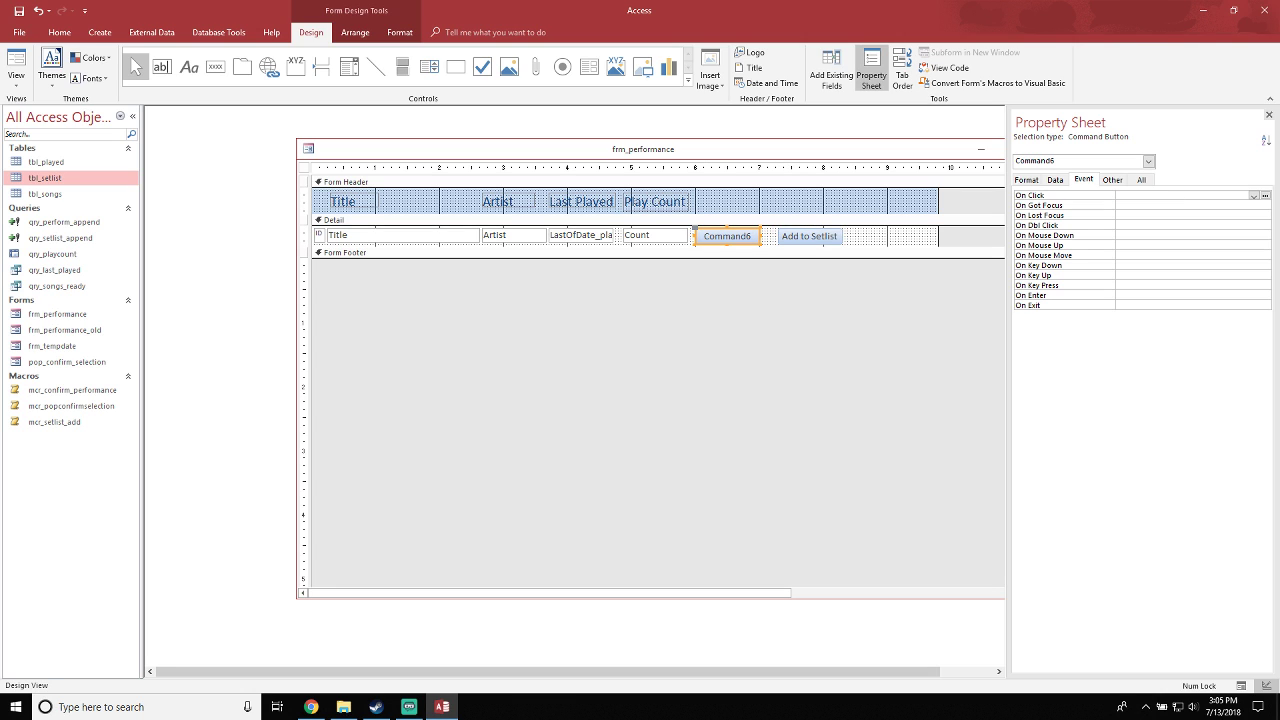
# Set the new command button's caption to "Mark as played"
pyautogui.click(1055, 179)
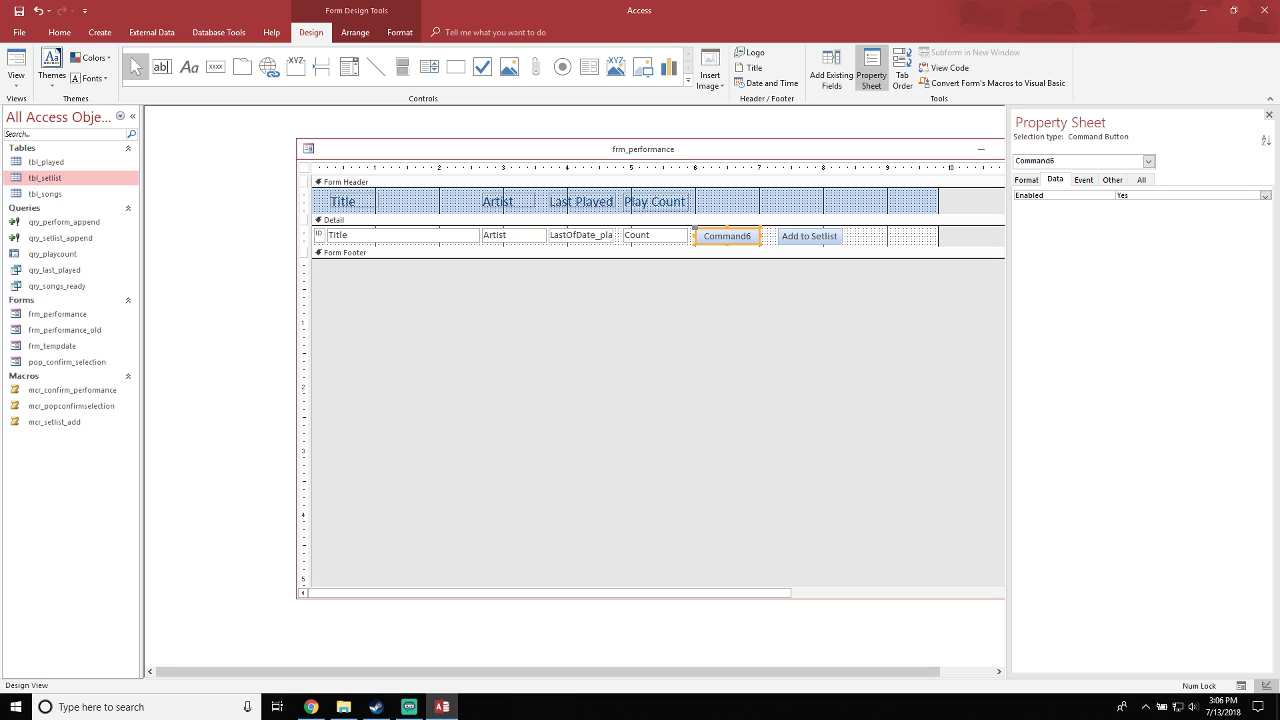
pyautogui.click(1026, 180)
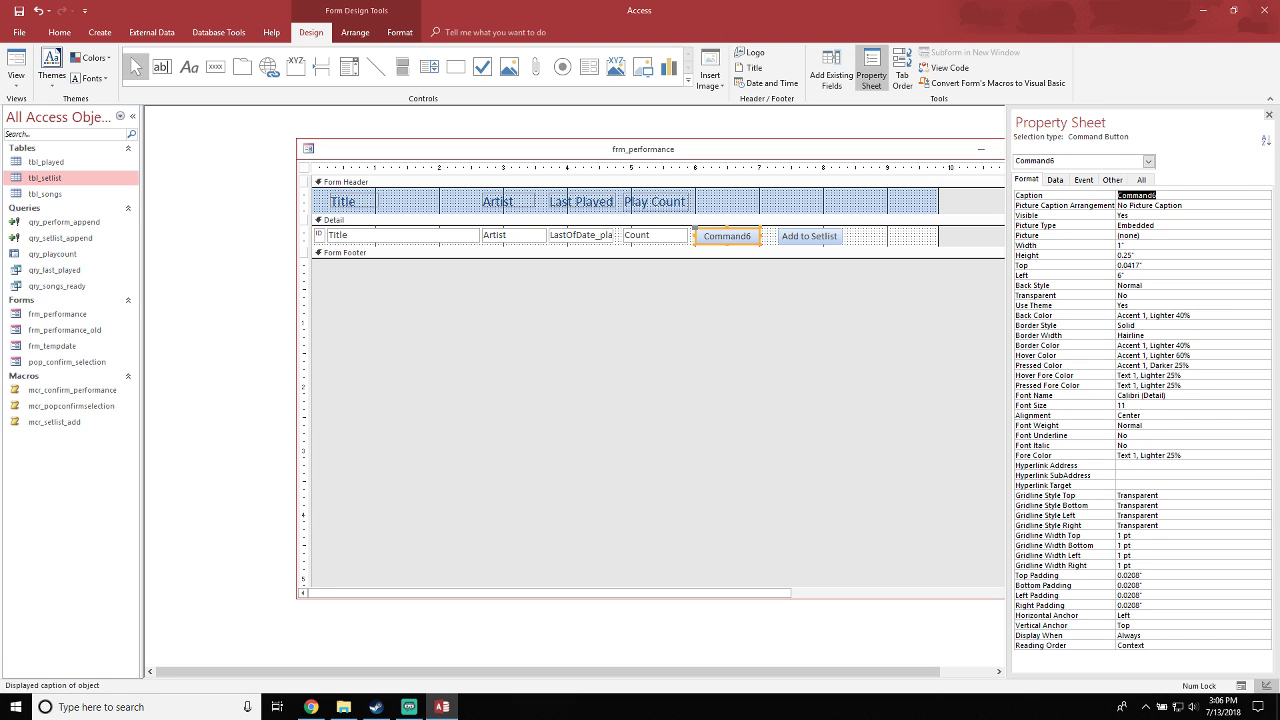
pyautogui.write('Mark as played')
pyautogui.press('Return')
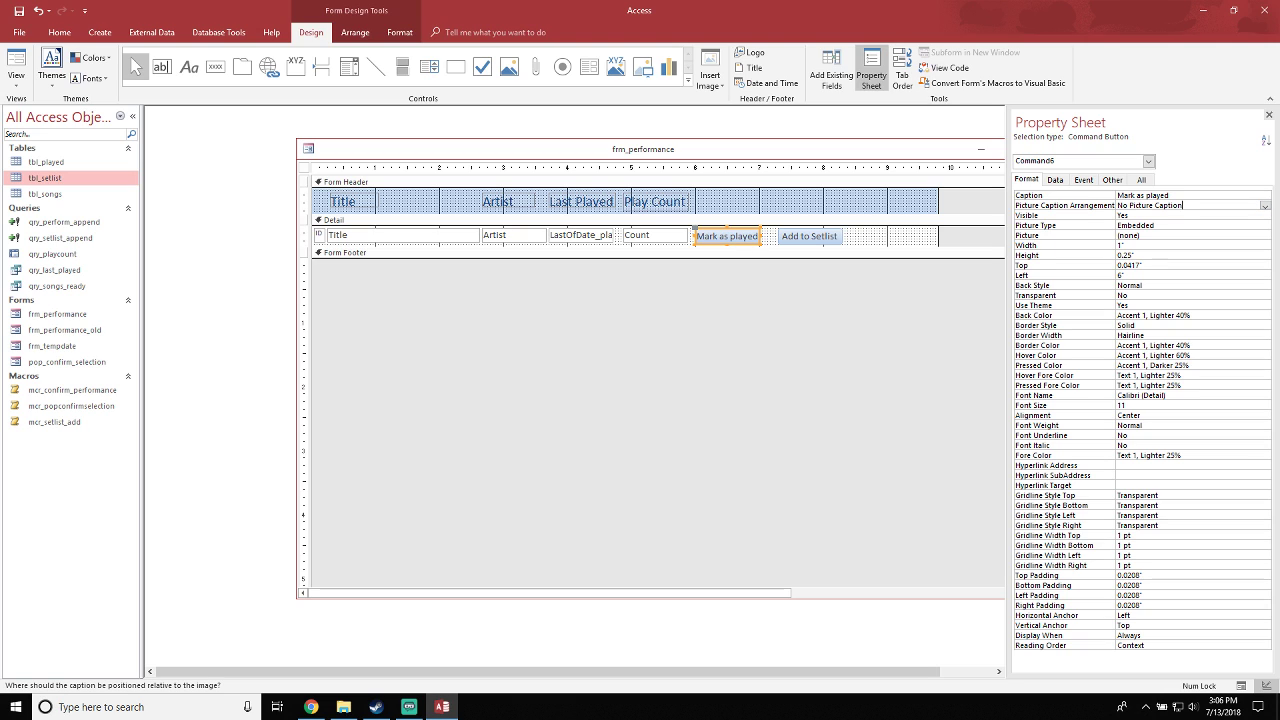
# Shorten the new command button's caption to "Mark Played"
pyautogui.click(727, 235)
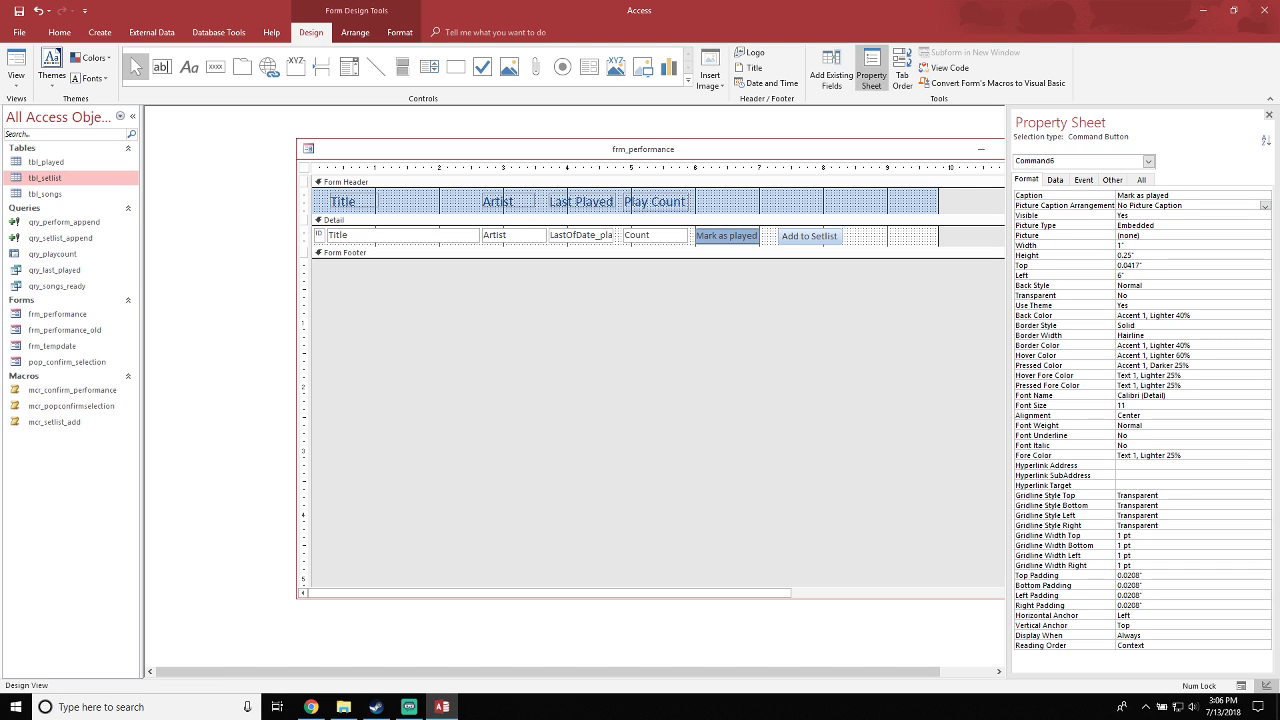
pyautogui.press('Escape')
pyautogui.click(1140, 195)
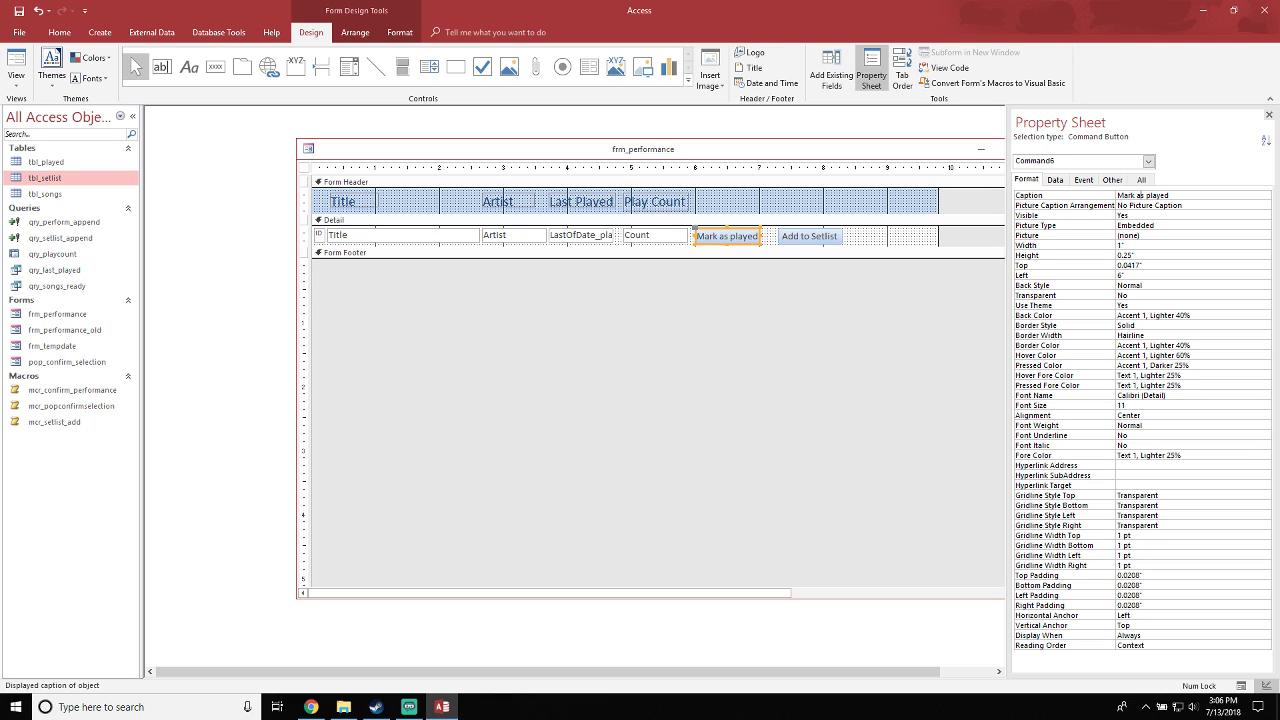
pyautogui.press('BackSpace')
pyautogui.press('Delete')
pyautogui.press('Delete')
pyautogui.press('Delete')
pyautogui.write('P')
pyautogui.press('Return')
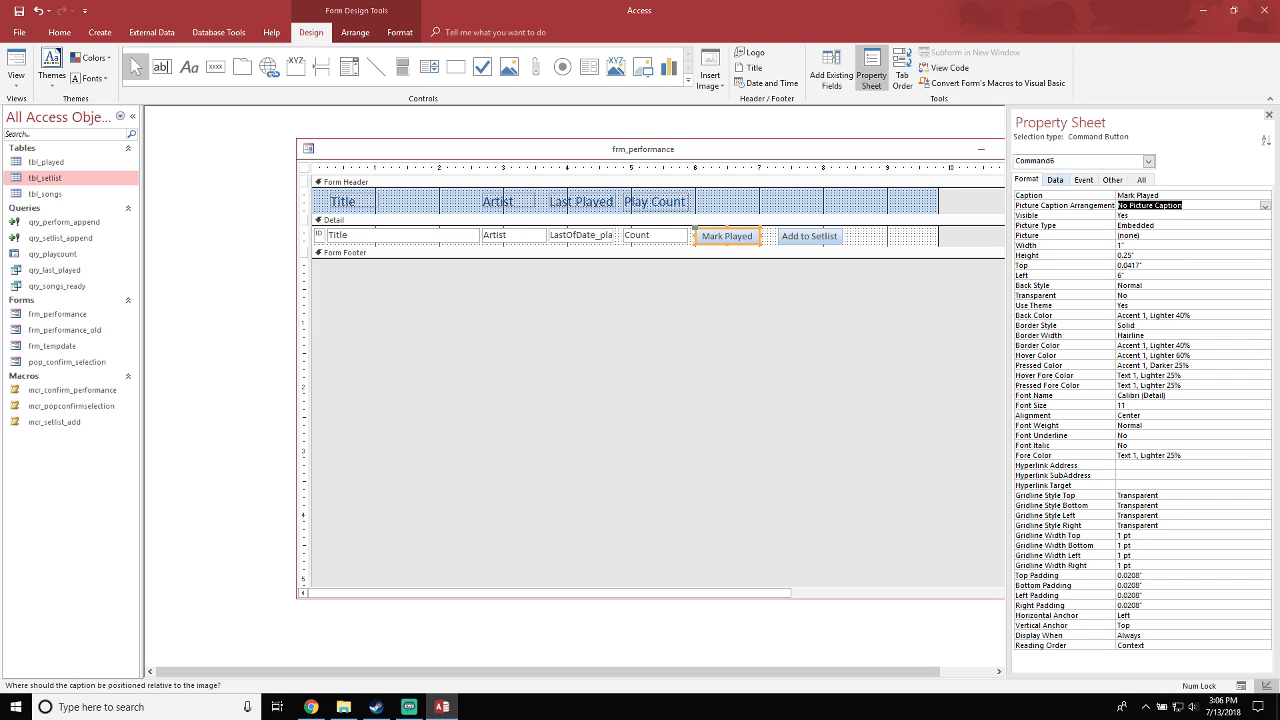
# Assign the mcr_popconfirmselection macro to the Mark Played button's On Click event
pyautogui.click(1083, 179)
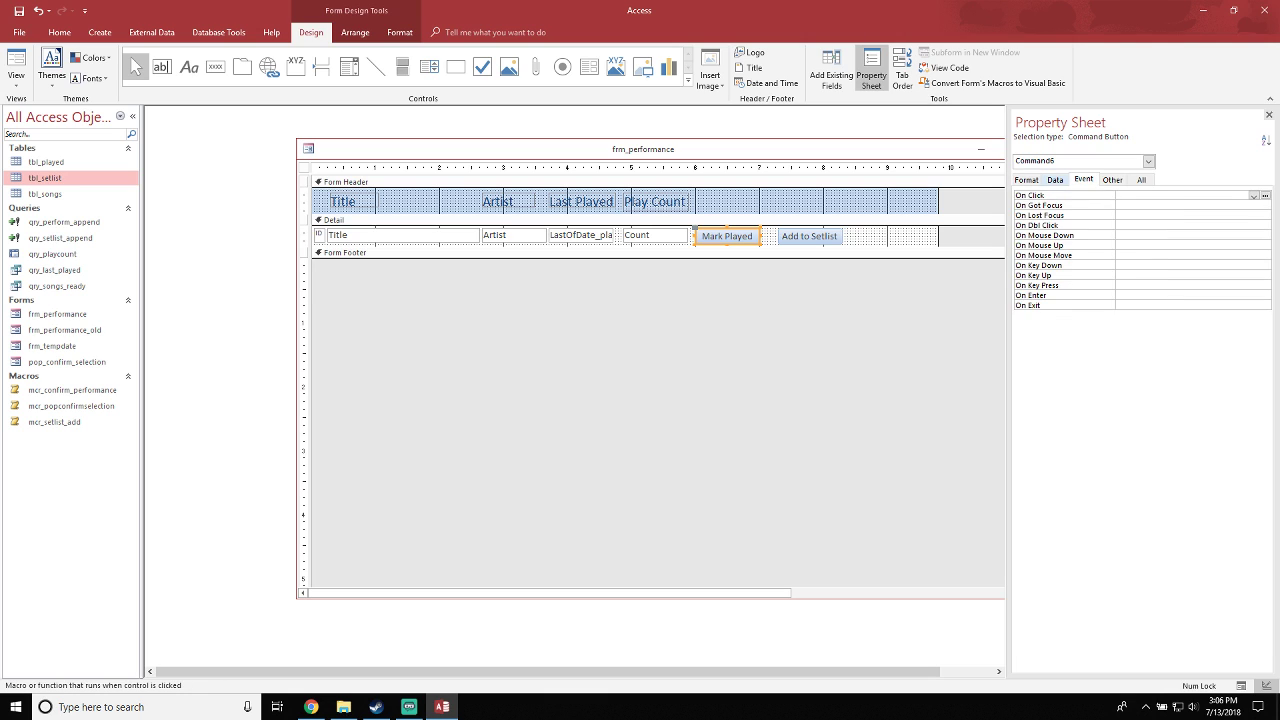
pyautogui.click(1253, 196)
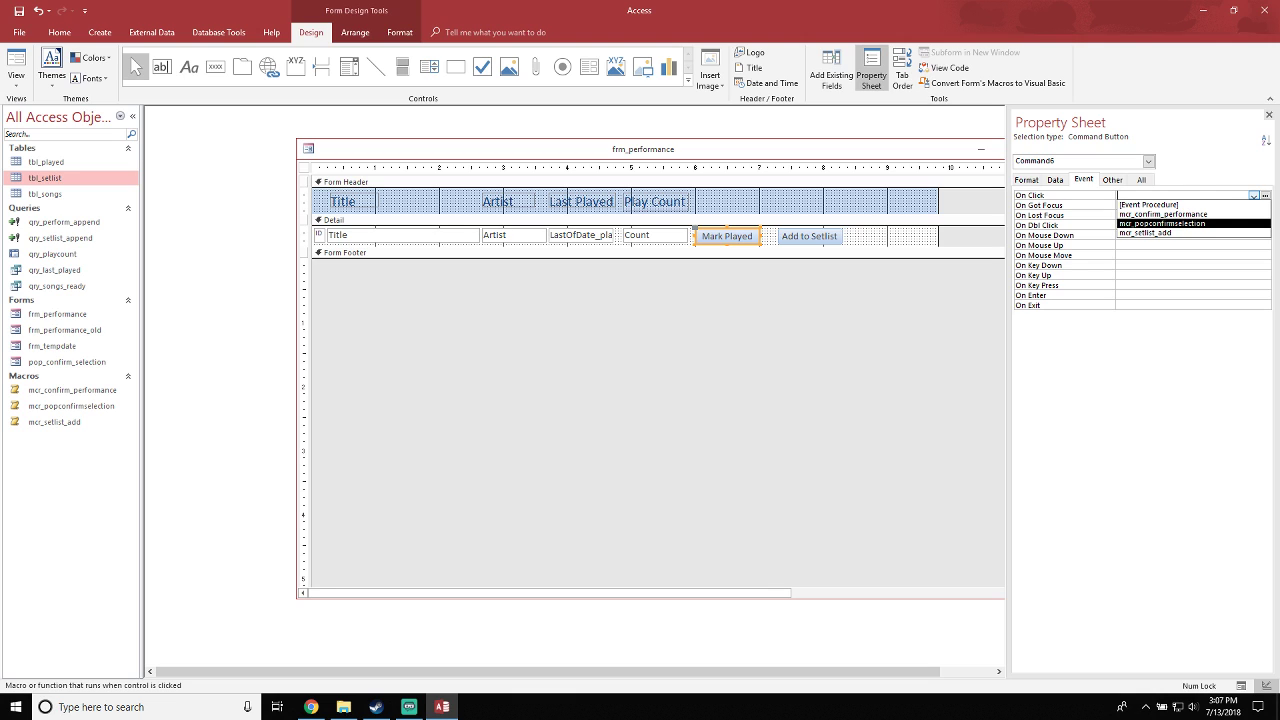
pyautogui.press('Return')
pyautogui.click(880, 237)
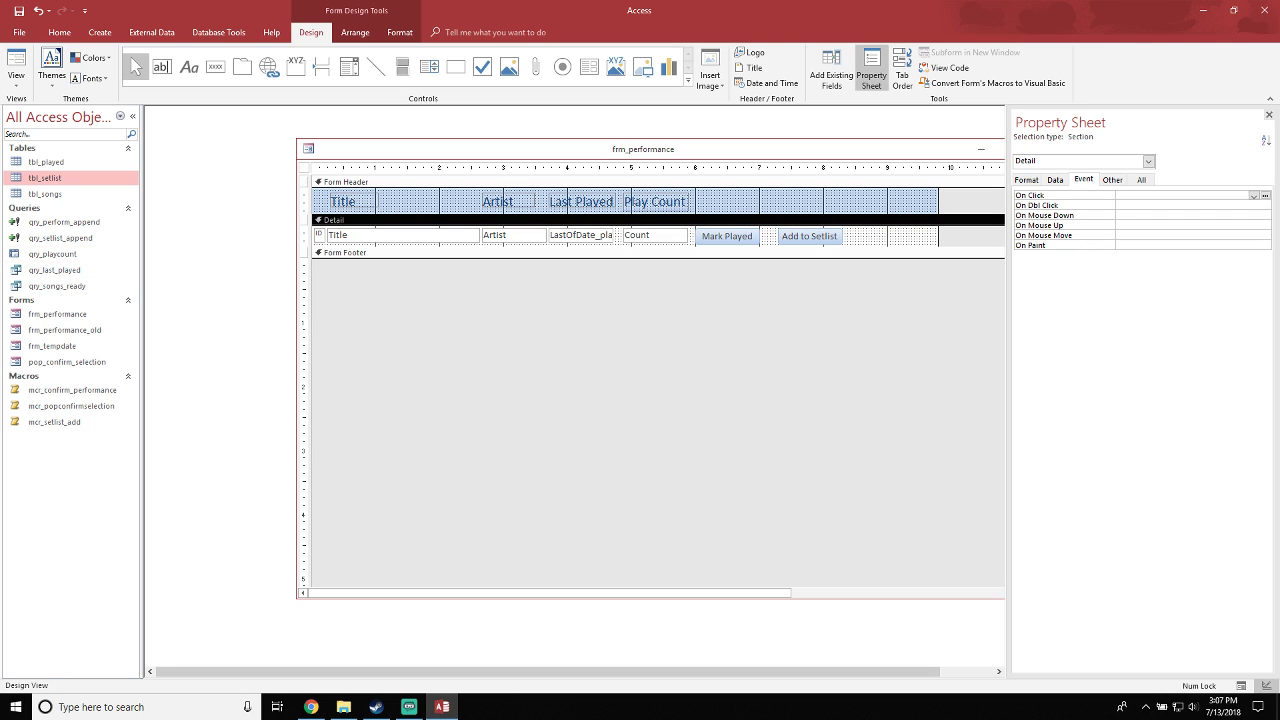
# Add an unbound text box to the form header directly above the Mark Played button and delete its attached label
pyautogui.click(430, 202)
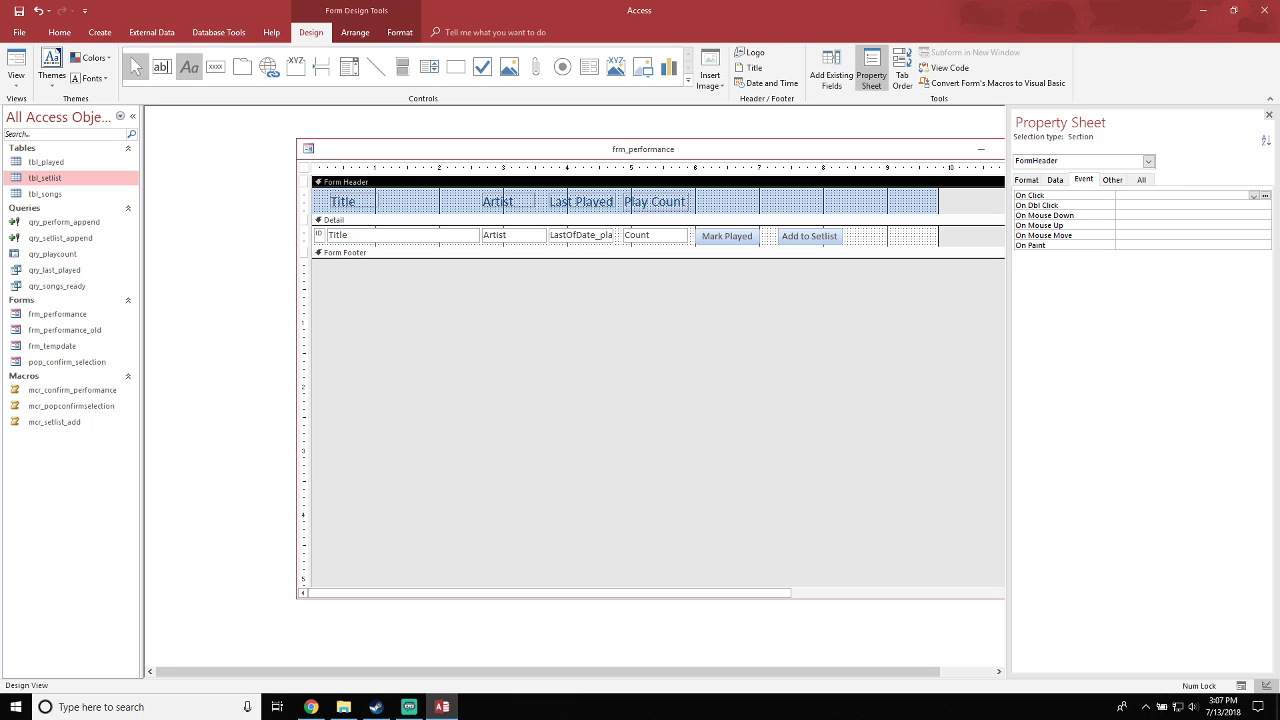
pyautogui.click(161, 67)
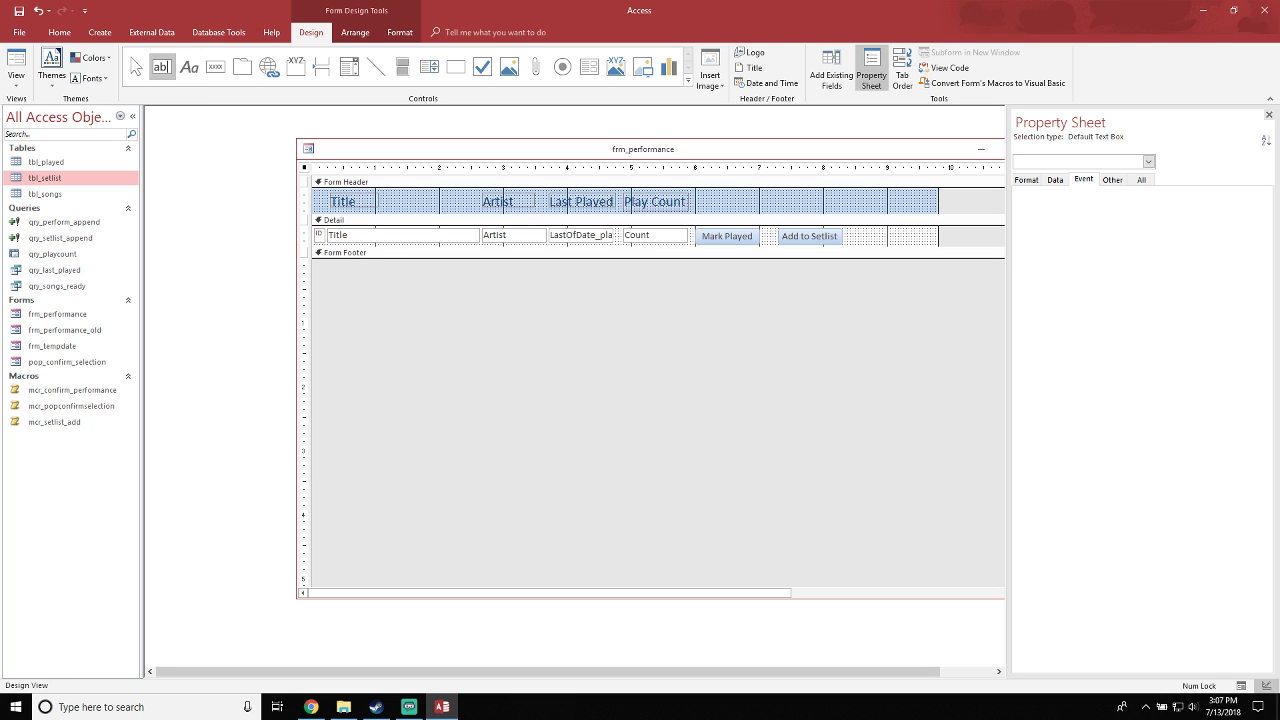
pyautogui.click(714, 197)
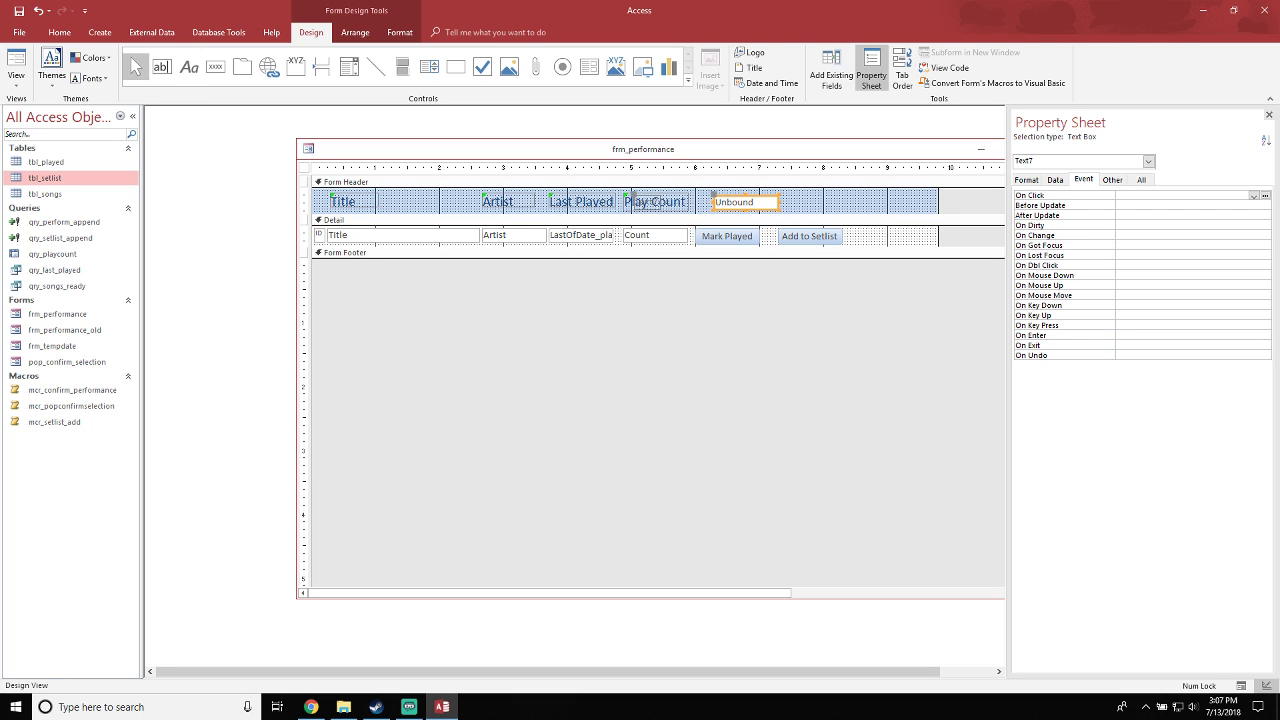
pyautogui.moveTo(745, 202)
pyautogui.mouseDown()
pyautogui.moveTo(857, 197)
pyautogui.moveTo(729, 200)
pyautogui.mouseUp()
pyautogui.click(759, 197)
pyautogui.press('Delete')
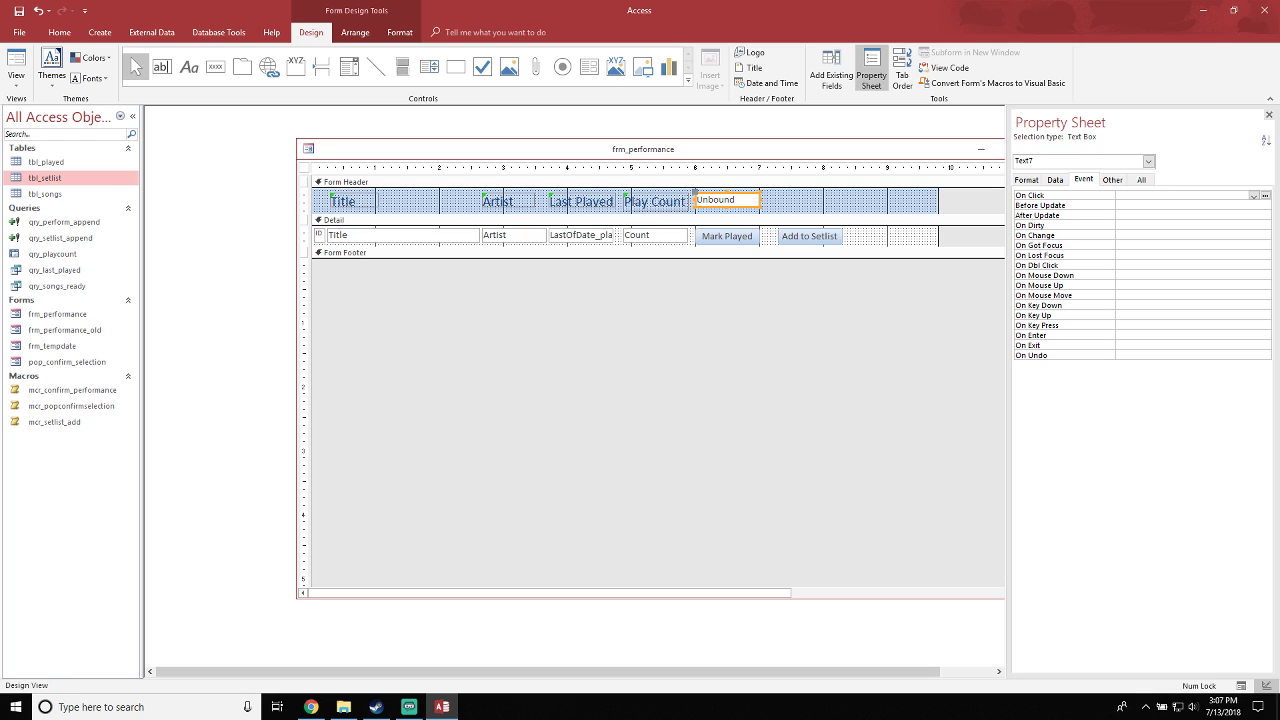
# Set the header text box's default value to Date()
pyautogui.click(1055, 179)
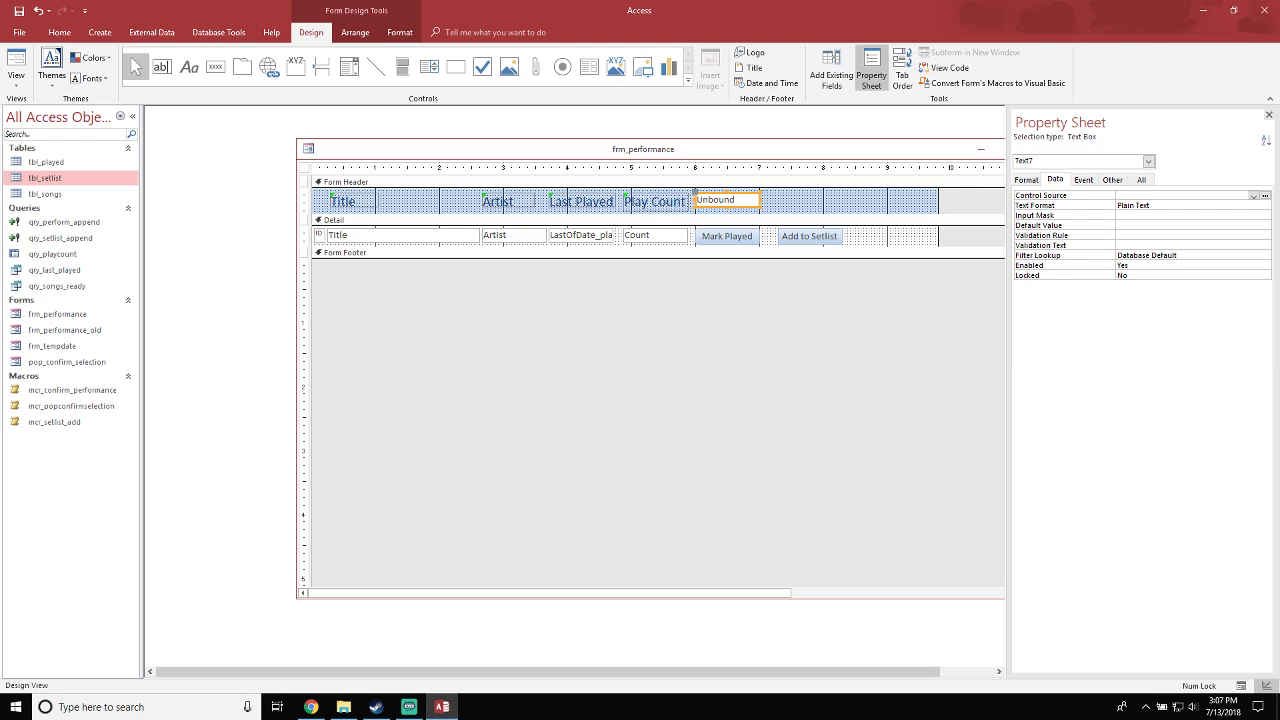
pyautogui.click(1184, 226)
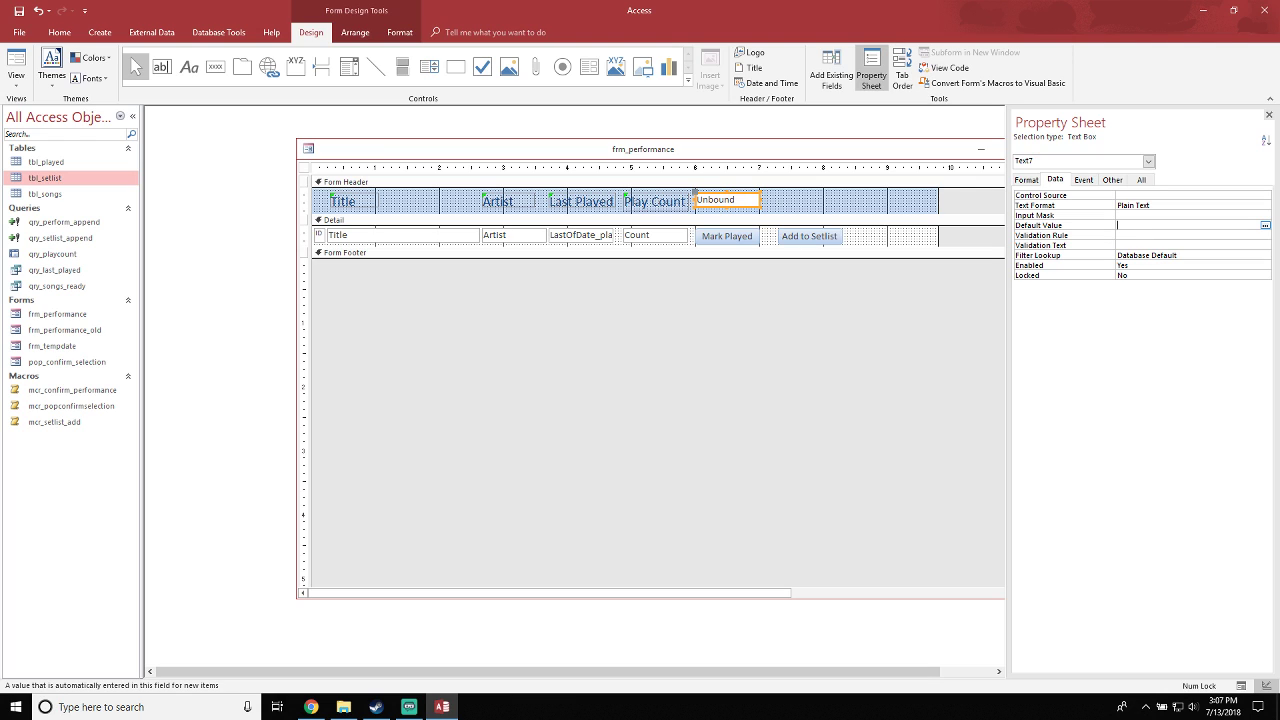
pyautogui.write('date()')
pyautogui.press('Return')
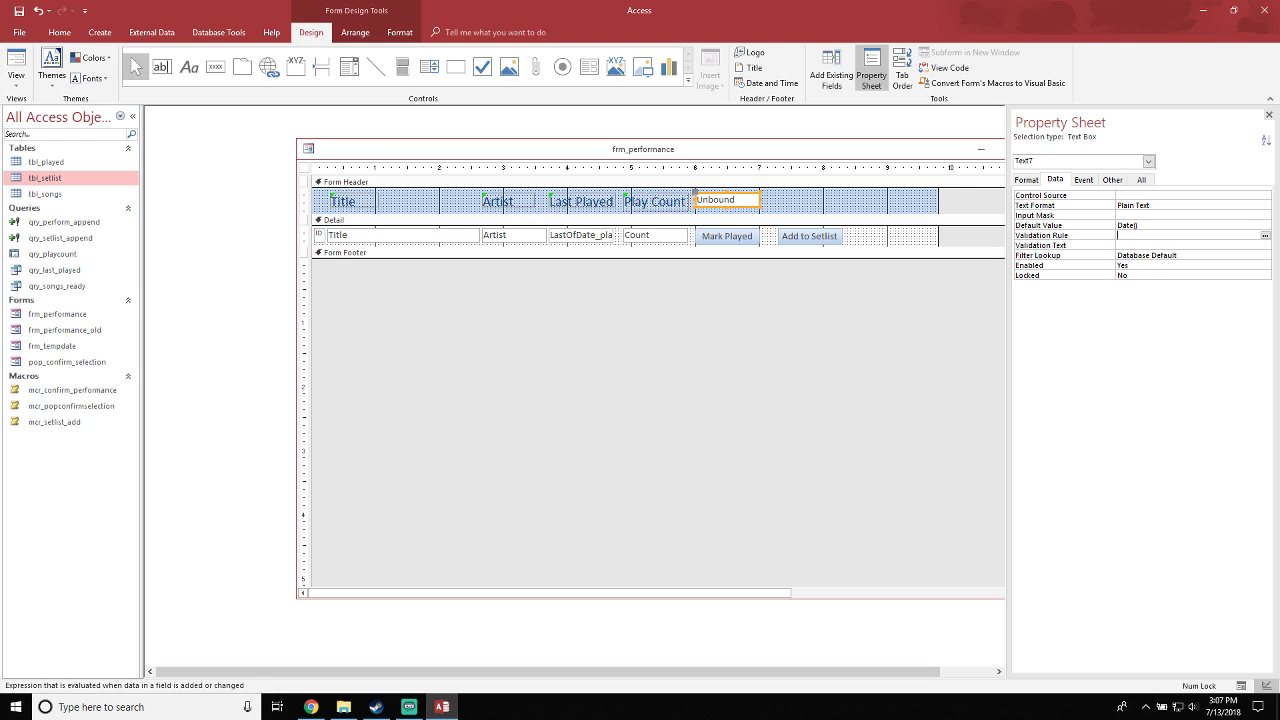
# Examine the header text box's data and format properties, including its text format, input mask and date picker settings
pyautogui.click(1180, 206)
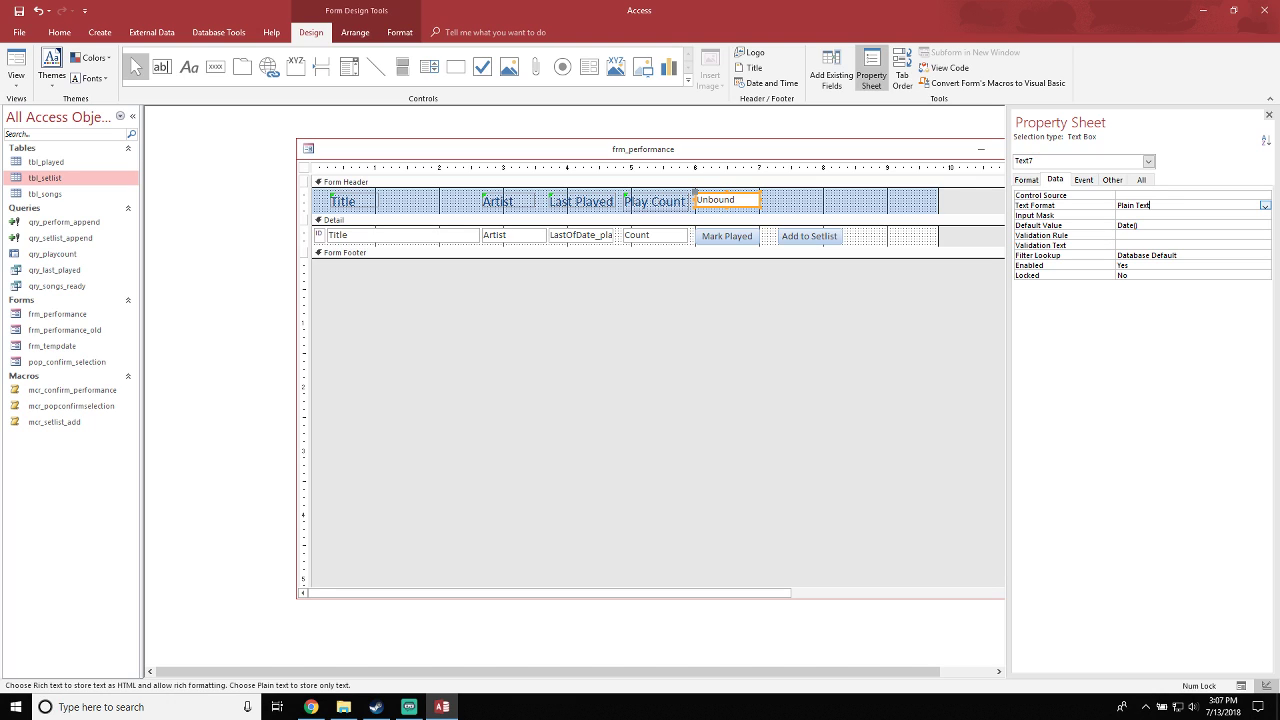
pyautogui.click(1265, 206)
pyautogui.click(1265, 206)
pyautogui.click(1180, 216)
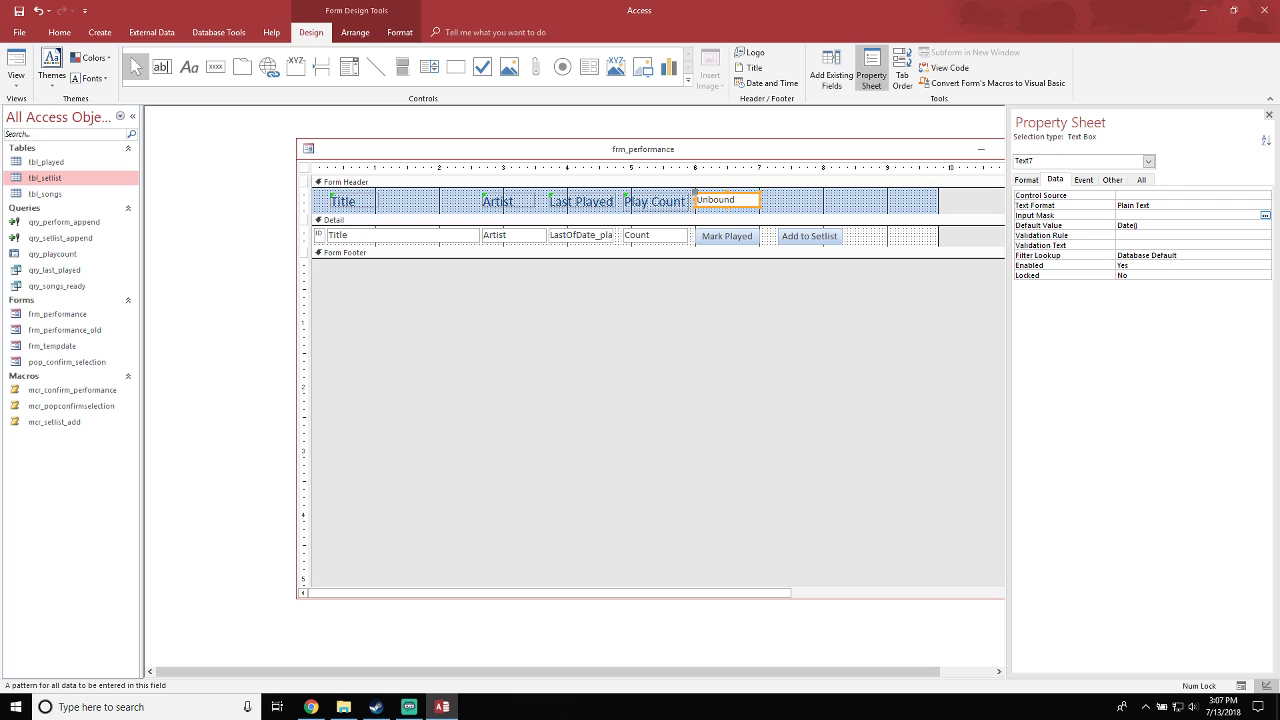
pyautogui.click(1027, 180)
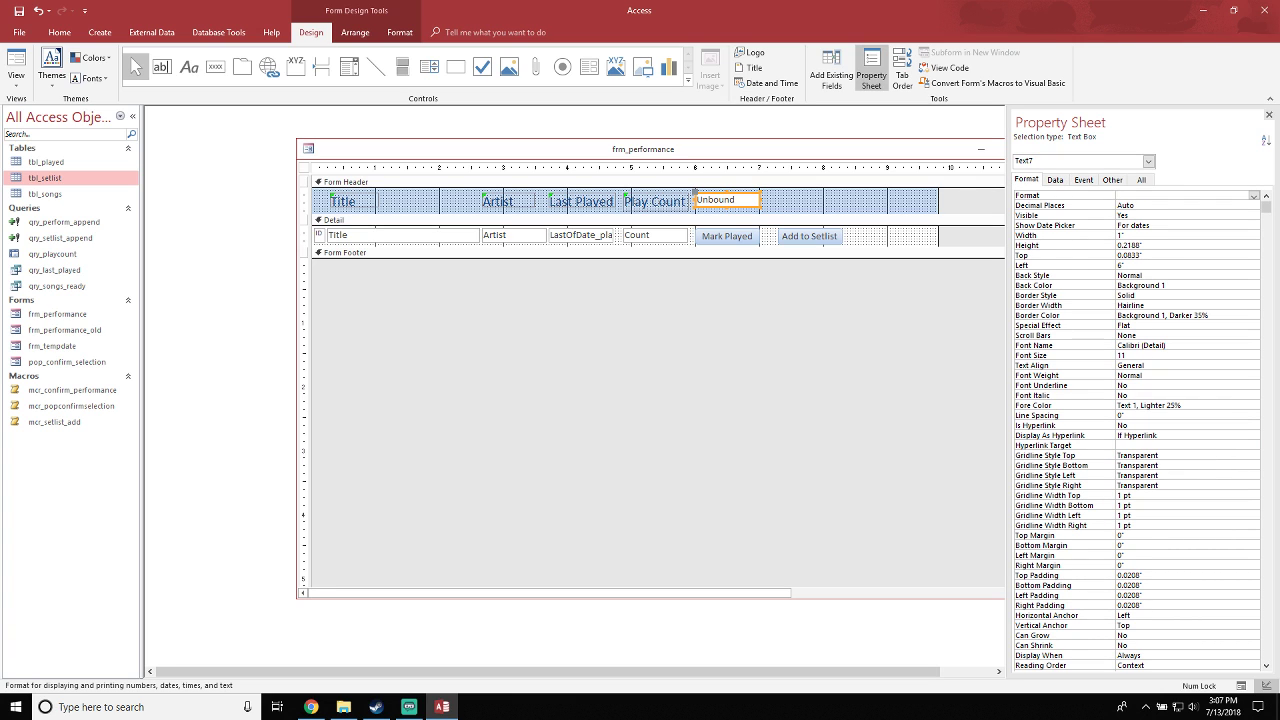
pyautogui.click(1121, 235)
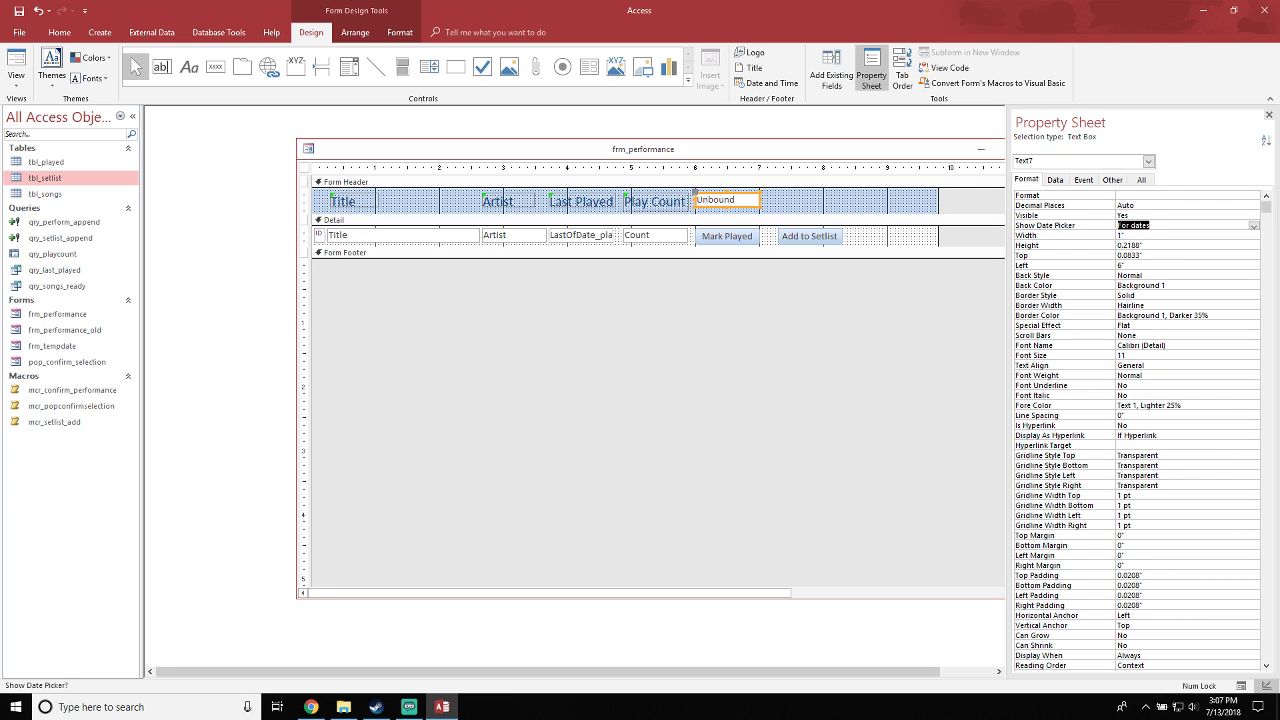
pyautogui.press('Down')
pyautogui.press('Down')
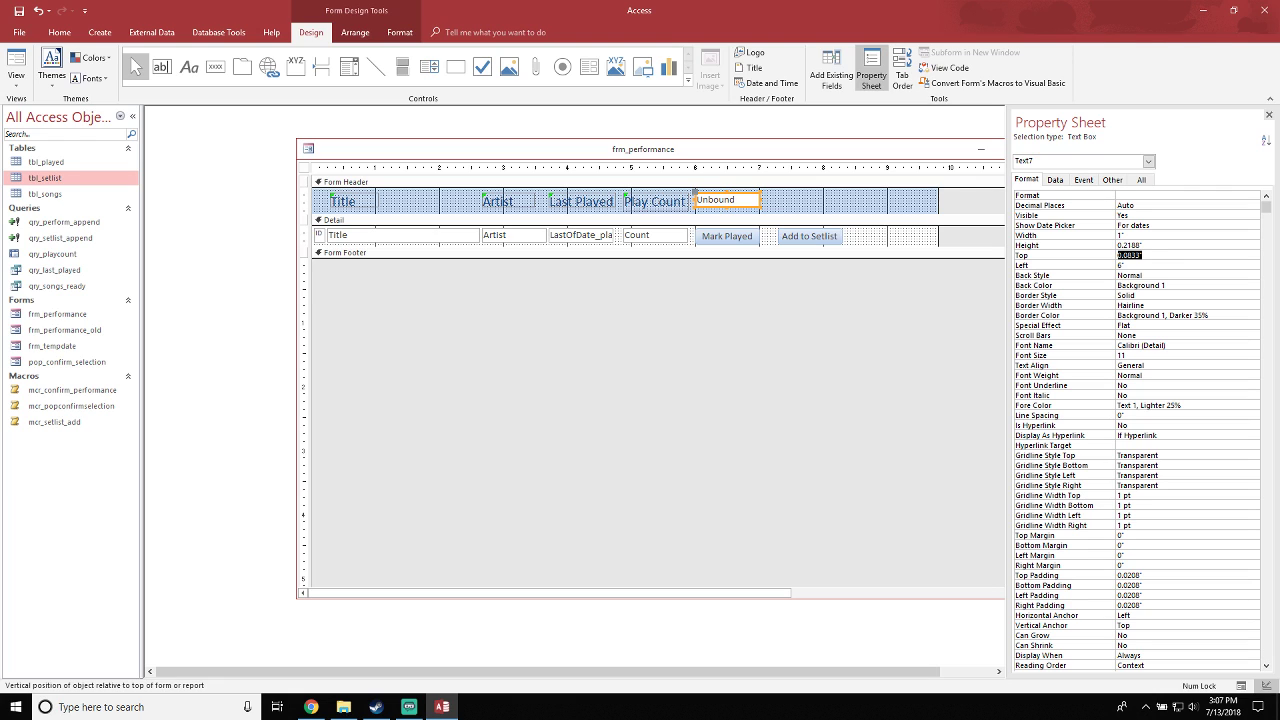
pyautogui.press('Down')
pyautogui.press('Down')
pyautogui.press('Down')
pyautogui.press('Down')
pyautogui.press('Down')
pyautogui.press('Down')
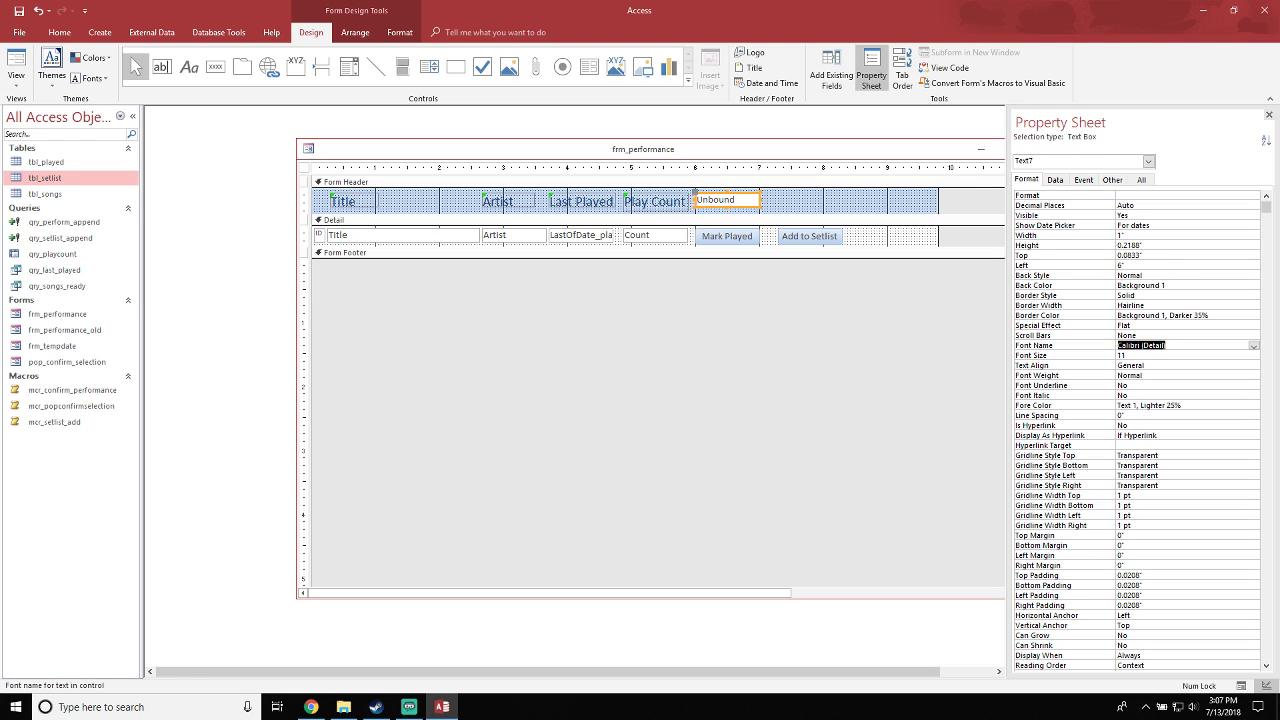
pyautogui.press('Down')
pyautogui.press('Down')
pyautogui.press('Down')
pyautogui.press('Down')
pyautogui.press('Down')
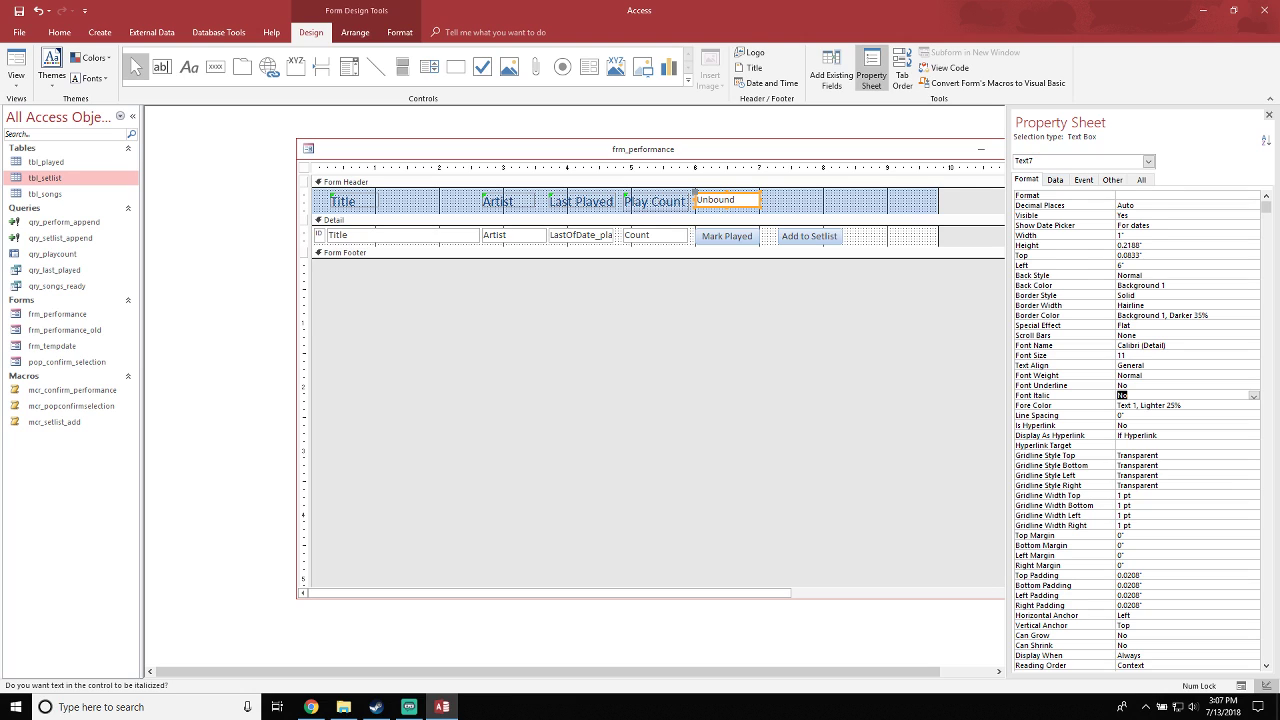
pyautogui.hotkey('ctrl', 'Tab')
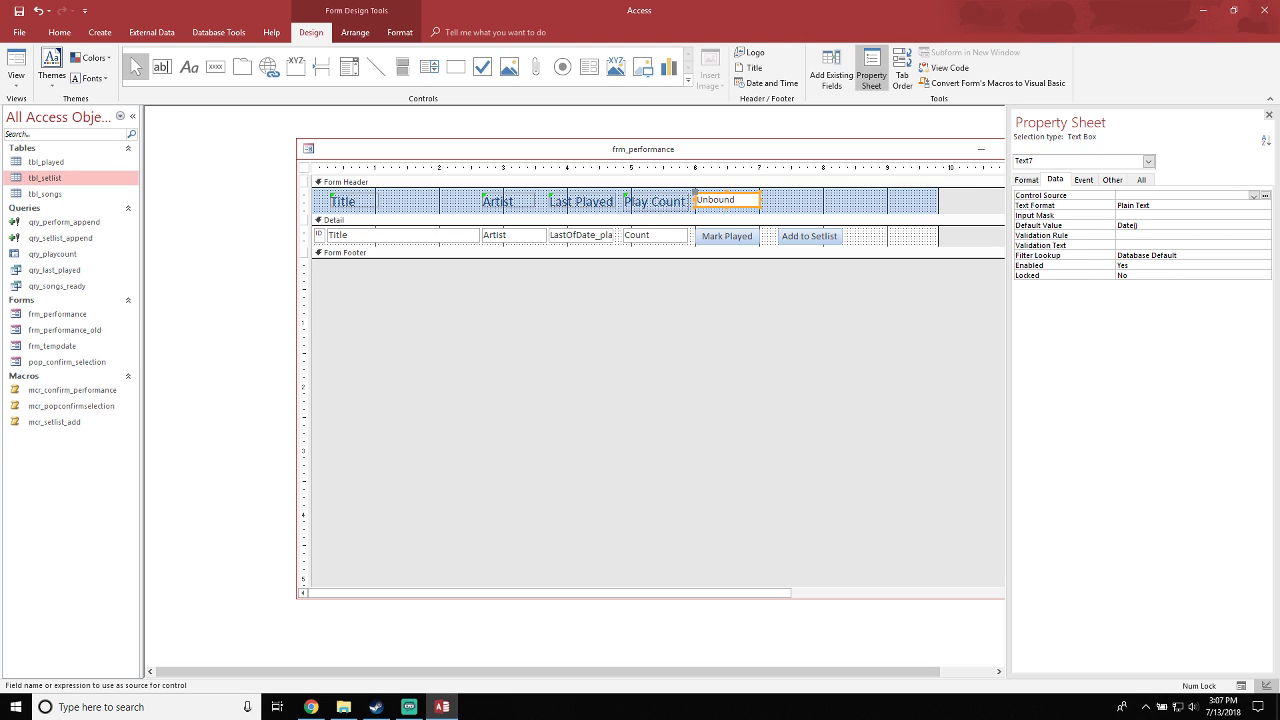
# Check the builders for the header text box's input mask and validation rule, leaving both properties empty
pyautogui.click(1265, 215)
pyautogui.click(1180, 235)
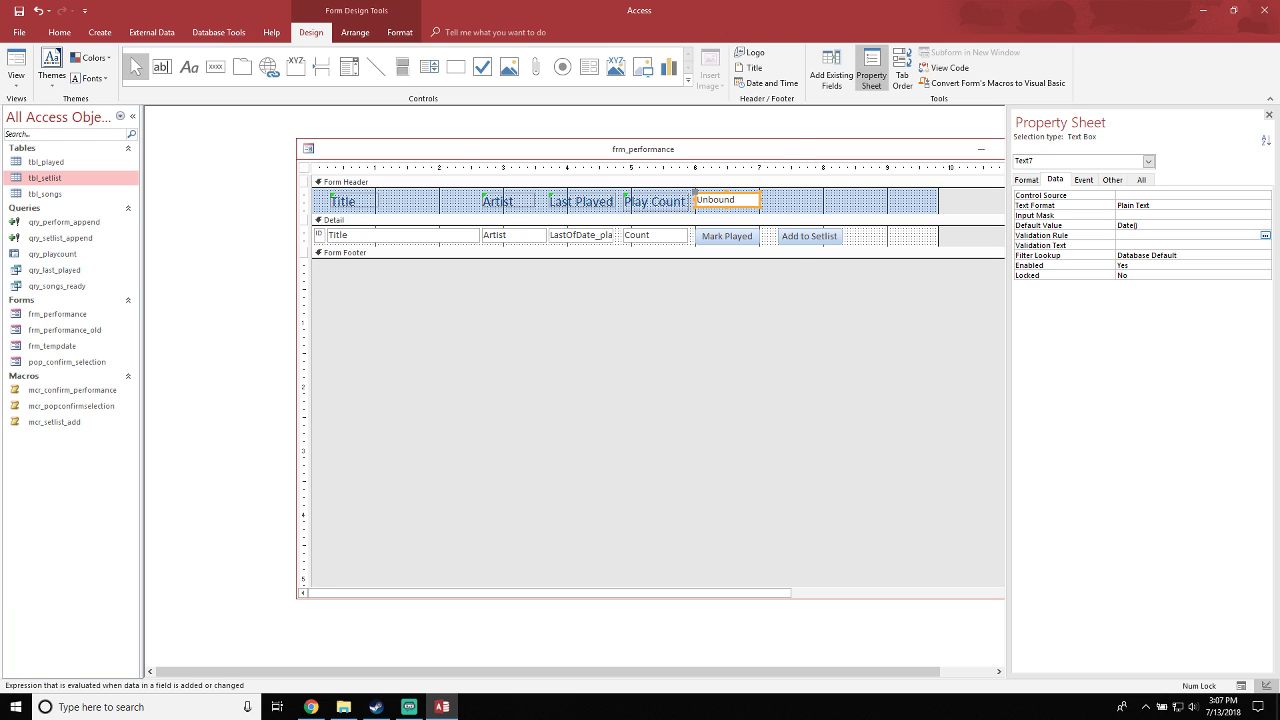
pyautogui.click(1265, 235)
pyautogui.click(774, 206)
# Preview frm_performance in Form View to check the header text box's default date, and return to Design View
pyautogui.click(800, 380)
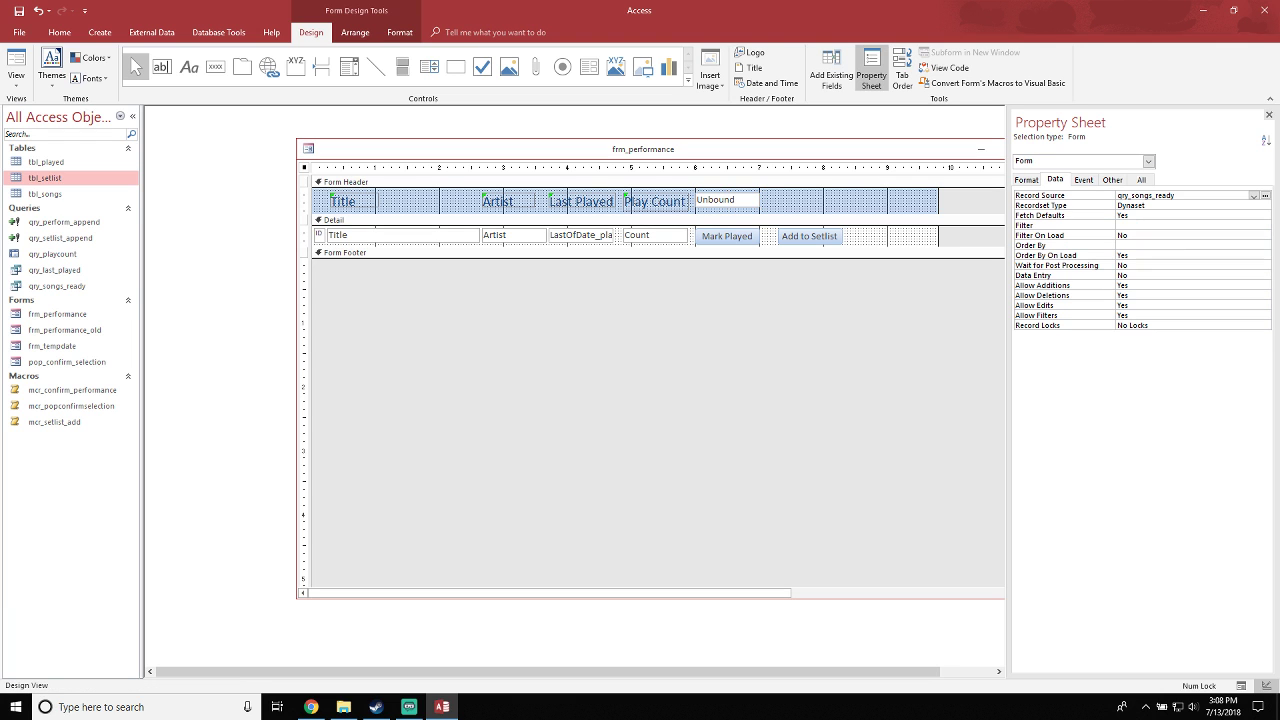
pyautogui.click(16, 58)
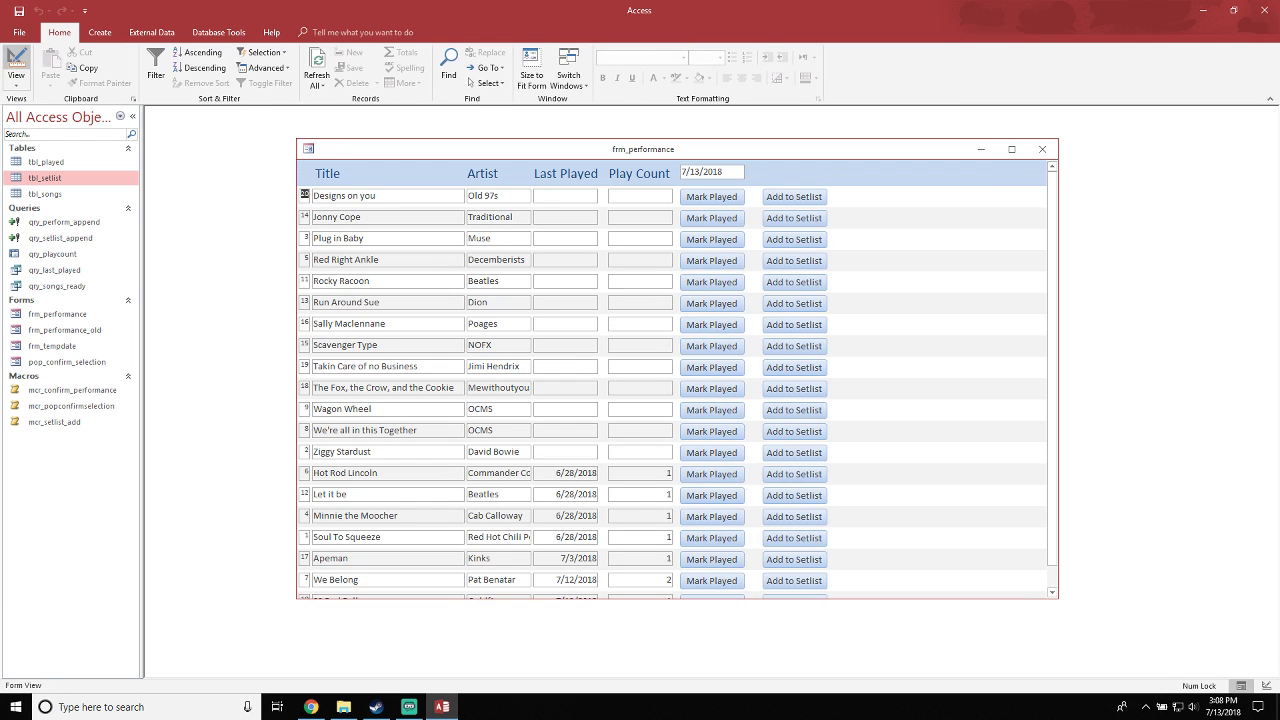
pyautogui.click(16, 60)
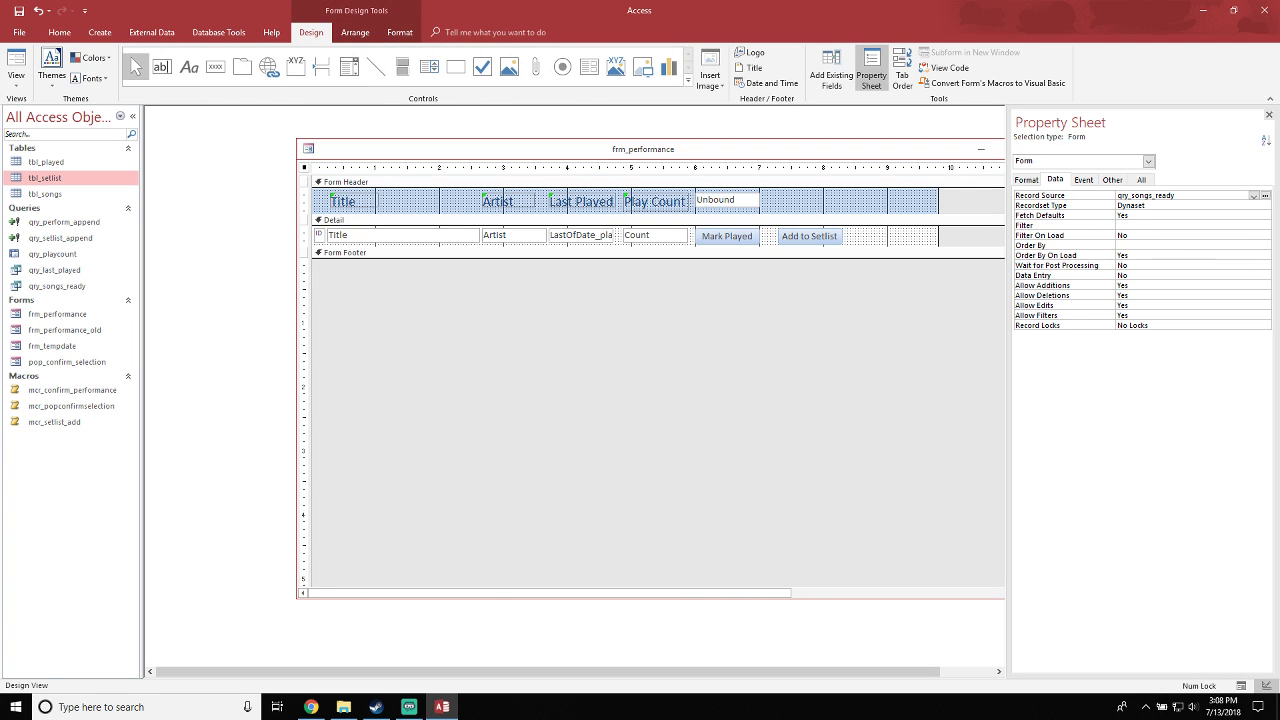
# Rename the unbound header text box as Played_date
pyautogui.click(728, 200)
pyautogui.click(1027, 180)
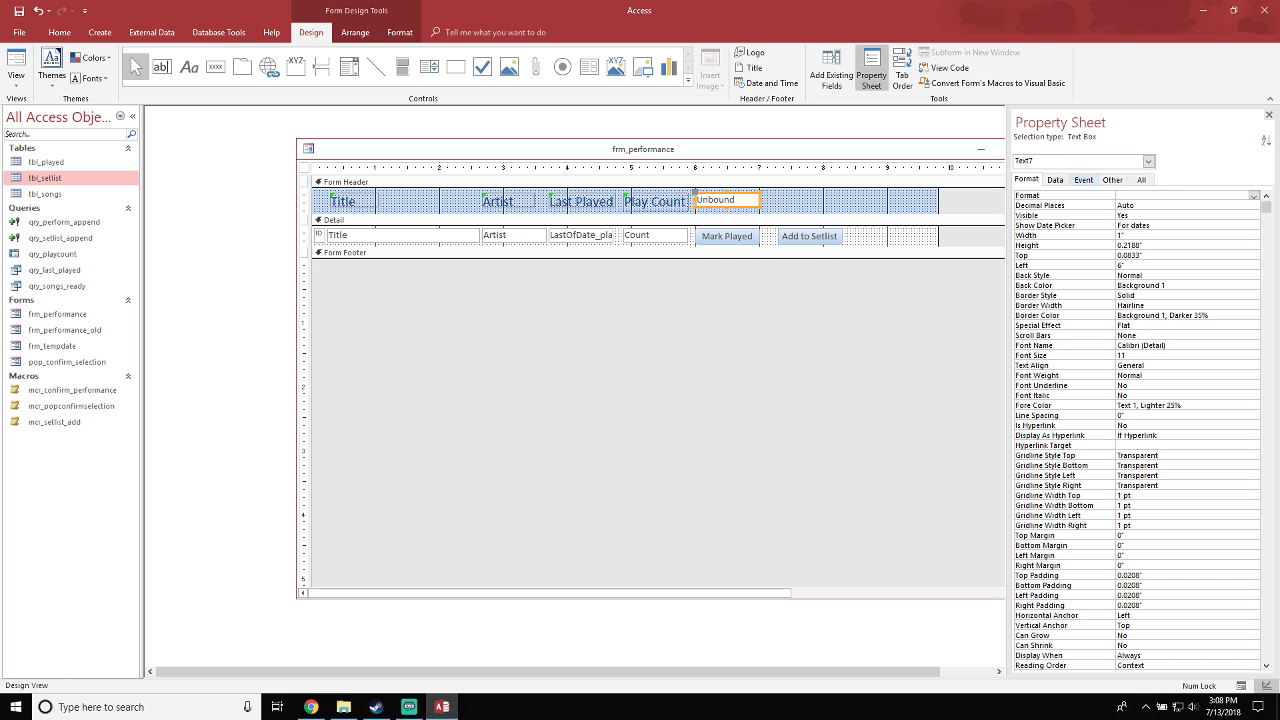
pyautogui.click(1141, 180)
pyautogui.scroll(1, 1138, 430)
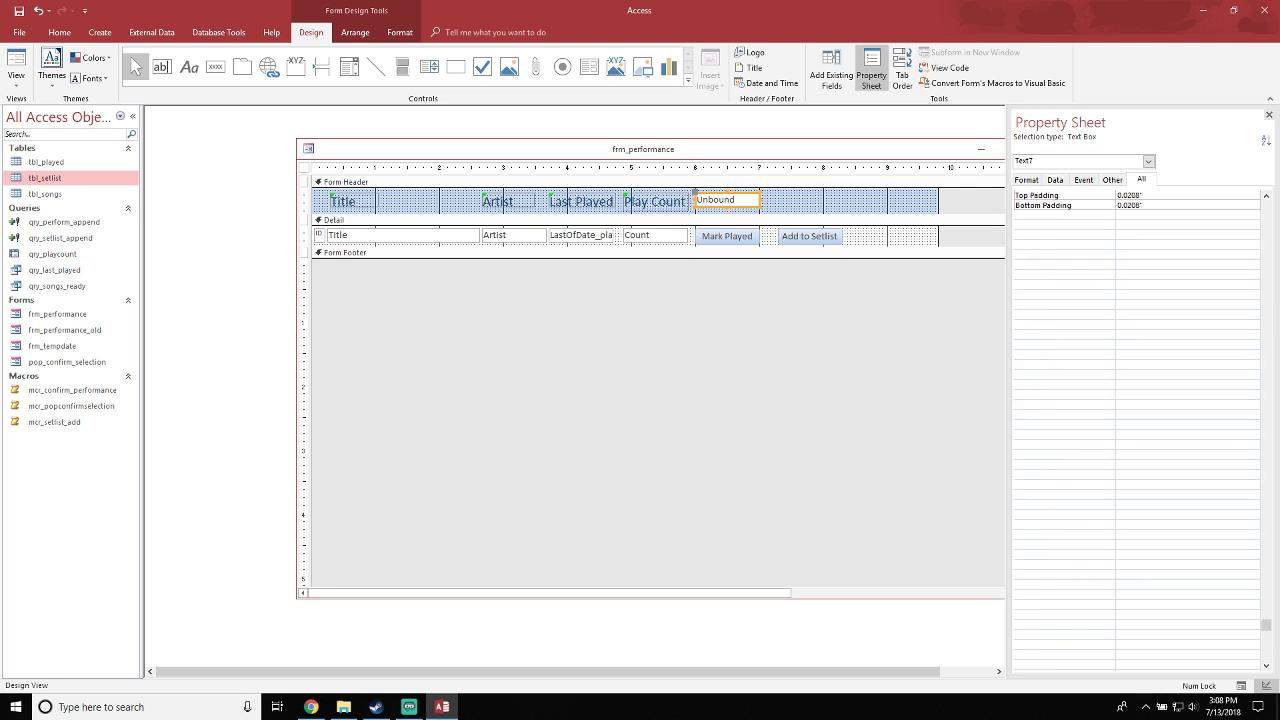
pyautogui.scroll(10, 1138, 430)
pyautogui.doubleClick(1126, 195)
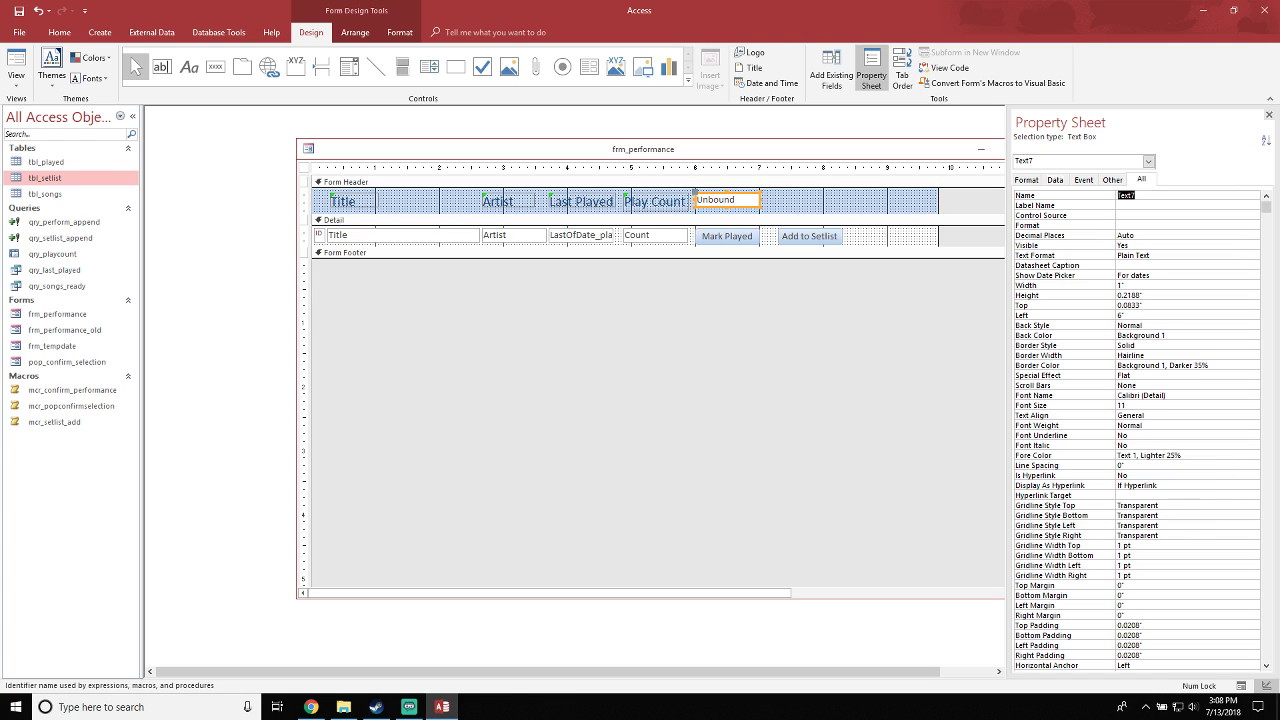
pyautogui.write('Plate')
pyautogui.press('BackSpace')
pyautogui.write('yed_date')
pyautogui.press('Return')
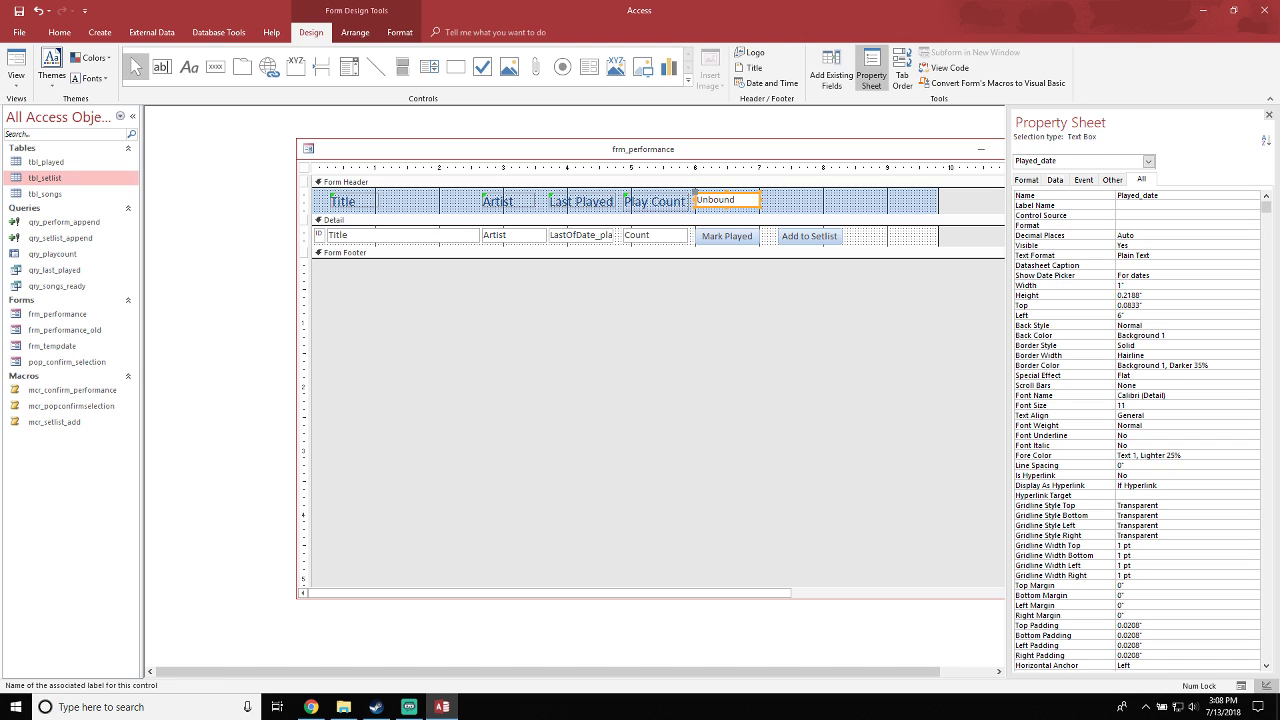
# Move the frm_performance window aside and open the pop_confirm_selection form in Design View
pyautogui.moveTo(720, 149); pyautogui.dragTo(669, 160)
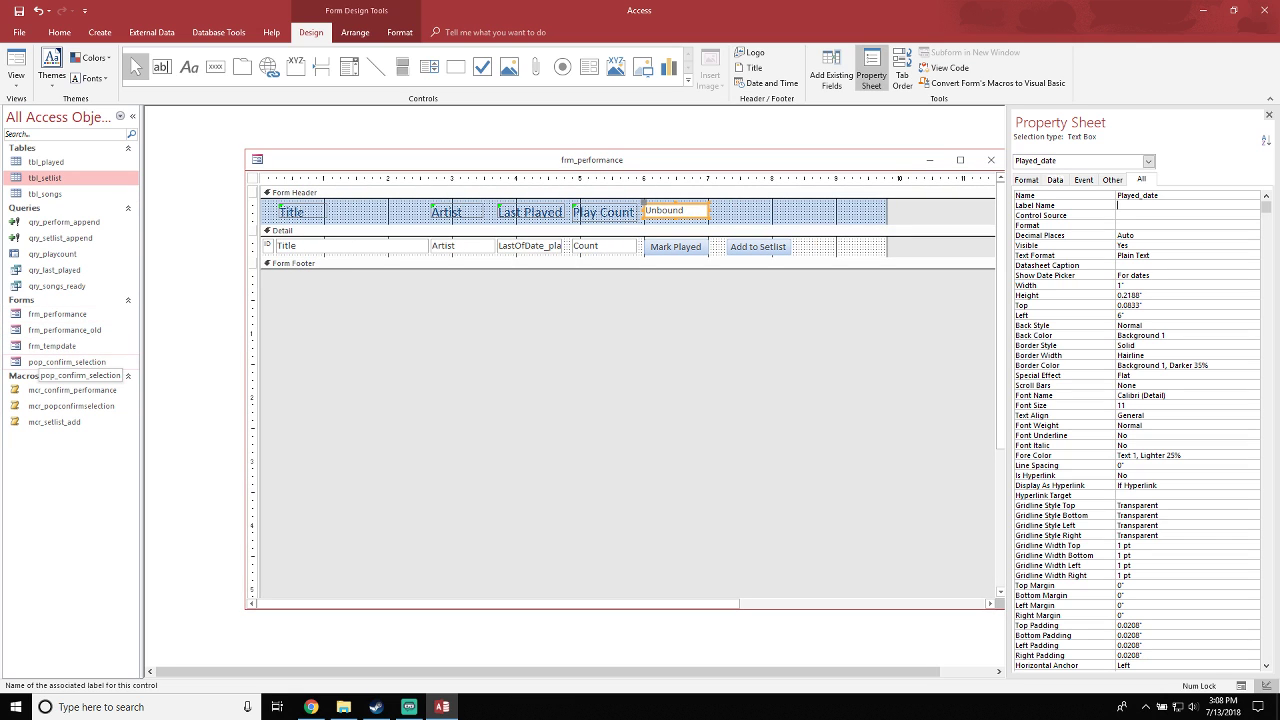
pyautogui.rightClick(36, 362)
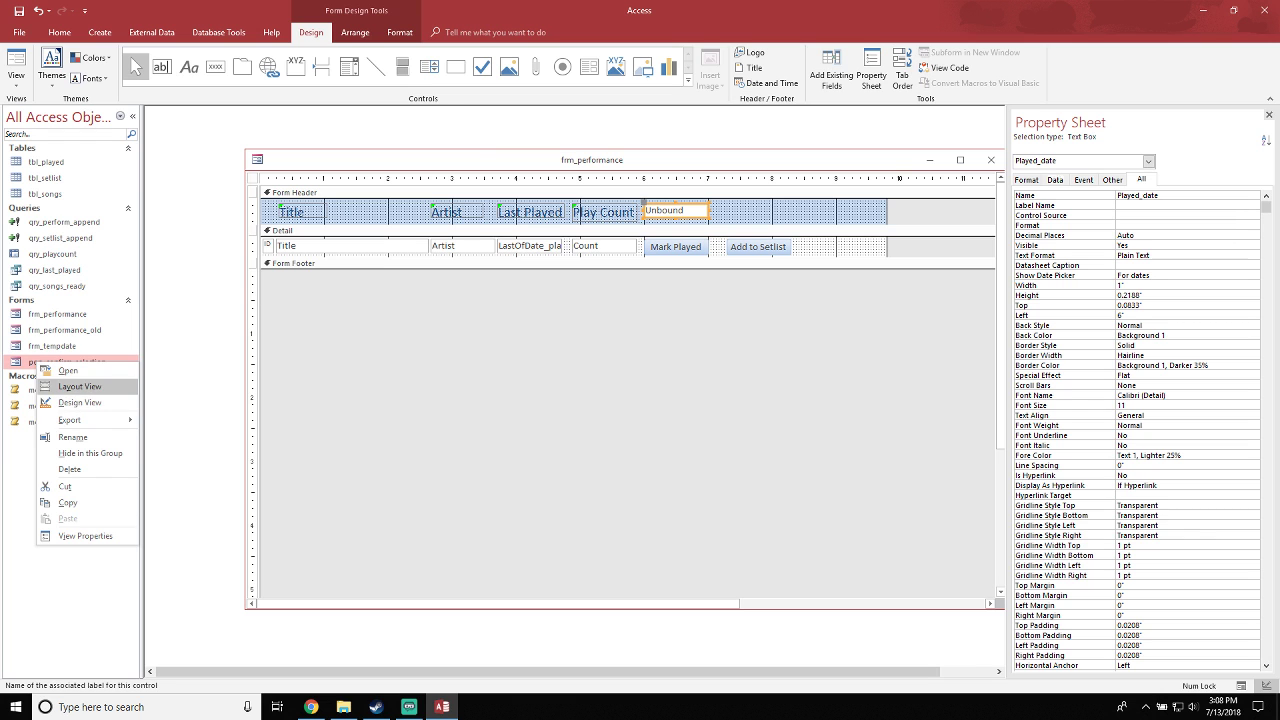
pyautogui.click(79, 402)
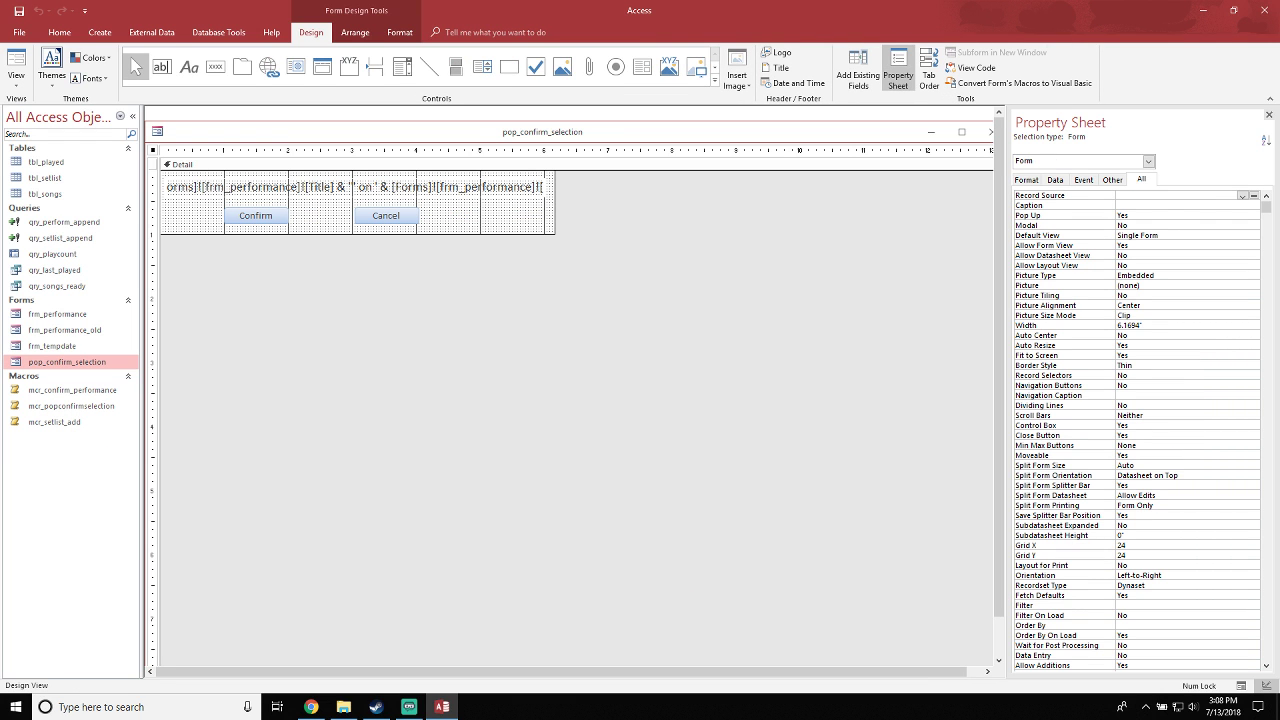
# Change the date reference in the popconfirm_text box's control source expression to [Forms]![frm_performance]![Played_date]
pyautogui.click(322, 187)
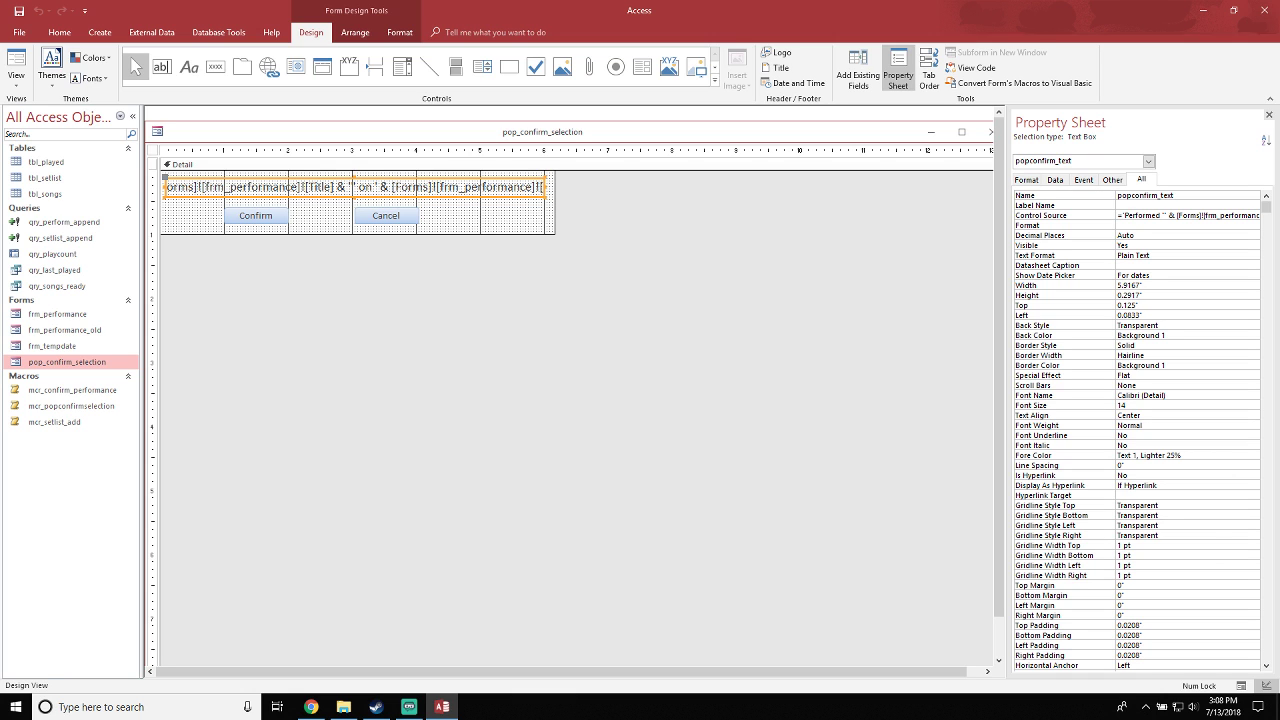
pyautogui.click(1205, 215)
pyautogui.click(1253, 215)
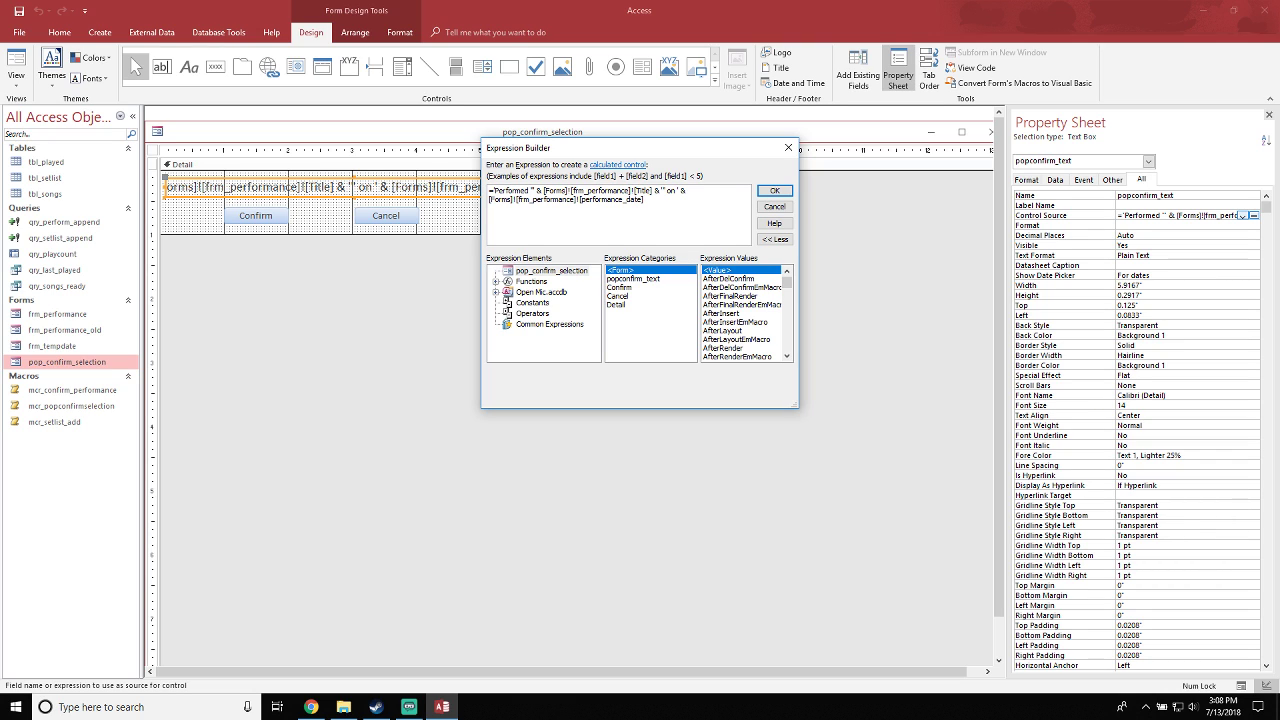
pyautogui.moveTo(624, 199); pyautogui.dragTo(582, 199)
pyautogui.write('Played')
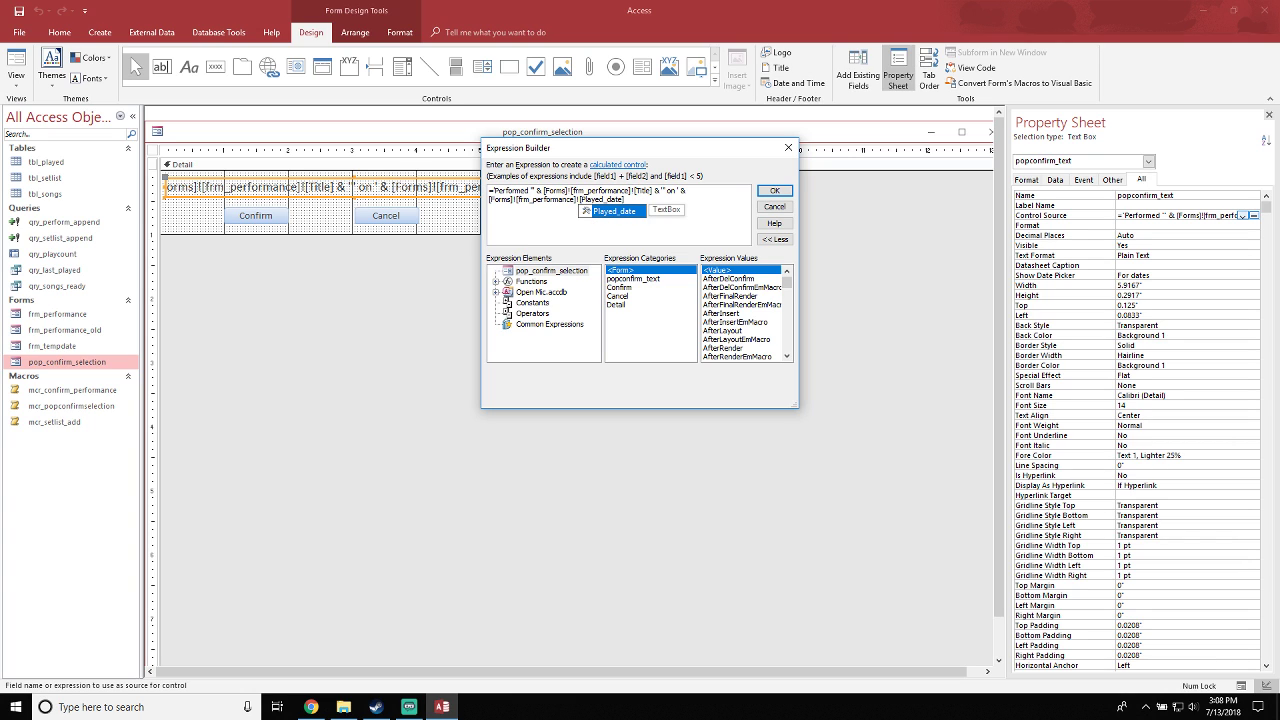
pyautogui.click(606, 209)
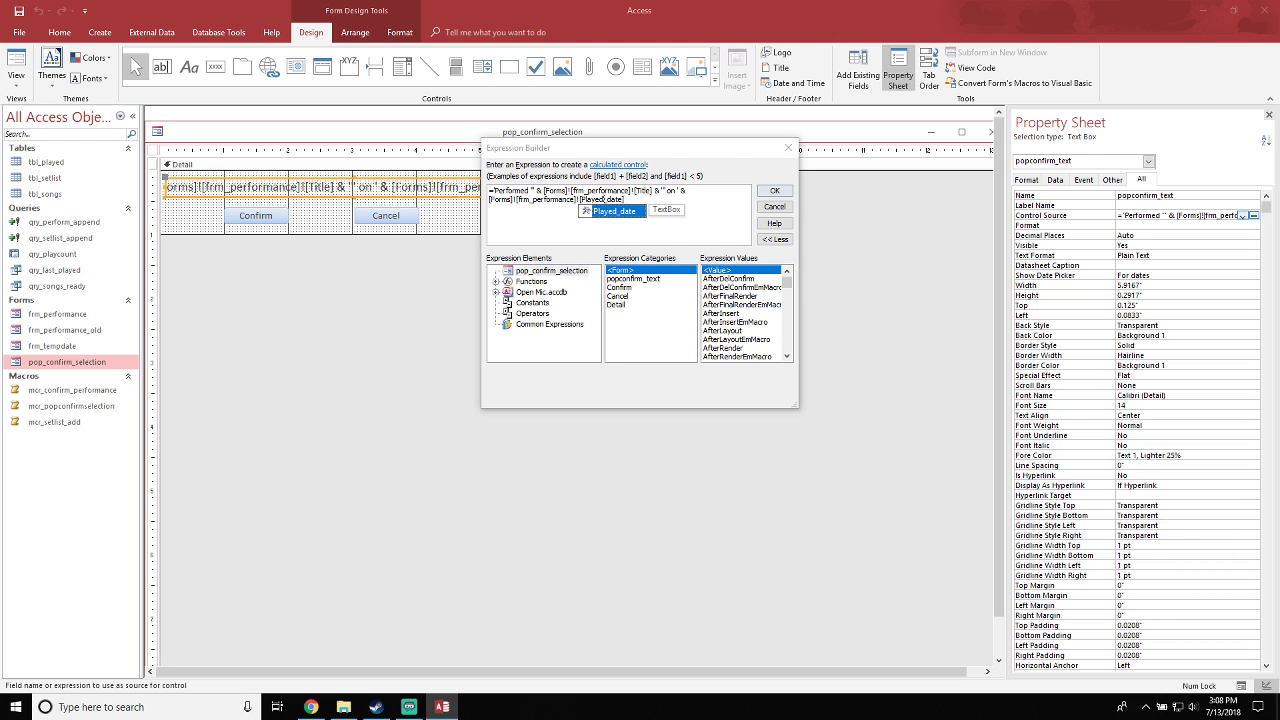
pyautogui.click(774, 190)
pyautogui.click(500, 216)
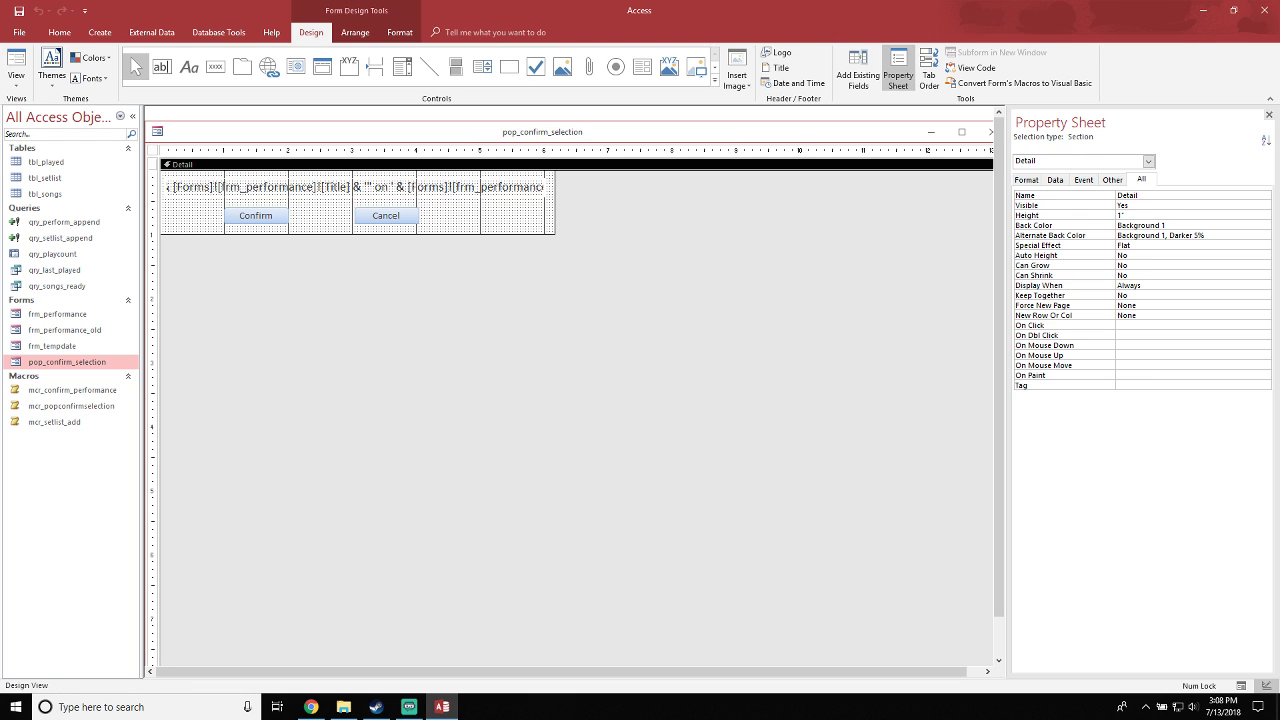
# Preview pop_confirm_selection in Form View and cancel the popup
pyautogui.click(16, 58)
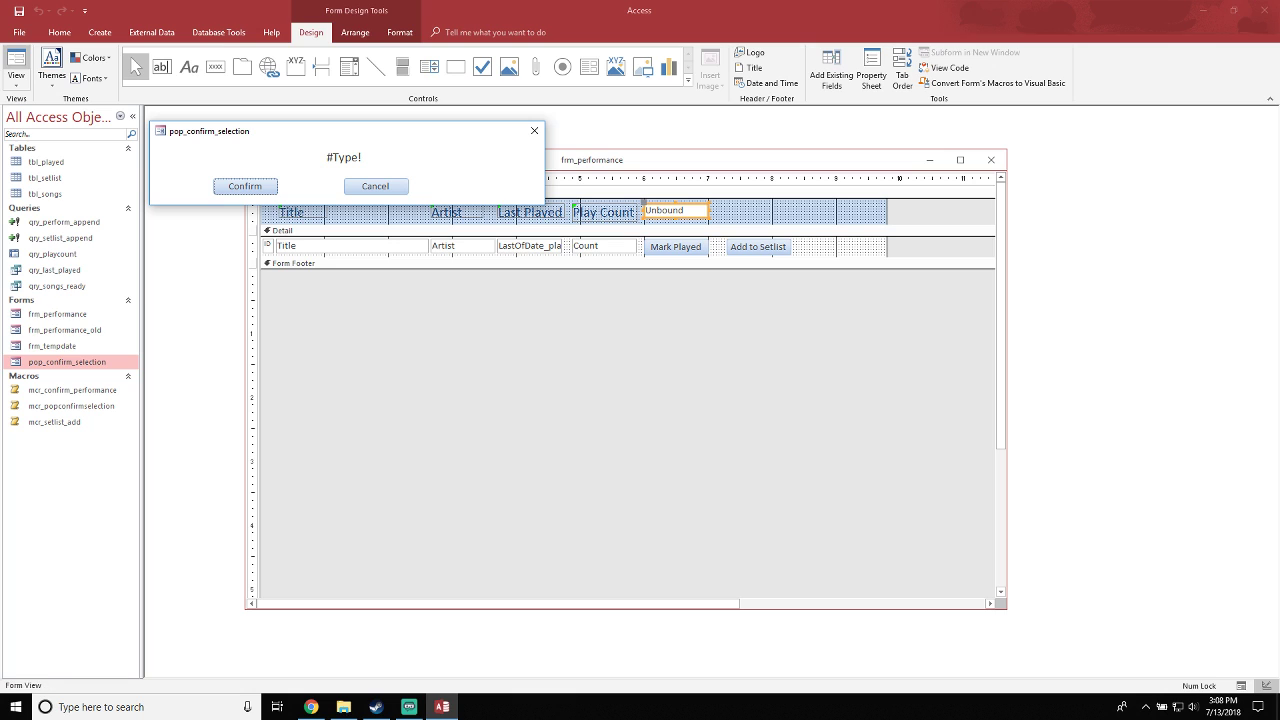
pyautogui.click(592, 160)
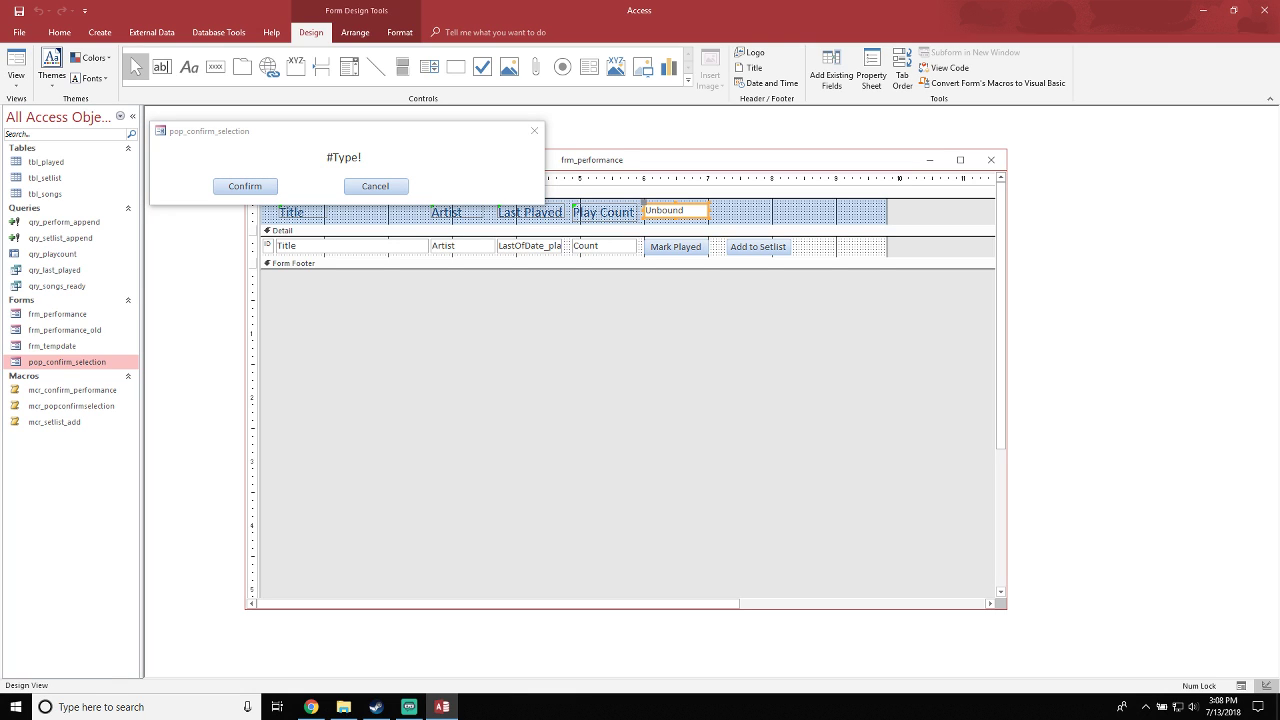
pyautogui.click(376, 187)
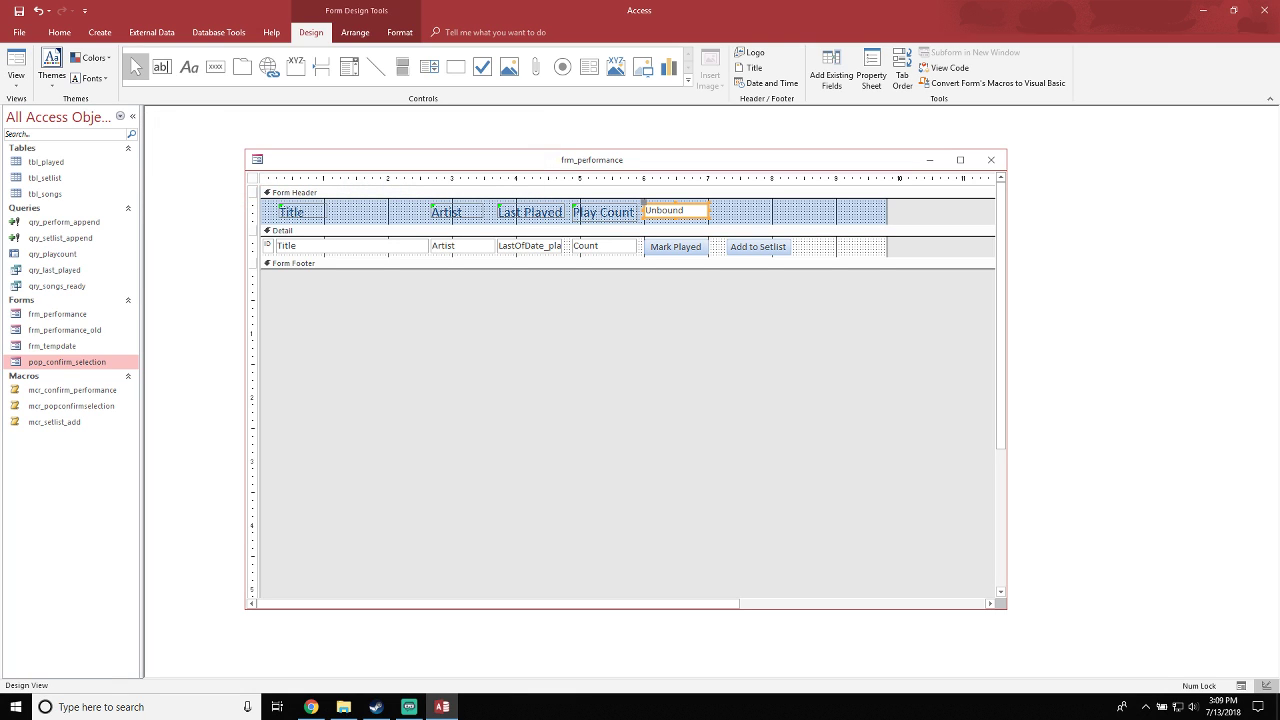
# Show frm_performance in Form View, test Mark Played for "Designs on you", and cancel the confirmation popup
pyautogui.click(16, 60)
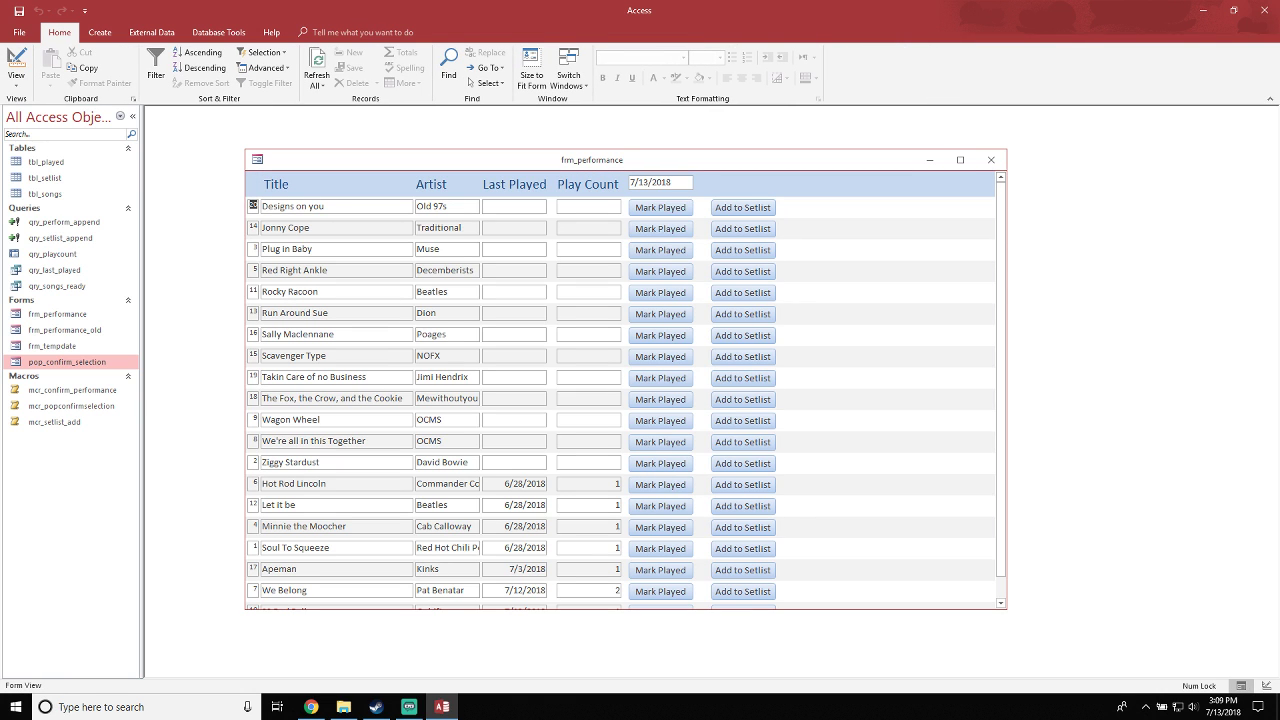
pyautogui.click(660, 207)
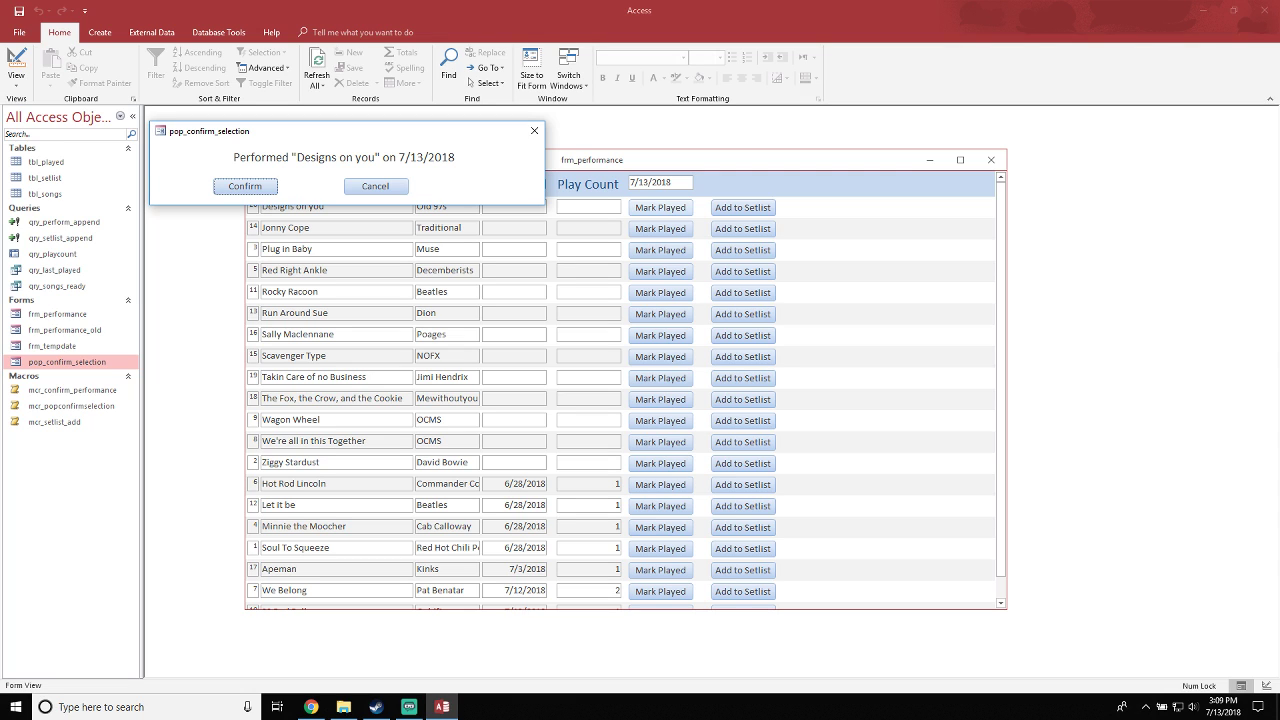
pyautogui.click(376, 187)
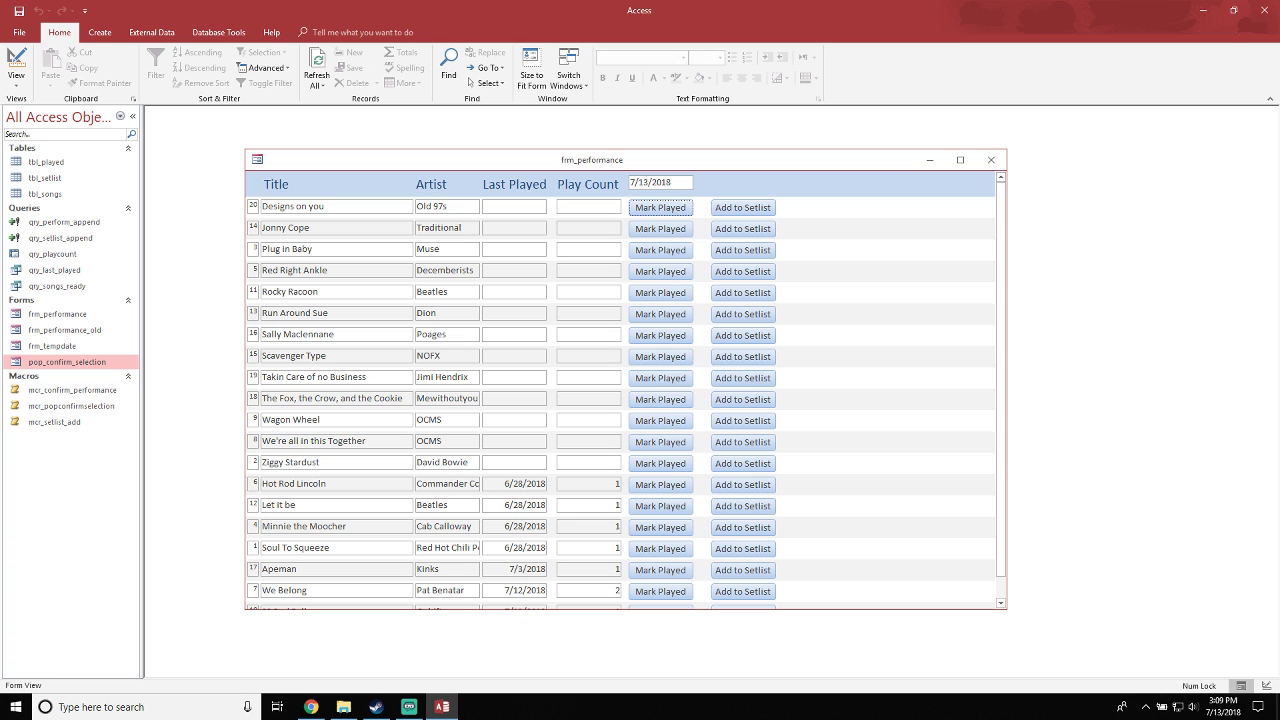
# Mark "Designs on you" as played, confirm the performance, and dismiss the resulting macro dialogs
pyautogui.click(661, 208)
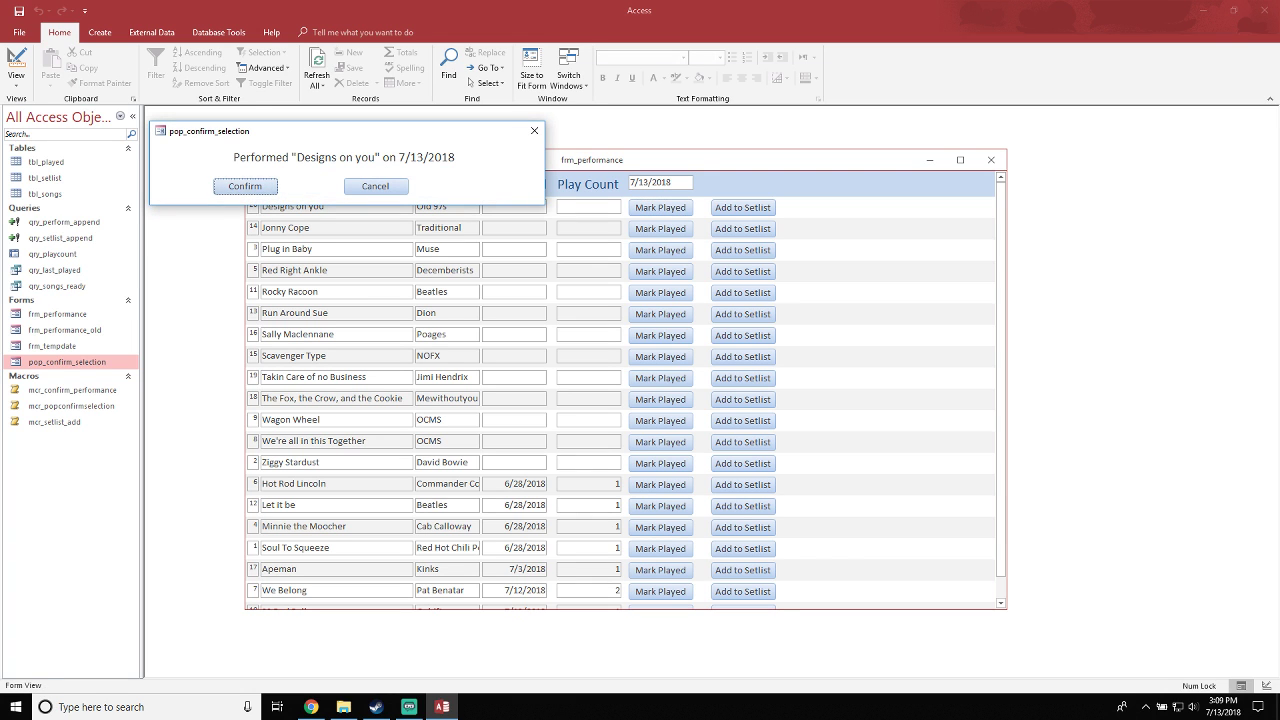
pyautogui.click(245, 187)
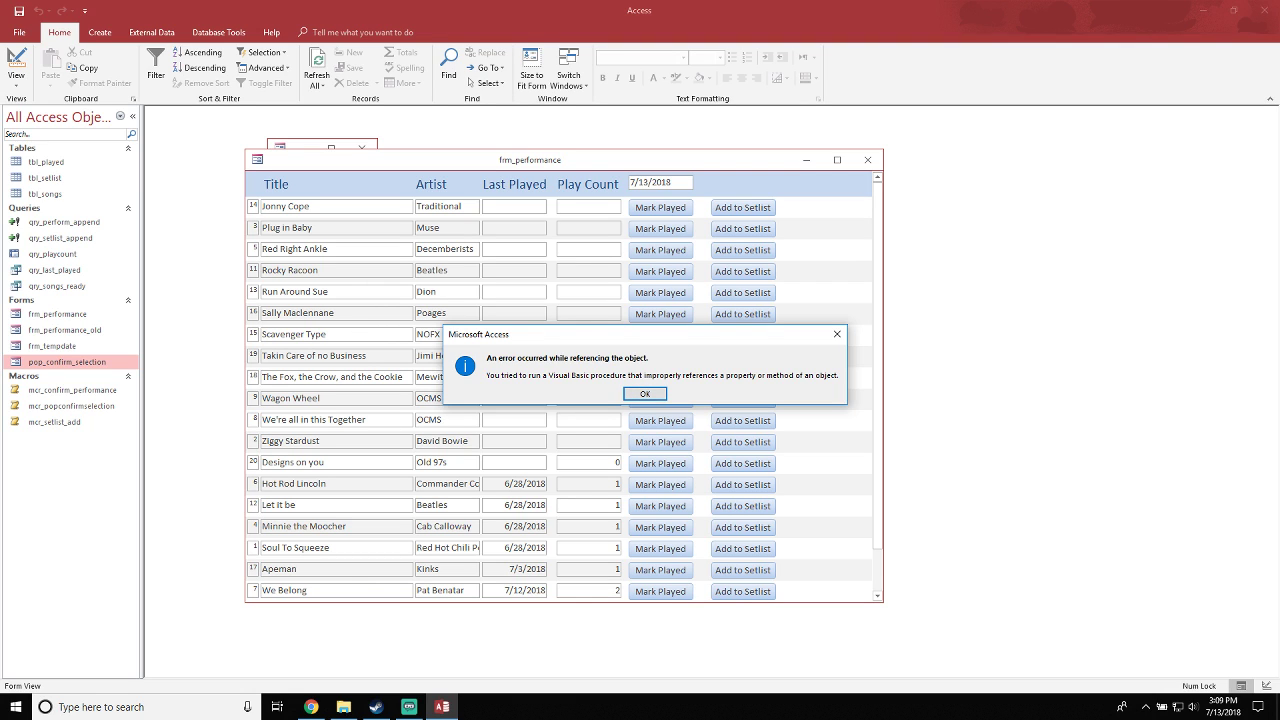
pyautogui.press('Return')
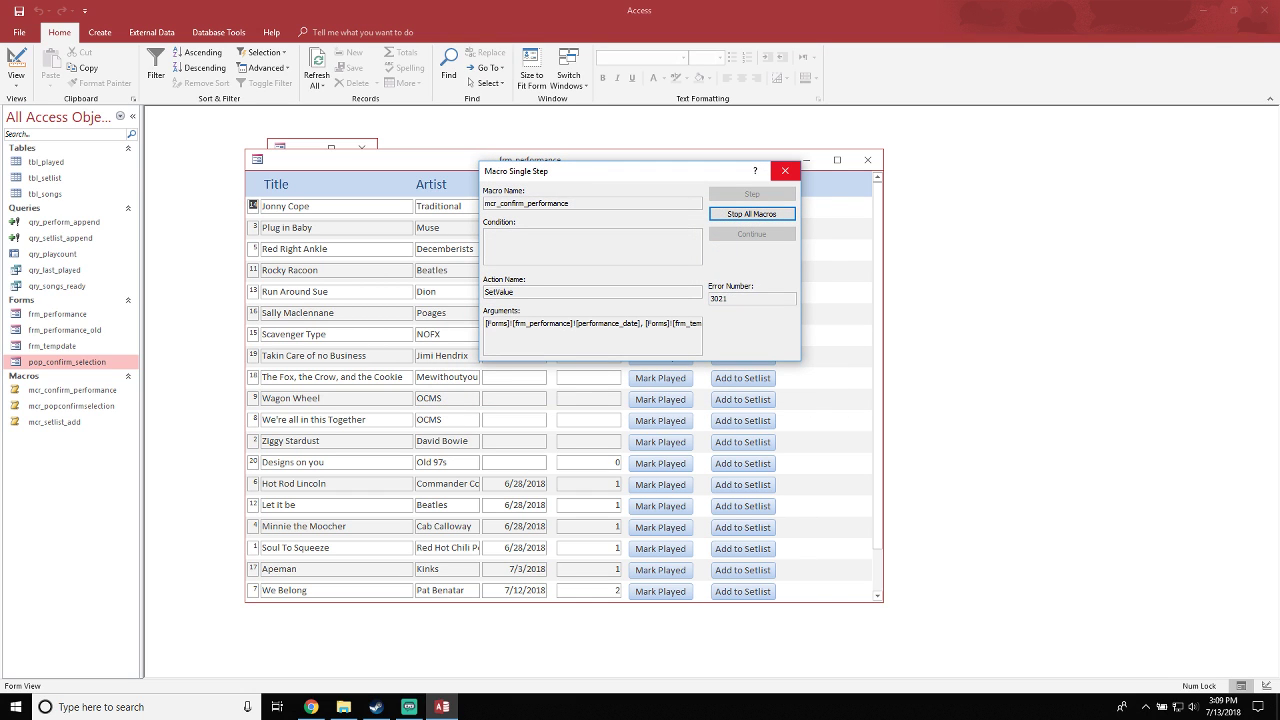
pyautogui.press('Return')
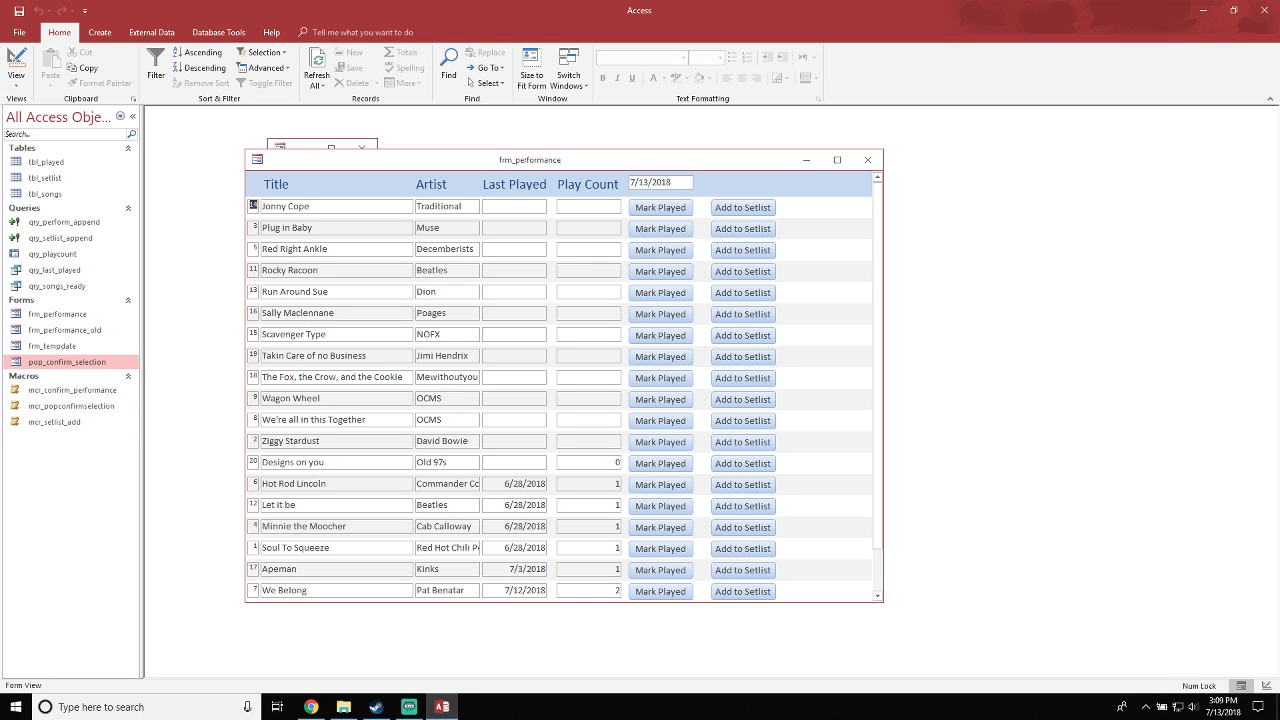
# Open mcr_confirm_performance in Design View, examine its list of actions, and close the macro
pyautogui.click(70, 390)
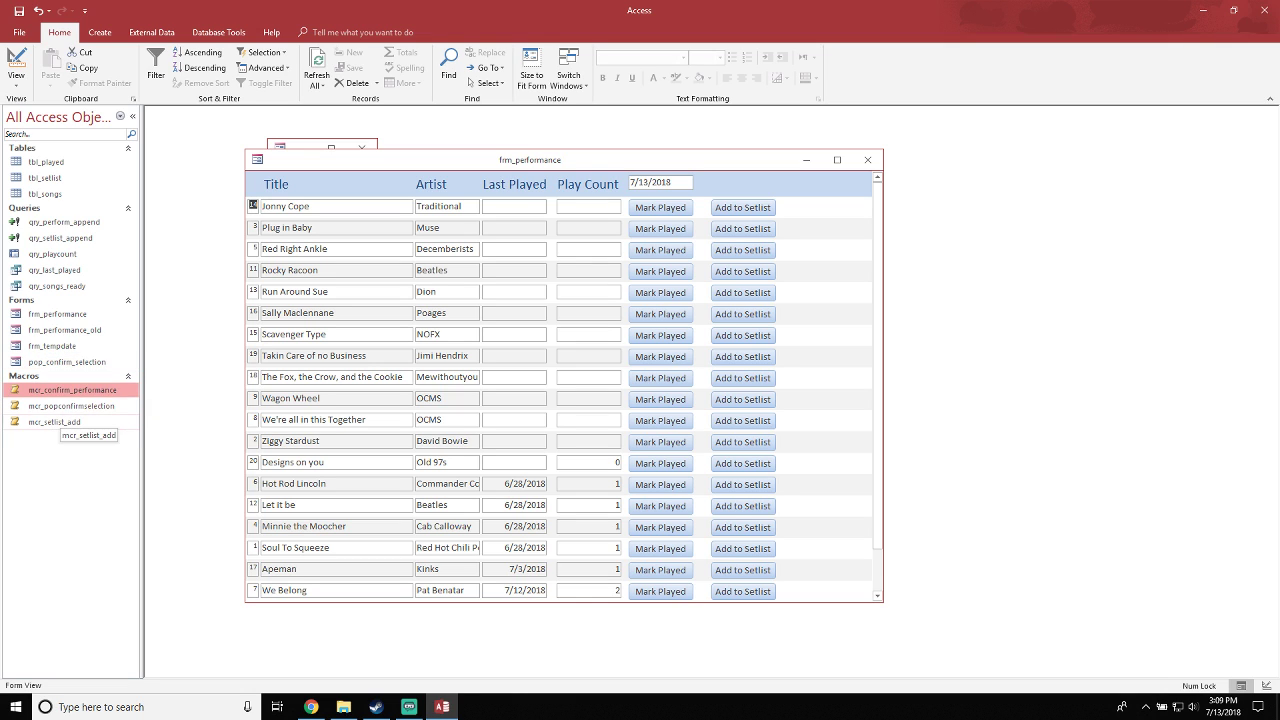
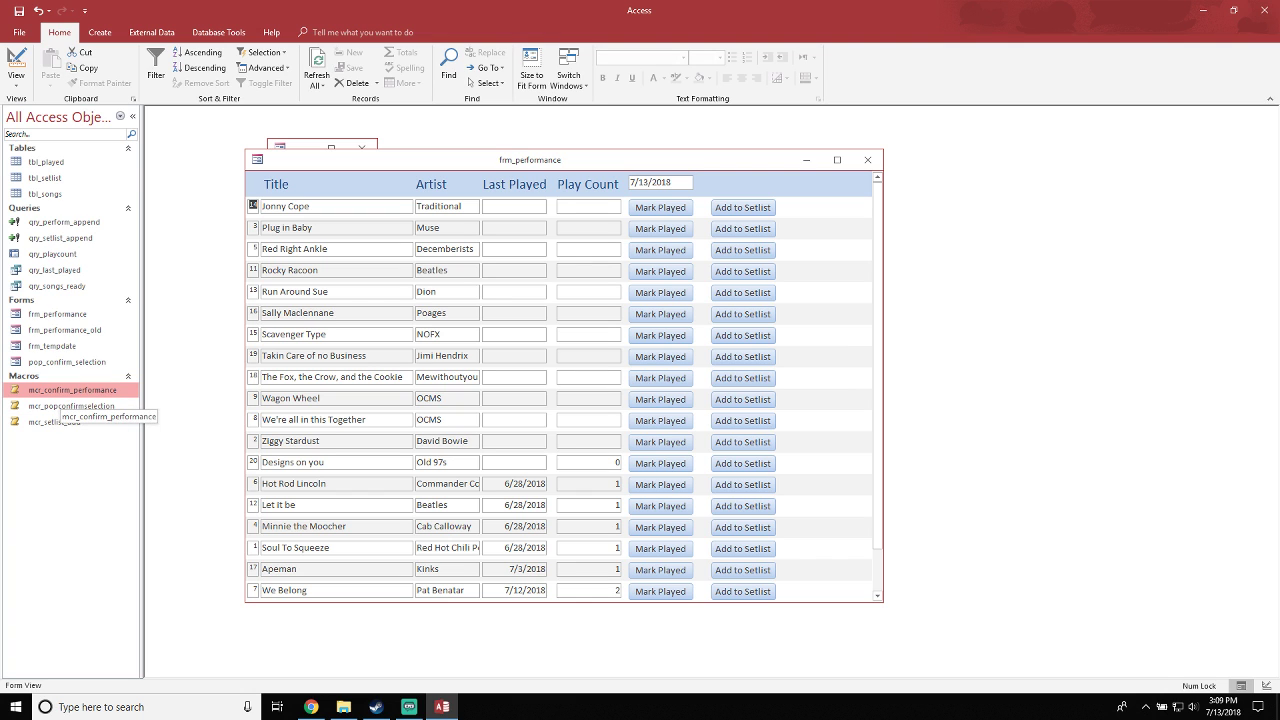
pyautogui.rightClick(72, 390)
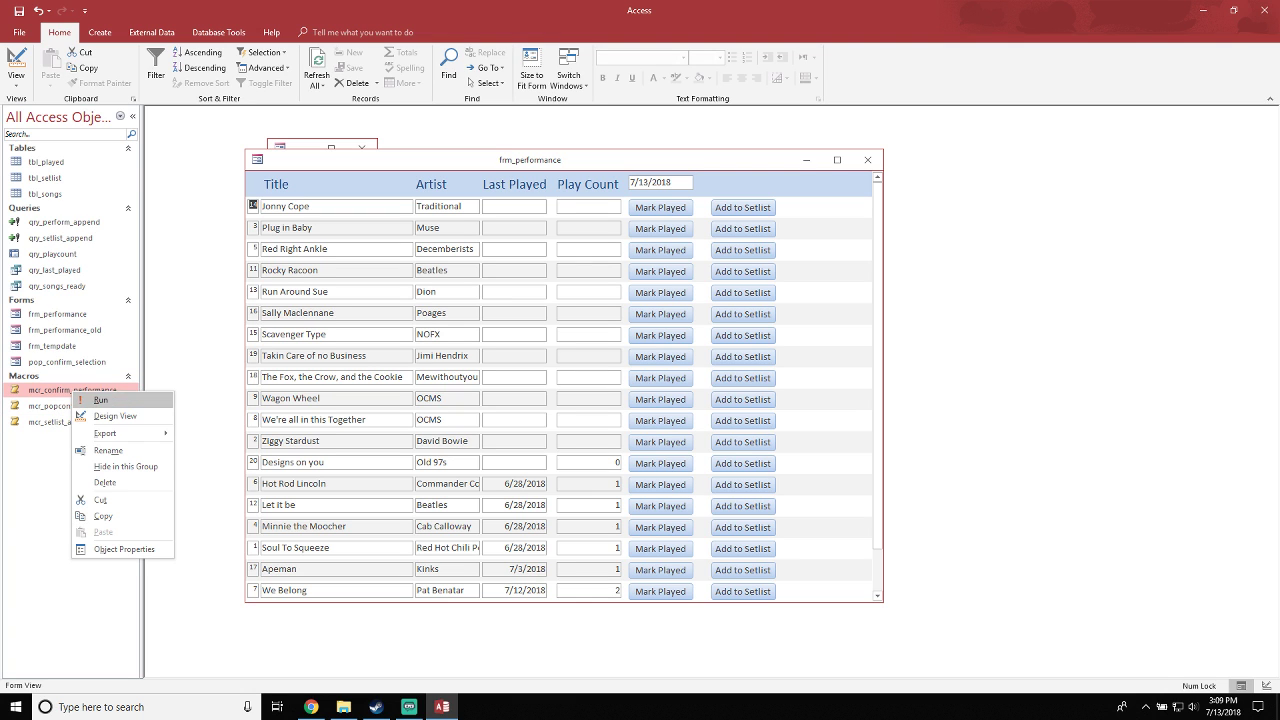
pyautogui.click(110, 415)
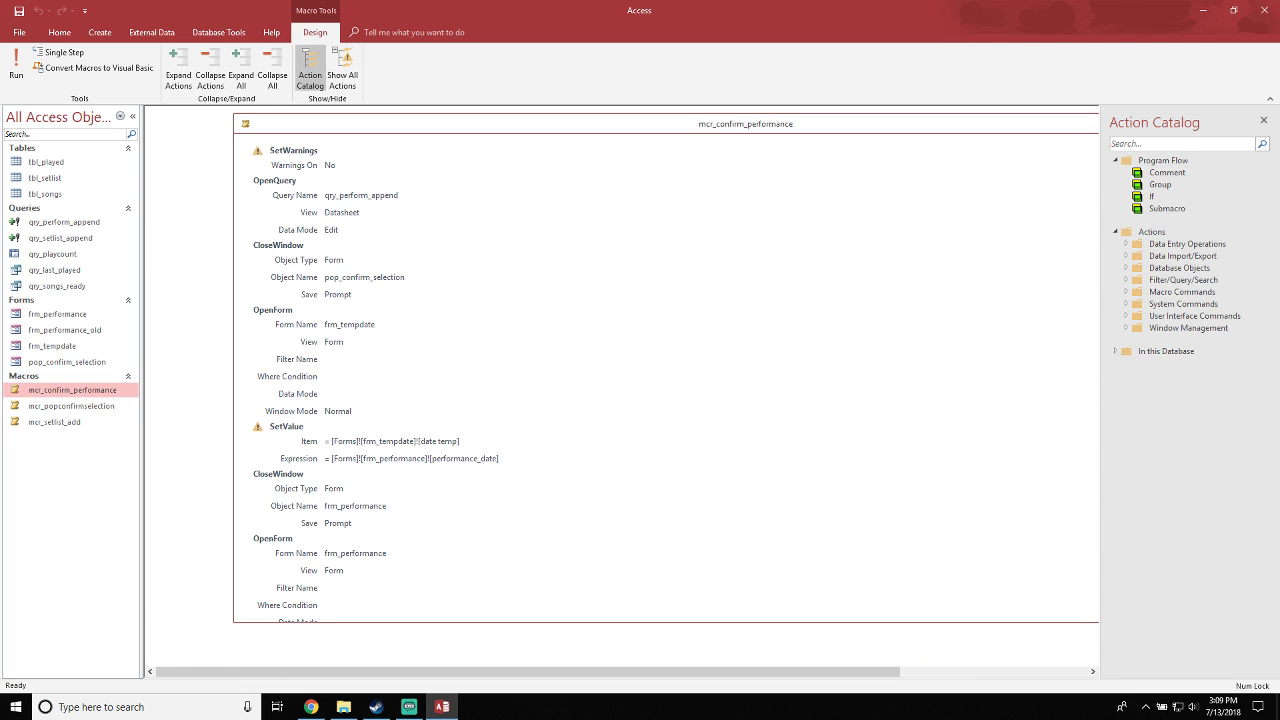
pyautogui.moveTo(234, 114); pyautogui.dragTo(566, 287)
pyautogui.moveTo(760, 296); pyautogui.dragTo(422, 163)
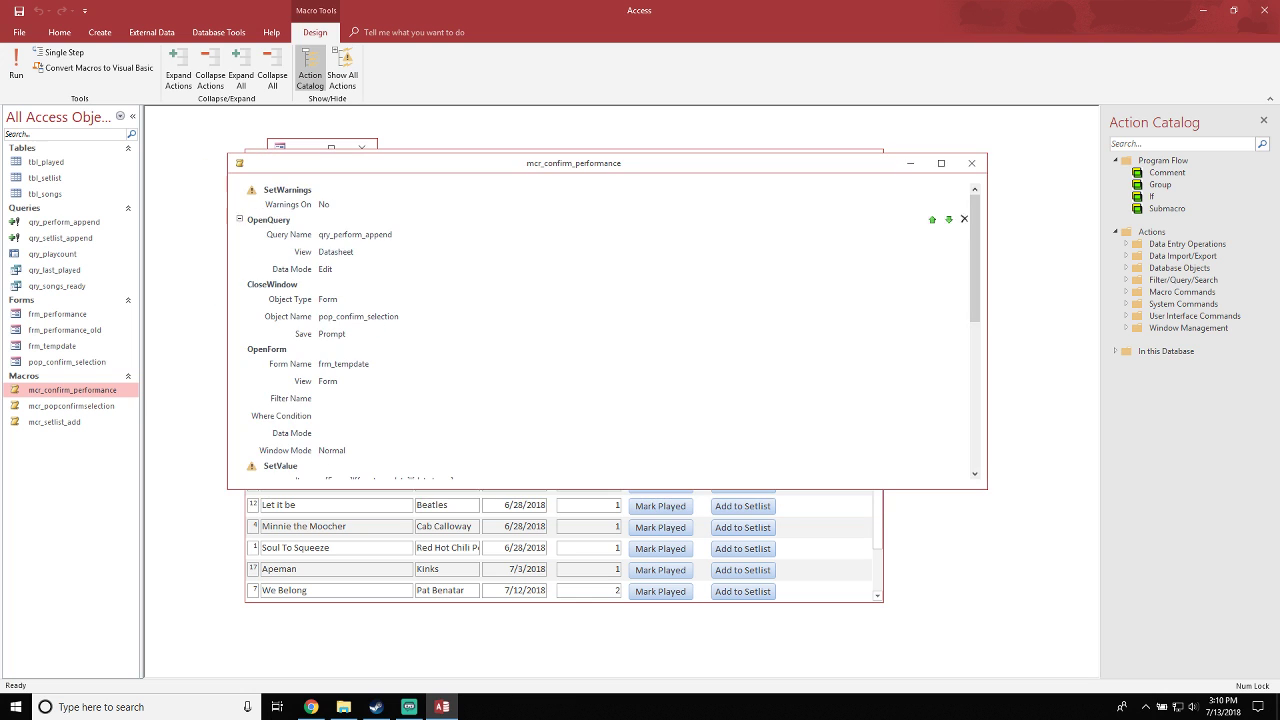
pyautogui.click(972, 163)
# Duplicate the mcr_confirm_performance macro under the name mcr_refresh_performance
pyautogui.click(127, 376)
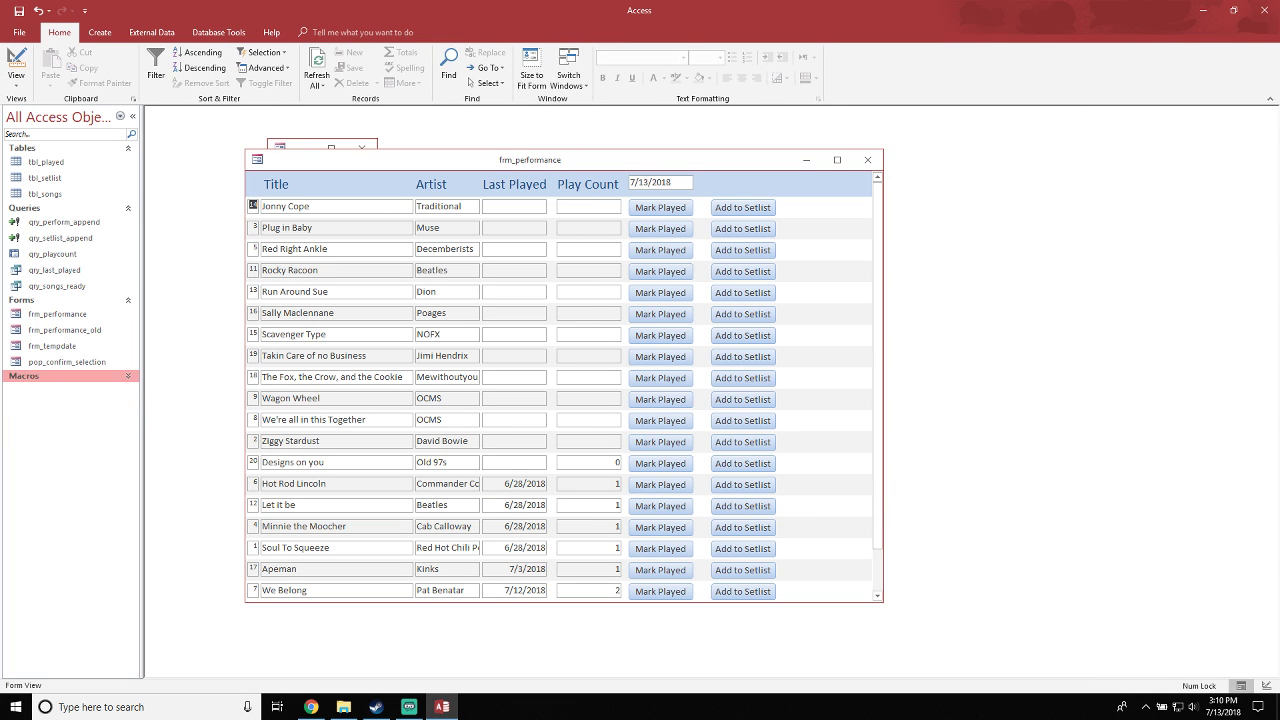
pyautogui.click(127, 376)
pyautogui.click(72, 406)
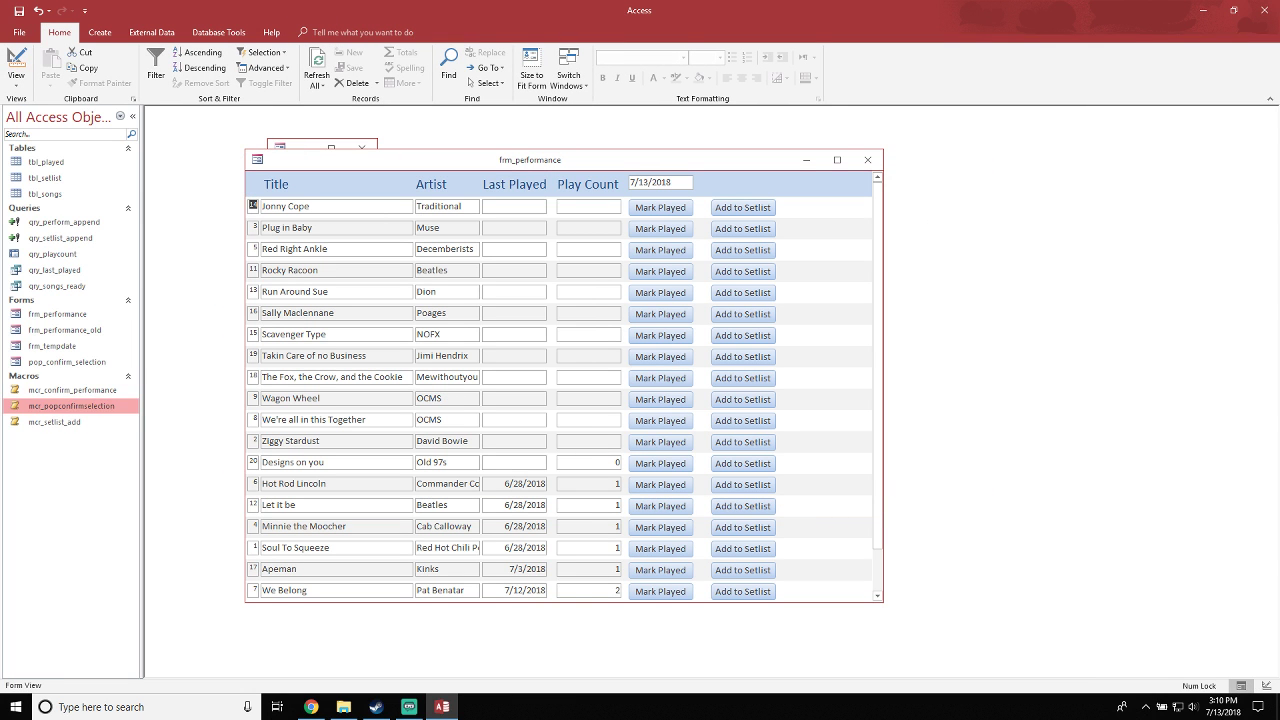
pyautogui.click(72, 390)
pyautogui.rightClick(60, 392)
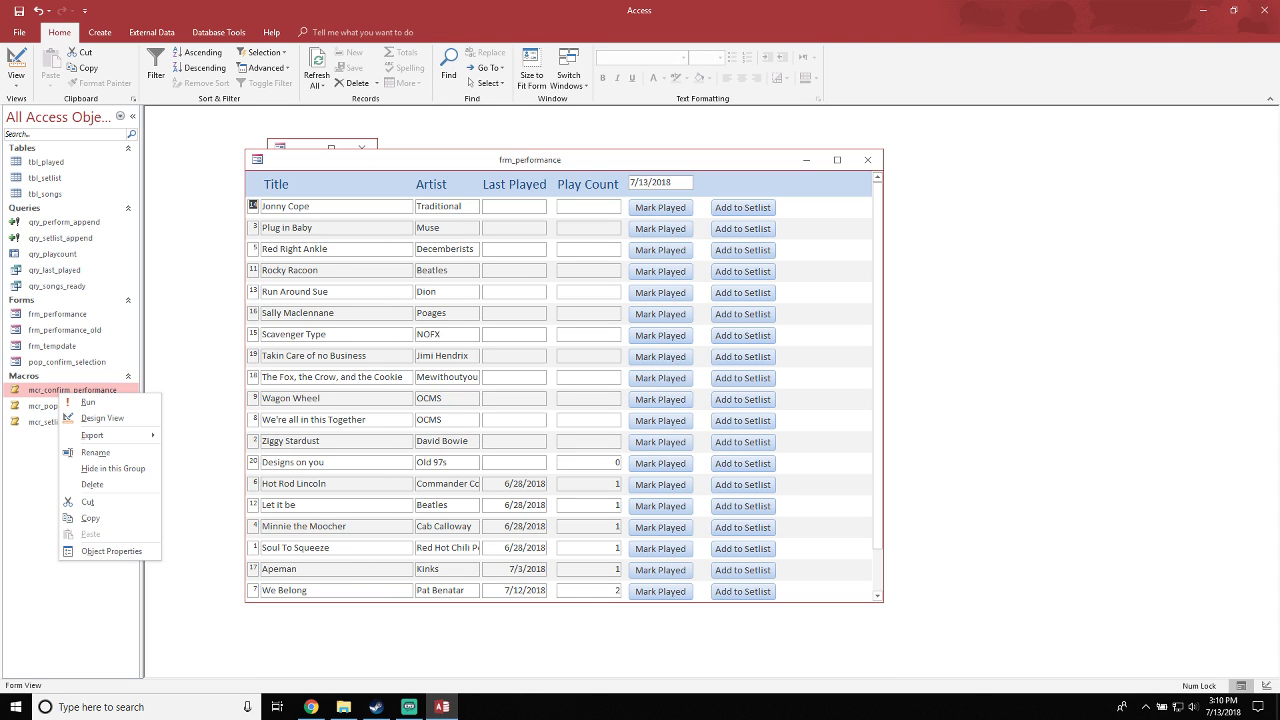
pyautogui.click(90, 518)
pyautogui.rightClick(104, 516)
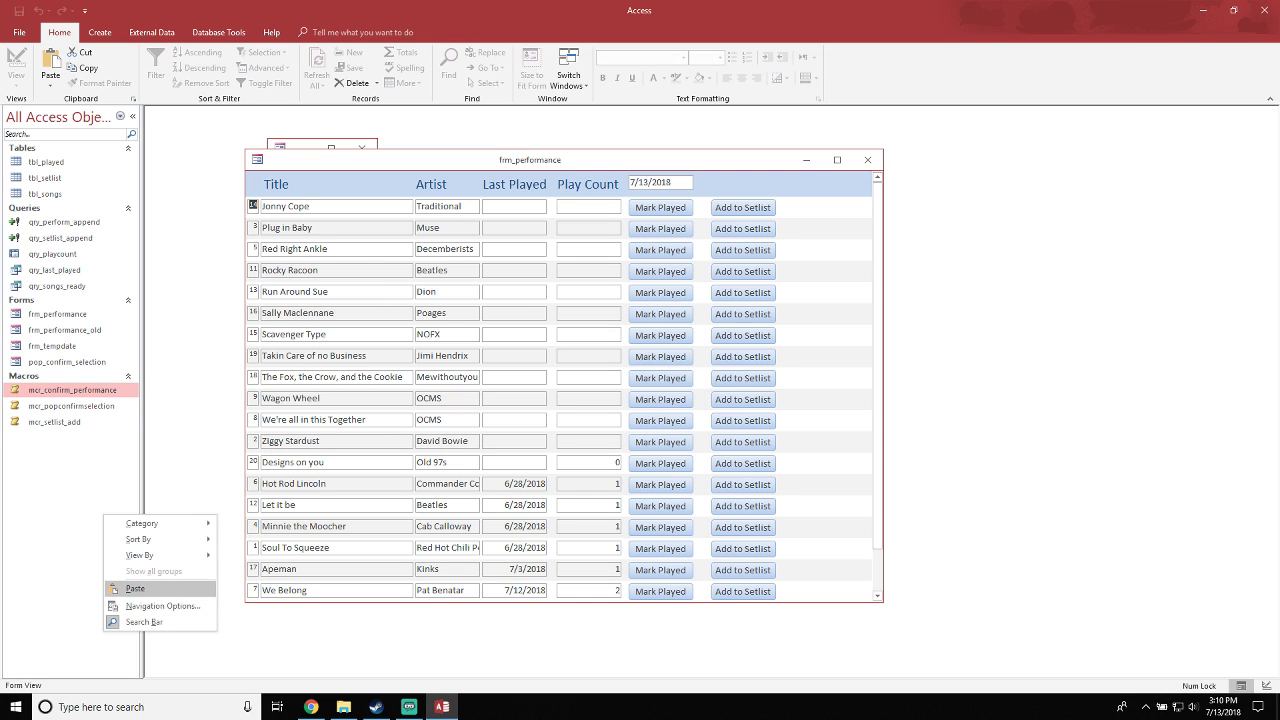
pyautogui.click(135, 588)
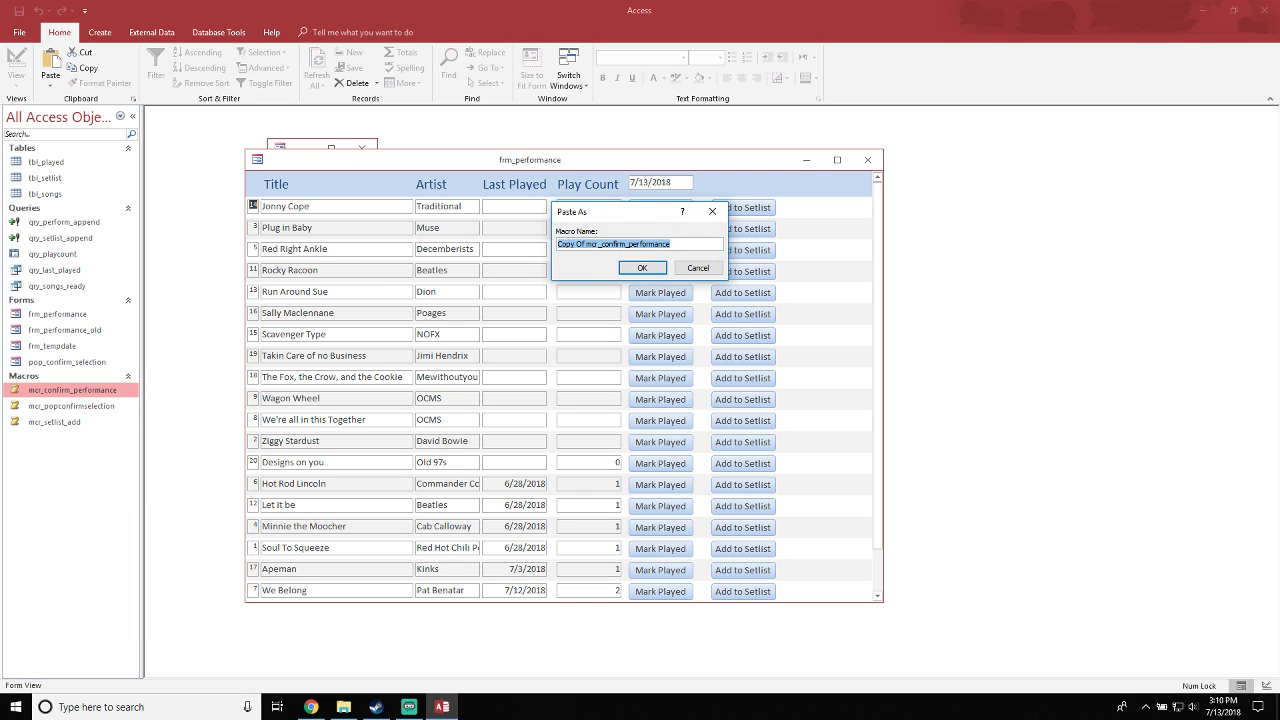
pyautogui.write('mcr_ref')
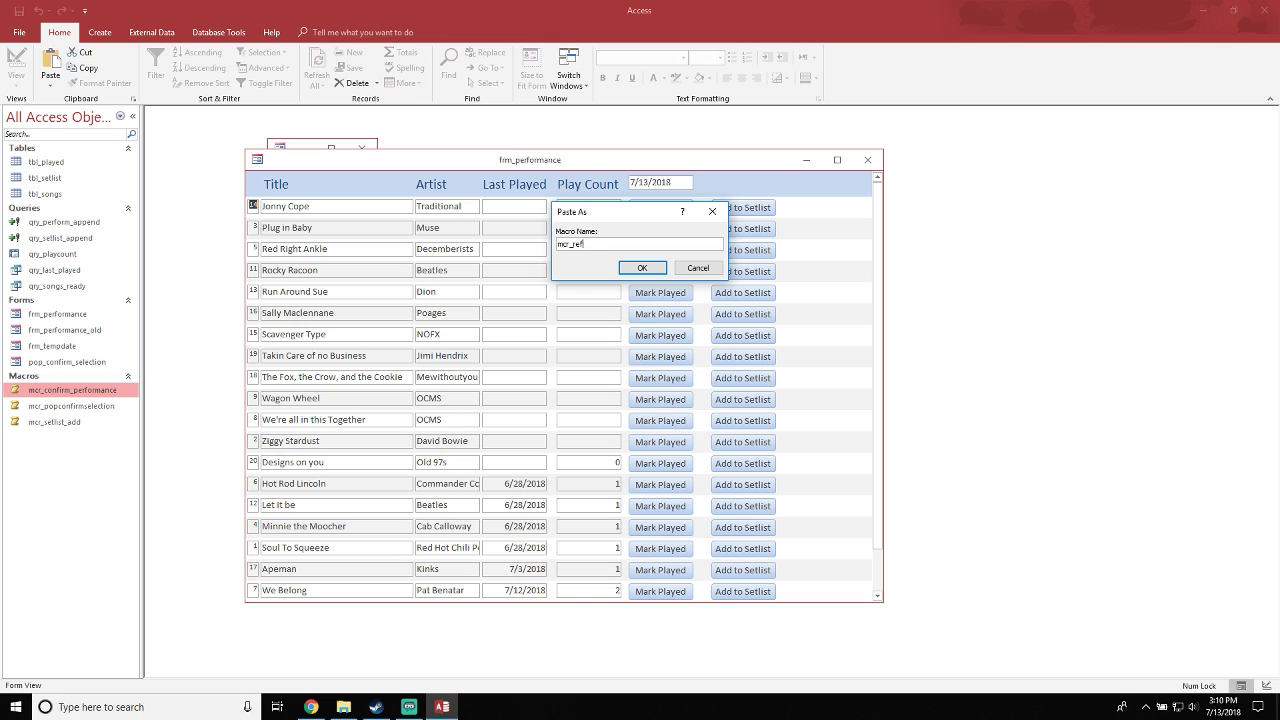
pyautogui.write('resh_performance')
pyautogui.press('Return')
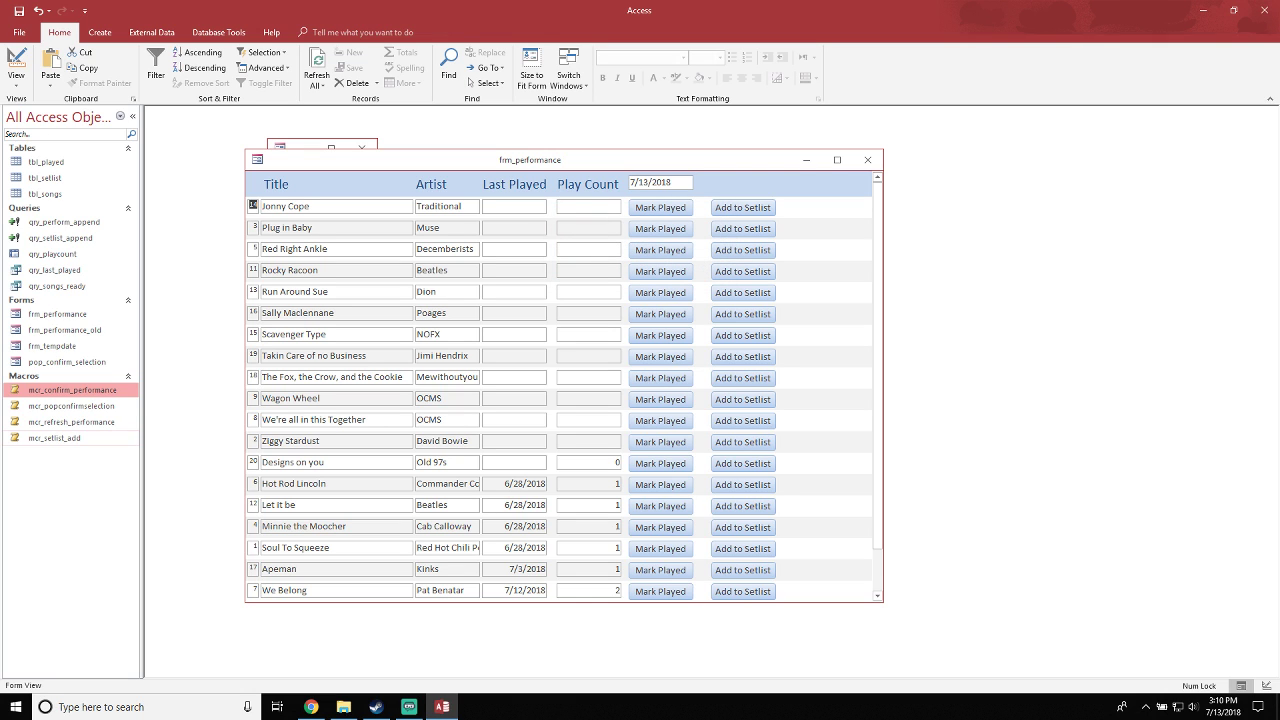
# Open mcr_popconfirmselection in Design View to check its action, and close it
pyautogui.rightClick(100, 406)
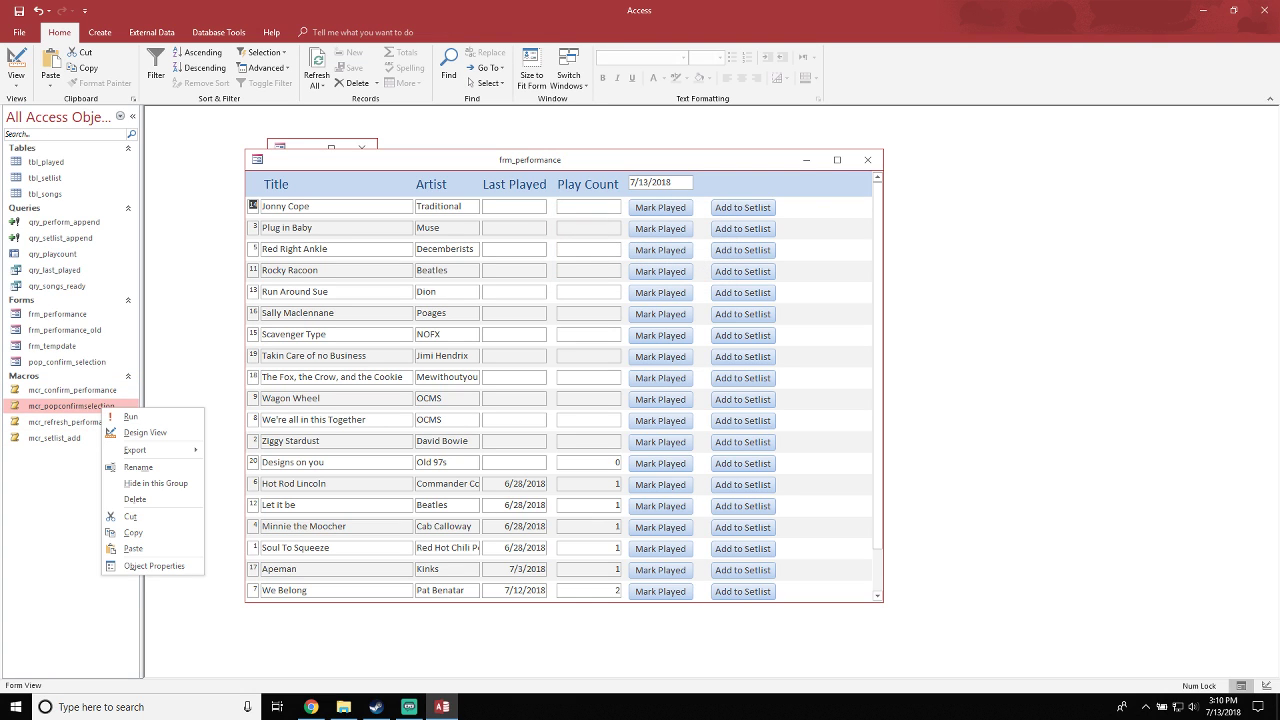
pyautogui.click(145, 432)
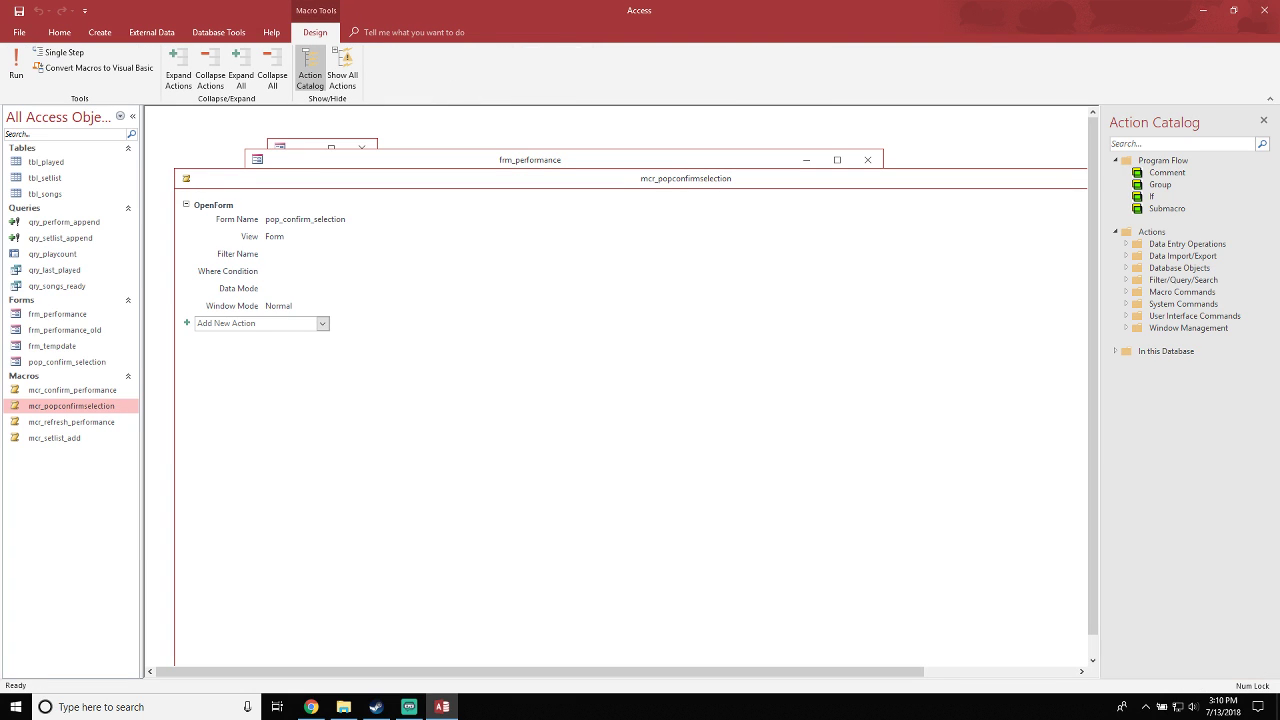
pyautogui.moveTo(990, 179); pyautogui.dragTo(873, 188)
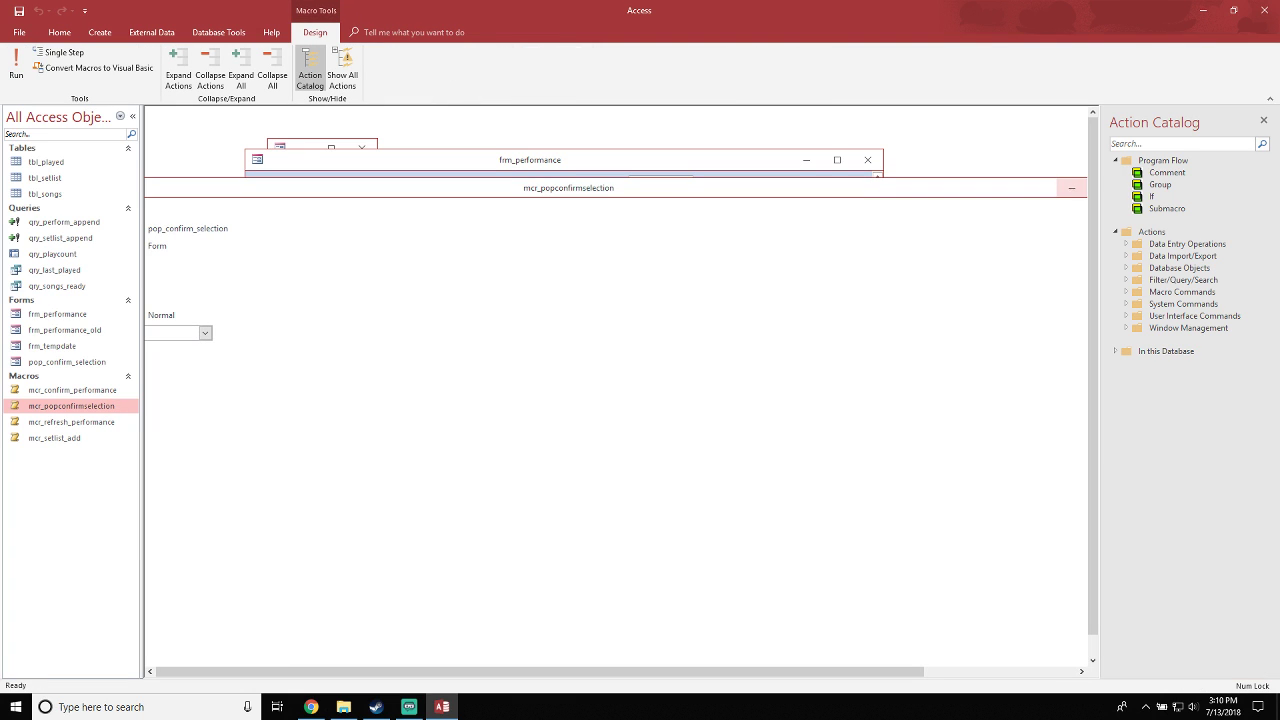
pyautogui.moveTo(1020, 188); pyautogui.dragTo(869, 196)
pyautogui.click(982, 196)
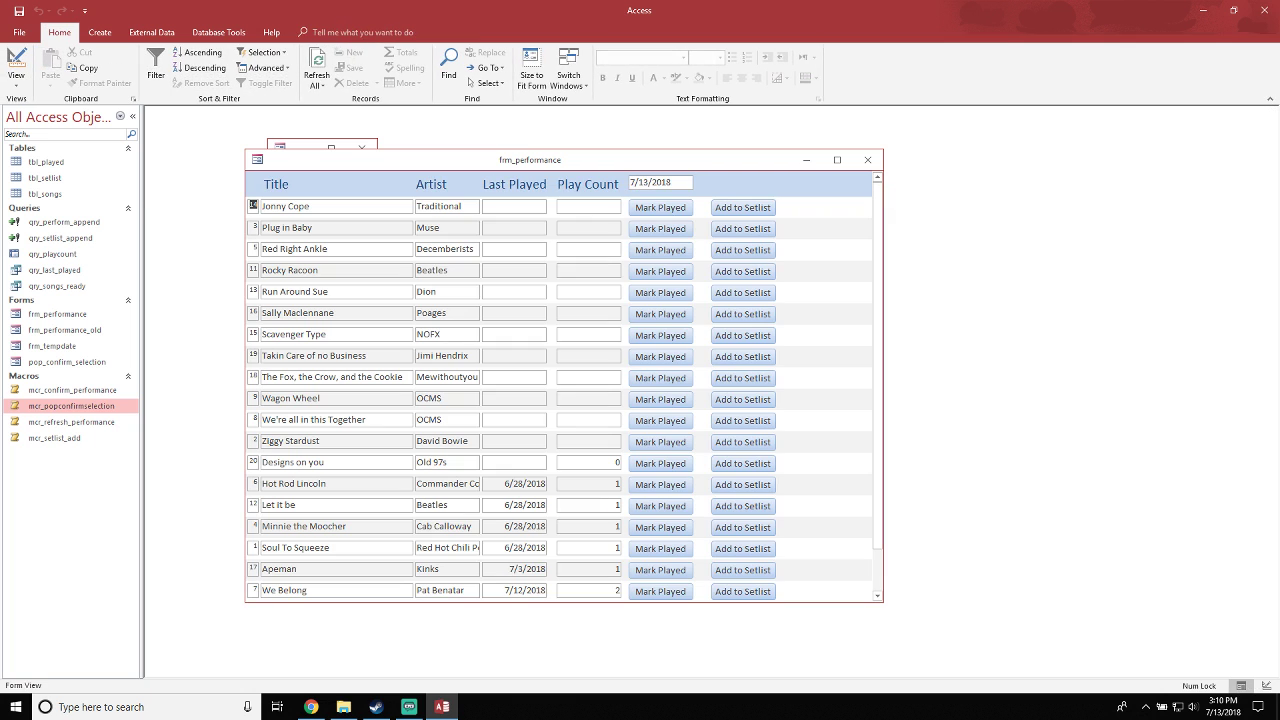
# Delete the qry_perform_append OpenQuery and the pop_confirm_selection CloseWindow actions from mcr_refresh_performance in Design View
pyautogui.rightClick(85, 424)
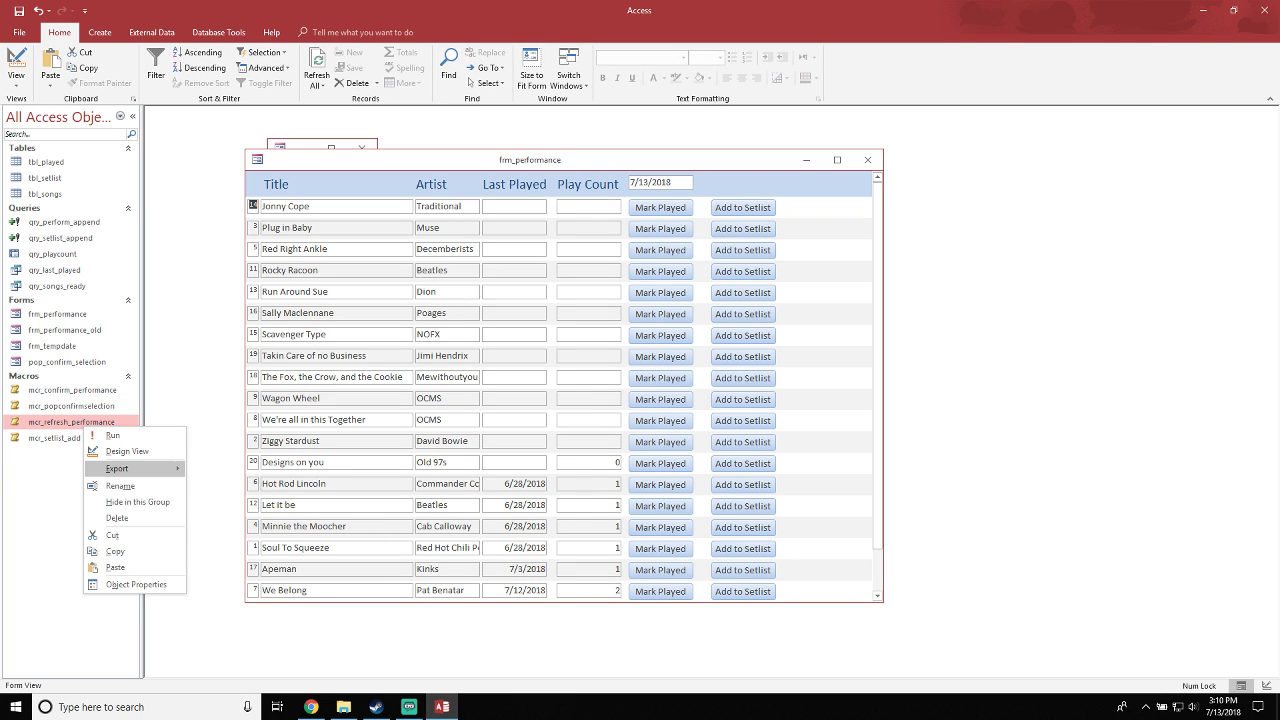
pyautogui.click(125, 451)
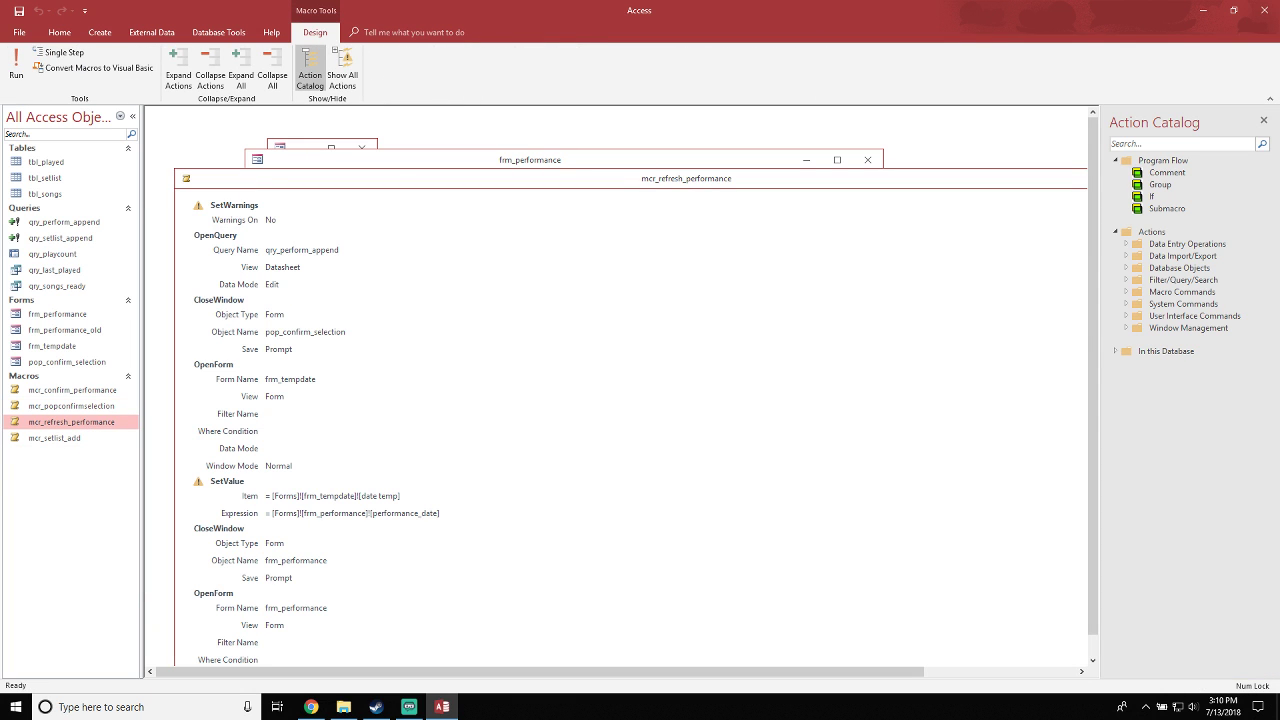
pyautogui.moveTo(880, 178); pyautogui.dragTo(740, 214)
pyautogui.moveTo(880, 214); pyautogui.dragTo(767, 211)
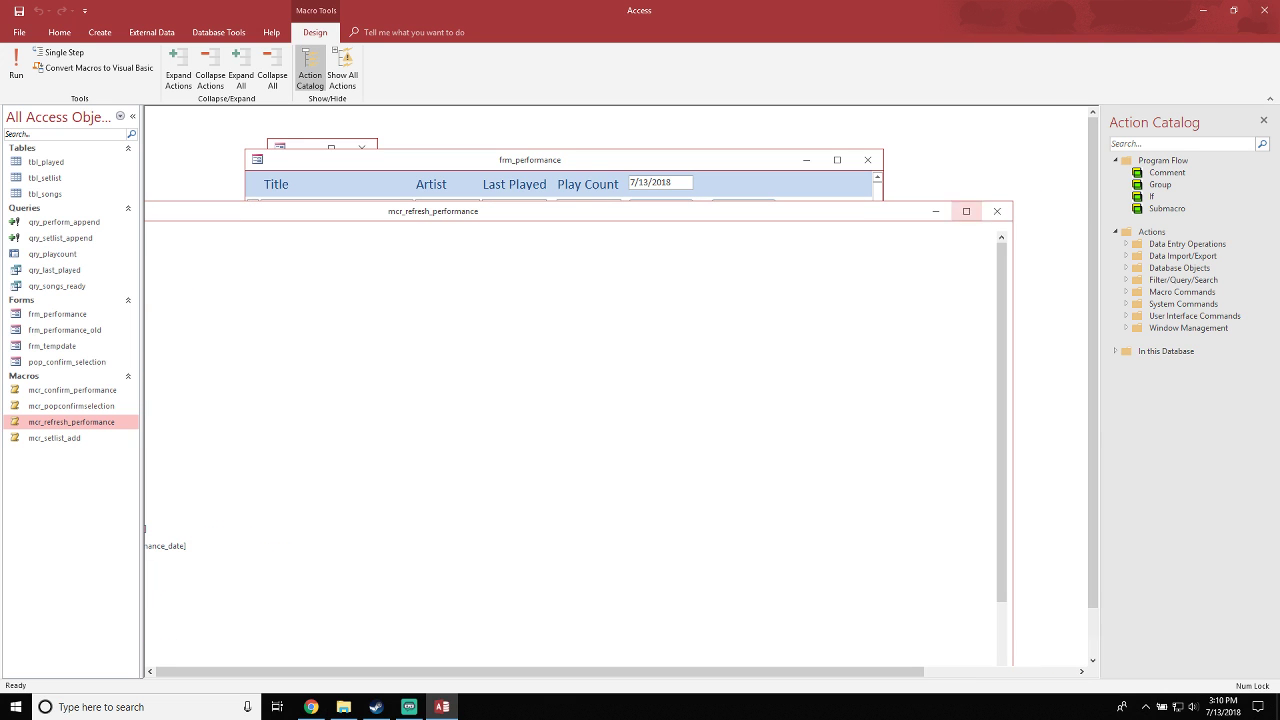
pyautogui.moveTo(1013, 202); pyautogui.dragTo(301, 227)
pyautogui.moveTo(200, 237); pyautogui.dragTo(822, 123)
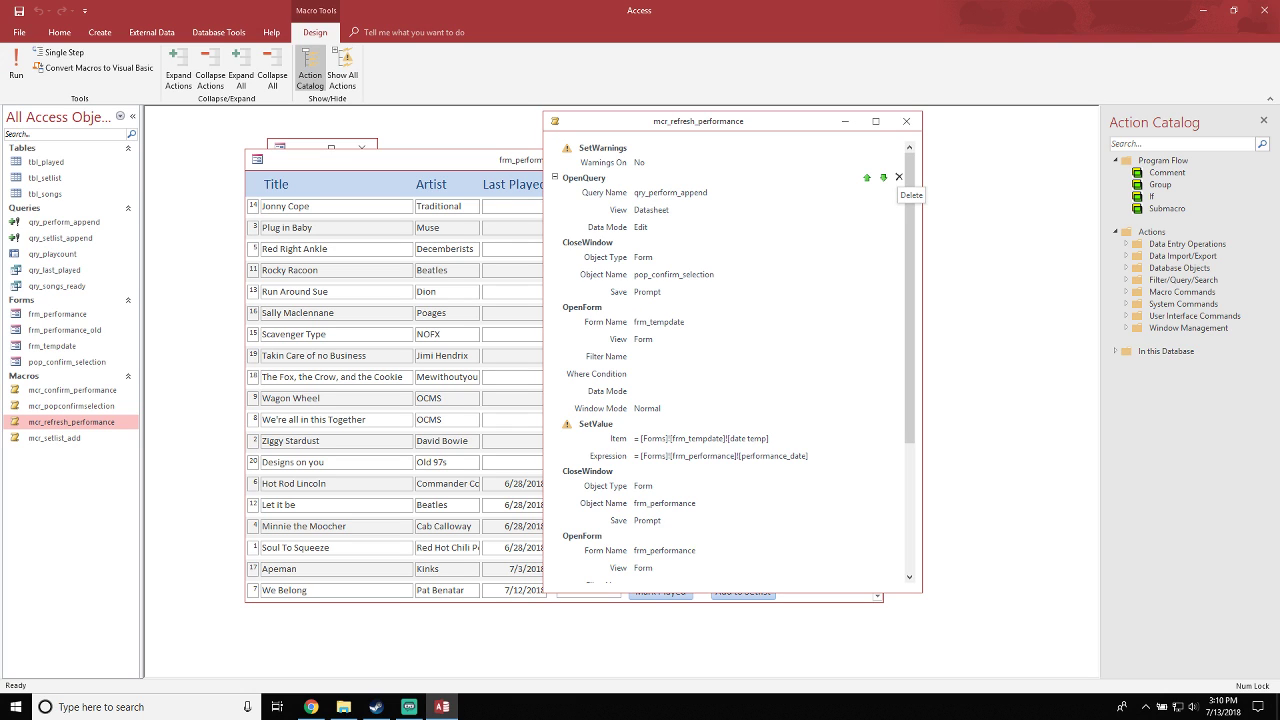
pyautogui.click(898, 177)
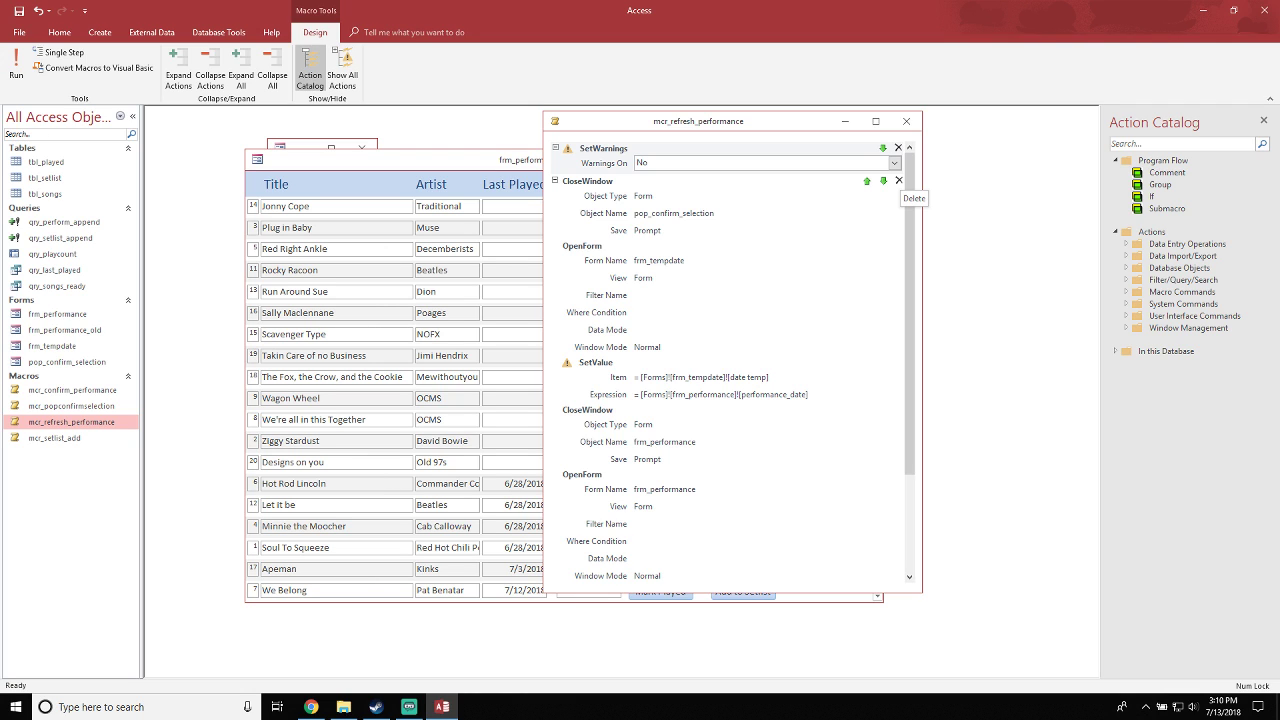
pyautogui.click(898, 180)
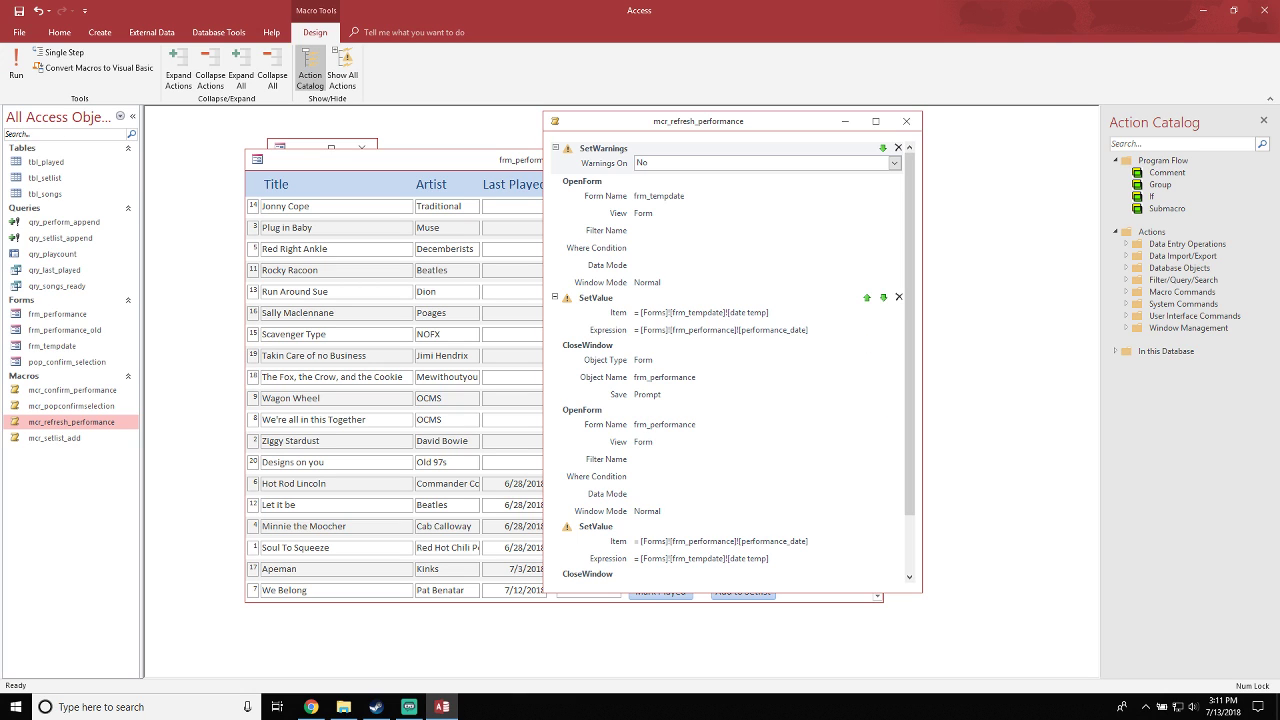
# Insert Played_date in place of "performance" in the first SetValue action's expression
pyautogui.click(702, 314)
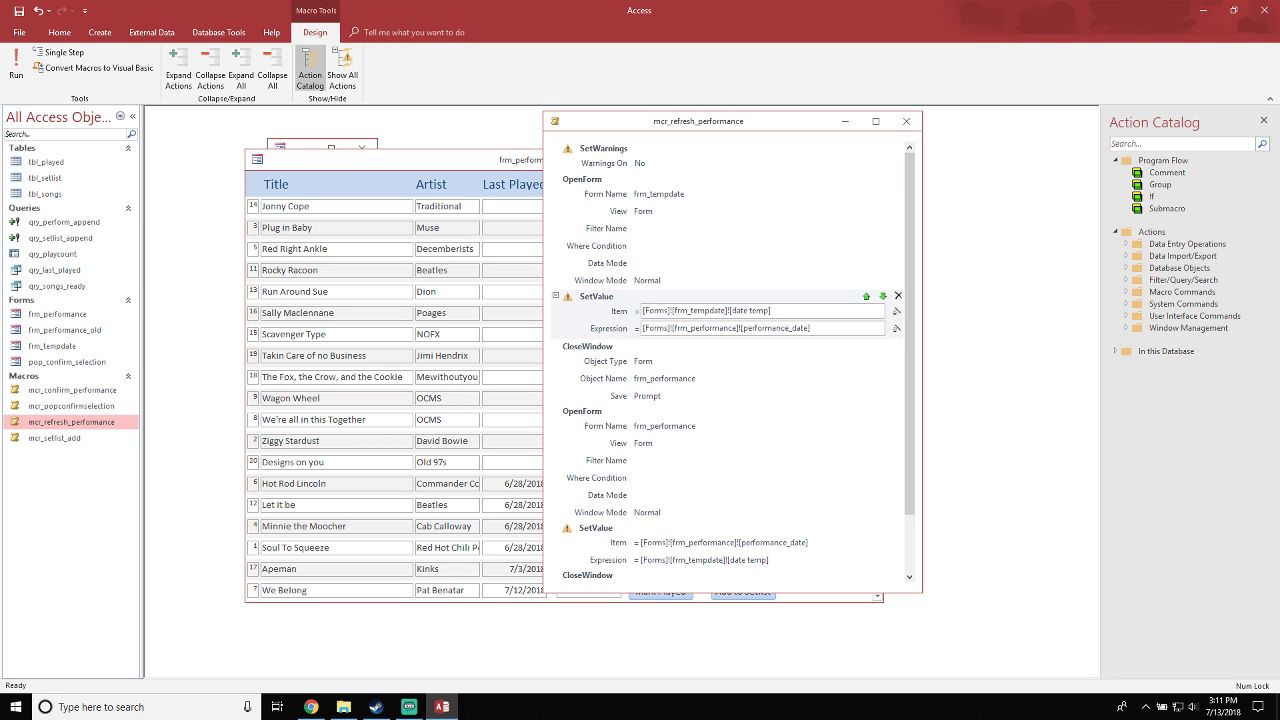
pyautogui.moveTo(790, 328); pyautogui.dragTo(741, 328)
pyautogui.write('Play')
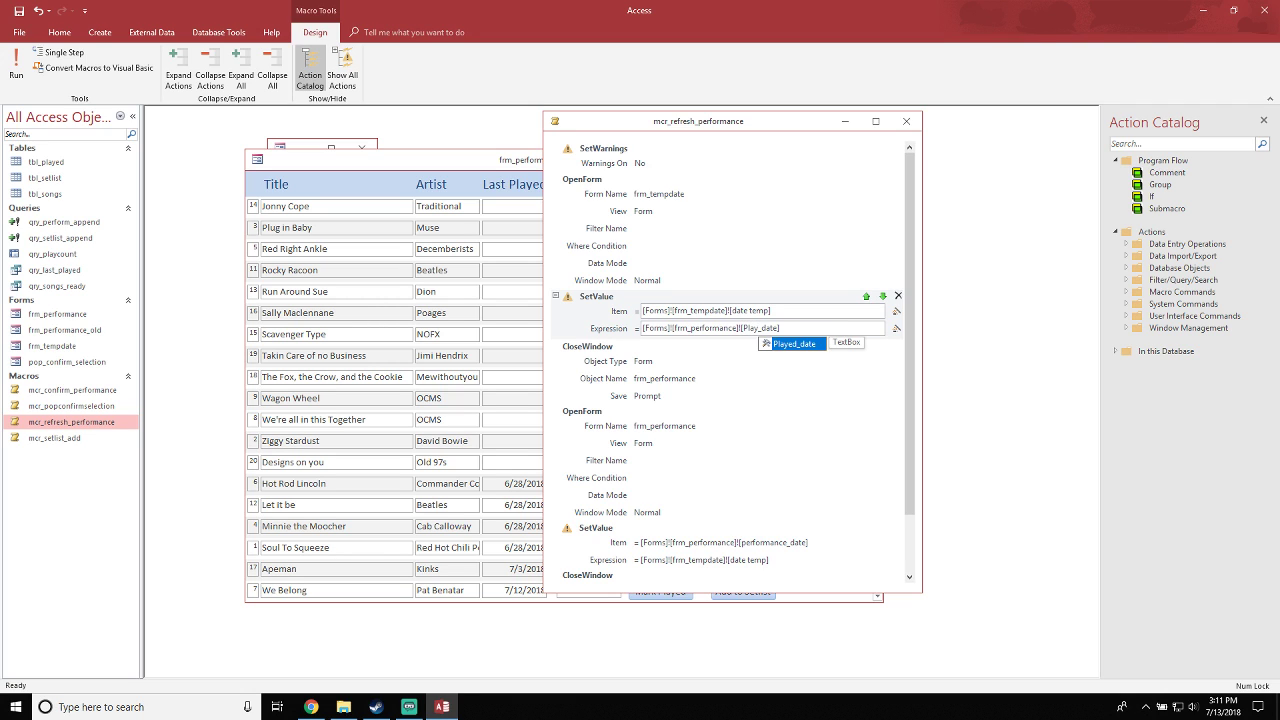
pyautogui.press('Tab')
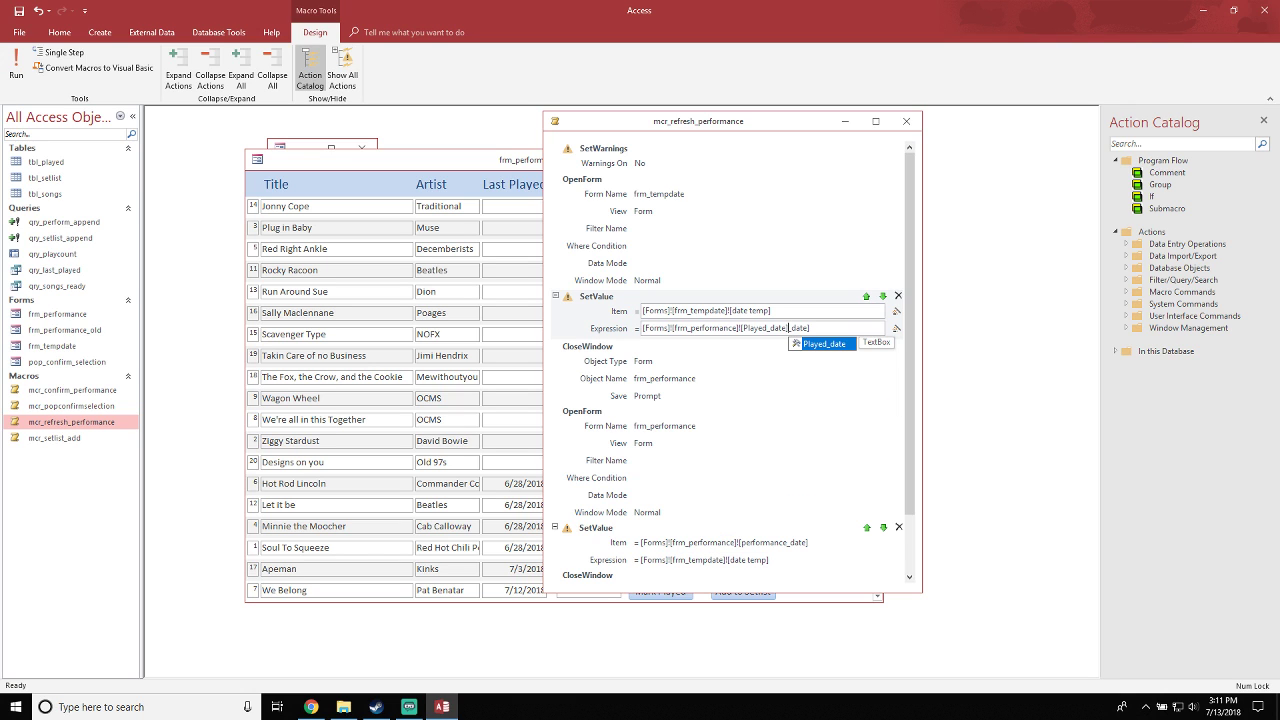
# Set the second SetValue action's item to [Forms]![frm_performance]![Played_date]
pyautogui.click(739, 543)
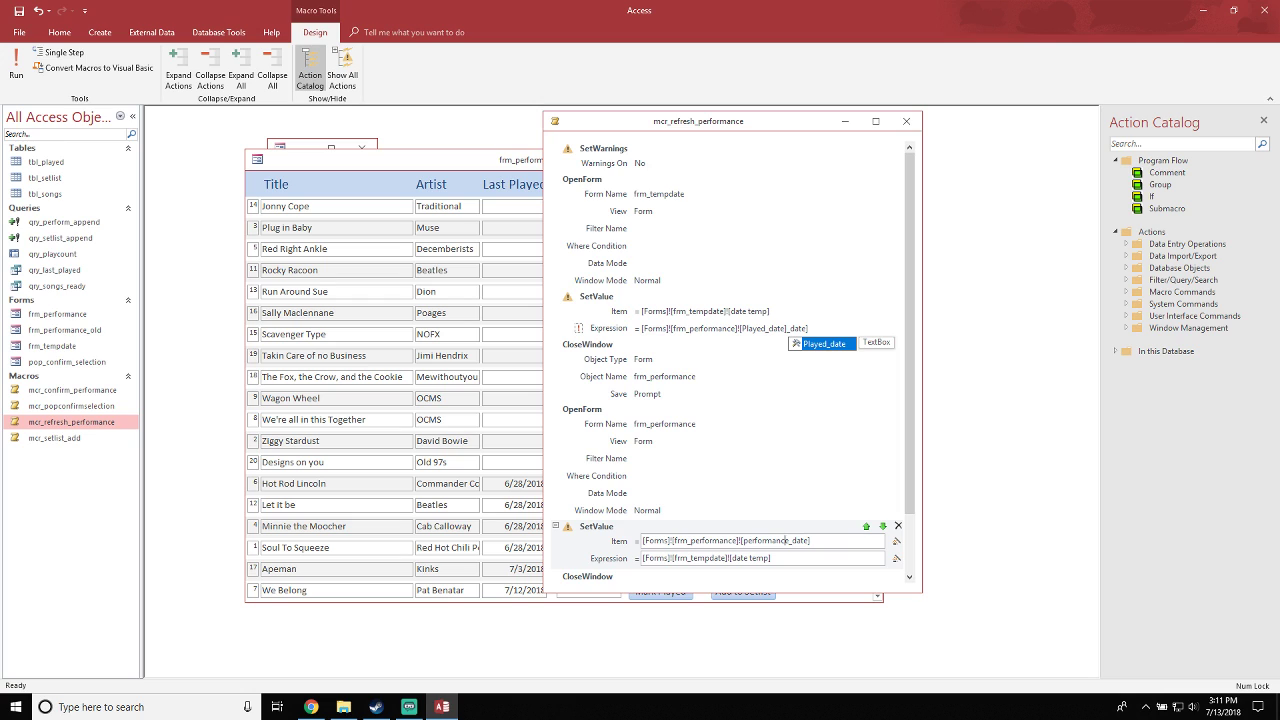
pyautogui.moveTo(790, 541); pyautogui.dragTo(742, 541)
pyautogui.write('Played_date]')
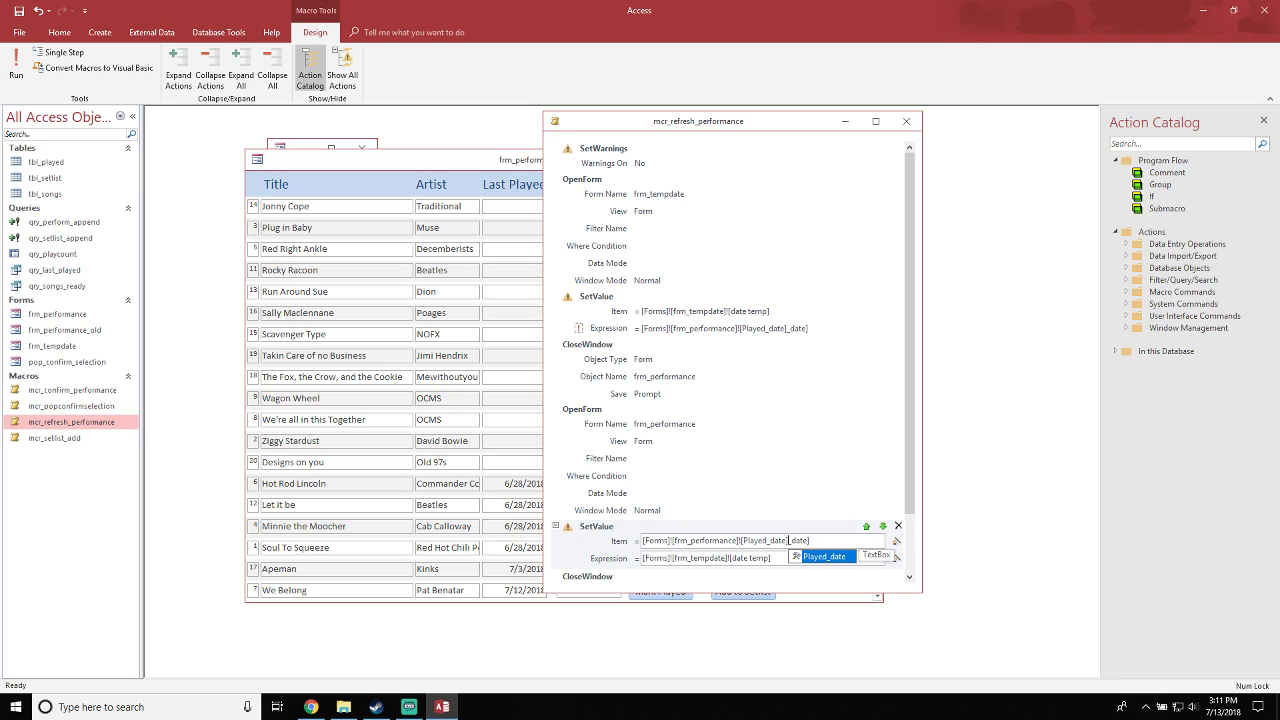
pyautogui.hotkey('shift', 'End')
pyautogui.press('Delete')
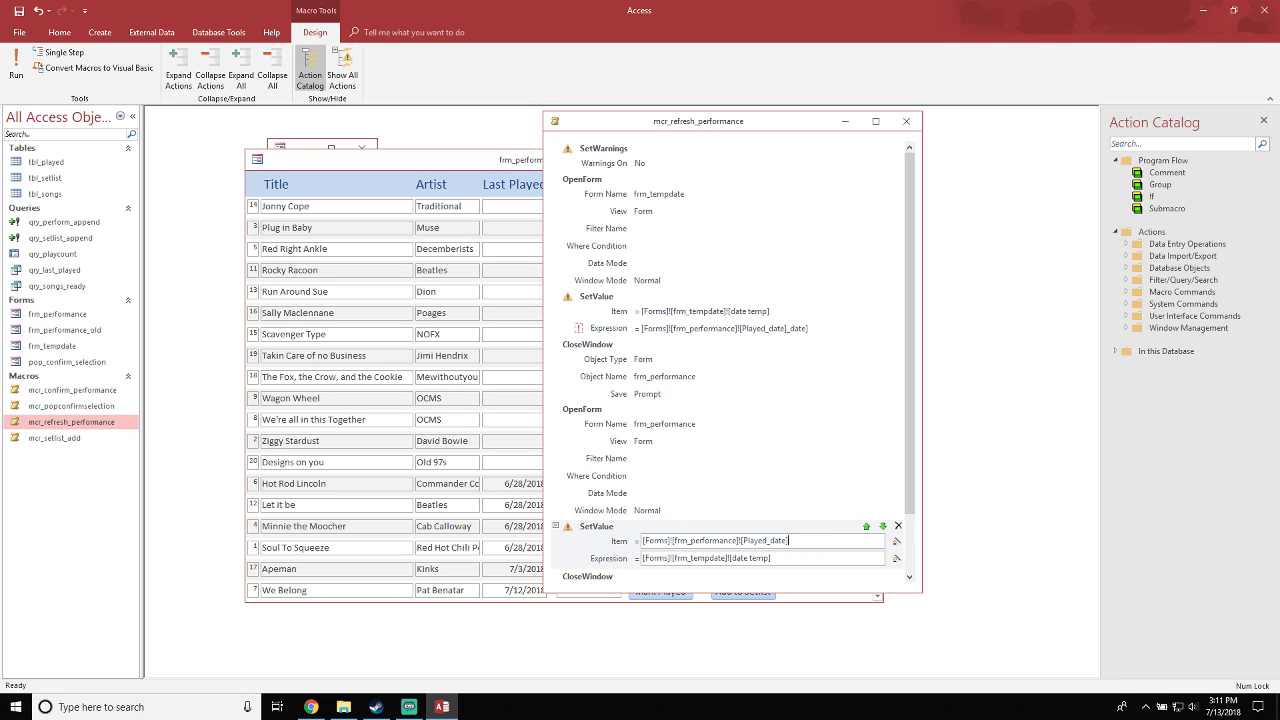
# Correct the first SetValue expression to [Forms]![frm_performance]![Played_date], and close mcr_refresh_performance with its changes saved
pyautogui.click(741, 328)
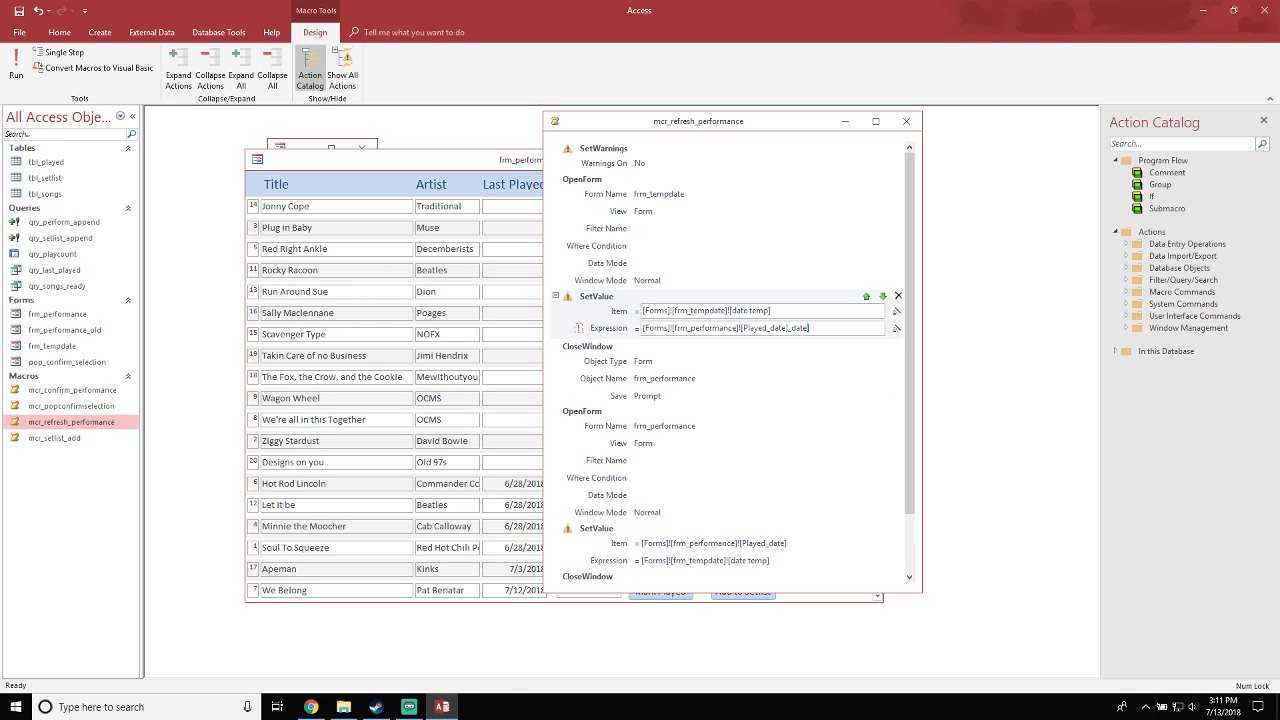
pyautogui.moveTo(807, 328); pyautogui.dragTo(791, 328)
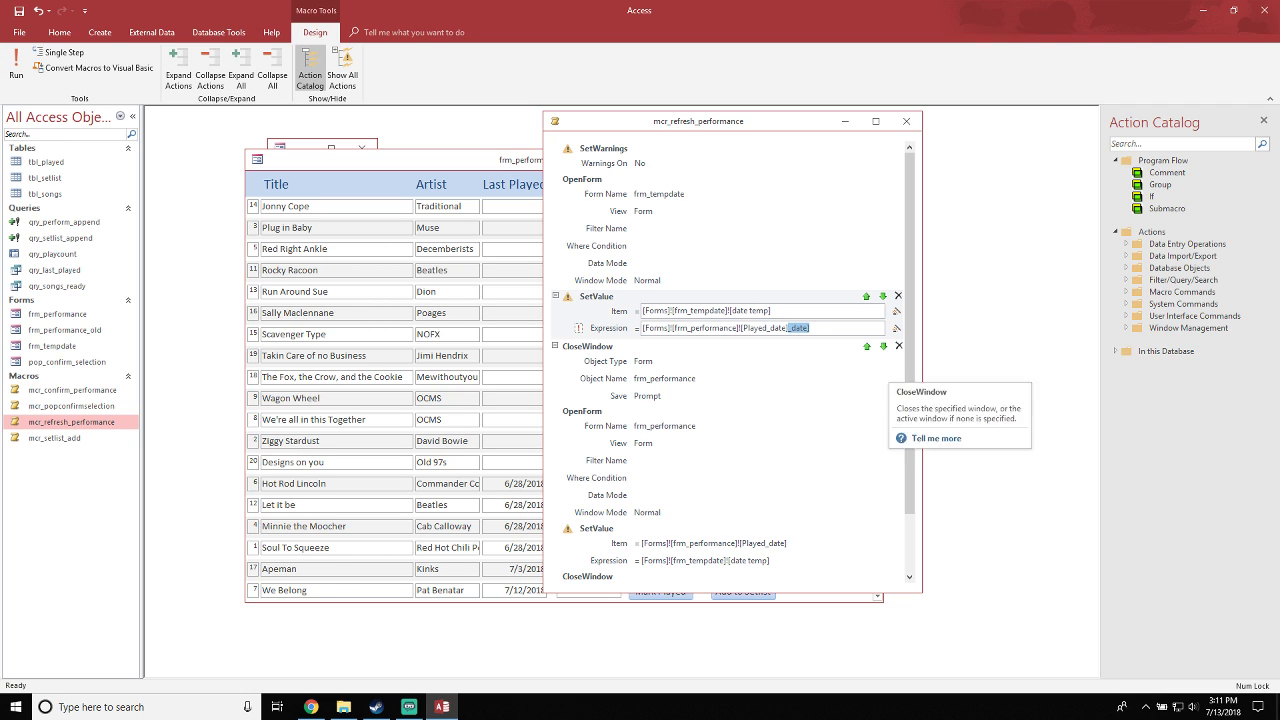
pyautogui.press('Delete')
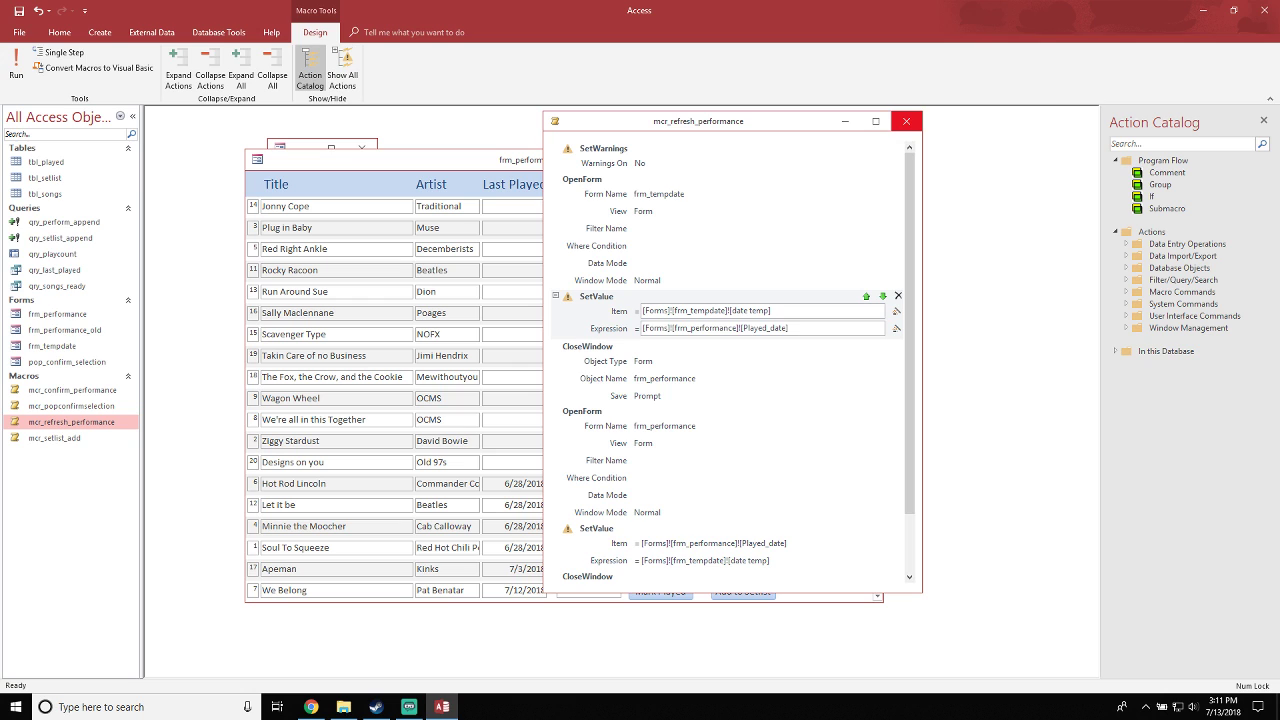
pyautogui.click(906, 121)
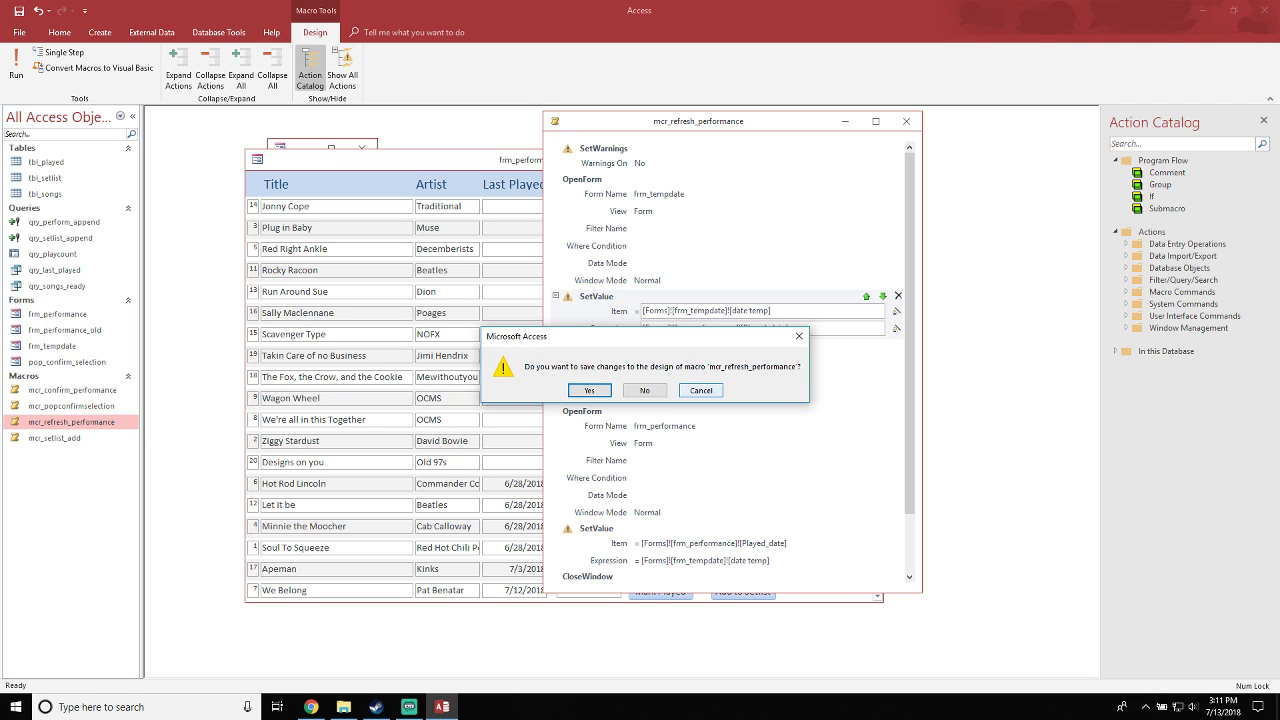
pyautogui.click(590, 390)
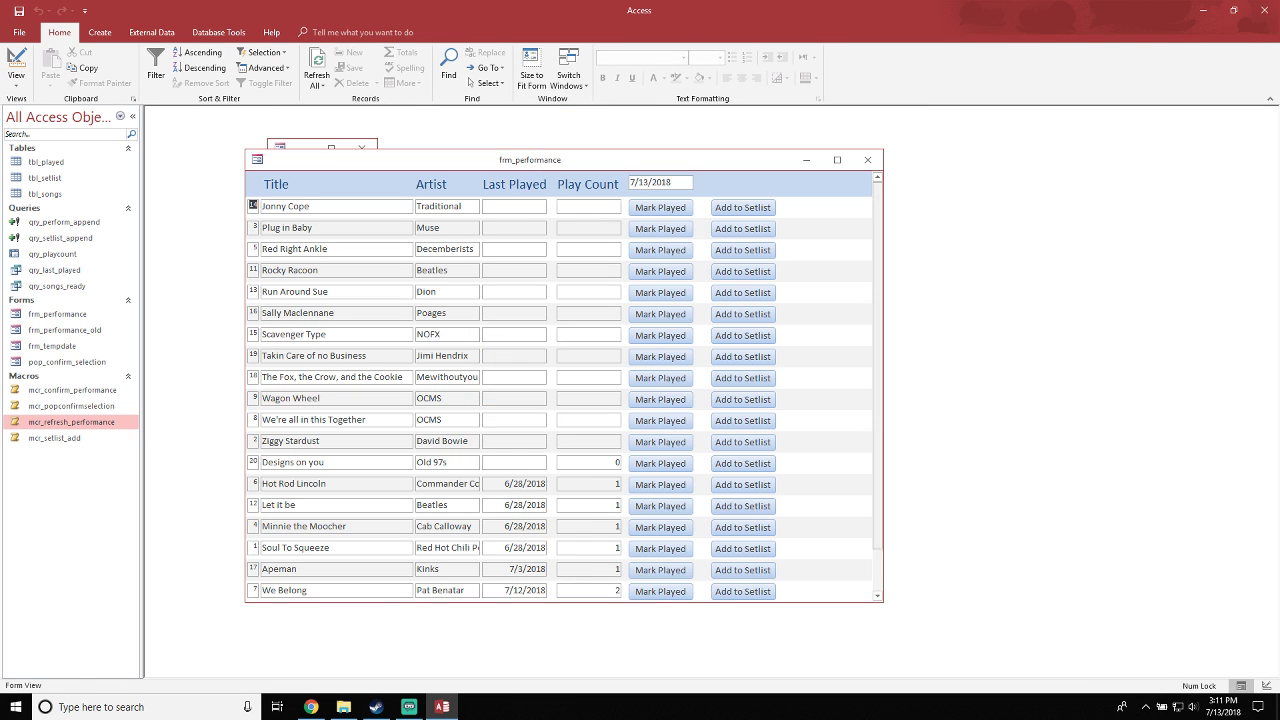
# Open mcr_confirm_performance in Design View, and narrow and reposition its window so the action arguments are fully in view
pyautogui.scroll(-1, 743, 380)
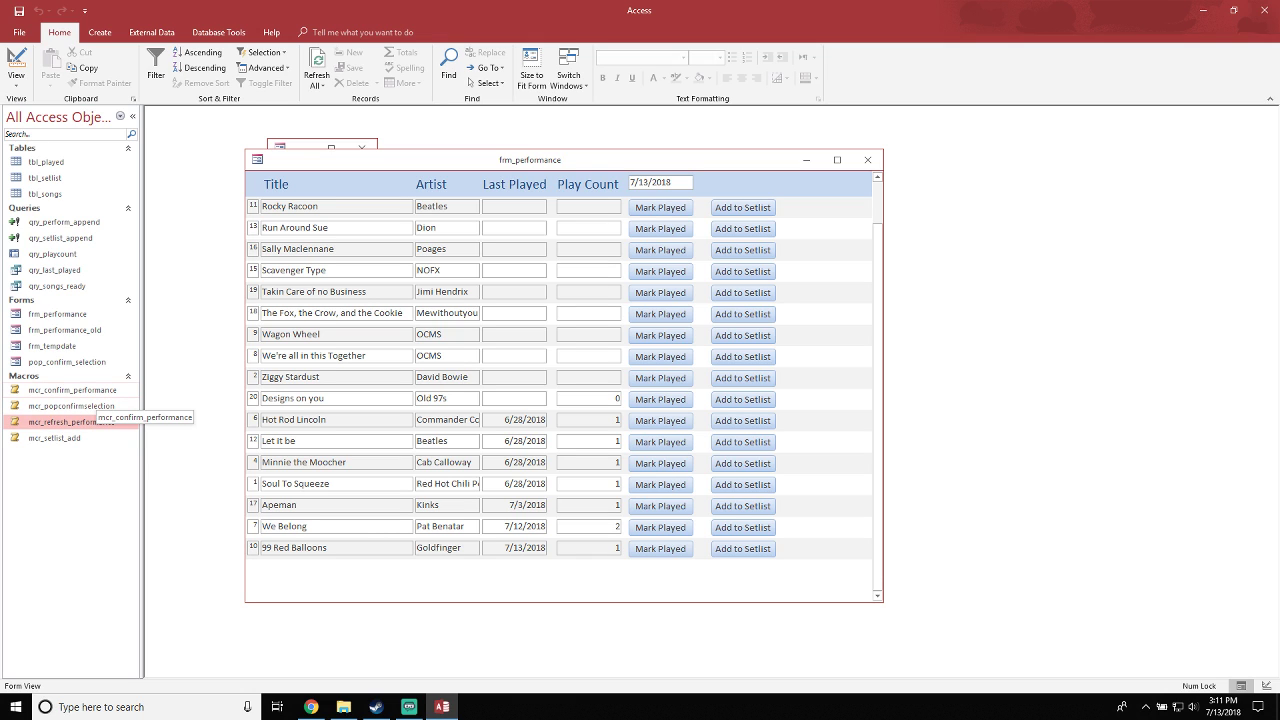
pyautogui.rightClick(92, 392)
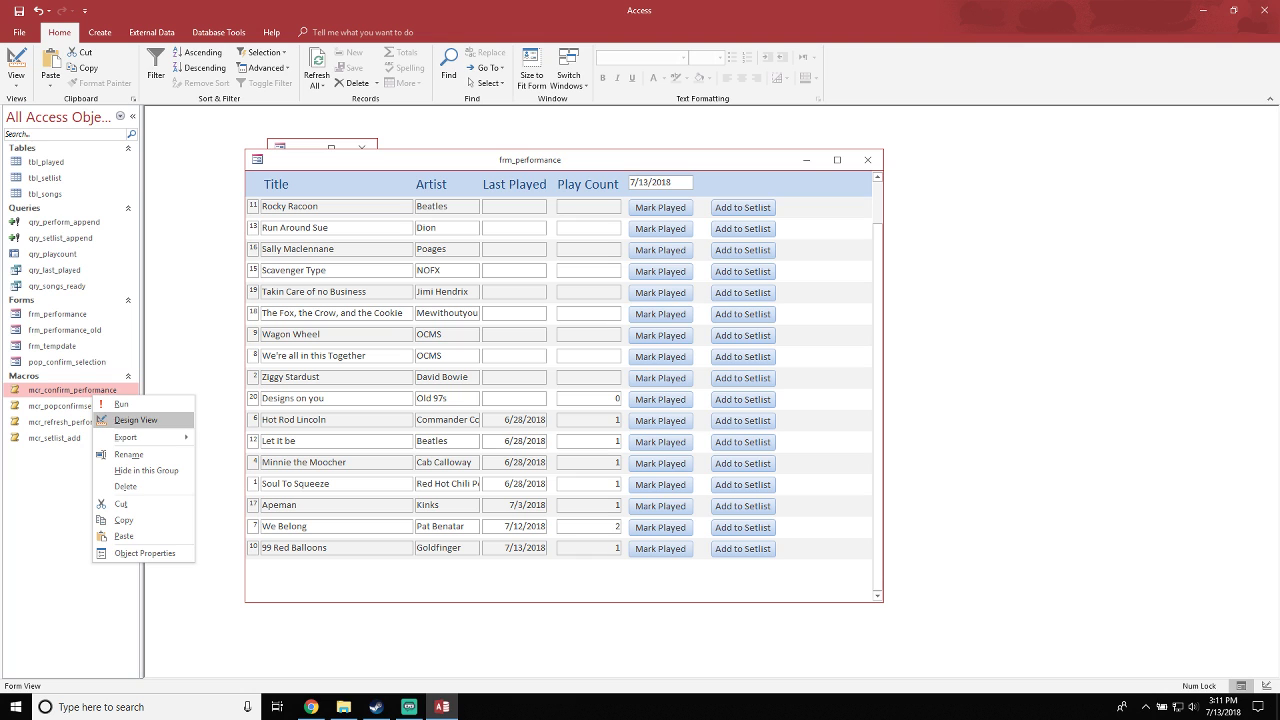
pyautogui.click(130, 420)
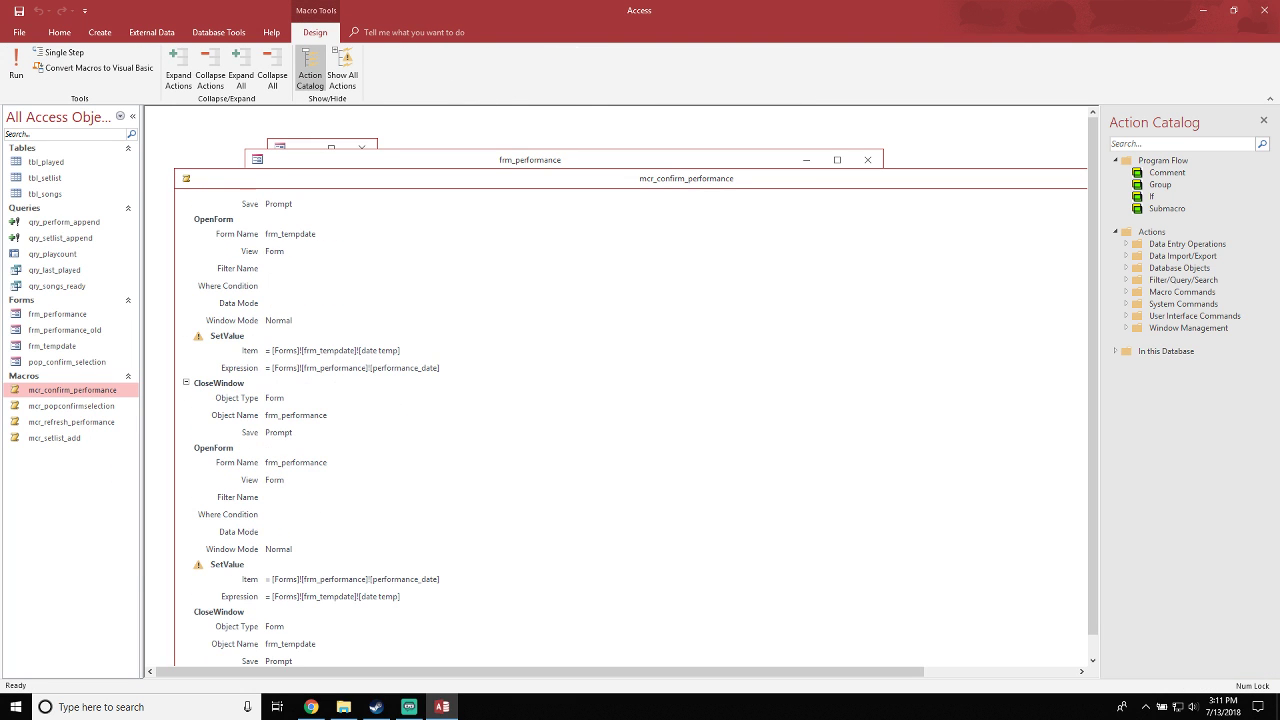
pyautogui.scroll(3, 630, 420)
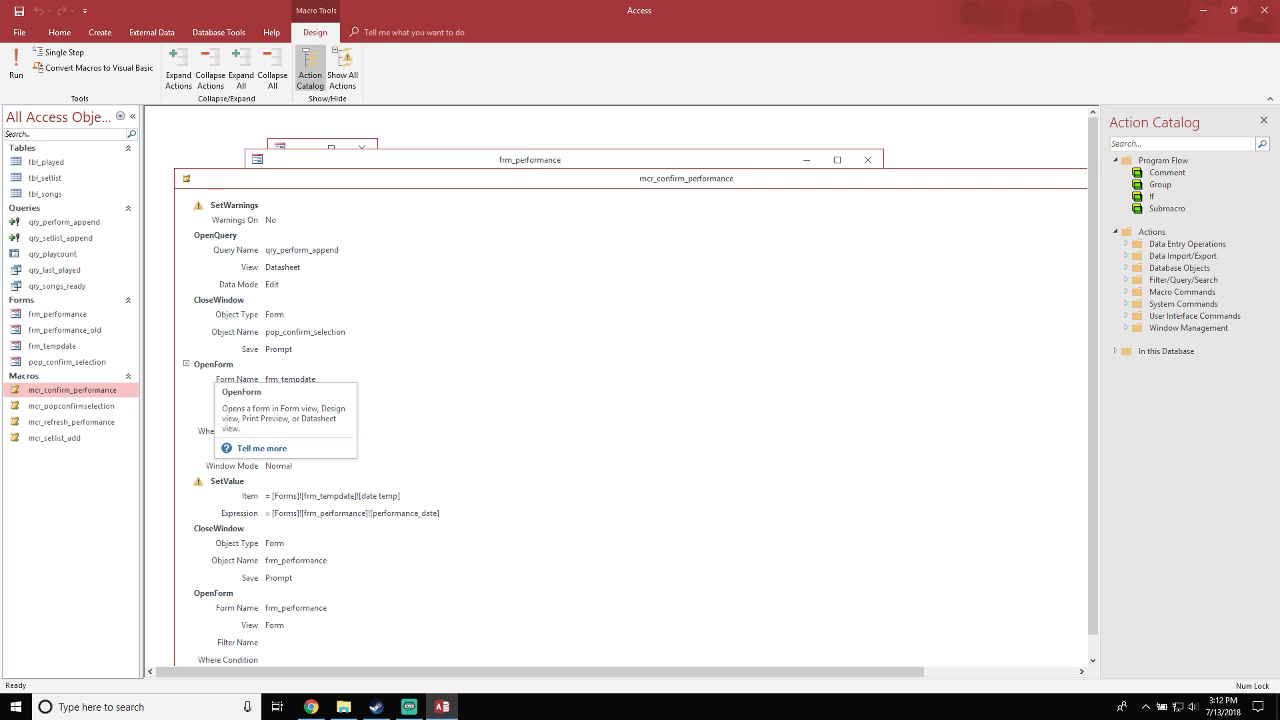
pyautogui.click(214, 366)
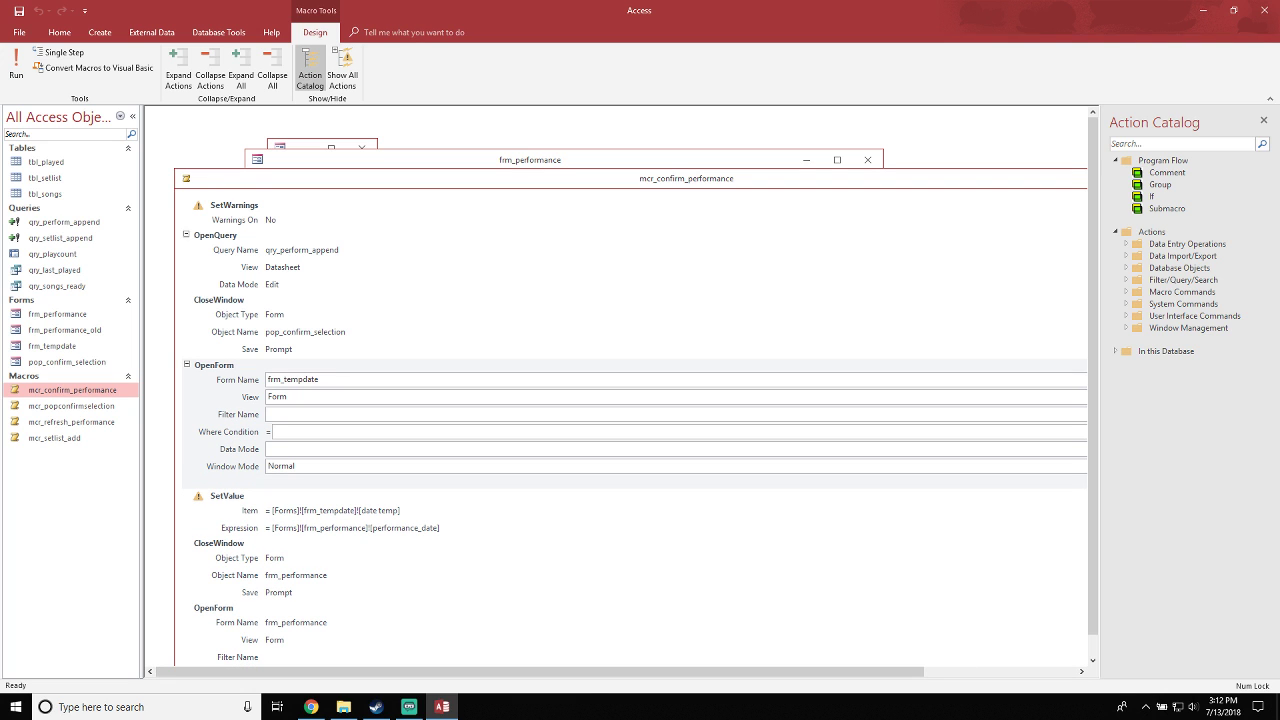
pyautogui.moveTo(800, 178); pyautogui.dragTo(587, 196)
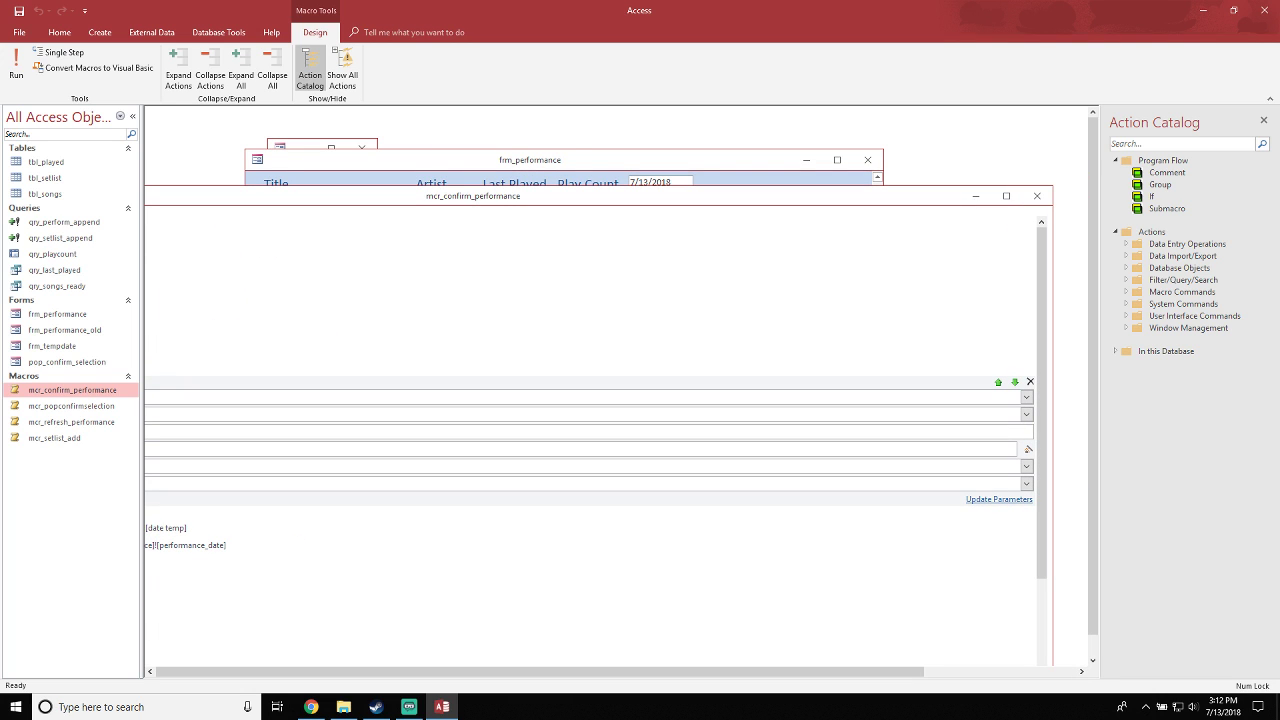
pyautogui.moveTo(1053, 270); pyautogui.dragTo(257, 270)
pyautogui.moveTo(160, 196); pyautogui.dragTo(658, 134)
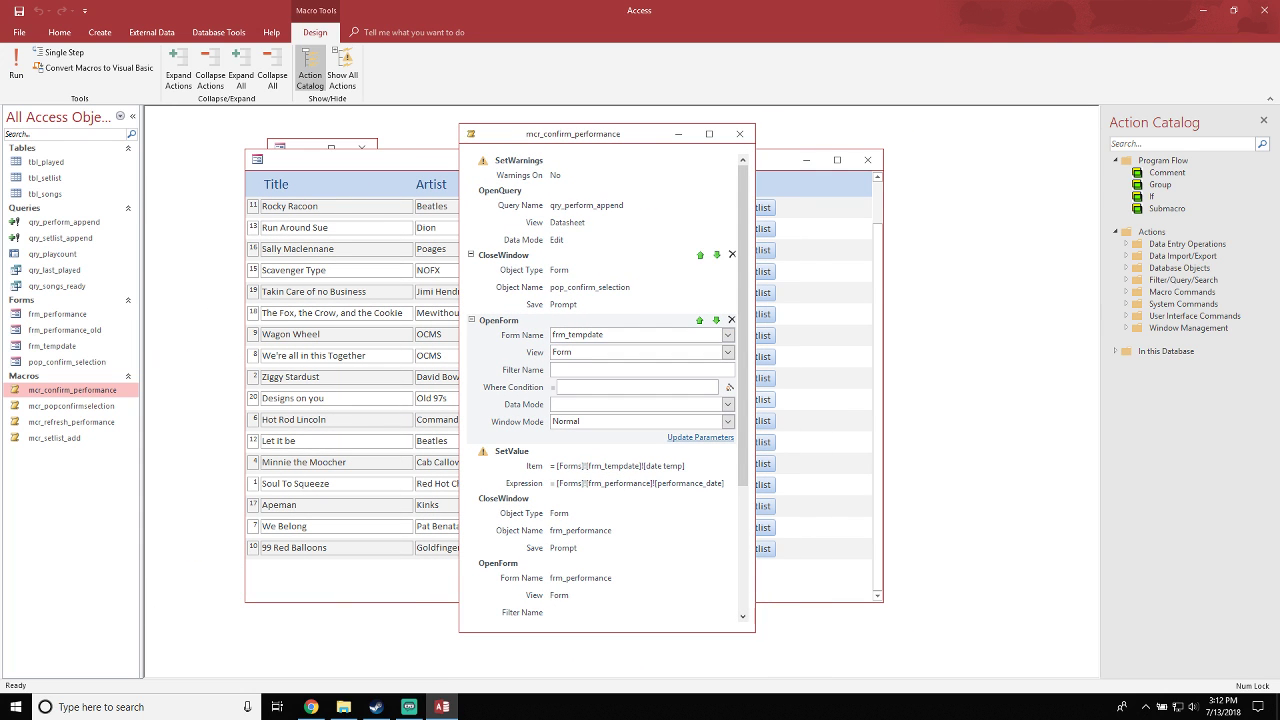
# Delete every action below the qry_perform_append OpenQuery in mcr_confirm_performance, from closing pop_confirm_selection to closing frm_tempdate
pyautogui.press('Delete')
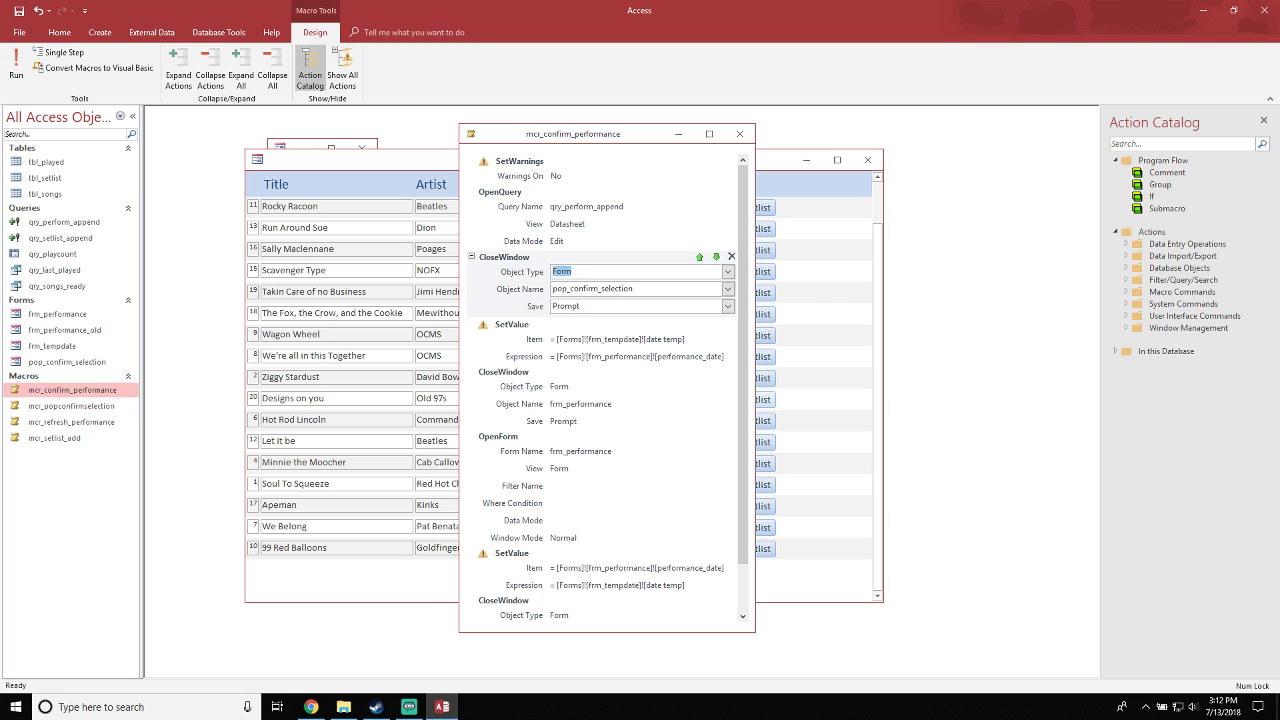
pyautogui.press('Delete')
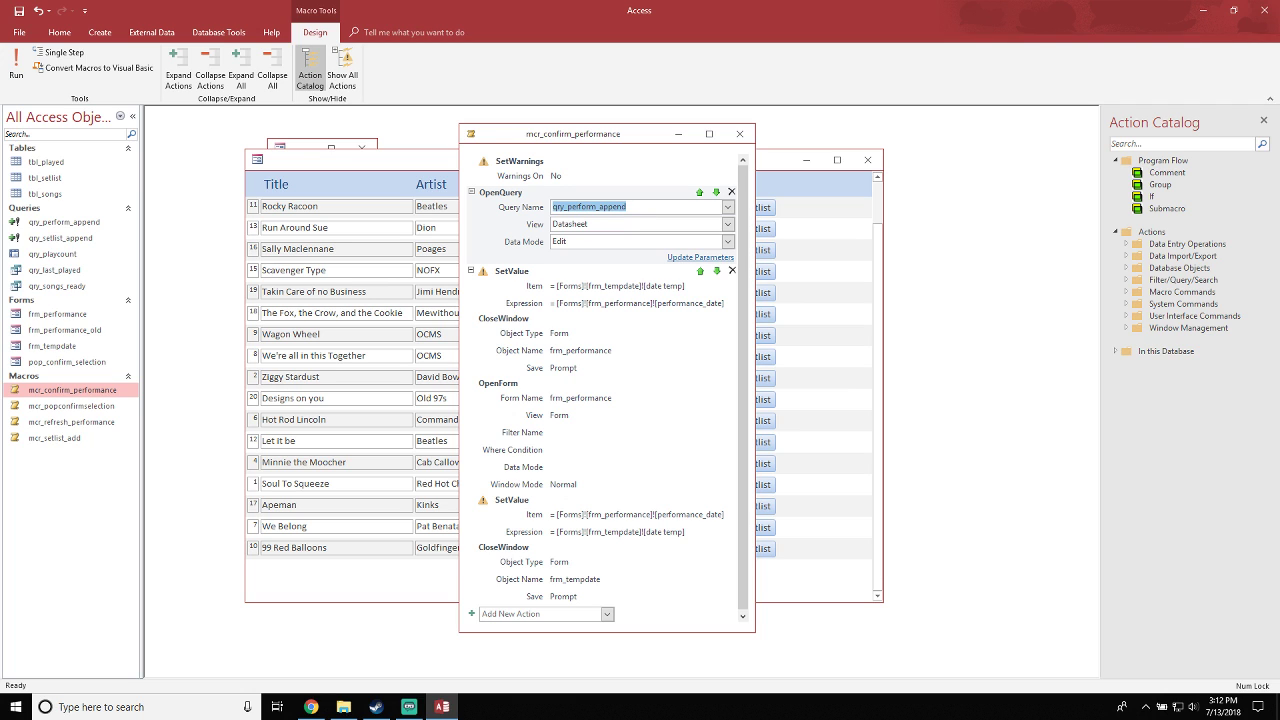
pyautogui.click(731, 271)
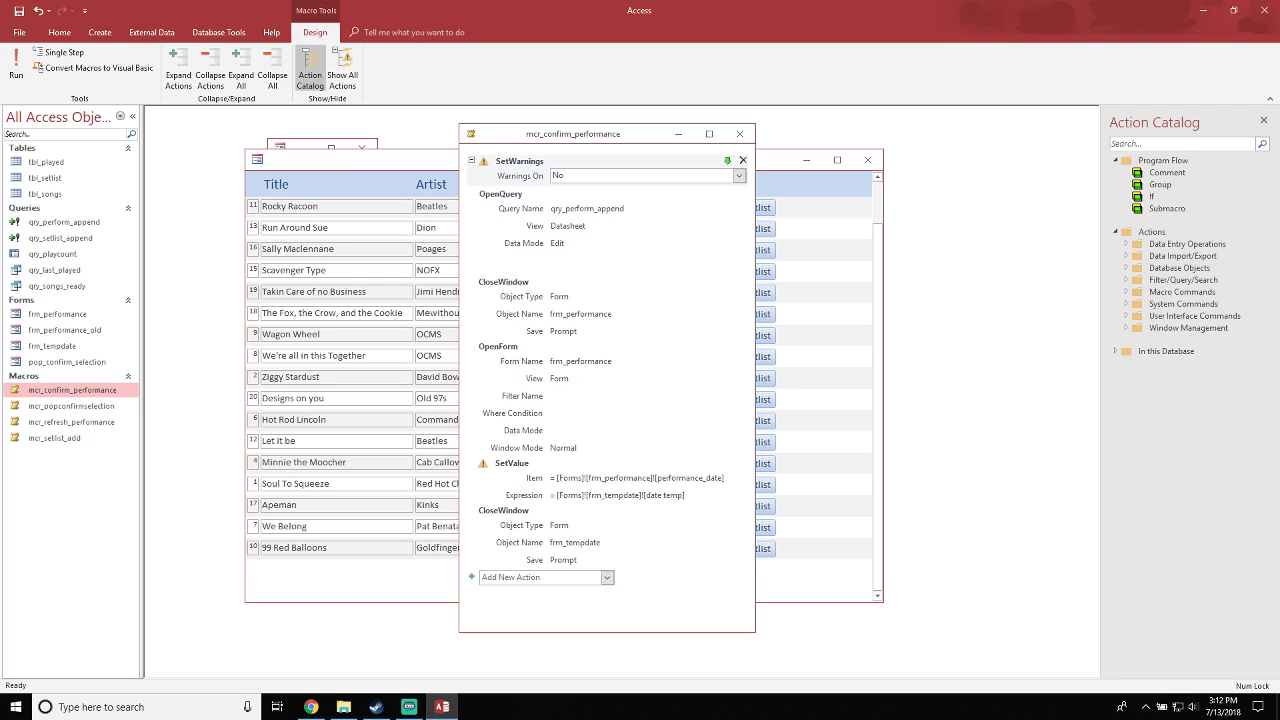
pyautogui.click(743, 259)
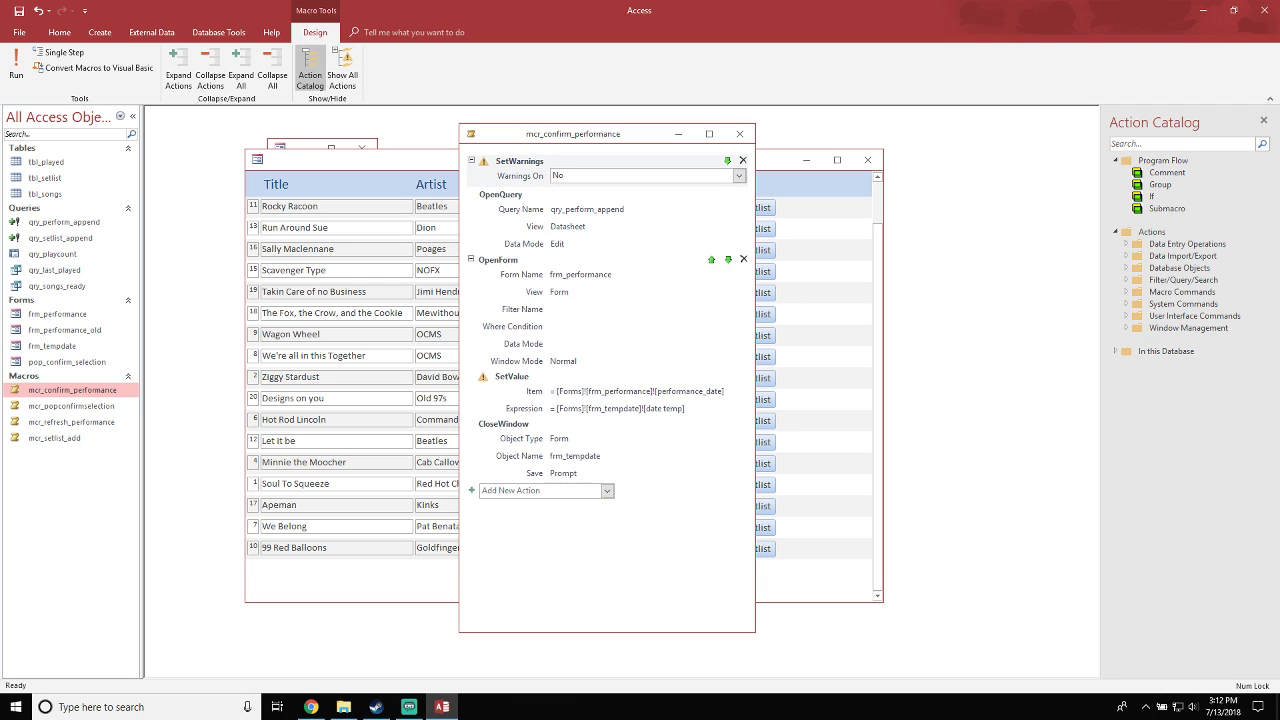
pyautogui.click(743, 259)
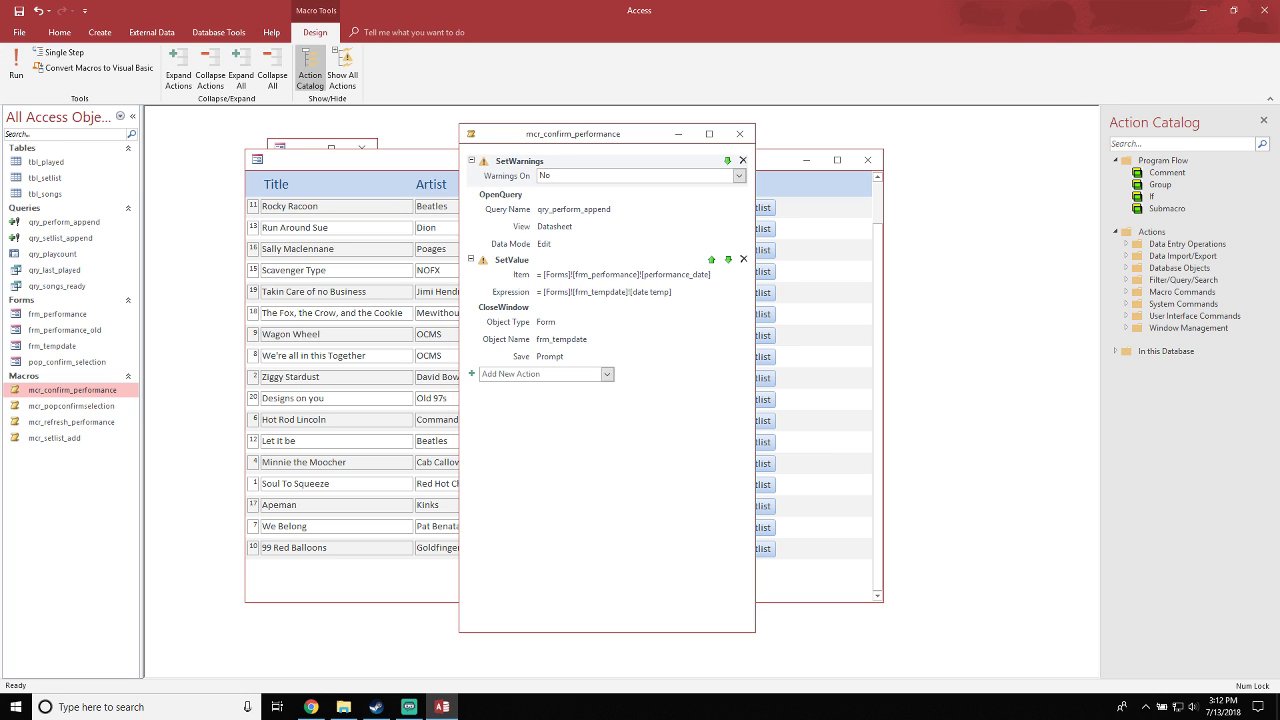
pyautogui.click(743, 259)
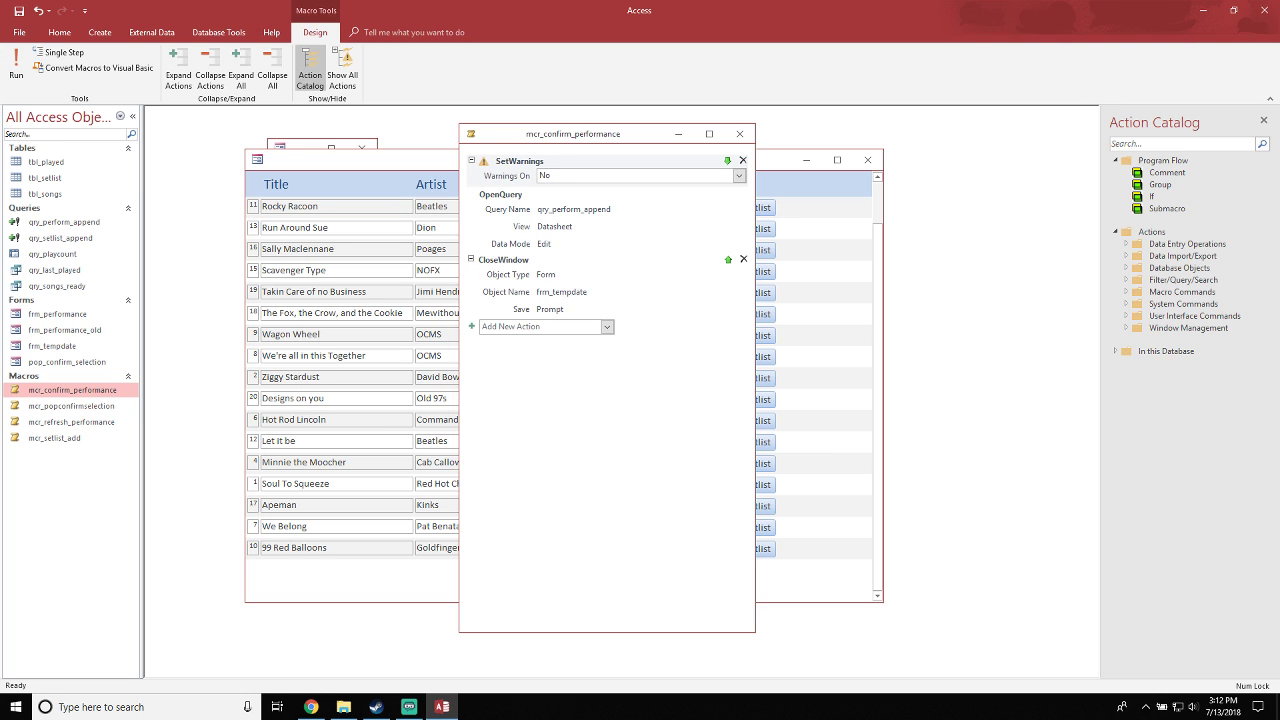
pyautogui.click(743, 259)
# Add a RunMacro action after the OpenQuery action, with mcr_refresh_performance as its macro name
pyautogui.click(606, 259)
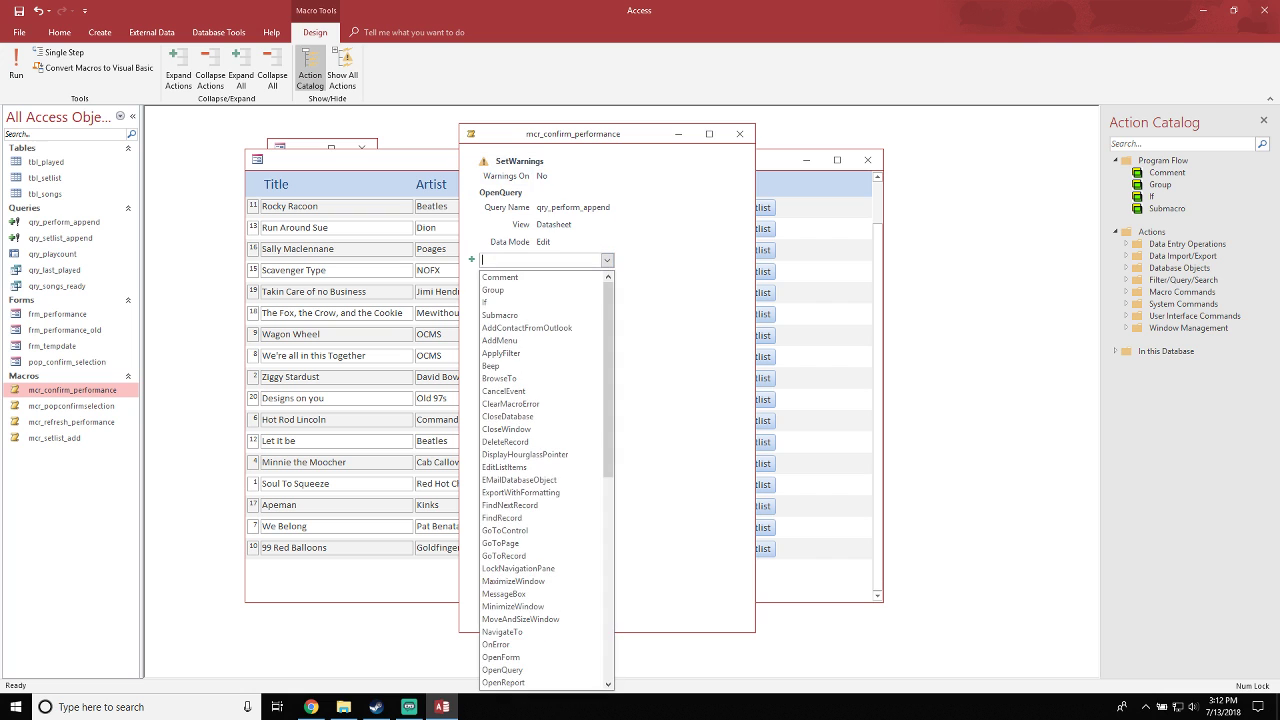
pyautogui.write('Re')
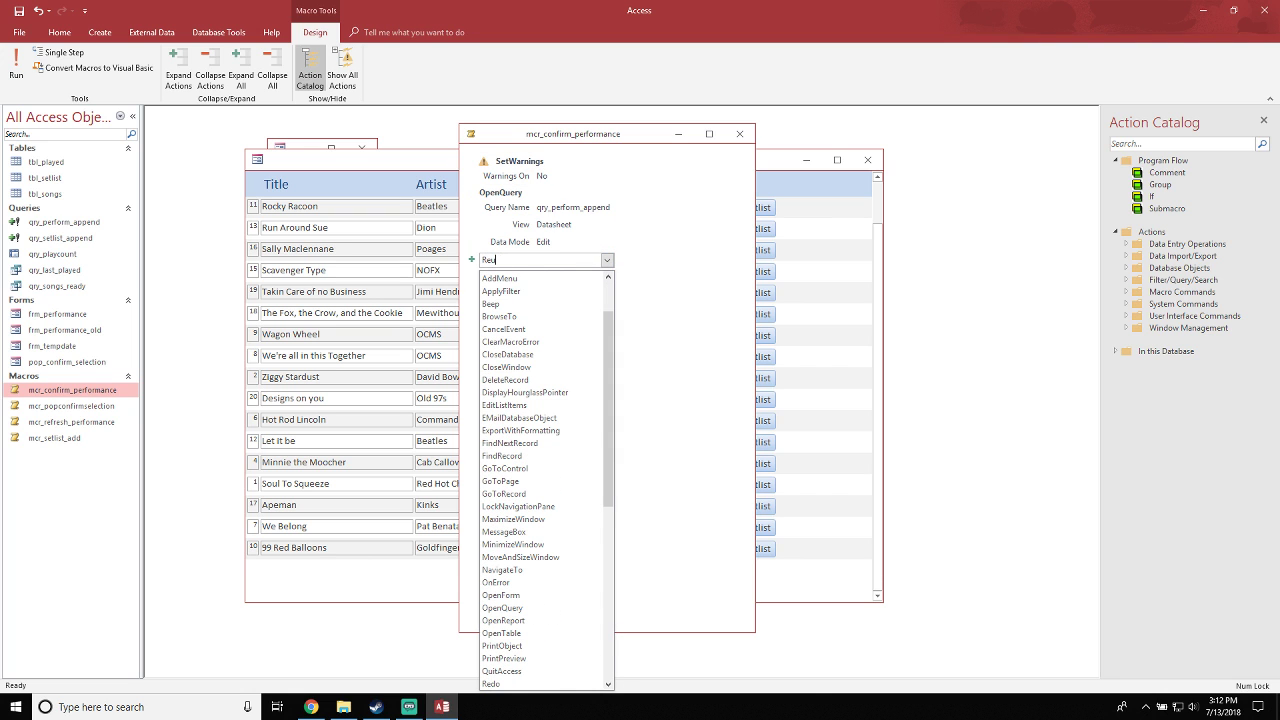
pyautogui.write('unMacro')
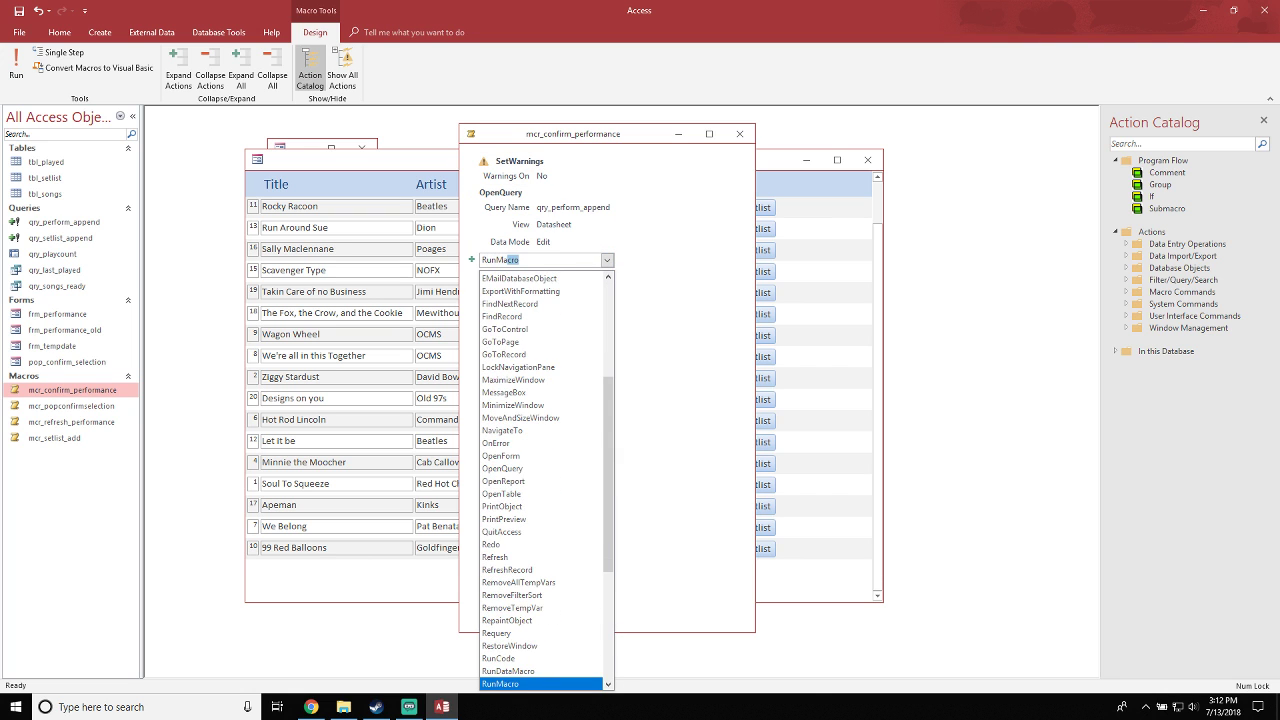
pyautogui.press('Return')
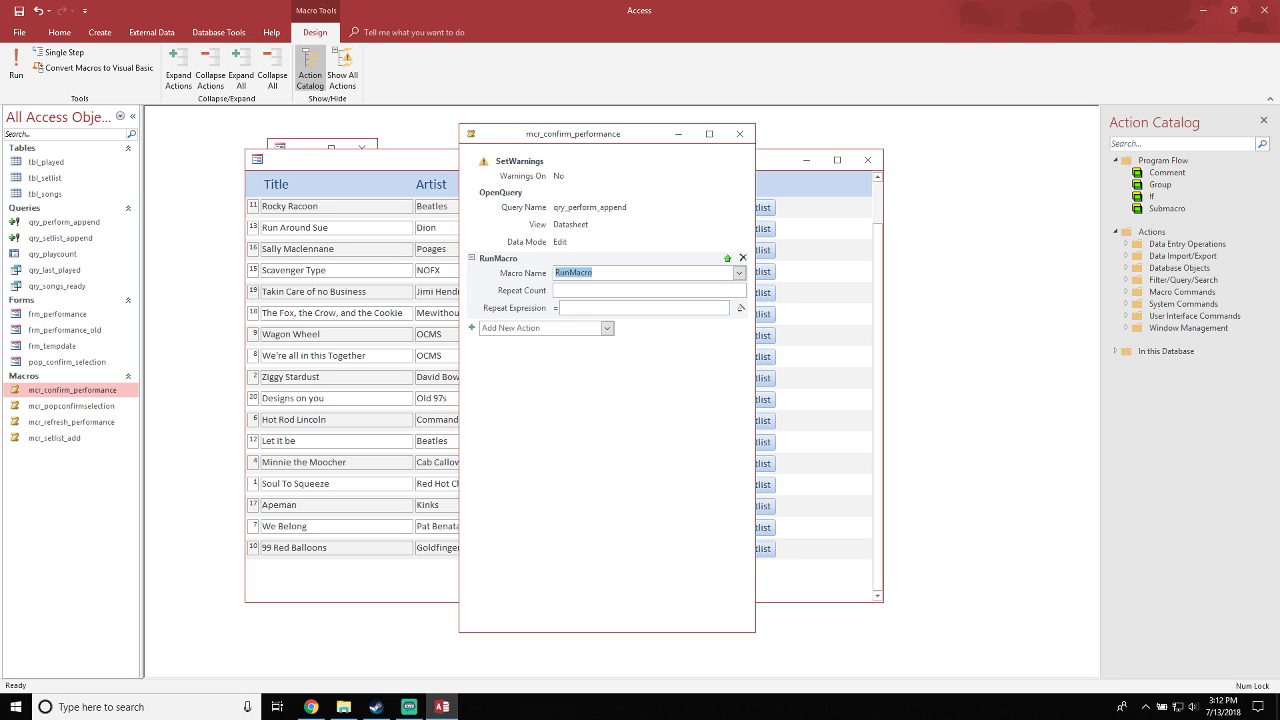
pyautogui.click(739, 273)
pyautogui.press('Down')
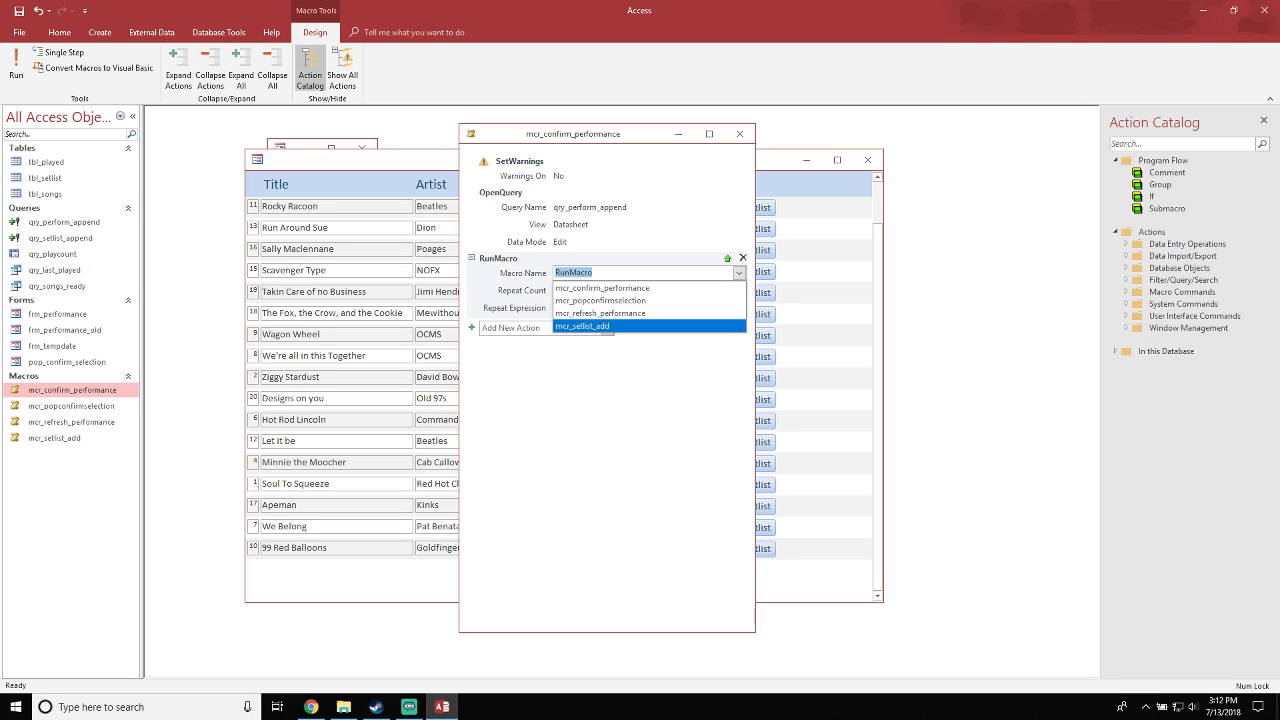
pyautogui.press('Up')
pyautogui.press('Up')
pyautogui.press('Up')
pyautogui.press('Down')
pyautogui.press('Down')
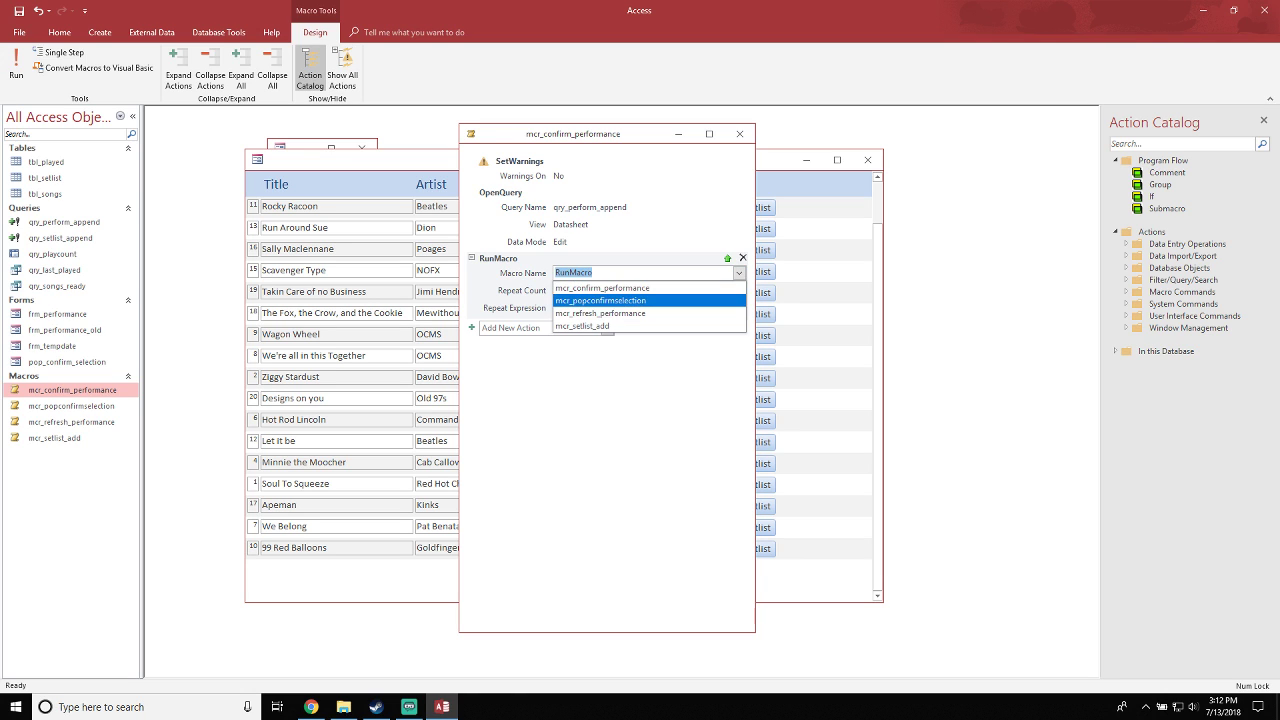
pyautogui.press('Return')
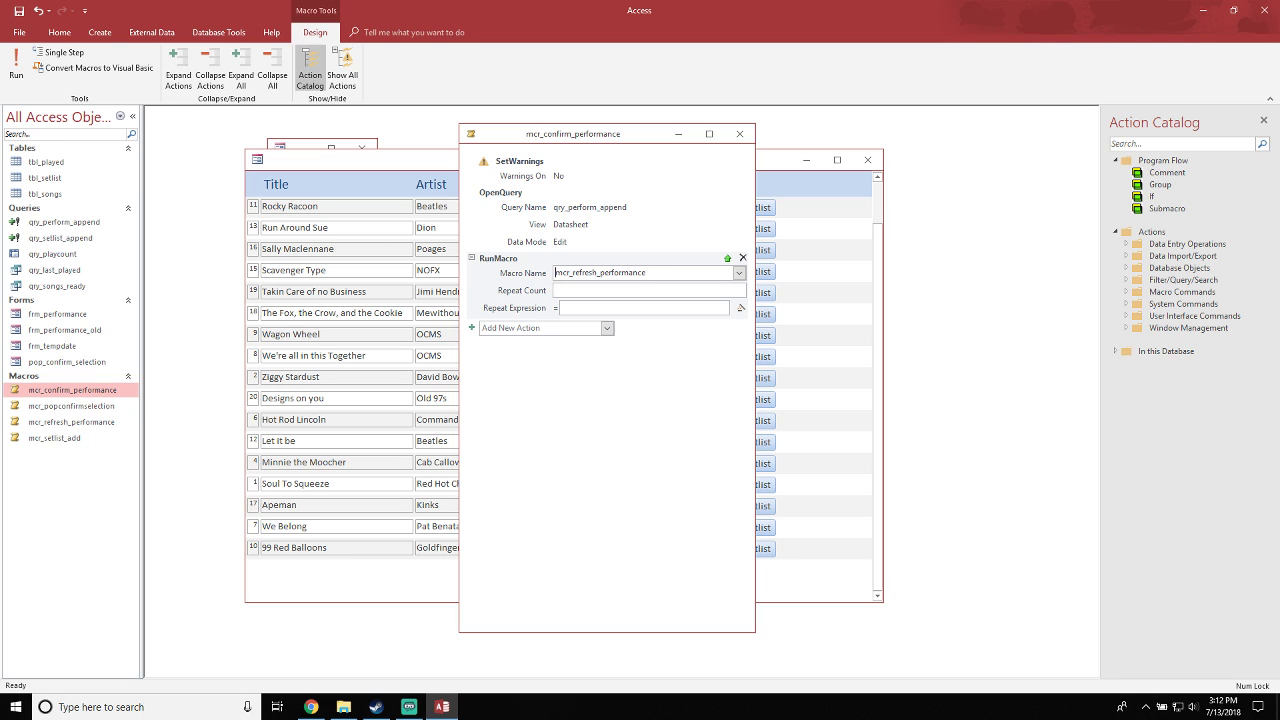
pyautogui.click(620, 400)
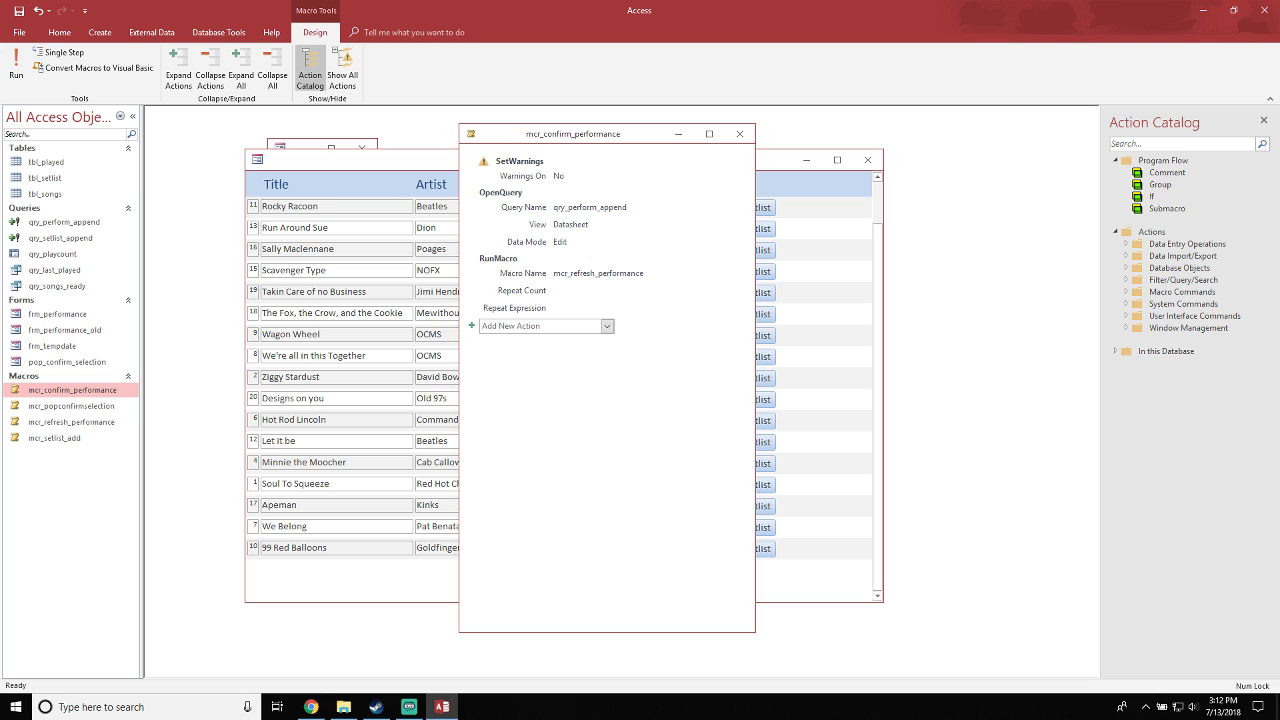
# Add a CloseWindow action and place it between the OpenQuery and RunMacro actions
pyautogui.moveTo(573, 133); pyautogui.dragTo(626, 139)
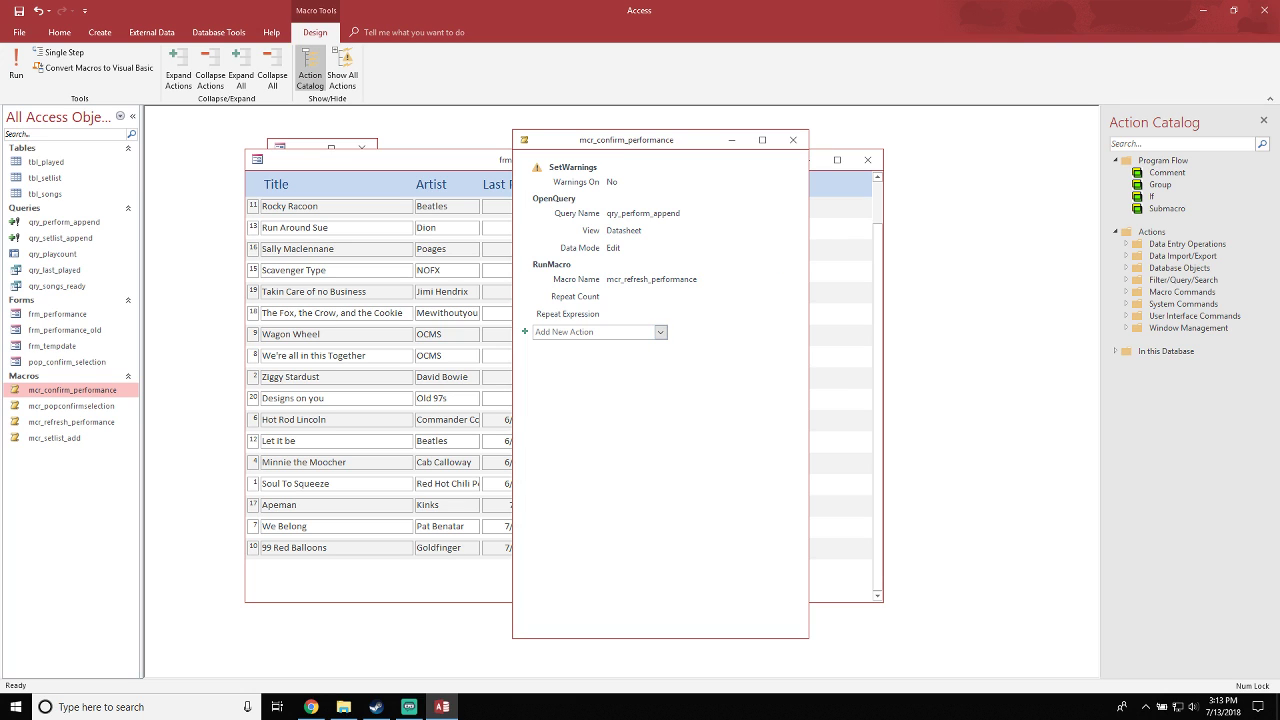
pyautogui.click(597, 332)
pyautogui.click(660, 332)
pyautogui.write('CloseDatabase')
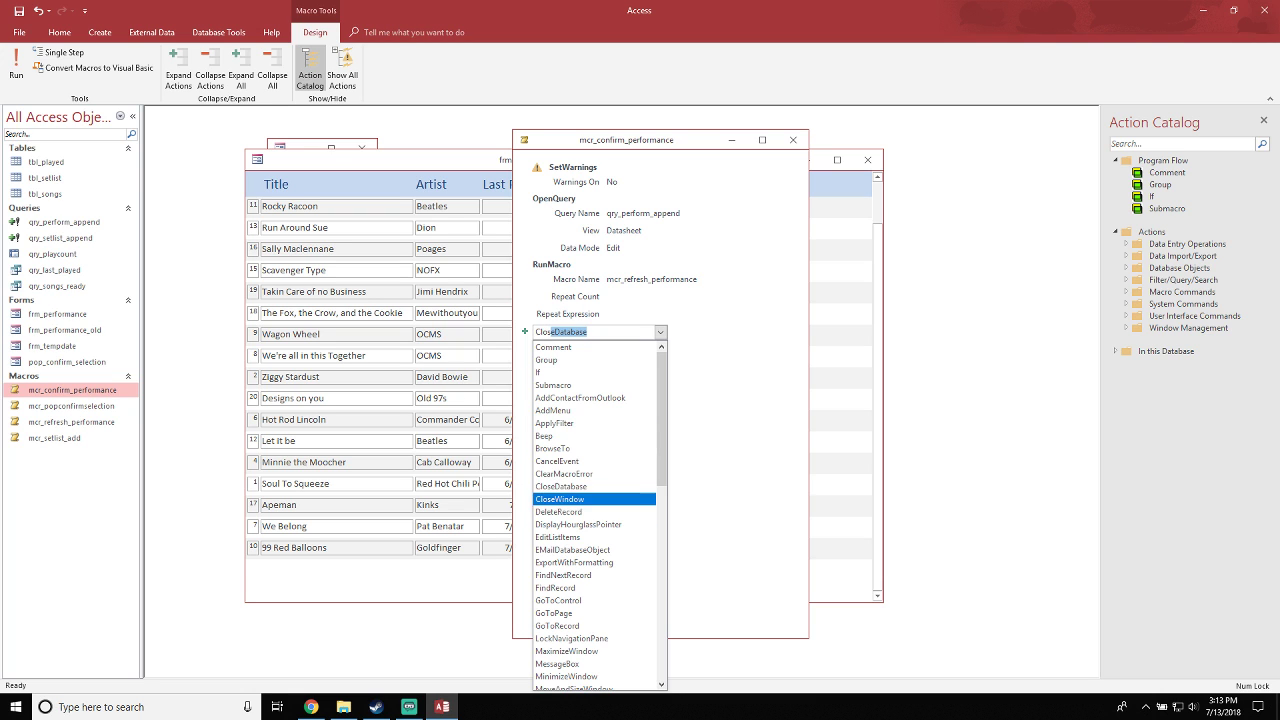
pyautogui.click(560, 499)
pyautogui.moveTo(610, 330); pyautogui.dragTo(622, 250)
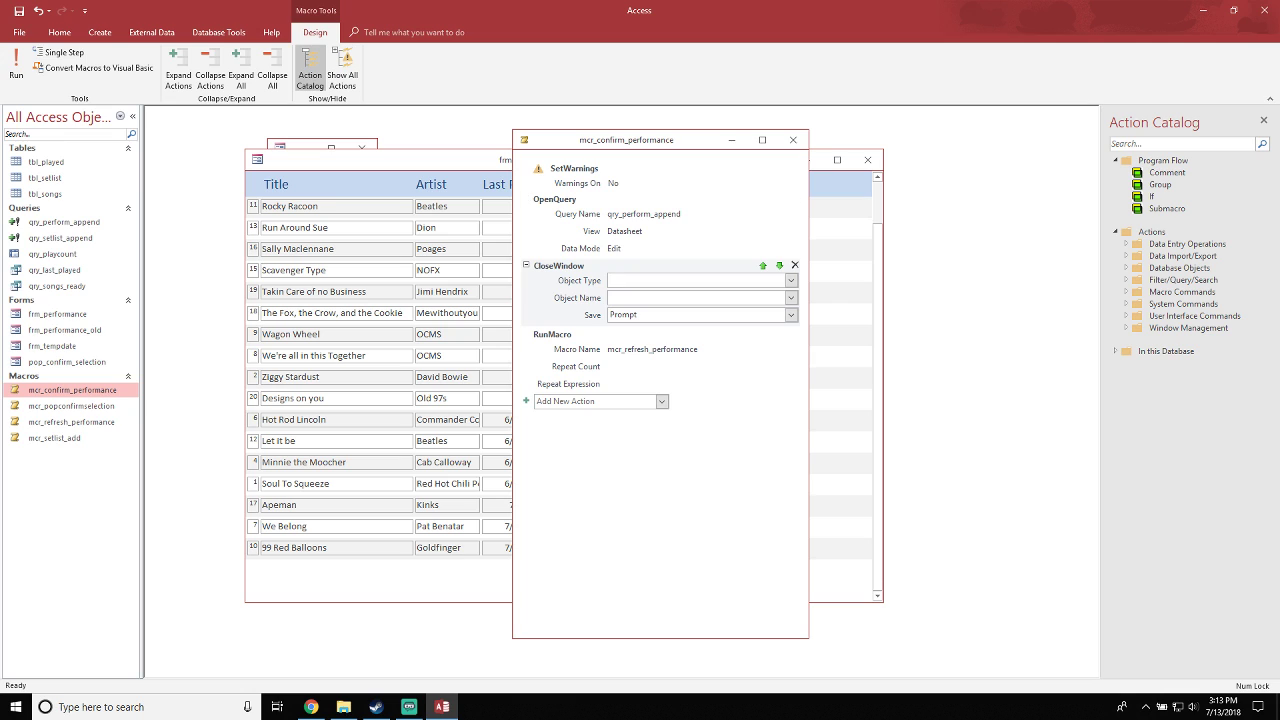
# Set the CloseWindow action to close the form pop_confirm_selection, and close mcr_confirm_performance with its changes saved
pyautogui.click(790, 280)
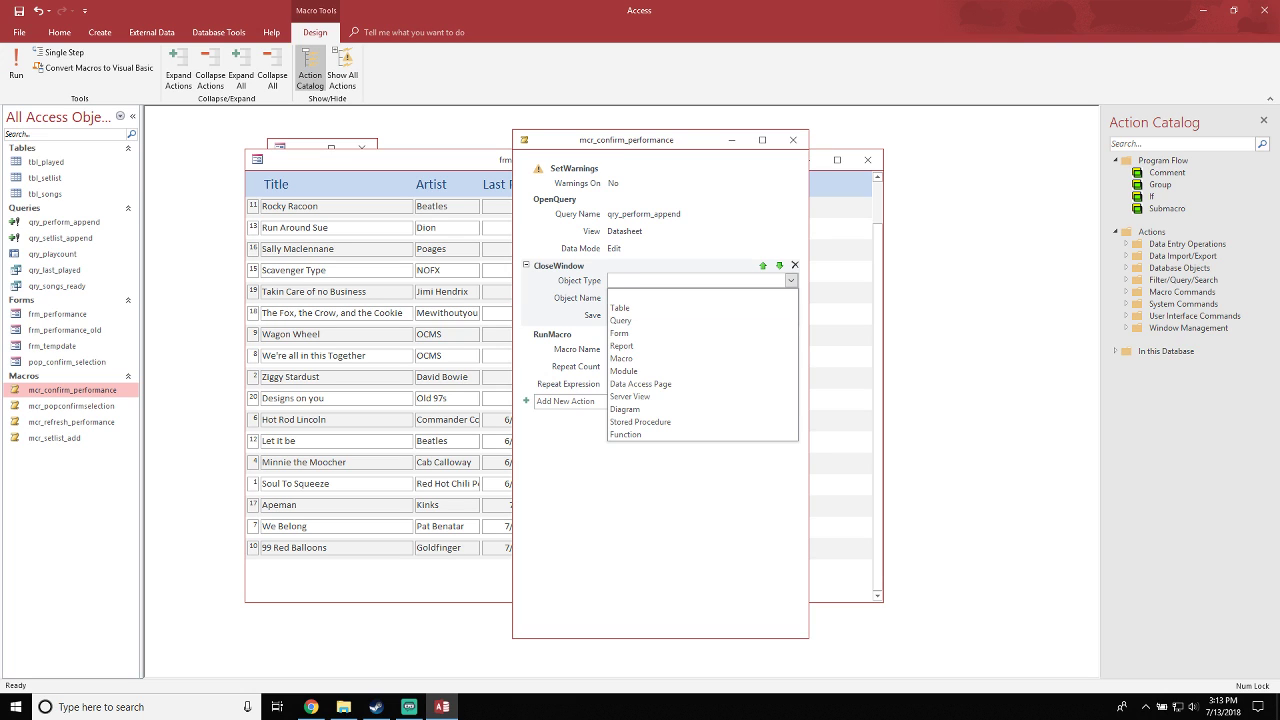
pyautogui.click(660, 333)
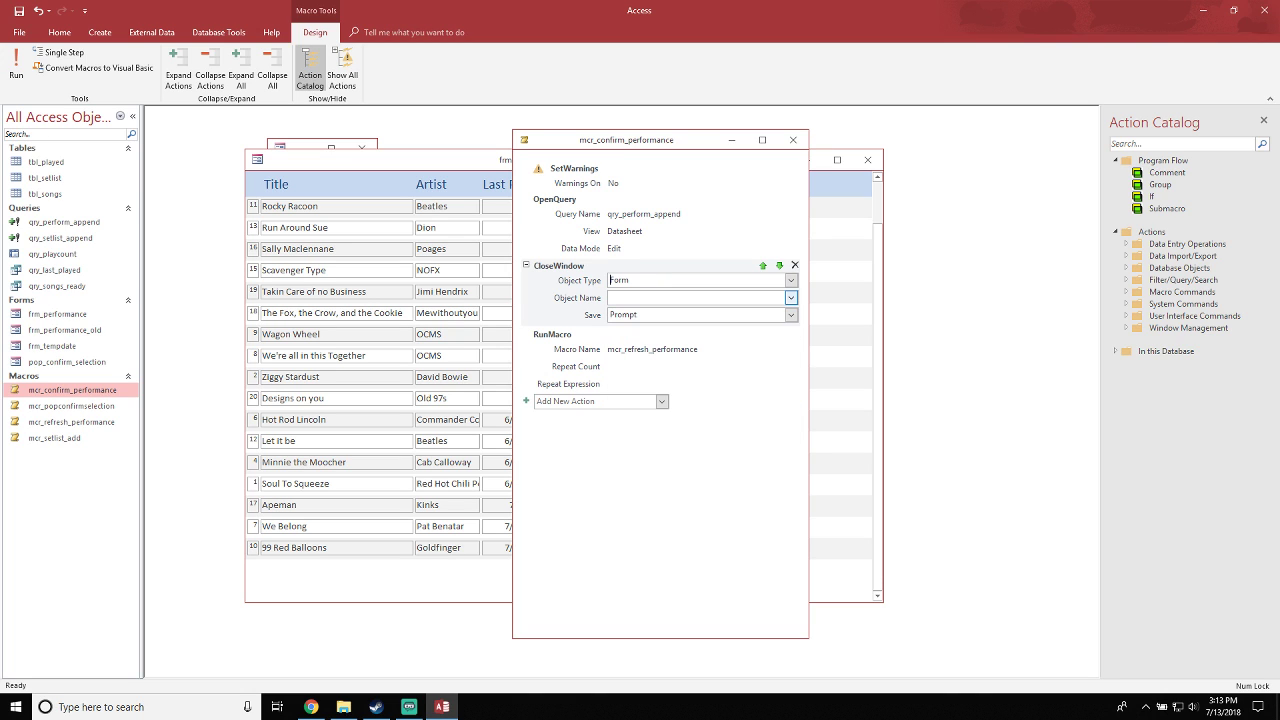
pyautogui.click(790, 297)
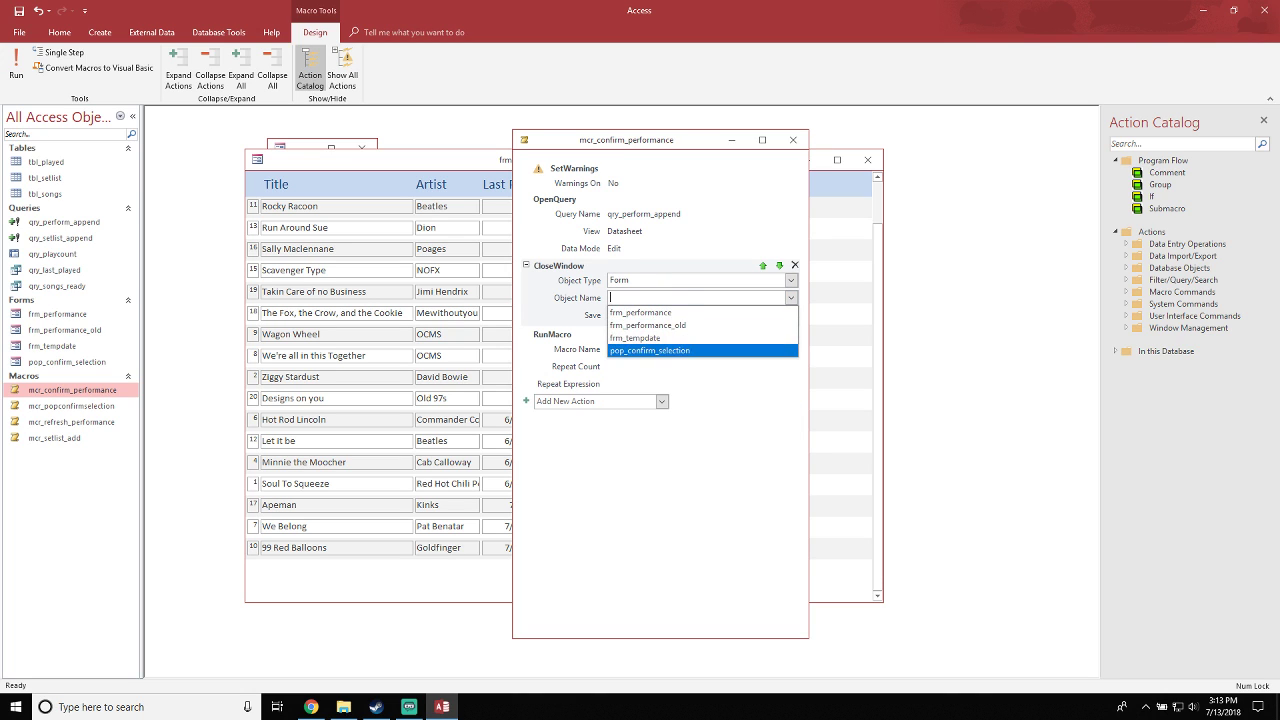
pyautogui.click(650, 352)
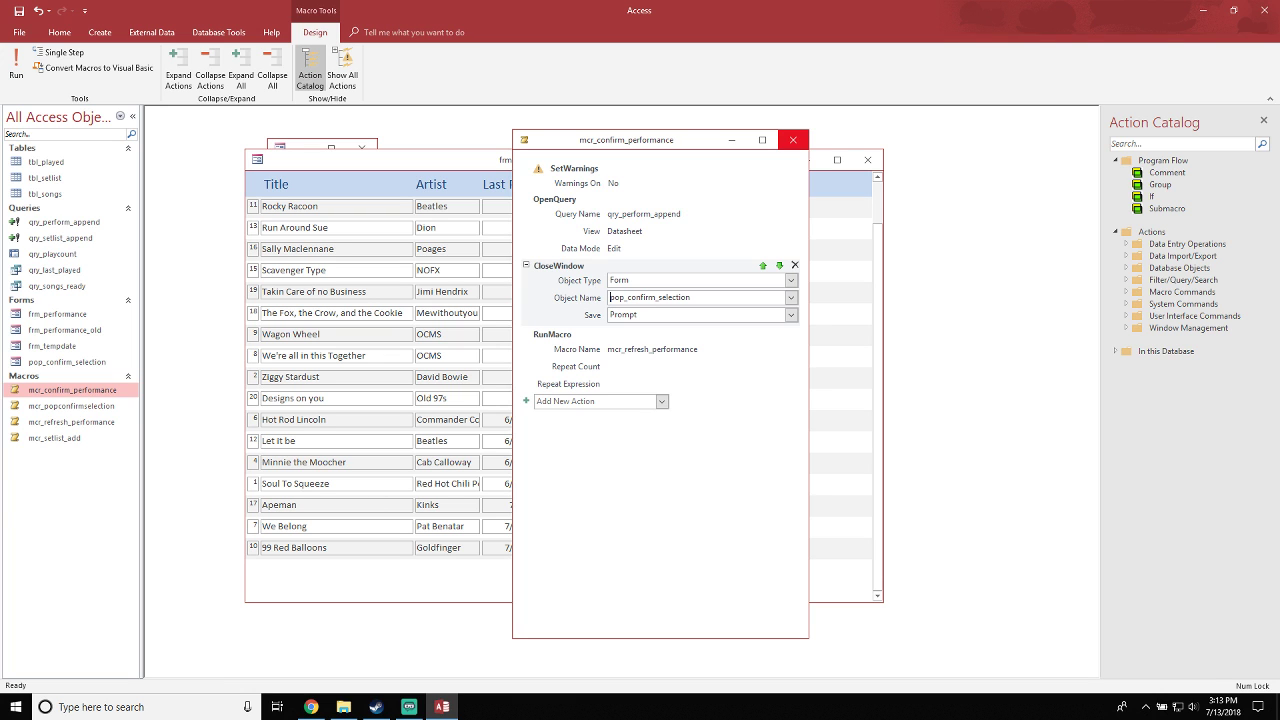
pyautogui.click(793, 140)
pyautogui.click(590, 391)
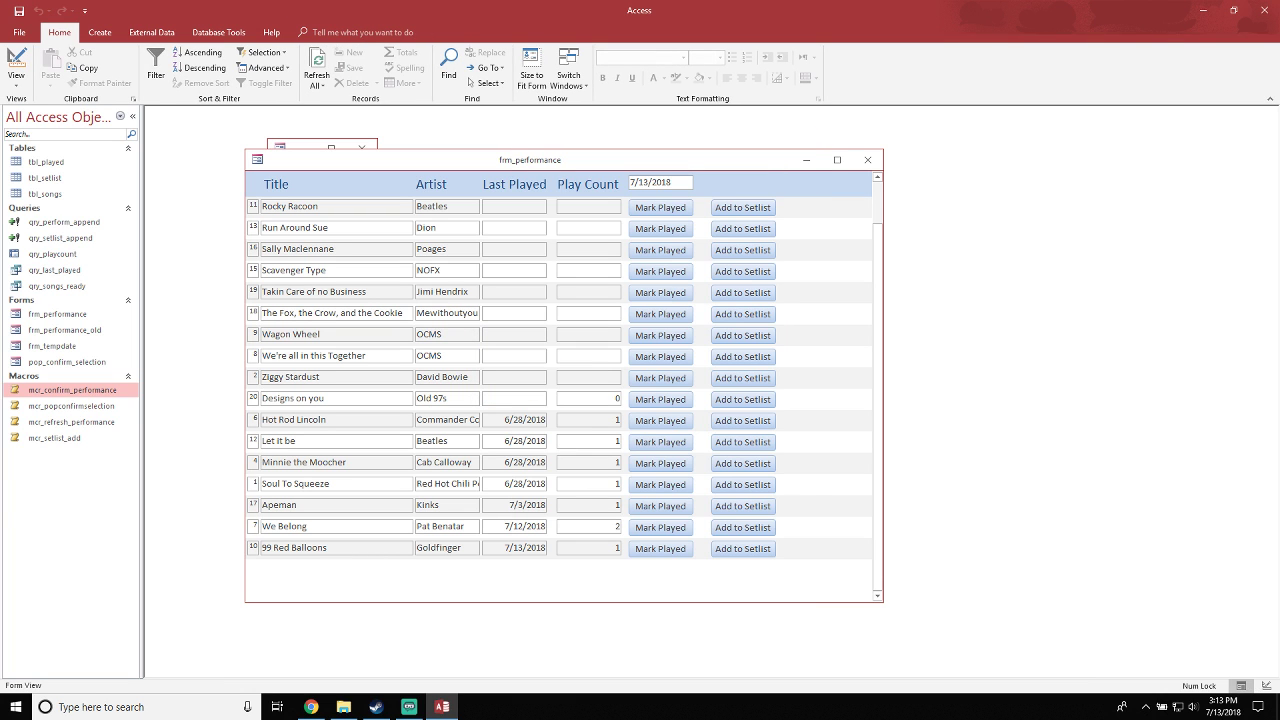
# Set the played date in the frm_performance header to 7/2/2018
pyautogui.press('BackSpace')
pyautogui.press('BackSpace')
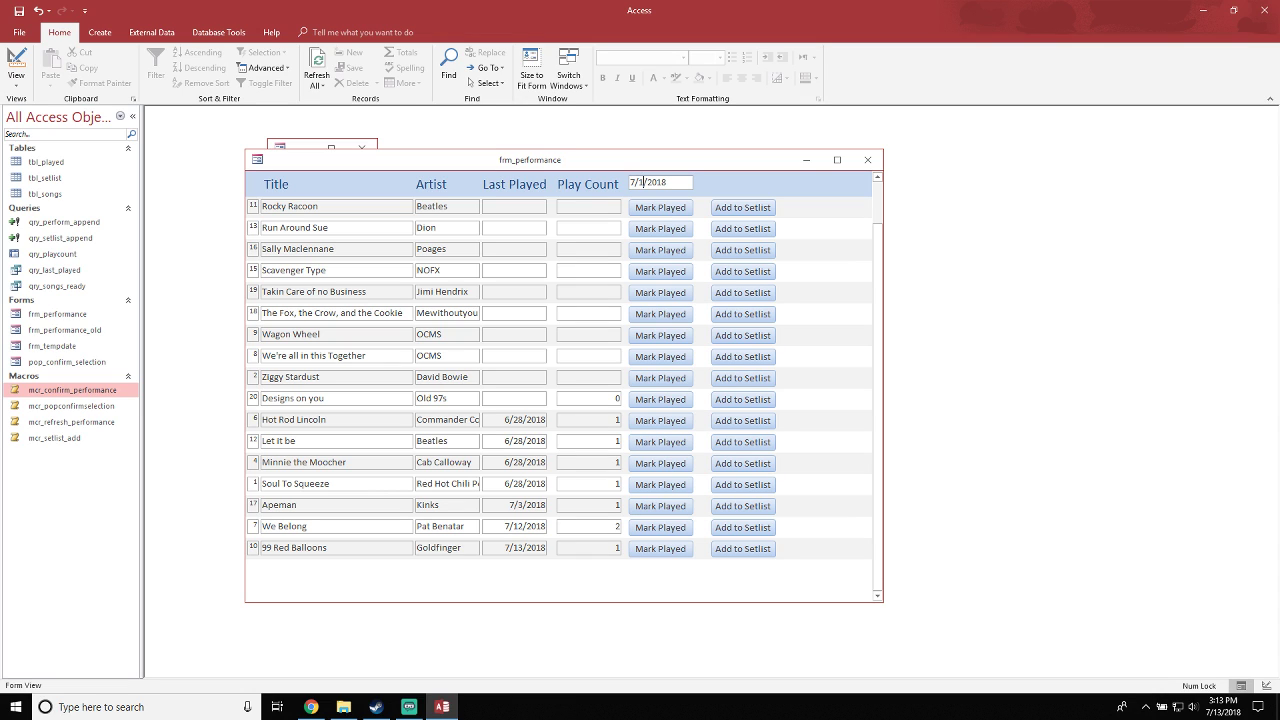
pyautogui.write('2')
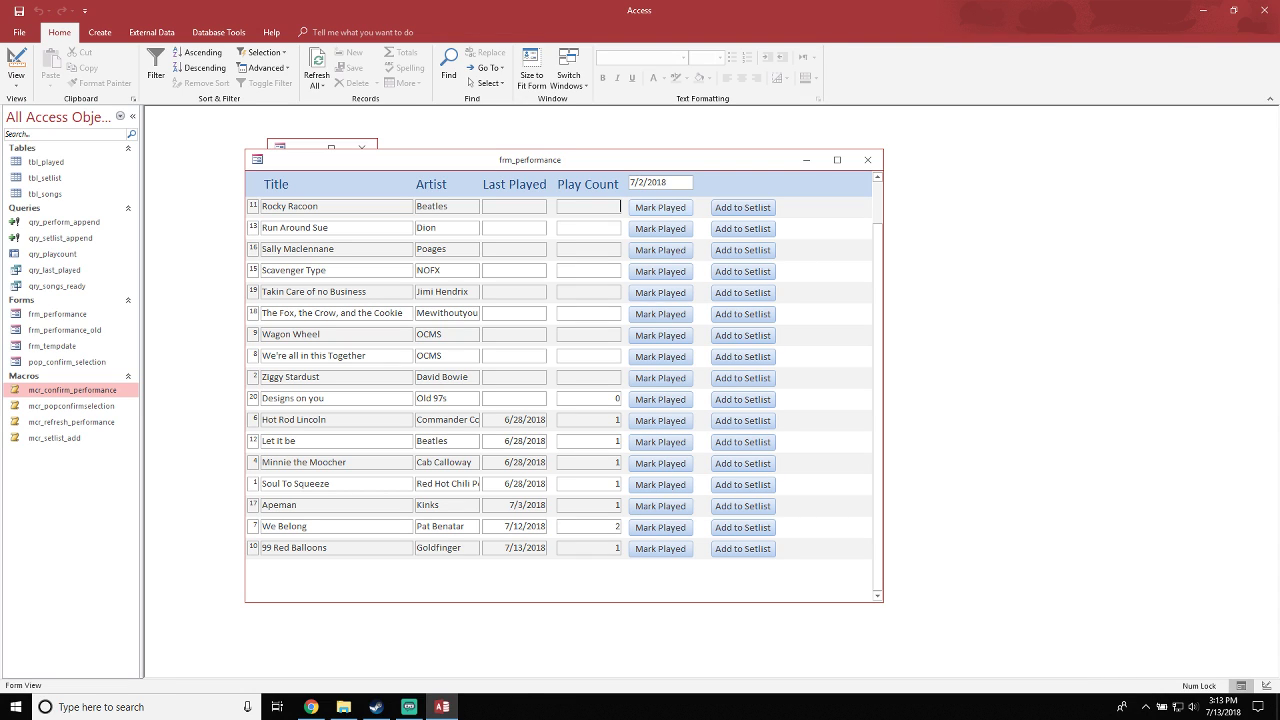
# Test the macro by marking Rocky Racoon and Plug in Baby as played, confirming each performance
pyautogui.click(660, 207)
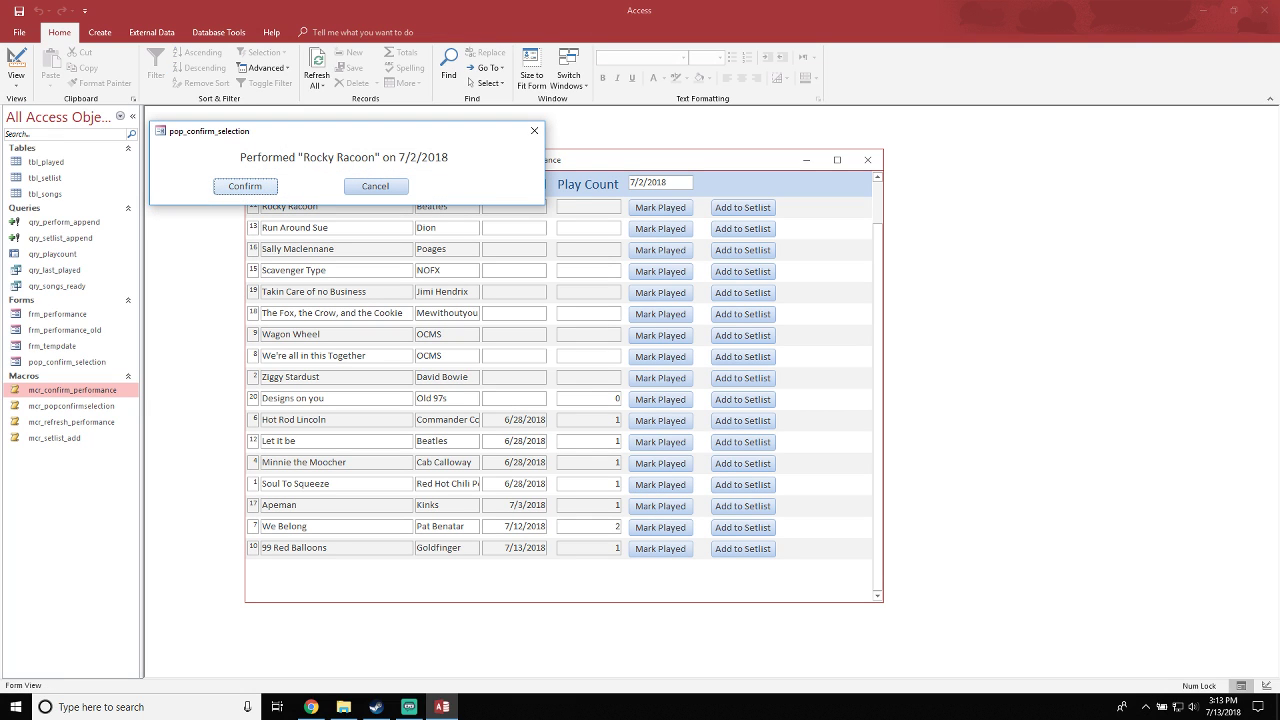
pyautogui.press('Return')
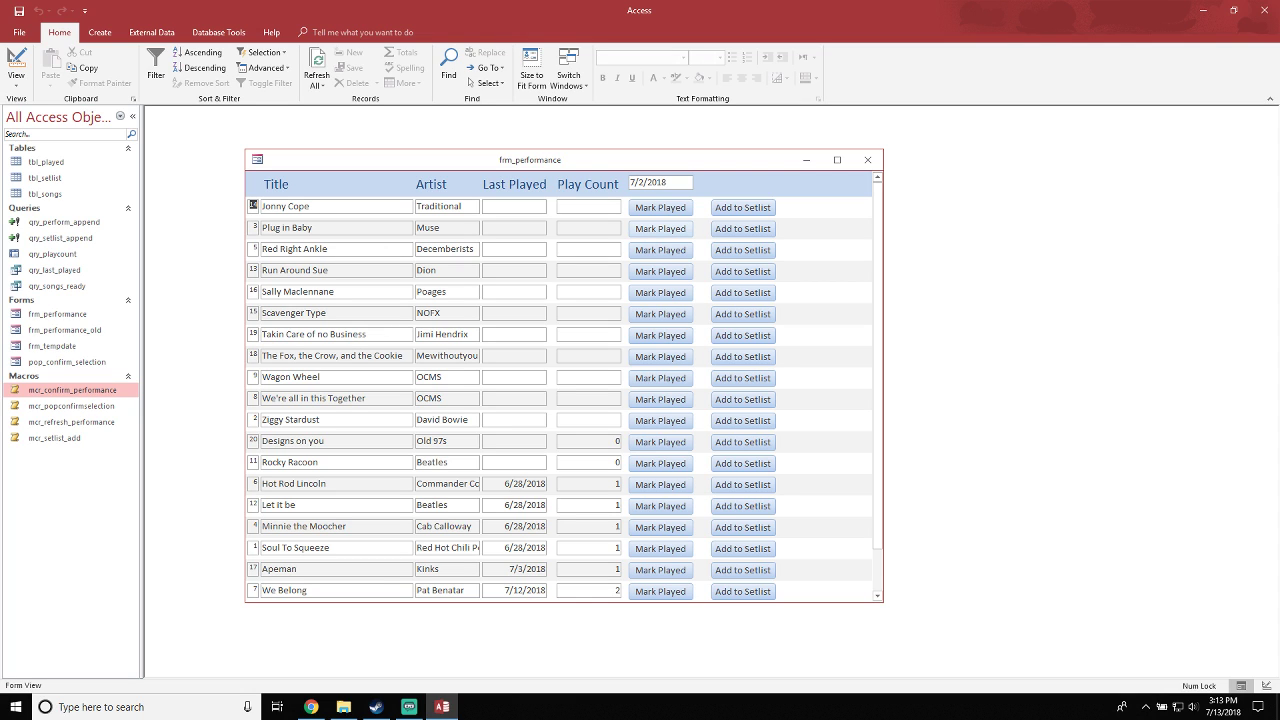
pyautogui.click(660, 228)
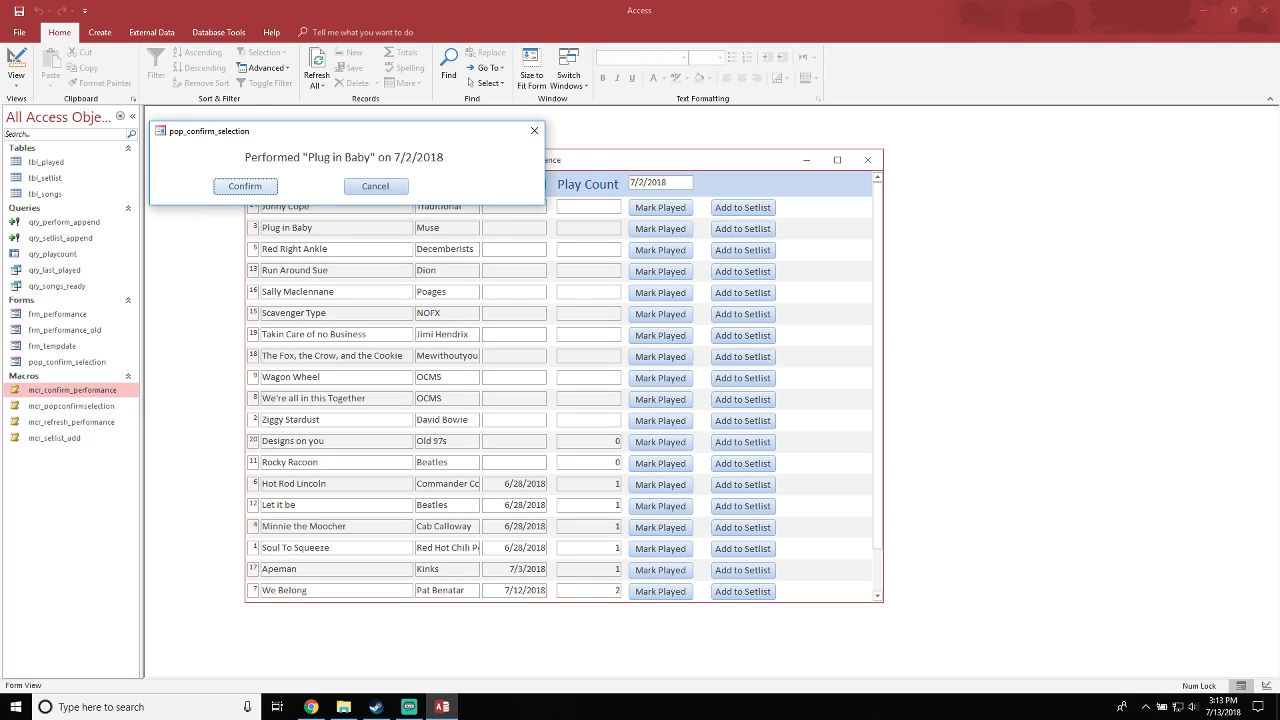
pyautogui.click(246, 187)
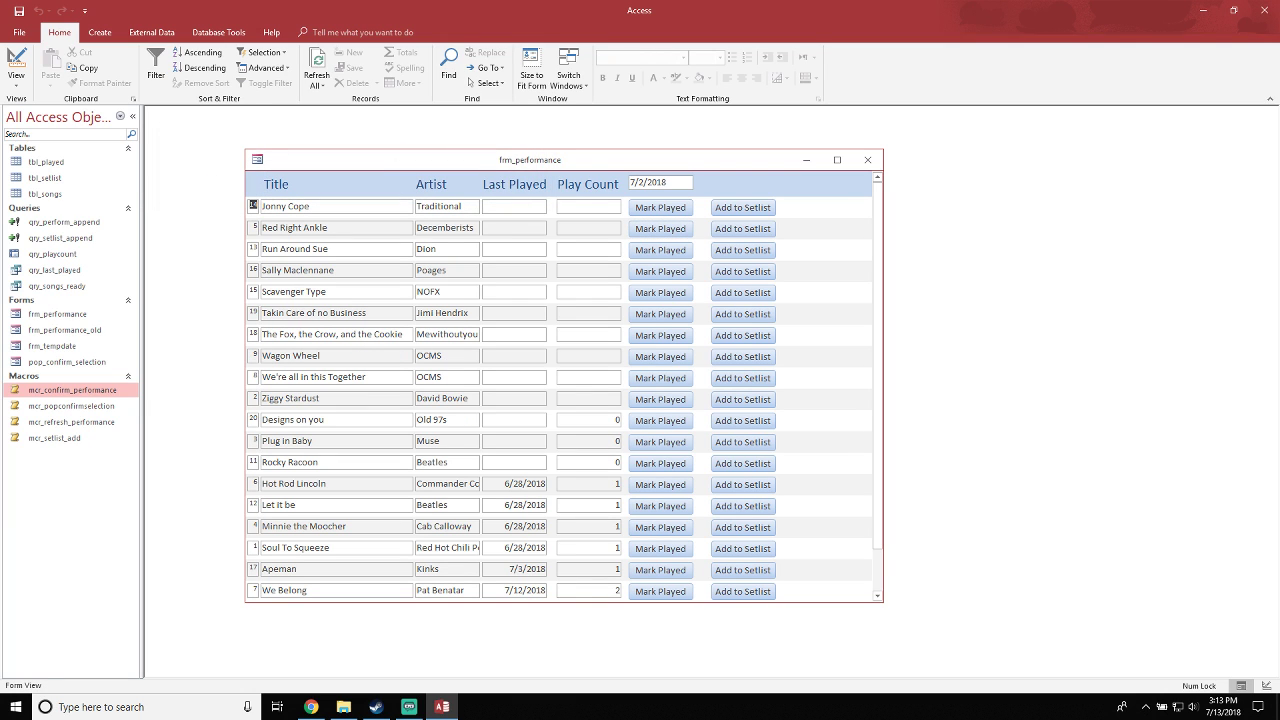
# Check the Plug in Baby play count in frm_performance and its recorded date in tbl_played, closing the table when done
pyautogui.click(614, 441)
pyautogui.click(255, 441)
pyautogui.click(615, 441)
pyautogui.doubleClick(46, 161)
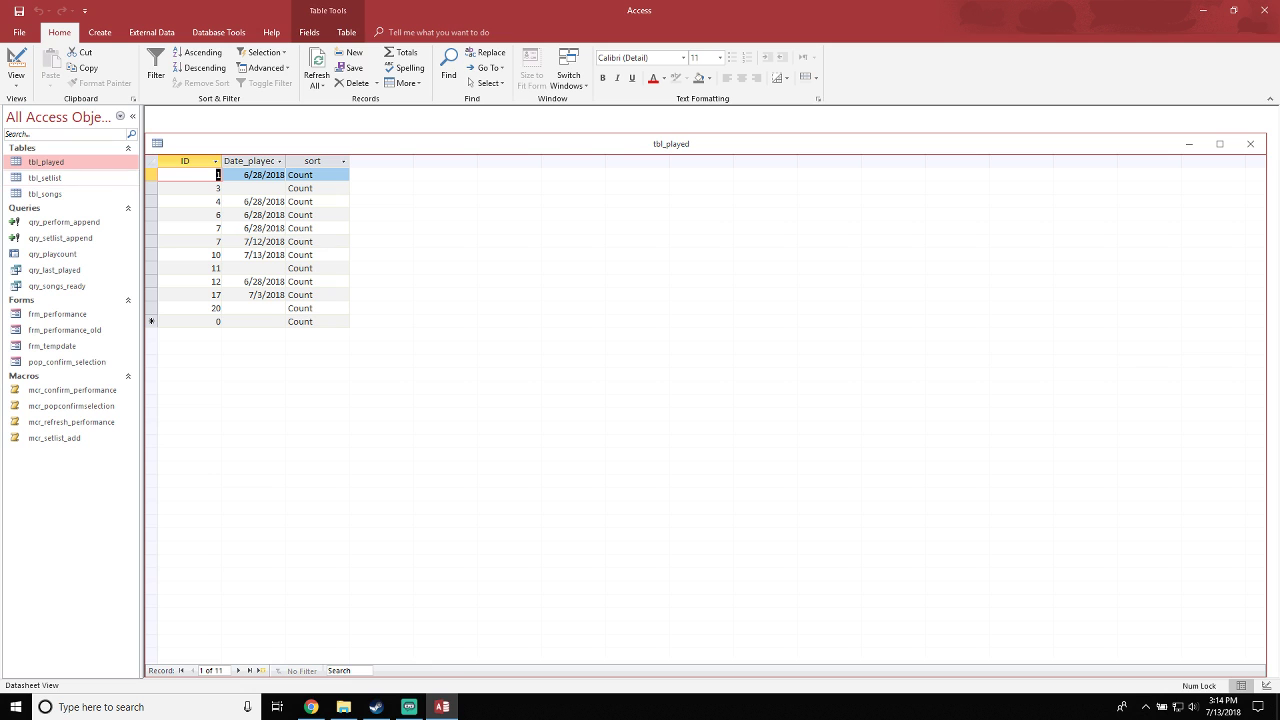
pyautogui.moveTo(1100, 144); pyautogui.dragTo(1121, 136)
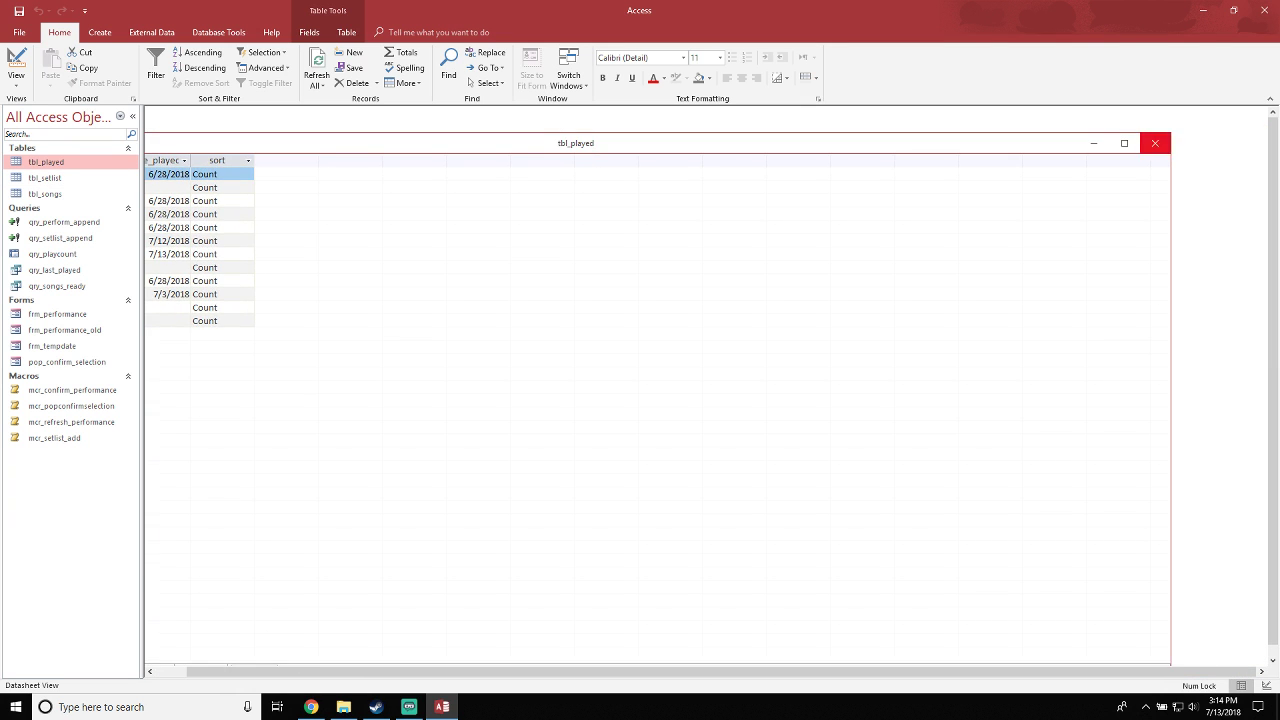
pyautogui.click(1156, 143)
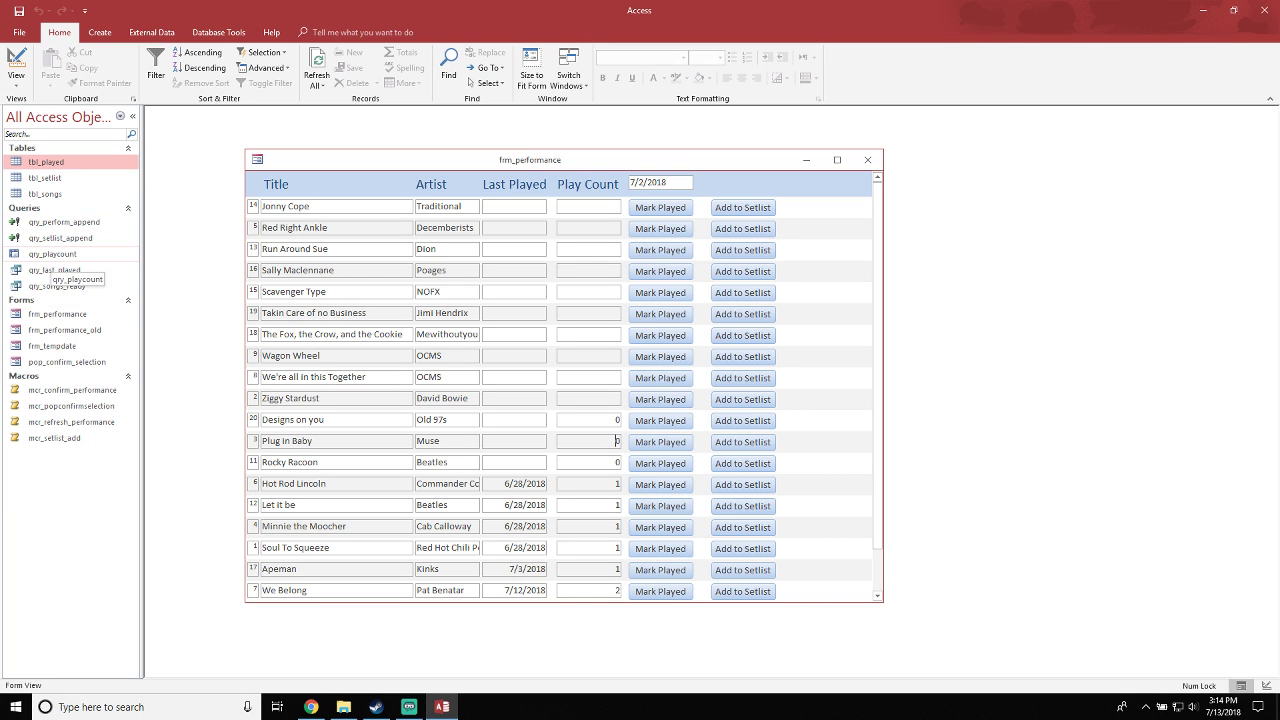
# Examine the Count values for each song ID in qry_playcount, then close the query
pyautogui.doubleClick(52, 254)
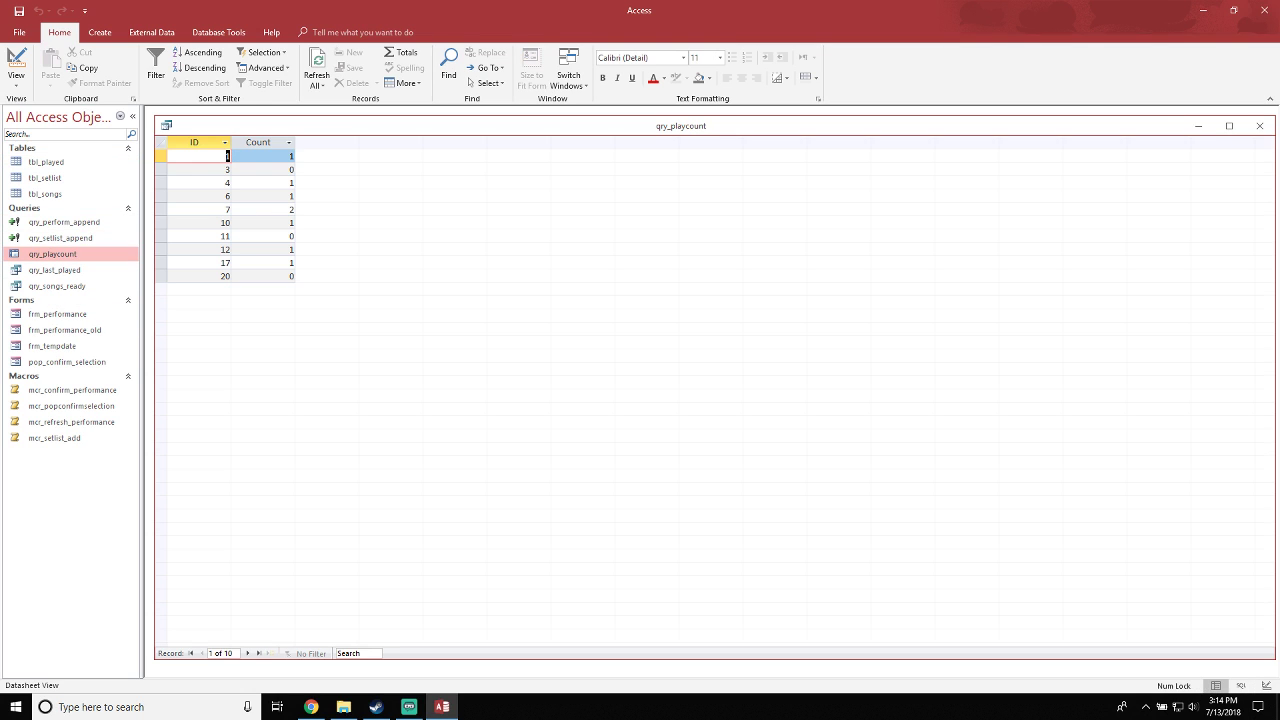
pyautogui.press('Tab')
pyautogui.press('Down')
pyautogui.press('Down')
pyautogui.press('Down')
pyautogui.press('Down')
pyautogui.press('Down')
pyautogui.press('Down')
pyautogui.press('Down')
pyautogui.press('Down')
pyautogui.press('Down')
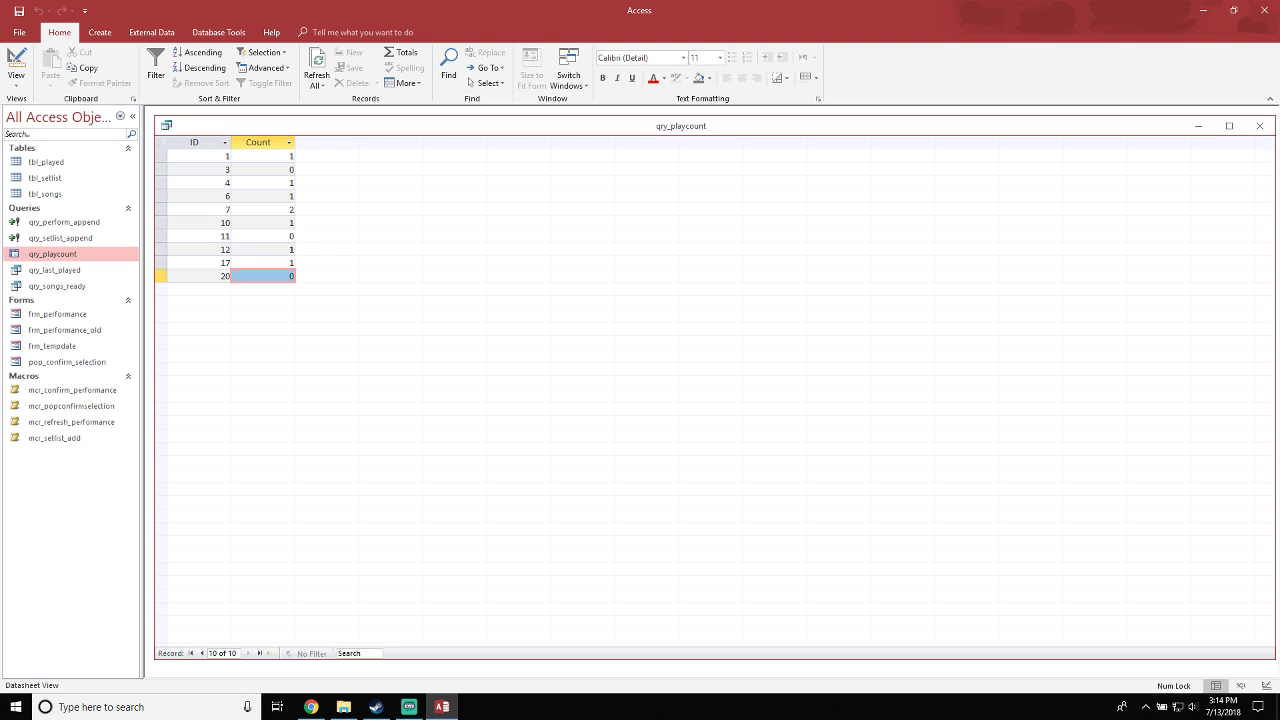
pyautogui.press('Up')
pyautogui.press('Up')
pyautogui.press('Up')
pyautogui.press('Up')
pyautogui.press('Up')
pyautogui.press('Up')
pyautogui.press('Up')
pyautogui.press('Up')
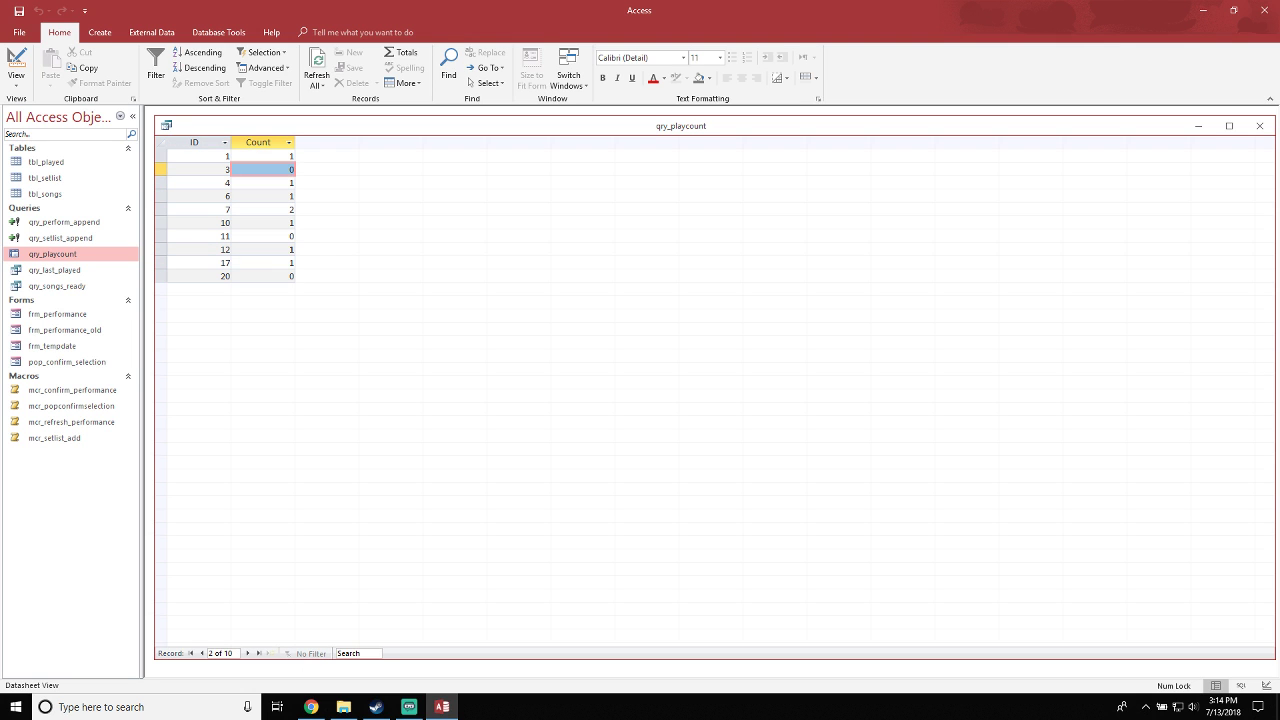
pyautogui.moveTo(520, 126); pyautogui.dragTo(680, 140)
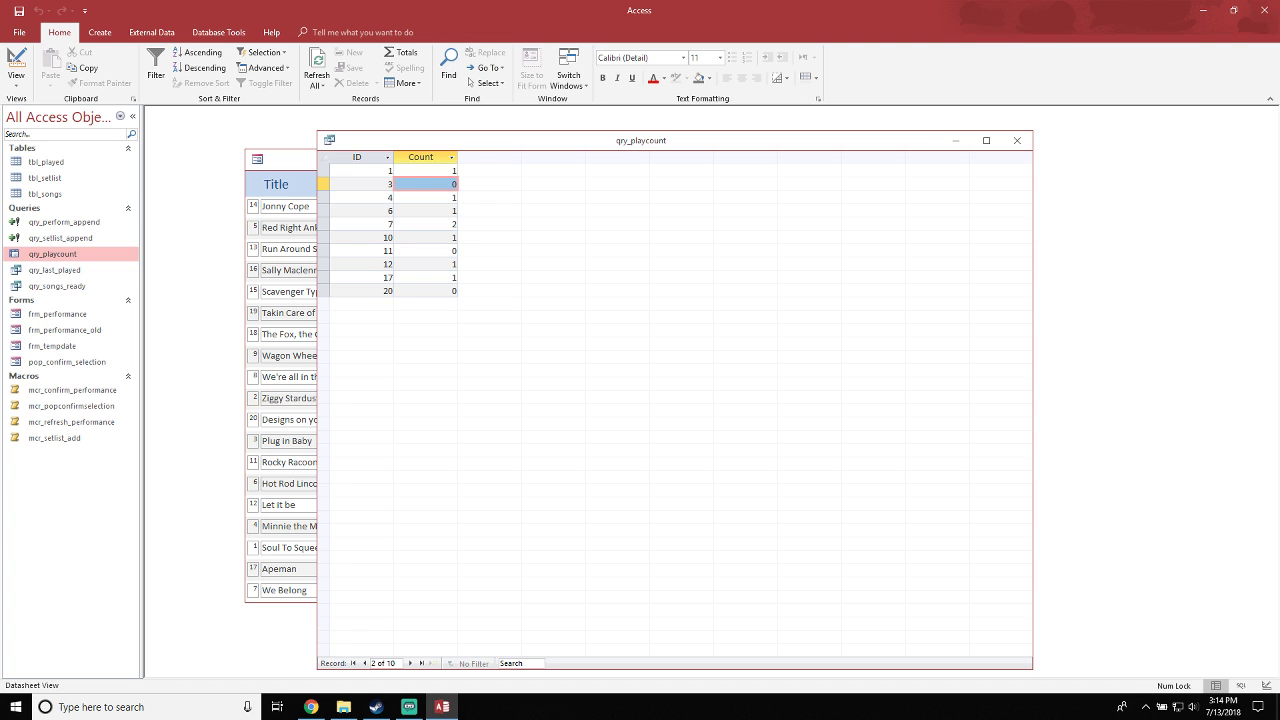
pyautogui.click(1017, 140)
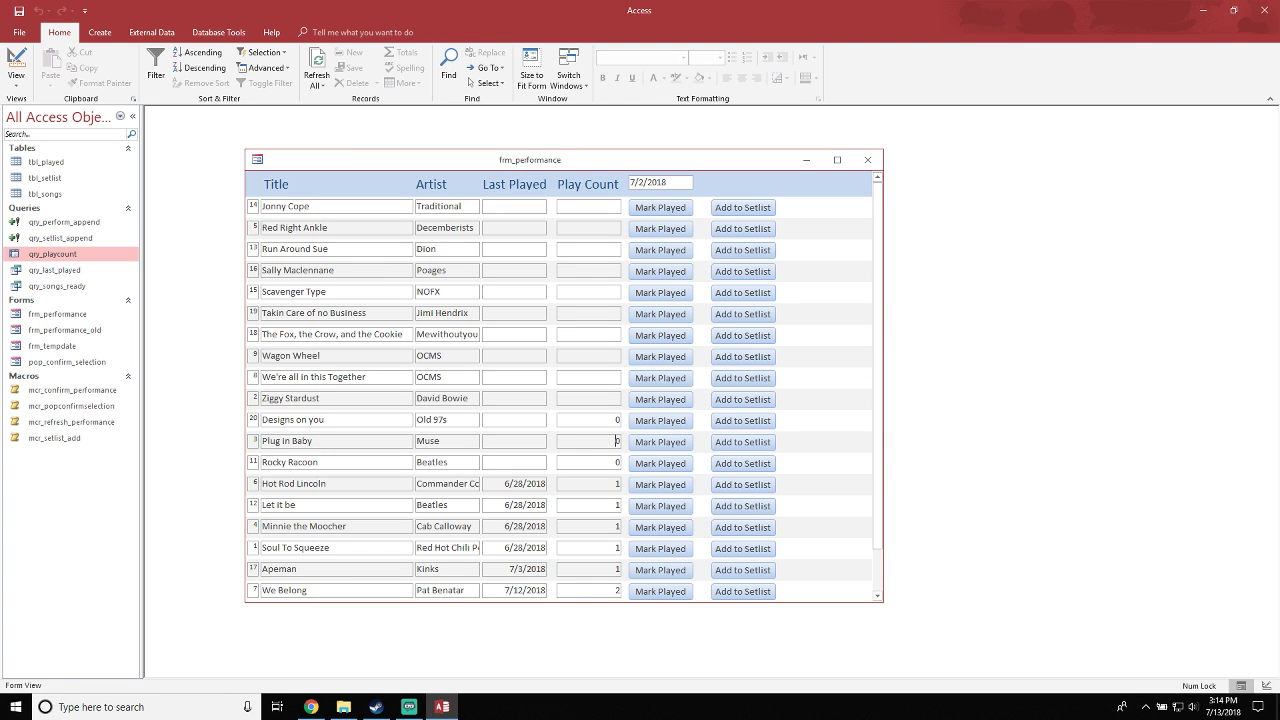
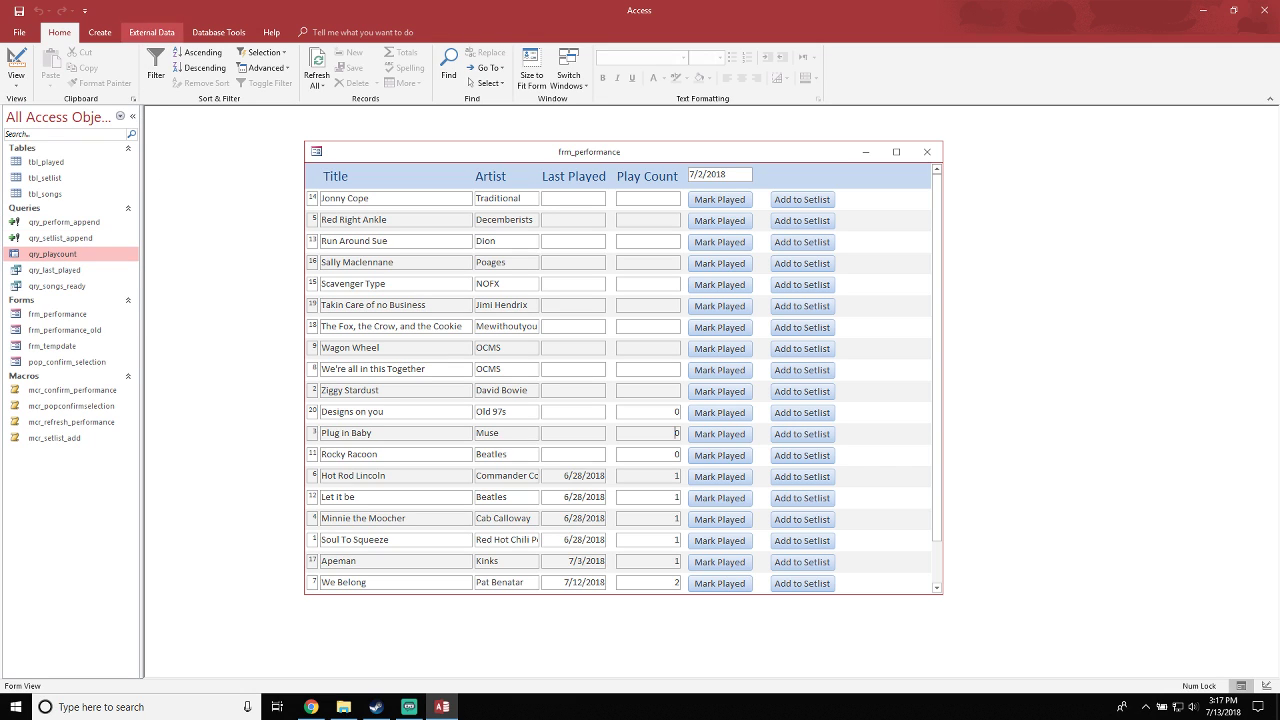
# Create a new query in Design view with tbl_played and tbl_songs, spacing the two tables apart
pyautogui.click(100, 32)
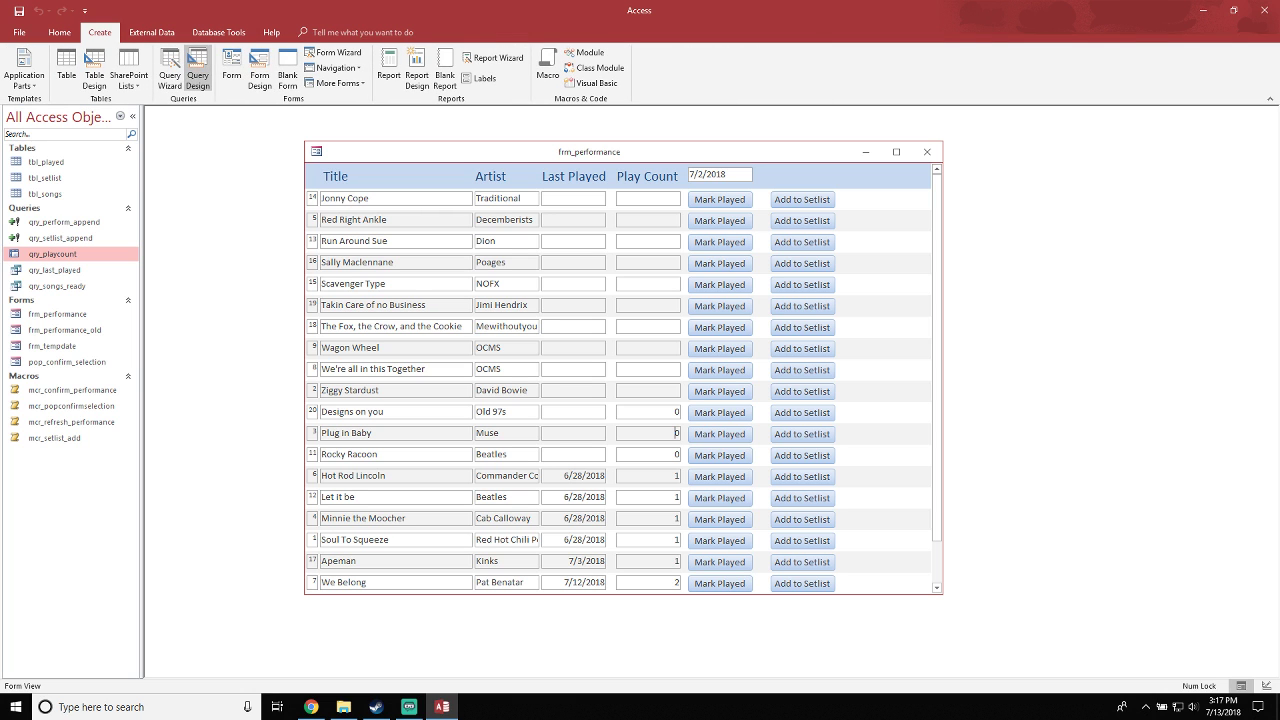
pyautogui.click(198, 70)
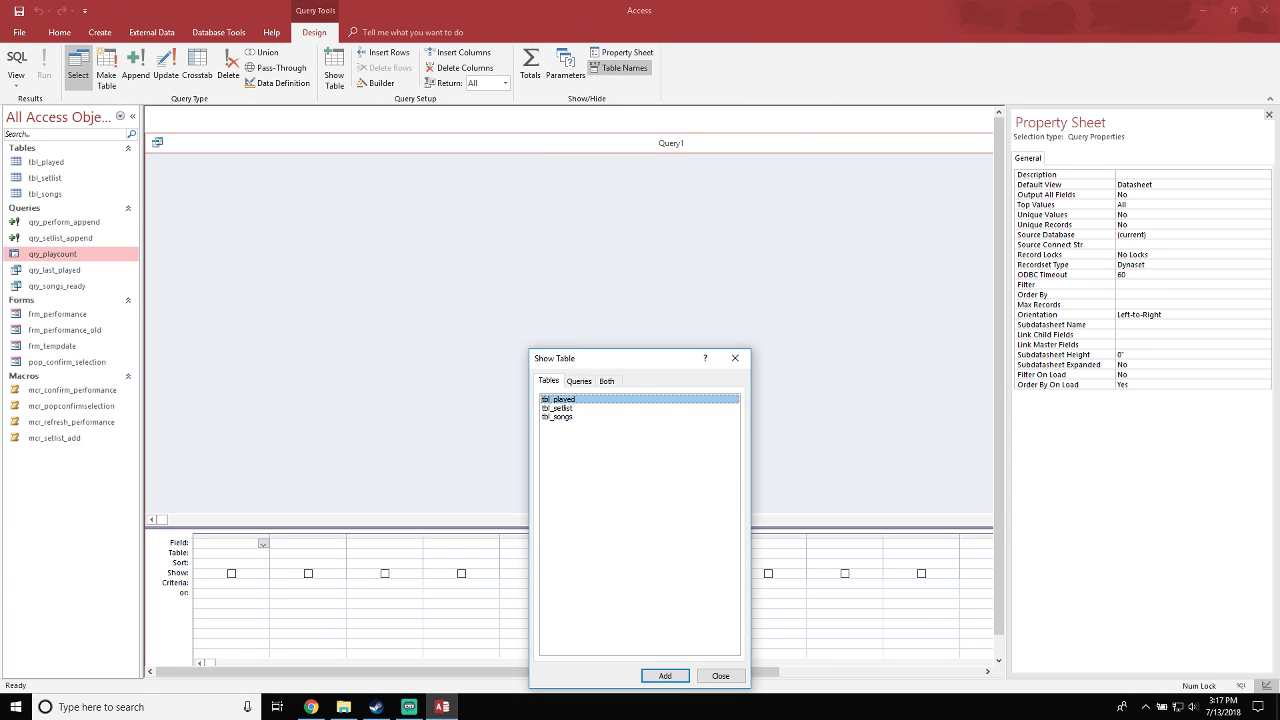
pyautogui.press('Return')
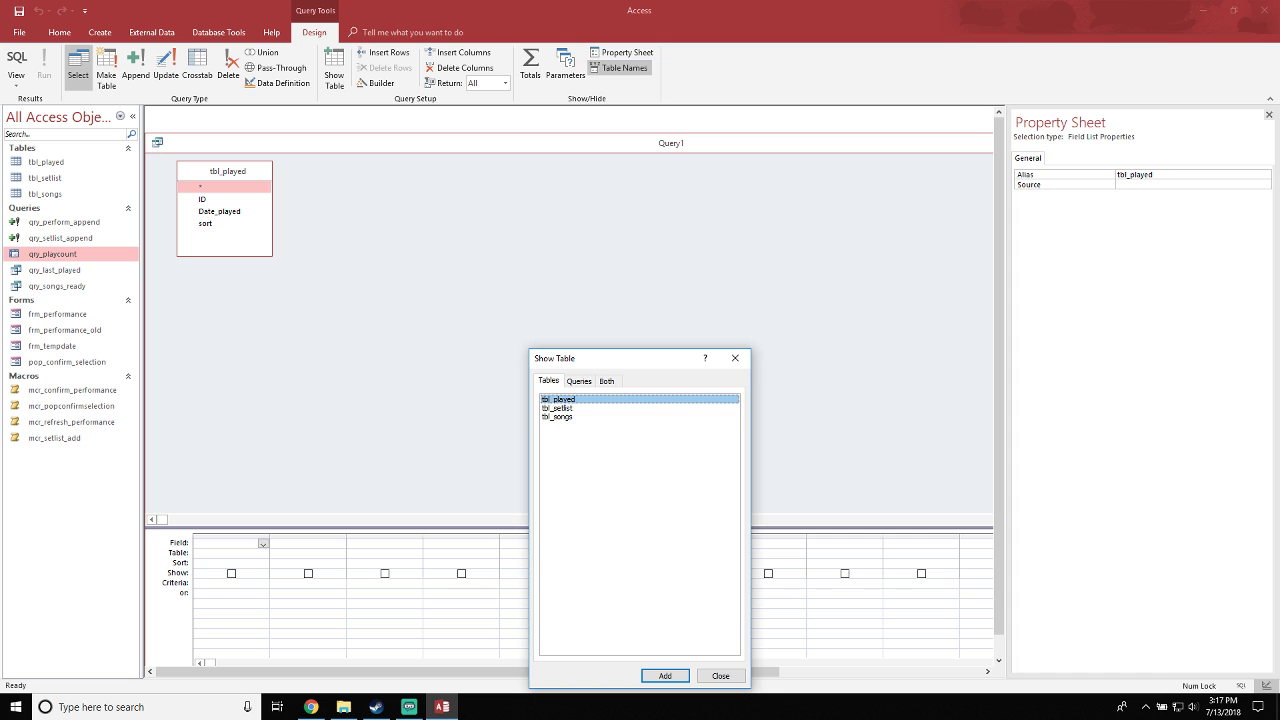
pyautogui.press('Down')
pyautogui.press('Down')
pyautogui.press('Return')
pyautogui.click(720, 676)
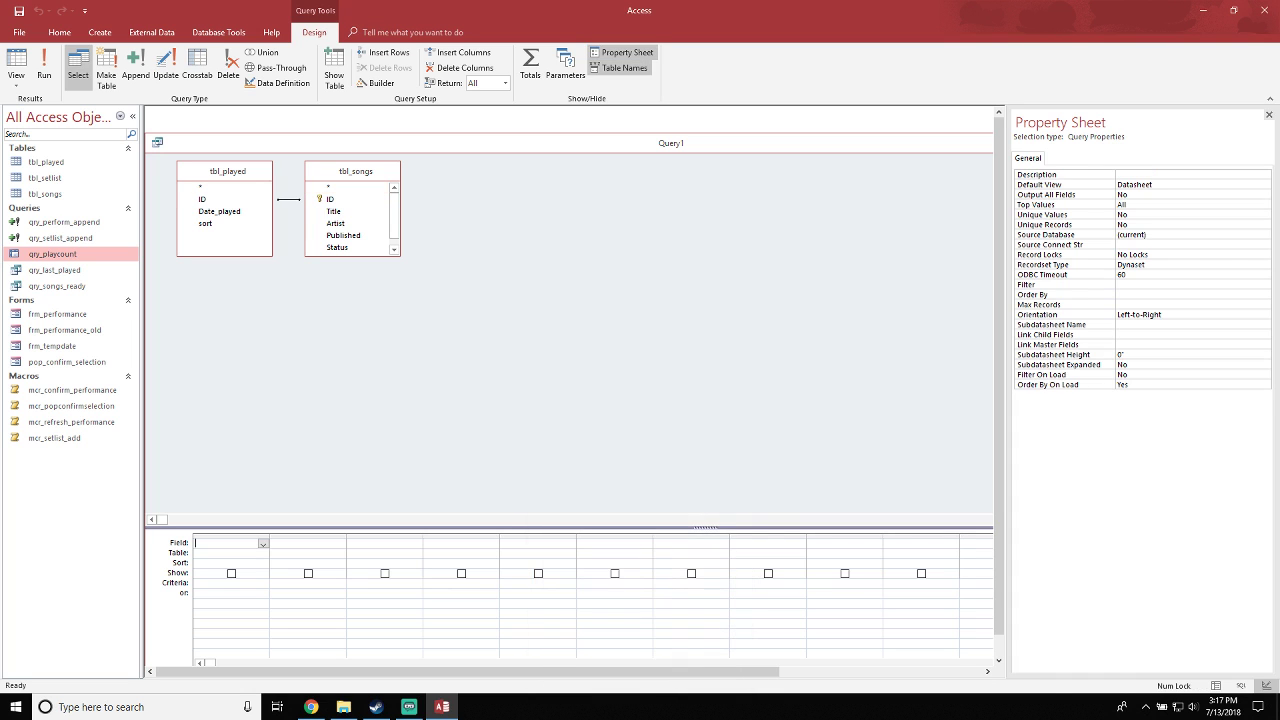
pyautogui.moveTo(355, 171); pyautogui.dragTo(483, 197)
pyautogui.moveTo(228, 171); pyautogui.dragTo(282, 197)
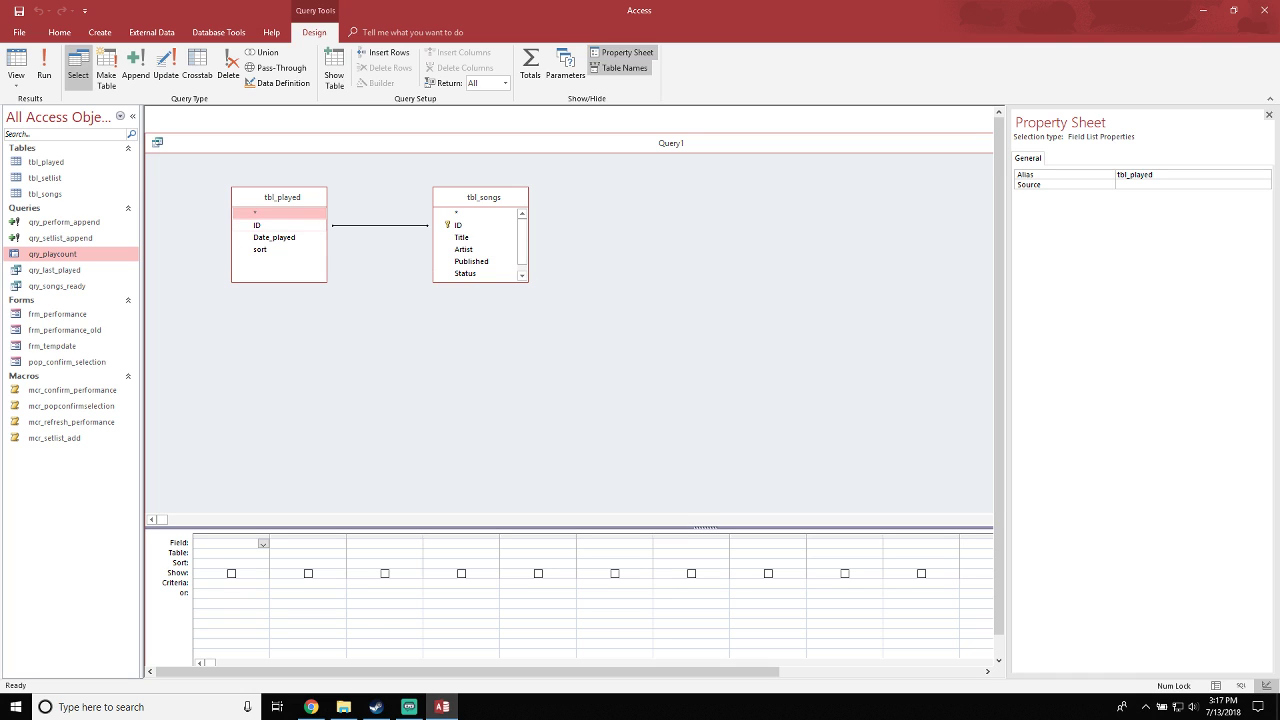
# Add ID and Date_played from tbl_played plus Title, Artist, Published and Status from tbl_songs, and run the query
pyautogui.doubleClick(257, 225)
pyautogui.doubleClick(274, 237)
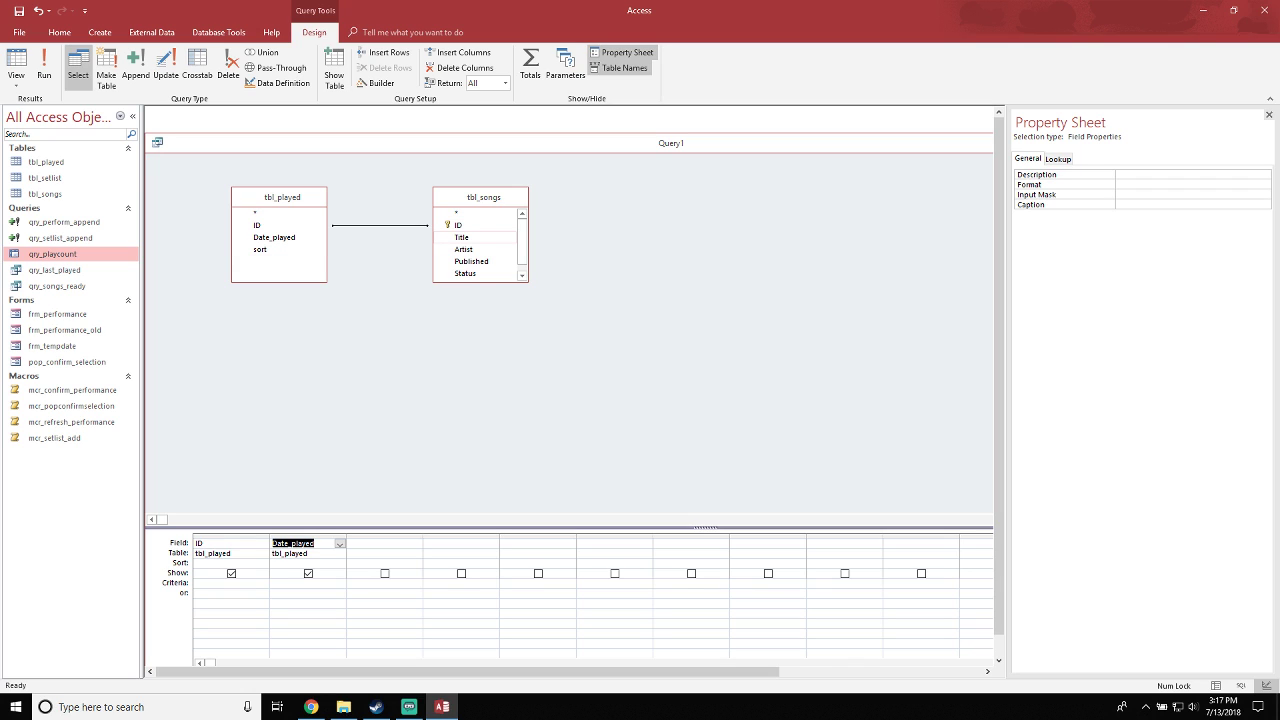
pyautogui.click(462, 238)
pyautogui.hotkey('shift', 'Down')
pyautogui.hotkey('shift', 'Down')
pyautogui.hotkey('shift', 'Down')
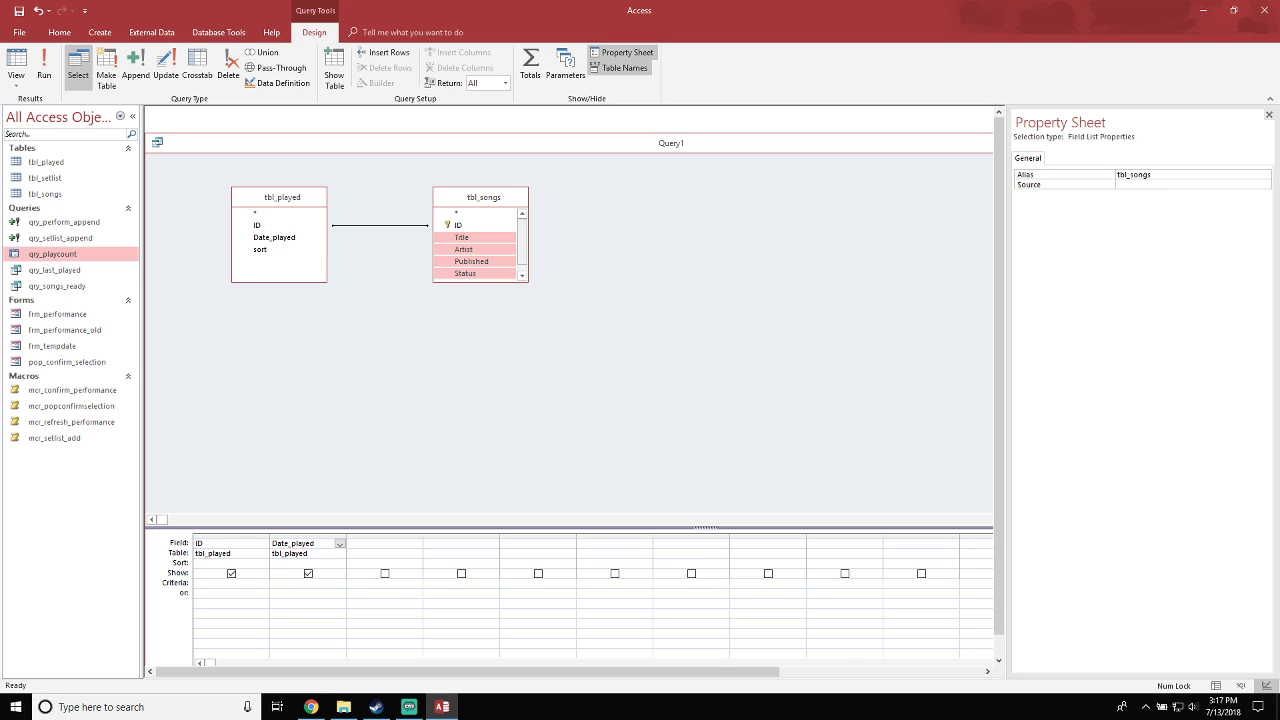
pyautogui.moveTo(465, 262); pyautogui.dragTo(385, 544)
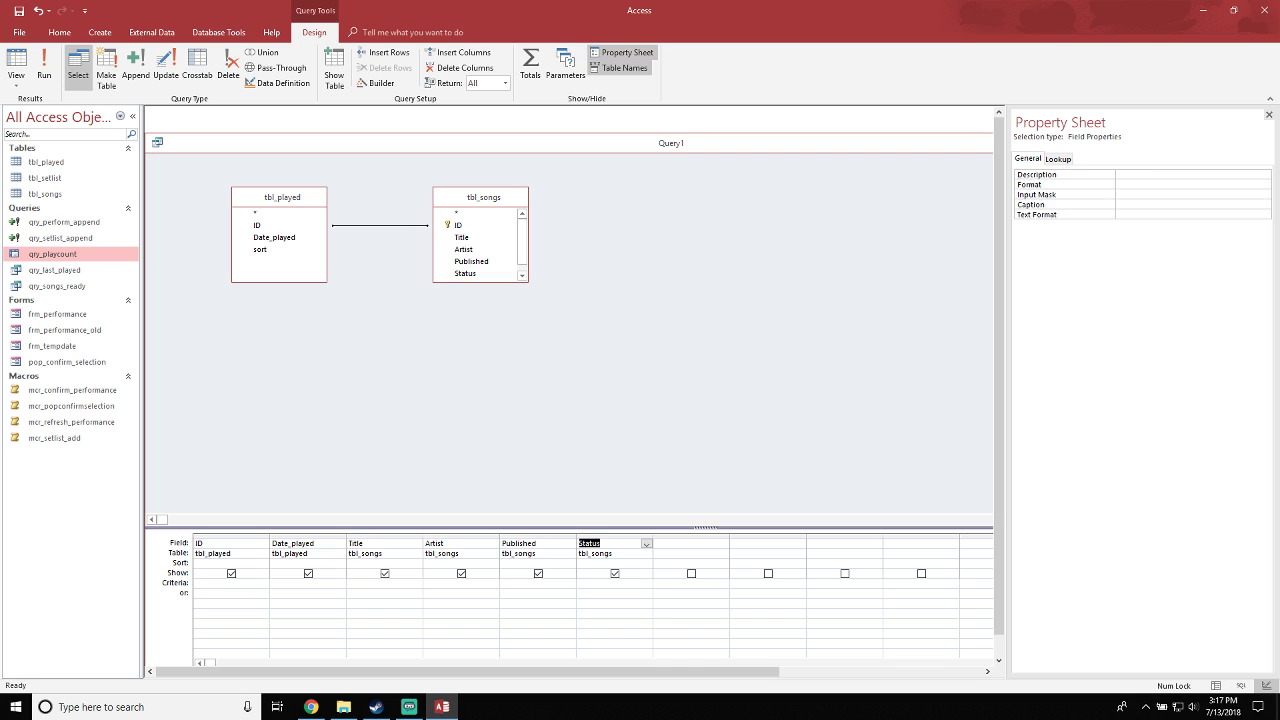
pyautogui.click(44, 66)
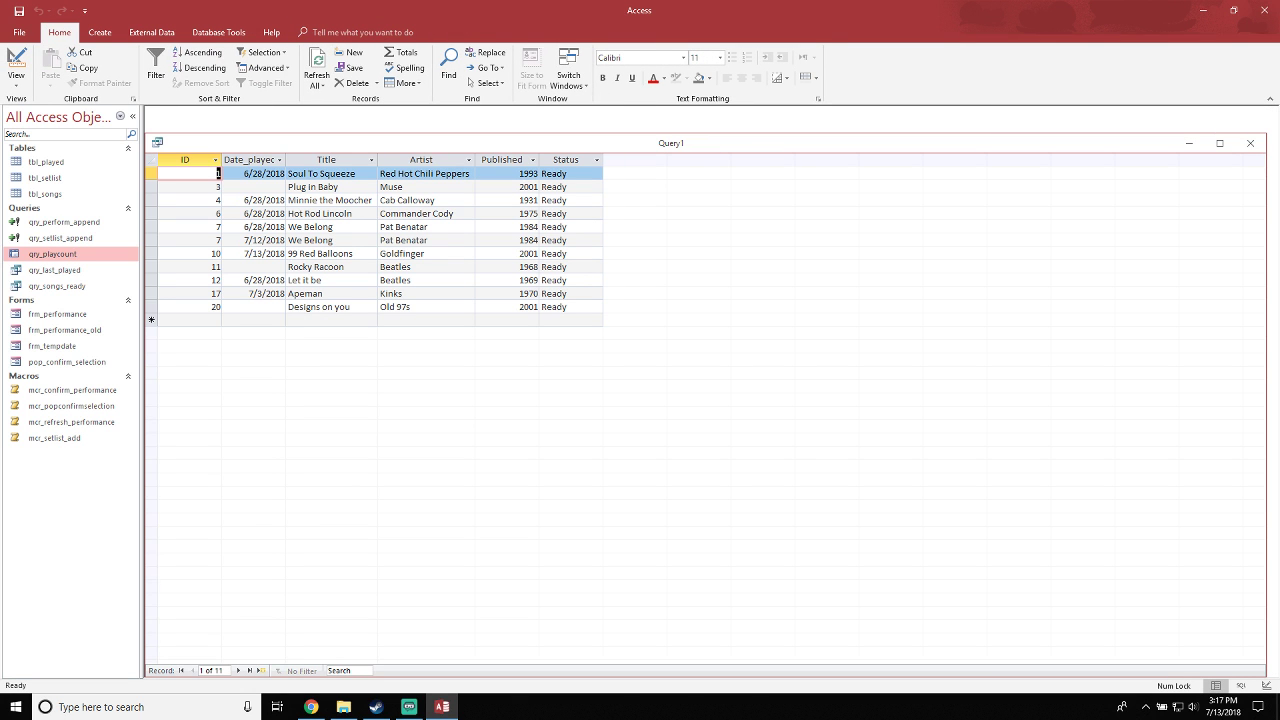
# Examine the query rows with a blank Date_played, including Plug in Baby, and close the query without saving
pyautogui.moveTo(671, 143); pyautogui.dragTo(759, 161)
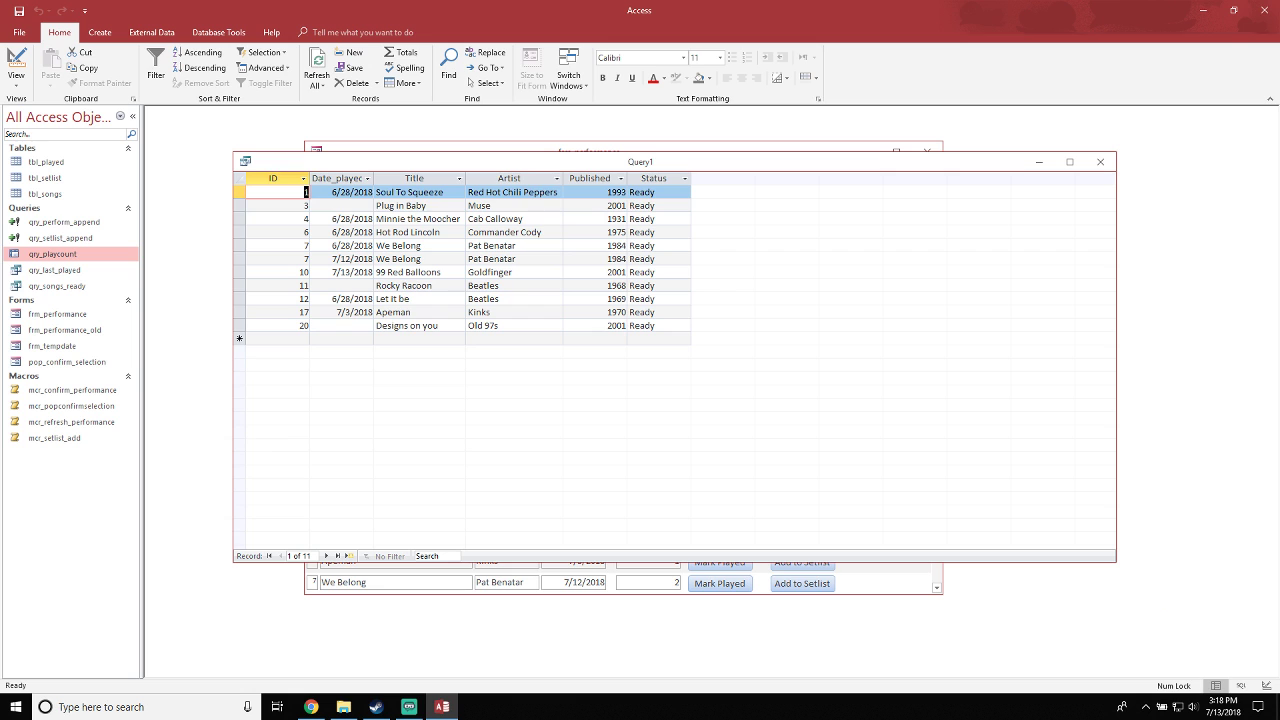
pyautogui.click(335, 206)
pyautogui.click(335, 286)
pyautogui.click(314, 326)
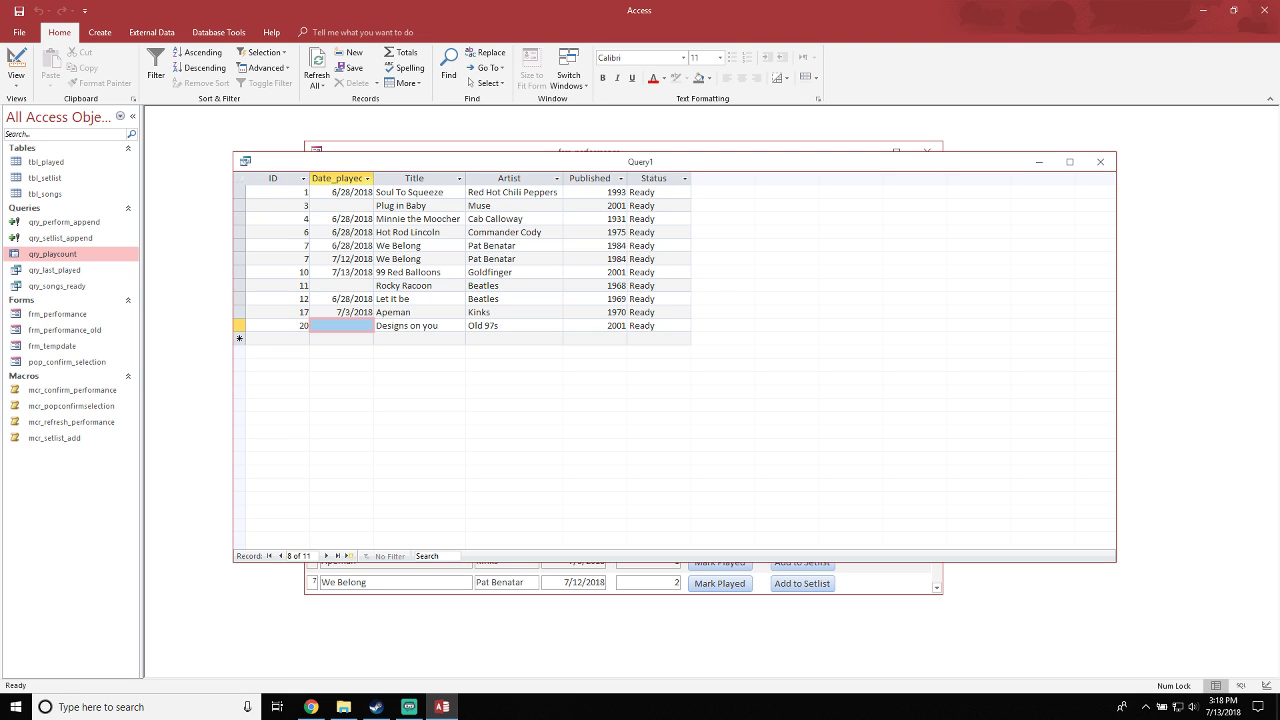
pyautogui.moveTo(314, 326); pyautogui.dragTo(655, 326)
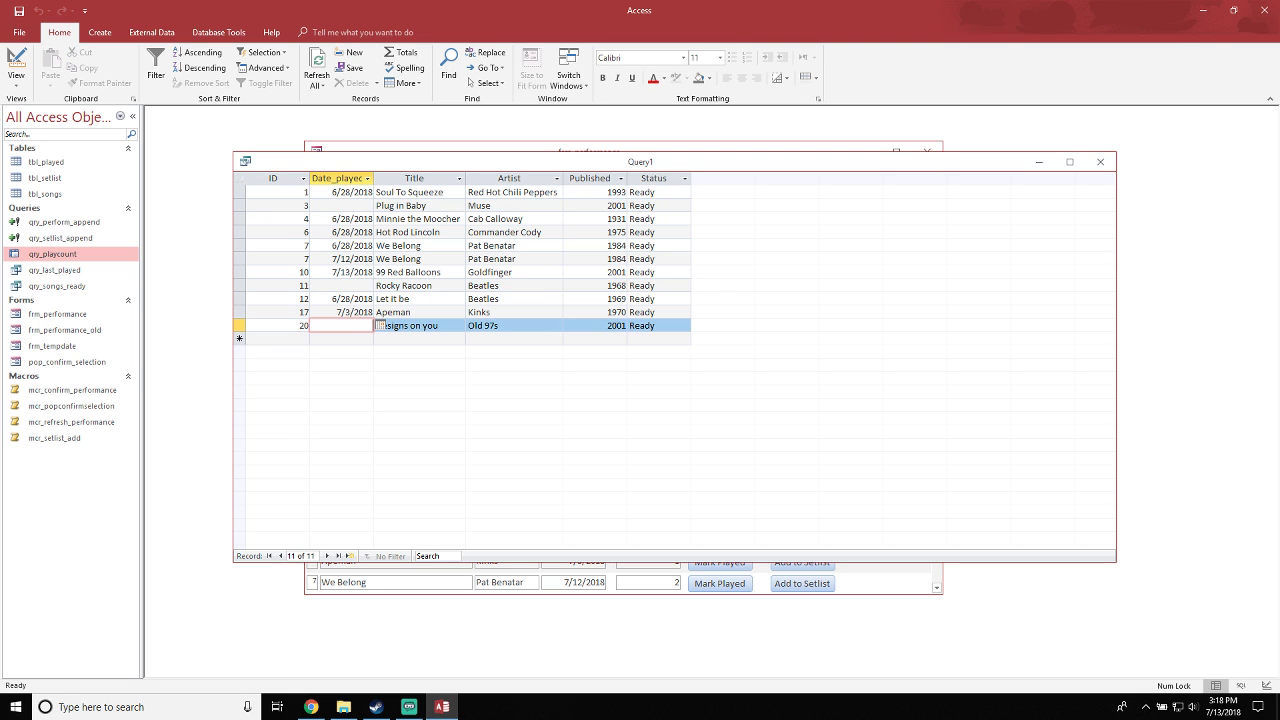
pyautogui.moveTo(700, 162); pyautogui.dragTo(714, 211)
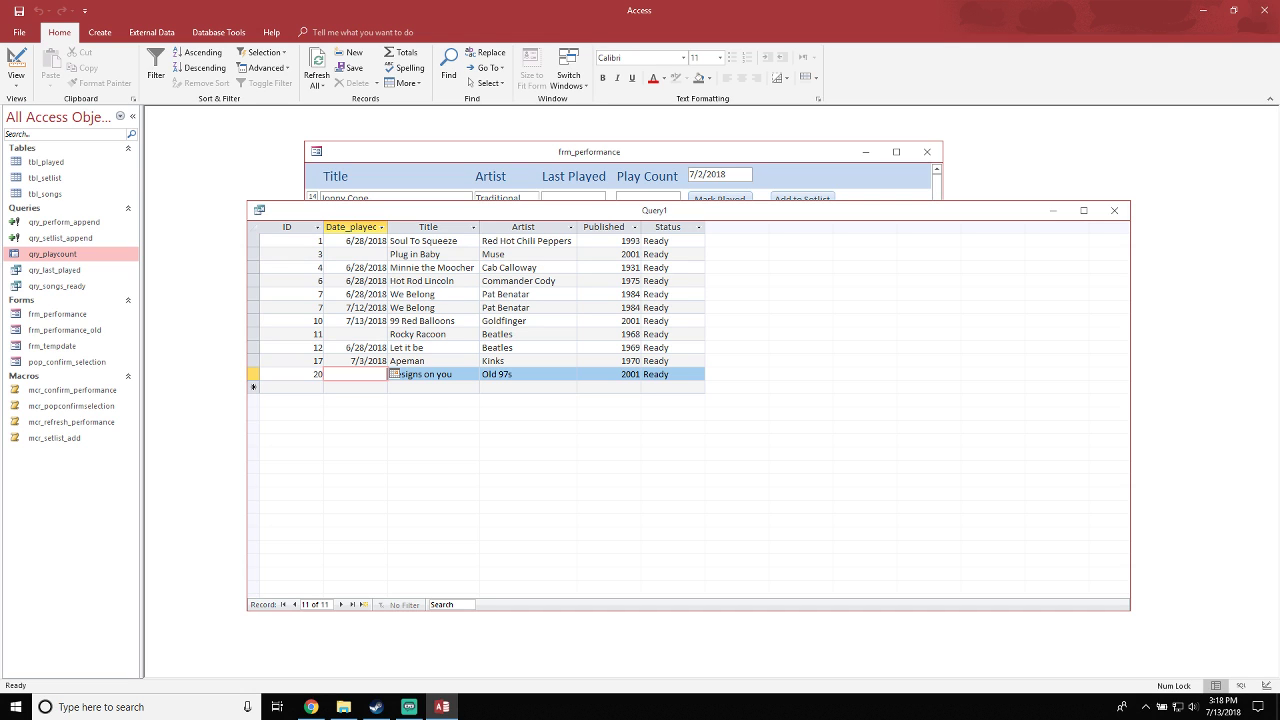
pyautogui.click(254, 254)
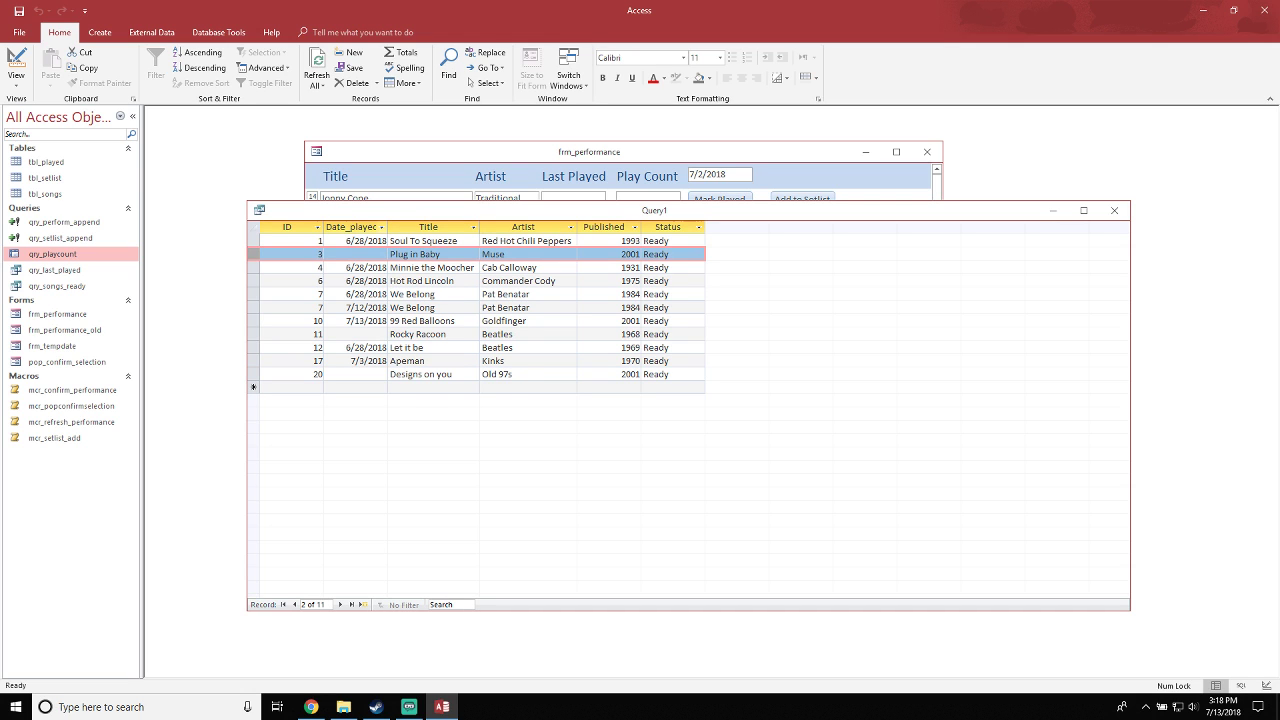
pyautogui.click(381, 227)
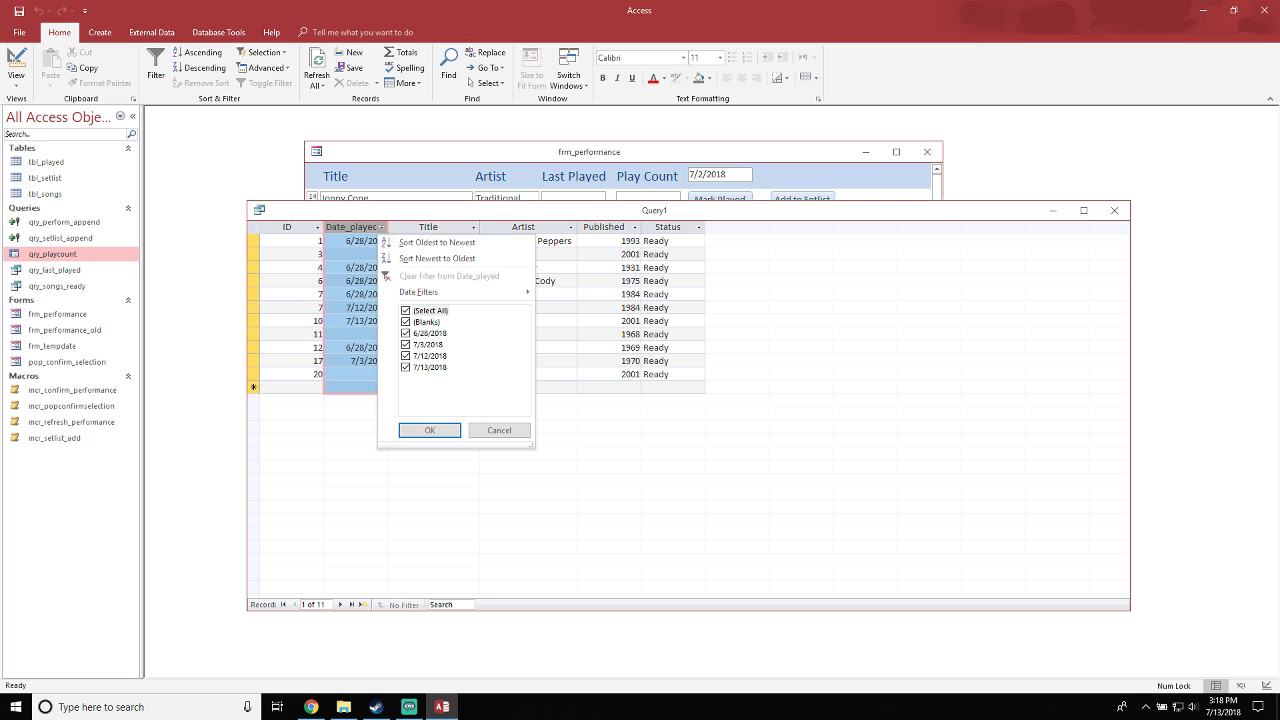
pyautogui.press('Escape')
pyautogui.click(254, 254)
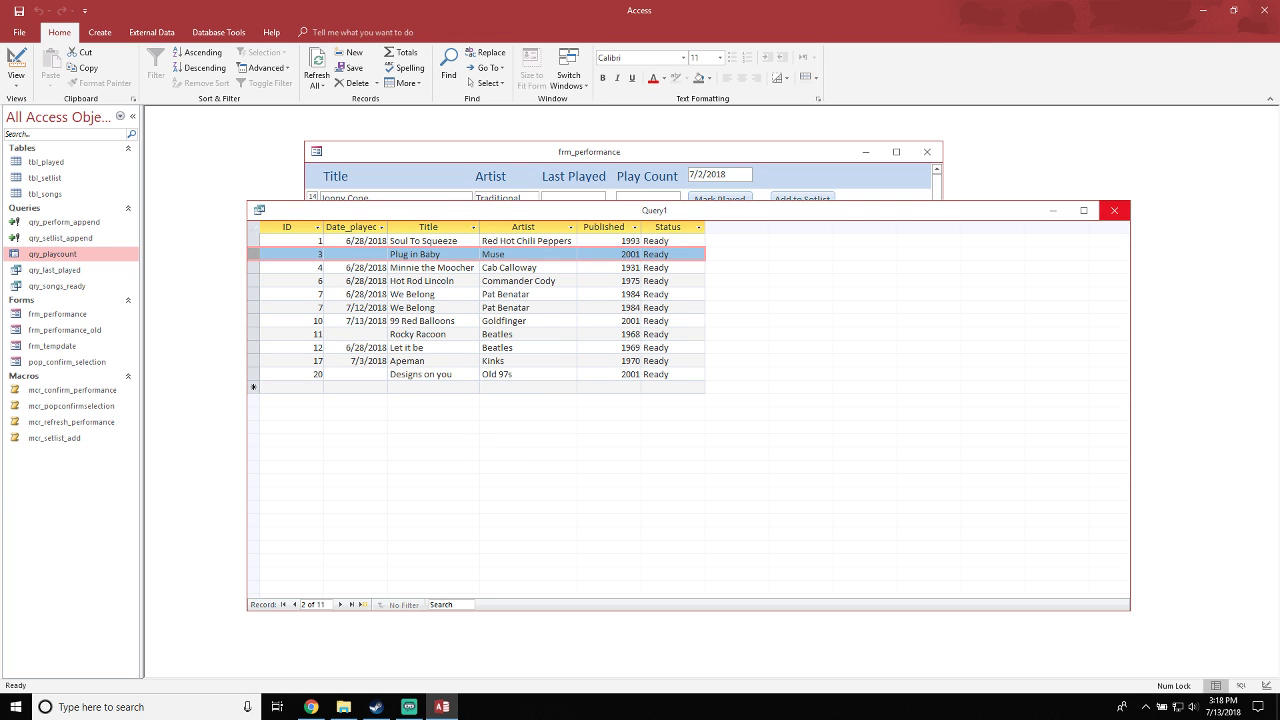
pyautogui.click(1114, 210)
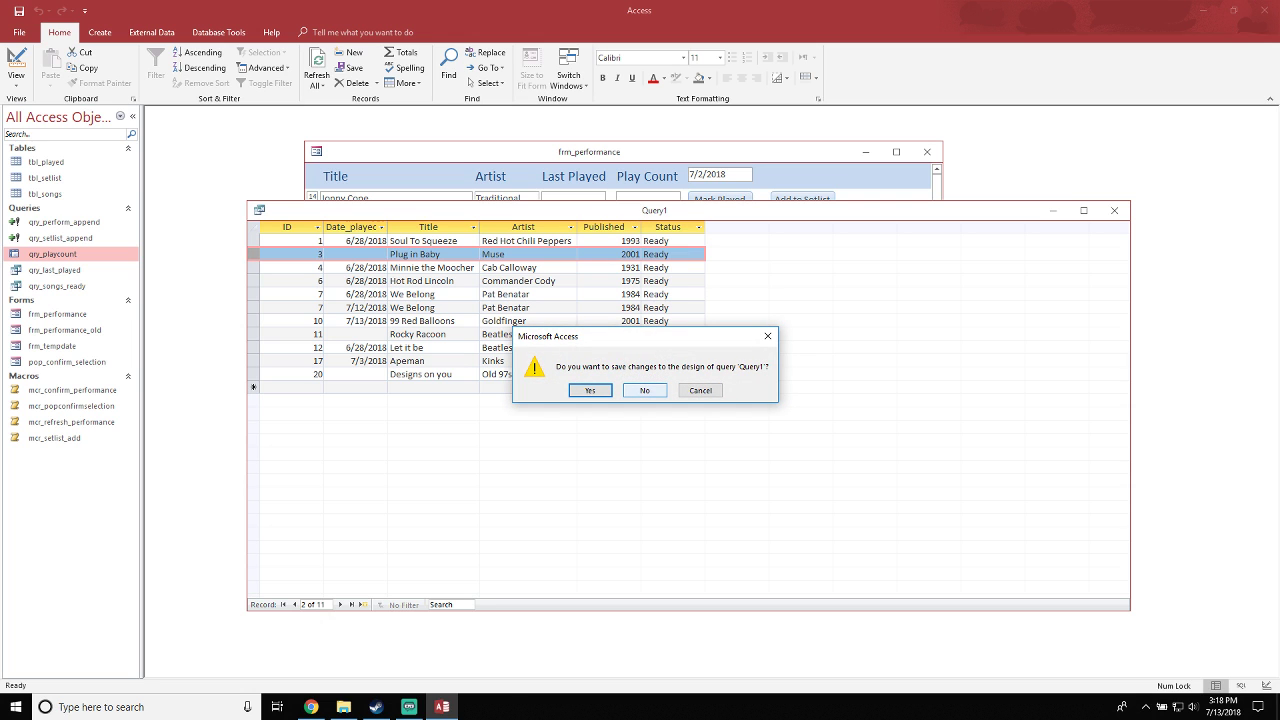
pyautogui.click(645, 391)
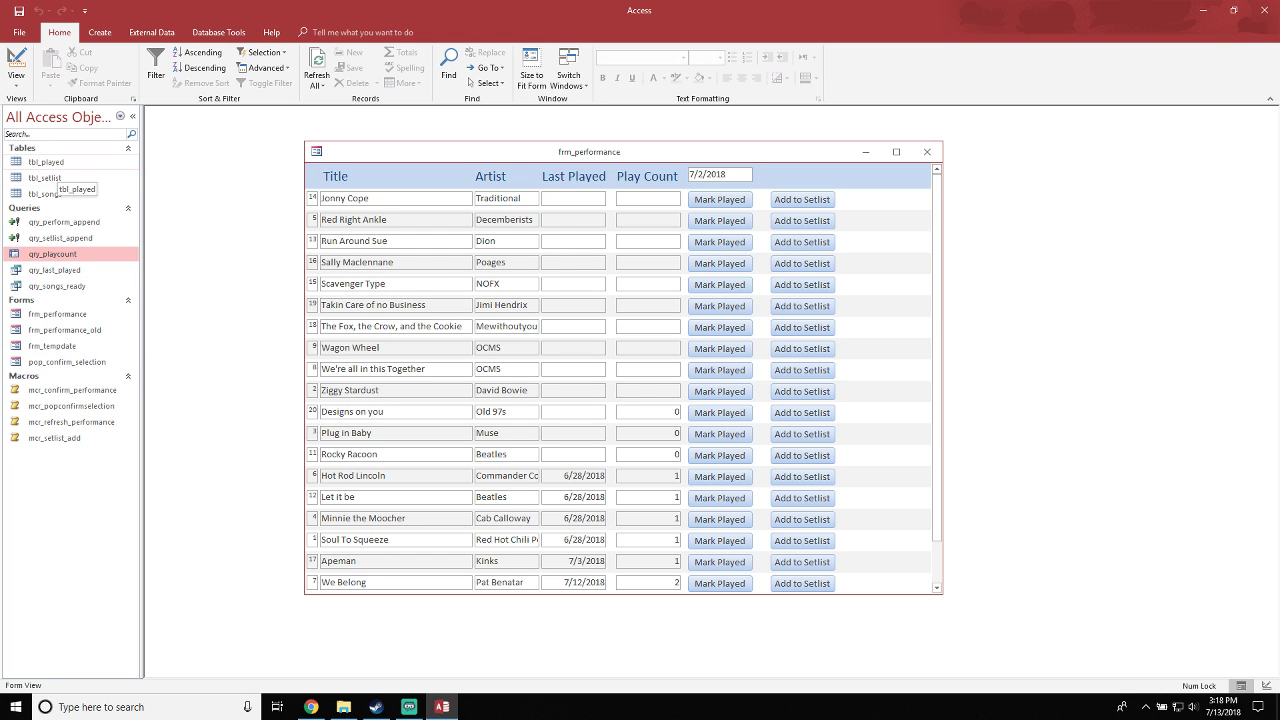
# Delete the undated record with ID 3 from tbl_played
pyautogui.click(45, 162)
pyautogui.doubleClick(45, 162)
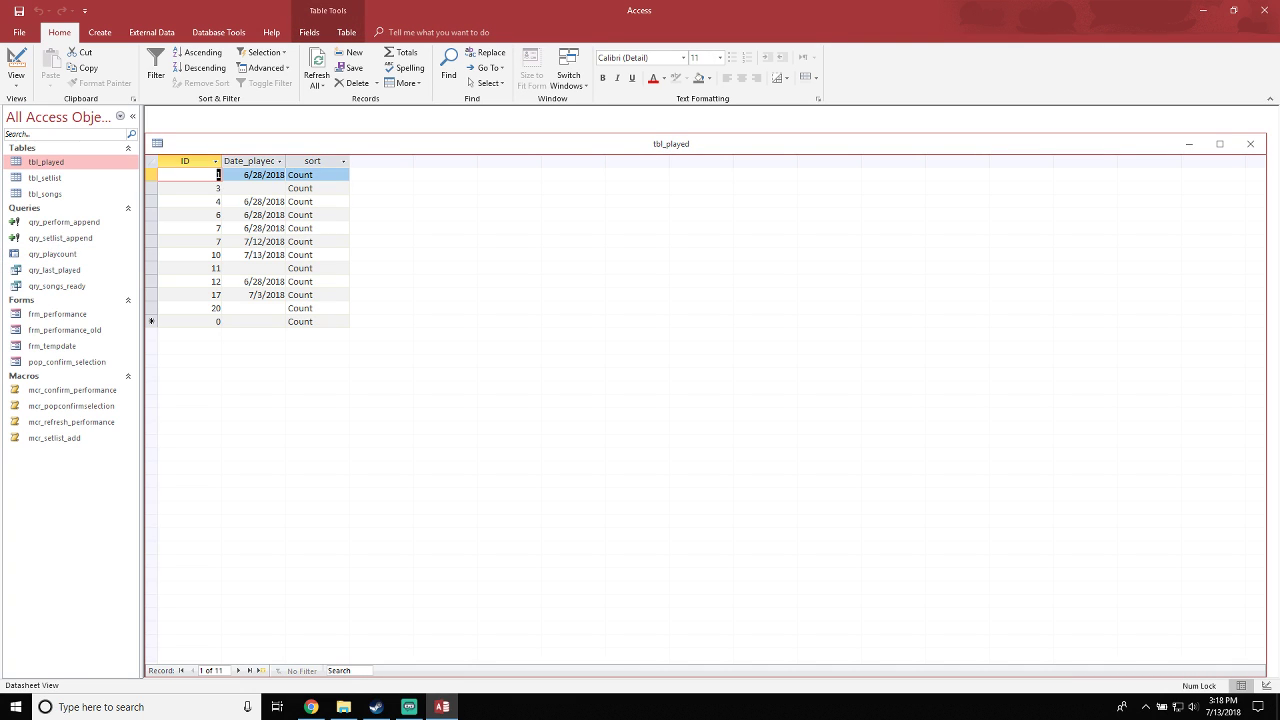
pyautogui.click(151, 188)
pyautogui.press('Delete')
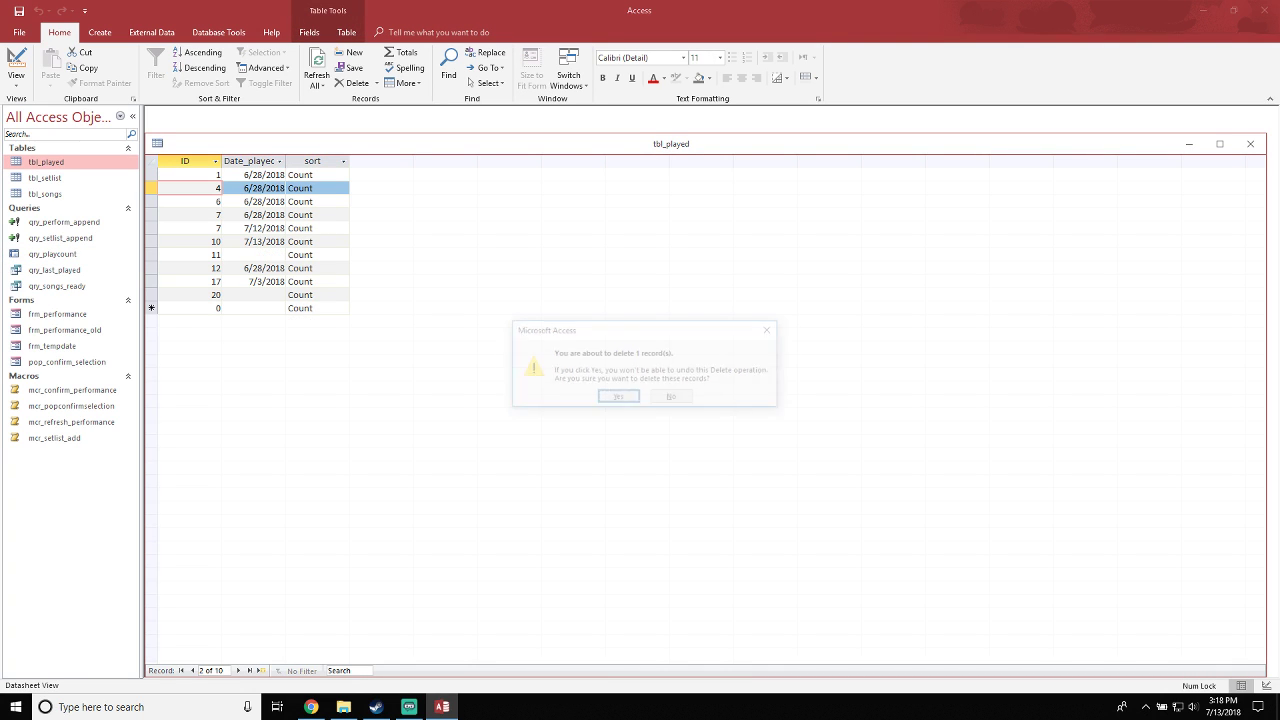
pyautogui.press('Return')
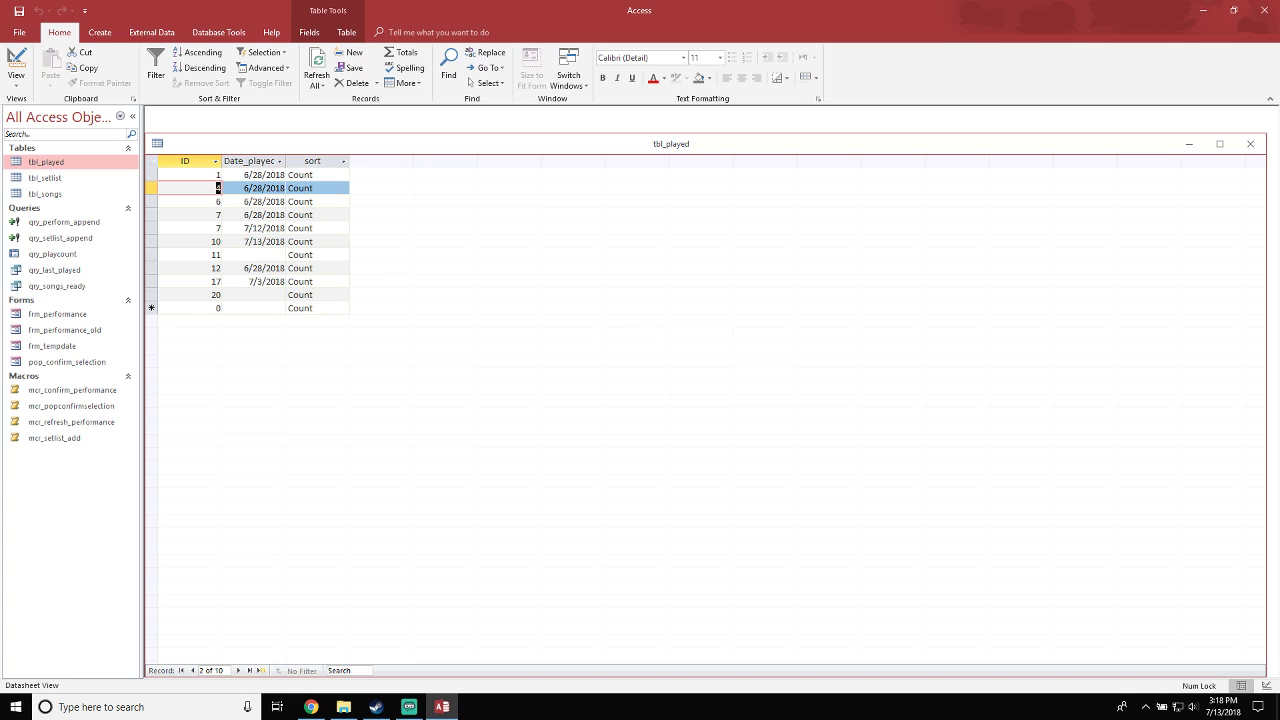
# Delete the two records without a played date, IDs 11 and 20, from tbl_played and close the table
pyautogui.click(151, 255)
pyautogui.press('Delete')
pyautogui.press('Return')
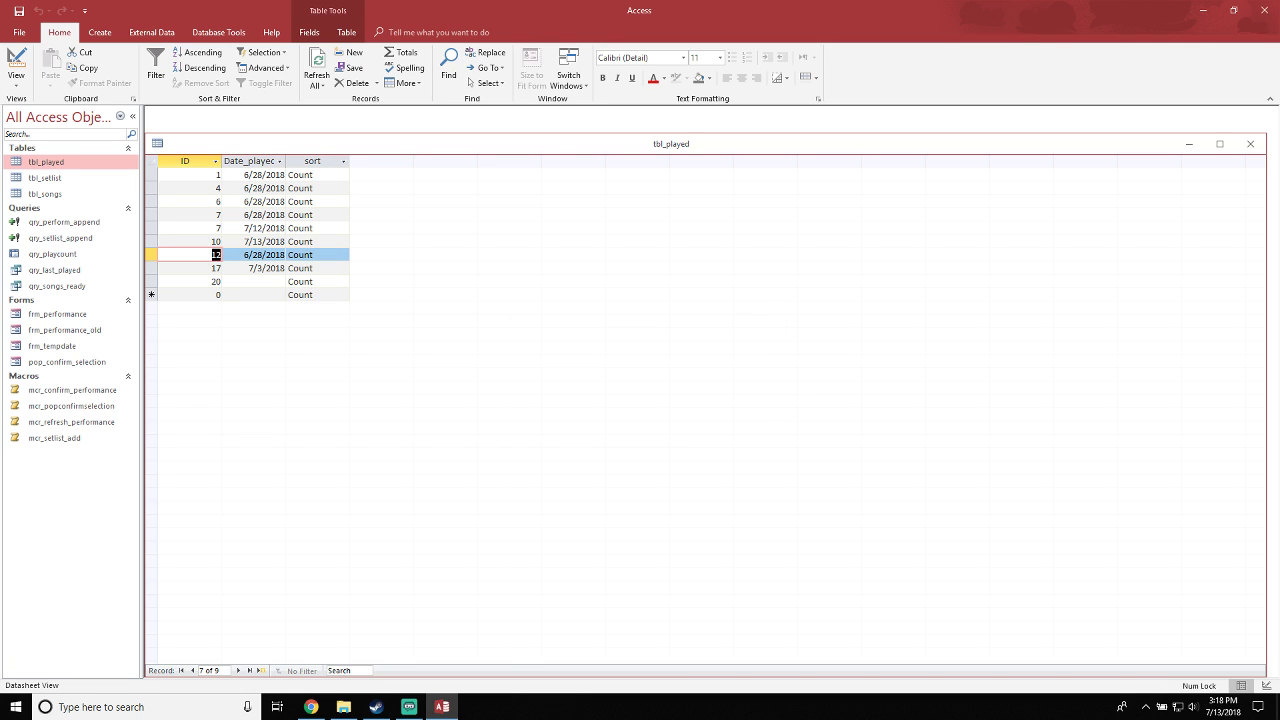
pyautogui.click(151, 282)
pyautogui.press('Delete')
pyautogui.press('Return')
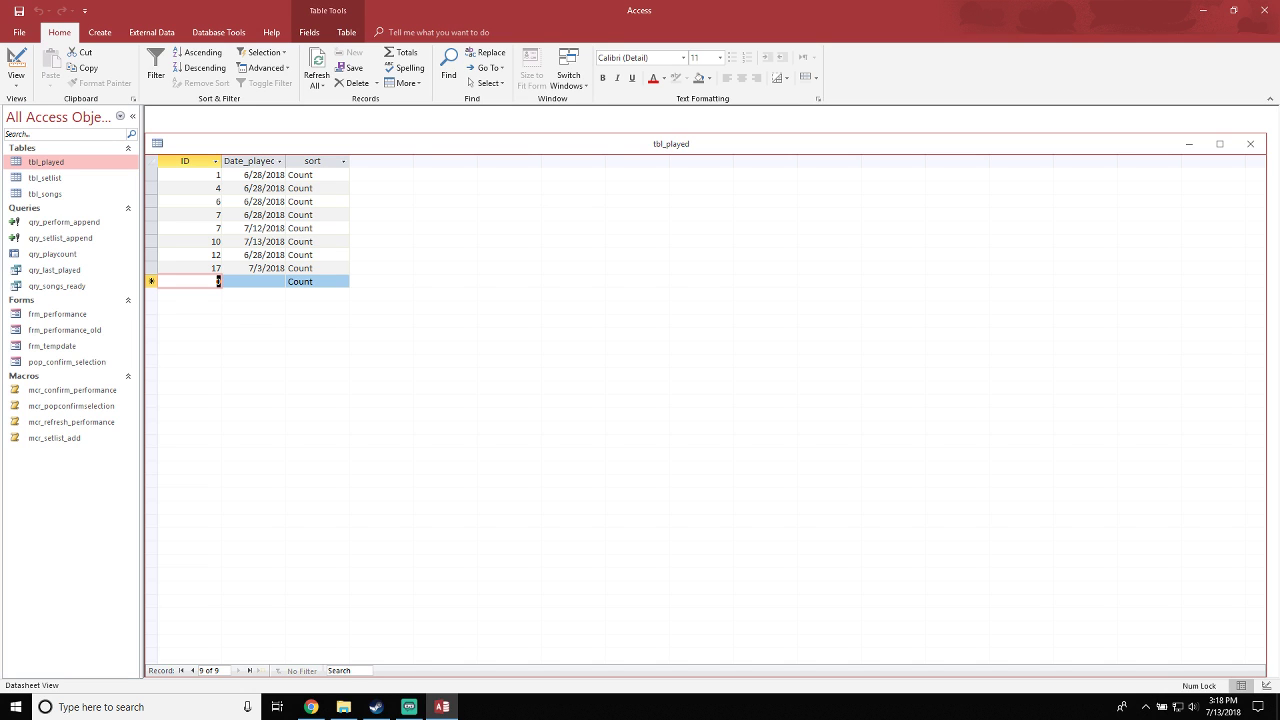
pyautogui.click(1250, 143)
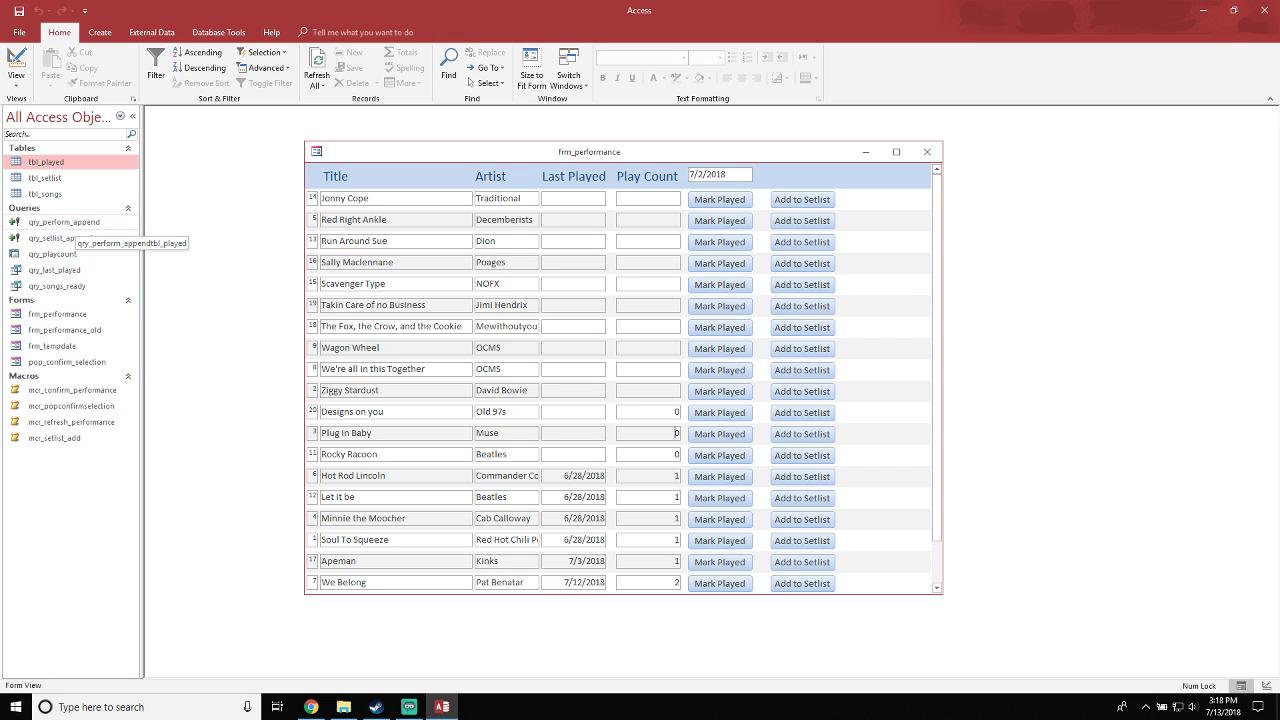
# In the design of qry_perform_append, change the Date_played expression to [Forms]![frm_performance]![Played_date]
pyautogui.rightClick(64, 222)
pyautogui.click(110, 247)
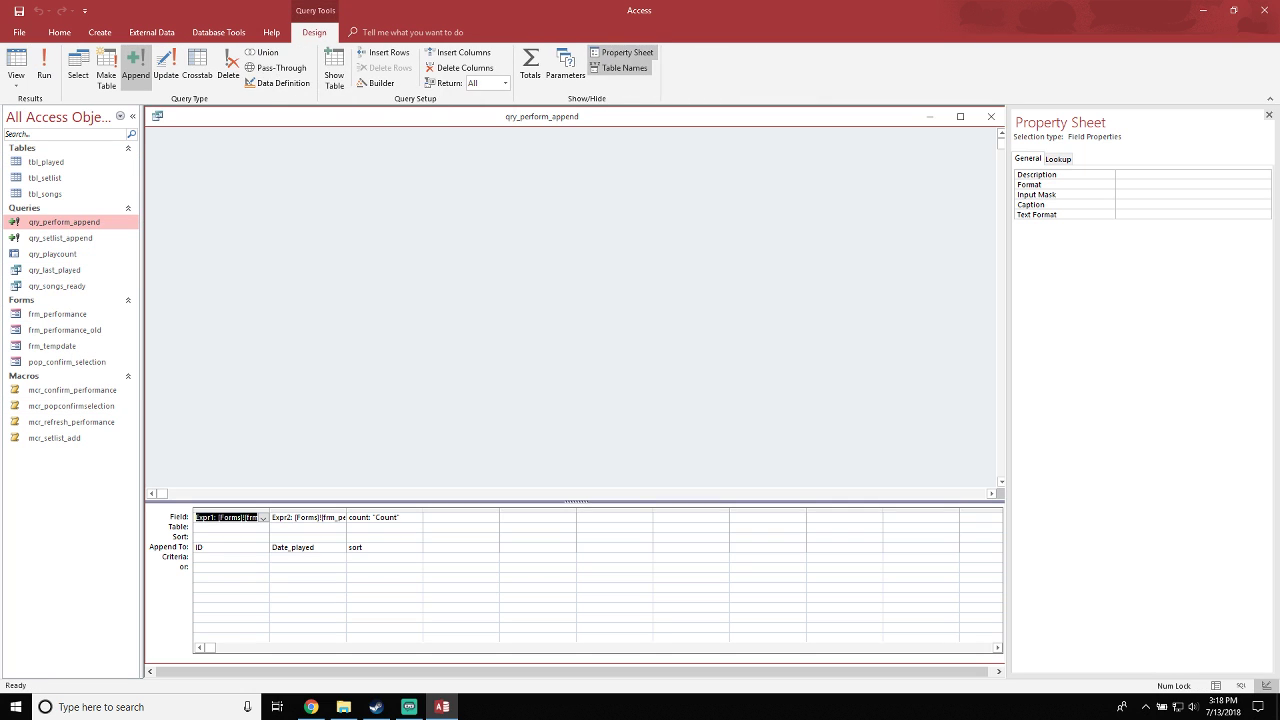
pyautogui.click(318, 517)
pyautogui.click(378, 83)
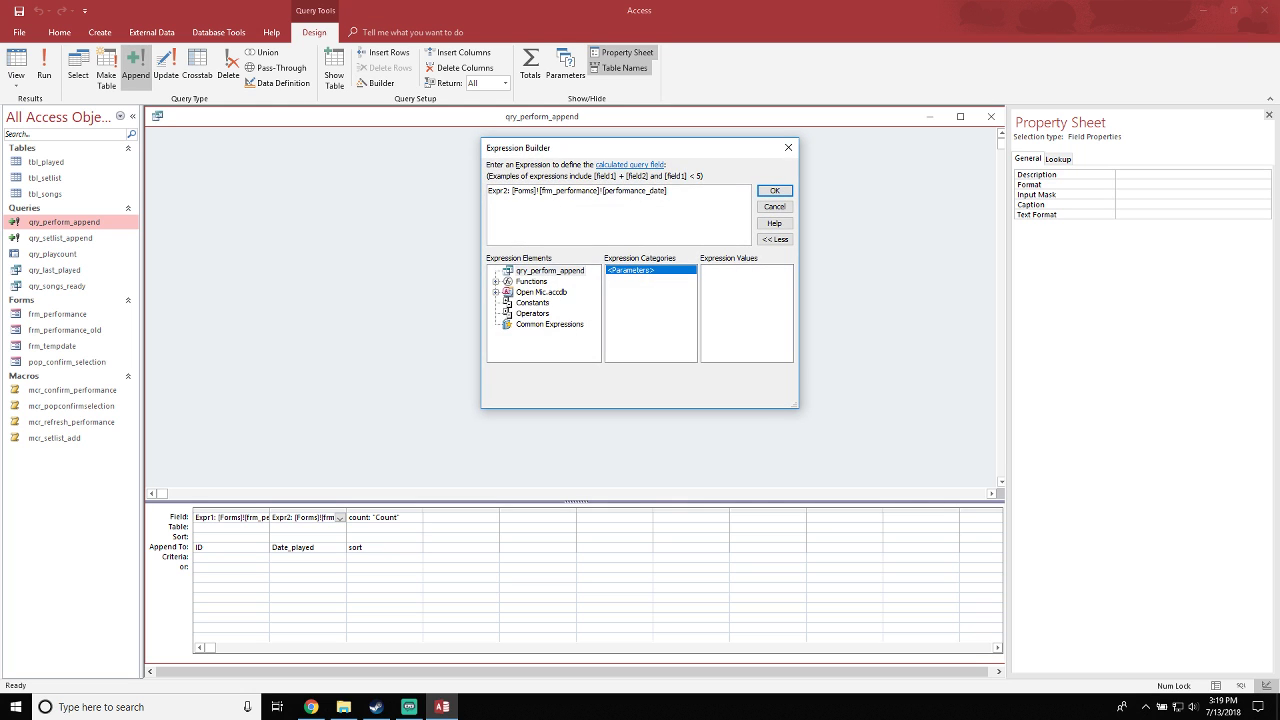
pyautogui.moveTo(647, 191); pyautogui.dragTo(608, 191)
pyautogui.write('Played_date]')
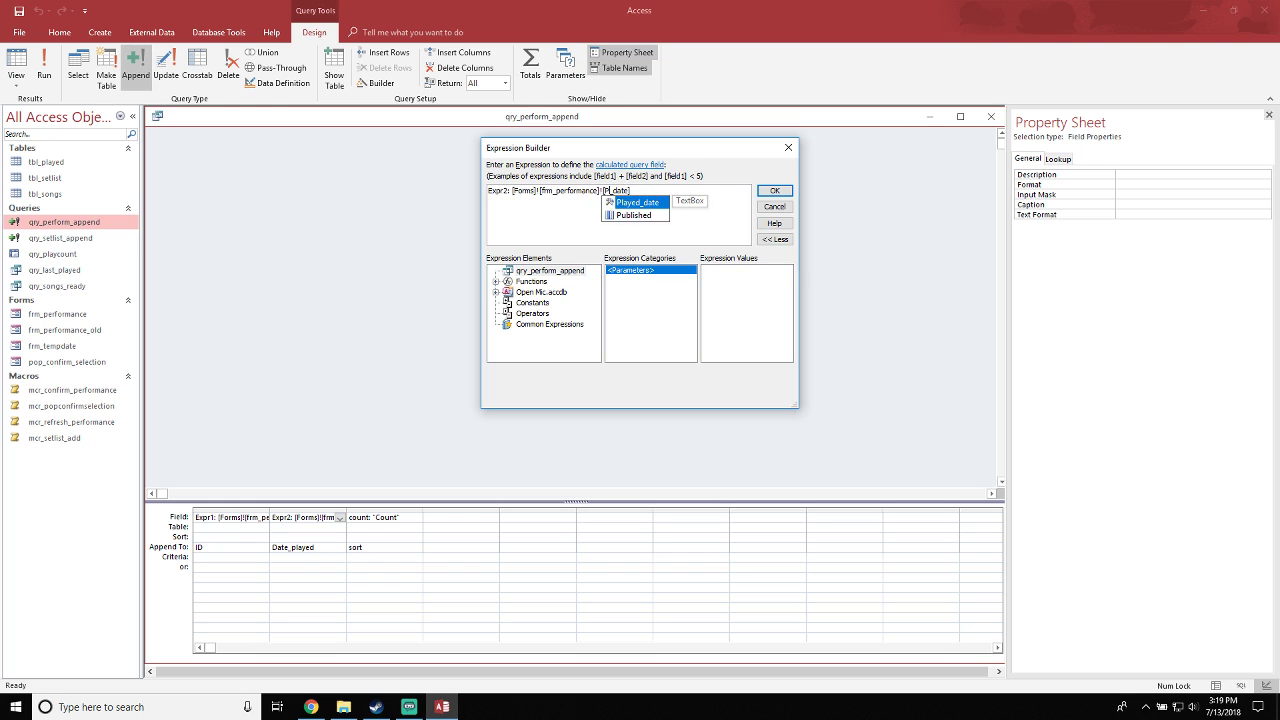
pyautogui.press('Tab')
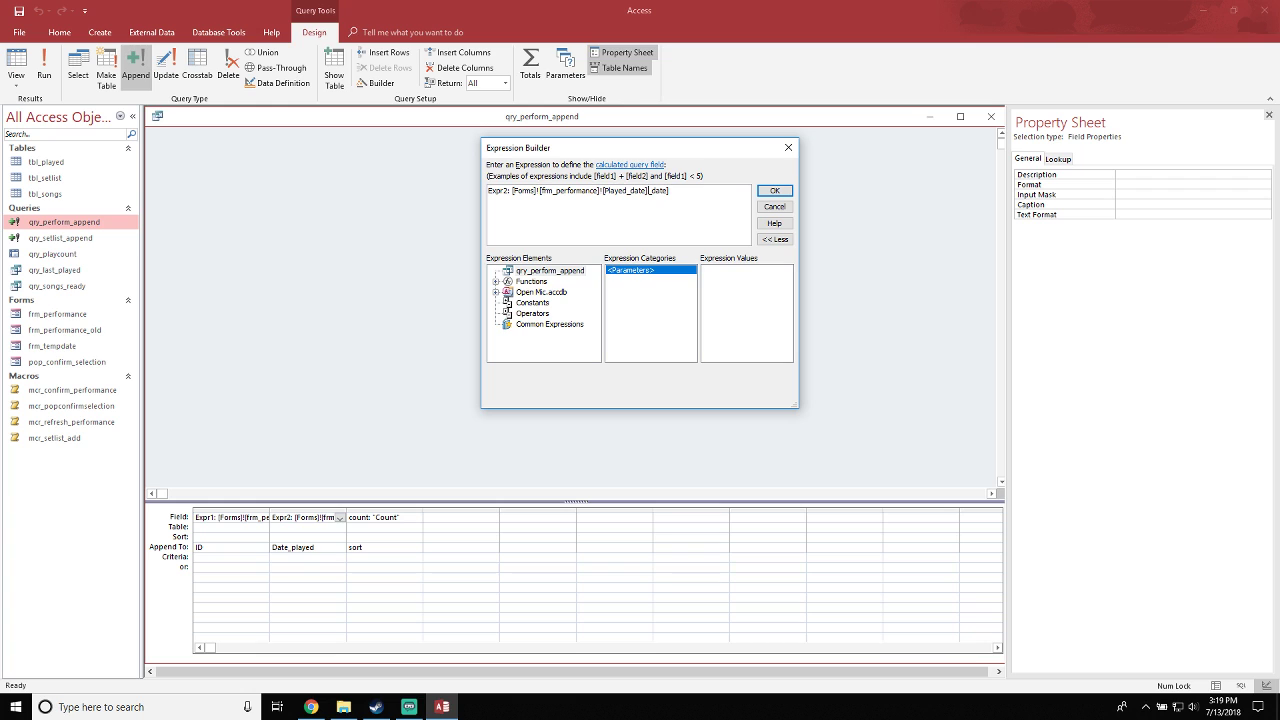
pyautogui.hotkey('shift', 'End')
pyautogui.press('Delete')
pyautogui.click(774, 190)
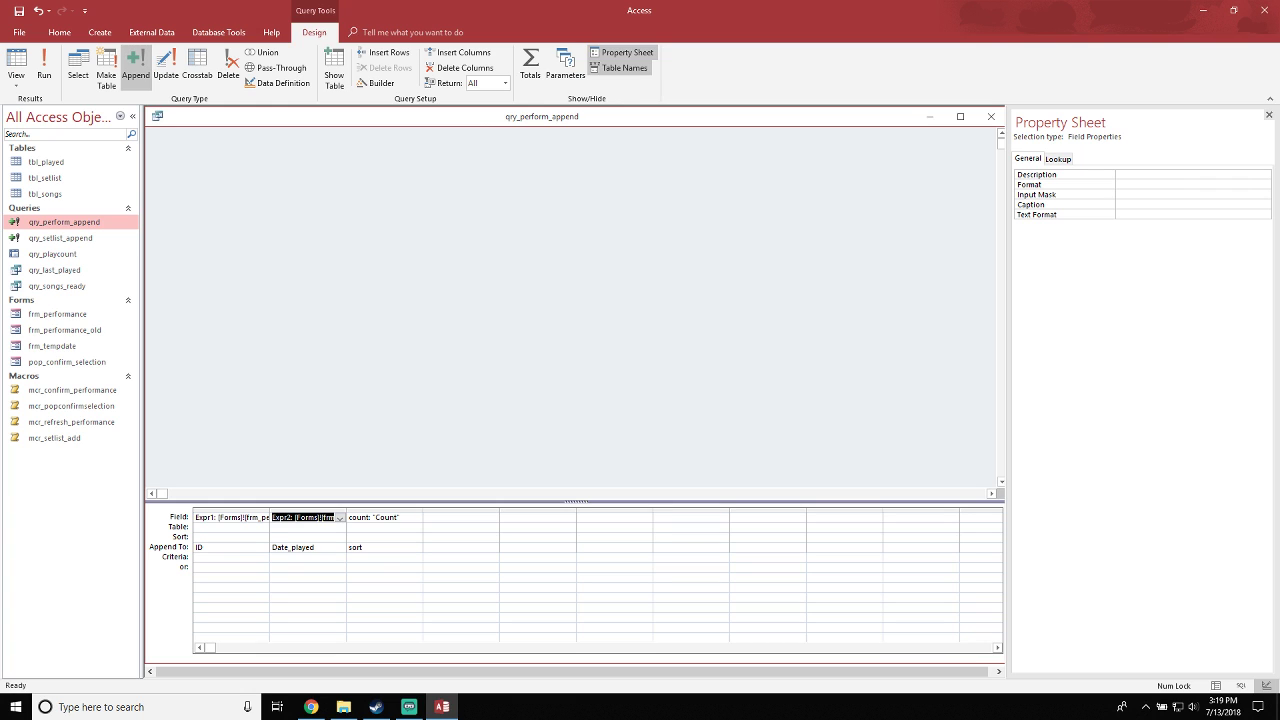
# Close qry_perform_append and save its design changes
pyautogui.click(381, 527)
pyautogui.click(990, 116)
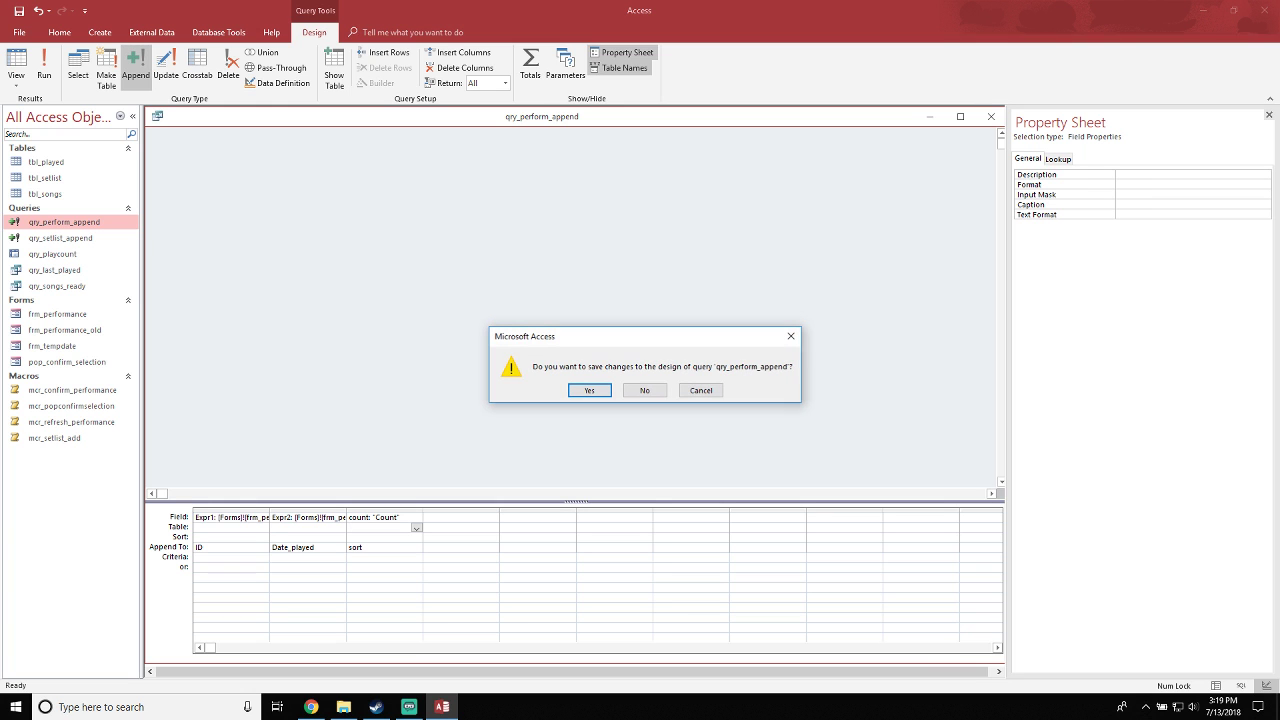
pyautogui.click(590, 391)
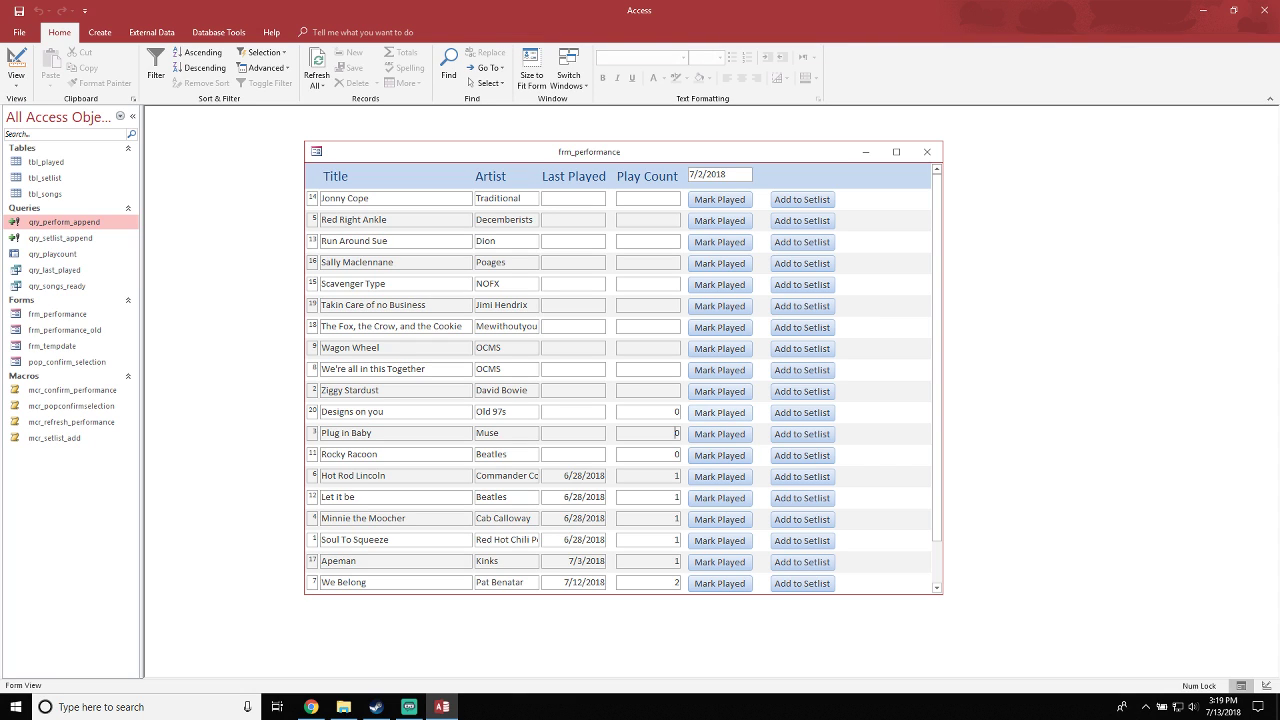
# Mark "Designs on you" as played on 7/2/2018 in frm_performance, confirm it, and review the updated song list
pyautogui.click(719, 412)
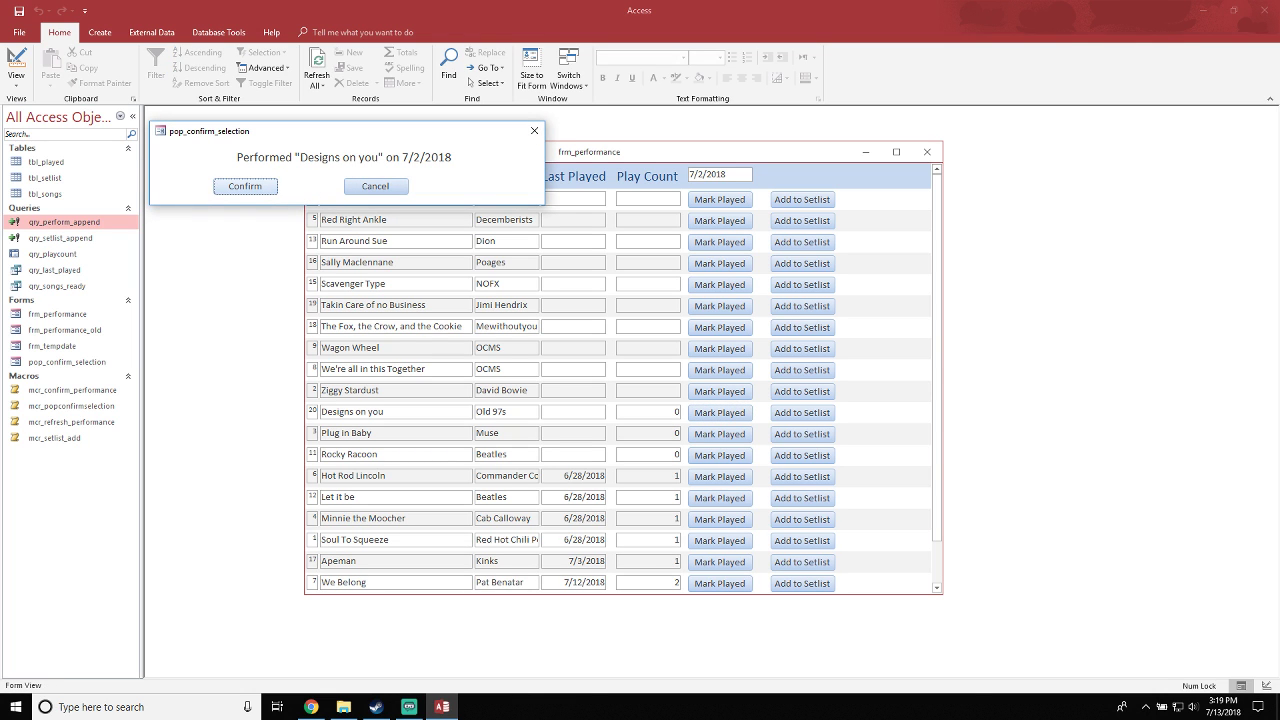
pyautogui.press('Return')
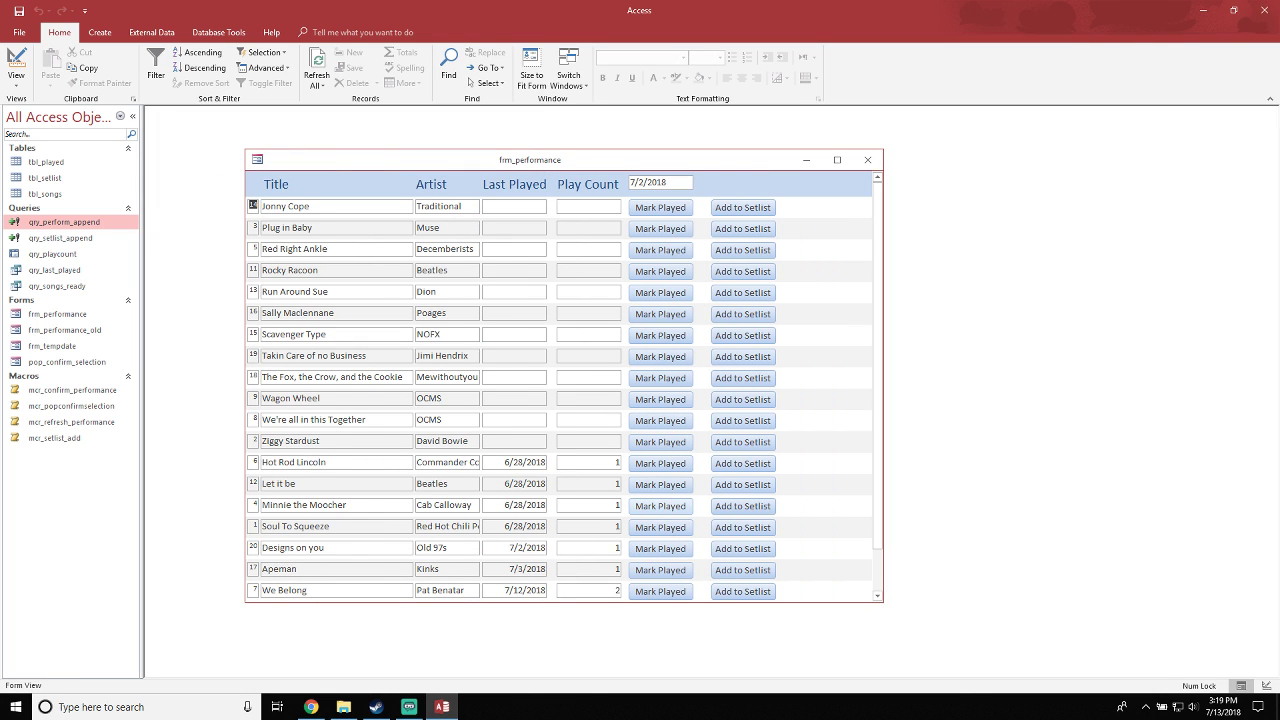
pyautogui.scroll(-1, 564, 386)
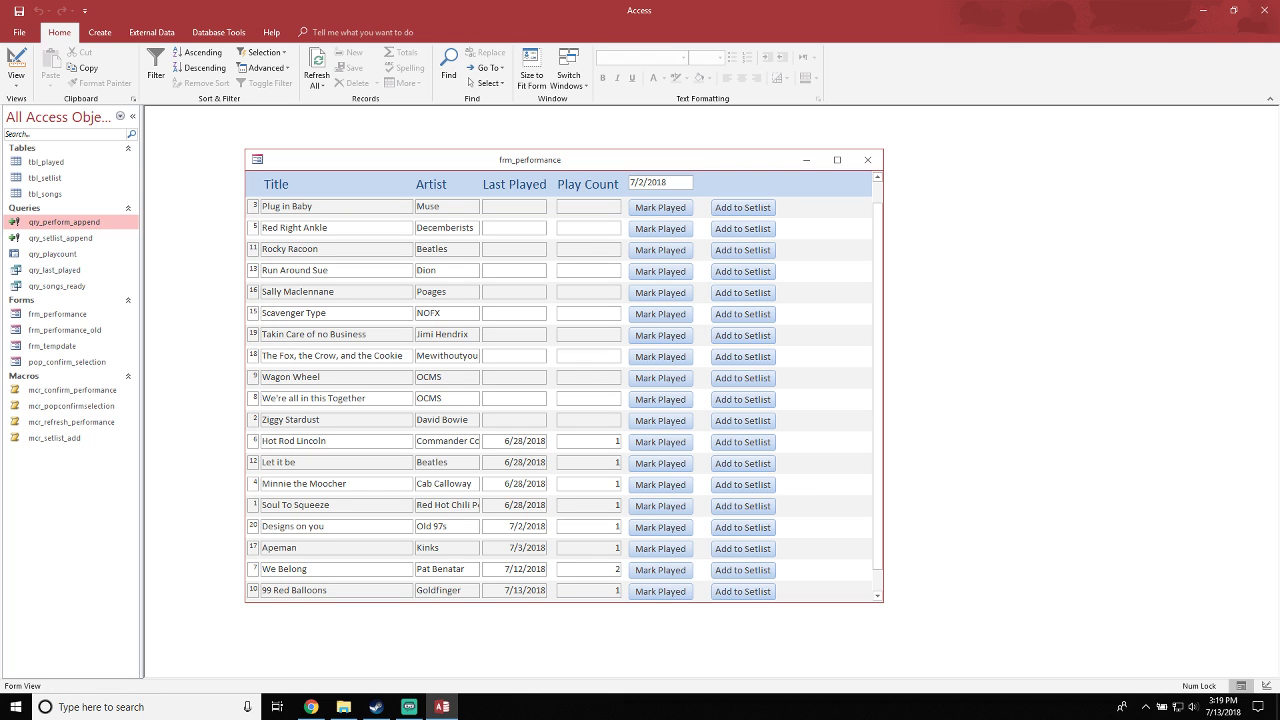
pyautogui.scroll(-1, 564, 386)
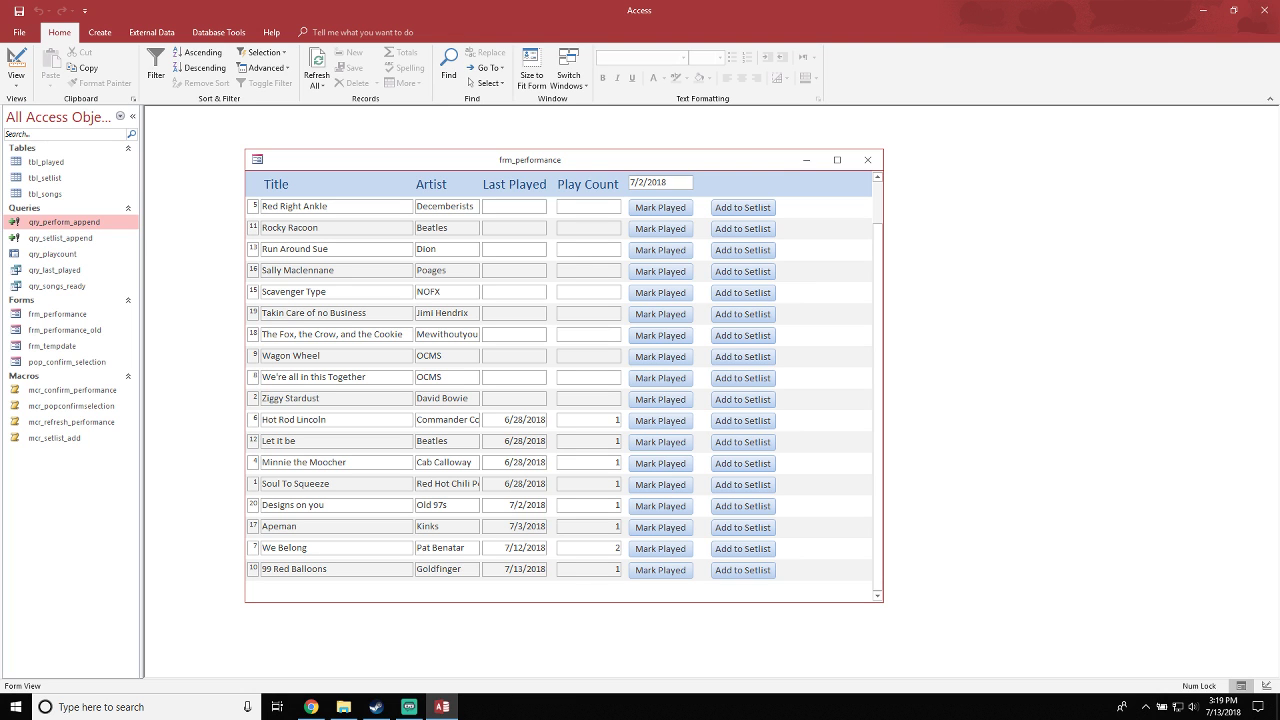
pyautogui.moveTo(700, 160); pyautogui.dragTo(738, 149)
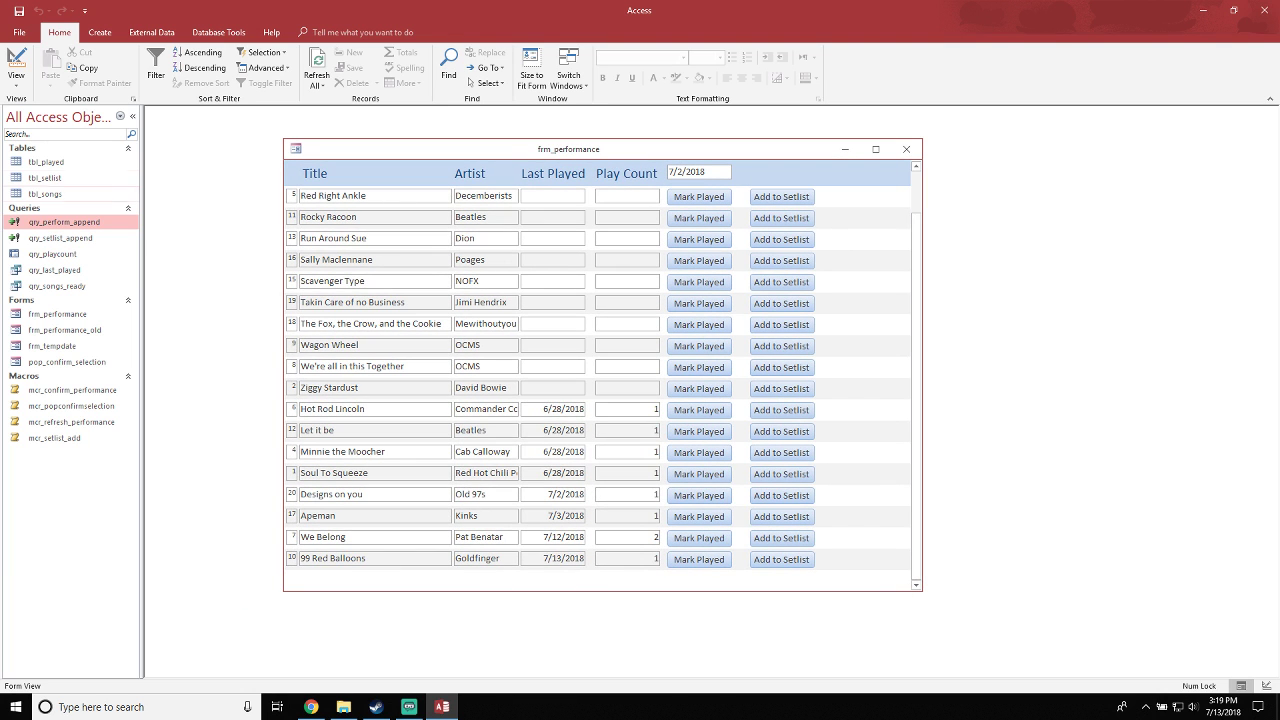
# Delete all records from tbl_setlist and close the table
pyautogui.doubleClick(45, 178)
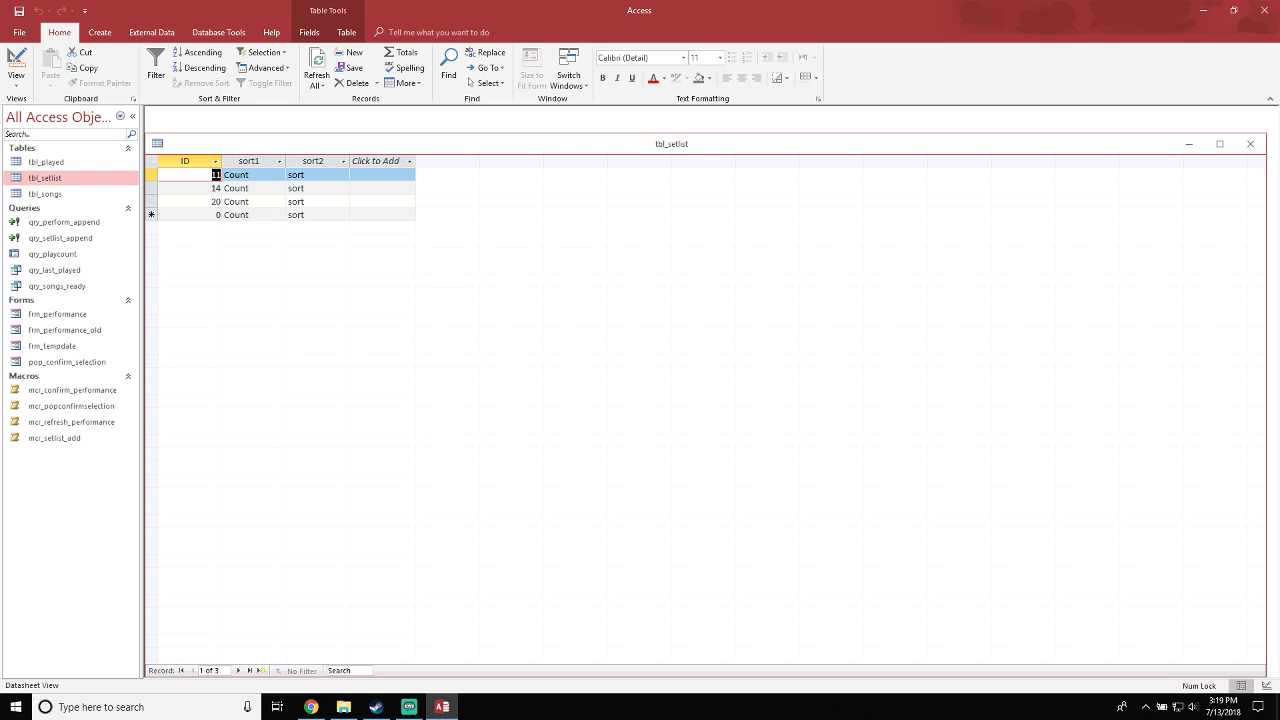
pyautogui.hotkey('ctrl', 'a')
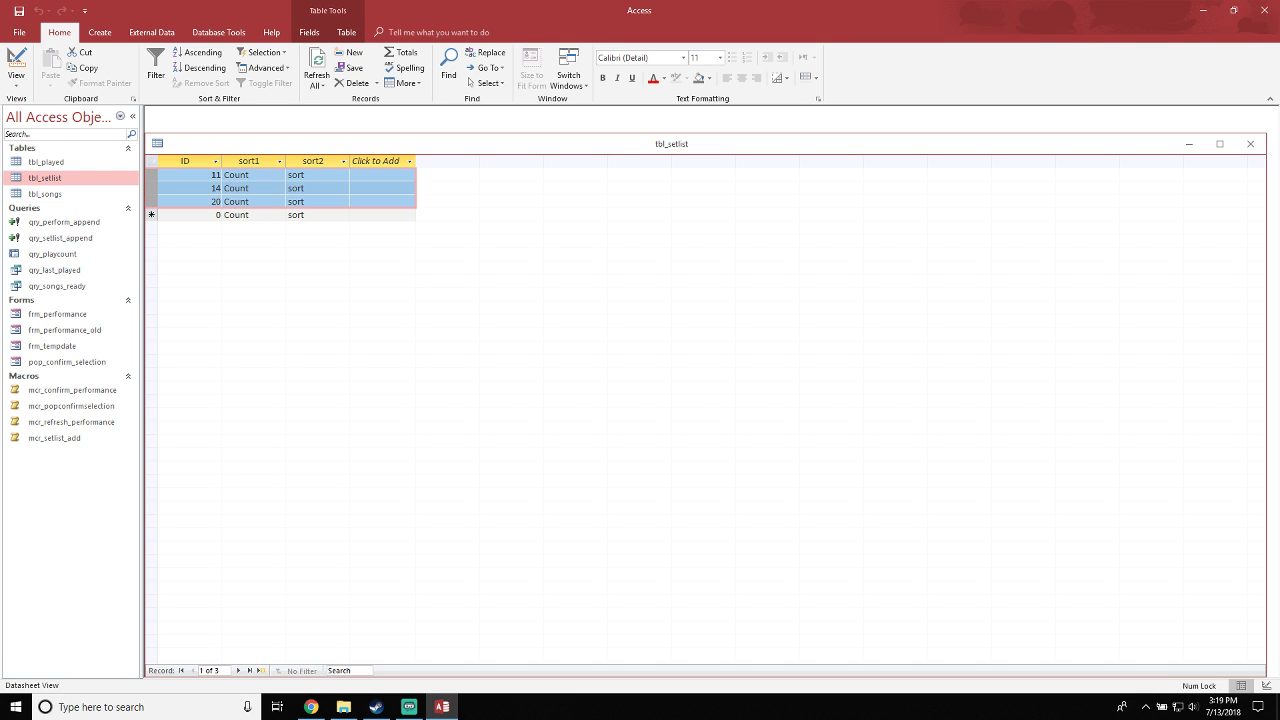
pyautogui.press('Delete')
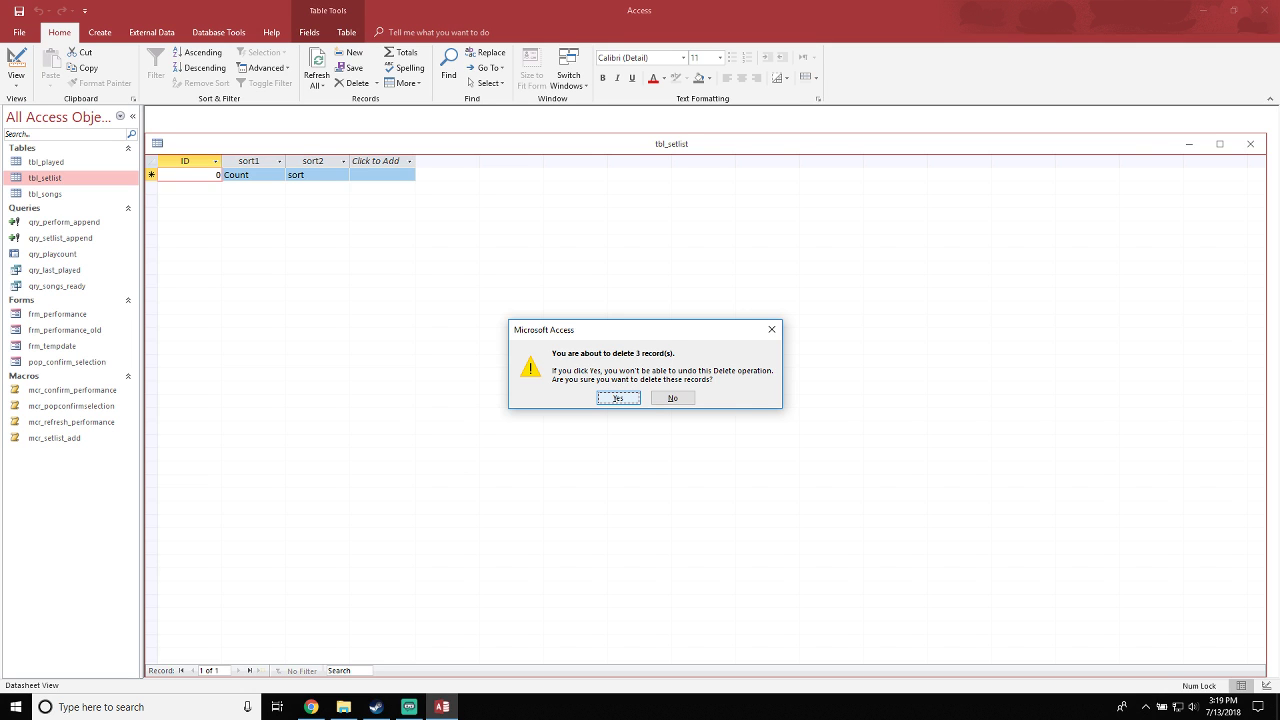
pyautogui.press('Return')
pyautogui.click(1250, 143)
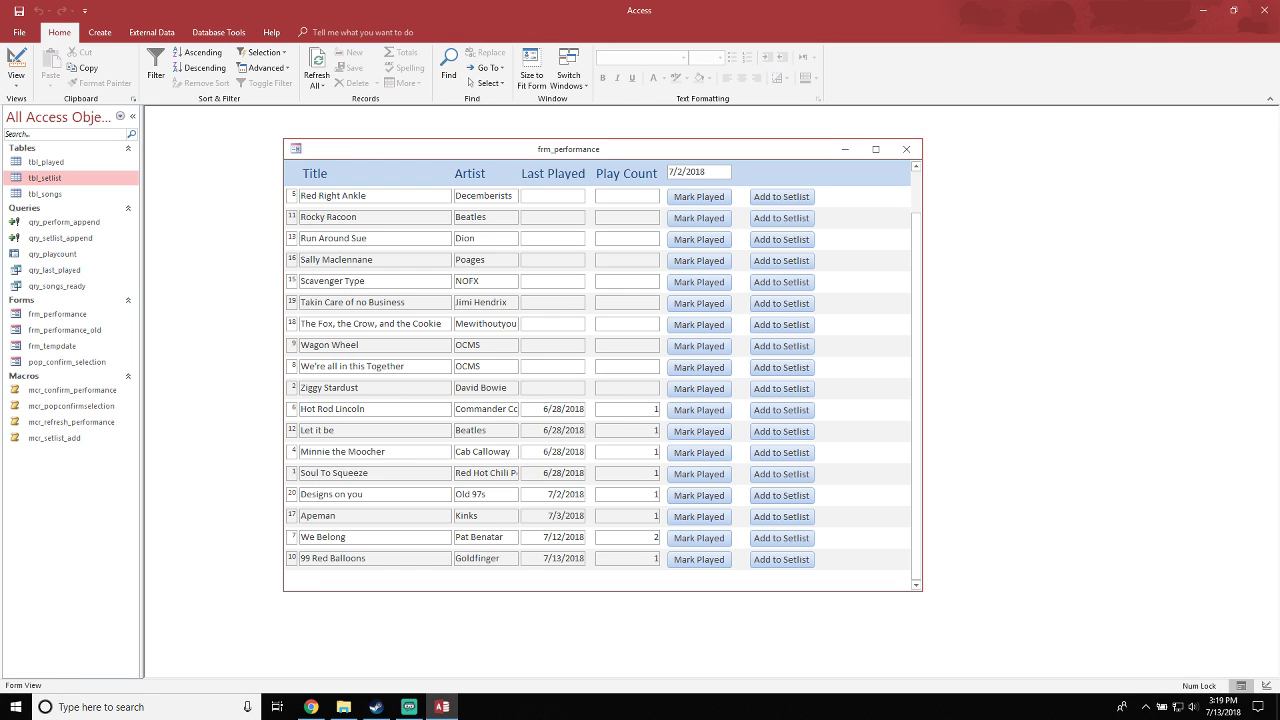
# Add Red Right Ankle, Rocky Racoon and Run Around Sue to the setlist, and check the entries in tbl_setlist
pyautogui.click(782, 197)
pyautogui.click(782, 218)
pyautogui.click(782, 240)
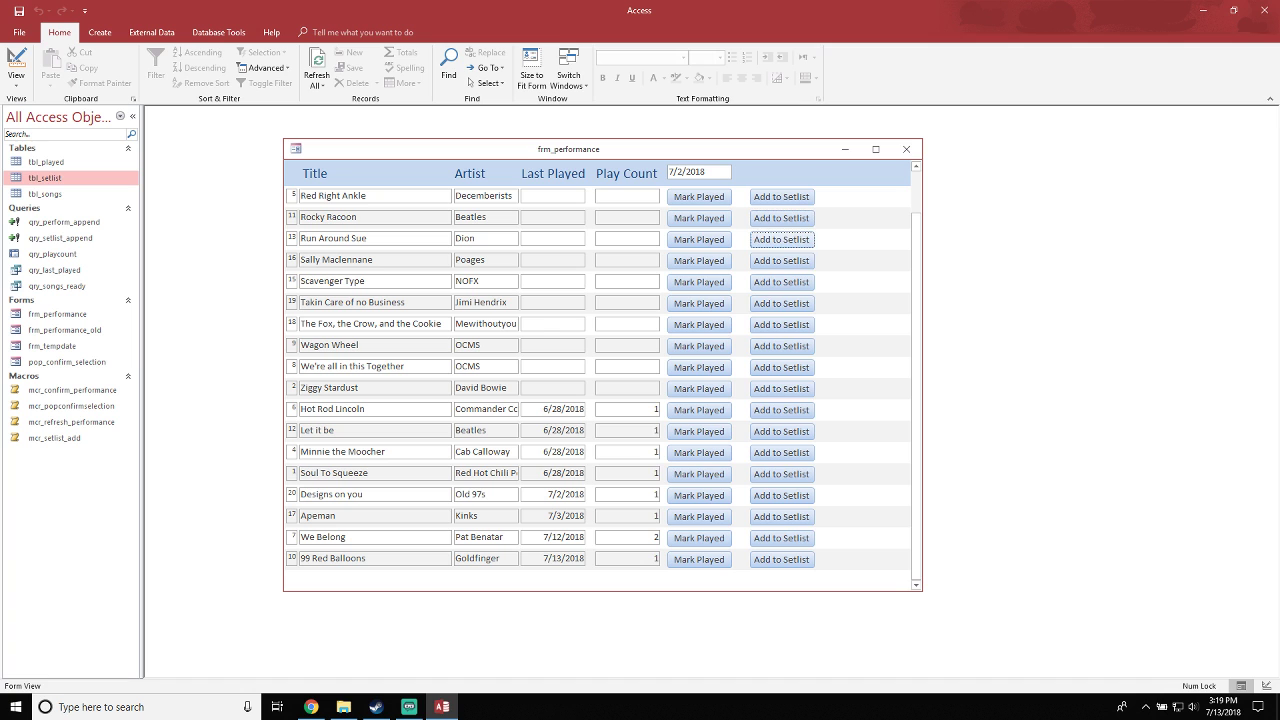
pyautogui.doubleClick(45, 178)
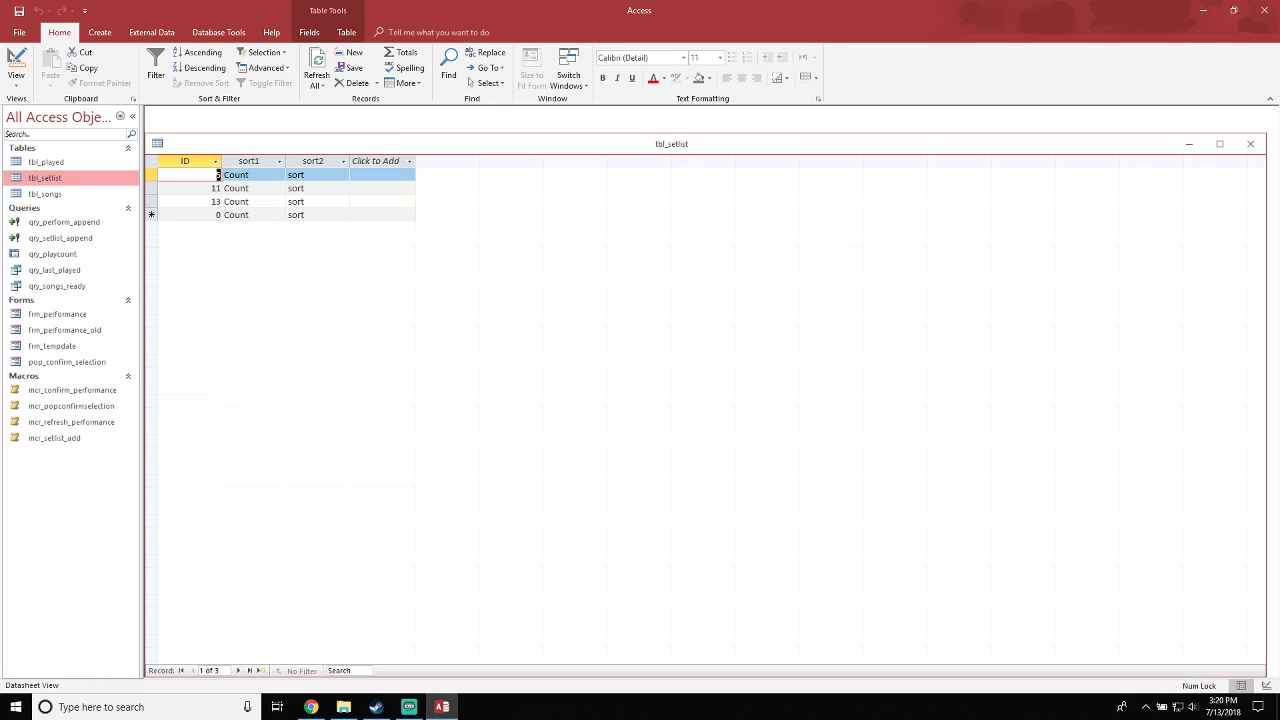
pyautogui.click(1250, 143)
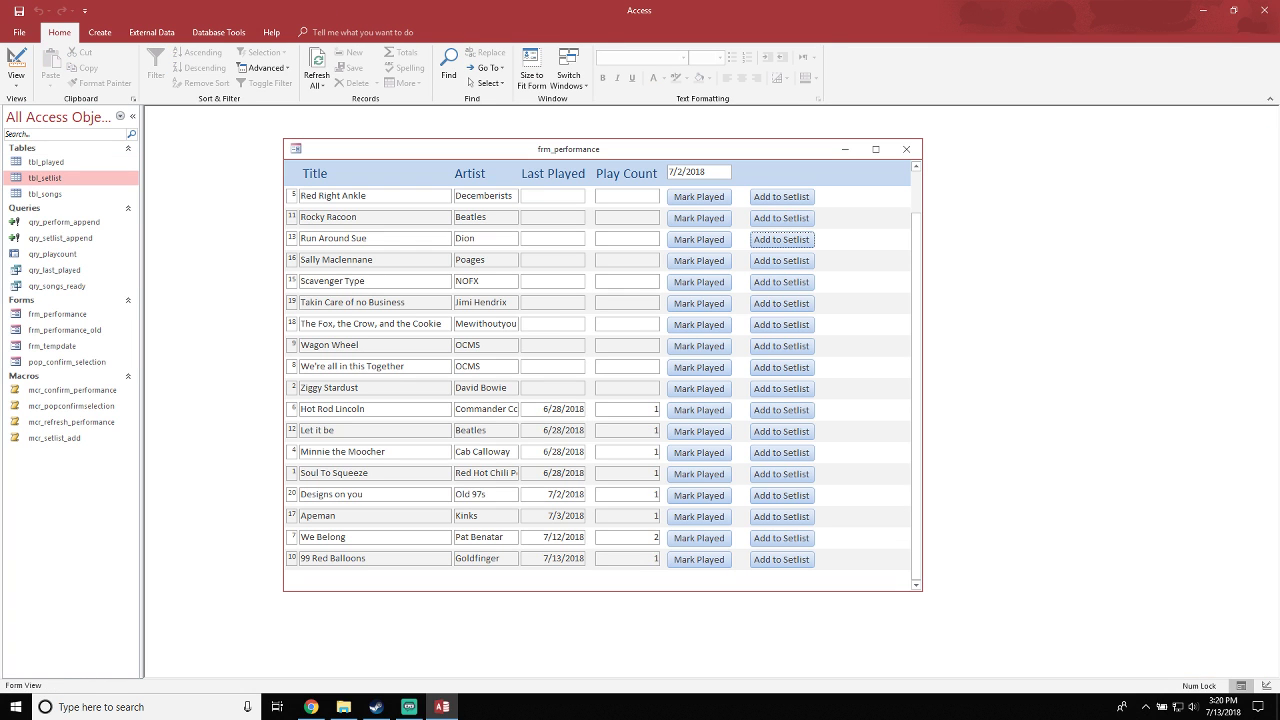
# Try adding the same three songs to the setlist again and check tbl_setlist for duplicates
pyautogui.click(292, 259)
pyautogui.click(782, 197)
pyautogui.click(782, 218)
pyautogui.click(782, 240)
pyautogui.doubleClick(45, 178)
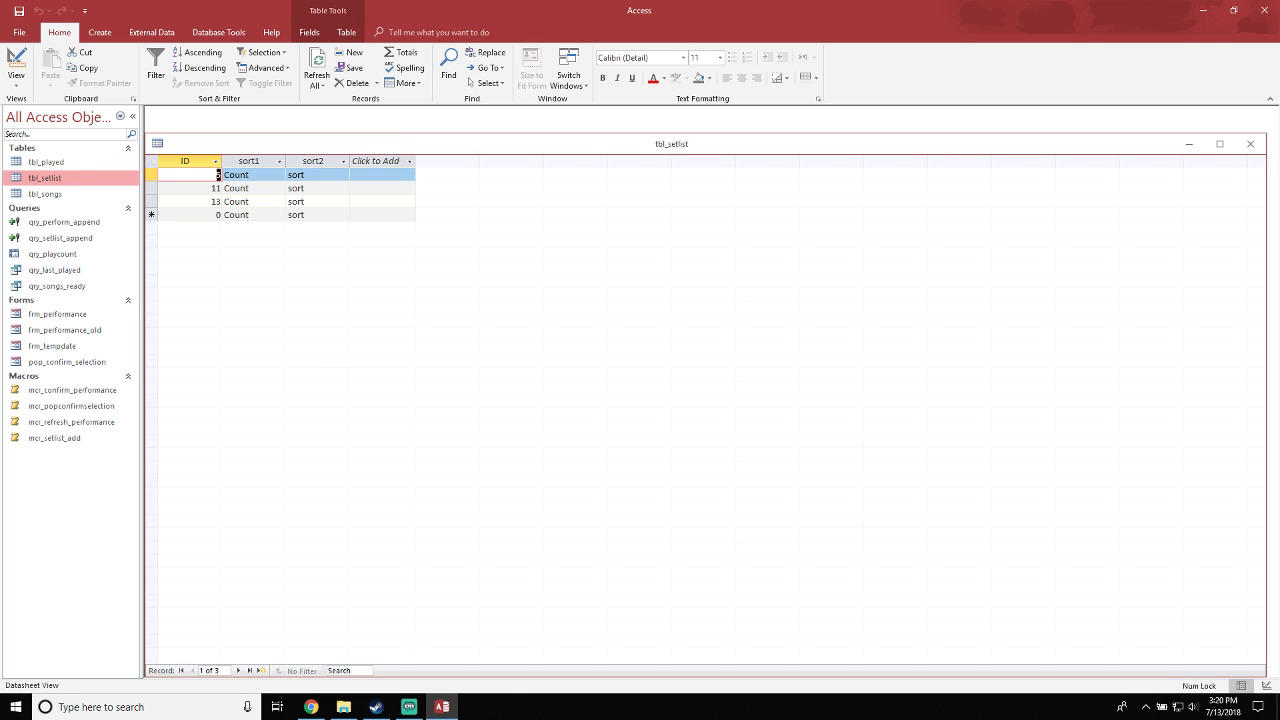
pyautogui.click(1250, 144)
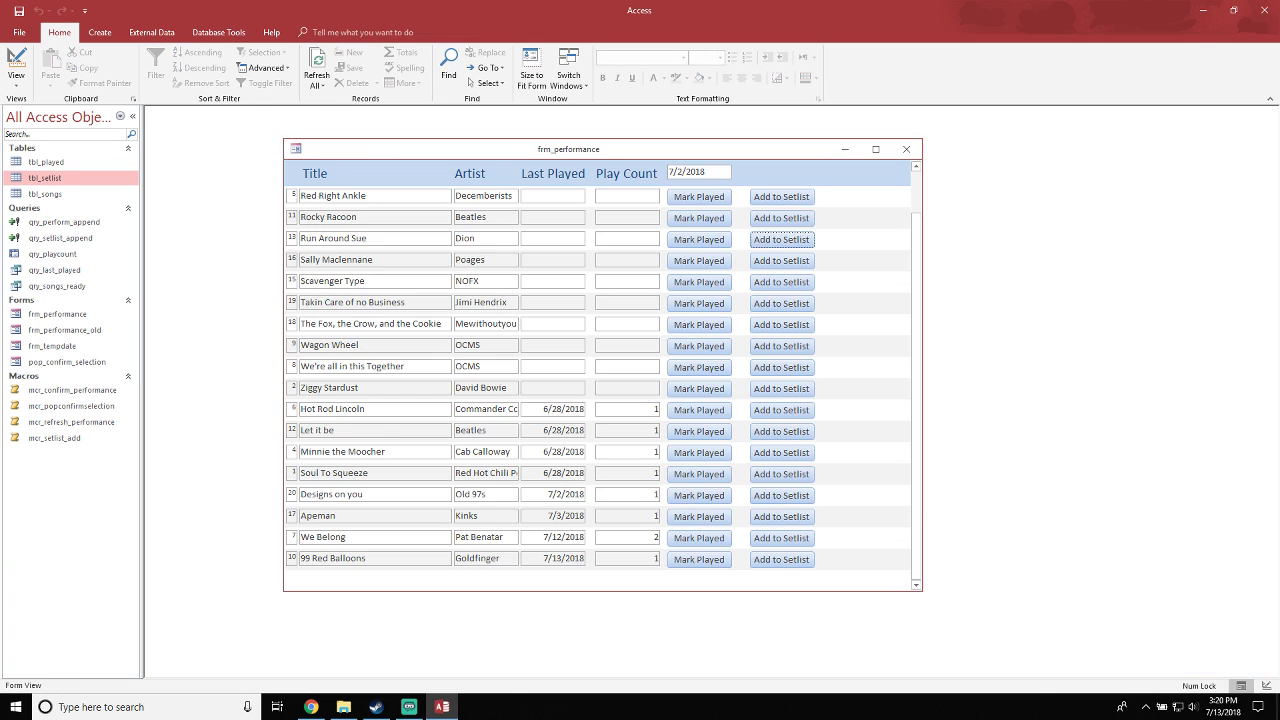
pyautogui.moveTo(690, 149); pyautogui.dragTo(716, 142)
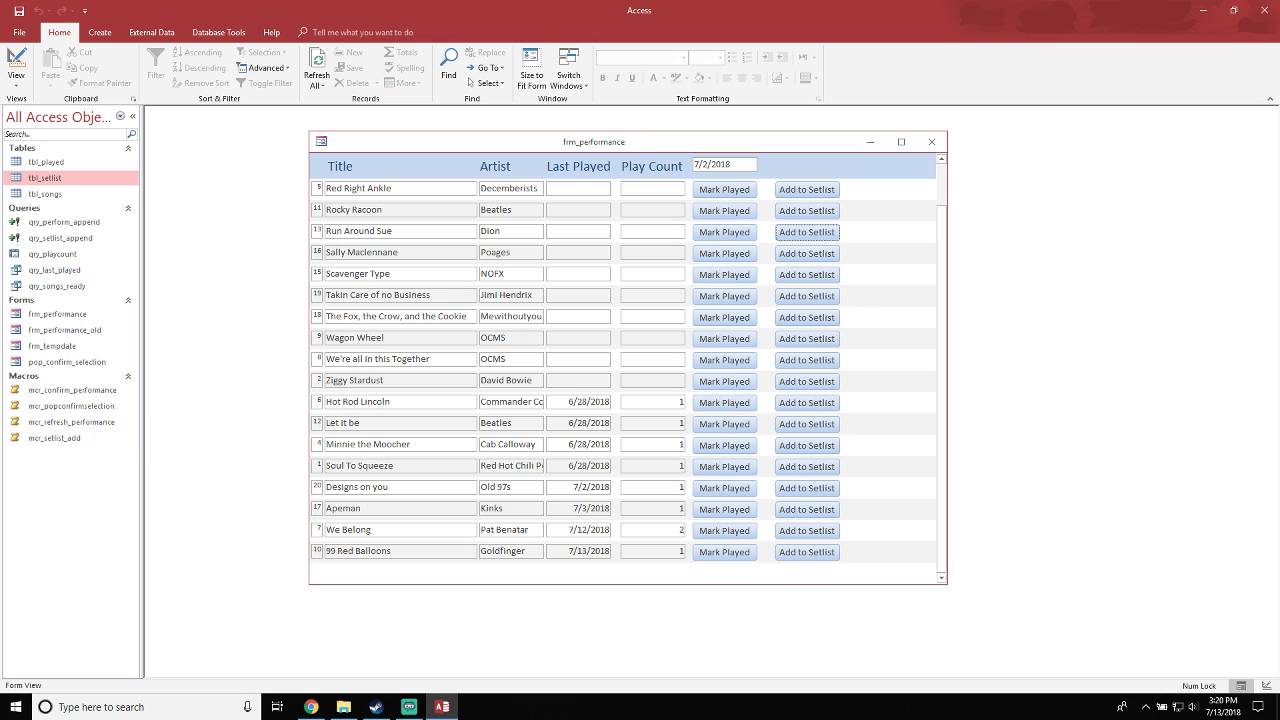
# Start a new crosstab query with the Crosstab Query Wizard, based on tbl_setlist
pyautogui.click(100, 32)
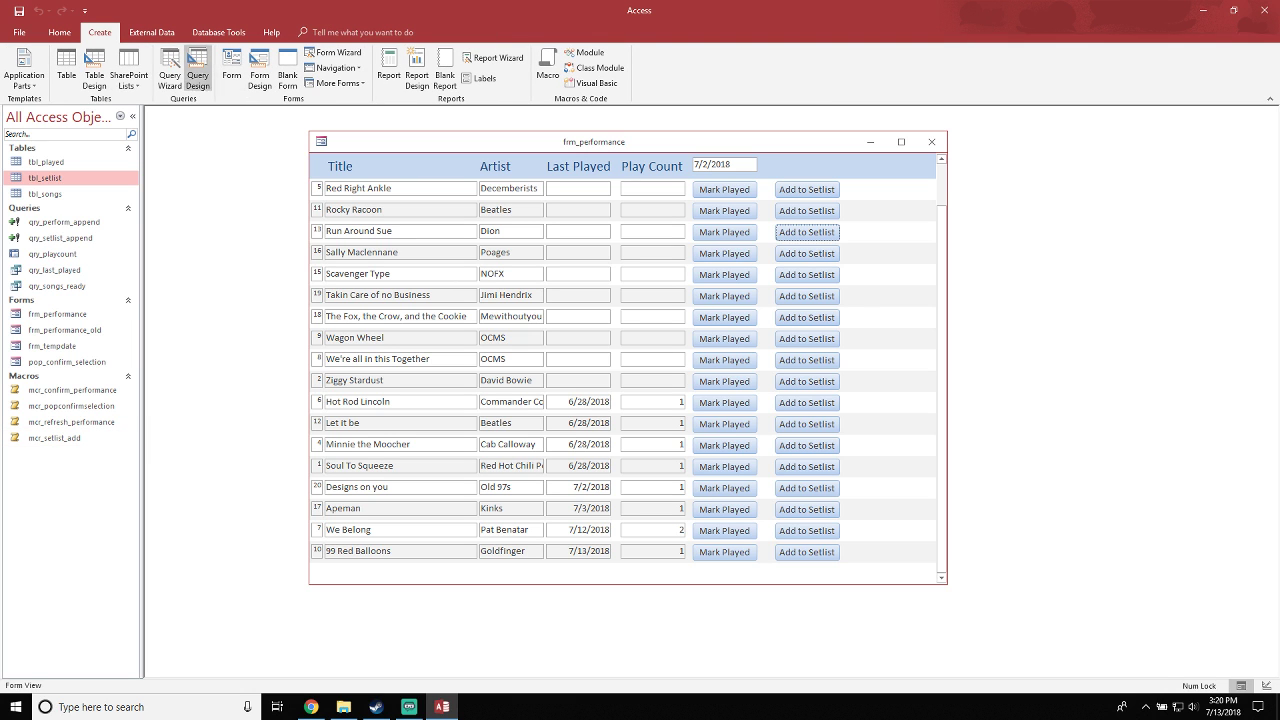
pyautogui.click(170, 70)
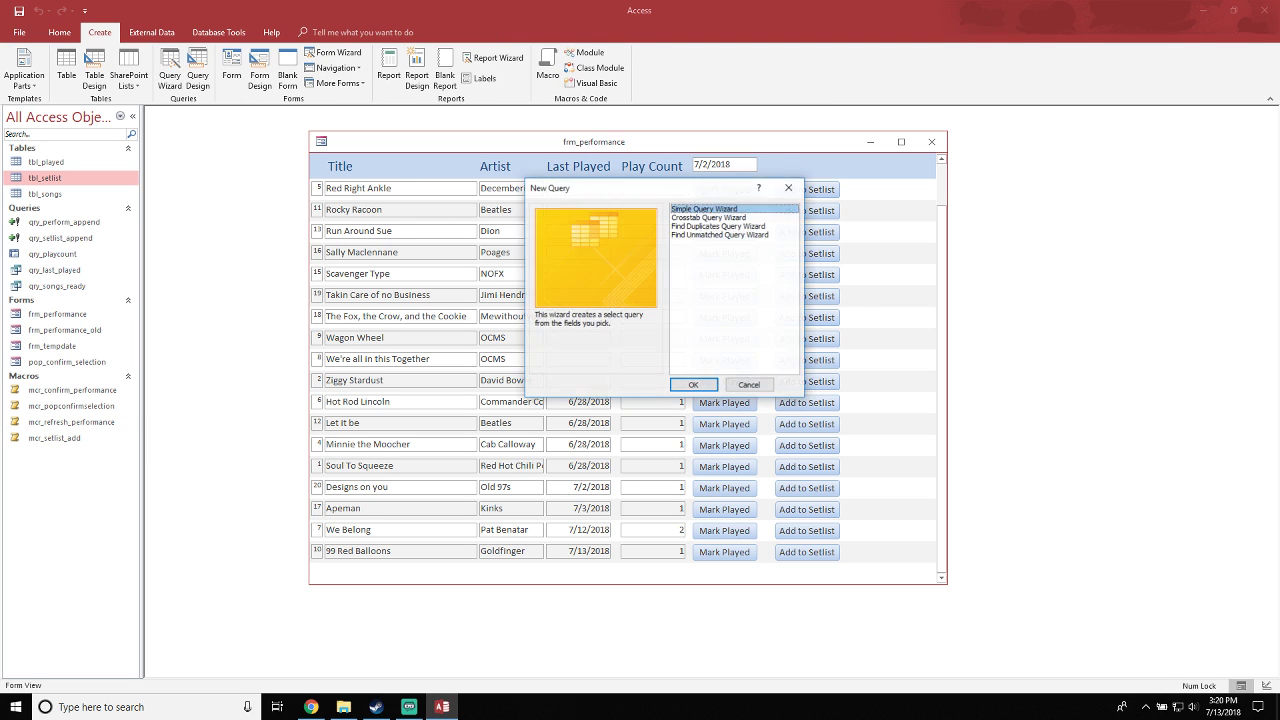
pyautogui.click(706, 217)
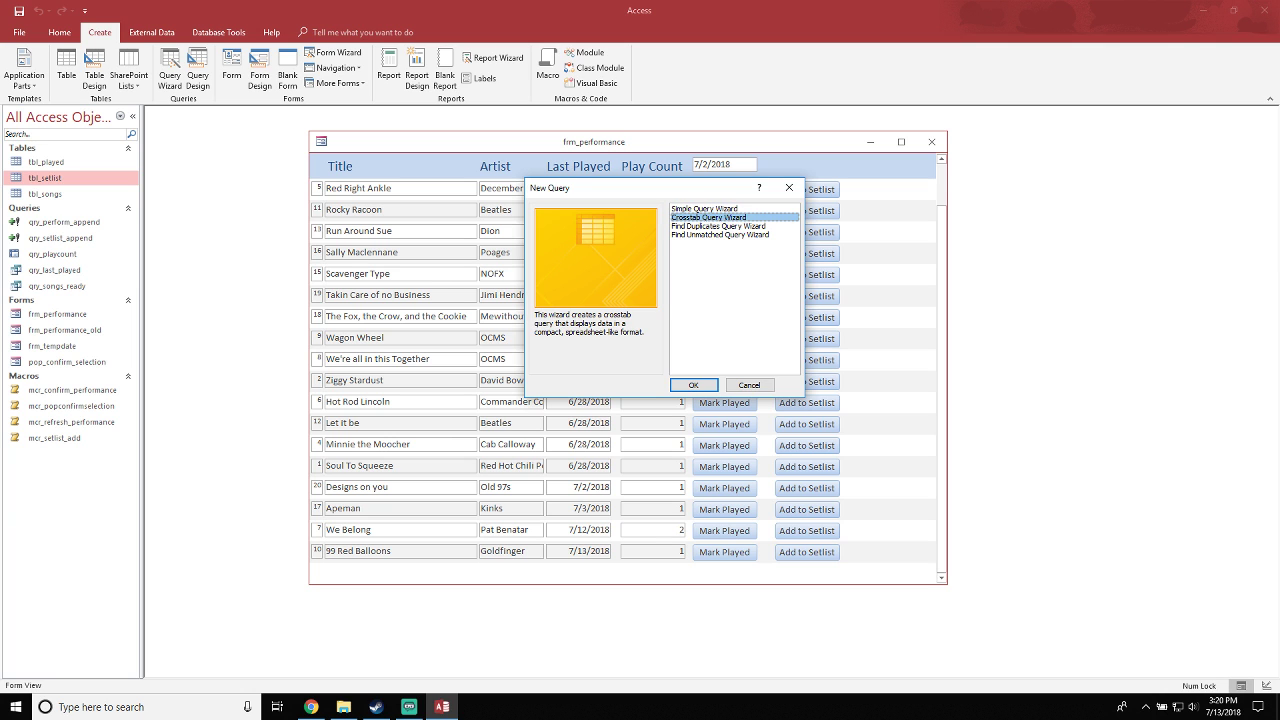
pyautogui.click(708, 385)
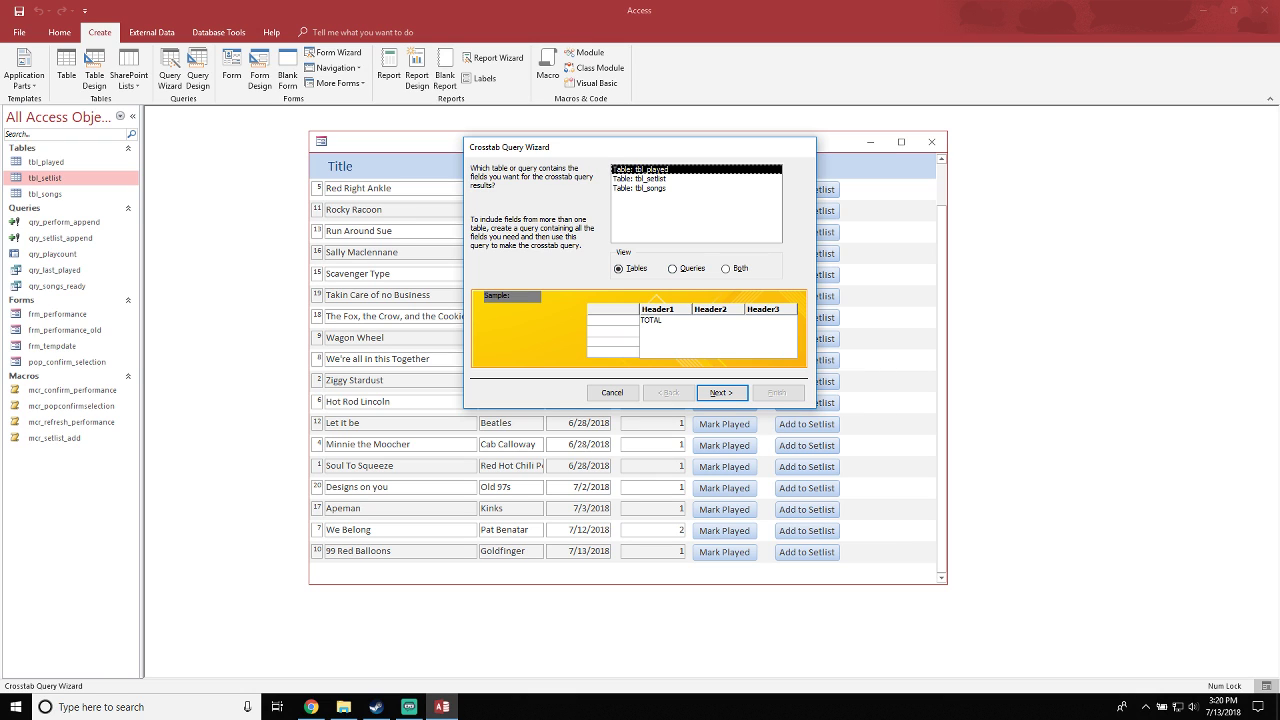
pyautogui.click(640, 179)
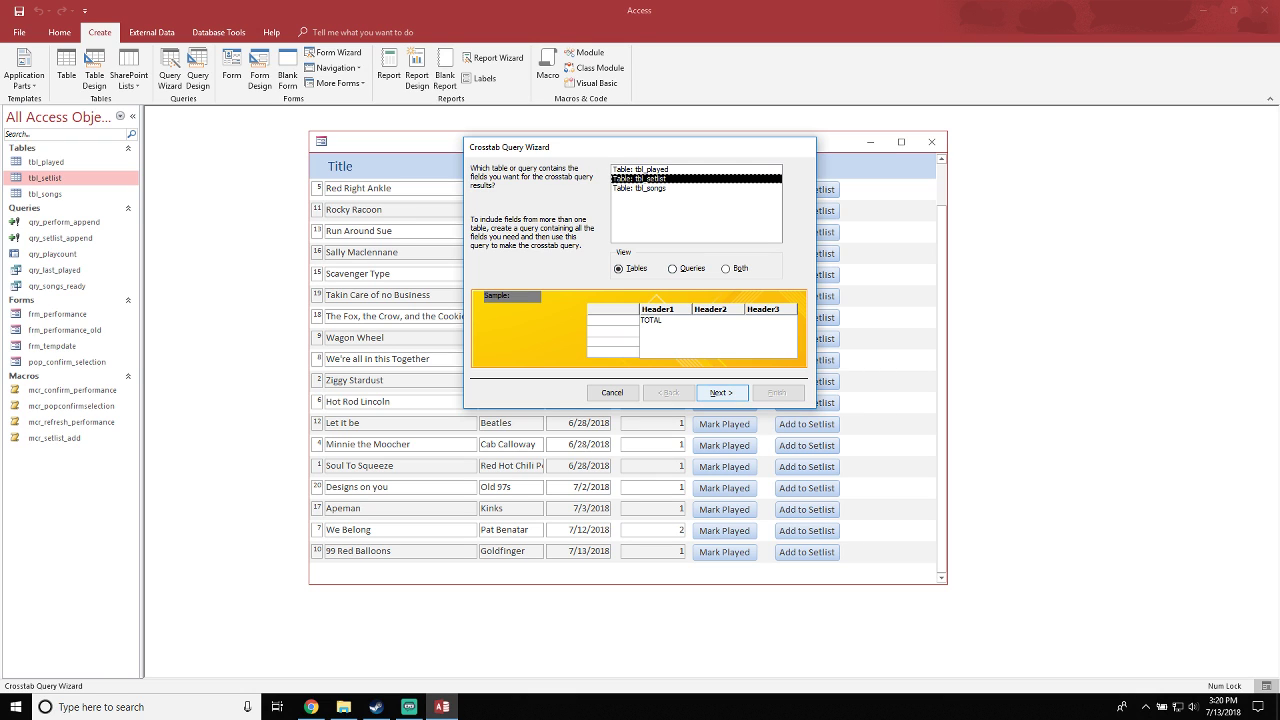
pyautogui.click(721, 392)
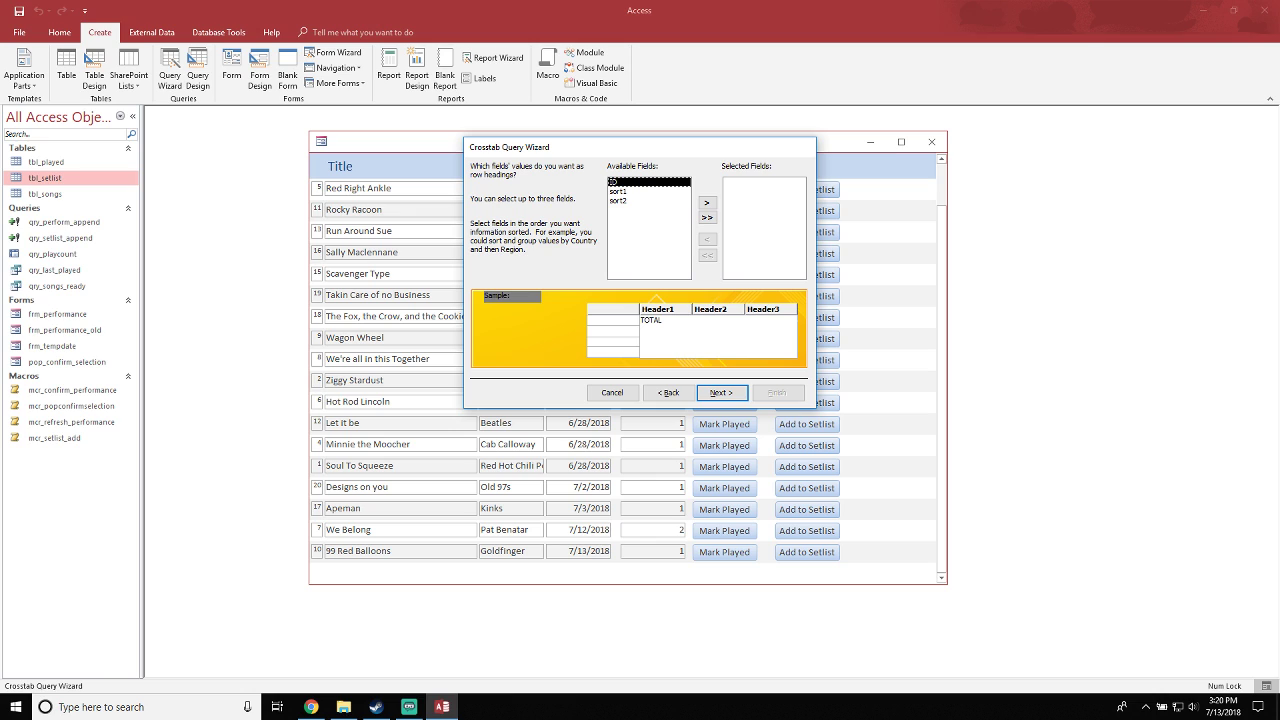
# Set the crosstab's row headings to ID, column headings to sort1, and calculated value to Count of sort2 with row sums
pyautogui.click(706, 202)
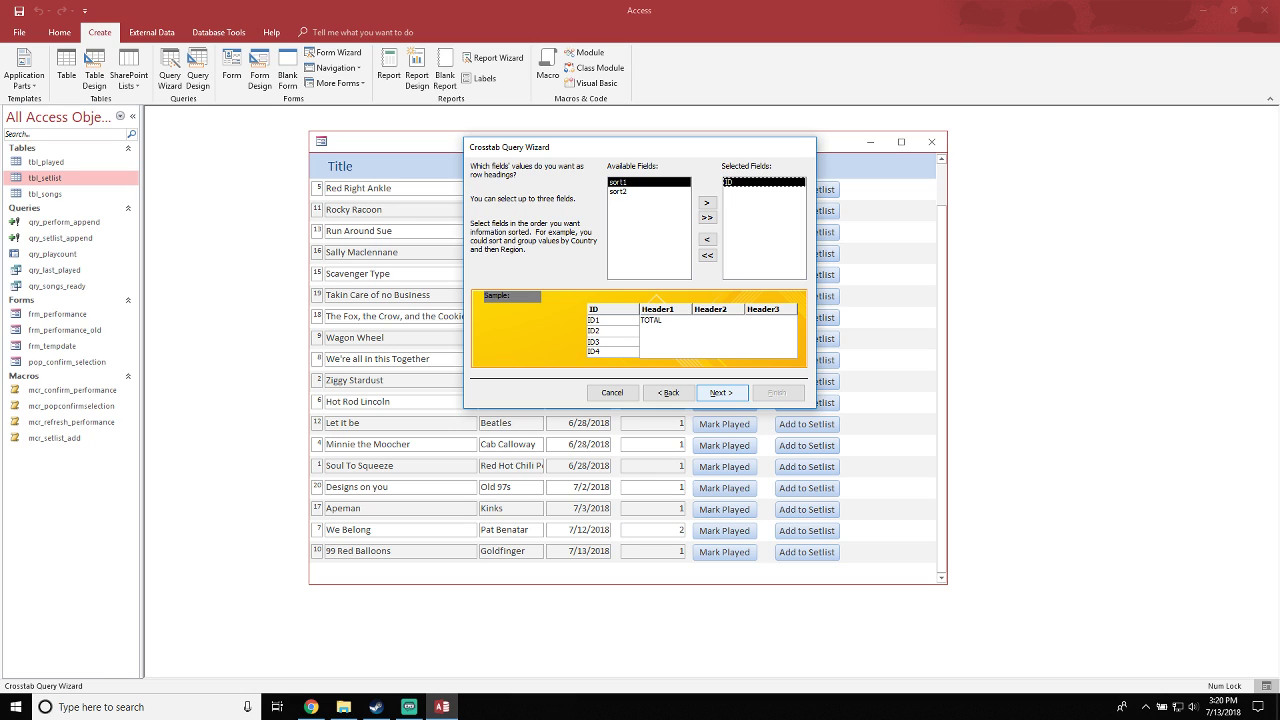
pyautogui.click(721, 392)
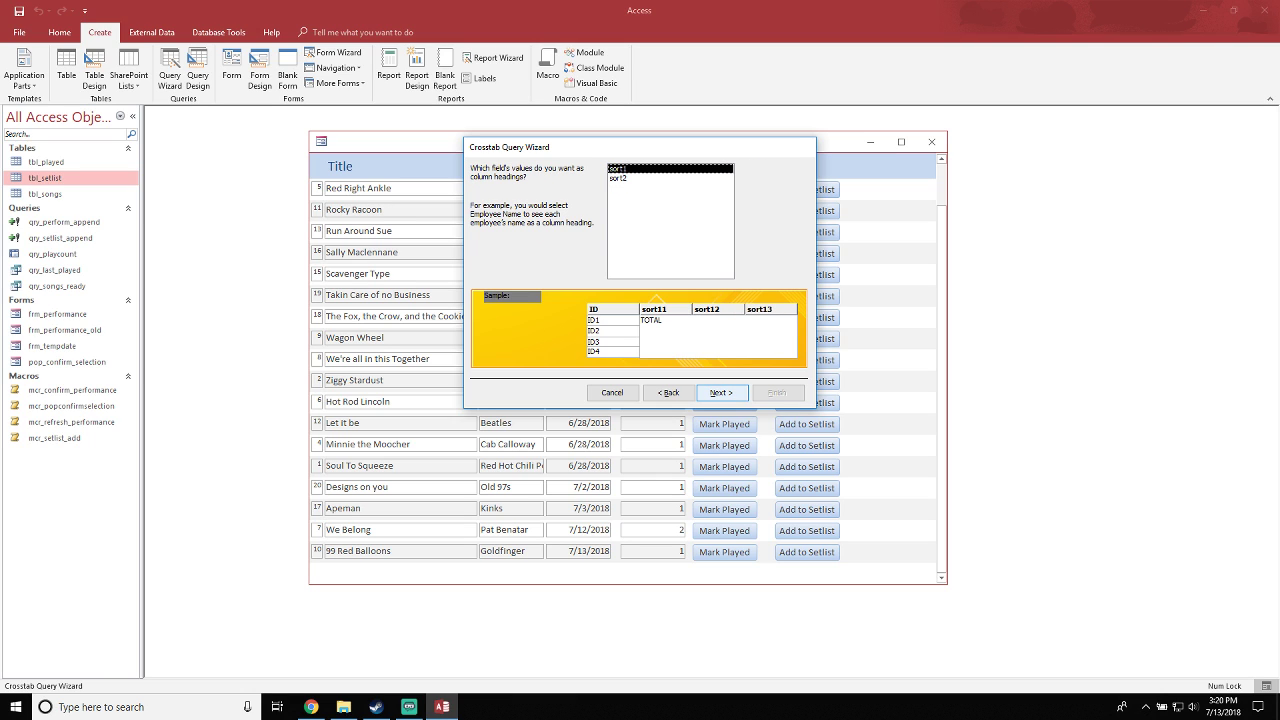
pyautogui.click(721, 392)
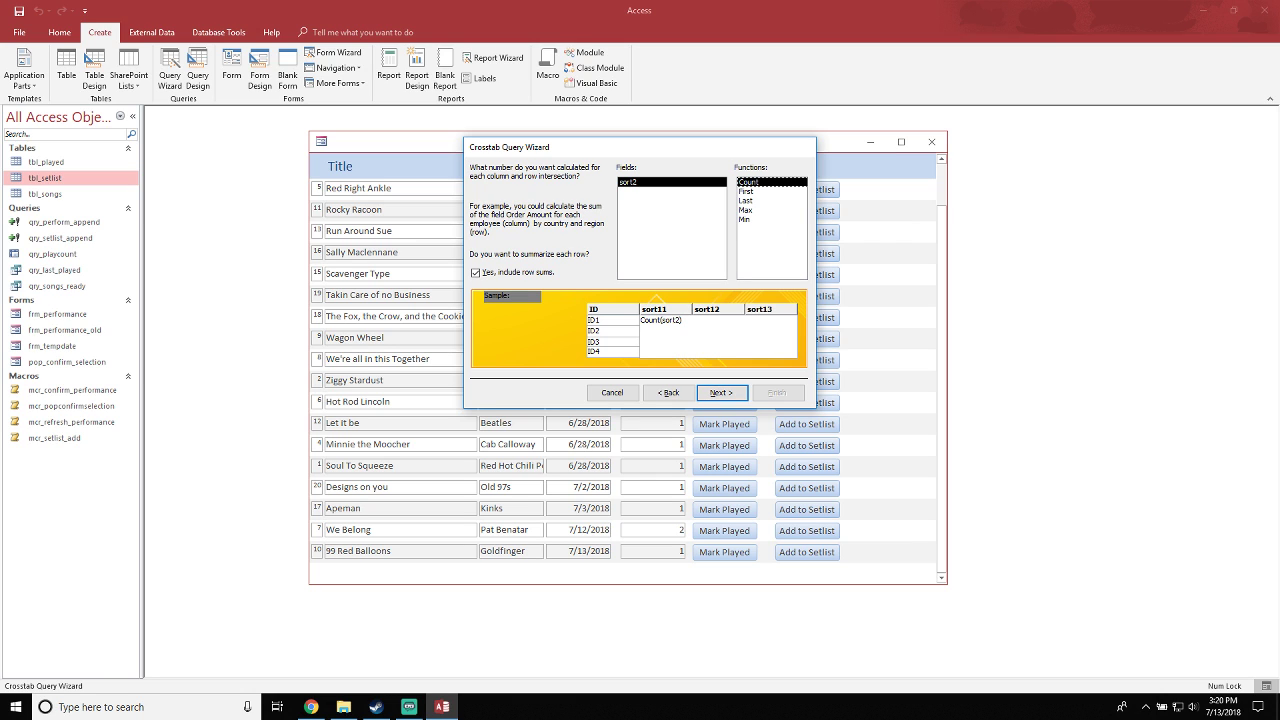
pyautogui.press('Return')
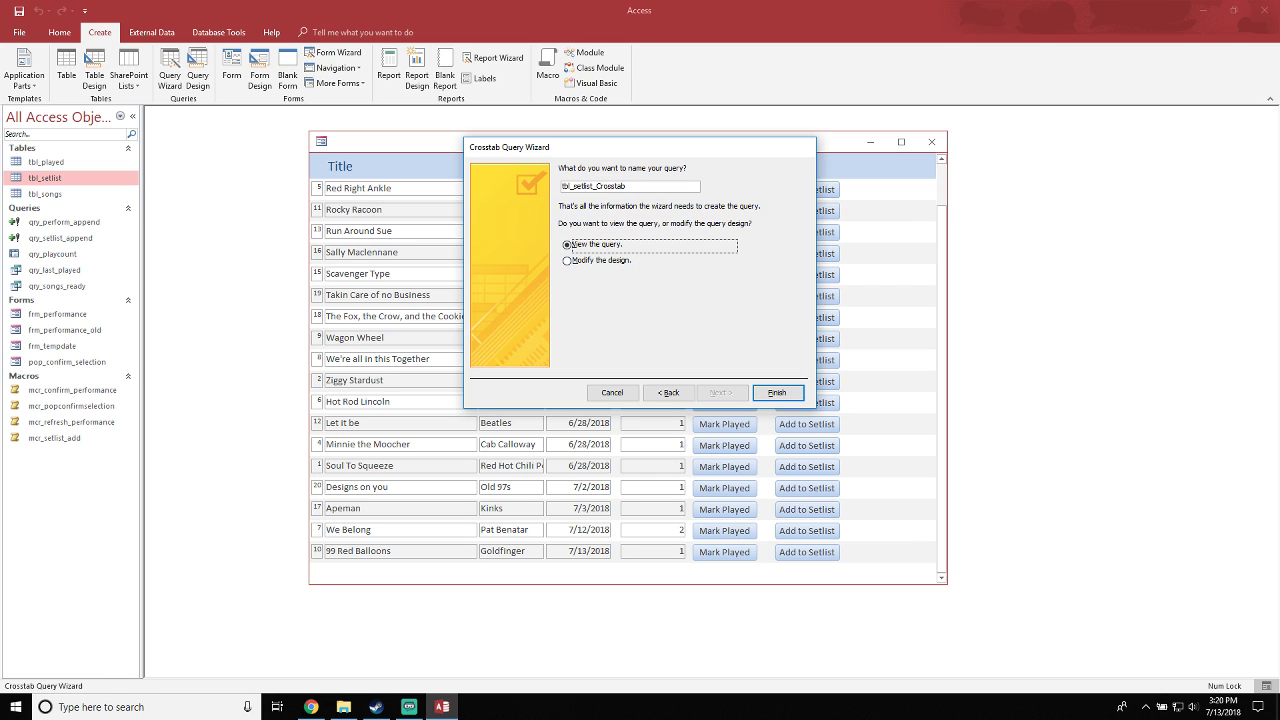
# Name the crosstab query qry_setlist_count and finish the wizard with the option to modify the design
pyautogui.hotkey('shift', 'Tab')
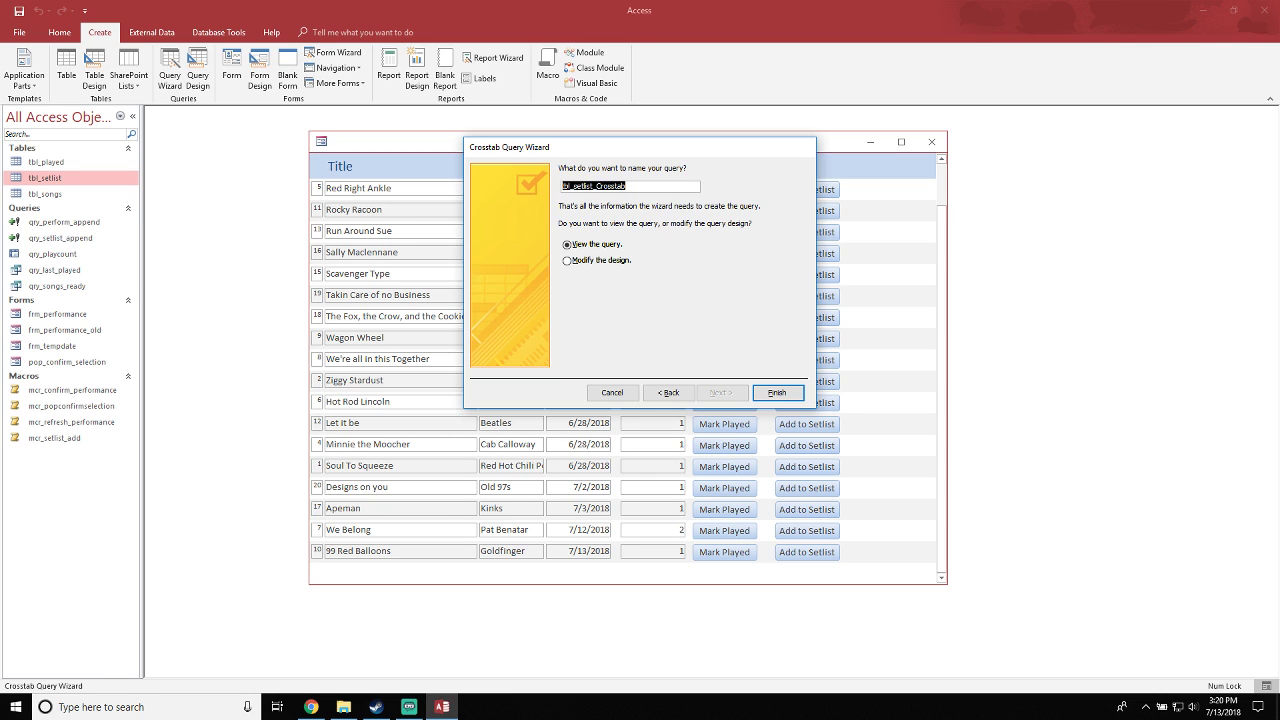
pyautogui.write('qry_setlist_coun')
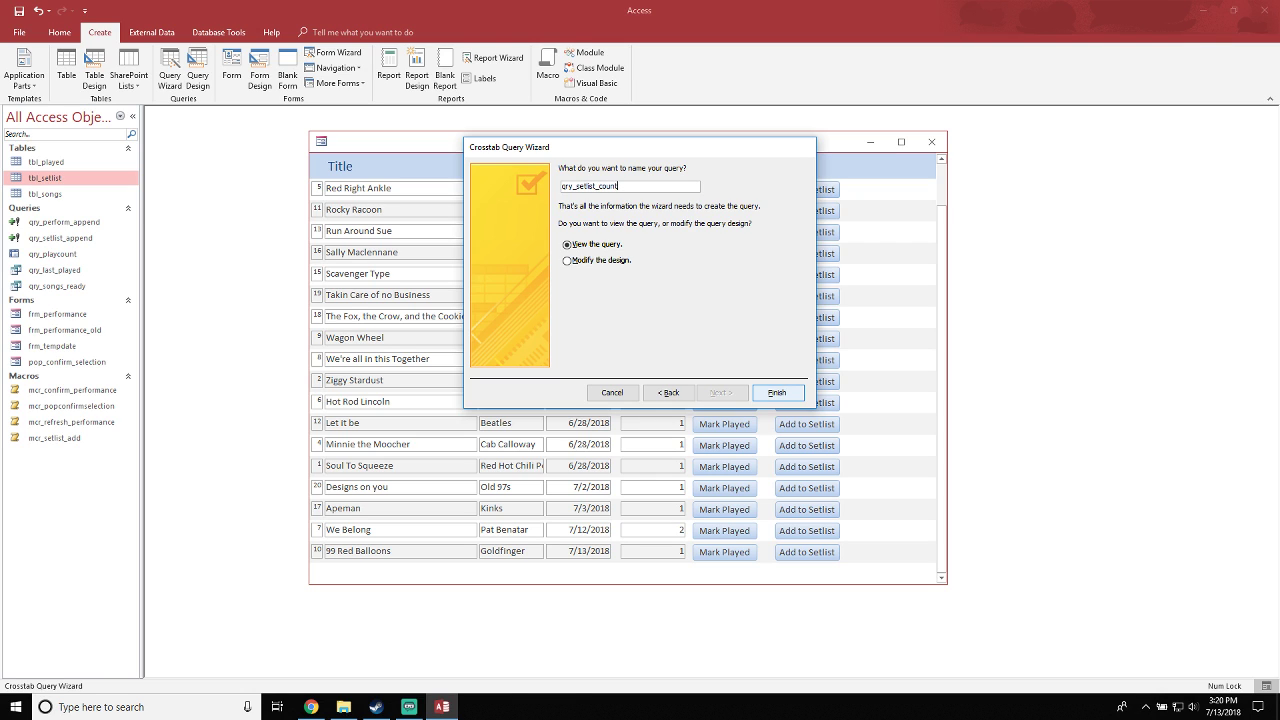
pyautogui.click(597, 260)
pyautogui.click(777, 392)
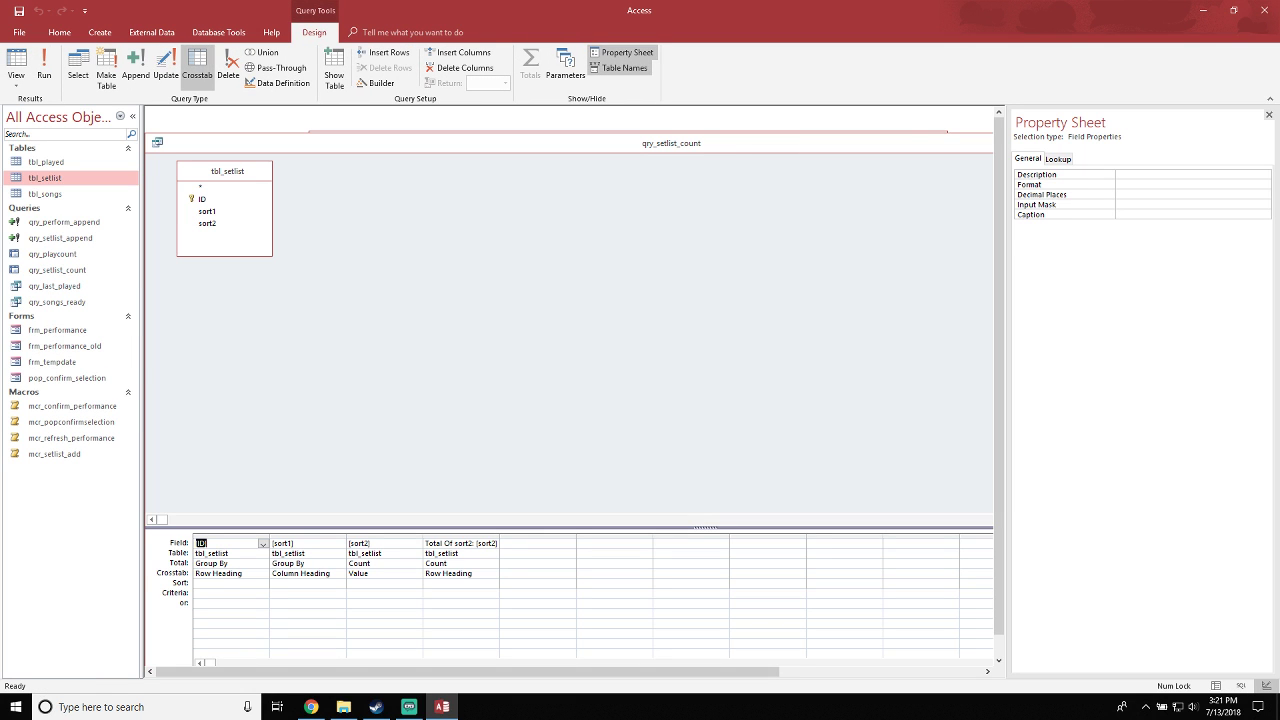
# Remove the Total Of sort2 column from qry_setlist_count and run the query to check its results
pyautogui.click(461, 536)
pyautogui.press('Delete')
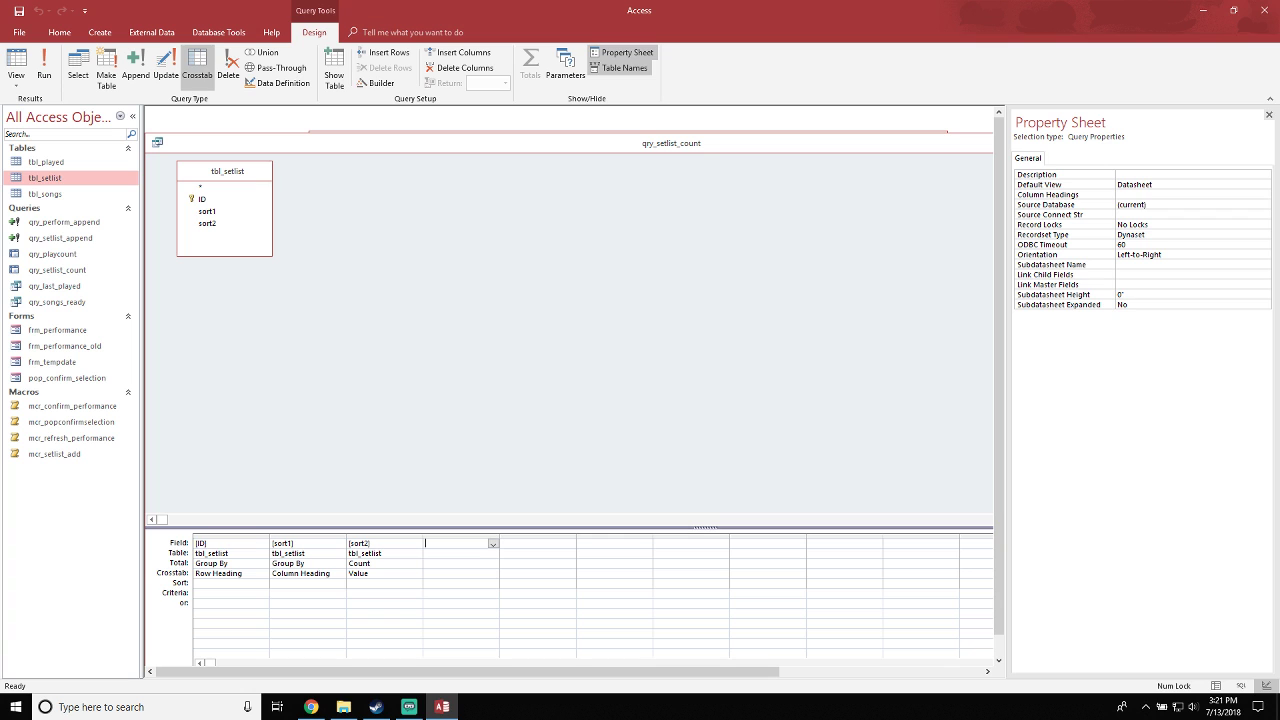
pyautogui.click(44, 62)
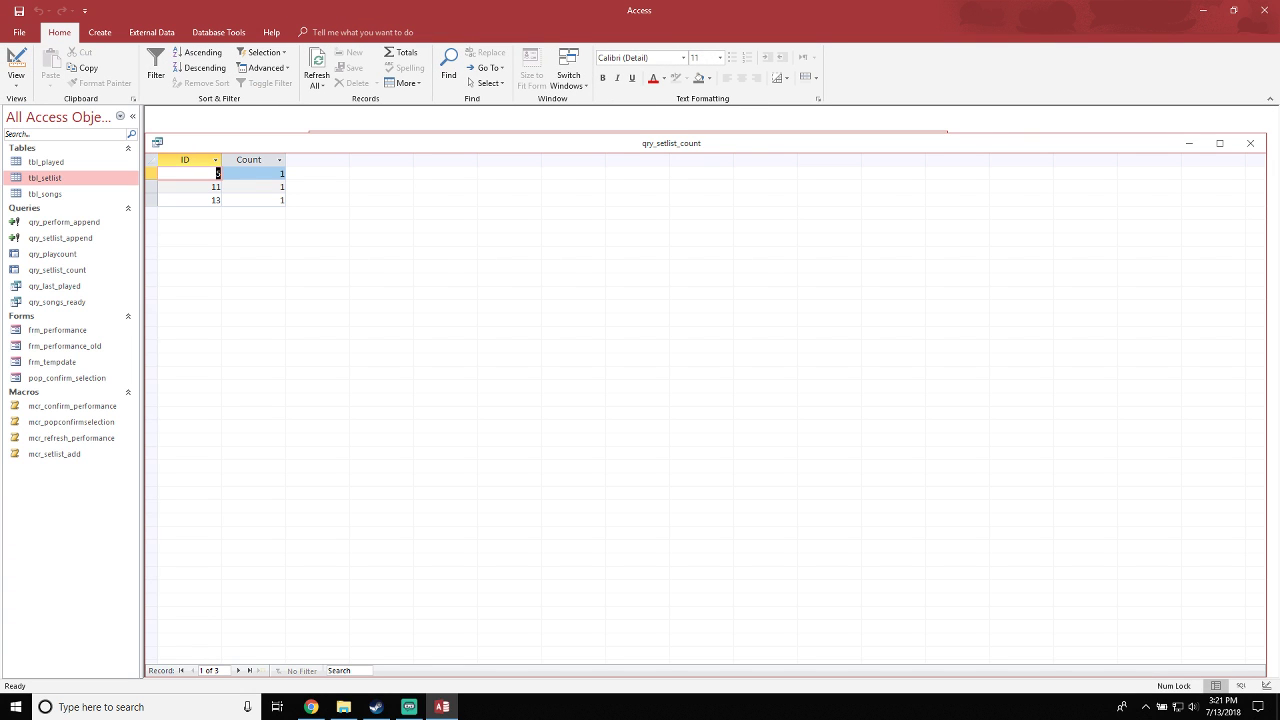
pyautogui.moveTo(221, 160); pyautogui.dragTo(305, 160)
pyautogui.moveTo(228, 173); pyautogui.dragTo(223, 173)
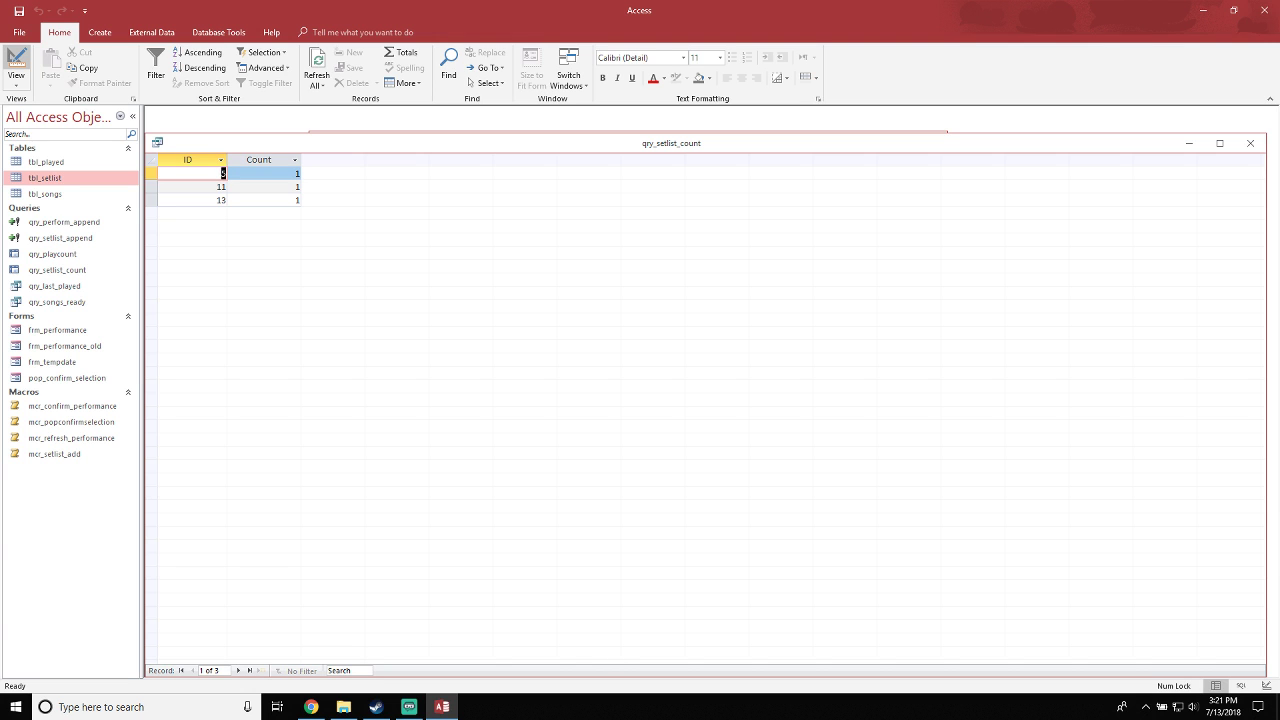
# Return to the query design and set the crosstab role of sort1 to Row Heading
pyautogui.click(16, 62)
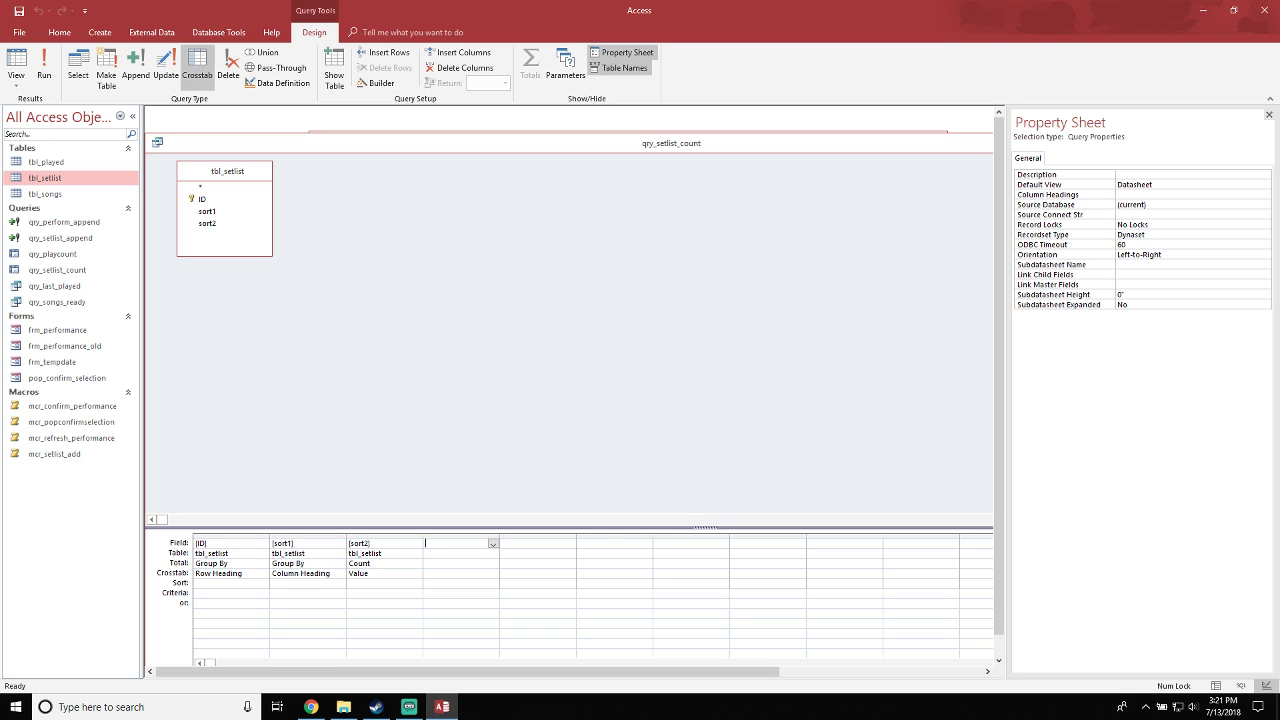
pyautogui.click(300, 573)
pyautogui.click(340, 574)
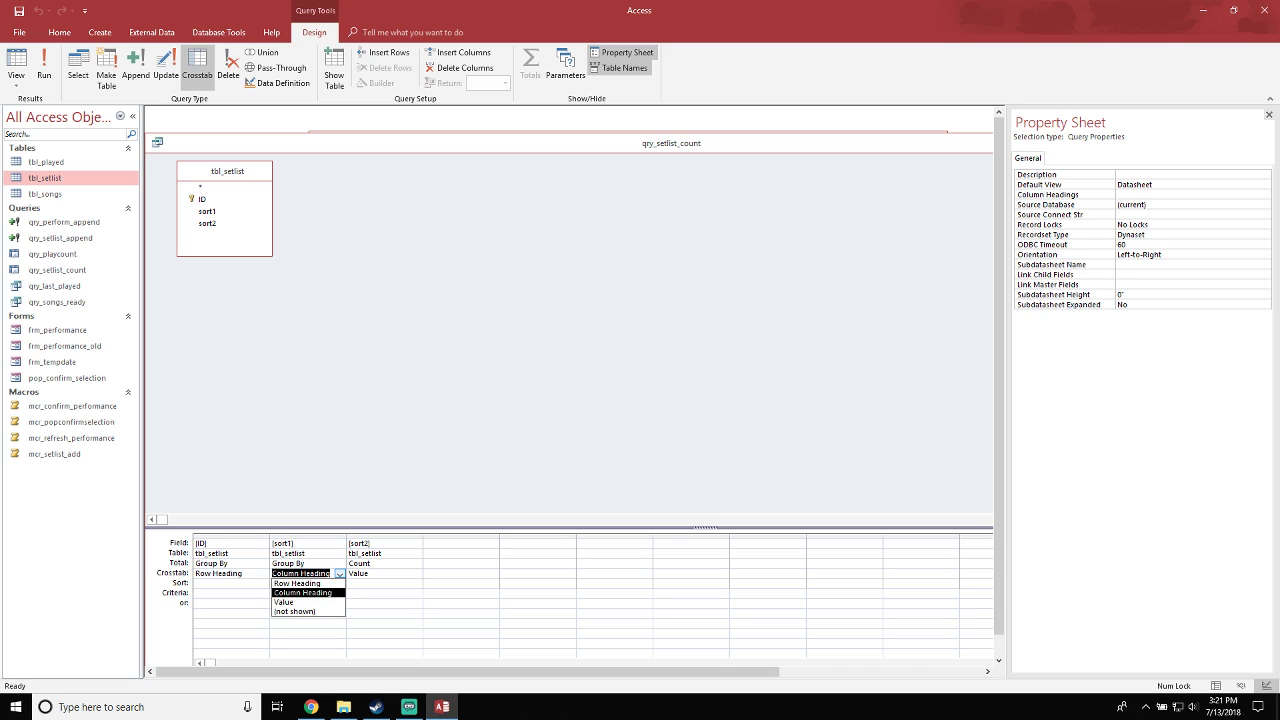
pyautogui.click(300, 583)
# Set sort2's total to Group By and its crosstab role to Column Heading
pyautogui.click(380, 573)
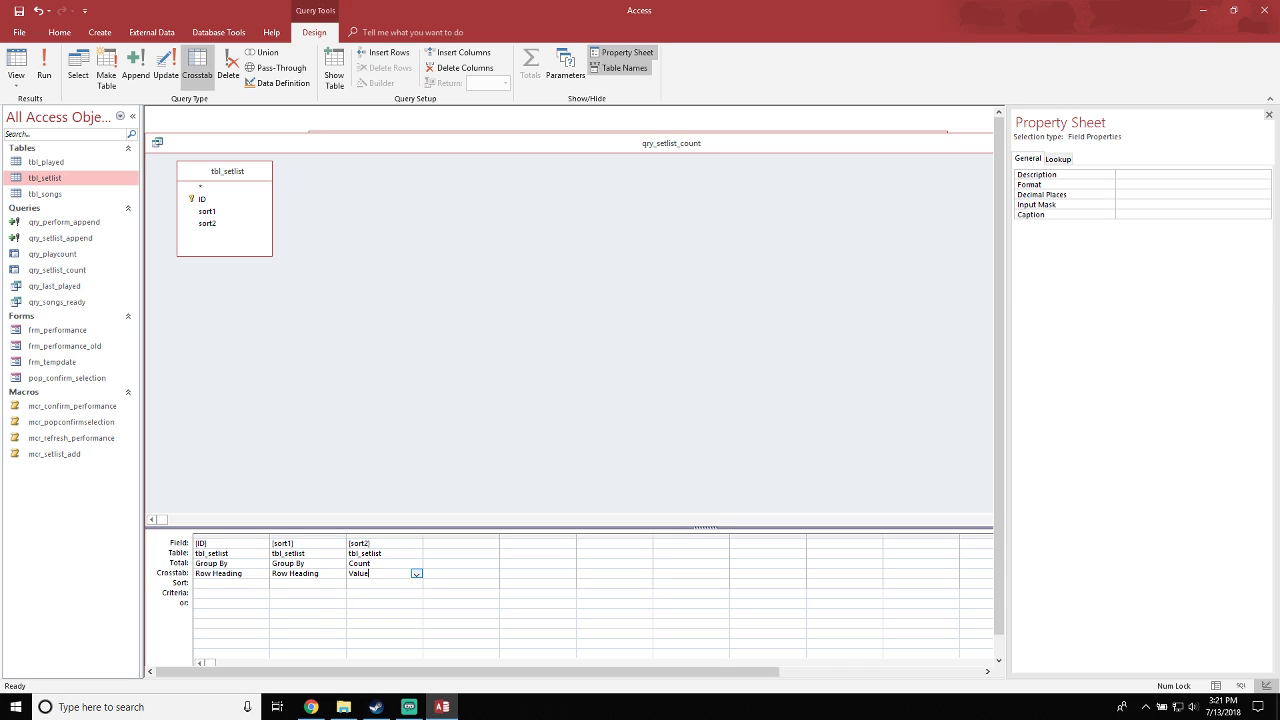
pyautogui.click(417, 574)
pyautogui.click(375, 602)
pyautogui.click(417, 564)
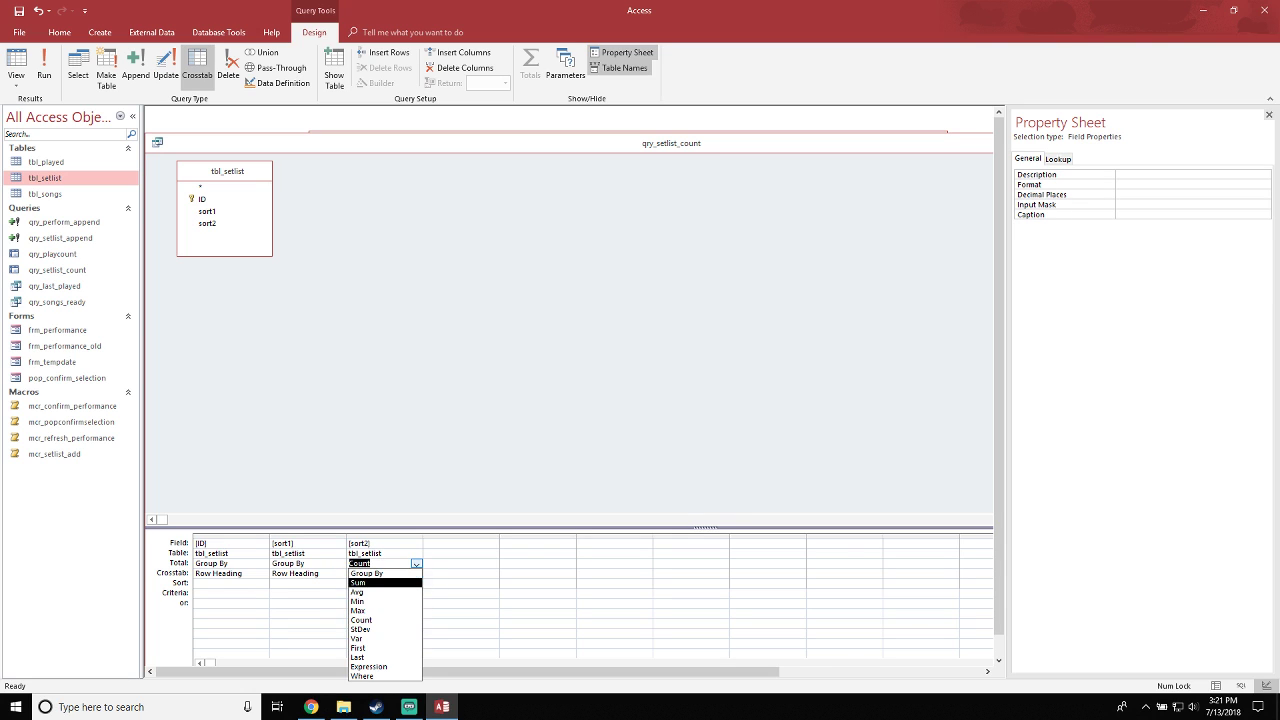
pyautogui.click(375, 574)
pyautogui.click(417, 574)
pyautogui.click(378, 592)
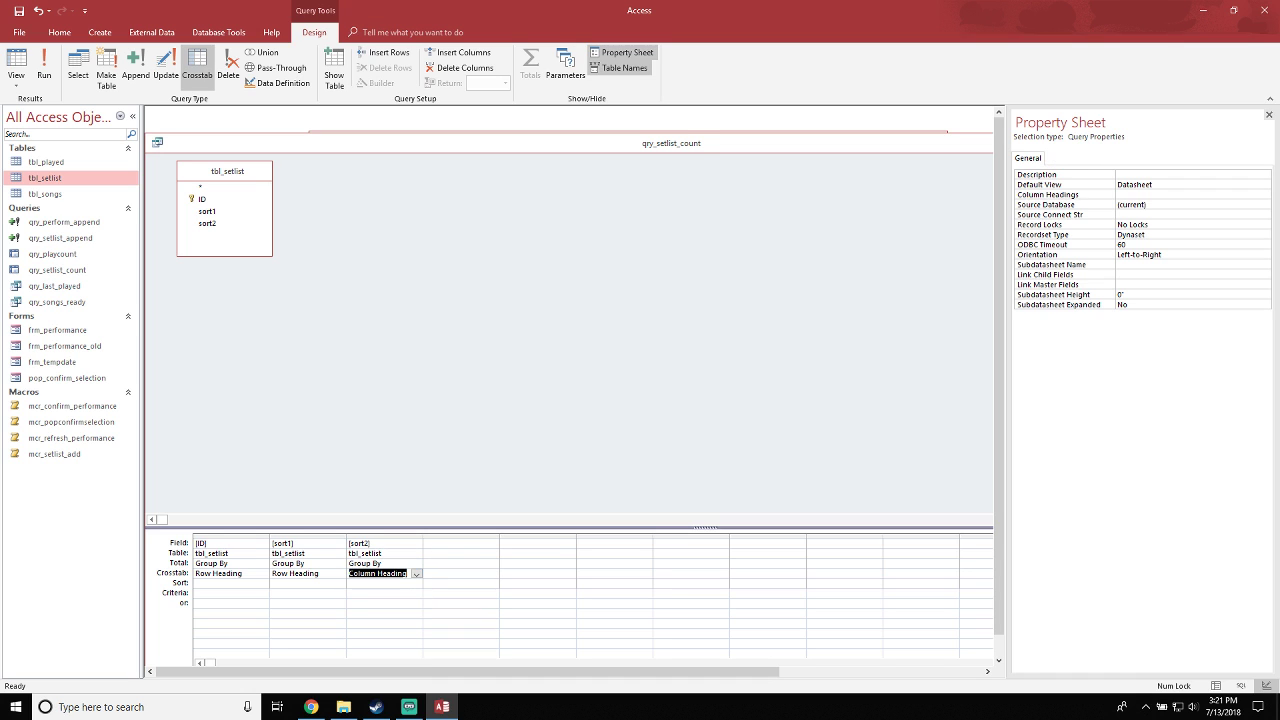
# Set ID's total to Count and its crosstab role to Value, and move the ID column after sort2
pyautogui.click(263, 564)
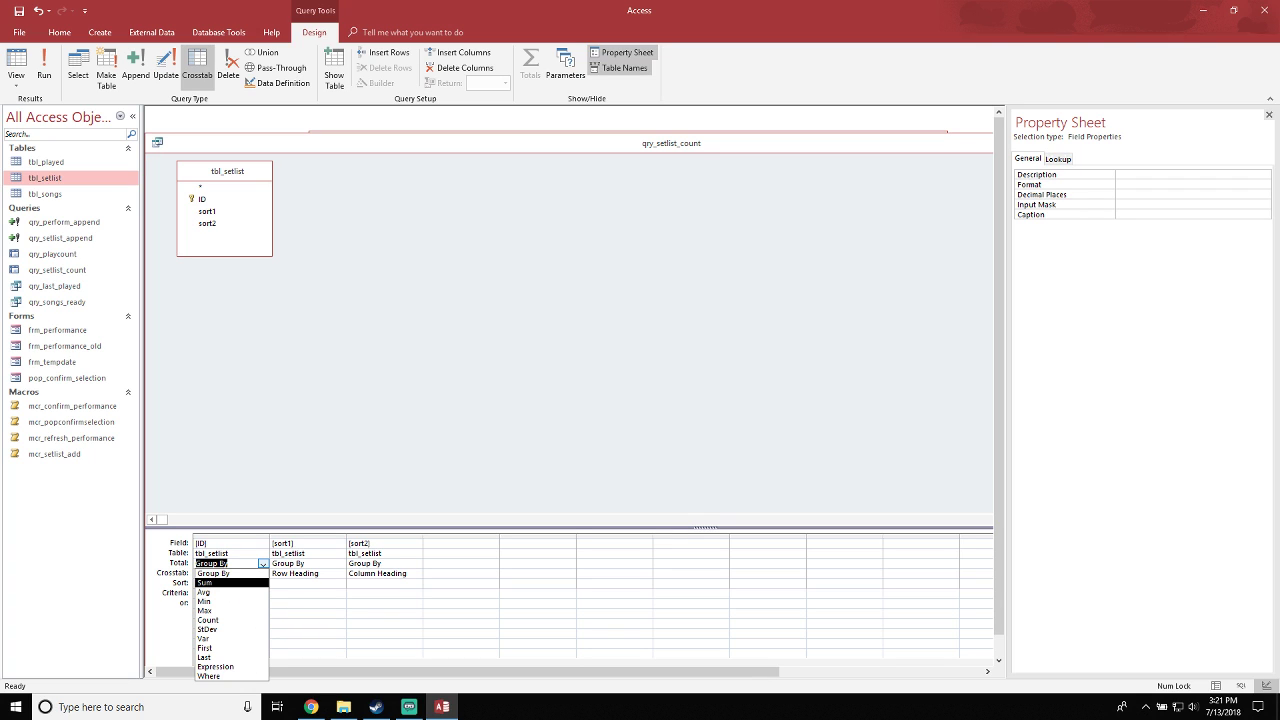
pyautogui.click(208, 620)
pyautogui.click(263, 574)
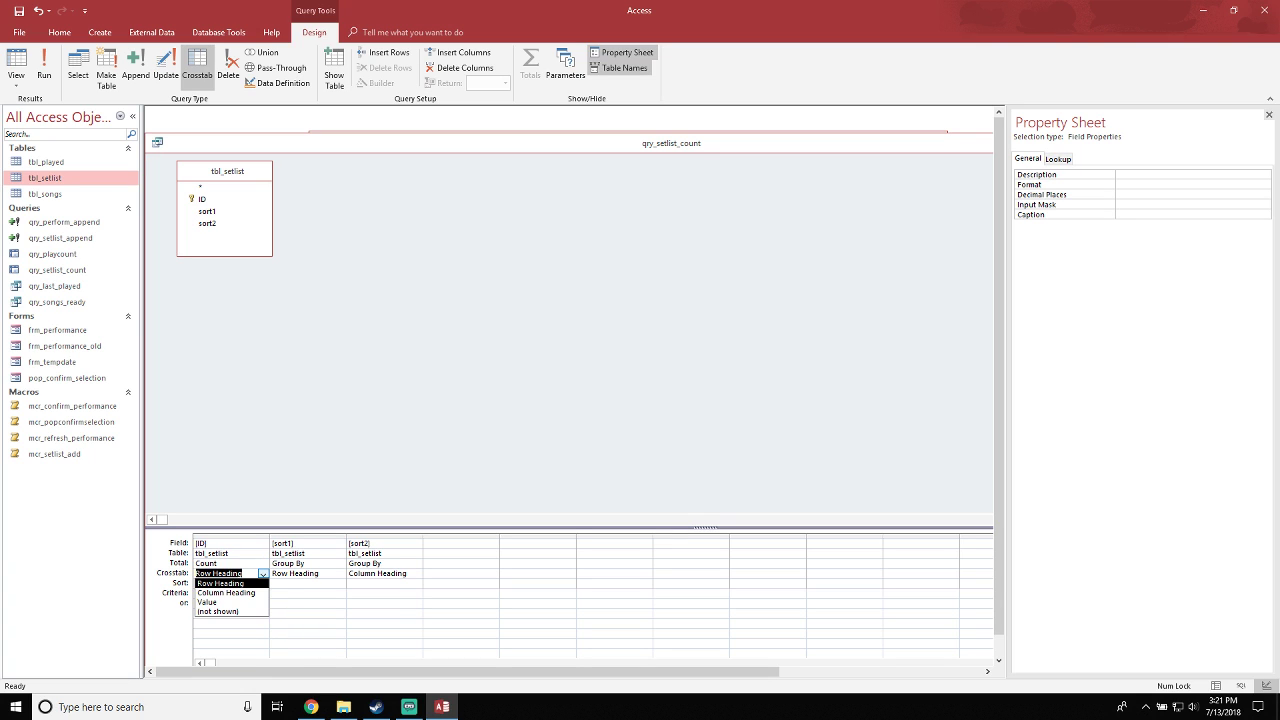
pyautogui.click(208, 602)
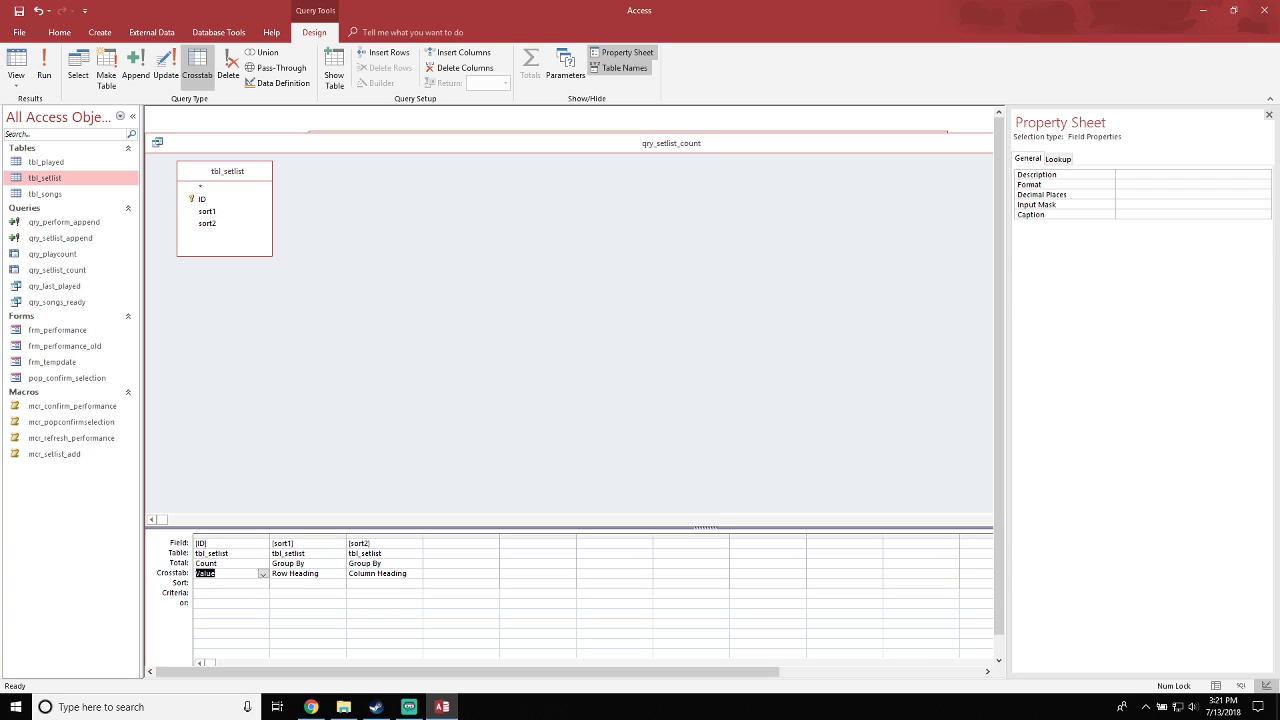
pyautogui.click(374, 603)
pyautogui.click(425, 573)
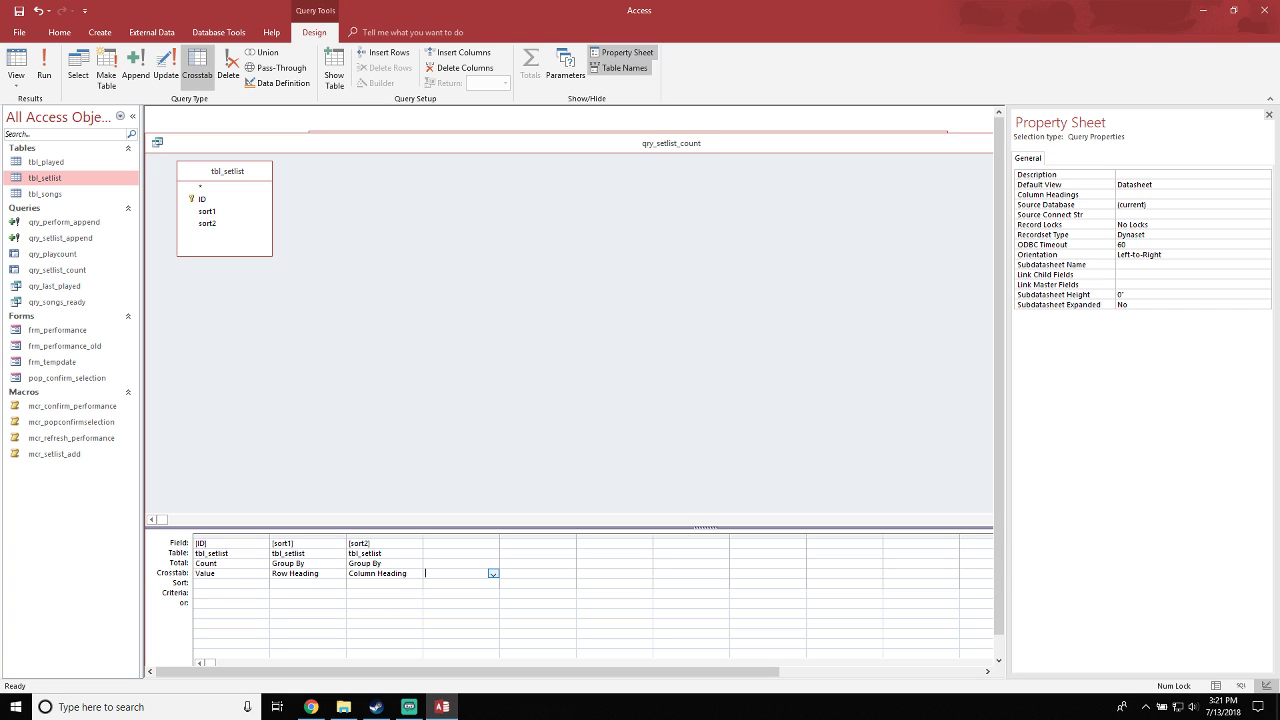
pyautogui.click(230, 537)
pyautogui.moveTo(230, 537); pyautogui.dragTo(438, 540)
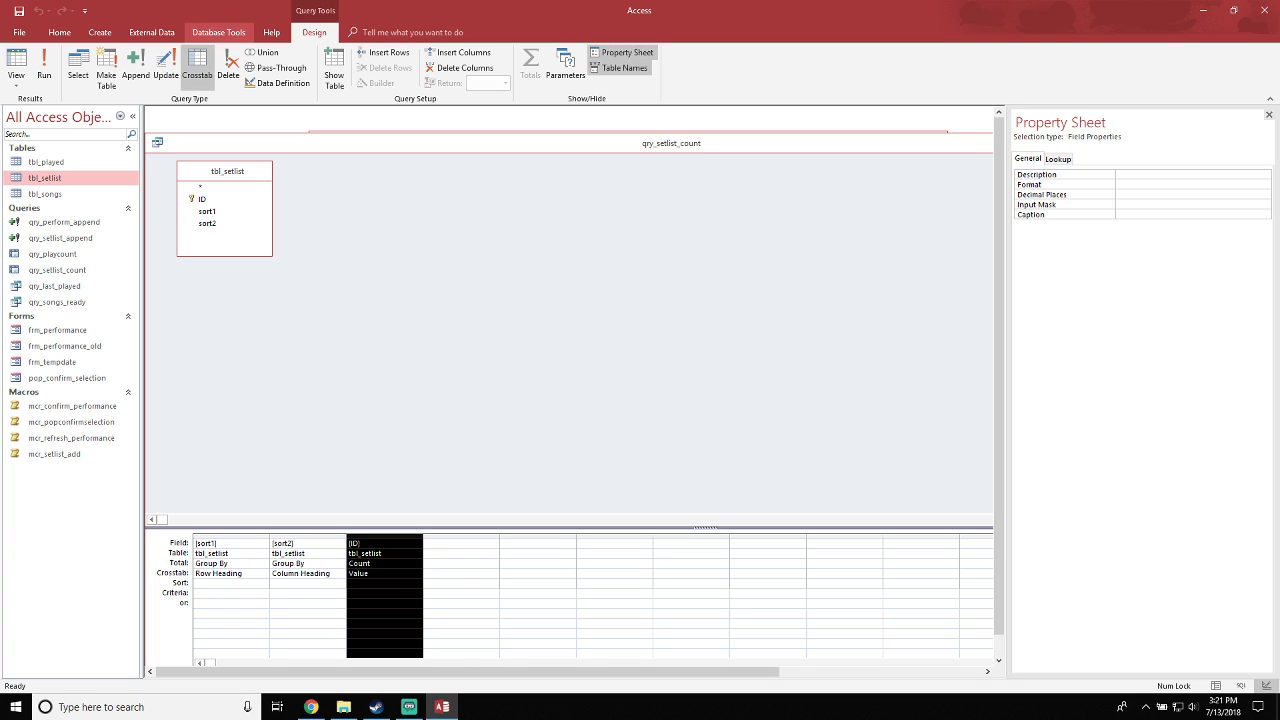
# Run qry_setlist_count to check the song count, and close it with the design changes saved
pyautogui.click(44, 62)
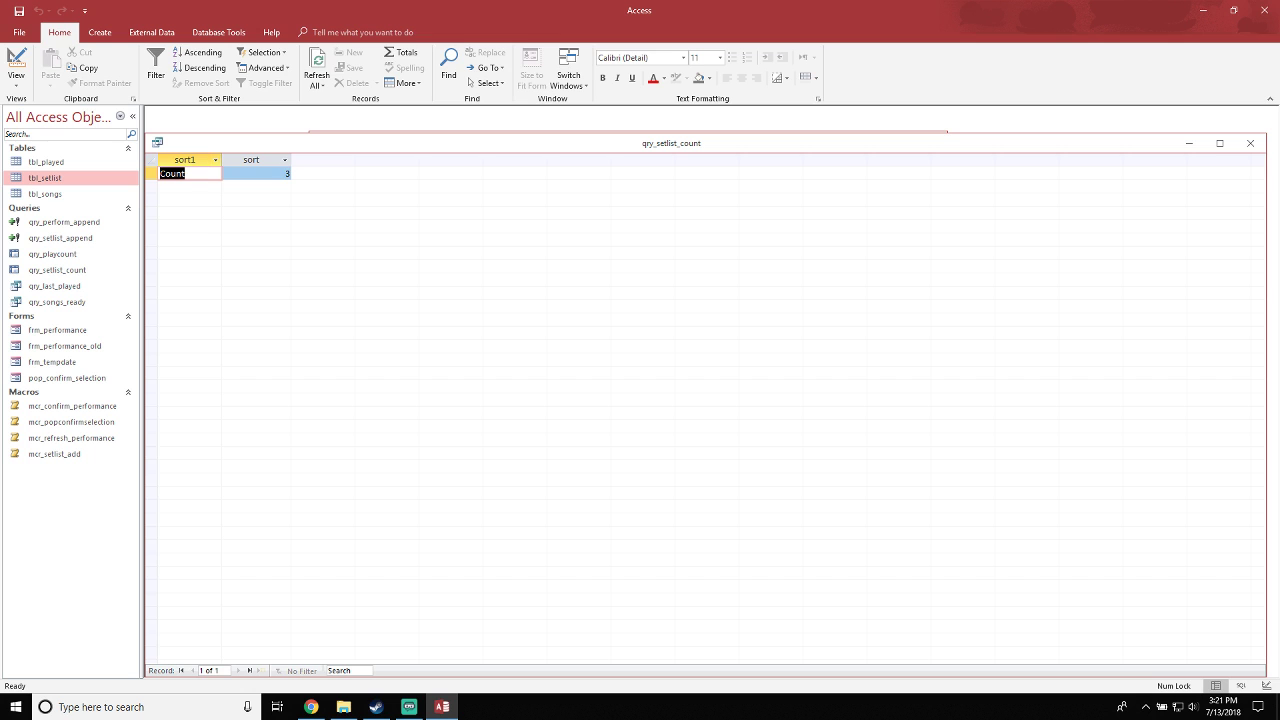
pyautogui.click(262, 174)
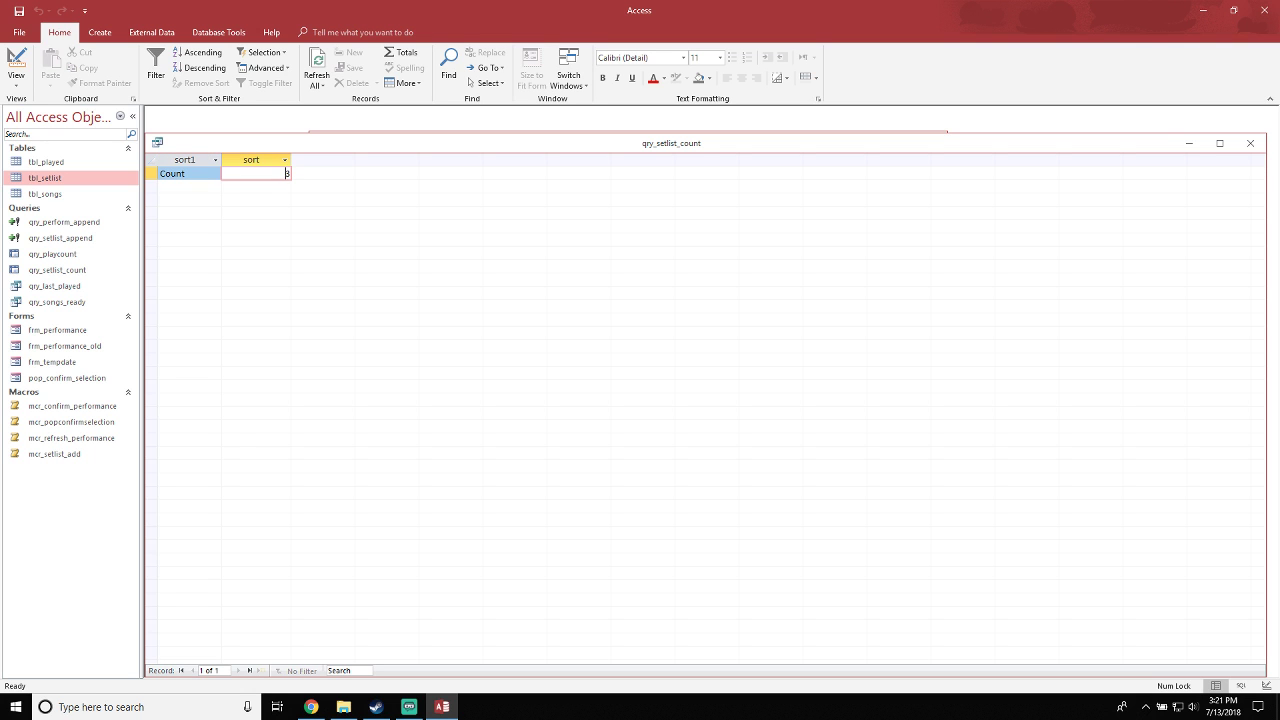
pyautogui.moveTo(671, 143)
pyautogui.mouseDown()
pyautogui.moveTo(700, 109)
pyautogui.moveTo(666, 134)
pyautogui.mouseUp()
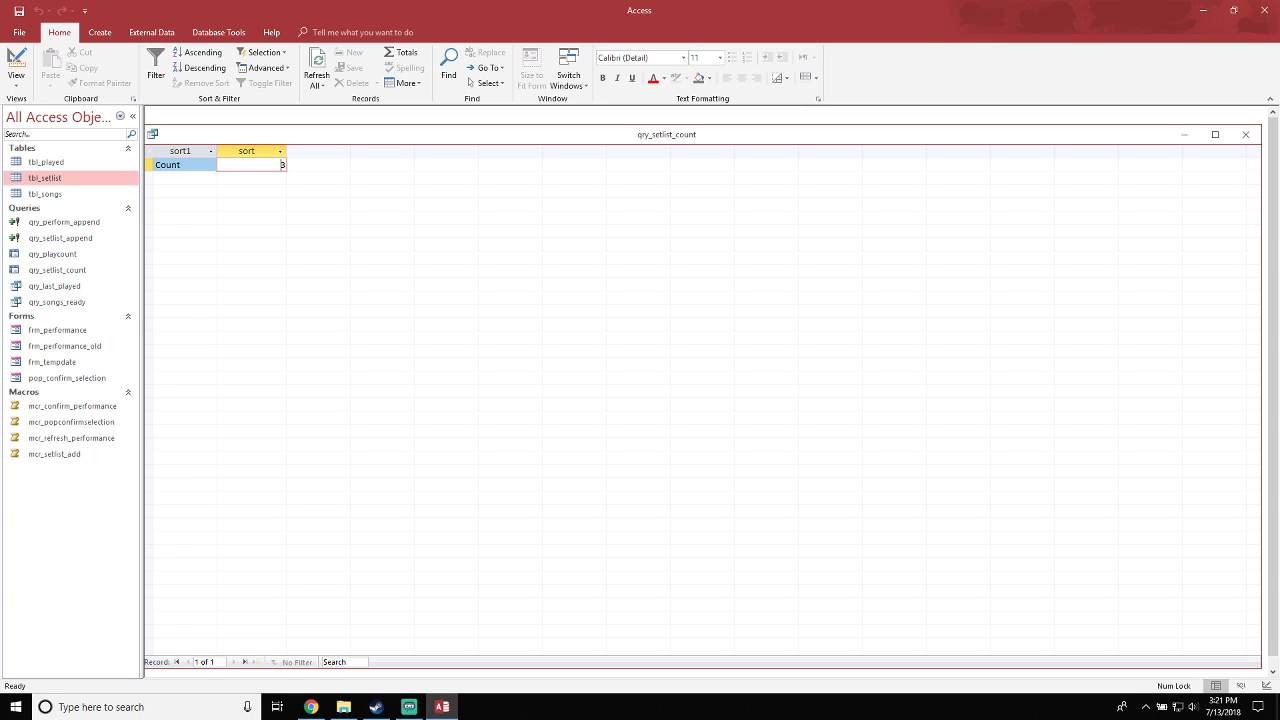
pyautogui.click(187, 165)
pyautogui.click(262, 165)
pyautogui.click(187, 165)
pyautogui.click(262, 165)
pyautogui.click(1245, 134)
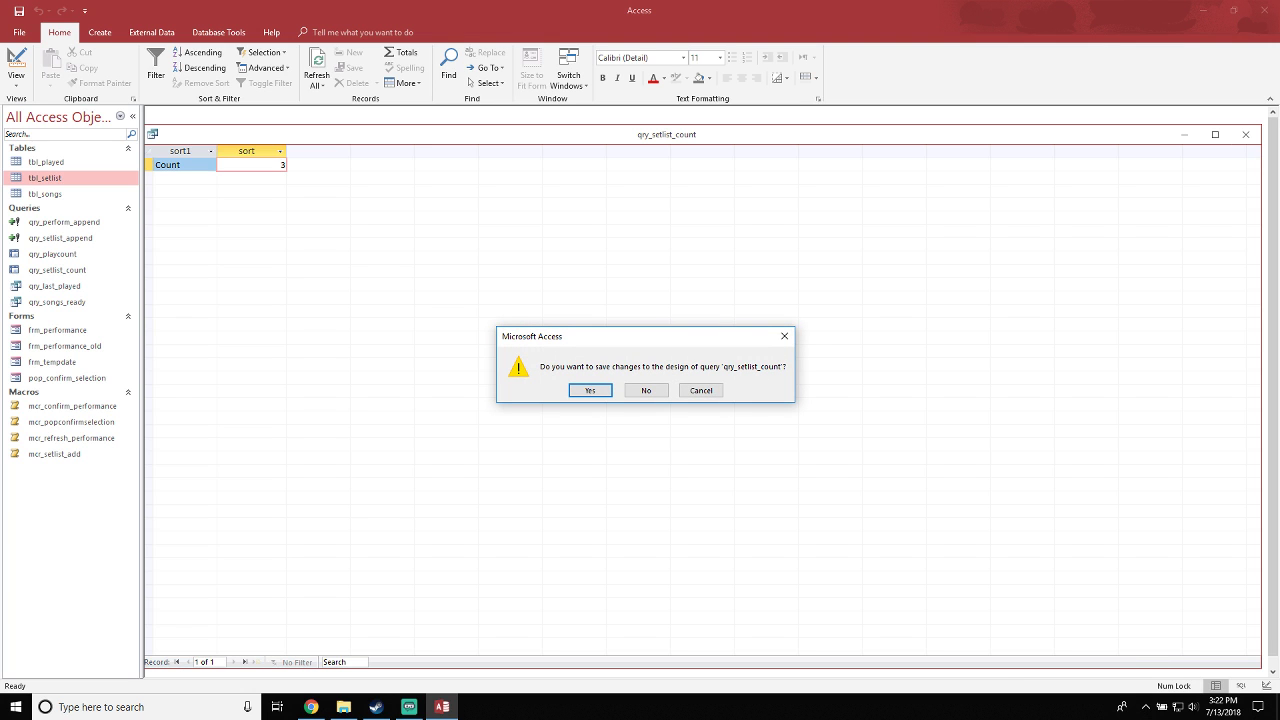
pyautogui.click(590, 390)
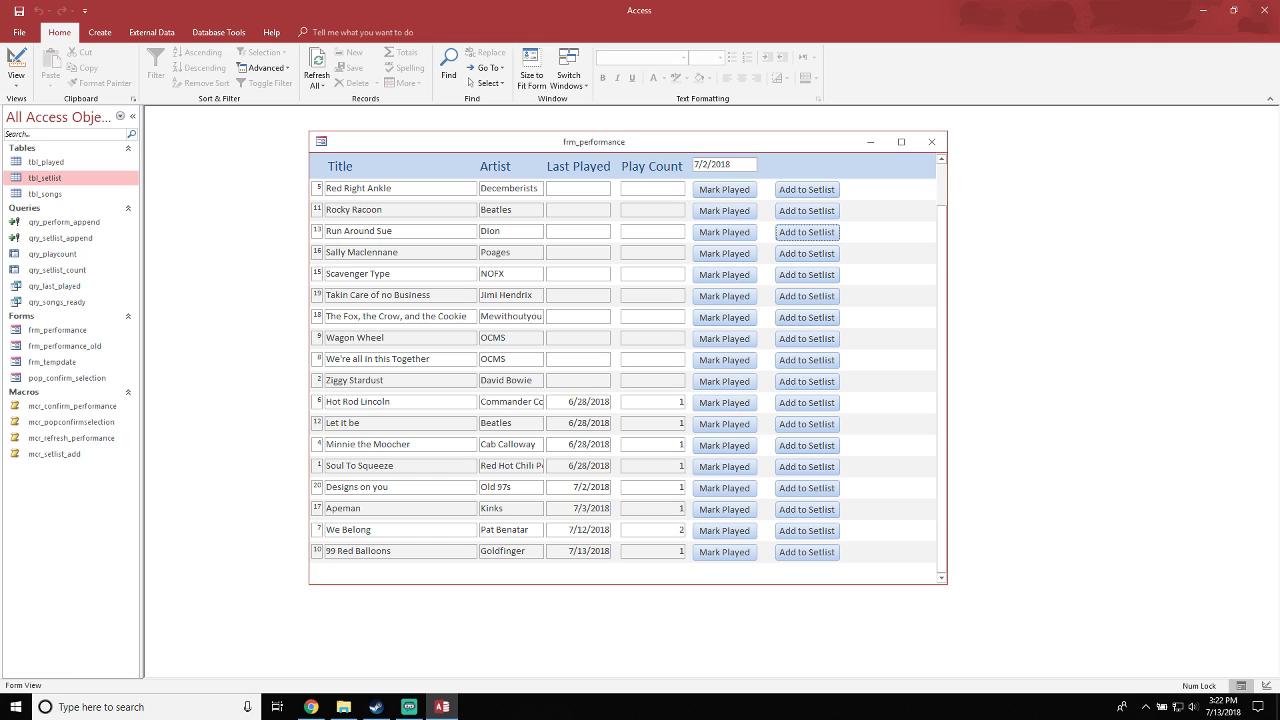
# Open frm_performance in Design view and add a text box to the form header, spaced away from its label
pyautogui.doubleClick(713, 164)
pyautogui.moveTo(942, 260); pyautogui.dragTo(942, 210)
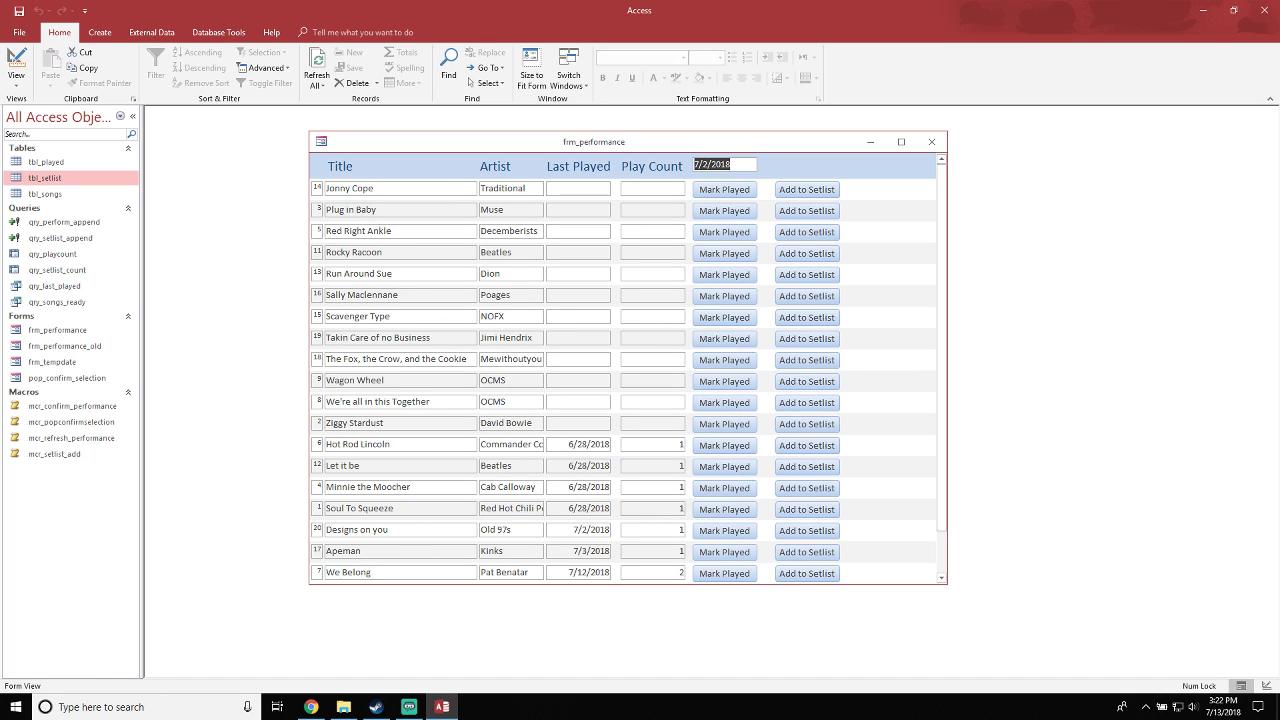
pyautogui.click(16, 62)
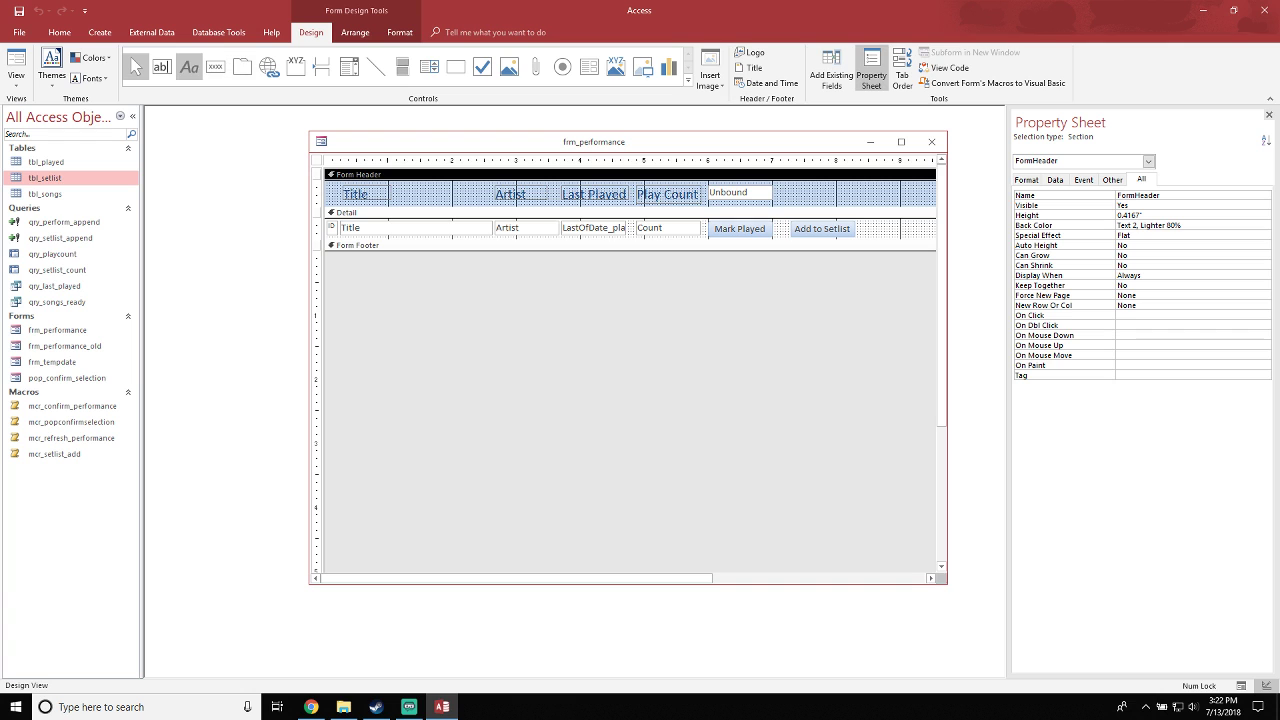
pyautogui.click(161, 67)
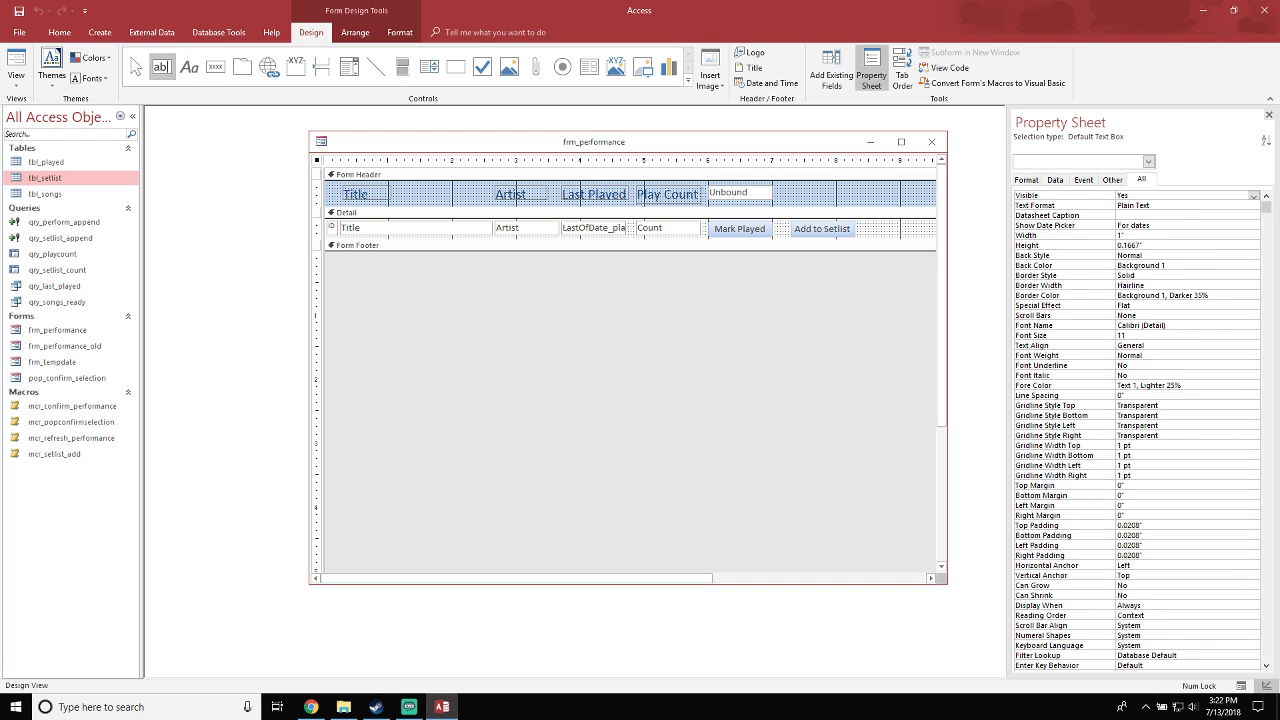
pyautogui.click(794, 189)
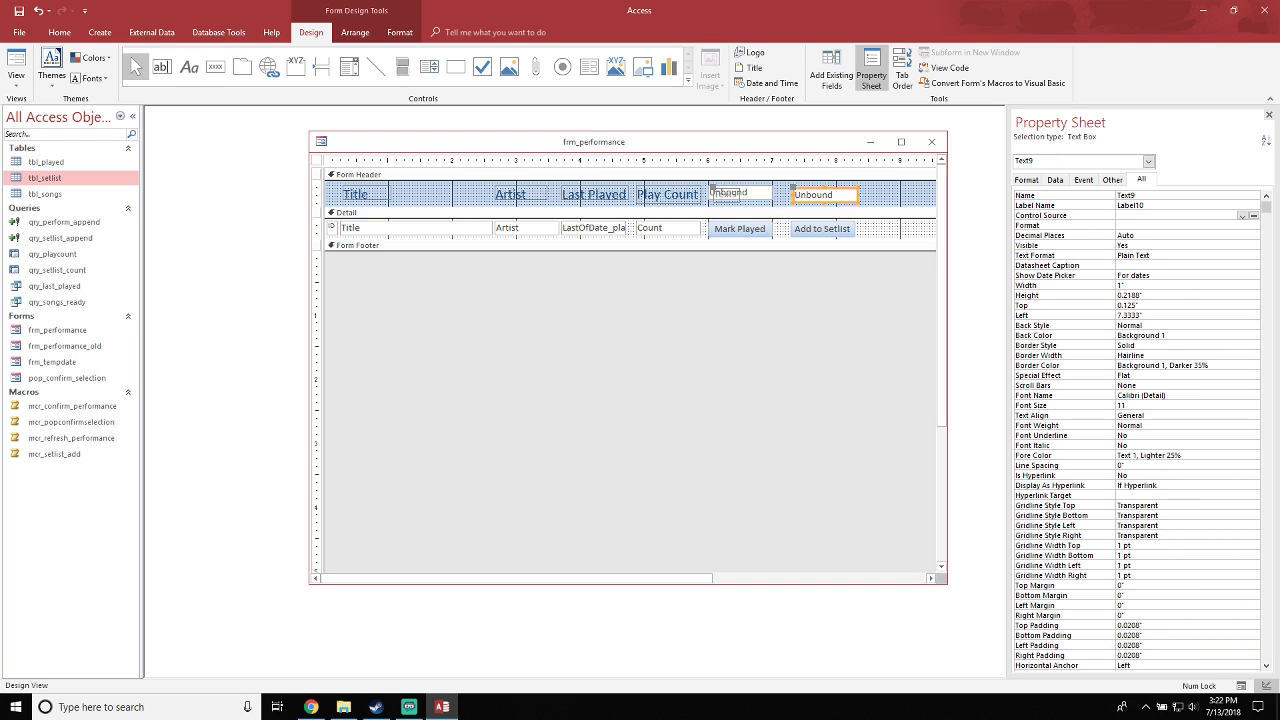
pyautogui.moveTo(825, 196); pyautogui.dragTo(905, 196)
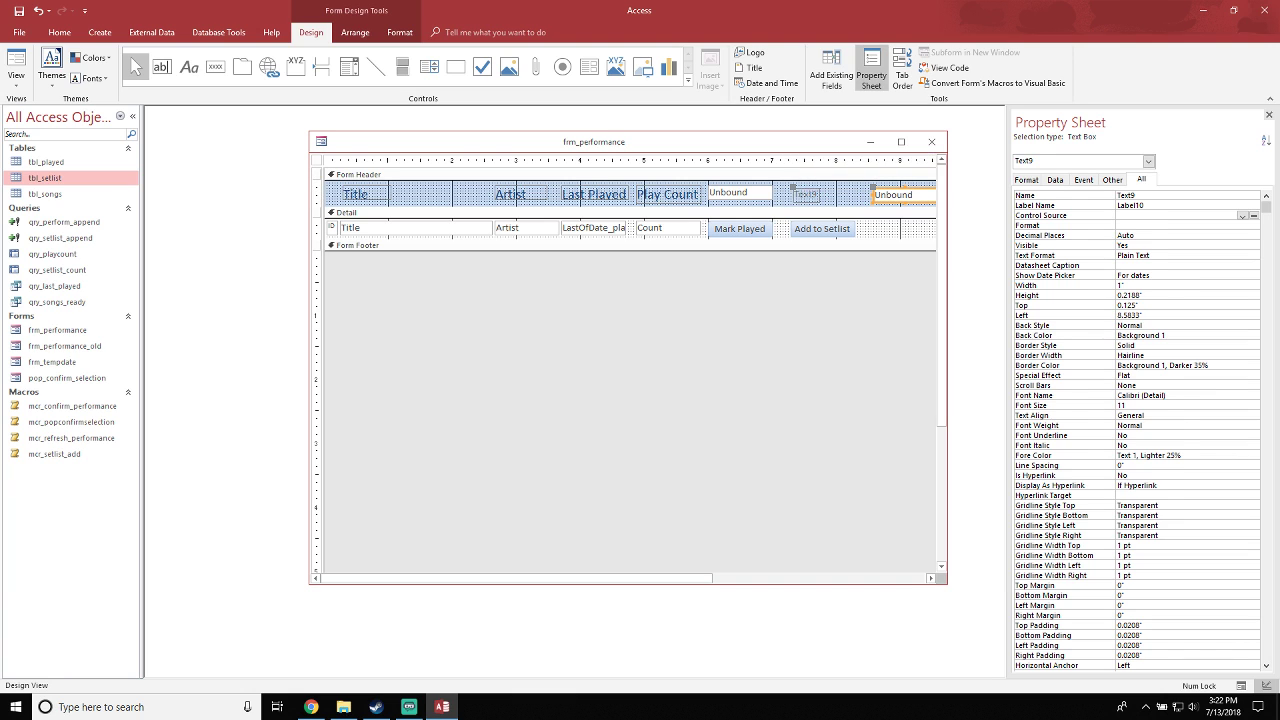
# Change the new text box's label caption to "Setlist:"
pyautogui.click(807, 196)
pyautogui.click(807, 195)
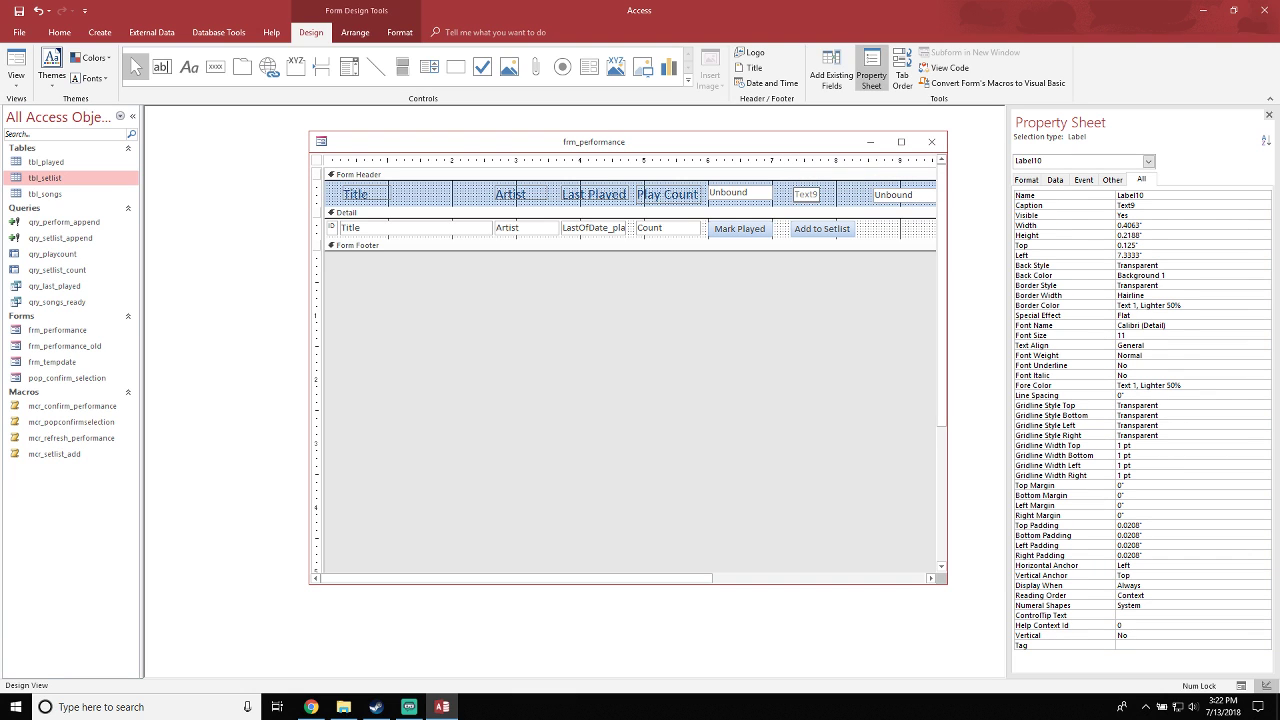
pyautogui.doubleClick(807, 194)
pyautogui.write('Setlist')
# Move the text box beside its Setlist label above Add to Setlist, and narrow it to about 0.375" wide
pyautogui.click(902, 195)
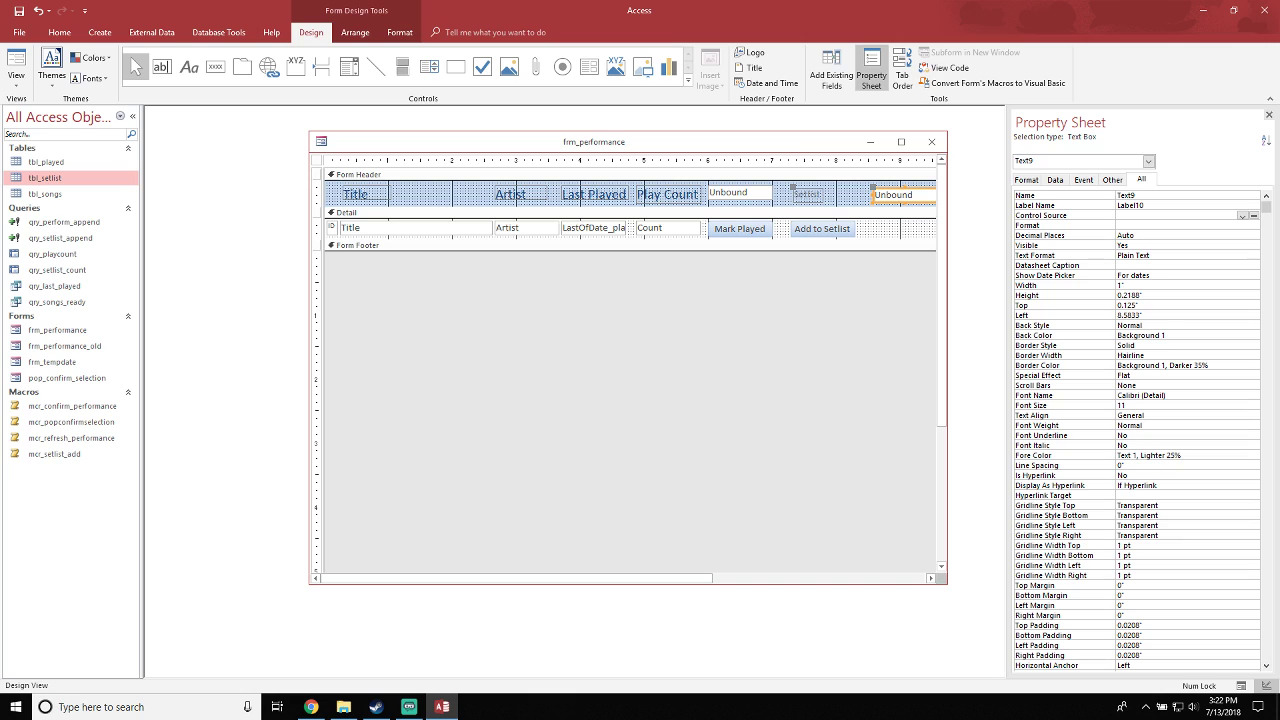
pyautogui.press('Left')
pyautogui.press('Left')
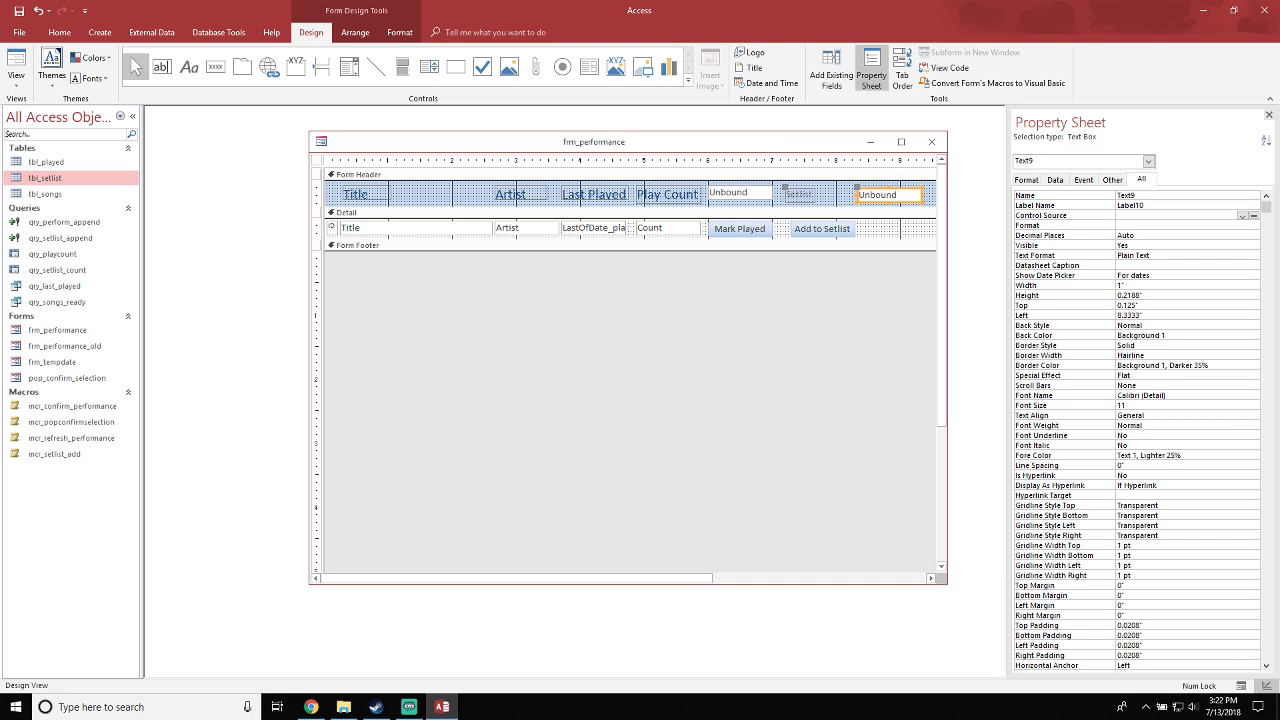
pyautogui.moveTo(857, 187); pyautogui.dragTo(822, 187)
pyautogui.press('Right')
pyautogui.press('Right')
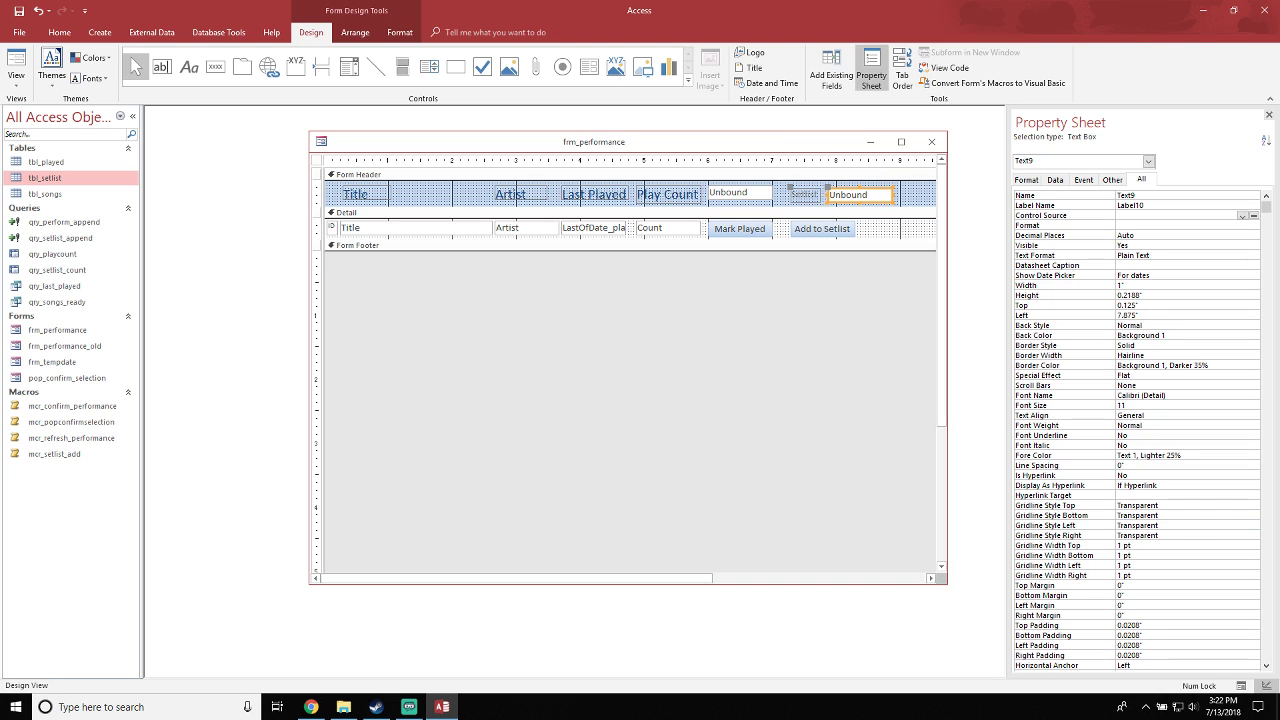
pyautogui.press('Right')
pyautogui.moveTo(896, 195); pyautogui.dragTo(856, 195)
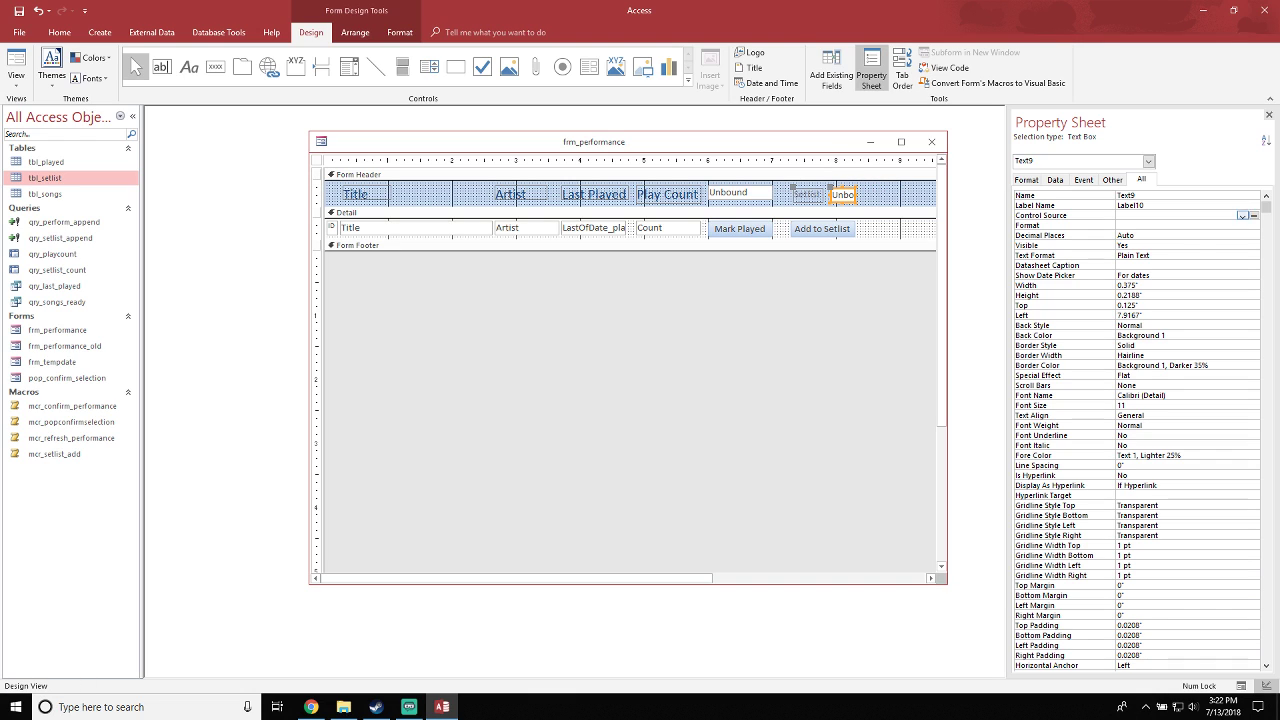
# Try to bind the Setlist text box's control source to qry_setlist_count through the Expression Builder
pyautogui.click(1055, 179)
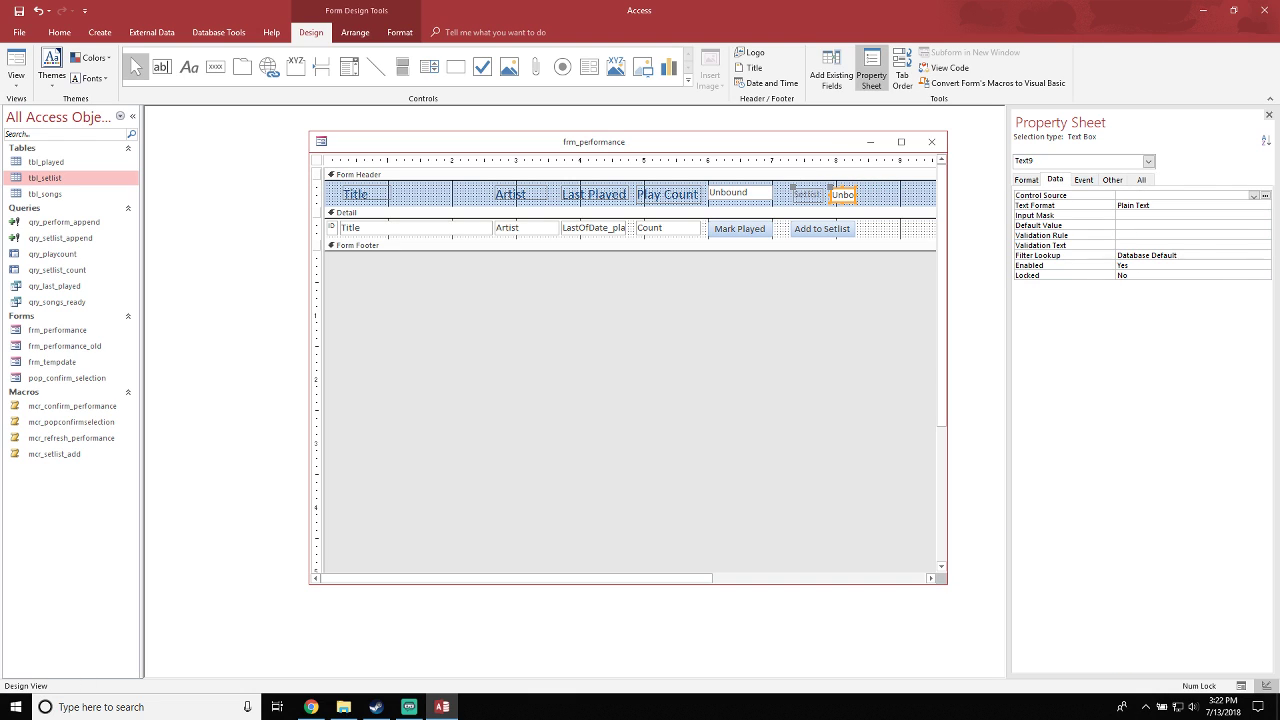
pyautogui.click(1265, 195)
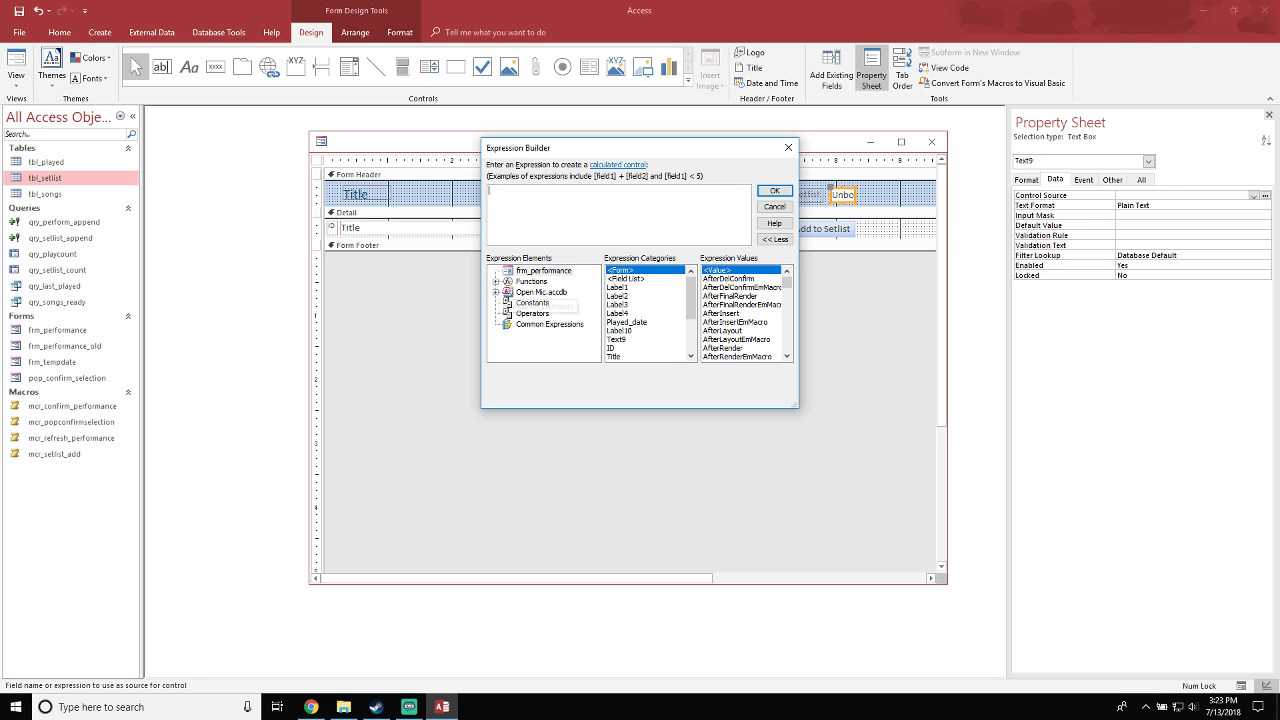
pyautogui.click(495, 291)
pyautogui.click(508, 313)
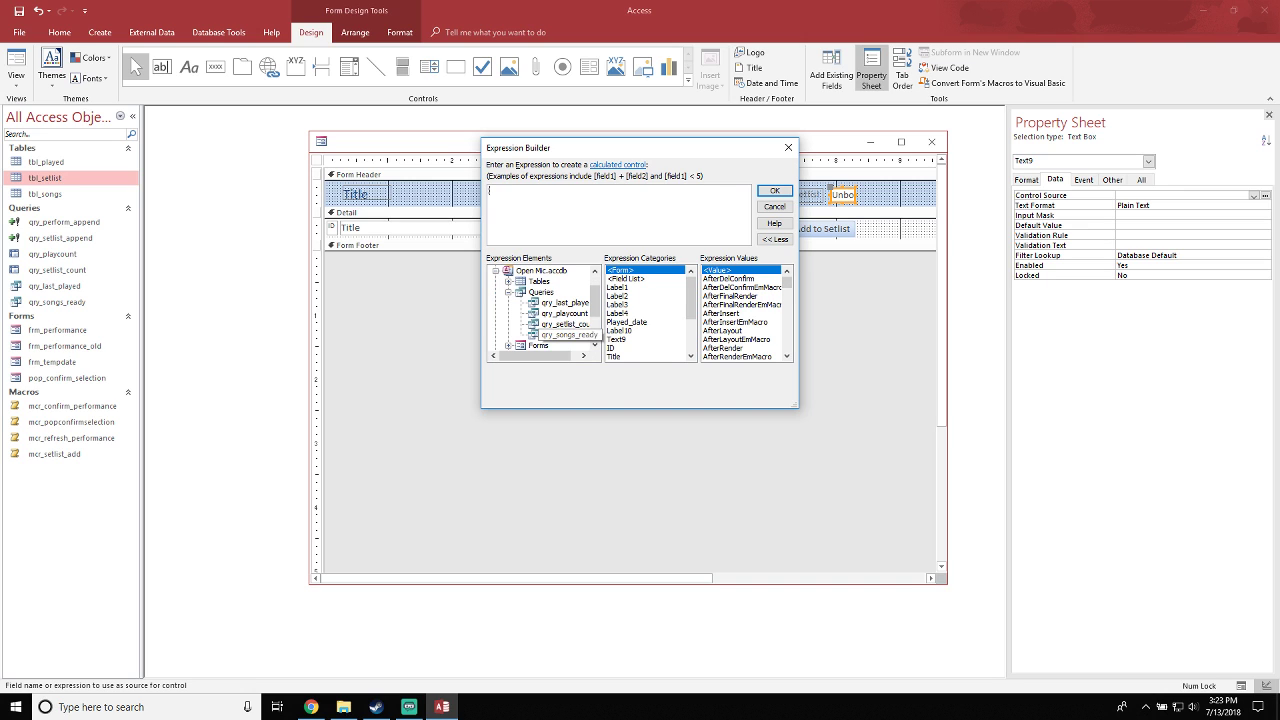
pyautogui.click(568, 325)
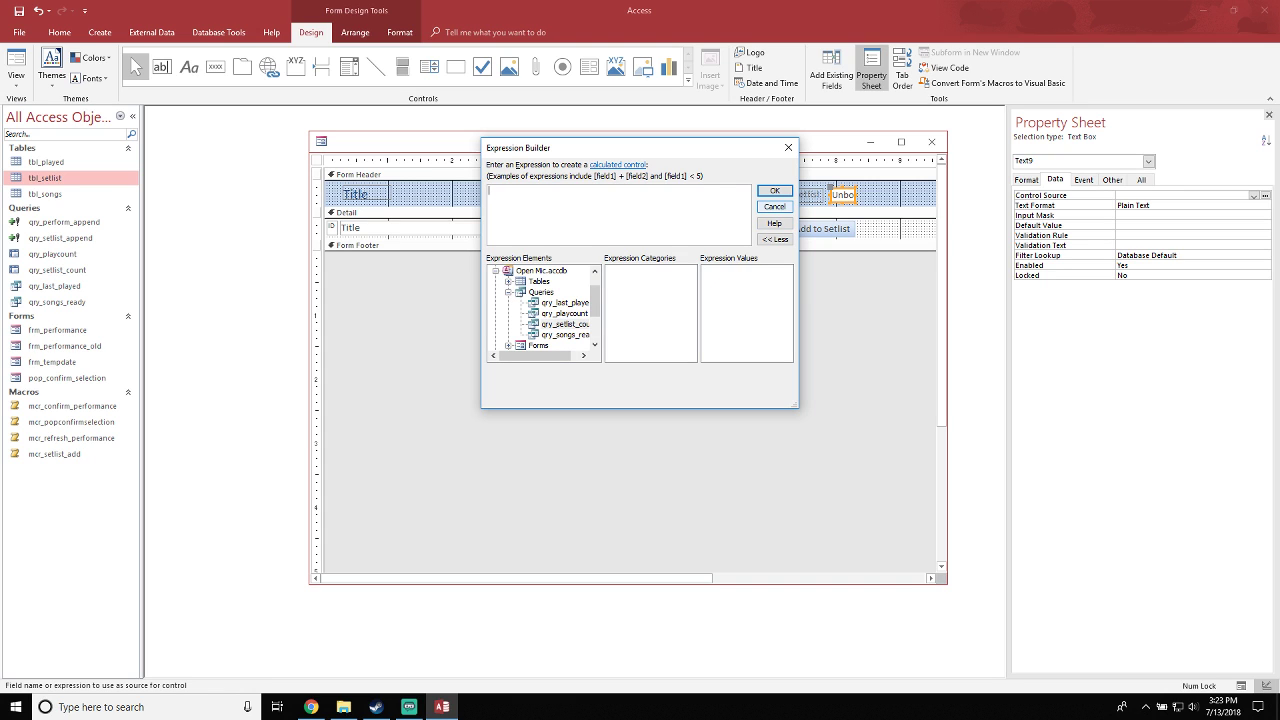
pyautogui.click(774, 206)
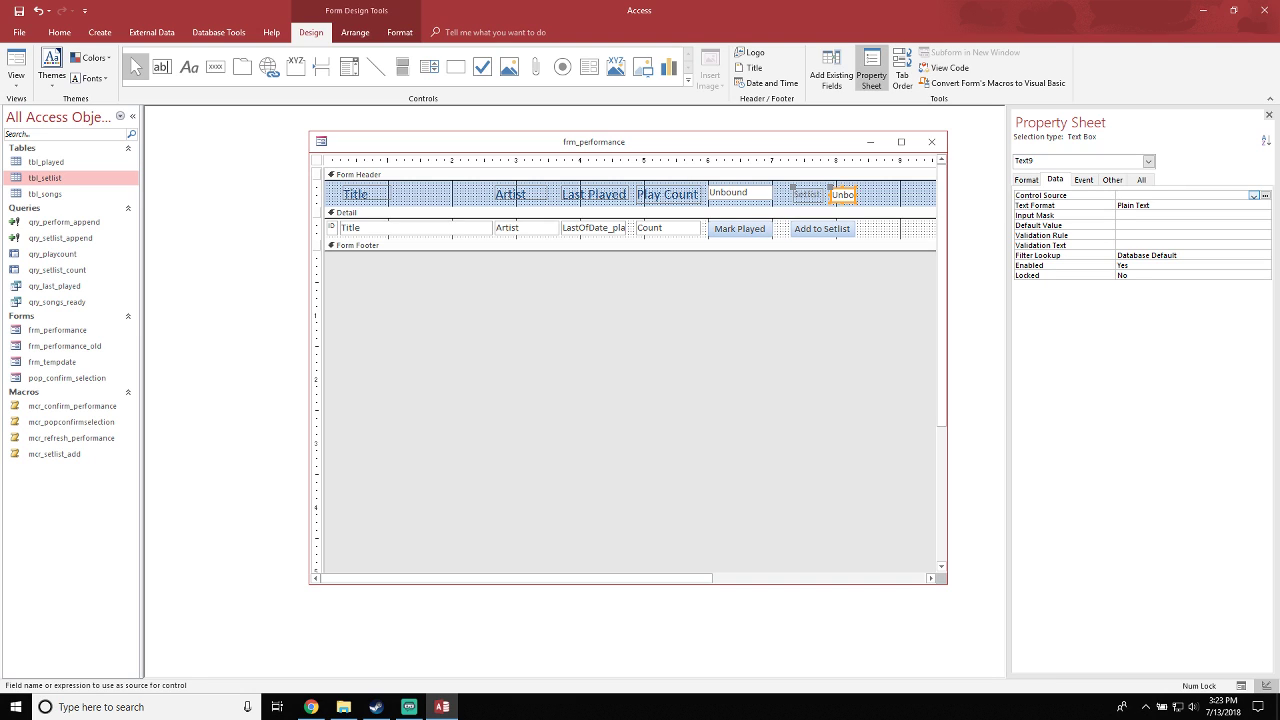
# Check the Setlist text box's available control source fields and its format options
pyautogui.click(1253, 196)
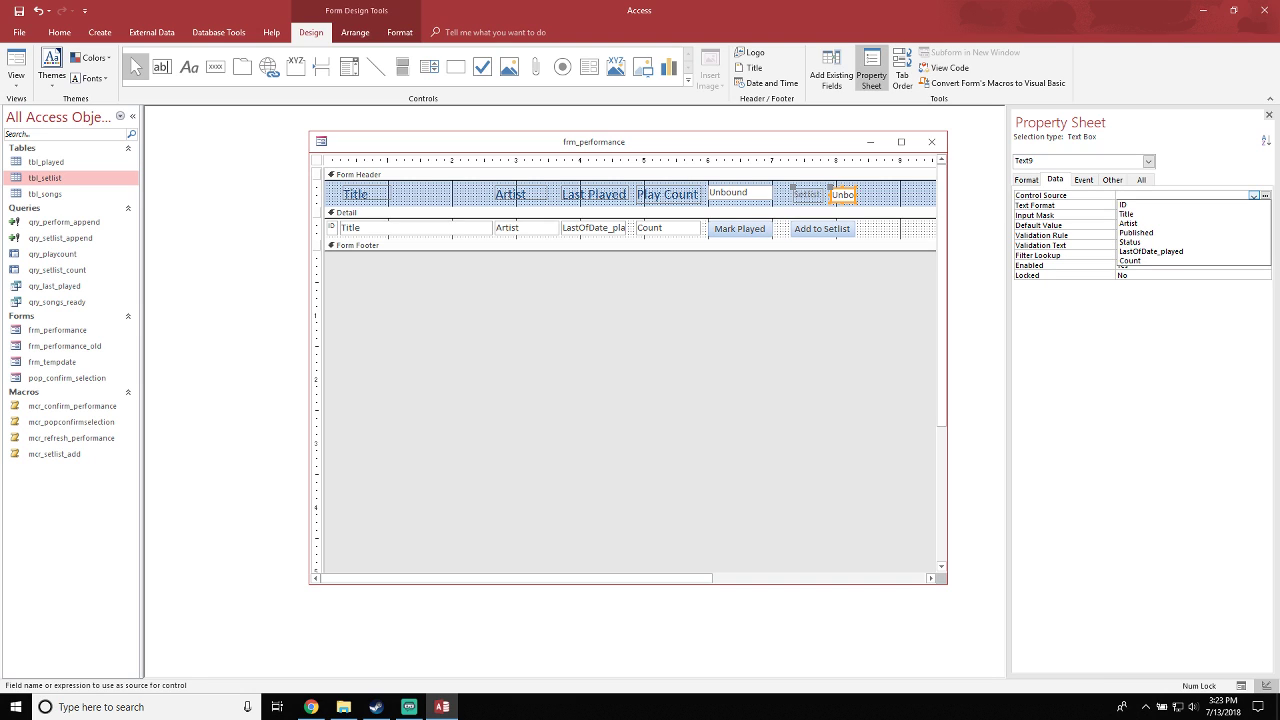
pyautogui.click(1253, 196)
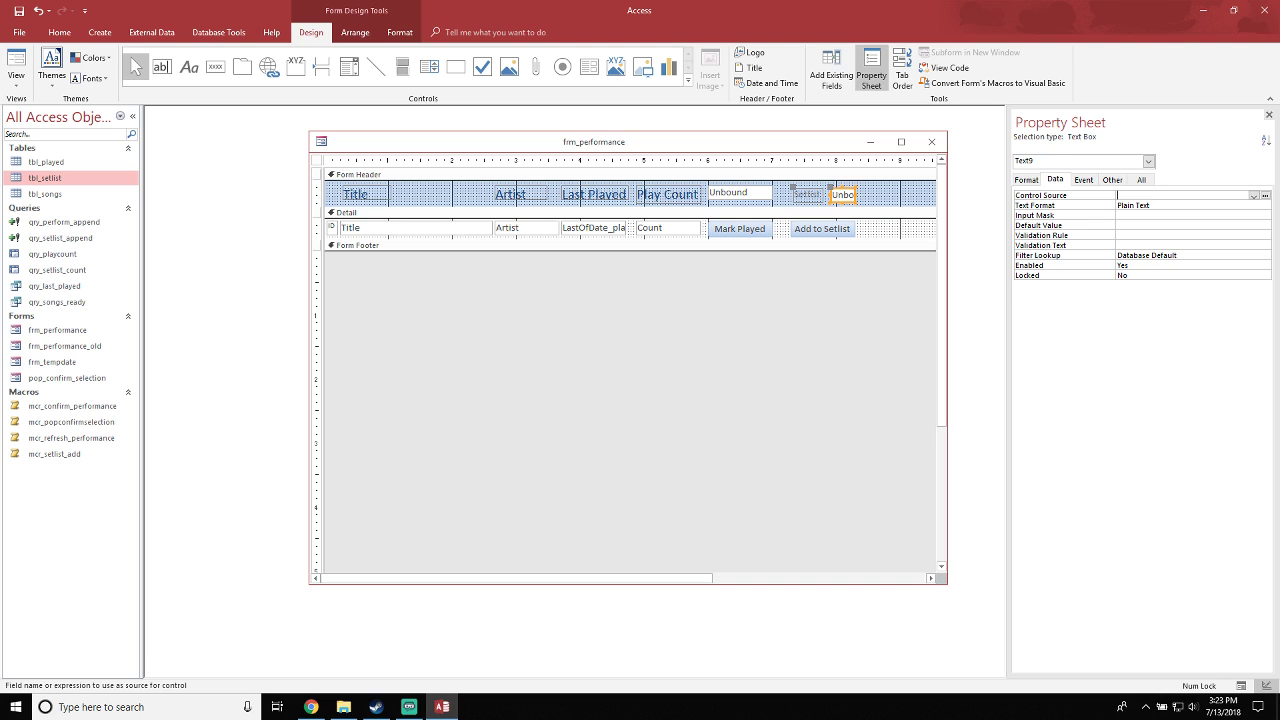
pyautogui.click(886, 194)
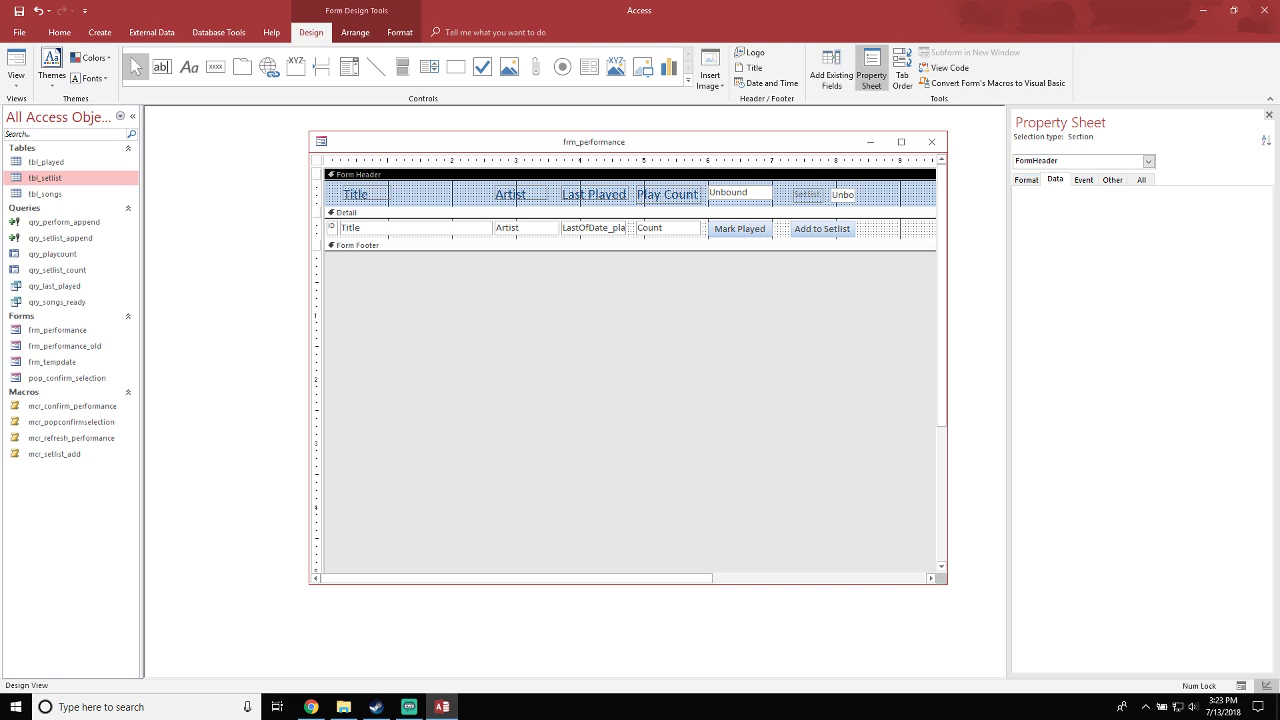
pyautogui.click(1027, 180)
pyautogui.click(843, 195)
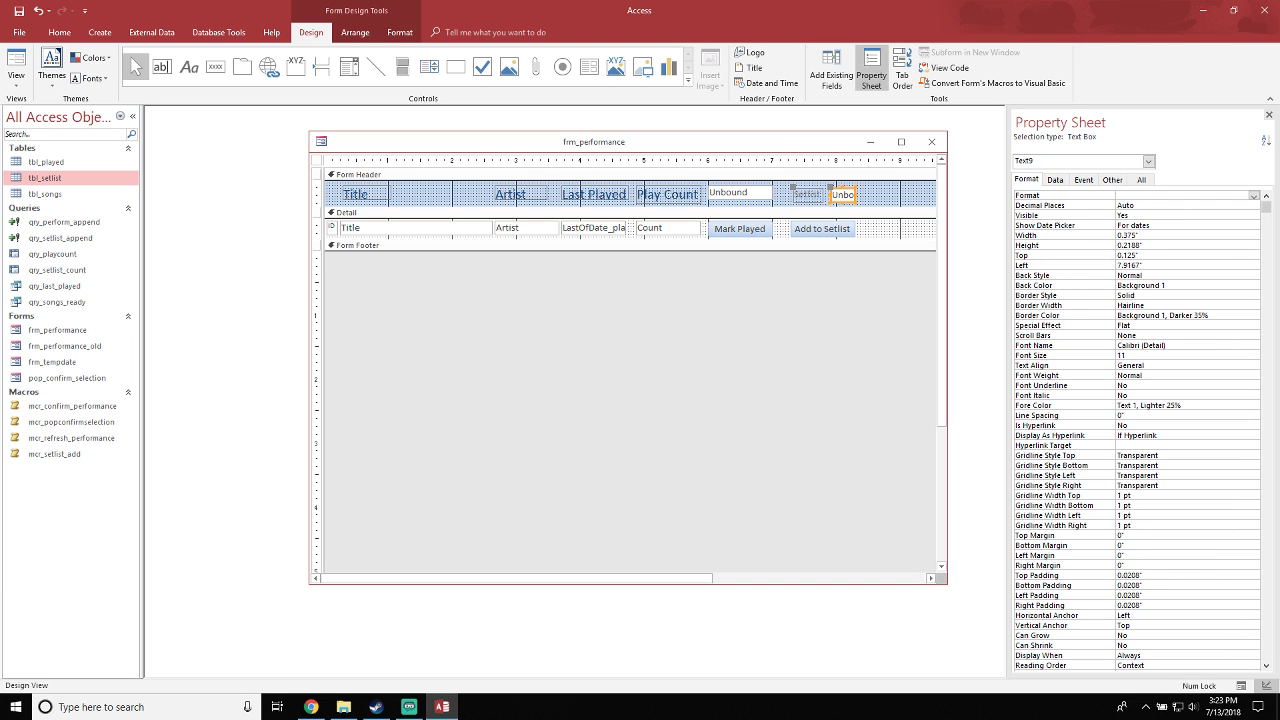
pyautogui.click(1254, 196)
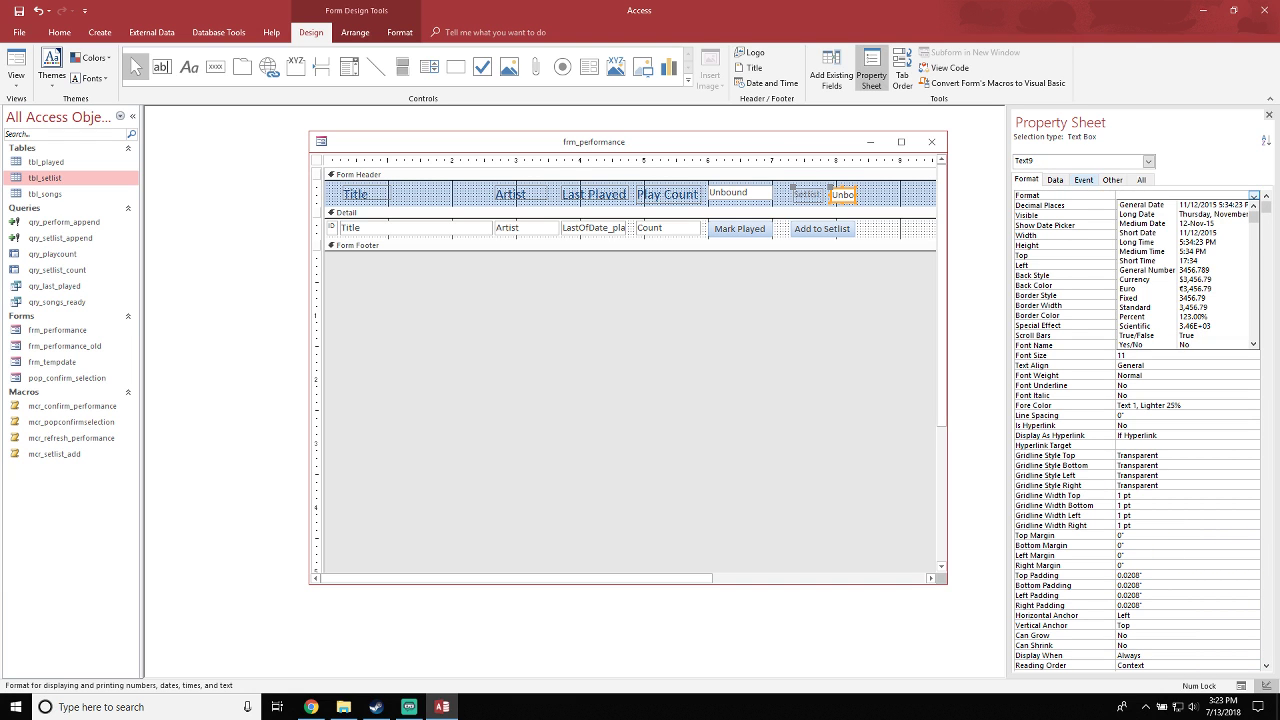
# Look for fields of qry_setlist_count in the Expression Builder for the Setlist text box's control source
pyautogui.click(1056, 180)
pyautogui.click(1056, 180)
pyautogui.click(1266, 196)
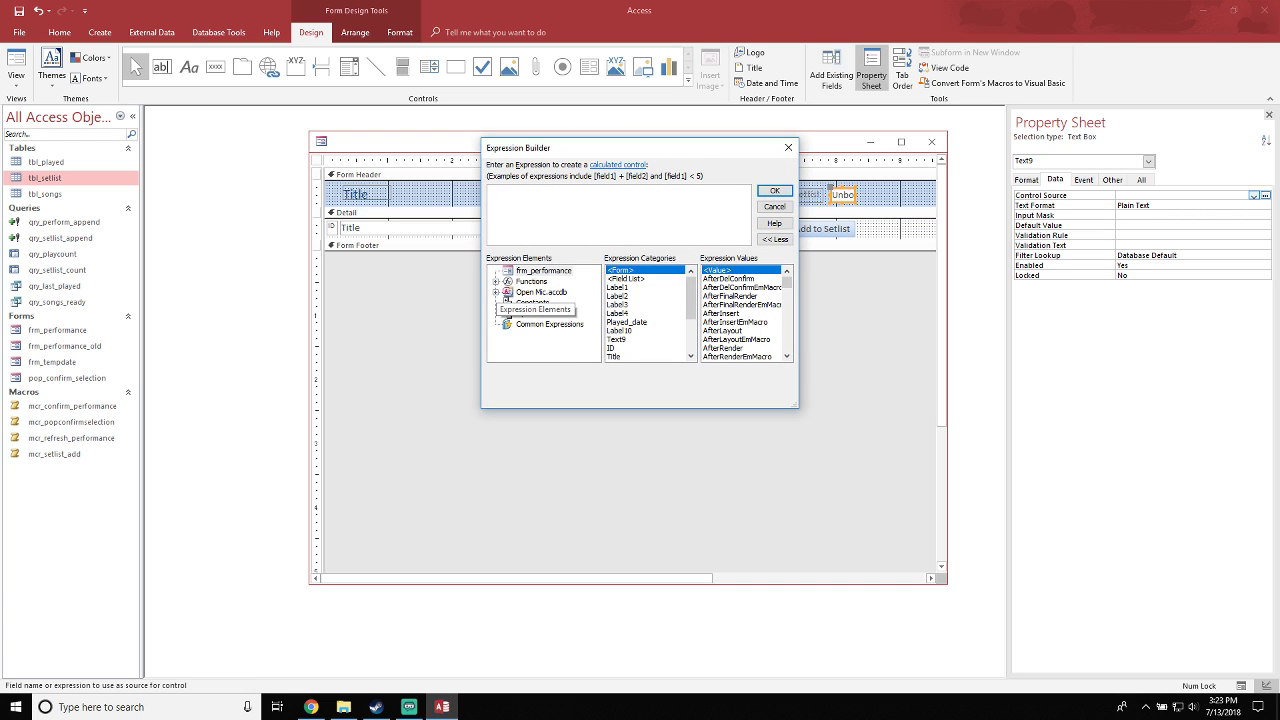
pyautogui.click(495, 281)
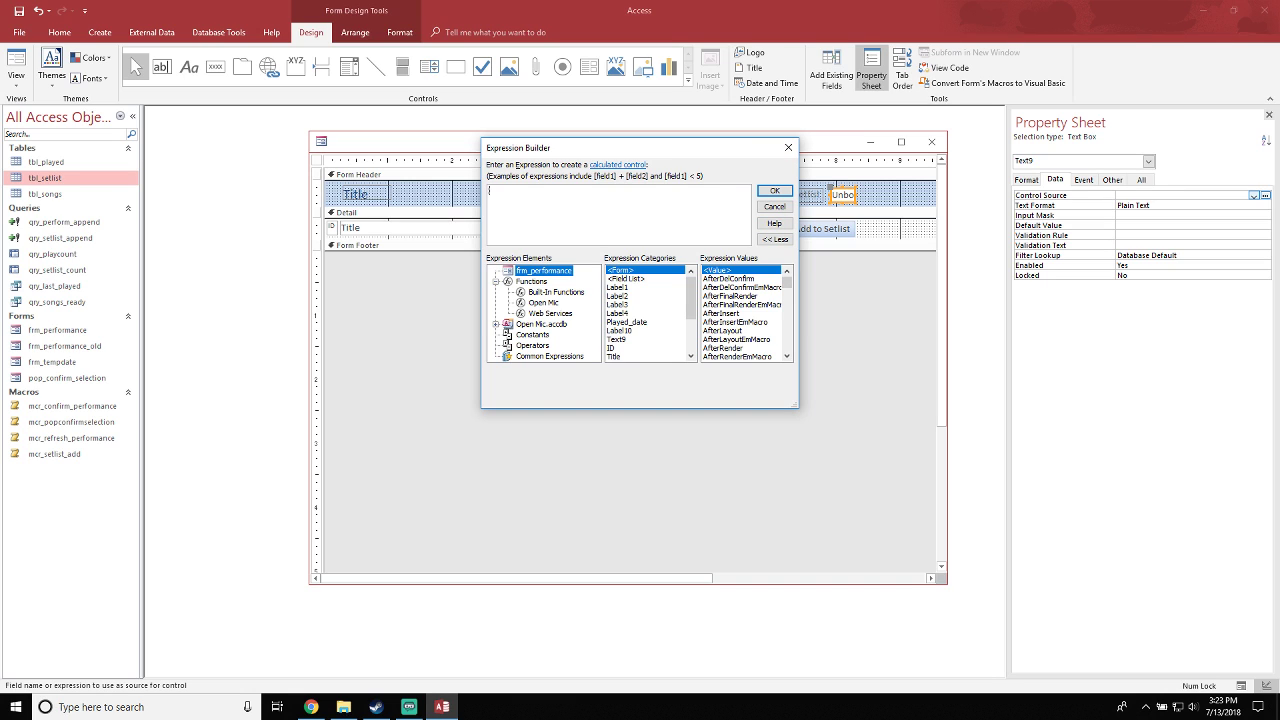
pyautogui.click(495, 324)
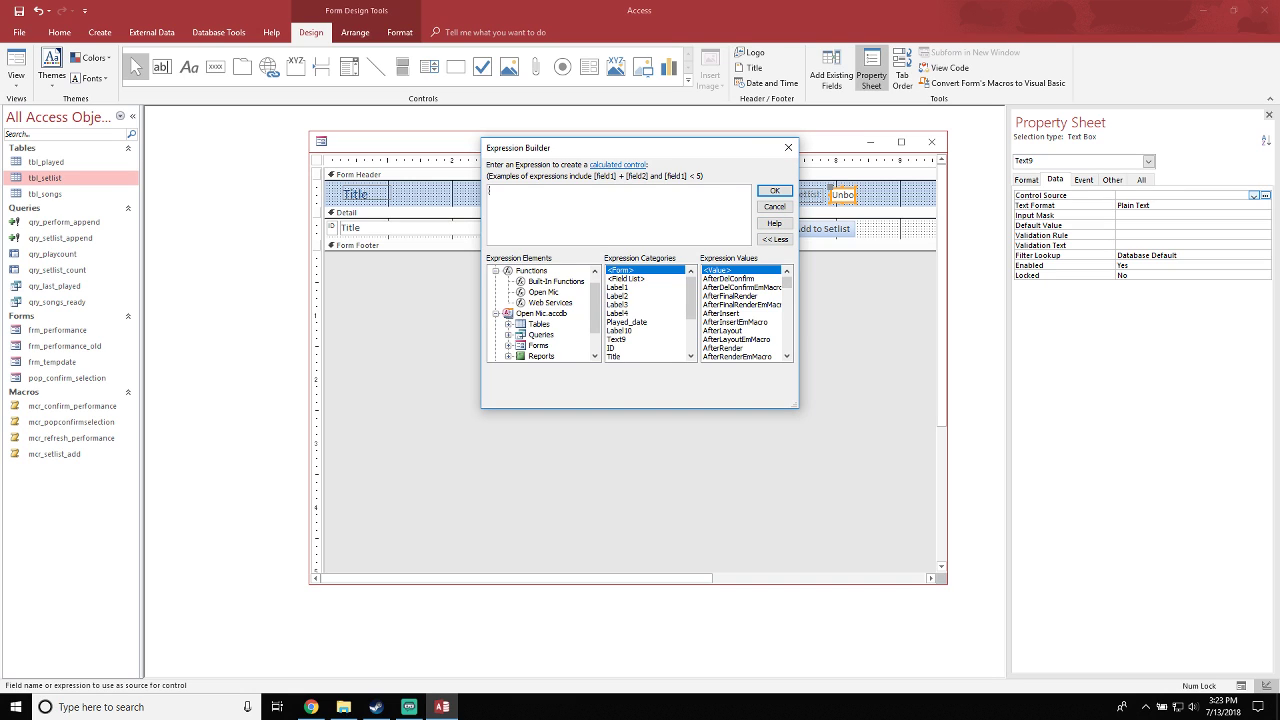
pyautogui.click(508, 334)
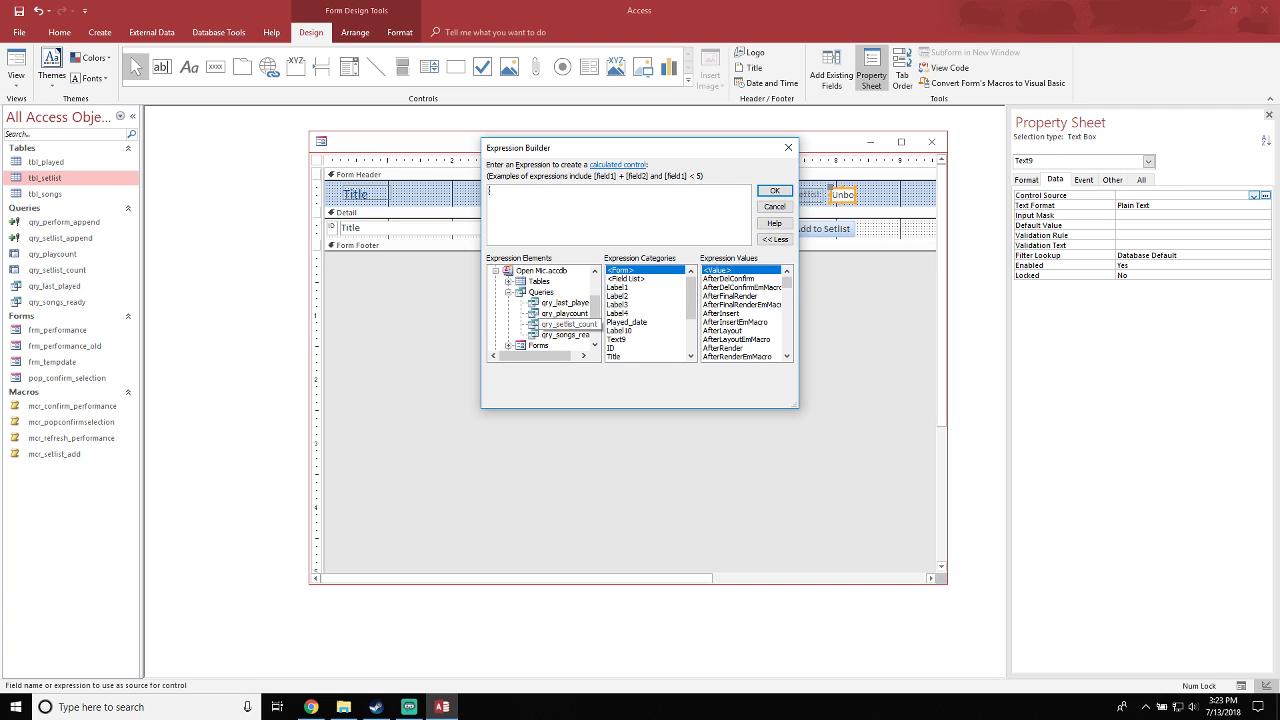
pyautogui.click(565, 324)
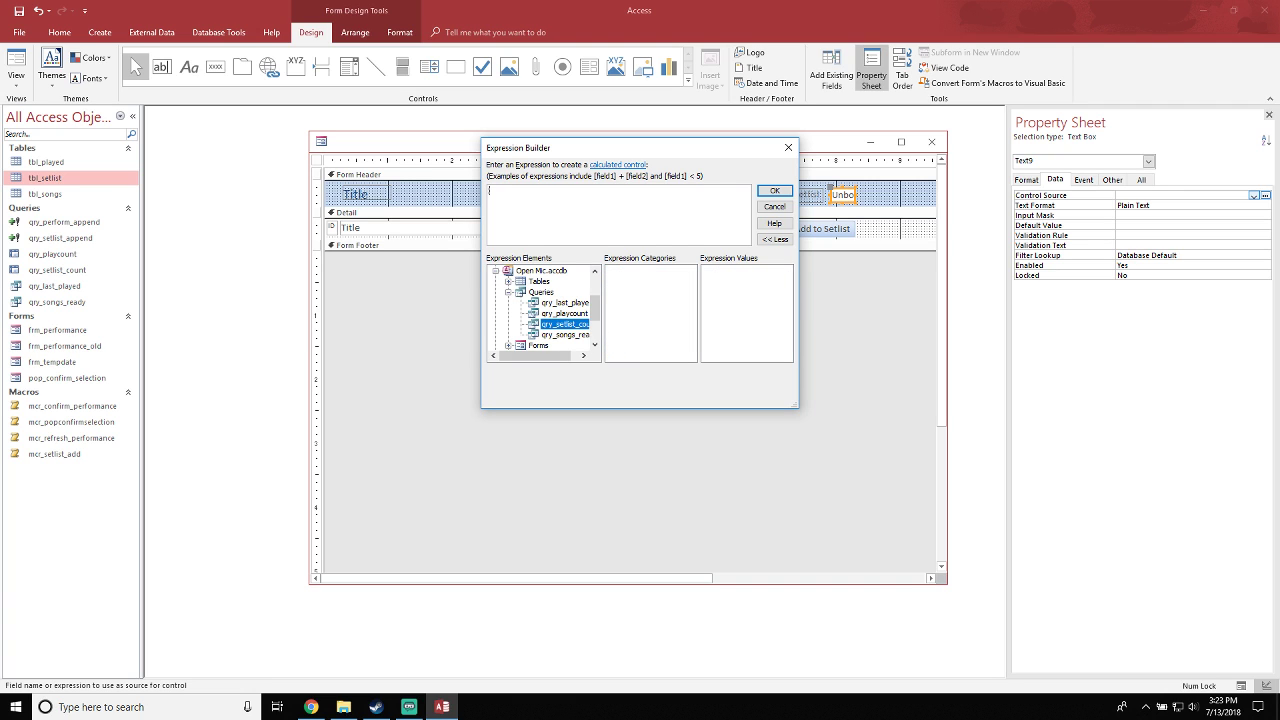
# Enlarge the Expression Builder to inspect qry_setlist_count among the Open Mic.accdb queries, and cancel it
pyautogui.moveTo(734, 148); pyautogui.dragTo(751, 149)
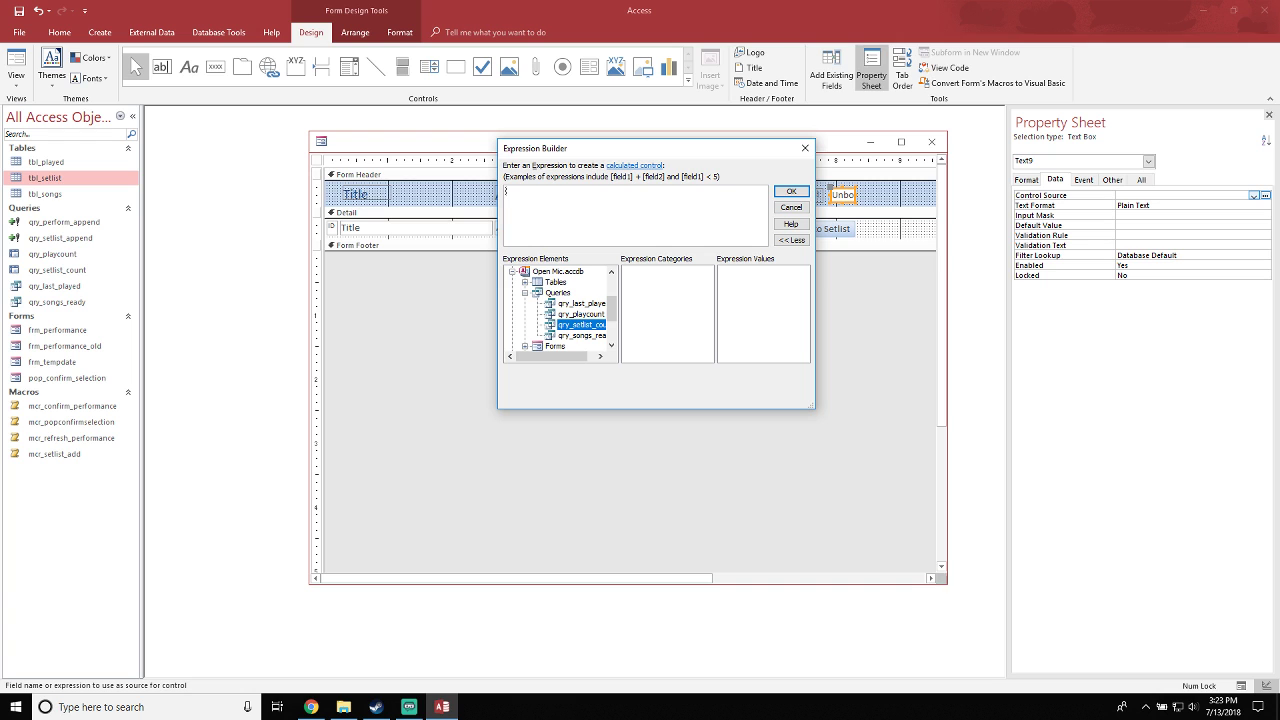
pyautogui.moveTo(748, 148); pyautogui.dragTo(798, 277)
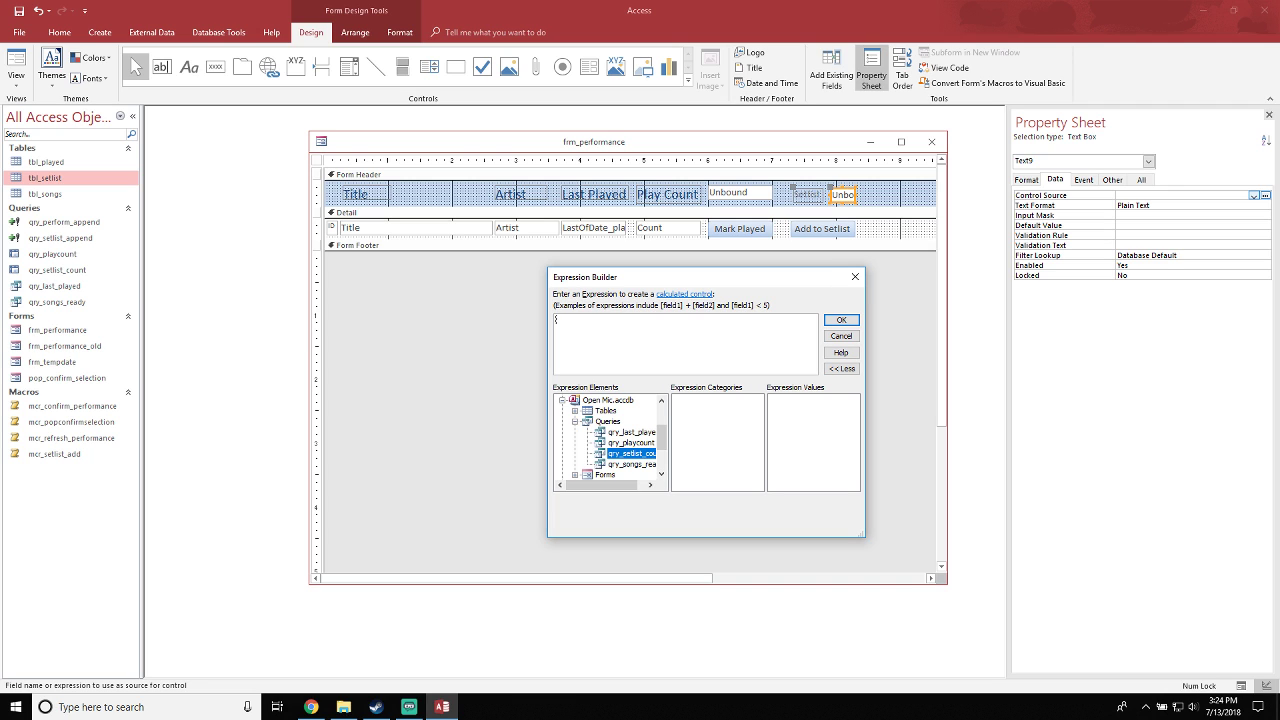
pyautogui.click(631, 454)
pyautogui.moveTo(862, 534); pyautogui.dragTo(1160, 630)
pyautogui.moveTo(1100, 277); pyautogui.dragTo(879, 208)
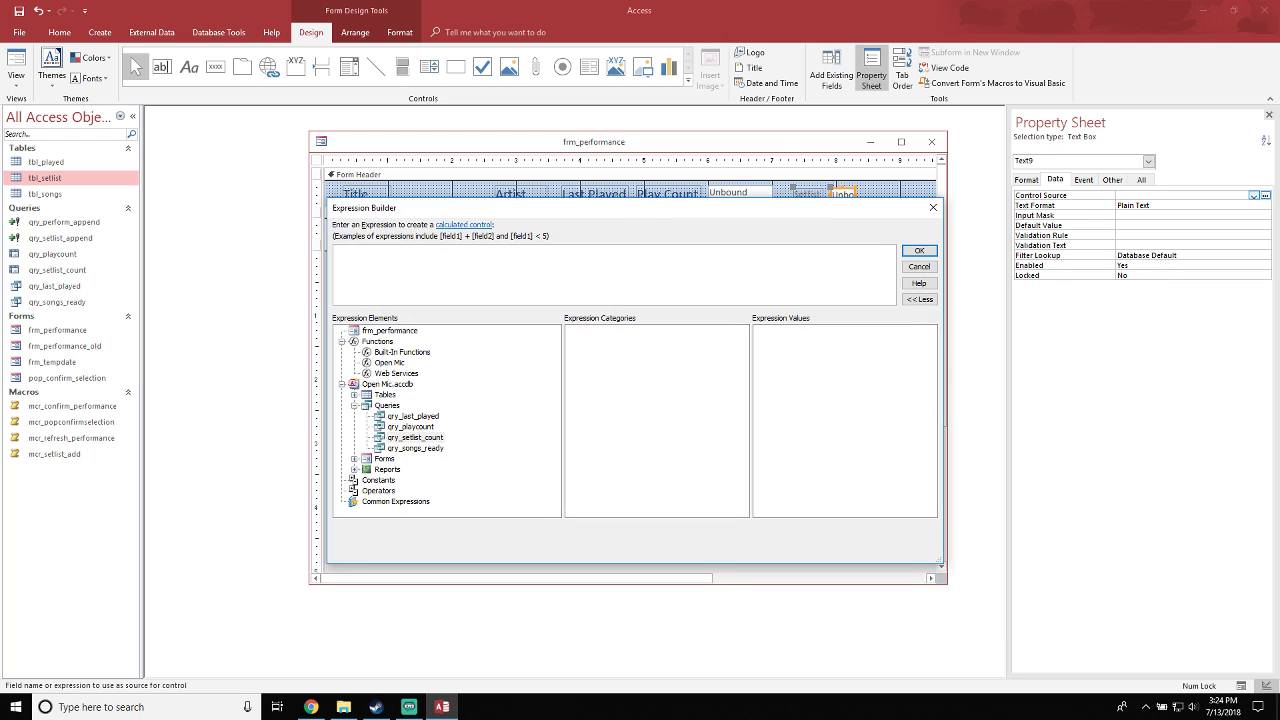
pyautogui.click(919, 267)
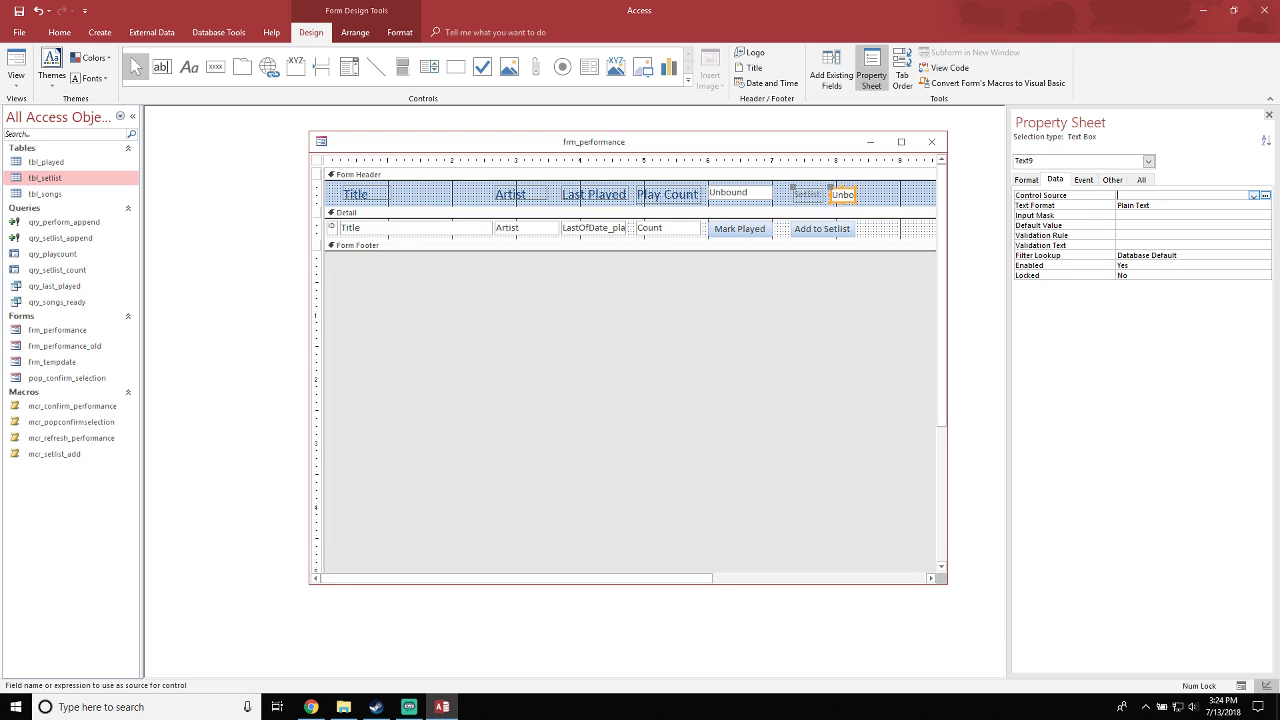
# Open qry_setlist_count to check its result, and shrink its window to sit beside frm_performance
pyautogui.click(820, 340)
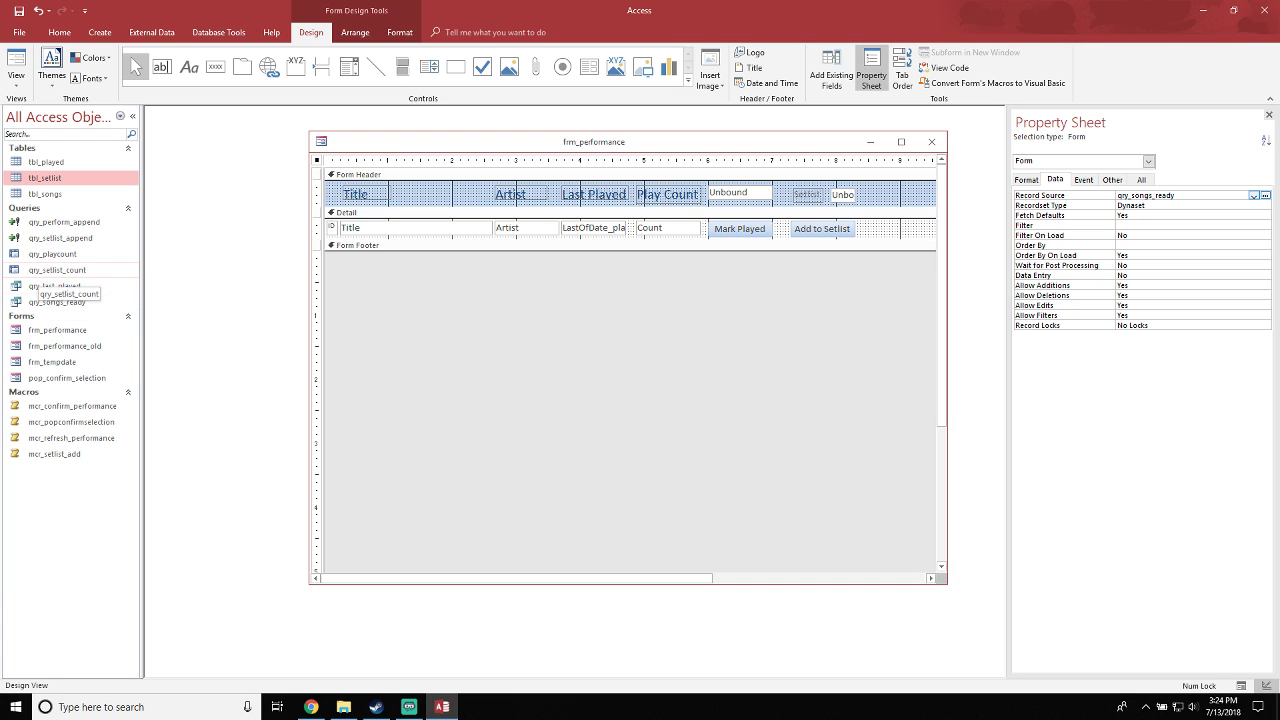
pyautogui.doubleClick(45, 270)
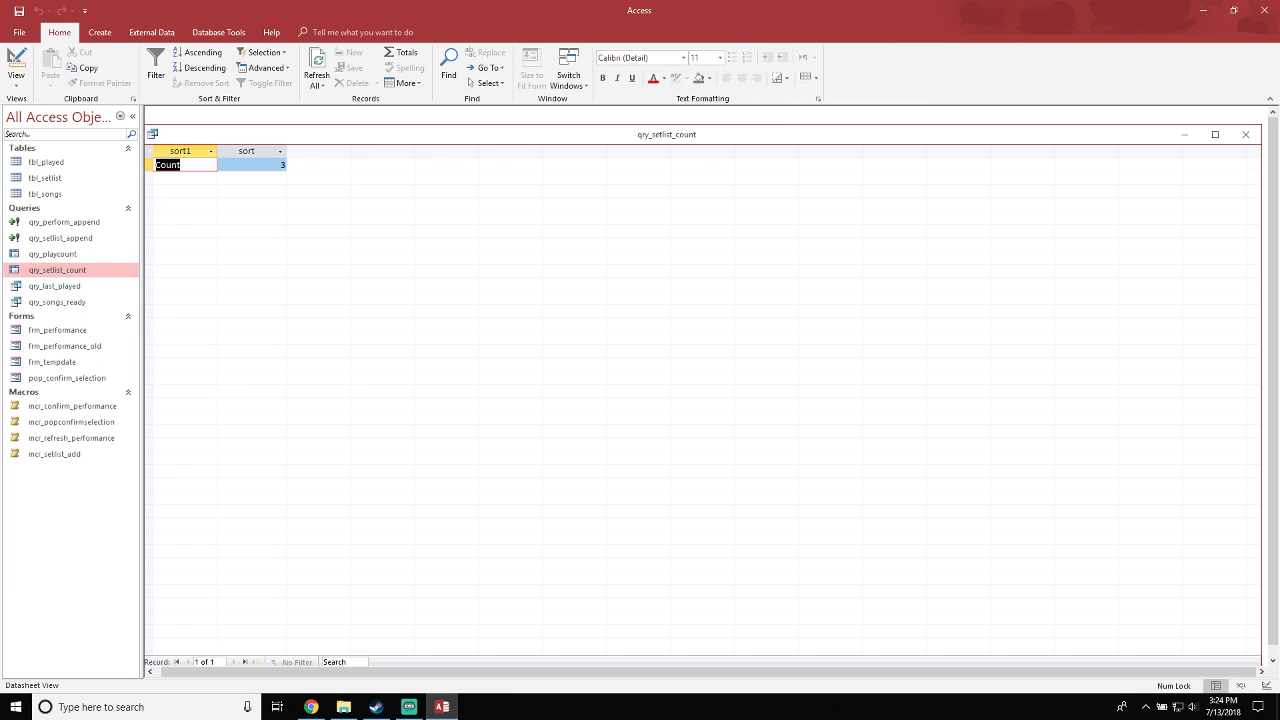
pyautogui.click(272, 165)
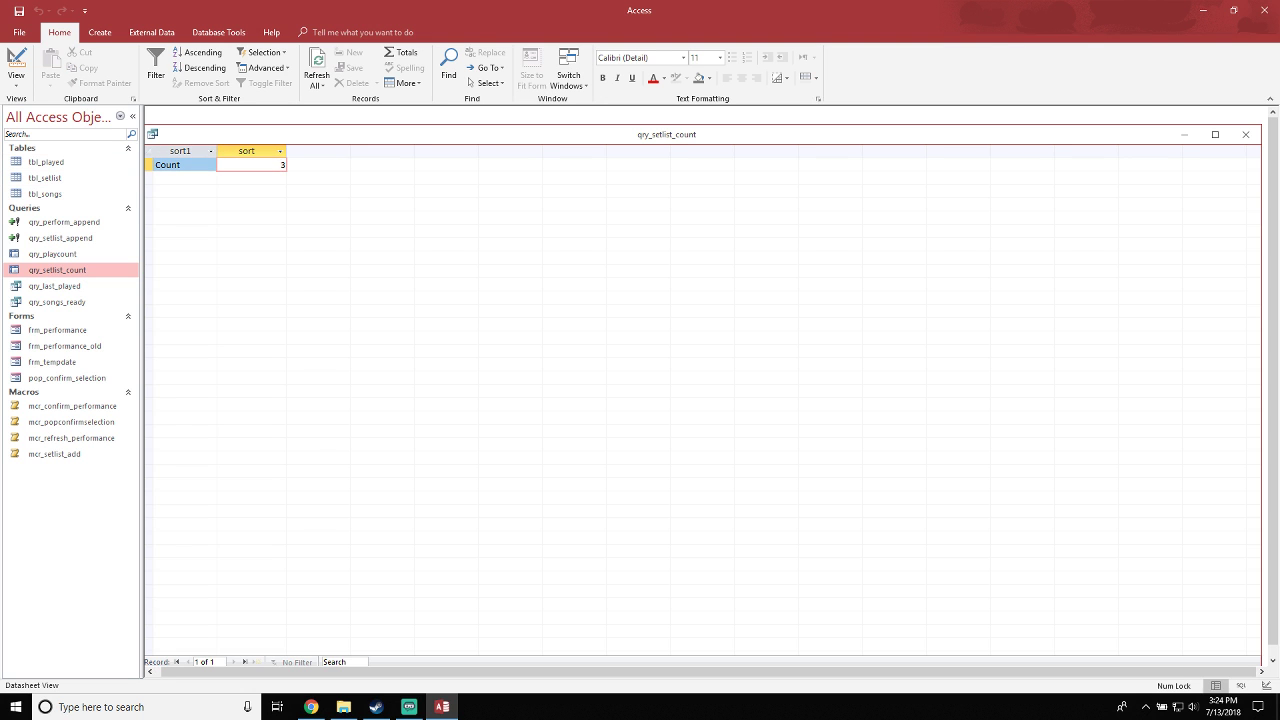
pyautogui.moveTo(800, 134); pyautogui.dragTo(800, 366)
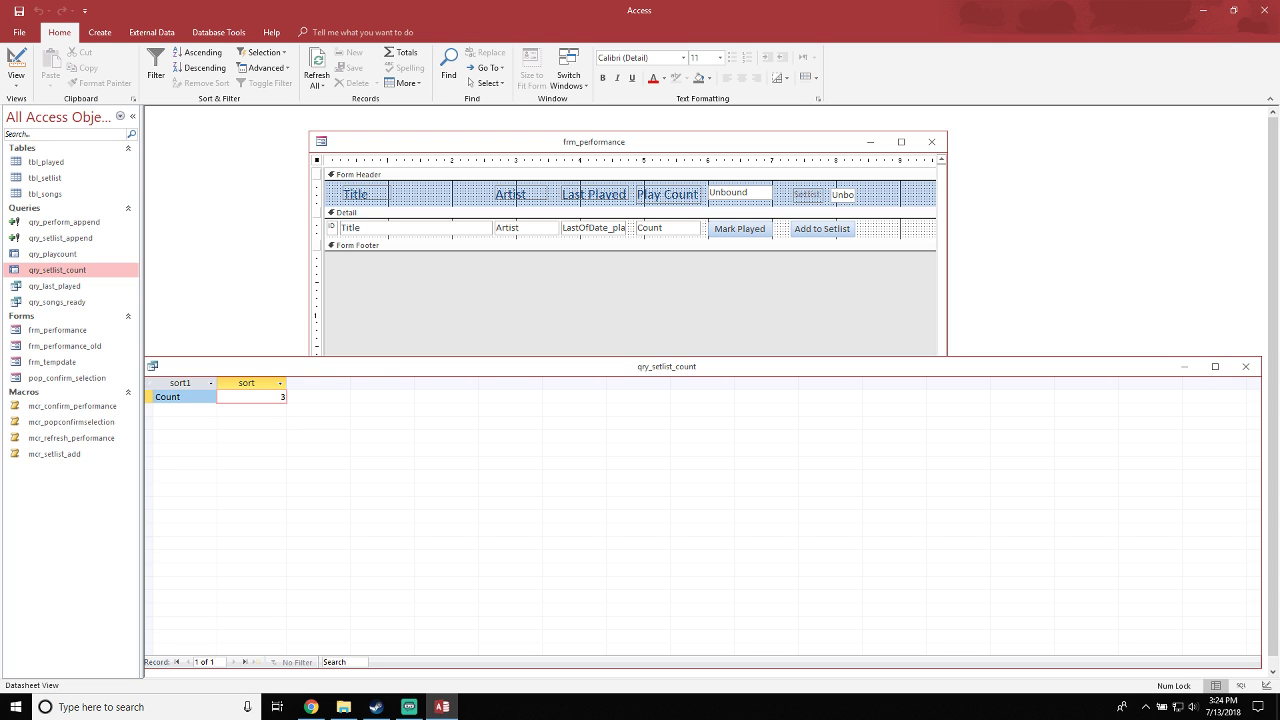
pyautogui.moveTo(1261, 357); pyautogui.dragTo(366, 377)
pyautogui.moveTo(255, 381); pyautogui.dragTo(1078, 307)
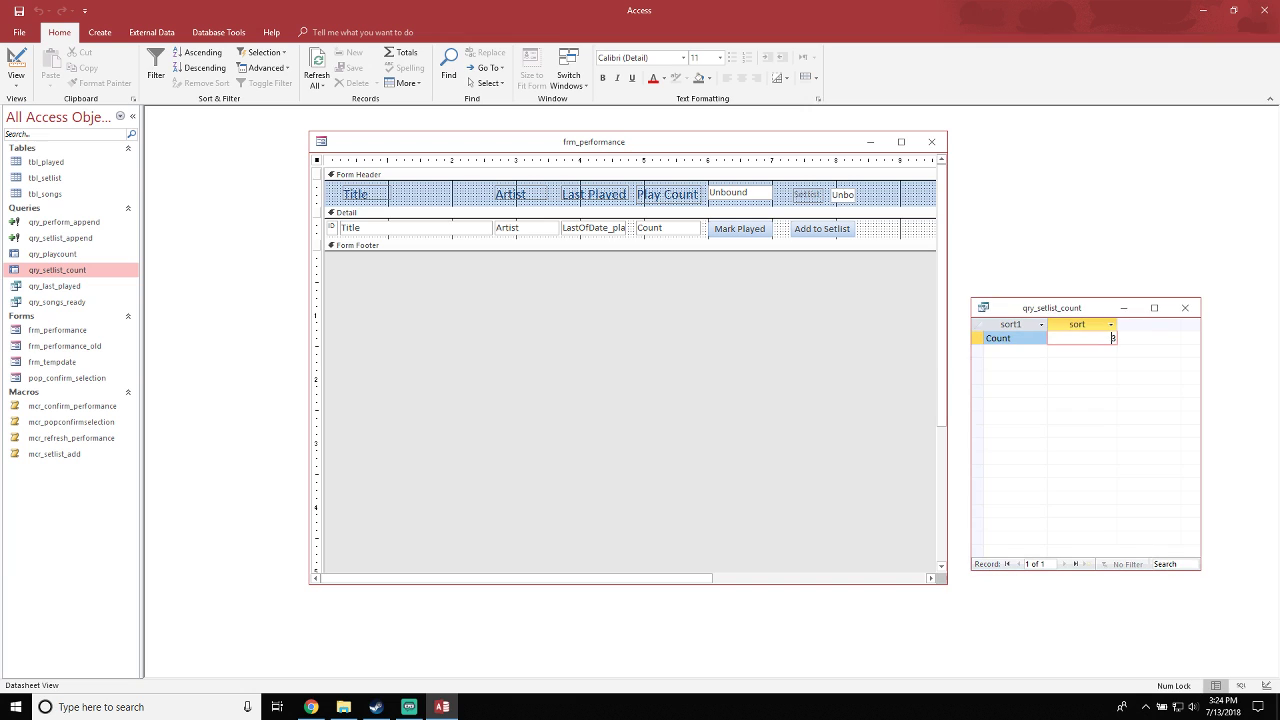
# Try again to source the Setlist text box from the open qry_setlist_count, and close the Property Sheet and the query
pyautogui.click(800, 340)
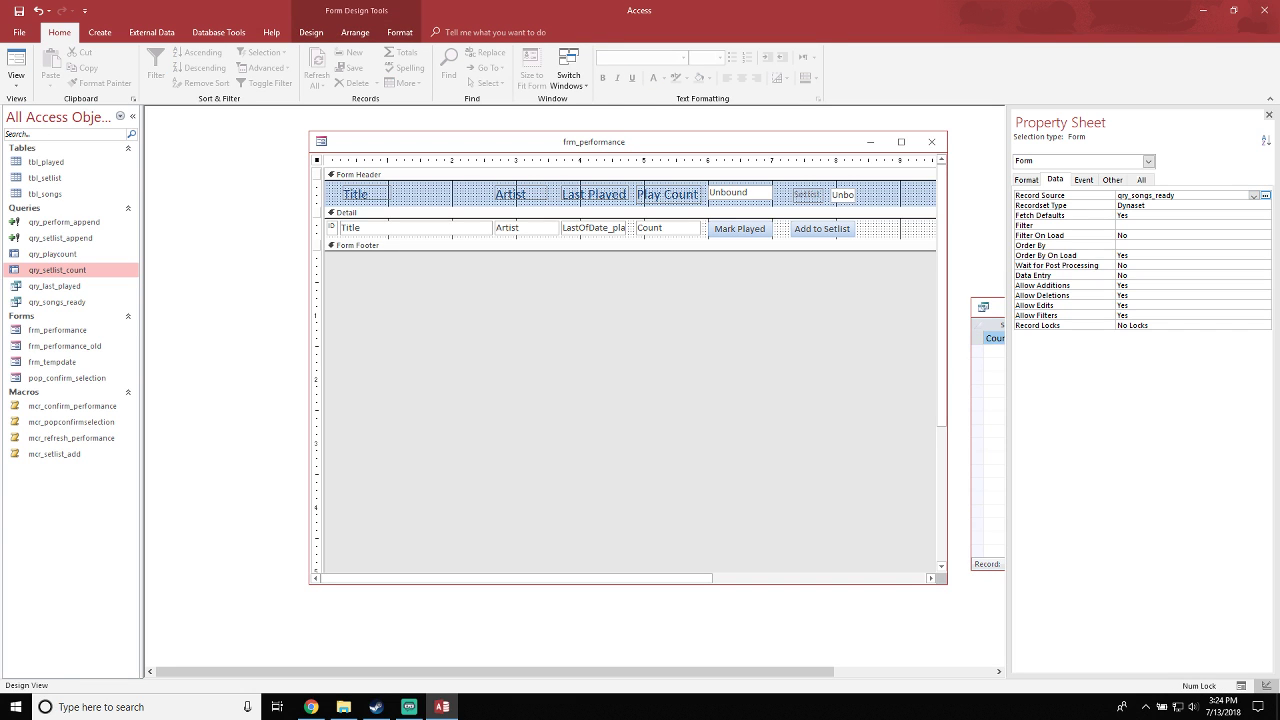
pyautogui.click(843, 195)
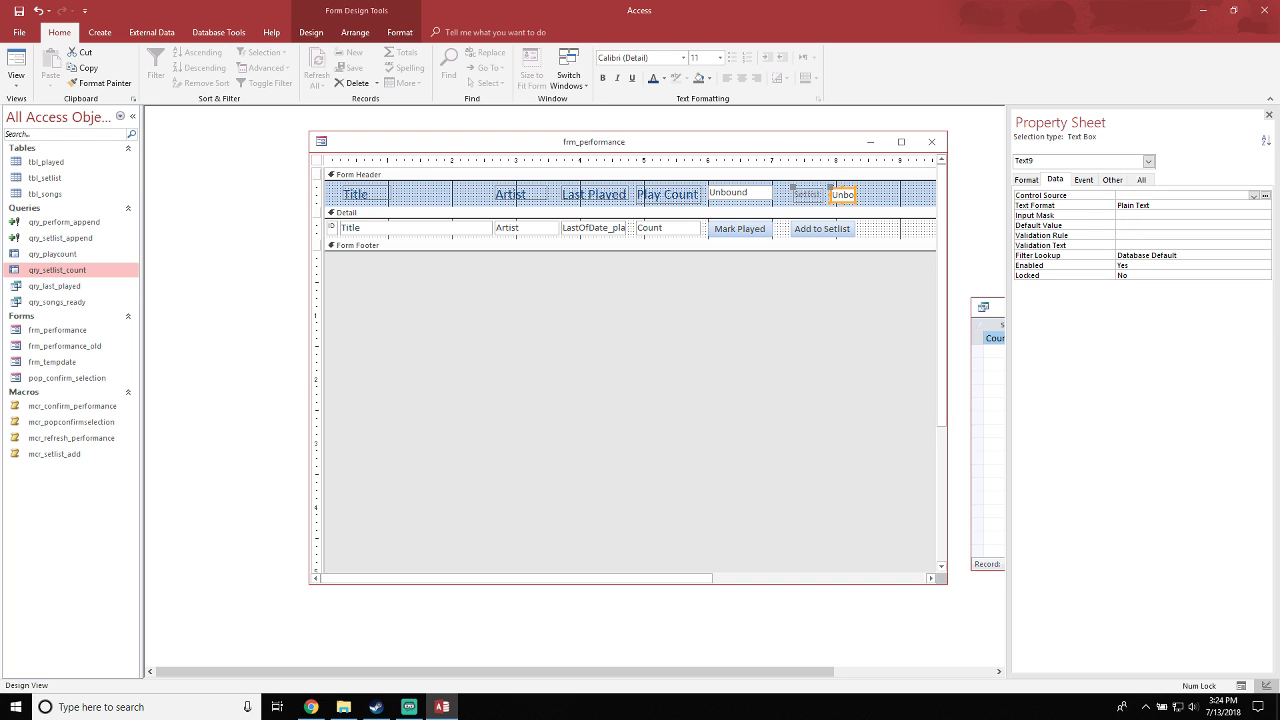
pyautogui.click(1264, 195)
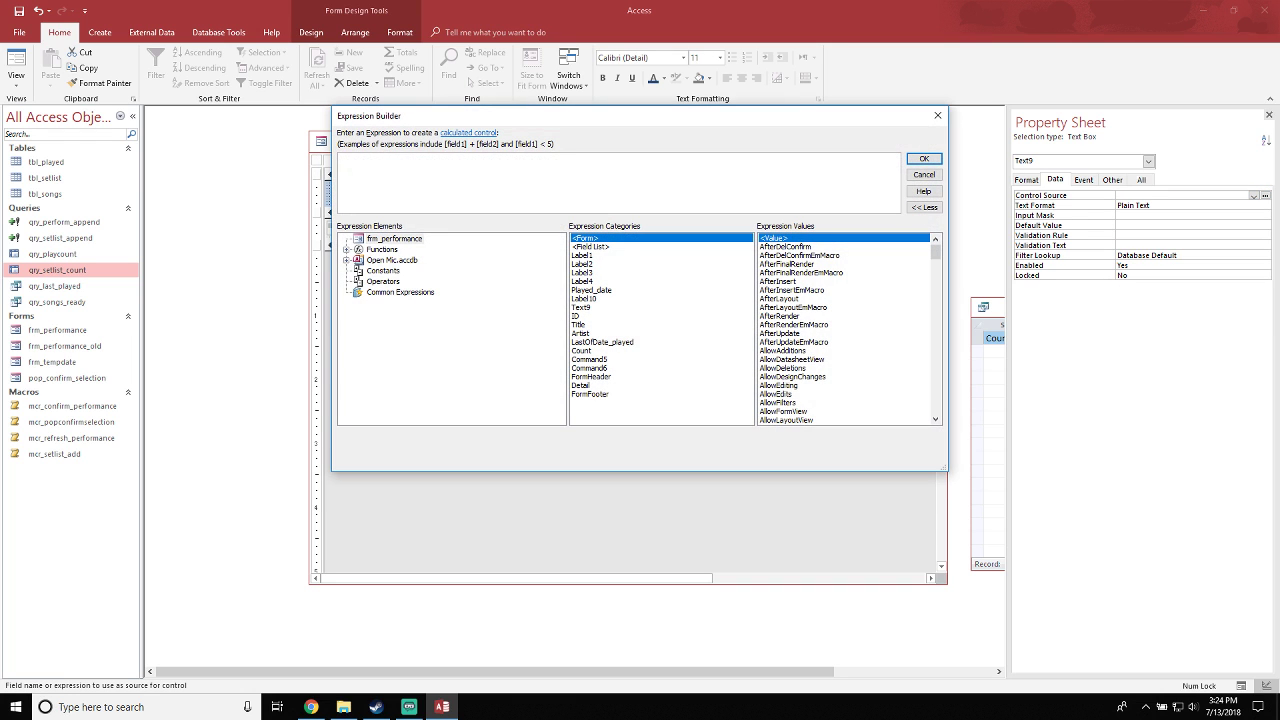
pyautogui.doubleClick(392, 260)
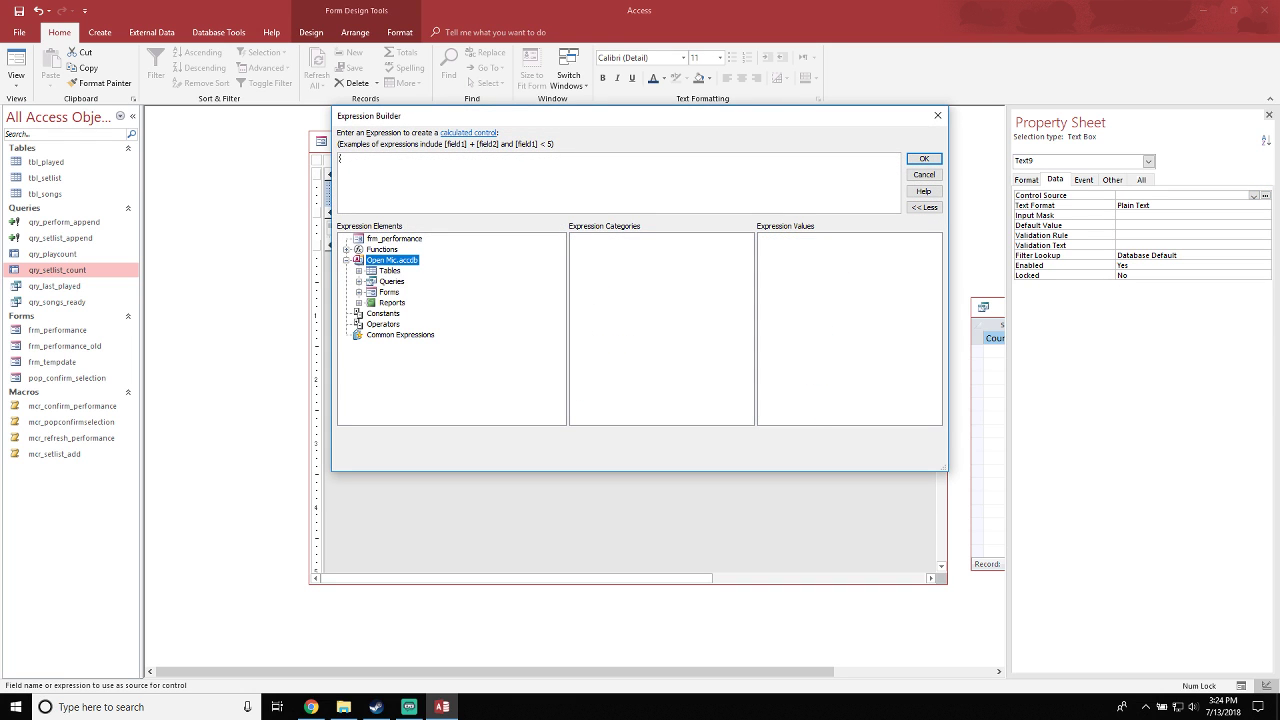
pyautogui.doubleClick(392, 281)
pyautogui.click(420, 314)
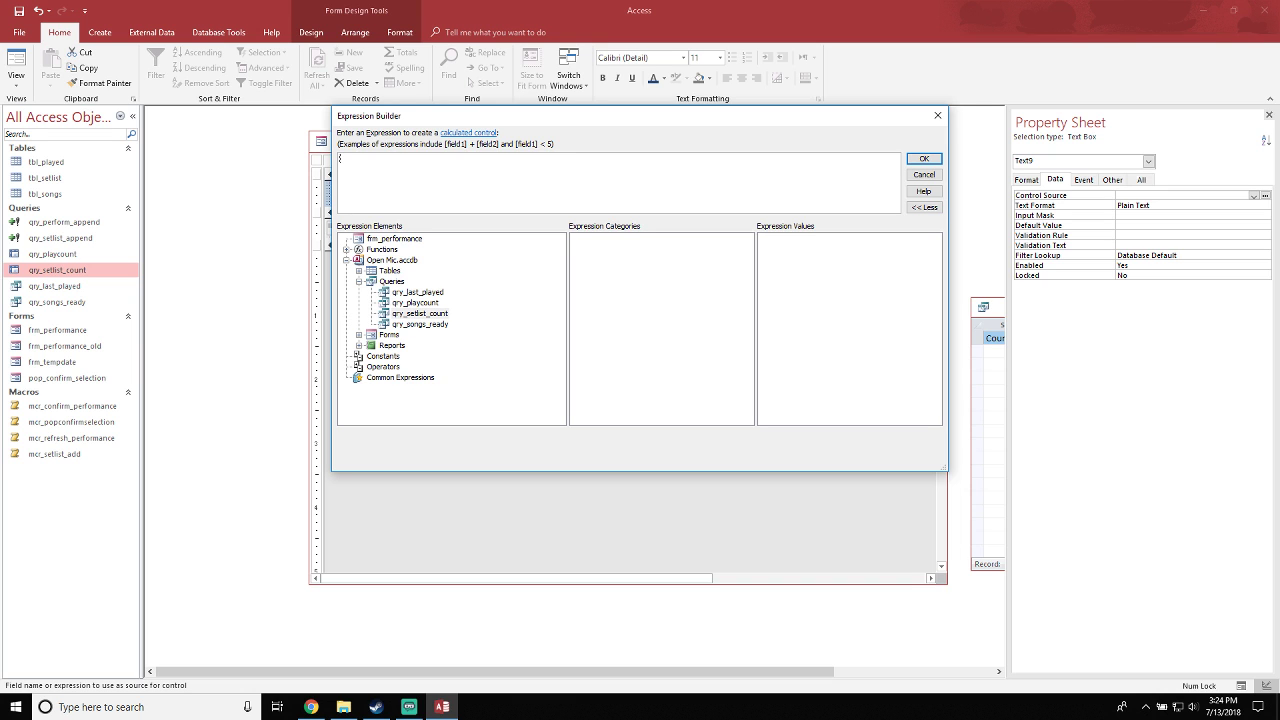
pyautogui.click(924, 174)
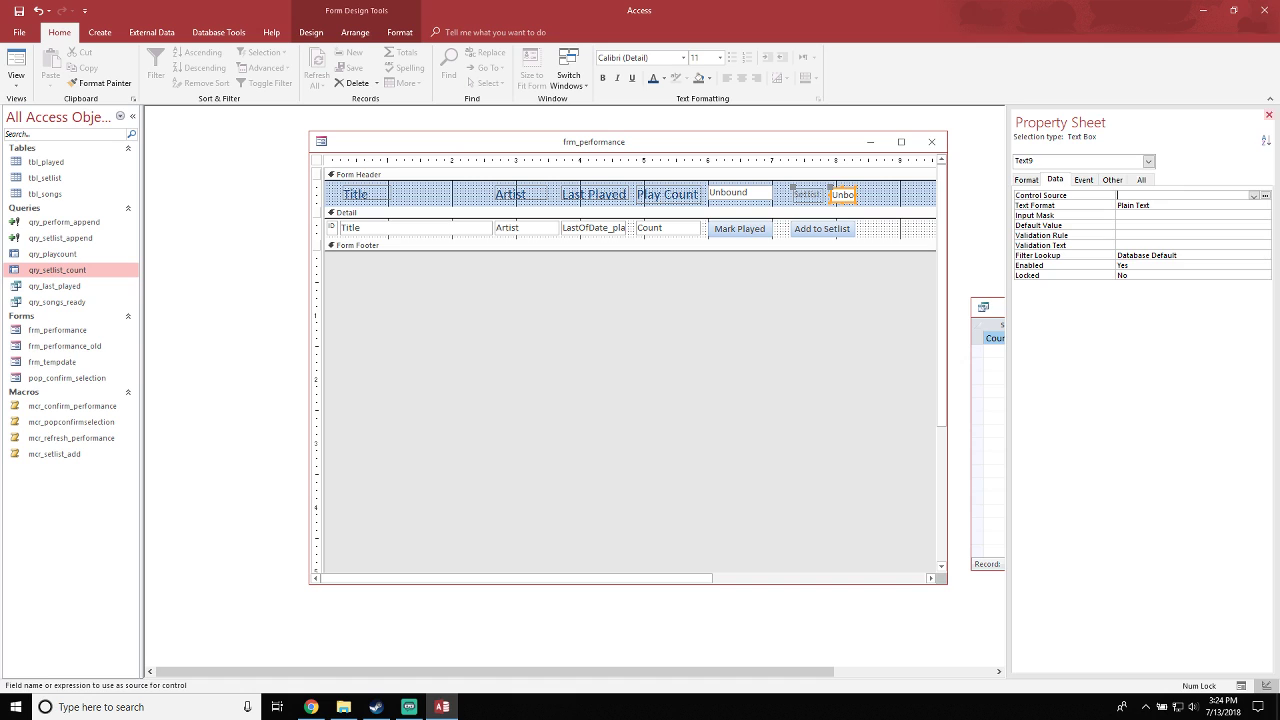
pyautogui.click(1269, 115)
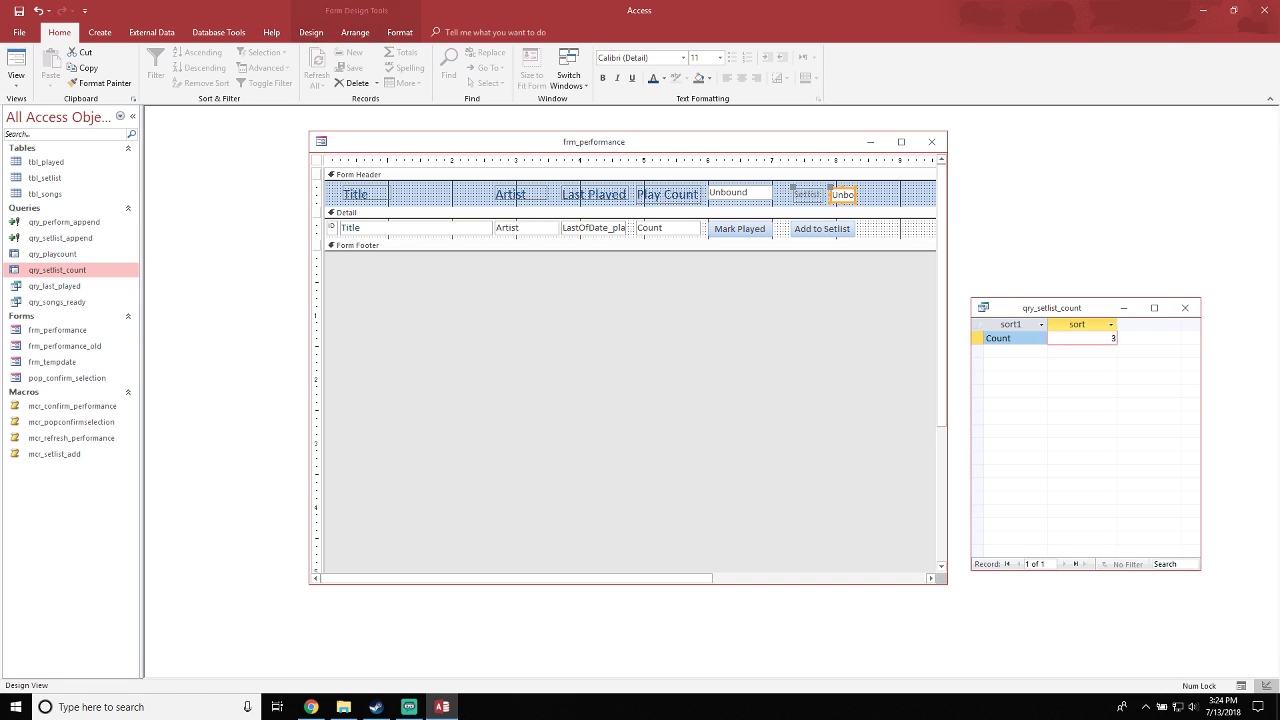
pyautogui.click(1185, 307)
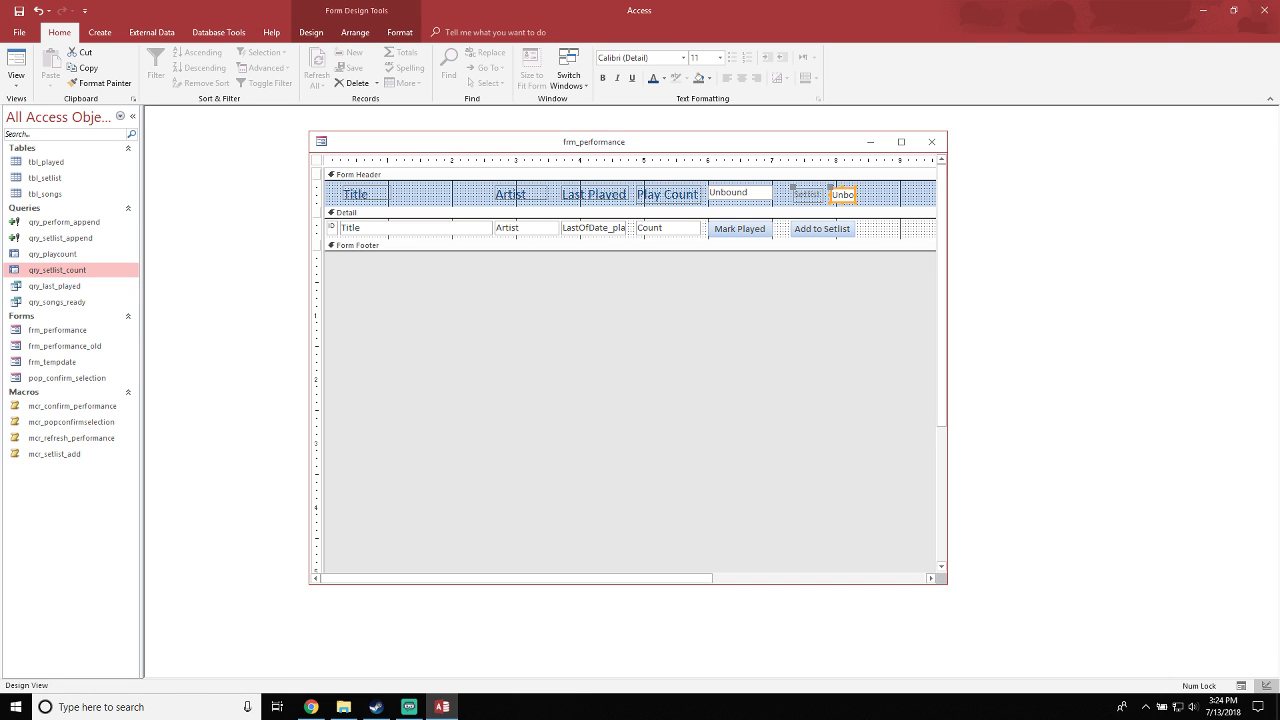
# Create a new query in Design view based on qry_setlist_count, and remove the duplicate copy of that source
pyautogui.click(100, 32)
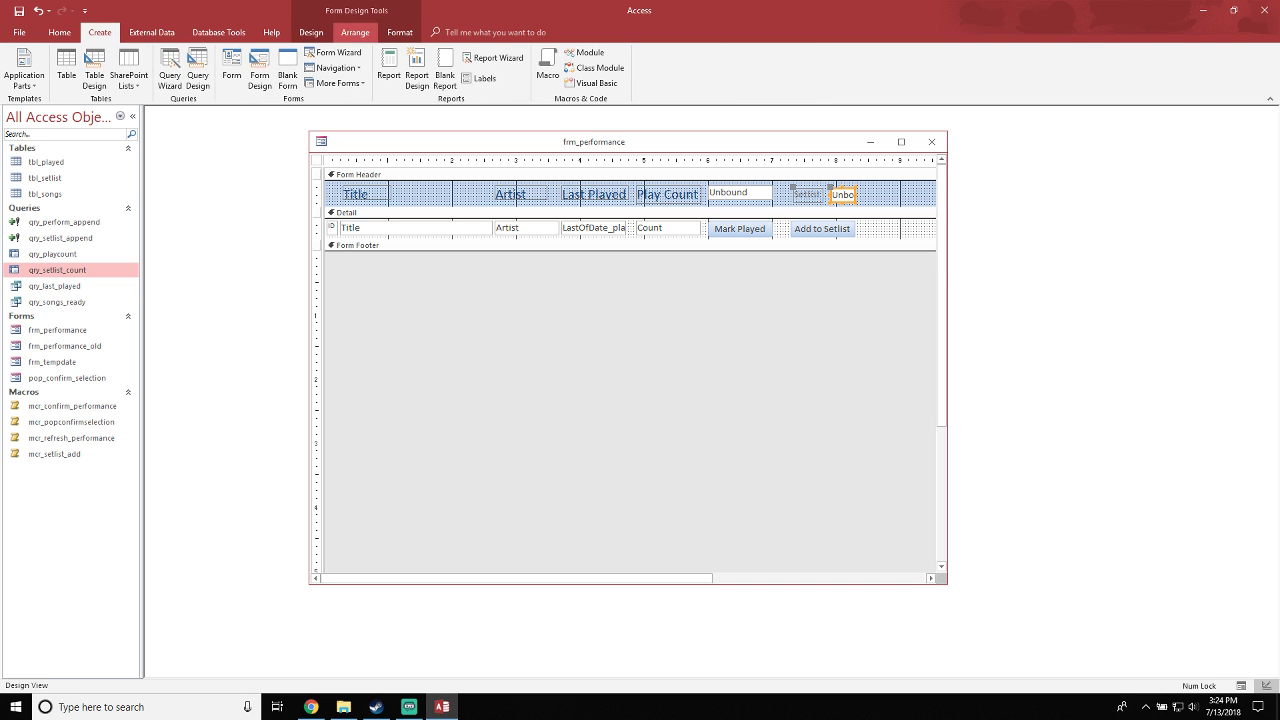
pyautogui.click(197, 70)
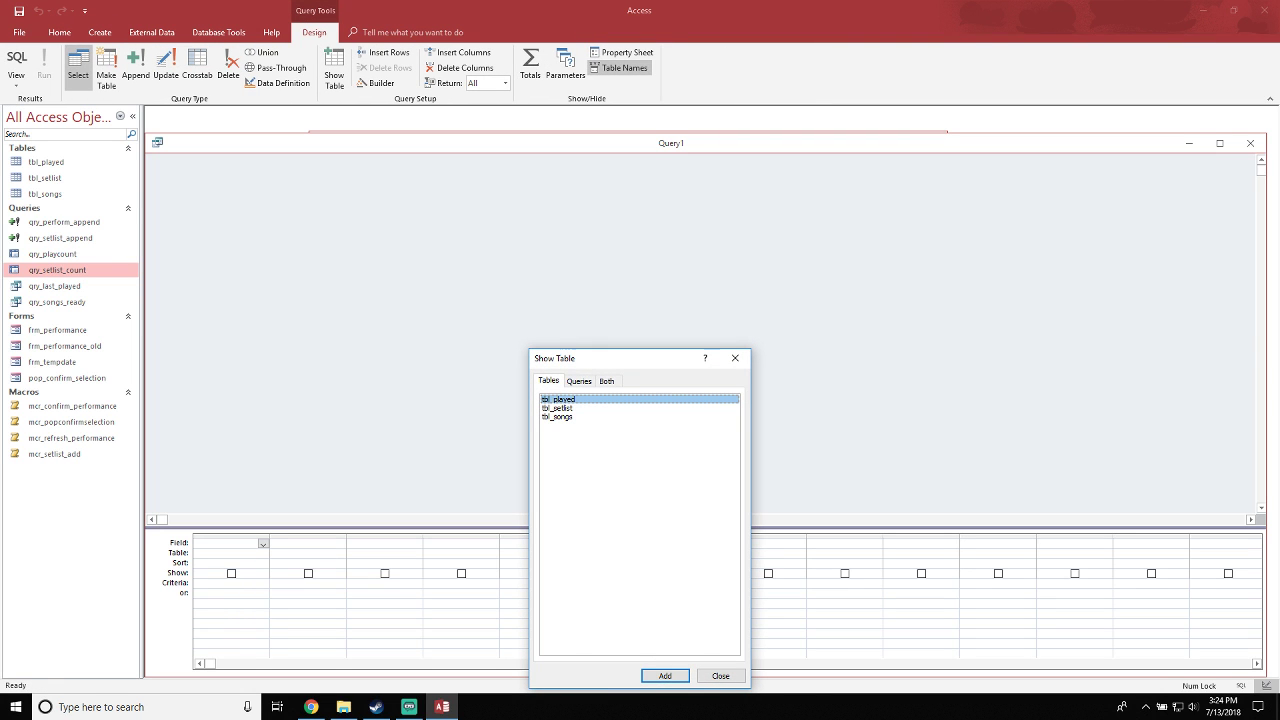
pyautogui.click(579, 381)
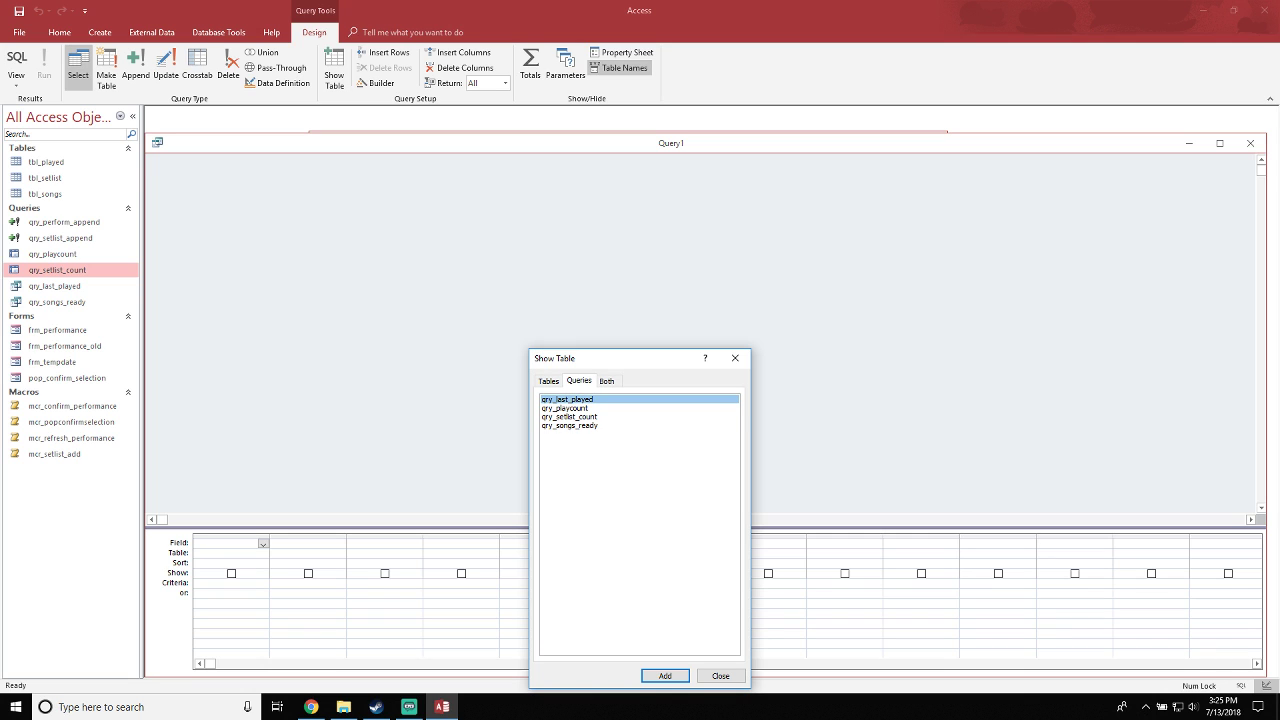
pyautogui.doubleClick(570, 417)
pyautogui.click(665, 676)
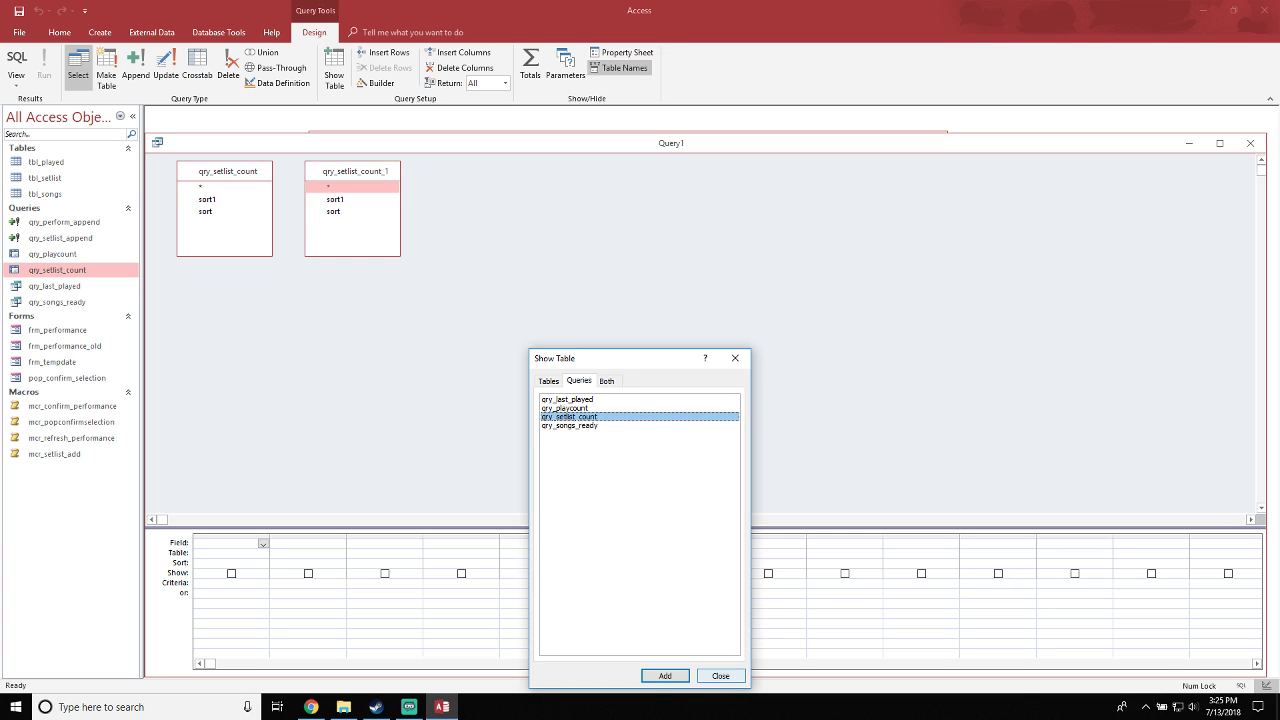
pyautogui.click(720, 676)
pyautogui.click(349, 186)
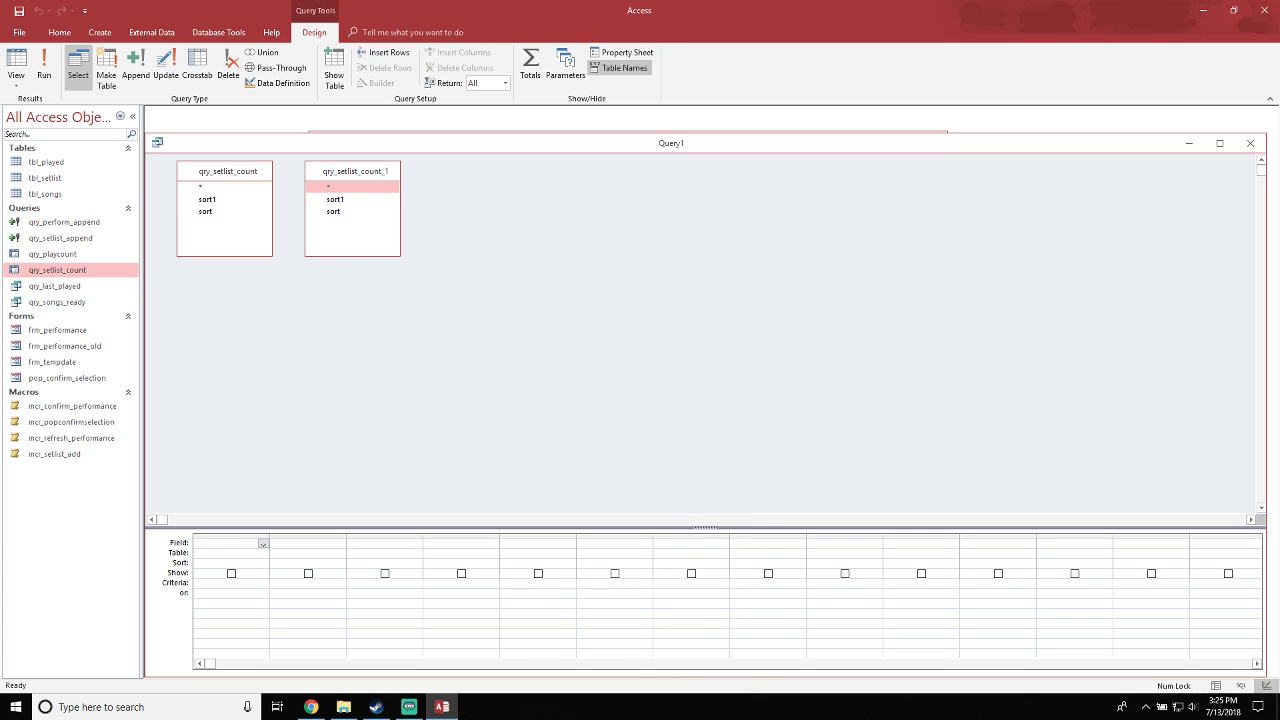
pyautogui.press('Delete')
# Add the sort1 and sort fields of qry_setlist_count to the new query and run it
pyautogui.click(207, 199)
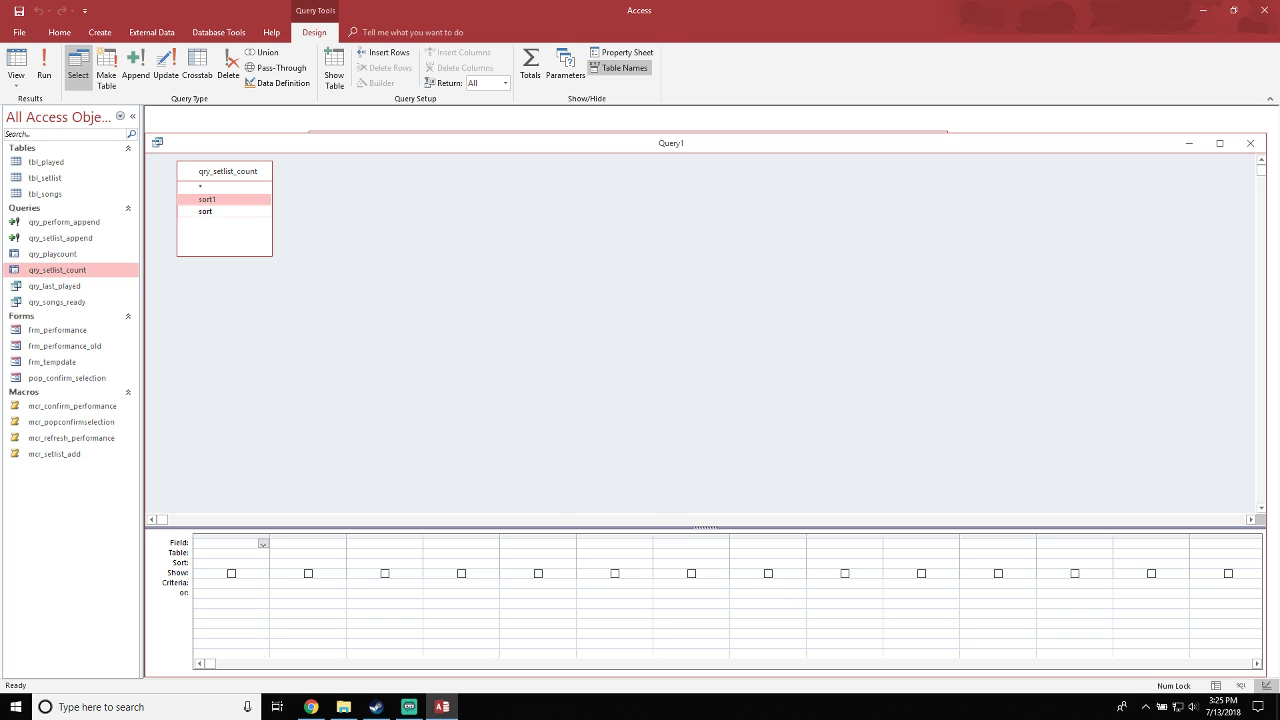
pyautogui.keyDown('shift'); pyautogui.click(205, 211); pyautogui.keyUp('shift')
pyautogui.moveTo(205, 211); pyautogui.dragTo(231, 544)
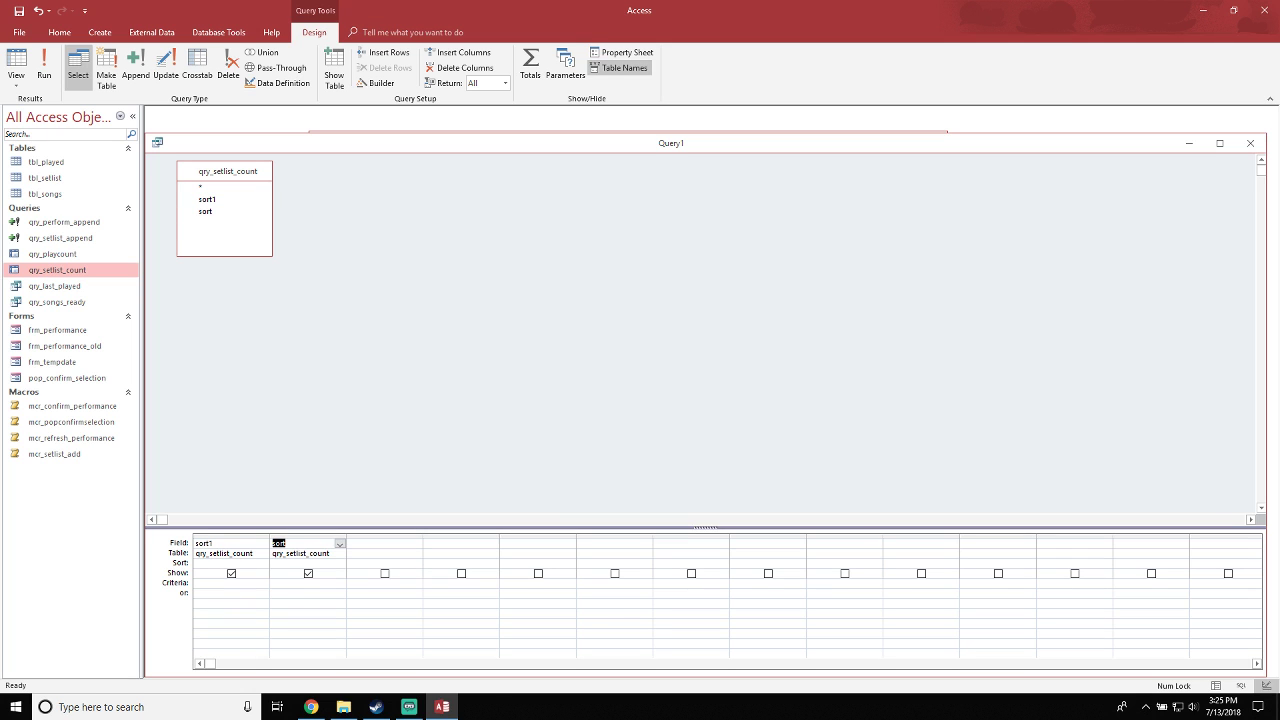
pyautogui.click(44, 66)
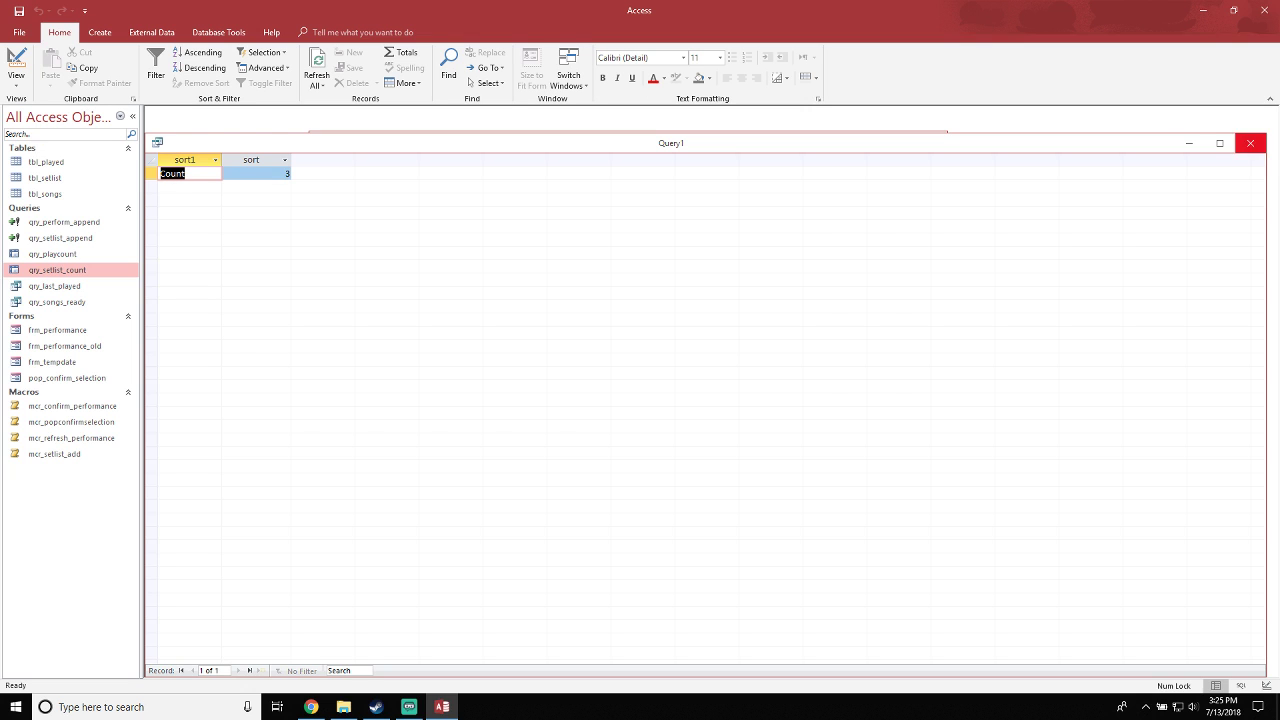
# Close the new query, saving it as qry_setlist_count_2
pyautogui.click(1250, 143)
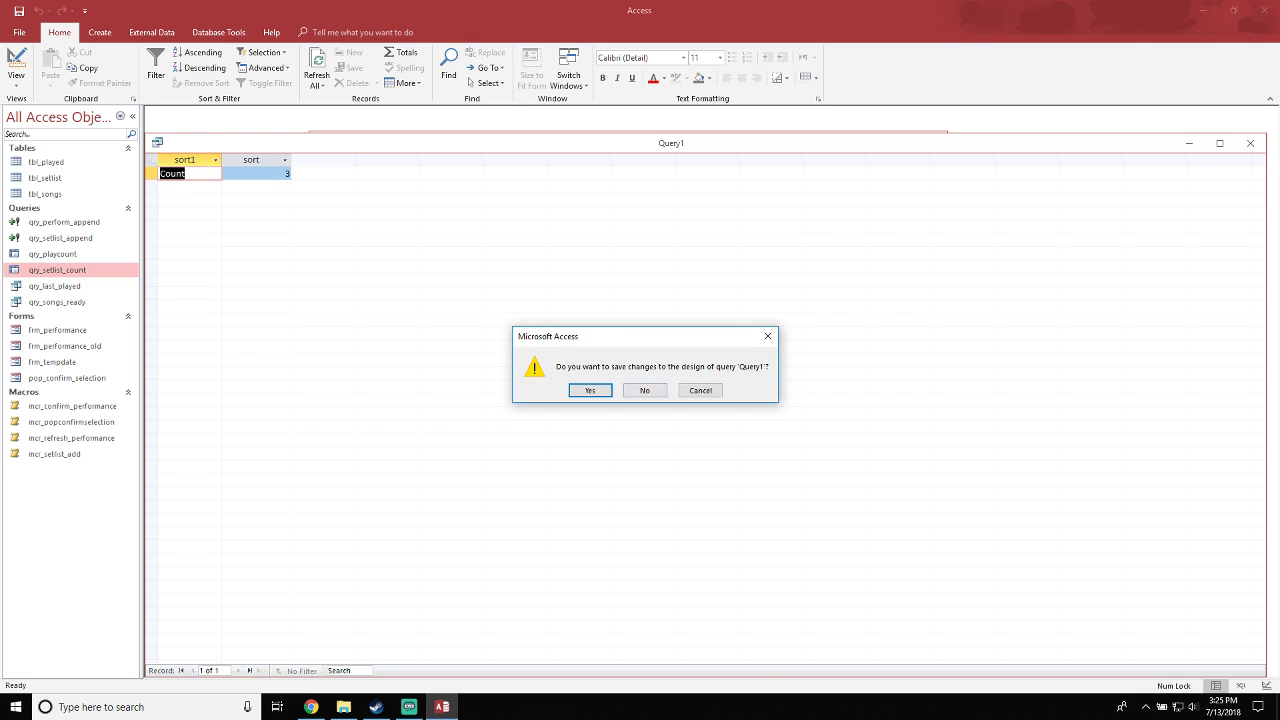
pyautogui.press('Return')
pyautogui.write('qry')
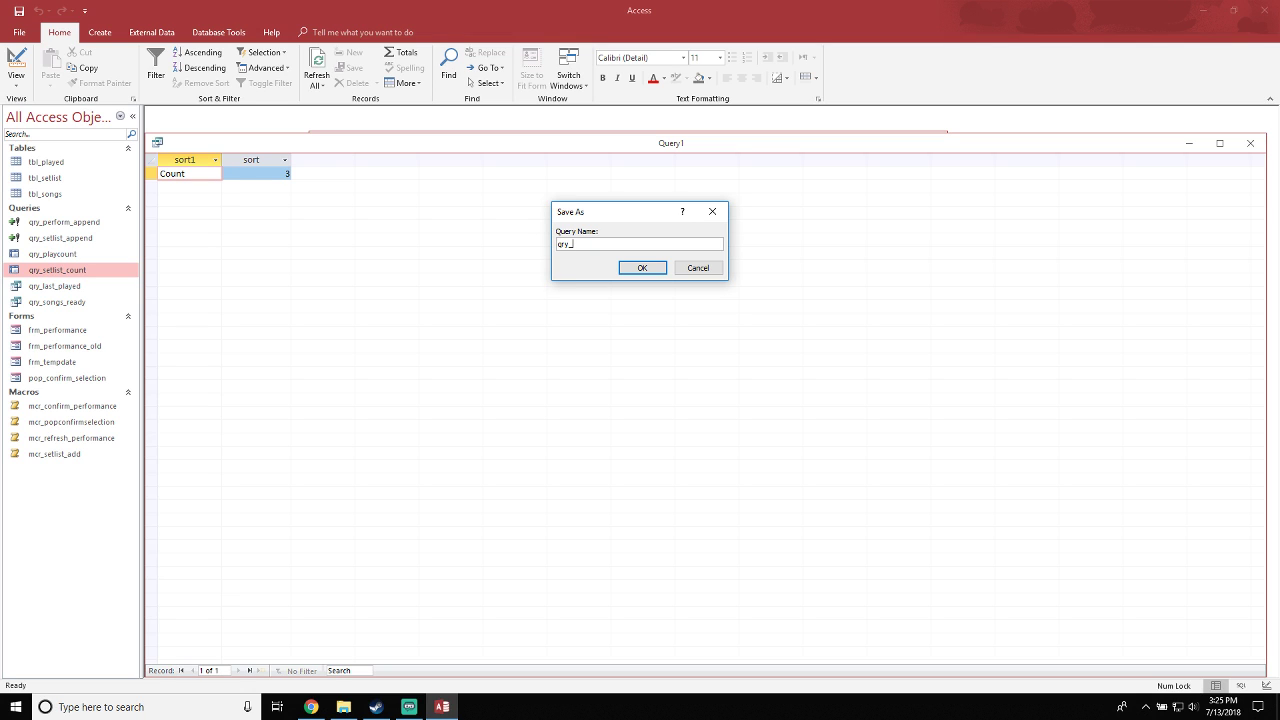
pyautogui.write('_setlist_count_2')
pyautogui.press('Return')
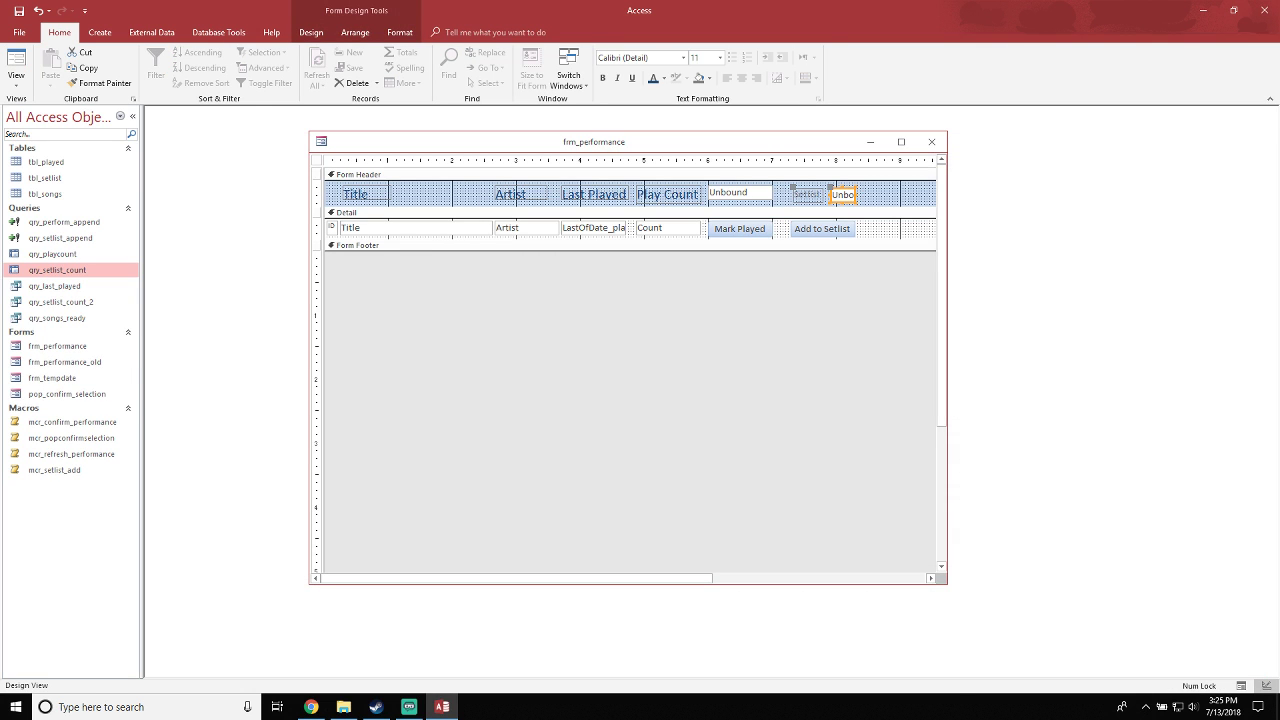
# Inspect the sort1 and sort fields of qry_setlist_count_2 in the Expression Builder for the Setlist text box's control source, and cancel it
pyautogui.click(880, 194)
pyautogui.doubleClick(843, 195)
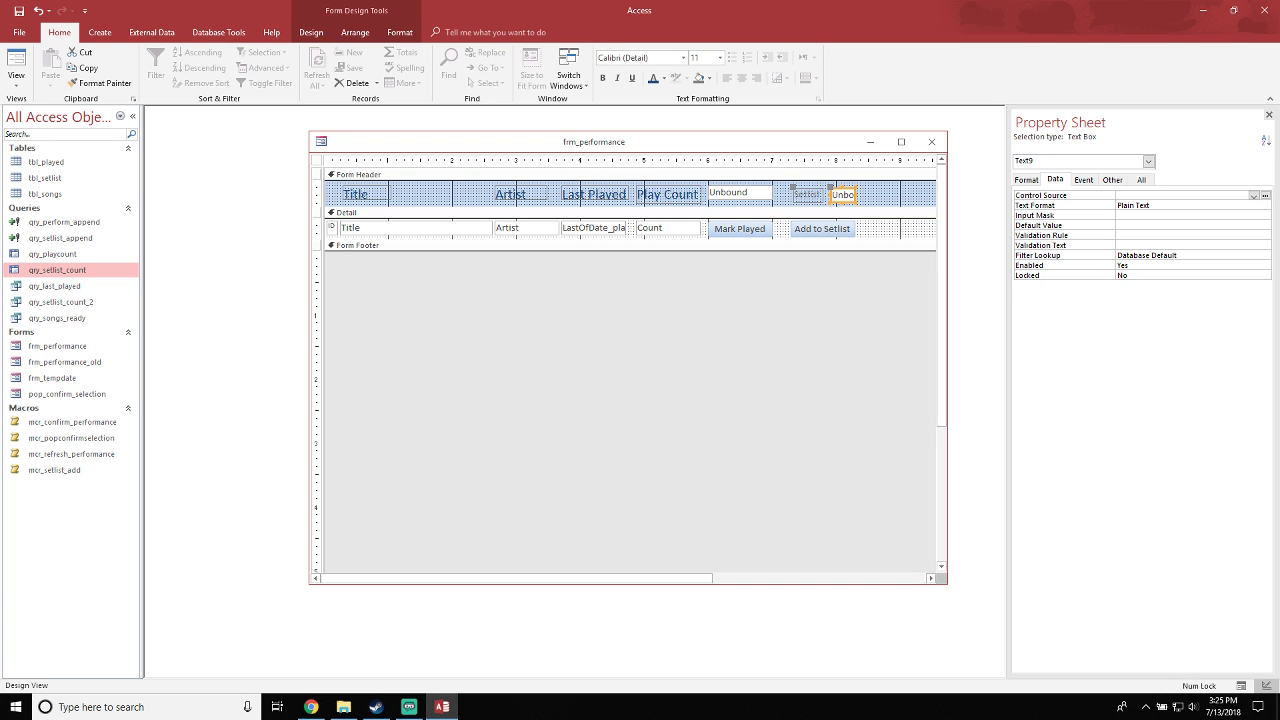
pyautogui.click(1265, 196)
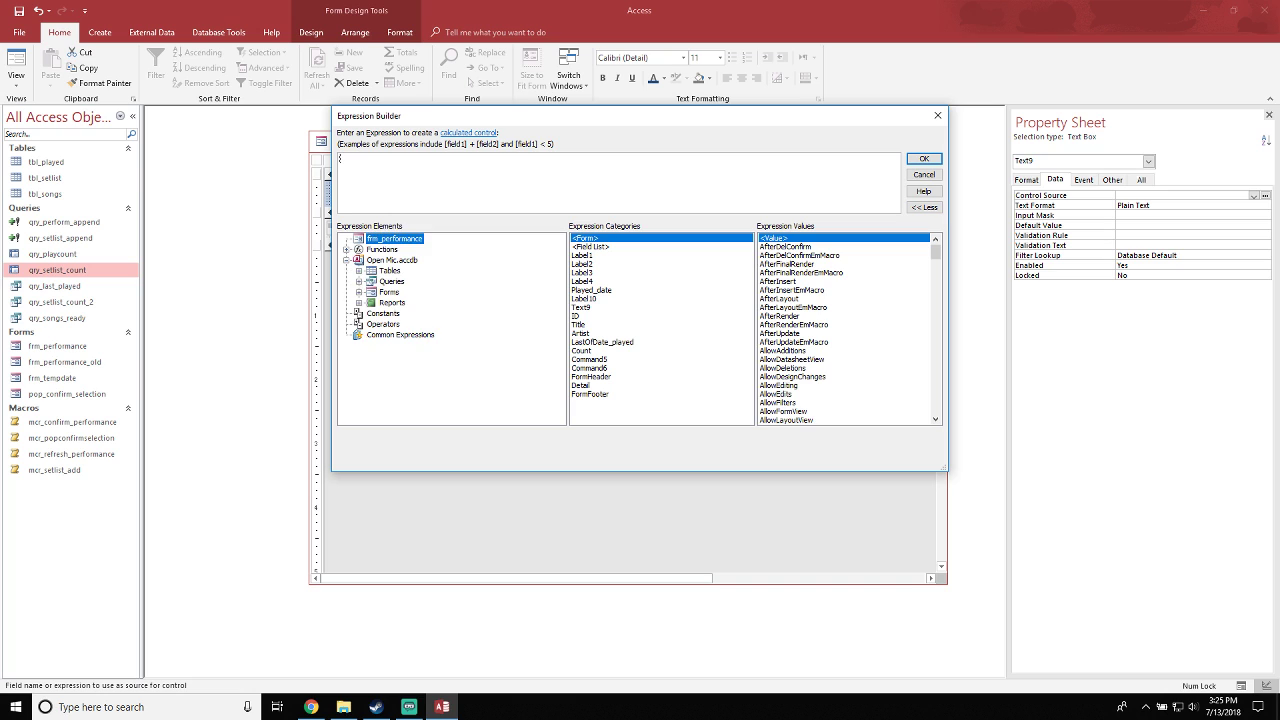
pyautogui.doubleClick(389, 292)
pyautogui.doubleClick(392, 282)
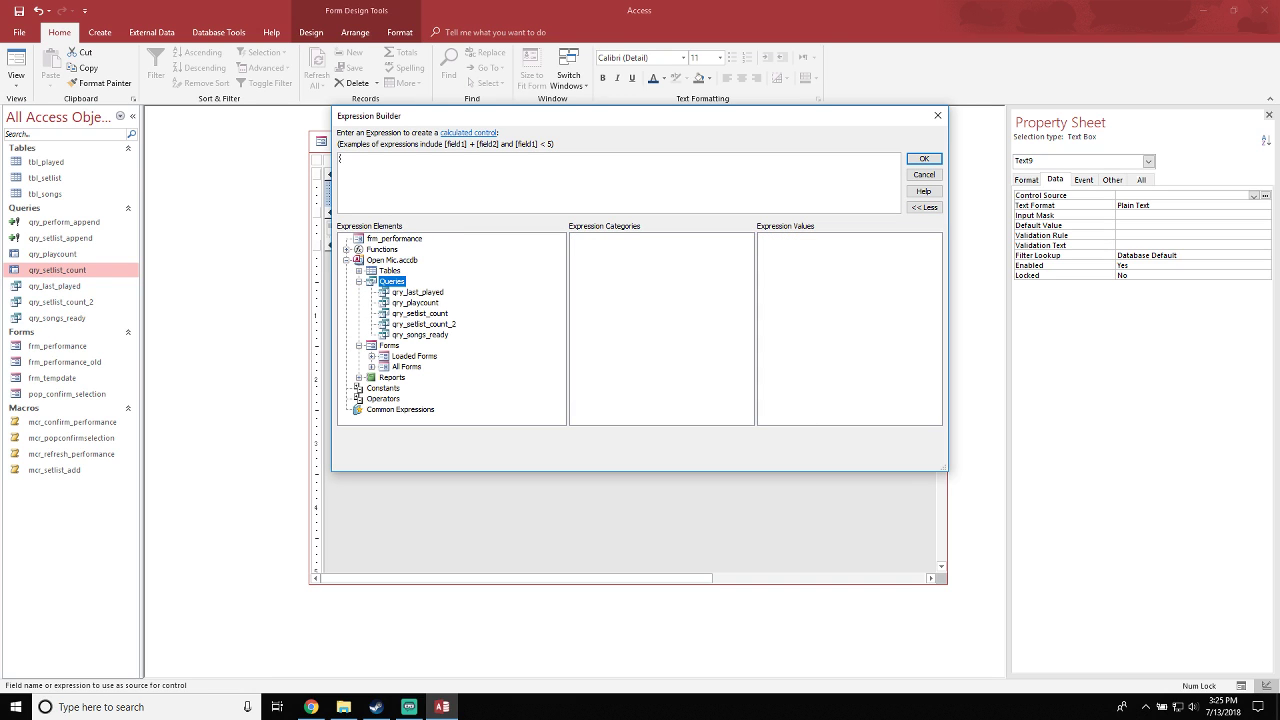
pyautogui.click(424, 324)
pyautogui.click(581, 238)
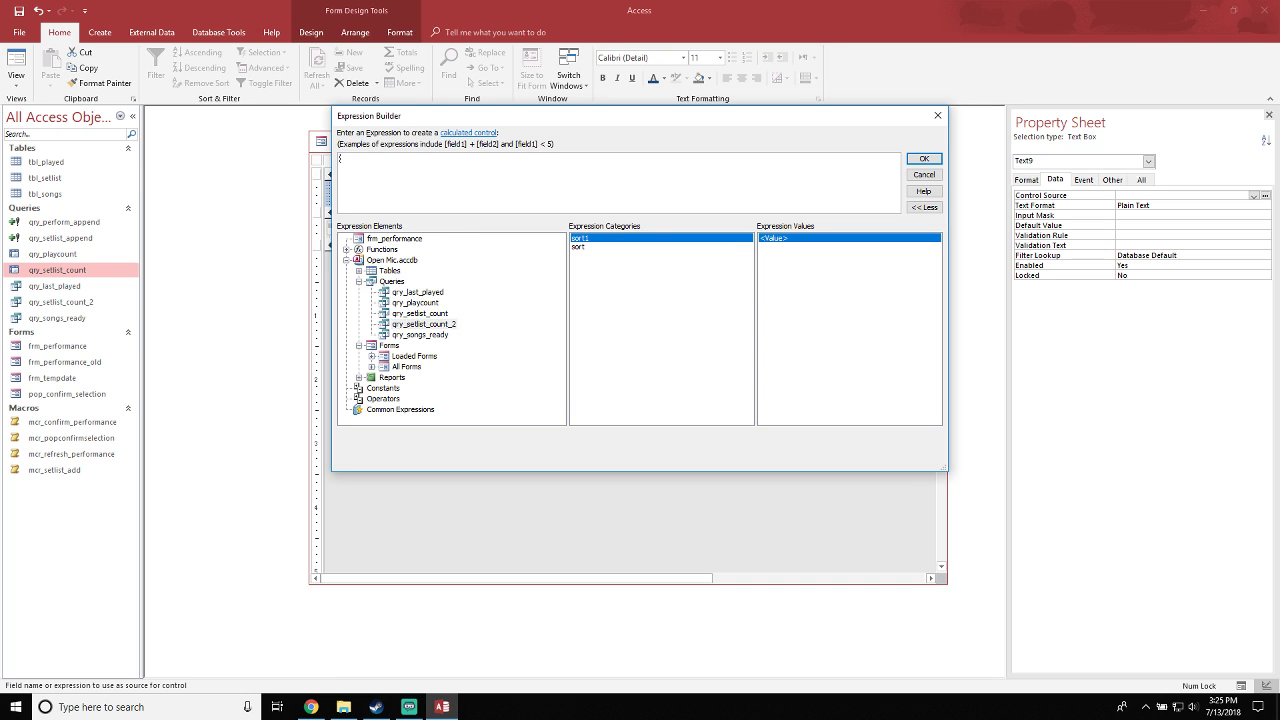
pyautogui.click(579, 247)
pyautogui.click(924, 175)
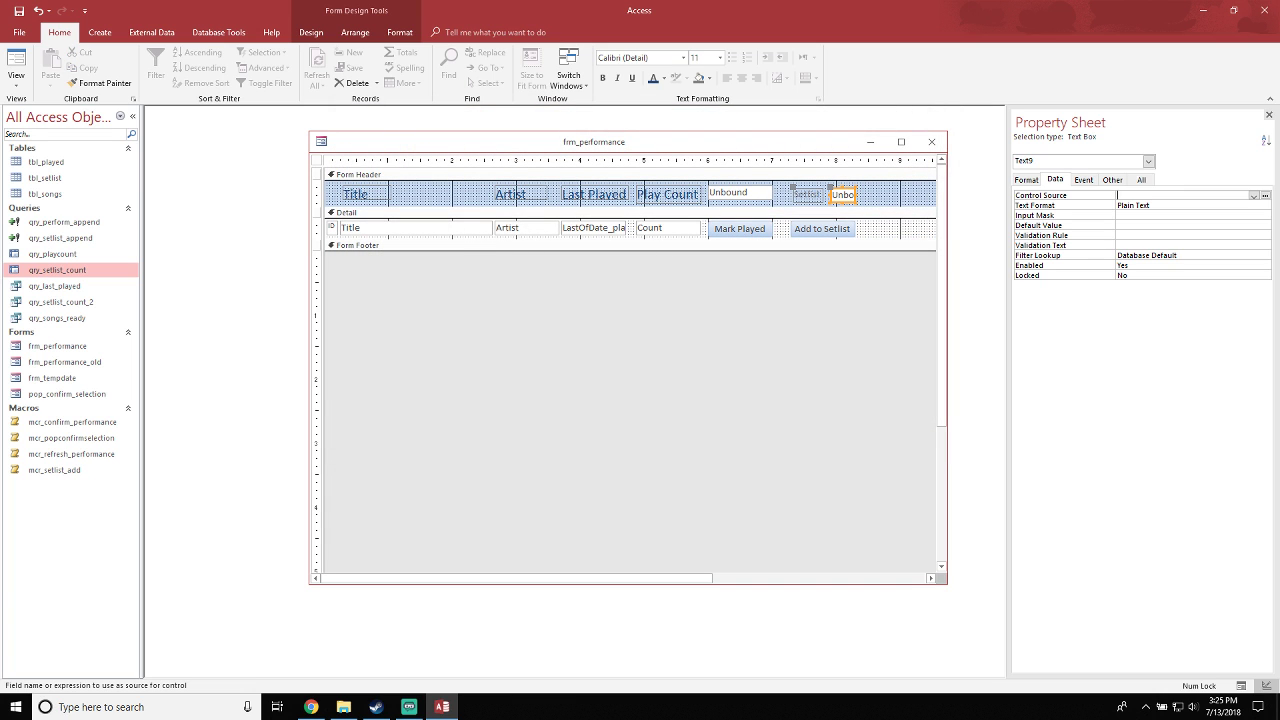
# Show frm_performance in Form view and check the date and Setlist boxes in its header
pyautogui.click(16, 70)
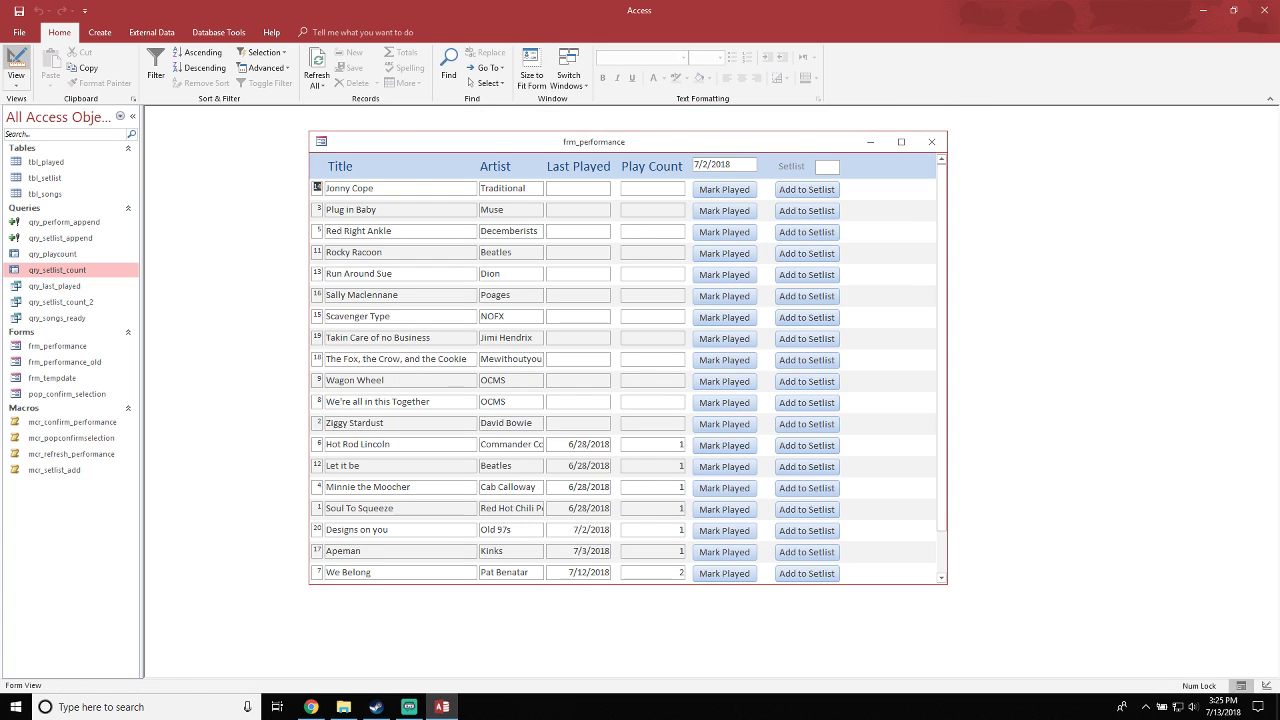
pyautogui.click(724, 164)
pyautogui.click(827, 167)
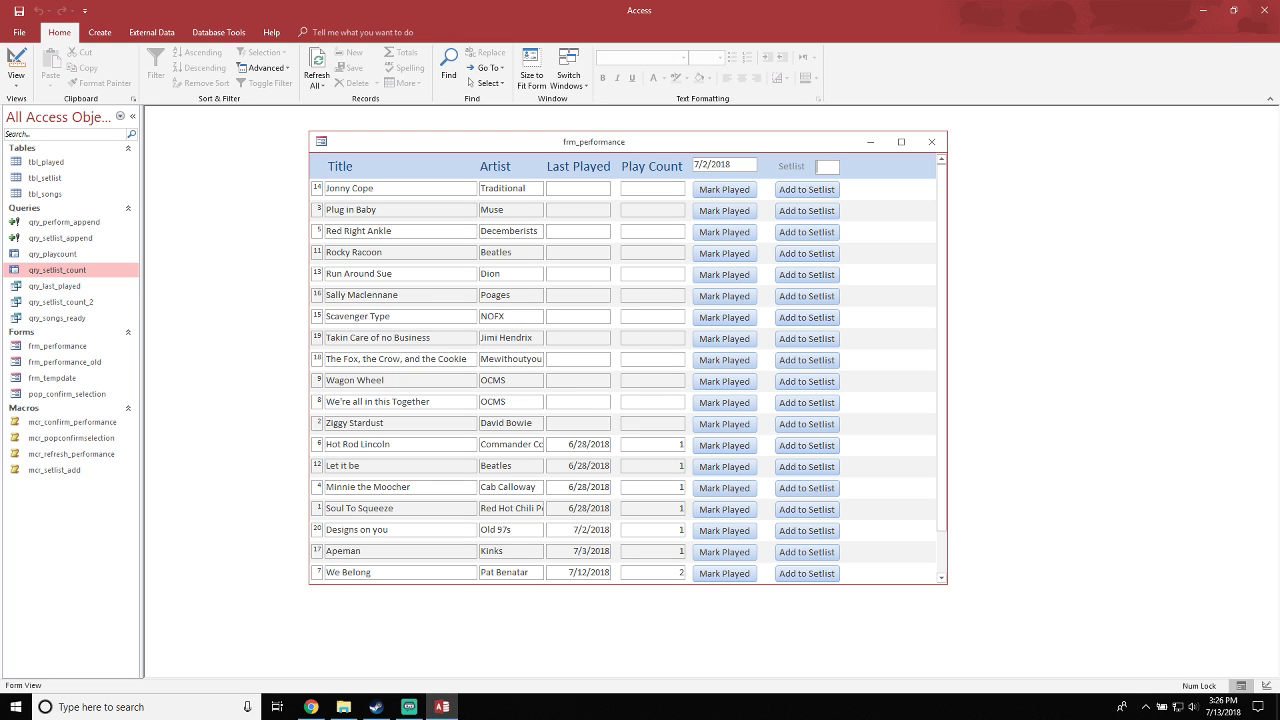
pyautogui.moveTo(628, 142); pyautogui.dragTo(635, 139)
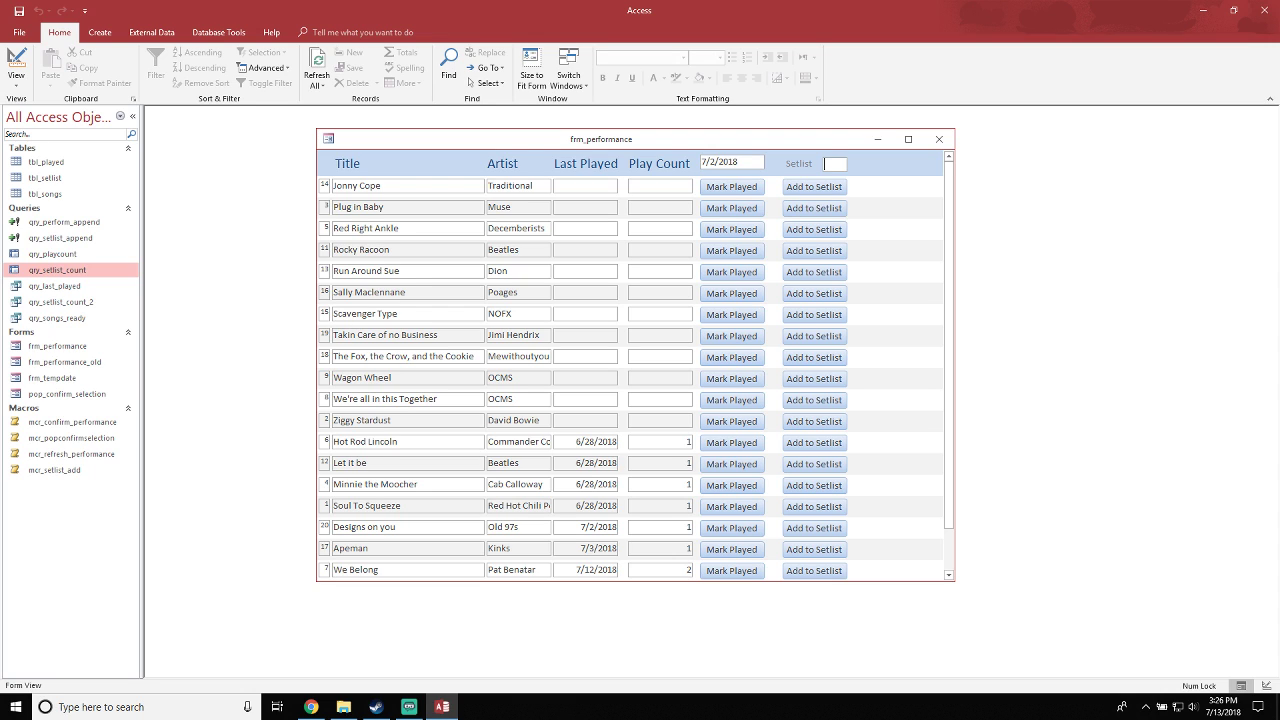
pyautogui.click(814, 186)
pyautogui.click(814, 294)
pyautogui.moveTo(742, 162); pyautogui.dragTo(700, 162)
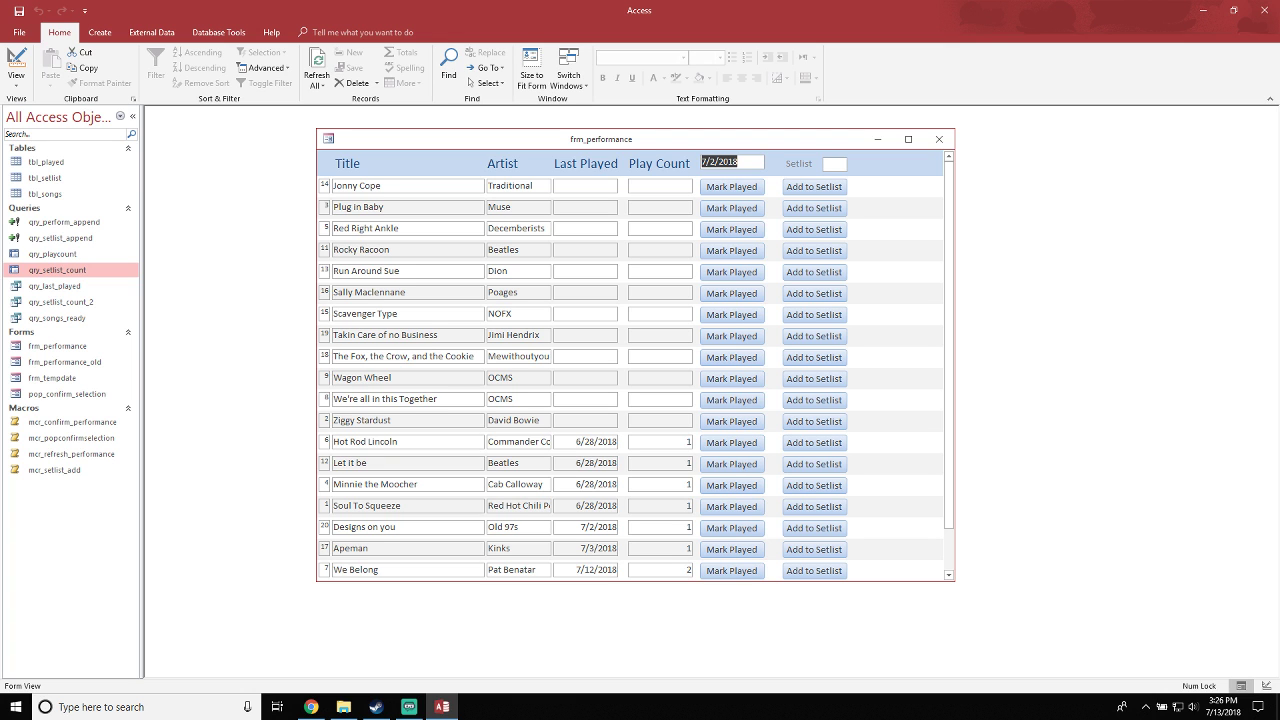
pyautogui.moveTo(500, 139); pyautogui.dragTo(465, 146)
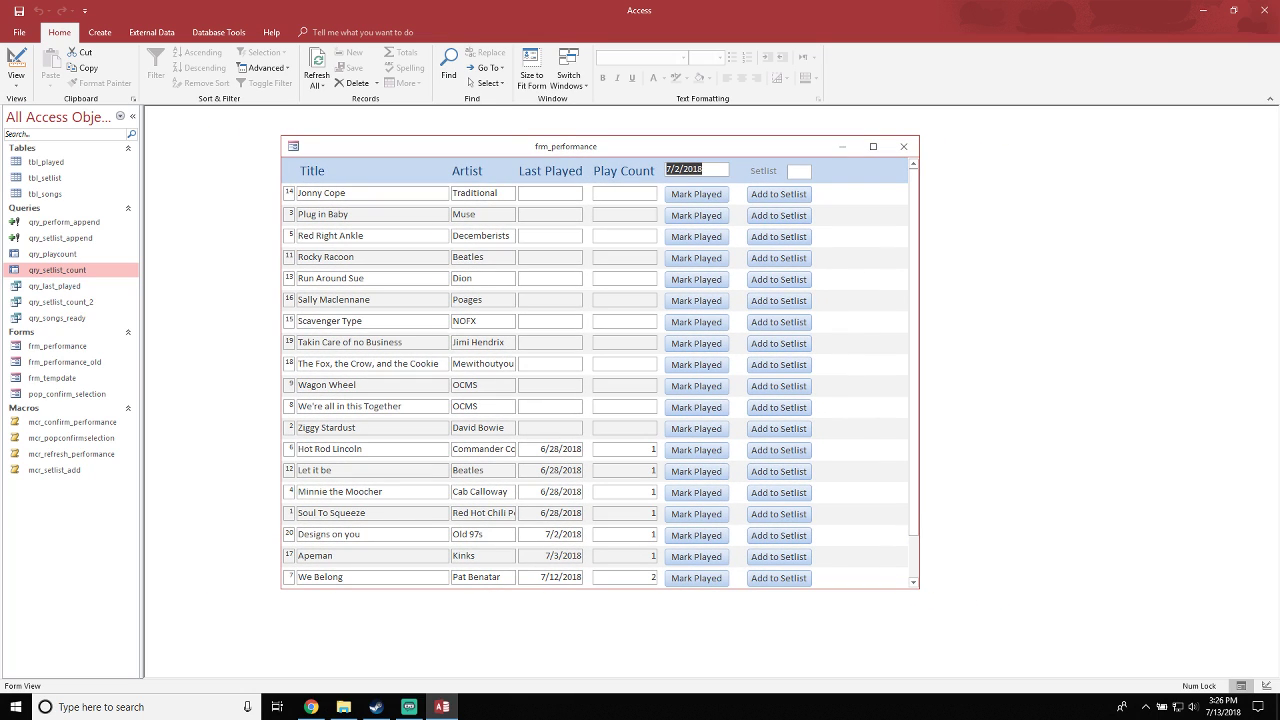
pyautogui.moveTo(913, 335)
pyautogui.mouseDown()
pyautogui.moveTo(913, 372)
pyautogui.moveTo(913, 333)
pyautogui.mouseUp()
pyautogui.moveTo(640, 146); pyautogui.dragTo(671, 146)
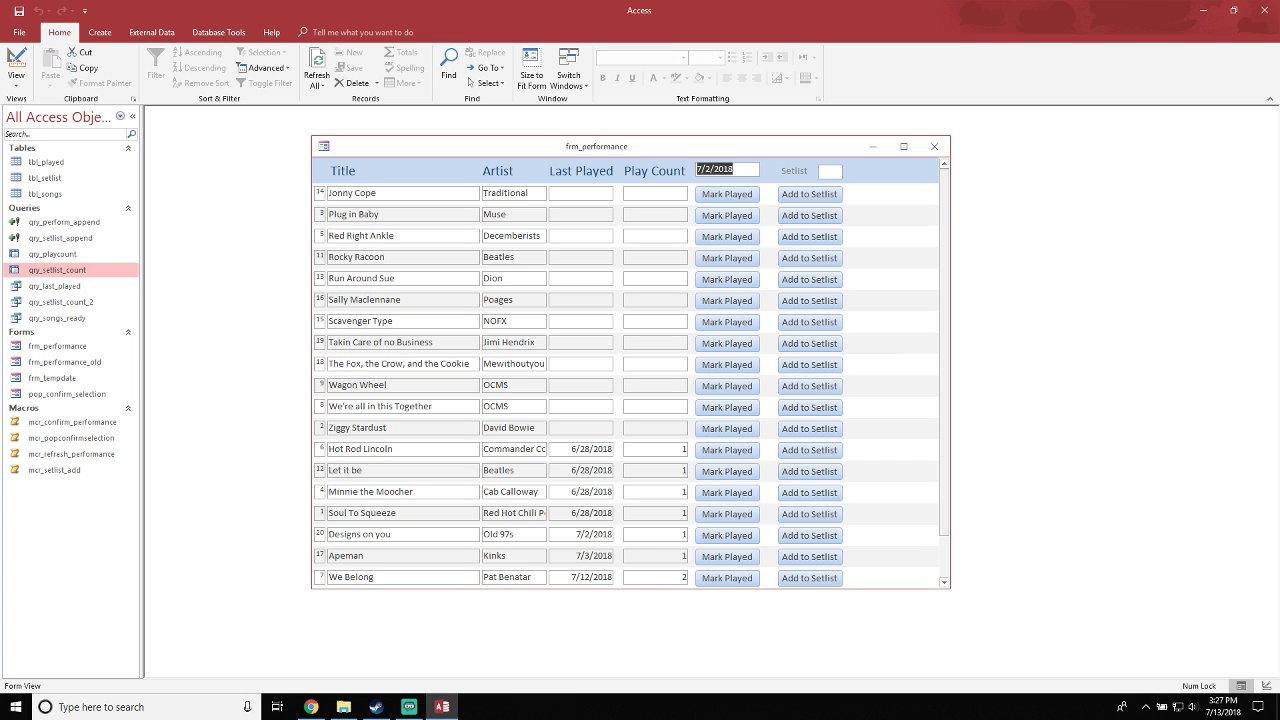
pyautogui.moveTo(720, 146); pyautogui.dragTo(734, 141)
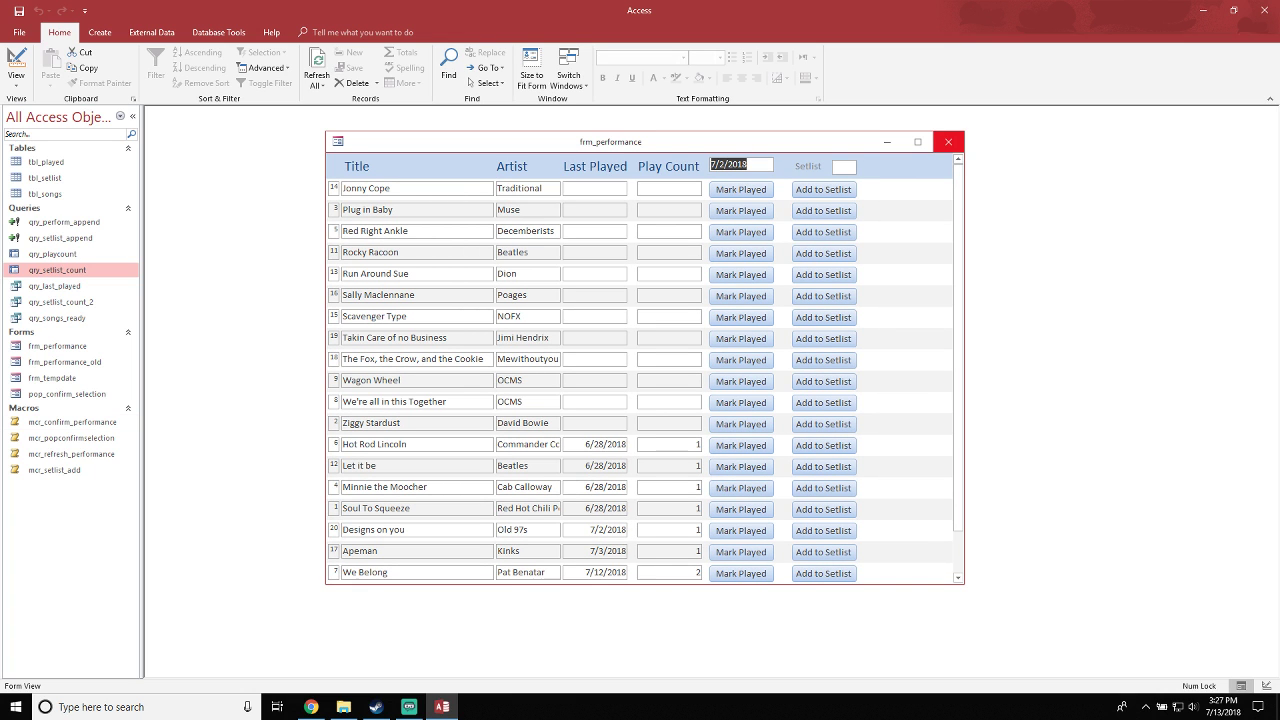
# Close frm_performance without saving its design changes, and open qry_songs_ready in Design view
pyautogui.click(948, 142)
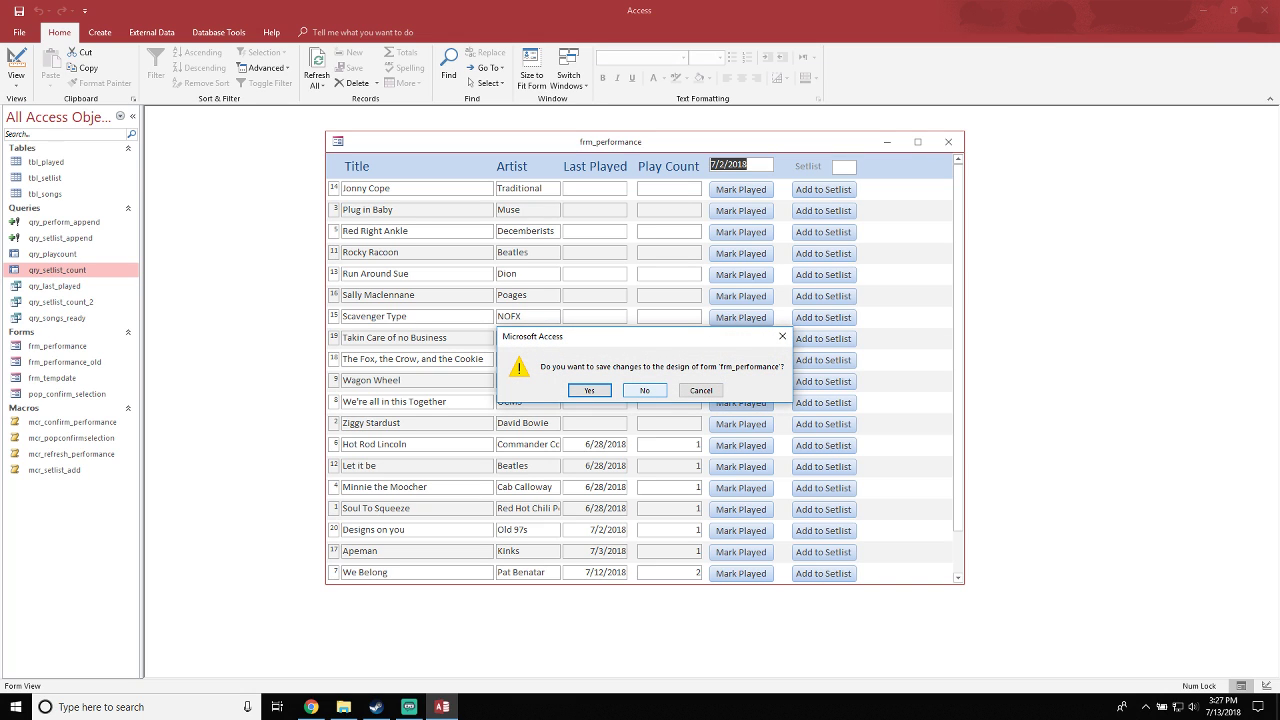
pyautogui.click(644, 390)
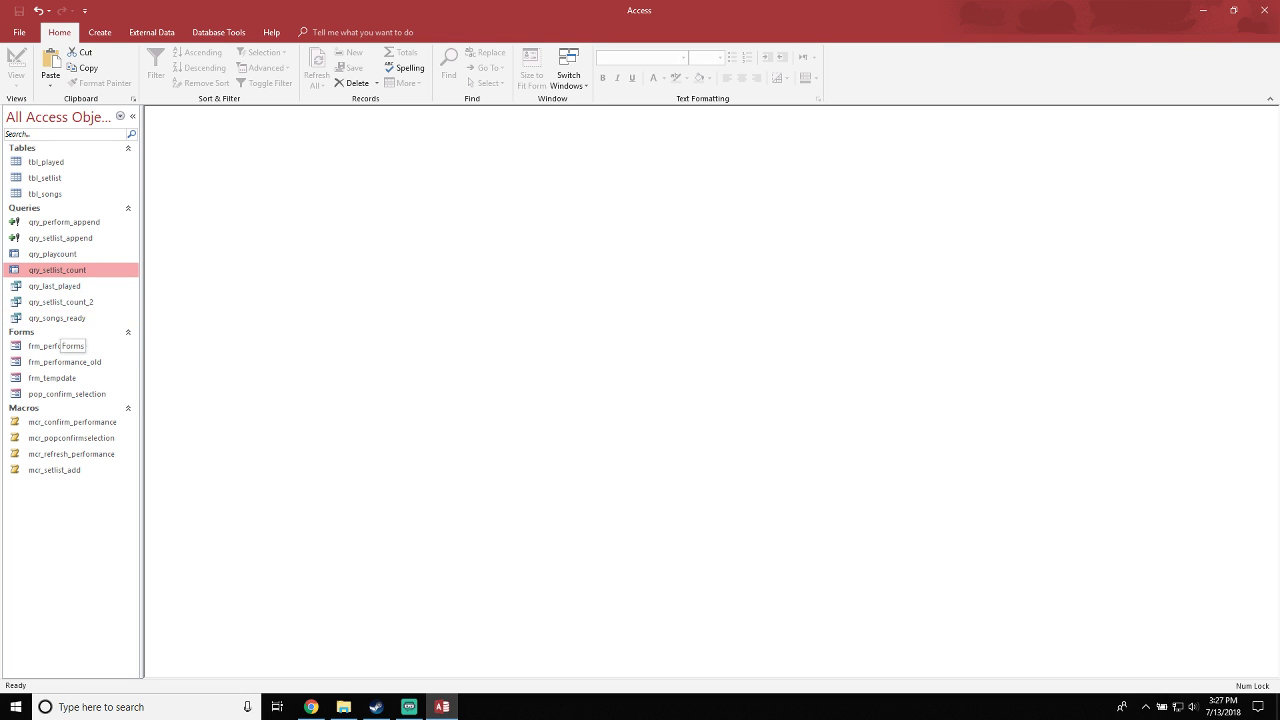
pyautogui.doubleClick(84, 318)
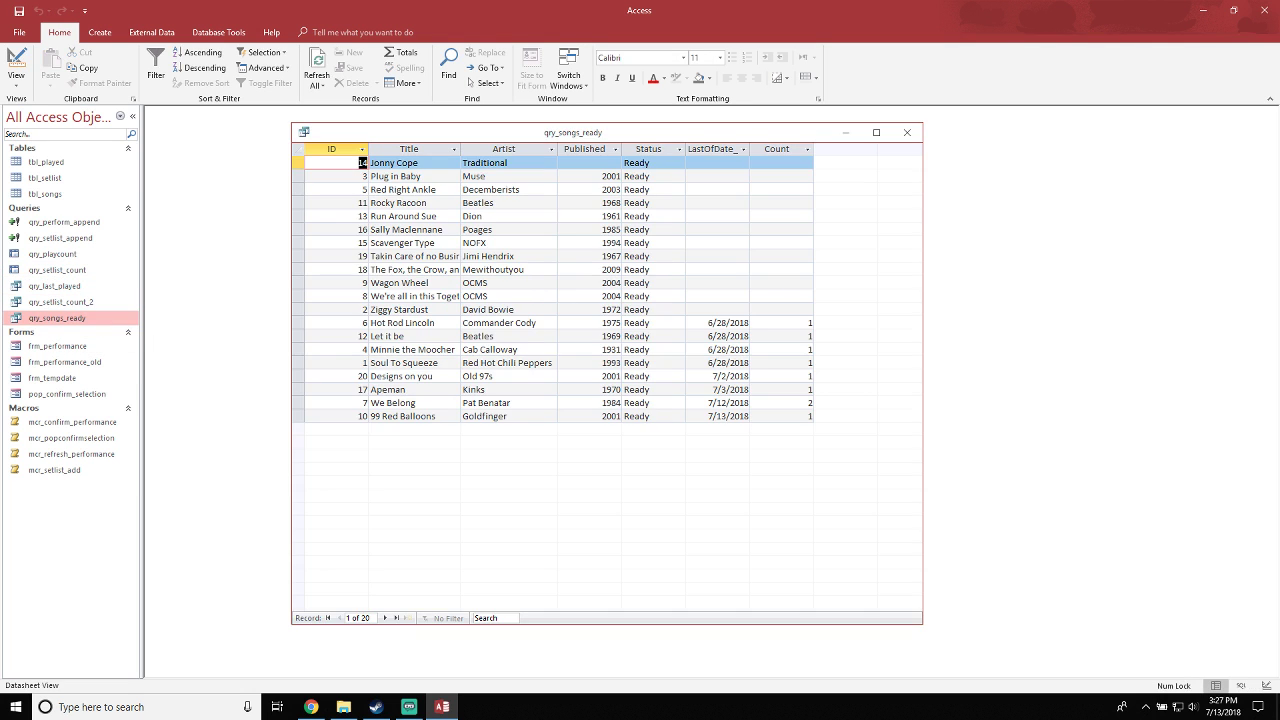
pyautogui.click(16, 62)
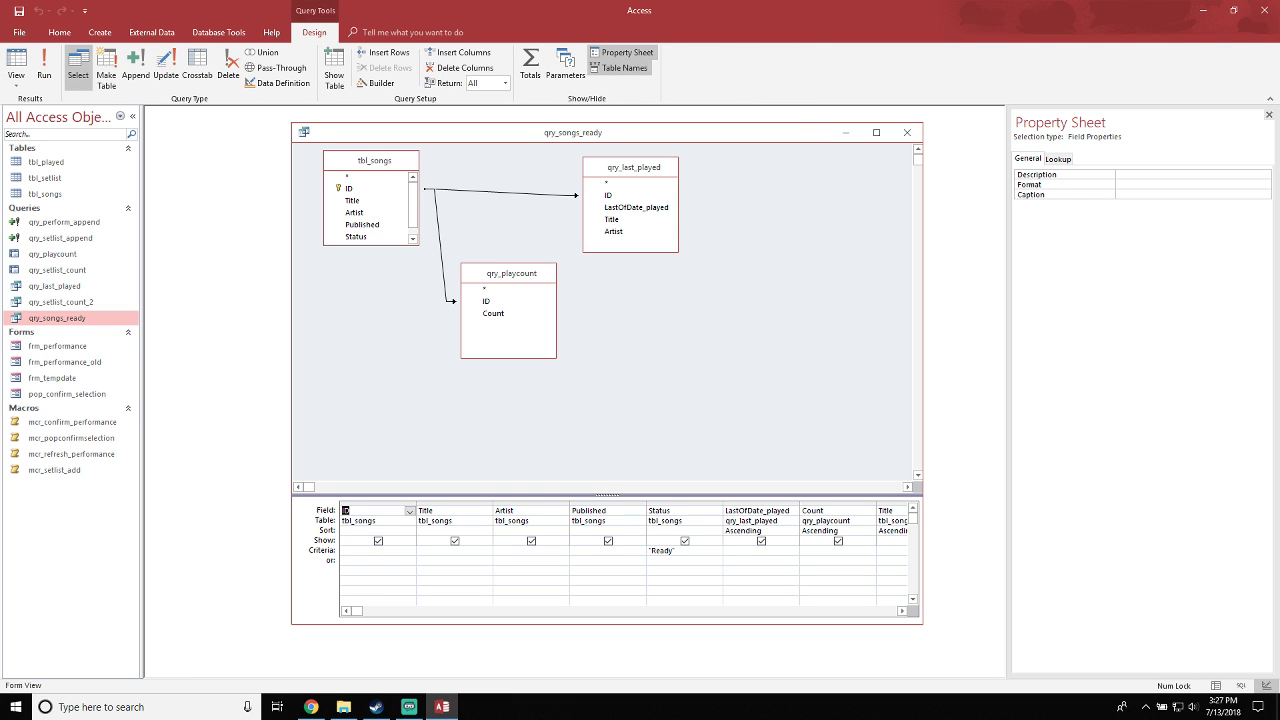
# Add tbl_setlist to qry_songs_ready, and replace its join to qry_last_played with one between the ID fields of tbl_setlist and tbl_songs
pyautogui.click(70, 178)
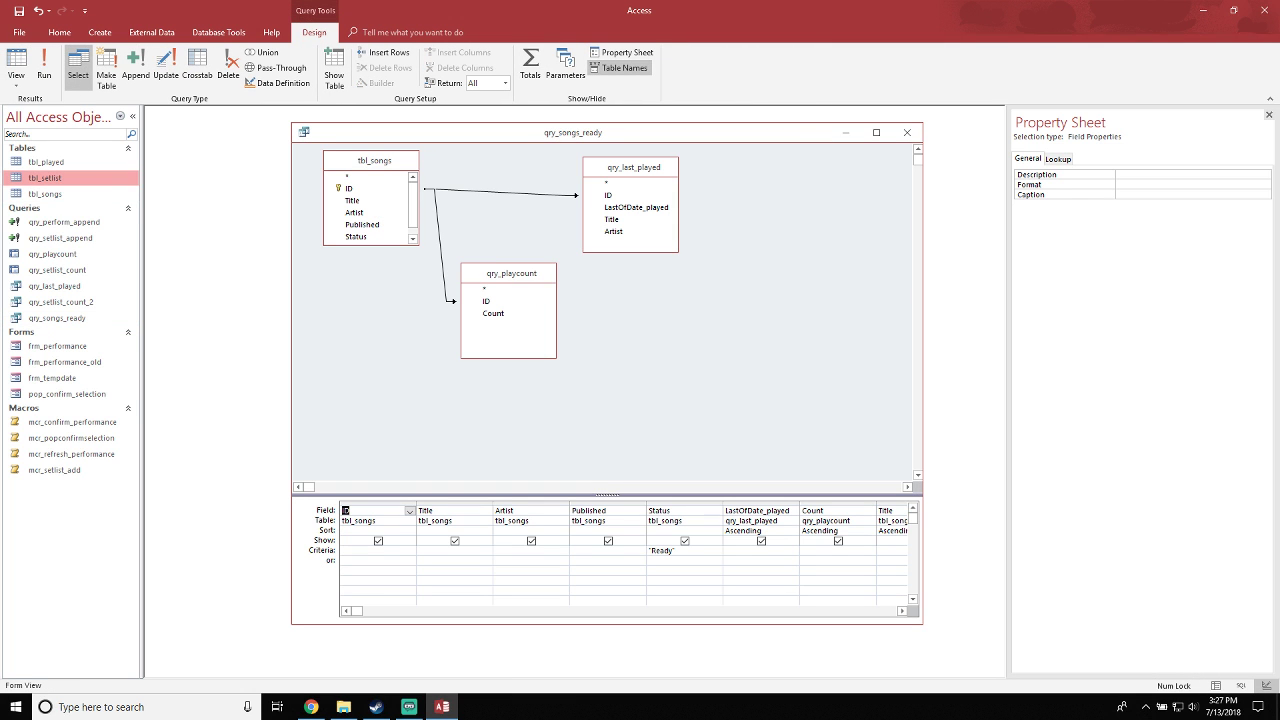
pyautogui.moveTo(45, 178); pyautogui.dragTo(772, 240)
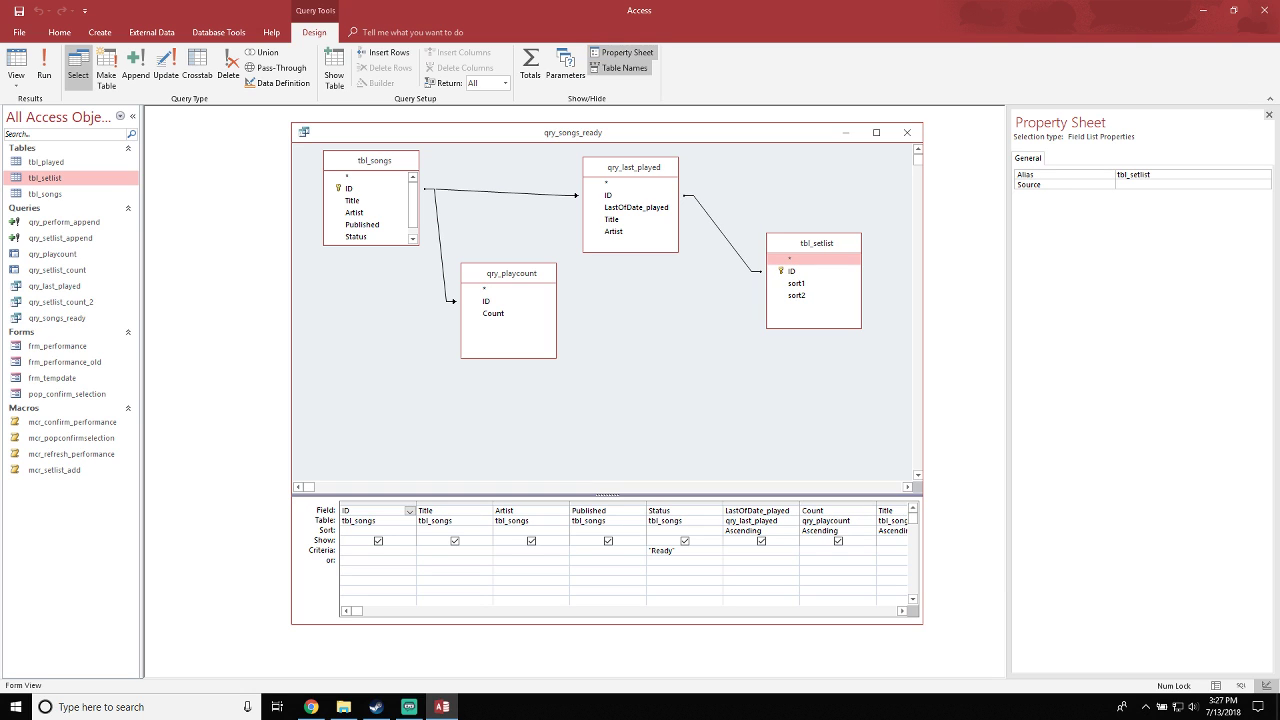
pyautogui.click(724, 240)
pyautogui.click(727, 239)
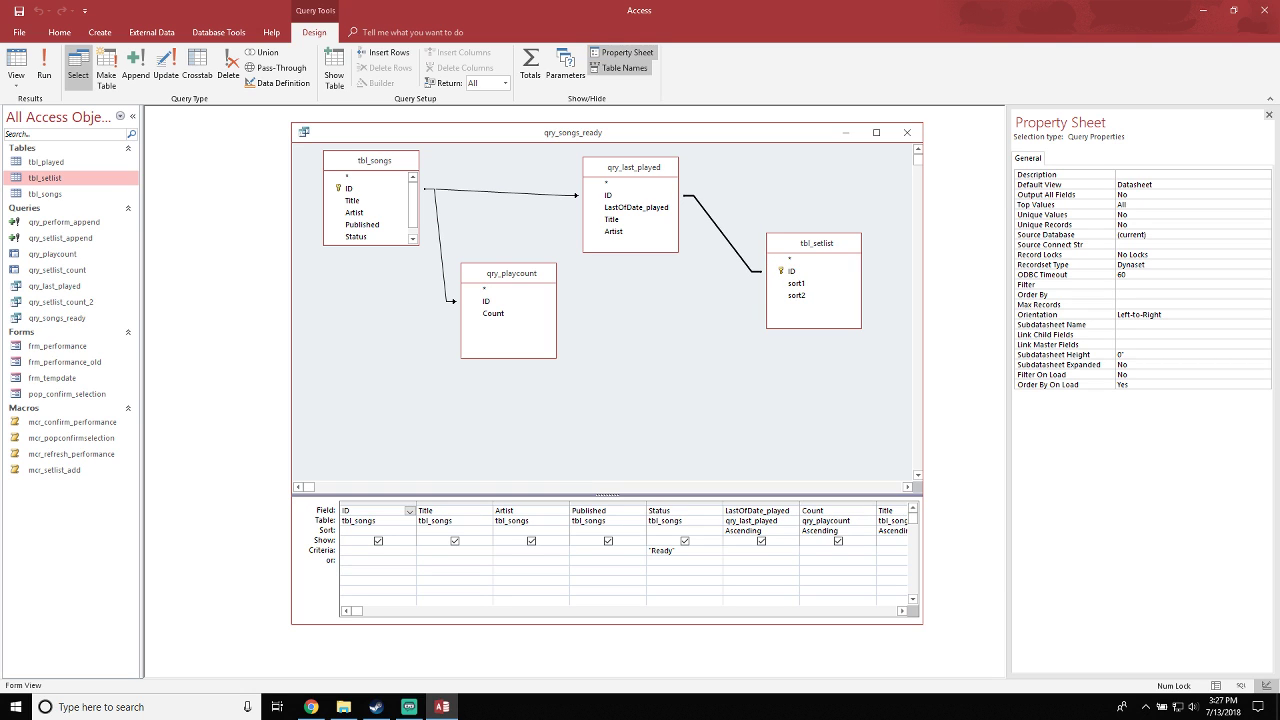
pyautogui.press('Delete')
pyautogui.moveTo(792, 271); pyautogui.dragTo(350, 188)
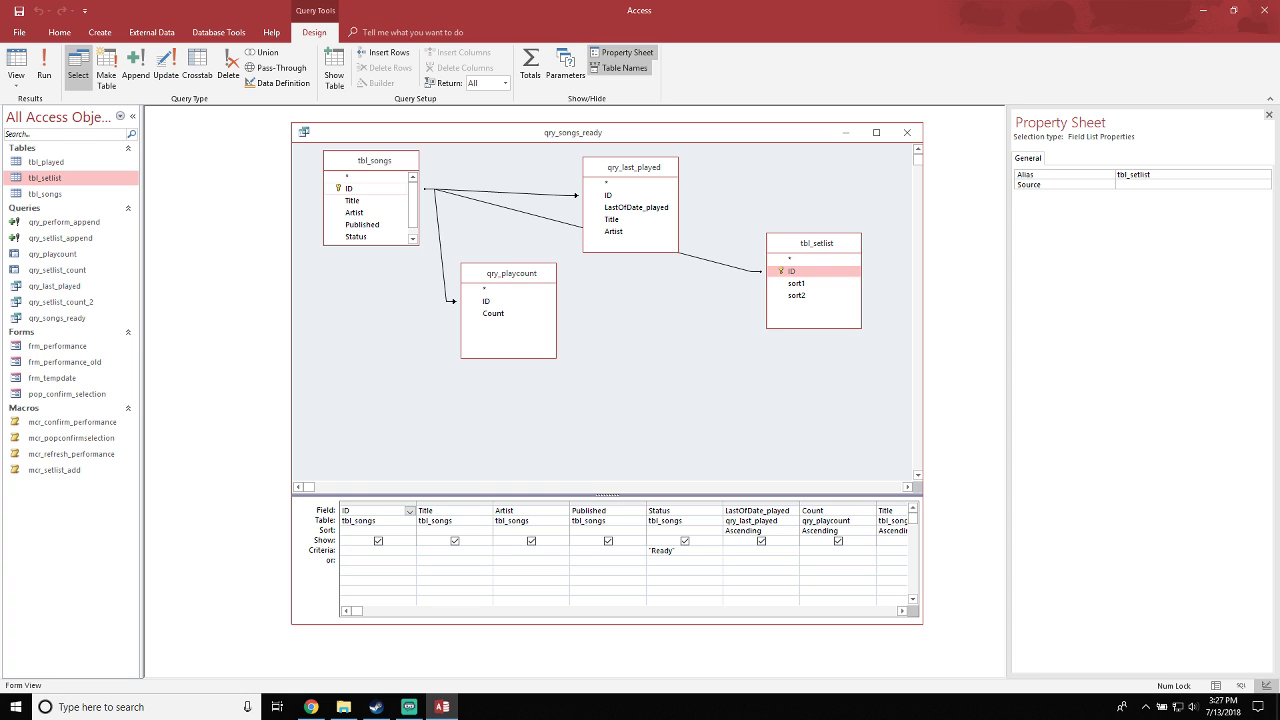
# Set the tbl_songs and tbl_setlist join to include all tbl_songs records and only matching tbl_setlist records, and move tbl_setlist closer to the other sources
pyautogui.doubleClick(722, 264)
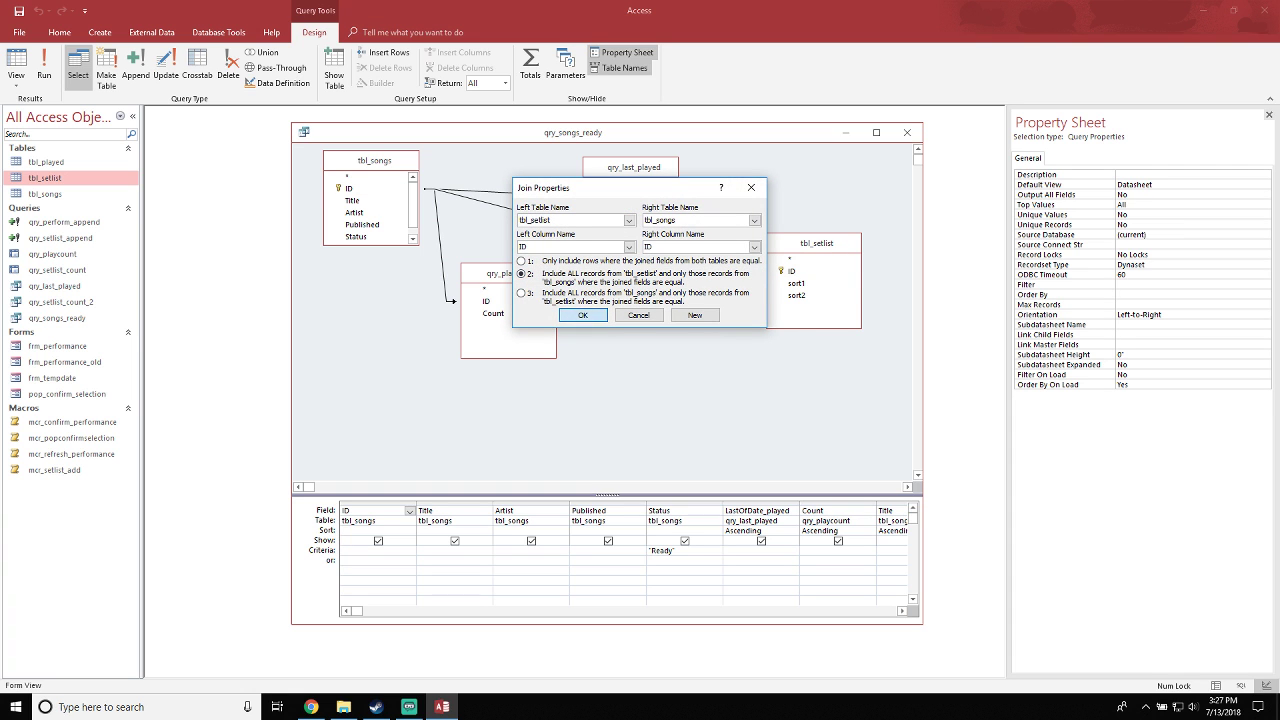
pyautogui.click(583, 315)
pyautogui.moveTo(816, 243); pyautogui.dragTo(805, 298)
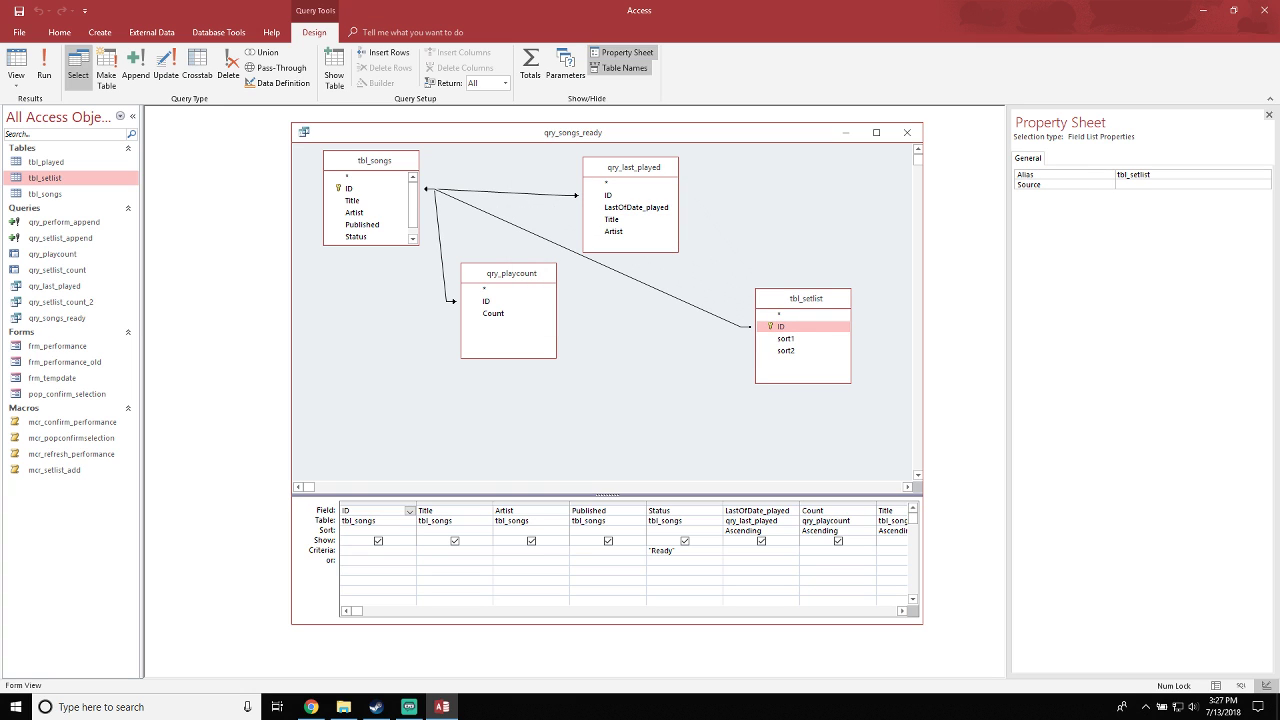
pyautogui.doubleClick(704, 310)
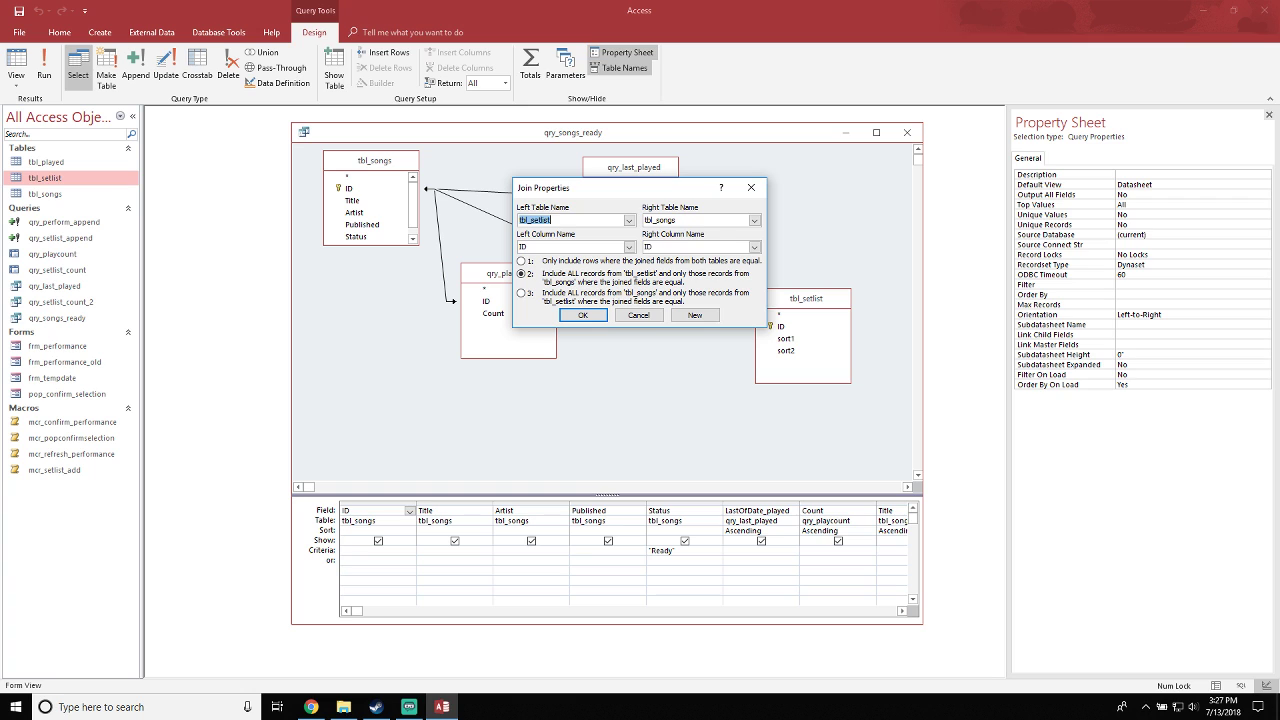
pyautogui.click(520, 293)
pyautogui.click(583, 315)
pyautogui.moveTo(806, 298); pyautogui.dragTo(708, 300)
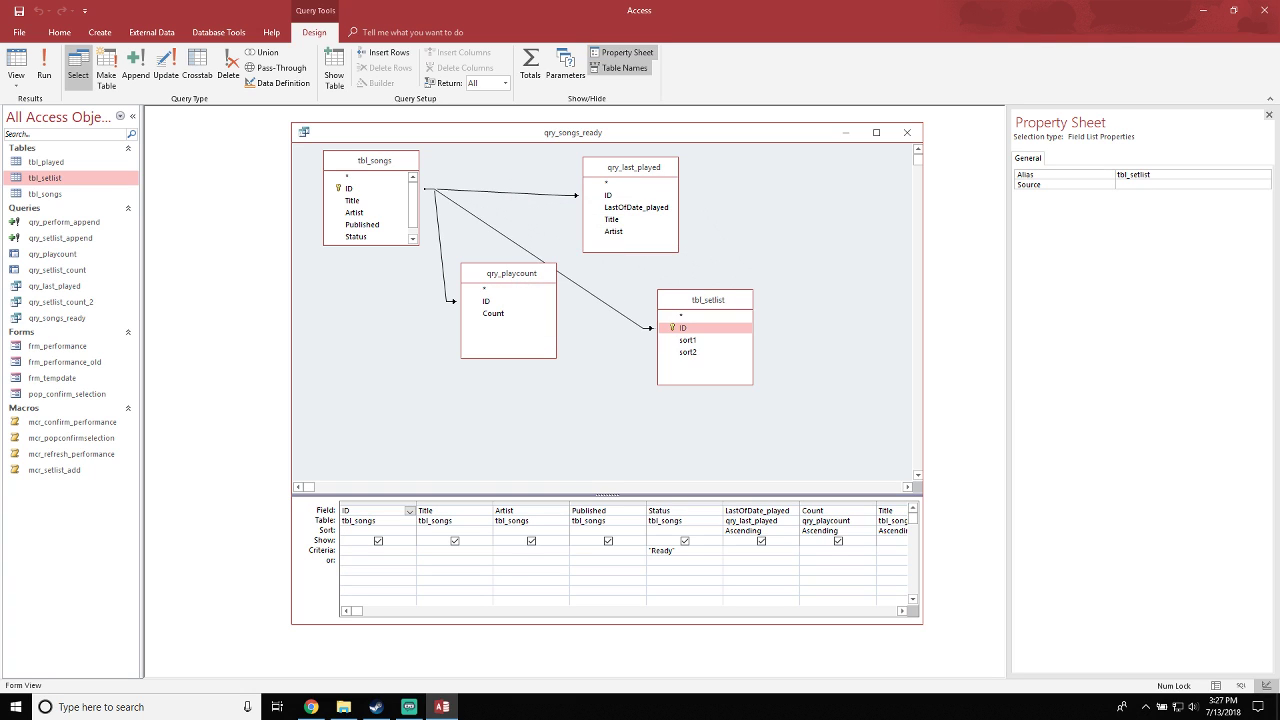
# Add the sort2 field from tbl_setlist to the qry_songs_ready design grid, and run the query
pyautogui.click(610, 420)
pyautogui.moveTo(357, 611); pyautogui.dragTo(358, 611)
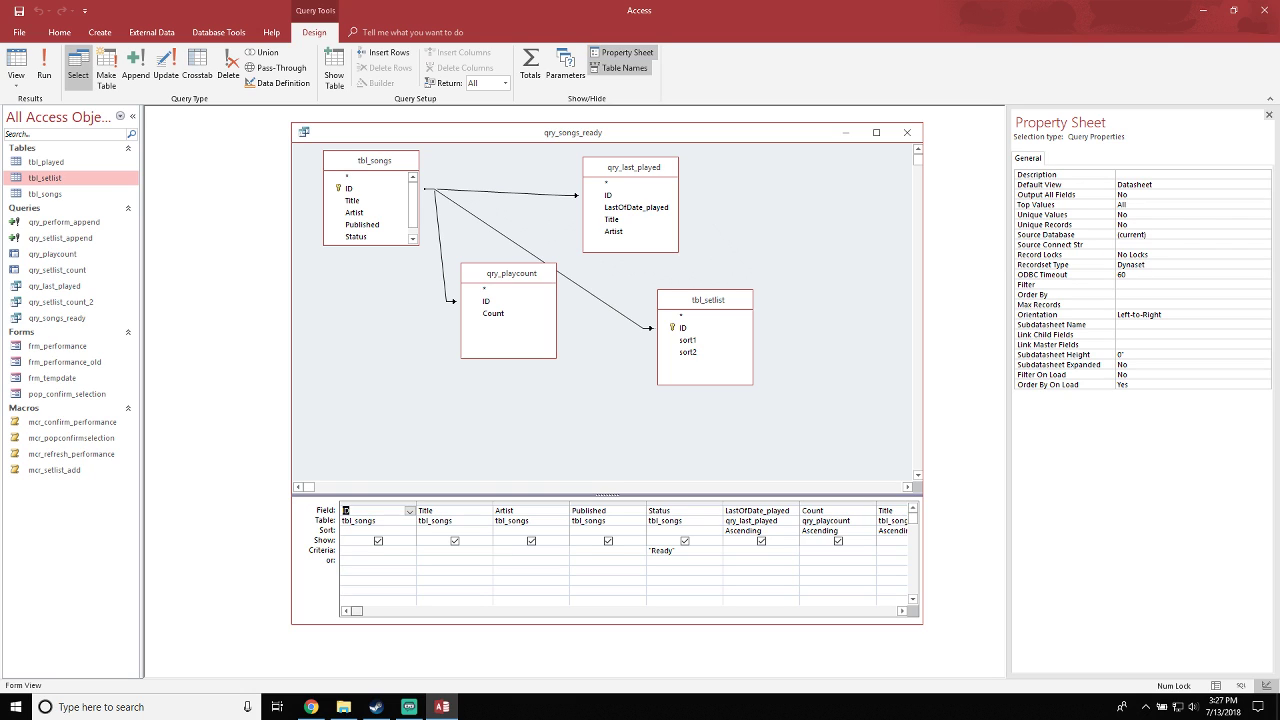
pyautogui.click(902, 611)
pyautogui.click(902, 611)
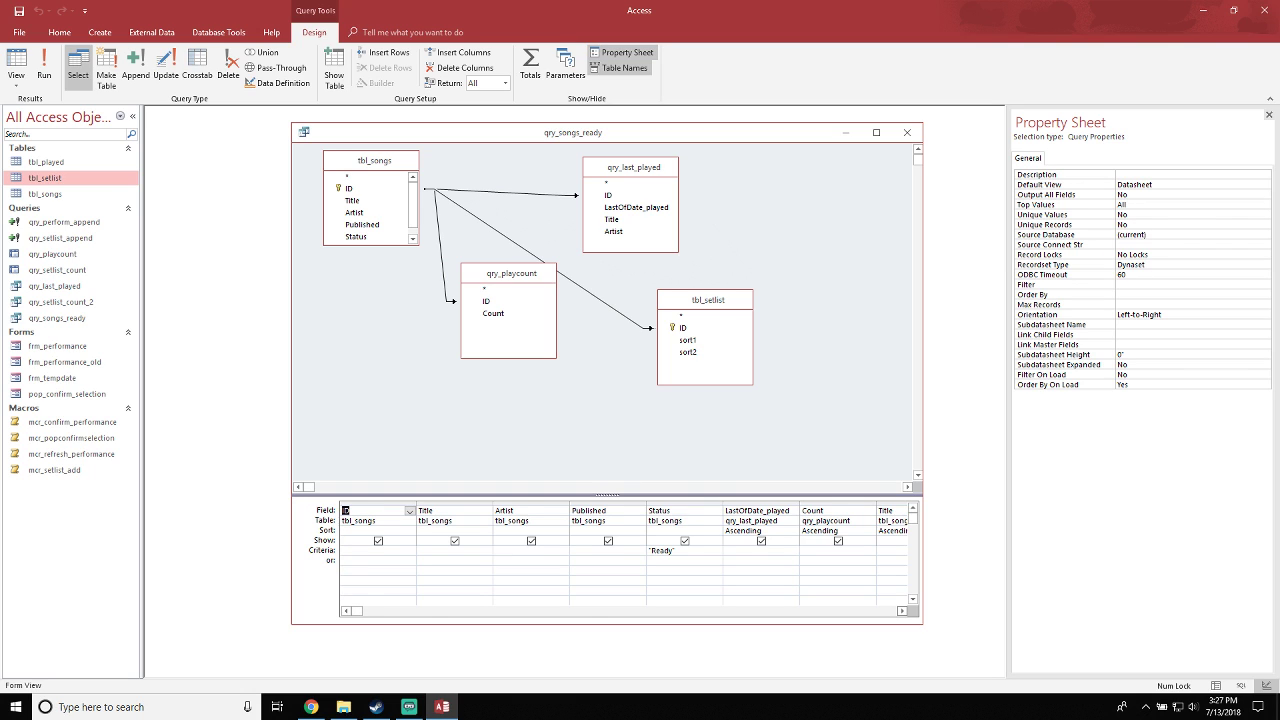
pyautogui.click(902, 611)
pyautogui.click(688, 352)
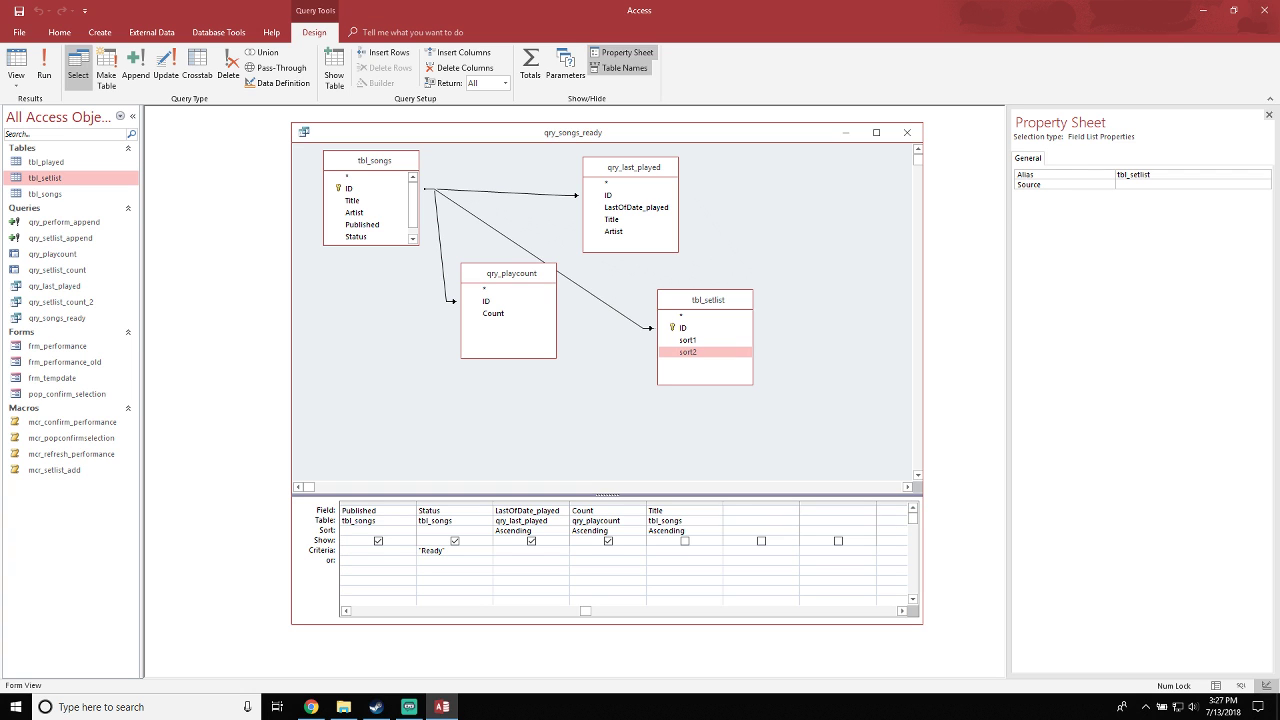
pyautogui.doubleClick(688, 352)
pyautogui.click(44, 65)
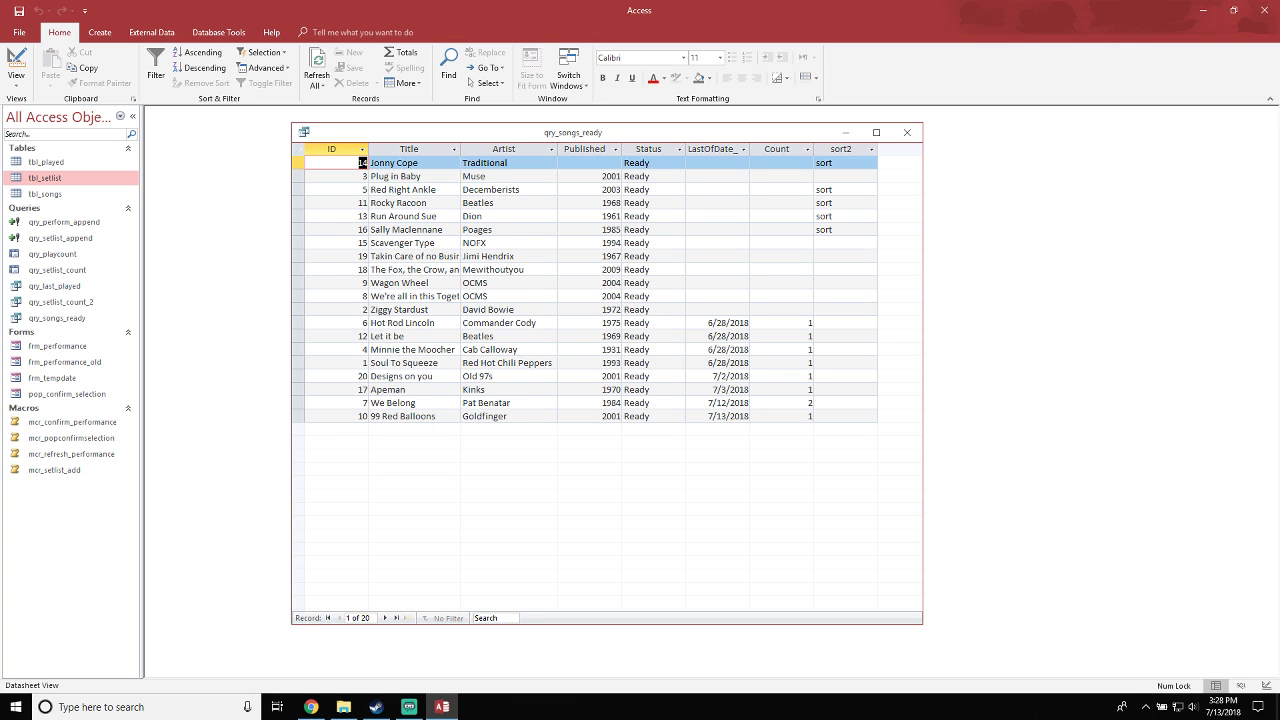
# Close qry_songs_ready with its design changes saved, and open frm_performance in Design view
pyautogui.moveTo(600, 132); pyautogui.dragTo(614, 134)
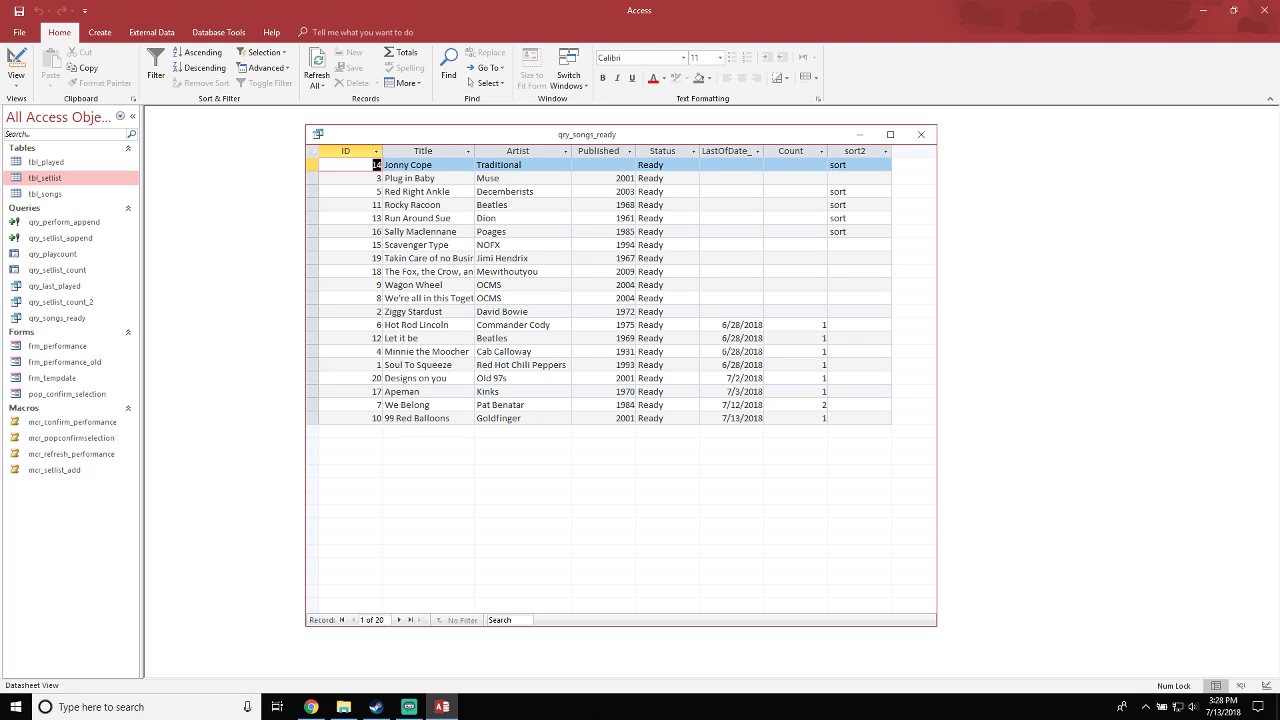
pyautogui.moveTo(614, 134); pyautogui.dragTo(609, 130)
pyautogui.click(916, 130)
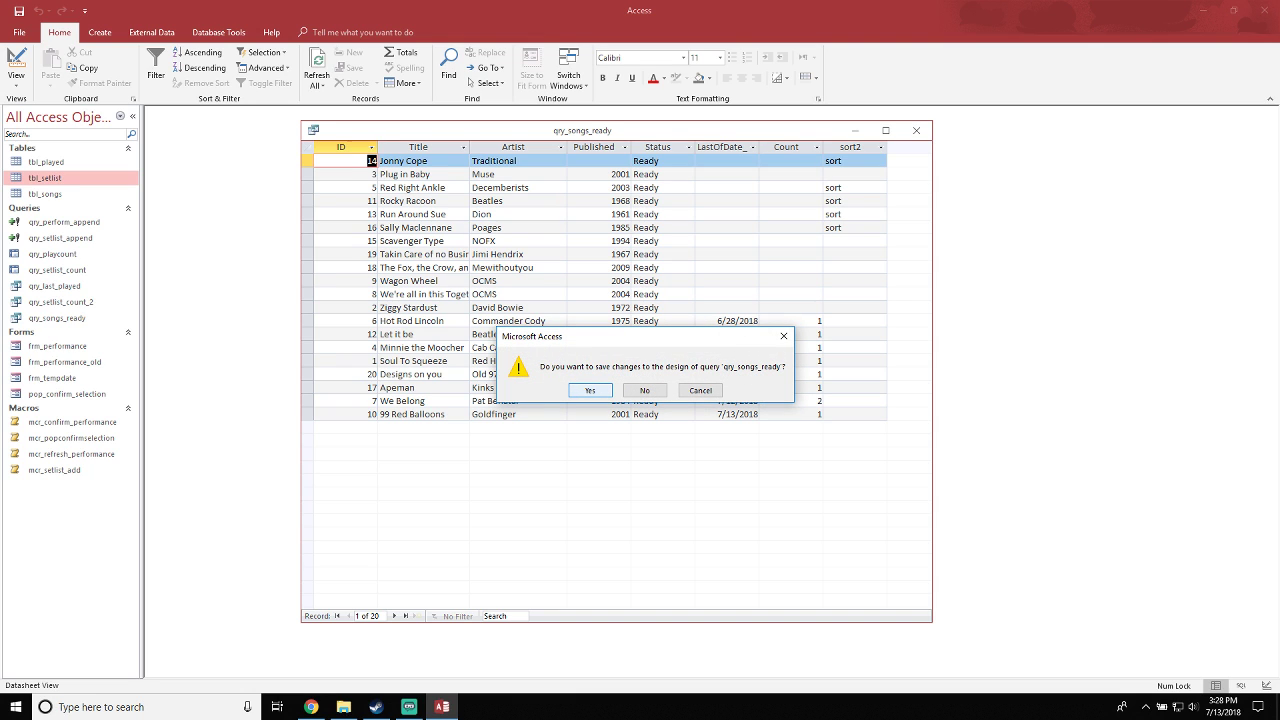
pyautogui.click(590, 390)
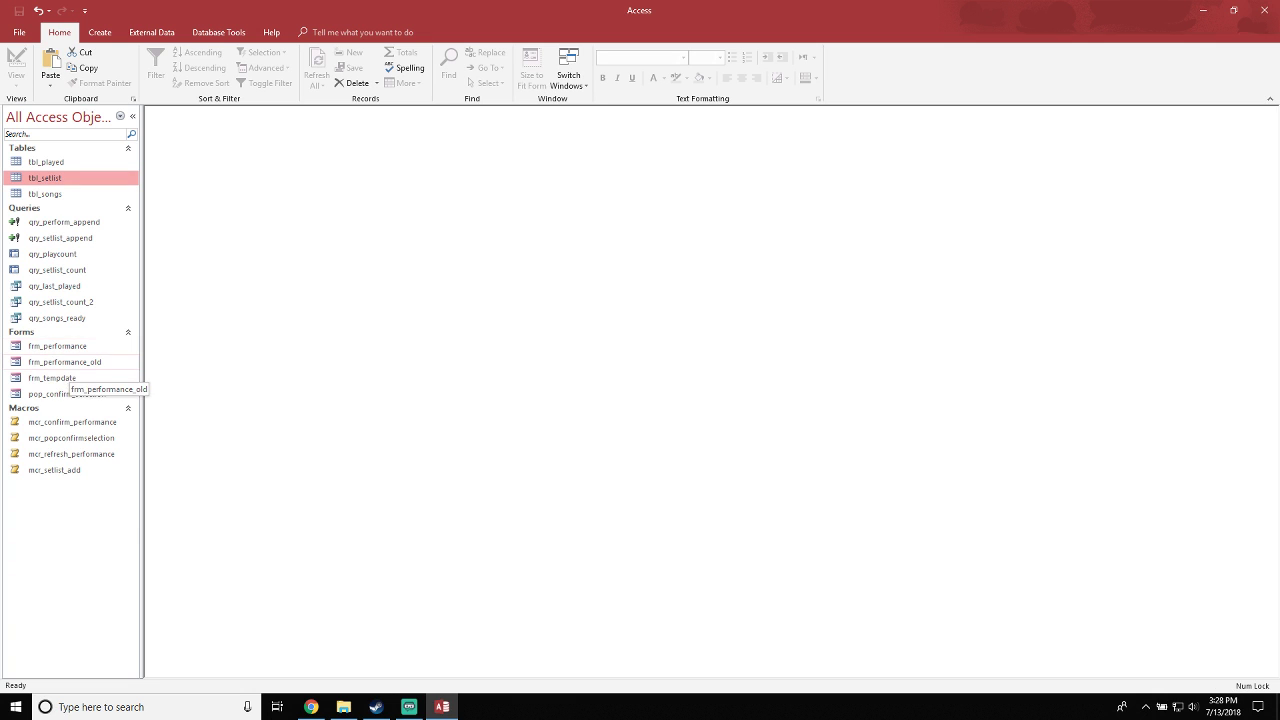
pyautogui.rightClick(66, 346)
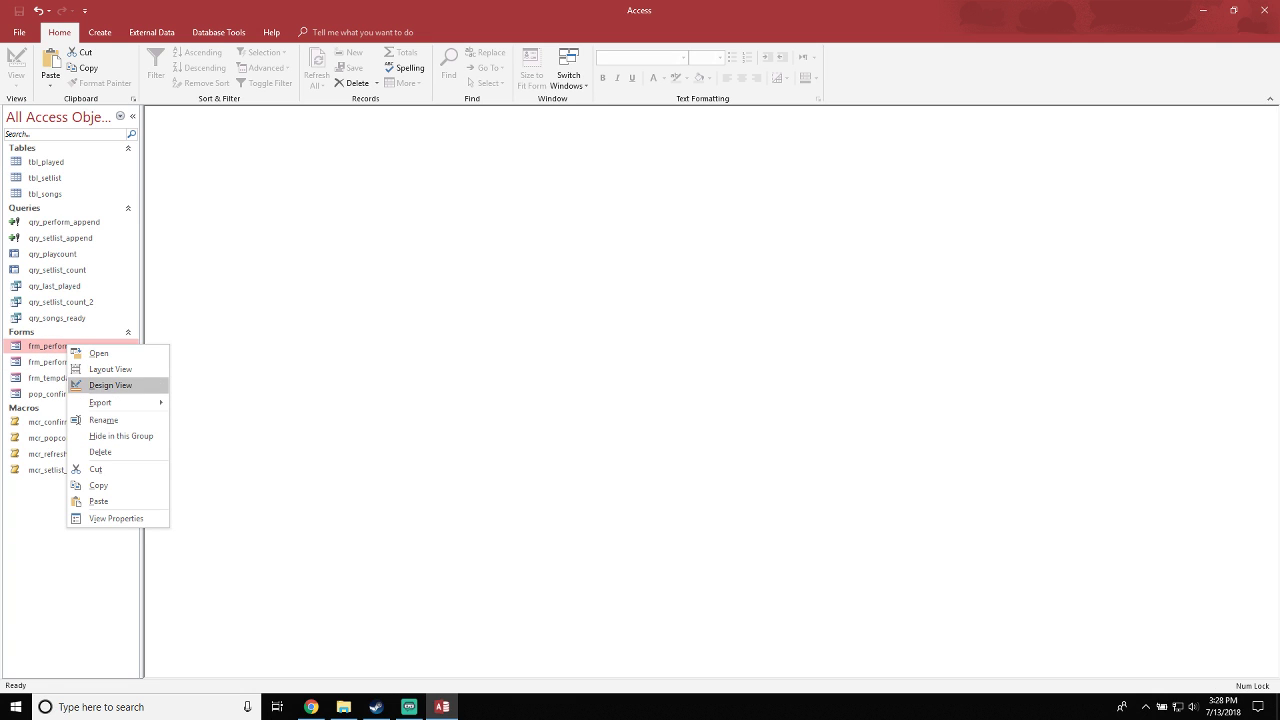
pyautogui.click(110, 385)
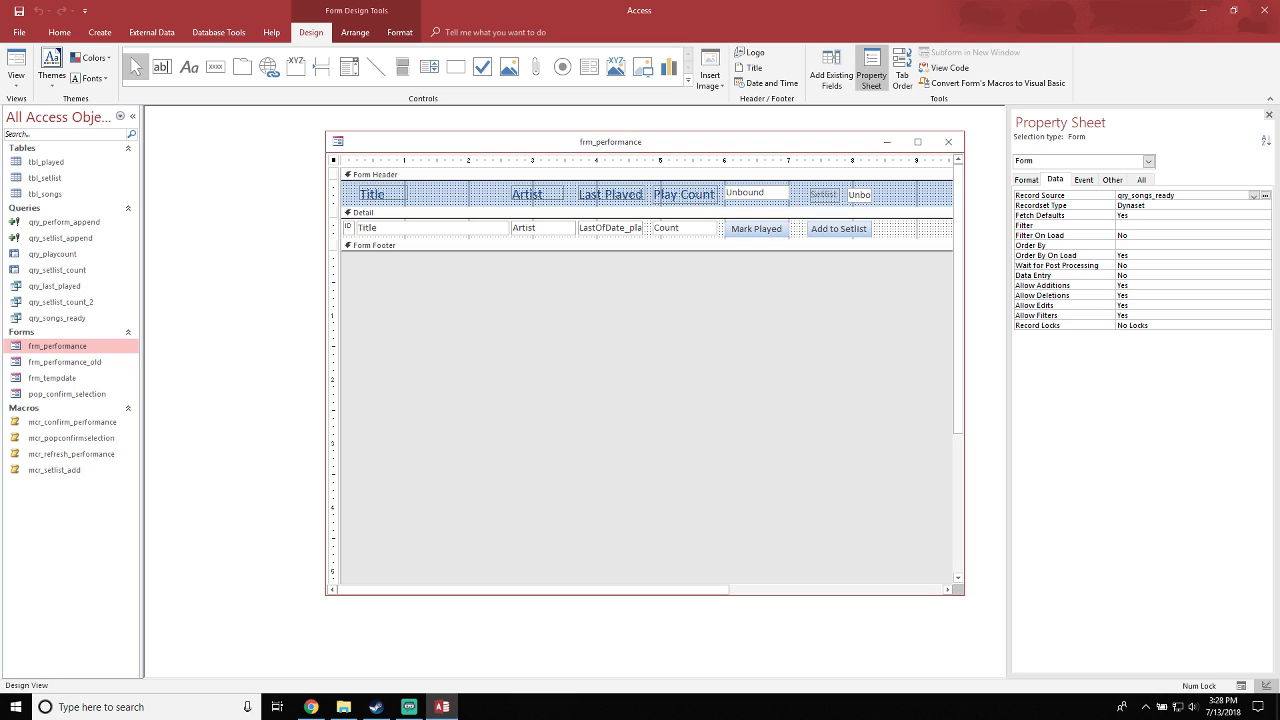
# Make the Detail section of frm_performance slightly taller, and nudge all of its controls down a little
pyautogui.moveTo(520, 251); pyautogui.dragTo(520, 249)
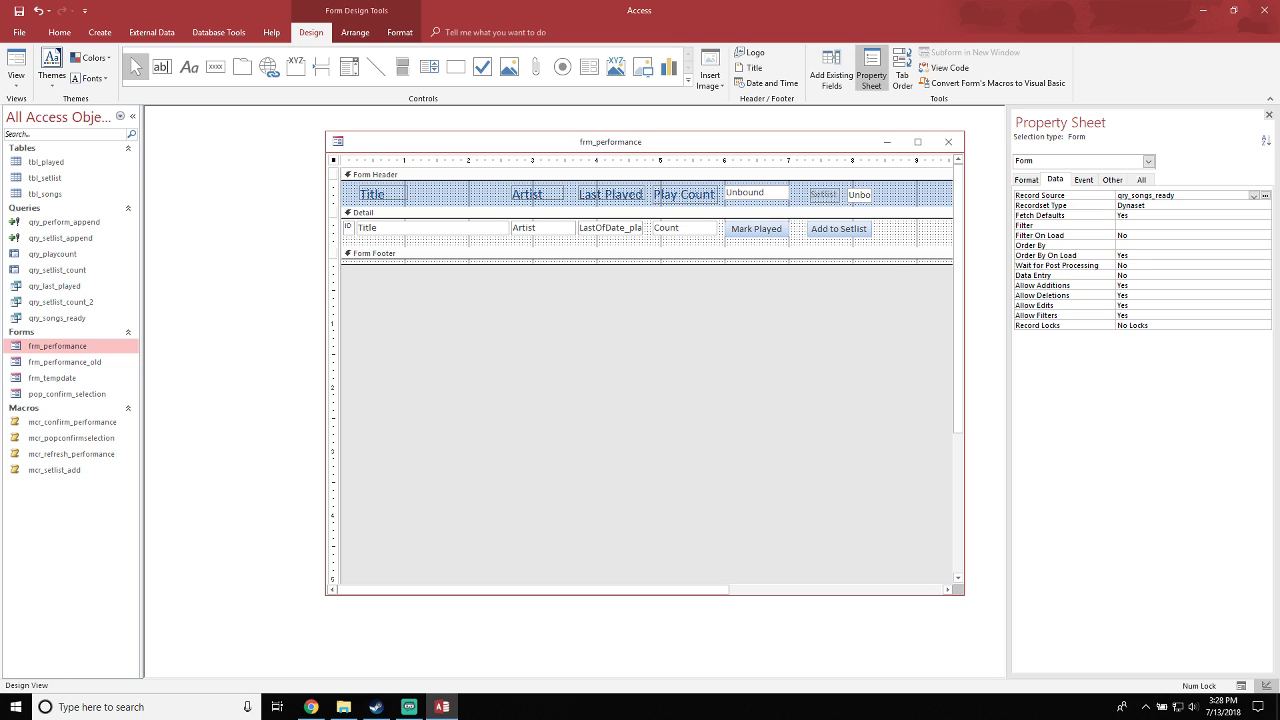
pyautogui.moveTo(888, 232); pyautogui.dragTo(333, 236)
pyautogui.press('Down')
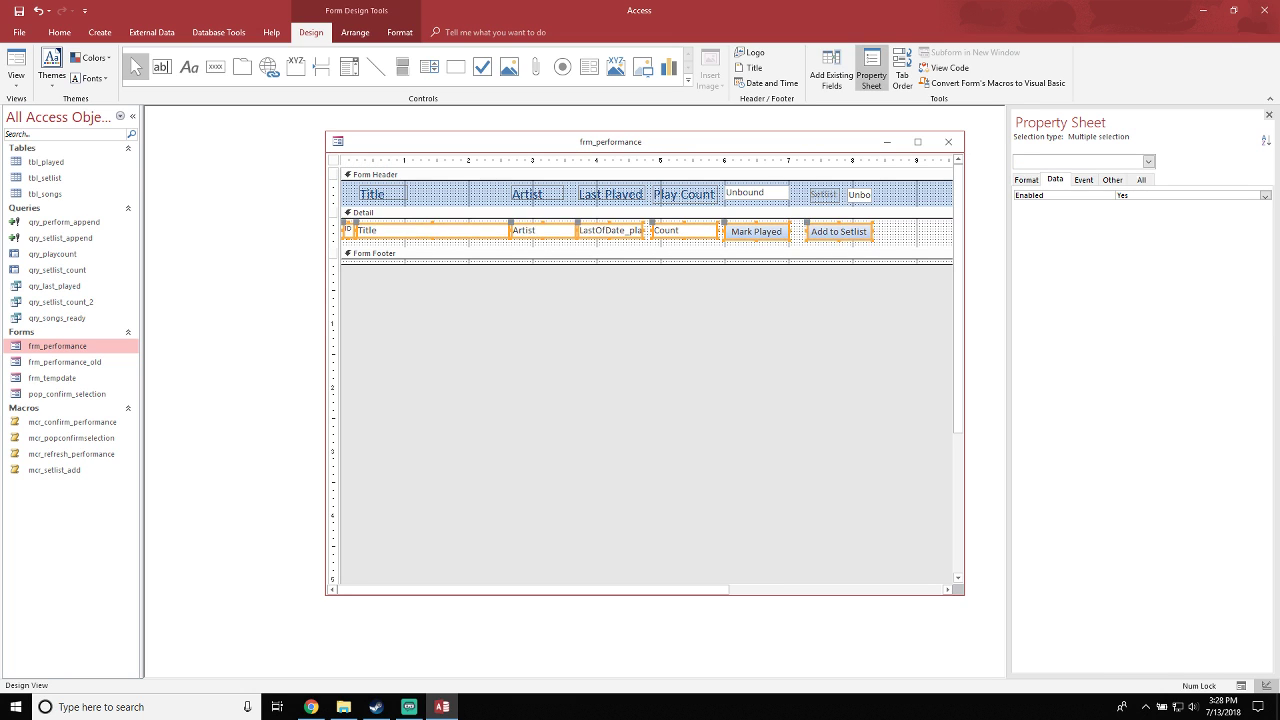
pyautogui.press('Down')
pyautogui.click(646, 212)
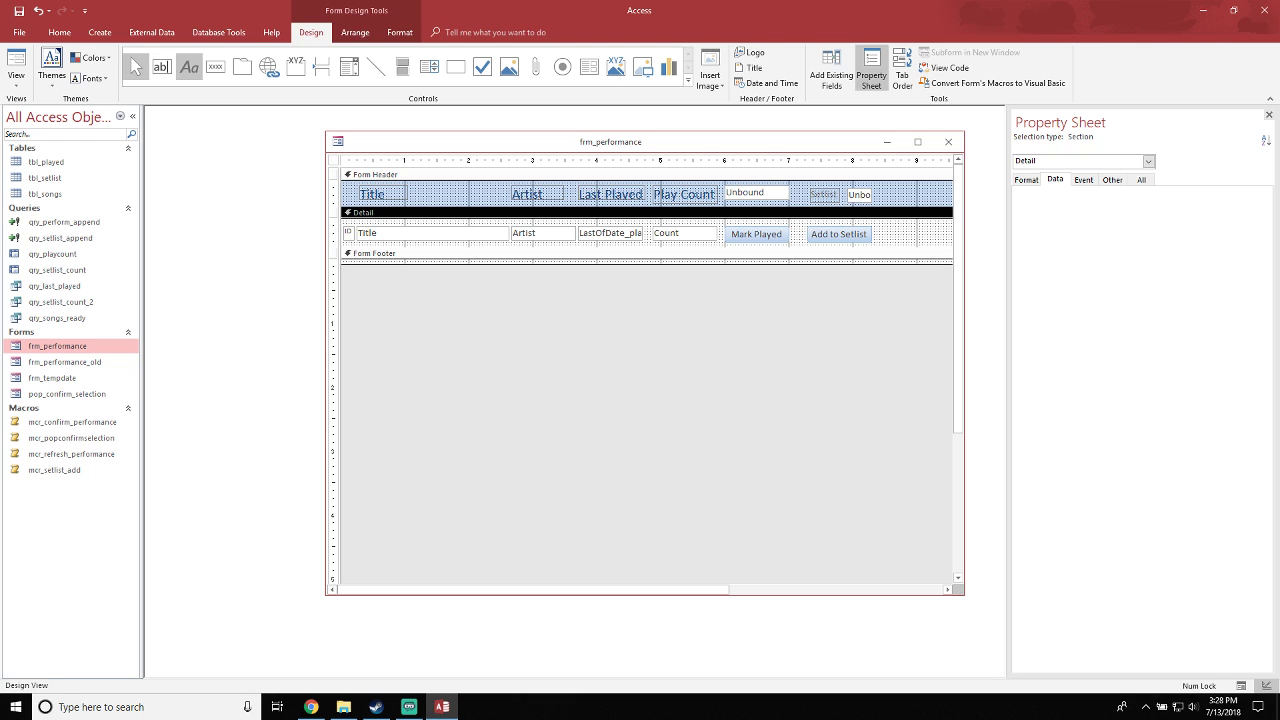
# Add the existing sort2 field to the Detail section beyond the Add to Setlist button, and delete its attached label
pyautogui.click(161, 67)
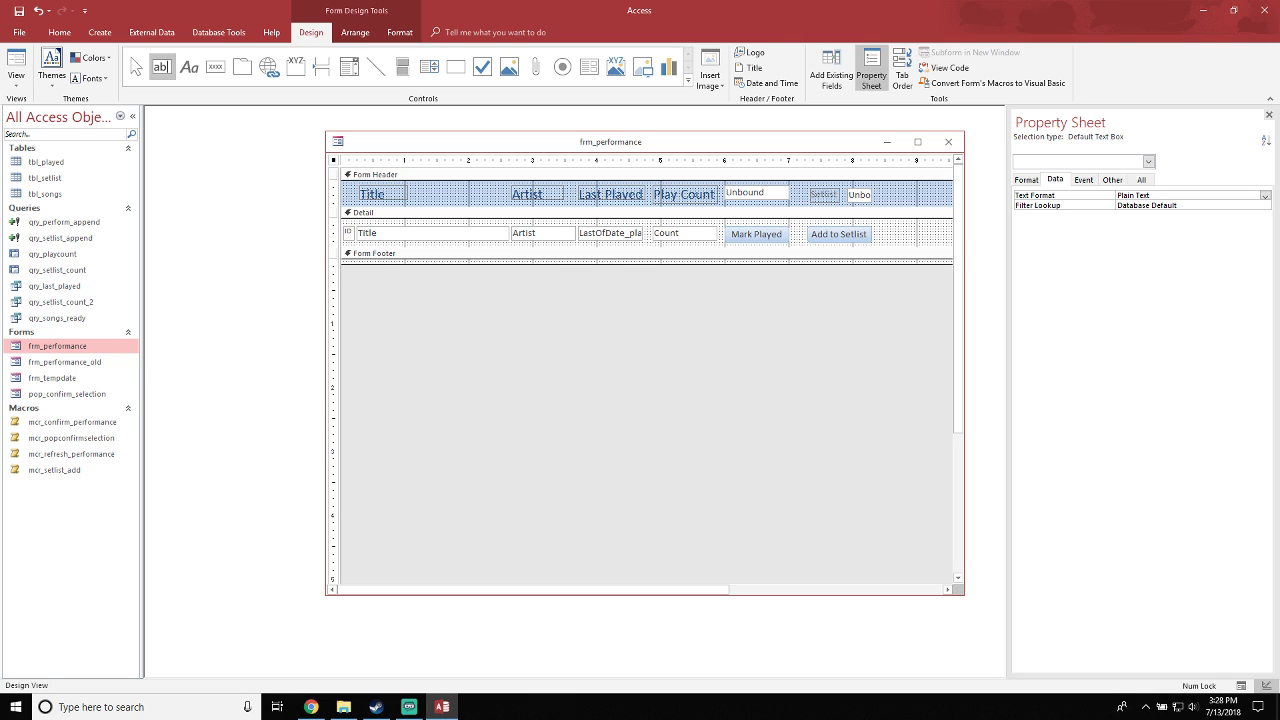
pyautogui.click(831, 70)
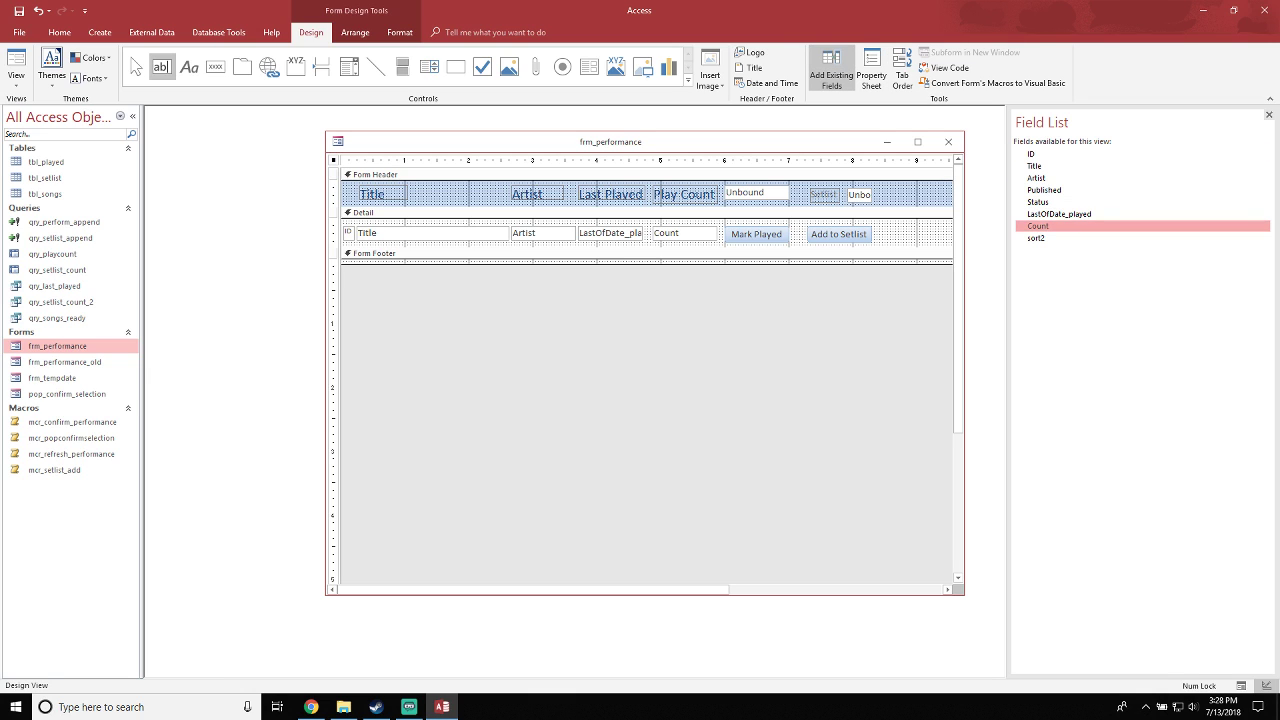
pyautogui.moveTo(1036, 238); pyautogui.dragTo(933, 233)
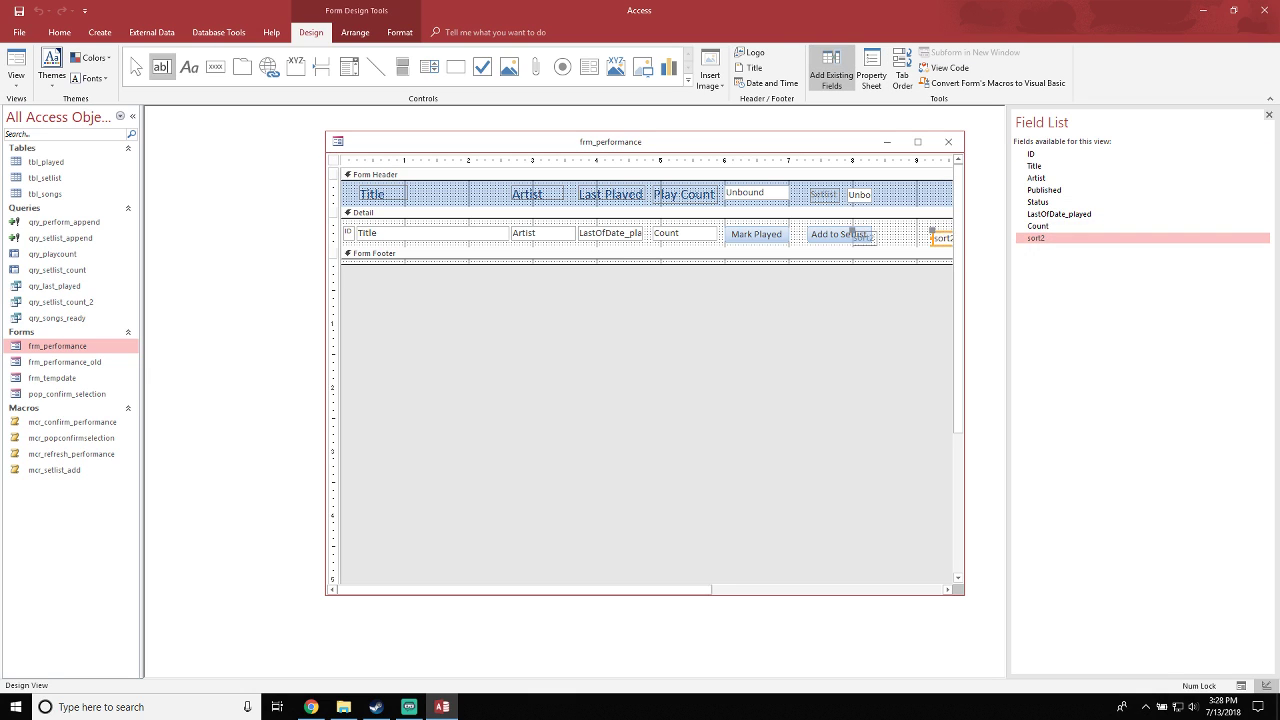
pyautogui.click(864, 239)
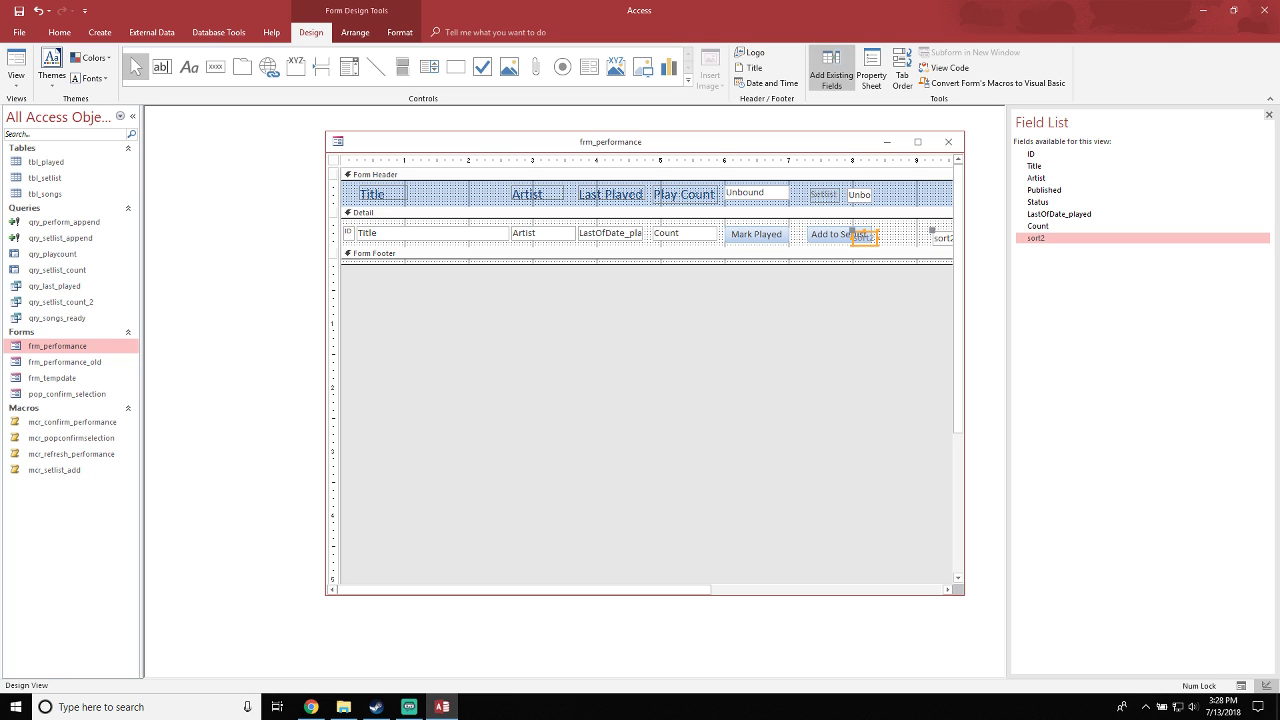
pyautogui.press('Delete')
# Move and enlarge the sort2 box so it covers the Add to Setlist button area, and send it to the back
pyautogui.moveTo(600, 590); pyautogui.dragTo(690, 590)
pyautogui.click(866, 239)
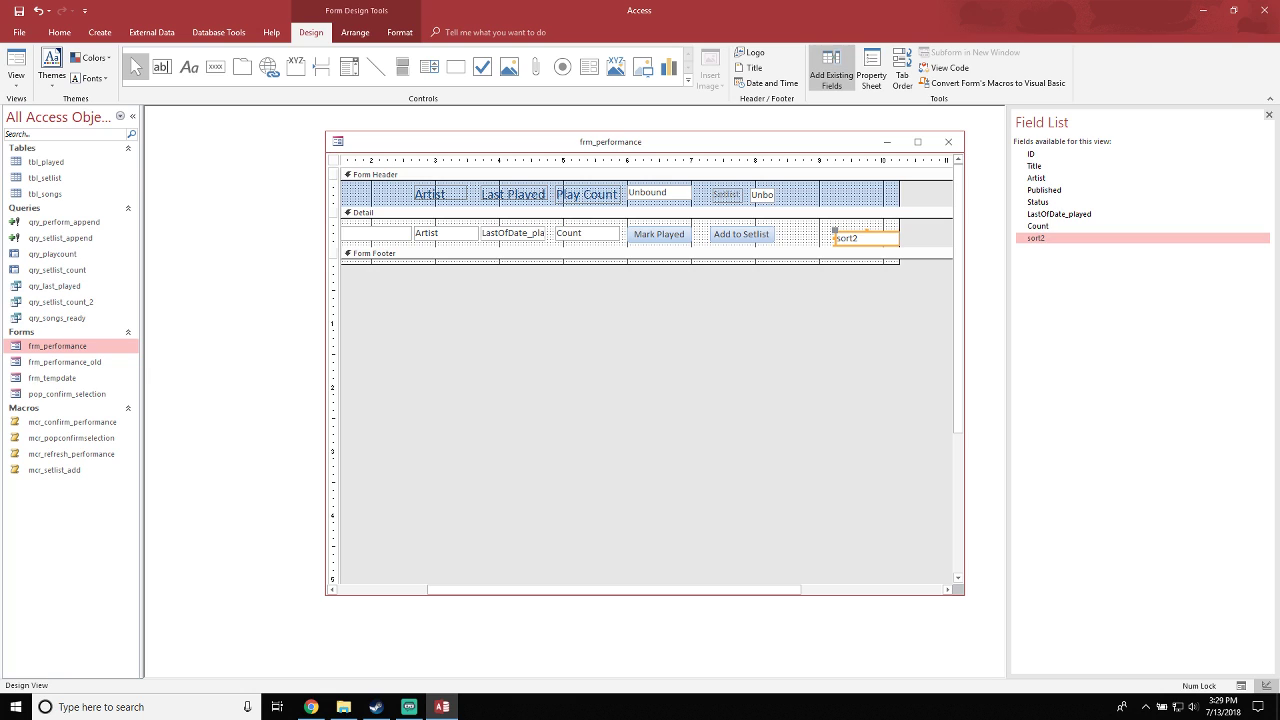
pyautogui.moveTo(866, 239)
pyautogui.mouseDown()
pyautogui.moveTo(732, 230)
pyautogui.moveTo(780, 245)
pyautogui.mouseUp()
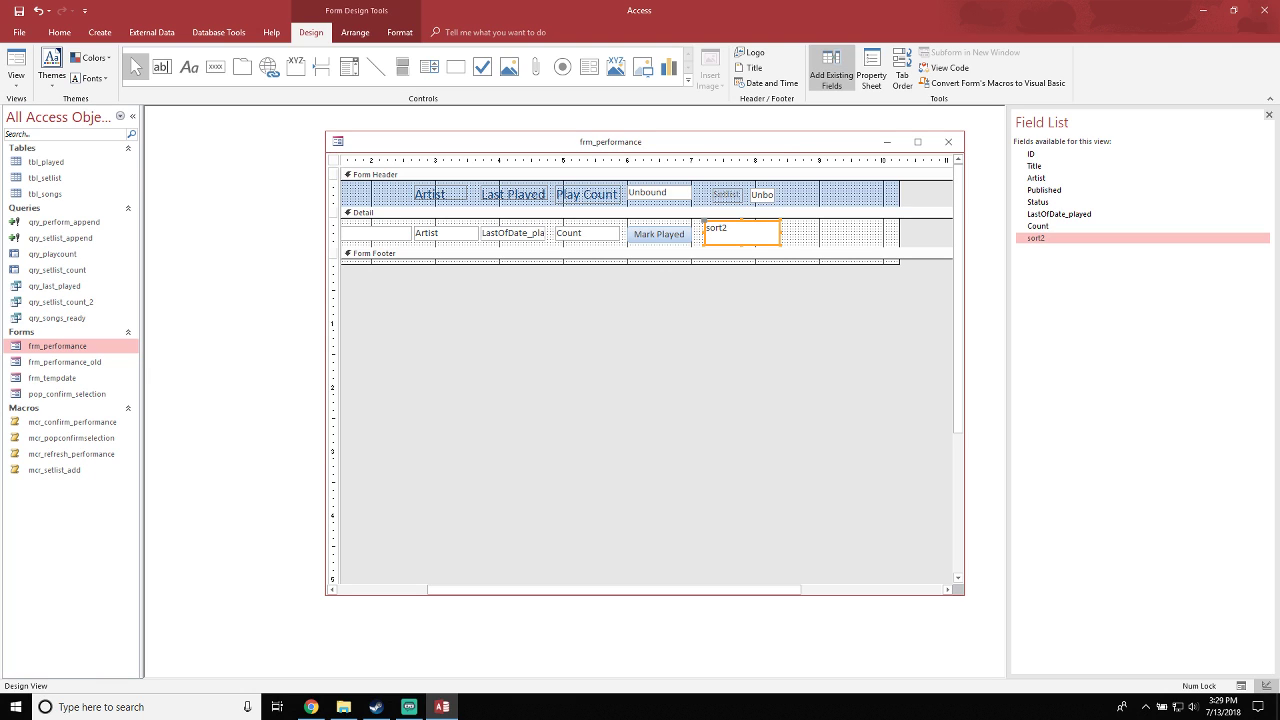
pyautogui.rightClick(770, 221)
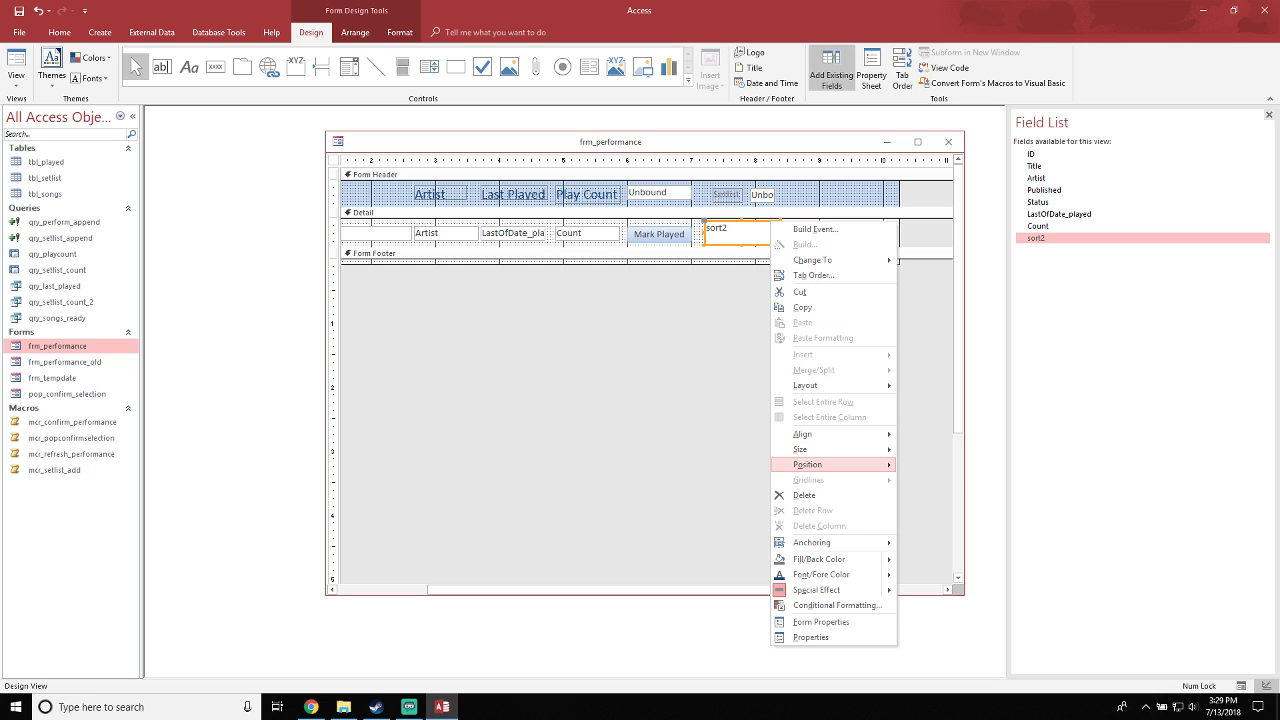
pyautogui.moveTo(830, 464)
pyautogui.click(935, 482)
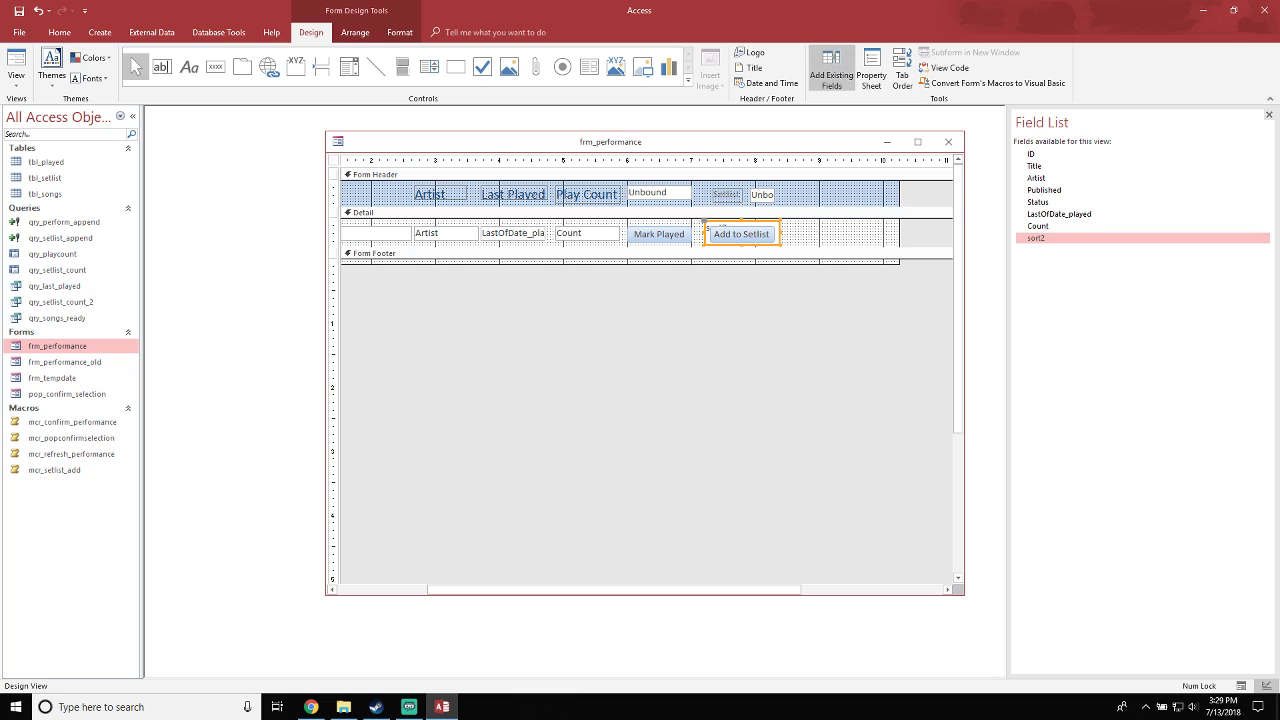
# Select the sort2 box behind the Add to Setlist button and make it slightly taller
pyautogui.click(838, 233)
pyautogui.click(777, 236)
pyautogui.write('3')
pyautogui.press('BackSpace')
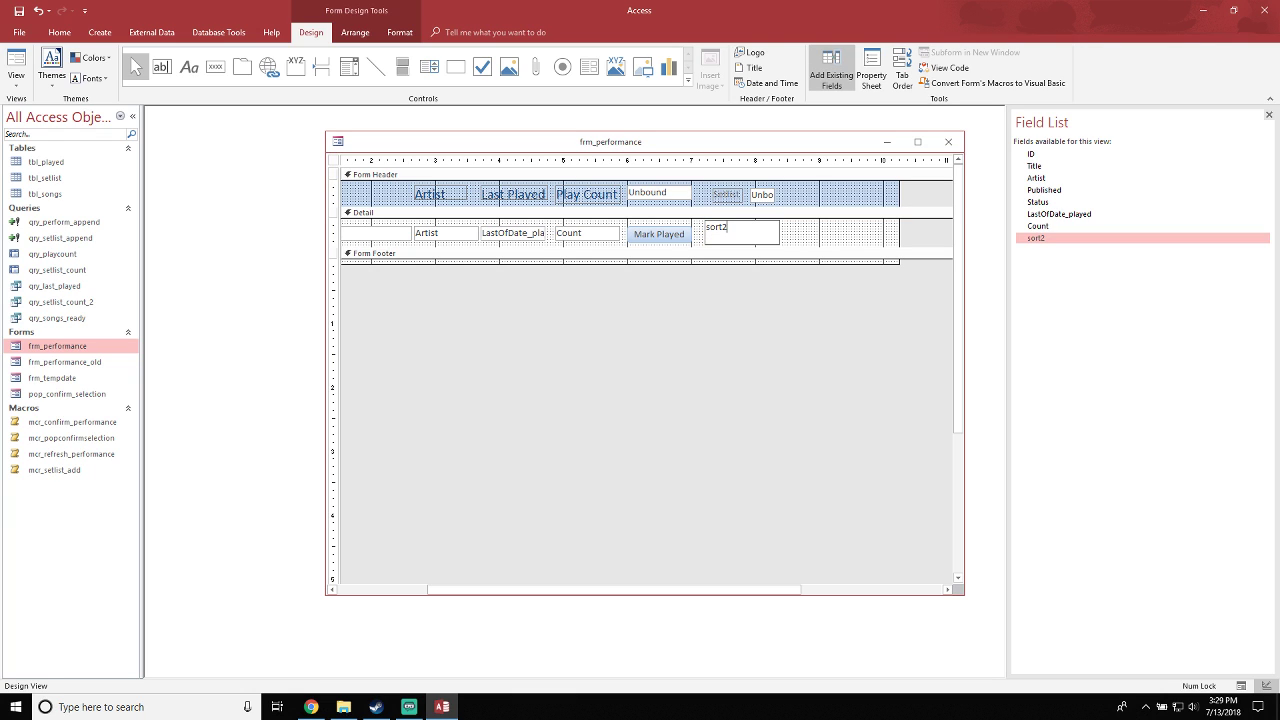
pyautogui.press('Escape')
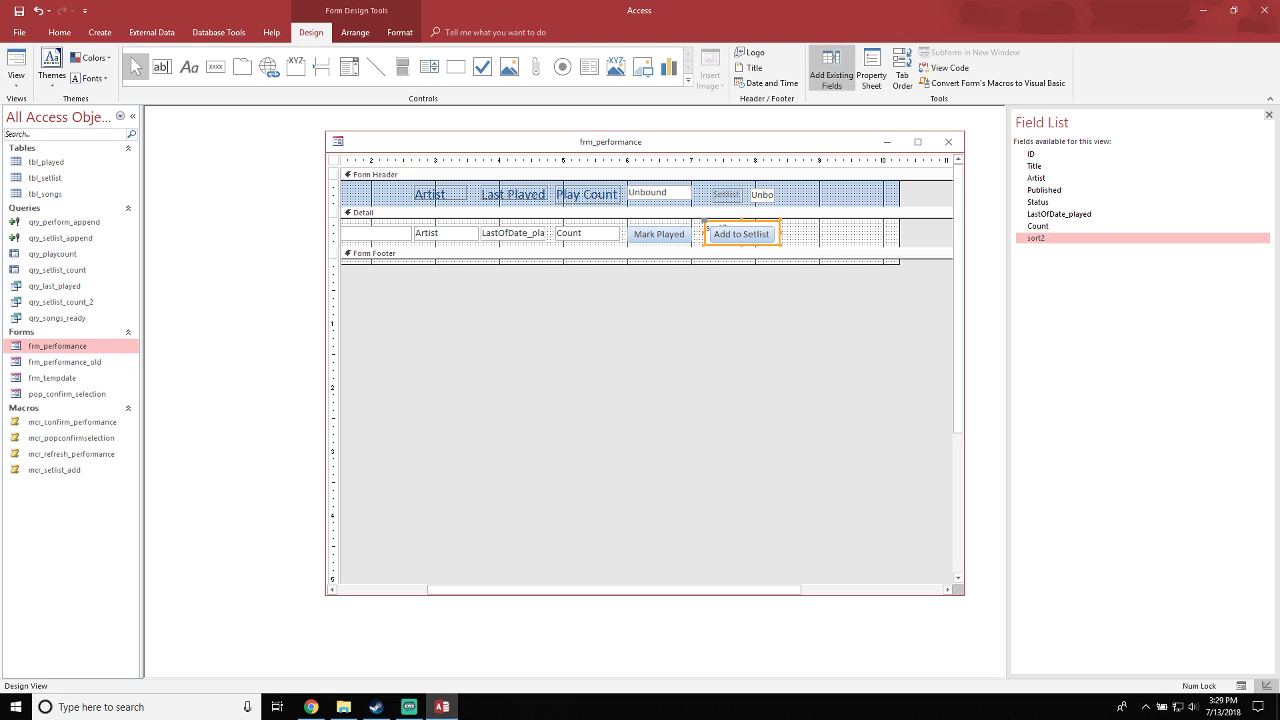
pyautogui.hotkey('shift', 'Down')
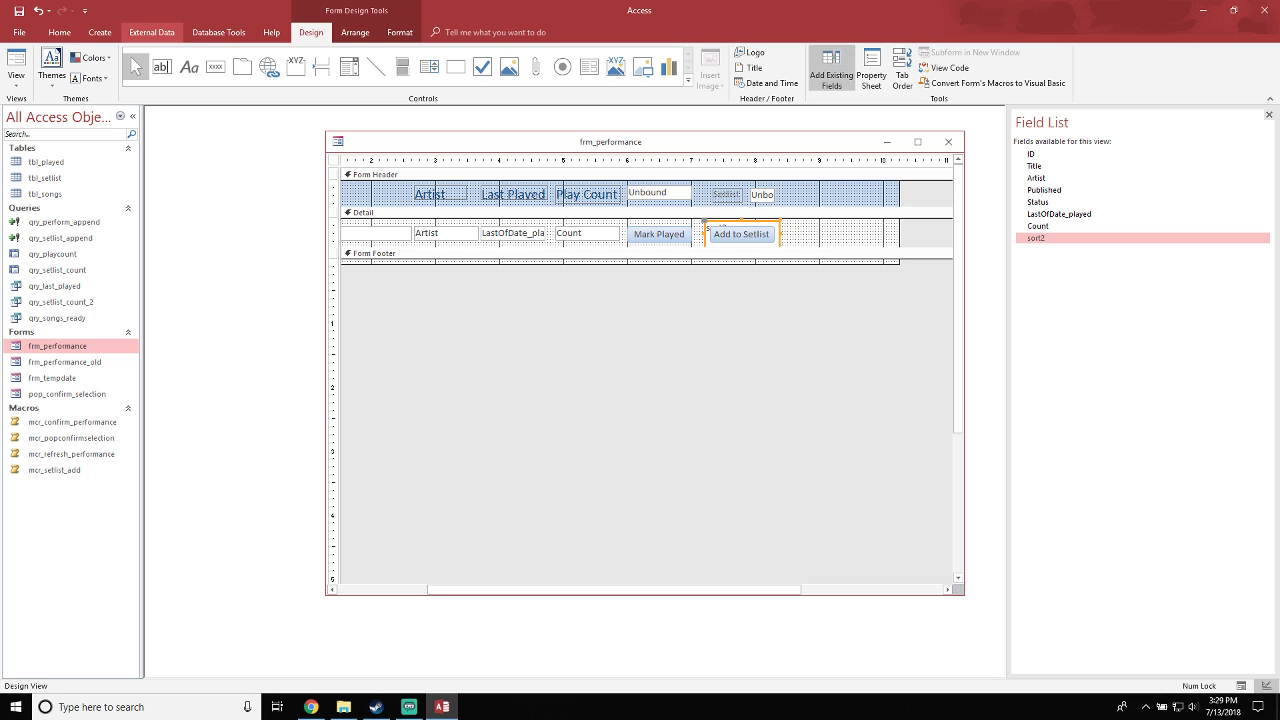
# Start a conditional formatting rule for sort2 that applies when the field value is equal to "sort"
pyautogui.click(400, 32)
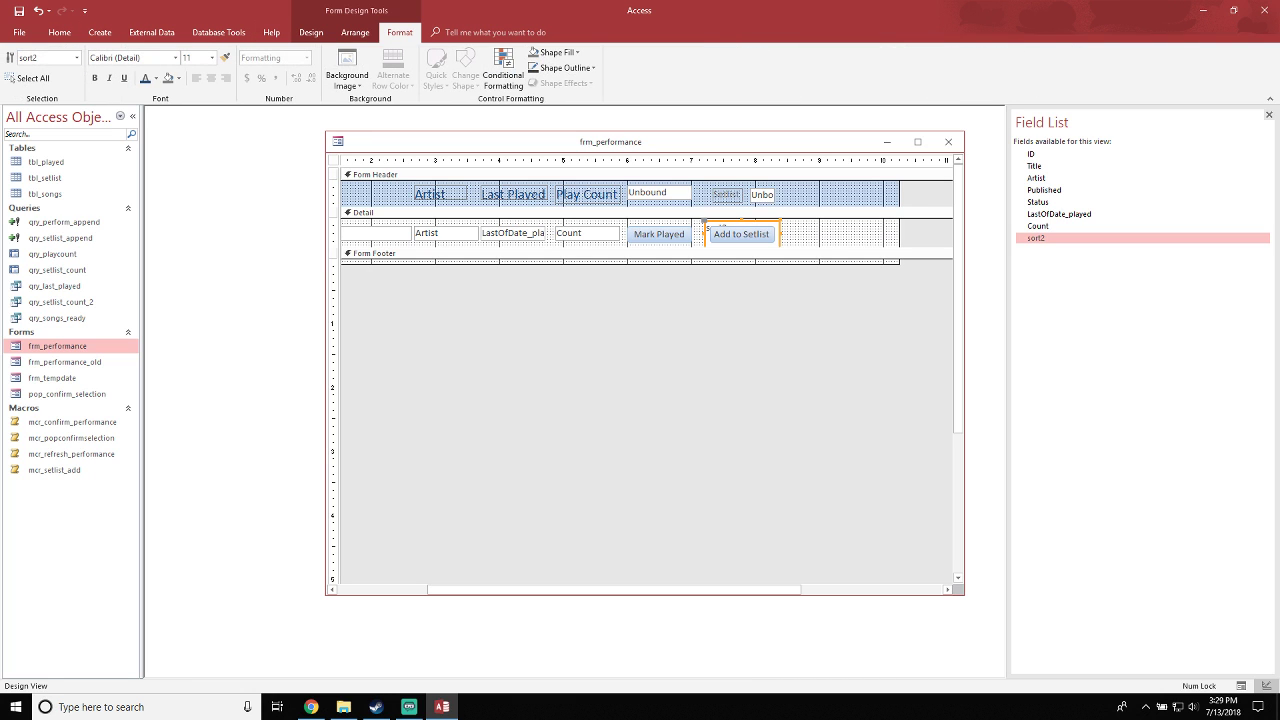
pyautogui.click(503, 70)
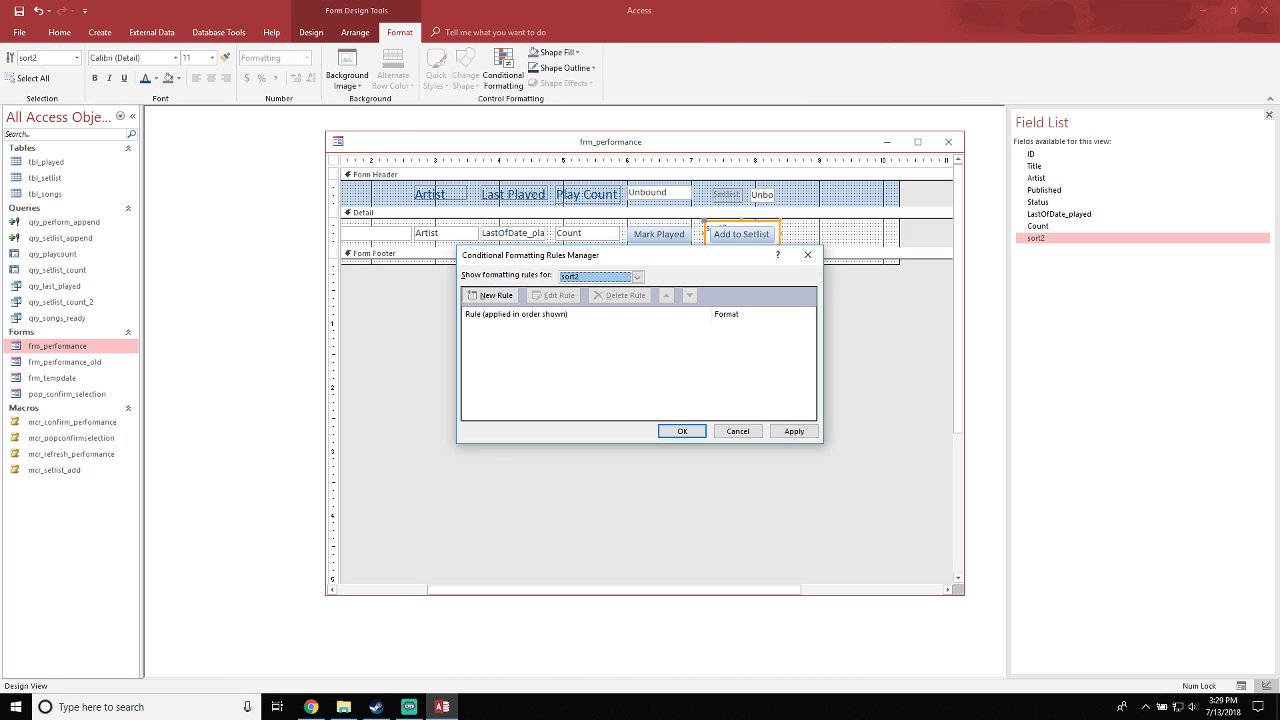
pyautogui.moveTo(640, 255); pyautogui.dragTo(682, 276)
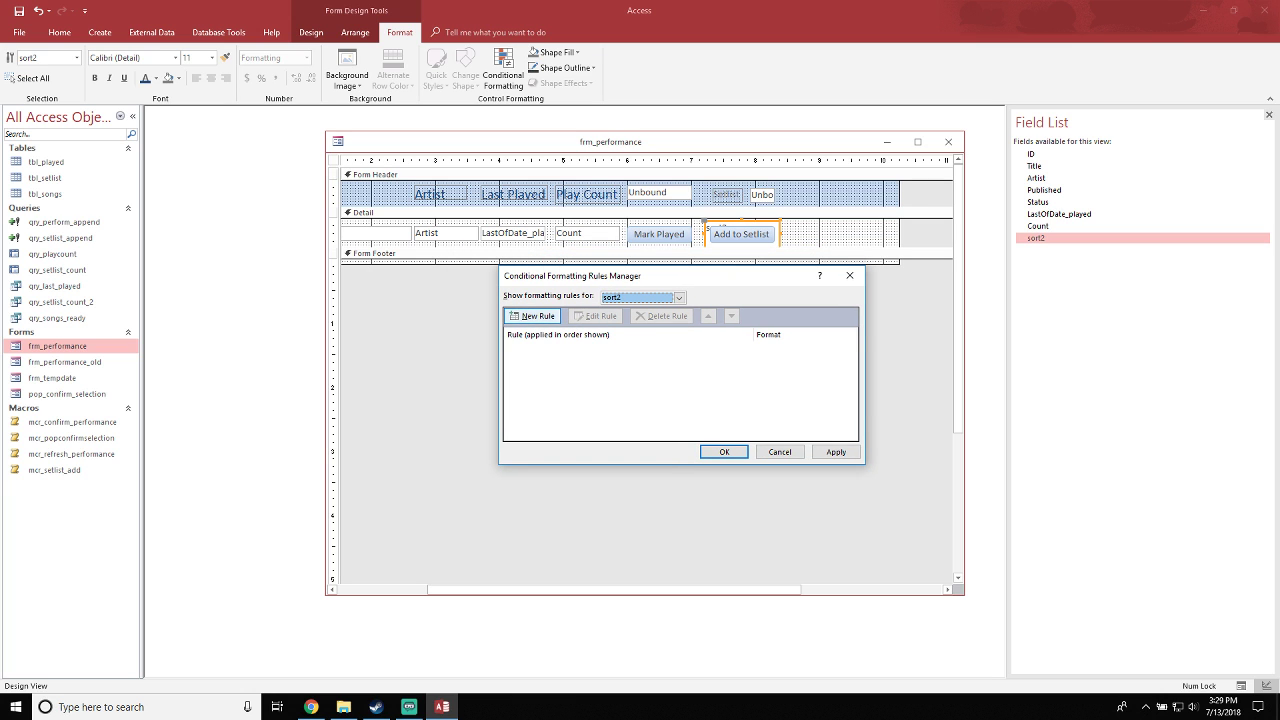
pyautogui.click(533, 316)
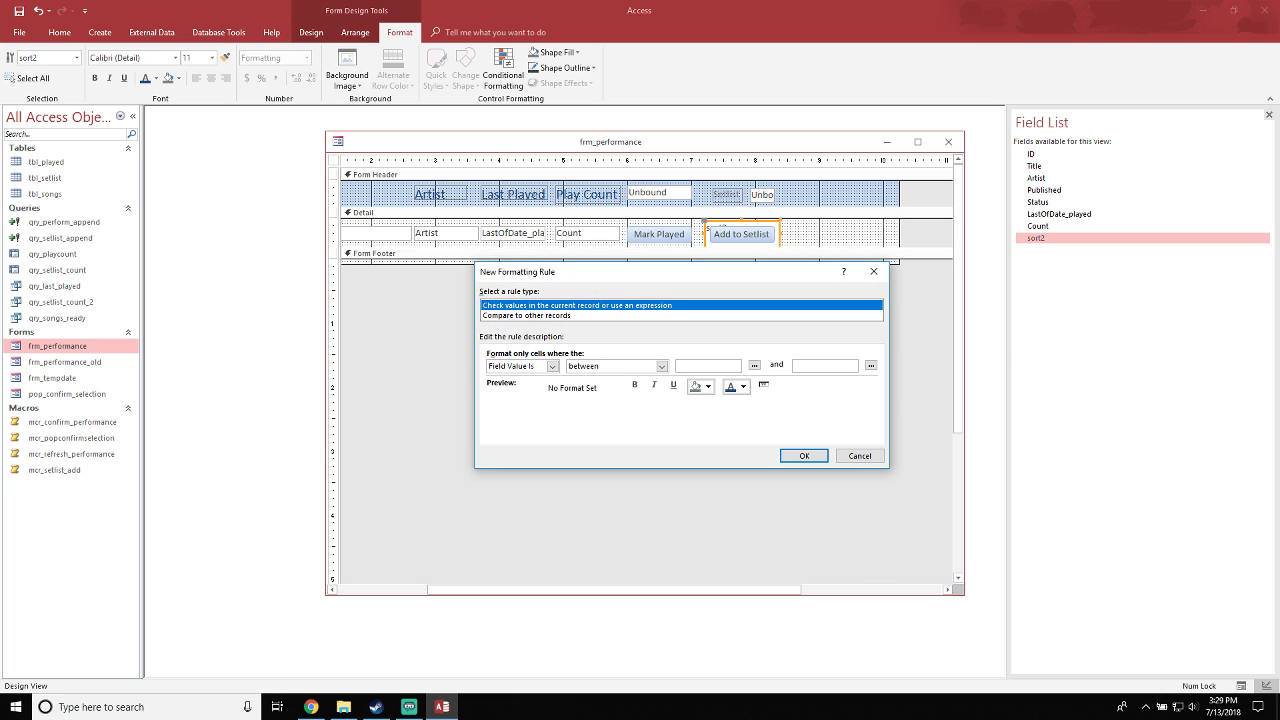
pyautogui.click(661, 366)
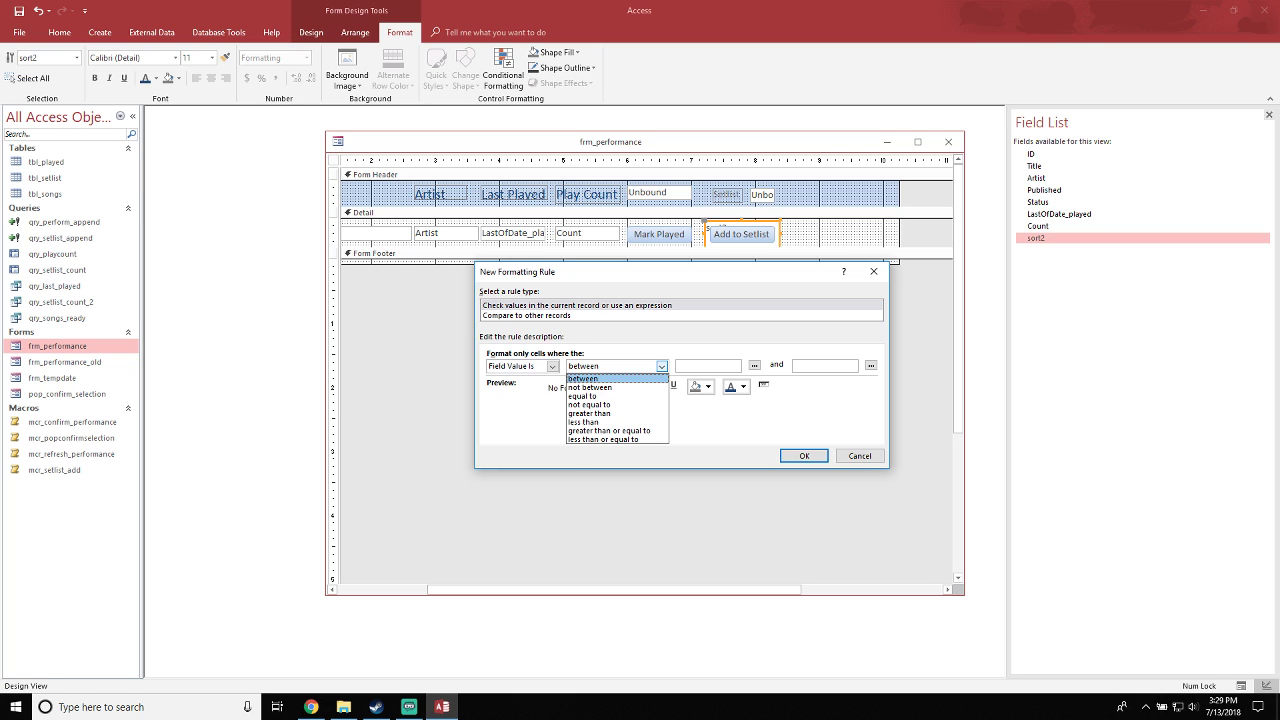
pyautogui.click(583, 396)
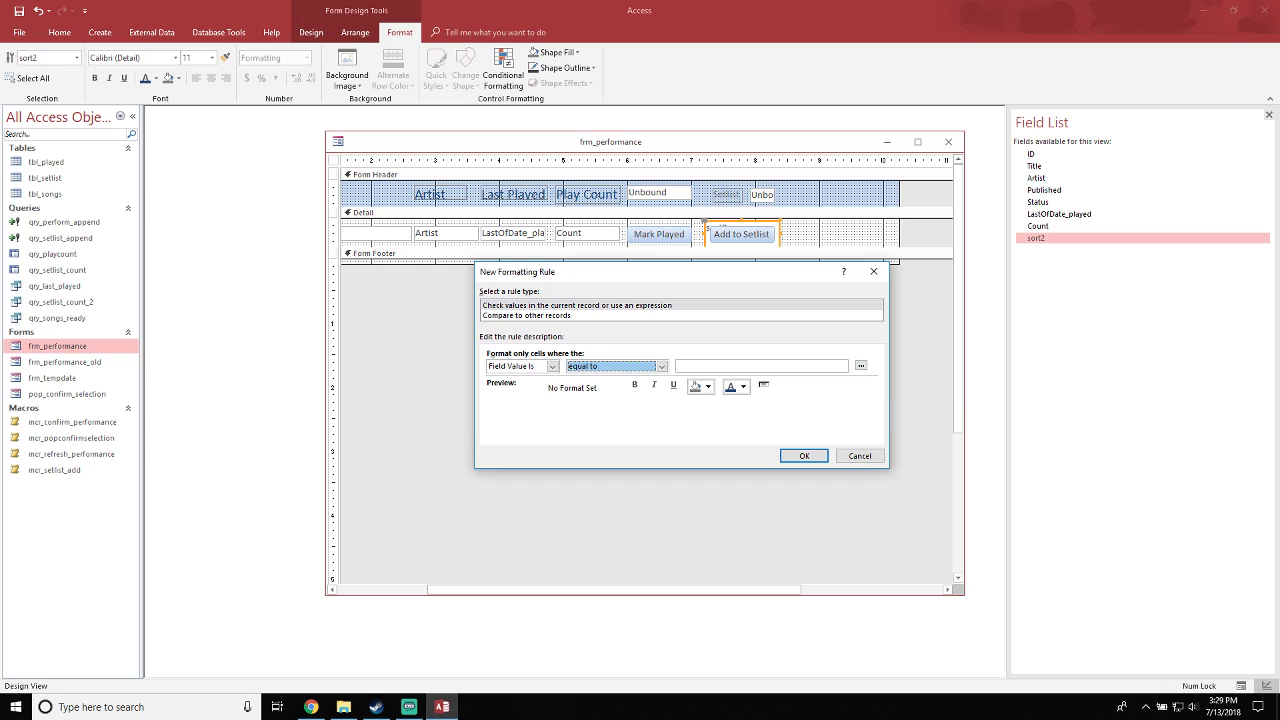
pyautogui.click(750, 366)
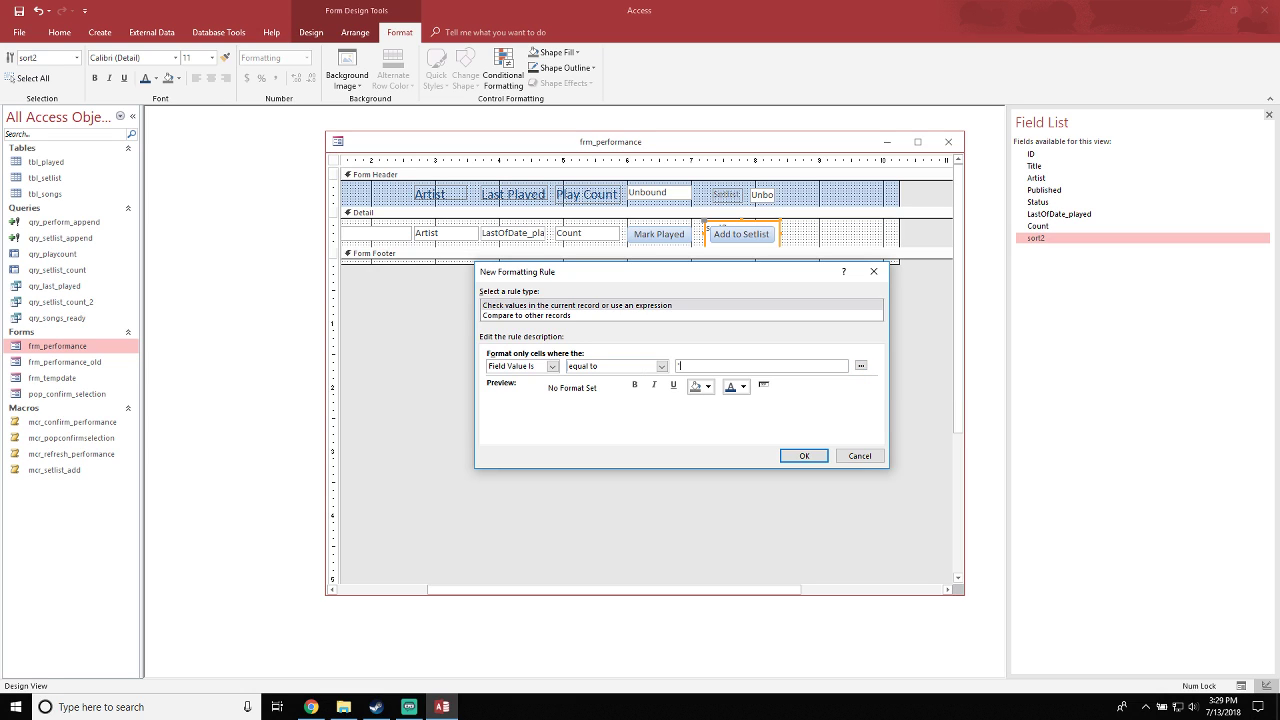
pyautogui.write('"sort')
# Give the rule the same purple for fill and font colour, and apply it to sort2
pyautogui.click(707, 386)
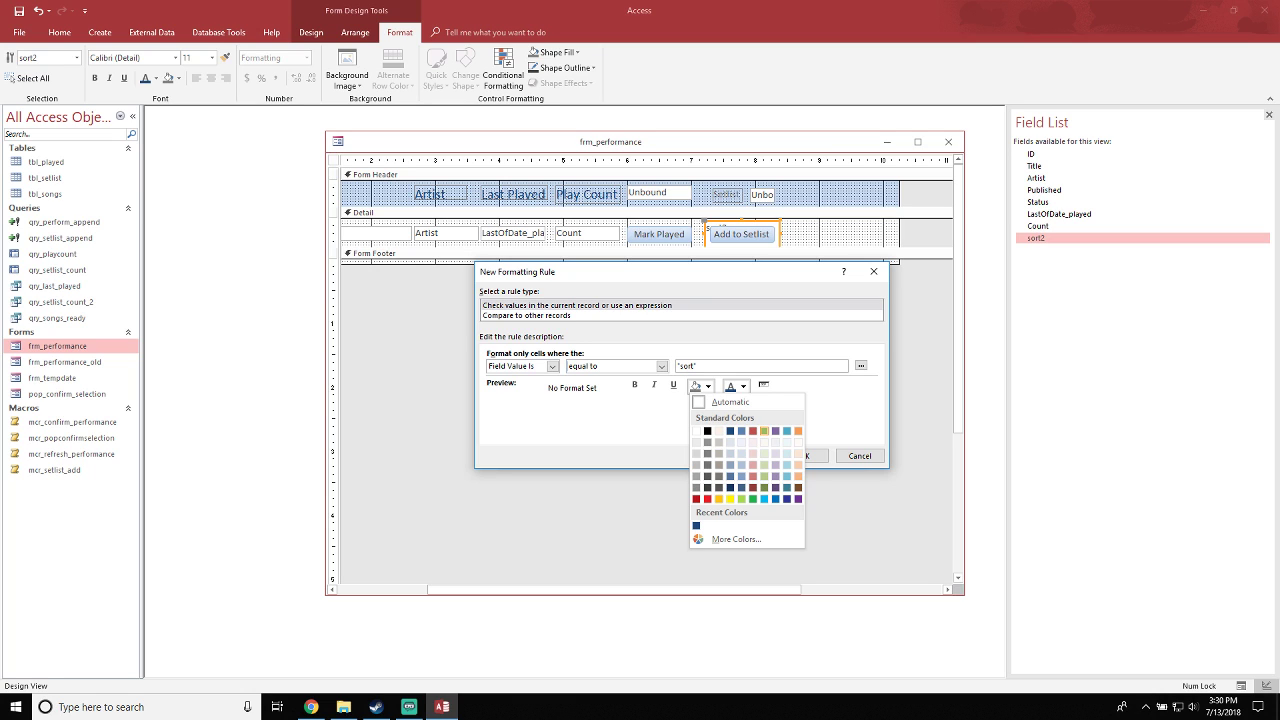
pyautogui.click(775, 431)
pyautogui.click(744, 387)
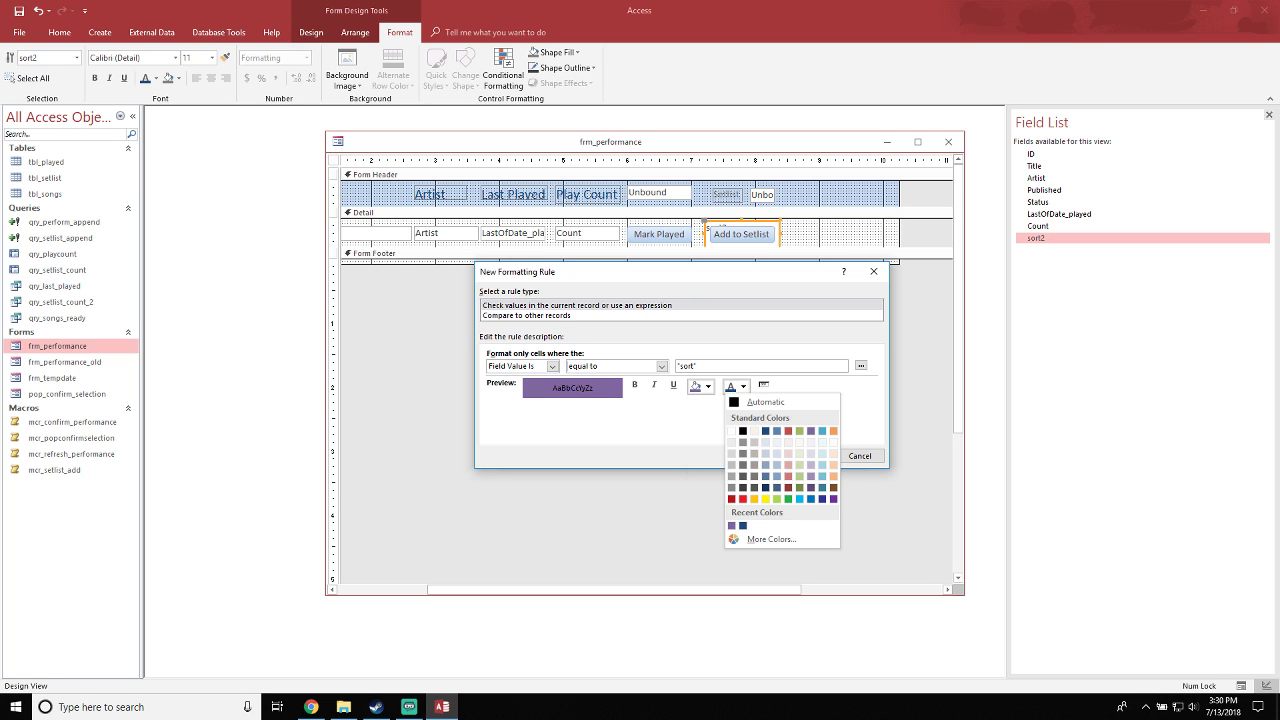
pyautogui.click(811, 431)
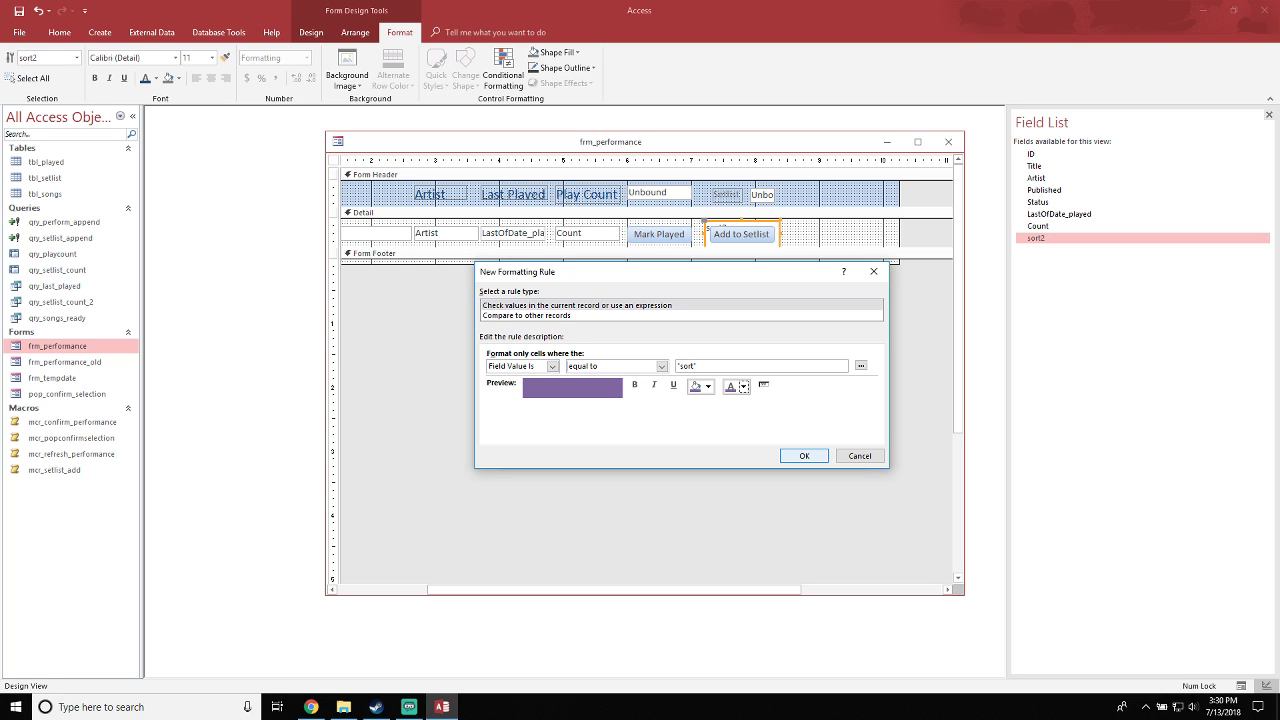
pyautogui.click(803, 455)
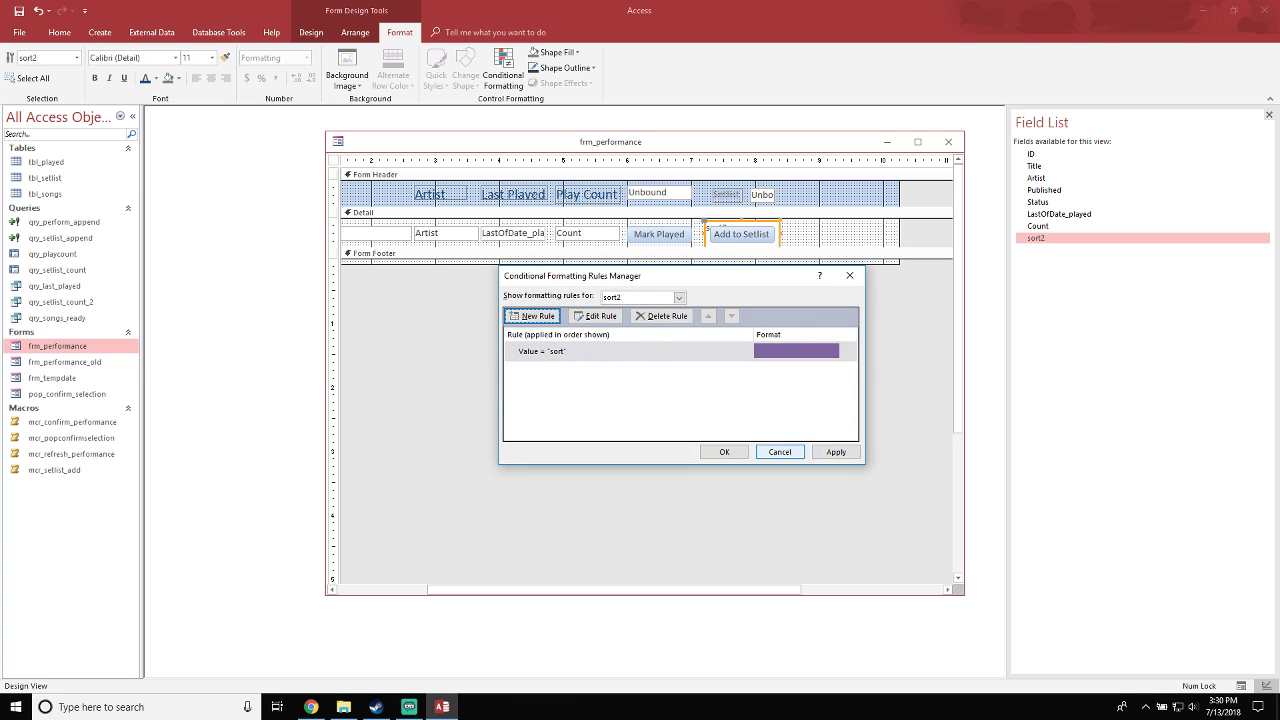
pyautogui.click(836, 452)
pyautogui.click(724, 452)
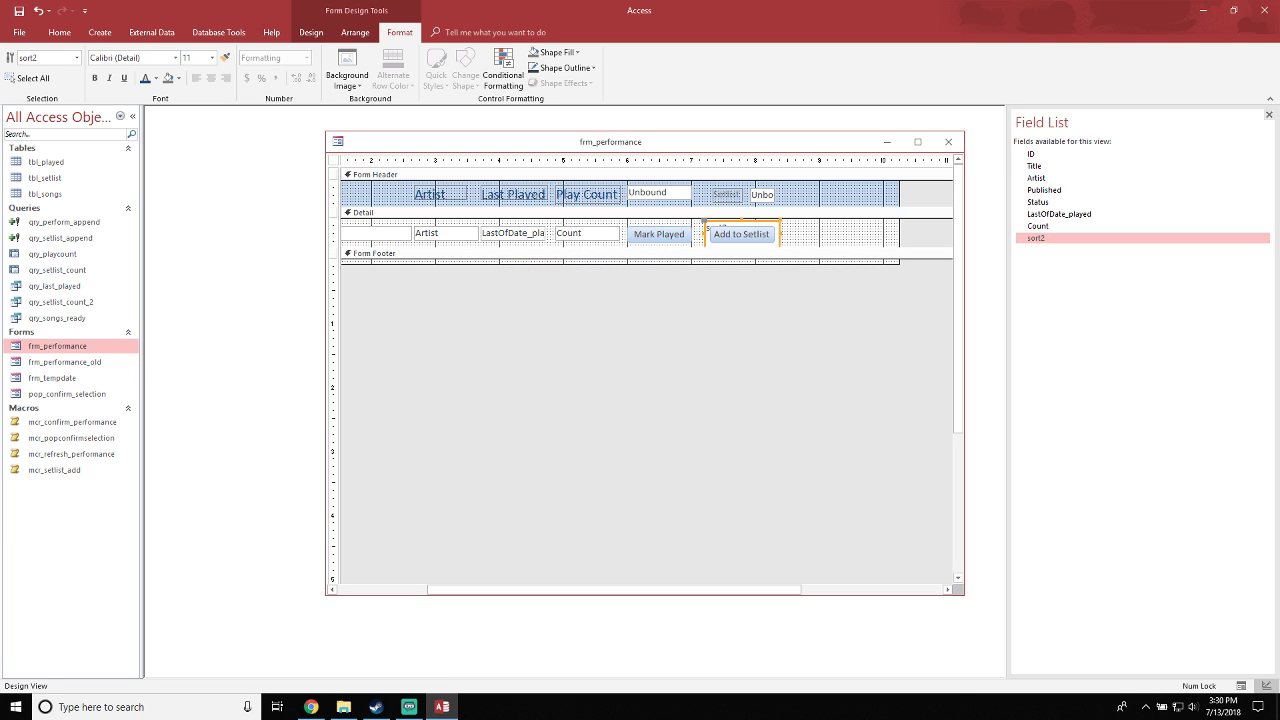
# Move the frm_performance window aside, switch it to Form View, and add Plug in Baby to the setlist
pyautogui.moveTo(680, 142); pyautogui.dragTo(578, 144)
pyautogui.click(311, 32)
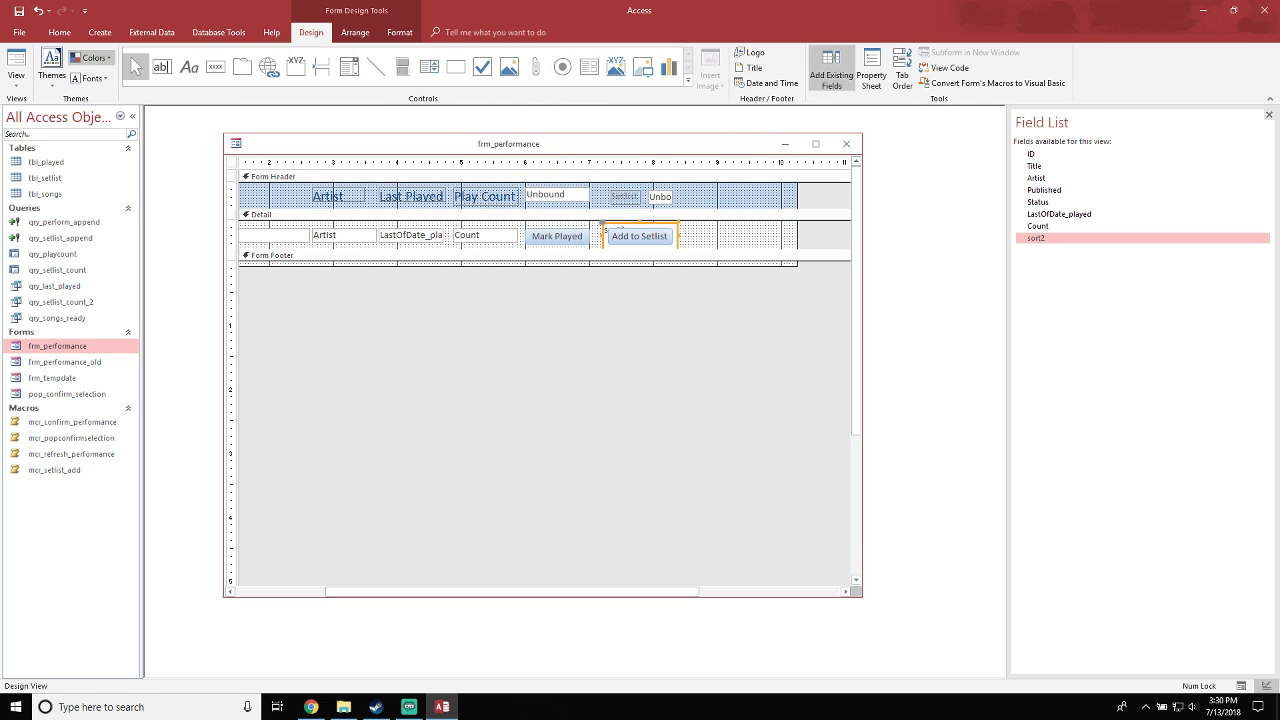
pyautogui.click(16, 78)
pyautogui.click(53, 108)
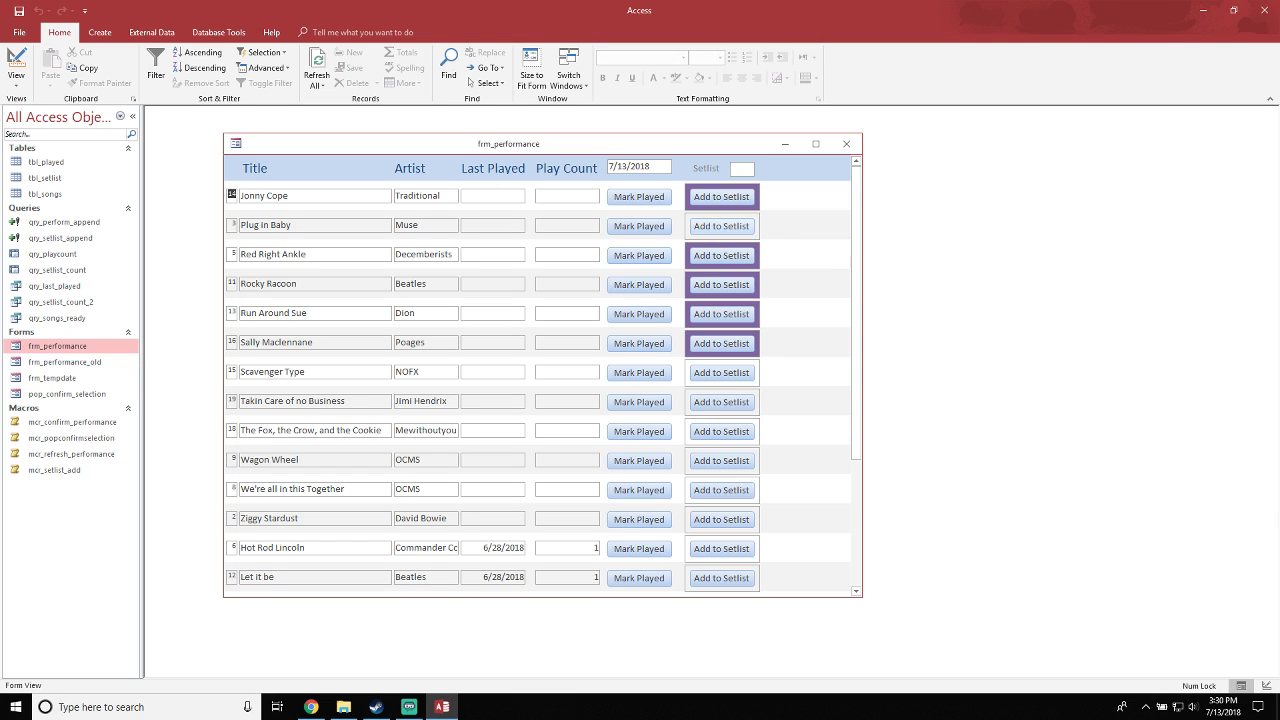
pyautogui.click(721, 227)
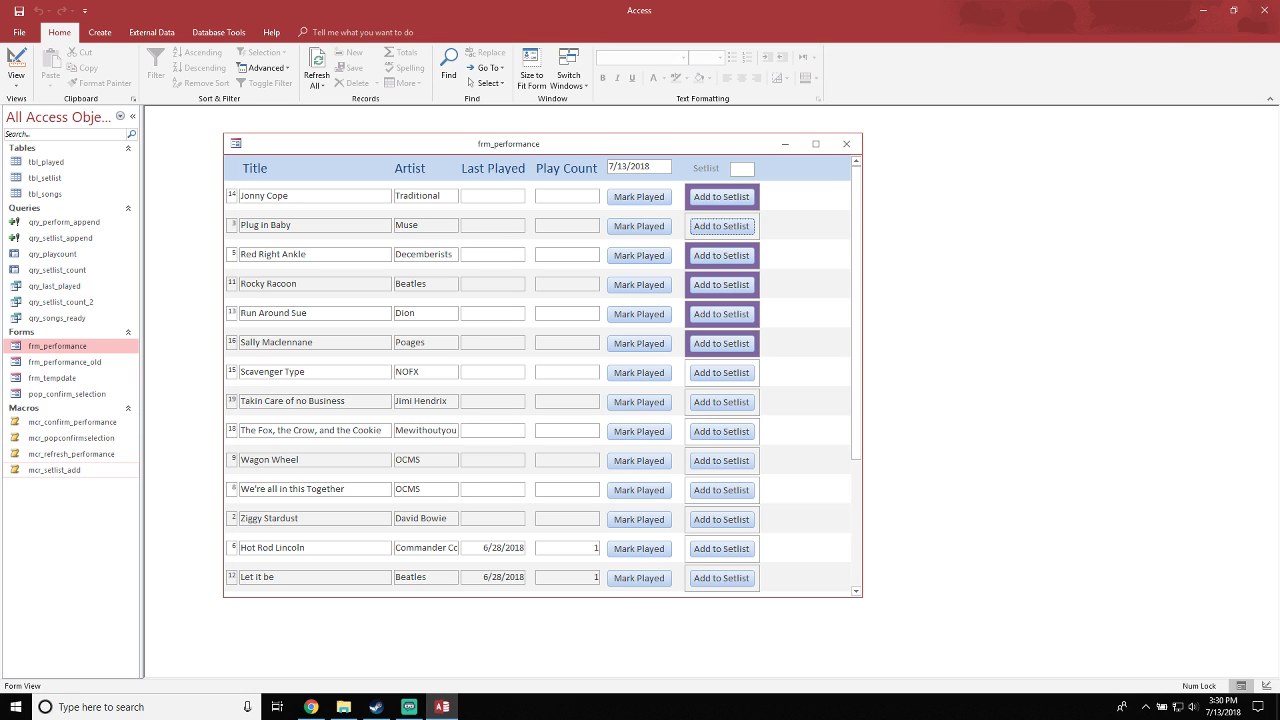
# Open the mcr_setlist_add macro in Design View and add a RunMacro action after the OpenQuery action
pyautogui.rightClick(66, 471)
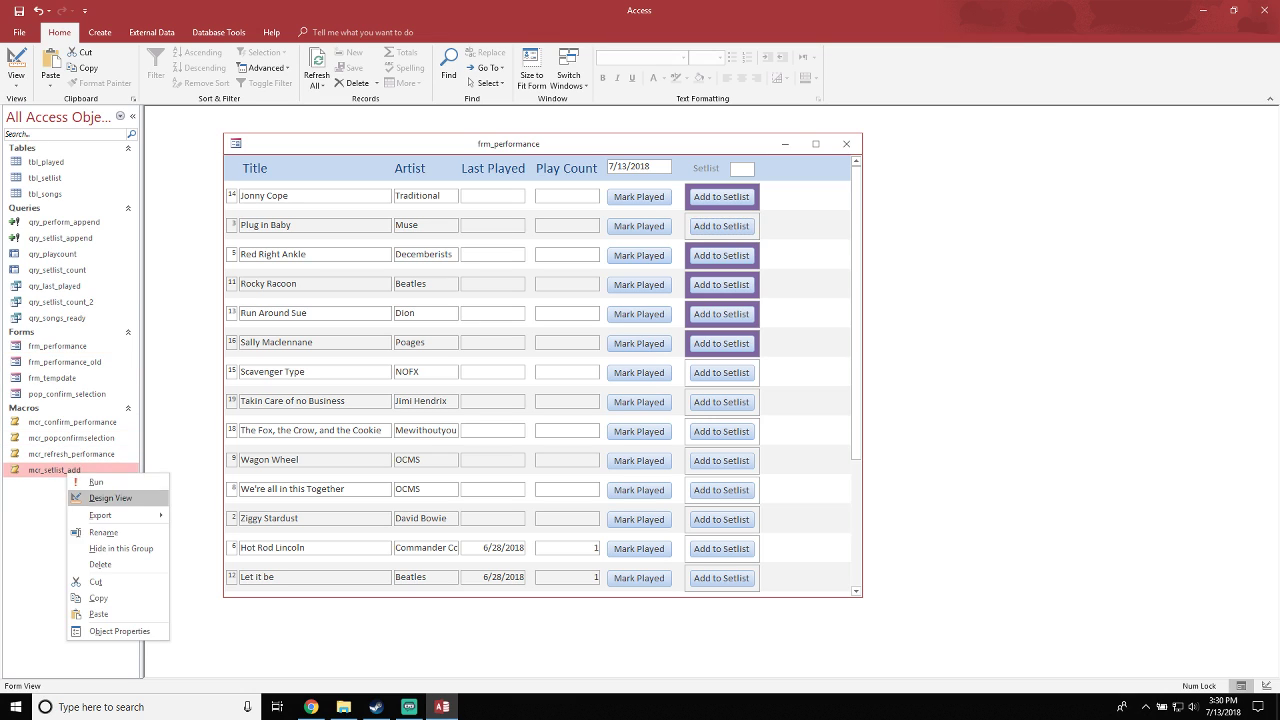
pyautogui.click(100, 497)
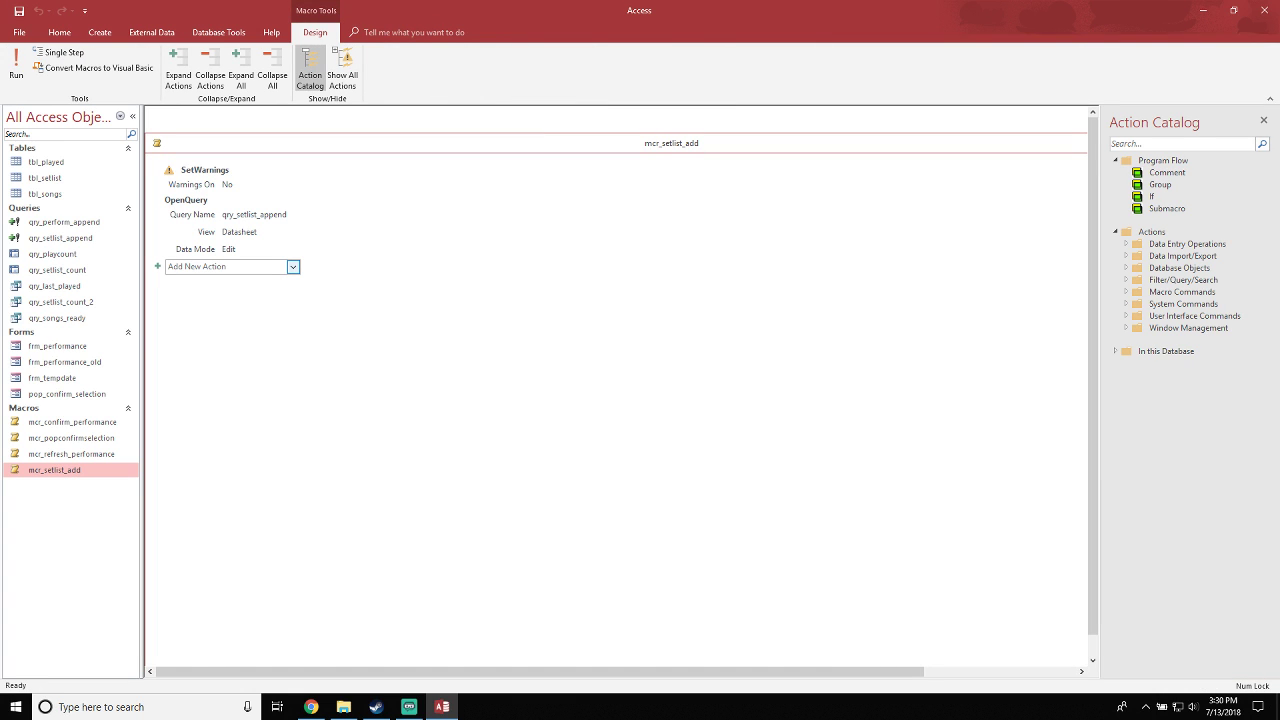
pyautogui.click(293, 267)
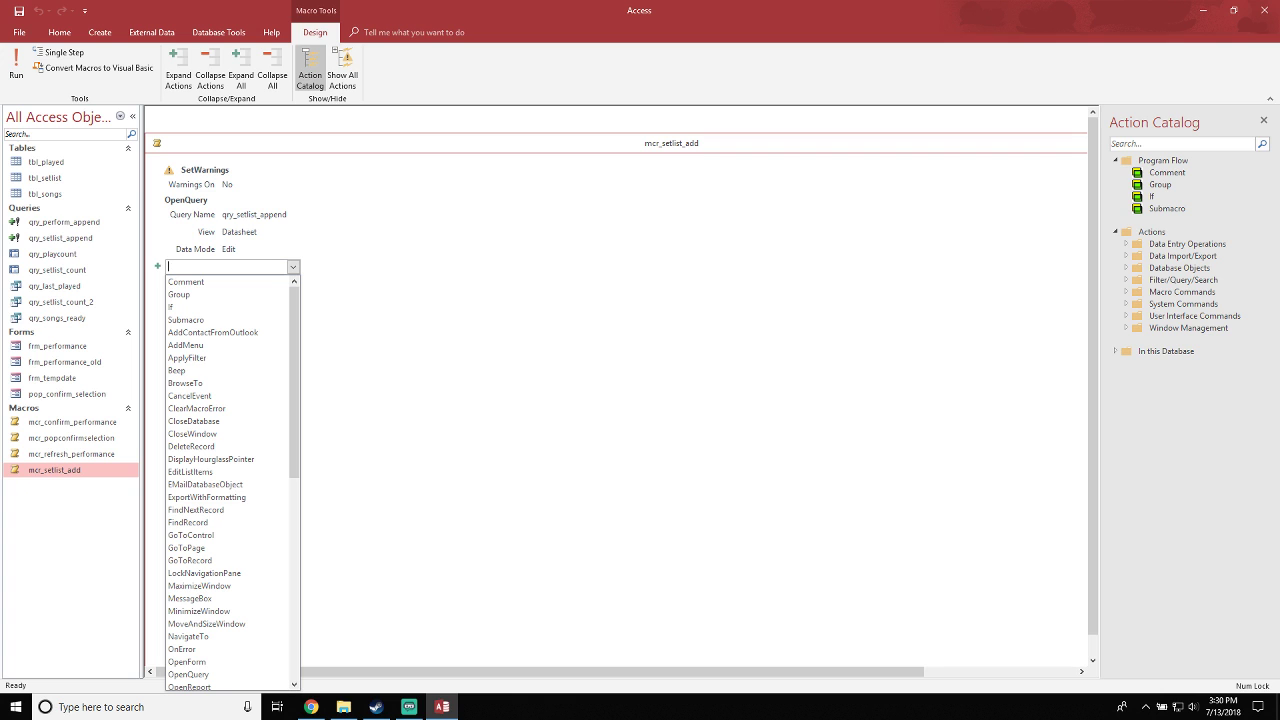
pyautogui.write('runm')
pyautogui.press('Return')
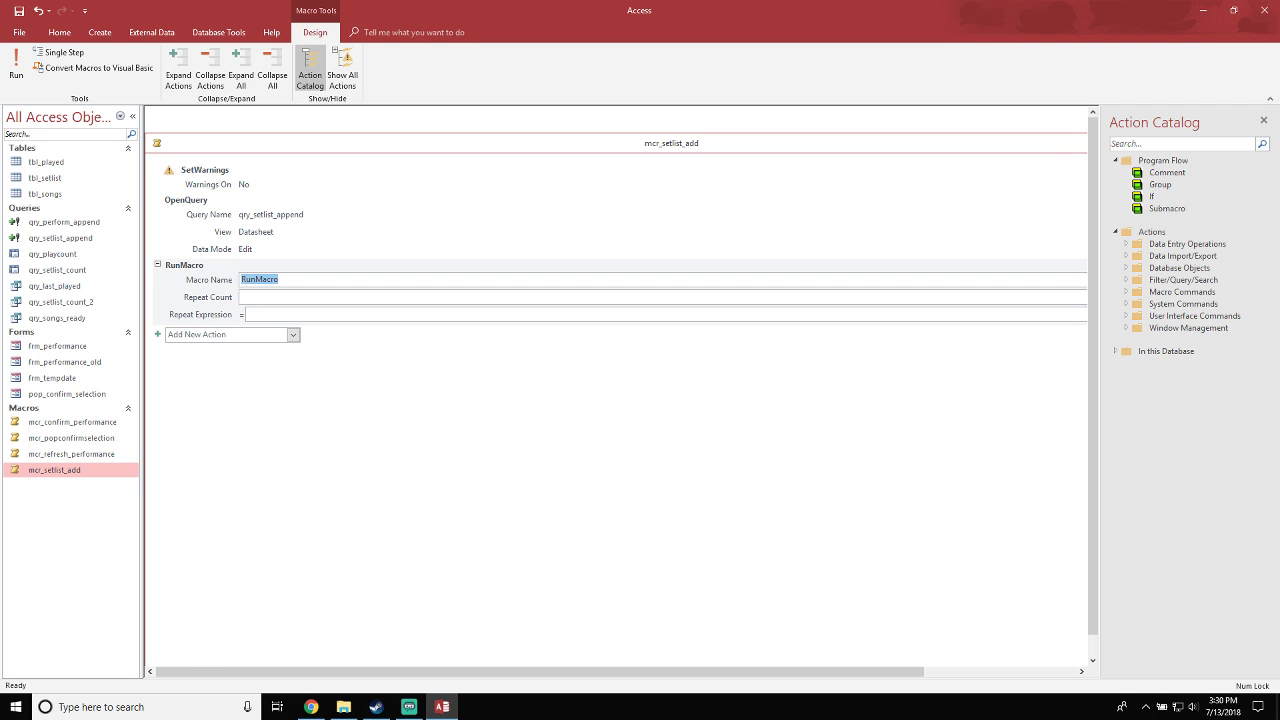
# Narrow and reposition the macro window, and set the RunMacro action to run mcr_refresh_performance
pyautogui.moveTo(671, 143); pyautogui.dragTo(439, 161)
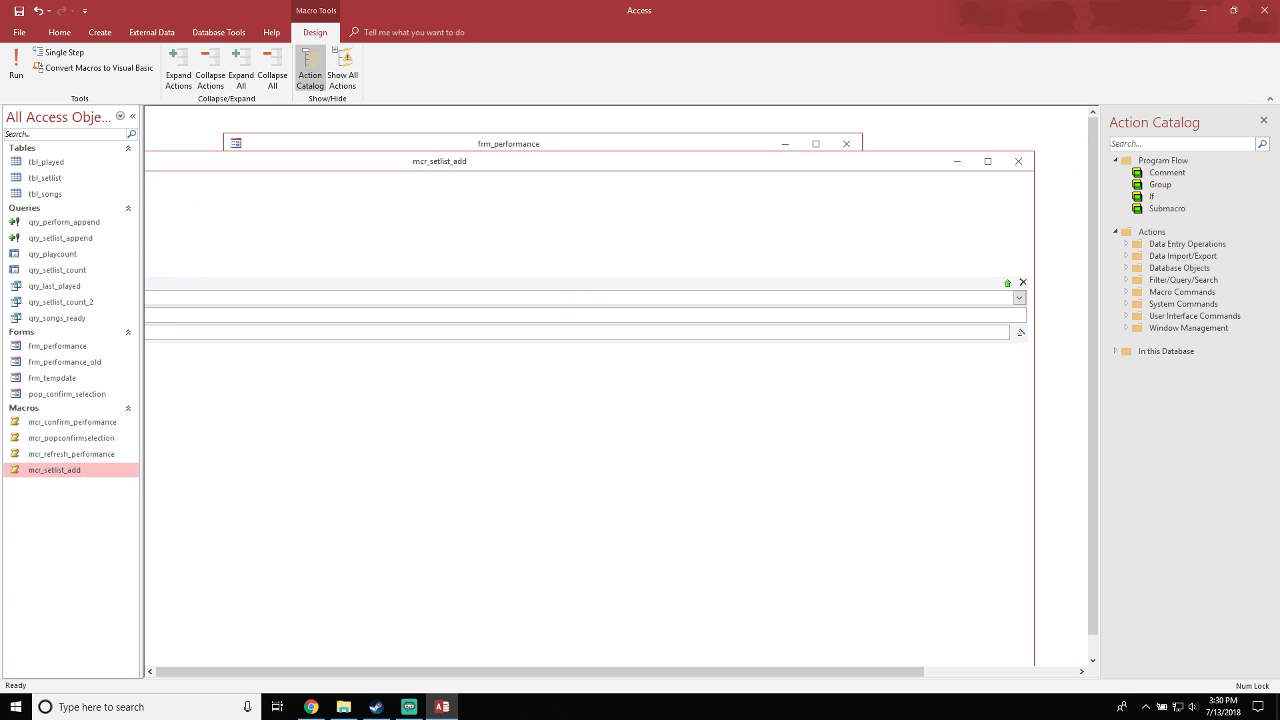
pyautogui.moveTo(1034, 240); pyautogui.dragTo(284, 240)
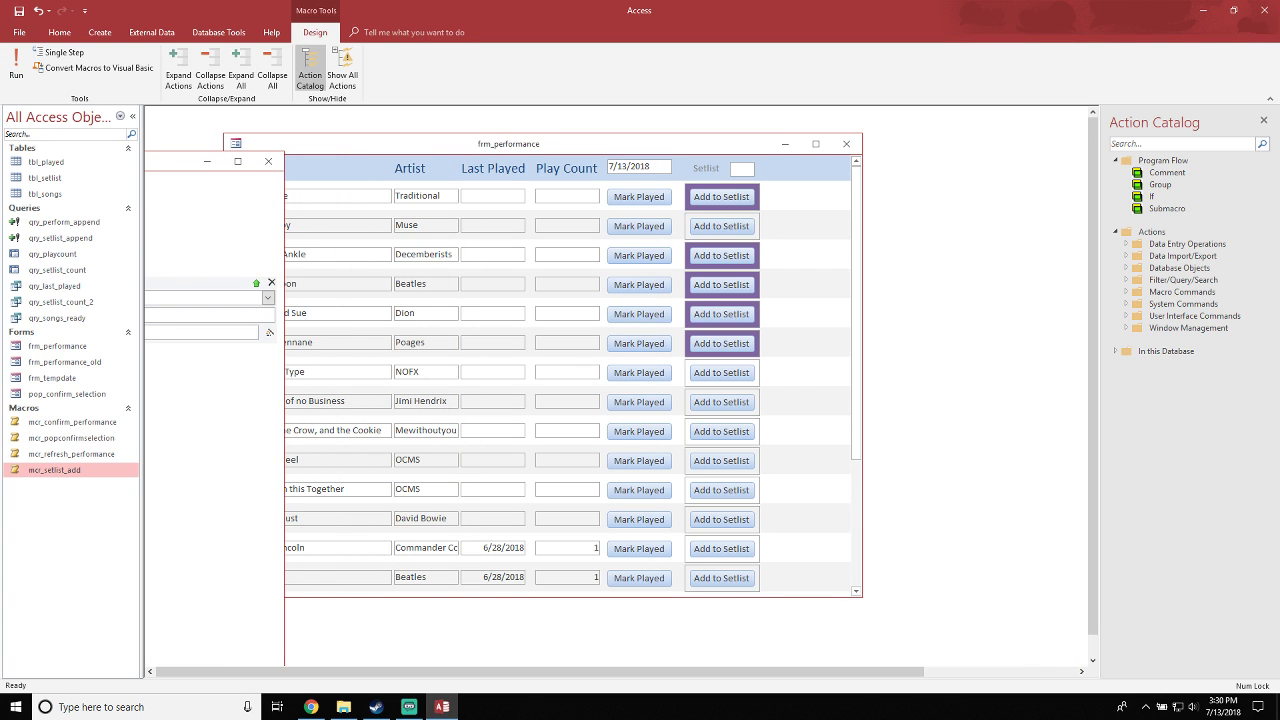
pyautogui.moveTo(176, 161); pyautogui.dragTo(713, 122)
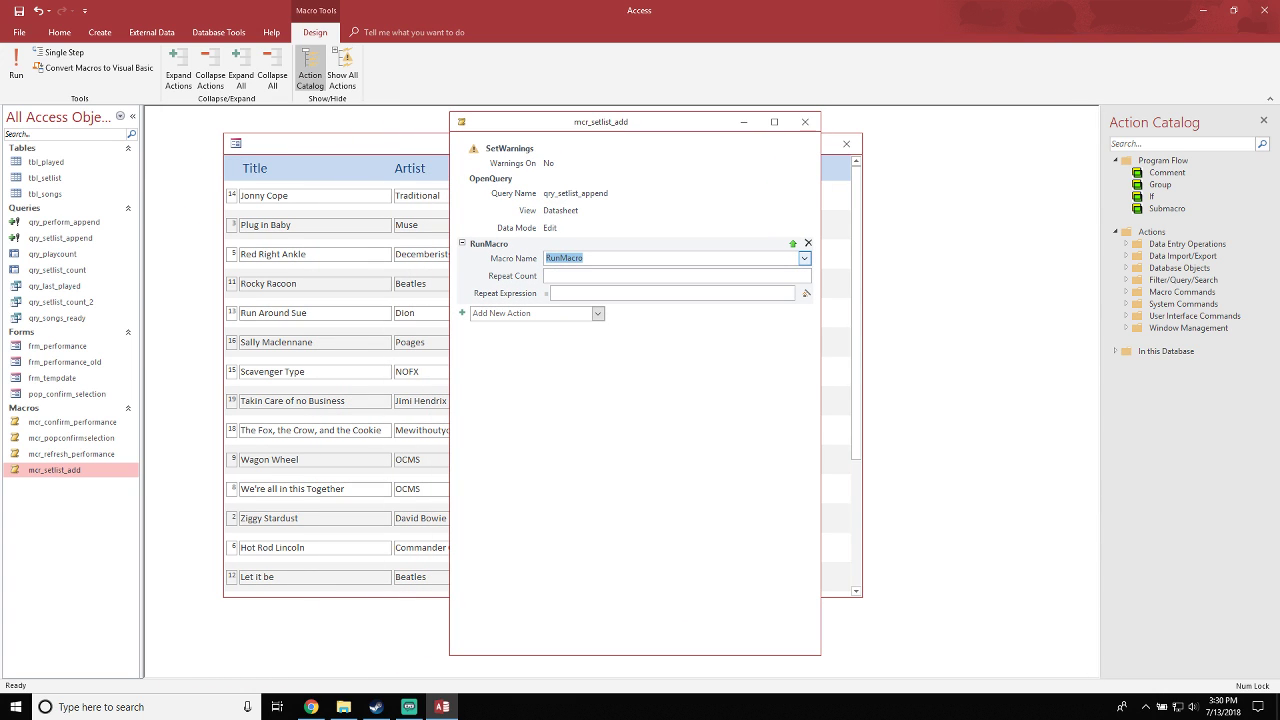
pyautogui.click(804, 258)
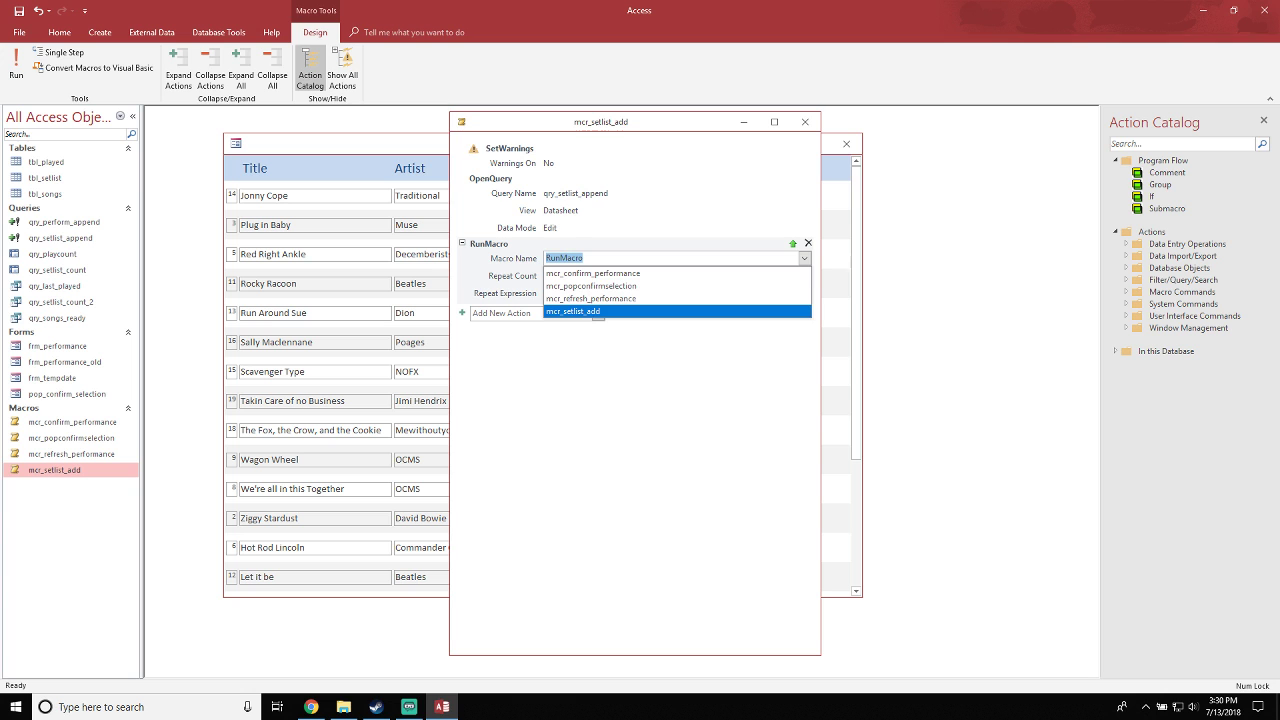
pyautogui.click(591, 299)
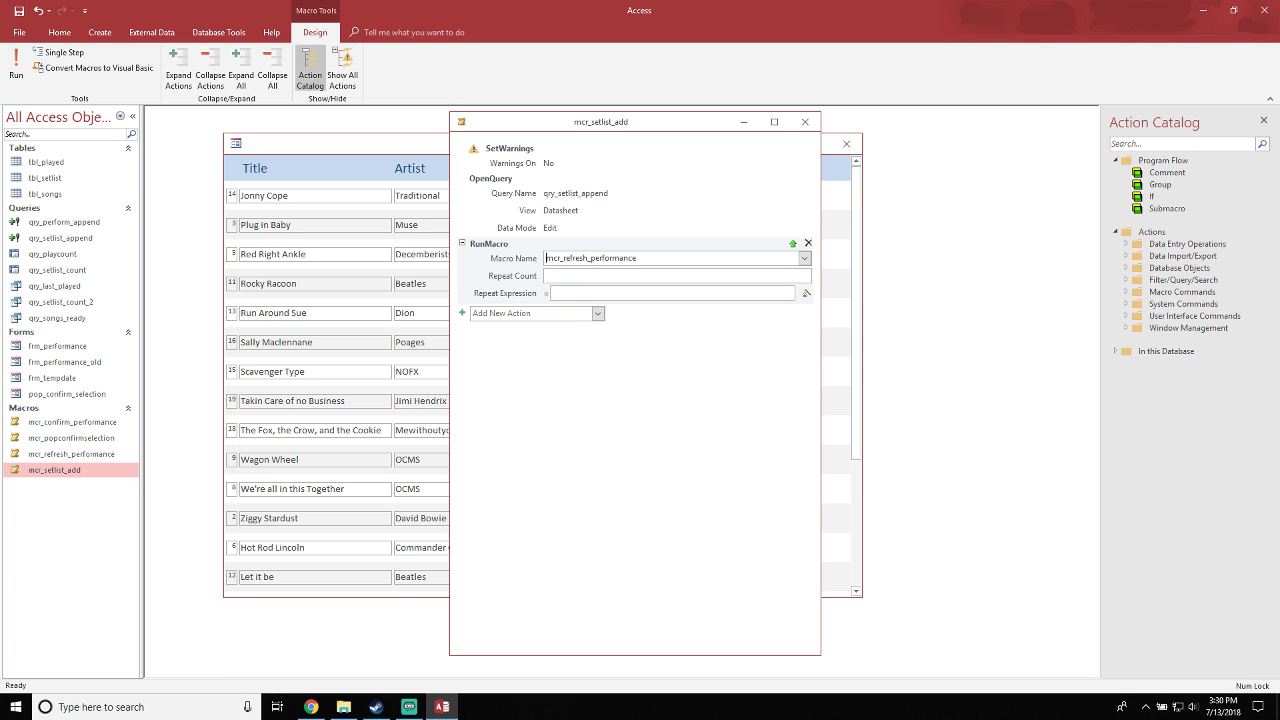
# Close mcr_setlist_add with its changes saved, and test the Add to Setlist button on Plug in Baby
pyautogui.click(805, 121)
pyautogui.click(590, 391)
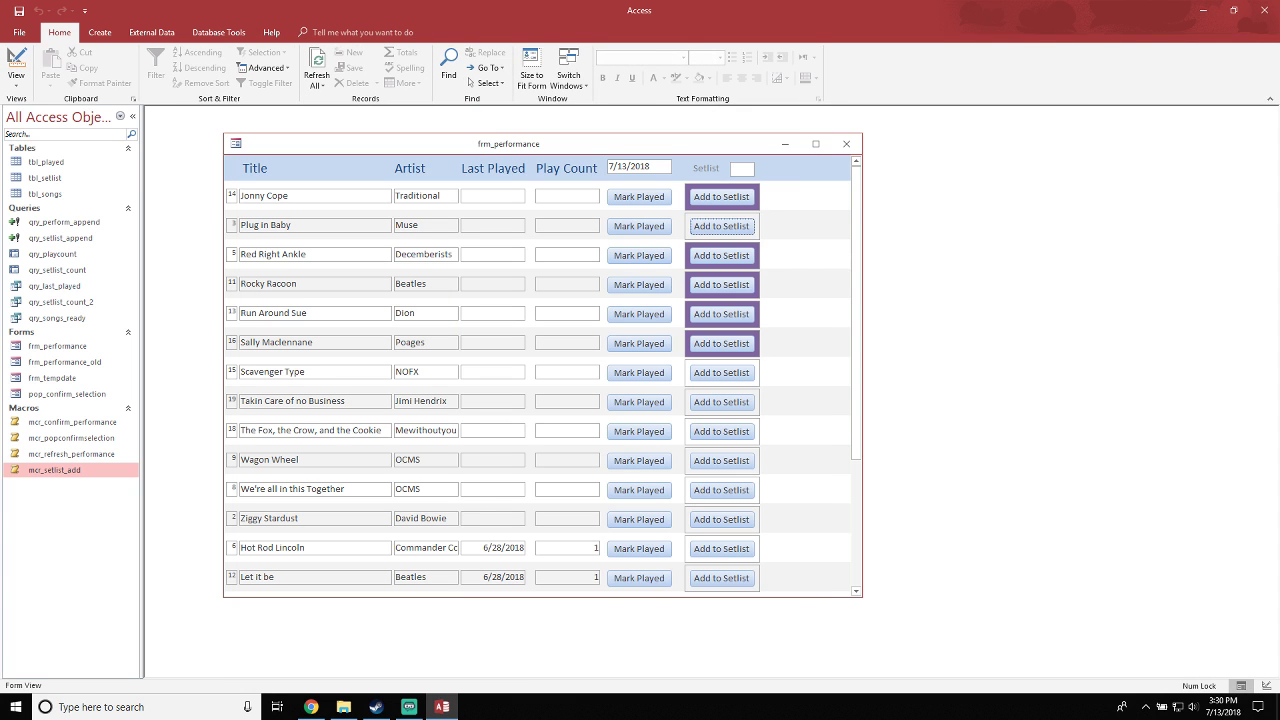
pyautogui.click(721, 227)
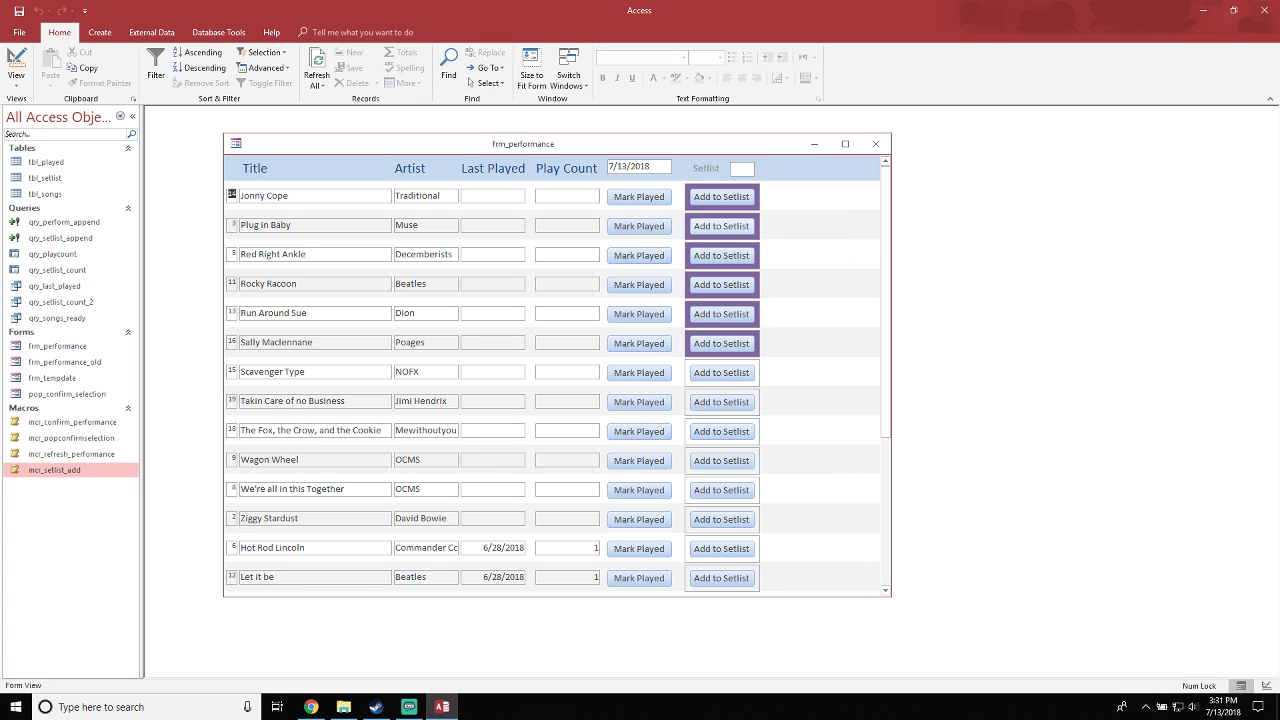
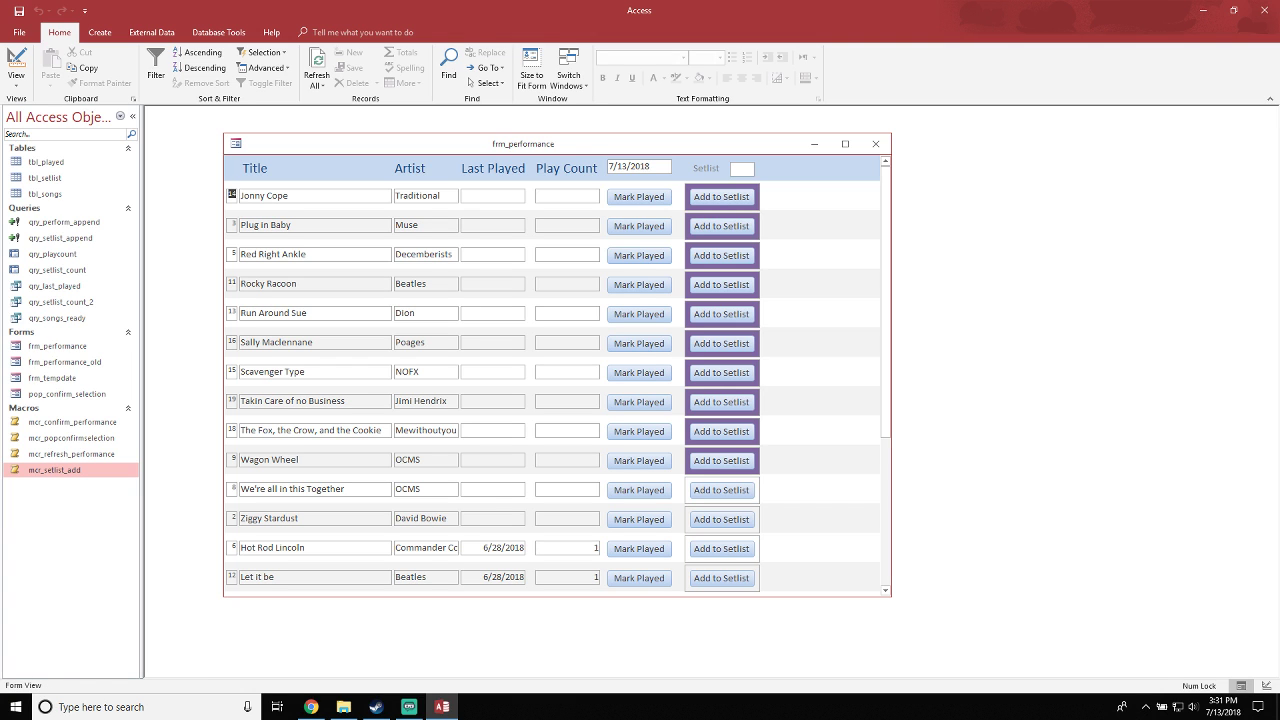
# Switch frm_performance to Design View and set the Setlist header label's font size to 16, matching Play Count
pyautogui.click(16, 62)
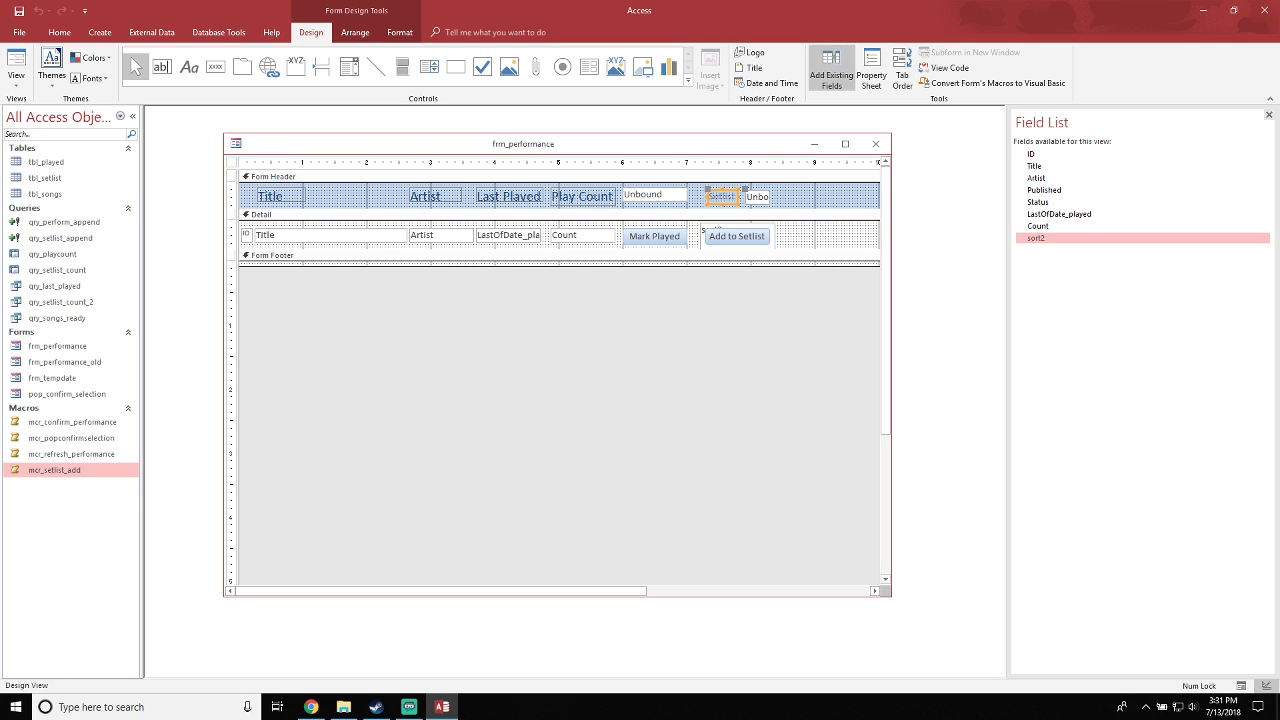
pyautogui.click(583, 197)
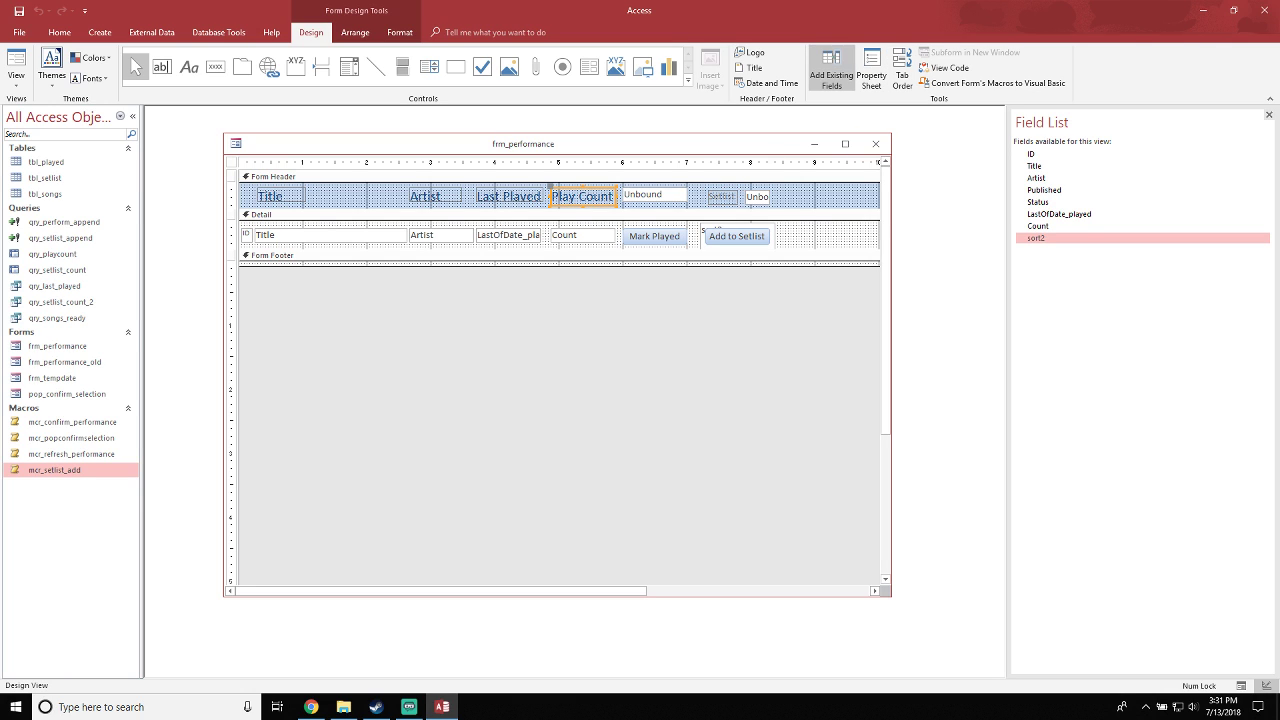
pyautogui.click(59, 32)
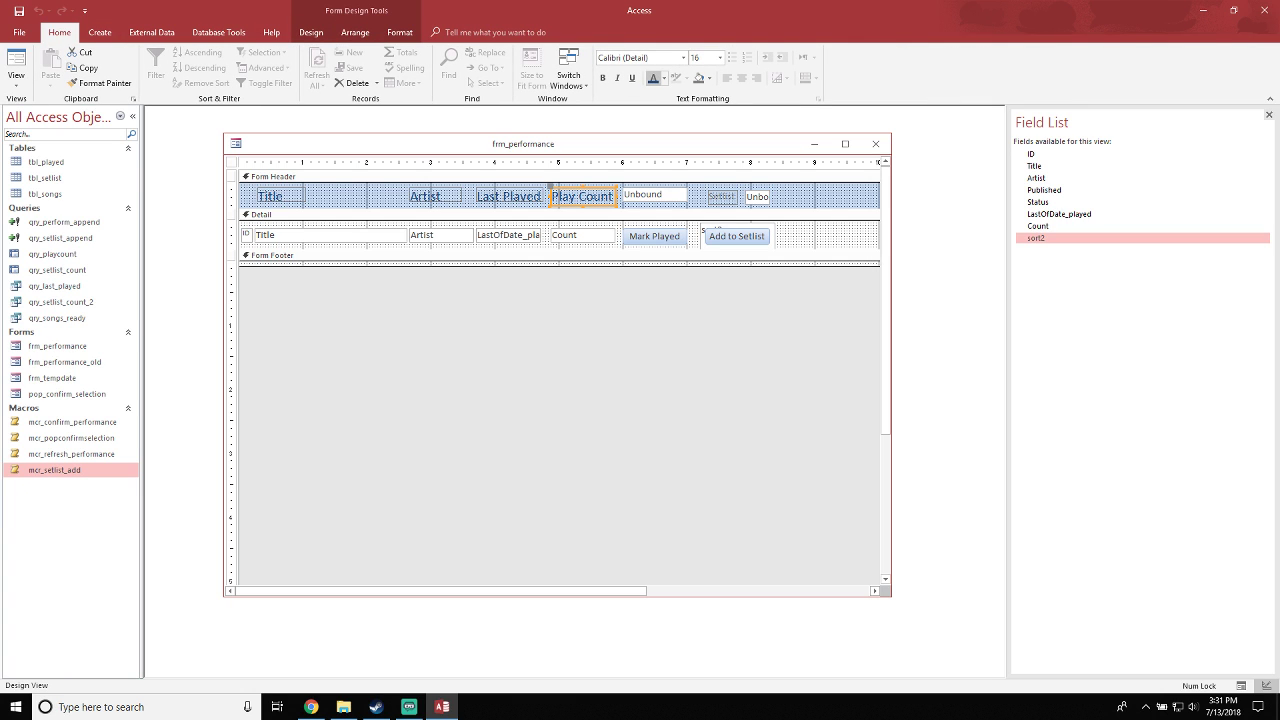
pyautogui.click(722, 197)
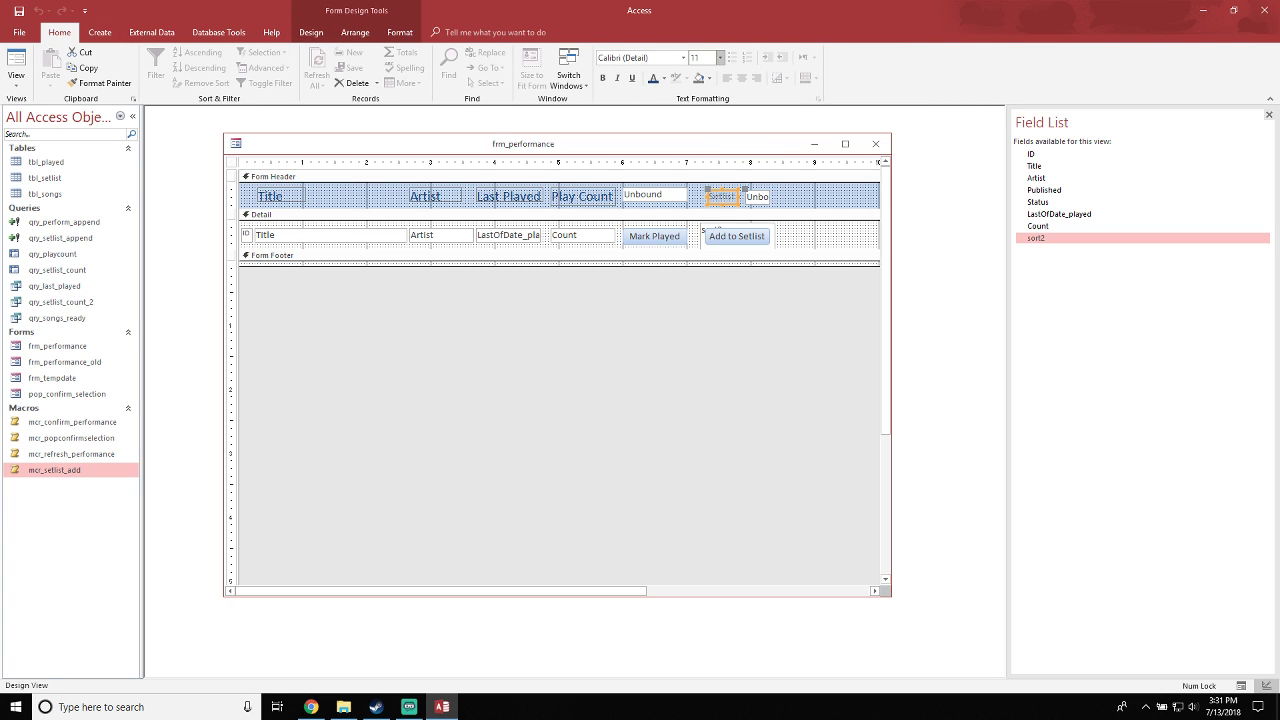
pyautogui.click(720, 58)
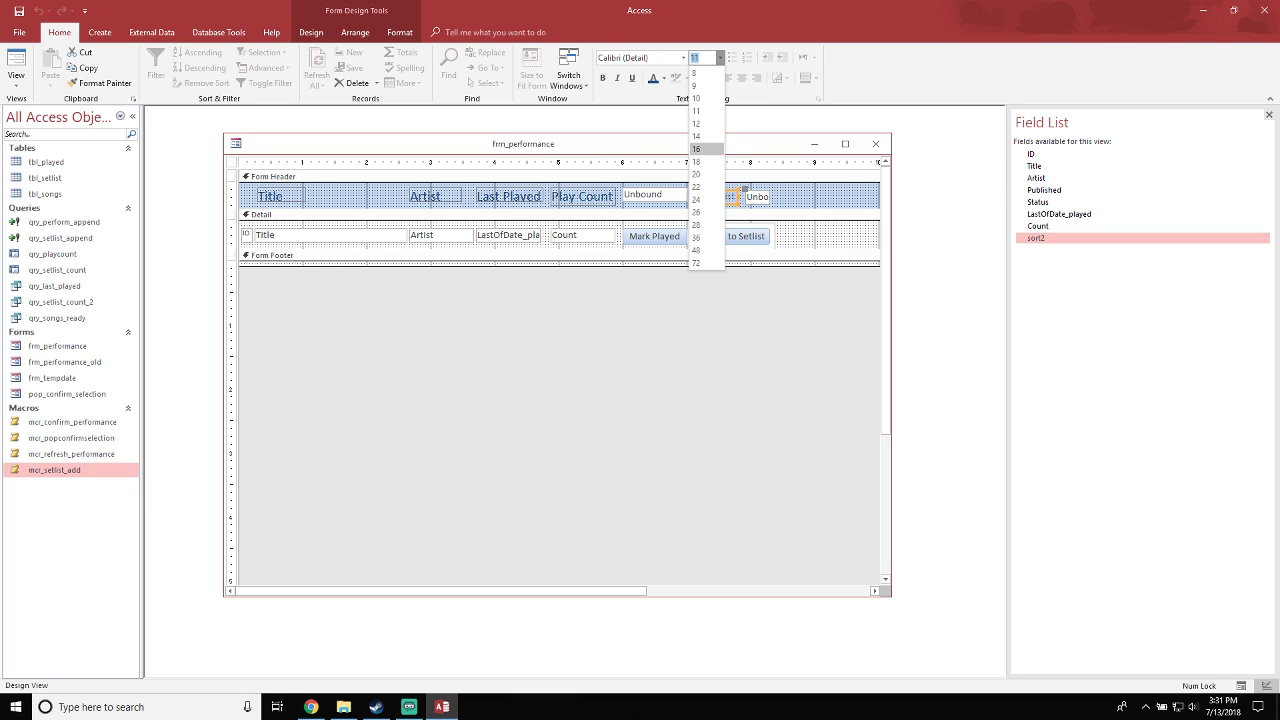
pyautogui.click(697, 145)
# Shift the Setlist label and its unbound text box along the form header, and delete both
pyautogui.click(758, 198)
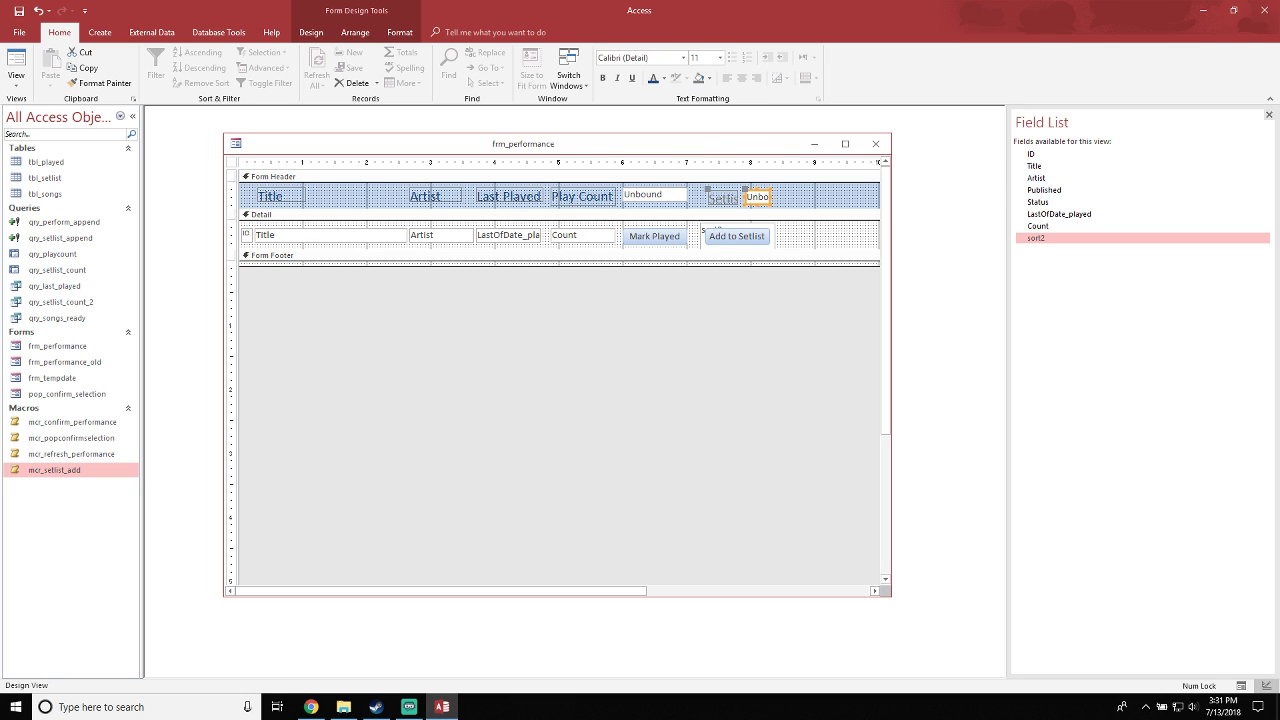
pyautogui.moveTo(758, 198); pyautogui.dragTo(790, 195)
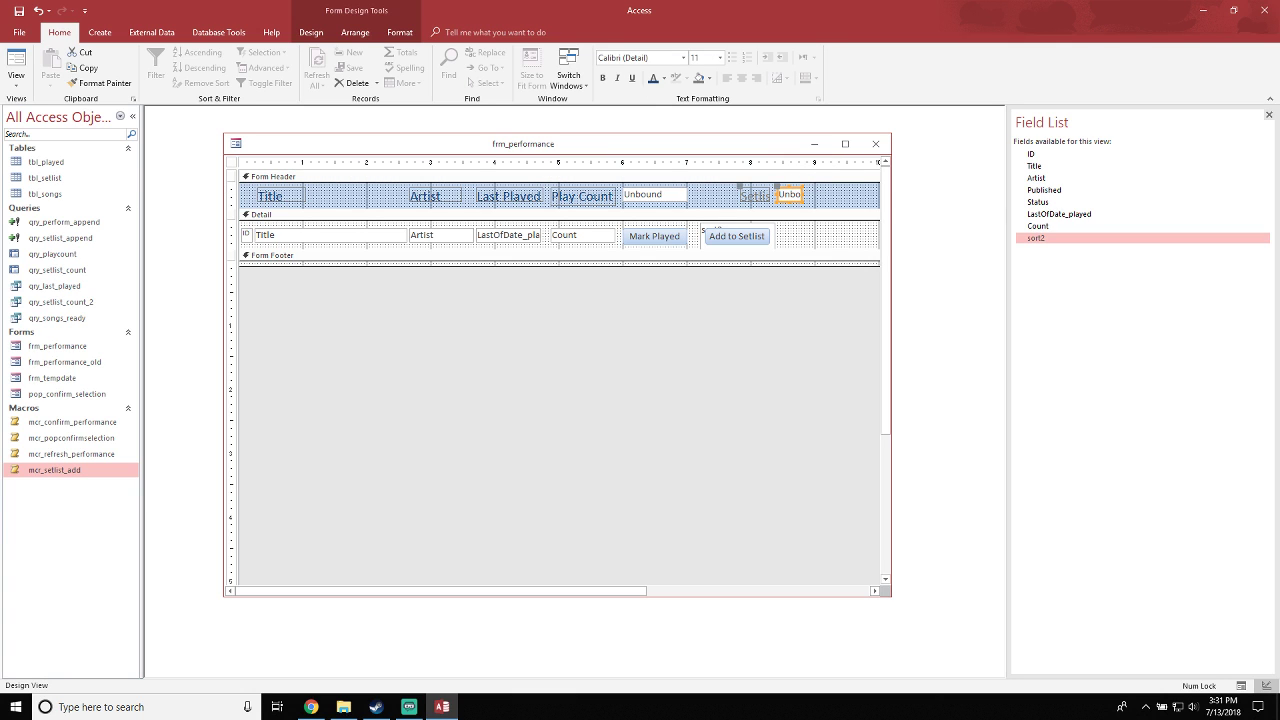
pyautogui.press('Delete')
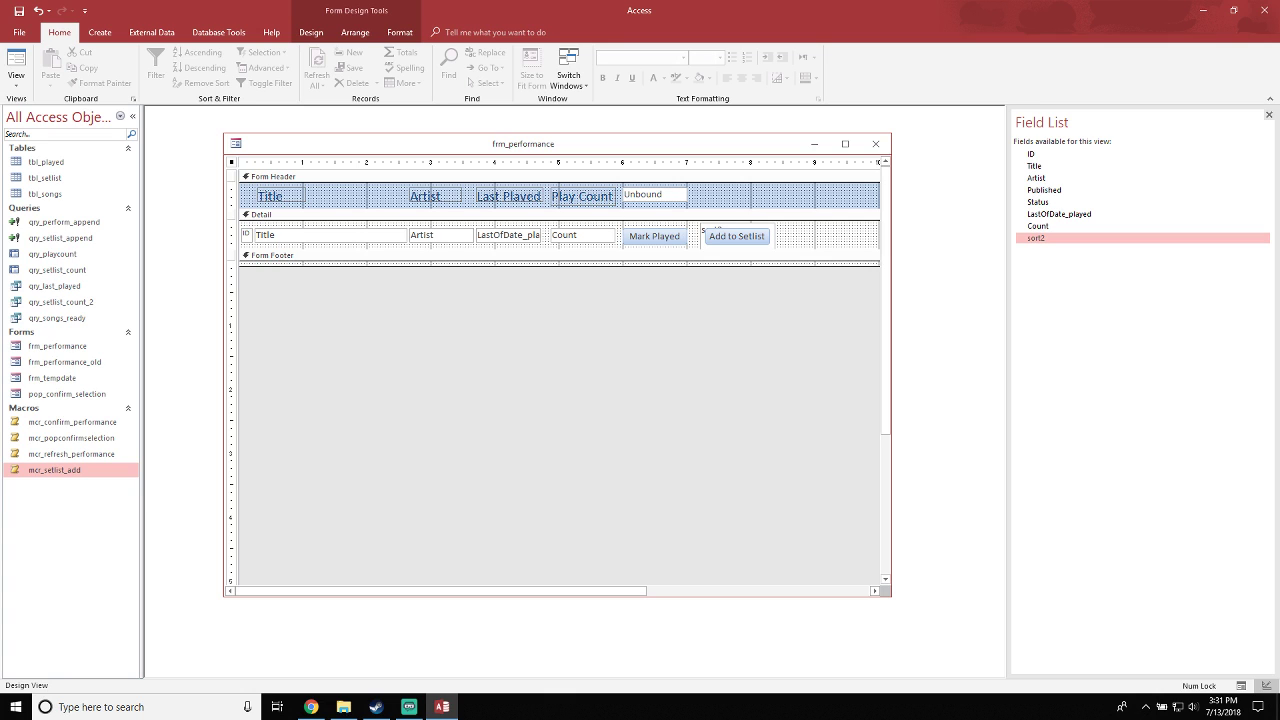
# Try to use a copy of the Last Played header label as a heading above the Add to Setlist button
pyautogui.click(509, 196)
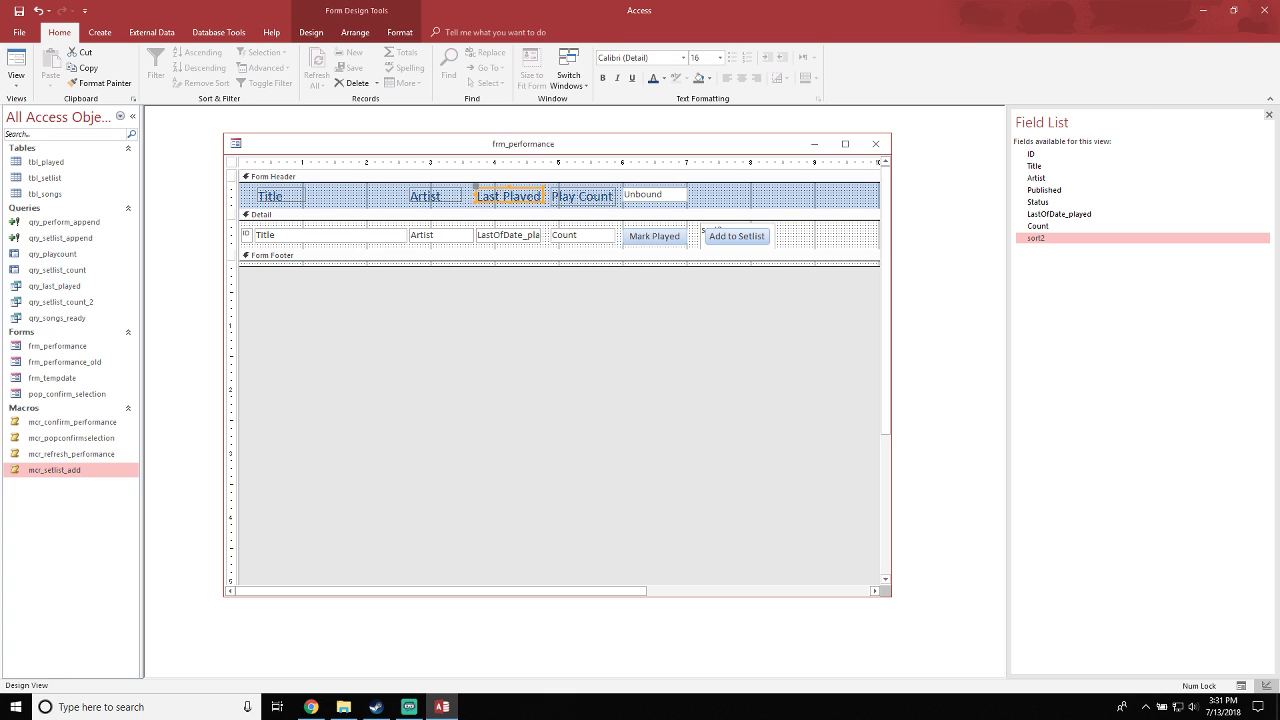
pyautogui.hotkey('ctrl', 'c')
pyautogui.hotkey('ctrl', 'v')
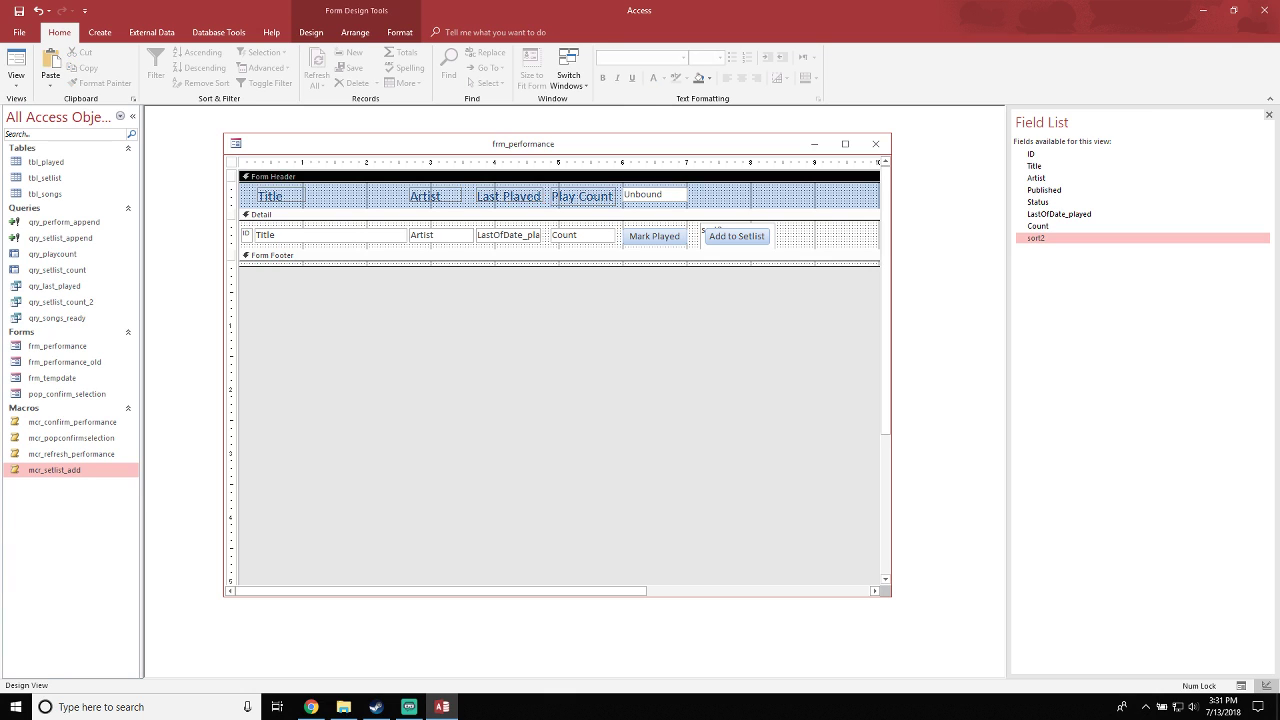
pyautogui.moveTo(272, 191); pyautogui.dragTo(703, 191)
pyautogui.press('Right')
pyautogui.press('Right')
pyautogui.press('Right')
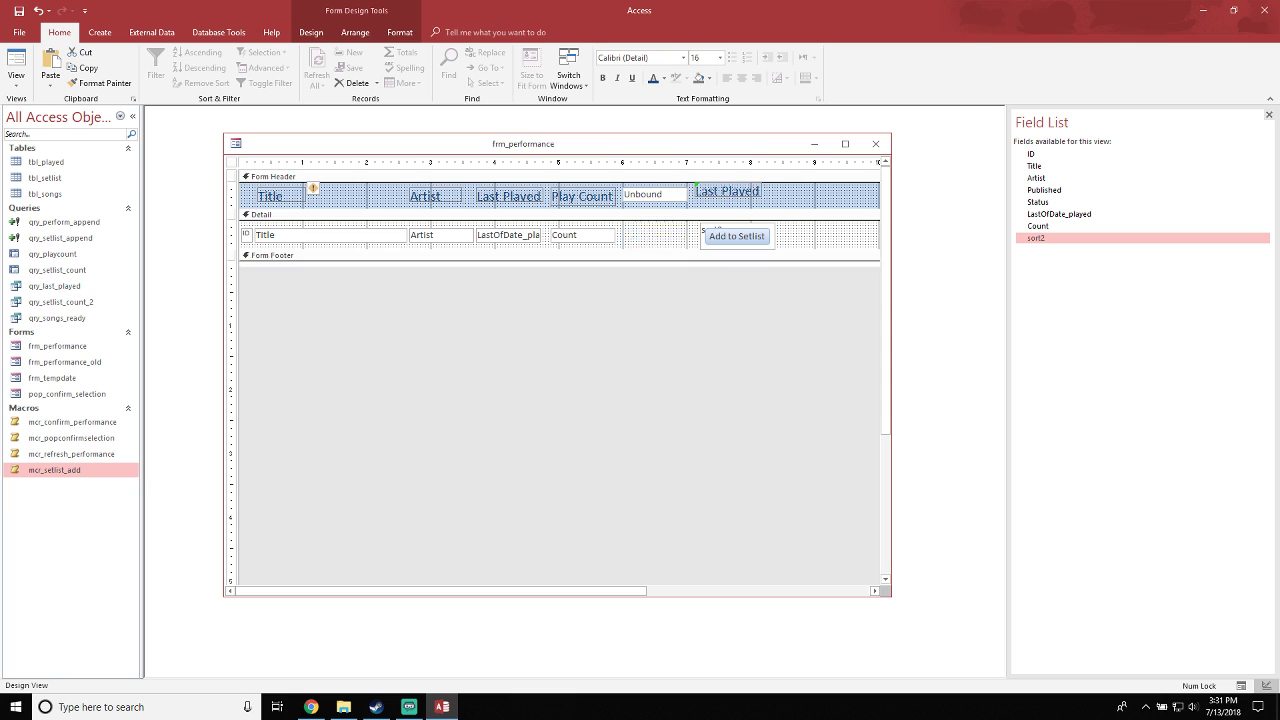
pyautogui.press('Down')
pyautogui.press('Down')
pyautogui.press('Down')
pyautogui.press('Up')
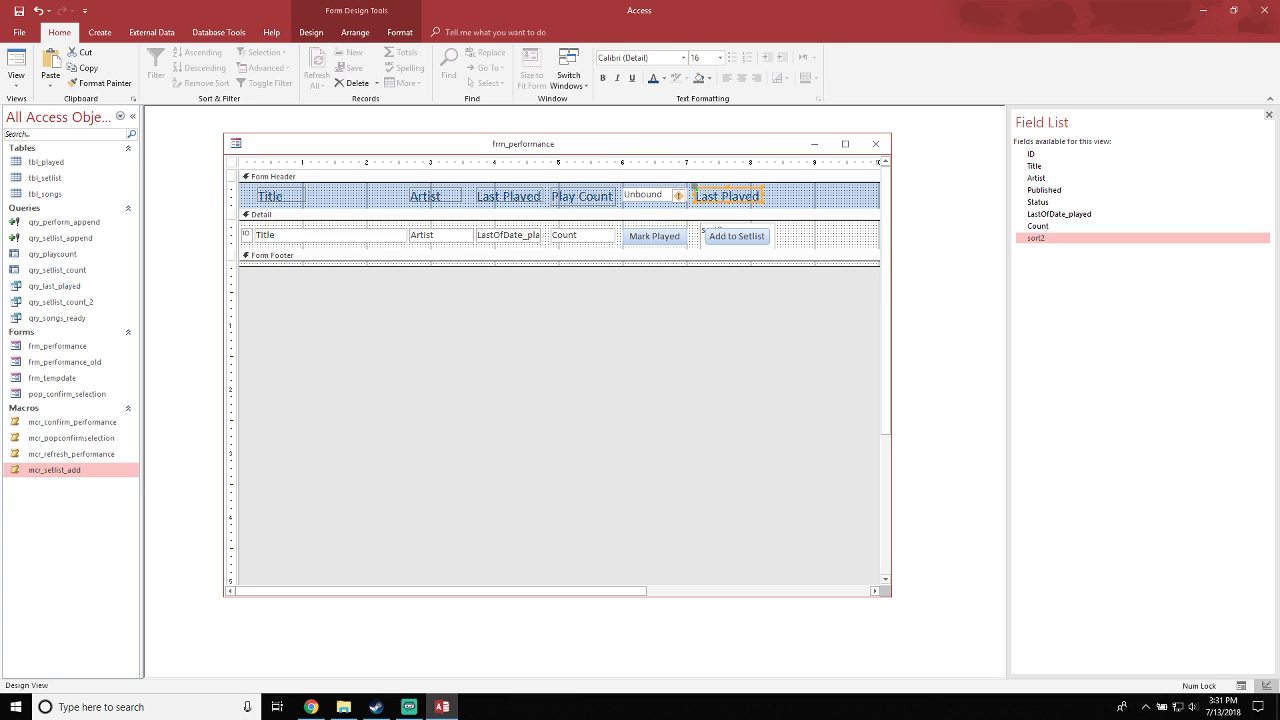
pyautogui.press('Right')
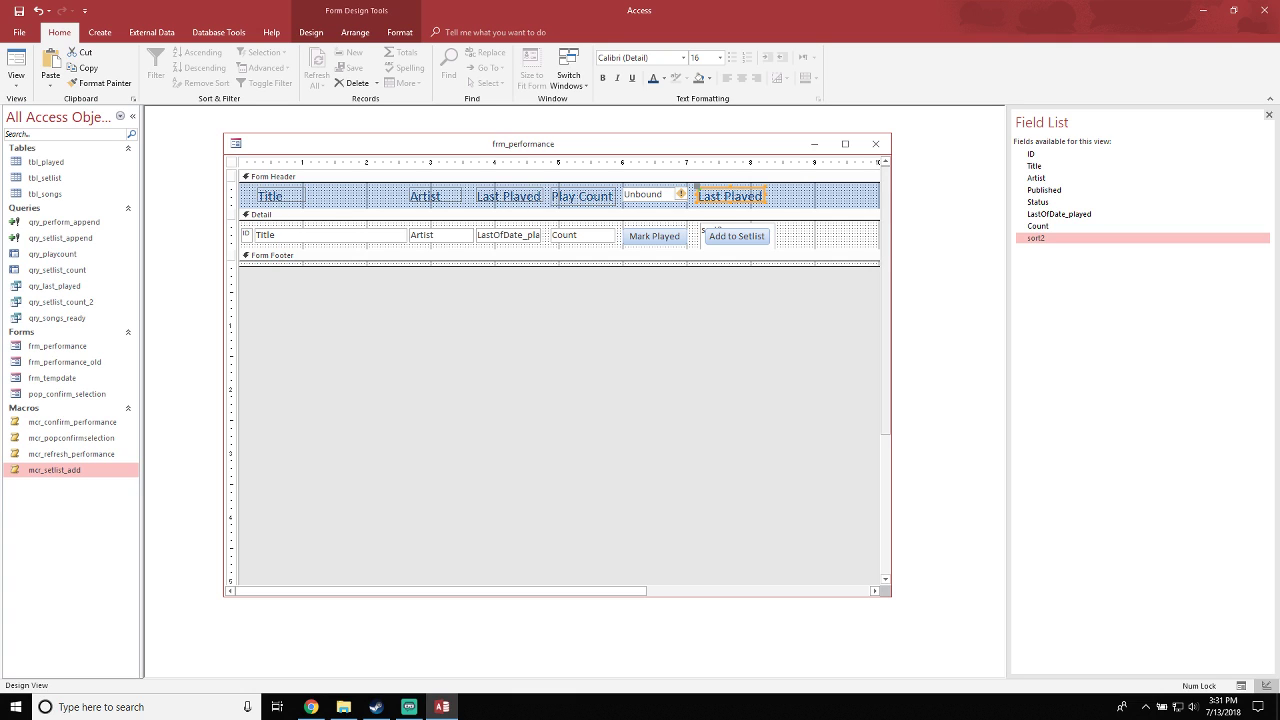
pyautogui.press('Right')
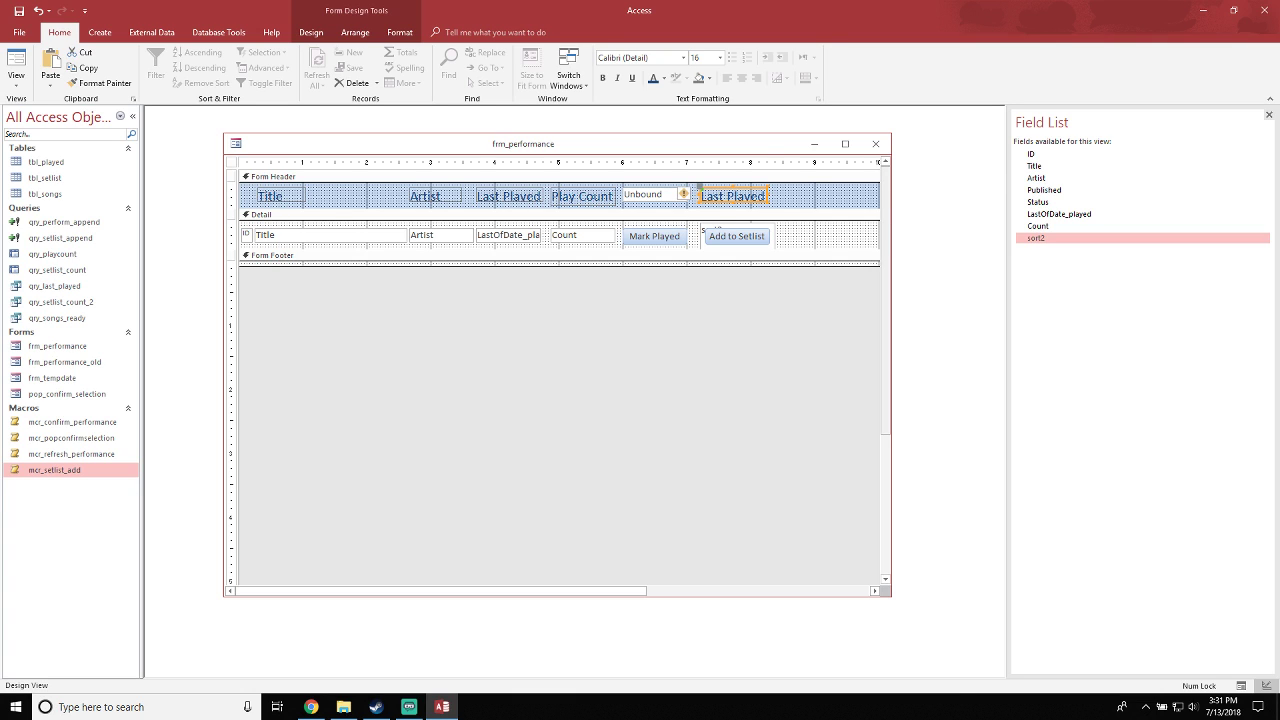
pyautogui.press('Delete')
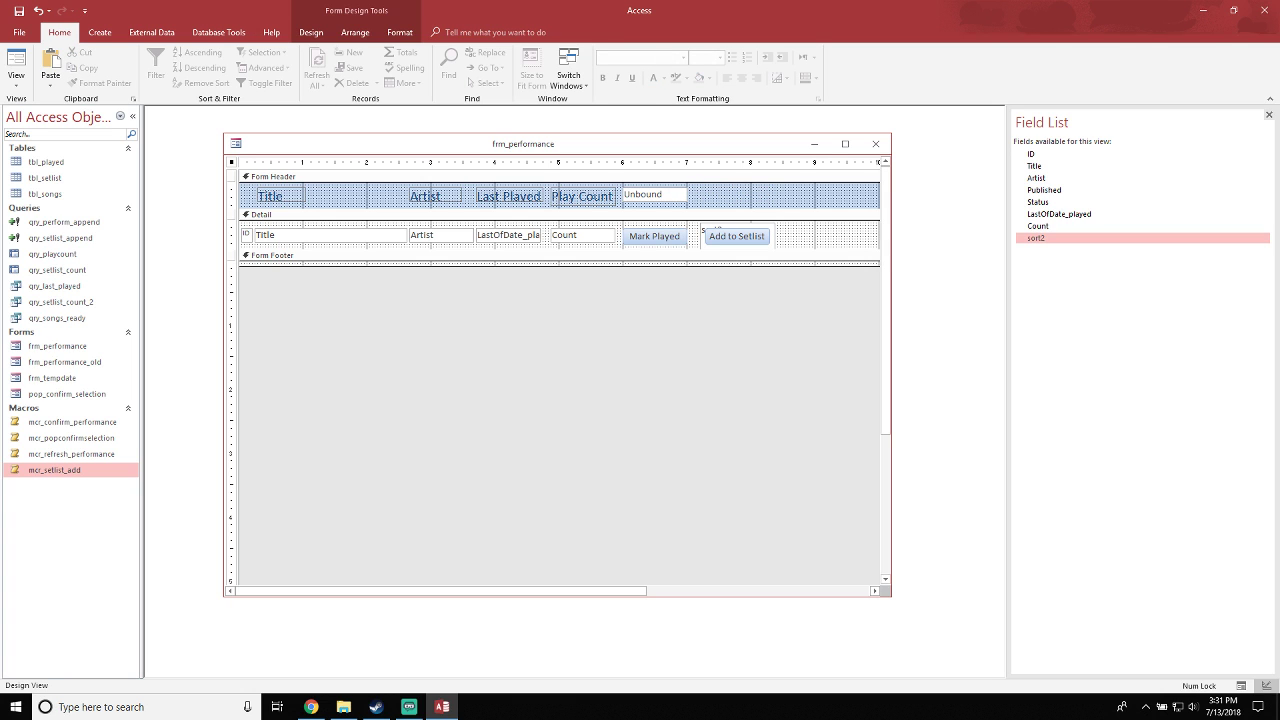
# Add a command button to the form header above the Add to Setlist button and nudge it slightly upward
pyautogui.click(311, 32)
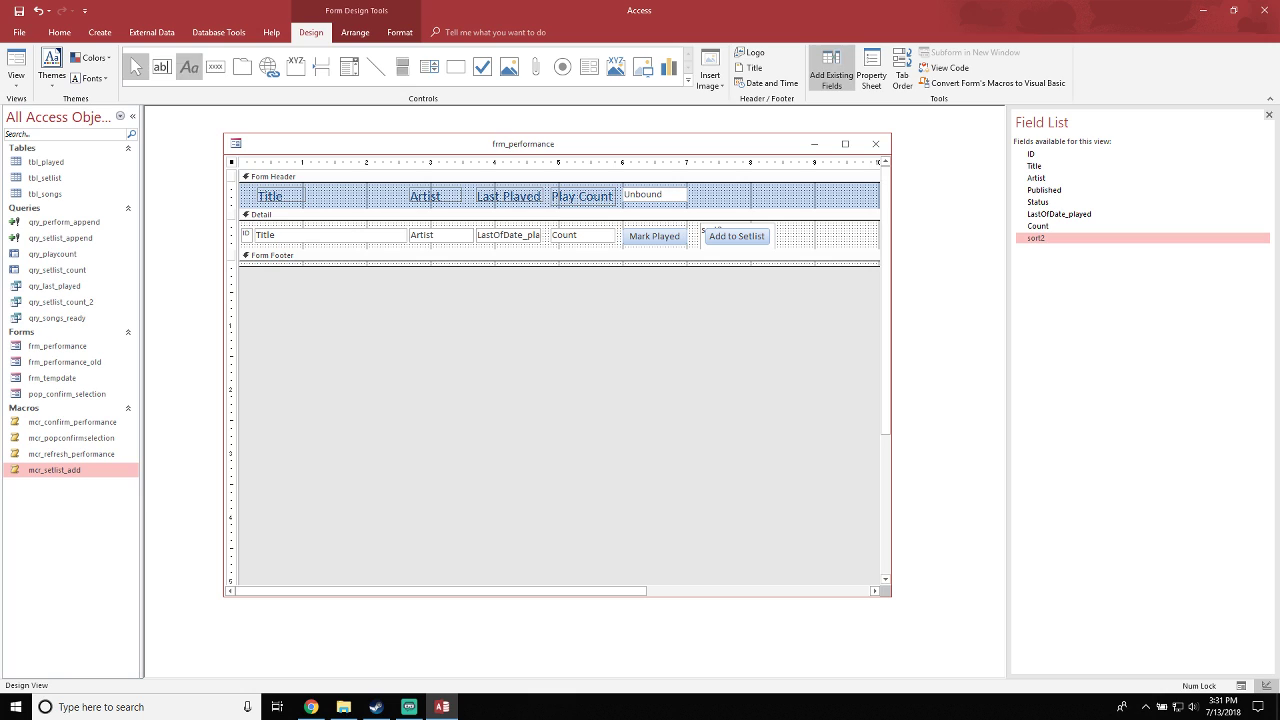
pyautogui.click(703, 190)
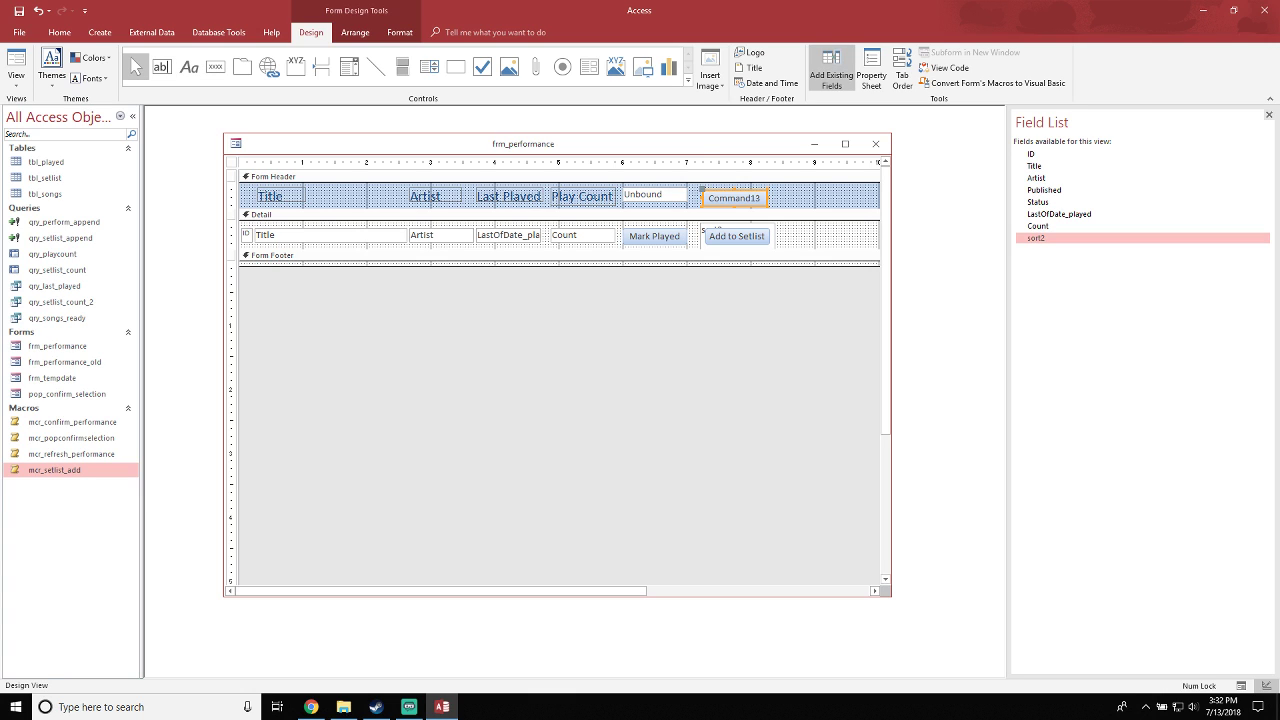
pyautogui.click(728, 198)
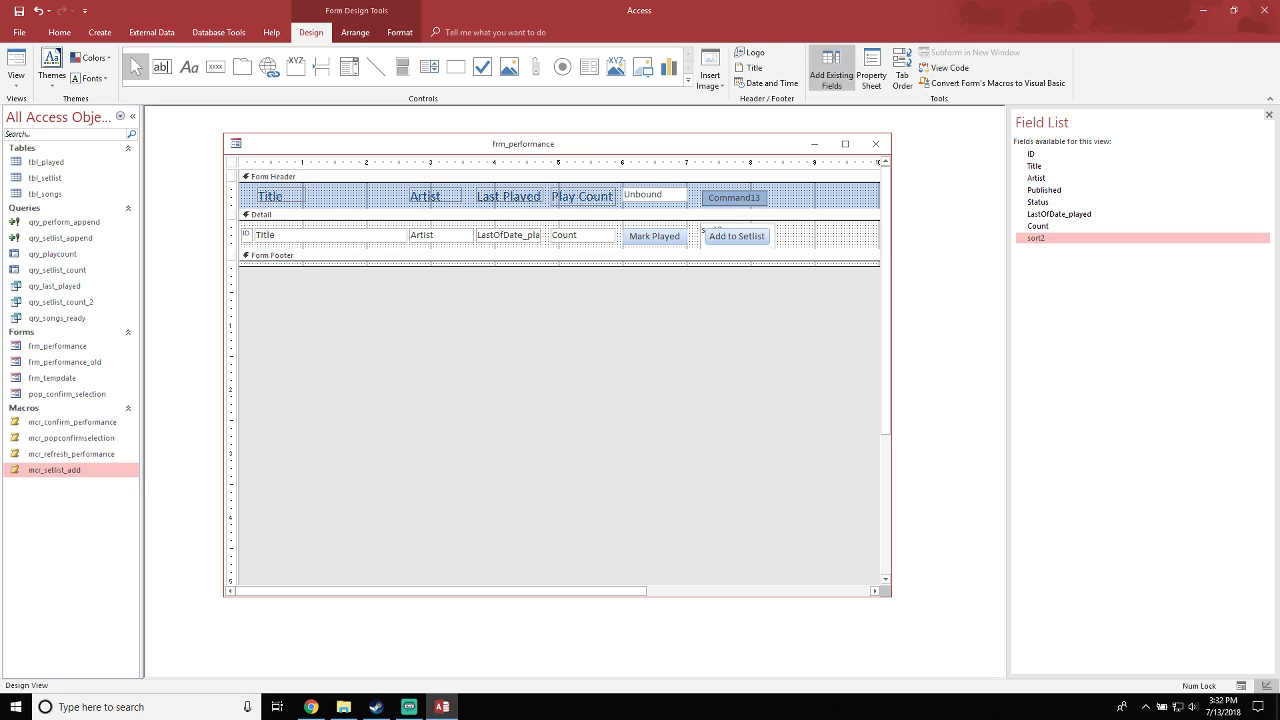
pyautogui.moveTo(728, 190); pyautogui.dragTo(728, 188)
pyautogui.click(808, 196)
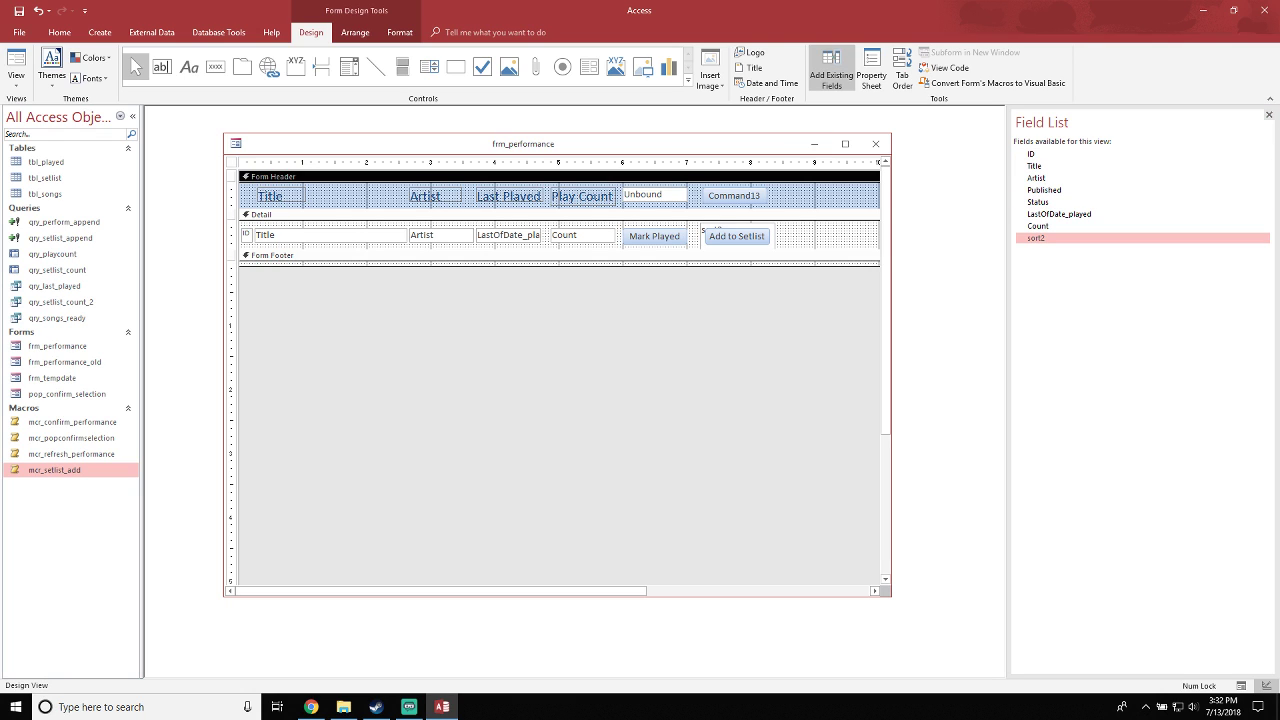
# Caption the new form header button Refresh Setlist and widen it slightly to 1.0417 inches
pyautogui.doubleClick(734, 196)
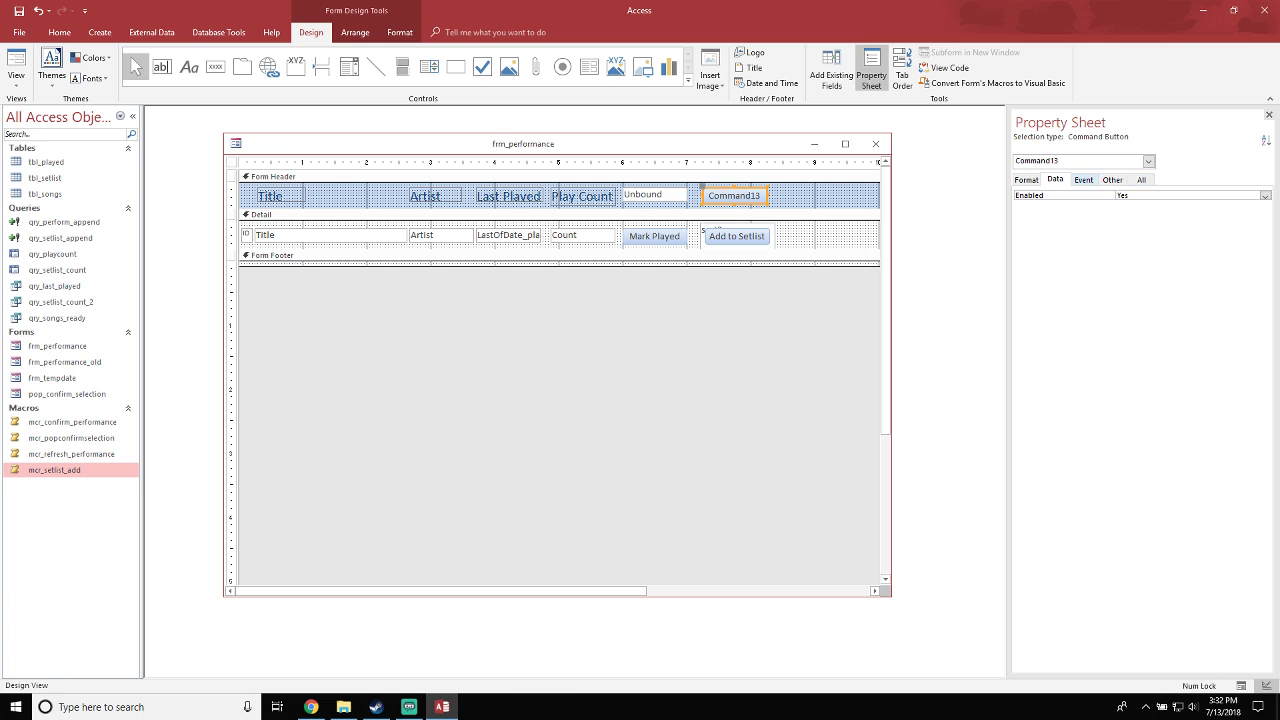
pyautogui.click(1026, 180)
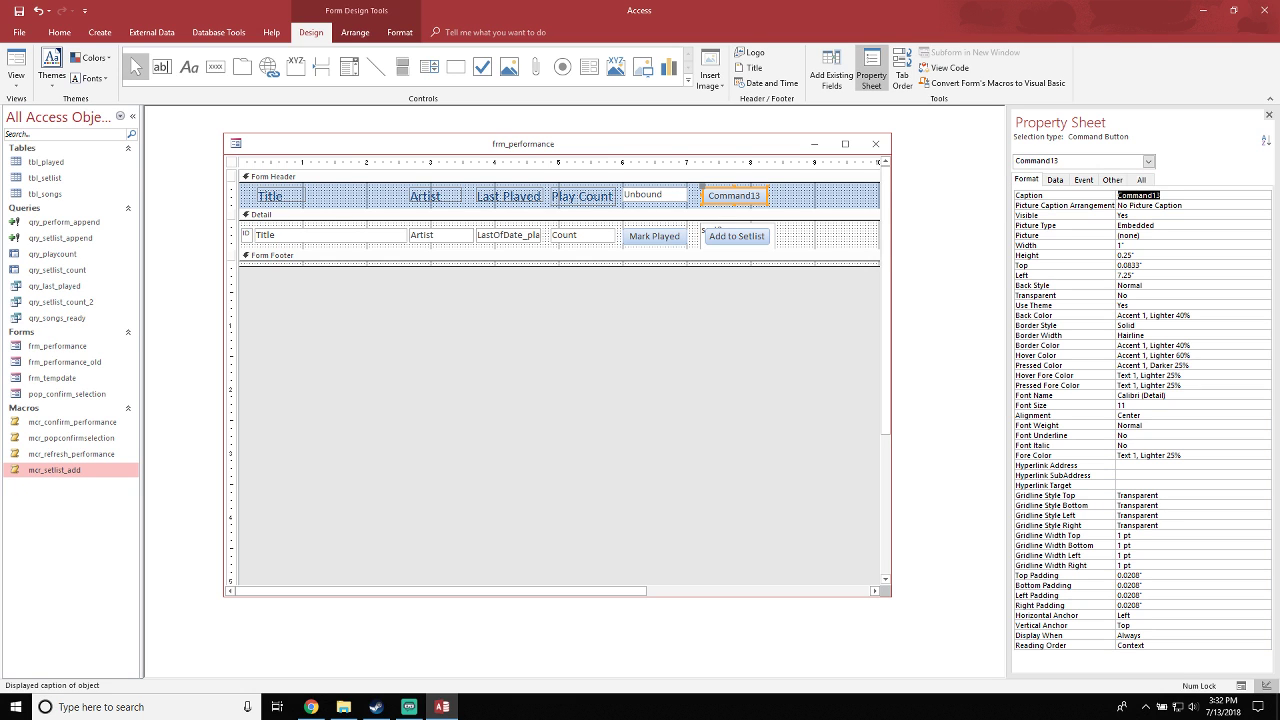
pyautogui.write('Refresh Setlist')
pyautogui.click(1140, 235)
pyautogui.click(820, 196)
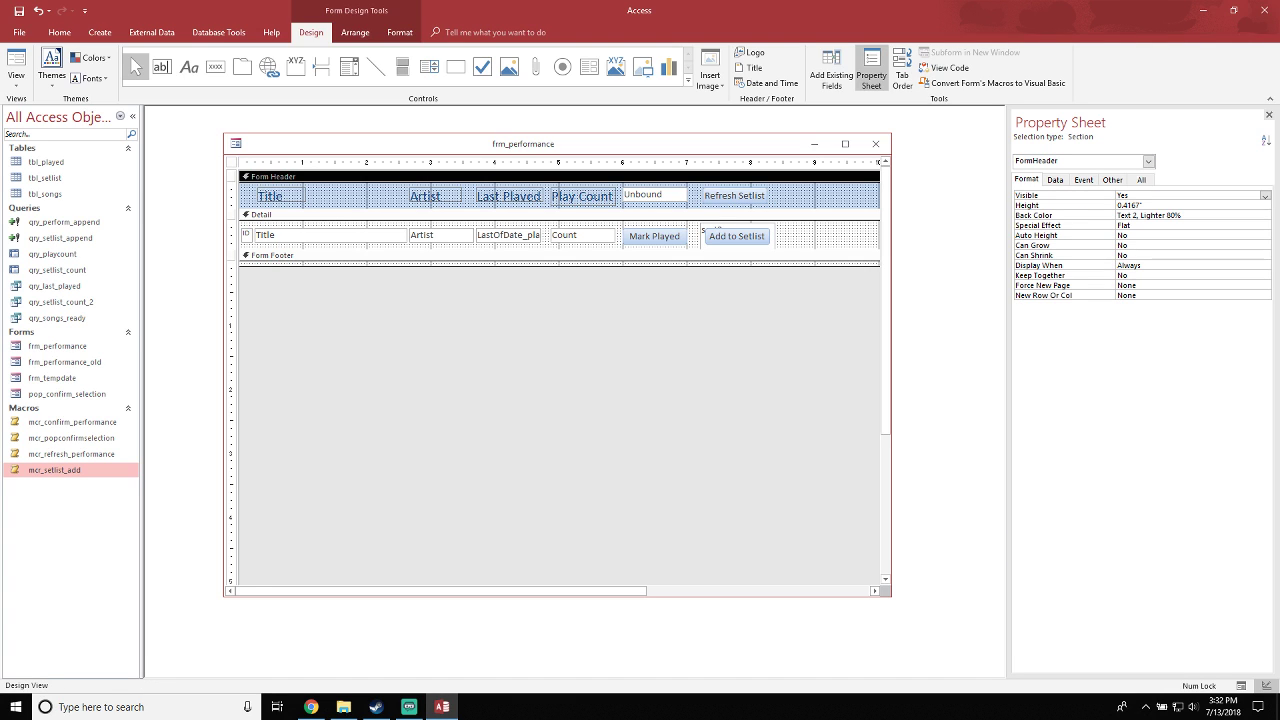
pyautogui.click(735, 196)
pyautogui.hotkey('shift', 'Right')
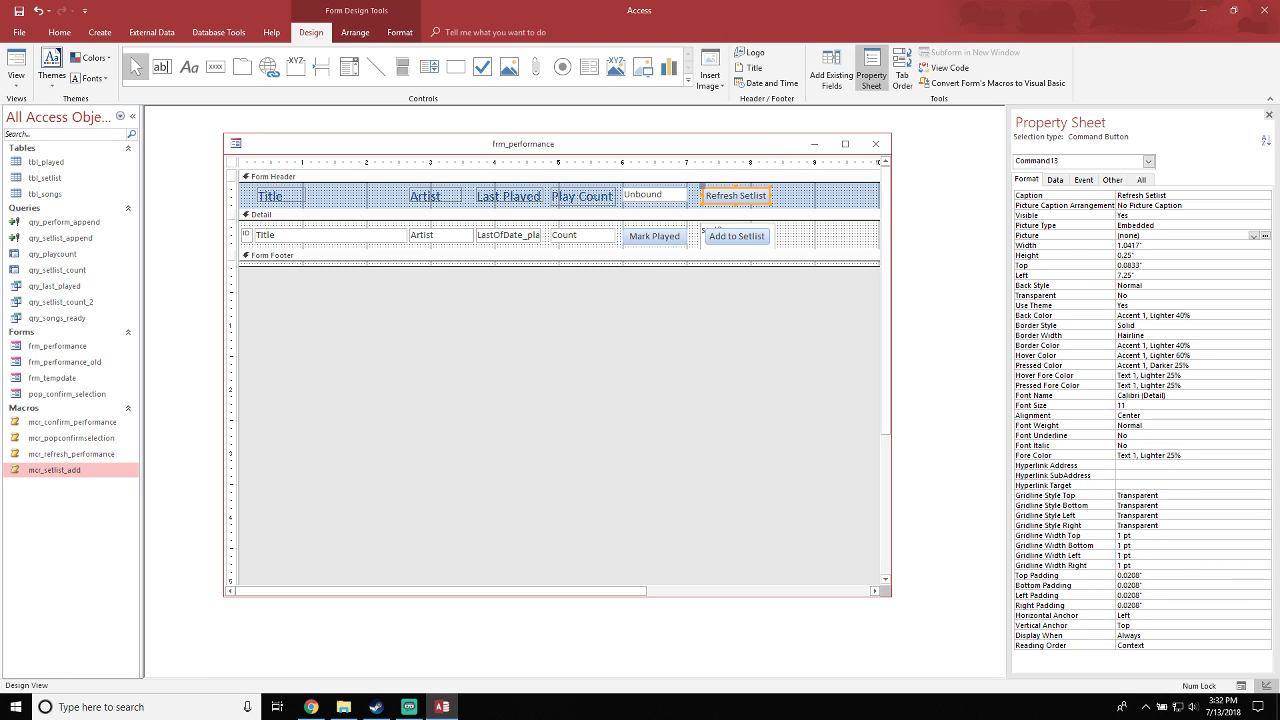
pyautogui.click(822, 197)
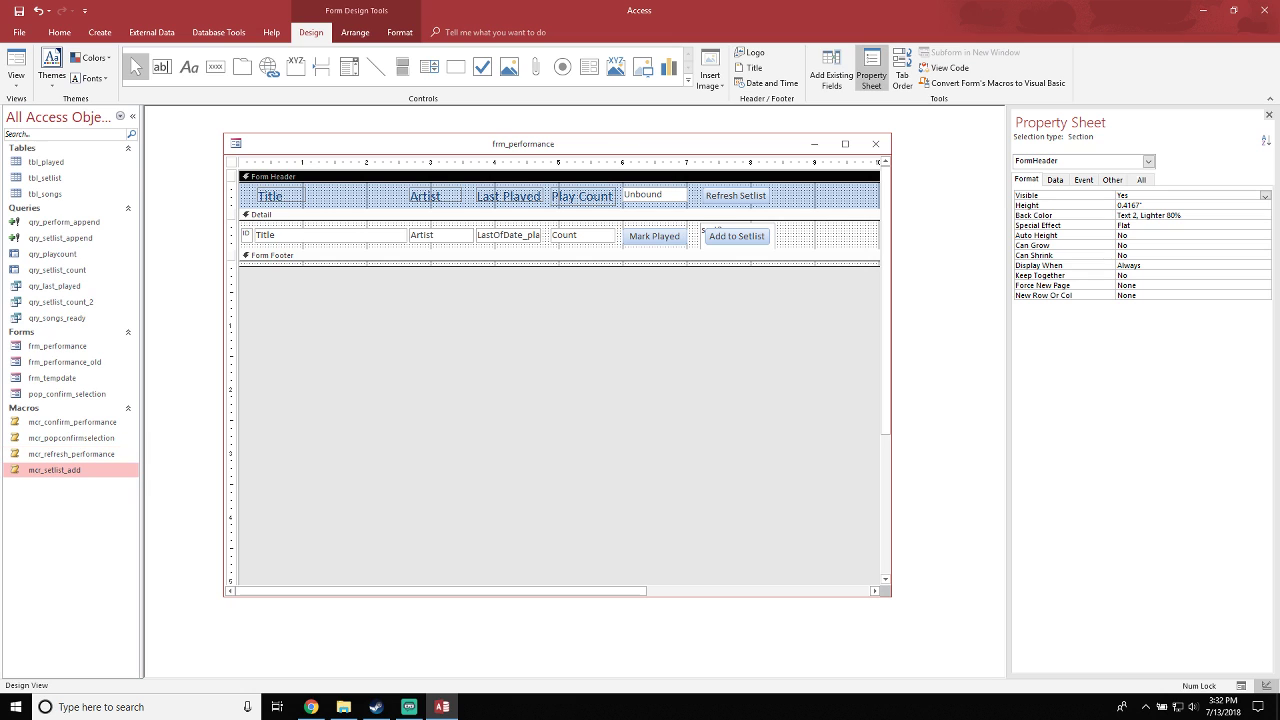
# Create a new macro, narrow its window and place it over the far side of the frm_performance form
pyautogui.rightClick(72, 522)
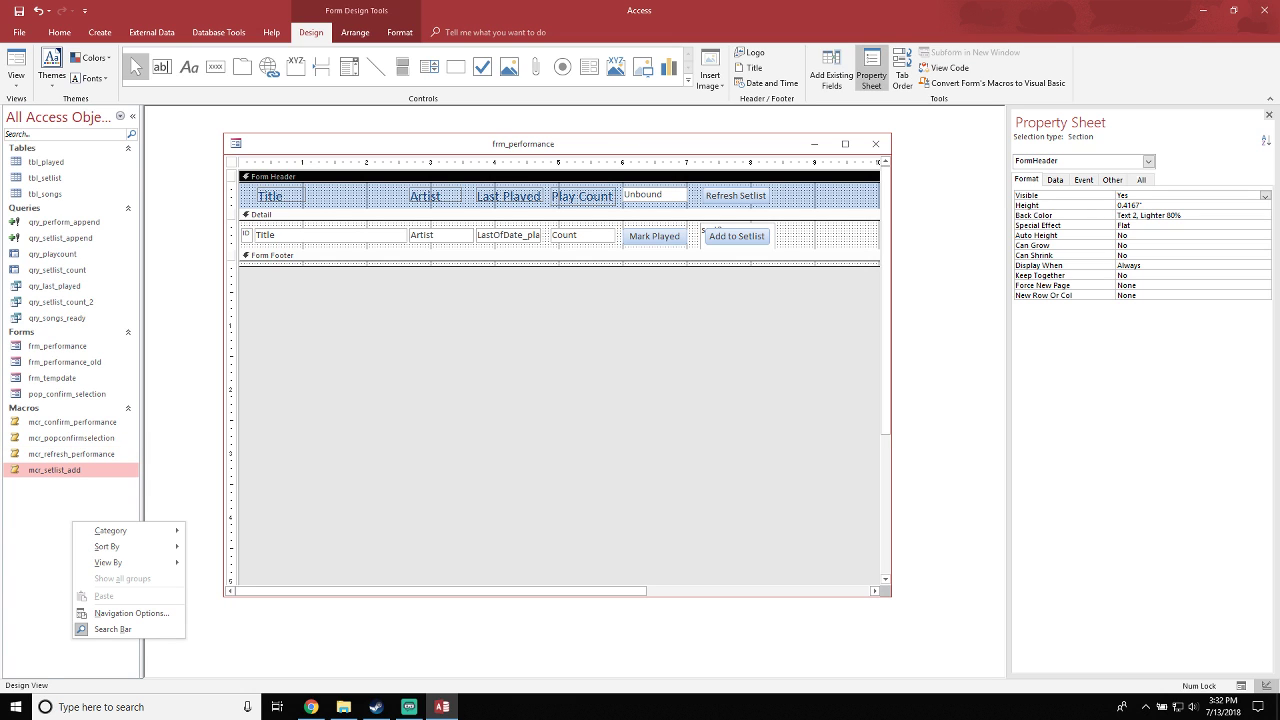
pyautogui.click(100, 32)
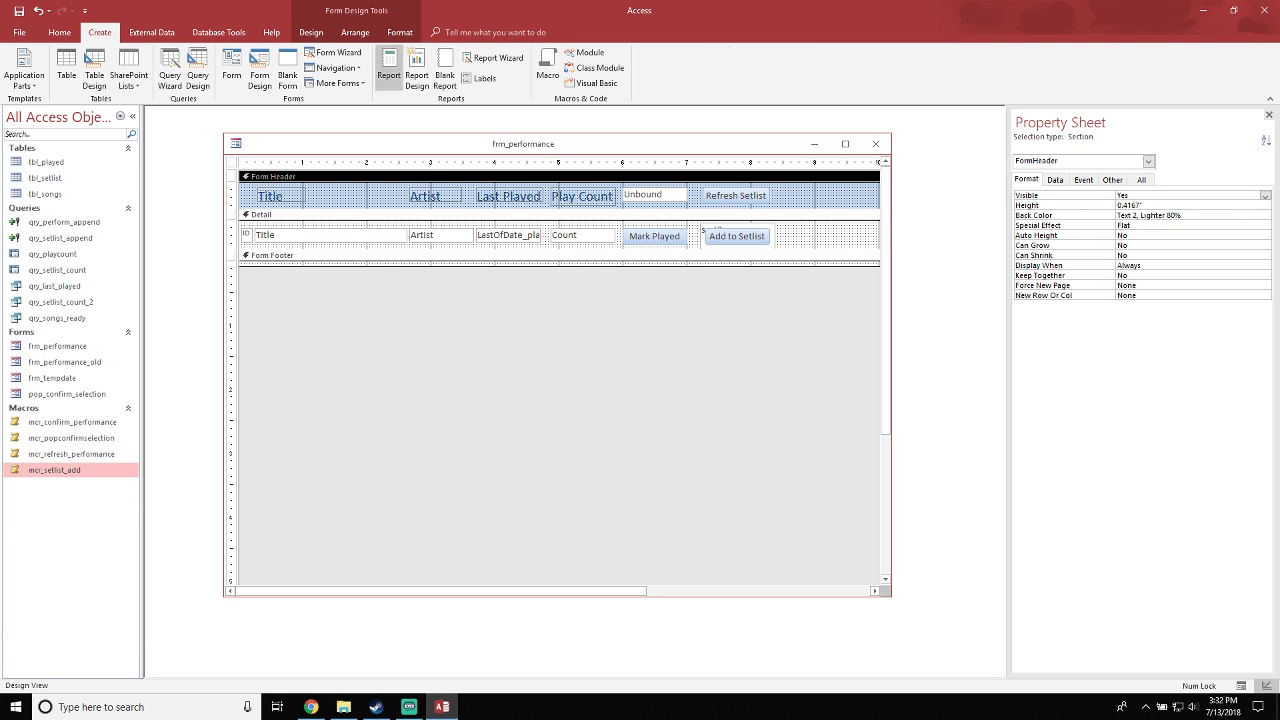
pyautogui.click(548, 68)
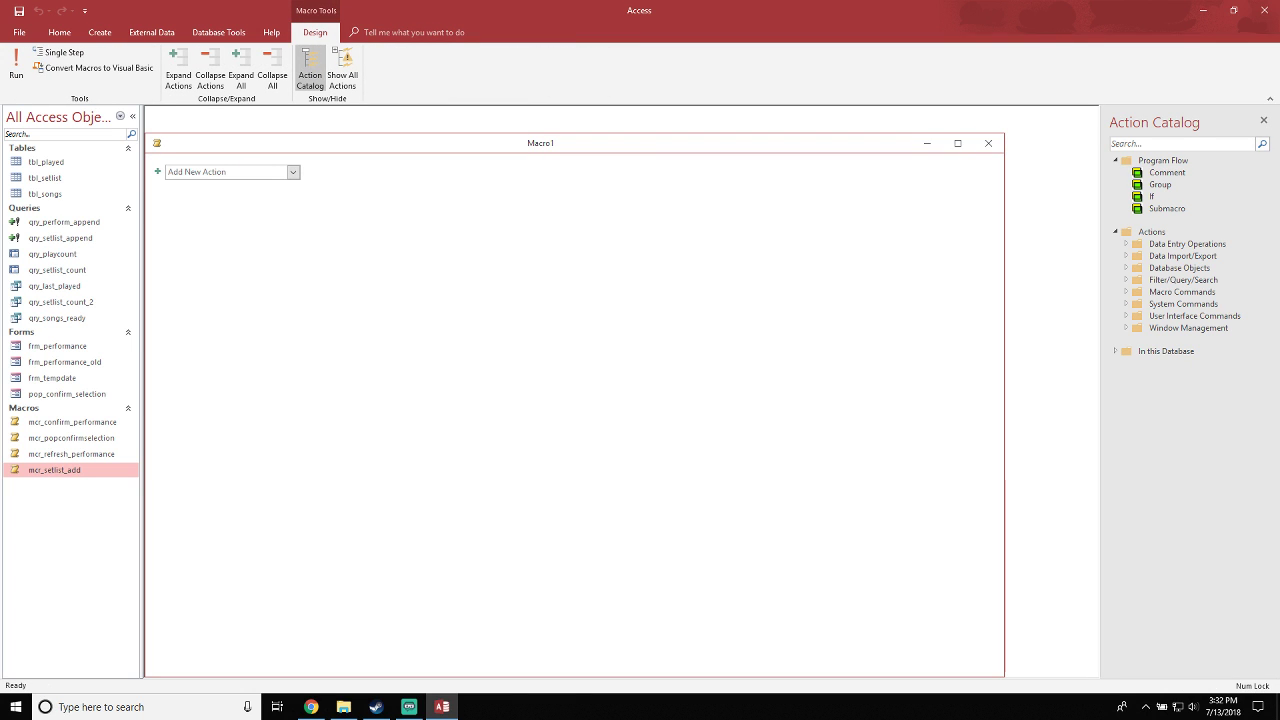
pyautogui.moveTo(1004, 260); pyautogui.dragTo(451, 260)
pyautogui.moveTo(320, 143); pyautogui.dragTo(844, 135)
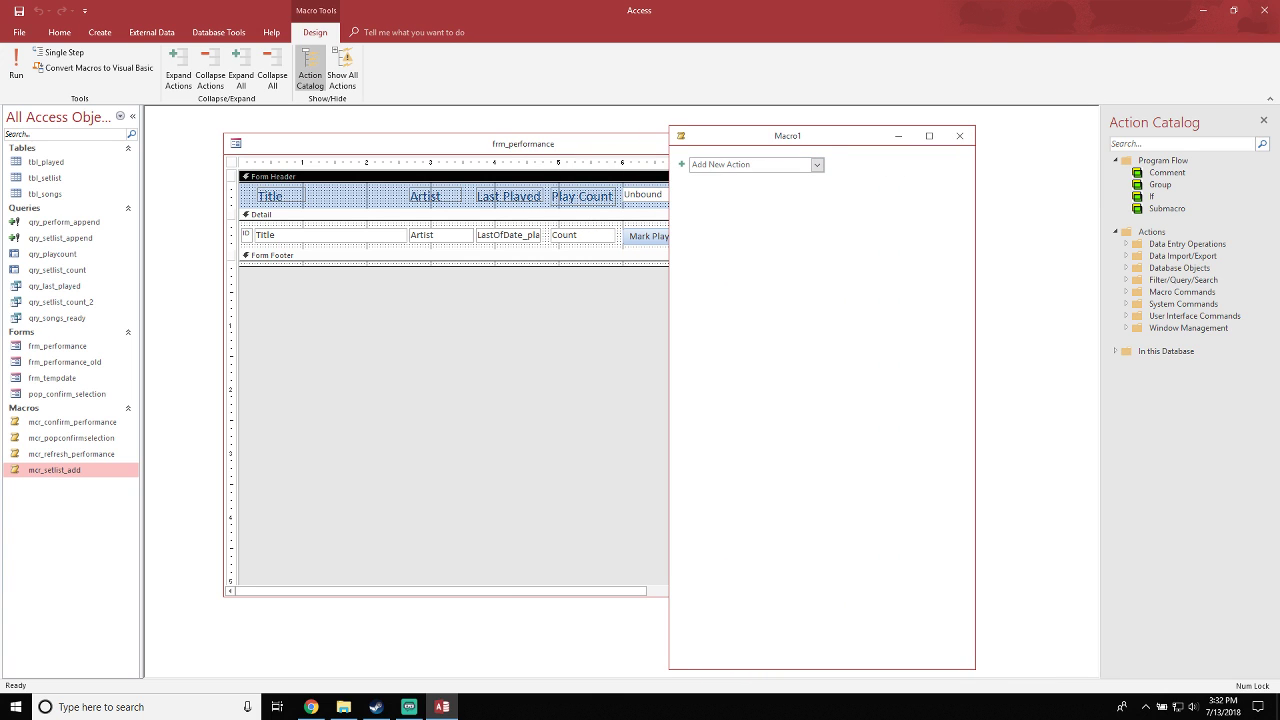
# Create a new query in Design View based on tbl_setlist and enlarge its design grid area
pyautogui.click(100, 32)
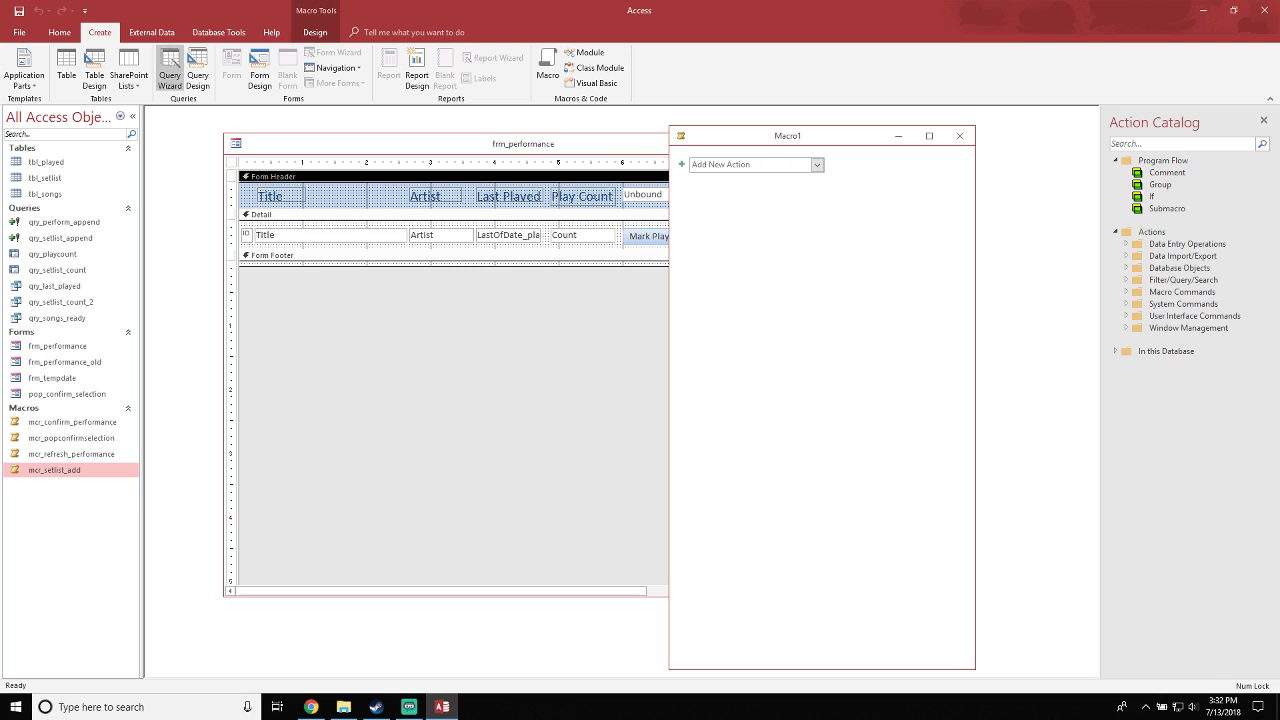
pyautogui.click(198, 72)
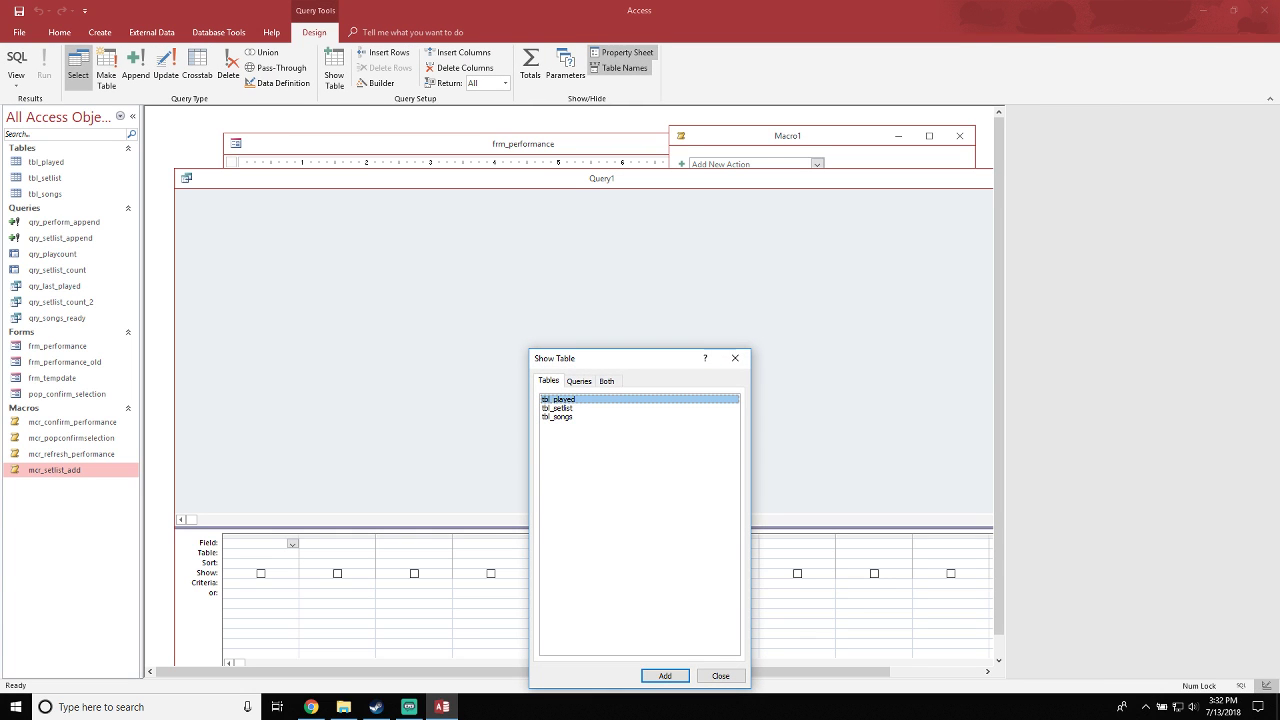
pyautogui.moveTo(598, 362); pyautogui.dragTo(606, 242)
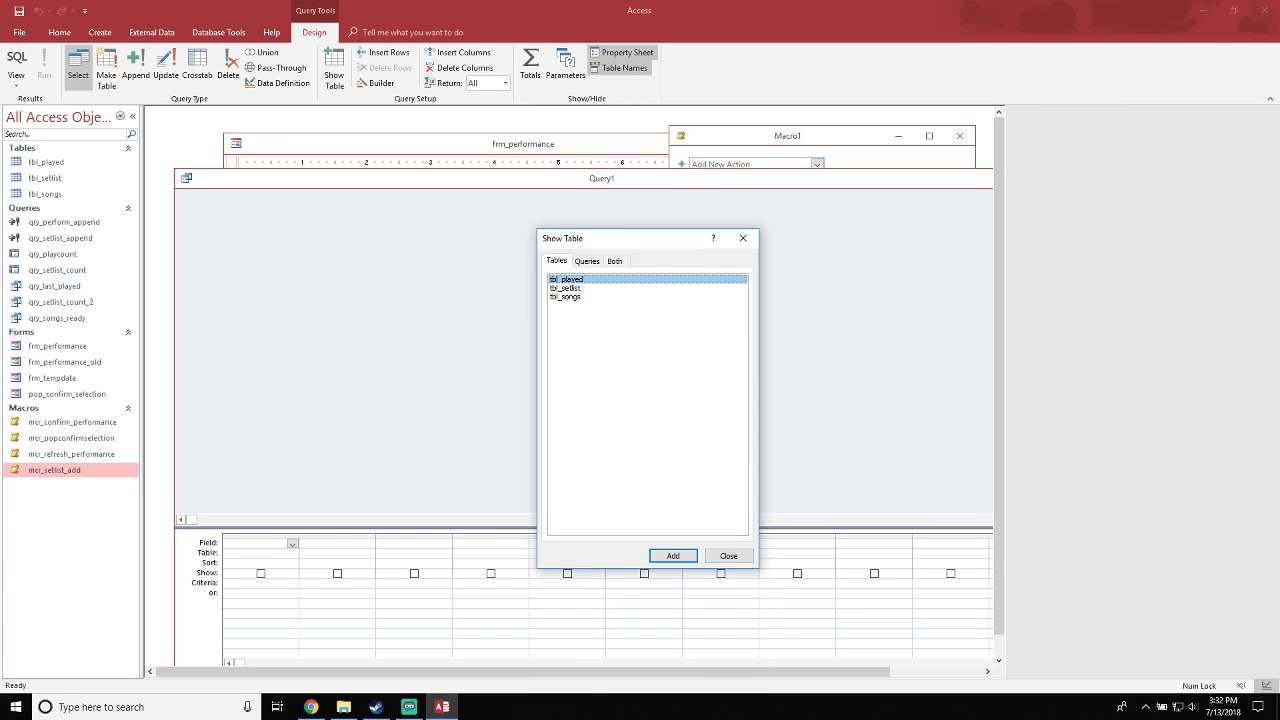
pyautogui.doubleClick(566, 288)
pyautogui.click(729, 556)
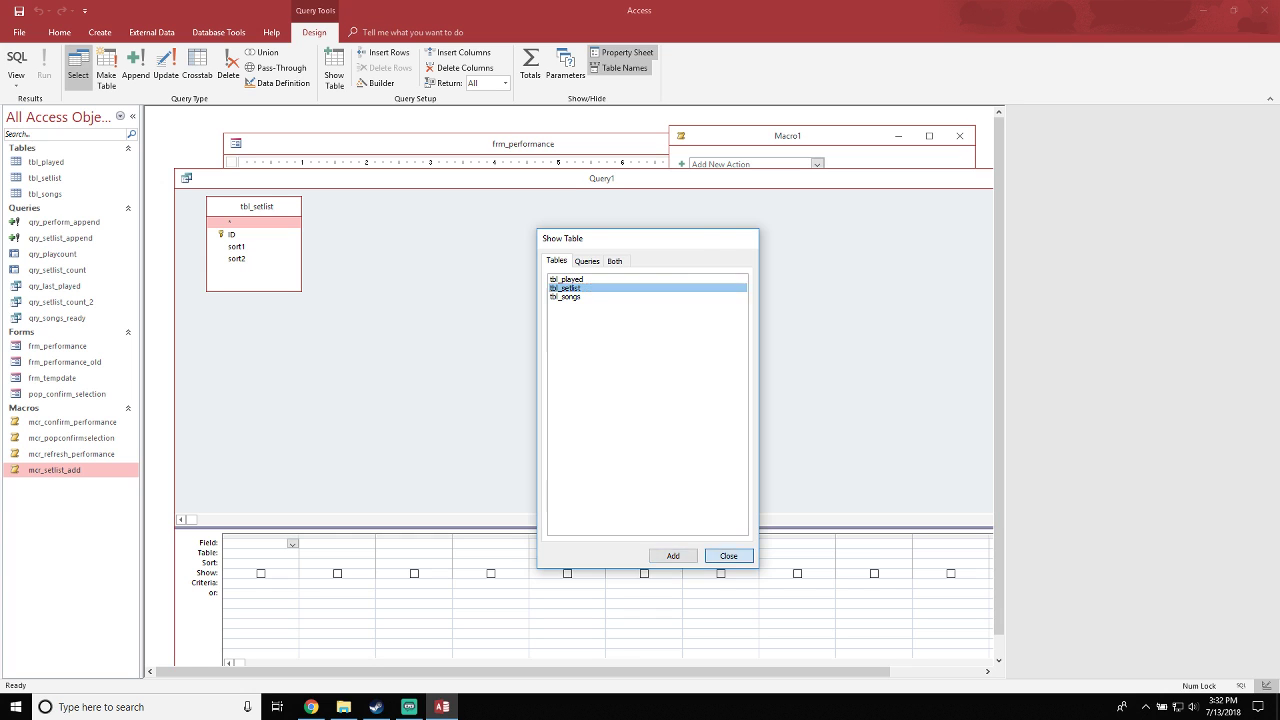
pyautogui.moveTo(636, 527); pyautogui.dragTo(636, 427)
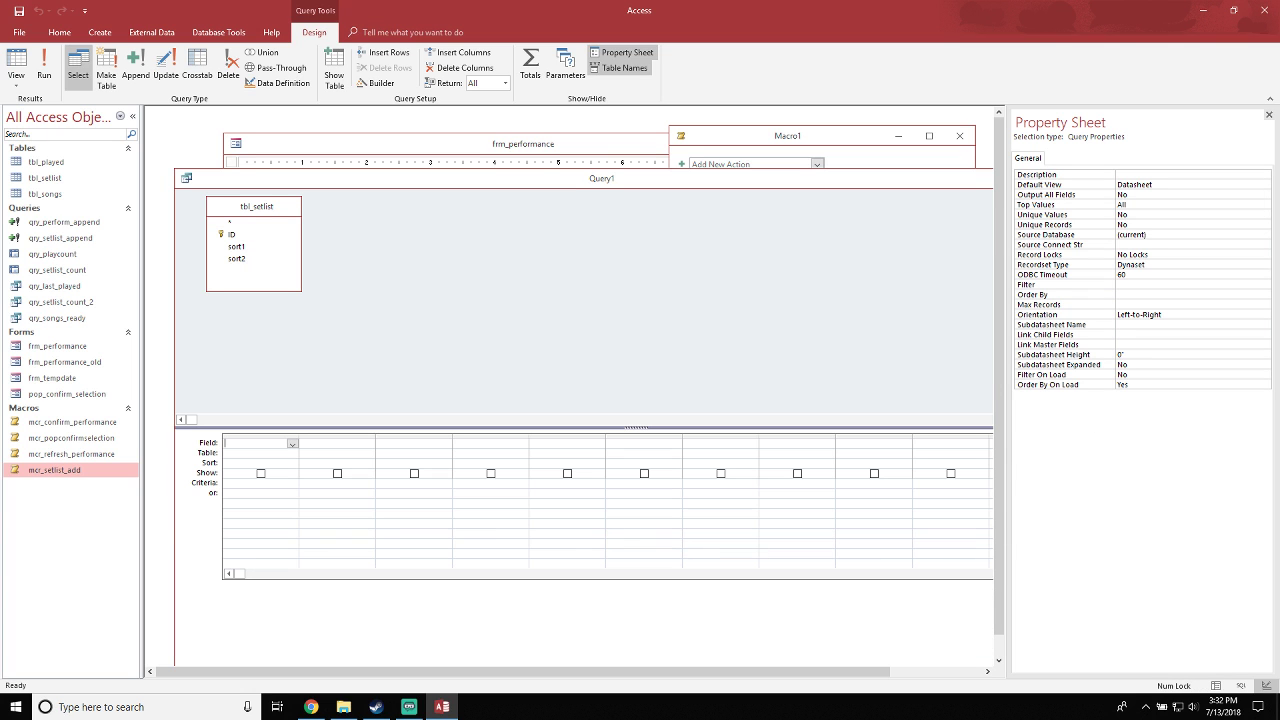
# Change the query to a Delete query and add the ID, sort1 and sort2 fields to its grid
pyautogui.click(237, 247)
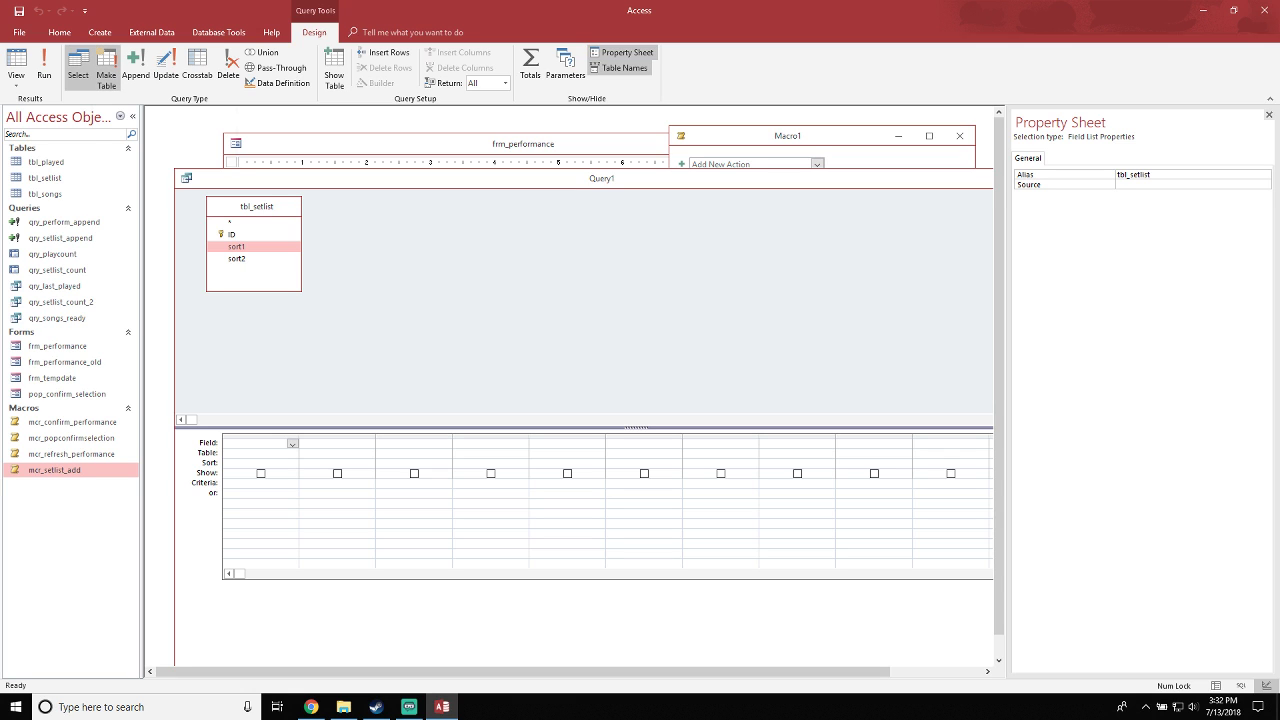
pyautogui.click(229, 68)
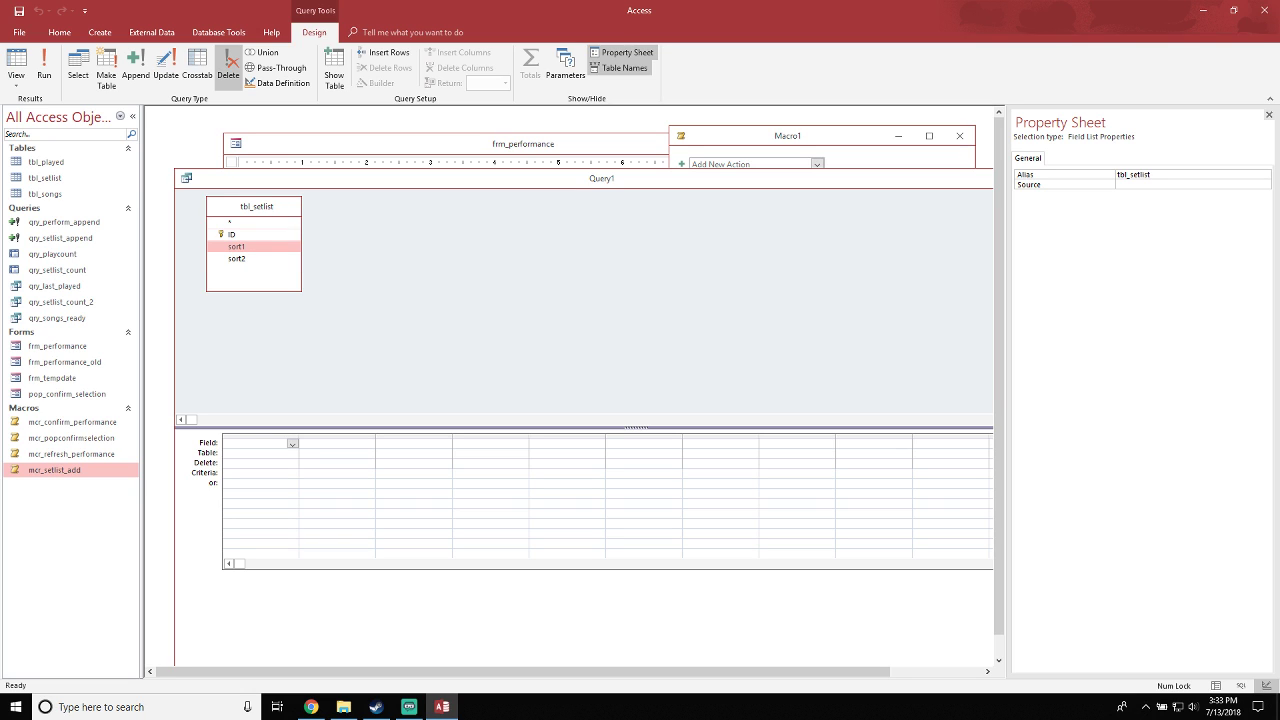
pyautogui.click(232, 234)
pyautogui.keyDown('shift'); pyautogui.click(237, 258); pyautogui.keyUp('shift')
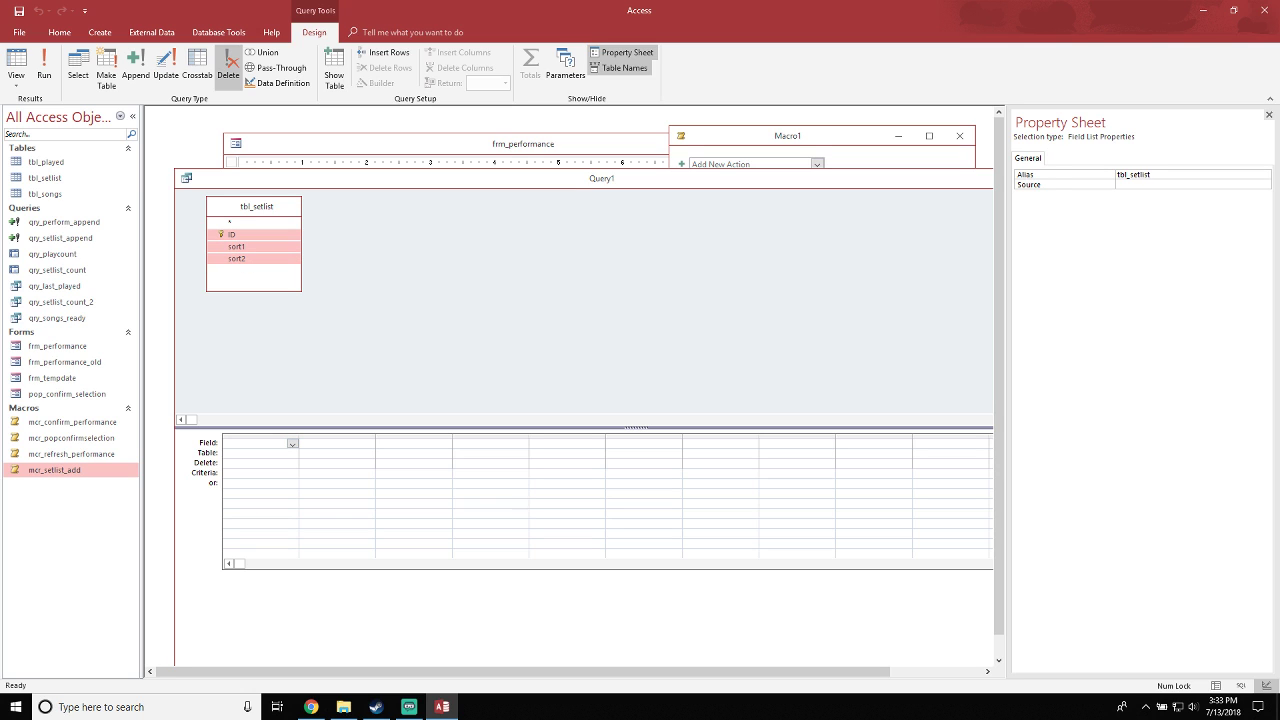
pyautogui.moveTo(237, 246); pyautogui.dragTo(260, 442)
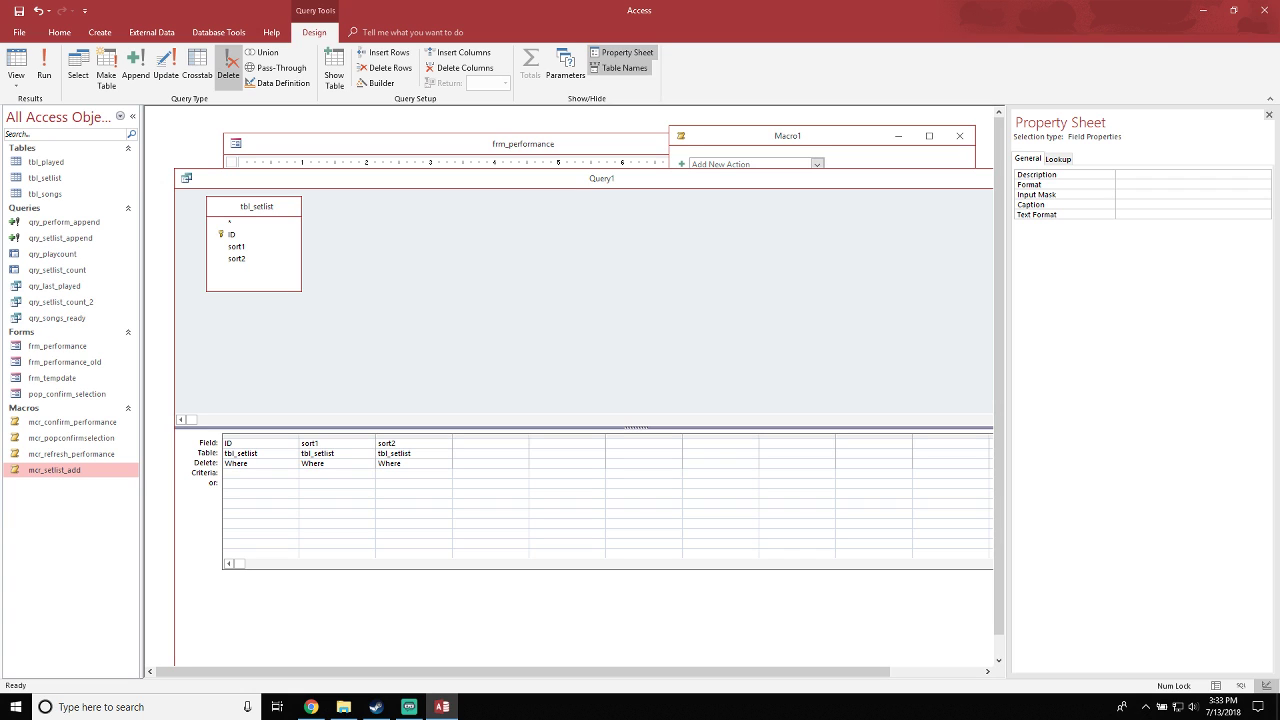
# Set the sort2 criteria to "sort", then shrink the query window and reposition it over the form
pyautogui.write('sort')
pyautogui.press('Tab')
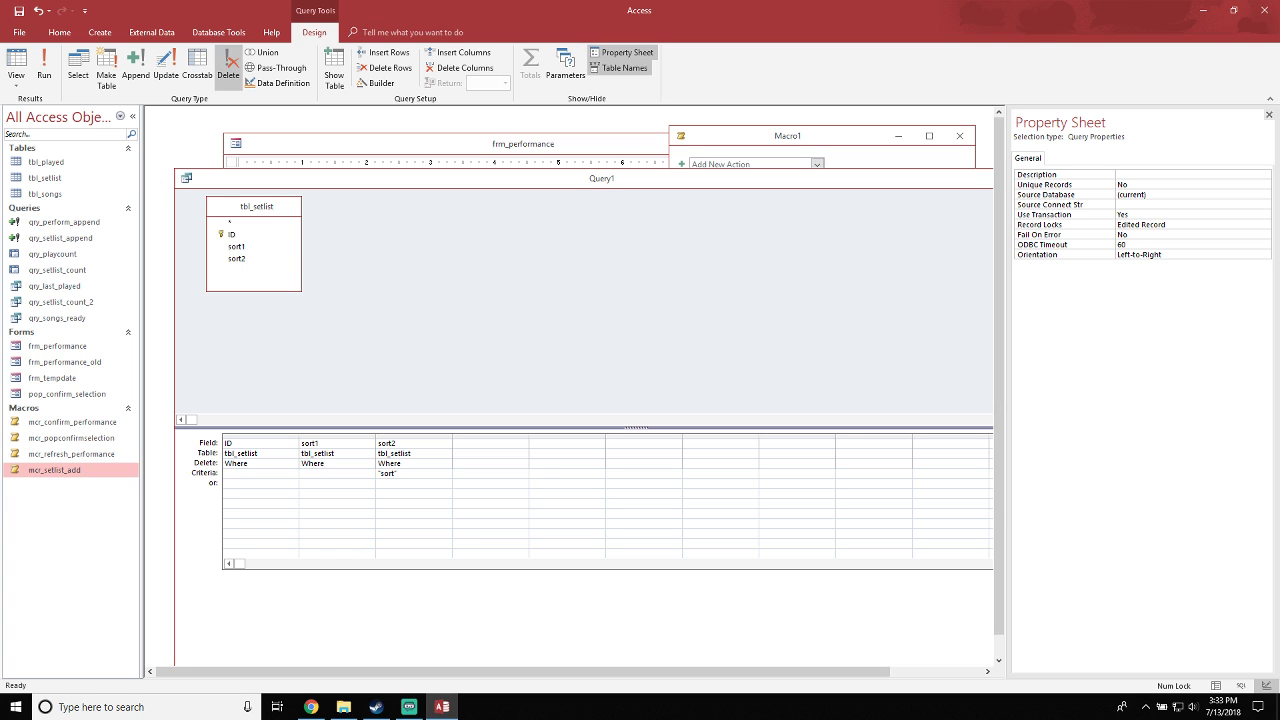
pyautogui.moveTo(602, 178); pyautogui.dragTo(594, 169)
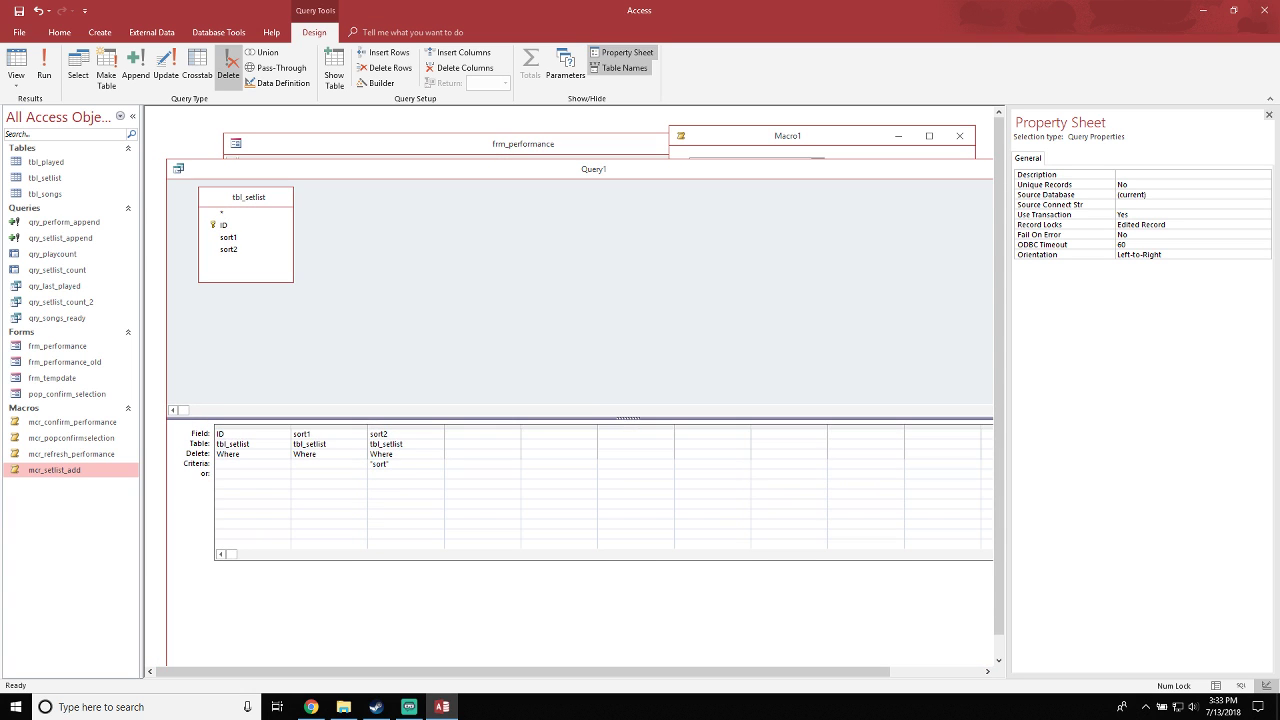
pyautogui.moveTo(167, 159); pyautogui.dragTo(592, 178)
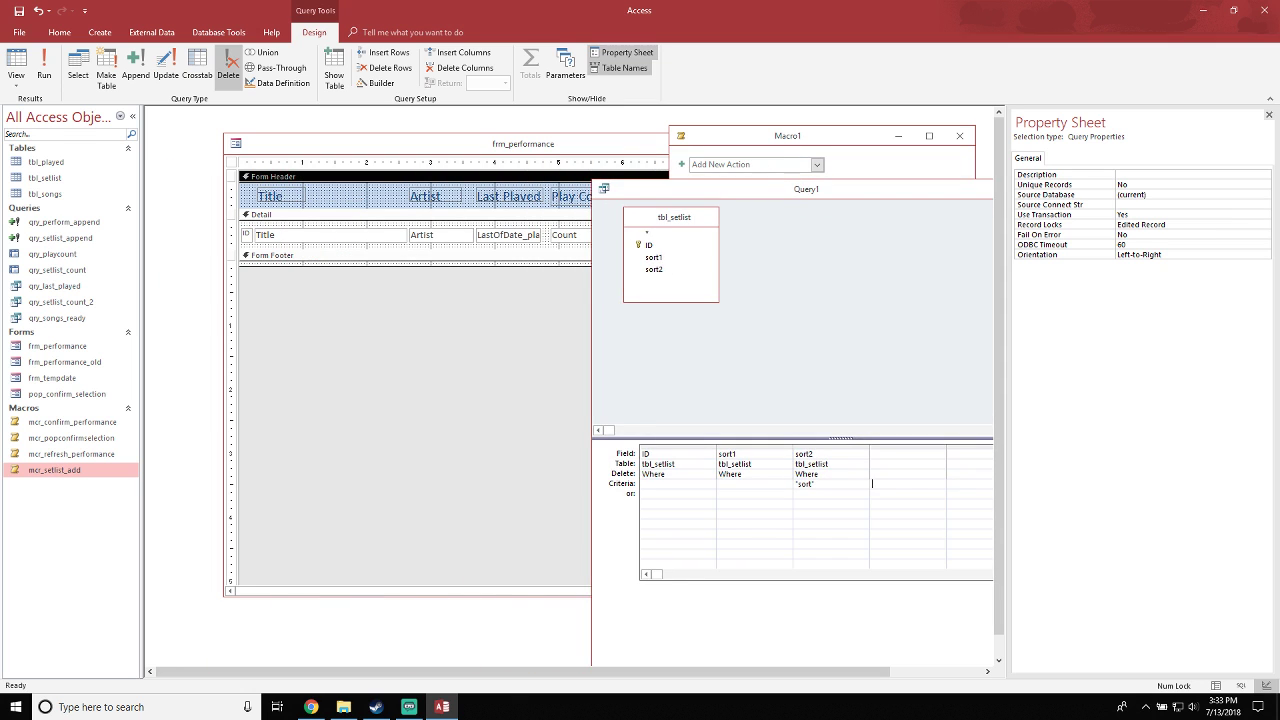
pyautogui.moveTo(680, 188); pyautogui.dragTo(353, 157)
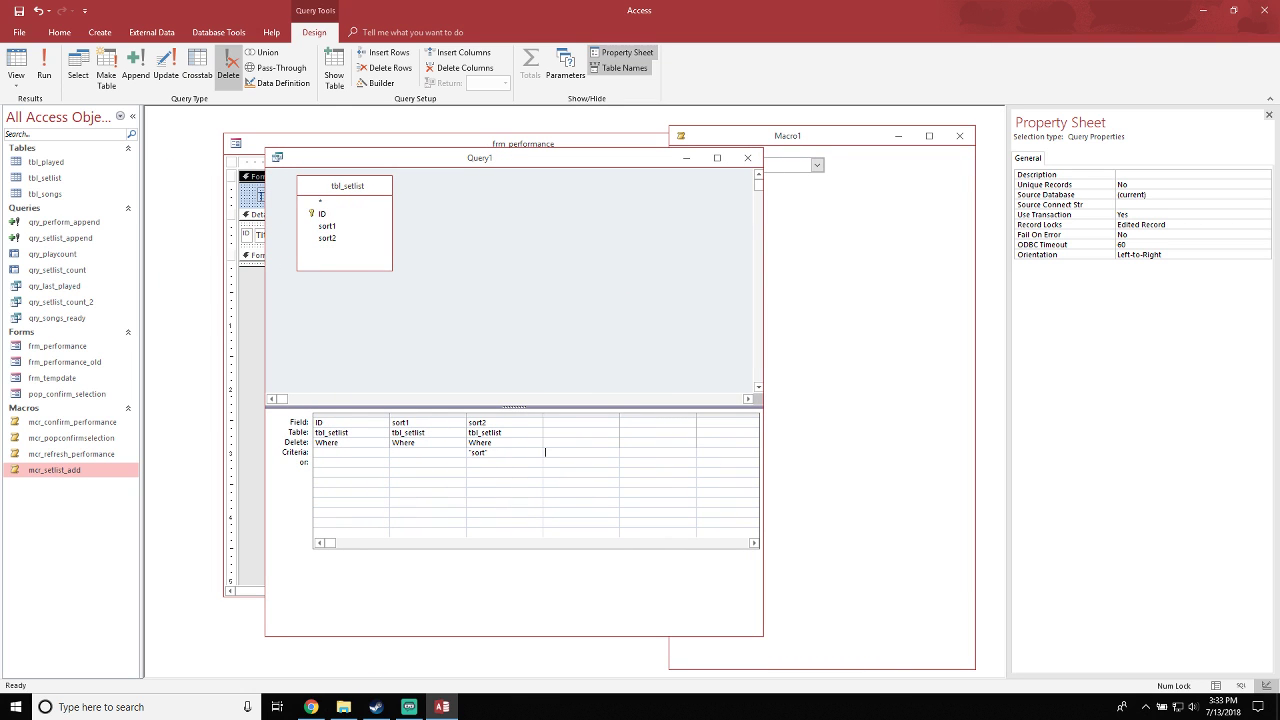
pyautogui.click(500, 290)
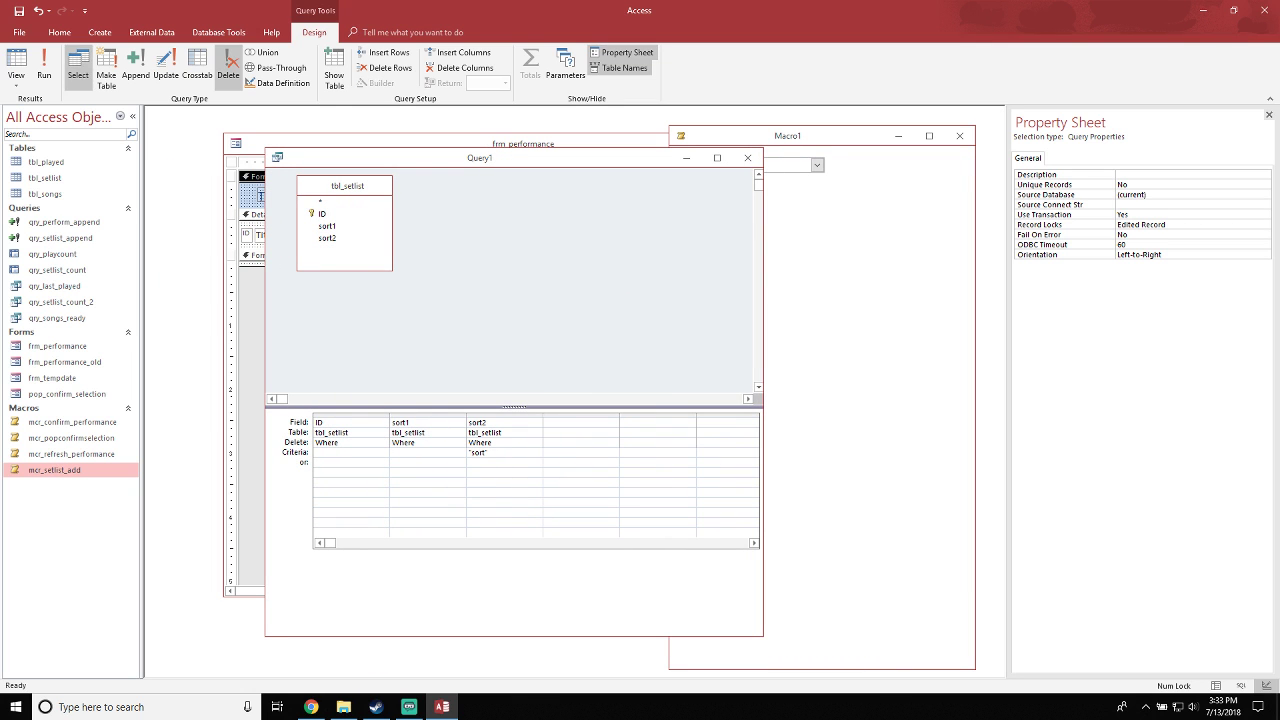
# Save the delete query as qry_setlist_clear and close it
pyautogui.click(18, 11)
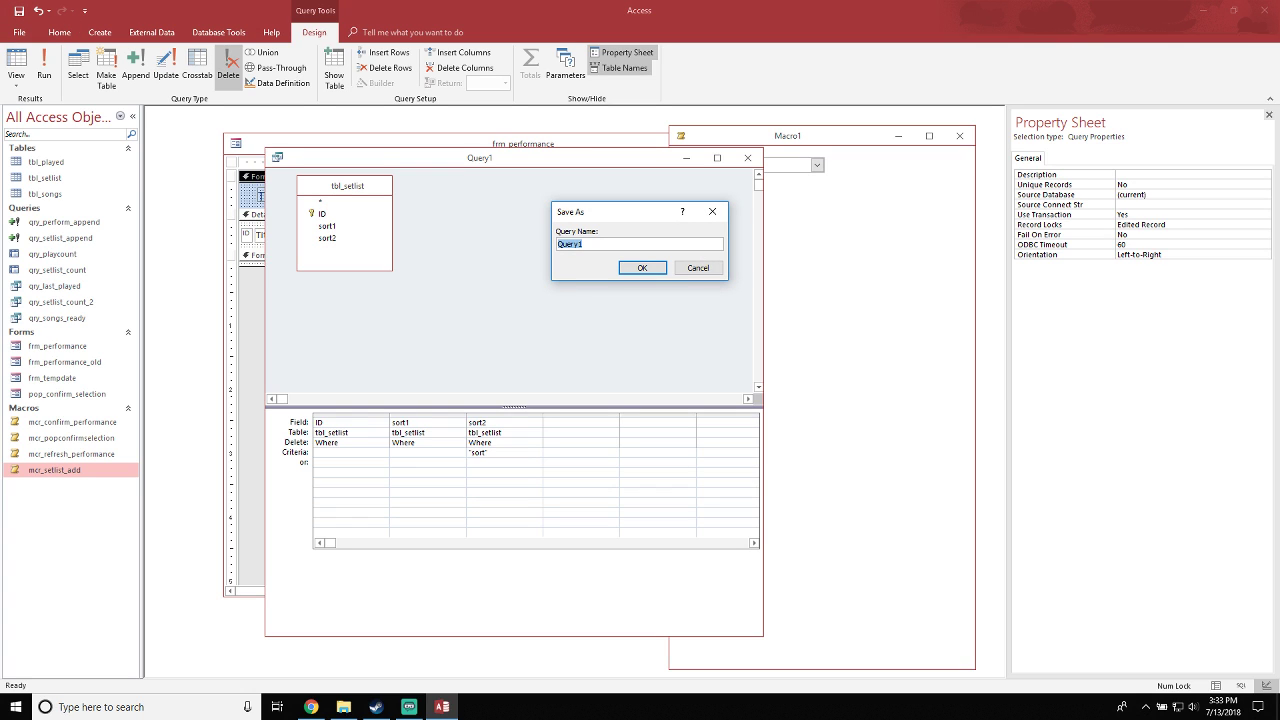
pyautogui.write('qry_setlist_clear')
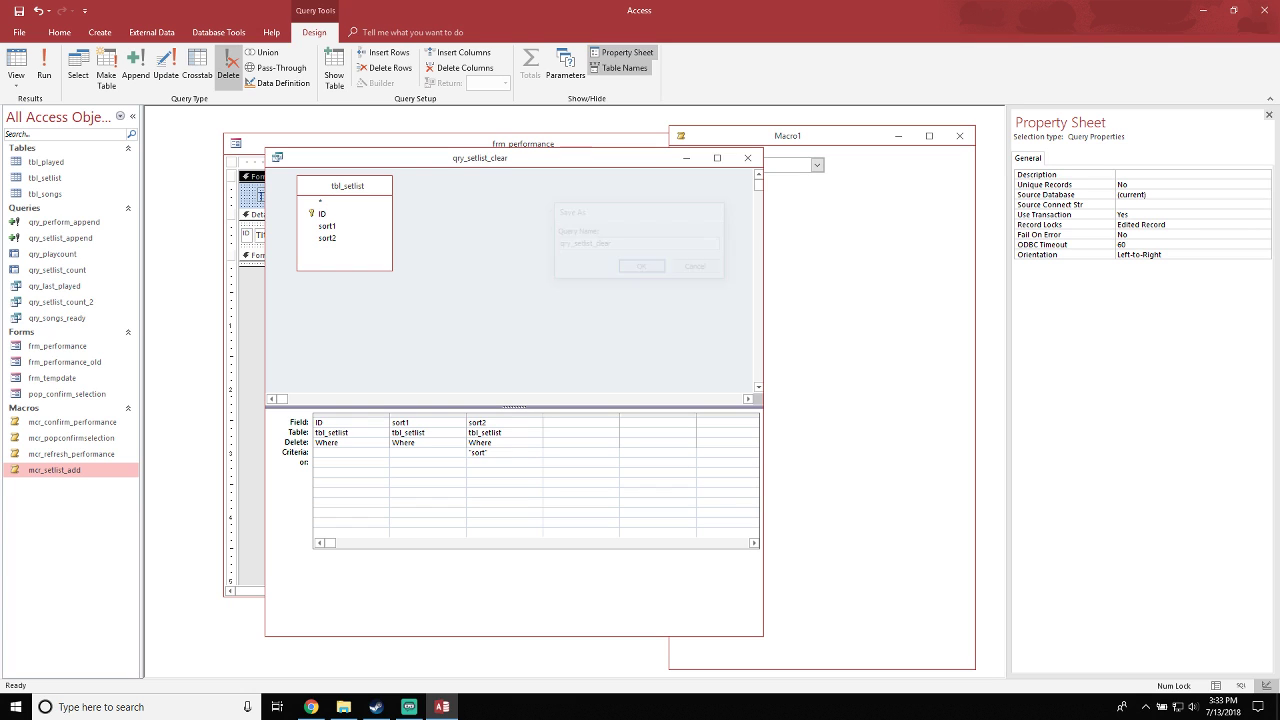
pyautogui.press('Return')
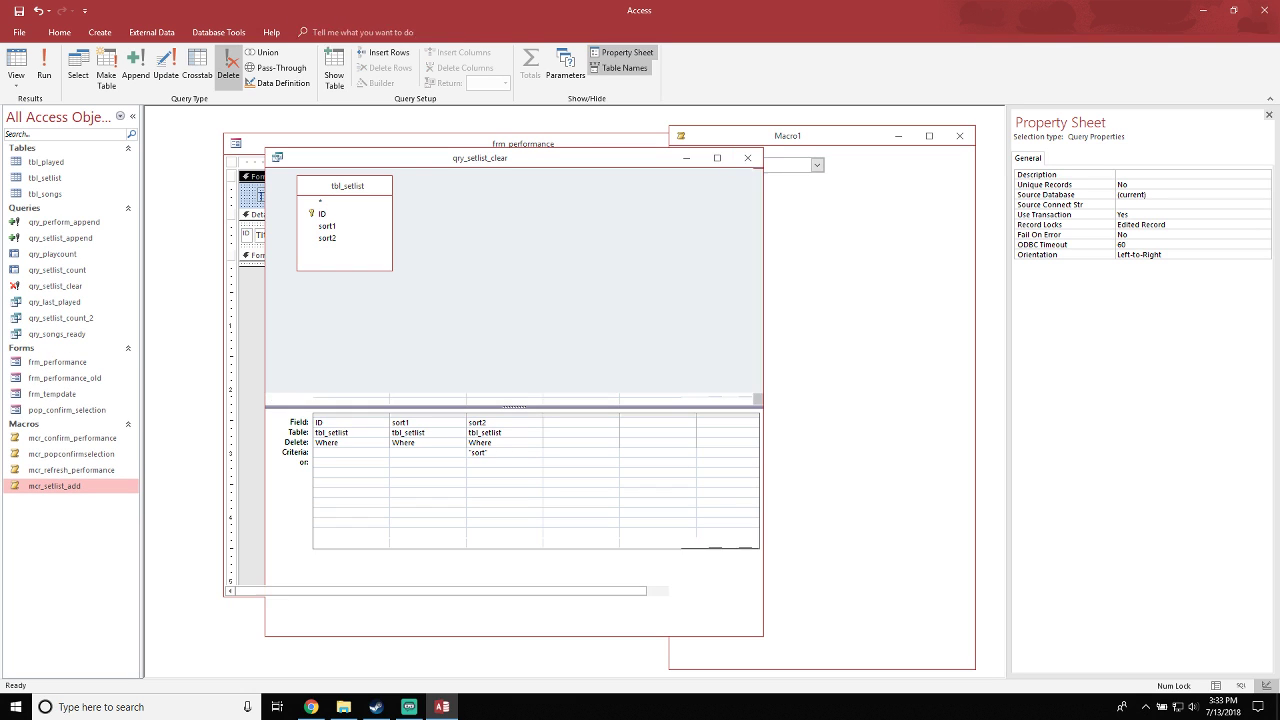
pyautogui.click(747, 158)
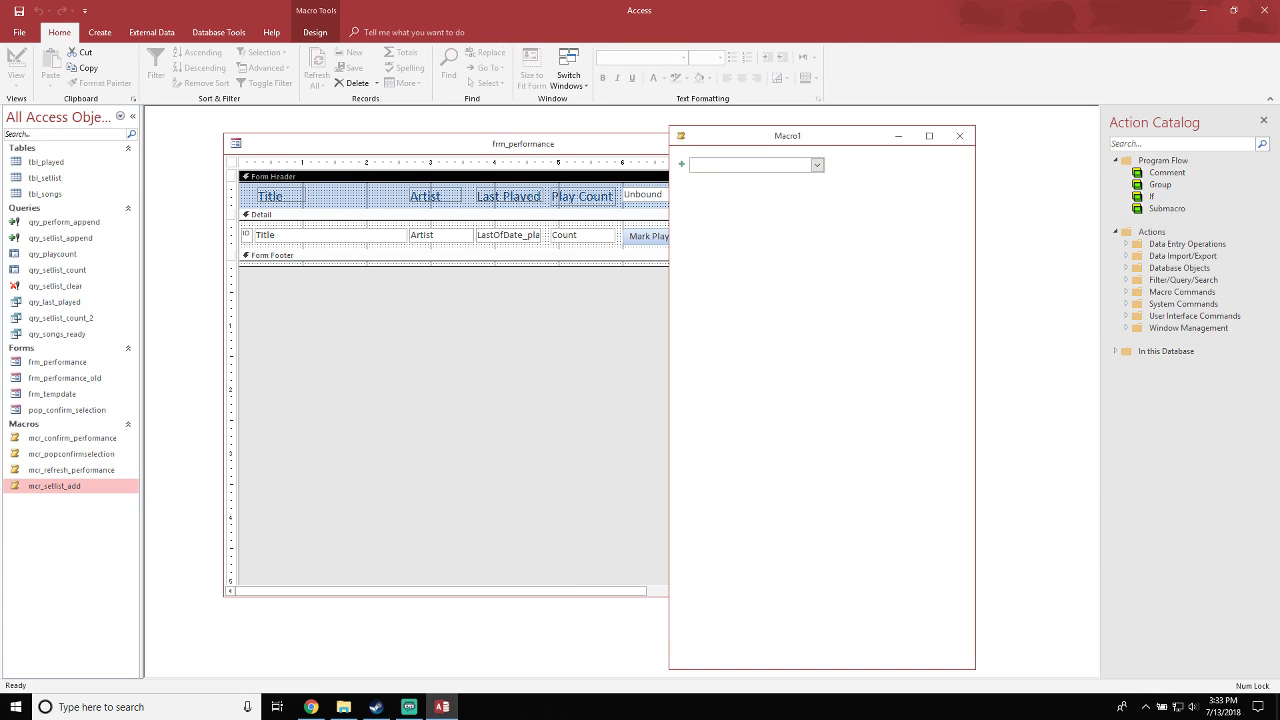
# Add a SetWarnings action with Warnings On set to No to the new macro
pyautogui.click(315, 32)
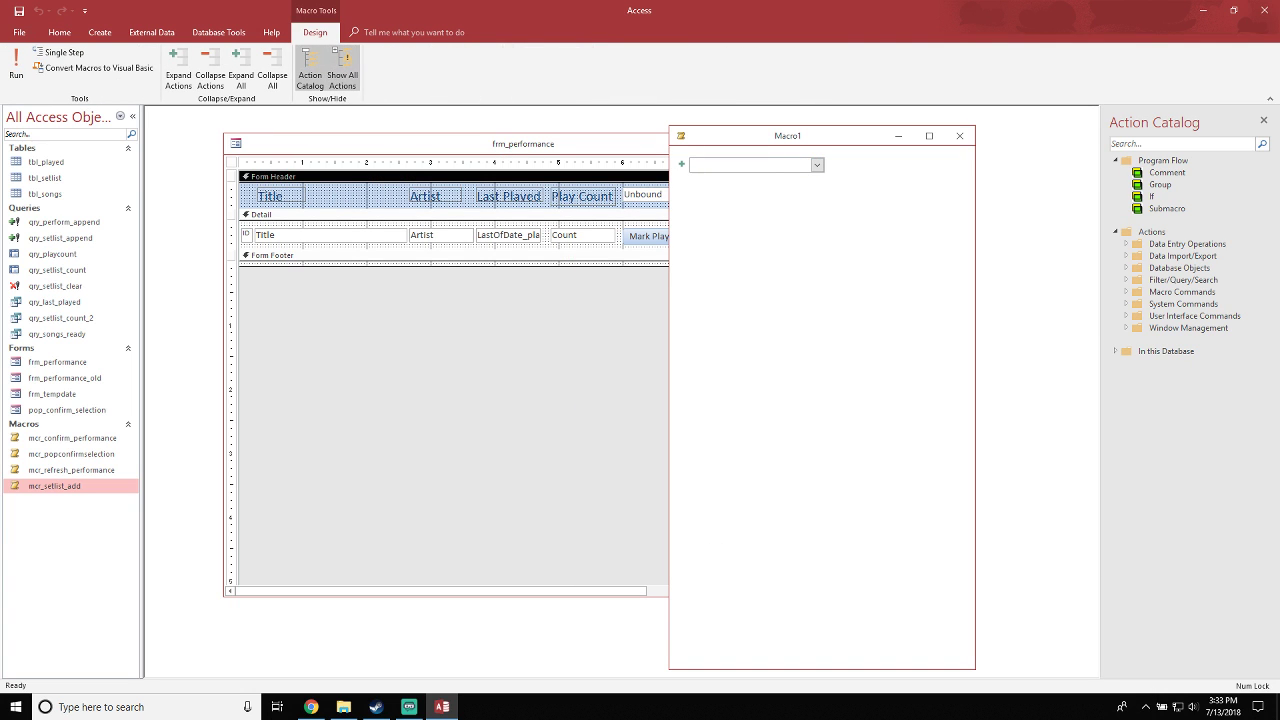
pyautogui.write('Set')
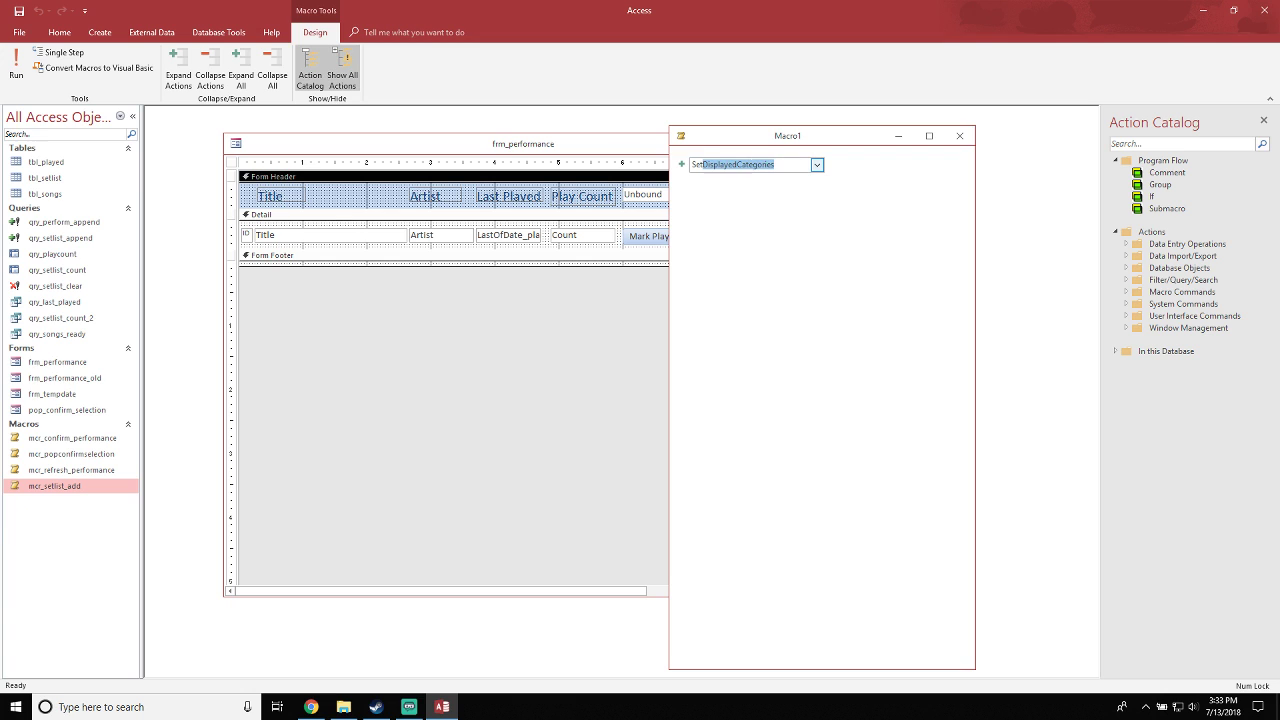
pyautogui.write('Warnings')
pyautogui.press('Return')
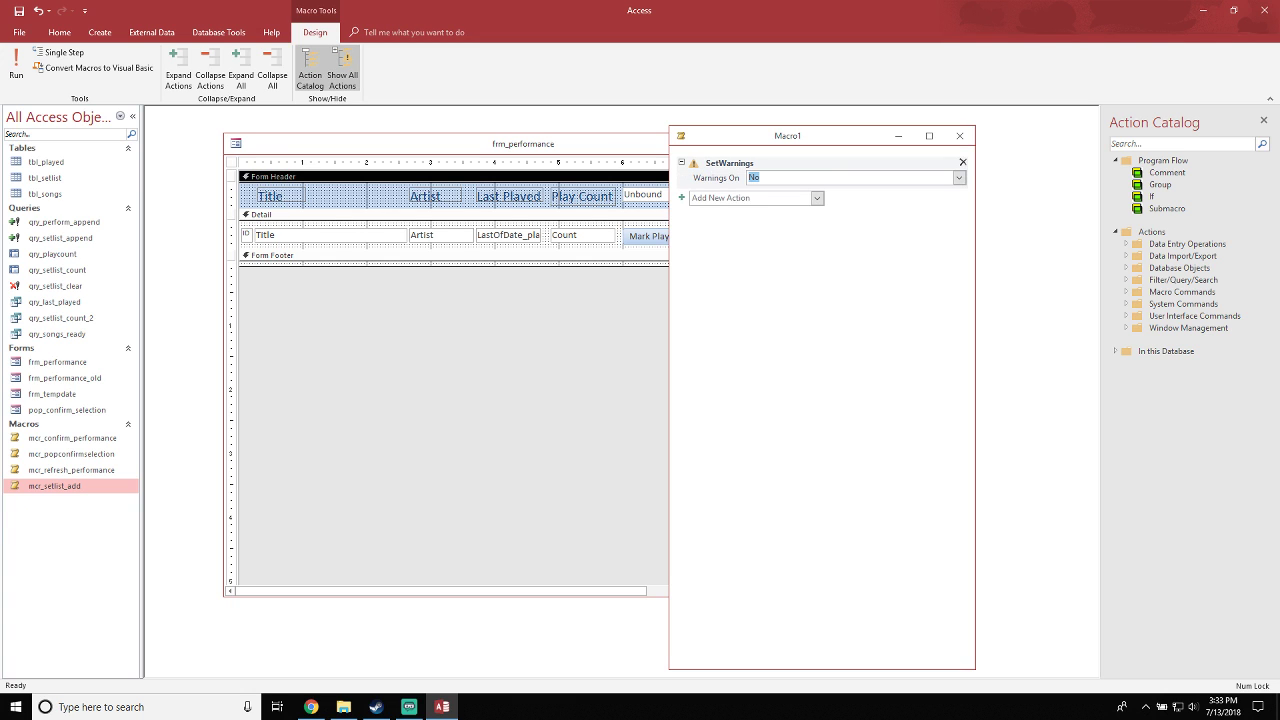
# Add an OpenQuery action to the macro that runs qry_setlist_clear
pyautogui.click(817, 197)
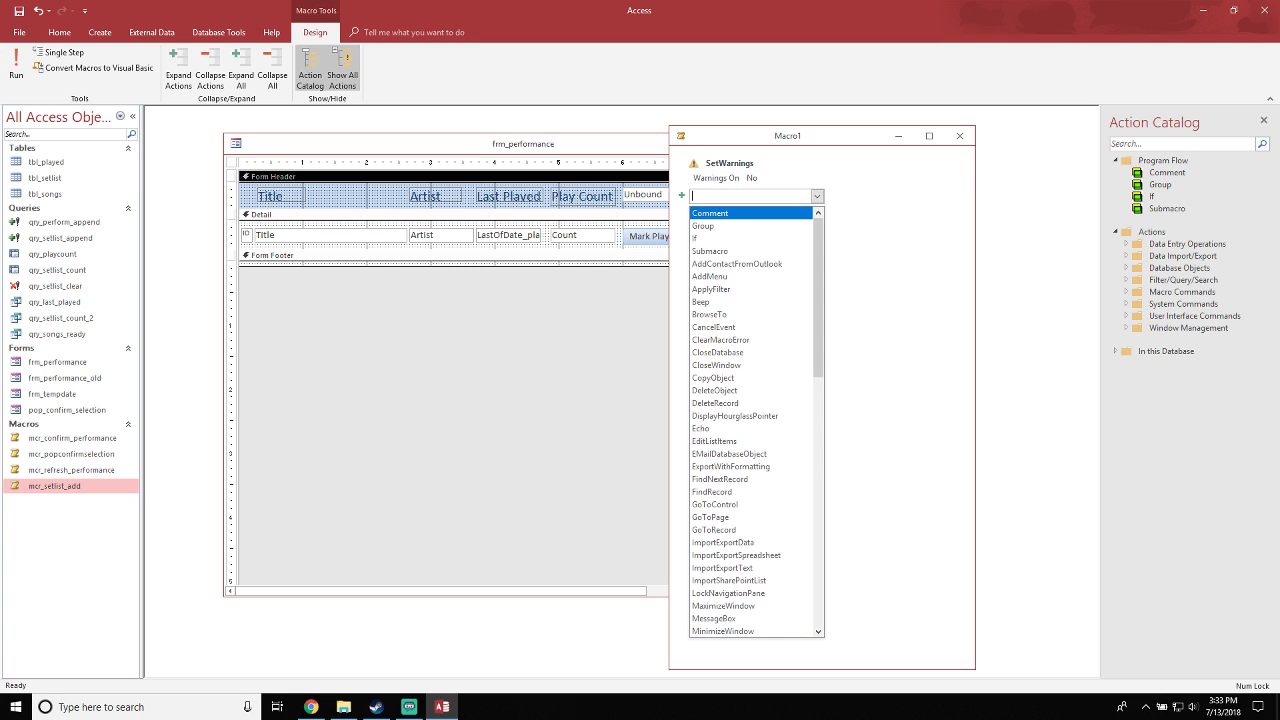
pyautogui.write('Ope')
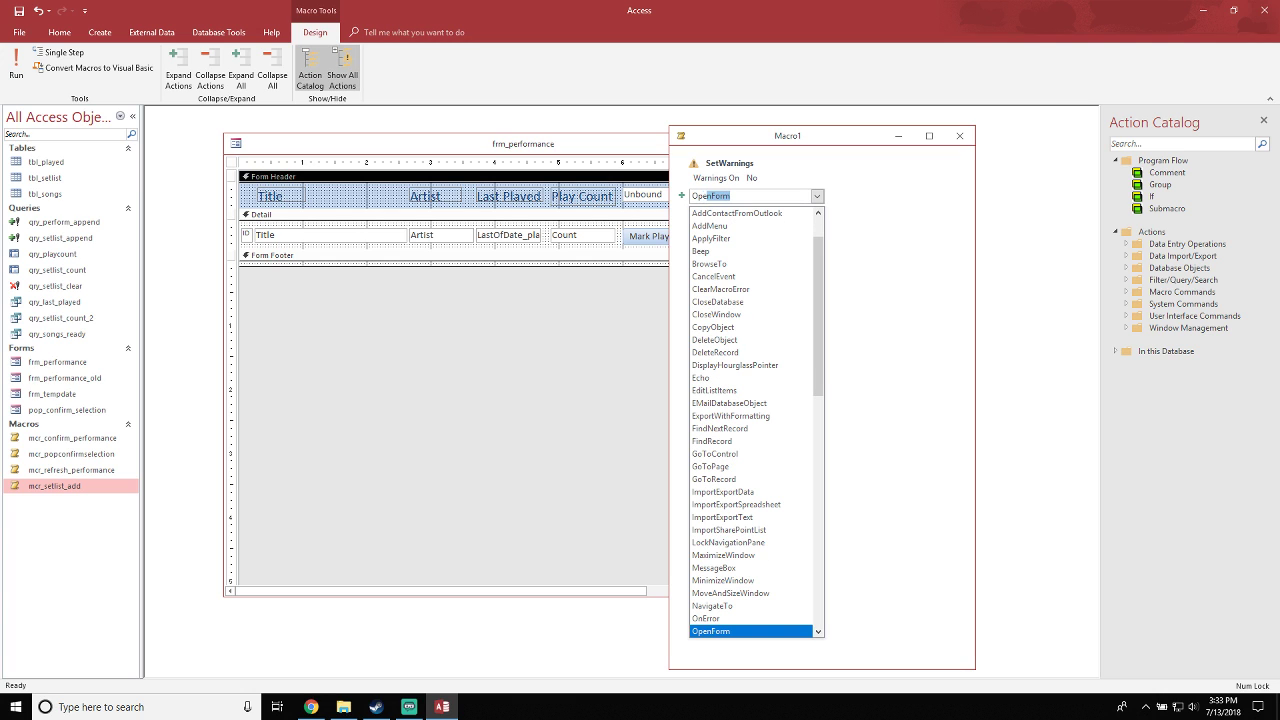
pyautogui.press('BackSpace')
pyautogui.press('BackSpace')
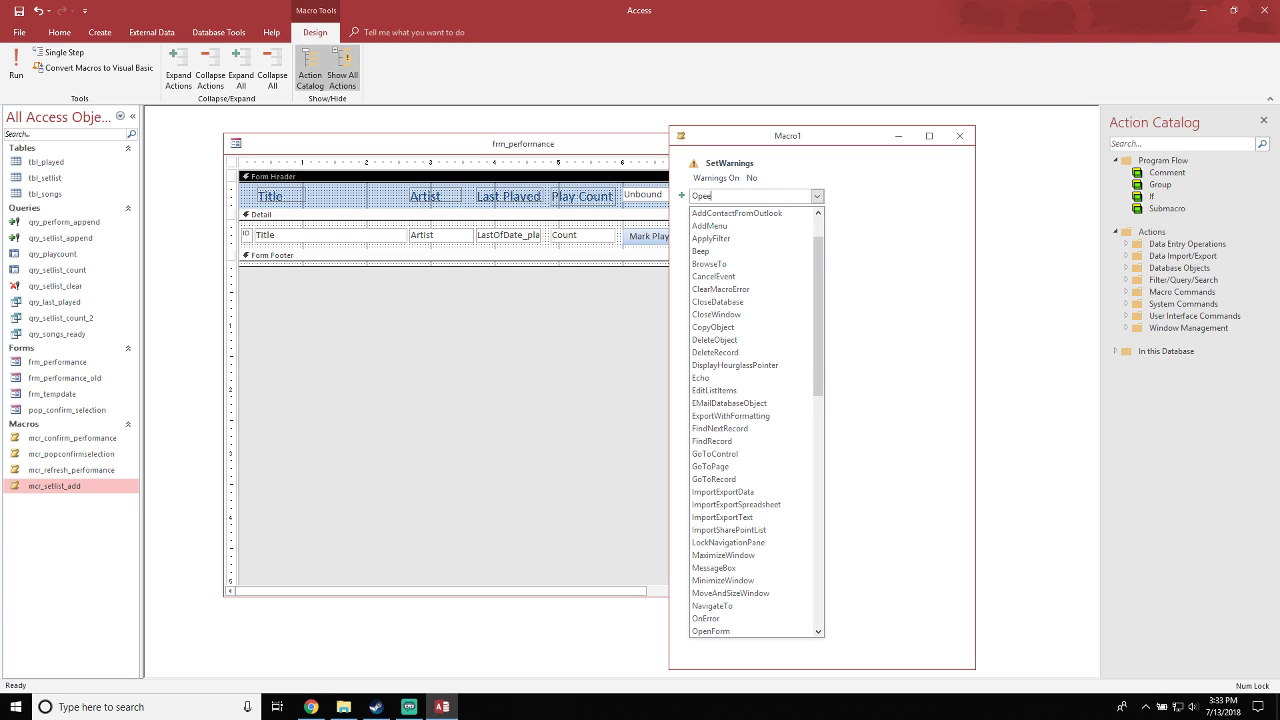
pyautogui.write('nQuery')
pyautogui.press('Return')
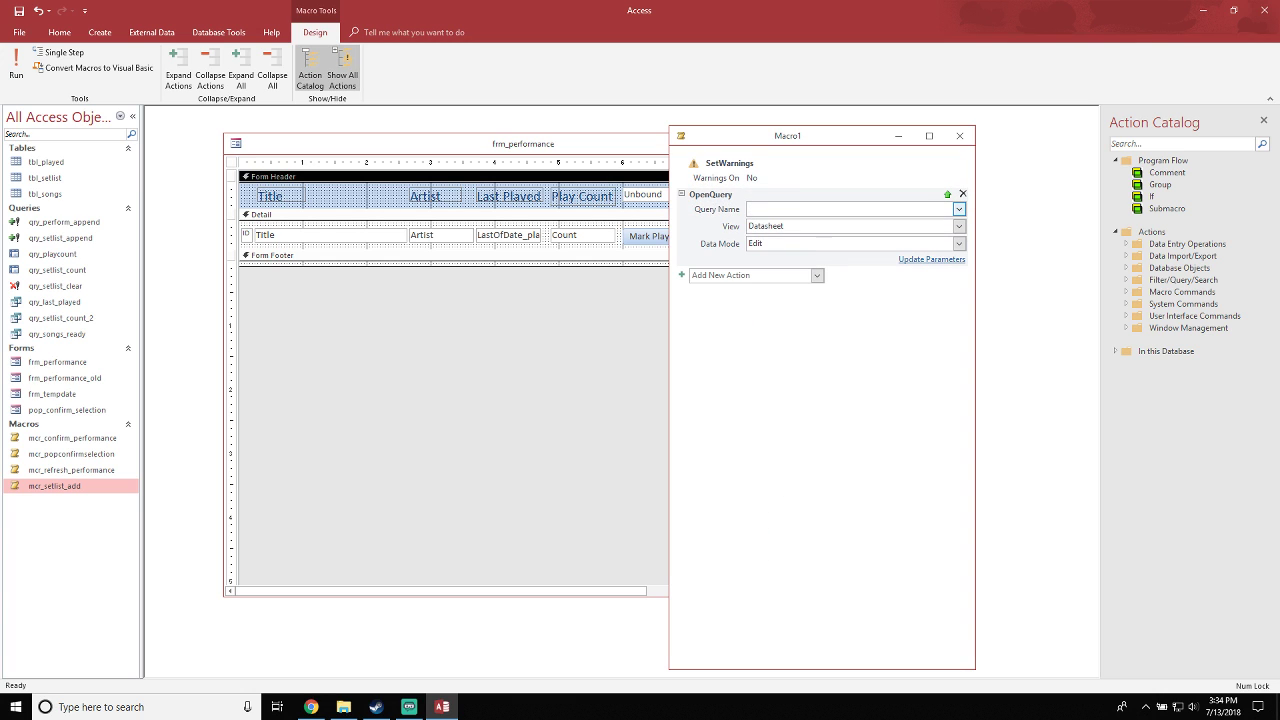
pyautogui.click(959, 209)
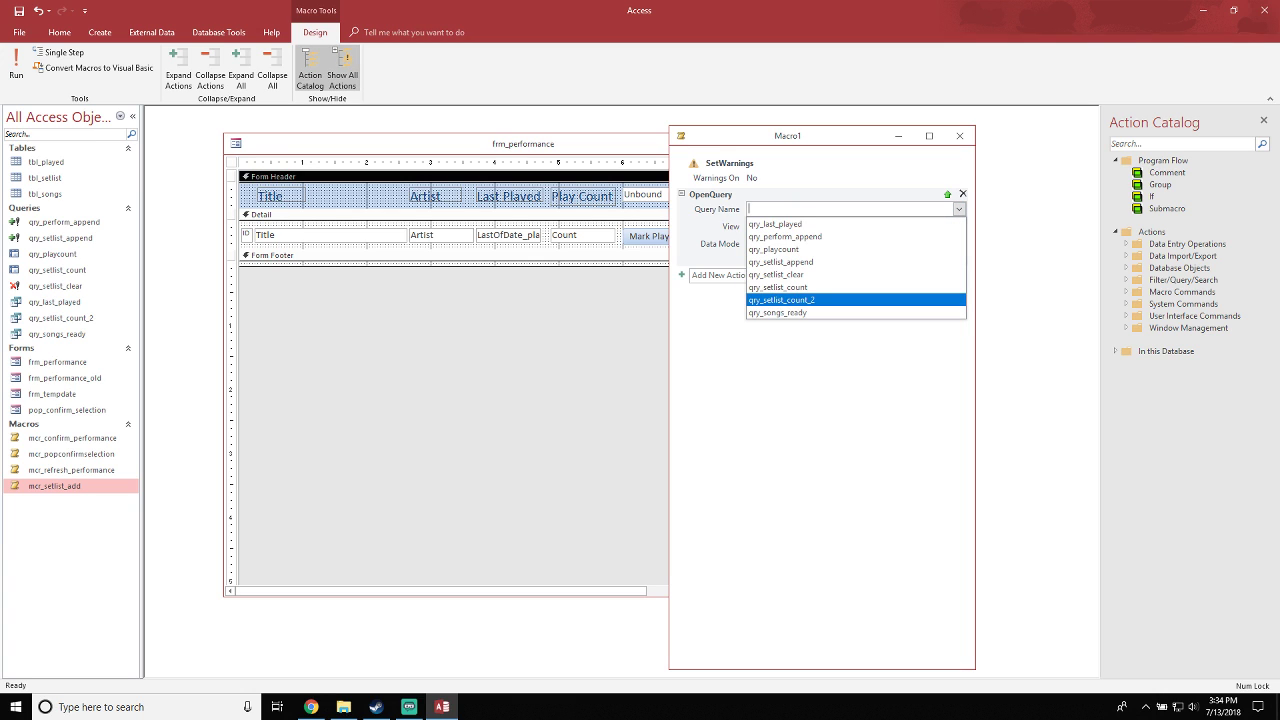
pyautogui.click(777, 275)
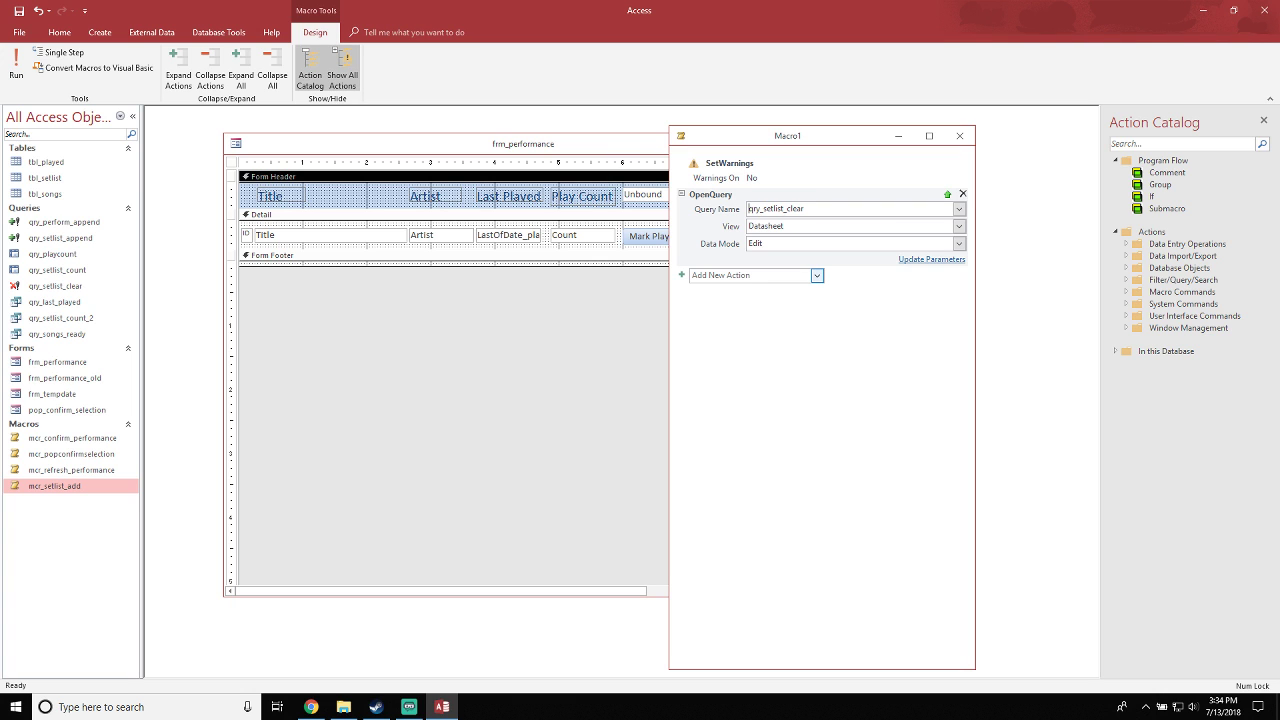
# Add a RunMacro action that runs mcr_refresh_performance after the query action
pyautogui.click(817, 275)
pyautogui.write('runm')
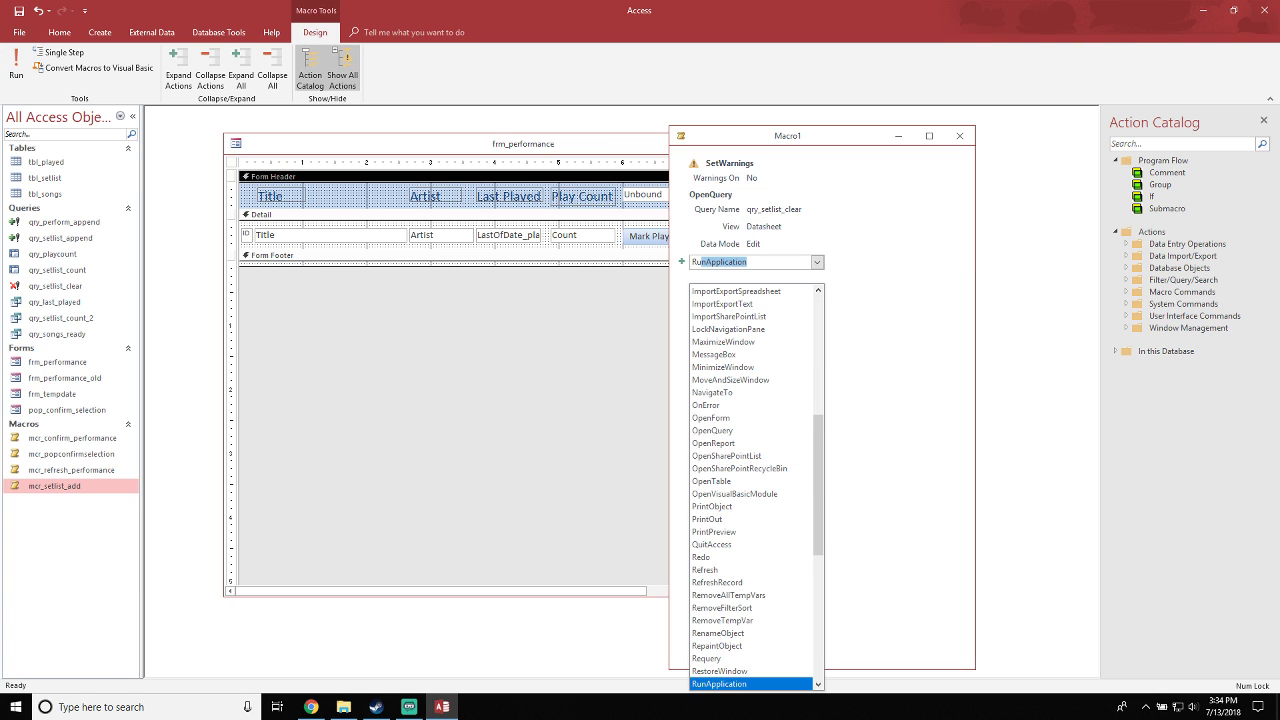
pyautogui.press('Return')
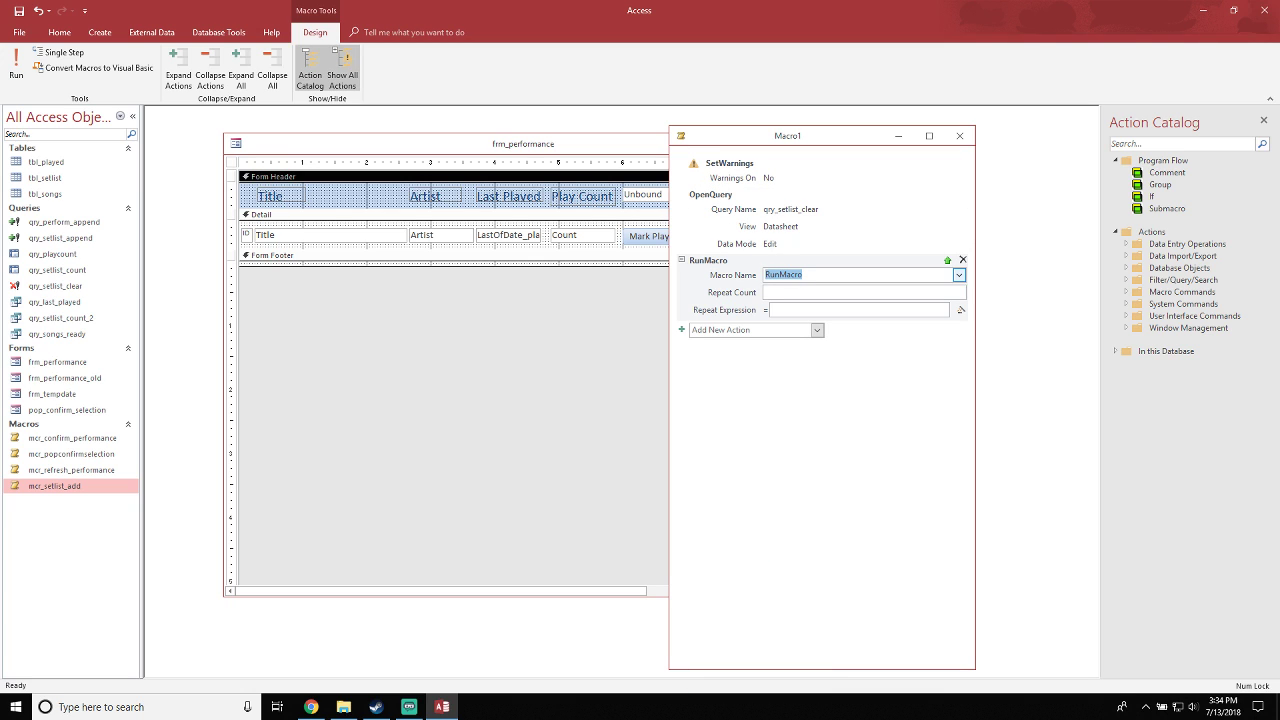
pyautogui.click(959, 275)
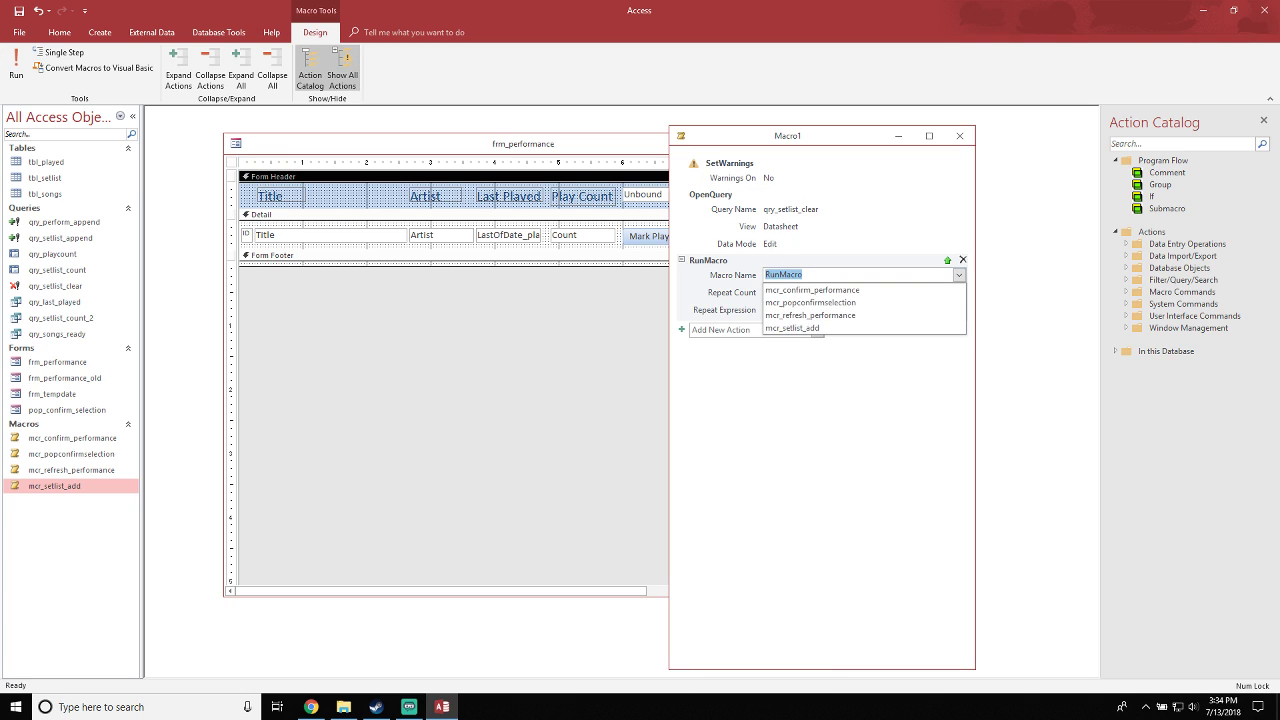
pyautogui.press('Up')
pyautogui.press('Up')
pyautogui.press('Down')
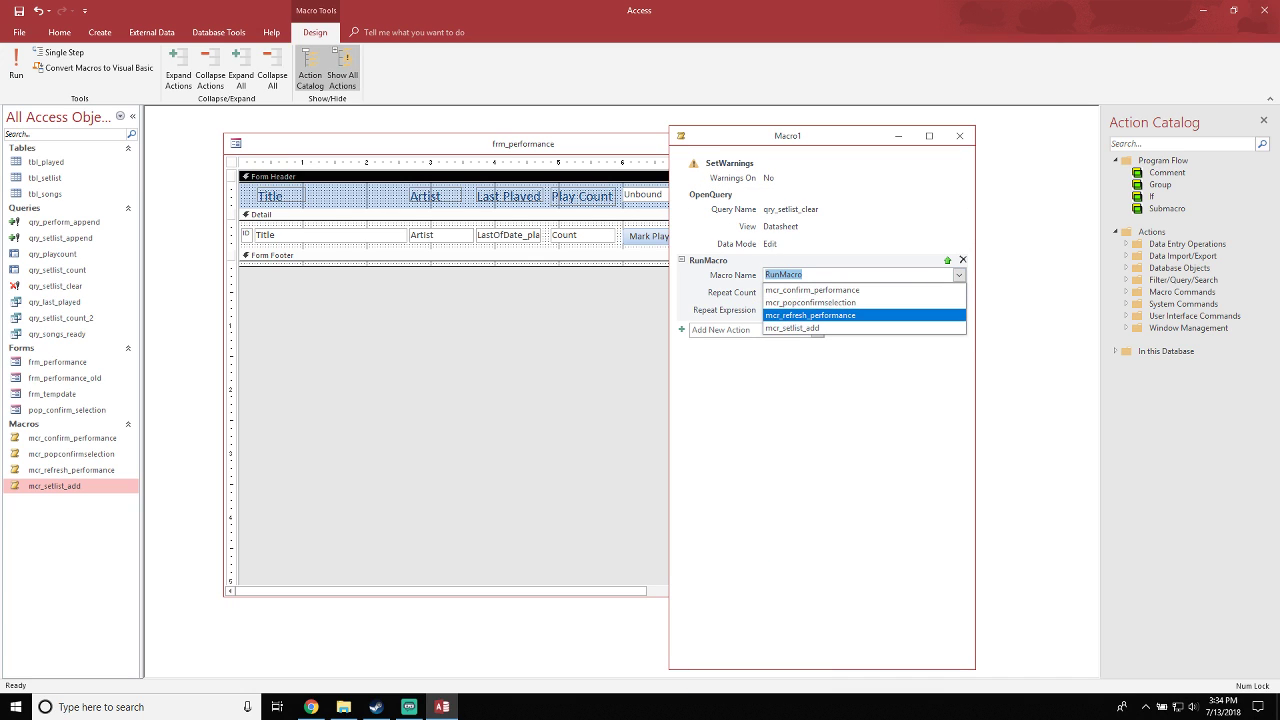
pyautogui.press('Return')
pyautogui.click(822, 450)
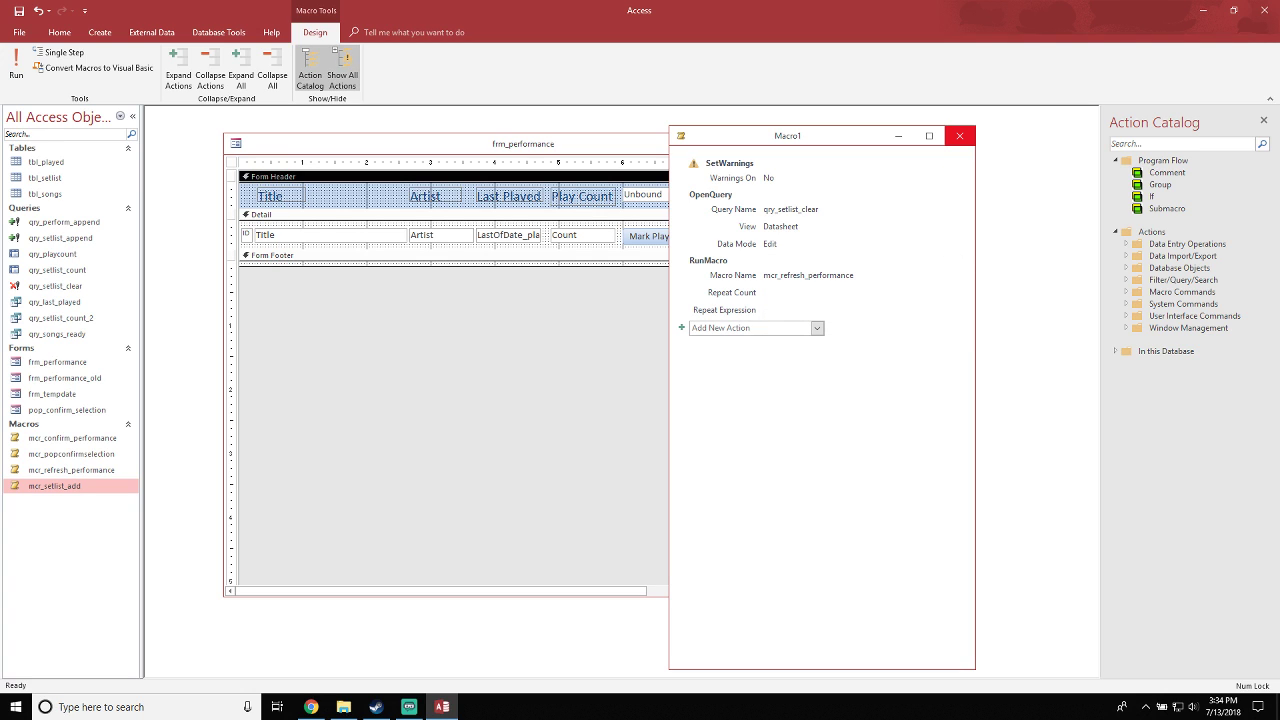
# Close the macro and save it as mcr_setlist_clear
pyautogui.click(960, 136)
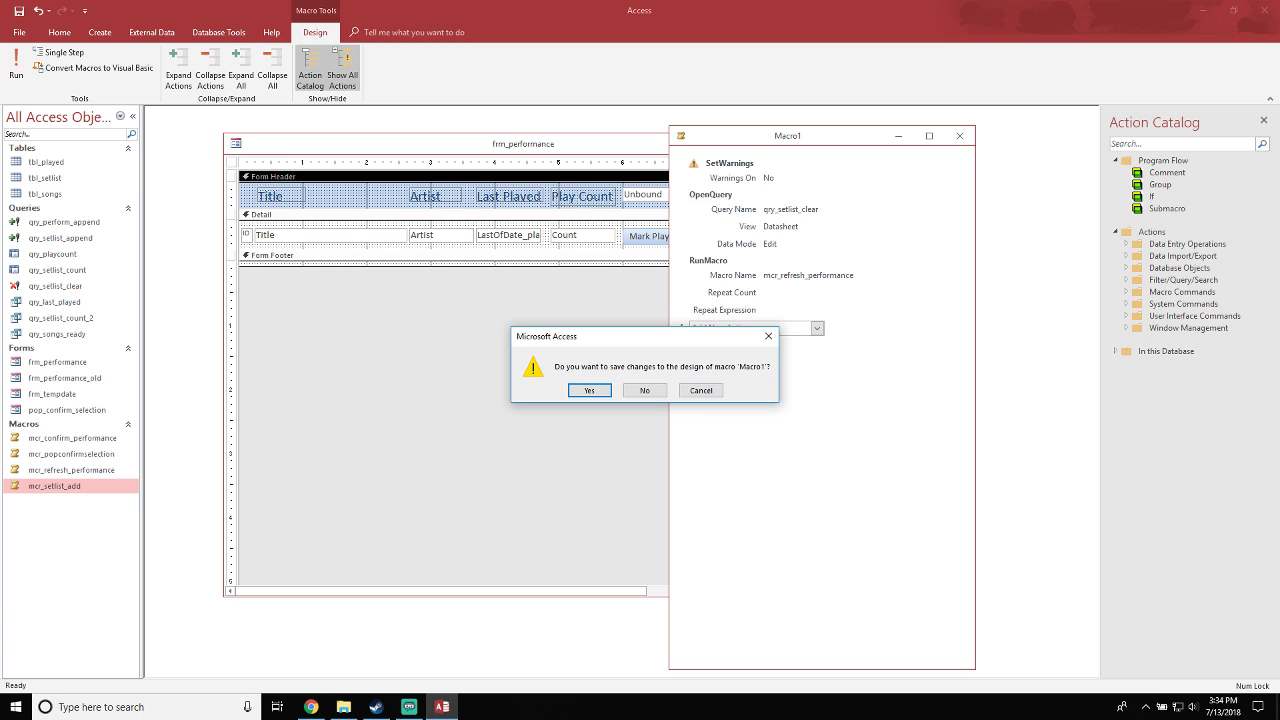
pyautogui.click(589, 391)
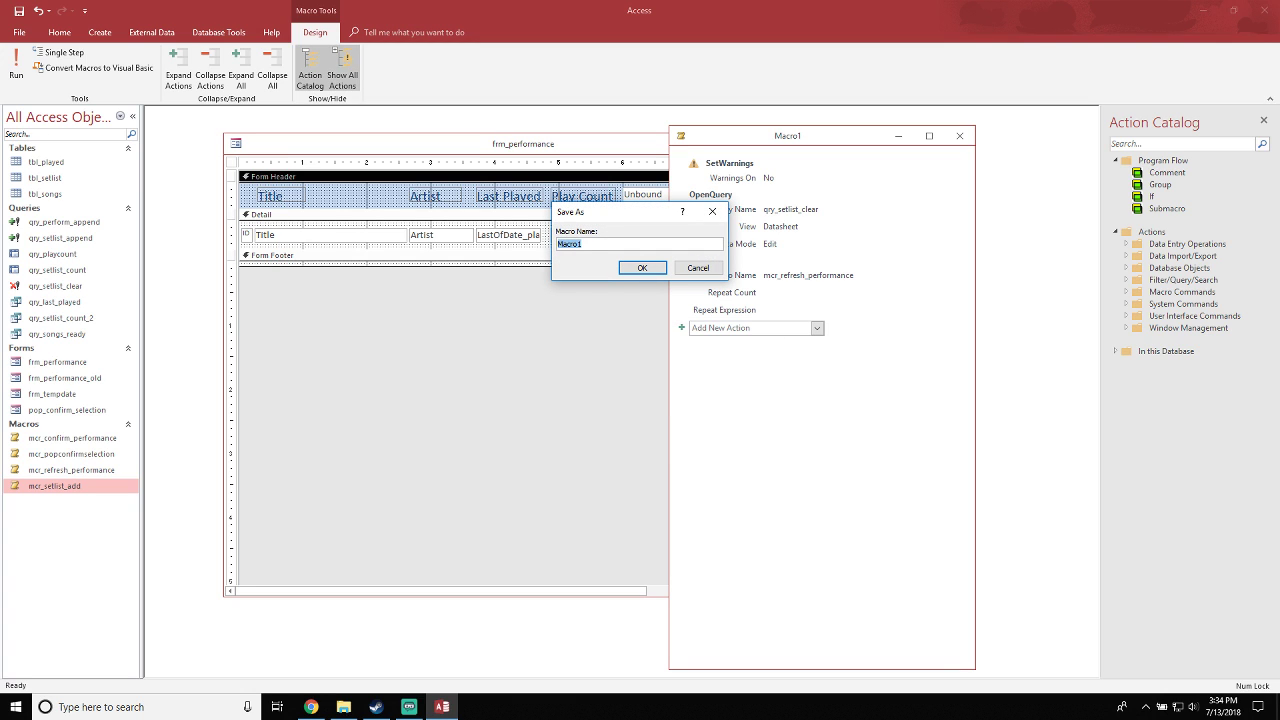
pyautogui.write('mcr_setlist_clear')
pyautogui.press('Return')
# Change the caption of the Refresh Setlist button in the form header to "Clear Setlist"
pyautogui.click(736, 196)
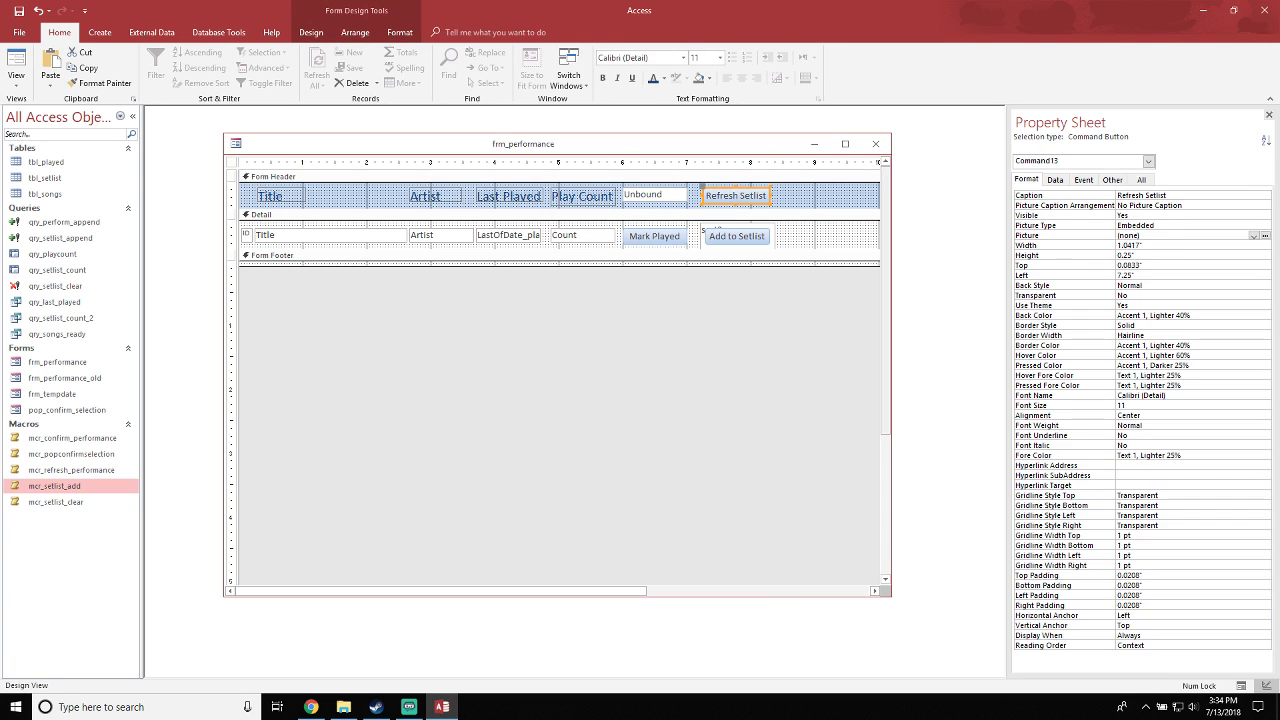
pyautogui.doubleClick(1130, 196)
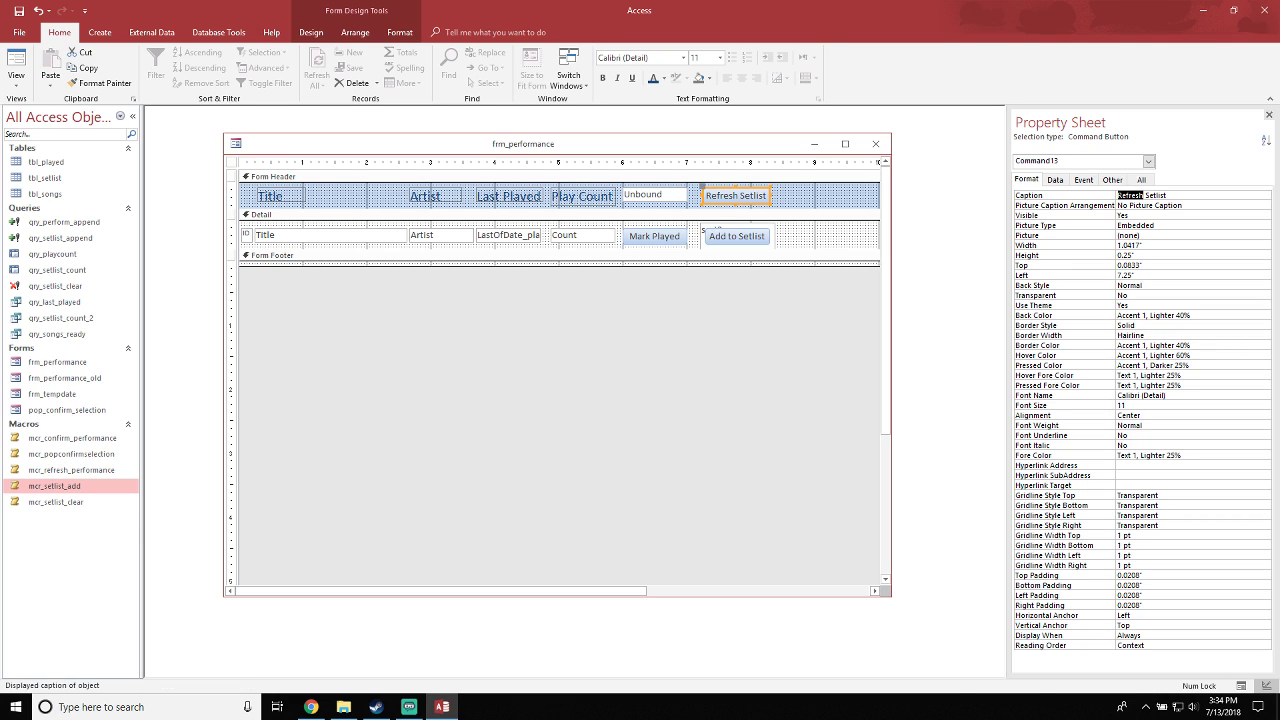
pyautogui.write('Clear')
pyautogui.press('Return')
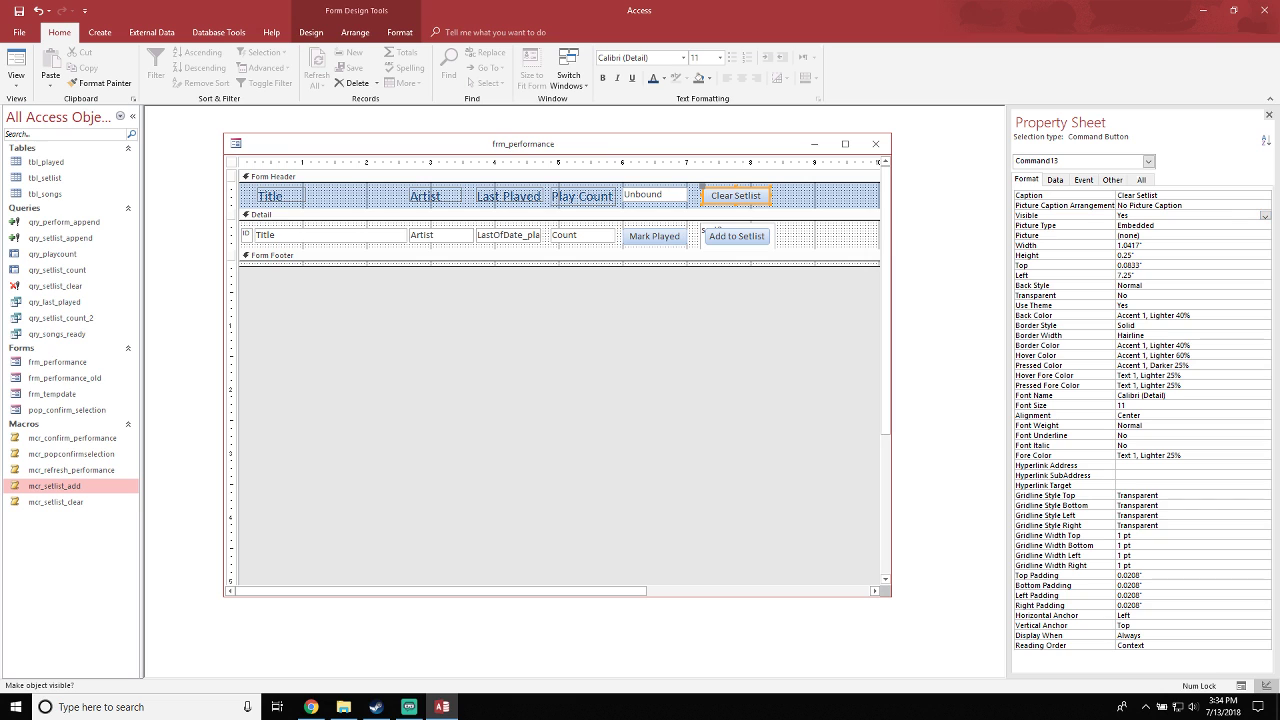
pyautogui.click(822, 196)
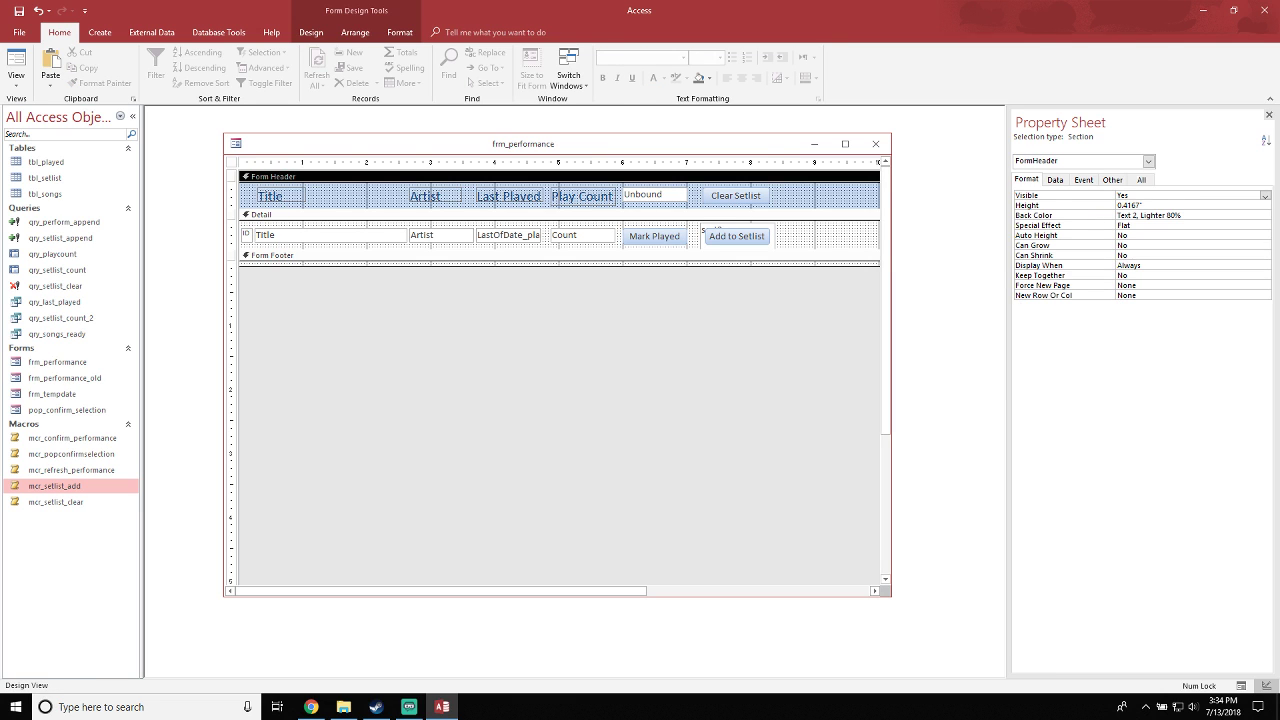
# Assign the mcr_setlist_clear macro to the Clear Setlist button's On Click event
pyautogui.click(736, 195)
pyautogui.click(1083, 179)
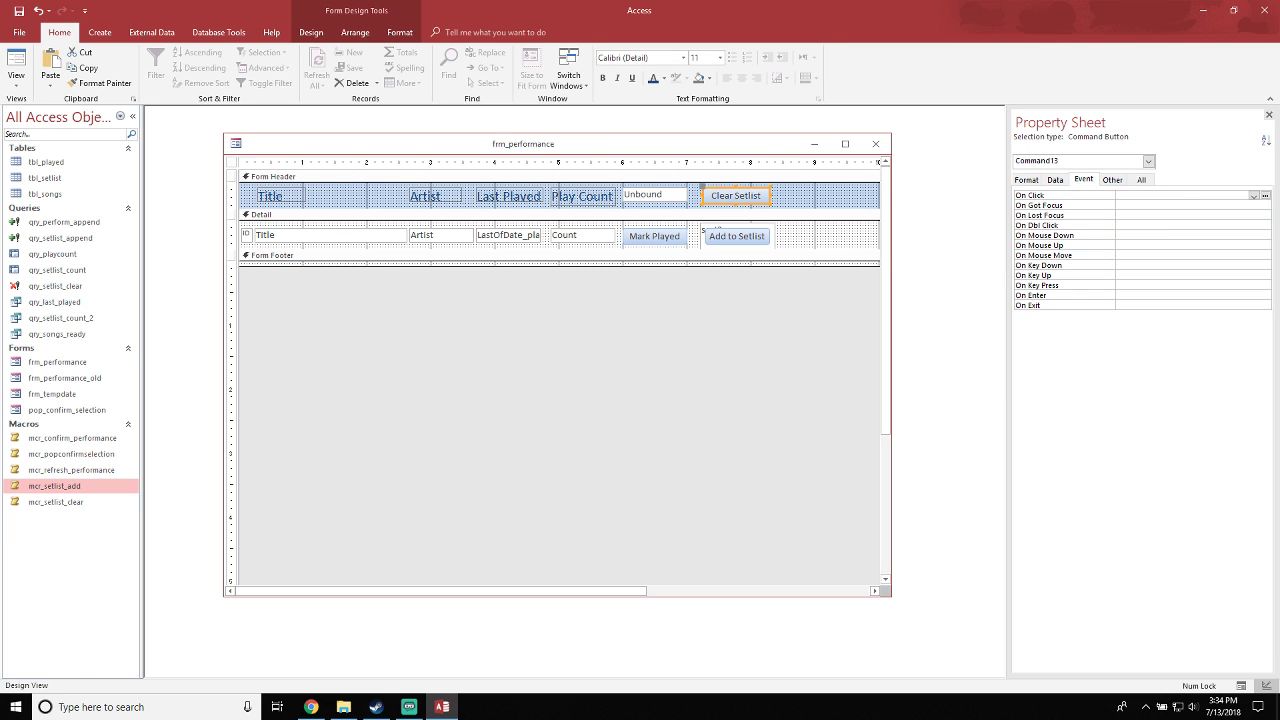
pyautogui.click(1253, 196)
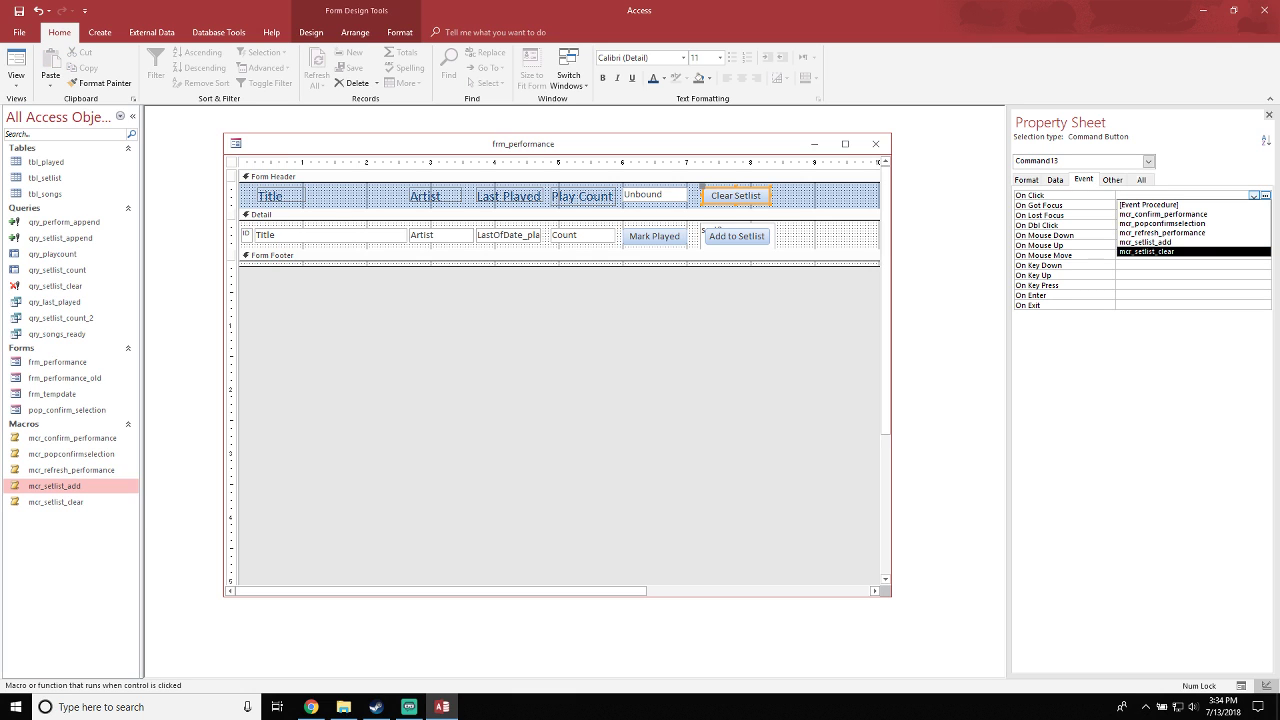
pyautogui.press('Return')
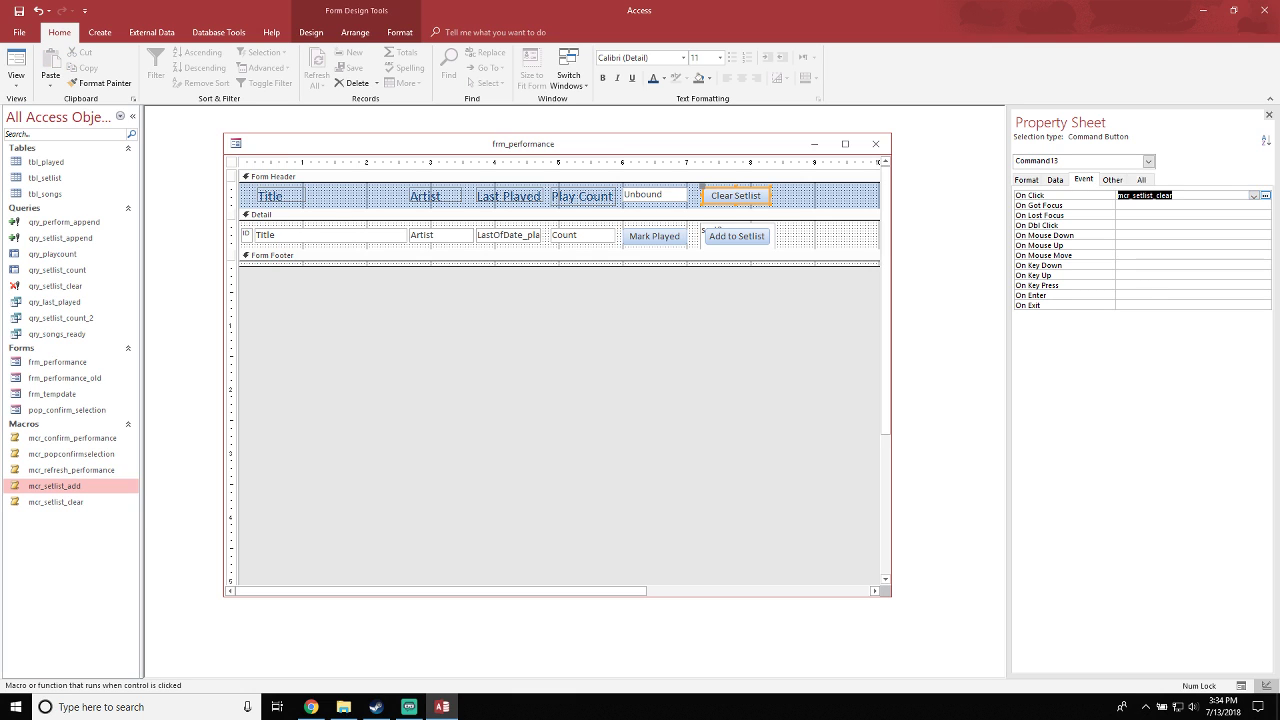
pyautogui.click(824, 196)
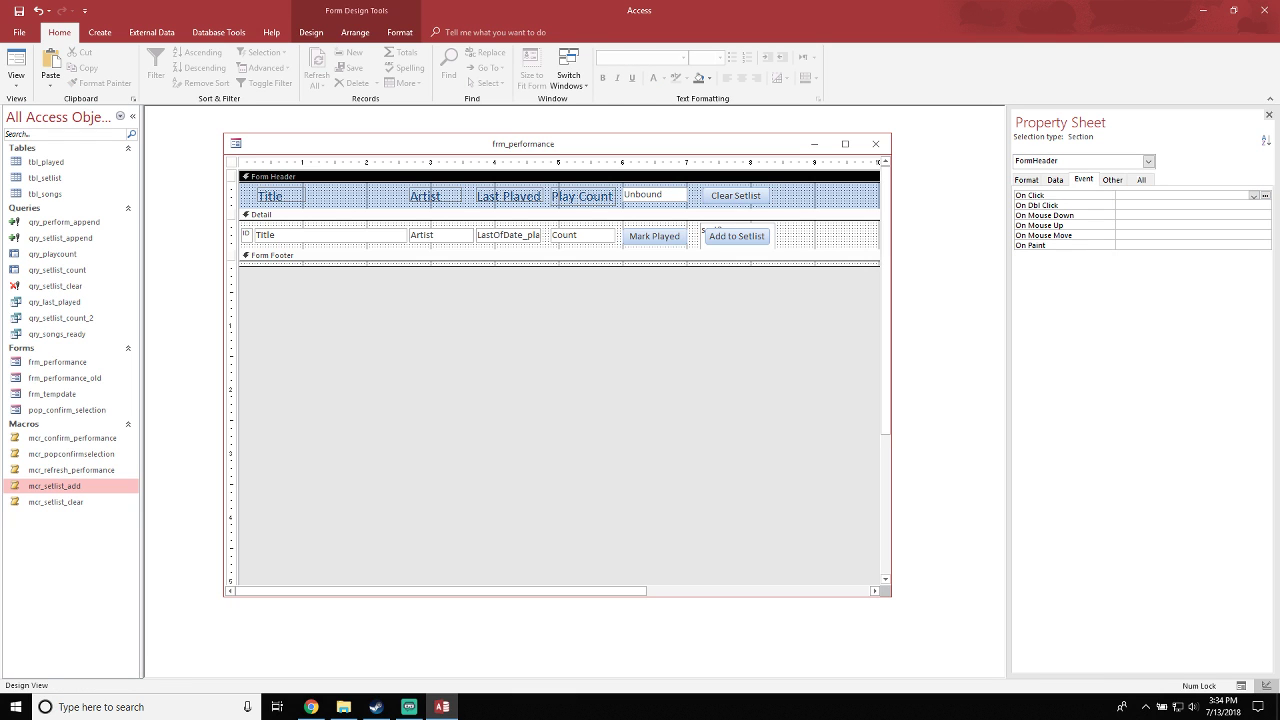
# Display frm_performance in Form view and test the Clear Setlist button
pyautogui.click(16, 62)
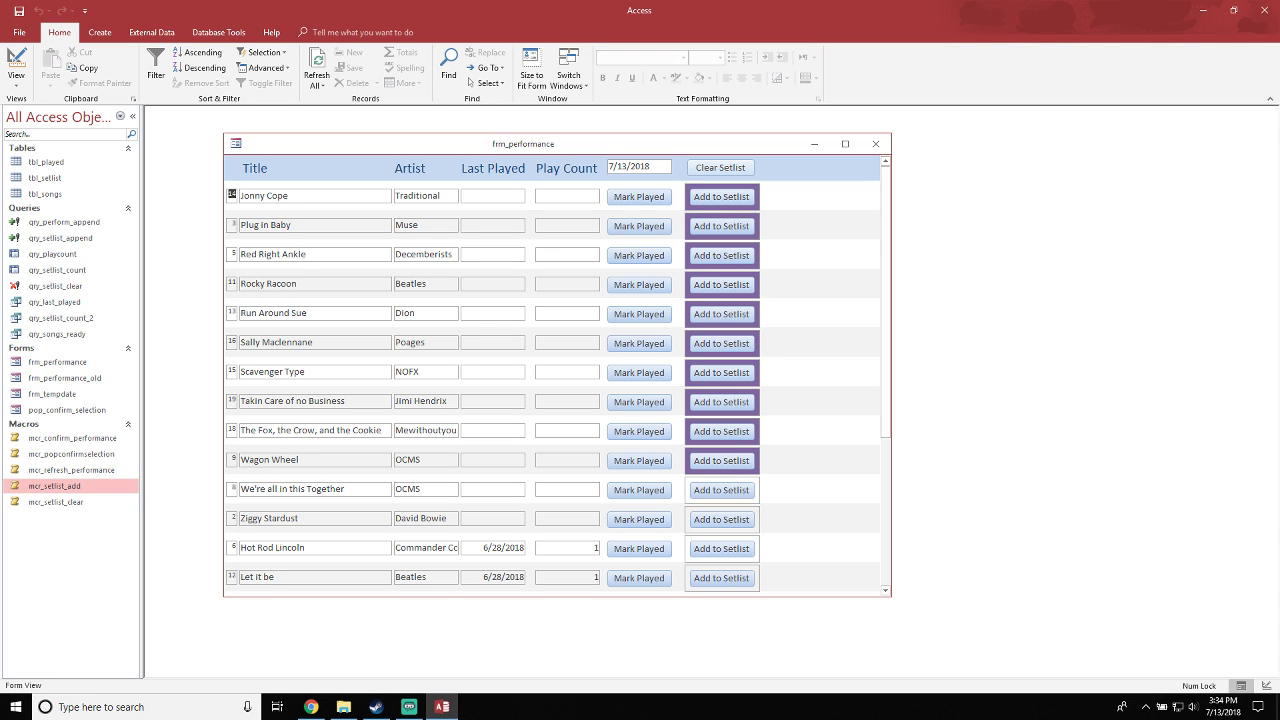
pyautogui.click(720, 167)
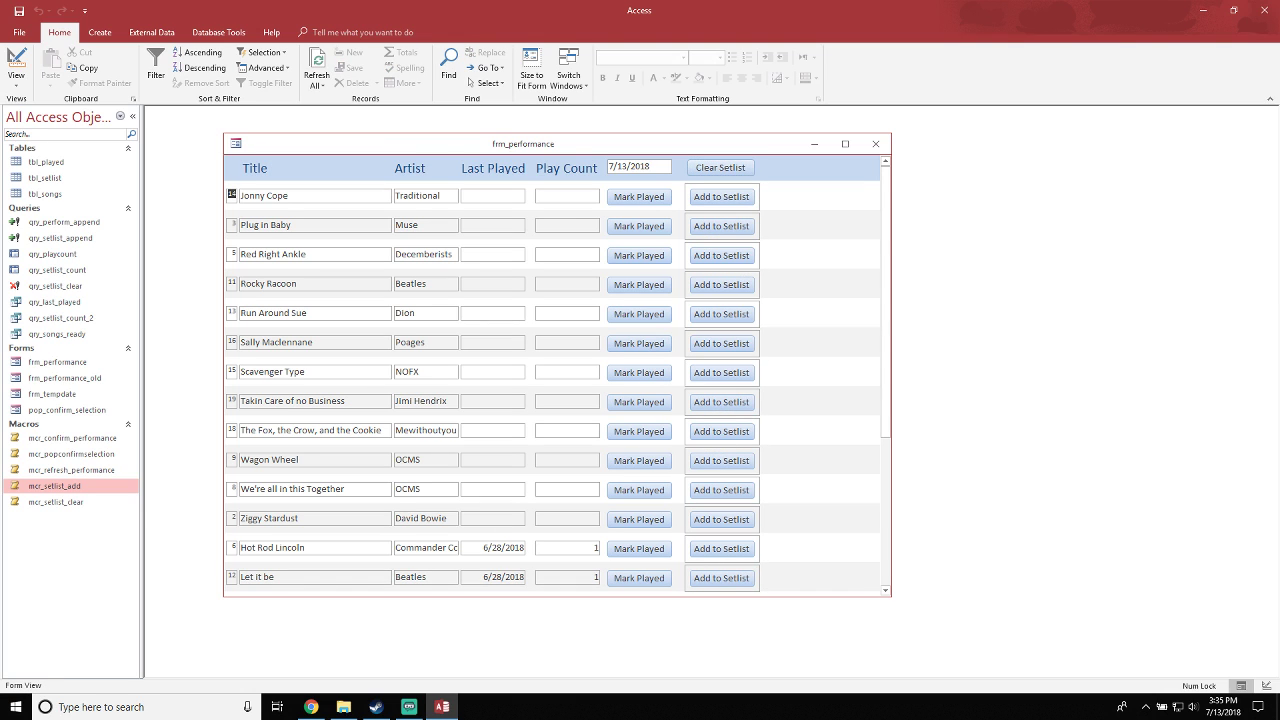
pyautogui.scroll(-3, 555, 380)
# Add Wagon Wheel, Plug in Baby, Red Right Ankle, Rocky Racoon, Run Around Sue and Jonny Cope to the setlist
pyautogui.click(721, 284)
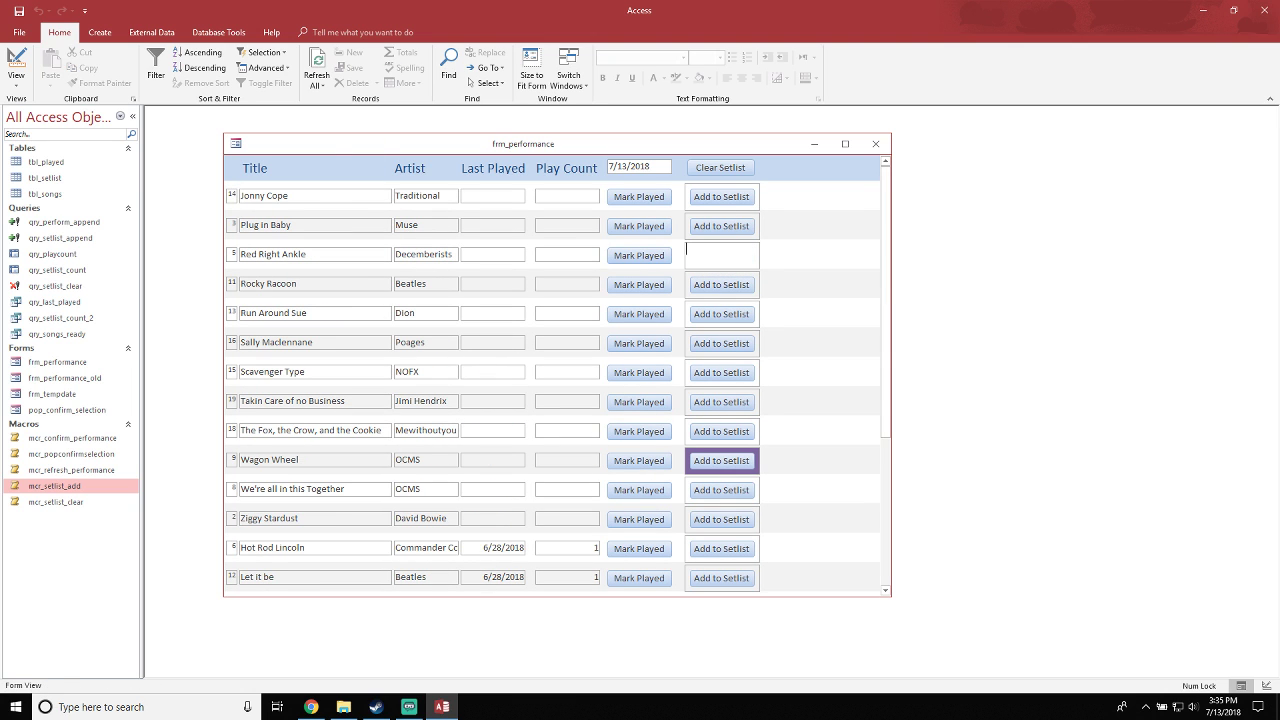
pyautogui.click(721, 226)
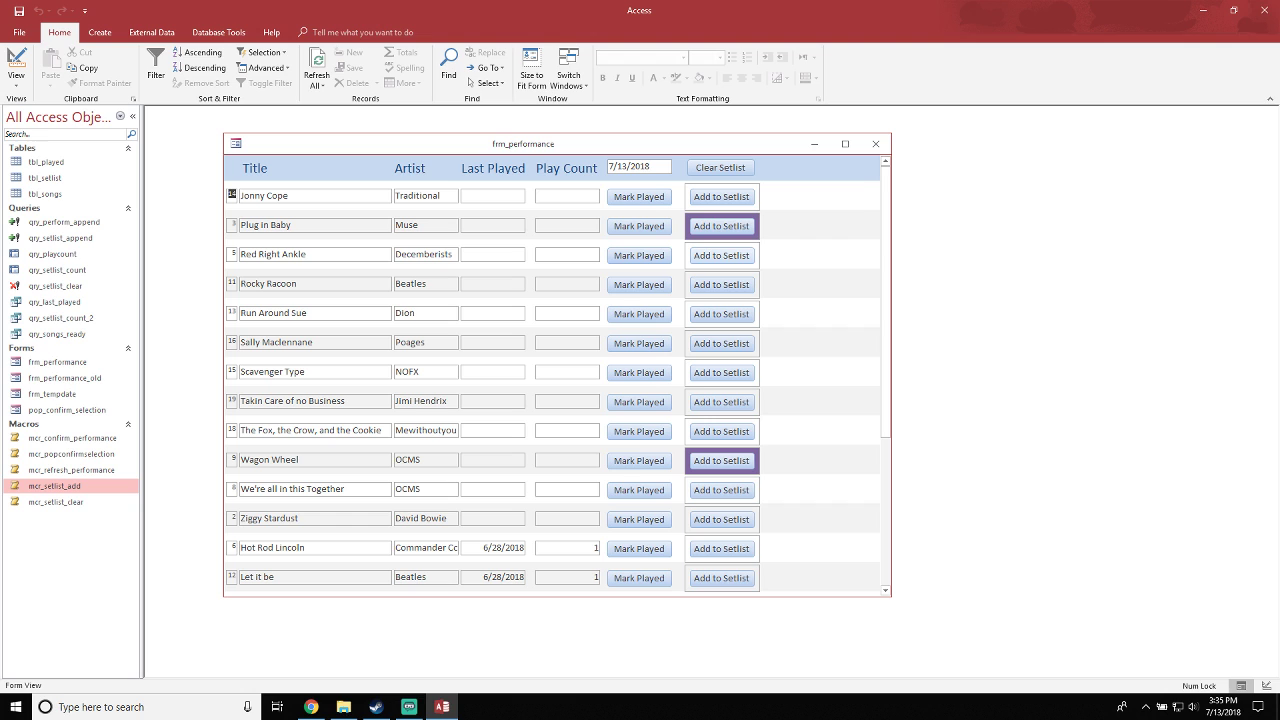
pyautogui.click(721, 255)
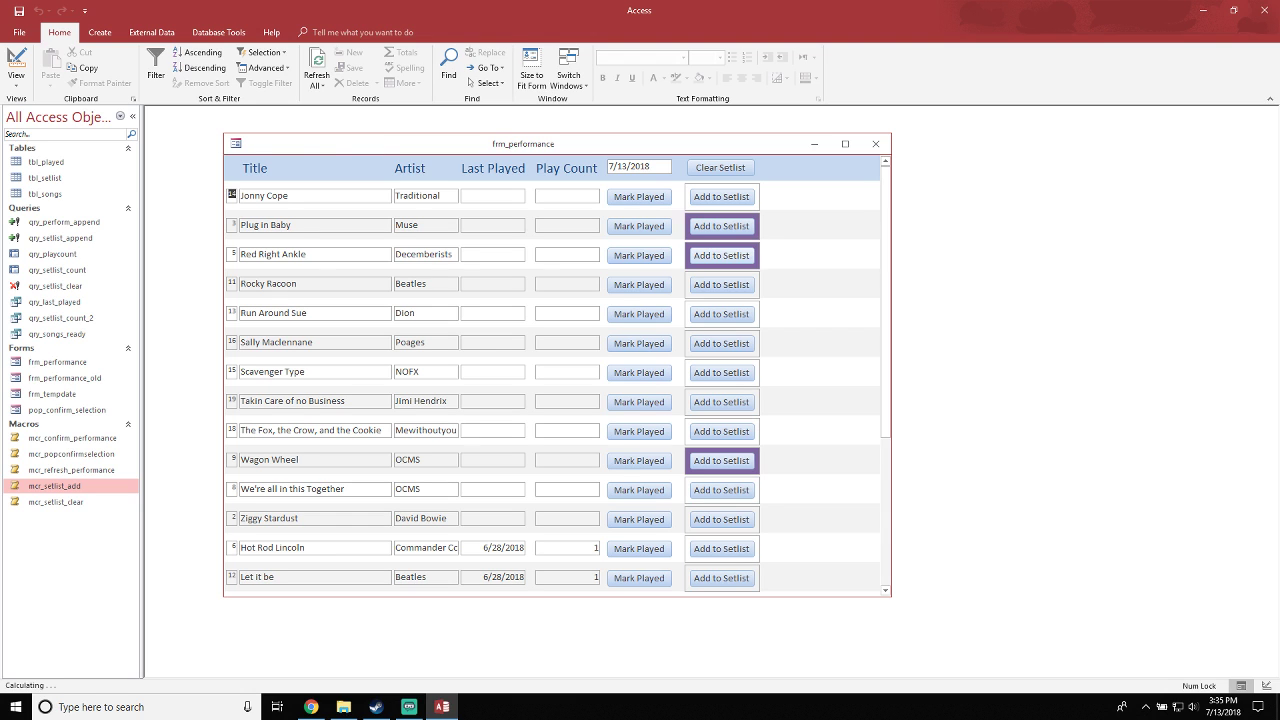
pyautogui.click(721, 284)
pyautogui.click(721, 314)
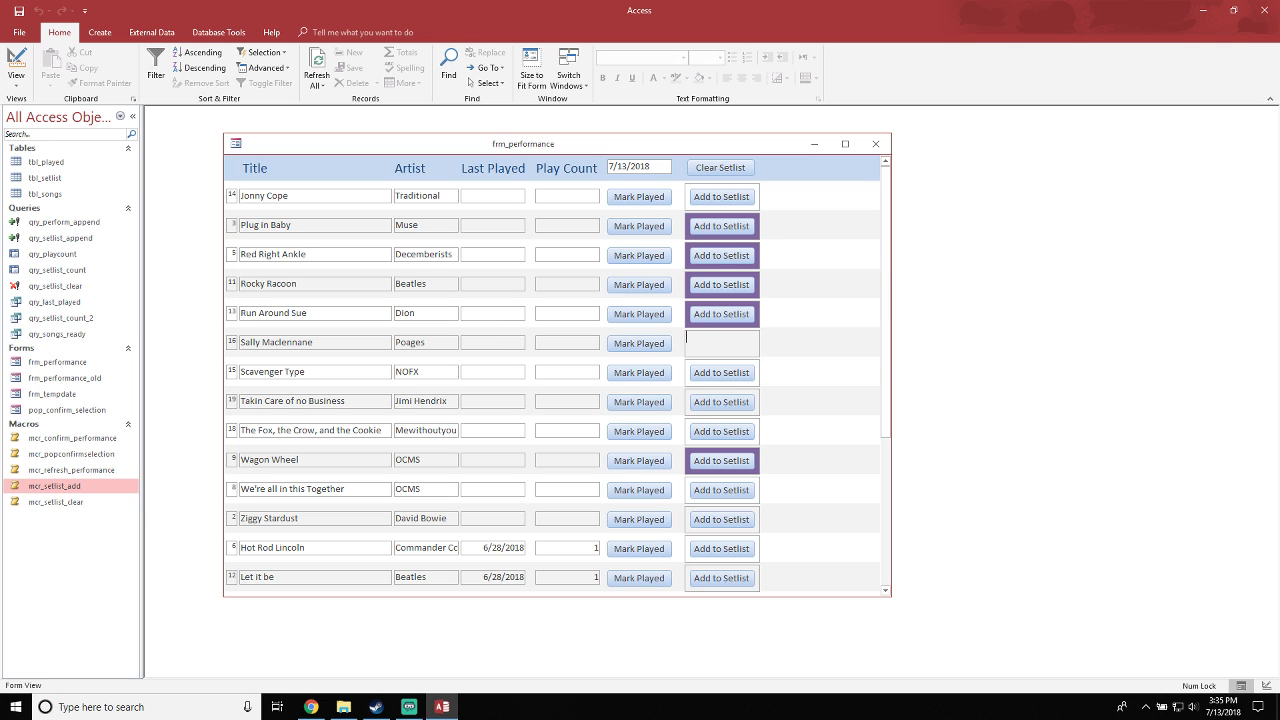
pyautogui.click(721, 196)
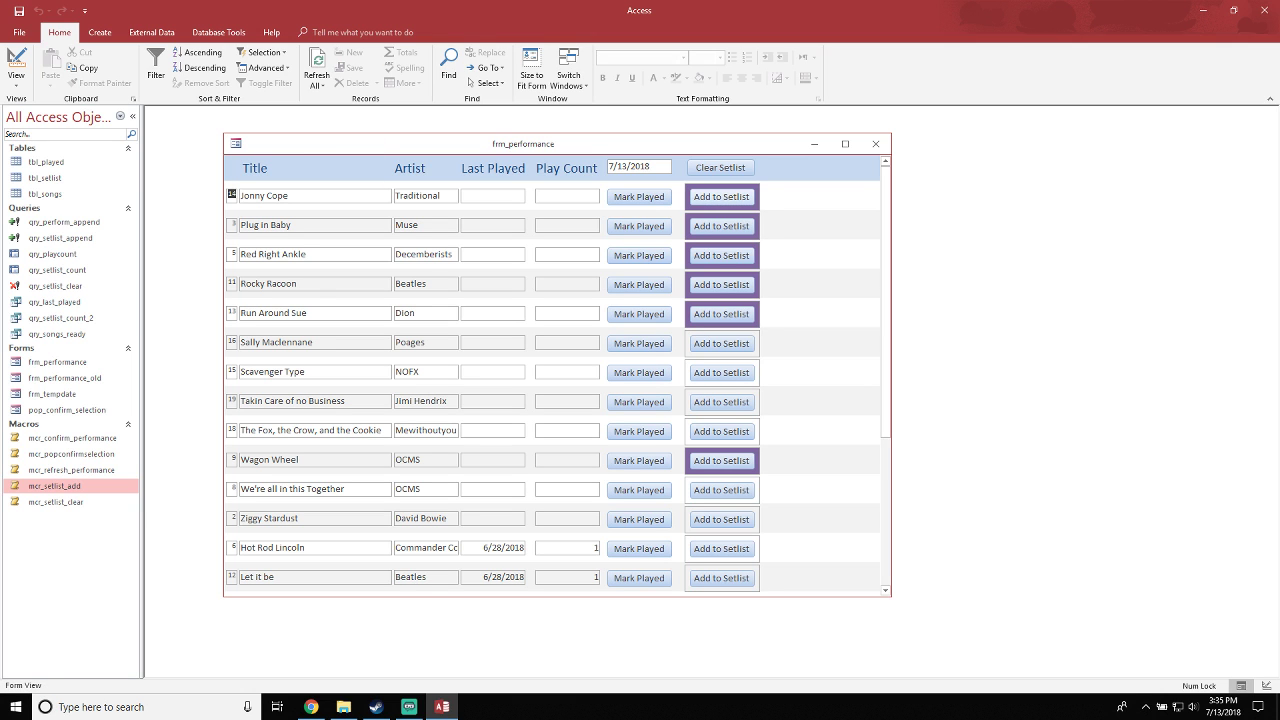
# Switch frm_performance to Design view and examine the format properties of the sort2 text box behind the Add to Setlist button
pyautogui.click(16, 62)
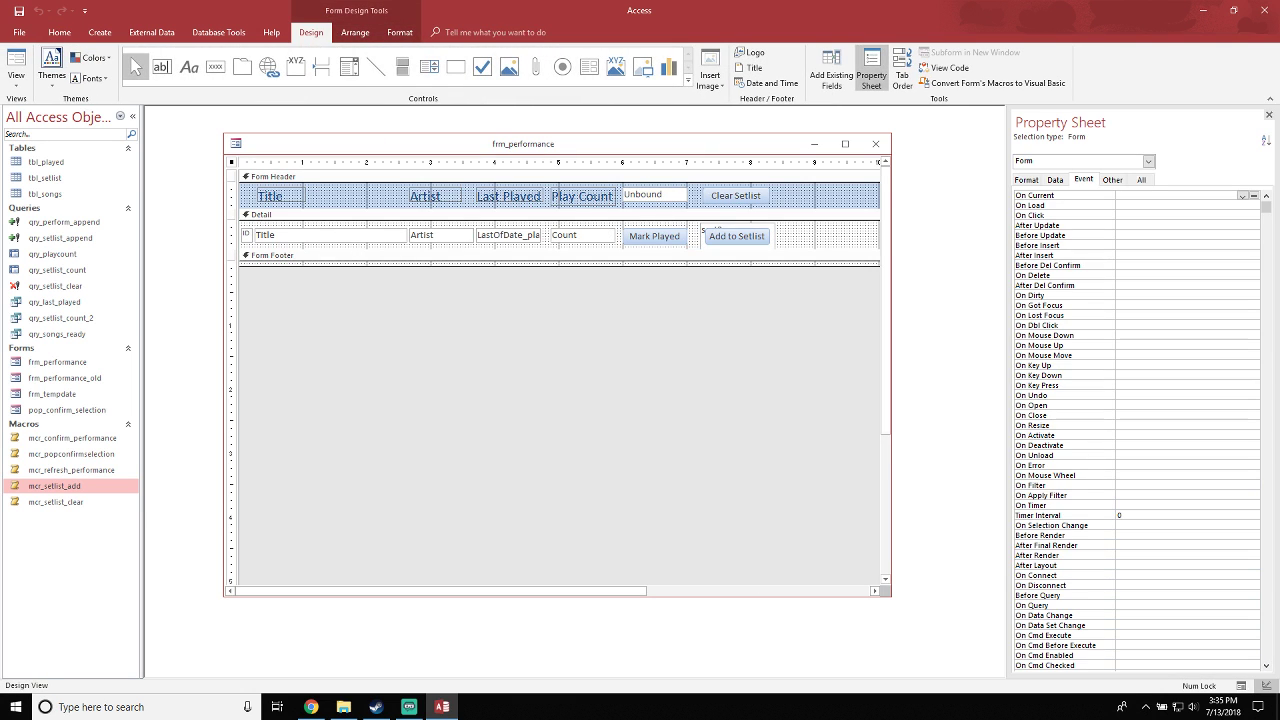
pyautogui.click(738, 247)
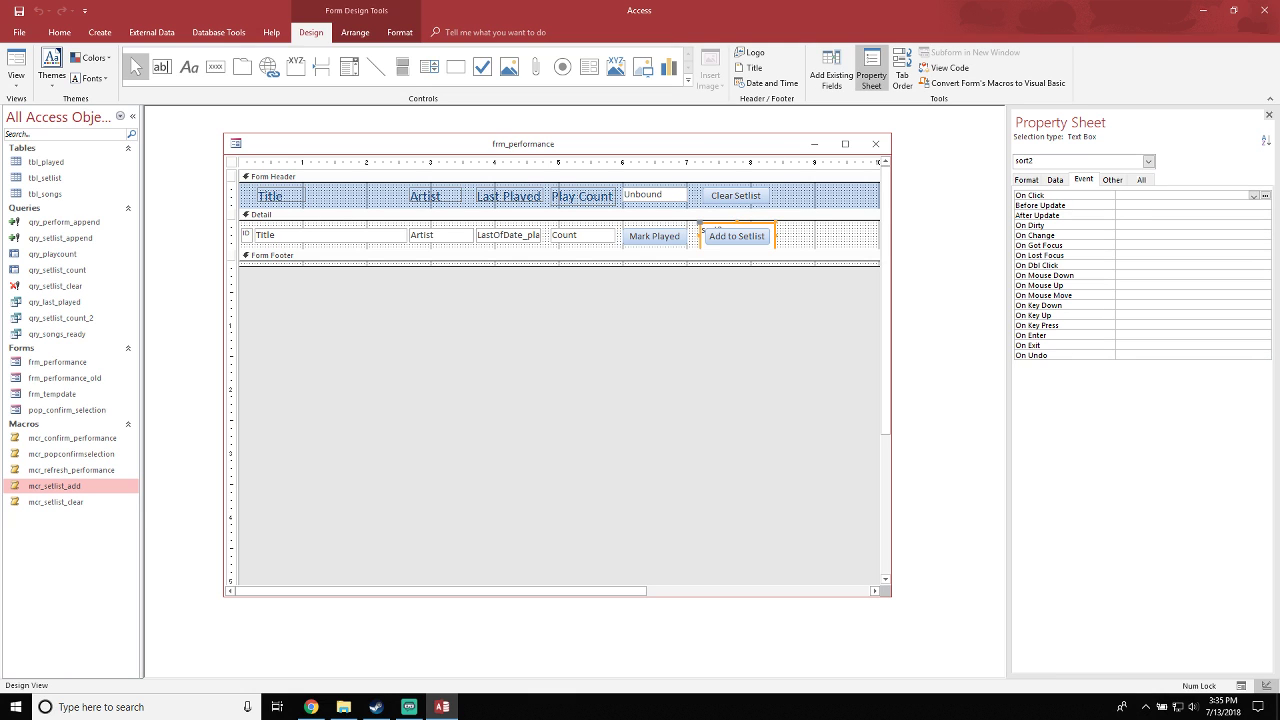
pyautogui.click(1026, 180)
pyautogui.click(1045, 245)
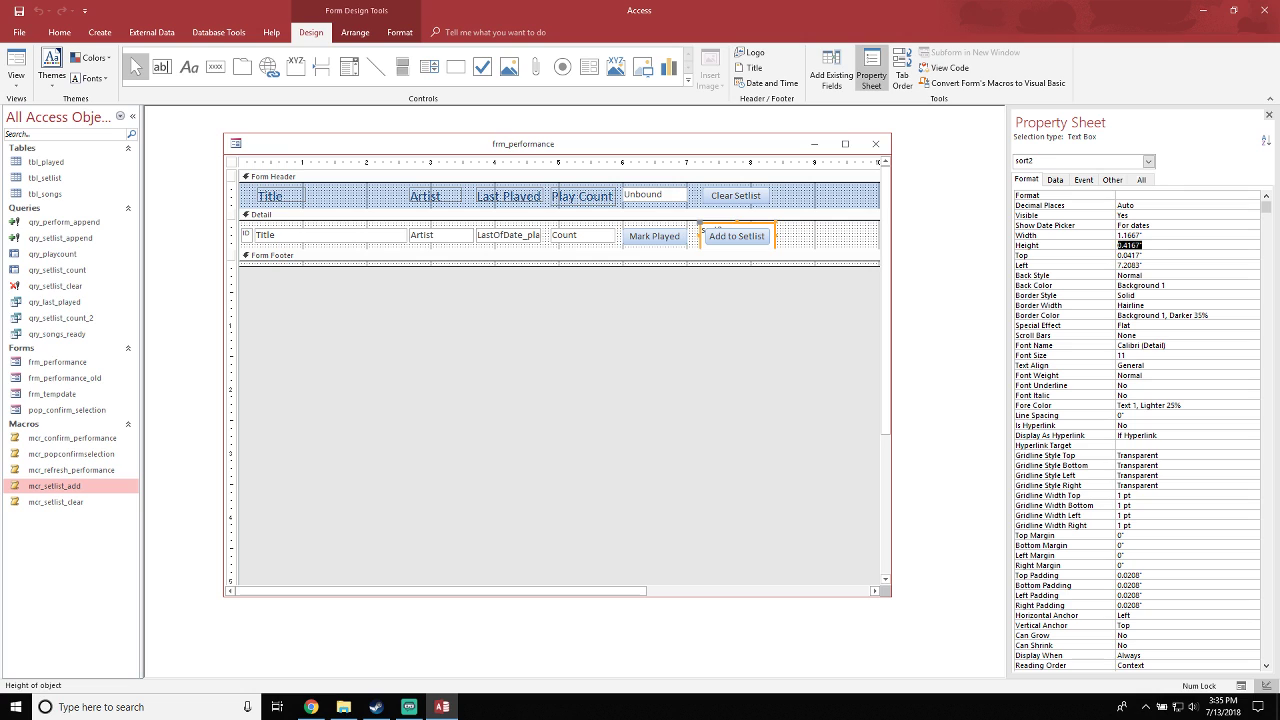
pyautogui.press('Up')
pyautogui.press('Up')
pyautogui.press('Down')
pyautogui.press('Down')
pyautogui.press('Down')
pyautogui.press('Down')
pyautogui.press('Down')
pyautogui.press('Down')
pyautogui.press('Down')
pyautogui.press('Down')
pyautogui.press('Down')
pyautogui.press('Down')
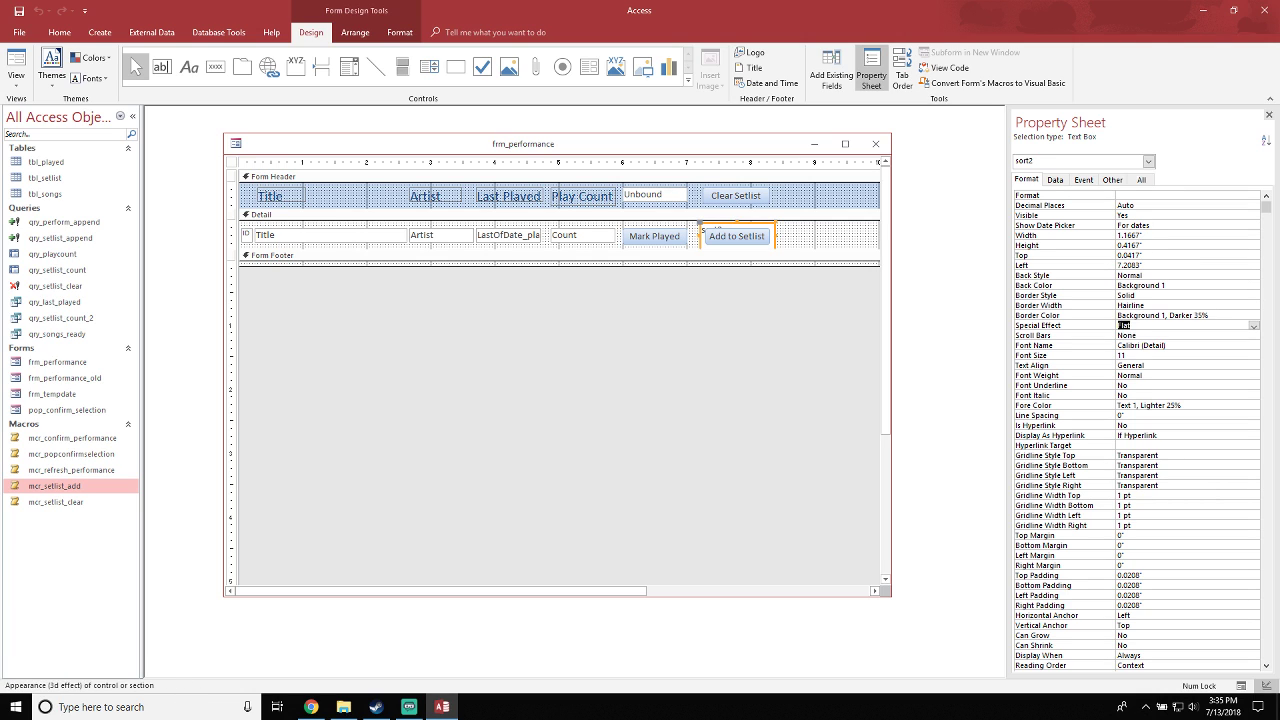
pyautogui.press('Up')
pyautogui.press('Up')
pyautogui.press('Up')
pyautogui.press('Up')
pyautogui.press('Up')
pyautogui.press('Up')
pyautogui.press('Up')
pyautogui.press('Up')
pyautogui.press('Up')
pyautogui.press('Up')
pyautogui.press('Up')
pyautogui.press('Up')
pyautogui.press('Up')
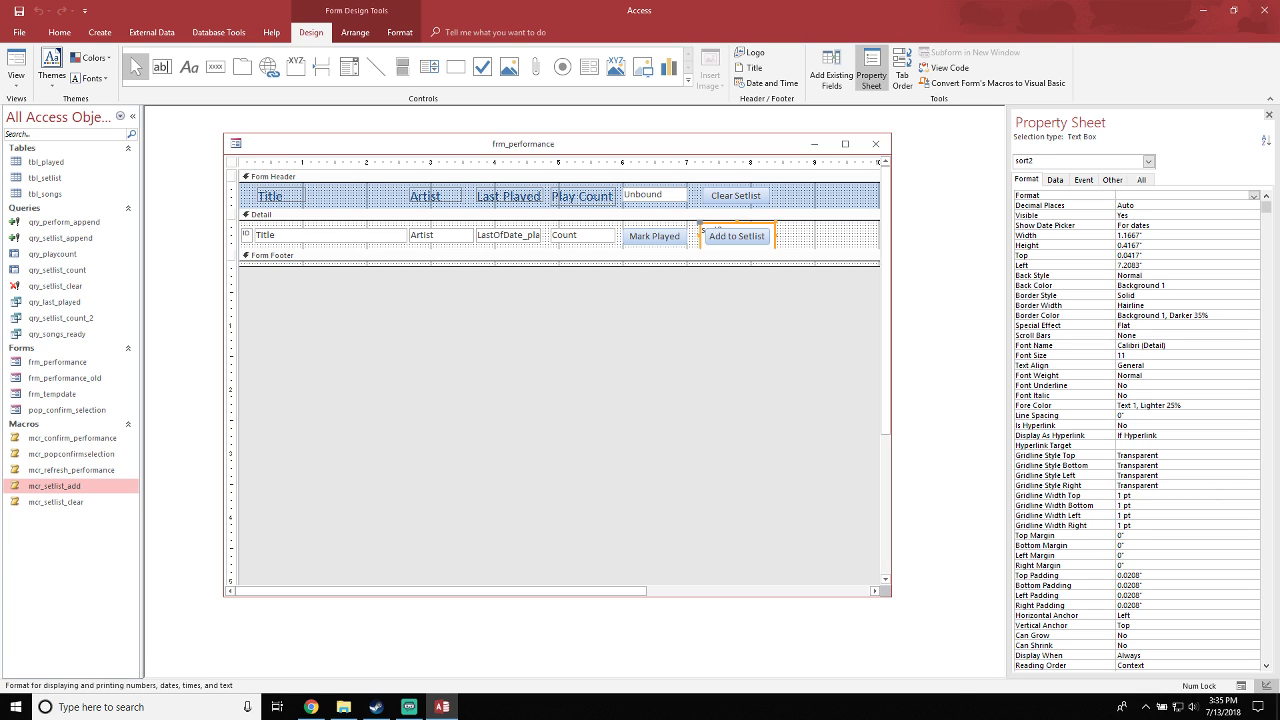
pyautogui.press('Down')
pyautogui.press('Down')
pyautogui.press('Down')
pyautogui.press('Down')
pyautogui.press('Down')
pyautogui.press('Down')
pyautogui.press('Down')
pyautogui.press('Down')
pyautogui.press('Down')
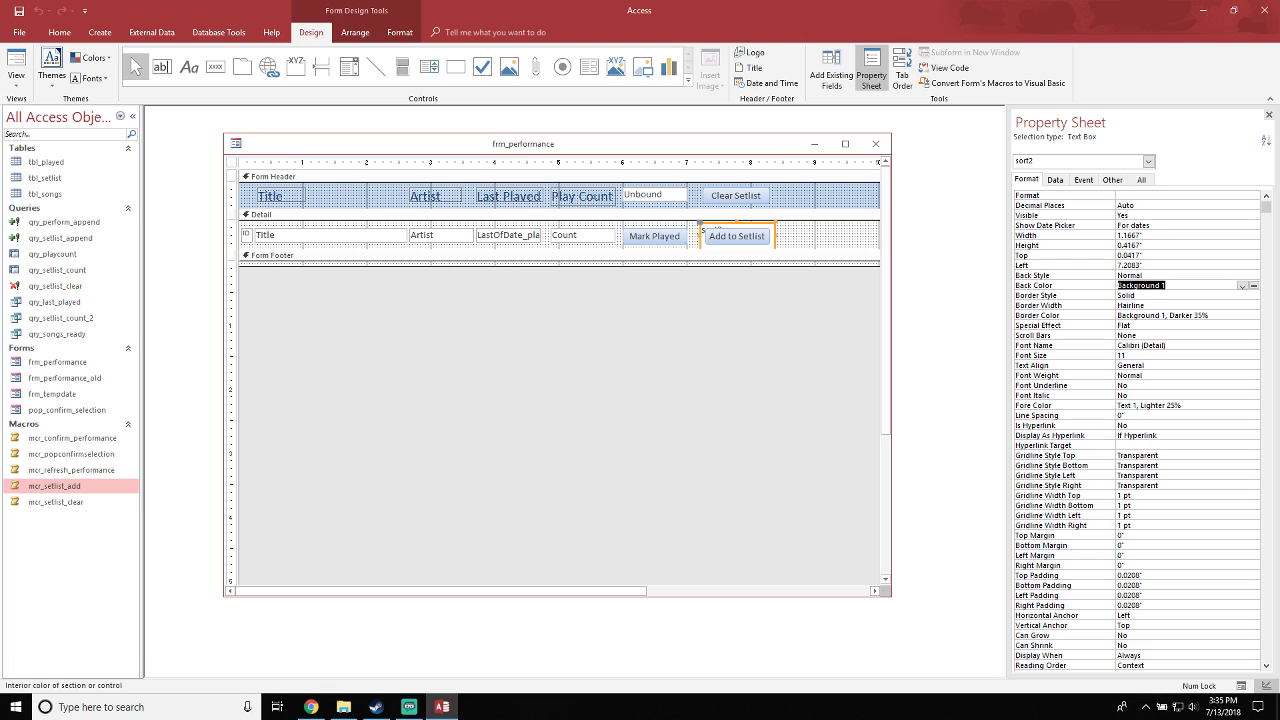
pyautogui.press('Down')
pyautogui.press('Down')
pyautogui.press('Down')
pyautogui.press('Down')
pyautogui.press('Down')
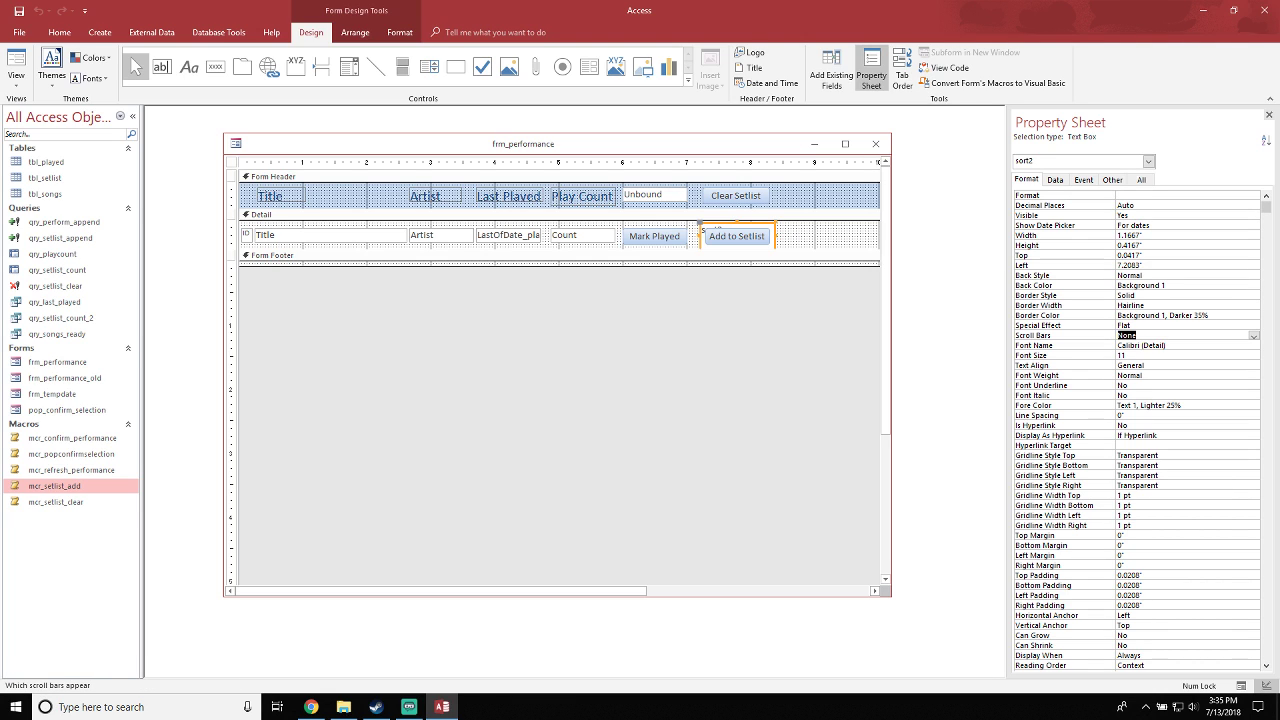
pyautogui.press('Down')
pyautogui.press('Down')
pyautogui.press('Down')
pyautogui.press('Down')
pyautogui.press('Down')
pyautogui.press('Down')
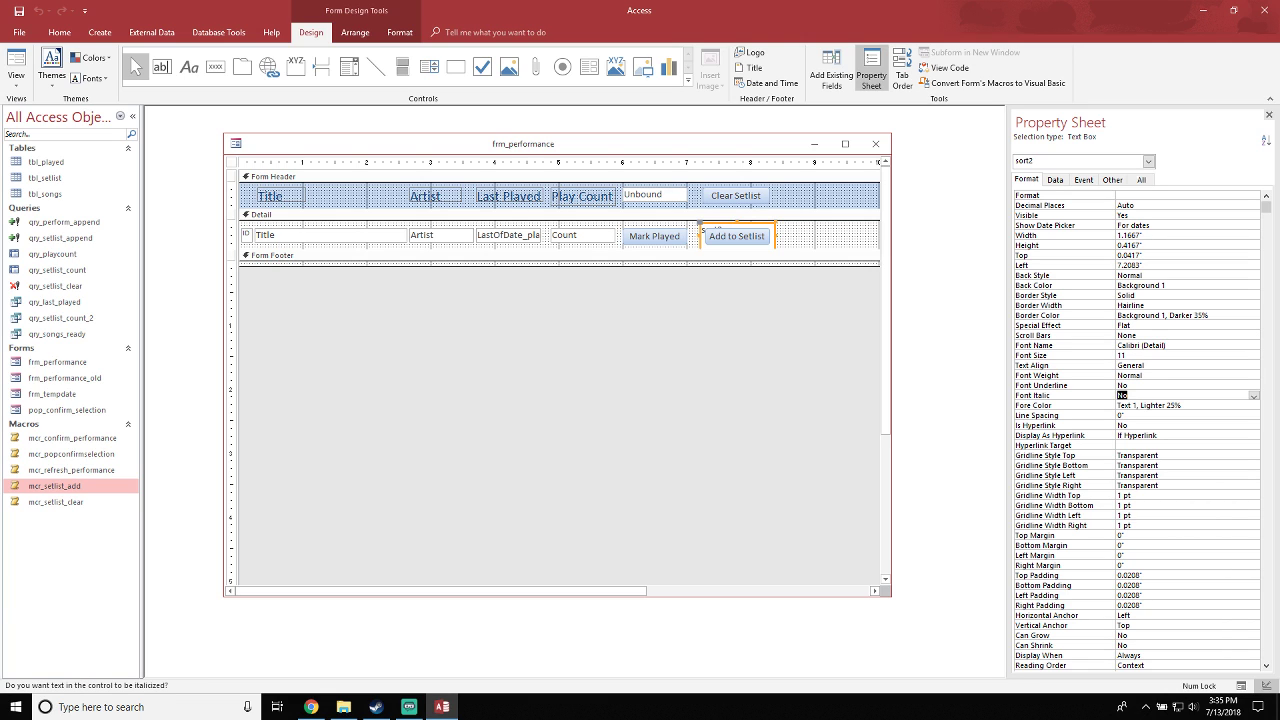
pyautogui.press('Down')
pyautogui.press('Down')
pyautogui.press('Down')
pyautogui.press('Down')
pyautogui.press('Down')
pyautogui.press('Down')
pyautogui.press('Down')
pyautogui.press('Down')
pyautogui.press('Down')
pyautogui.press('Down')
pyautogui.press('Down')
pyautogui.press('Down')
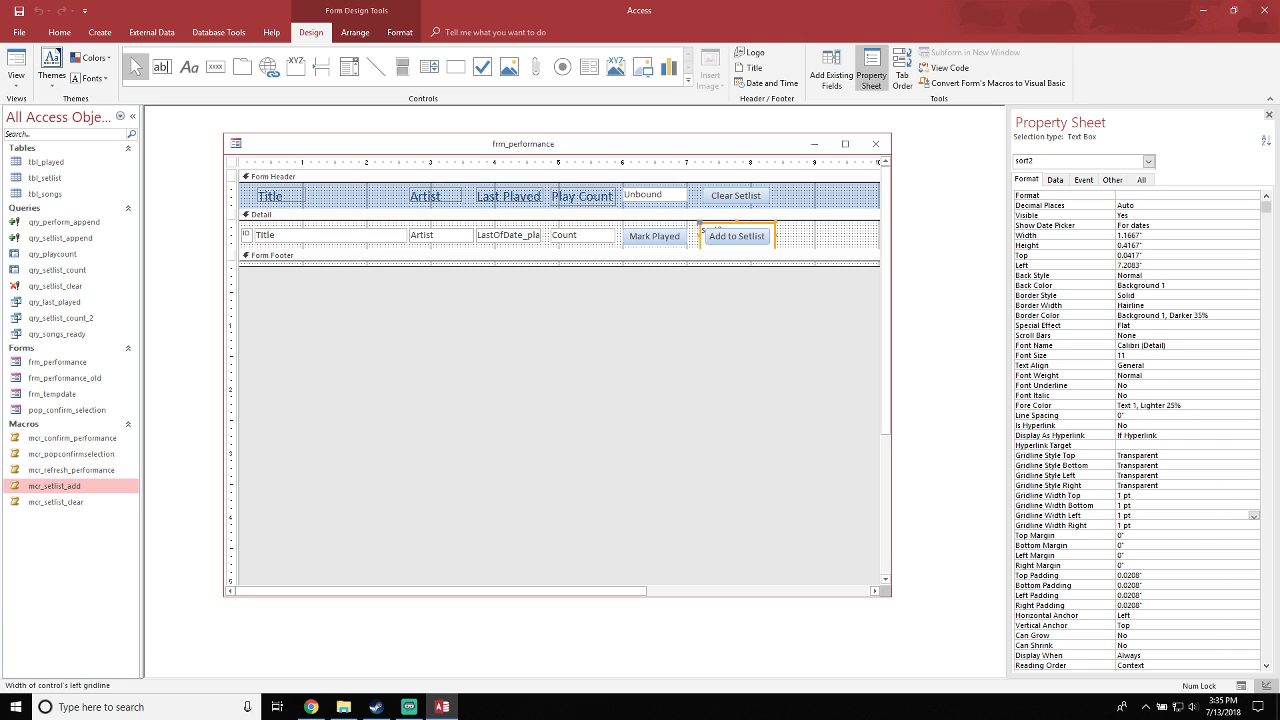
pyautogui.press('Down')
pyautogui.press('Down')
pyautogui.press('Down')
pyautogui.press('Down')
pyautogui.press('Down')
pyautogui.press('Down')
pyautogui.press('Down')
pyautogui.press('Down')
pyautogui.press('Down')
pyautogui.press('Down')
pyautogui.press('Down')
pyautogui.press('Down')
pyautogui.press('Down')
pyautogui.press('Down')
pyautogui.press('Down')
pyautogui.press('Down')
pyautogui.press('Down')
pyautogui.press('Down')
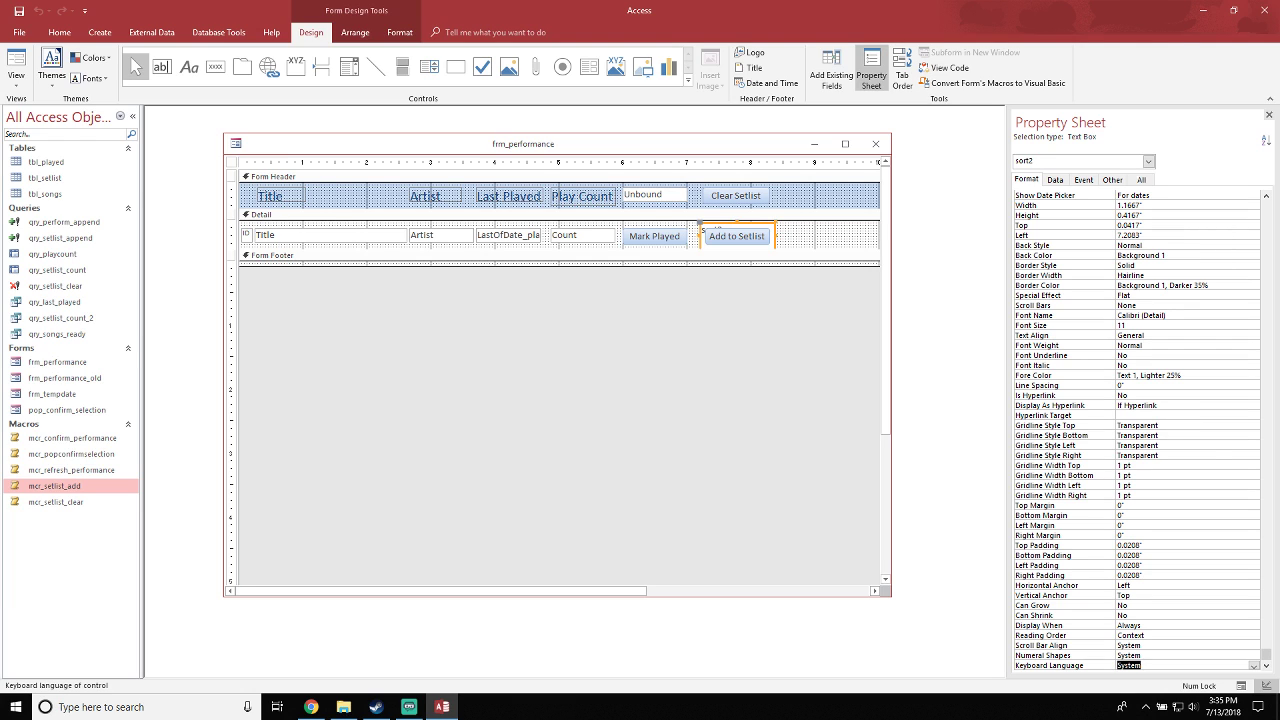
pyautogui.hotkey('ctrl', 'Tab')
pyautogui.hotkey('ctrl', 'Tab')
pyautogui.hotkey('ctrl', 'Tab')
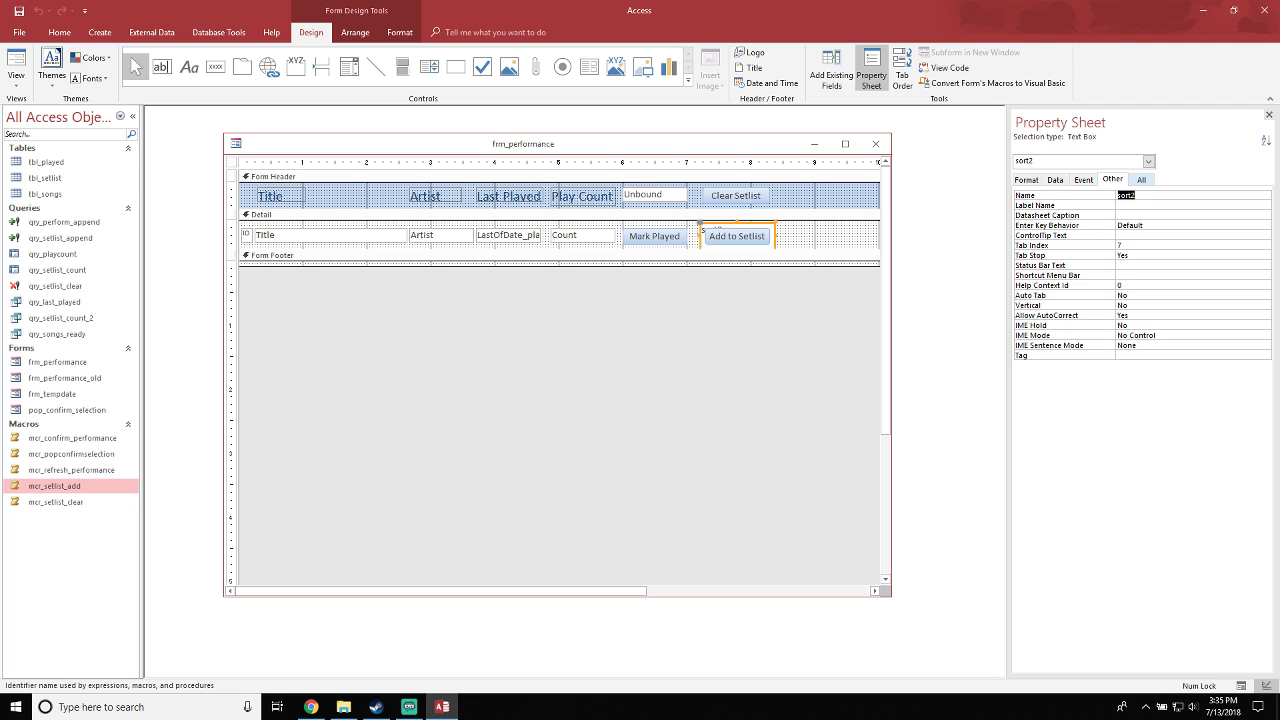
# Recheck the sort2 text box's appearance, font, hyperlink, gridline and margin settings for an option that prevents interaction
pyautogui.click(1027, 180)
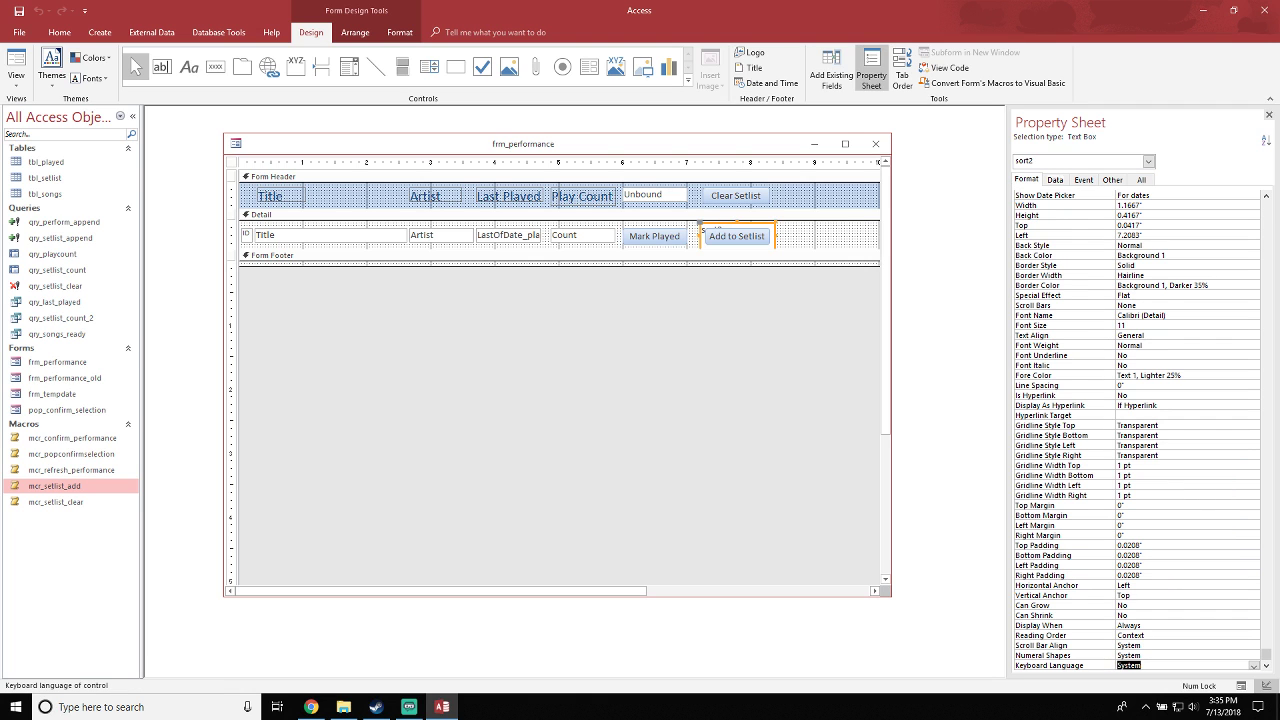
pyautogui.scroll(1, 1138, 430)
pyautogui.click(1254, 205)
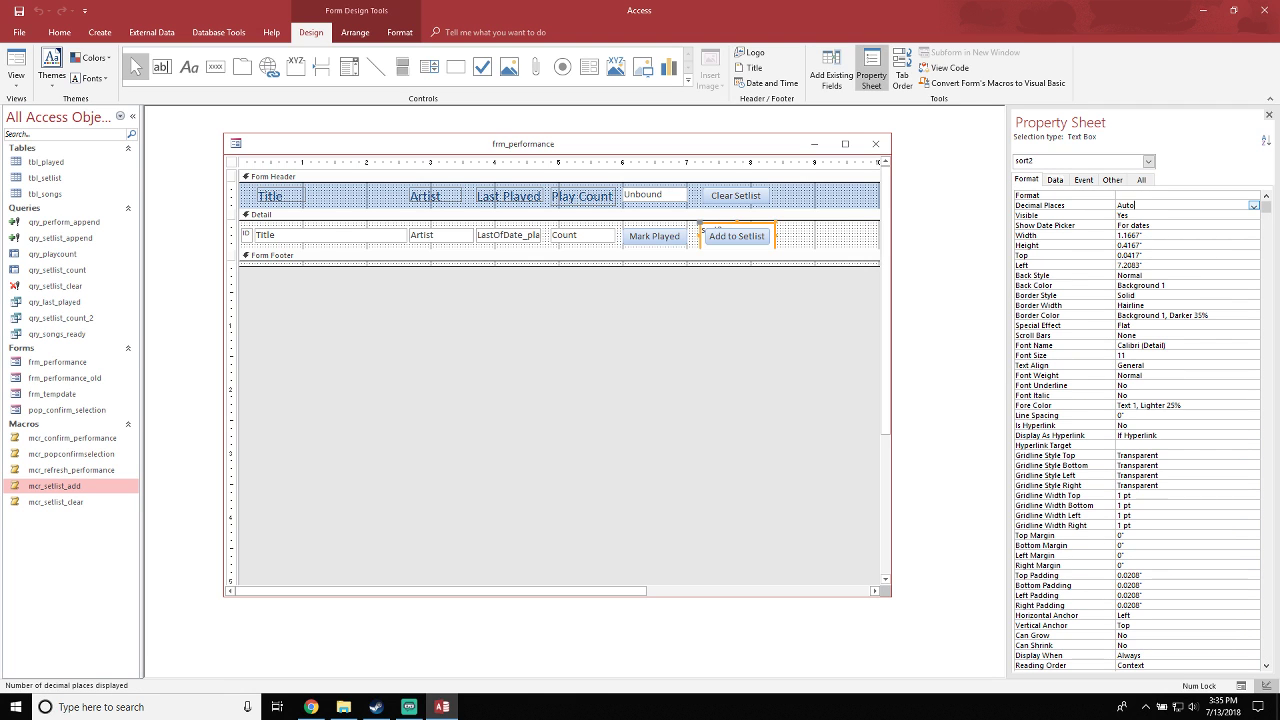
pyautogui.press('Down')
pyautogui.press('Down')
pyautogui.press('Down')
pyautogui.press('Down')
pyautogui.press('Down')
pyautogui.press('Down')
pyautogui.press('Down')
pyautogui.press('Down')
pyautogui.press('Down')
pyautogui.press('Down')
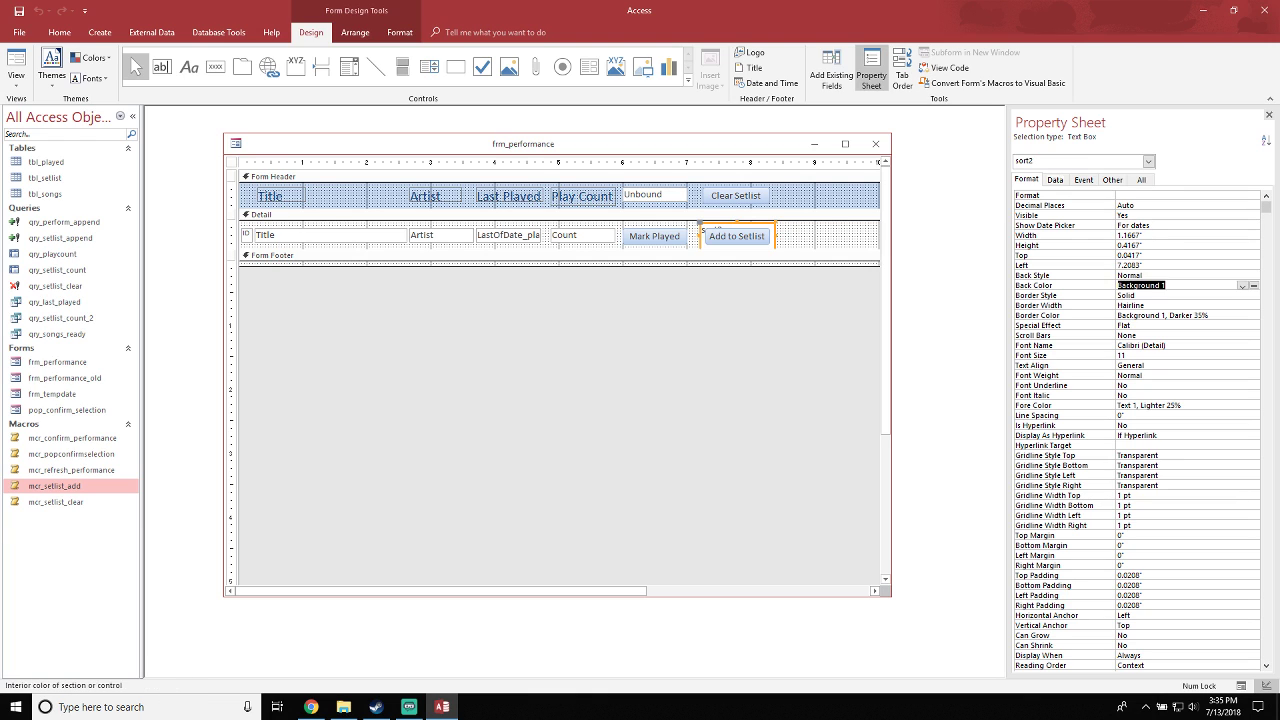
pyautogui.press('Down')
pyautogui.press('Down')
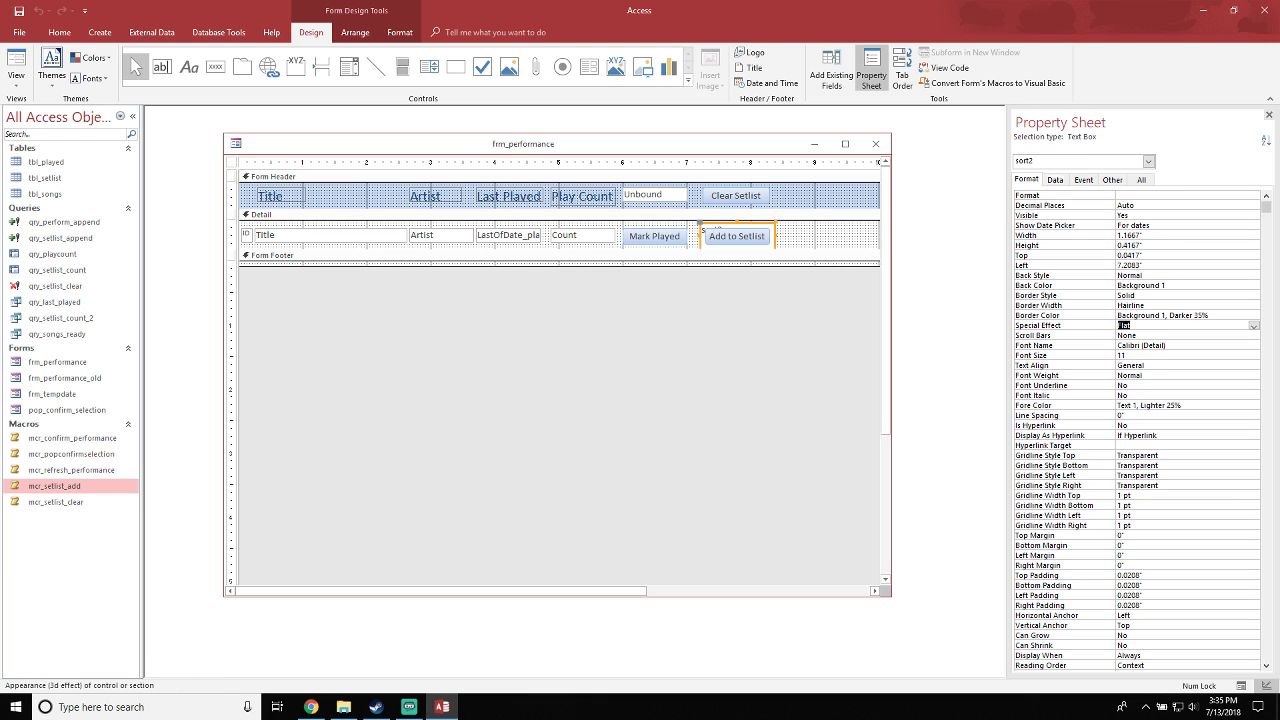
pyautogui.press('Down')
pyautogui.press('Down')
pyautogui.press('Down')
pyautogui.press('Down')
pyautogui.press('Down')
pyautogui.press('Down')
pyautogui.press('Down')
pyautogui.press('Down')
pyautogui.press('Down')
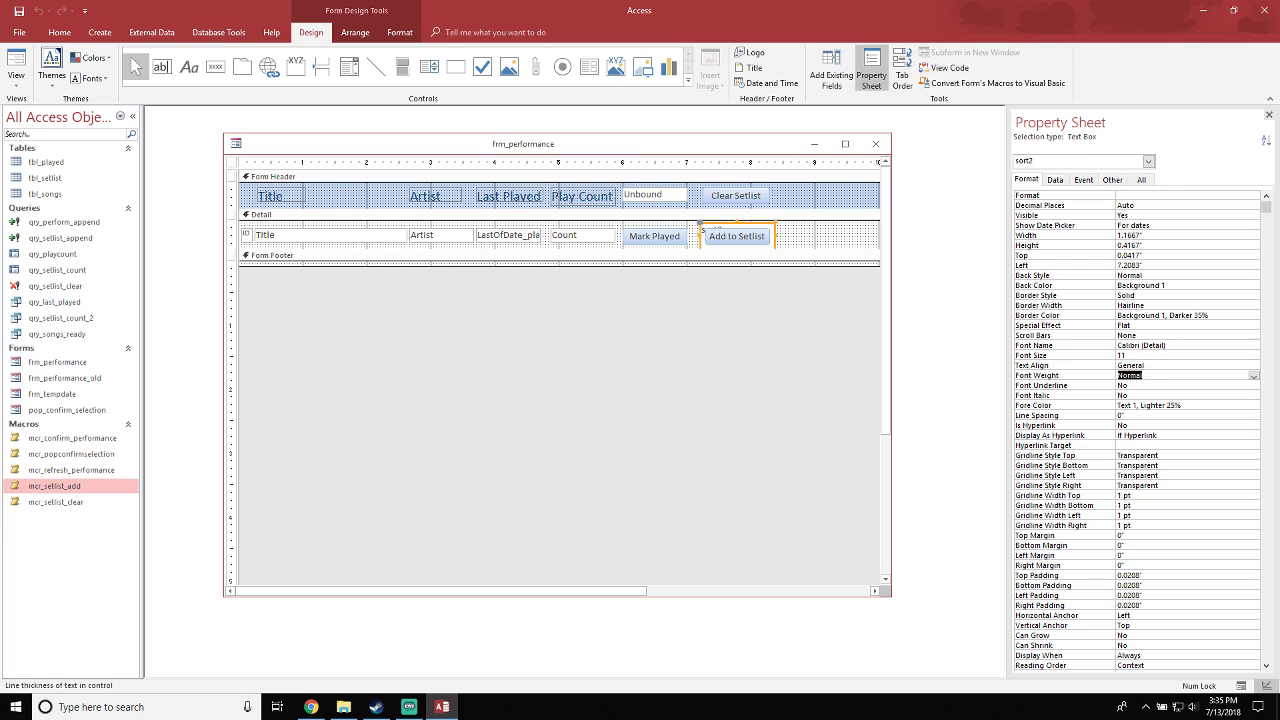
pyautogui.press('Down')
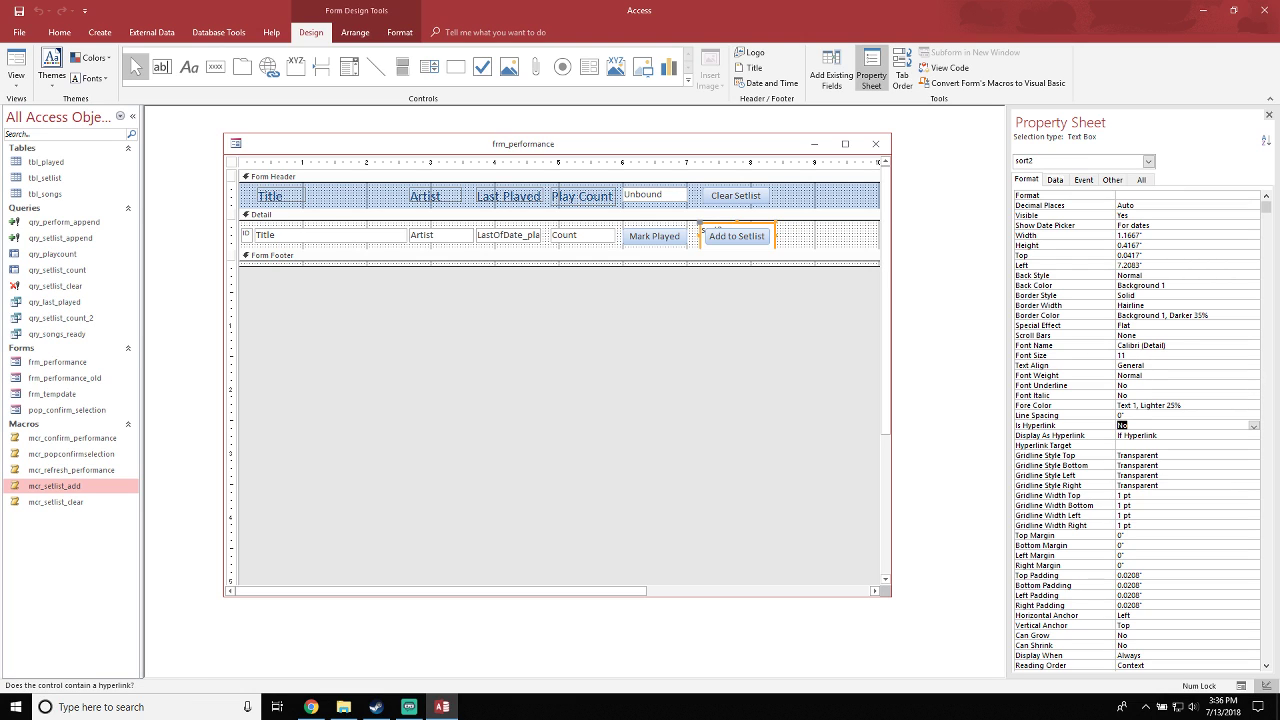
pyautogui.press('Down')
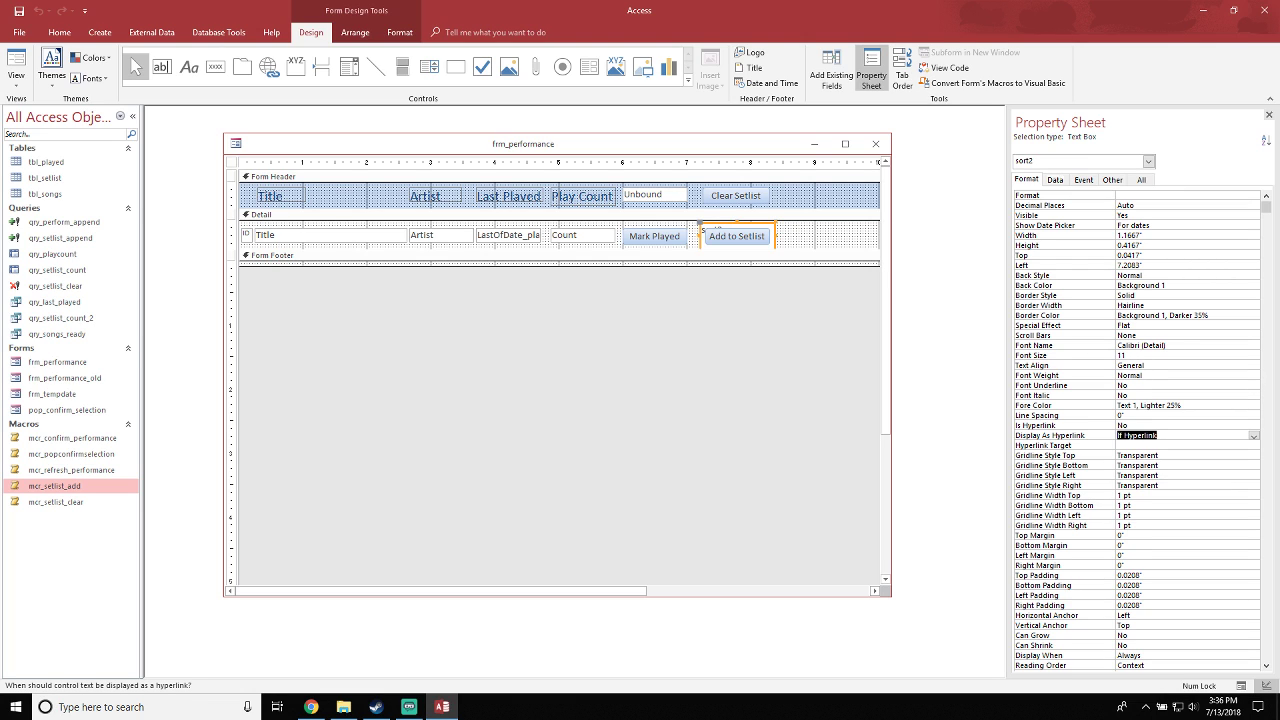
pyautogui.press('Down')
pyautogui.press('Down')
pyautogui.press('Down')
pyautogui.press('Down')
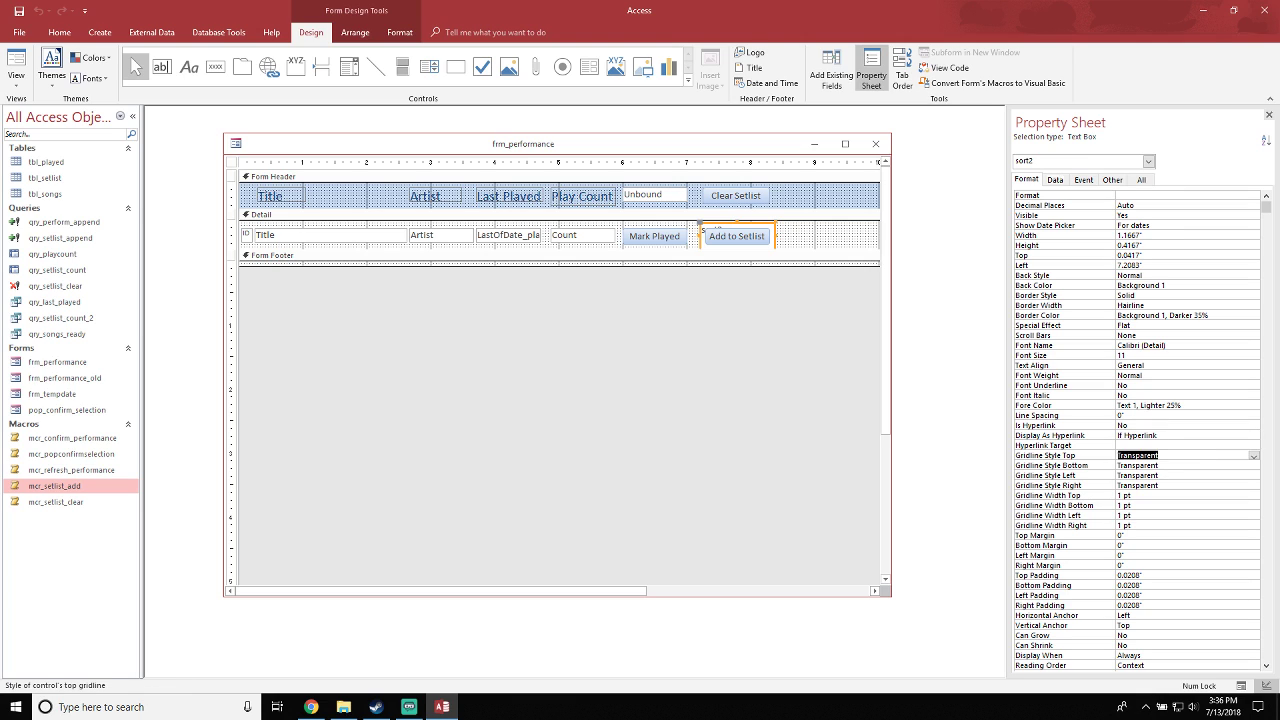
pyautogui.press('Down')
pyautogui.press('Down')
pyautogui.press('Down')
pyautogui.press('Down')
pyautogui.press('Down')
pyautogui.press('Down')
pyautogui.press('Down')
pyautogui.press('Down')
pyautogui.press('Down')
pyautogui.press('Down')
pyautogui.press('Down')
pyautogui.press('Down')
pyautogui.press('Down')
pyautogui.press('Down')
pyautogui.press('Down')
pyautogui.press('Down')
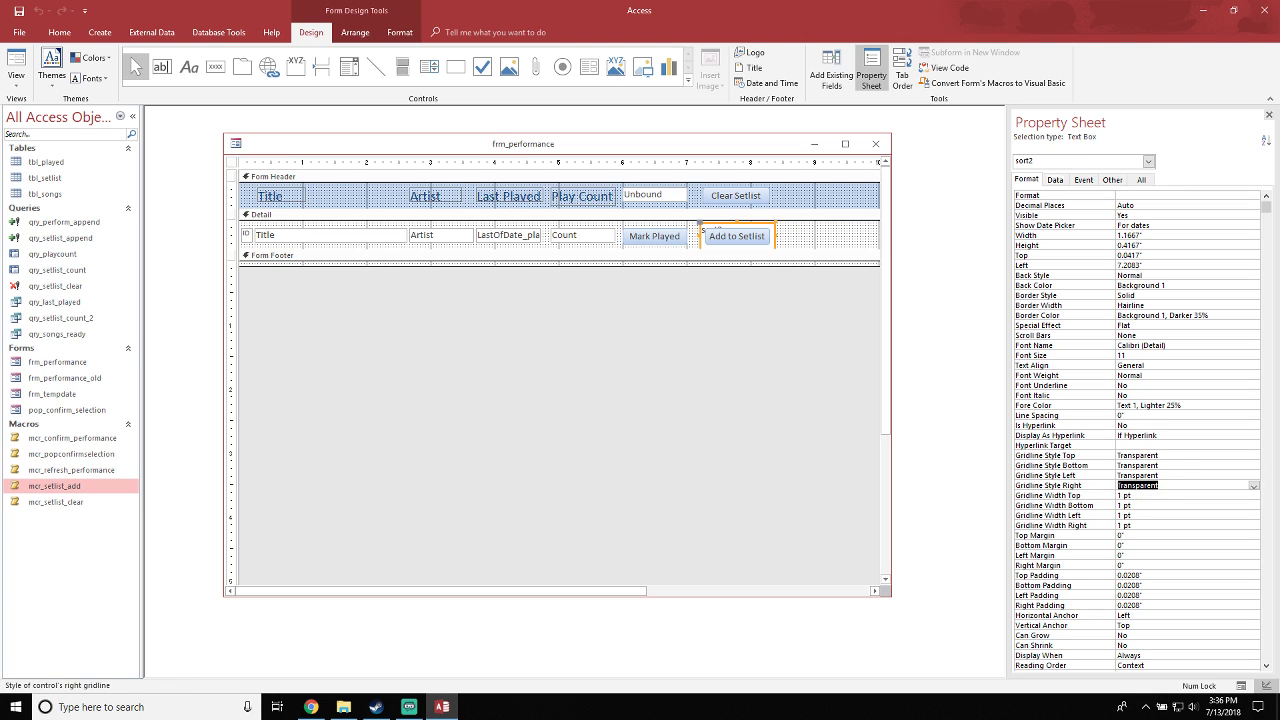
pyautogui.press('Down')
pyautogui.press('Down')
pyautogui.press('Down')
pyautogui.press('Down')
pyautogui.press('Down')
pyautogui.press('Down')
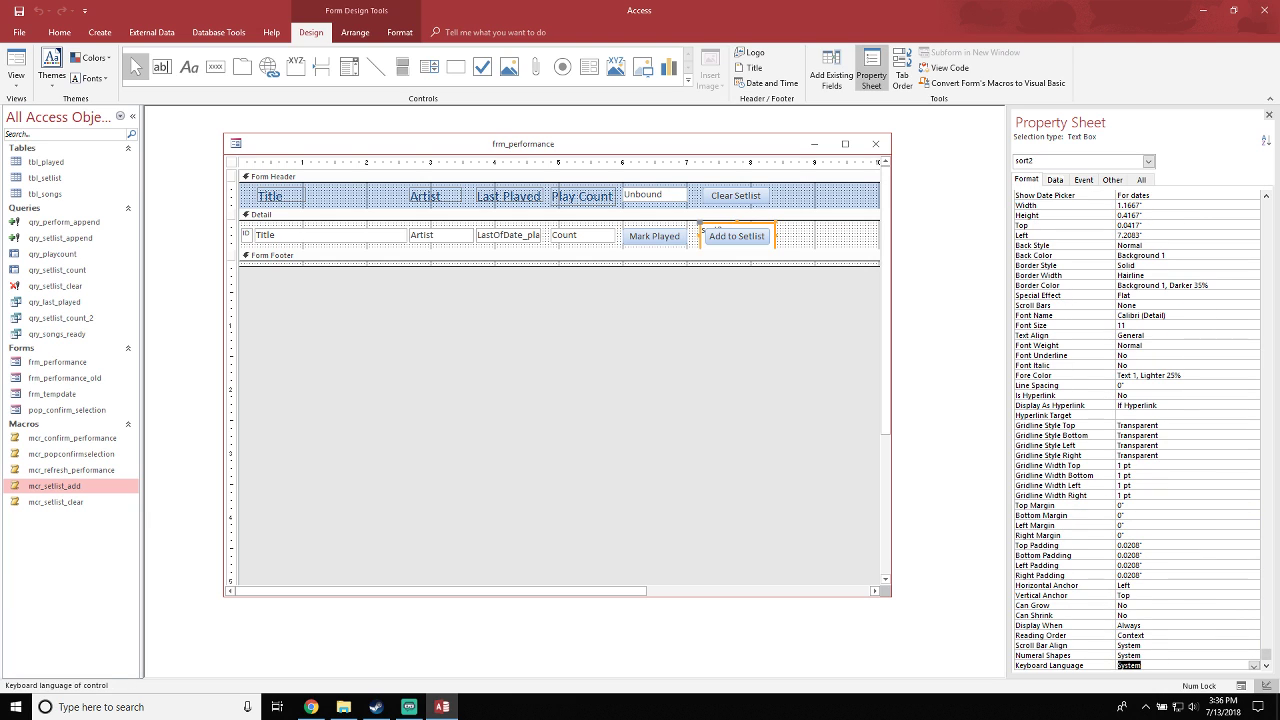
pyautogui.press('Up')
pyautogui.press('Up')
pyautogui.press('Up')
pyautogui.press('Up')
pyautogui.press('Up')
pyautogui.press('Up')
pyautogui.press('Up')
pyautogui.press('Up')
pyautogui.press('Up')
pyautogui.press('Up')
pyautogui.press('Up')
pyautogui.press('Up')
pyautogui.press('Up')
pyautogui.press('Up')
pyautogui.press('Up')
pyautogui.press('Up')
pyautogui.scroll(1, 1138, 430)
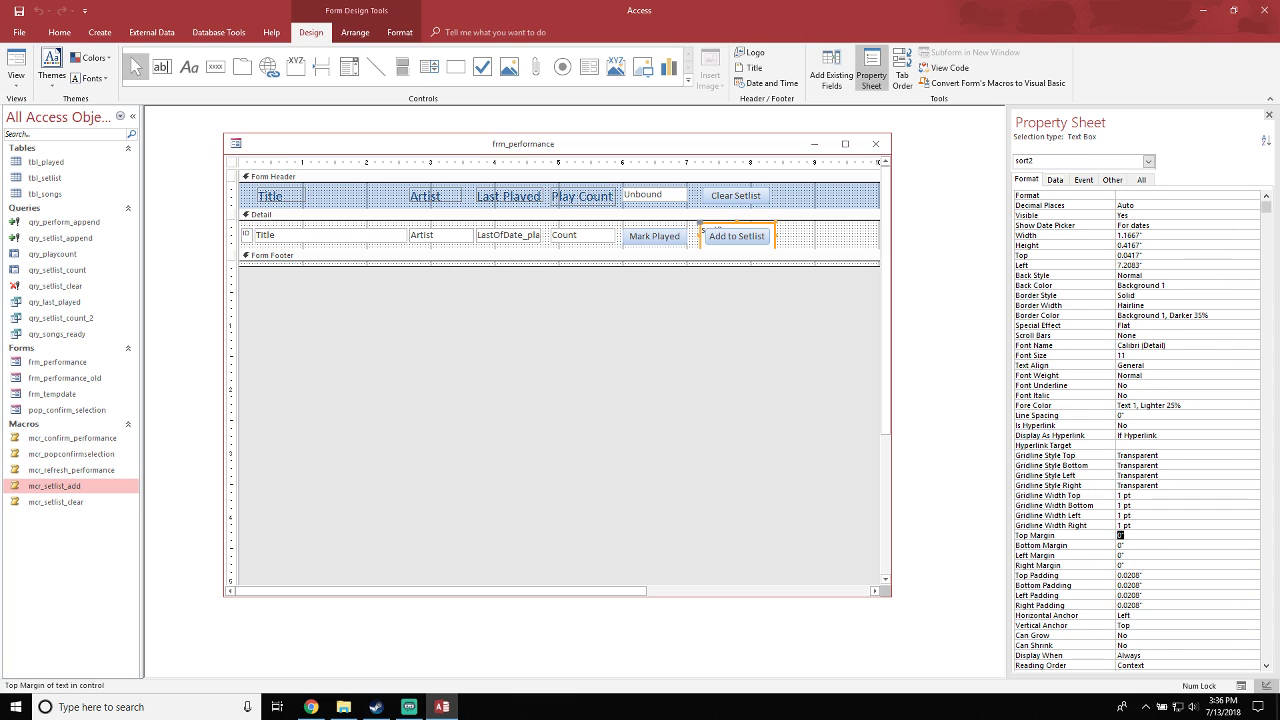
# Set the Locked property of the sort2 text box to Yes
pyautogui.click(1055, 179)
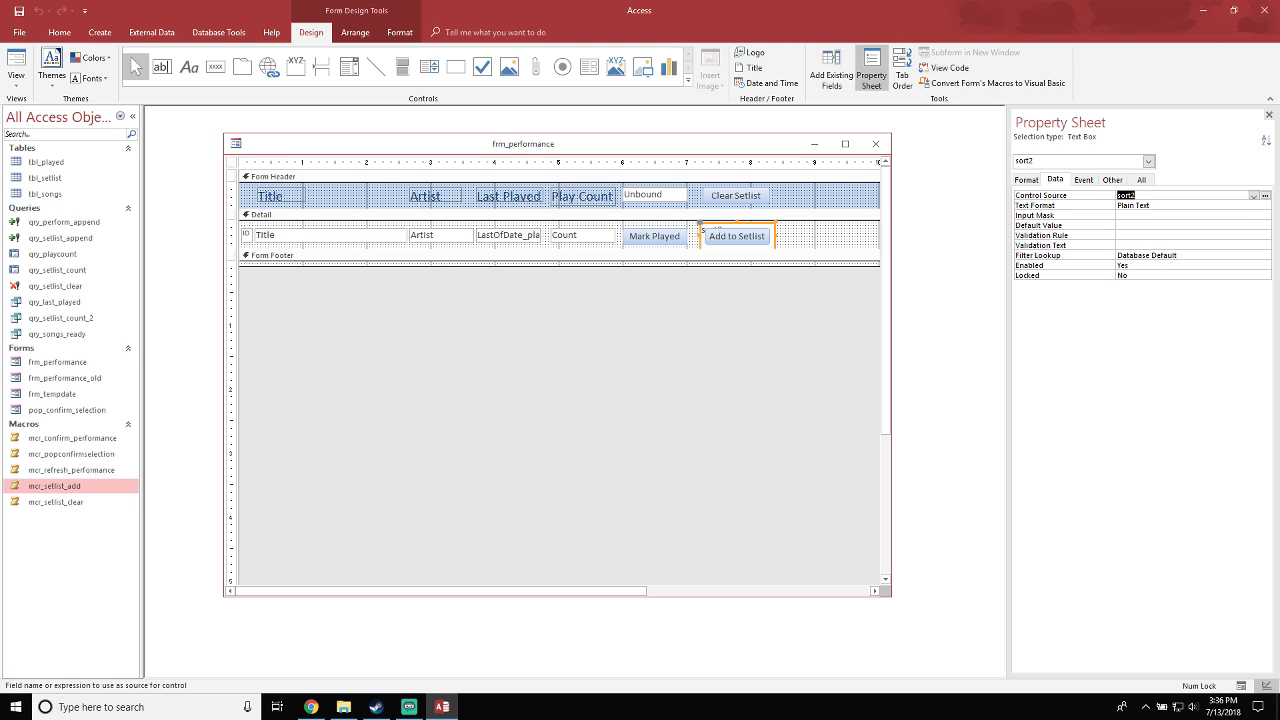
pyautogui.click(1190, 275)
pyautogui.click(1265, 276)
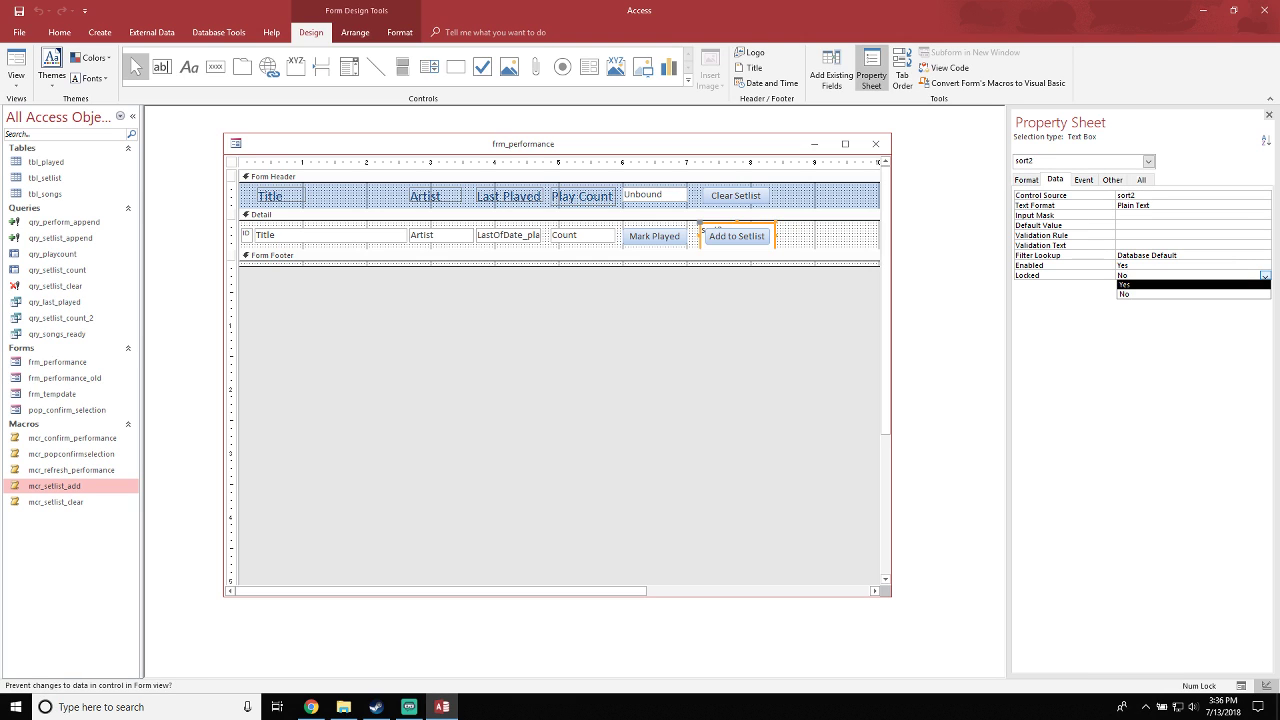
pyautogui.click(1190, 285)
pyautogui.click(1165, 225)
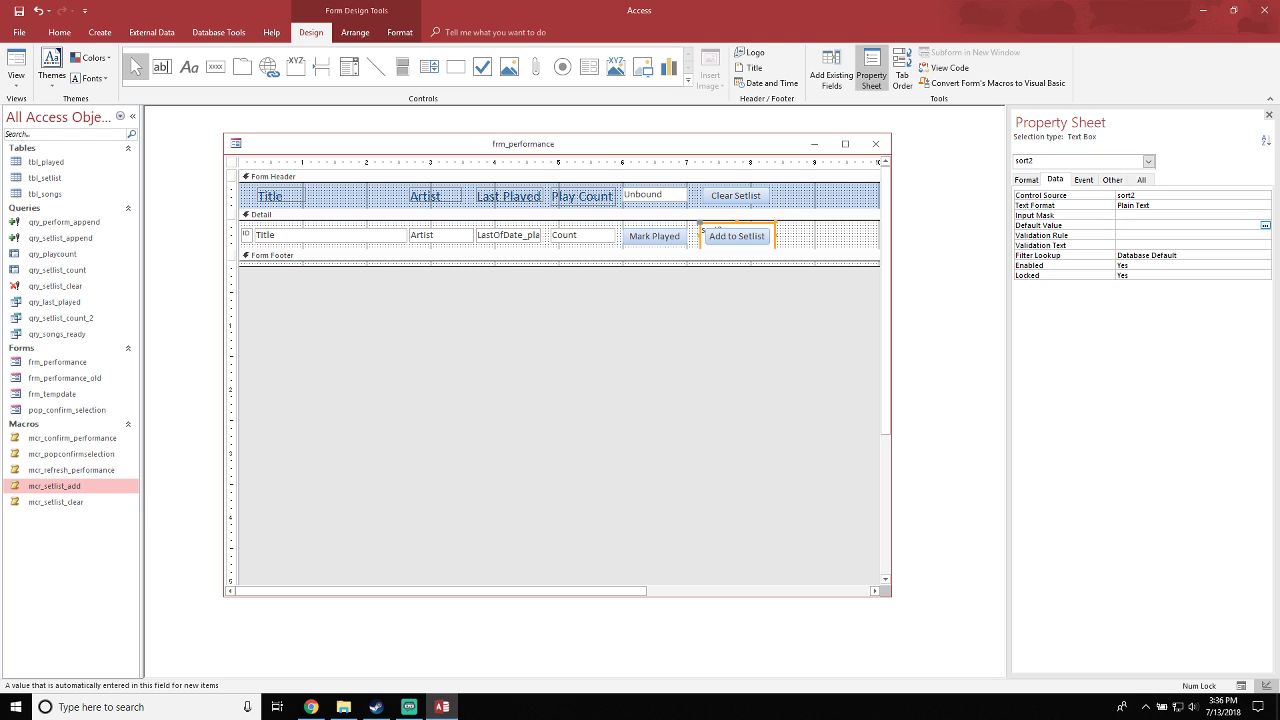
pyautogui.click(16, 66)
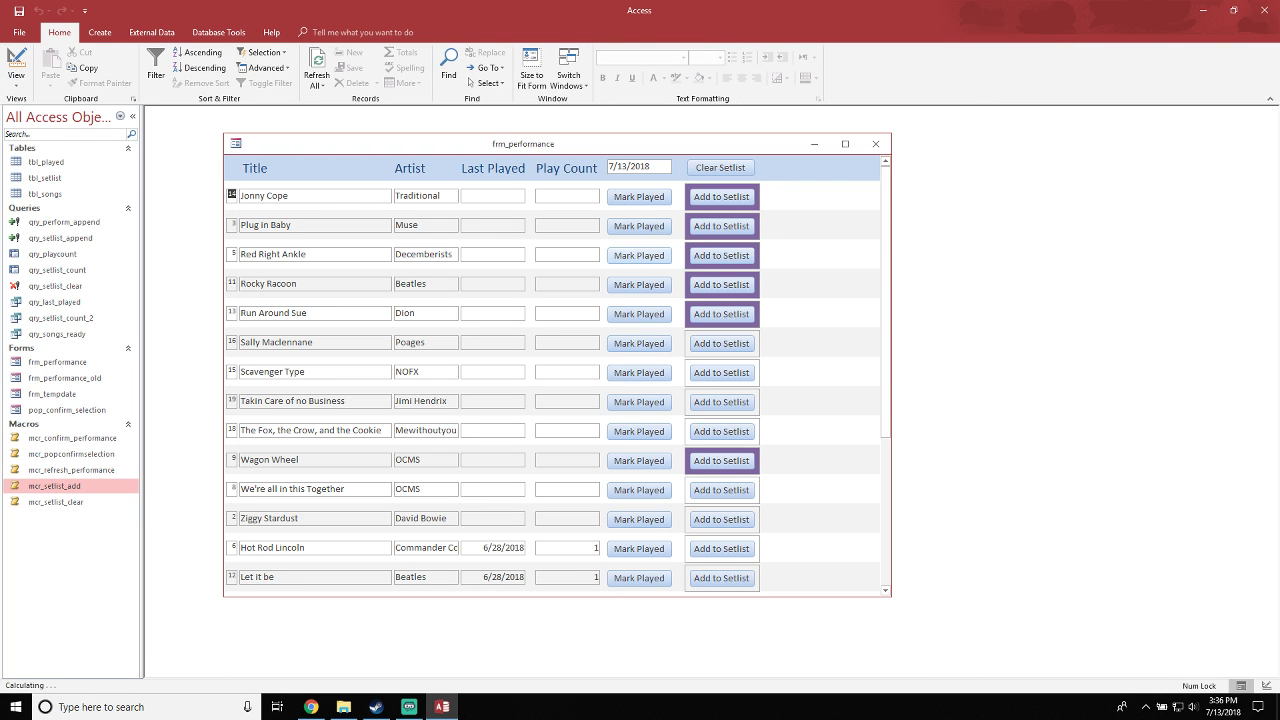
pyautogui.click(702, 187)
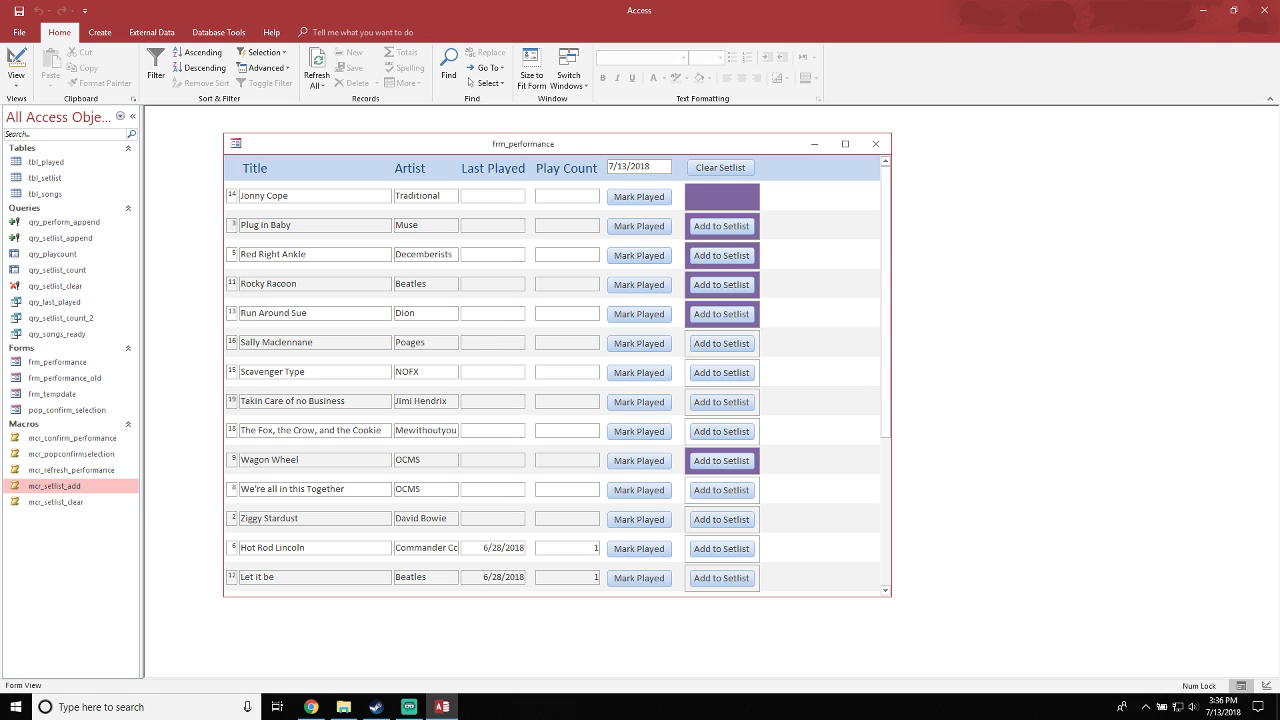
pyautogui.click(16, 66)
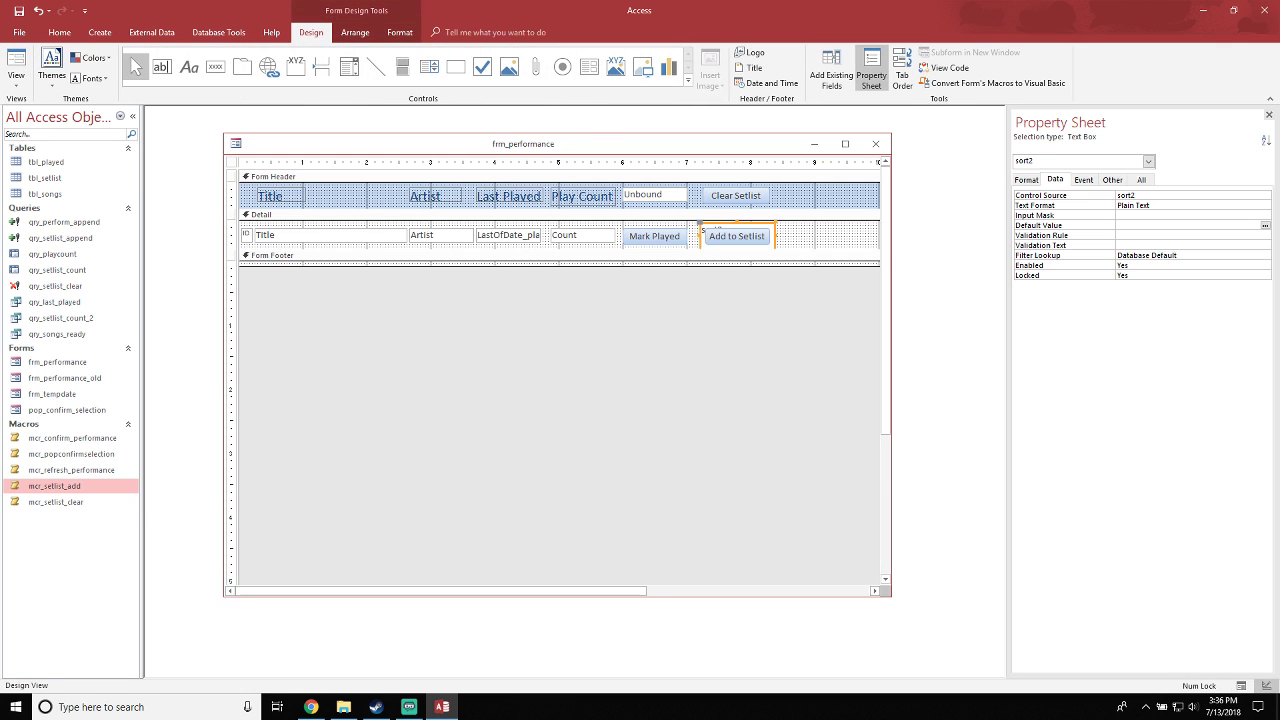
pyautogui.click(1026, 180)
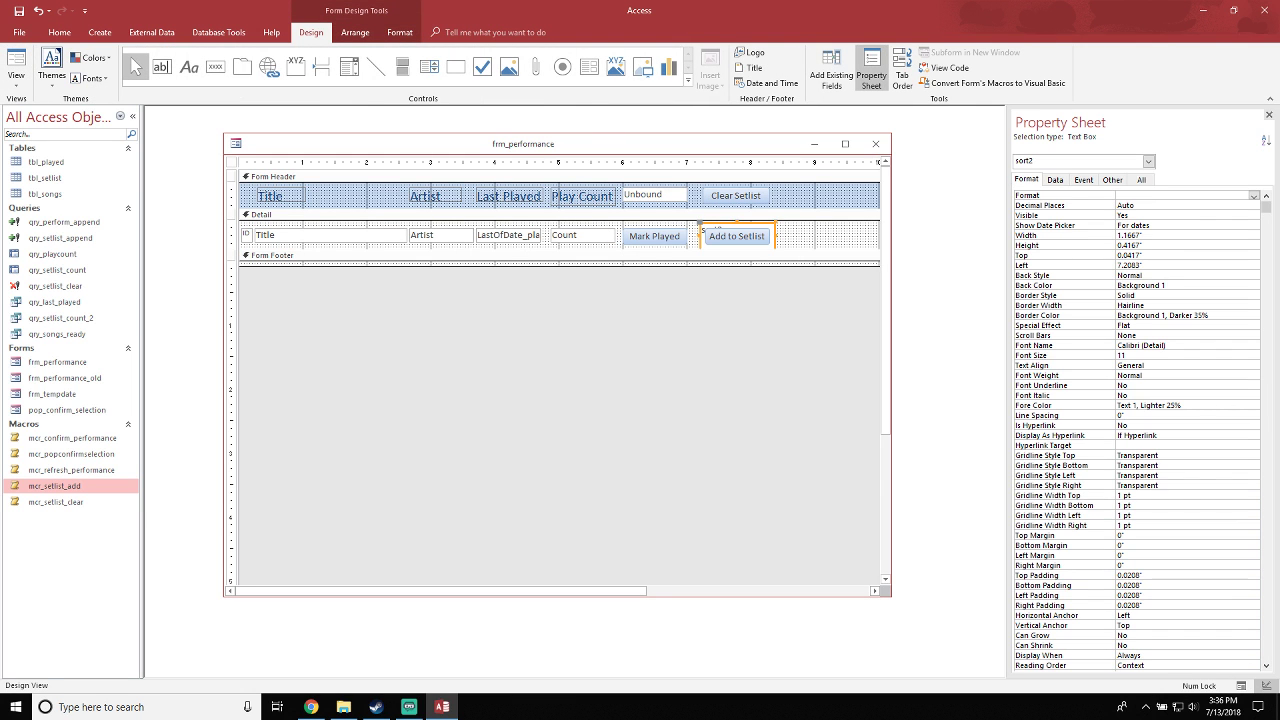
# Review the format properties of the sort2 text box from its display settings through its gridline styles for a way to block interaction
pyautogui.click(1160, 215)
pyautogui.press('Down')
pyautogui.press('Down')
pyautogui.press('Down')
pyautogui.press('Down')
pyautogui.press('Down')
pyautogui.press('Down')
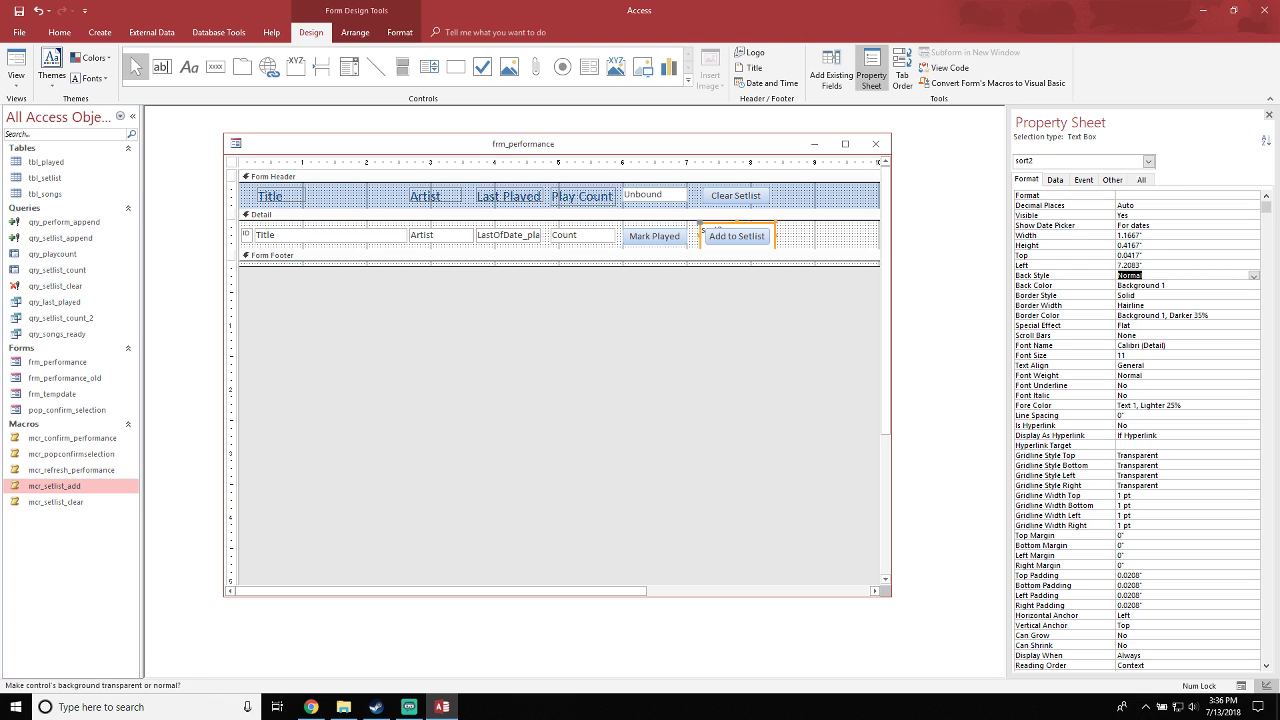
pyautogui.press('Down')
pyautogui.press('Down')
pyautogui.press('Down')
pyautogui.press('Down')
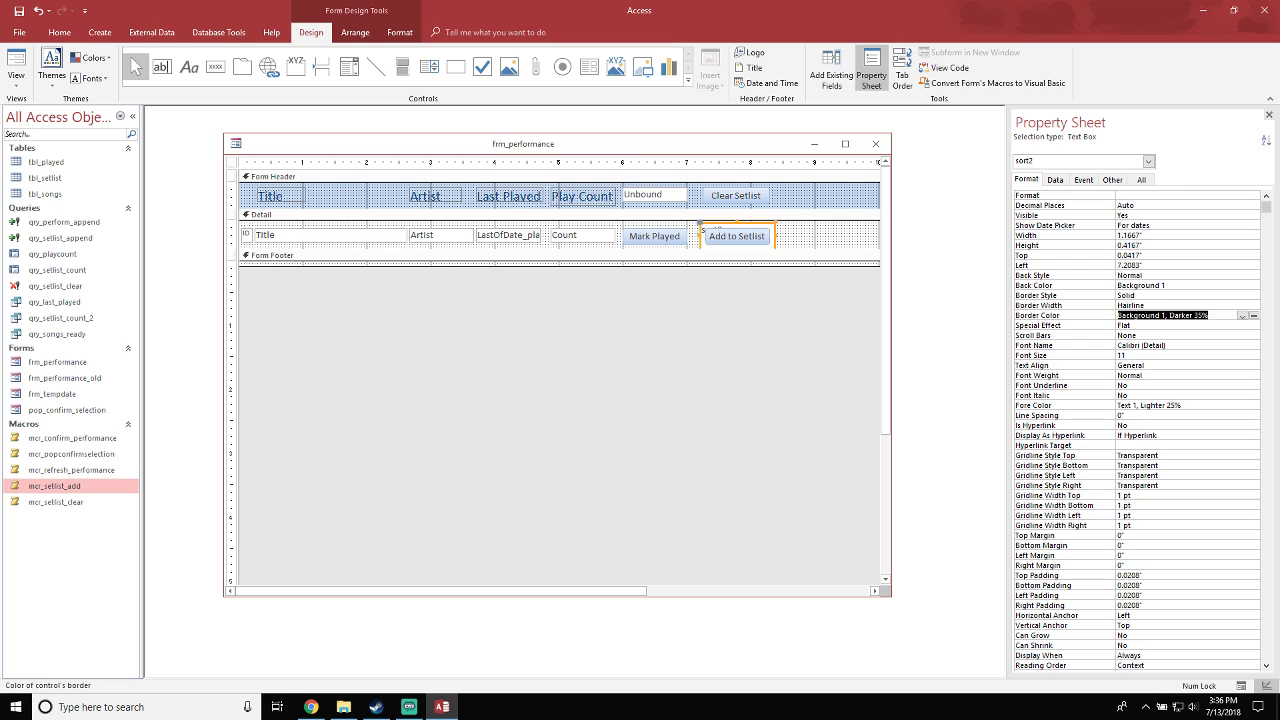
pyautogui.press('Down')
pyautogui.press('Down')
pyautogui.press('Down')
pyautogui.press('Down')
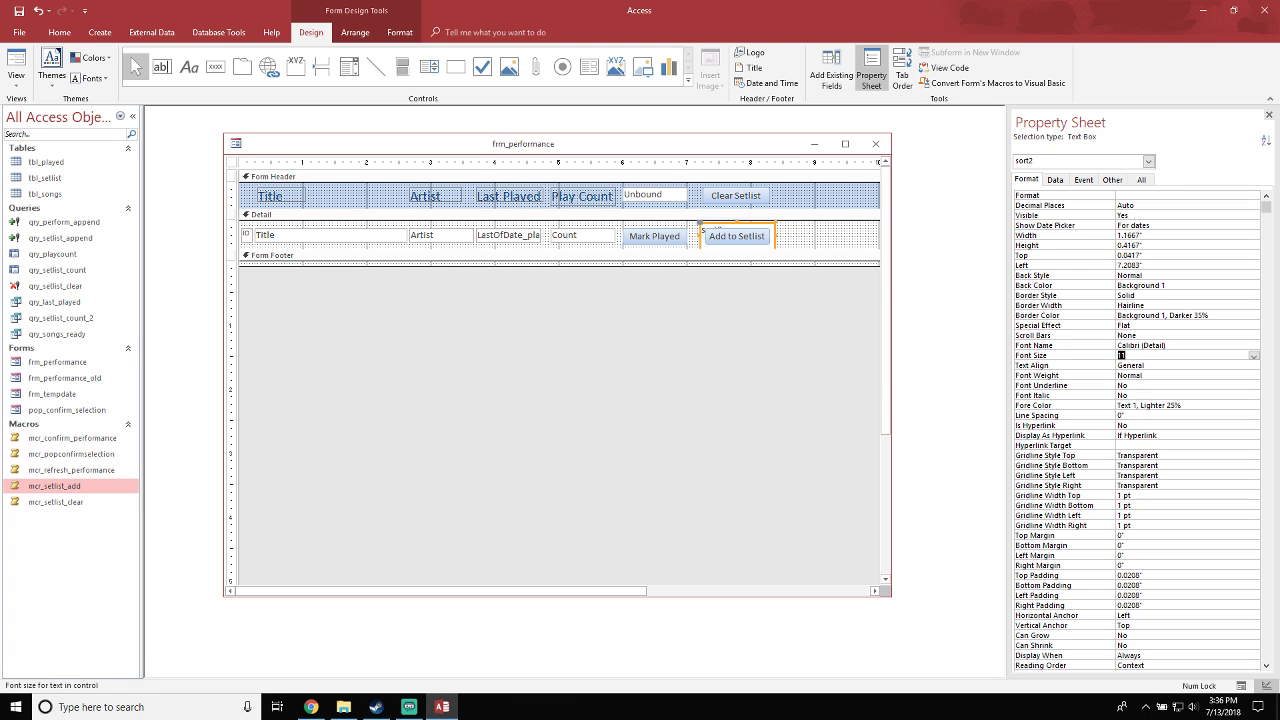
pyautogui.press('Down')
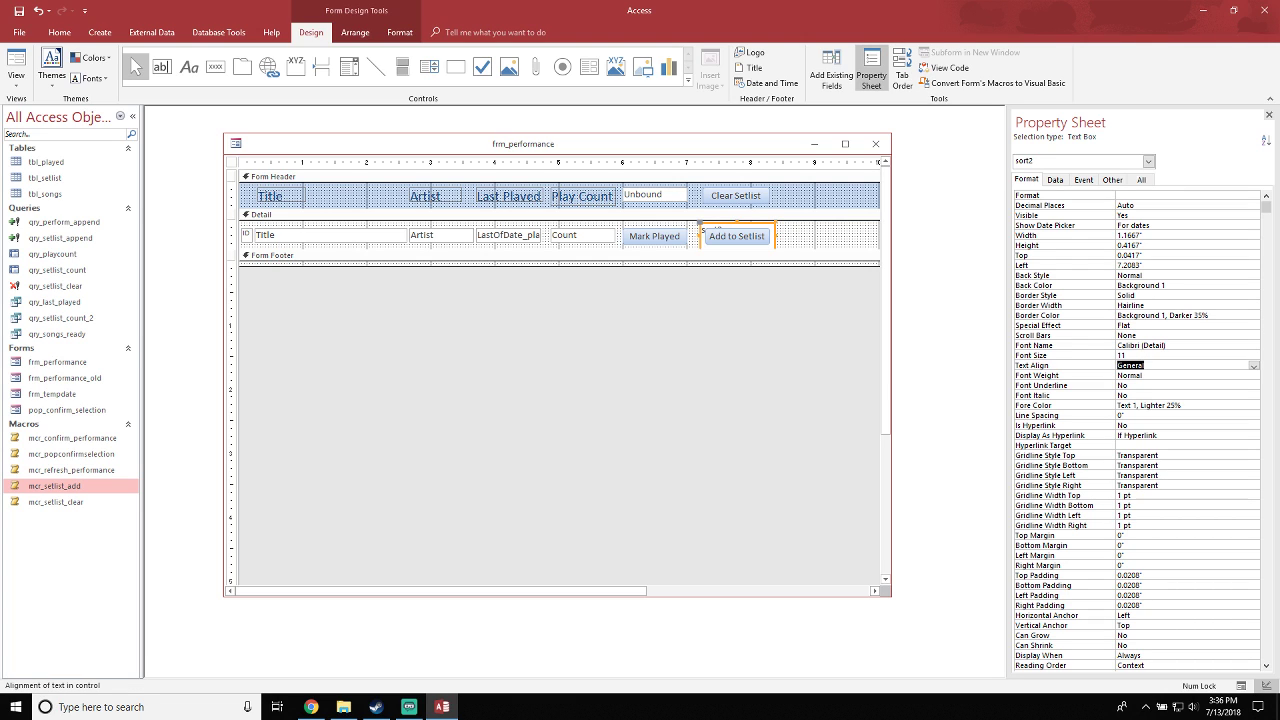
pyautogui.press('Down')
pyautogui.press('Down')
pyautogui.press('Down')
pyautogui.press('Down')
pyautogui.press('Down')
pyautogui.press('Down')
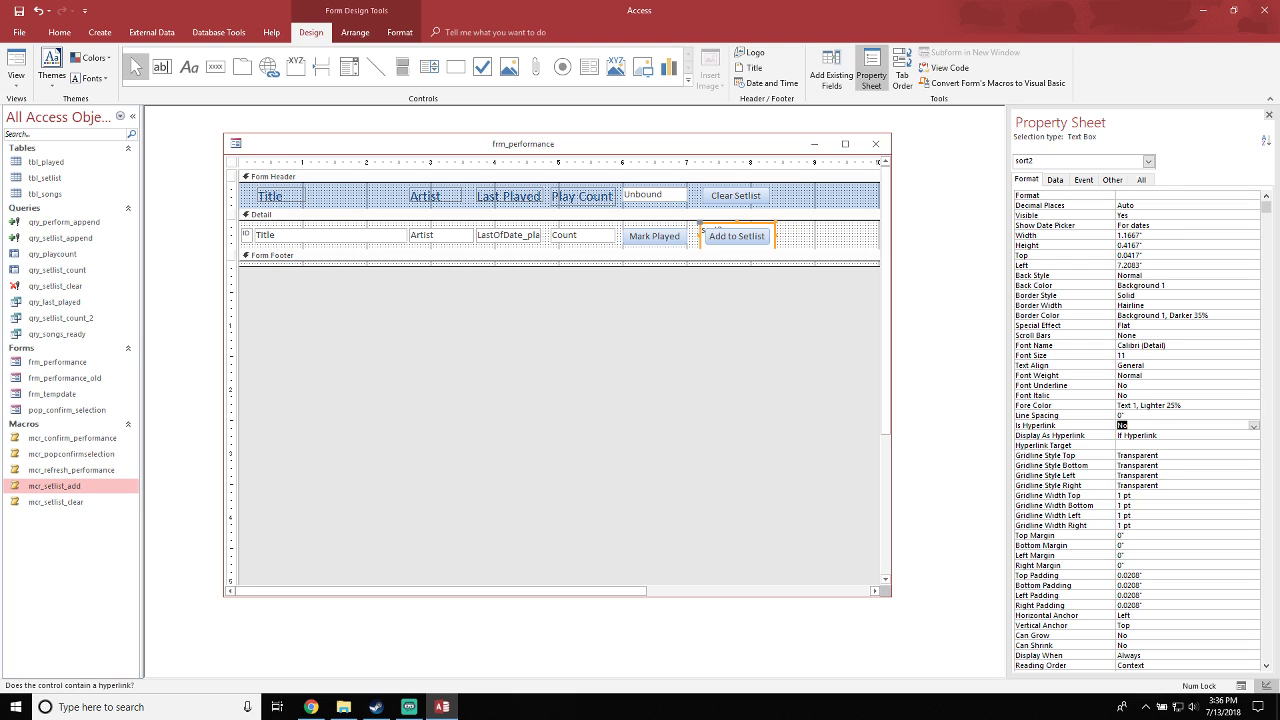
pyautogui.press('Down')
pyautogui.press('Down')
pyautogui.press('Down')
pyautogui.press('Down')
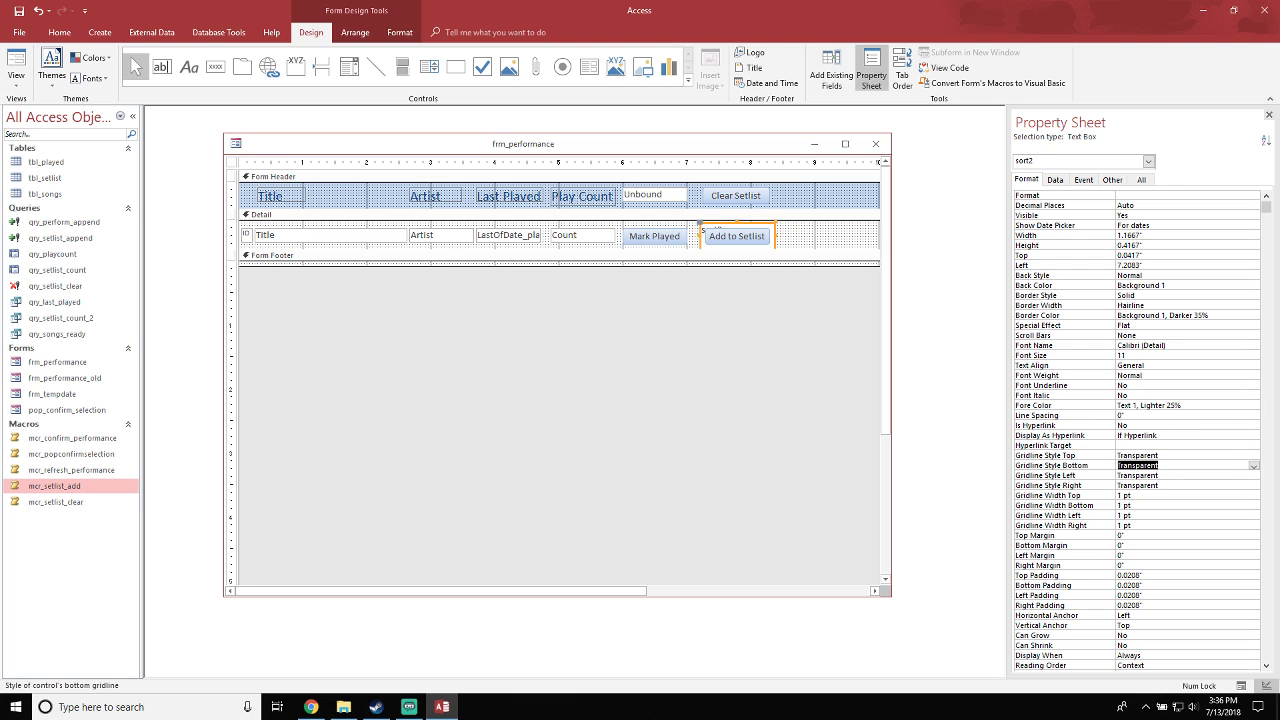
# Set the Enabled property of the sort2 text box to No and check the result in Form view
pyautogui.click(1055, 180)
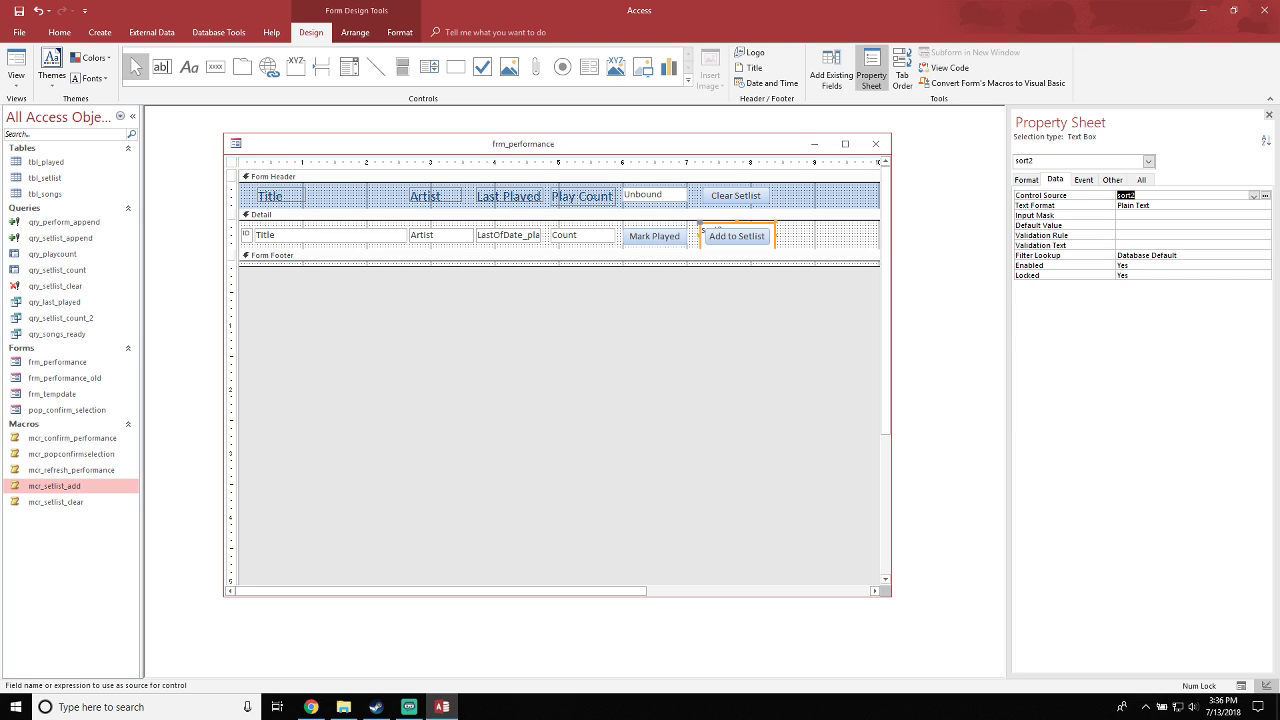
pyautogui.press('Down')
pyautogui.press('Down')
pyautogui.press('Down')
pyautogui.press('Down')
pyautogui.press('Down')
pyautogui.press('Down')
pyautogui.press('Down')
pyautogui.hotkey('alt', 'Down')
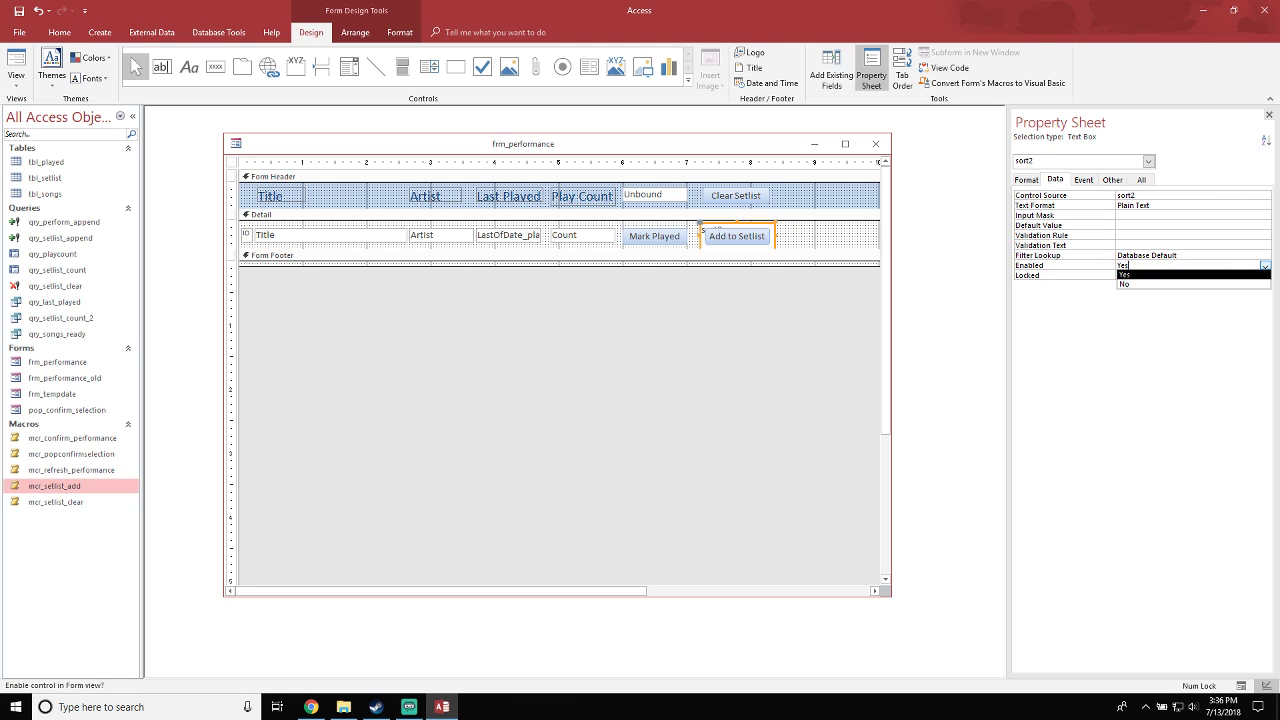
pyautogui.press('Down')
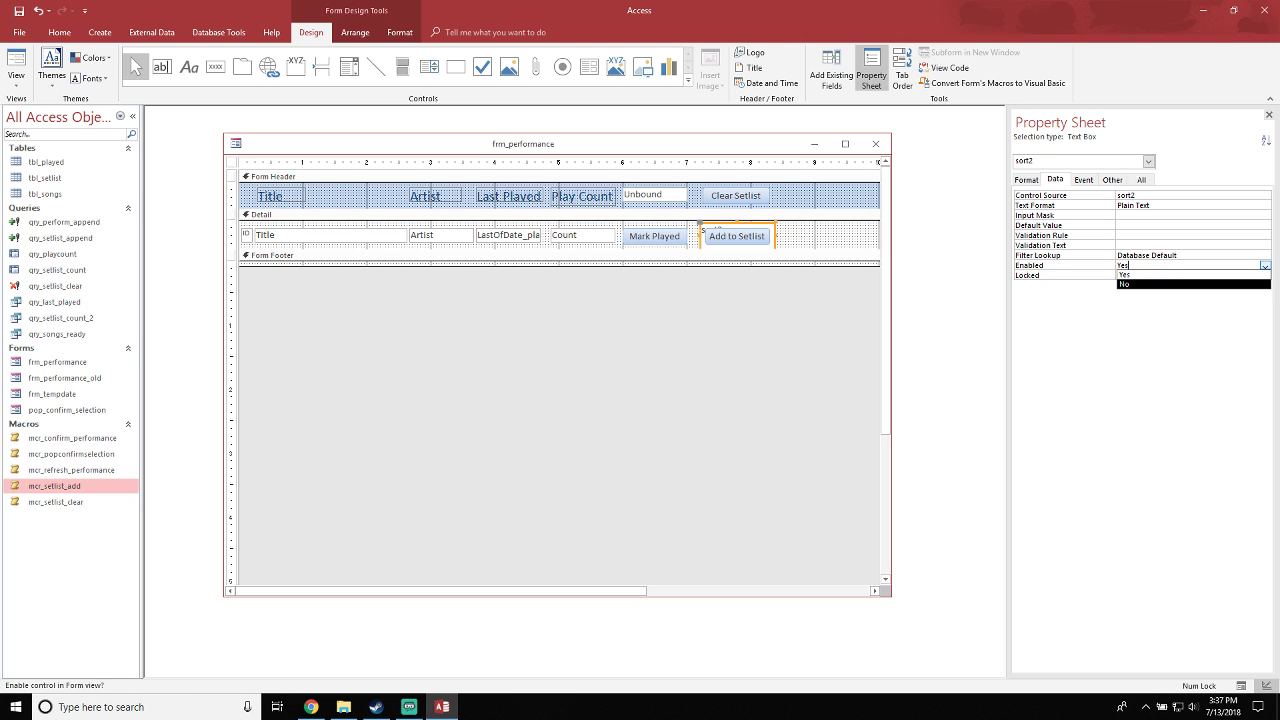
pyautogui.press('Return')
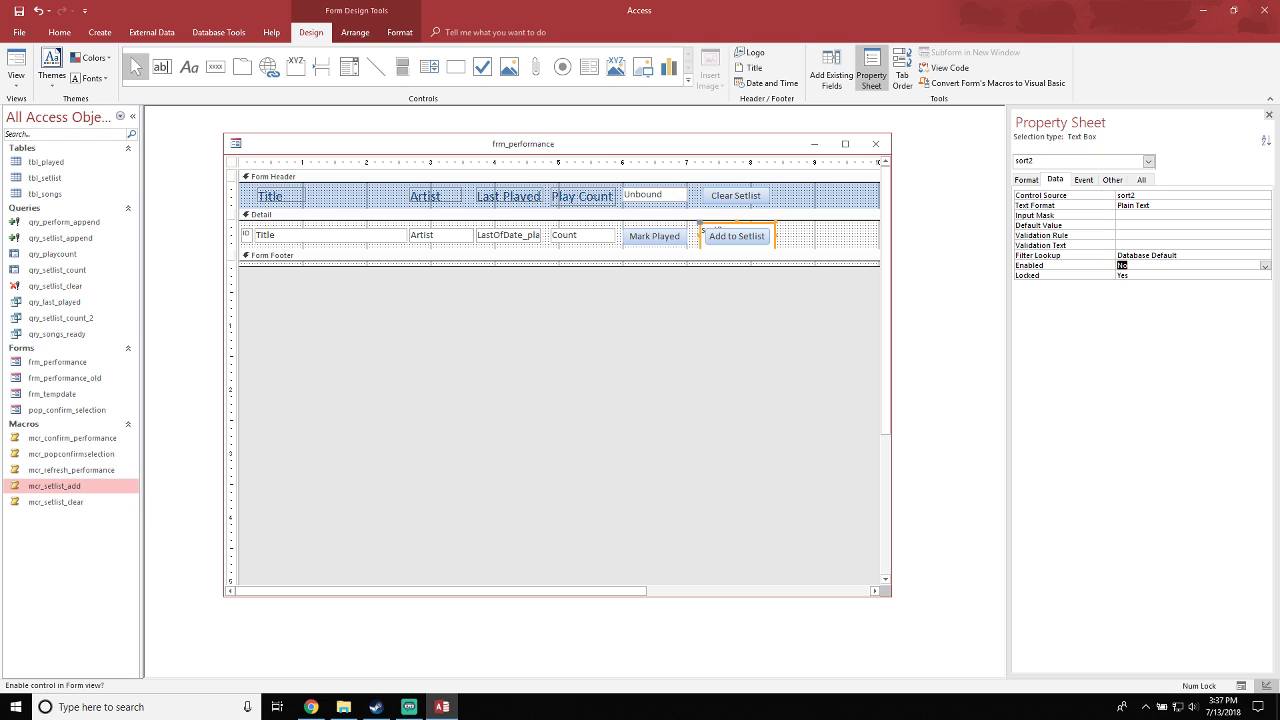
pyautogui.click(1265, 275)
pyautogui.click(16, 60)
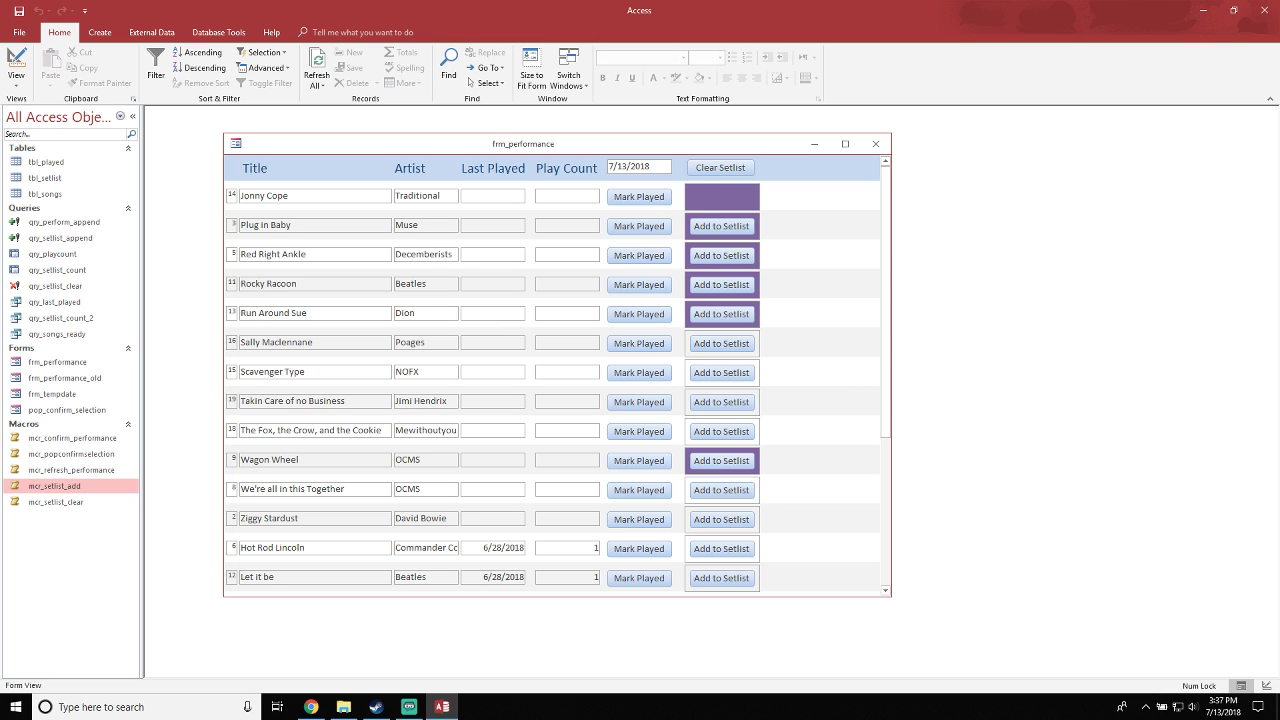
# Set the Locked property of the sort2 text box to No in Design view and return to Form view
pyautogui.click(16, 58)
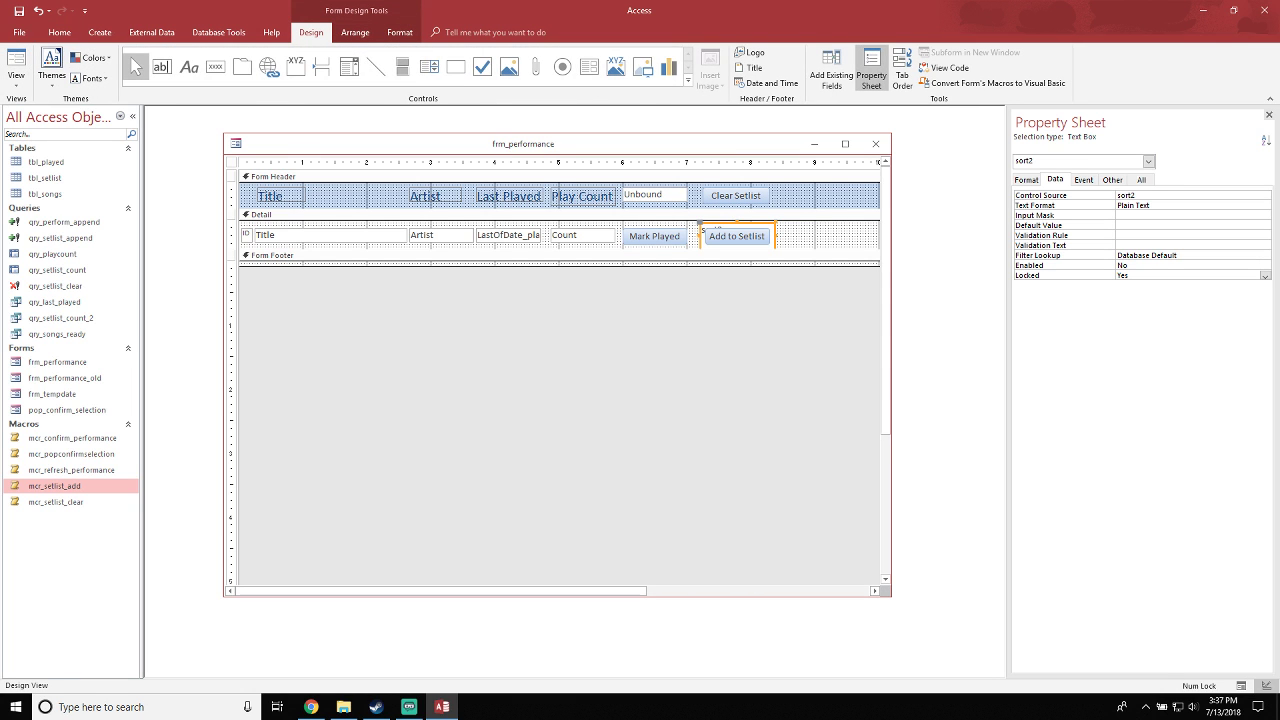
pyautogui.click(1265, 276)
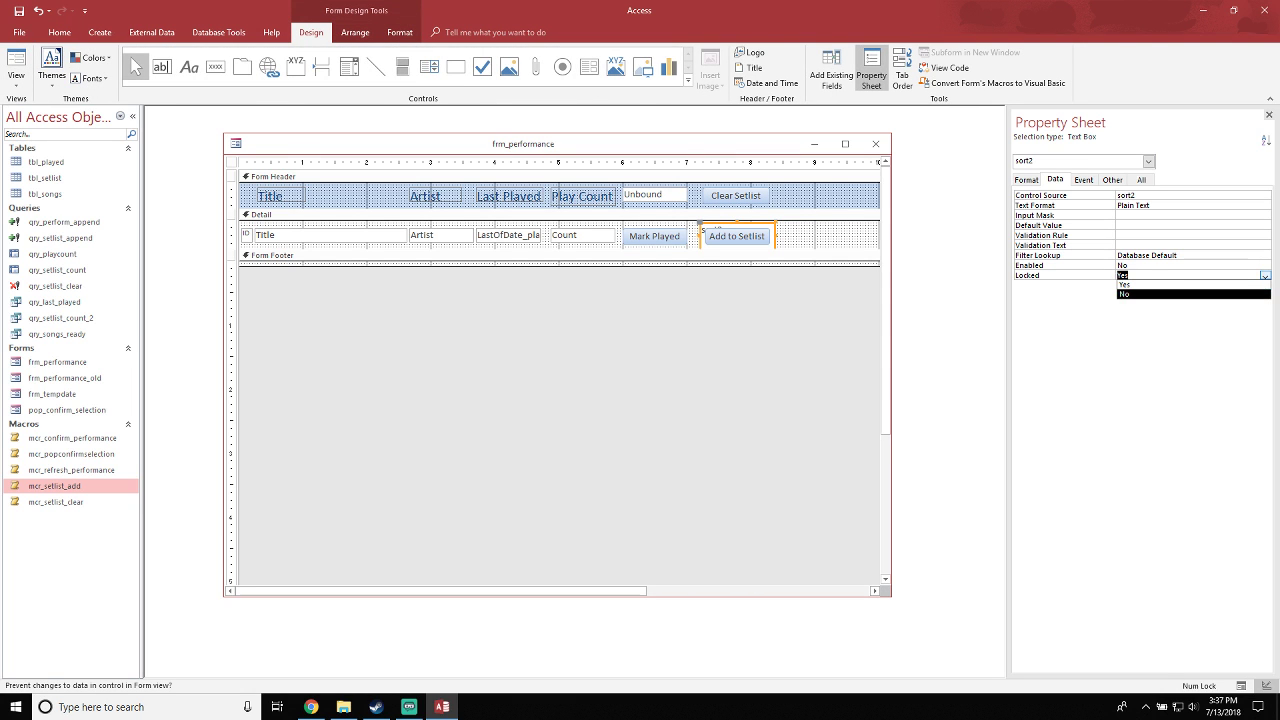
pyautogui.click(1190, 296)
pyautogui.click(1200, 256)
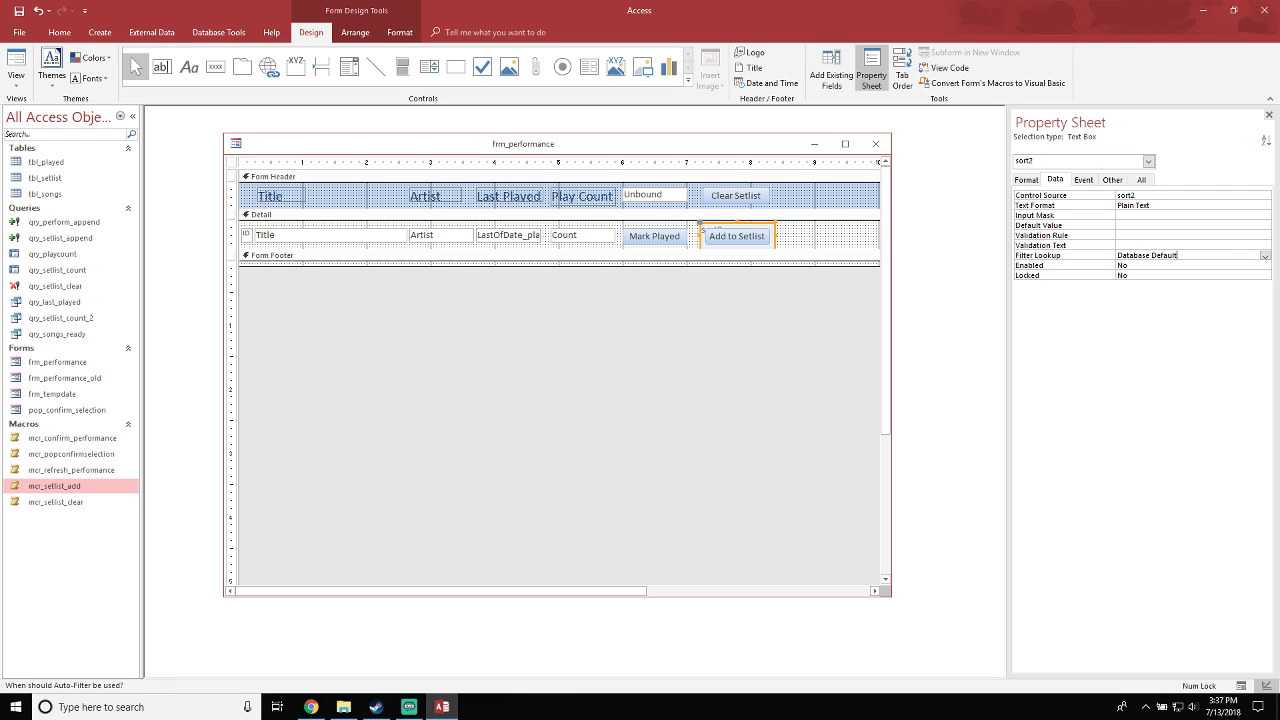
pyautogui.click(16, 65)
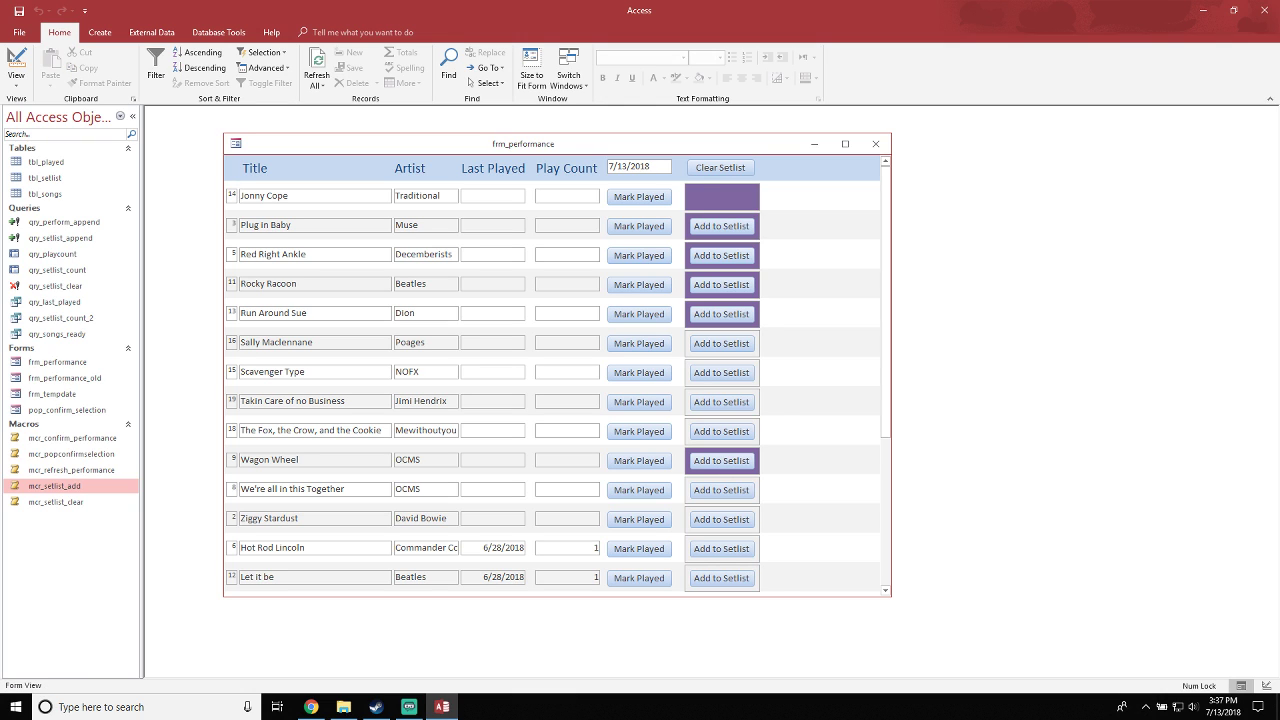
# Test the setlist buttons by adding Plug in Baby, Red Right Ankle and Rocky Racoon, and clear the setlist
pyautogui.click(721, 227)
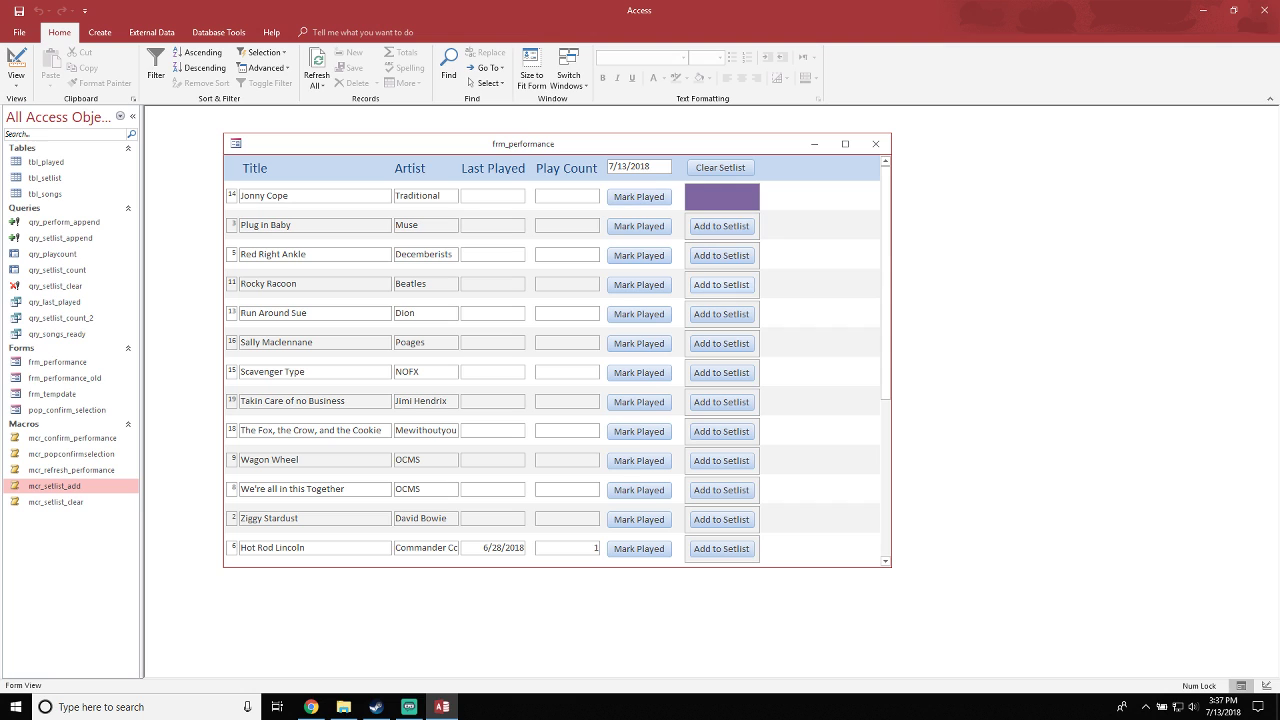
pyautogui.click(721, 227)
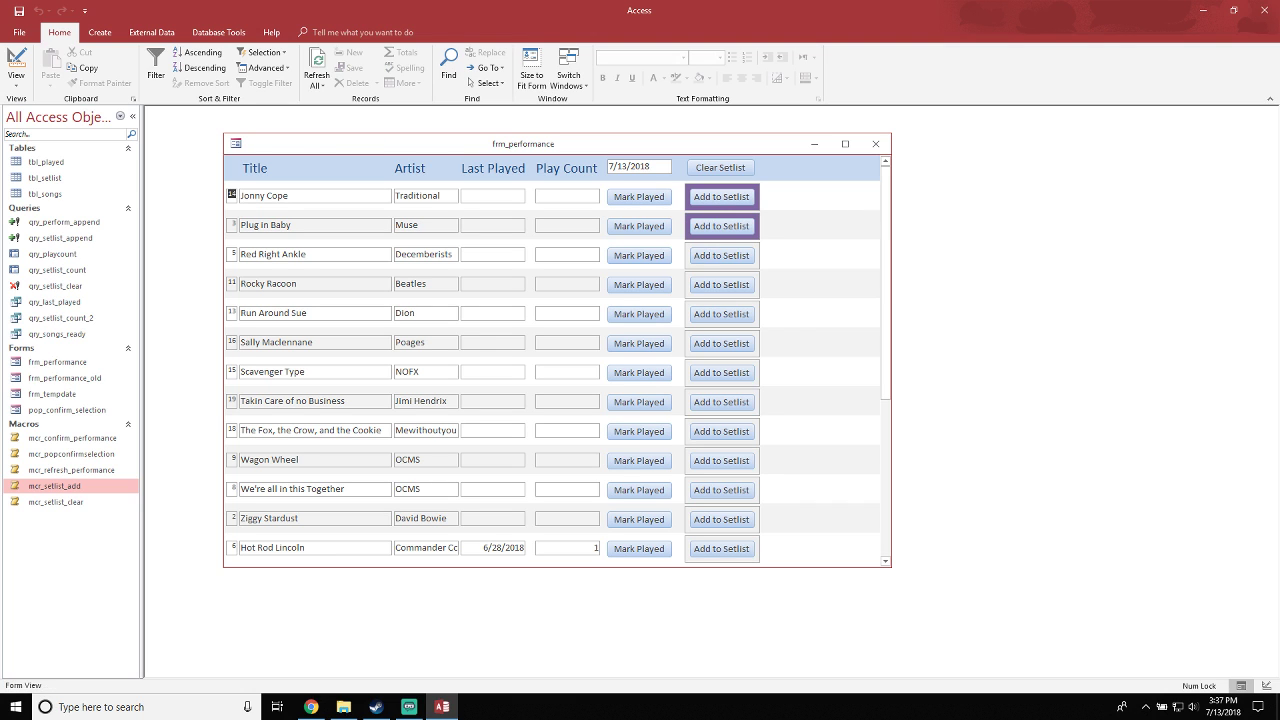
pyautogui.click(721, 256)
pyautogui.click(721, 285)
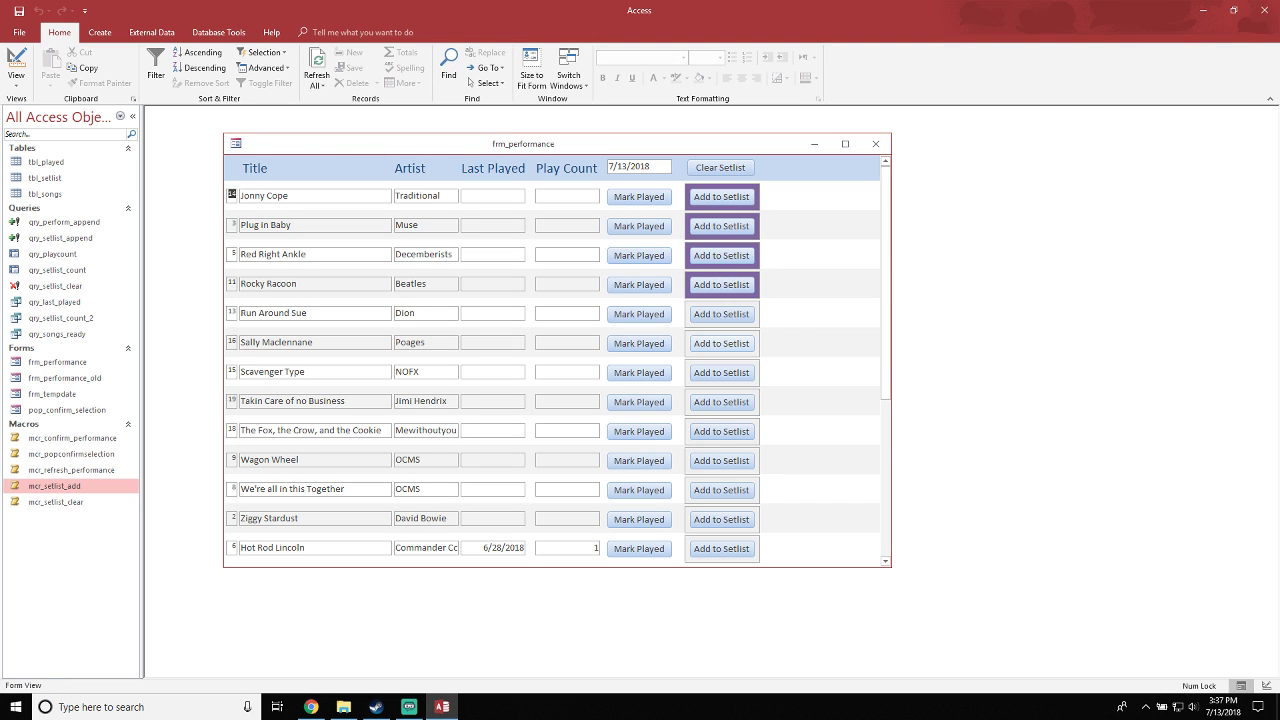
pyautogui.click(721, 168)
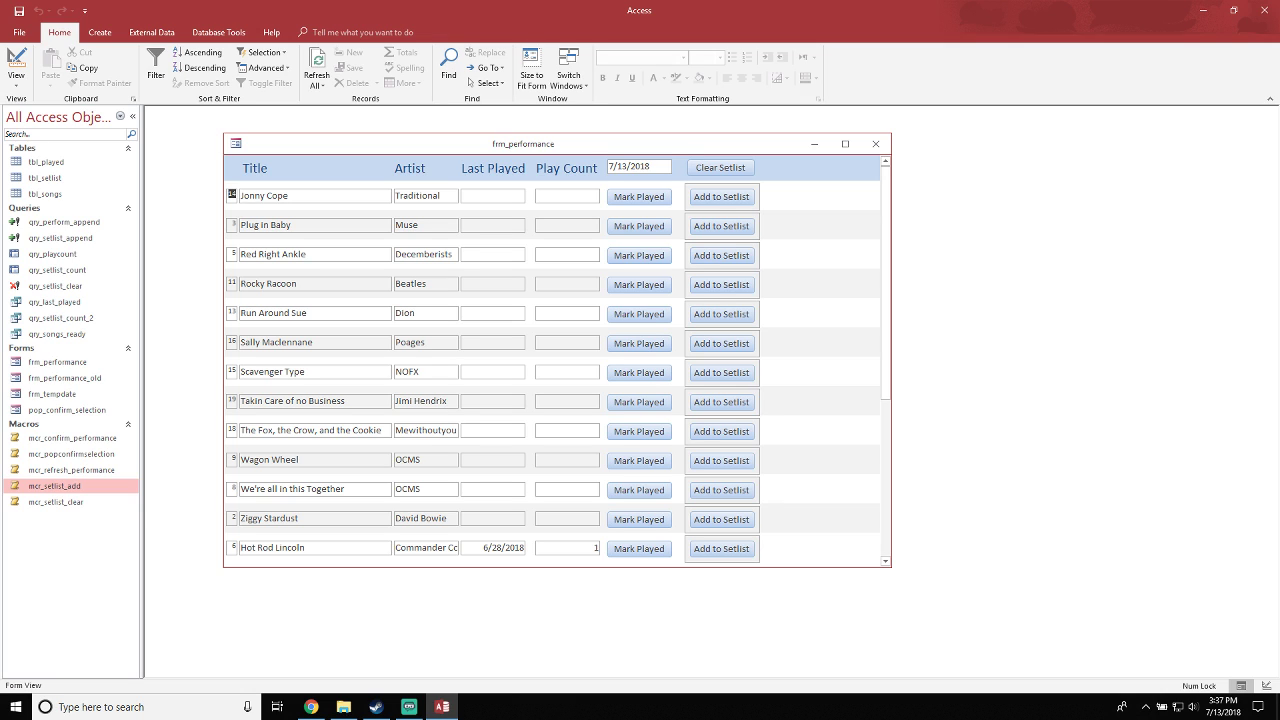
pyautogui.click(721, 196)
pyautogui.moveTo(523, 144)
pyautogui.mouseDown()
pyautogui.moveTo(571, 136)
pyautogui.moveTo(513, 142)
pyautogui.mouseUp()
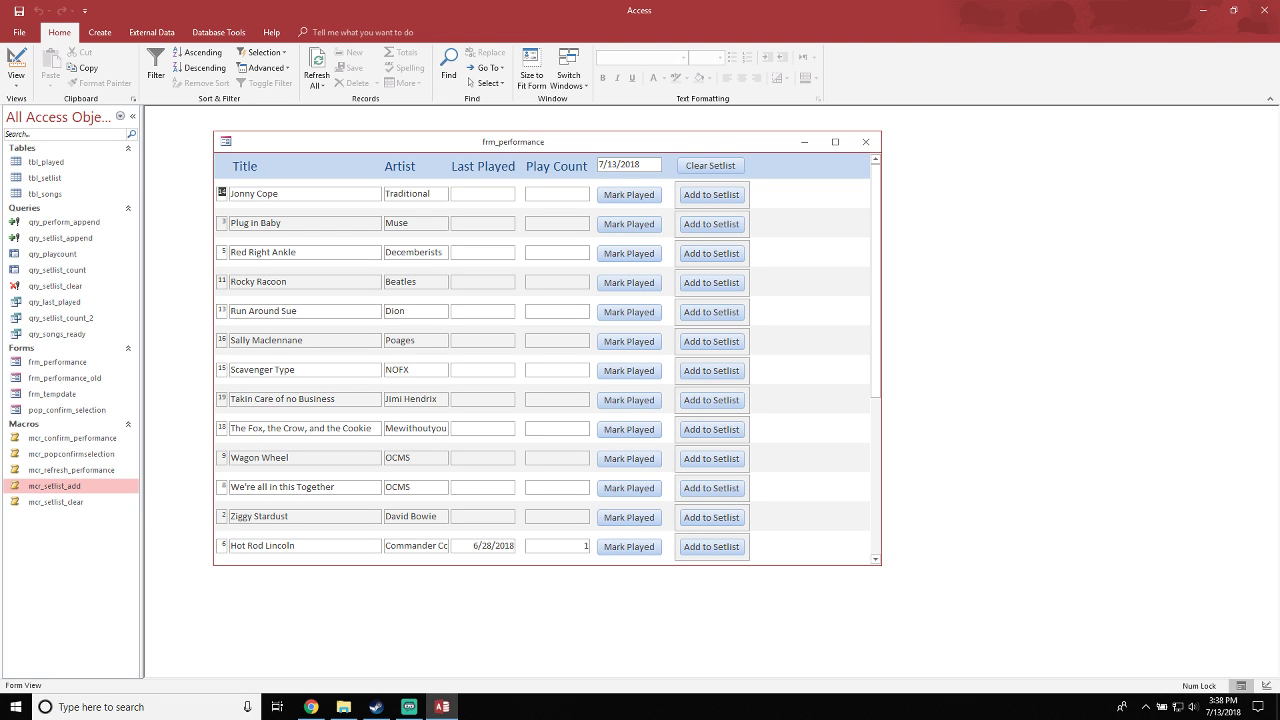
pyautogui.moveTo(513, 142); pyautogui.dragTo(546, 149)
pyautogui.scroll(-3, 580, 365)
pyautogui.scroll(1, 580, 365)
pyautogui.scroll(2, 580, 365)
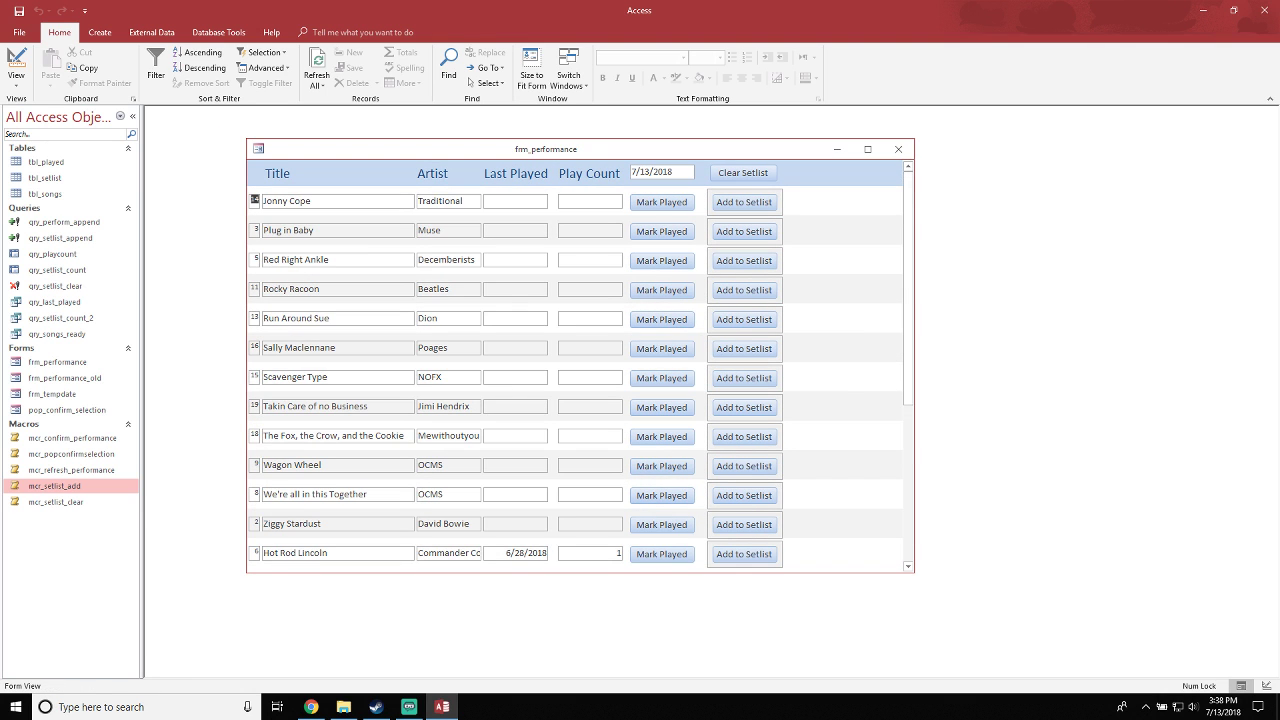
pyautogui.moveTo(560, 148); pyautogui.dragTo(629, 192)
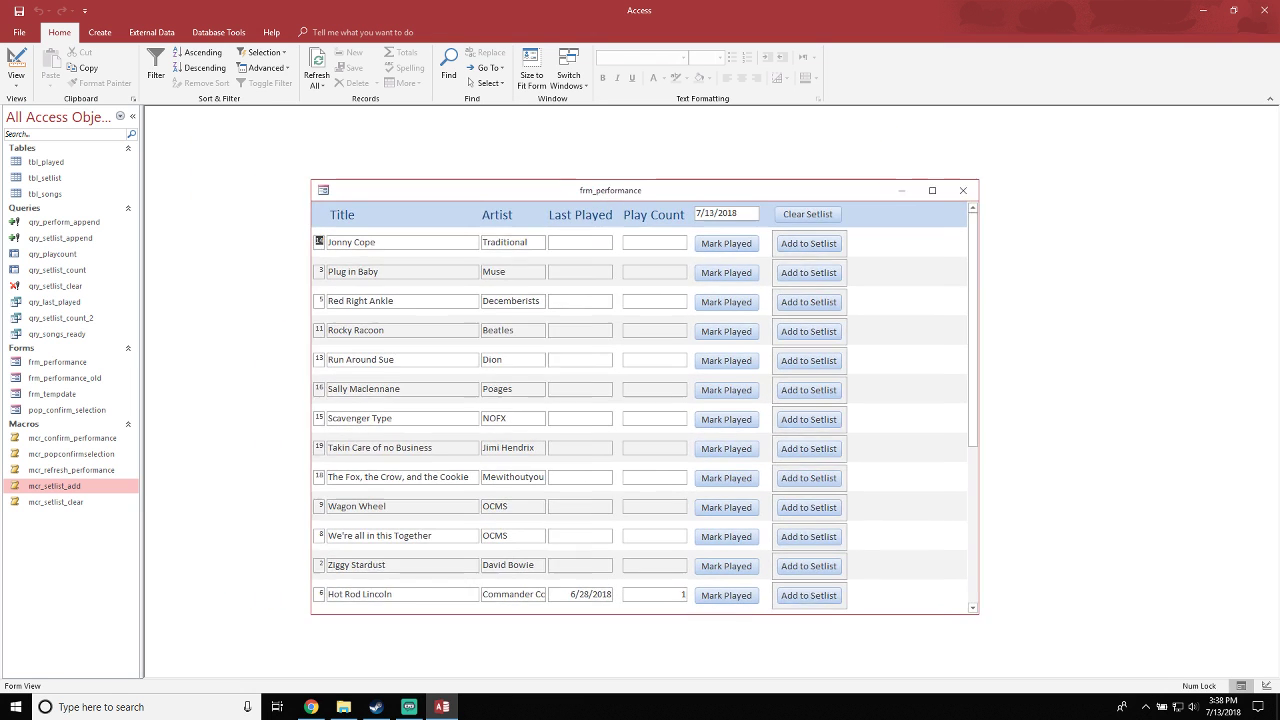
pyautogui.moveTo(983, 182); pyautogui.dragTo(890, 252)
pyautogui.moveTo(680, 262); pyautogui.dragTo(703, 174)
pyautogui.scroll(-3, 625, 350)
pyautogui.scroll(-1, 625, 370)
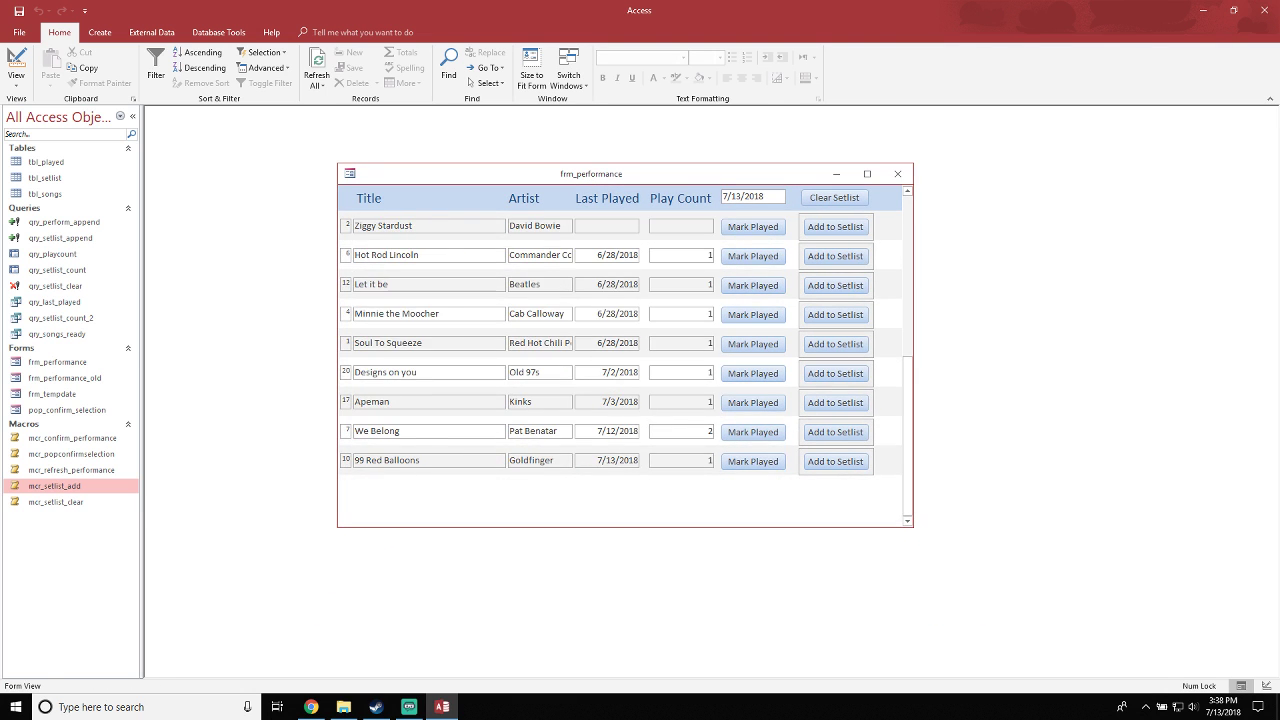
pyautogui.scroll(4, 625, 370)
pyautogui.moveTo(680, 174); pyautogui.dragTo(556, 147)
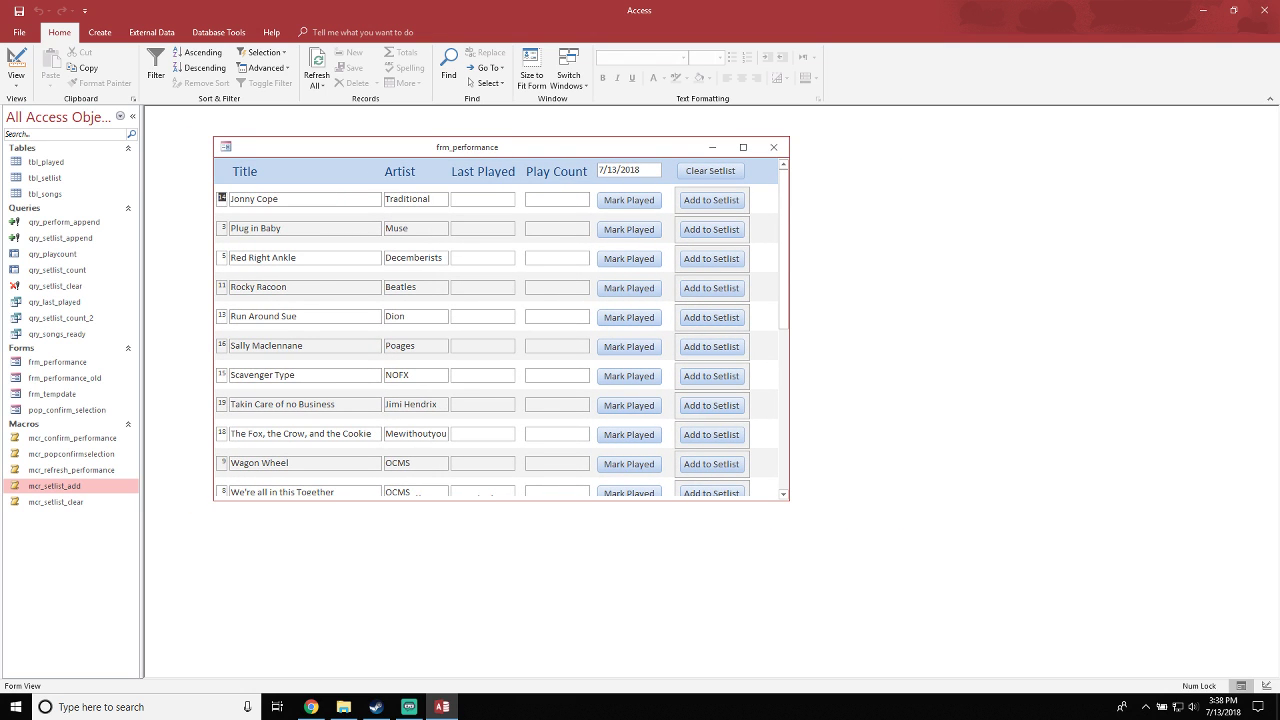
pyautogui.moveTo(655, 147); pyautogui.dragTo(713, 128)
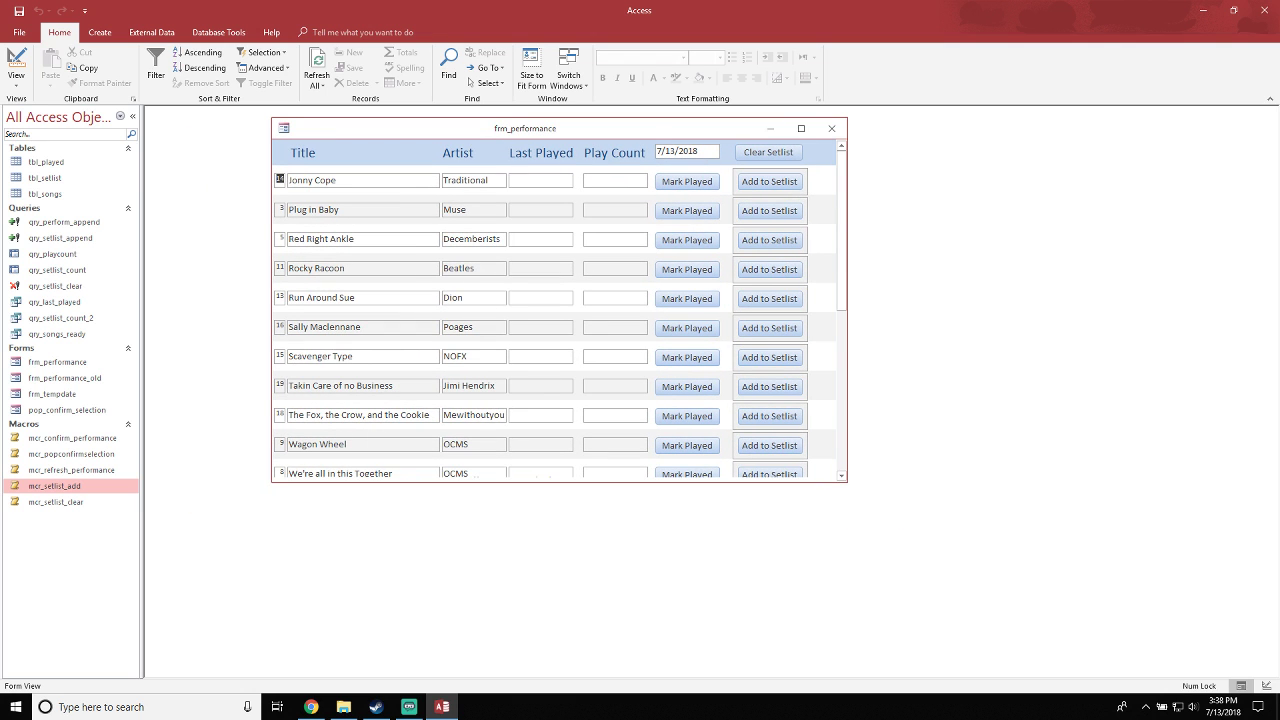
pyautogui.moveTo(847, 481); pyautogui.dragTo(1008, 596)
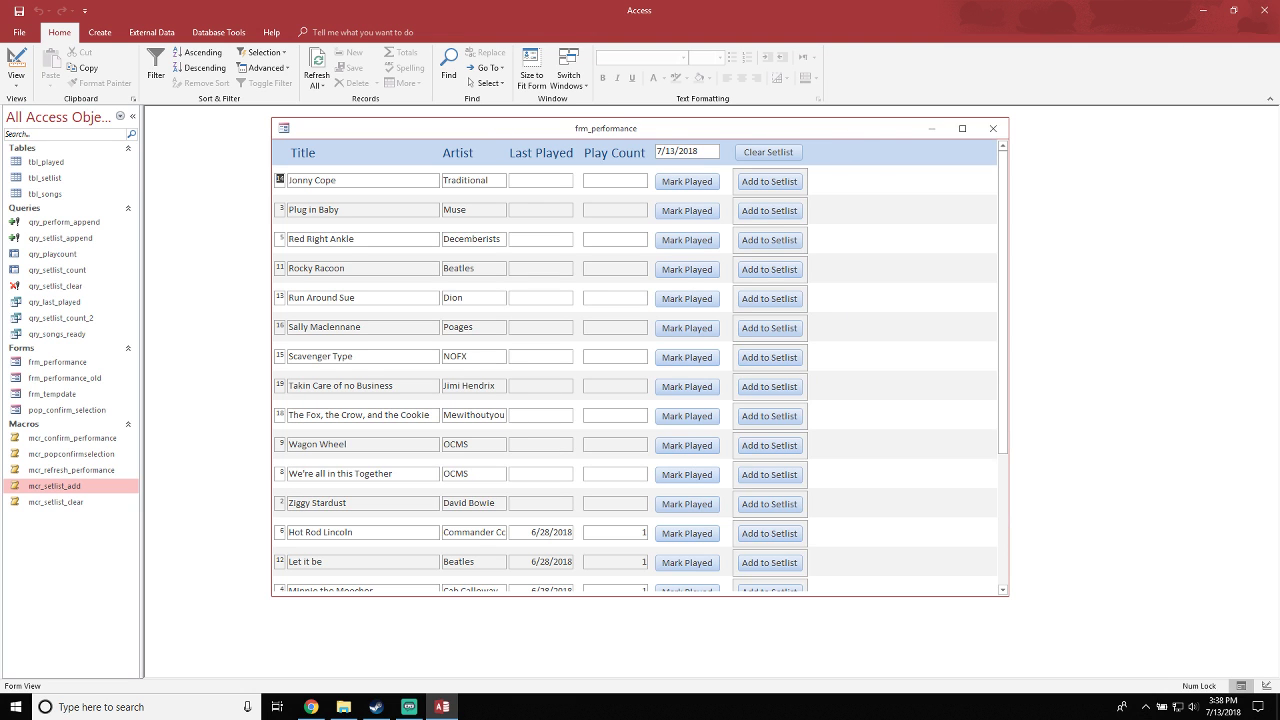
pyautogui.moveTo(713, 128); pyautogui.dragTo(687, 113)
pyautogui.scroll(-3, 614, 350)
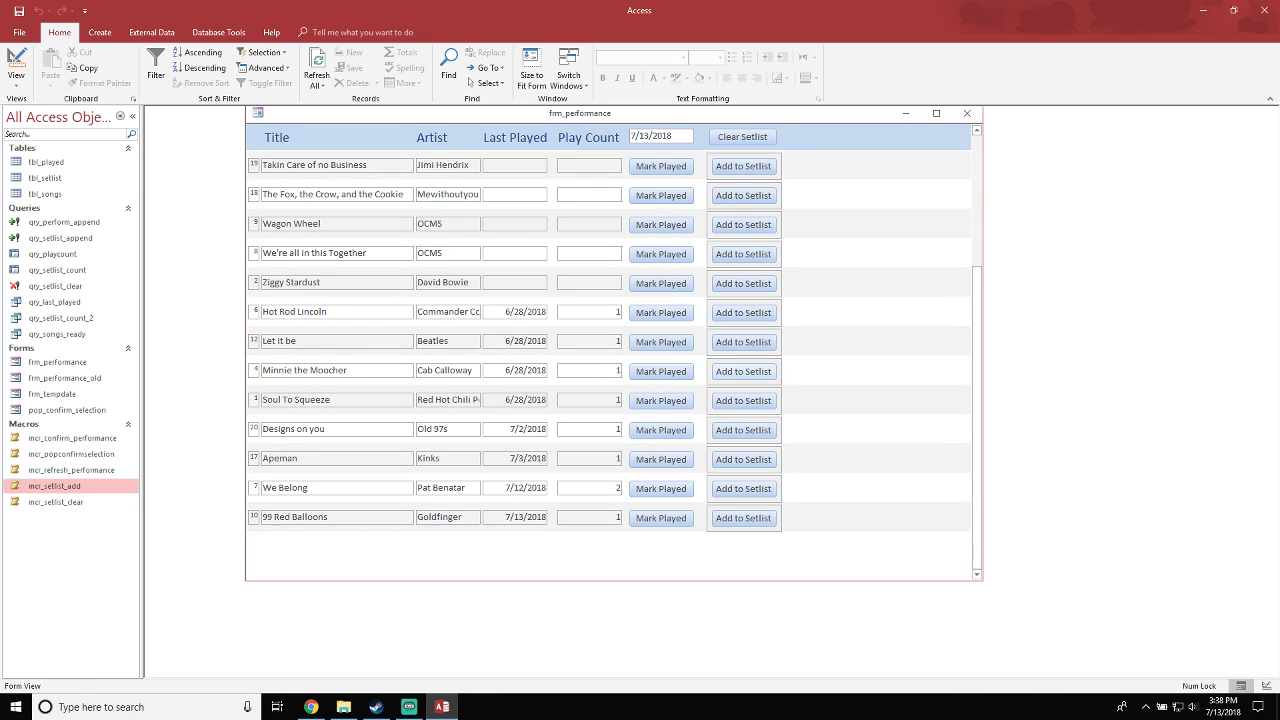
pyautogui.scroll(3, 614, 350)
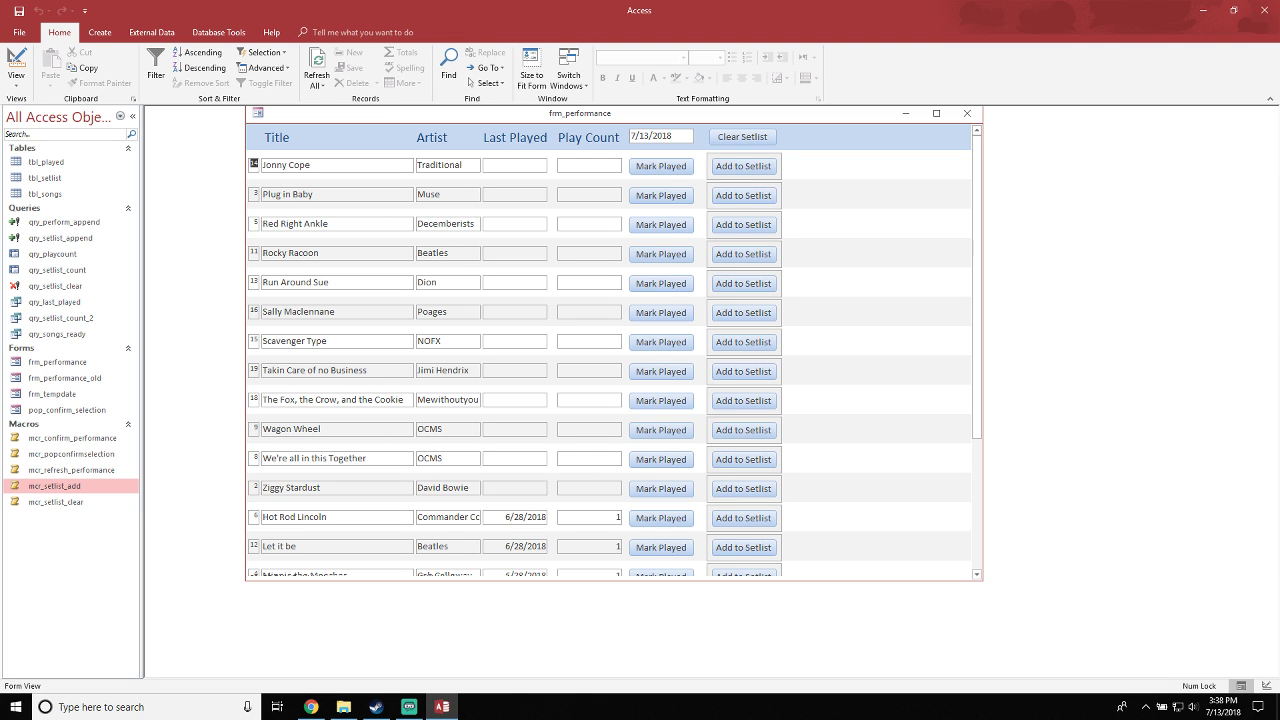
pyautogui.moveTo(687, 113); pyautogui.dragTo(709, 147)
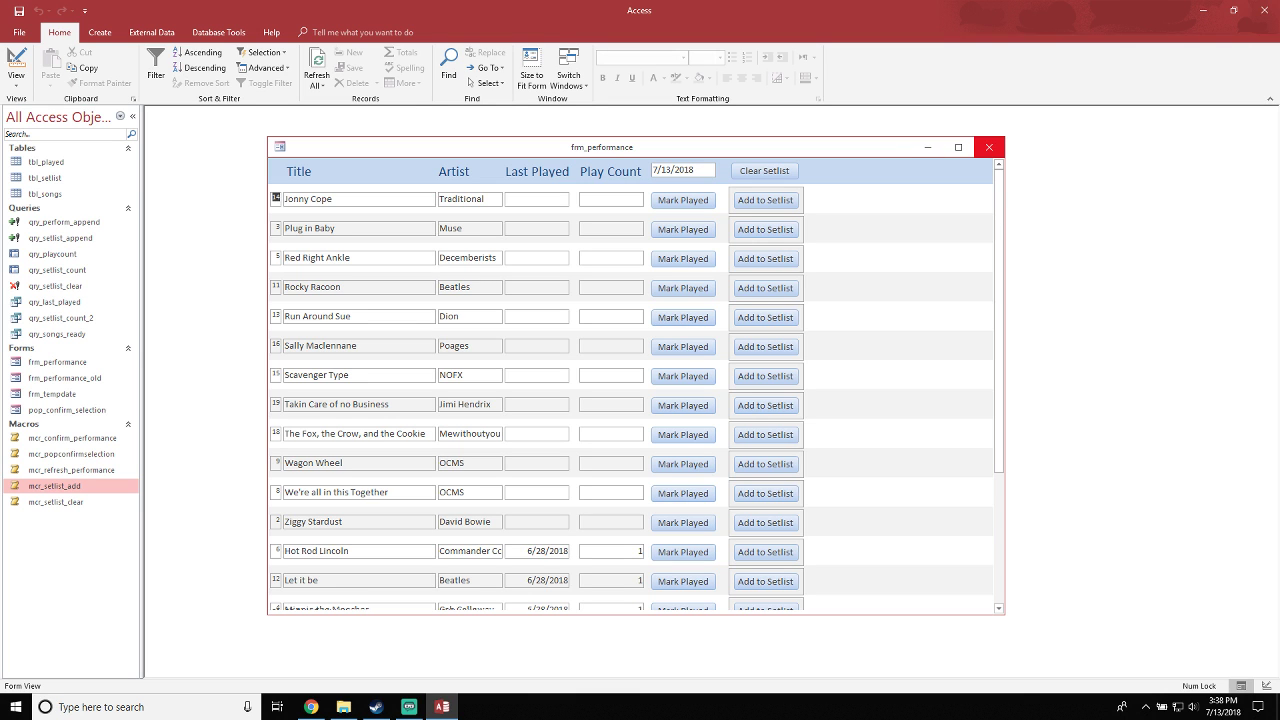
pyautogui.moveTo(720, 147); pyautogui.dragTo(768, 143)
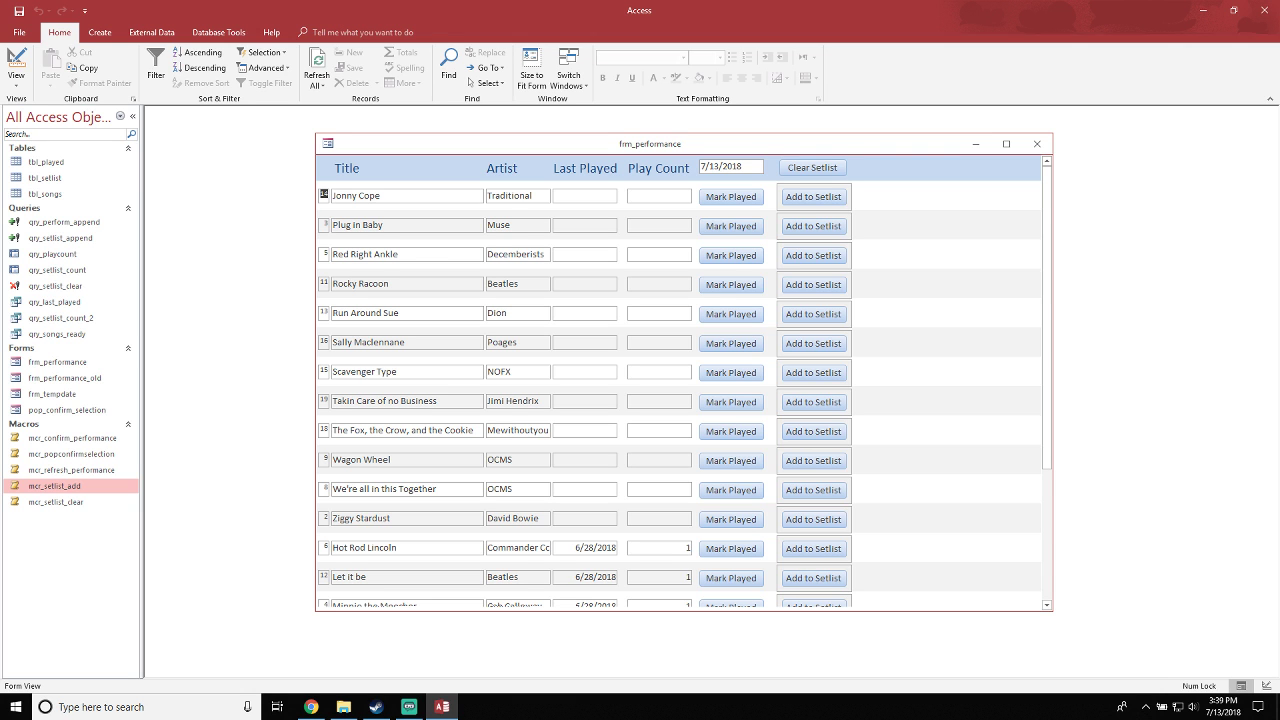
pyautogui.moveTo(650, 144); pyautogui.dragTo(501, 137)
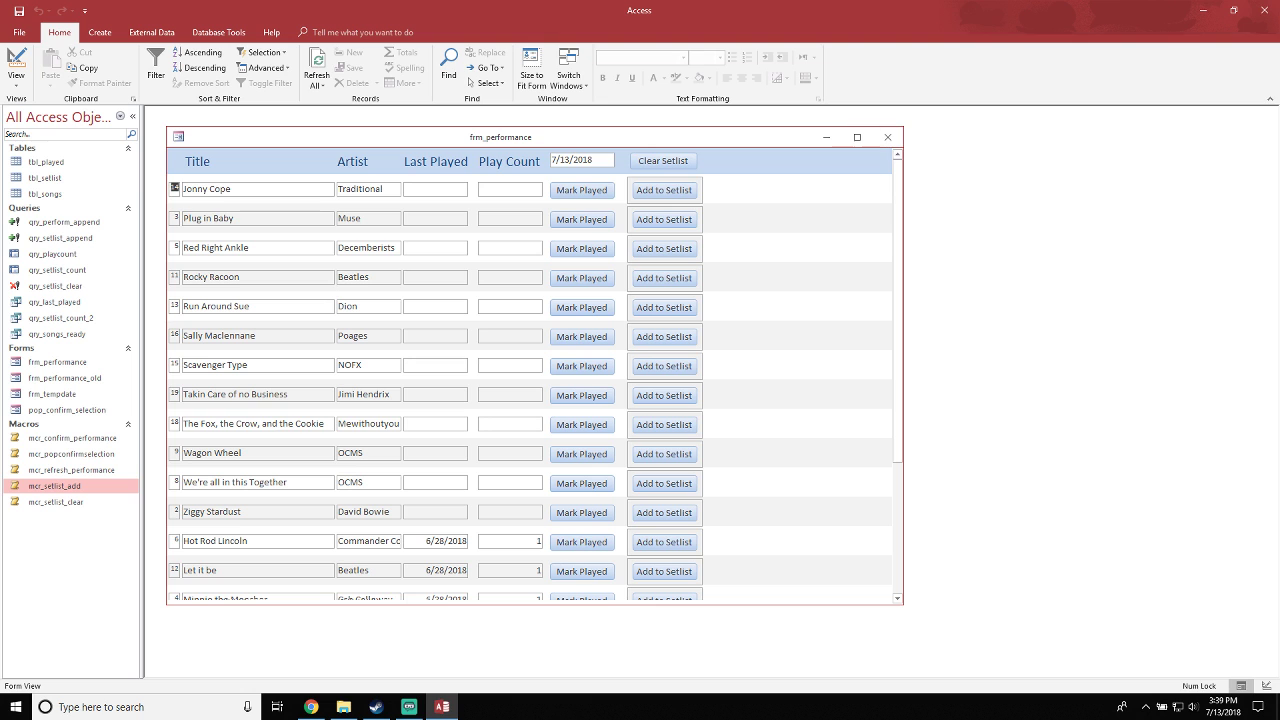
pyautogui.moveTo(660, 137); pyautogui.dragTo(679, 137)
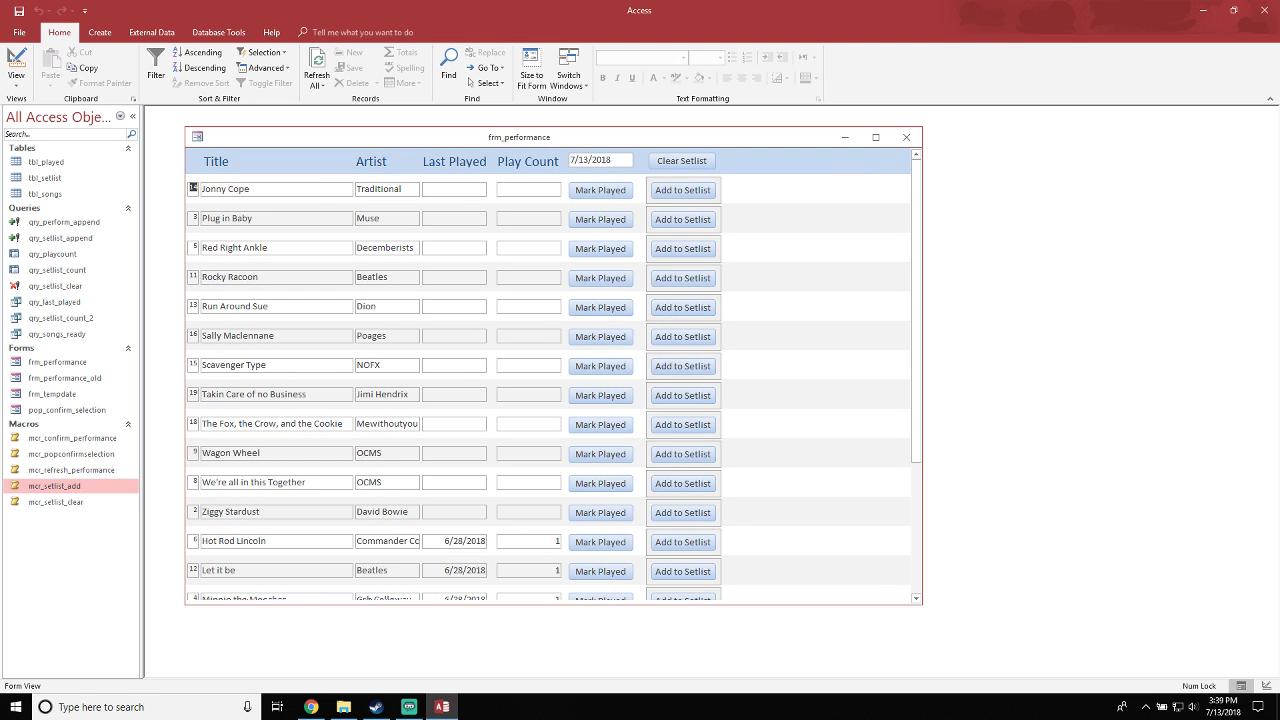
pyautogui.click(683, 190)
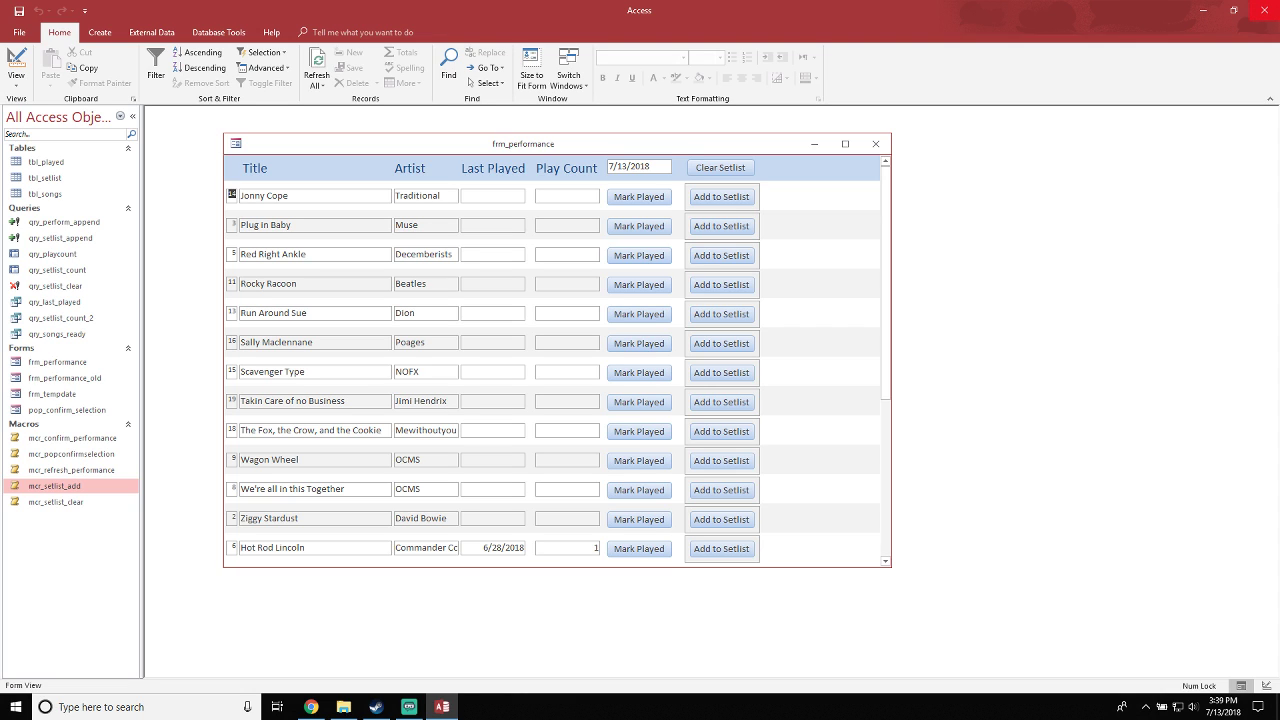
# Close Access and switch to Streamlabs OBS
pyautogui.click(1264, 10)
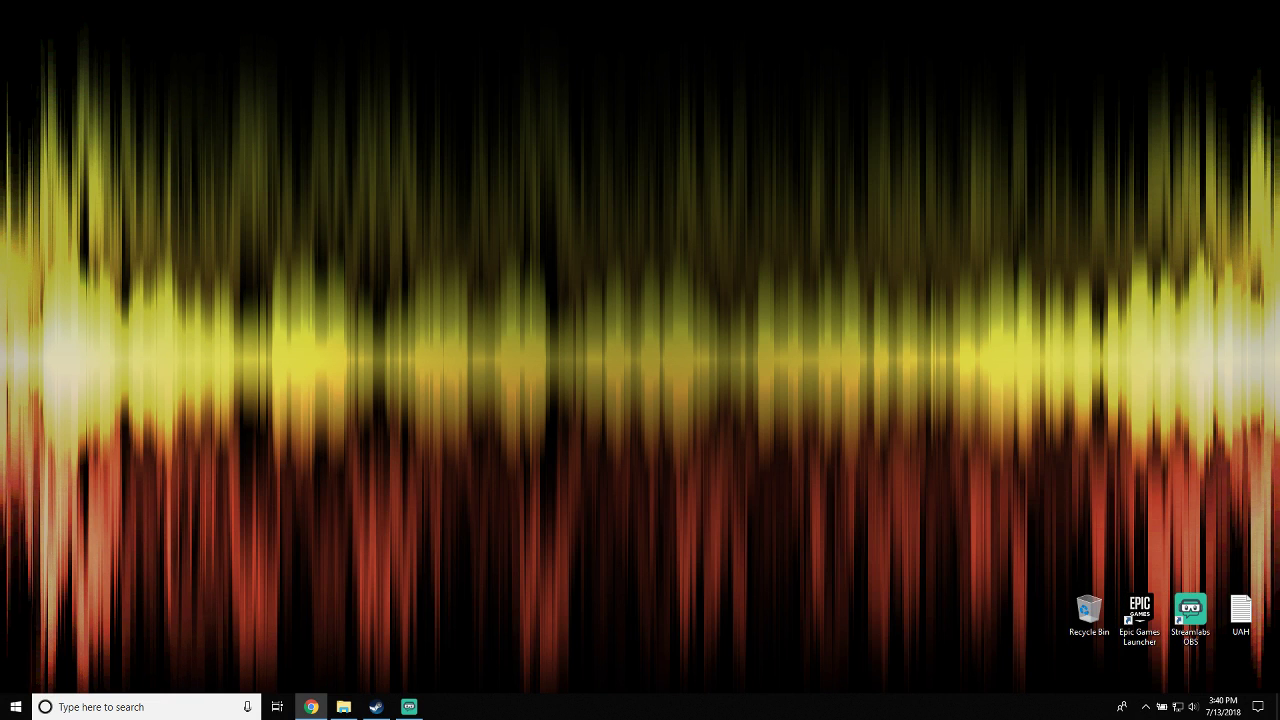
pyautogui.click(409, 707)
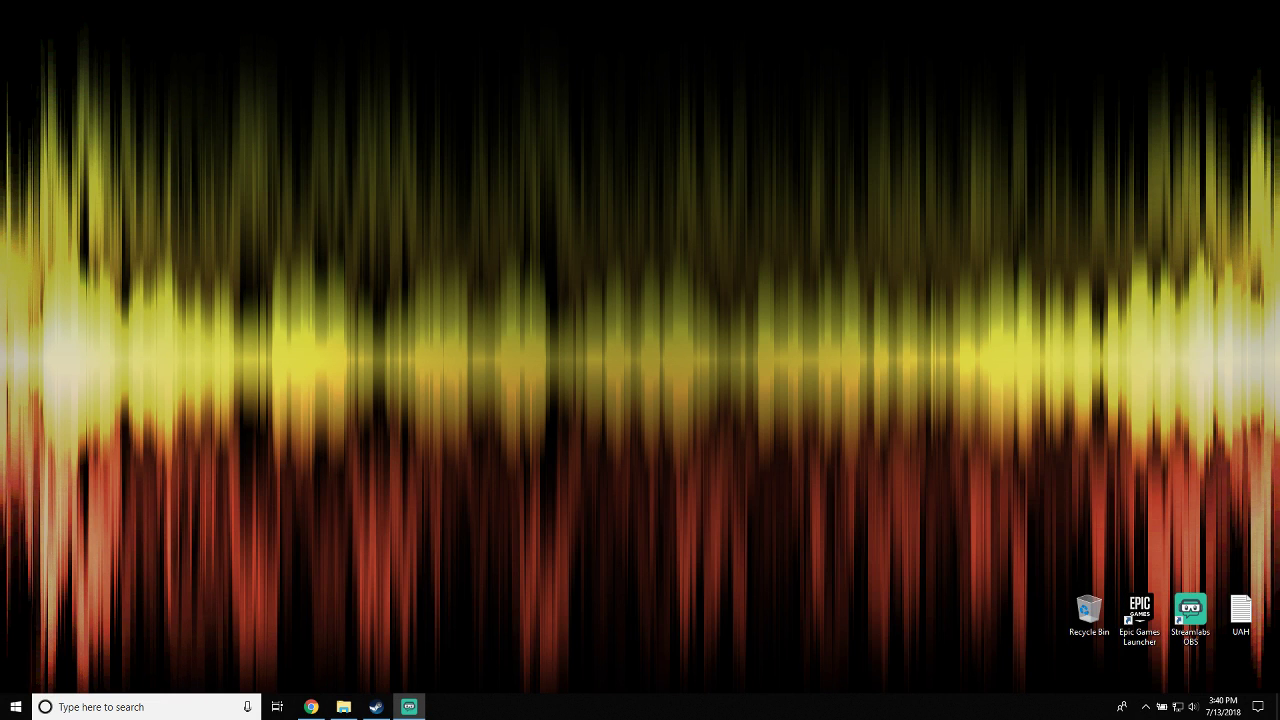